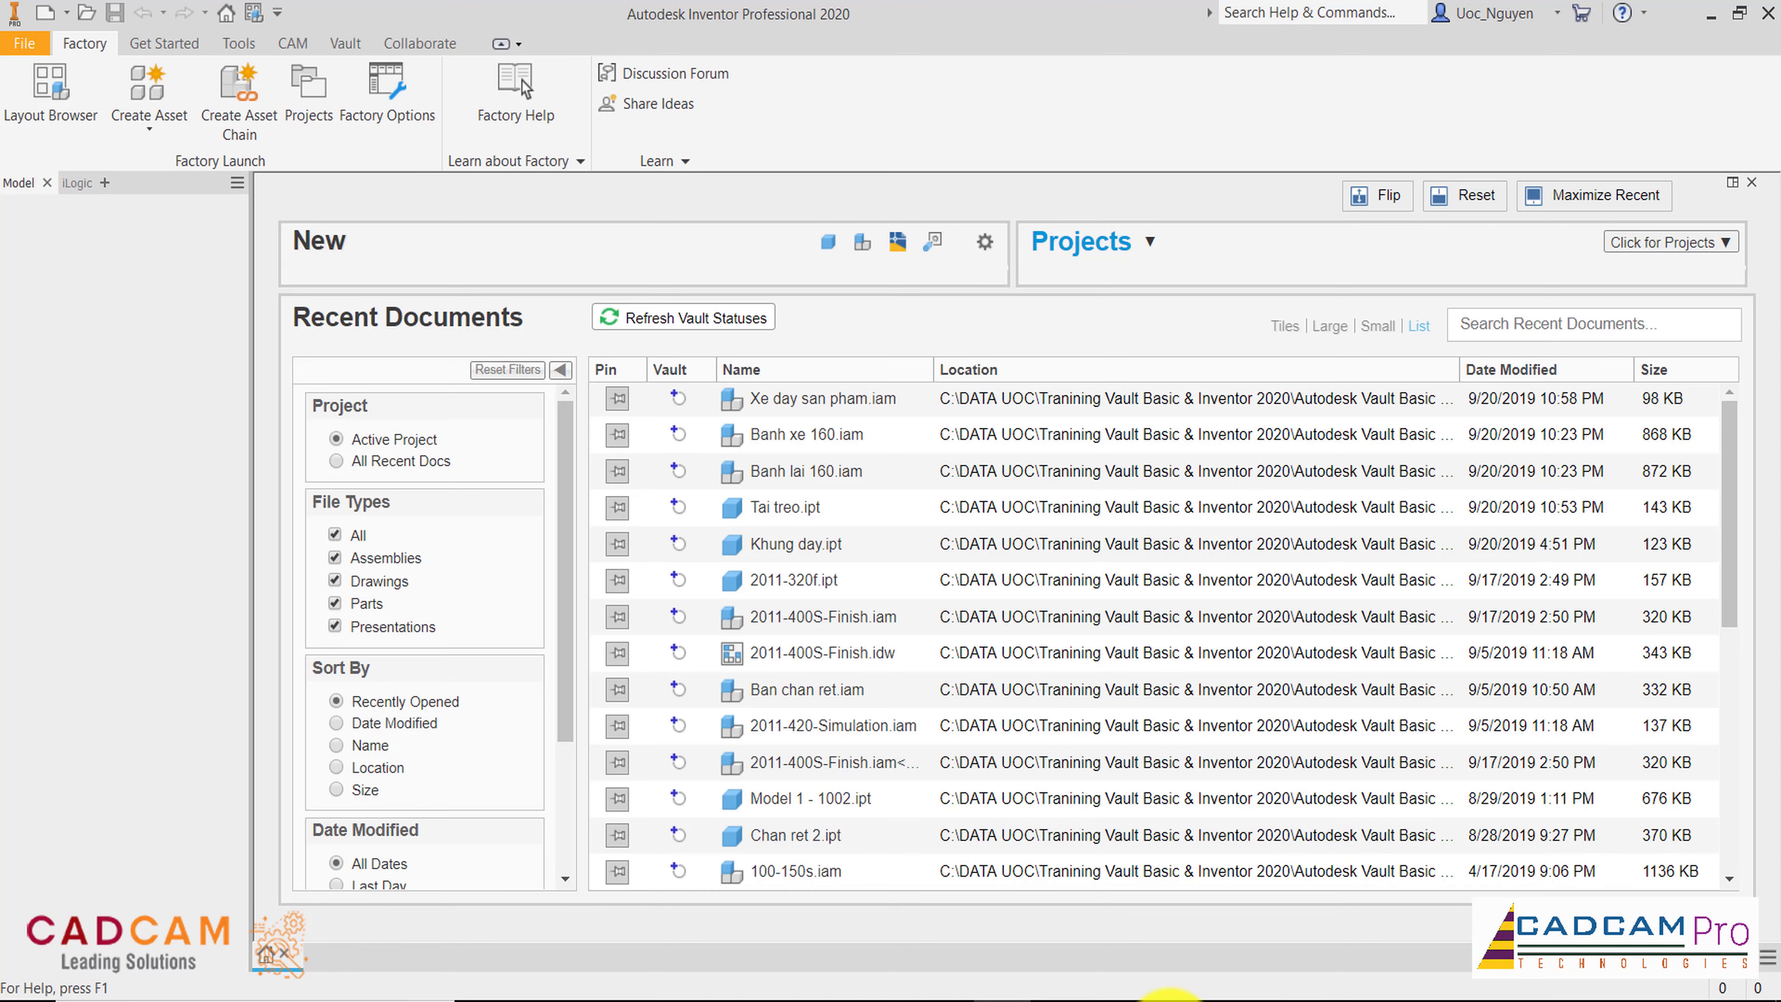
Step: Open Khung day.ipt, Tai treo.ipt and Xe day san pham.iam together from the Xe để sản phẩm folder
click(86, 16)
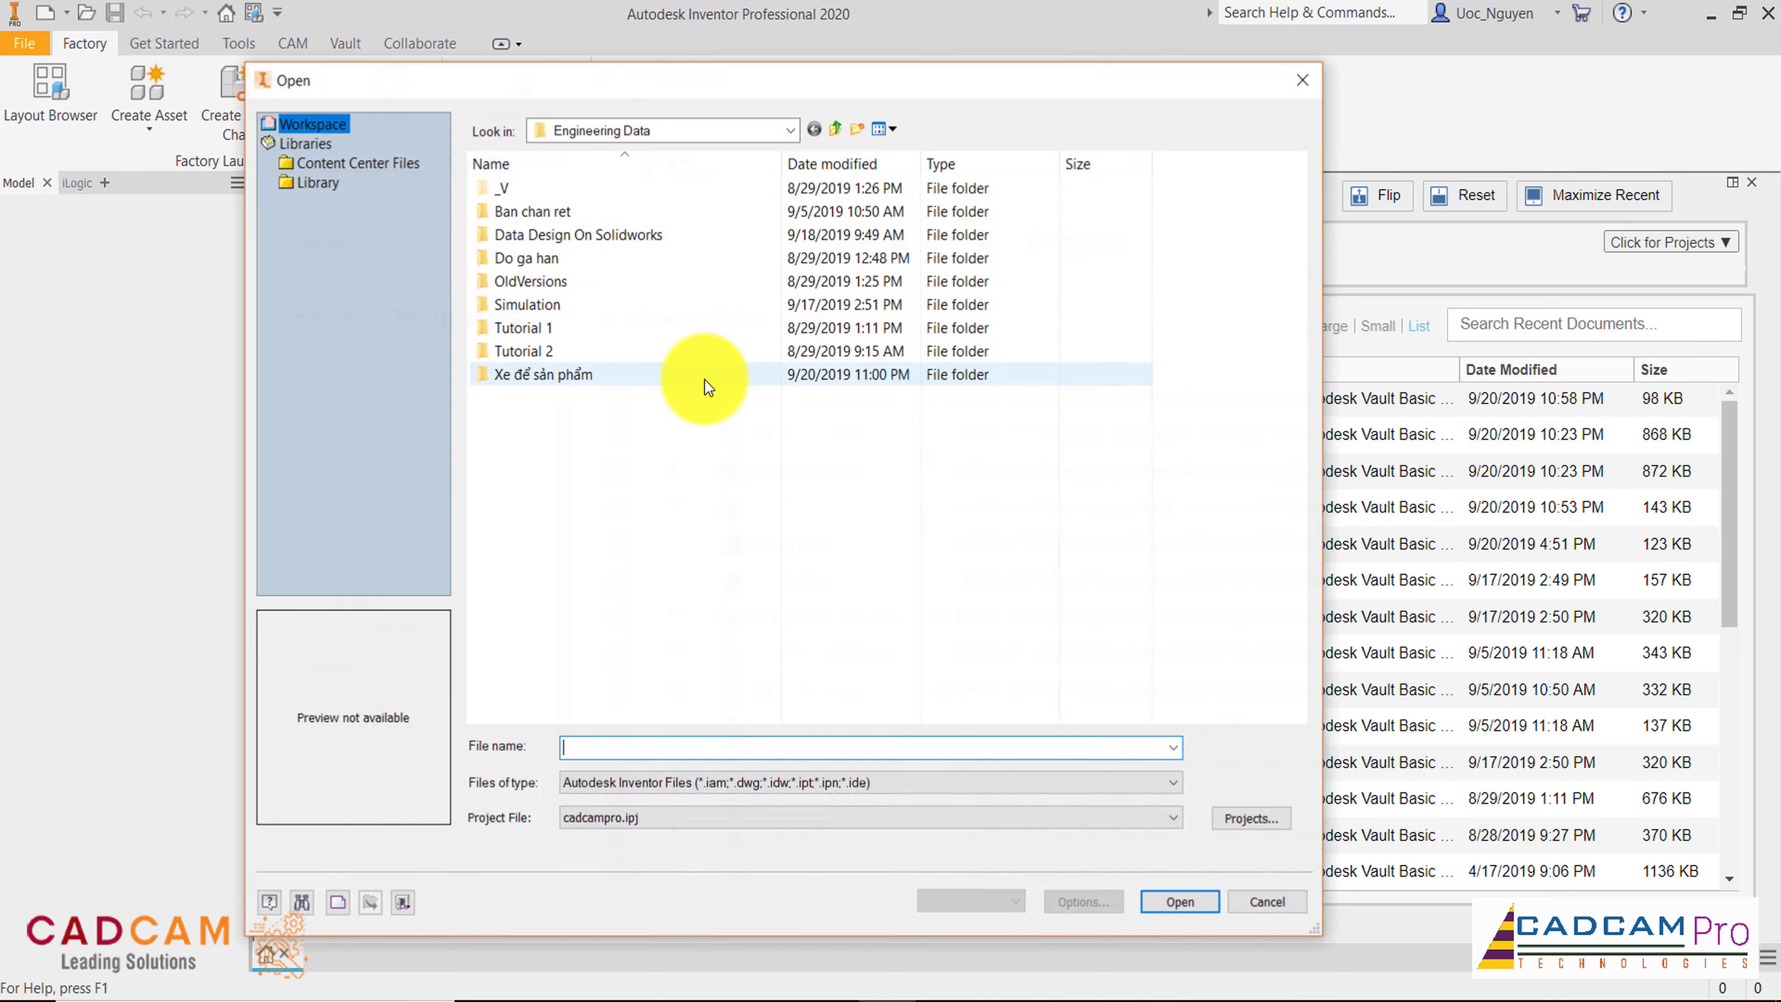
double_click(595, 379)
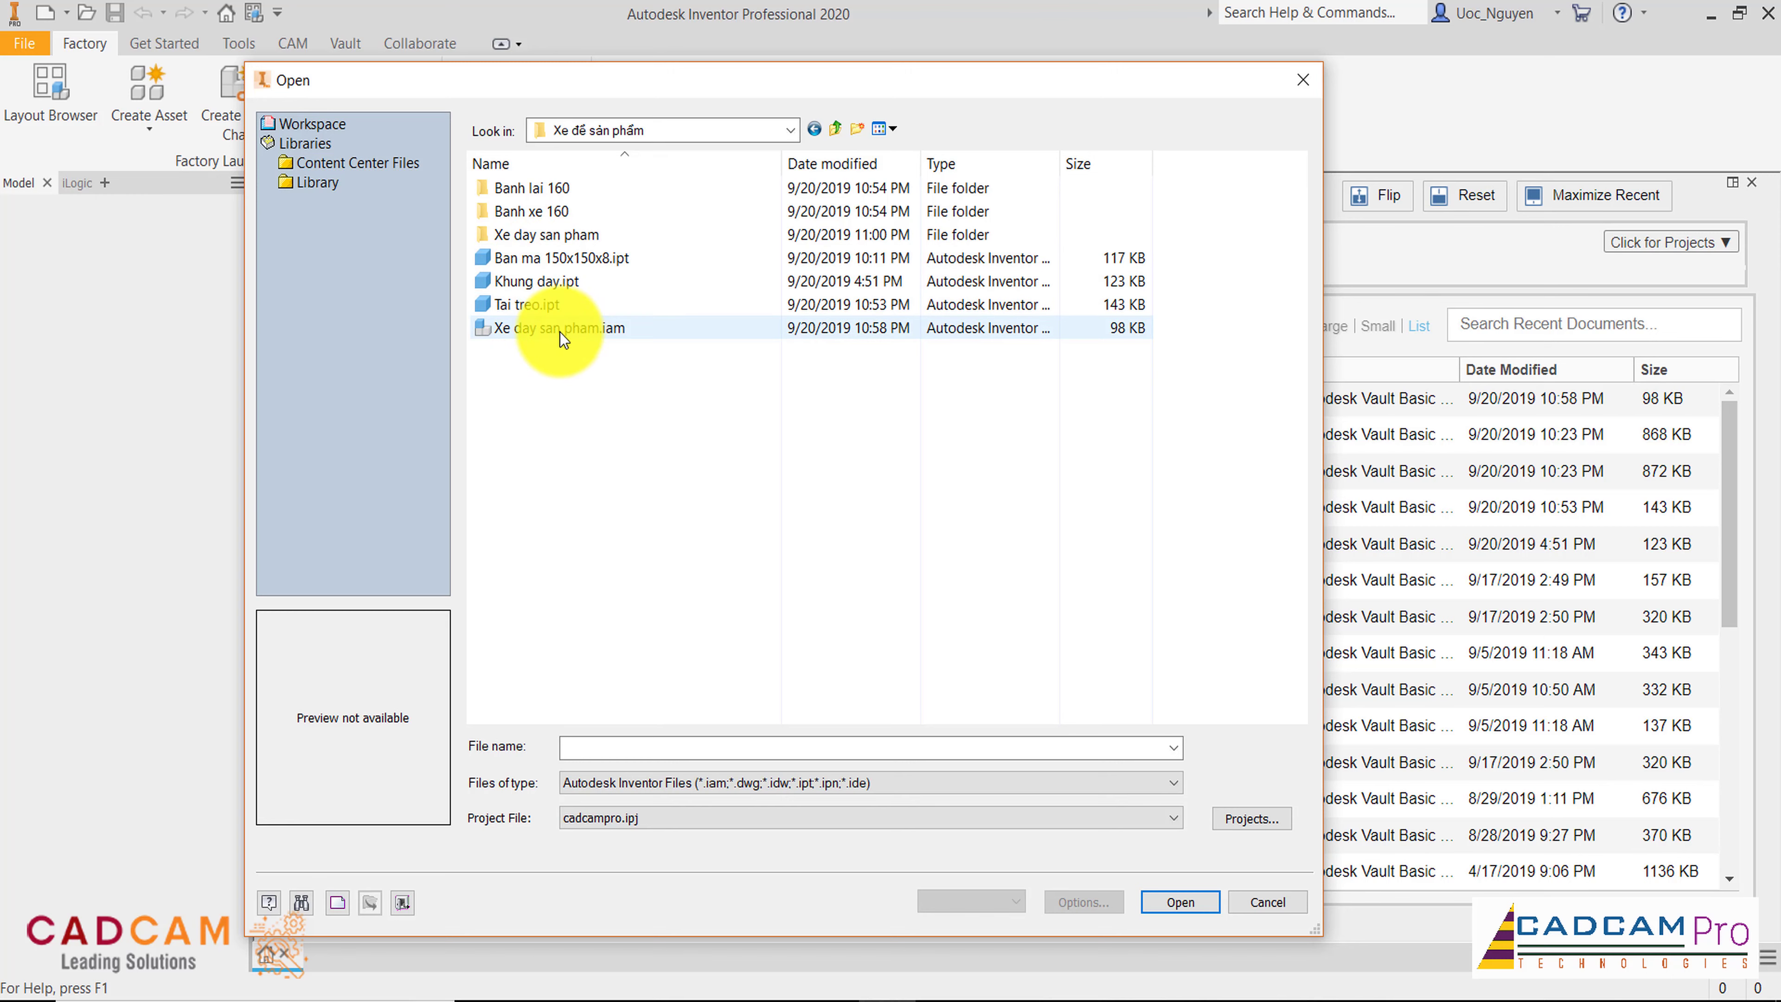
click(560, 329)
click(552, 326)
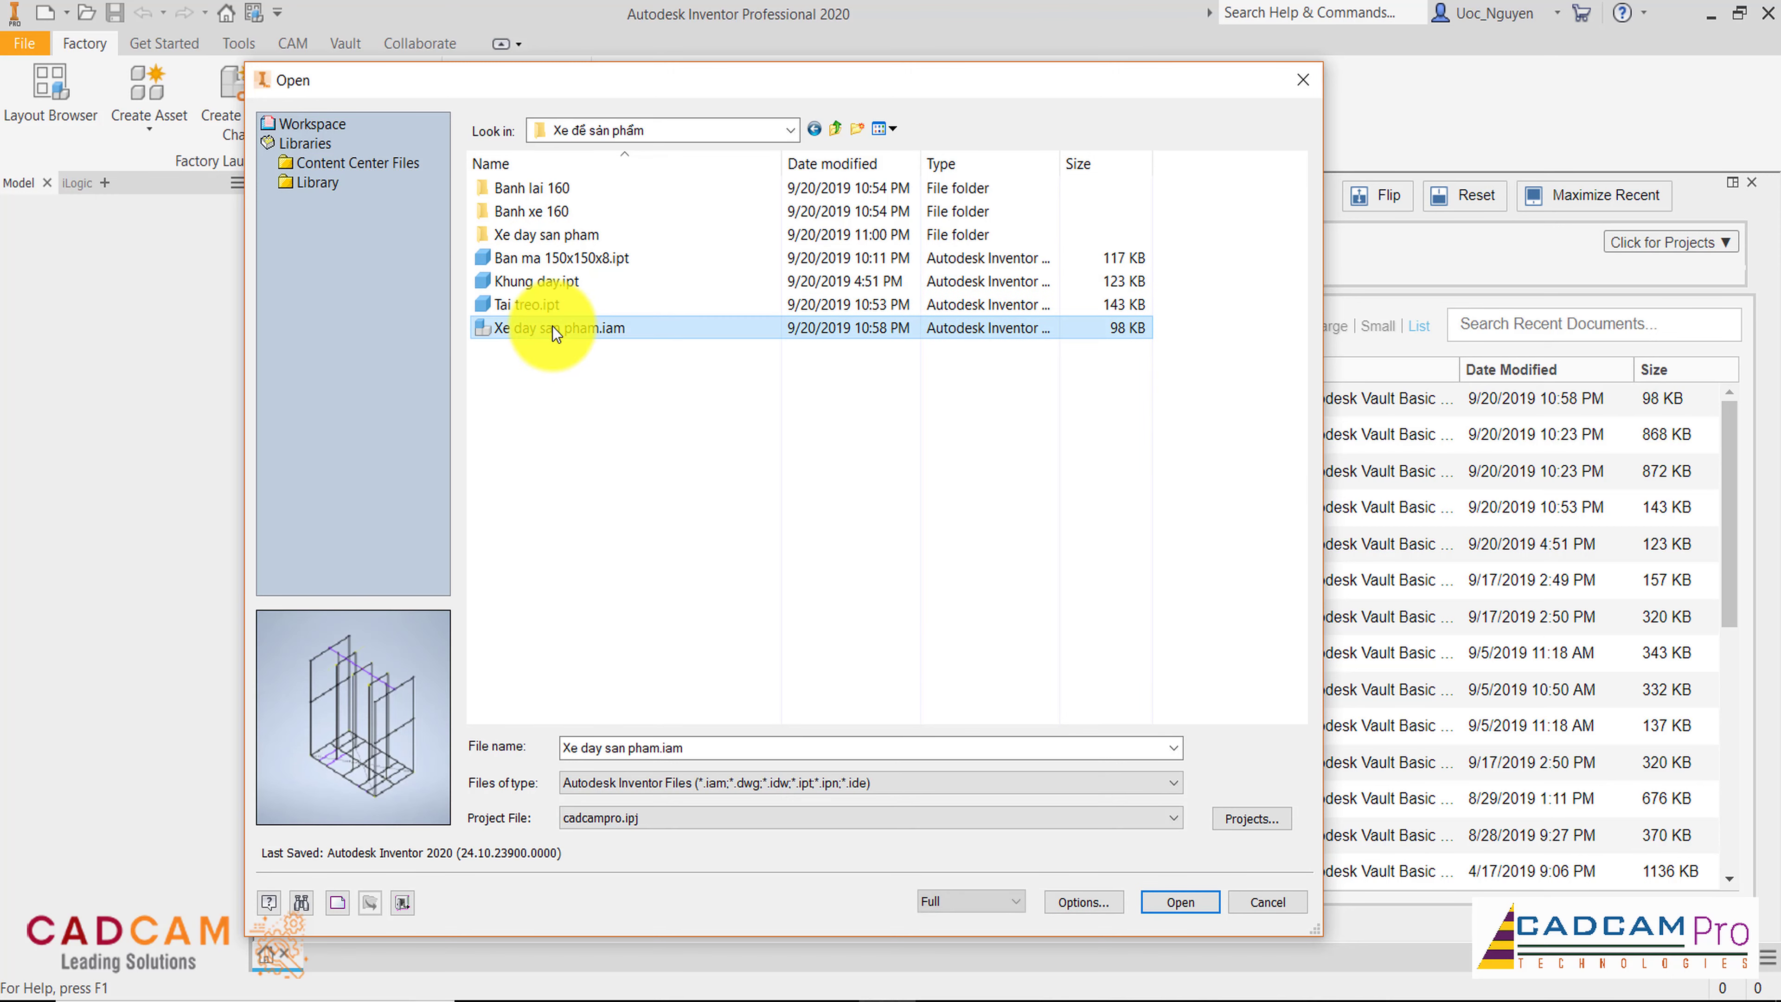
click(985, 588)
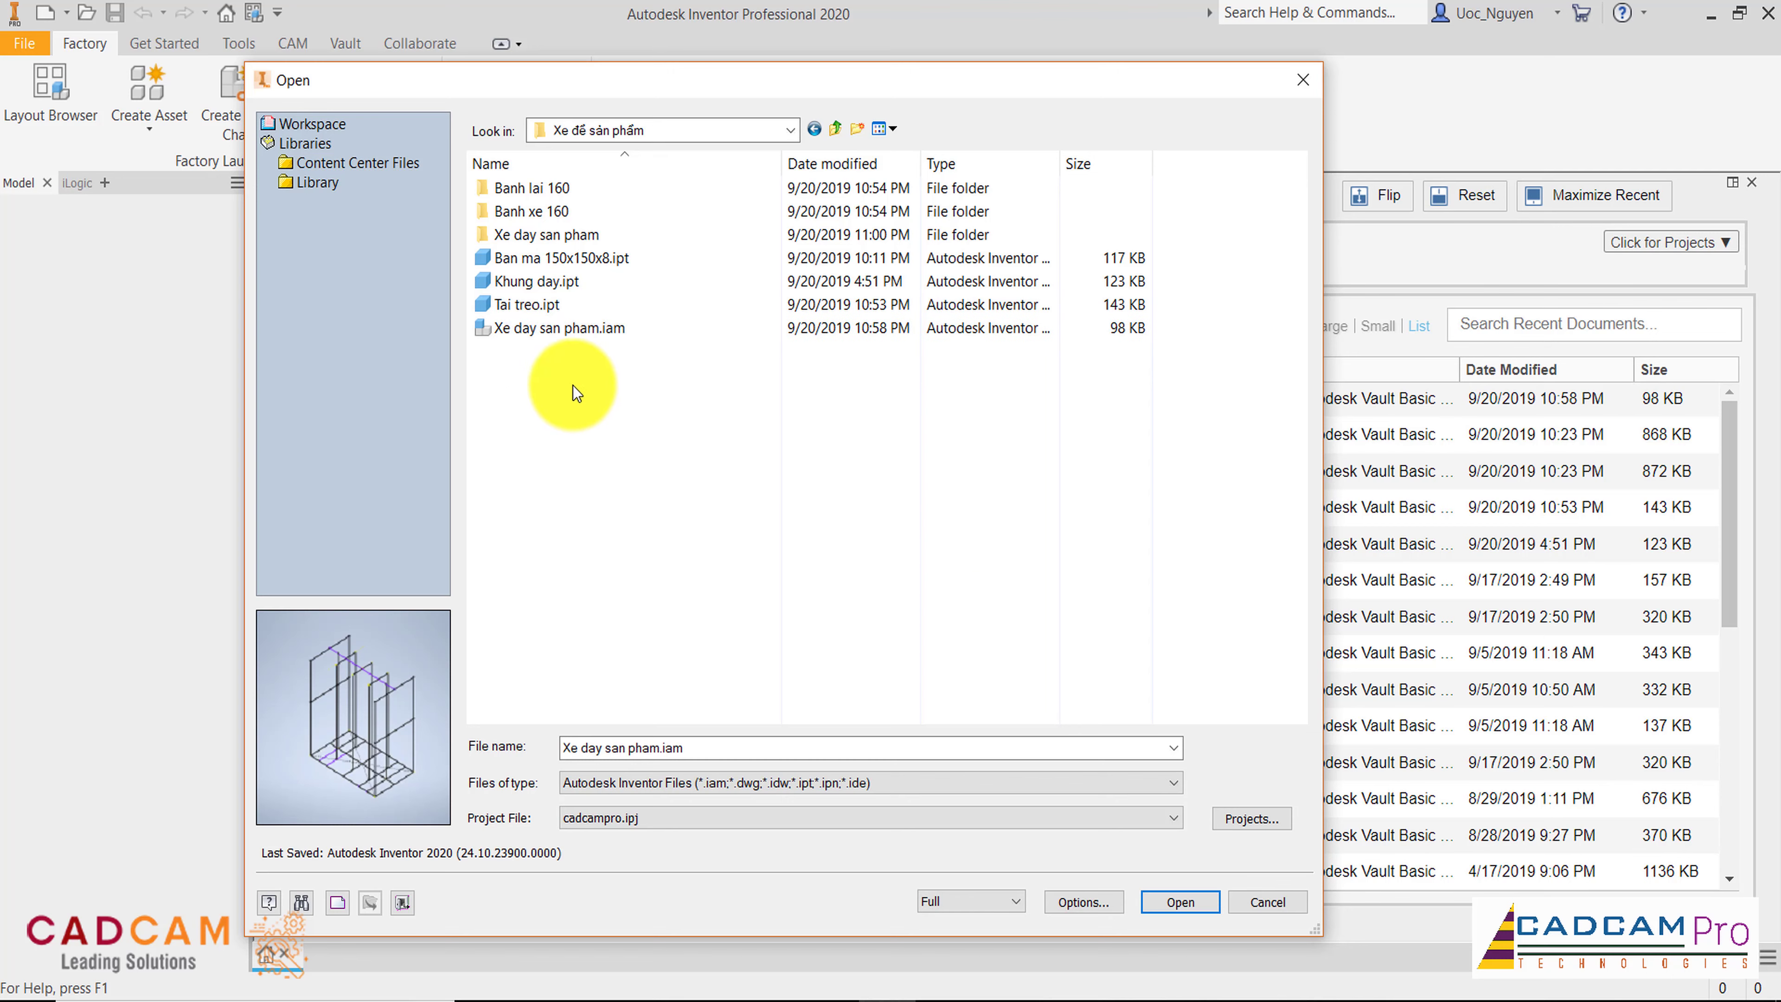
click(556, 329)
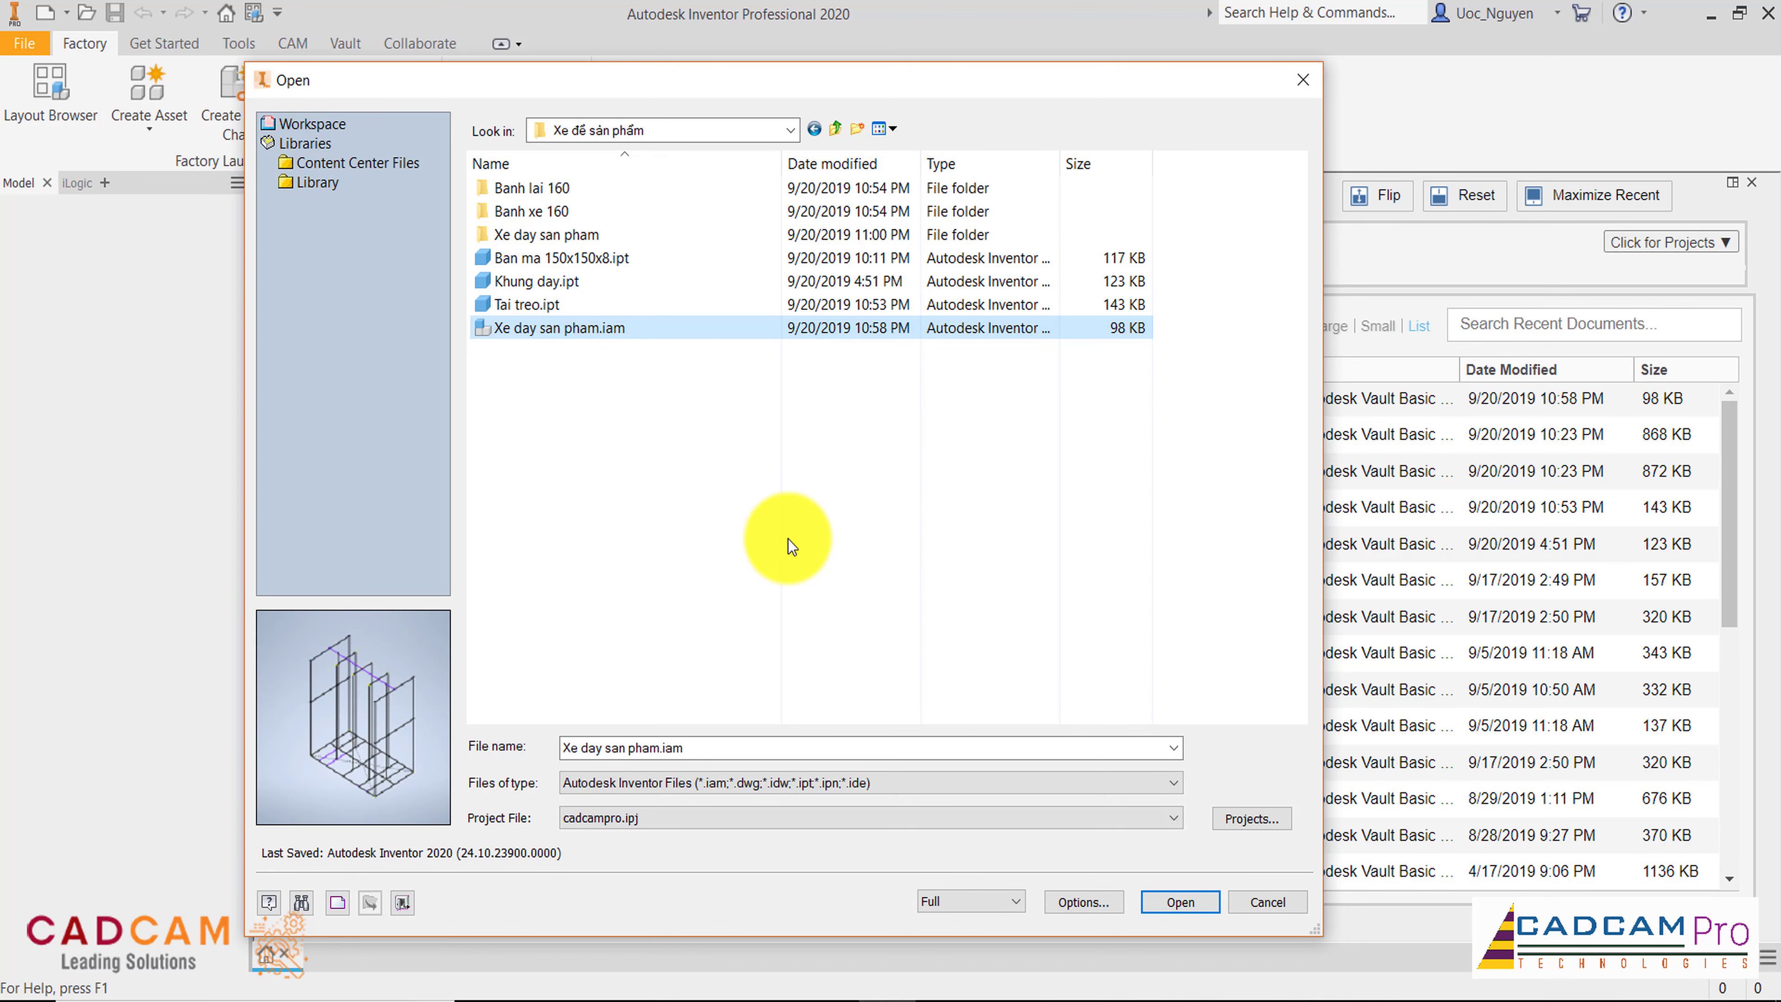
click(527, 303)
click(540, 304)
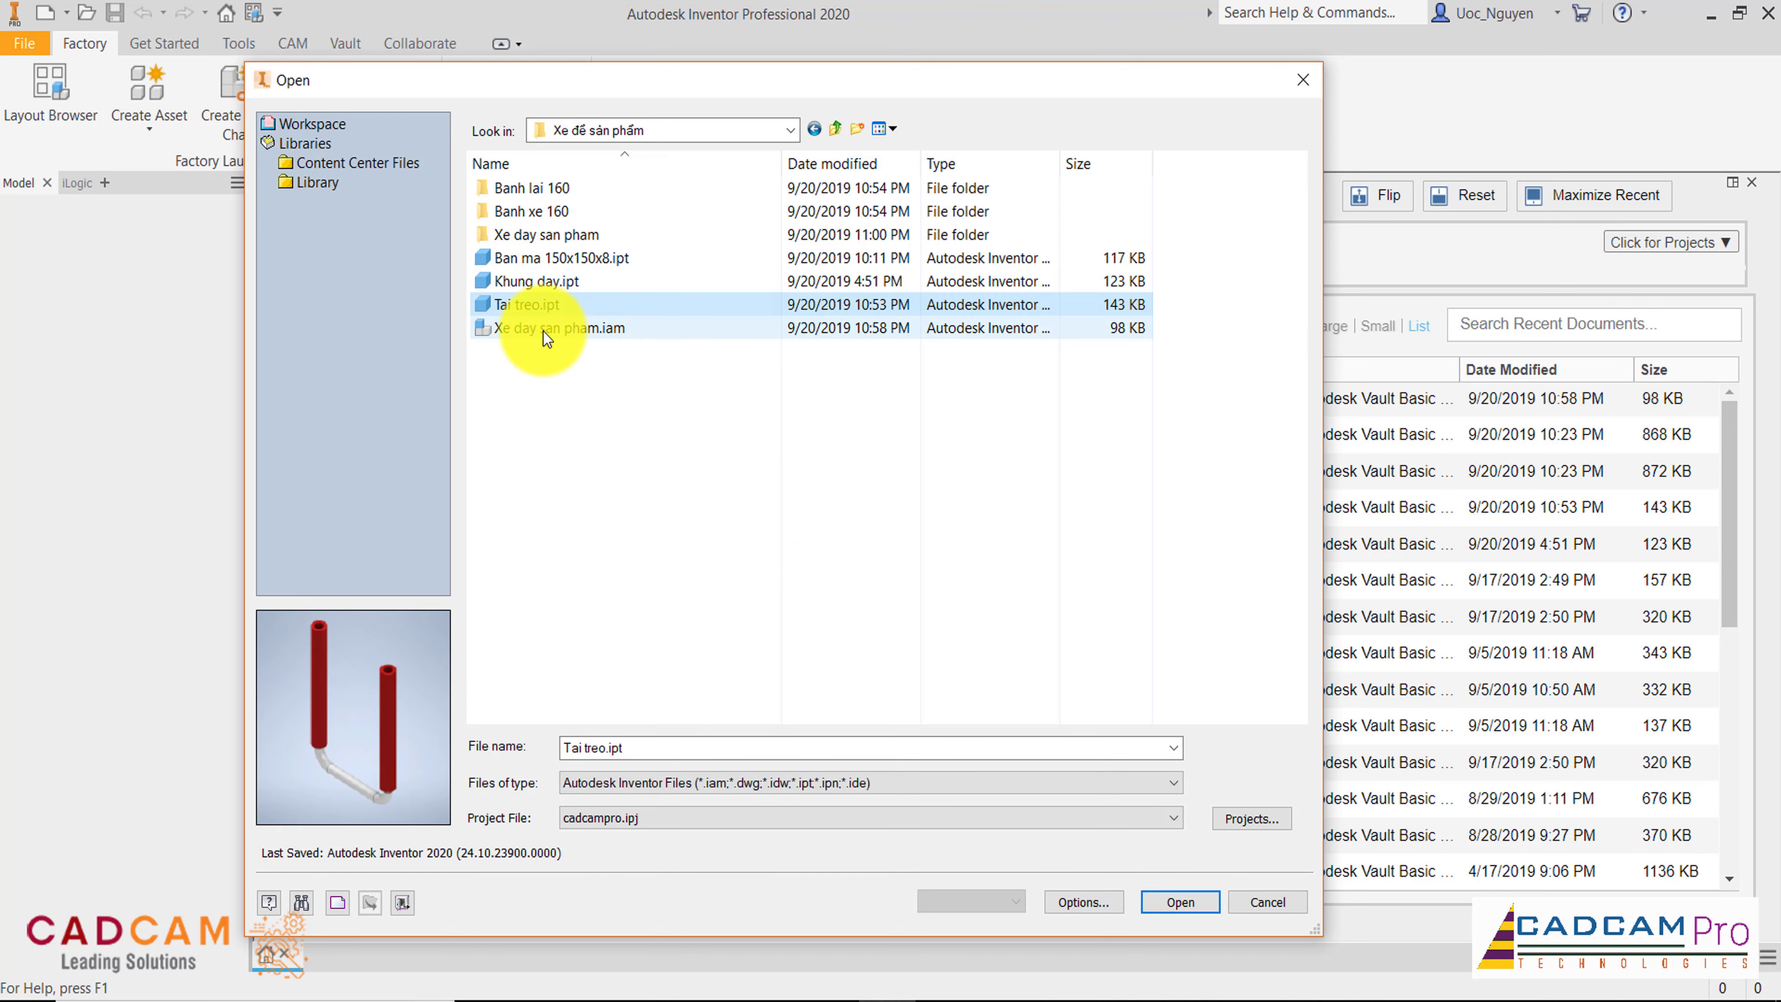
click(543, 330)
ctrl+click(545, 284)
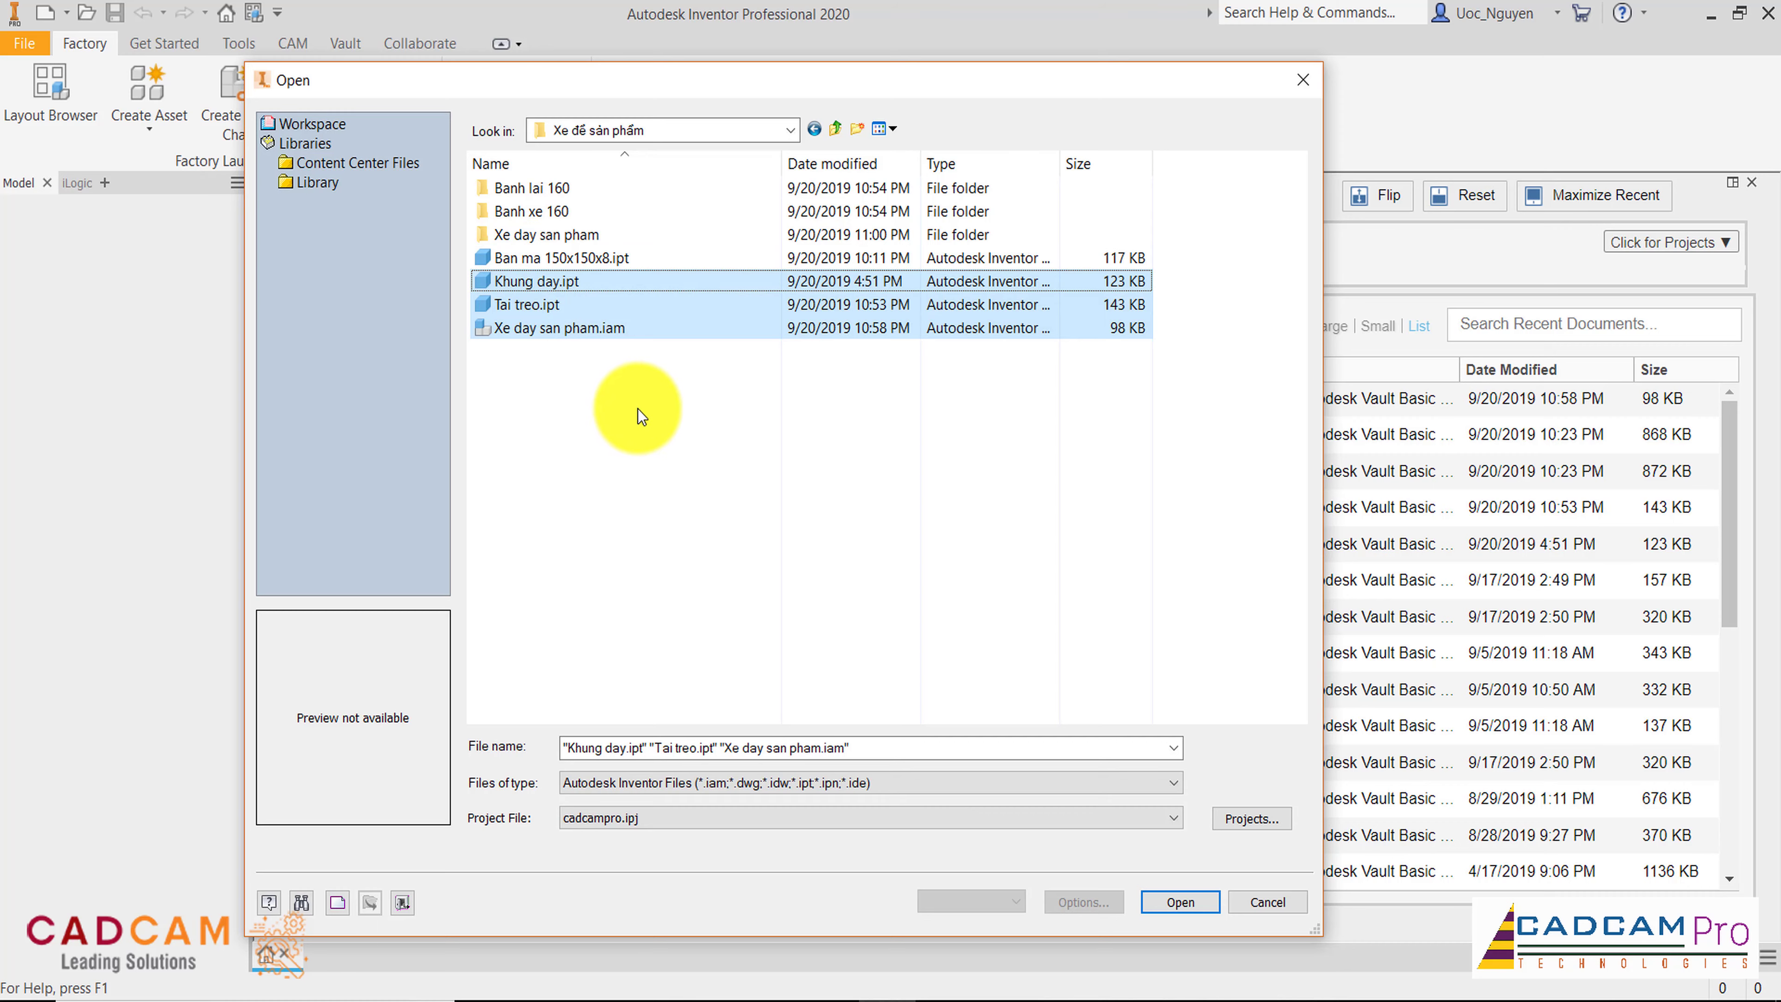
click(1180, 902)
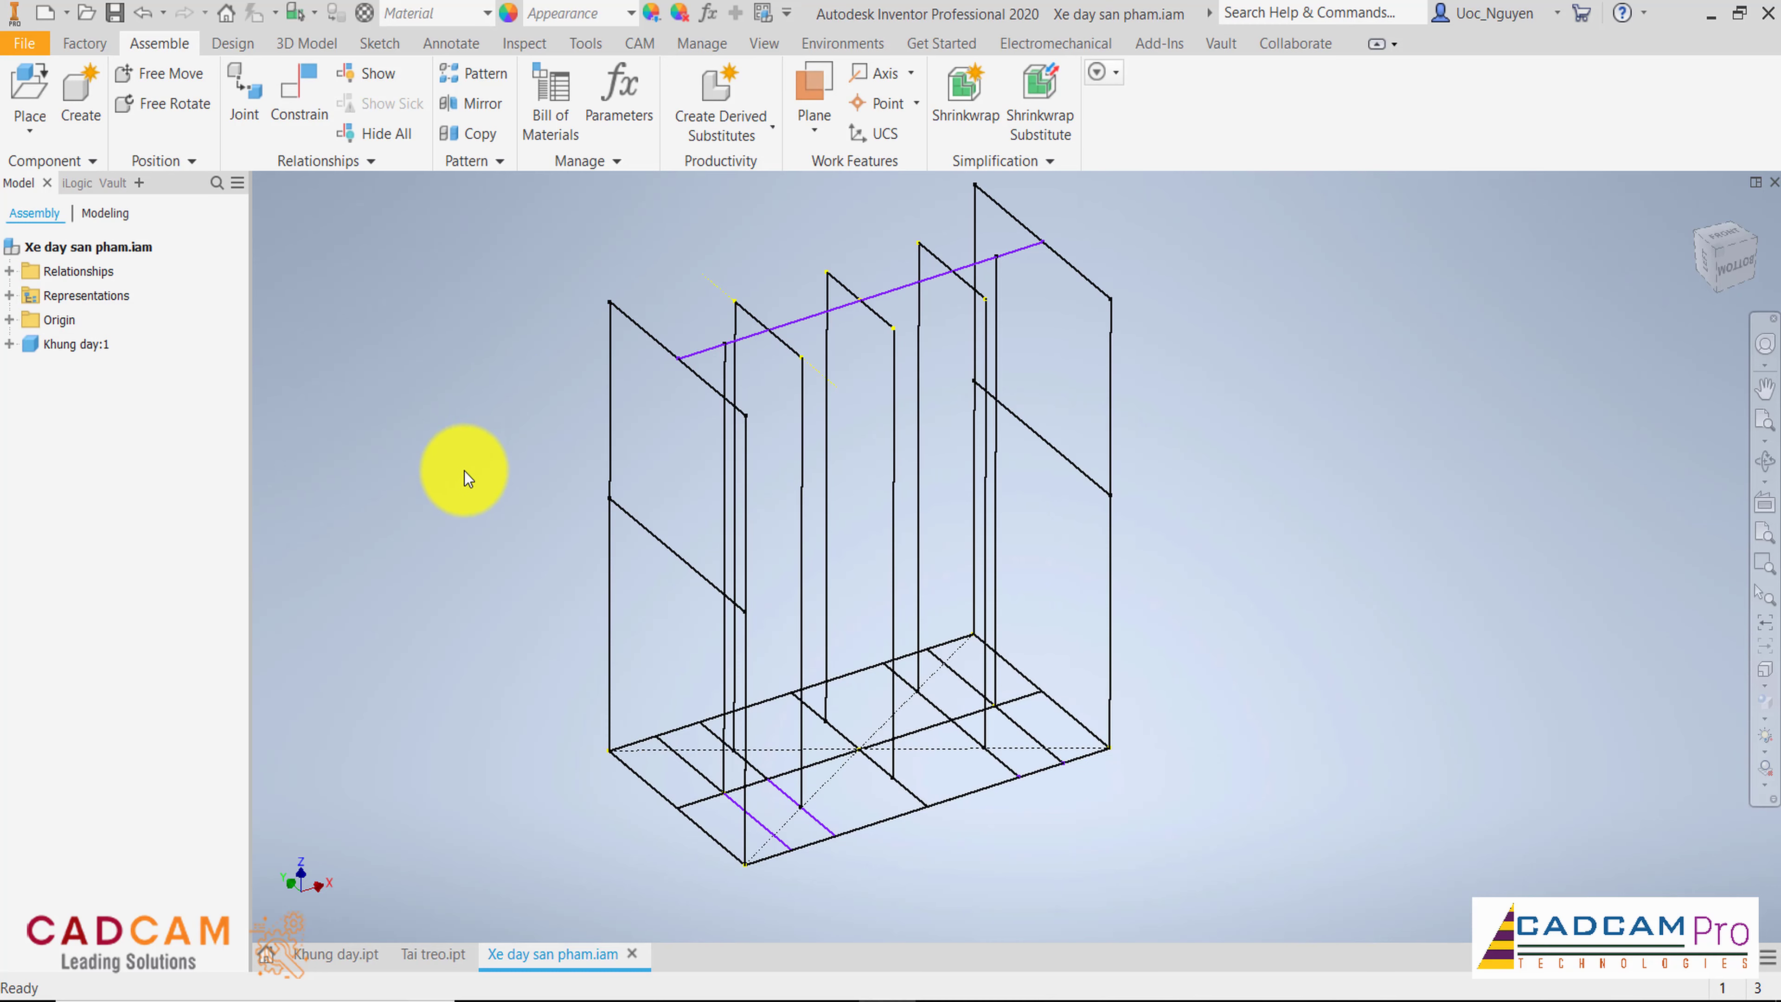
Step: Check the Tai treo and Khung day tabs, then return to the Xe day san pham assembly
mouse_move(465, 471)
shift+middle_down()
mouse_move(517, 505)
mouse_move(466, 491)
shift+middle_up()
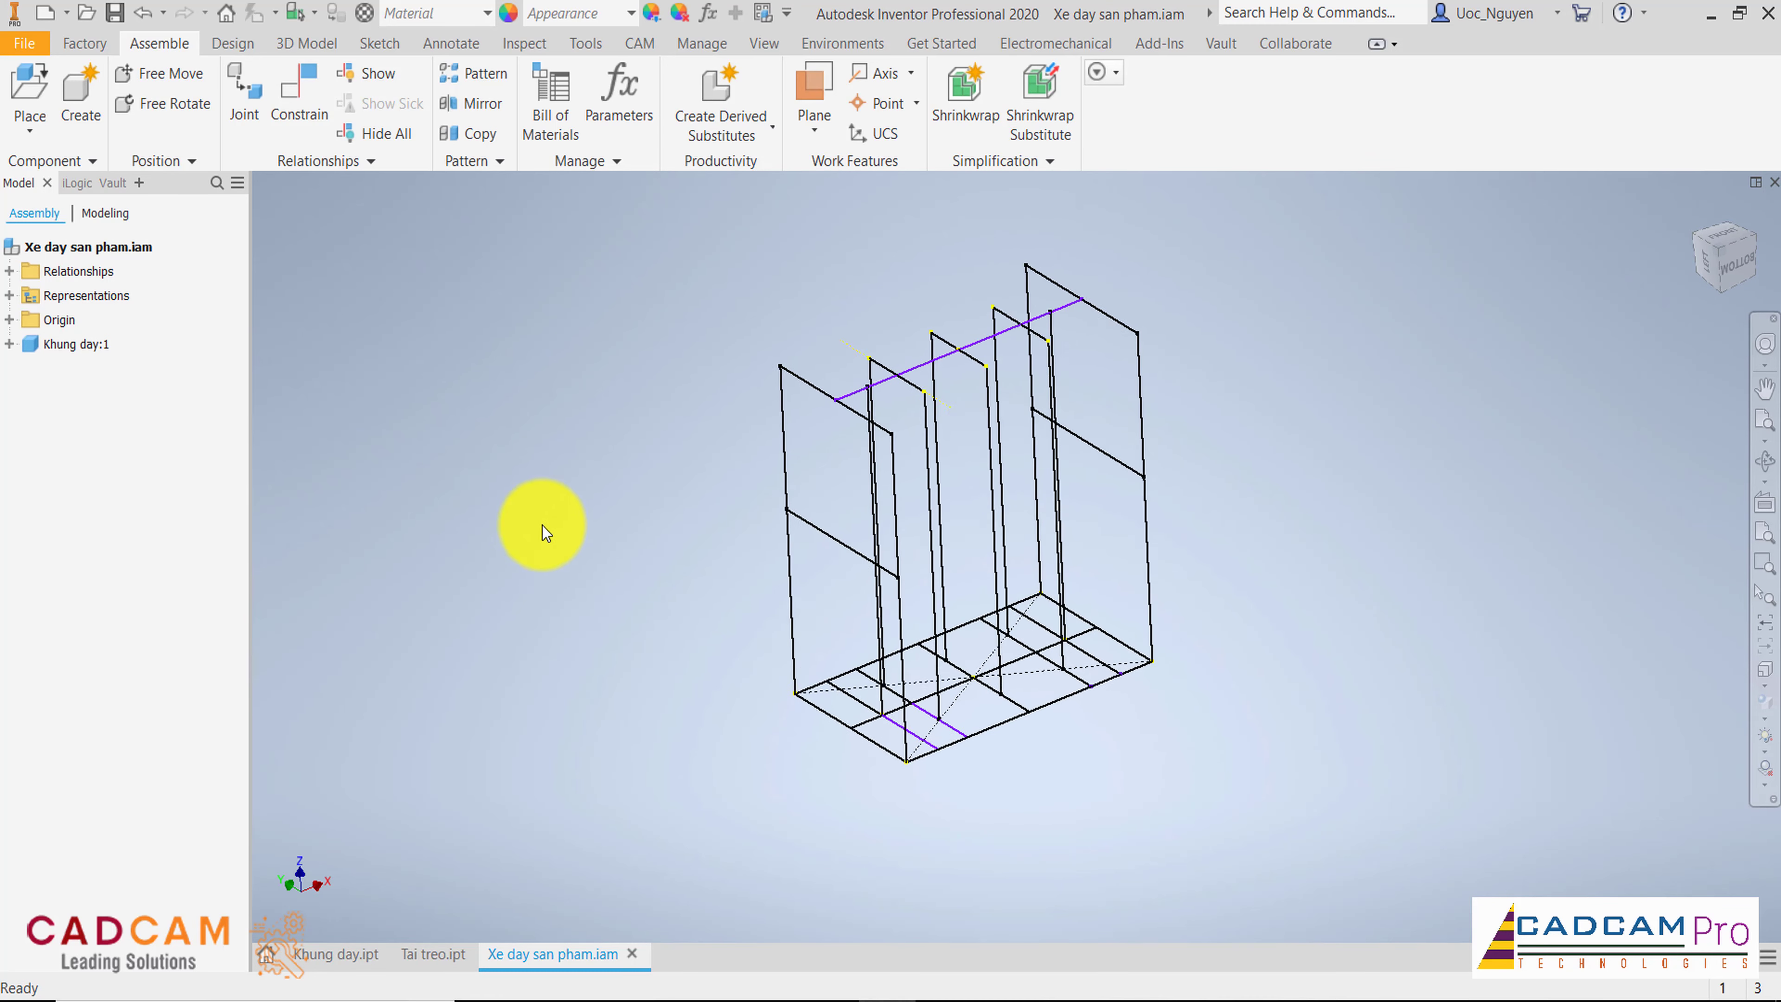
click(445, 952)
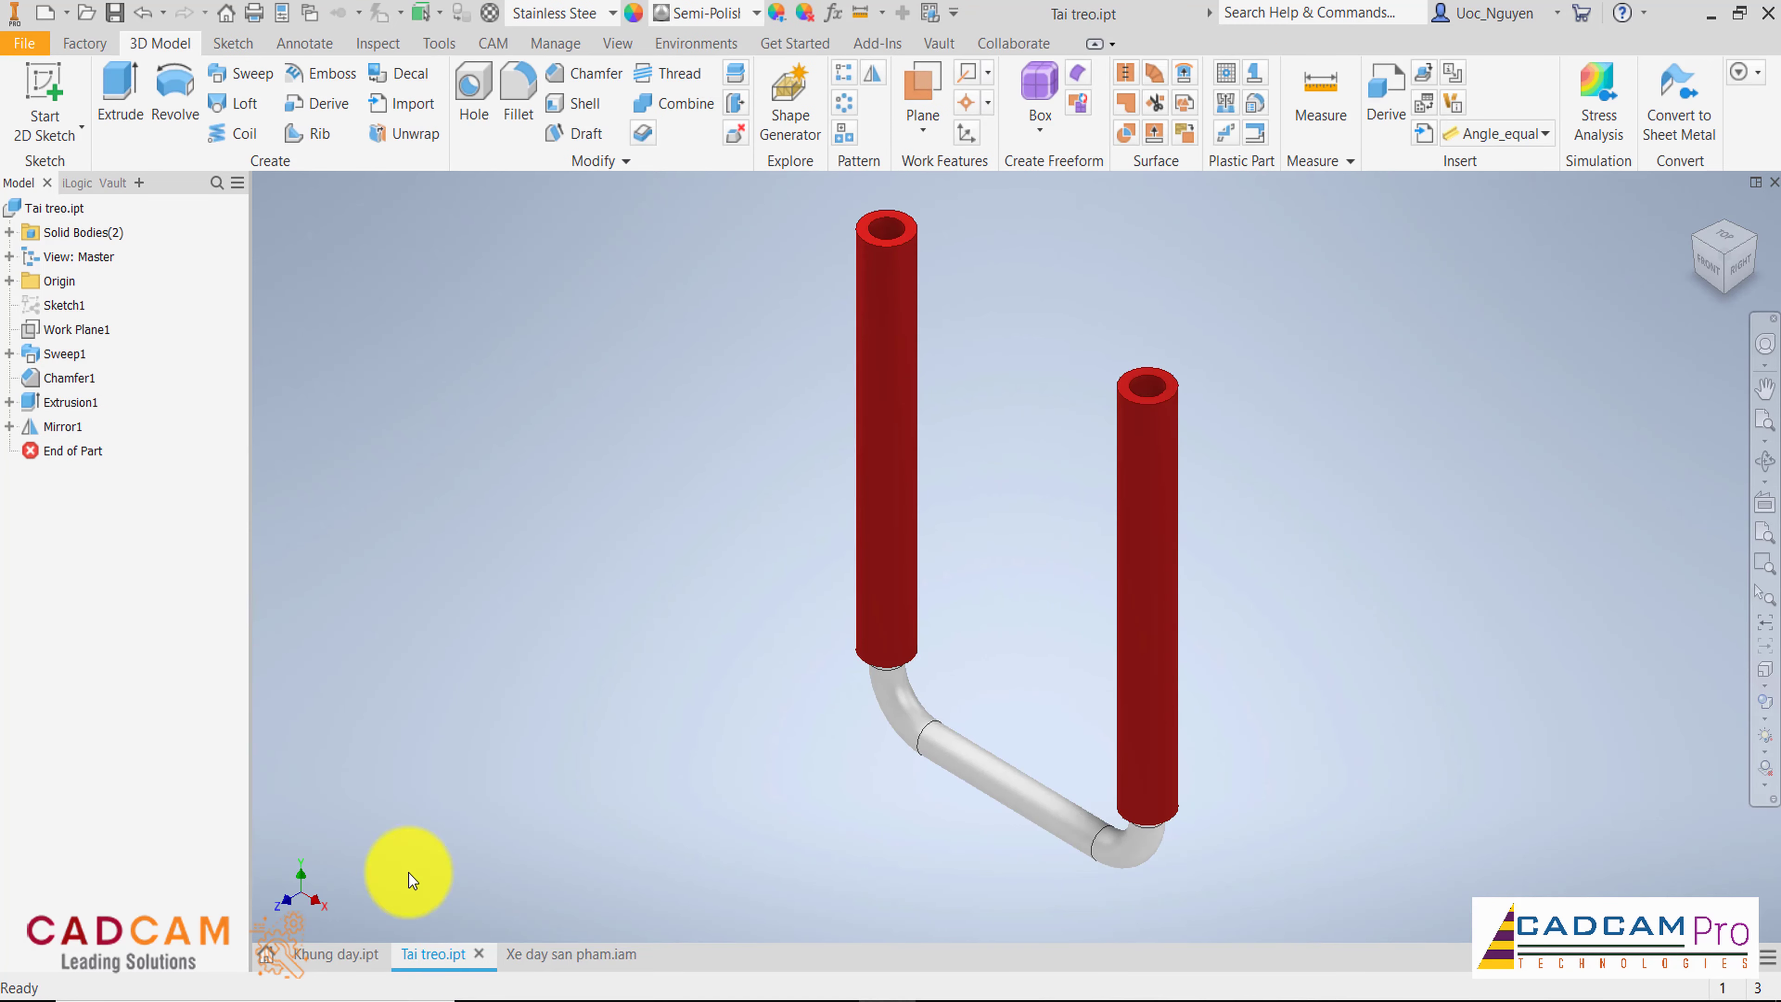
click(347, 954)
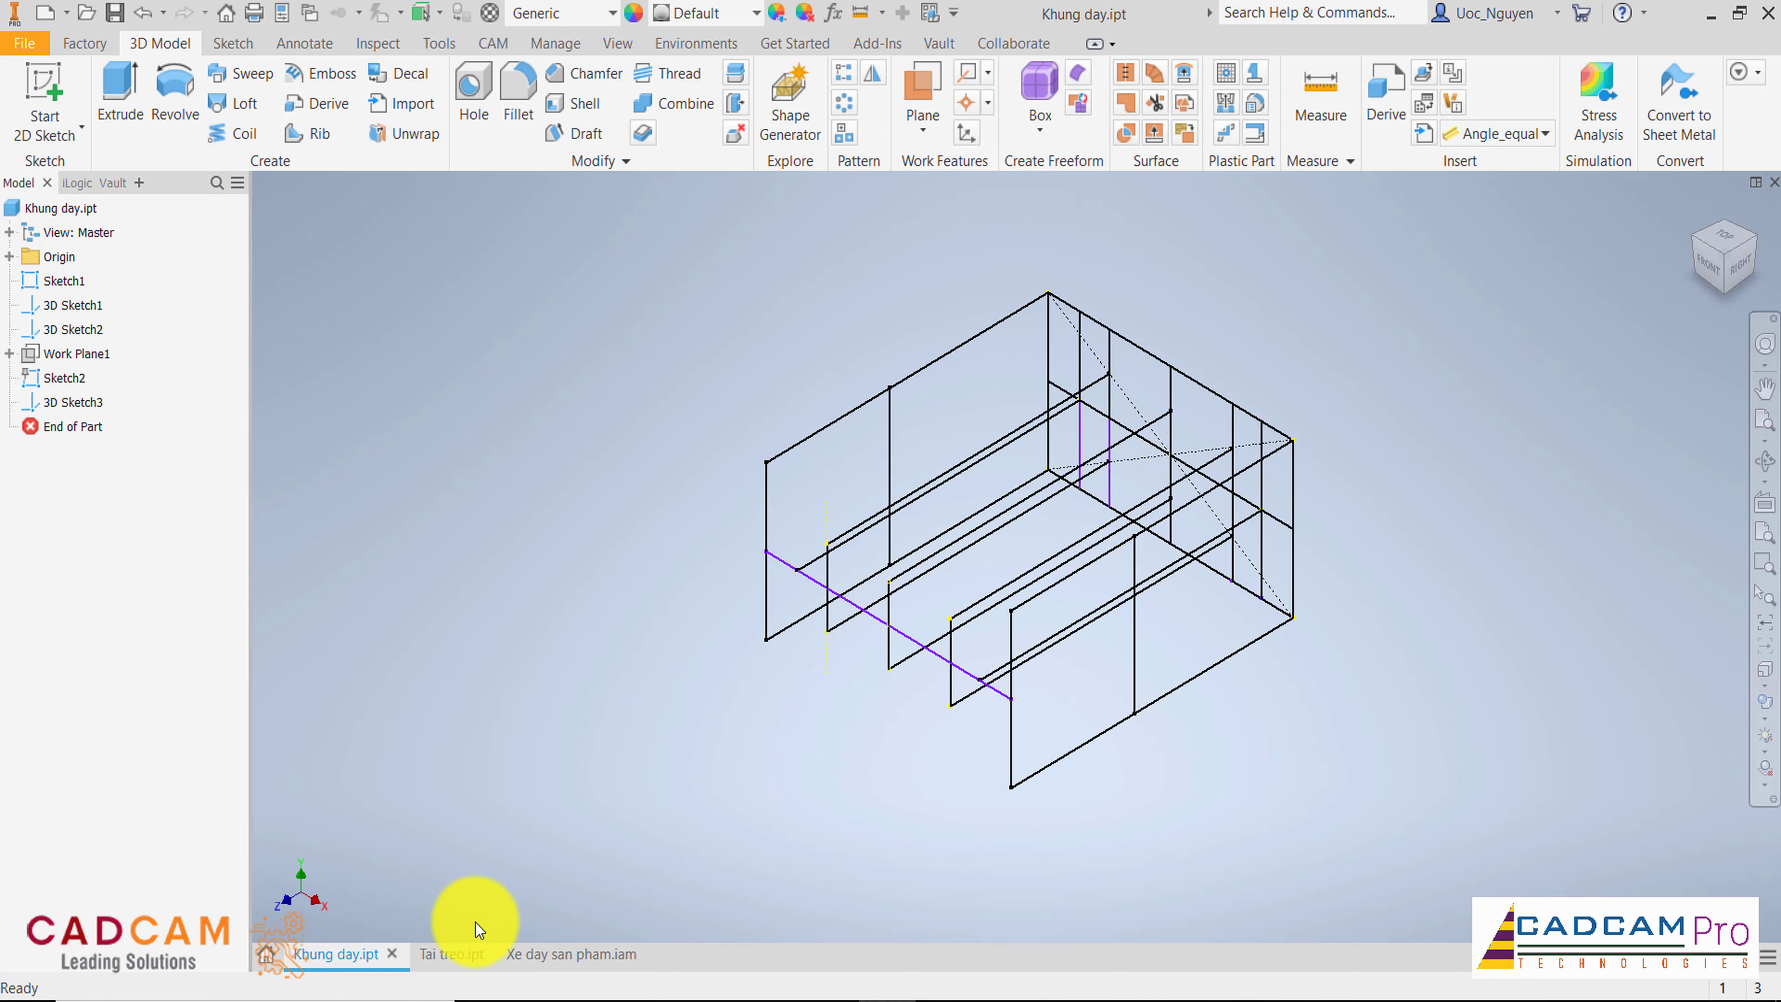
click(568, 954)
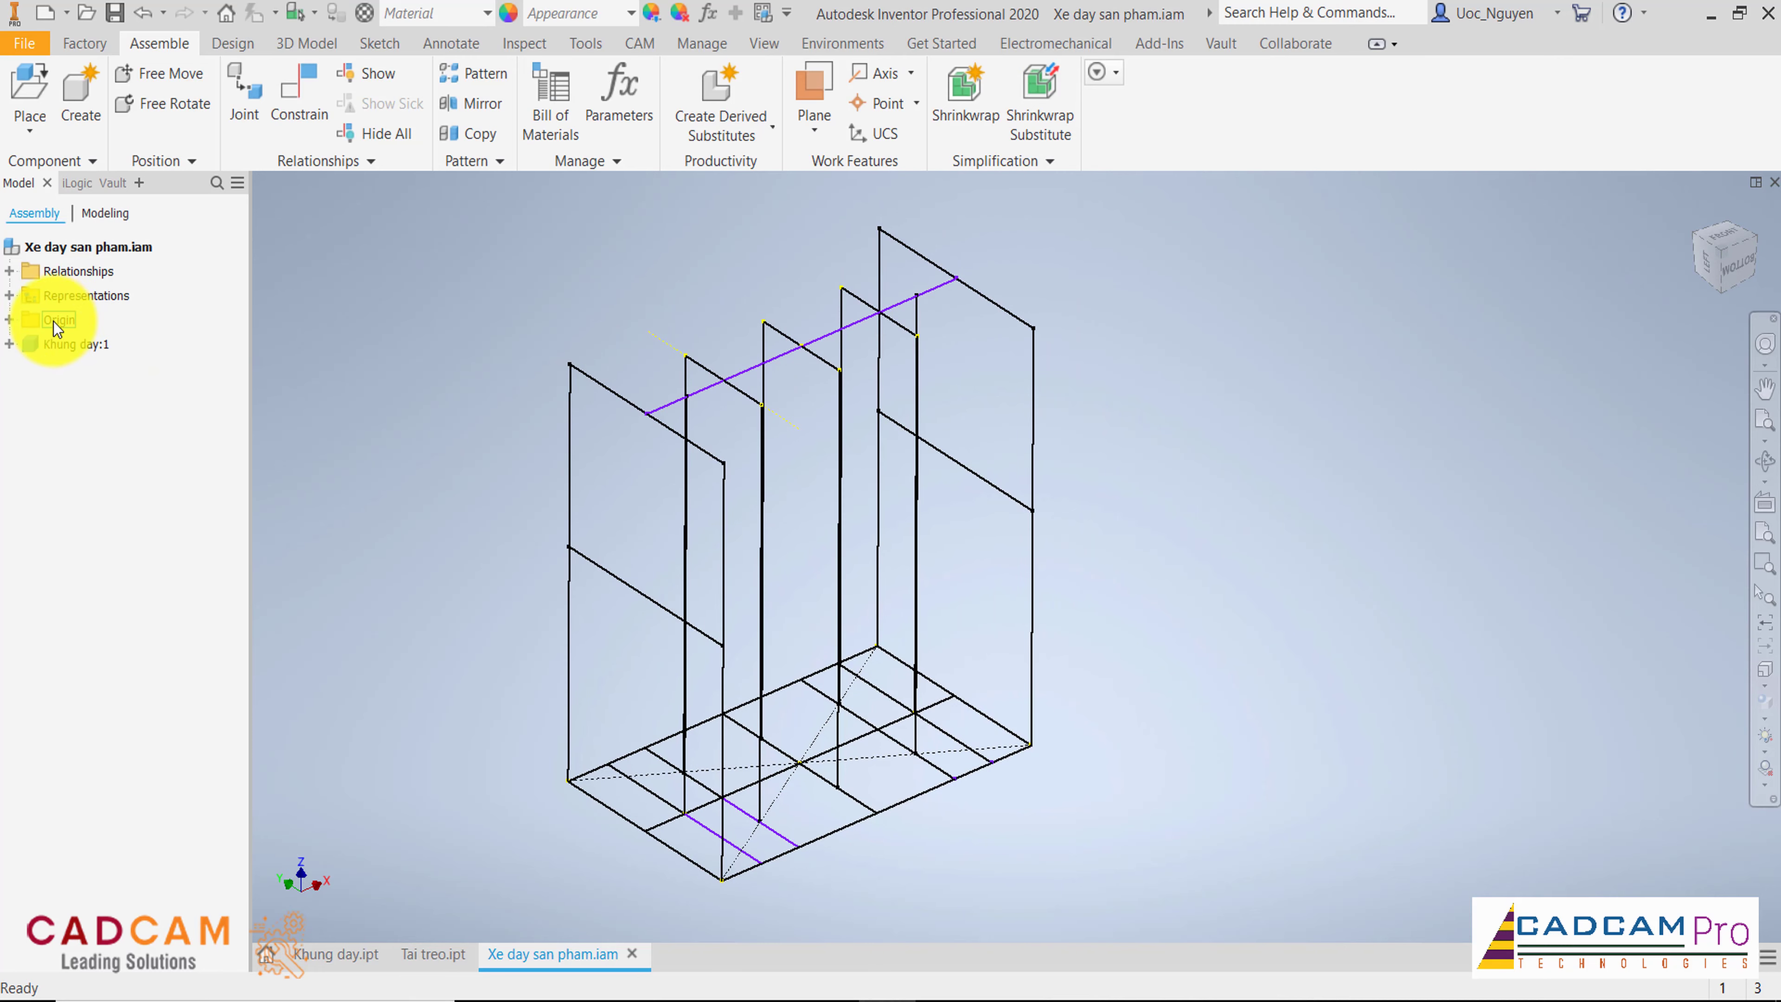
Step: Expand Khung day:1 in the browser and inspect its Flush:1 and Flush:2 constraints
click(50, 342)
click(464, 381)
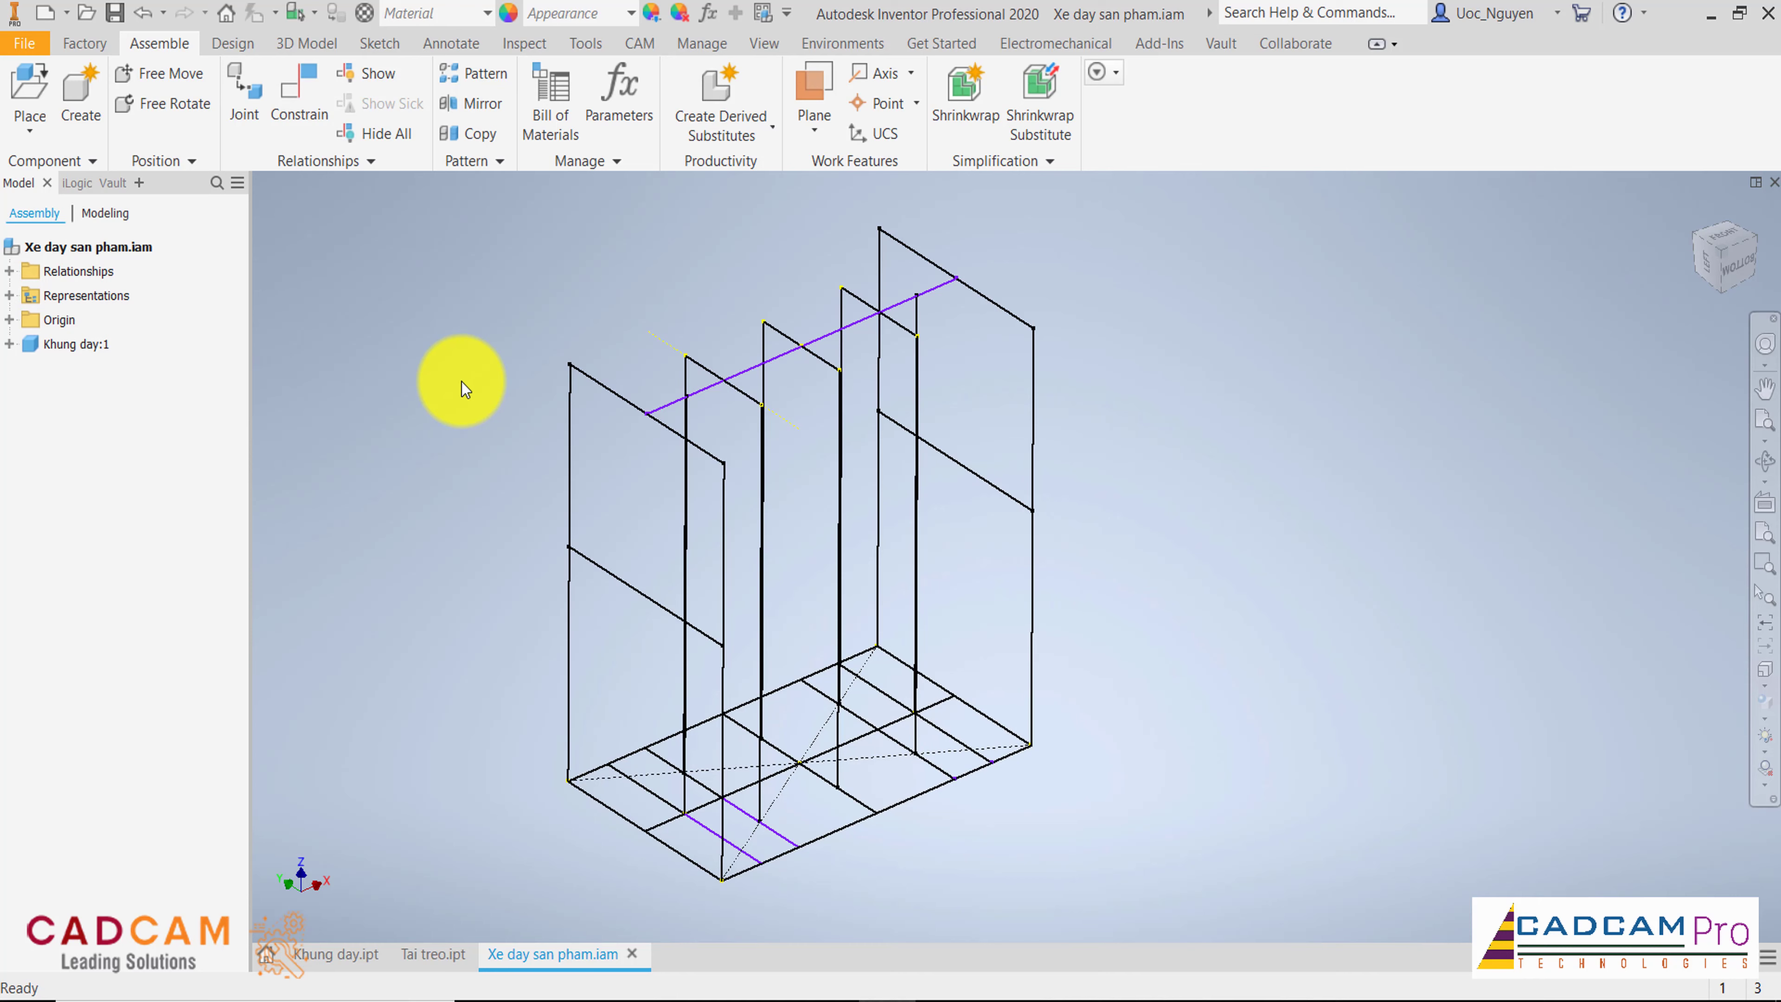
click(9, 343)
click(95, 538)
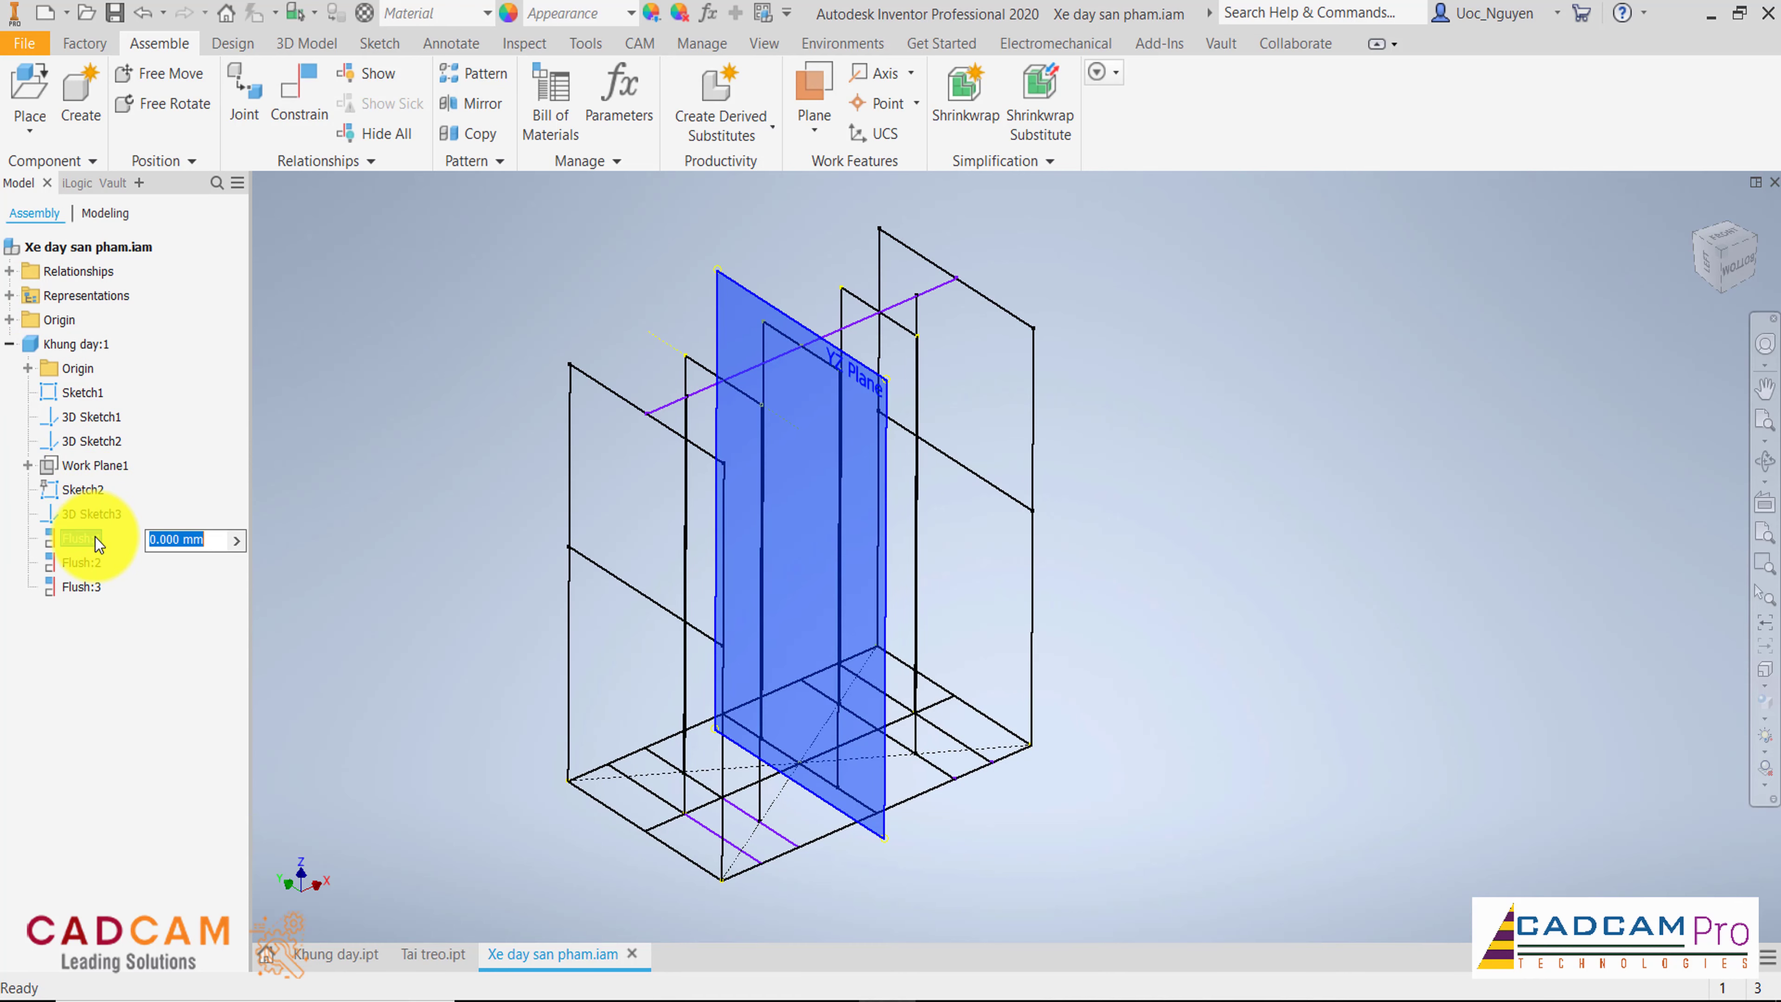
click(89, 561)
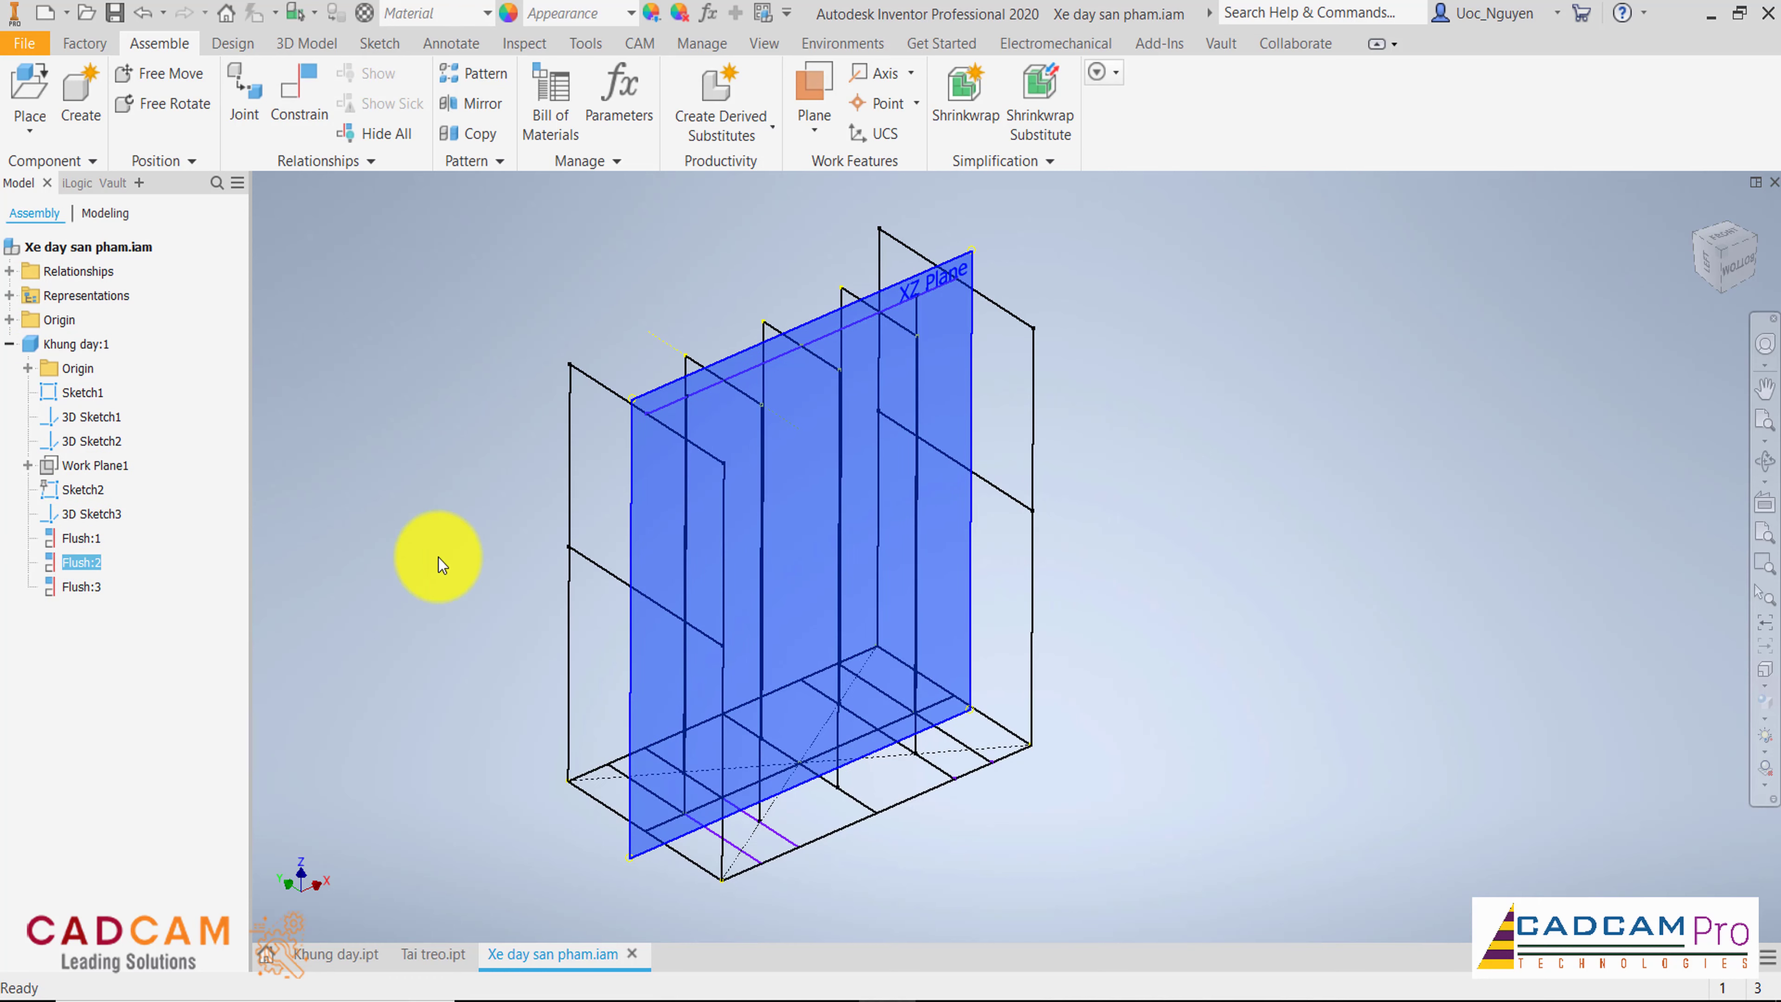
click(438, 557)
middle_drag(403, 472, 505, 448)
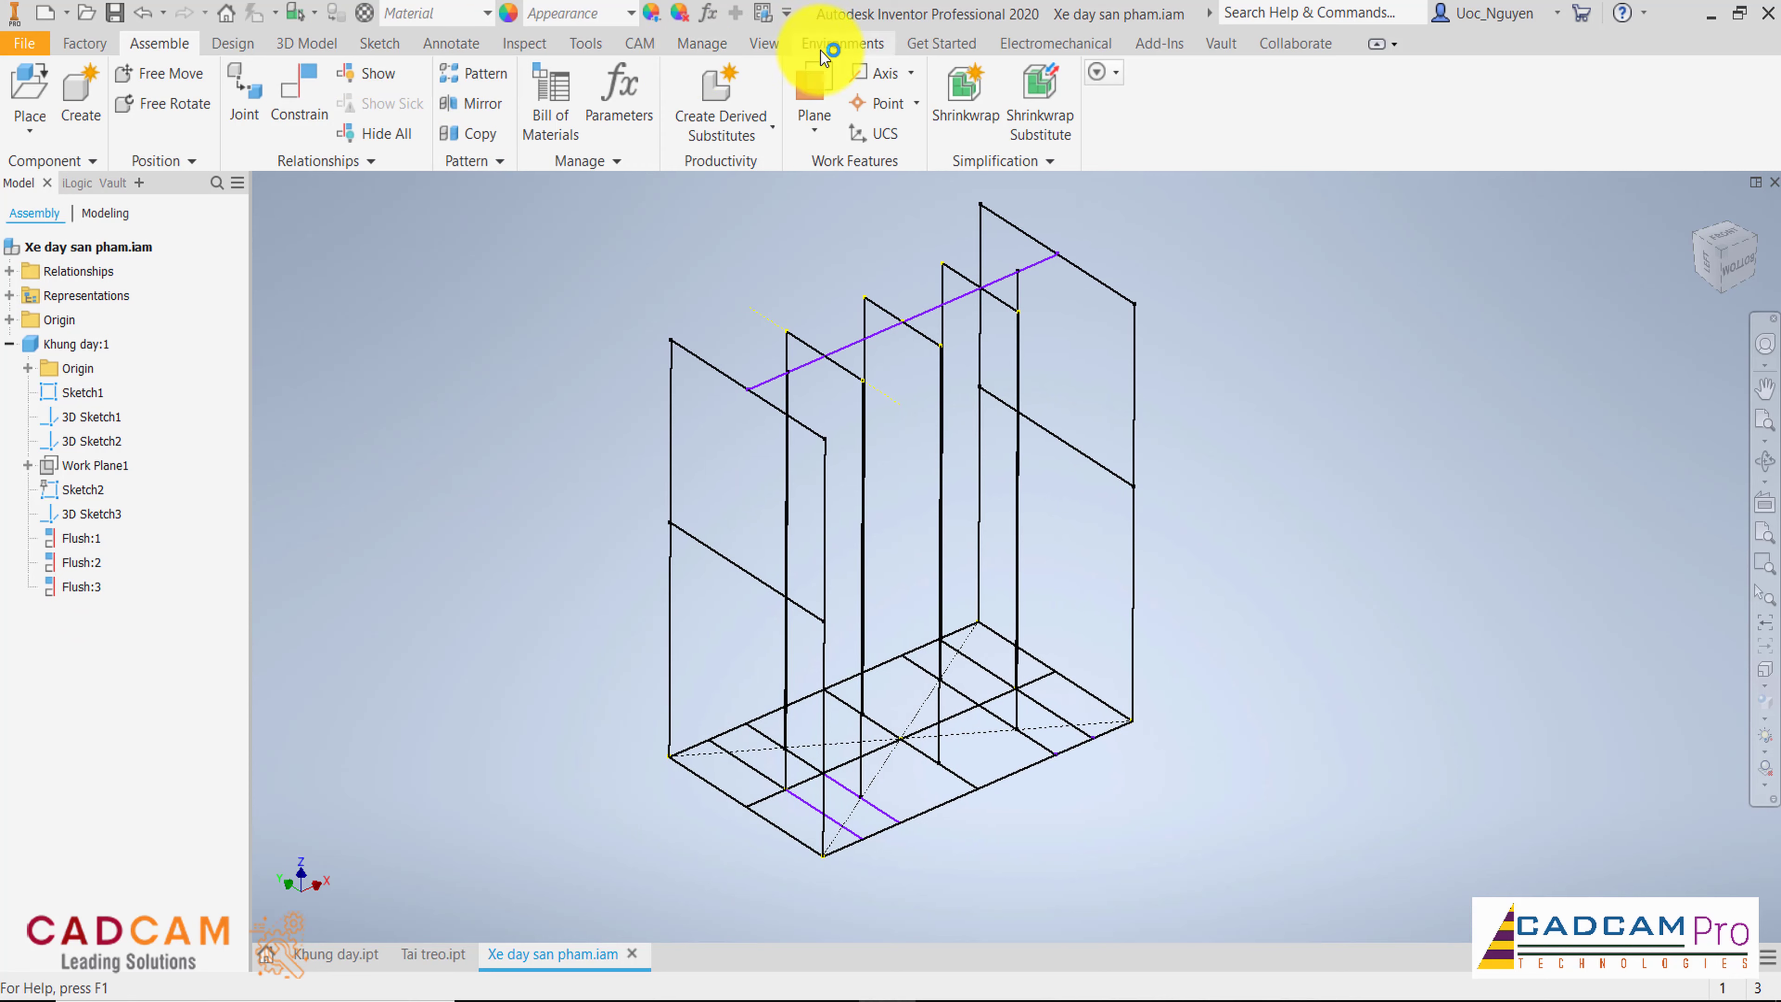
Step: Start Insert Frame with the ISO 657-1 L50x50x4 equal-leg angle profile
click(228, 45)
click(170, 124)
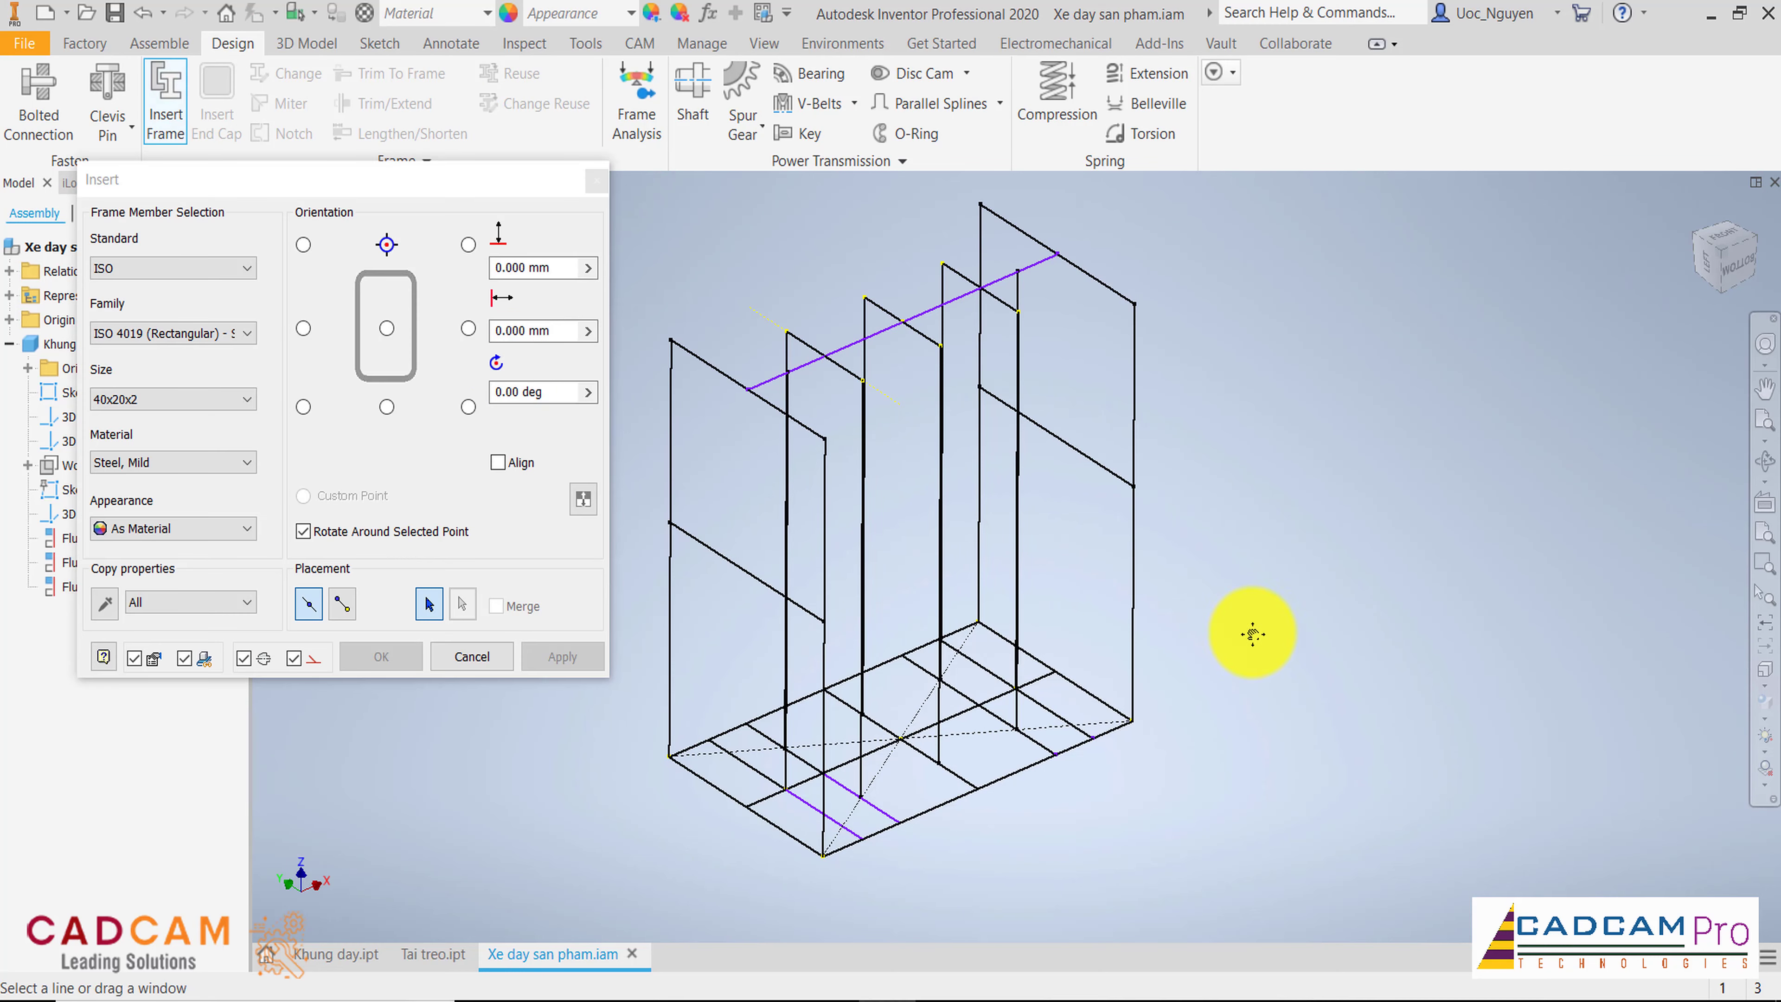
middle_drag(1252, 628, 1323, 596)
click(221, 334)
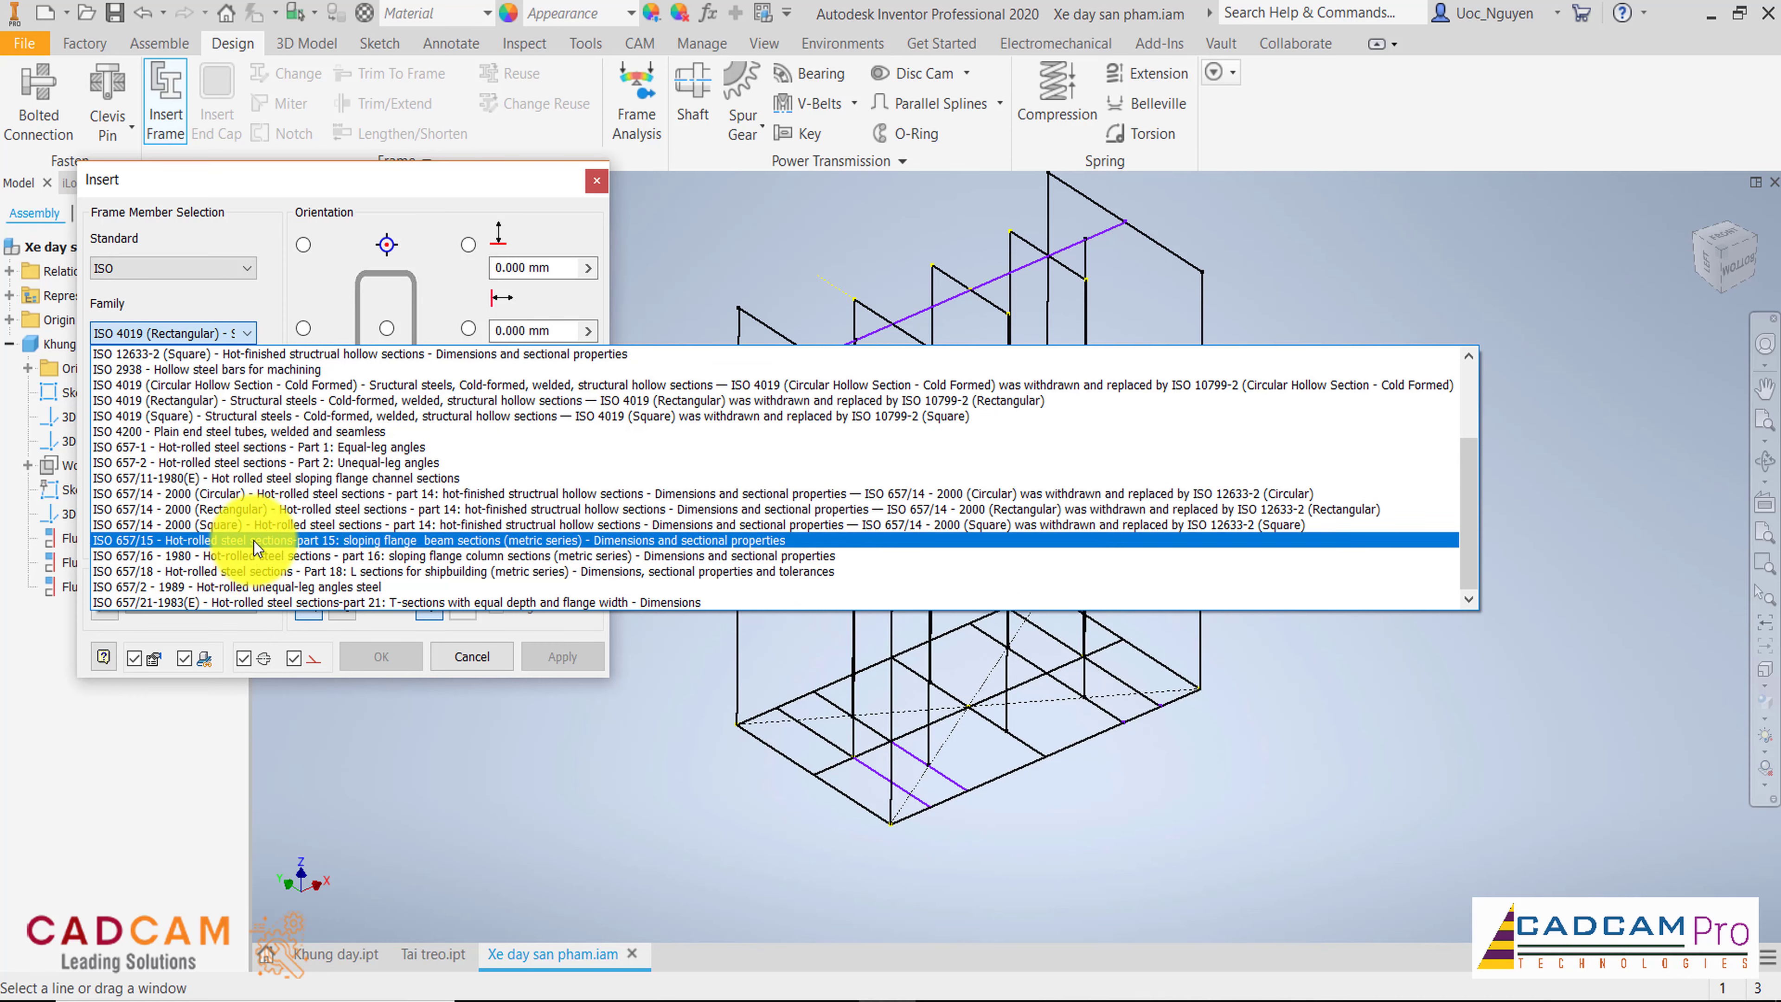
click(254, 541)
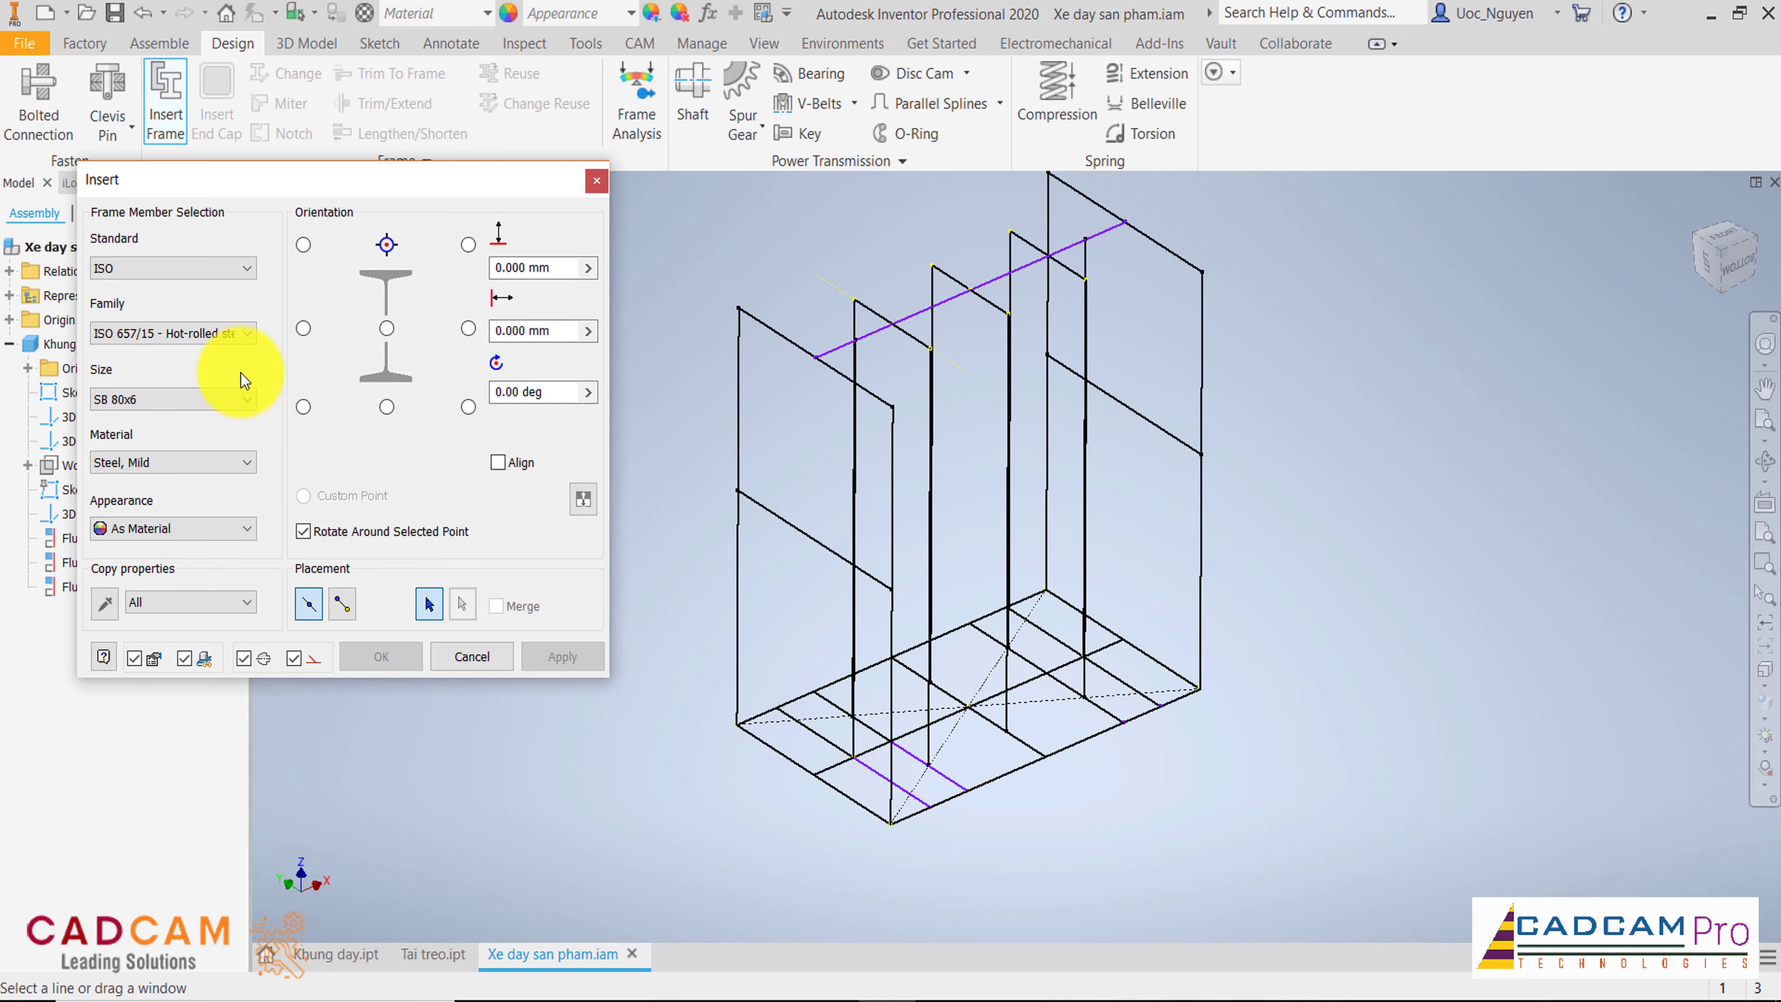
click(220, 333)
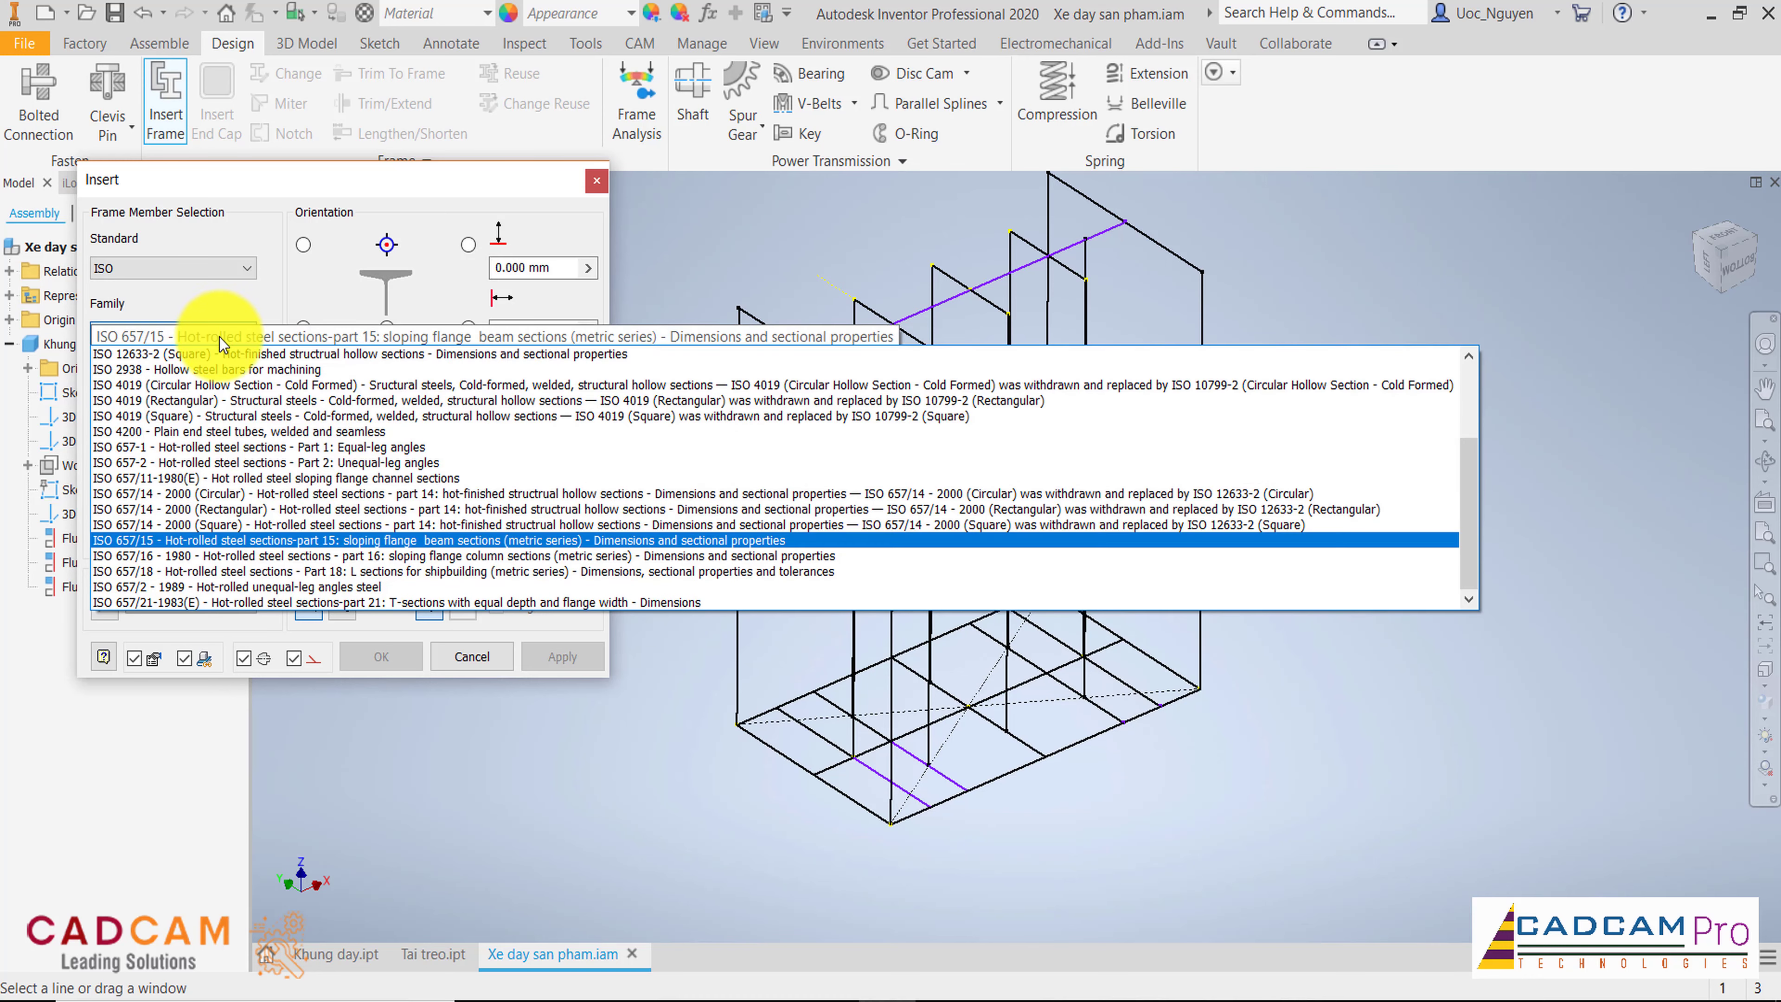
click(231, 447)
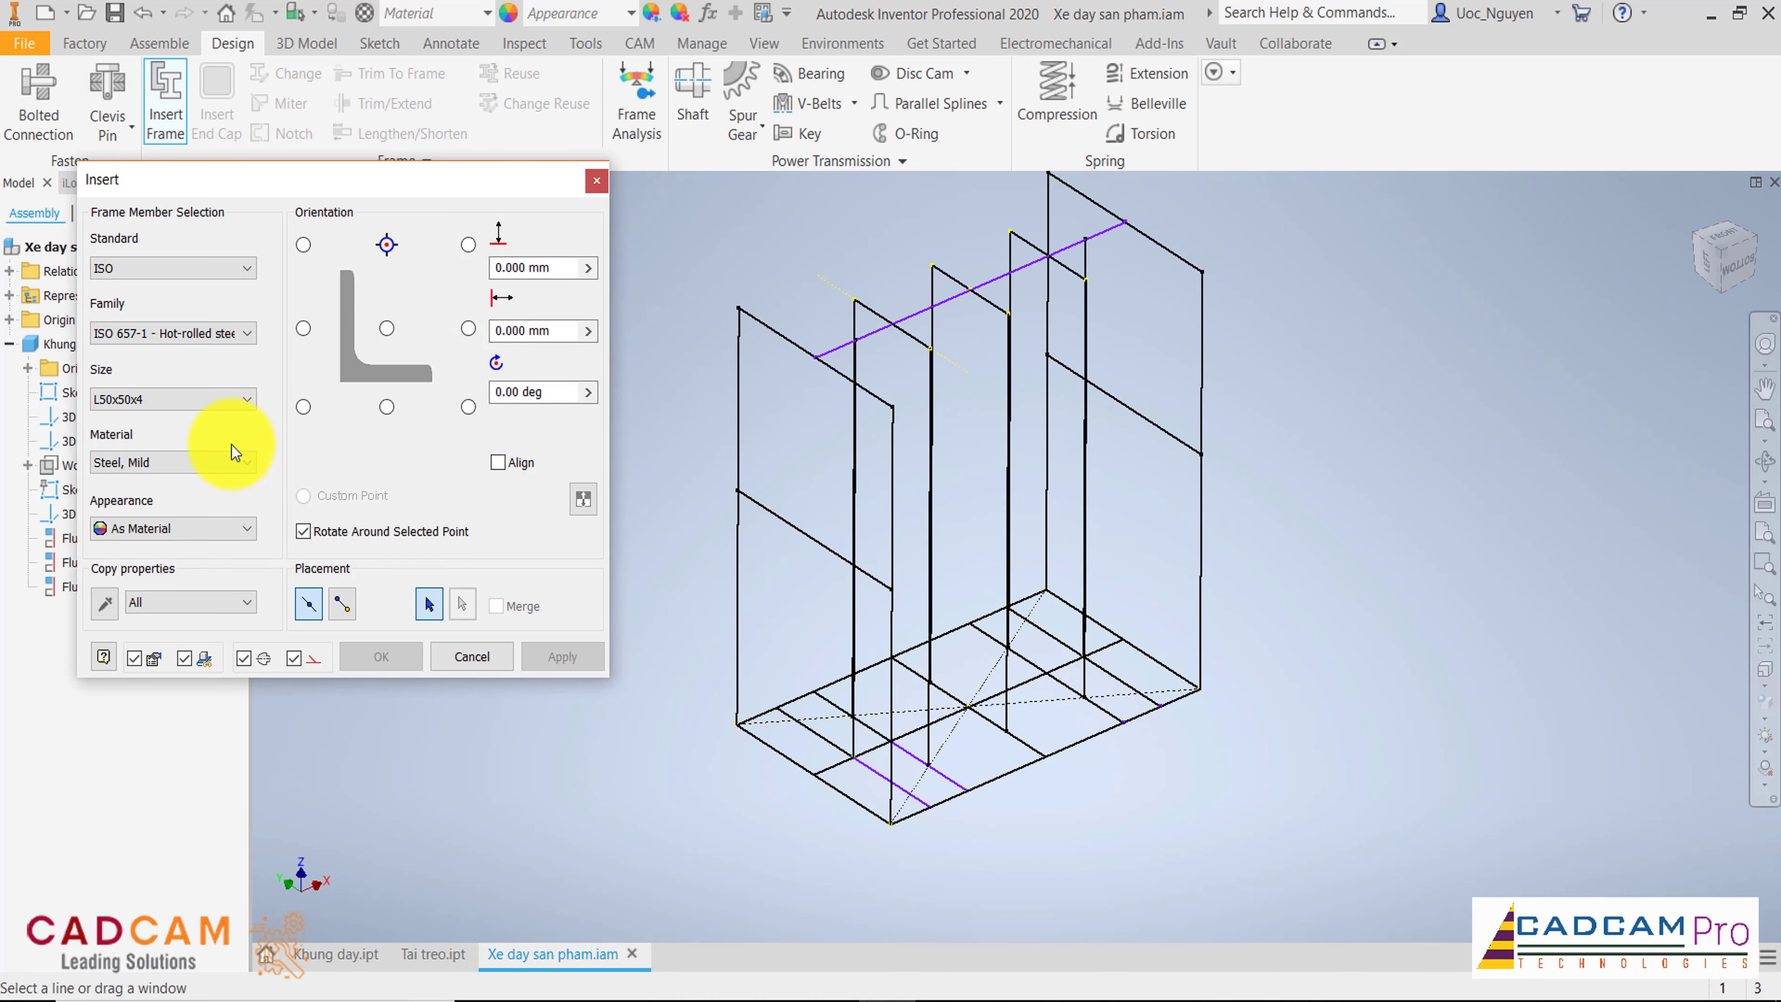
click(199, 401)
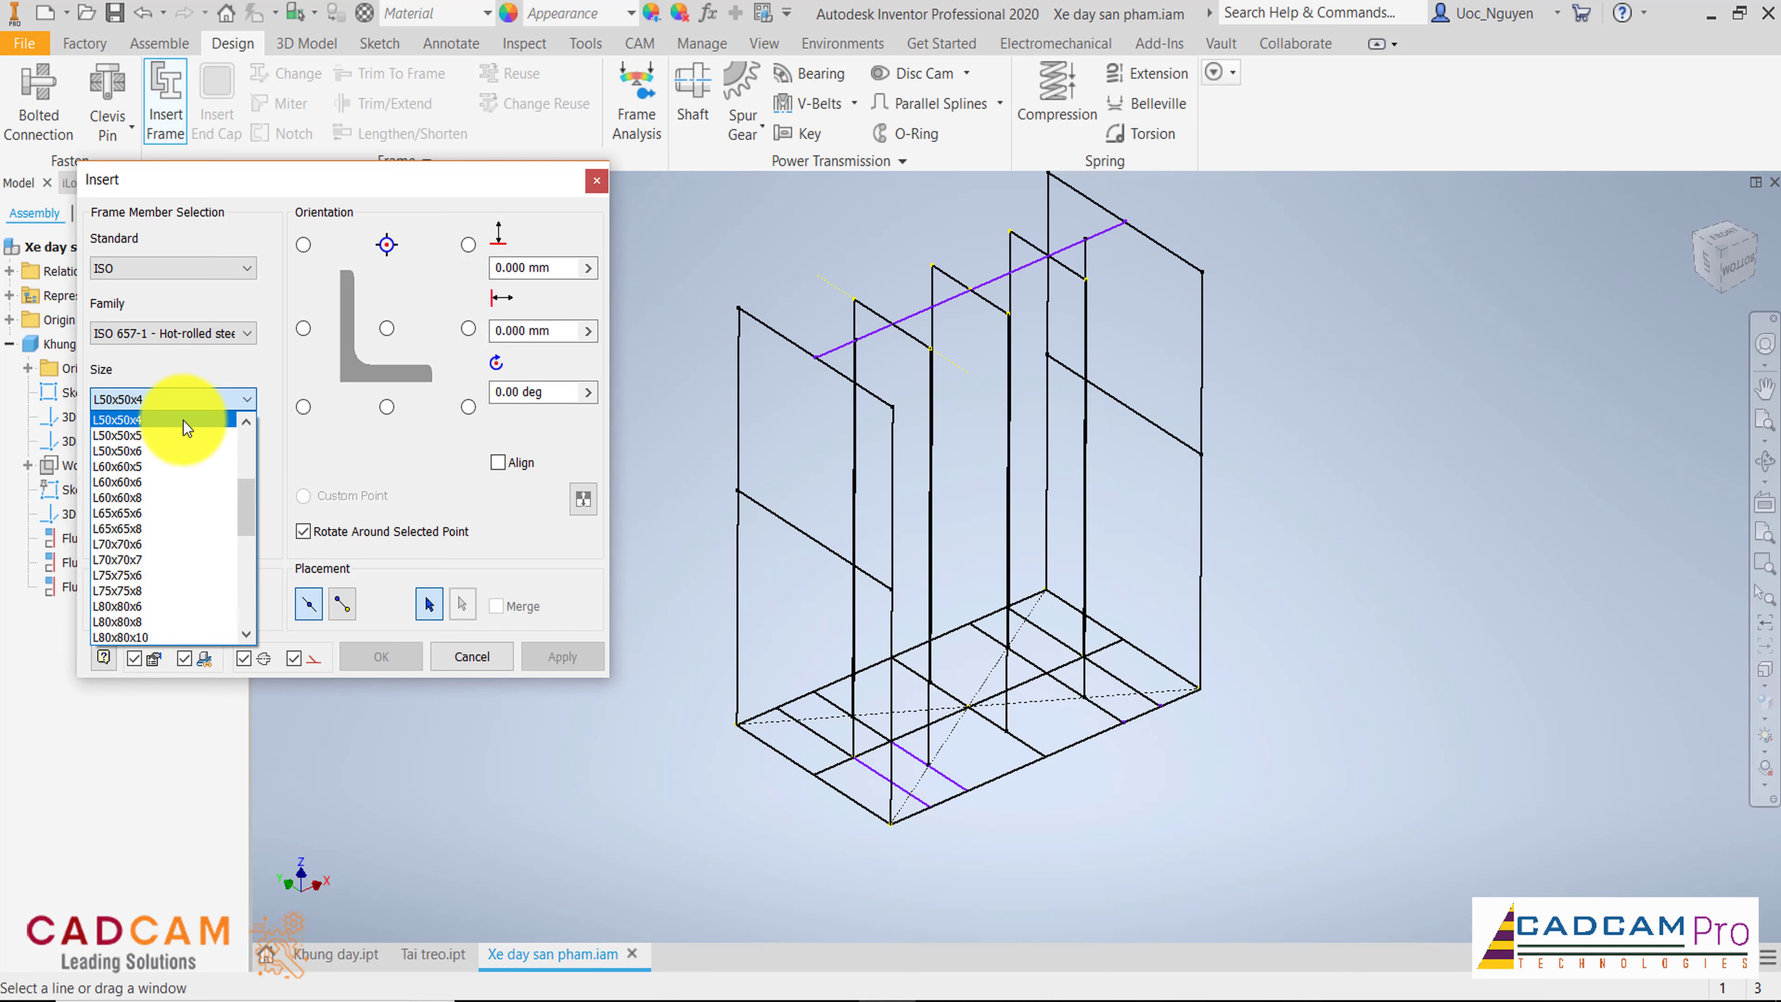
click(187, 415)
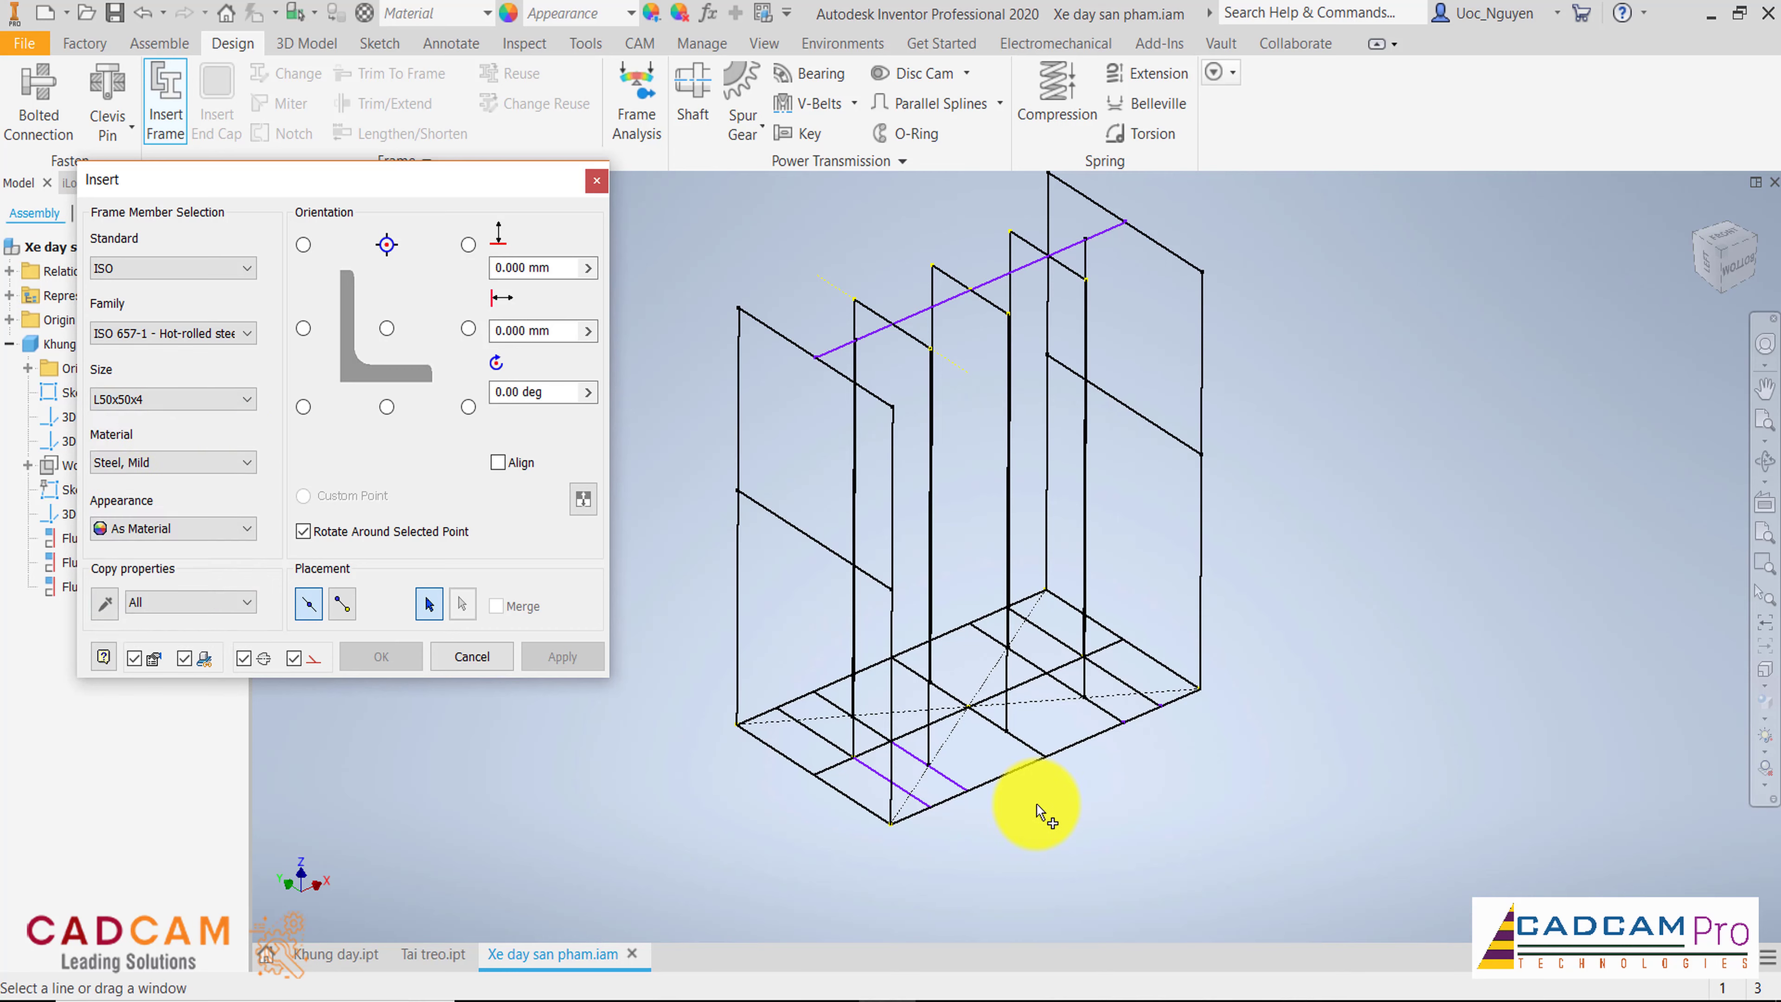
scroll(1041, 806, up, 2)
scroll(906, 756, up, 2)
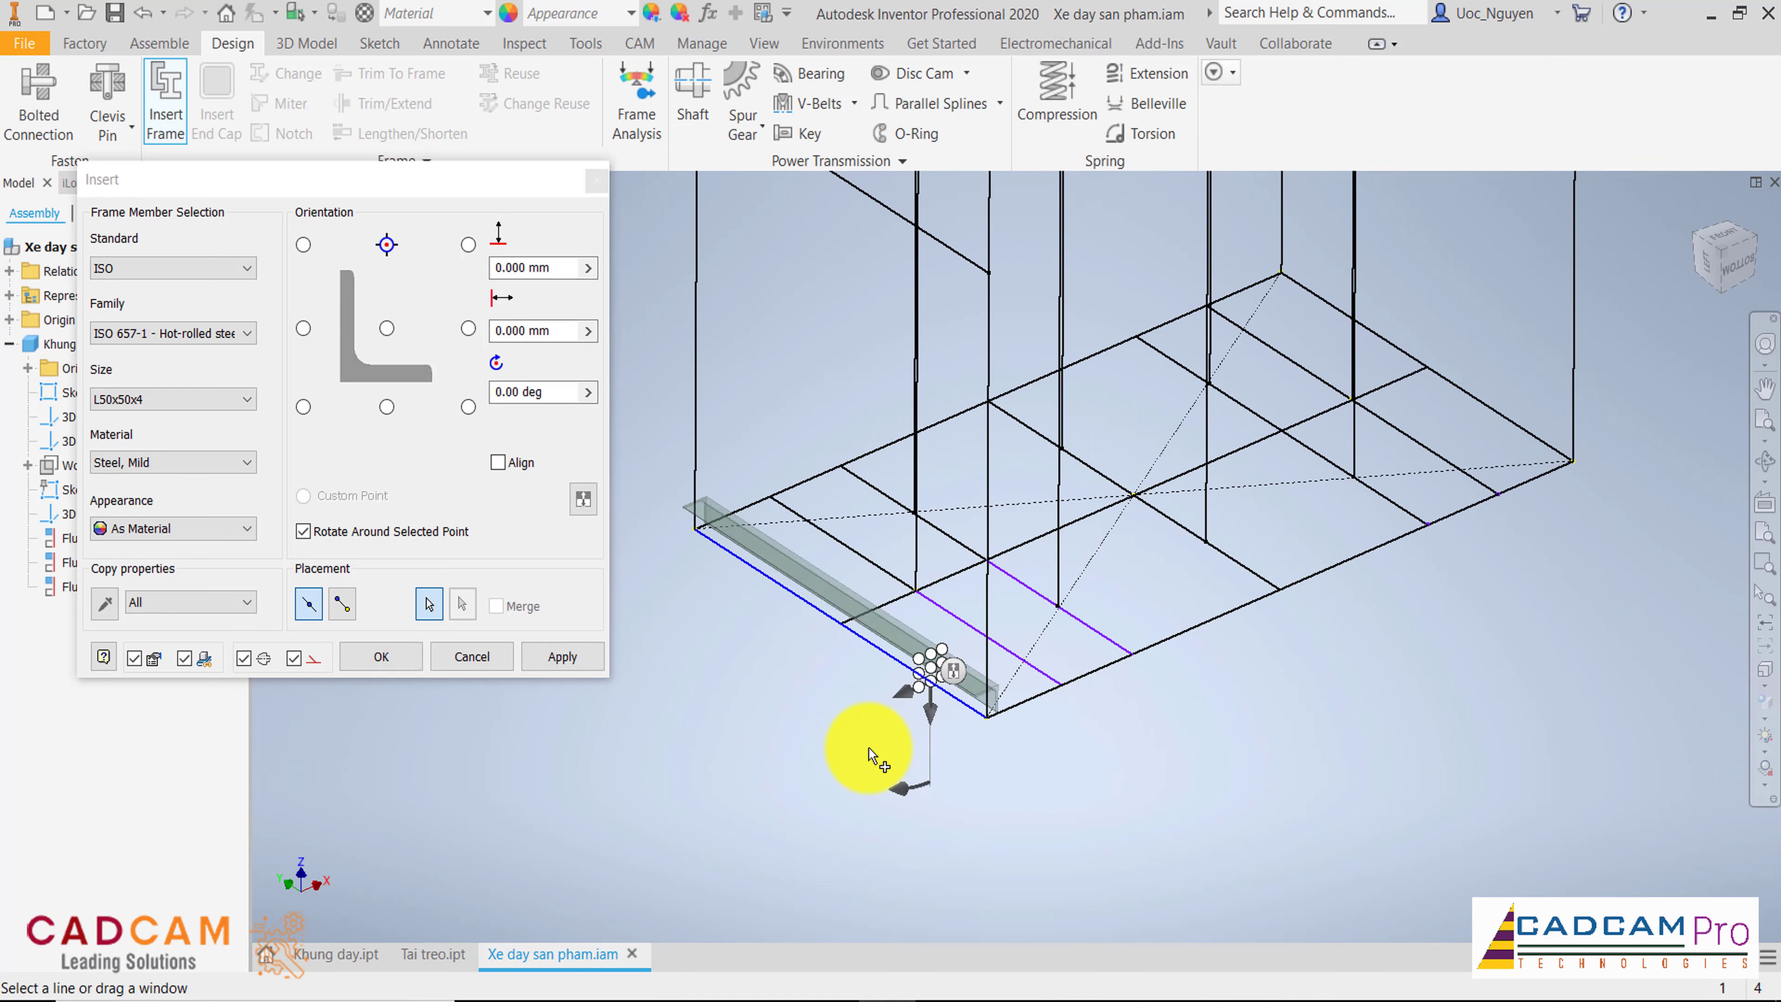
Step: Rotate the angle profile -90° on its bottom-right corner point and apply it
shift+middle_drag(847, 715, 938, 764)
mouse_move(911, 762)
mouse_down()
mouse_move(870, 788)
mouse_move(1018, 855)
mouse_move(1105, 760)
mouse_move(1105, 616)
mouse_move(1150, 653)
mouse_up()
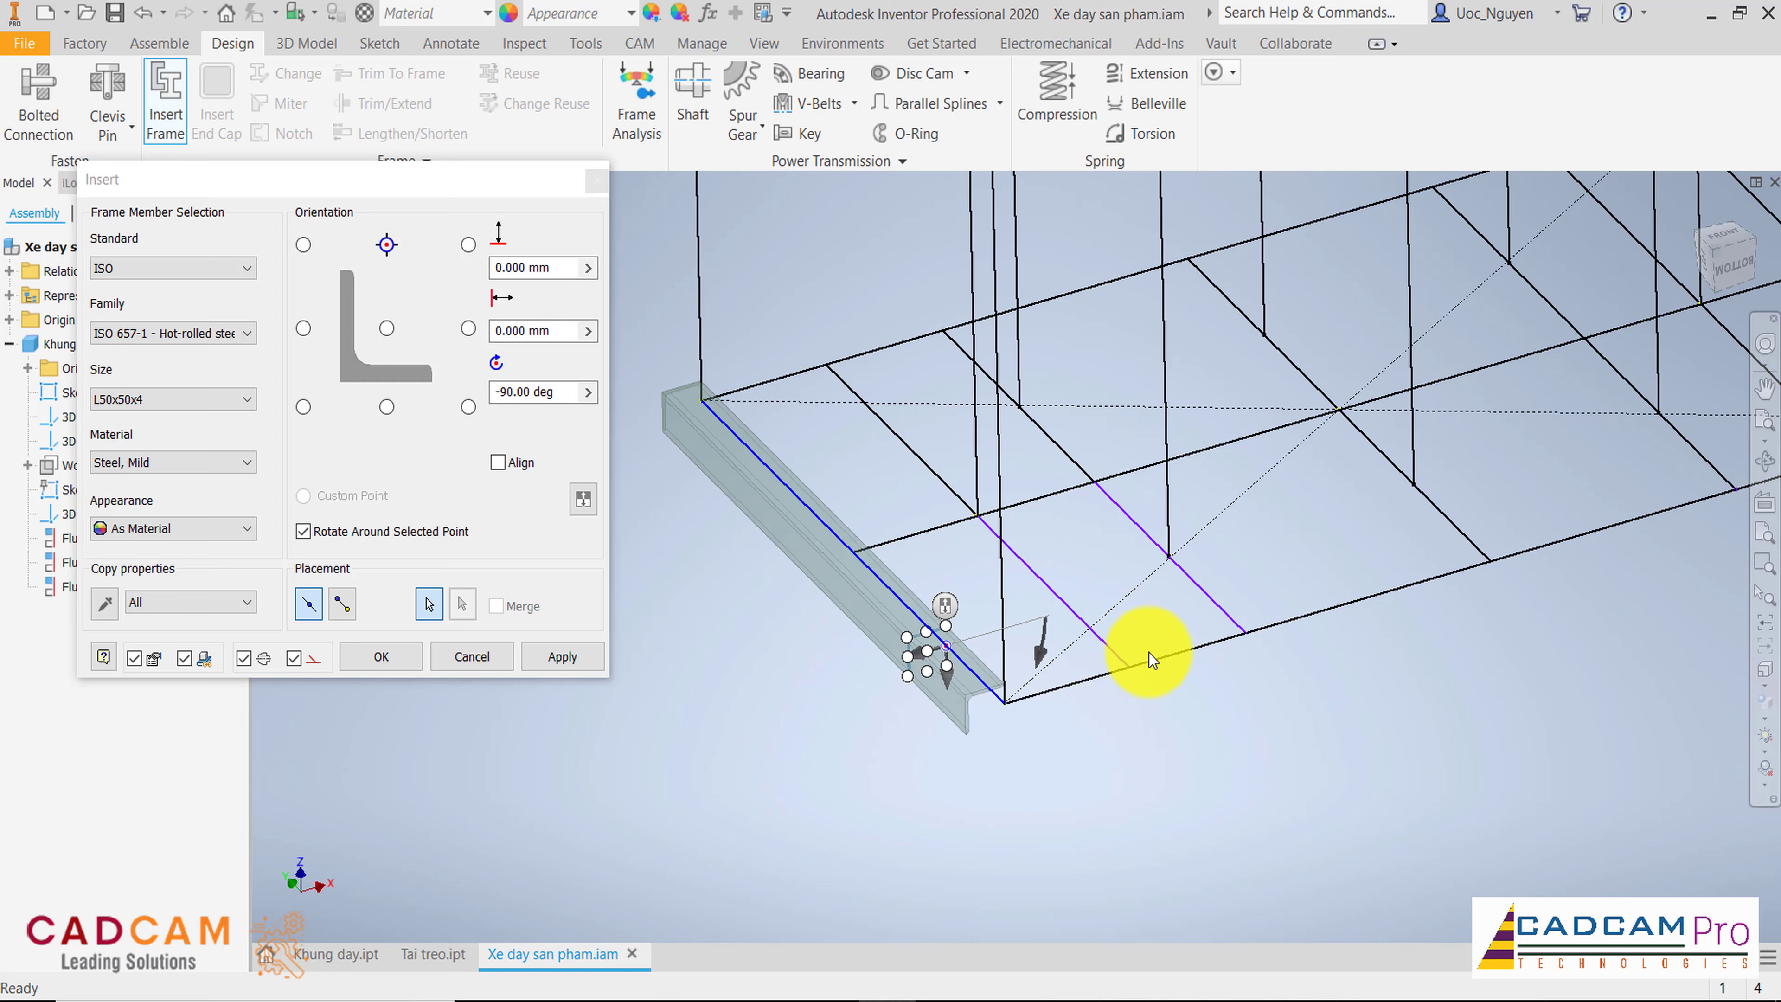
click(909, 674)
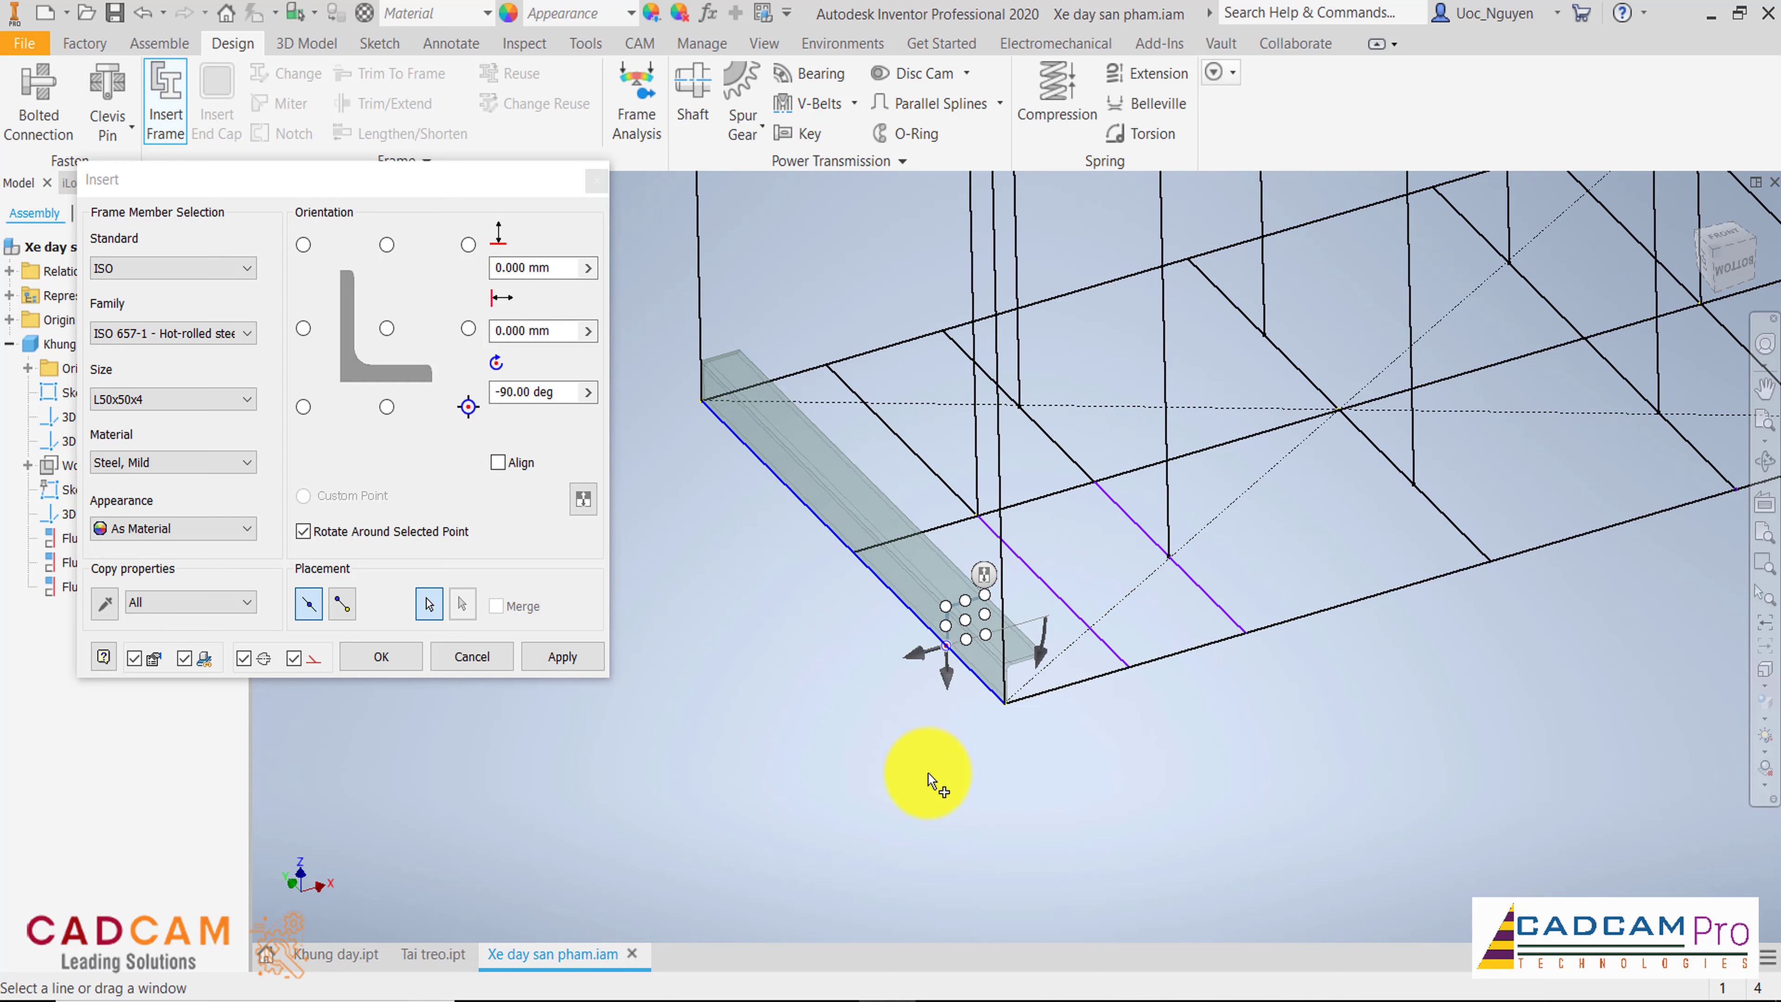
click(591, 657)
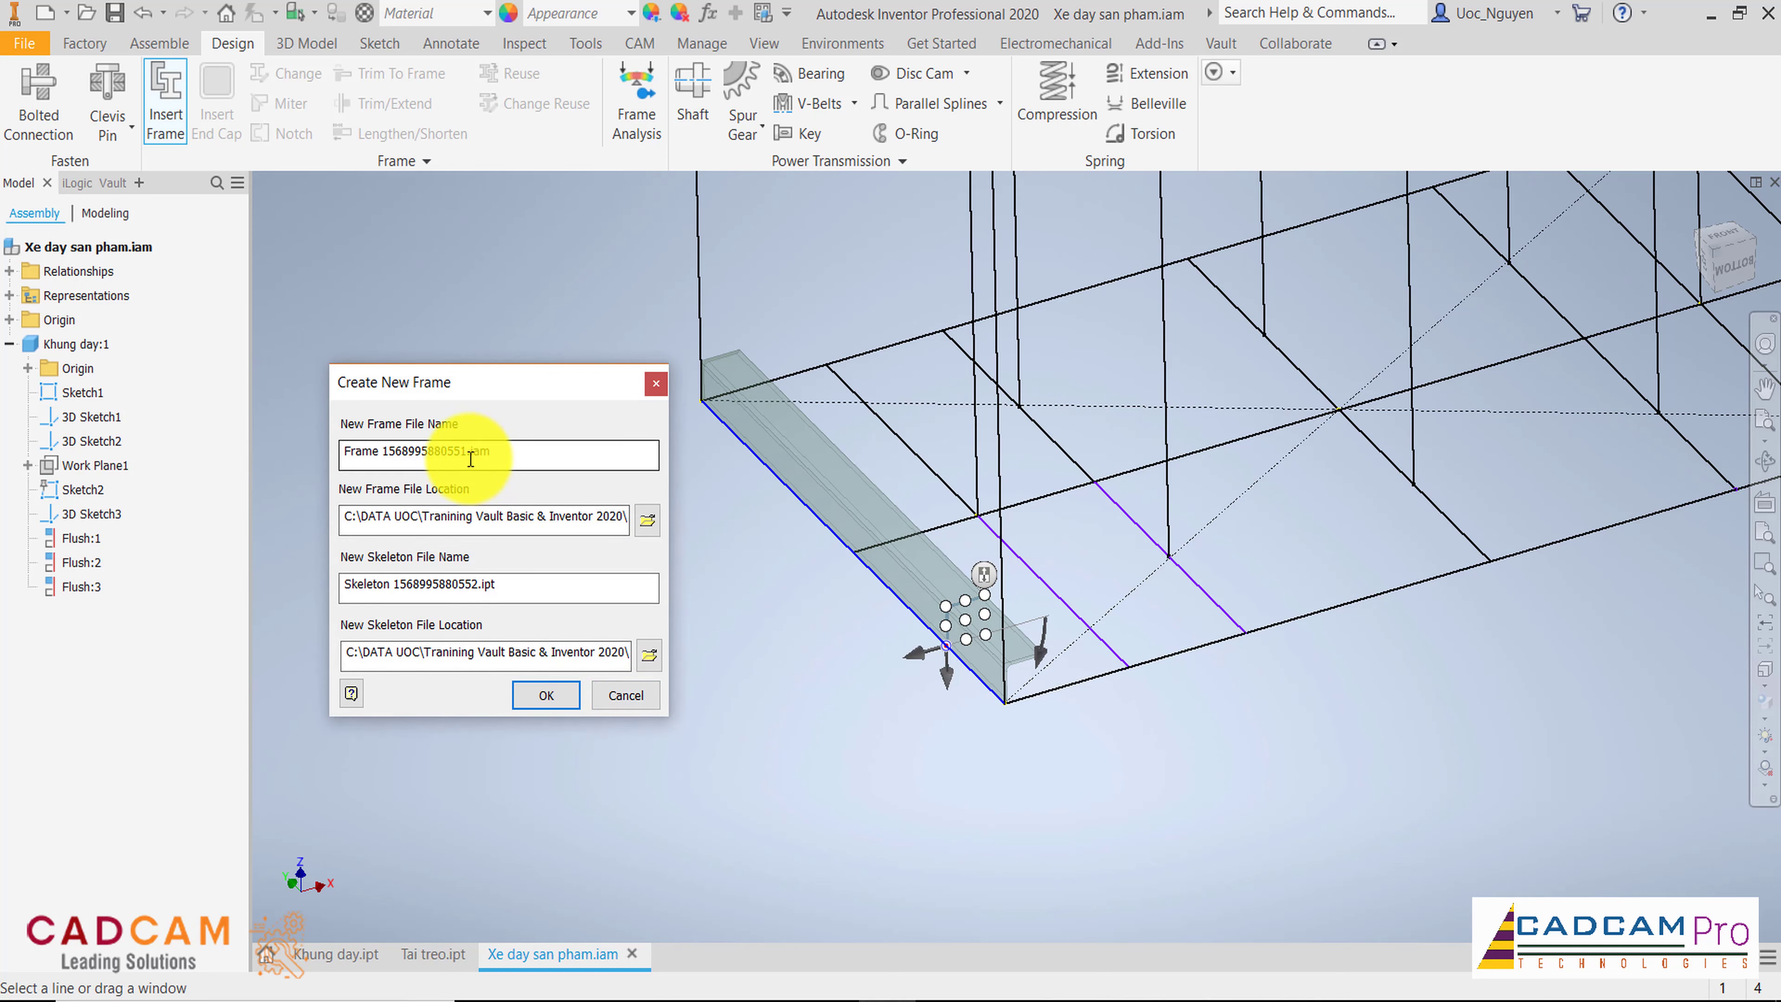
Step: Name the new frame and its skeleton 'Khung xe' and accept the default member names
drag(468, 453, 213, 452)
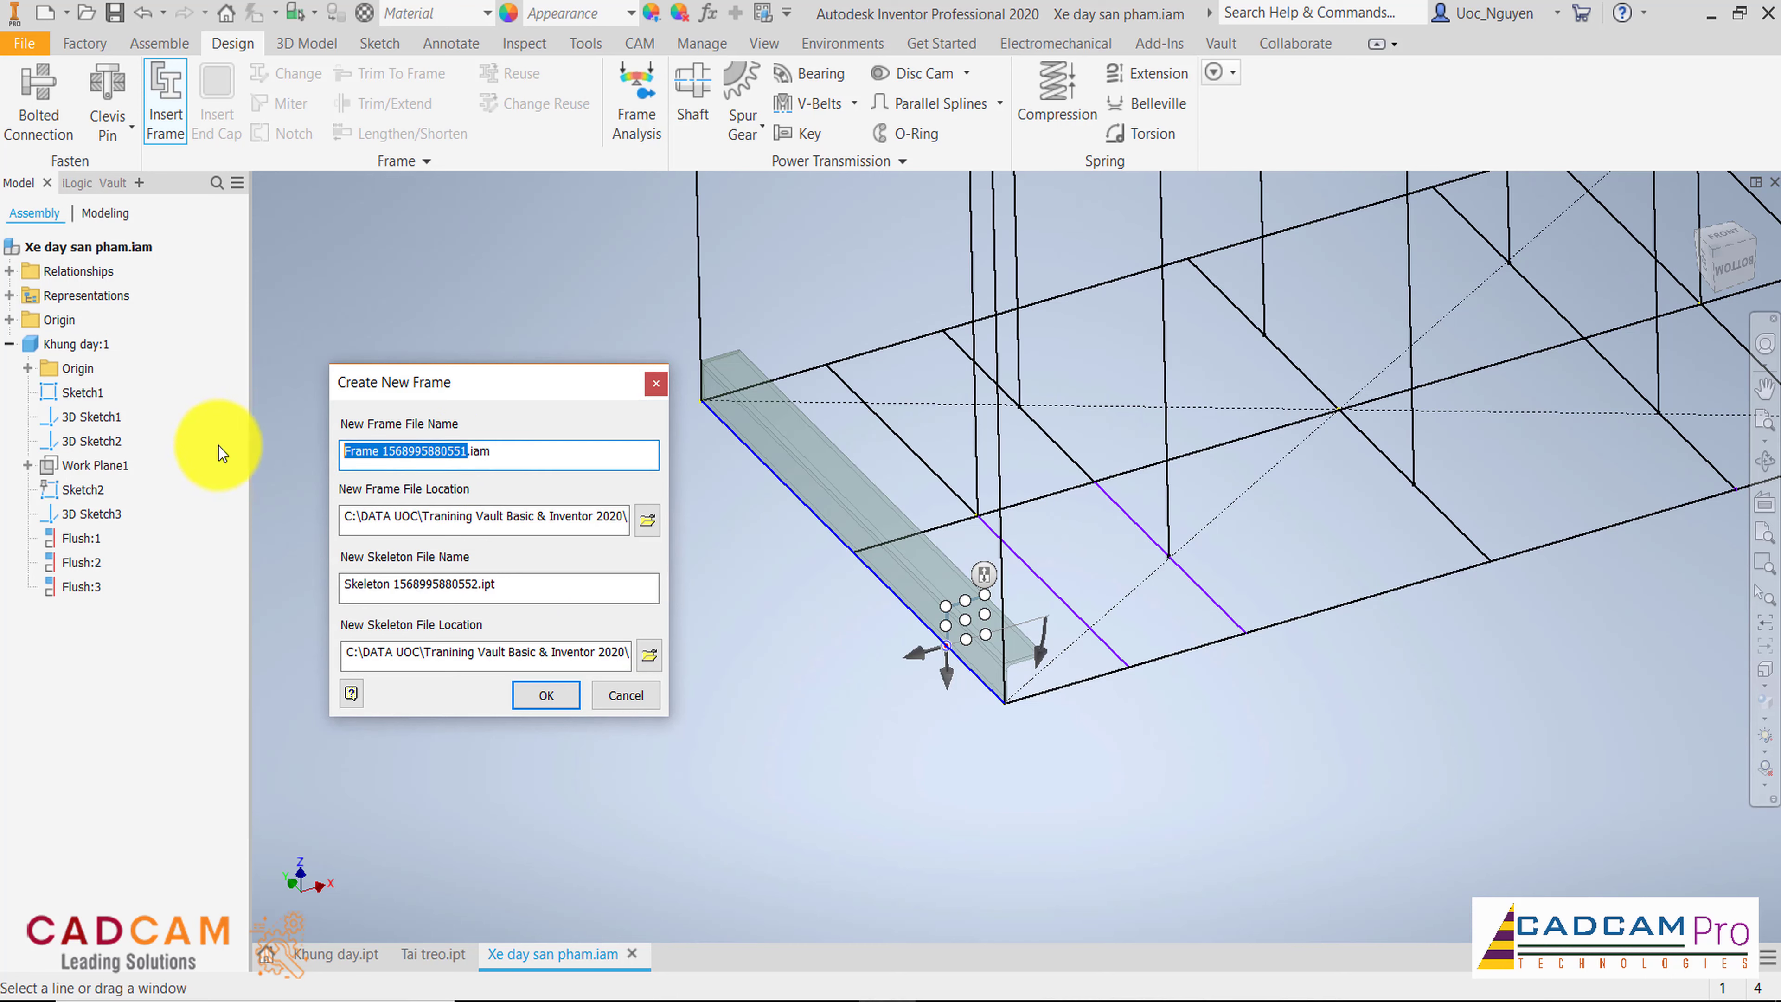
text(Khung xe)
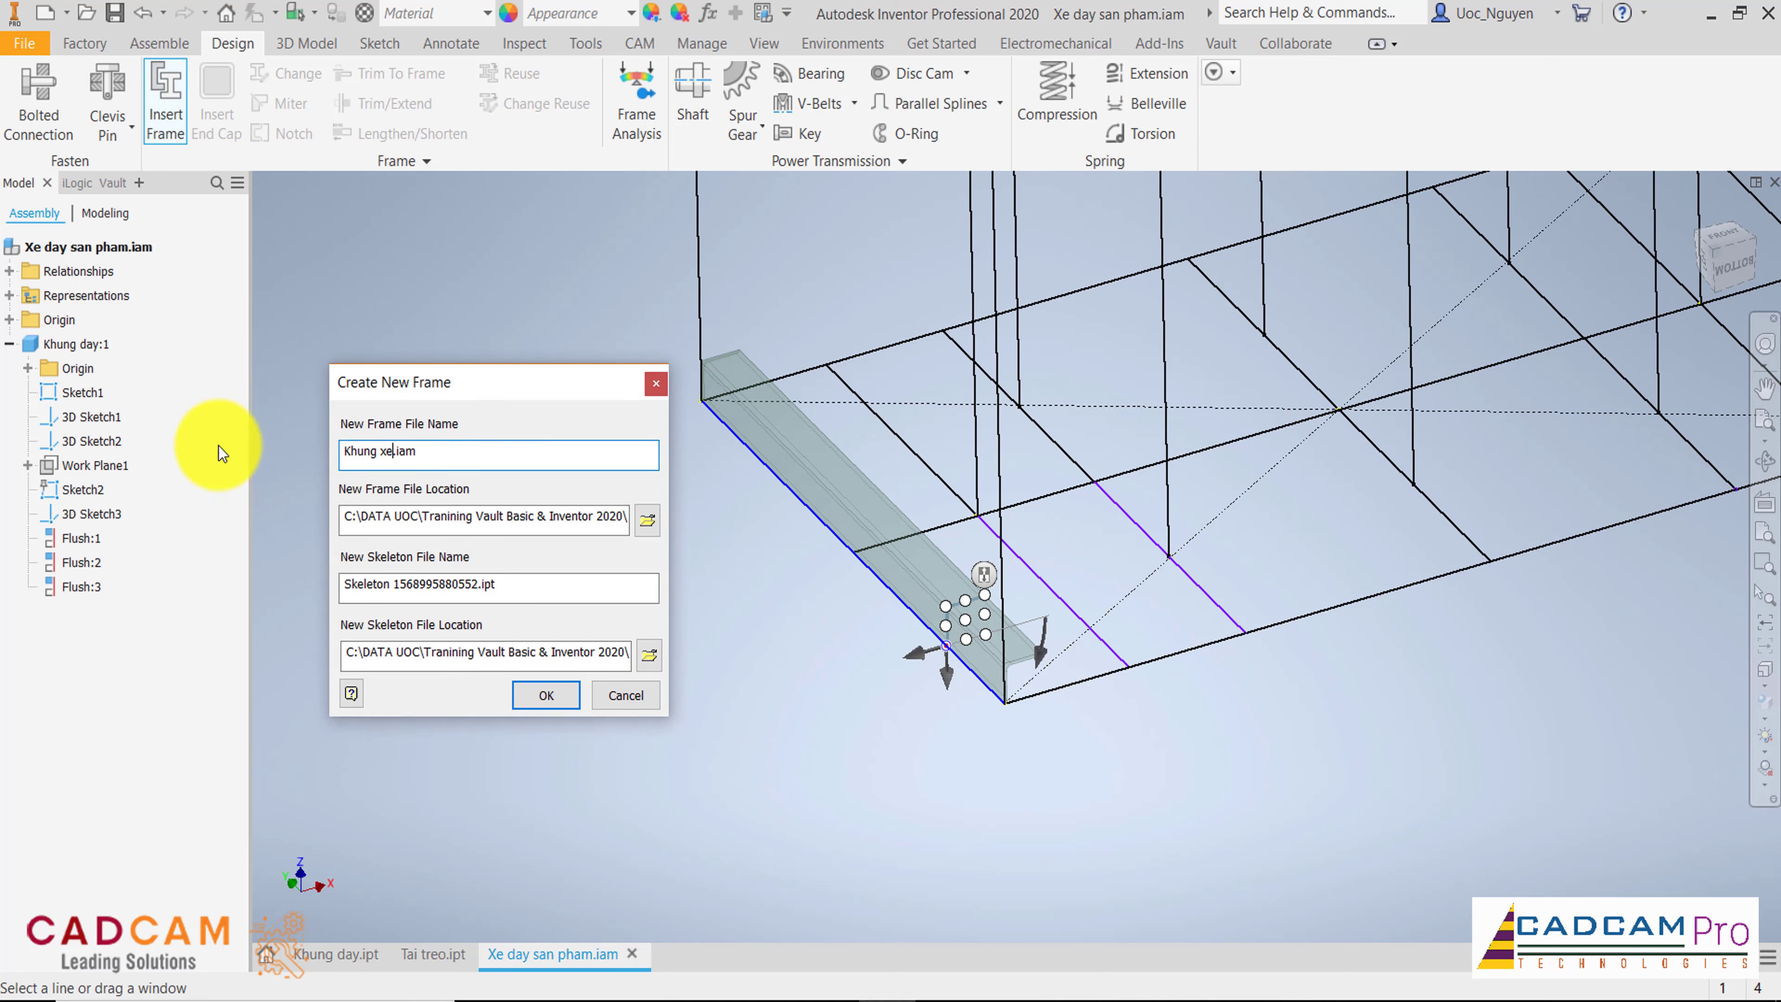
click(476, 583)
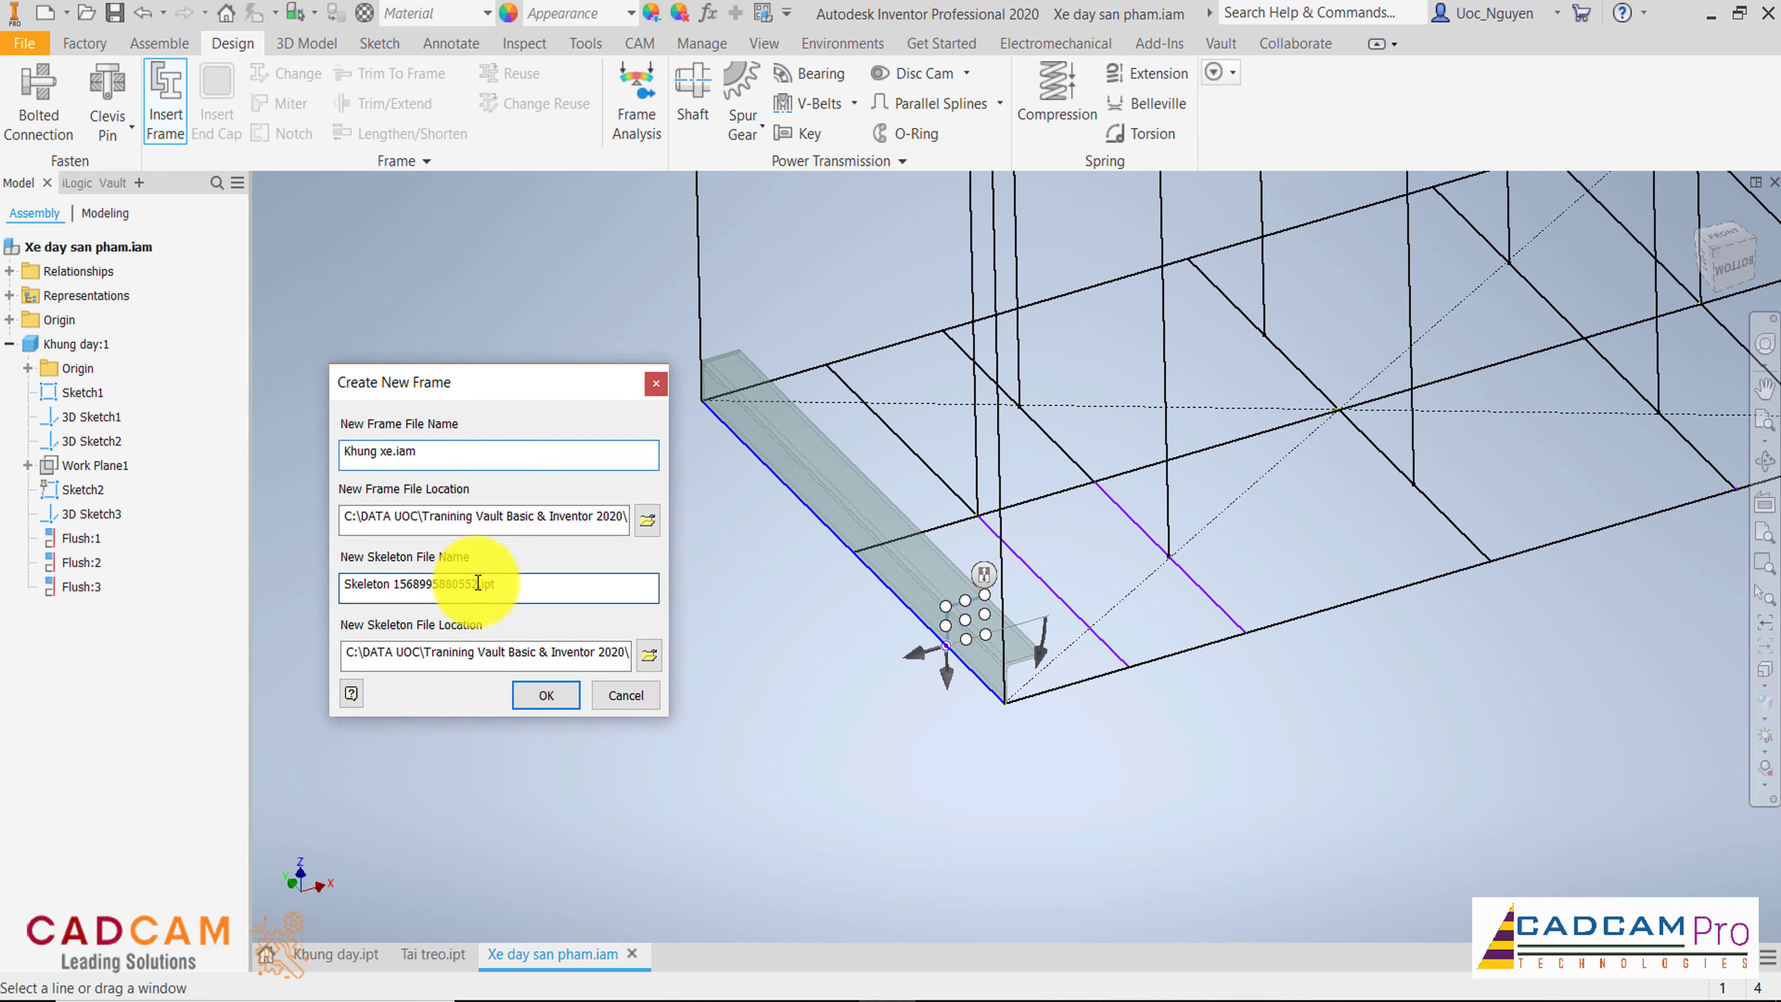
drag(478, 583, 239, 588)
text(Khung)
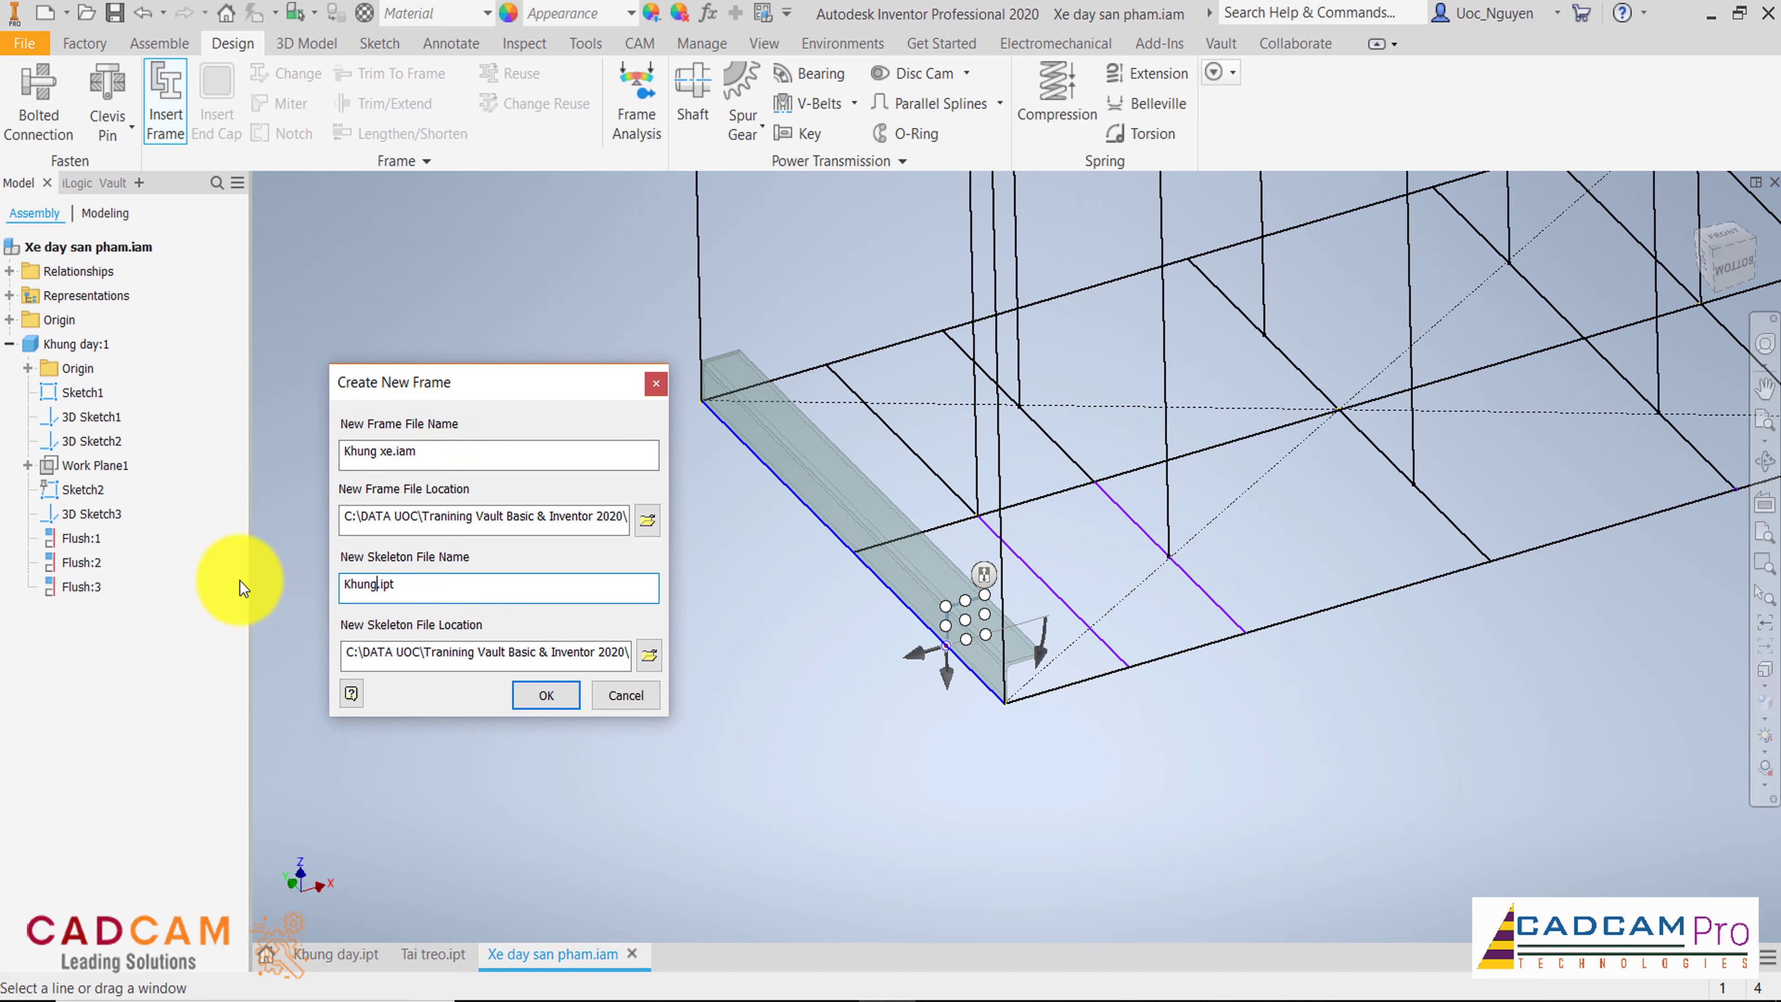
text( xe)
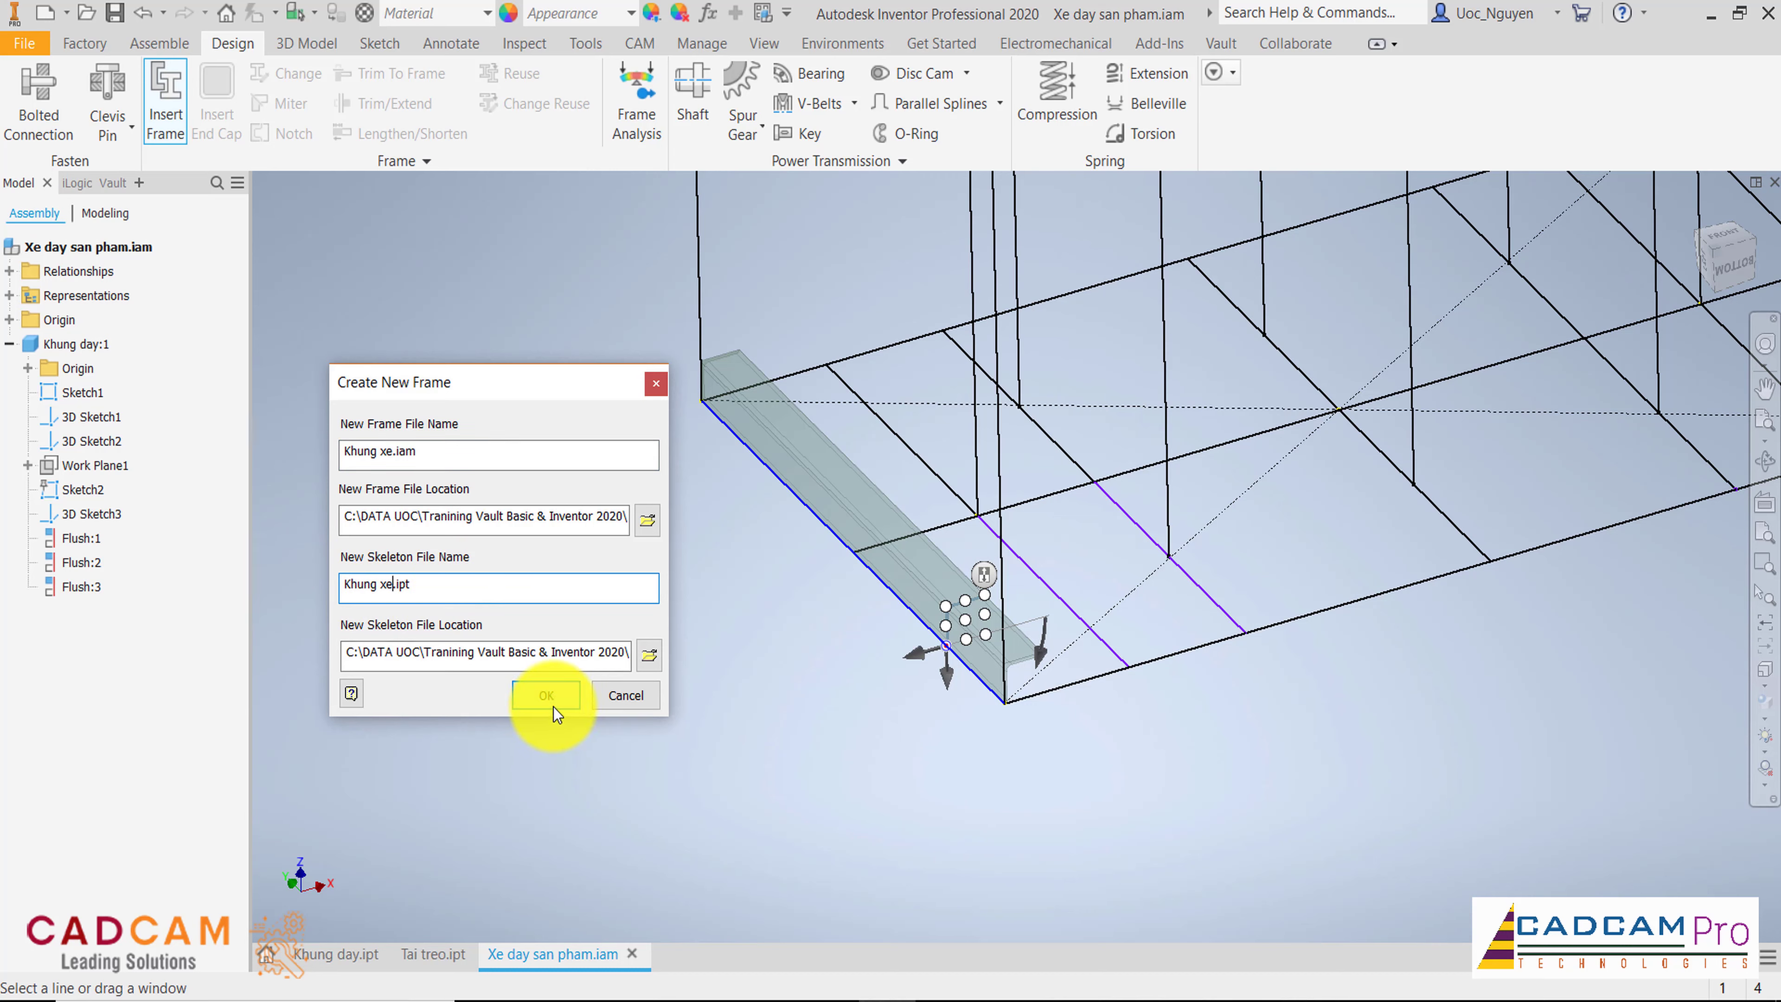
click(558, 703)
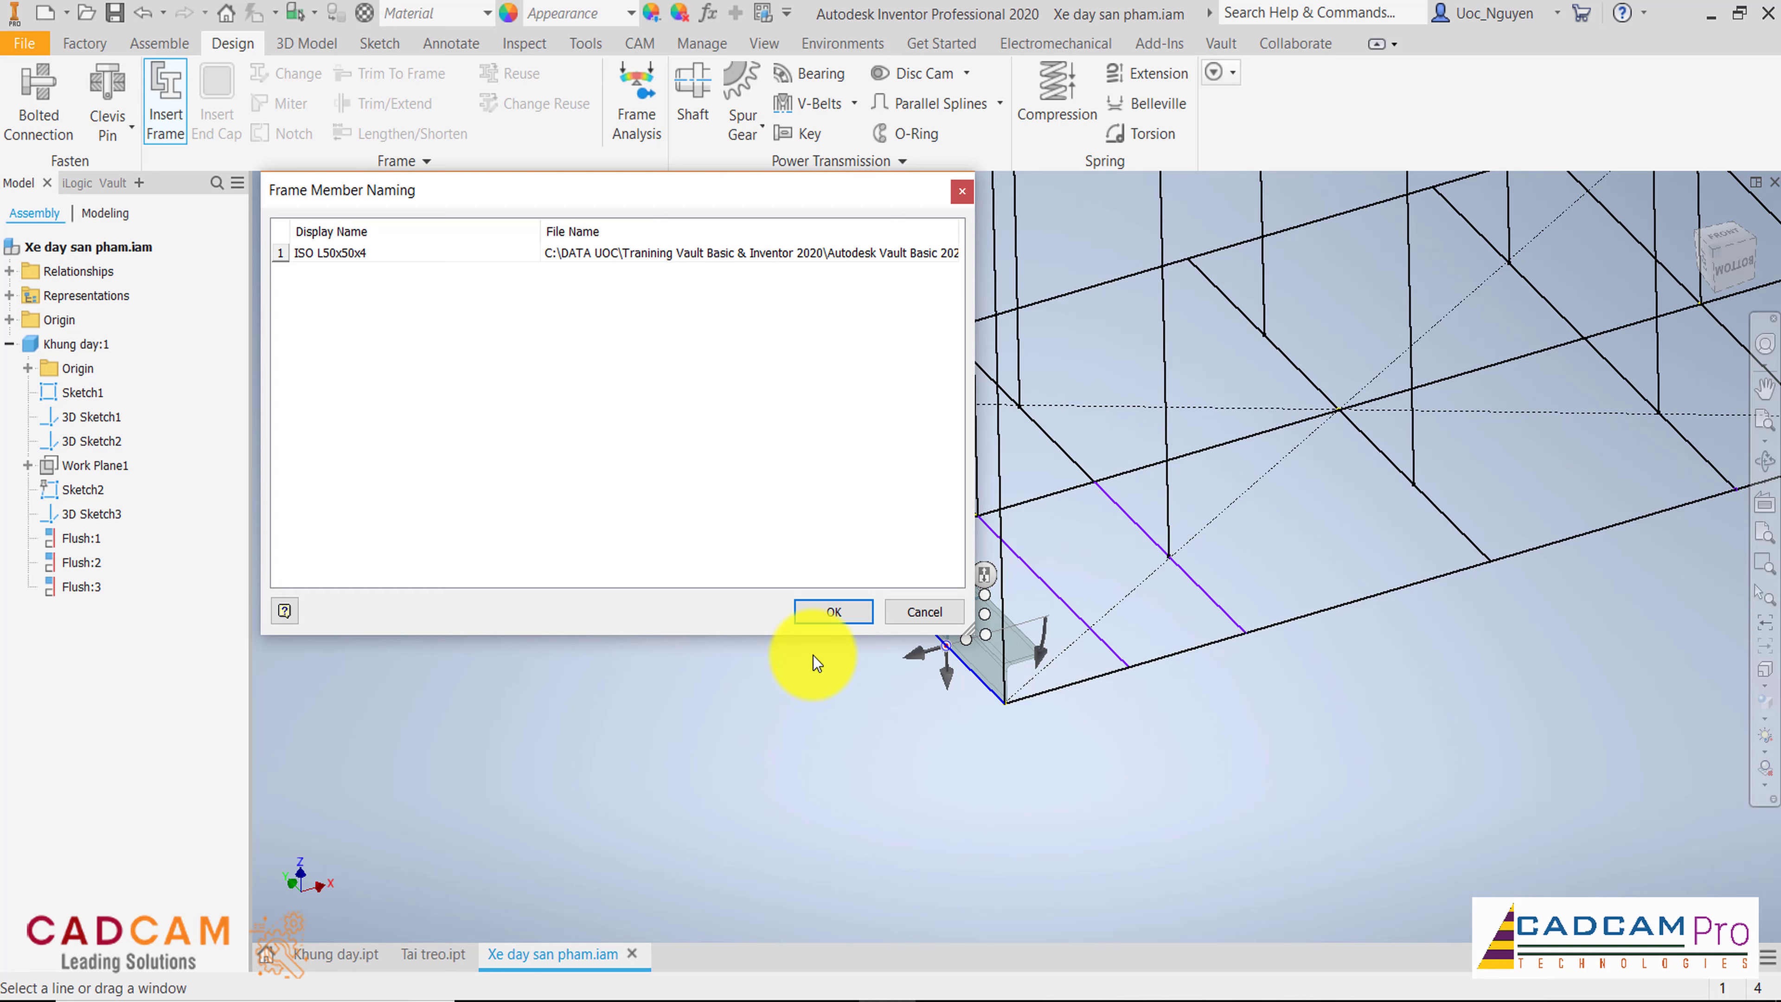
click(867, 617)
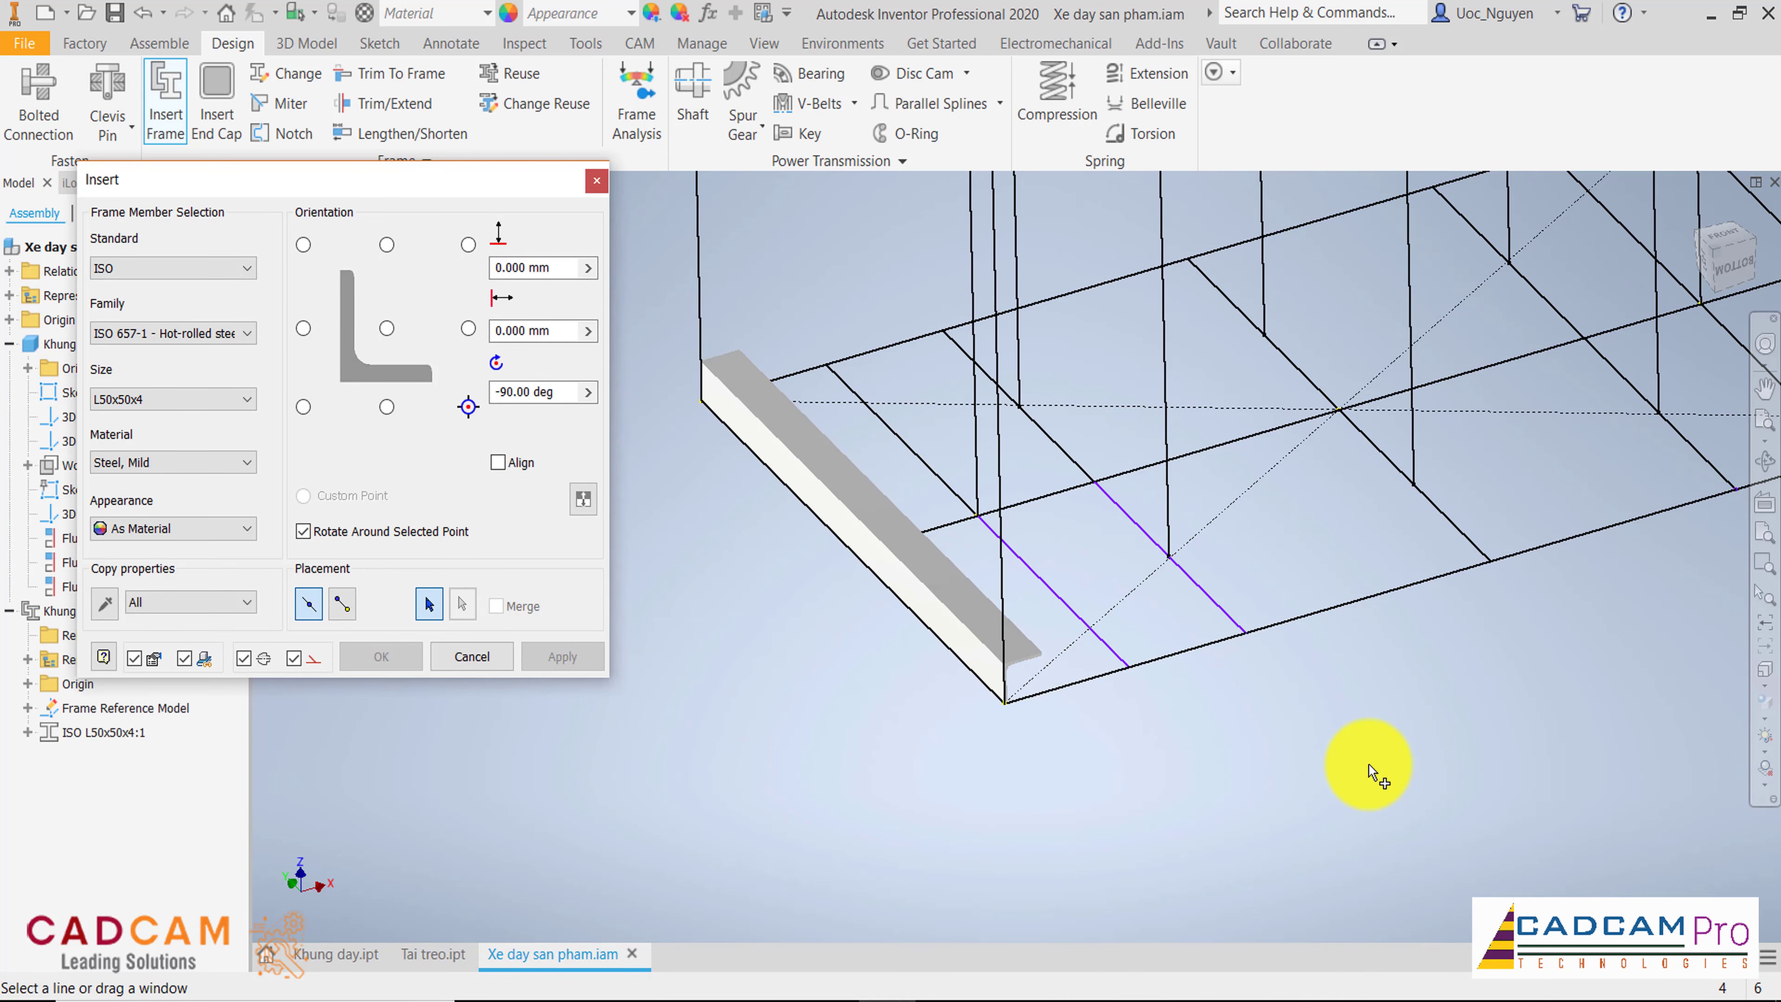
Step: Switch the model to shaded-with-edges display and zoom in on the base
middle_drag(1247, 755, 1023, 758)
click(1768, 733)
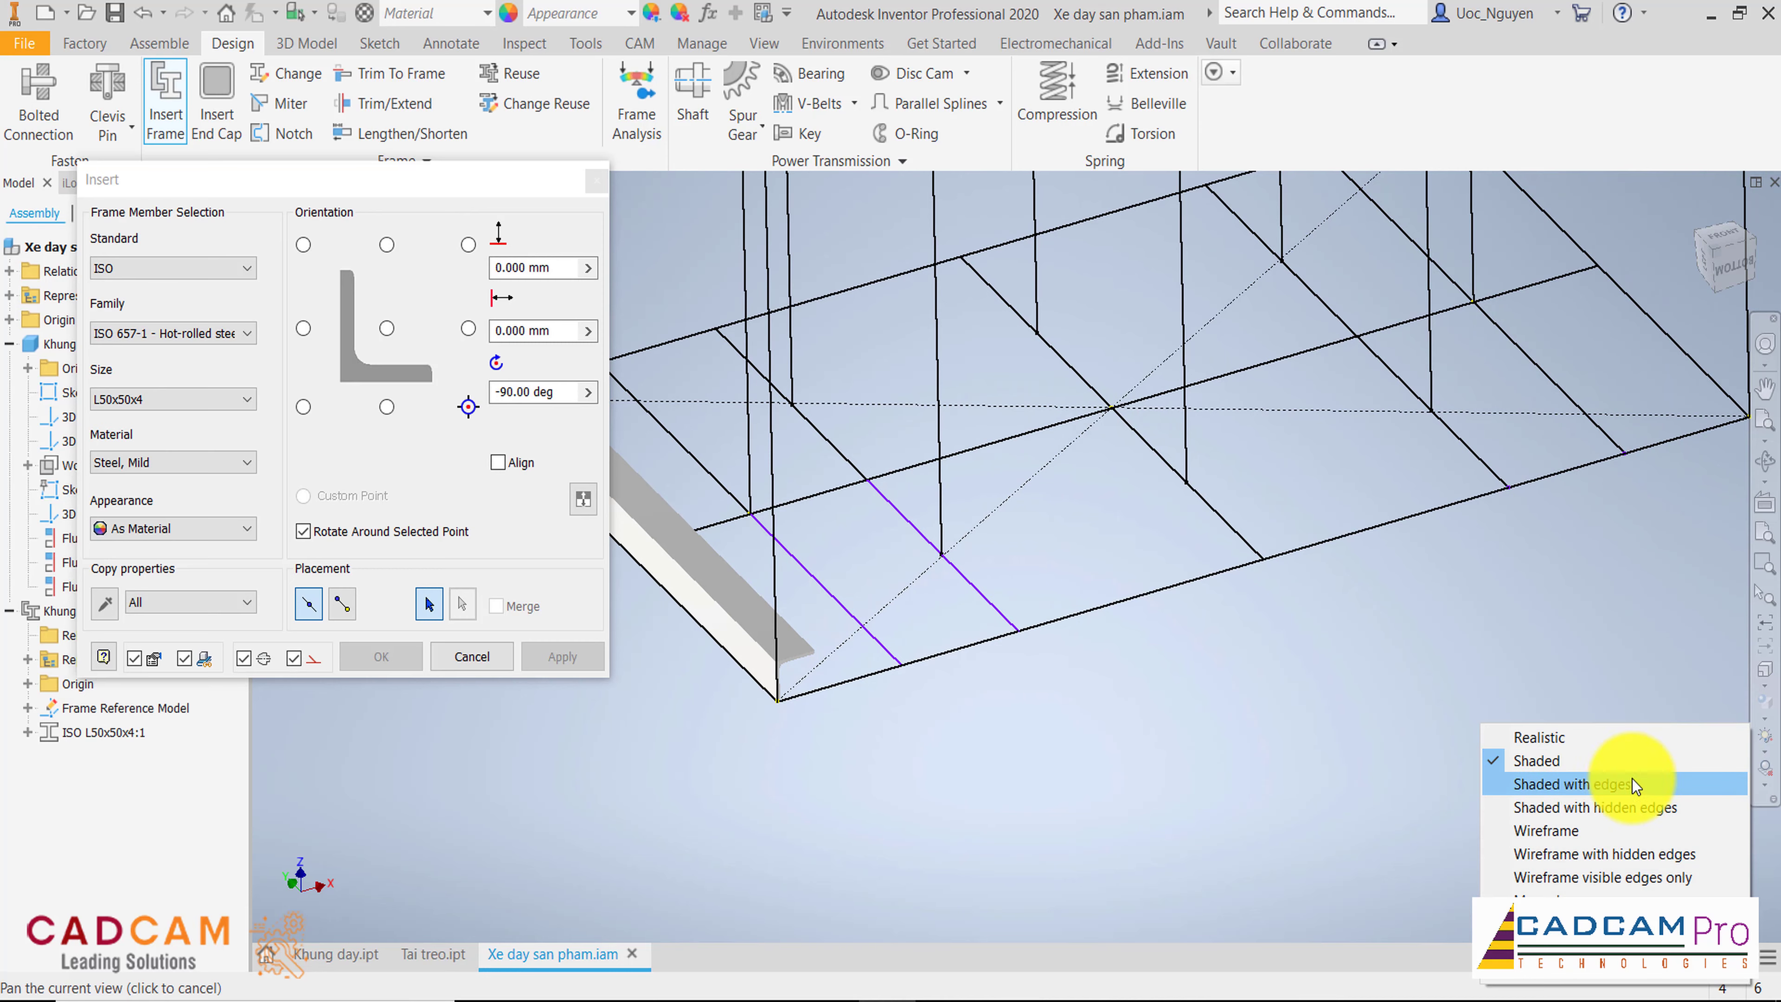
click(1737, 784)
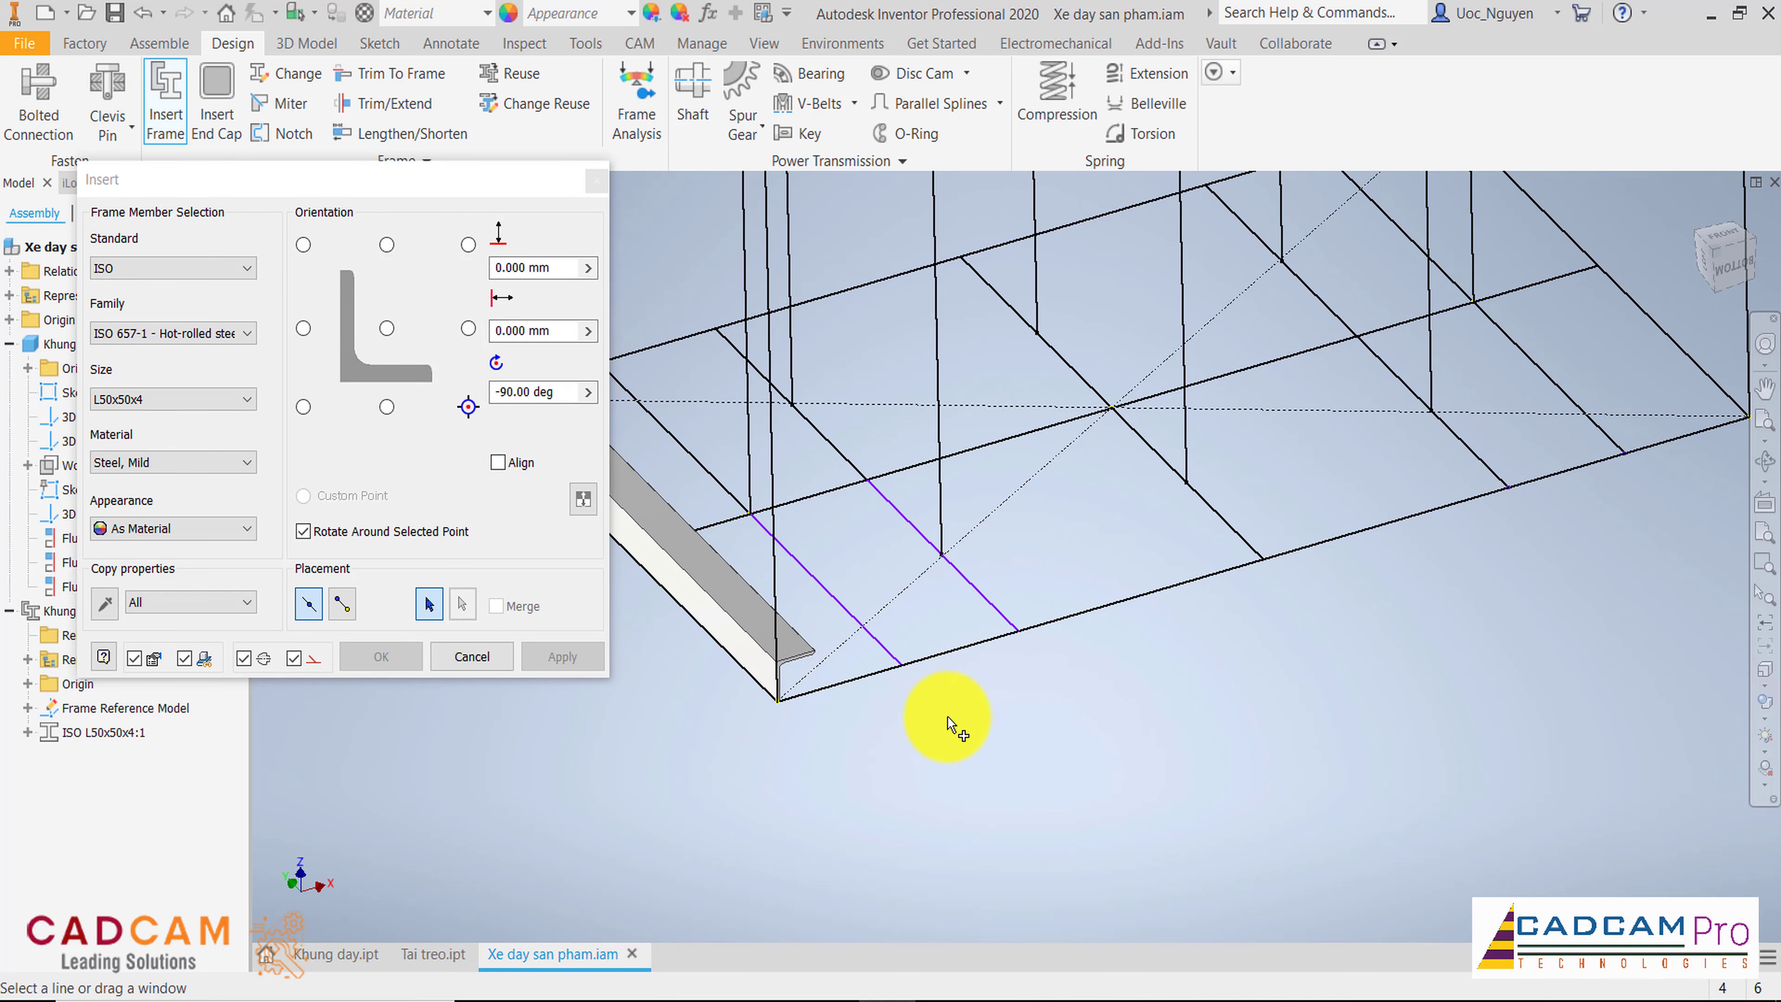
scroll(1051, 719, up, 2)
scroll(1192, 709, up, 2)
scroll(1255, 680, up, 2)
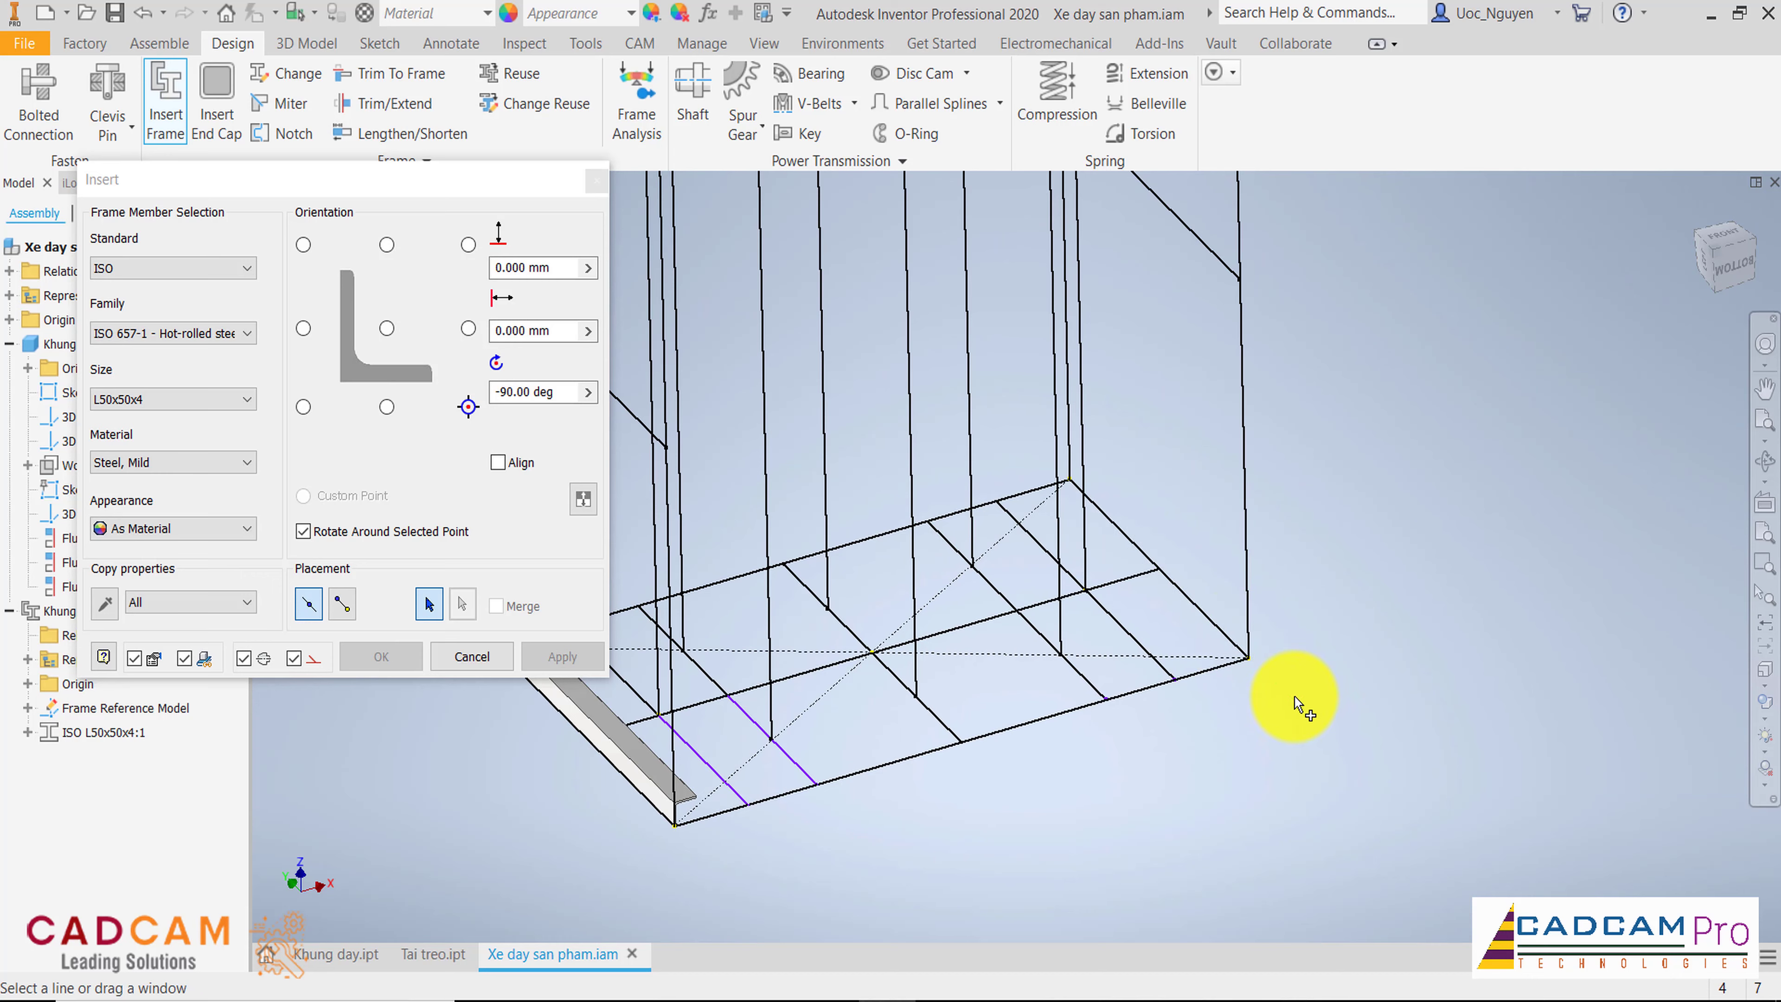
Step: Add an L50x50x4 angle on the right base edge, anchored at its top-left corner
click(1244, 653)
scroll(1292, 655, down, 2)
scroll(1264, 629, down, 2)
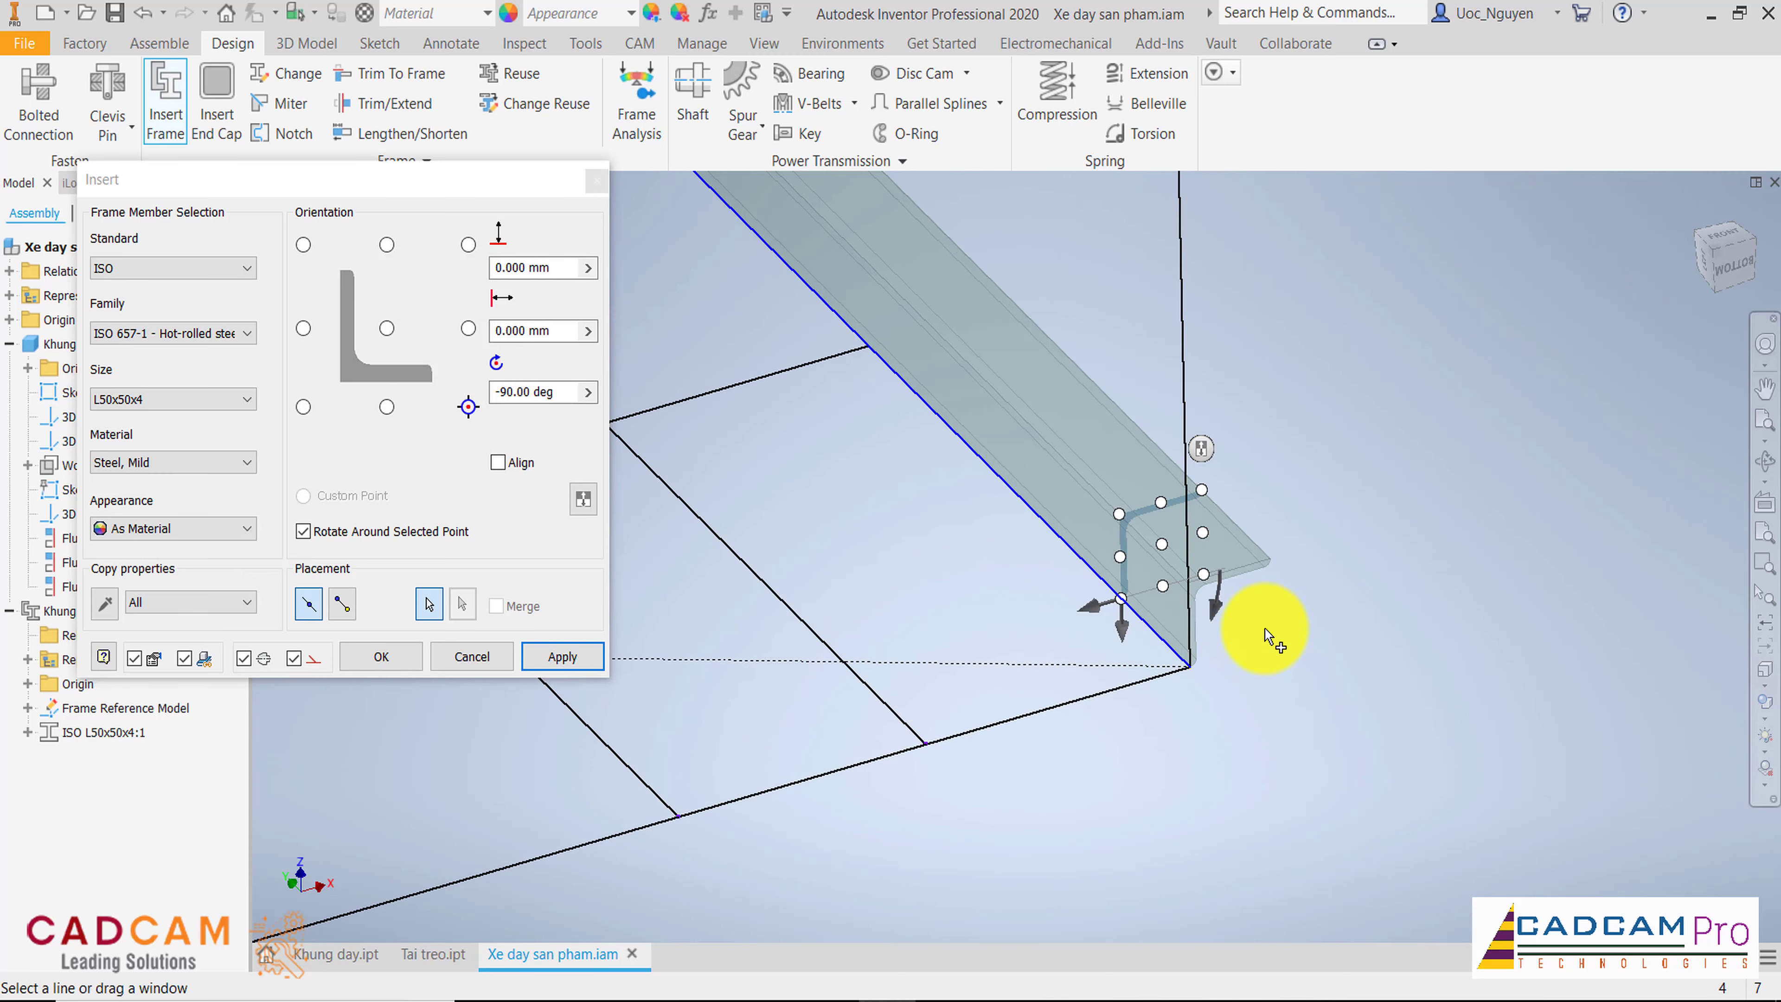
mouse_move(1223, 619)
mouse_down()
mouse_move(1107, 820)
mouse_move(1043, 847)
mouse_up()
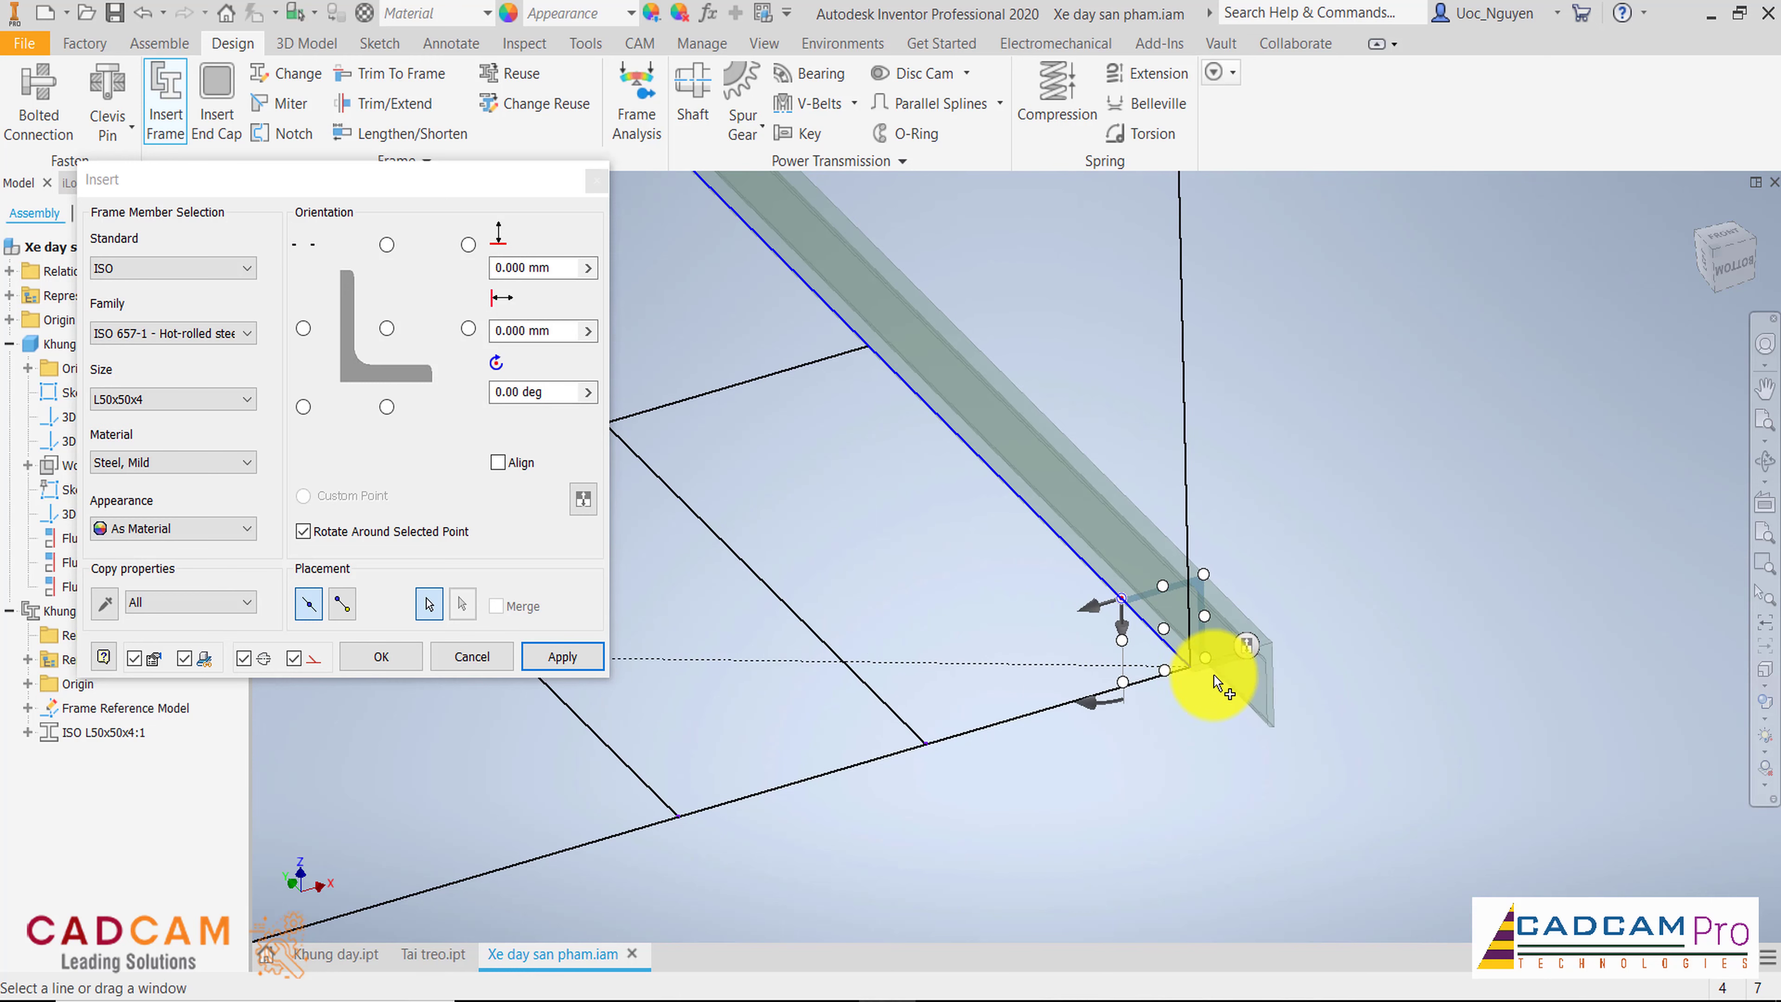
click(1205, 658)
click(562, 656)
click(818, 605)
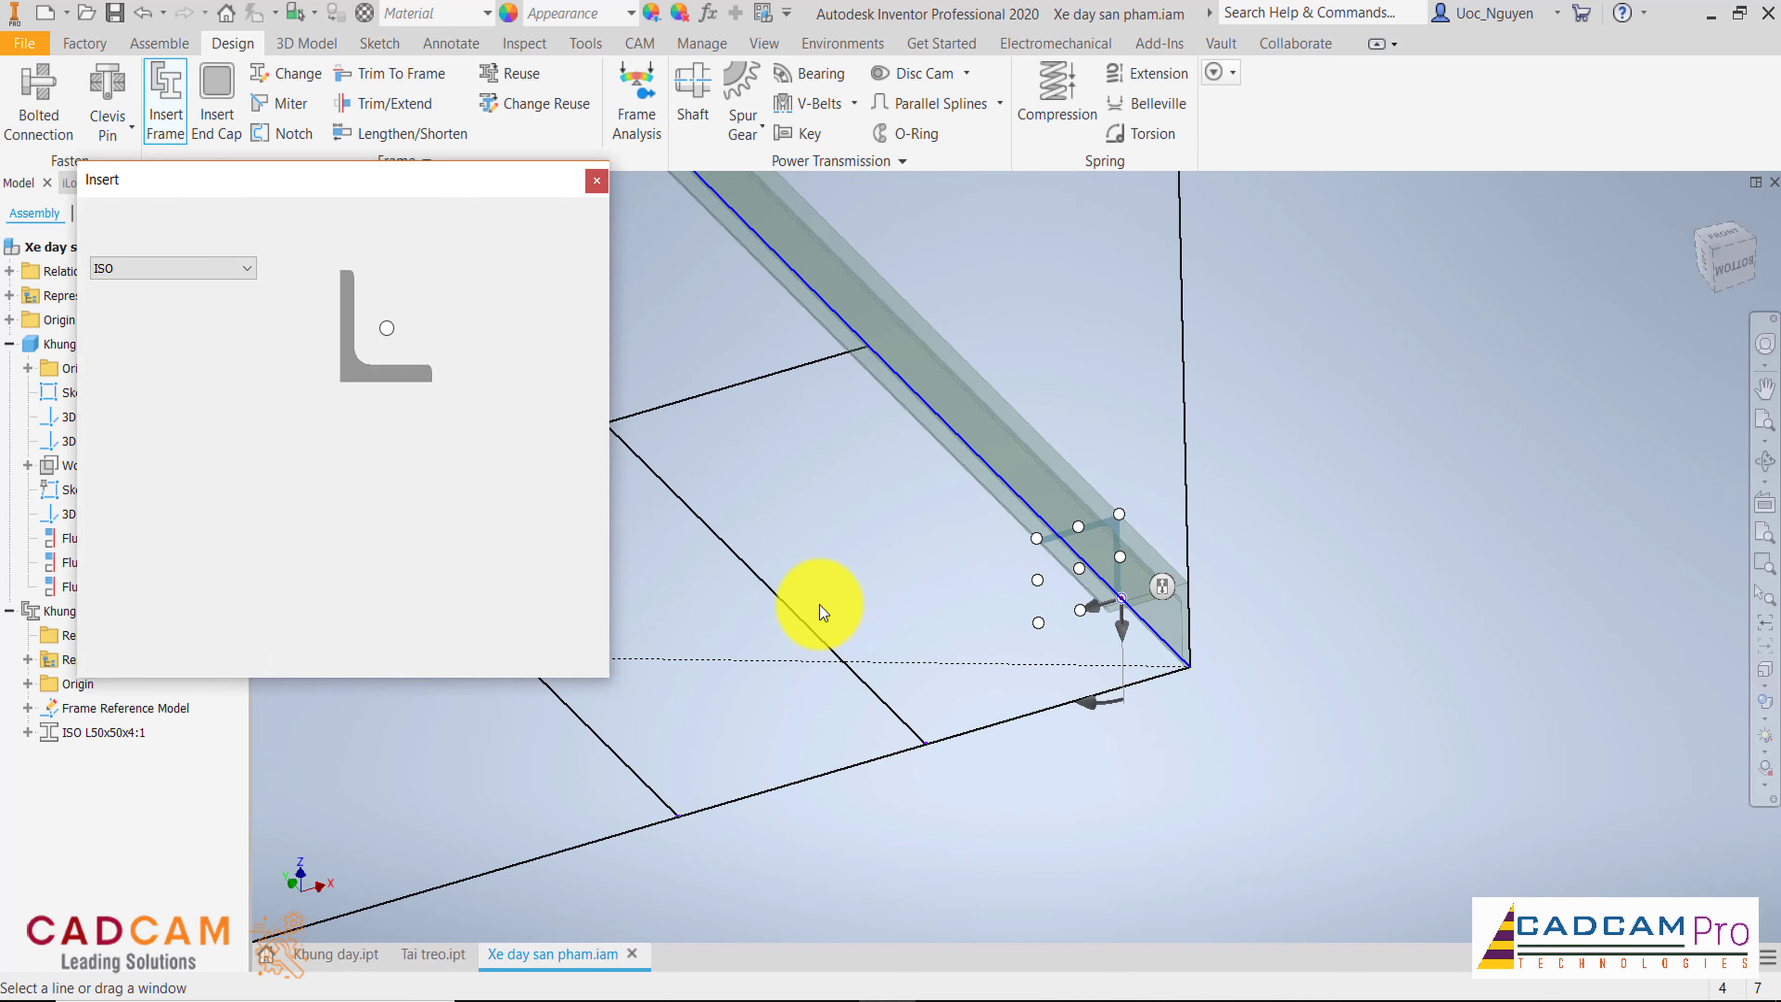
Step: Add an L50x50x4 angle along the front base edge with a flipped anchor point
scroll(847, 568, down, 3)
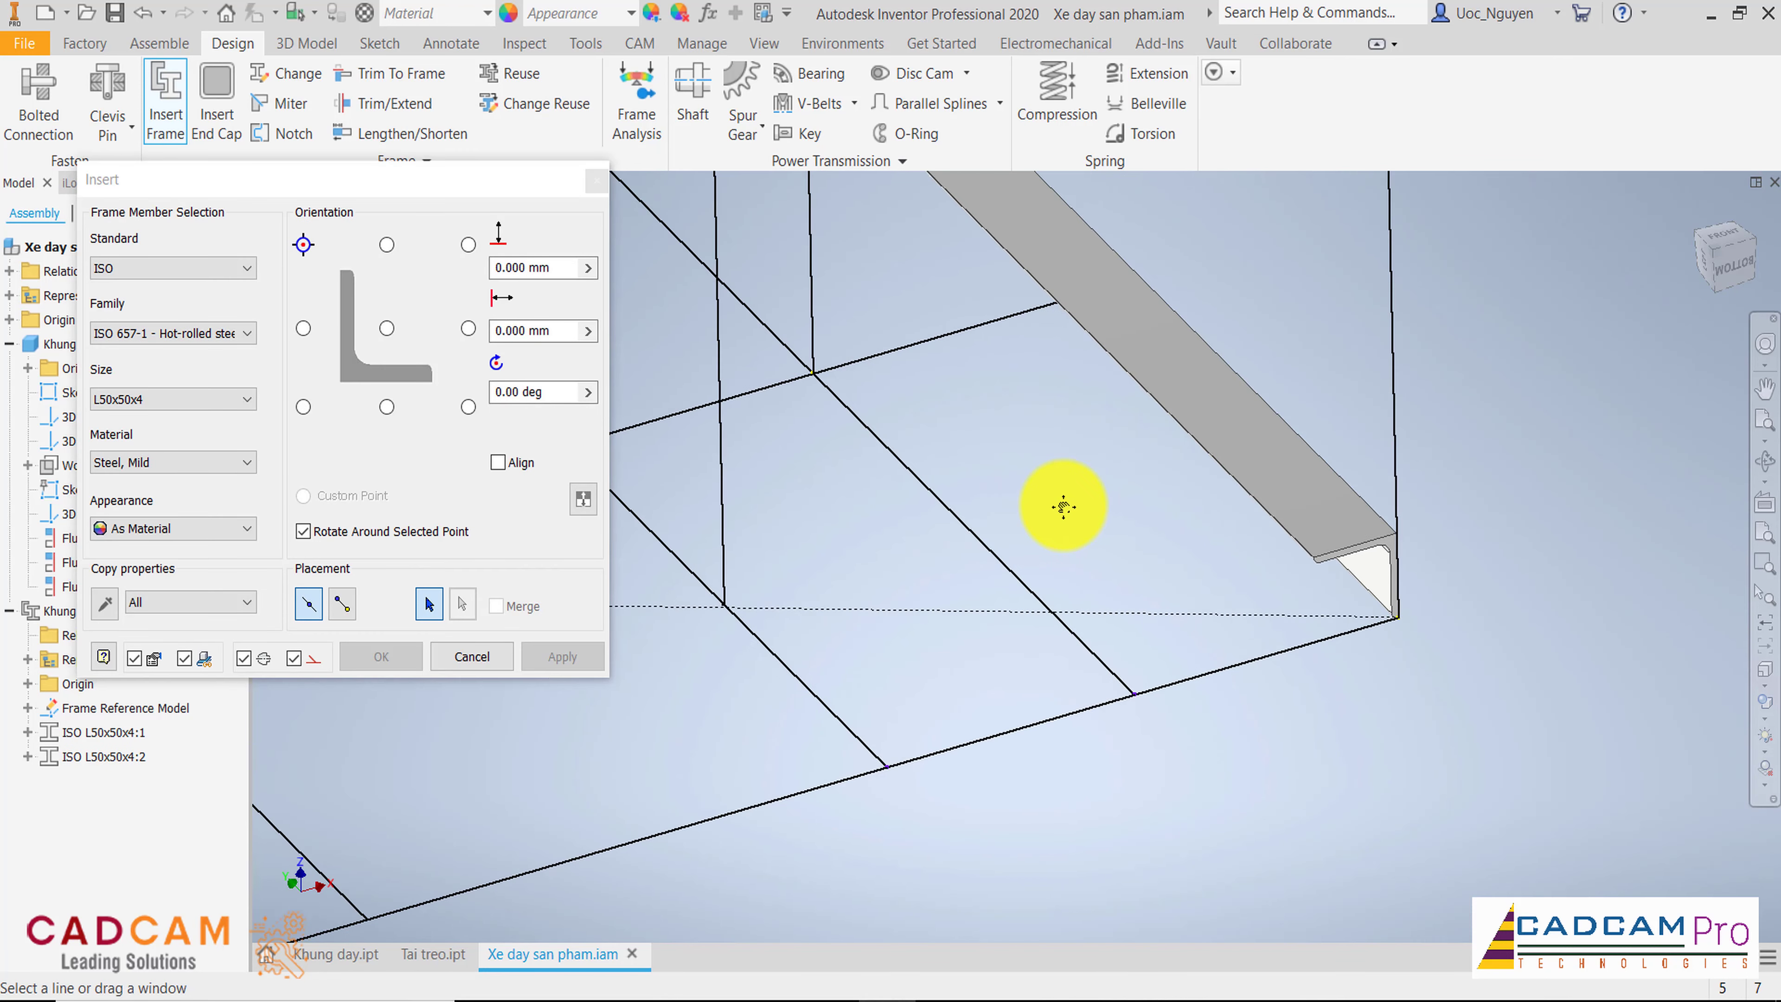
scroll(1062, 505, down, 2)
click(986, 600)
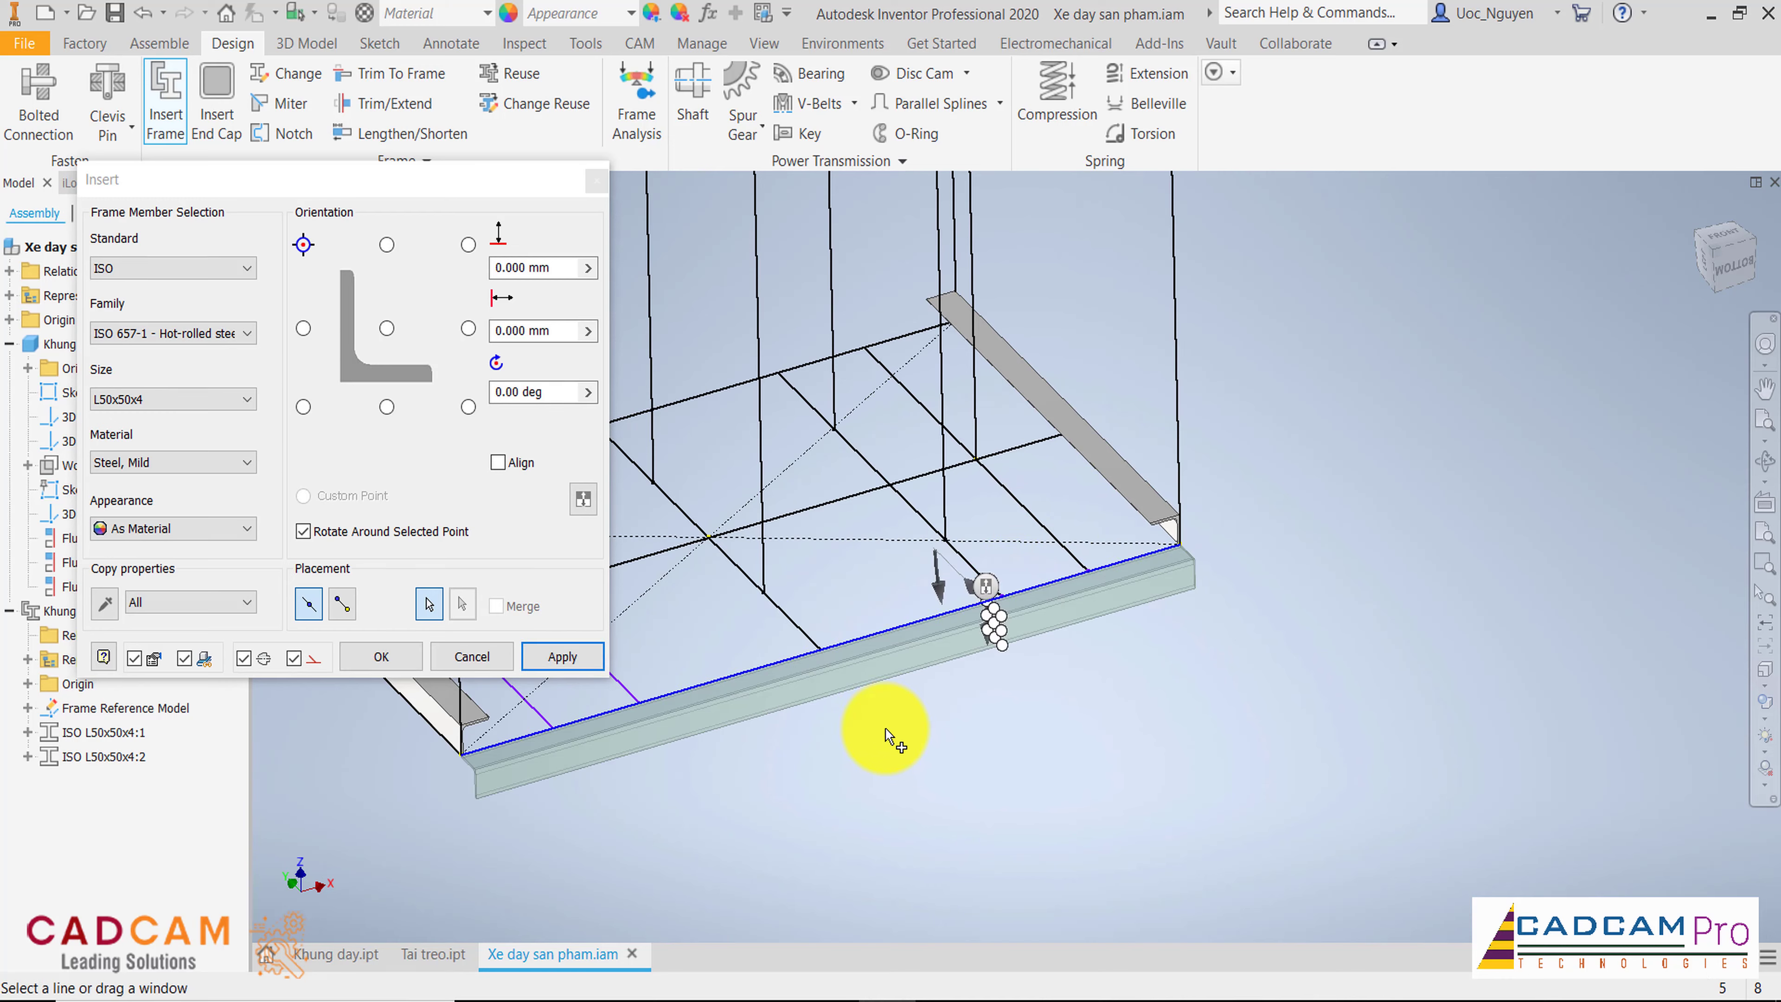
shift+middle_drag(889, 736, 1255, 447)
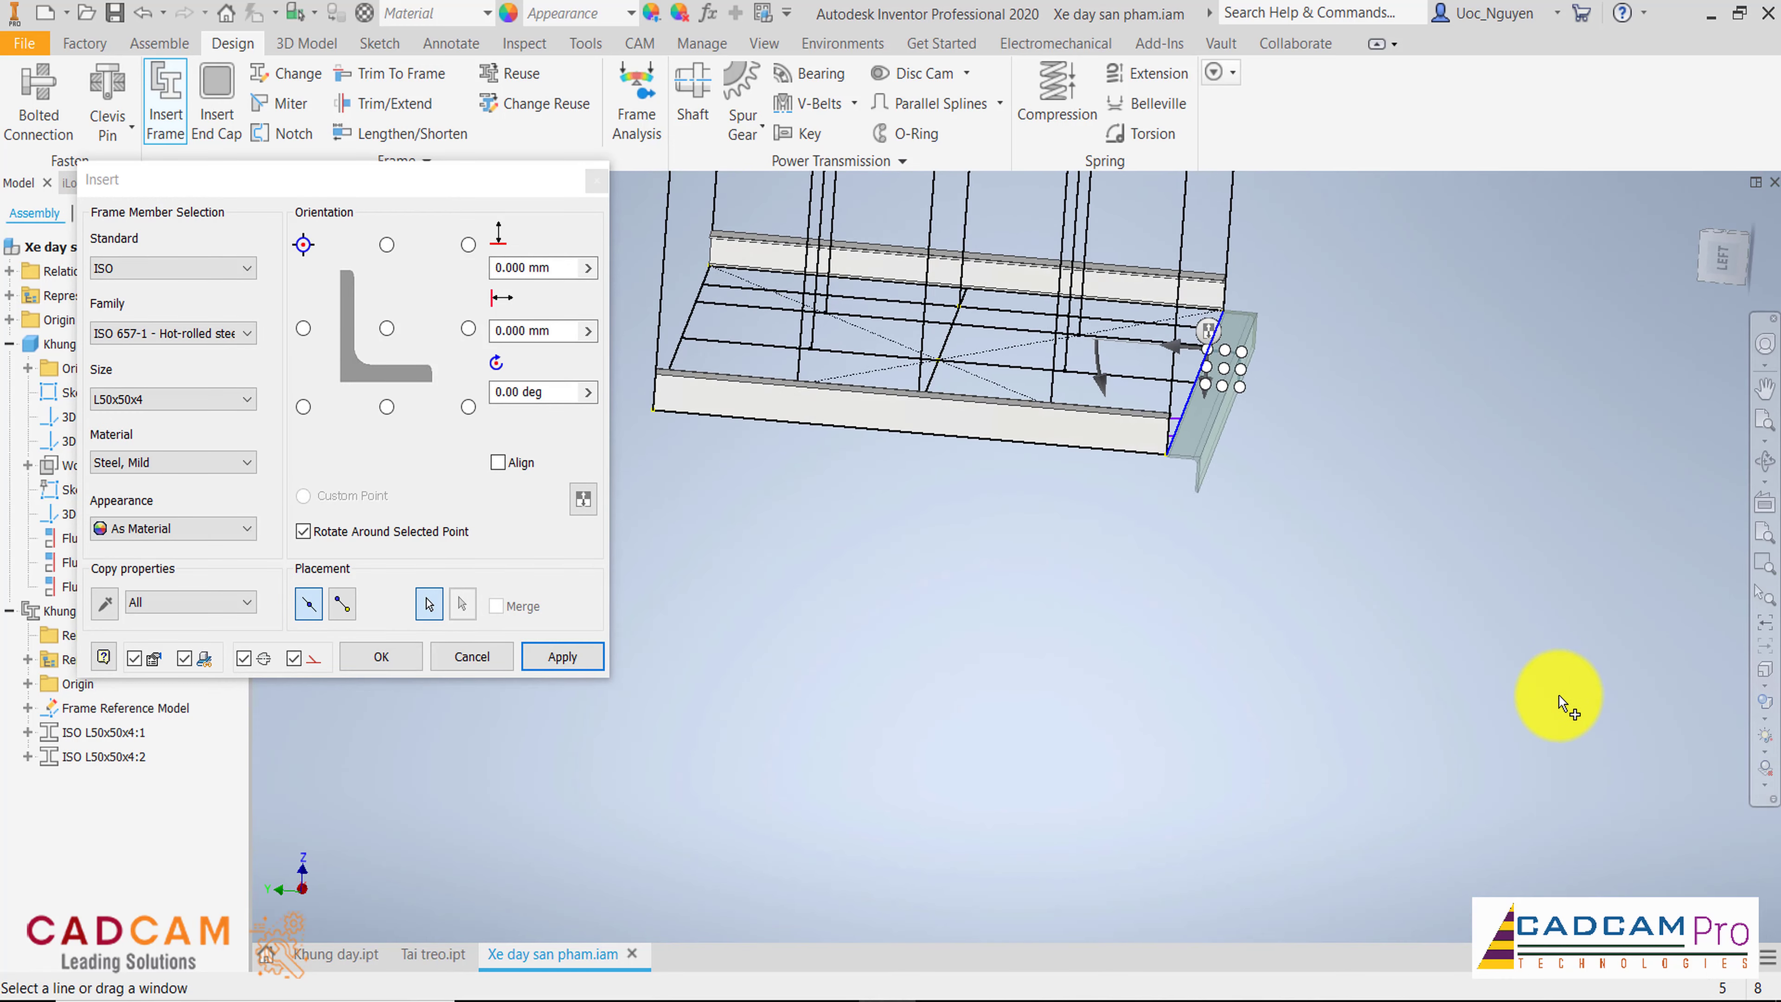
click(1236, 410)
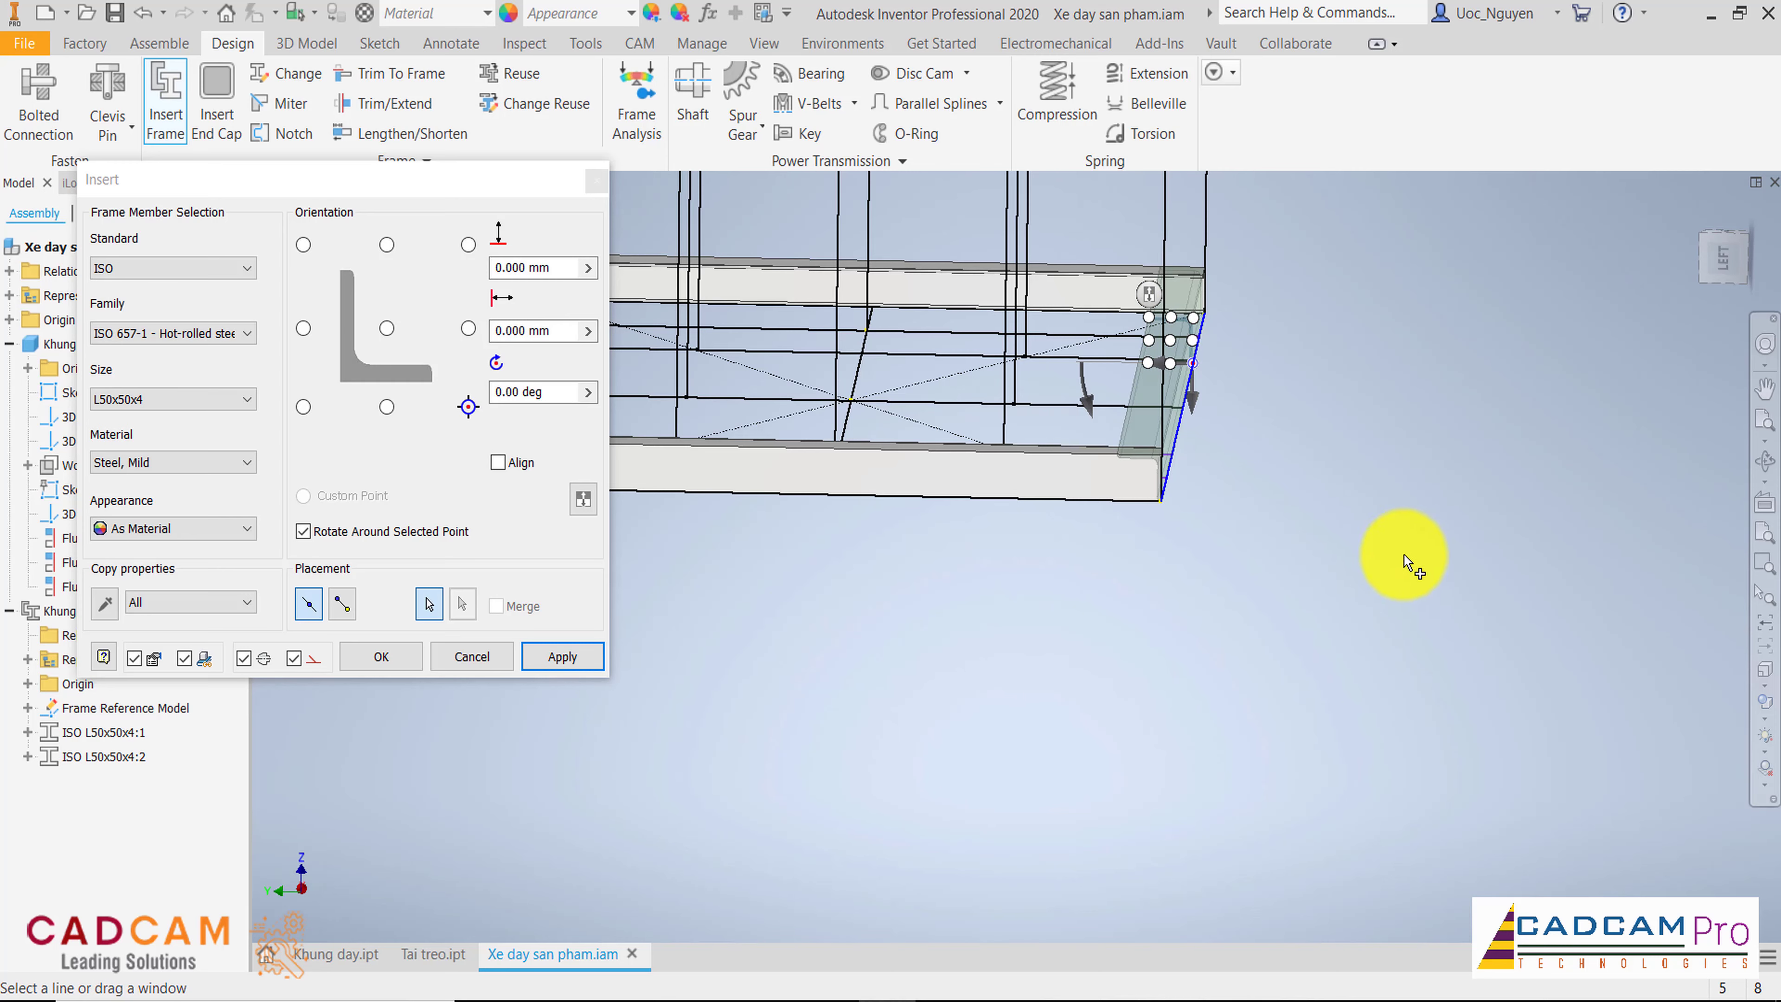
click(562, 656)
click(829, 609)
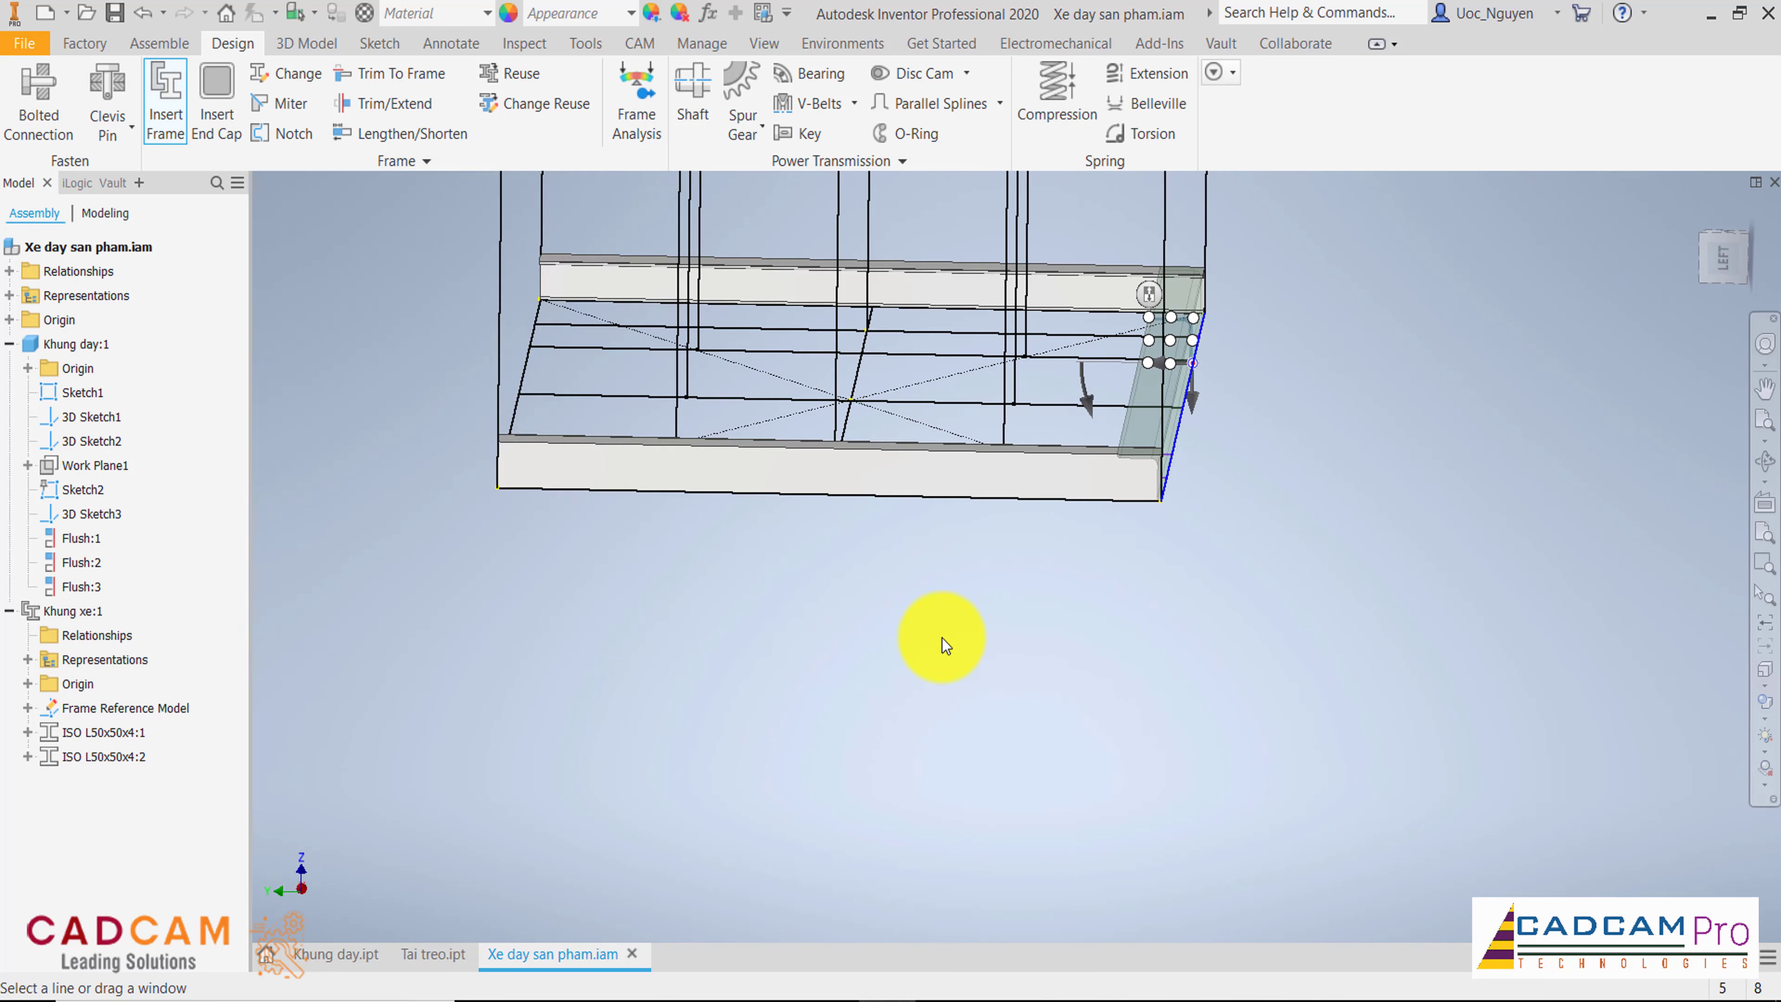
Step: Add the last L50x50x4 angle along the left base edge to close the rectangle
mouse_move(1165, 631)
shift+middle_down()
mouse_move(1142, 691)
mouse_move(974, 679)
shift+middle_up()
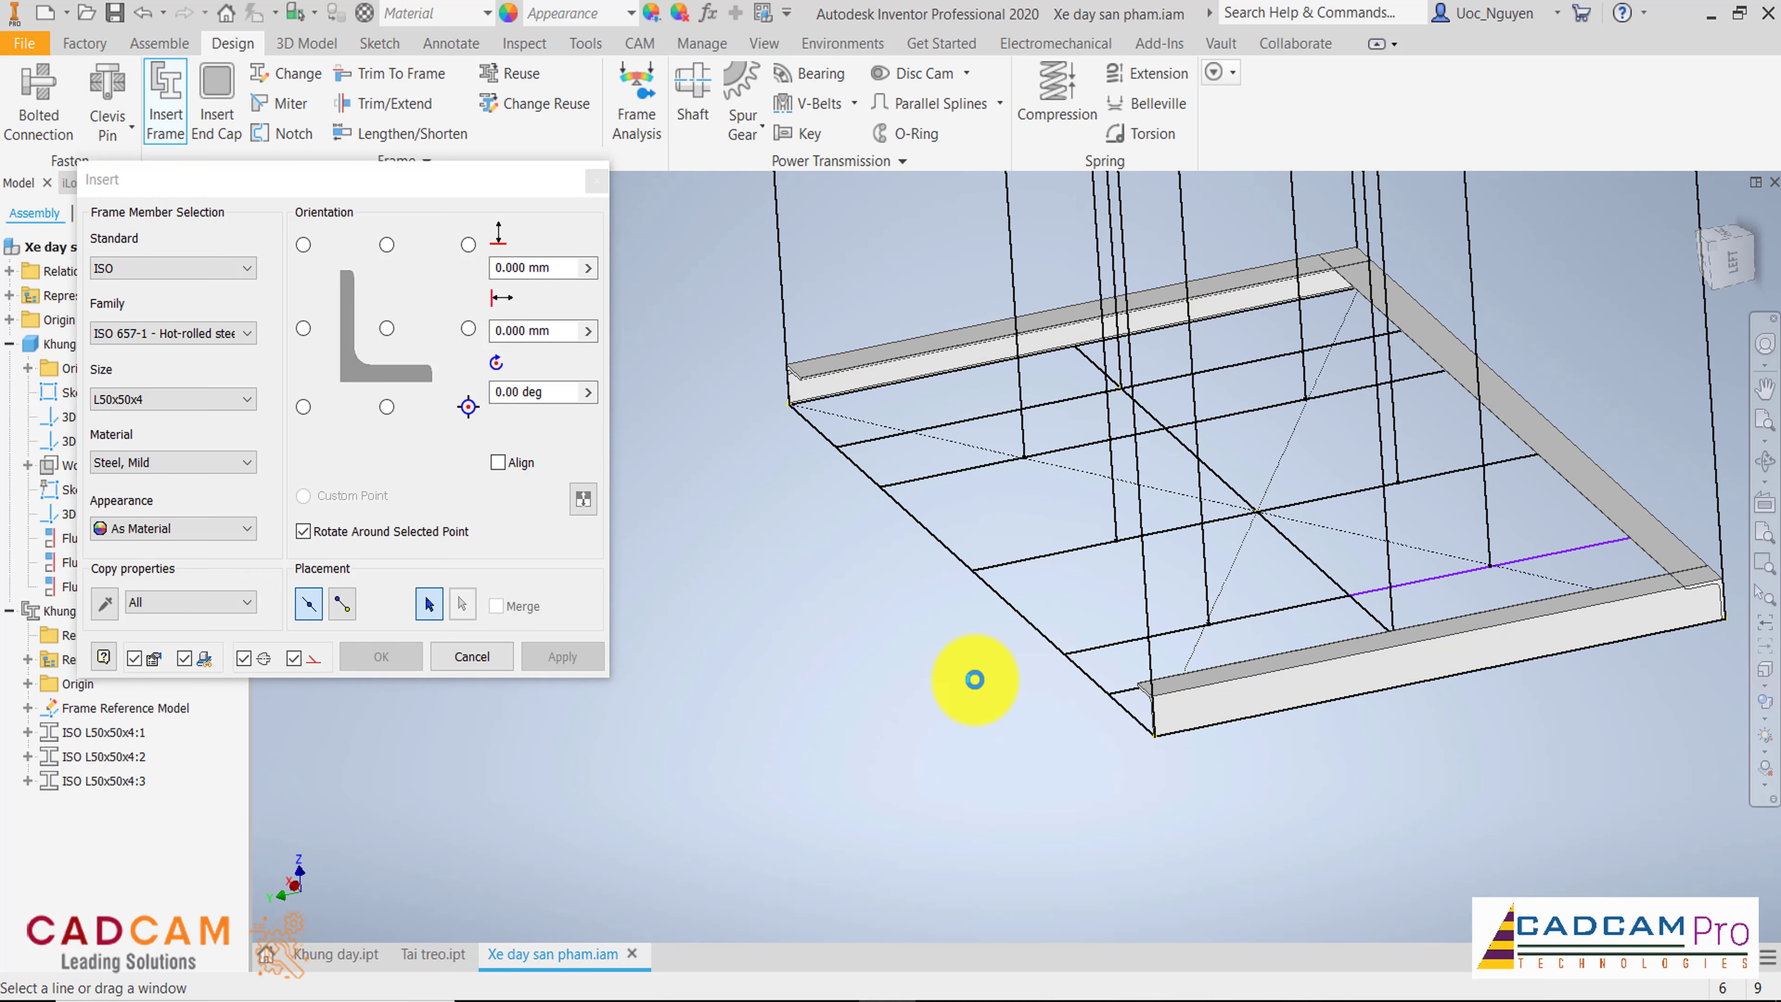
click(918, 702)
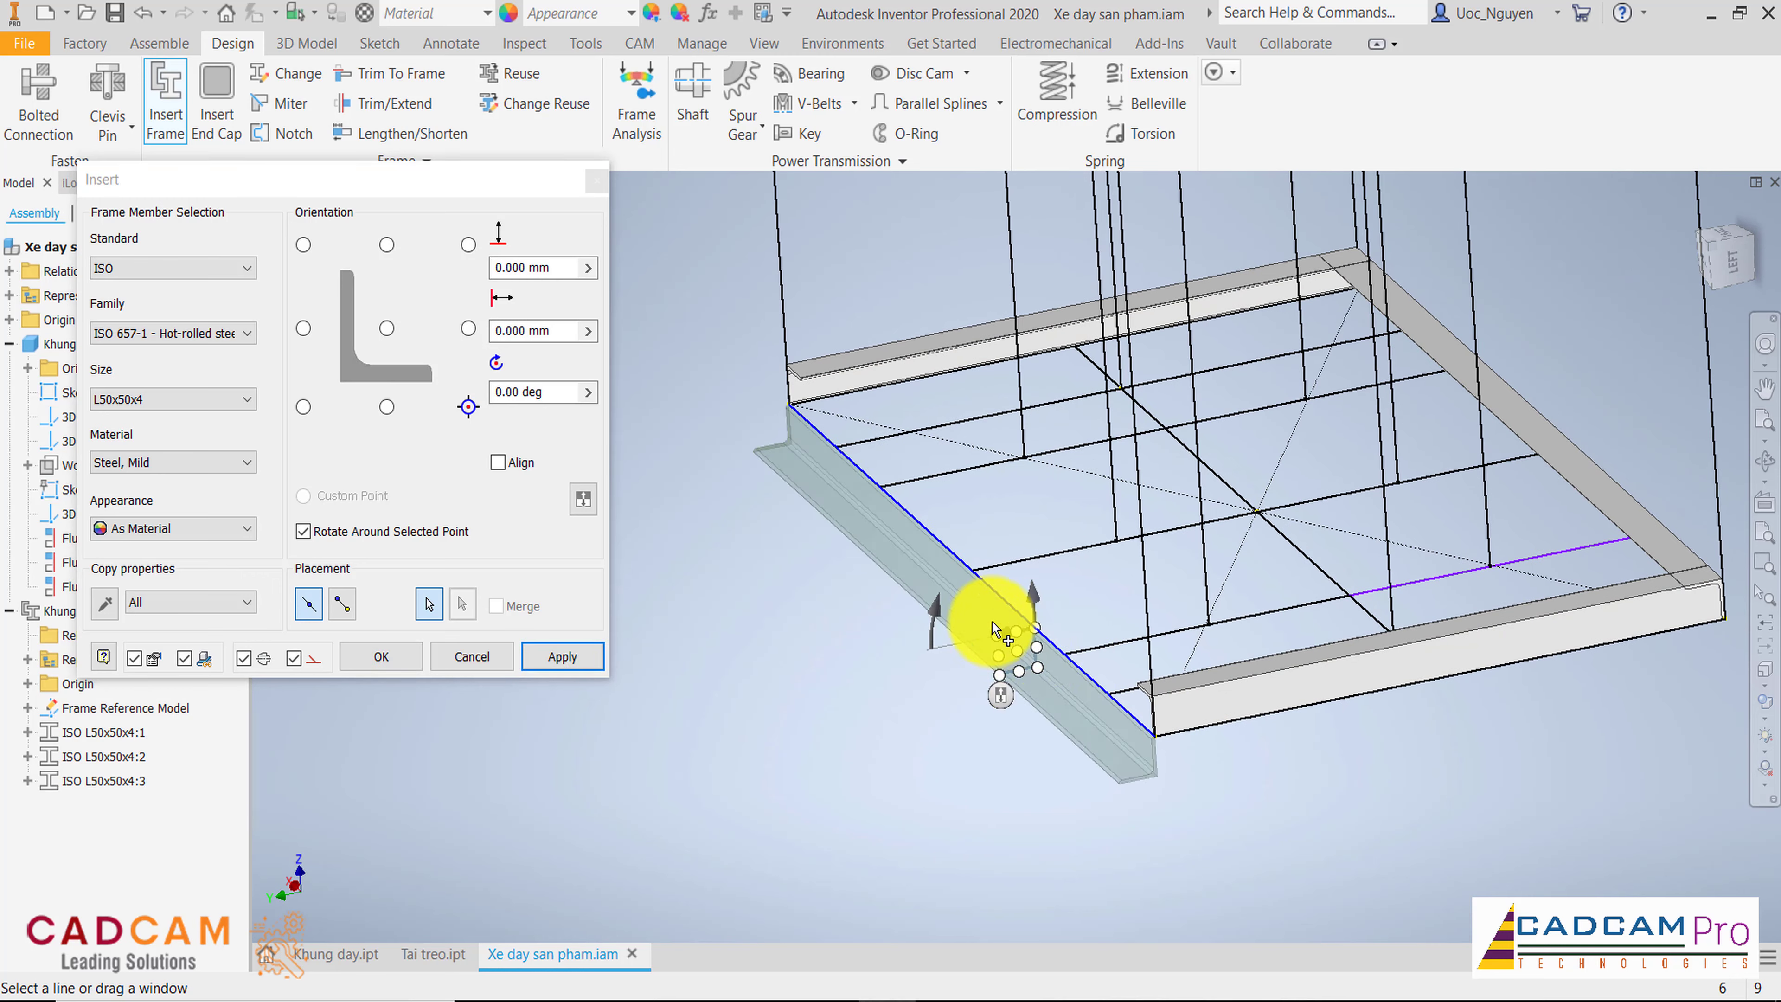
mouse_move(995, 629)
mouse_down()
mouse_move(921, 605)
mouse_move(918, 666)
mouse_move(993, 797)
mouse_move(1264, 716)
mouse_move(1287, 679)
mouse_move(1152, 656)
mouse_up()
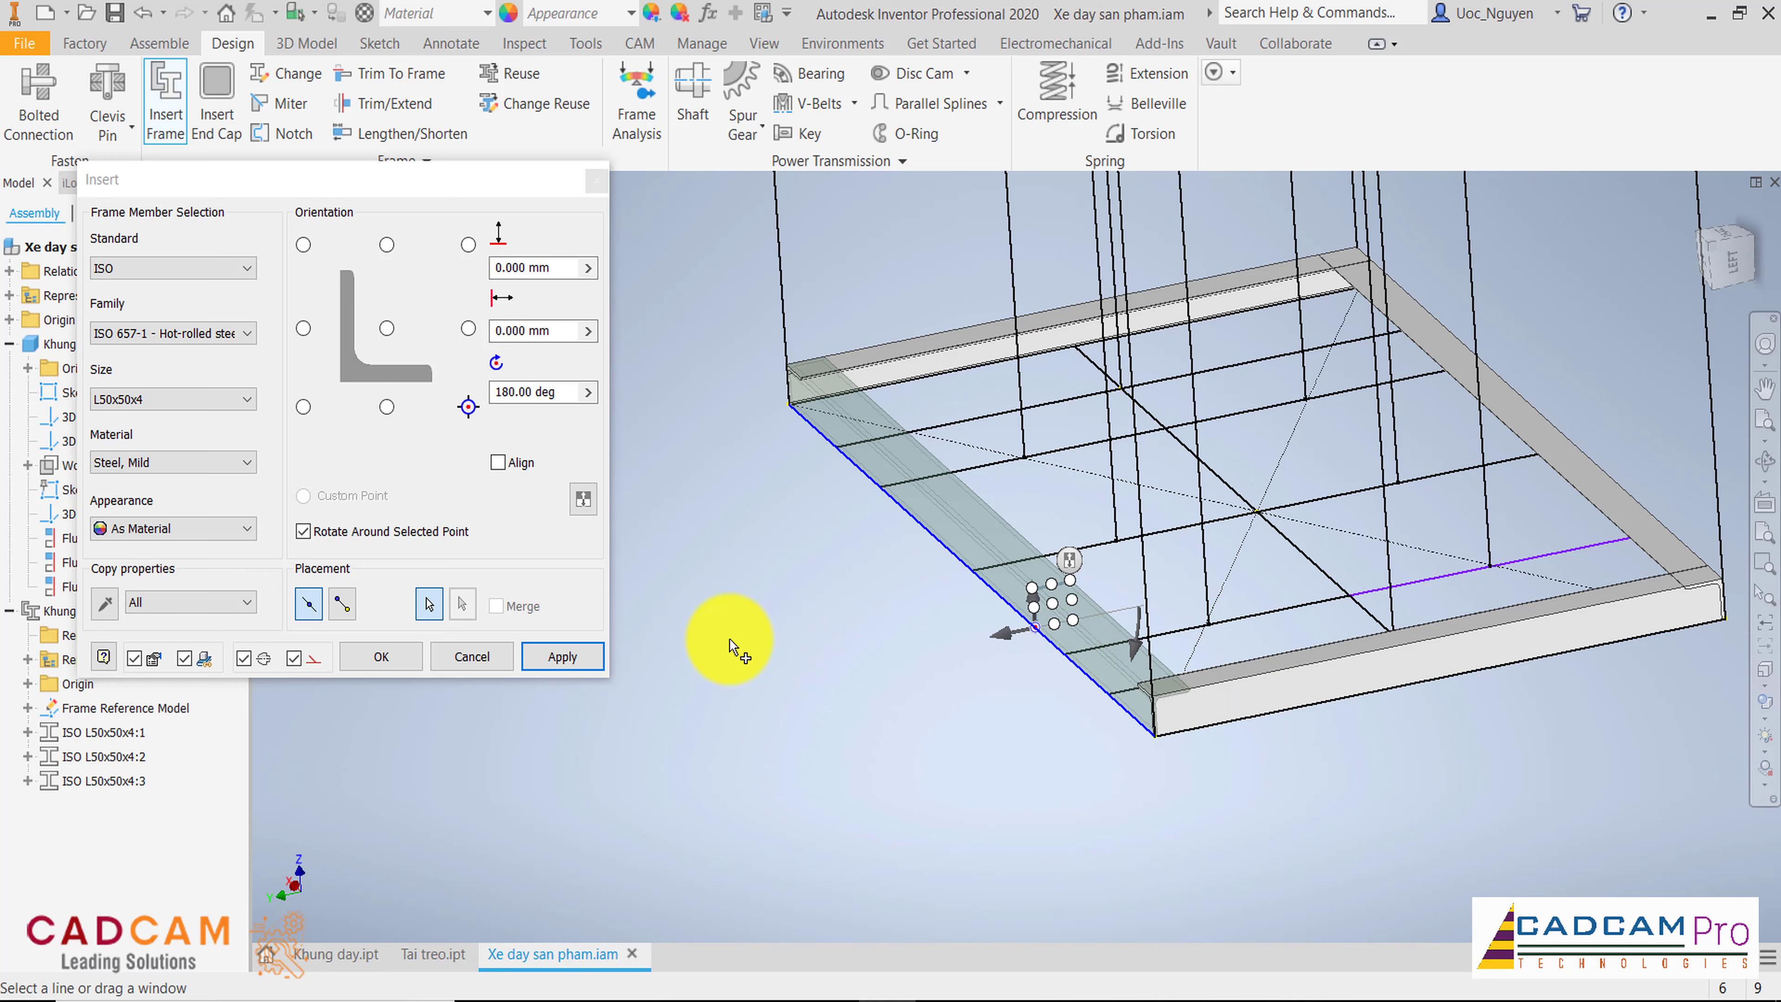
click(550, 659)
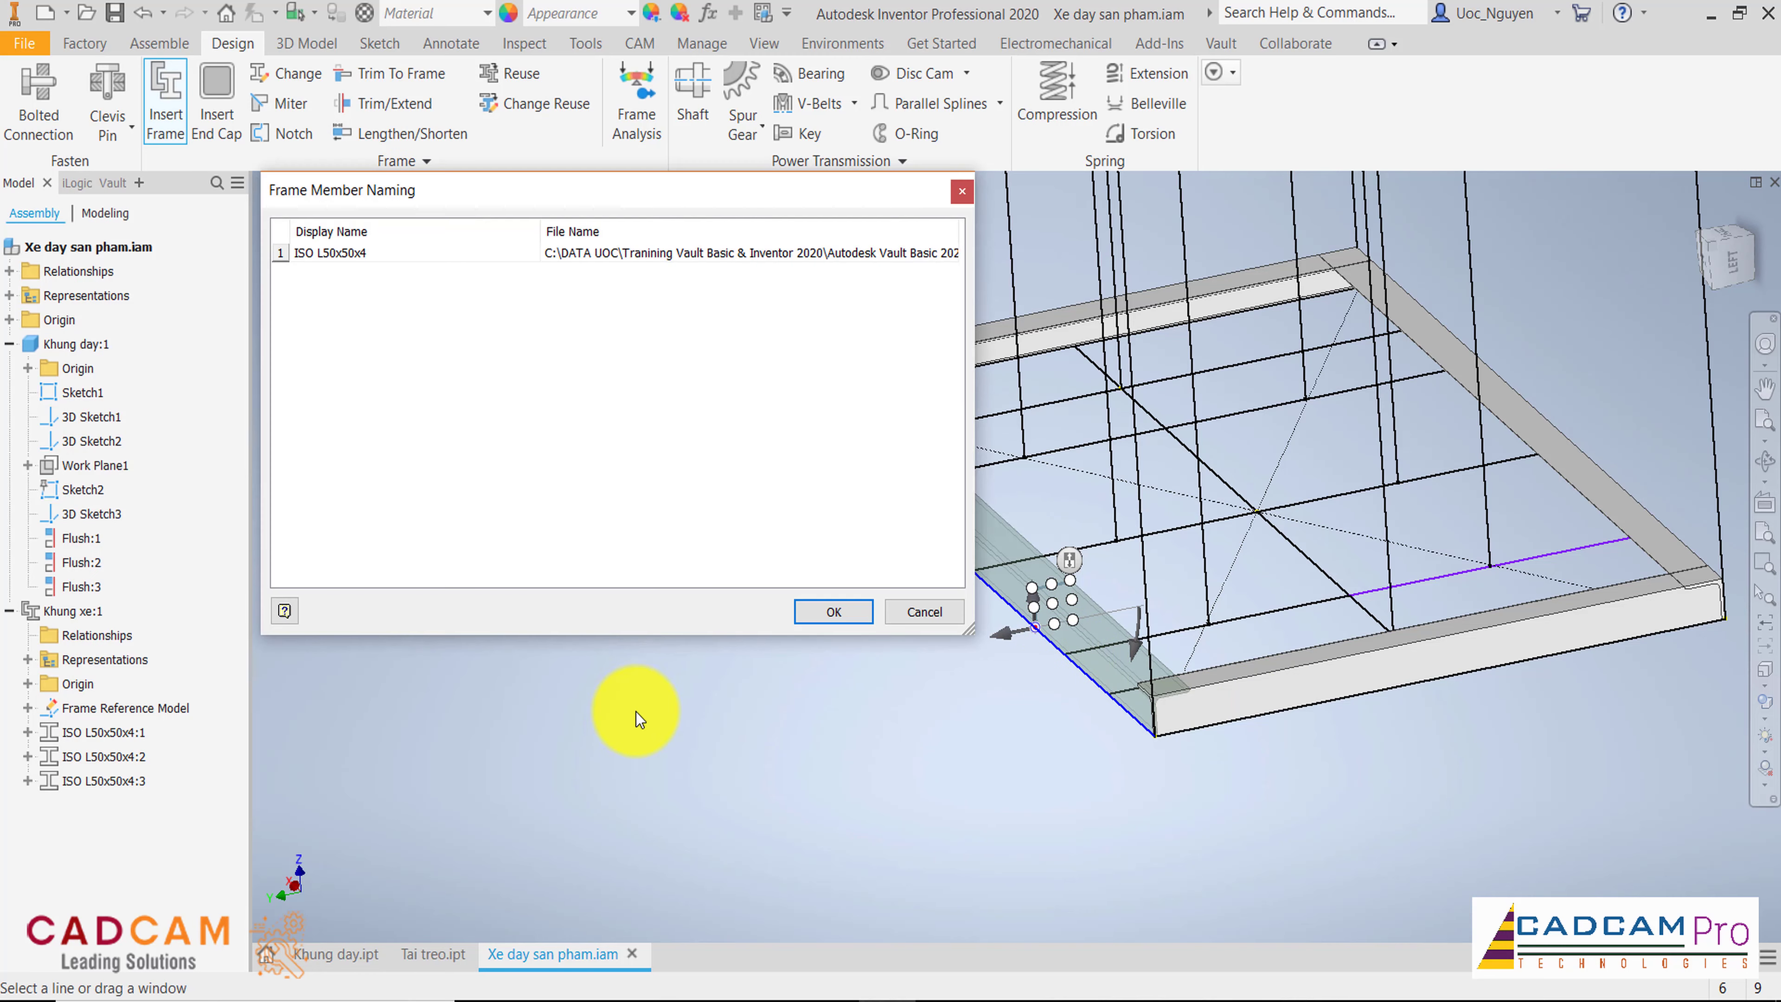
click(829, 612)
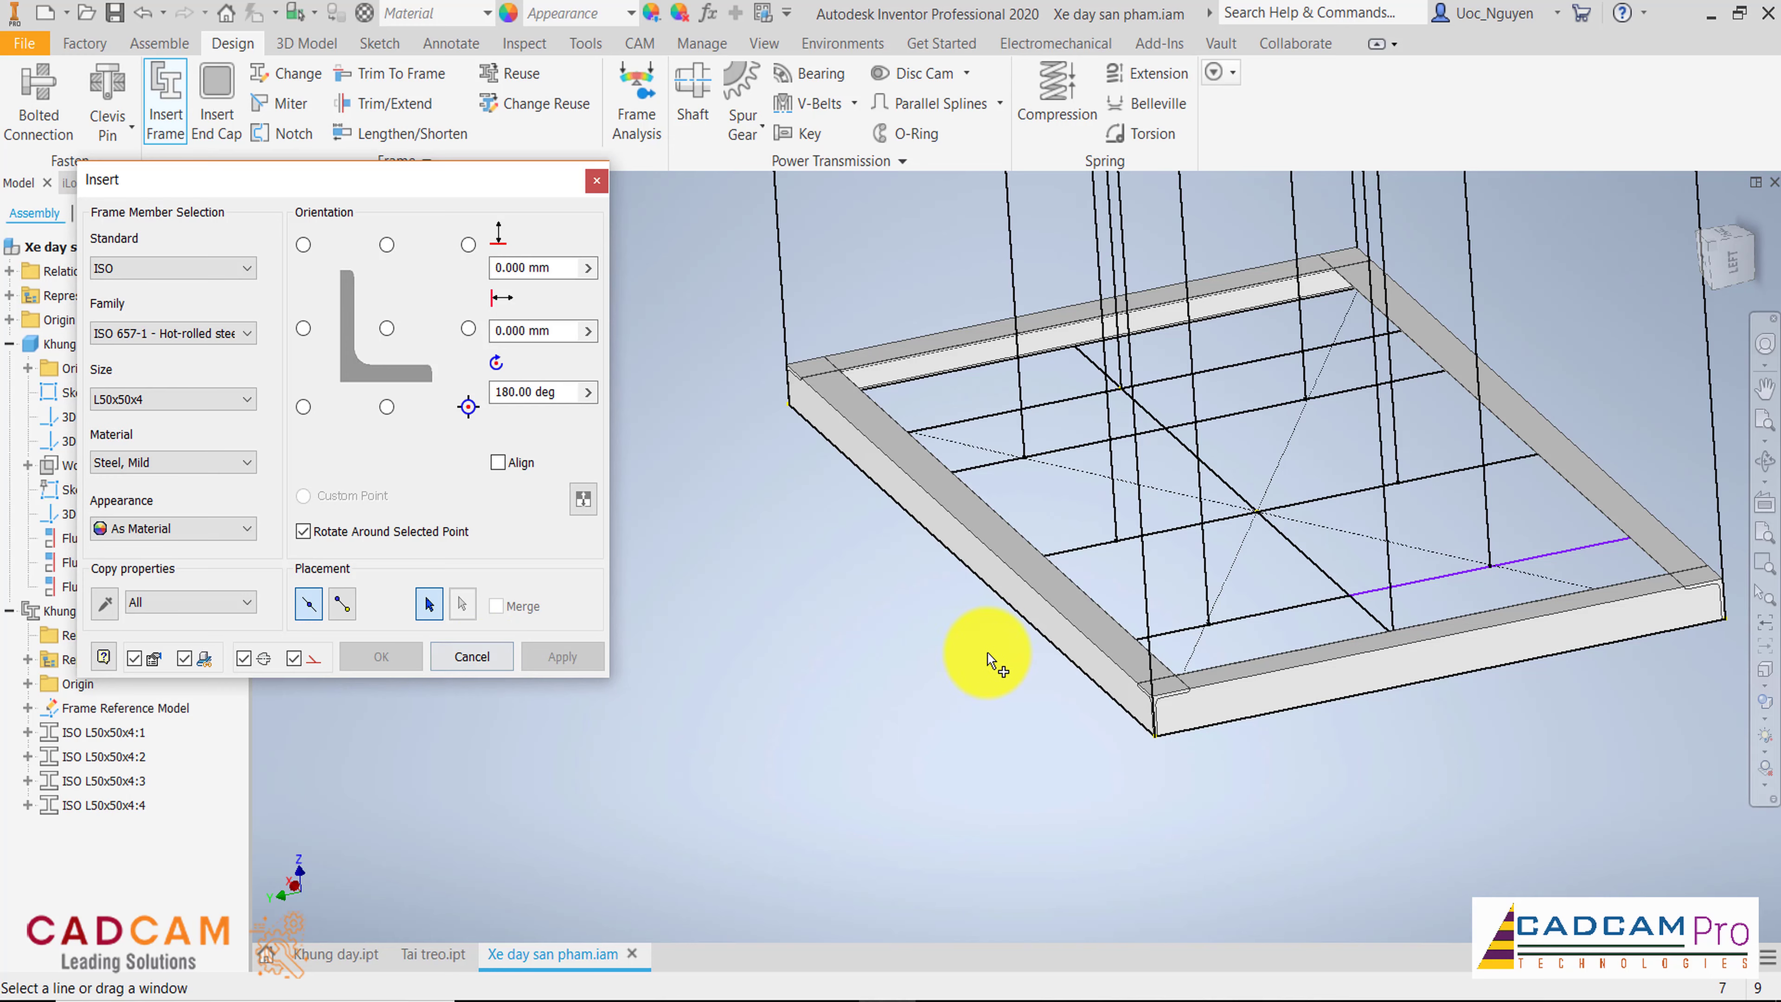
shift+middle_drag(989, 659, 894, 709)
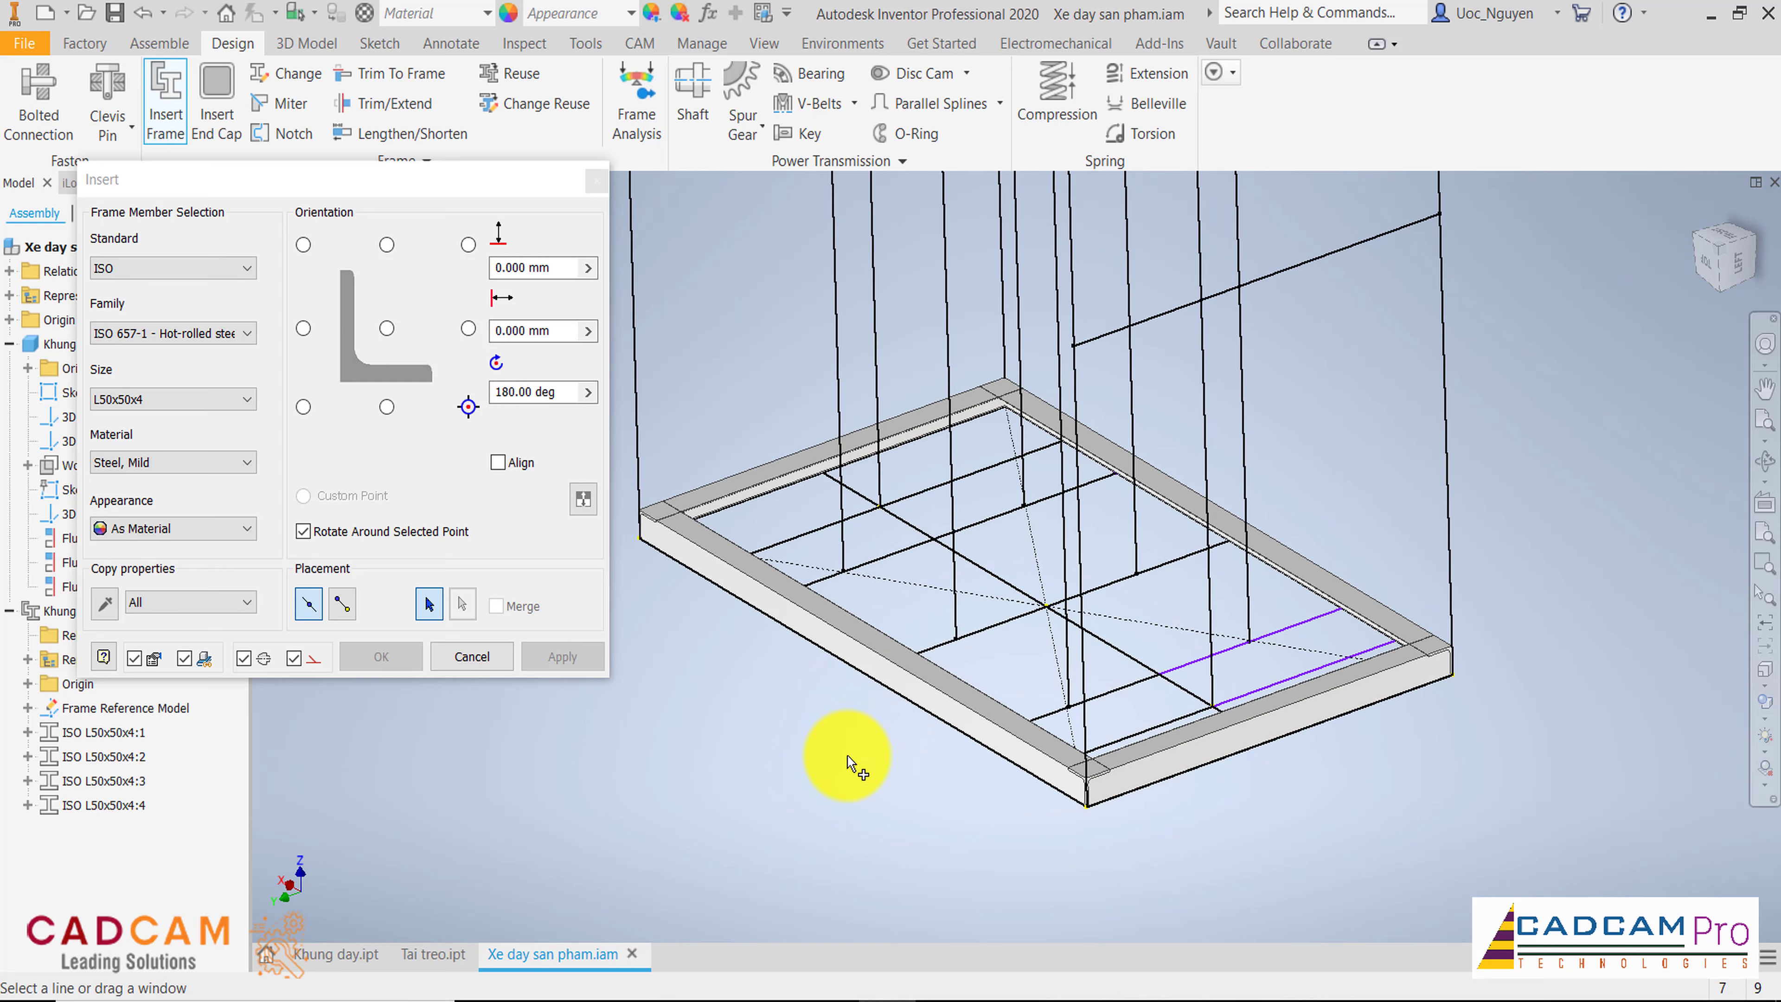
middle_drag(848, 757, 861, 694)
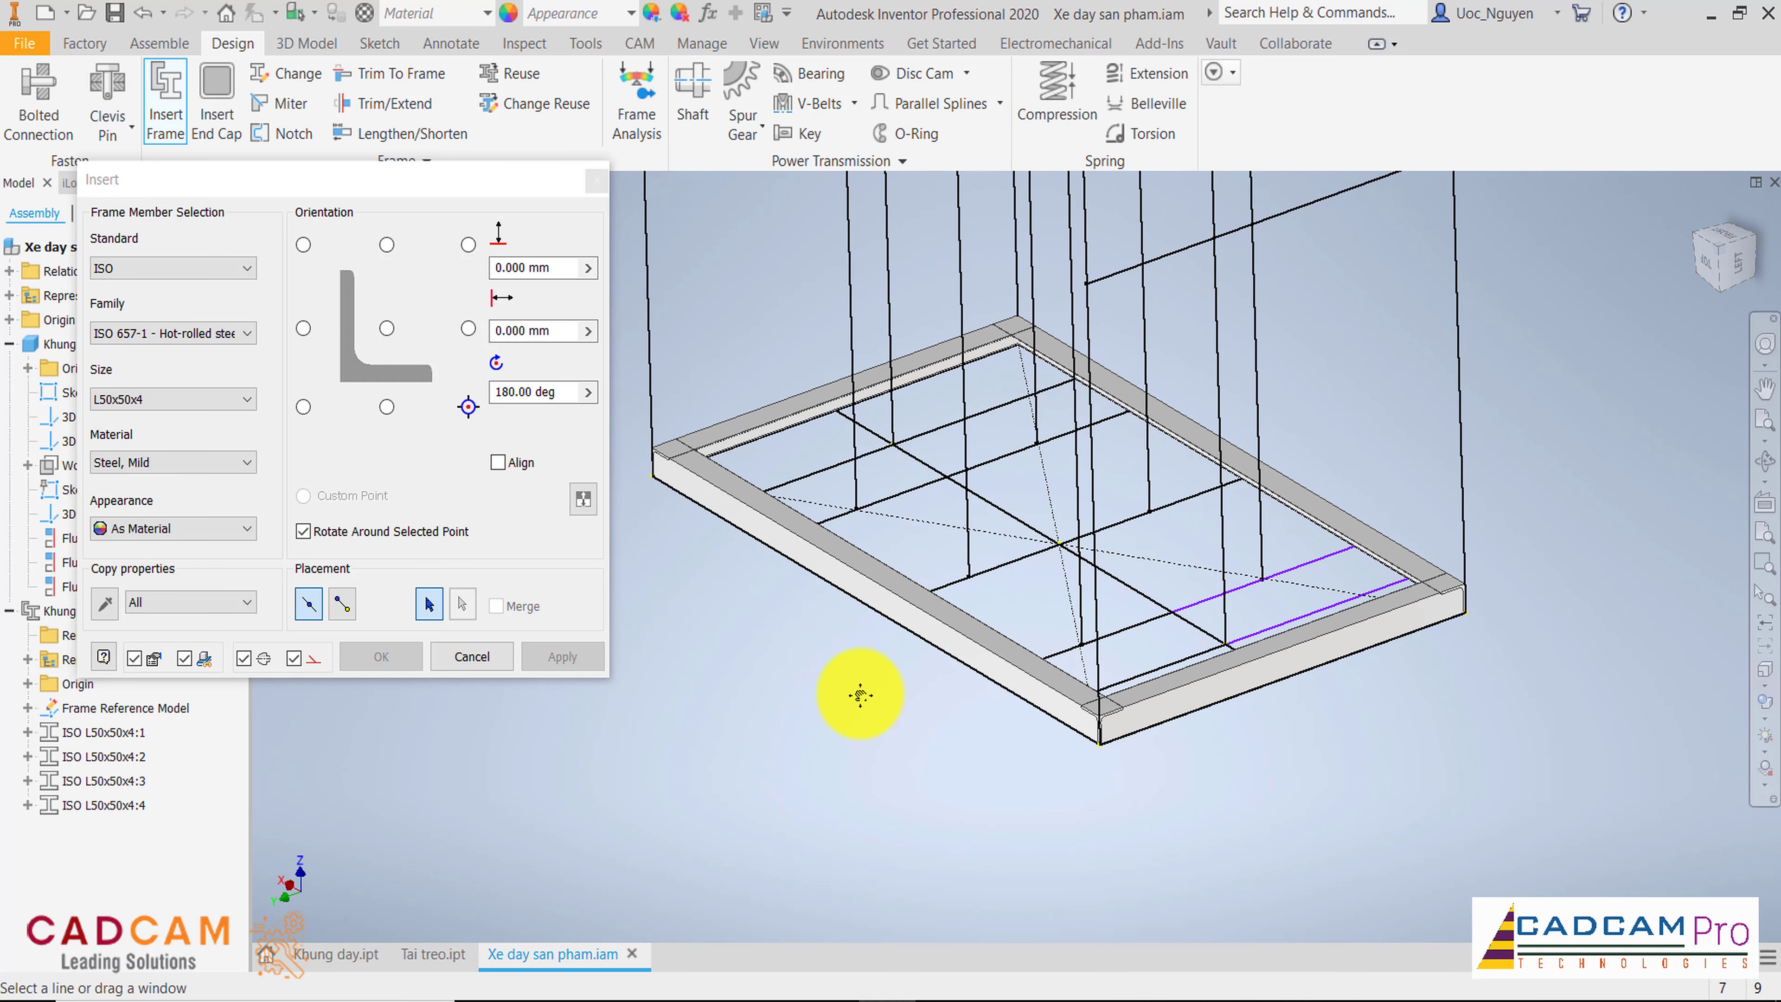
click(247, 333)
Step: Insert an ISO 4019 40x20x2 rectangular tube along the middle base line, anchored bottom-centre
click(179, 398)
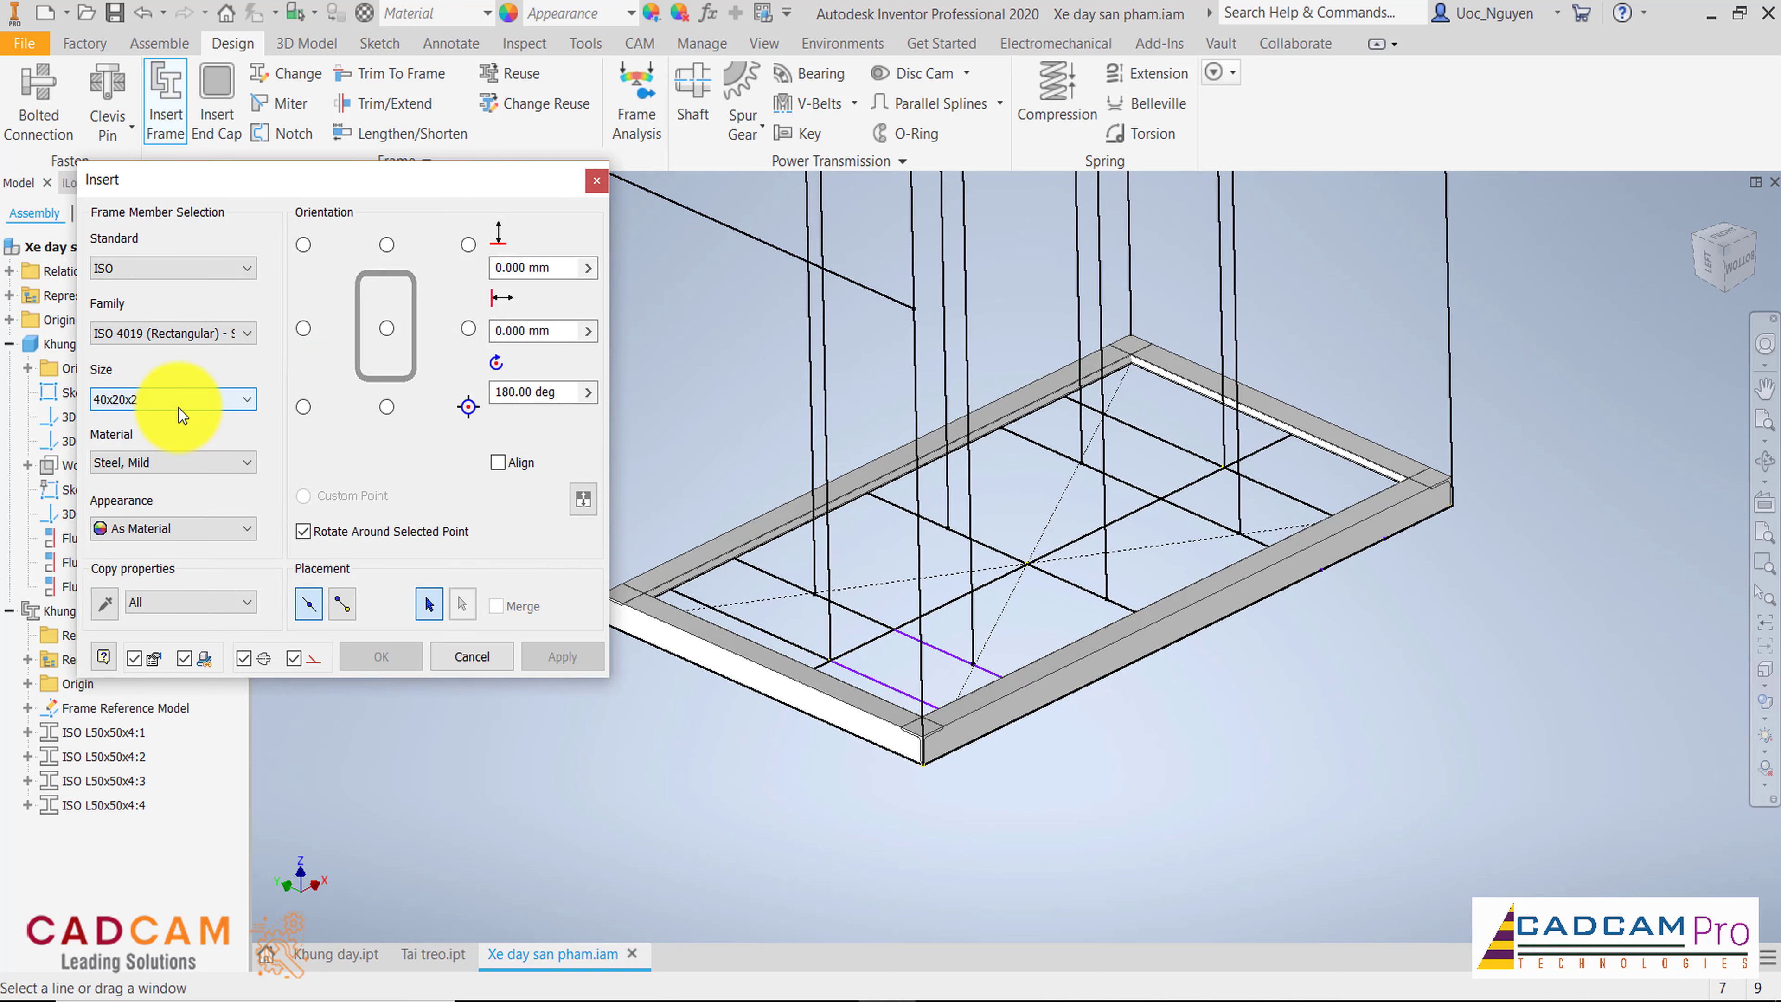
click(1262, 452)
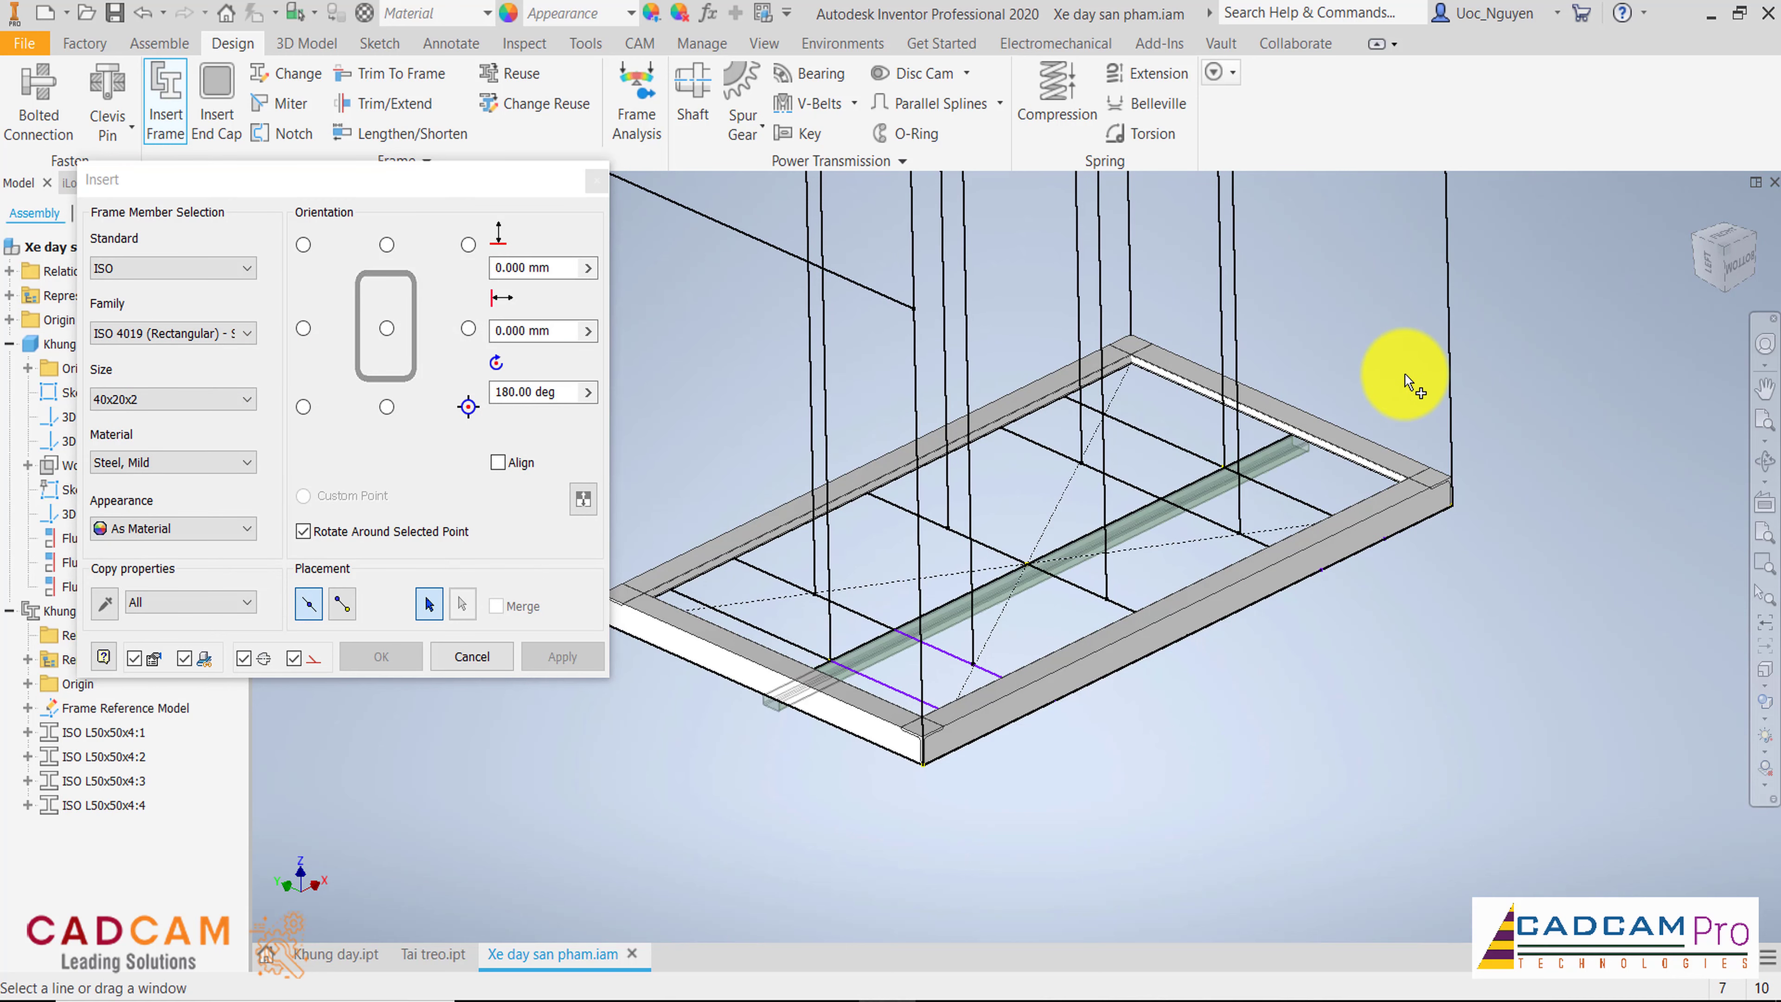
scroll(1259, 429, up, 3)
scroll(1276, 428, up, 2)
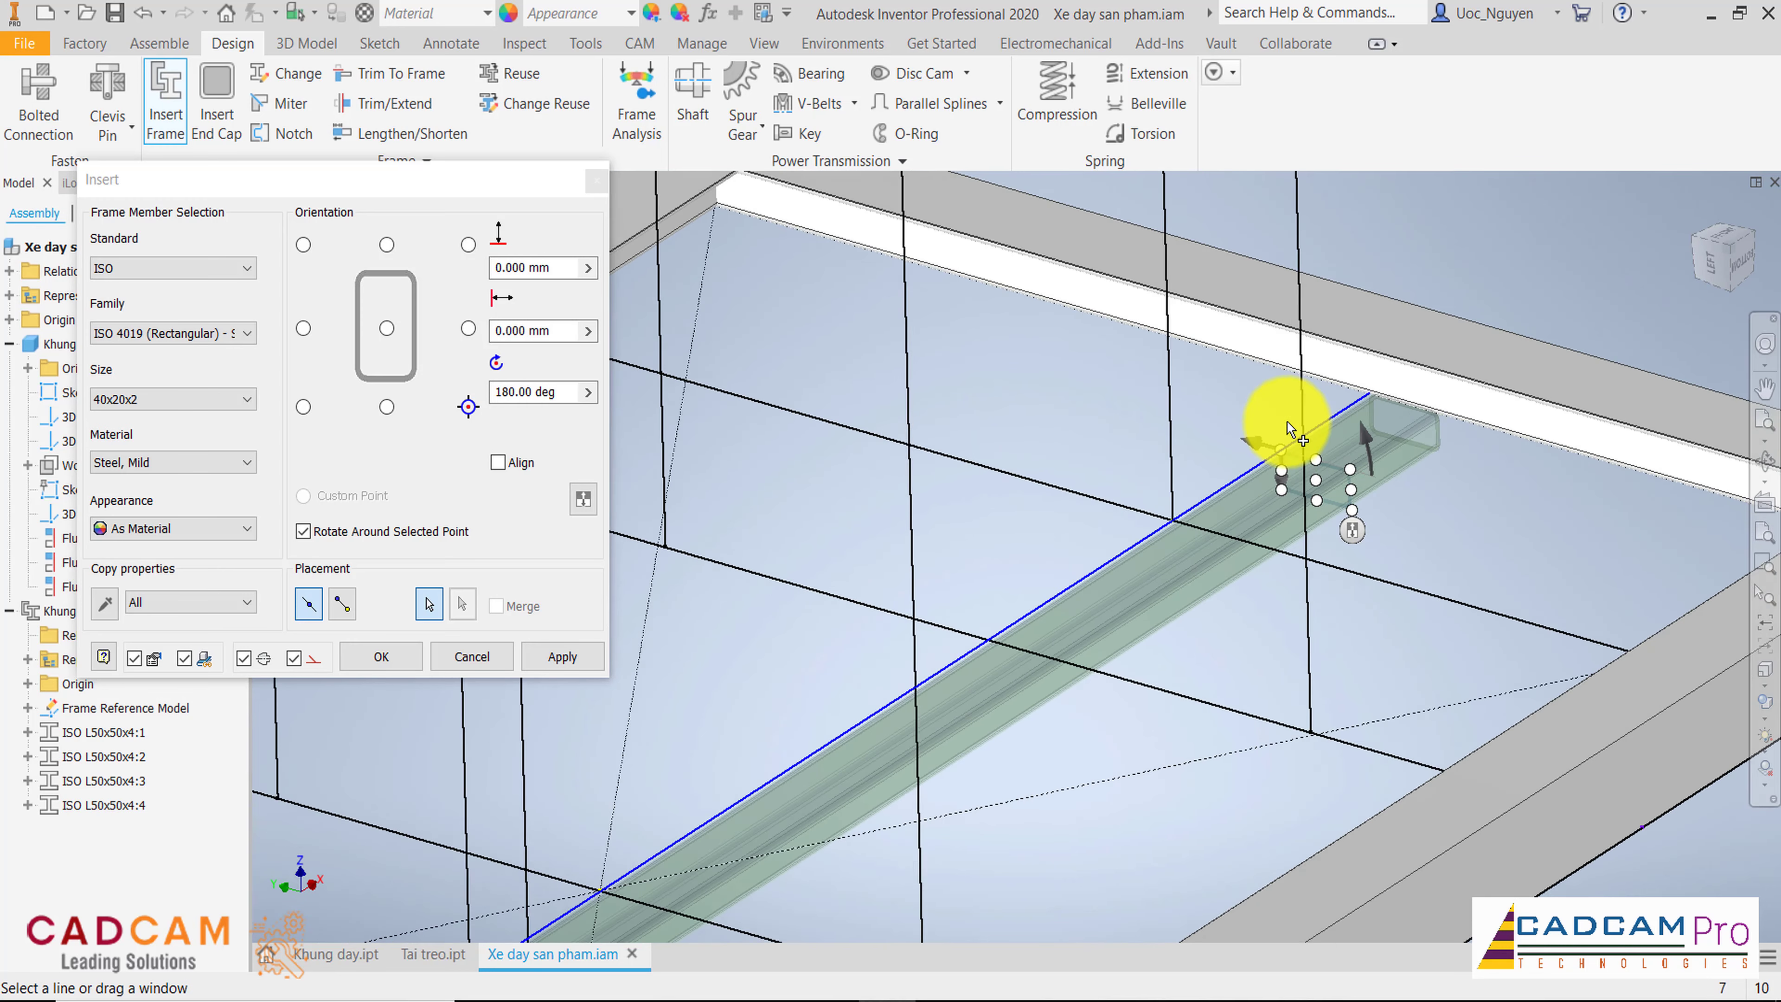
shift+middle_drag(1290, 428, 1379, 398)
mouse_move(1352, 410)
mouse_down()
mouse_move(1333, 349)
mouse_move(1199, 235)
mouse_up()
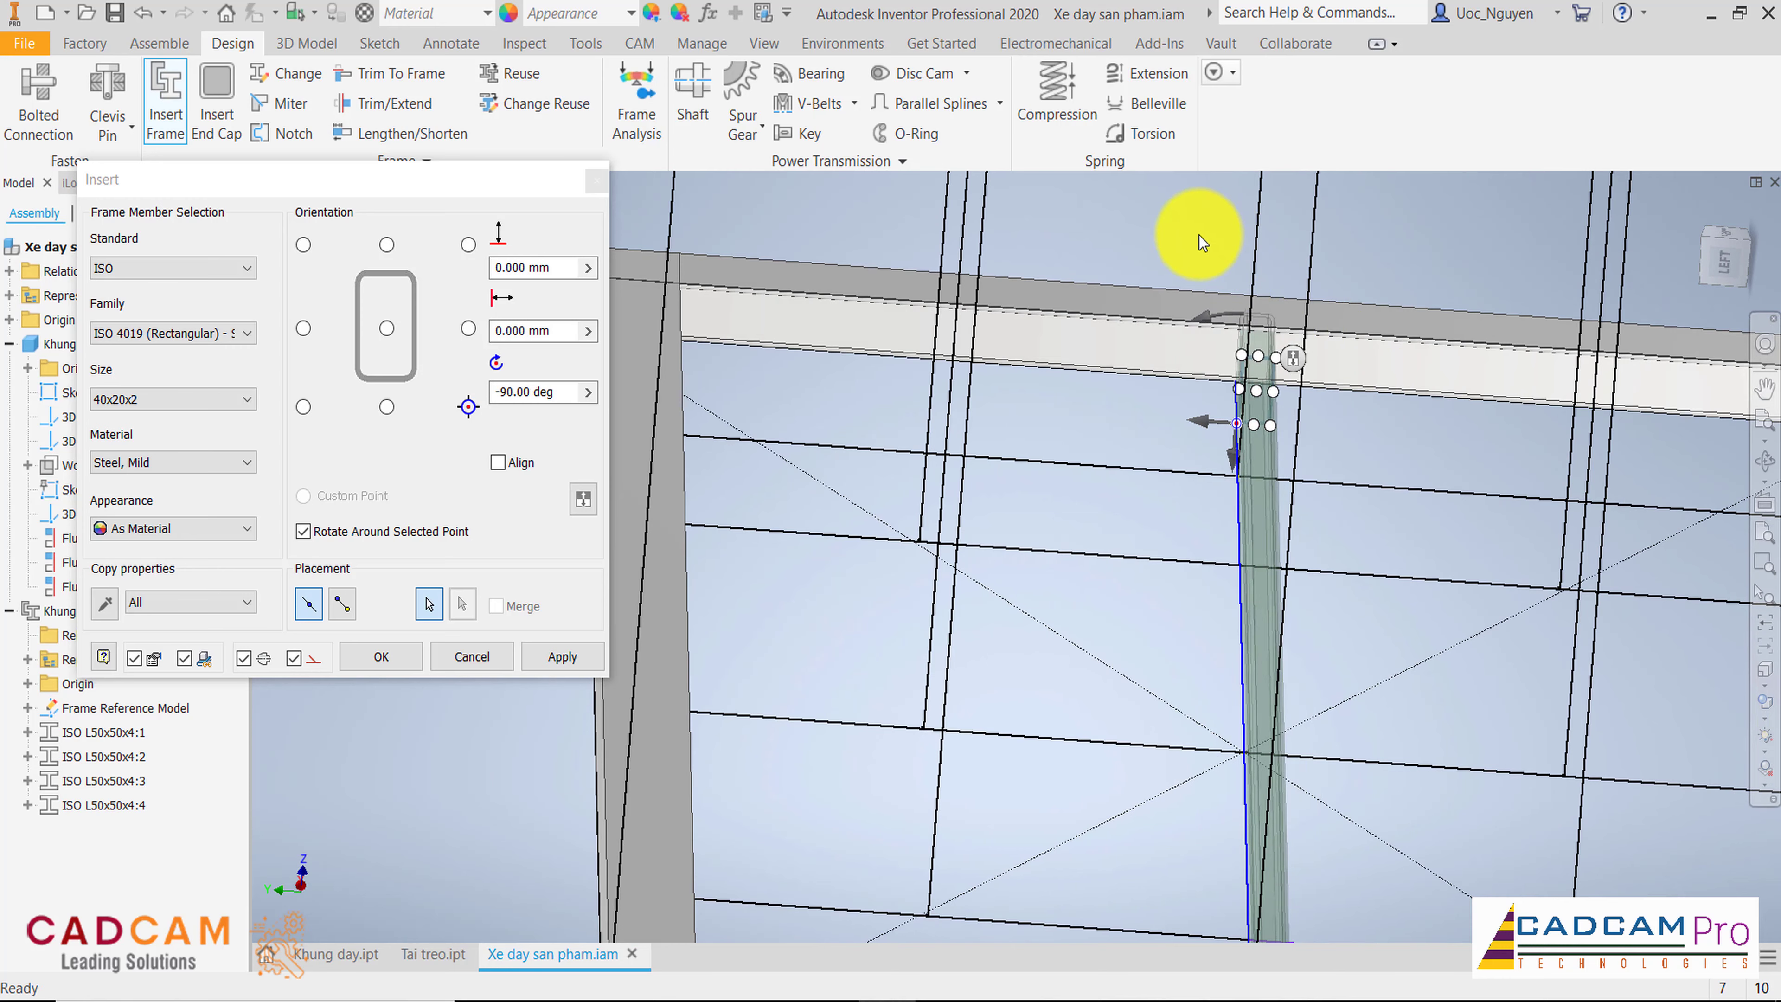
click(1255, 426)
shift+middle_drag(1344, 418, 743, 576)
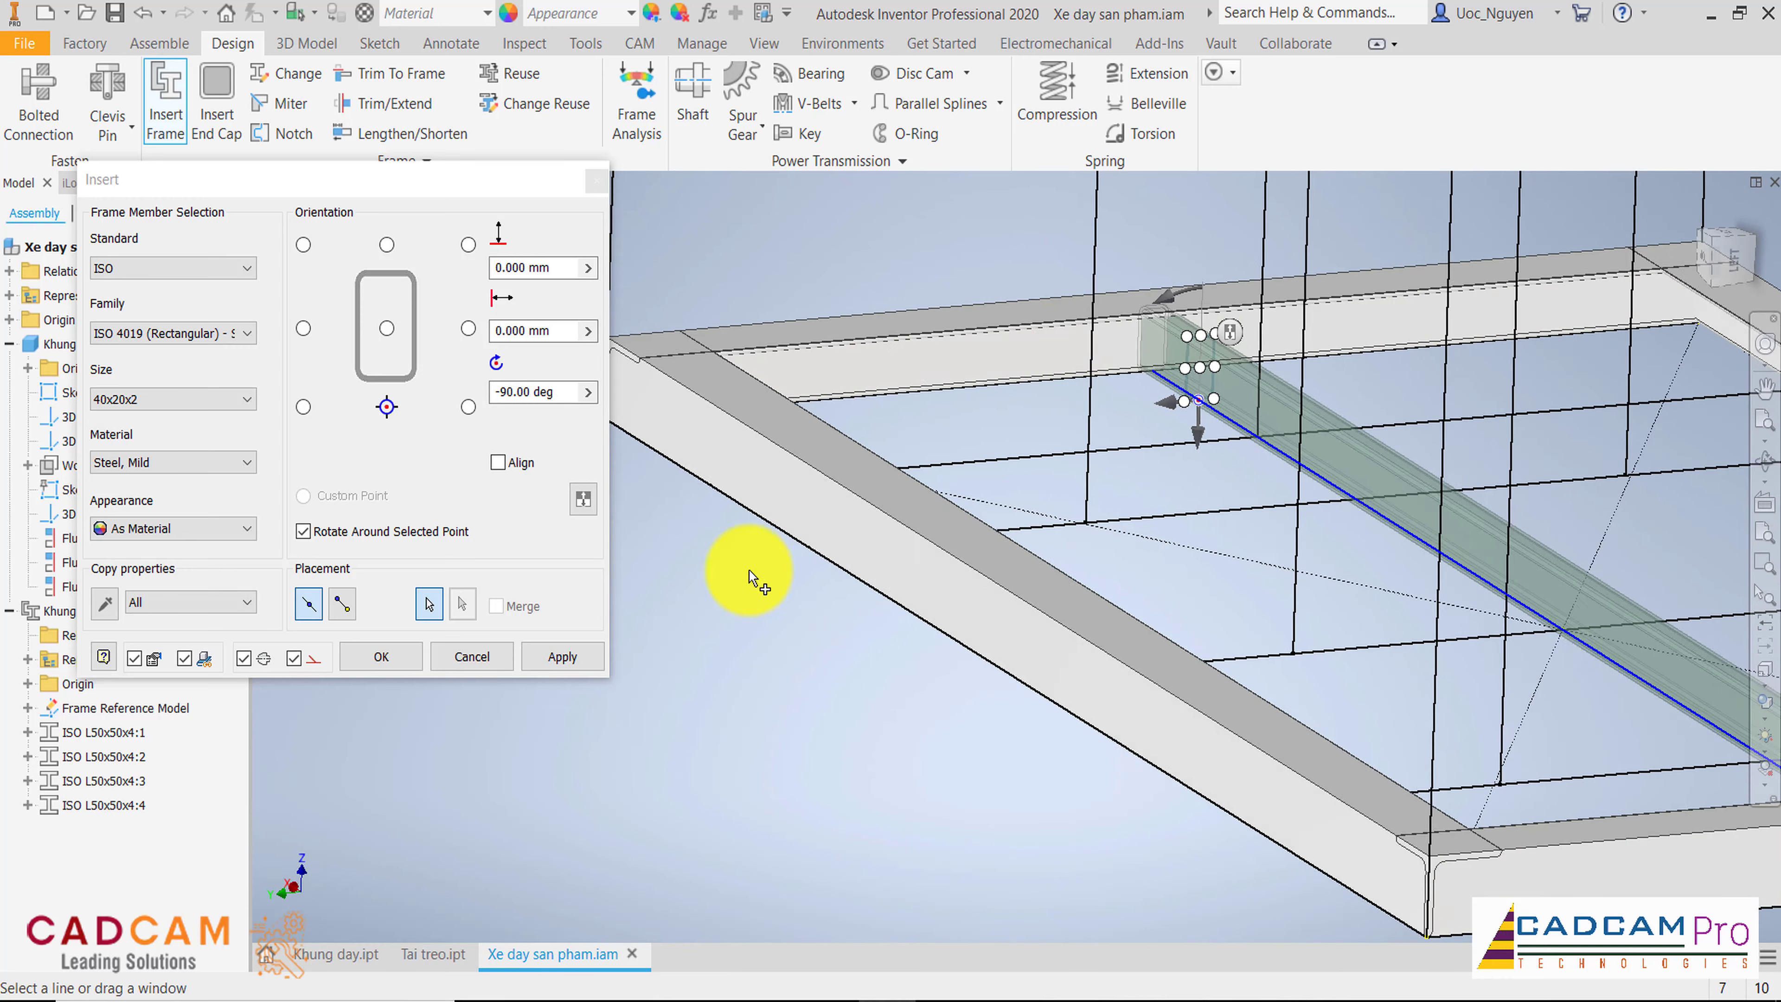
click(542, 655)
click(807, 617)
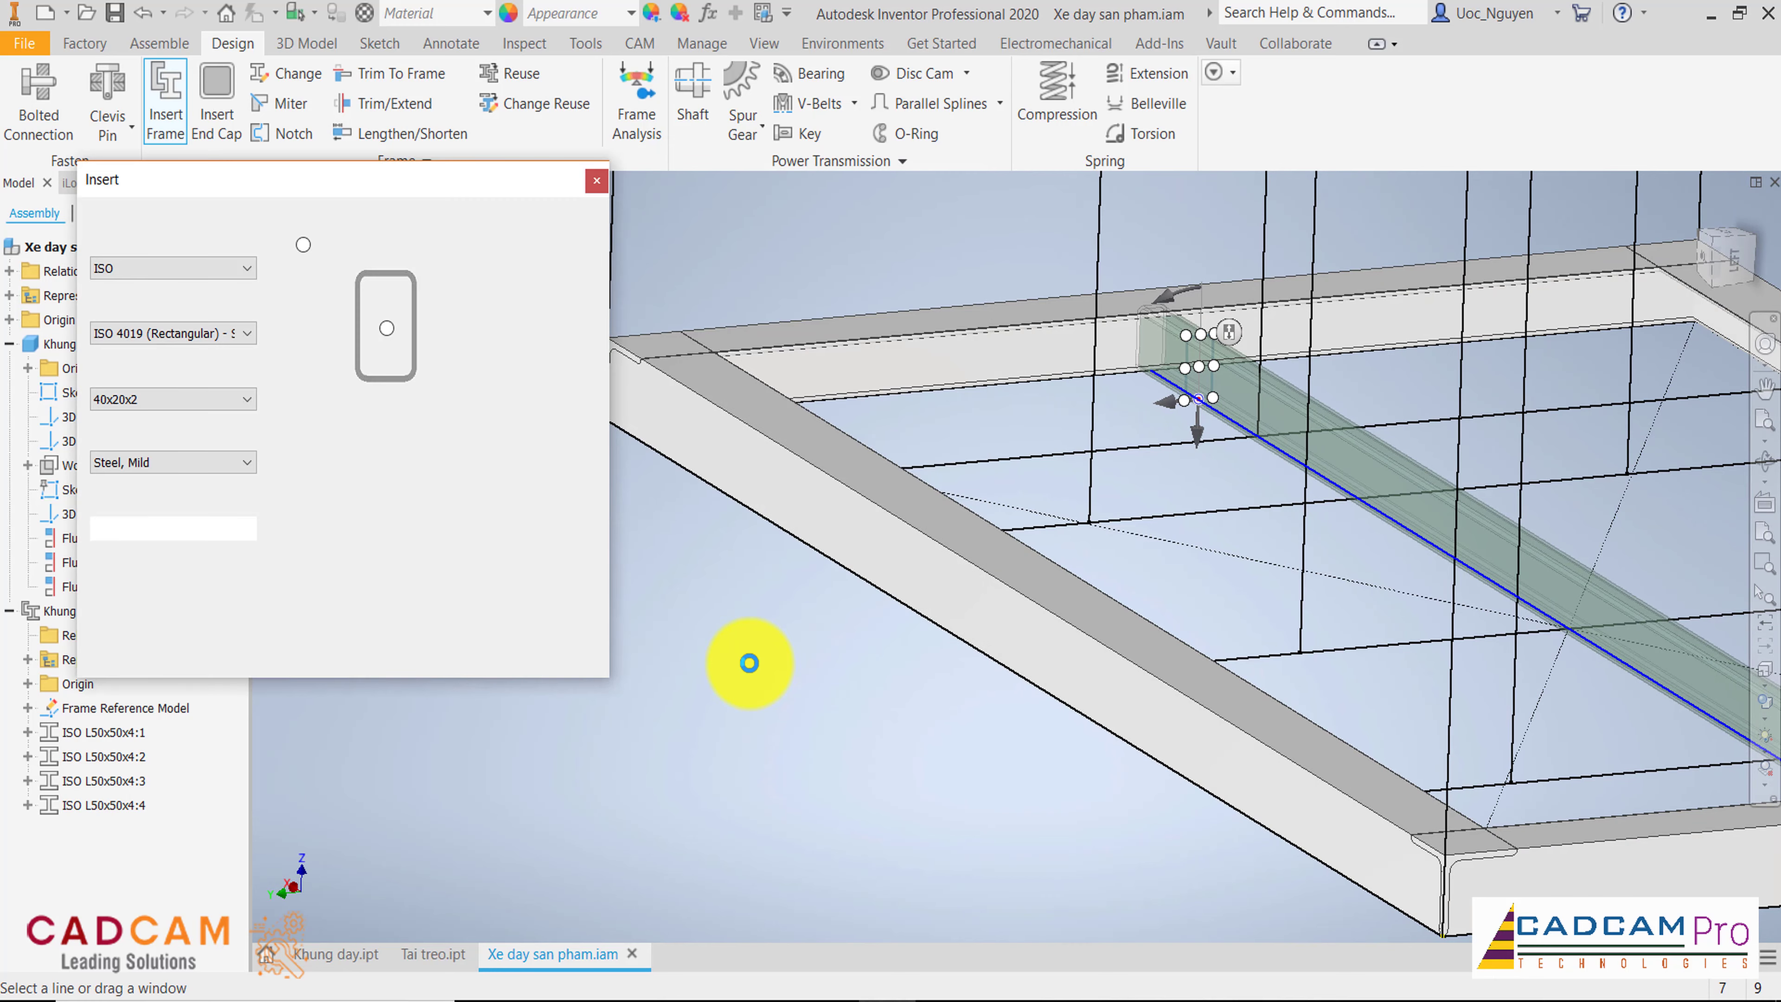
Step: Add a 40x20x2 rectangular cross member rotated 180° on the next sketch line
shift+middle_drag(750, 663, 1280, 624)
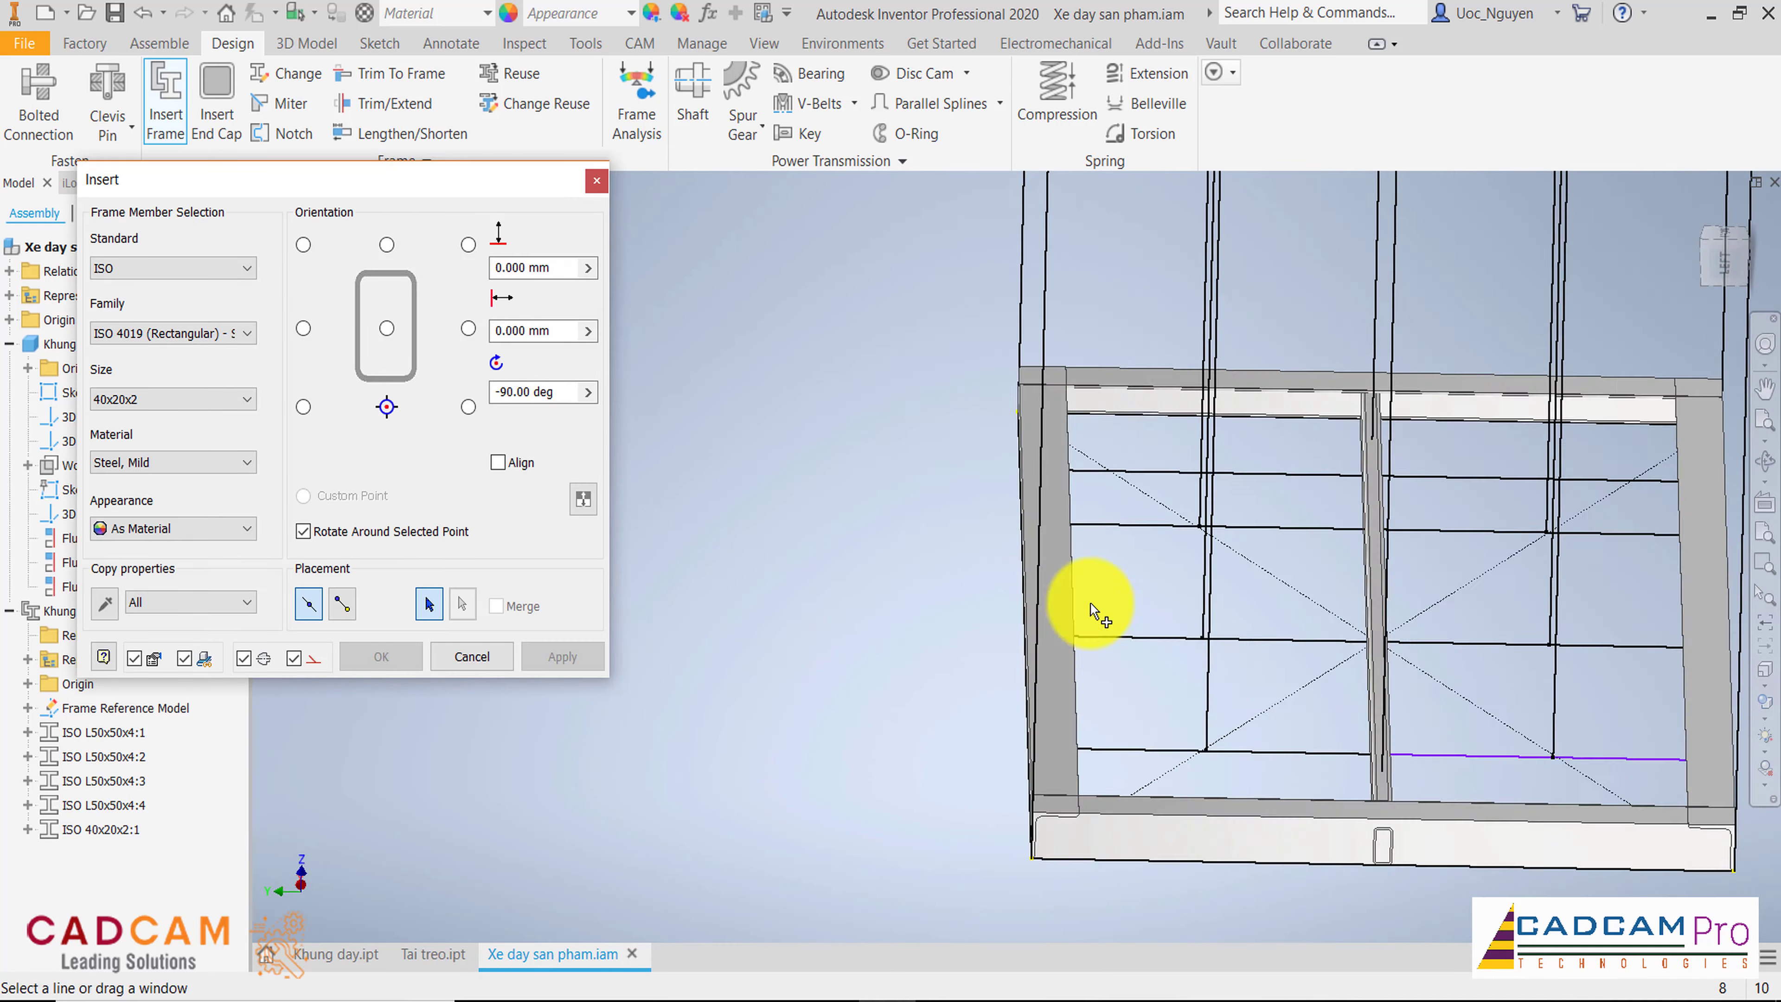
scroll(1280, 624, down, 3)
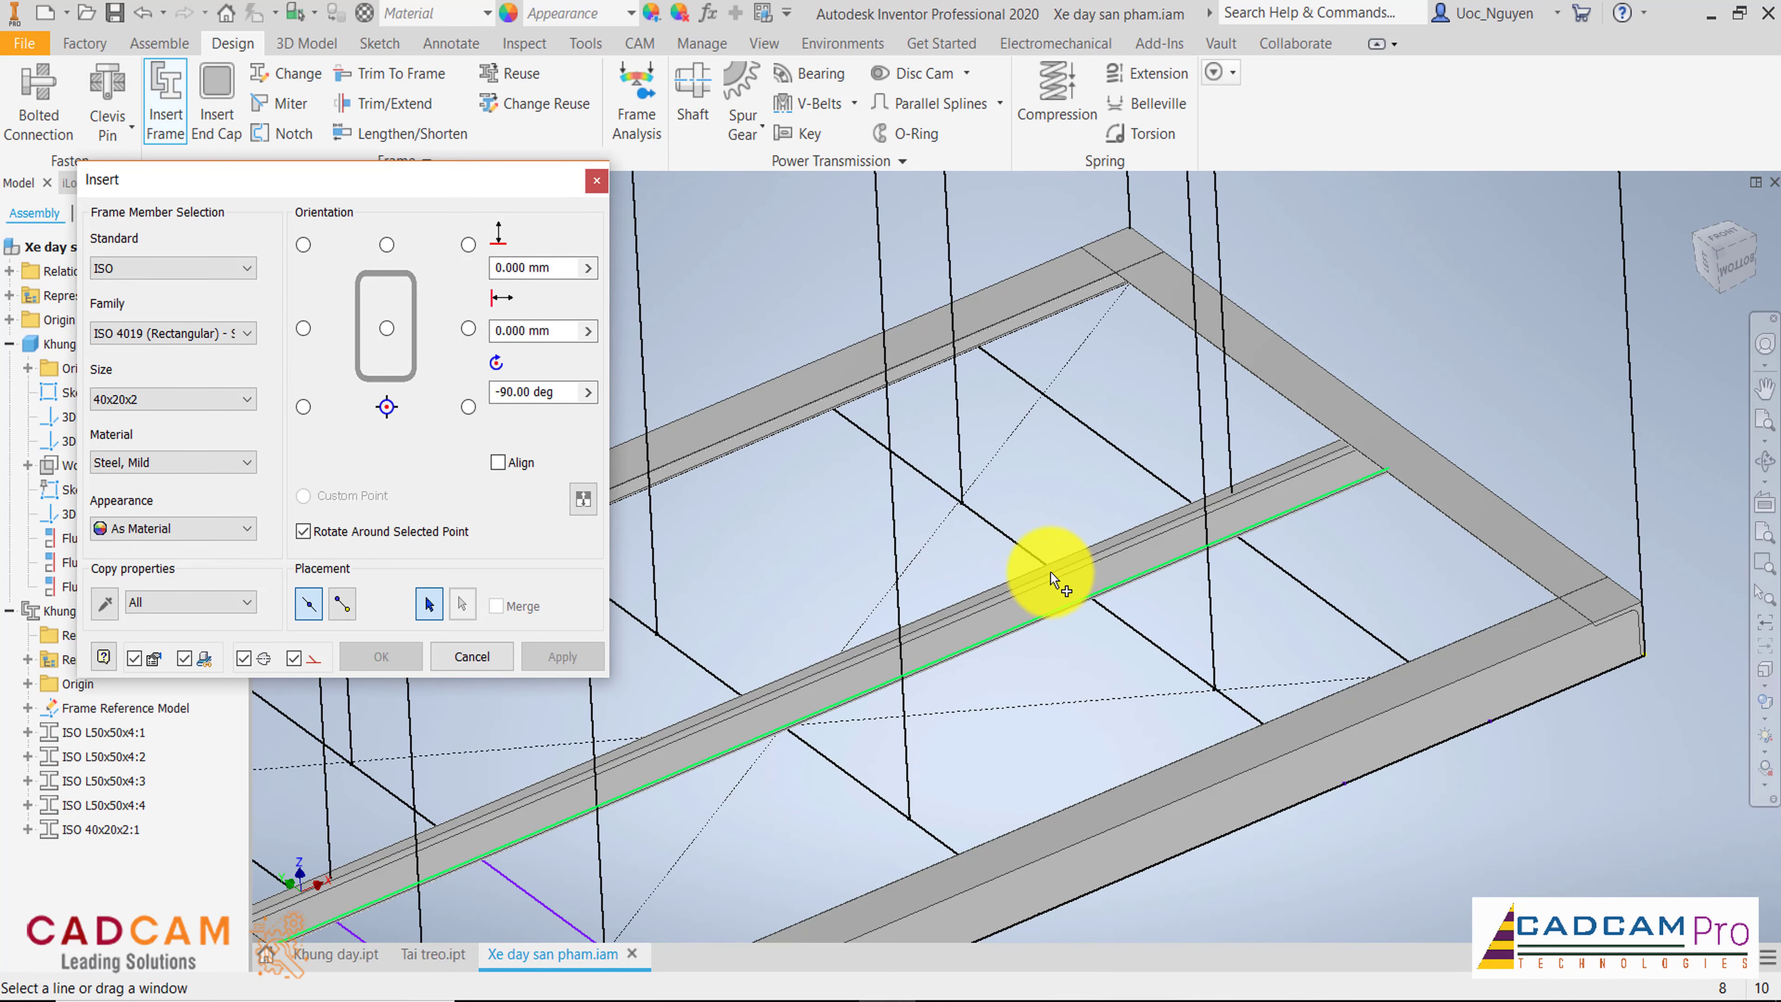
click(1042, 556)
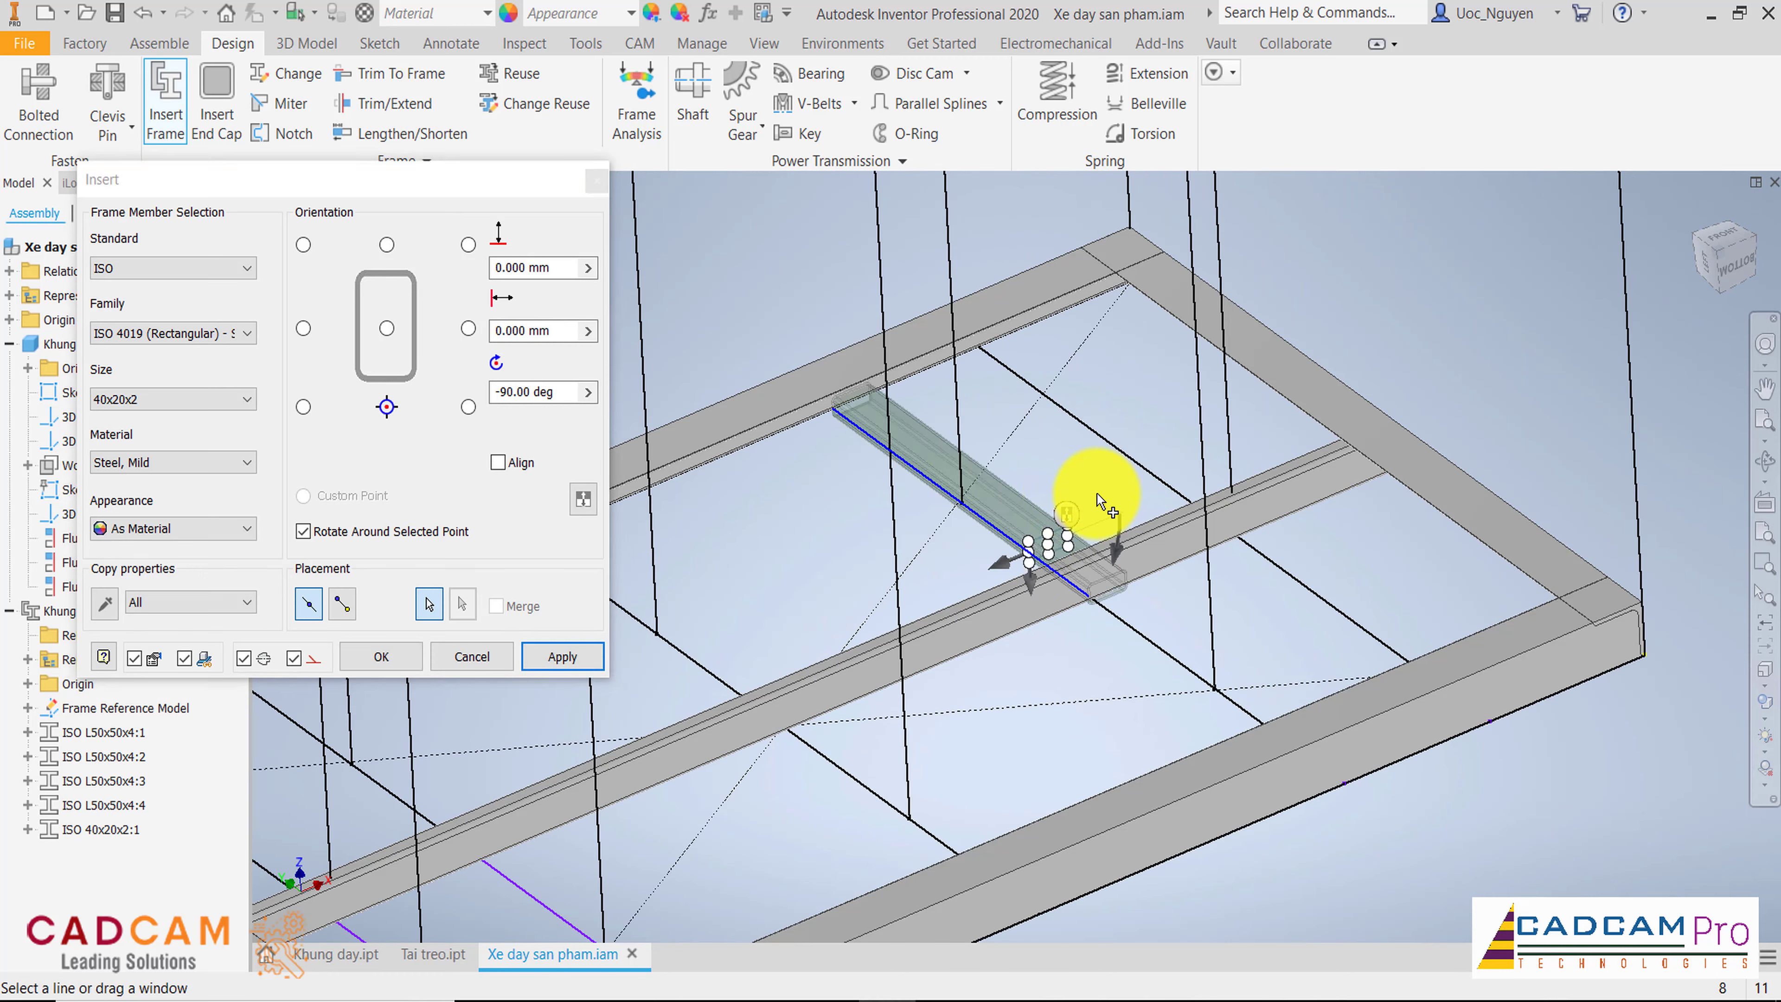
drag(1099, 500, 1068, 418)
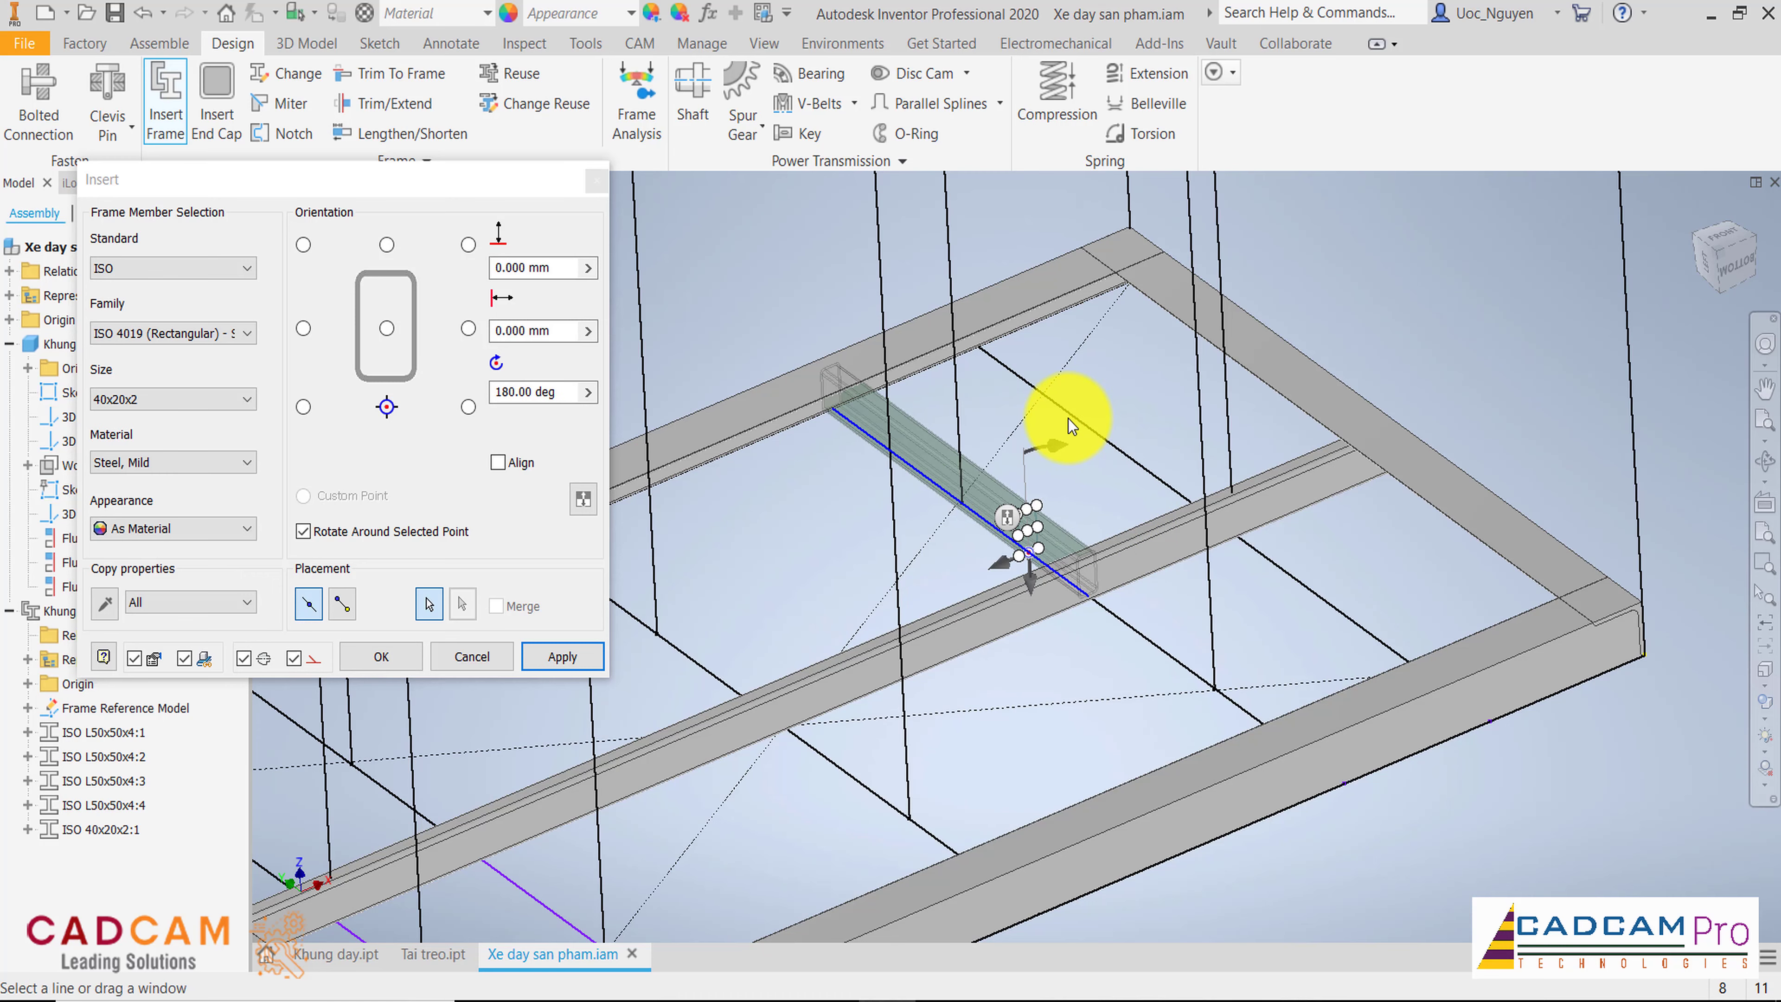
click(588, 656)
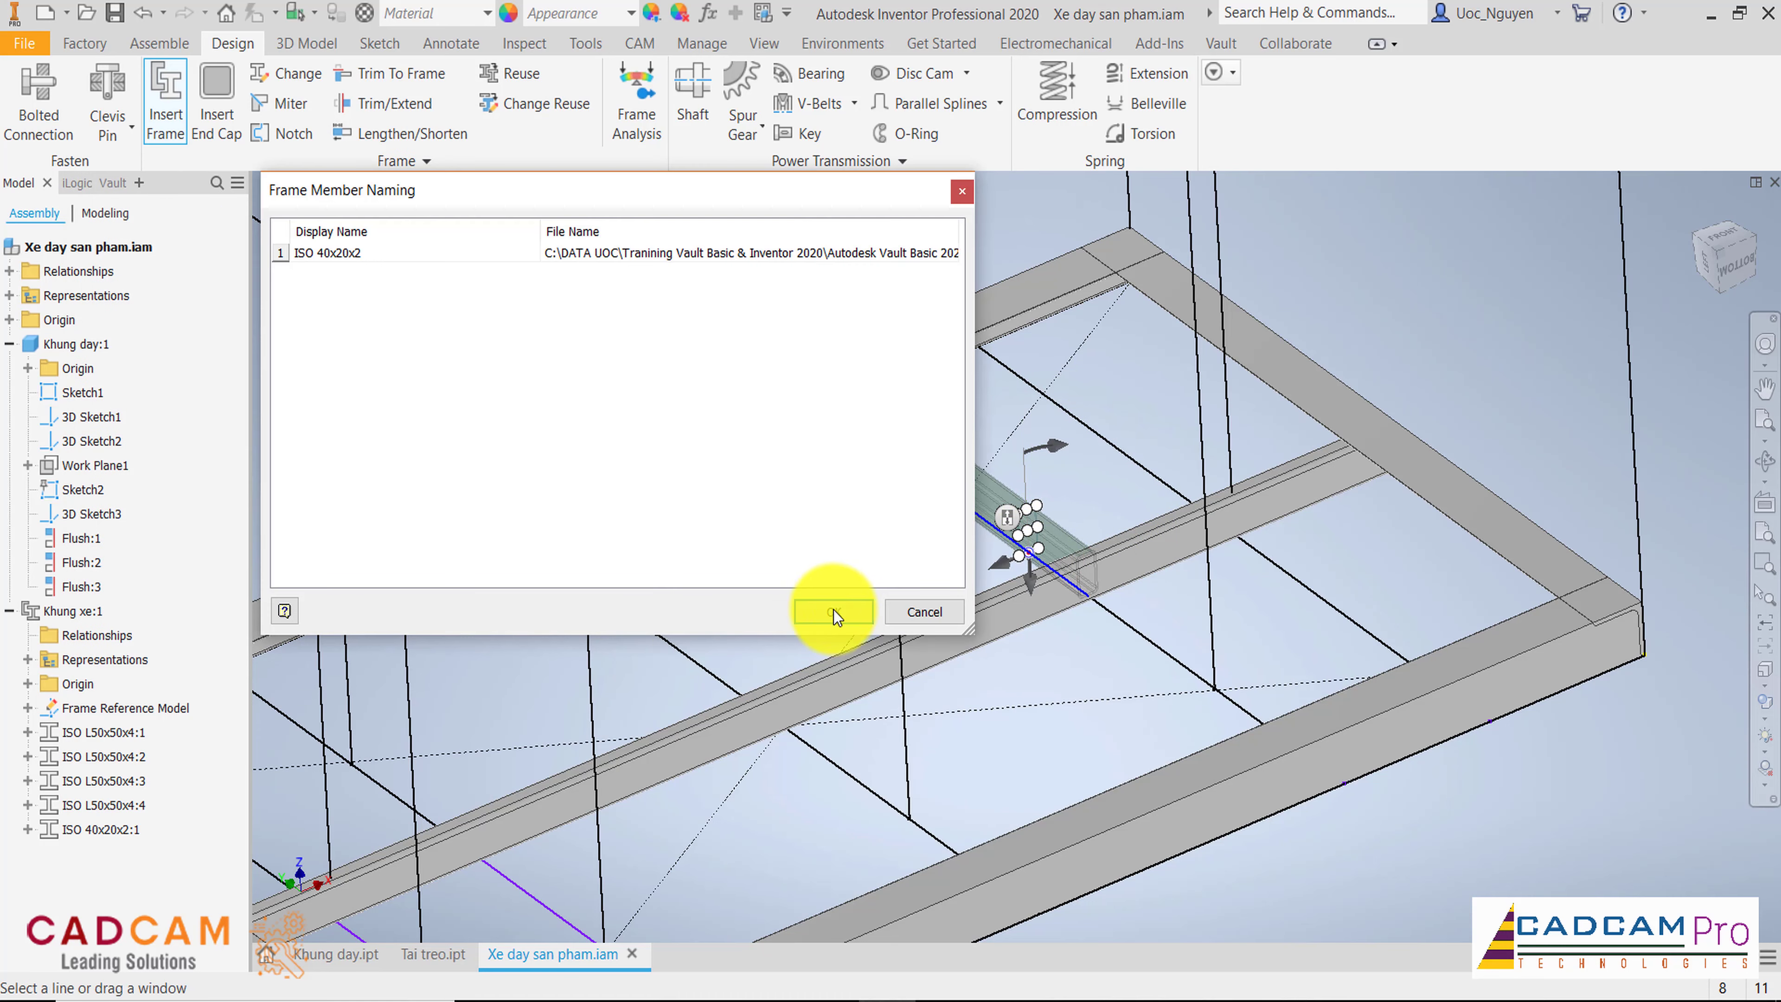
click(833, 608)
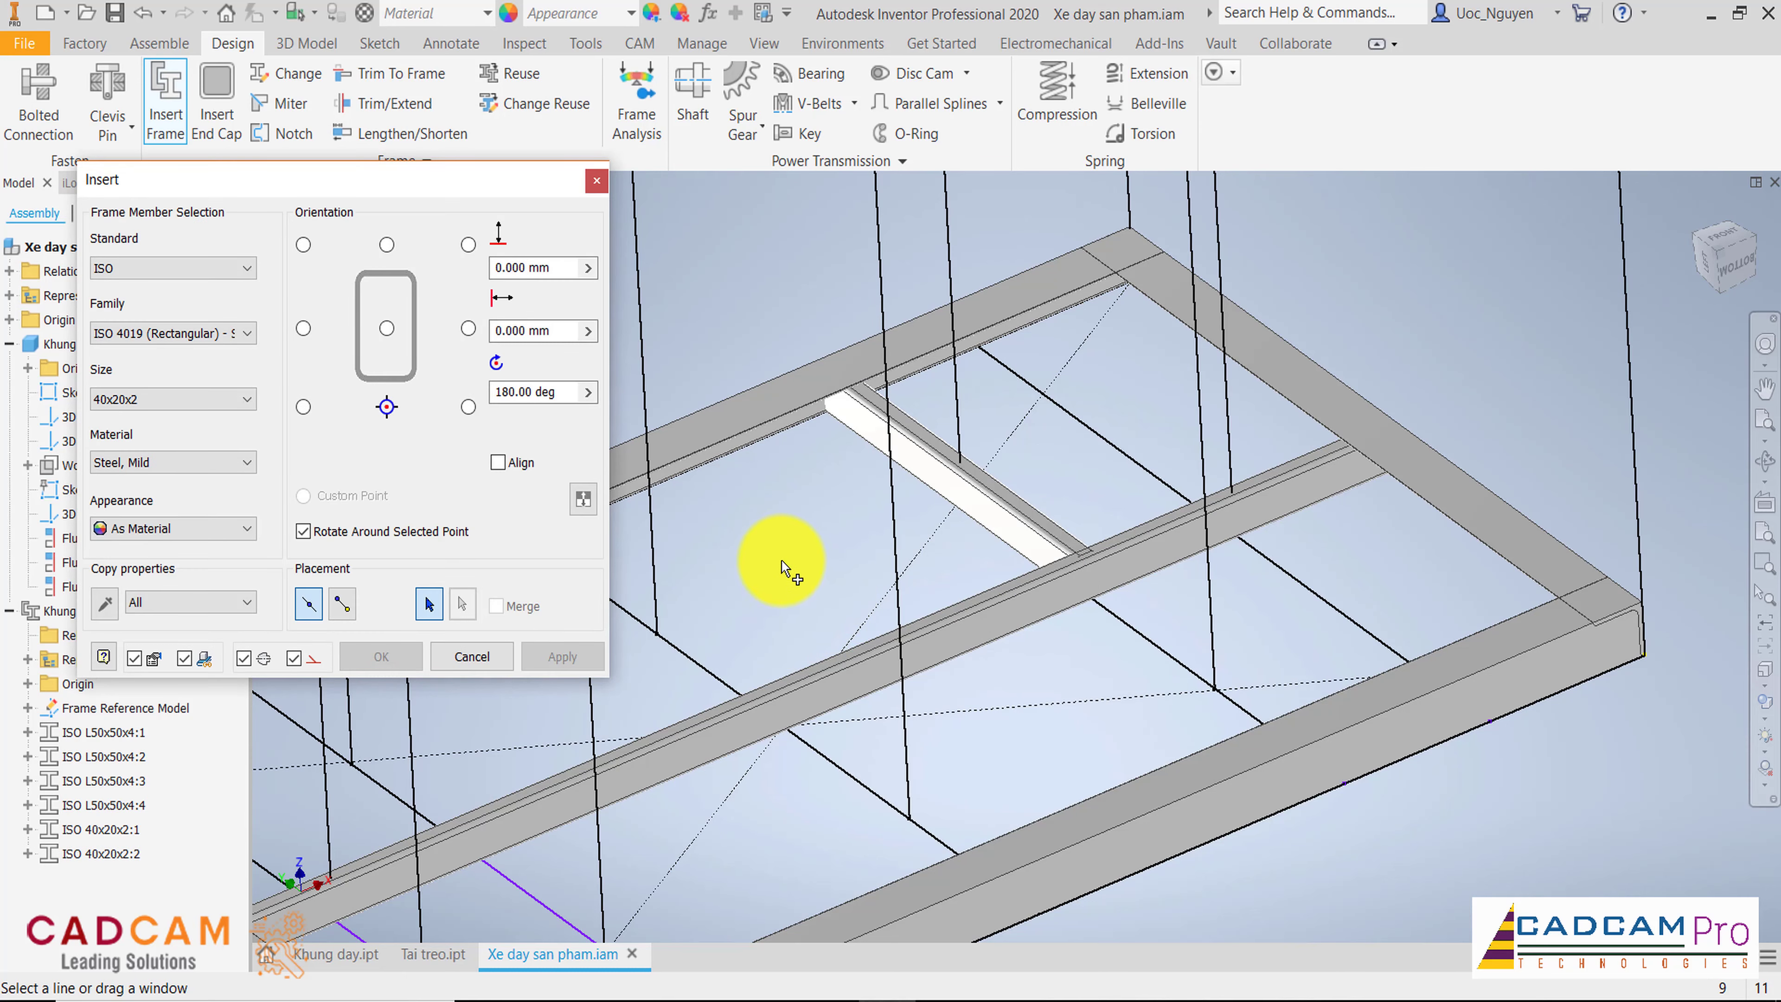
Step: Add two more 40x20x2 cross members along the following sketch lines
middle_drag(817, 545, 994, 559)
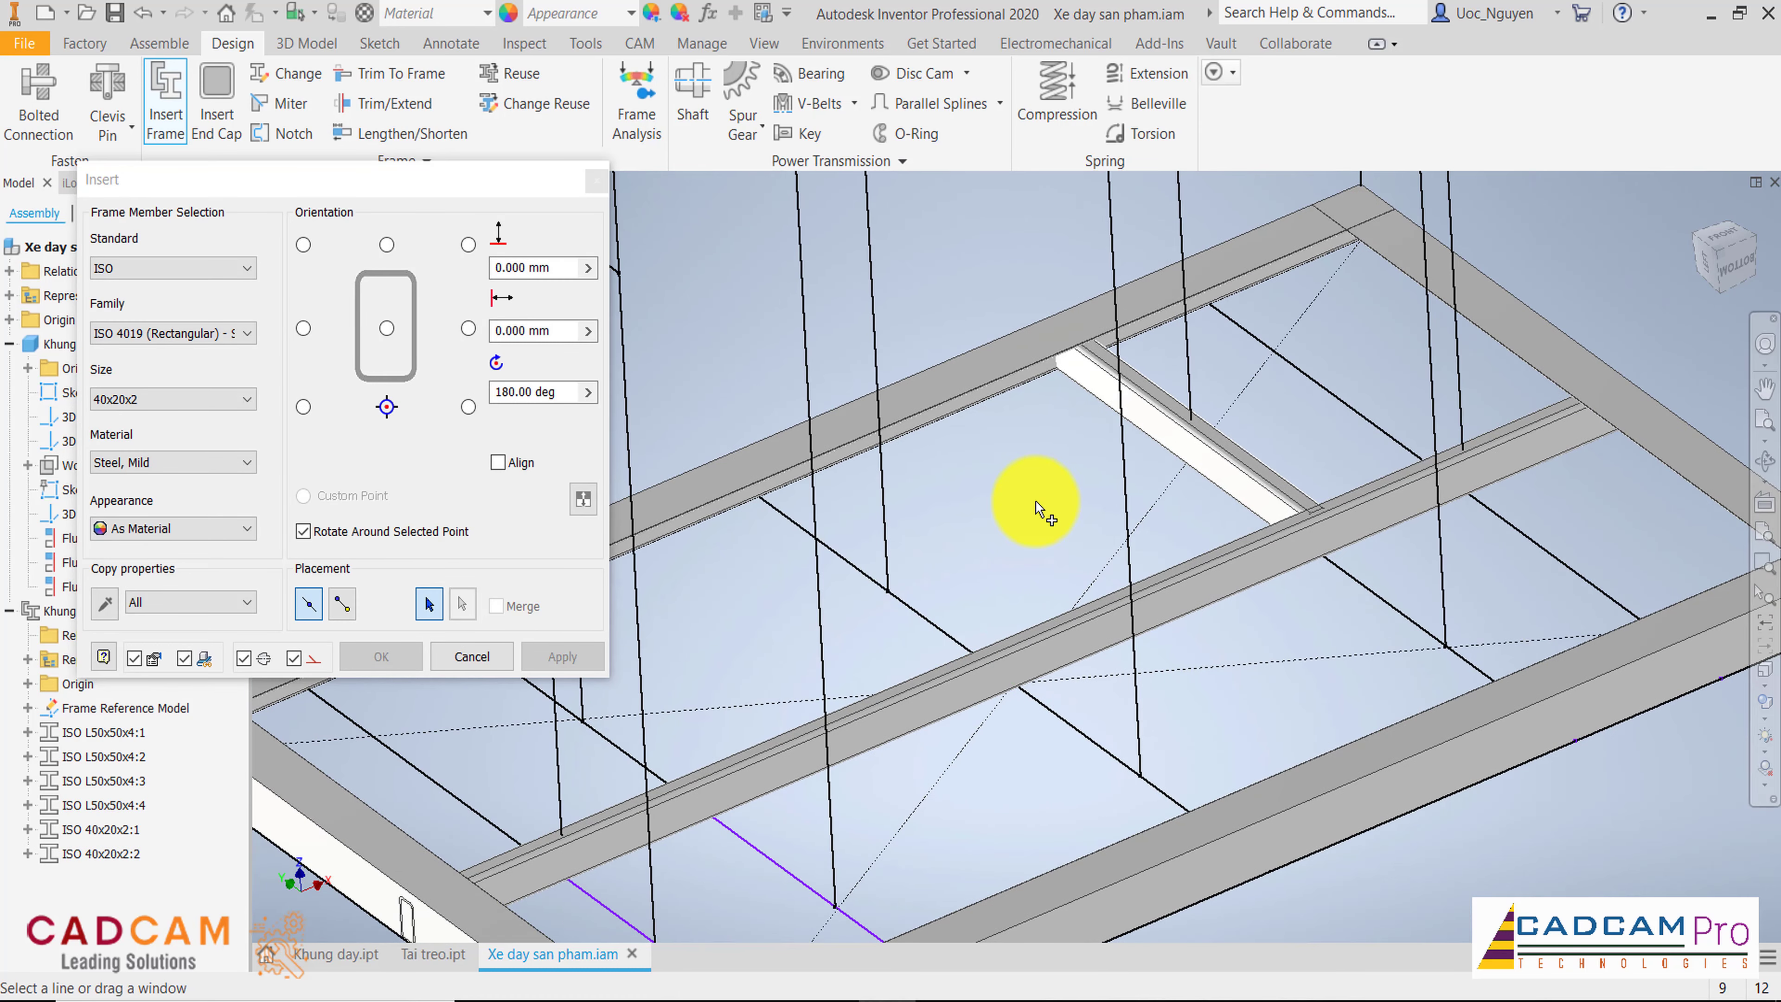
key(F5)
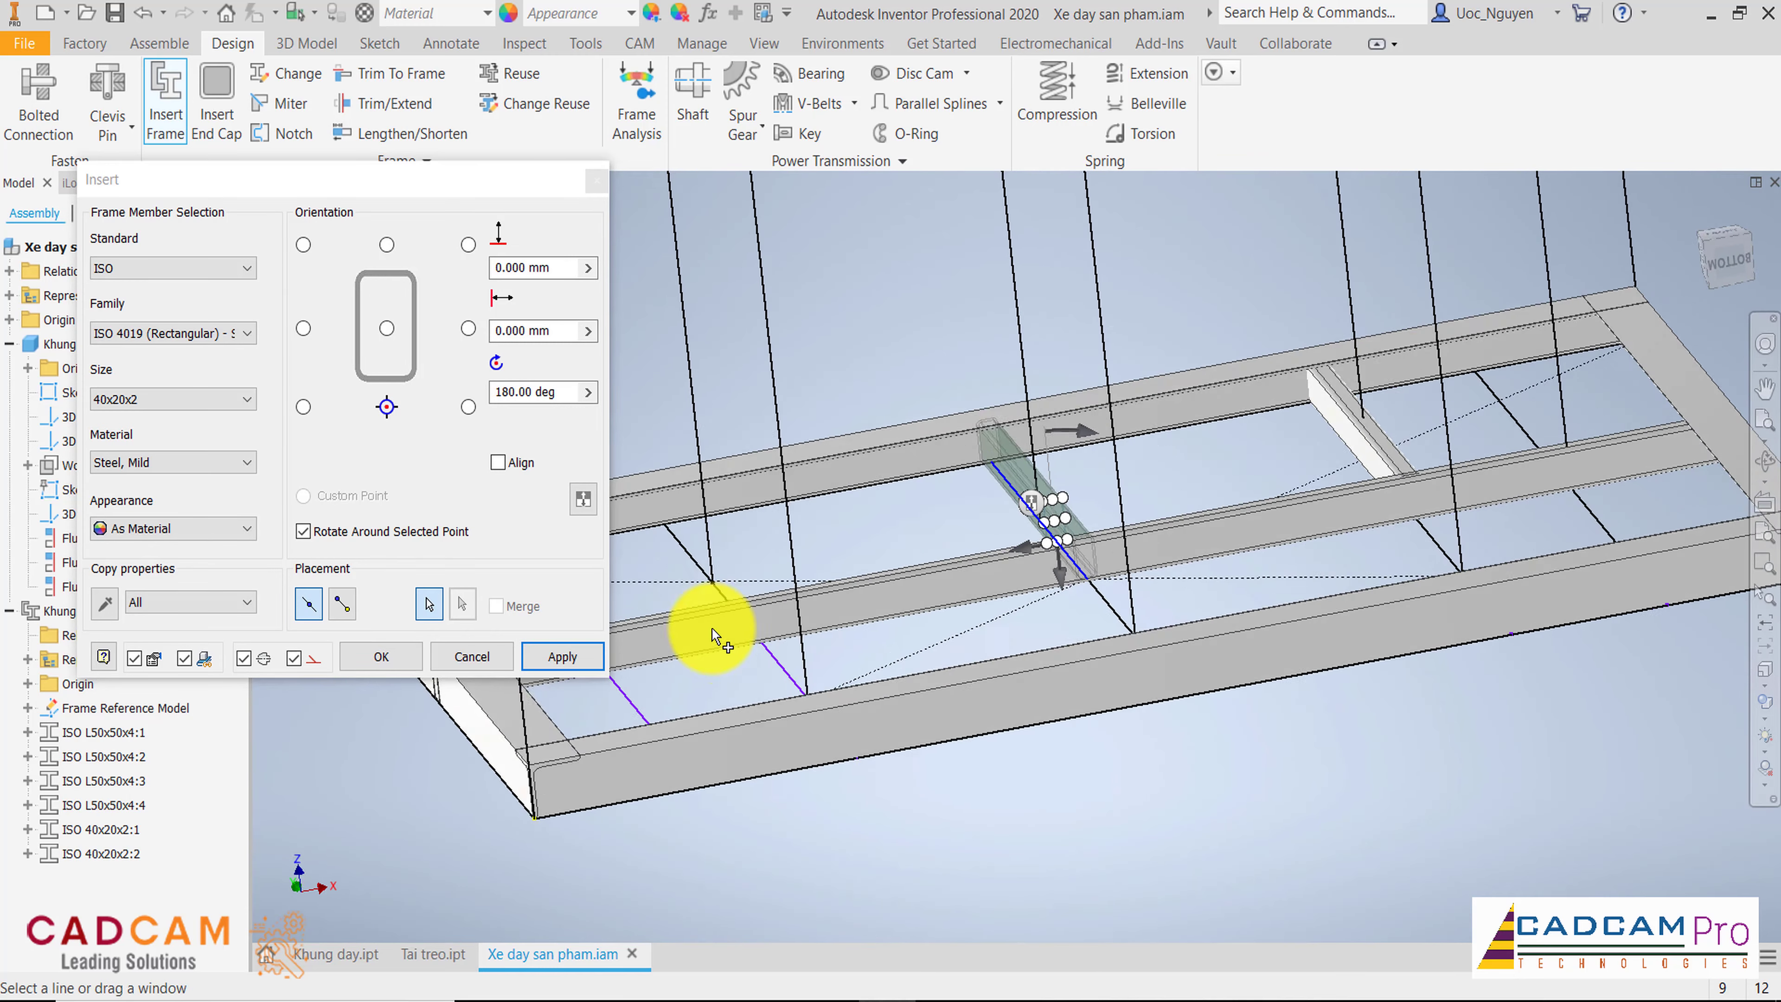
click(575, 660)
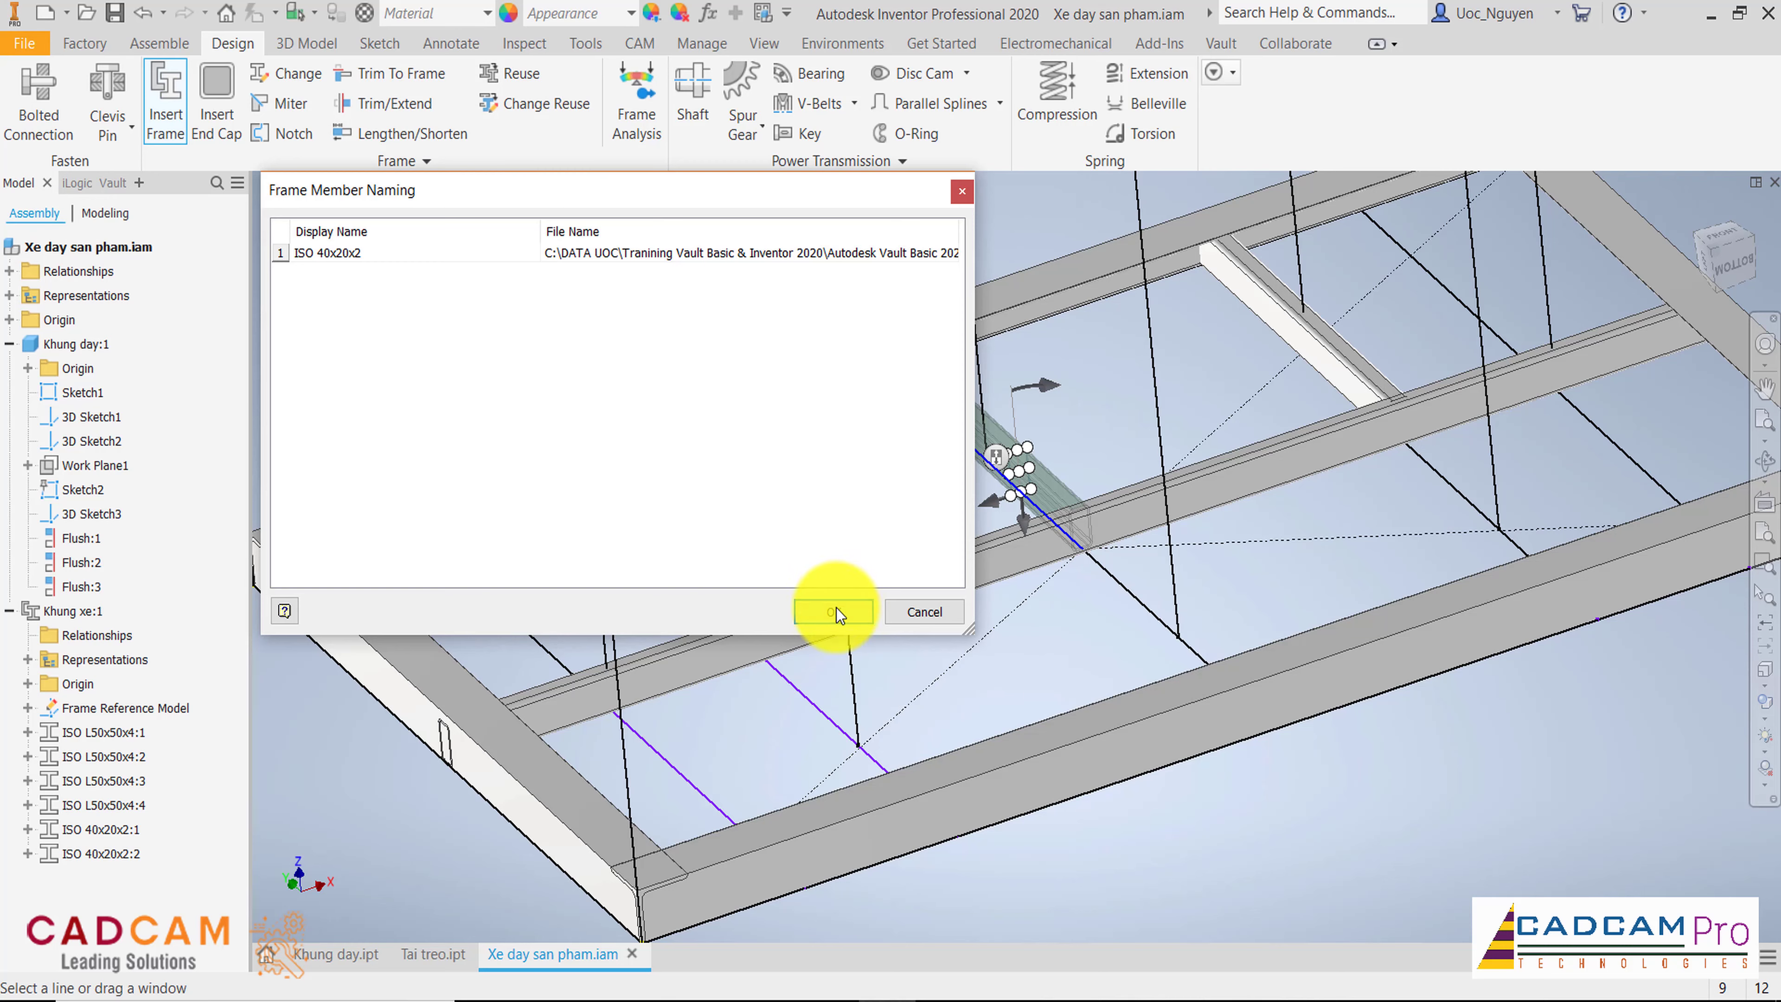
click(833, 610)
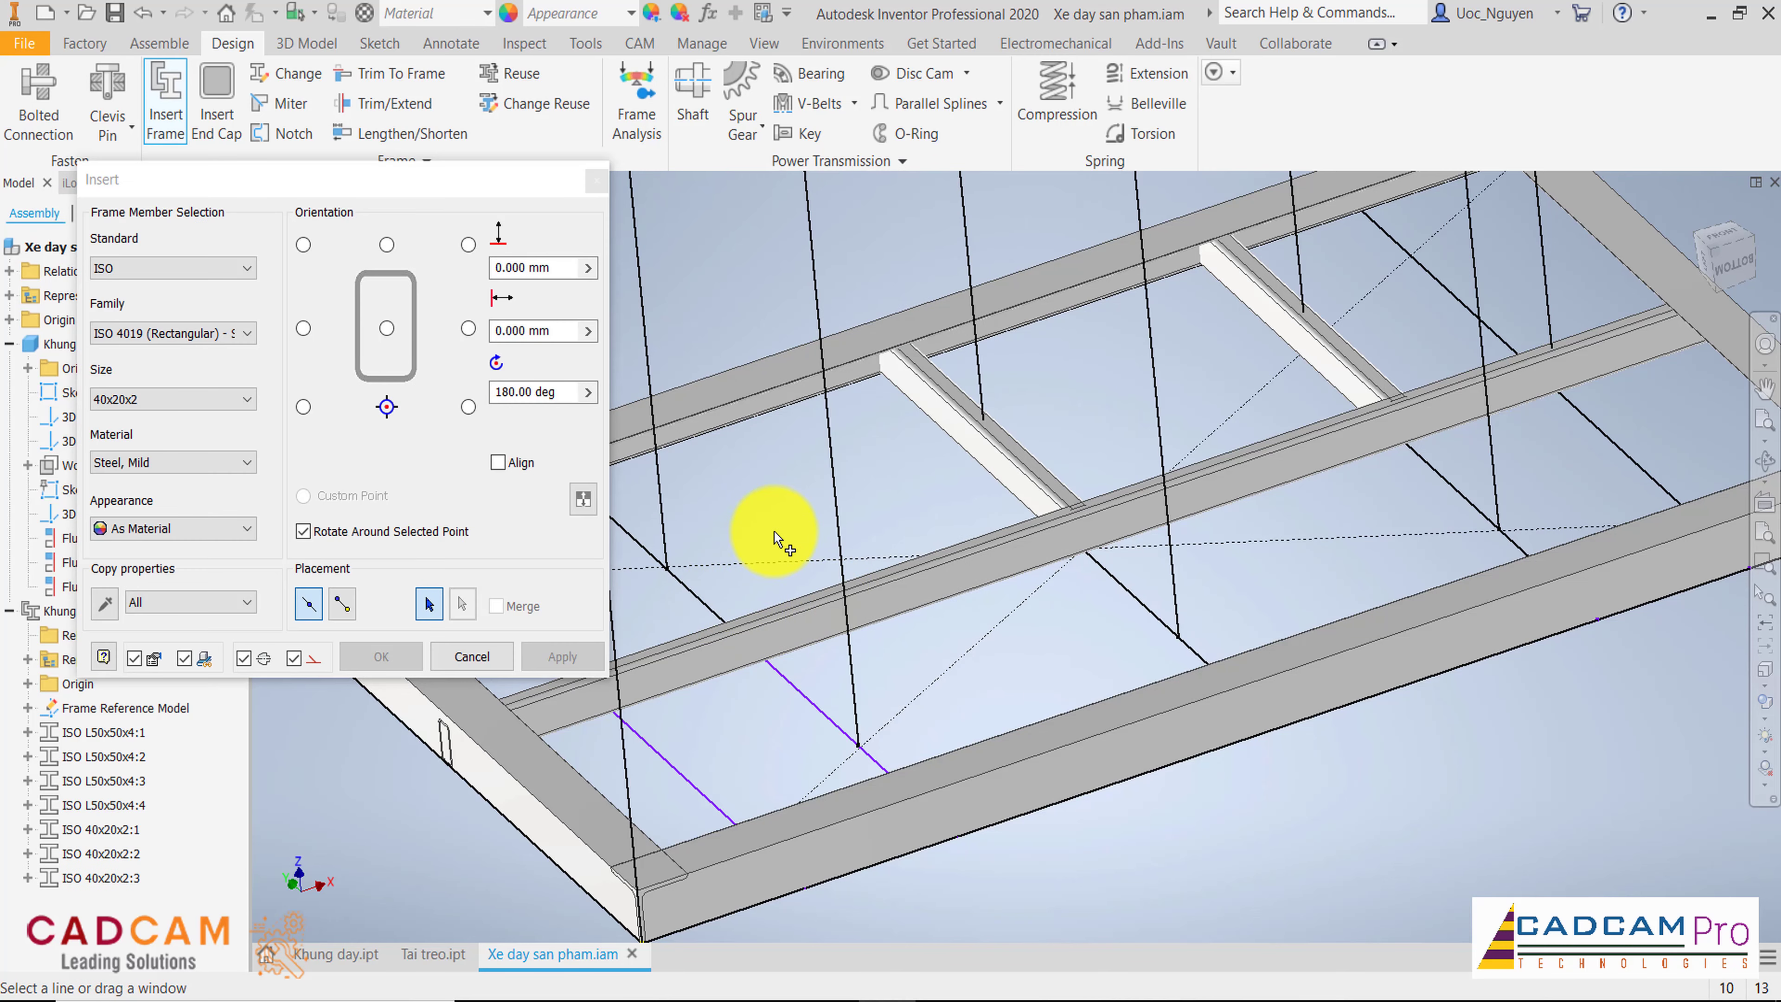
click(704, 601)
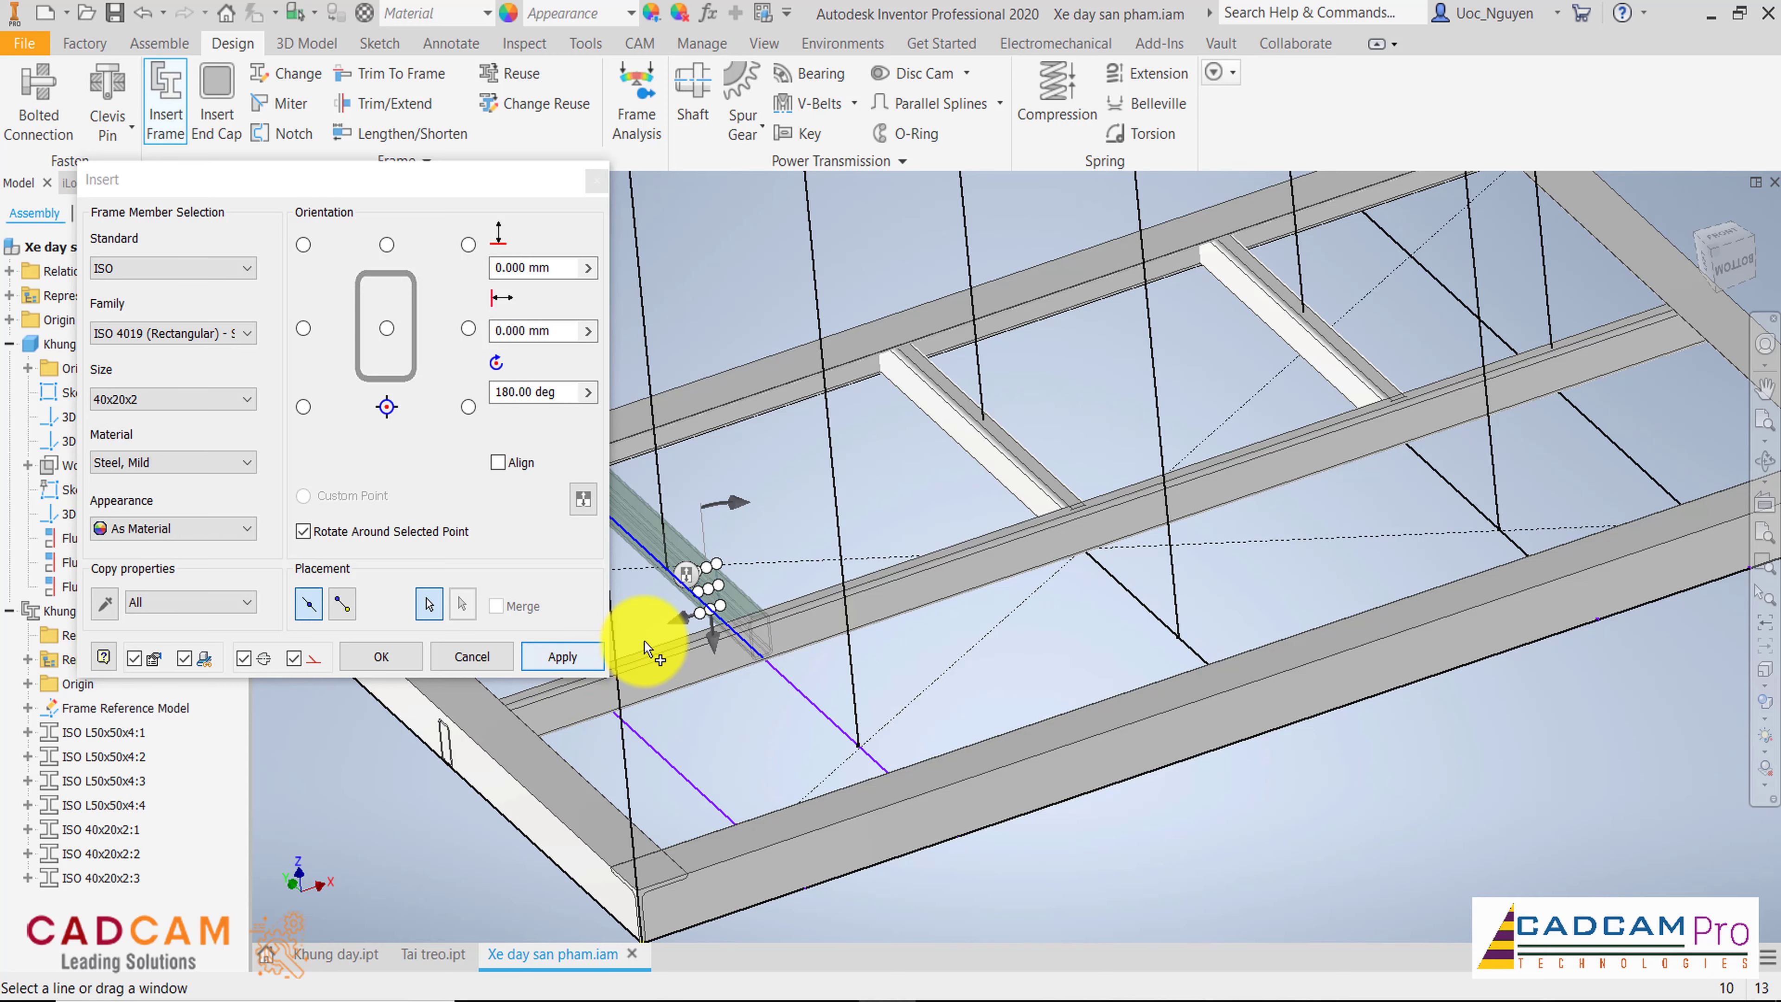
mouse_move(806, 610)
shift+middle_down()
mouse_move(866, 596)
mouse_move(695, 636)
shift+middle_up()
click(568, 656)
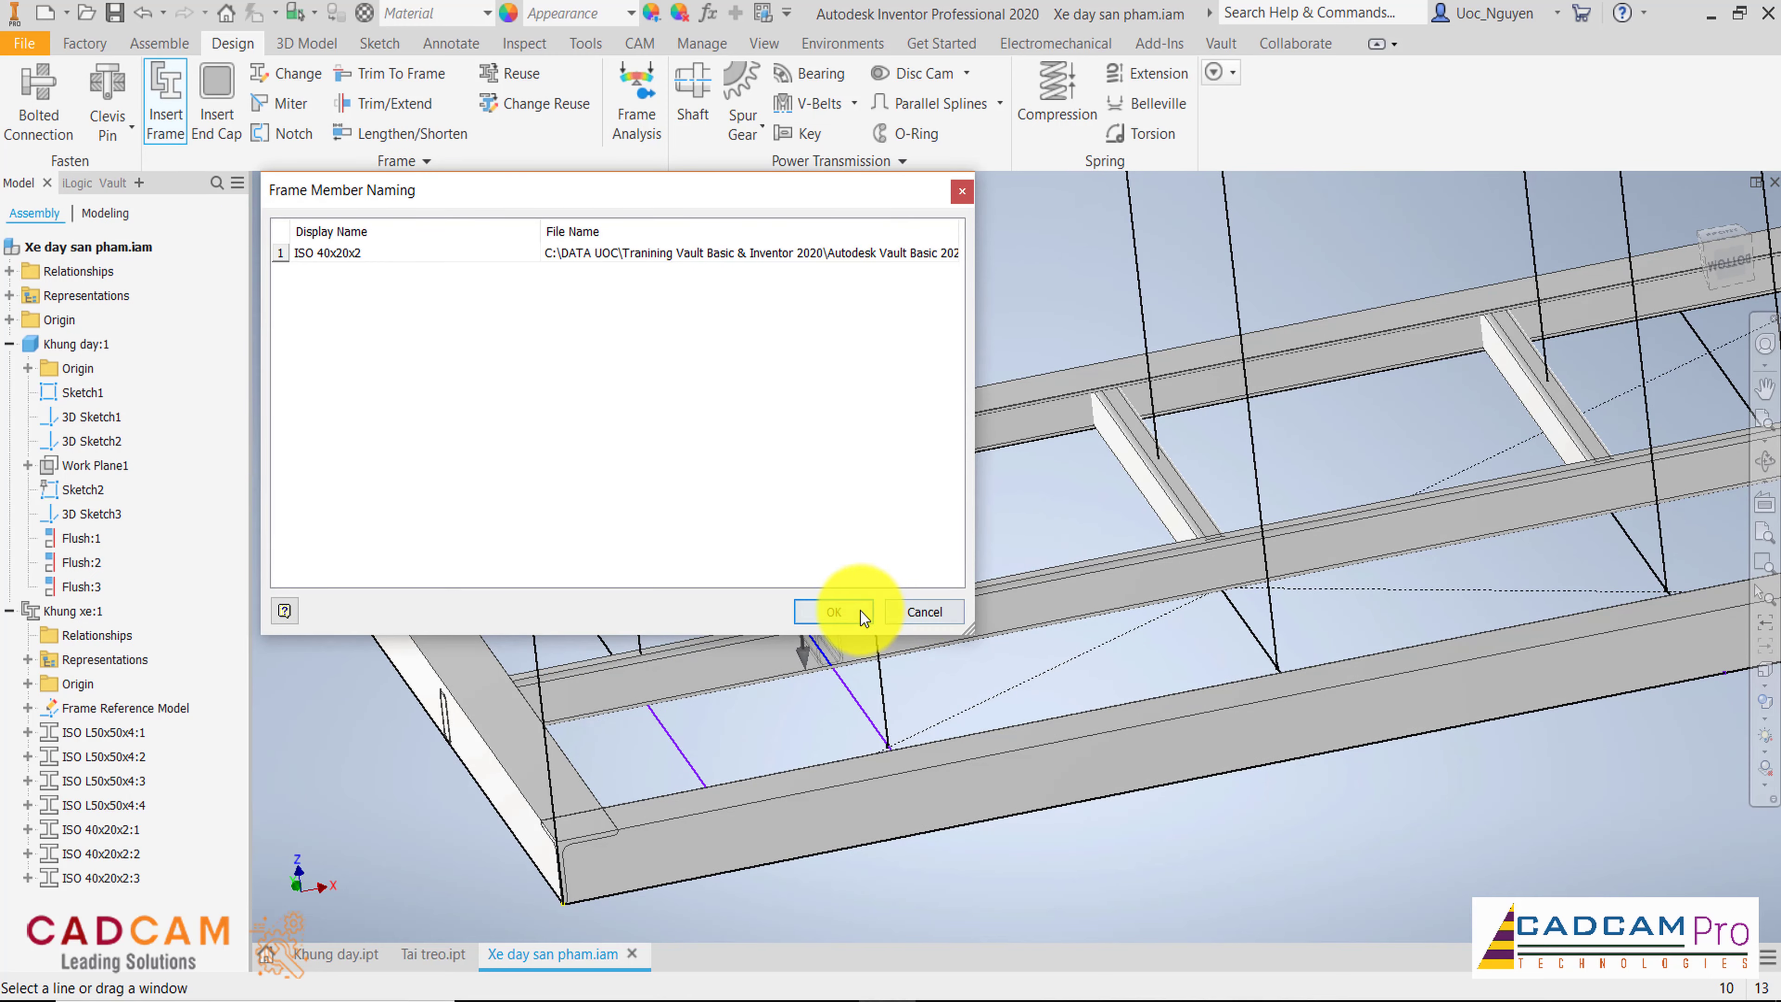
click(848, 614)
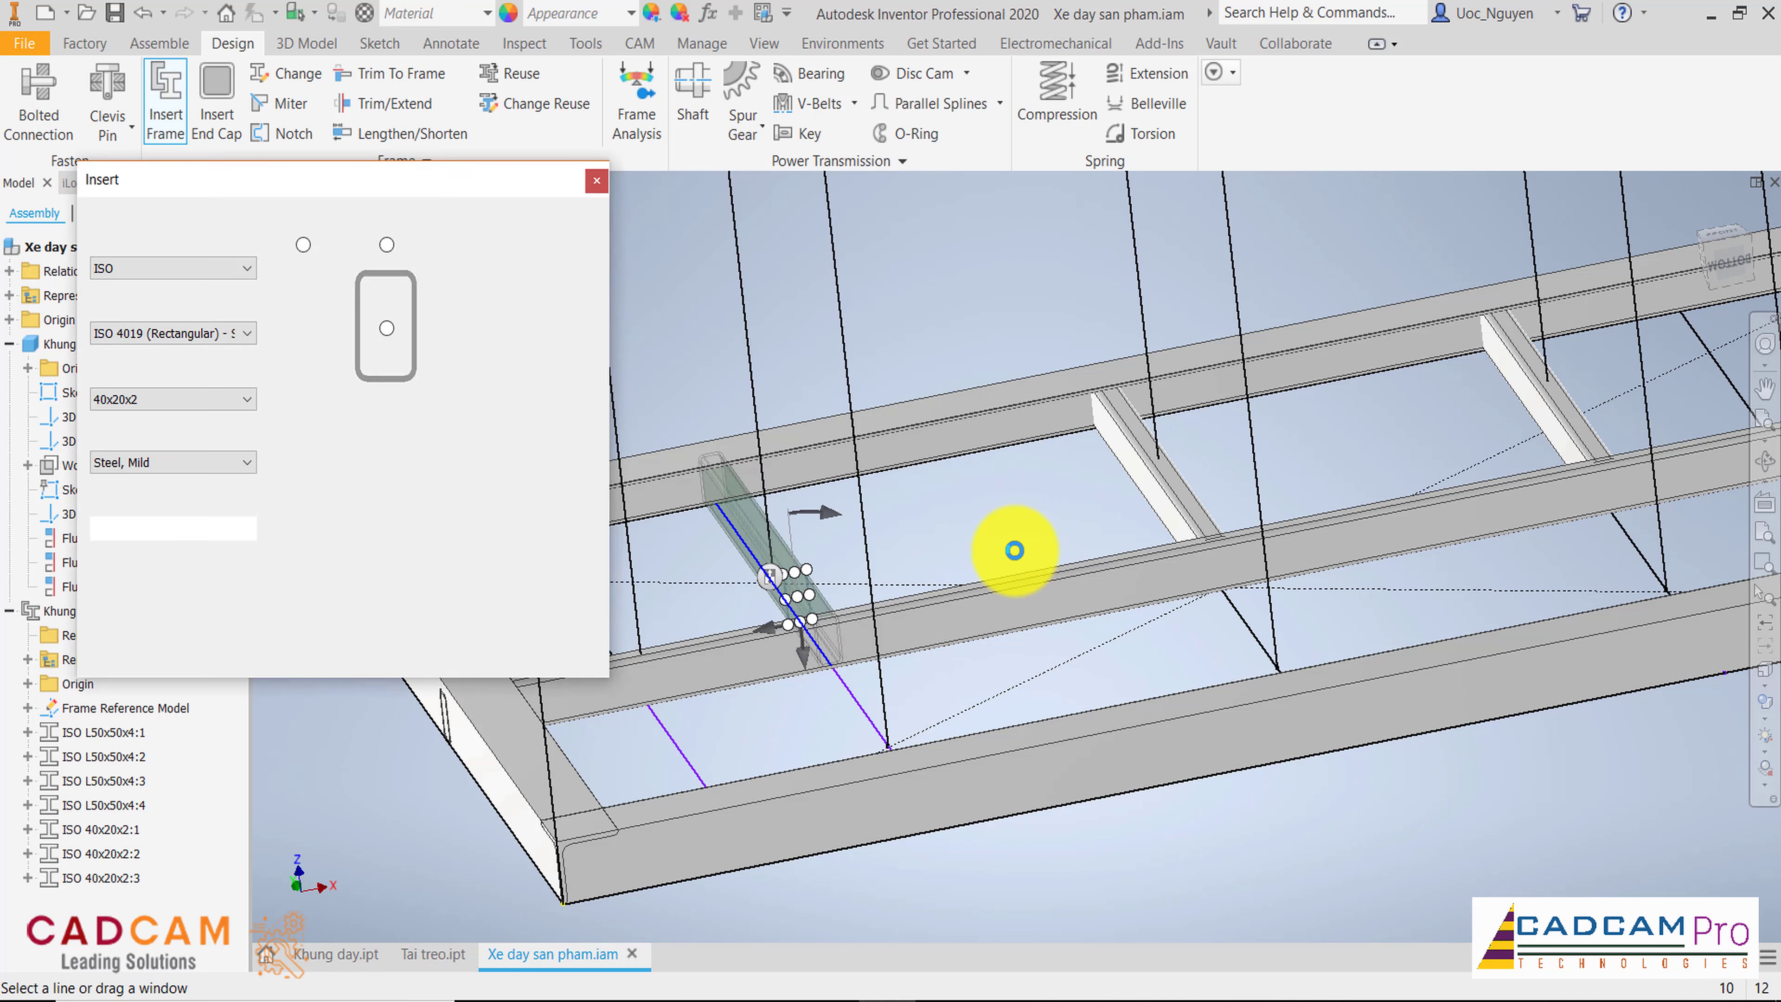
click(856, 707)
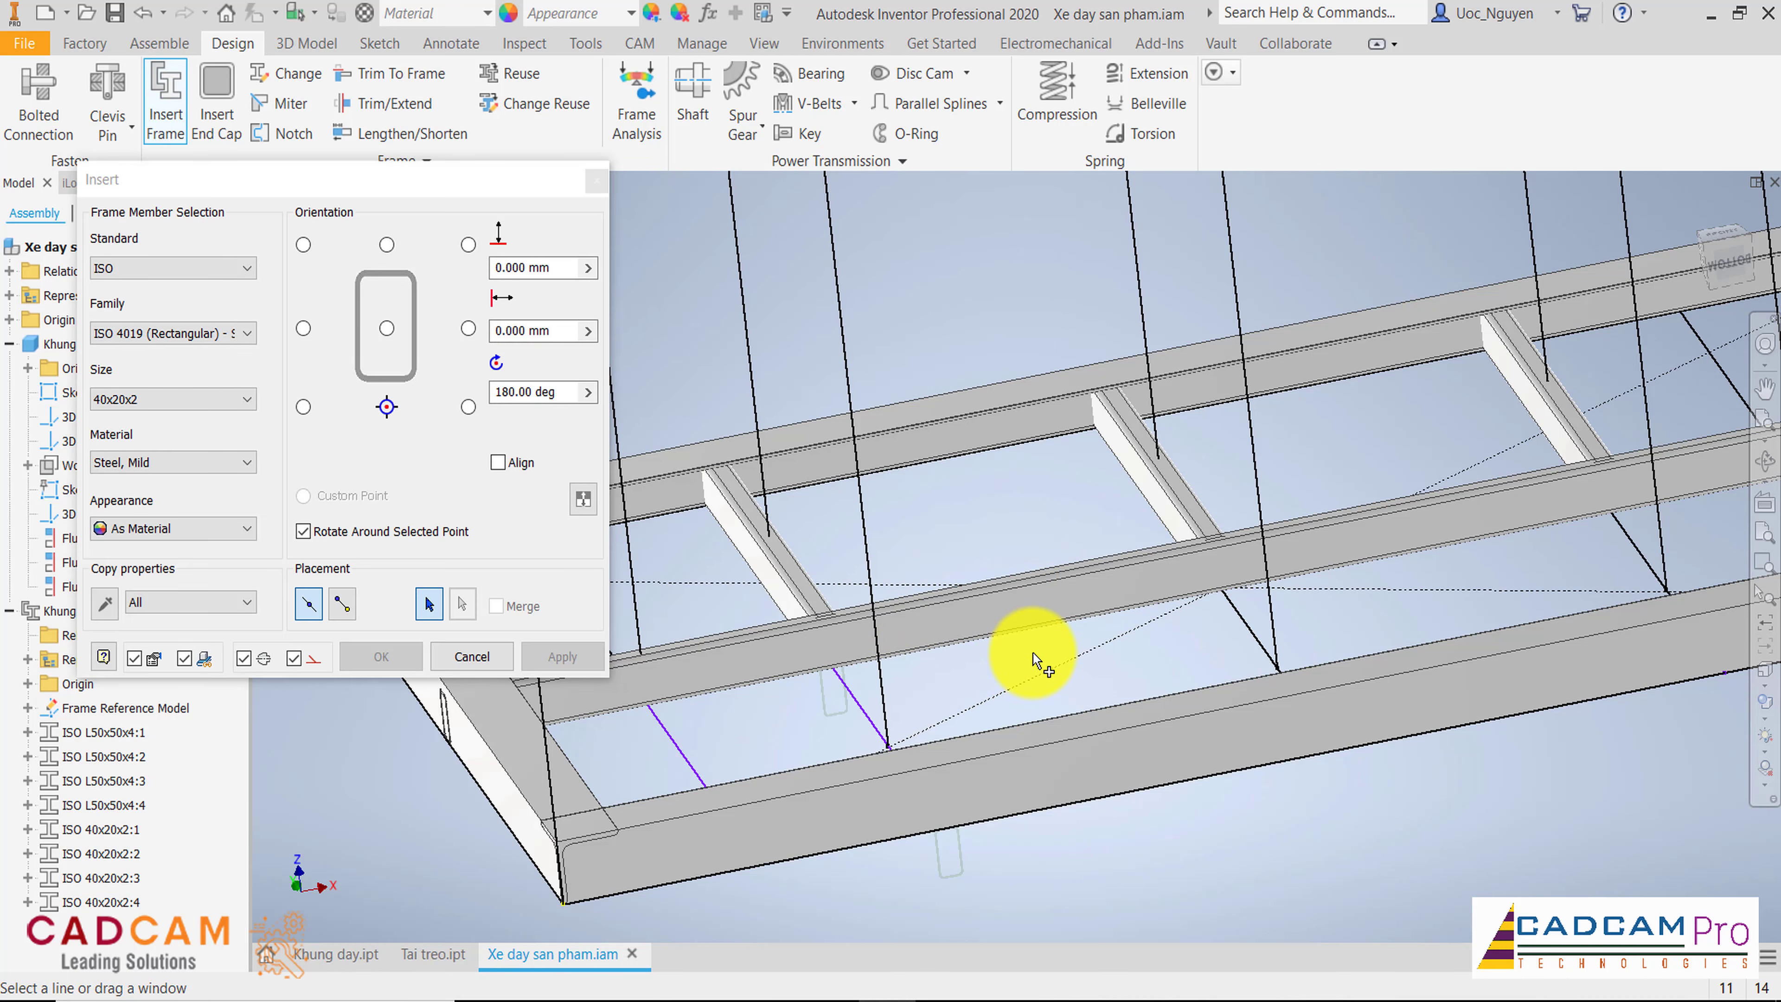
Step: Insert three more 40x20x2 rectangular cross members along the remaining base sketch lines
click(938, 763)
scroll(894, 790, down, 2)
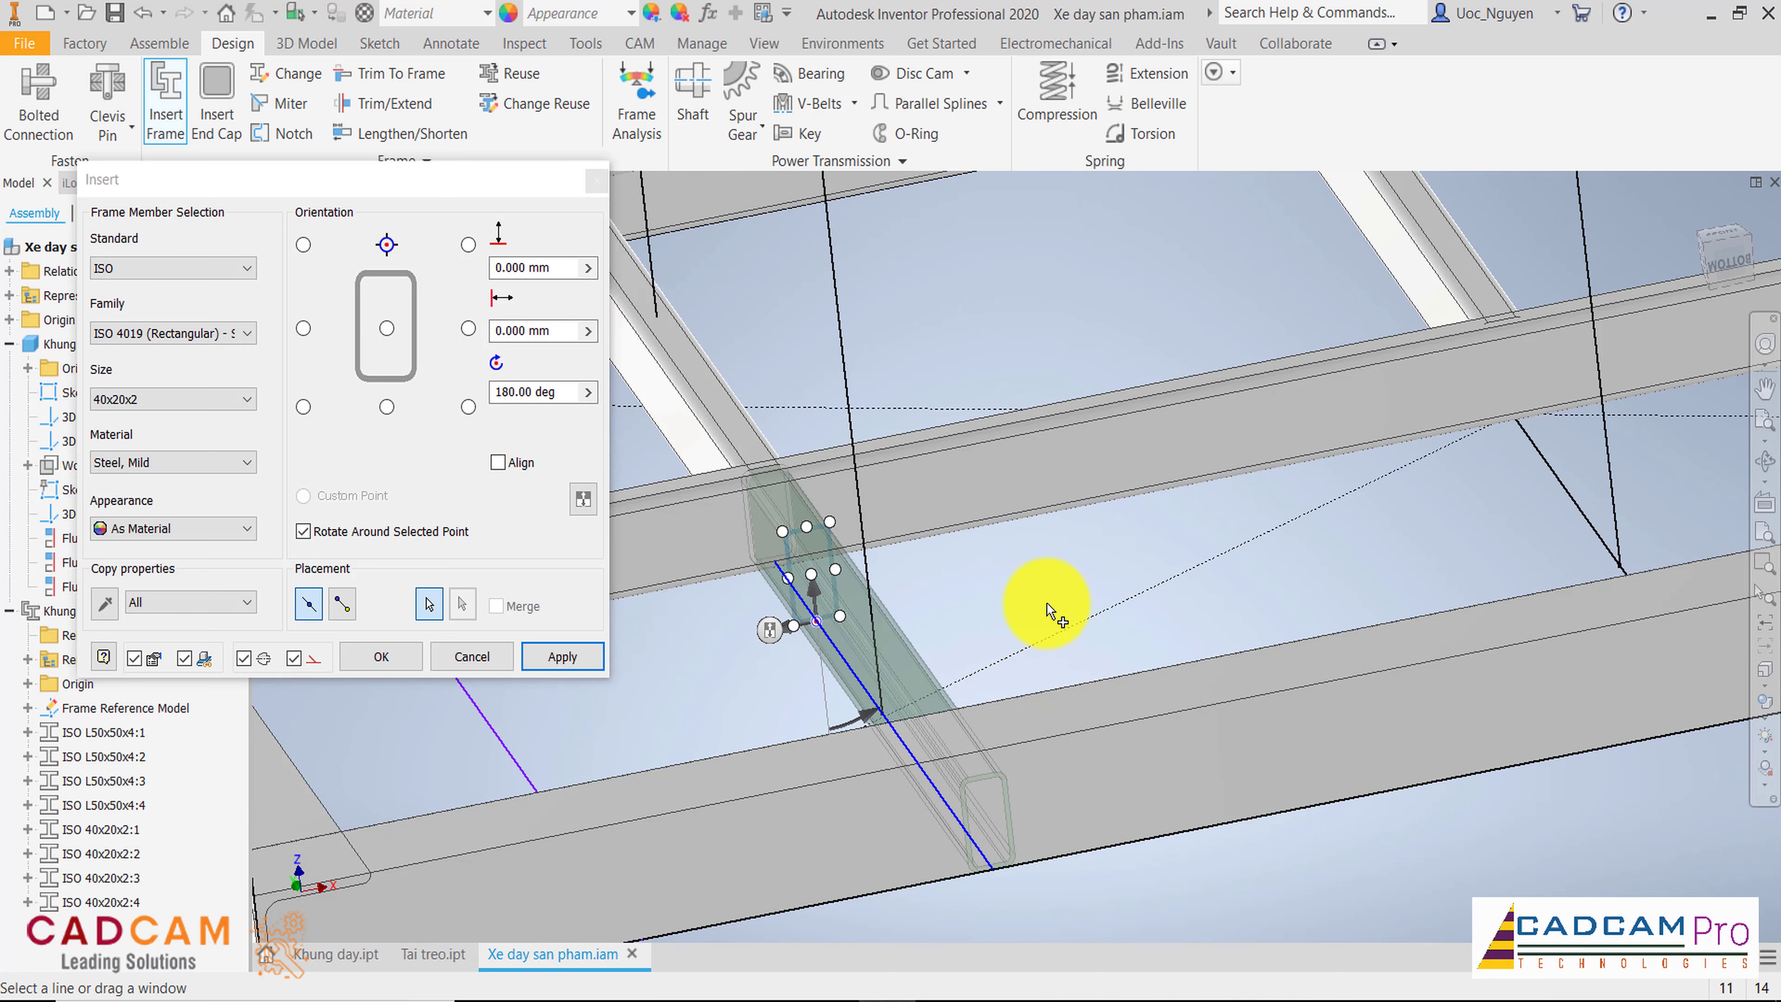
key(Return)
click(807, 622)
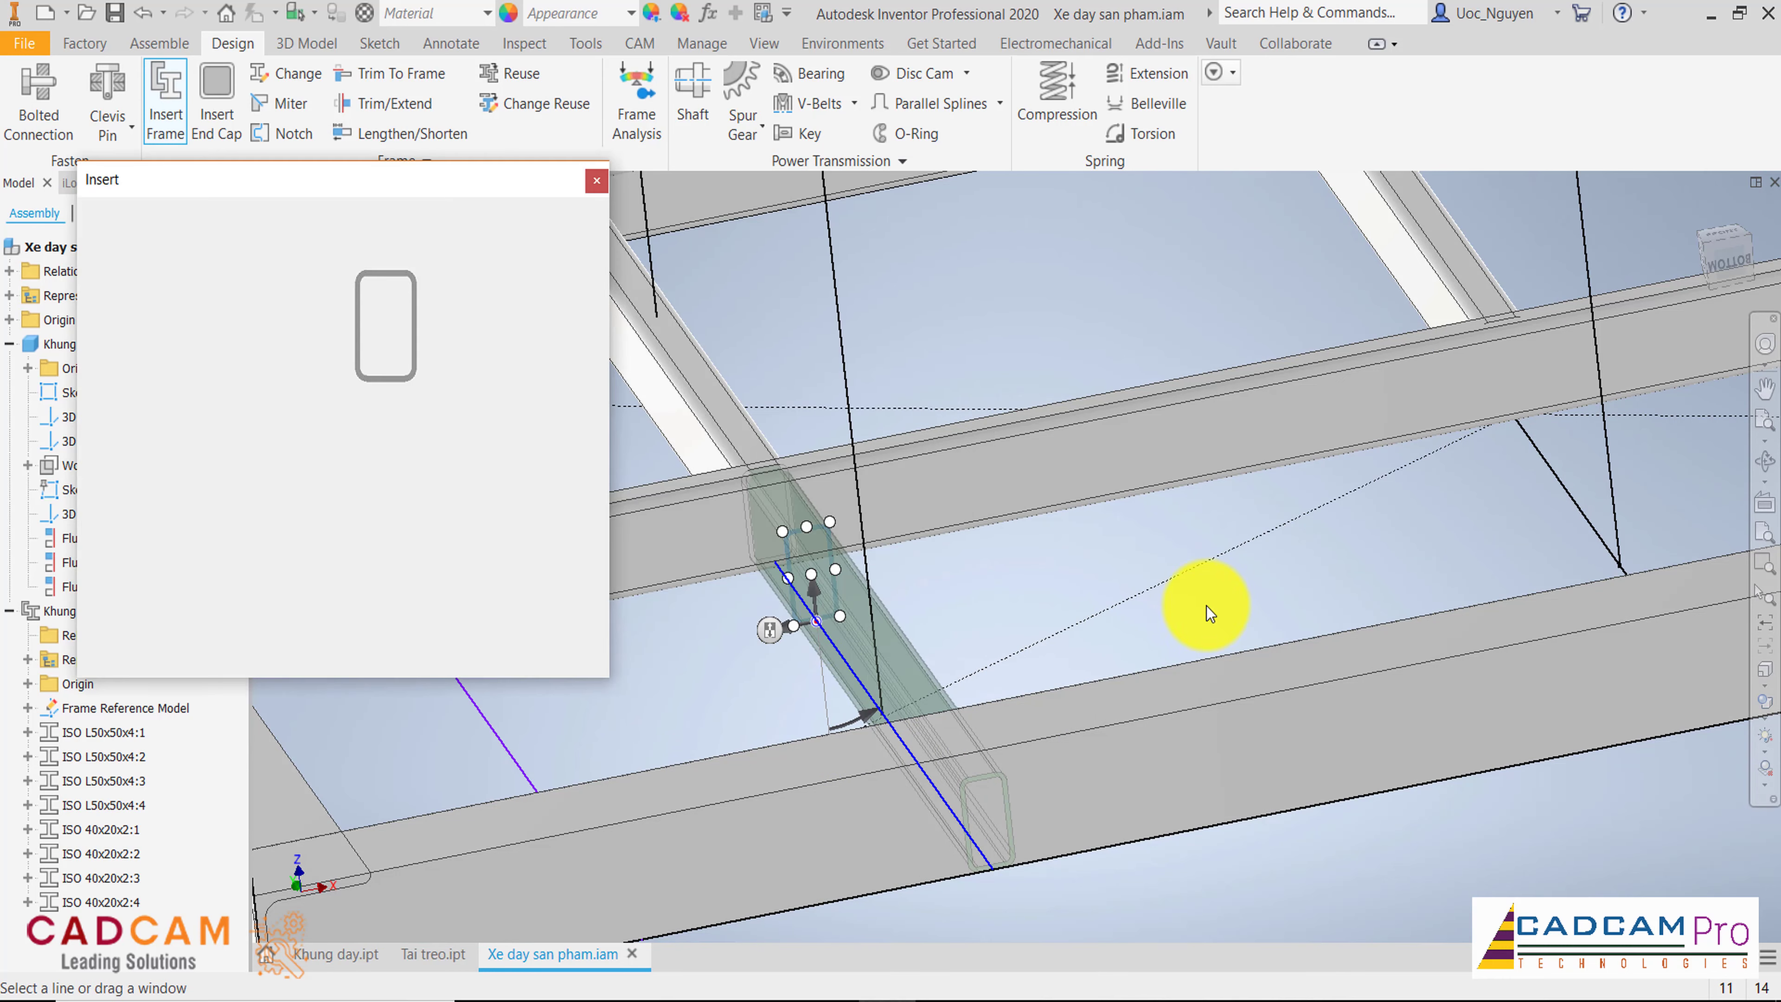
click(1586, 507)
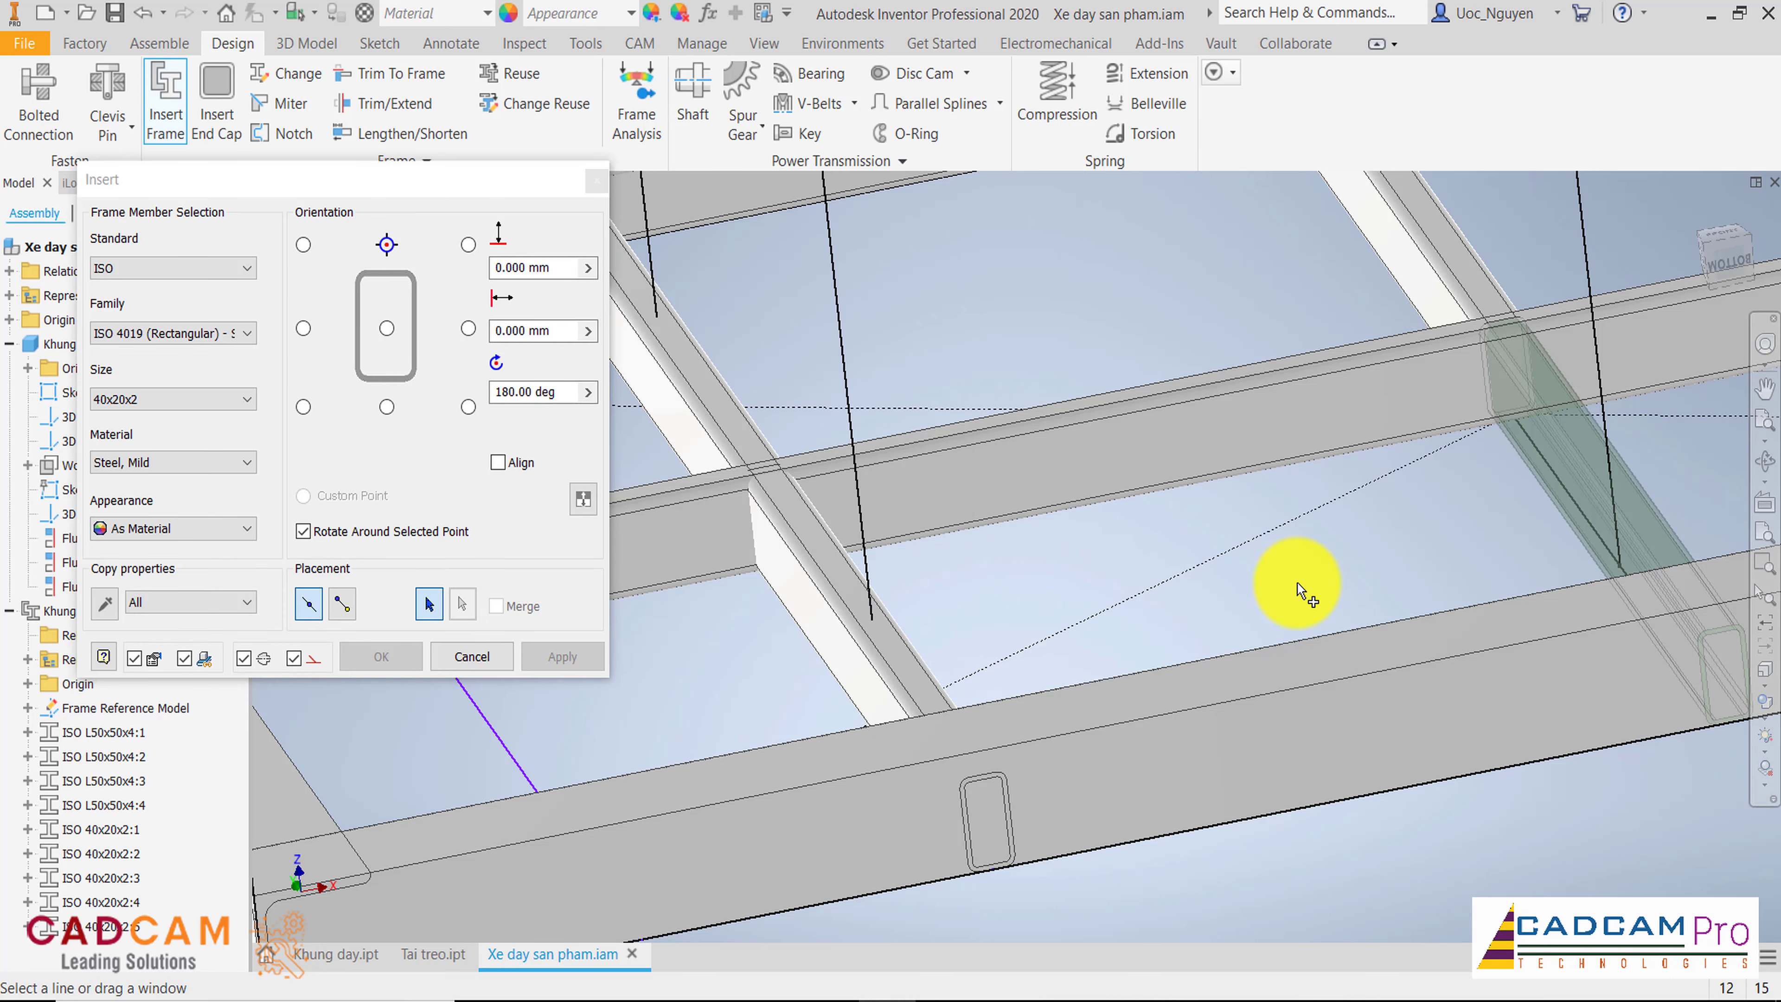
mouse_move(1231, 585)
middle_down()
mouse_move(1185, 610)
mouse_move(625, 684)
middle_up()
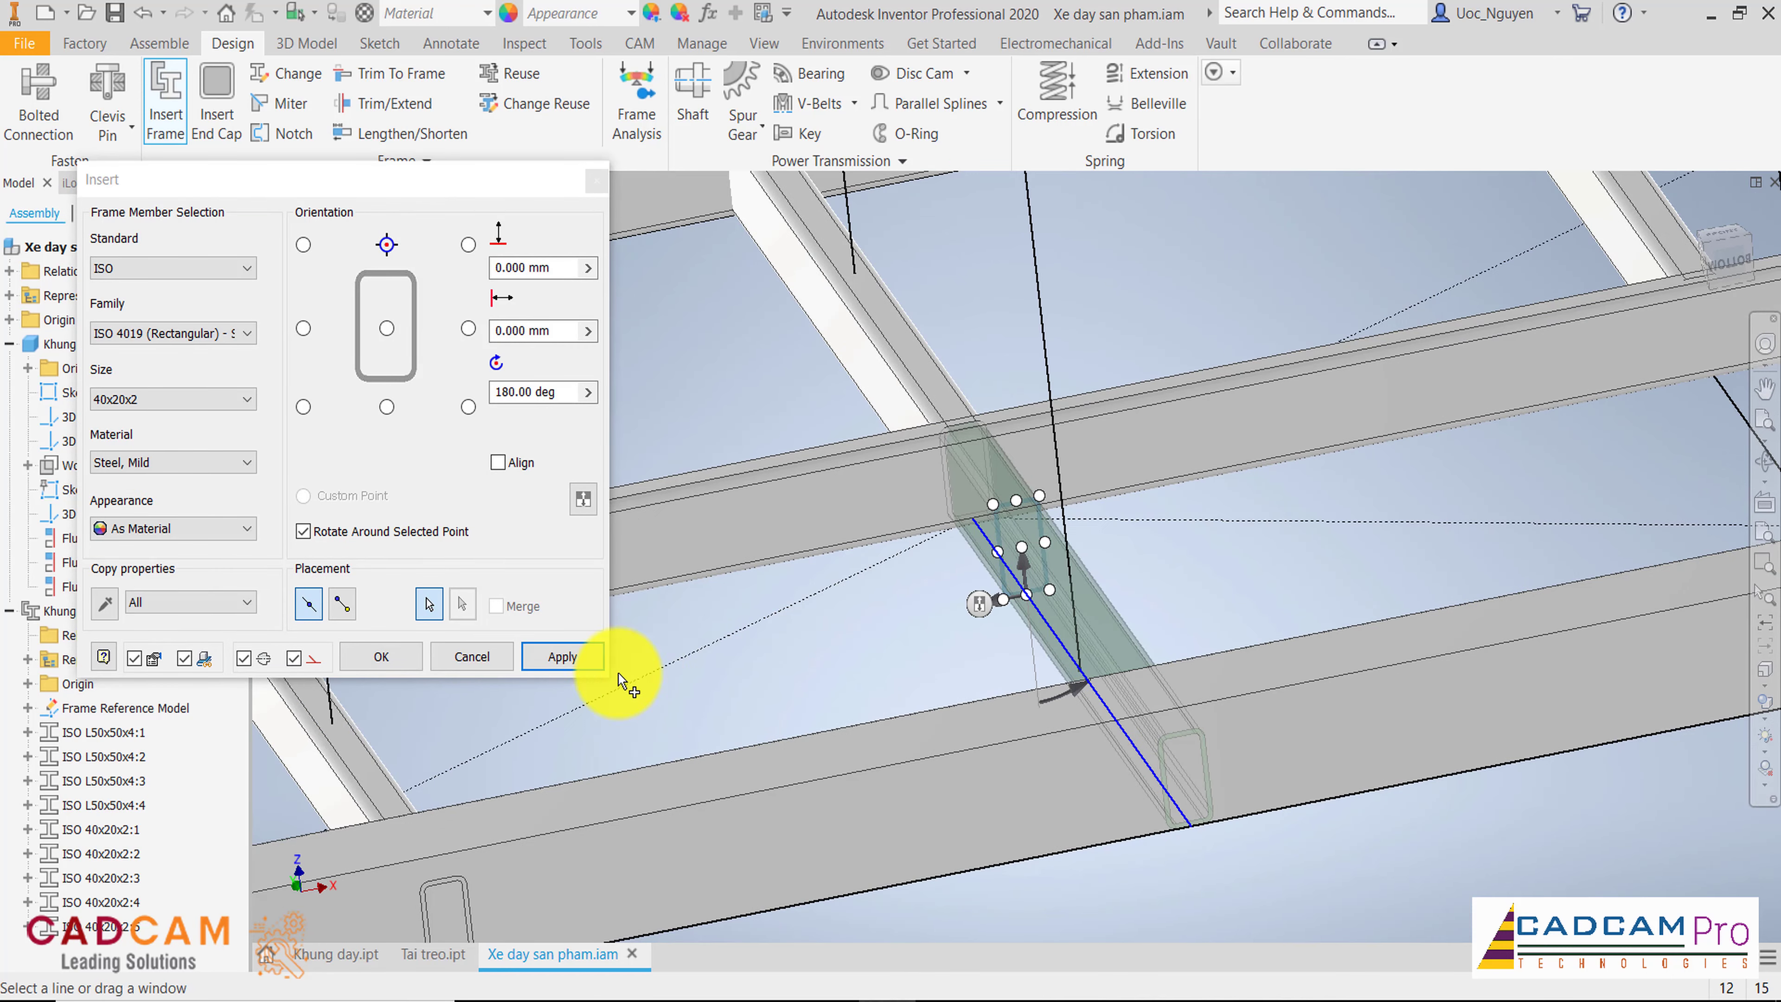
click(582, 659)
click(852, 615)
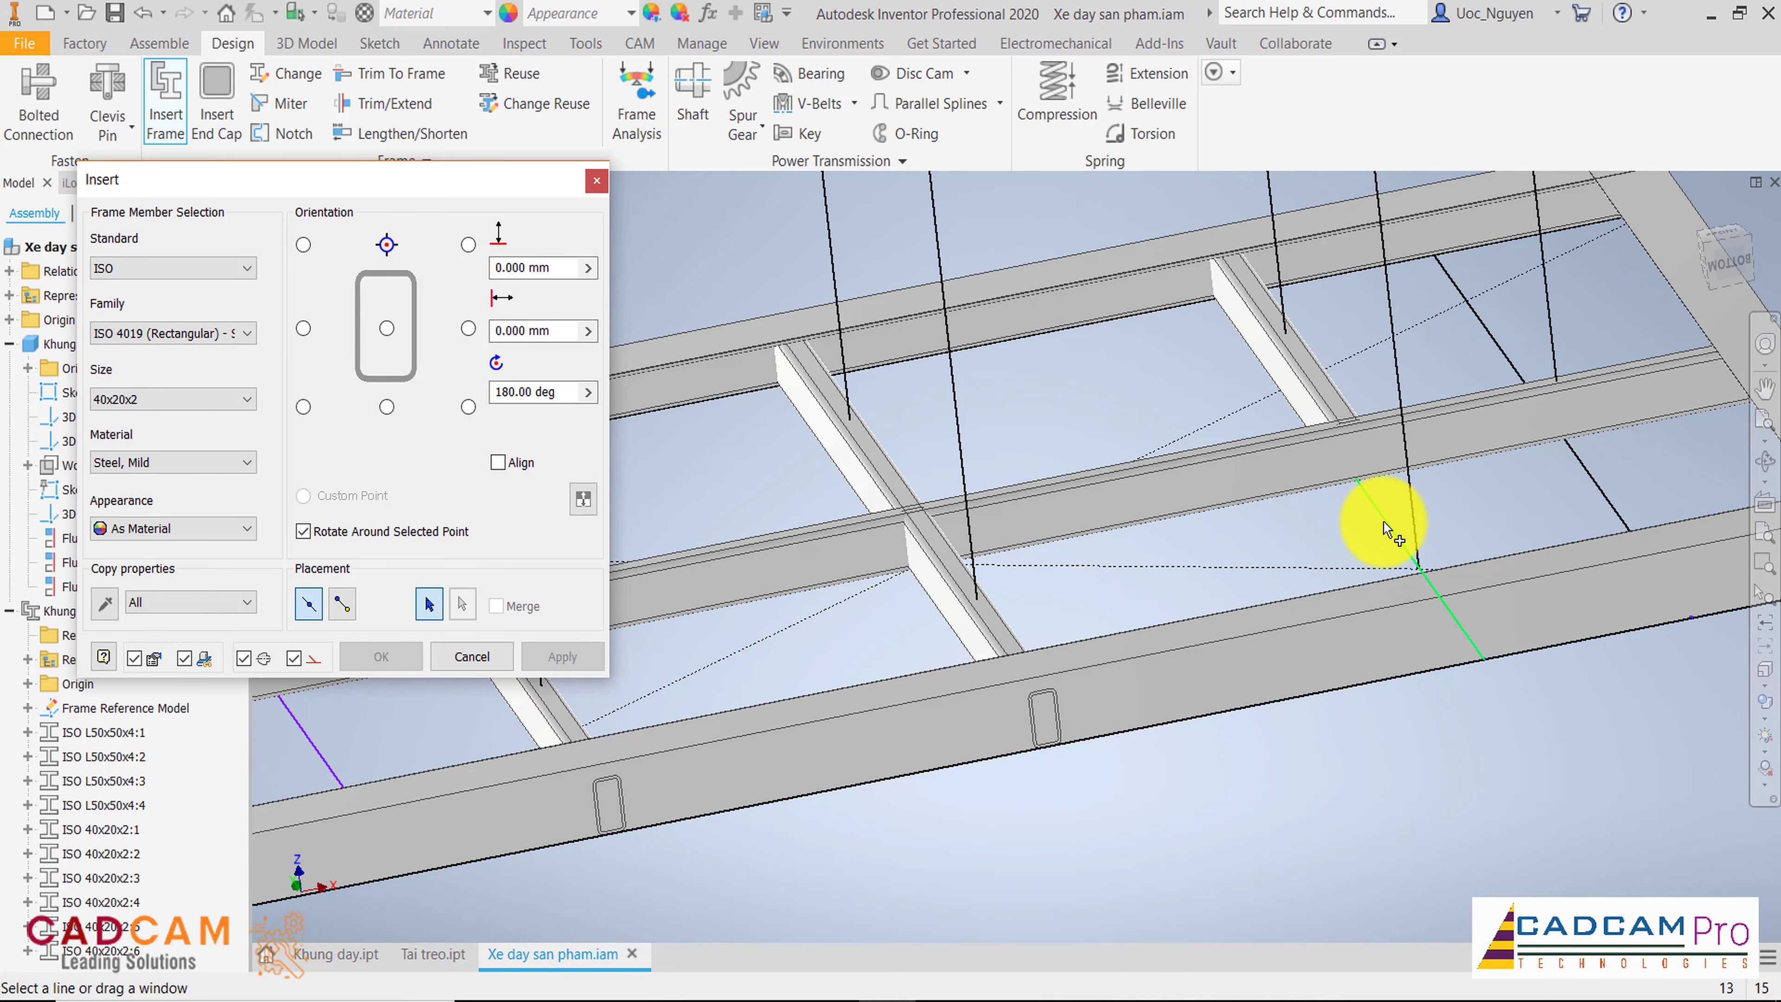
click(564, 660)
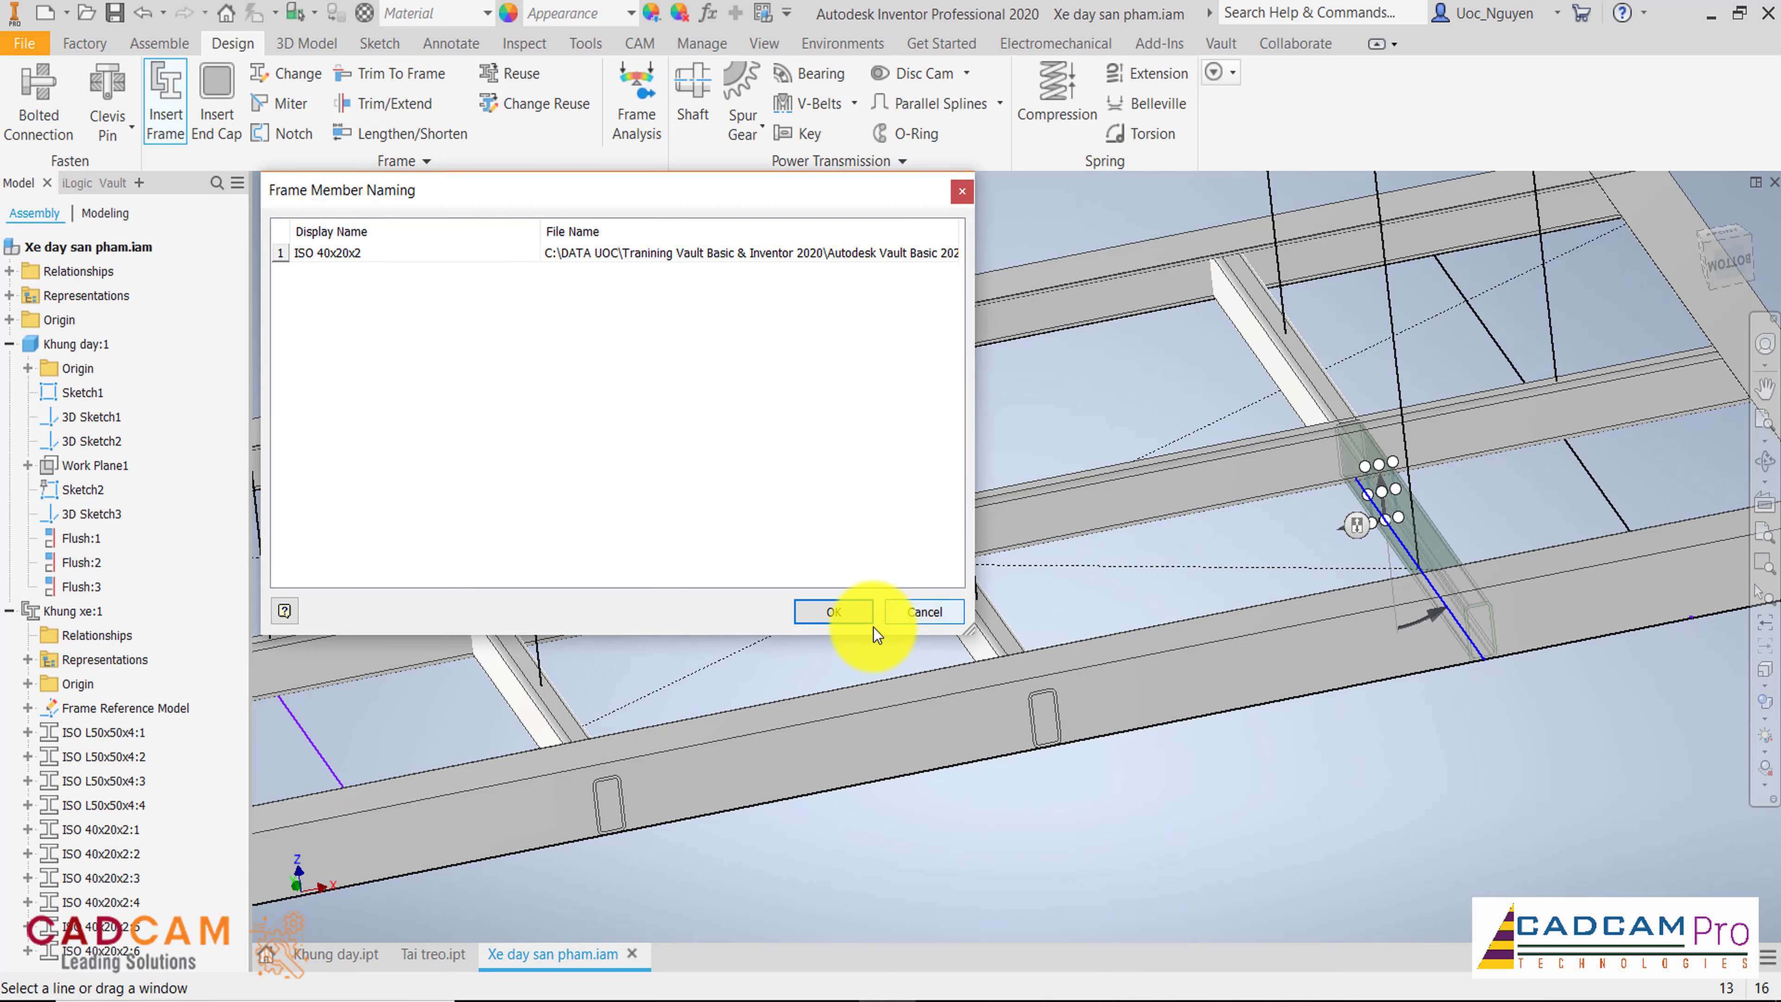
click(853, 614)
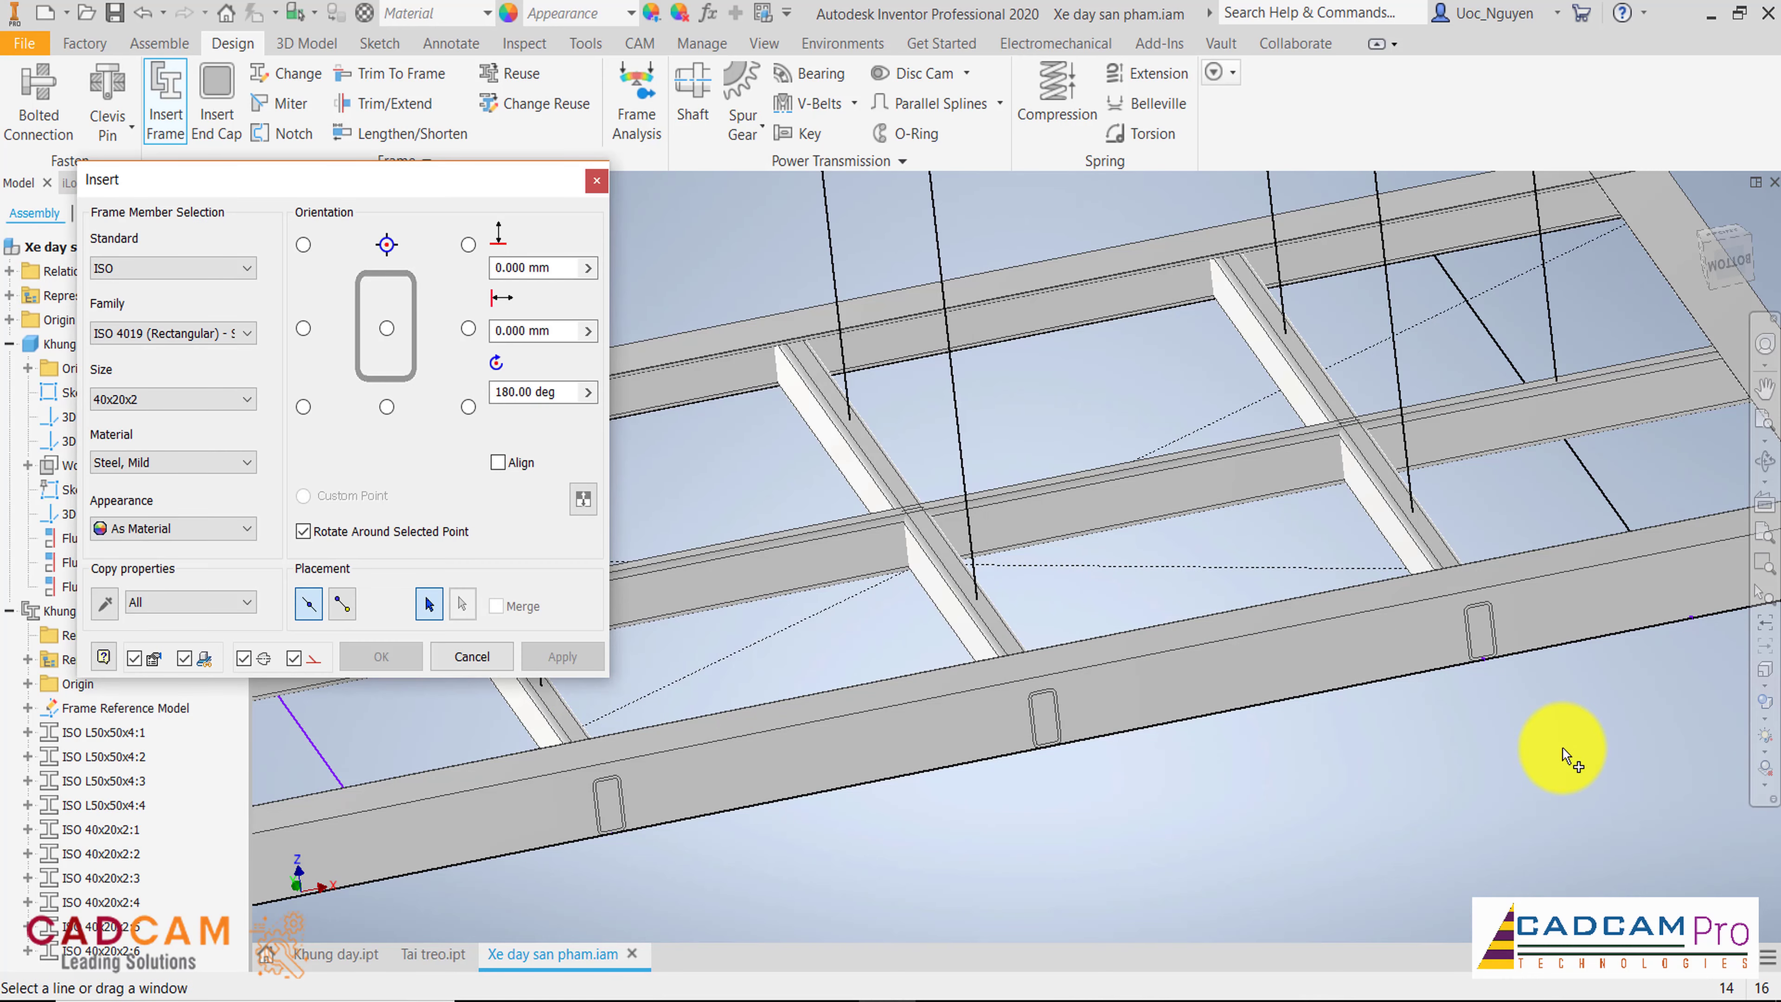
scroll(1435, 742, down, 3)
click(247, 333)
Step: Switch the profile to ISO 4019 Square, size 40x40x2
click(228, 411)
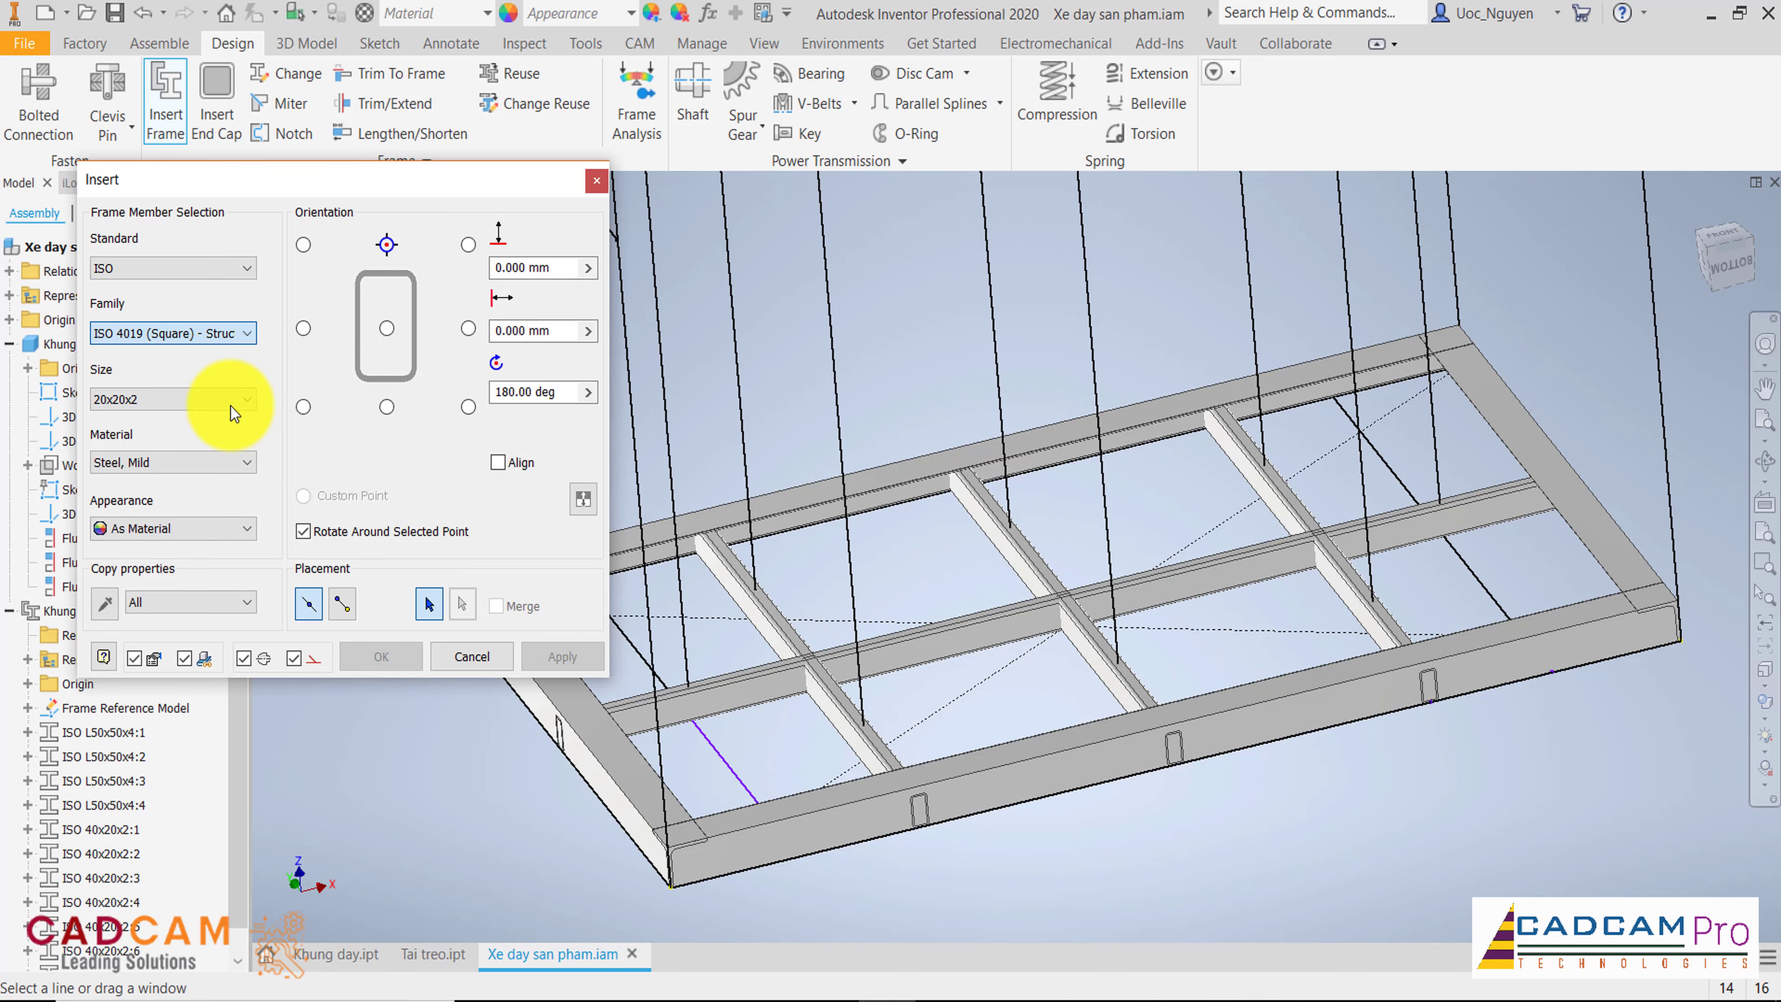
click(231, 403)
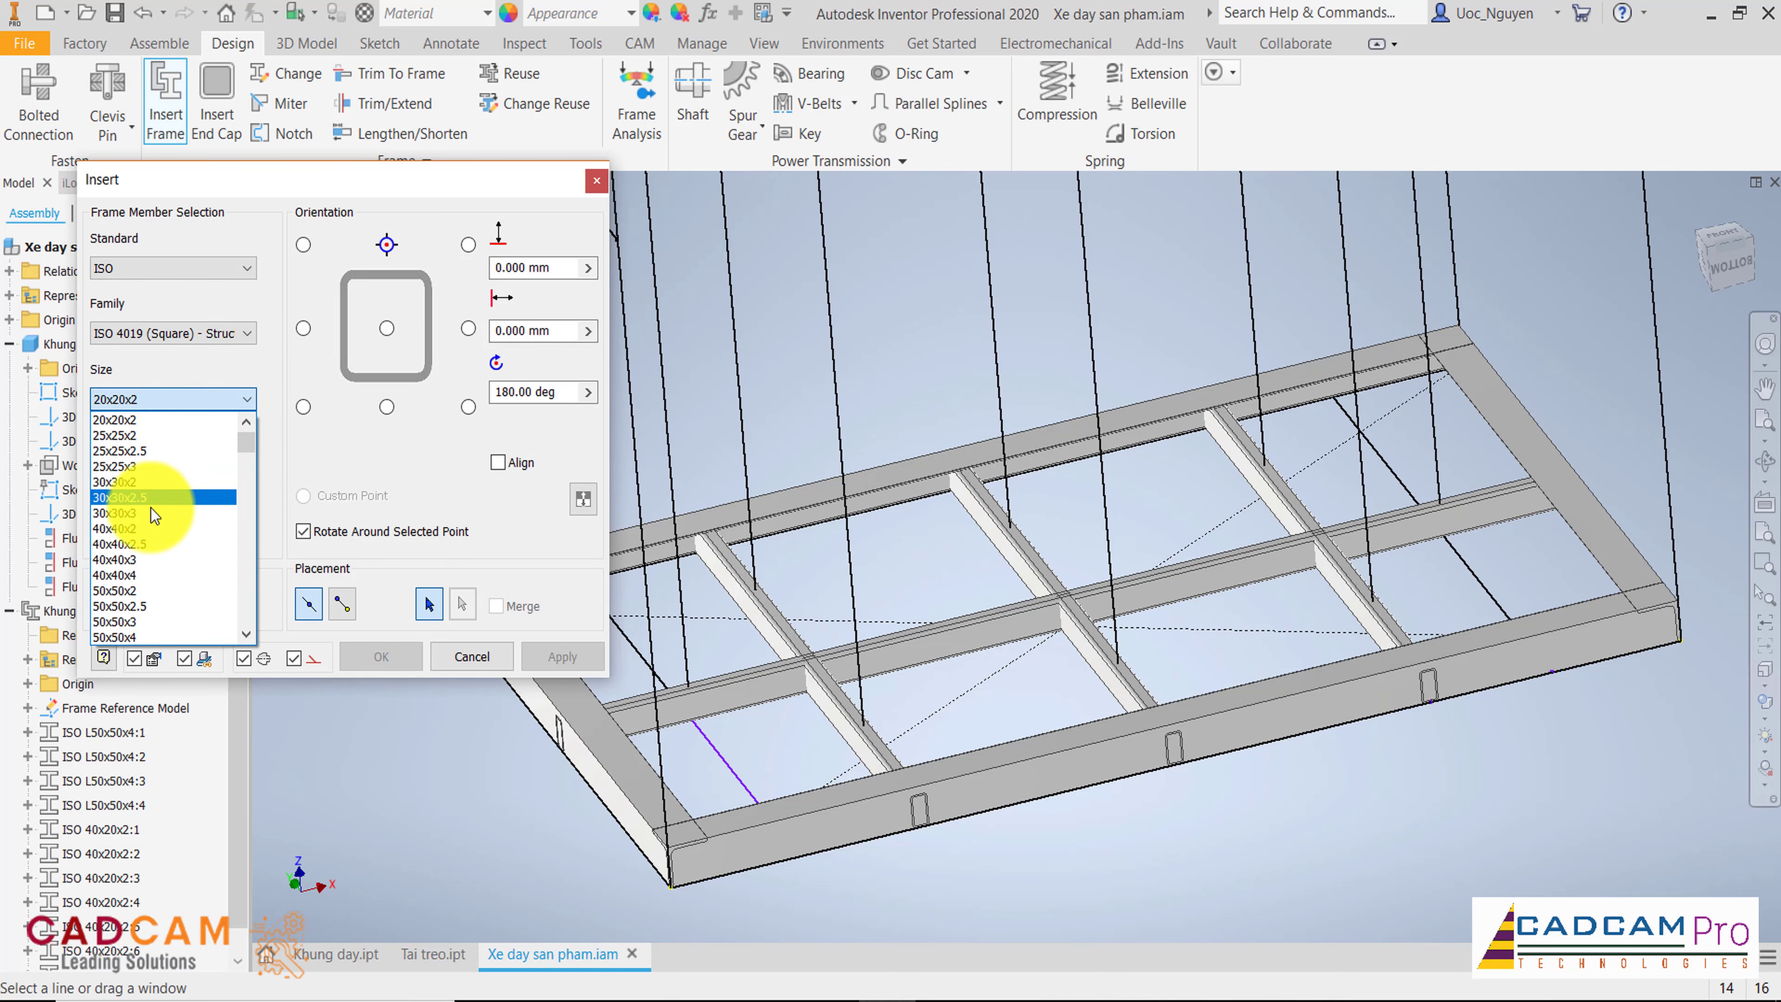
click(147, 527)
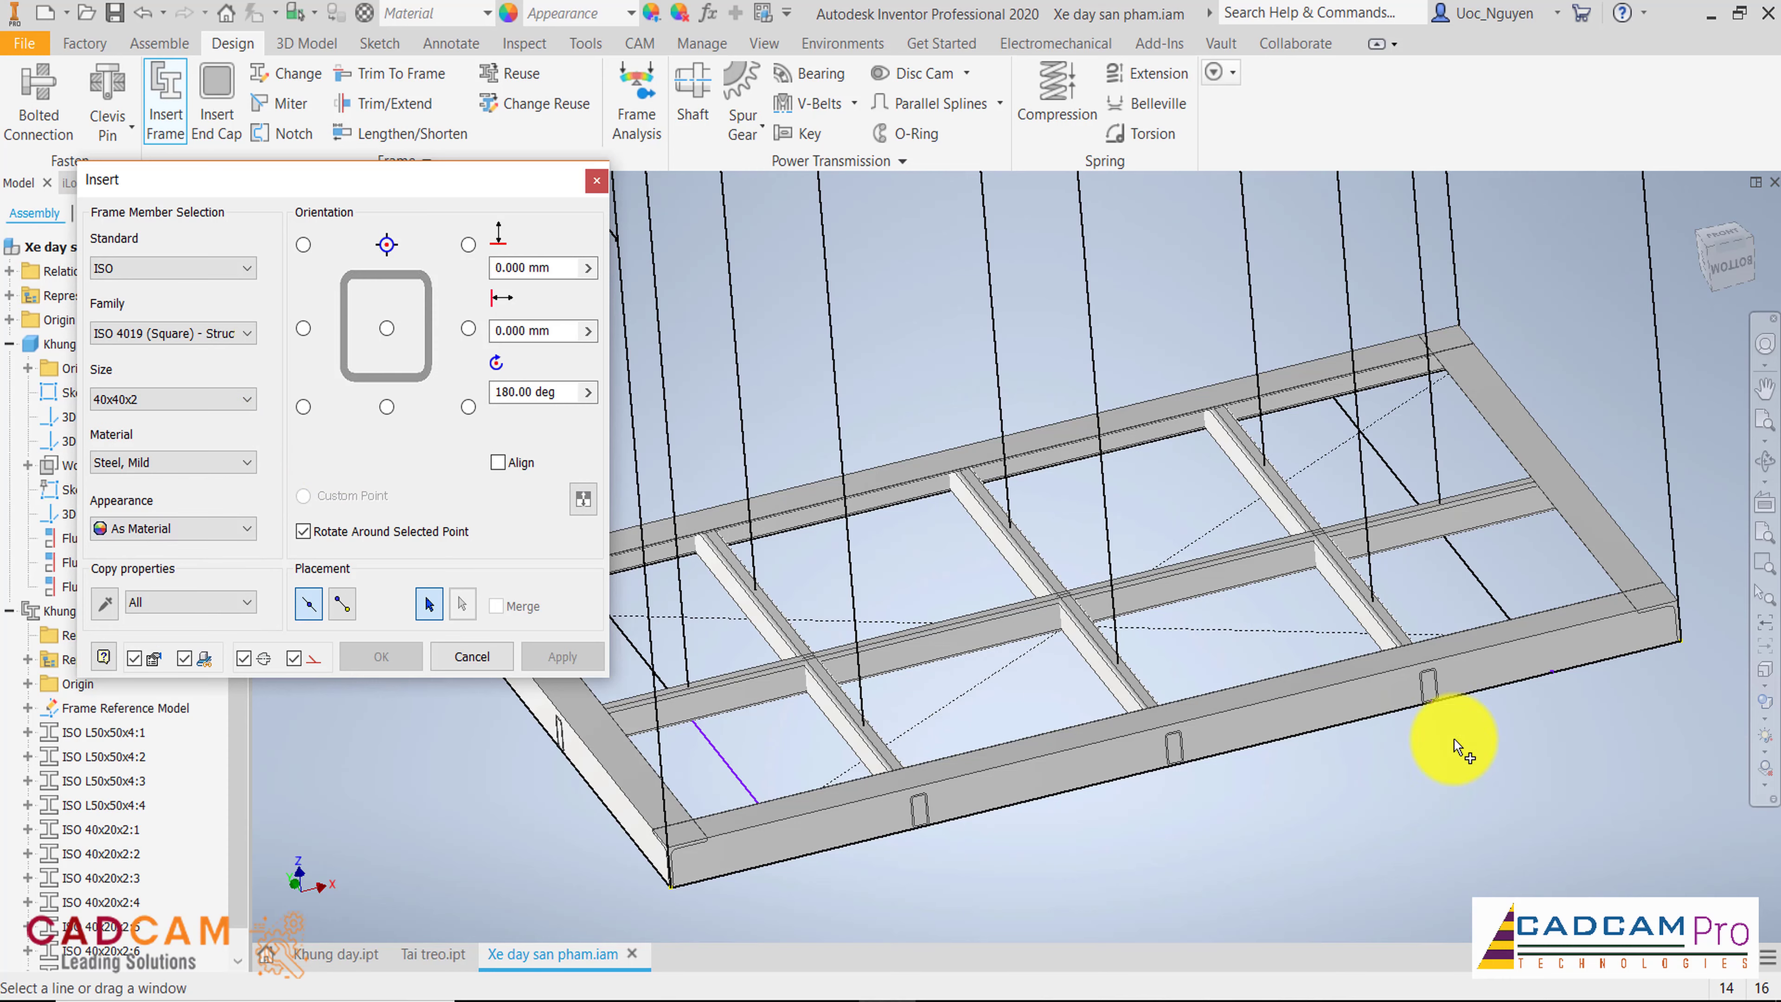
middle_drag(1463, 727, 1335, 740)
scroll(1312, 517, up, 2)
scroll(1264, 489, up, 1)
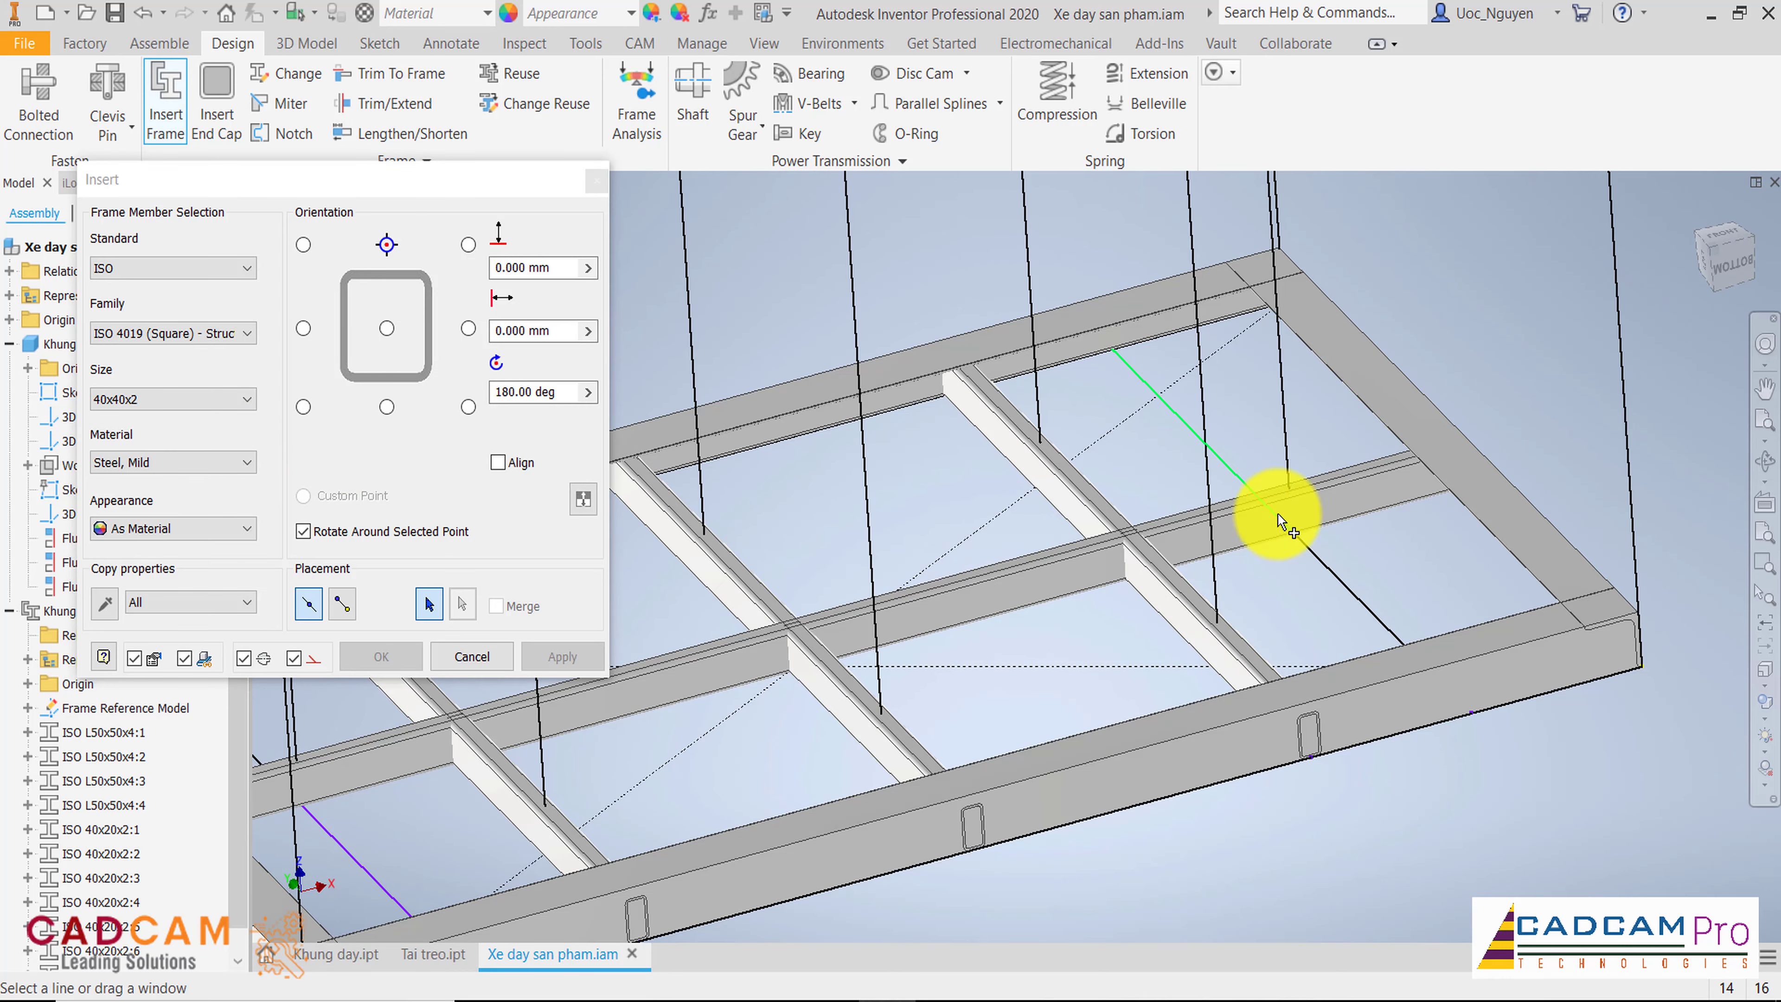
Step: Insert a 40x40x2 square tube anchored at its bottom centre
click(1364, 609)
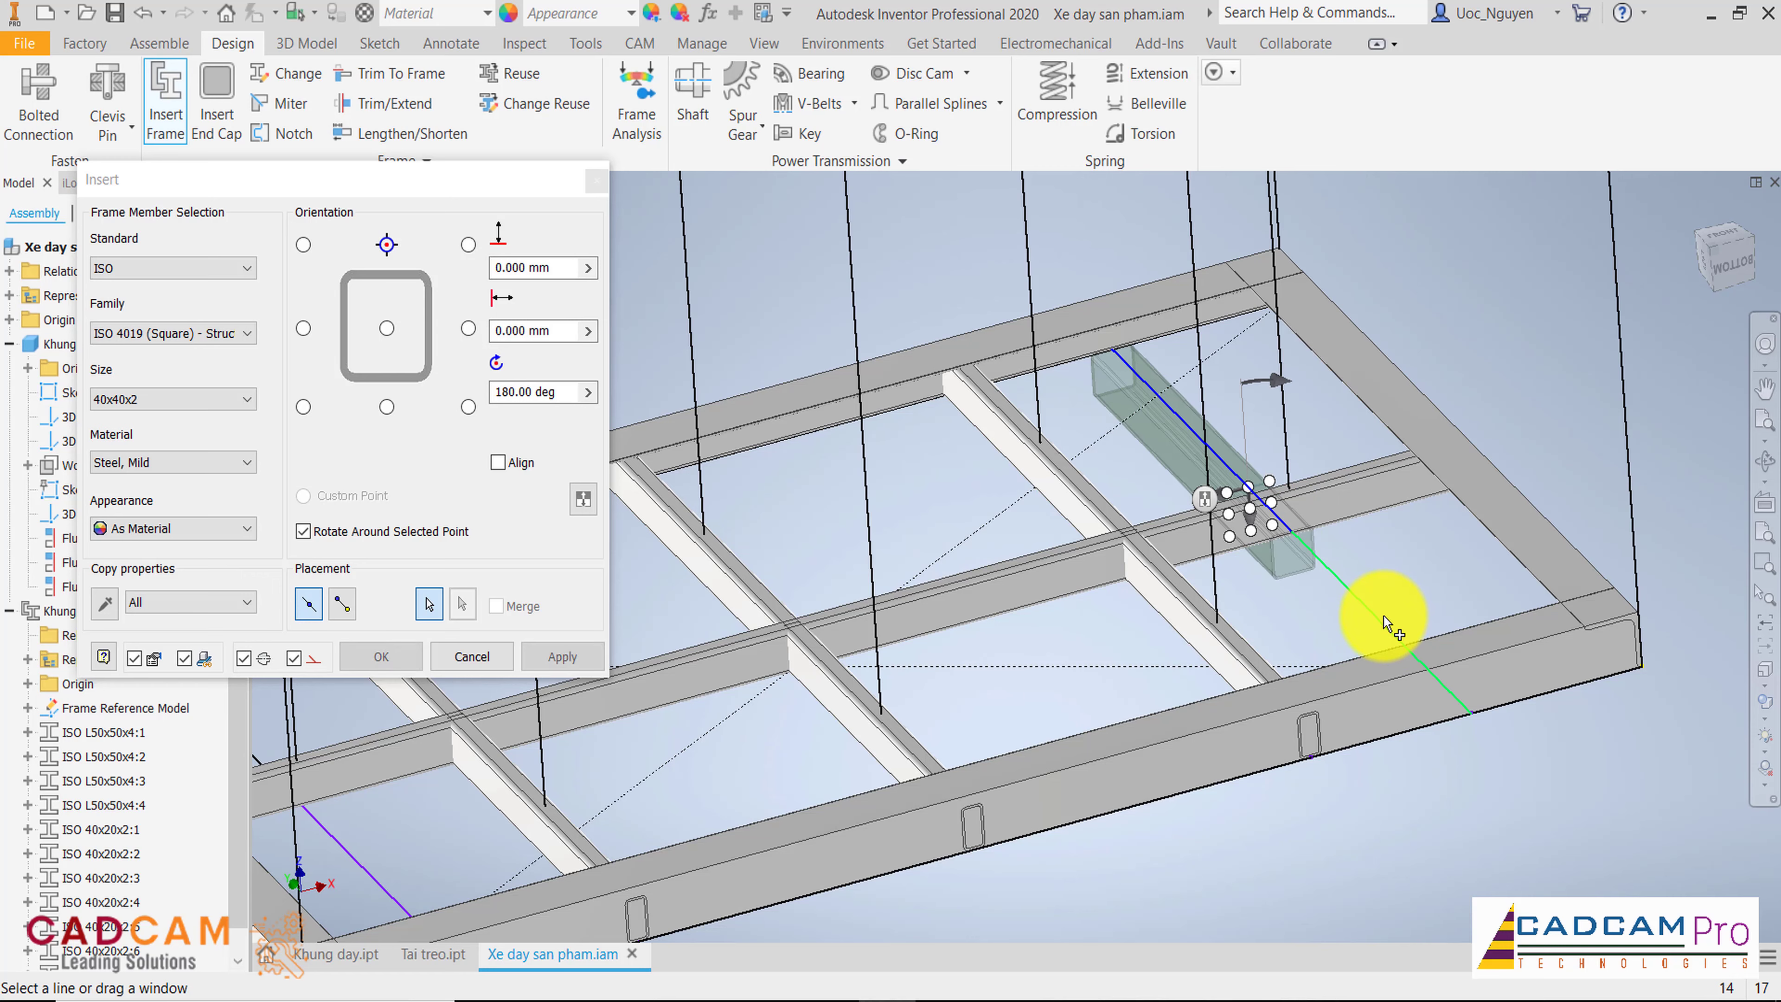
click(1251, 531)
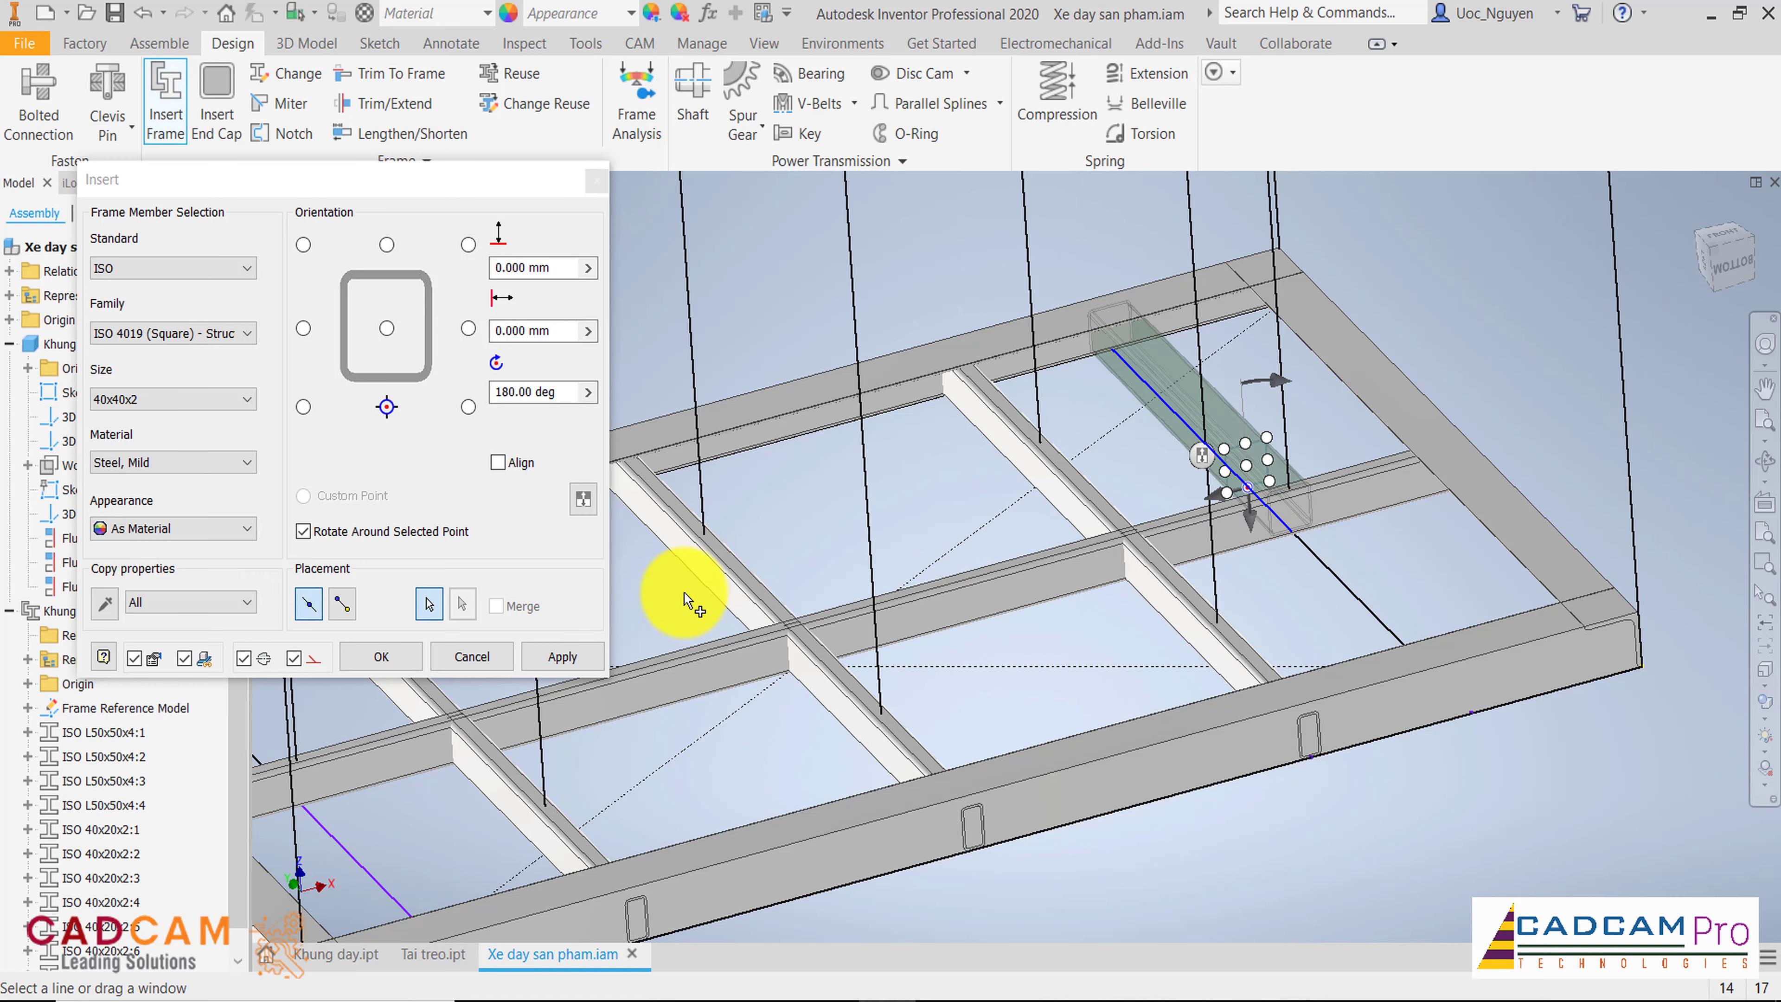
scroll(1412, 555, up, 2)
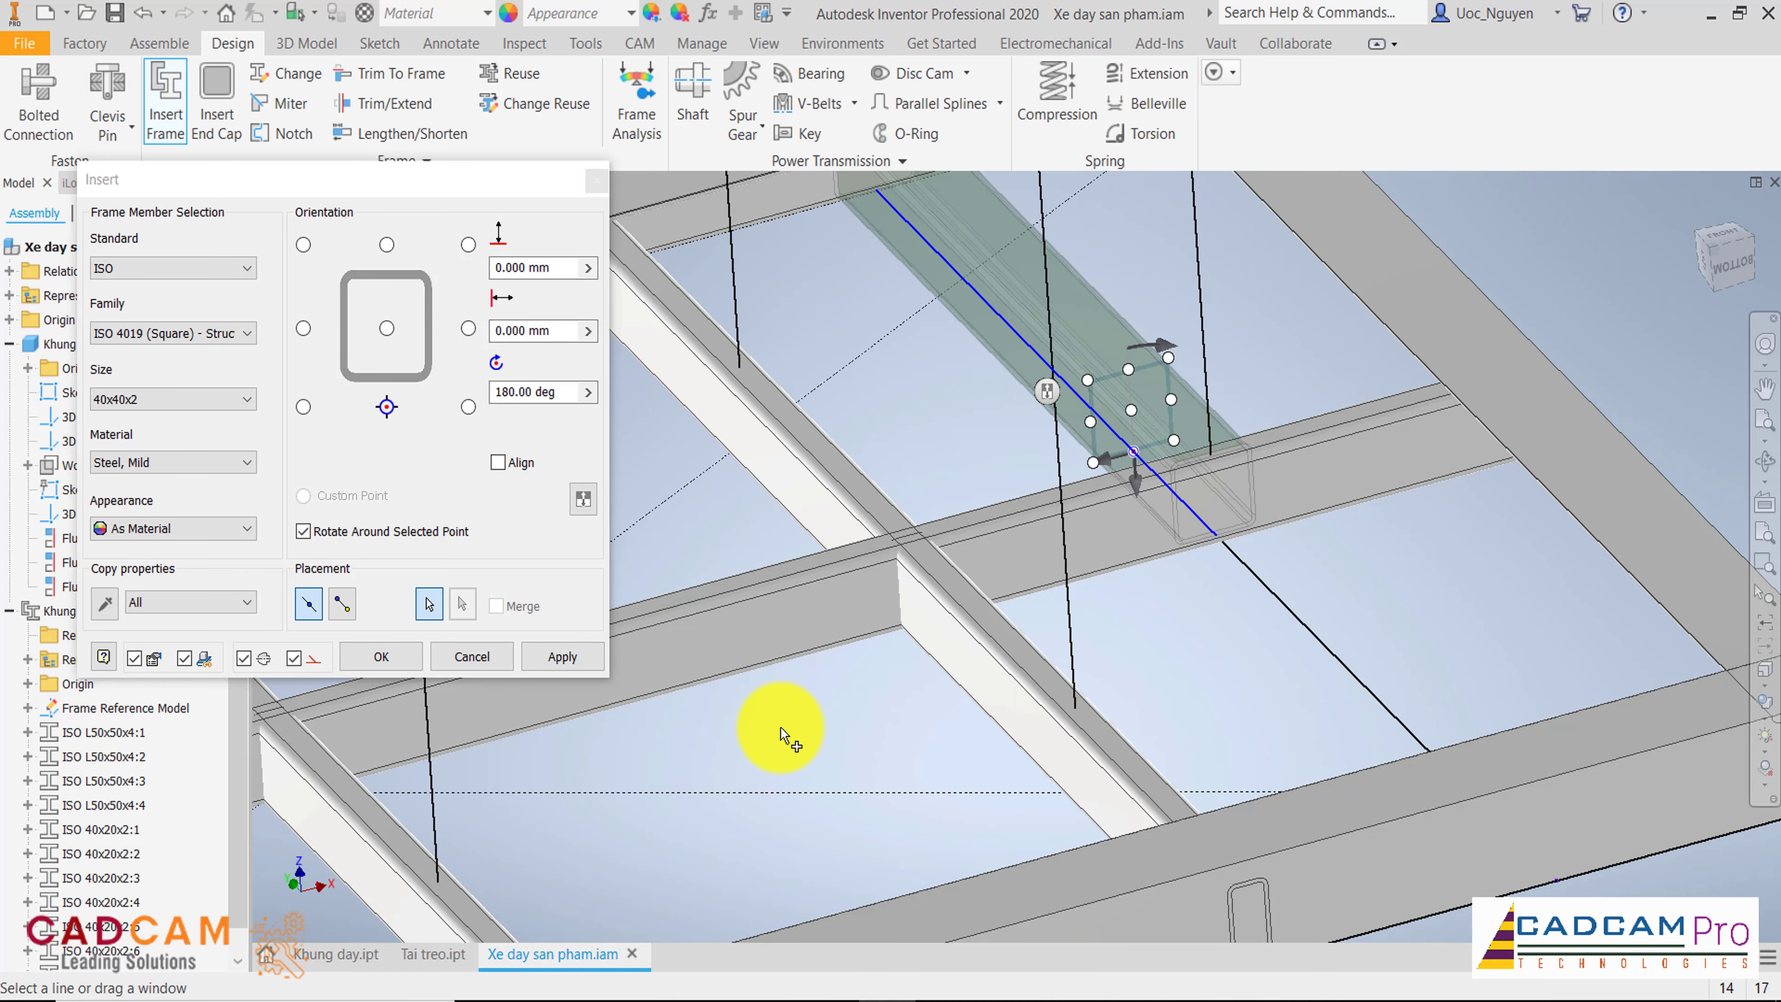
click(545, 663)
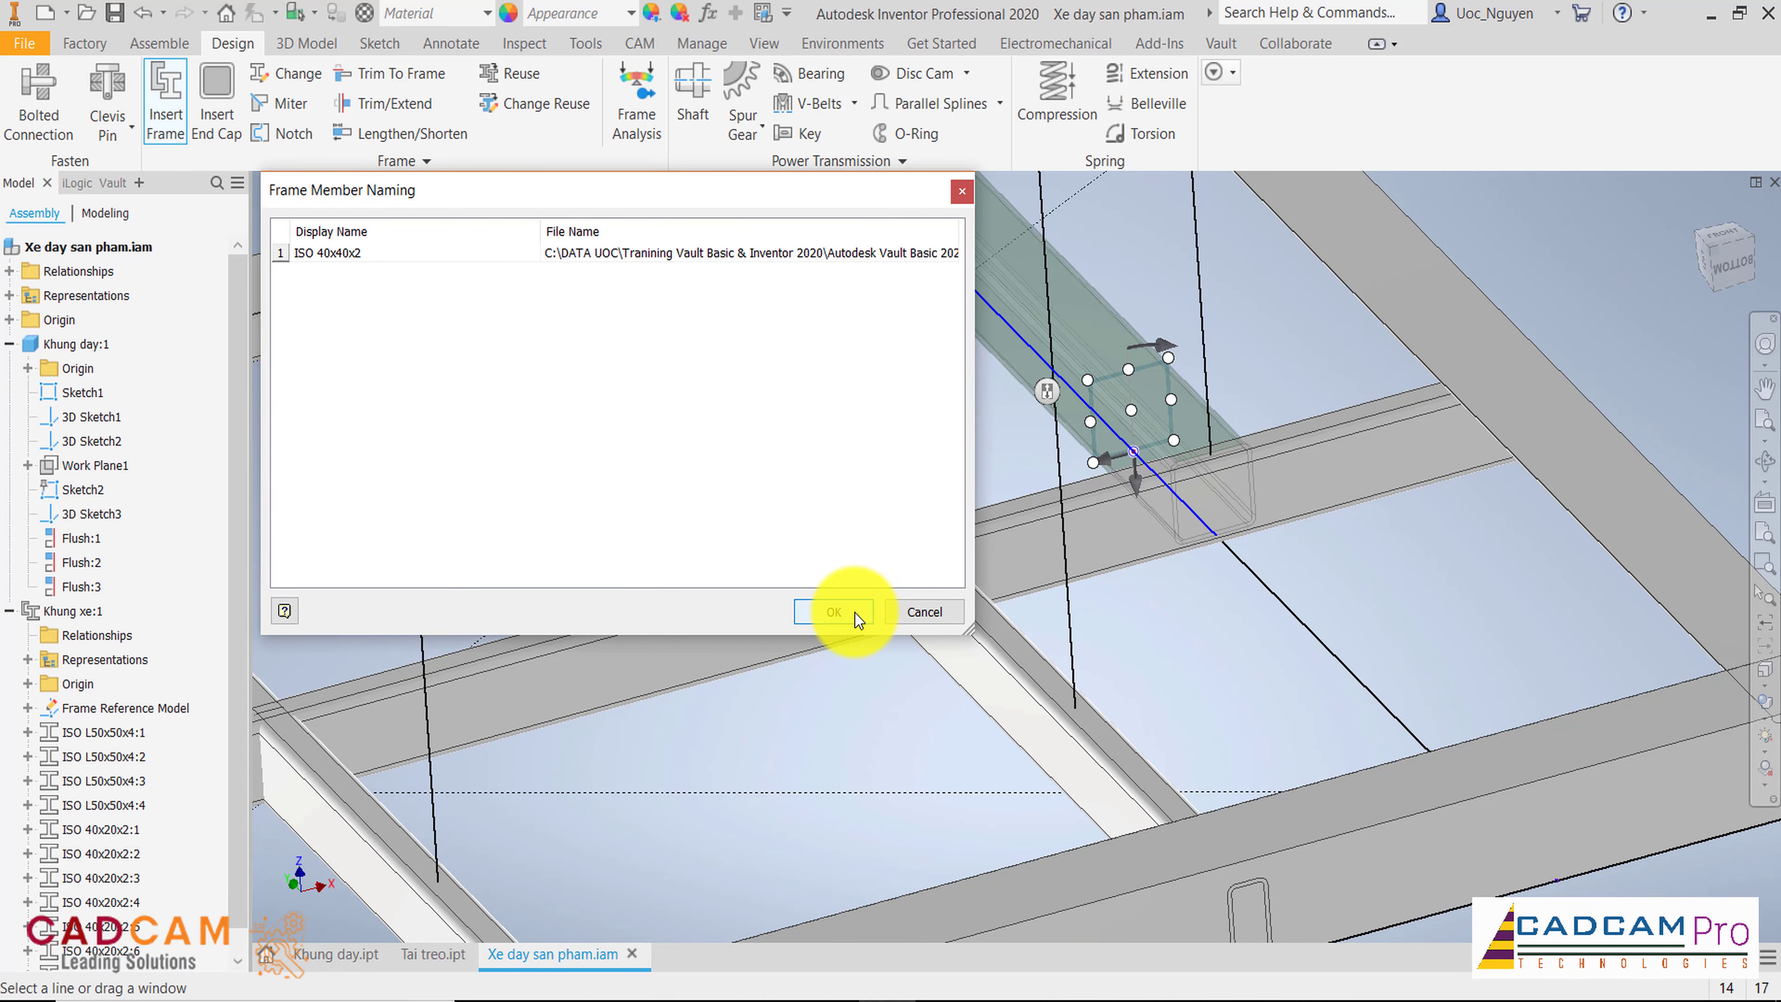
click(841, 610)
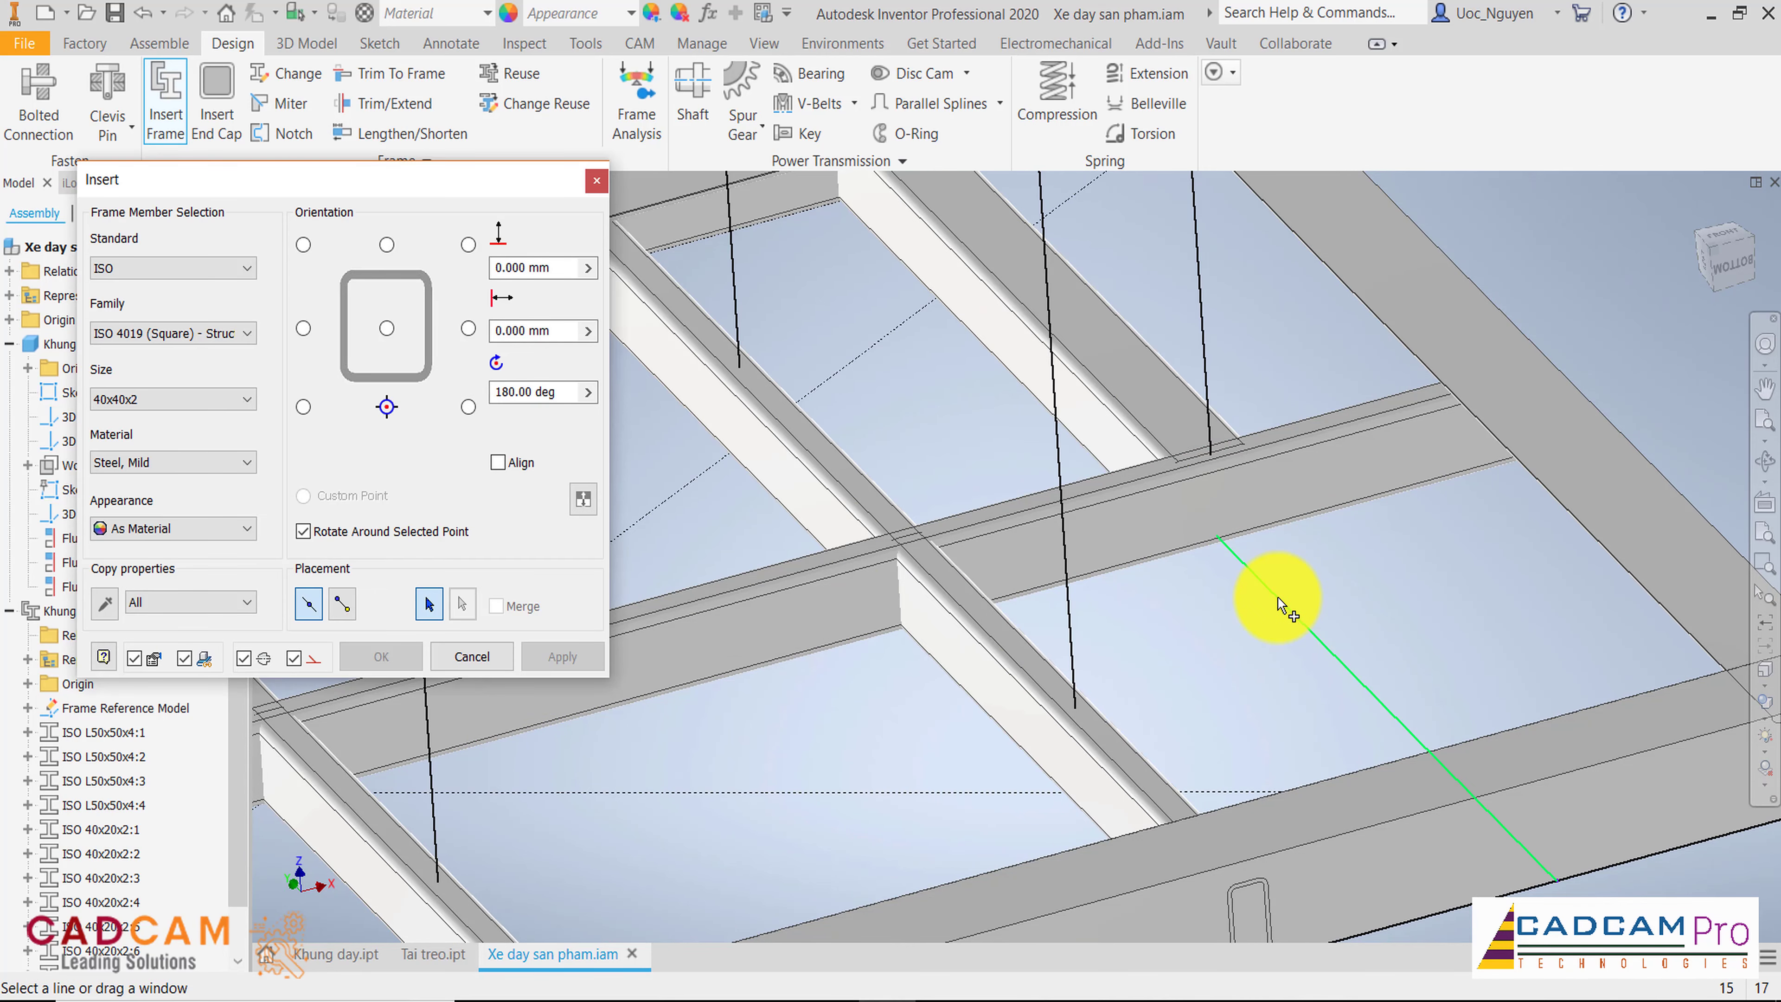
Step: Insert a second 40x40x2 square tube anchored at its top centre
click(1385, 553)
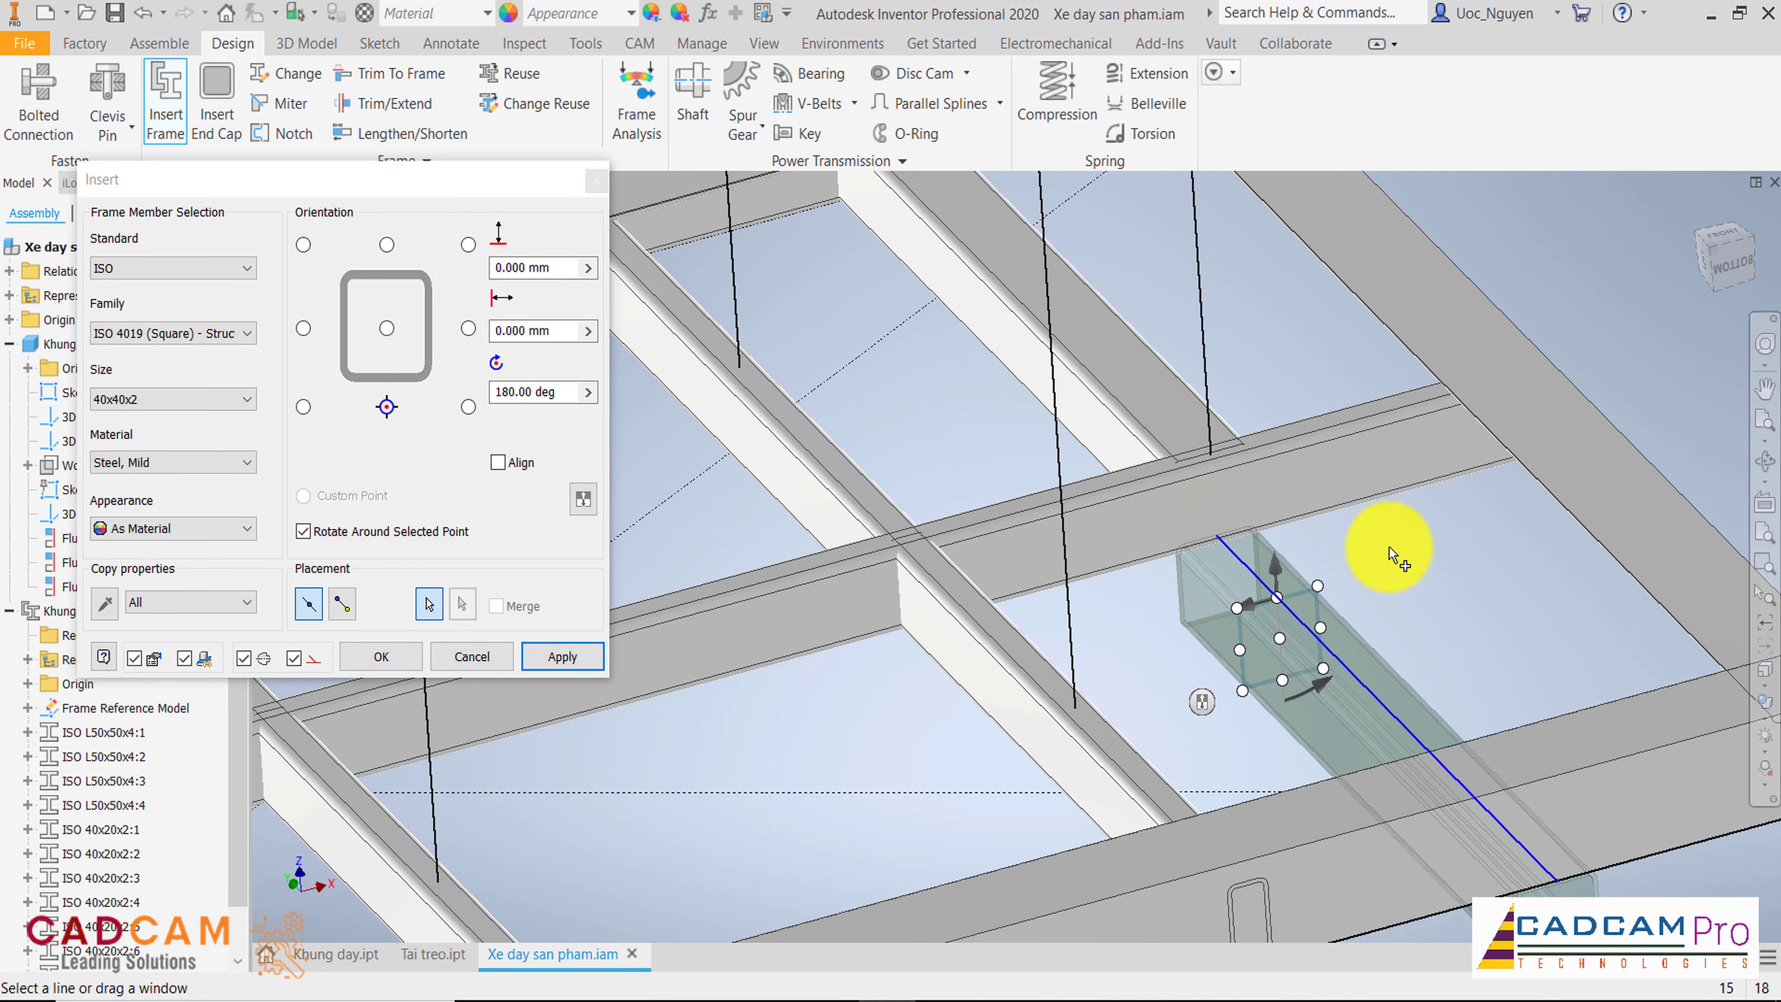
click(1297, 680)
click(561, 657)
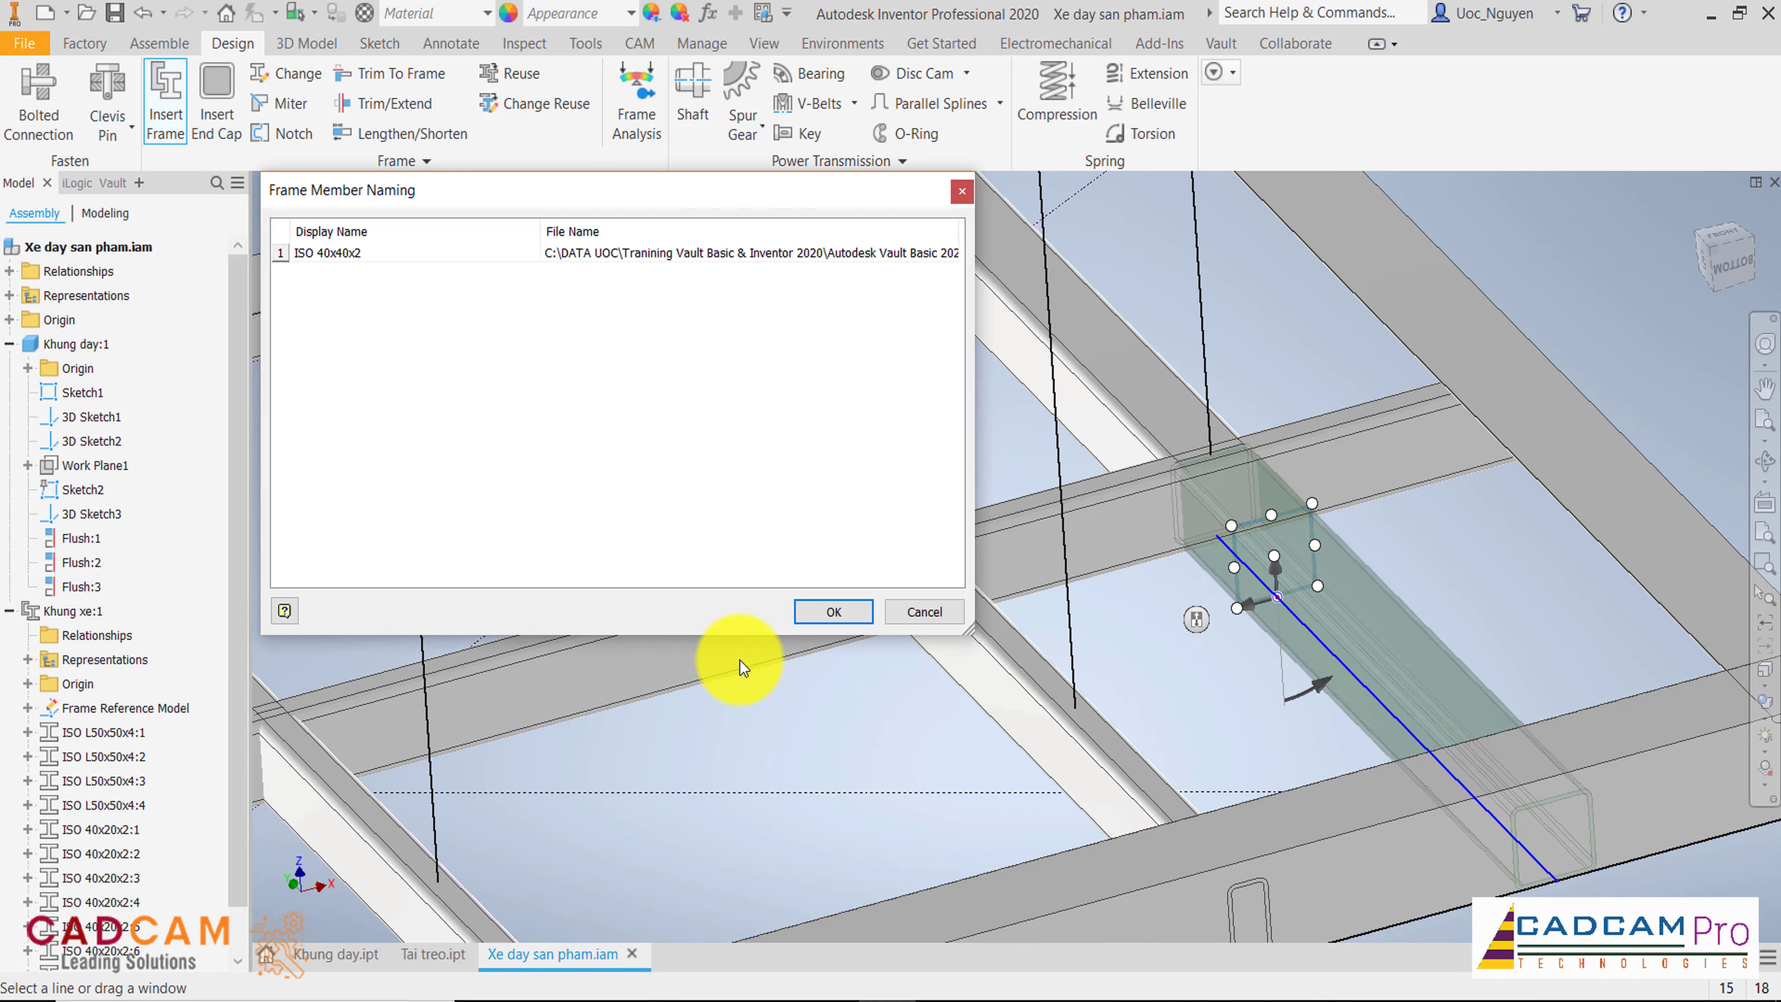
click(818, 610)
scroll(1034, 456, up, 5)
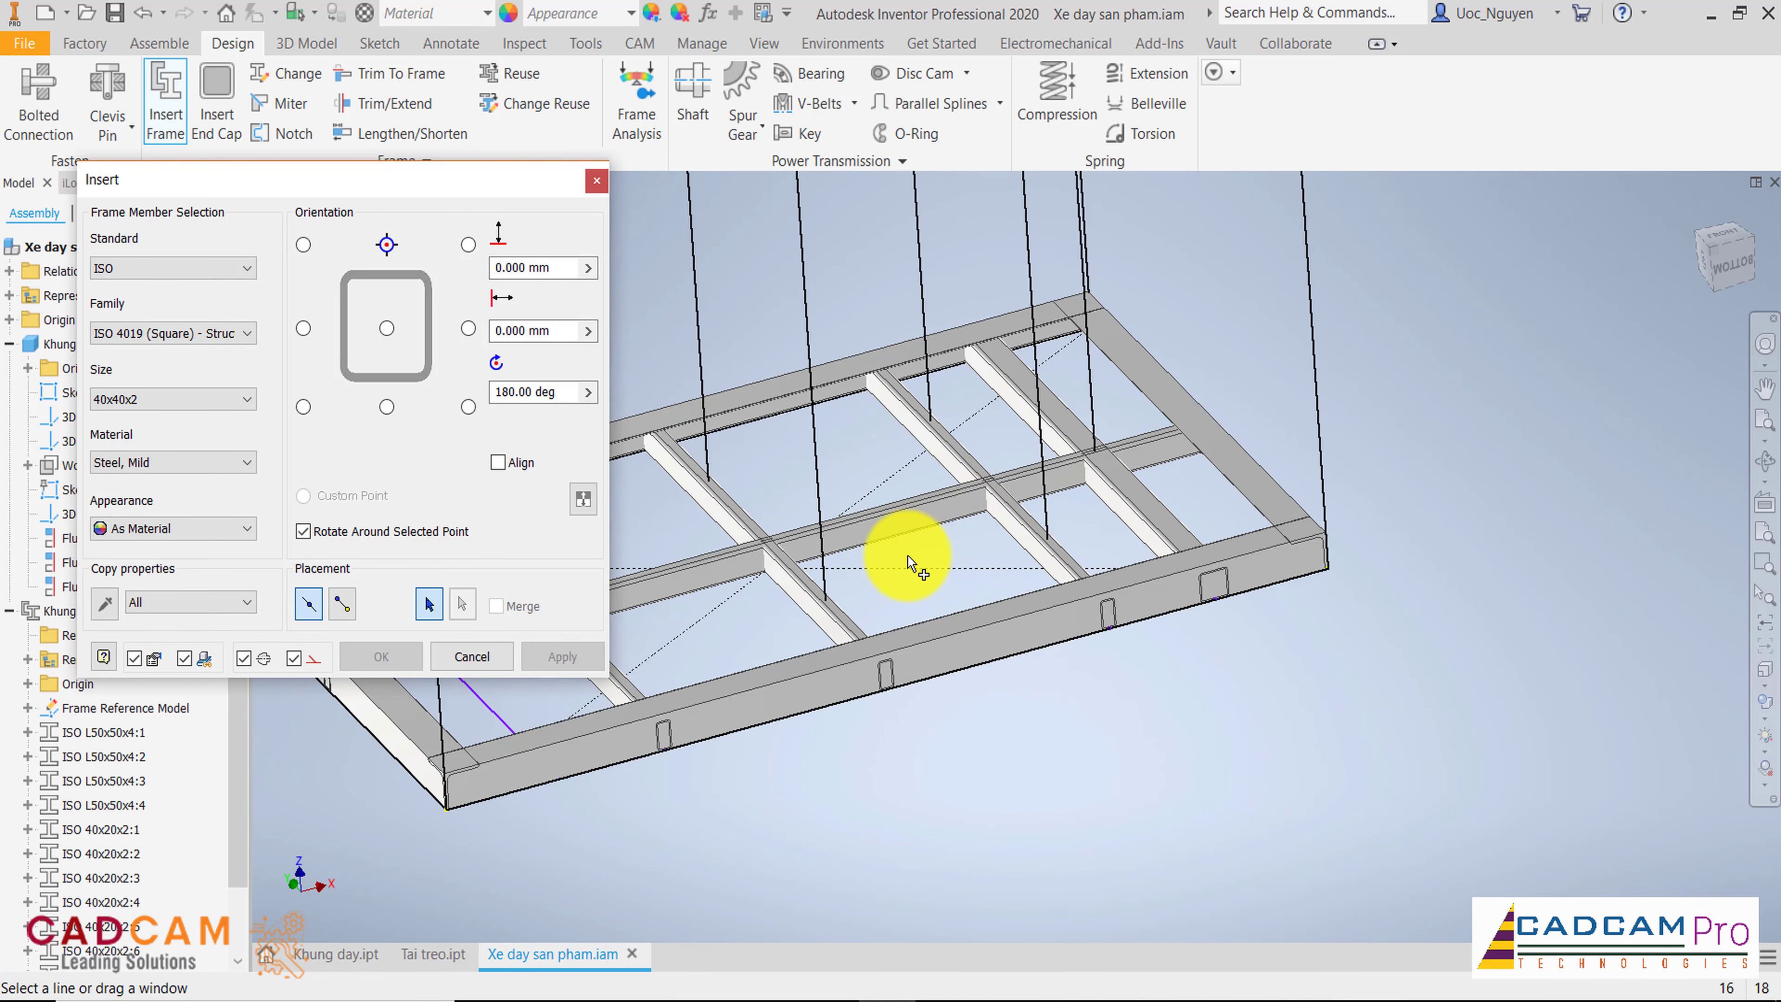
middle_drag(906, 557, 1364, 494)
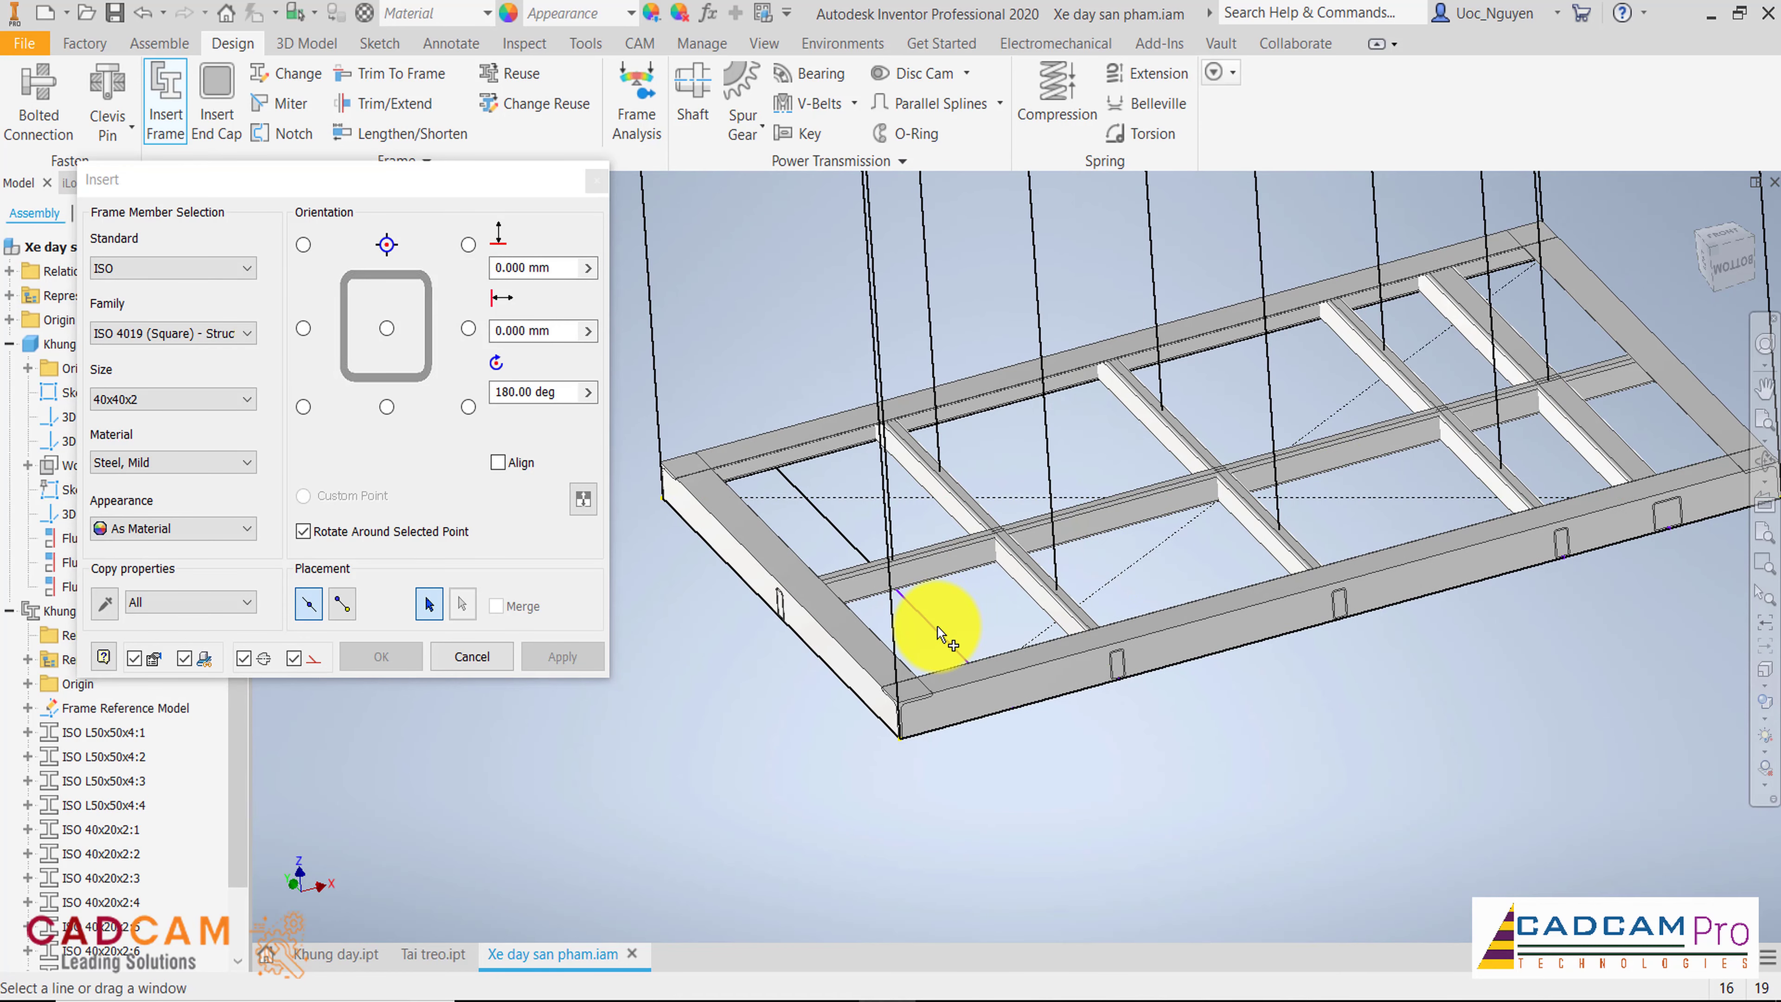
Step: Insert two more 40x40x2 square tubes, the second anchored bottom-centre
click(931, 594)
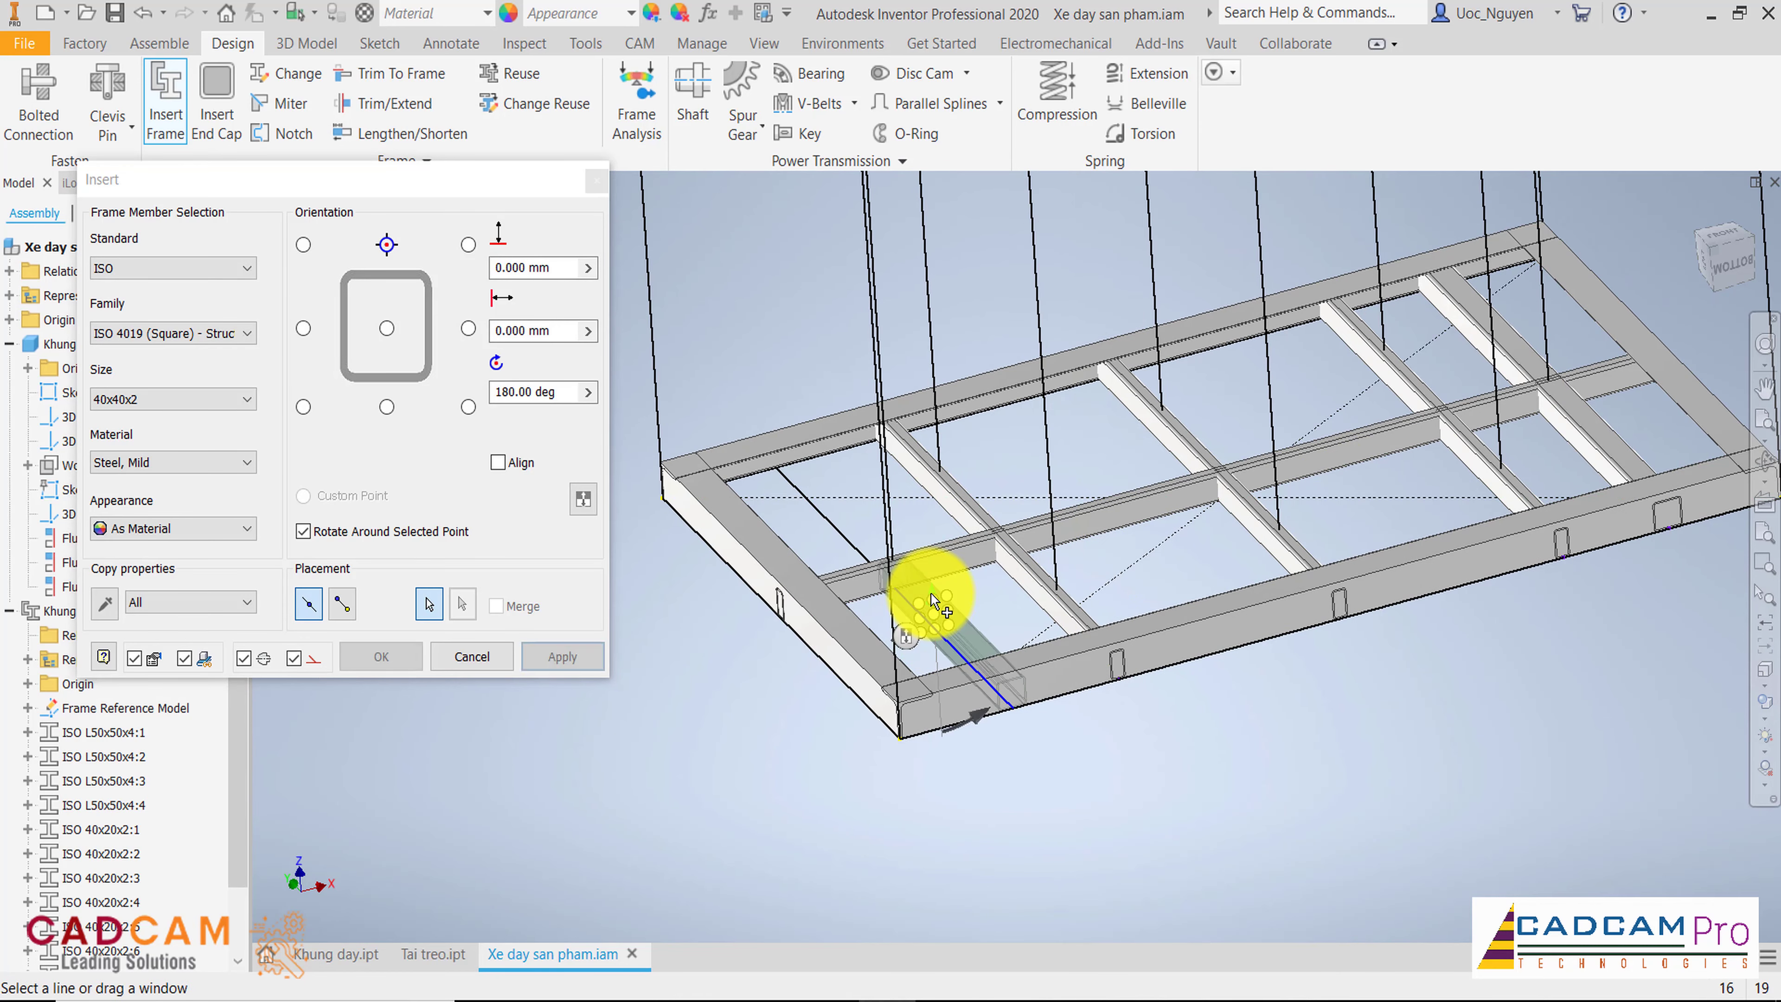
scroll(931, 594, up, 3)
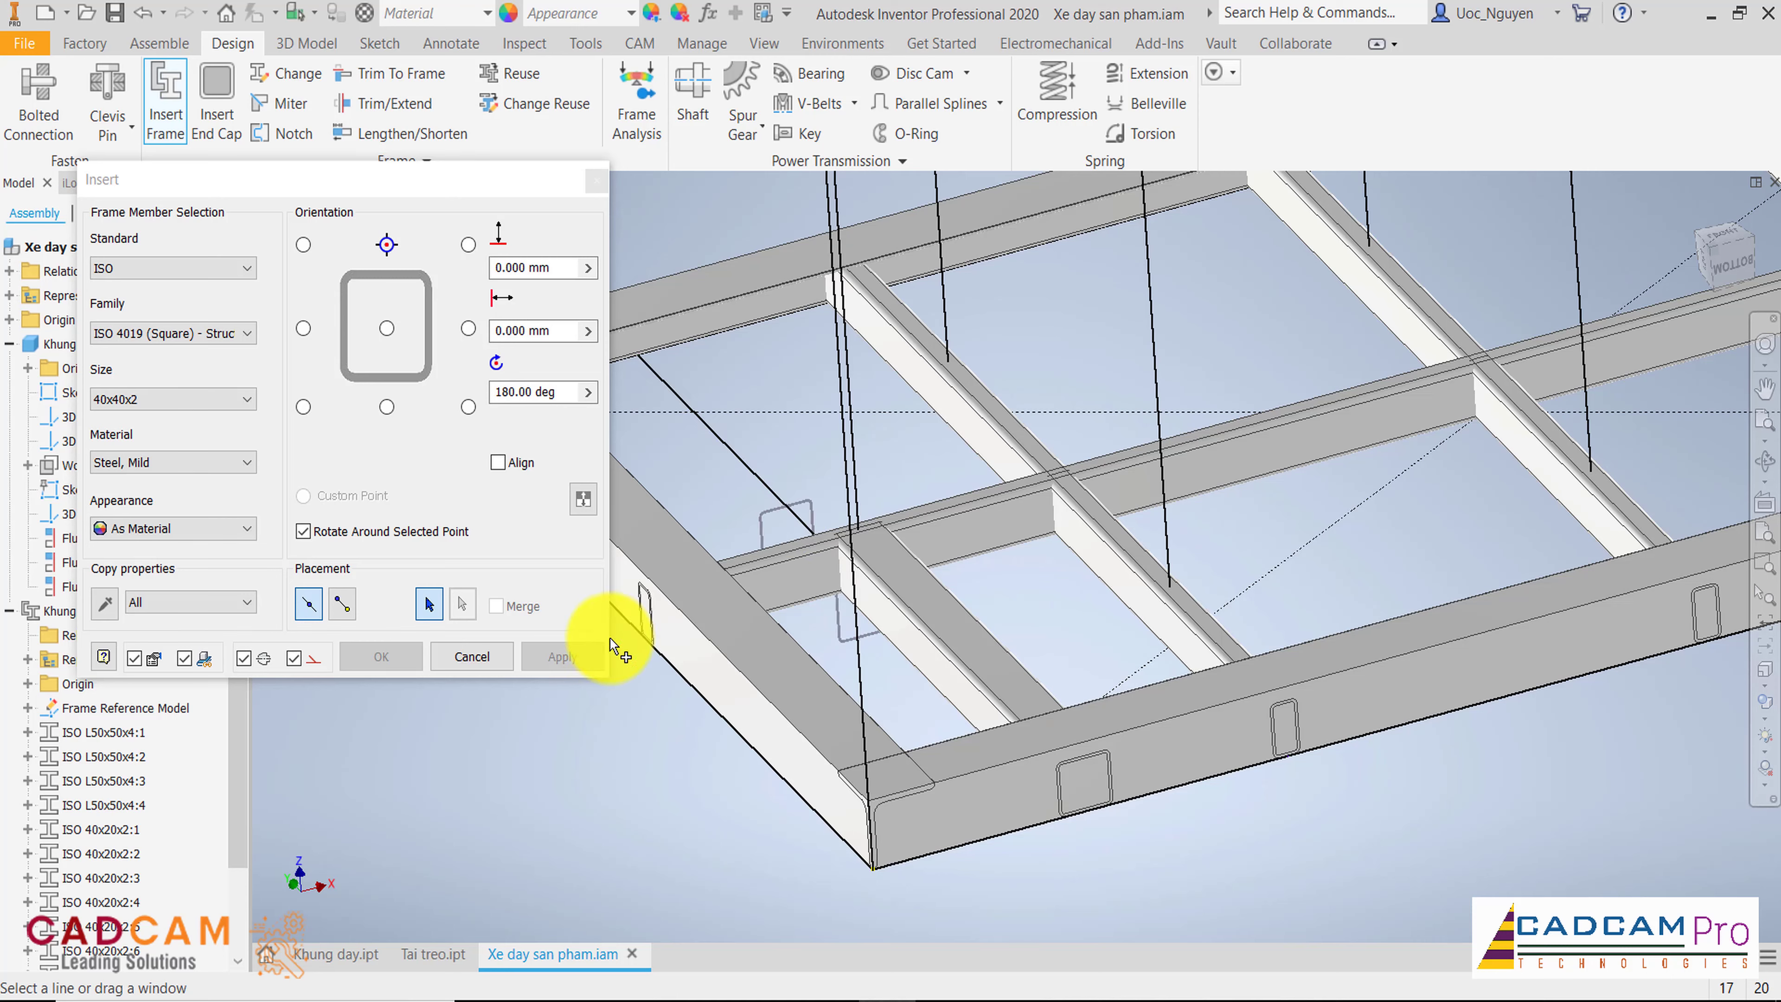
click(574, 658)
click(778, 505)
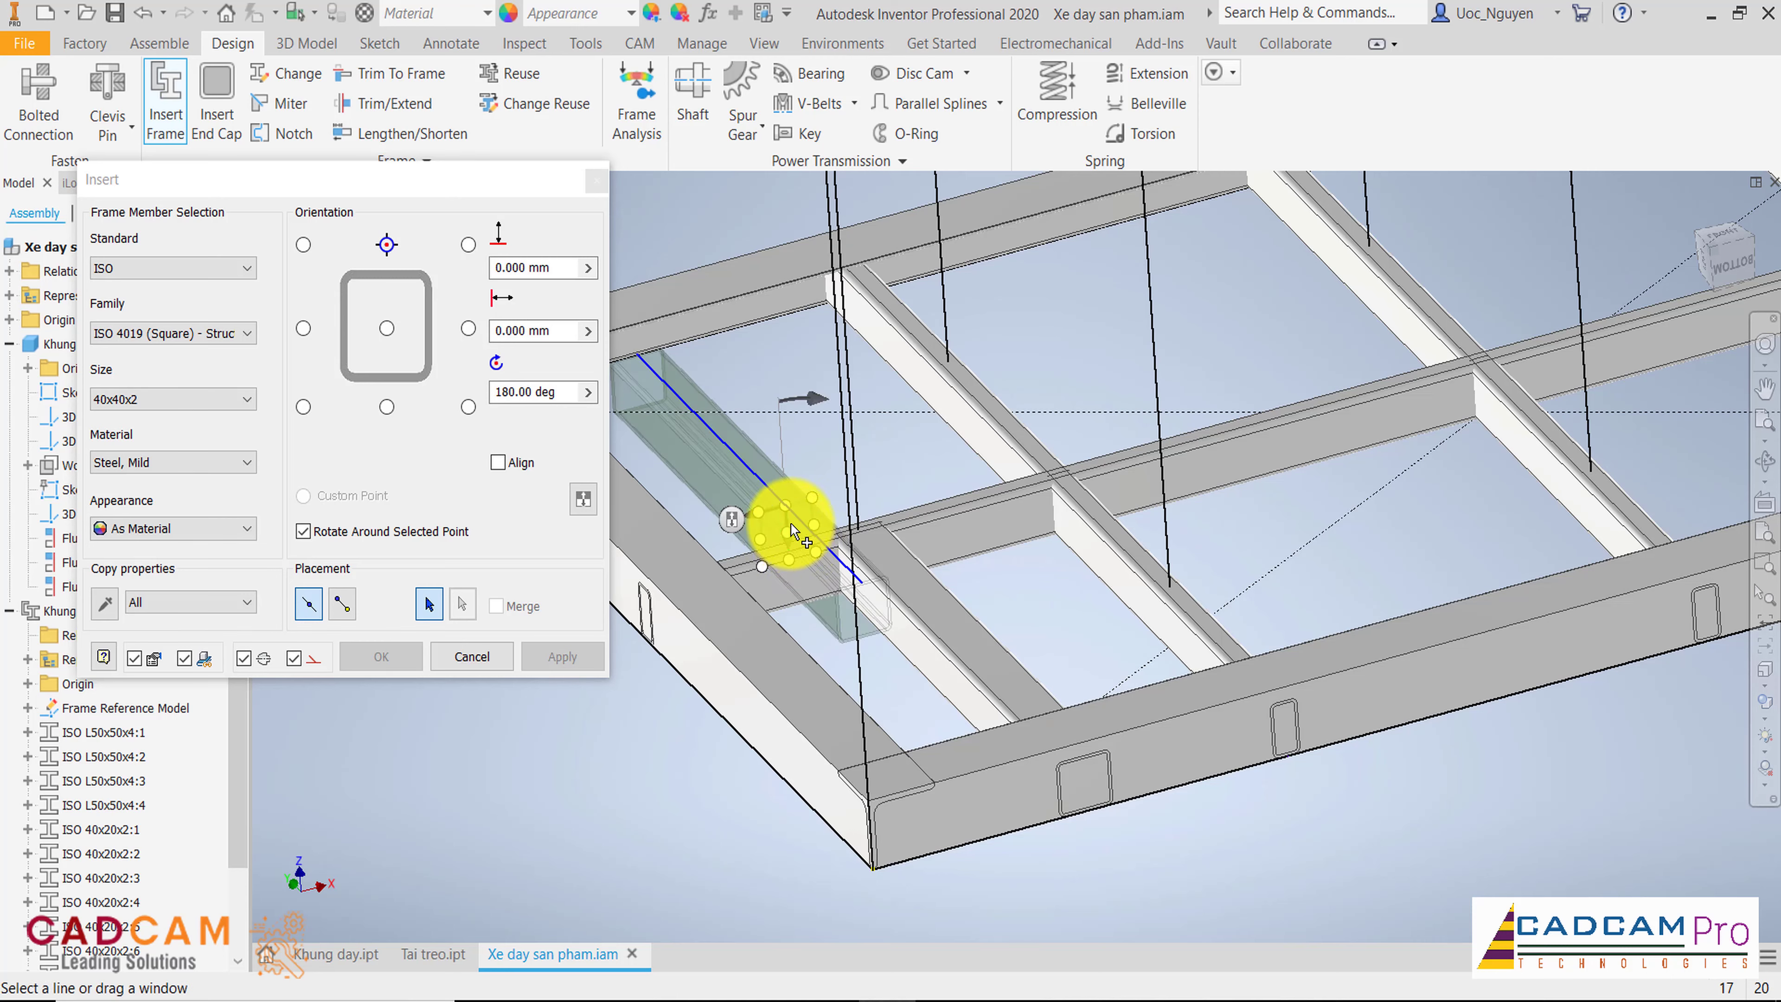
click(787, 561)
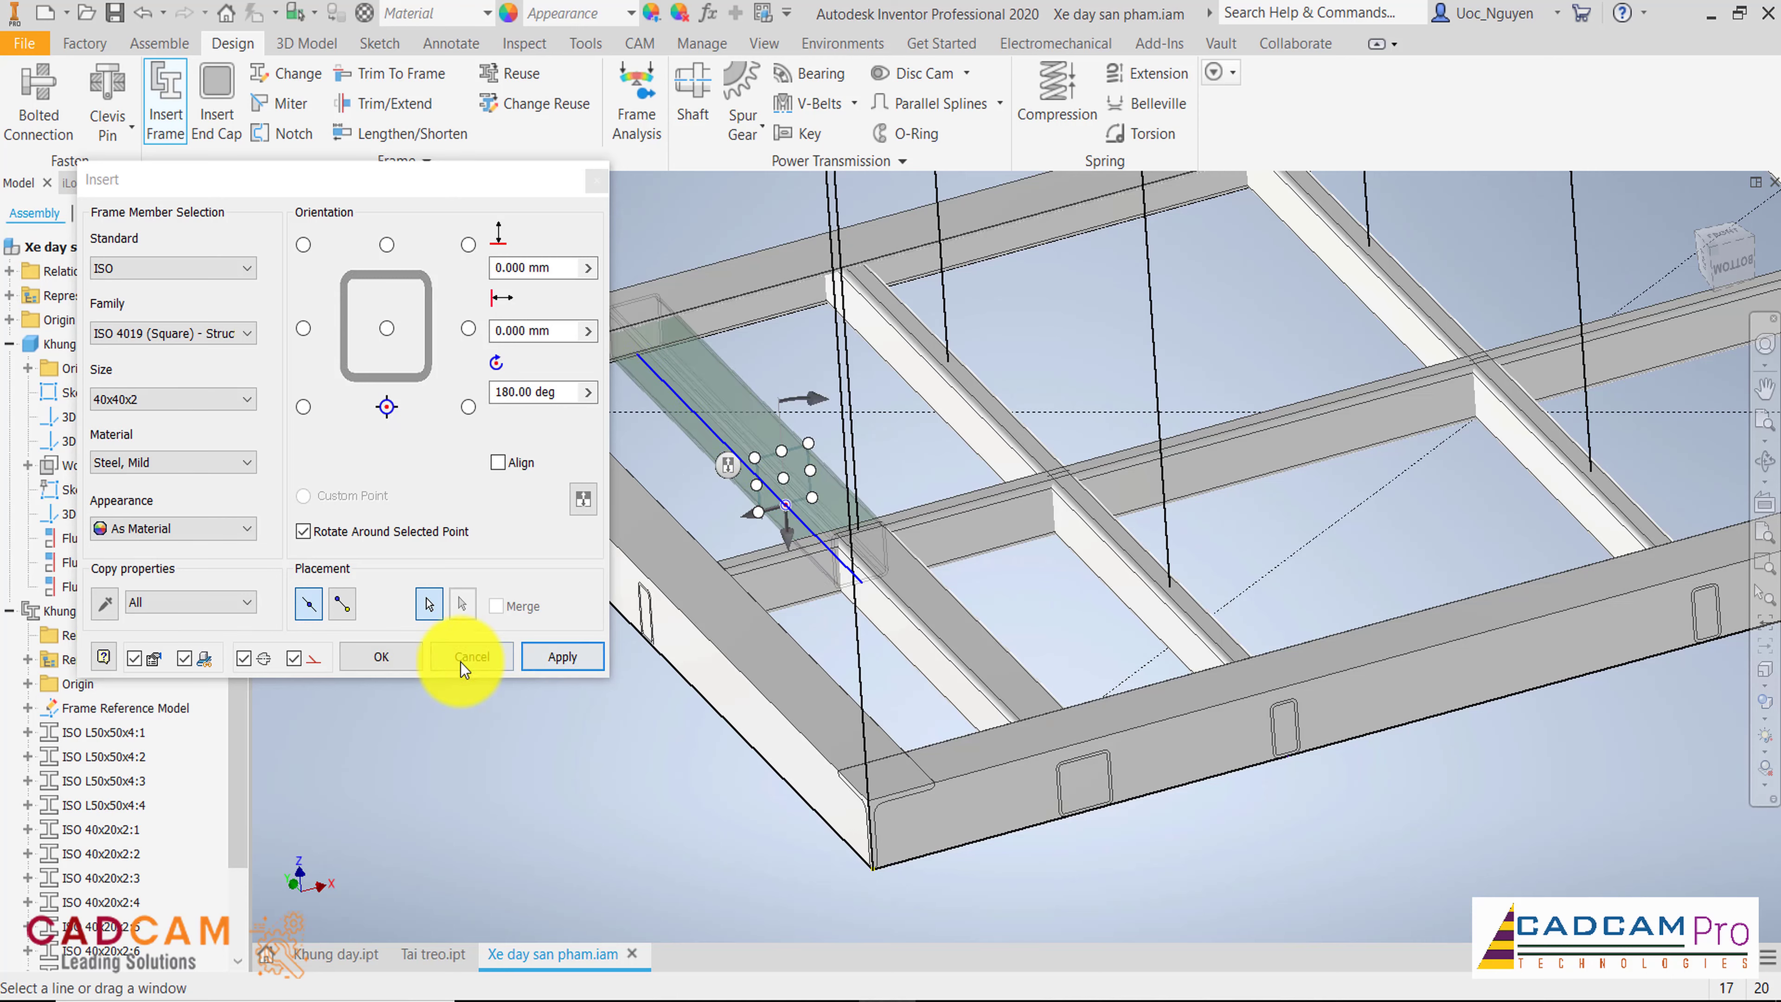
click(583, 663)
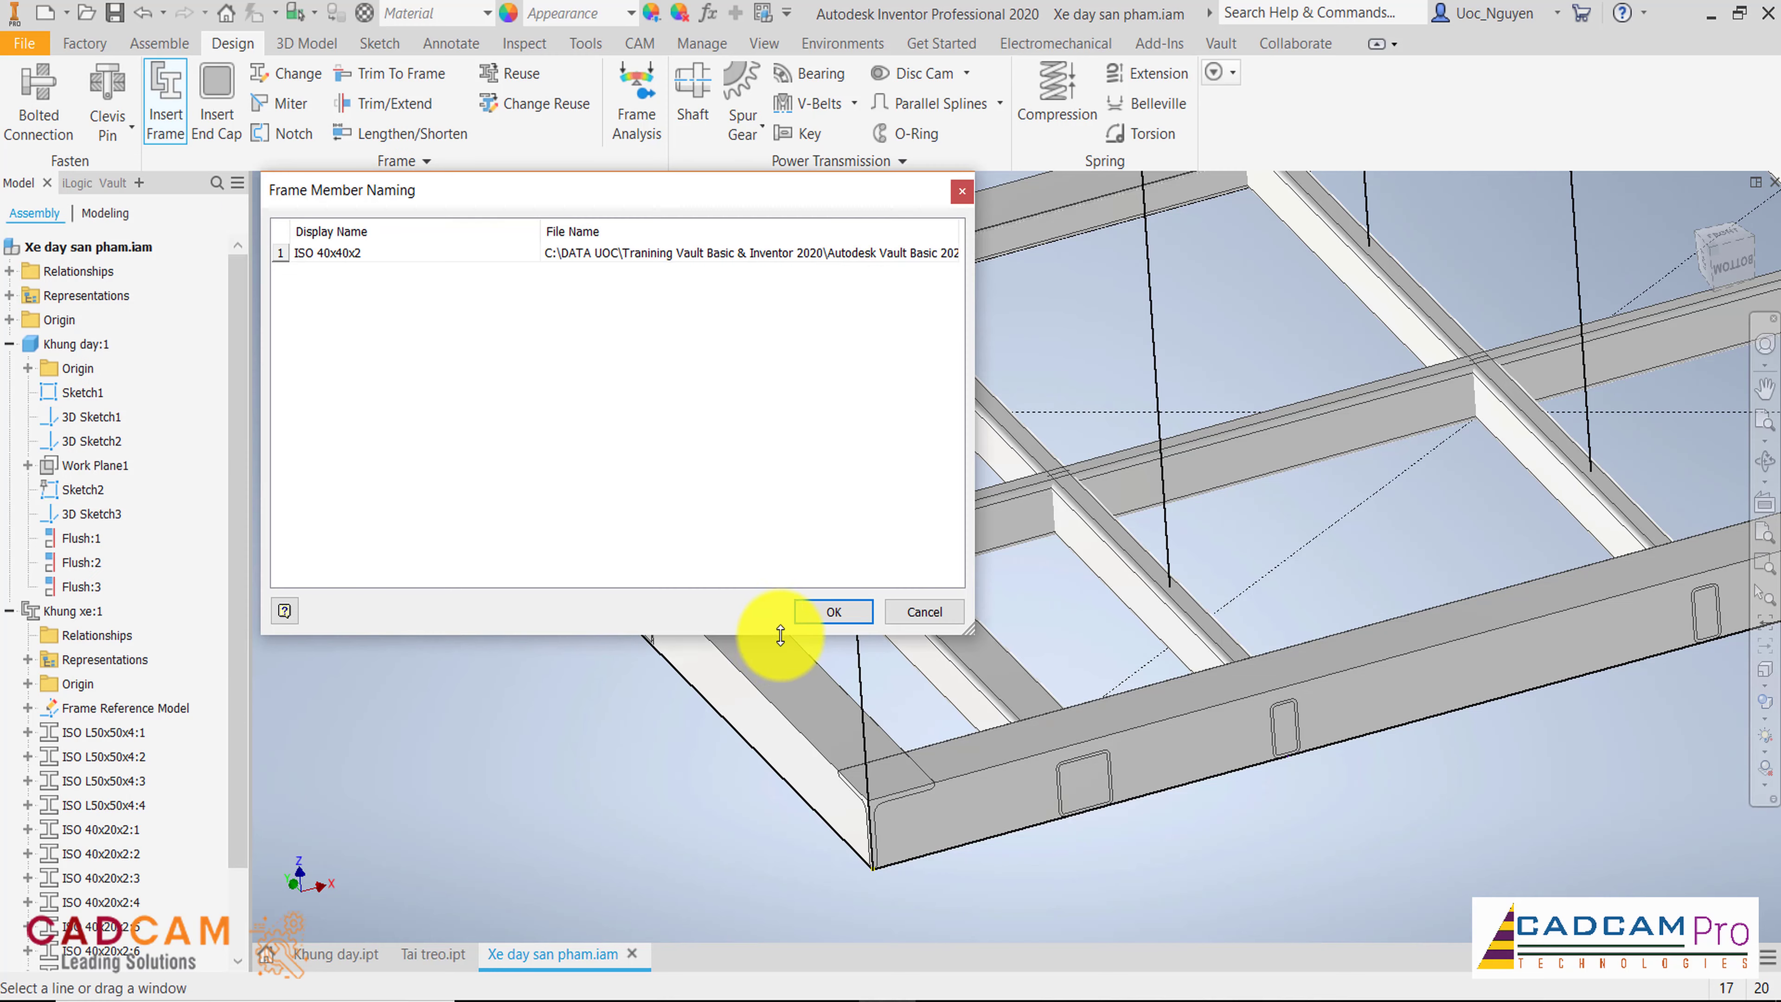
click(813, 609)
Step: Review the whole base frame and finish inserting members
scroll(644, 715, down, 3)
scroll(631, 702, down, 2)
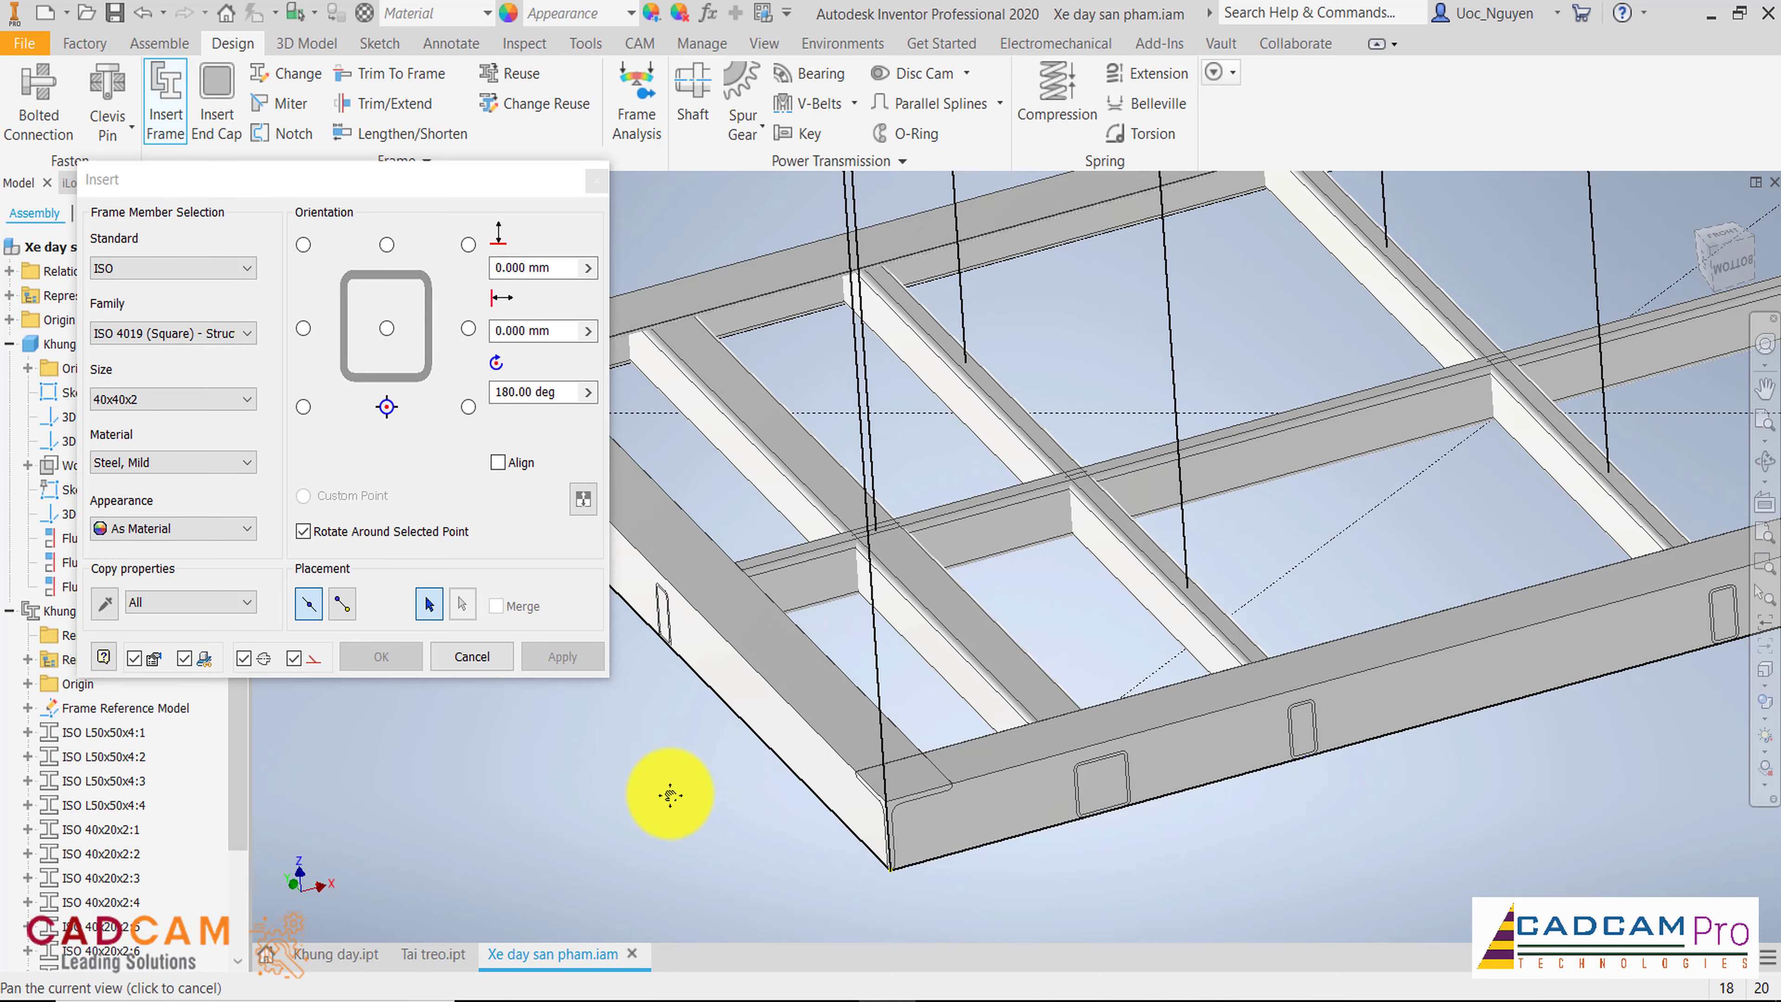
scroll(679, 786, down, 2)
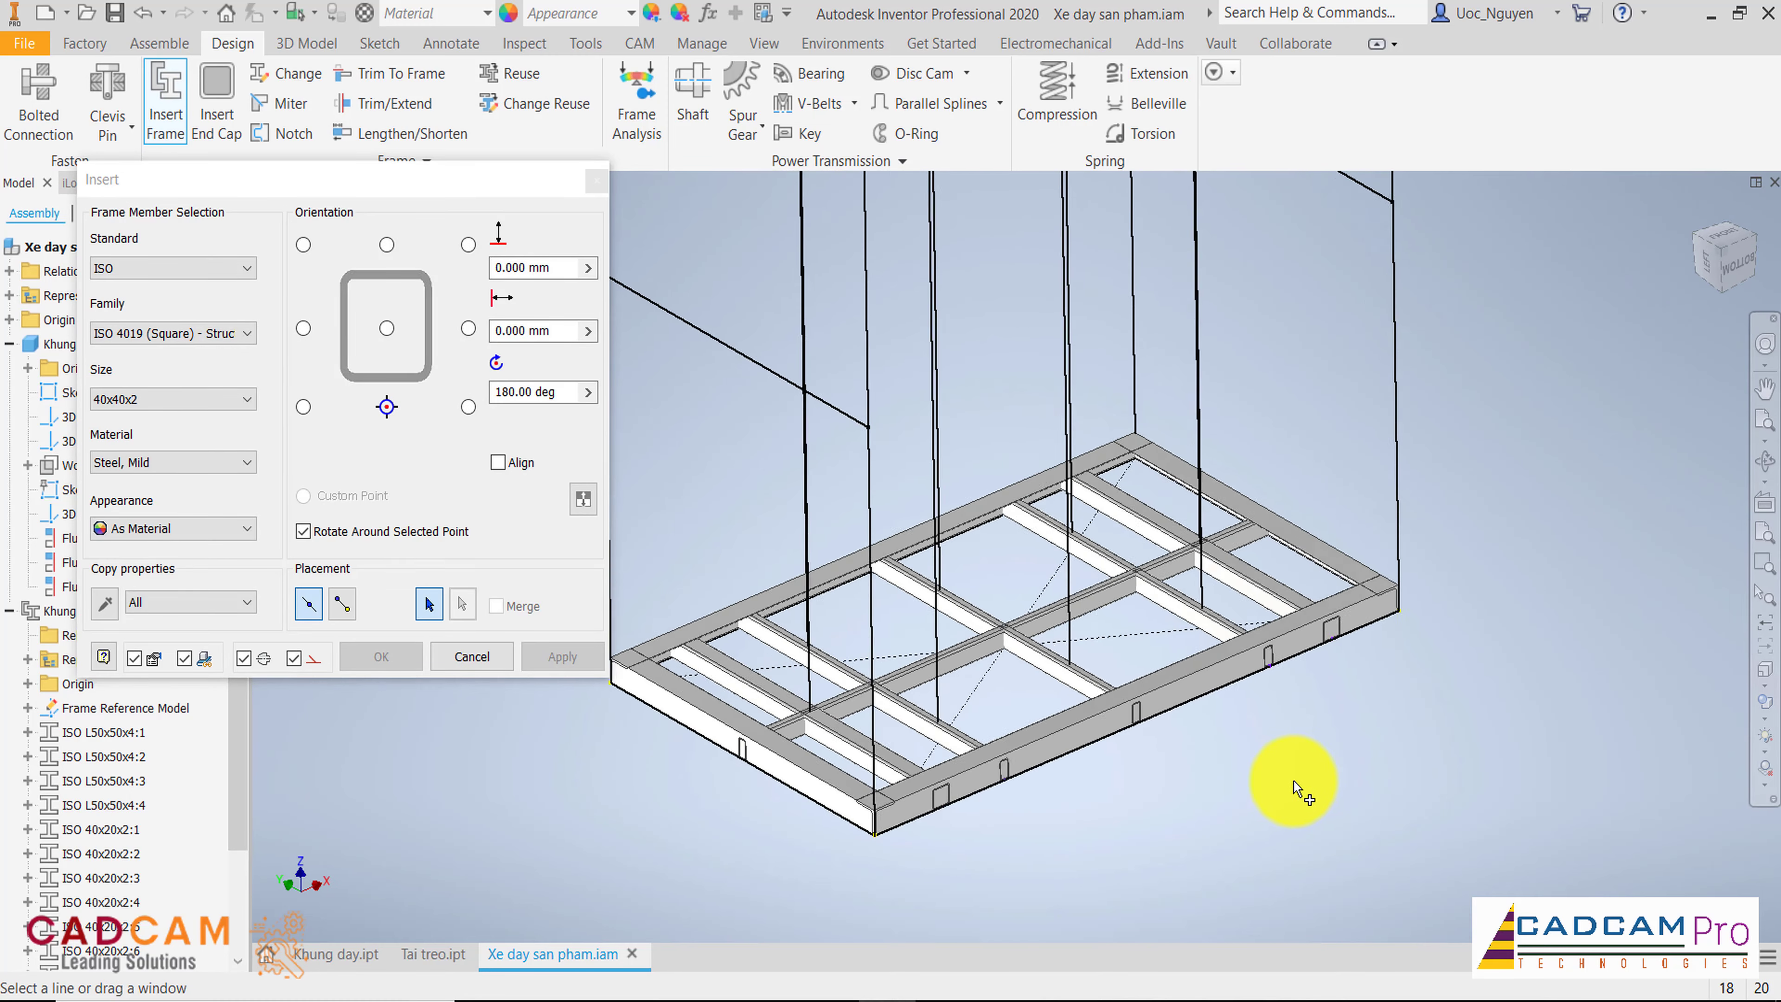
mouse_move(1293, 789)
shift+middle_down()
mouse_move(1240, 786)
mouse_move(1201, 822)
shift+middle_up()
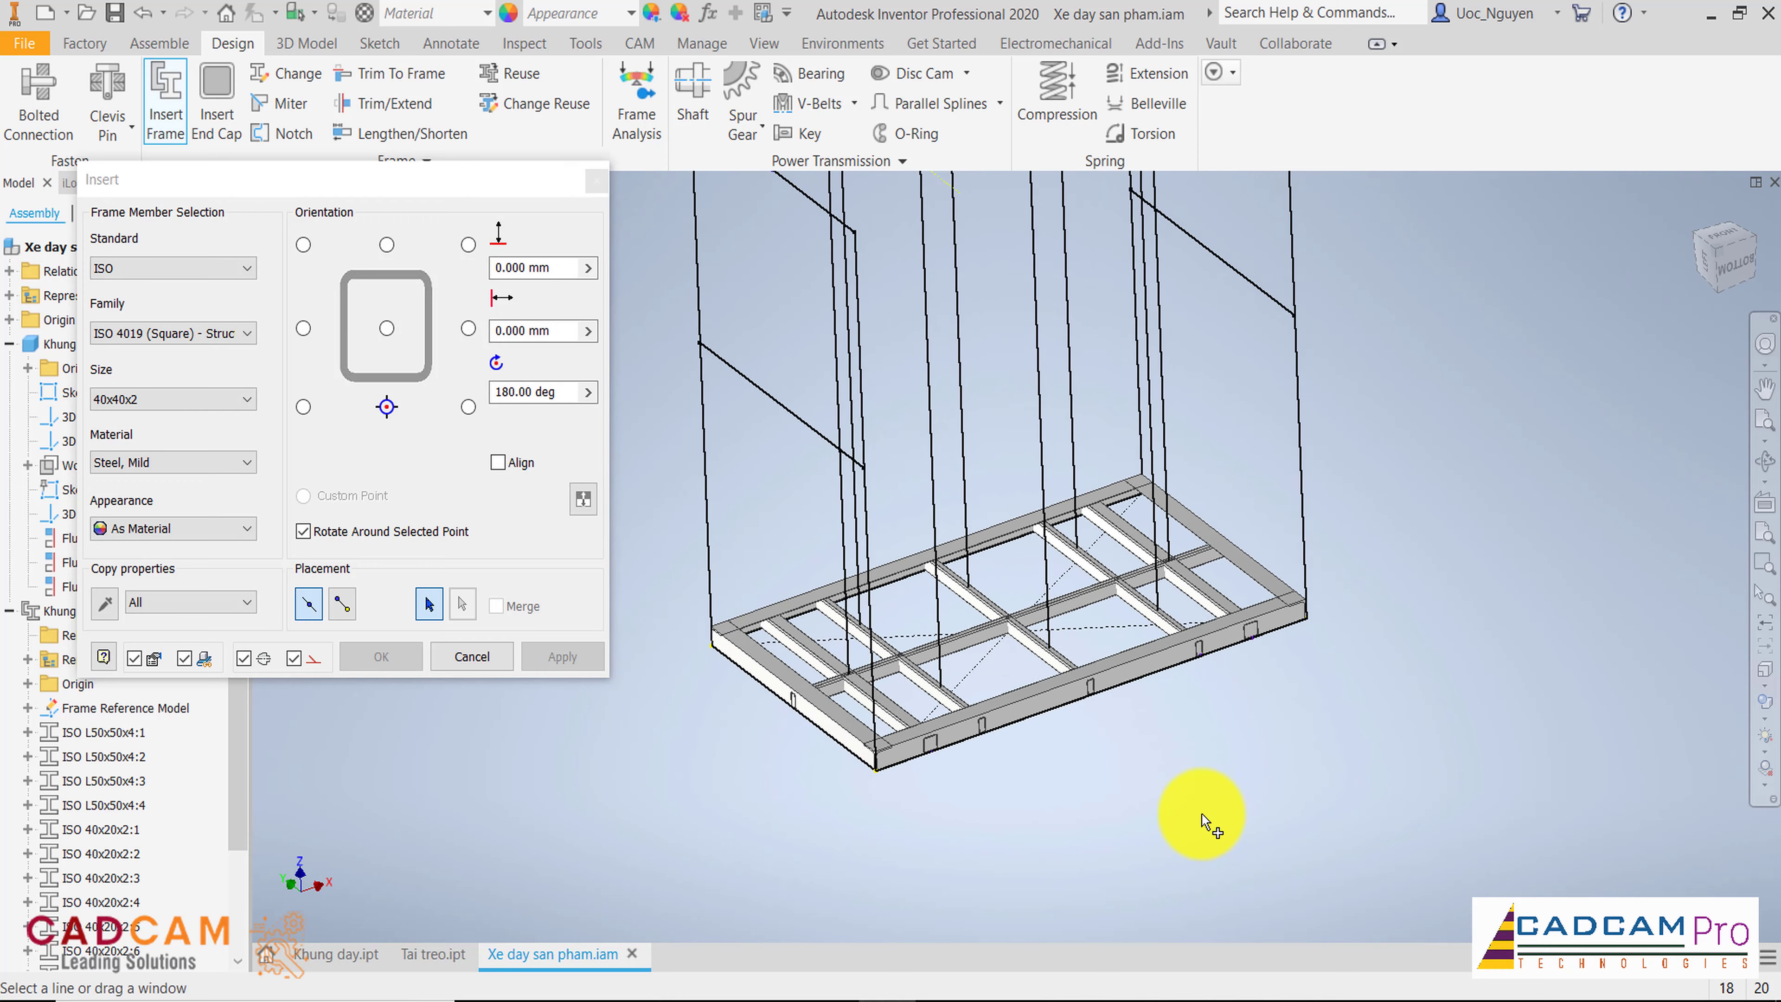
click(473, 656)
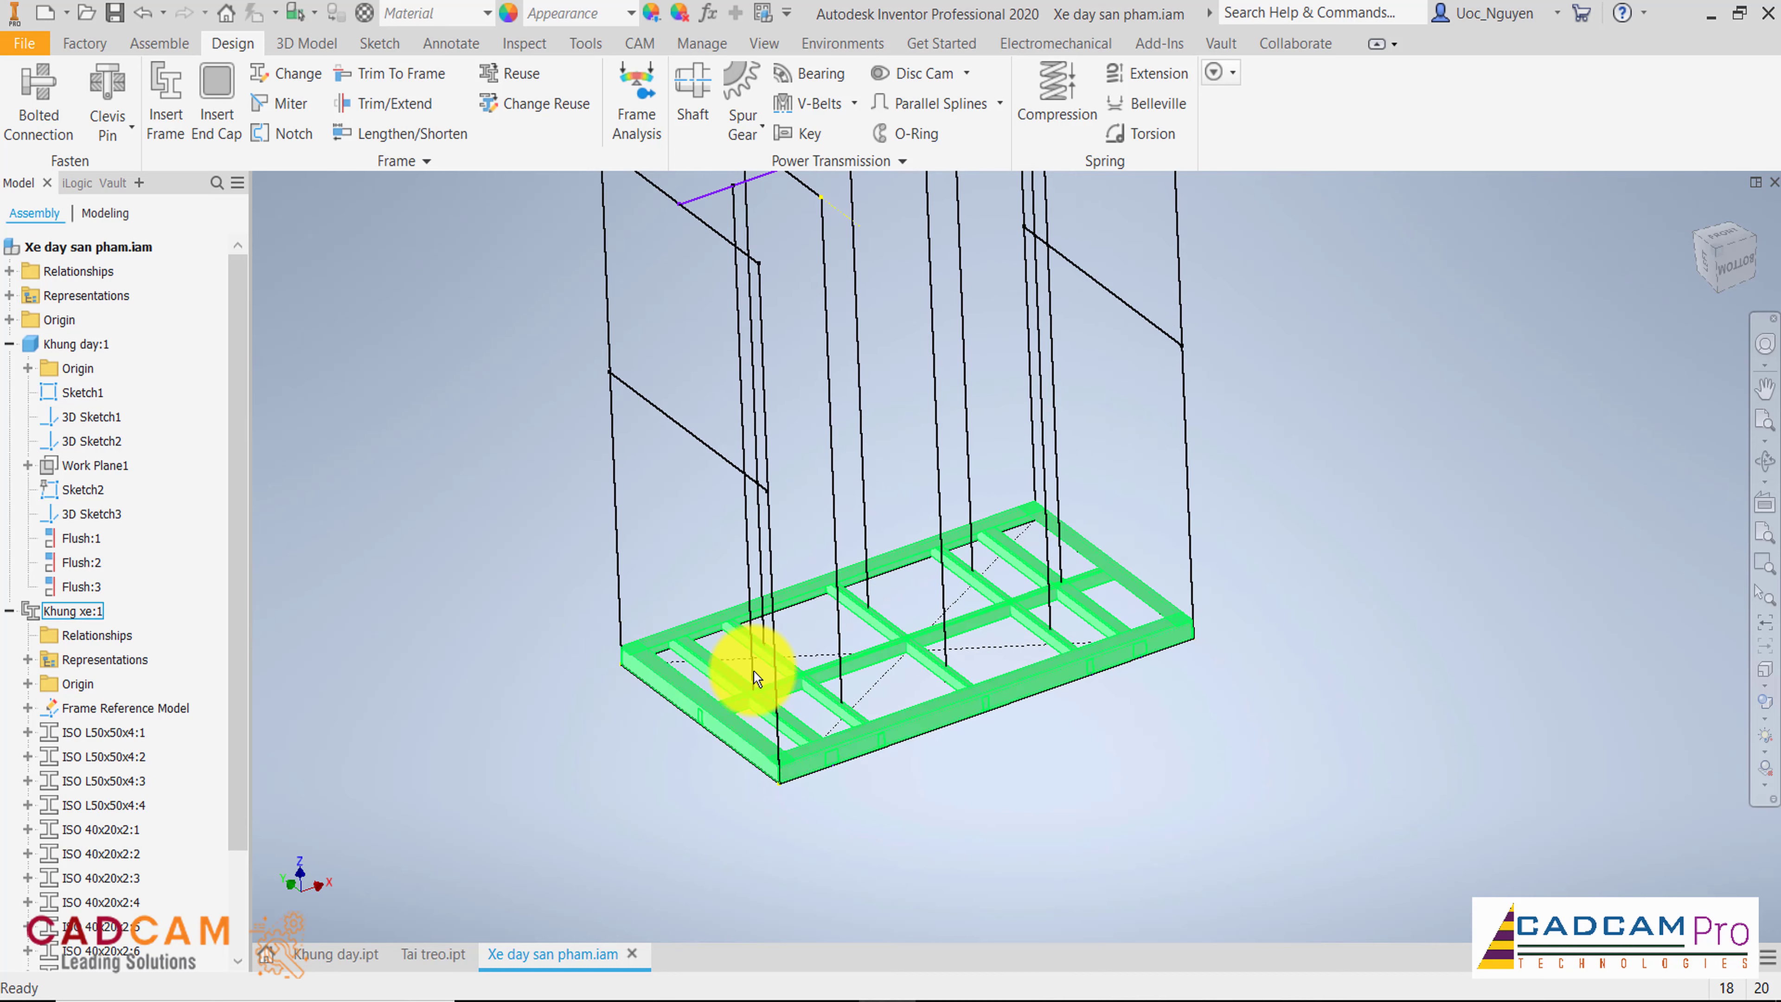
Step: Turn off Visibility for the Khung day:1 skeleton so only the base frame members show
scroll(755, 696, up, 3)
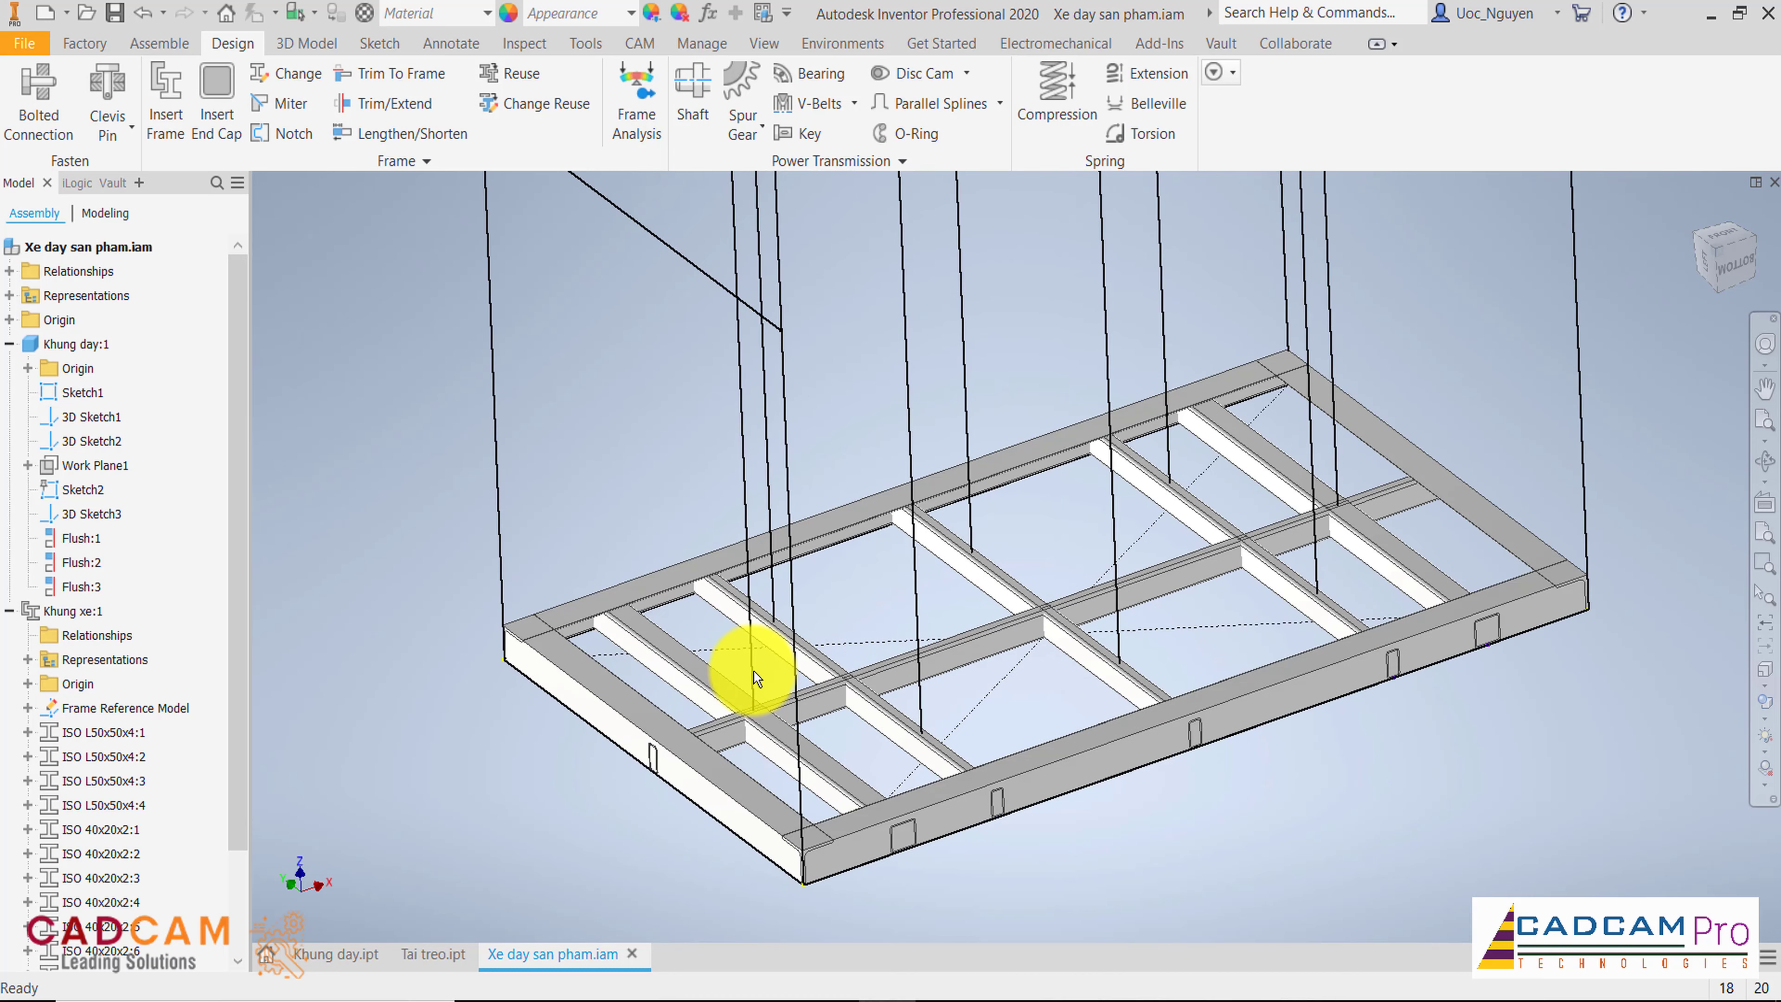
right_click(72, 345)
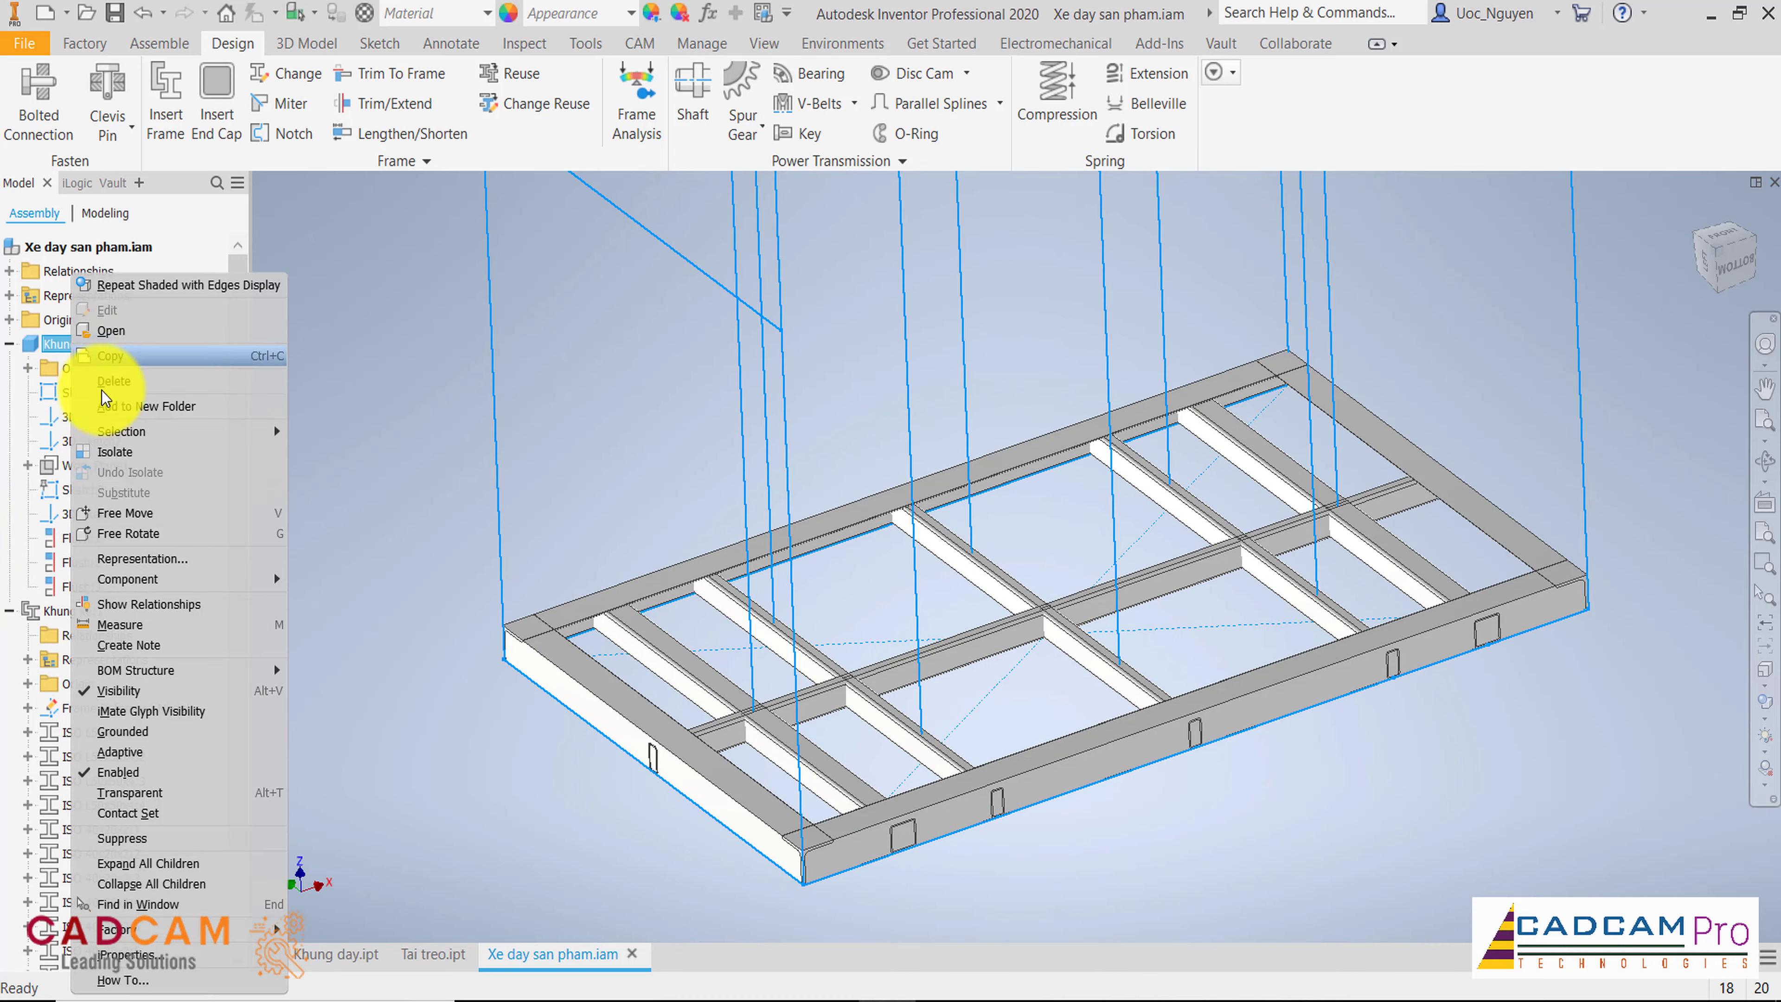
click(119, 690)
scroll(463, 320, down, 1)
Step: Miter the near-left corner, joining the left beam to the long front beam
click(269, 103)
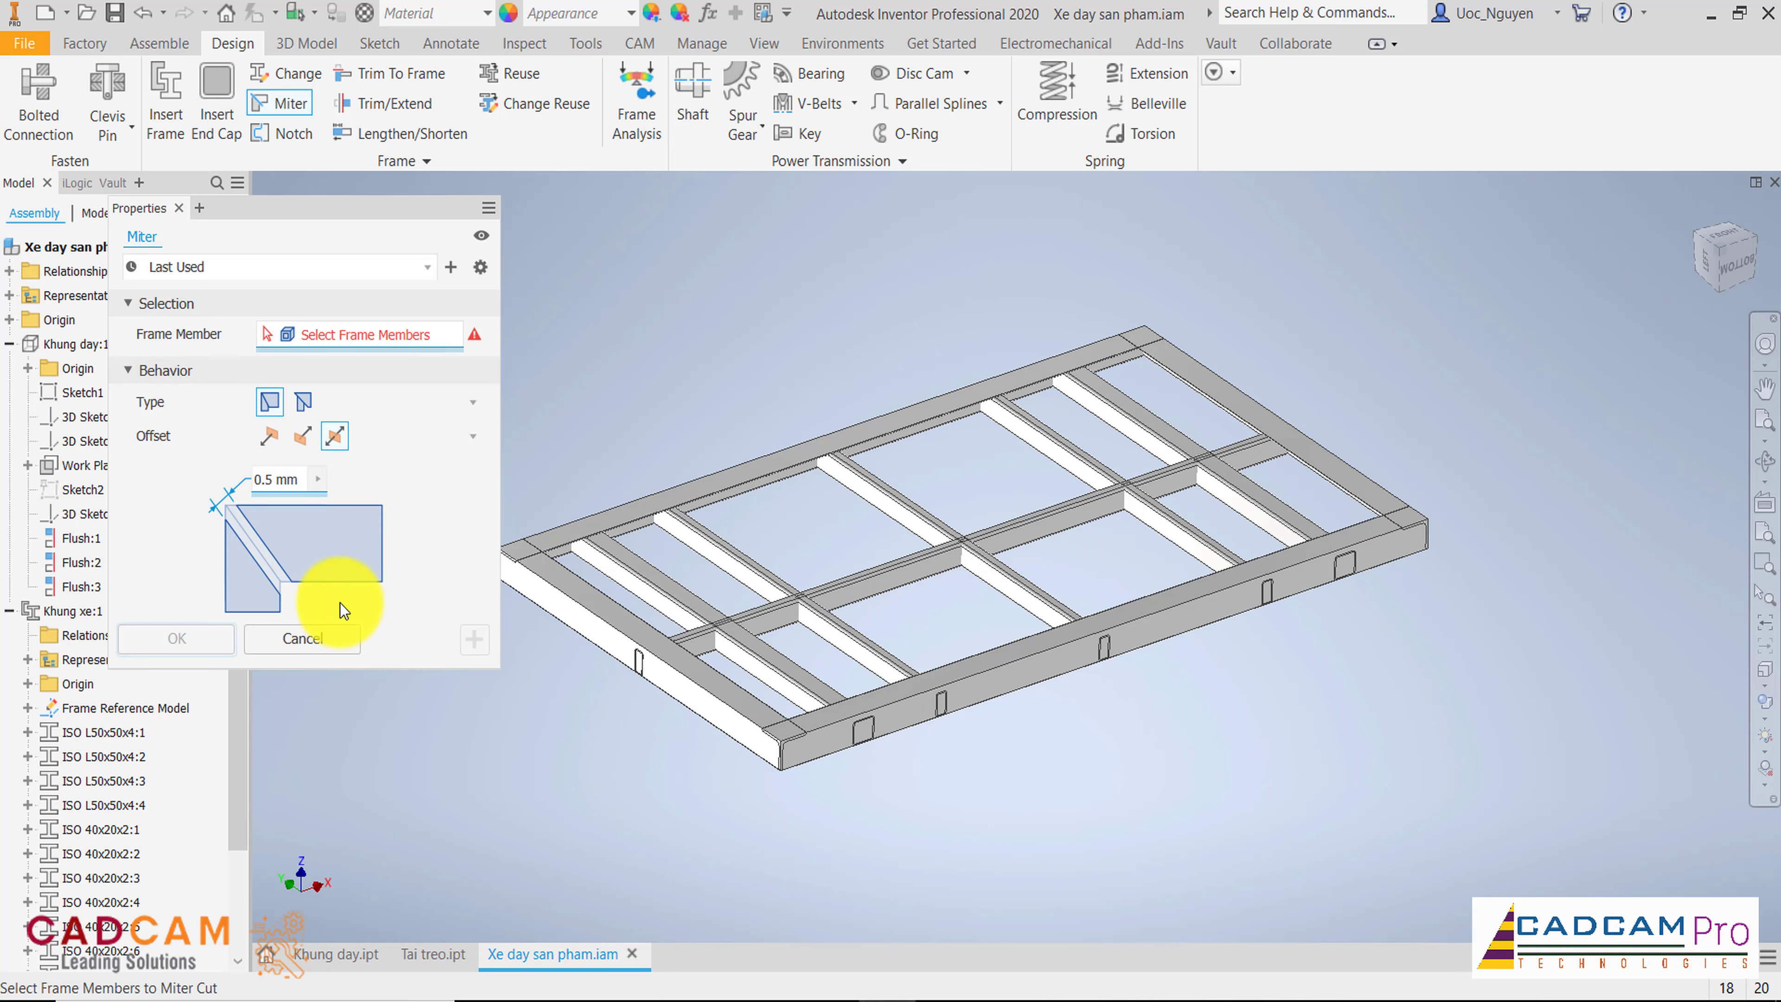
mouse_move(556, 597)
middle_down()
mouse_move(823, 426)
mouse_move(815, 447)
middle_up()
scroll(815, 447, down, 2)
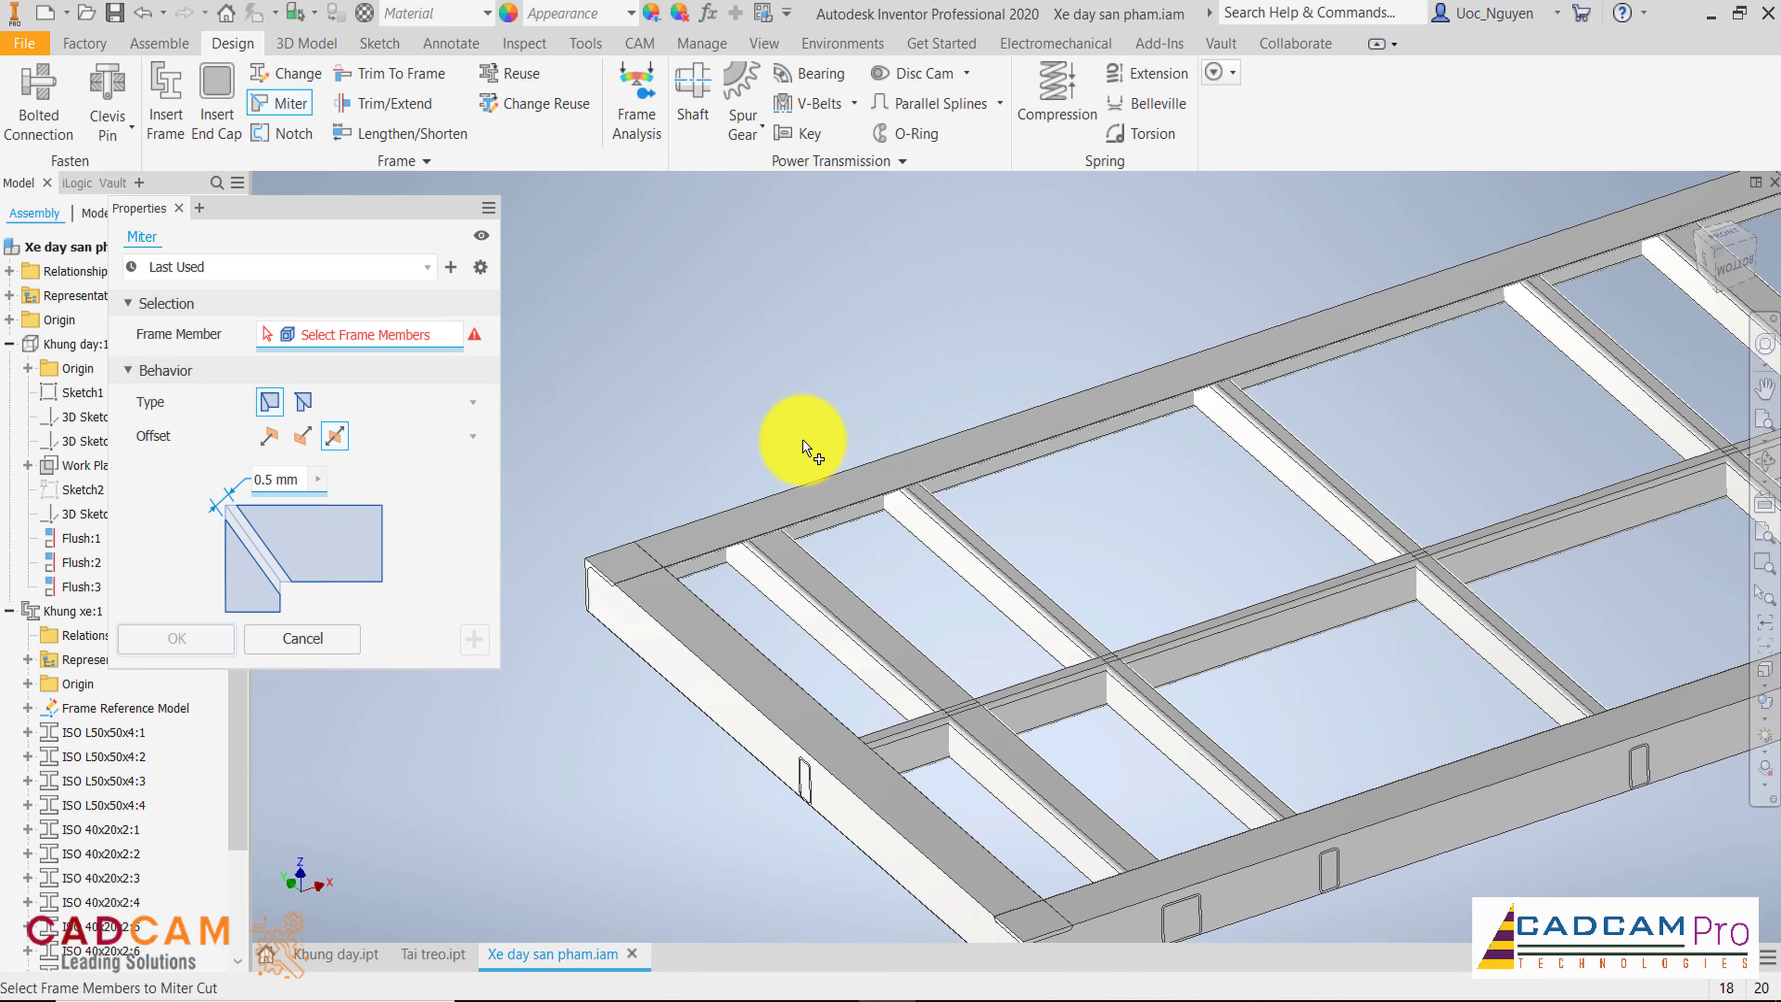
scroll(795, 437, down, 2)
click(701, 585)
scroll(841, 631, up, 5)
click(1005, 708)
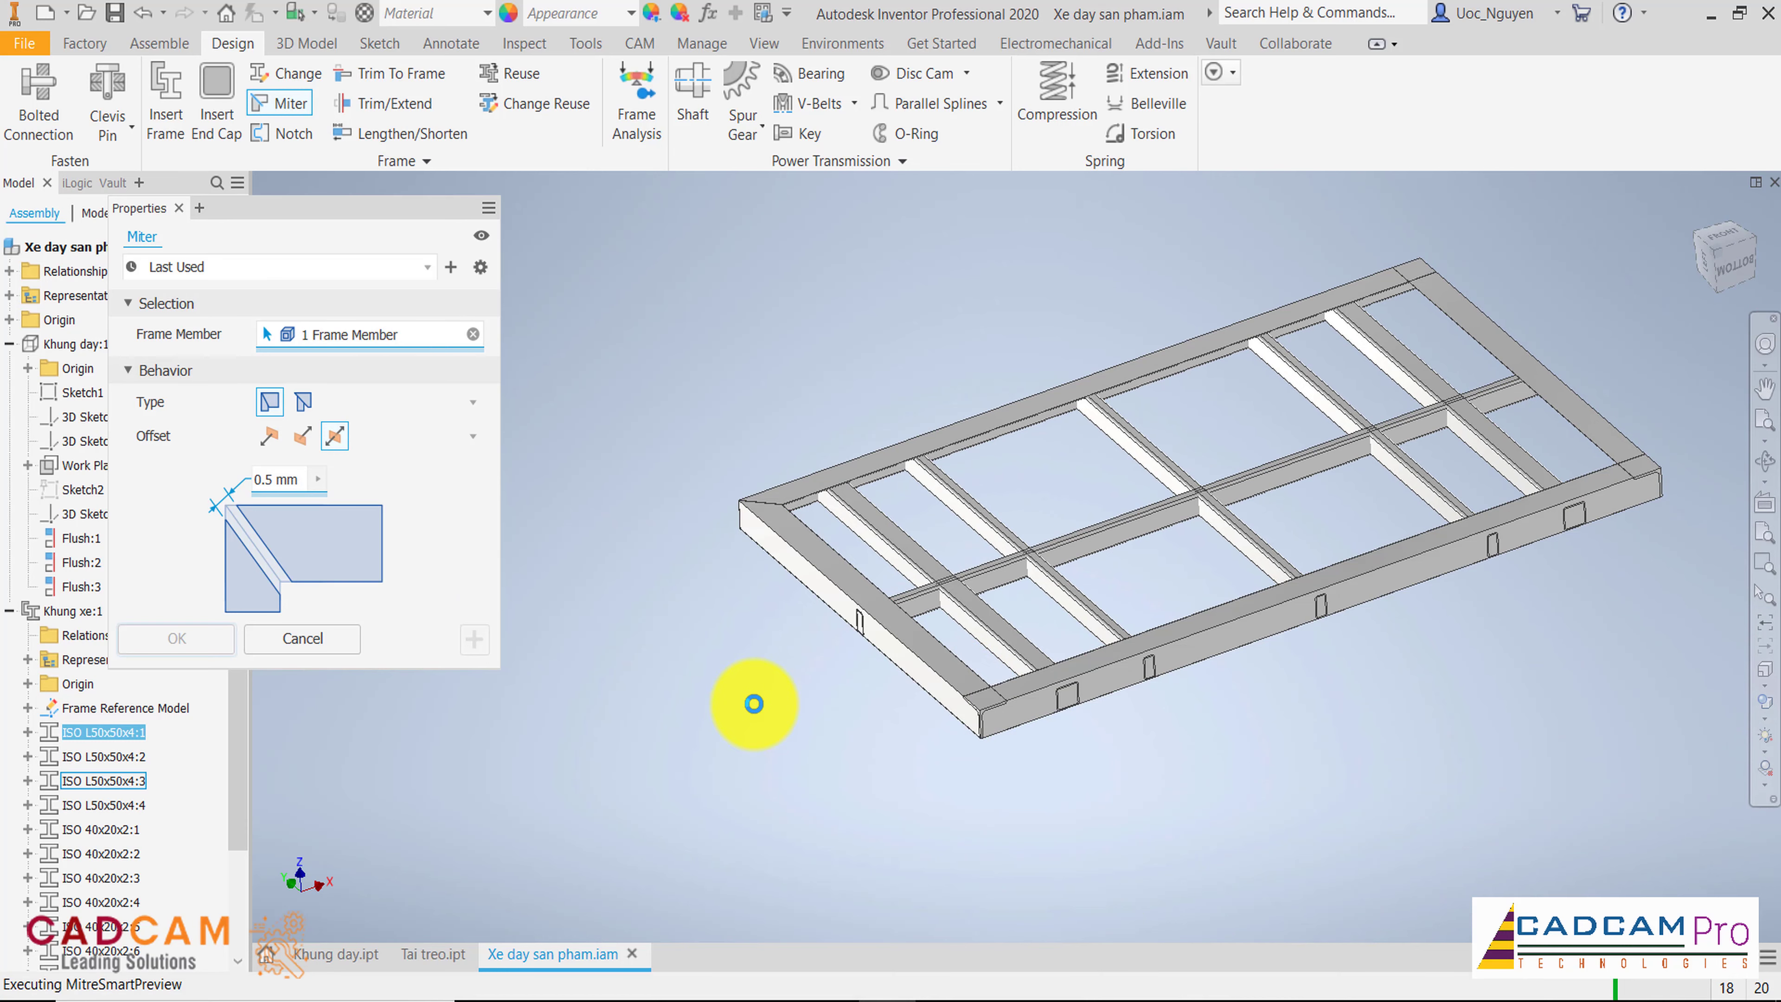
click(484, 646)
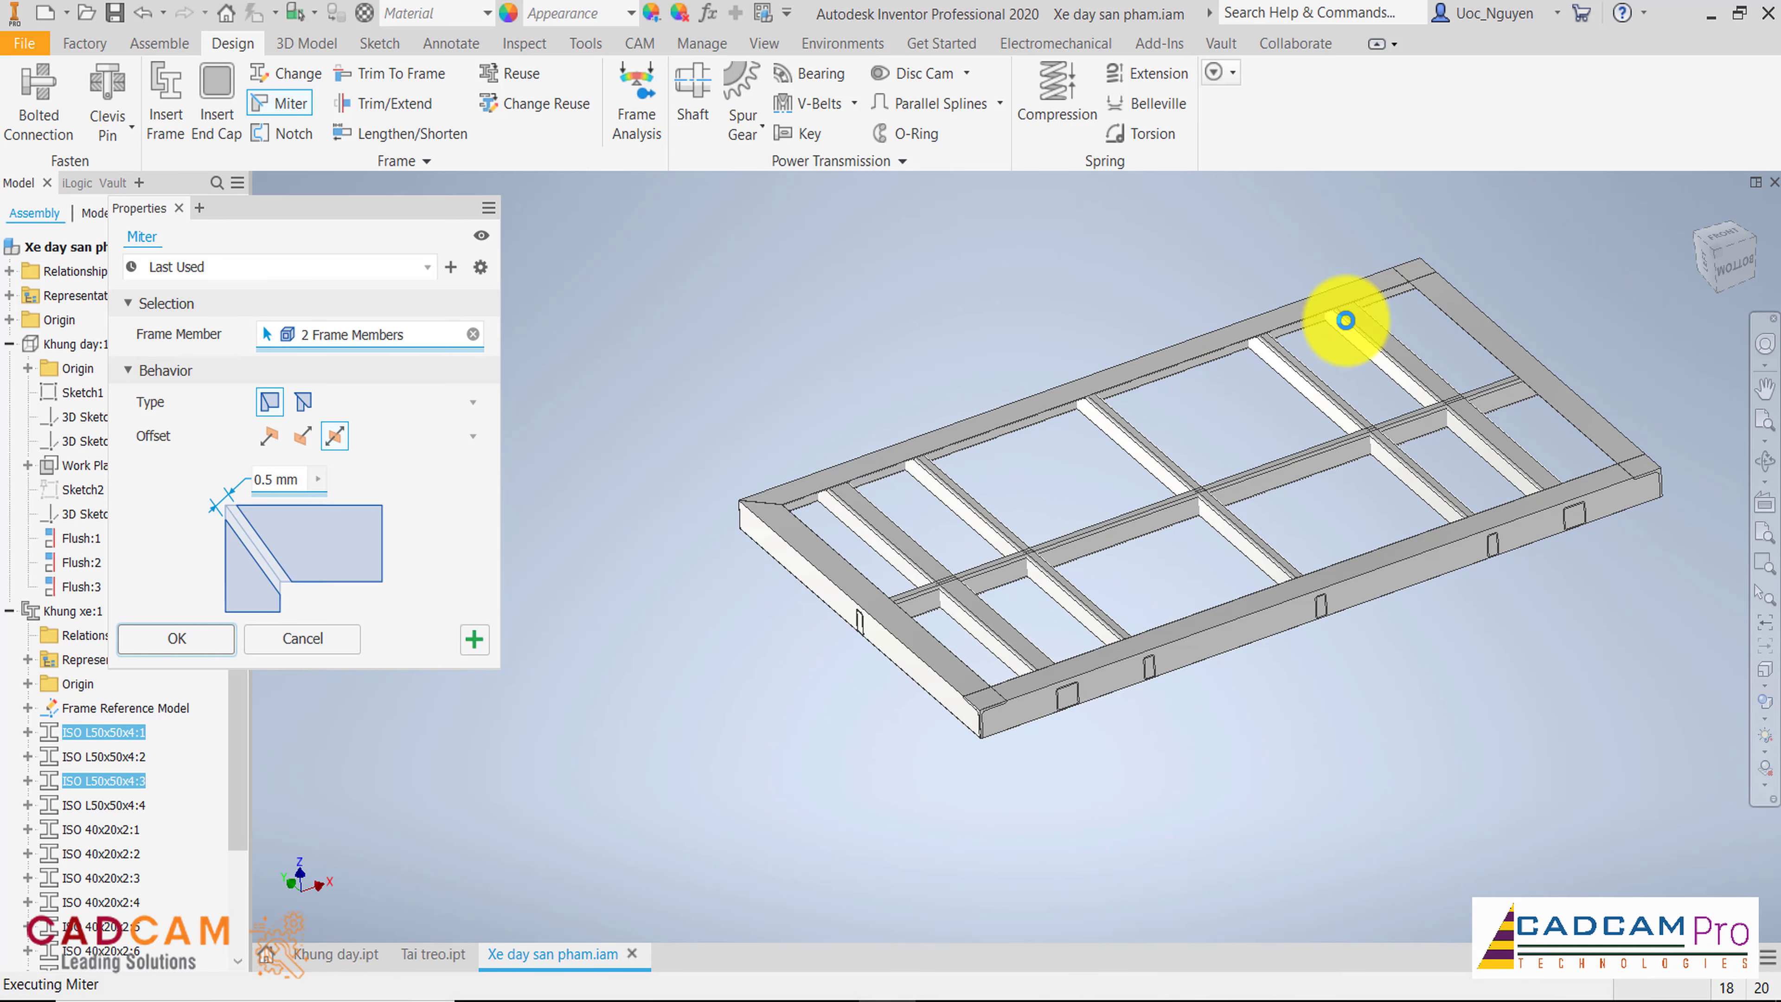
Step: Miter the top-right and bottom-right corners of the L50x50x4 frame and finish
click(1419, 298)
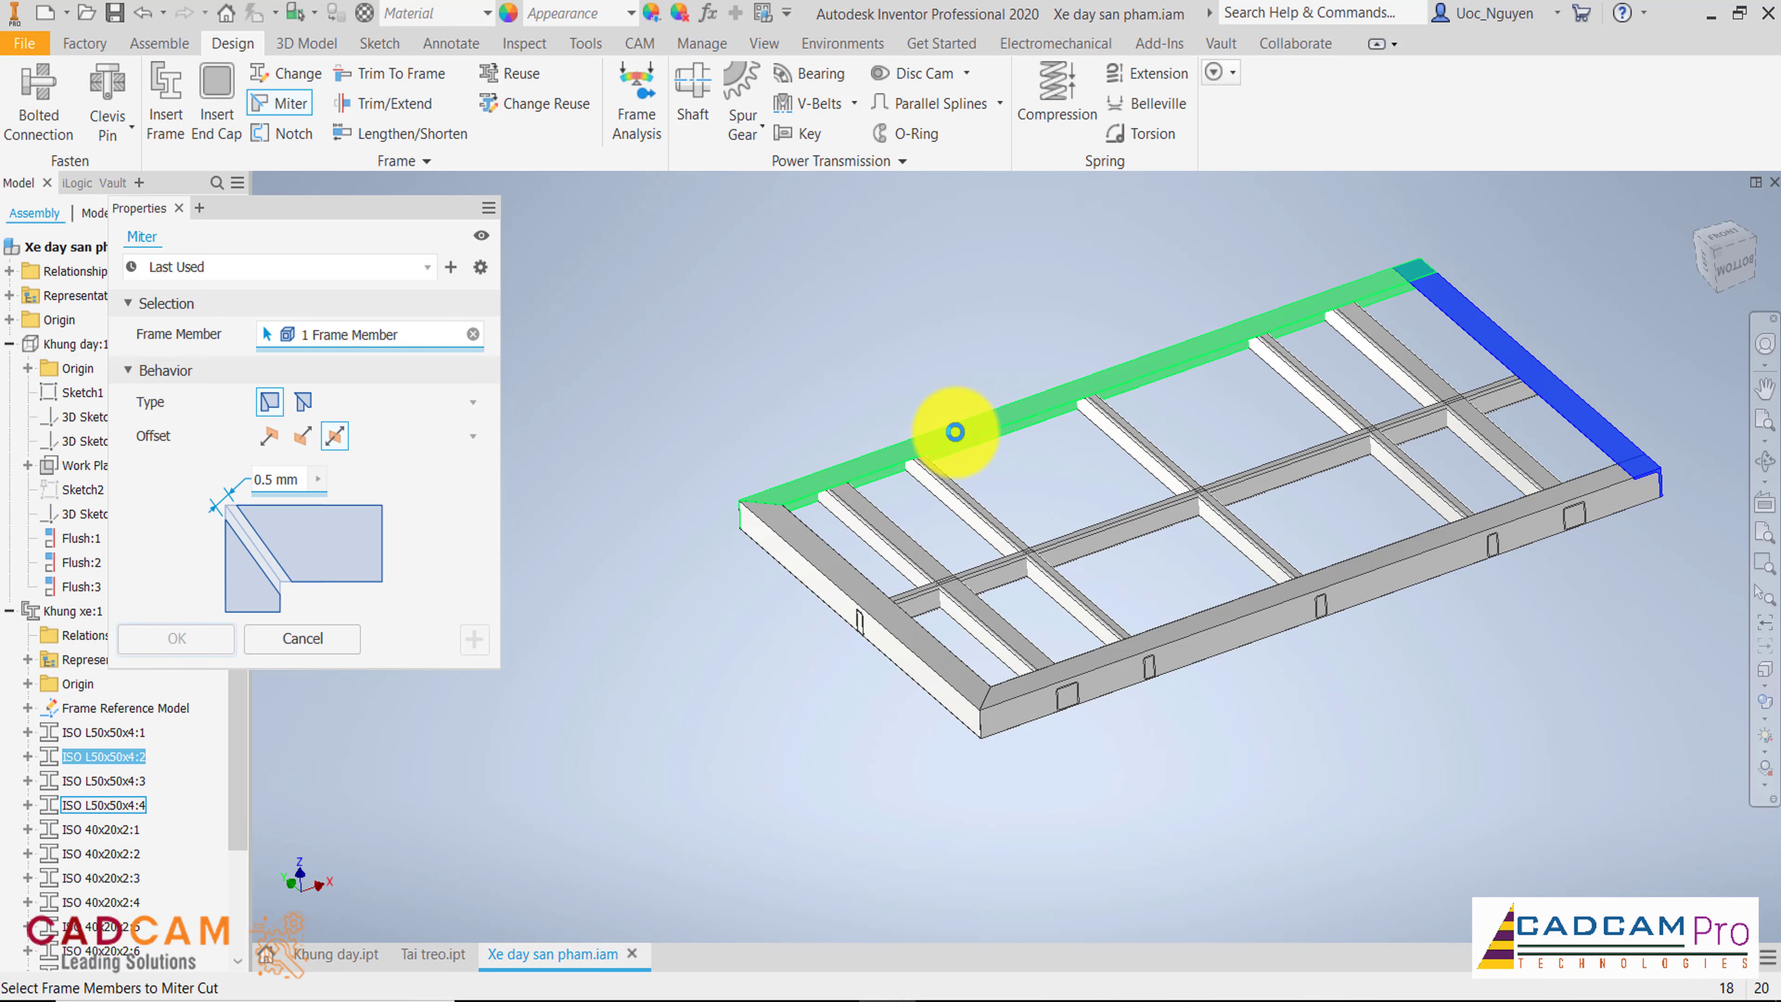
click(783, 493)
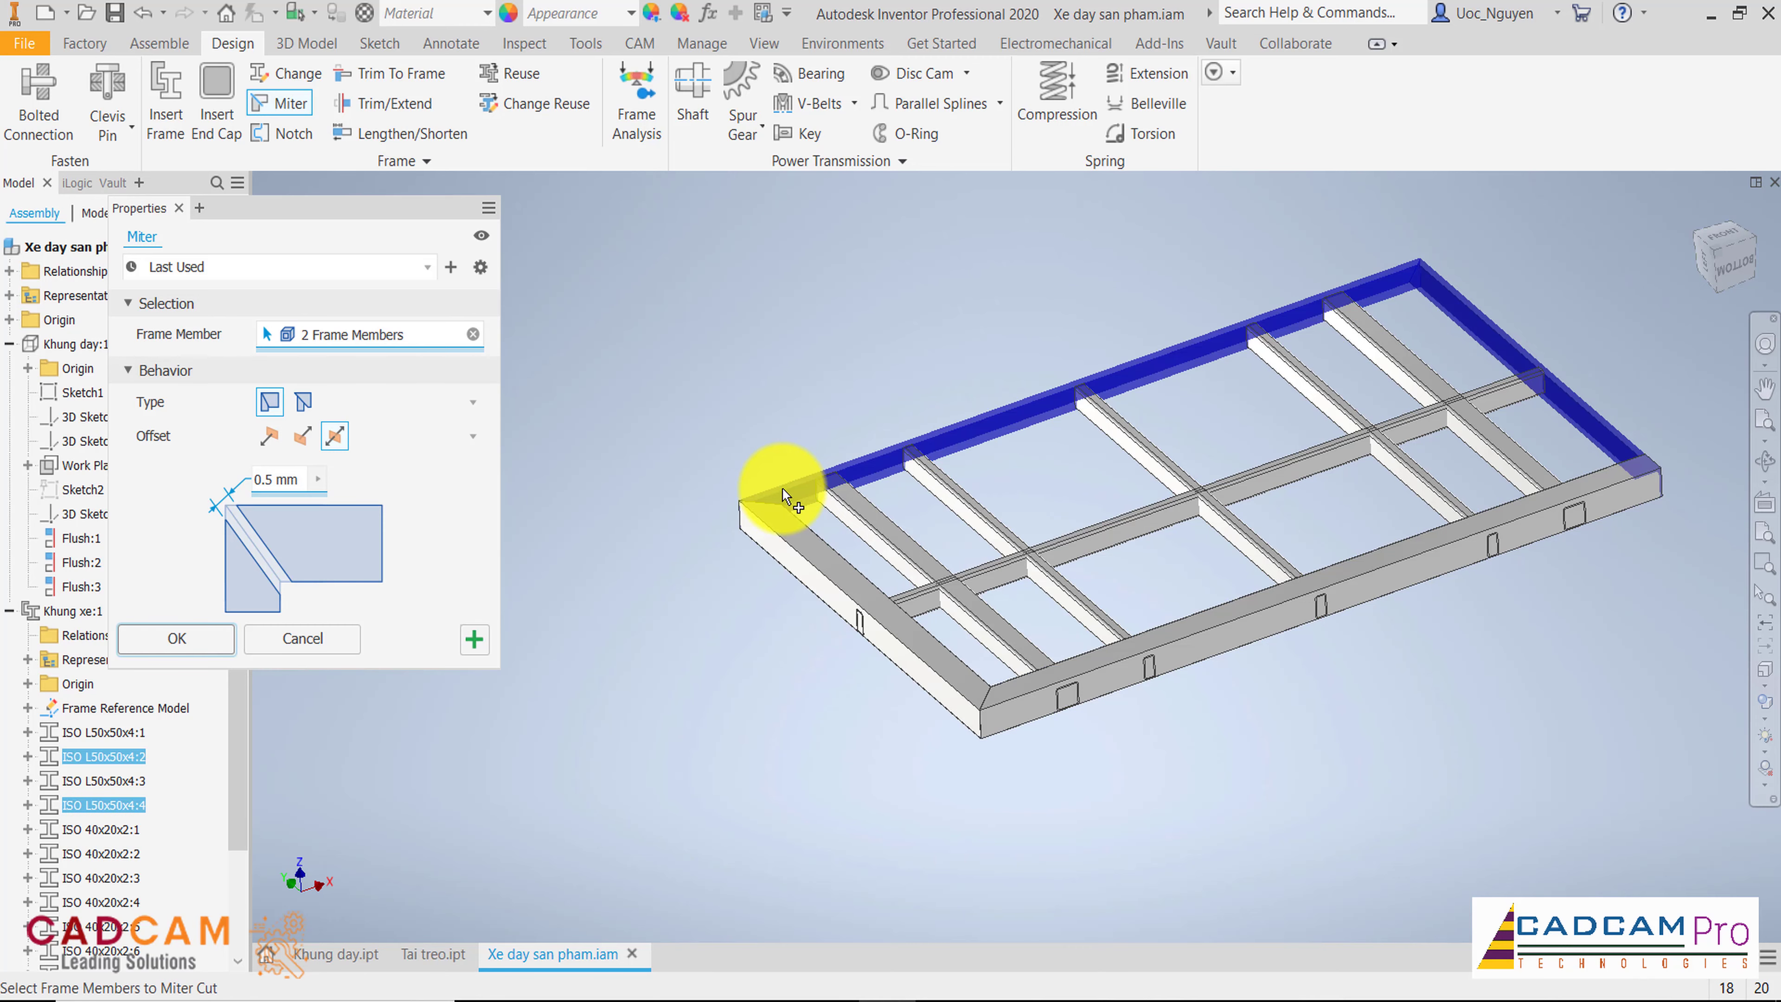
click(474, 638)
click(1615, 494)
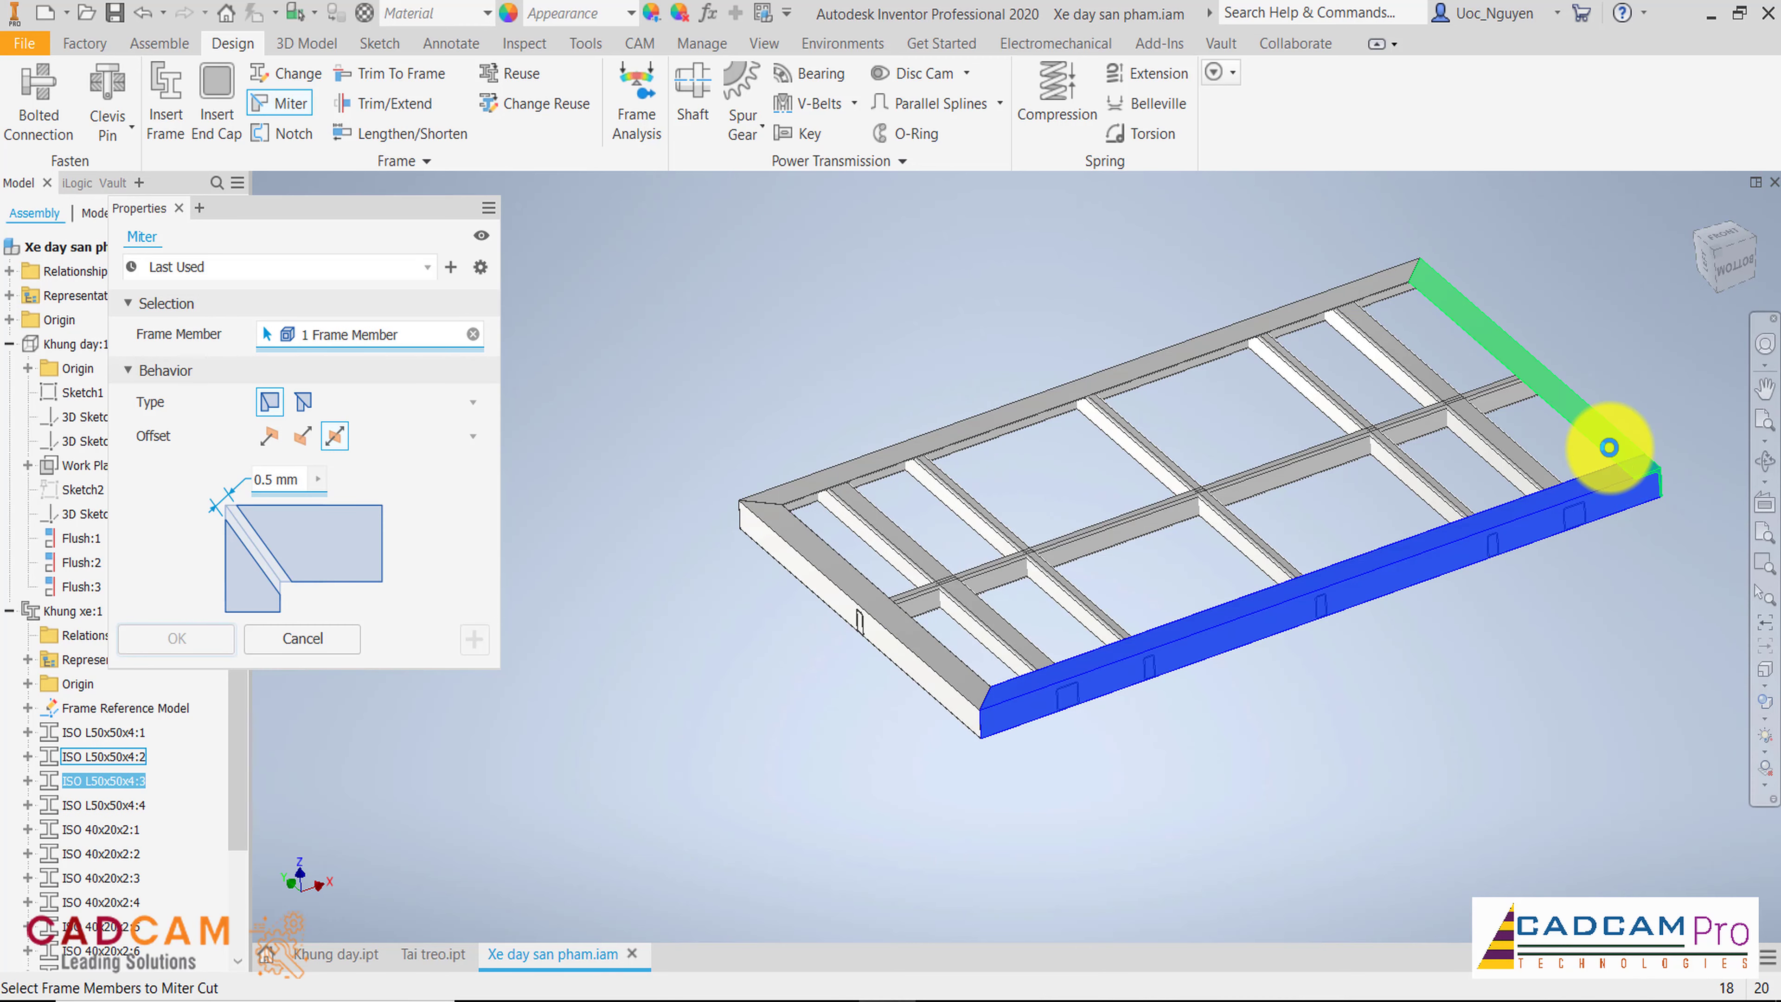
click(1536, 379)
click(176, 638)
Step: Extend five cross beams to the side rail's face with Trim - Extend To Face
click(380, 111)
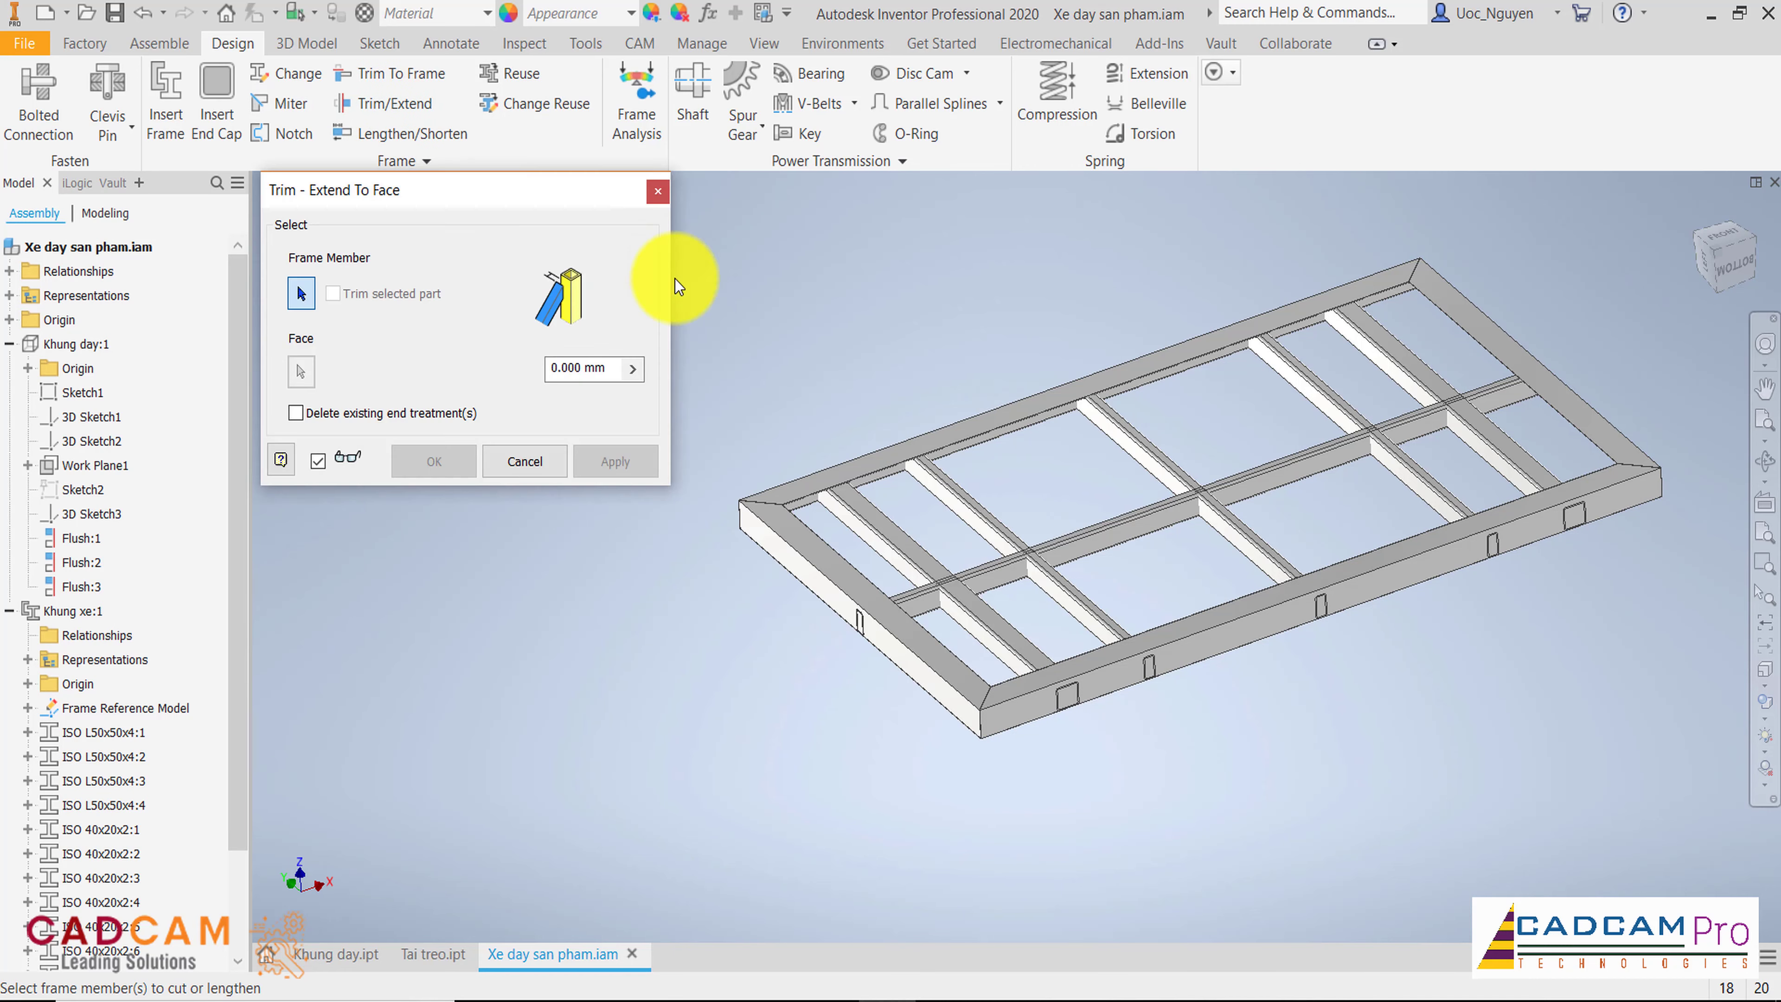
scroll(908, 501, up, 3)
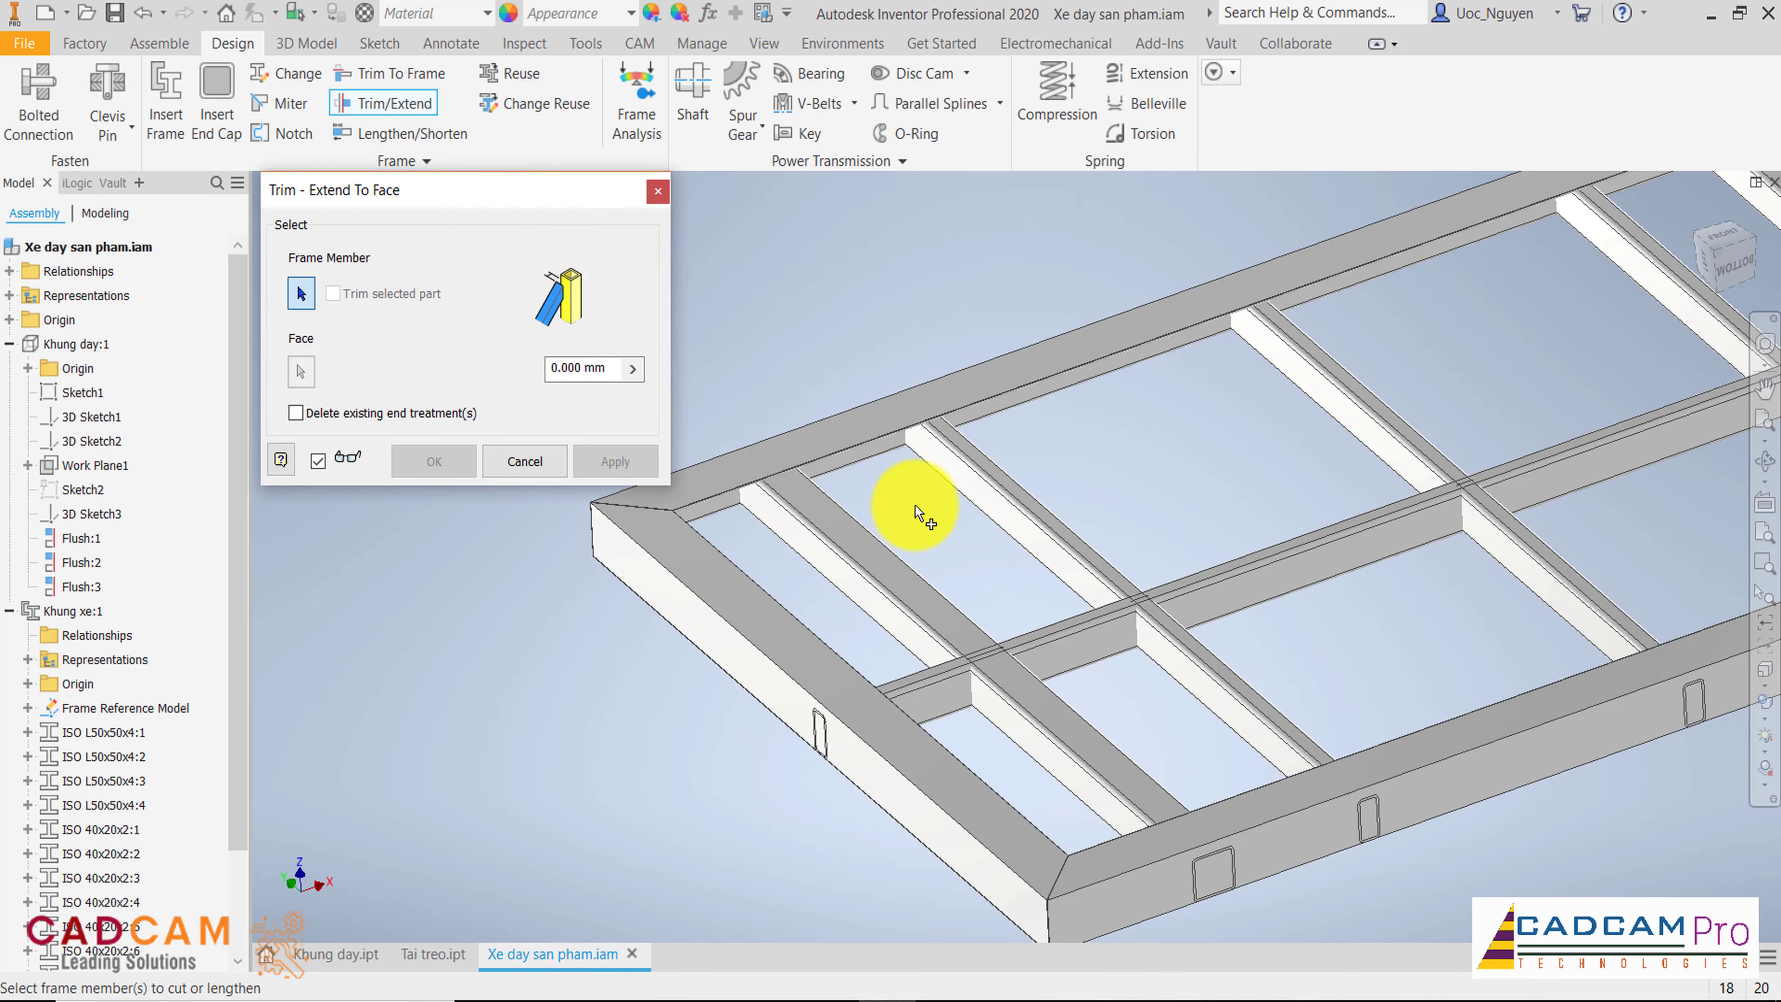
scroll(1014, 484, down, 2)
scroll(1014, 484, down, 2)
click(918, 507)
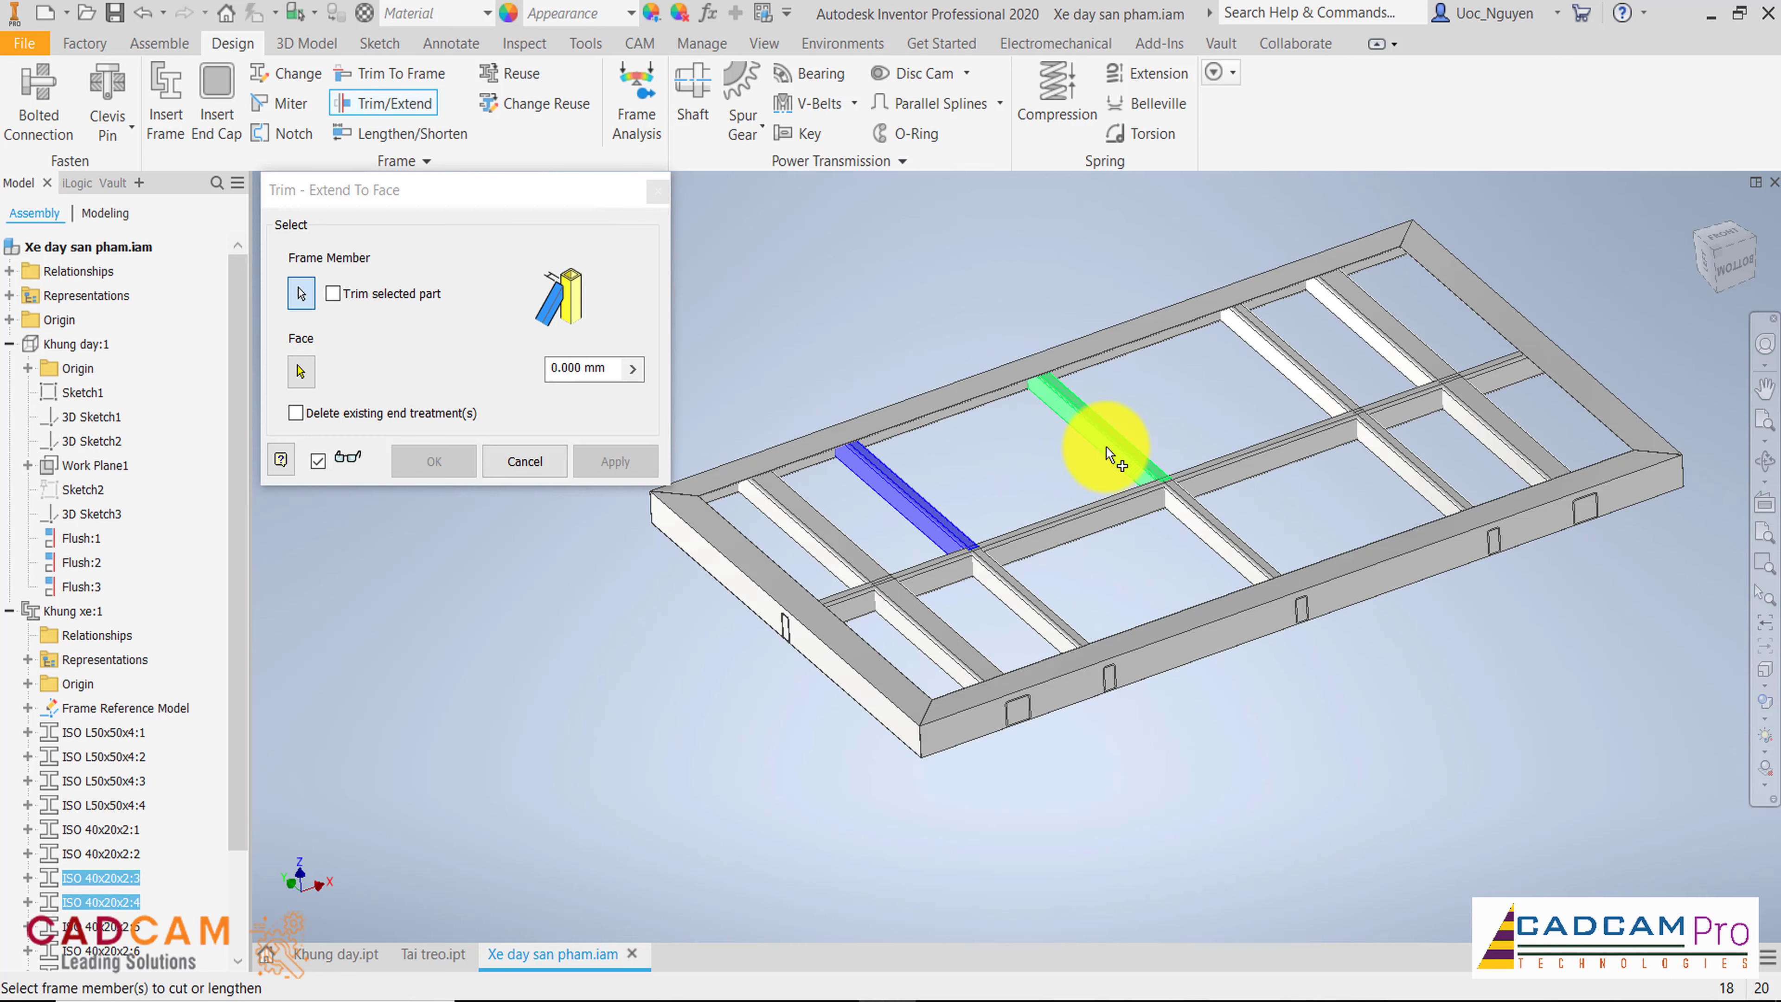
click(1108, 456)
click(1304, 368)
click(1381, 337)
click(820, 554)
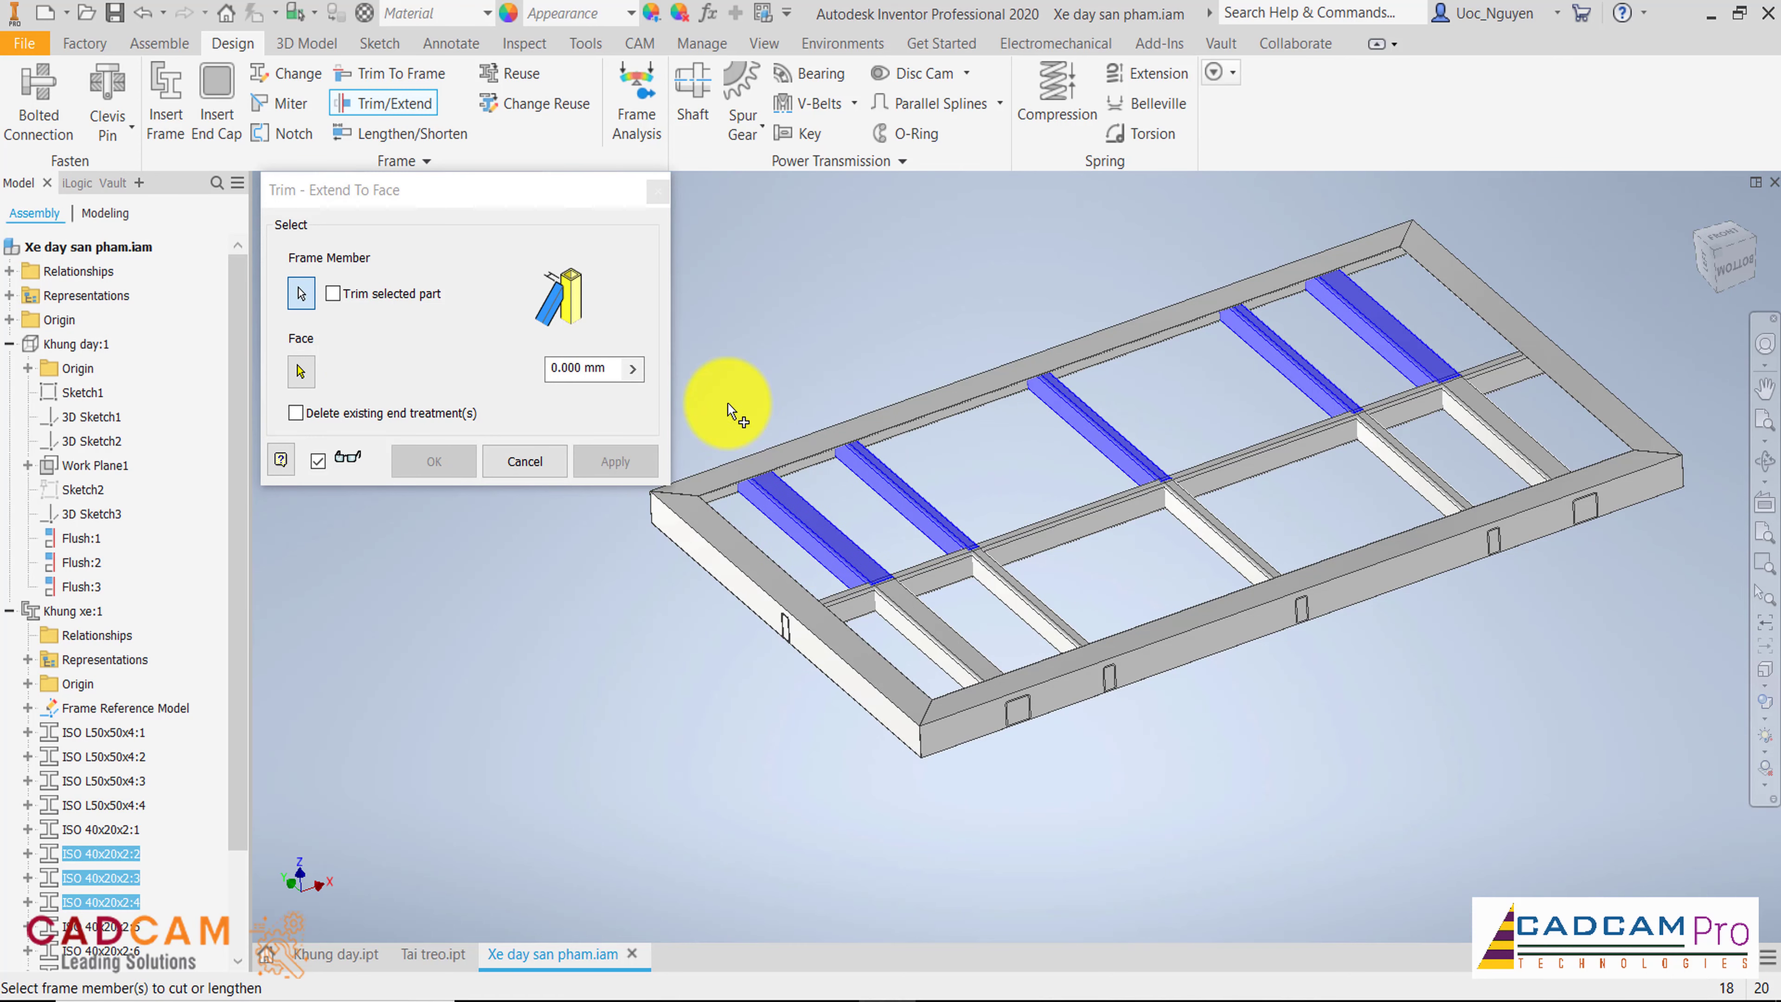
click(301, 372)
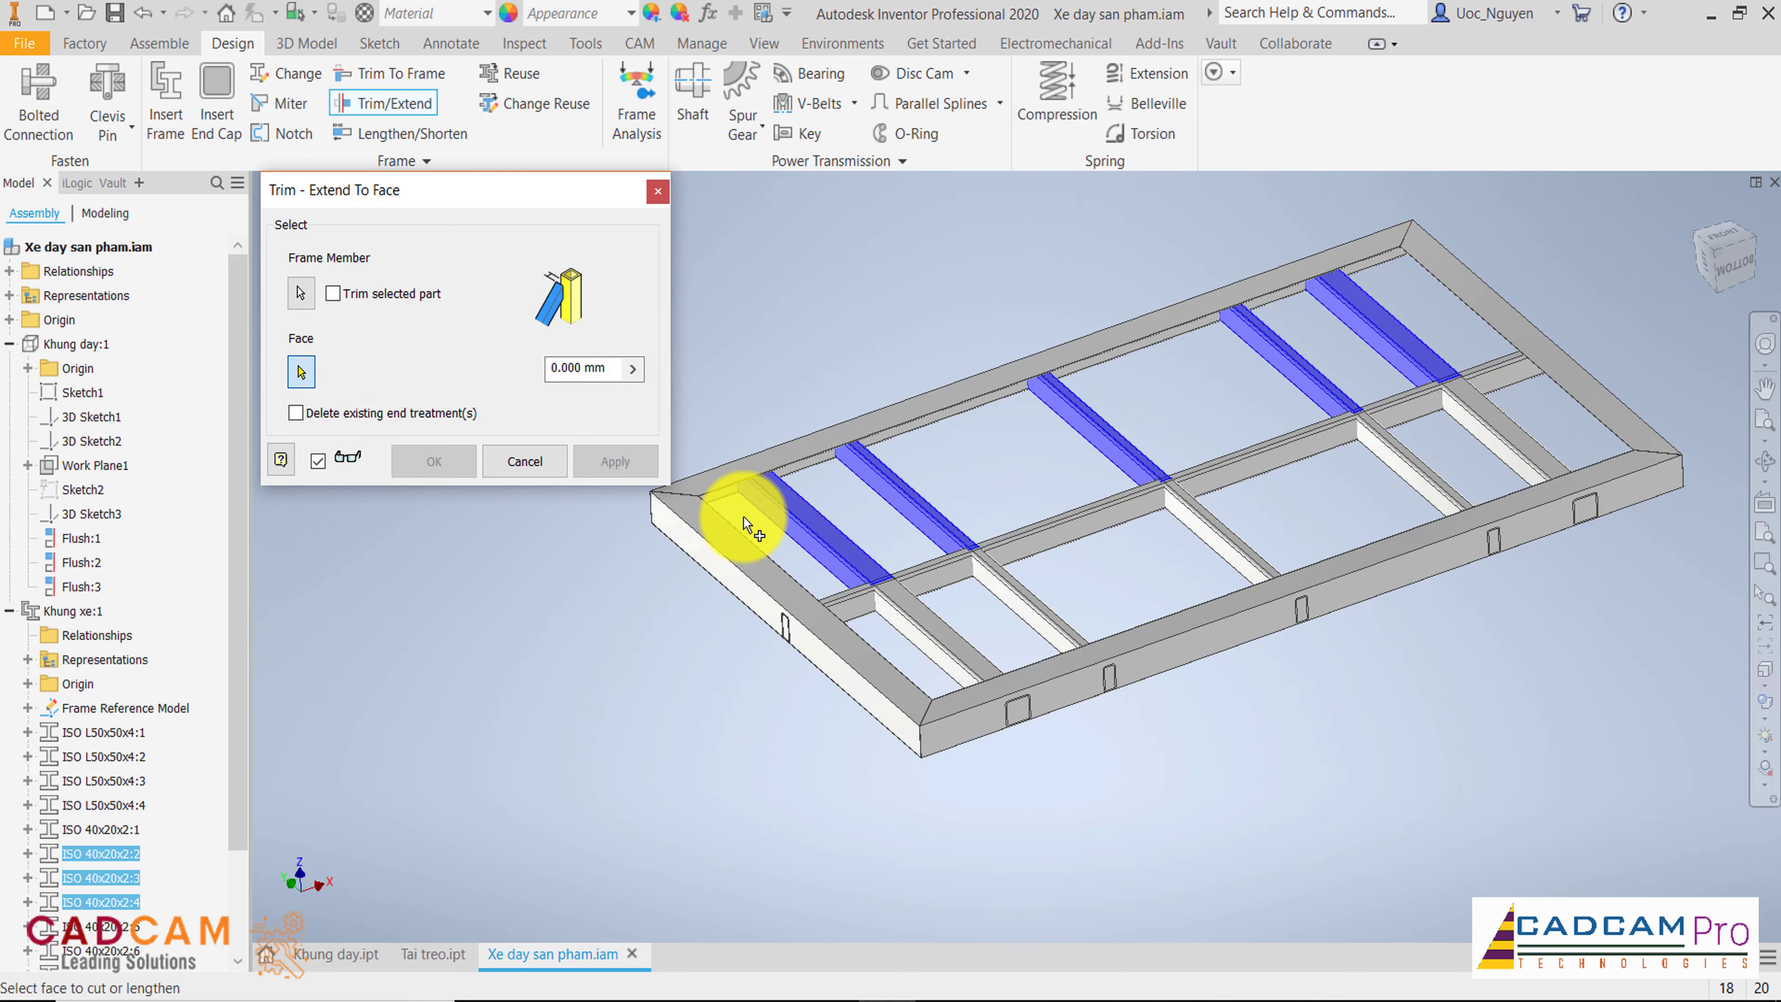
scroll(743, 508, up, 1)
scroll(806, 512, up, 1)
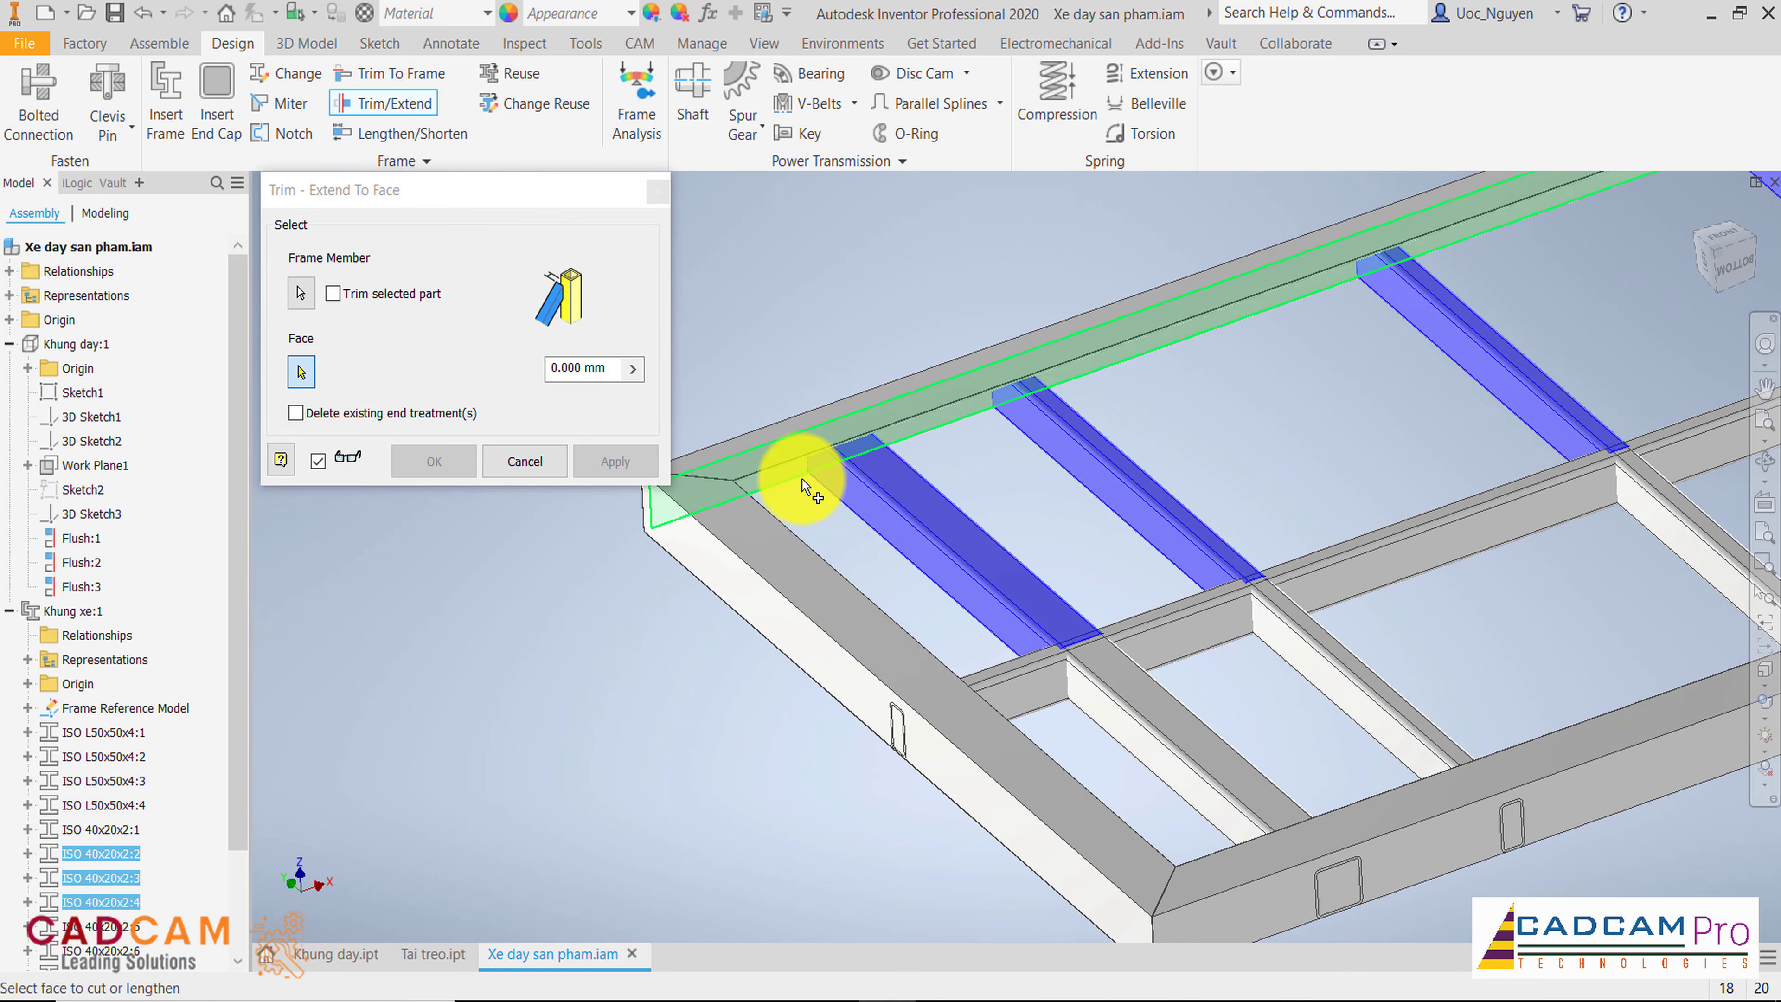
scroll(792, 494, up, 3)
click(834, 545)
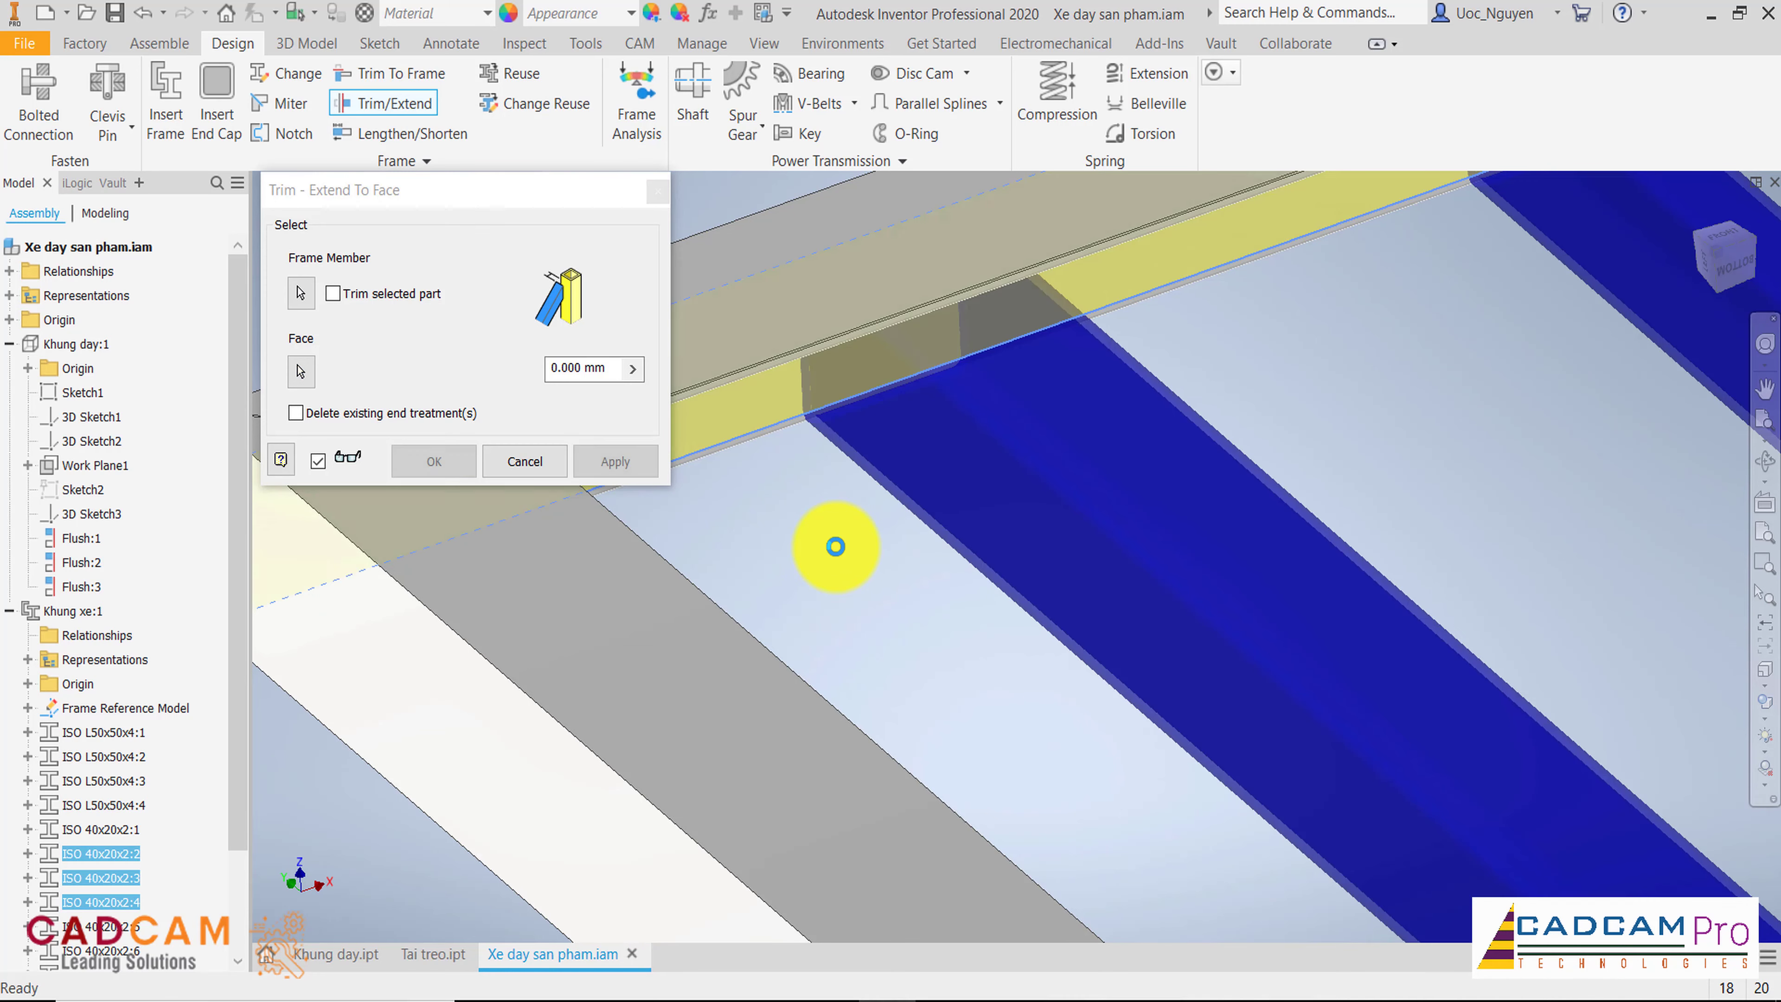
scroll(834, 546, down, 5)
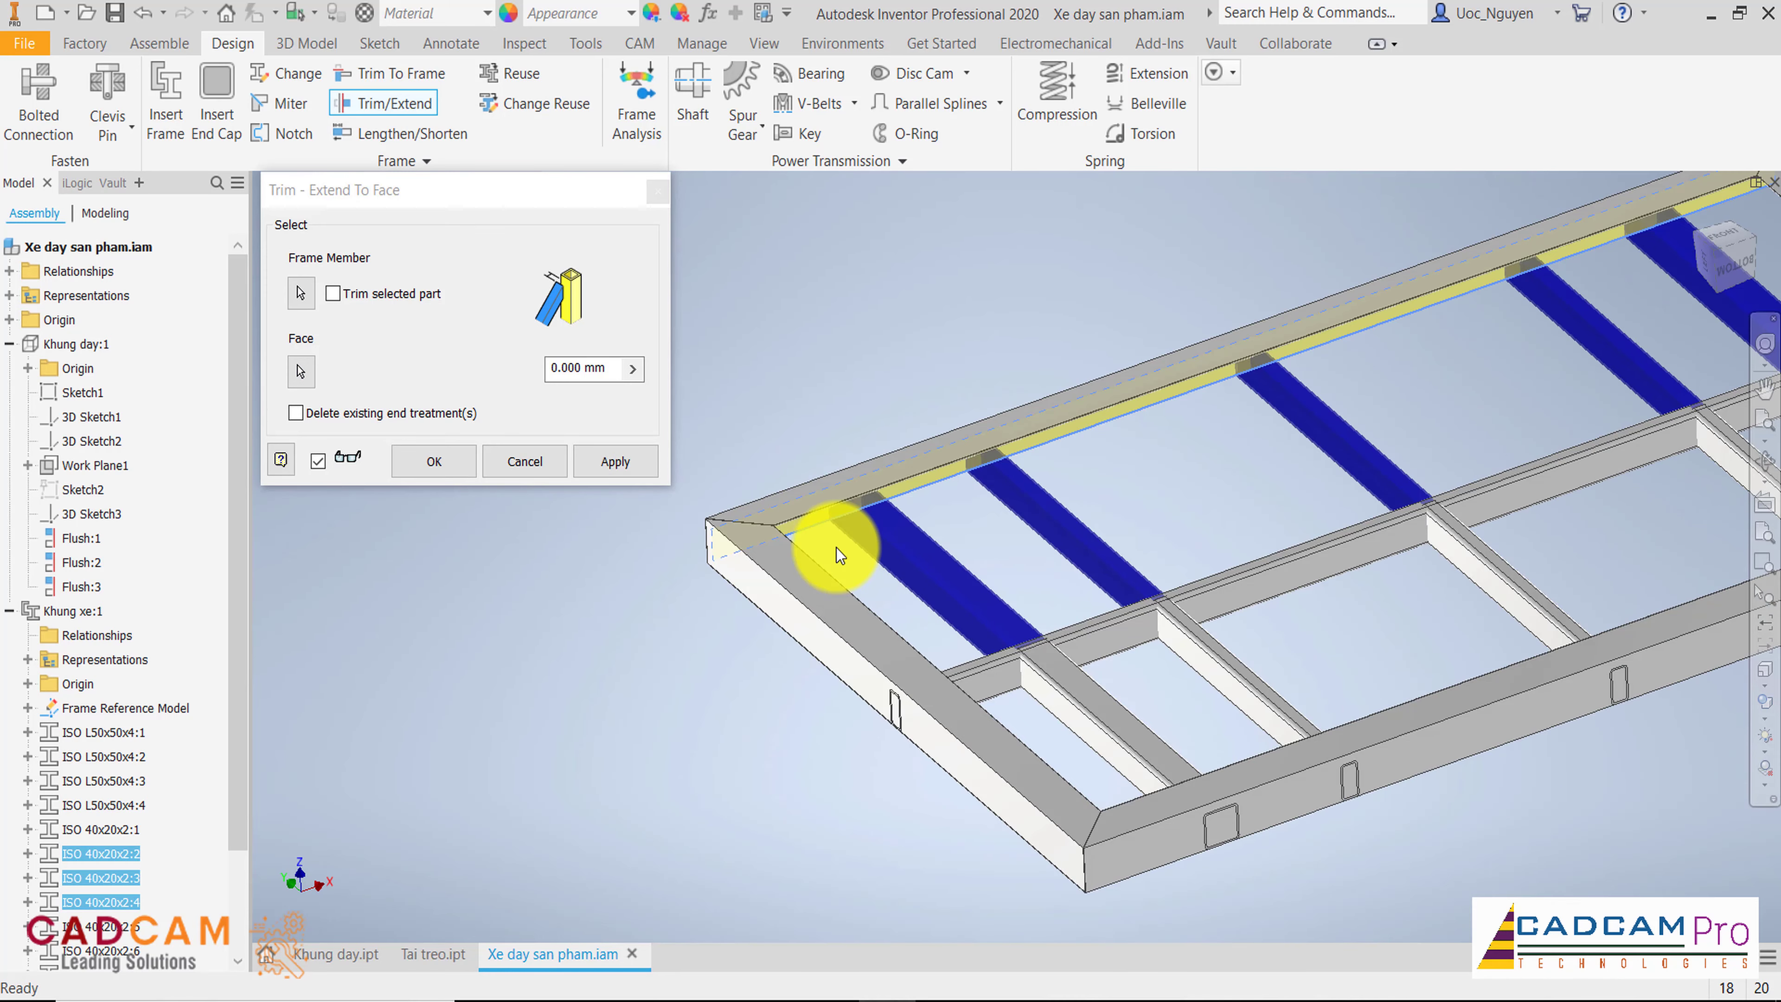
click(616, 461)
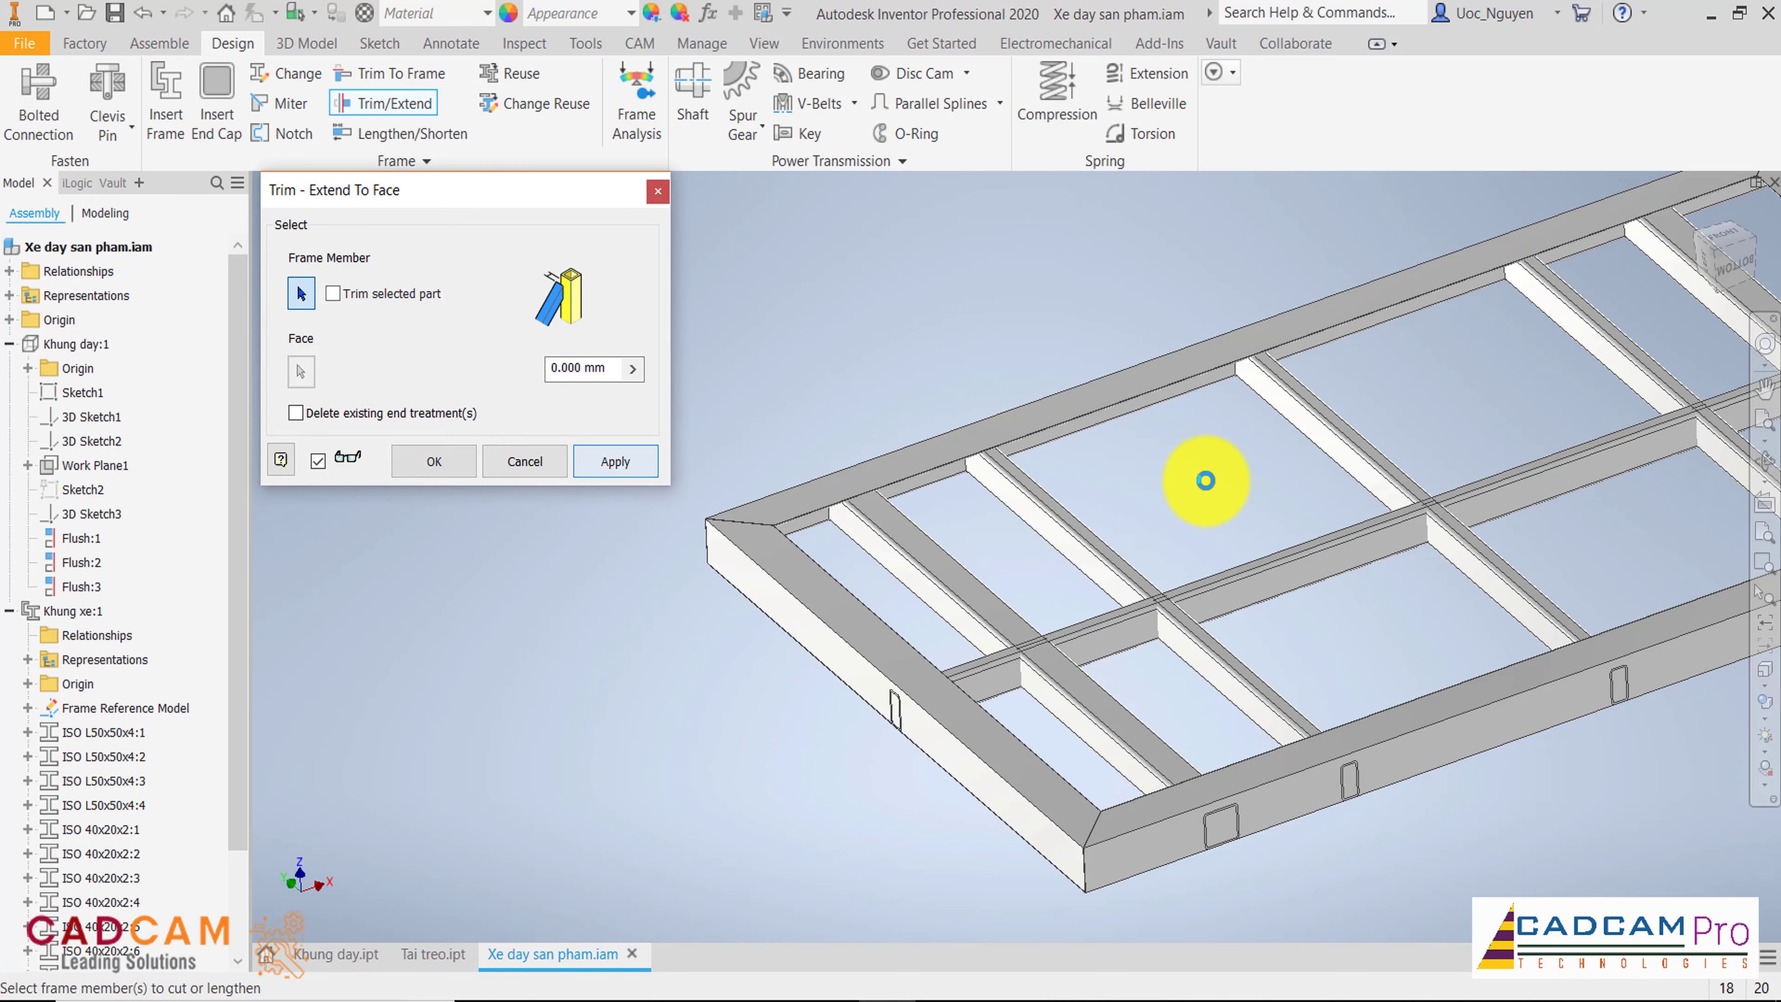
Step: Trim another five cross members flush to the adjoining member's face
middle_drag(1250, 484, 979, 588)
scroll(979, 588, up, 3)
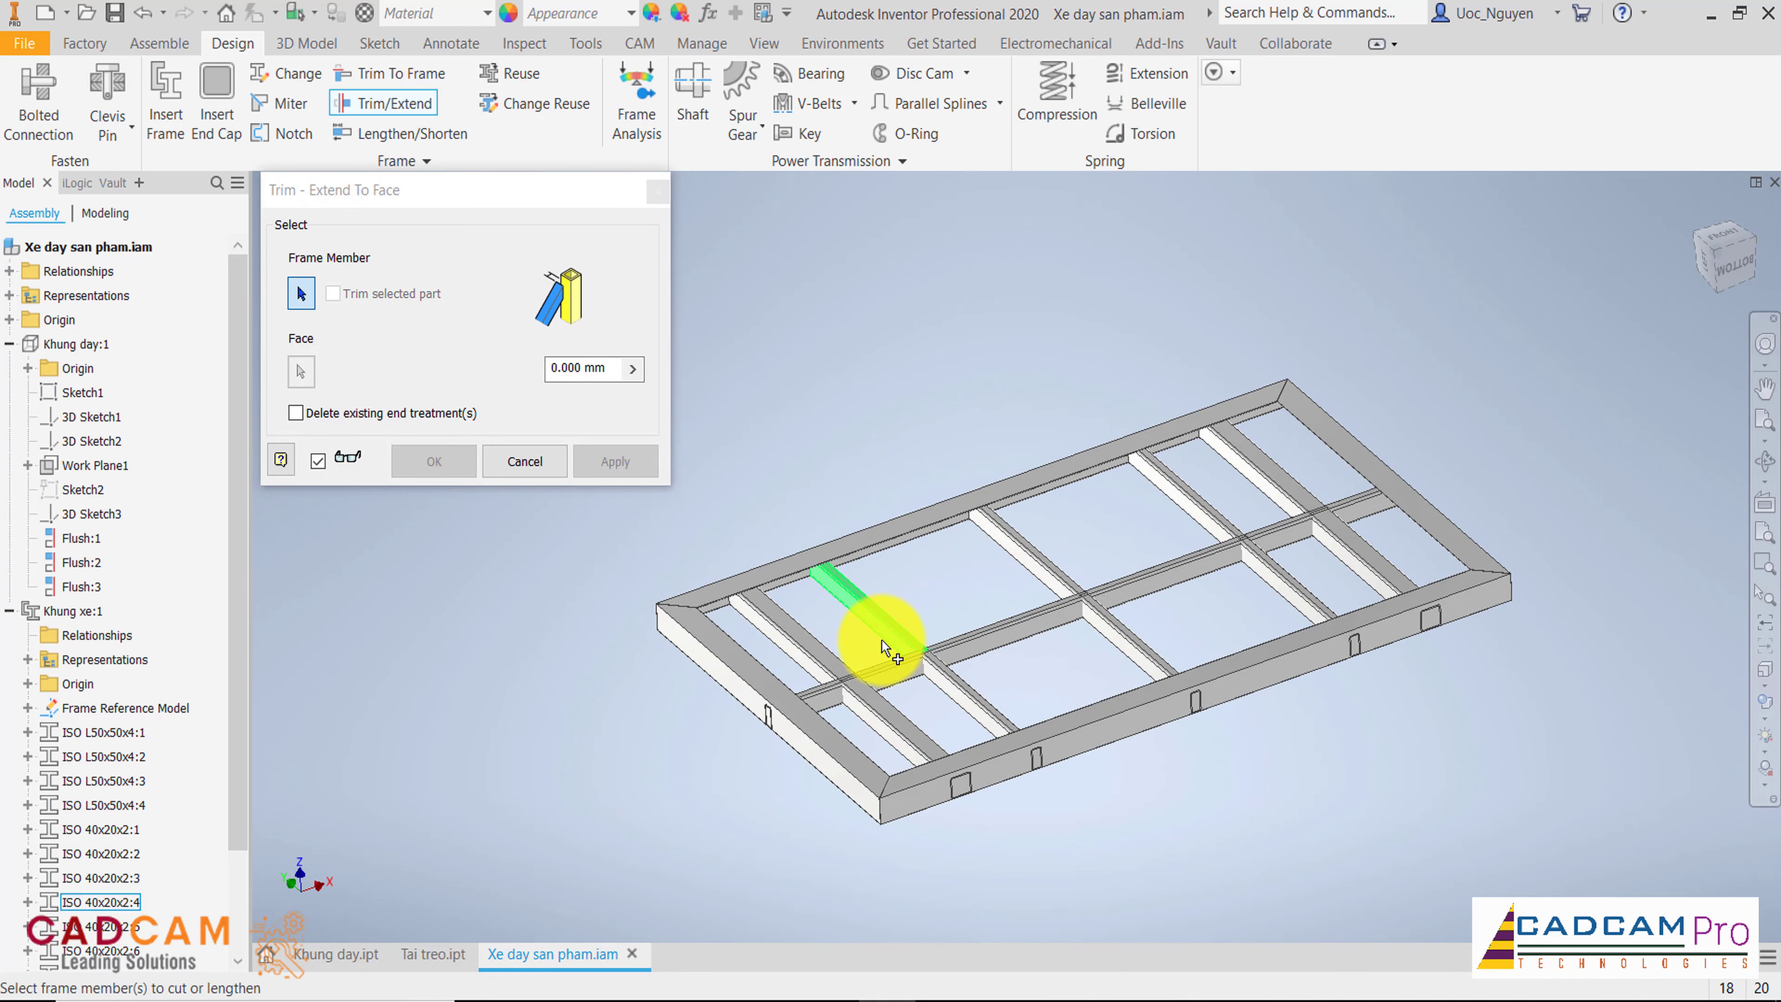
click(795, 635)
click(873, 609)
click(1030, 585)
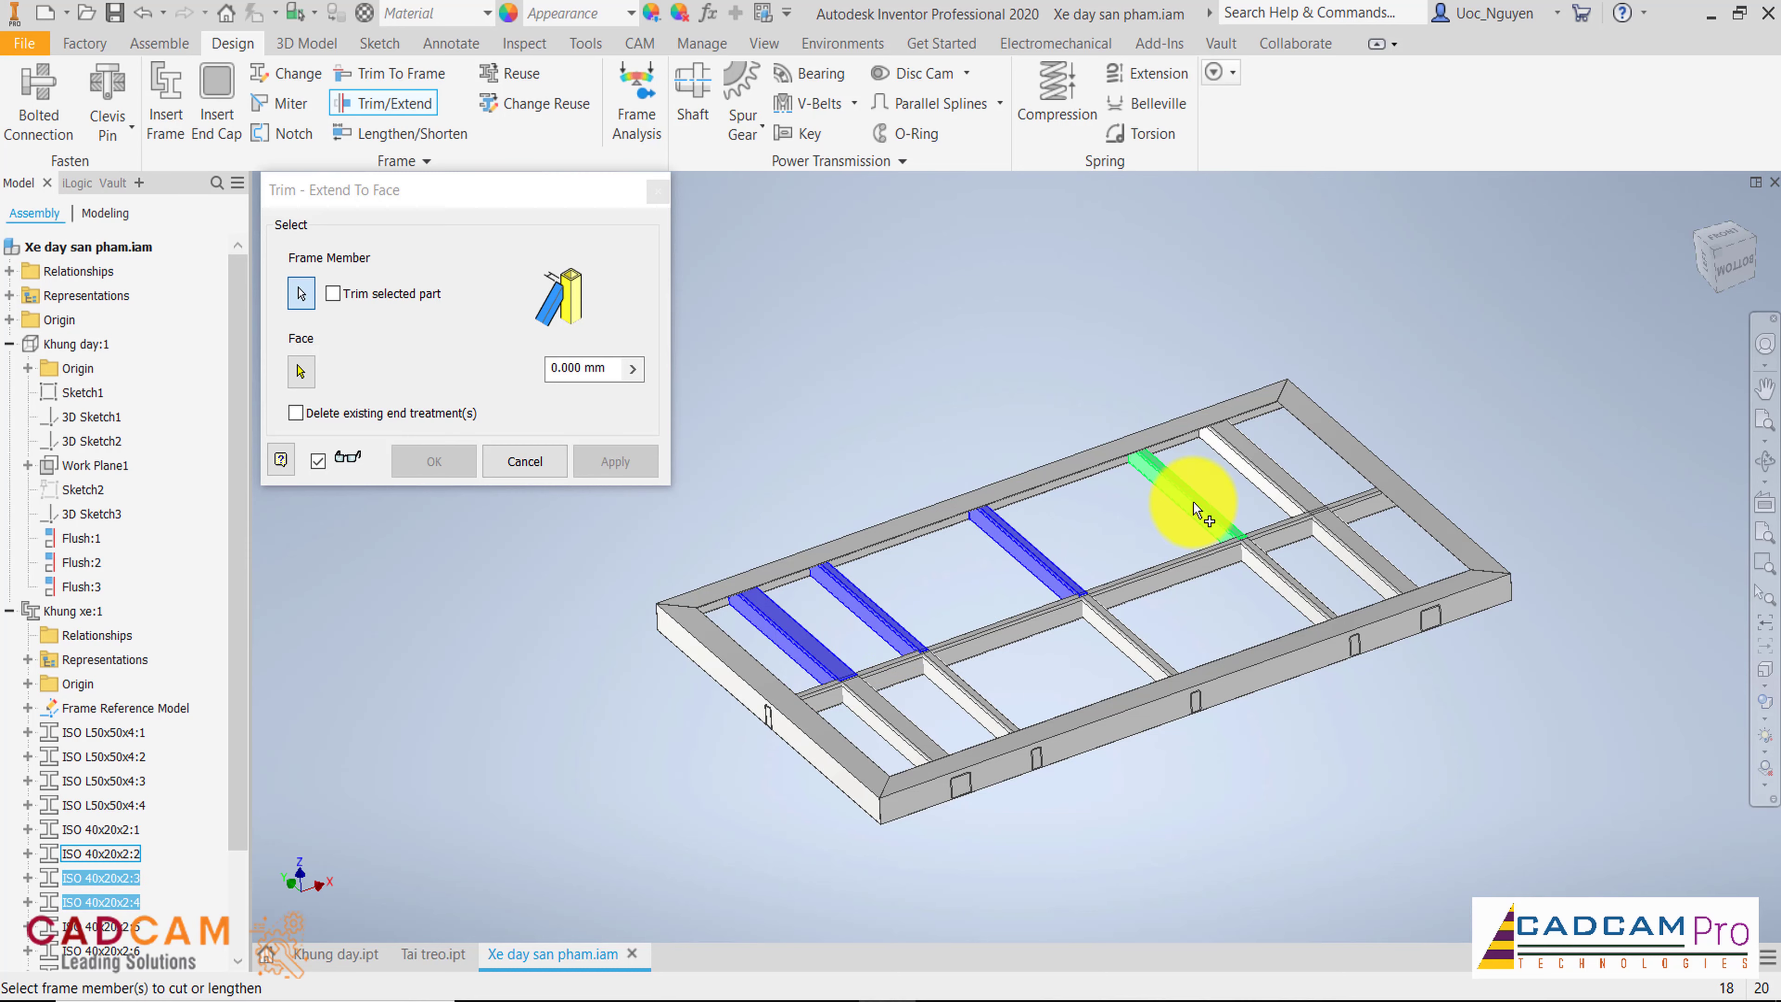
click(1178, 492)
click(1248, 466)
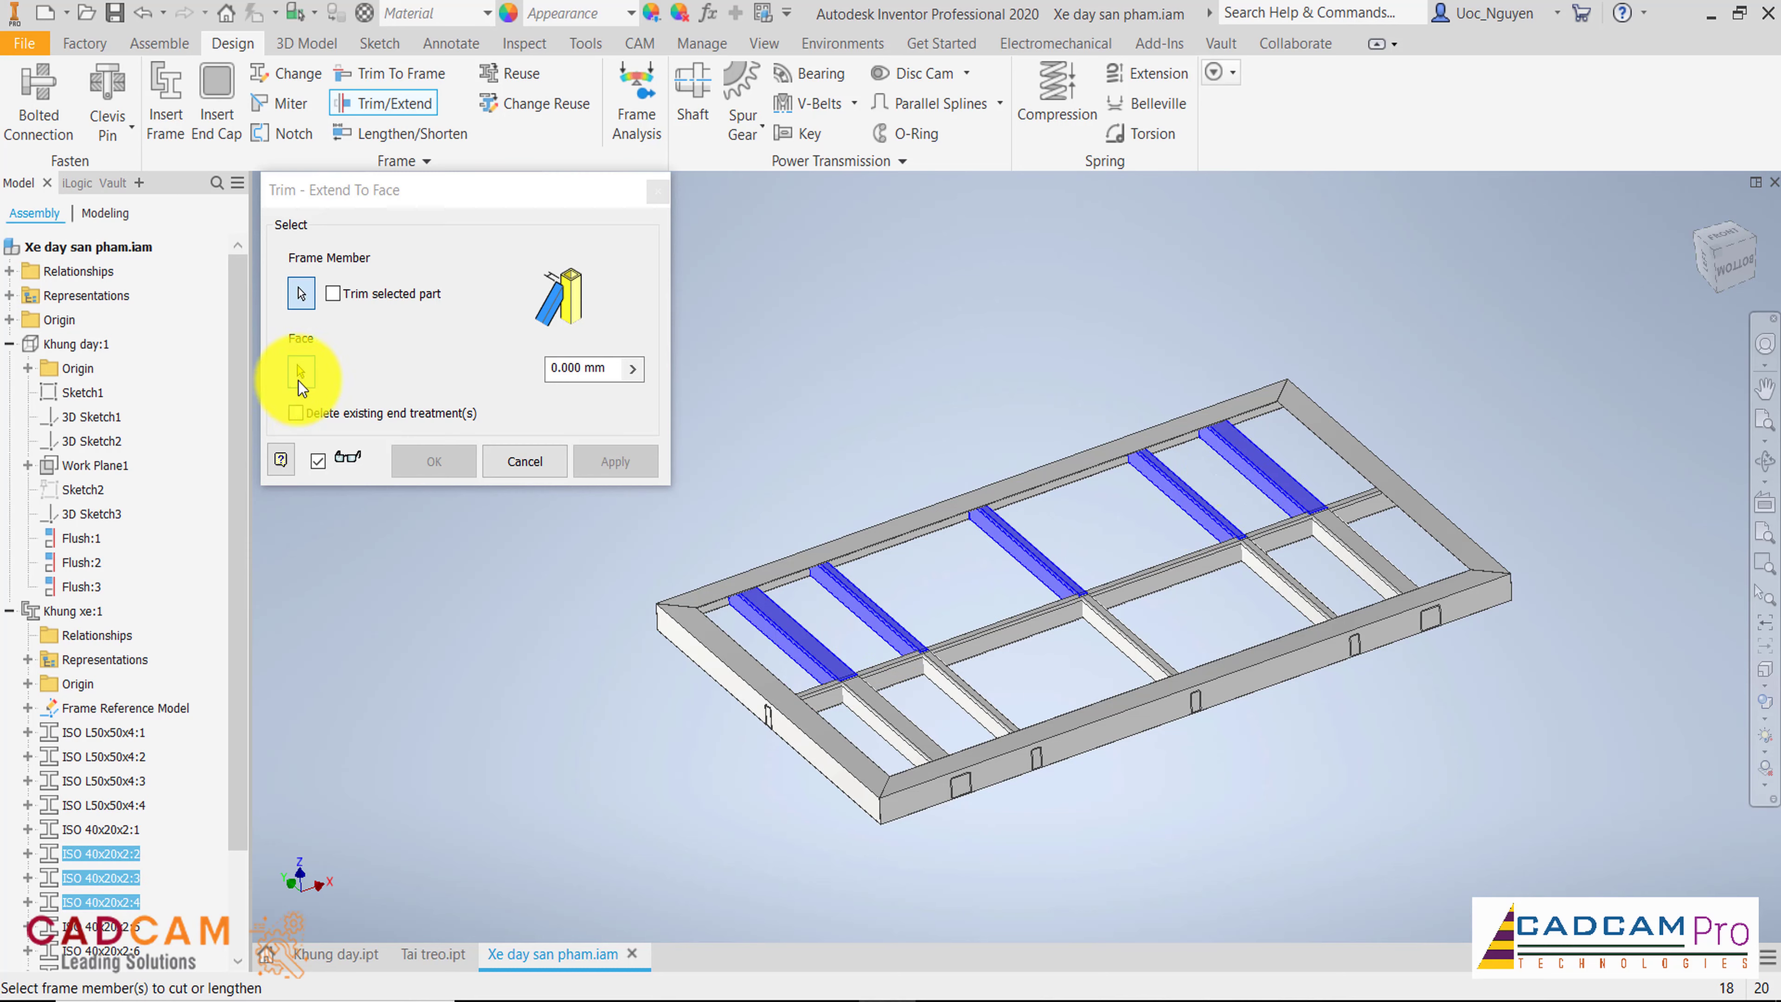
click(301, 371)
scroll(1156, 512, down, 1)
shift+middle_drag(1166, 518, 1152, 508)
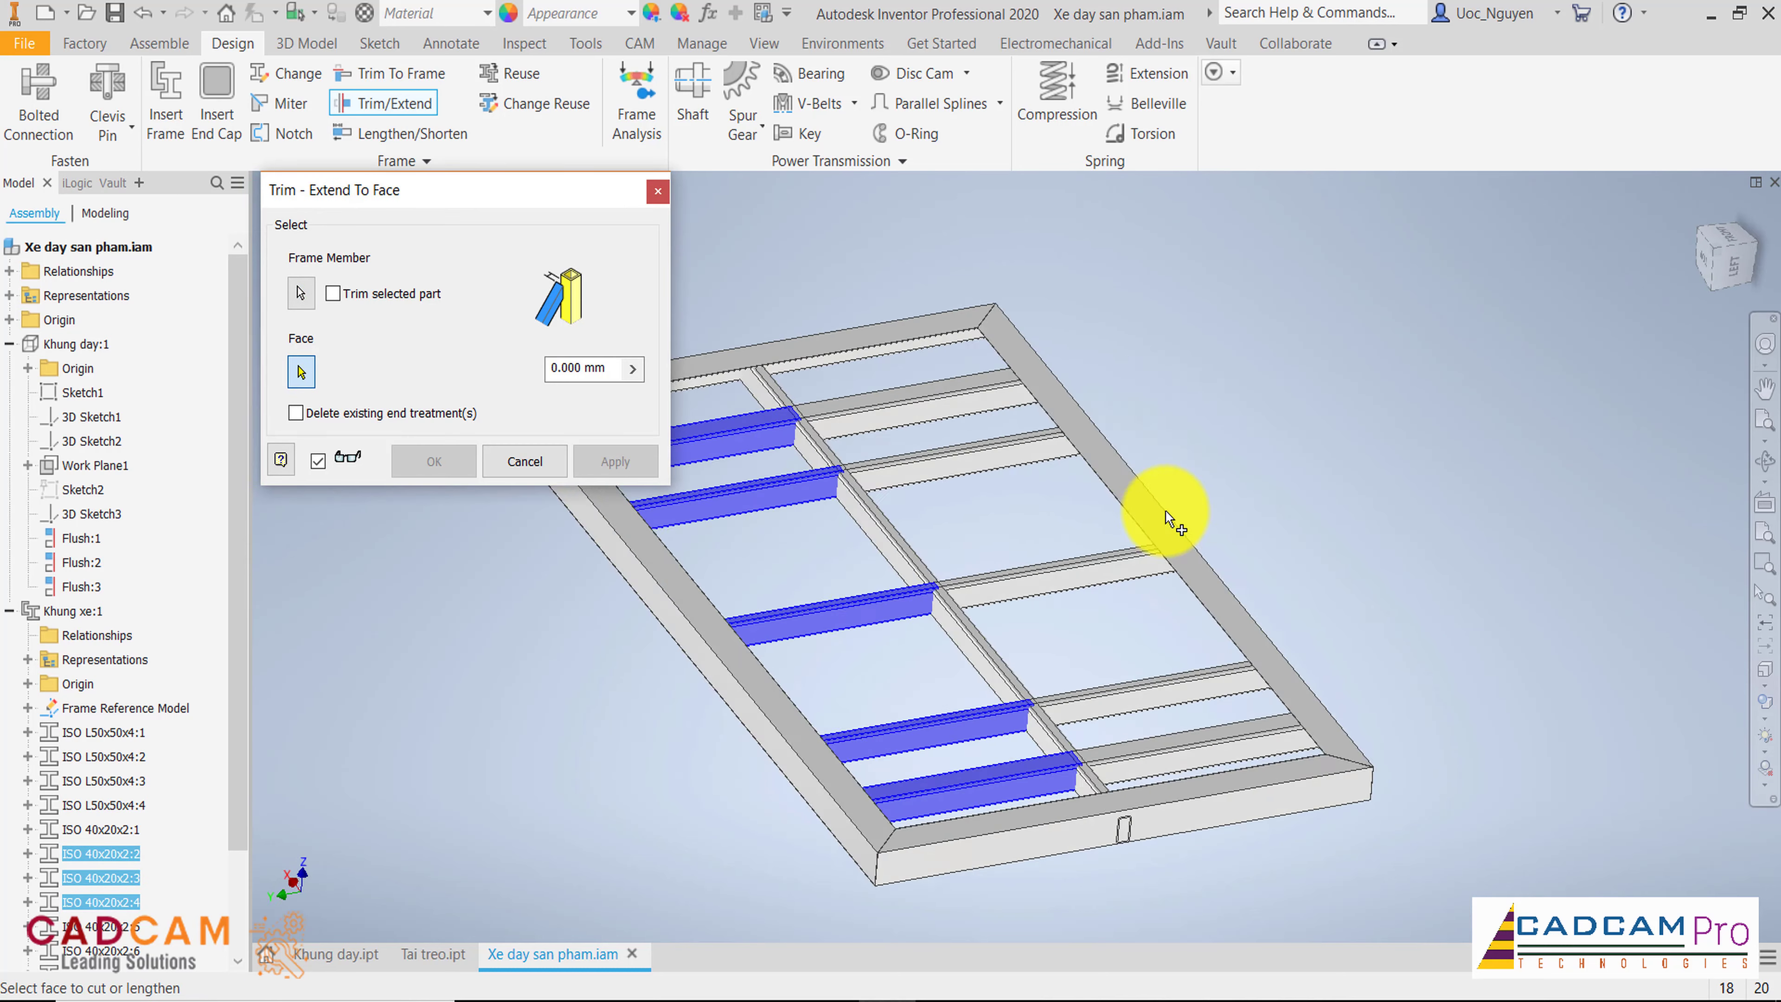
scroll(993, 668, down, 1)
scroll(1037, 646, down, 2)
click(1025, 649)
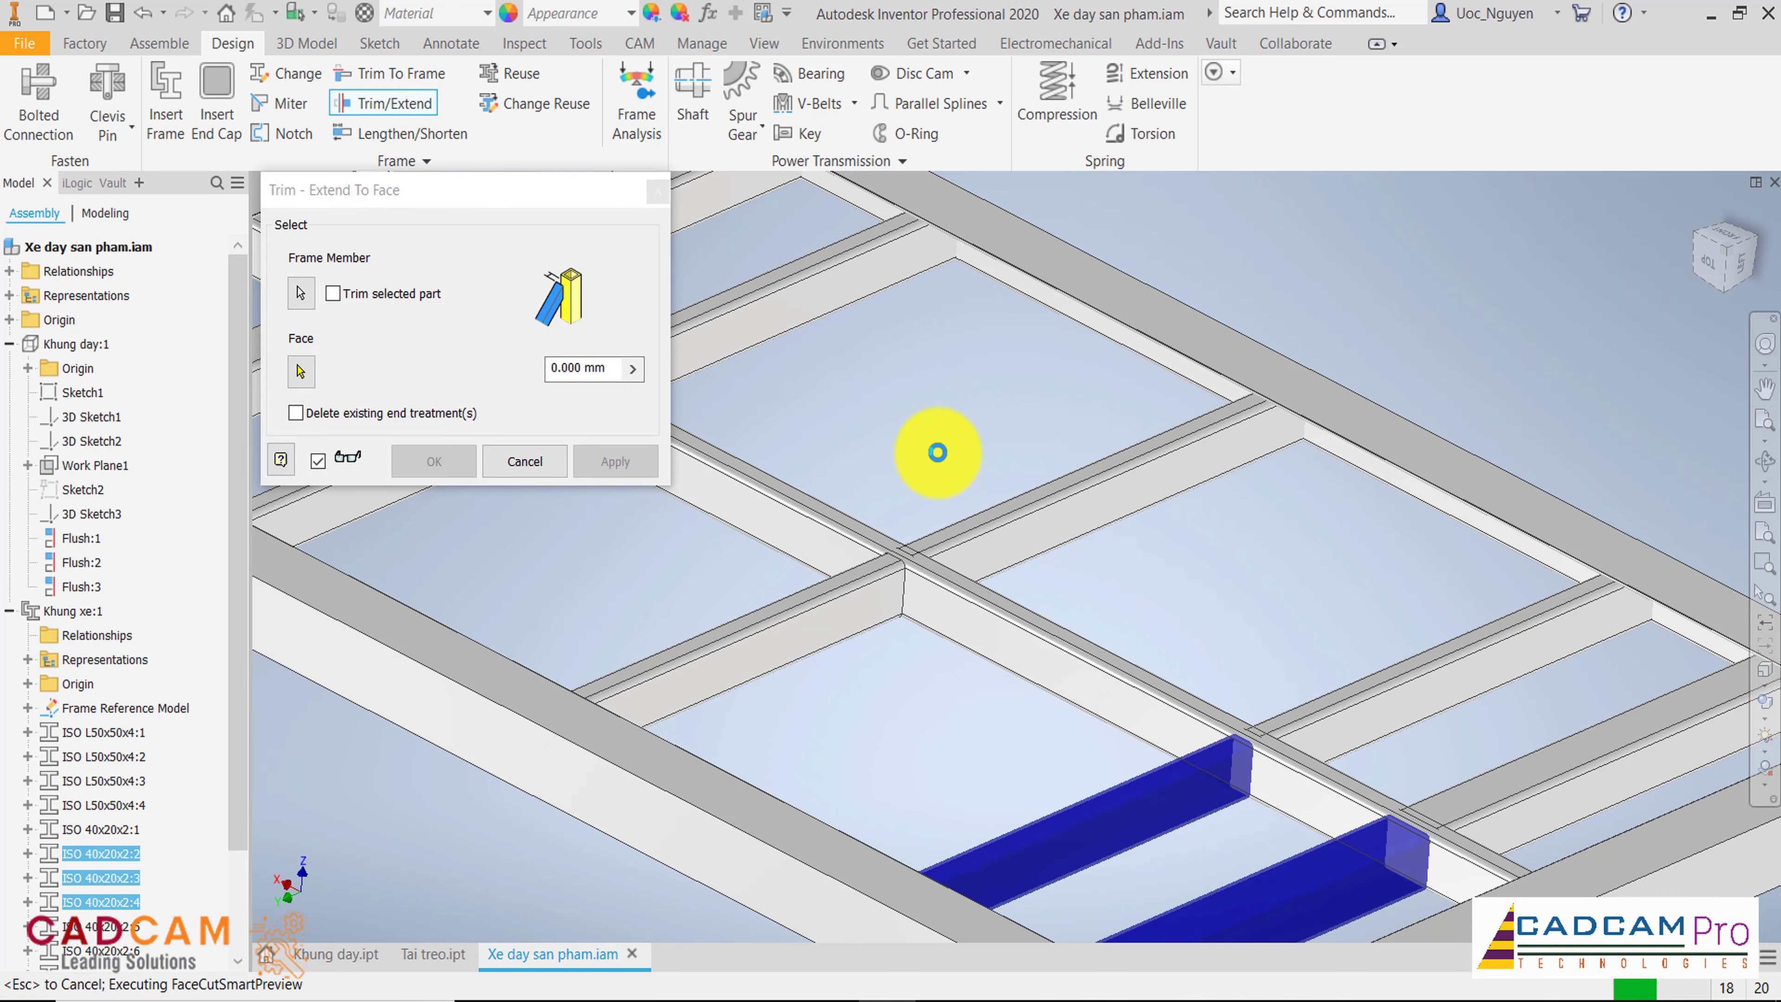
click(615, 462)
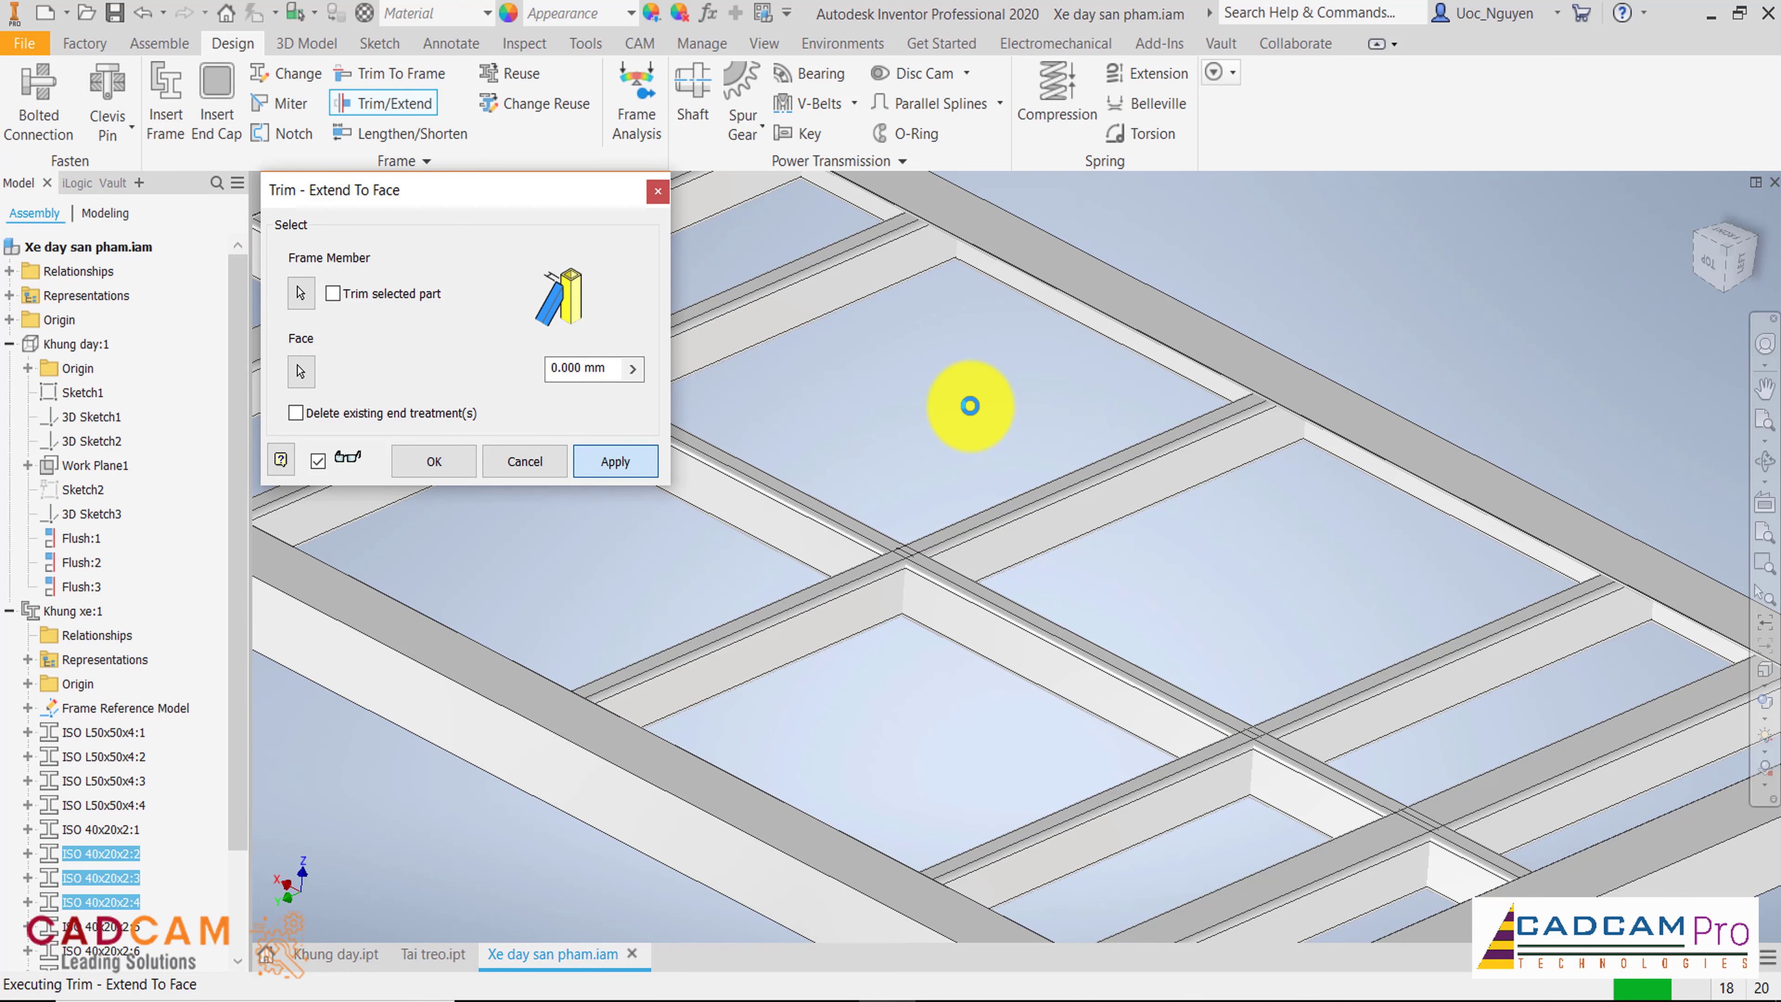
scroll(970, 414, down, 3)
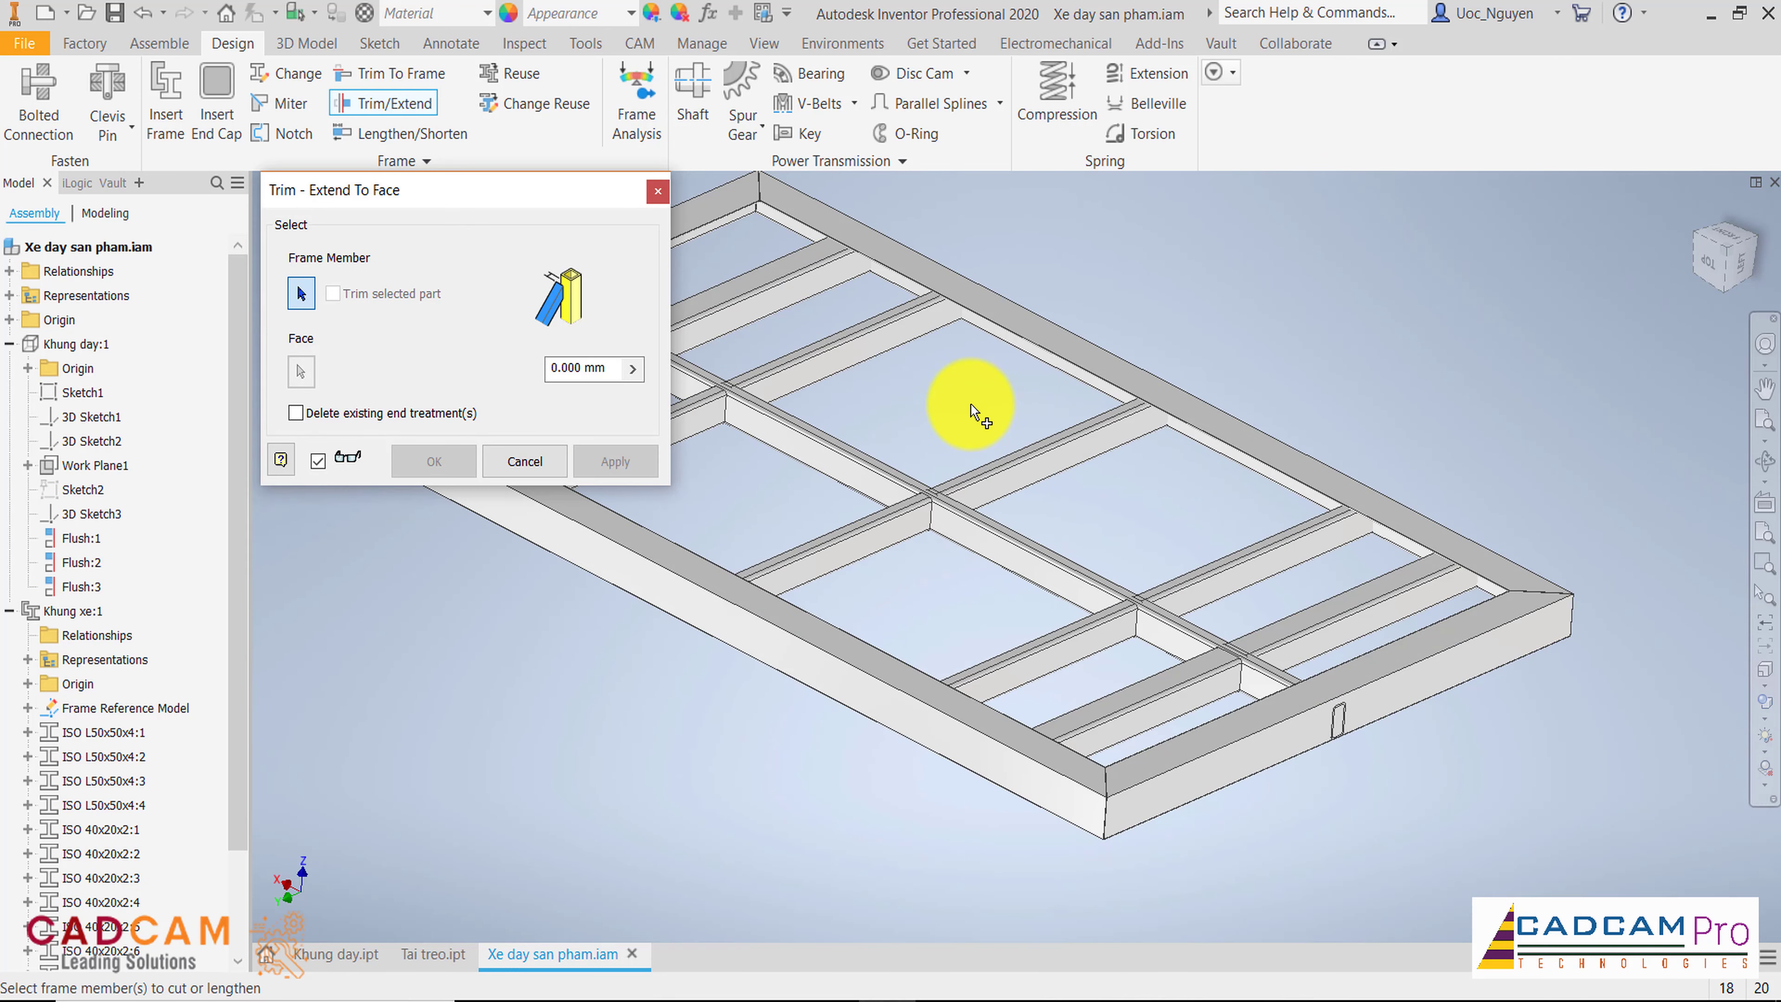
Step: Trim the next batch of cross members, including four crossbars, to their adjoining faces
click(1119, 500)
scroll(1312, 366, up, 5)
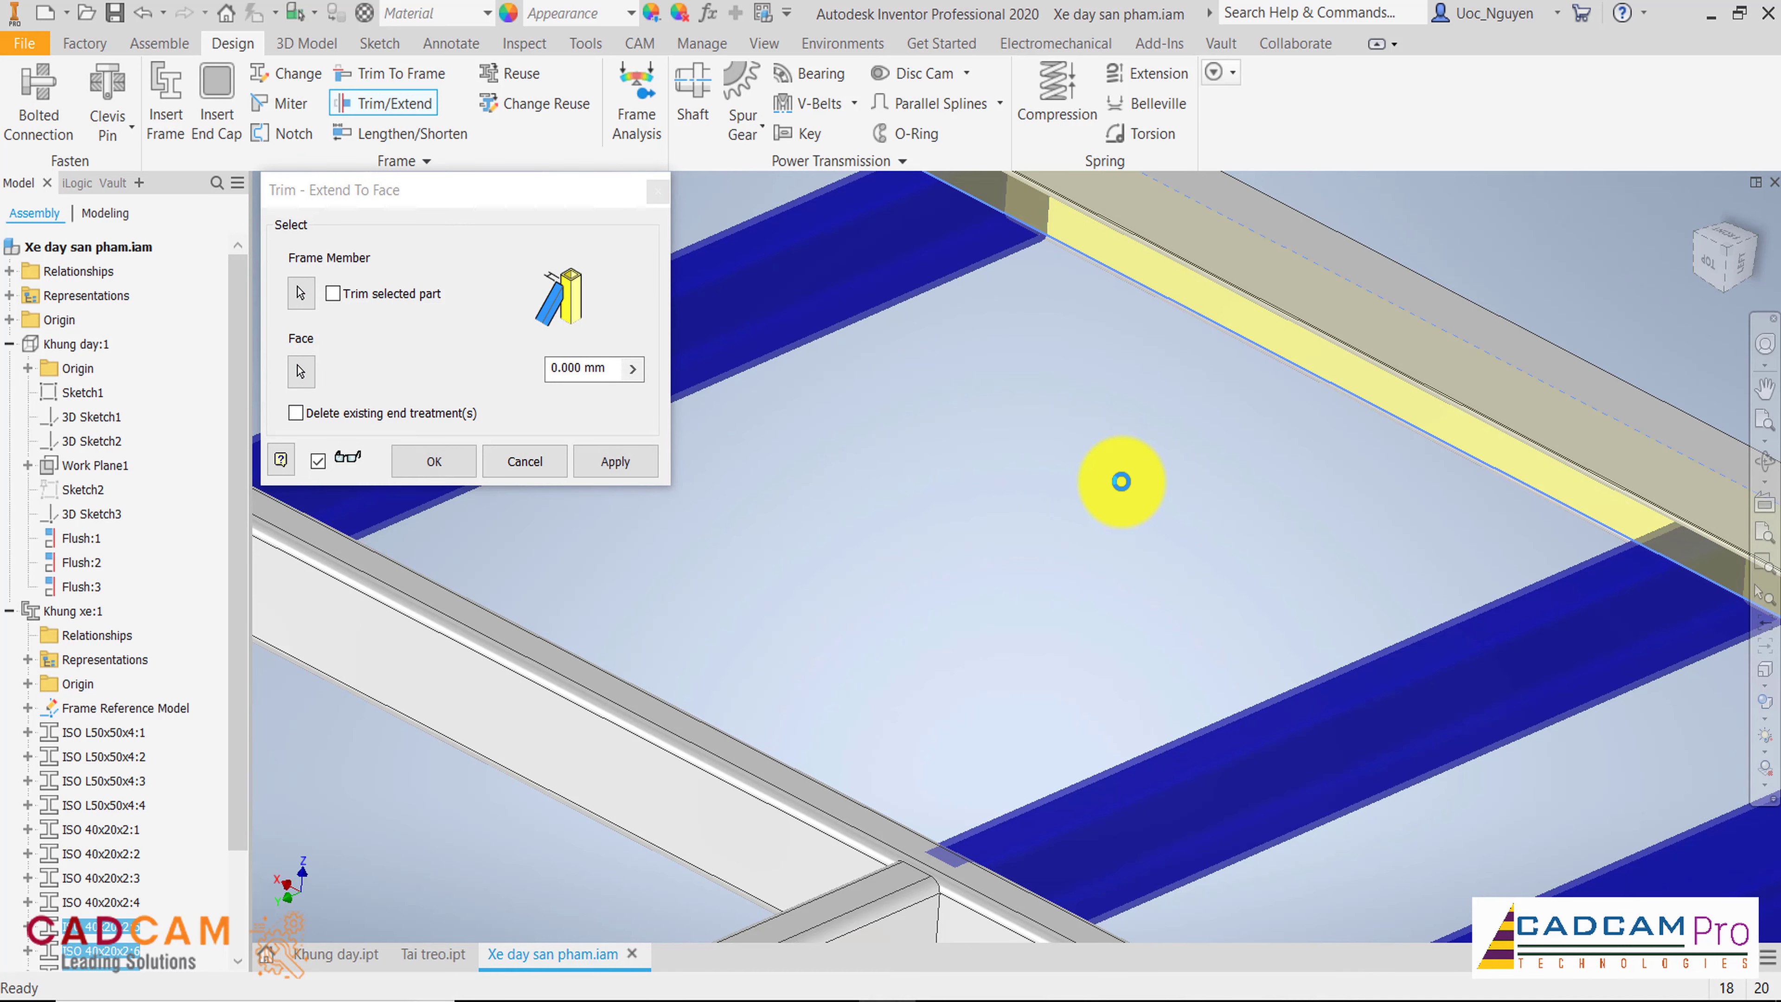
click(617, 464)
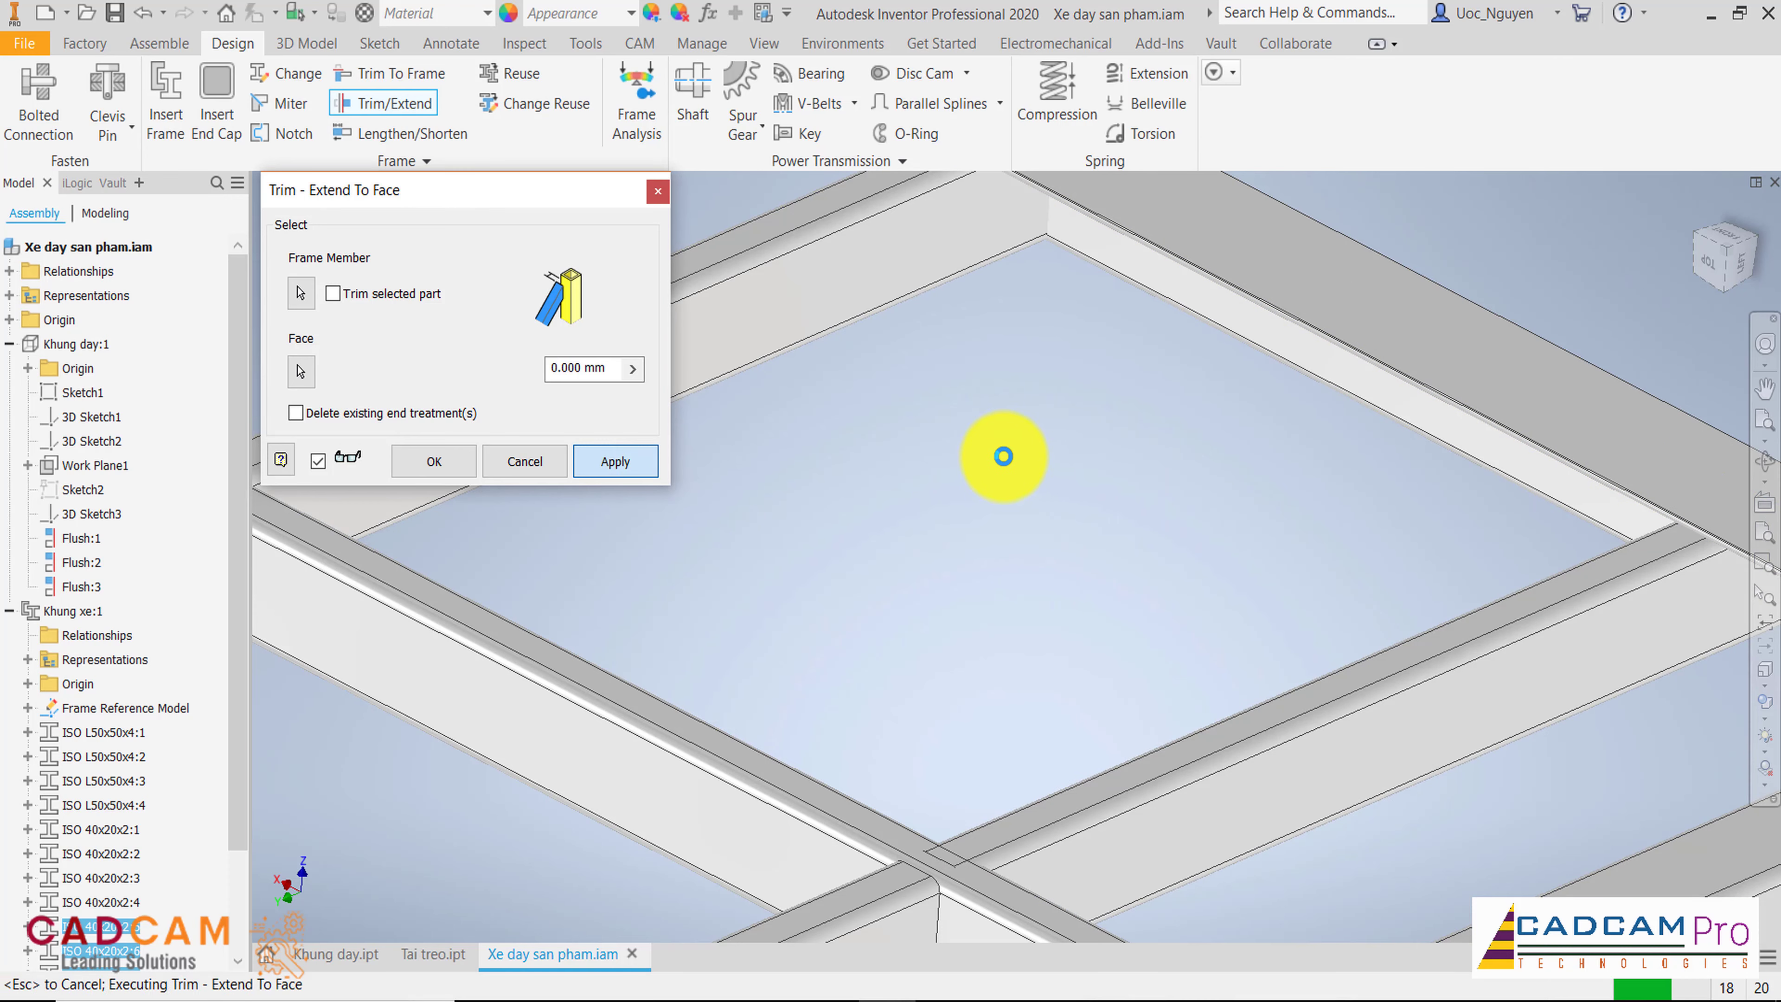
scroll(1004, 457, down, 5)
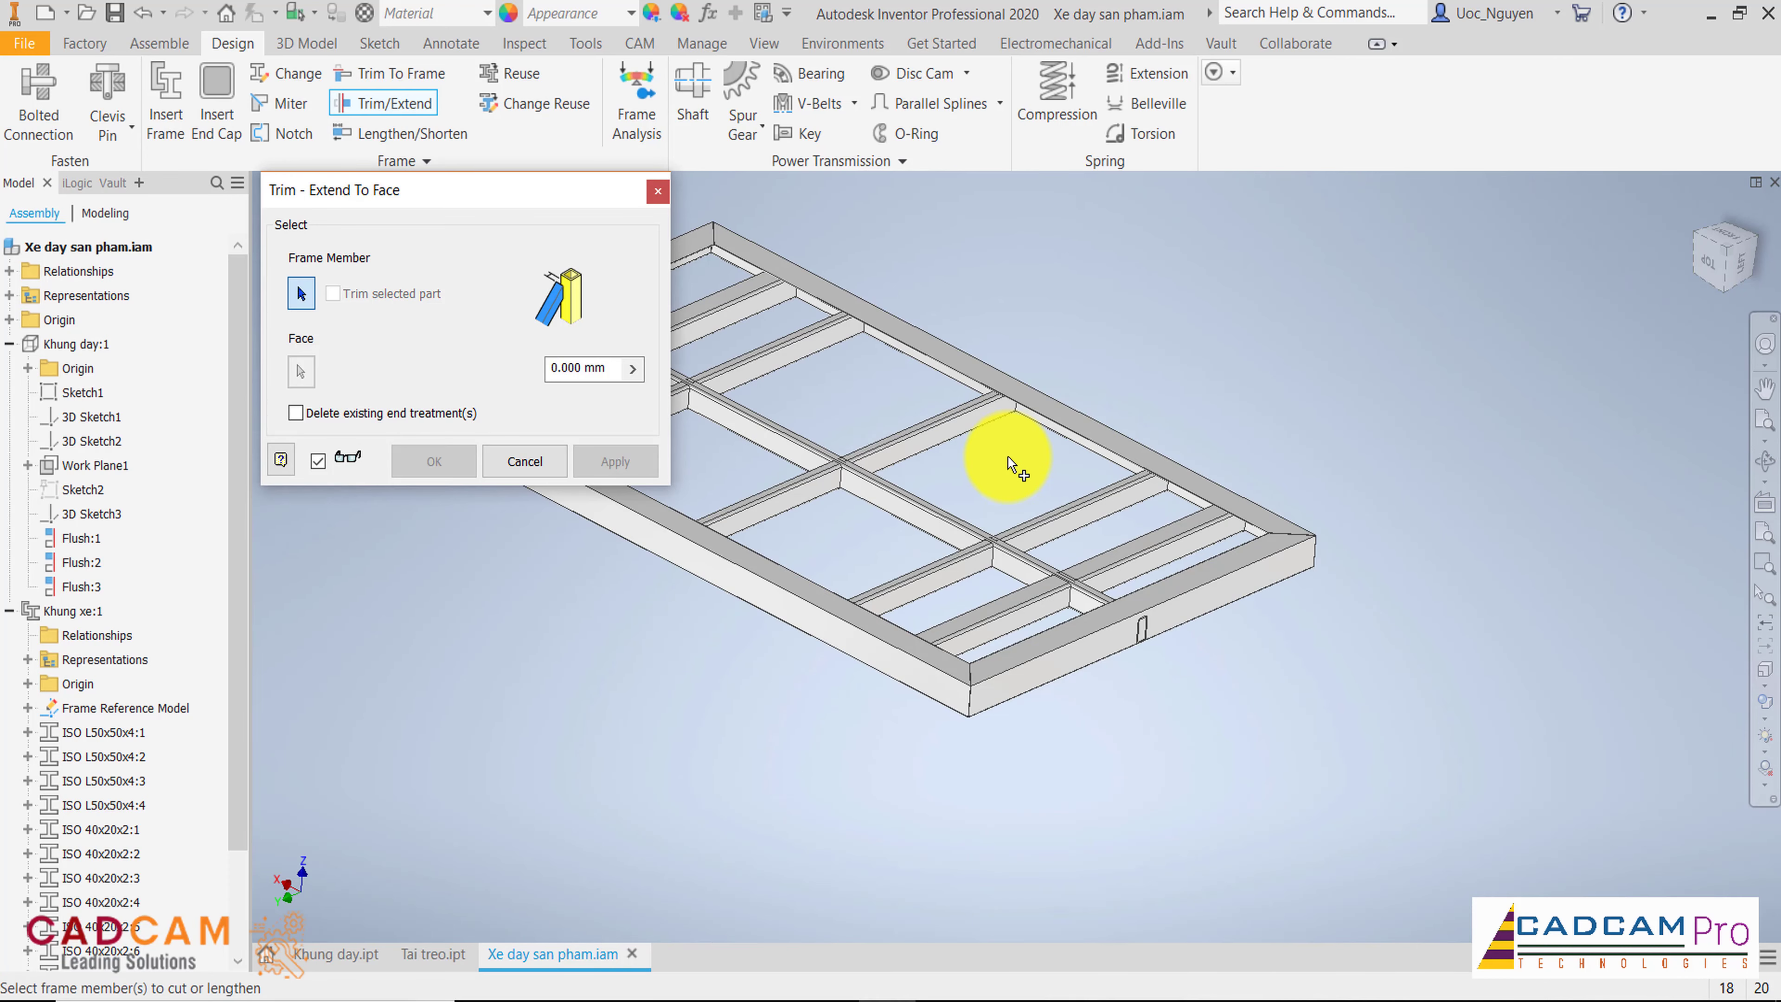
click(1130, 550)
click(1087, 510)
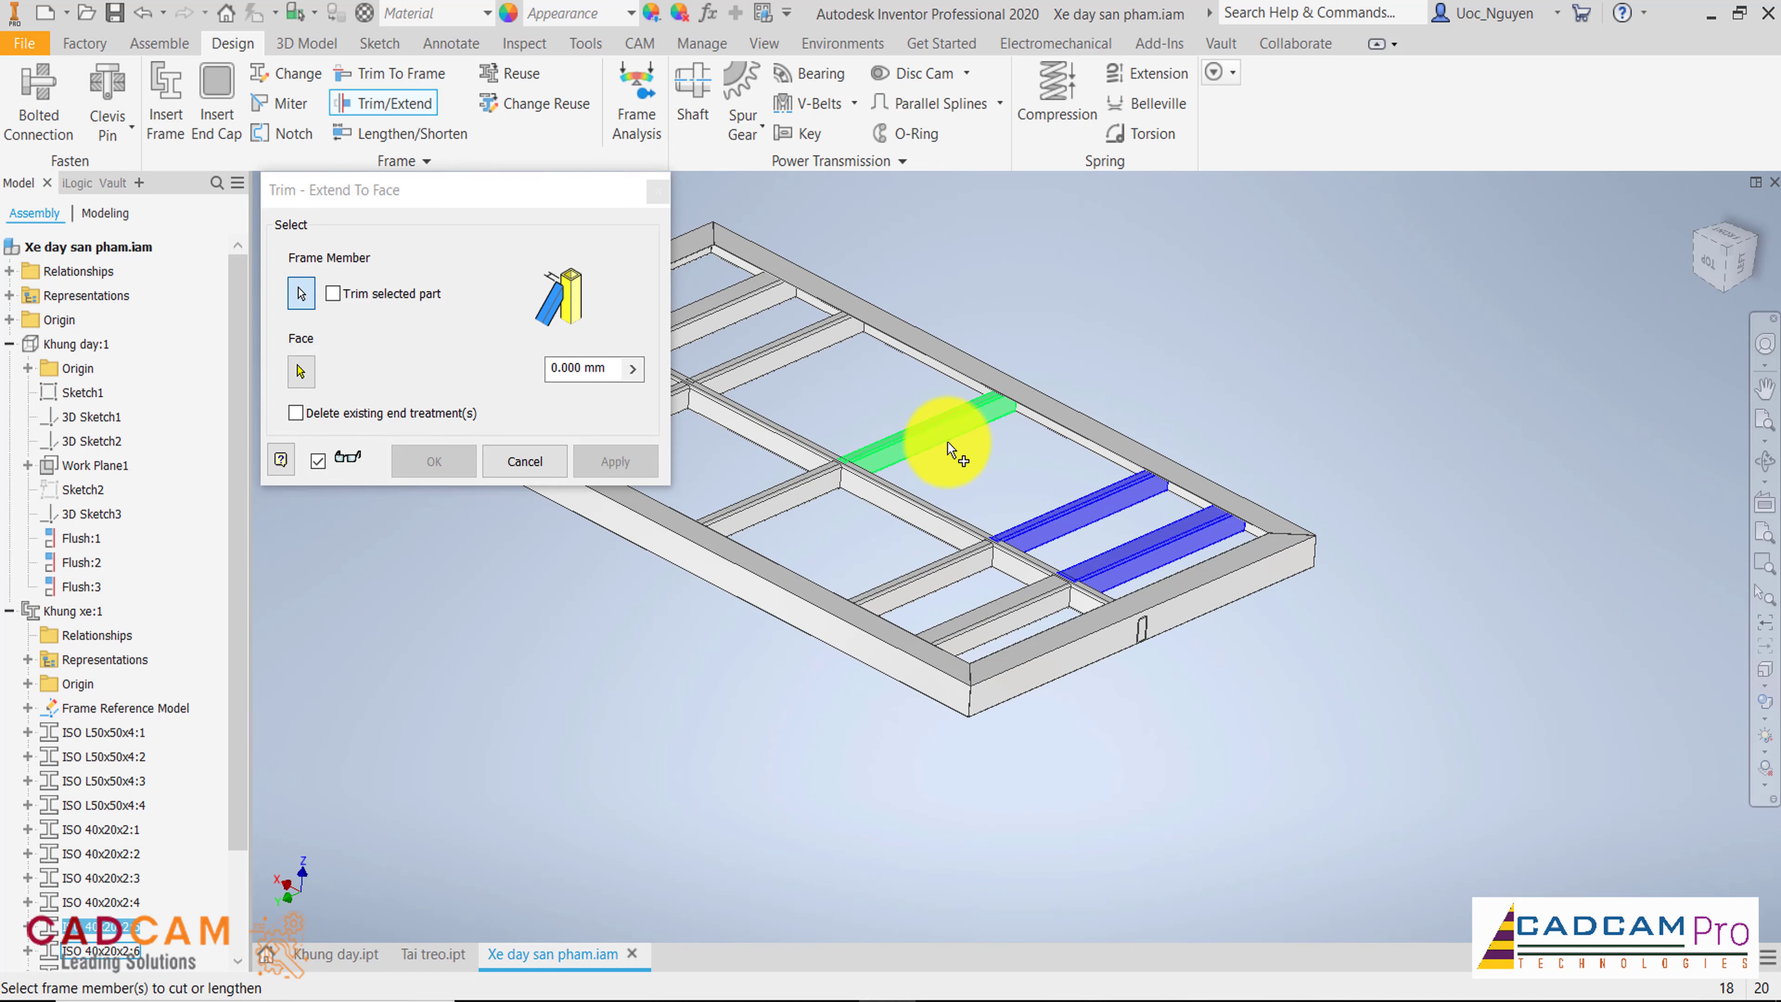
click(932, 431)
click(796, 368)
click(301, 372)
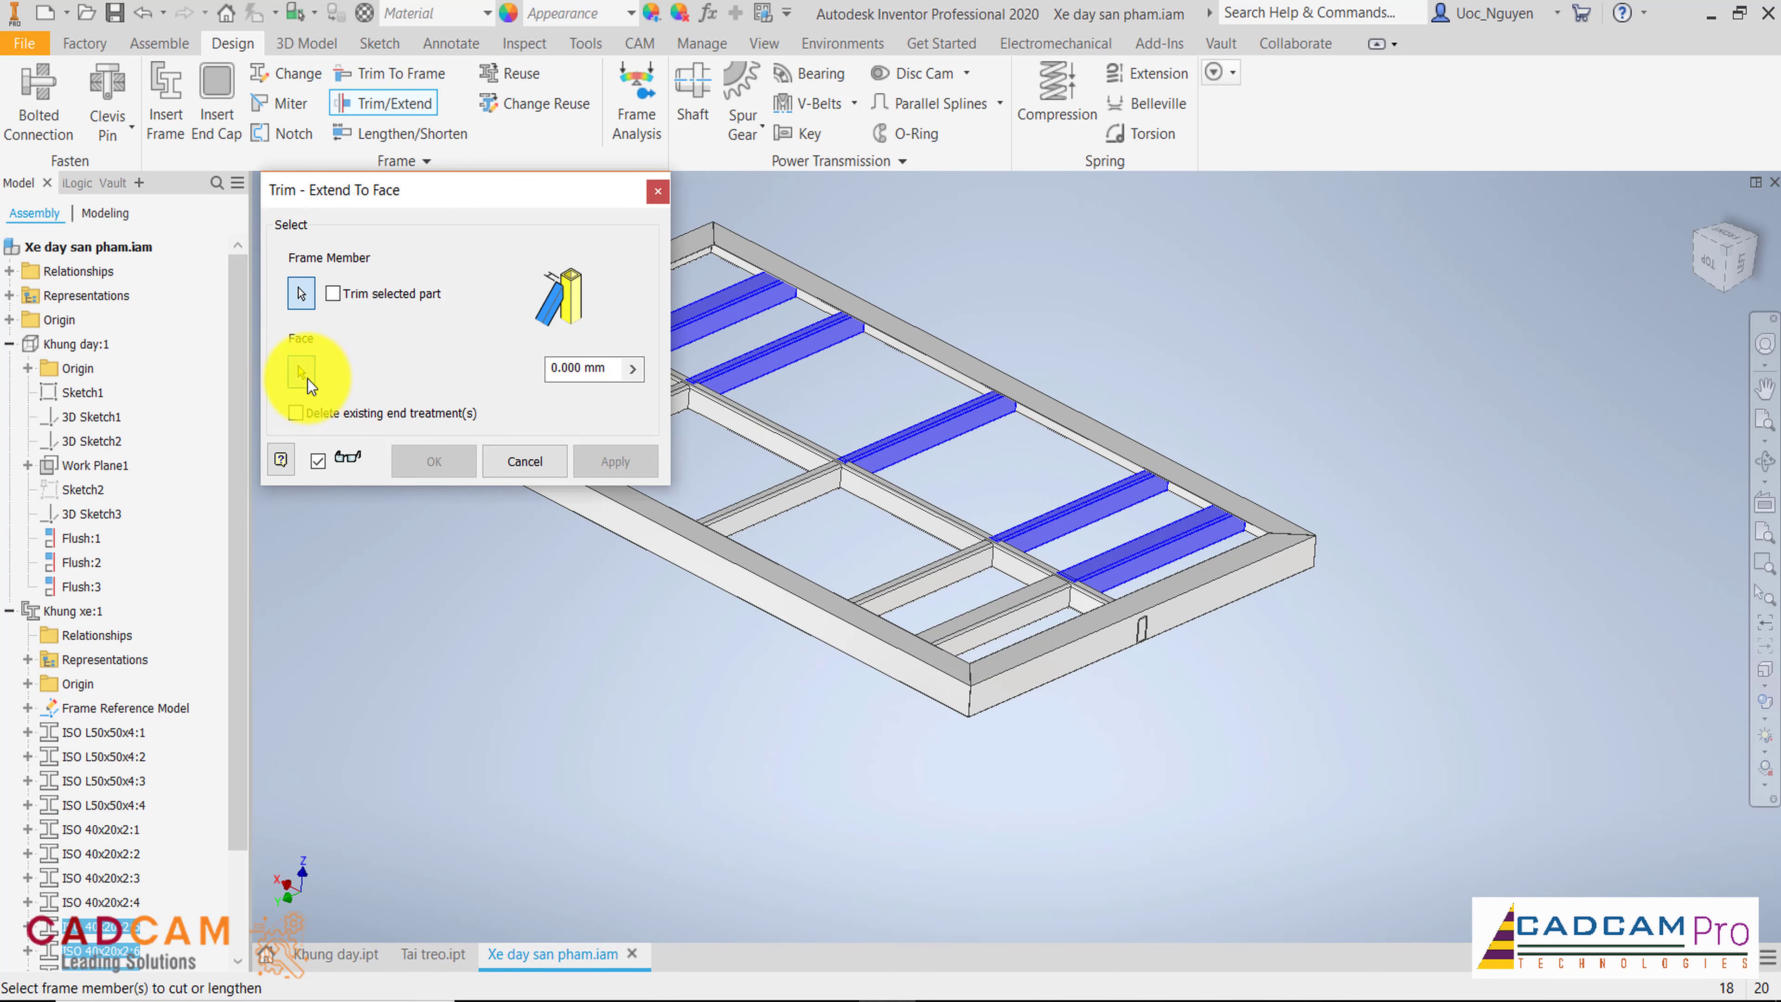
mouse_move(989, 470)
shift+middle_down()
mouse_move(1085, 509)
mouse_move(1042, 536)
shift+middle_up()
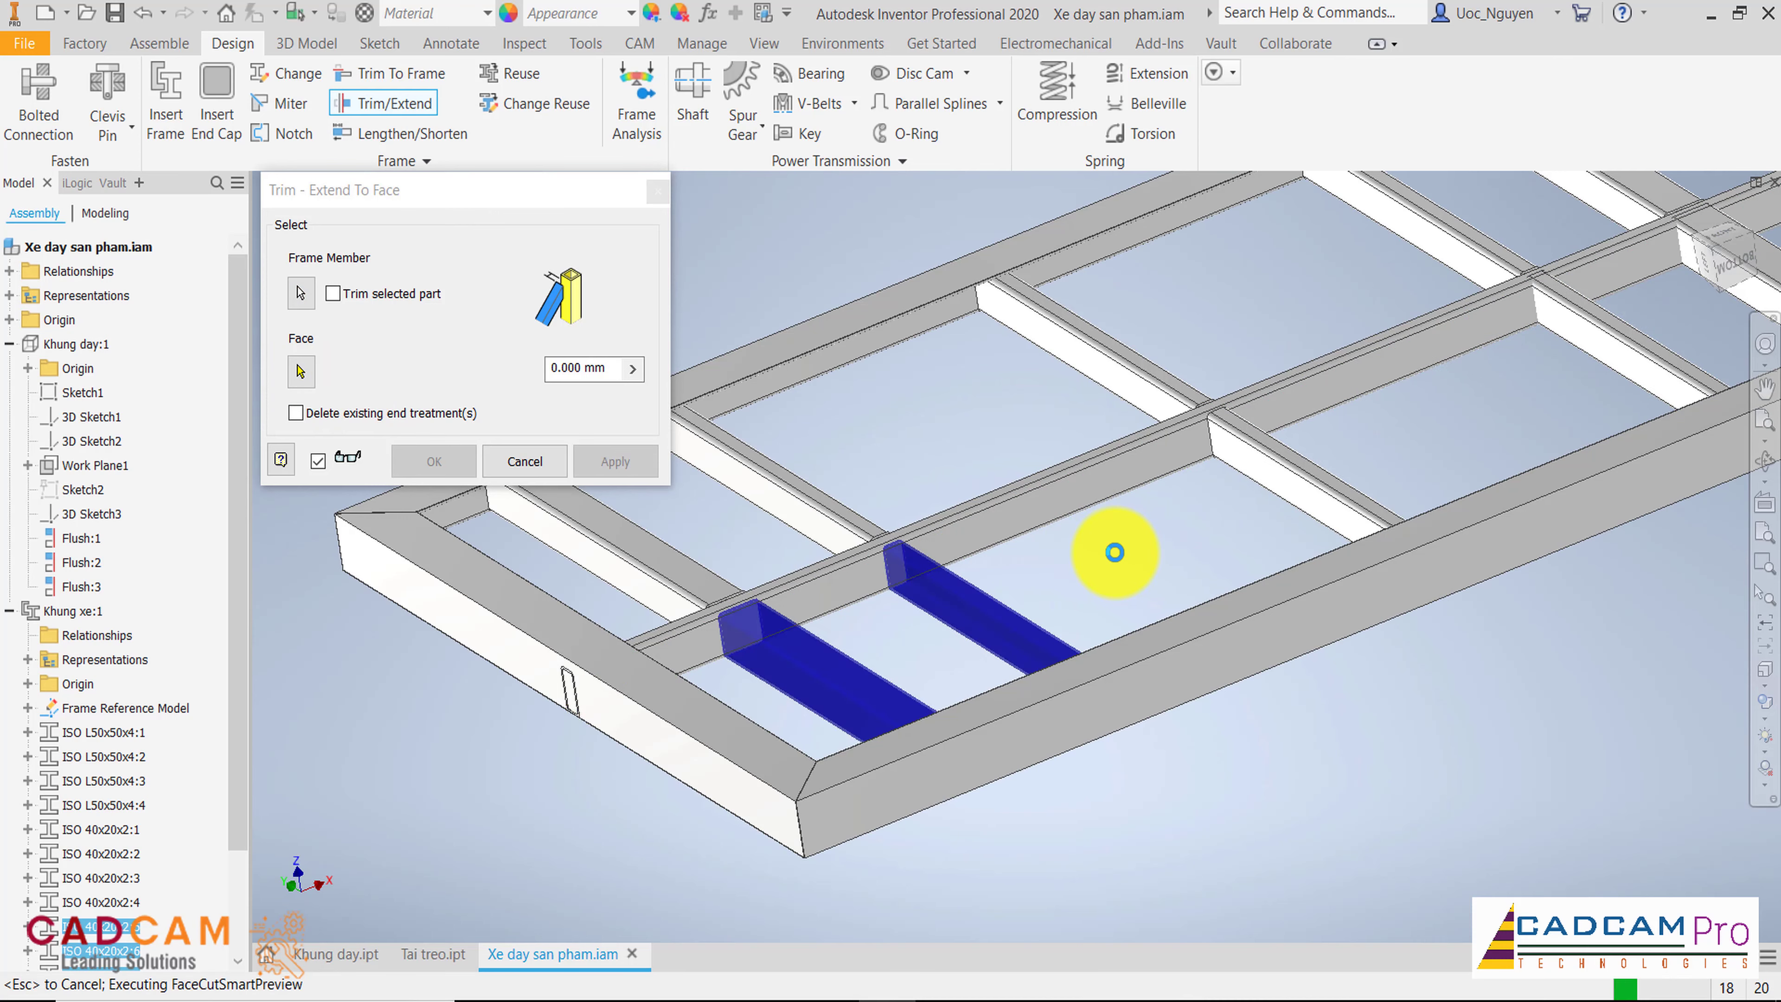
click(625, 472)
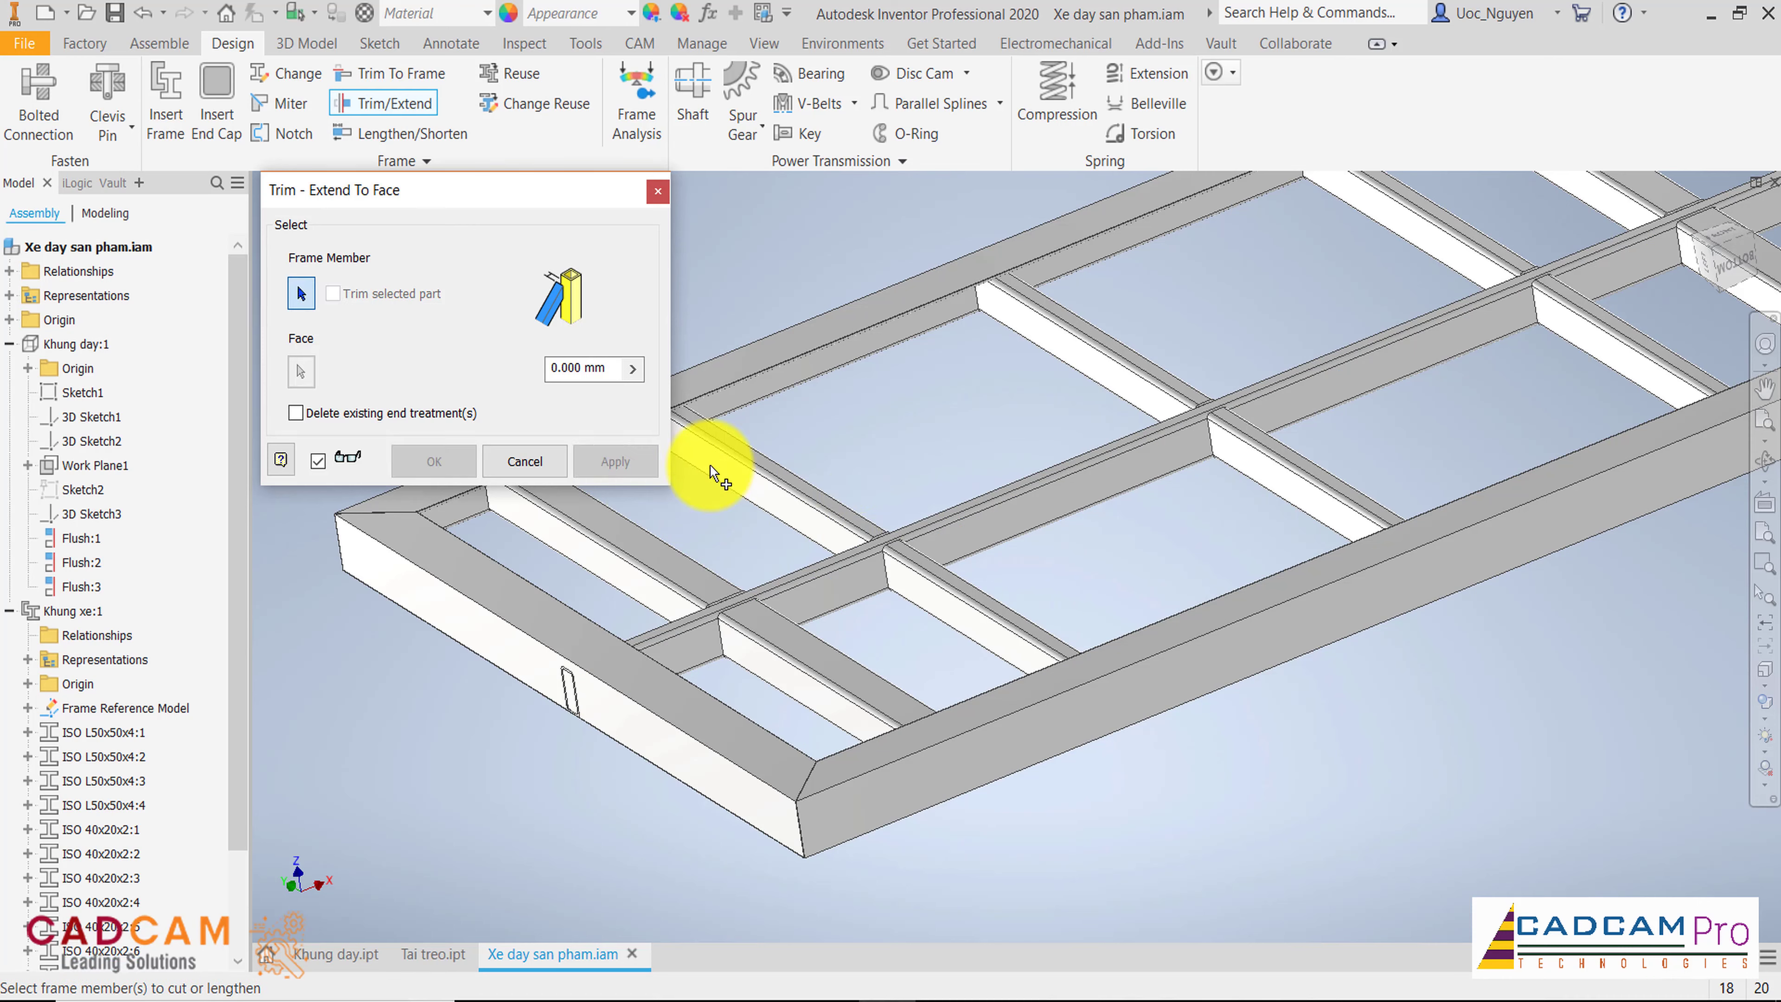
Step: Trim the long middle rail to the outer frame face
click(813, 576)
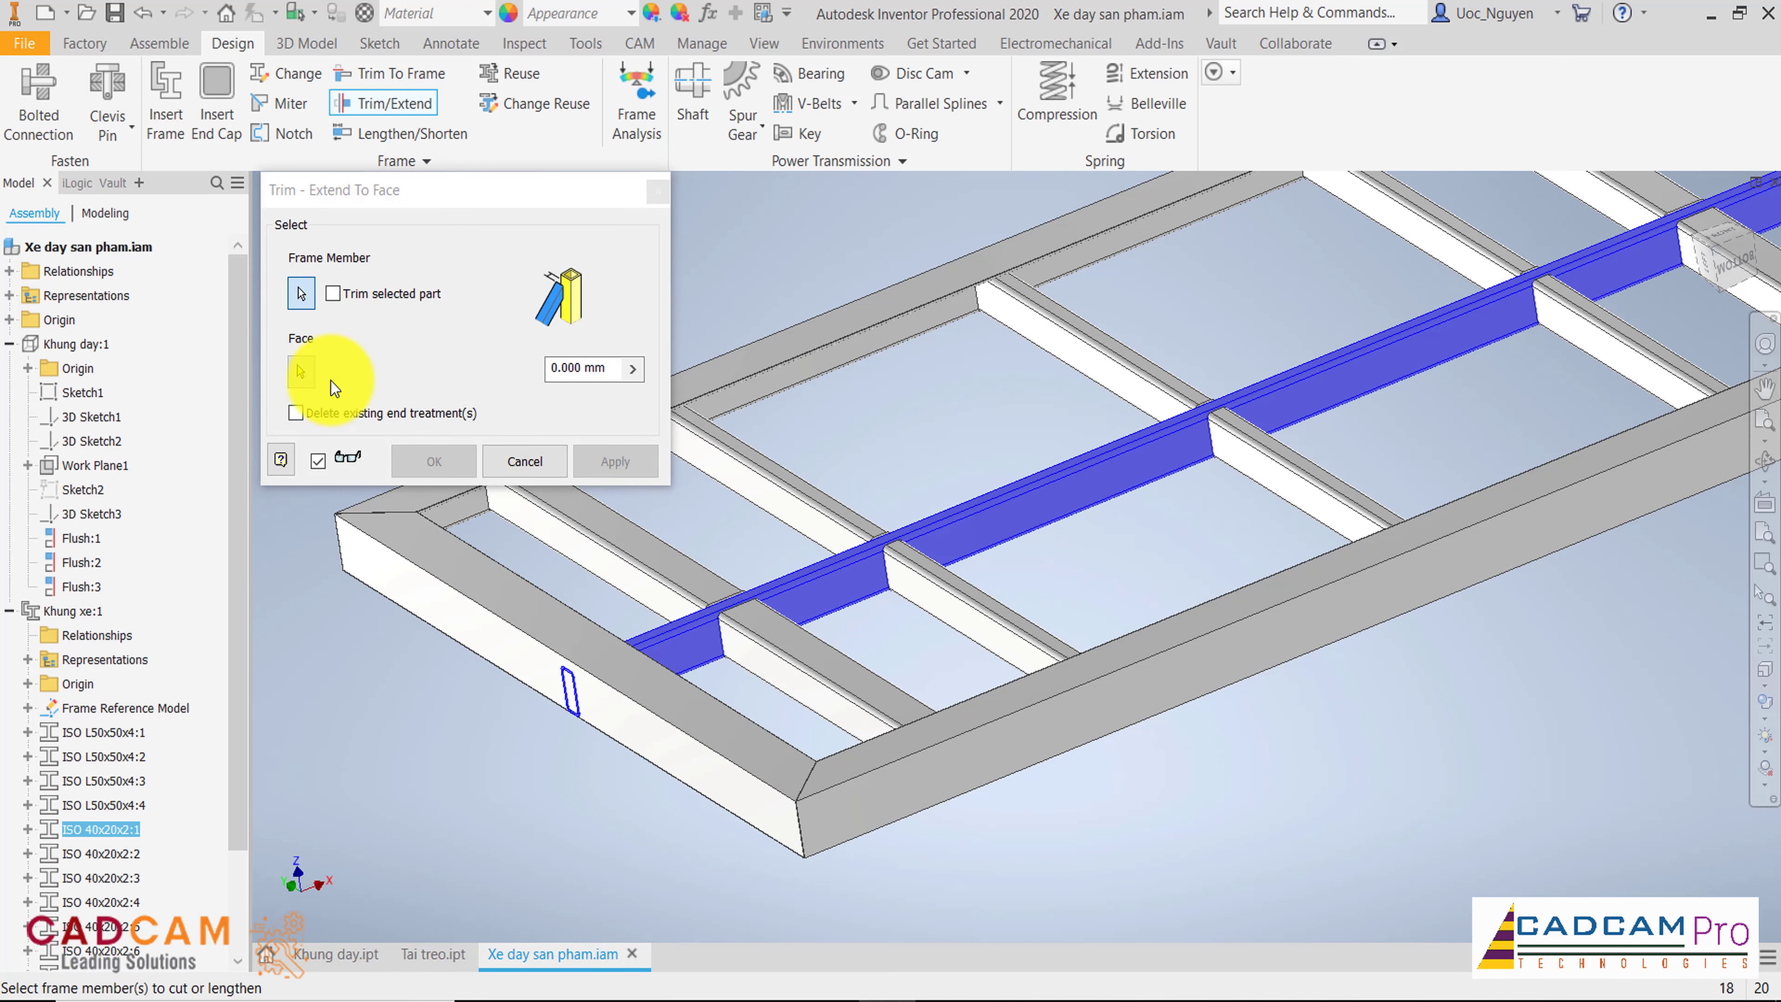
click(301, 372)
shift+middle_drag(1053, 477, 967, 525)
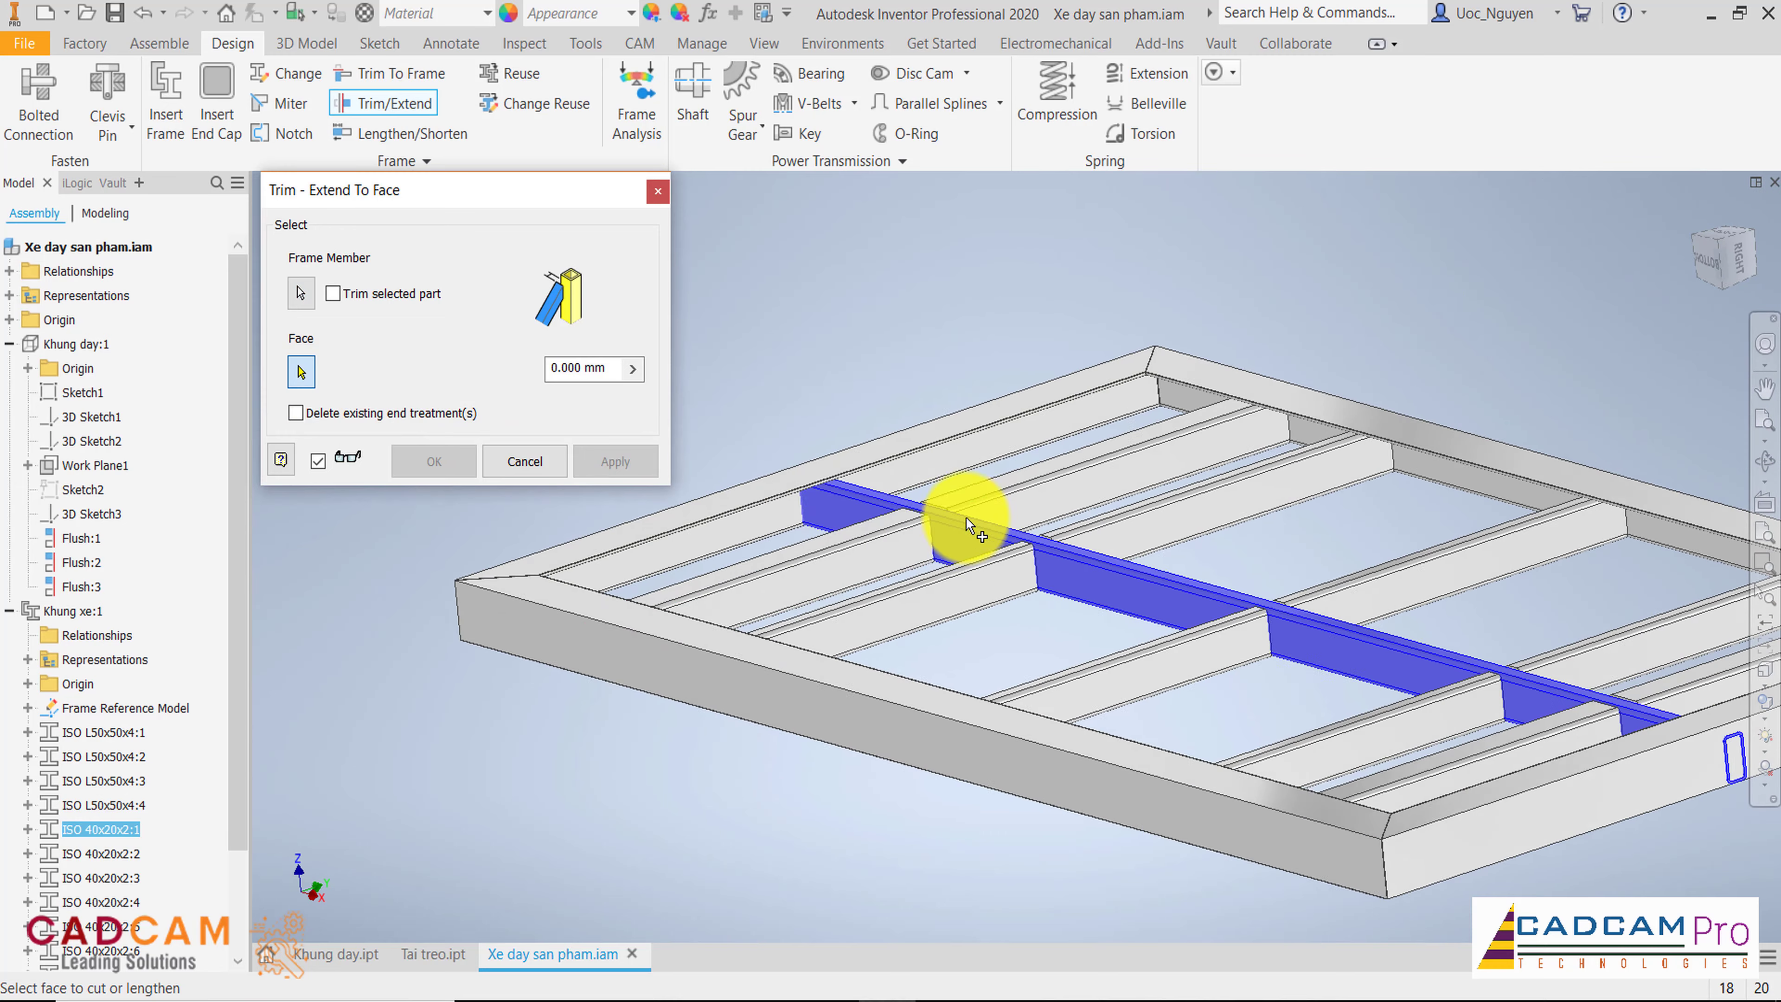
click(796, 519)
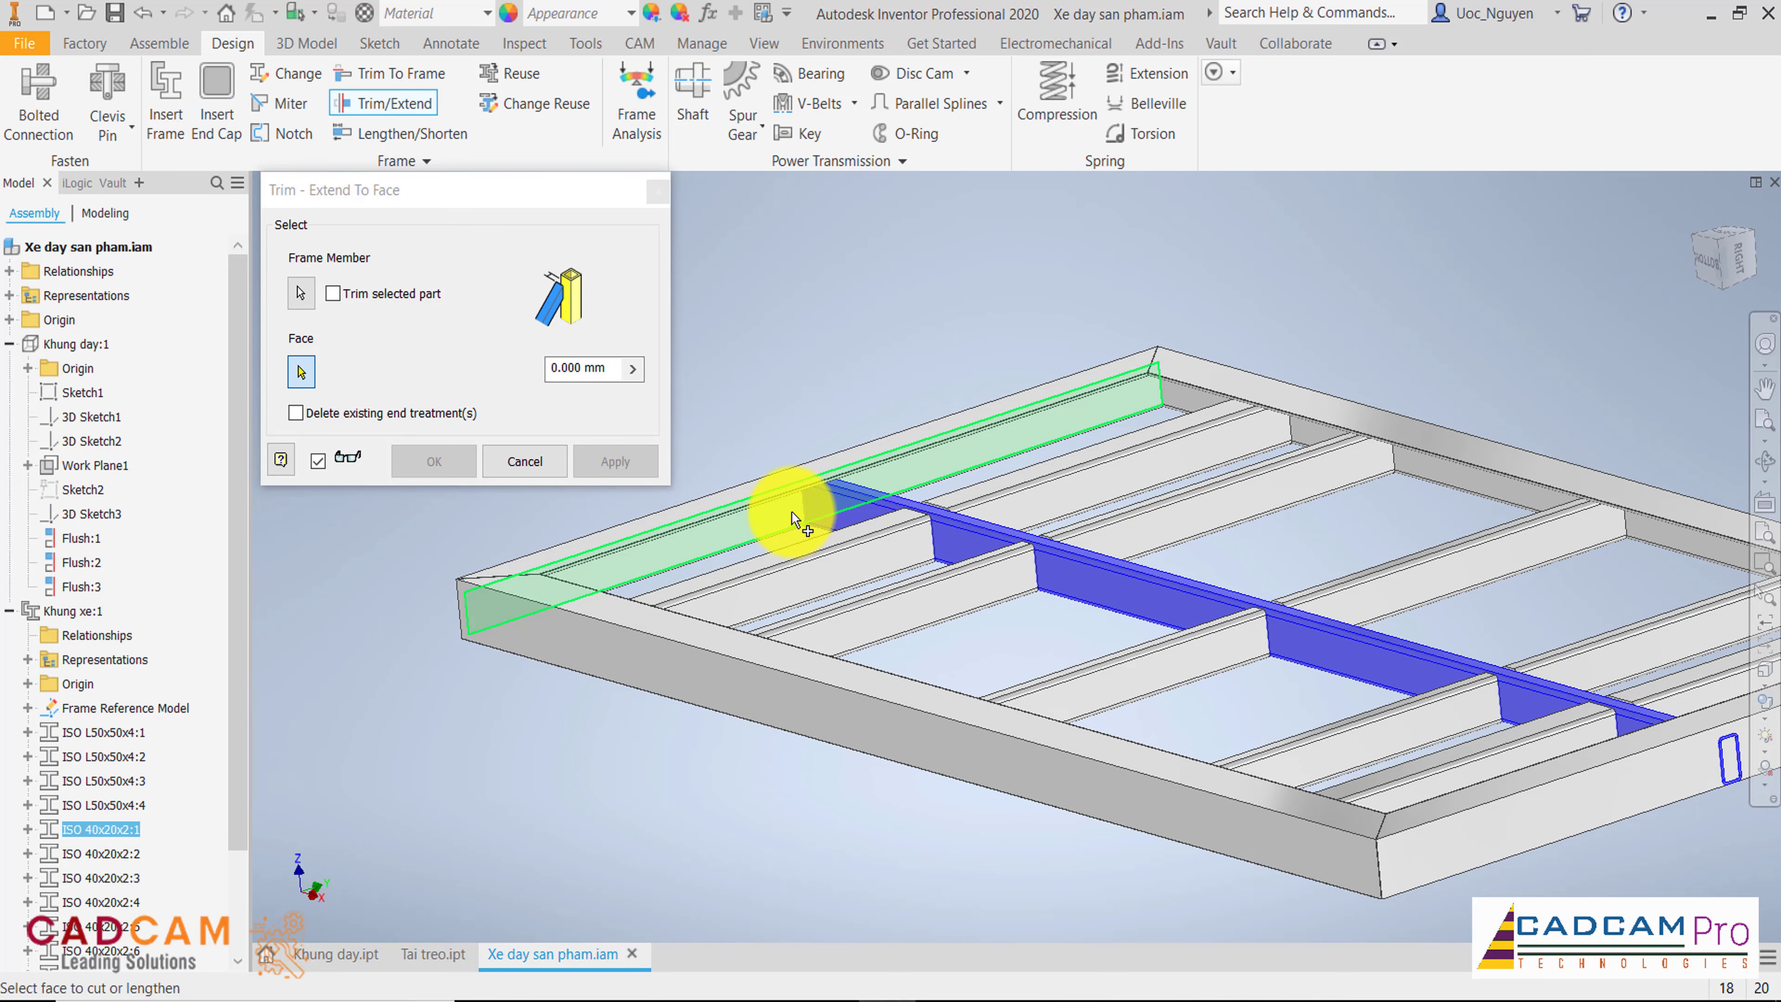
click(635, 464)
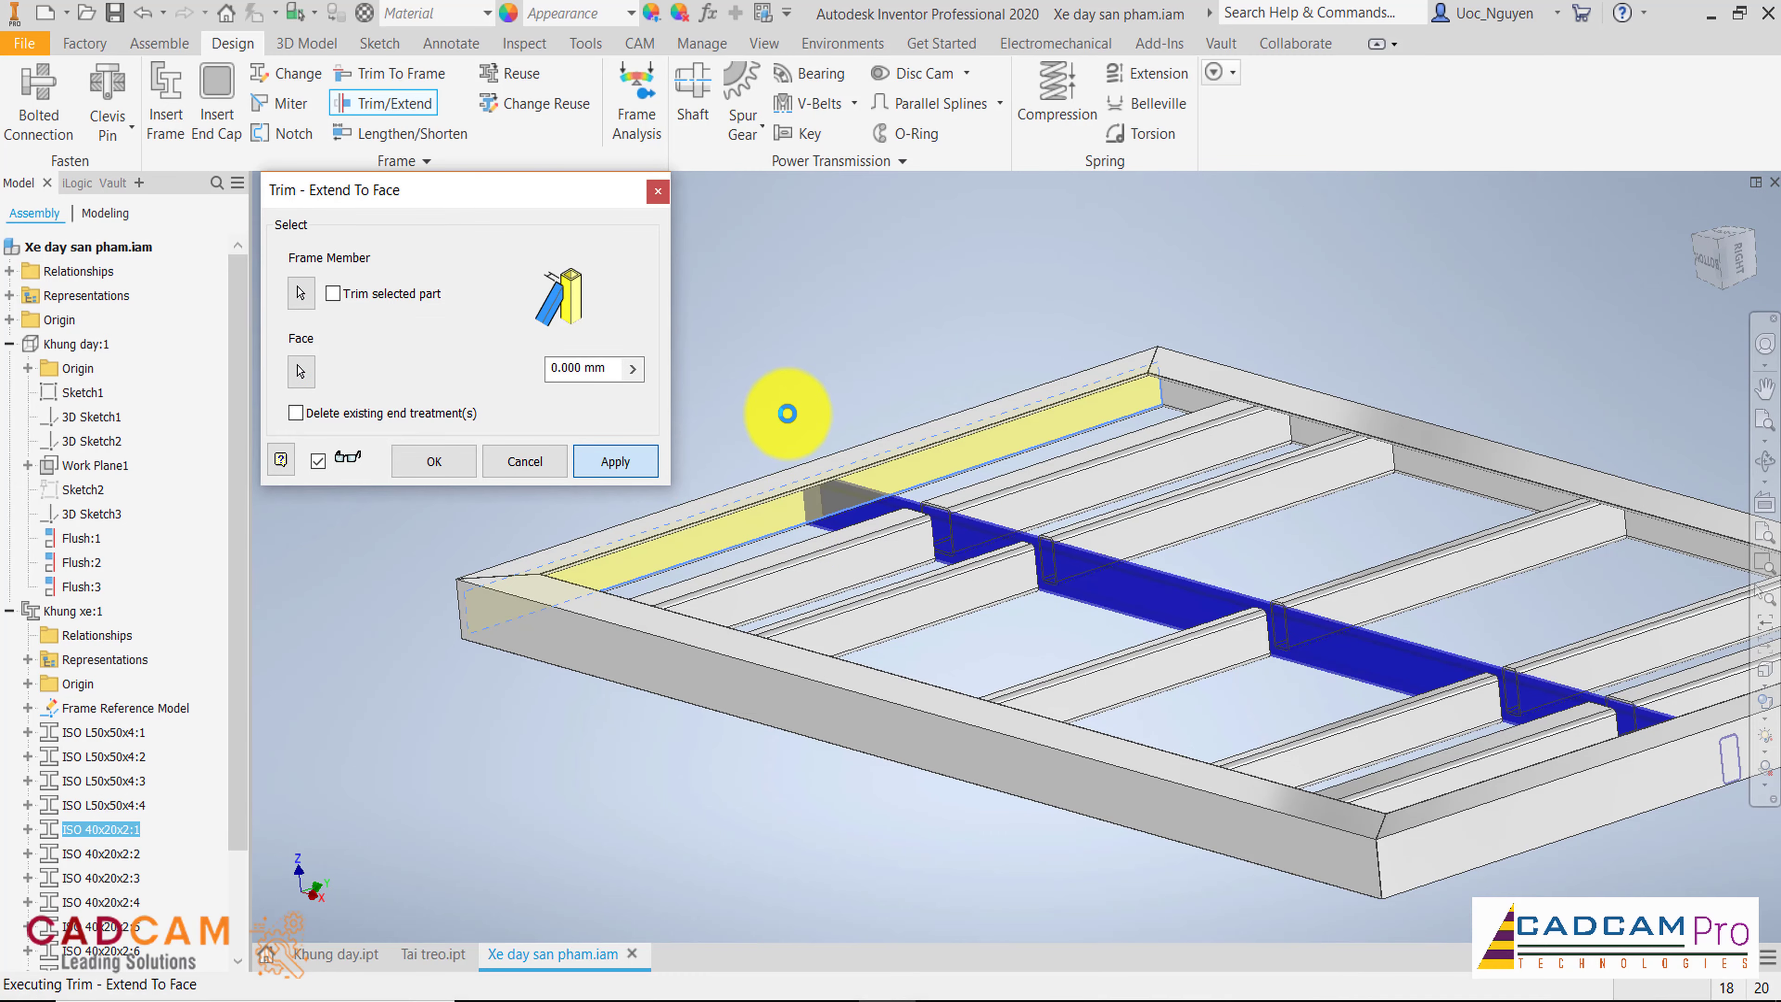
Step: Extend one more 40x20x2 crossbar to the inner face of the outer L50x50x4 rail
click(1147, 582)
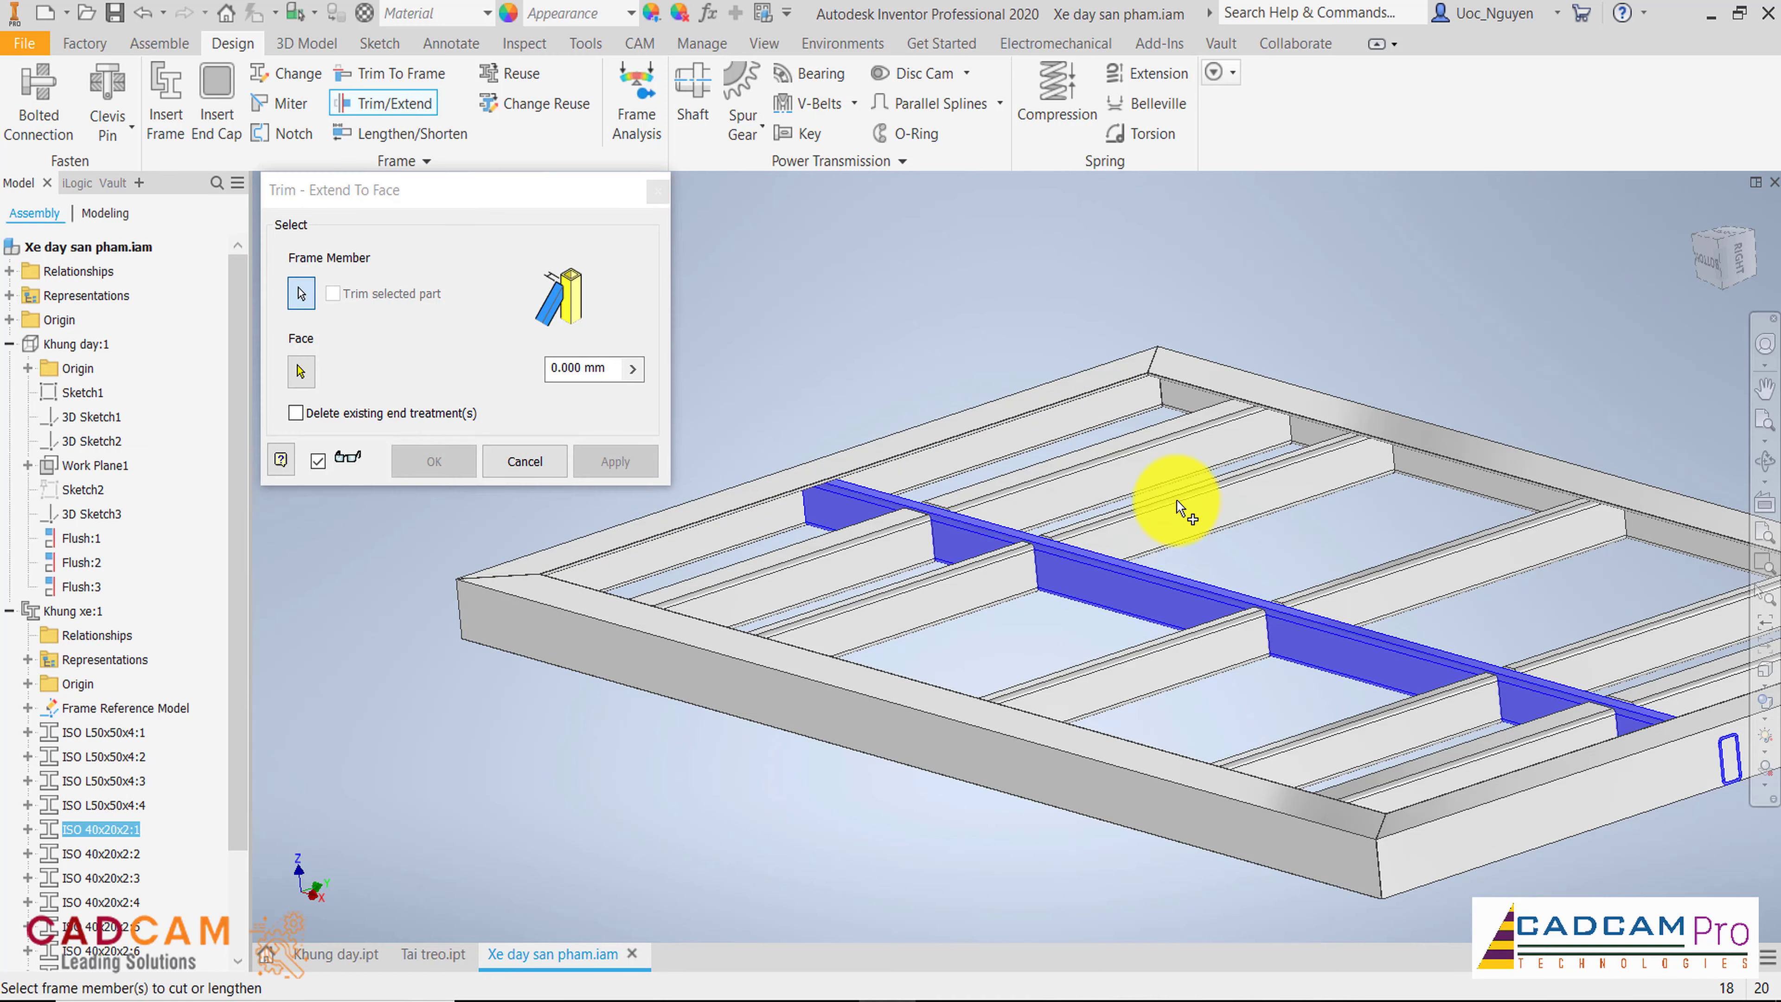
mouse_move(1164, 498)
shift+middle_down()
mouse_move(1570, 448)
mouse_move(1526, 426)
mouse_move(1360, 505)
shift+middle_up()
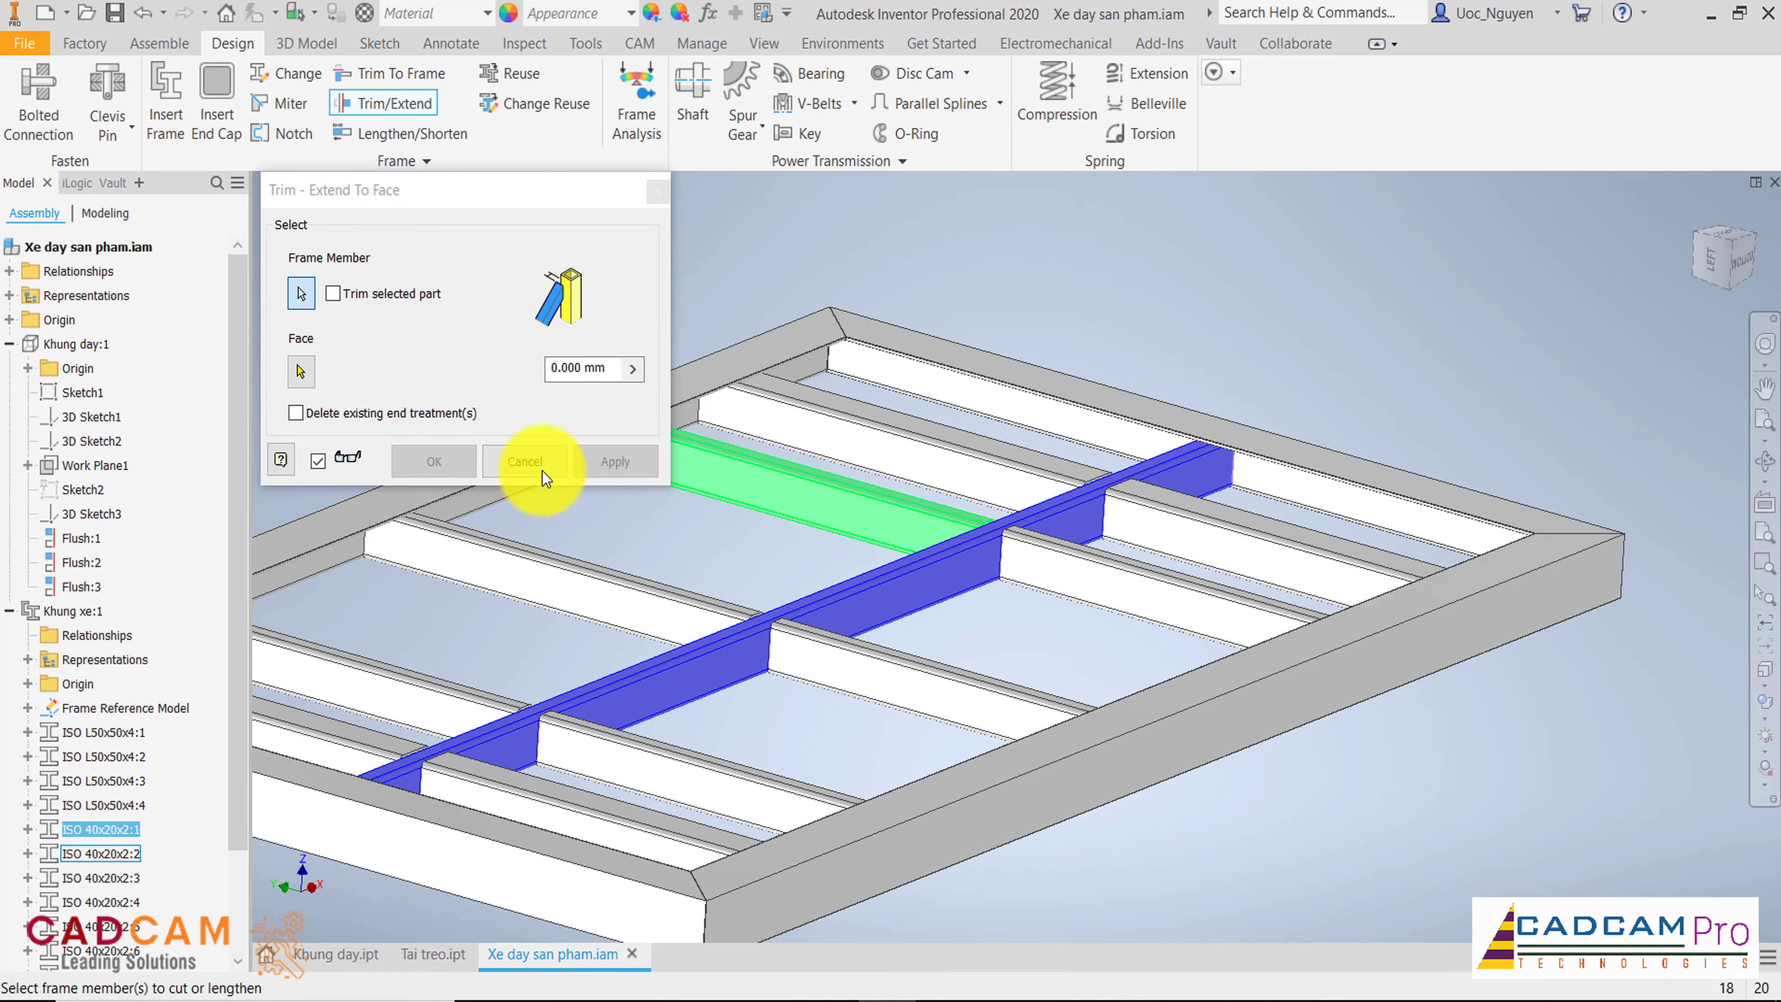
click(301, 371)
click(1320, 495)
click(615, 461)
shift+middle_drag(1244, 302, 1212, 397)
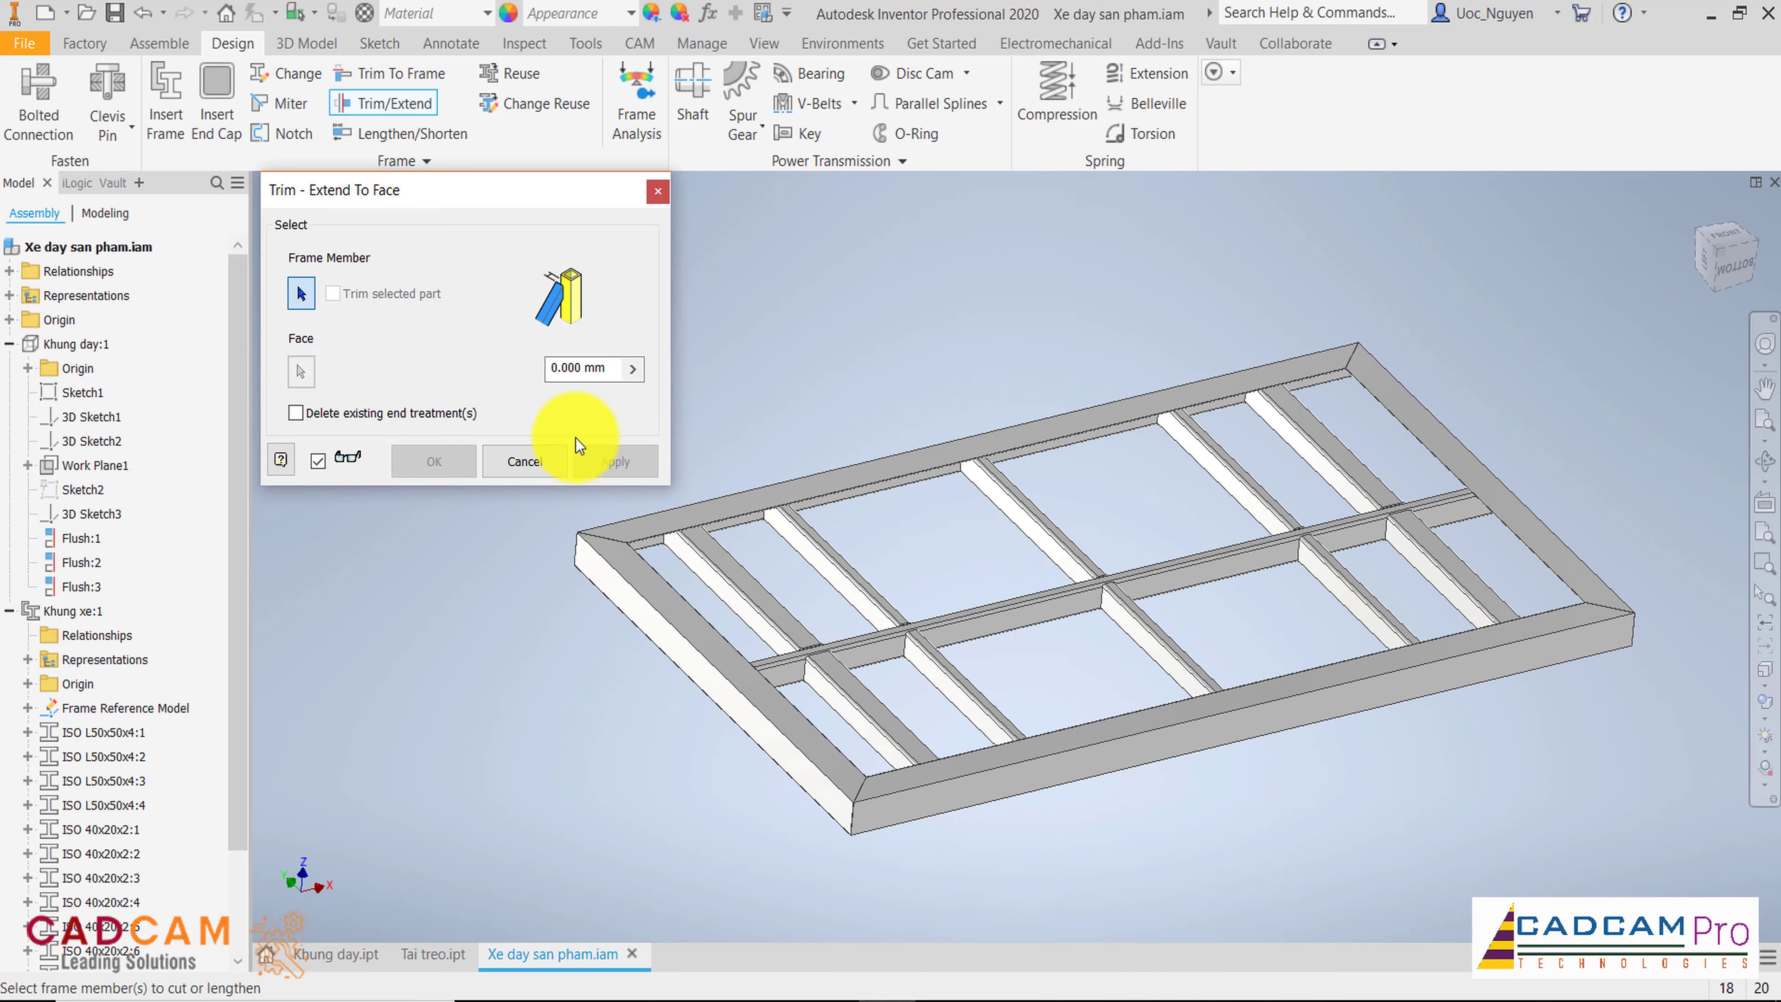
Step: Close the trim tool, save all files with Yes to All, and show the Khung day skeleton
click(583, 463)
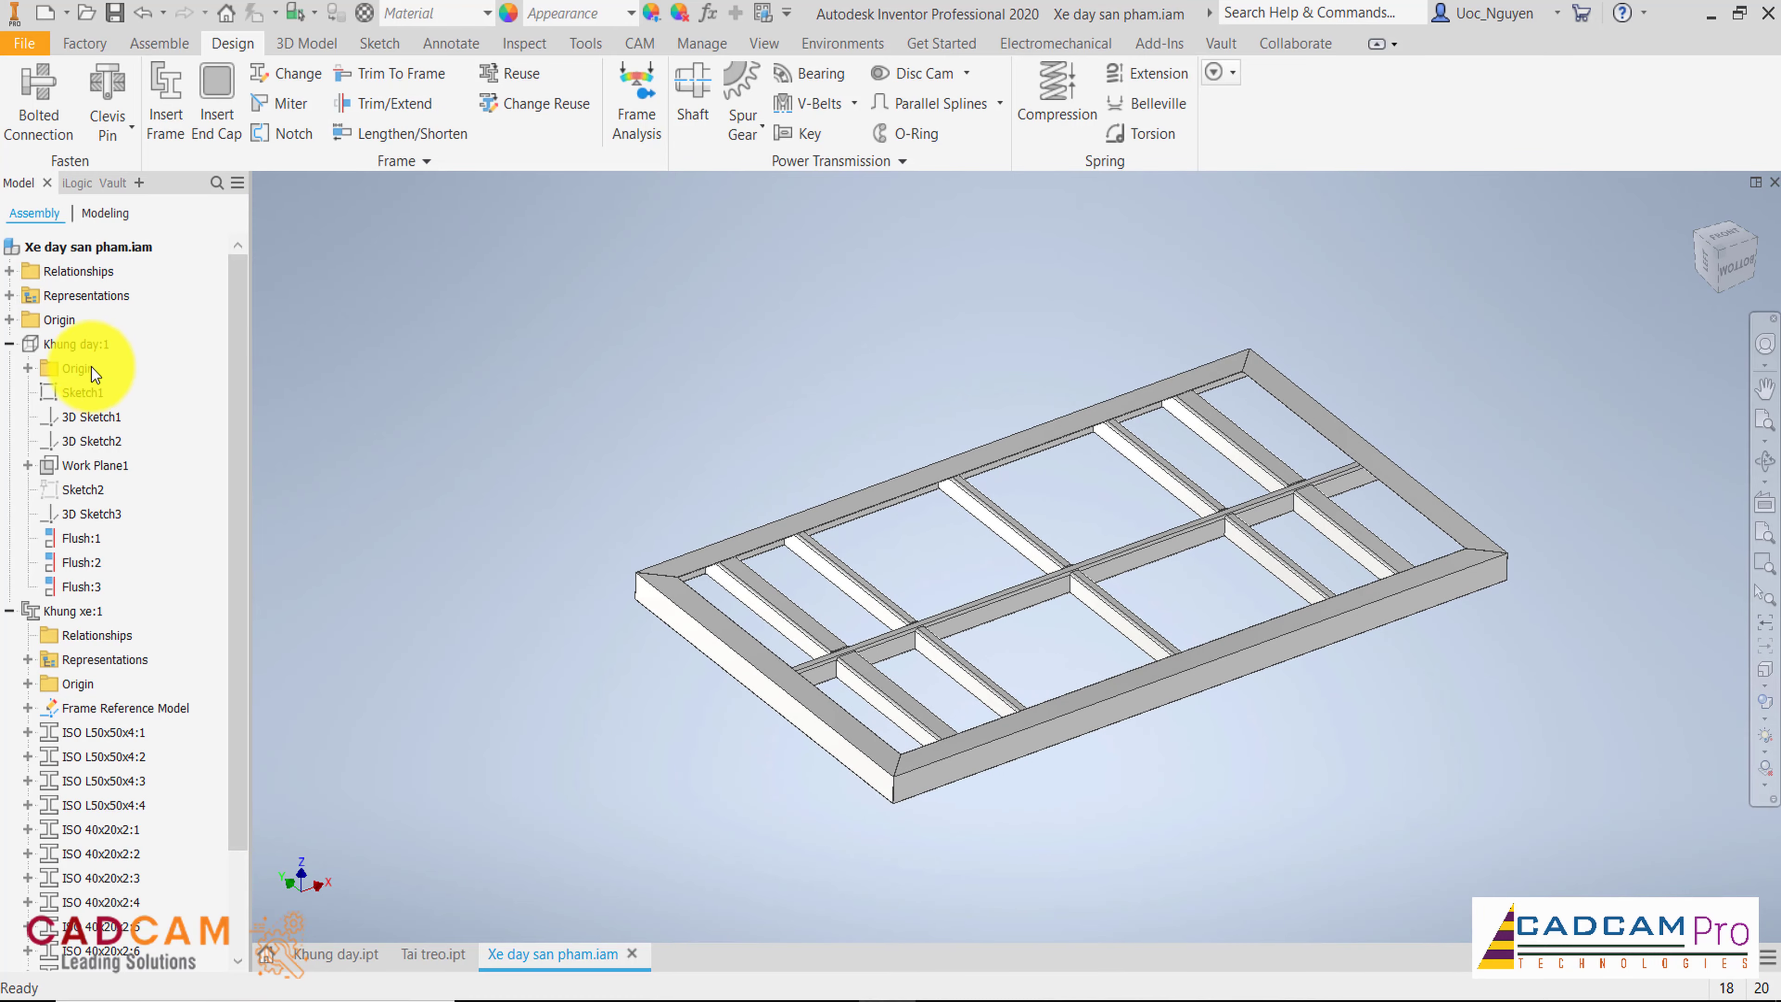
click(114, 12)
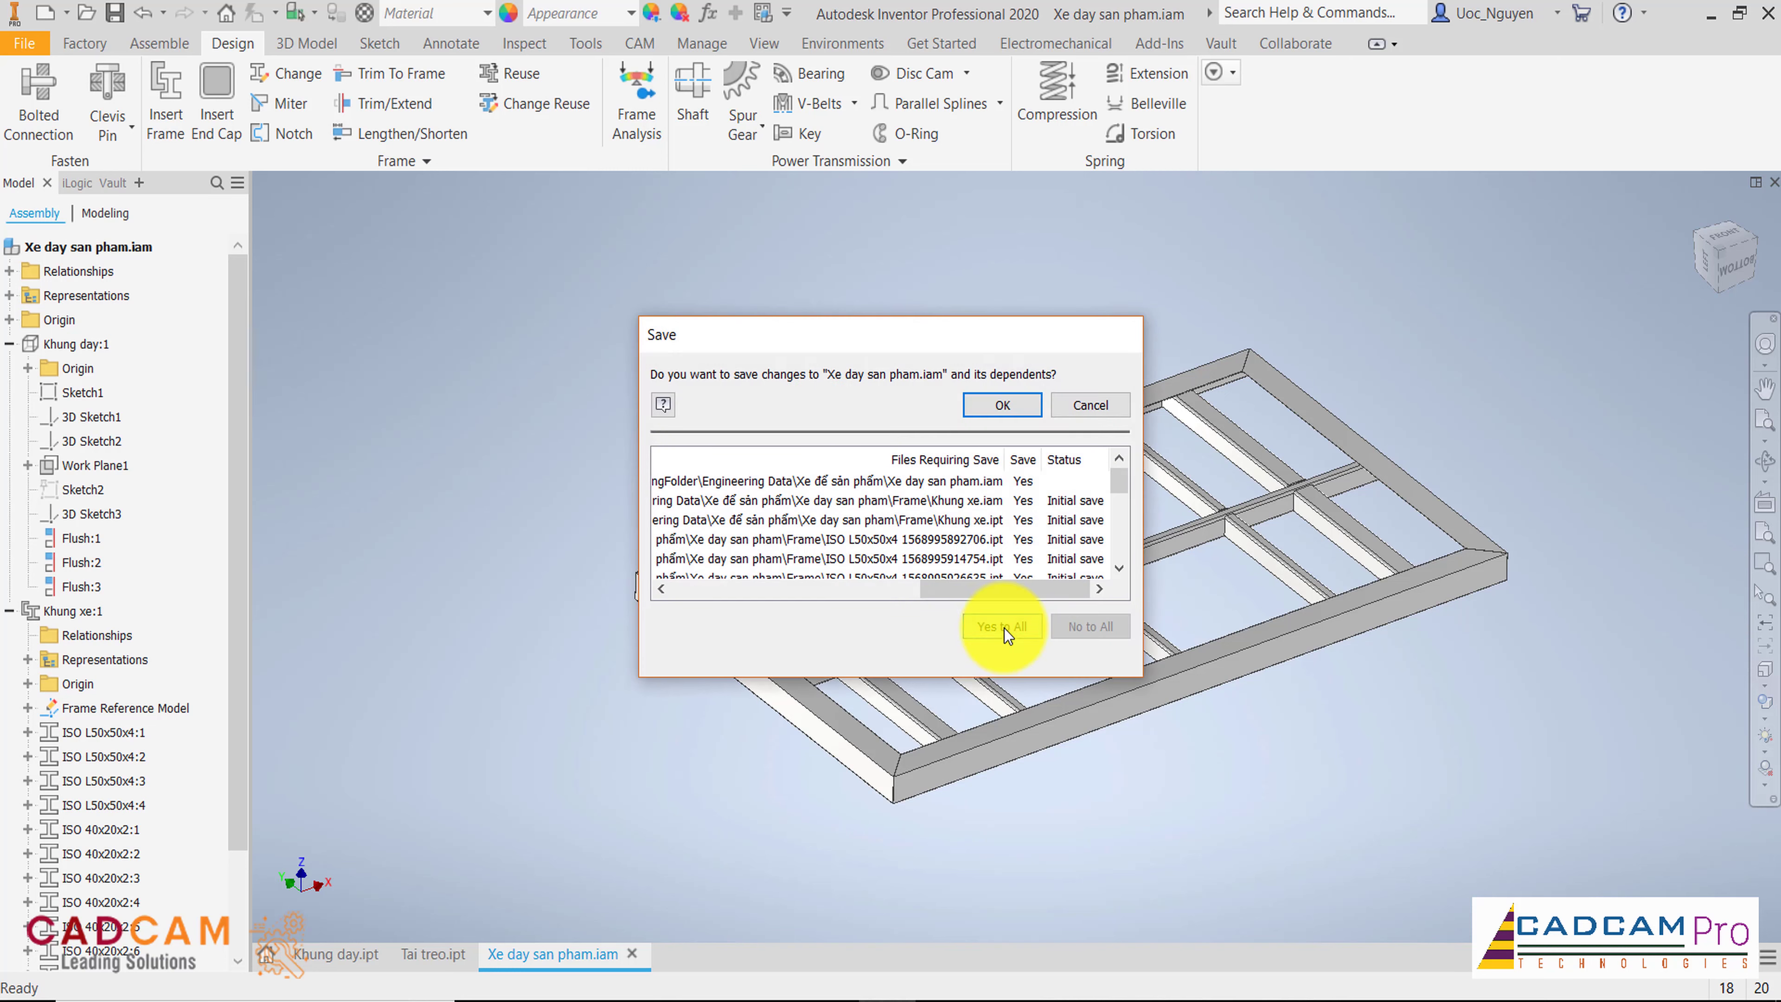
click(1014, 409)
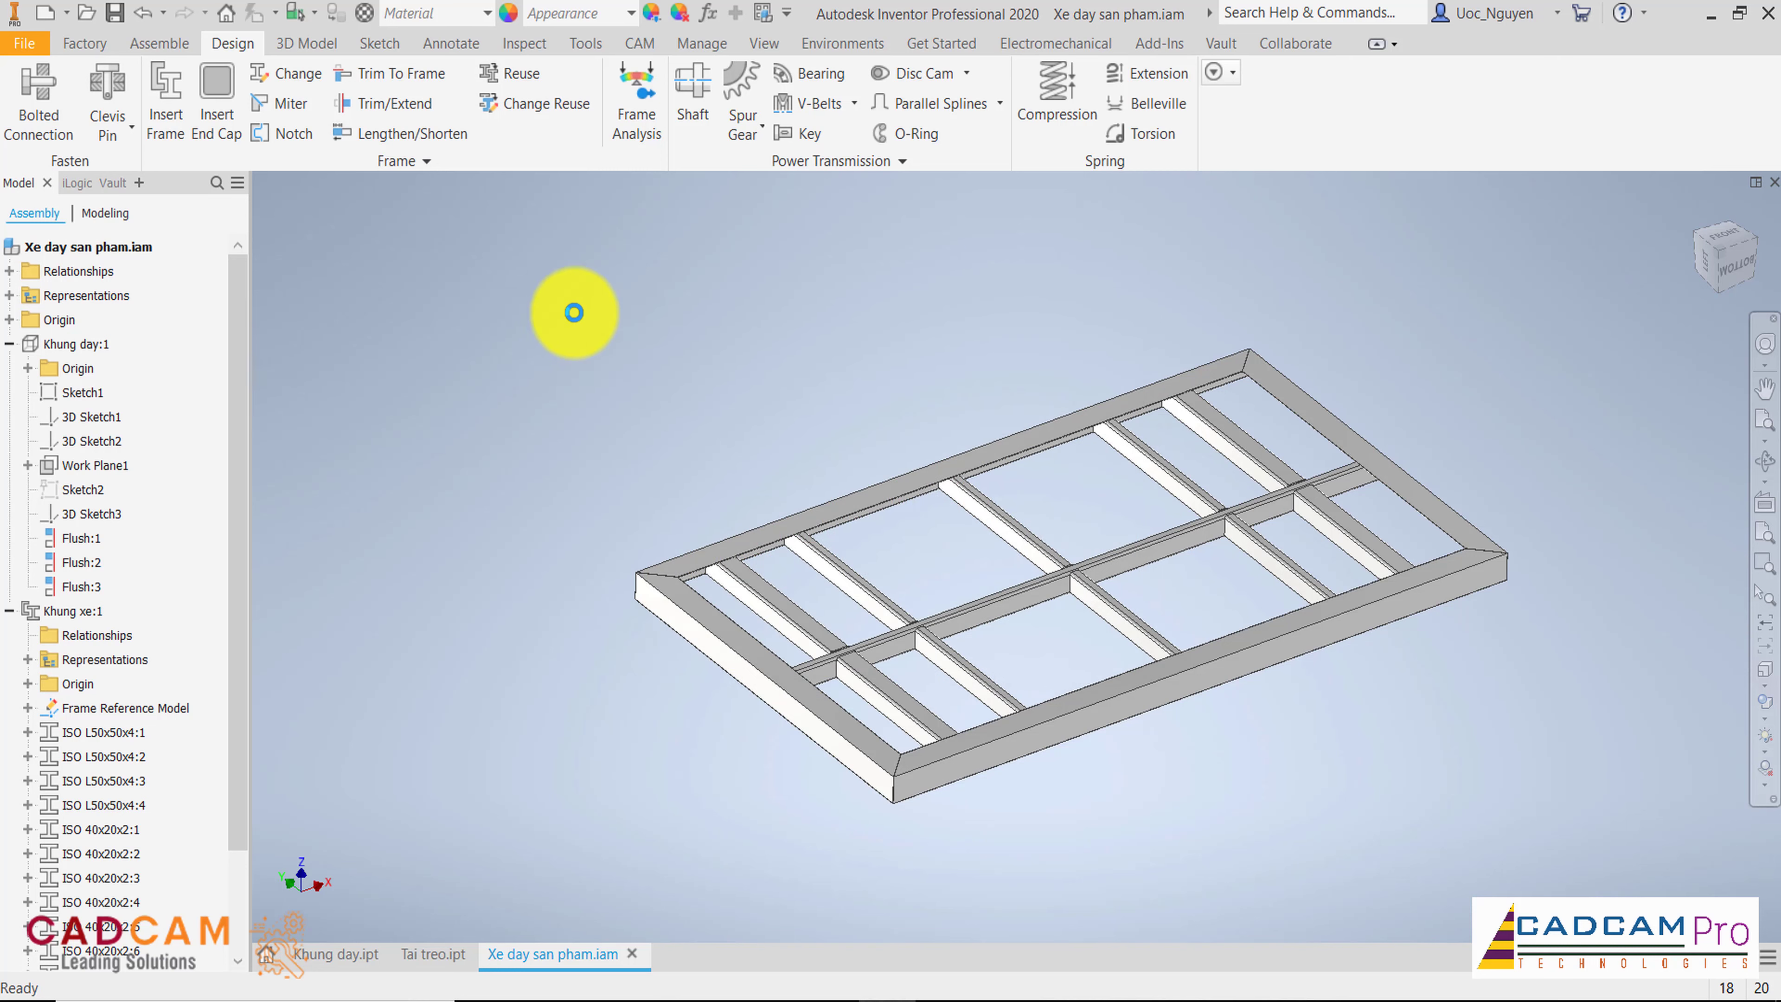
right_click(73, 340)
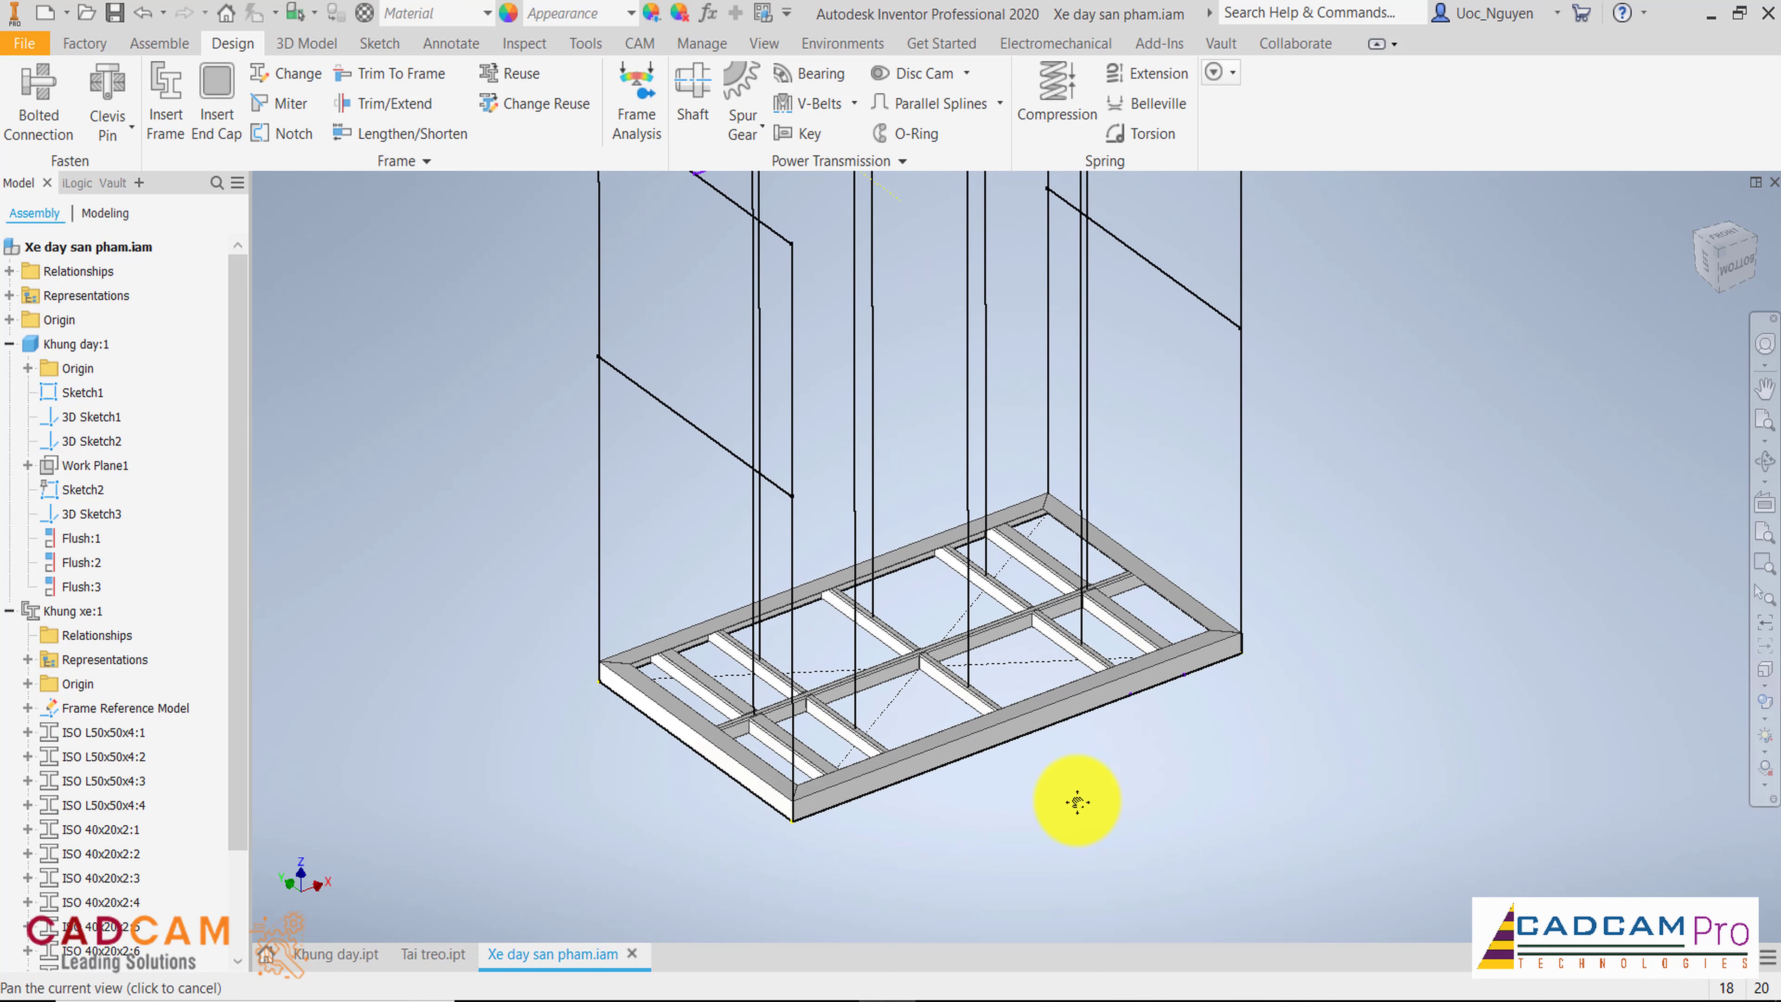
Step: Pan to show the whole skeleton wireframe and clear the base frame selection
middle_drag(1072, 803, 1125, 843)
click(479, 383)
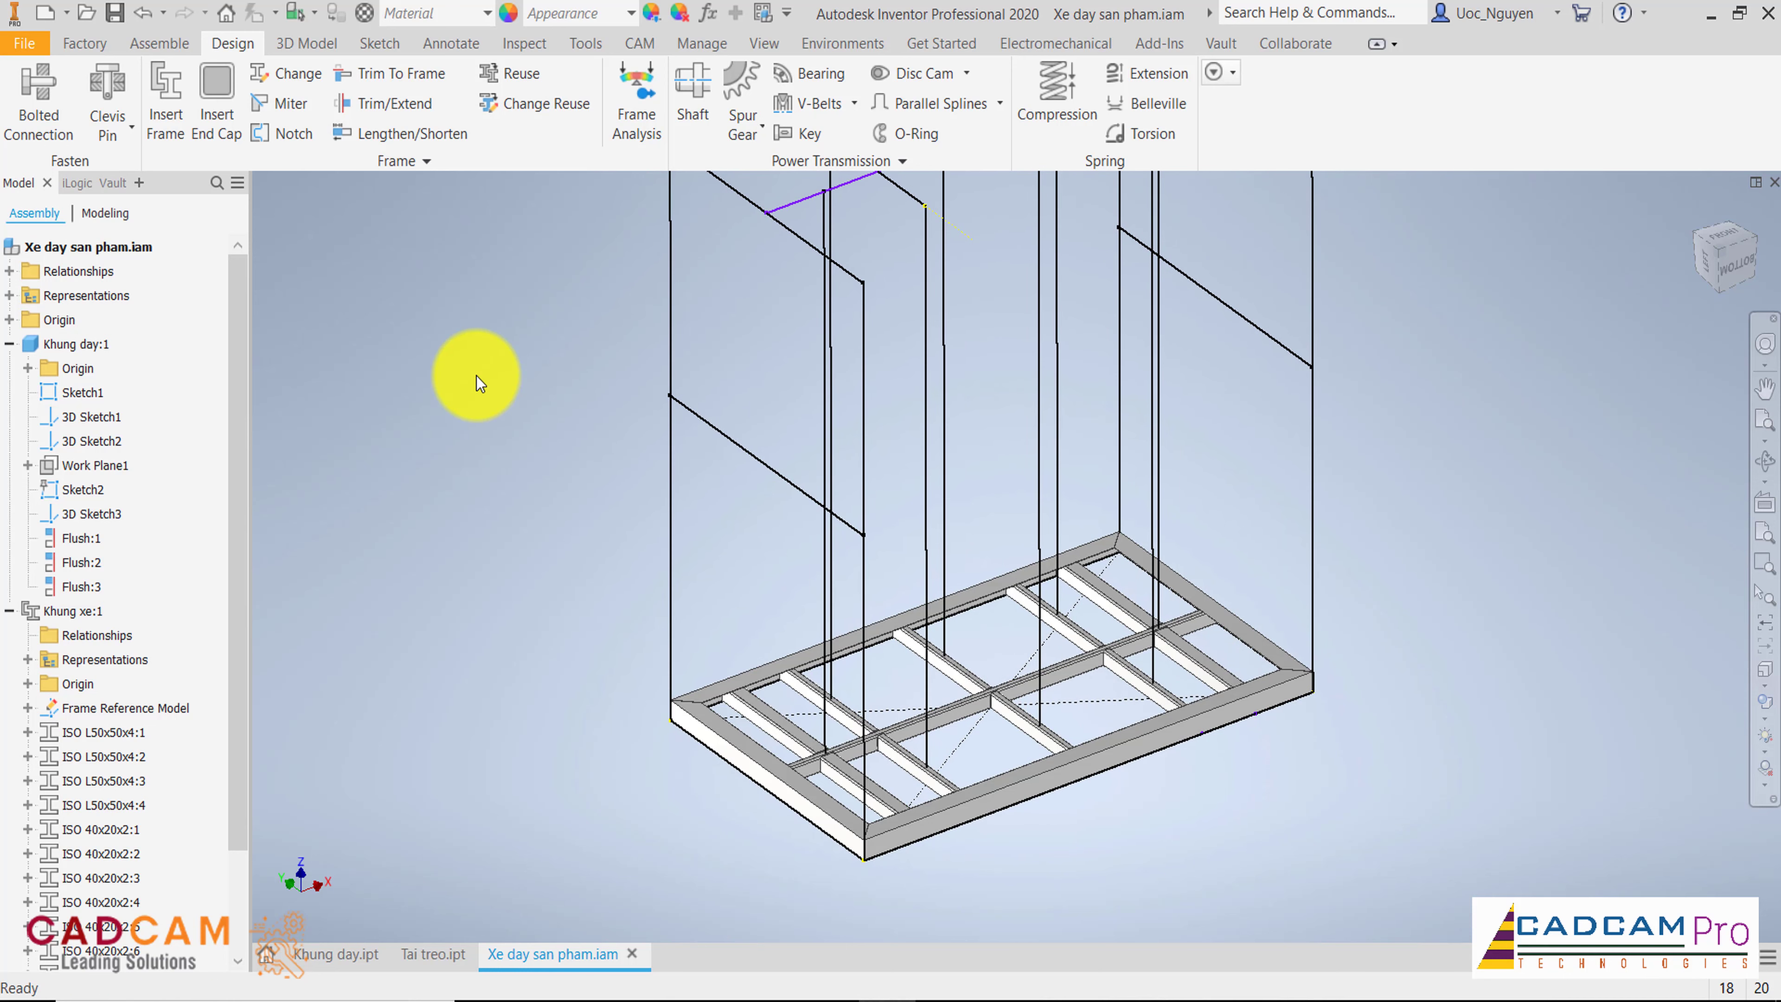
click(166, 105)
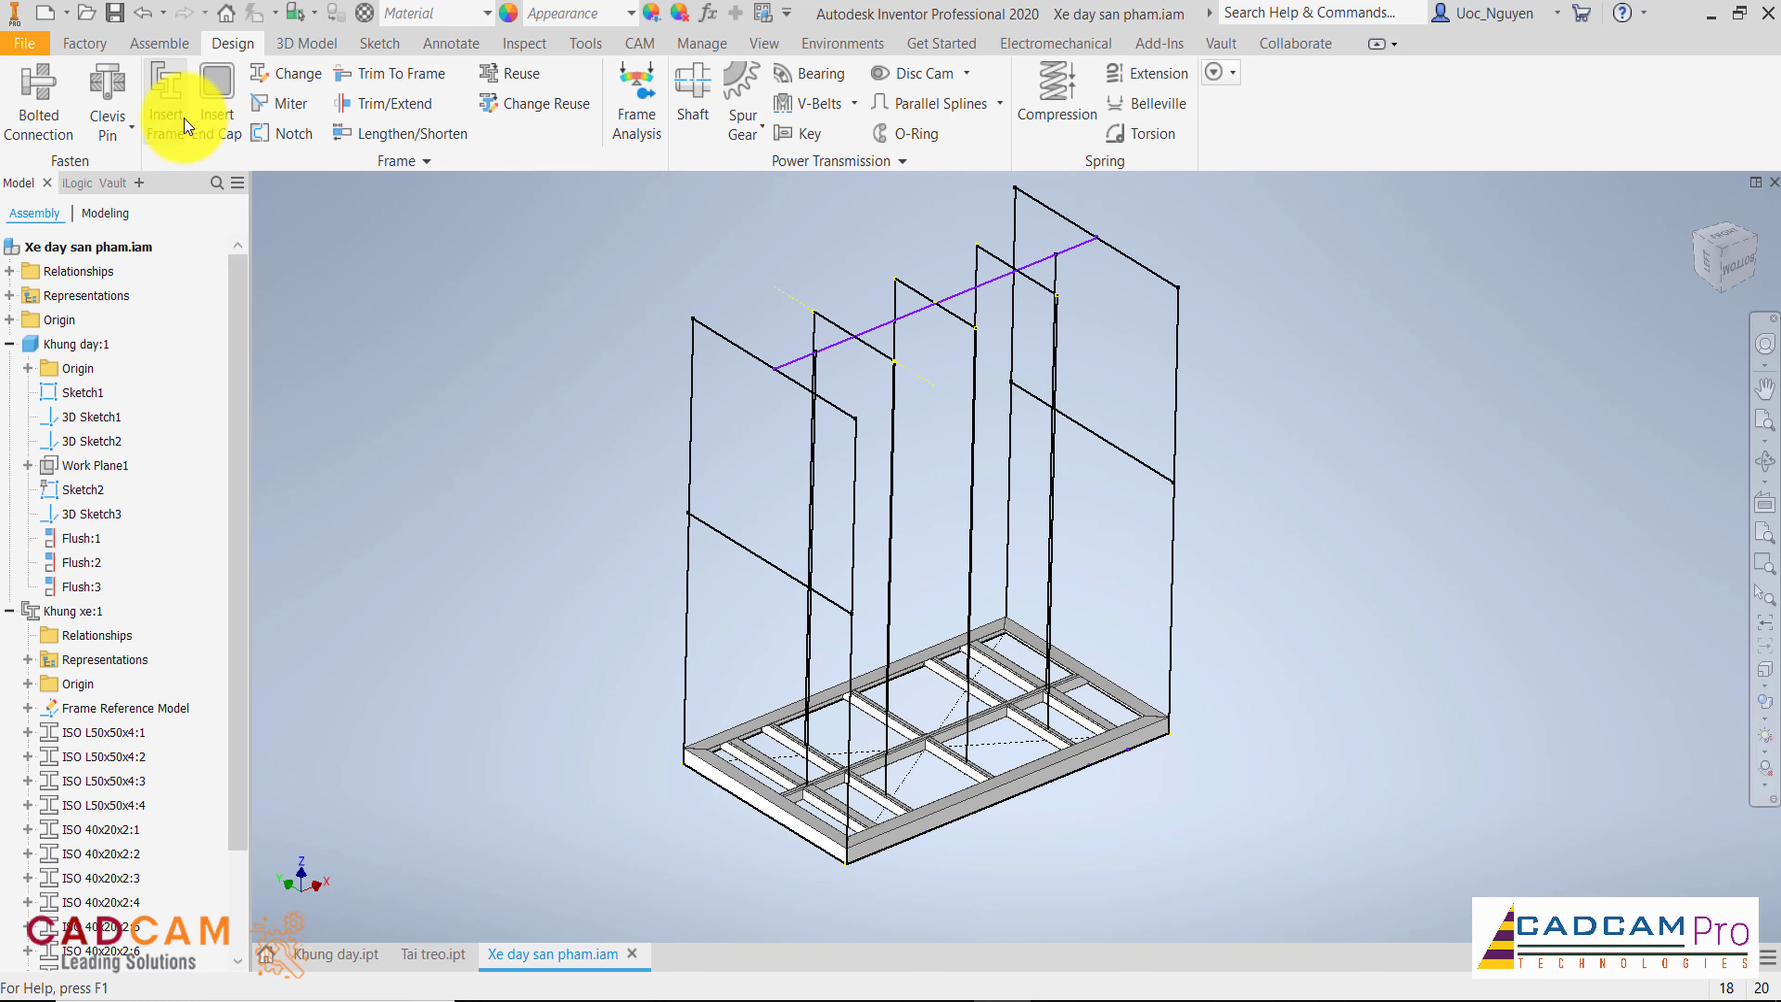
Step: Open the Khung xe:1 frame for in-place editing from its browser context menu
scroll(182, 568, down, 1)
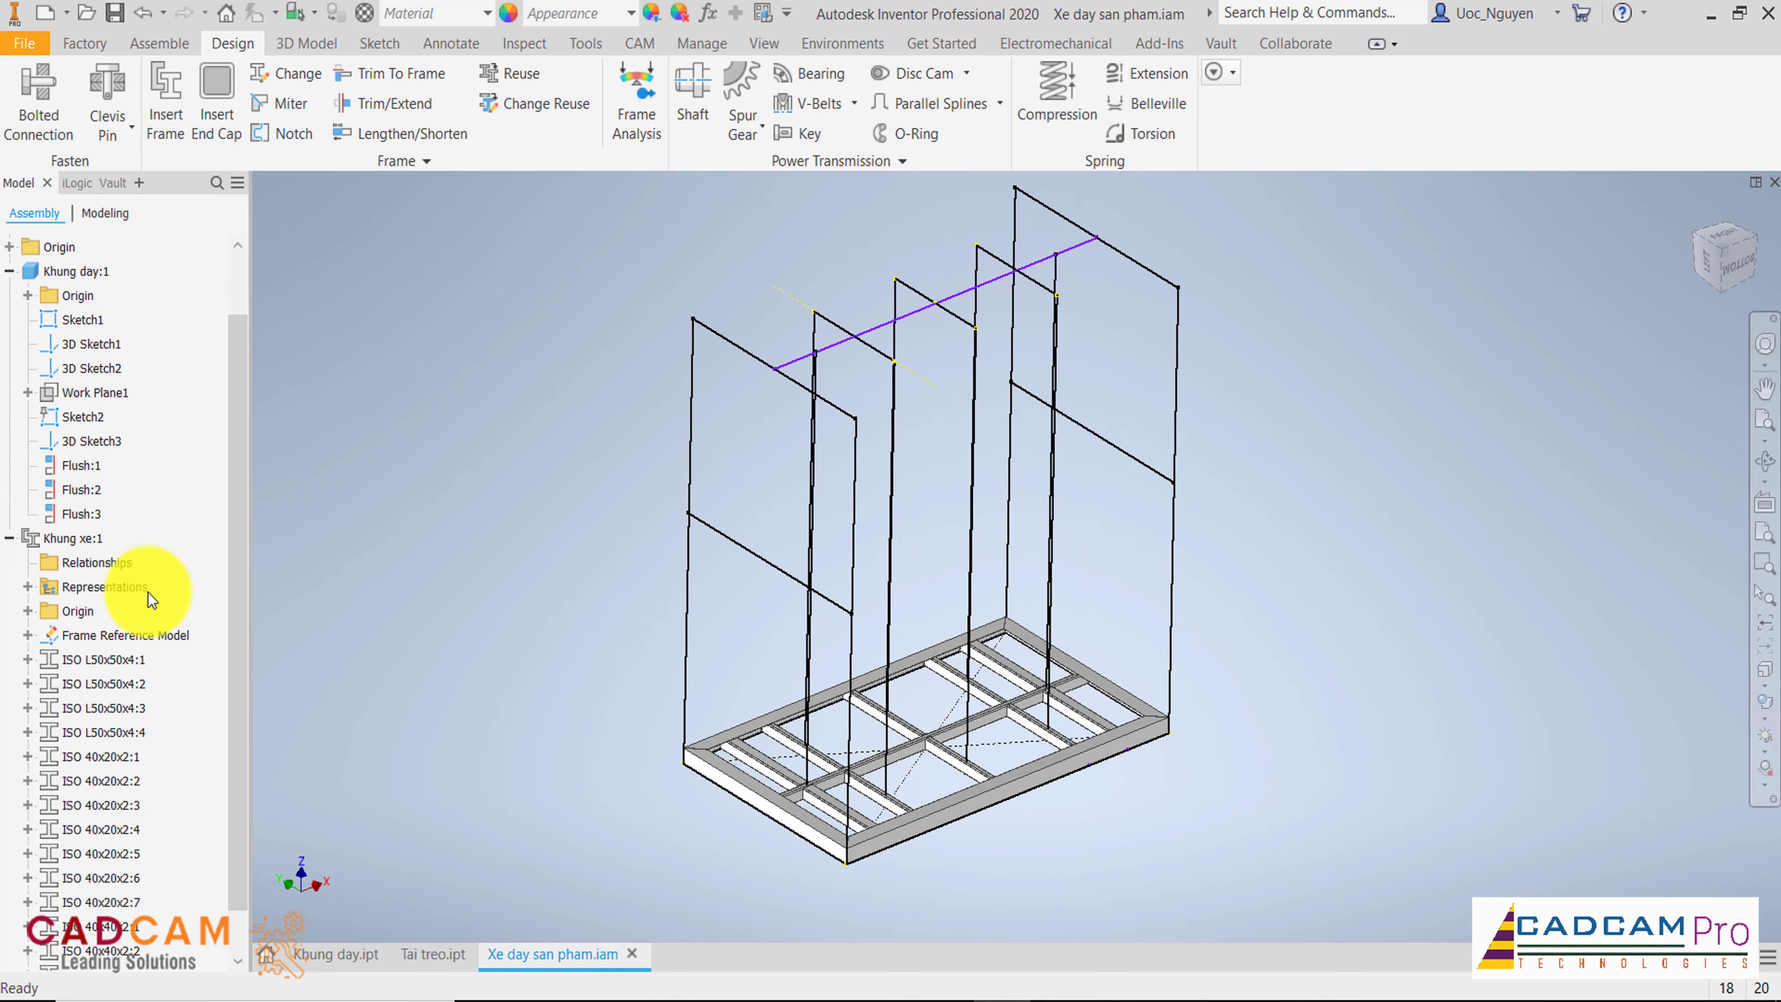
right_click(96, 544)
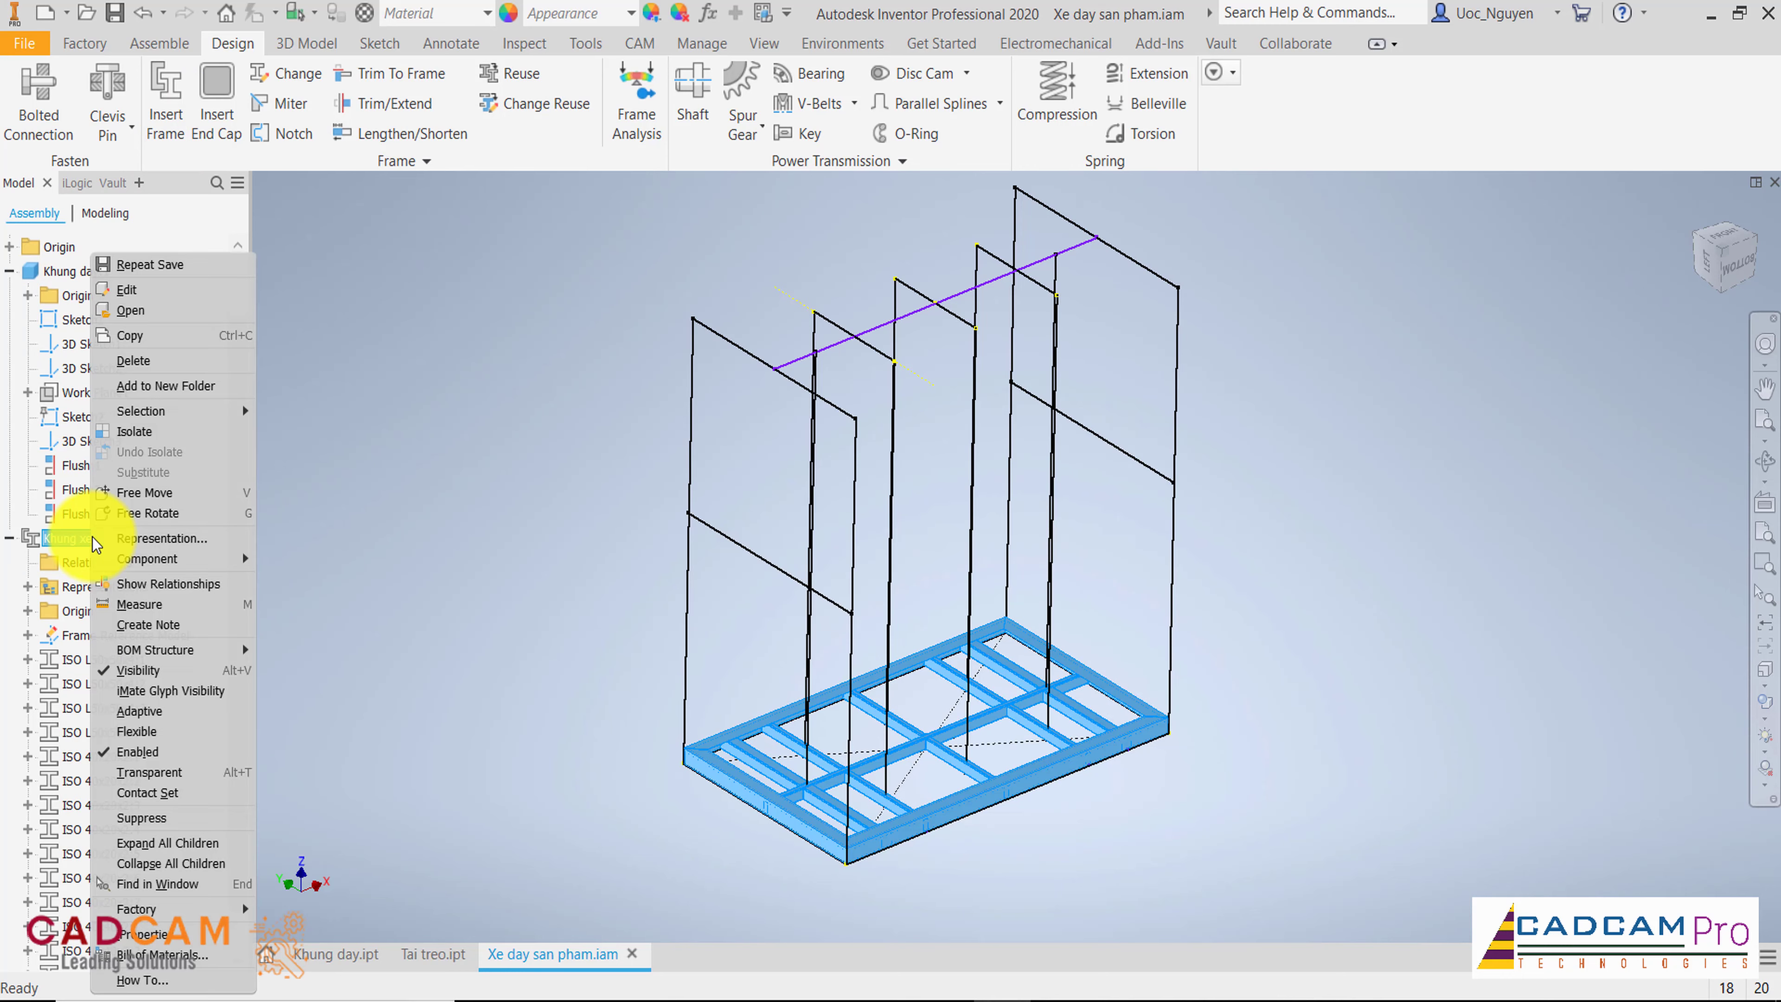
click(426, 499)
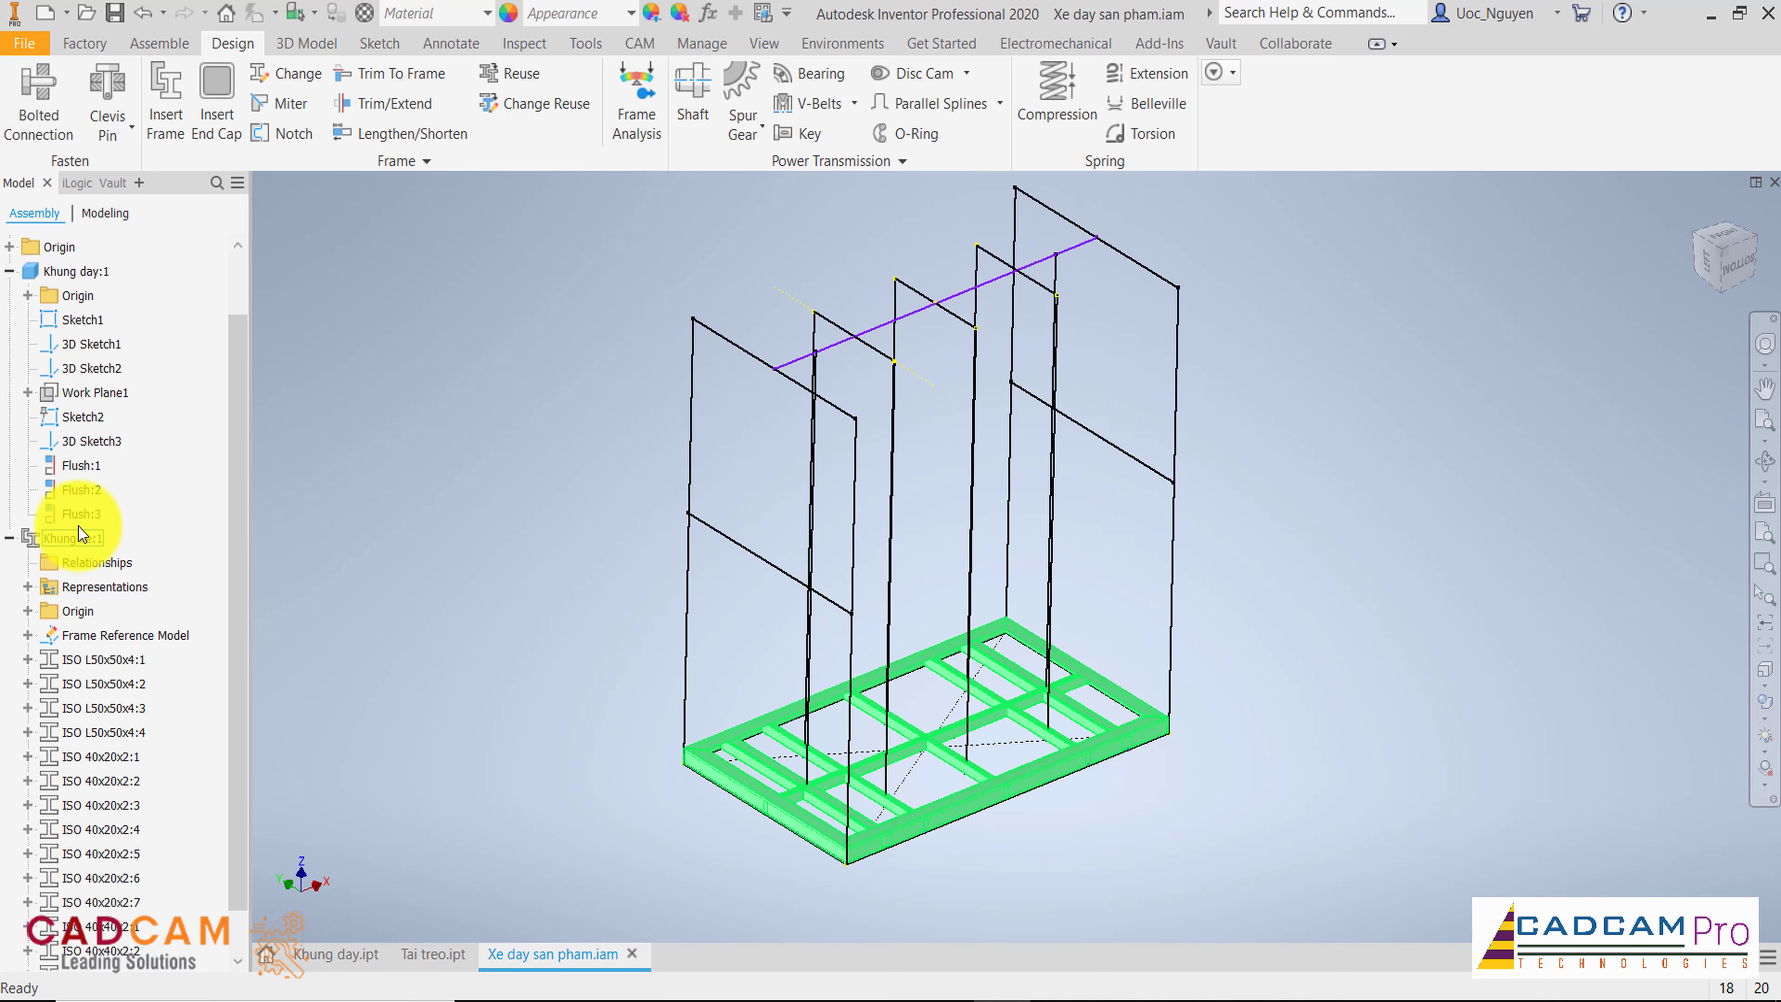
right_click(79, 540)
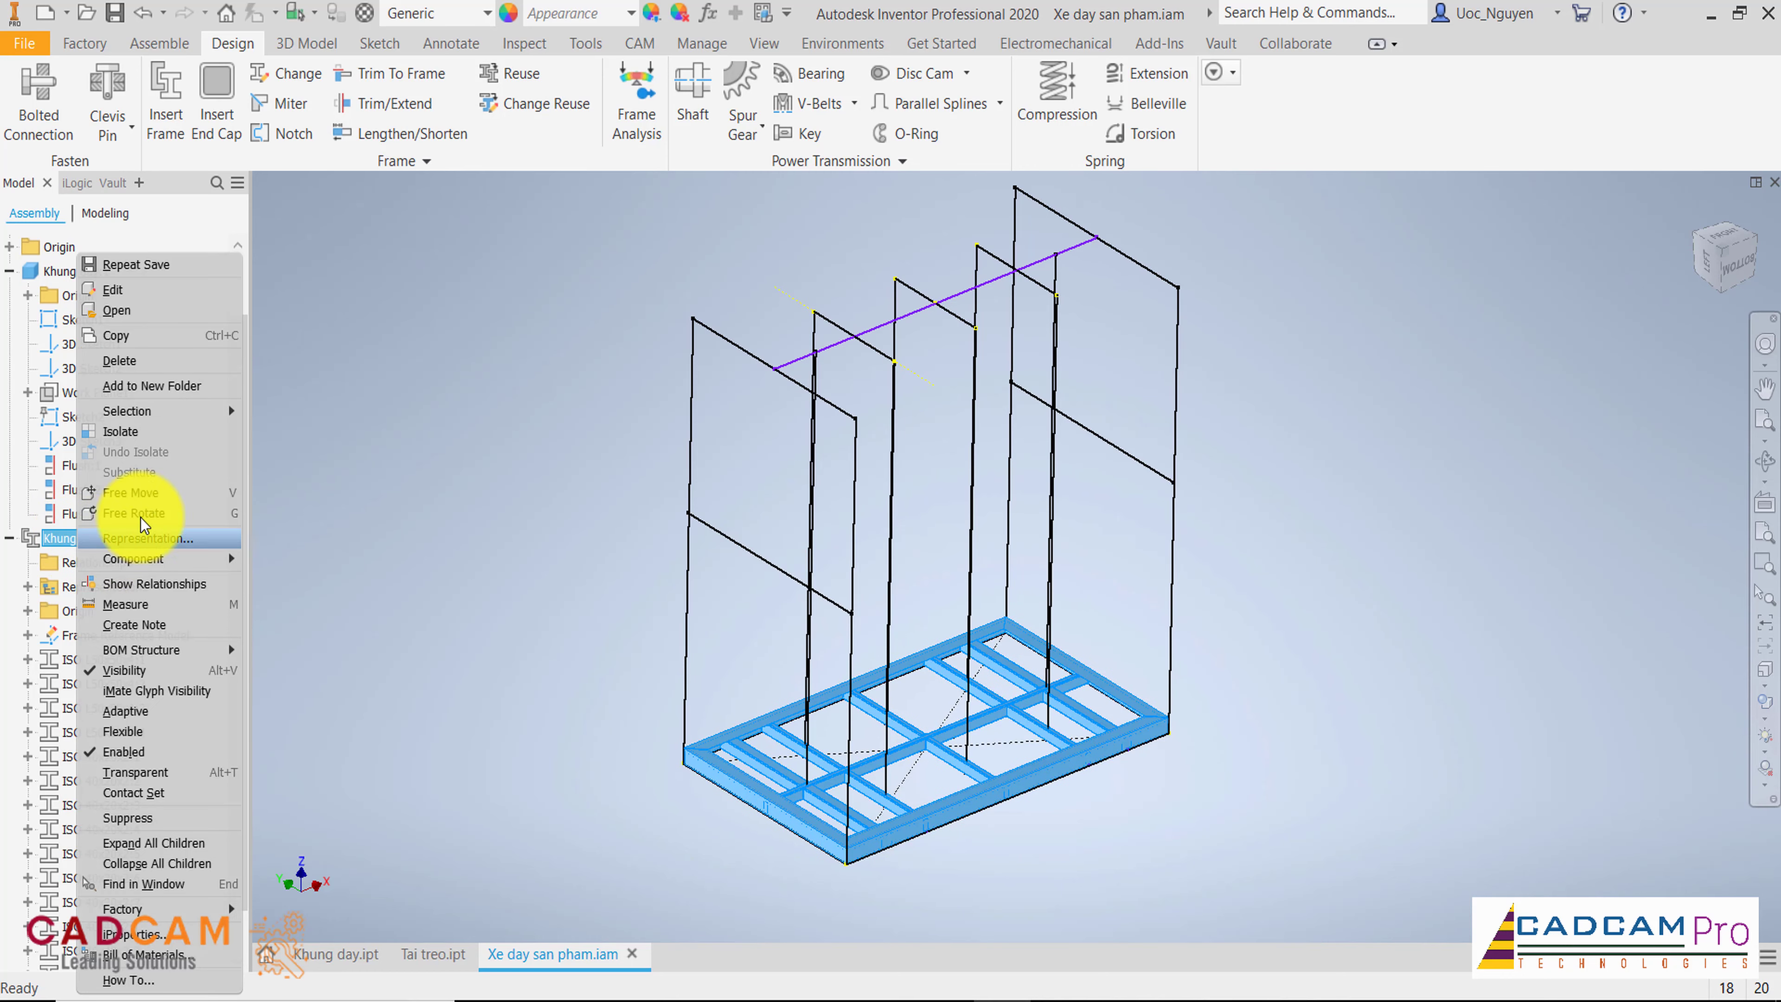
click(137, 291)
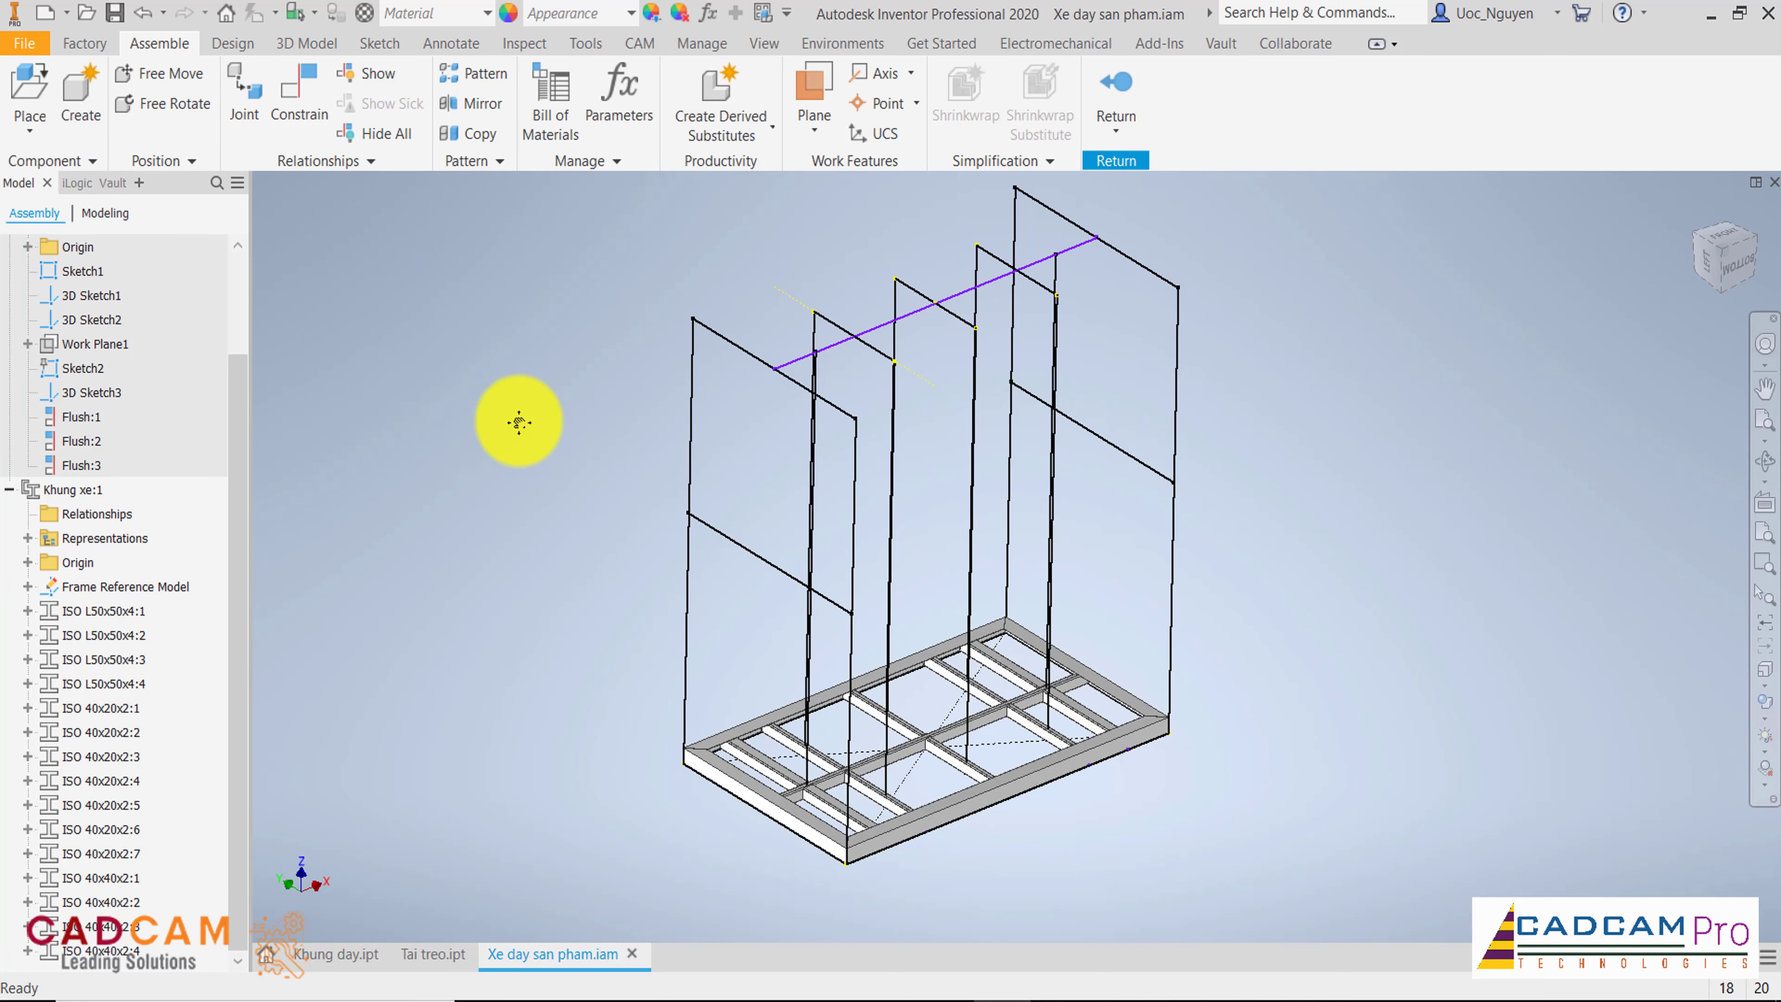
middle_drag(519, 422, 532, 416)
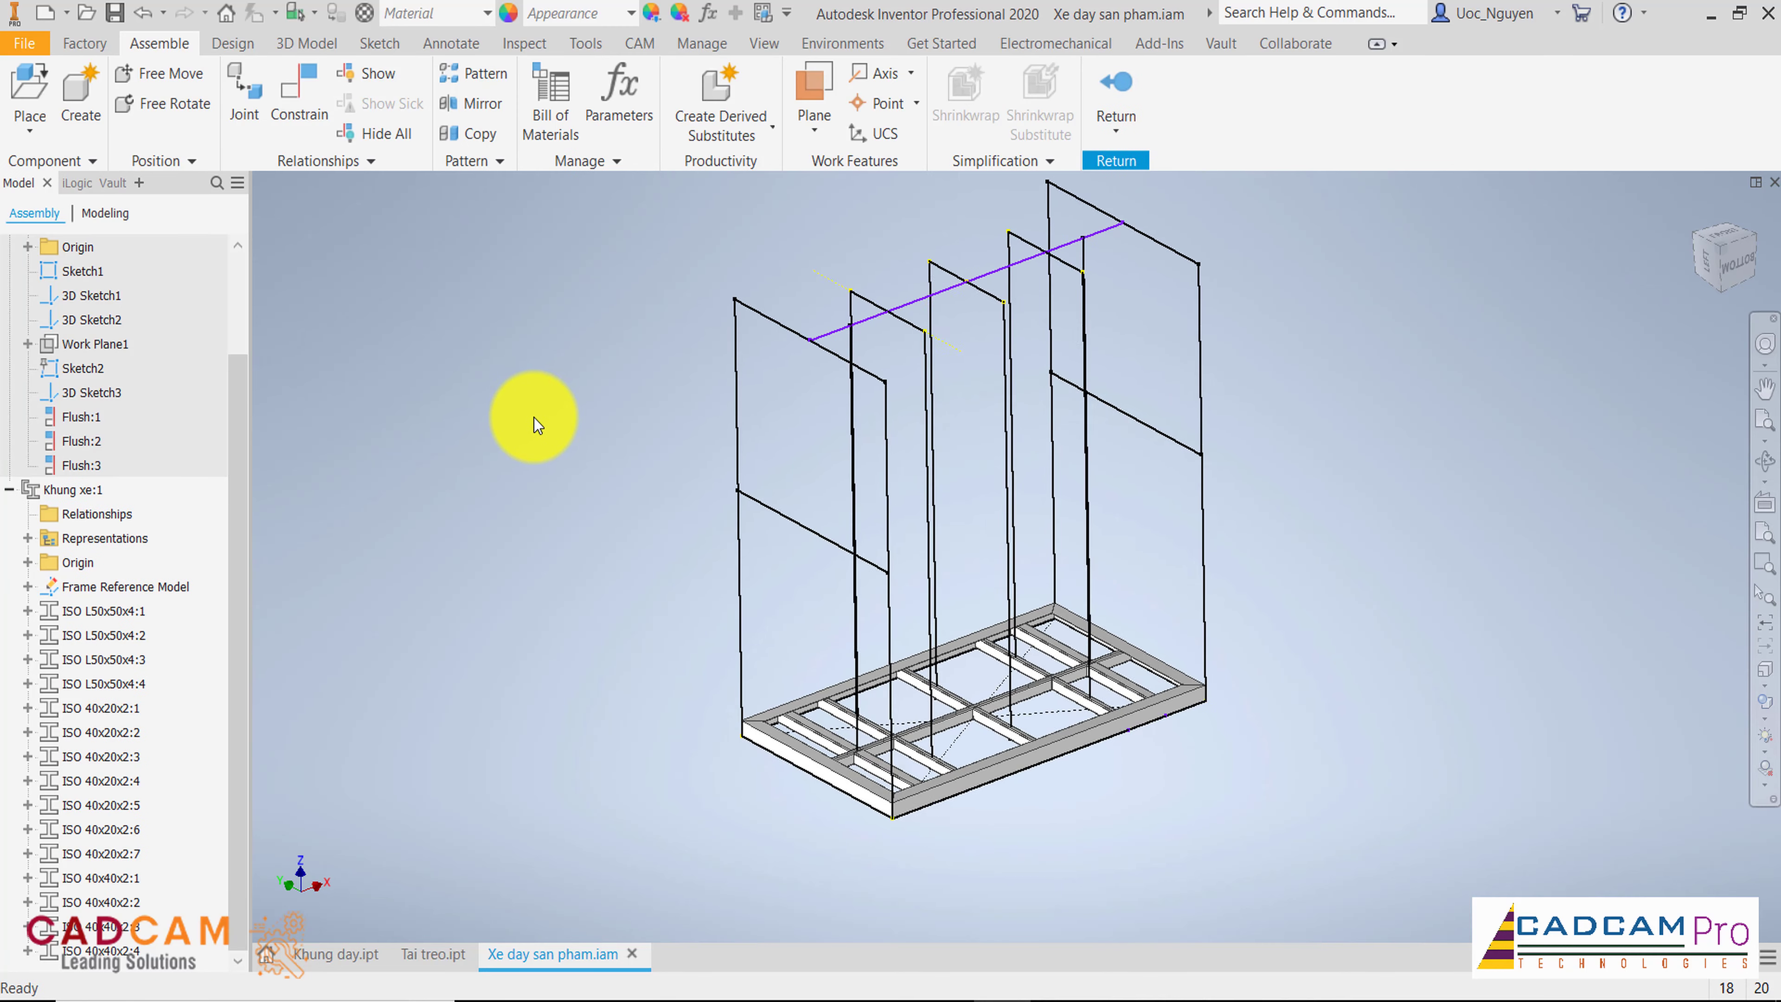
click(234, 44)
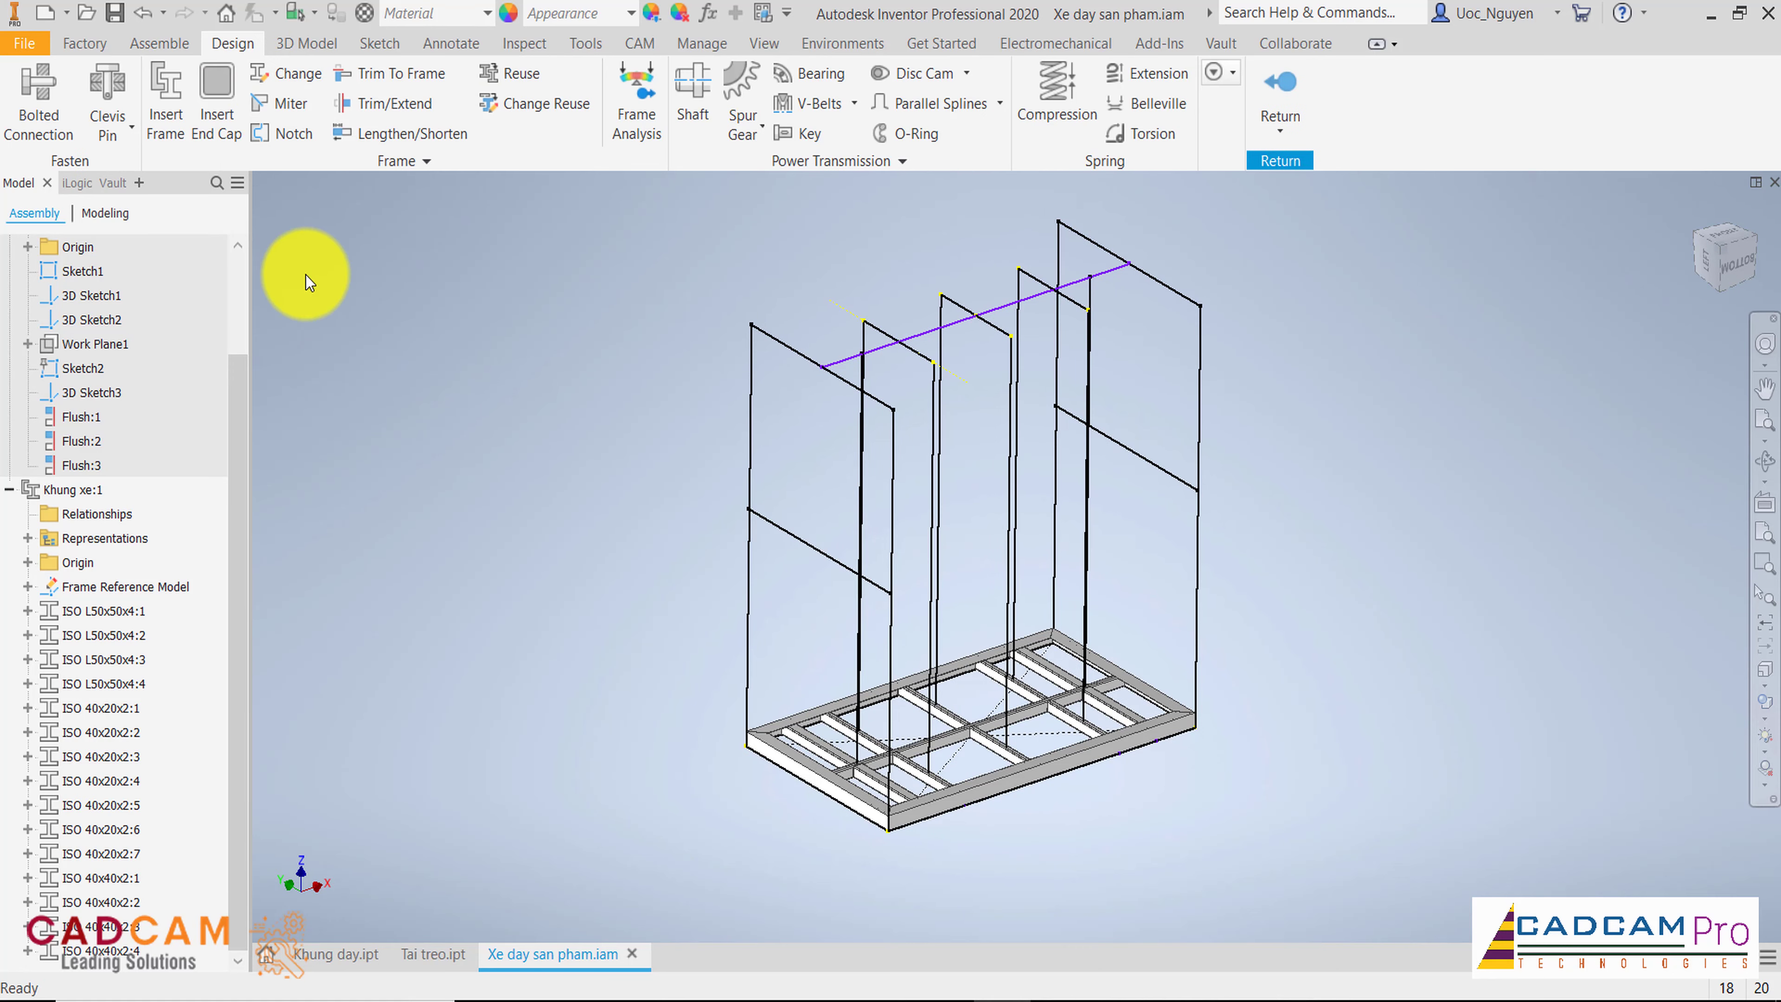
Step: Start Insert Frame with the ISO 10799-2 (Square) 40x40x2 mild steel profile
click(168, 112)
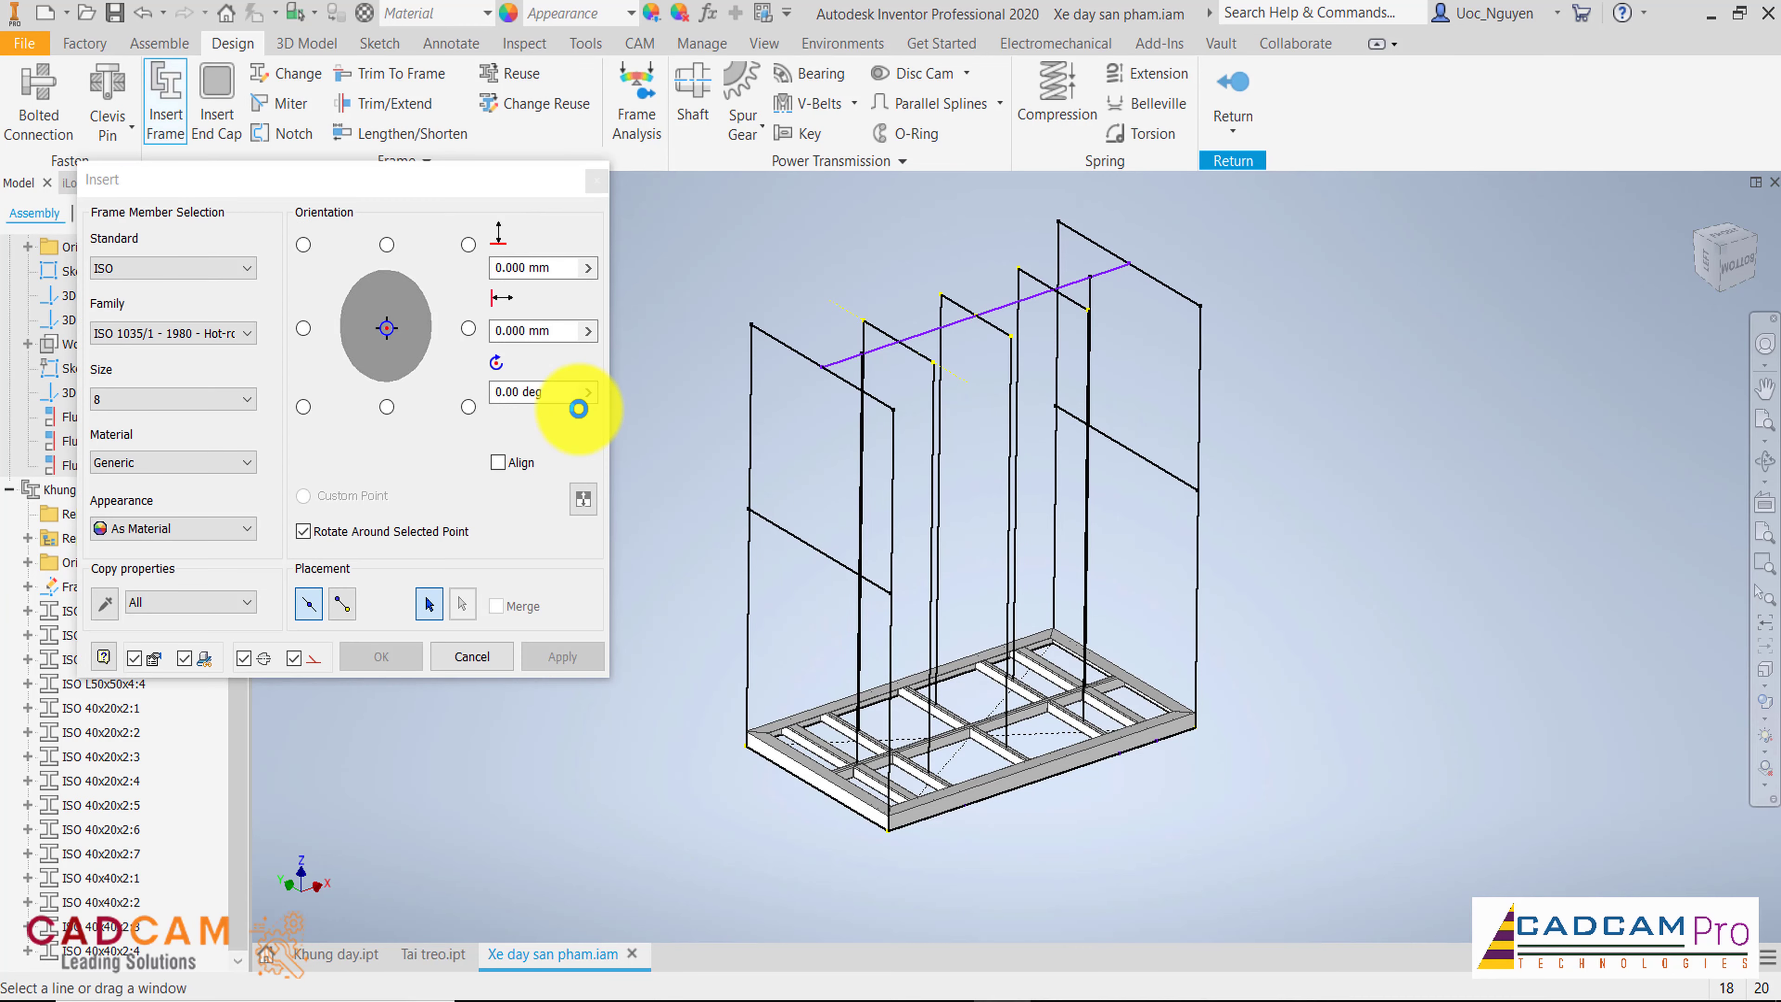
middle_drag(1245, 799, 1331, 739)
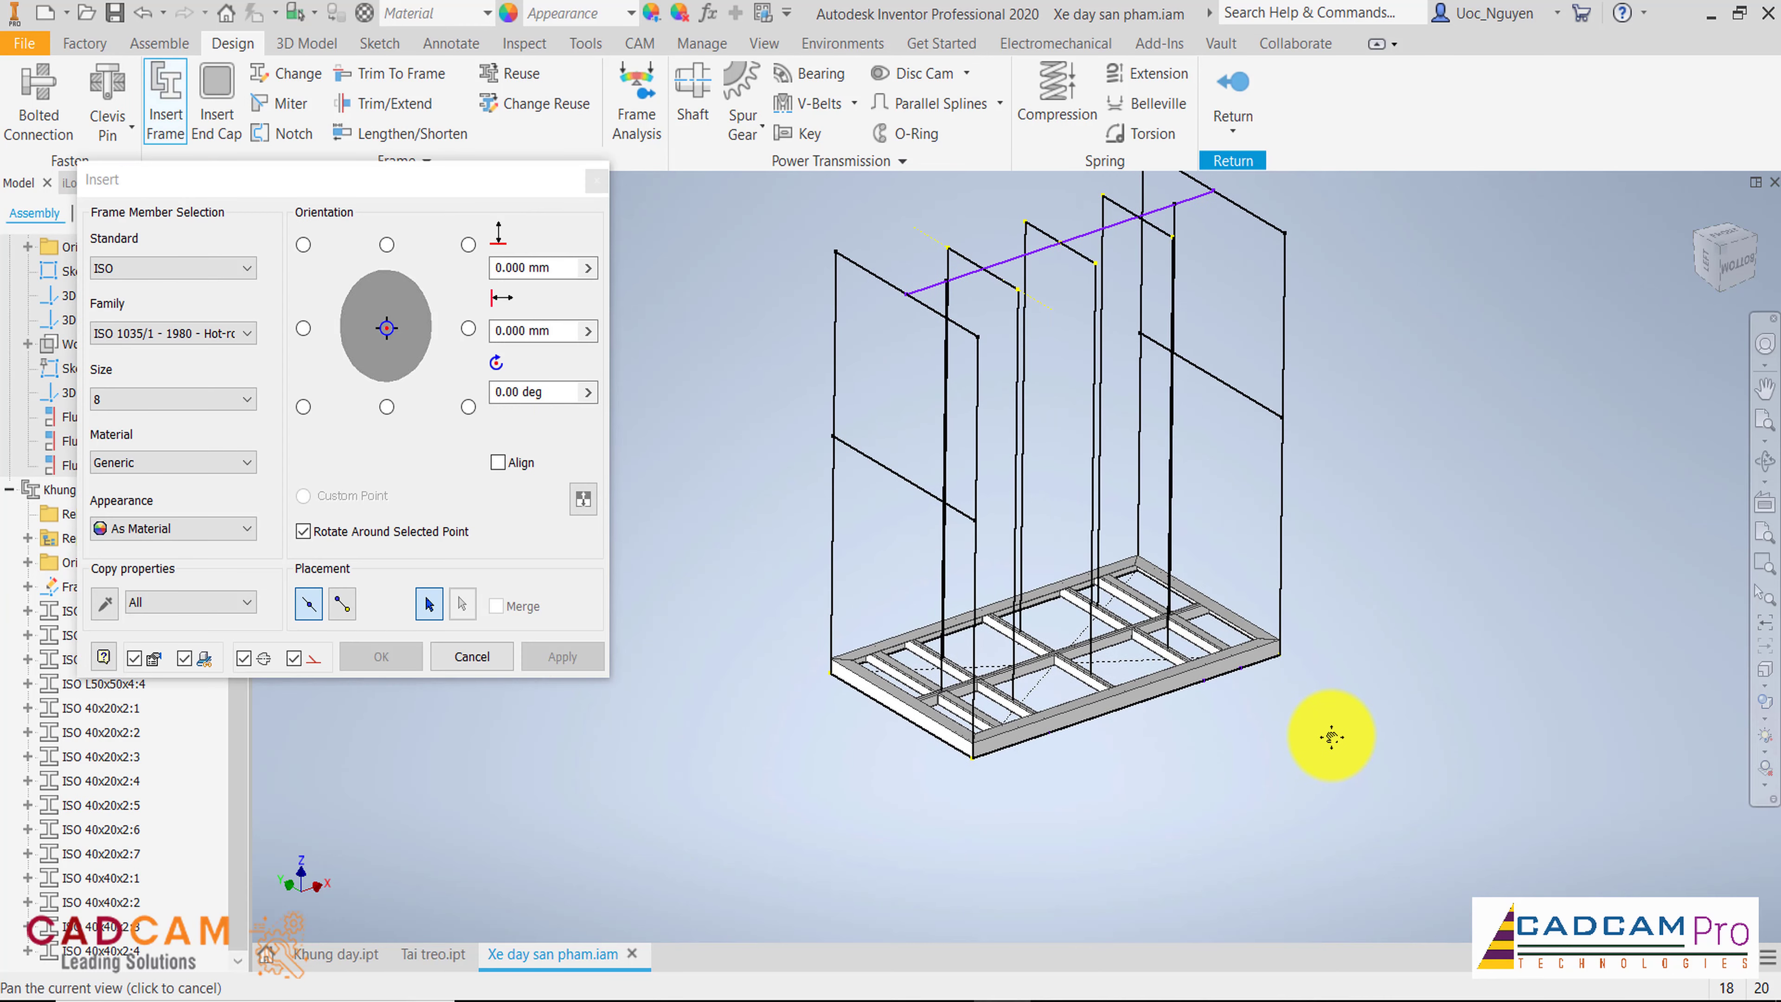
click(240, 335)
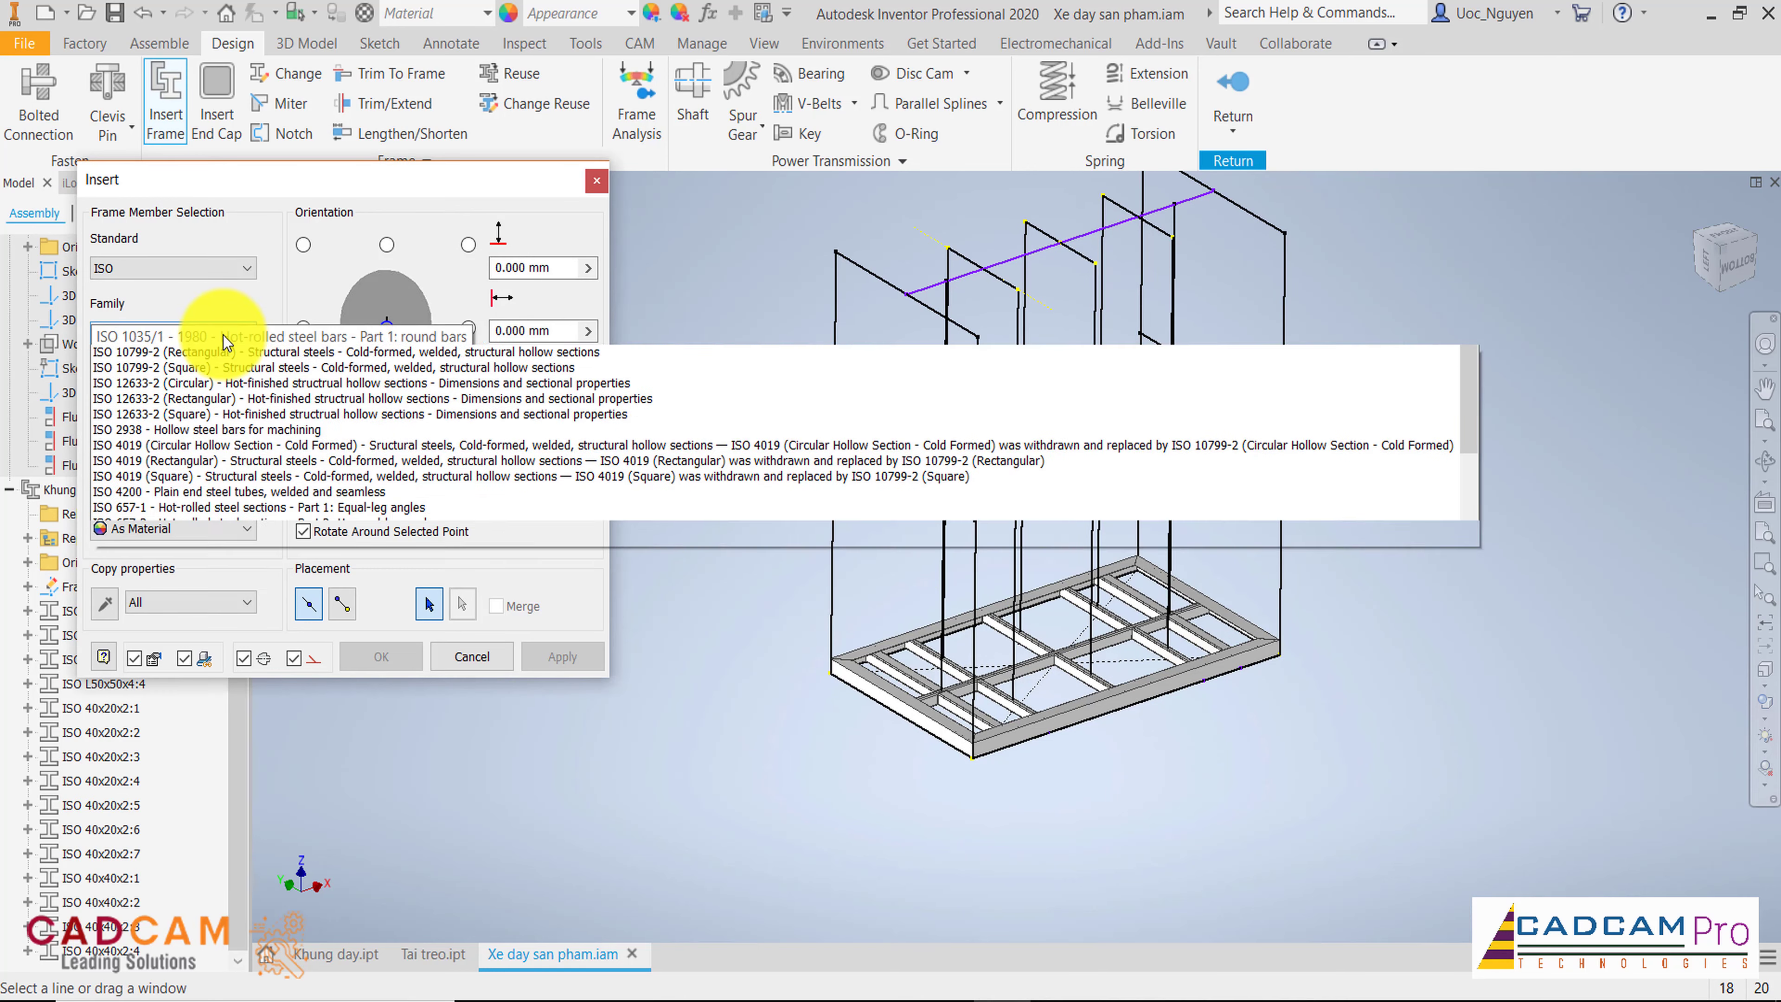
click(250, 432)
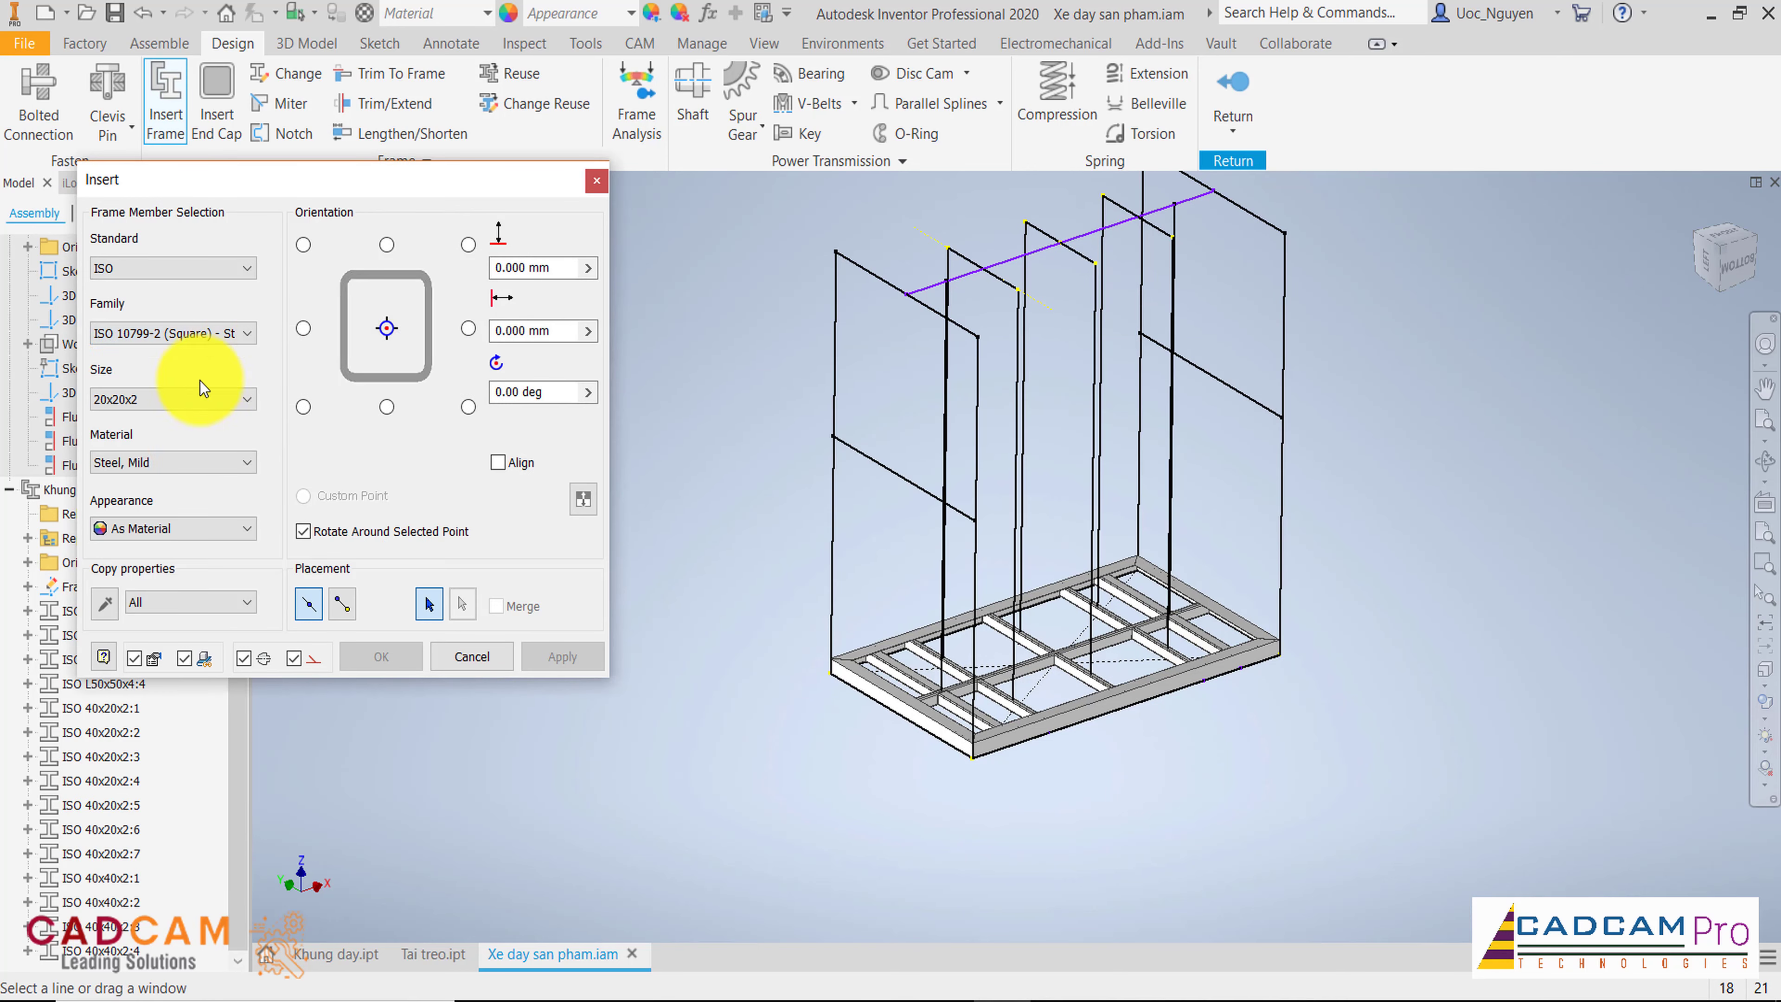
click(200, 397)
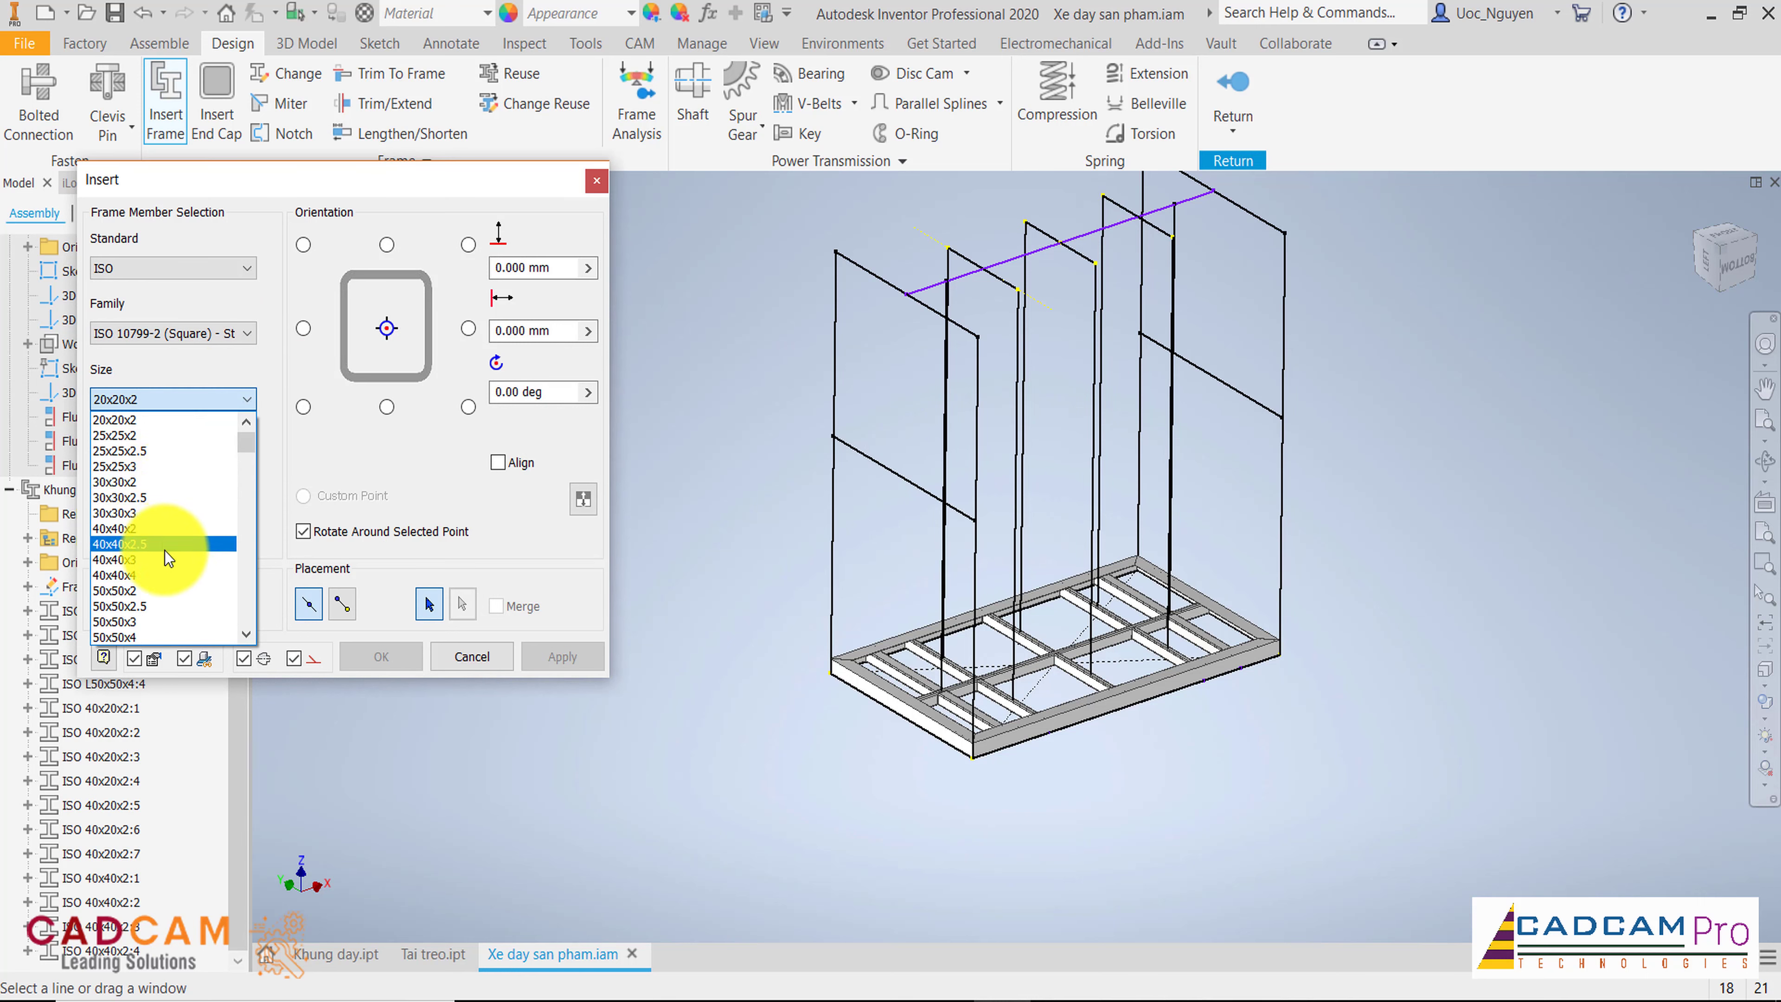
click(166, 530)
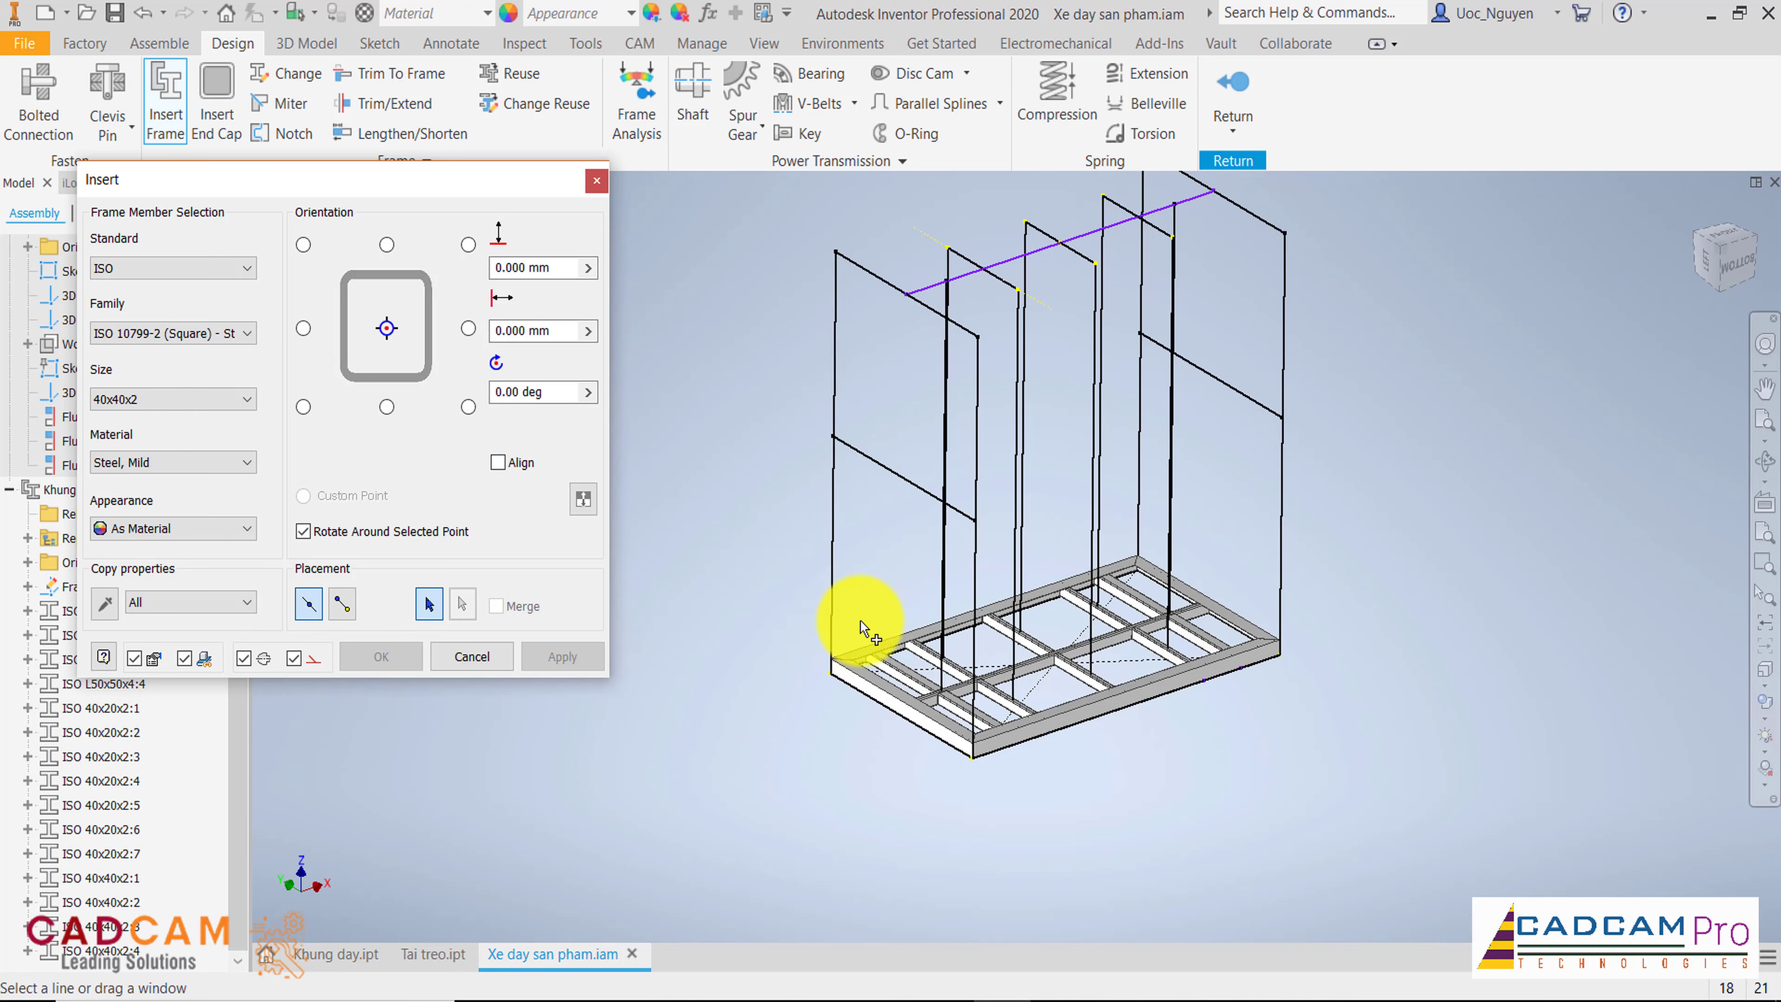
Step: Place a 40x40x2 upright on the left vertical sketch line with the default name
click(840, 603)
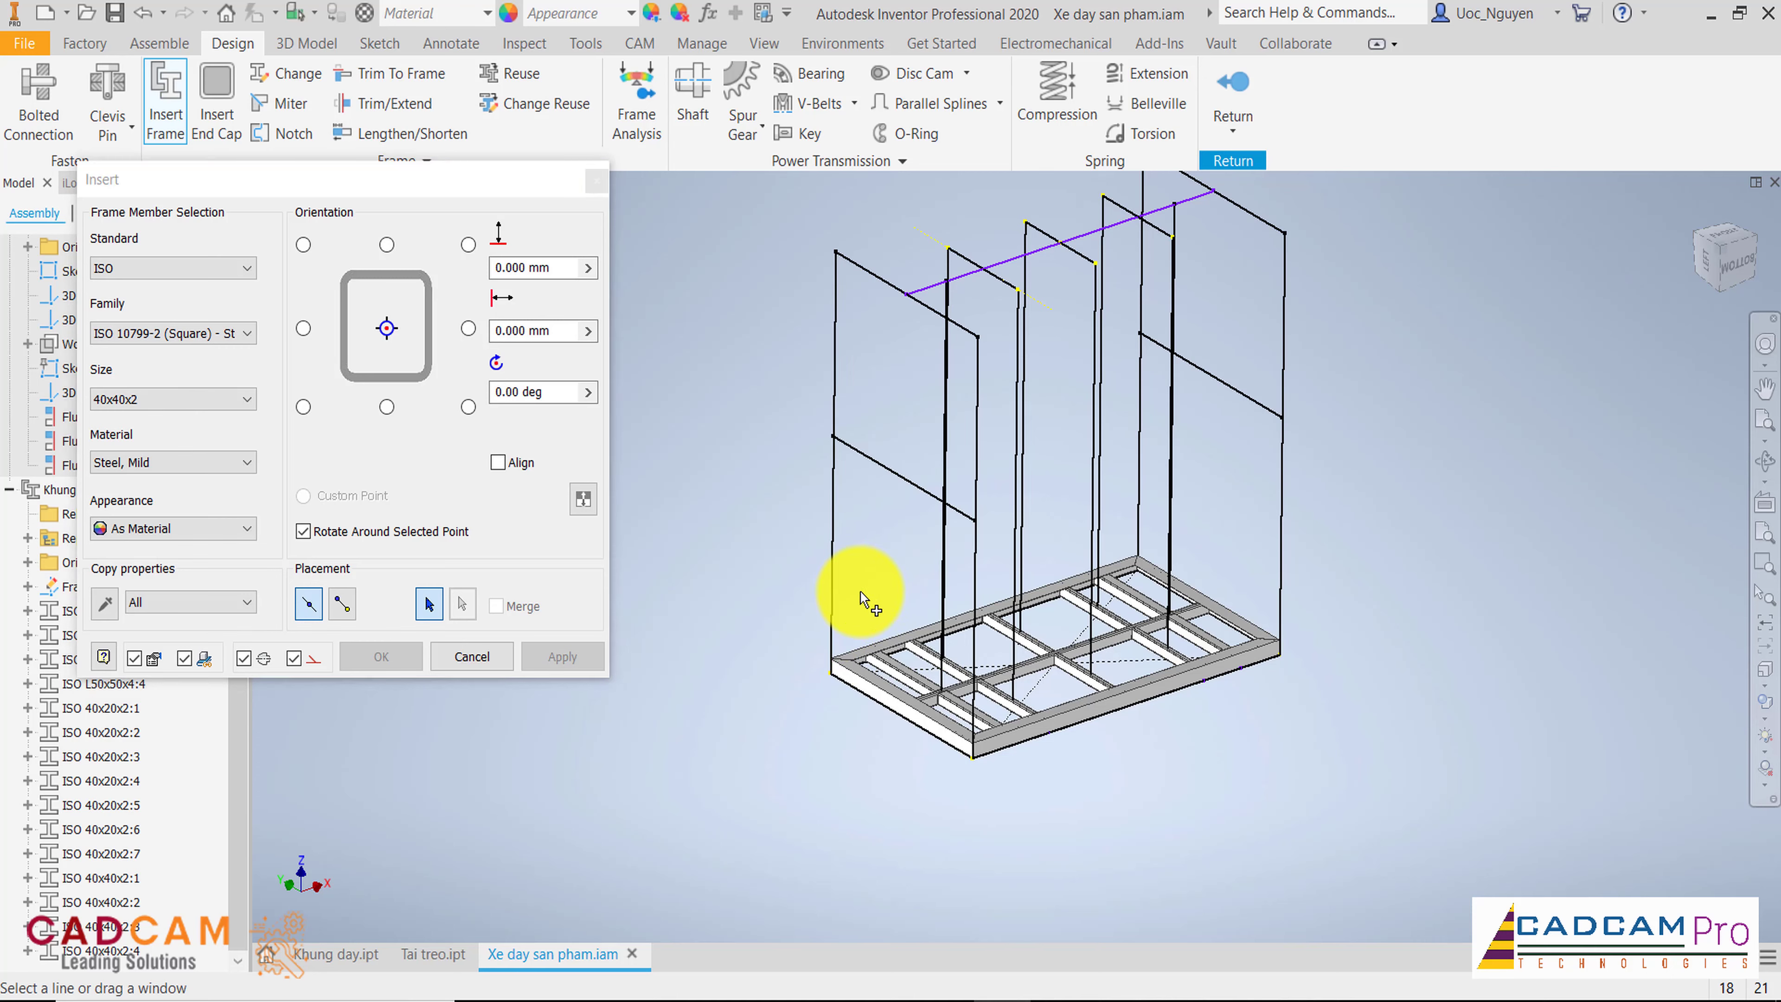
click(838, 595)
scroll(845, 603, up, 3)
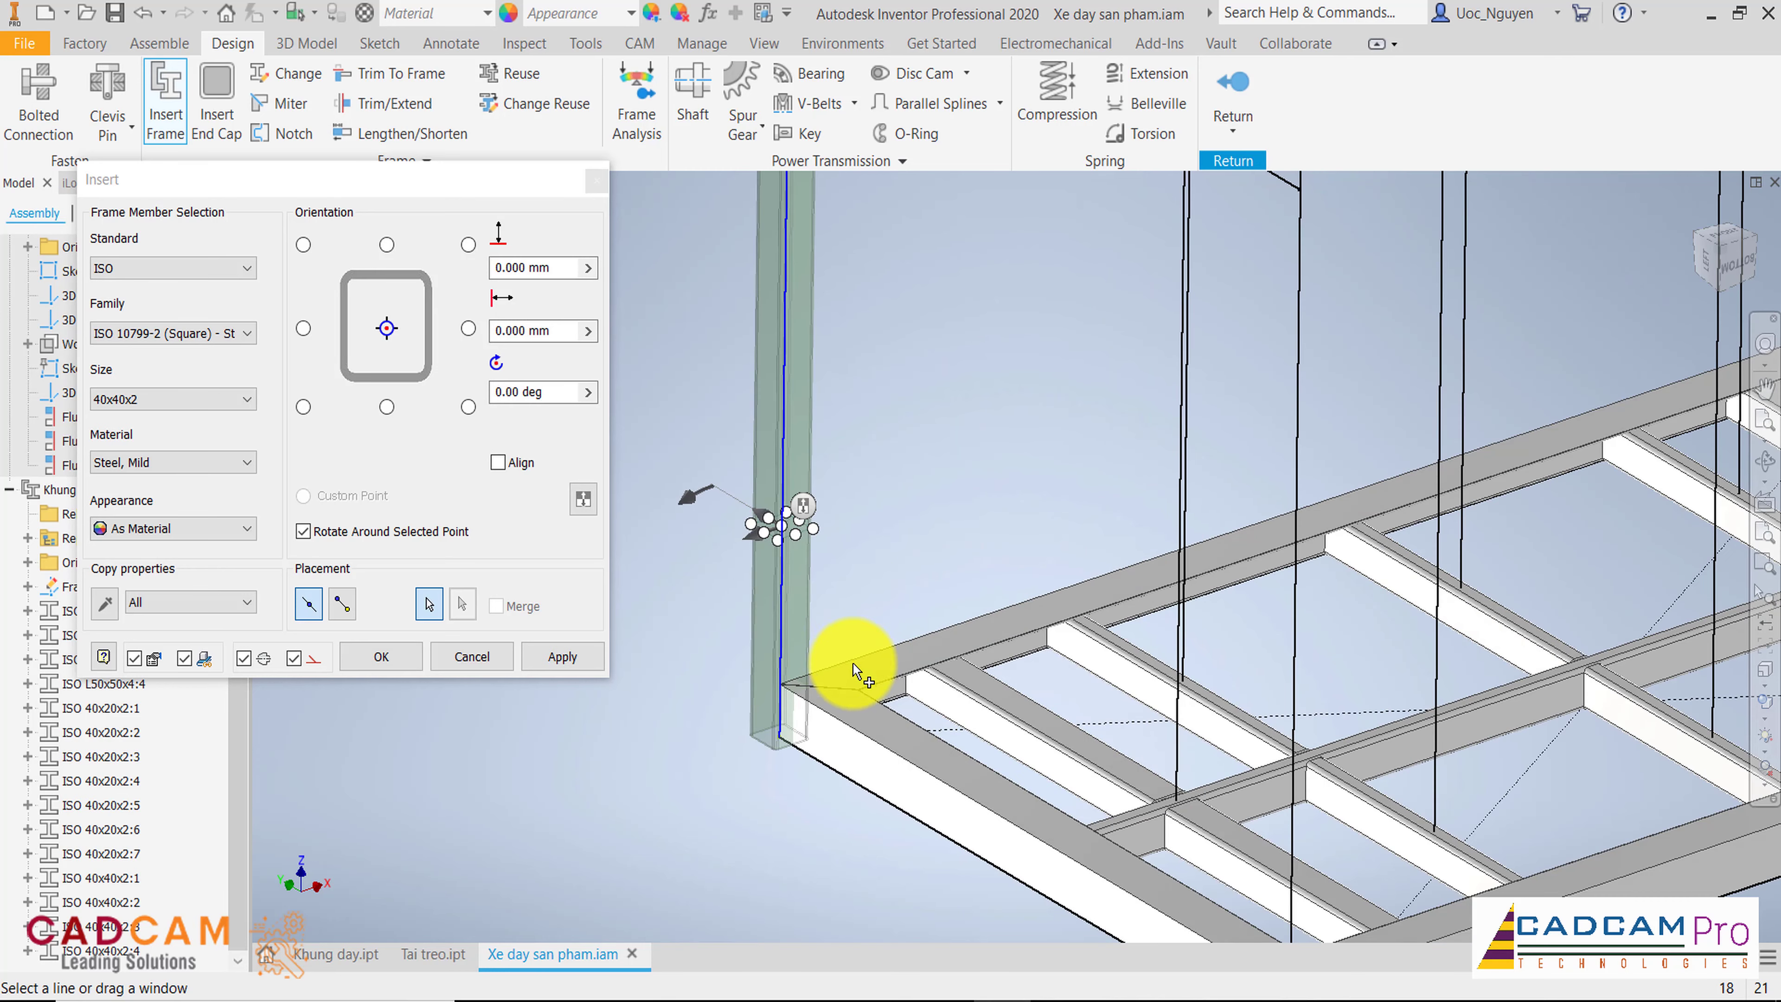
scroll(741, 529, up, 4)
scroll(1052, 547, up, 1)
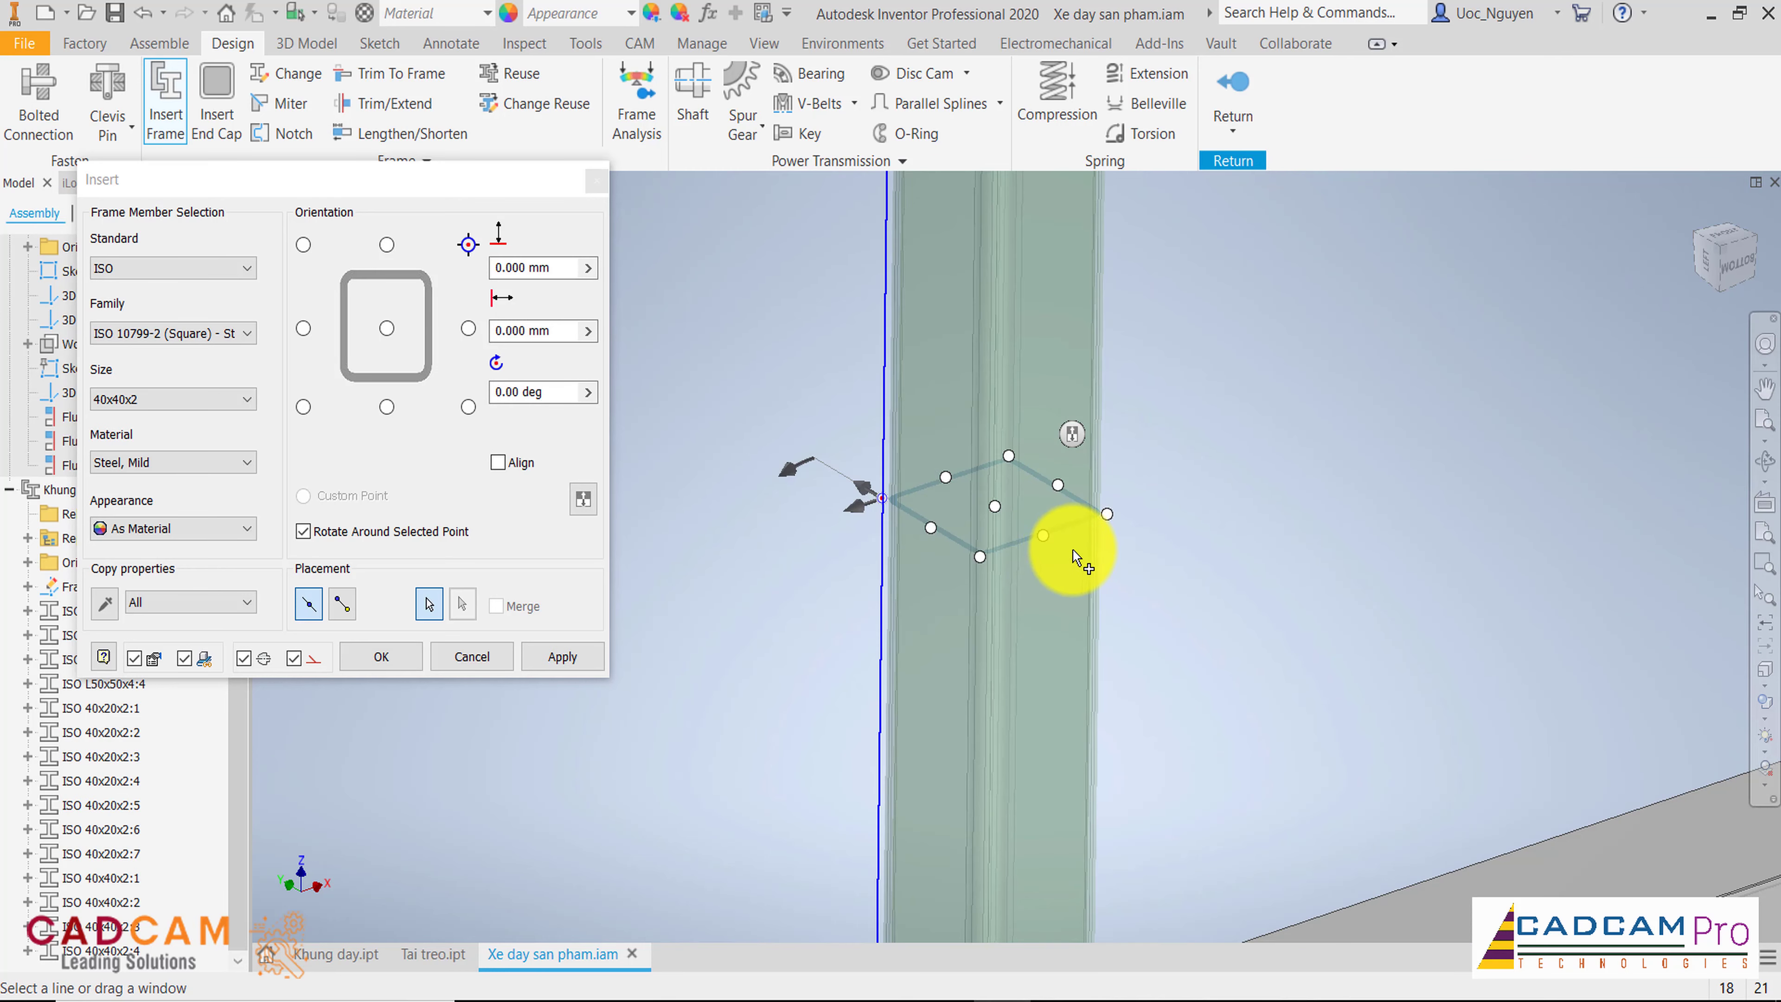
scroll(1072, 554, down, 3)
click(583, 659)
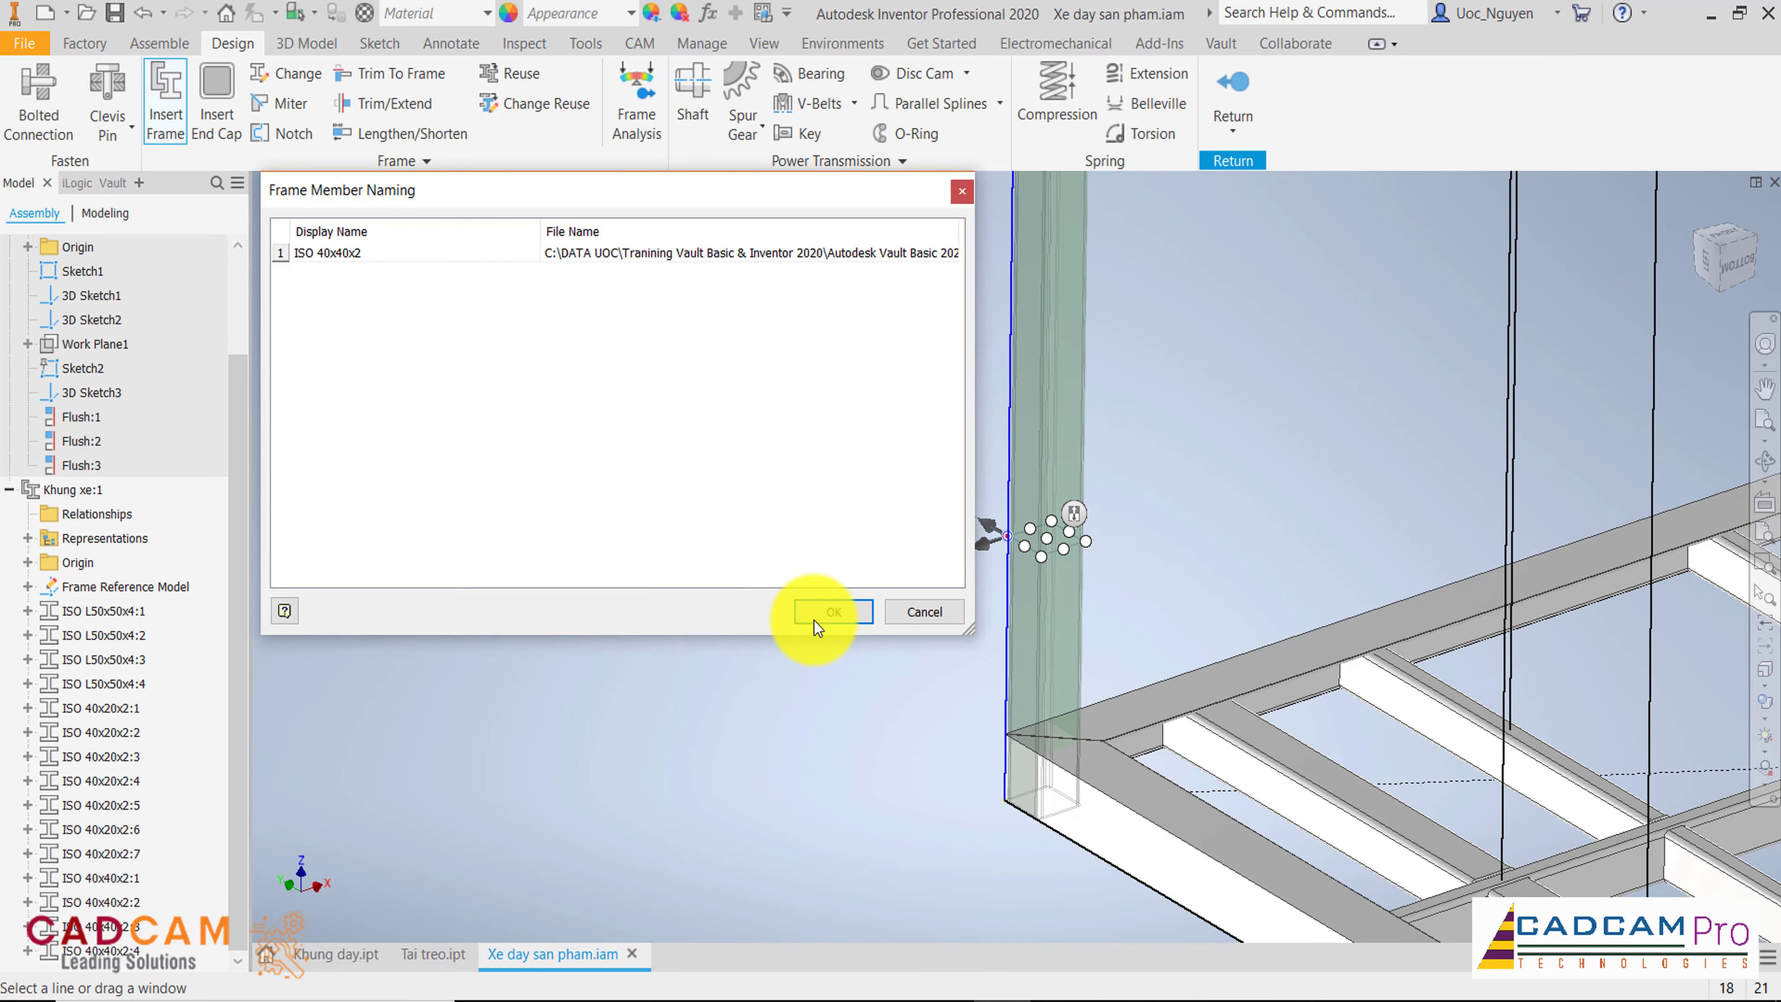
click(815, 619)
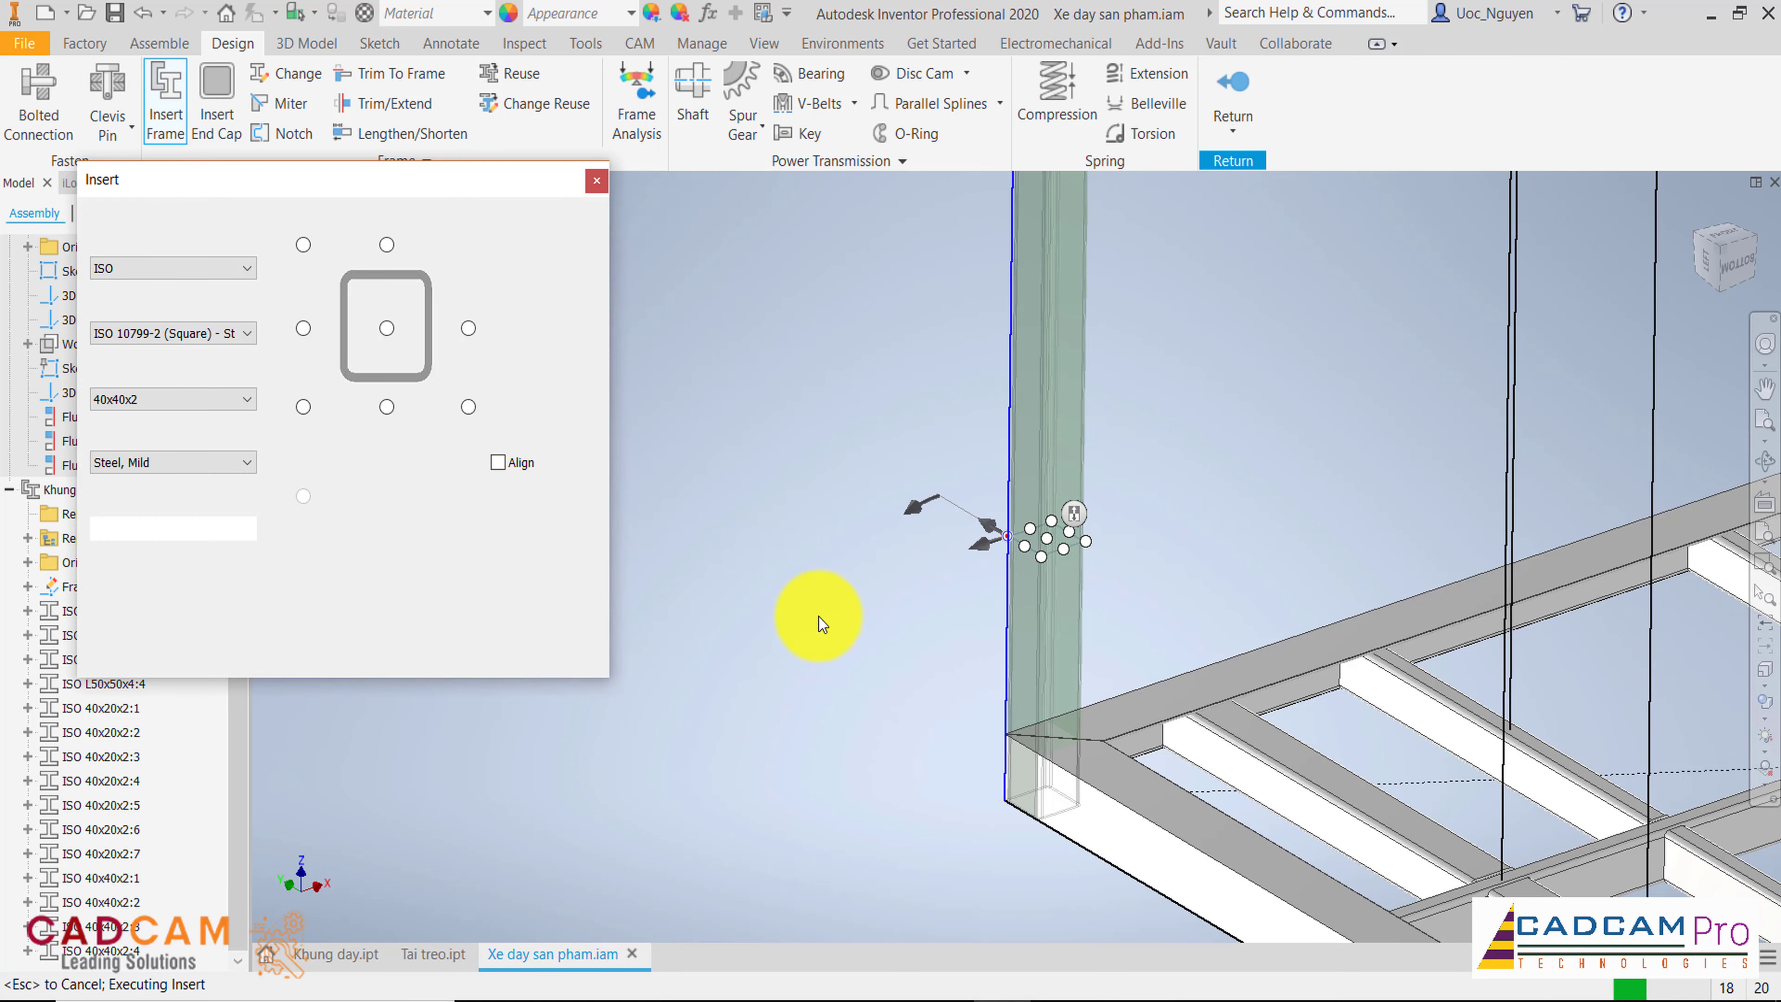
Step: Add uprights on the next vertical line and the right corner line, anchored bottom-left
scroll(819, 621, down, 4)
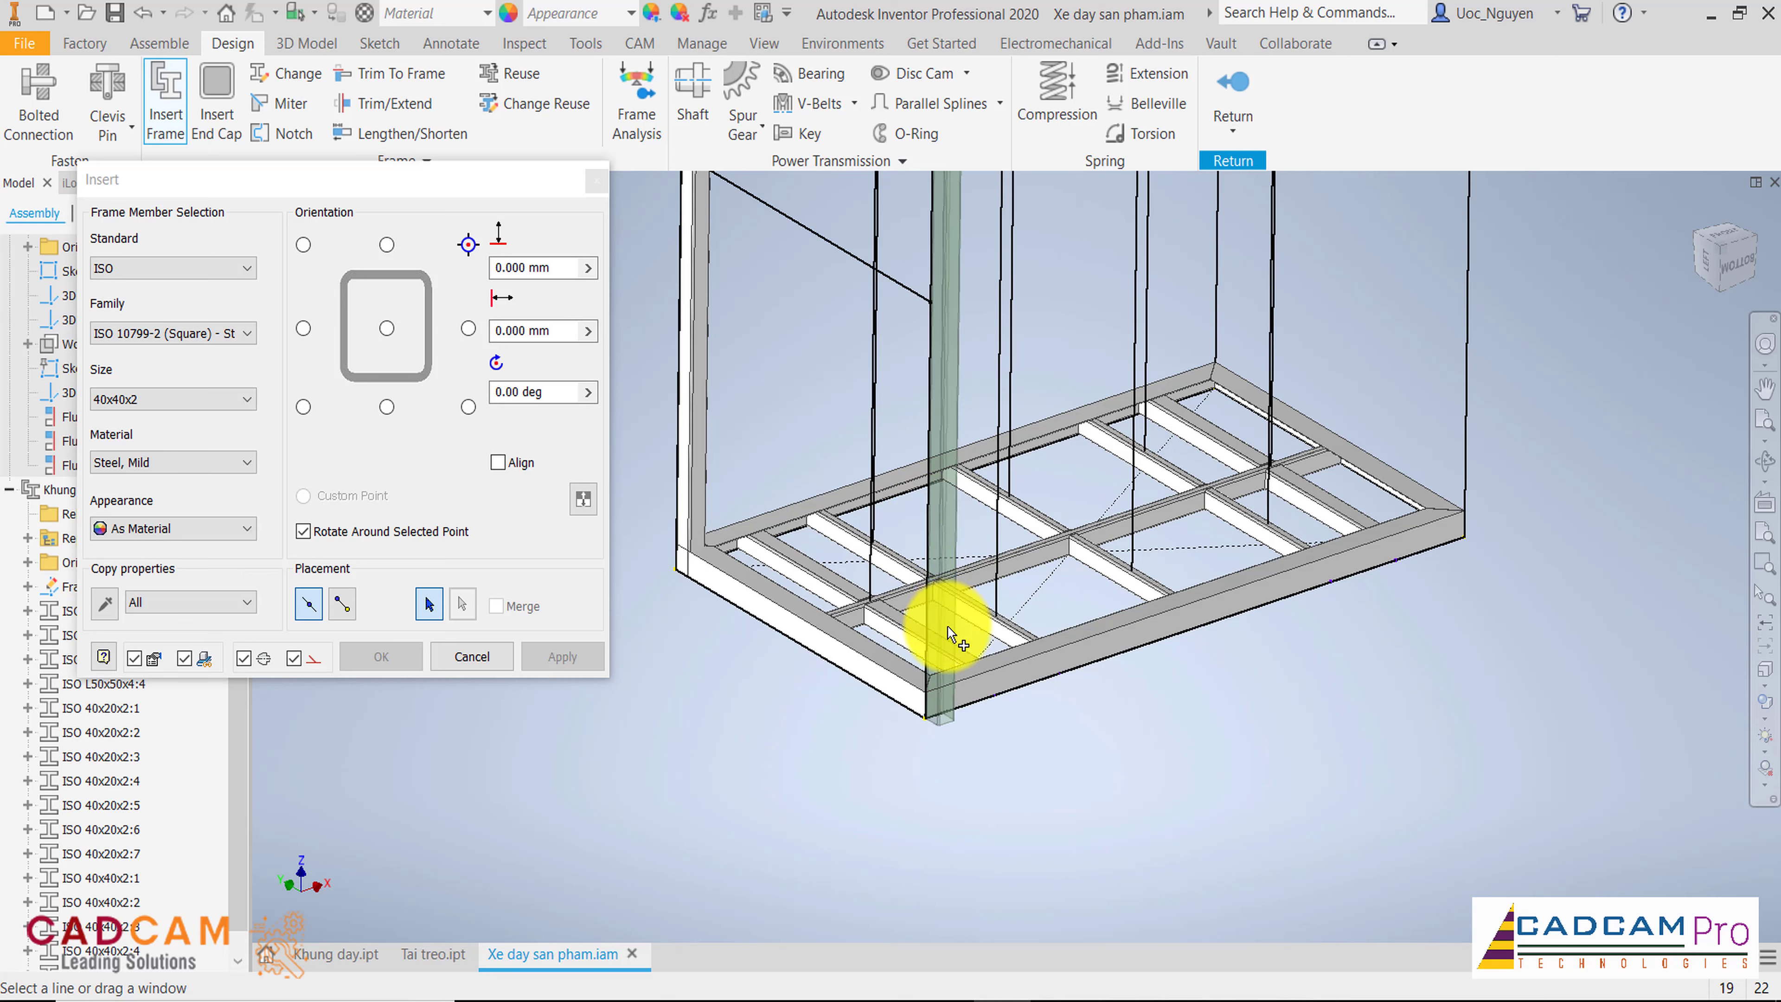
click(947, 480)
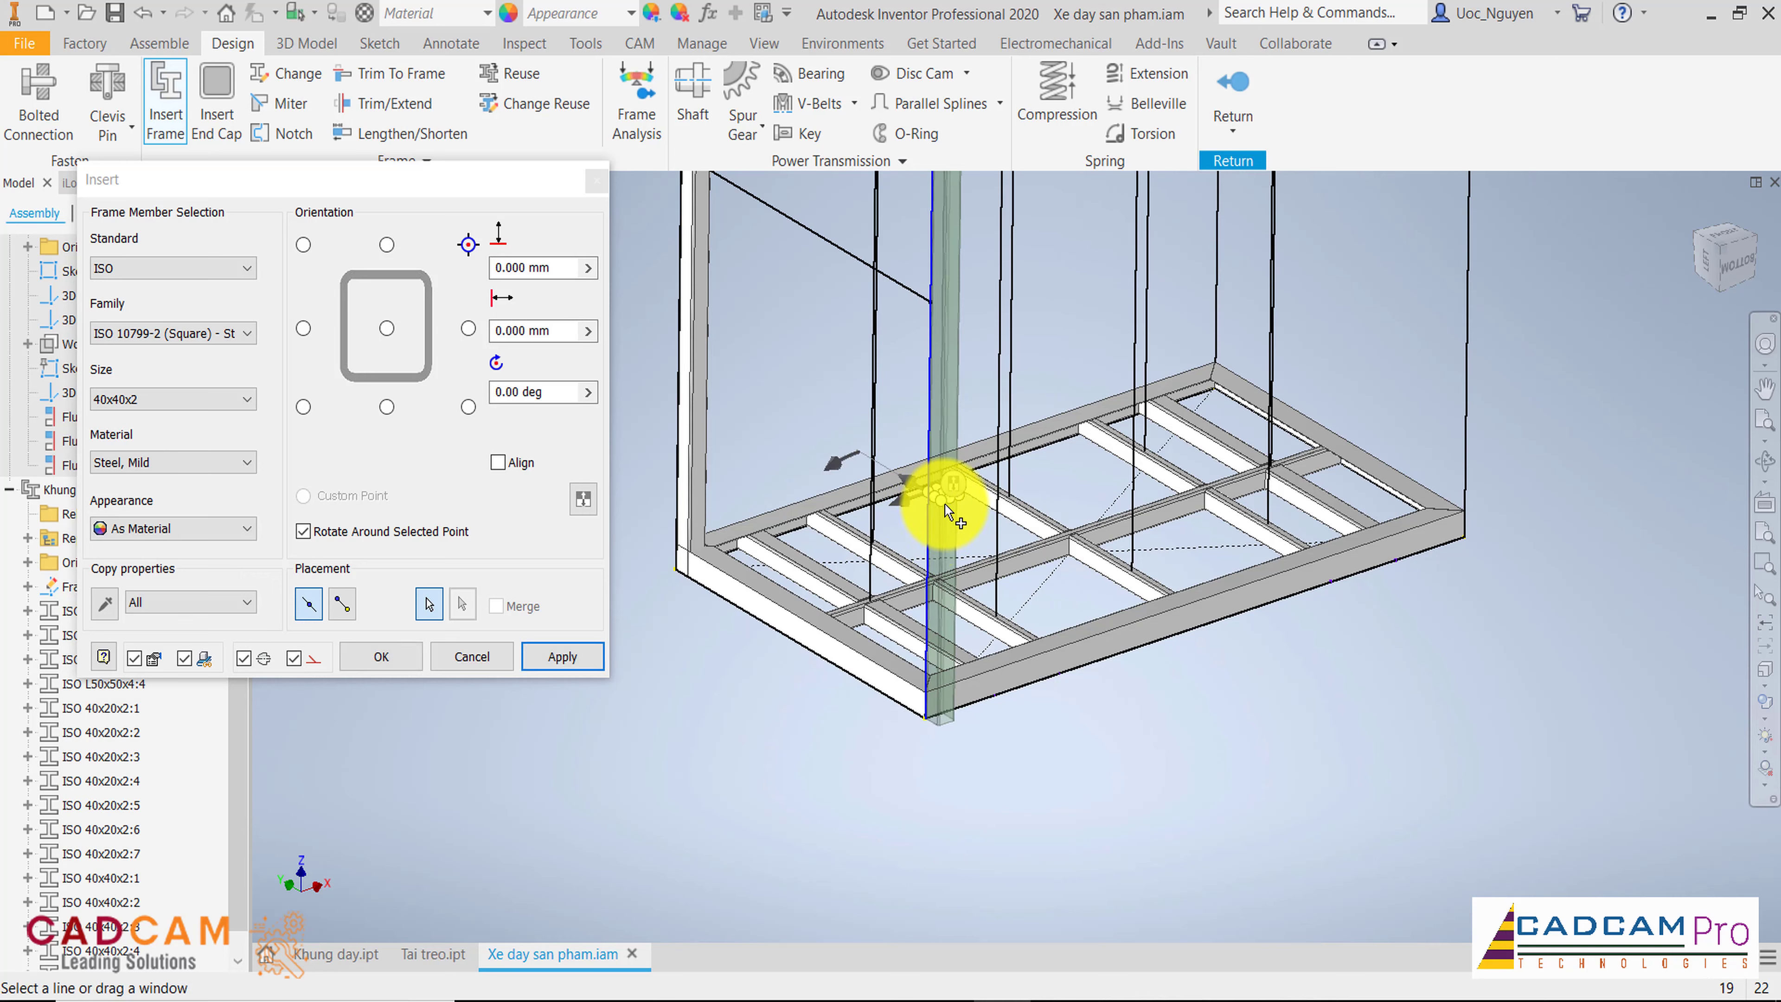
click(575, 655)
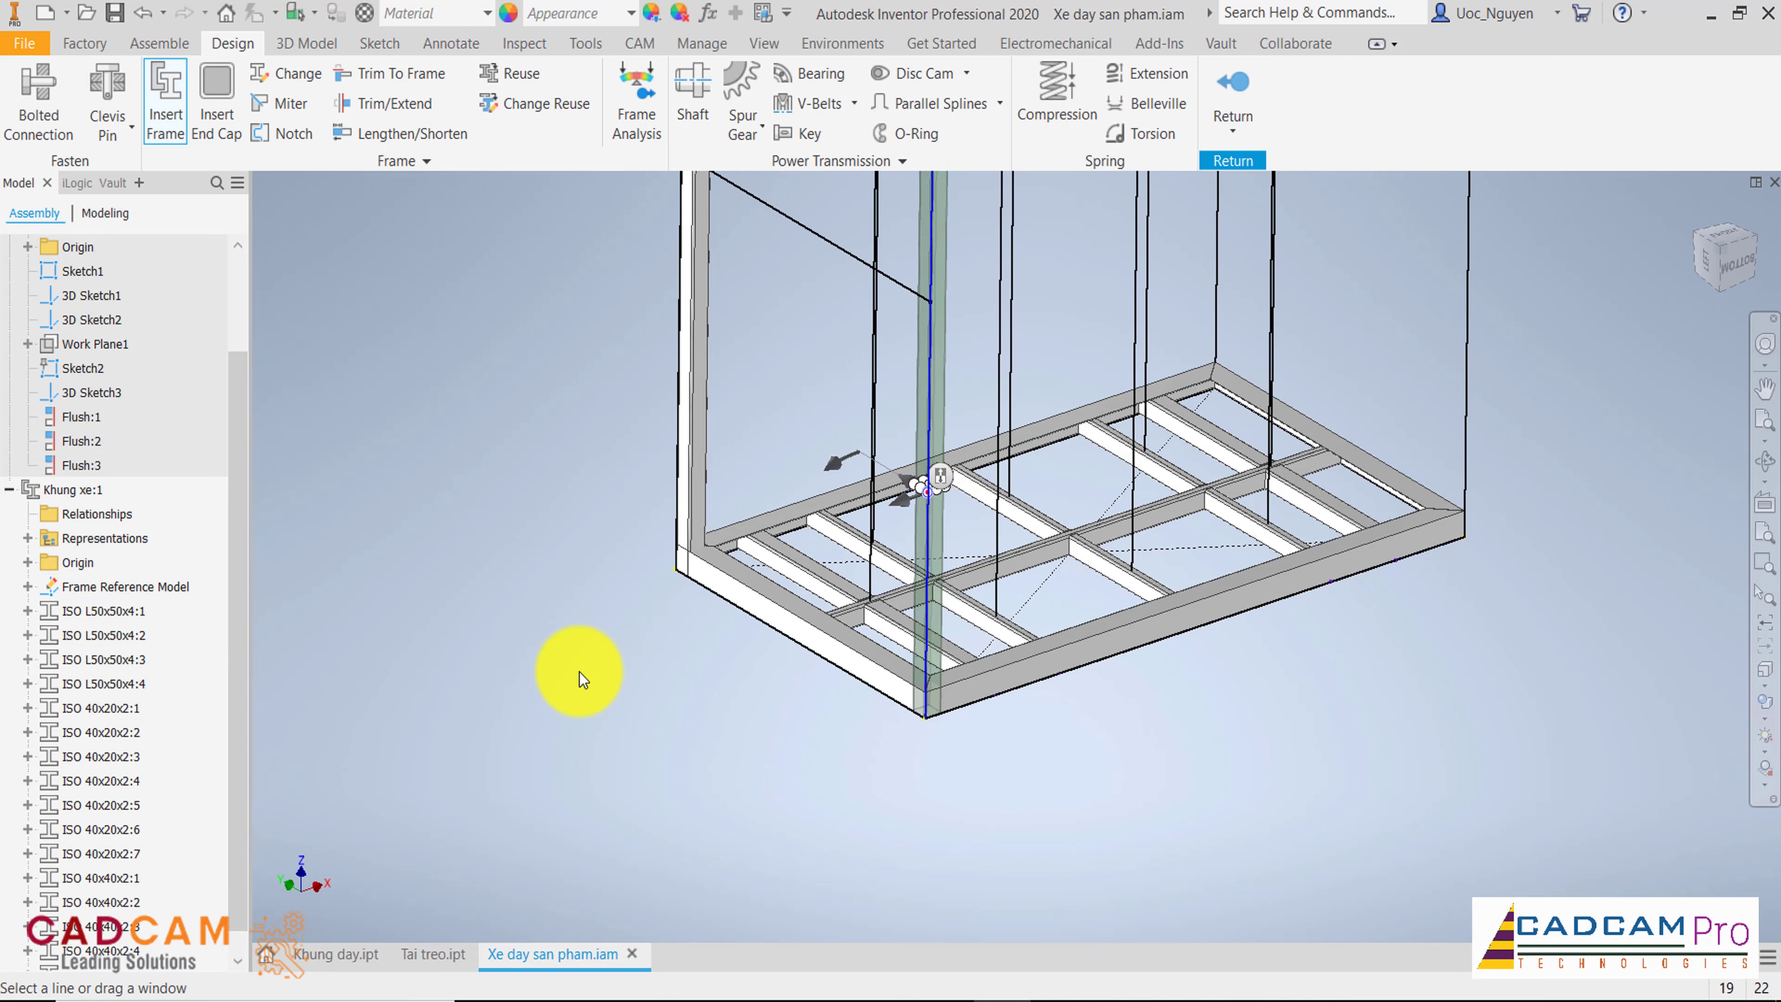
click(827, 611)
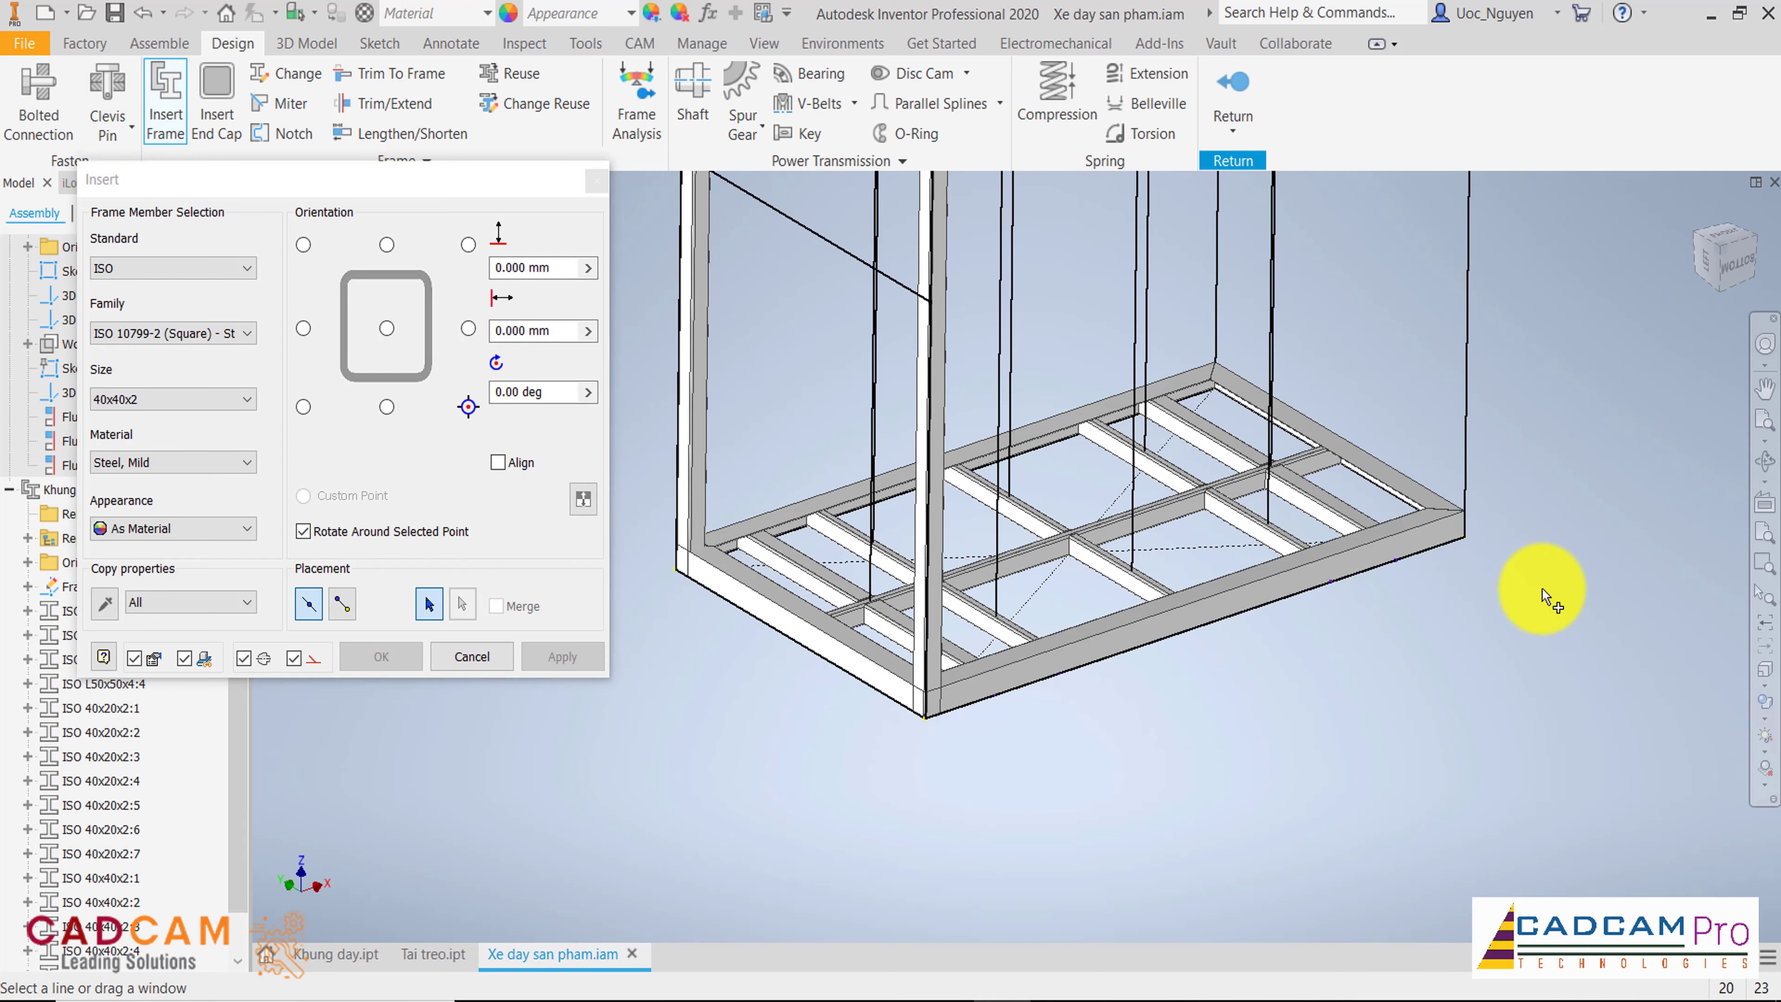
click(1465, 502)
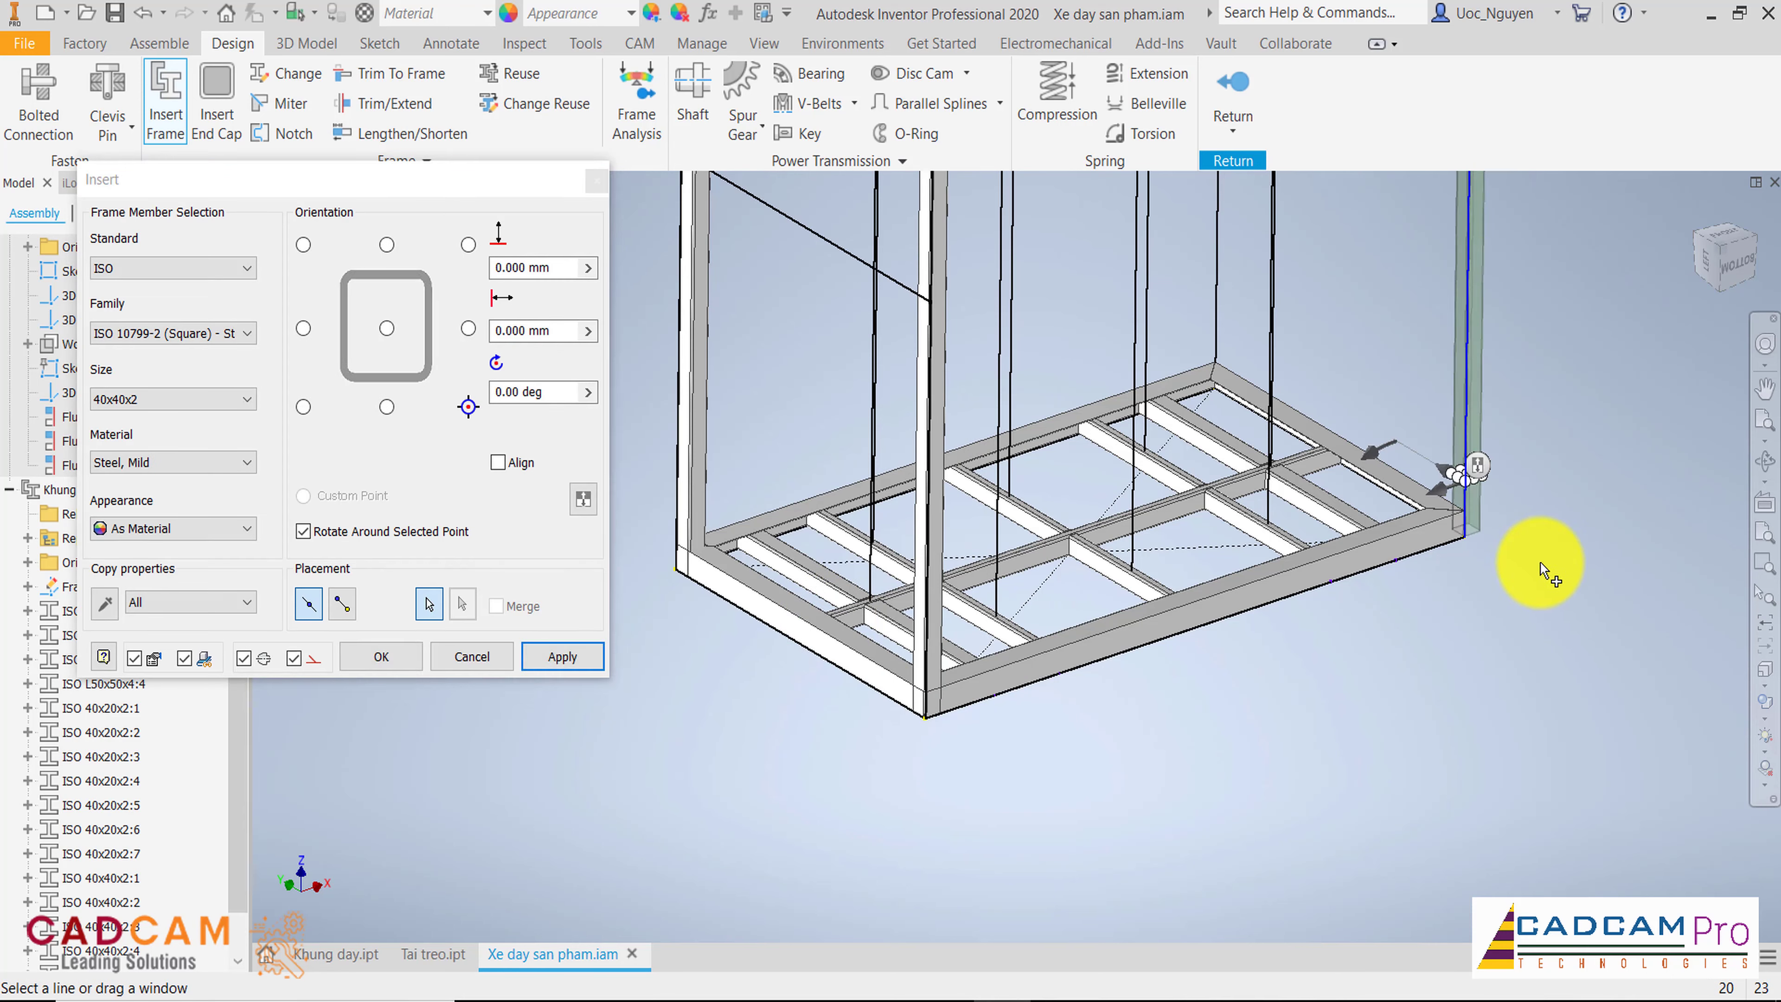
scroll(1493, 484, down, 4)
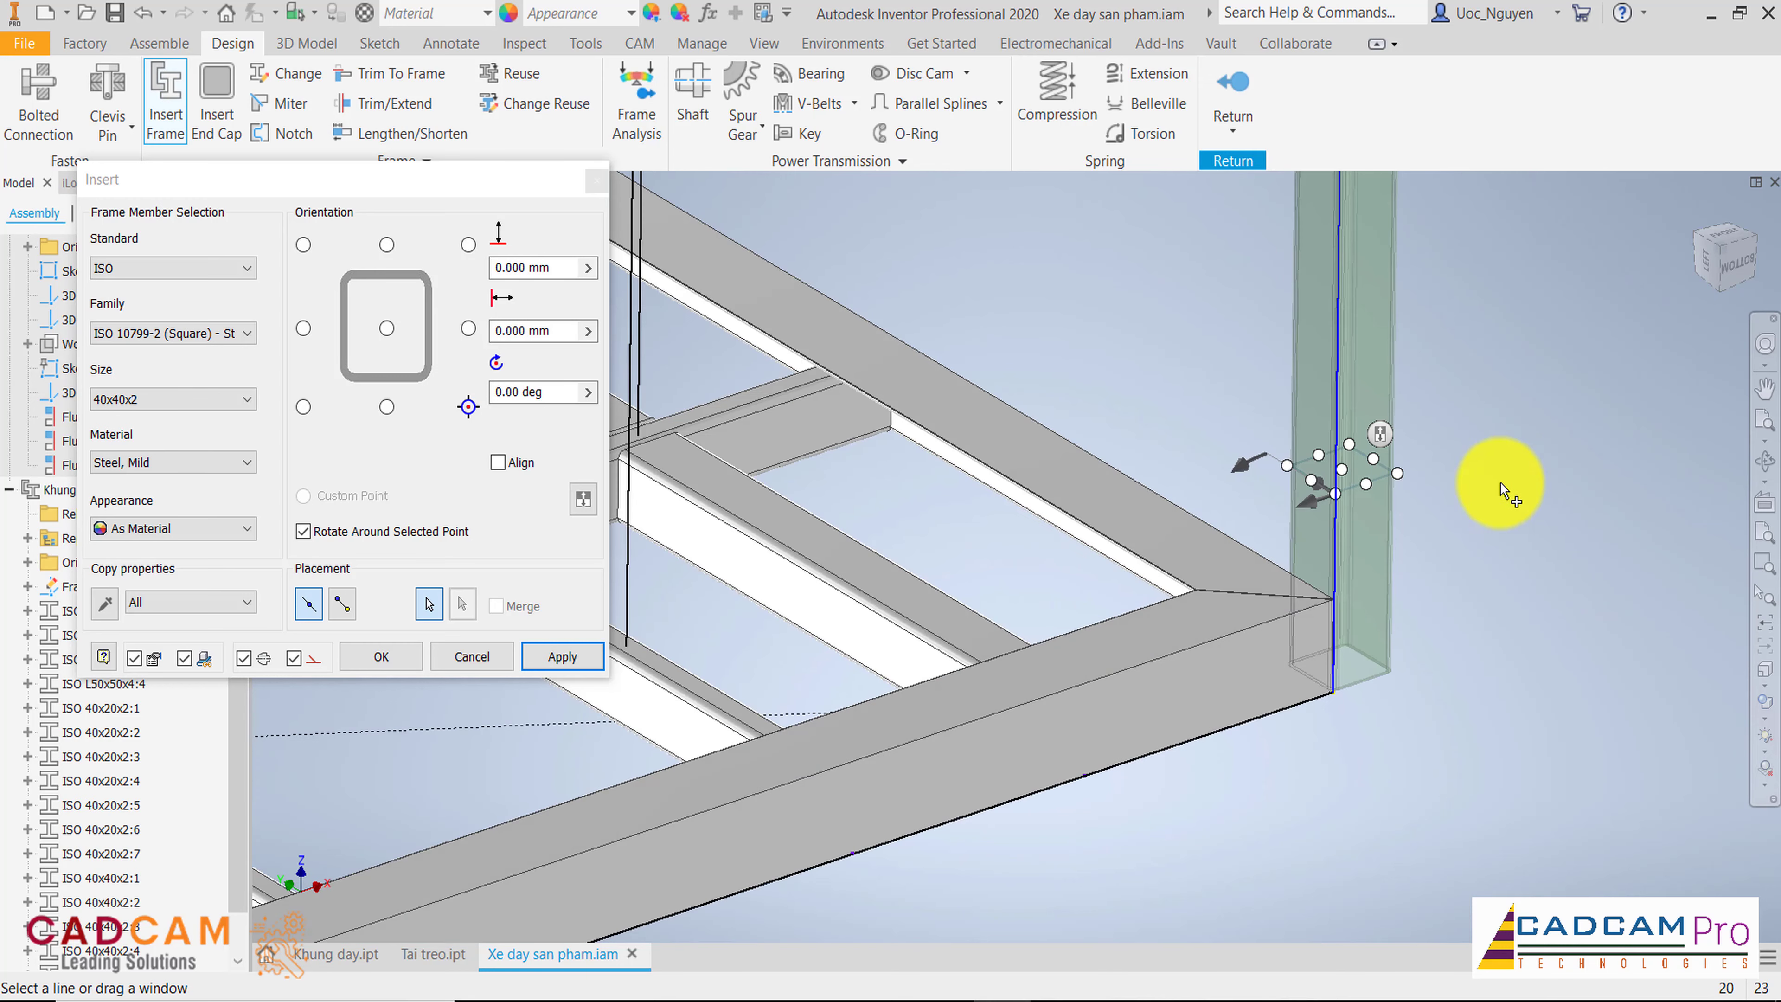
click(1397, 474)
click(554, 663)
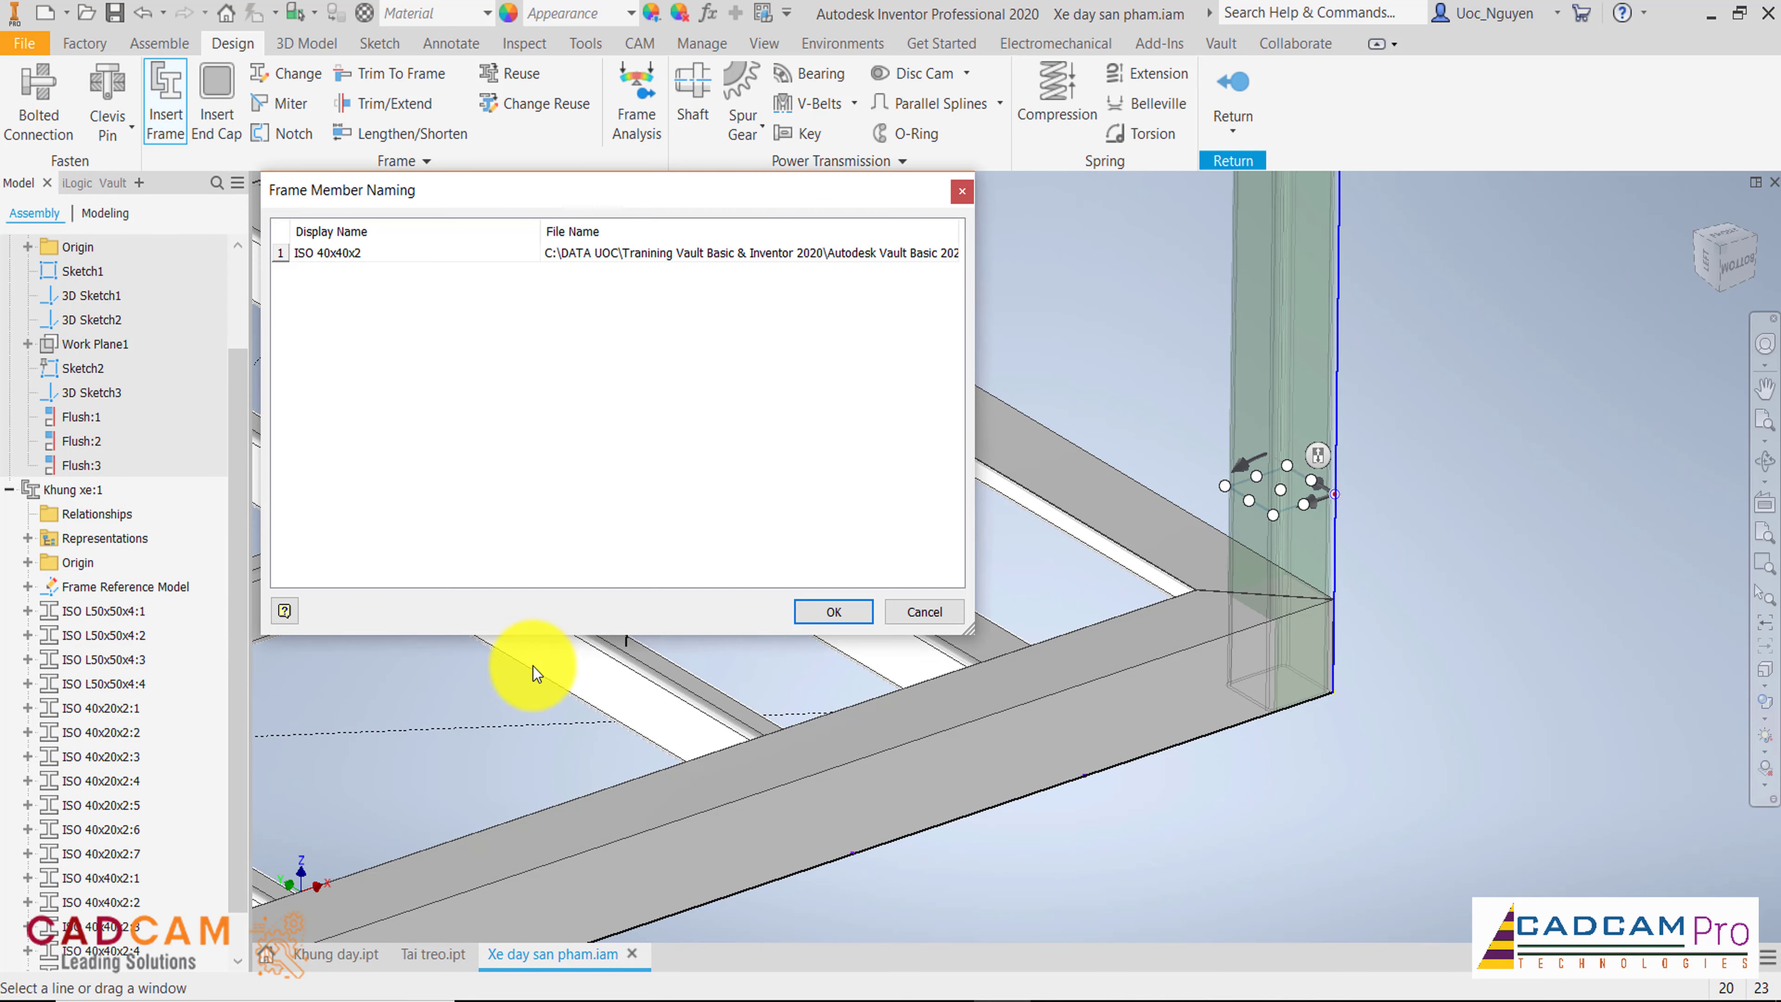
Step: Add the back-corner 40x40x2 upright, accepting default member names
click(815, 612)
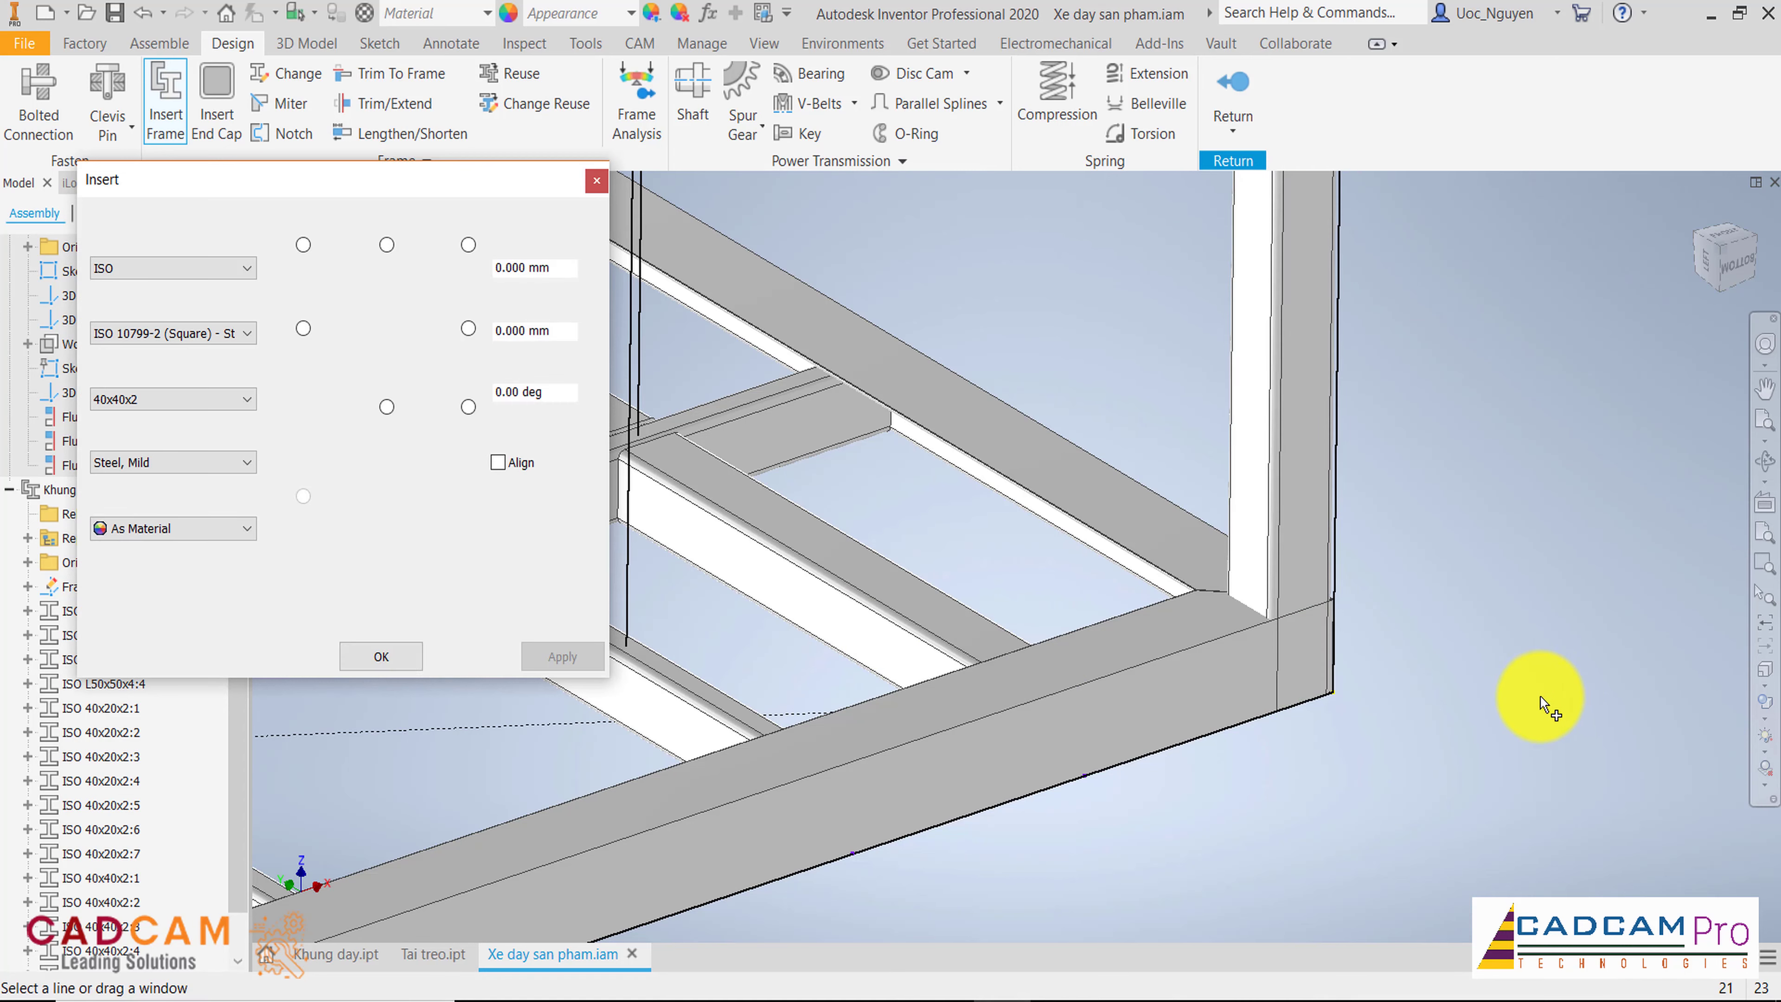
scroll(1486, 667, up, 3)
scroll(1510, 696, up, 3)
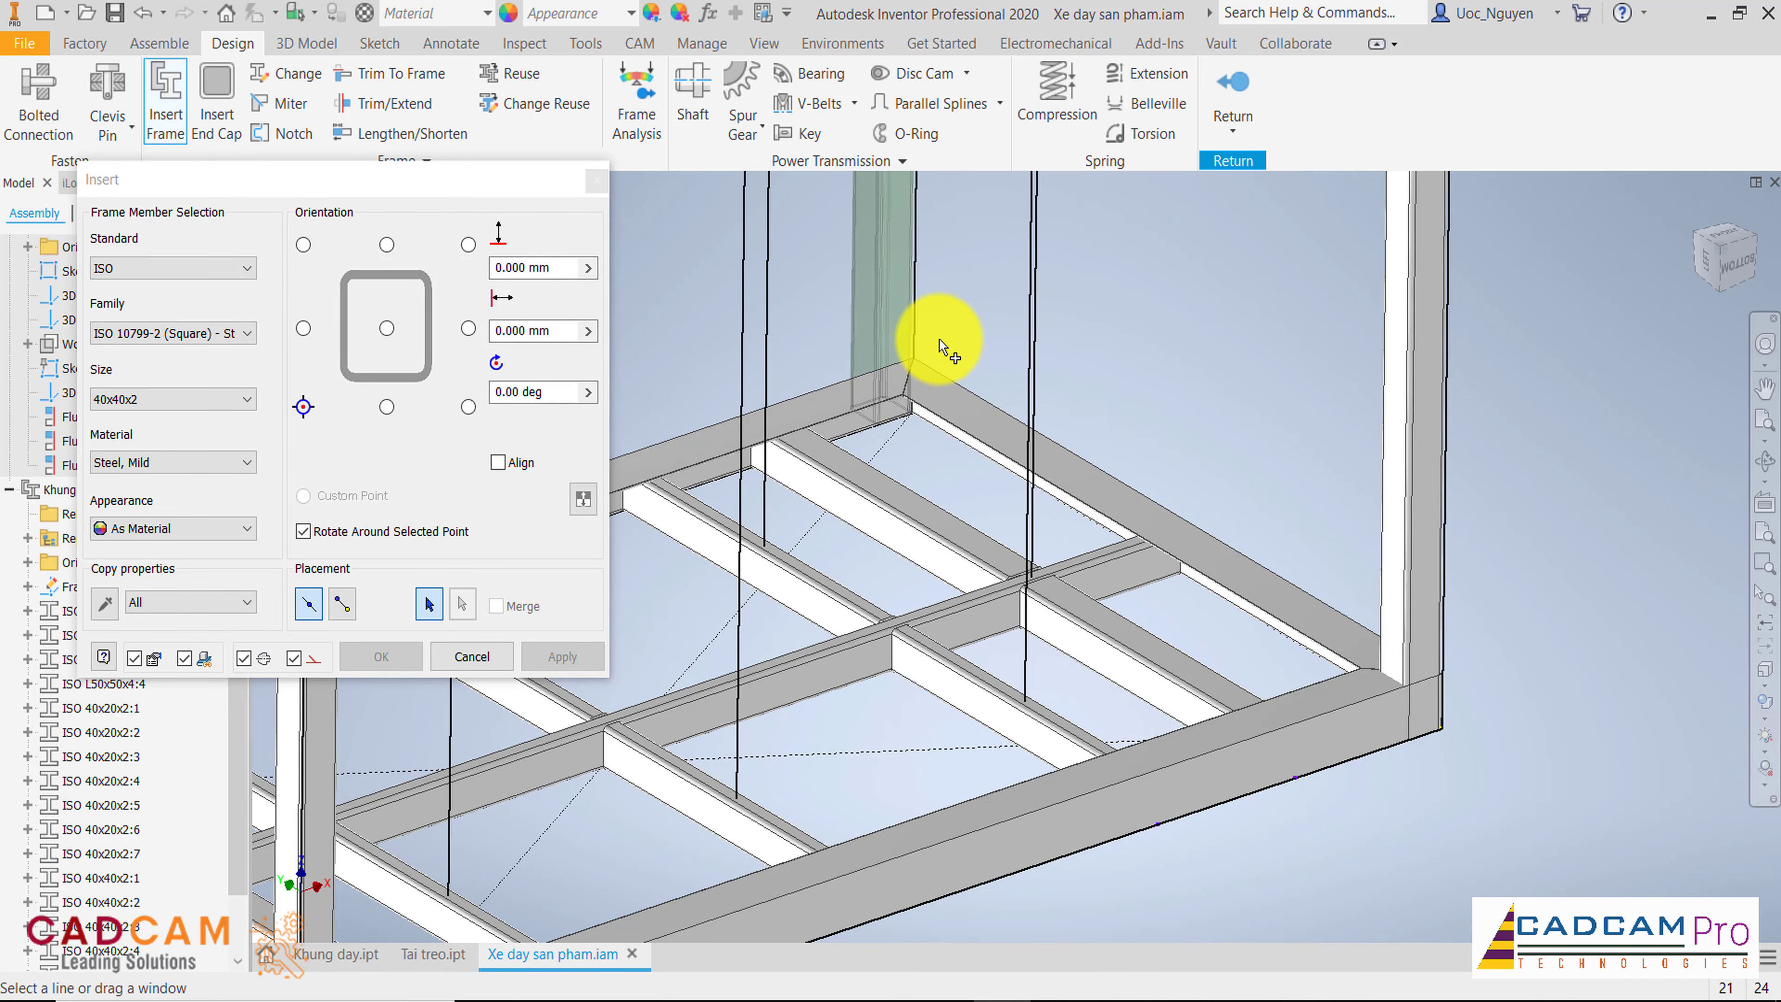
click(918, 350)
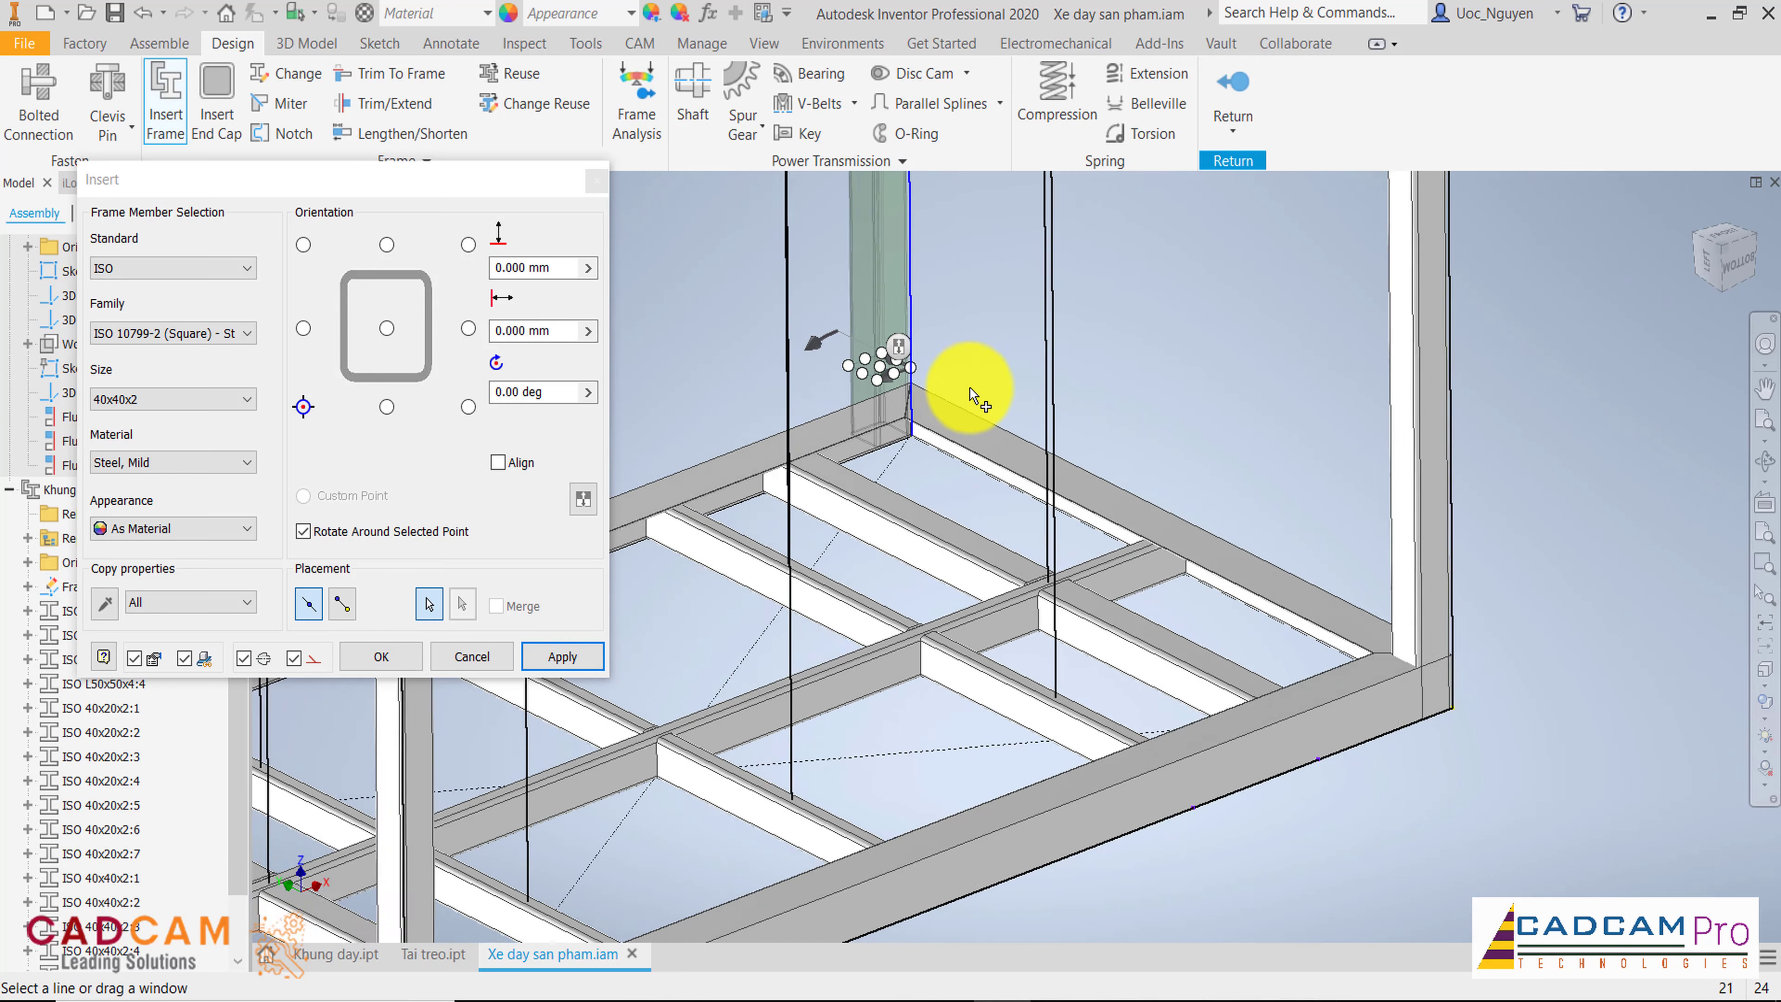
scroll(971, 393, down, 3)
scroll(988, 499, down, 2)
scroll(873, 543, up, 2)
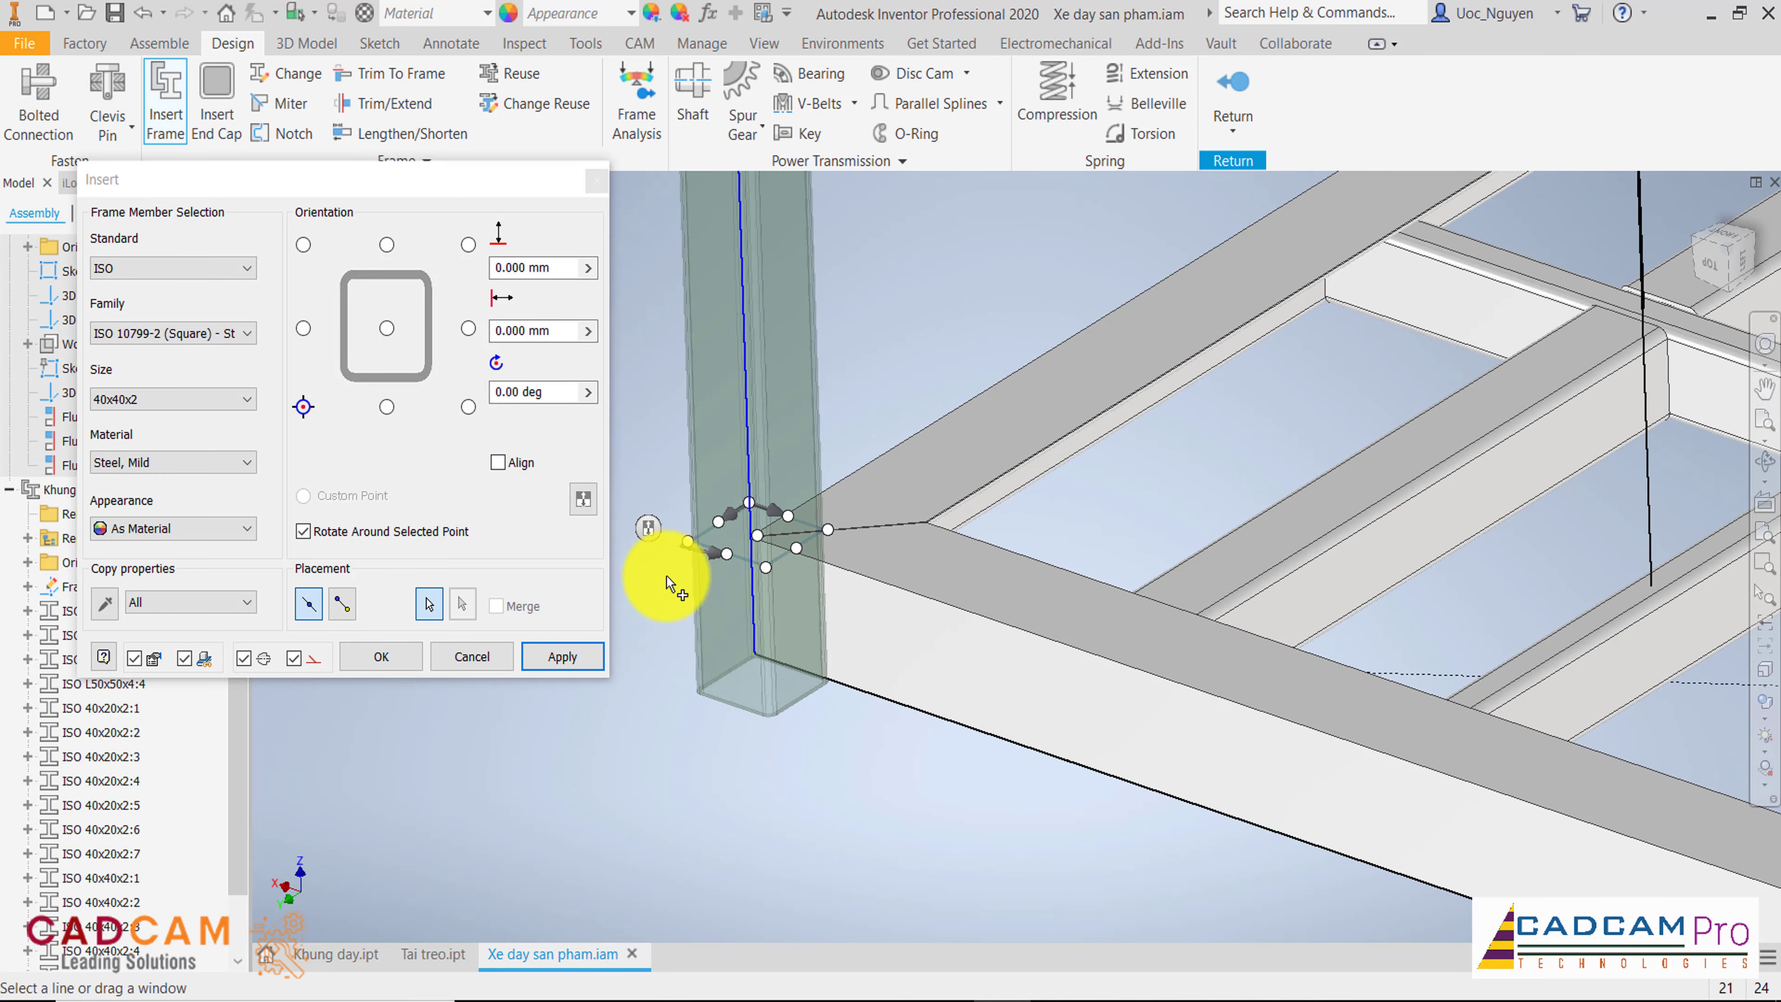
scroll(666, 577, up, 2)
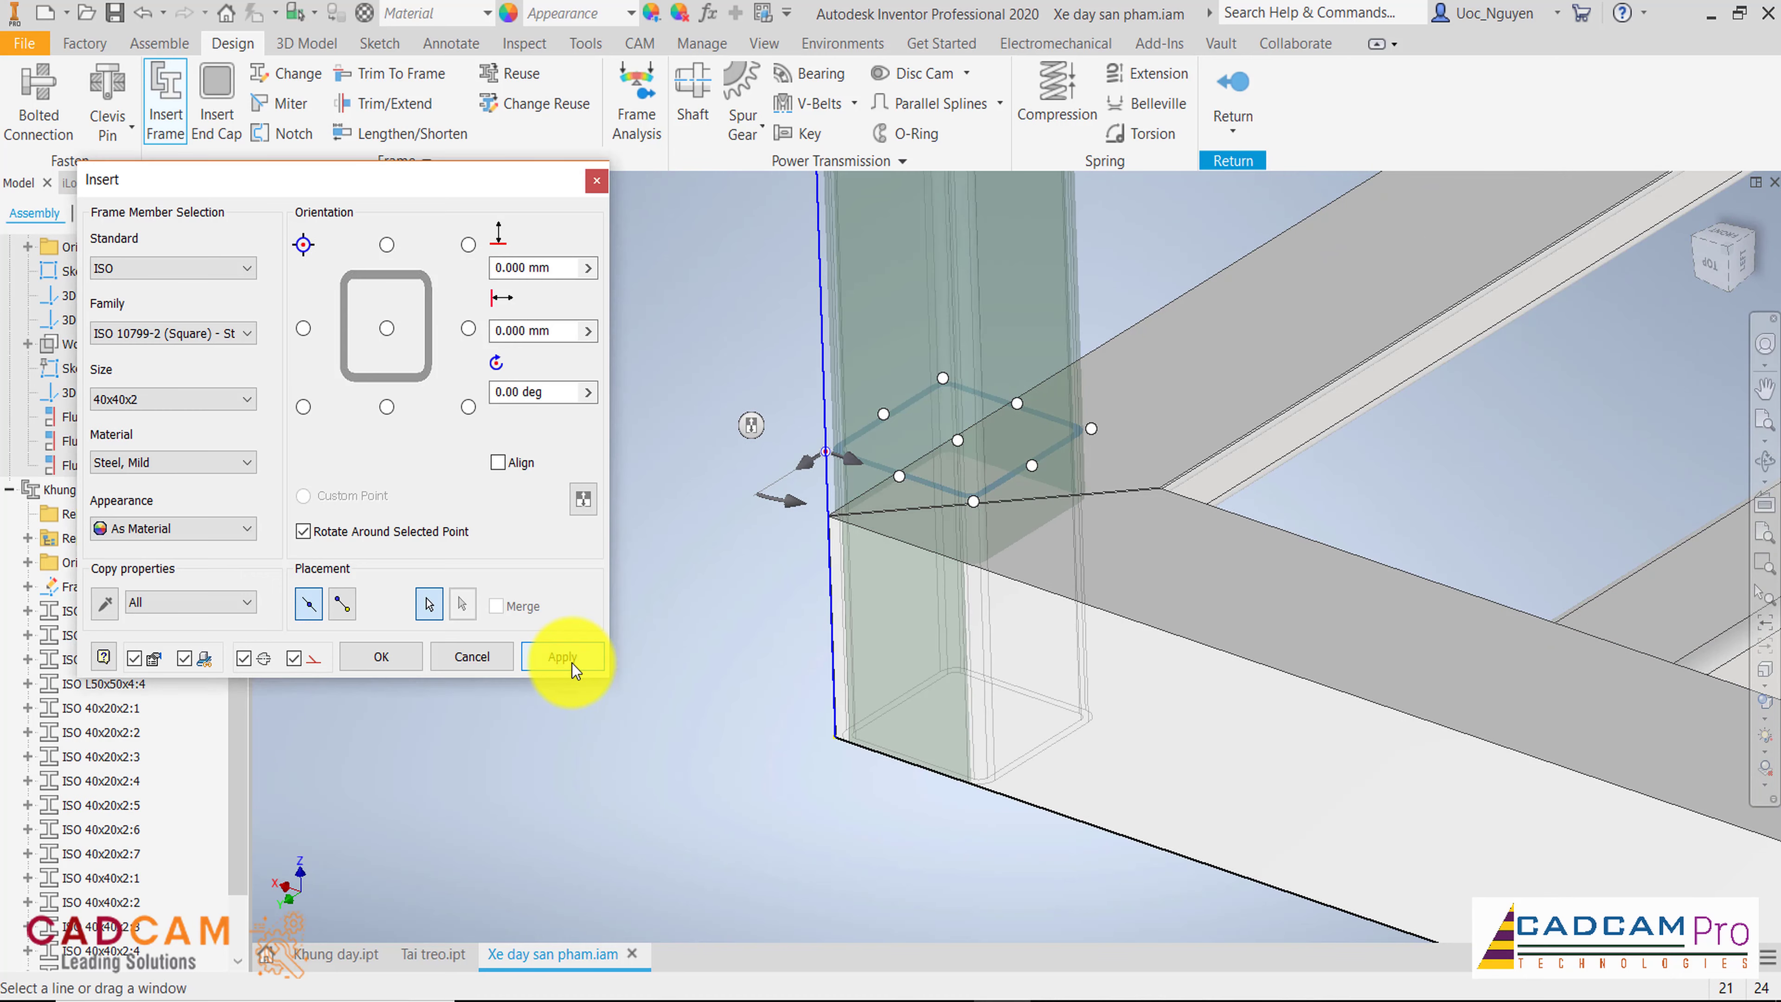
click(572, 663)
click(822, 604)
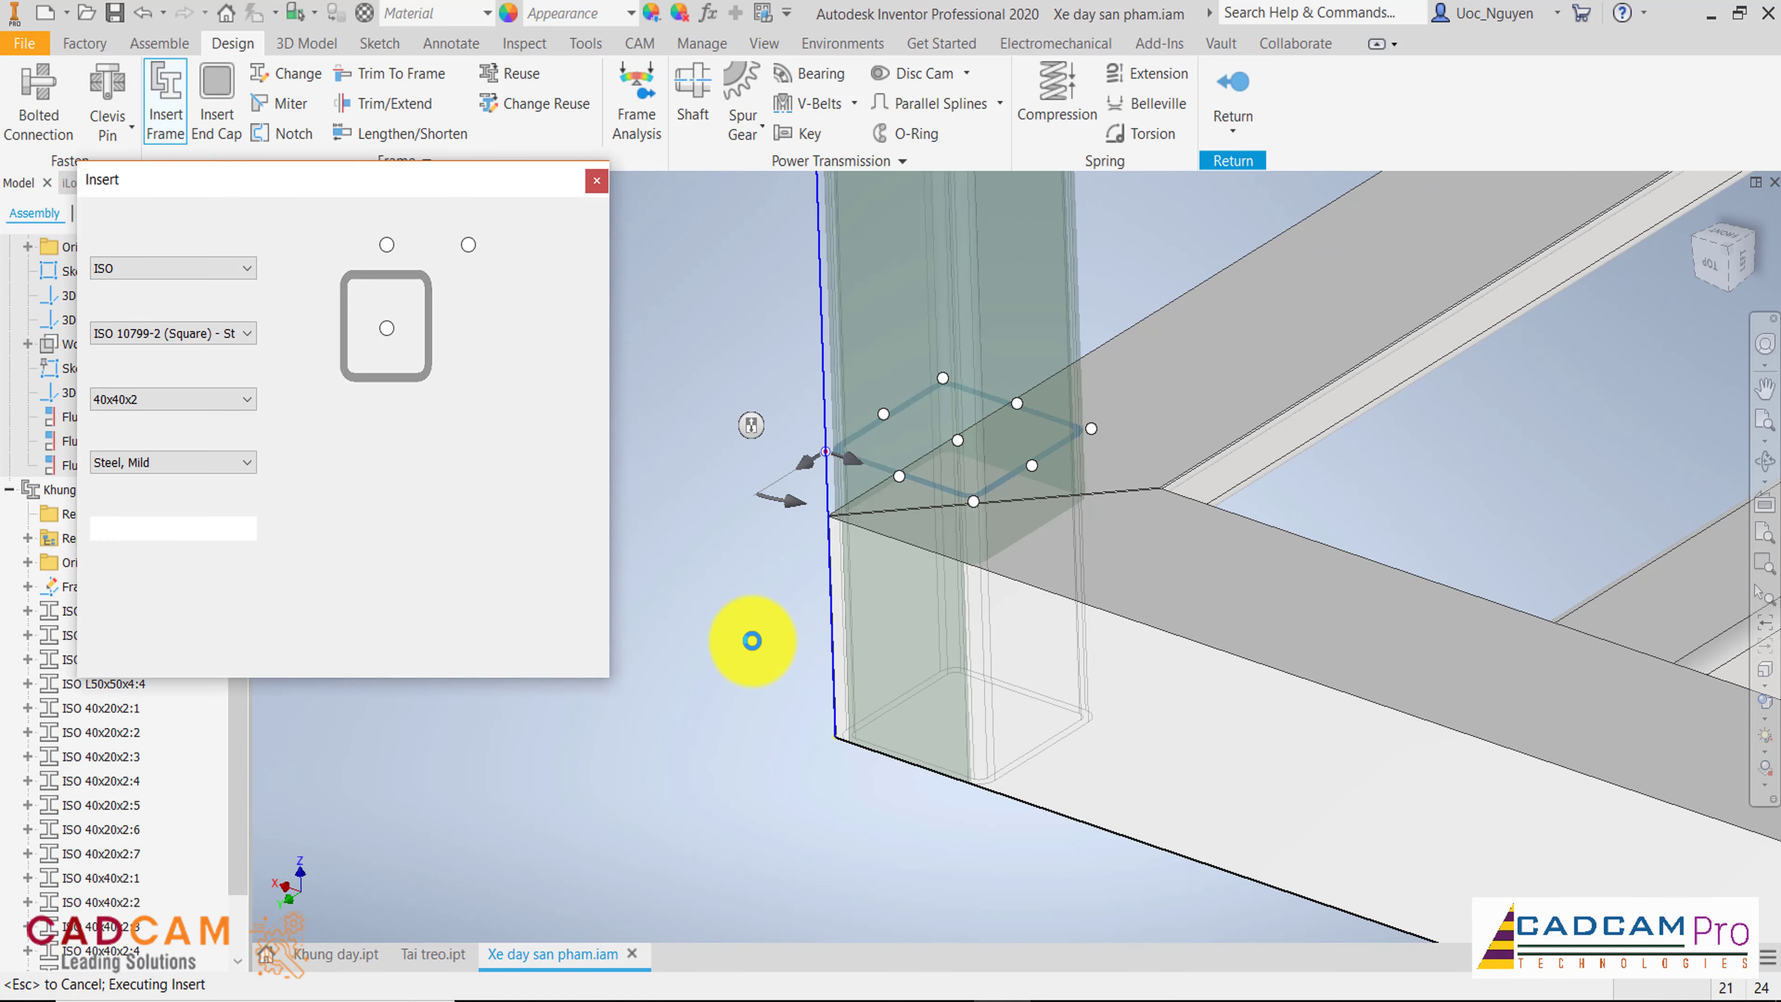
Step: Add a 40x40x2 square tube along the left frame's top line
scroll(755, 632, down, 5)
scroll(755, 631, down, 2)
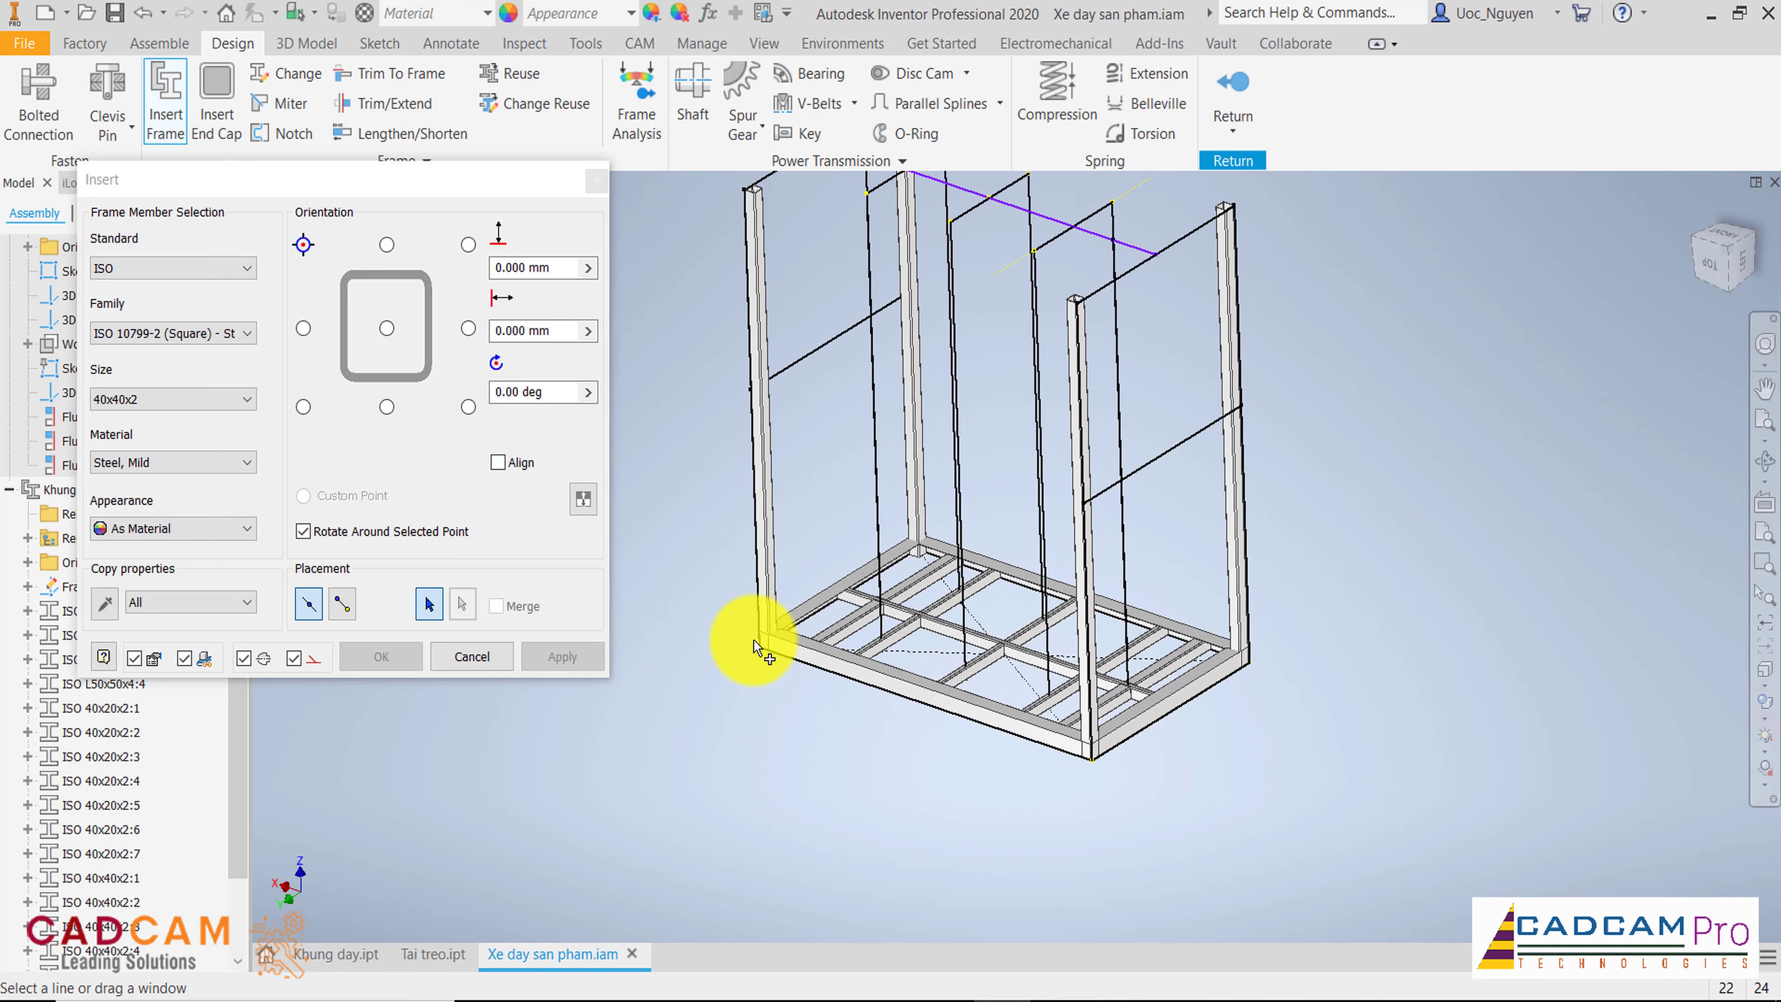
scroll(829, 449, down, 2)
scroll(822, 379, up, 2)
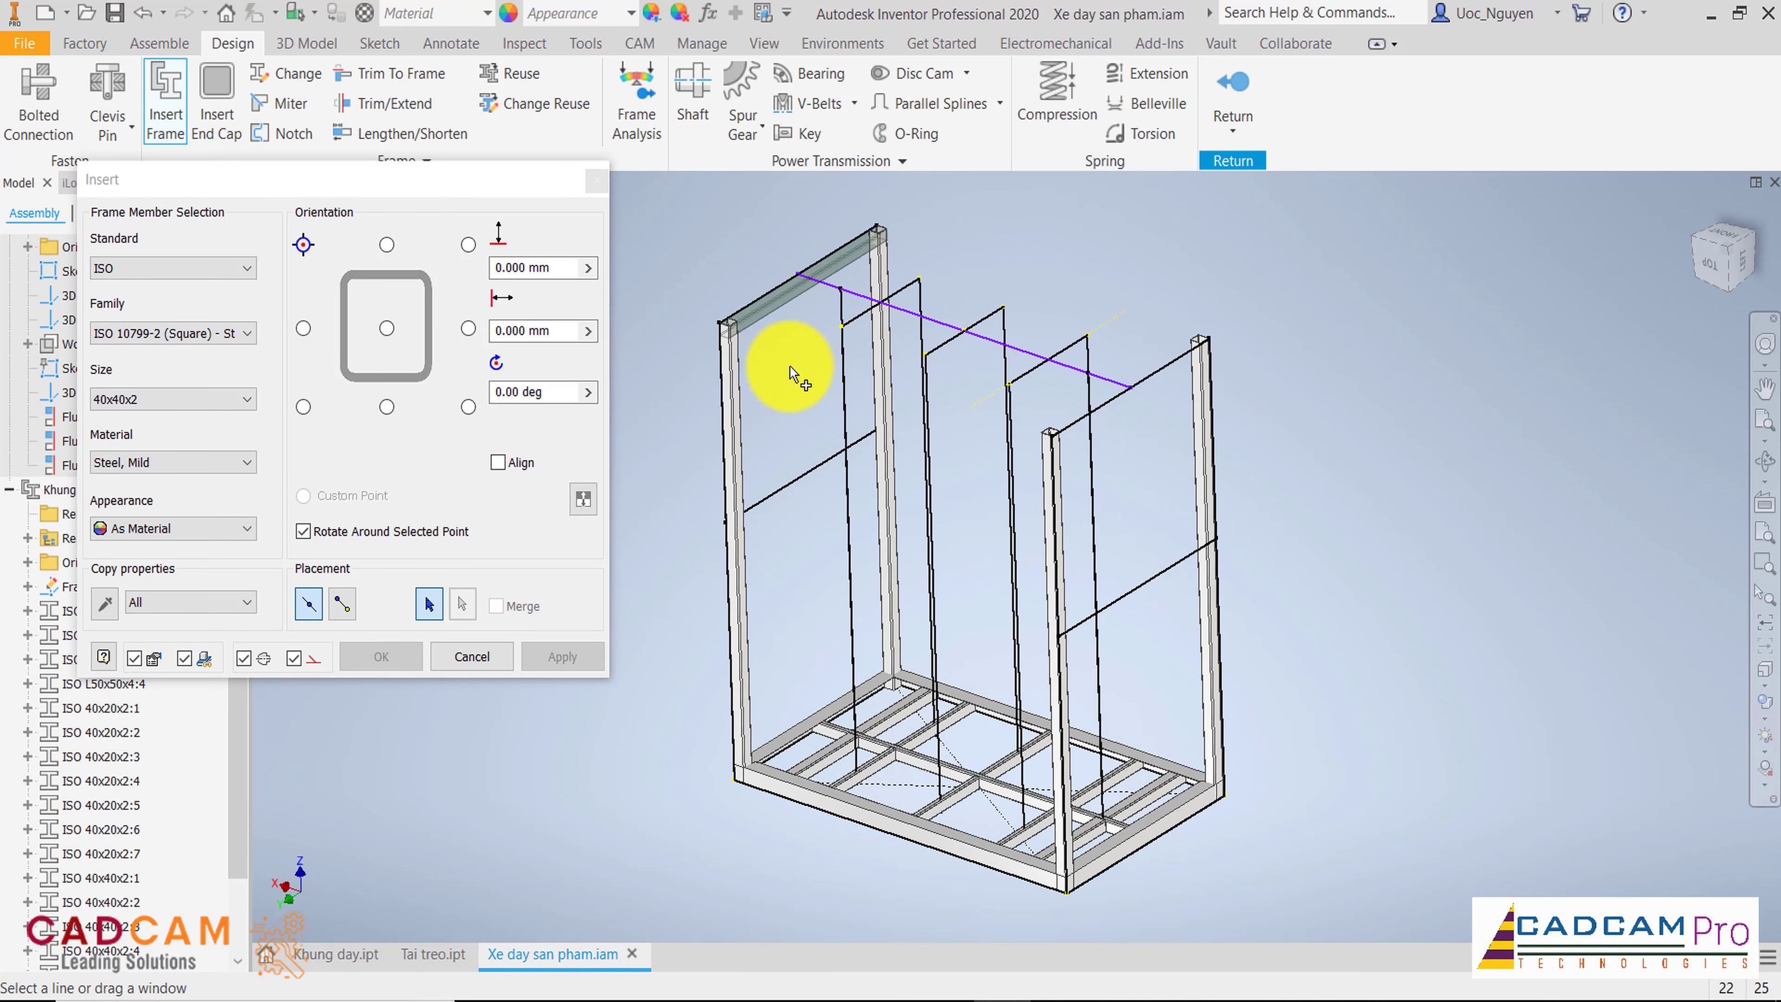
click(815, 242)
scroll(815, 242, up, 3)
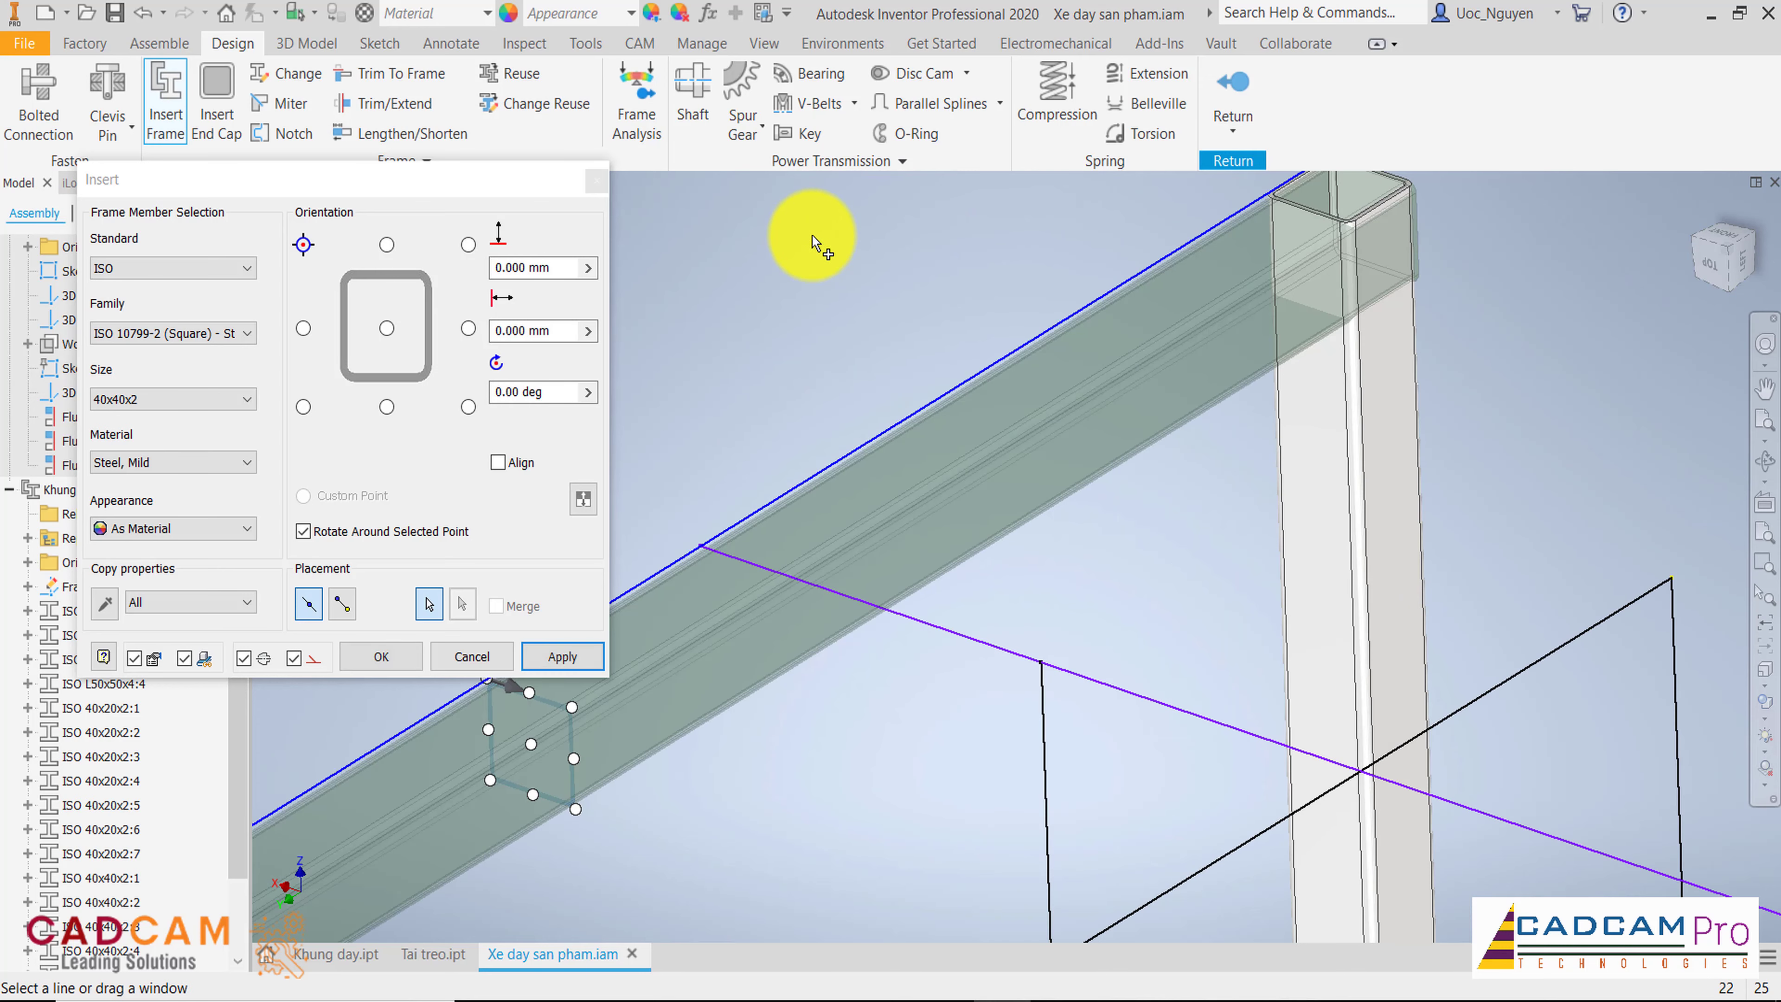
scroll(914, 298, down, 2)
scroll(914, 298, down, 1)
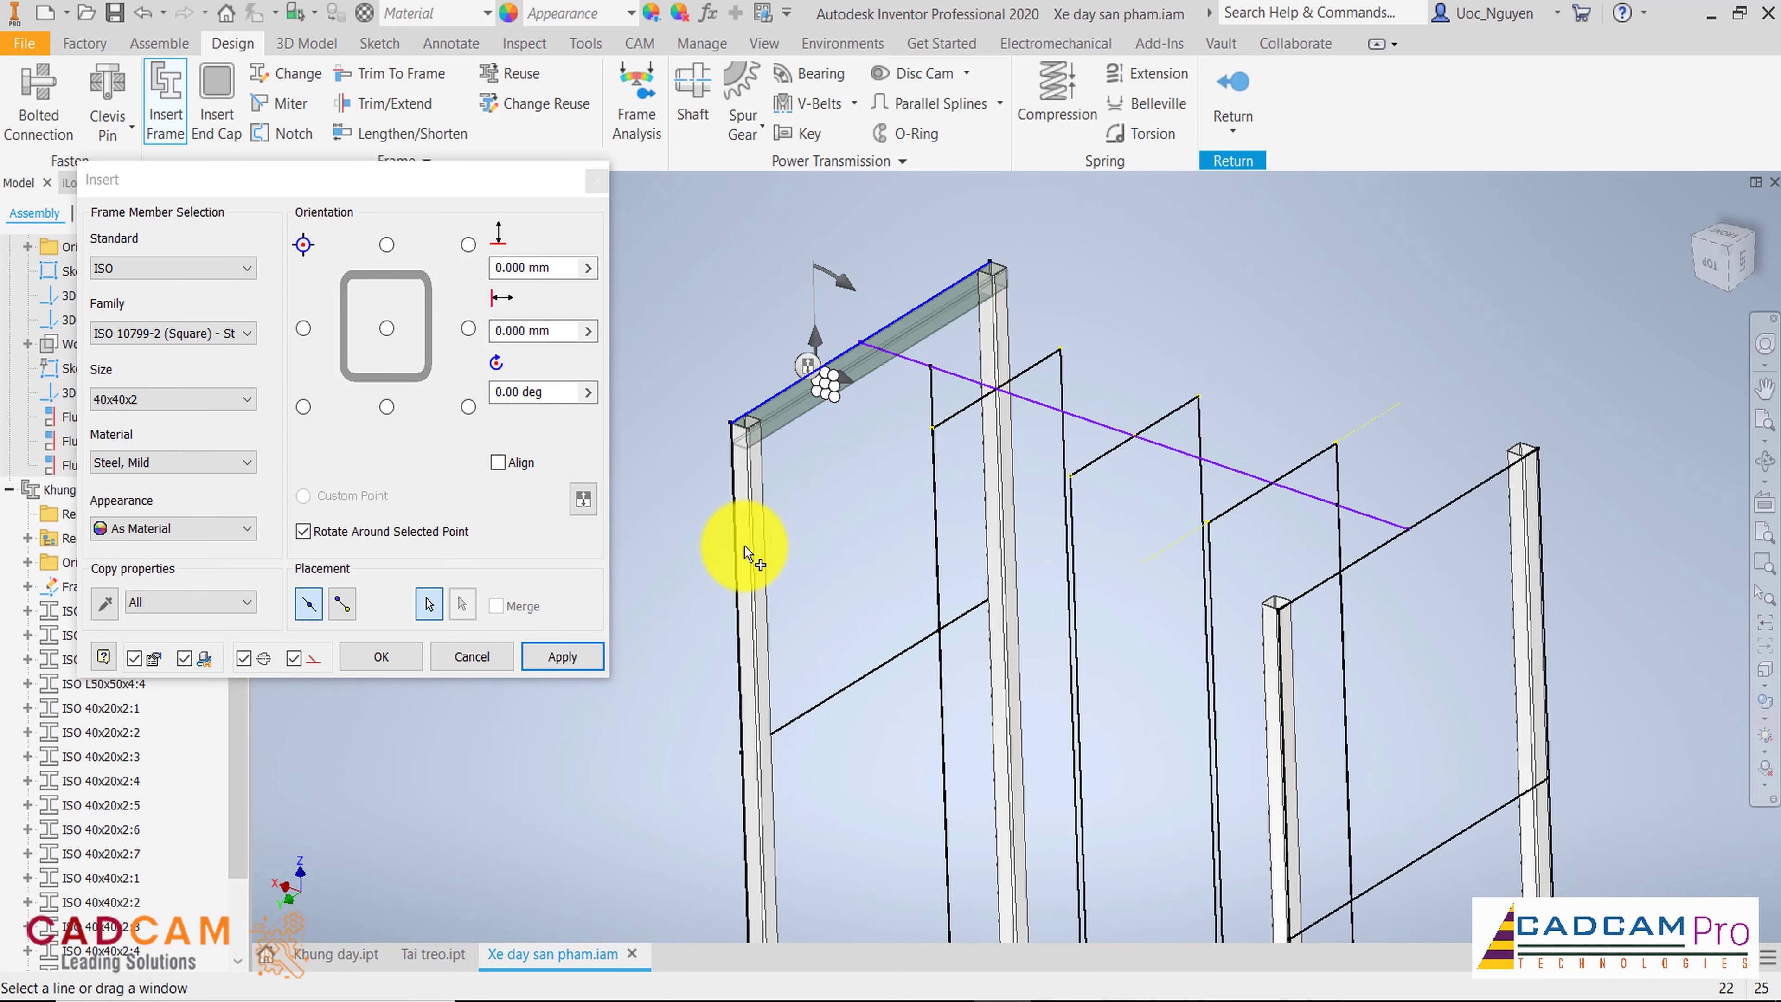
click(576, 655)
click(823, 608)
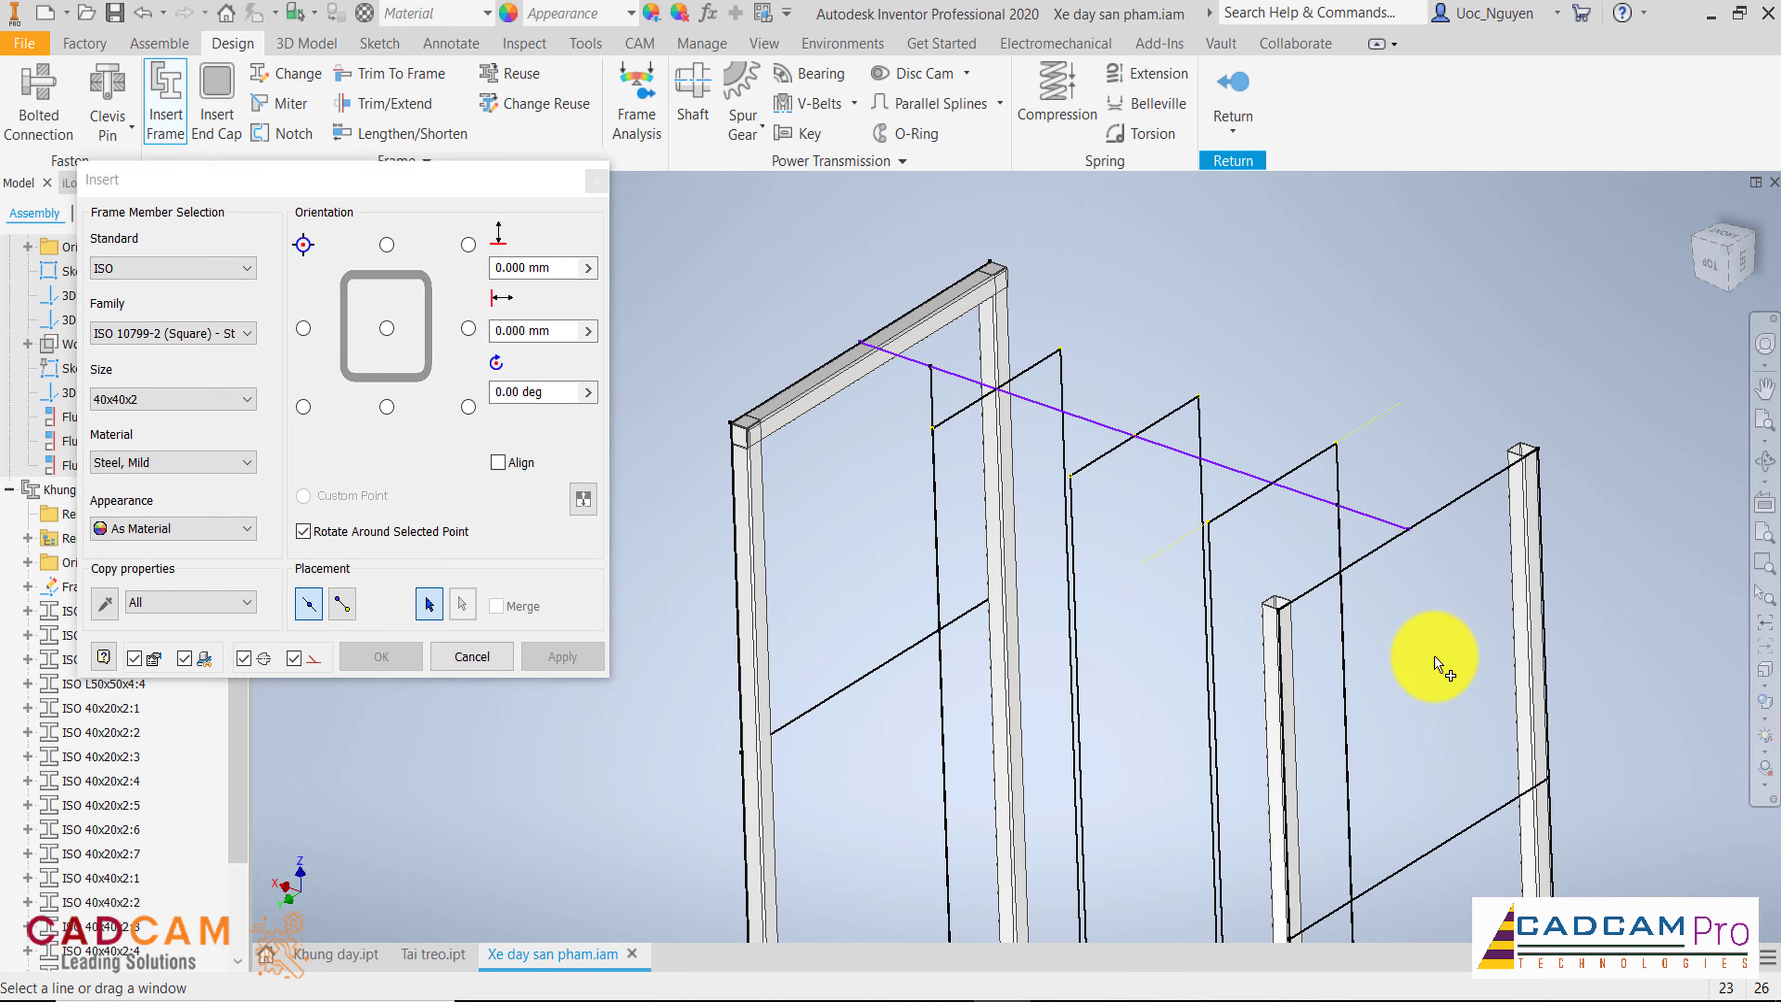
Step: Add the right frame's top tube aligned to its bottom-right corner
click(1444, 505)
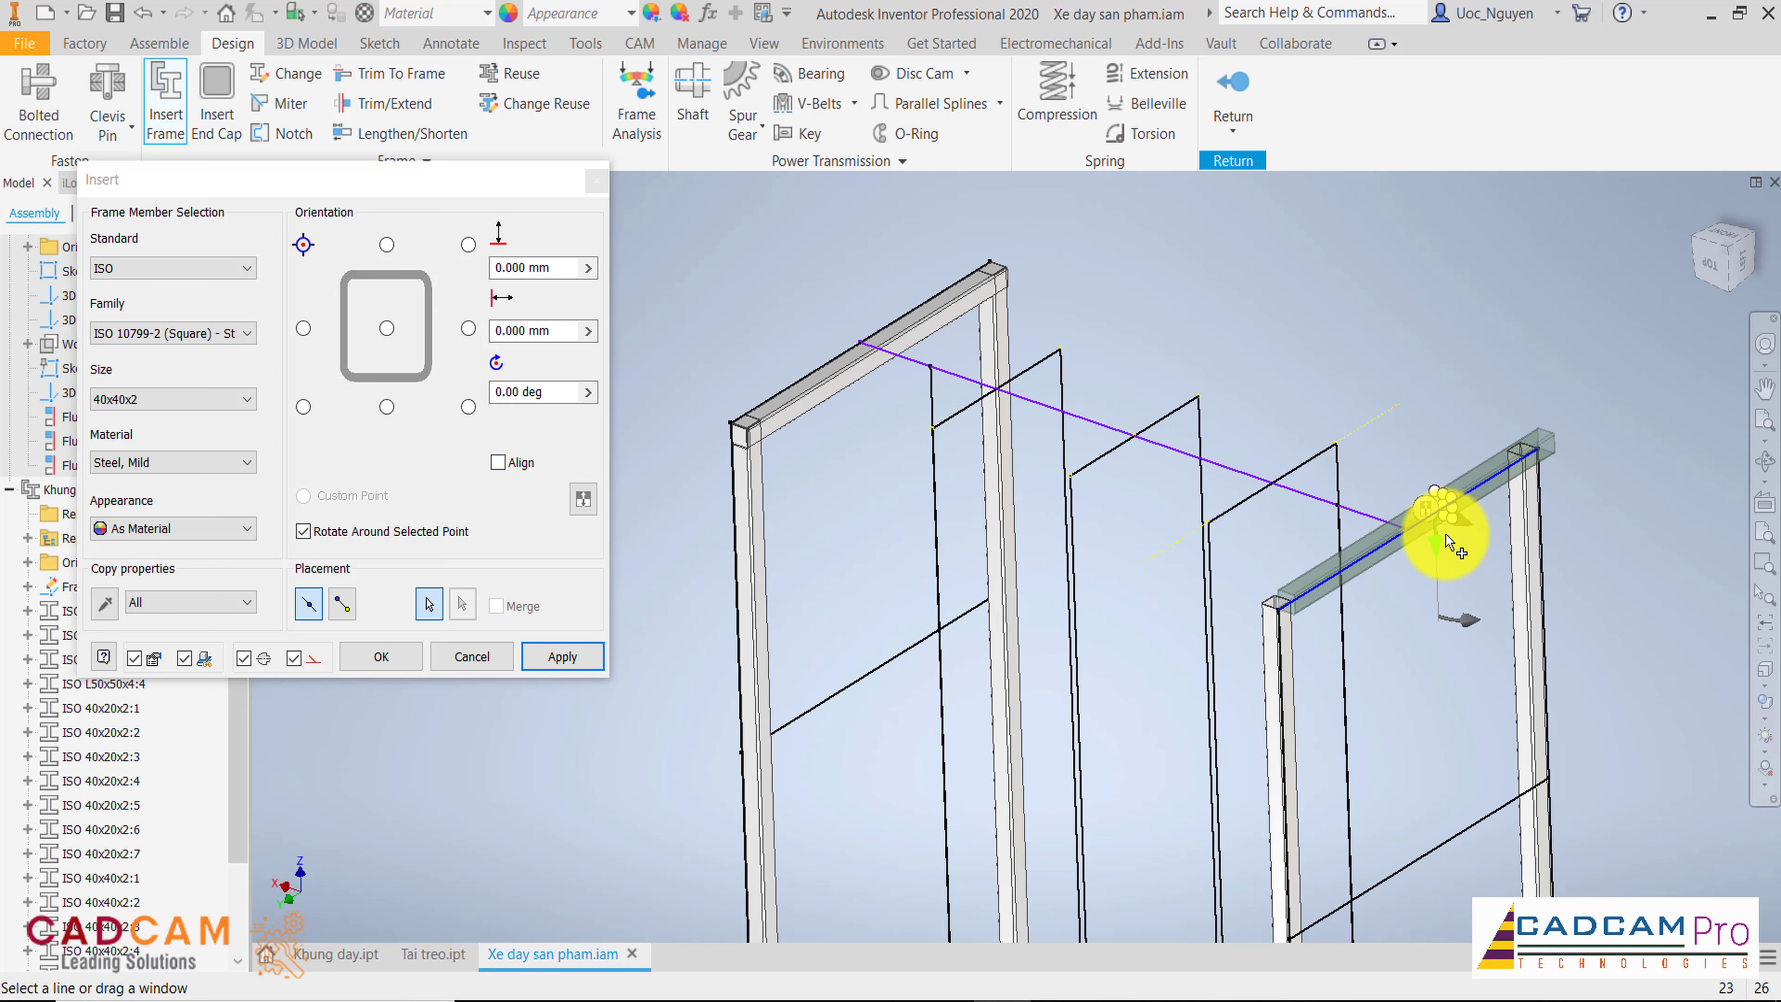
scroll(1447, 543, down, 5)
click(1468, 404)
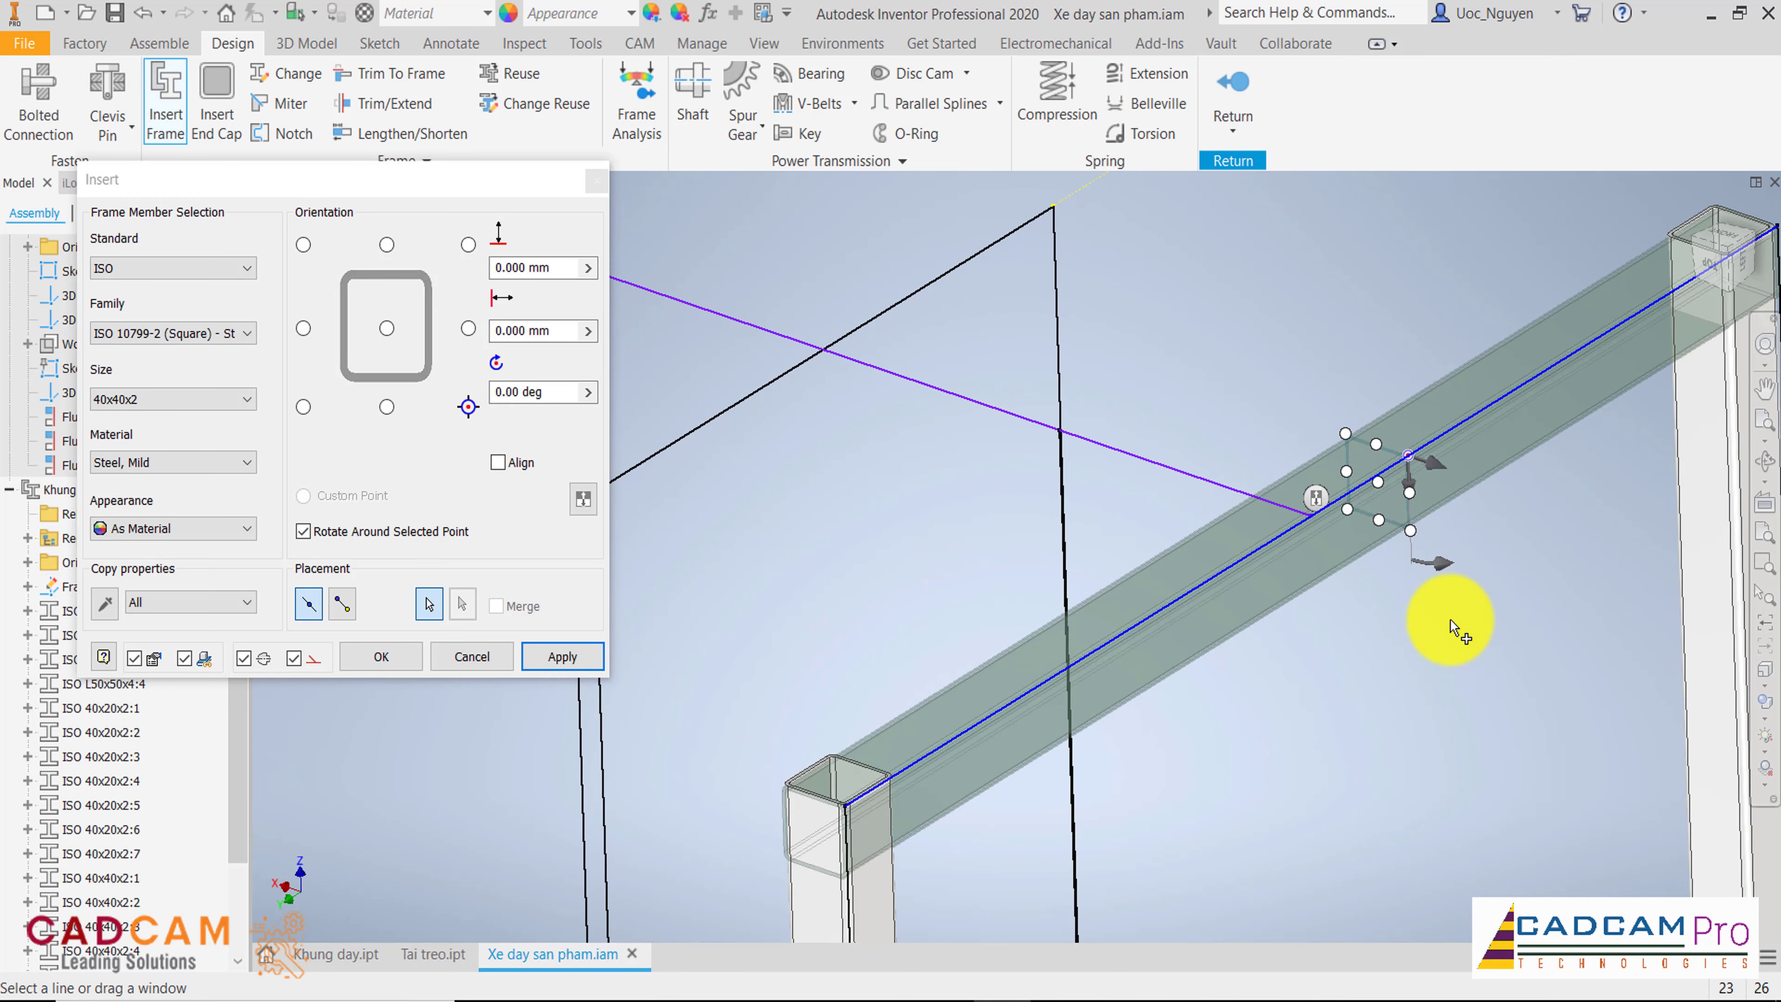
click(568, 663)
click(814, 612)
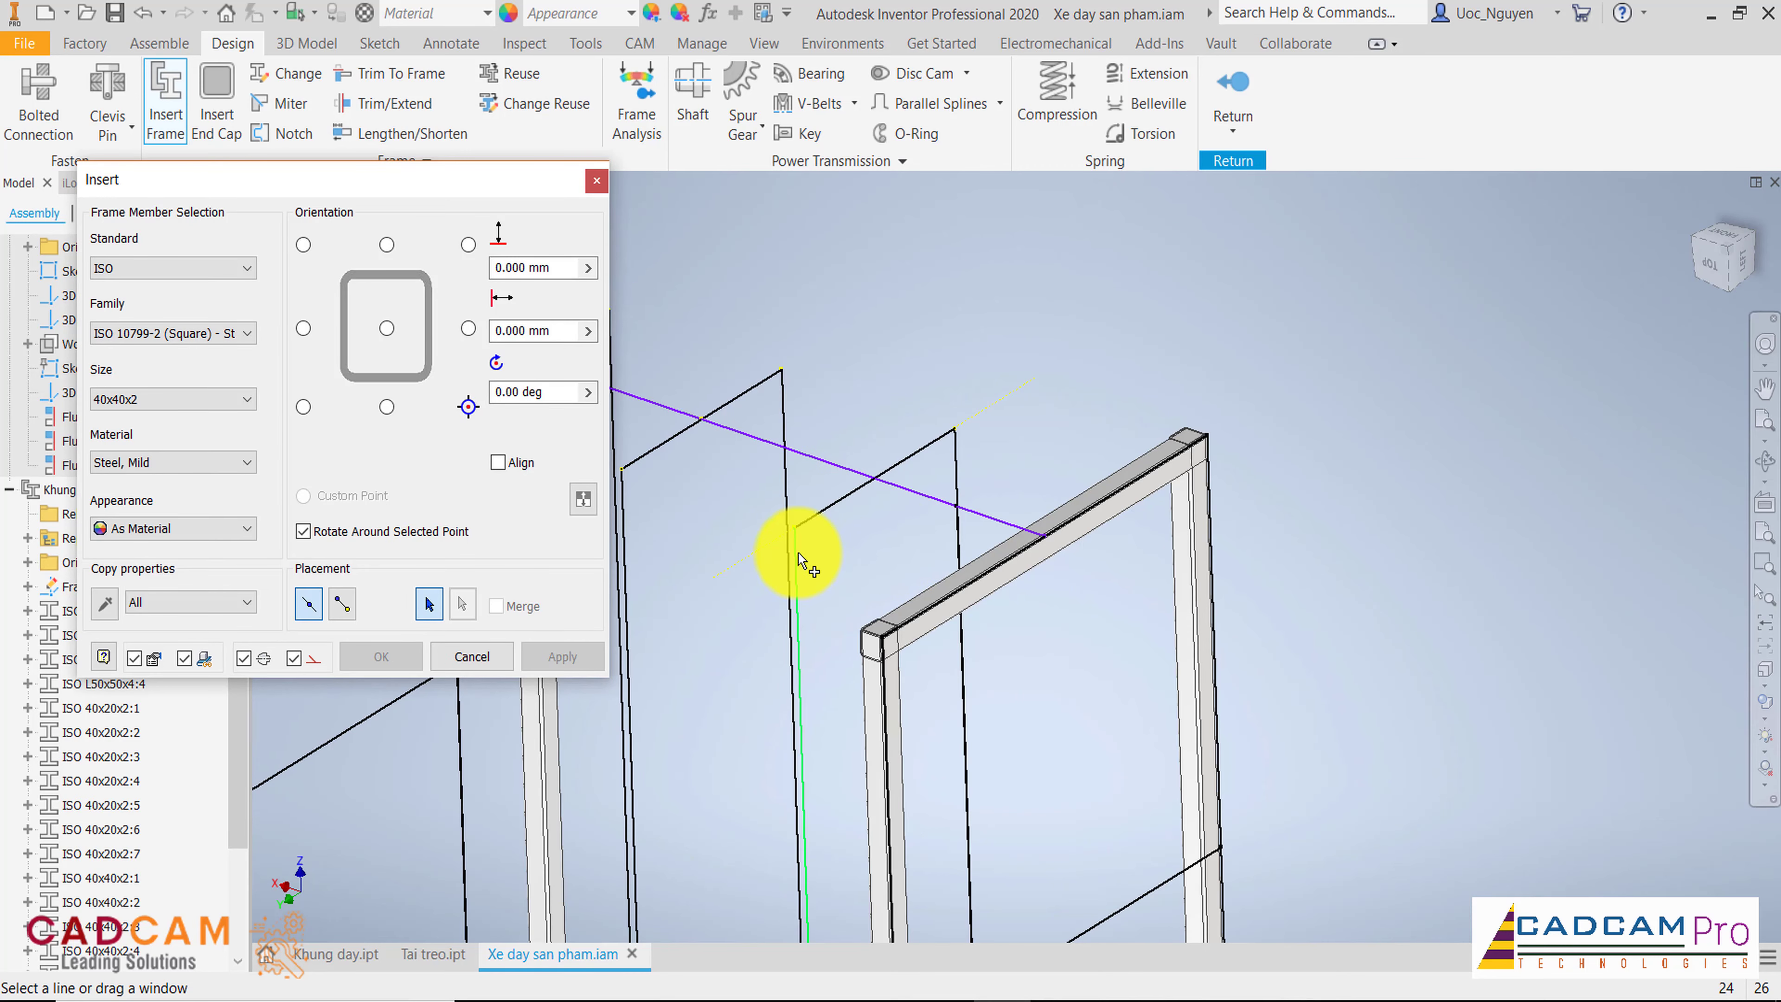
middle_drag(799, 561, 1097, 582)
scroll(1008, 567, up, 3)
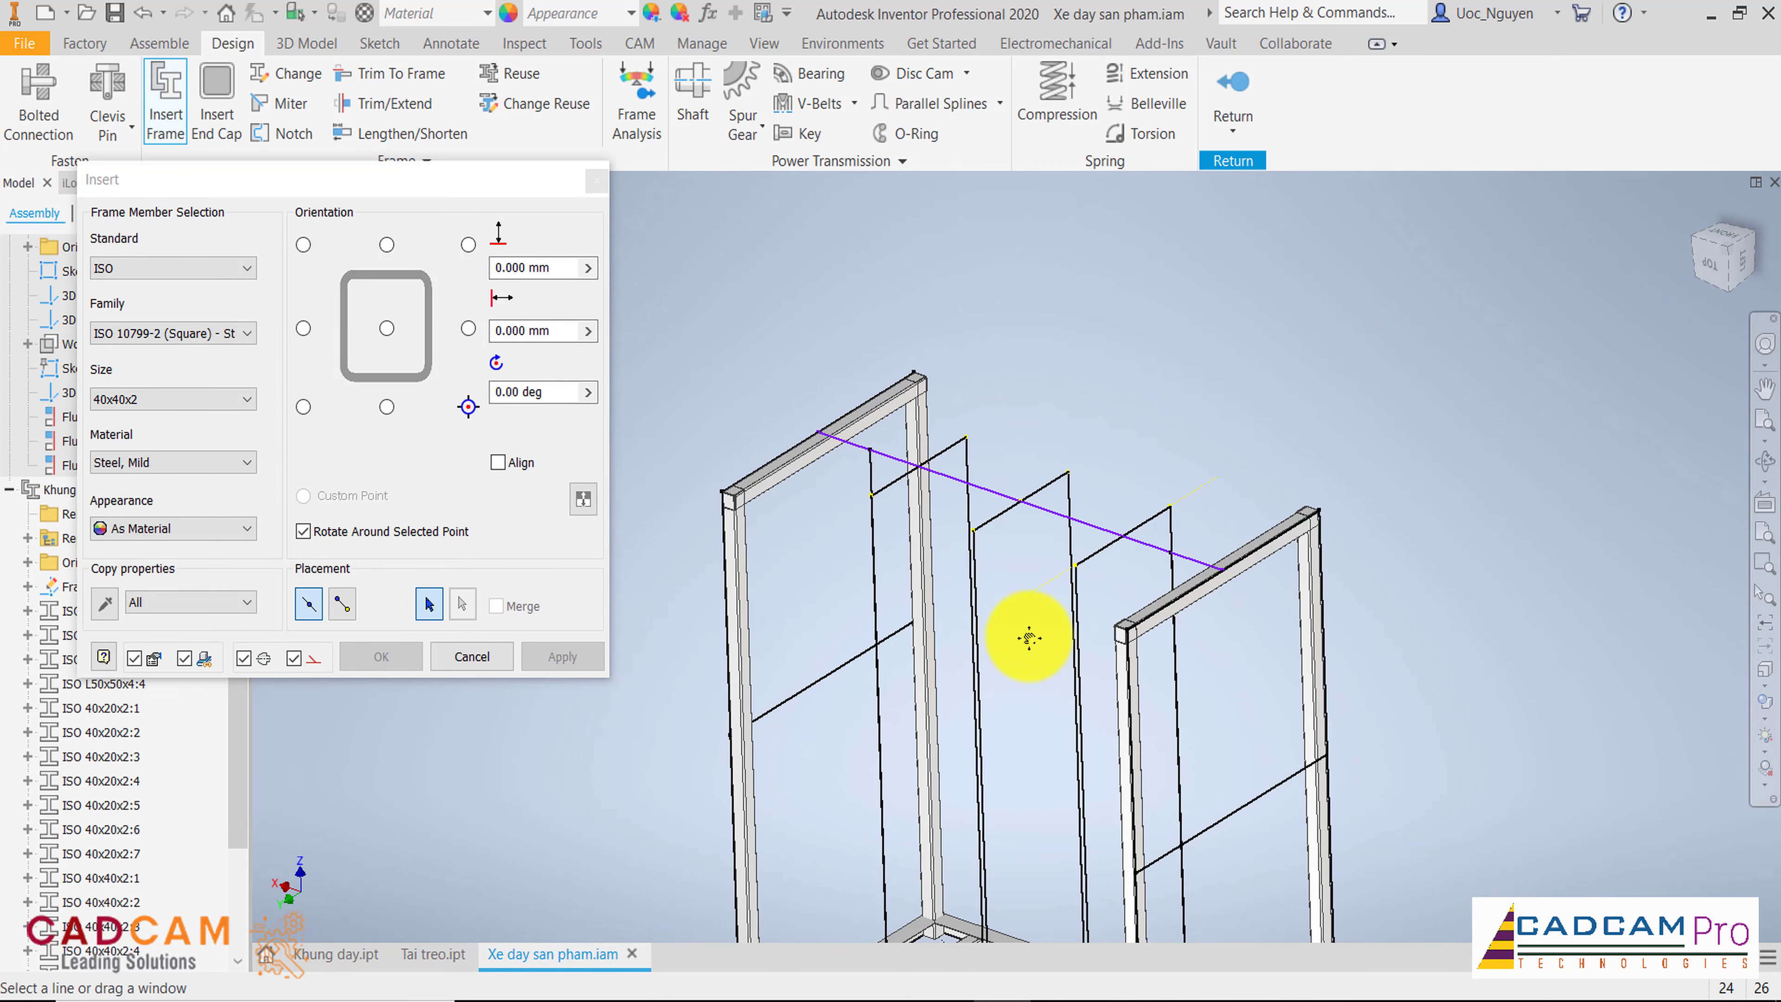
scroll(1033, 576, down, 1)
shift+middle_drag(1049, 582, 971, 609)
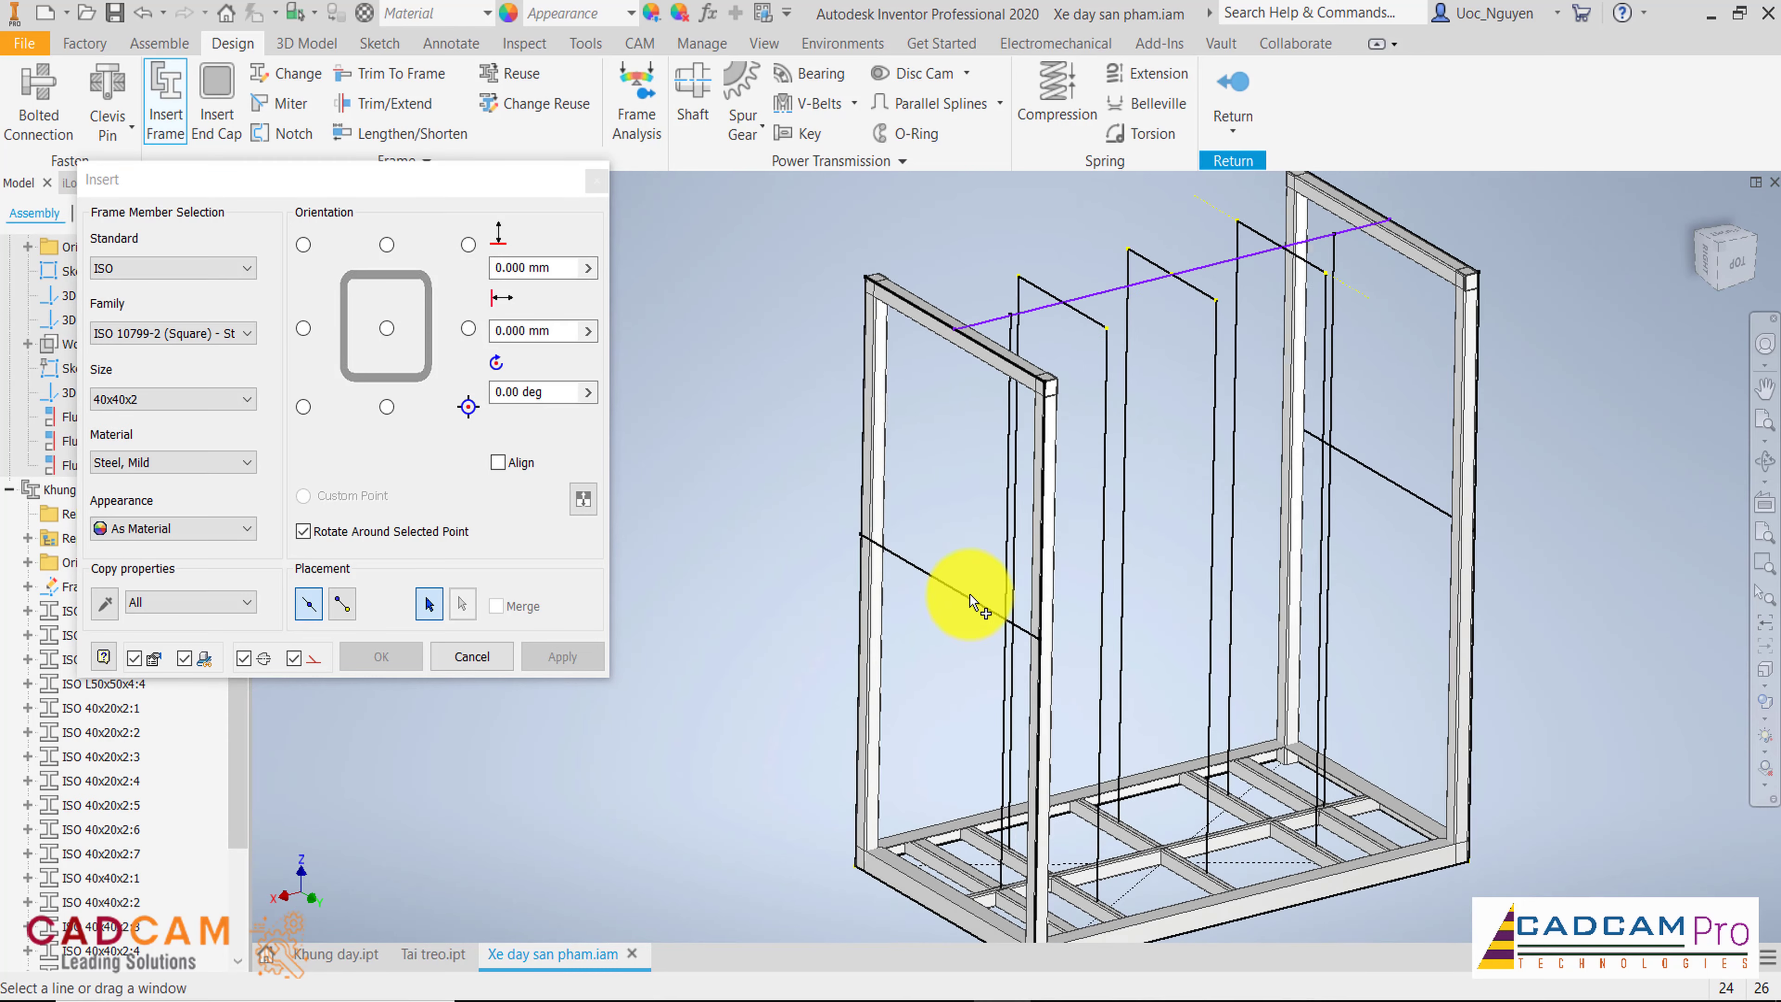
Step: Switch the frame member family to ISO 4019 (Rectangular), keeping size 40x20x2
shift+middle_drag(971, 609, 974, 588)
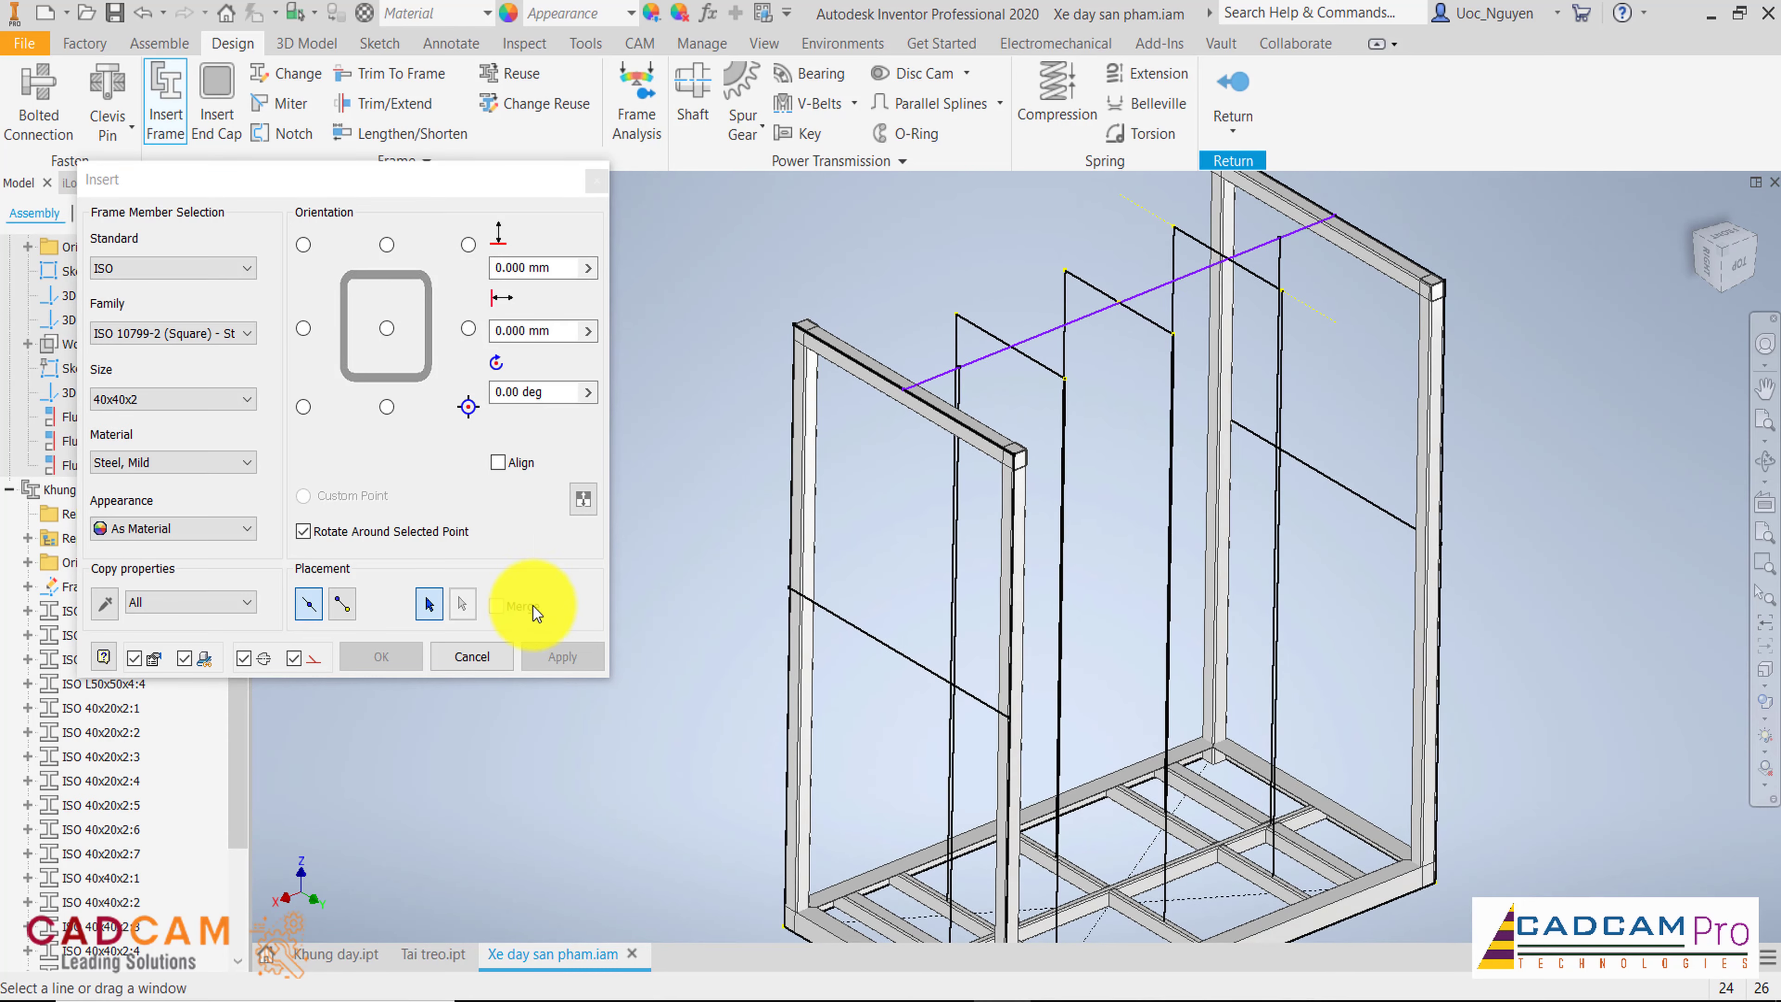
click(175, 401)
click(208, 337)
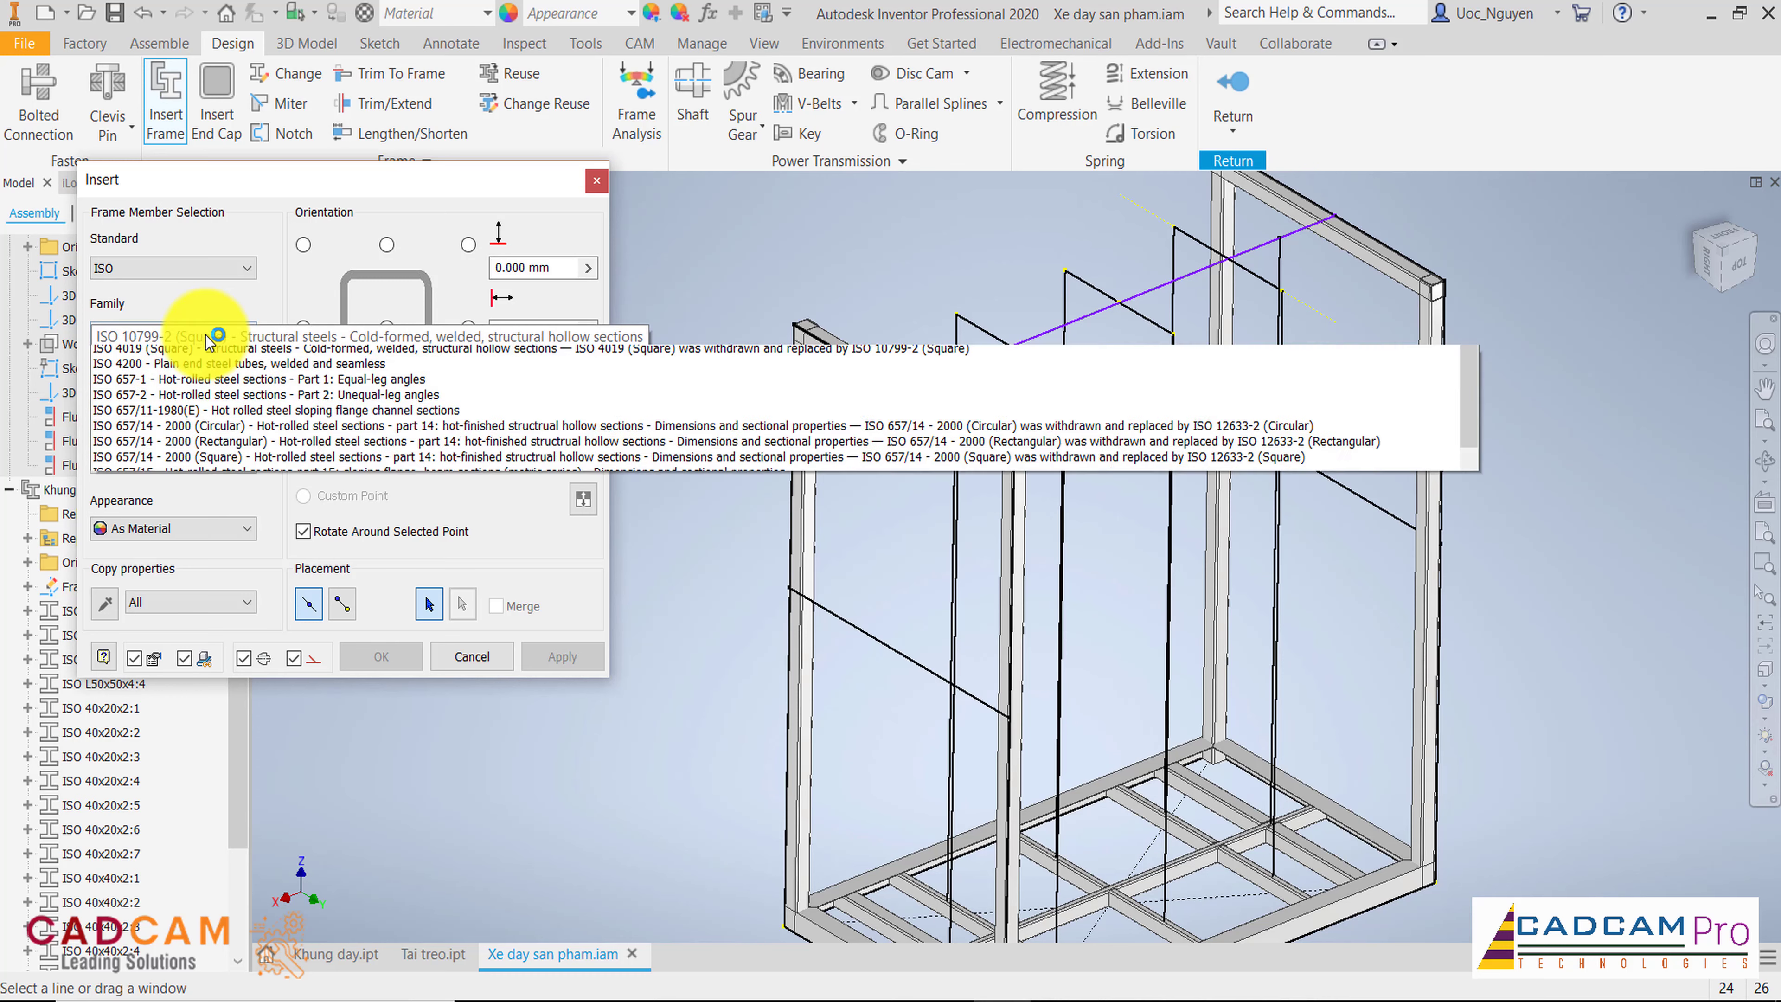
click(218, 389)
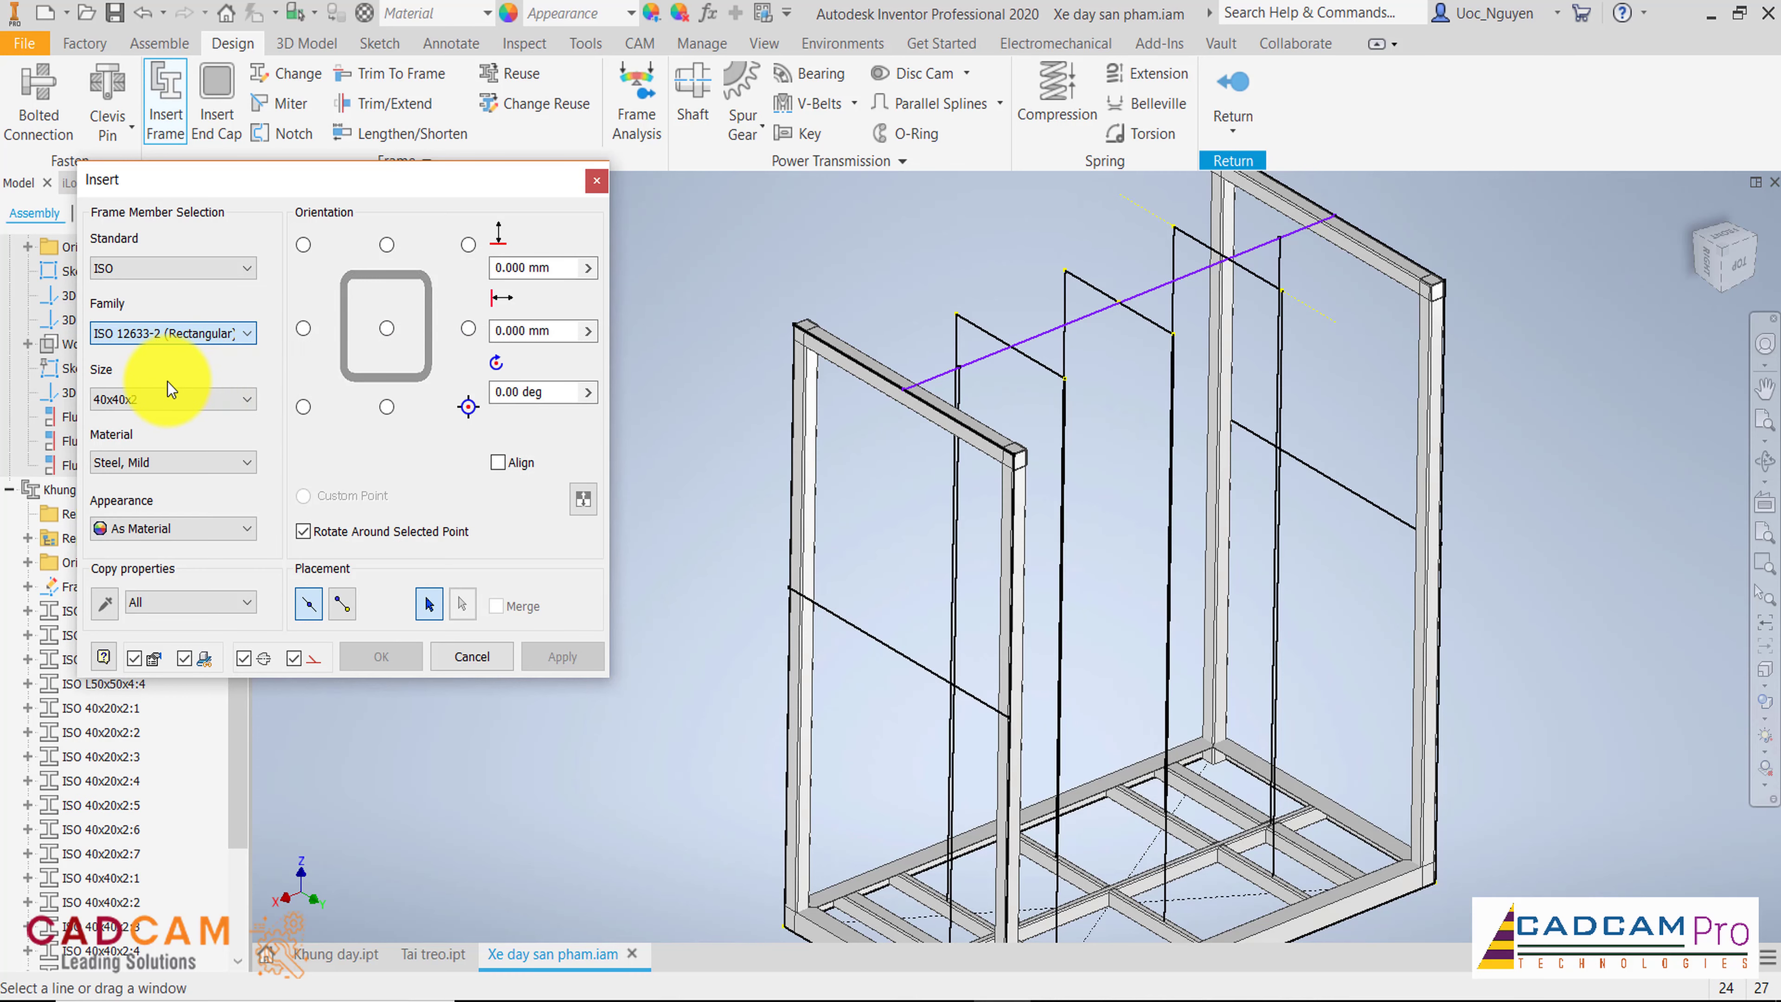
click(173, 398)
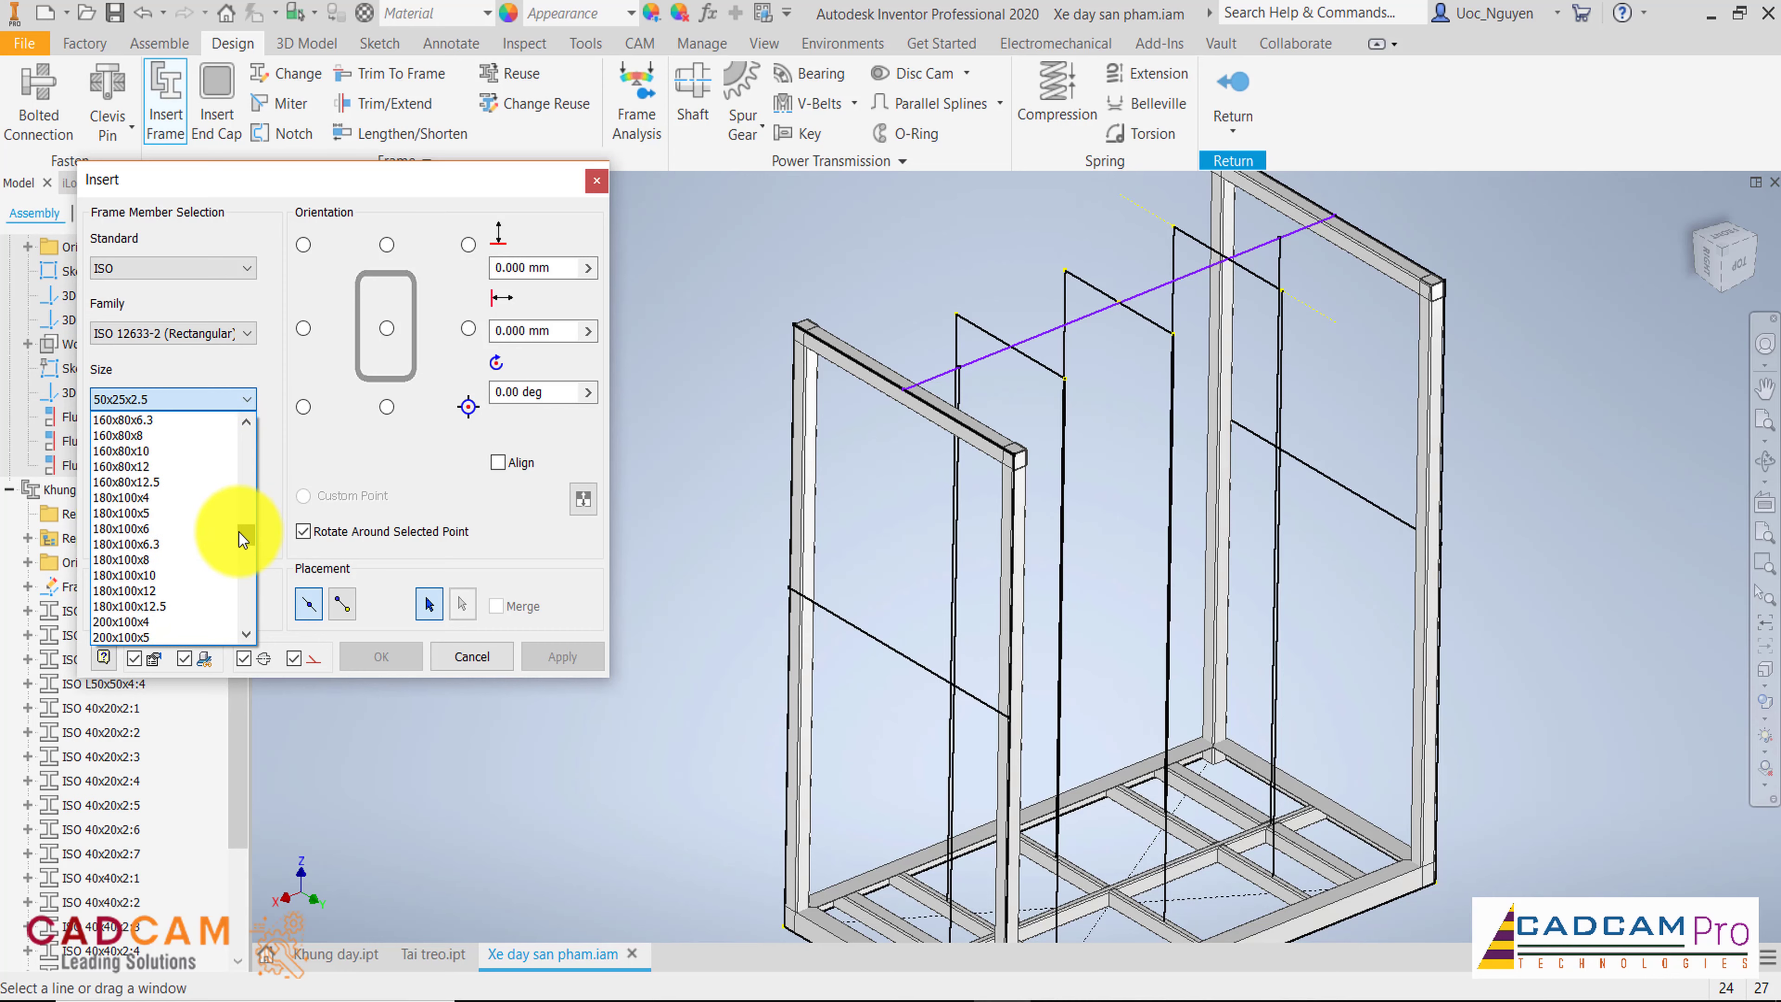
drag(239, 532, 233, 438)
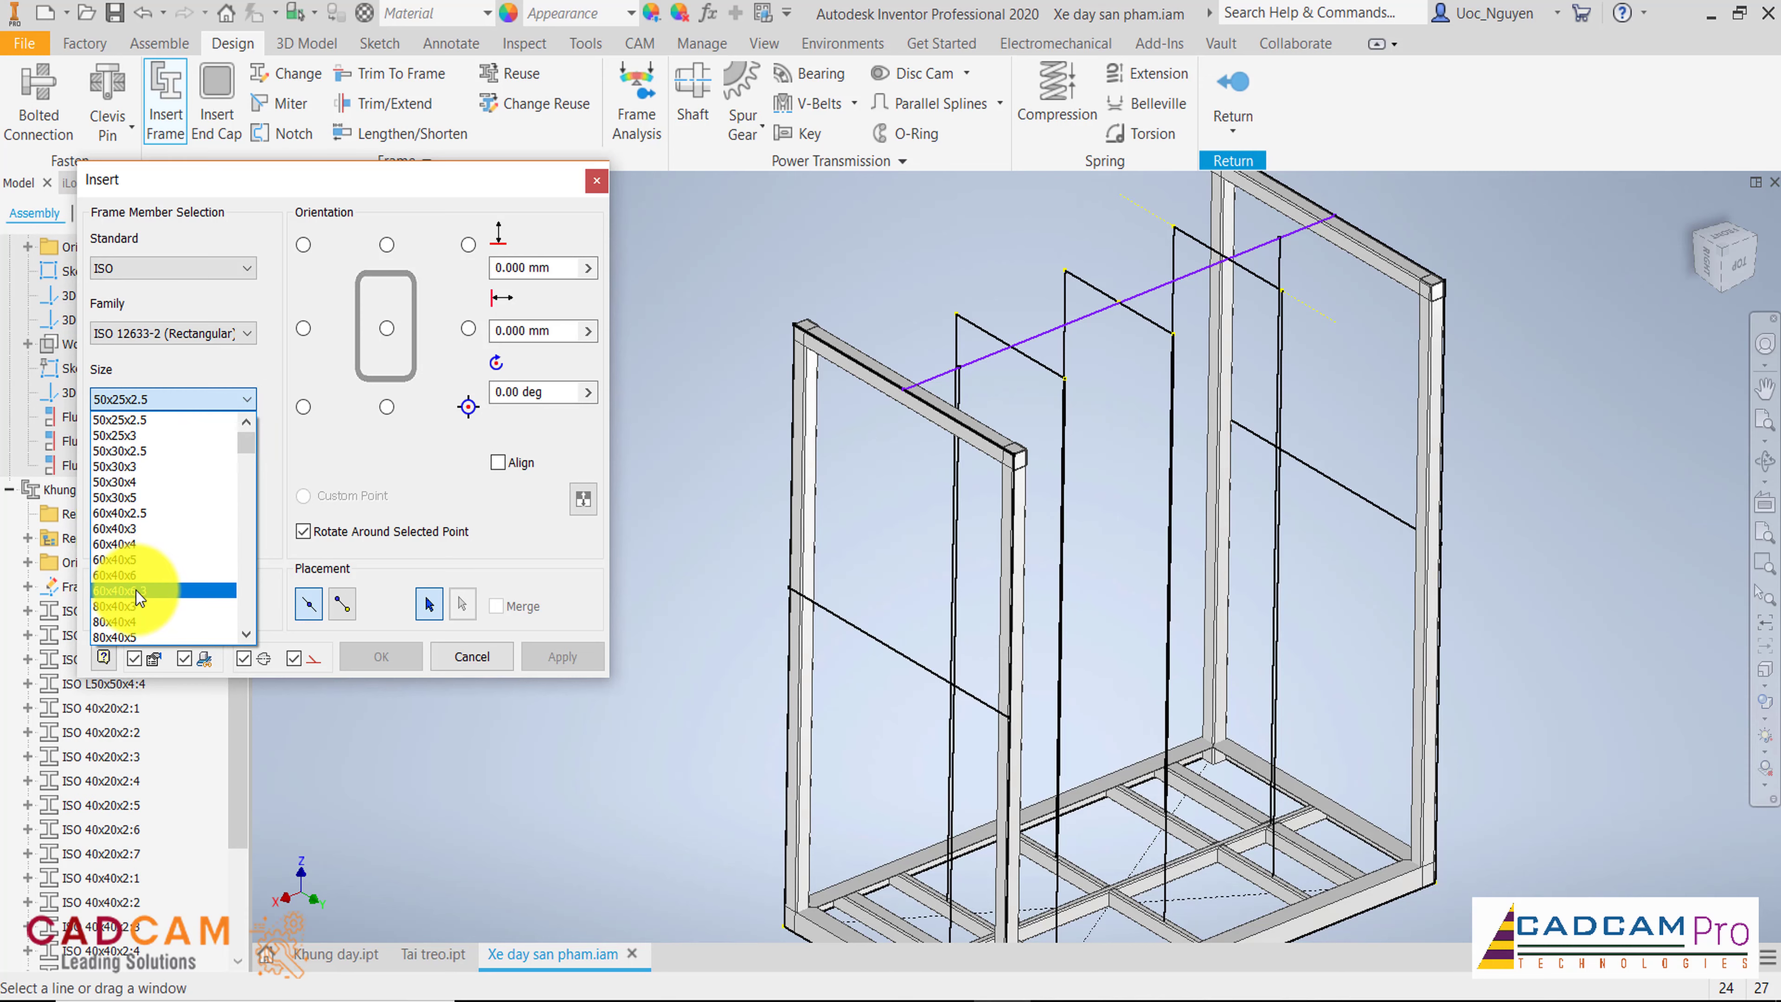
scroll(139, 591, down, 1)
click(207, 344)
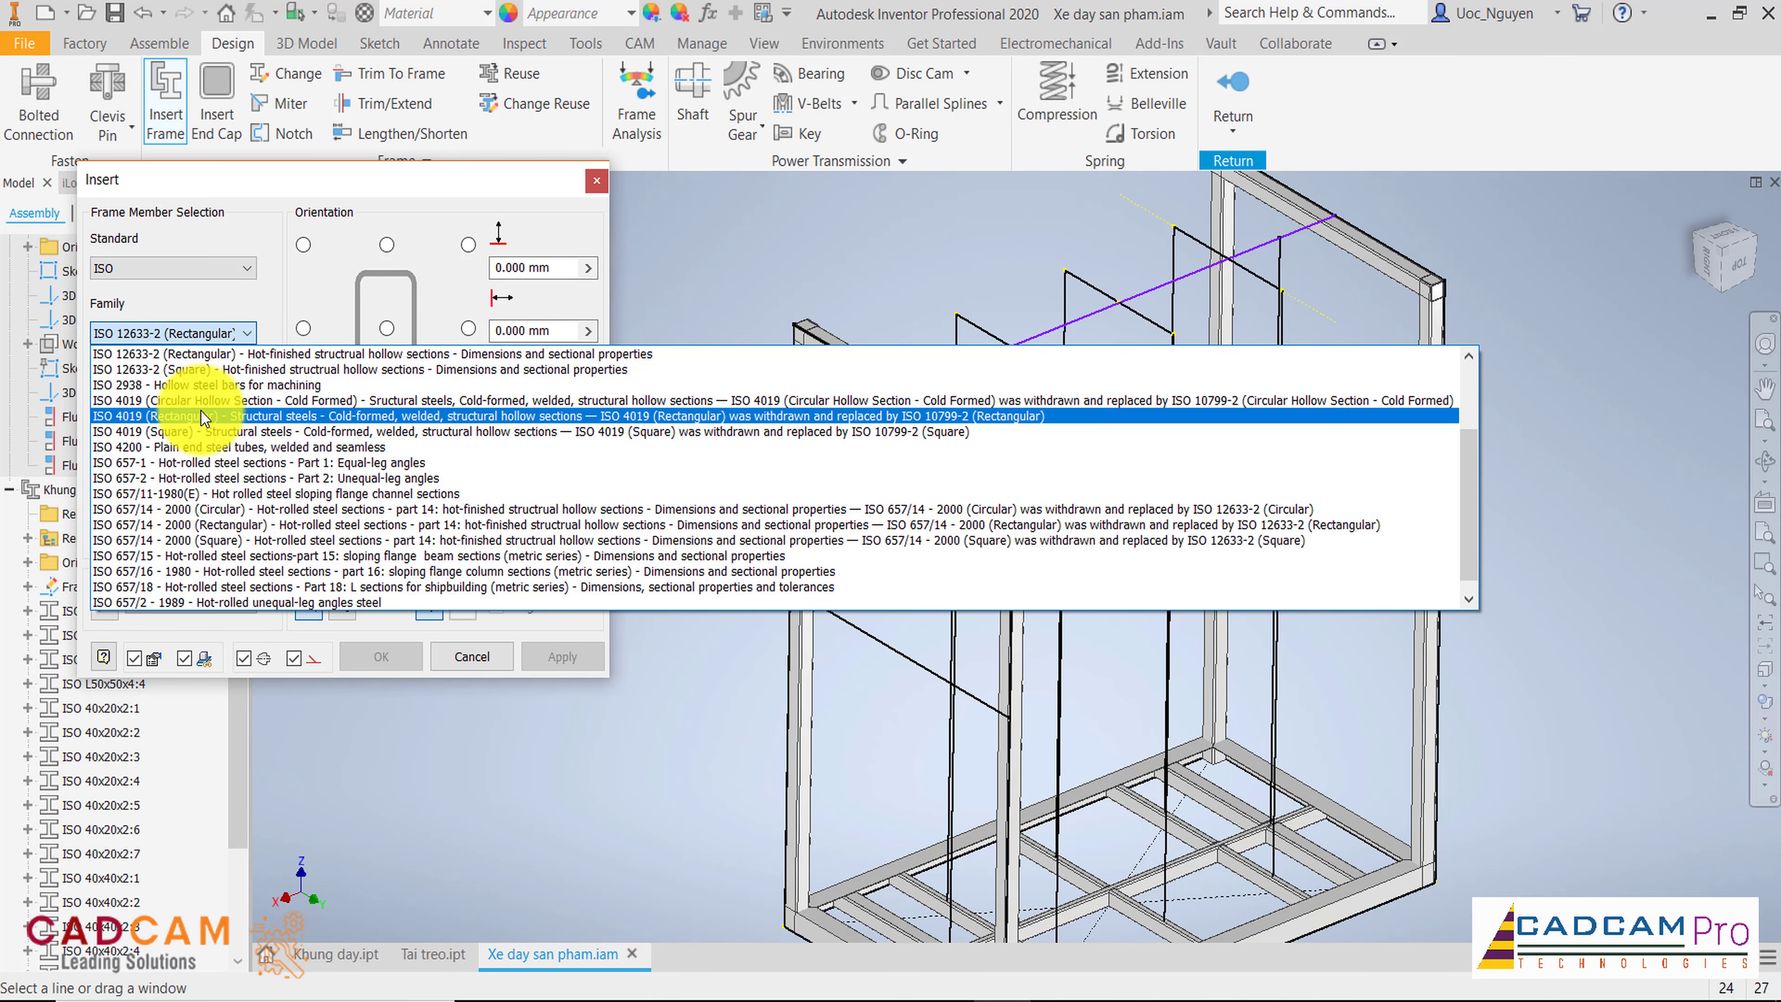
click(200, 412)
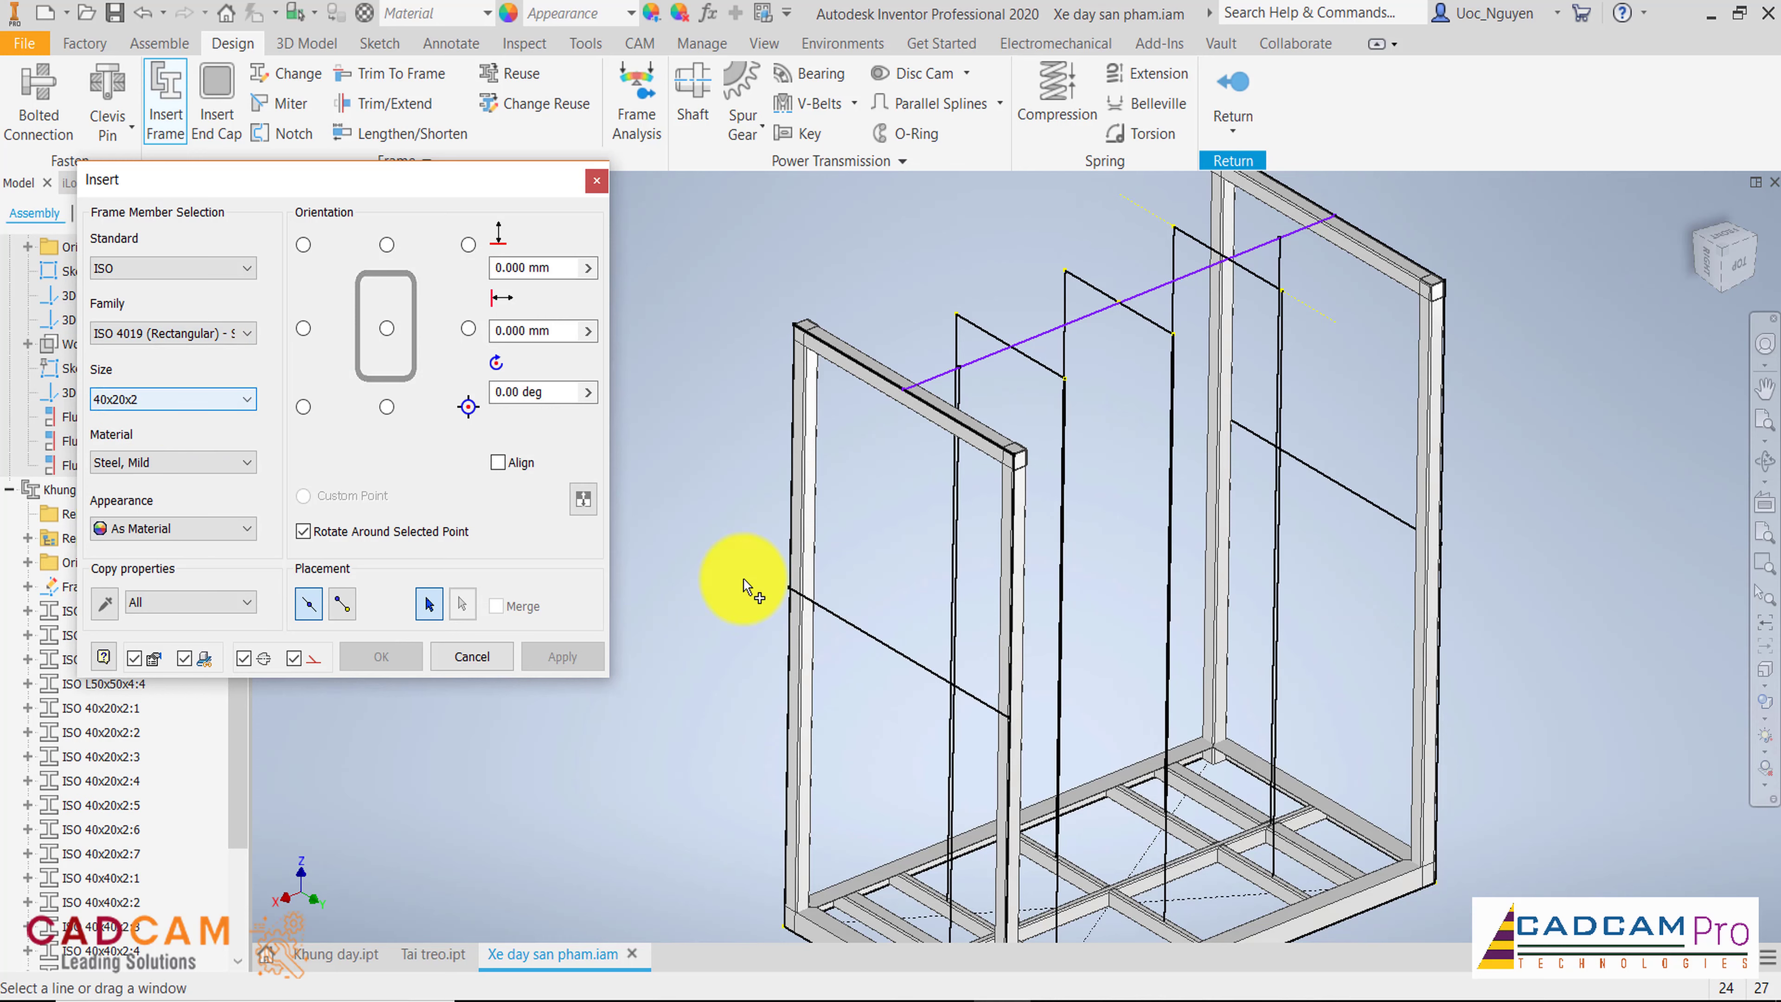
Step: Add a centred 40x20x2 rail on the left short sketch line, rotated -90°
middle_drag(899, 523, 894, 526)
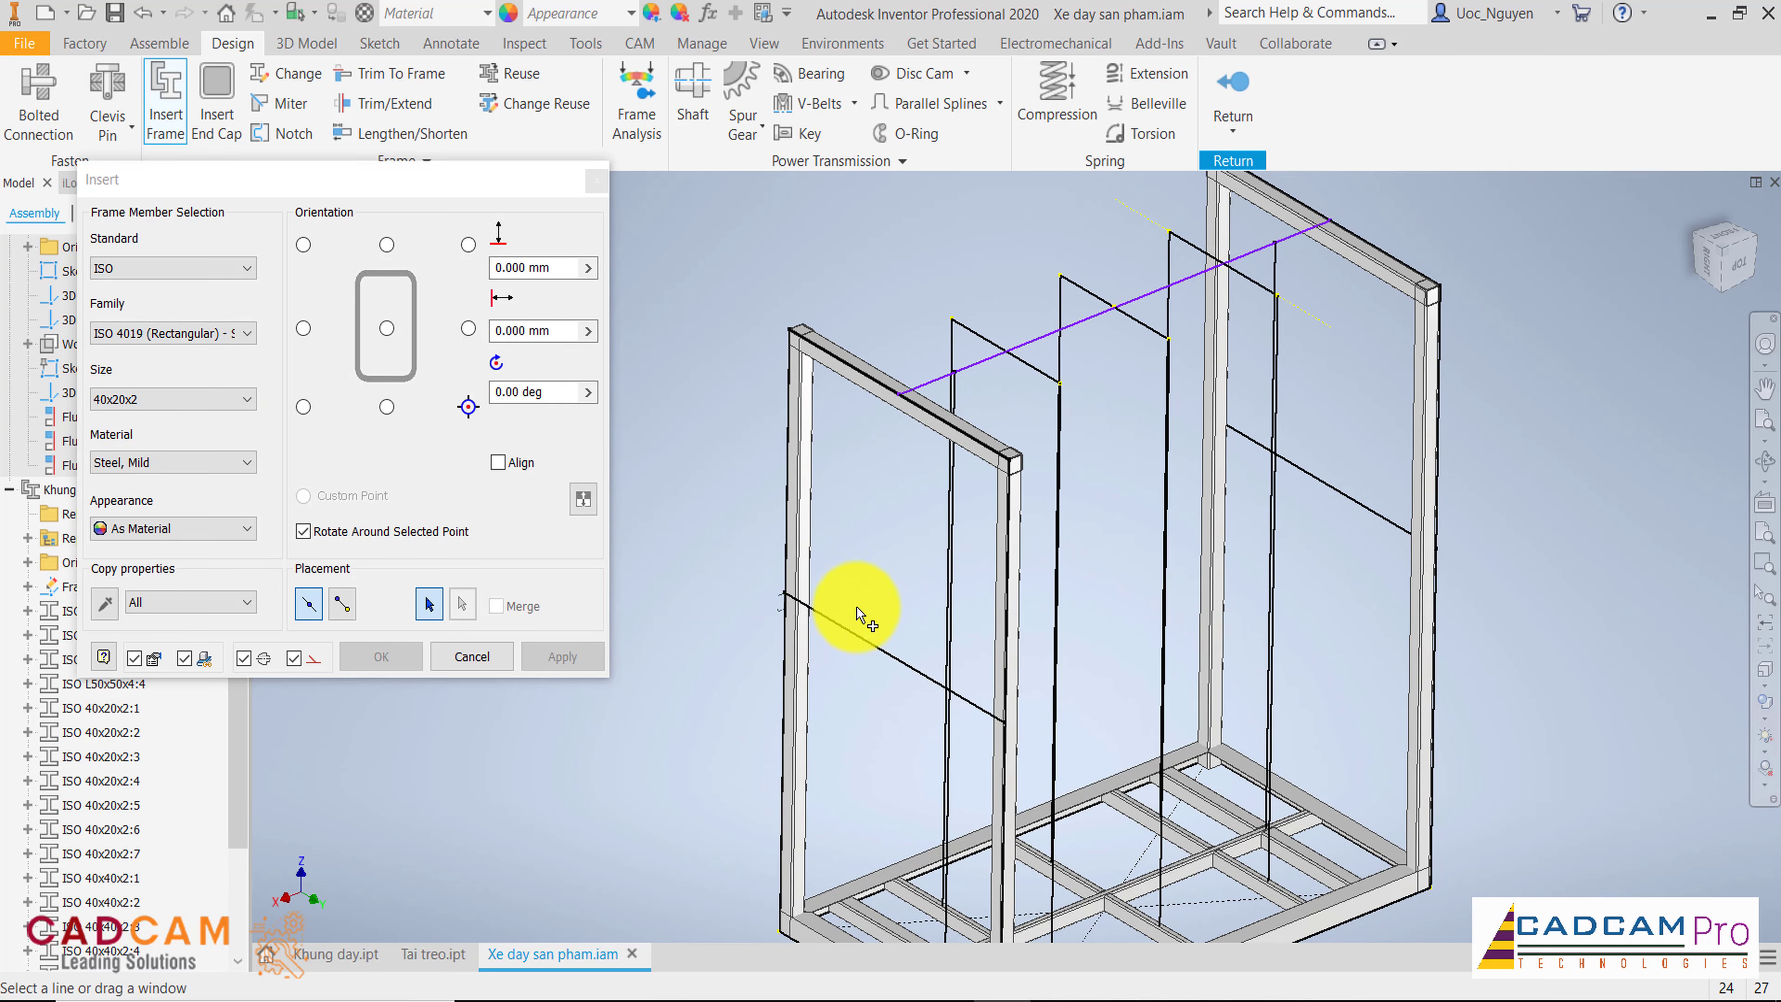
click(827, 631)
scroll(827, 656, down, 2)
scroll(830, 618, down, 2)
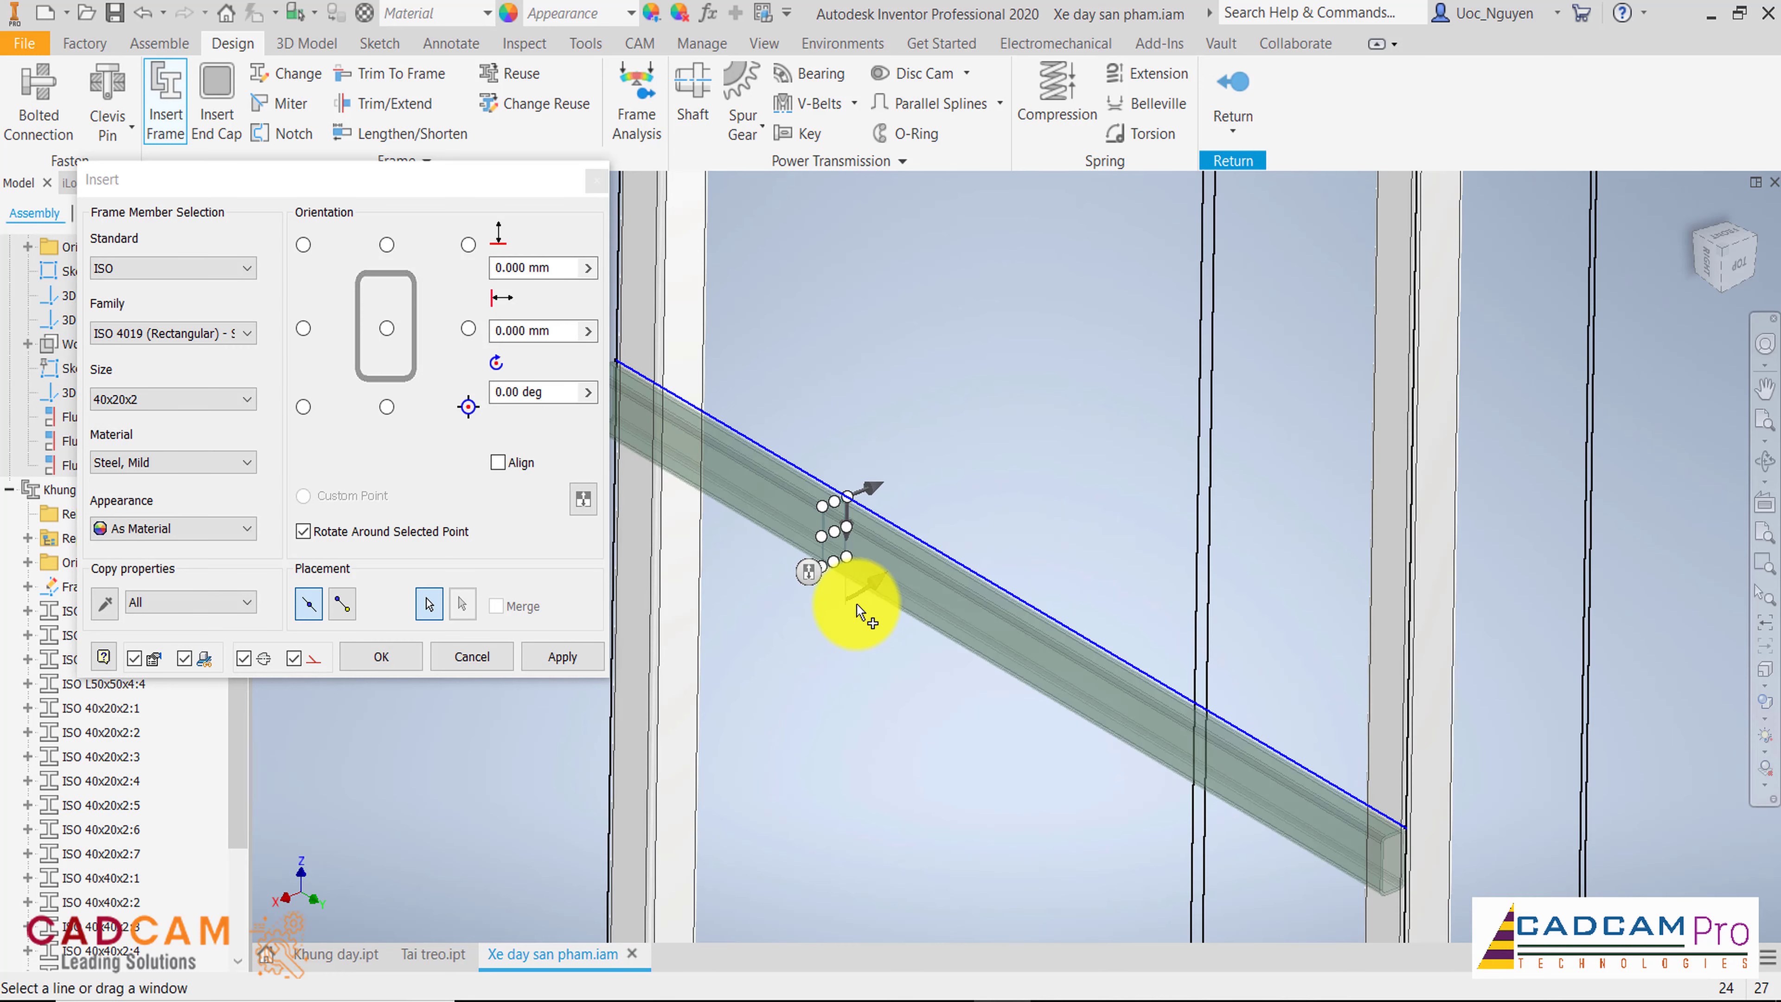
scroll(827, 533, down, 2)
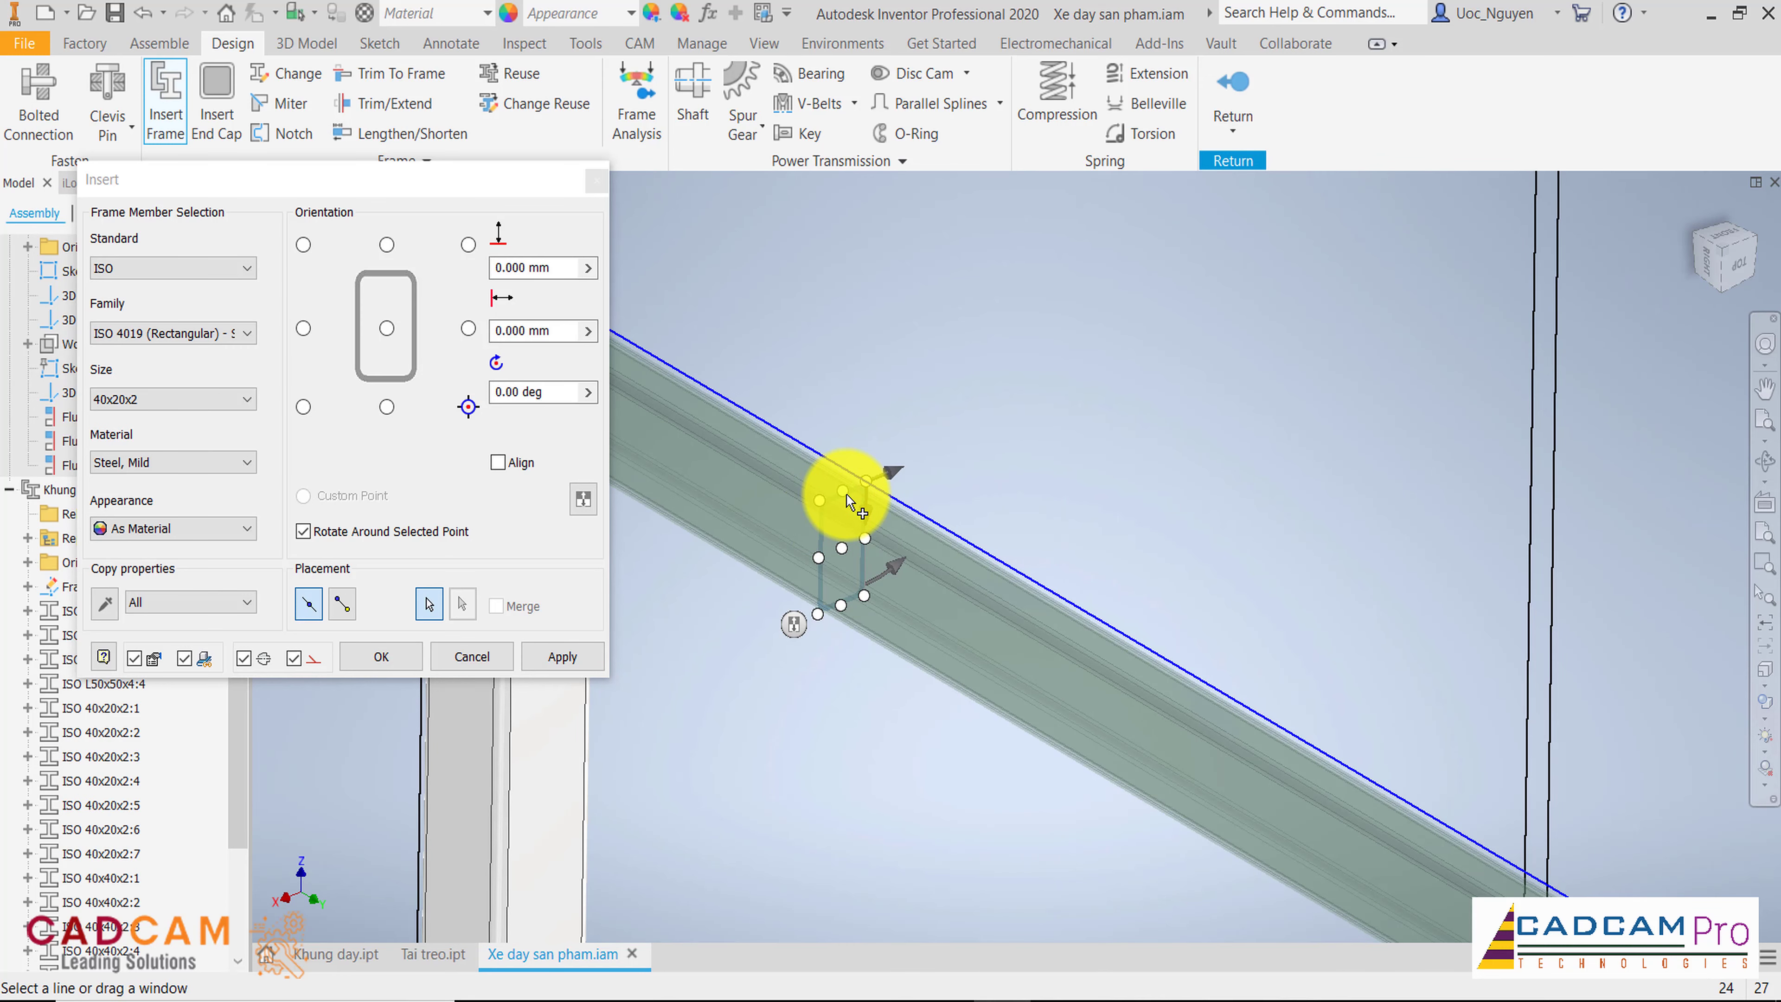
click(845, 551)
scroll(845, 554, up, 2)
scroll(847, 596, up, 2)
scroll(848, 638, up, 2)
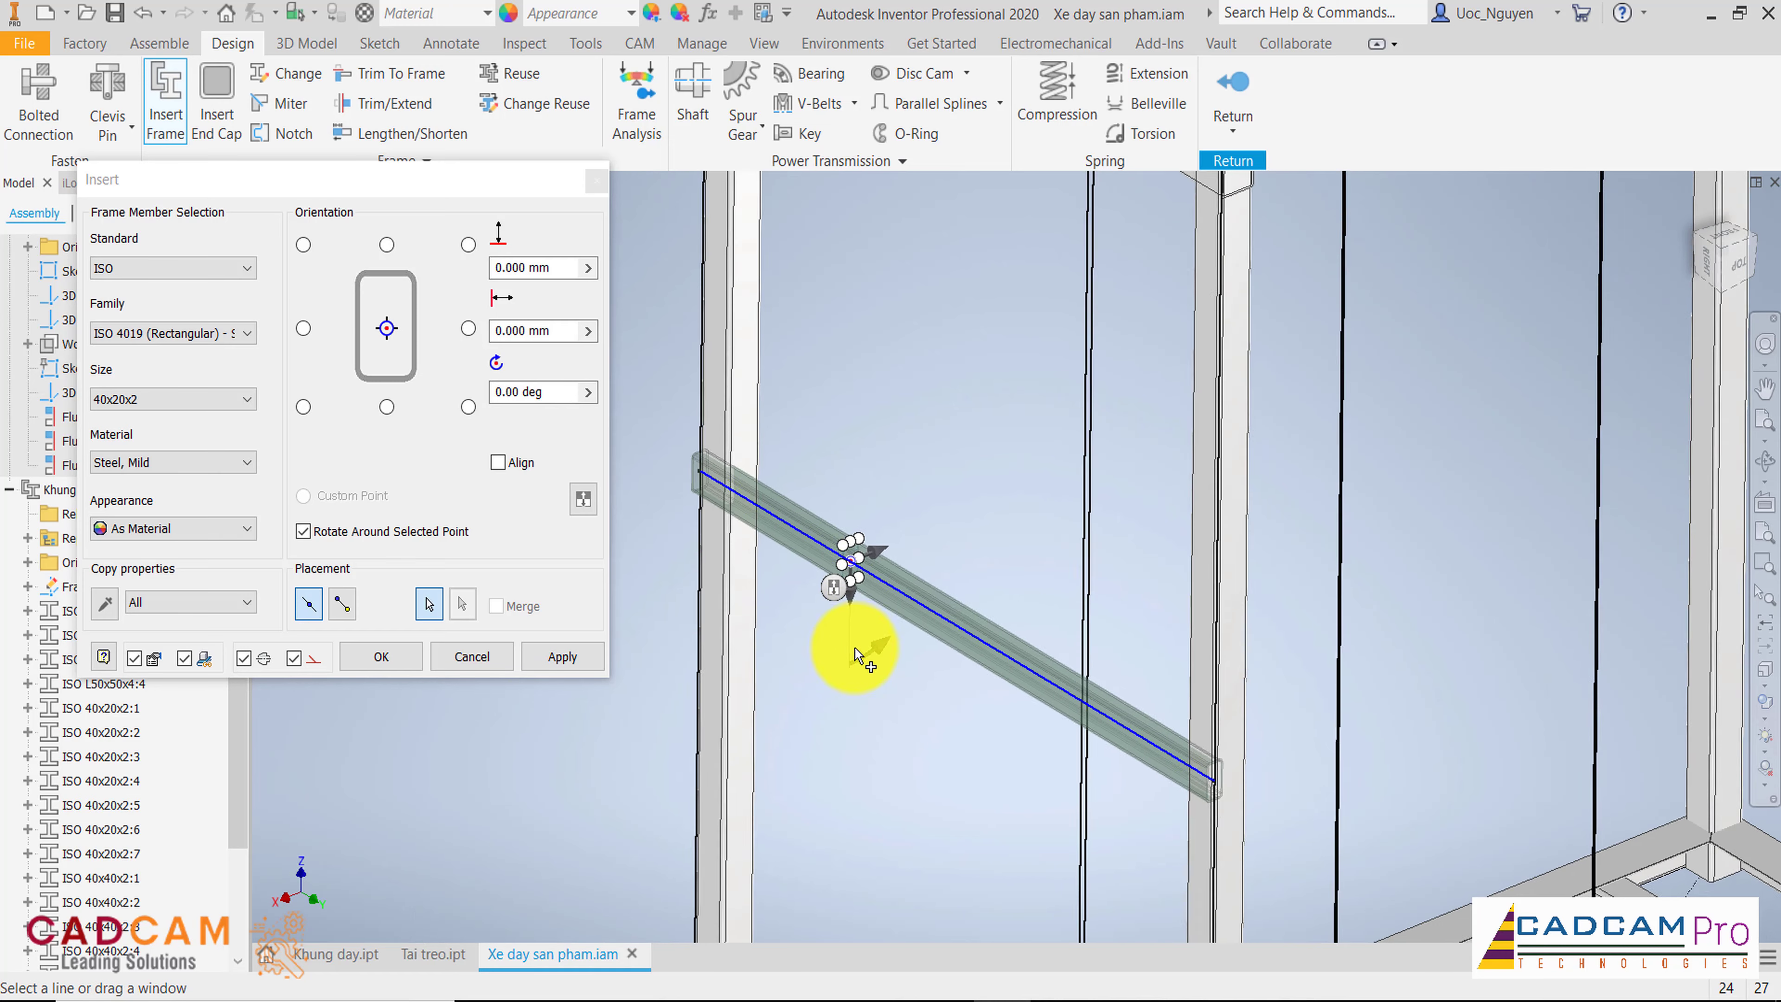
scroll(852, 656, up, 2)
shift+middle_drag(854, 659, 937, 495)
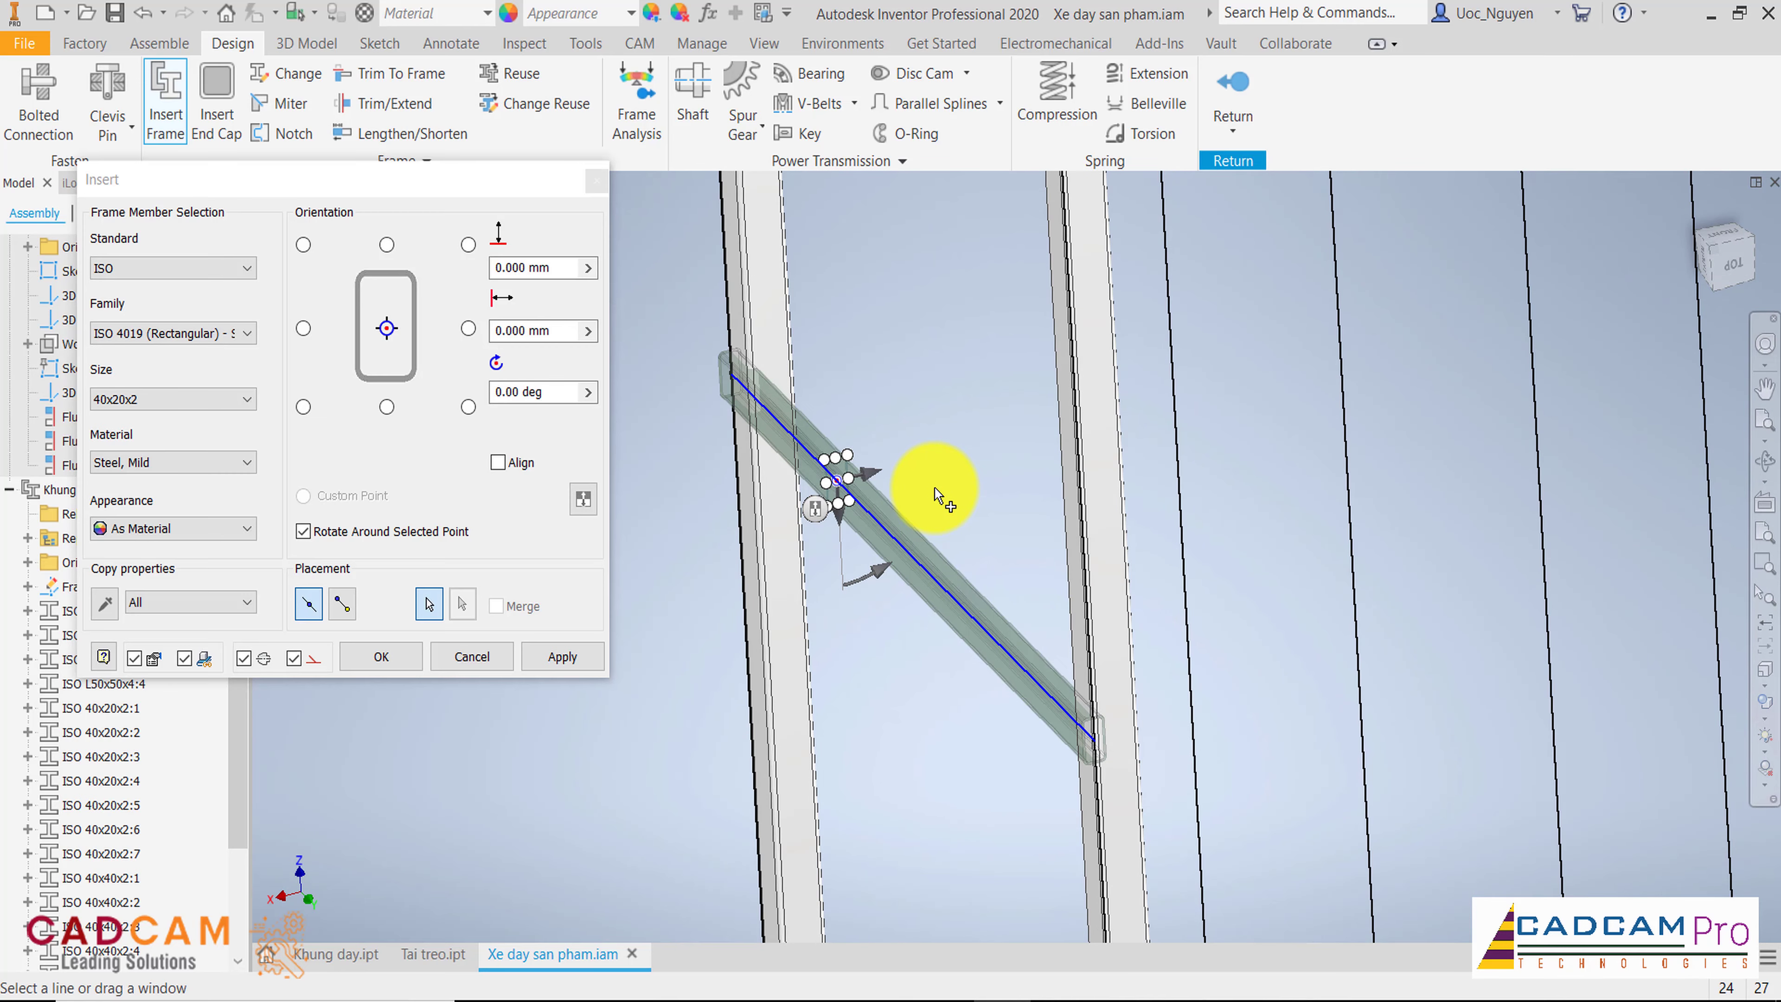
mouse_move(882, 578)
mouse_down()
mouse_move(785, 586)
mouse_move(770, 529)
mouse_up()
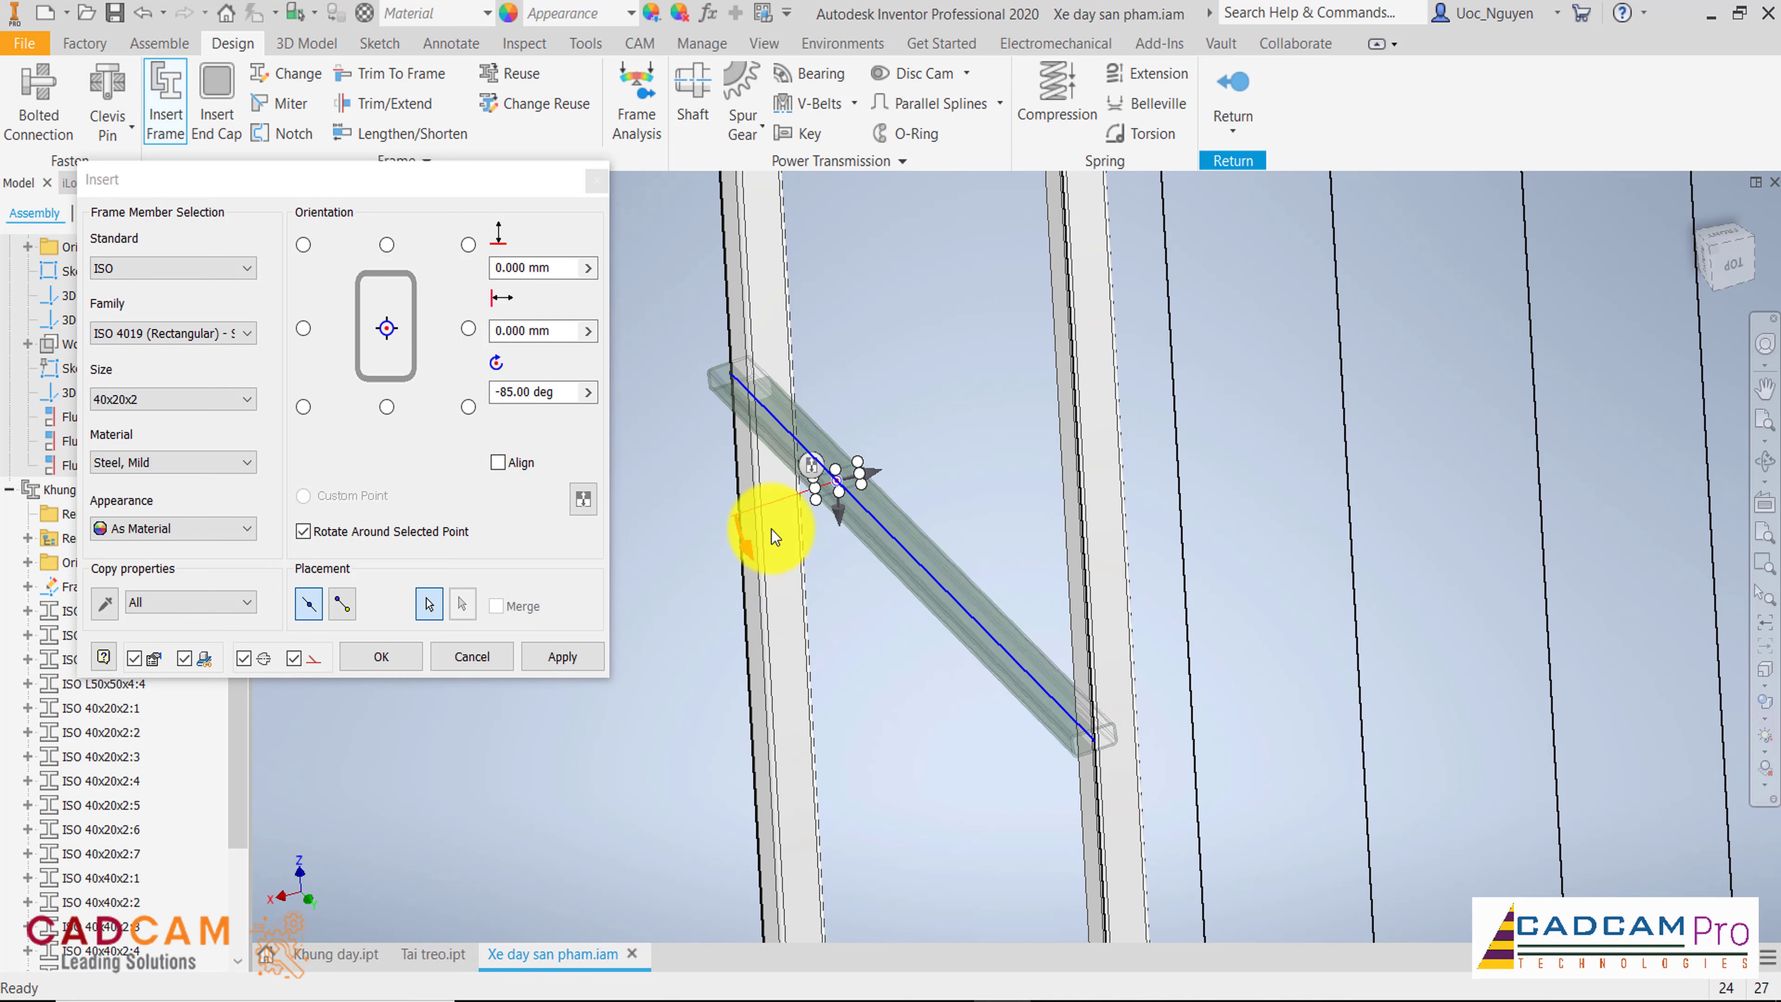
mouse_move(872, 499)
shift+middle_down()
mouse_move(911, 370)
mouse_move(918, 477)
mouse_move(908, 440)
mouse_move(926, 425)
mouse_move(707, 386)
shift+middle_up()
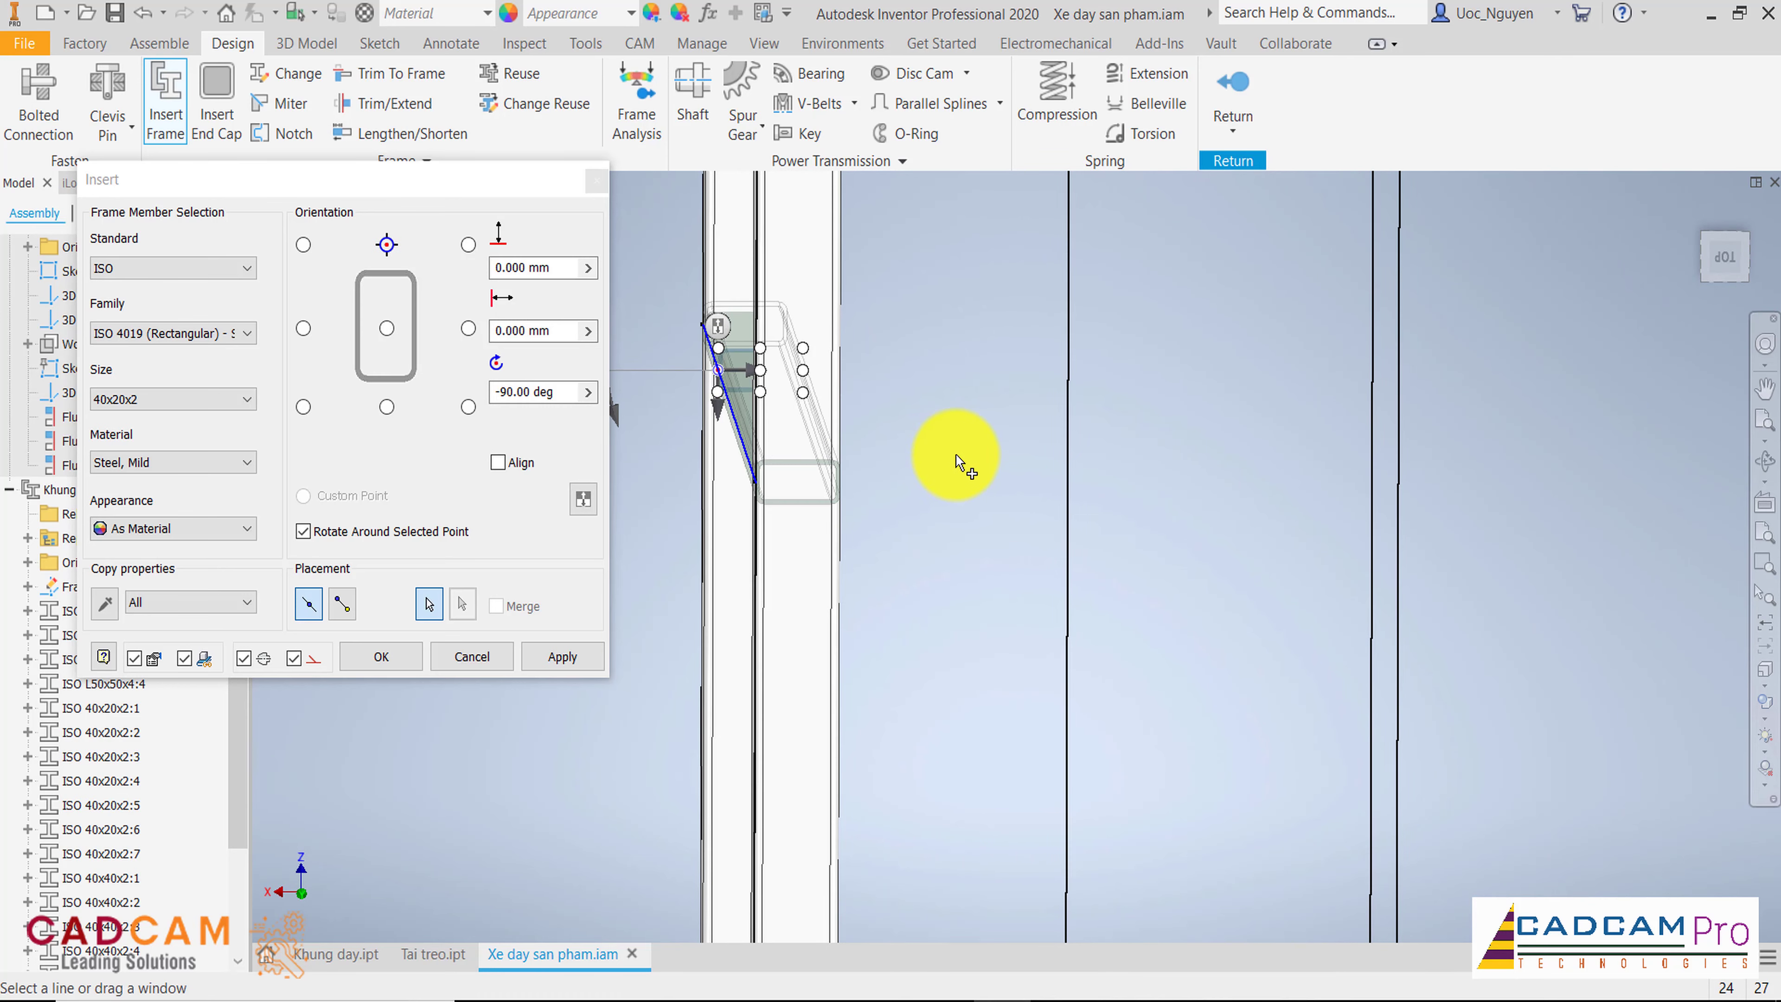
scroll(961, 465, down, 3)
scroll(954, 470, down, 3)
click(576, 656)
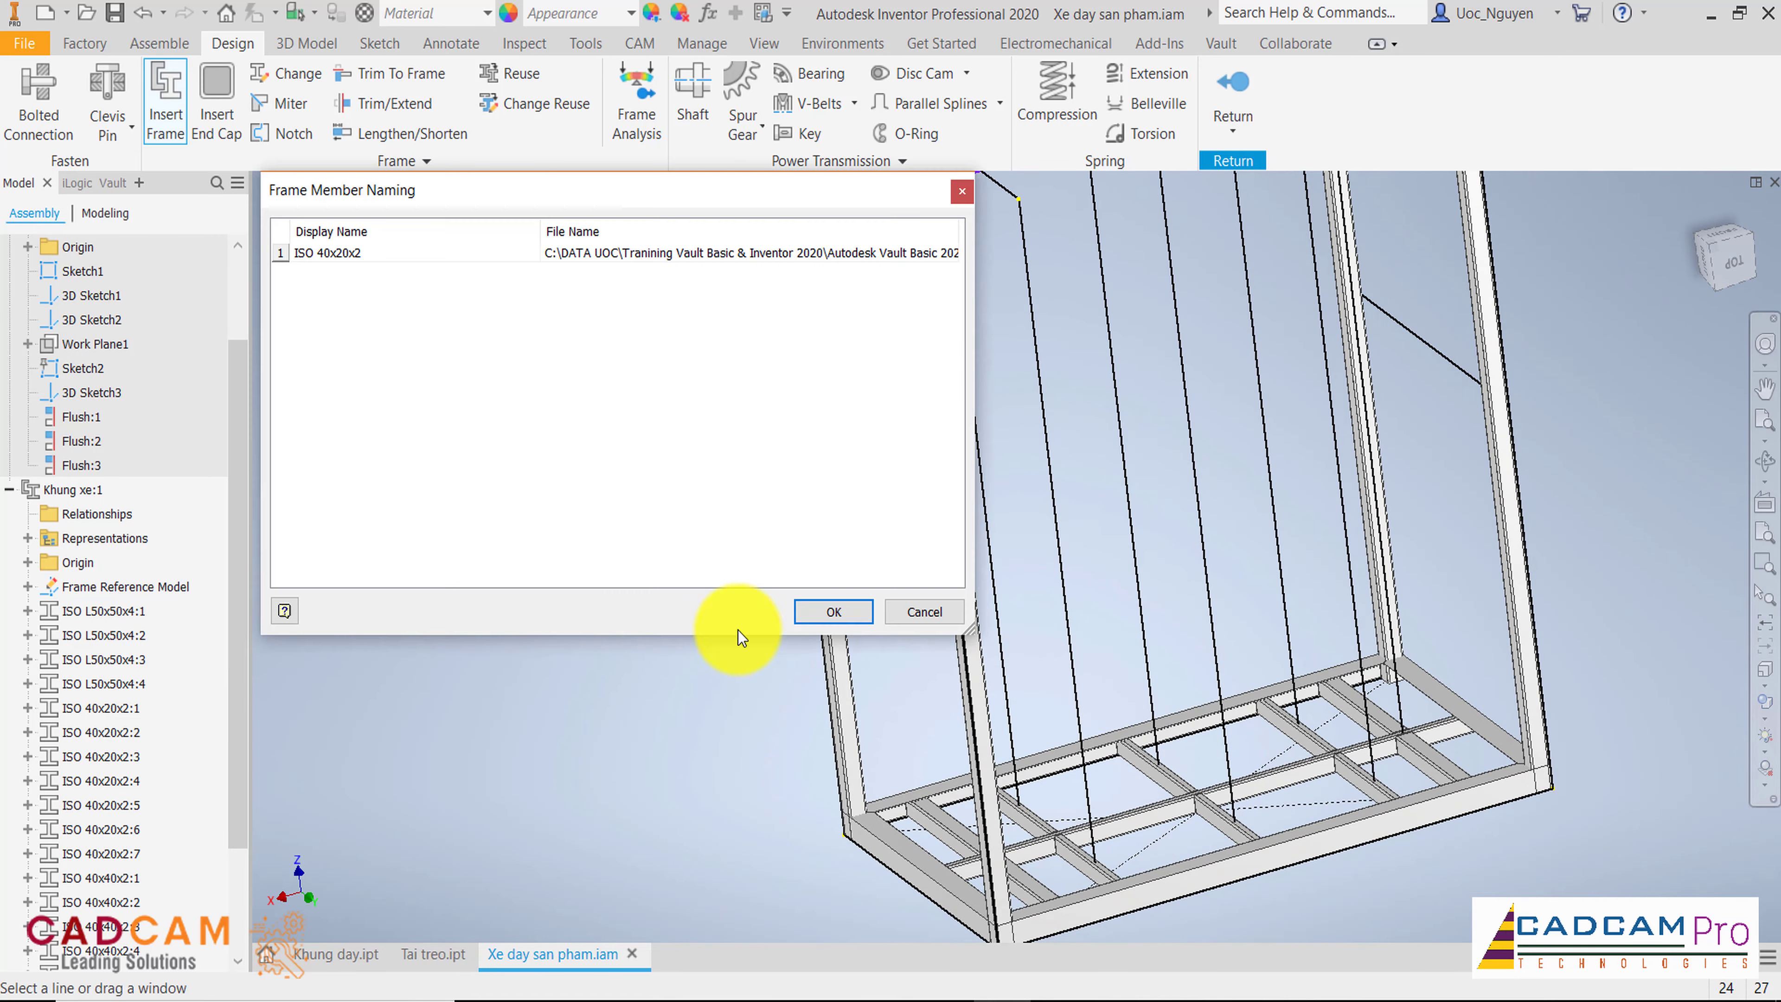
click(834, 610)
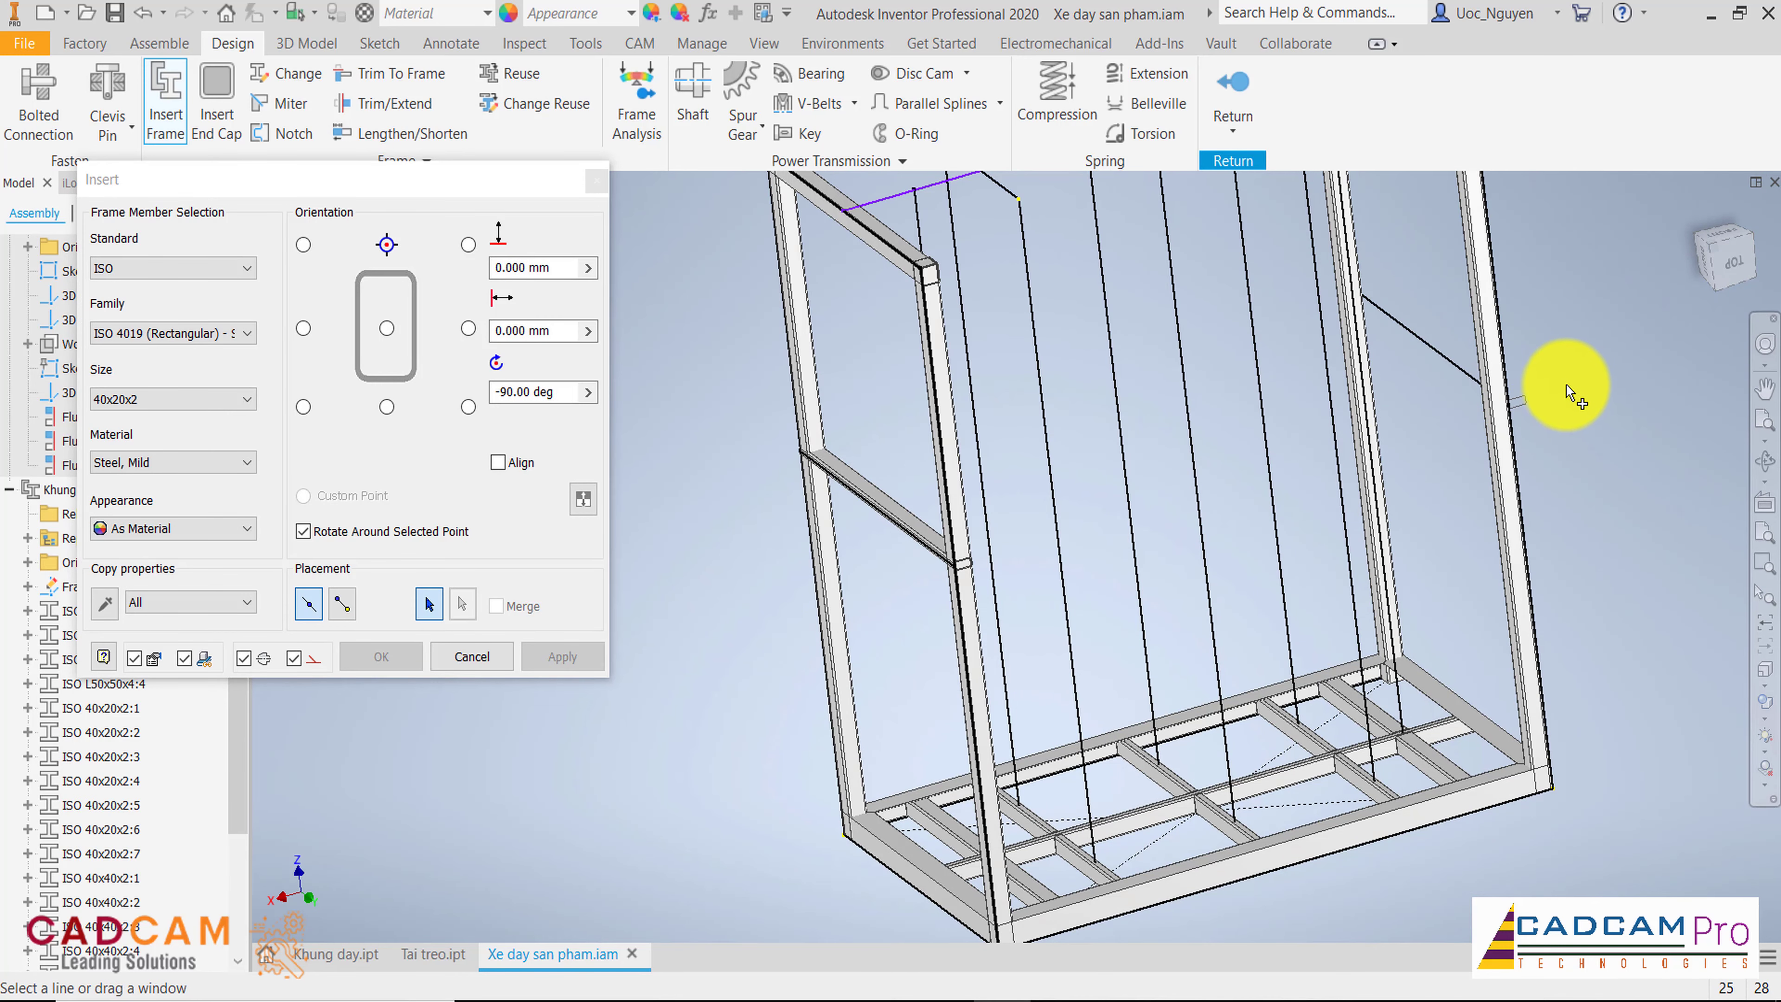
Step: Add the matching -90° rail on the right short sketch line
click(1507, 387)
scroll(1479, 354, up, 3)
scroll(1293, 340, up, 3)
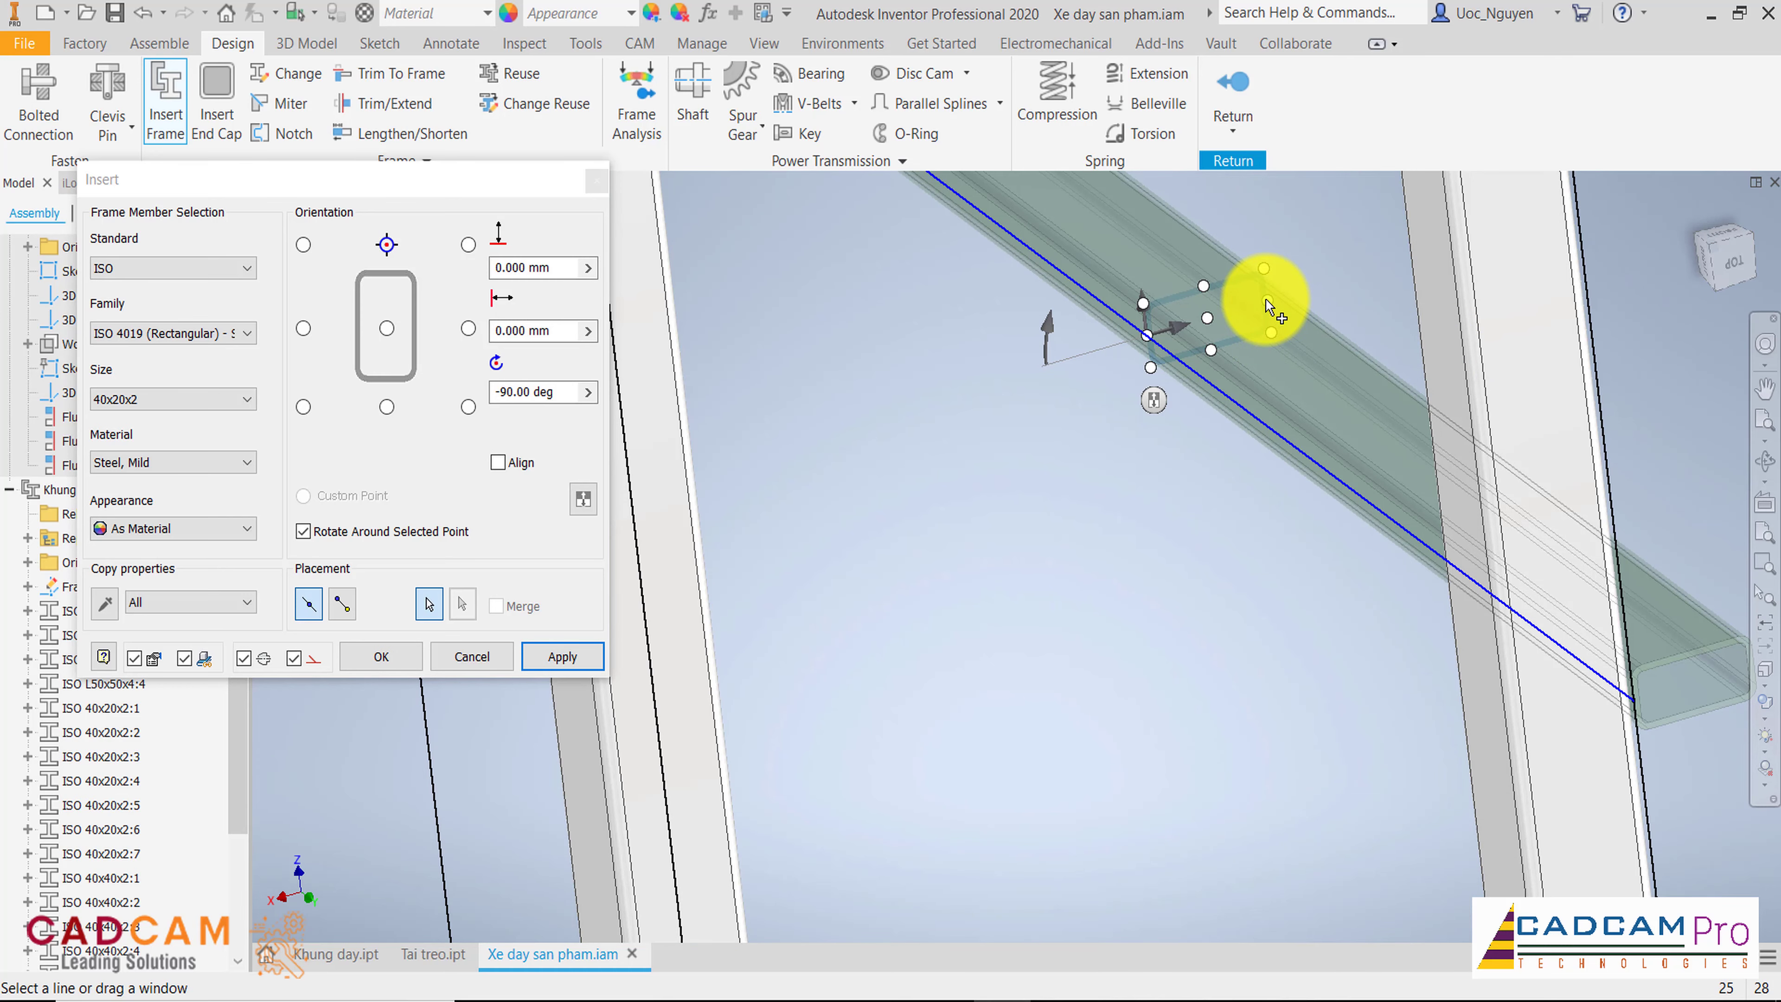
key(F5)
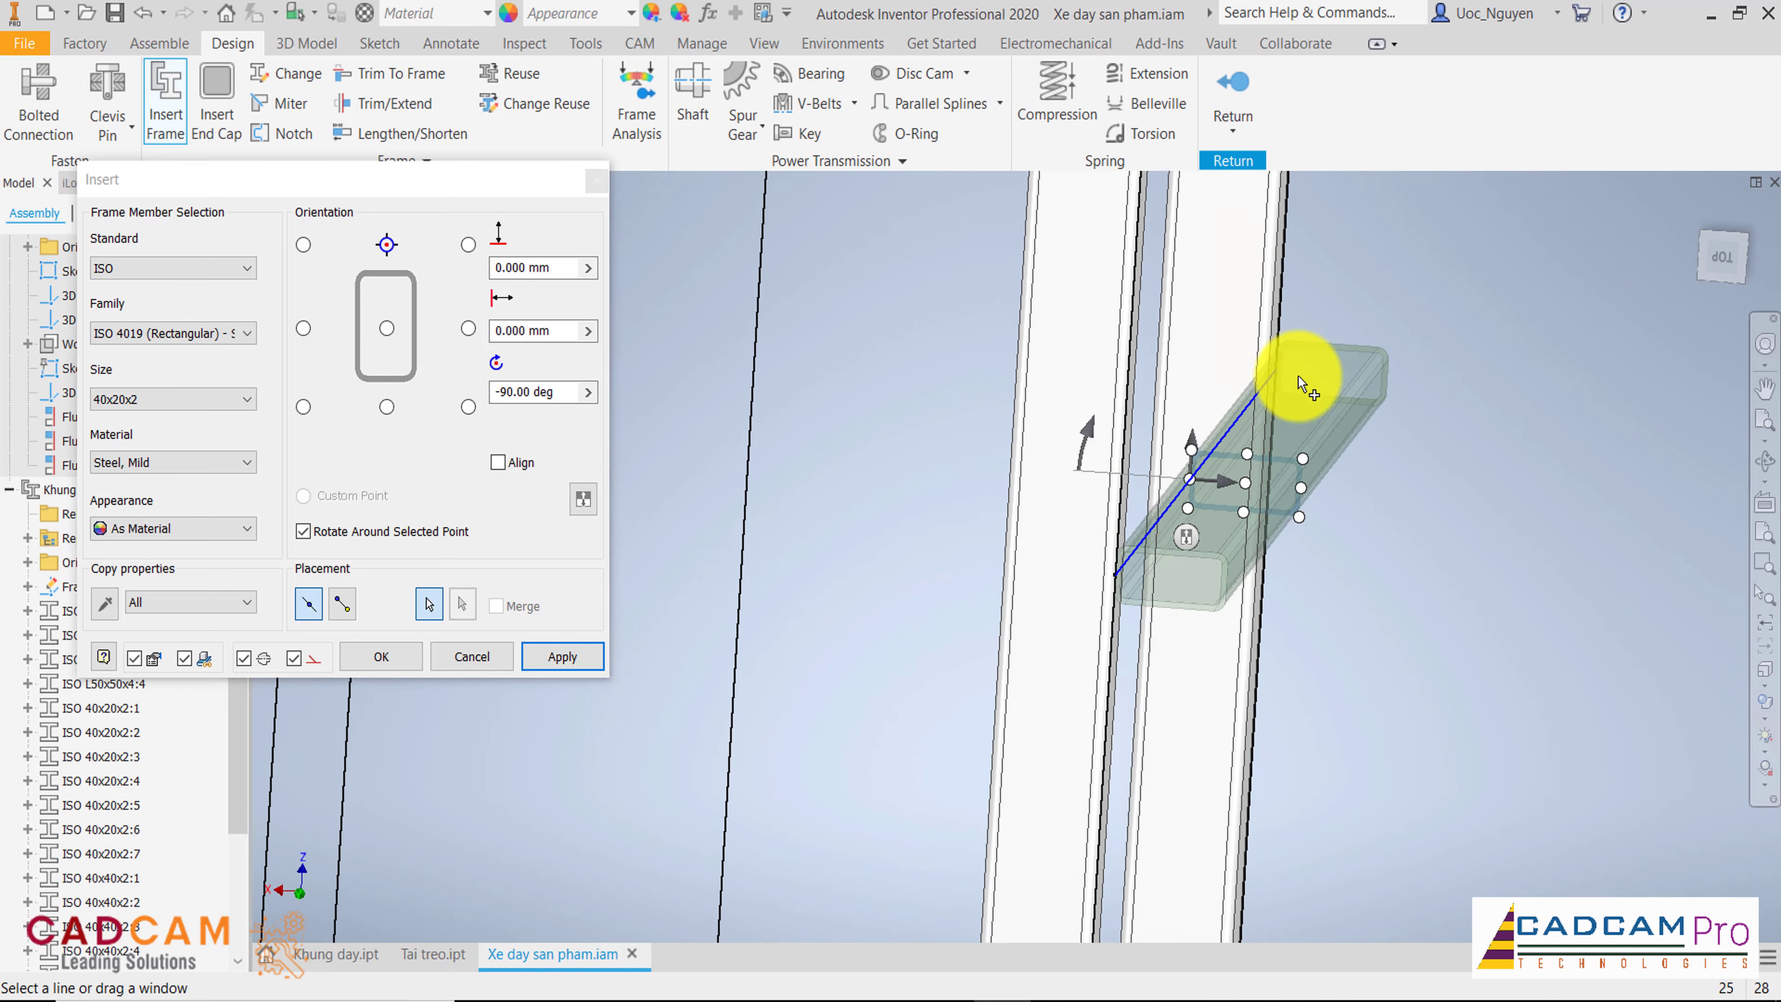
click(1238, 526)
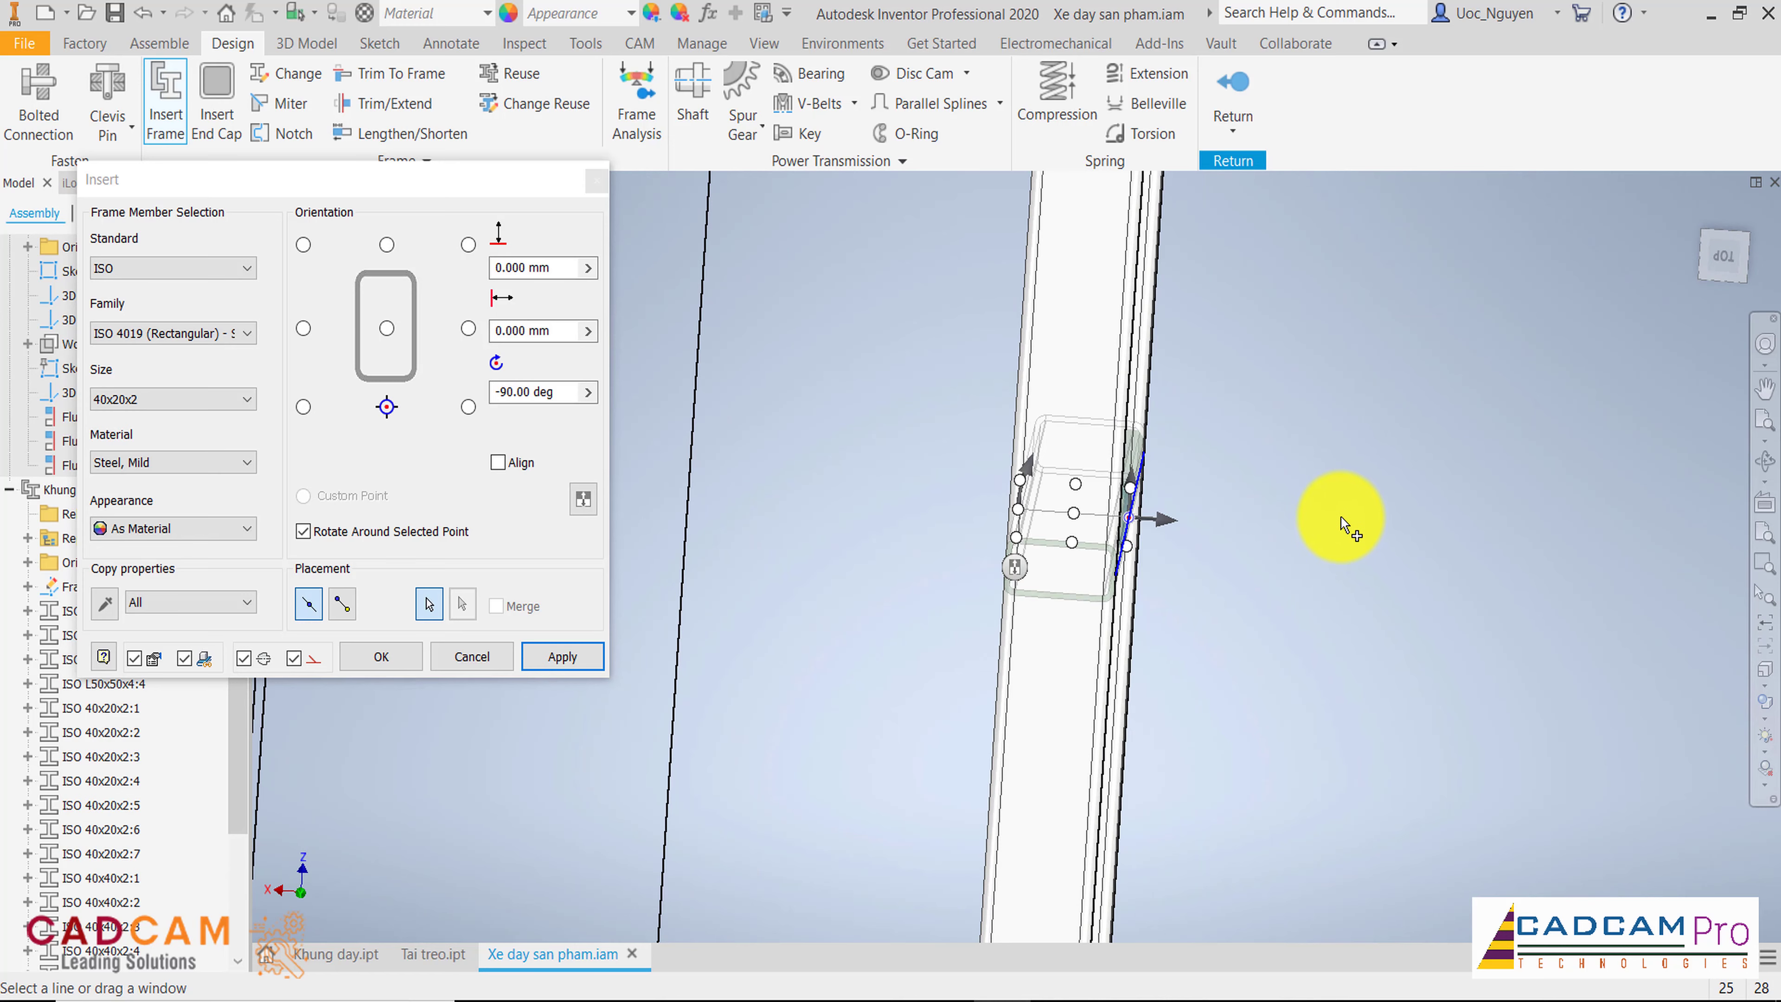
scroll(1341, 519, up, 2)
scroll(1335, 517, up, 2)
scroll(1192, 498, up, 3)
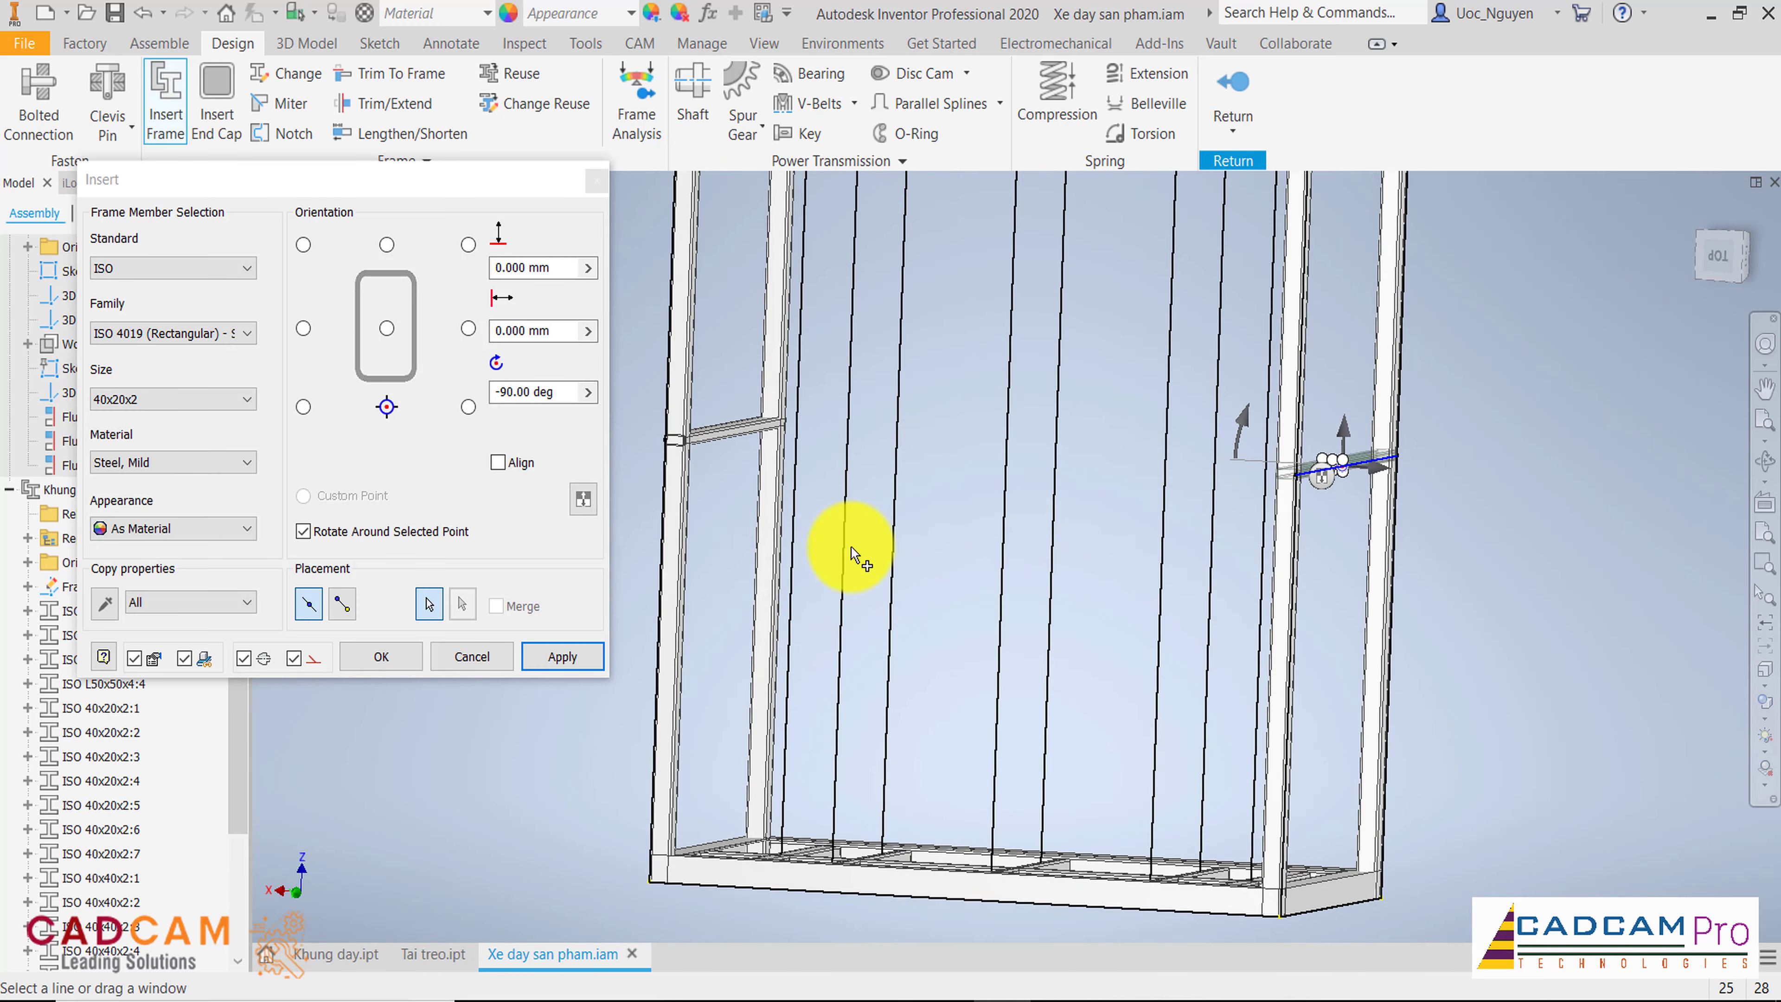
click(563, 654)
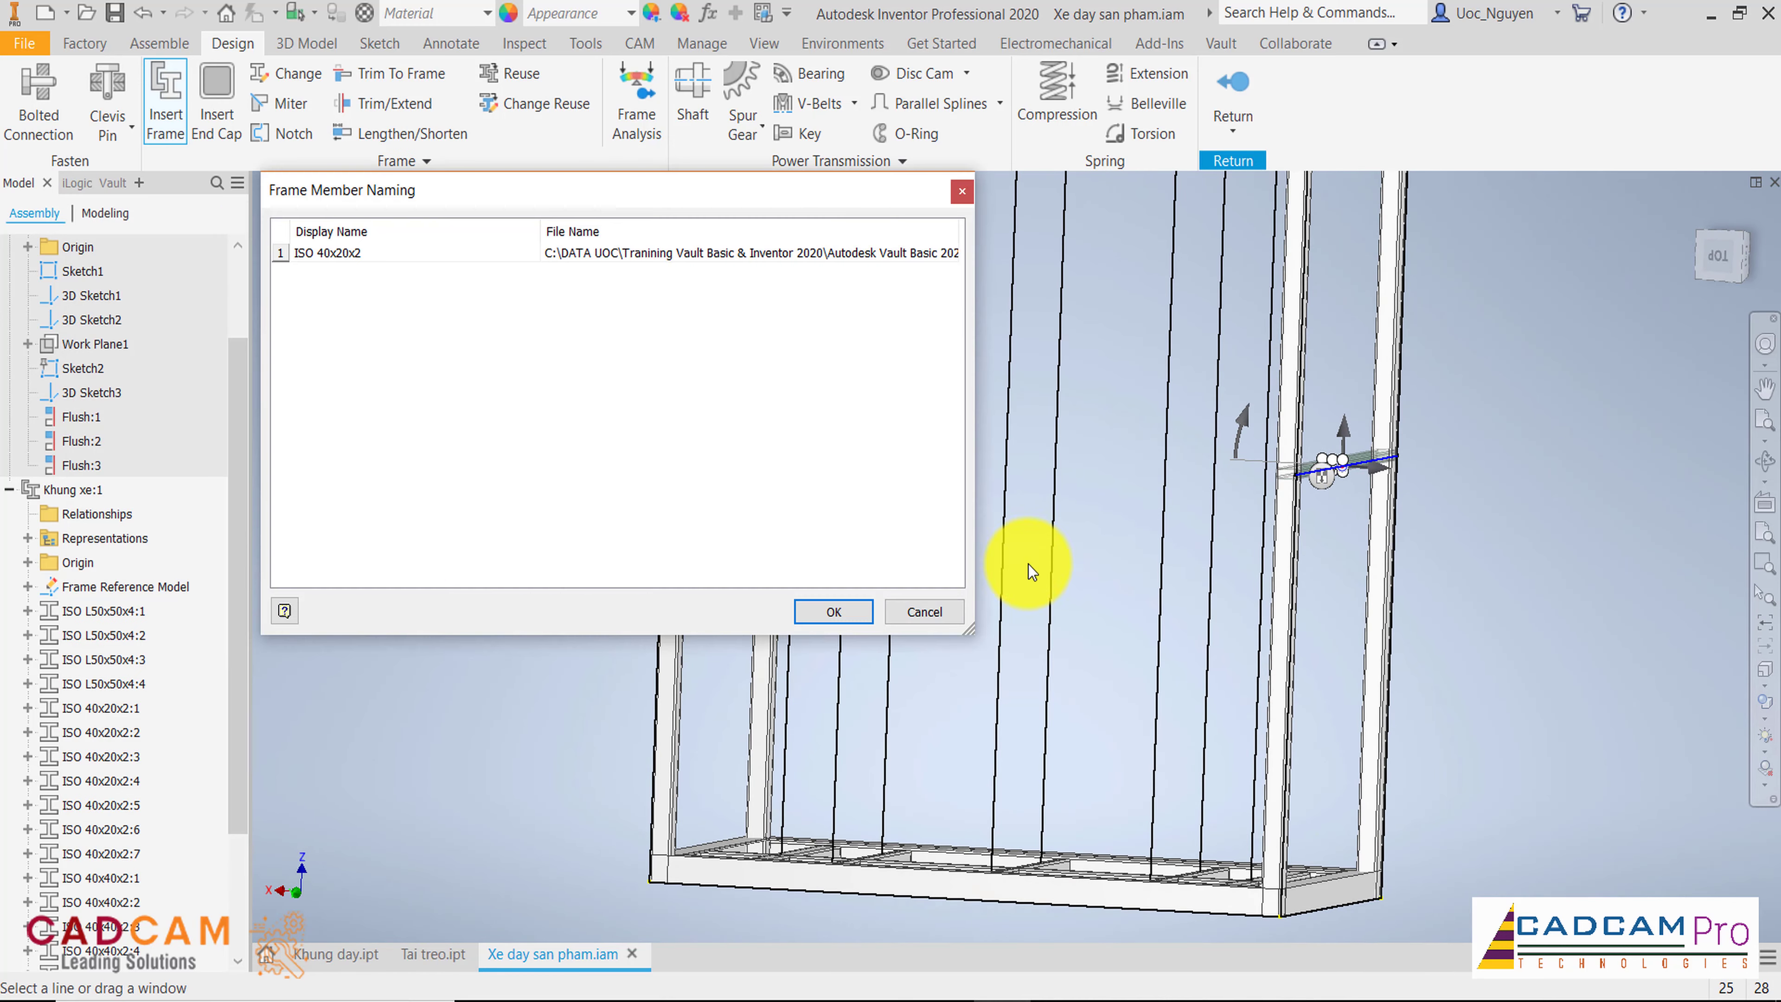
click(859, 608)
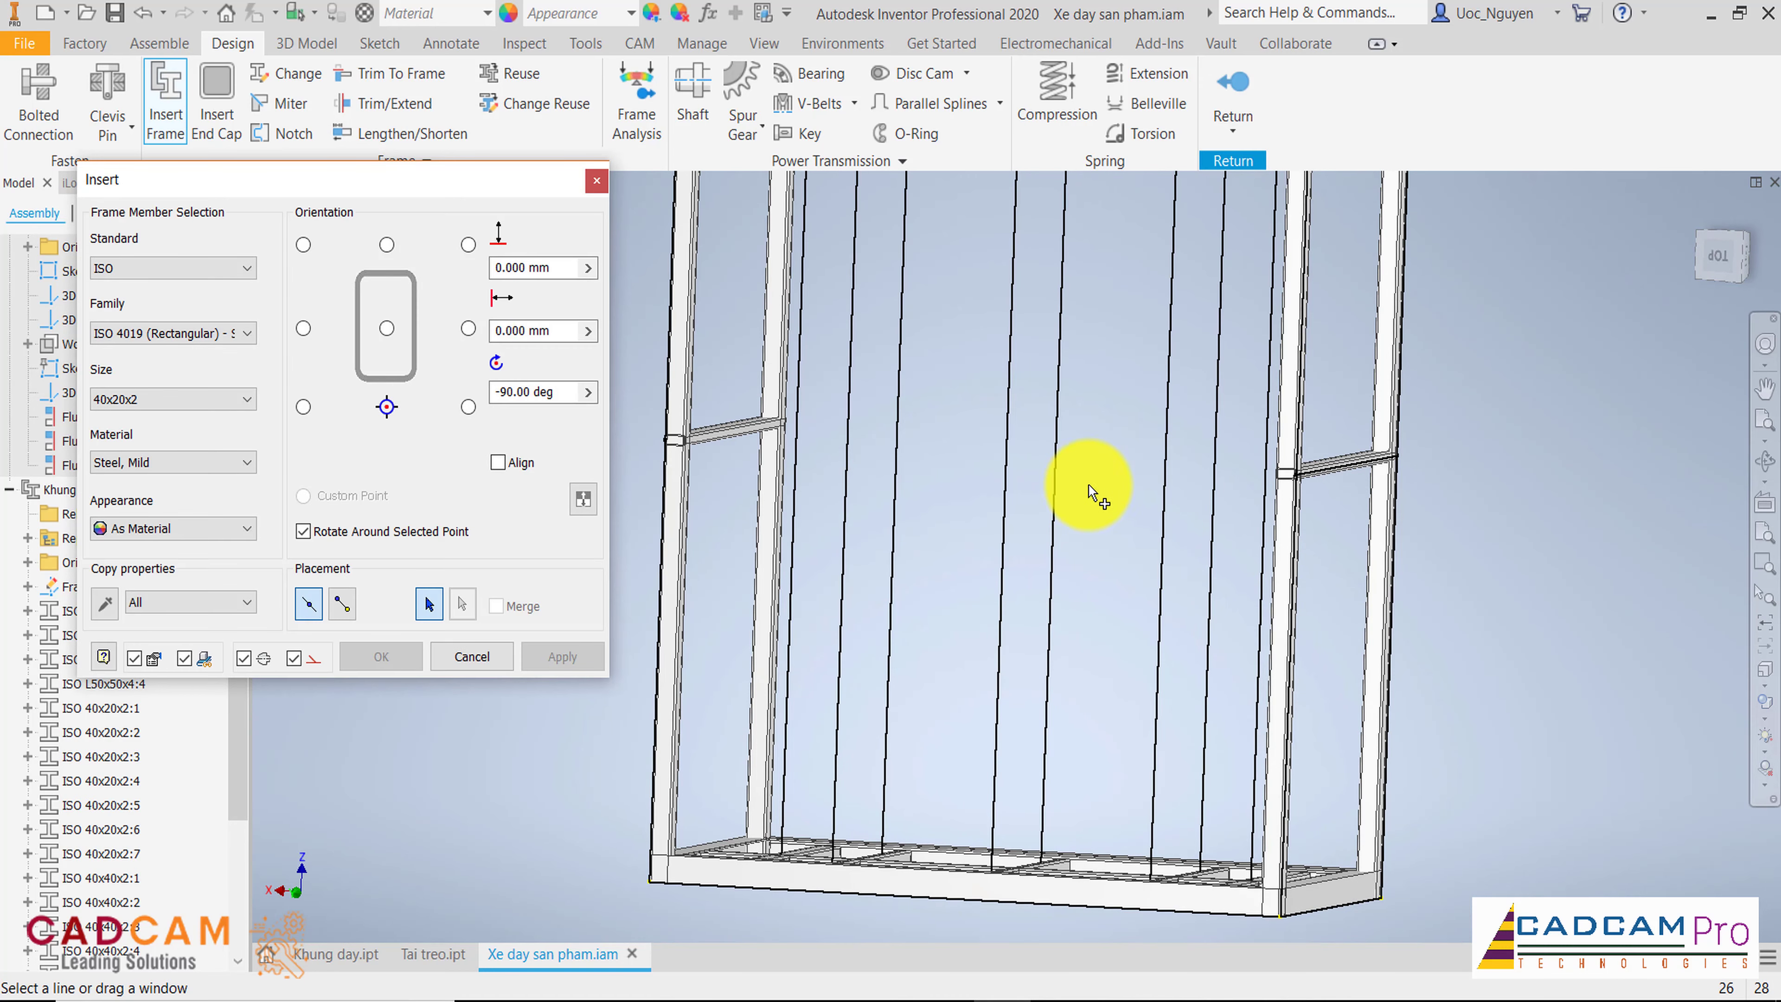
Step: Place a 40x20x2 tube on the top sketch line linking the two end frames
click(1746, 264)
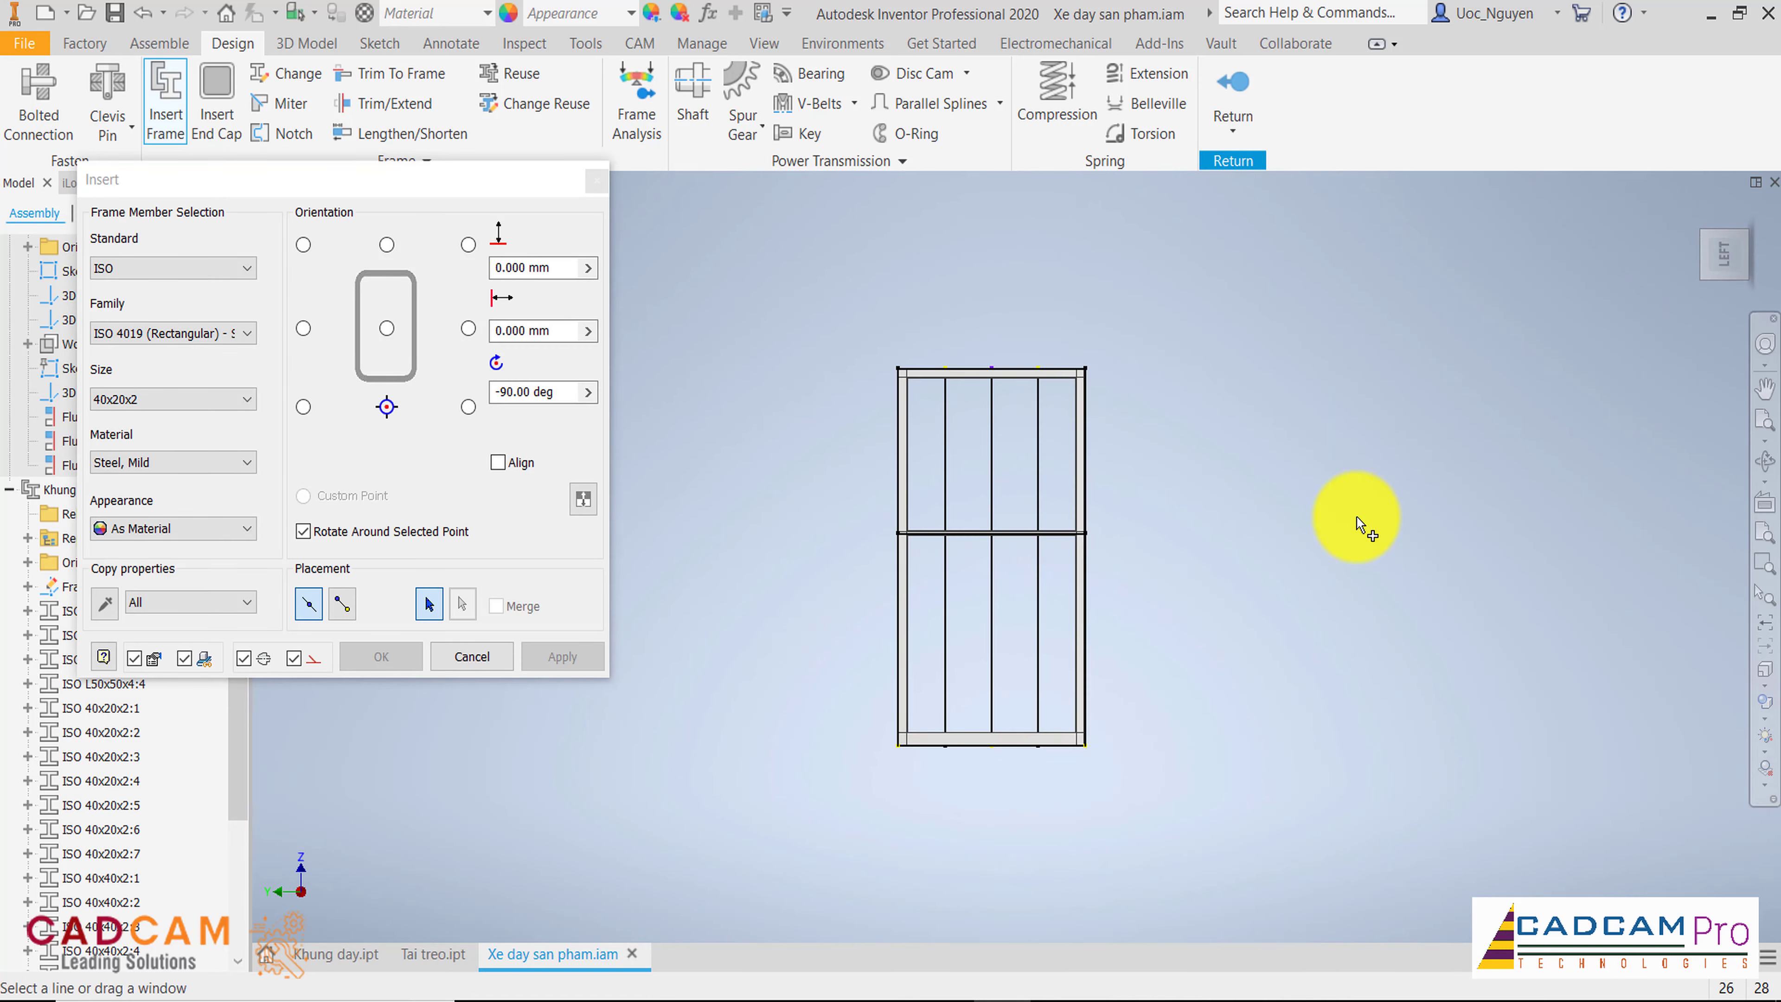
scroll(938, 509, up, 2)
scroll(911, 586, up, 4)
scroll(881, 582, up, 5)
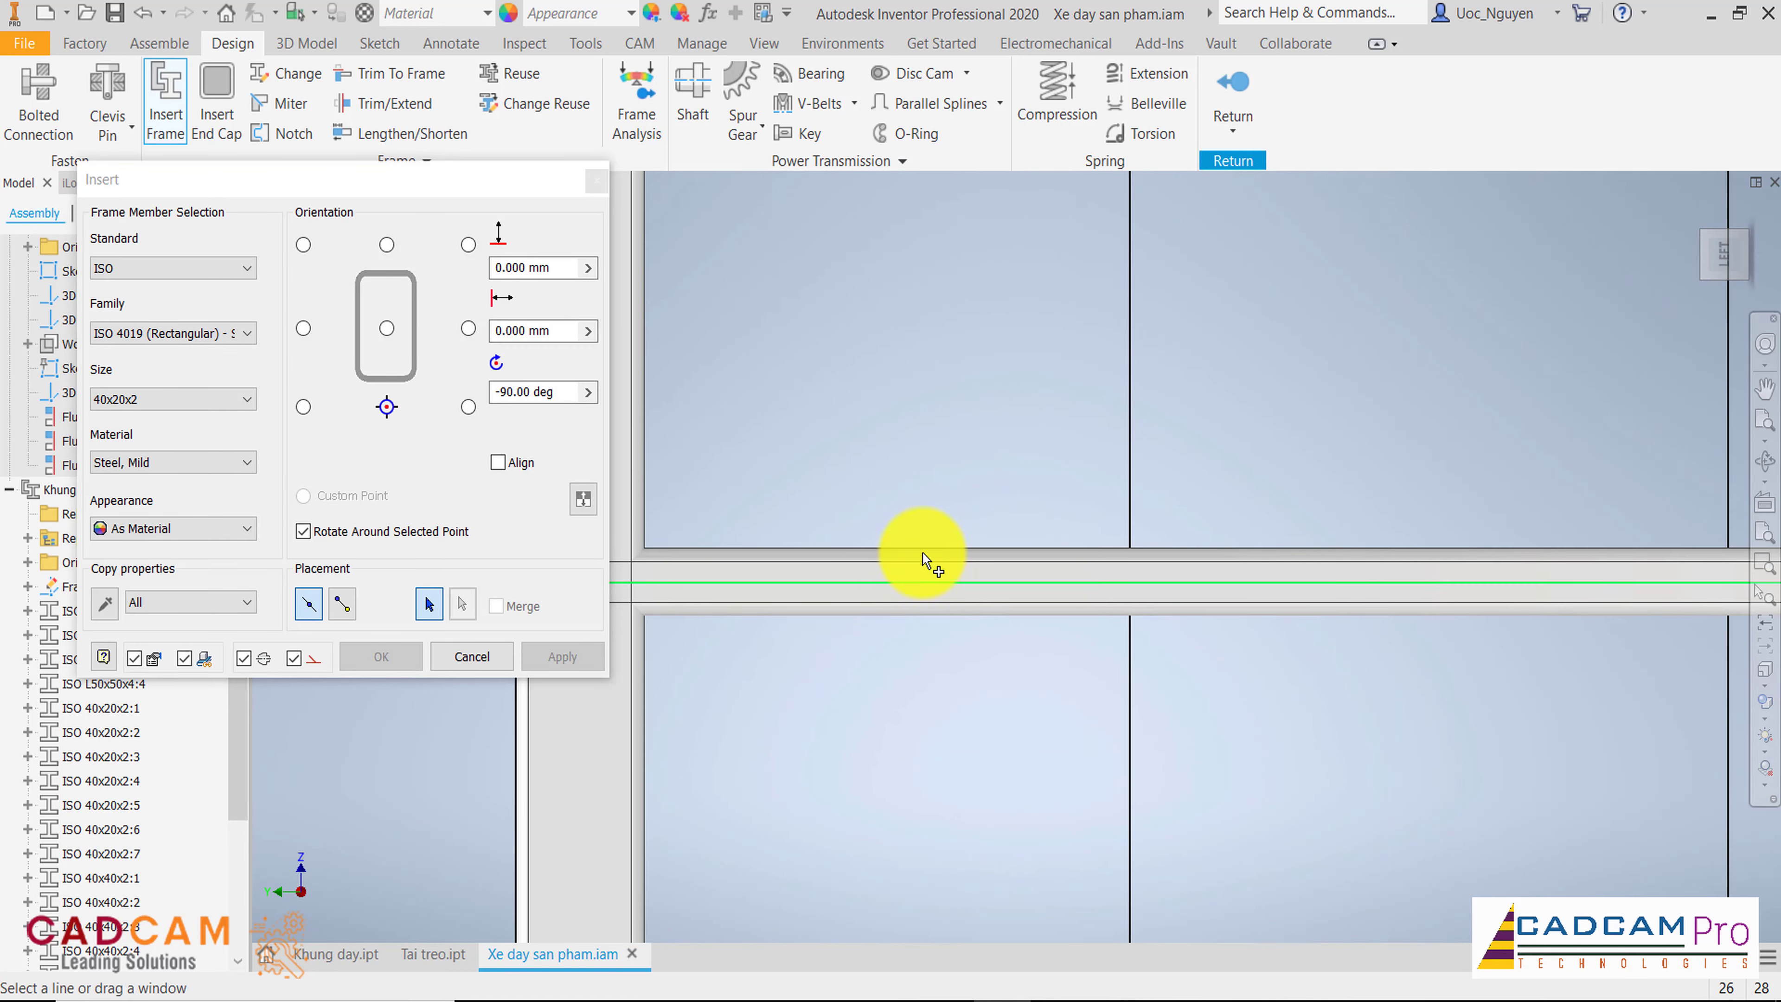
scroll(923, 558, down, 5)
mouse_move(923, 537)
shift+middle_down()
mouse_move(1065, 545)
mouse_move(1155, 475)
mouse_move(1074, 437)
mouse_move(1363, 358)
shift+middle_up()
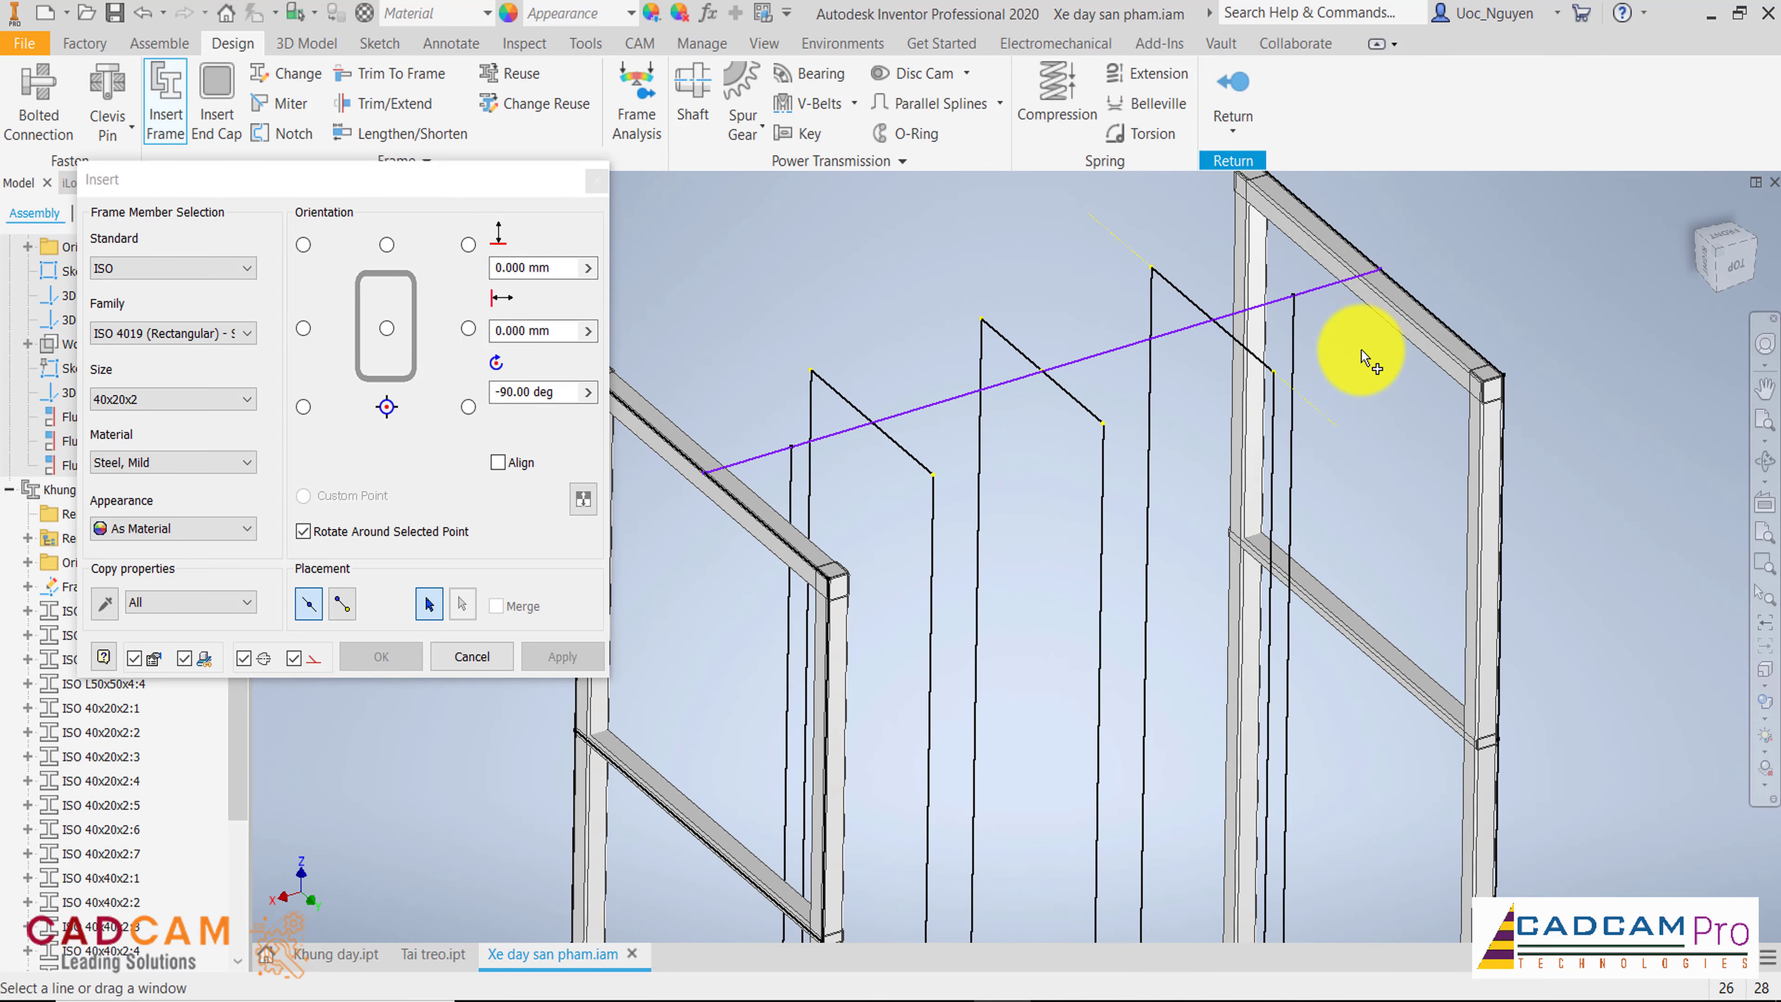
click(1348, 307)
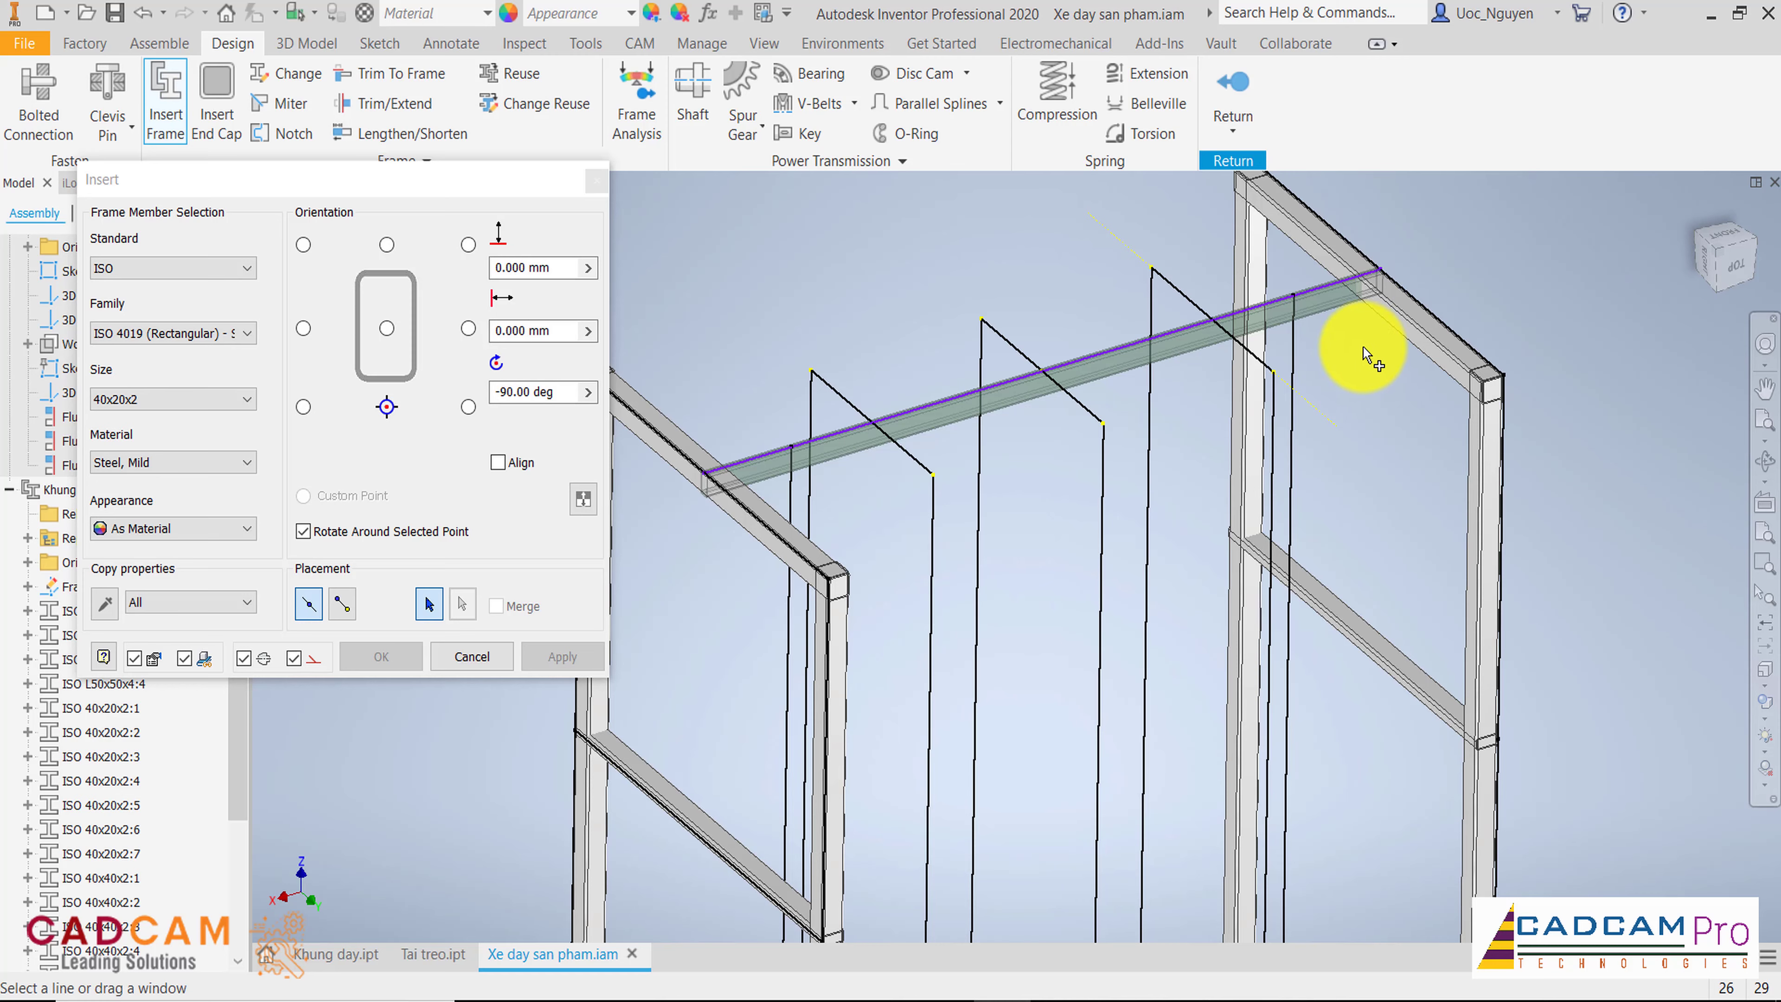
mouse_move(1308, 378)
shift+middle_down()
mouse_move(1410, 378)
mouse_move(1439, 350)
mouse_move(1185, 279)
mouse_move(1109, 293)
shift+middle_up()
scroll(1109, 293, down, 3)
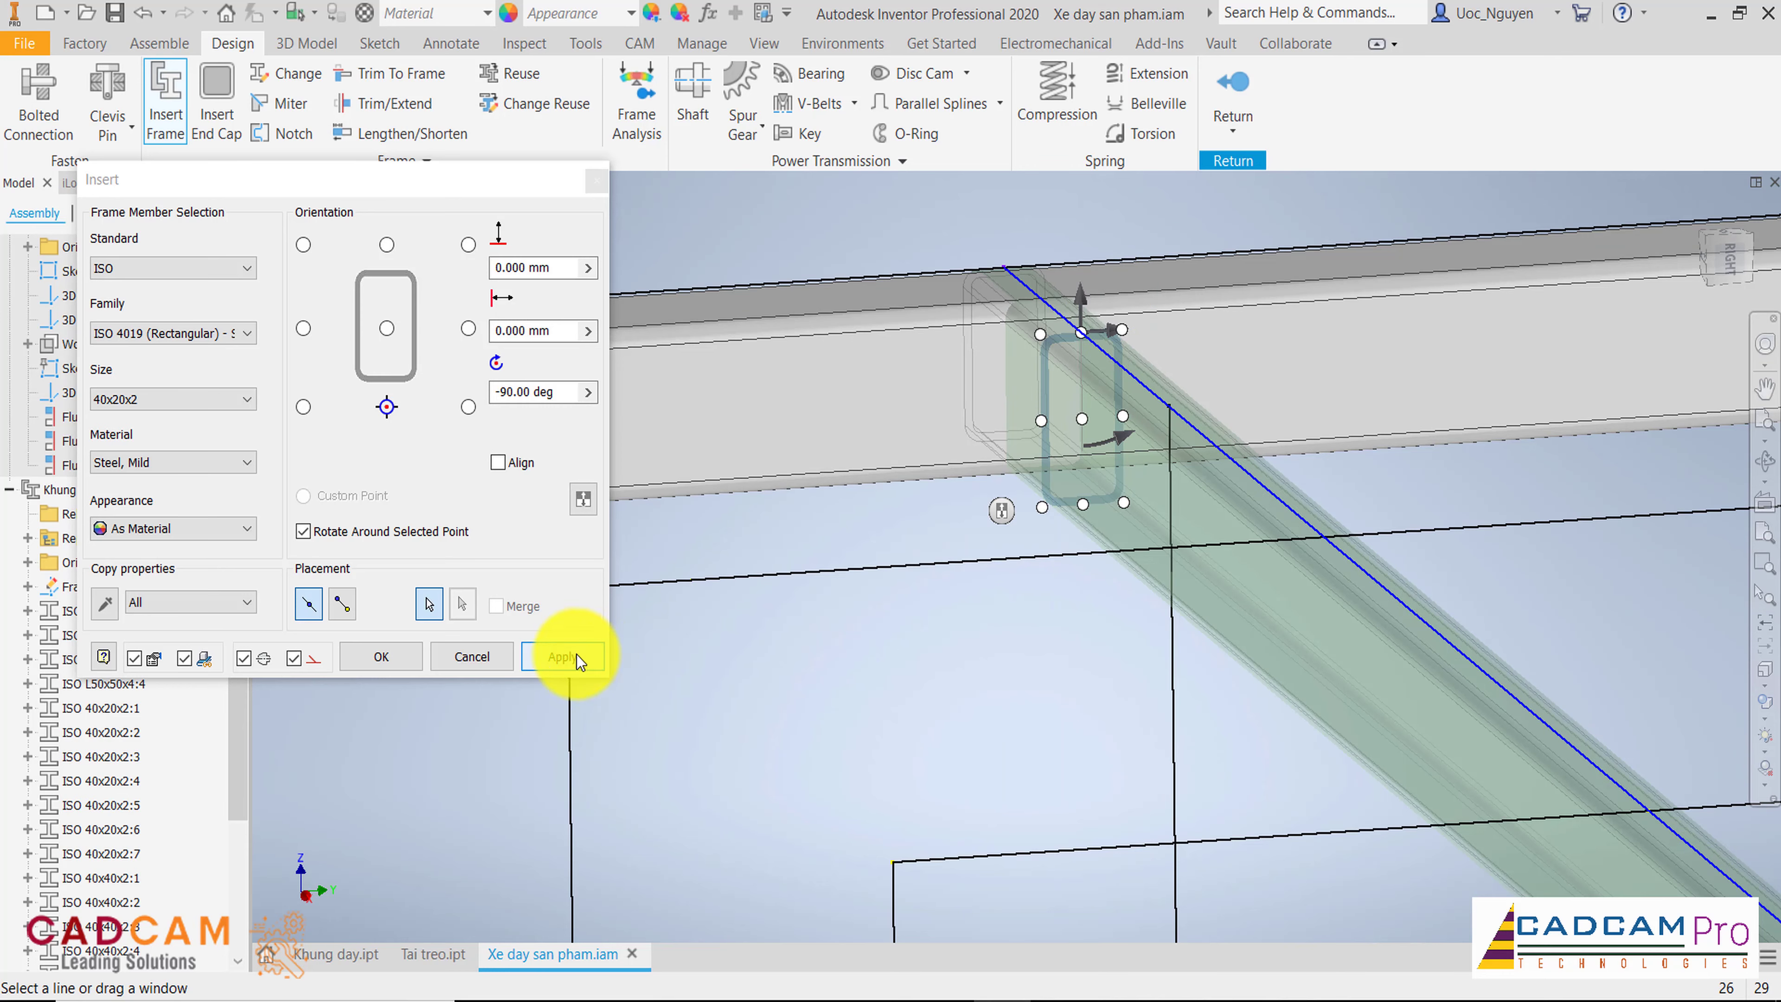
click(565, 656)
click(823, 621)
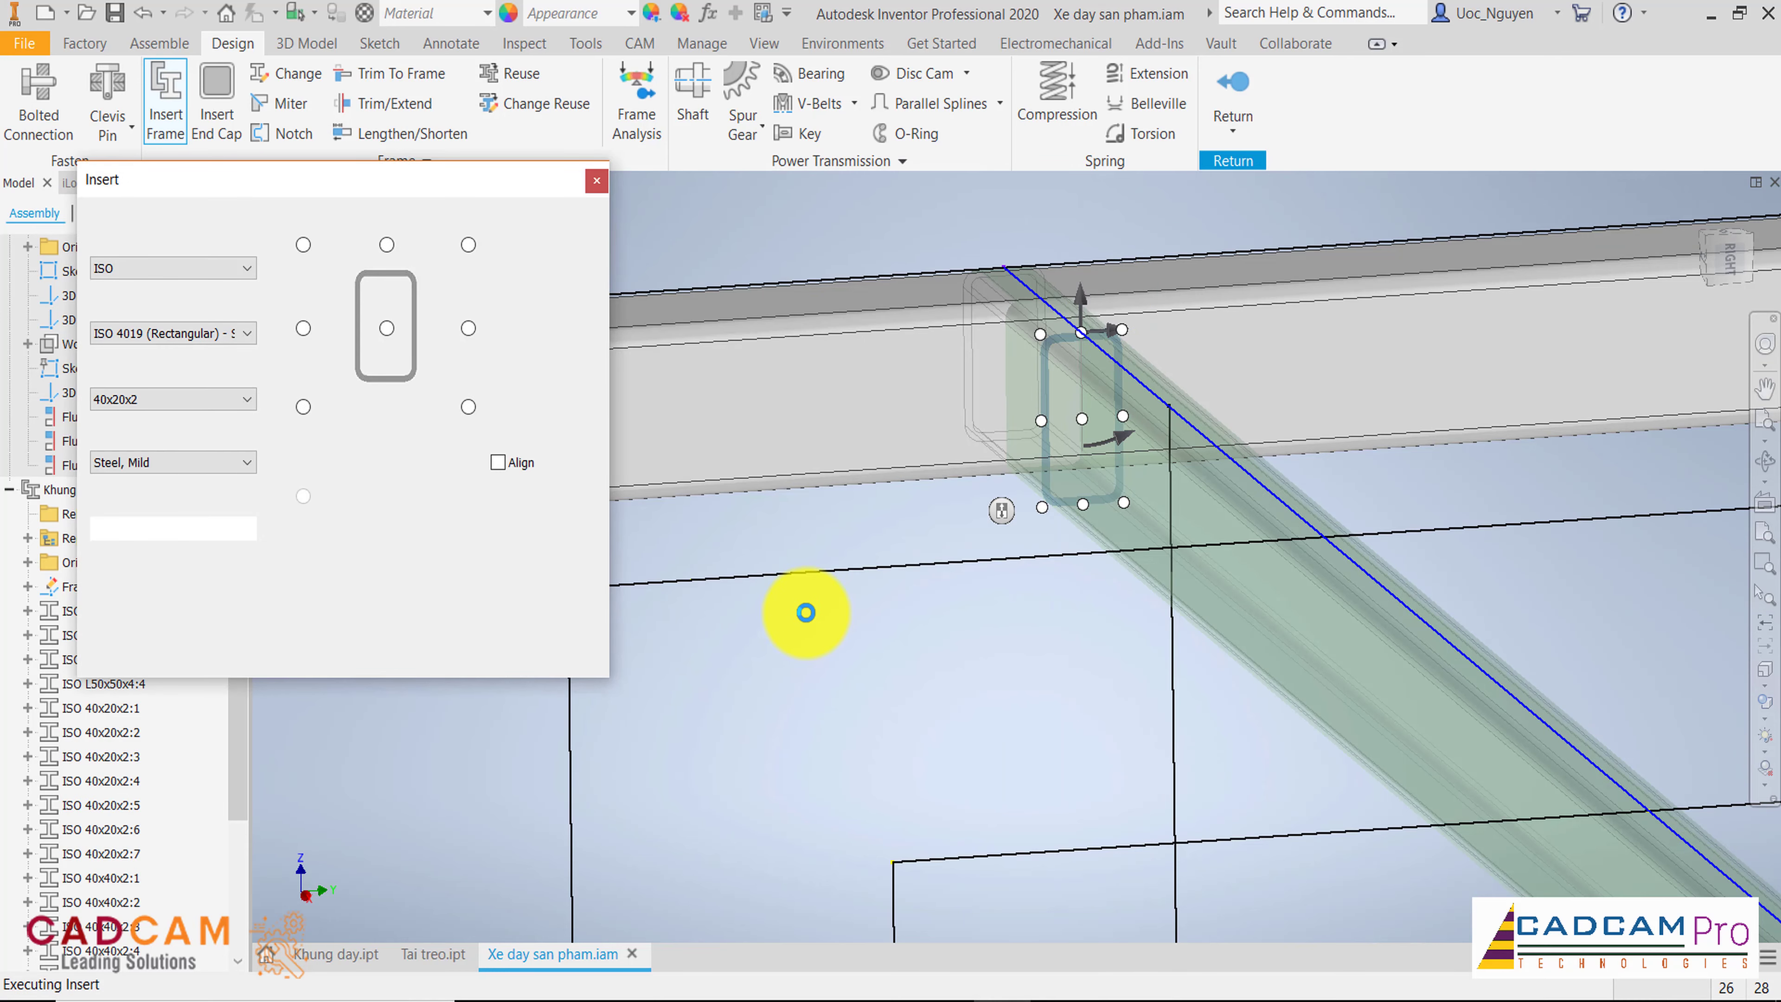
scroll(995, 611, up, 3)
scroll(914, 636, up, 2)
scroll(922, 504, up, 1)
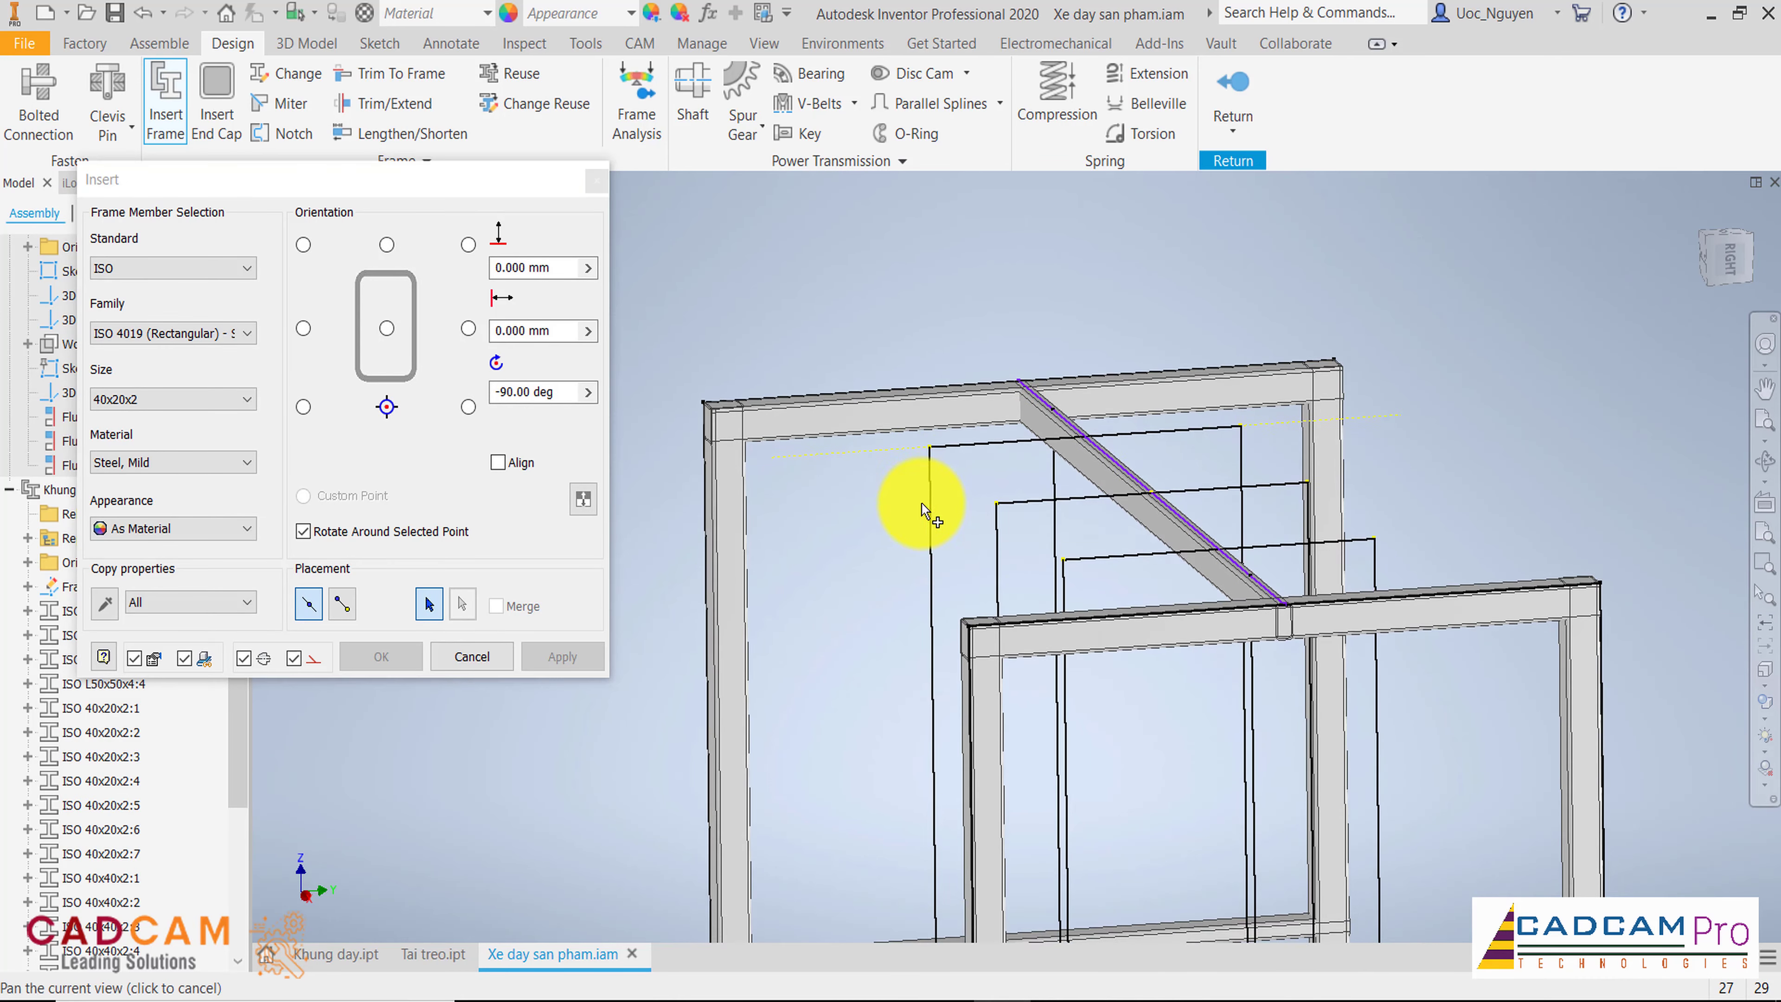
scroll(887, 575, up, 1)
Step: Select the first vertical sketch line on the base rail for an upright
key(F6)
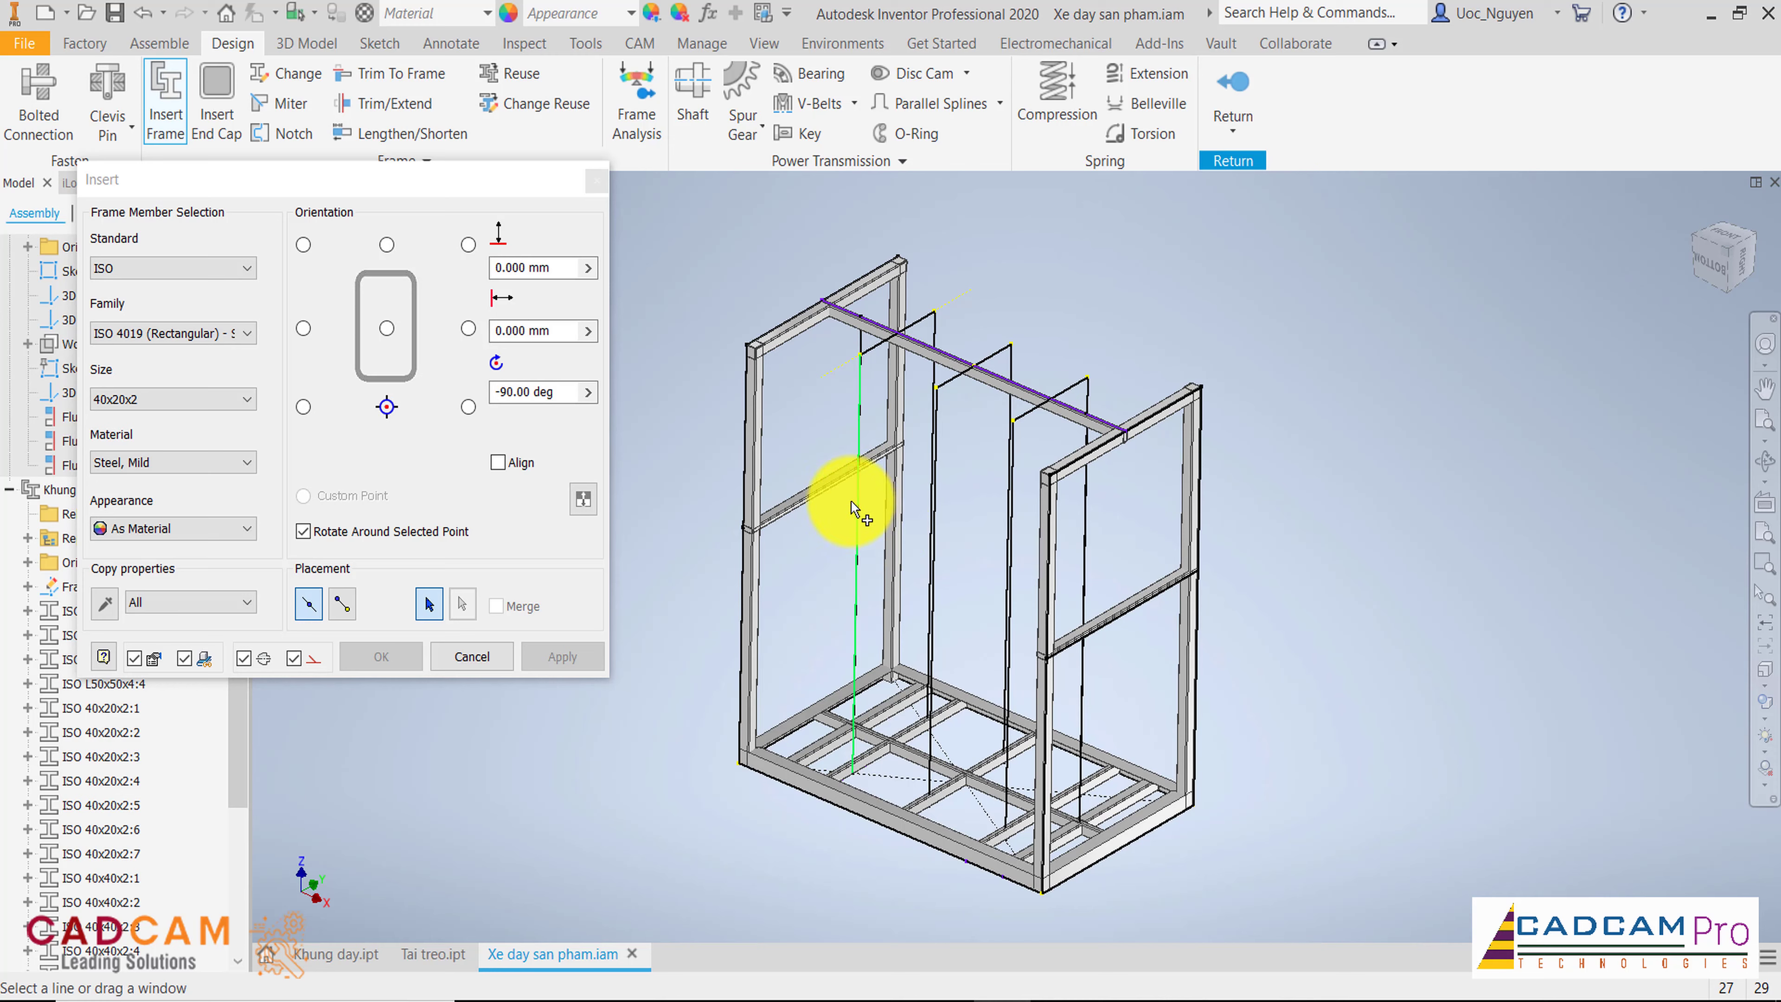
mouse_move(824, 629)
shift+middle_down()
mouse_move(847, 557)
mouse_move(1005, 684)
mouse_move(1026, 636)
mouse_move(843, 783)
shift+middle_up()
scroll(774, 791, up, 5)
scroll(774, 791, up, 3)
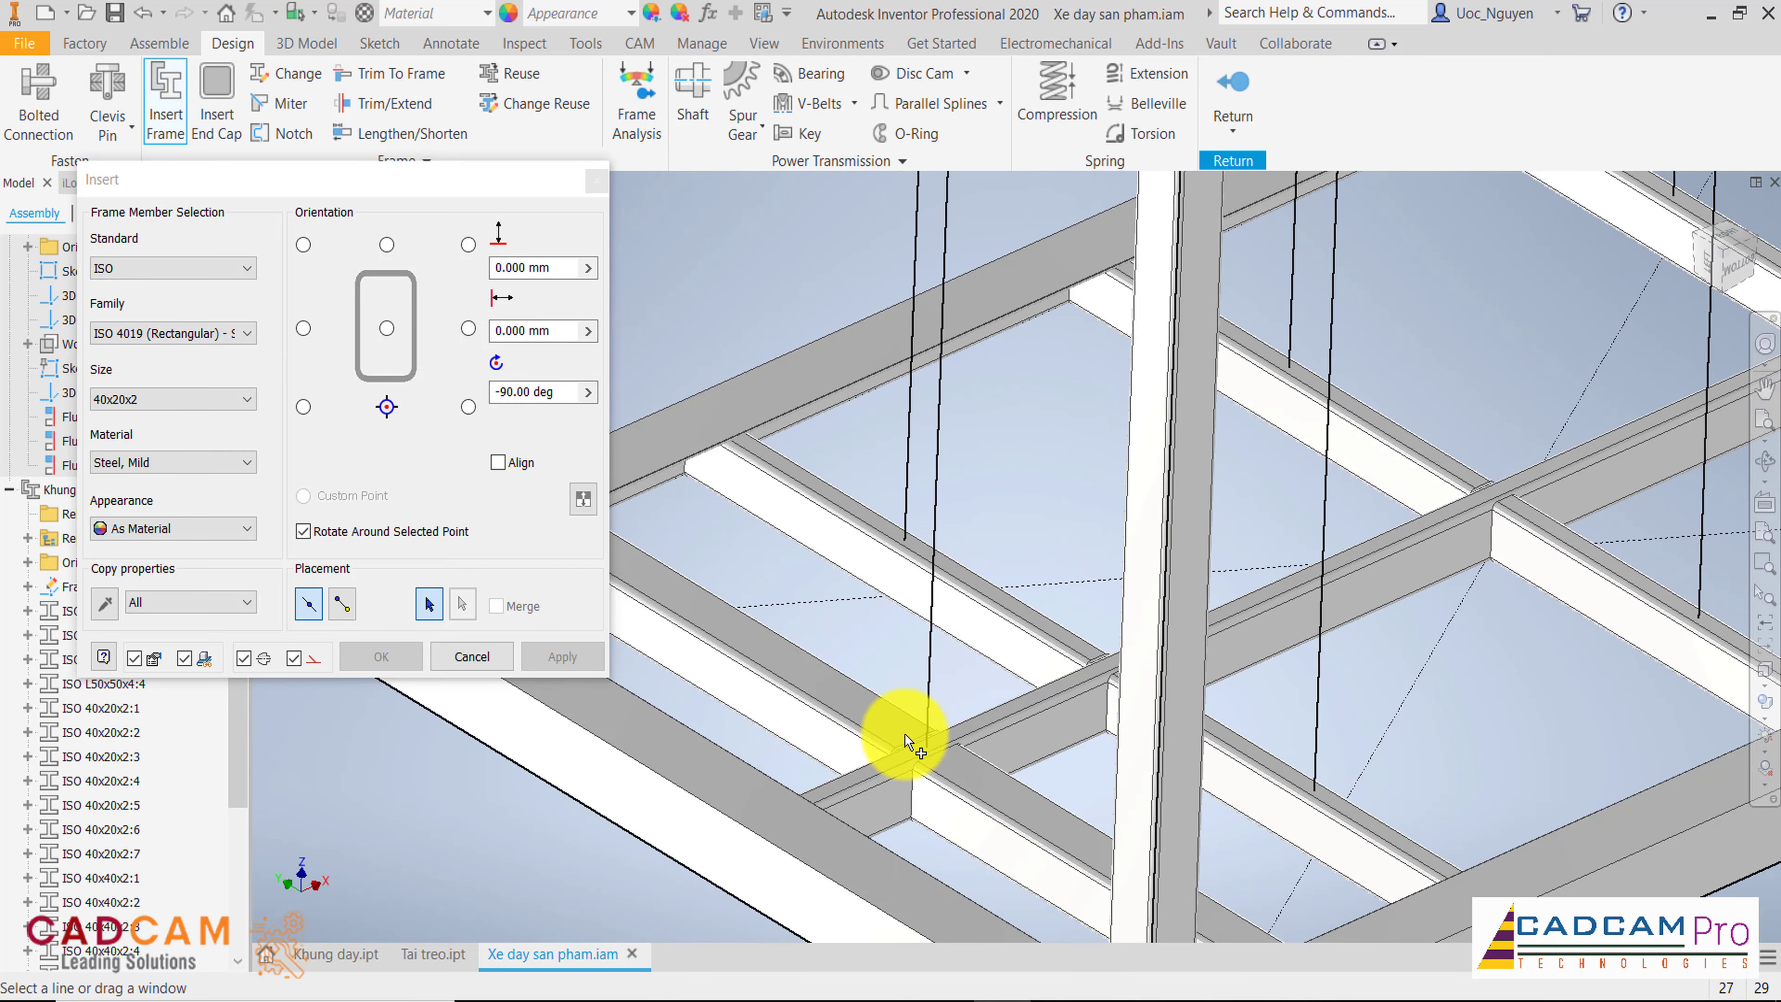
click(930, 702)
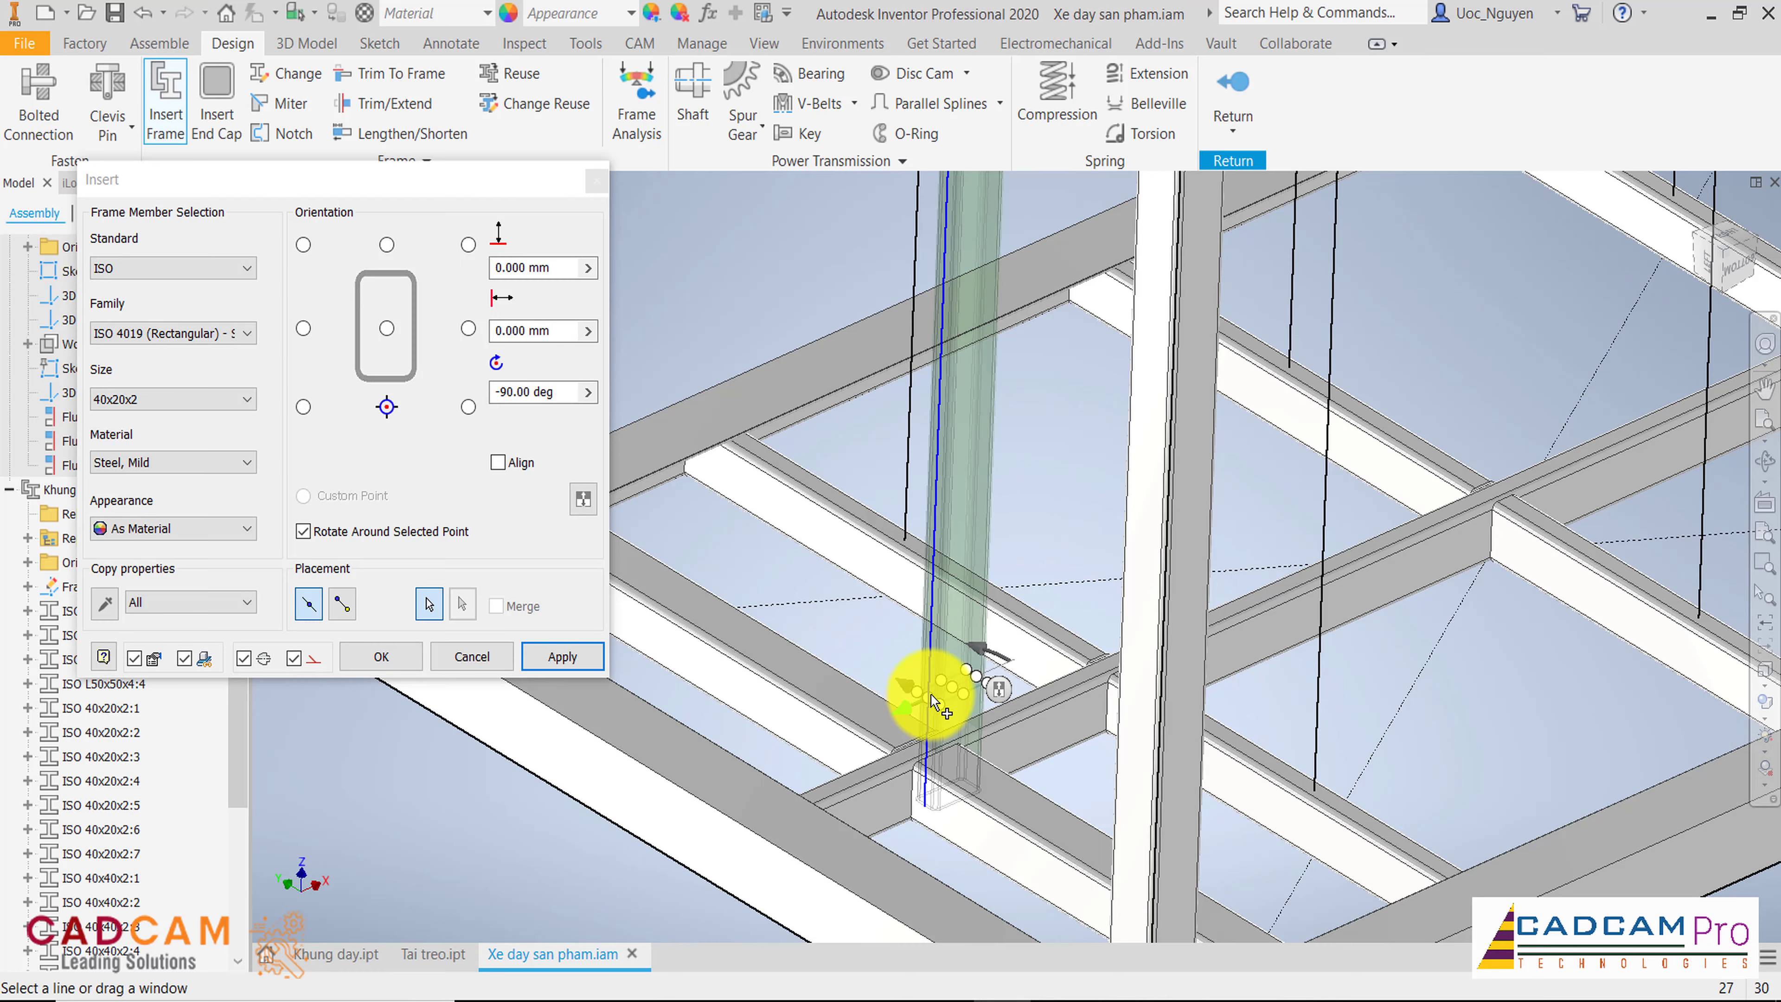
scroll(942, 698, down, 3)
mouse_move(955, 696)
shift+middle_down()
mouse_move(1026, 743)
mouse_move(1026, 764)
mouse_move(1065, 755)
shift+middle_up()
scroll(942, 708, up, 2)
scroll(907, 727, up, 2)
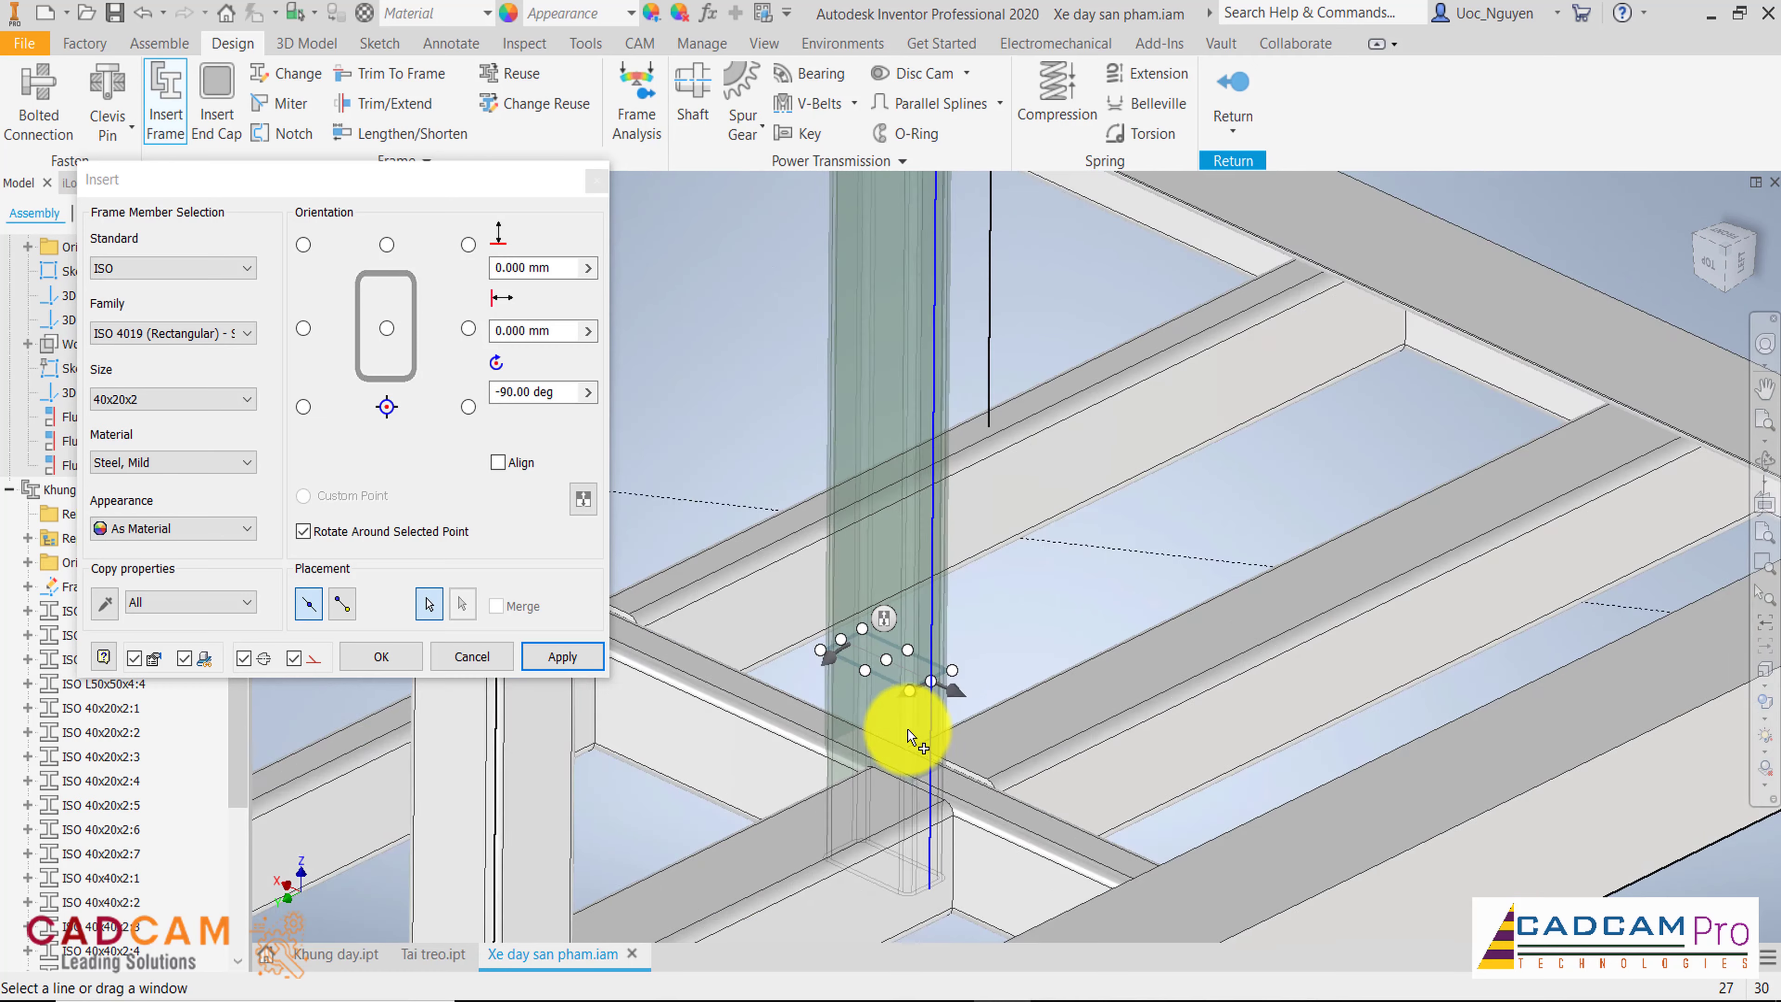
scroll(890, 673, up, 2)
scroll(887, 655, down, 2)
mouse_move(907, 655)
shift+middle_down()
mouse_move(974, 676)
mouse_move(1025, 656)
mouse_move(994, 706)
shift+middle_up()
scroll(877, 654, up, 2)
Step: Centre the tube profile, rotate it to 0°, and create the first upright
click(871, 654)
scroll(1041, 667, down, 2)
scroll(1032, 662, up, 2)
scroll(1031, 663, down, 2)
scroll(1030, 663, down, 2)
scroll(988, 684, up, 3)
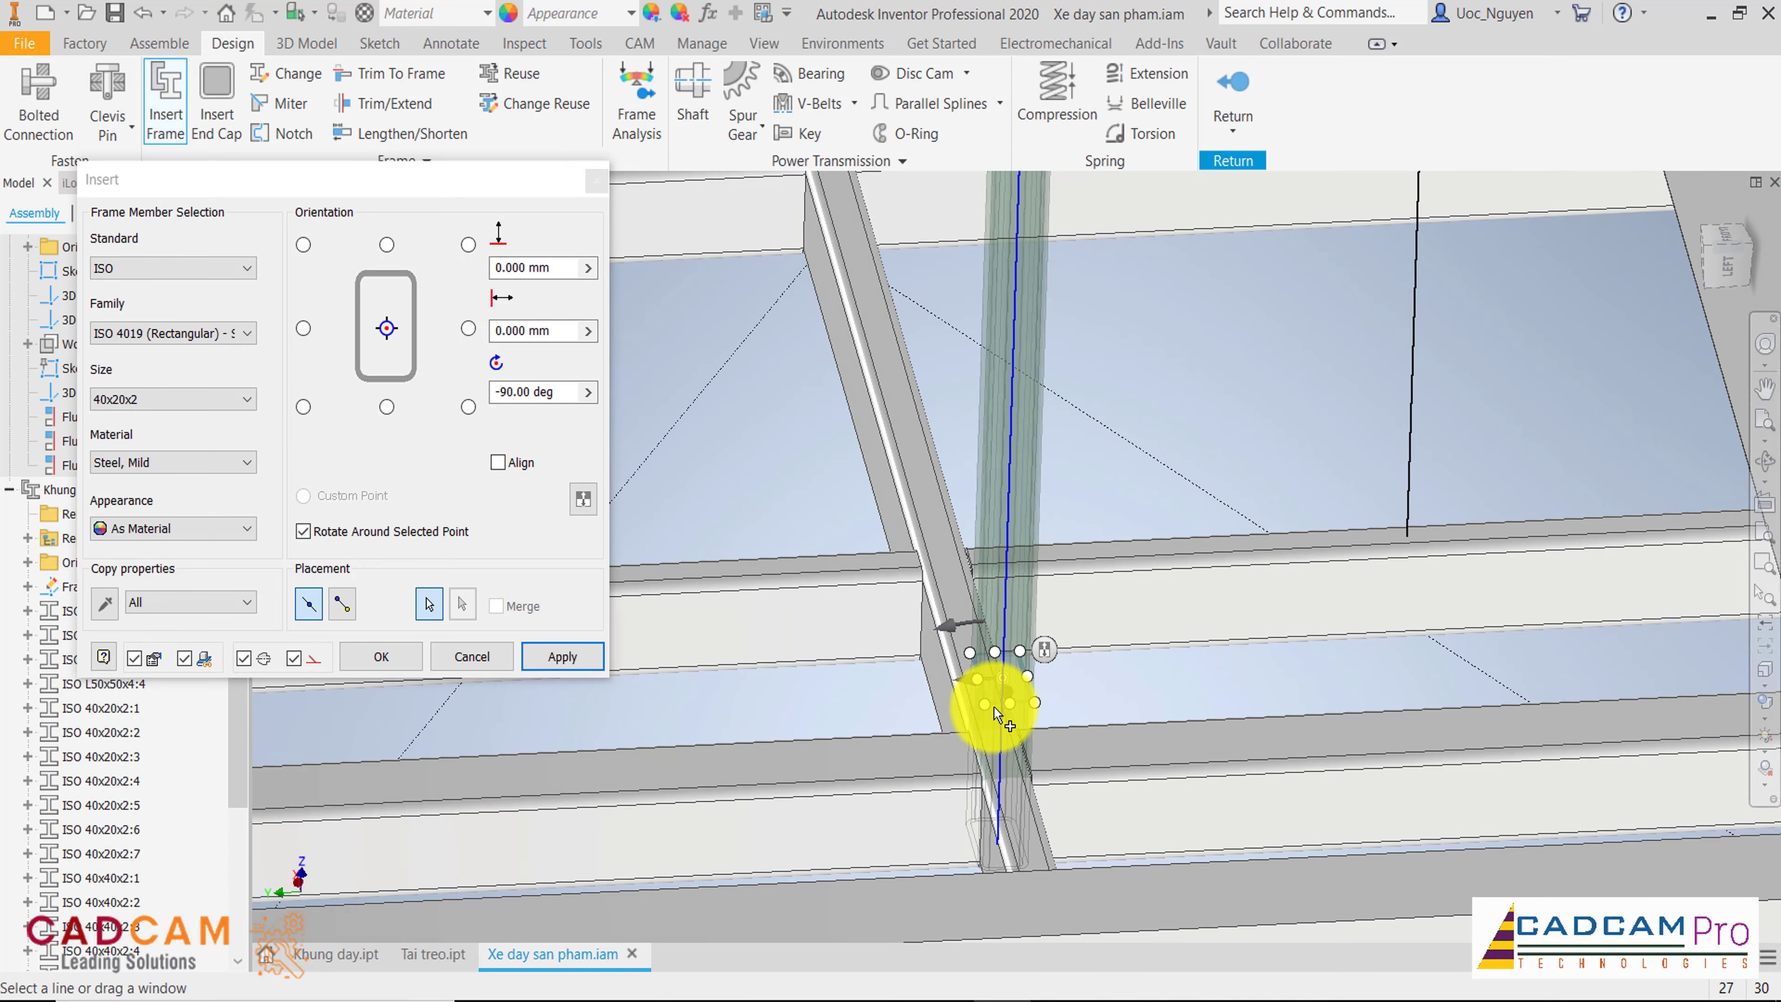
mouse_move(993, 706)
mouse_down()
mouse_move(915, 653)
mouse_move(881, 695)
mouse_up()
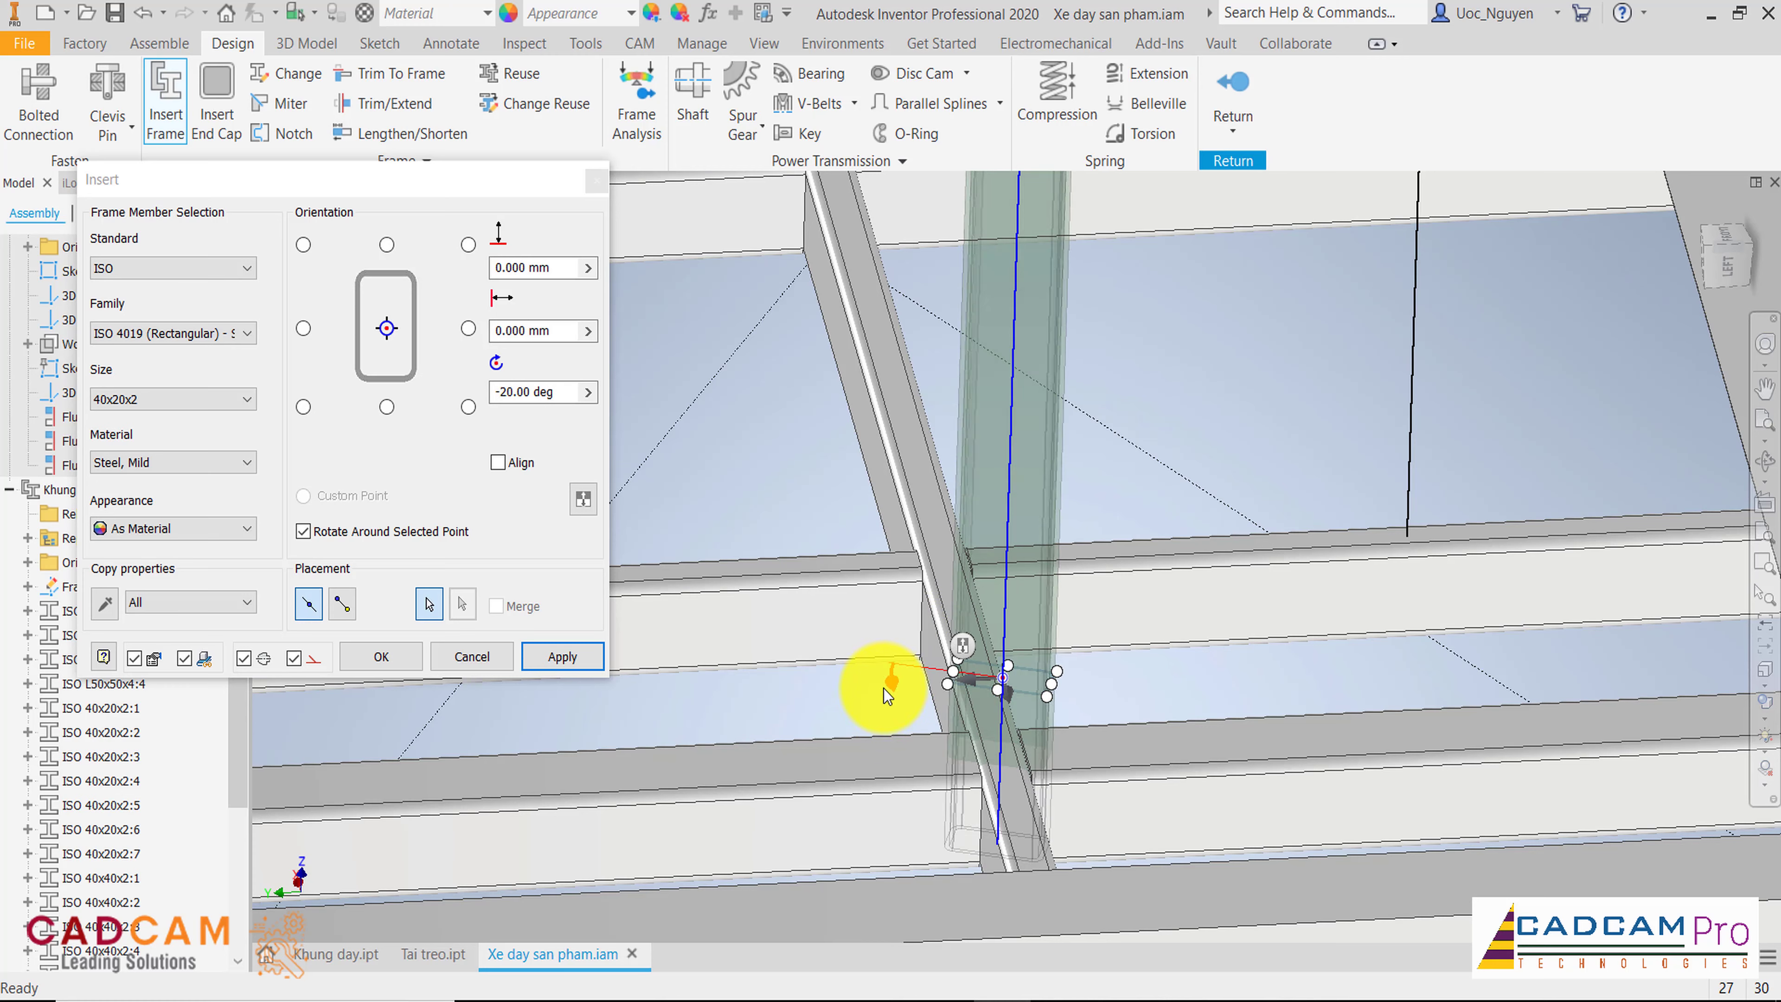
drag(881, 698, 883, 710)
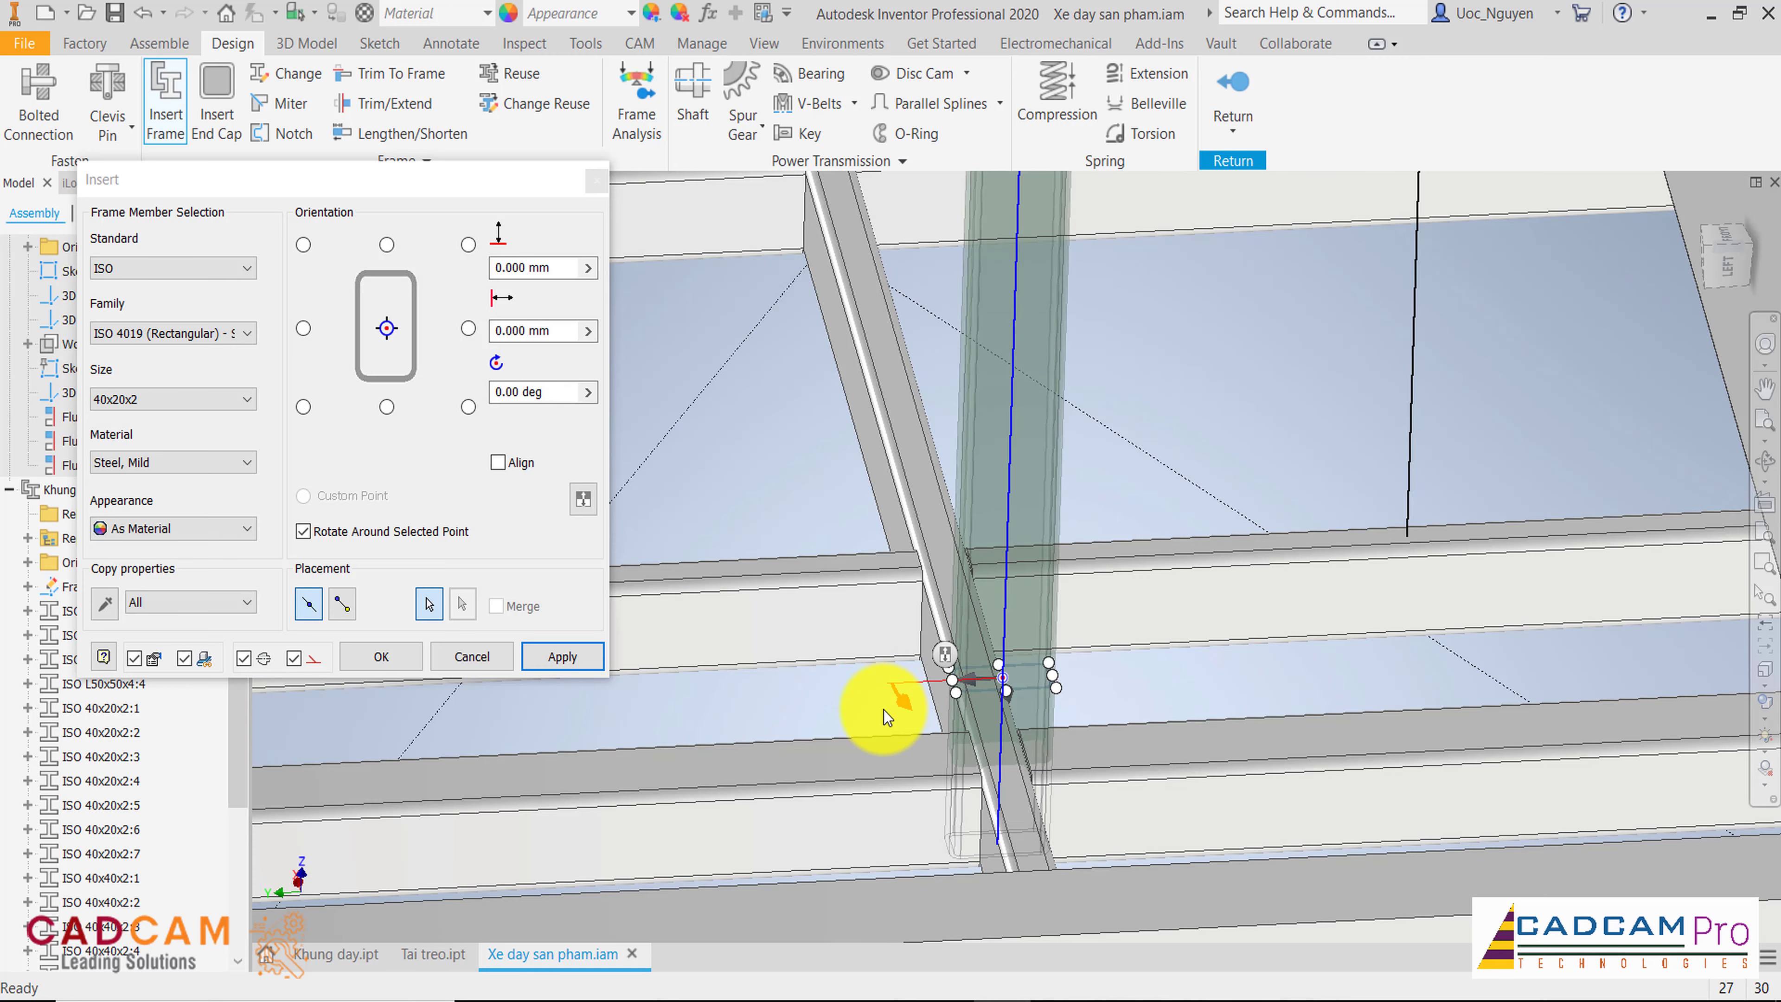
mouse_move(814, 676)
shift+middle_down()
mouse_move(1105, 684)
mouse_move(676, 656)
shift+middle_up()
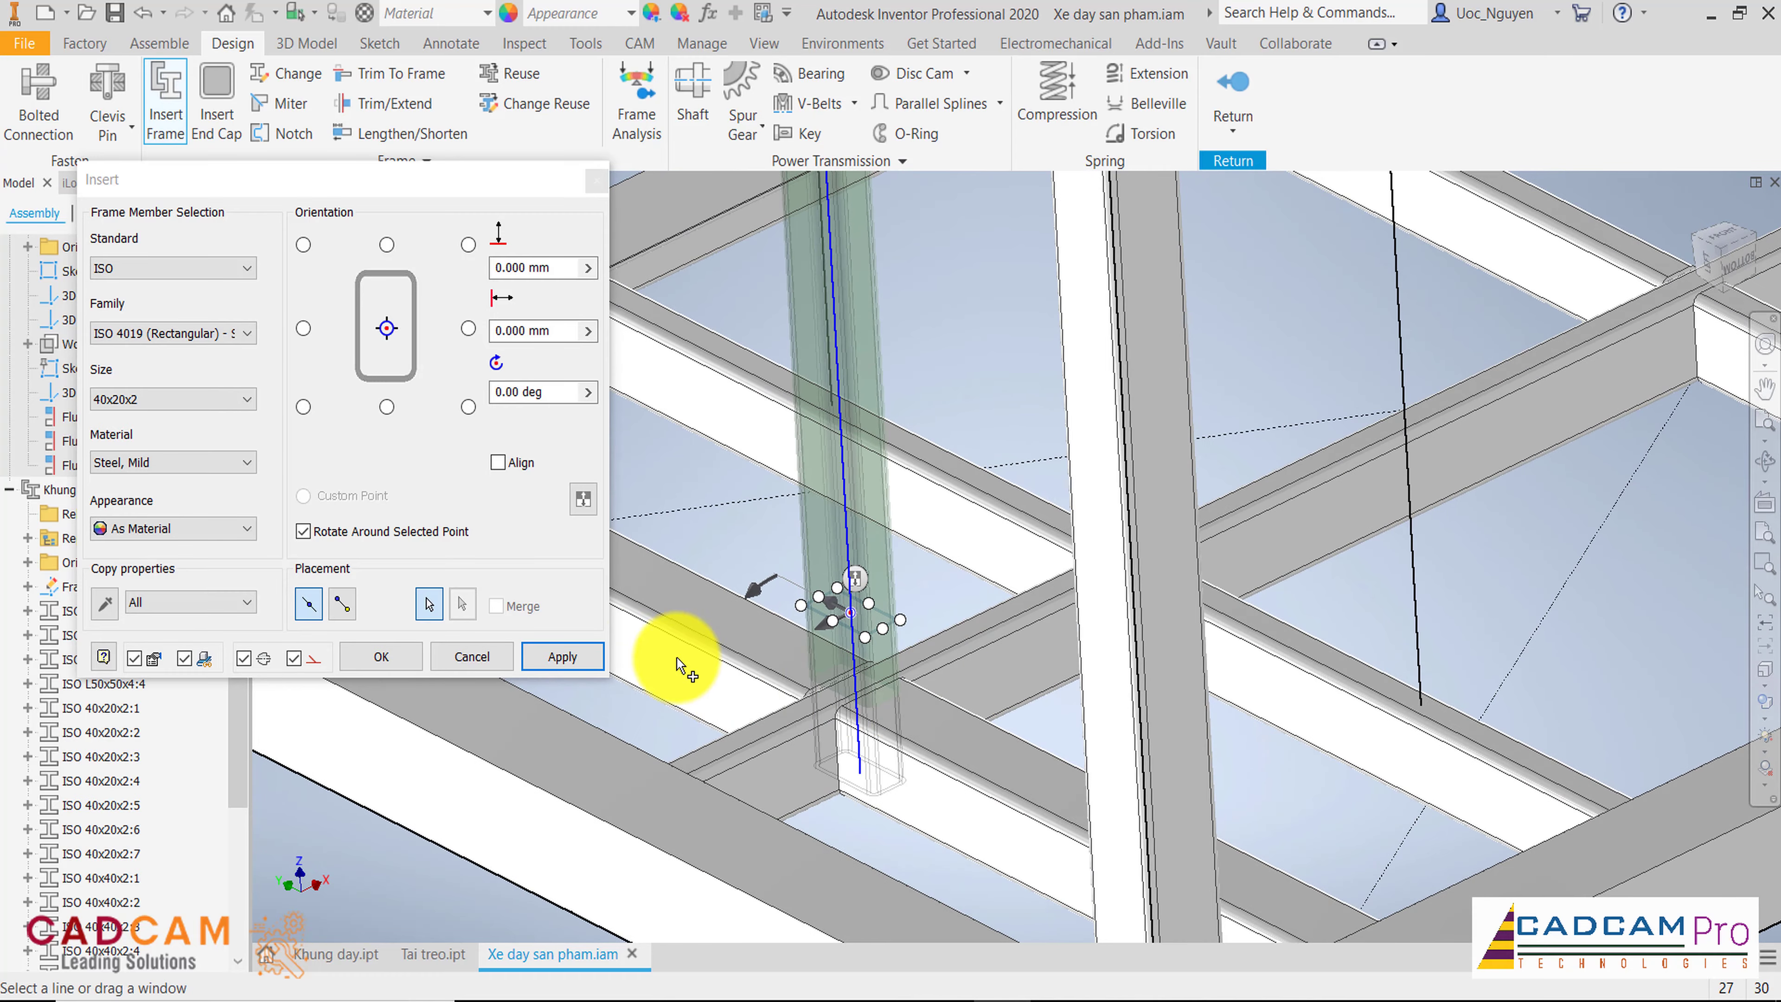
click(592, 657)
click(818, 613)
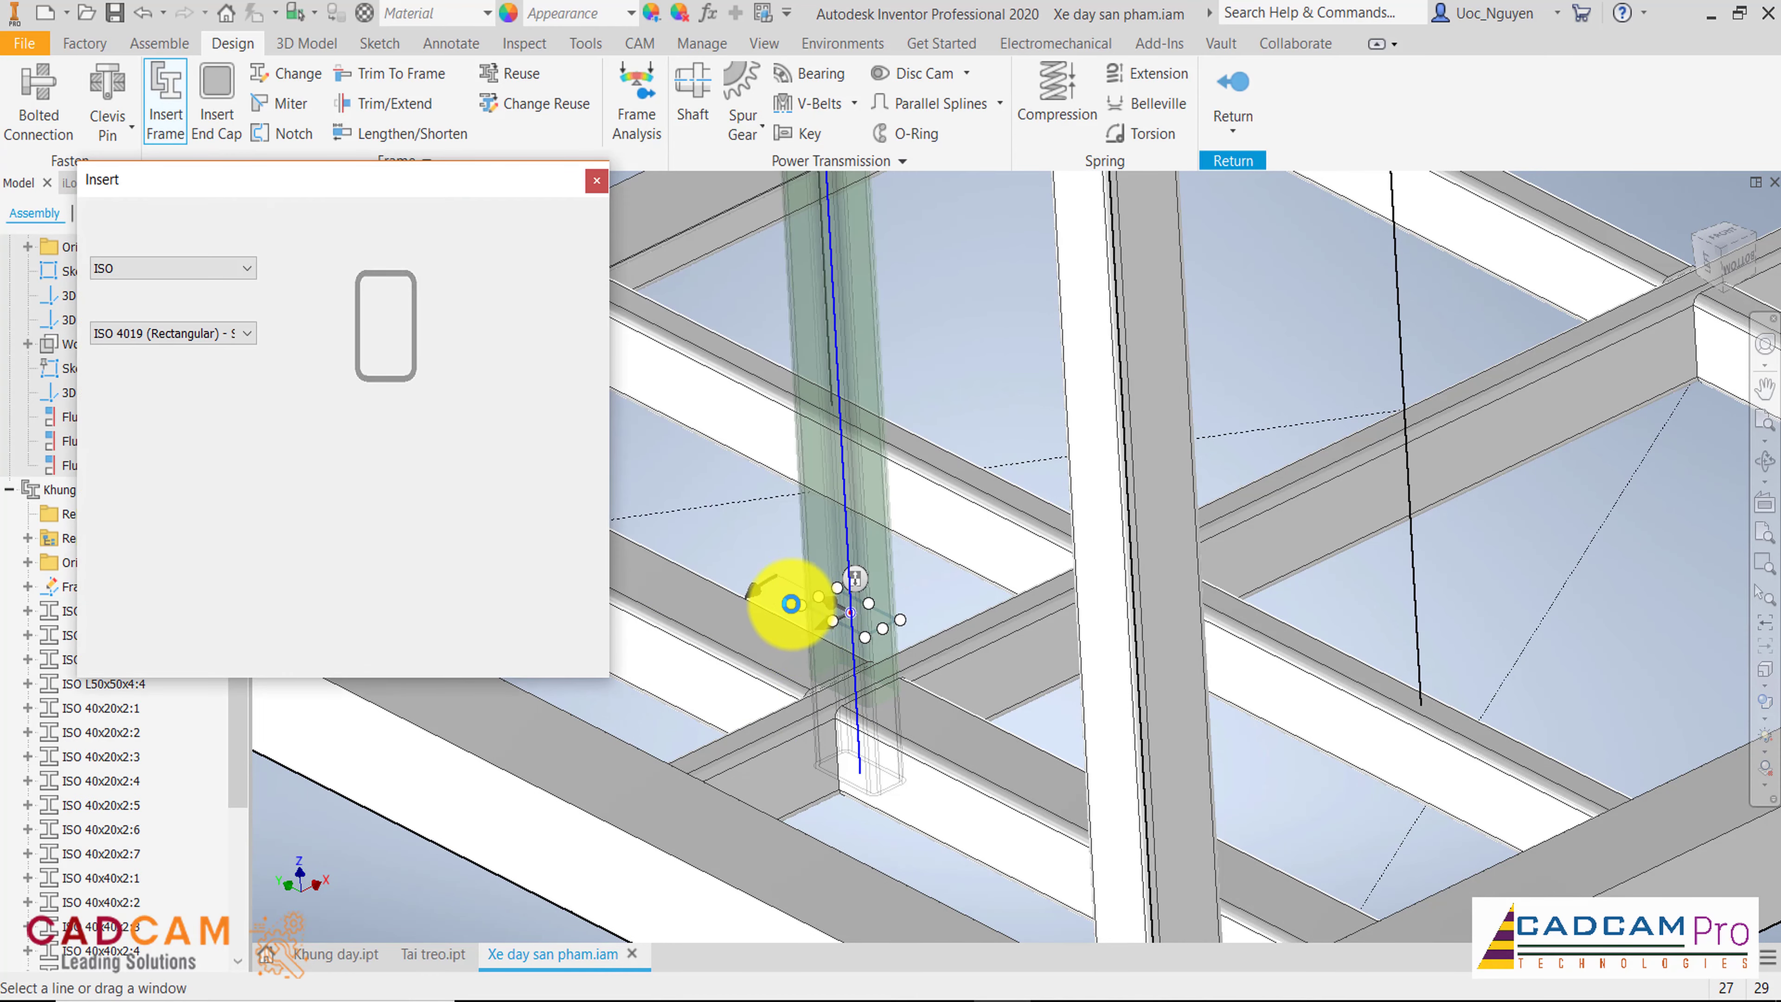
Step: Add the second upright on the next vertical sketch line with the same settings
scroll(711, 698, down, 5)
mouse_move(715, 709)
shift+middle_down()
mouse_move(974, 716)
mouse_move(1665, 649)
mouse_move(1395, 551)
shift+middle_up()
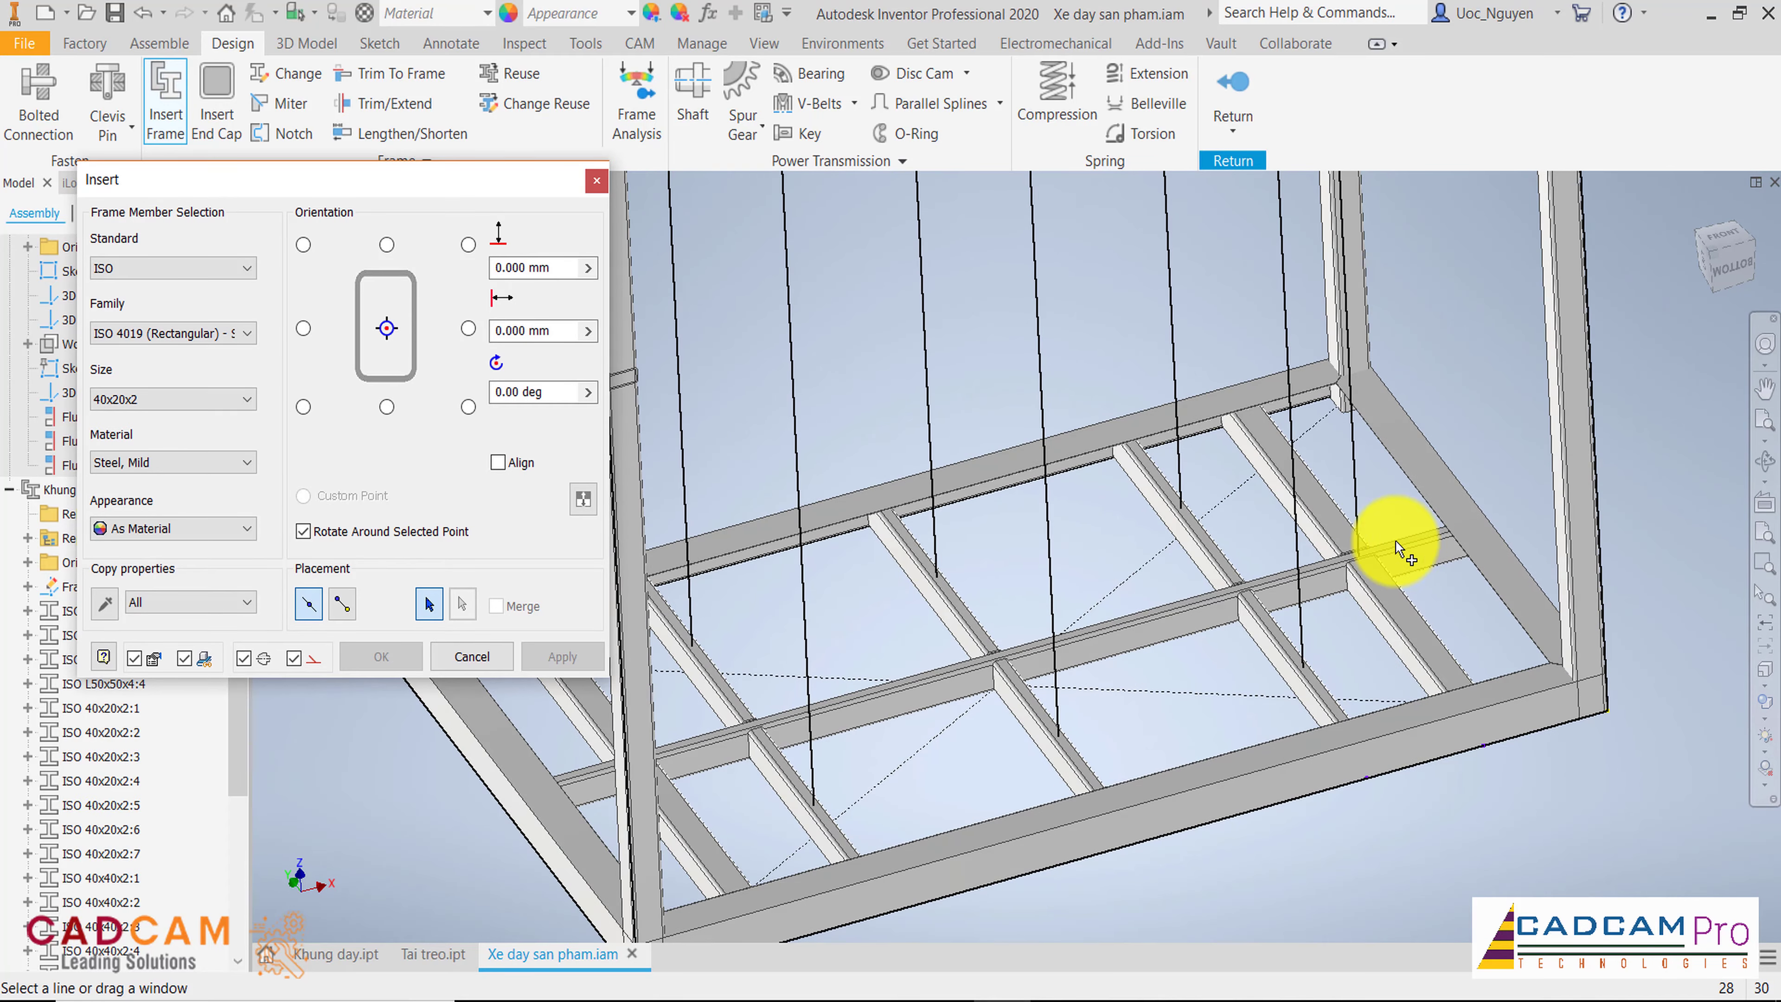
click(1357, 530)
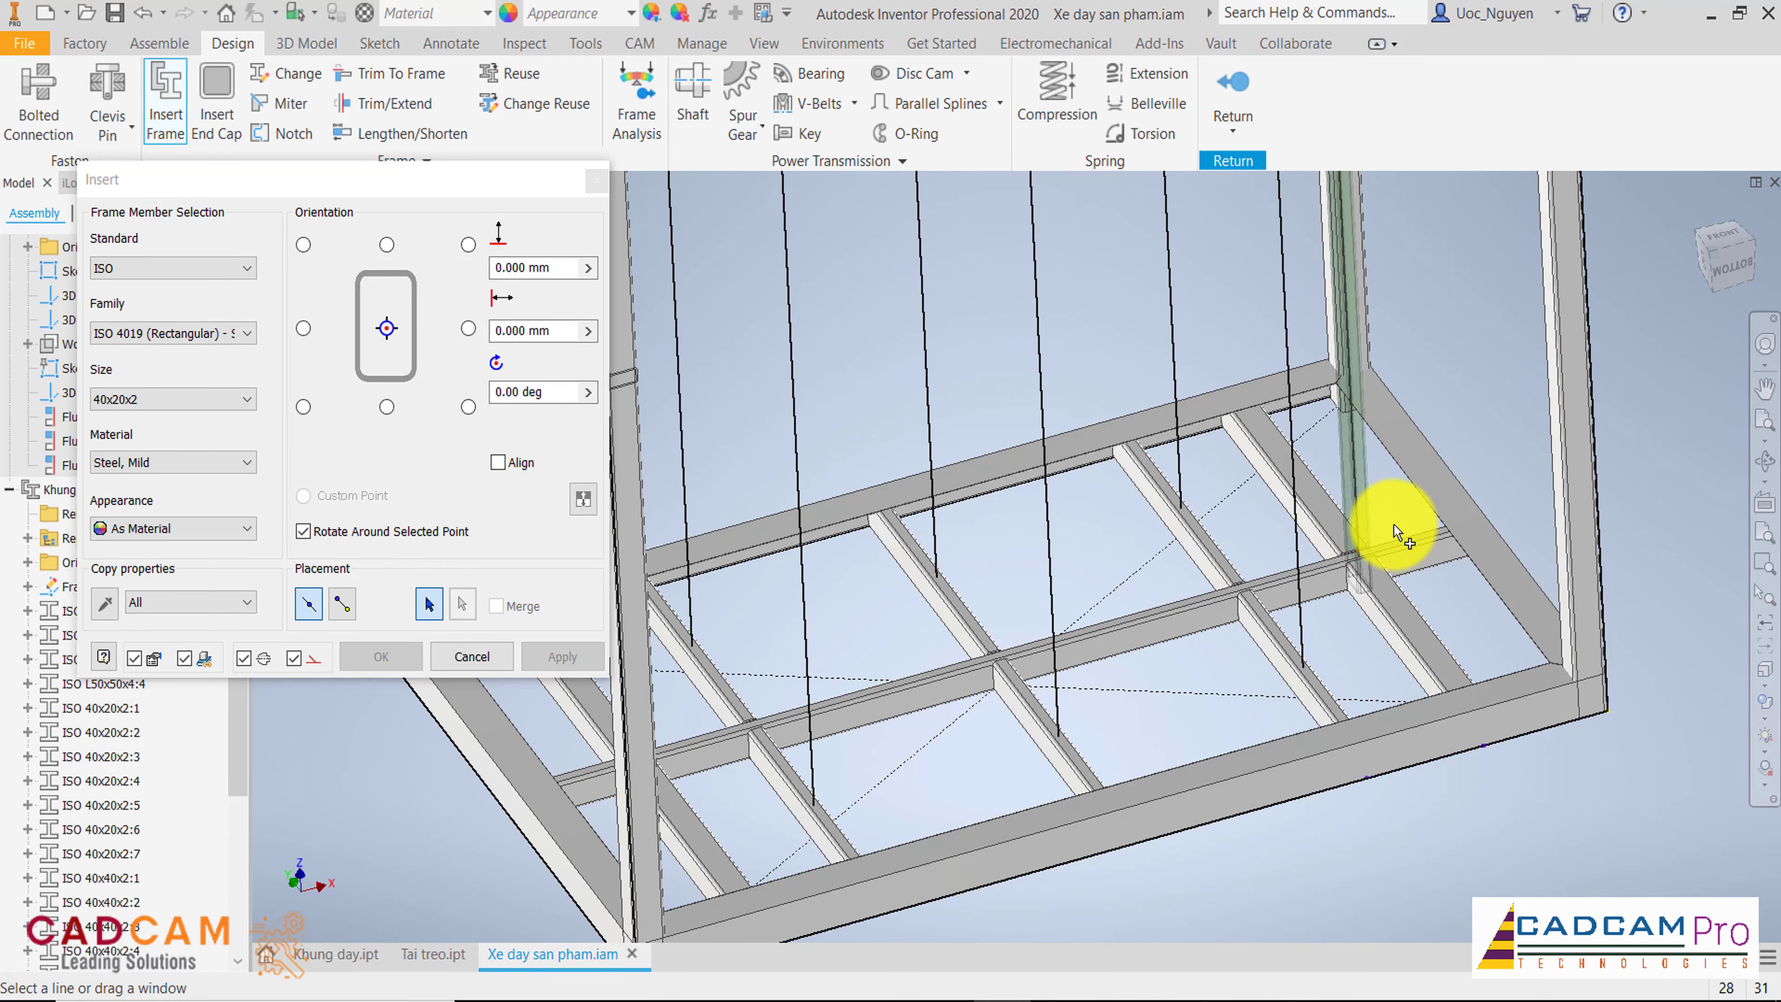
scroll(1409, 543, up, 5)
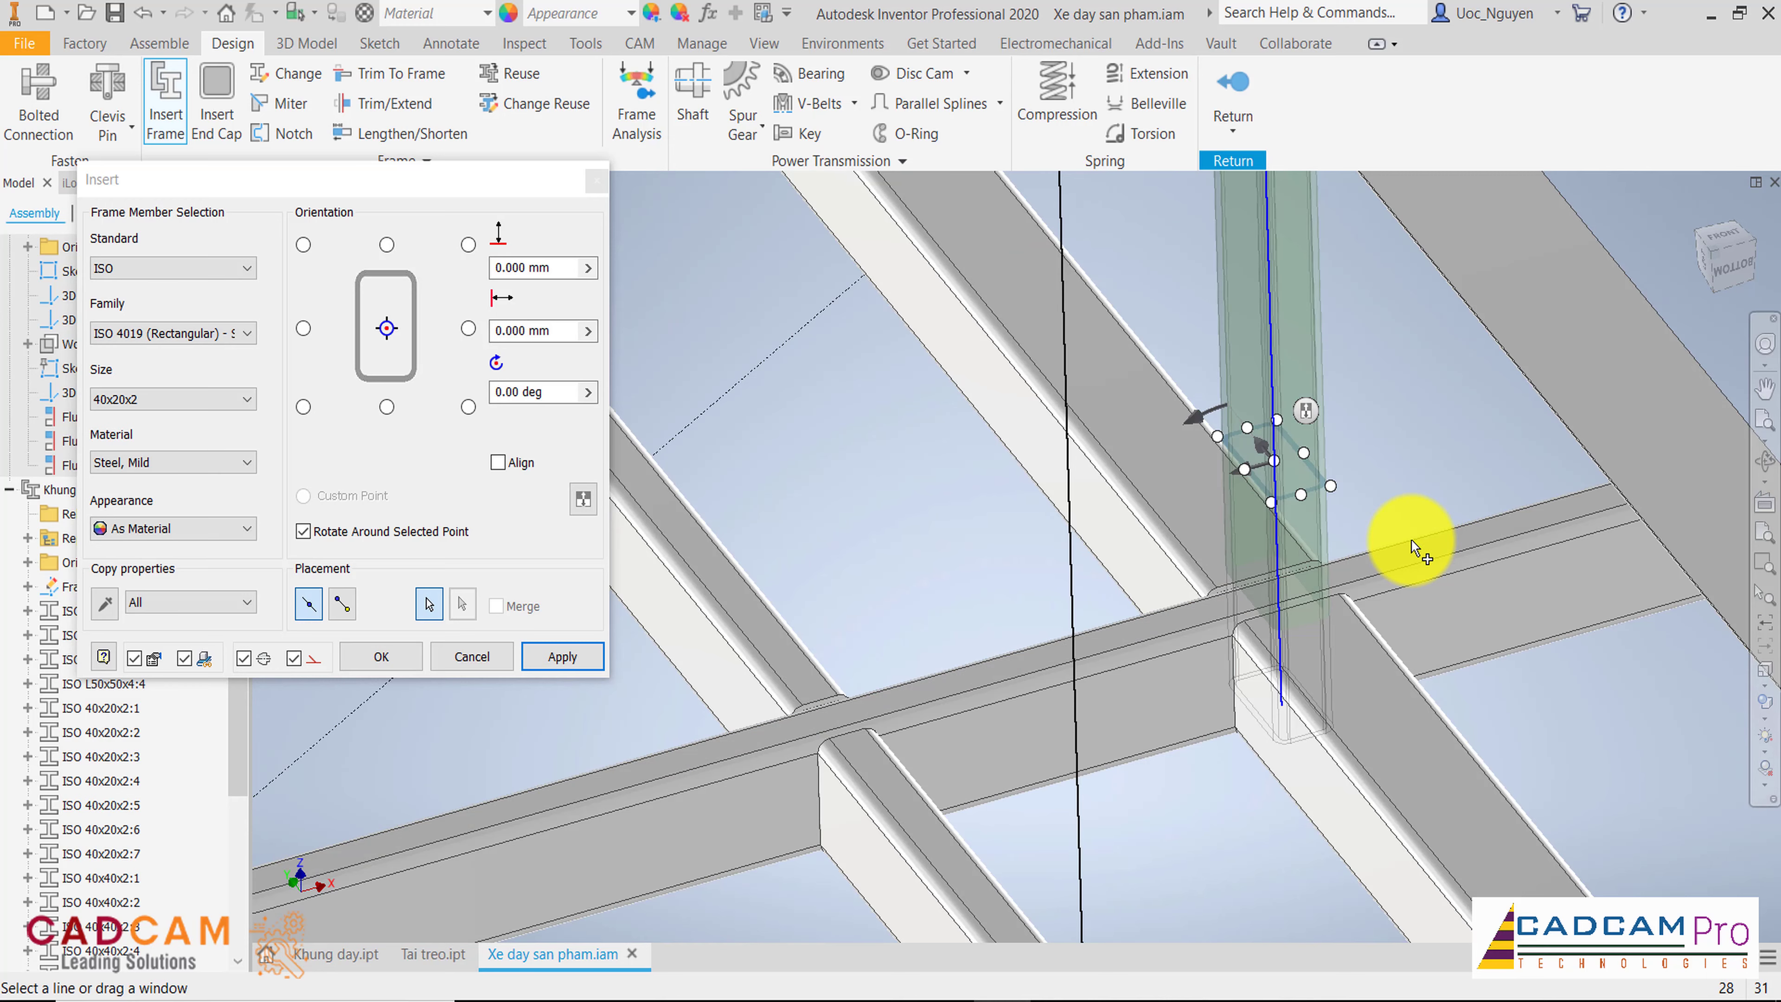
mouse_move(815, 667)
shift+middle_down()
mouse_move(1276, 575)
mouse_move(914, 636)
shift+middle_up()
click(584, 663)
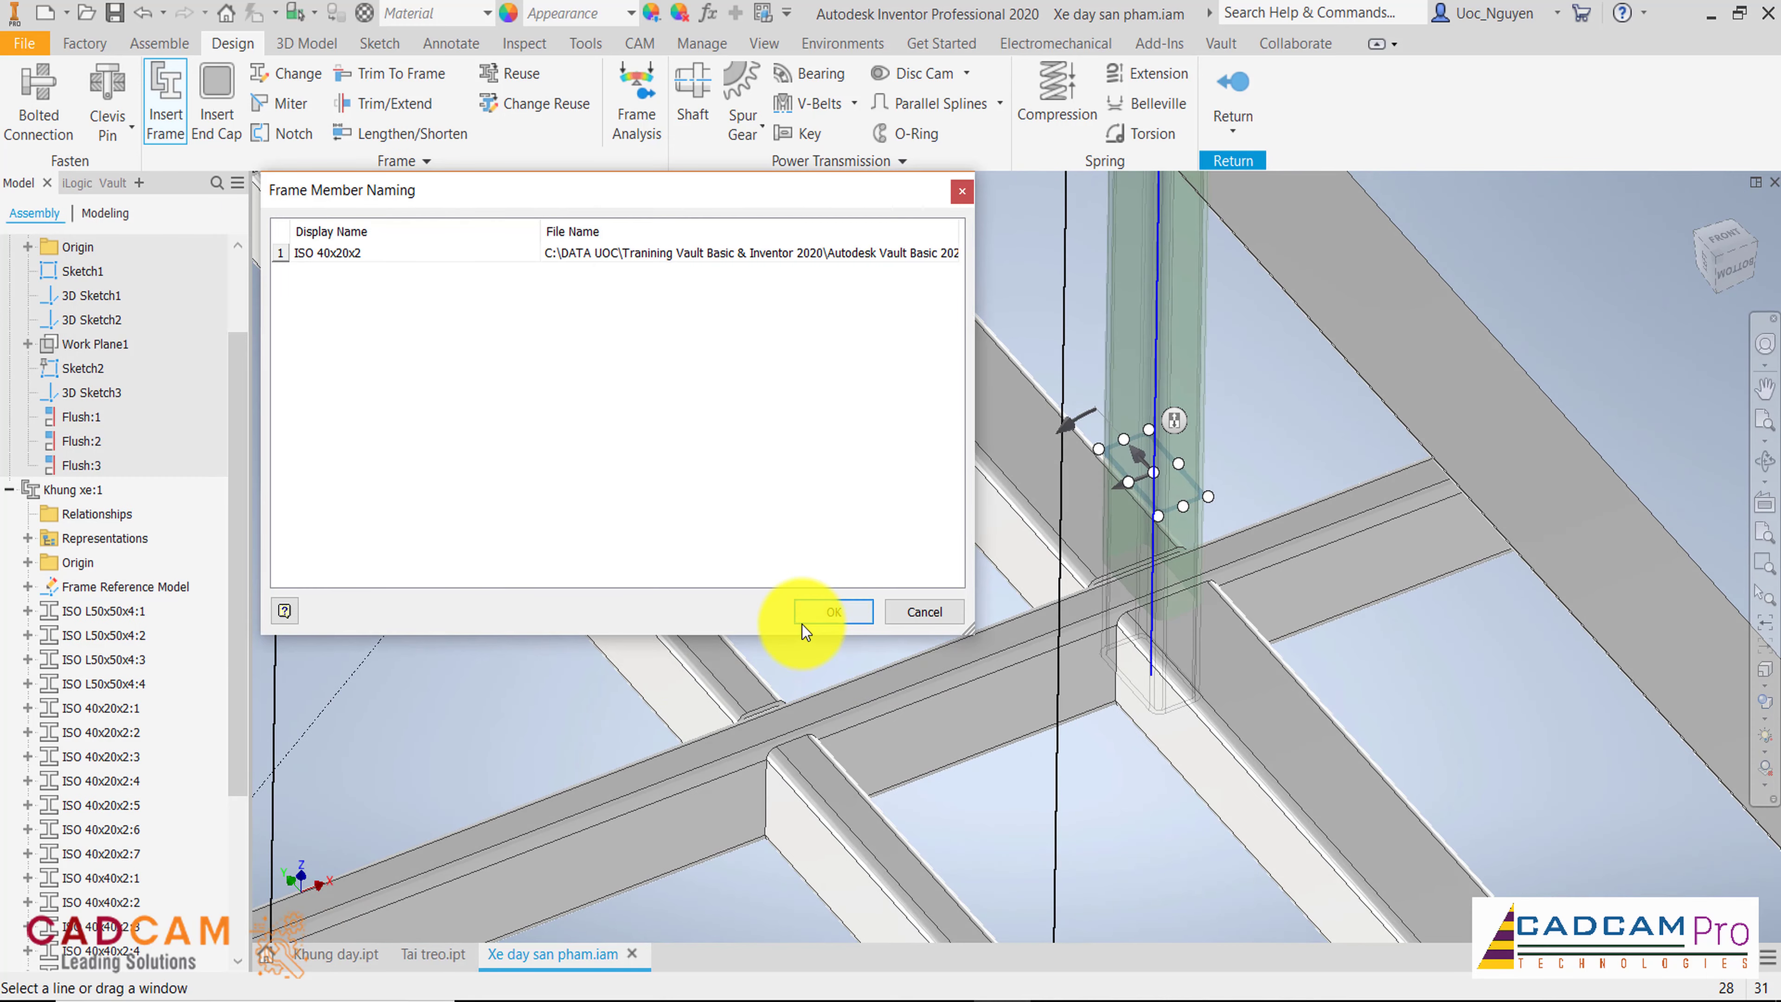
click(823, 615)
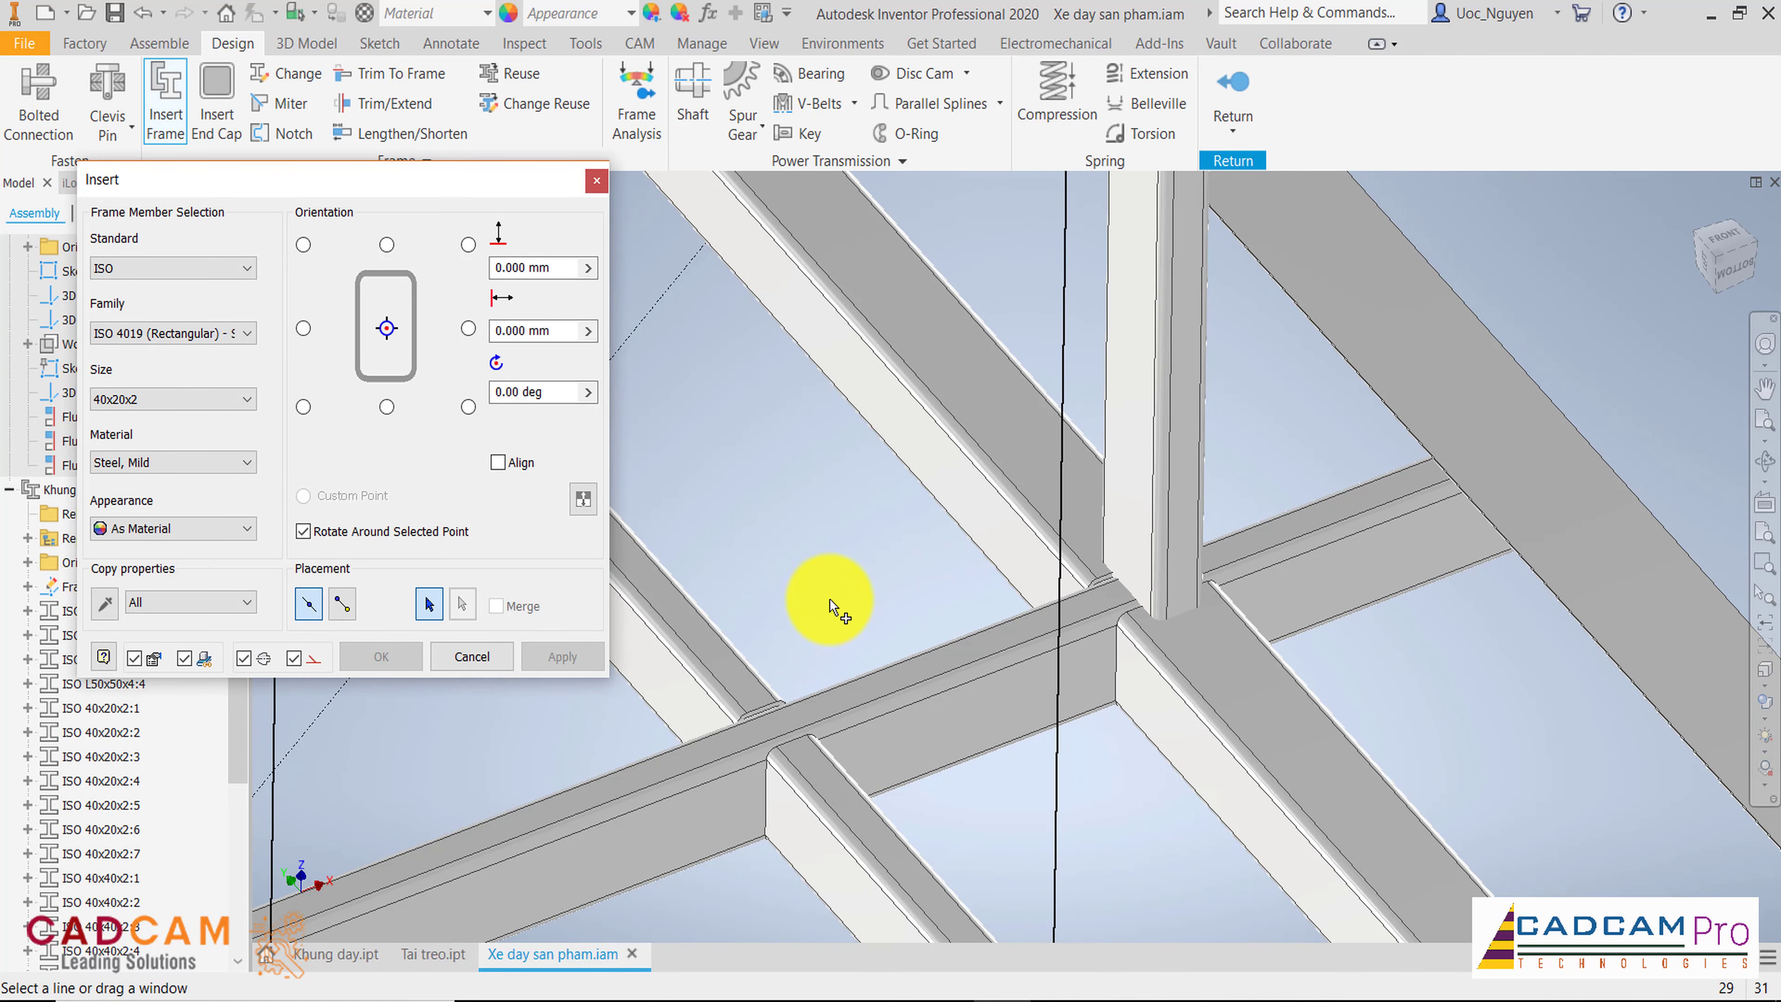
scroll(904, 572, down, 5)
mouse_move(881, 565)
shift+middle_down()
mouse_move(1065, 549)
mouse_move(974, 596)
mouse_move(1021, 578)
shift+middle_up()
mouse_move(1017, 572)
shift+middle_down()
mouse_move(943, 705)
mouse_move(913, 691)
shift+middle_up()
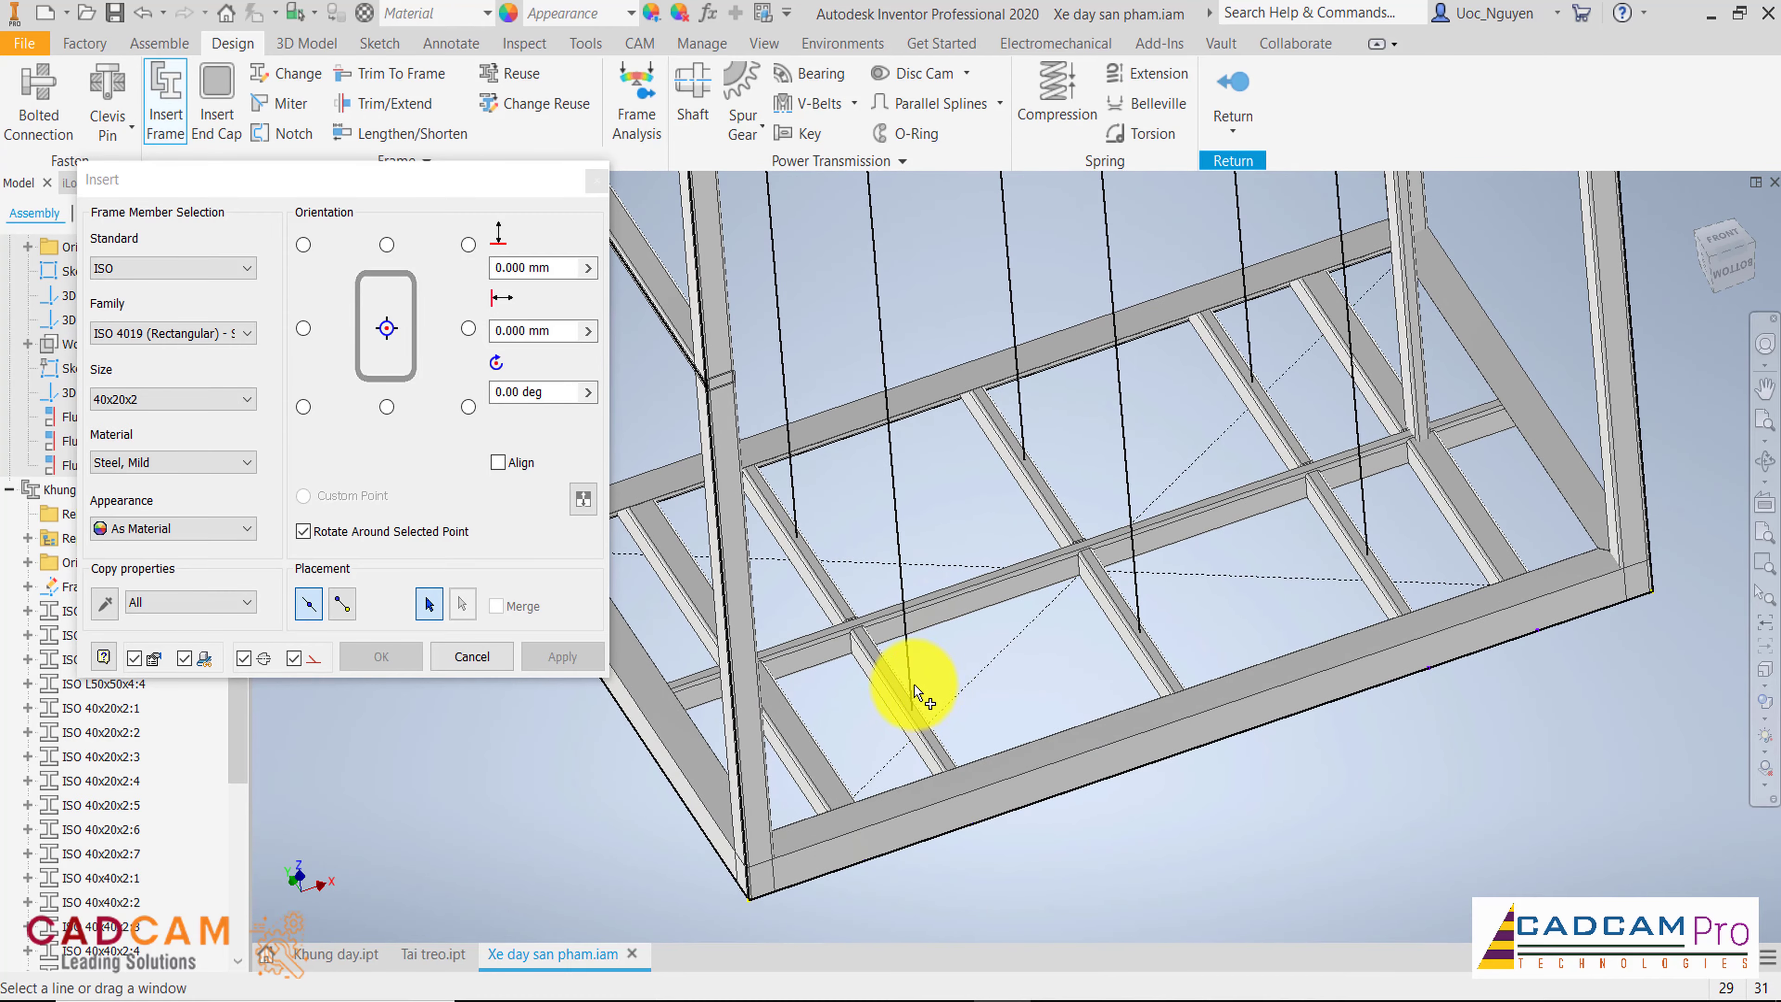
Step: Add two more 40x20x2 uprights on the next vertical sketch lines
click(977, 680)
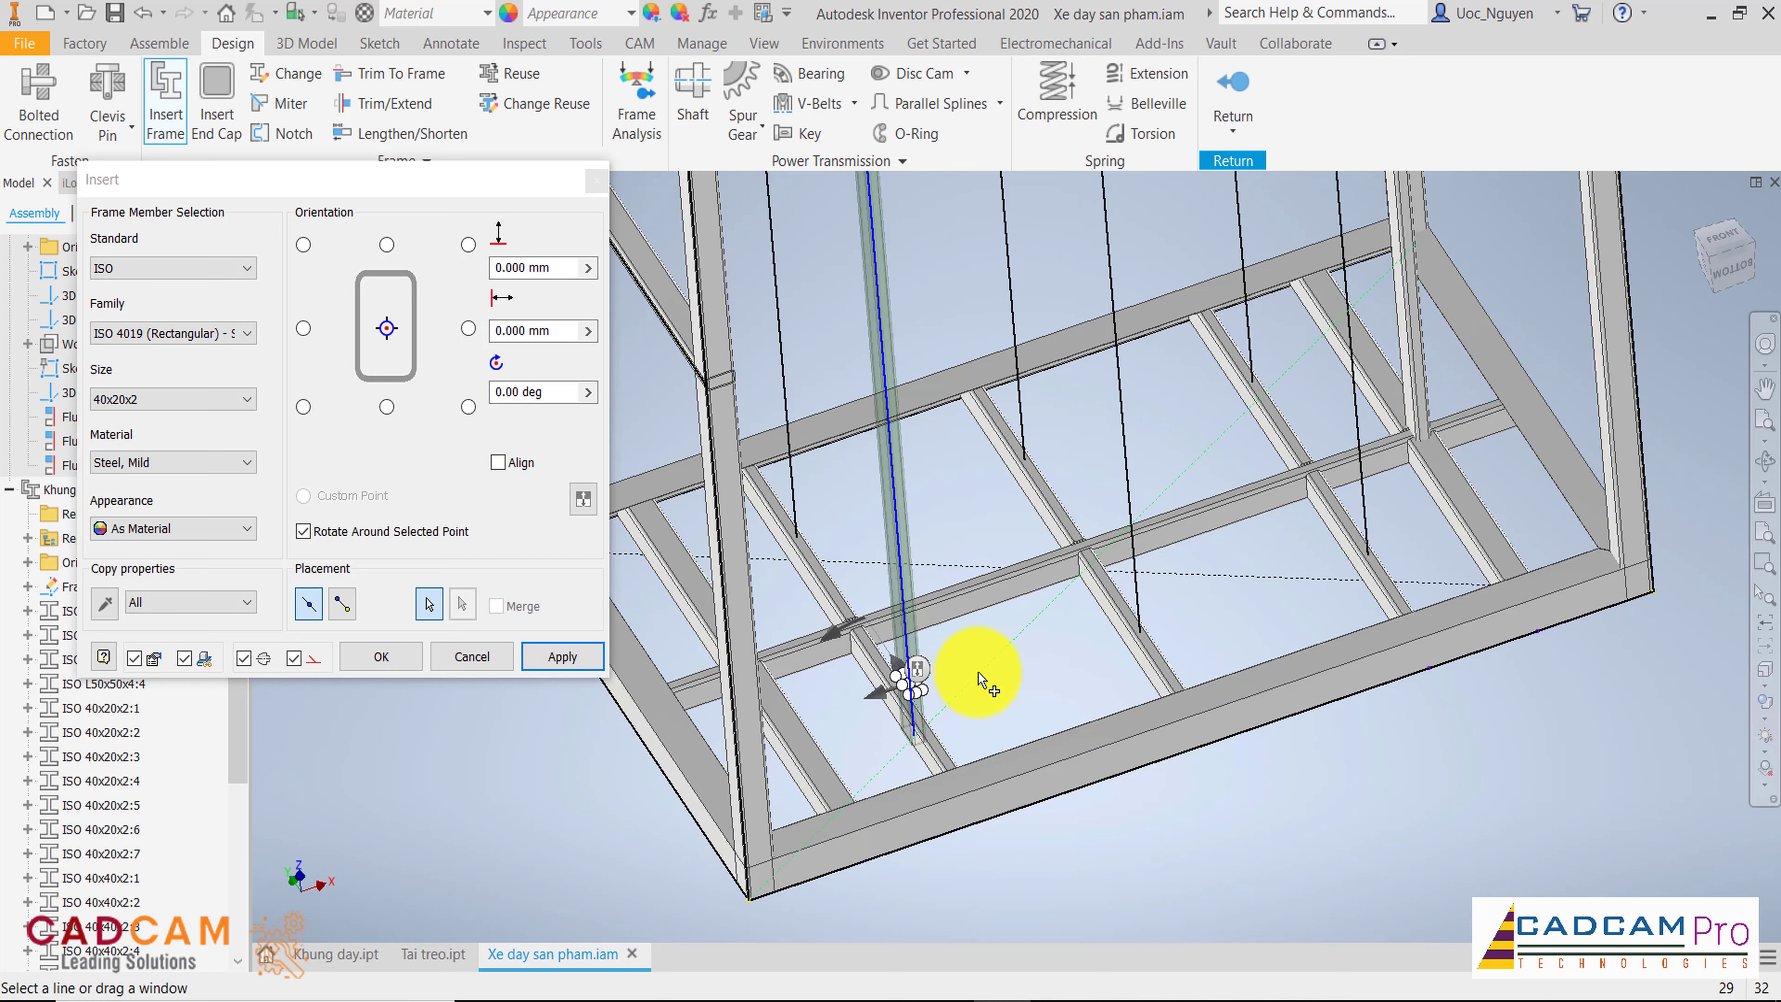
scroll(982, 683, up, 3)
scroll(1010, 686, up, 3)
scroll(996, 691, down, 2)
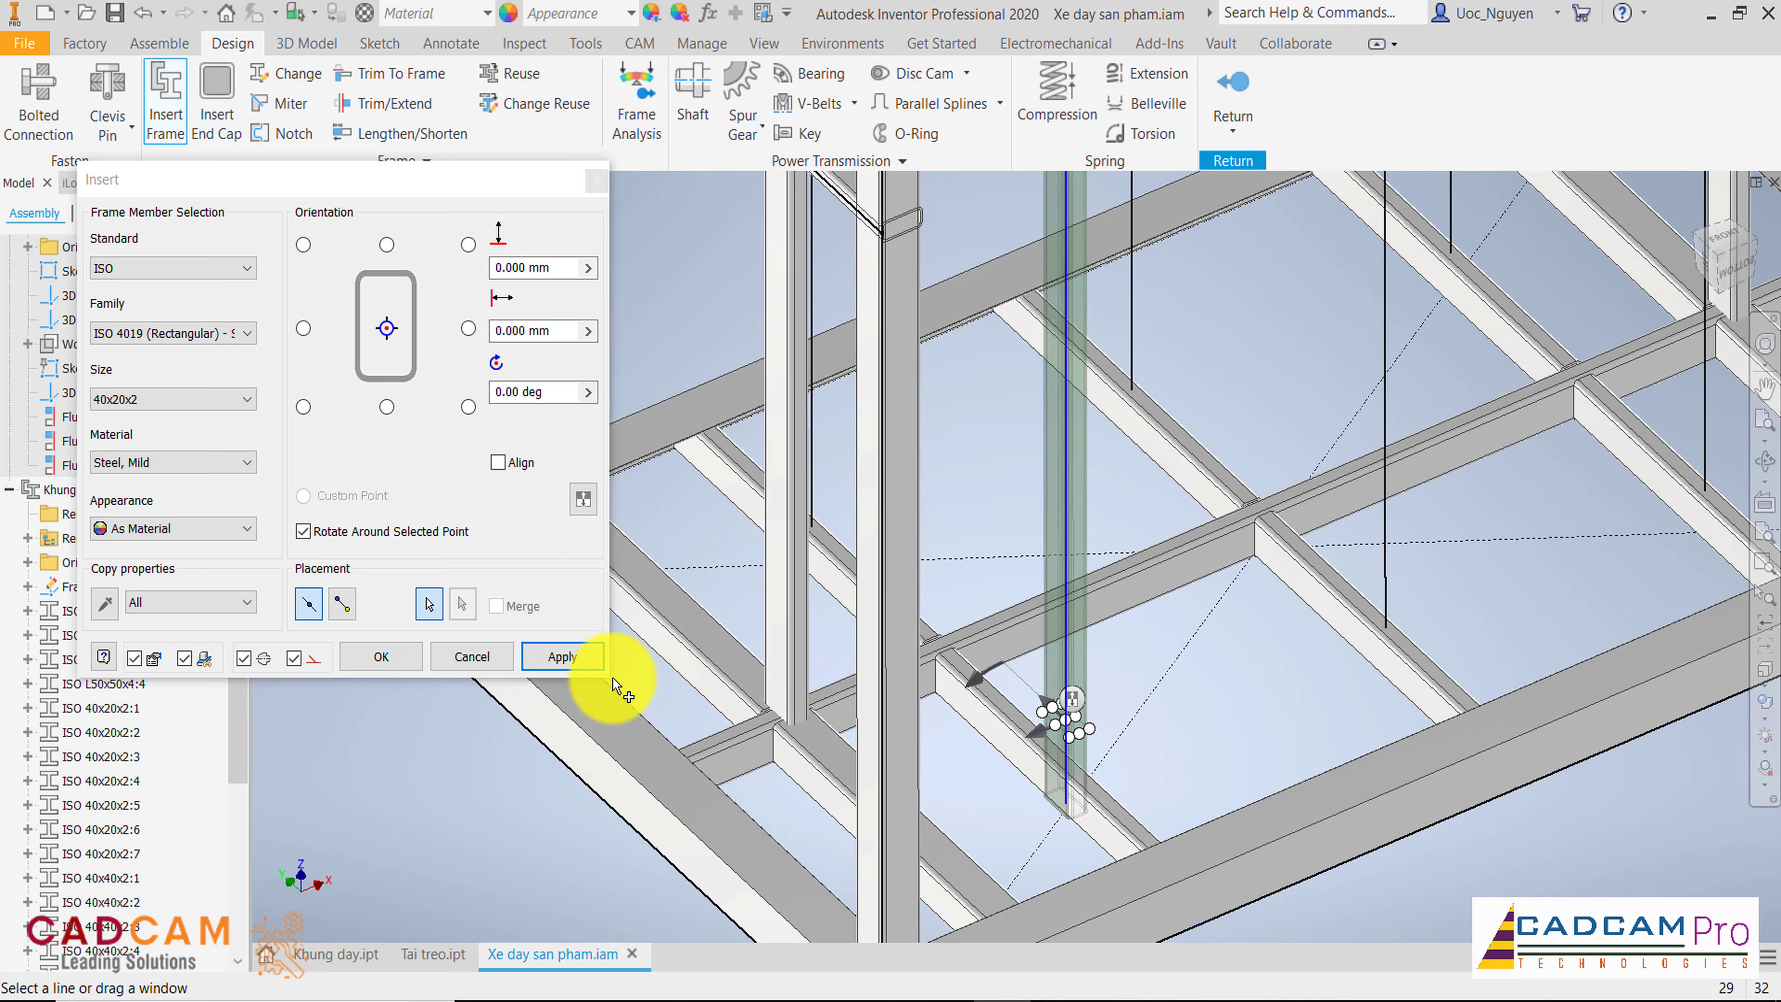
click(580, 660)
click(857, 613)
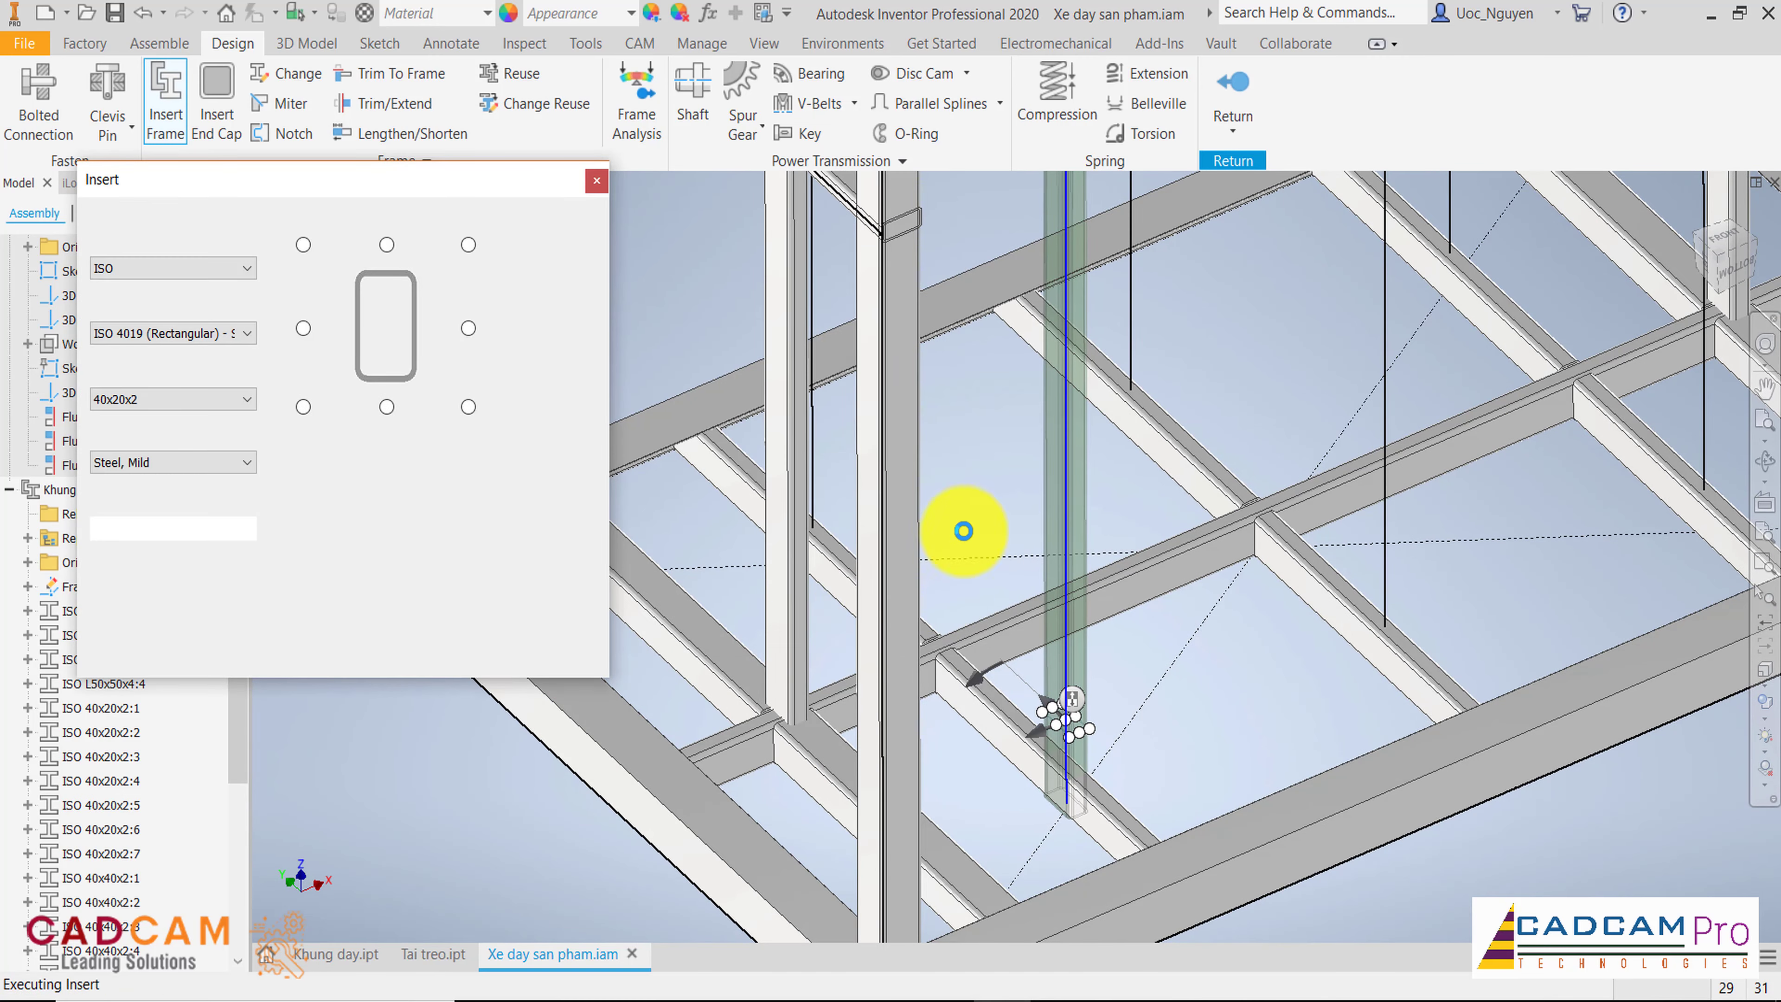
scroll(971, 500, up, 1)
scroll(971, 499, up, 2)
scroll(938, 522, up, 1)
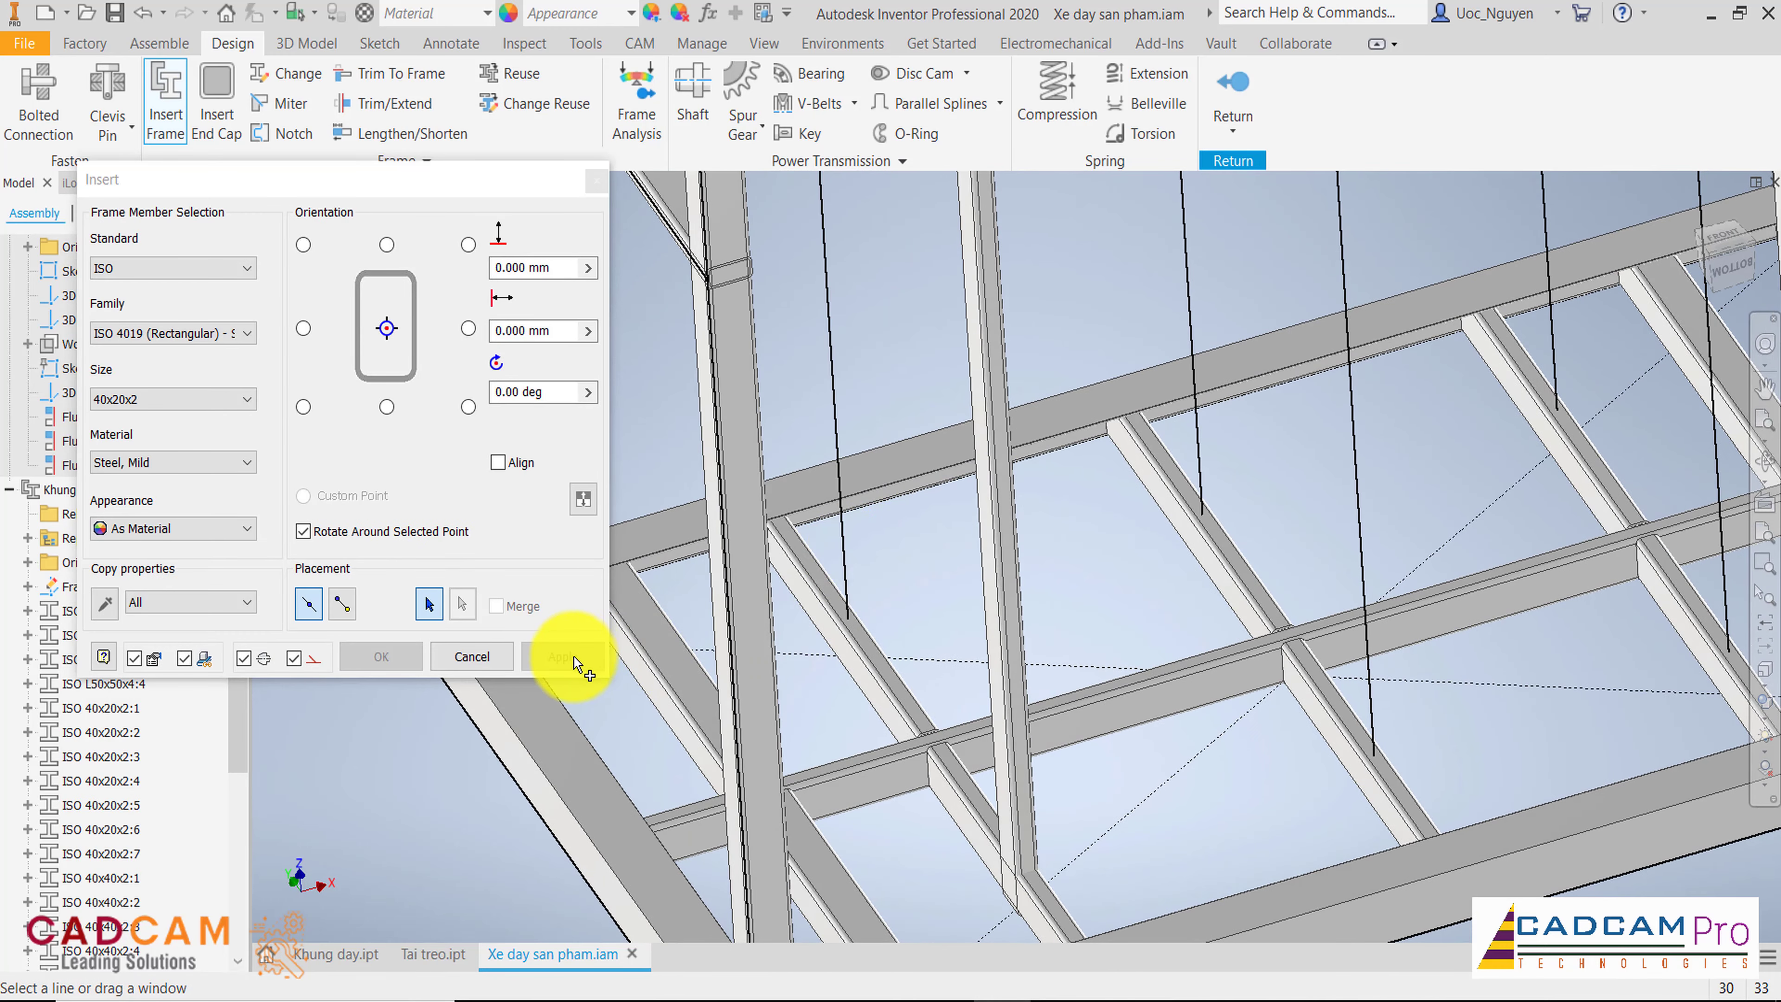
click(841, 610)
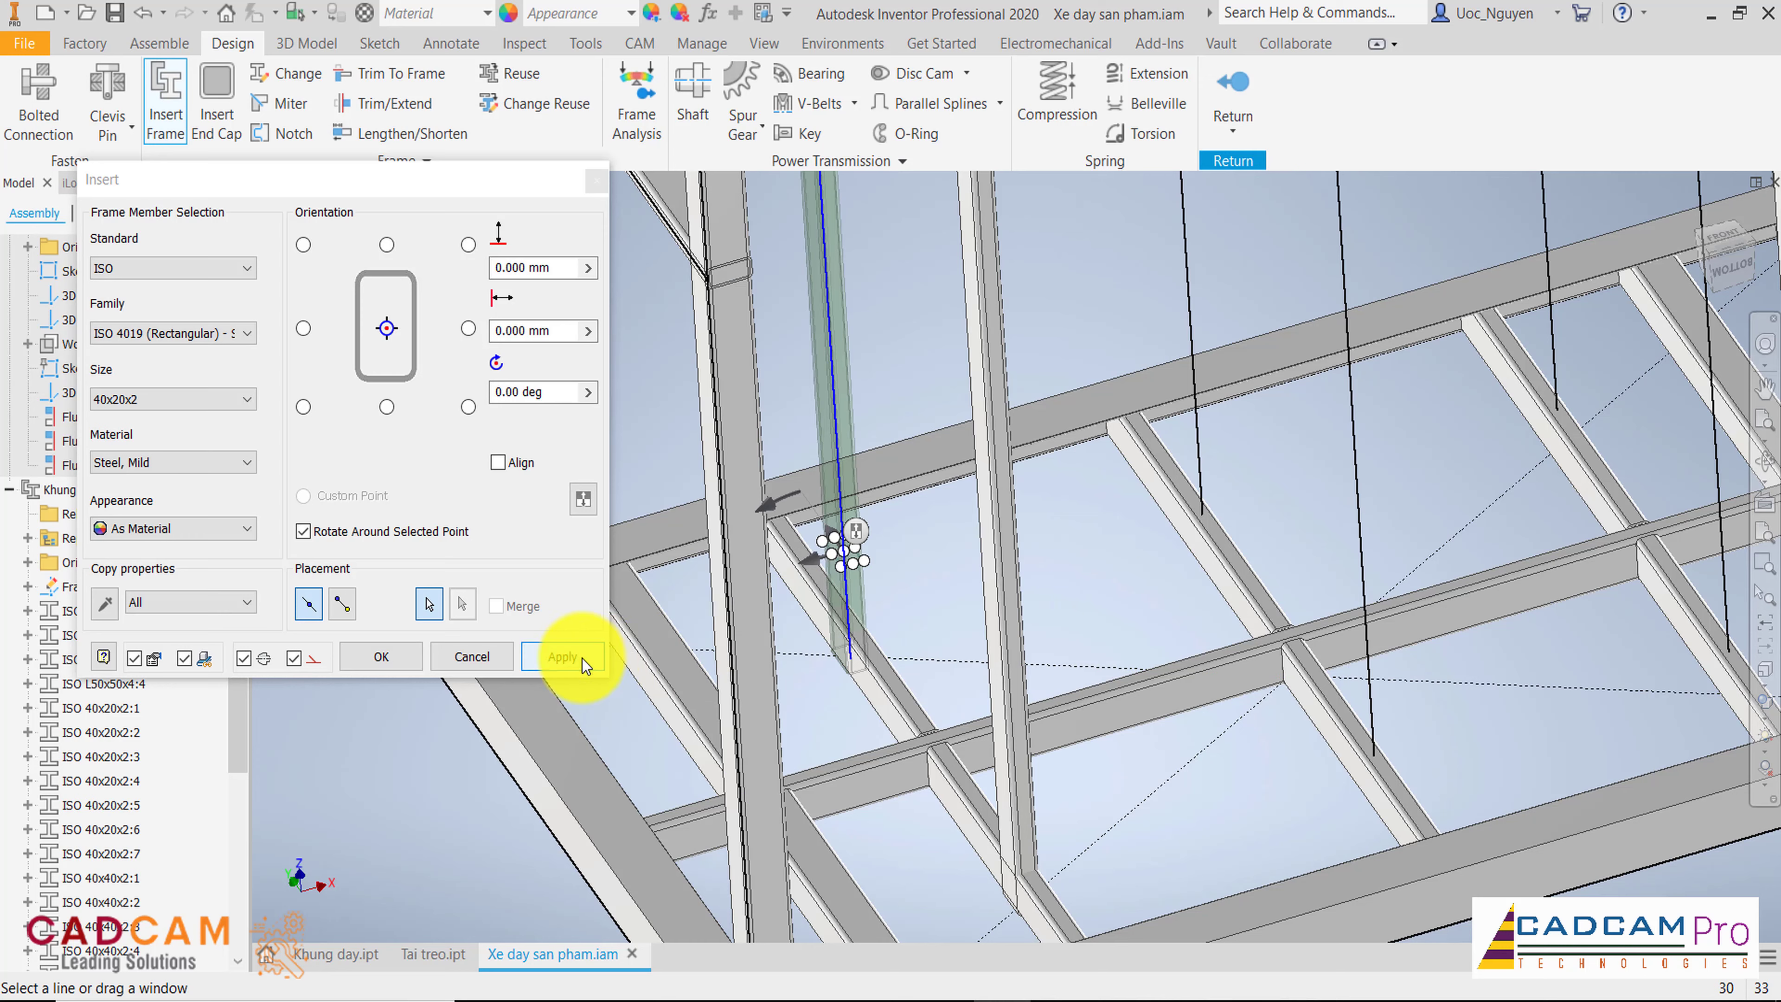
click(584, 664)
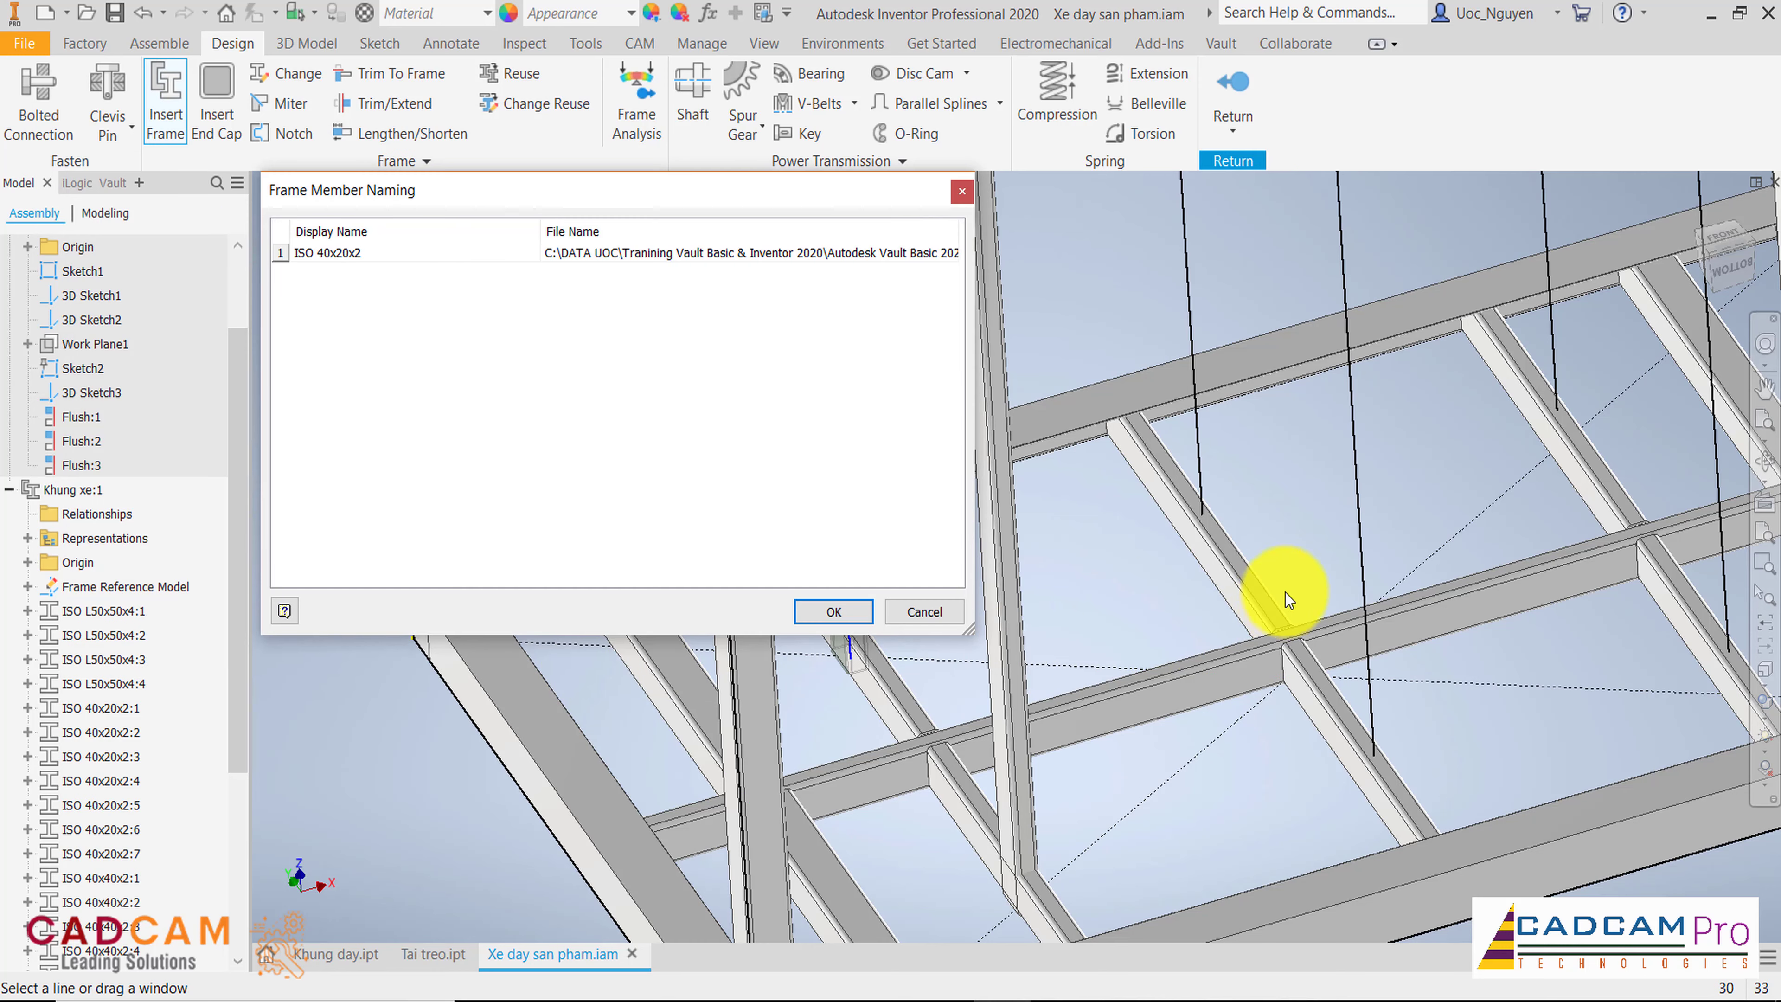
click(856, 613)
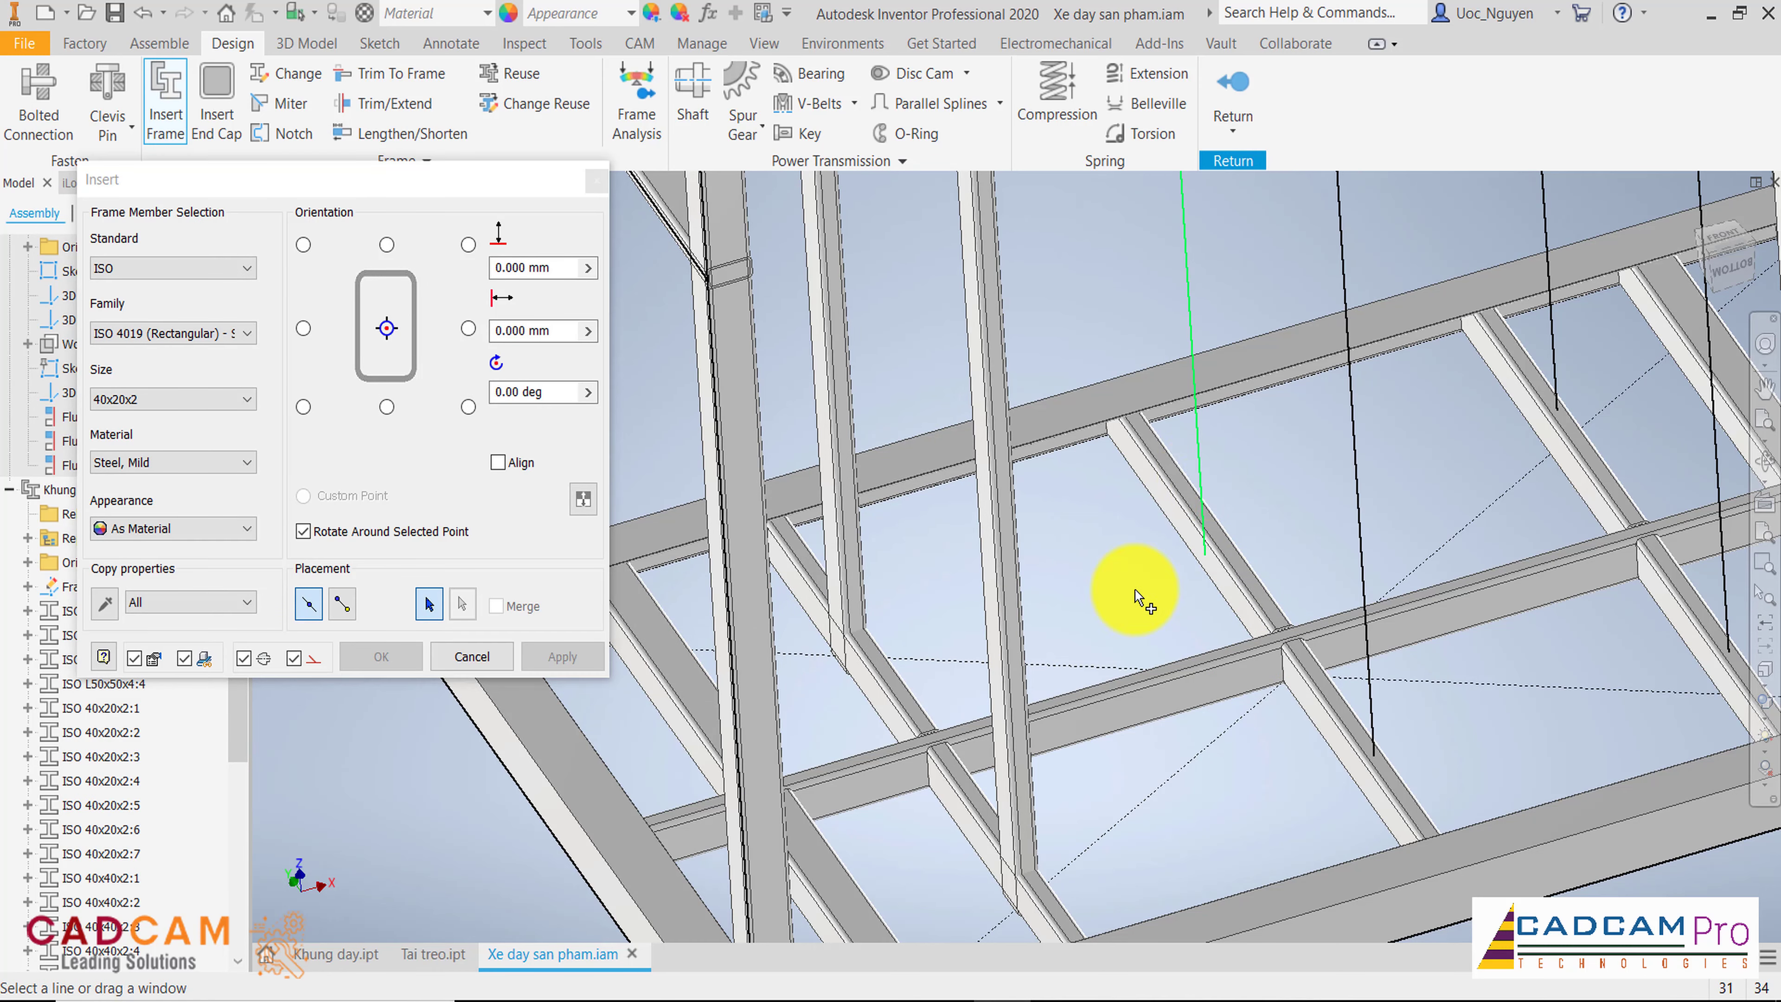
Step: Add four further uprights on the remaining lines, accepting default member names
click(567, 662)
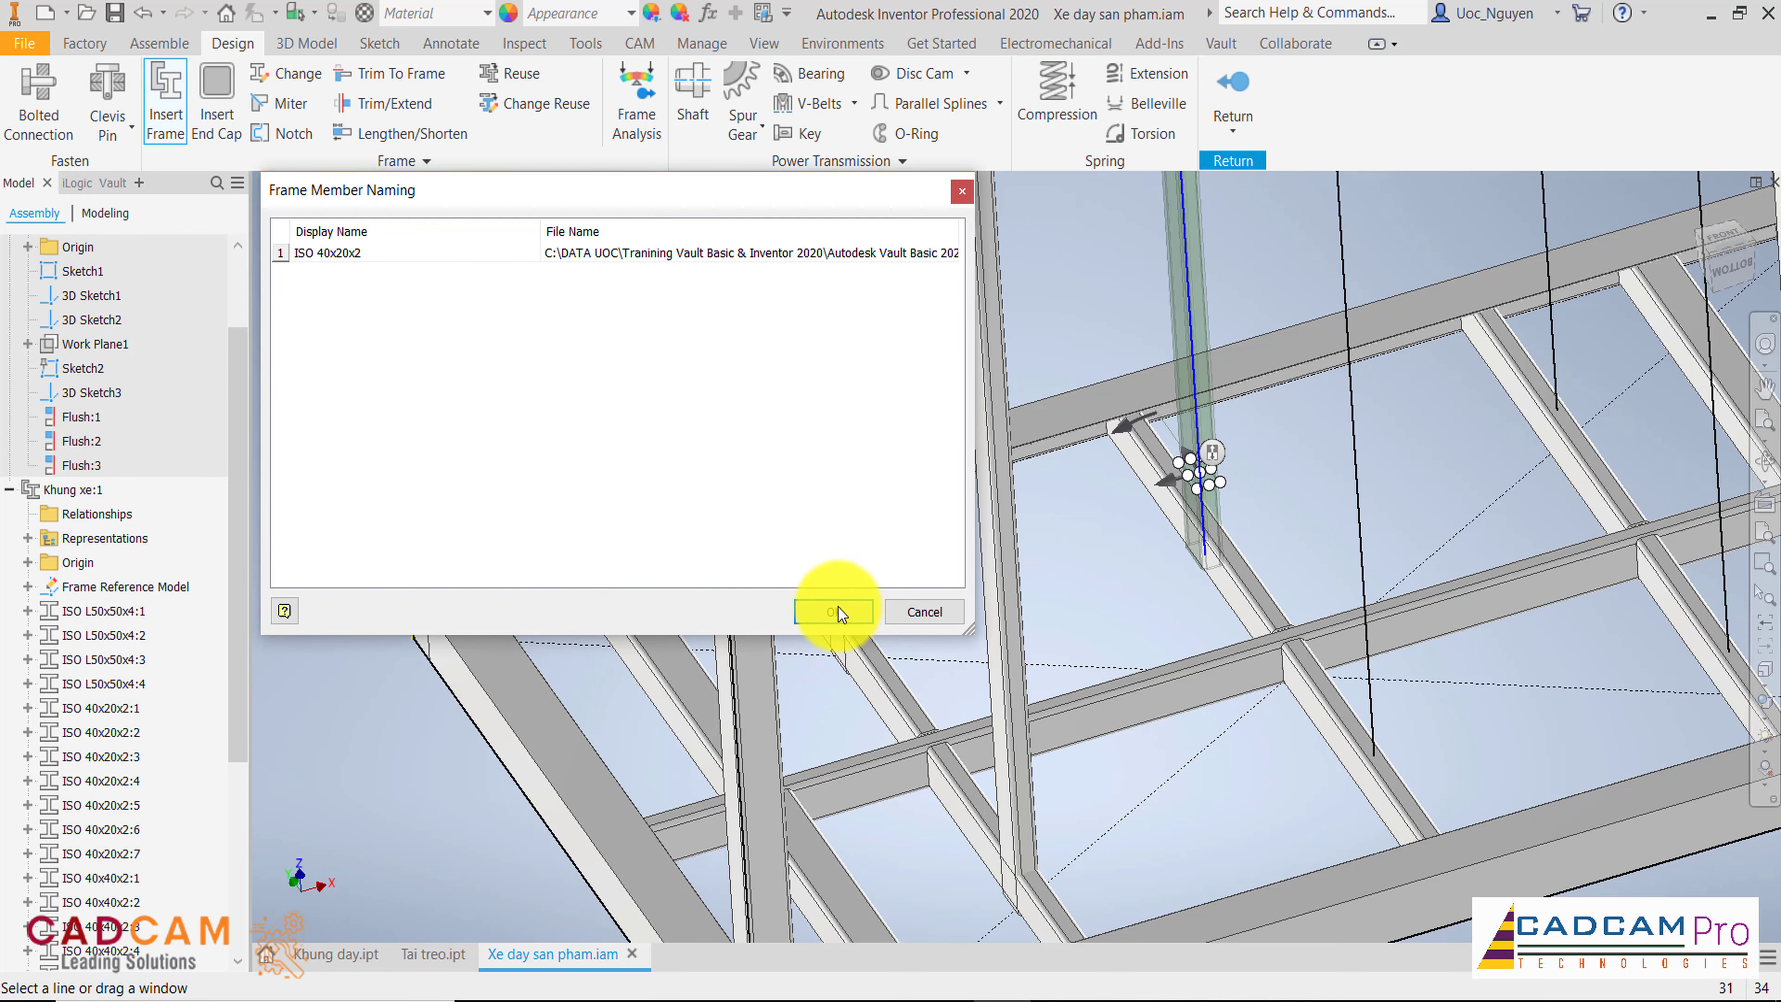
click(834, 612)
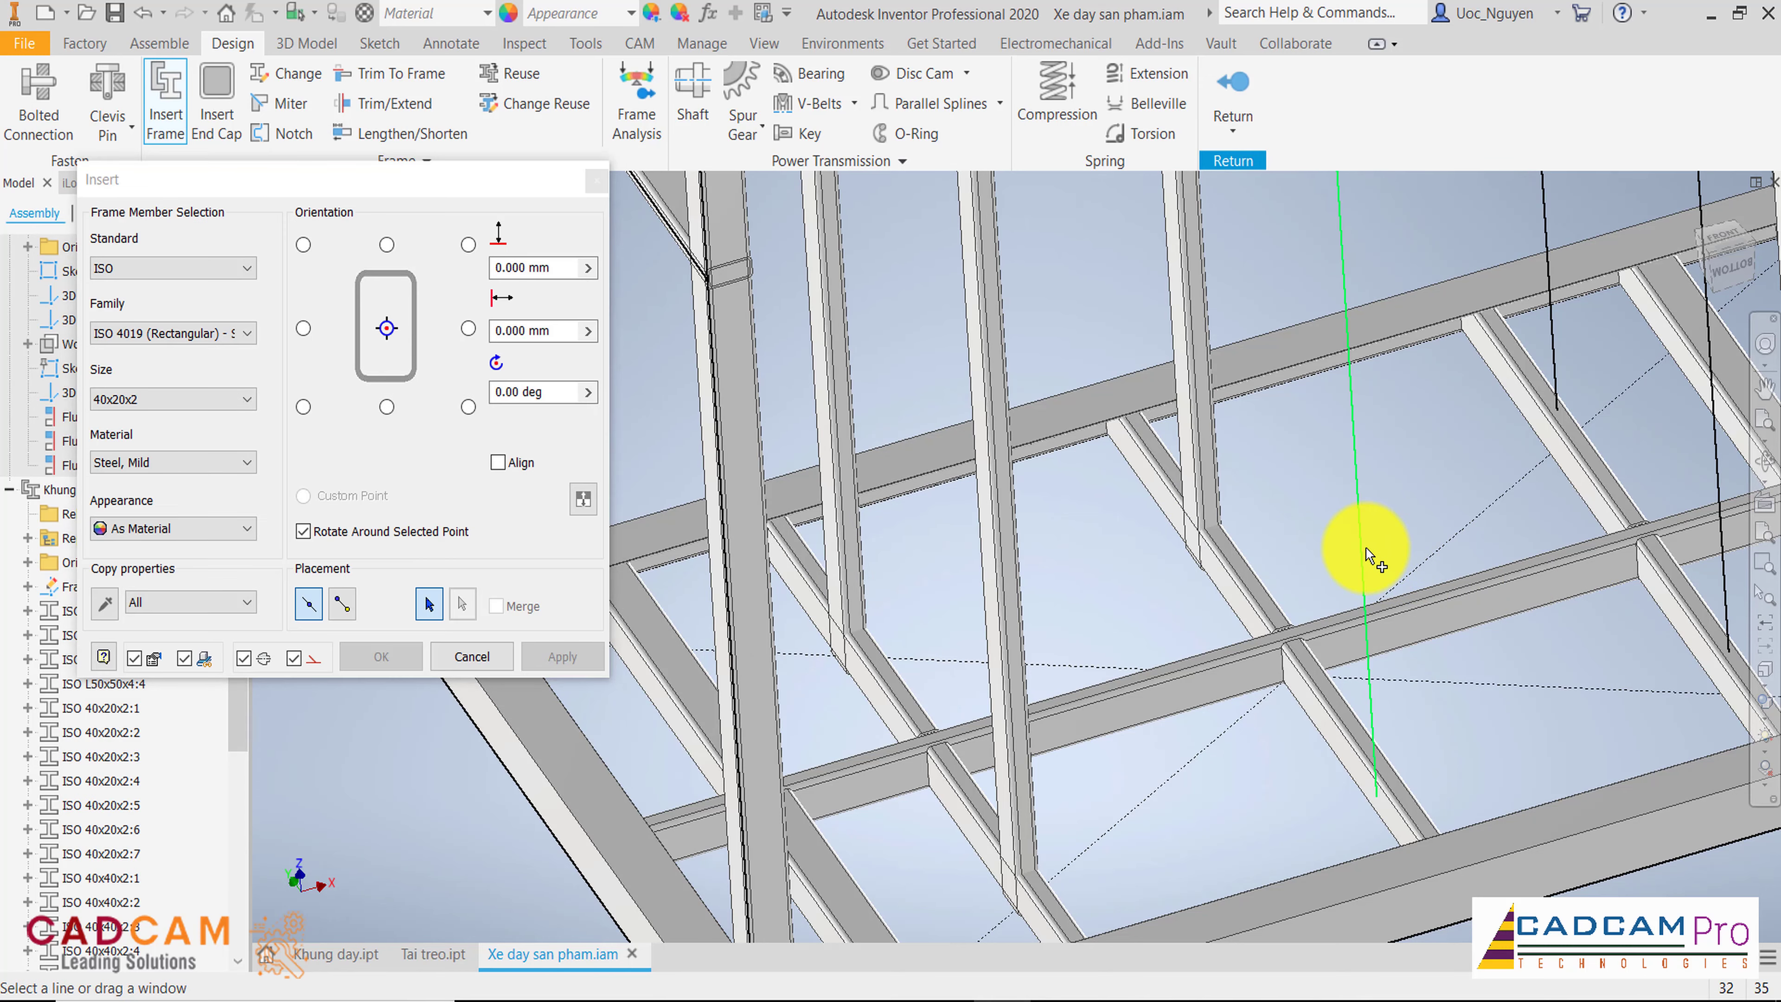
click(550, 666)
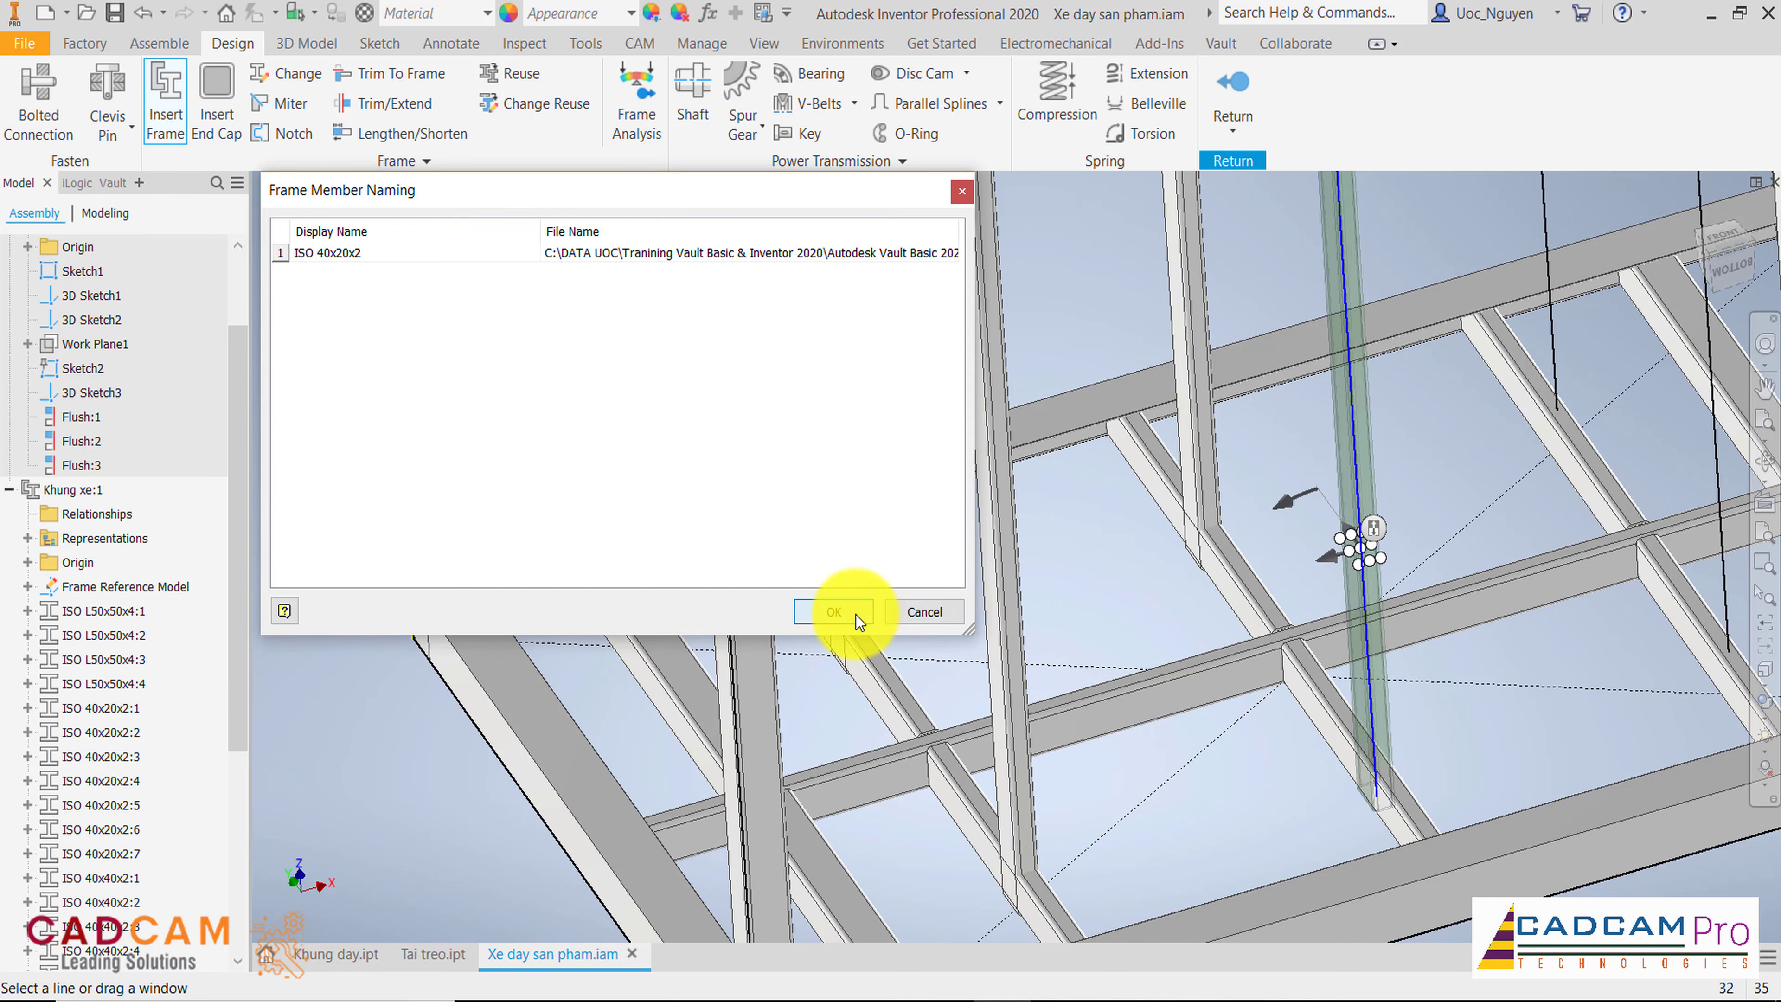
click(857, 619)
middle_drag(1570, 505, 1086, 612)
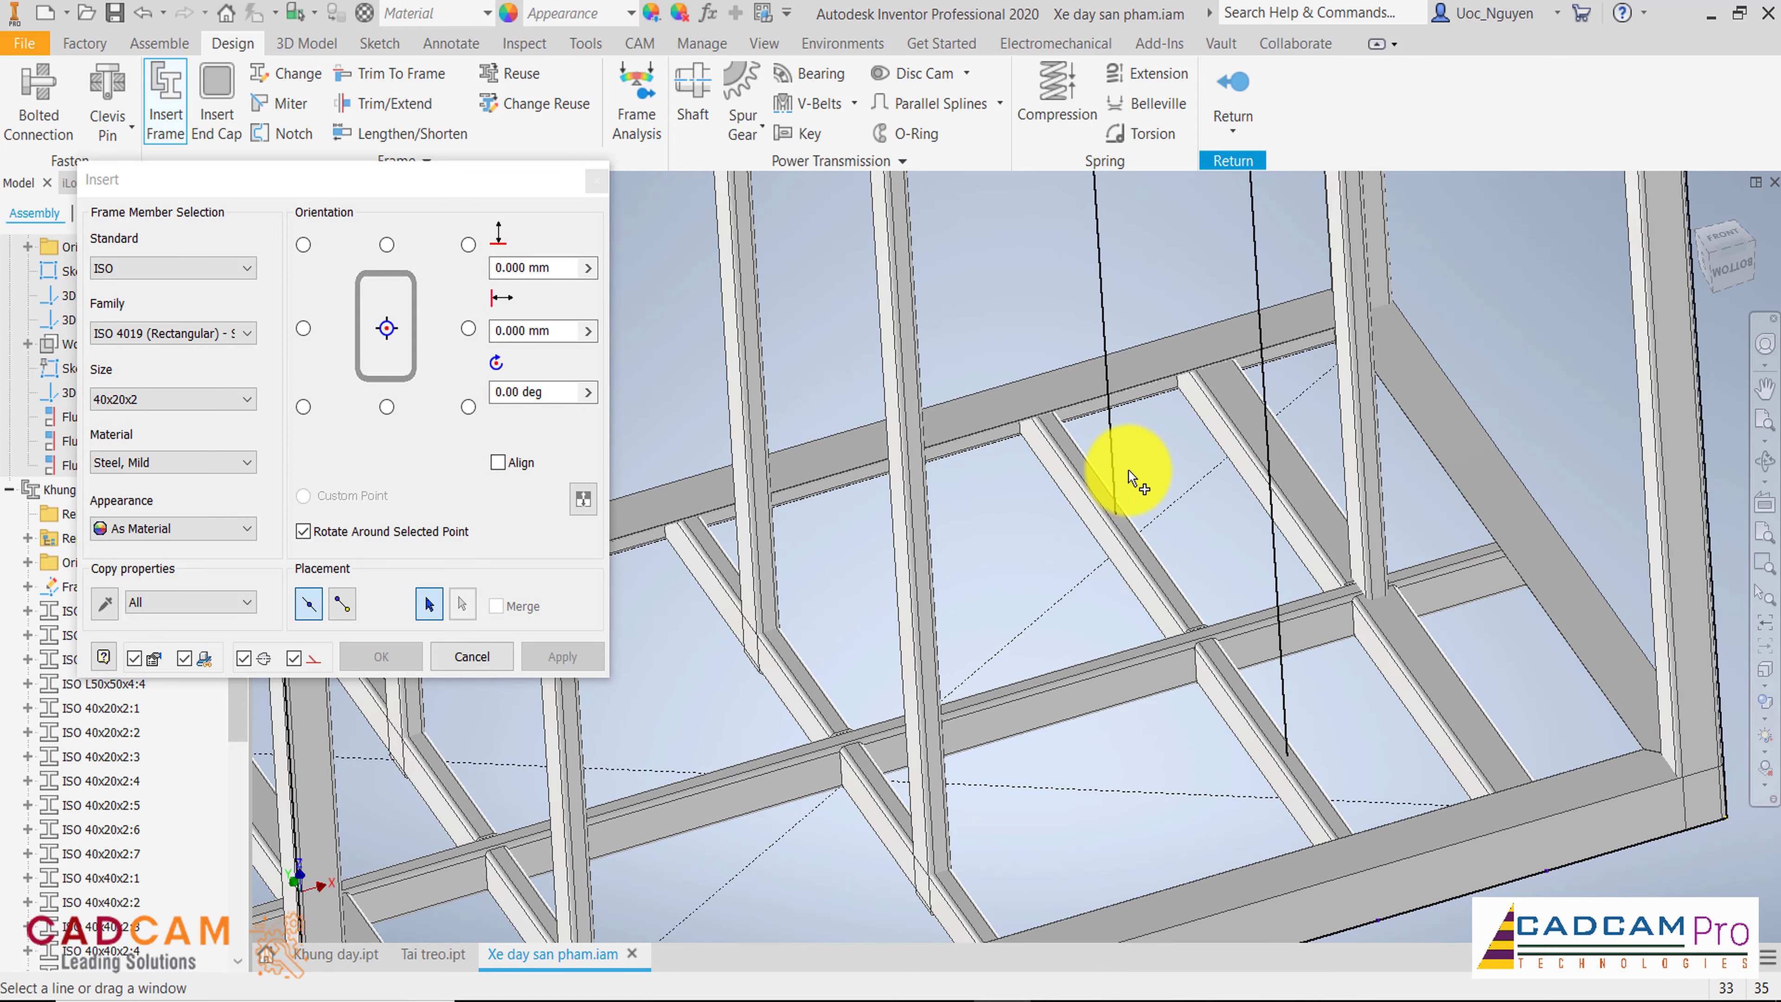
click(570, 661)
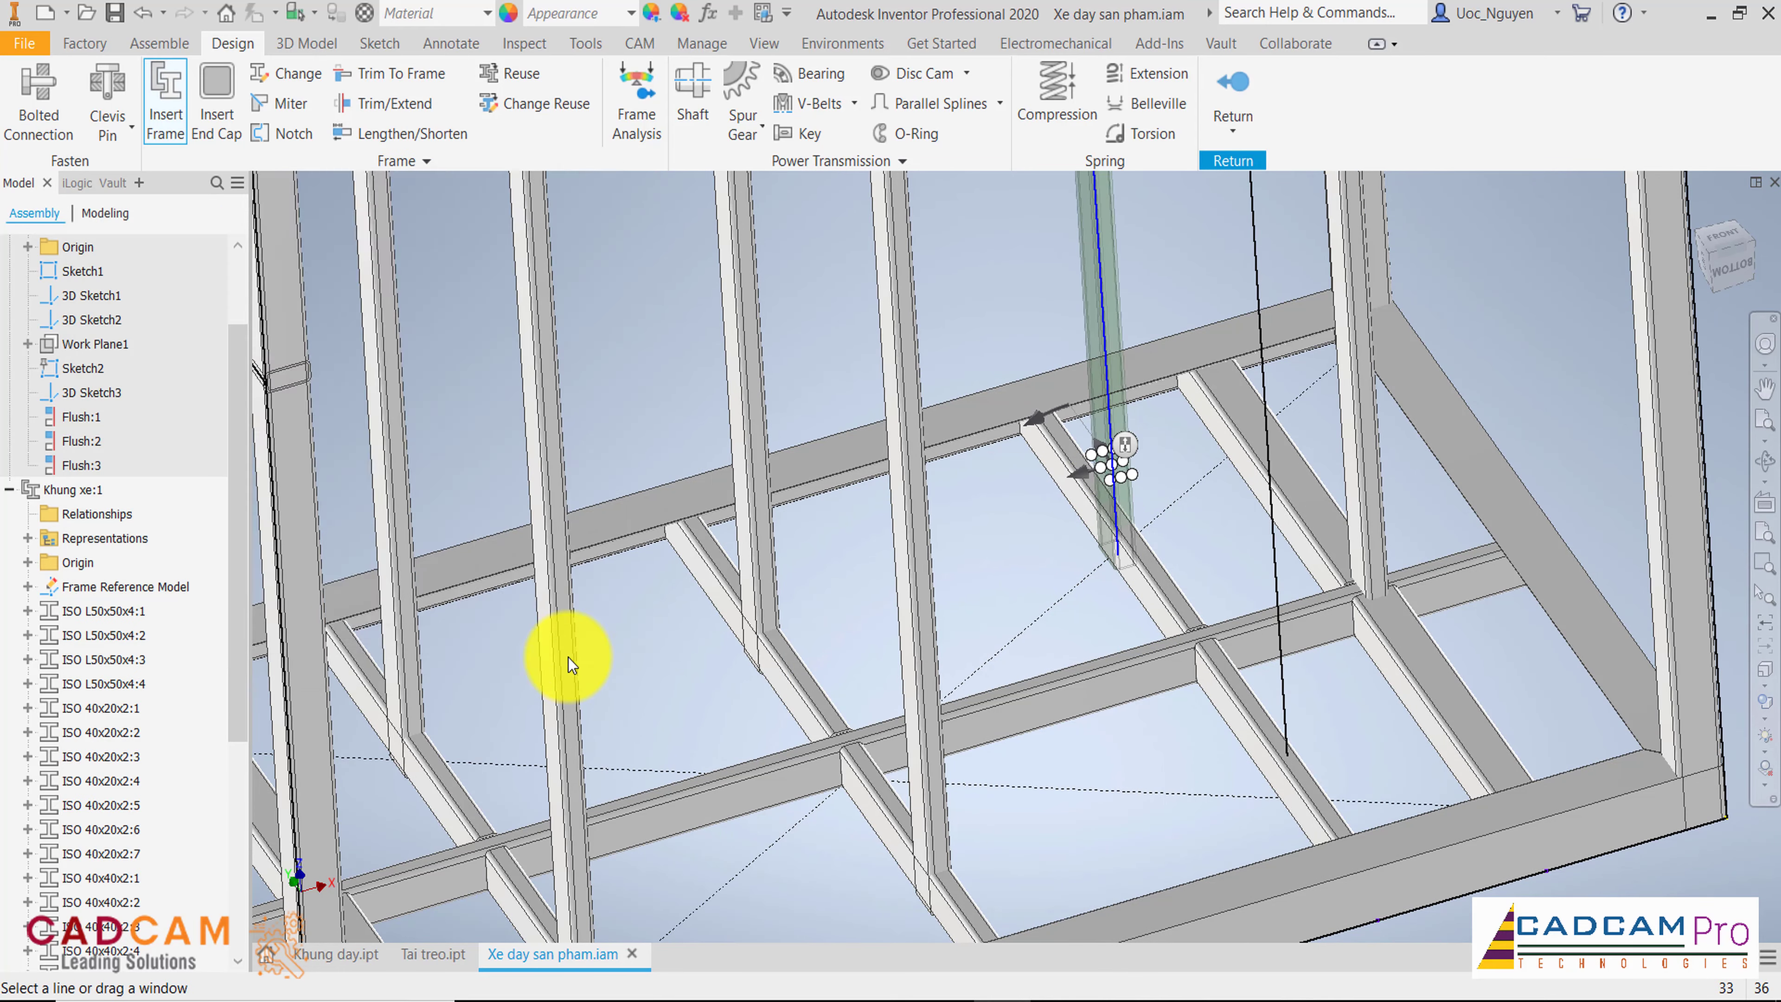
click(813, 611)
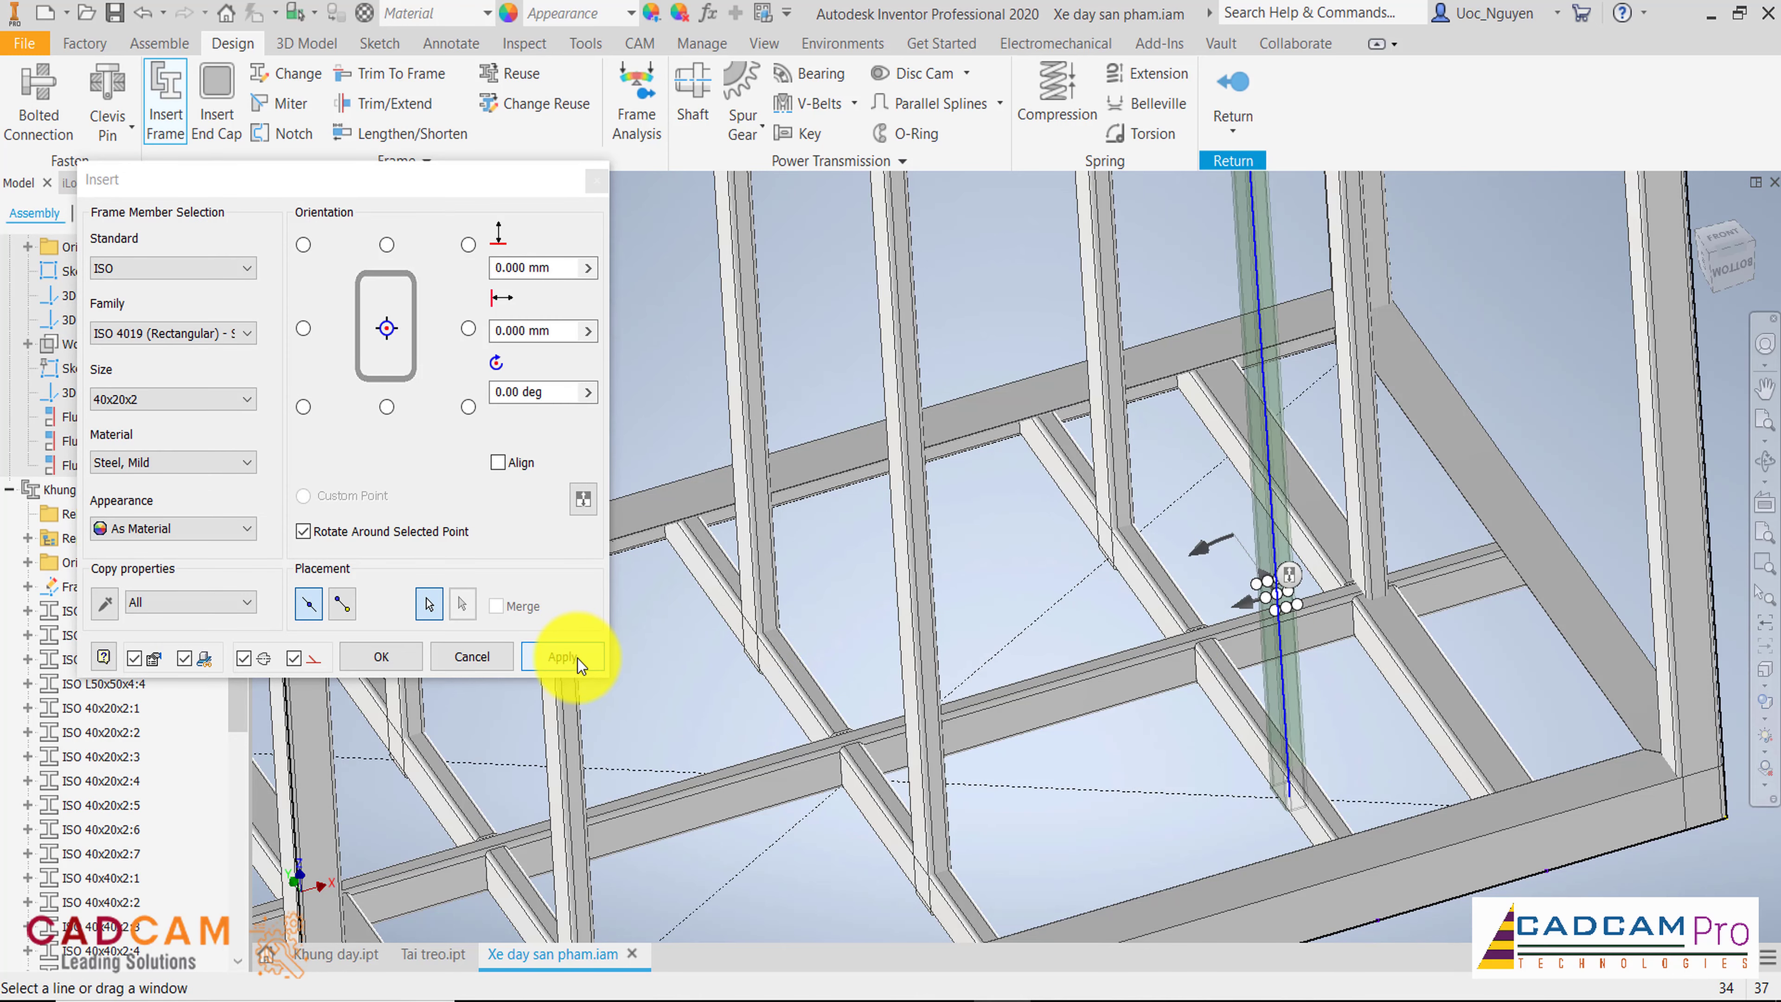
click(578, 657)
click(815, 613)
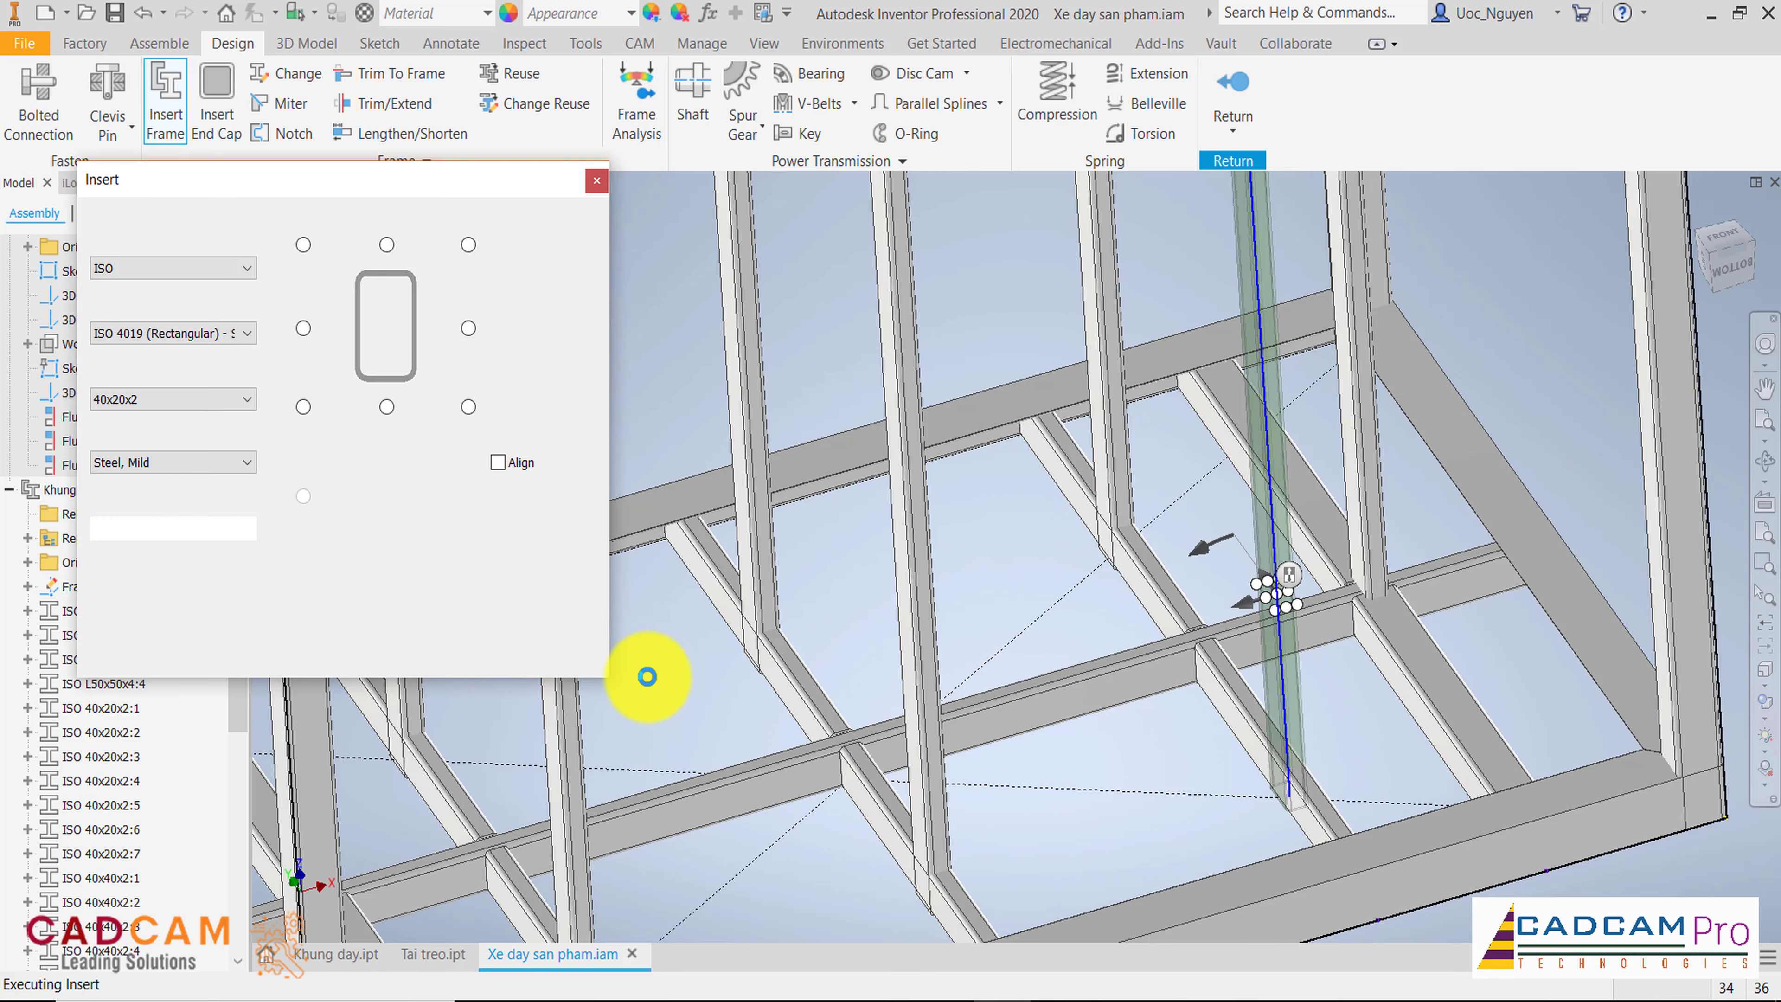
Step: Inspect the row of uprights, then cancel the Insert frame member tool
scroll(1013, 617, down, 2)
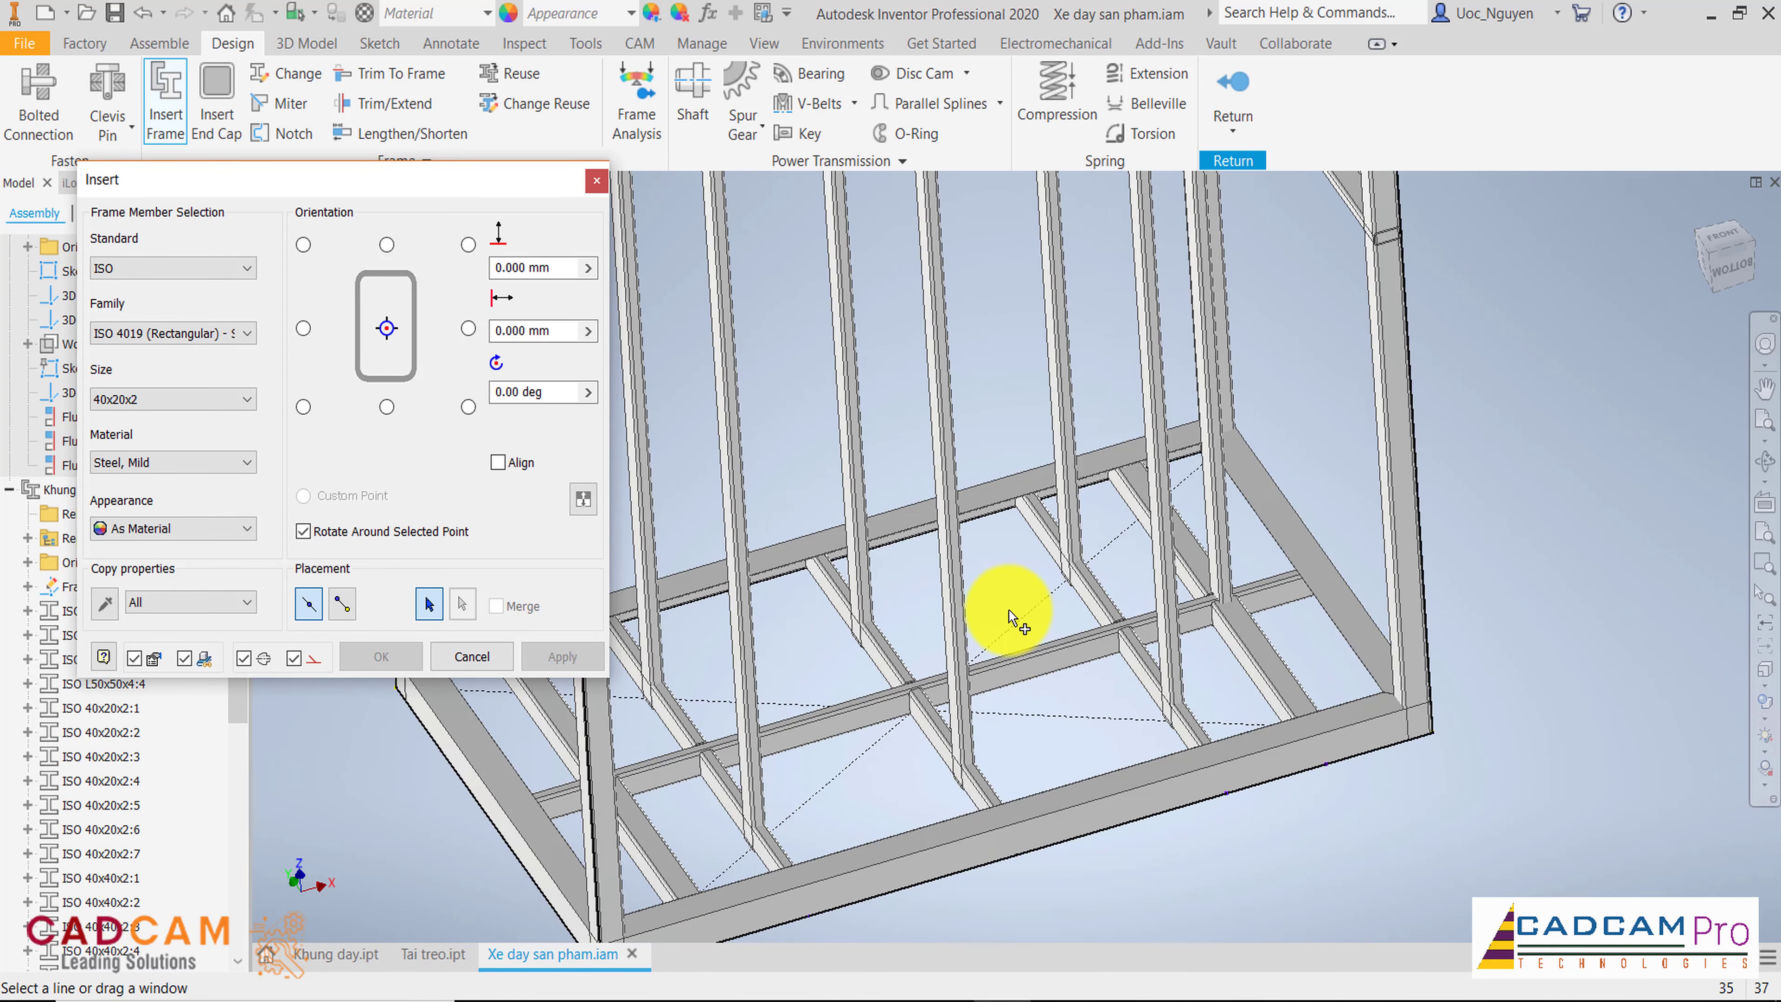
mouse_move(1014, 621)
shift+middle_down()
mouse_move(1049, 485)
mouse_move(1027, 494)
shift+middle_up()
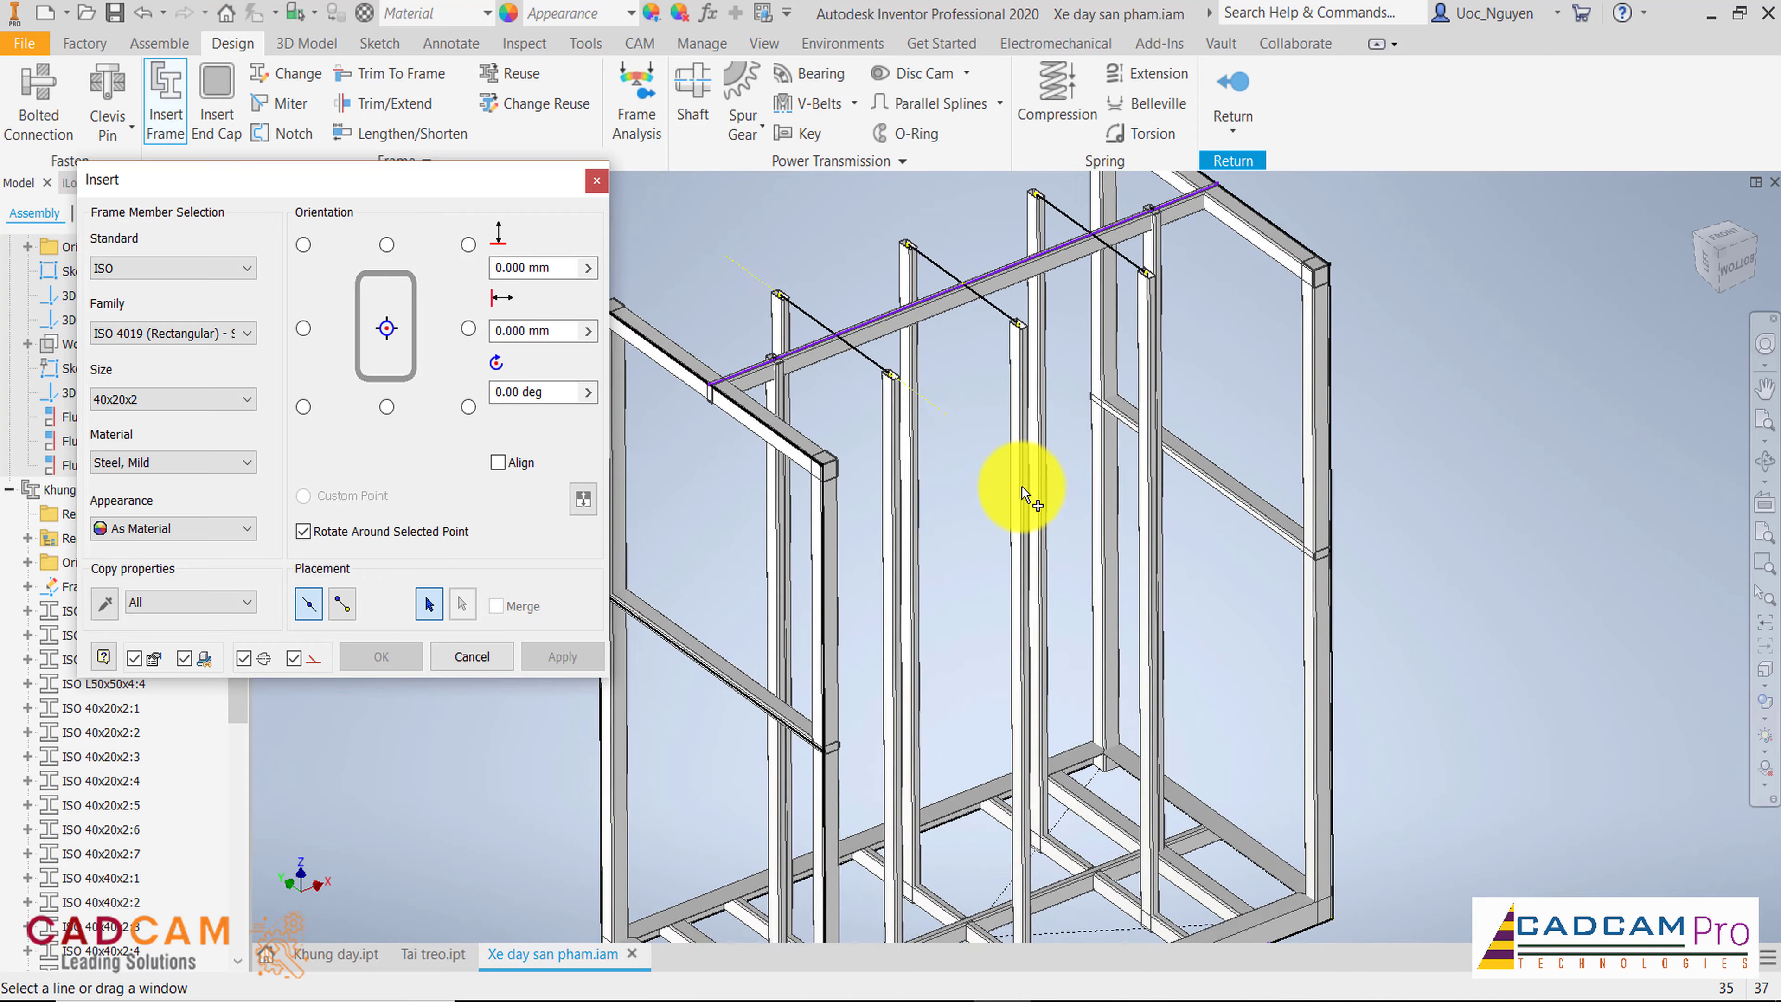
scroll(1028, 495, up, 1)
scroll(1029, 484, up, 1)
scroll(1030, 484, up, 1)
scroll(1036, 484, up, 1)
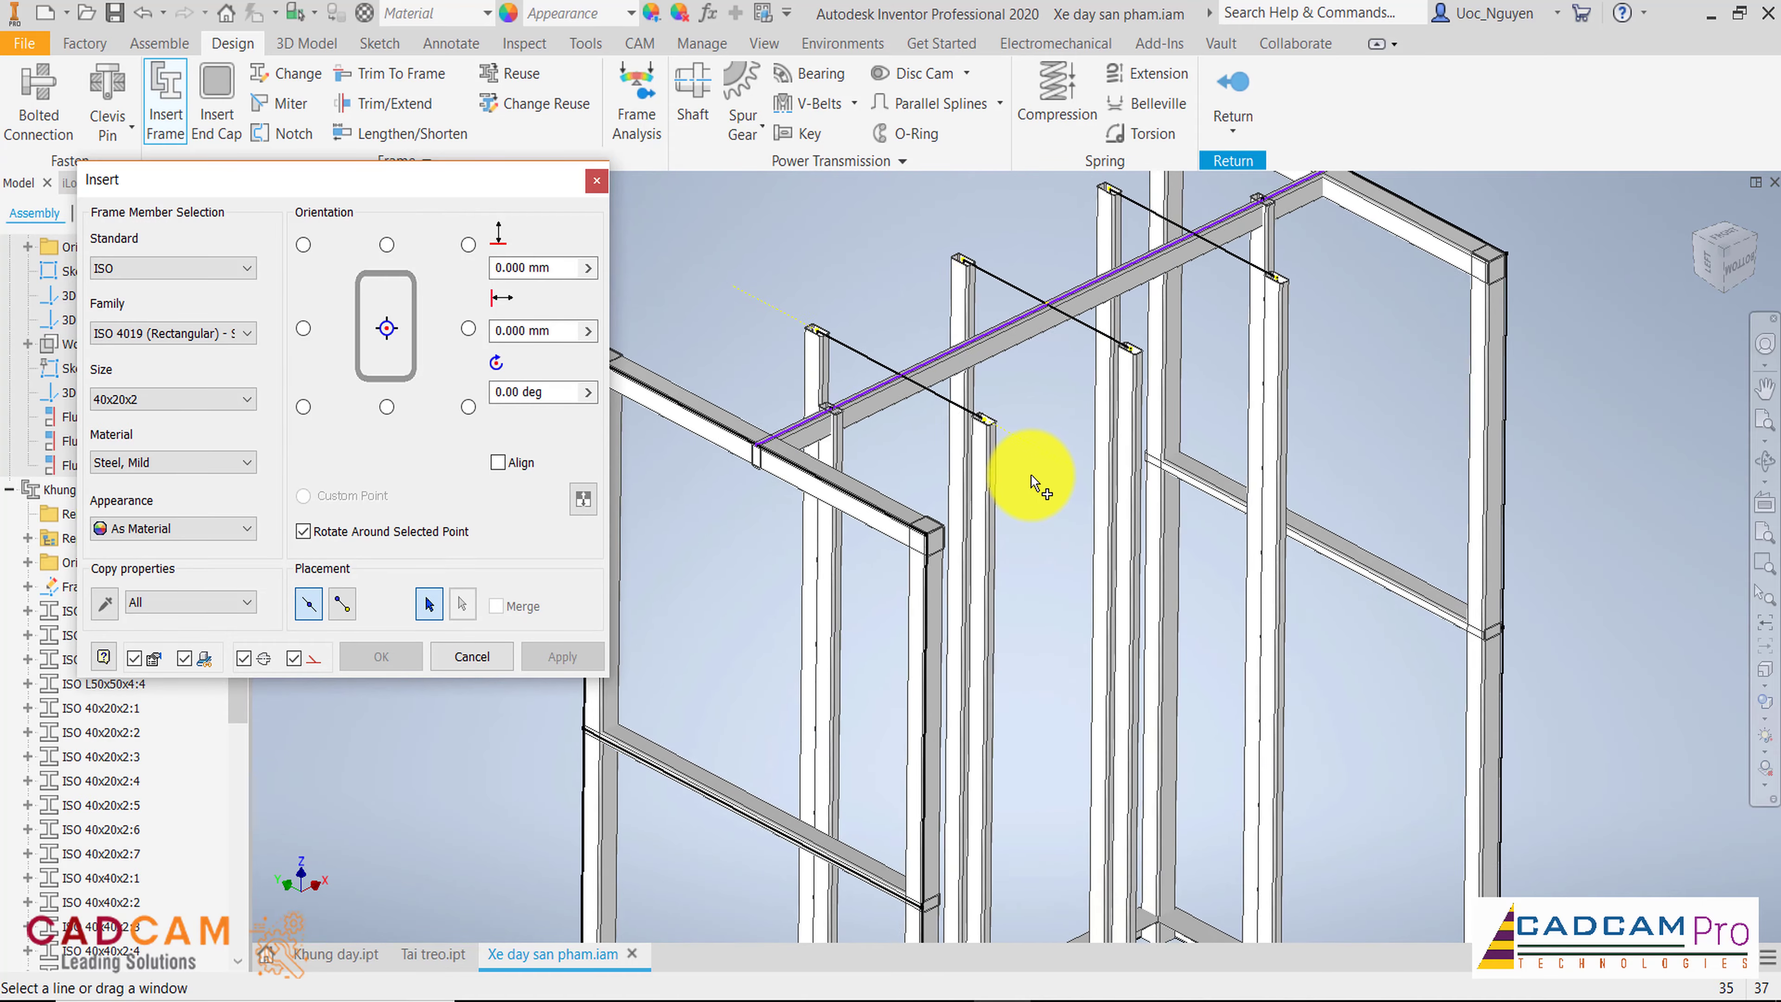
scroll(1031, 480, up, 1)
scroll(913, 375, up, 2)
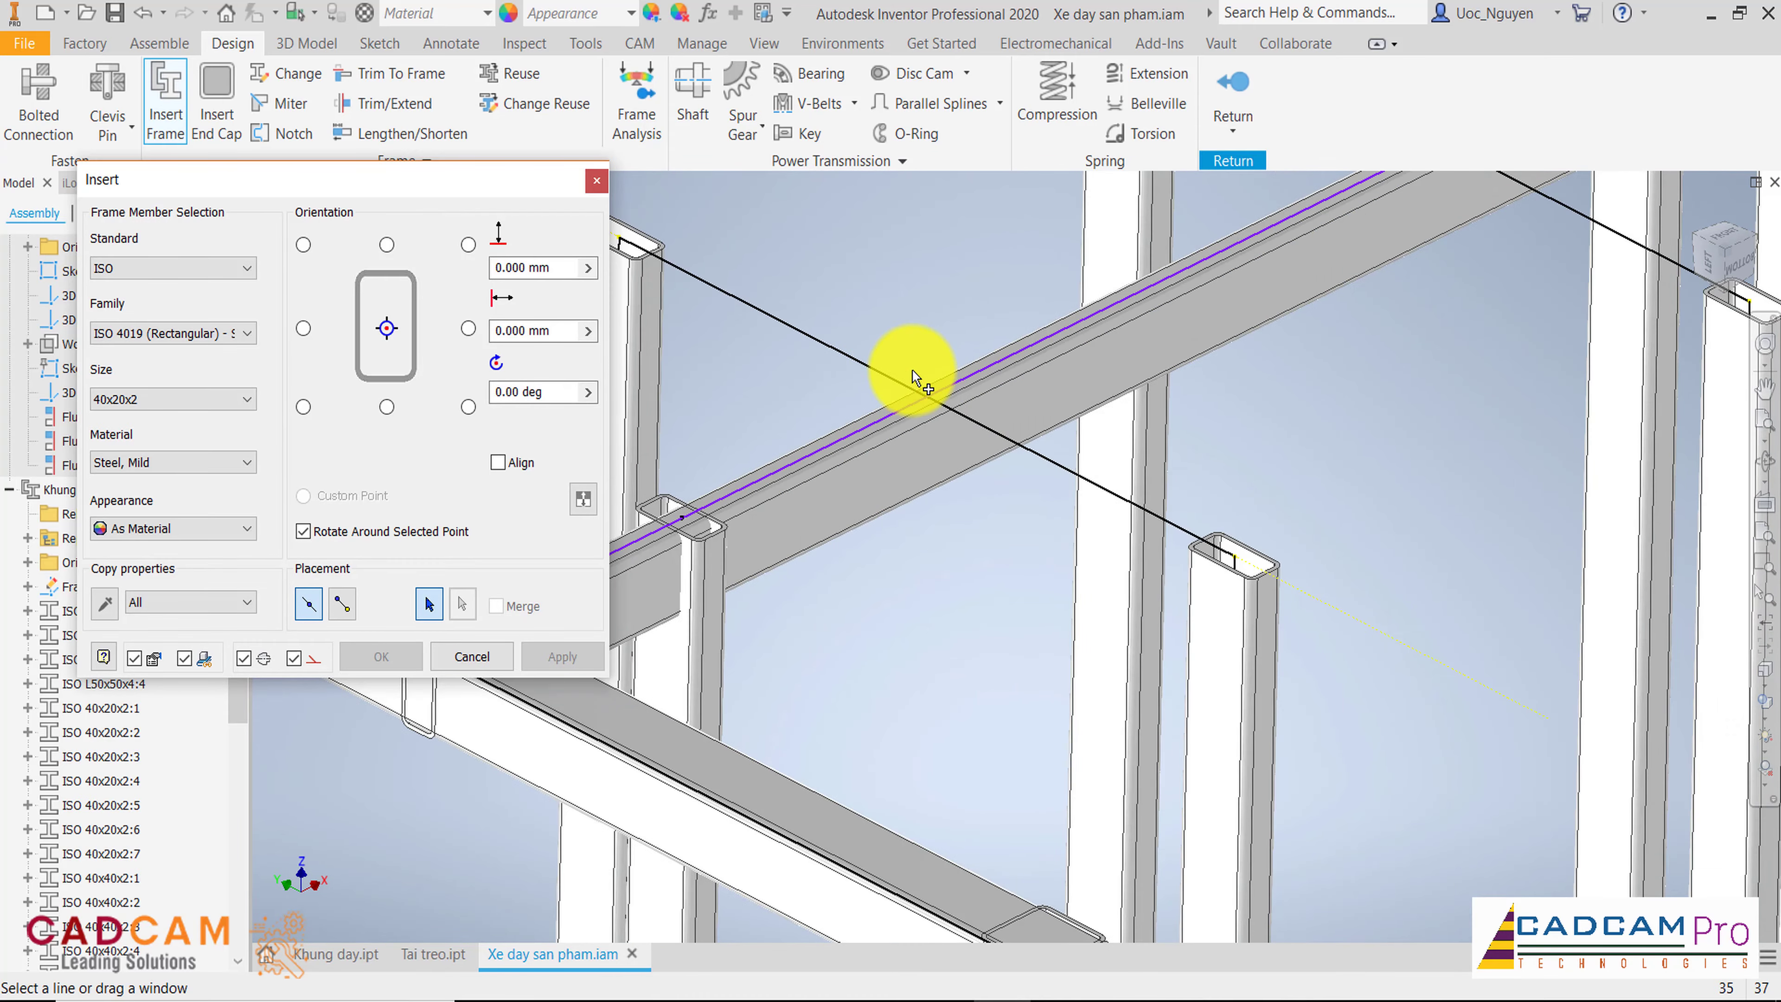
scroll(912, 375, down, 2)
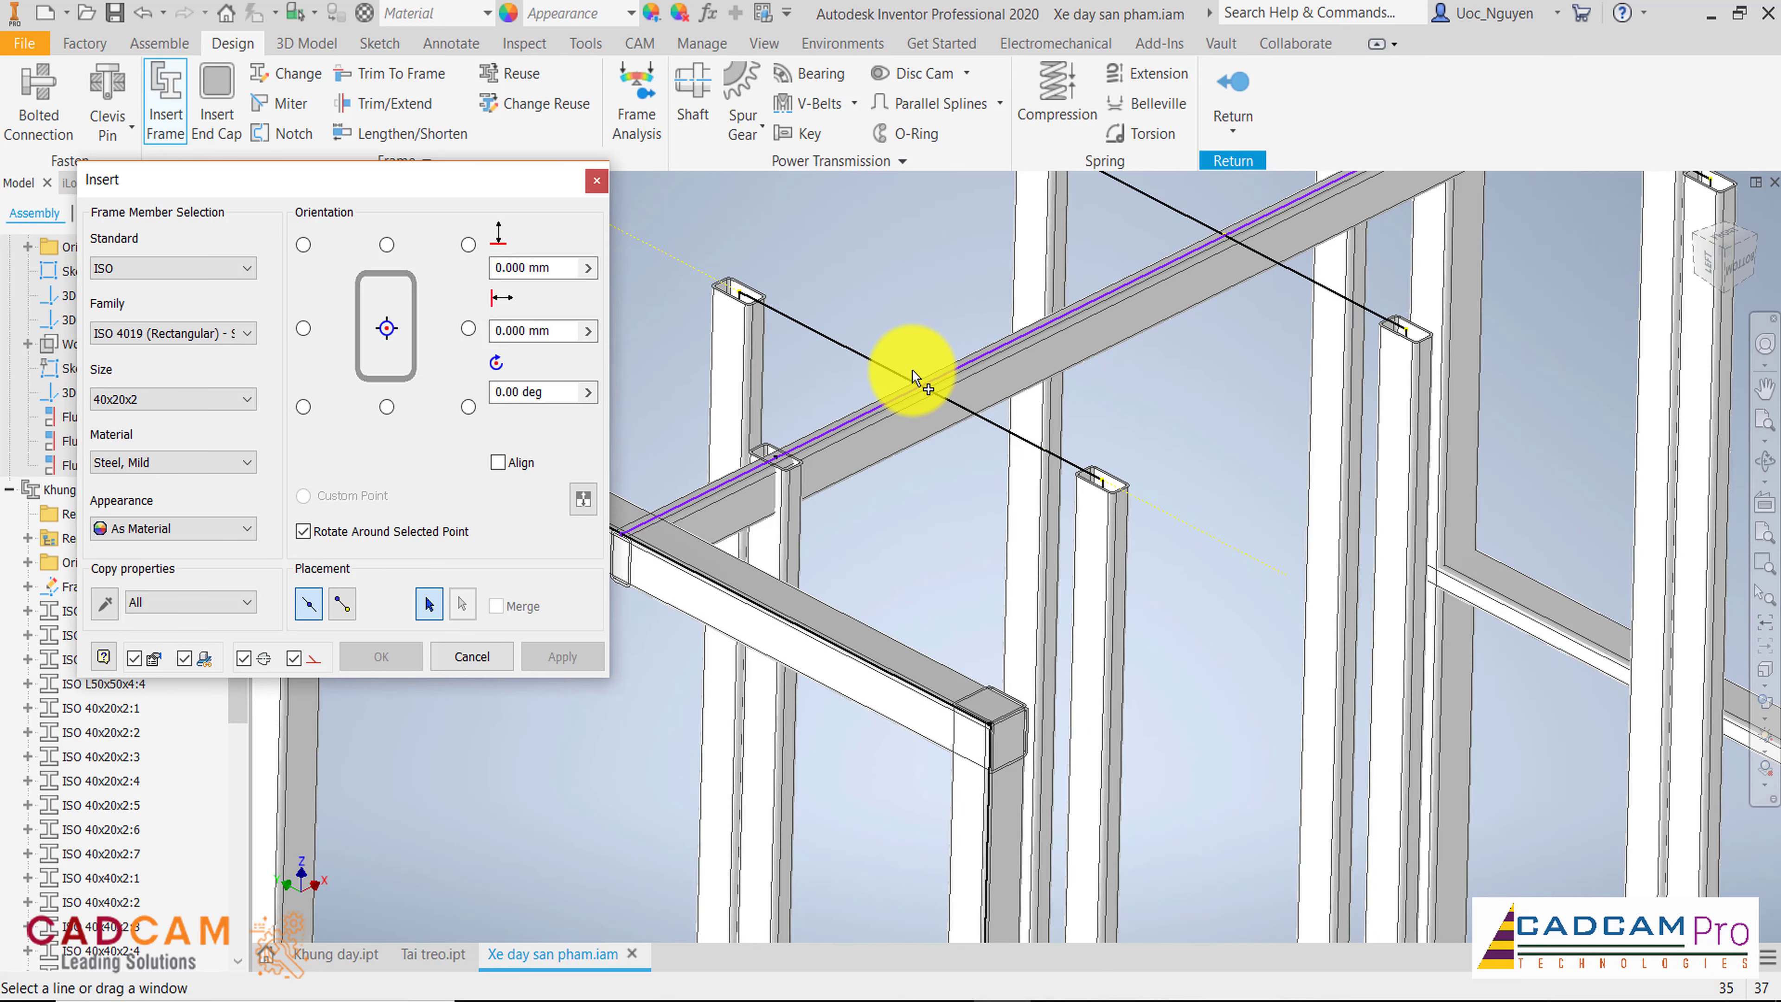
click(502, 654)
scroll(760, 487, down, 5)
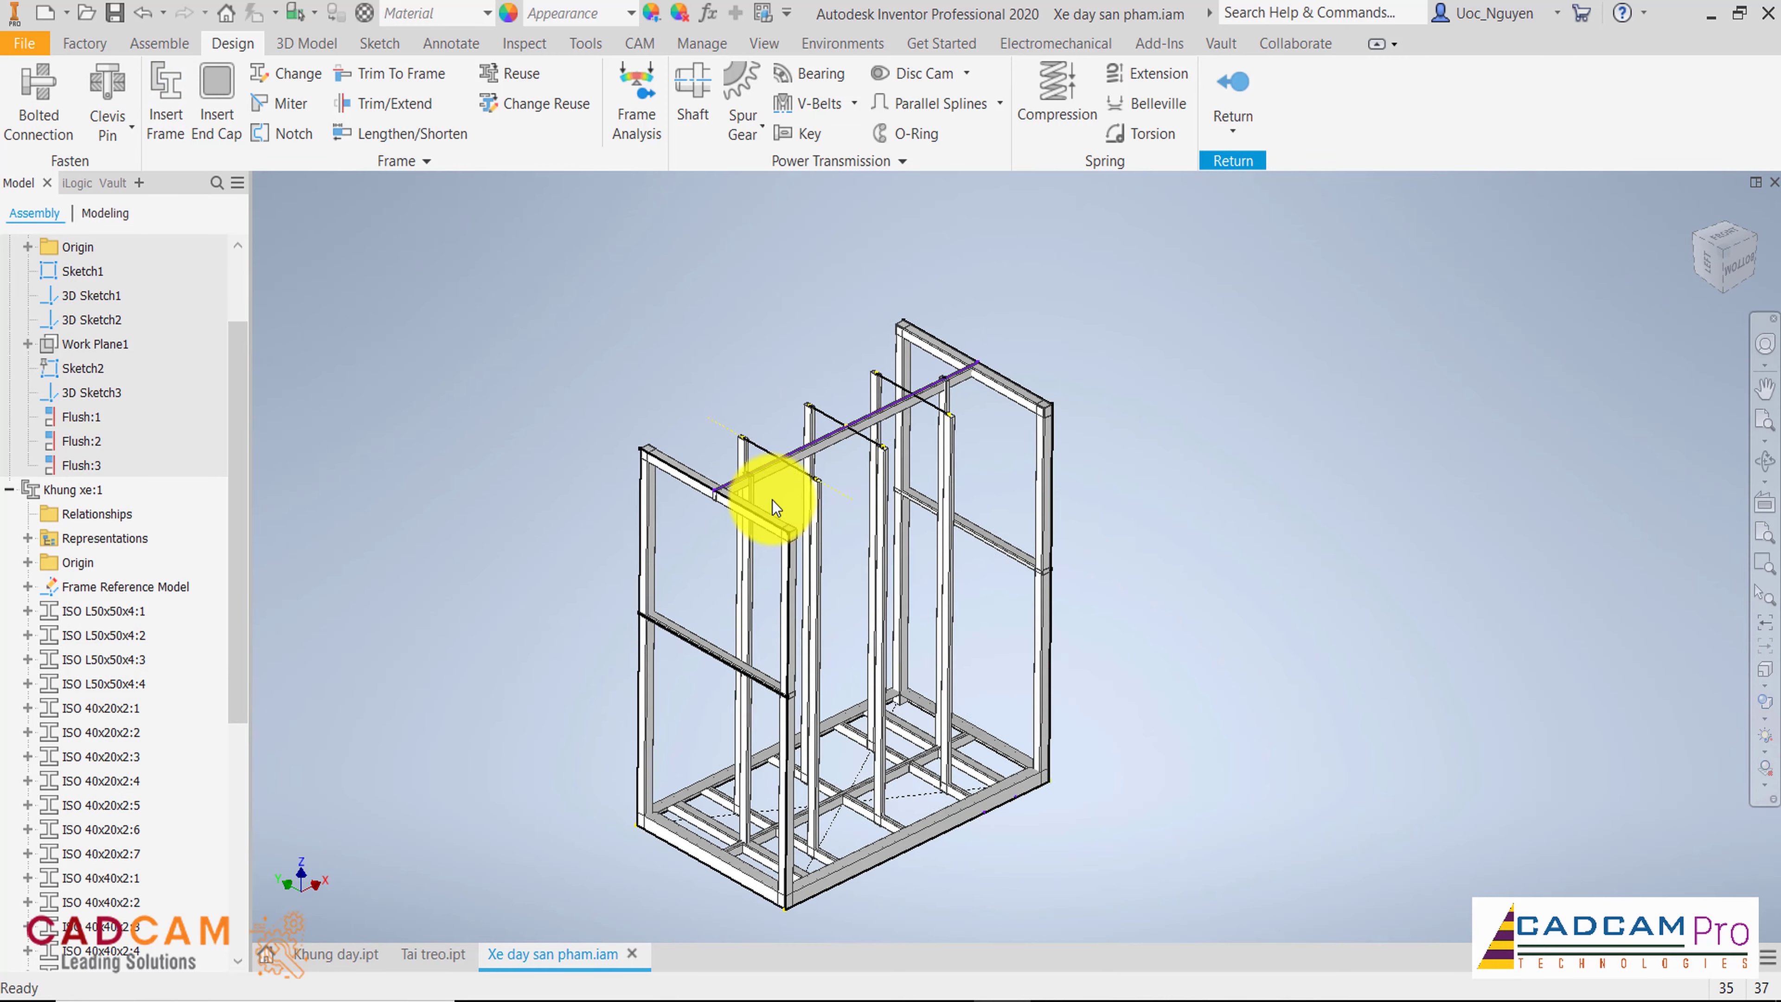
scroll(595, 400, up, 5)
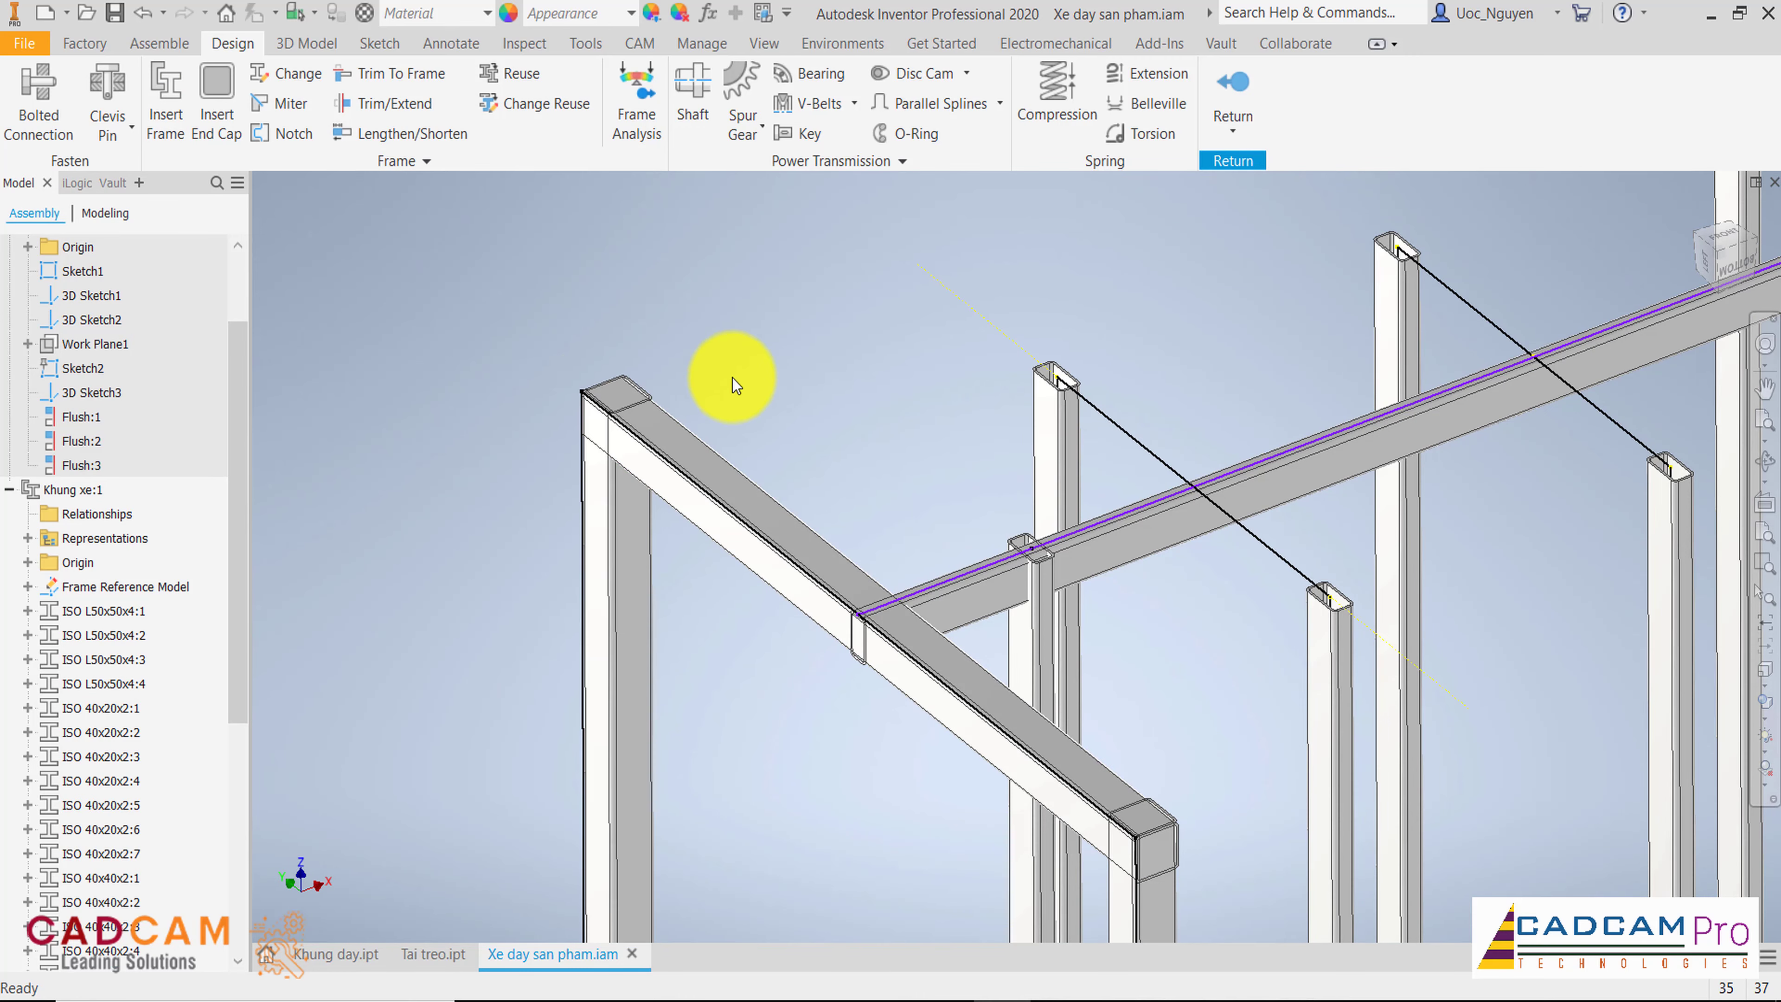
scroll(802, 405, down, 2)
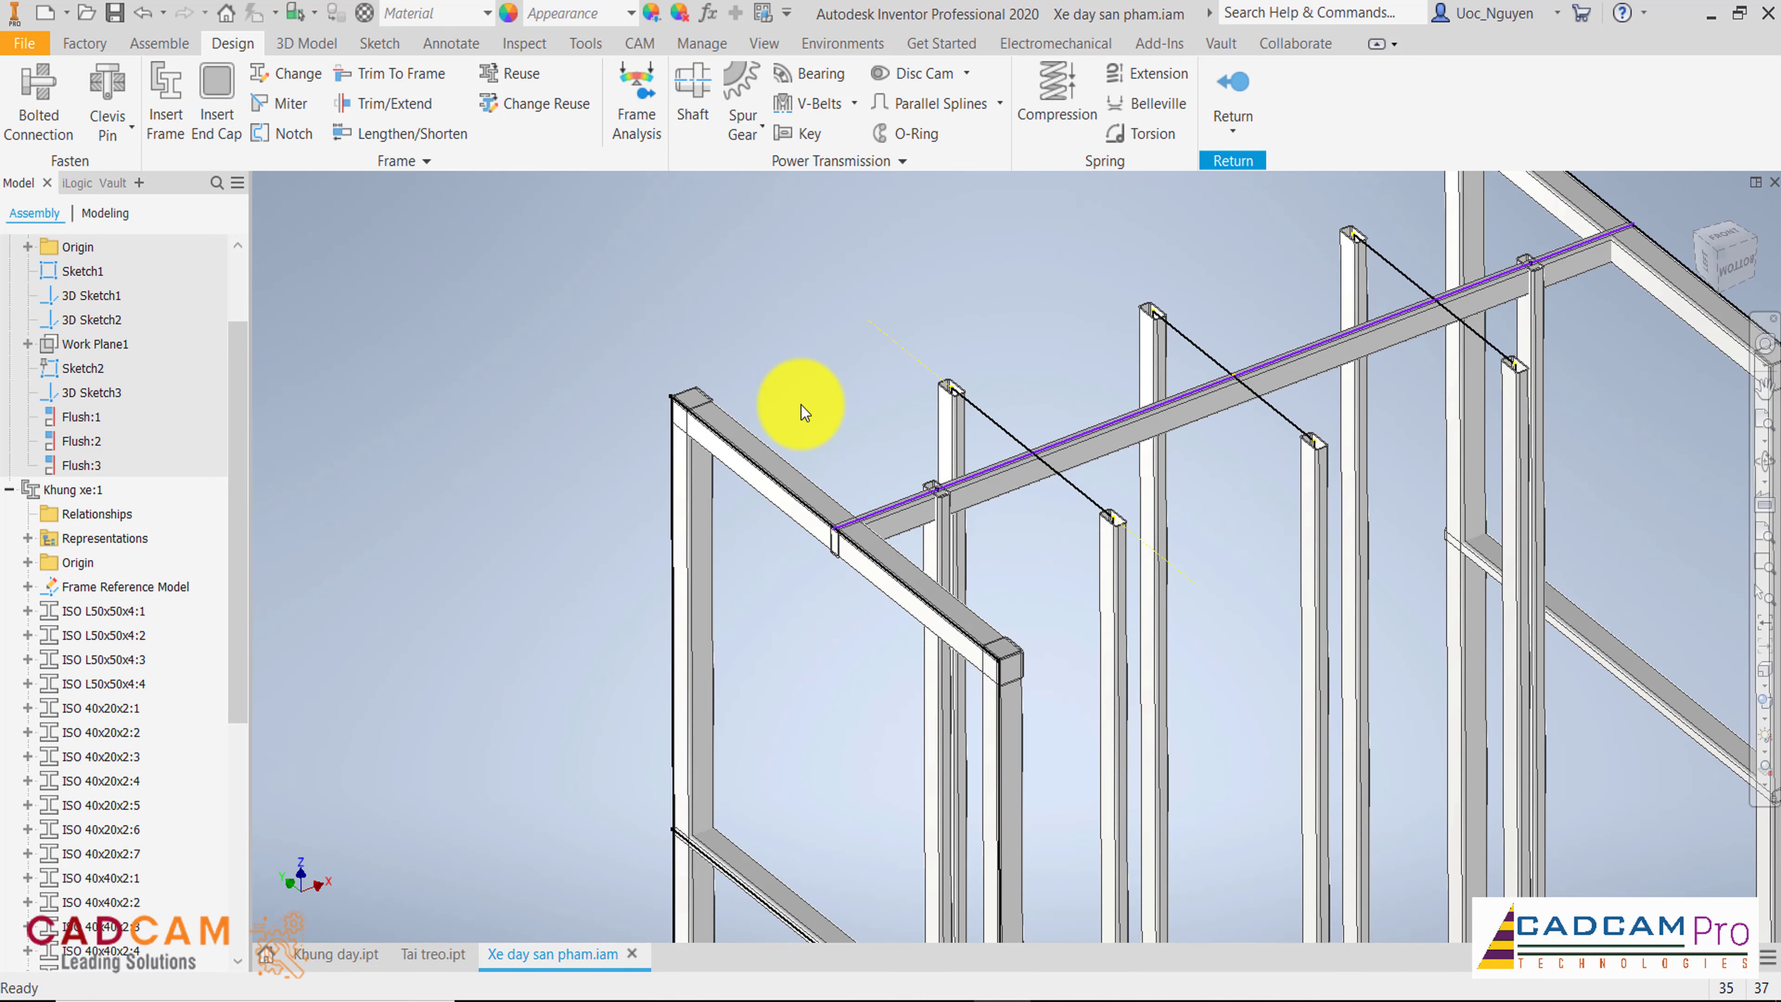
Step: Miter the first two top corners where the posts meet the top beam
click(281, 107)
click(718, 484)
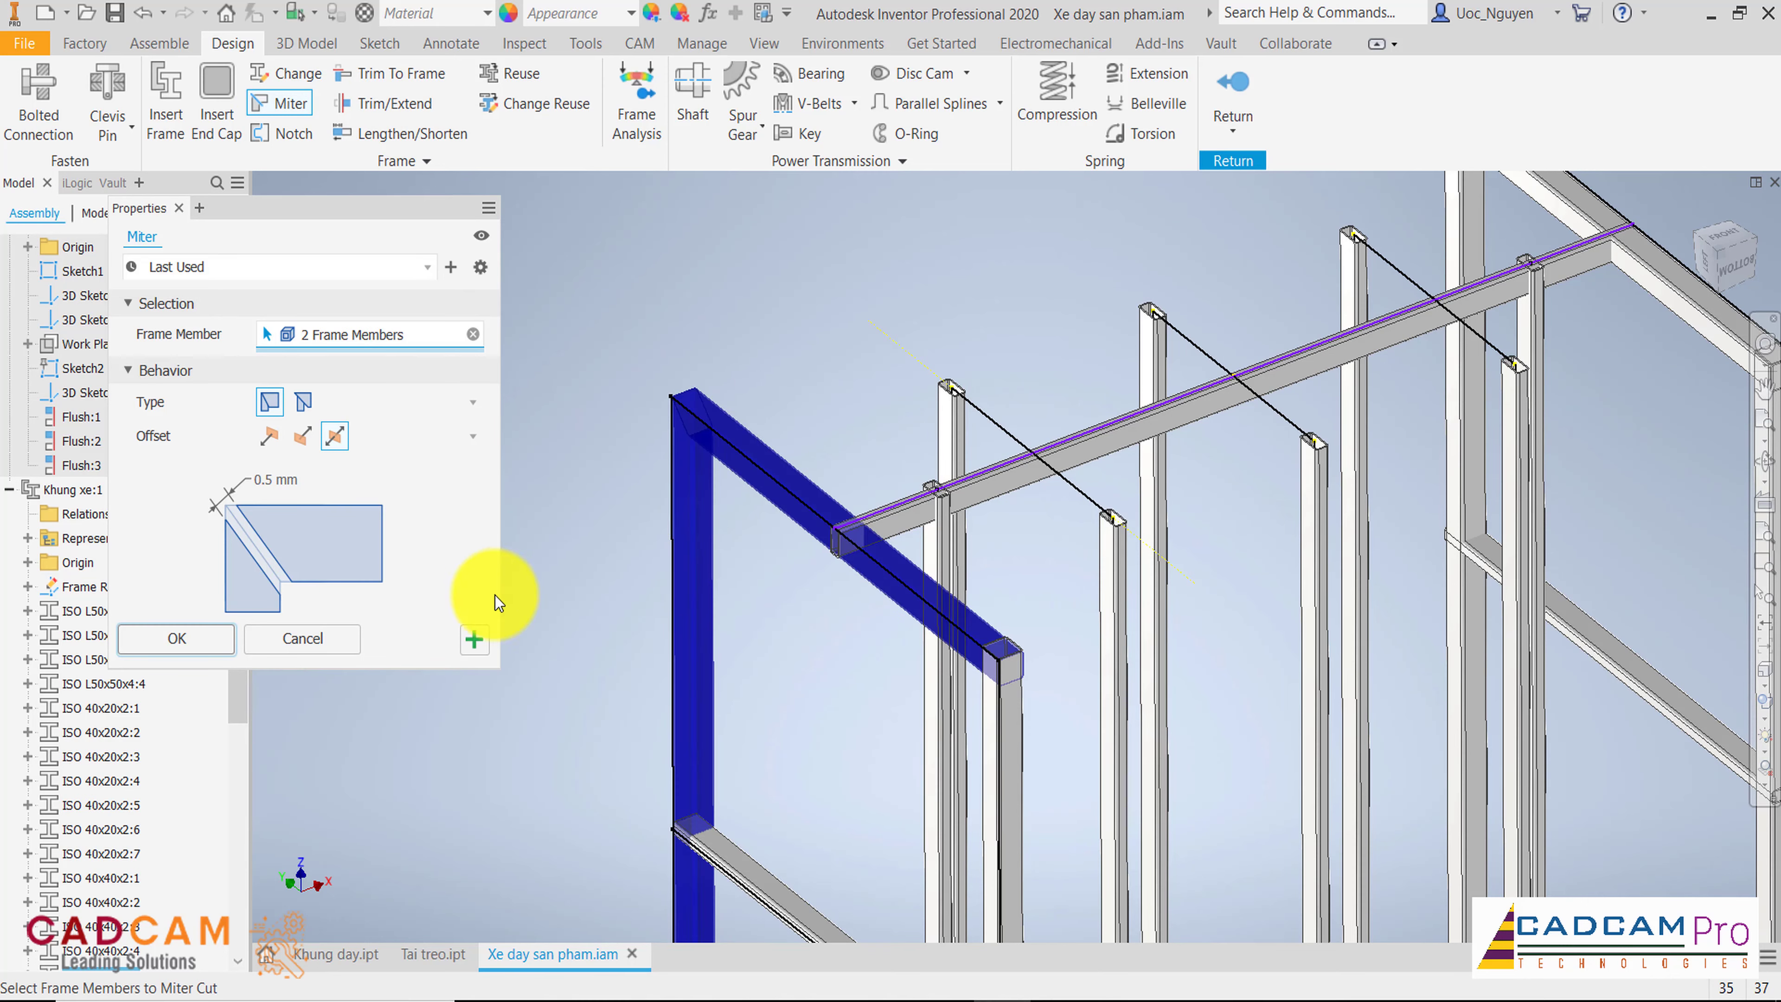
click(469, 640)
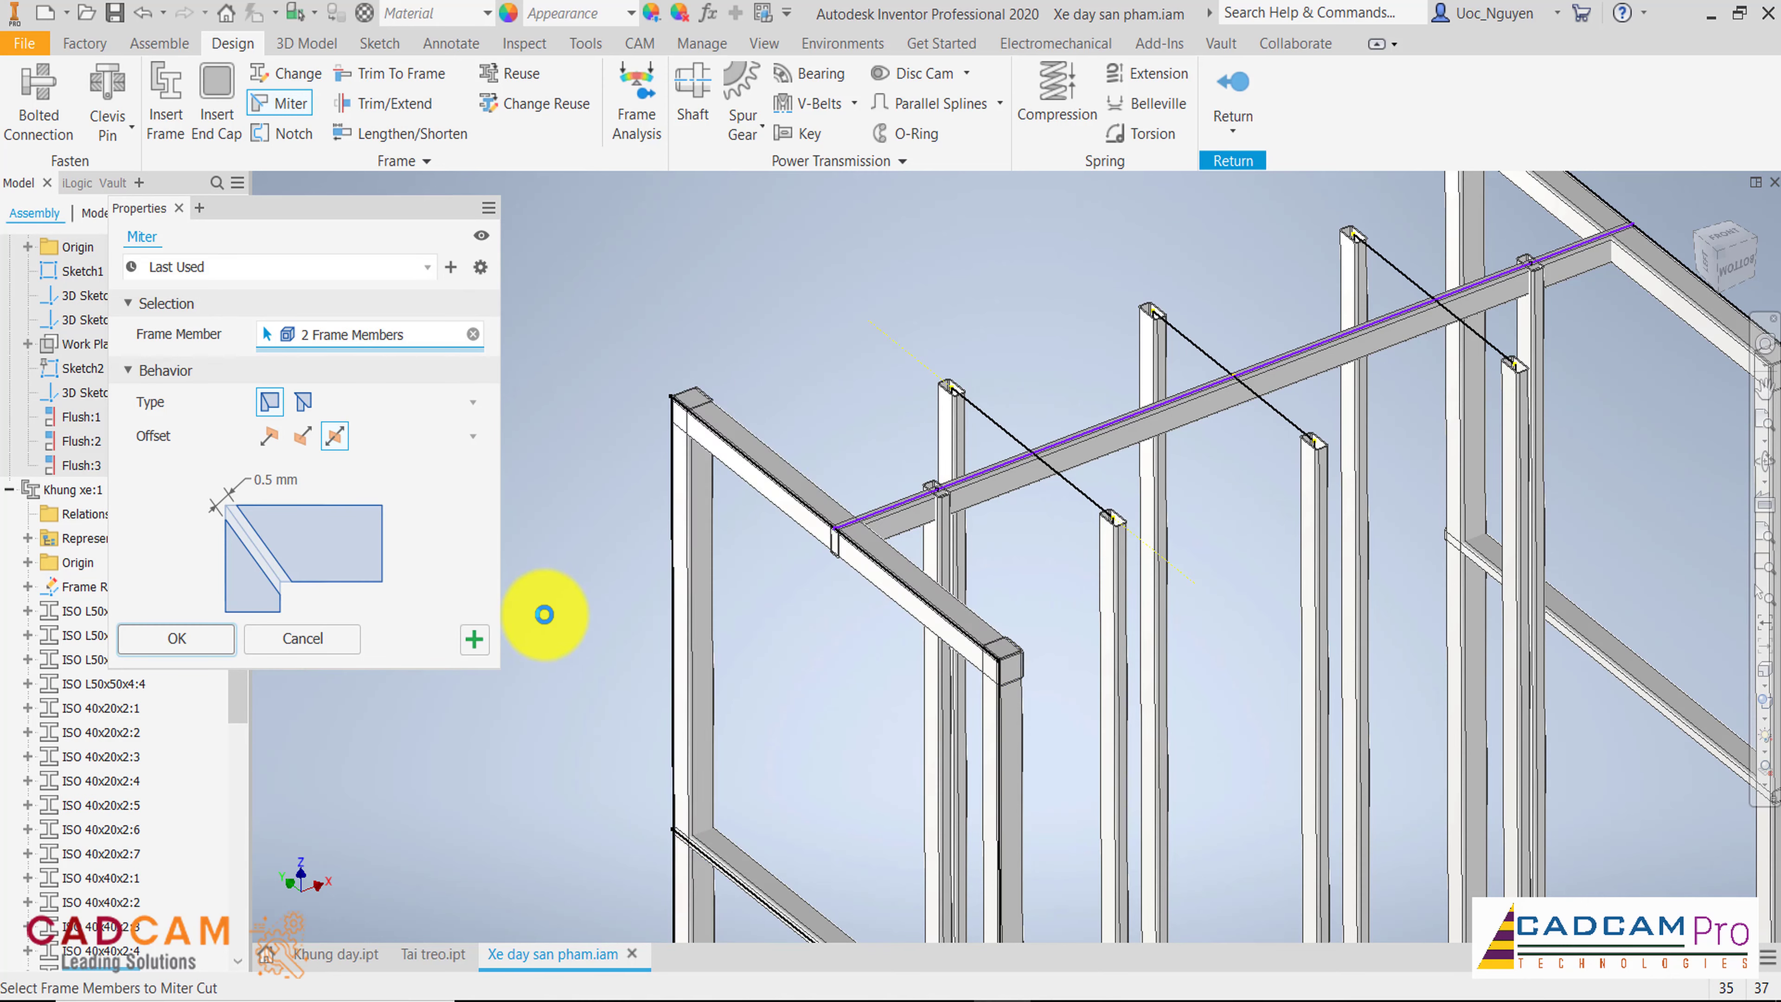
click(1022, 743)
click(974, 619)
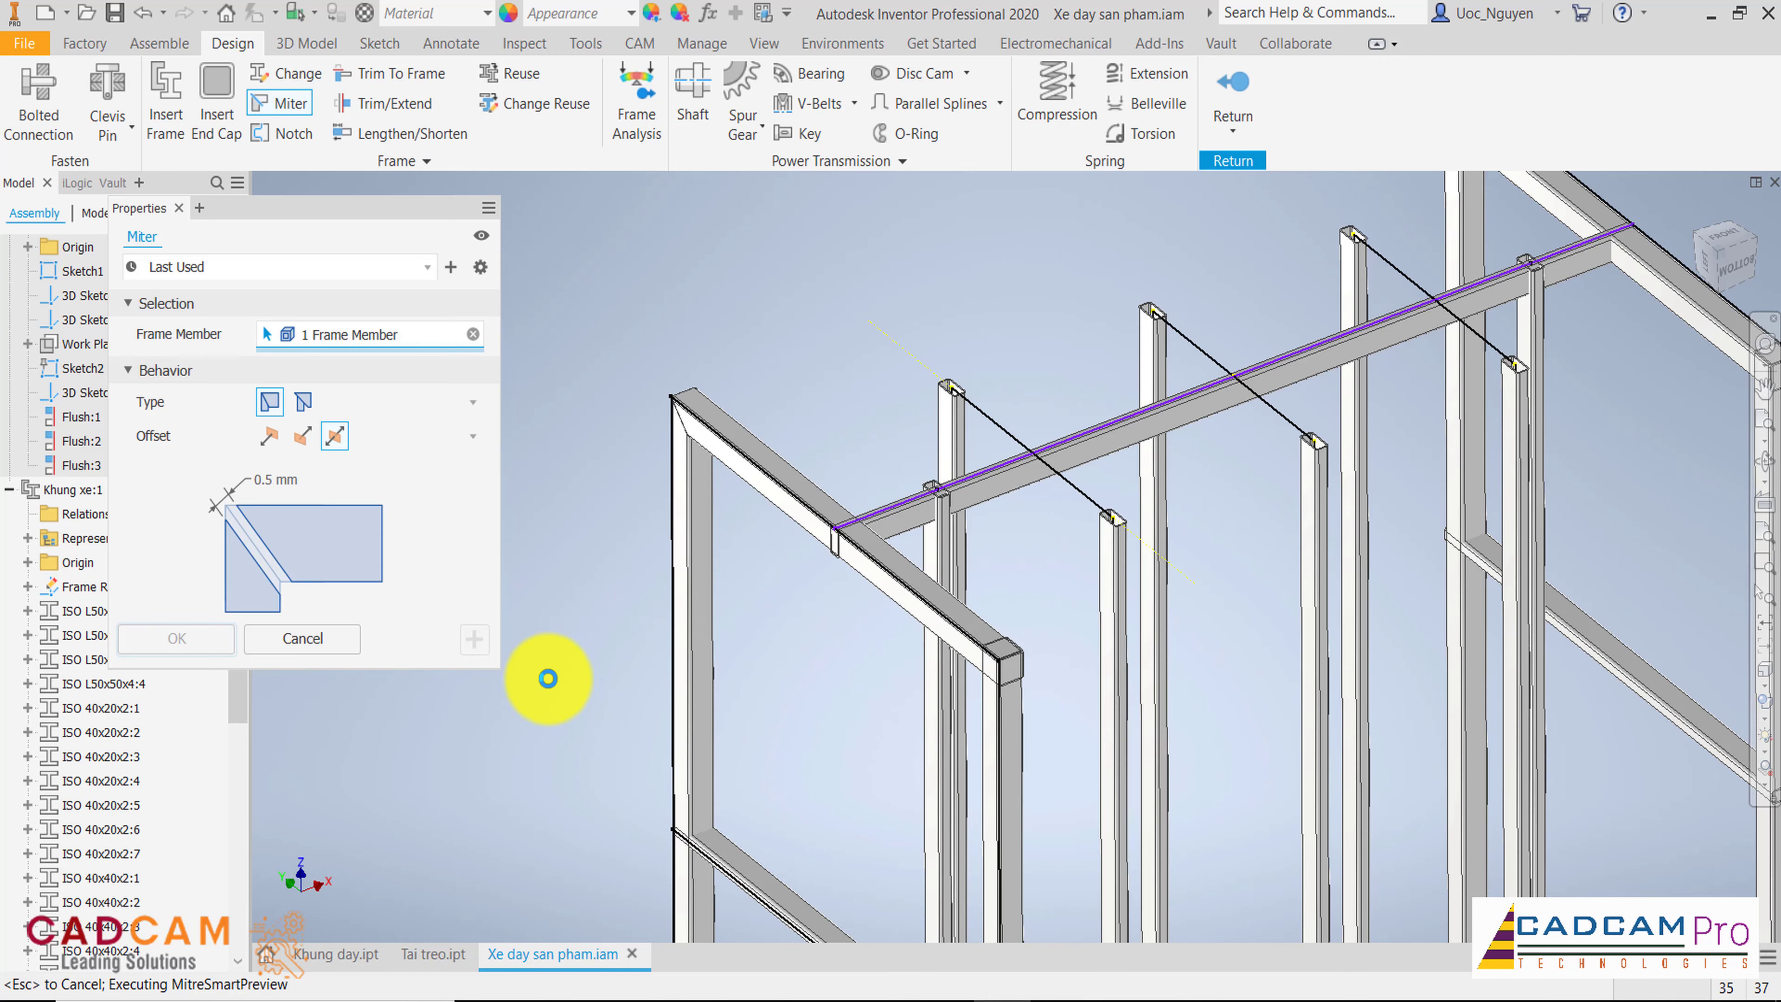
click(477, 647)
Step: Miter the remaining two post-to-top-beam corners on the other end frame
mouse_move(759, 609)
shift+middle_down()
mouse_move(823, 470)
mouse_move(1092, 400)
mouse_move(1072, 319)
shift+middle_up()
click(1057, 342)
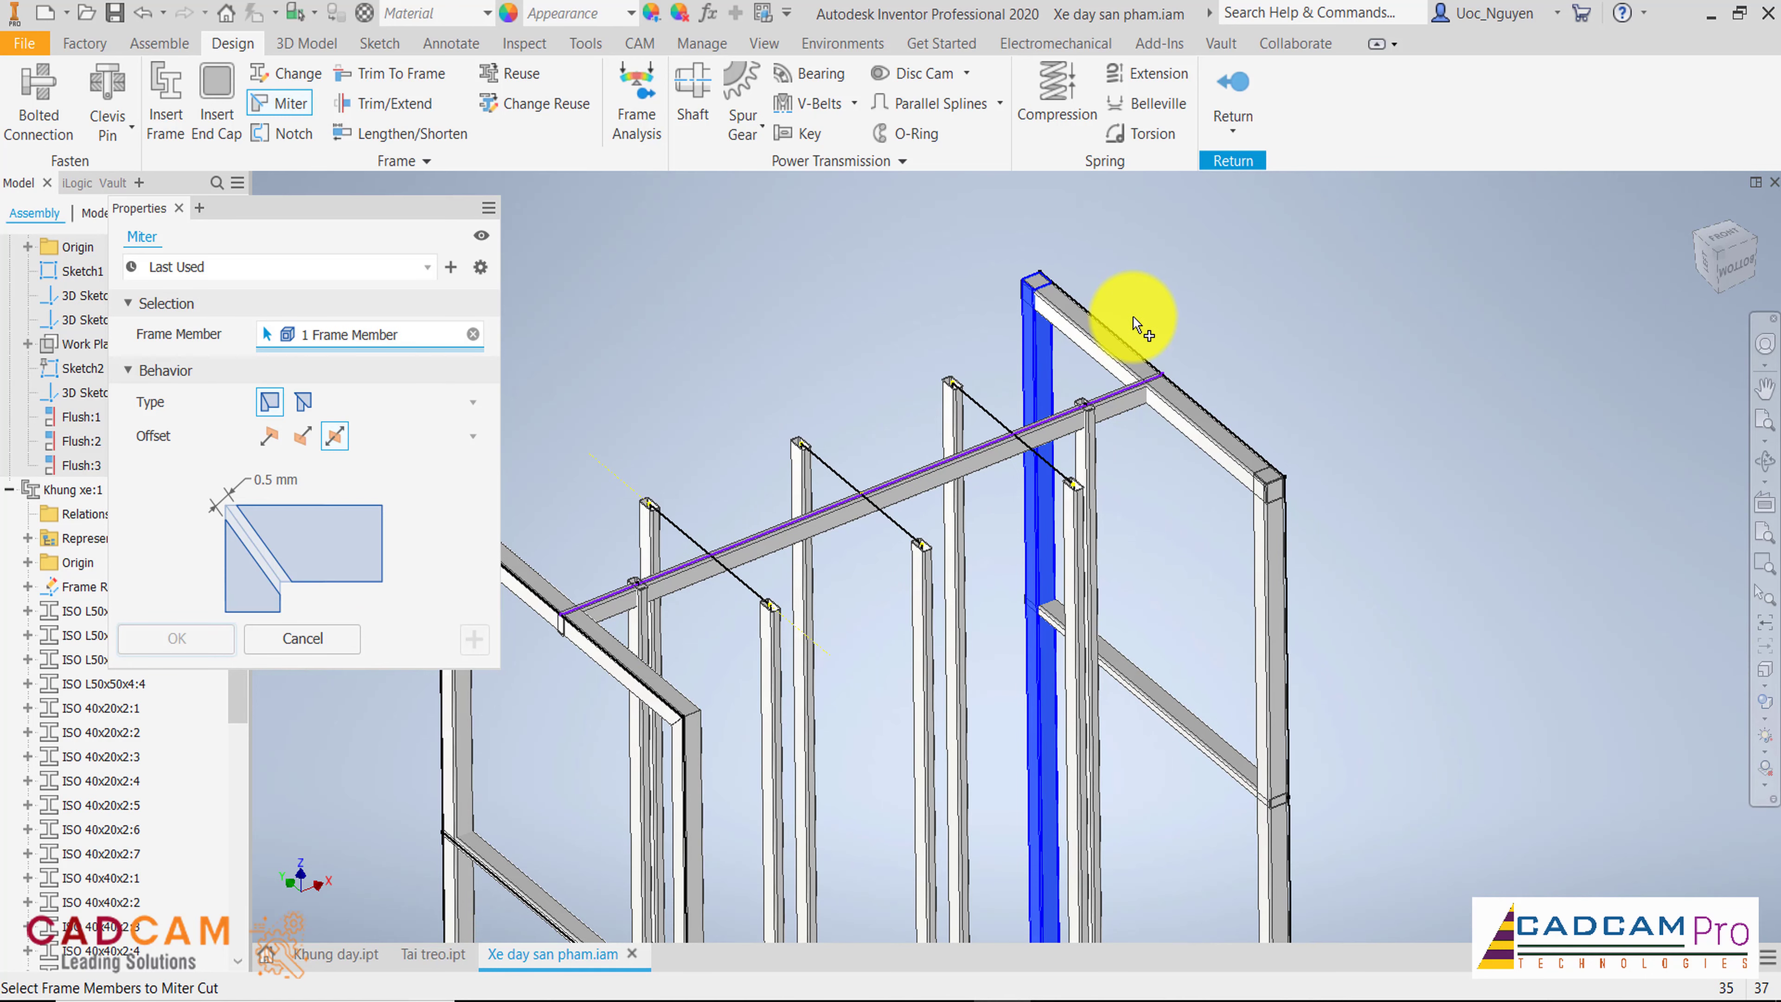
click(1083, 331)
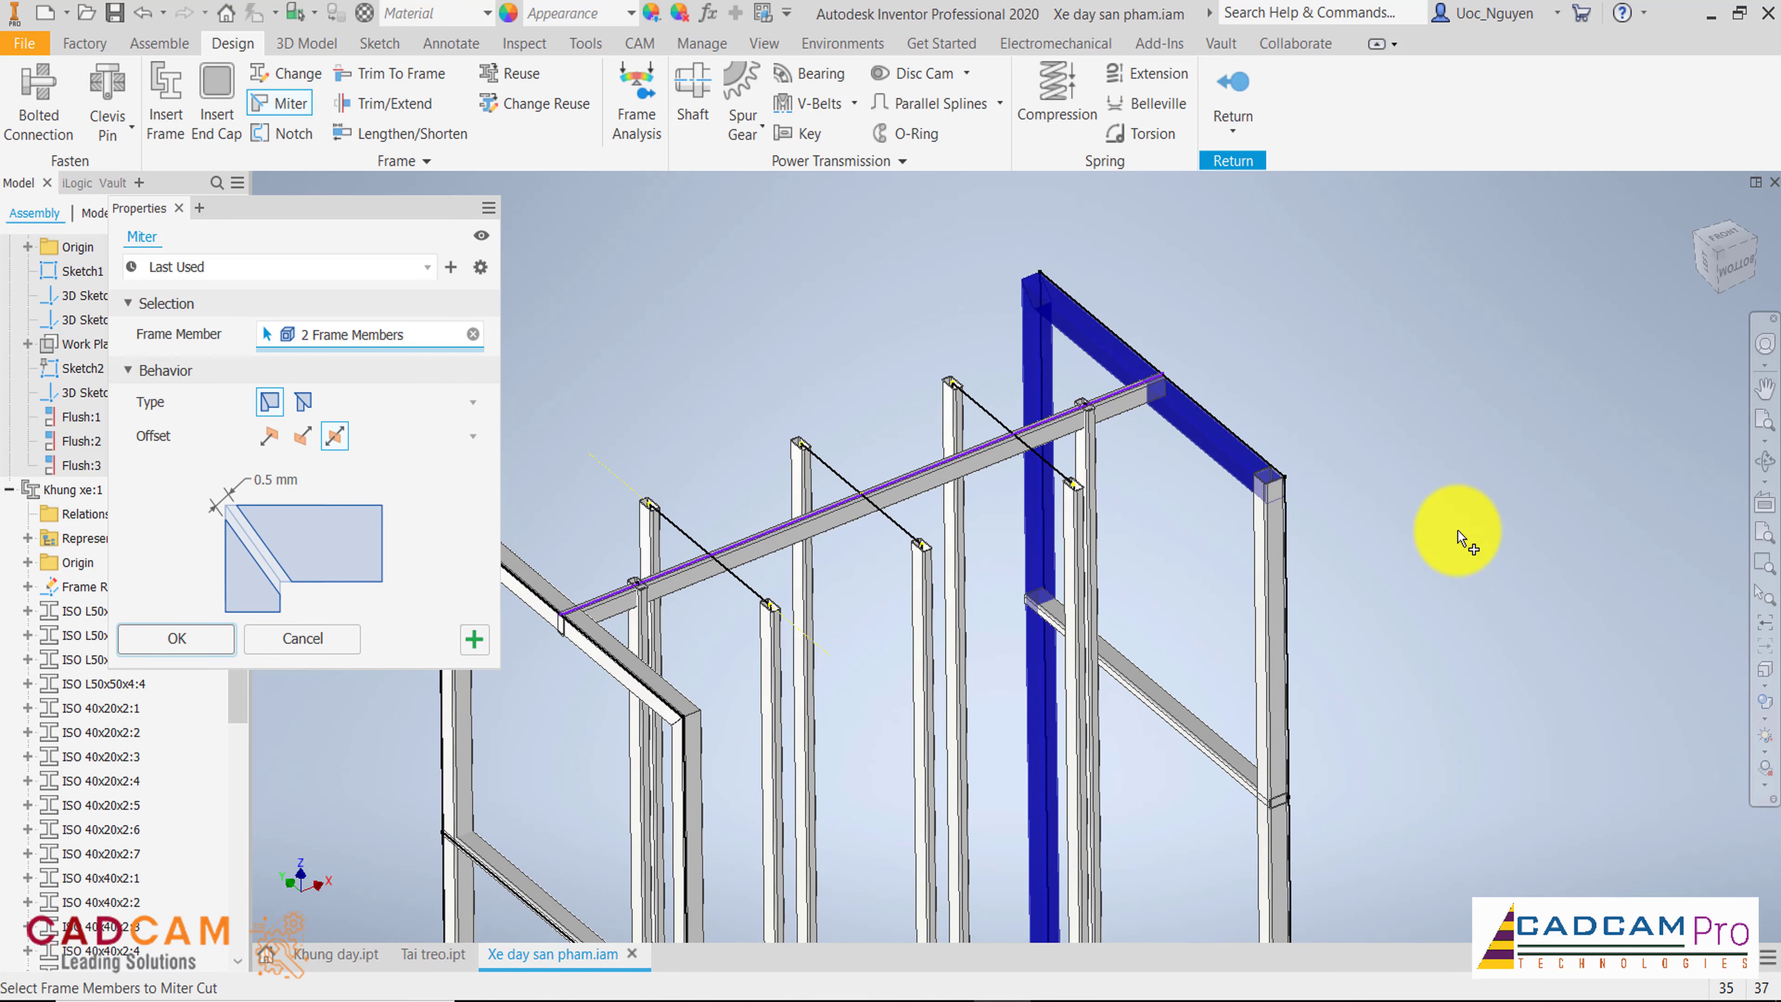
click(480, 653)
click(1223, 466)
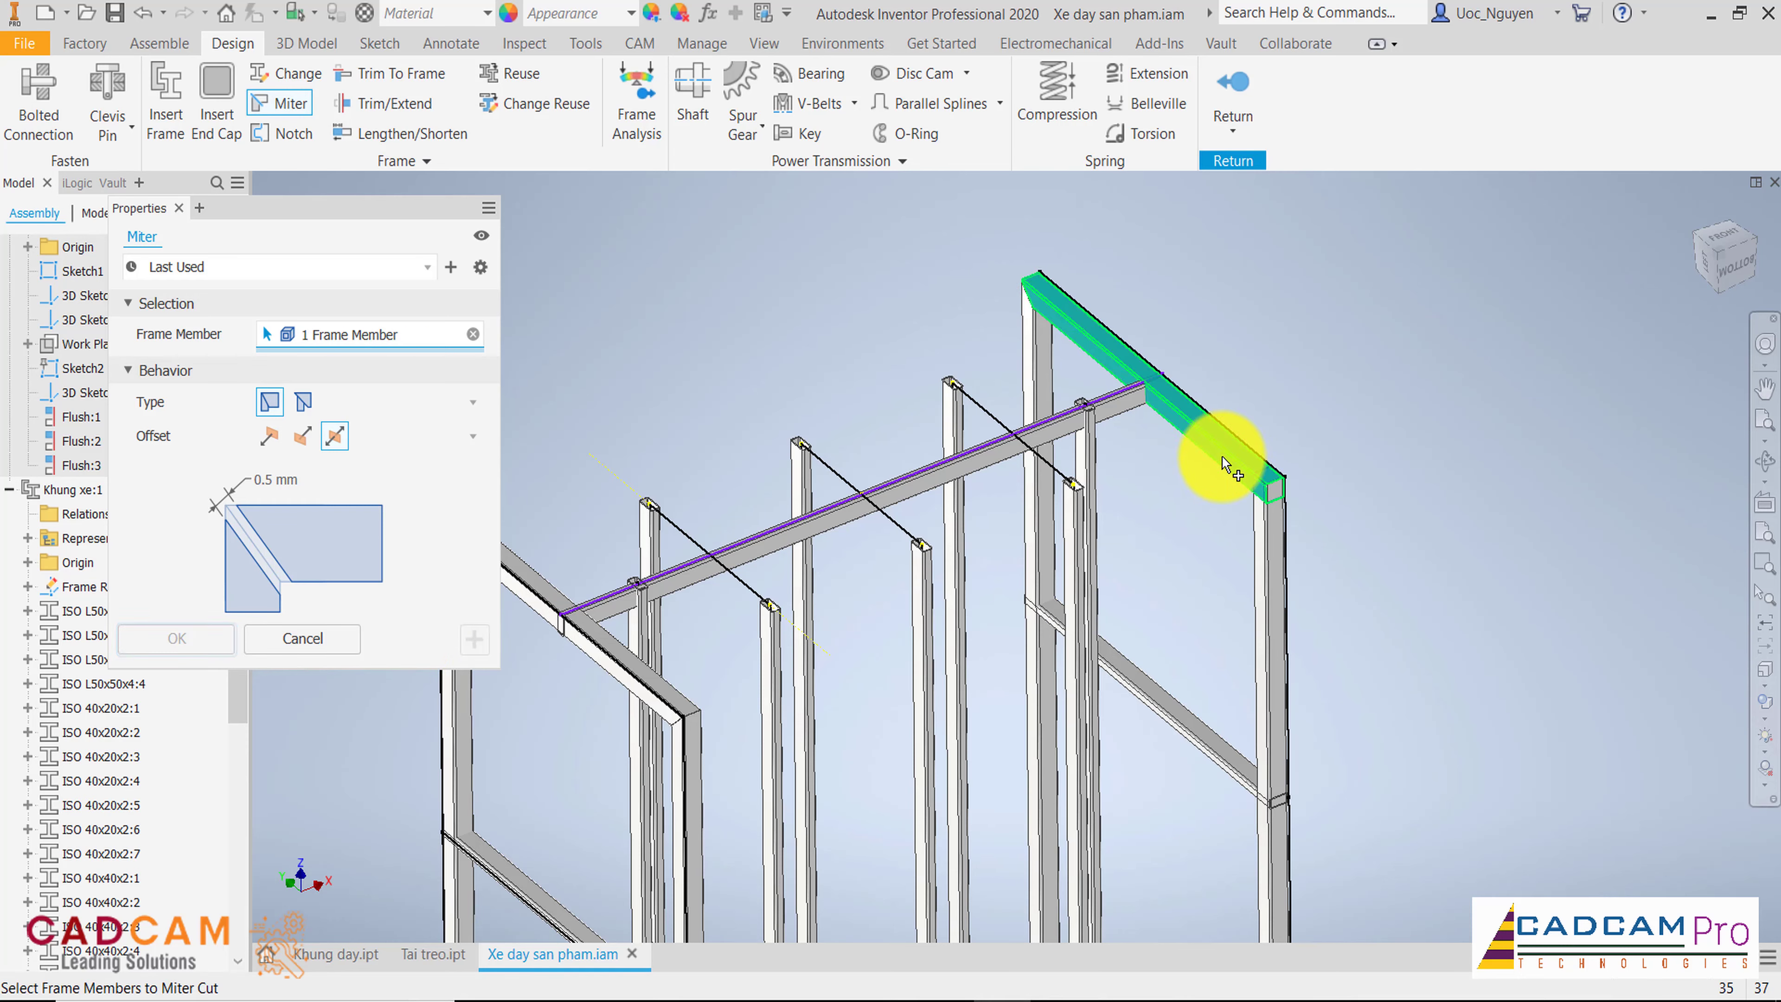
click(1009, 601)
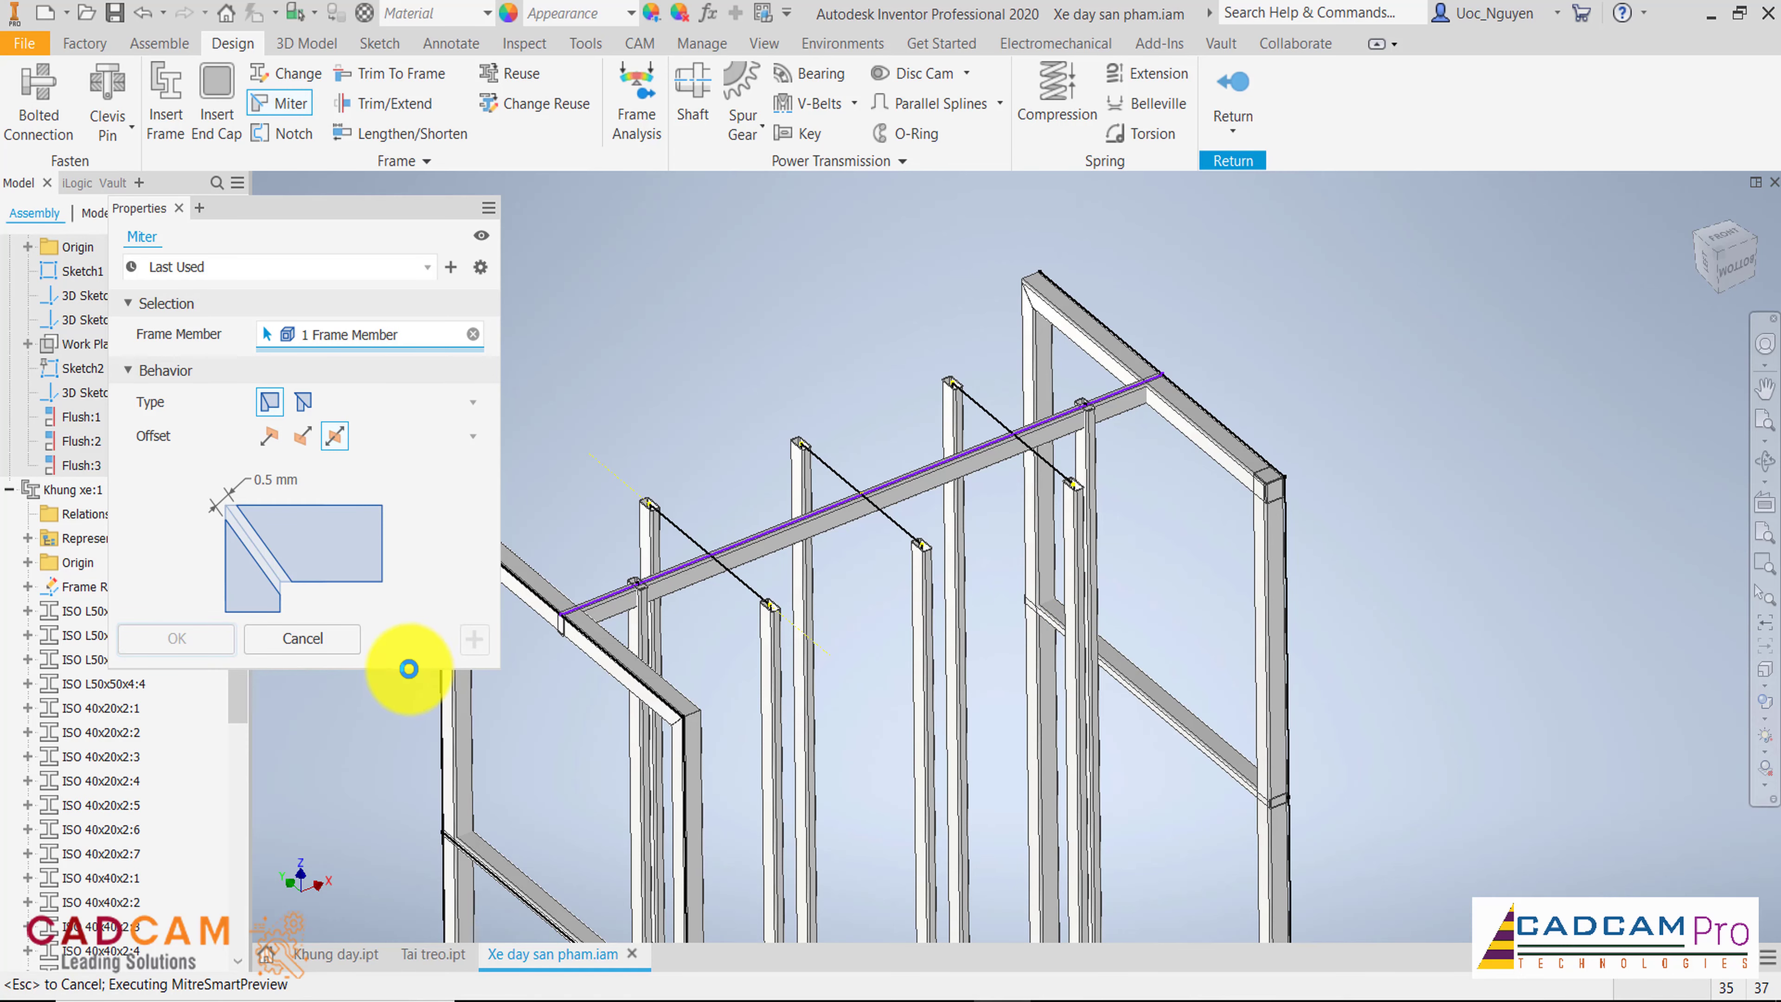
click(485, 650)
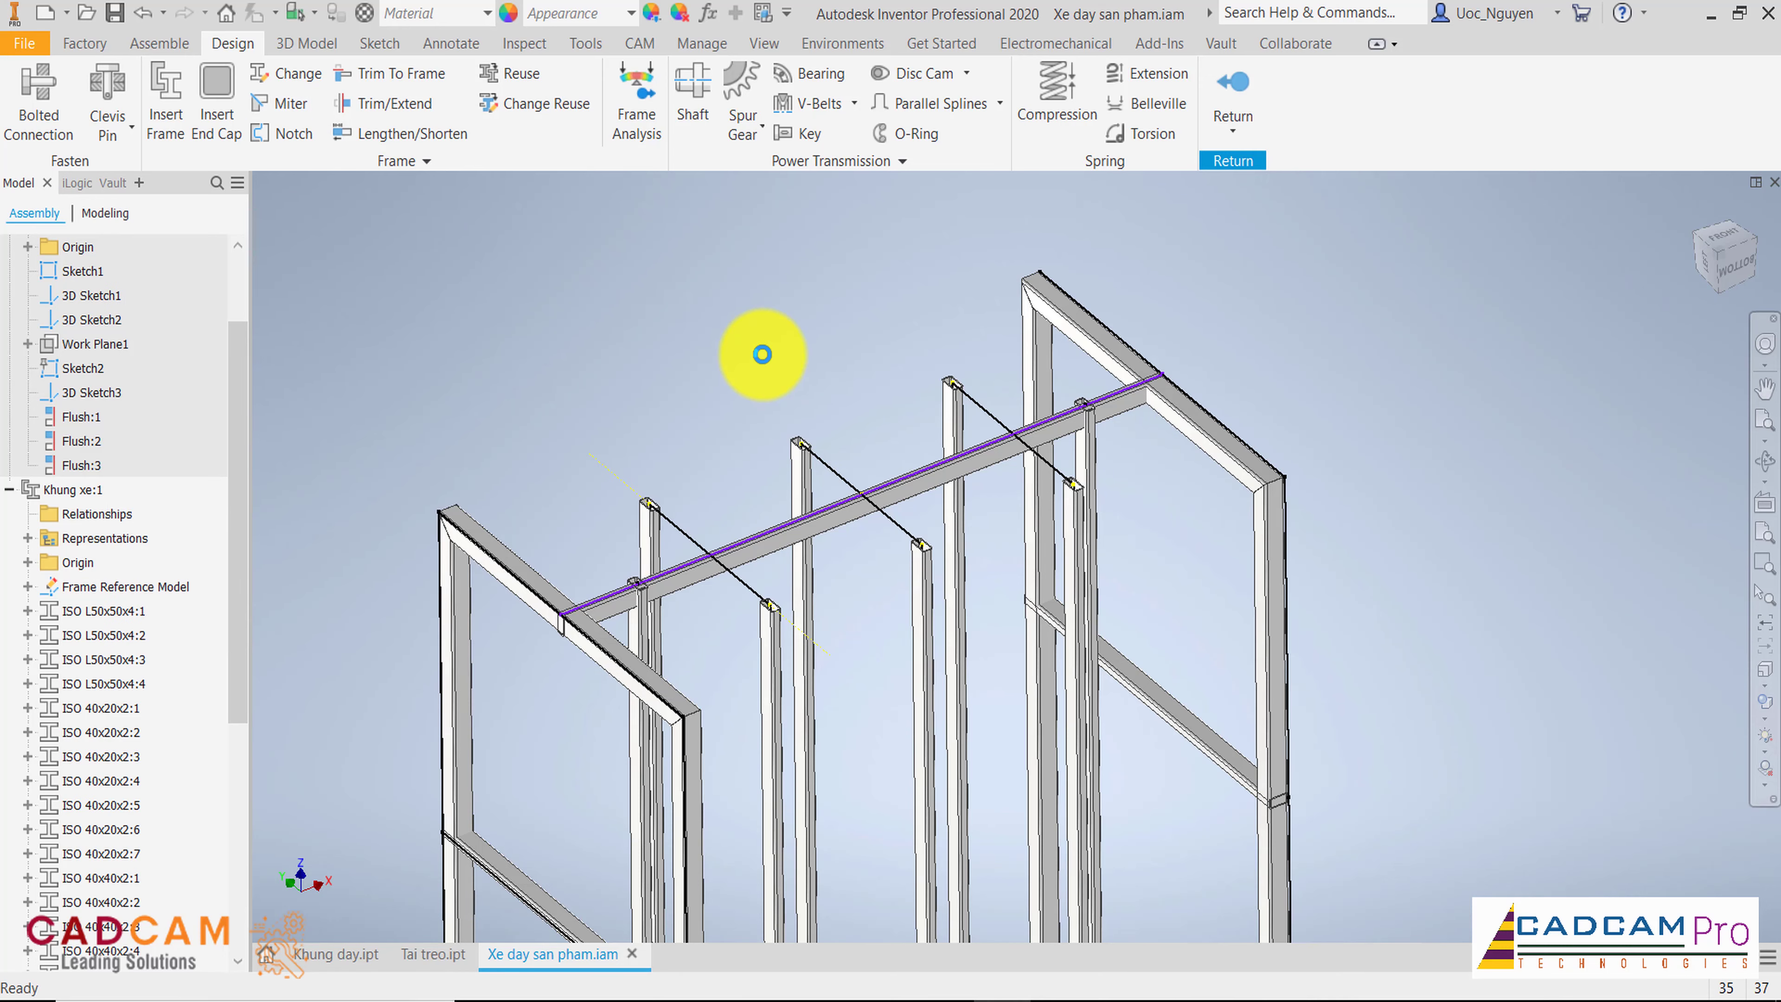
scroll(766, 352, down, 2)
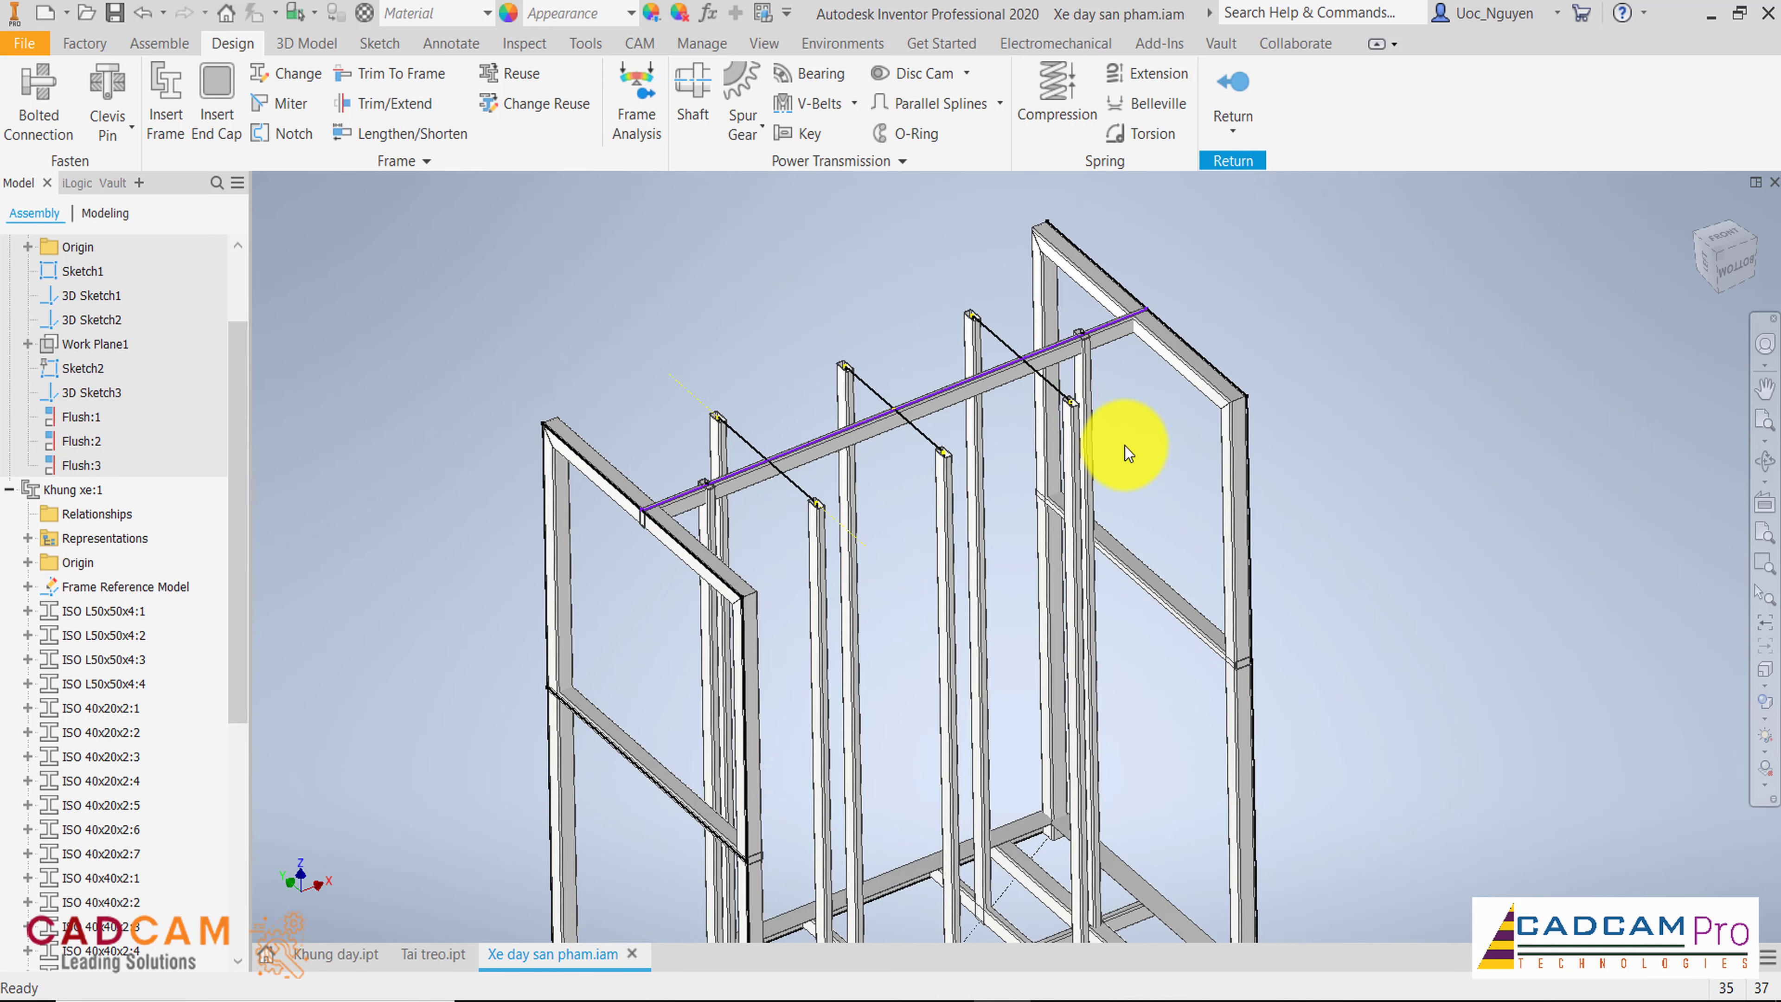
Step: Hide the Khung day component by turning off its visibility
scroll(1115, 447, down, 3)
scroll(1010, 427, up, 5)
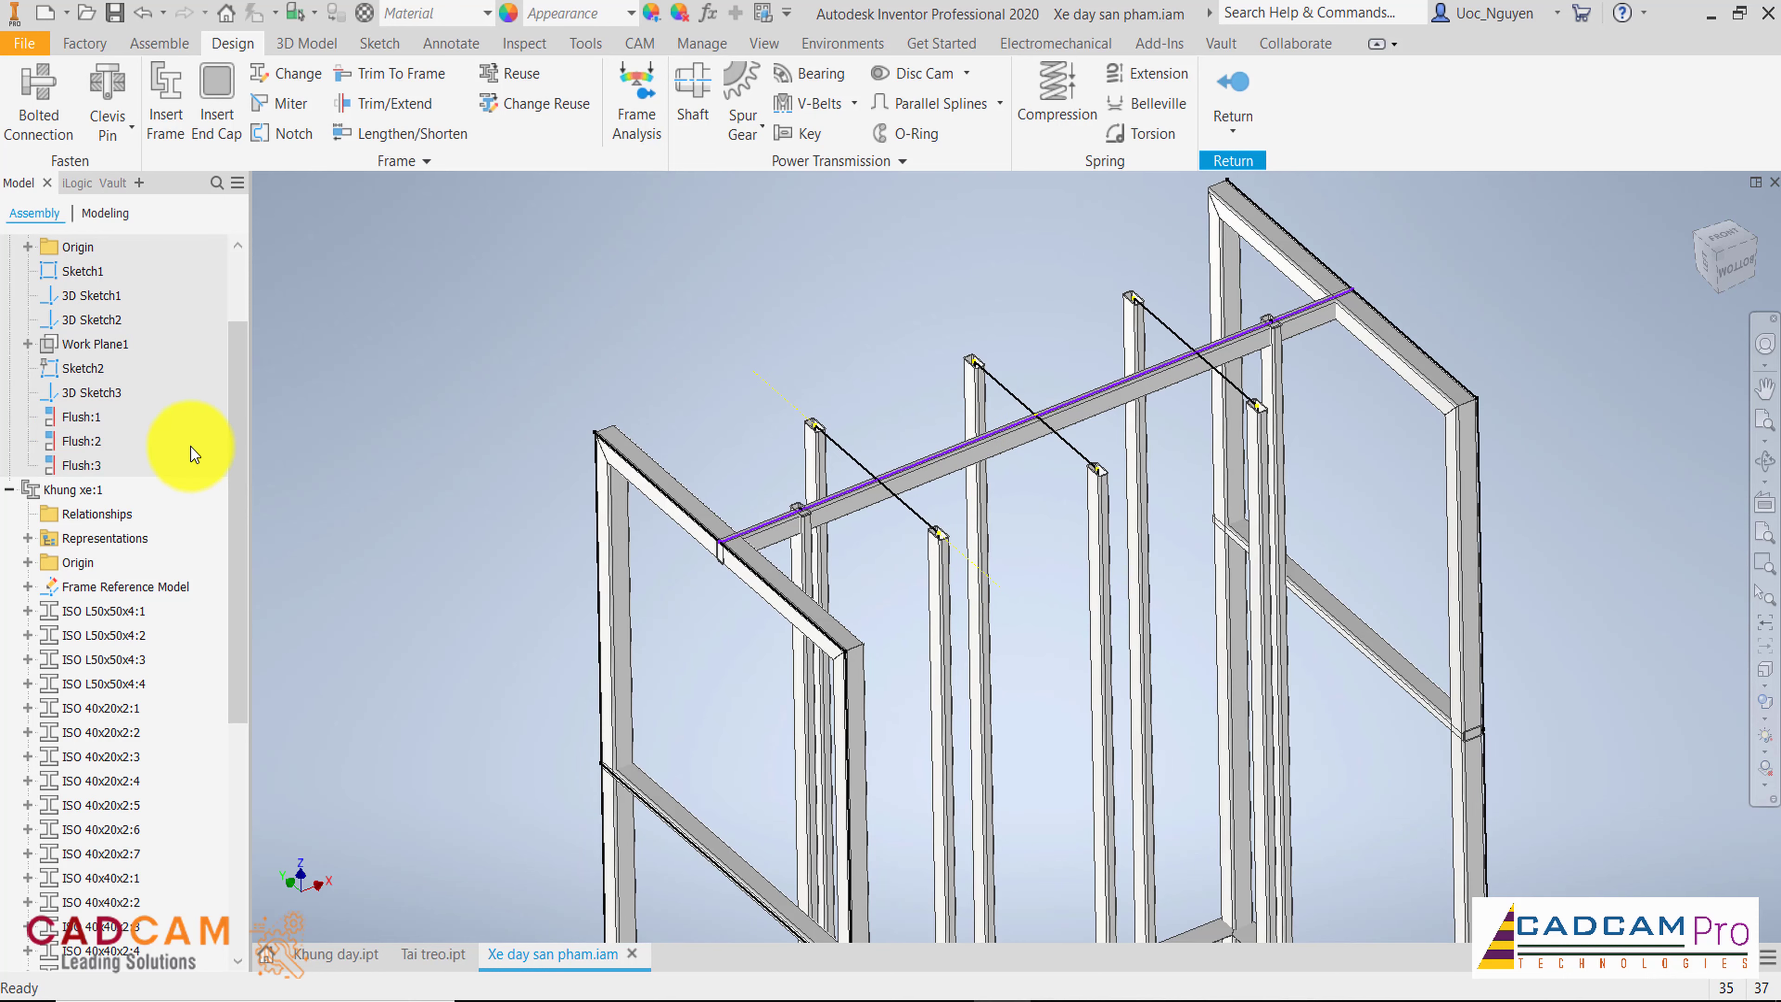
drag(237, 410, 235, 309)
right_click(84, 345)
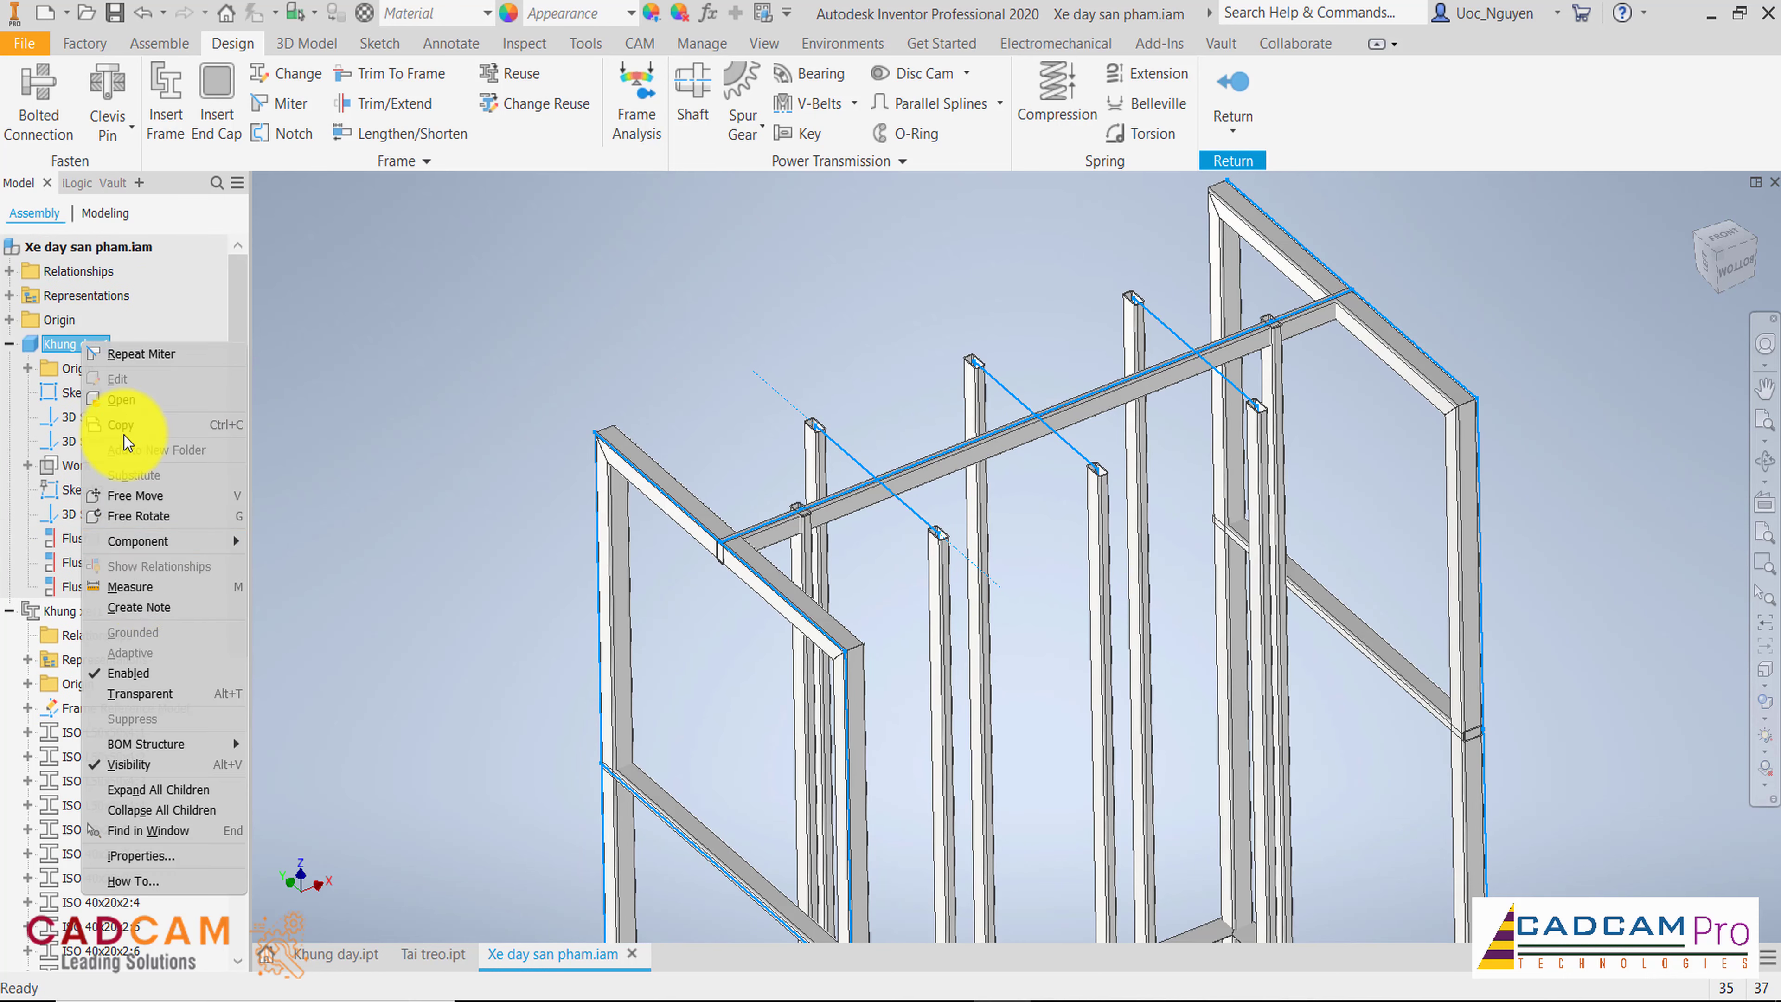
click(128, 764)
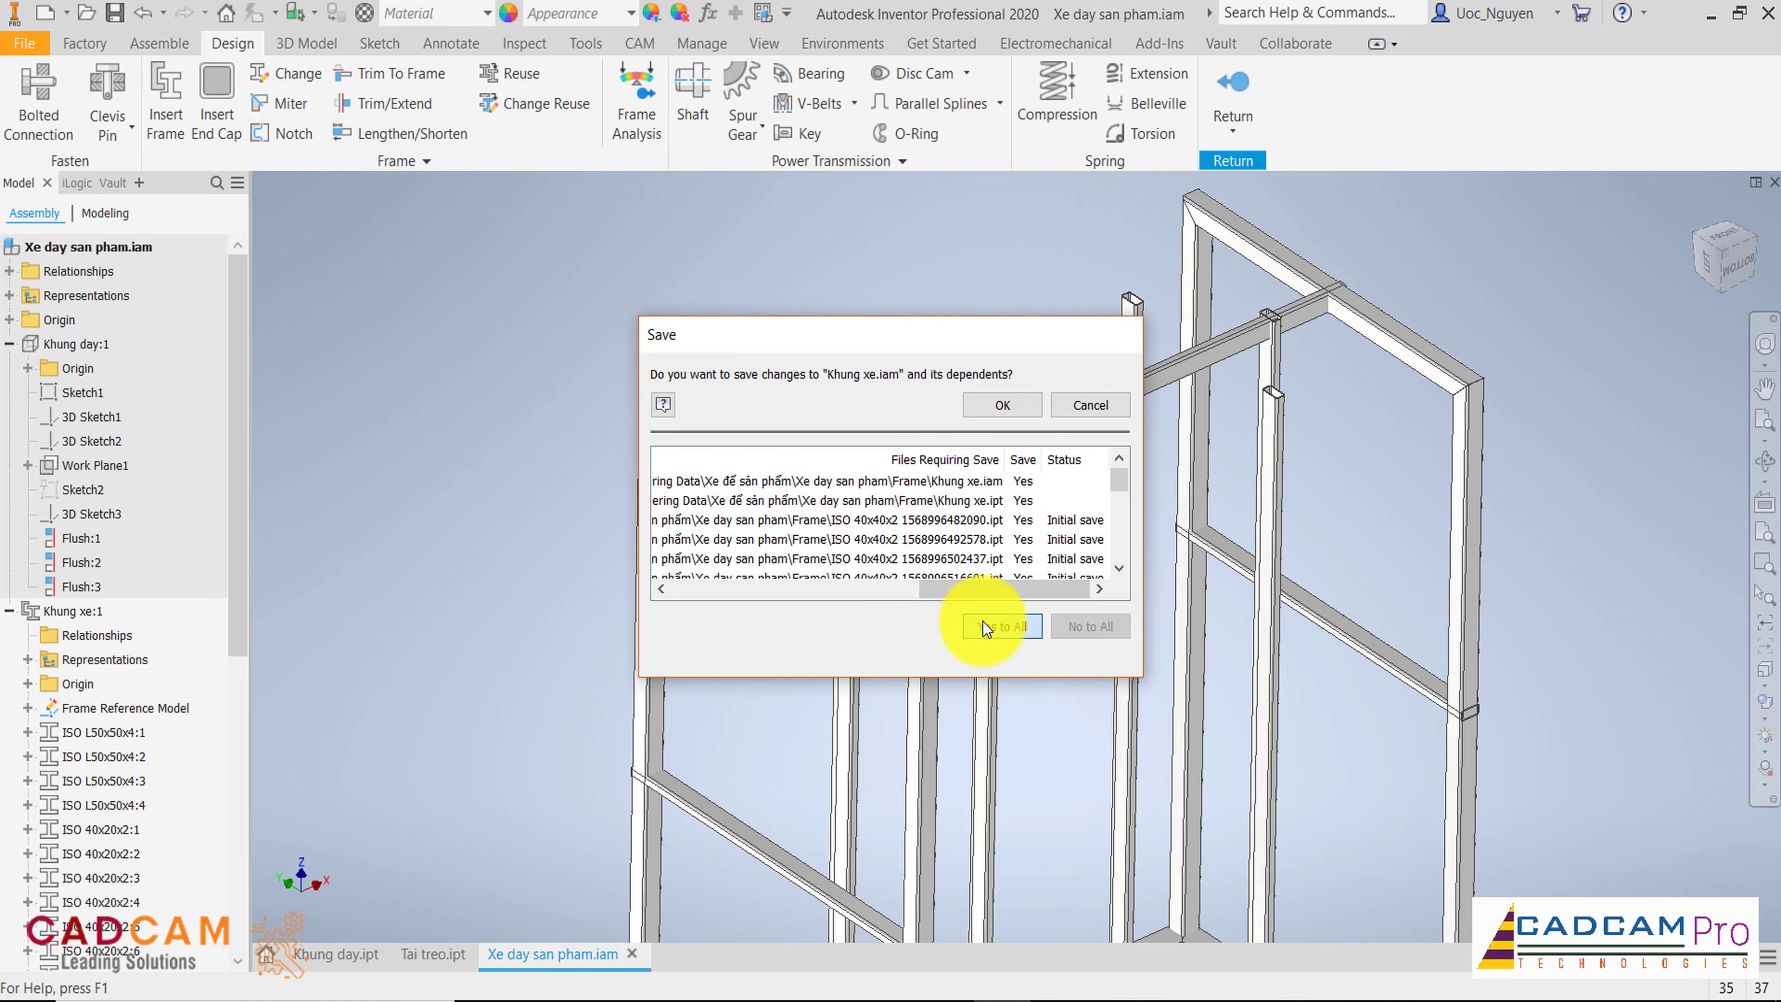
Step: Save Khung xe.iam with its dependent members, then select the lower crossbar to extend to a face
click(982, 621)
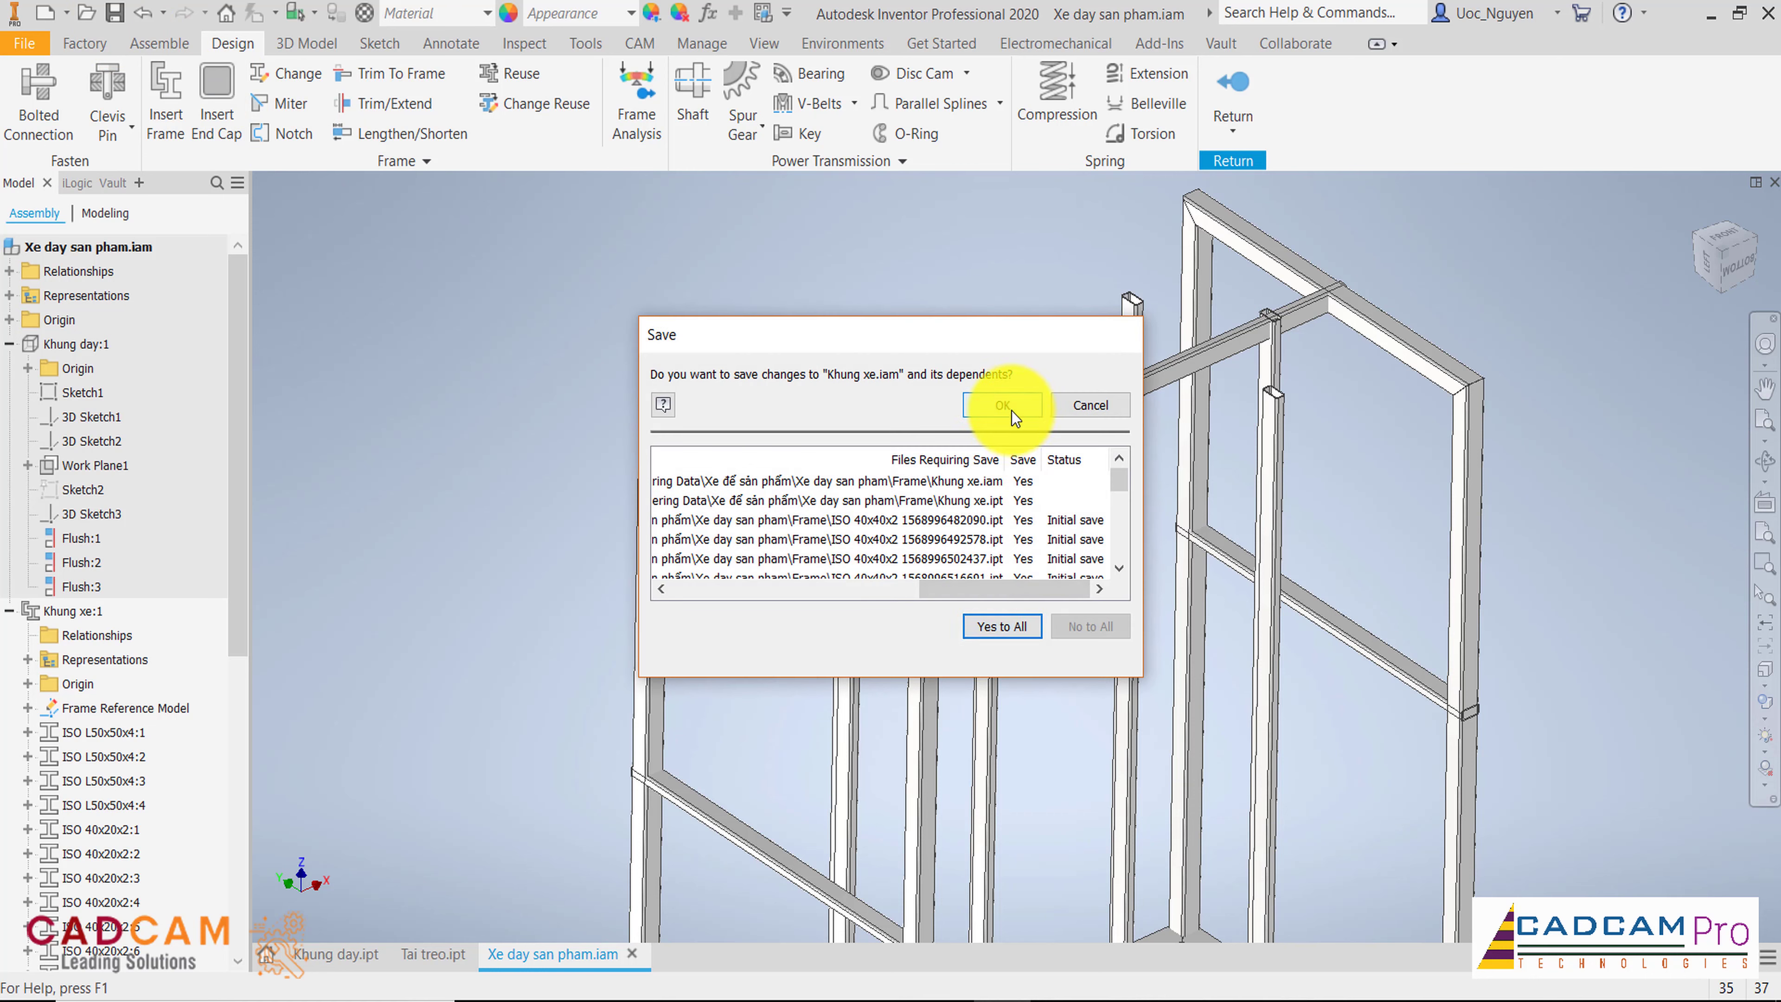
click(1012, 413)
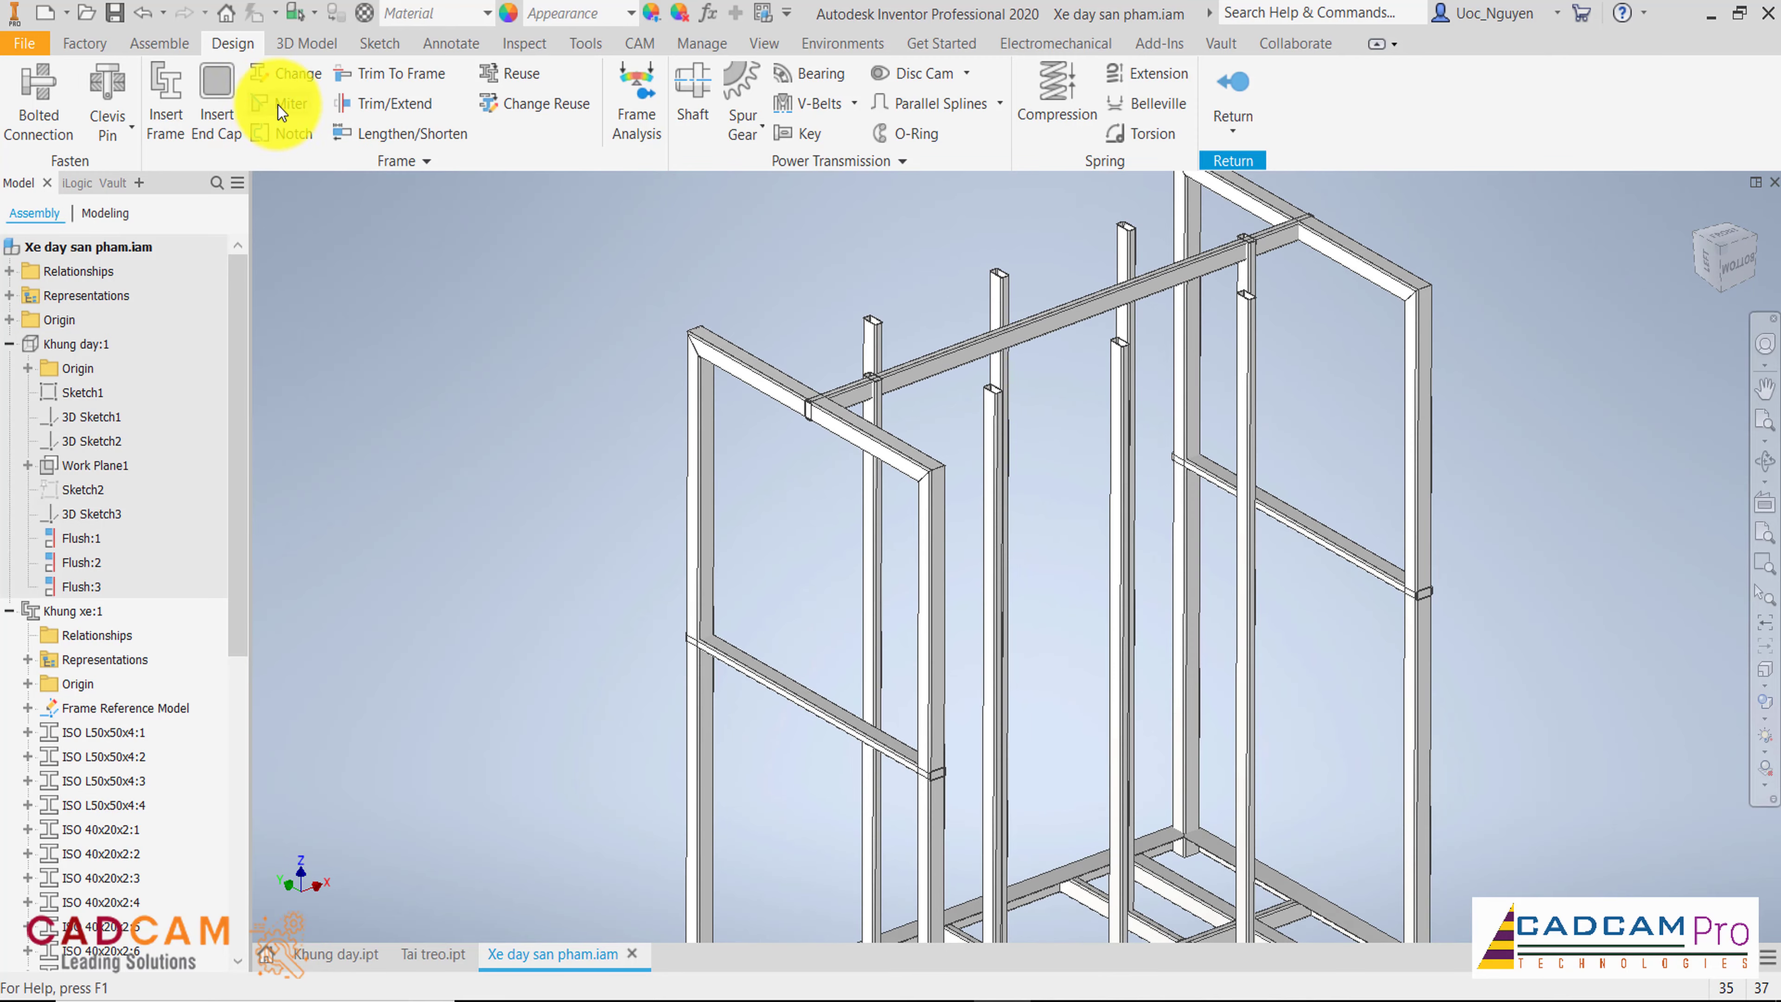
click(355, 102)
click(765, 675)
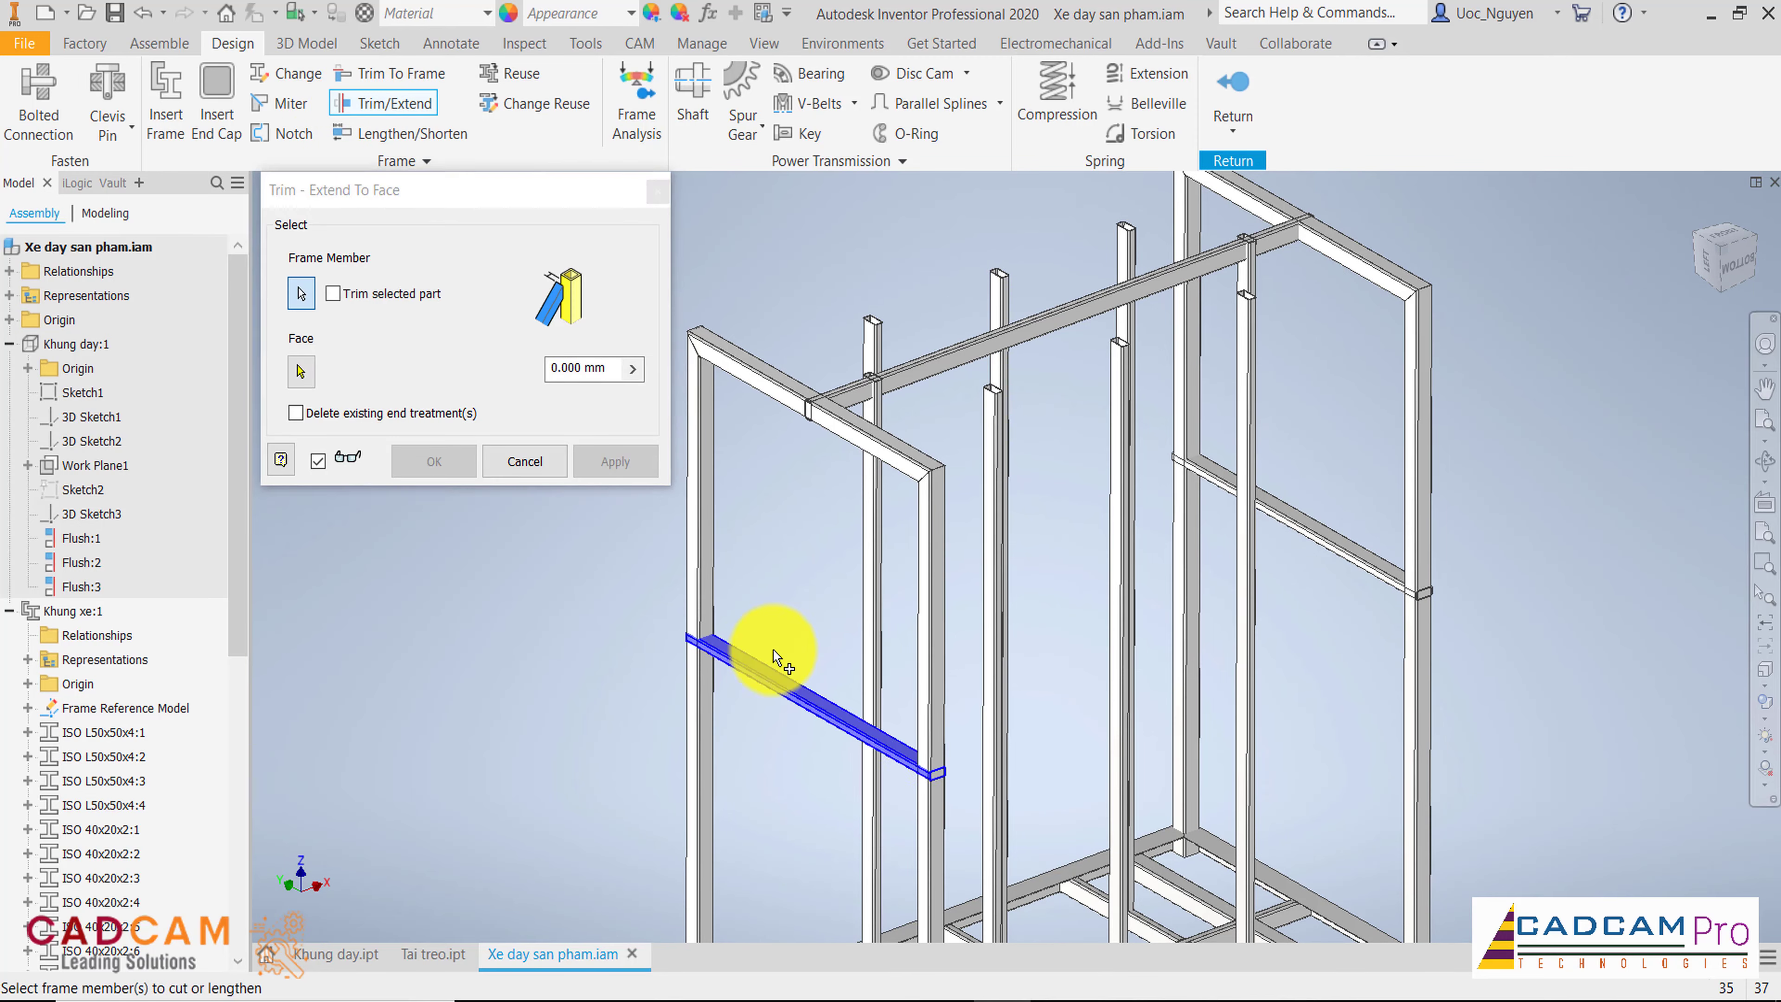
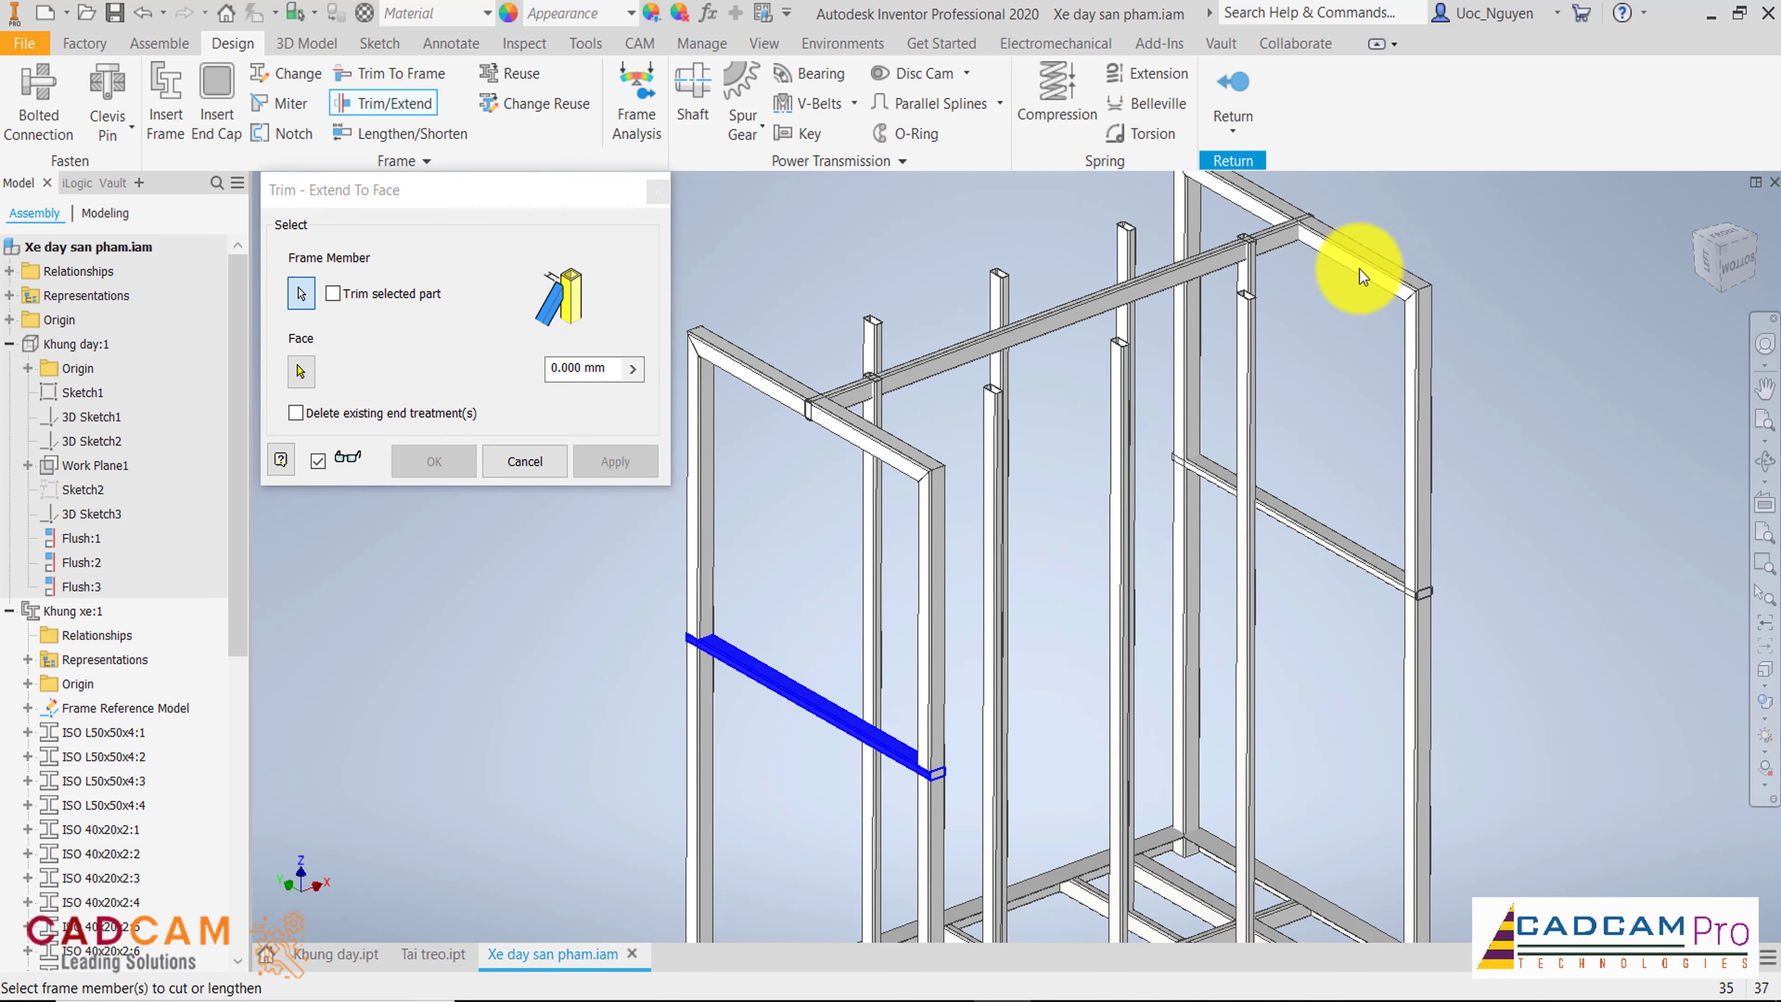
Step: Trim one end of both mid-height side rails flush to the vertical post face
click(1258, 105)
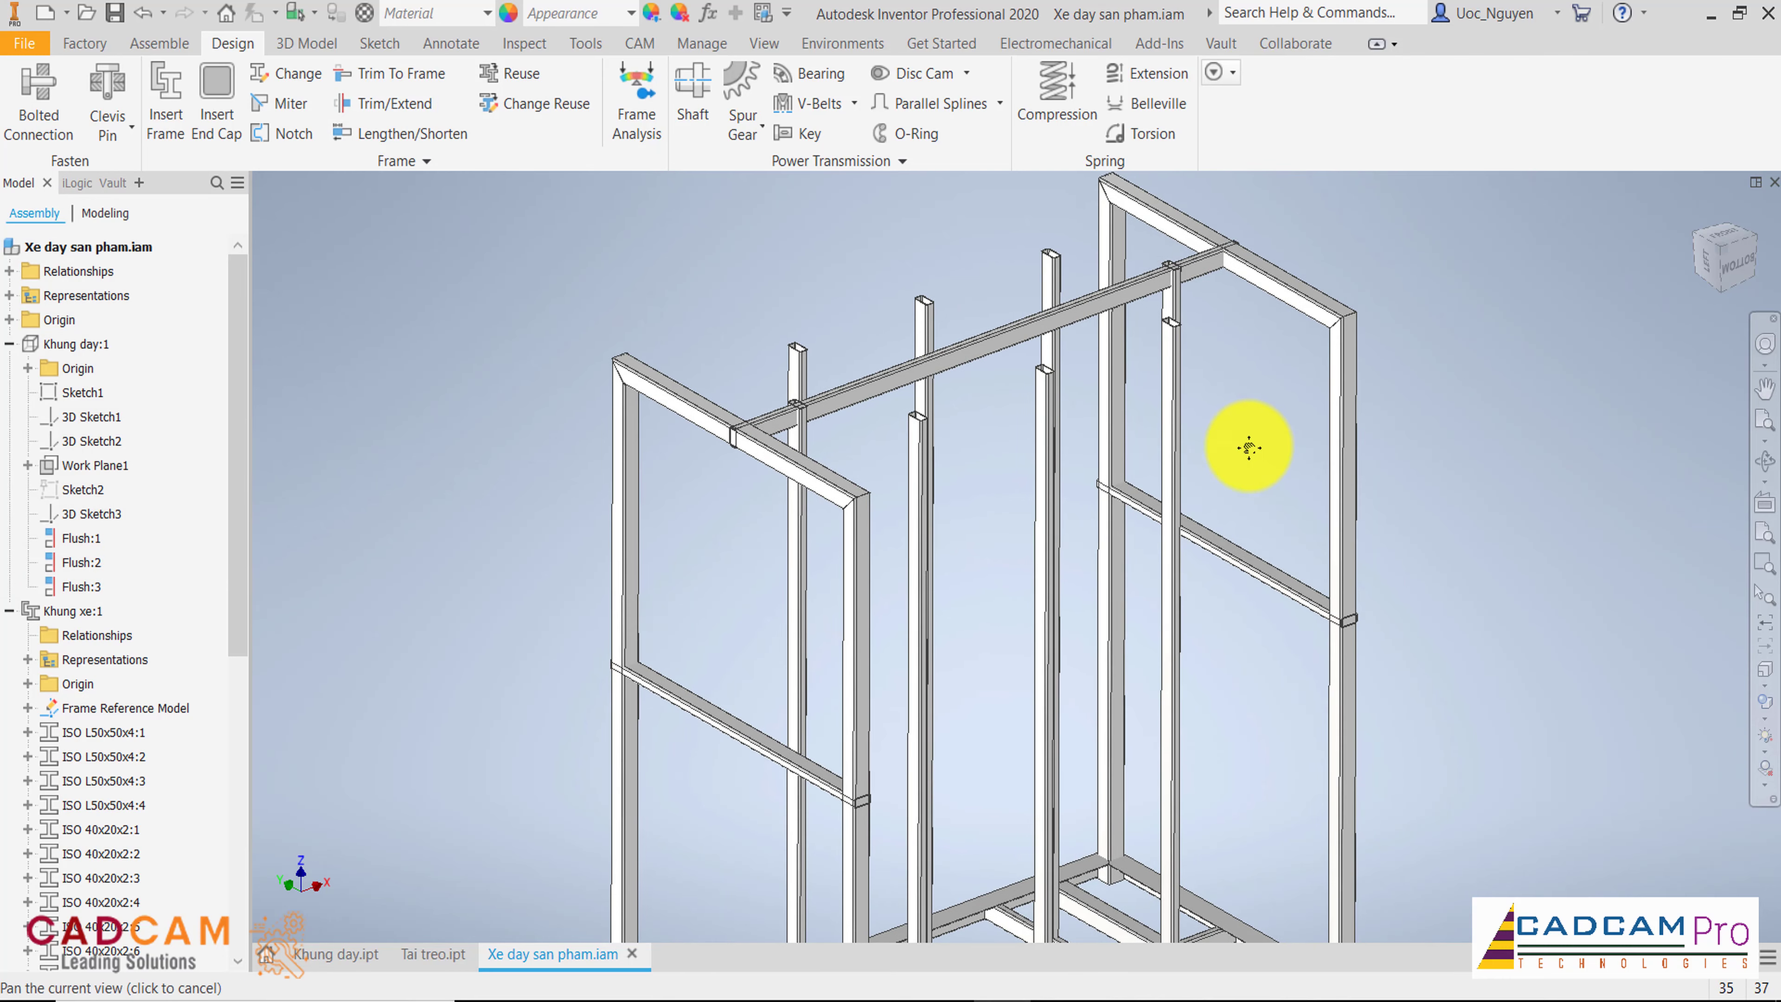
click(371, 105)
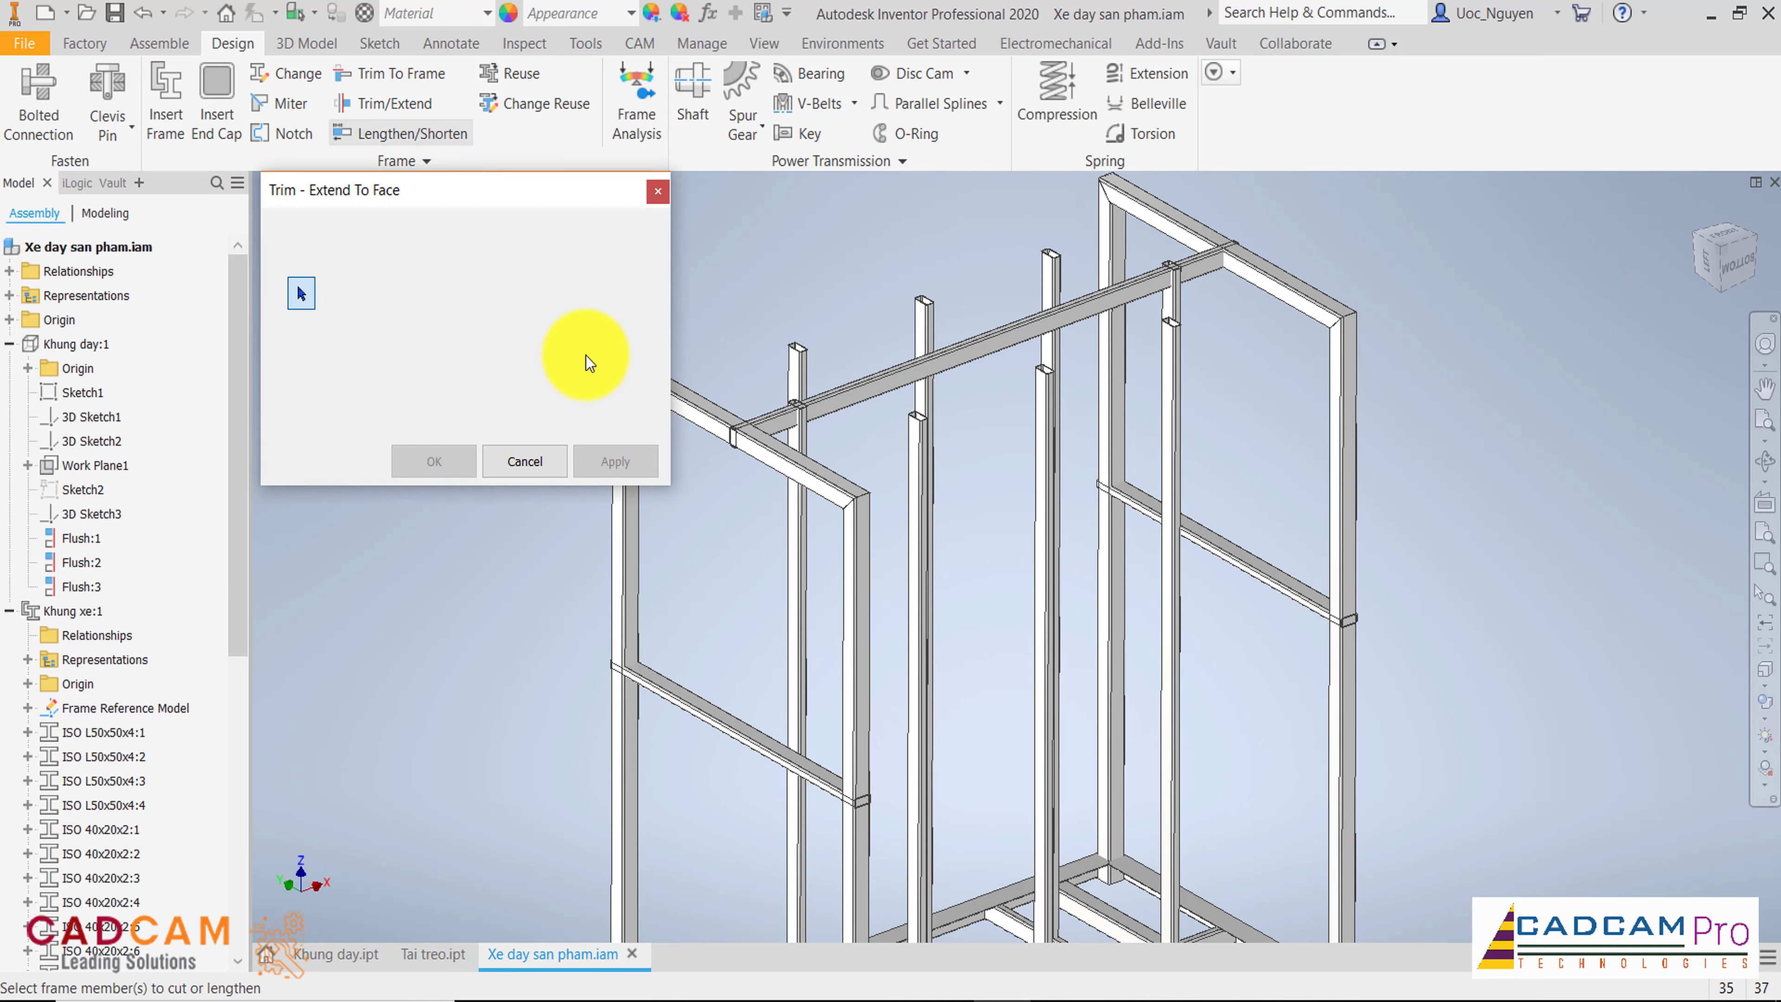
click(694, 712)
click(1252, 590)
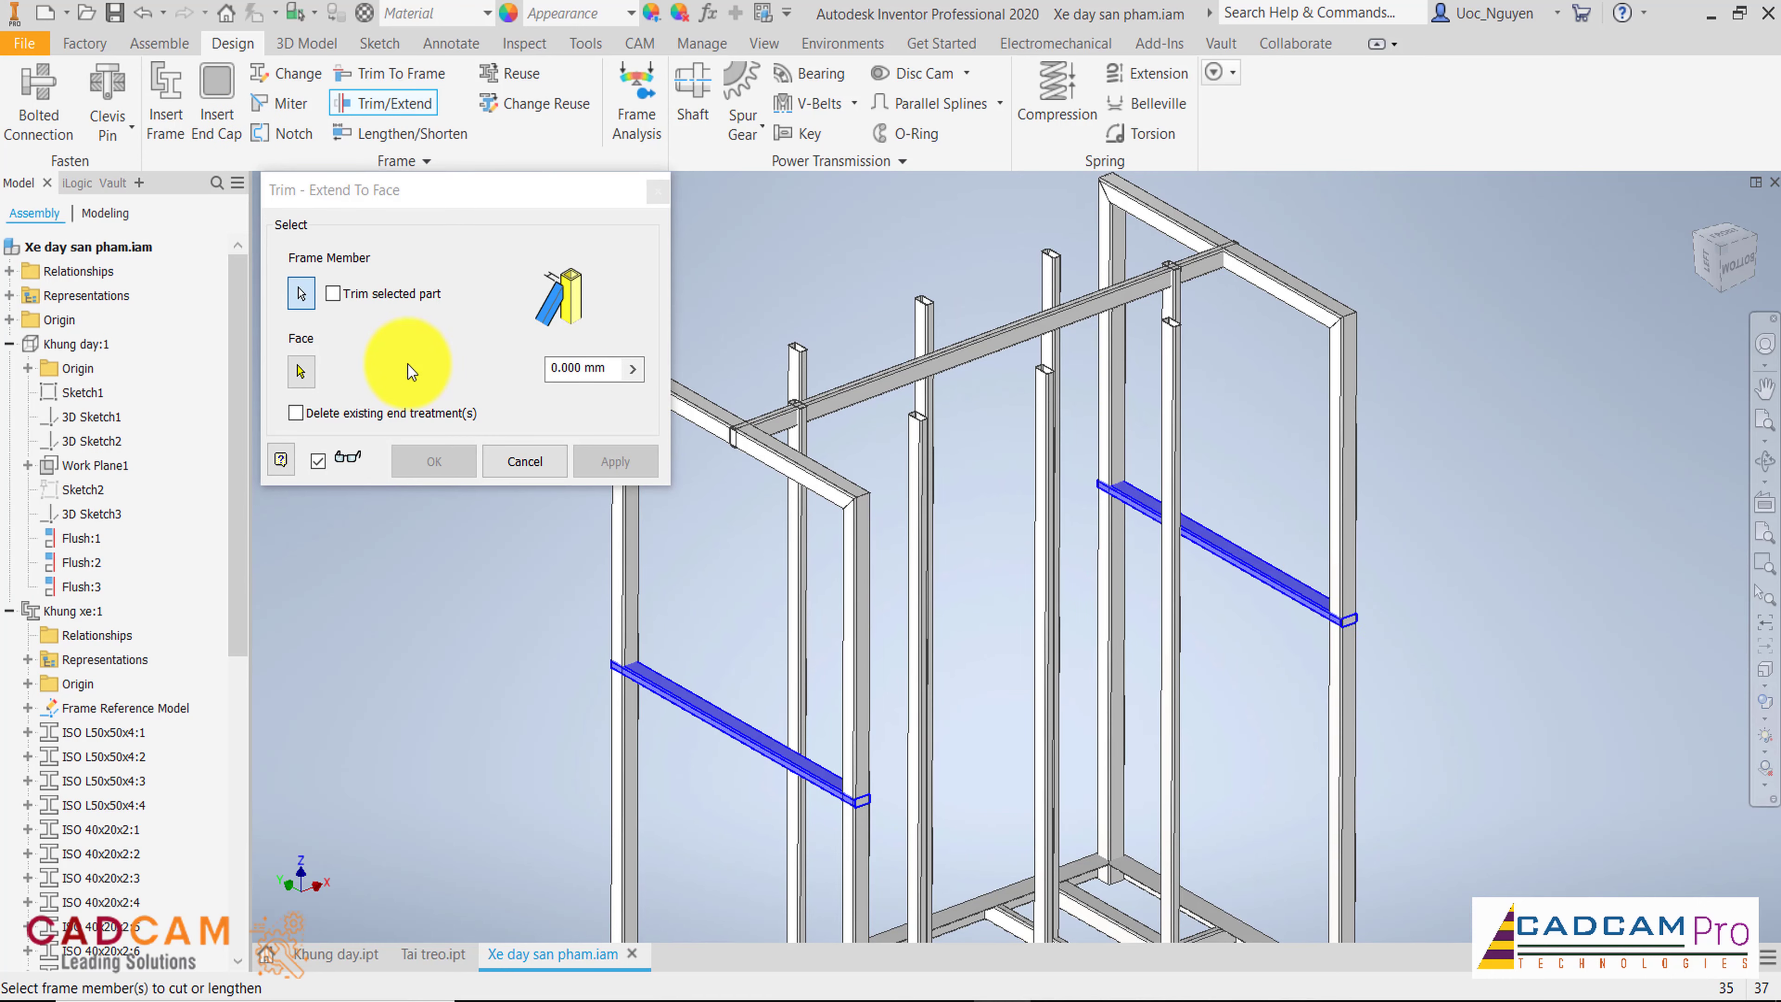
click(301, 370)
scroll(637, 642, down, 3)
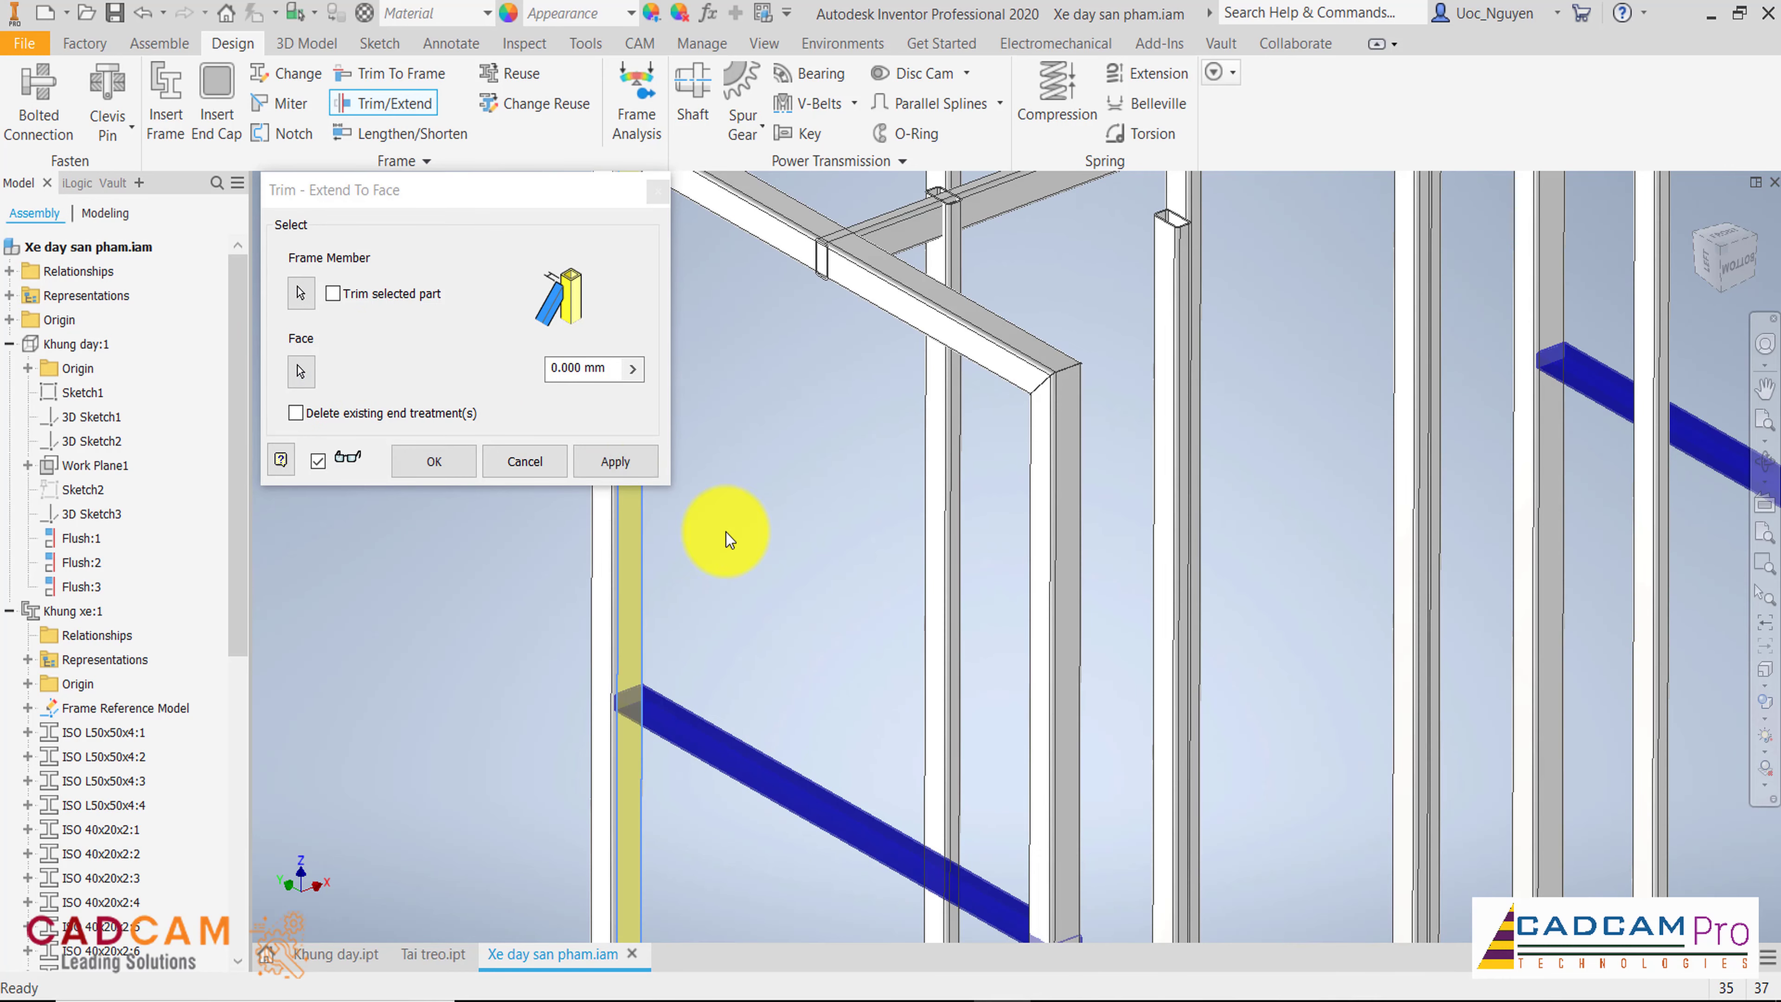
click(617, 462)
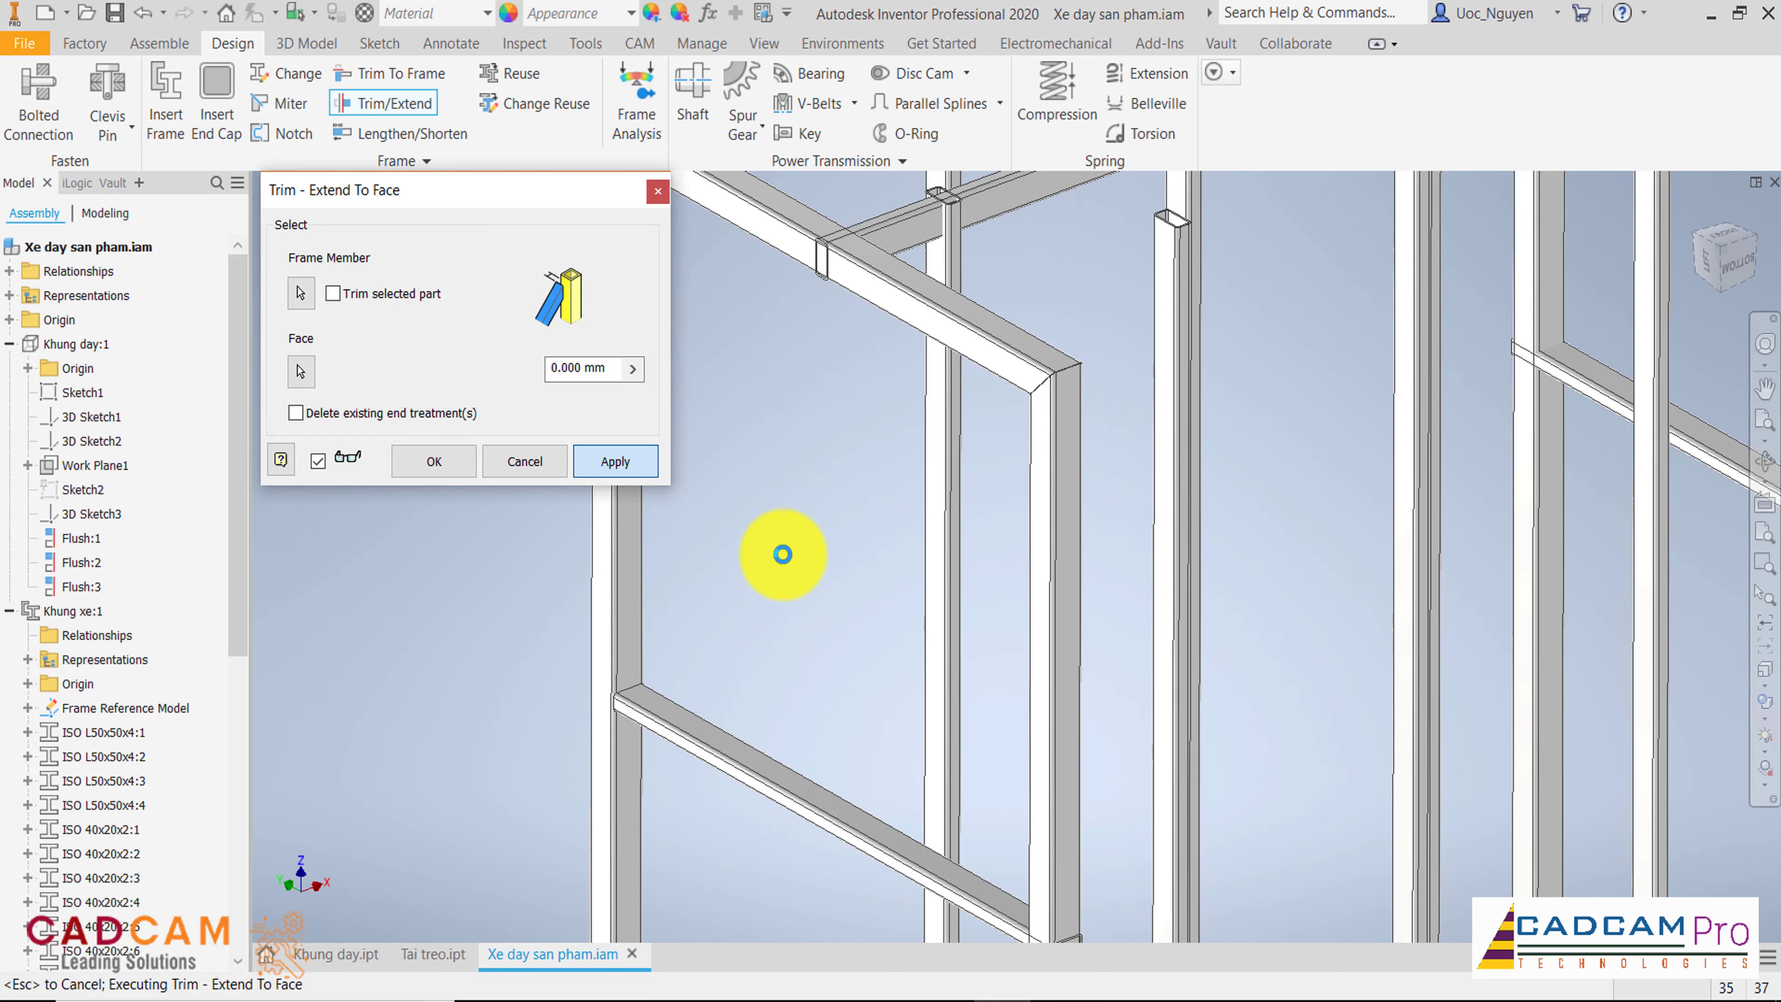
Step: Trim the other ends of both side rails flush against the vertical post face
click(720, 728)
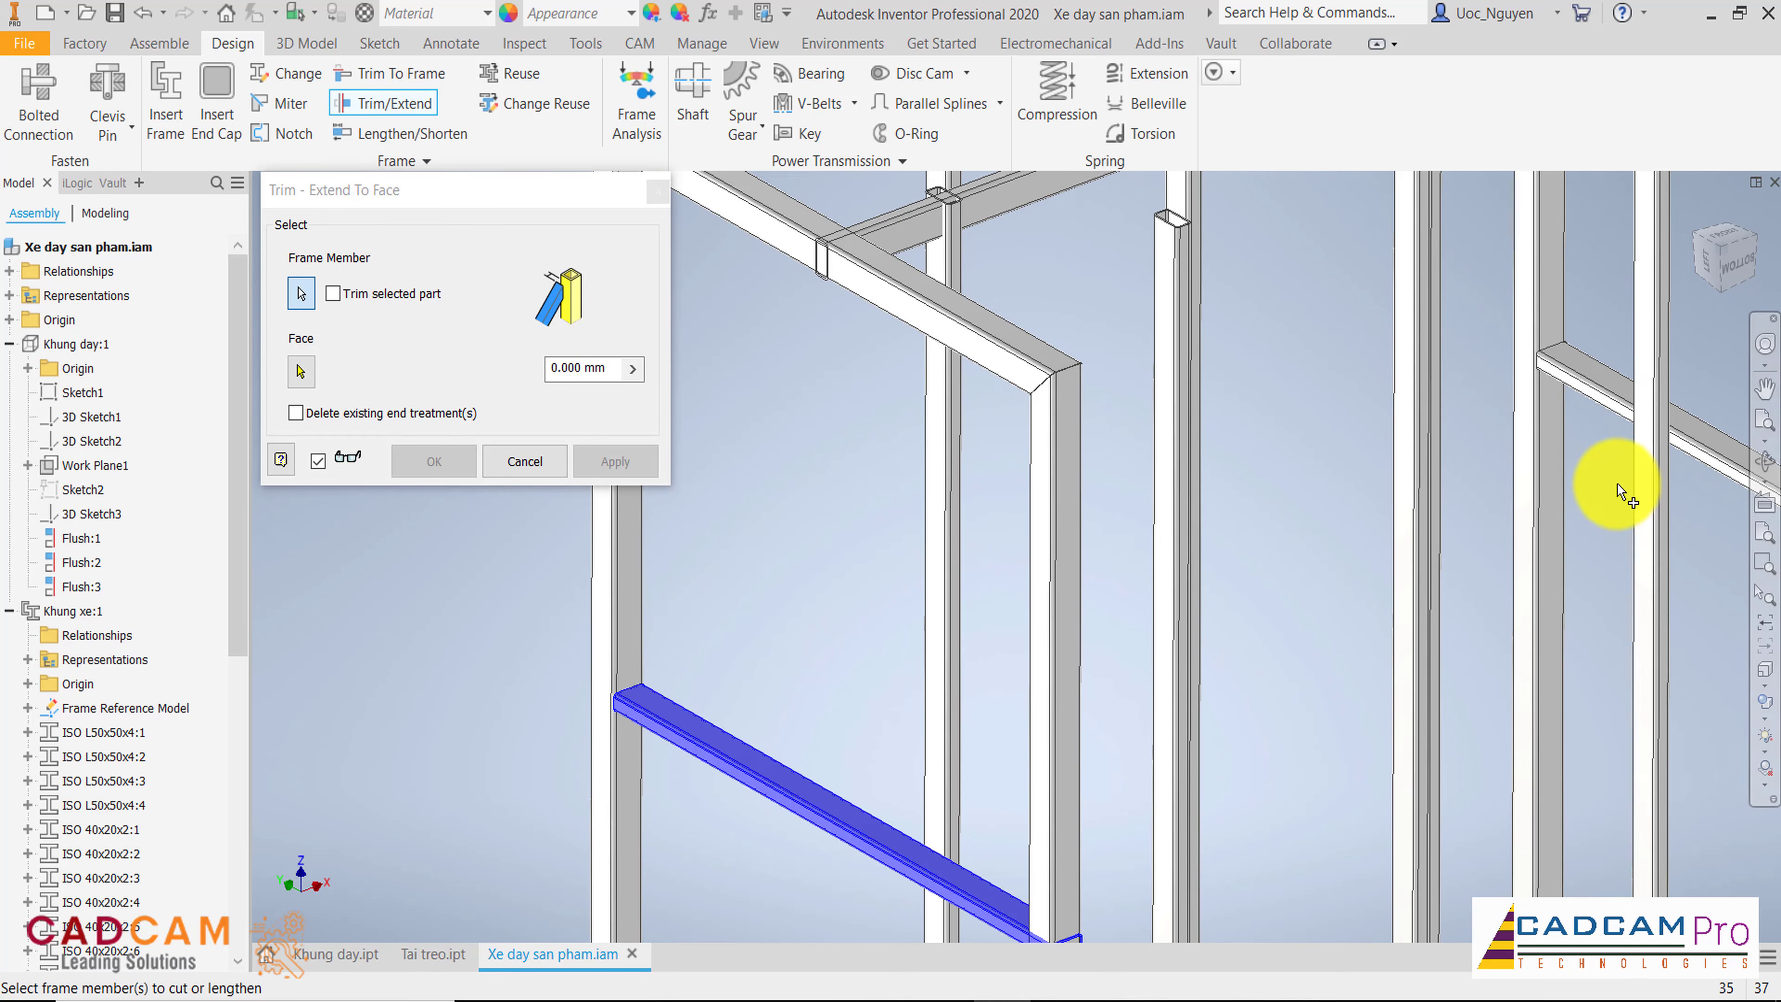
click(1610, 413)
scroll(1218, 566, down, 5)
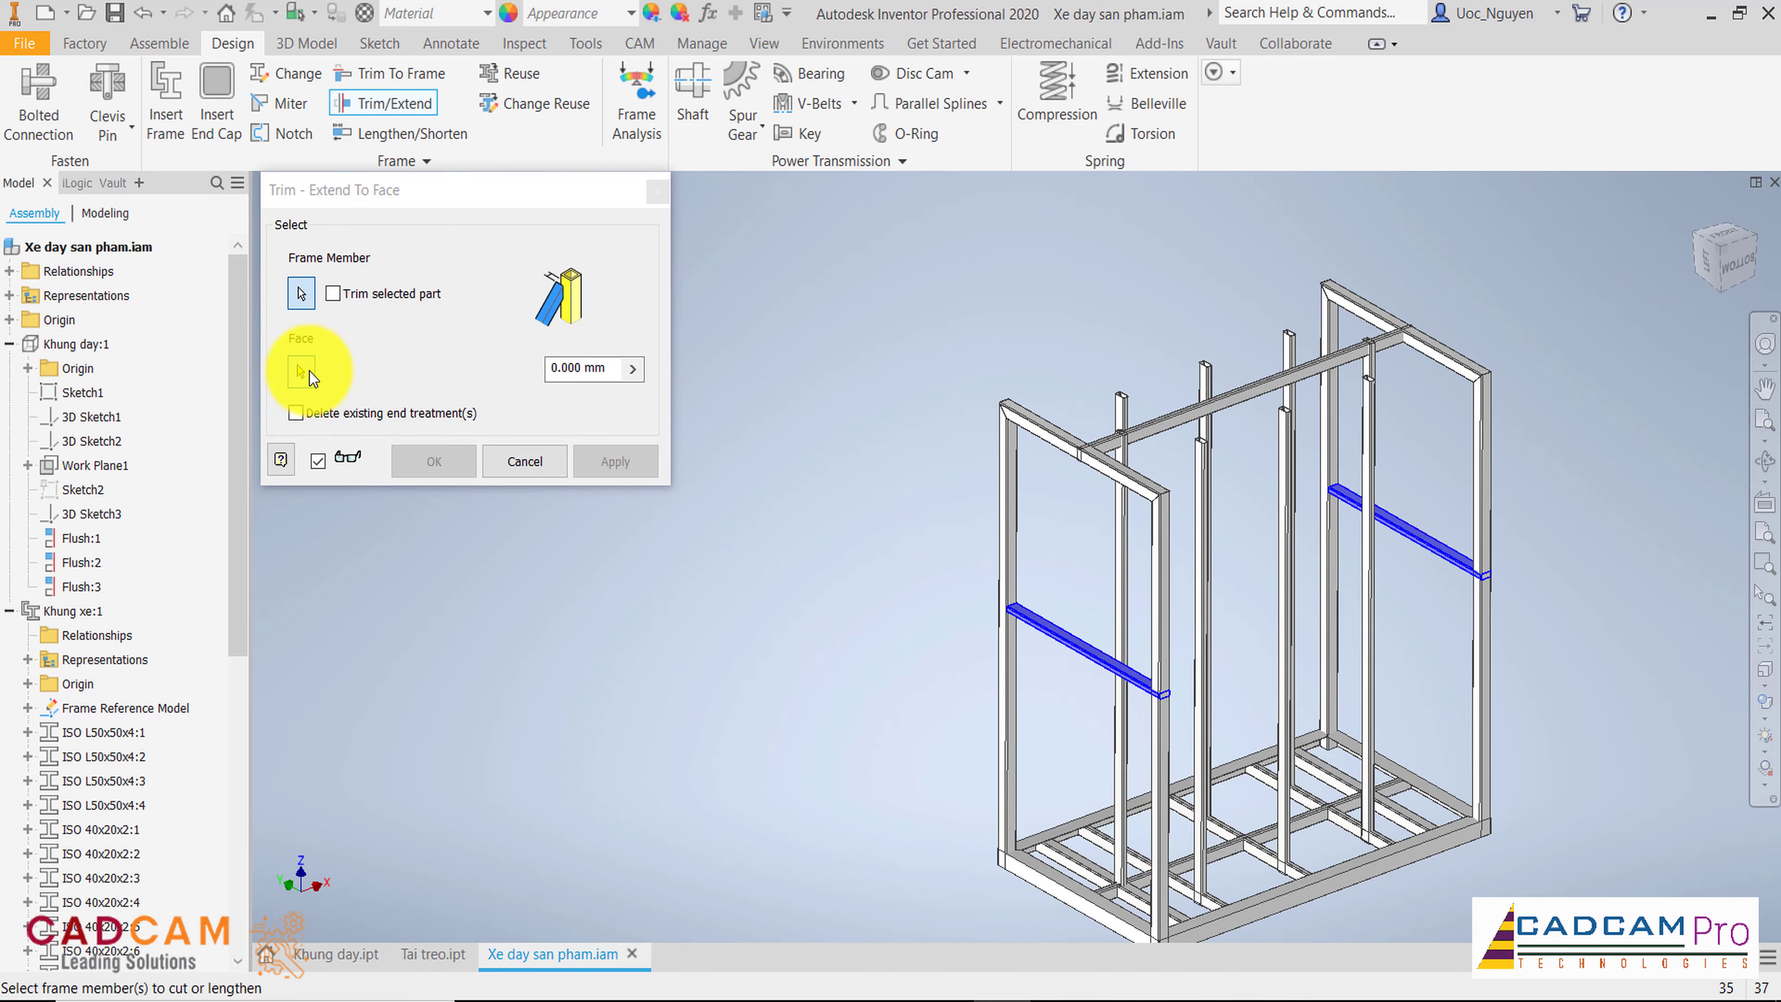
click(301, 371)
scroll(1741, 617, up, 4)
scroll(1293, 582, up, 5)
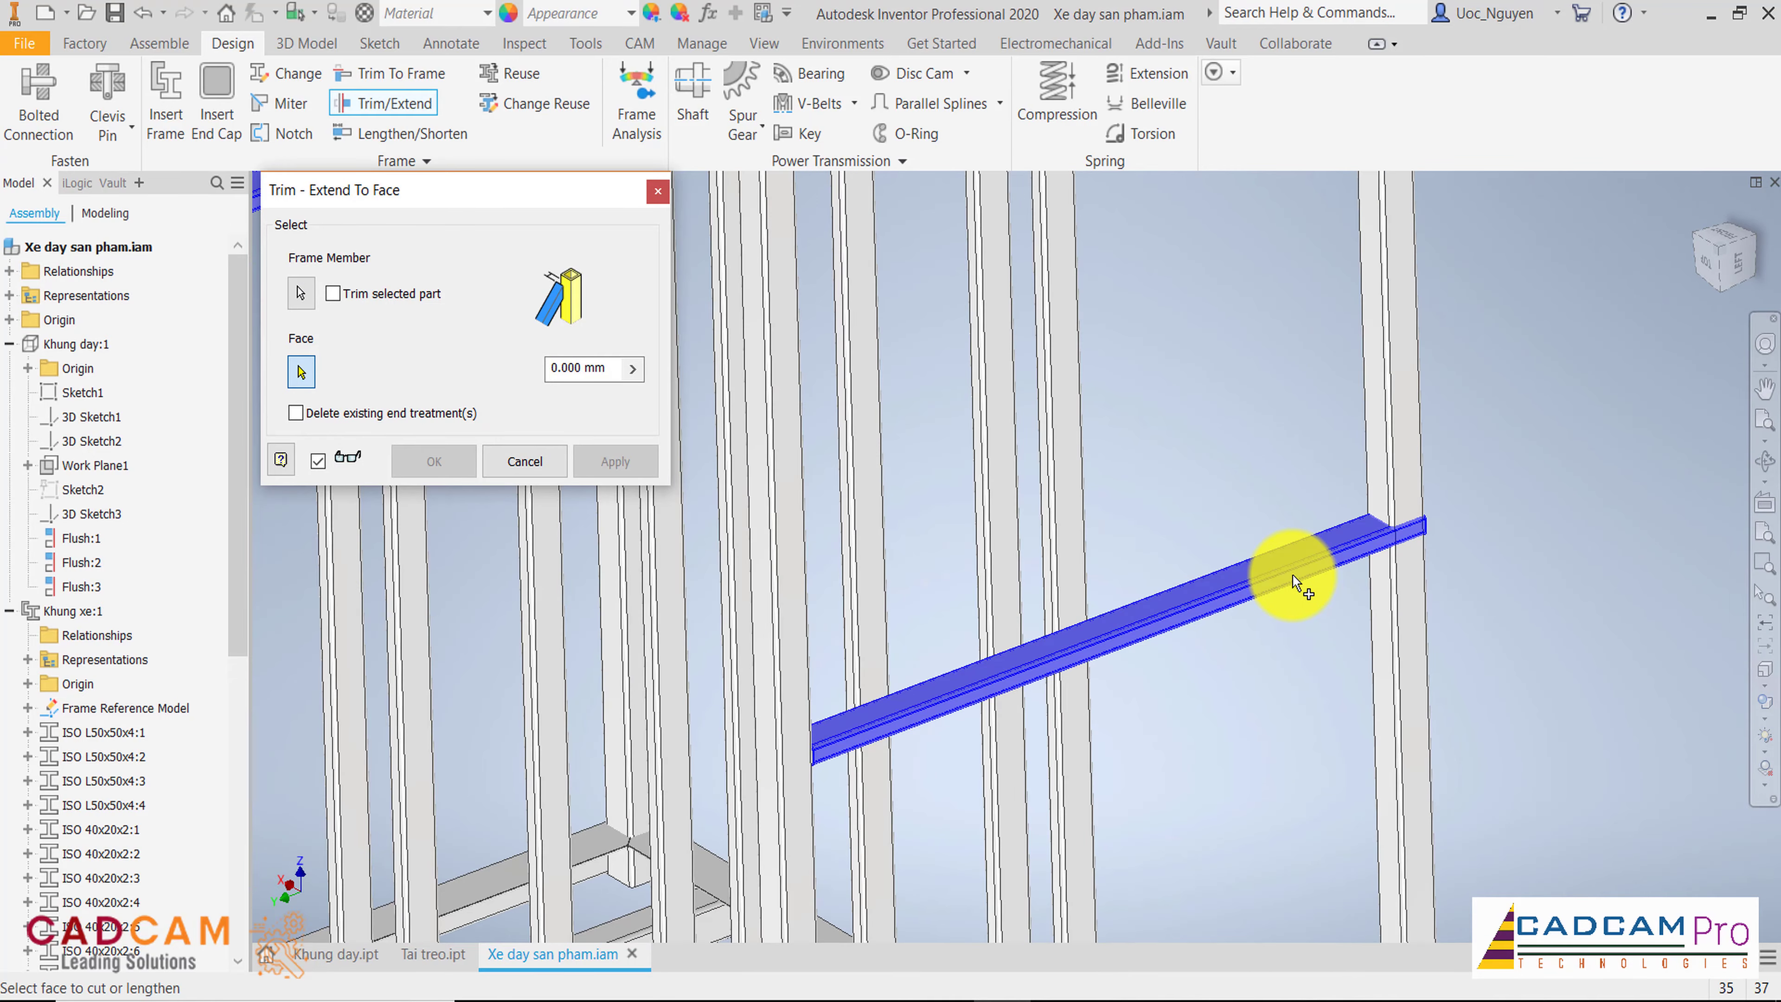
click(1384, 487)
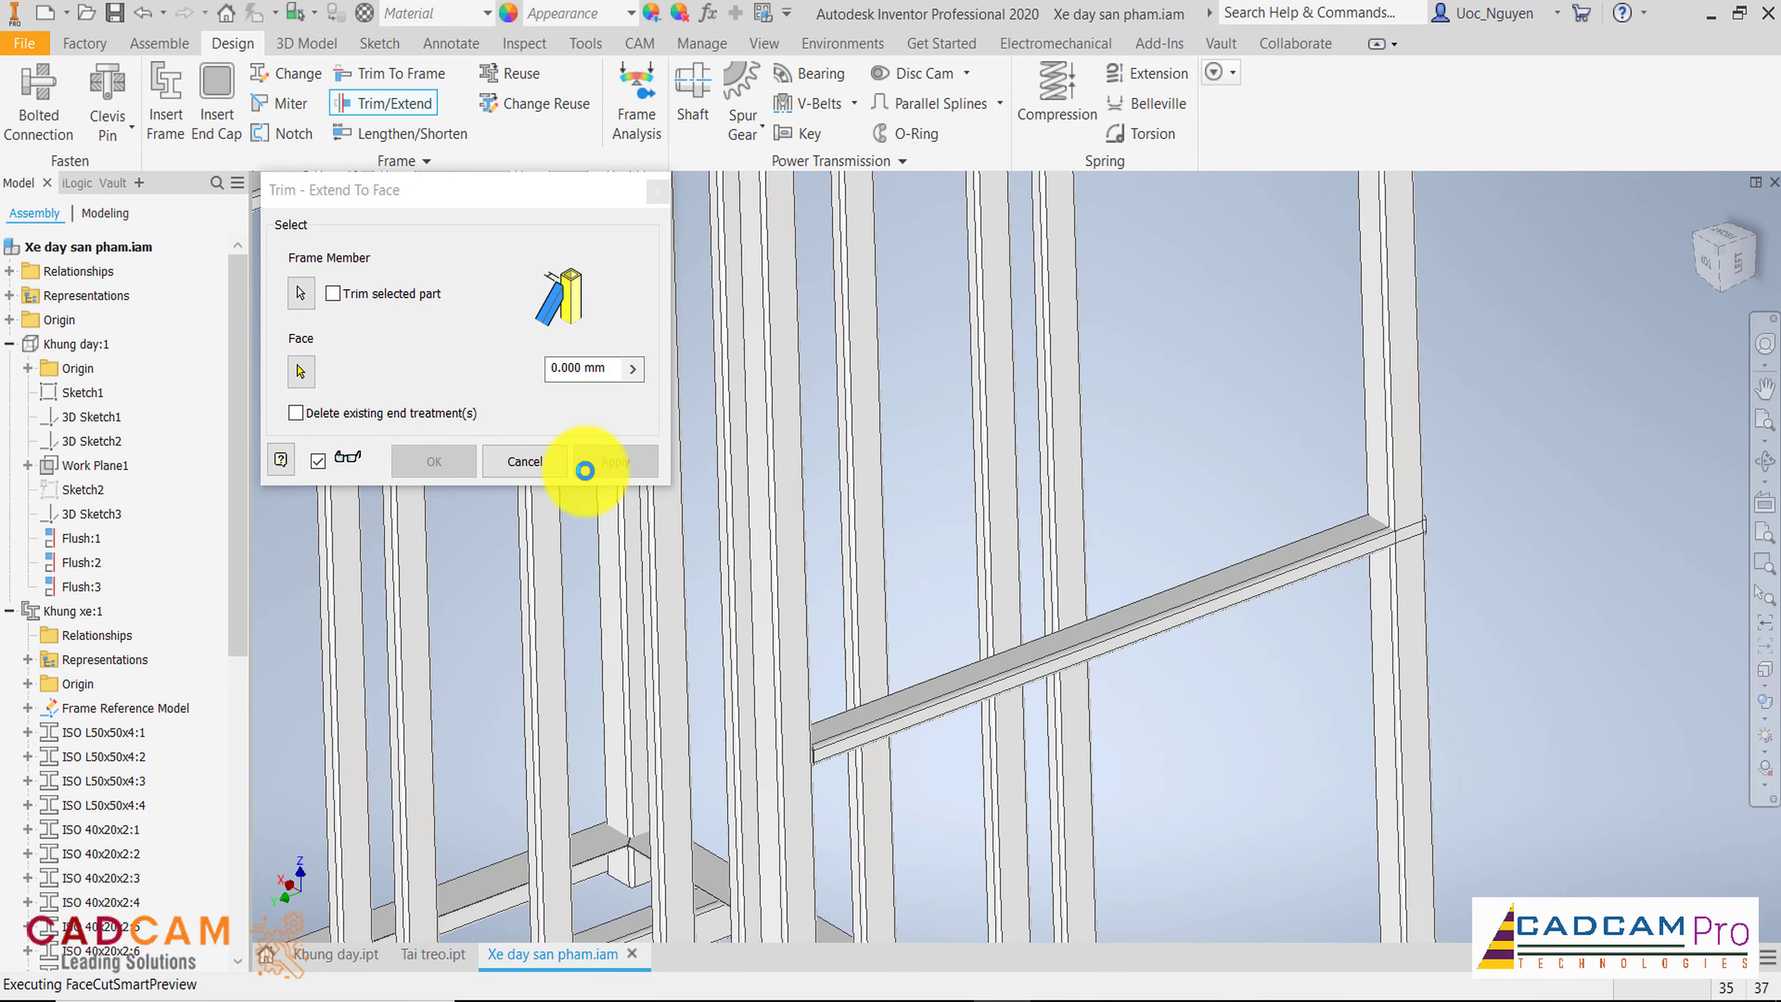
click(610, 464)
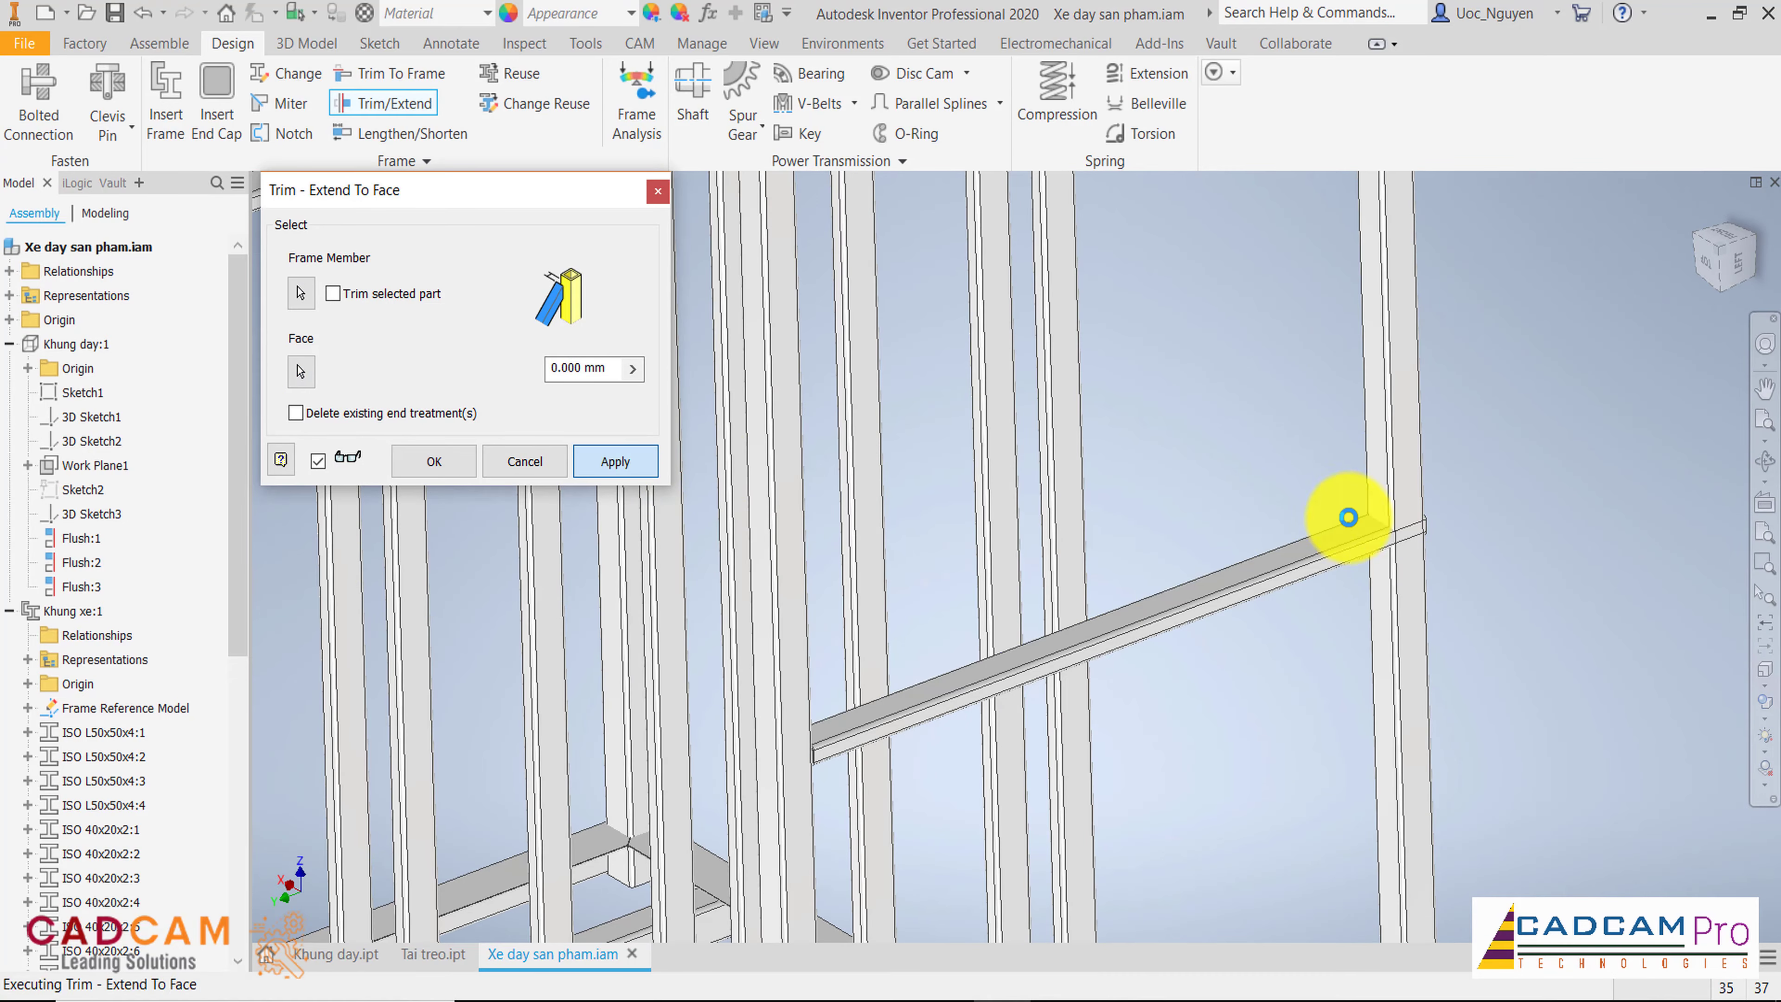
Step: Trim the long top beam's first end against the end frame's inner face
scroll(1272, 495, down, 5)
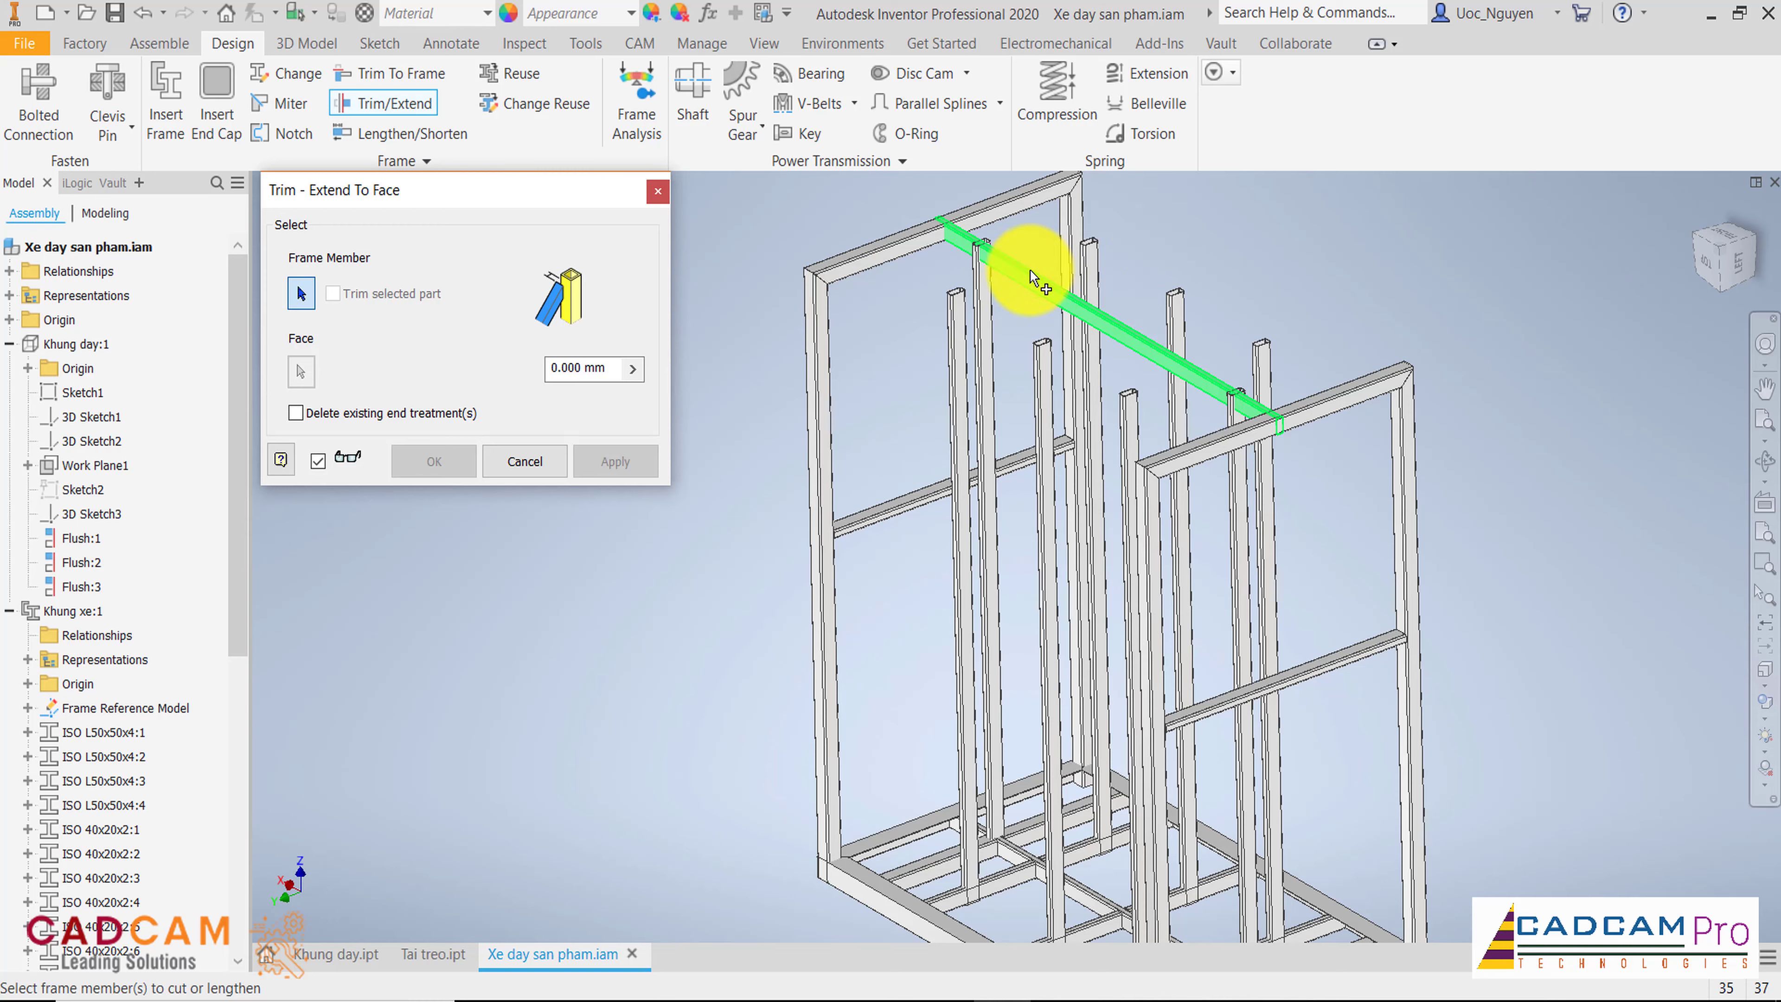
mouse_move(1142, 278)
shift+middle_down()
mouse_move(1451, 238)
mouse_move(1292, 259)
shift+middle_up()
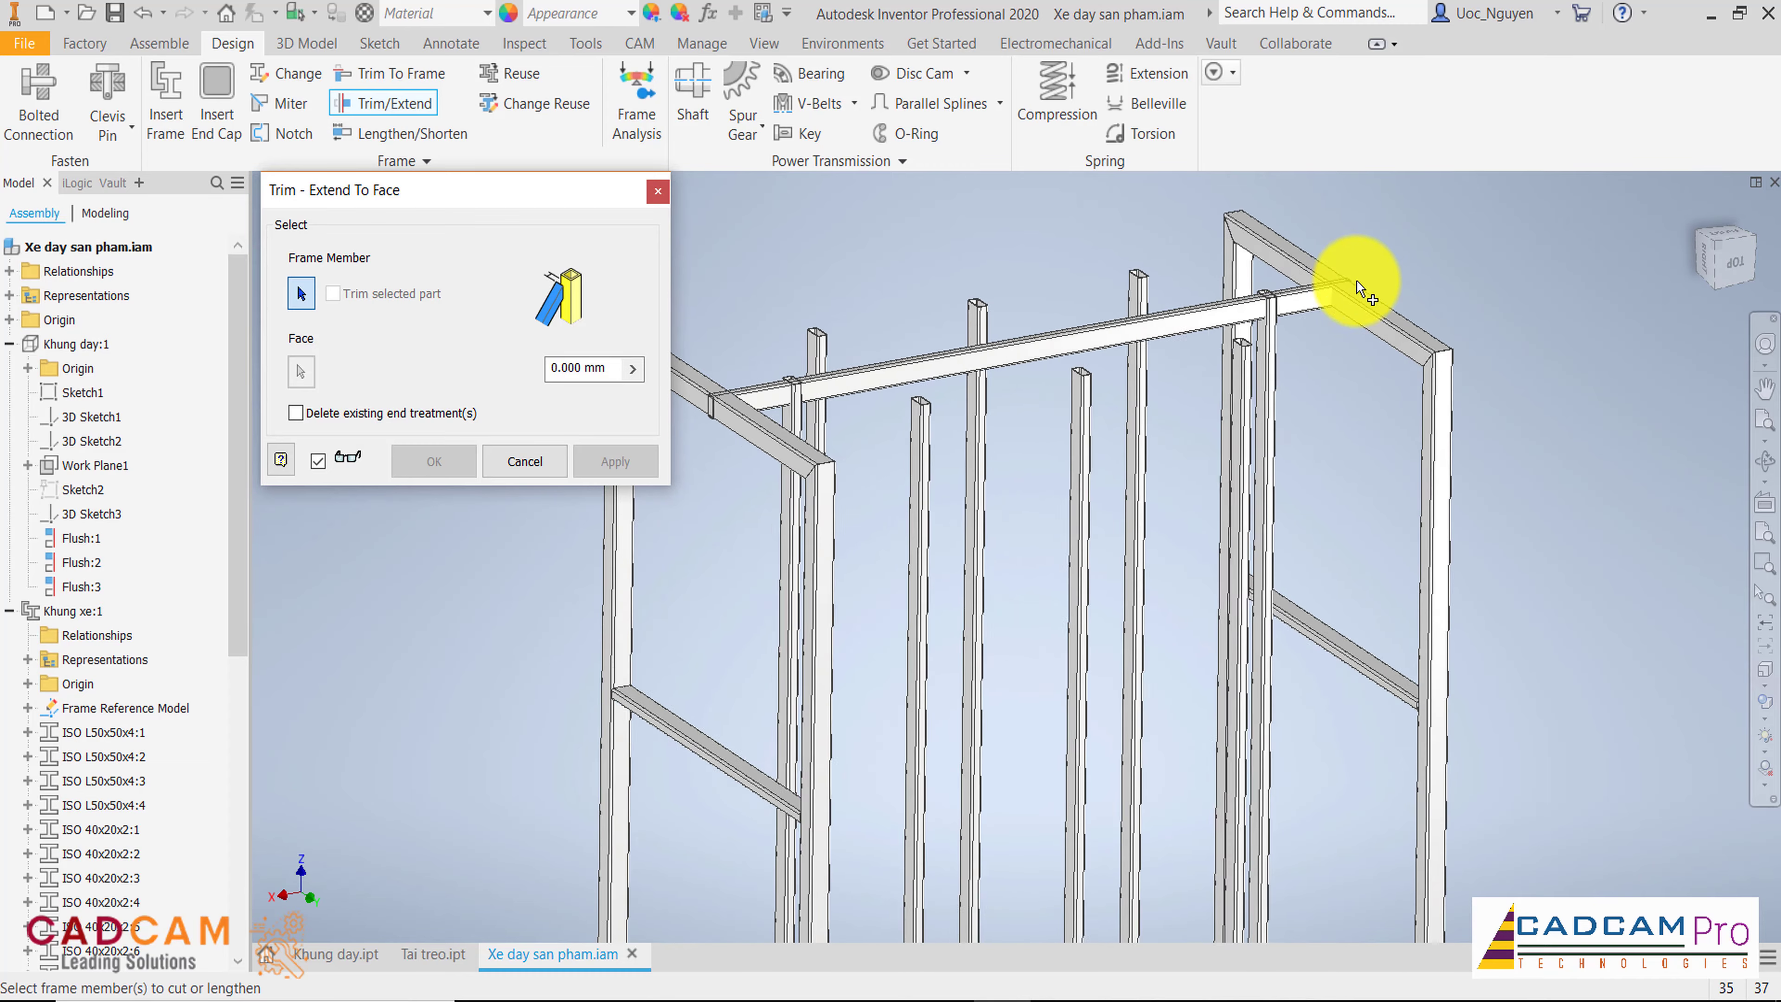
click(1276, 302)
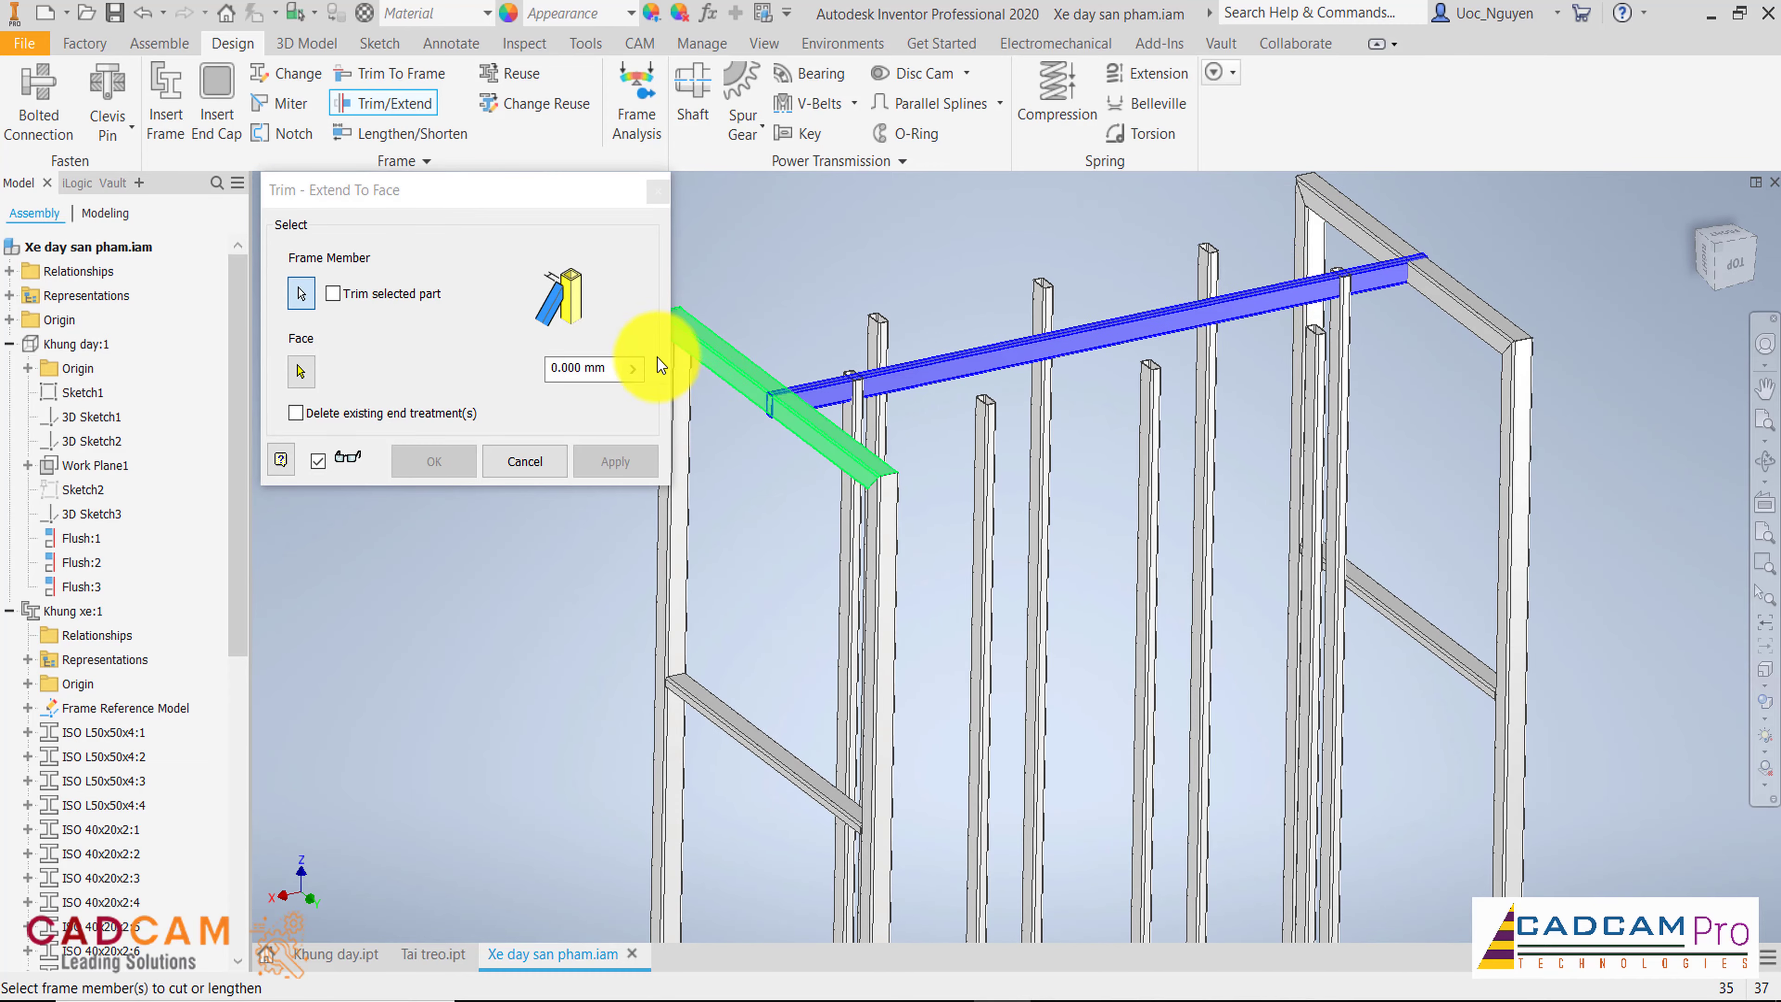
click(312, 365)
scroll(1332, 338, down, 5)
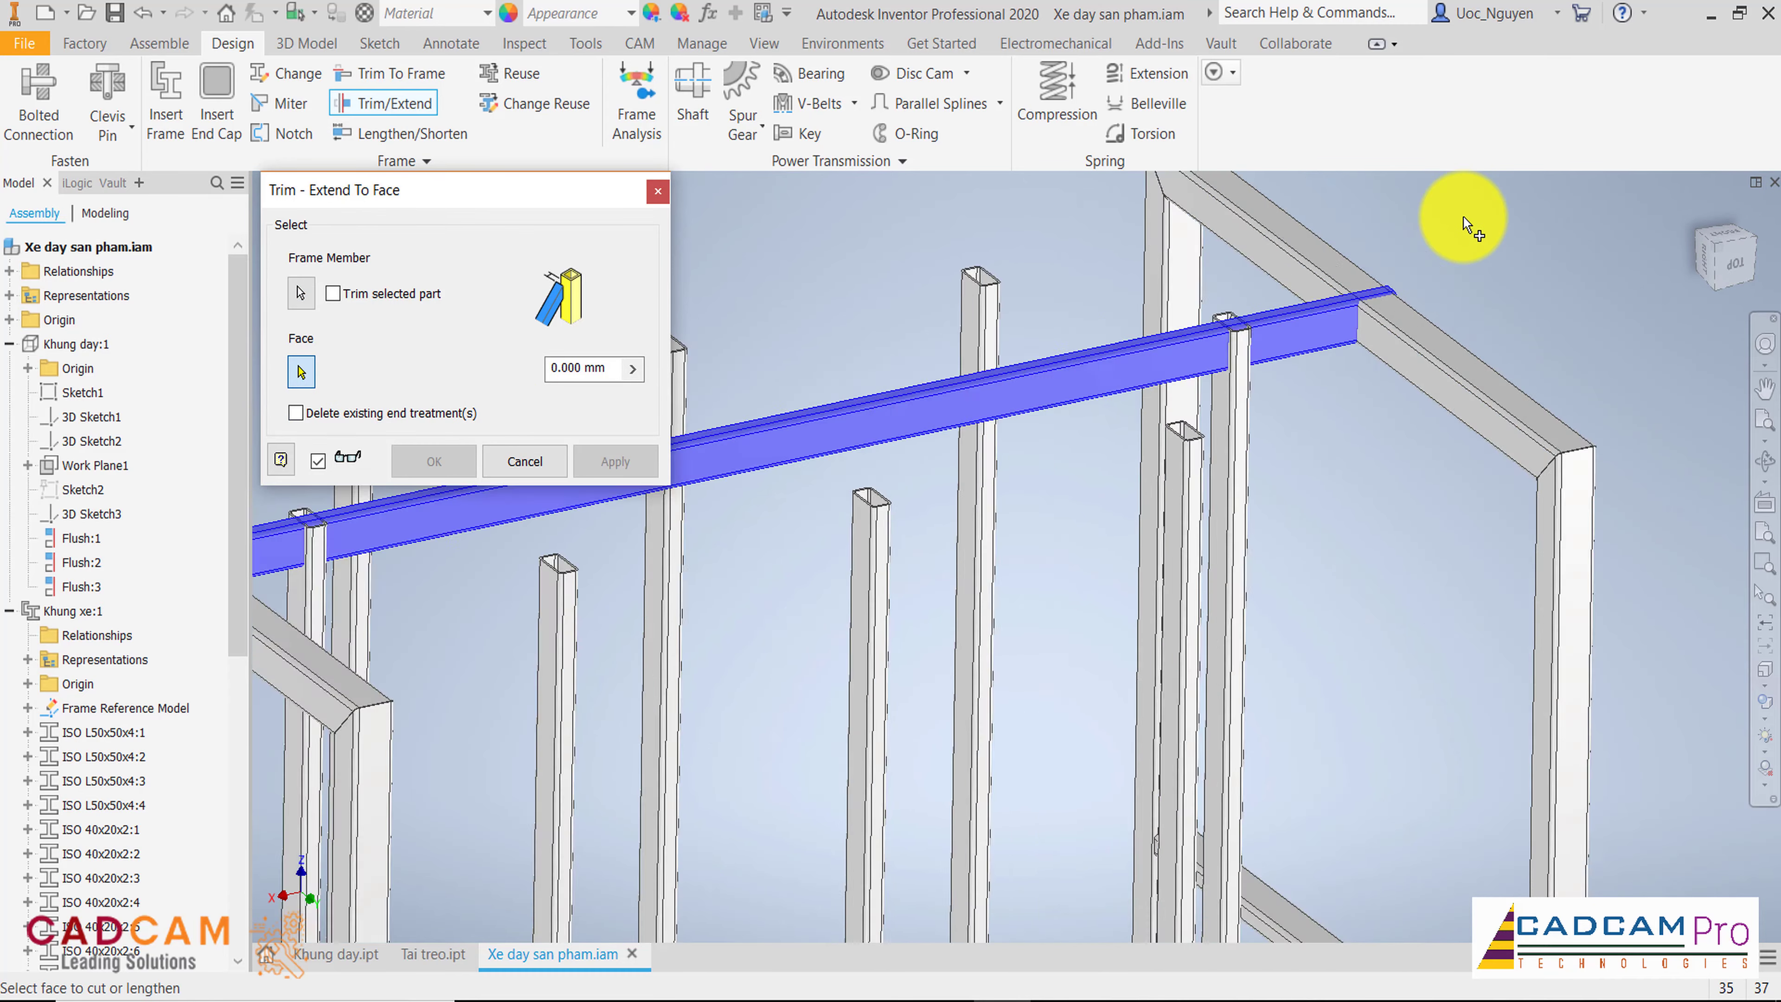
click(1140, 489)
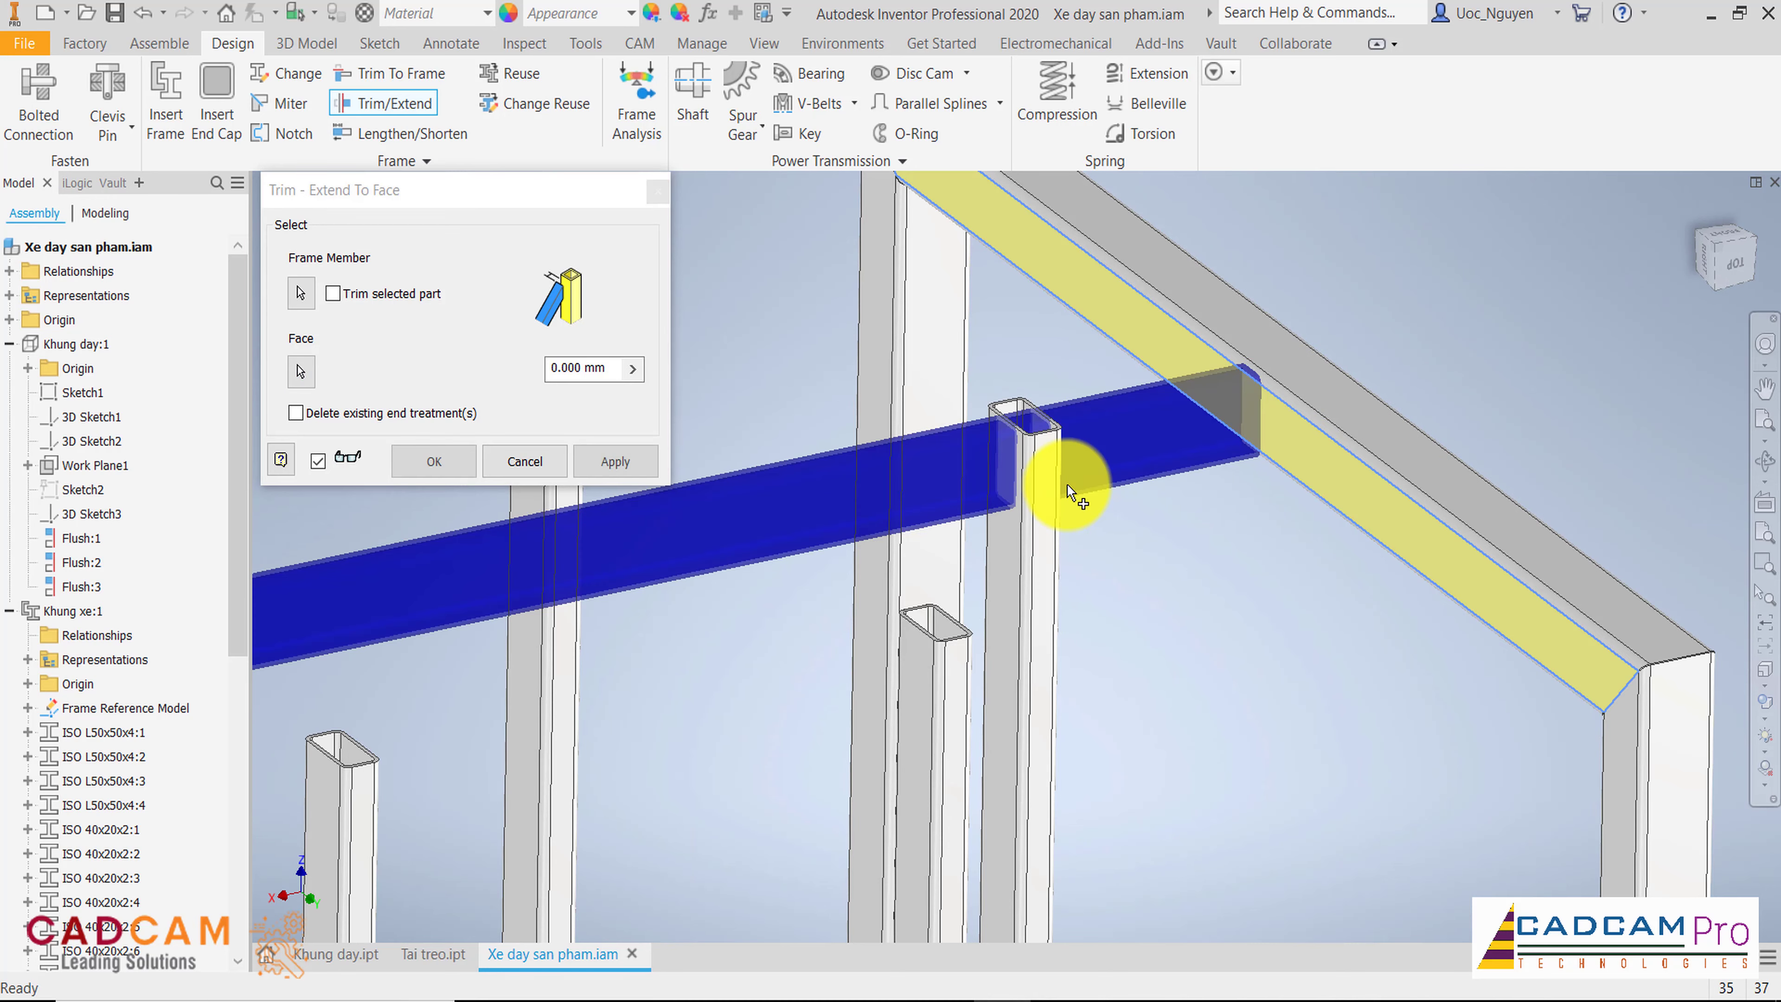
click(598, 465)
Step: Trim the top beam's second end against the opposite end frame's inner face
scroll(1031, 462, up, 3)
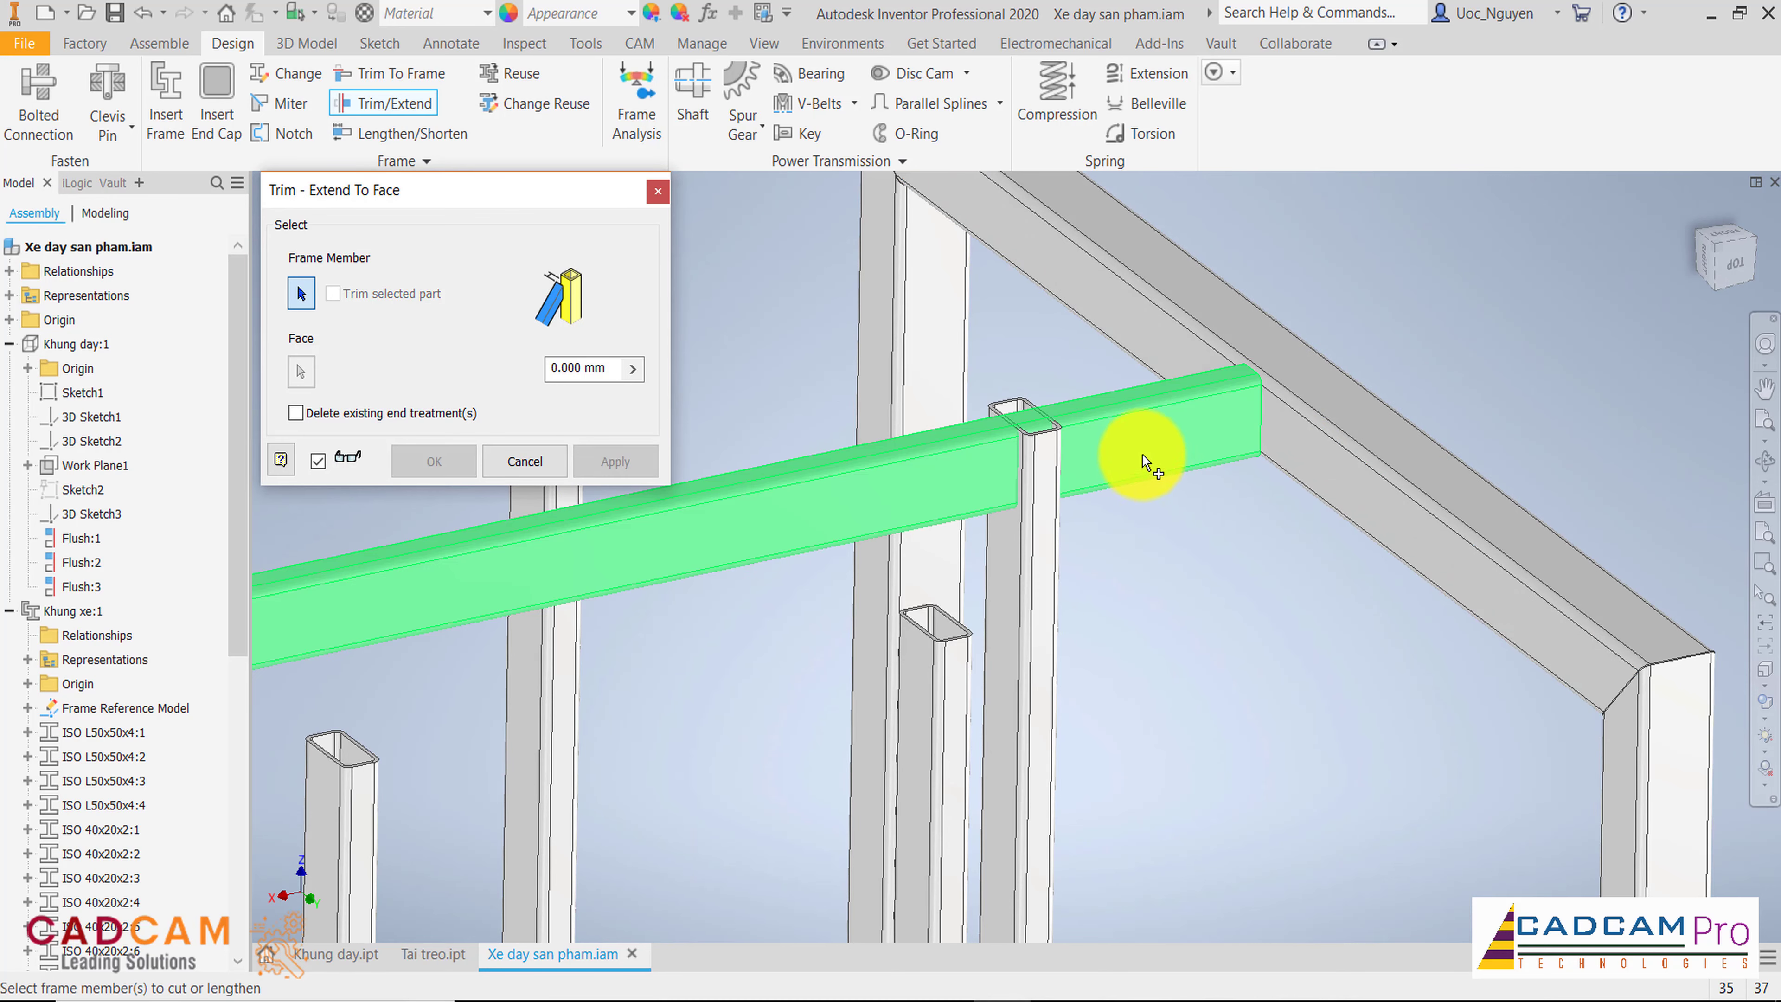
scroll(1152, 465, up, 5)
scroll(1264, 589, up, 3)
scroll(1024, 621, down, 5)
click(315, 382)
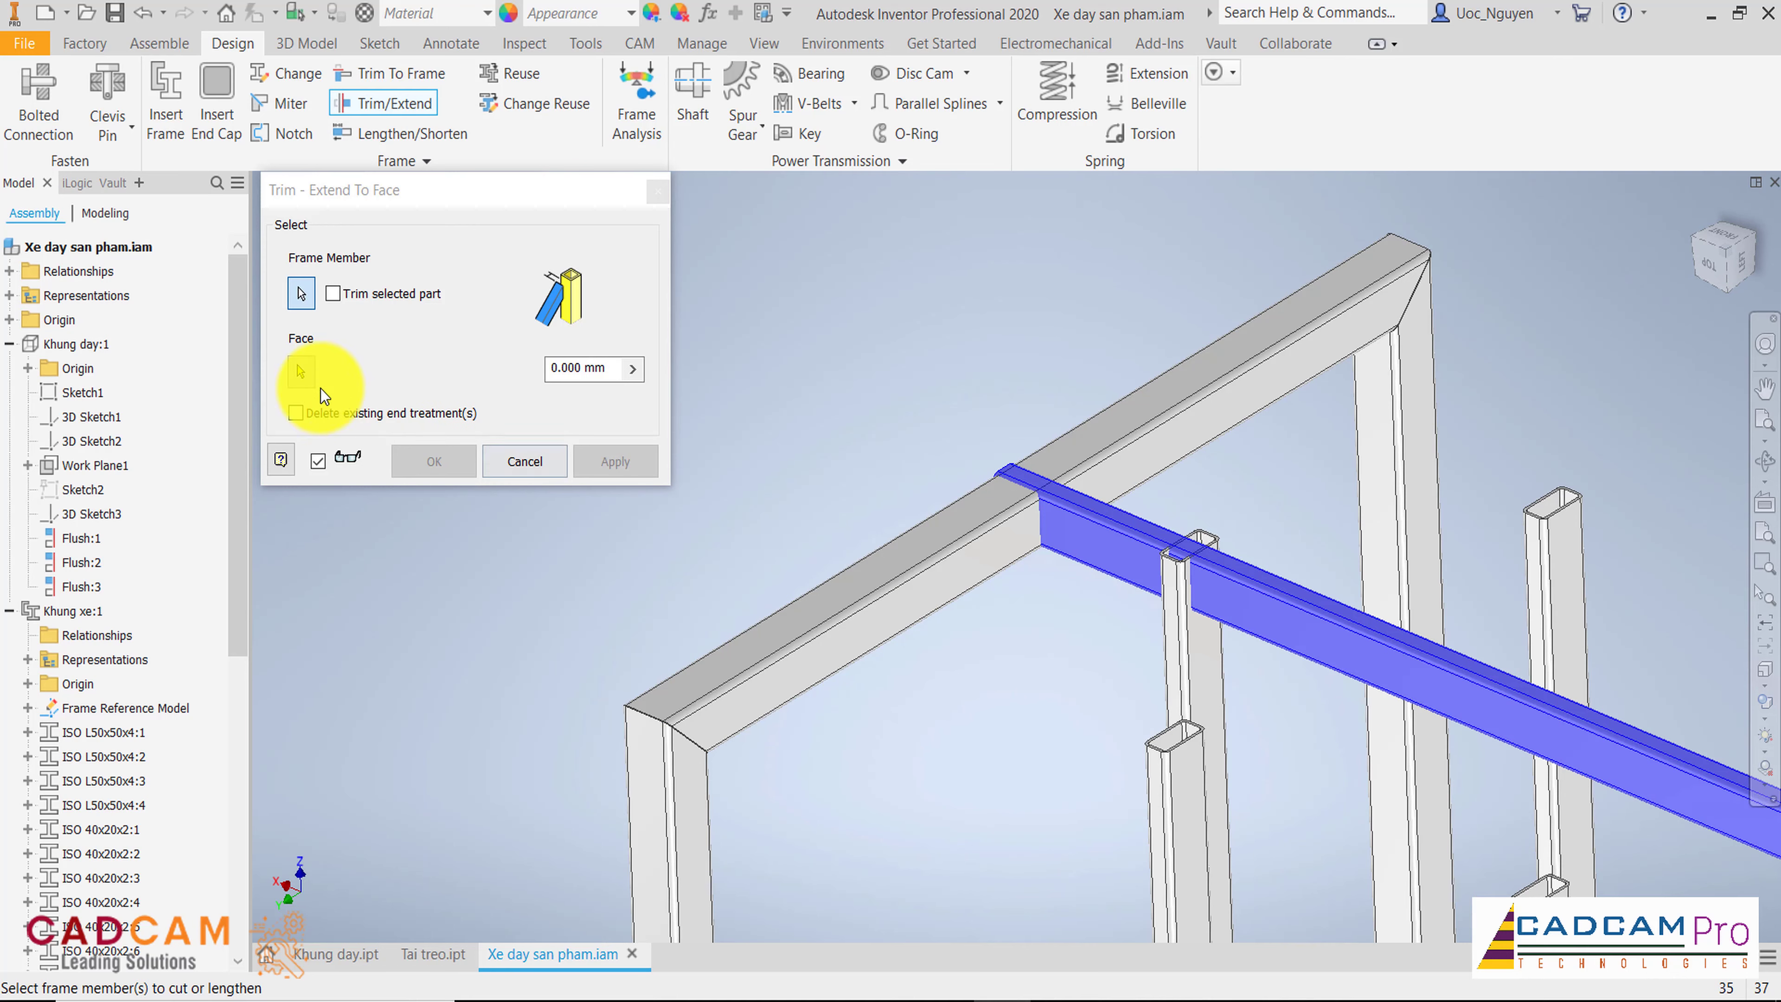
click(973, 566)
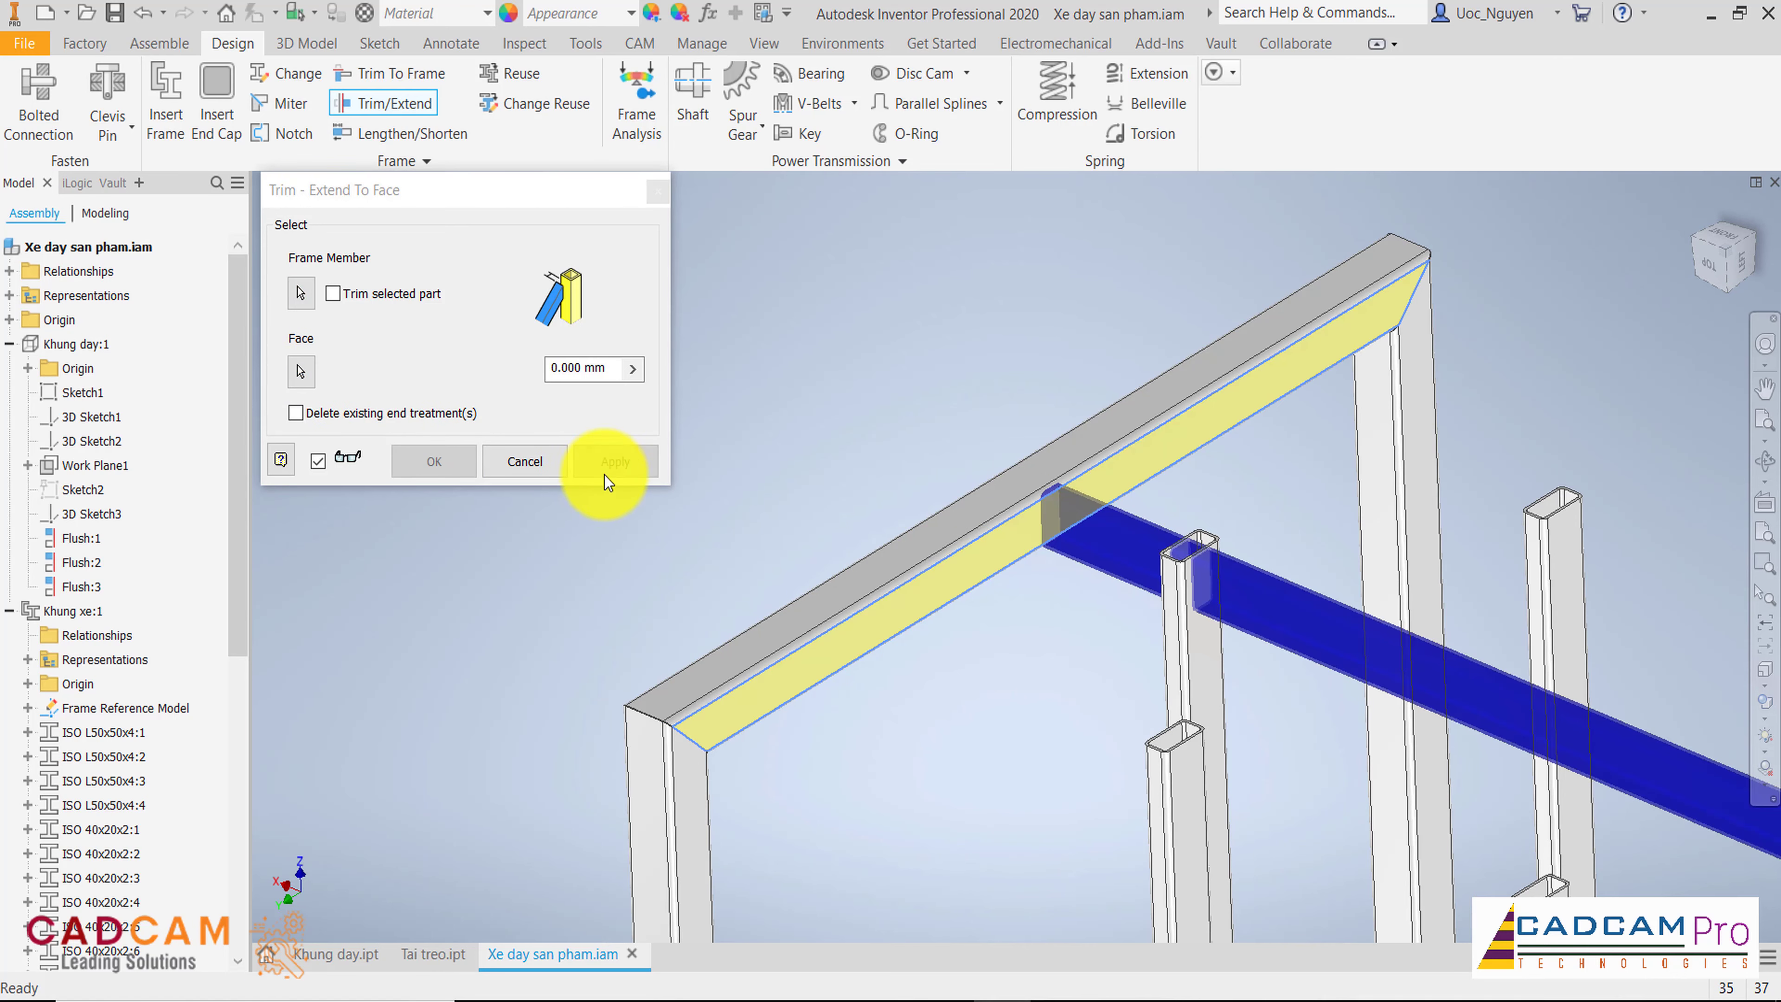
click(652, 461)
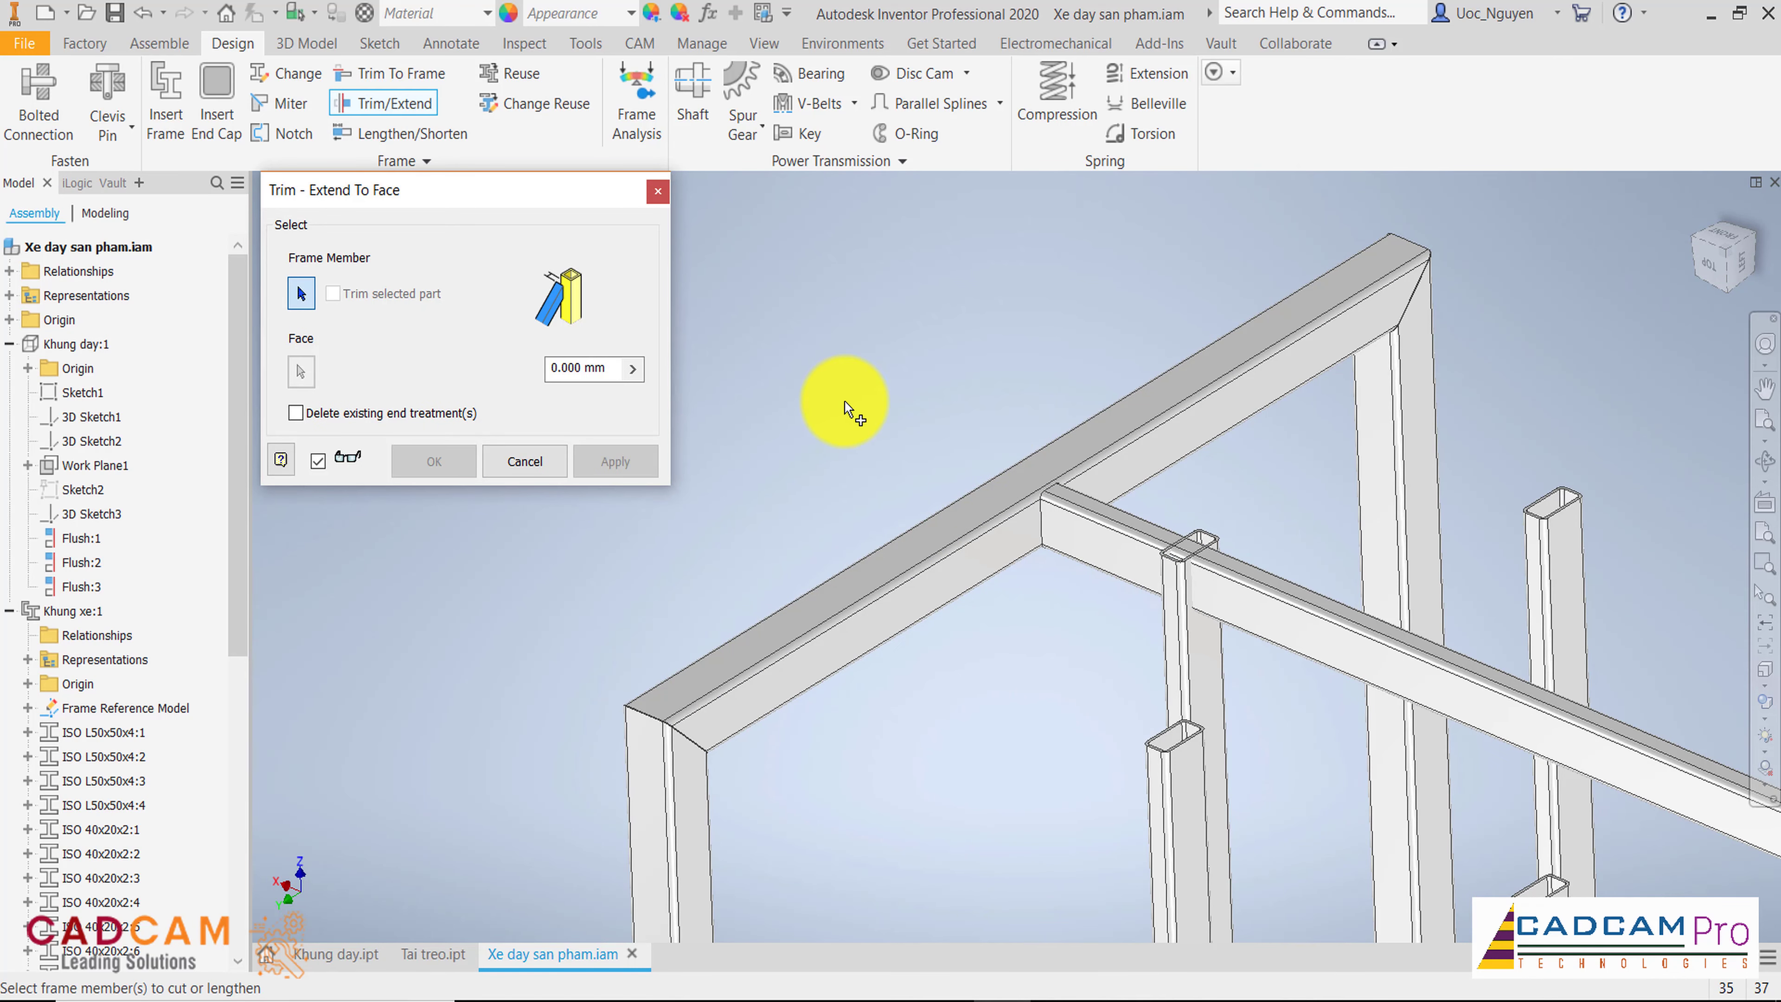
scroll(1400, 390, up, 3)
mouse_move(1399, 390)
shift+middle_down()
mouse_move(1363, 386)
mouse_move(1277, 429)
mouse_move(1463, 378)
shift+middle_up()
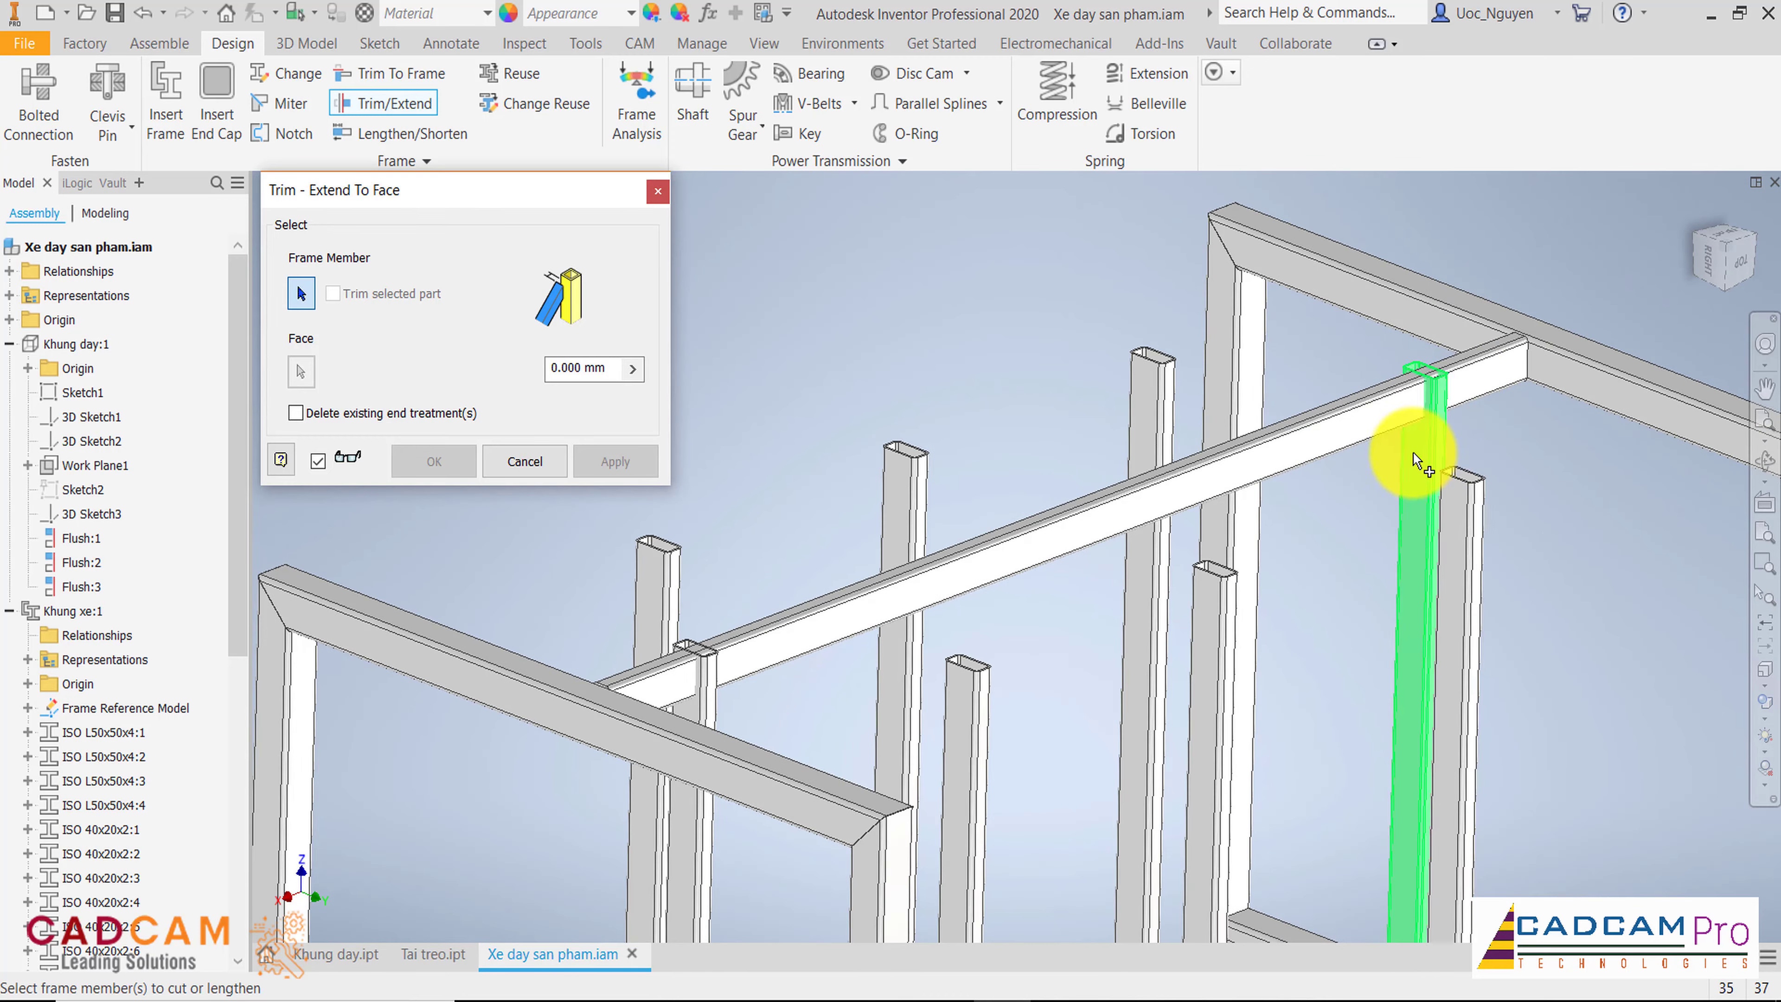
Step: Trim three vertical posts so they end at the top beam's face
mouse_move(1419, 452)
shift+middle_down()
mouse_move(1466, 558)
mouse_move(1471, 517)
mouse_move(1425, 421)
shift+middle_up()
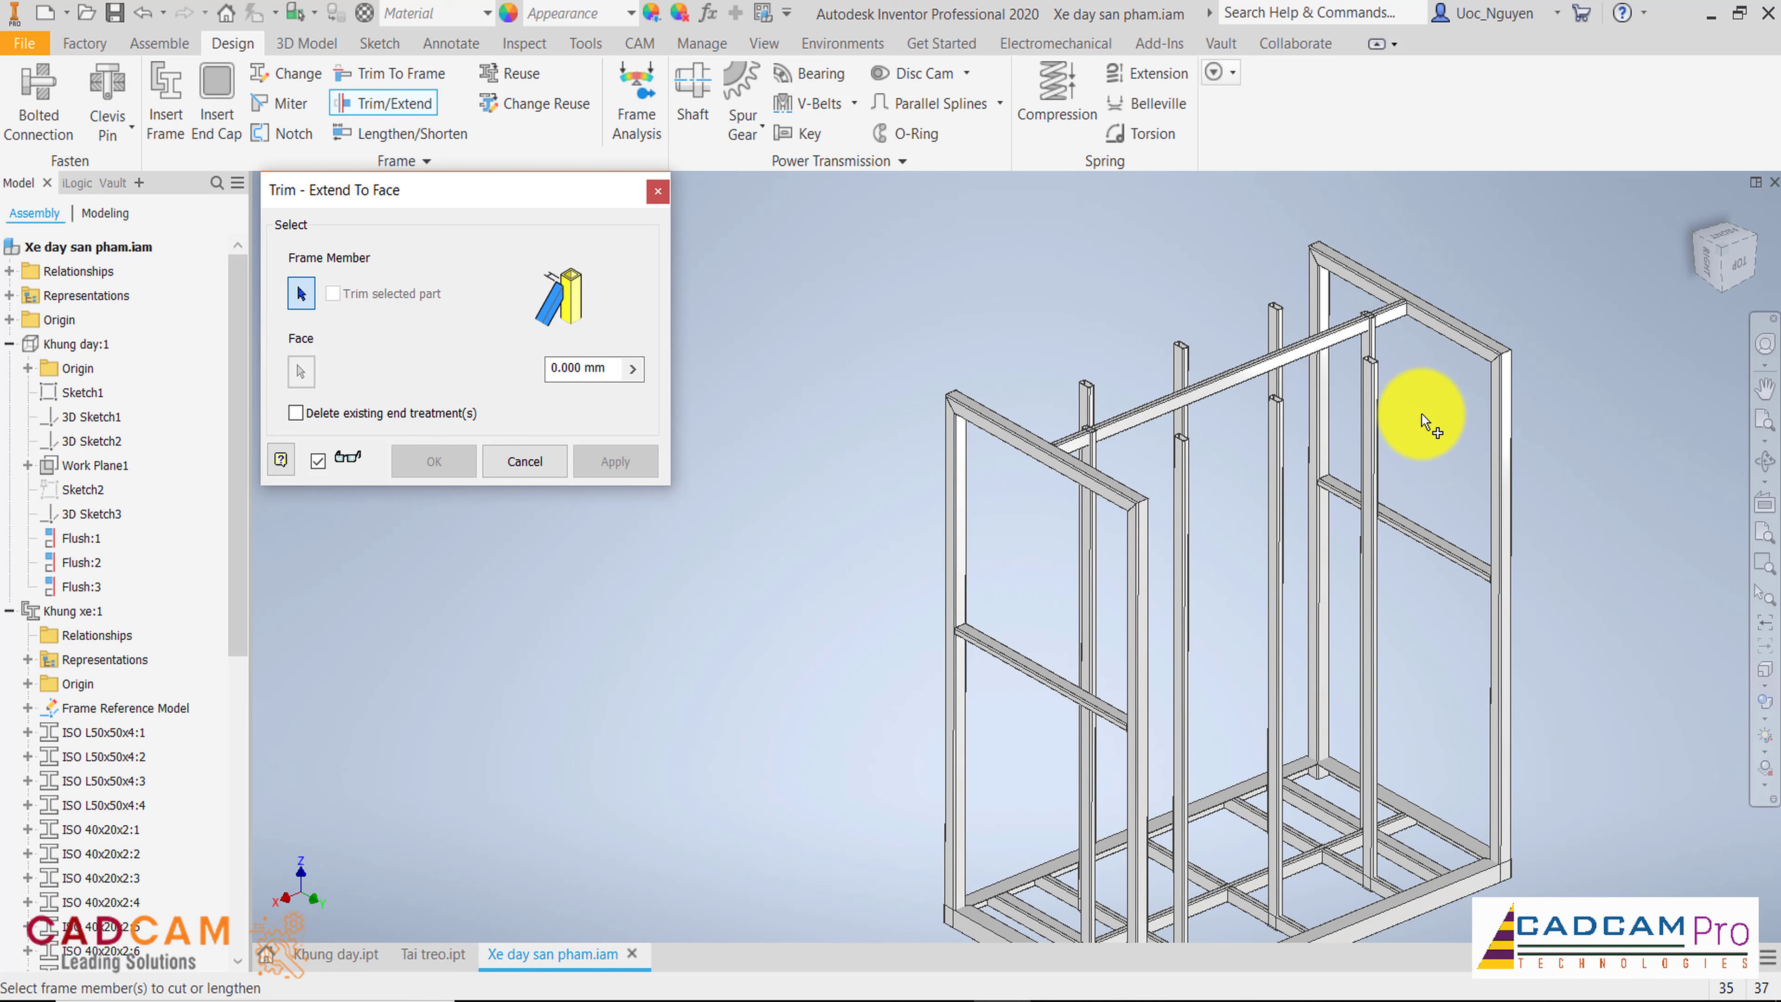
click(1391, 414)
click(1275, 339)
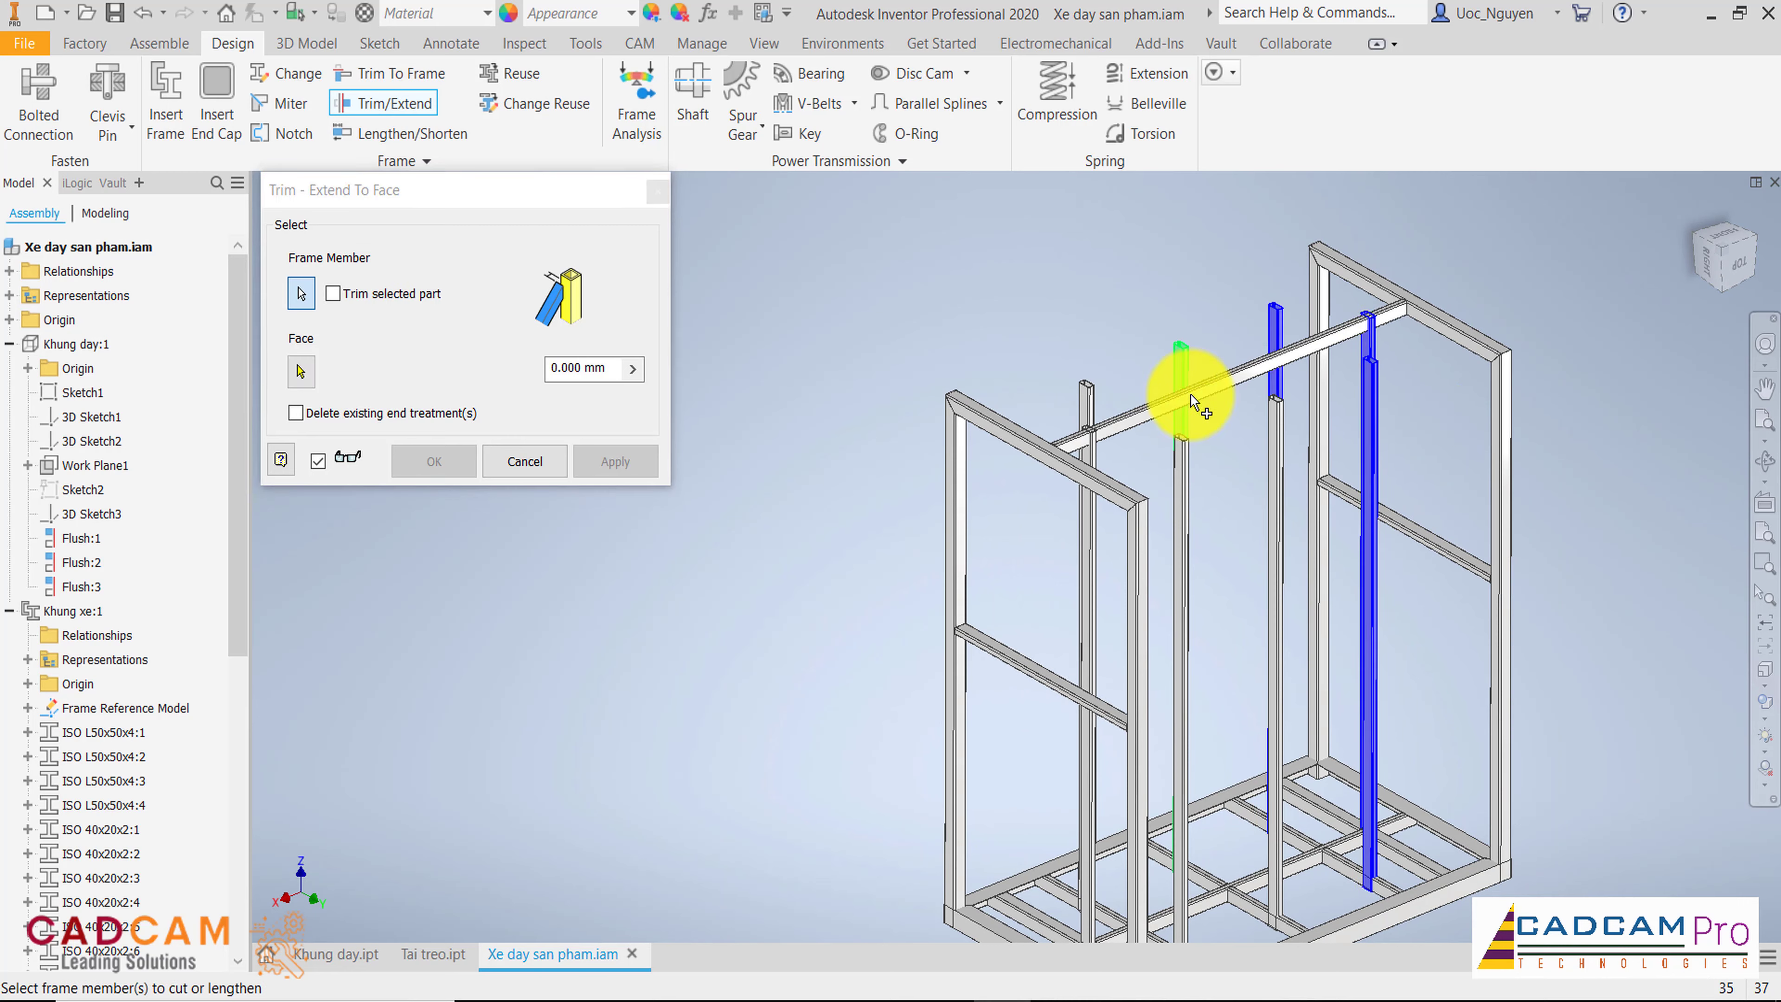
click(1183, 453)
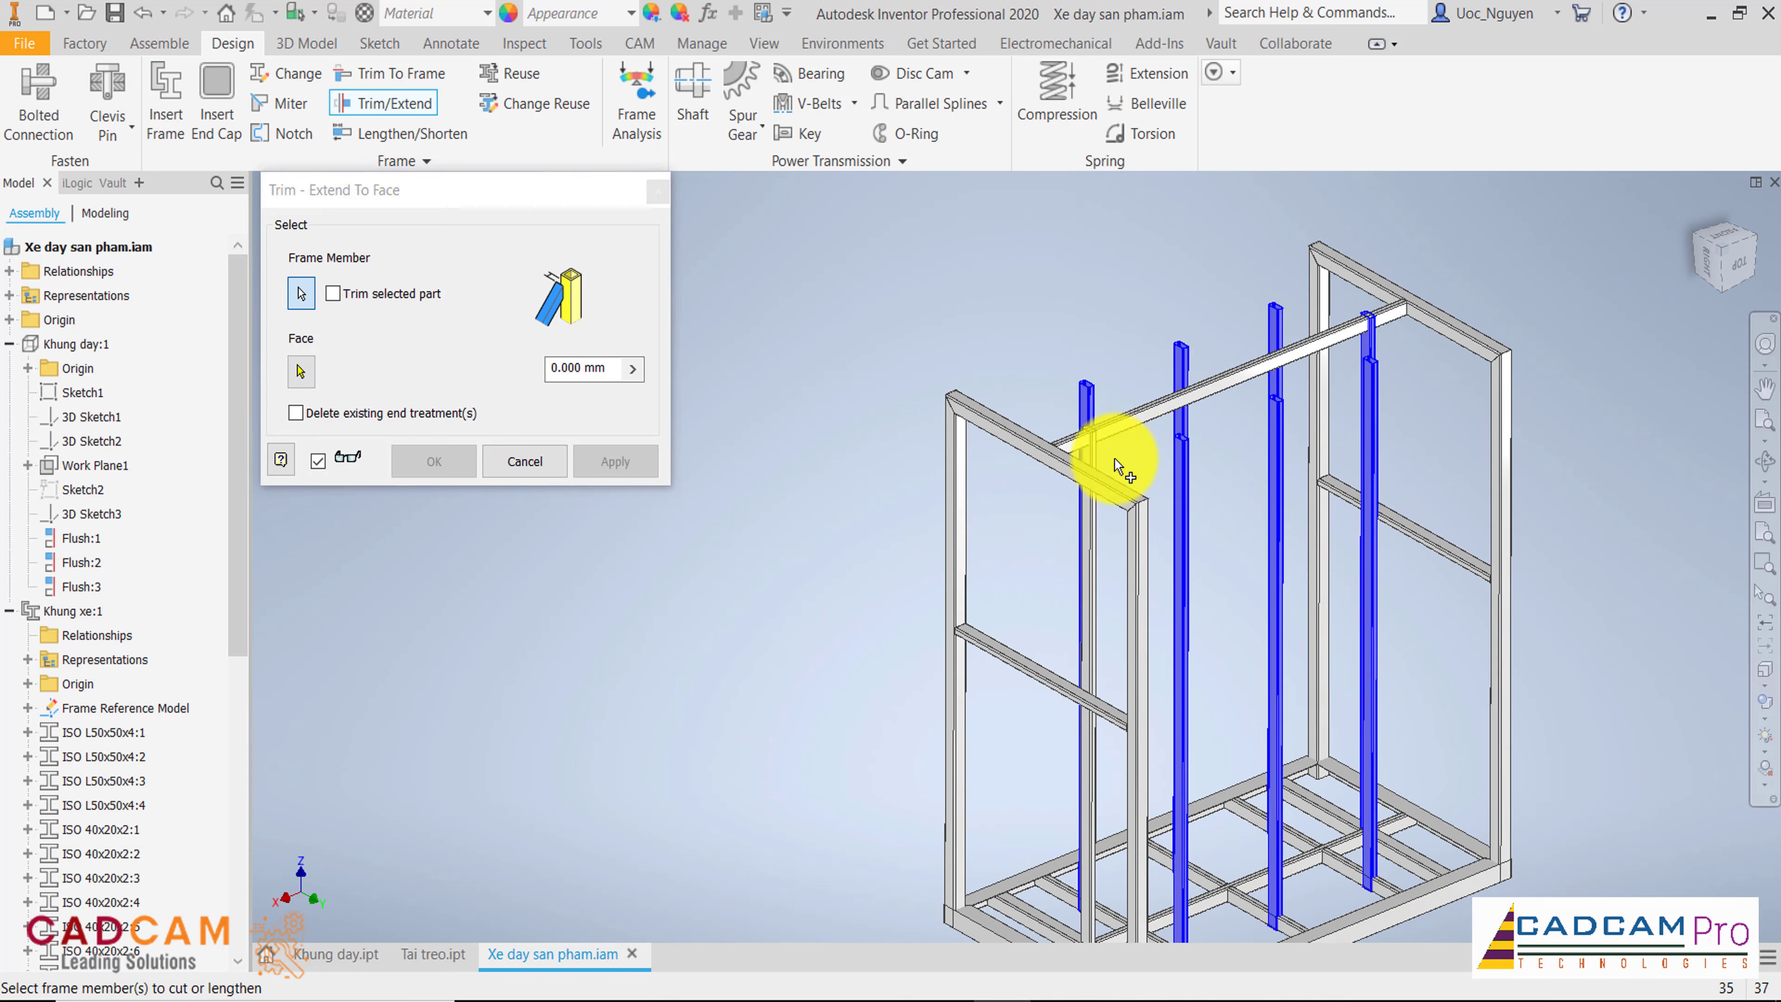
scroll(1130, 459, down, 3)
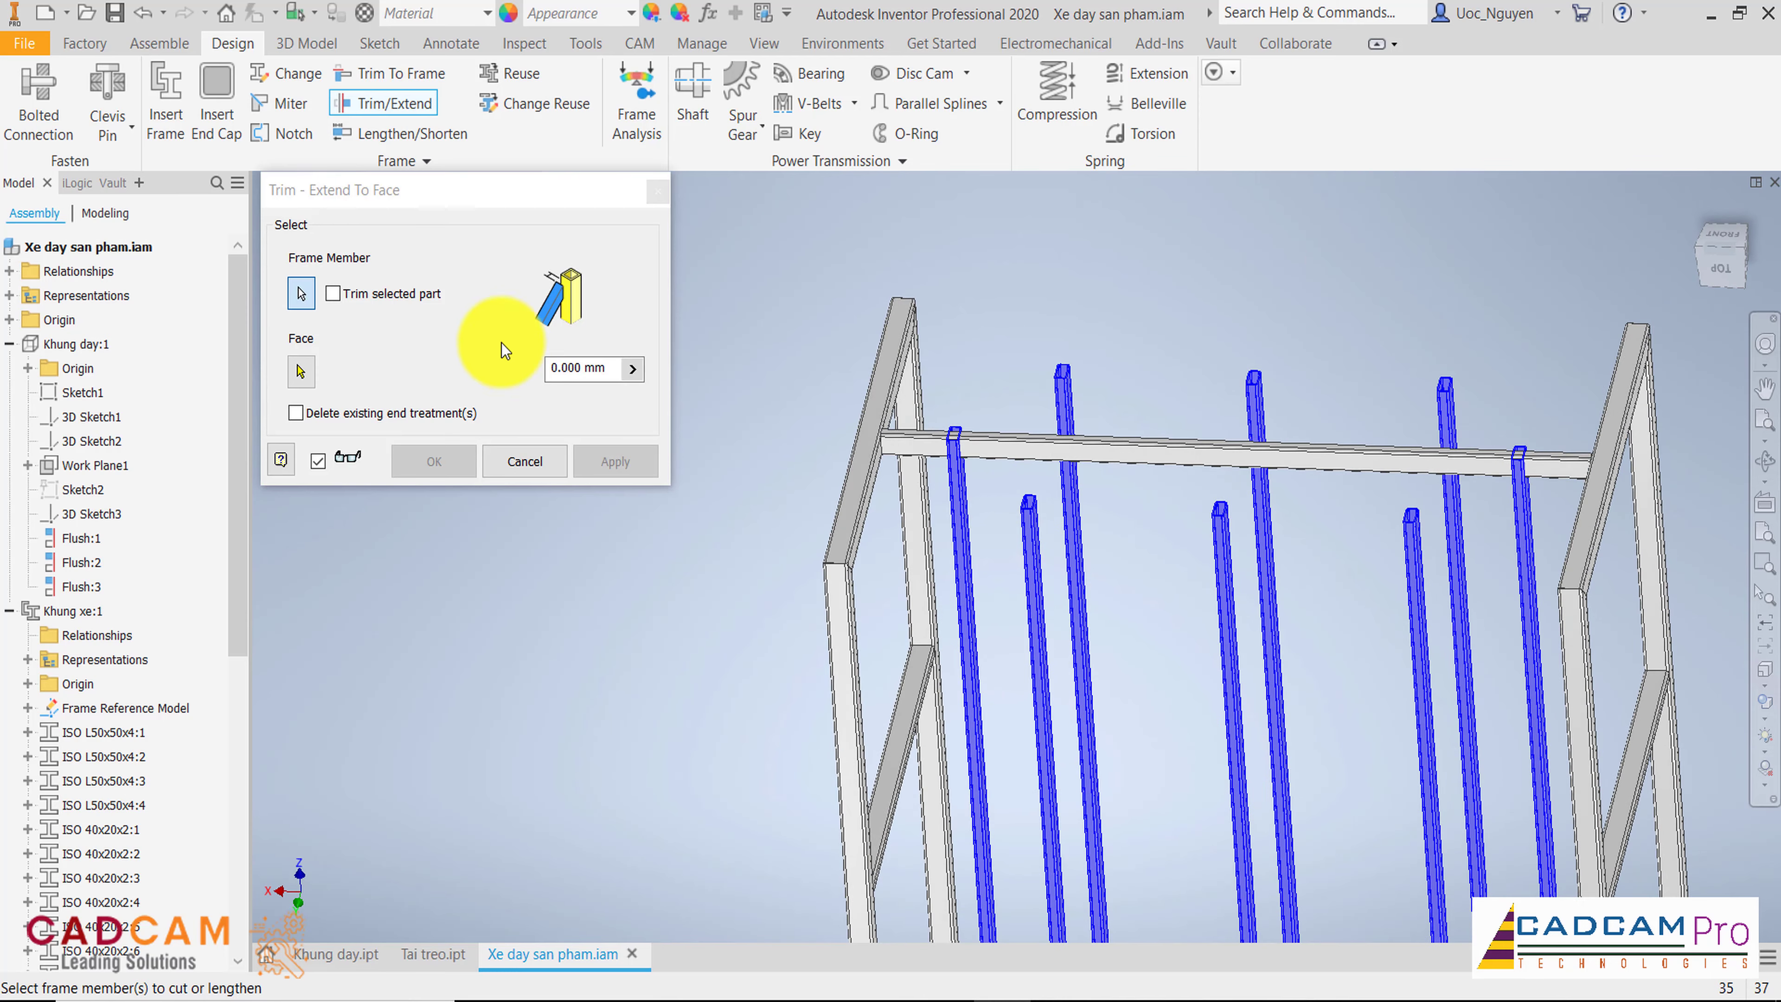
click(301, 371)
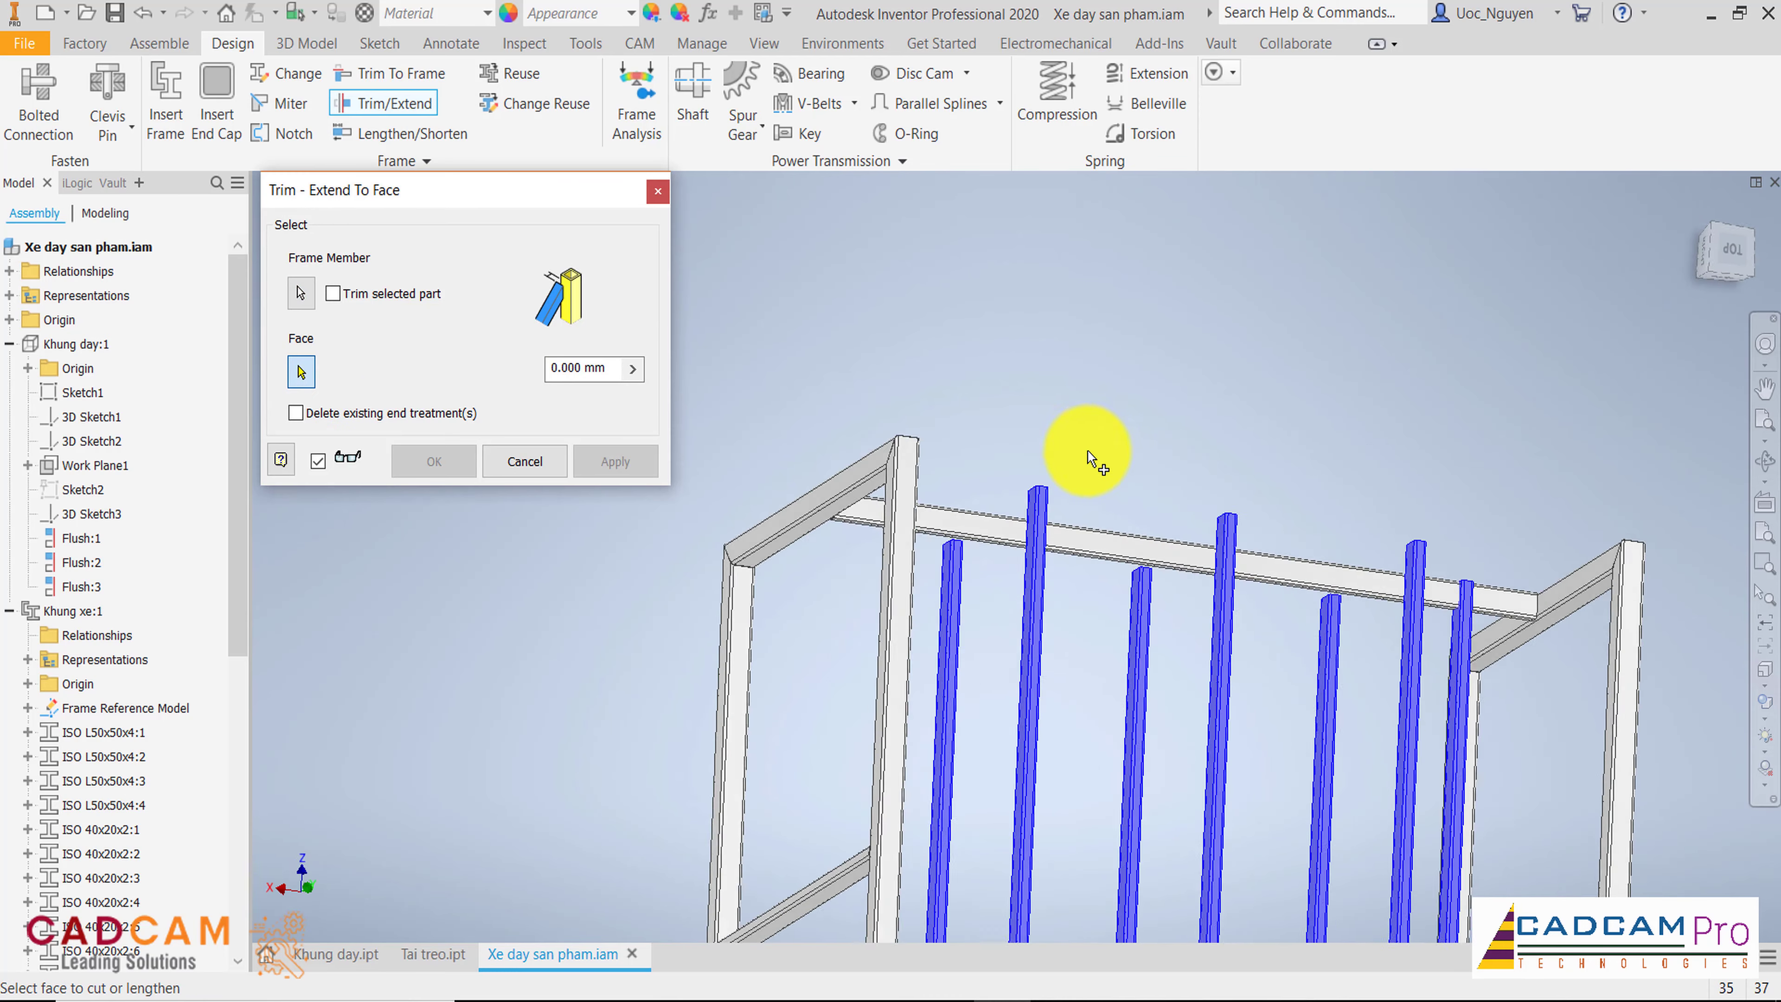
scroll(1086, 478, up, 4)
click(1085, 595)
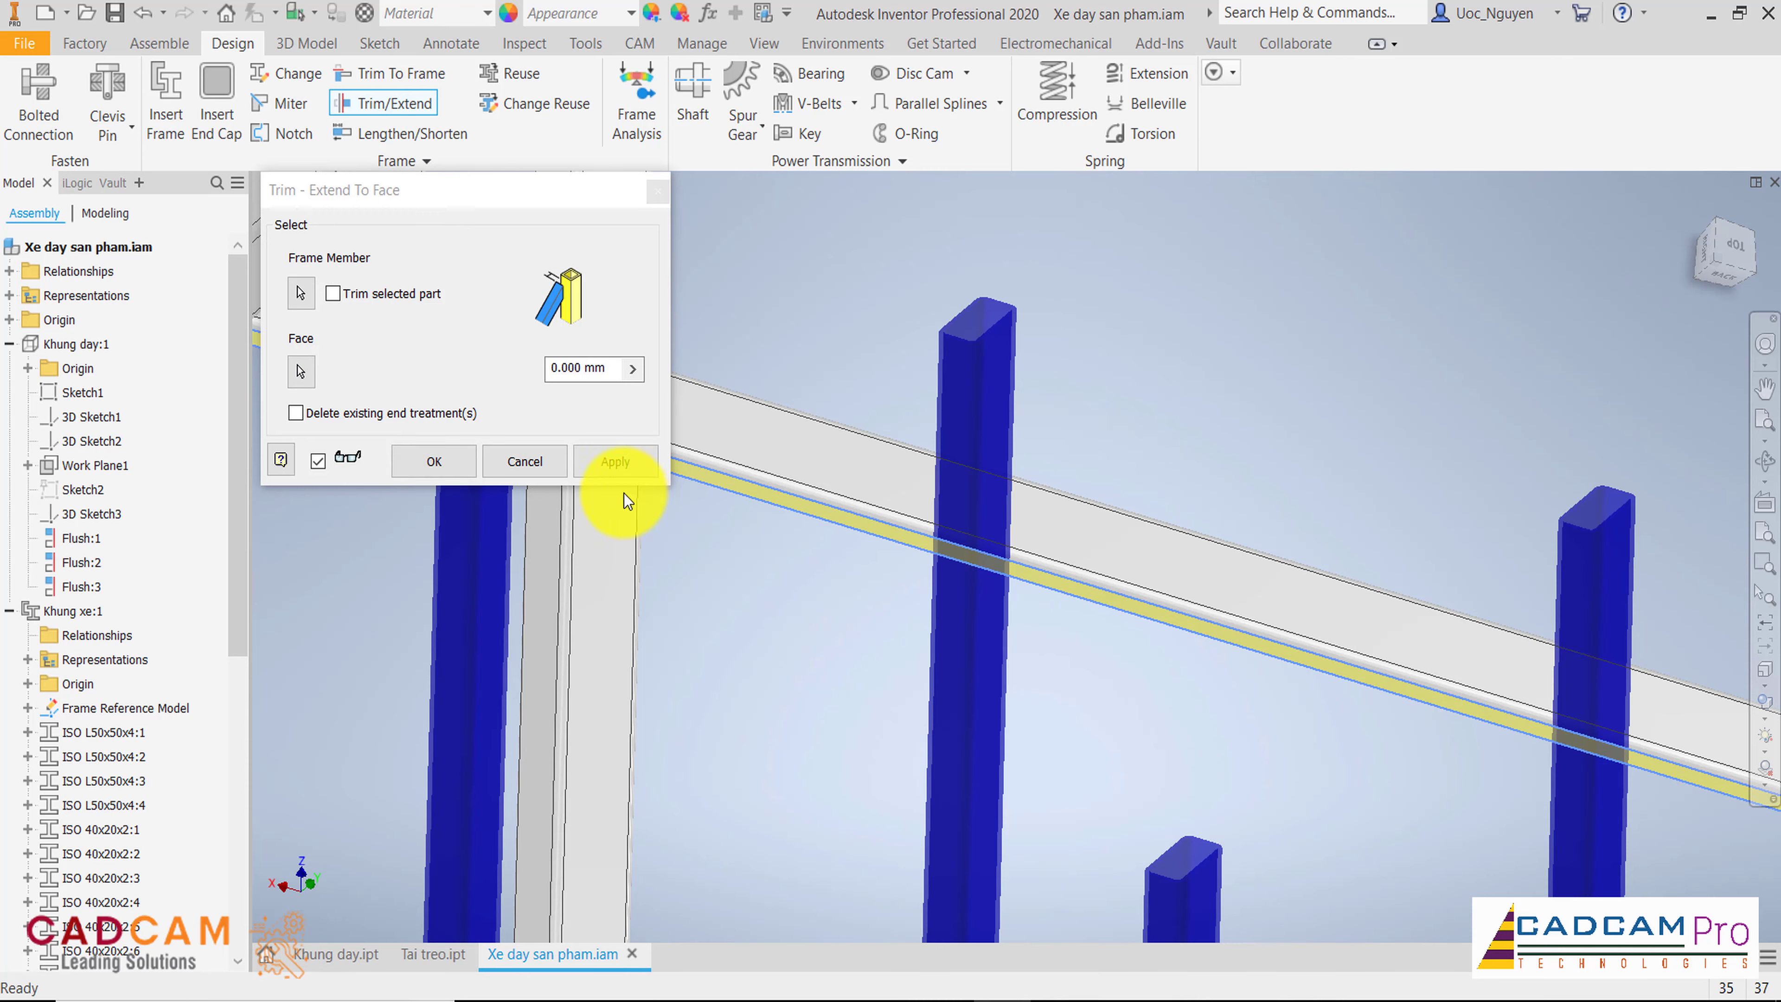
click(616, 463)
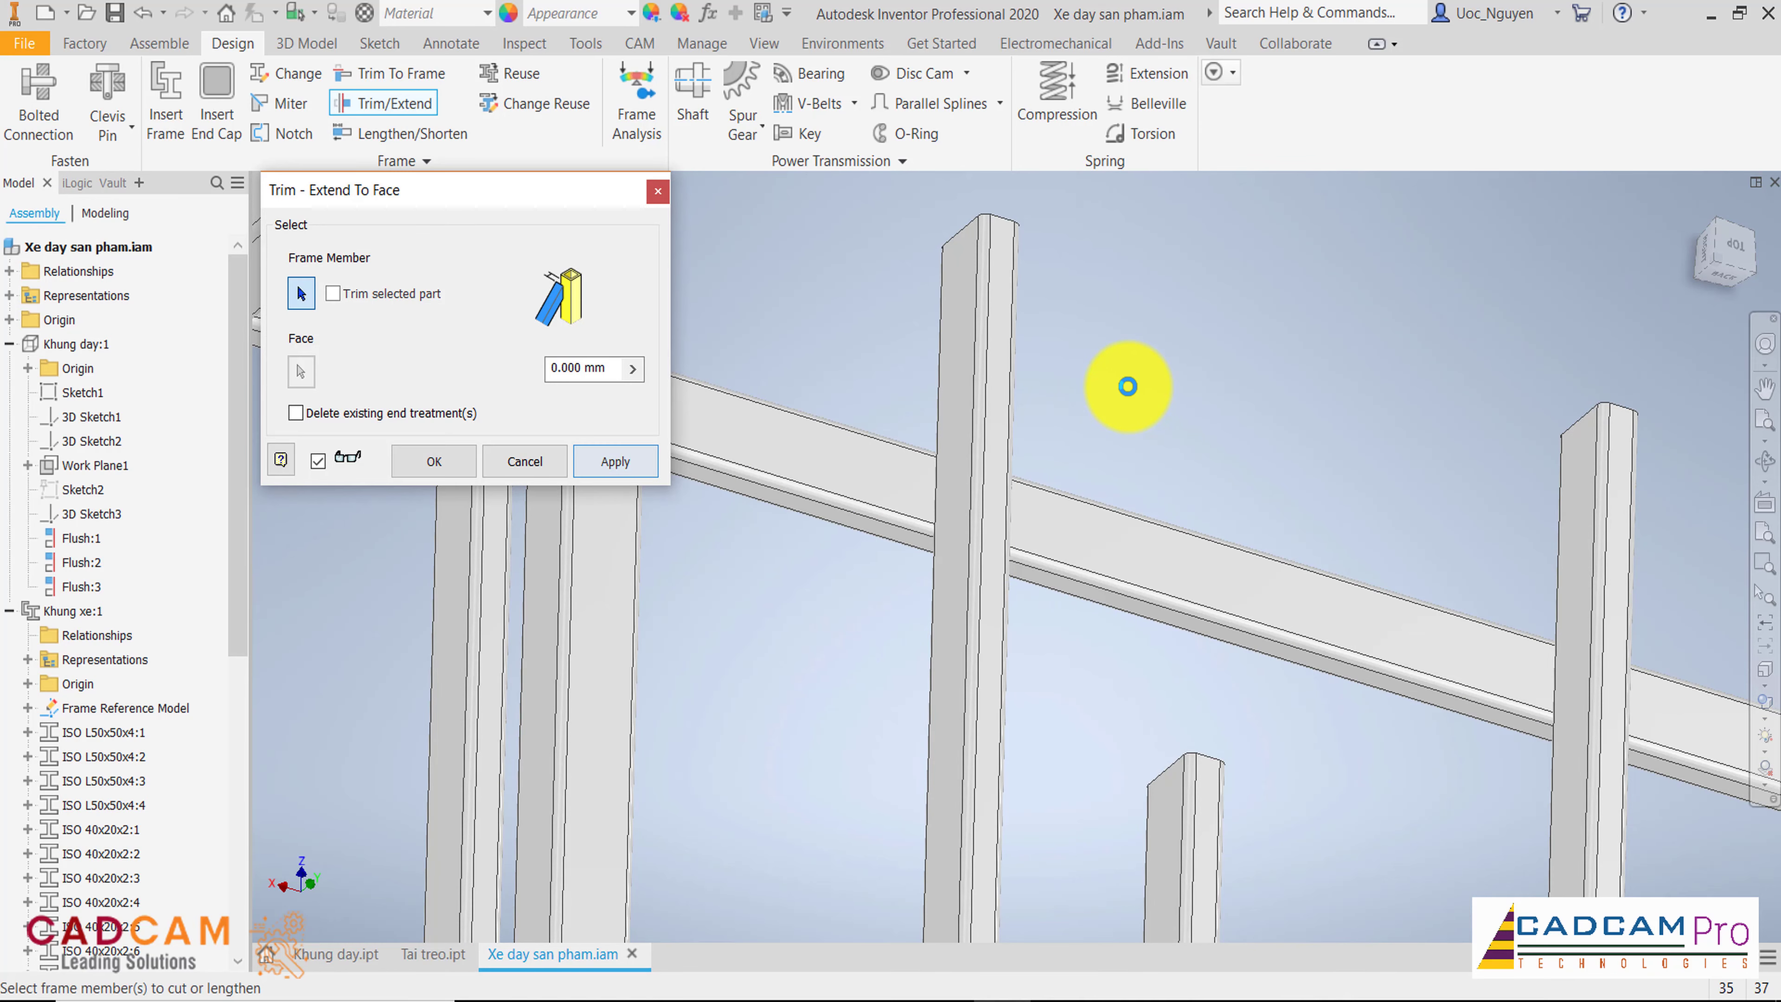
Step: Close Trim/Extend and save the Xe day san pham assembly with its dependents
scroll(1127, 387, down, 3)
scroll(1128, 392, down, 3)
key(F6)
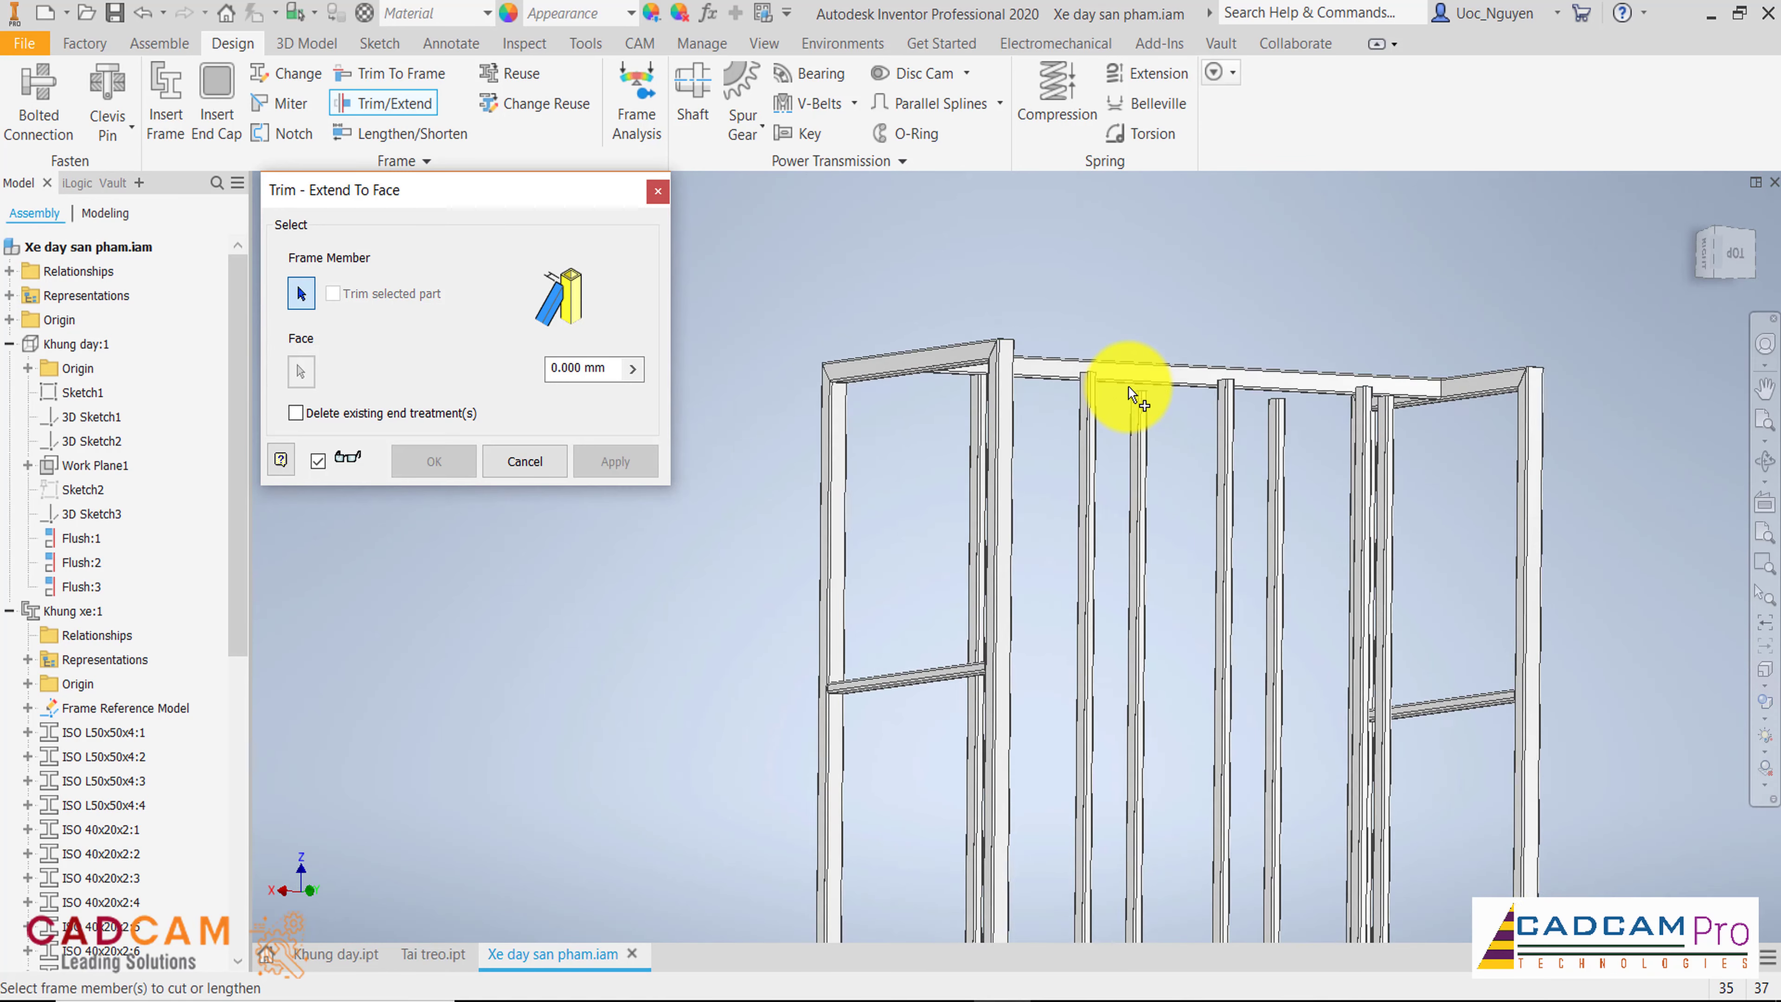
click(525, 461)
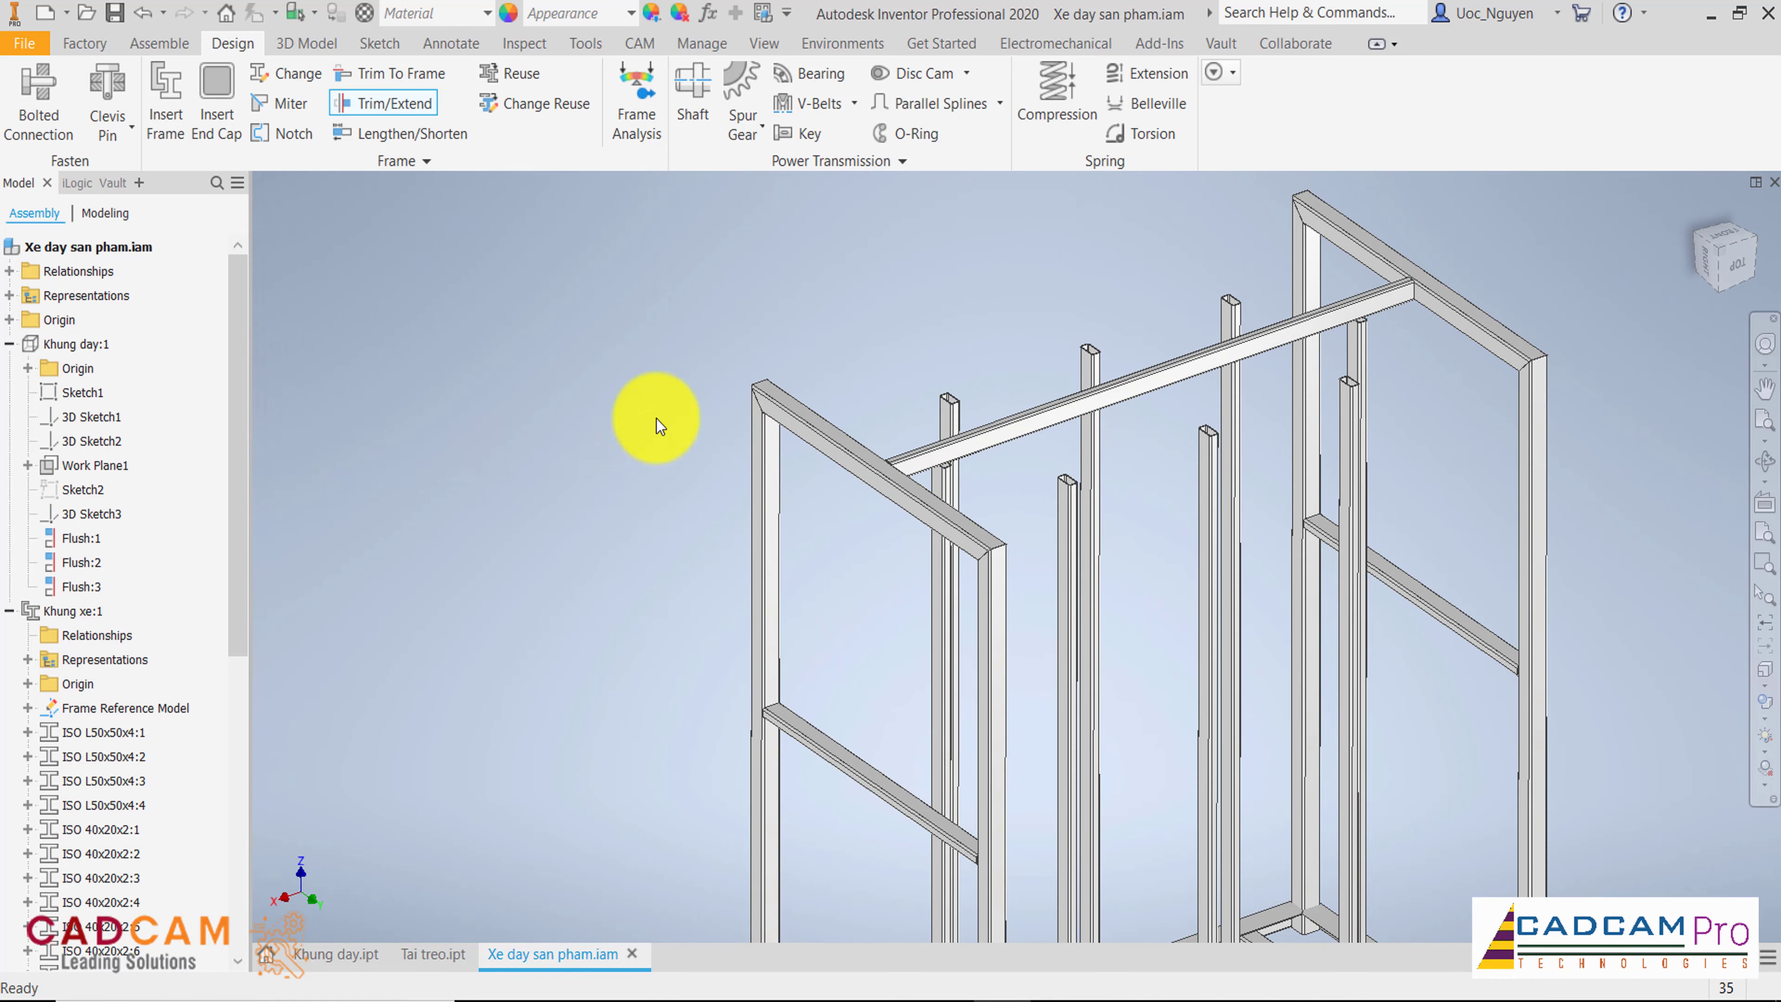
key(F6)
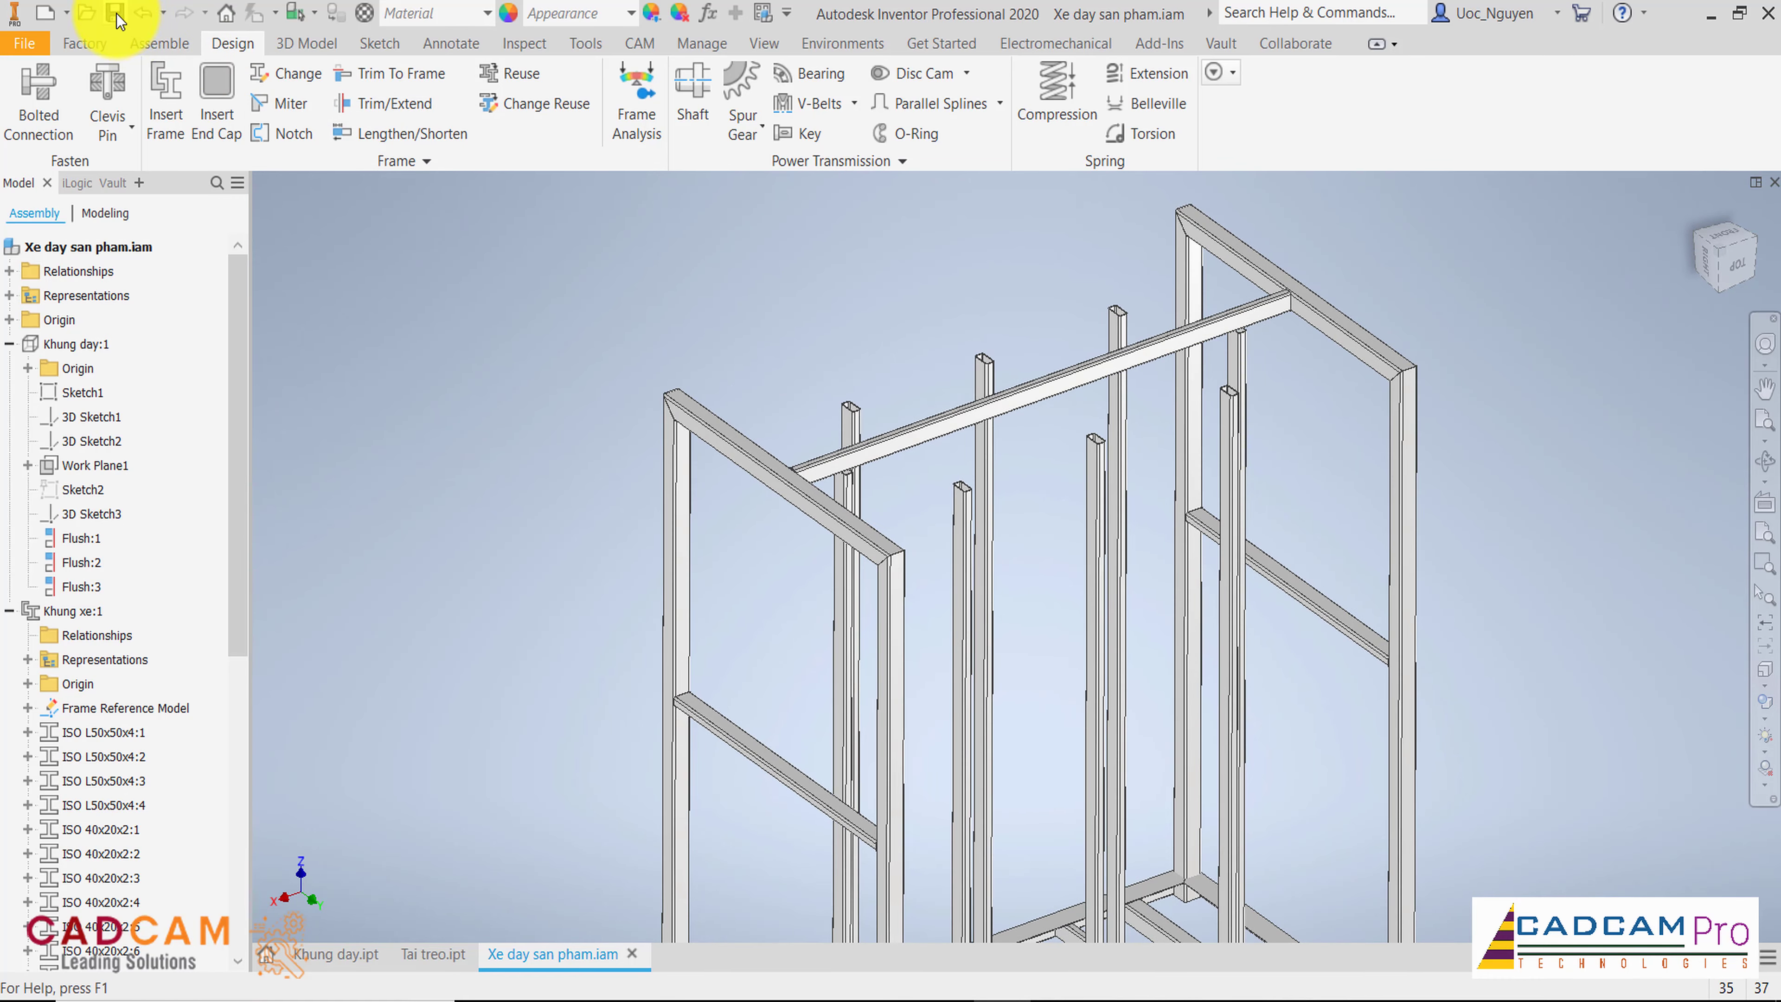
click(115, 14)
click(1001, 407)
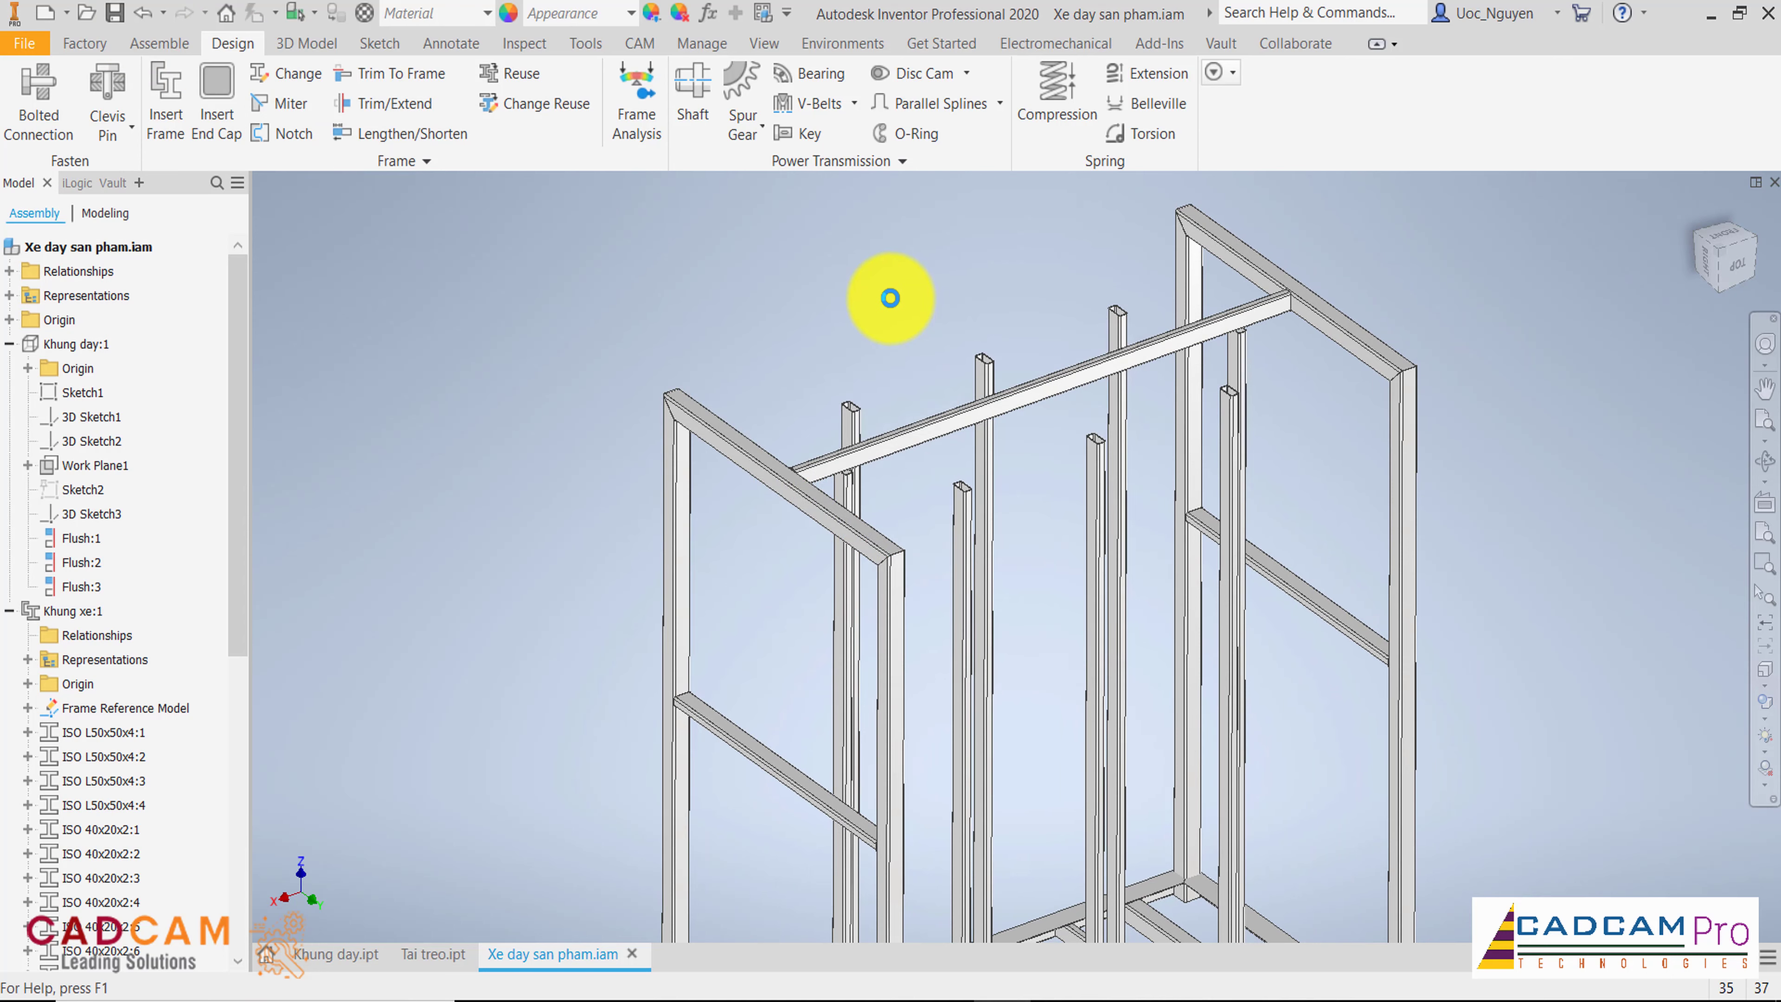
middle_drag(890, 299, 819, 375)
scroll(834, 386, down, 2)
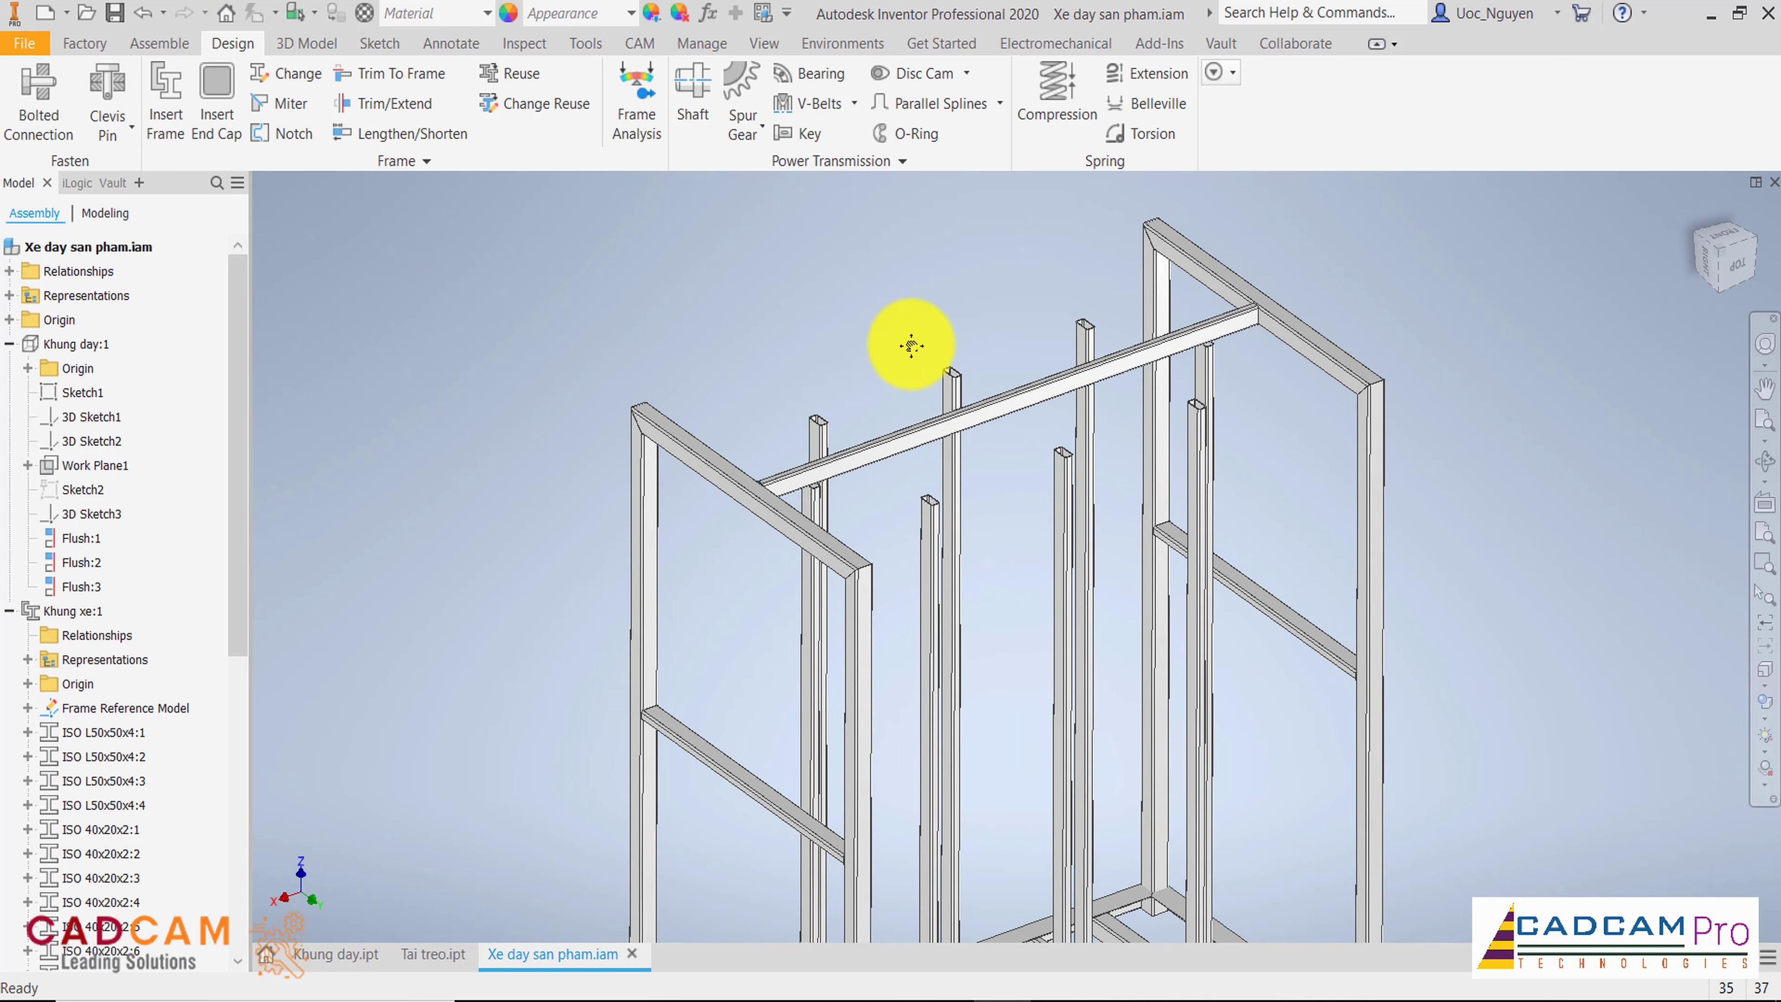
scroll(850, 405, down, 2)
scroll(846, 407, down, 2)
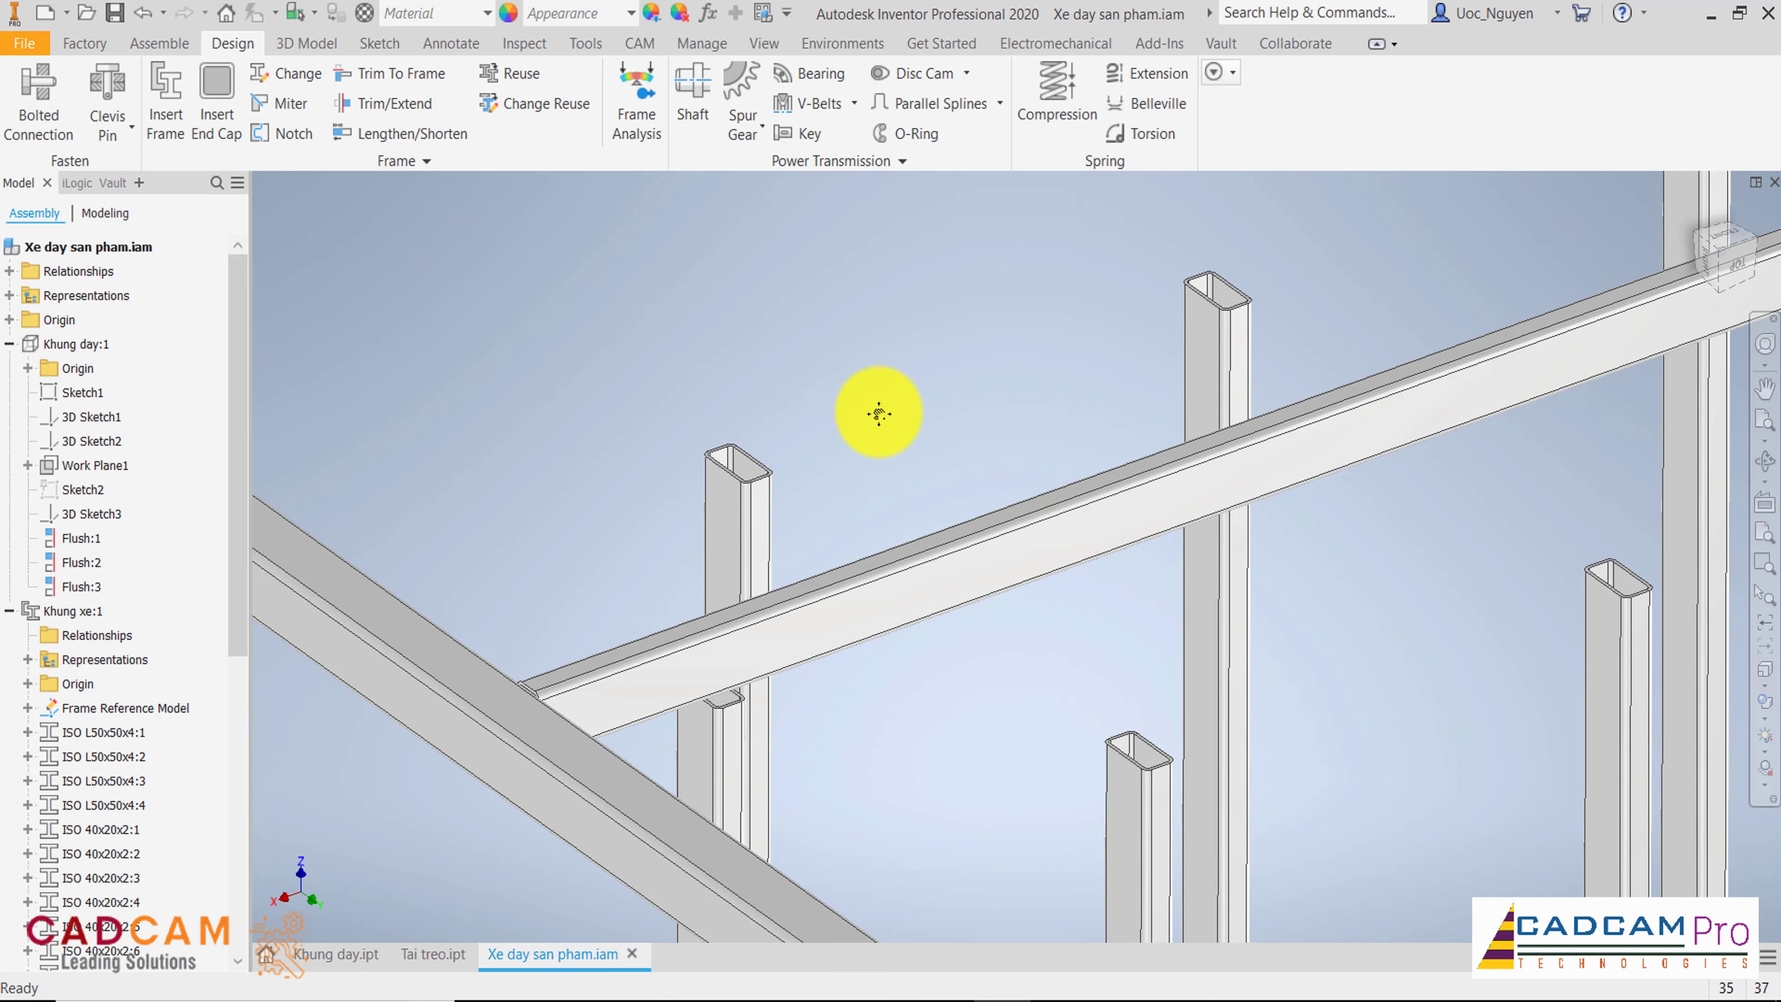
scroll(898, 393, up, 2)
scroll(925, 372, up, 2)
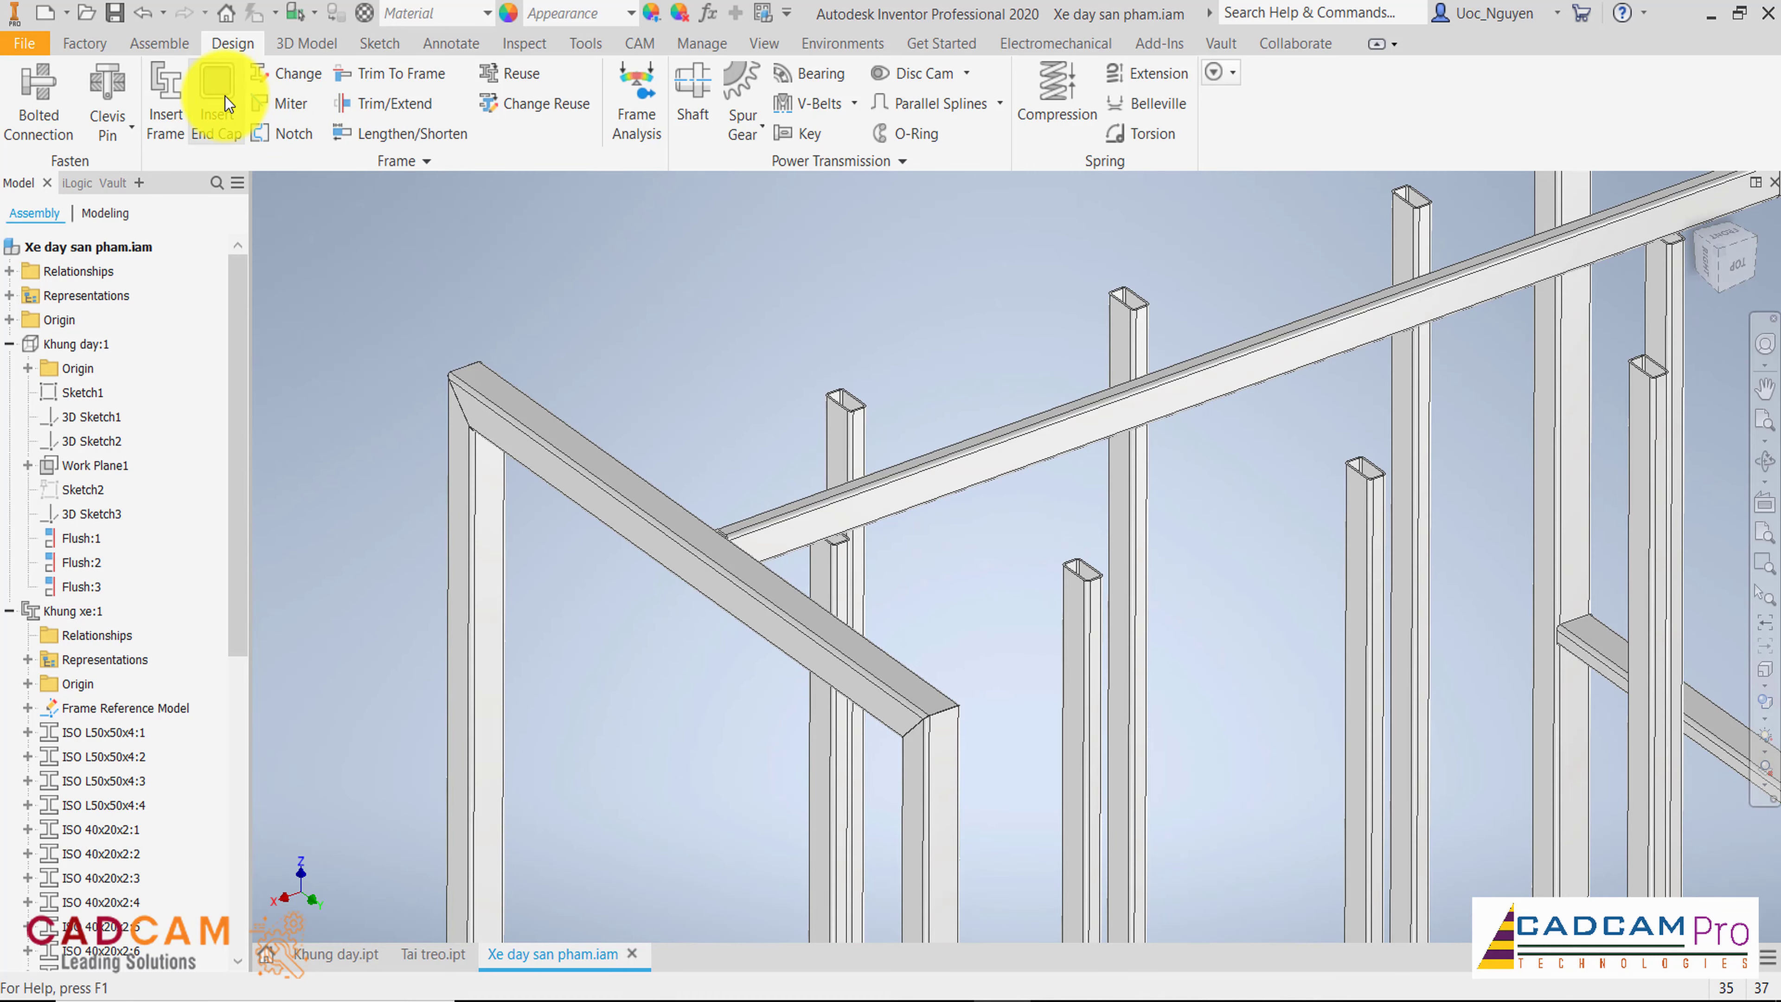
Step: Select the top faces of all eight vertical posts for end caps
scroll(870, 415, down, 2)
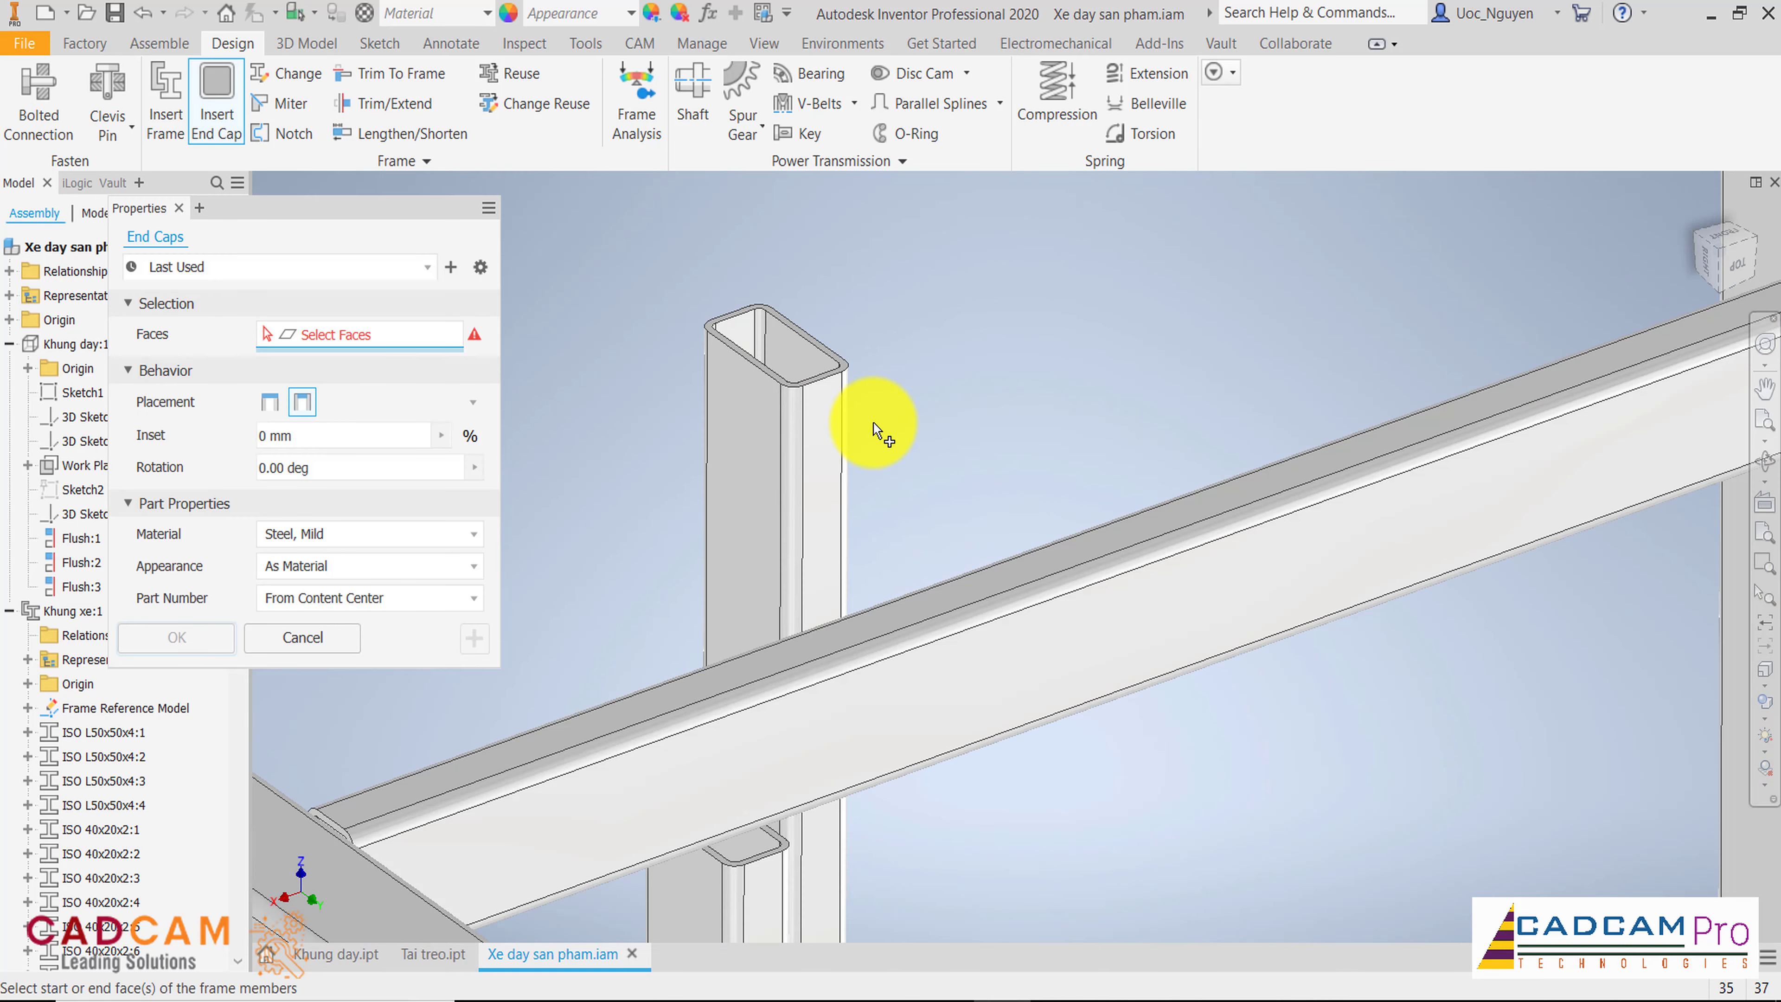
scroll(766, 391, down, 2)
scroll(707, 358, down, 2)
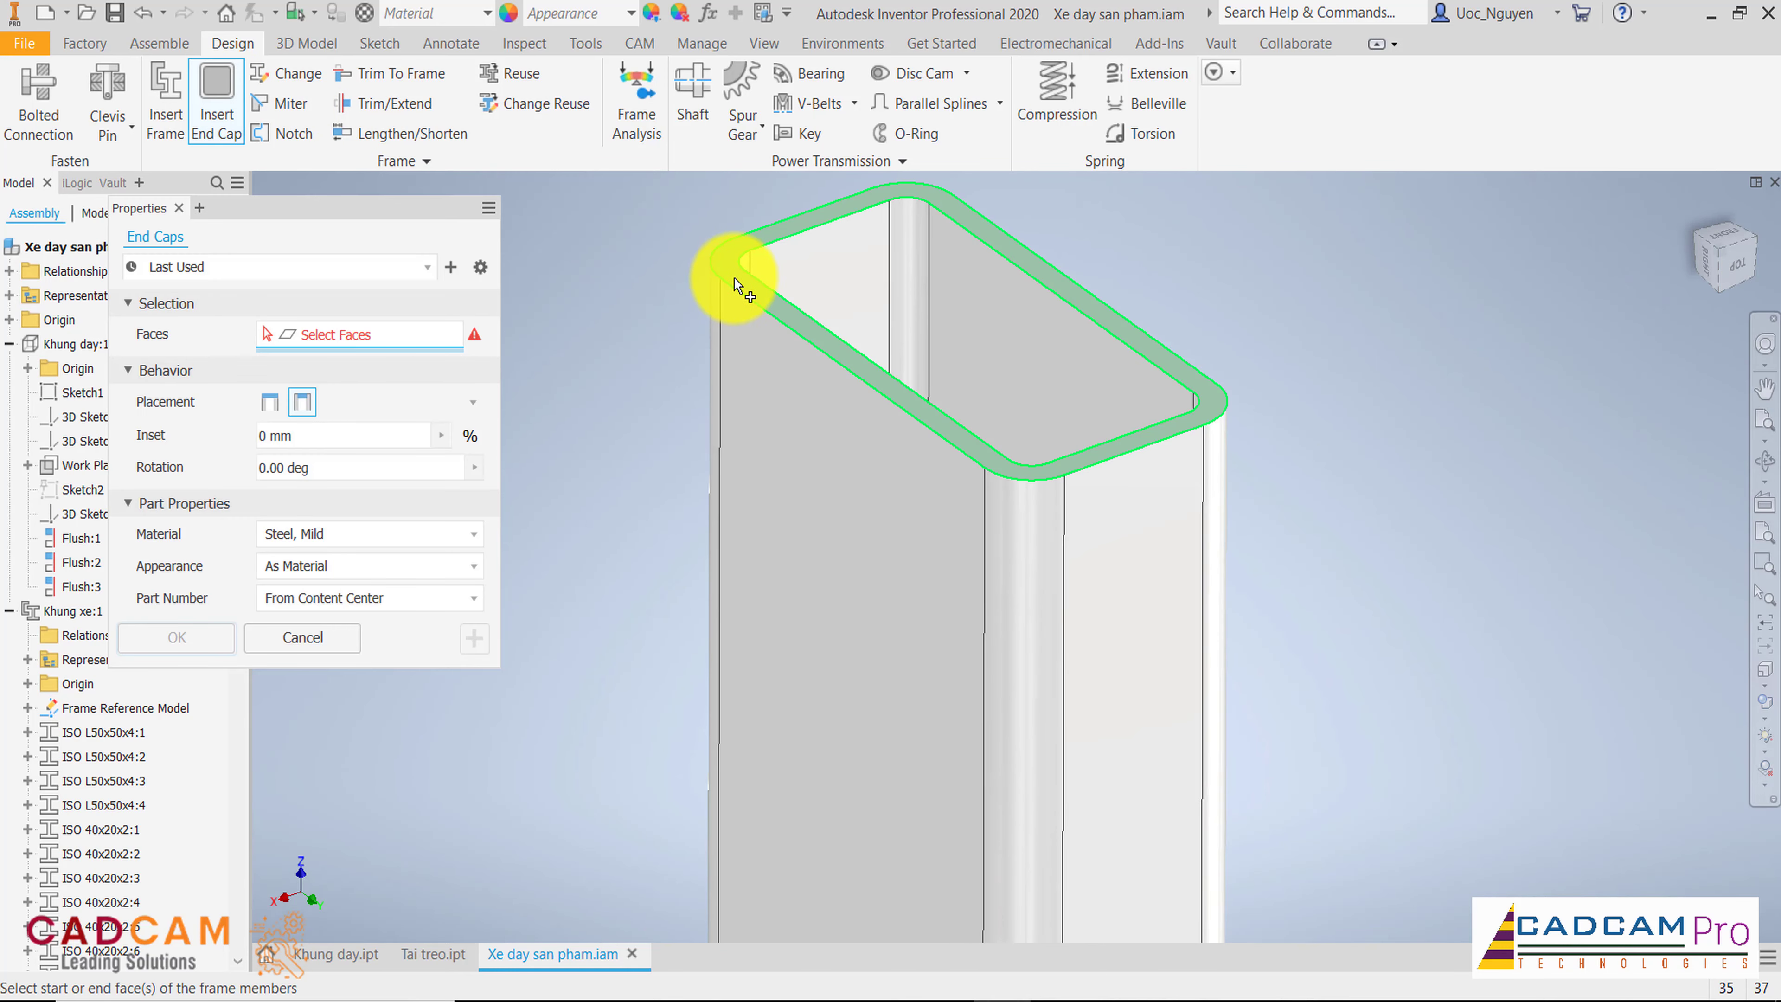
click(753, 279)
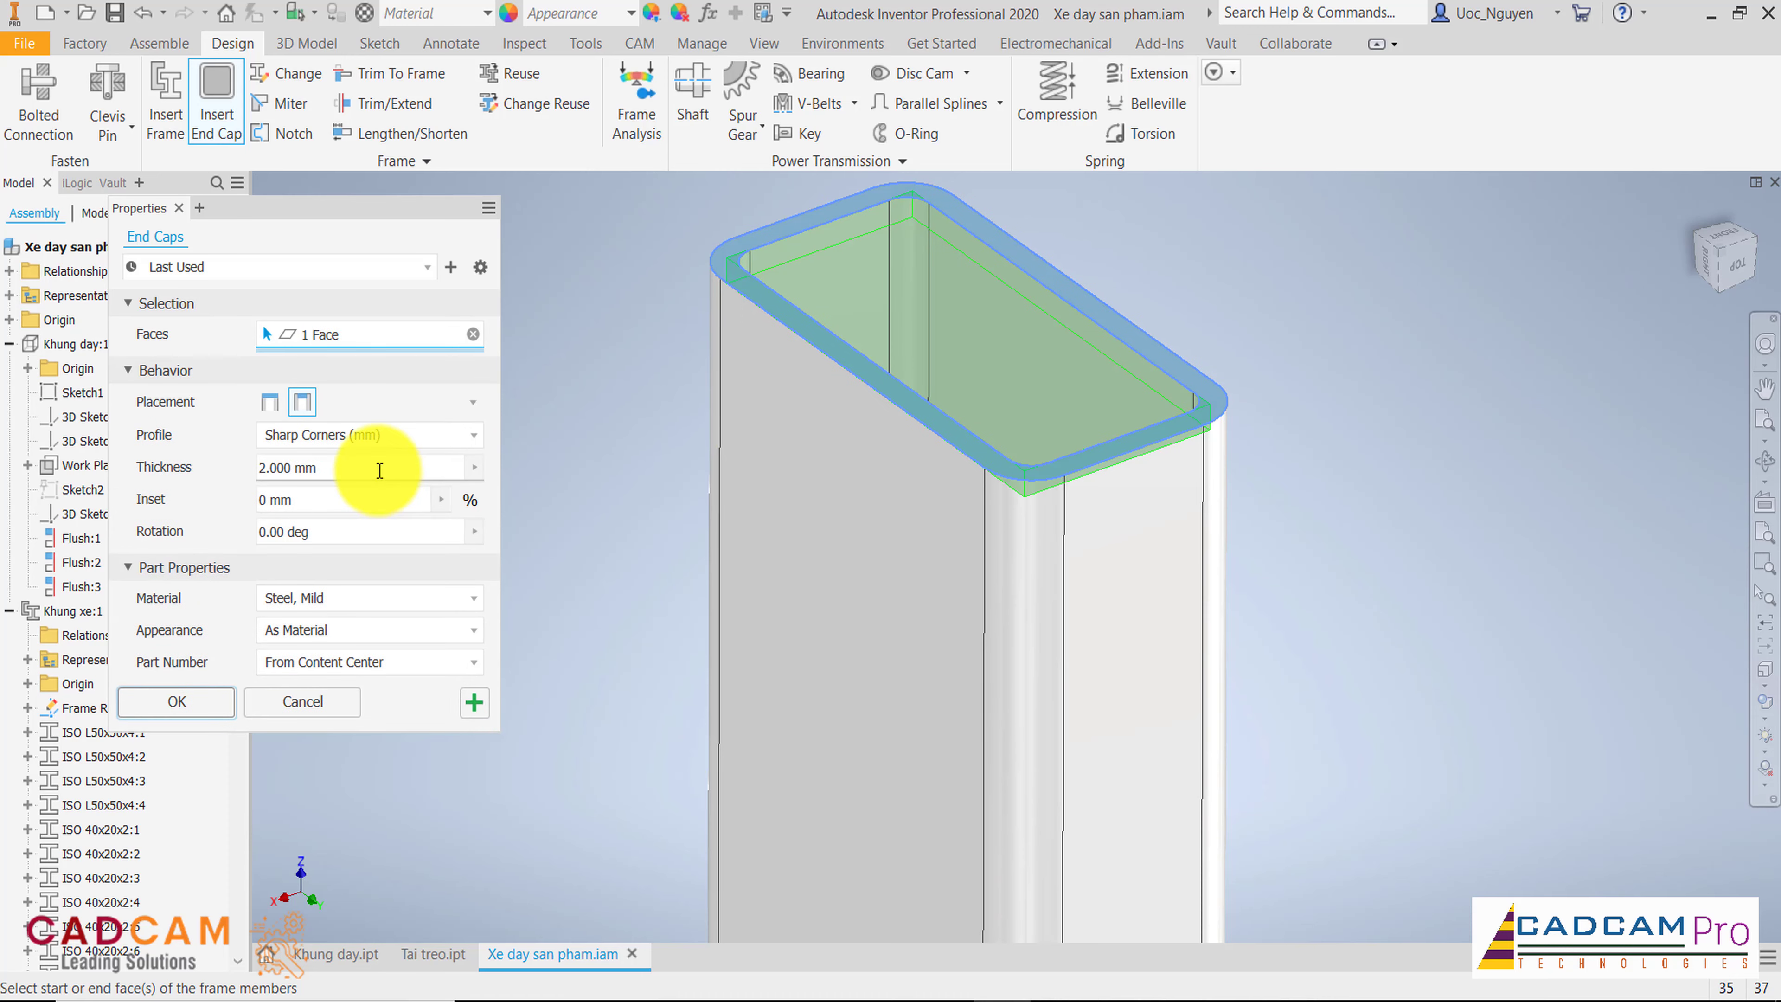
scroll(595, 430, up, 4)
scroll(775, 429, down, 1)
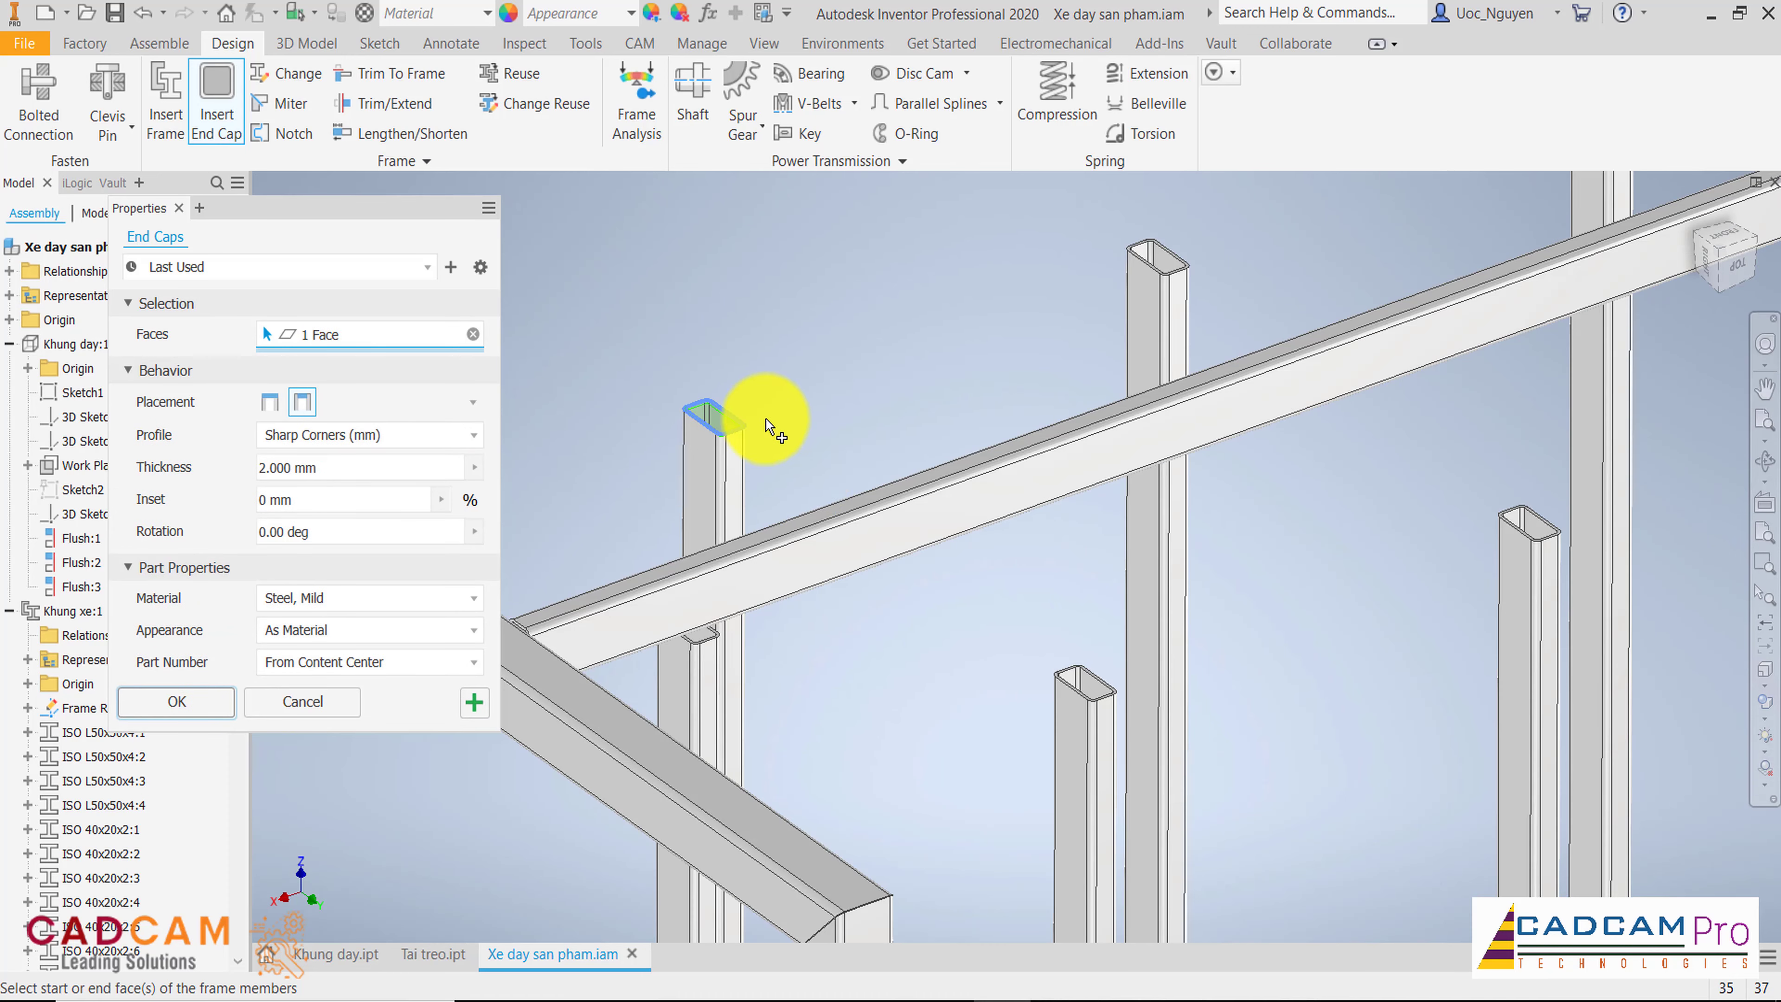
scroll(722, 631, down, 4)
click(704, 658)
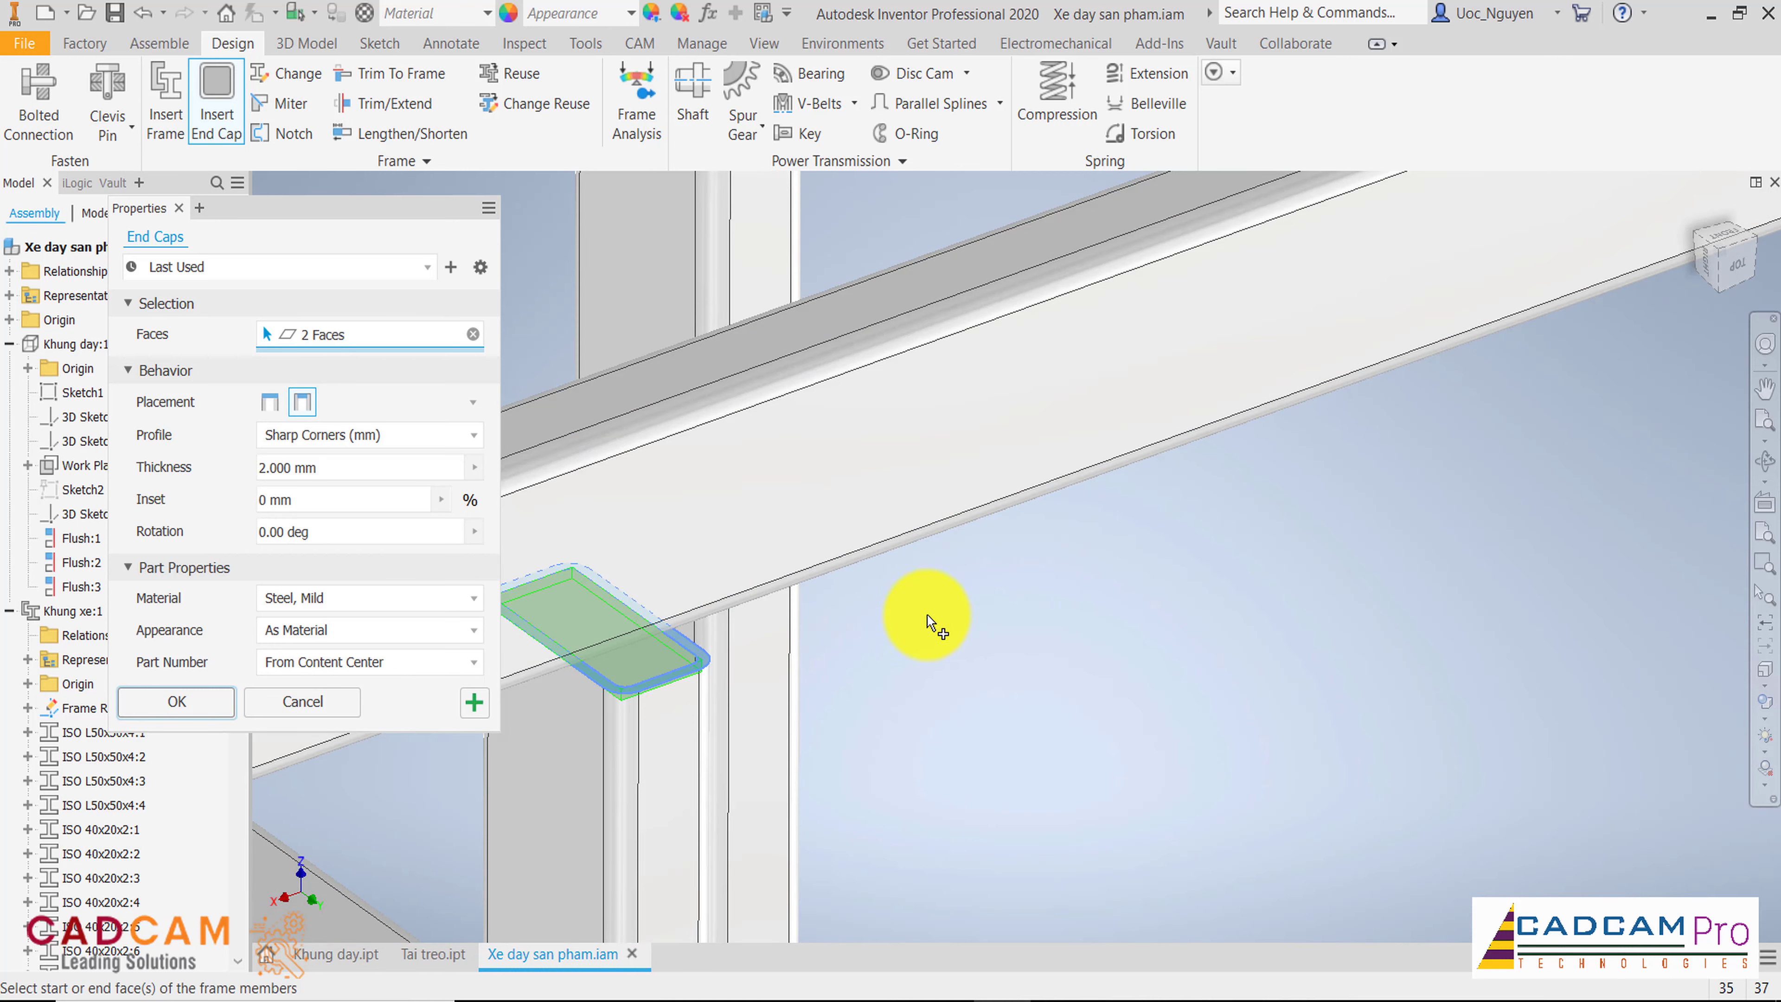
scroll(1383, 704, up, 3)
scroll(1352, 706, down, 3)
click(1310, 707)
scroll(1309, 707, up, 3)
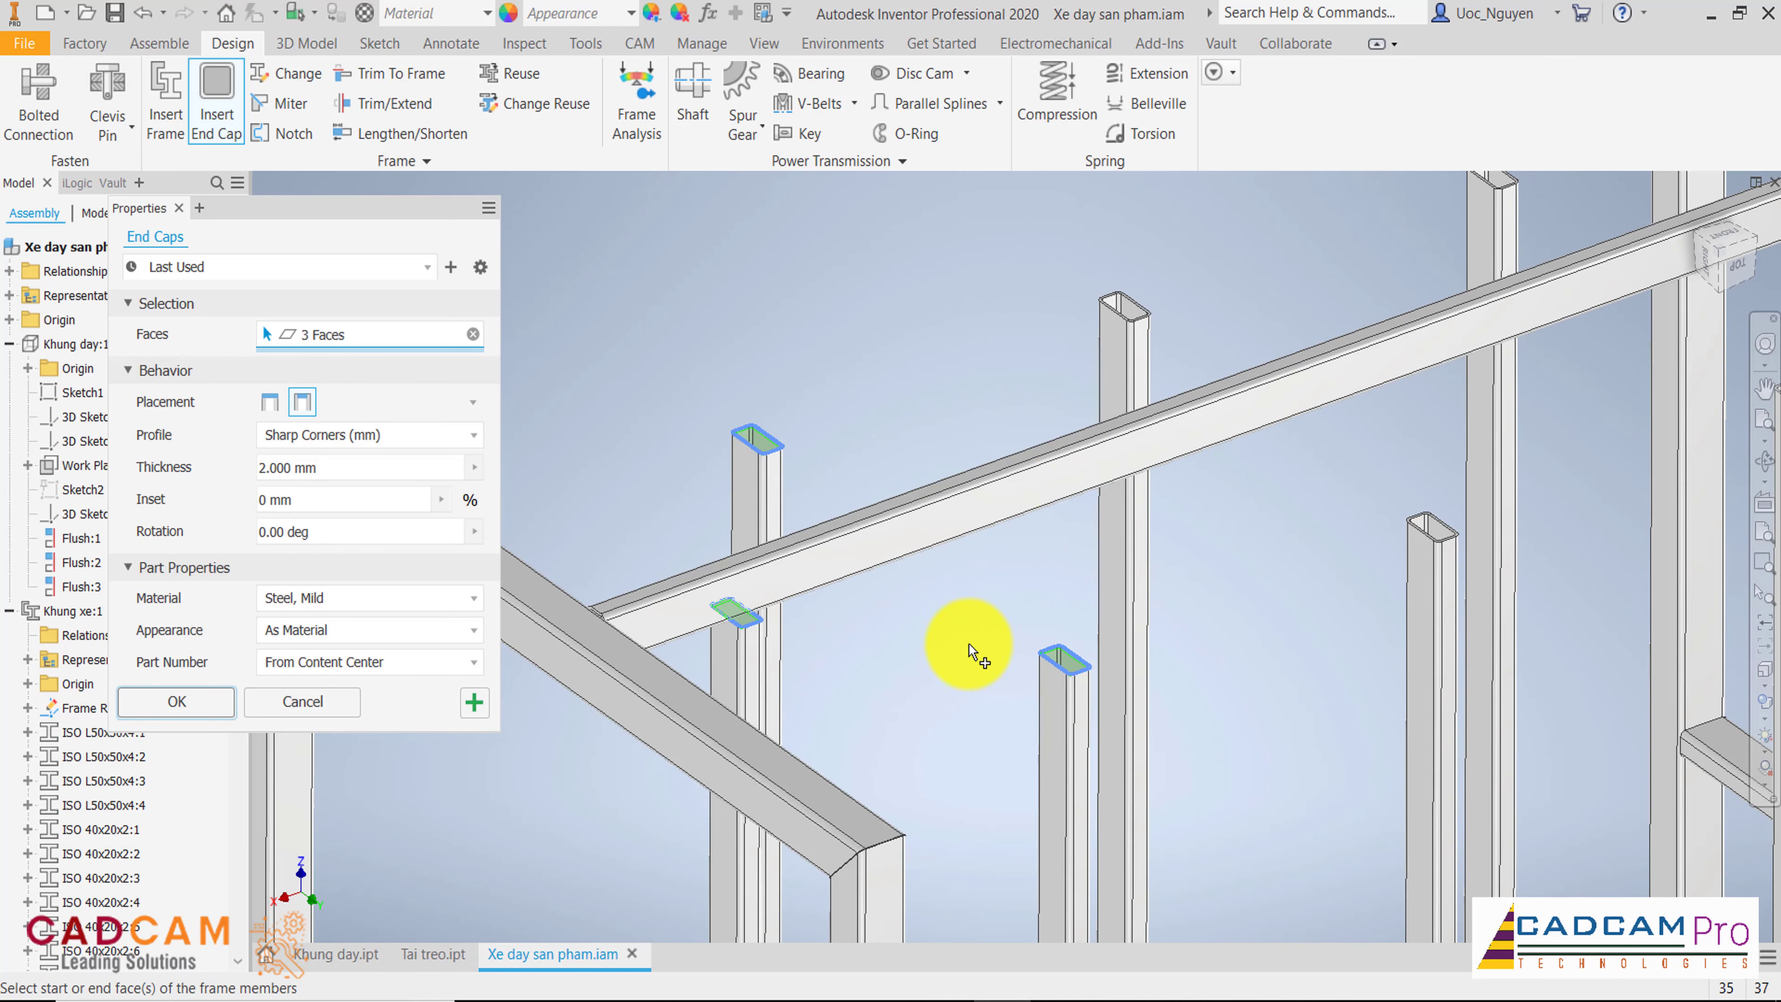
scroll(1121, 326, down, 3)
click(1155, 348)
scroll(1014, 430, up, 3)
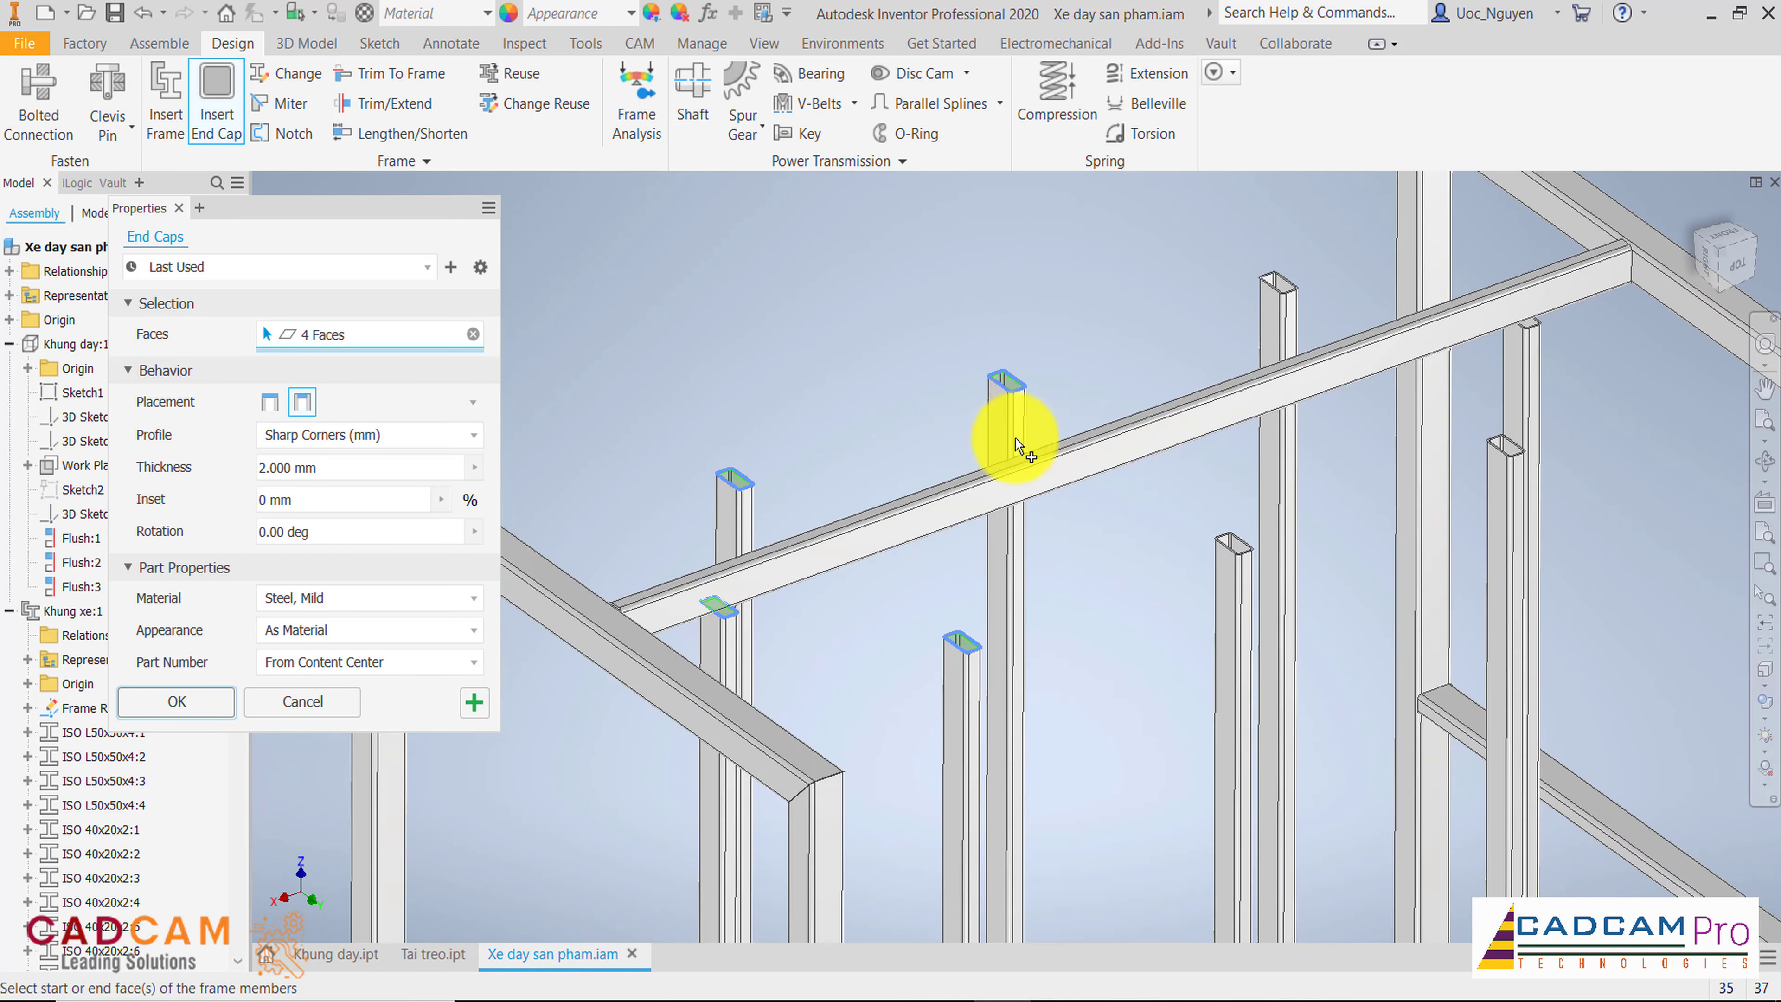
scroll(1292, 549, down, 2)
scroll(1079, 477, down, 2)
click(1034, 561)
scroll(1125, 278, up, 3)
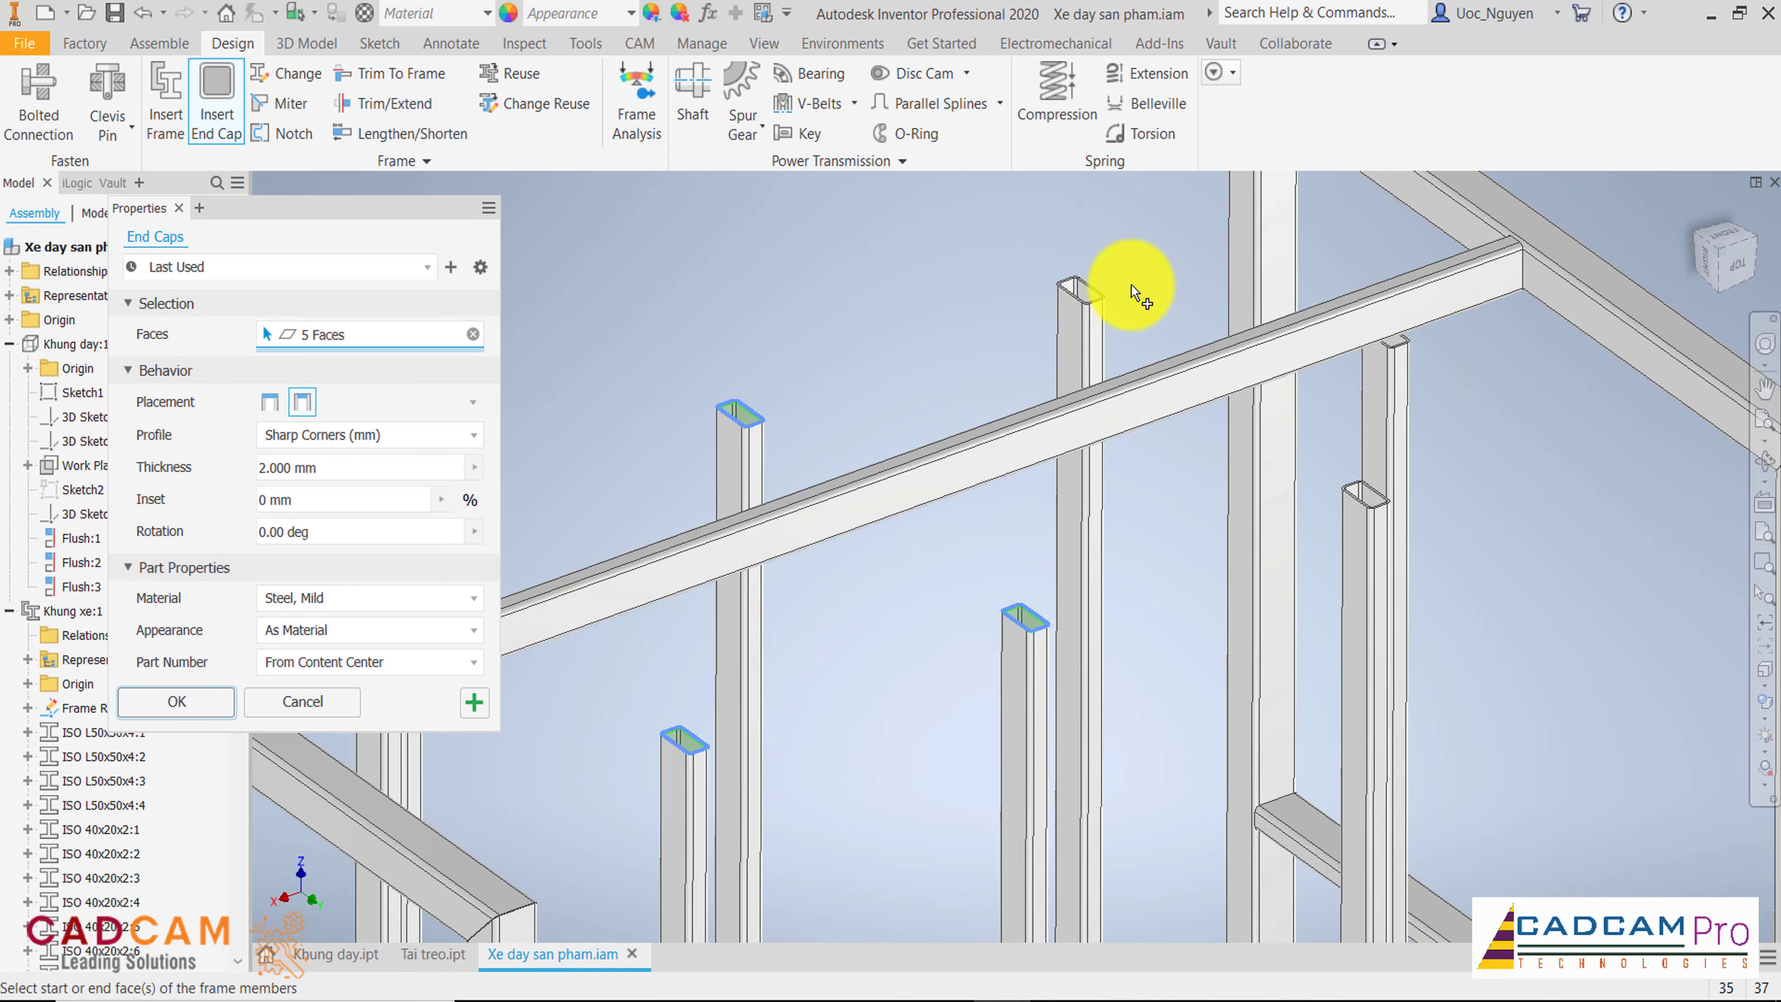
scroll(1026, 318, down, 3)
click(1020, 316)
scroll(1122, 386, up, 2)
scroll(1255, 468, down, 3)
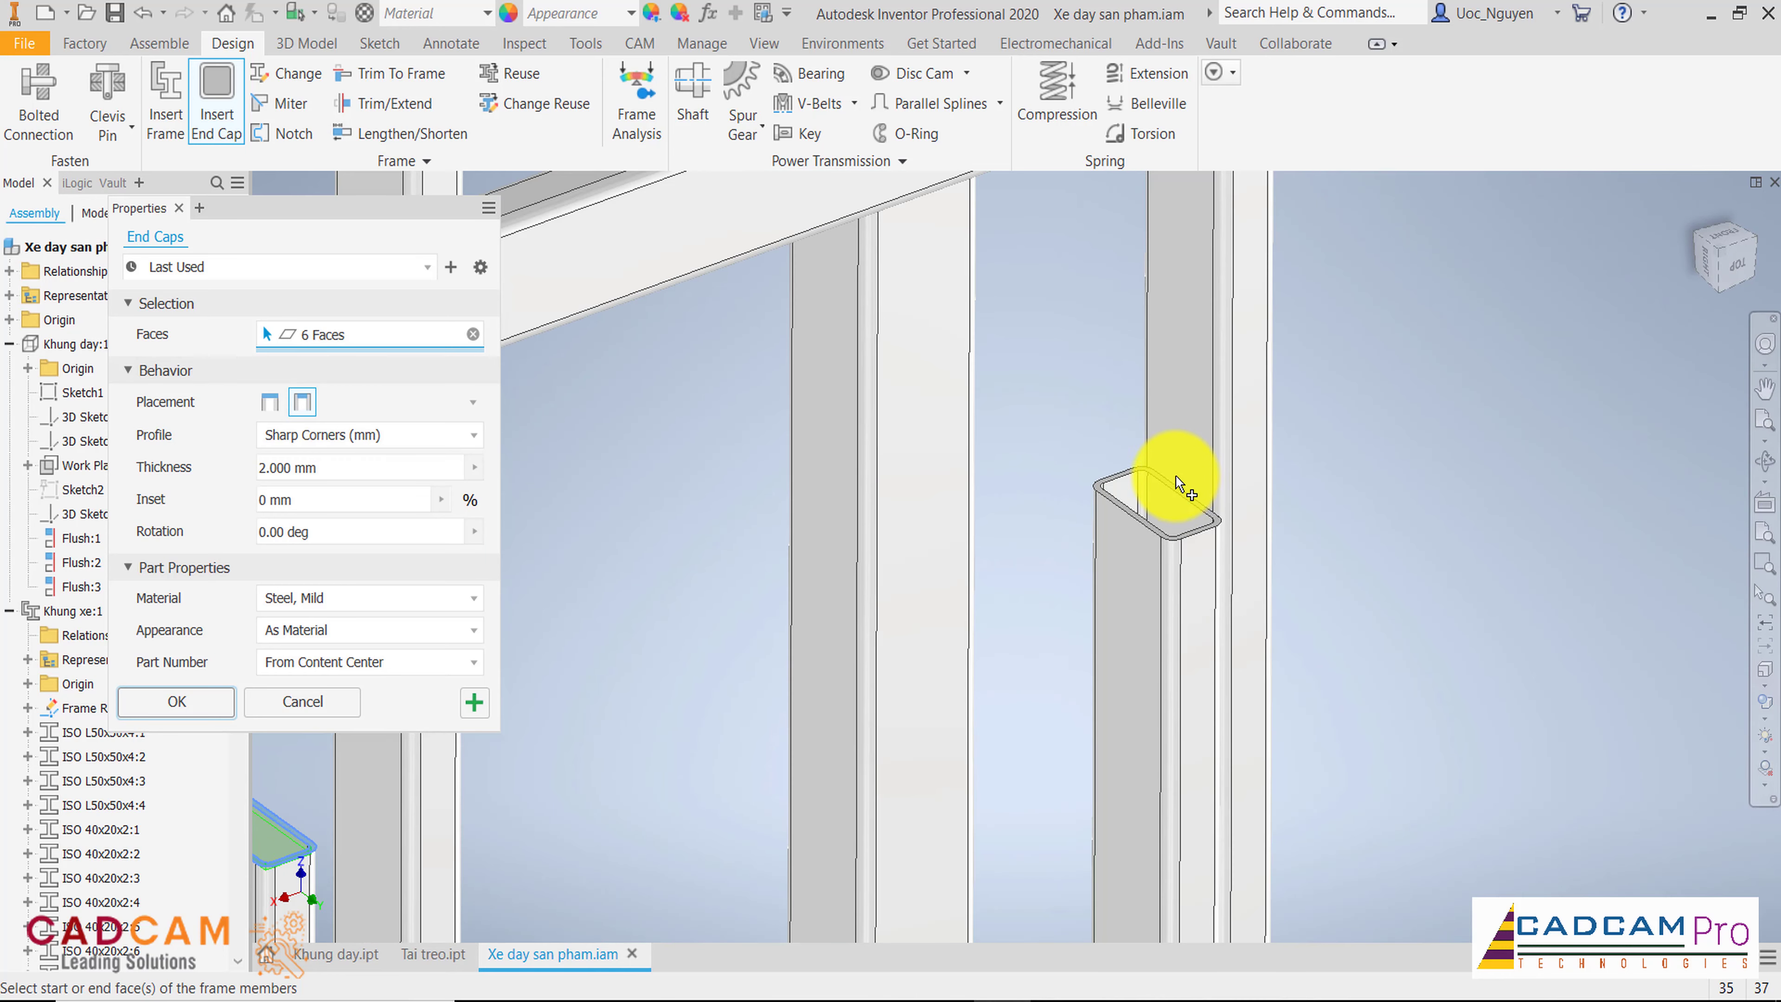
click(1160, 494)
scroll(1265, 545, up, 3)
scroll(1265, 393, down, 3)
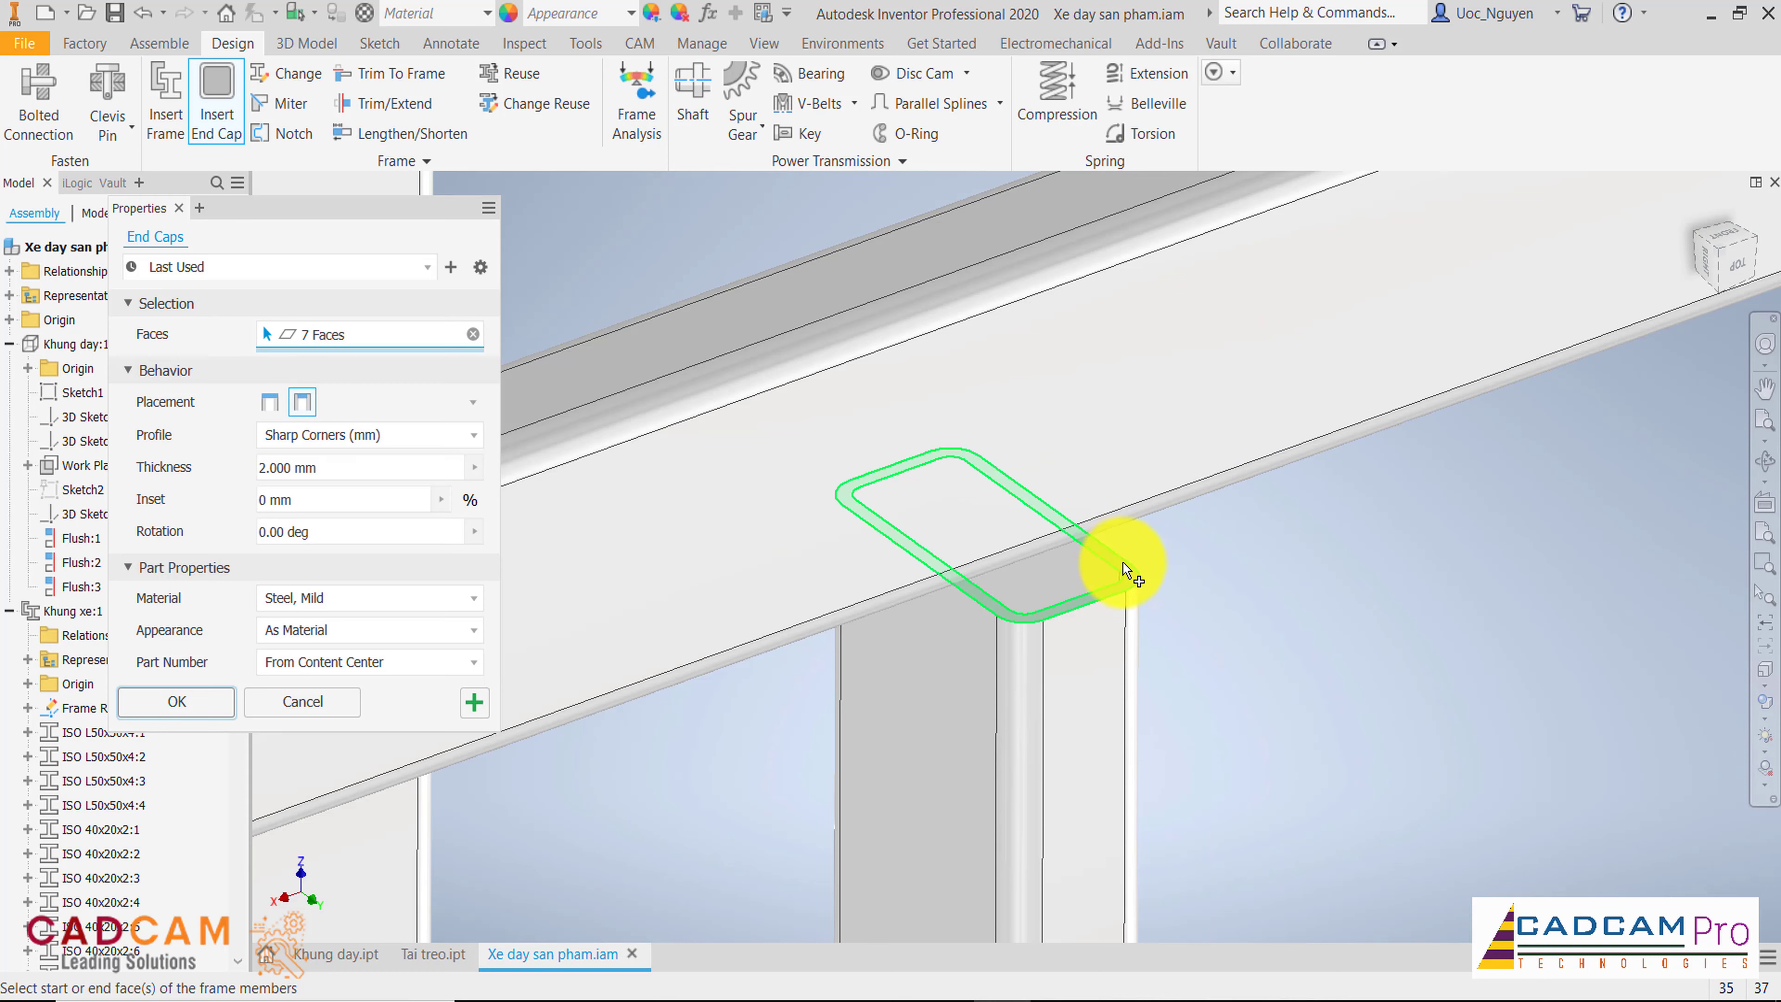
click(1129, 547)
scroll(1331, 485, up, 3)
scroll(1367, 590, up, 2)
Step: Apply 2 mm Sharp Corners end caps and accept the 16 x 36 x 2 member name
middle_drag(1378, 641, 1286, 364)
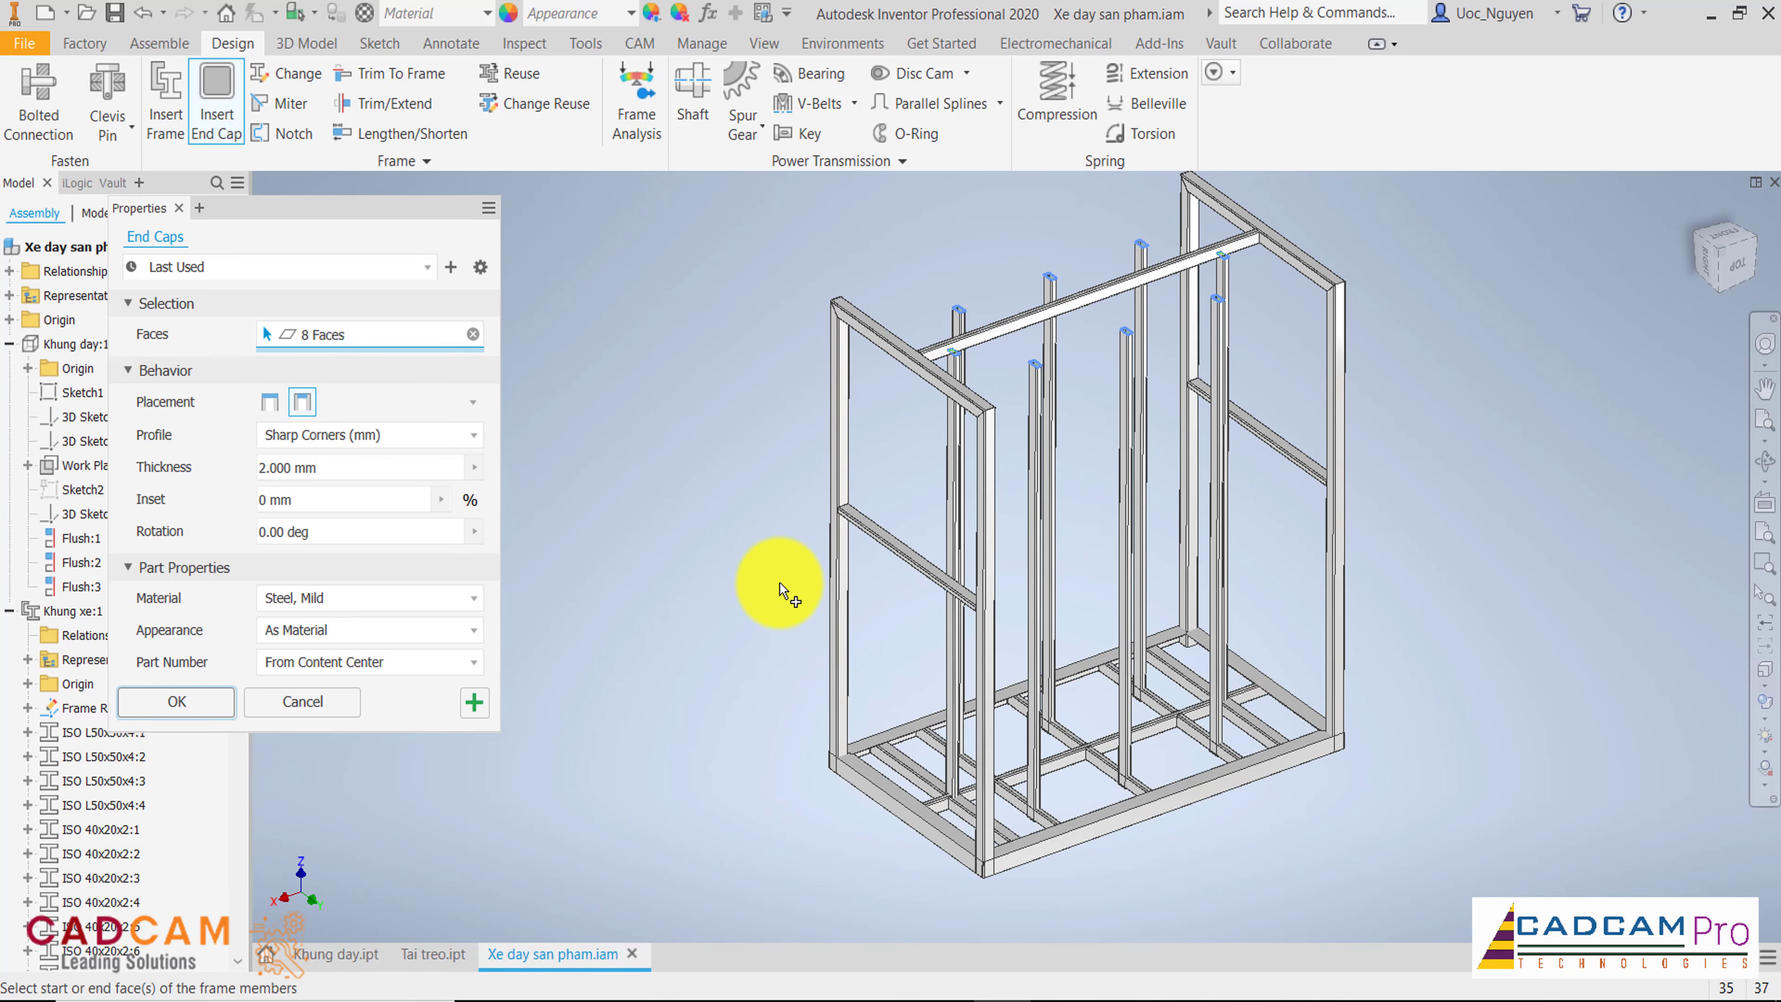
scroll(764, 561, up, 3)
scroll(747, 526, down, 2)
scroll(743, 517, down, 1)
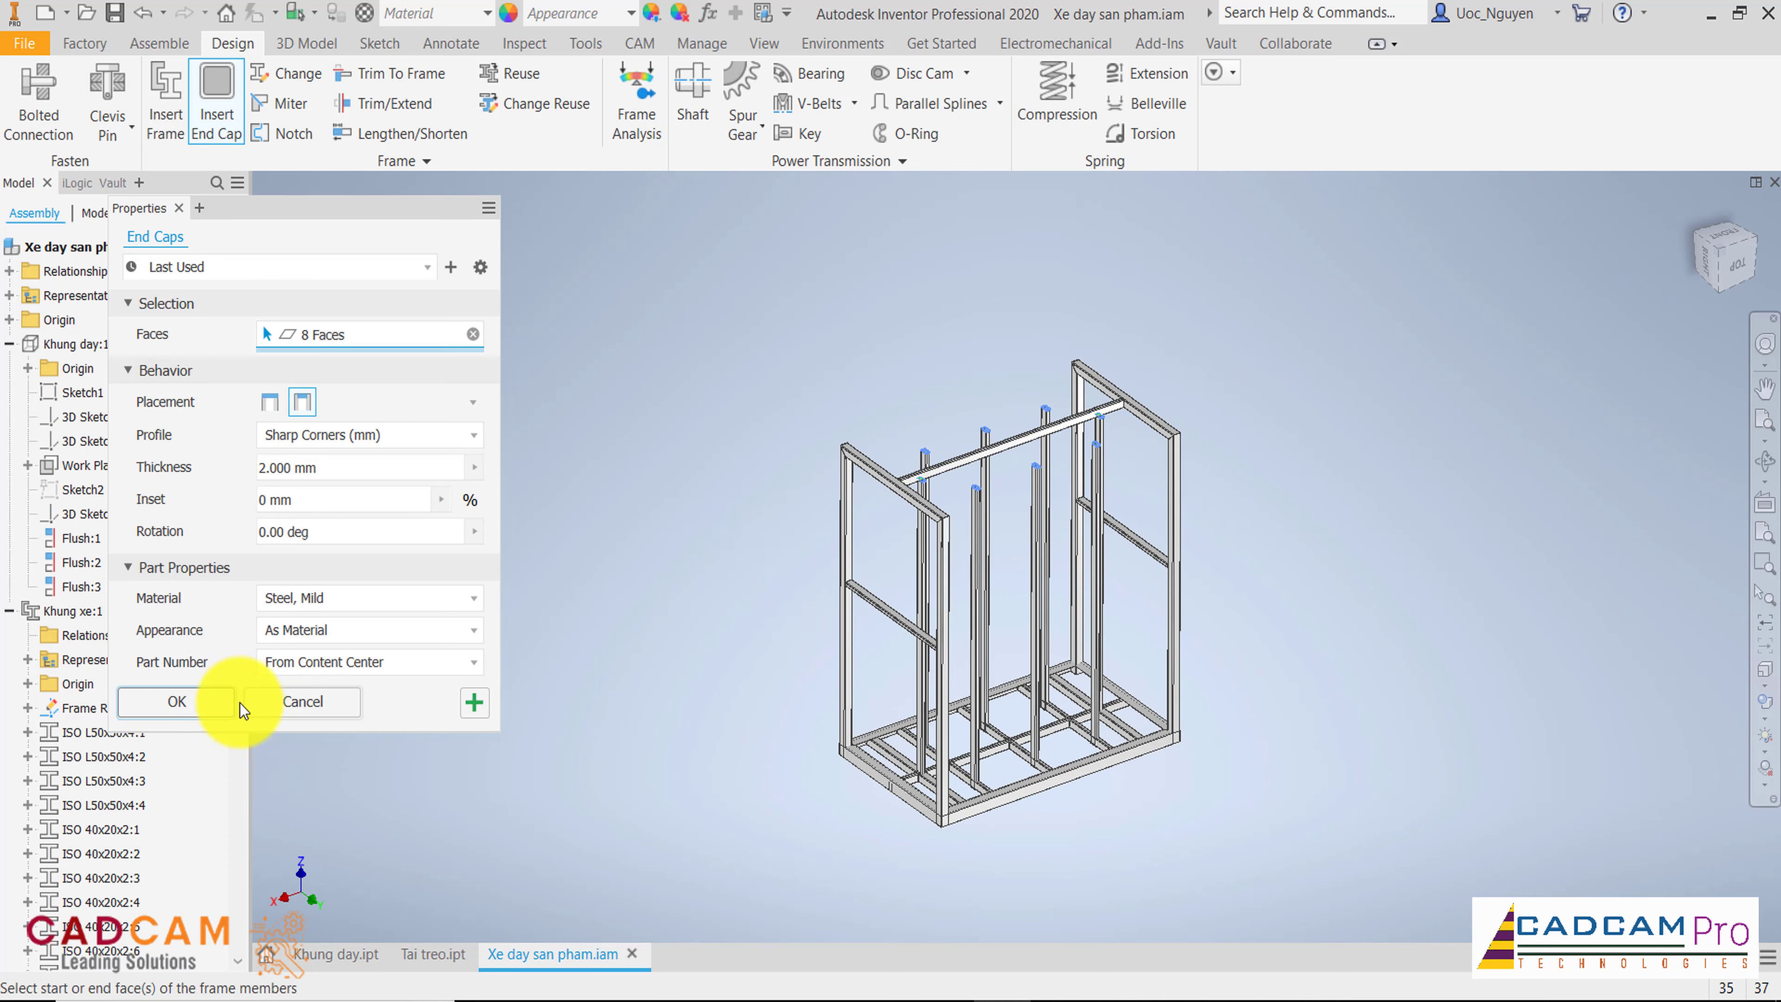
click(227, 710)
click(845, 615)
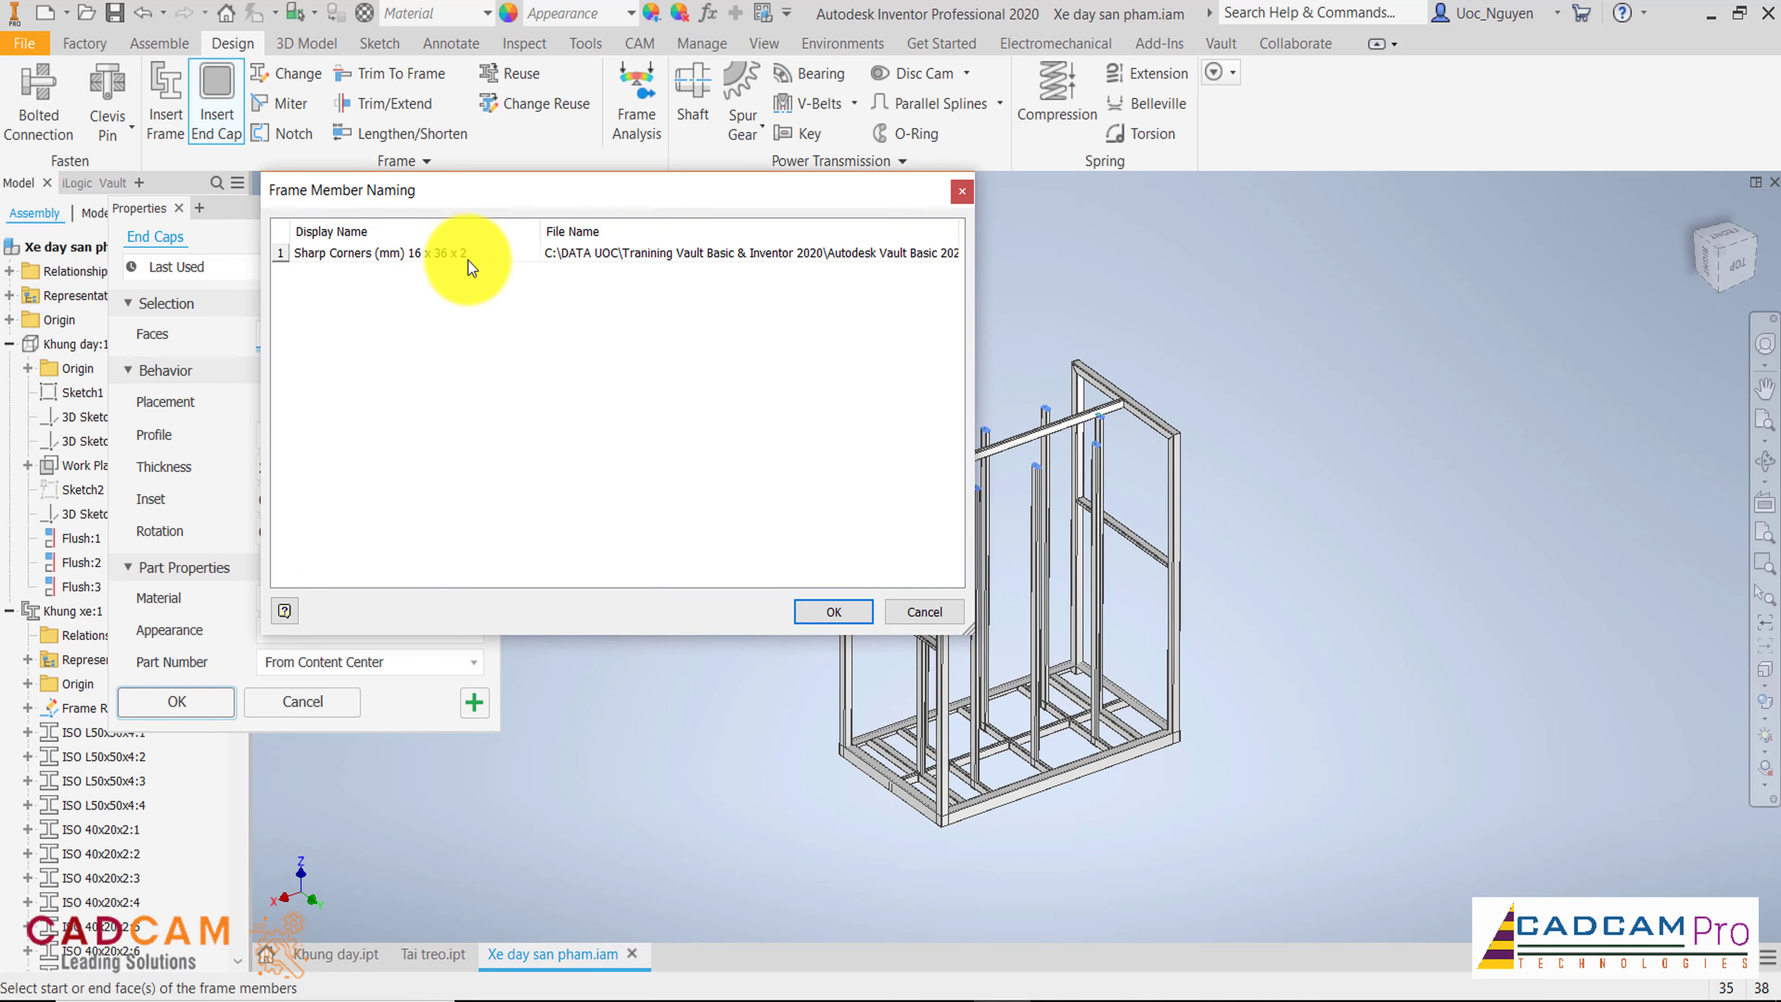
click(818, 618)
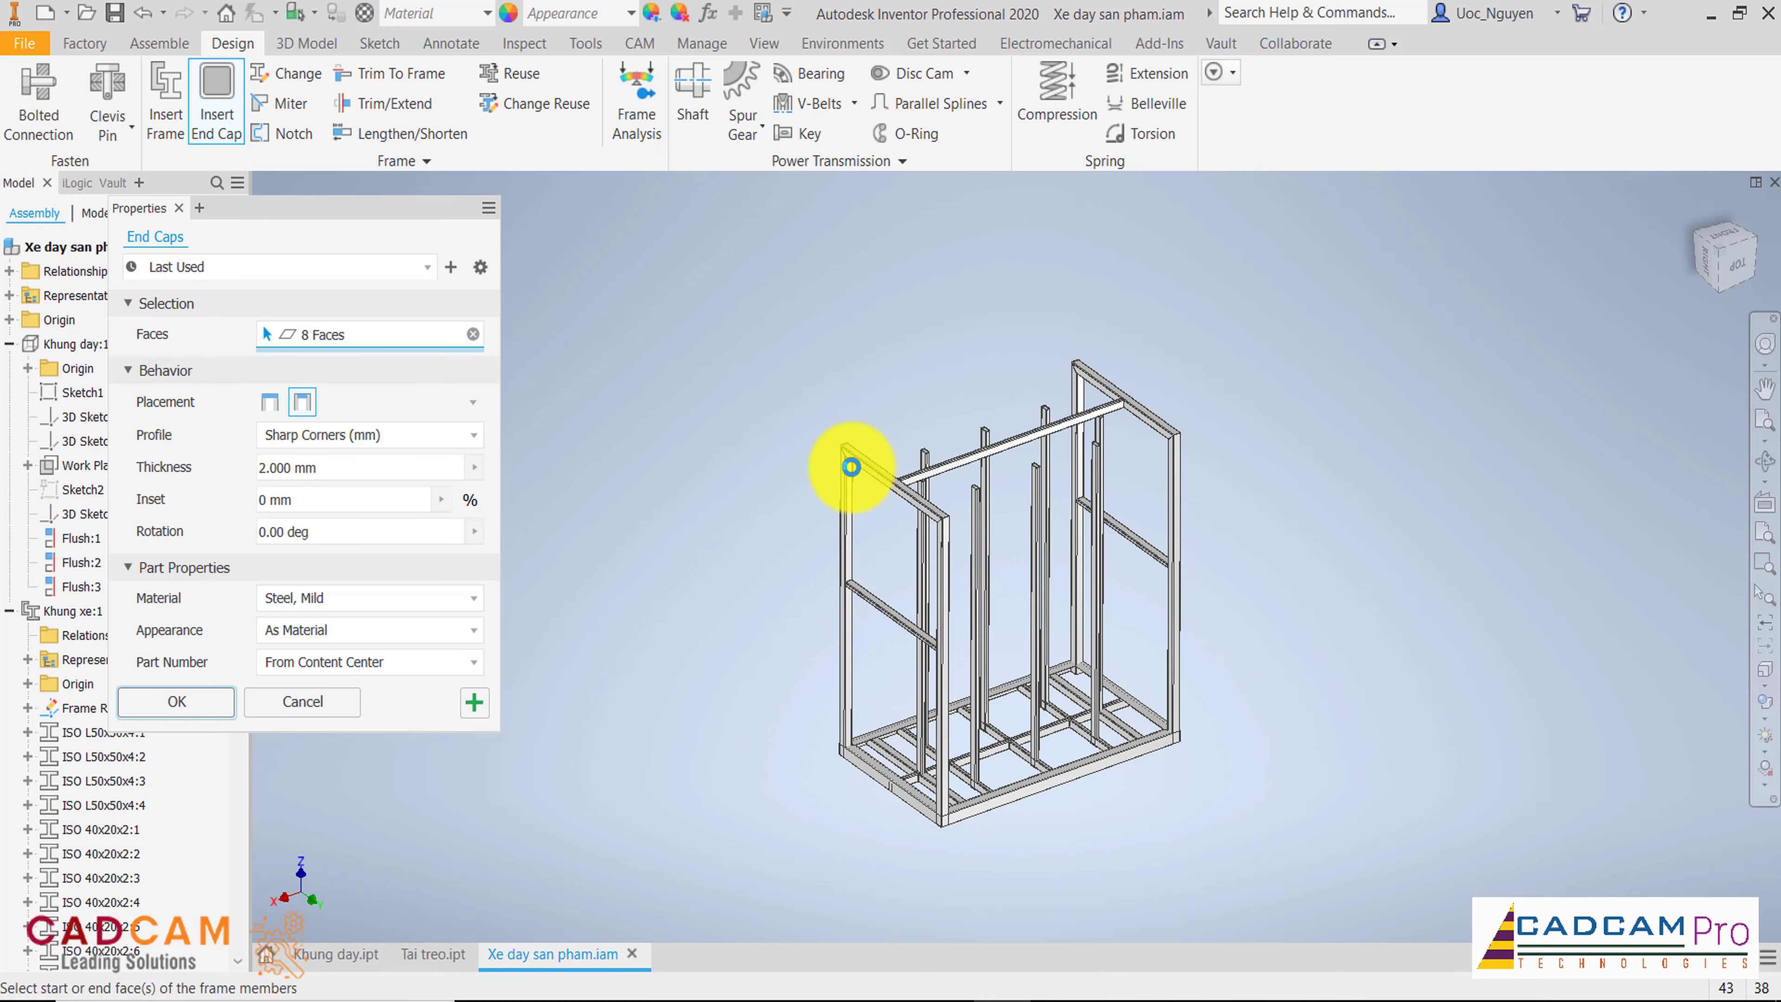
Step: Open the first Sharp Corners end cap part for in-place editing
scroll(926, 414, up, 5)
scroll(675, 454, up, 3)
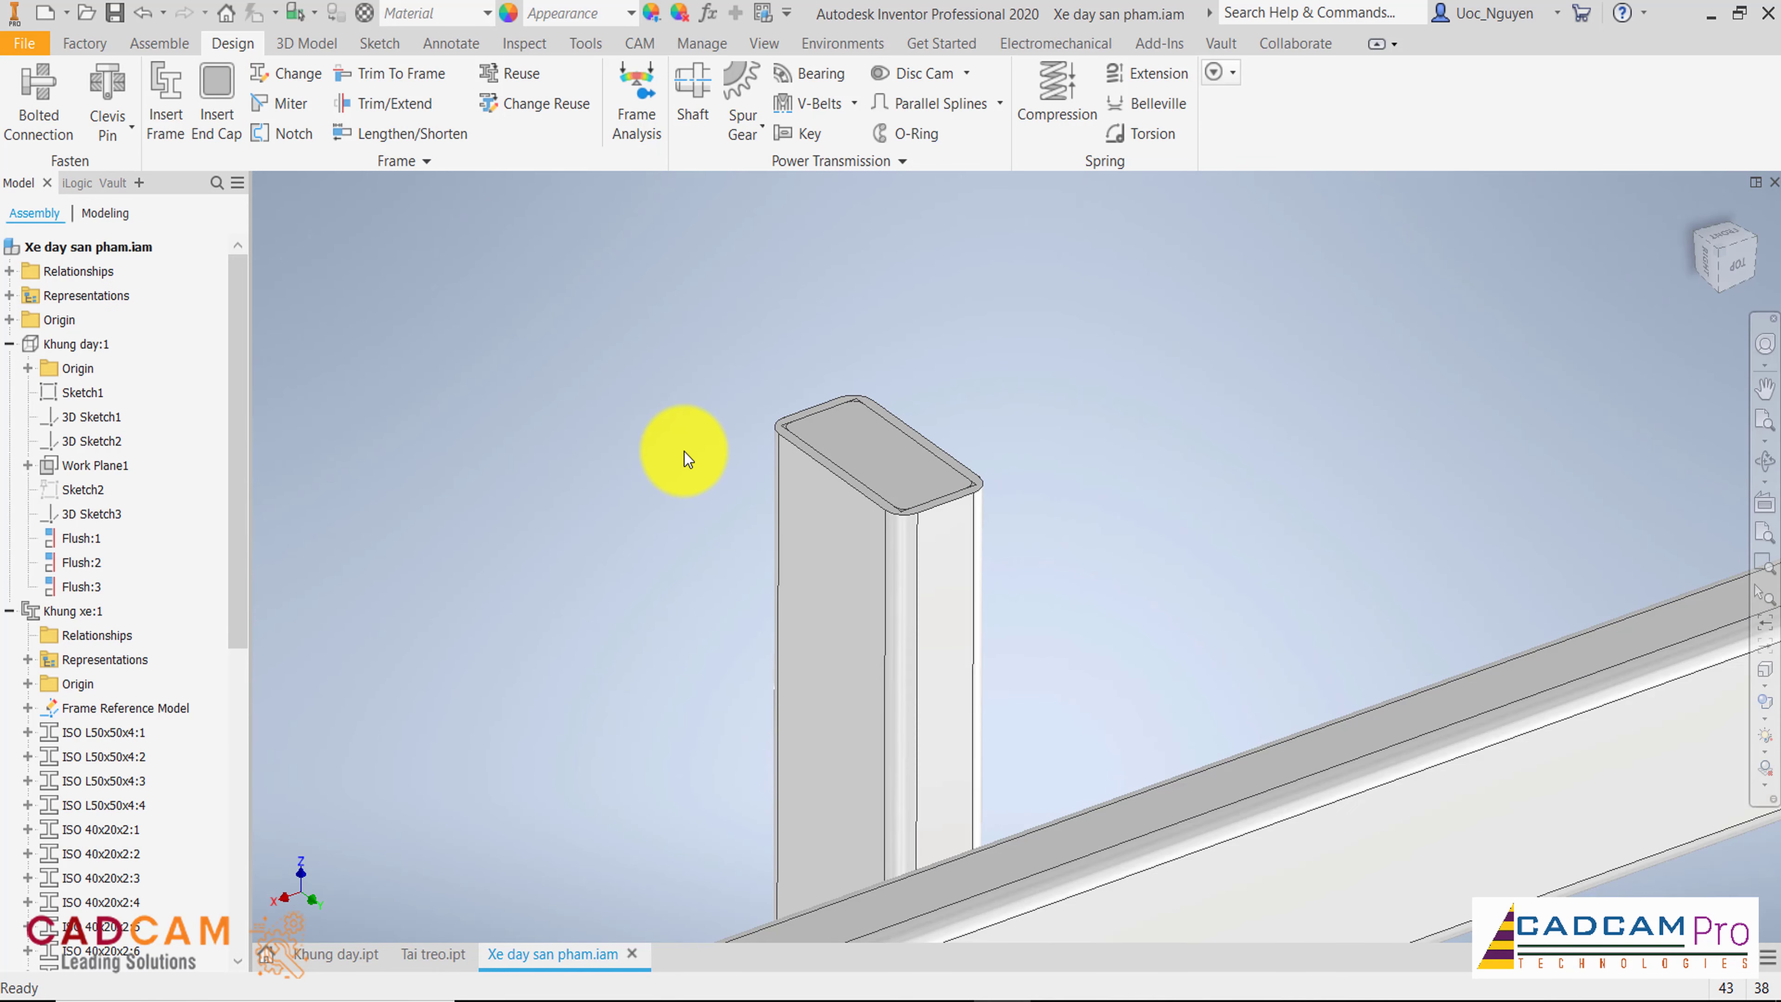
drag(238, 548, 238, 874)
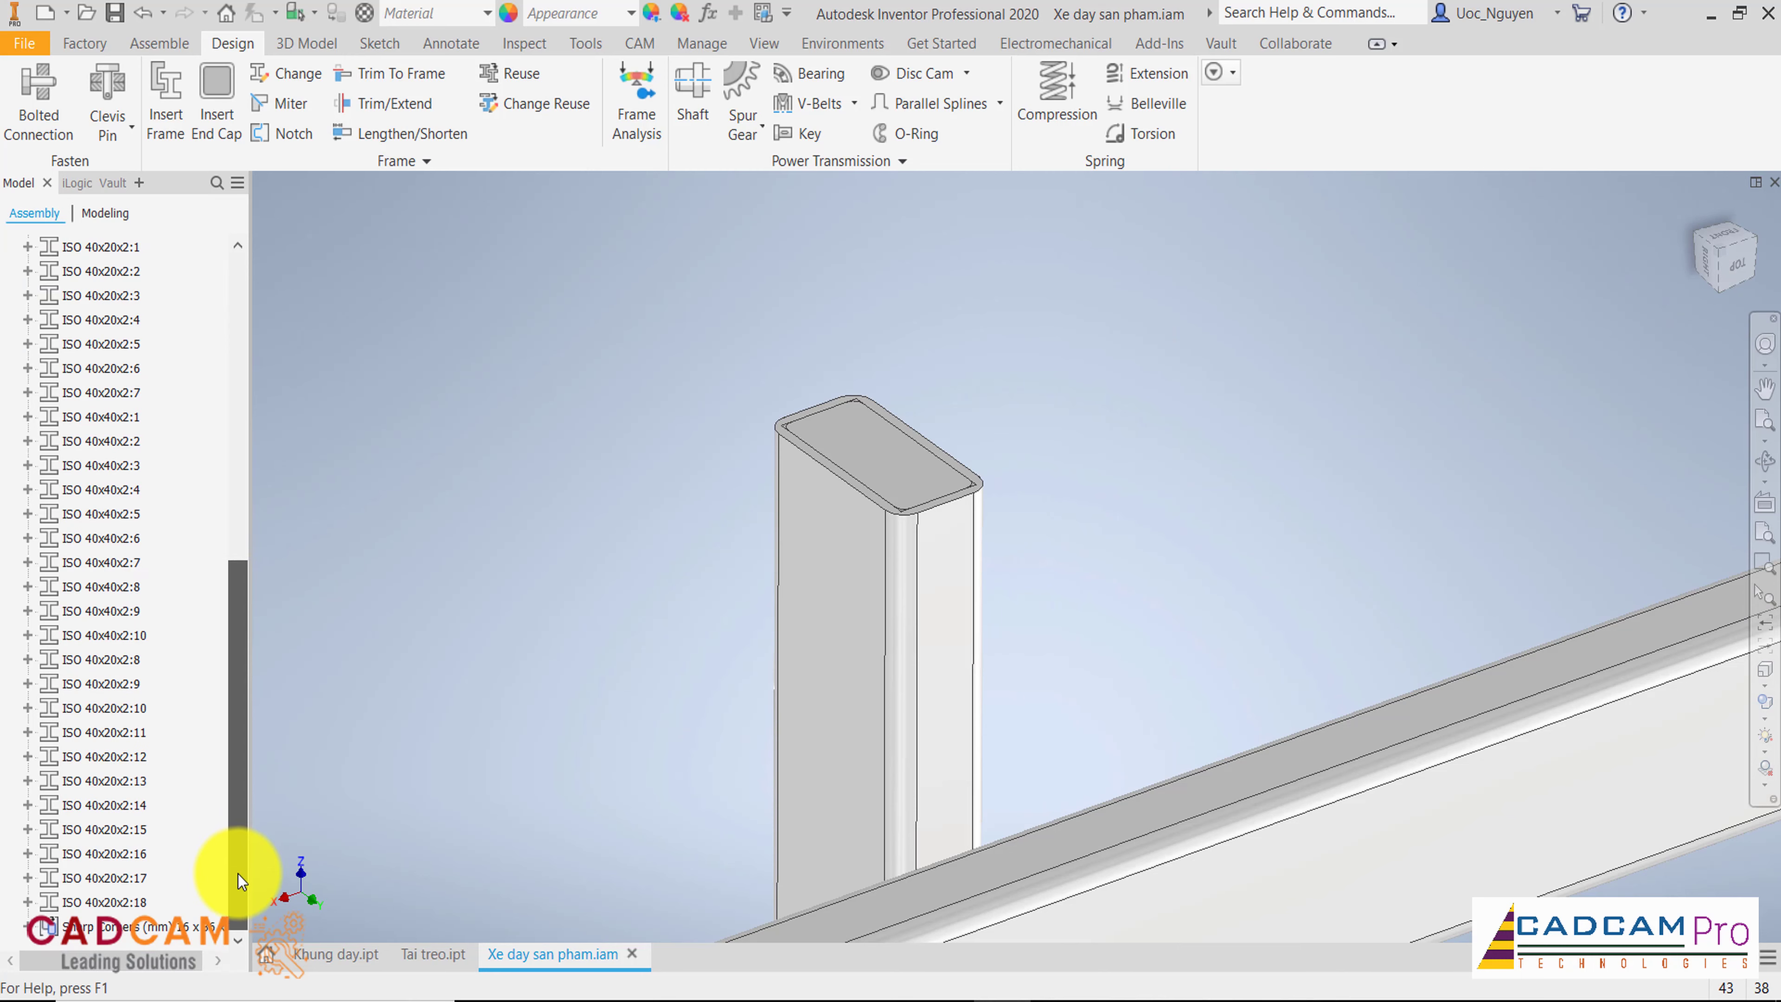
click(29, 927)
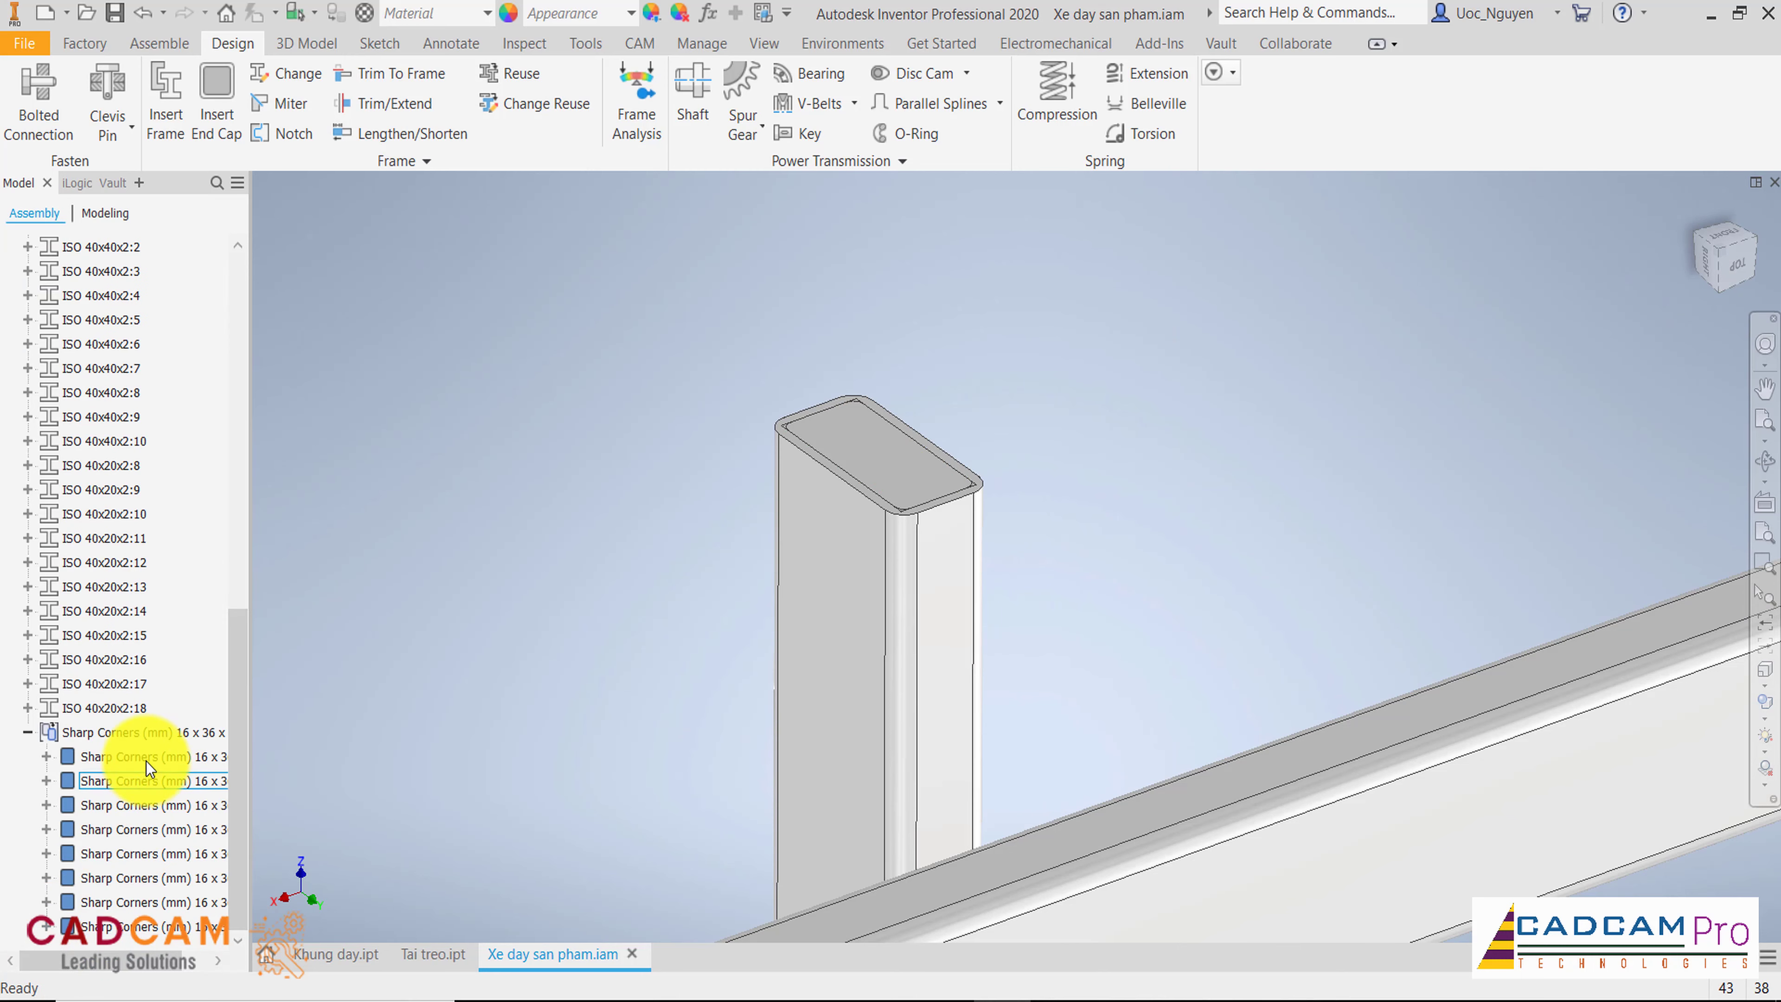
right_click(143, 757)
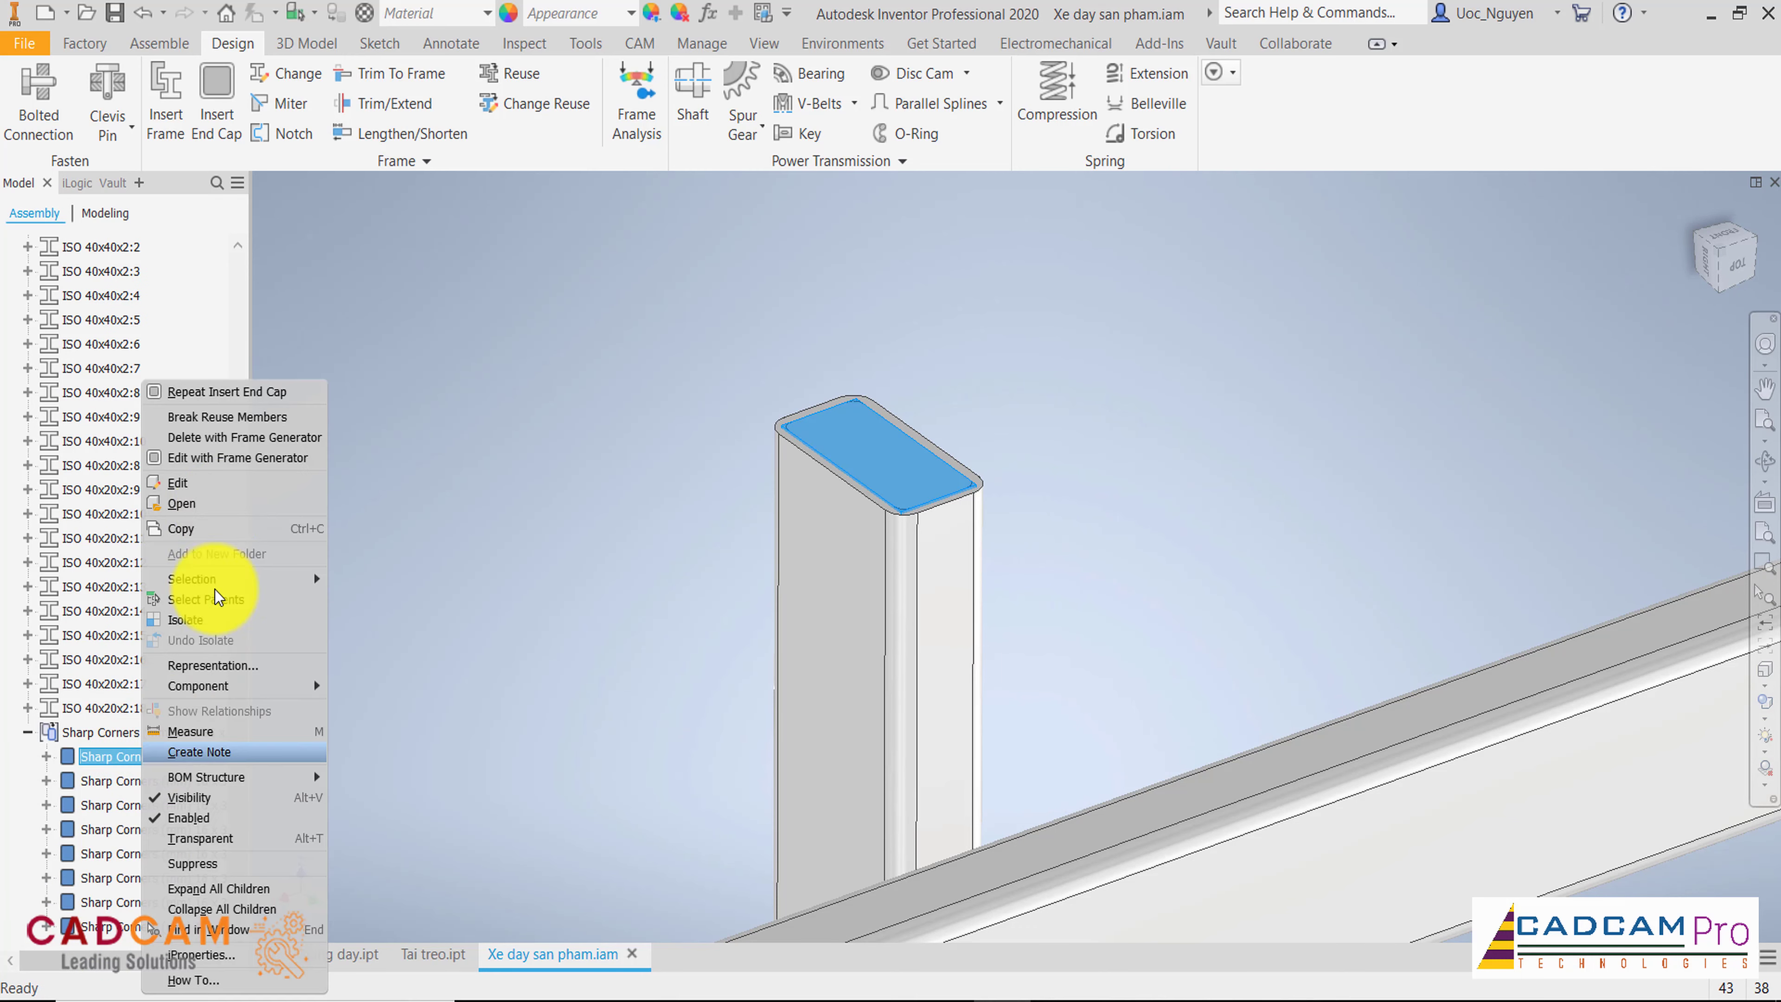
click(217, 483)
Step: Chamfer the cap plate's corner edges at 2 mm and return to the assembly
scroll(959, 484, down, 5)
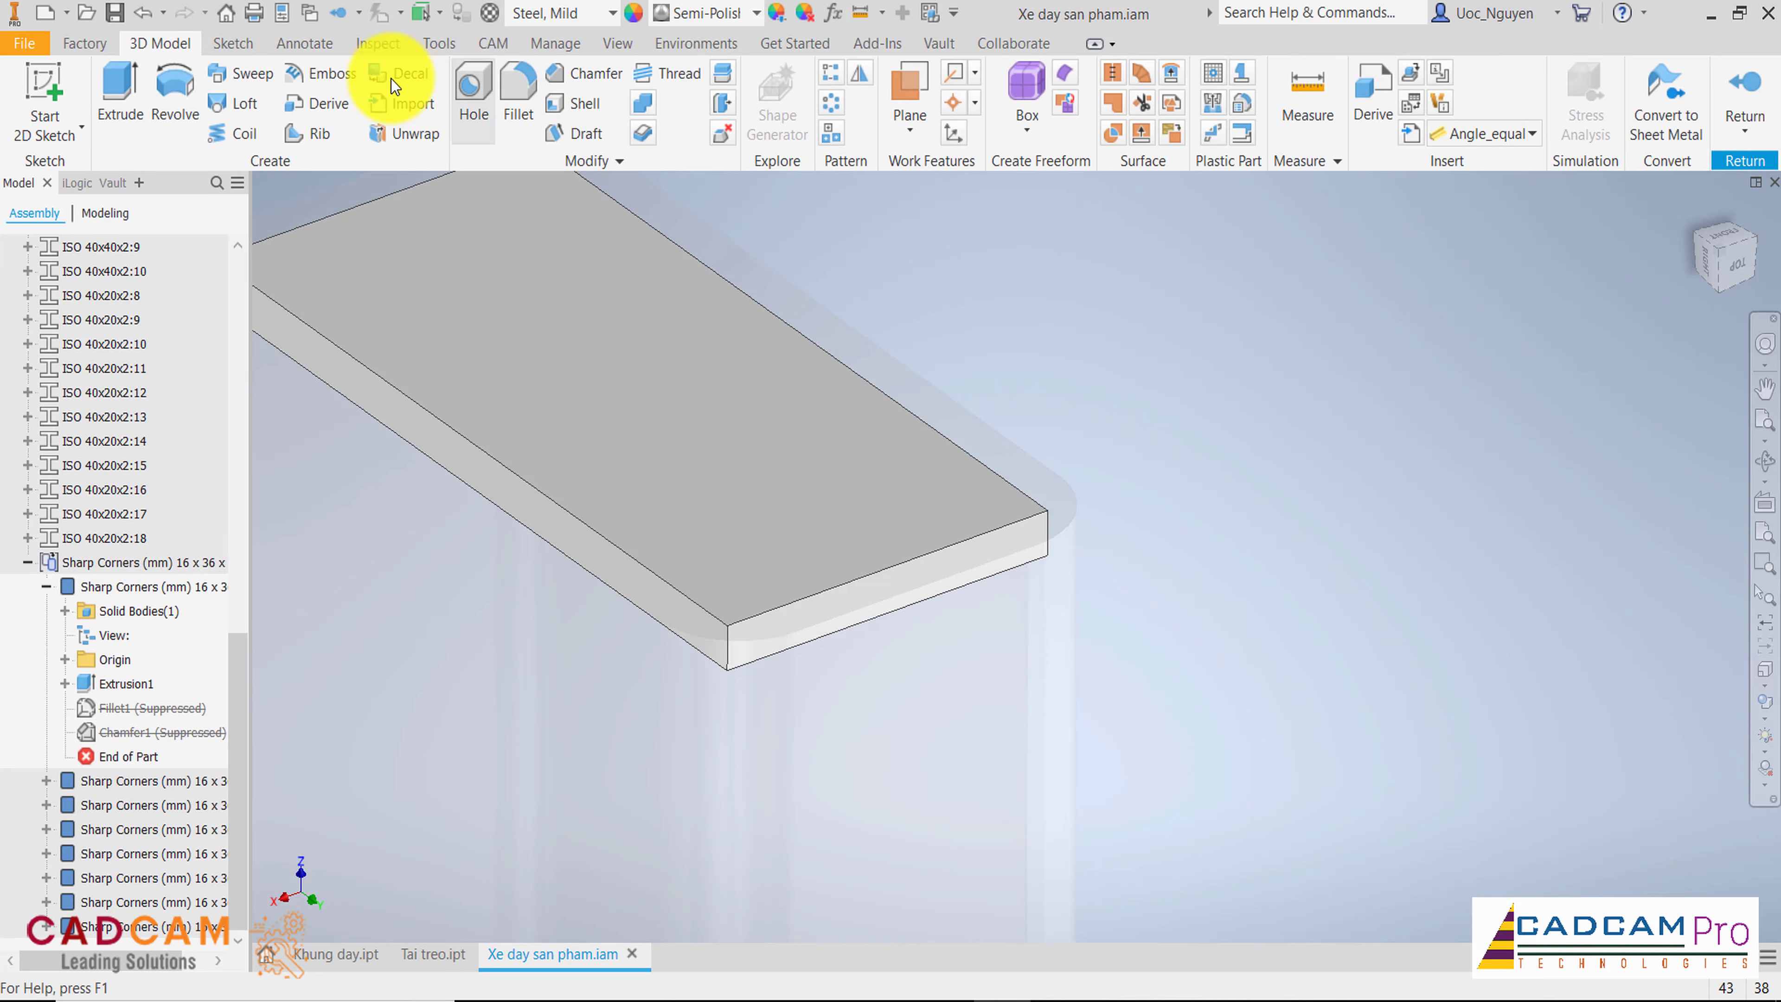
click(532, 73)
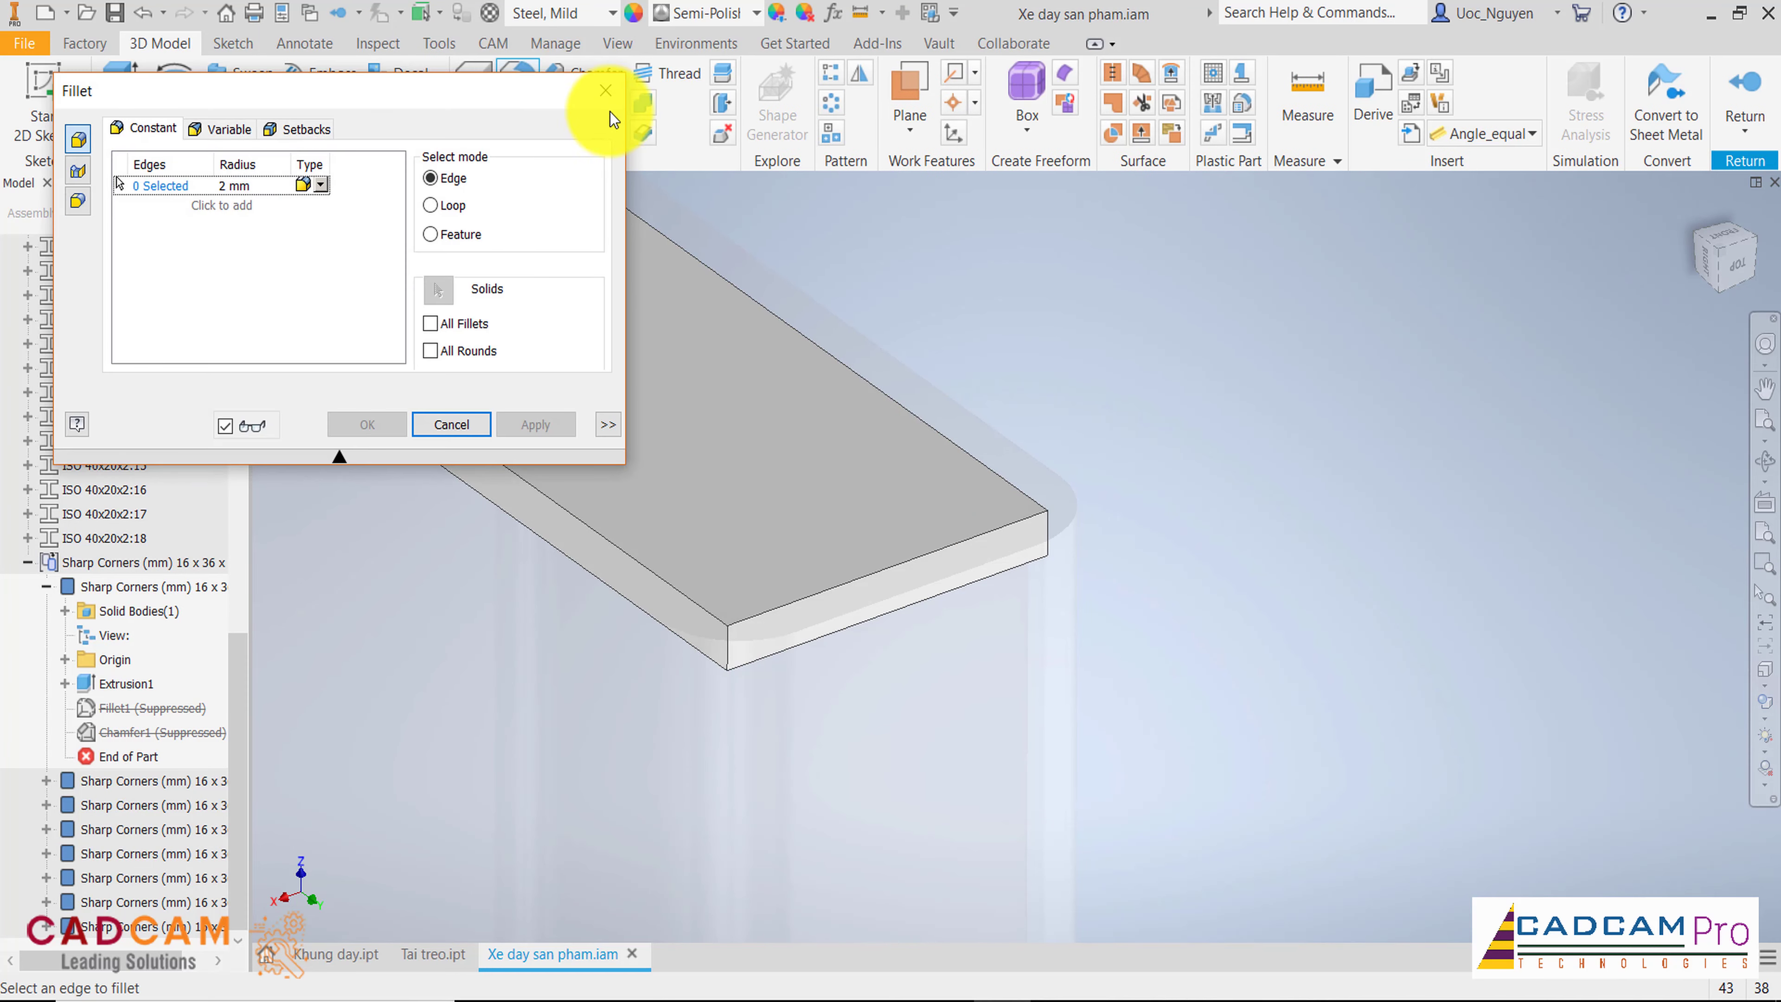
click(581, 87)
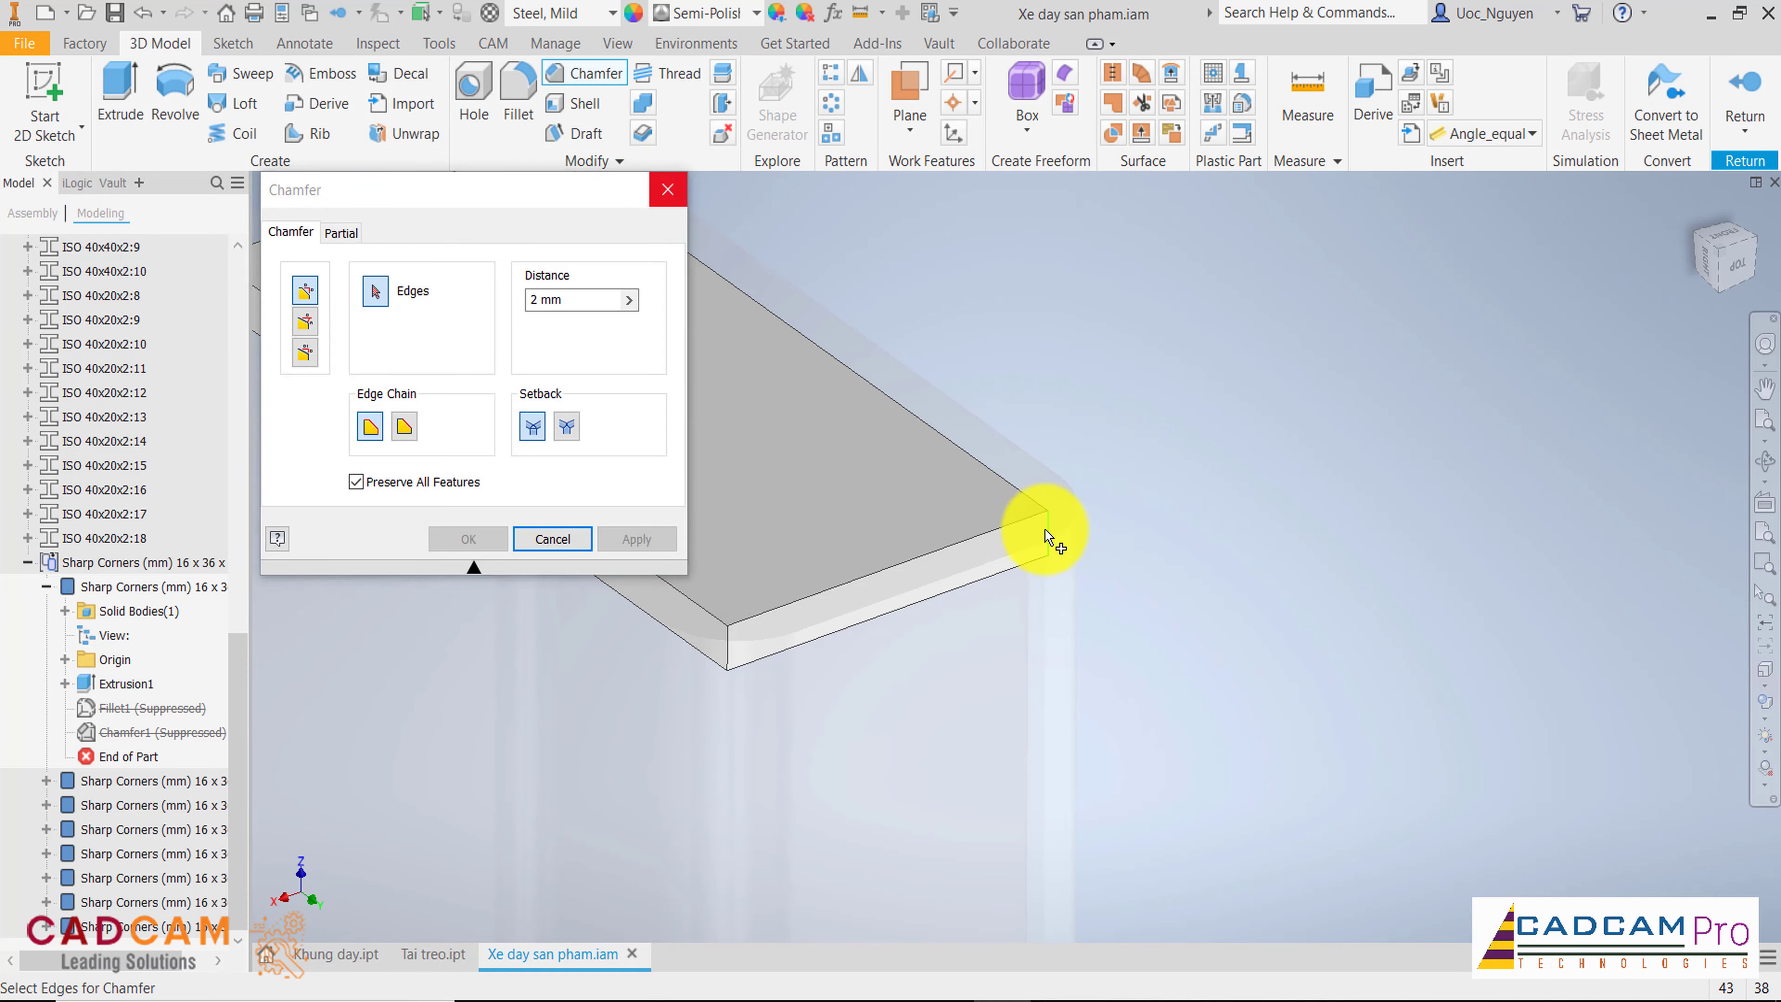
scroll(982, 561, up, 4)
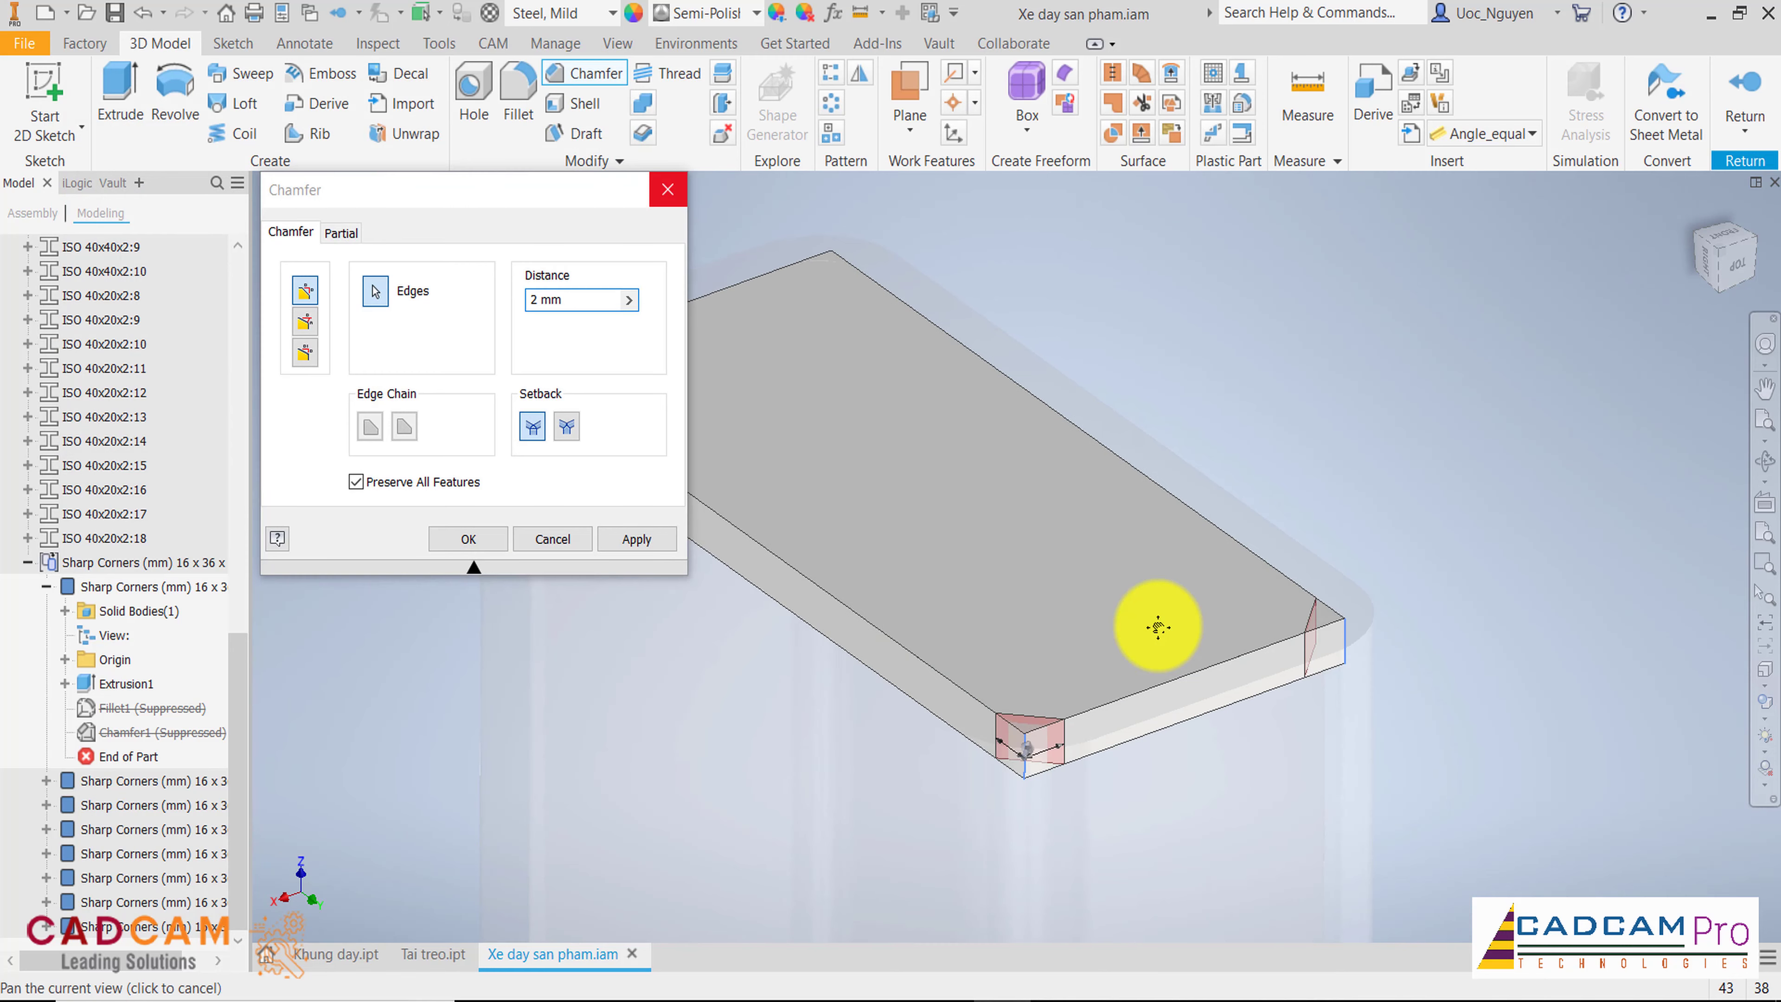
click(759, 483)
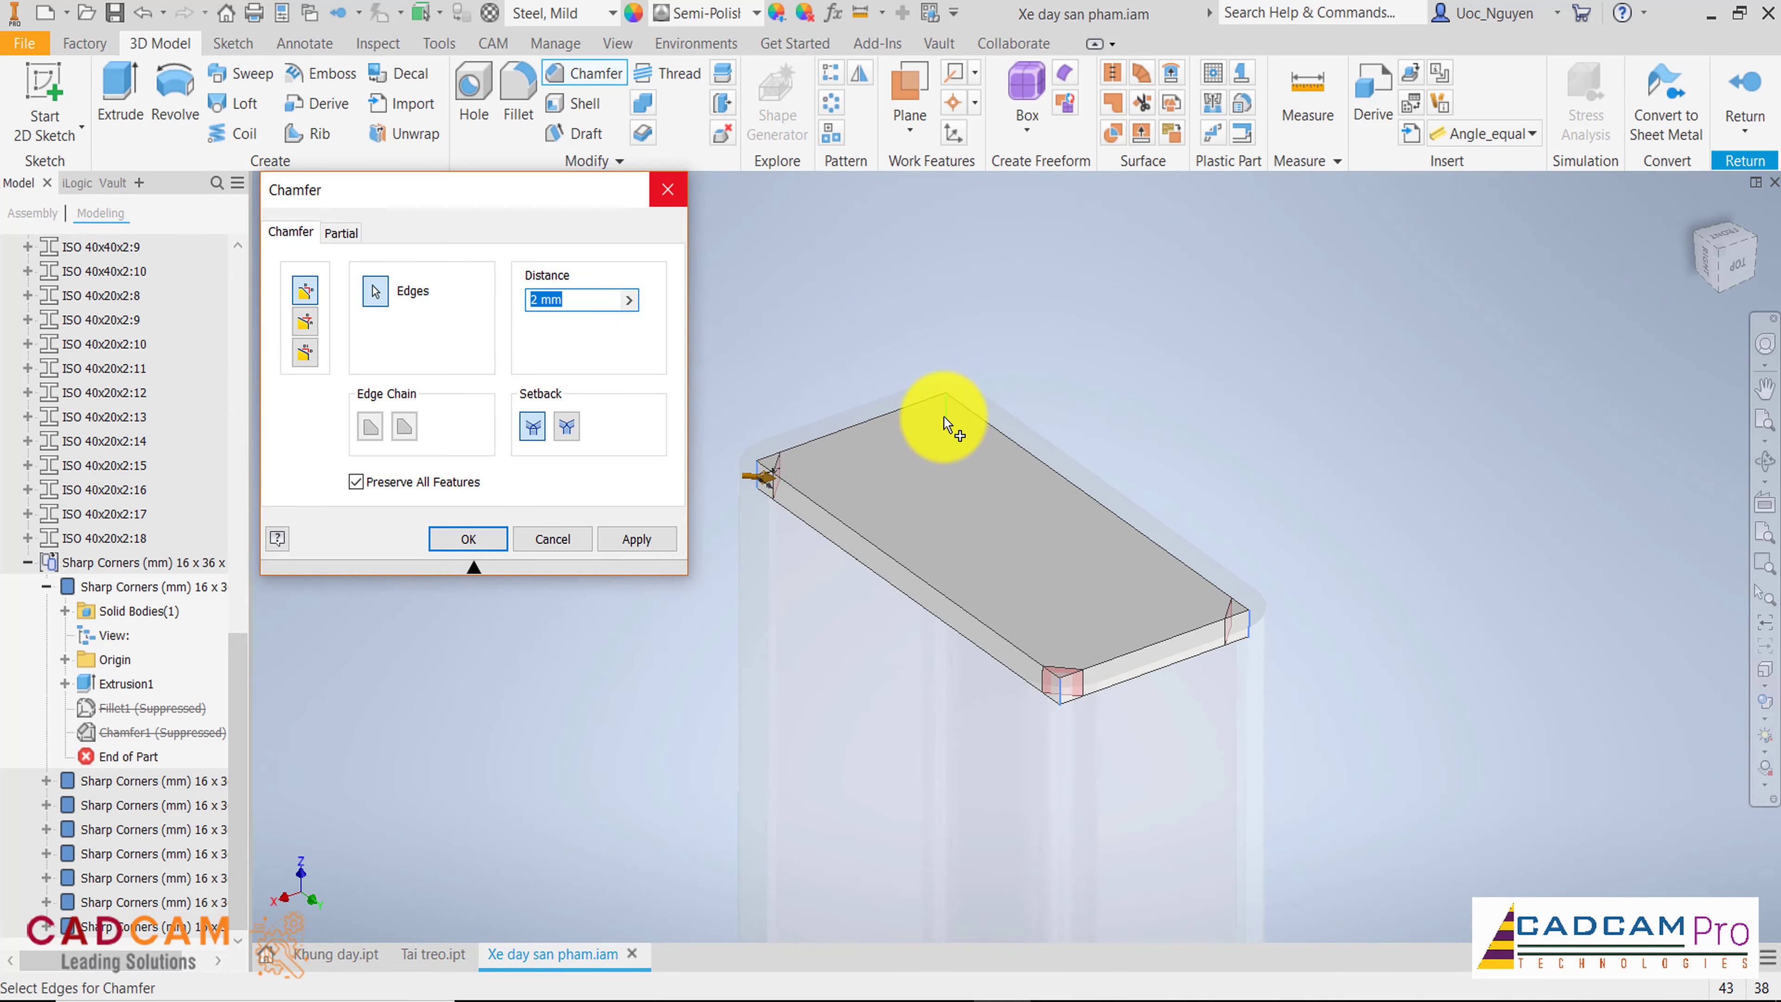
click(944, 424)
click(487, 542)
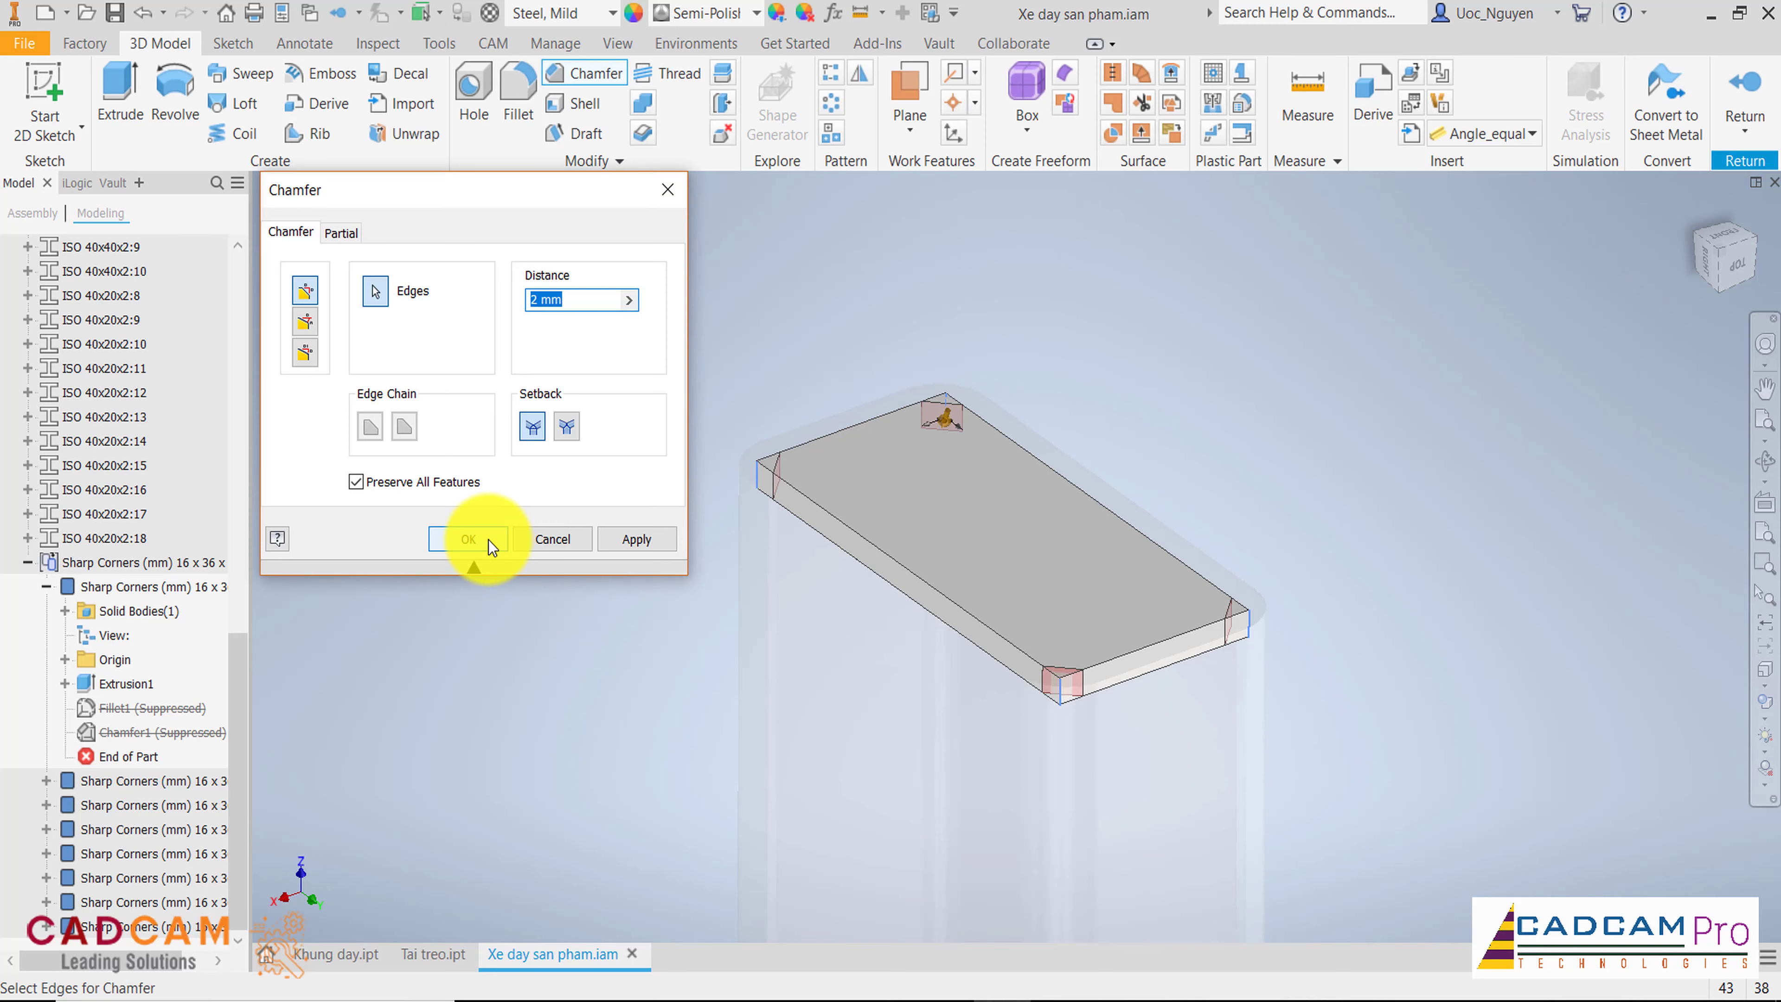
double_click(1108, 364)
scroll(982, 384, up, 3)
Step: Zoom out to show the whole tube frame and save the cart assembly
scroll(1015, 389, up, 3)
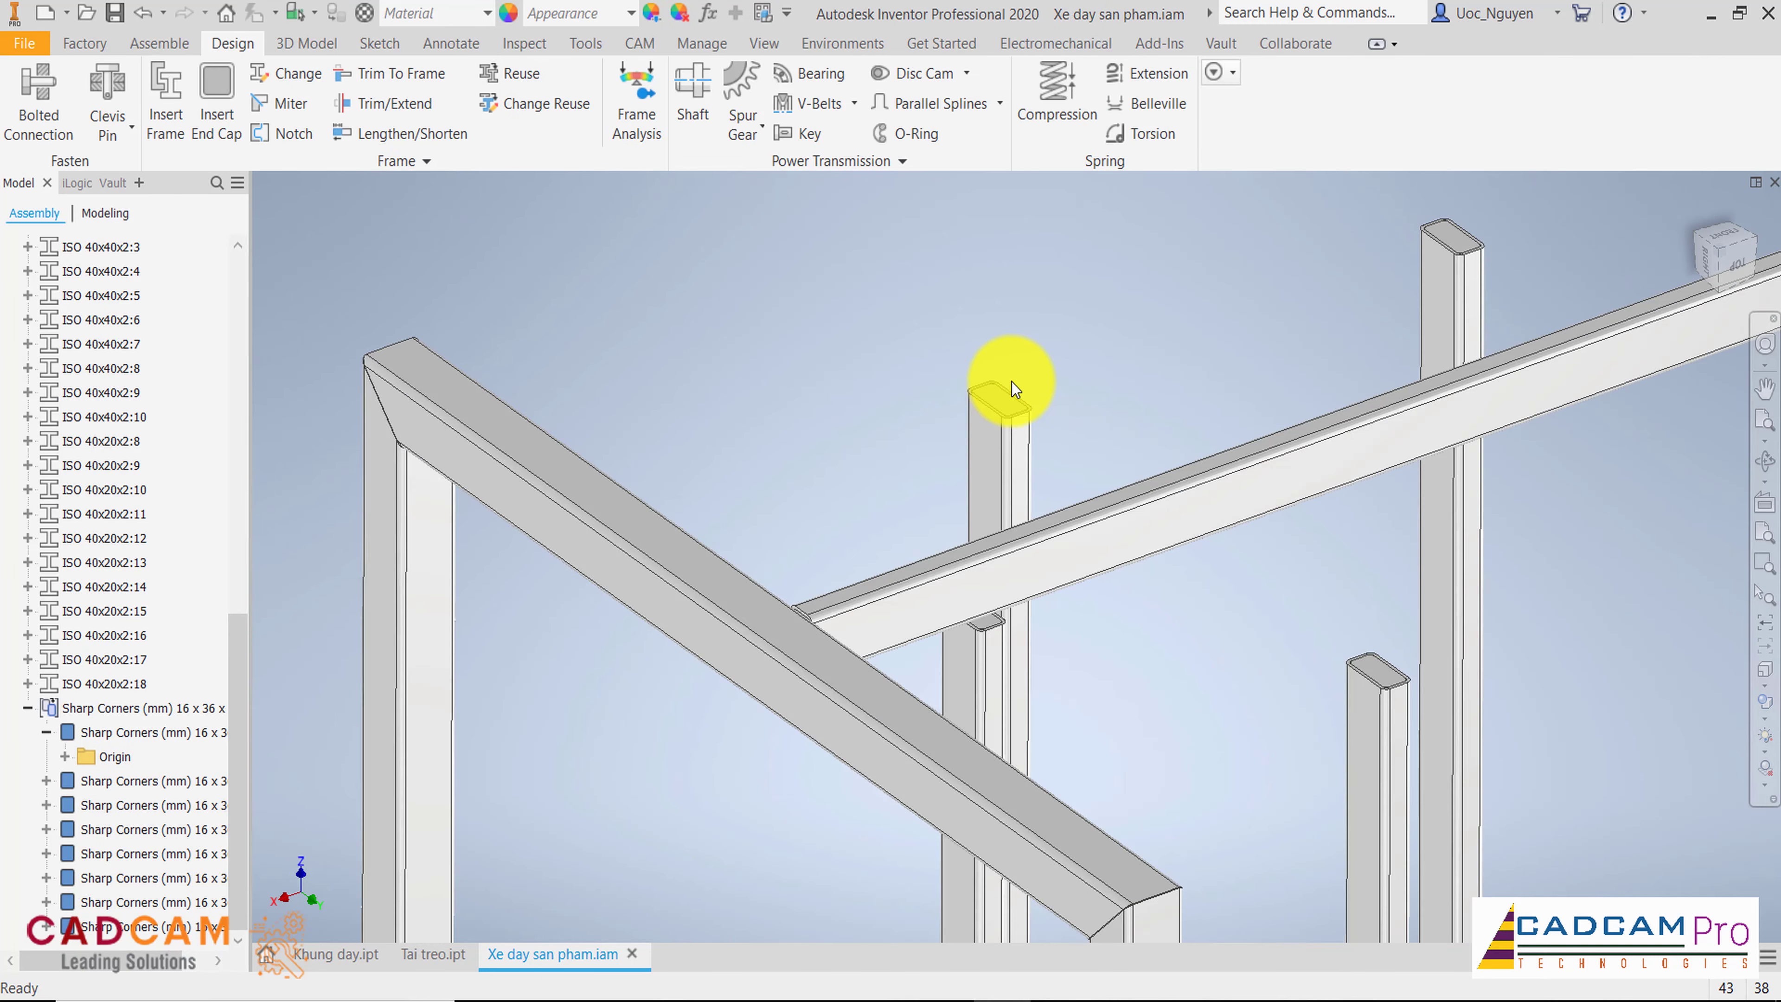
scroll(1053, 616, down, 5)
scroll(1033, 617, up, 1)
scroll(1058, 614, up, 2)
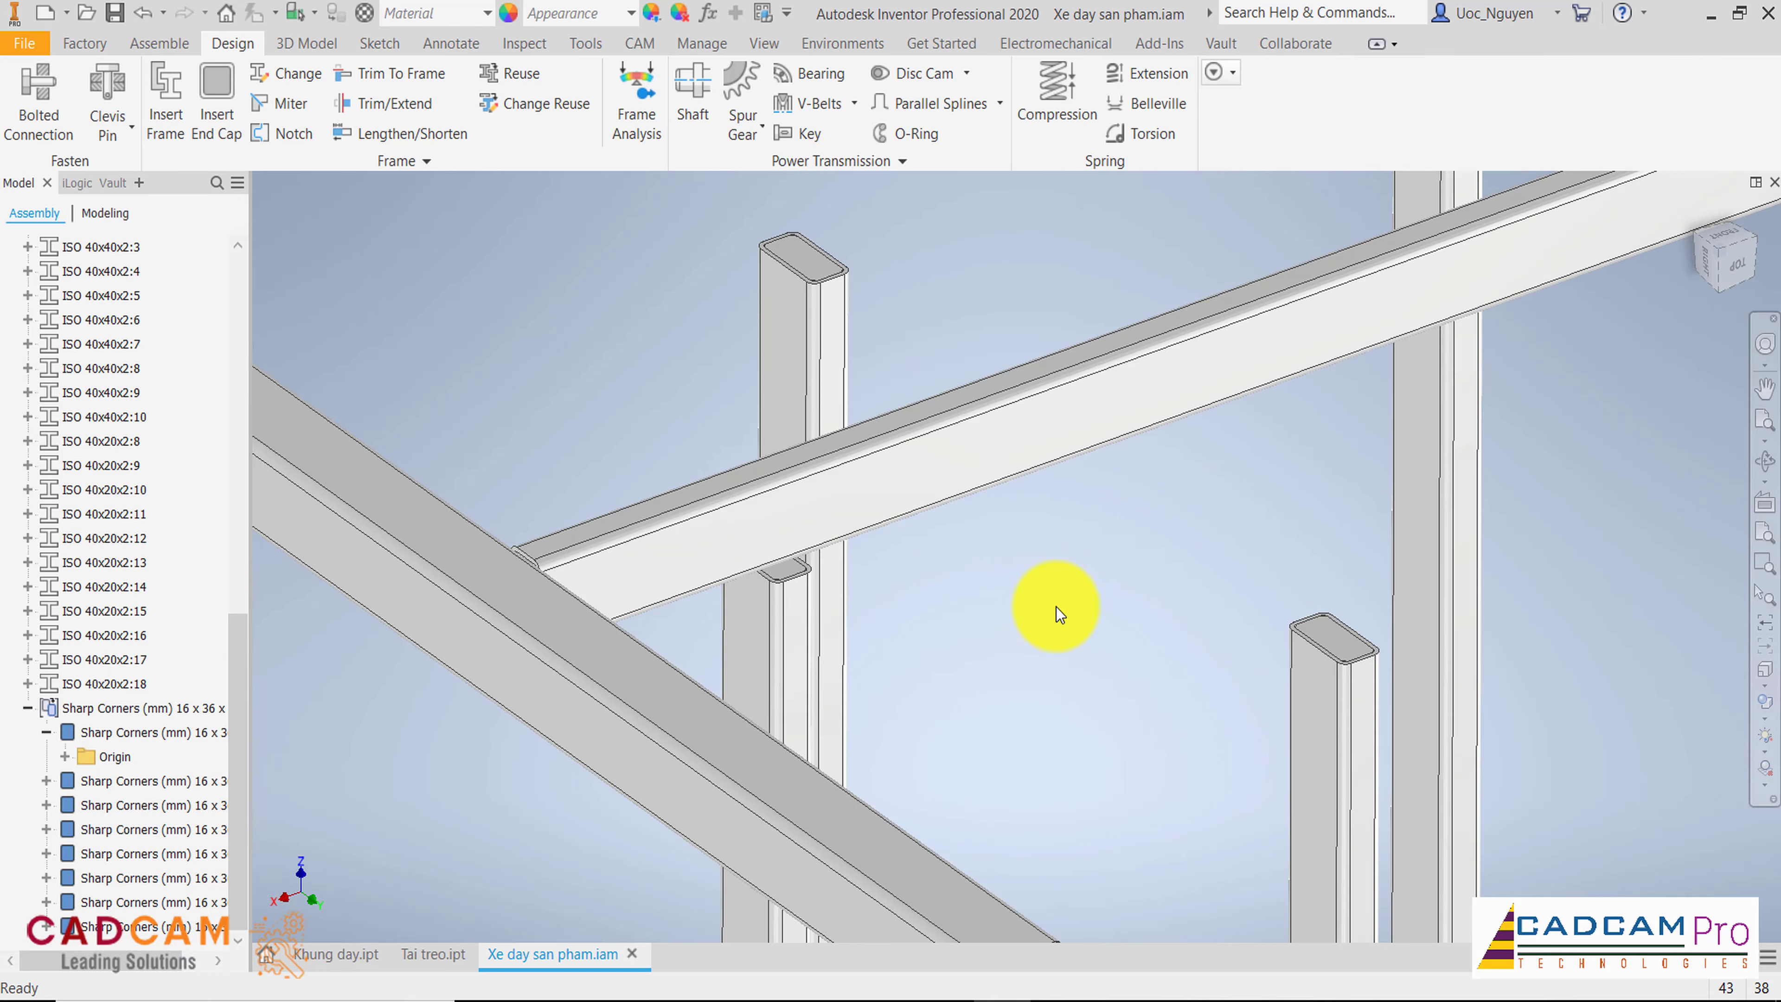
scroll(1442, 648, up, 2)
scroll(1029, 588, down, 4)
scroll(994, 576, up, 4)
scroll(987, 575, up, 2)
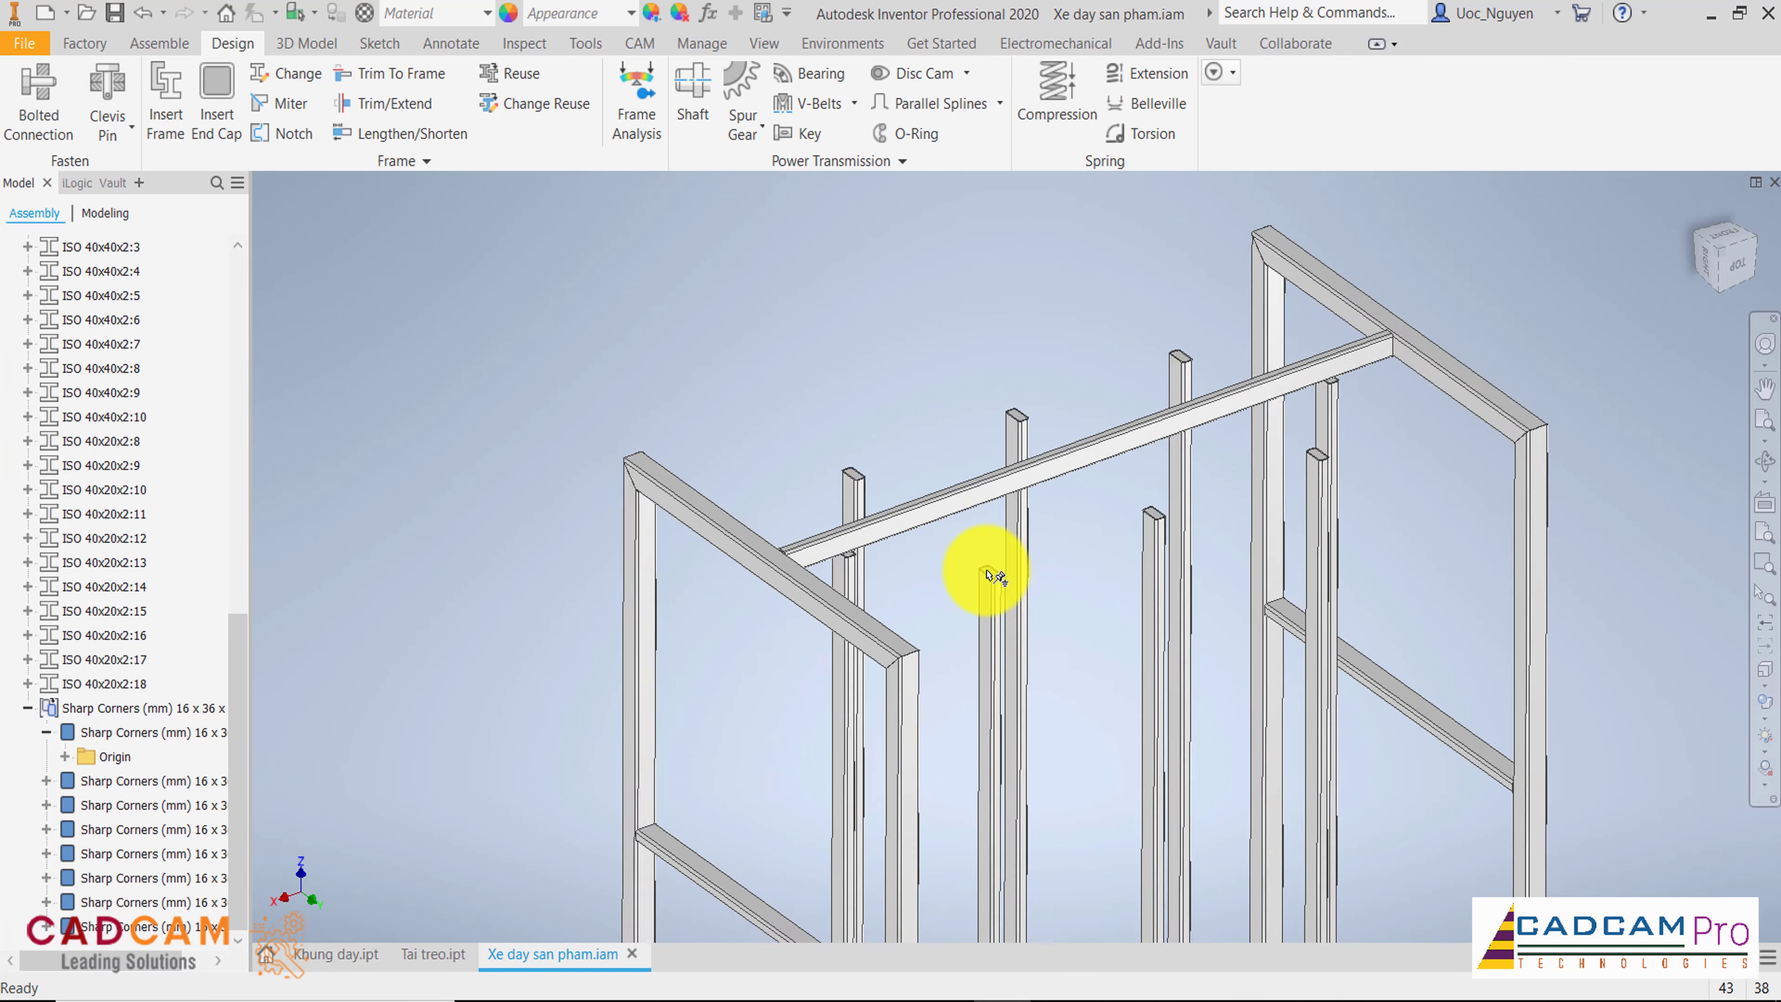
scroll(986, 575, up, 2)
scroll(1268, 522, up, 1)
scroll(1268, 521, up, 1)
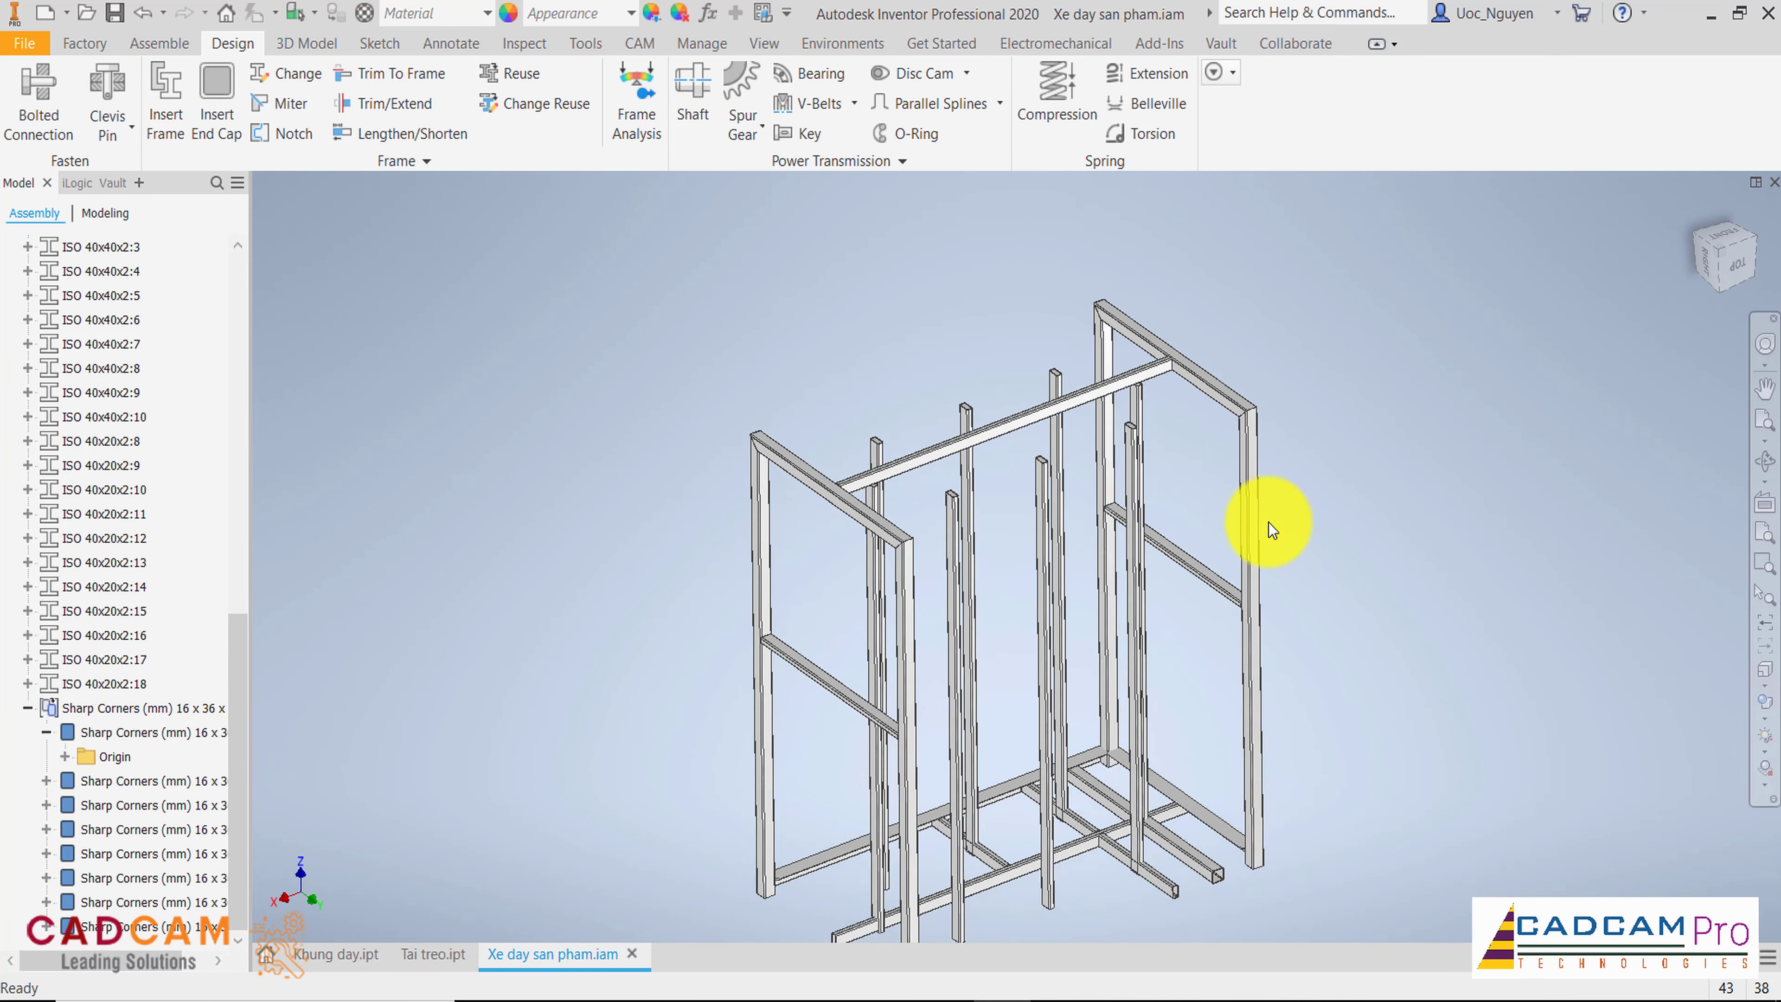
scroll(1268, 521, up, 1)
scroll(1258, 530, up, 1)
scroll(1261, 649, up, 1)
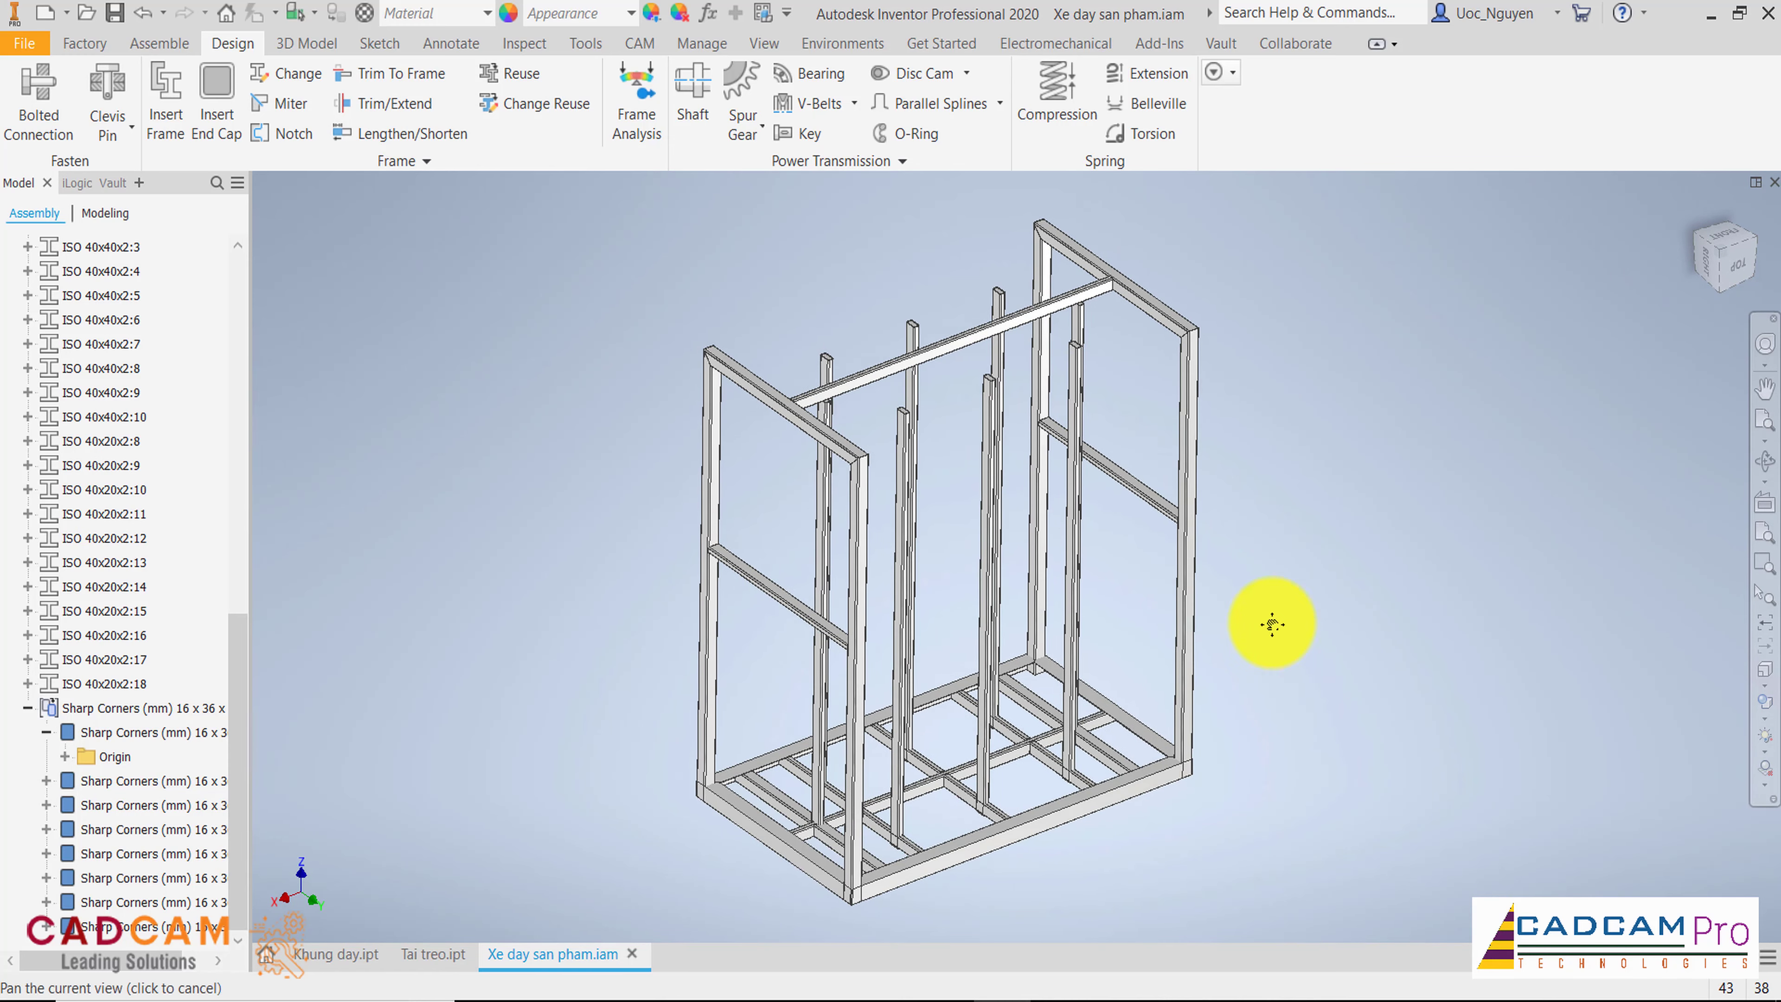
scroll(1185, 631, up, 1)
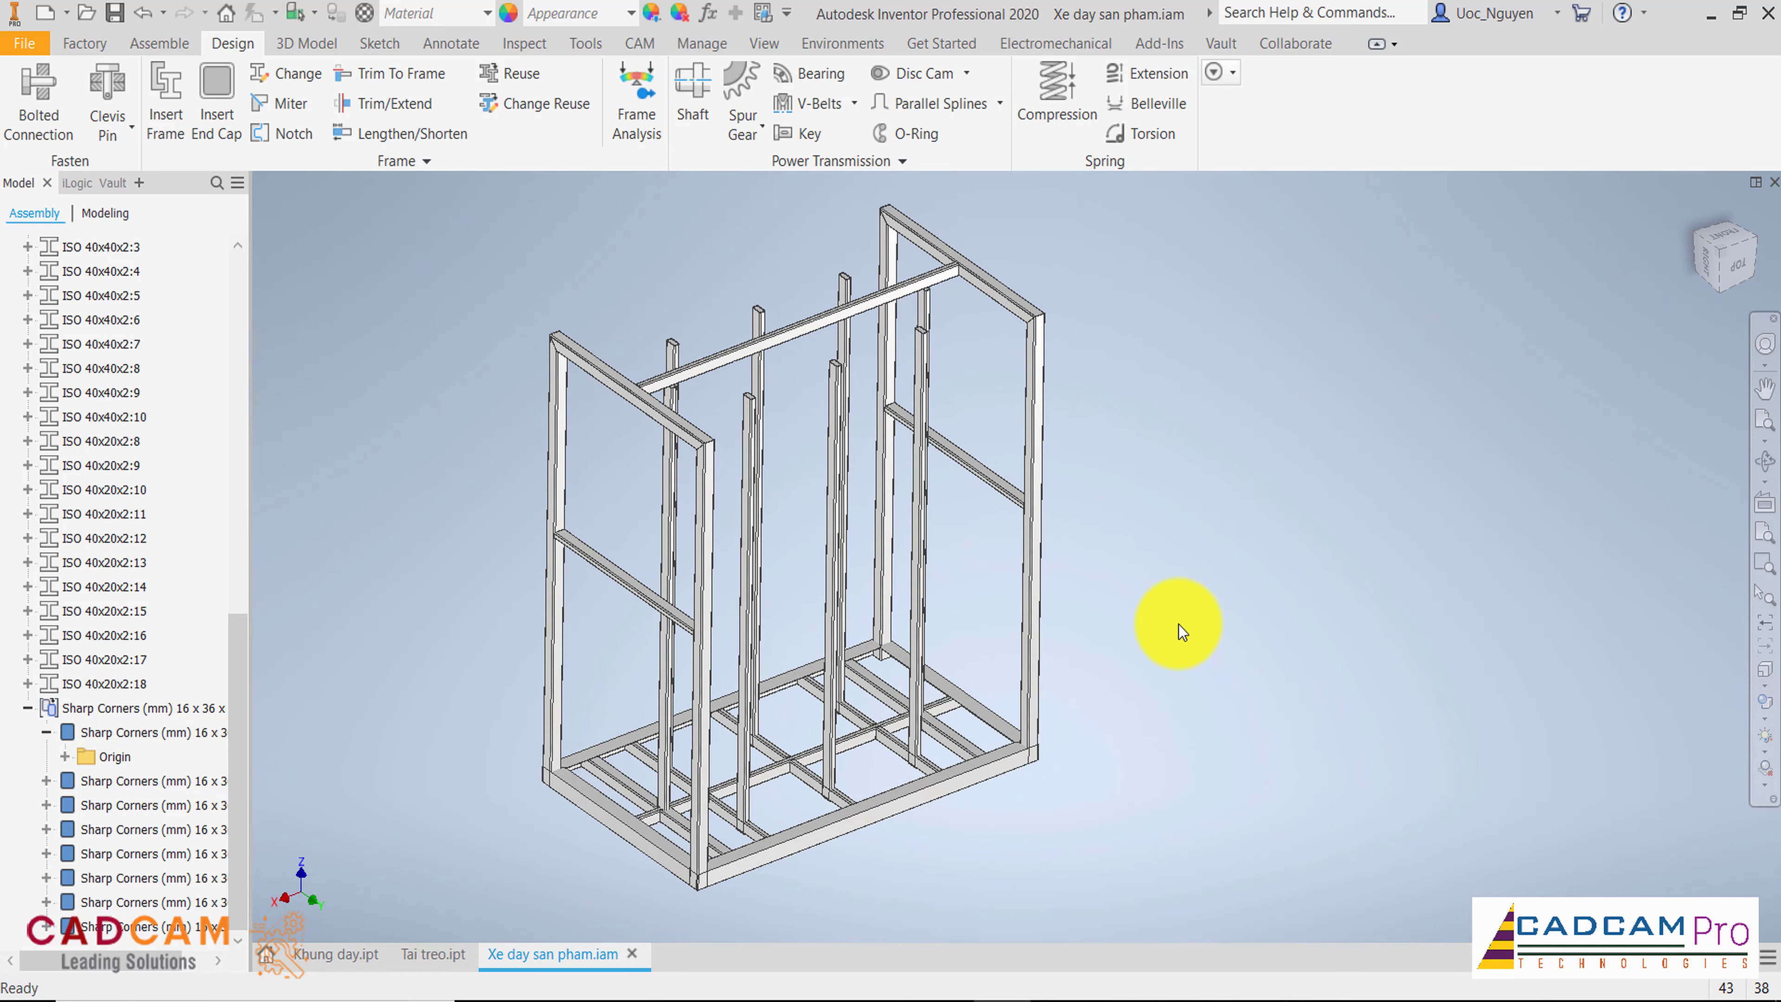
click(116, 15)
click(1010, 401)
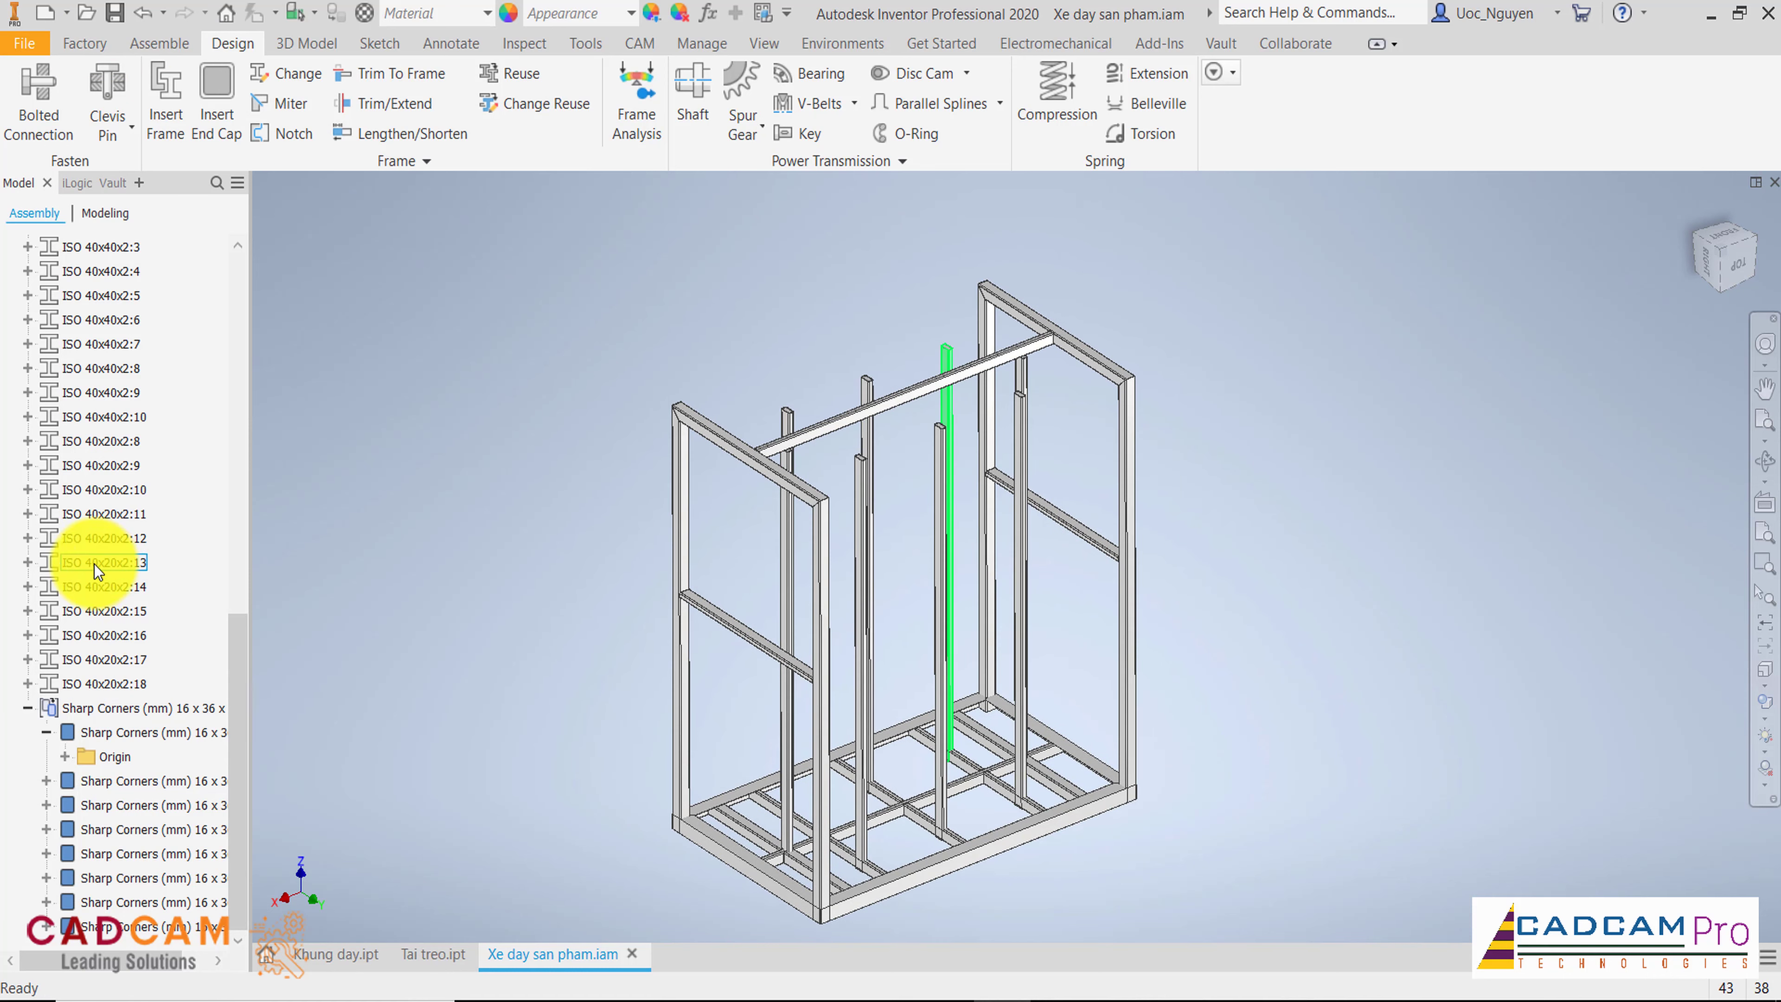
drag(236, 657, 231, 272)
Step: Make the Khung day:1 skeleton sketches visible
click(98, 347)
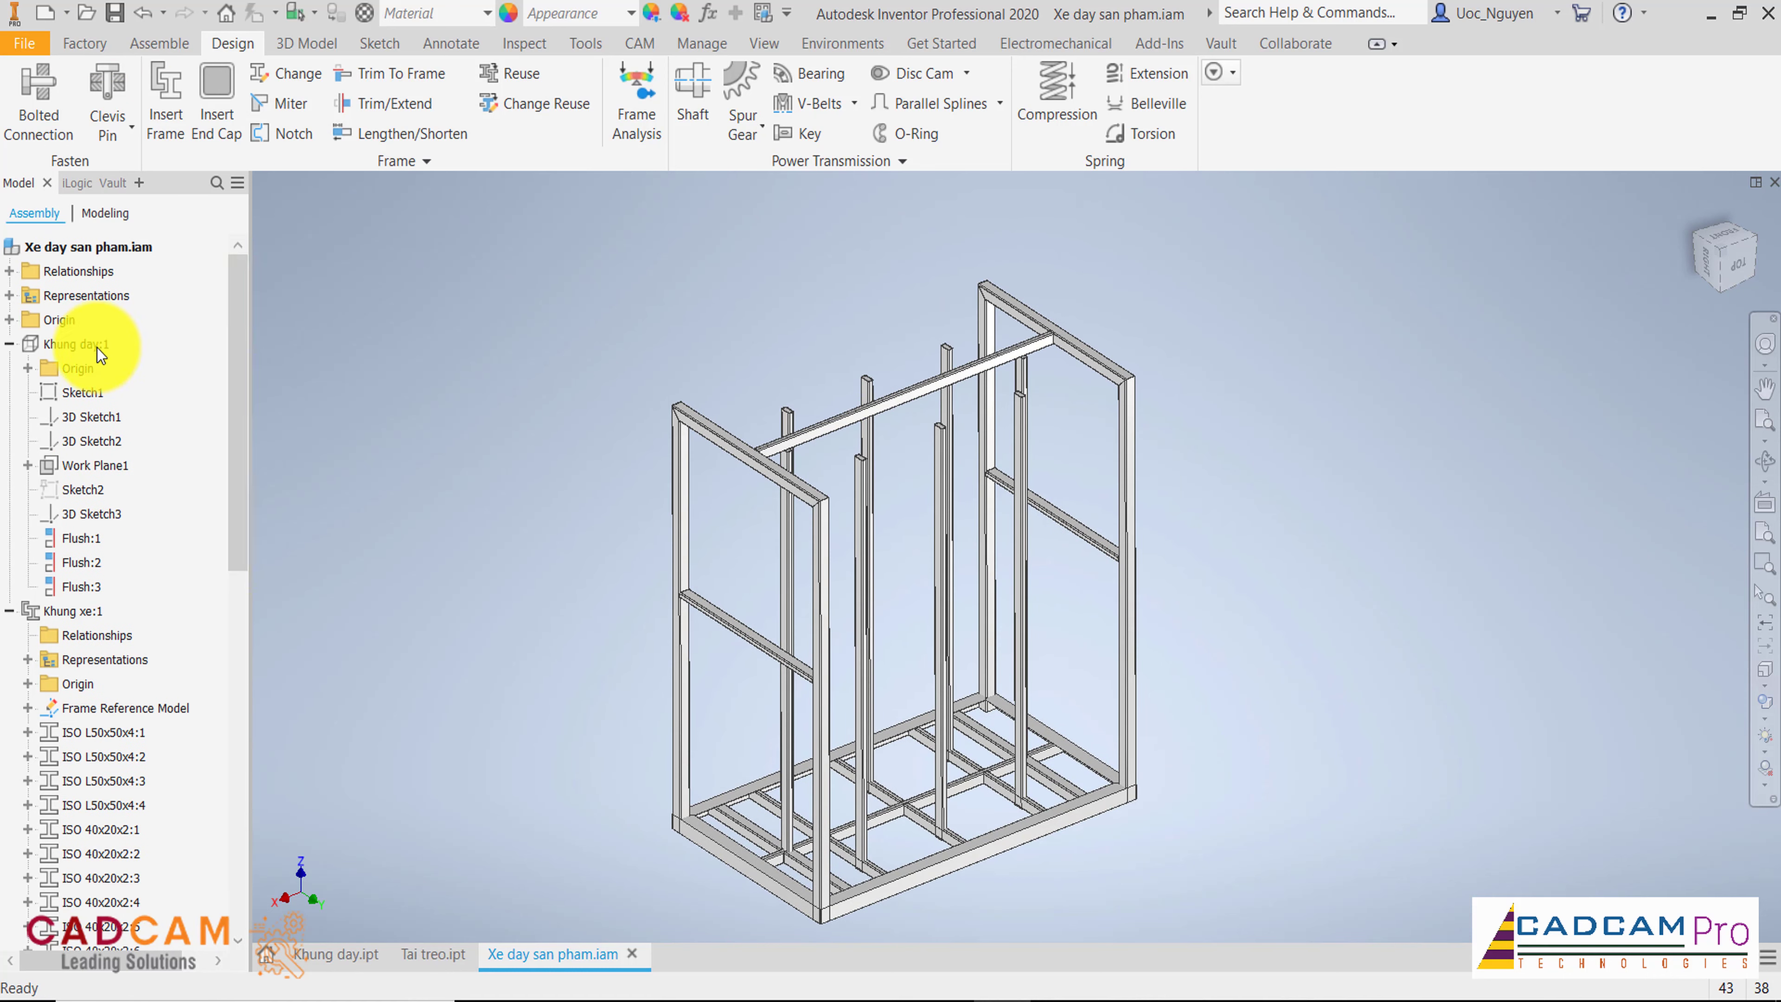
right_click(97, 345)
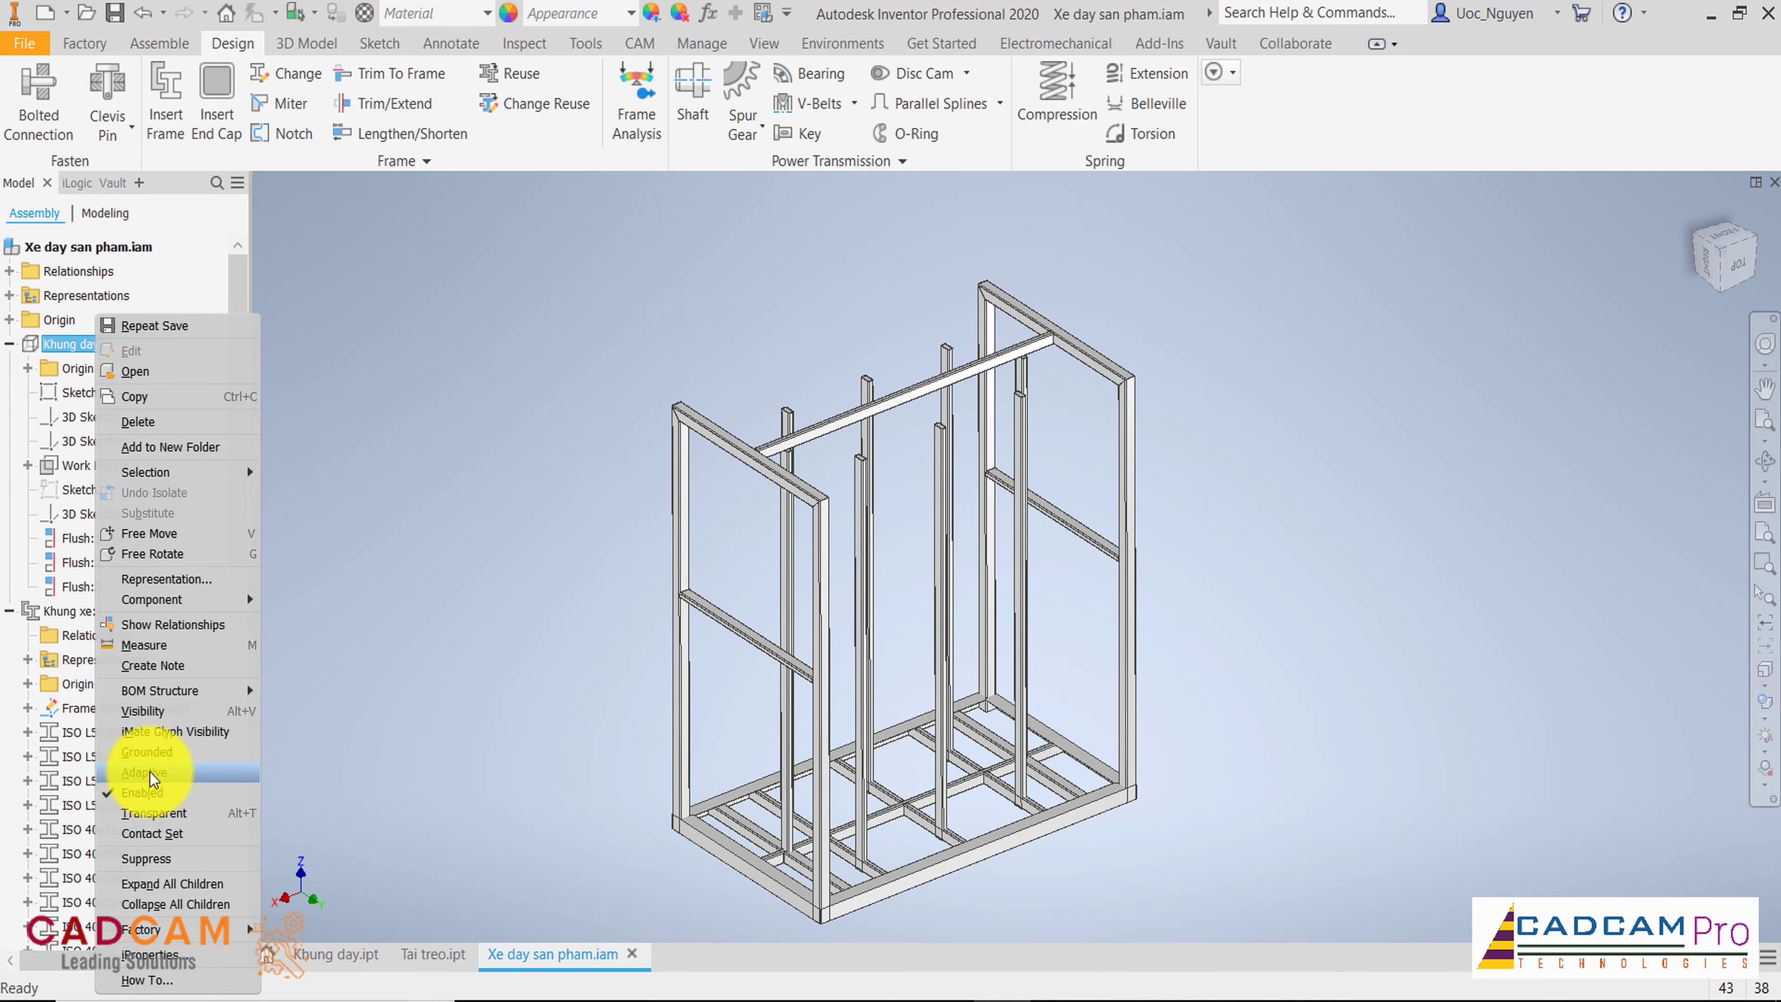
click(163, 711)
scroll(783, 328, up, 5)
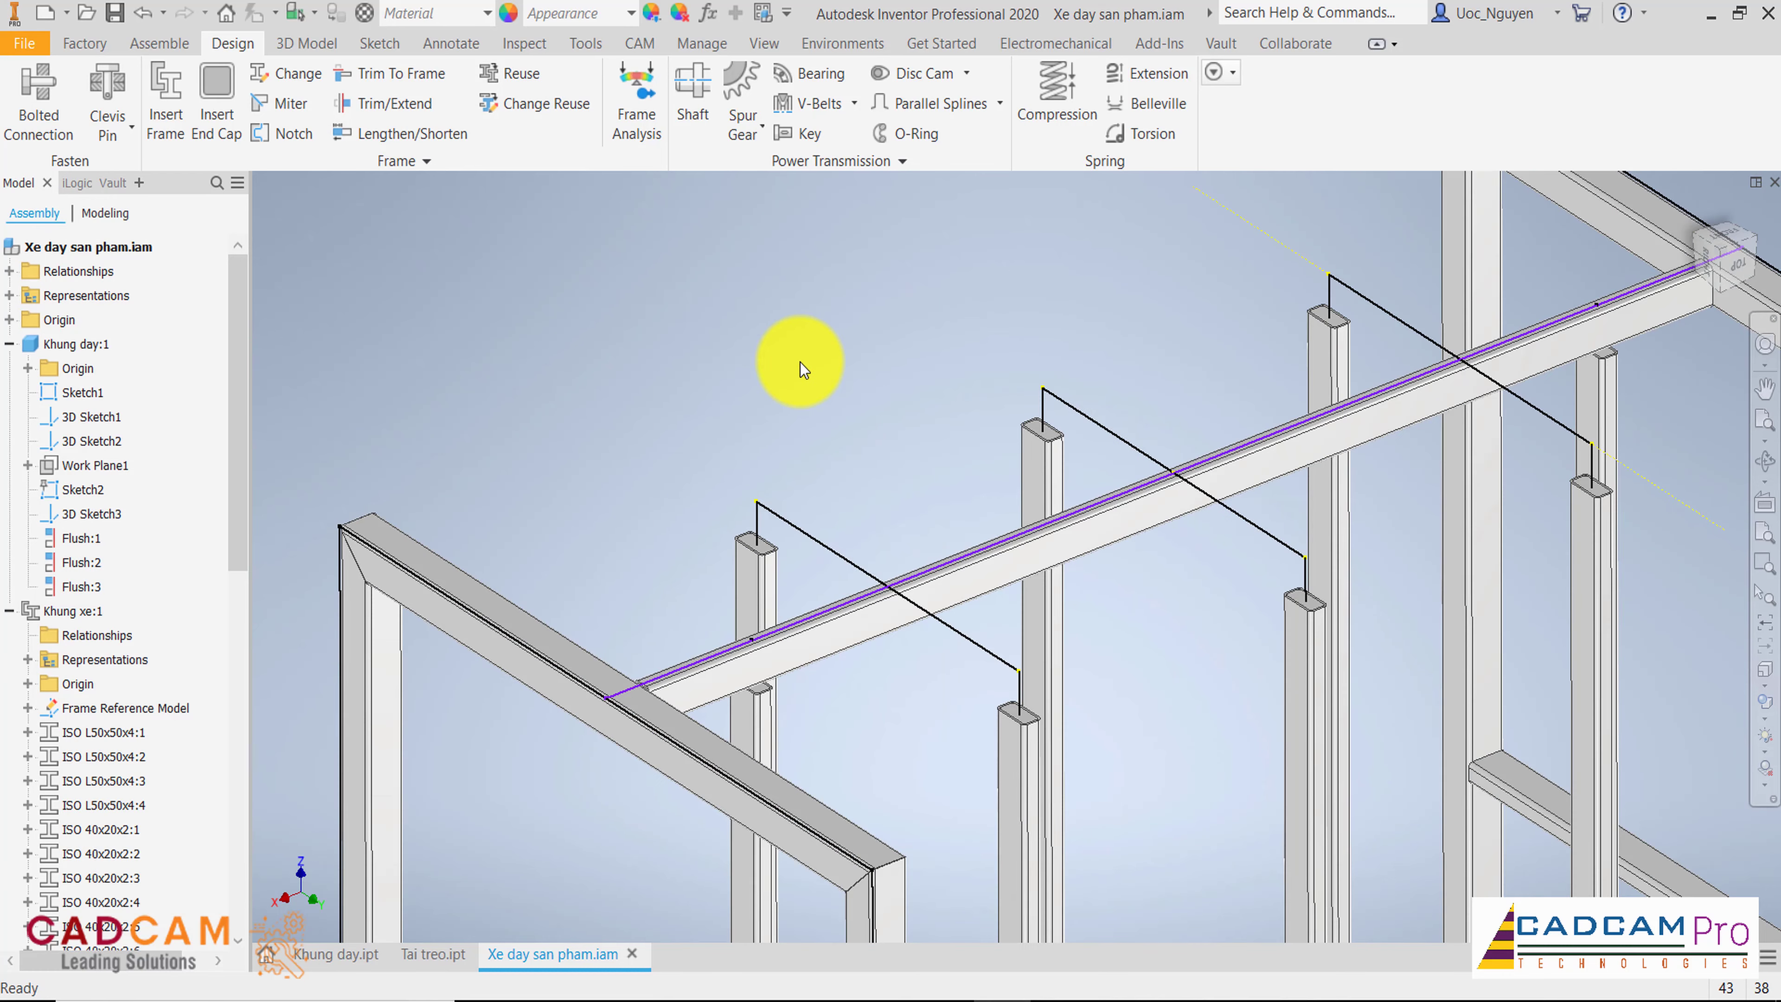
Step: Edit the Khung xe:1 frame in place and right-click its top beam
click(70, 608)
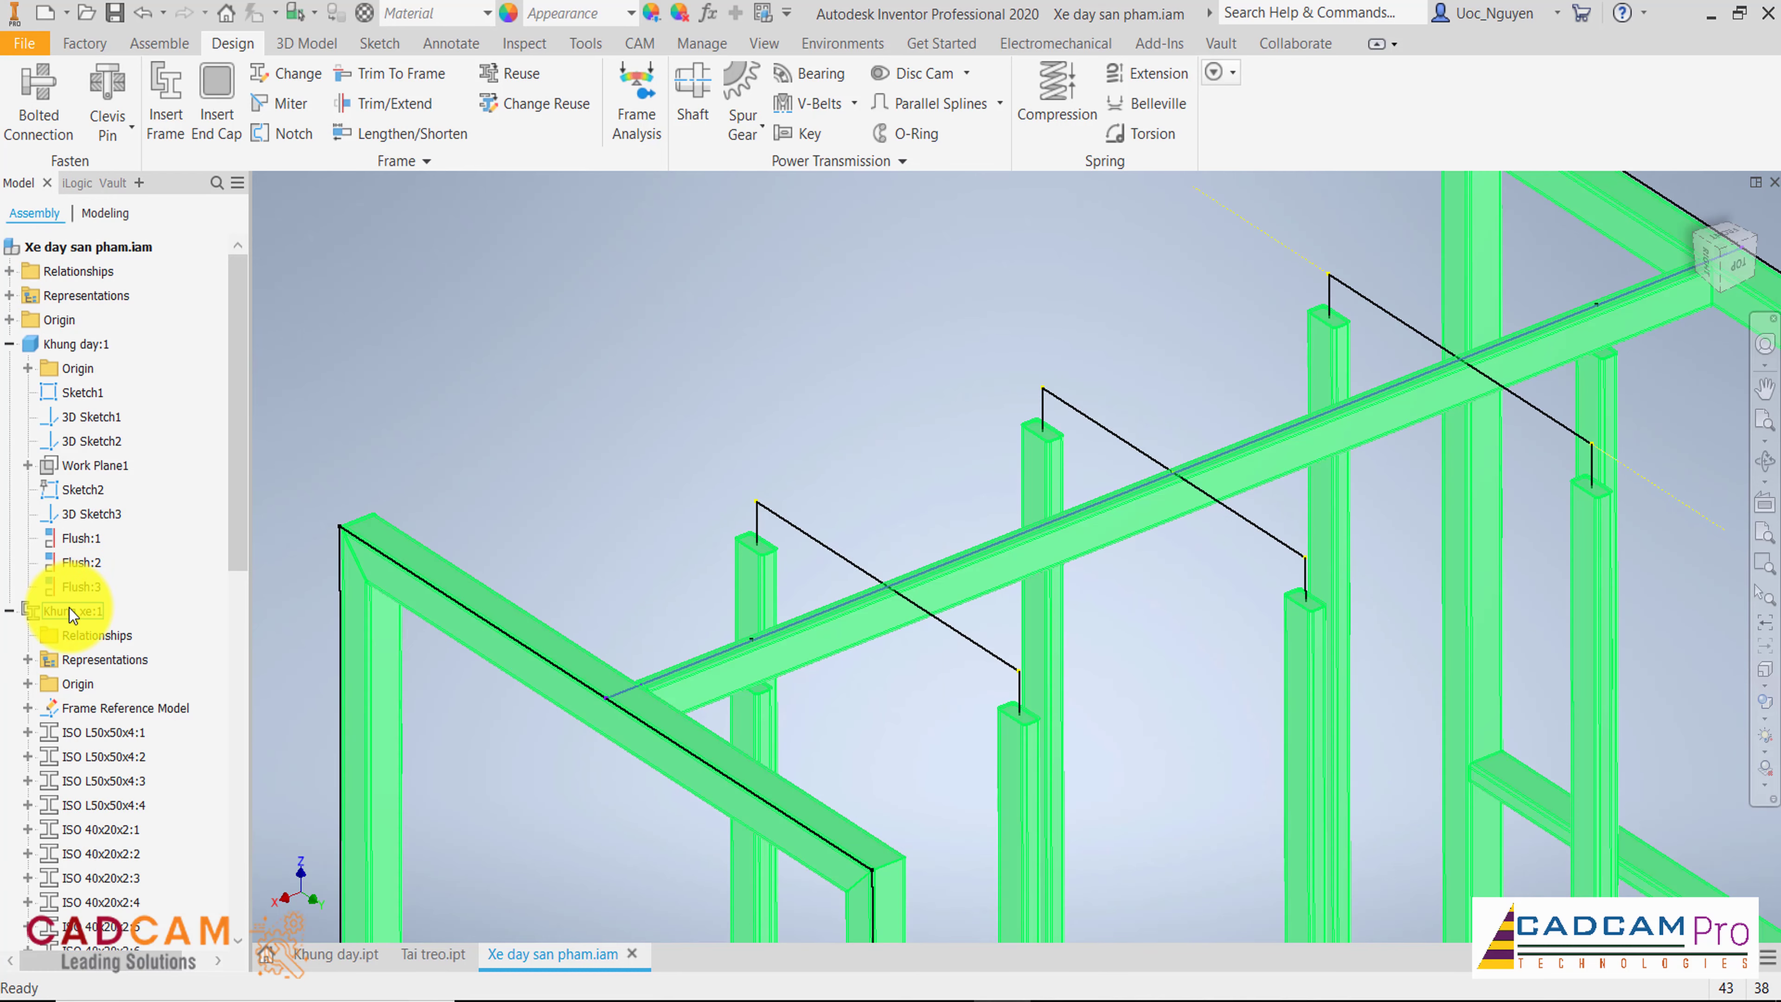
right_click(70, 608)
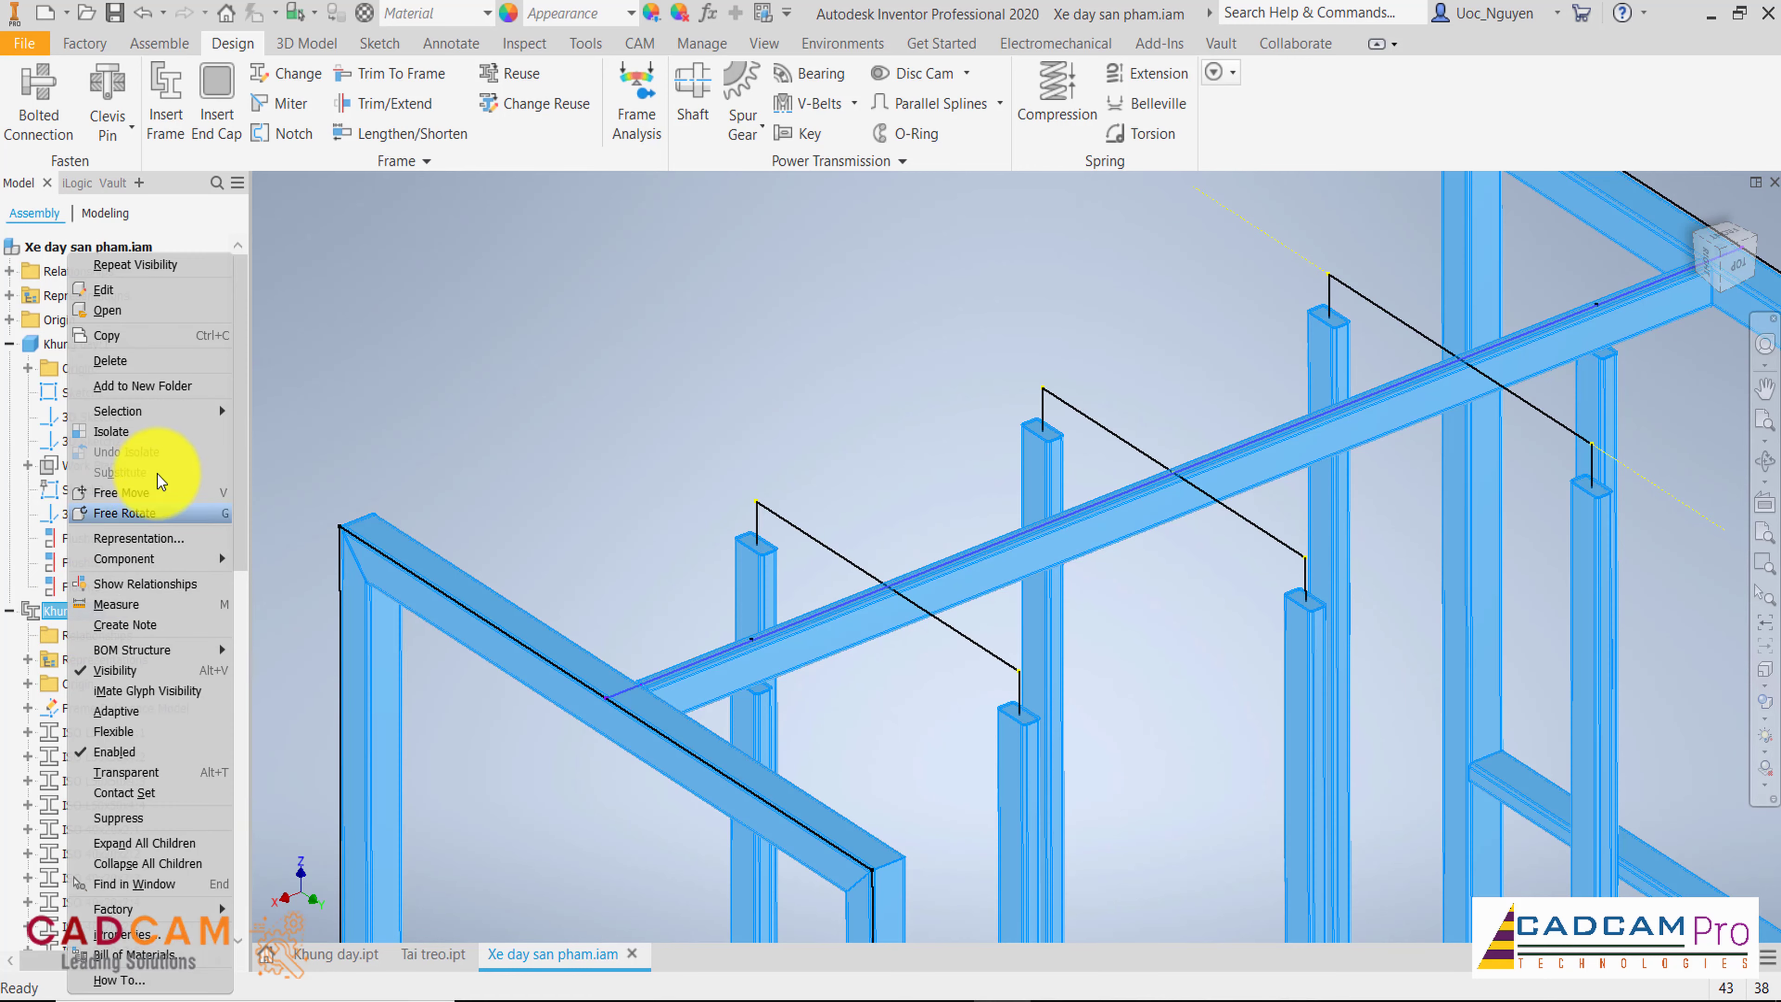
click(130, 284)
middle_drag(863, 442, 830, 368)
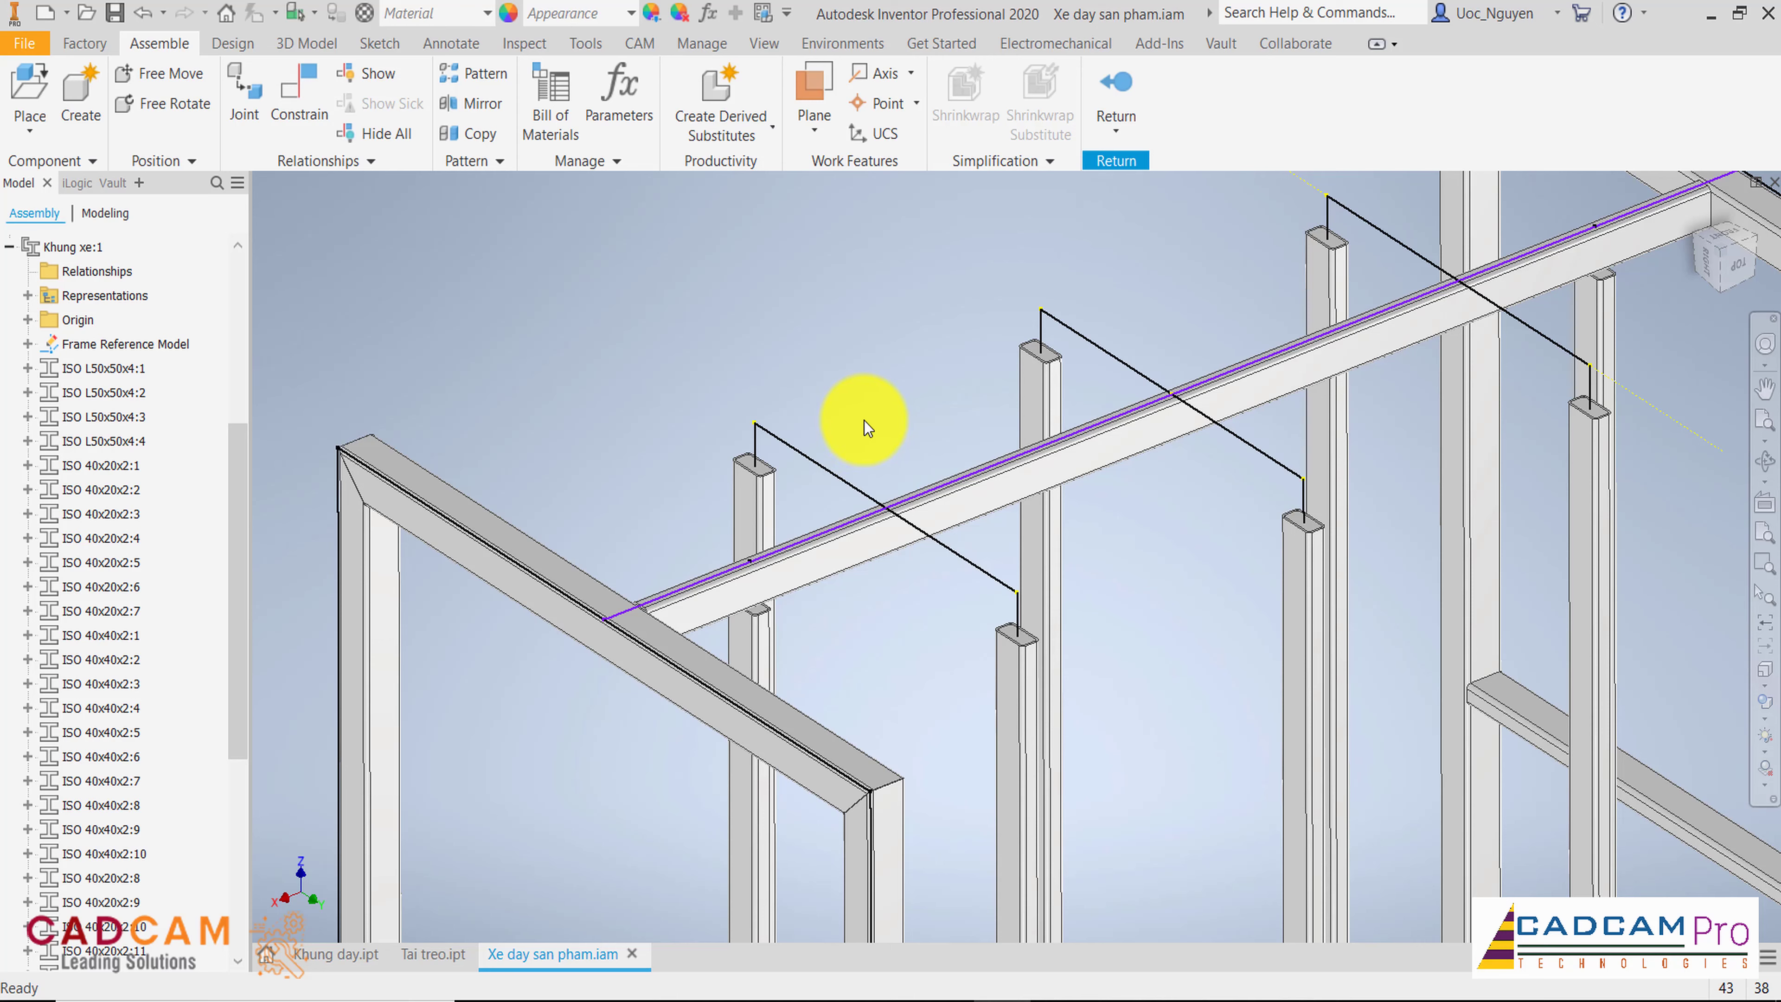
scroll(811, 402, down, 3)
scroll(811, 402, down, 2)
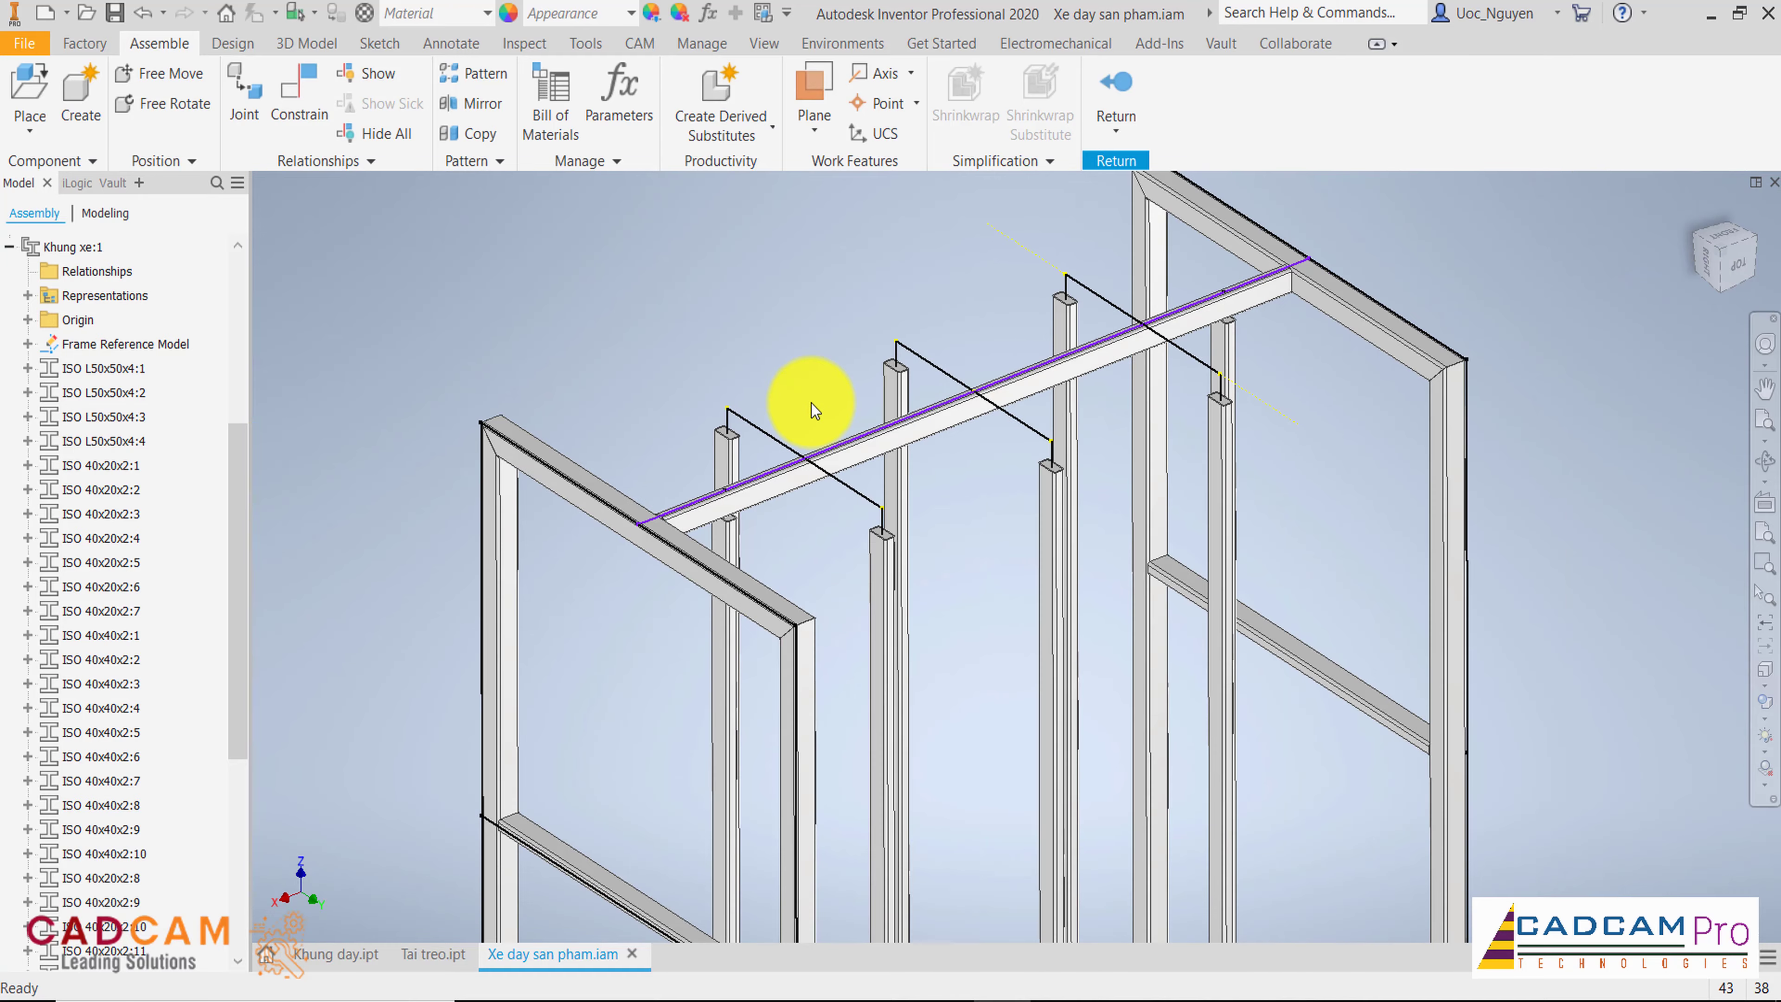
mouse_move(811, 402)
shift+middle_down()
mouse_move(746, 558)
mouse_move(716, 581)
shift+middle_up()
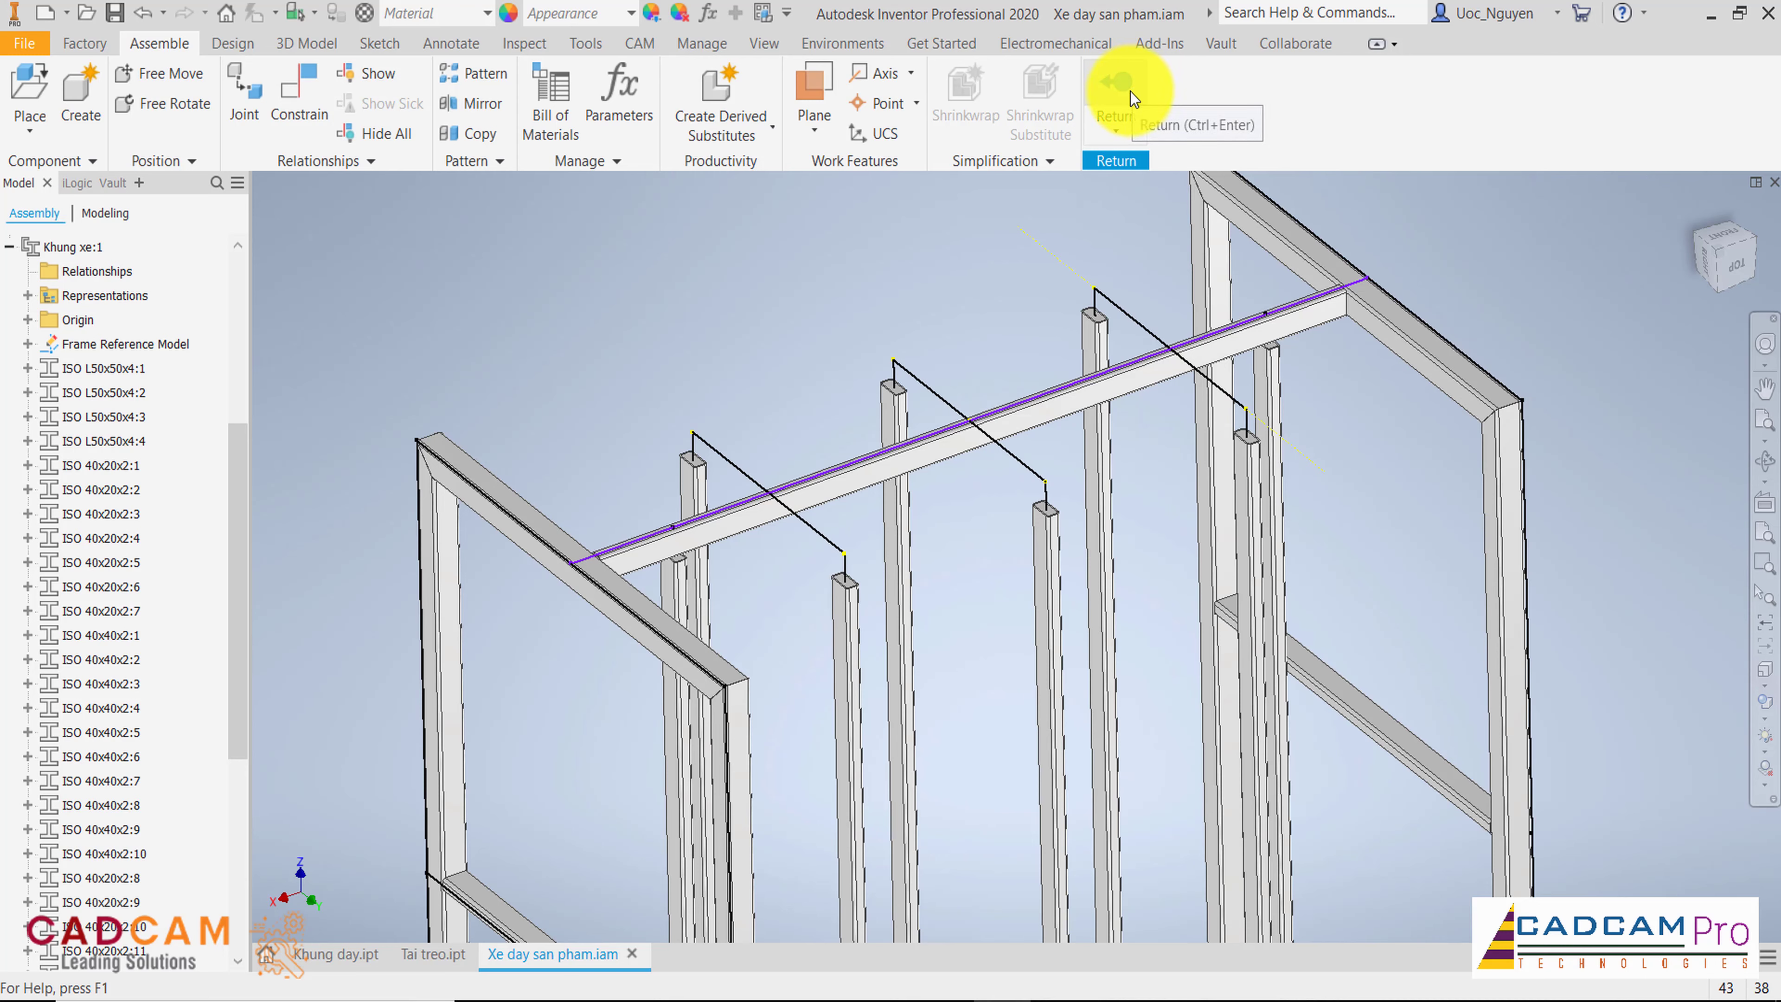
right_click(757, 527)
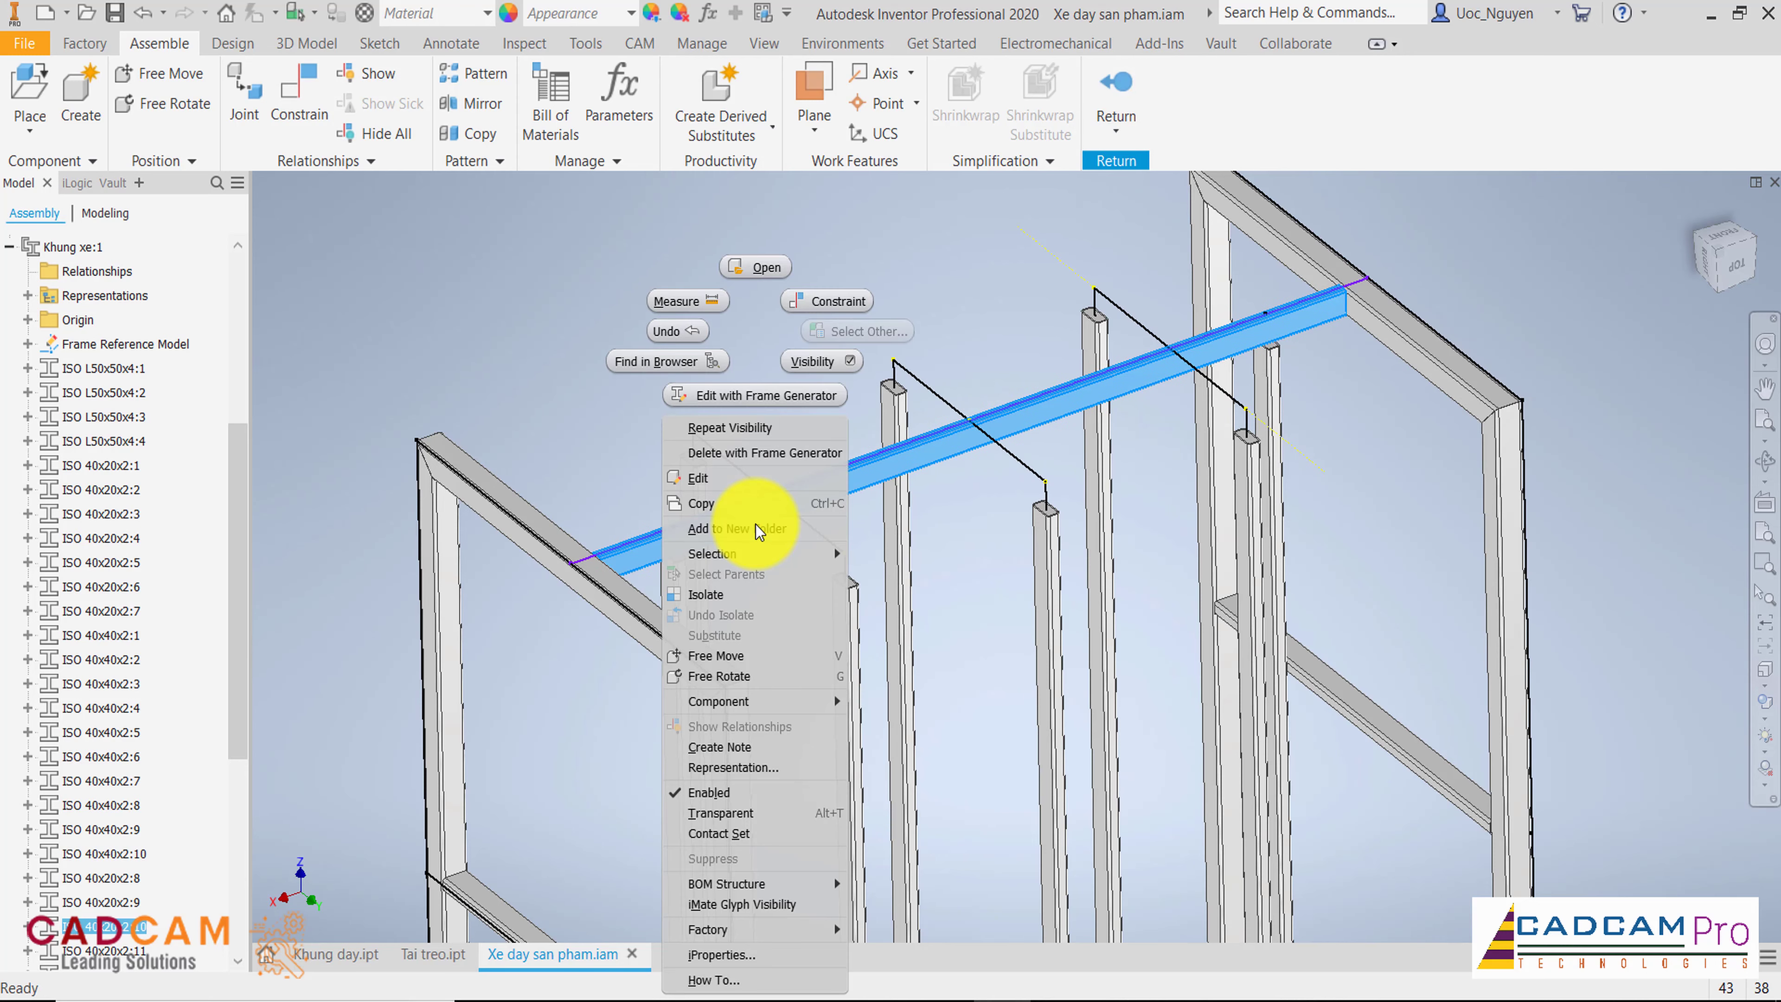
Step: Open the top 40x20x2 beam with Edit with Frame Generator and orbit to its end
click(750, 396)
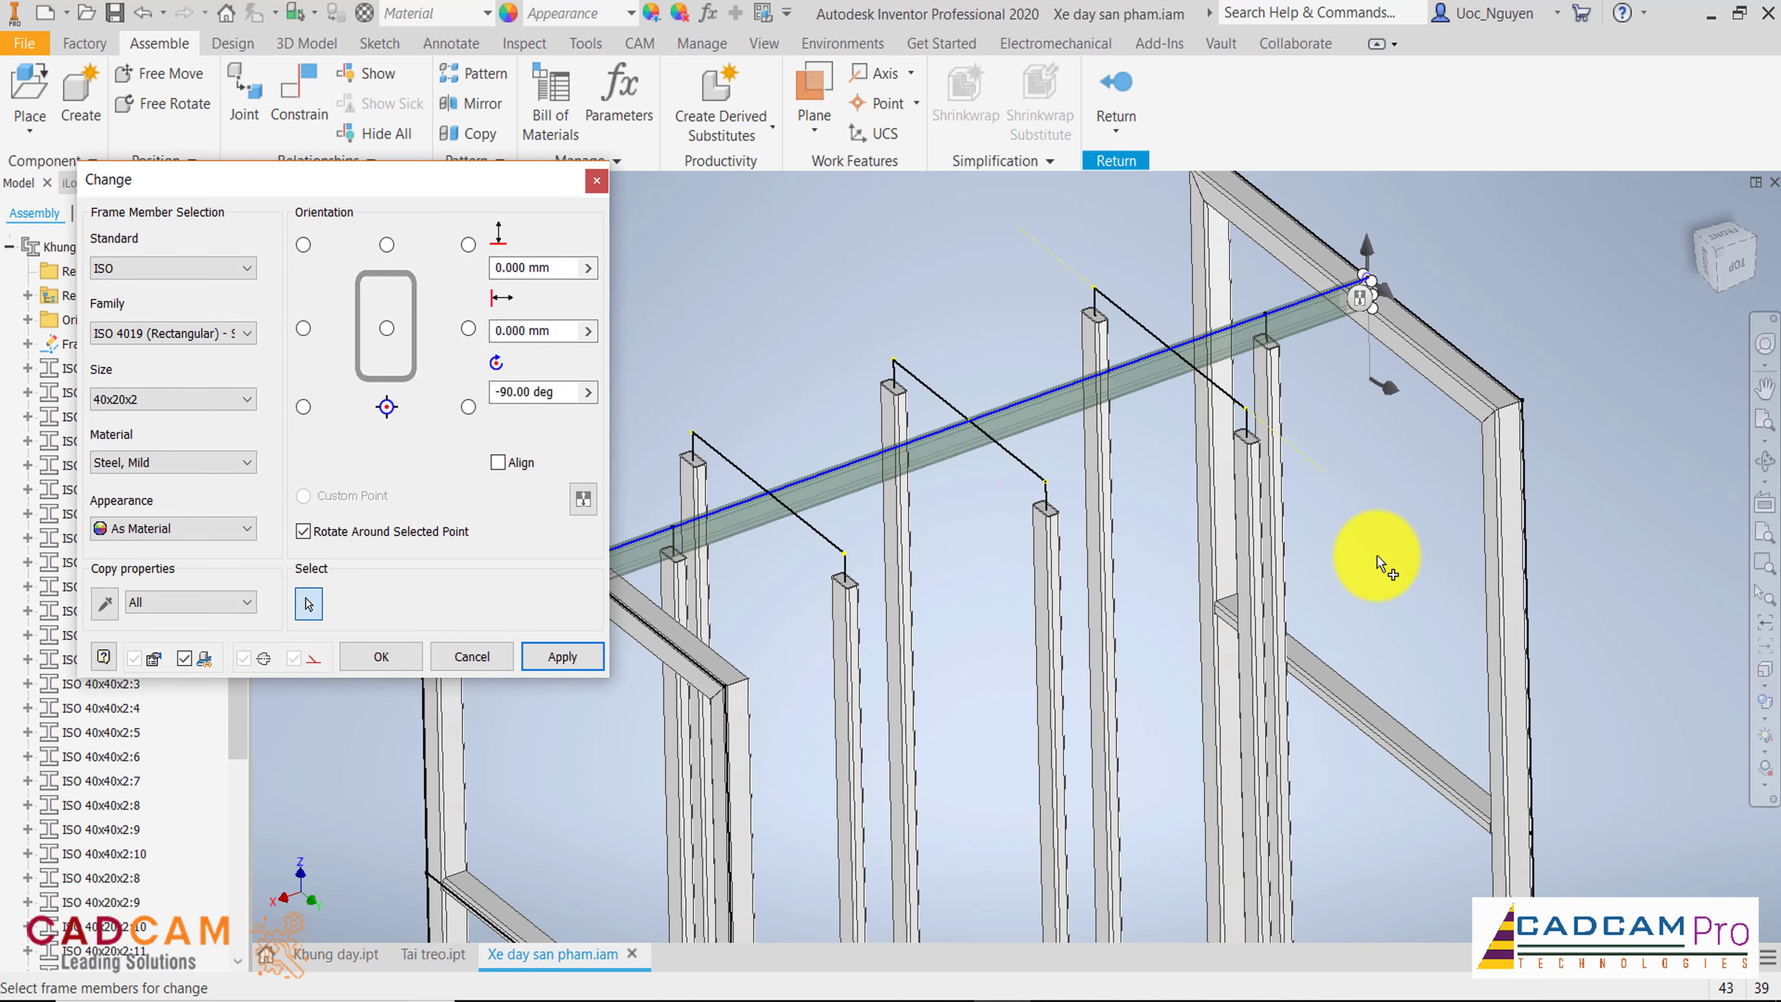
scroll(1402, 519, up, 2)
scroll(1433, 467, up, 1)
mouse_move(1434, 466)
shift+middle_down()
mouse_move(1451, 457)
mouse_move(1446, 497)
mouse_move(1371, 398)
mouse_move(1261, 435)
shift+middle_up()
scroll(1262, 435, down, 2)
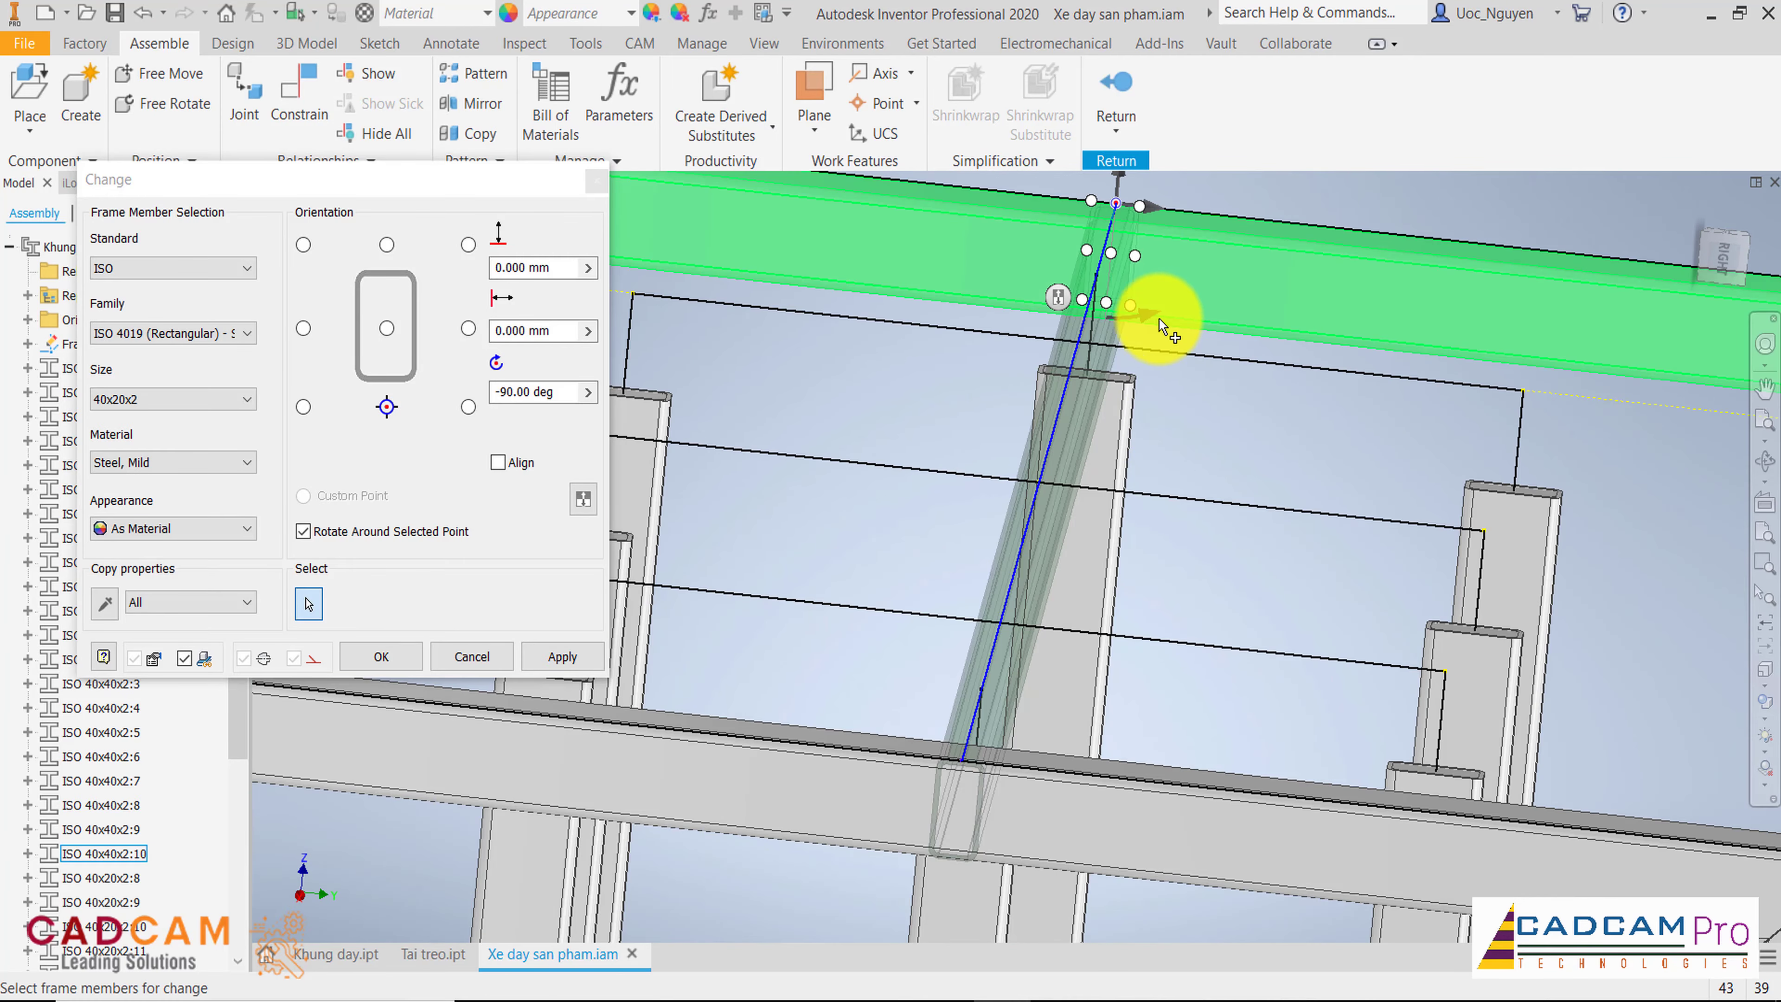
mouse_move(1156, 378)
shift+middle_down()
mouse_move(1221, 486)
mouse_move(1256, 450)
mouse_move(1244, 366)
mouse_move(1281, 402)
mouse_move(1189, 512)
shift+middle_up()
Step: Set the beam profile rotation to 0 deg about the middle-right reference point, then dismiss the error
mouse_move(1177, 518)
mouse_down()
mouse_move(1080, 495)
mouse_move(1067, 422)
mouse_up()
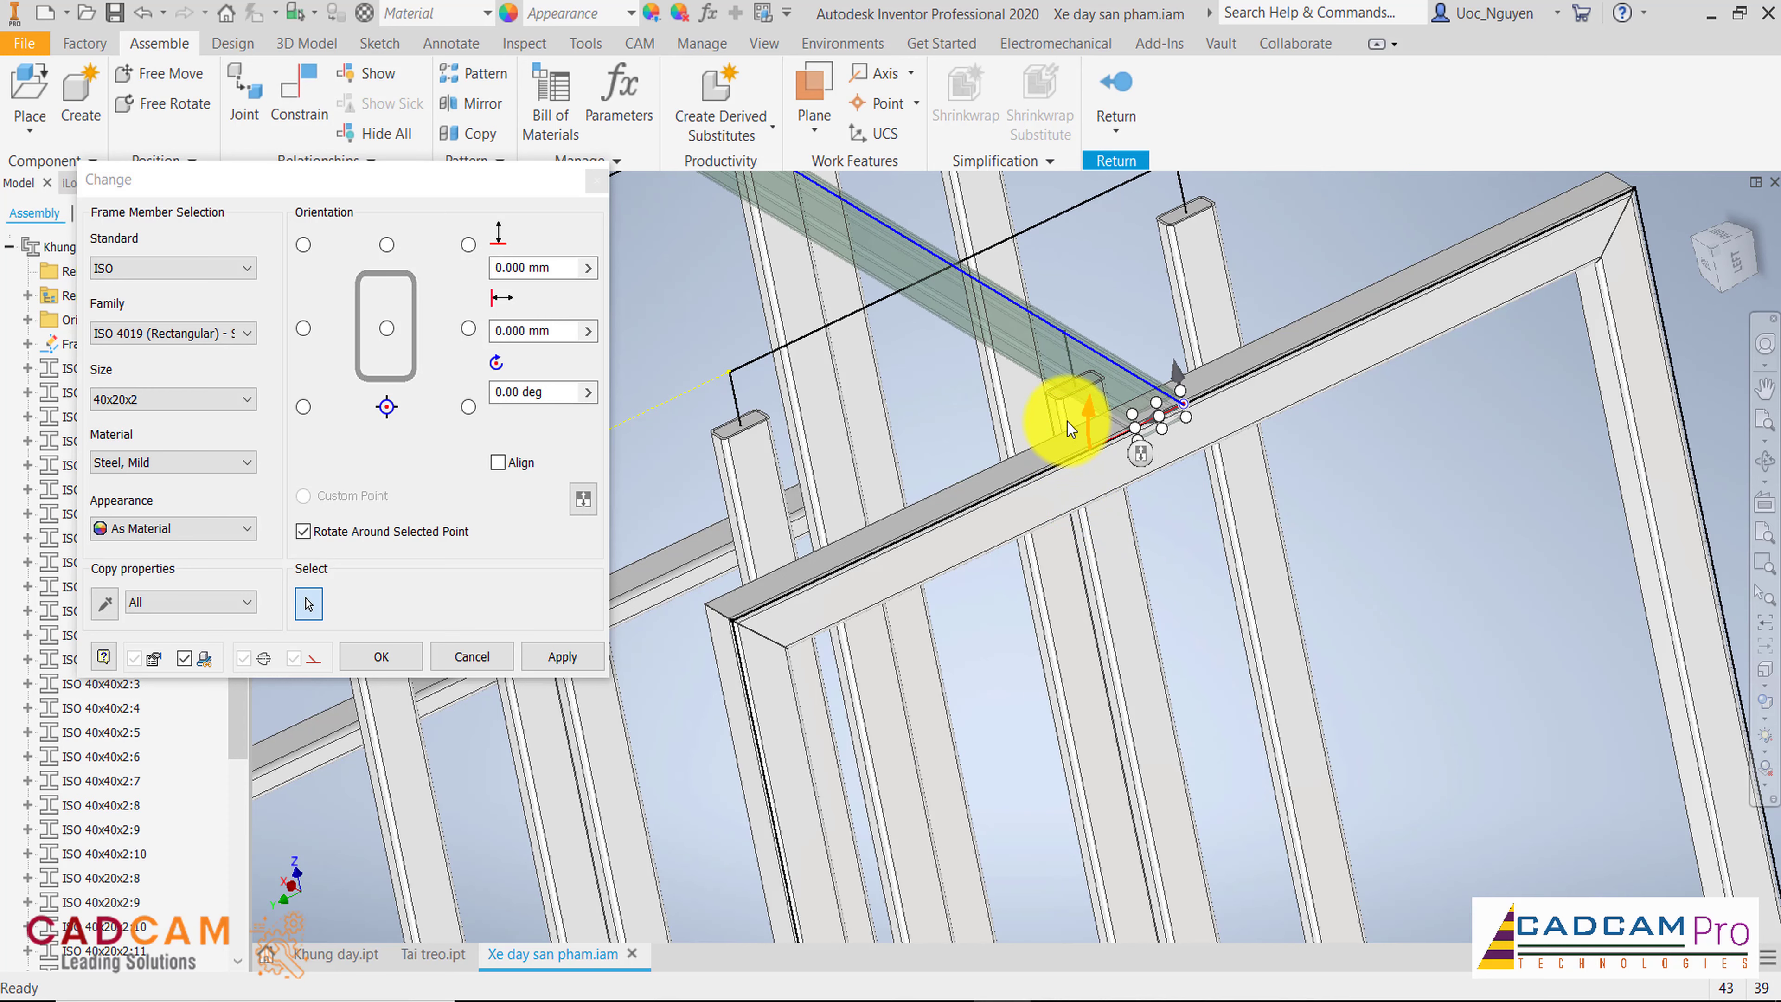
scroll(1158, 423, up, 2)
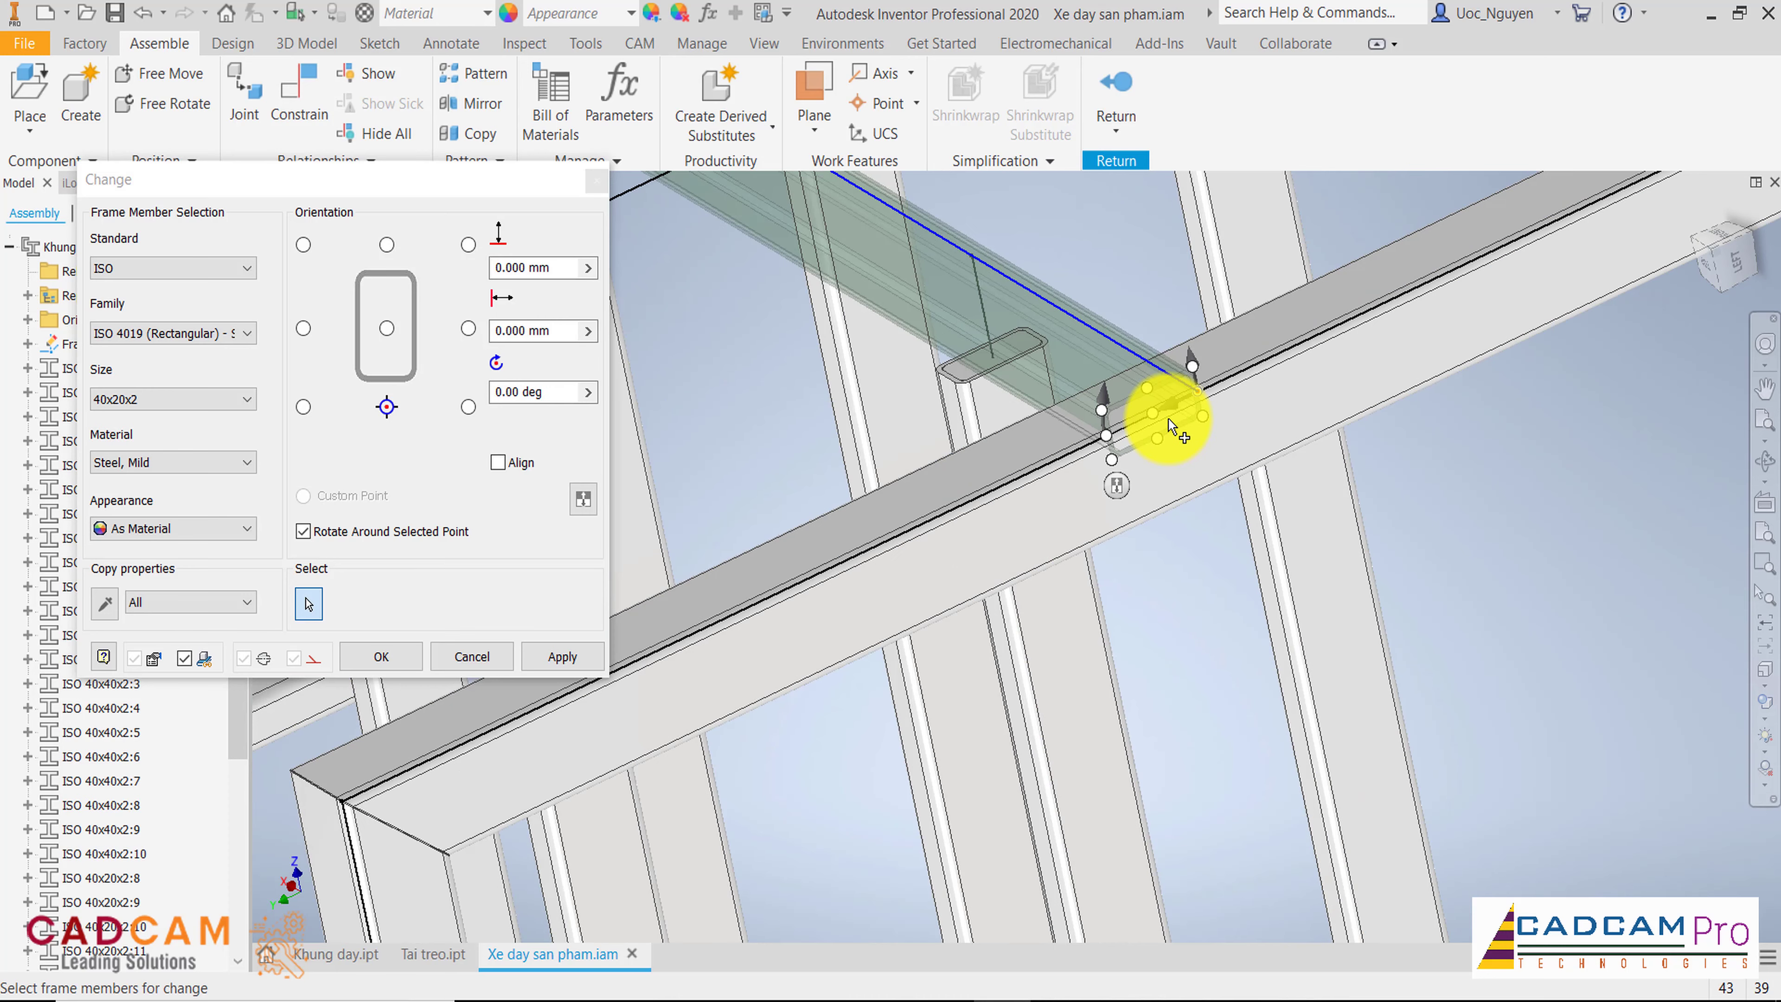
click(1149, 394)
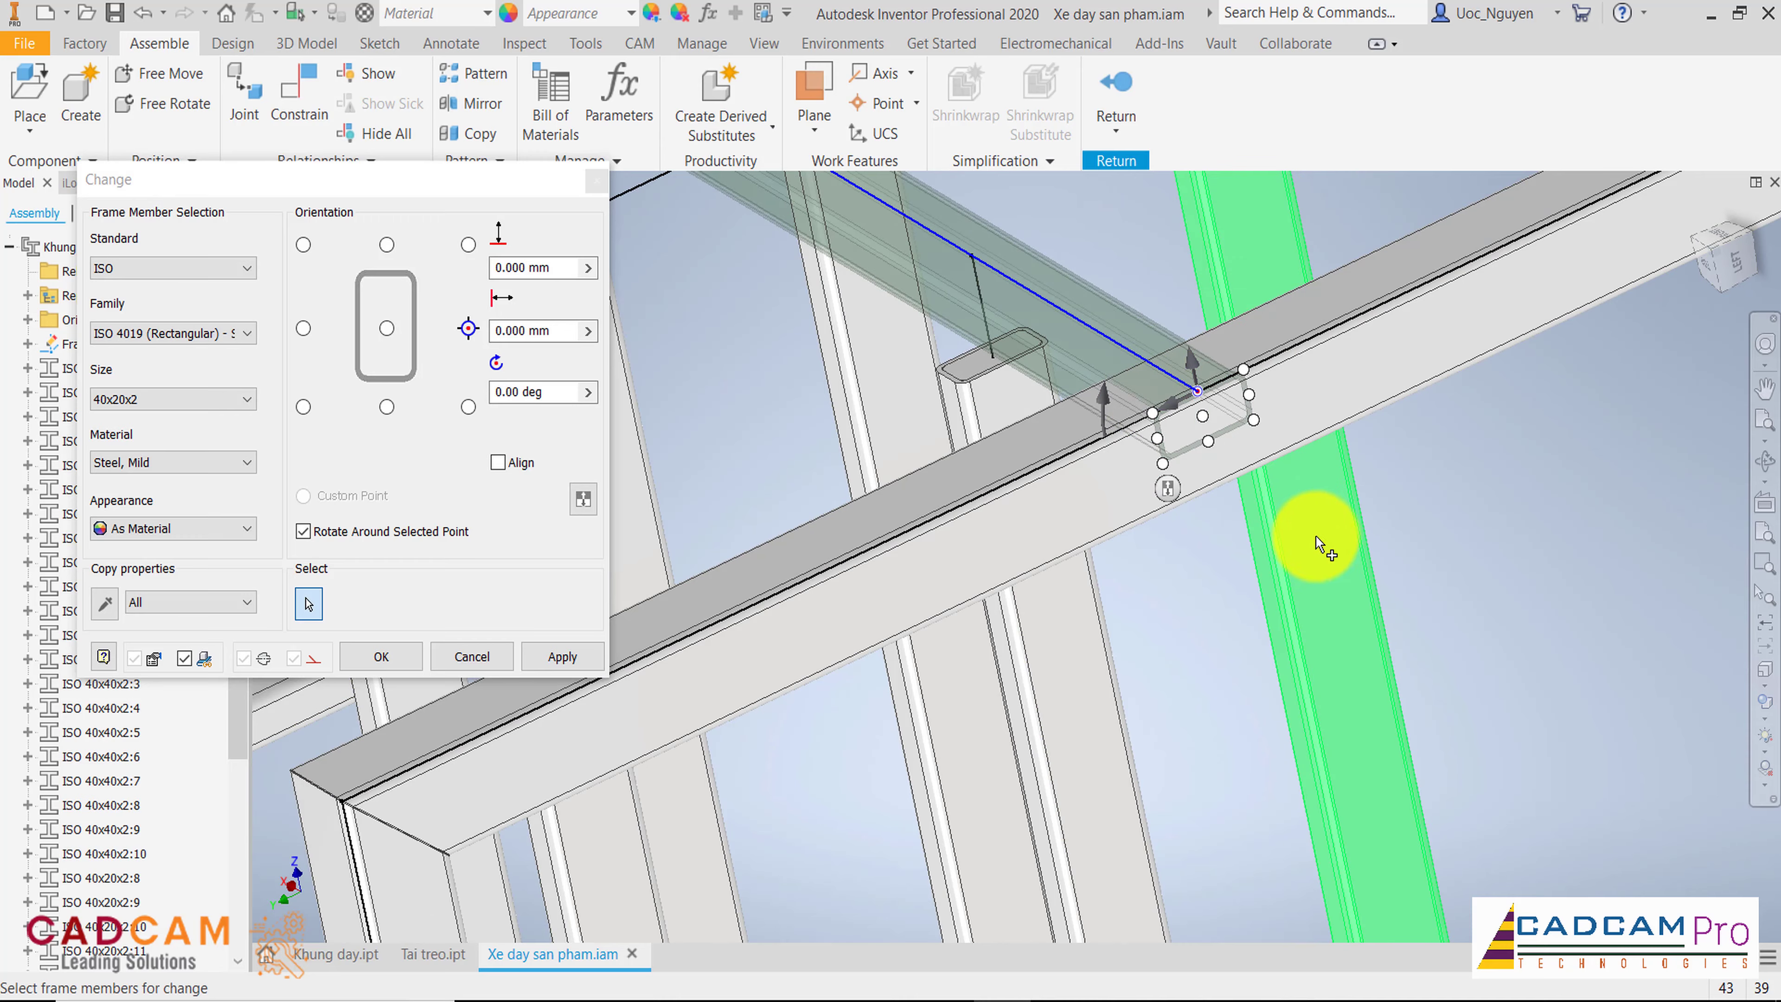
scroll(1311, 517, down, 5)
mouse_move(1311, 537)
shift+middle_down()
mouse_move(911, 522)
mouse_move(463, 670)
shift+middle_up()
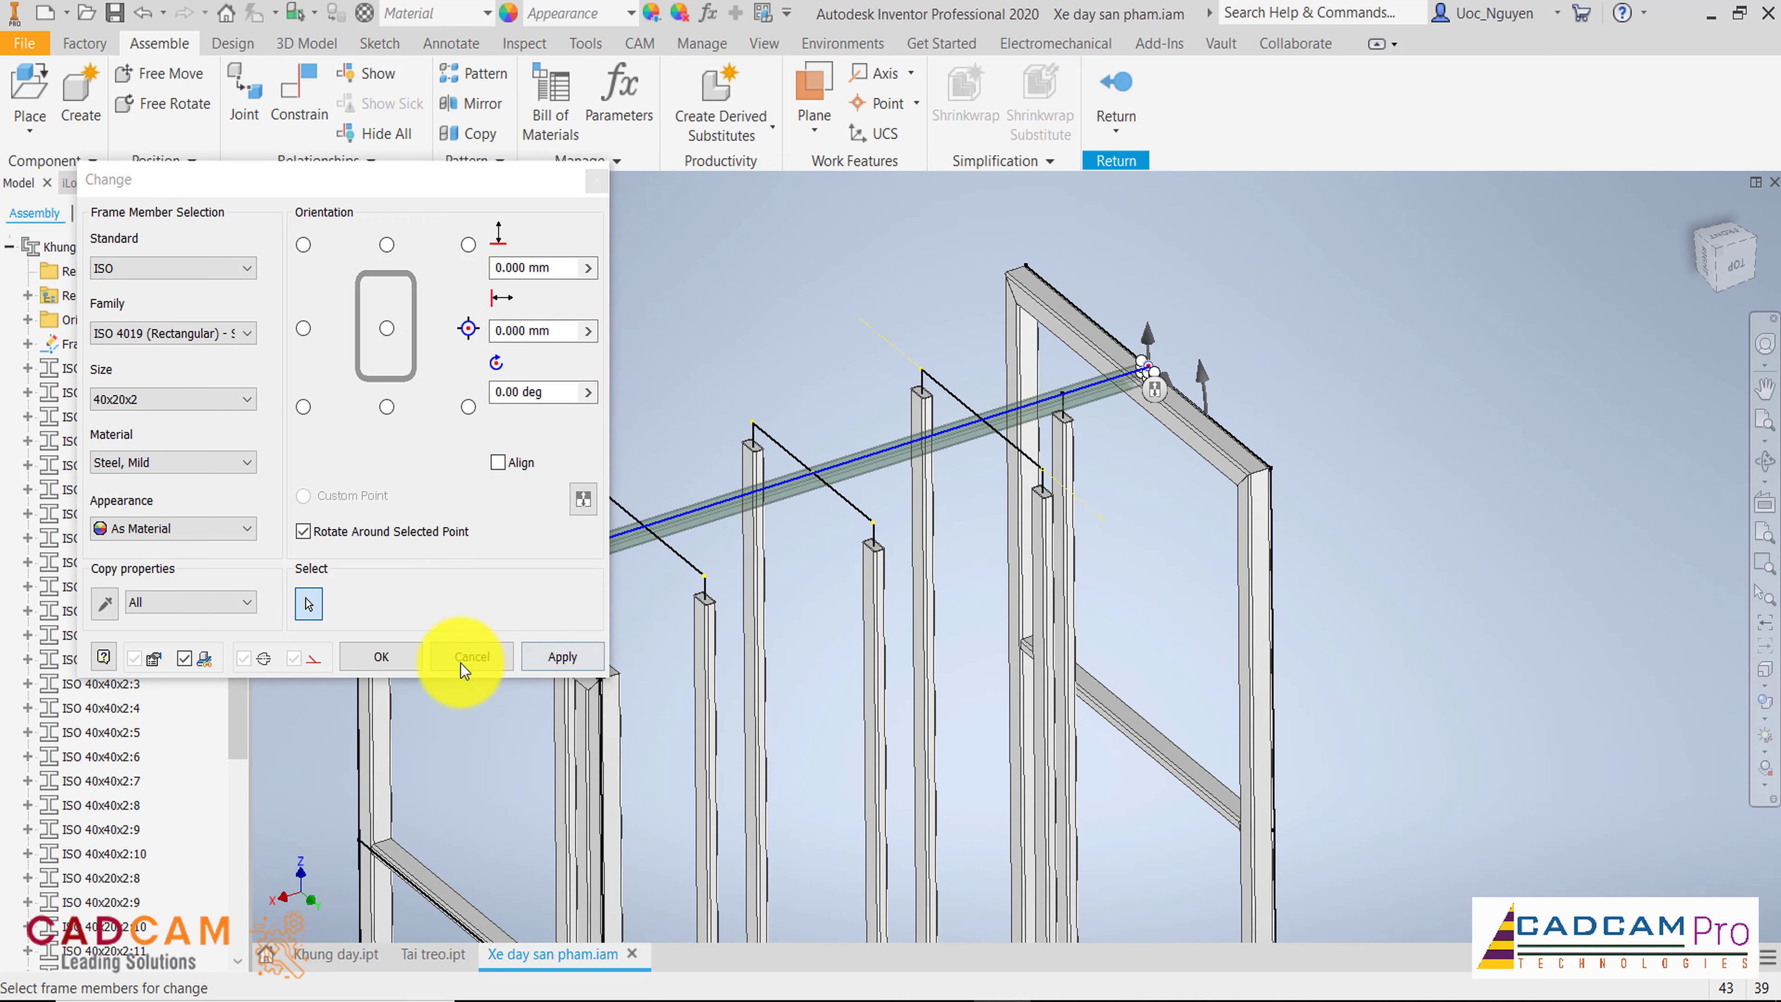
click(406, 659)
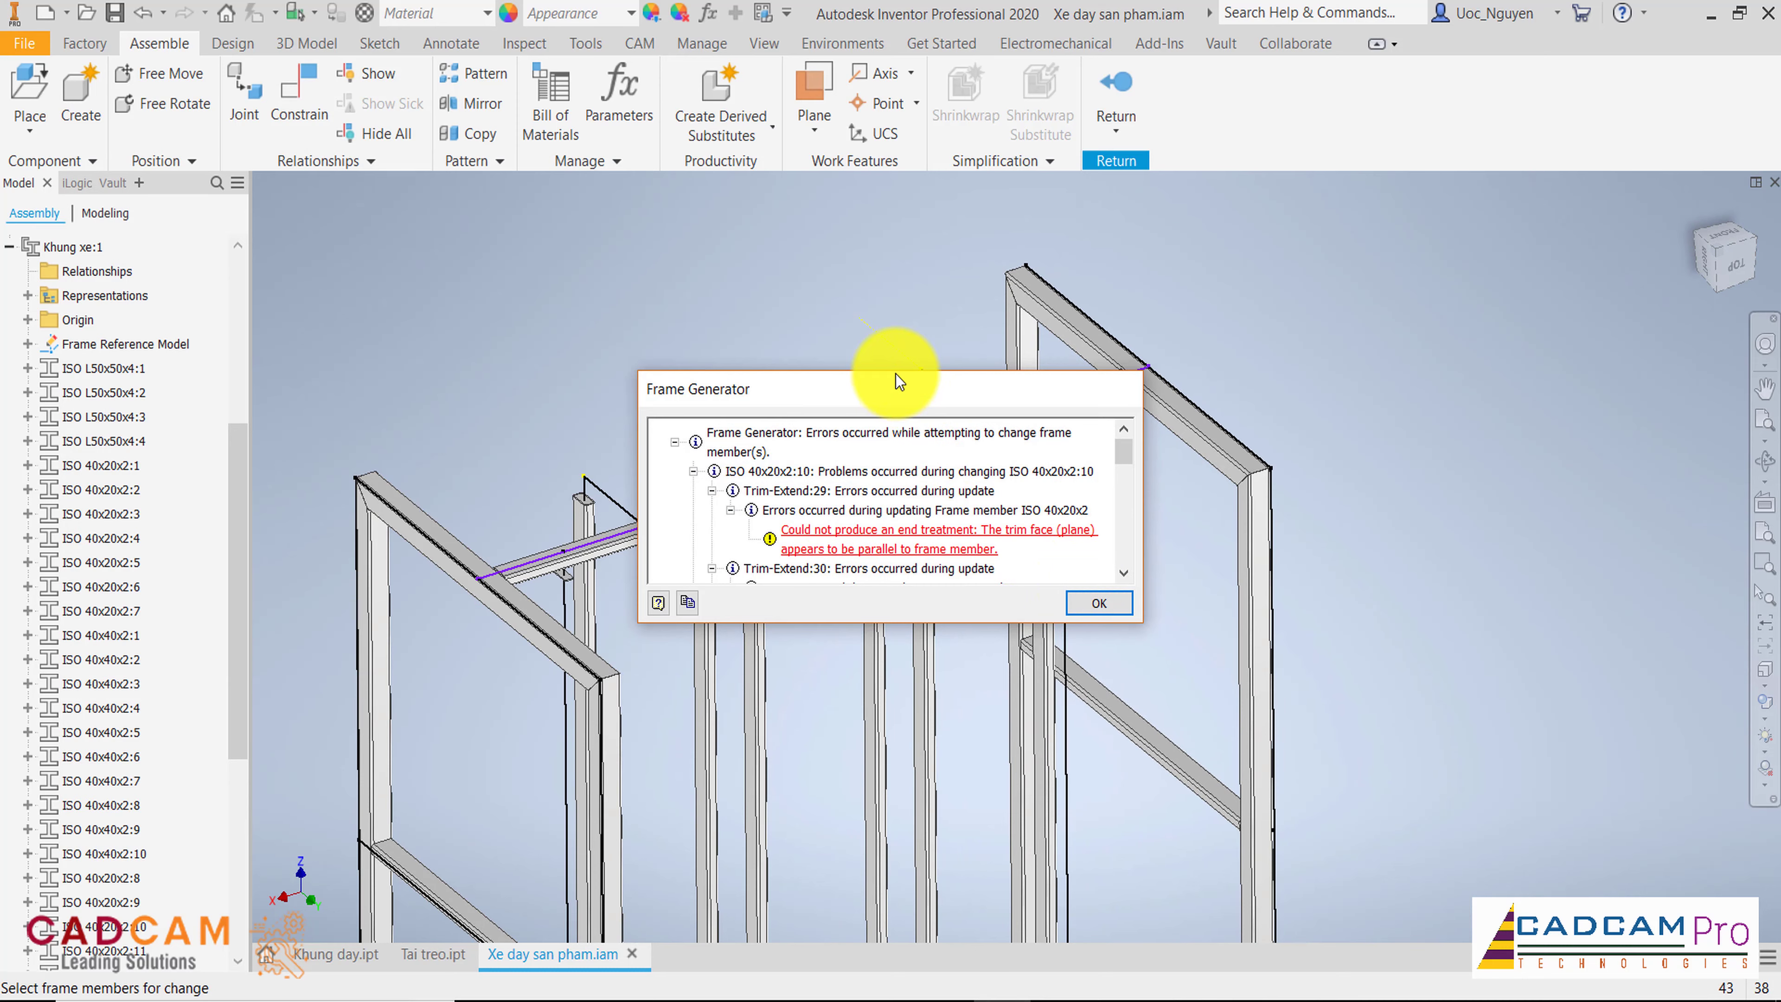
drag(896, 379, 597, 264)
click(786, 493)
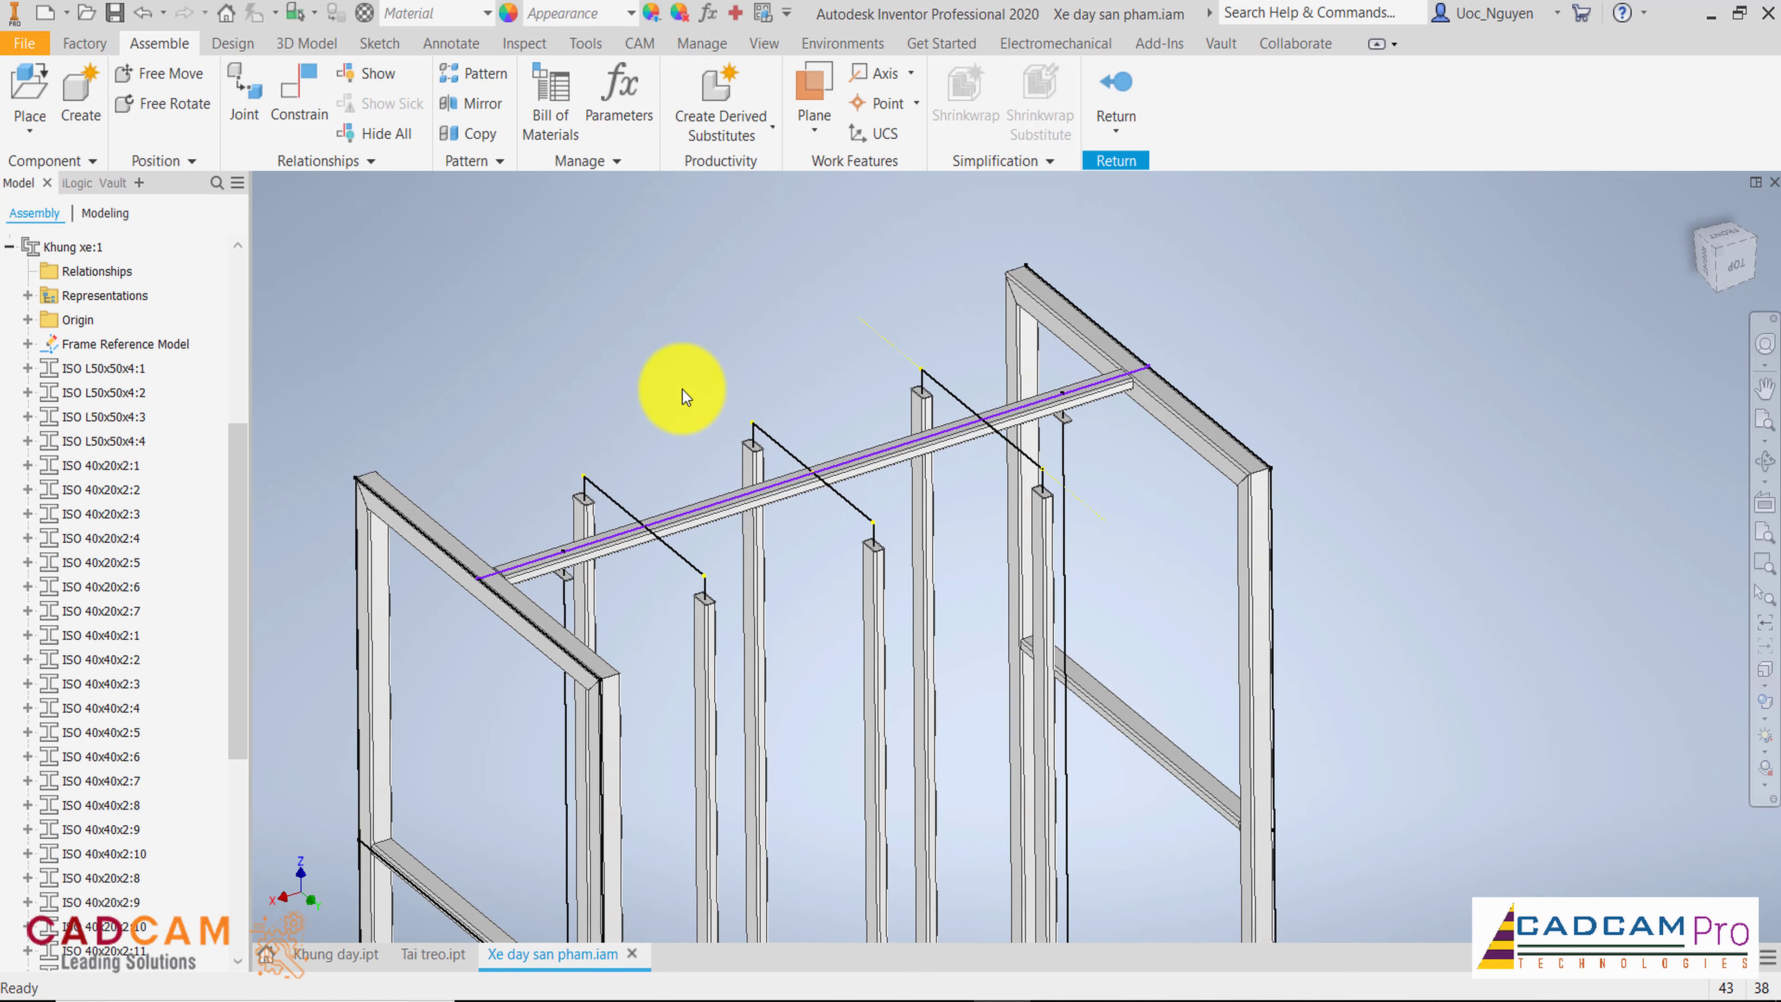
scroll(677, 443, up, 3)
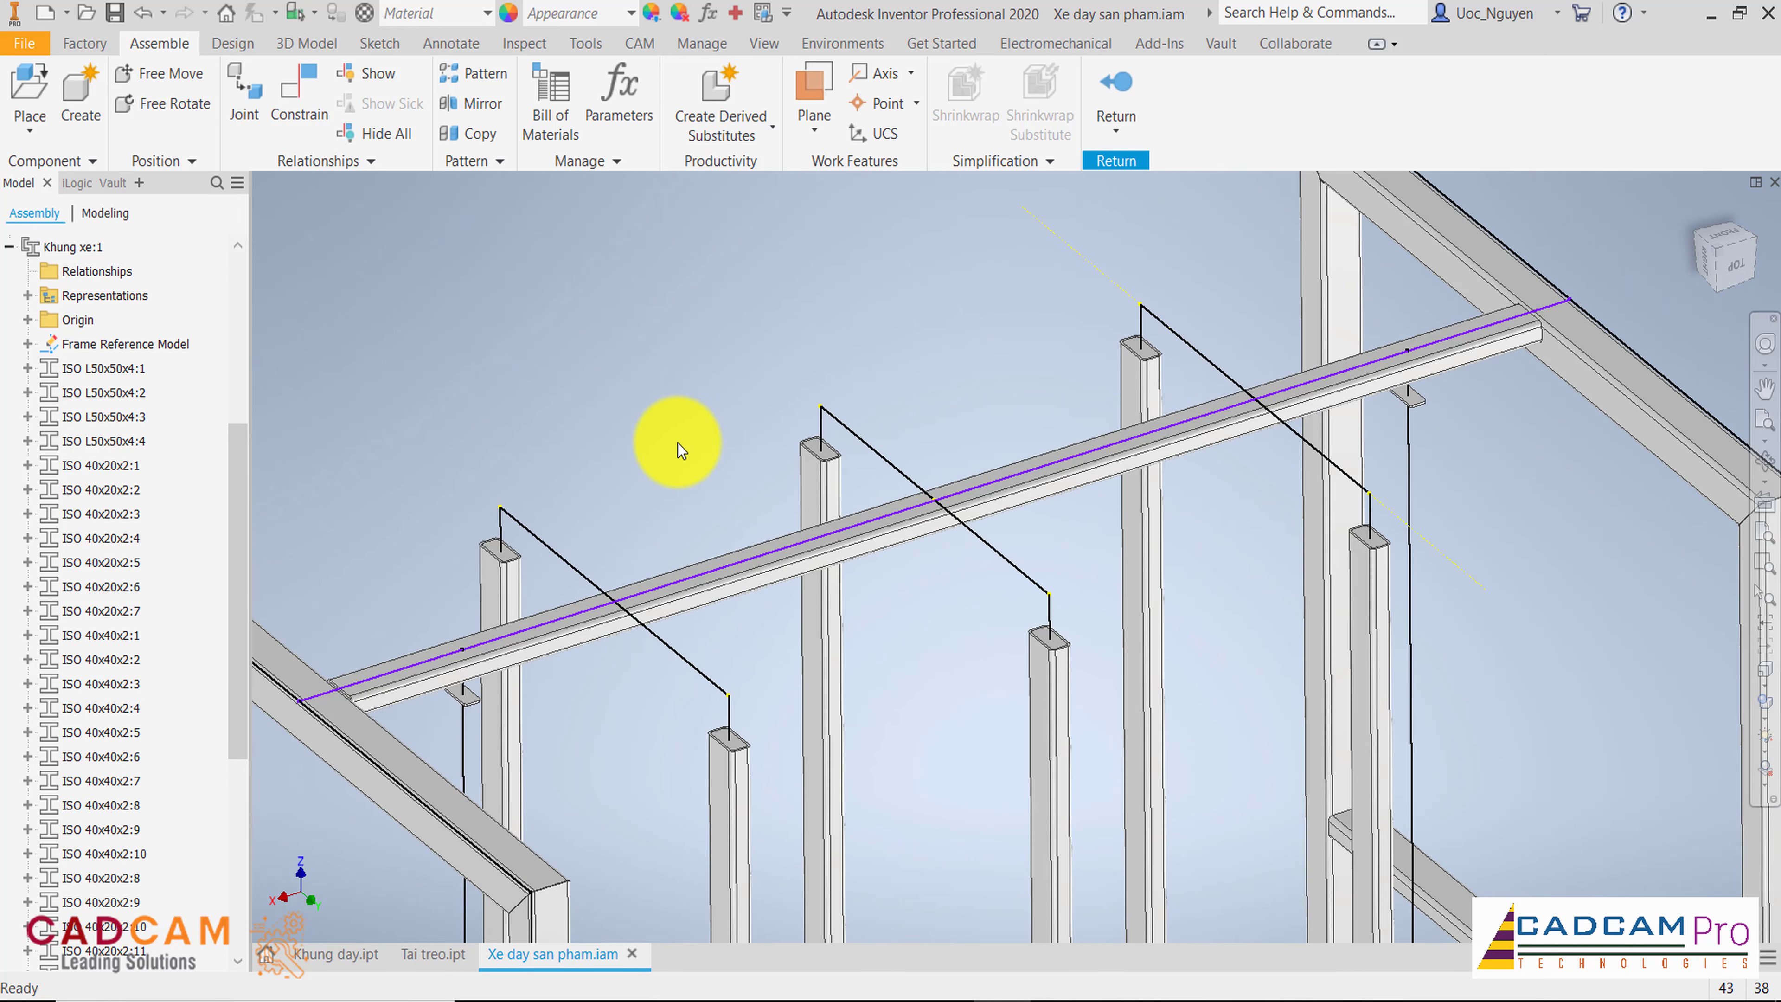
scroll(677, 443, down, 3)
click(1134, 88)
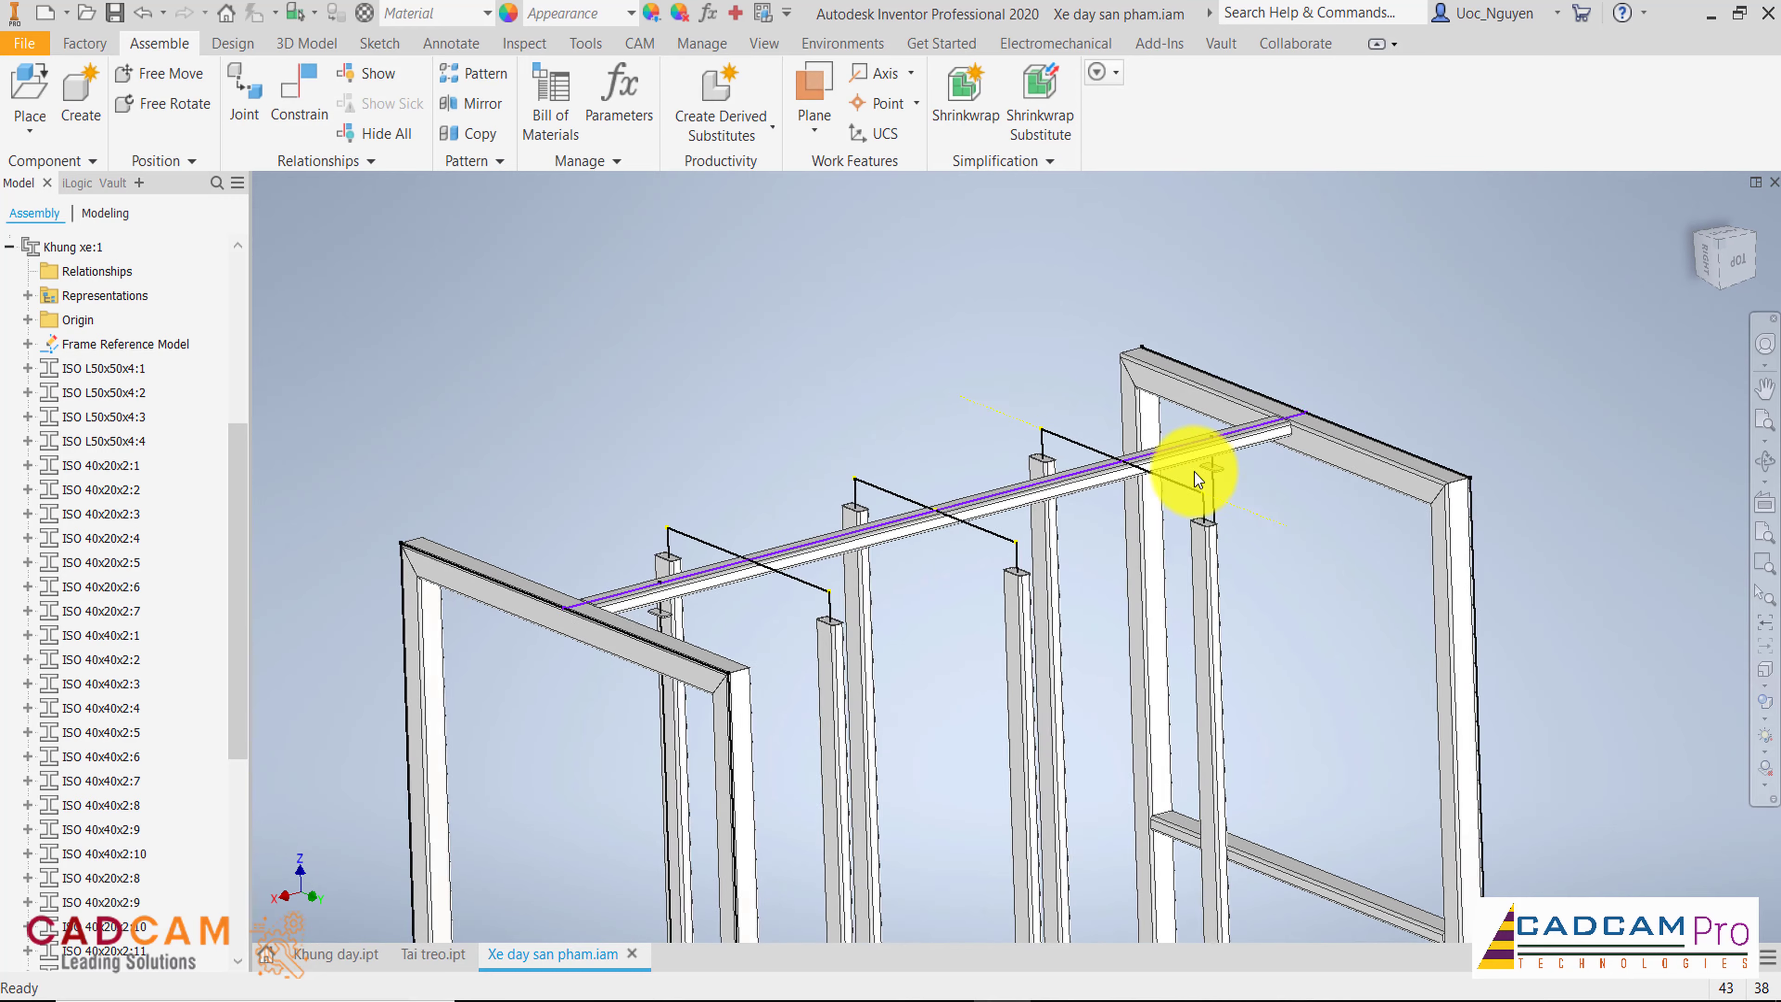
scroll(1226, 474, up, 3)
scroll(1234, 477, down, 5)
mouse_move(1334, 596)
shift+middle_down()
mouse_move(1224, 461)
mouse_move(904, 608)
mouse_move(246, 583)
shift+middle_up()
drag(246, 583, 245, 801)
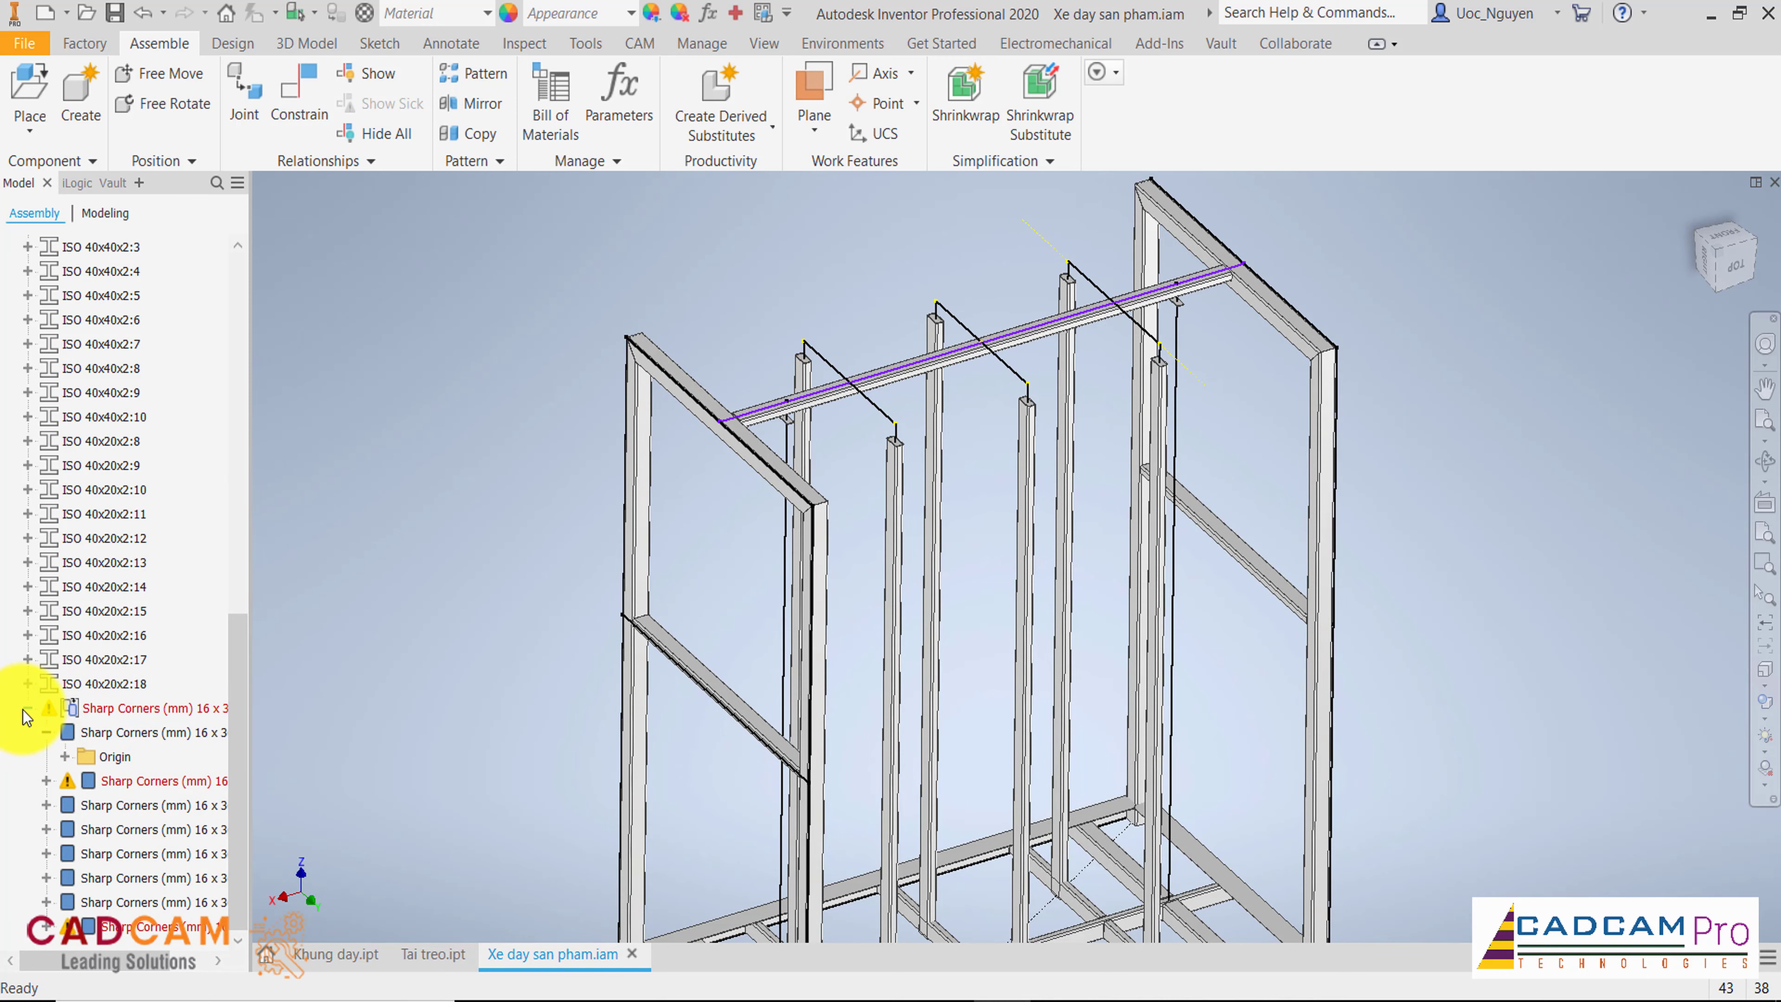
scroll(34, 715, up, 3)
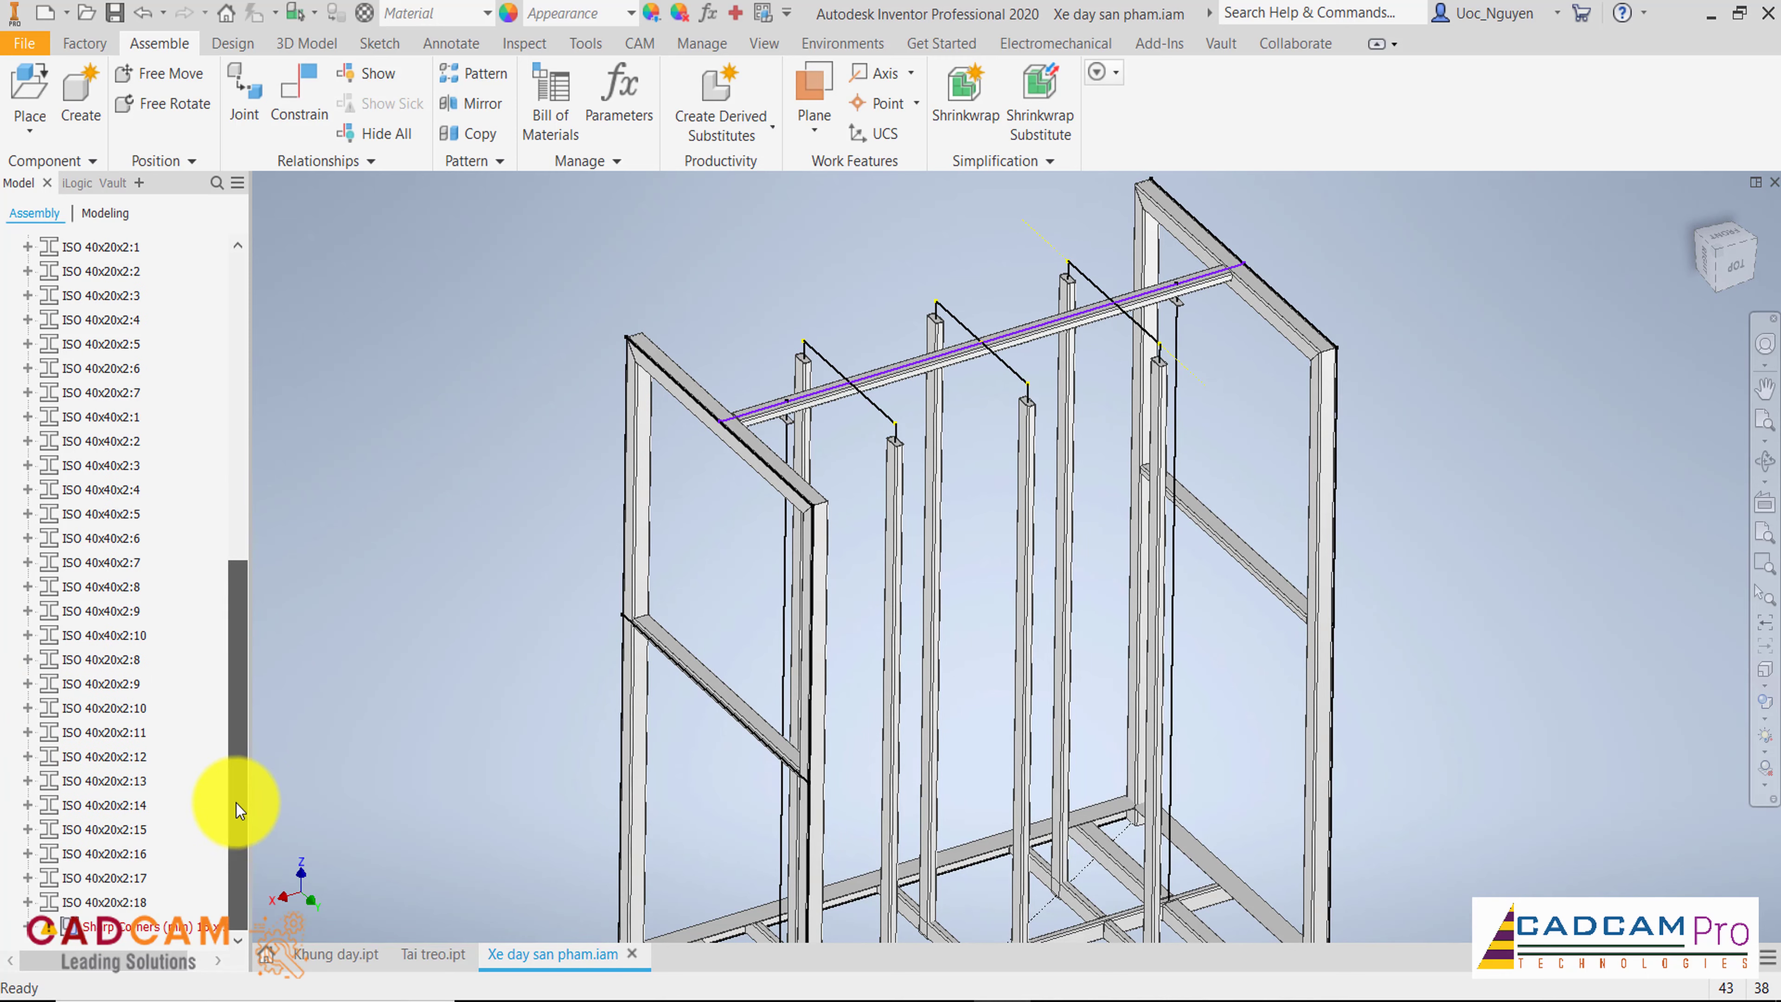
shift+middle_drag(961, 503, 832, 444)
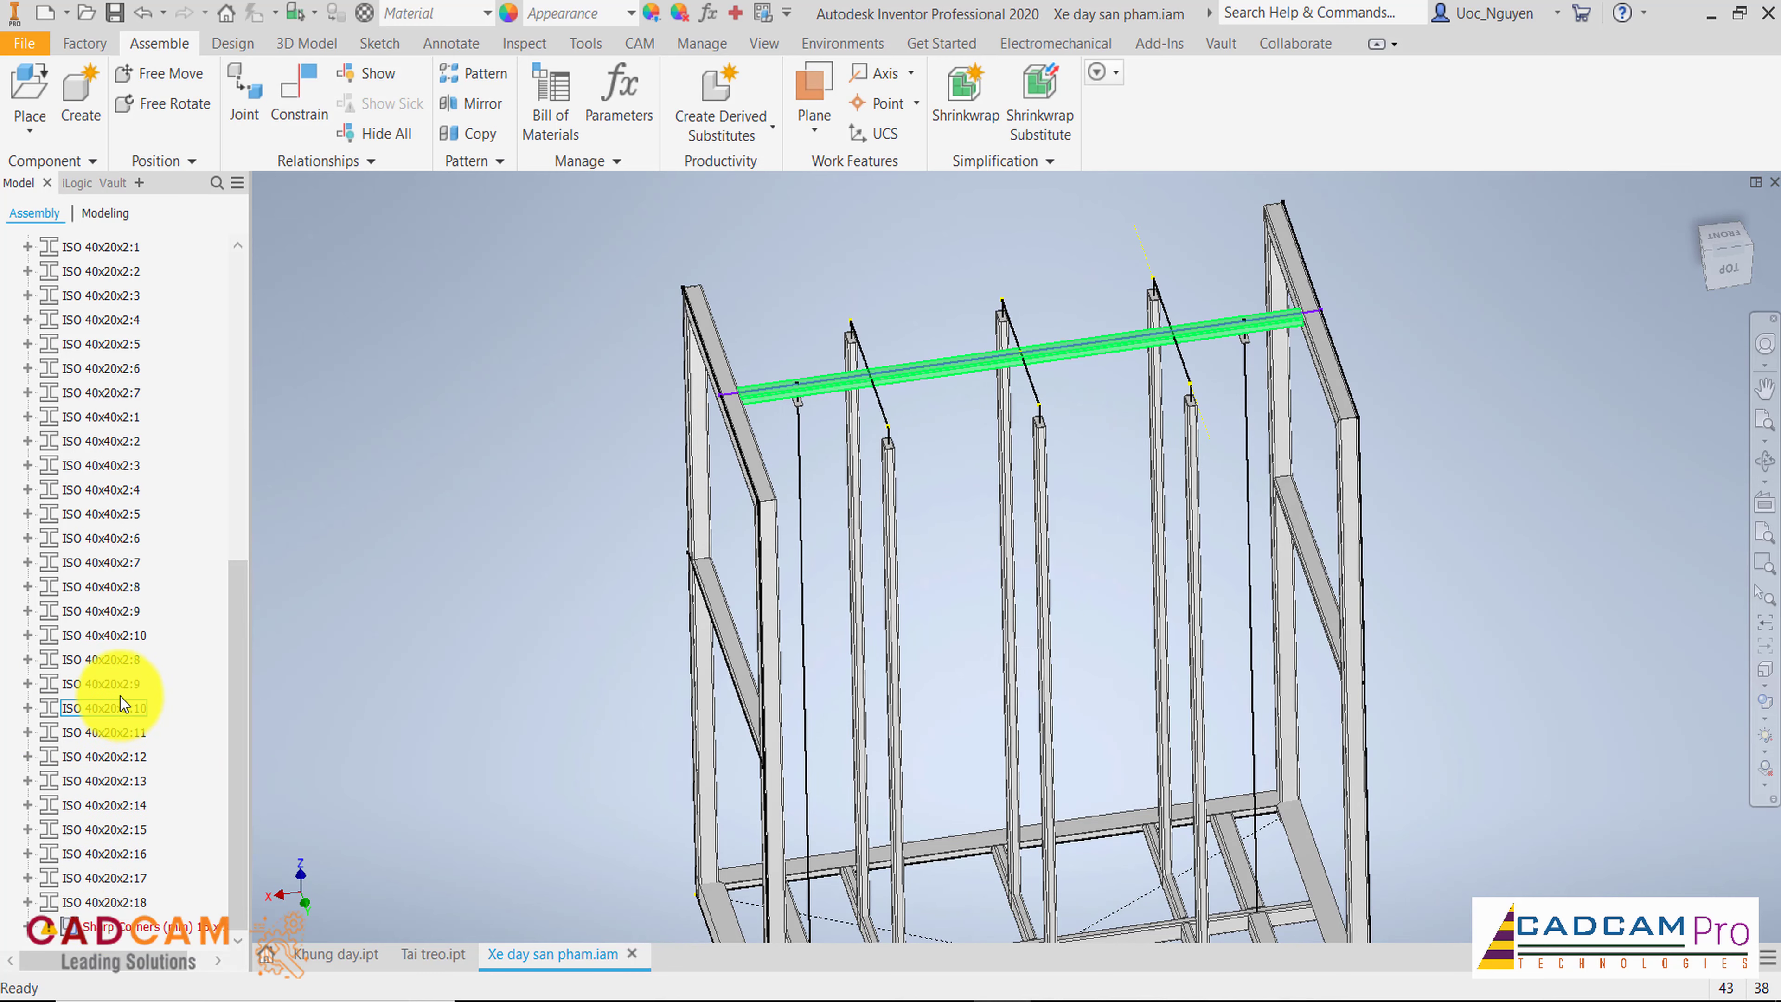
mouse_move(322, 664)
shift+middle_down()
mouse_move(941, 461)
mouse_move(1739, 258)
shift+middle_up()
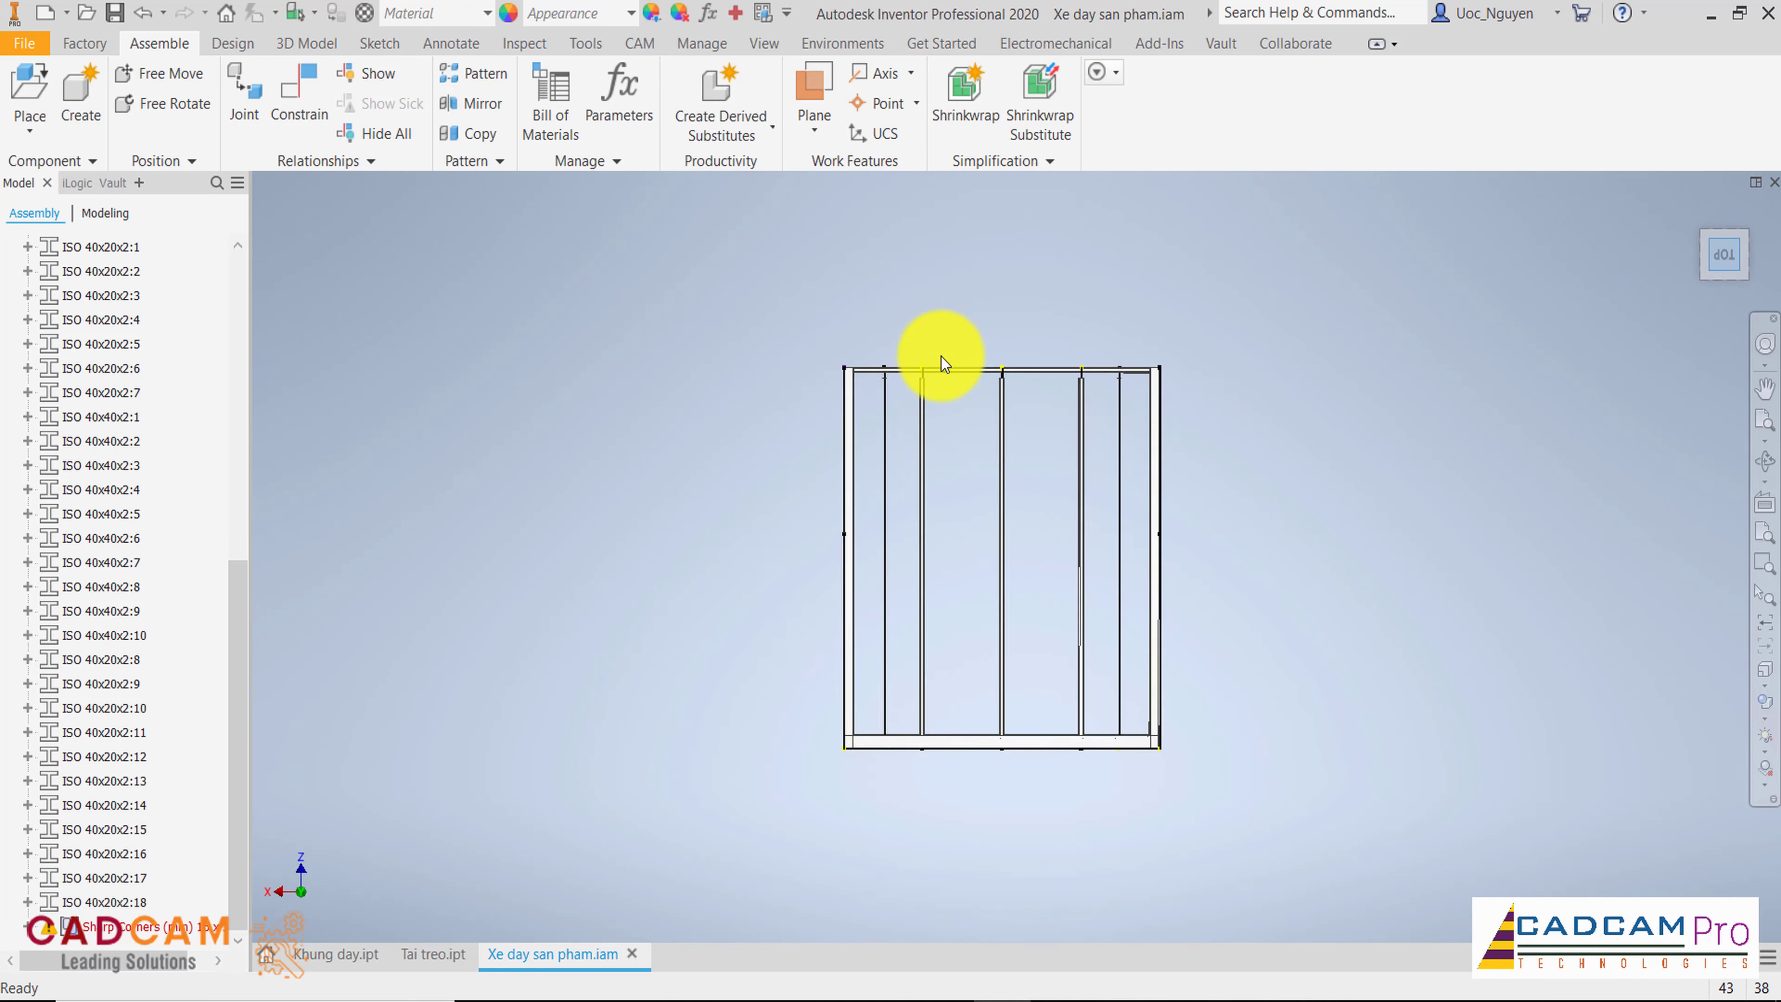
scroll(925, 379, up, 5)
scroll(927, 480, down, 3)
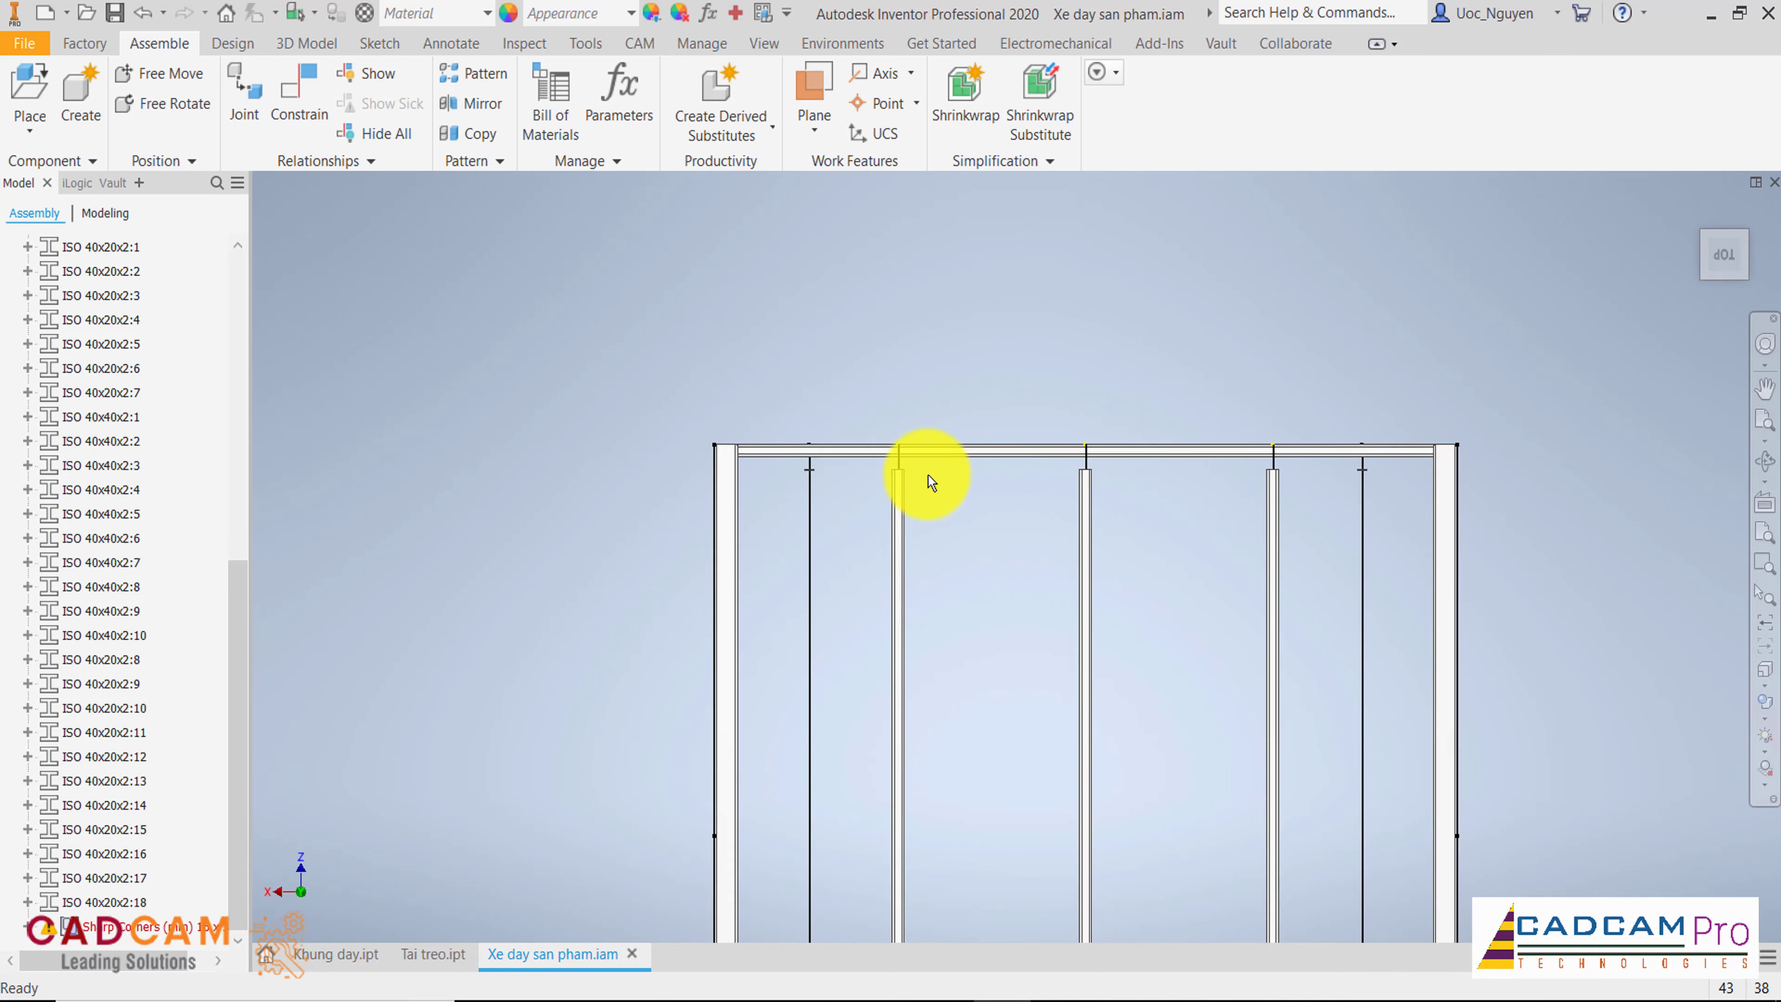
scroll(869, 500, down, 2)
click(237, 606)
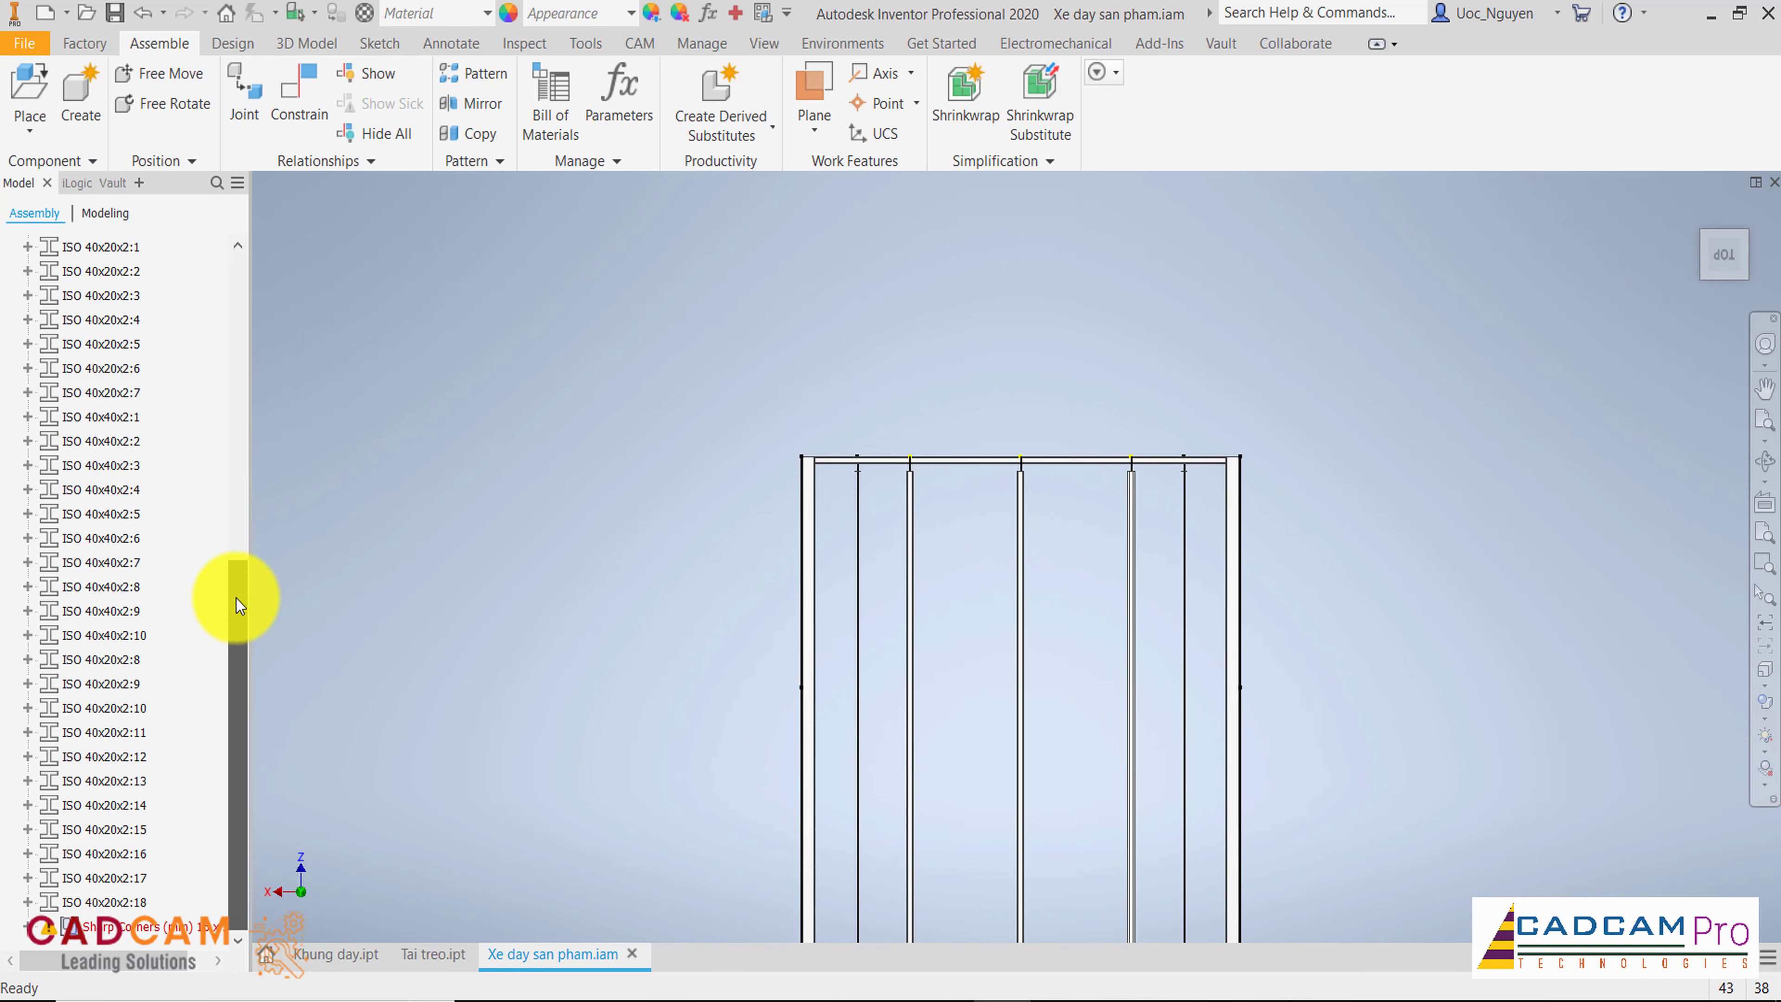
drag(242, 691, 262, 466)
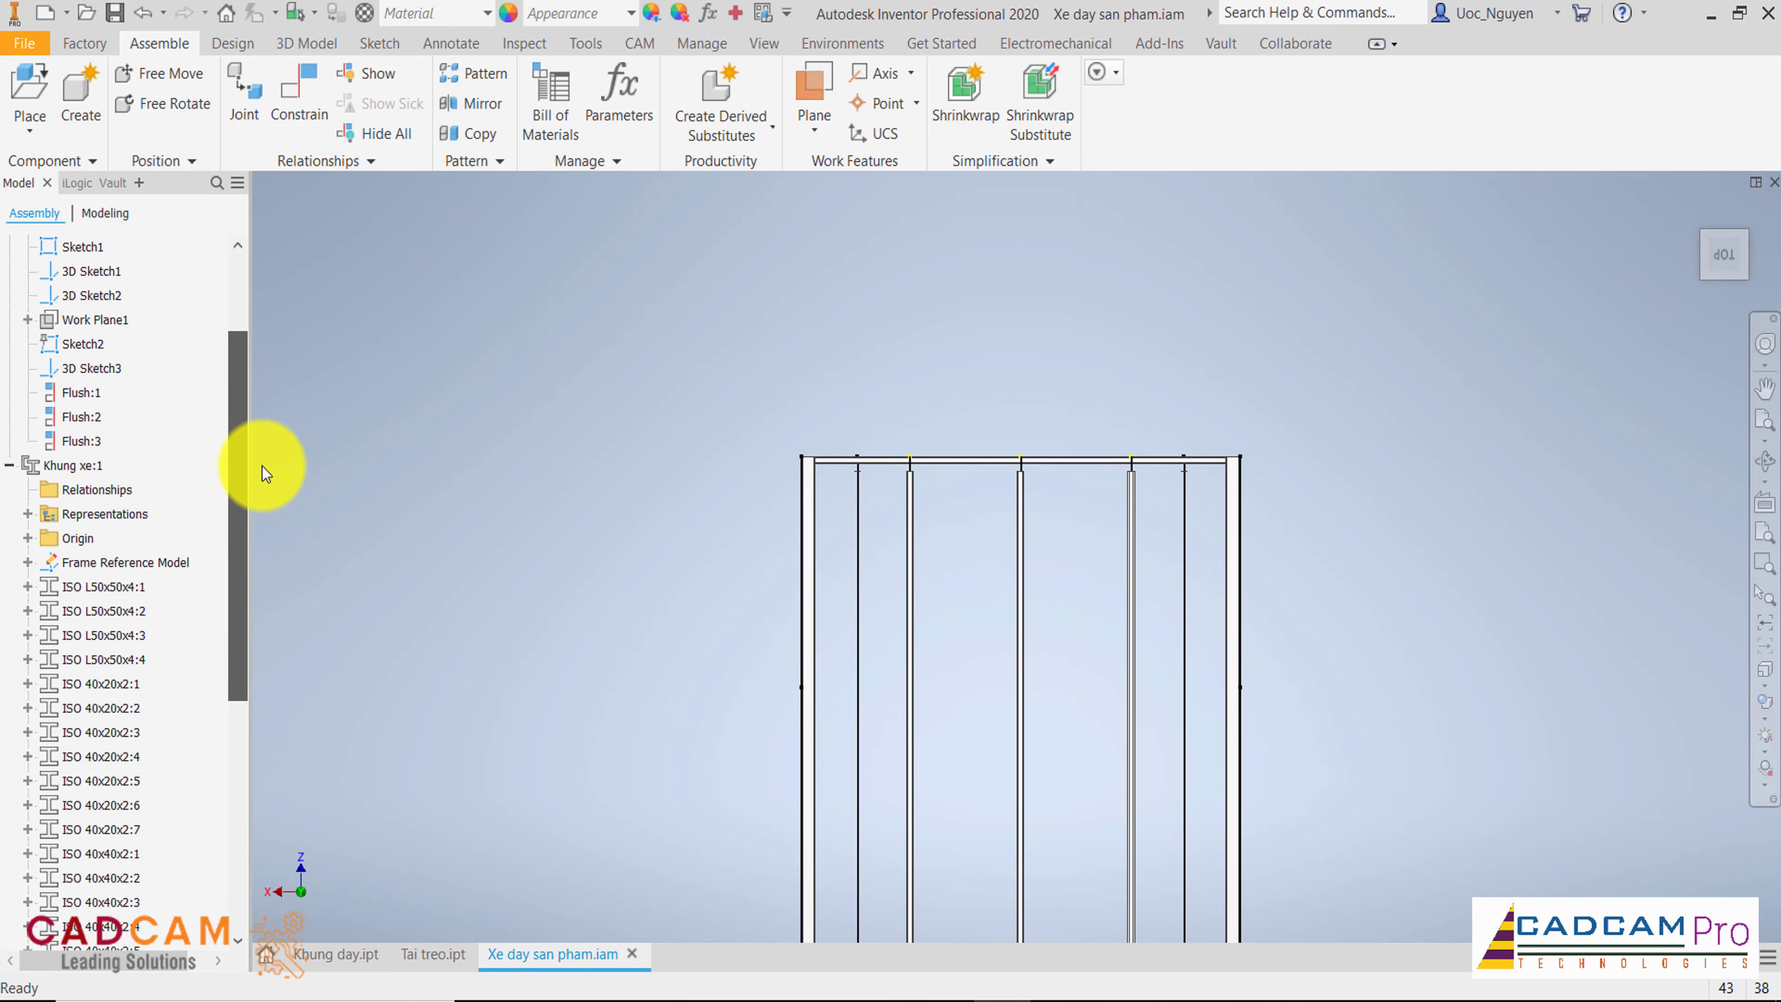
drag(262, 467, 248, 819)
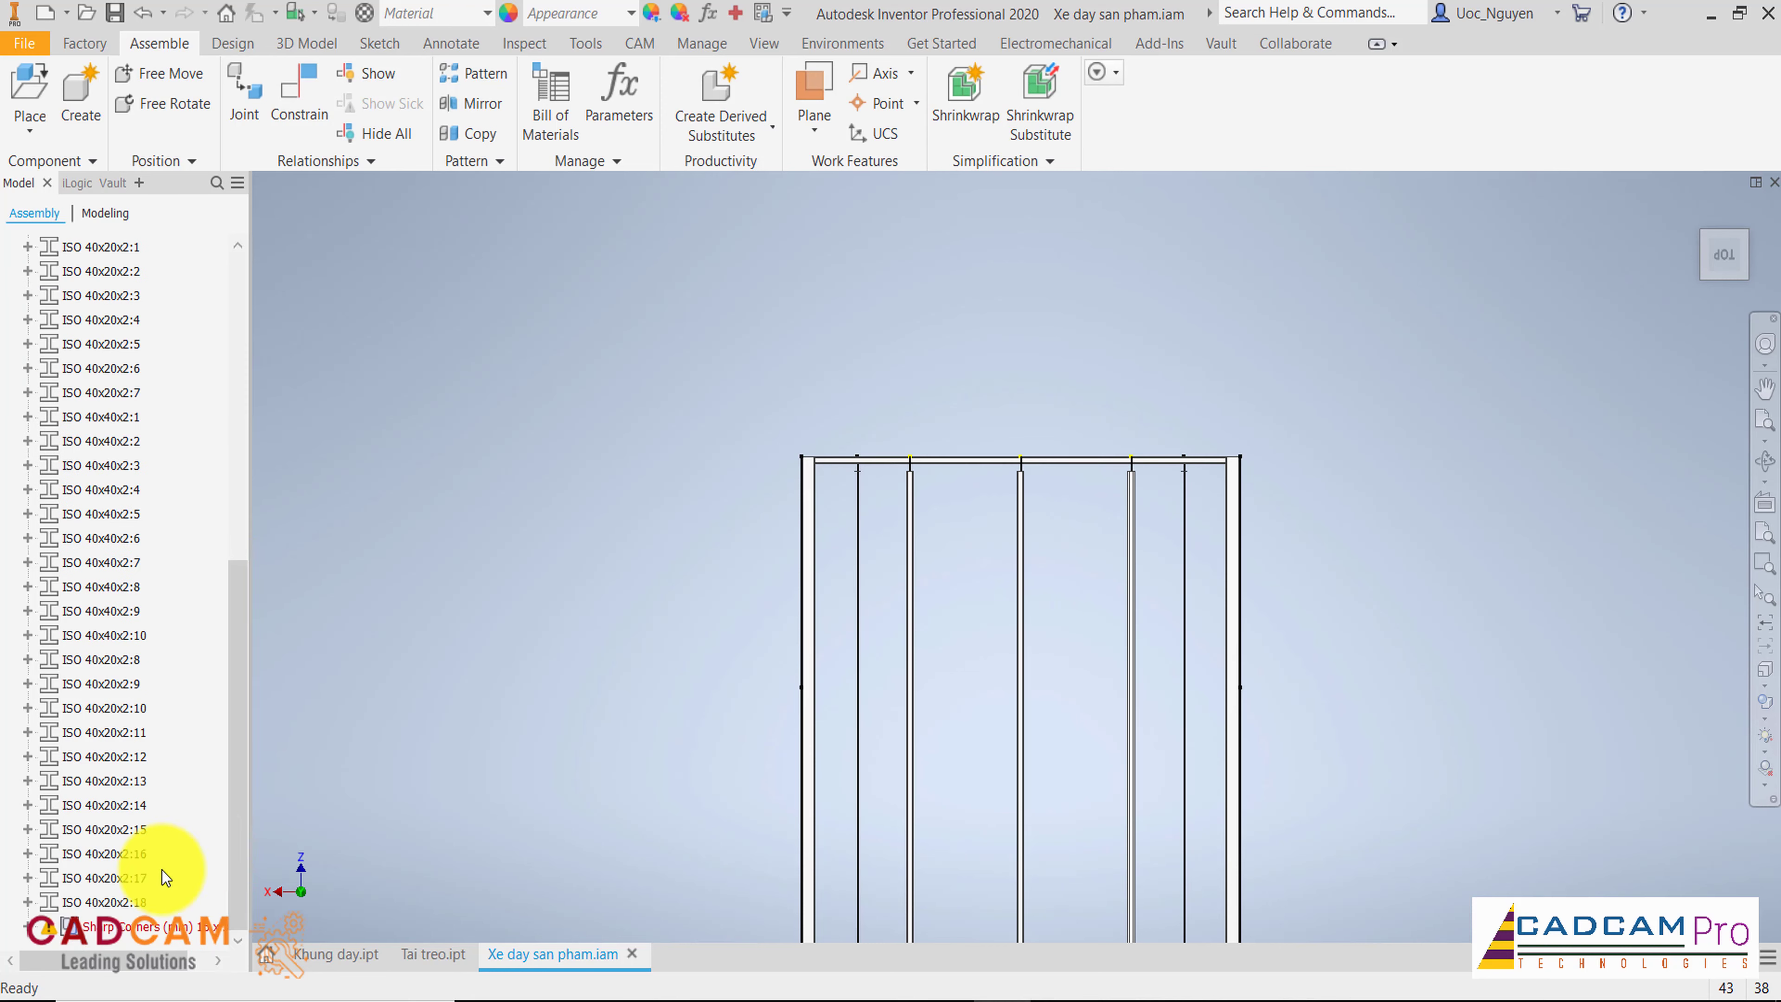
click(28, 878)
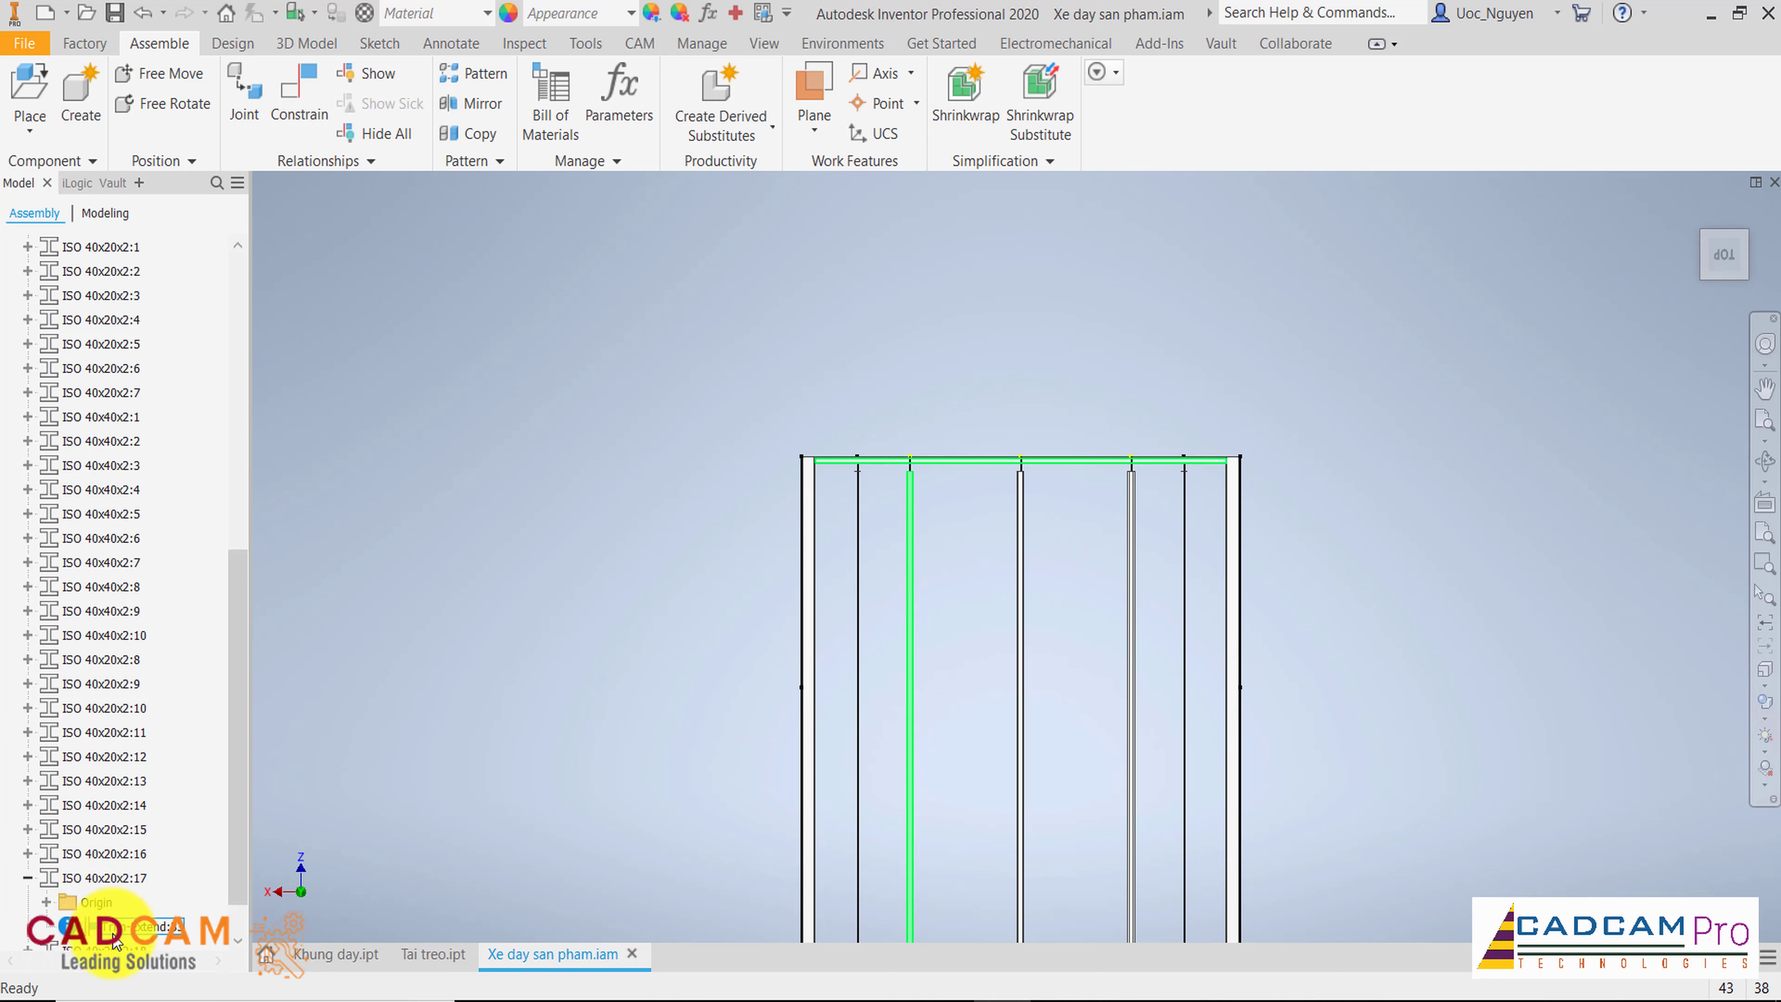
drag(236, 837, 236, 897)
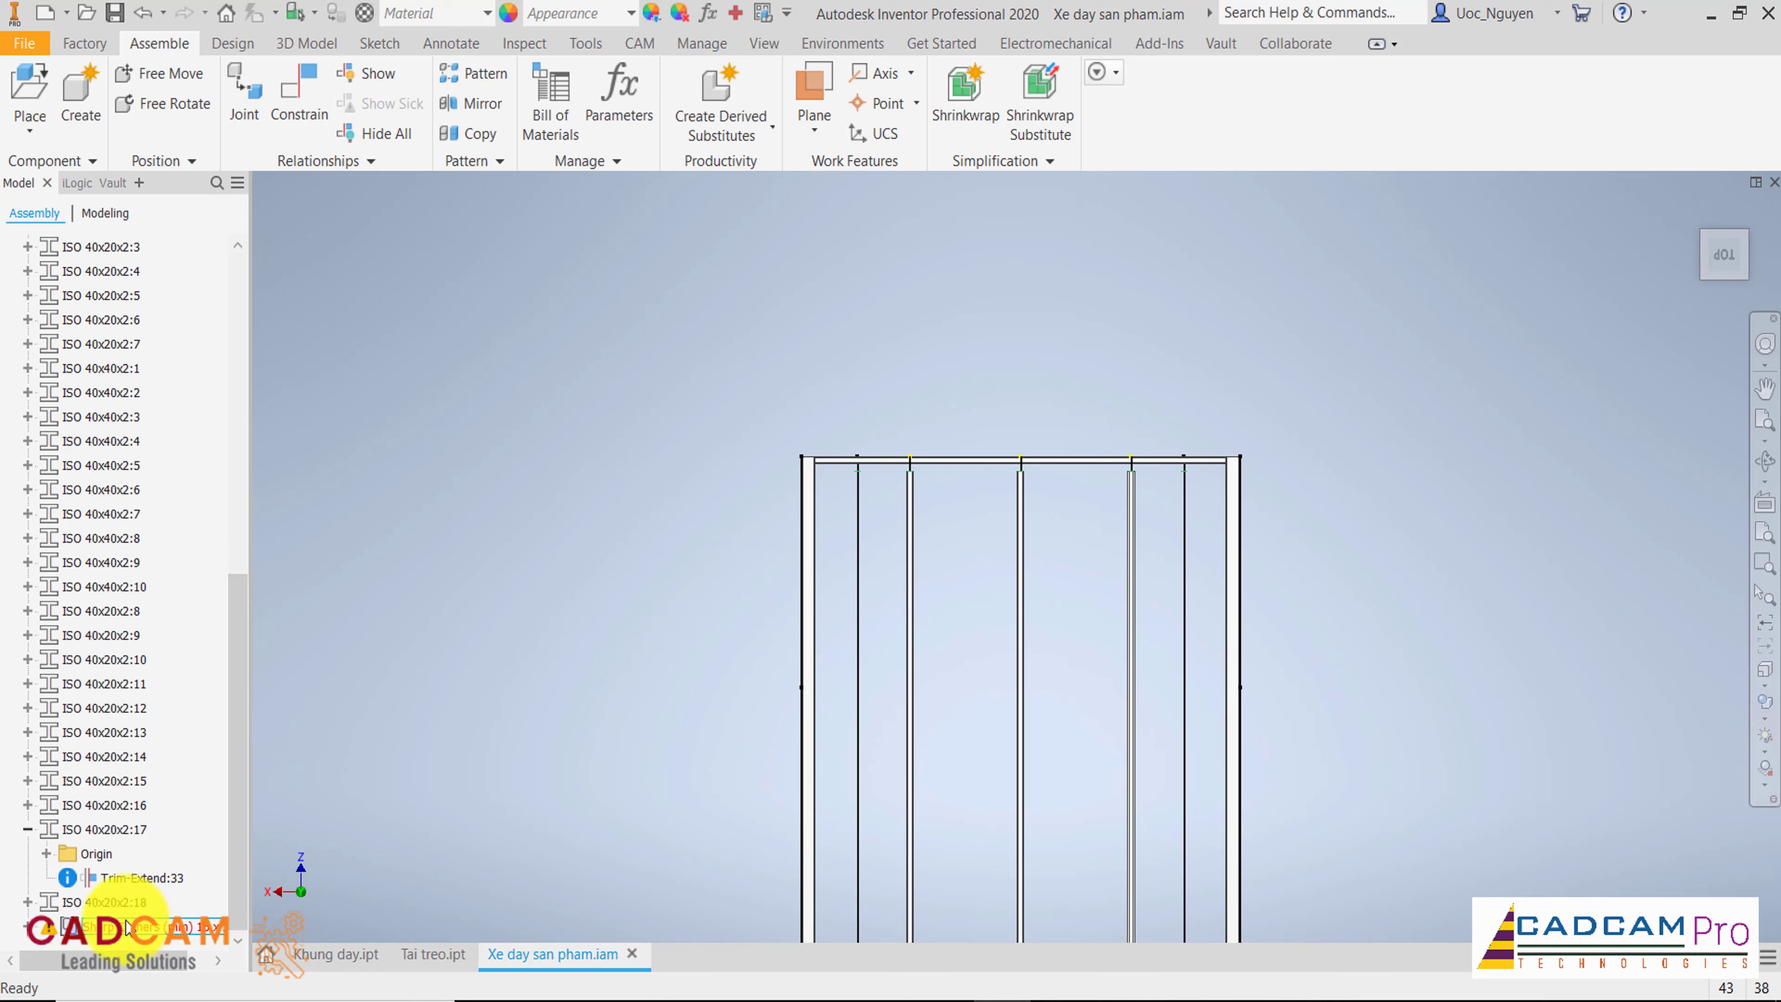
scroll(792, 624, up, 3)
scroll(708, 628, down, 2)
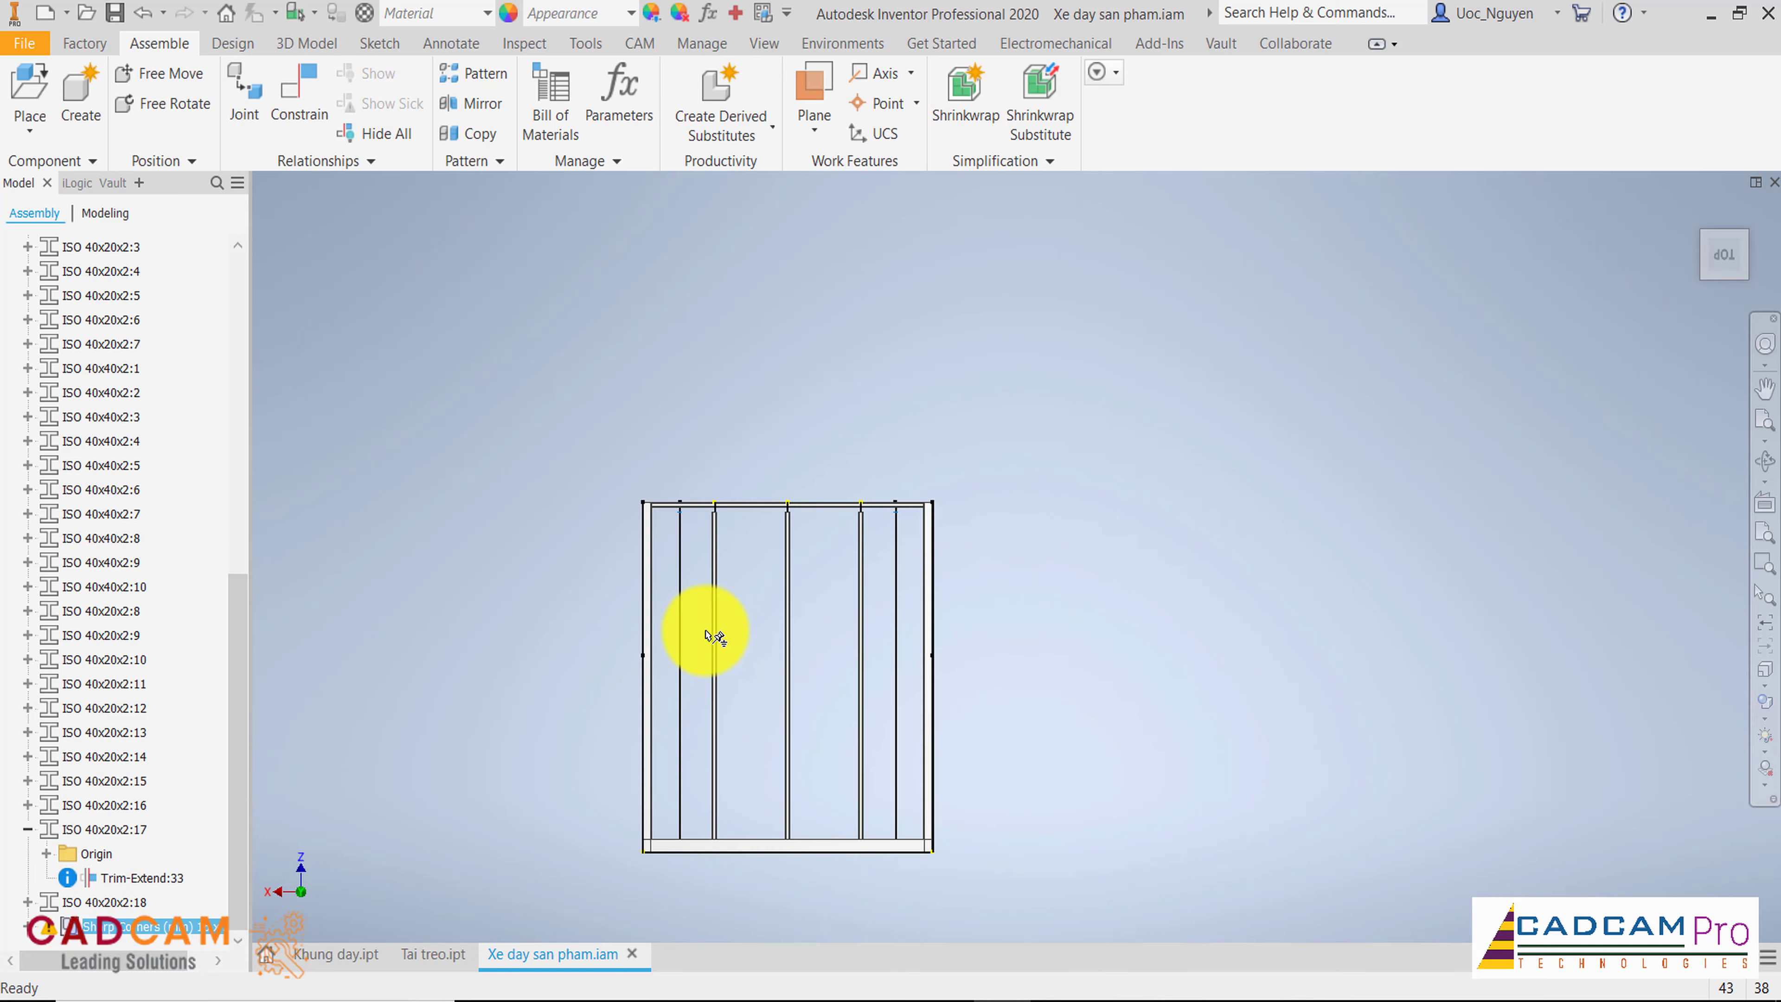
scroll(793, 598, down, 2)
scroll(793, 597, down, 1)
key(F6)
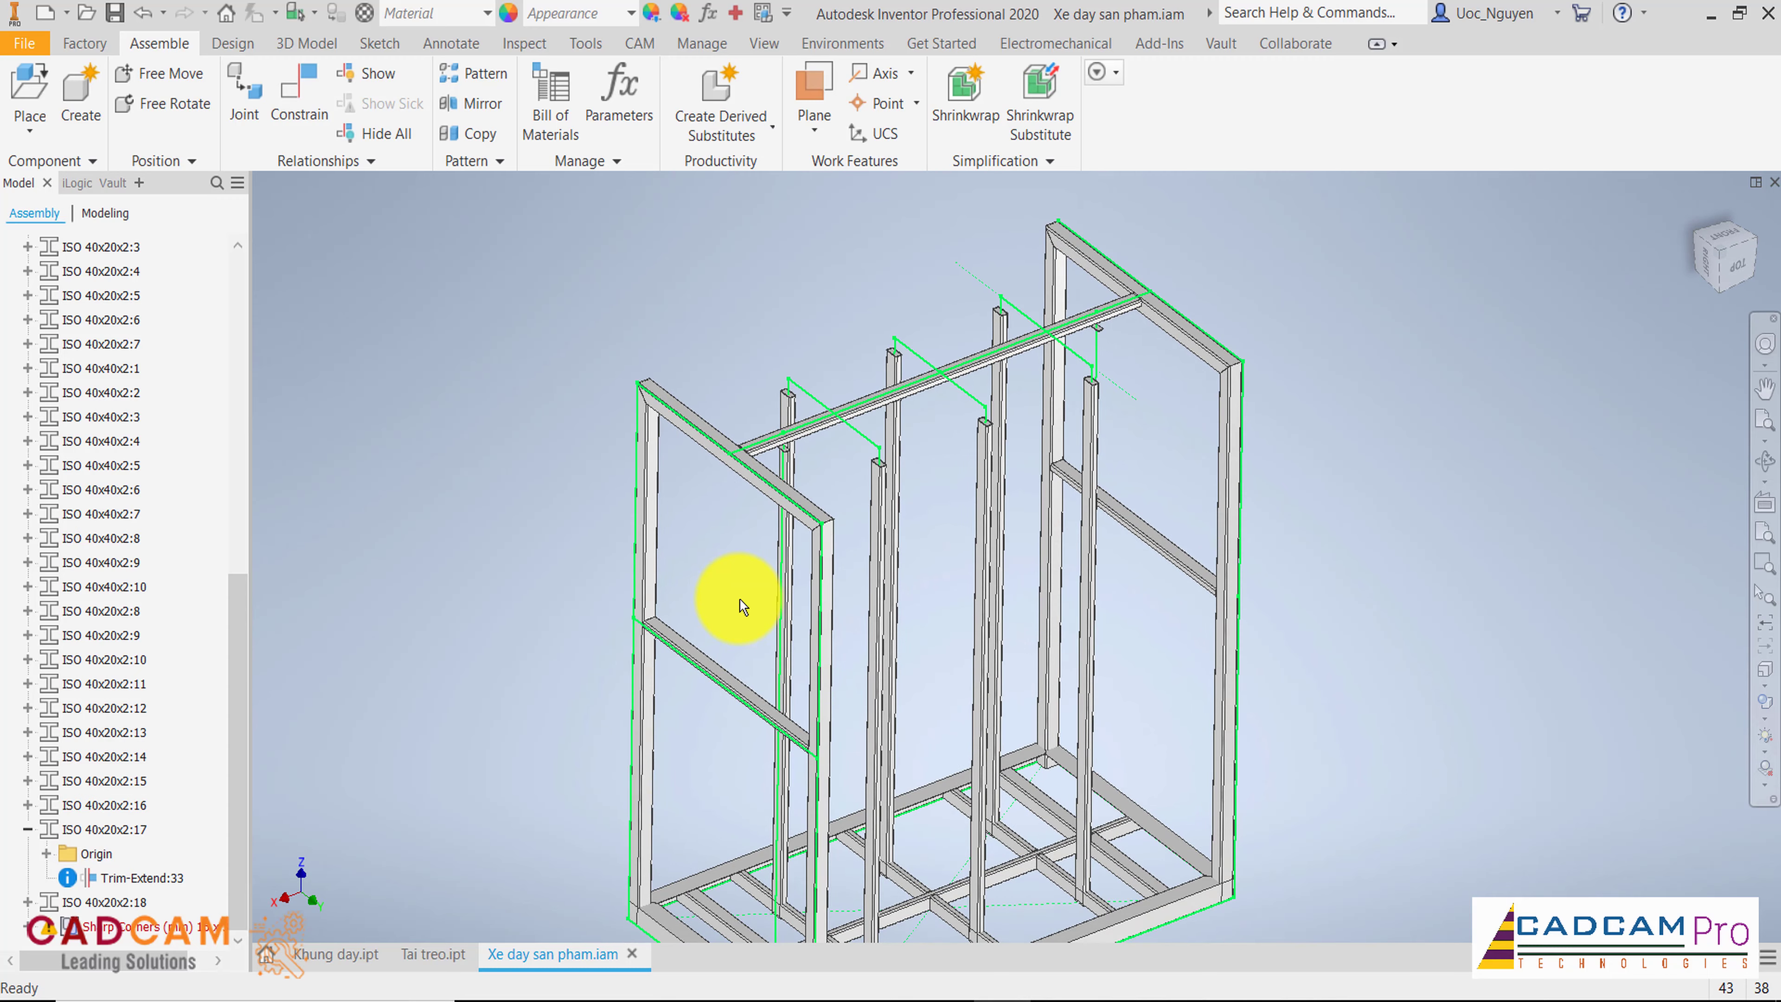
scroll(743, 606, down, 4)
scroll(802, 612, up, 3)
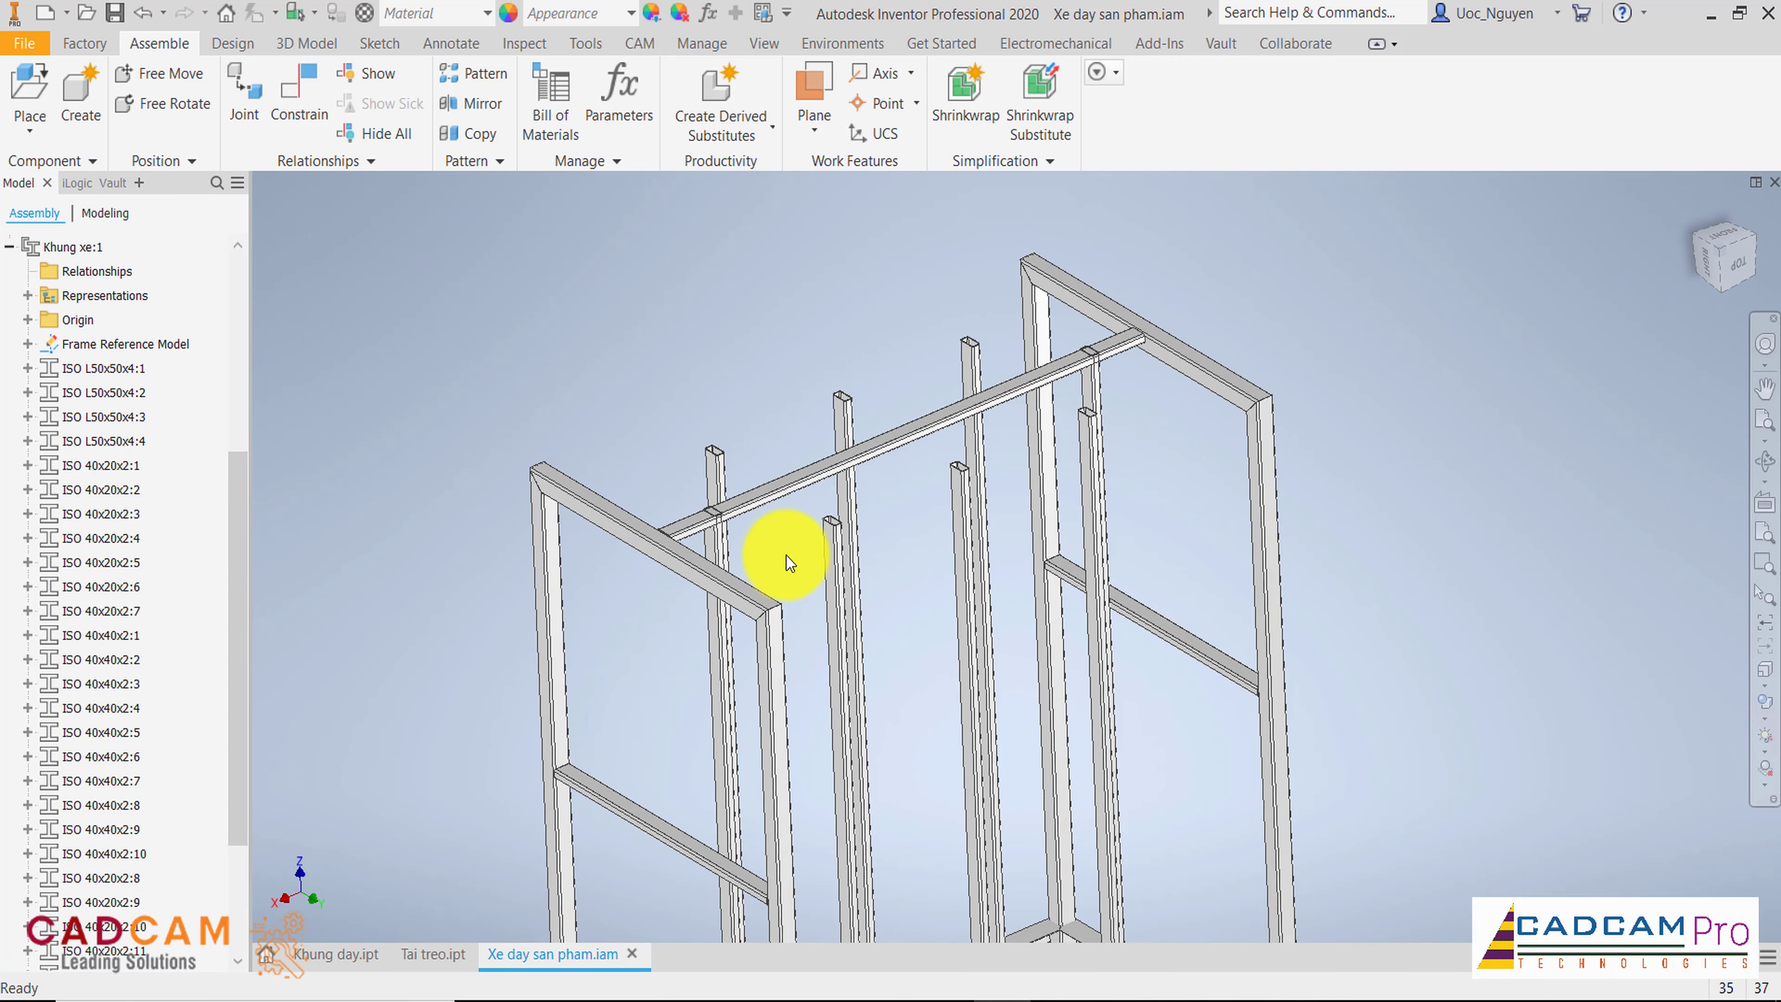
shift+middle_drag(786, 557, 784, 338)
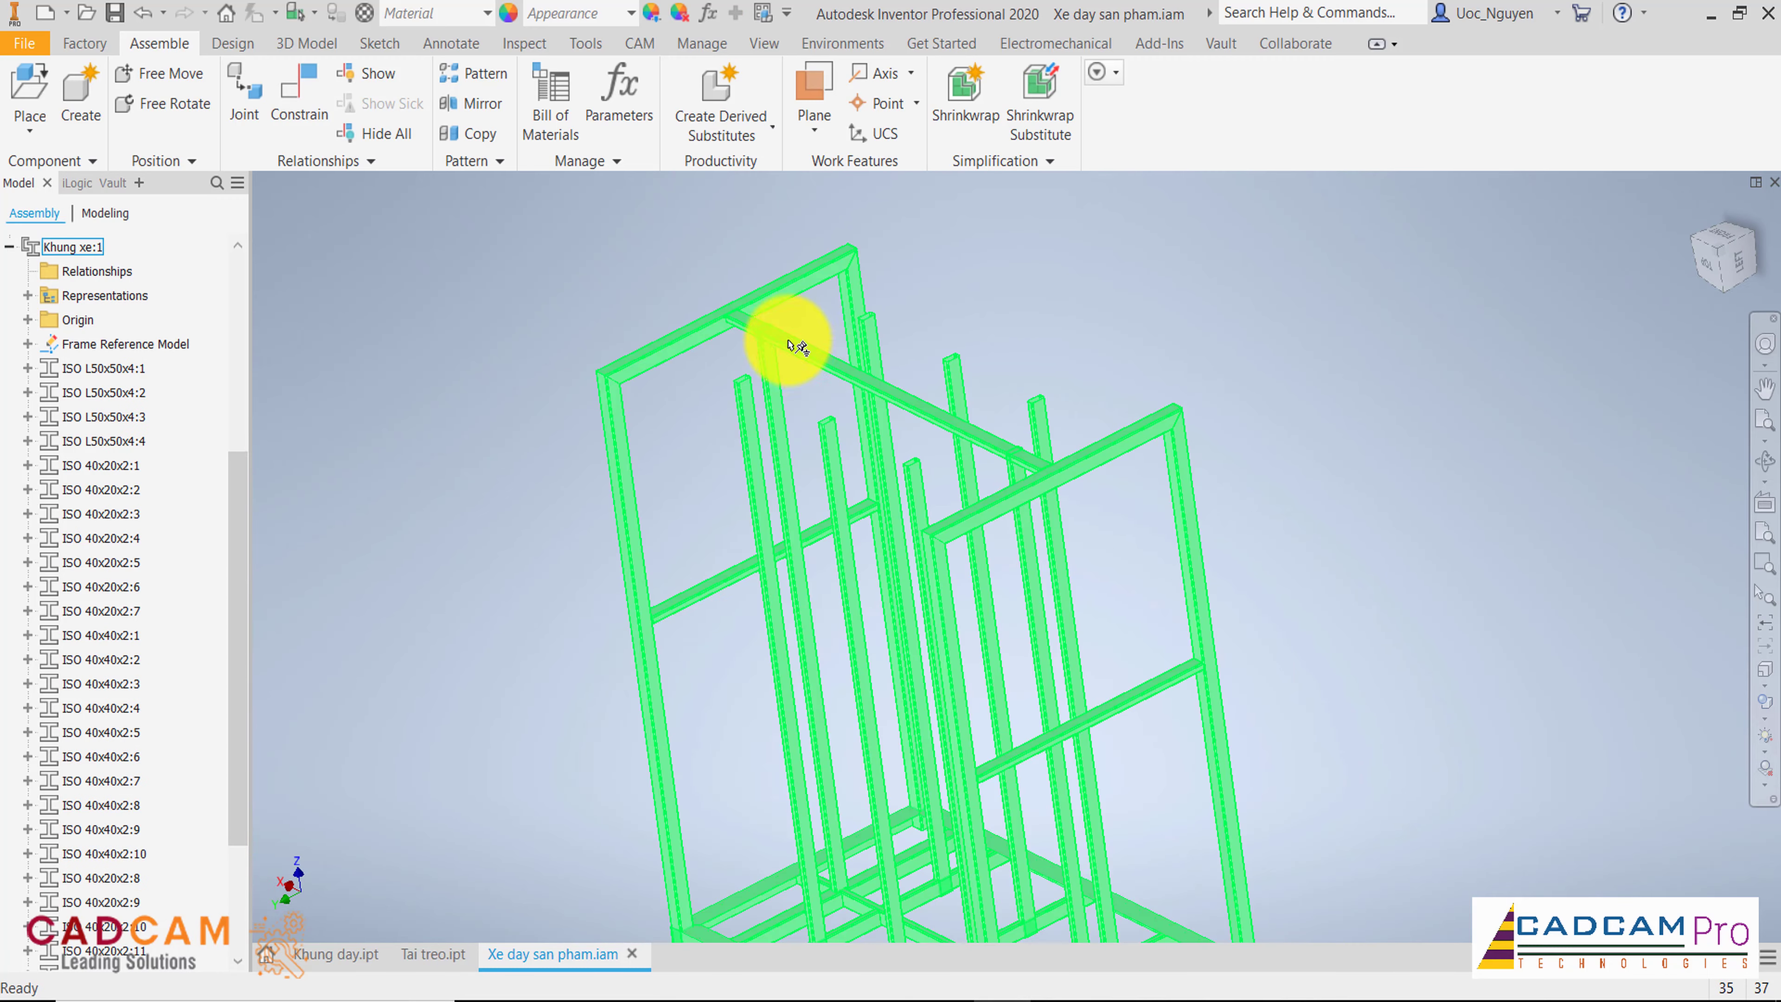
scroll(835, 373, down, 5)
scroll(827, 417, up, 4)
shift+middle_drag(826, 417, 803, 385)
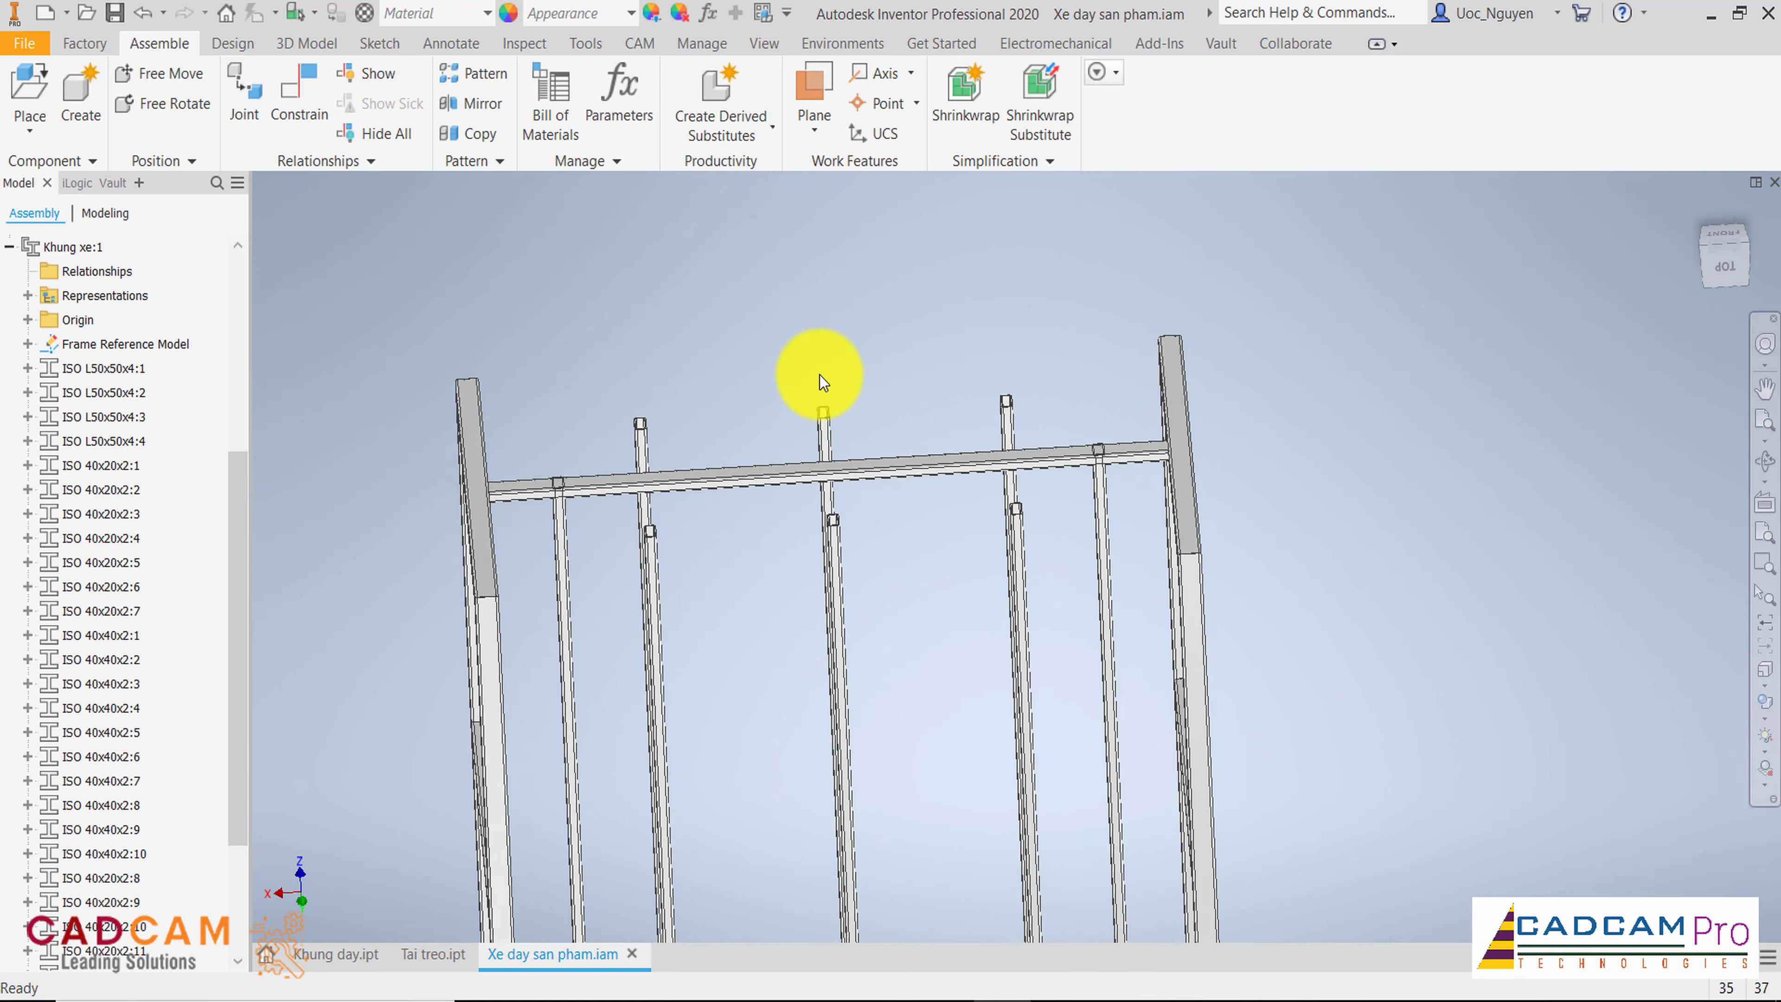
scroll(800, 379, down, 3)
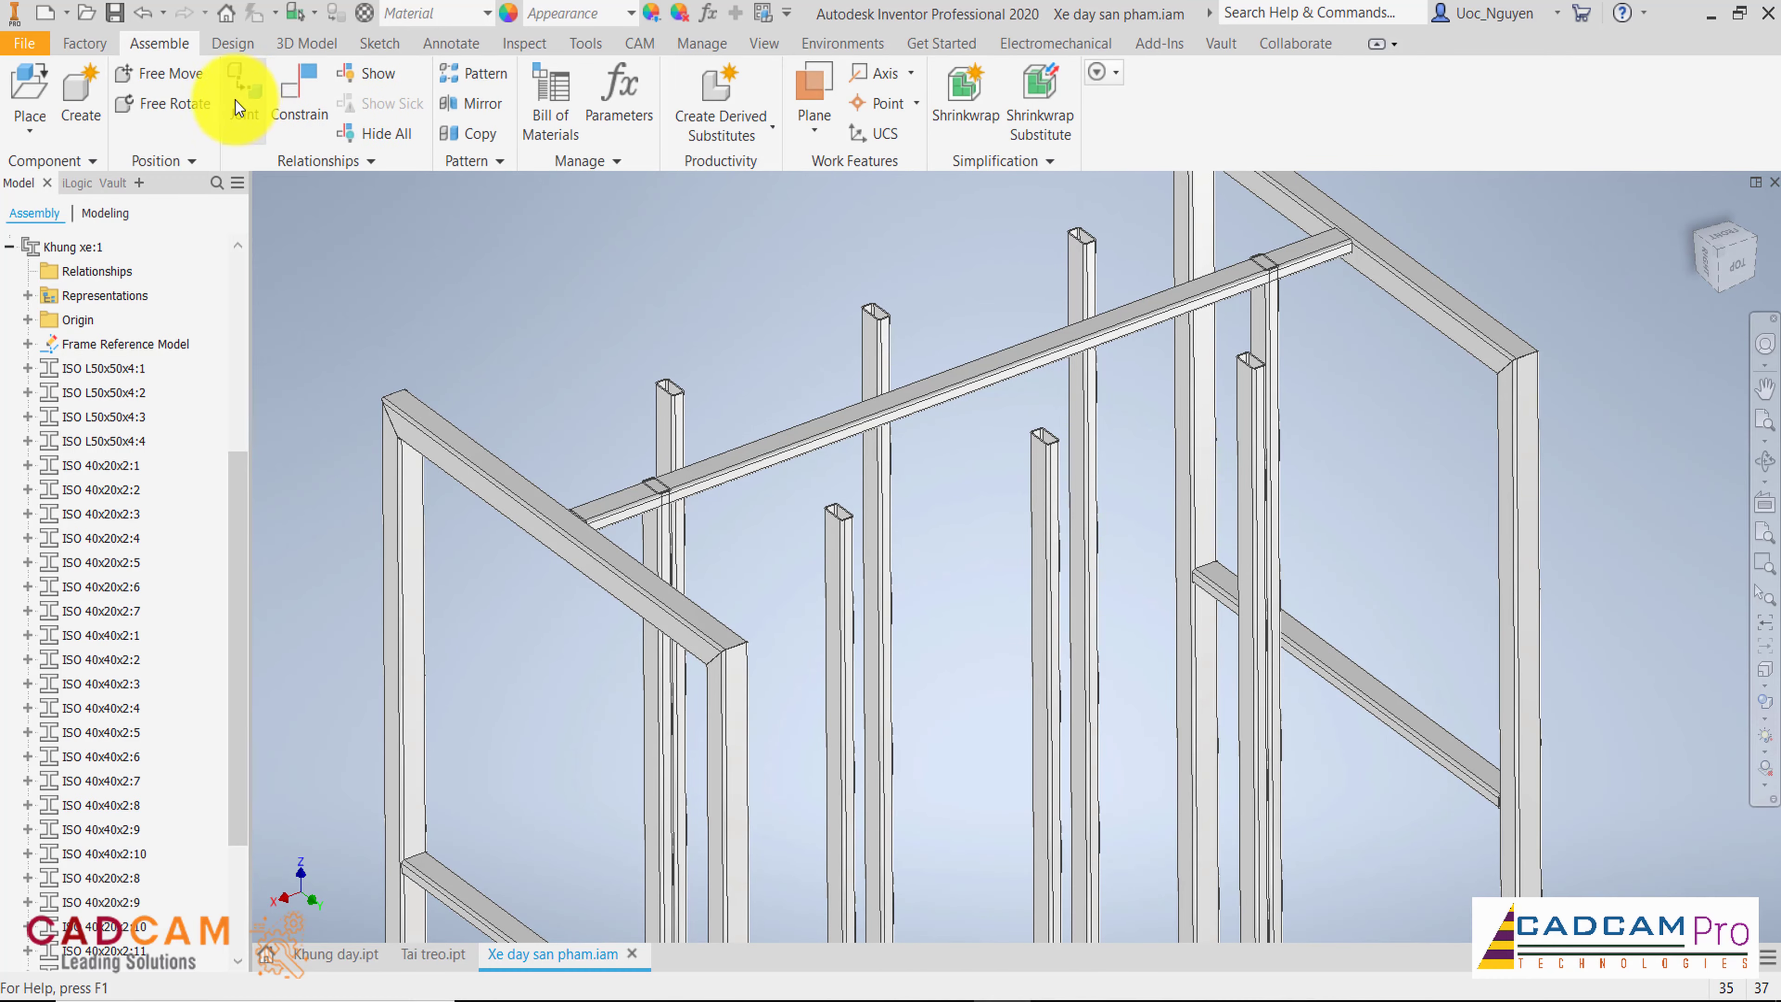
Step: Start Trim/Extend on the Design tab and select all the inner vertical tube posts
click(242, 44)
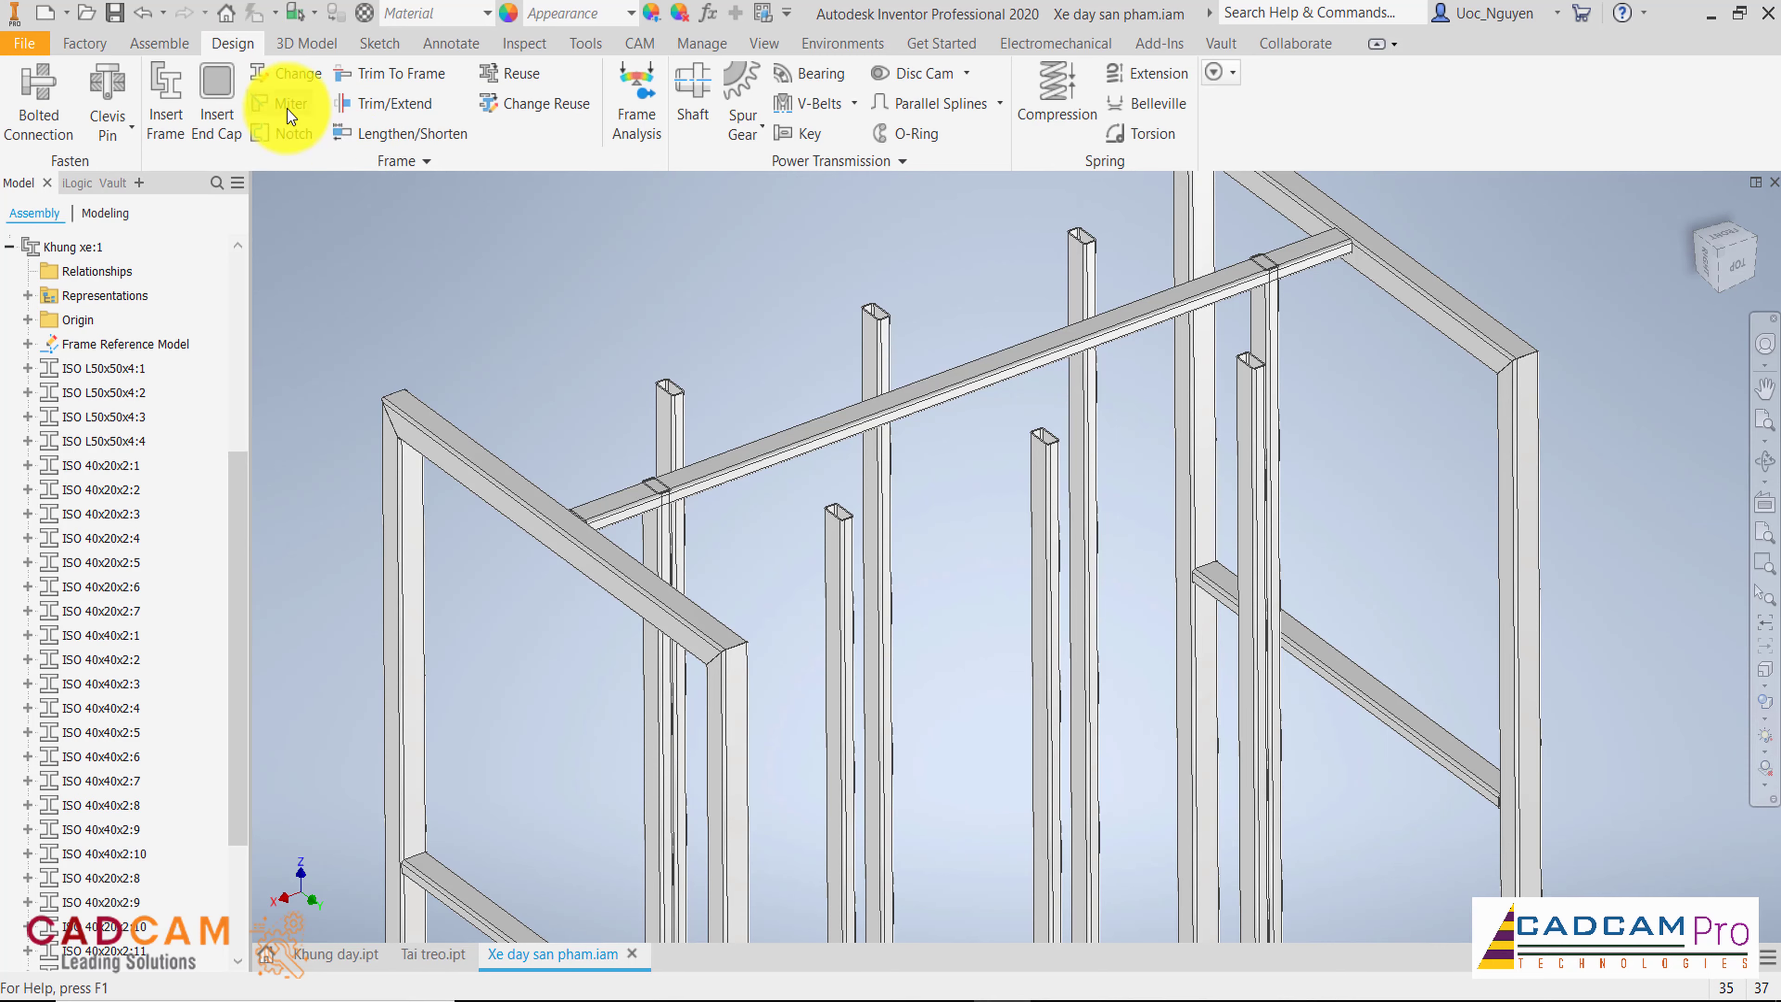
click(344, 112)
middle_drag(799, 290, 959, 311)
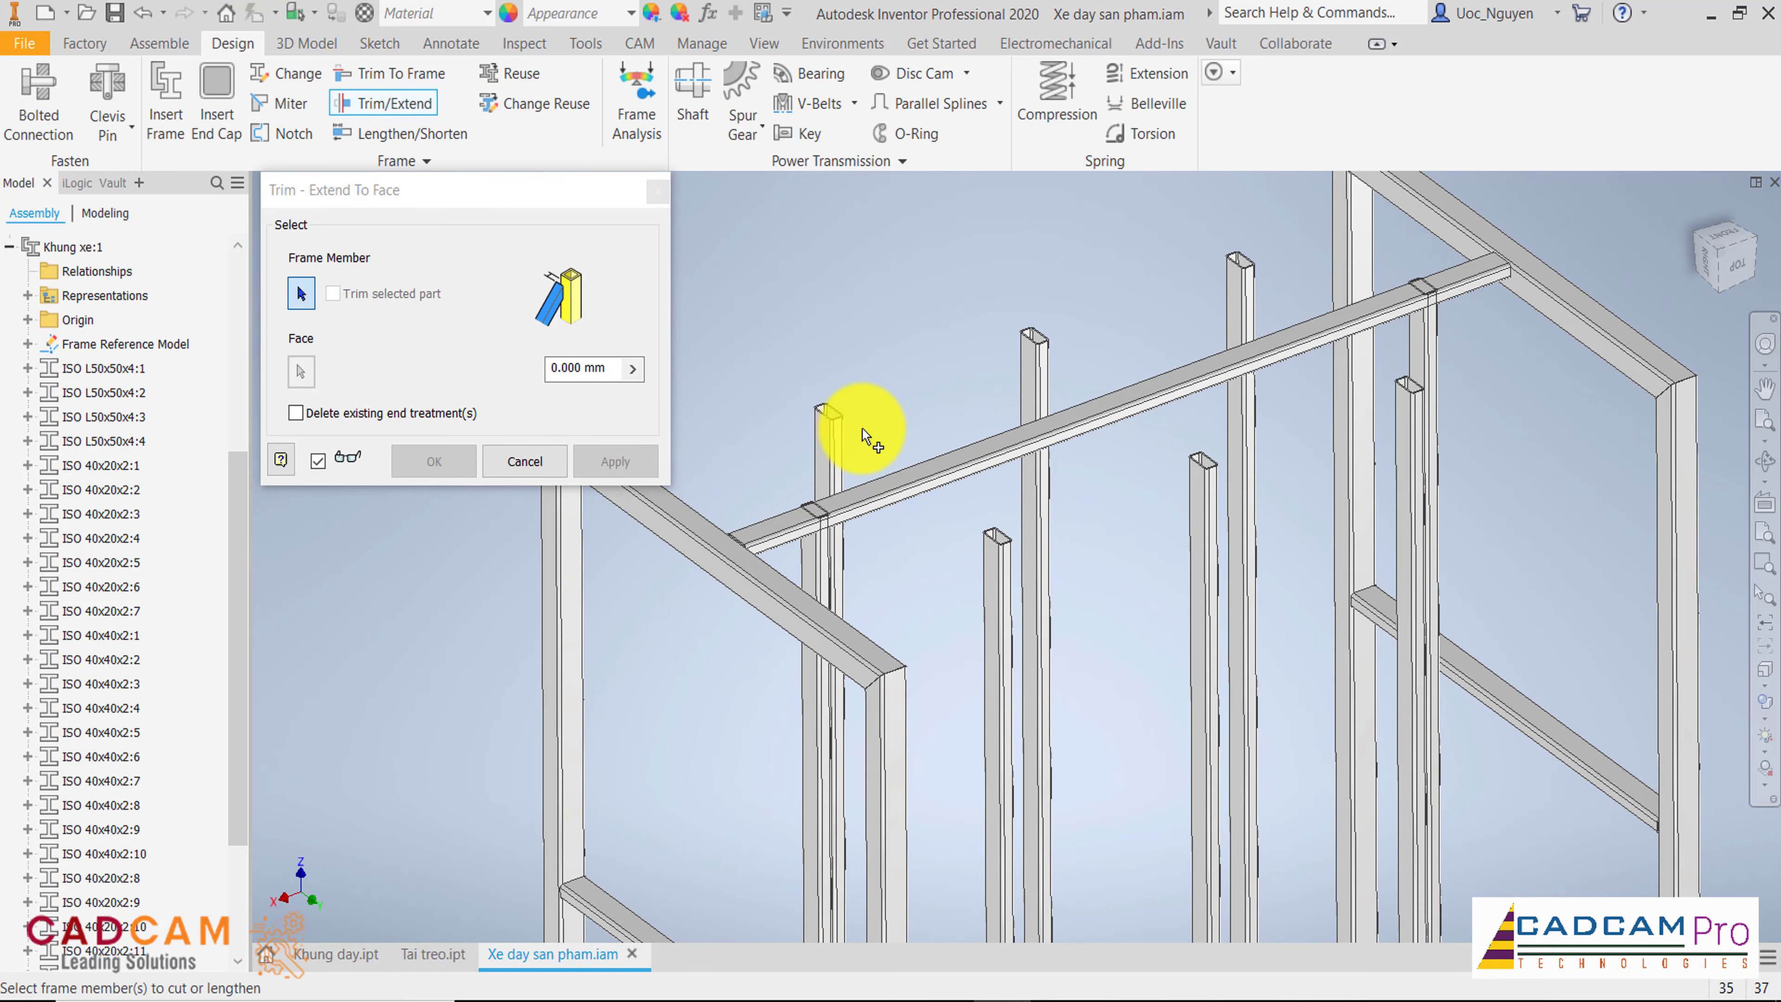
click(995, 582)
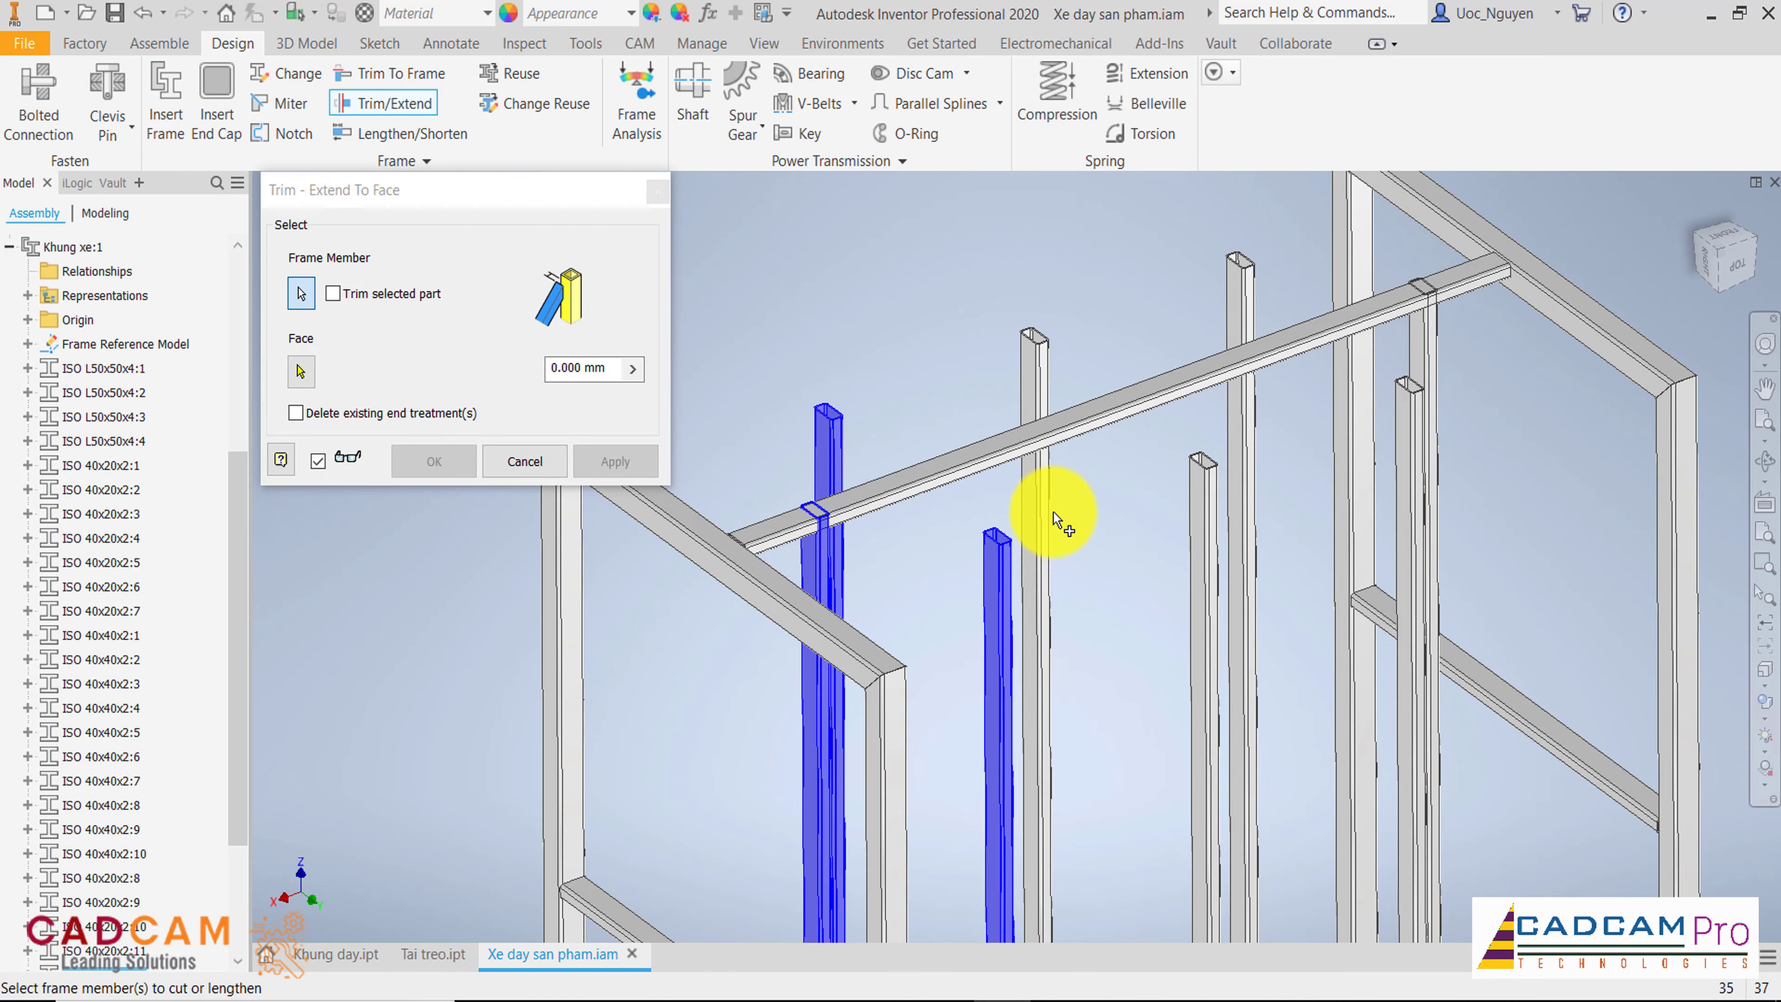
click(1037, 498)
click(1244, 382)
click(1204, 477)
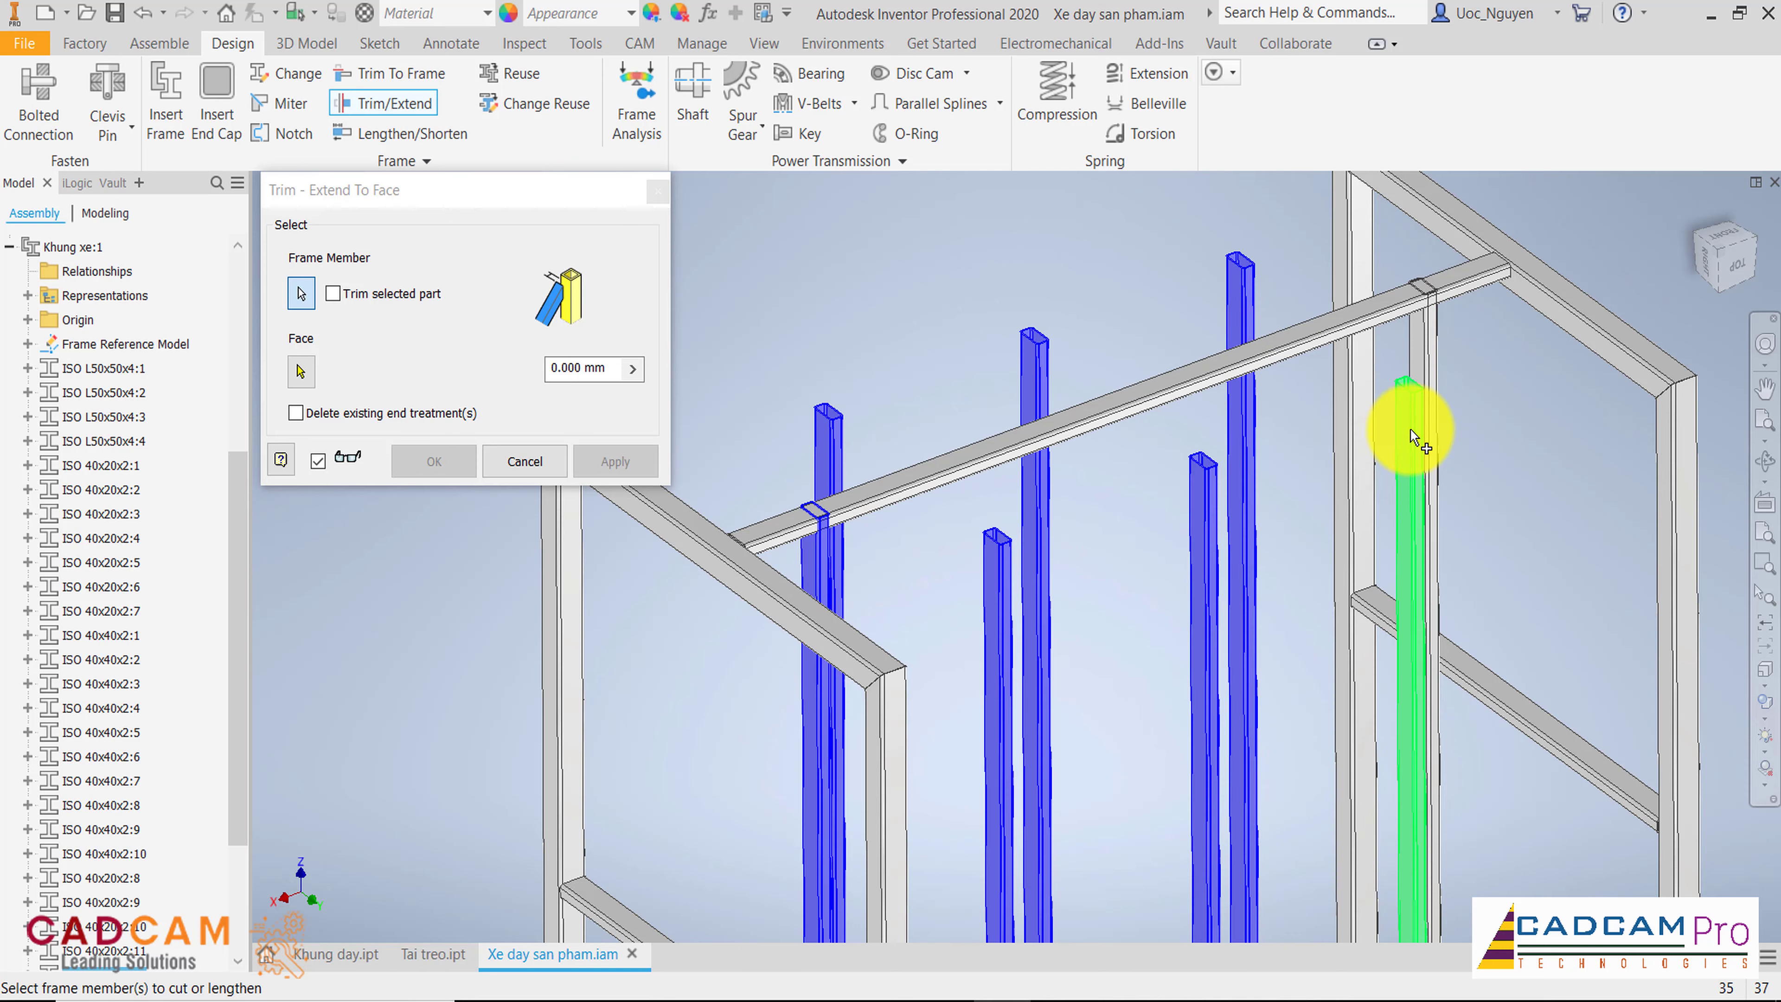
click(1401, 418)
scroll(1444, 393, down, 5)
scroll(1503, 457, down, 3)
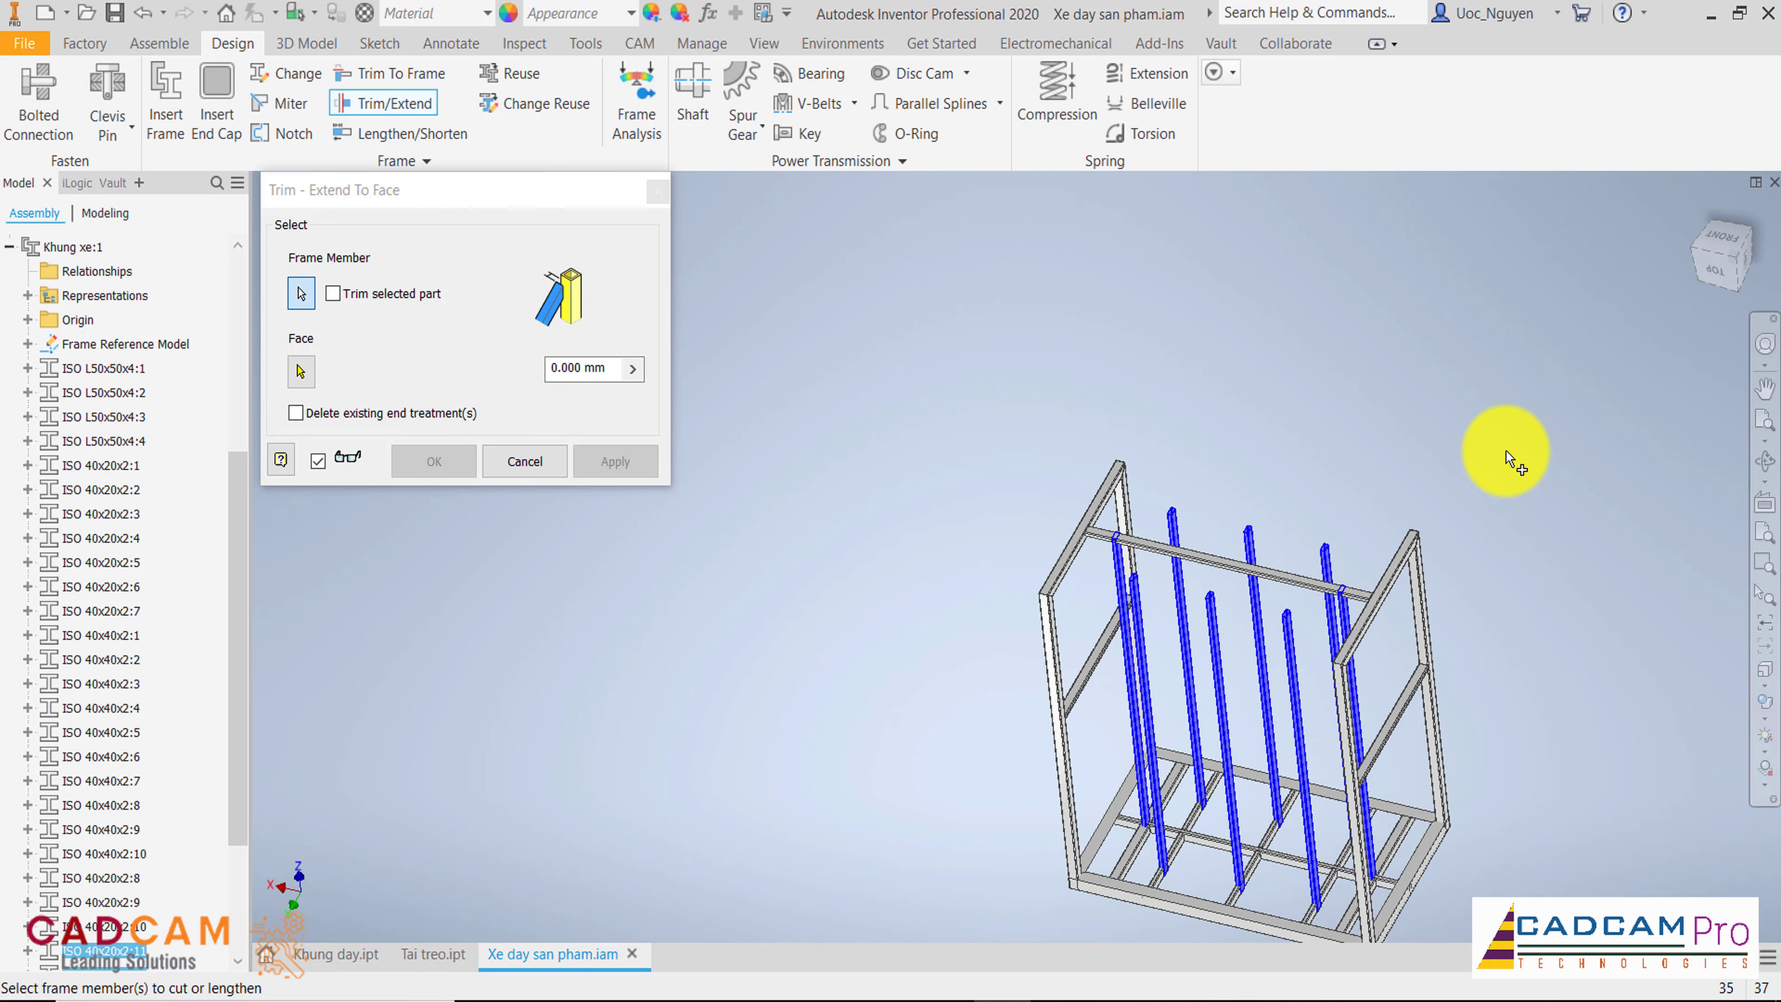
scroll(1168, 529, down, 2)
scroll(1166, 527, up, 6)
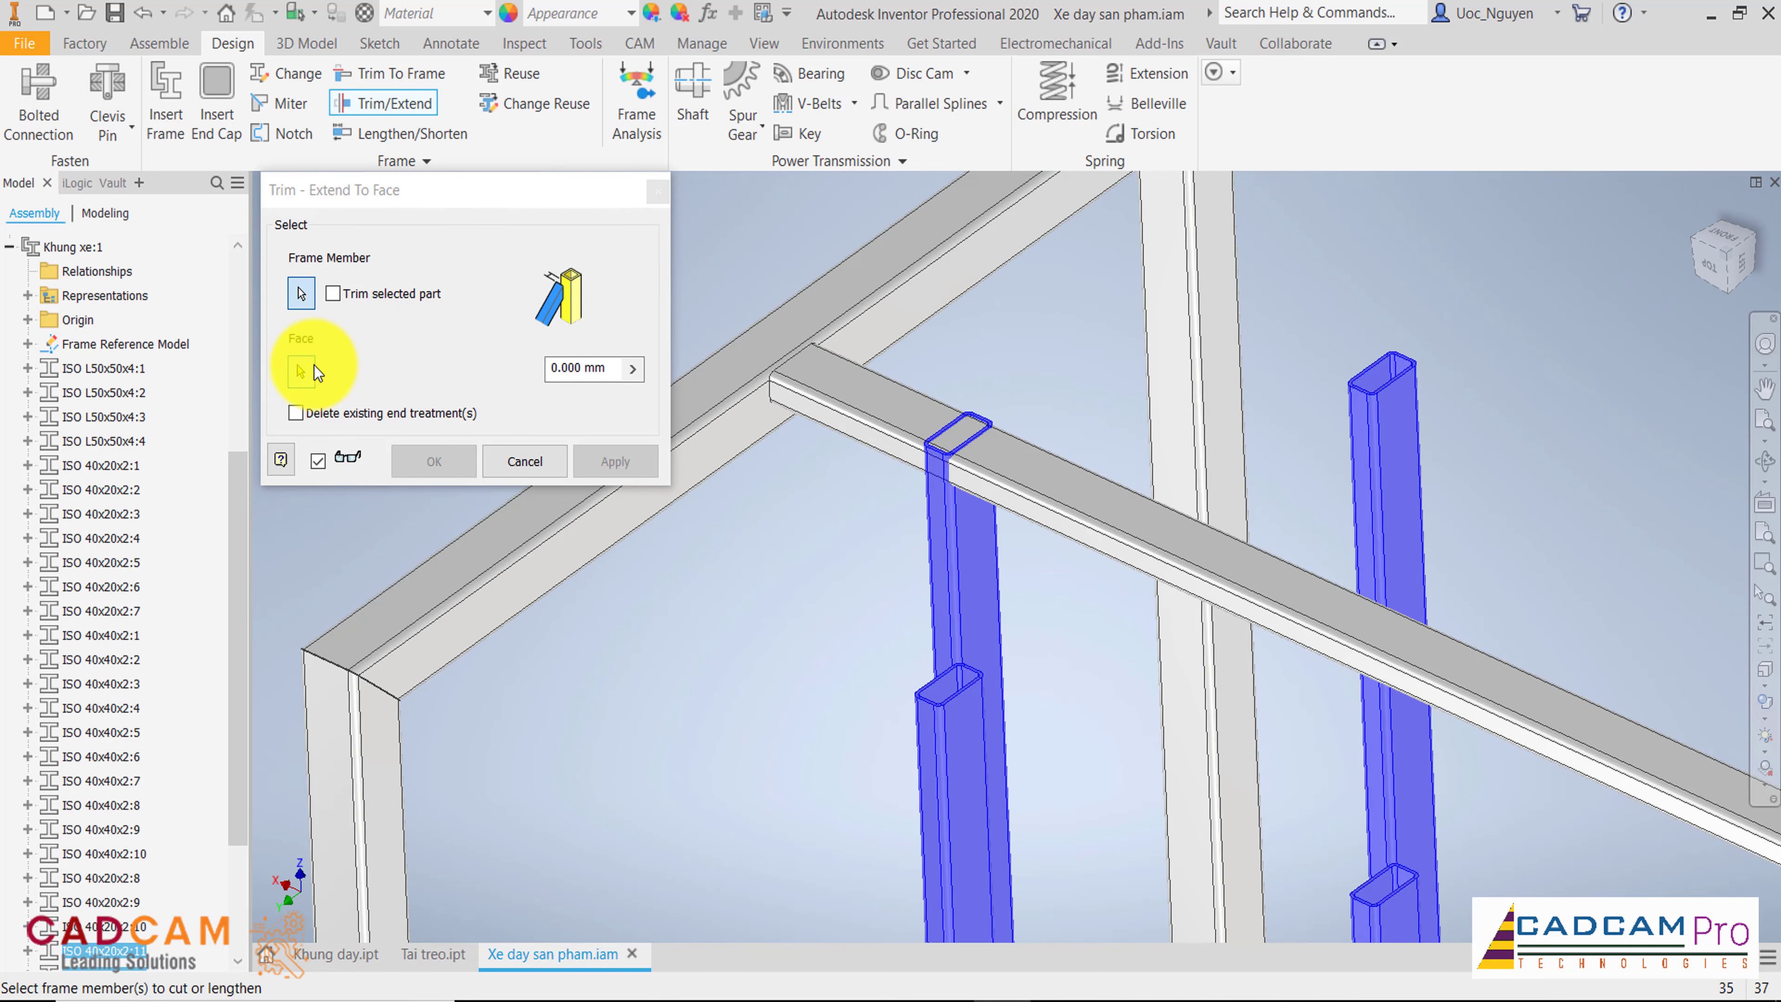
Step: Extend the selected posts to the horizontal rail's face at 0 mm offset
click(302, 371)
mouse_move(993, 497)
shift+middle_down()
mouse_move(1033, 497)
mouse_move(1013, 537)
shift+middle_up()
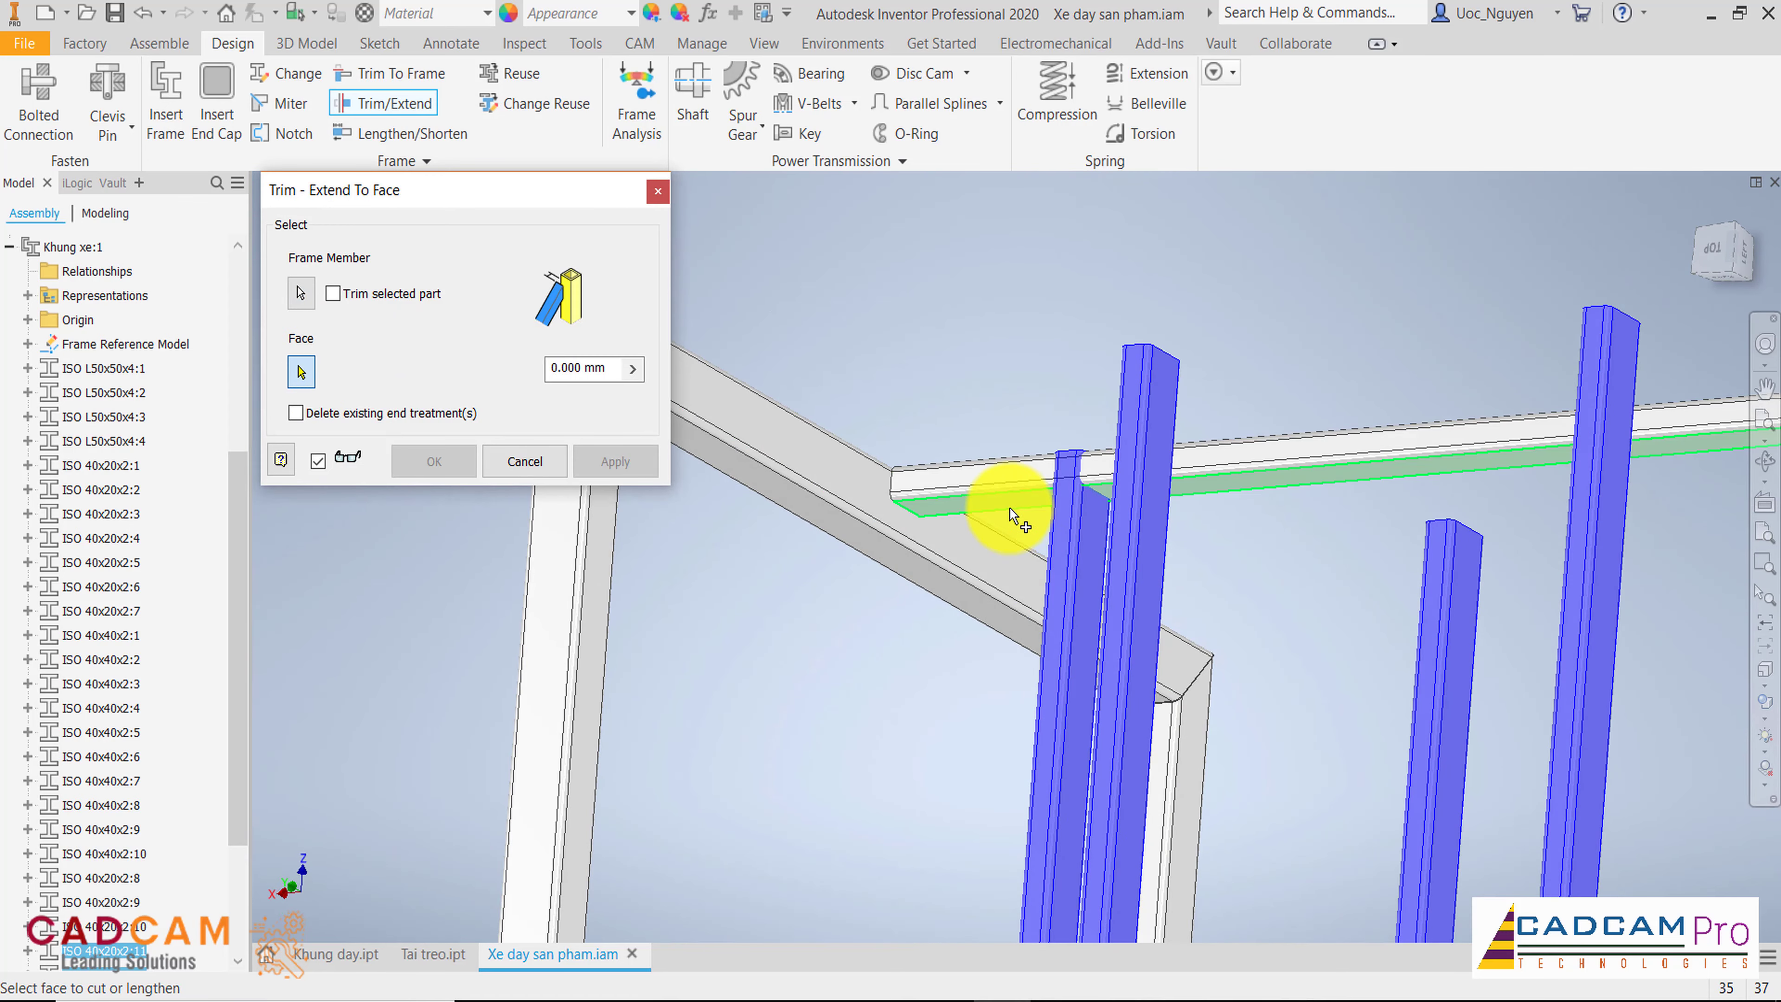
click(1010, 516)
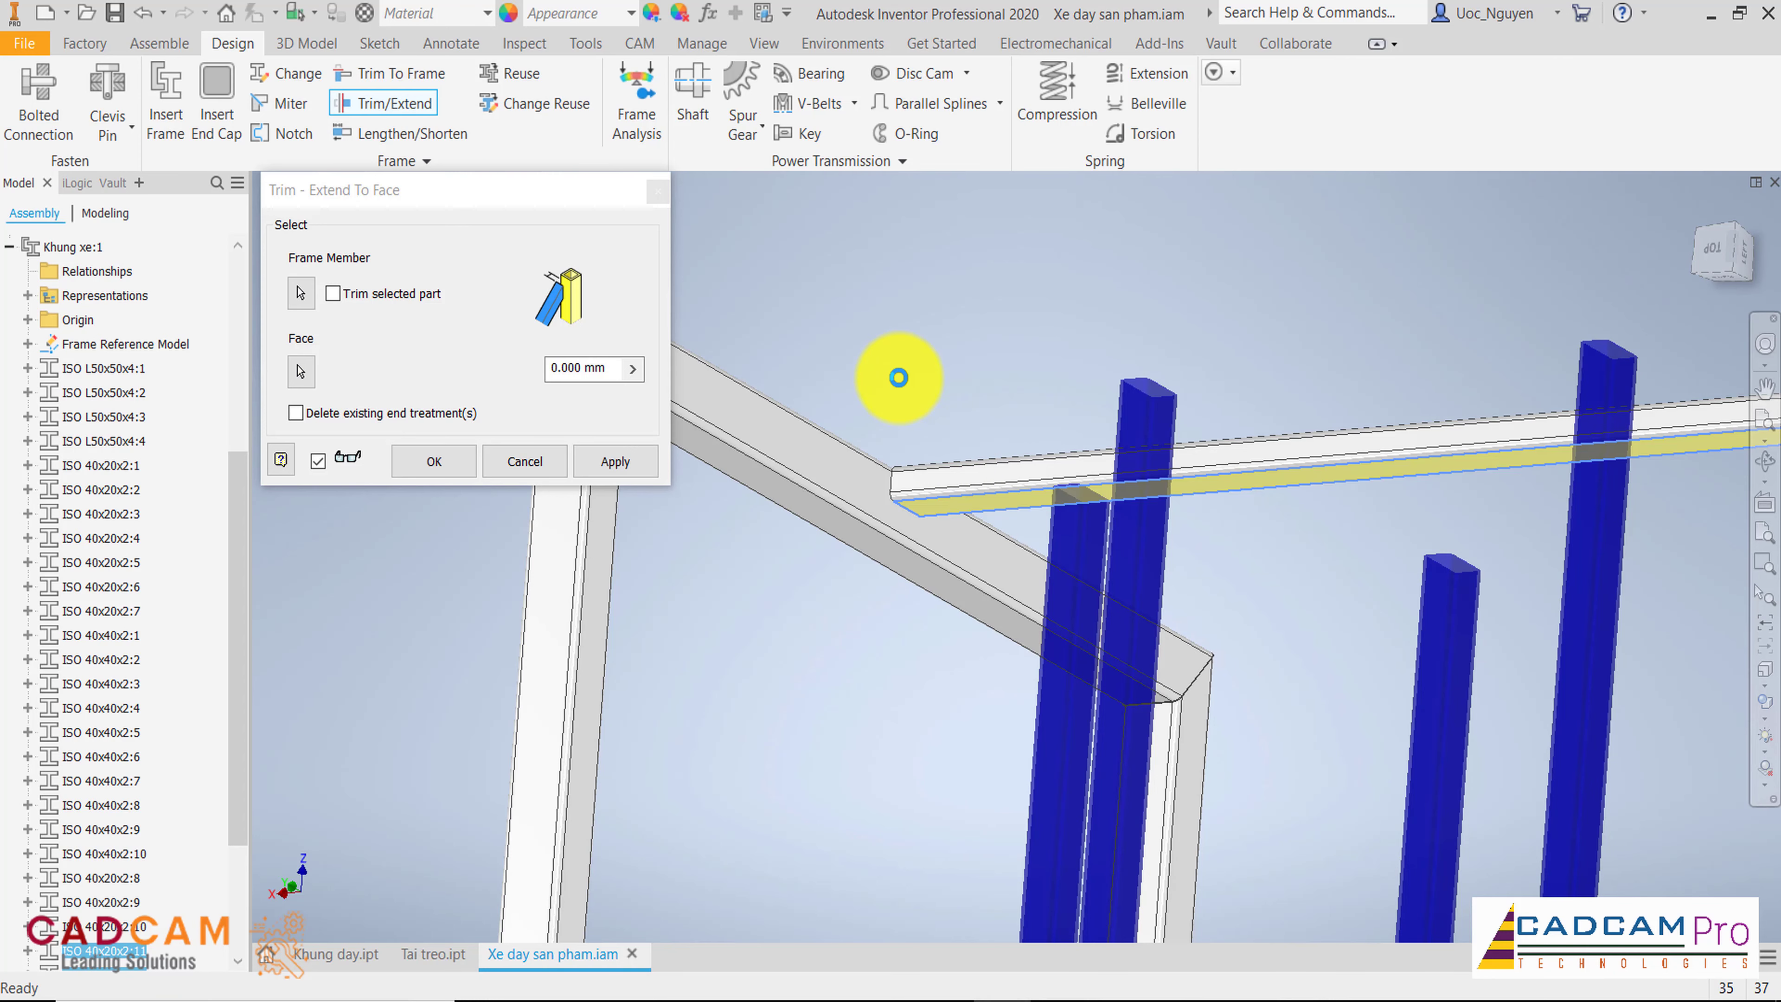
click(615, 463)
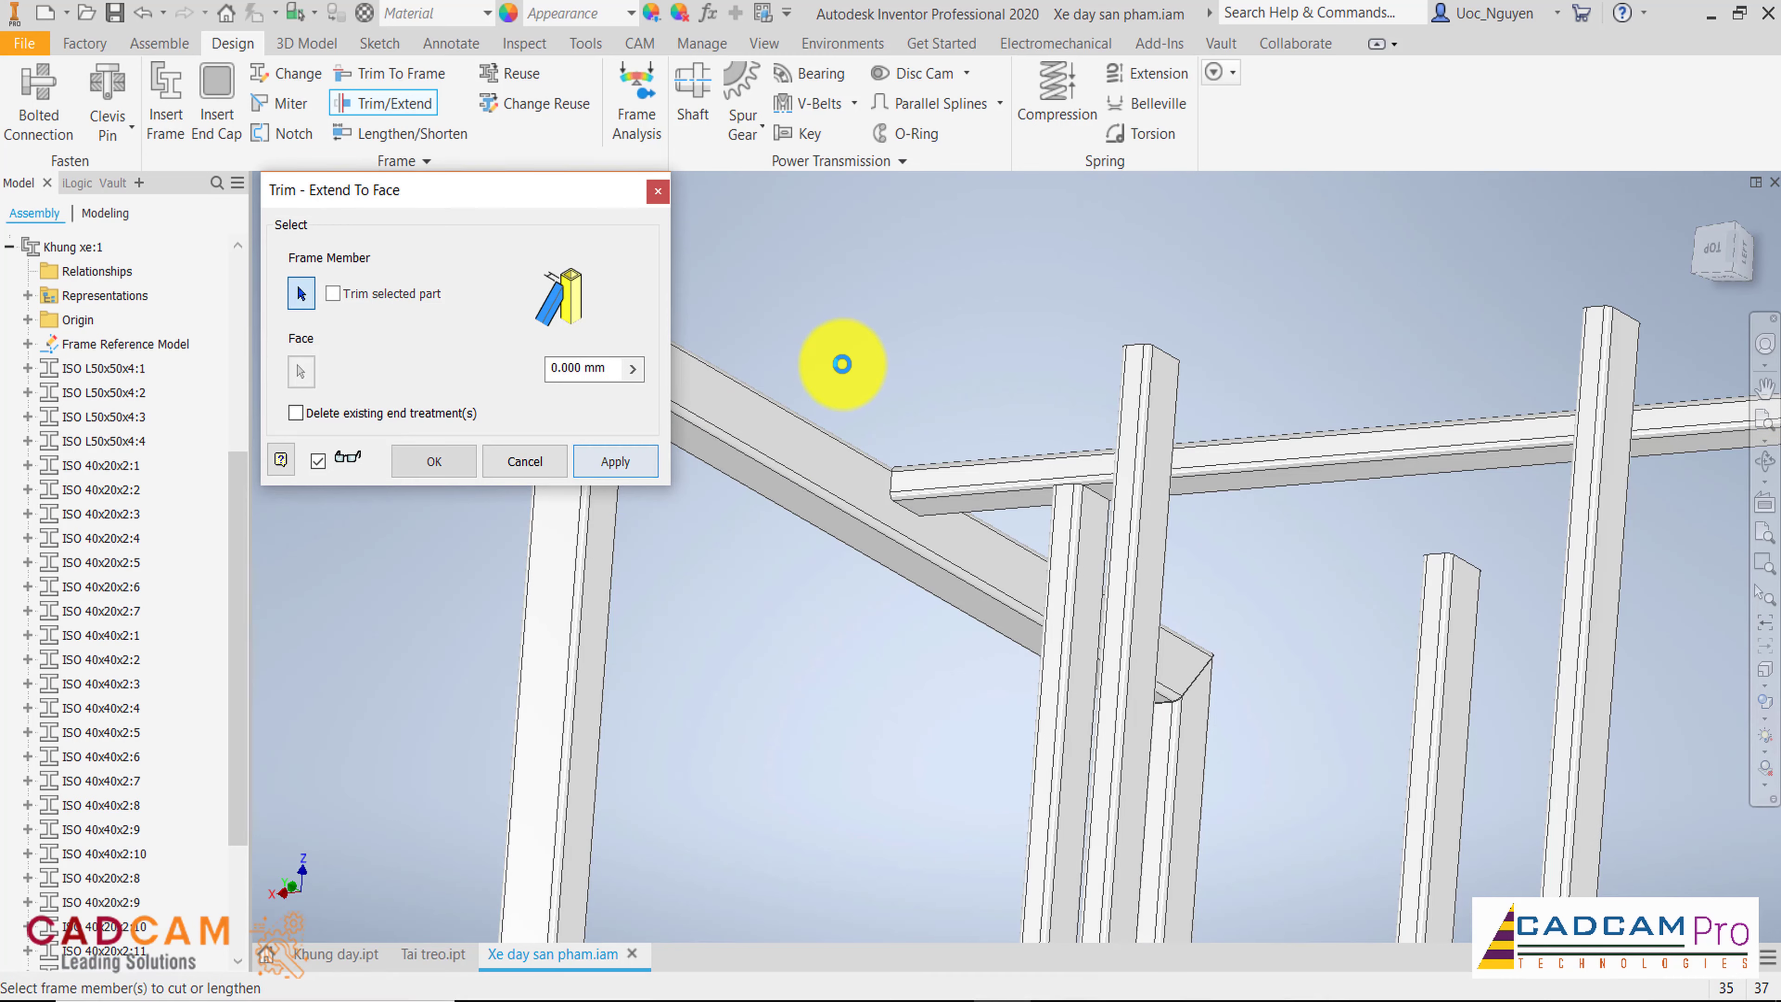
scroll(842, 364, down, 3)
shift+middle_drag(943, 357, 807, 387)
click(530, 463)
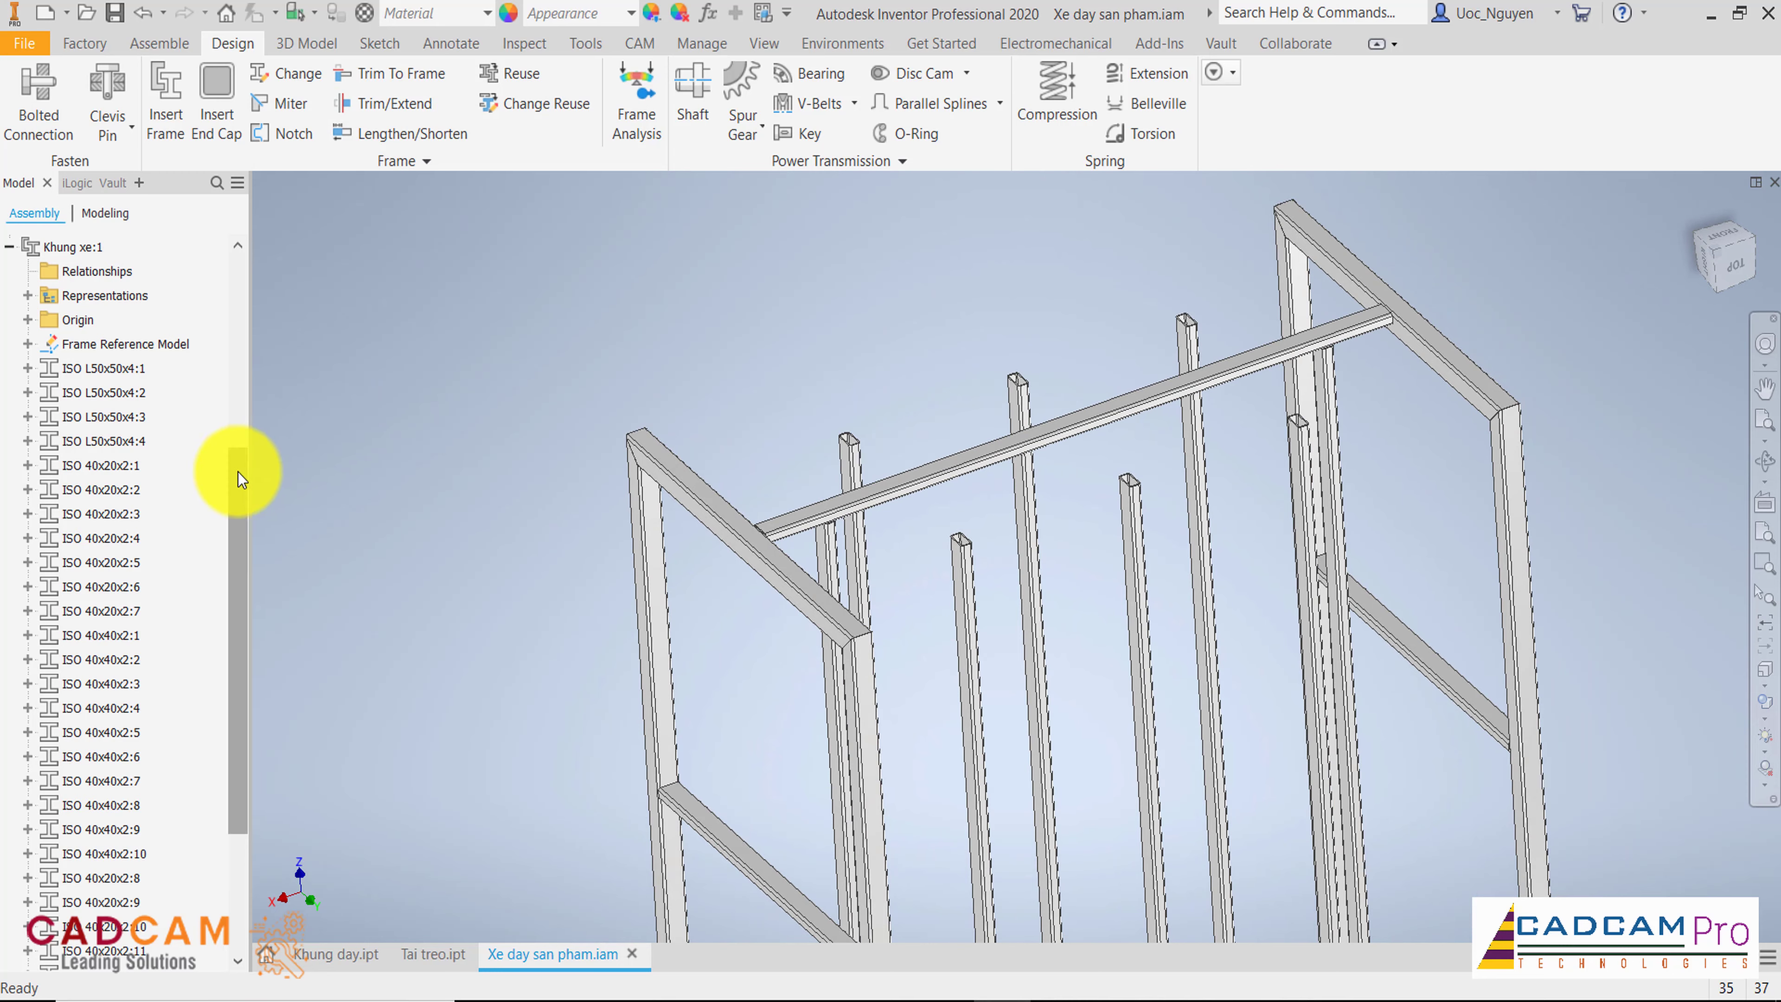
Step: Save the assembly and all its changed files
scroll(238, 472, up, 5)
click(243, 87)
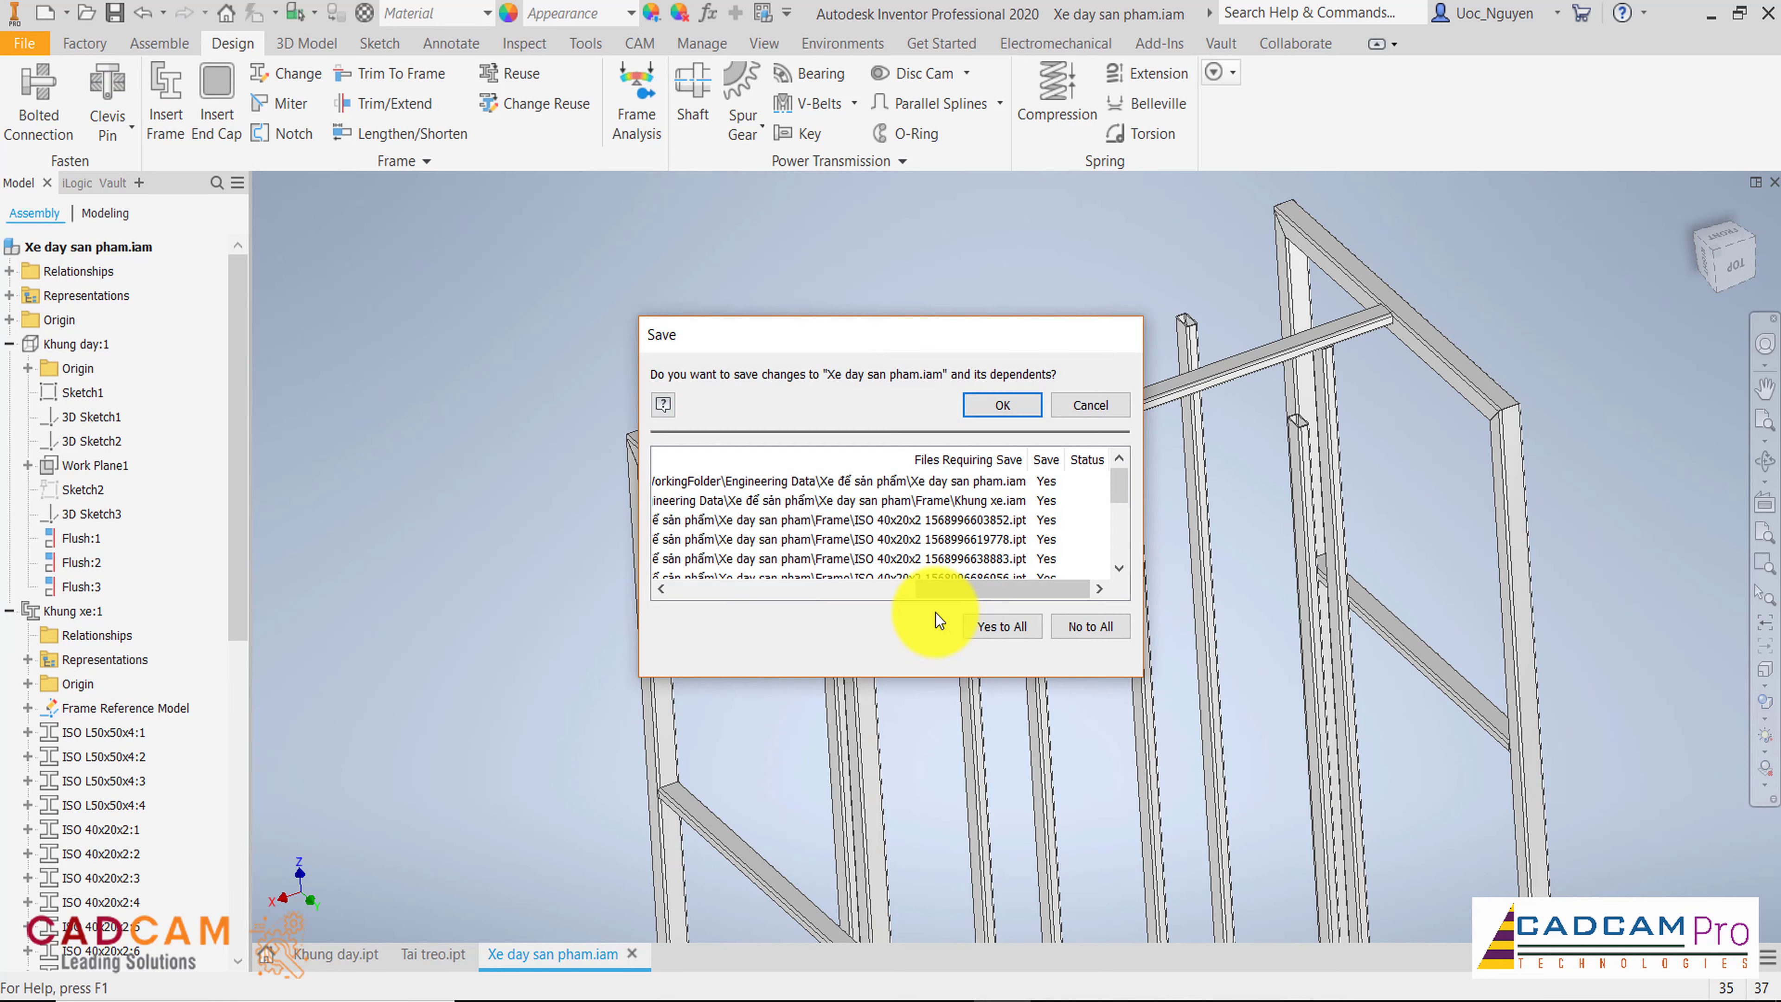
click(1010, 401)
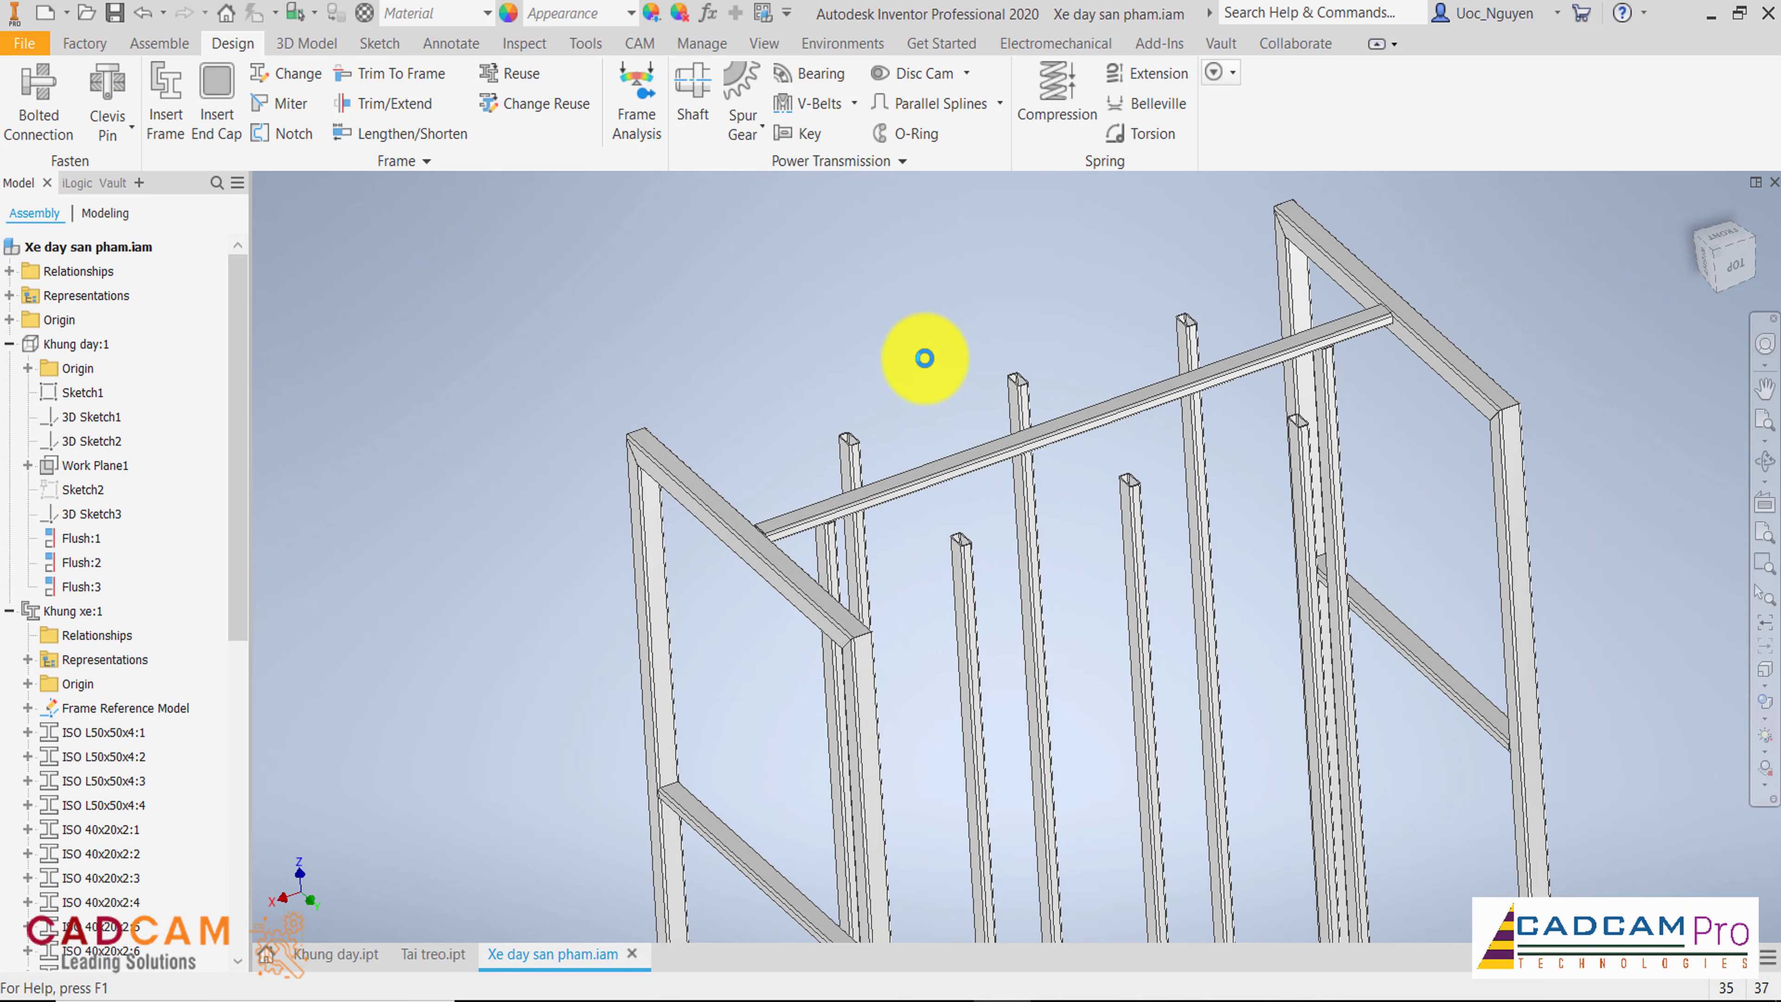
Step: Turn on Visibility for the Khung day:1 skeleton sketch lines
scroll(778, 357, up, 5)
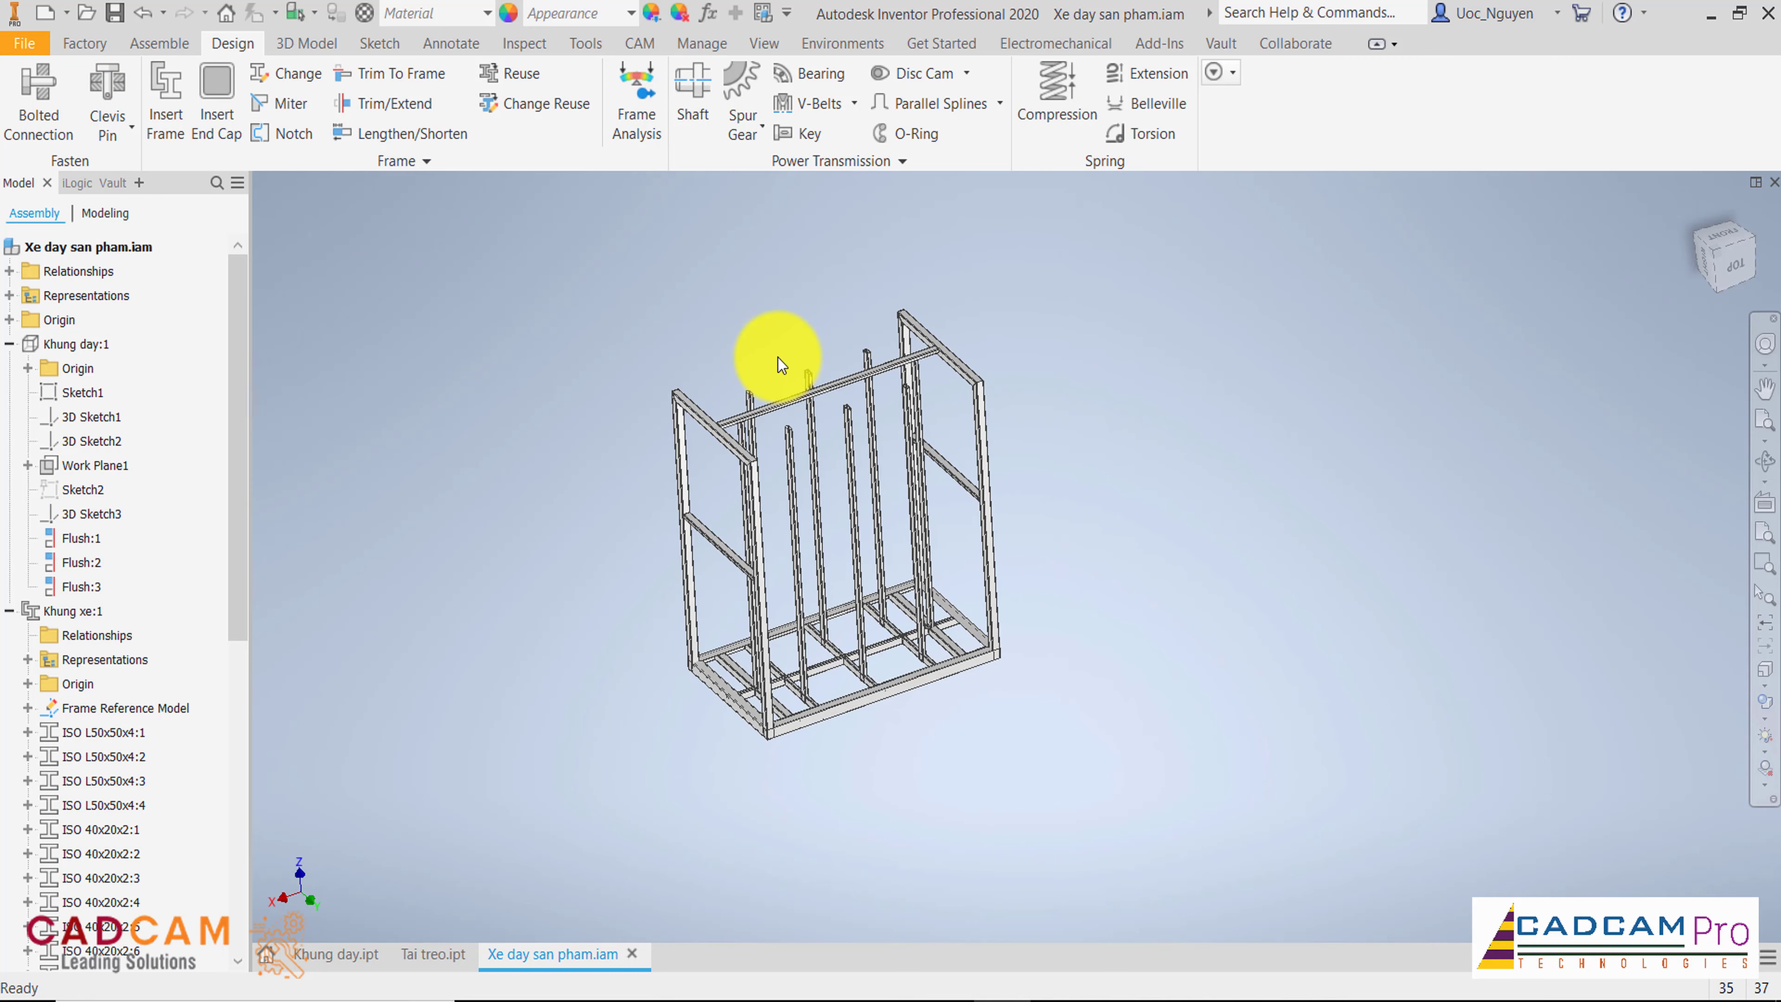
mouse_move(778, 358)
shift+middle_down()
mouse_move(820, 329)
mouse_move(773, 355)
shift+middle_up()
scroll(771, 358, down, 5)
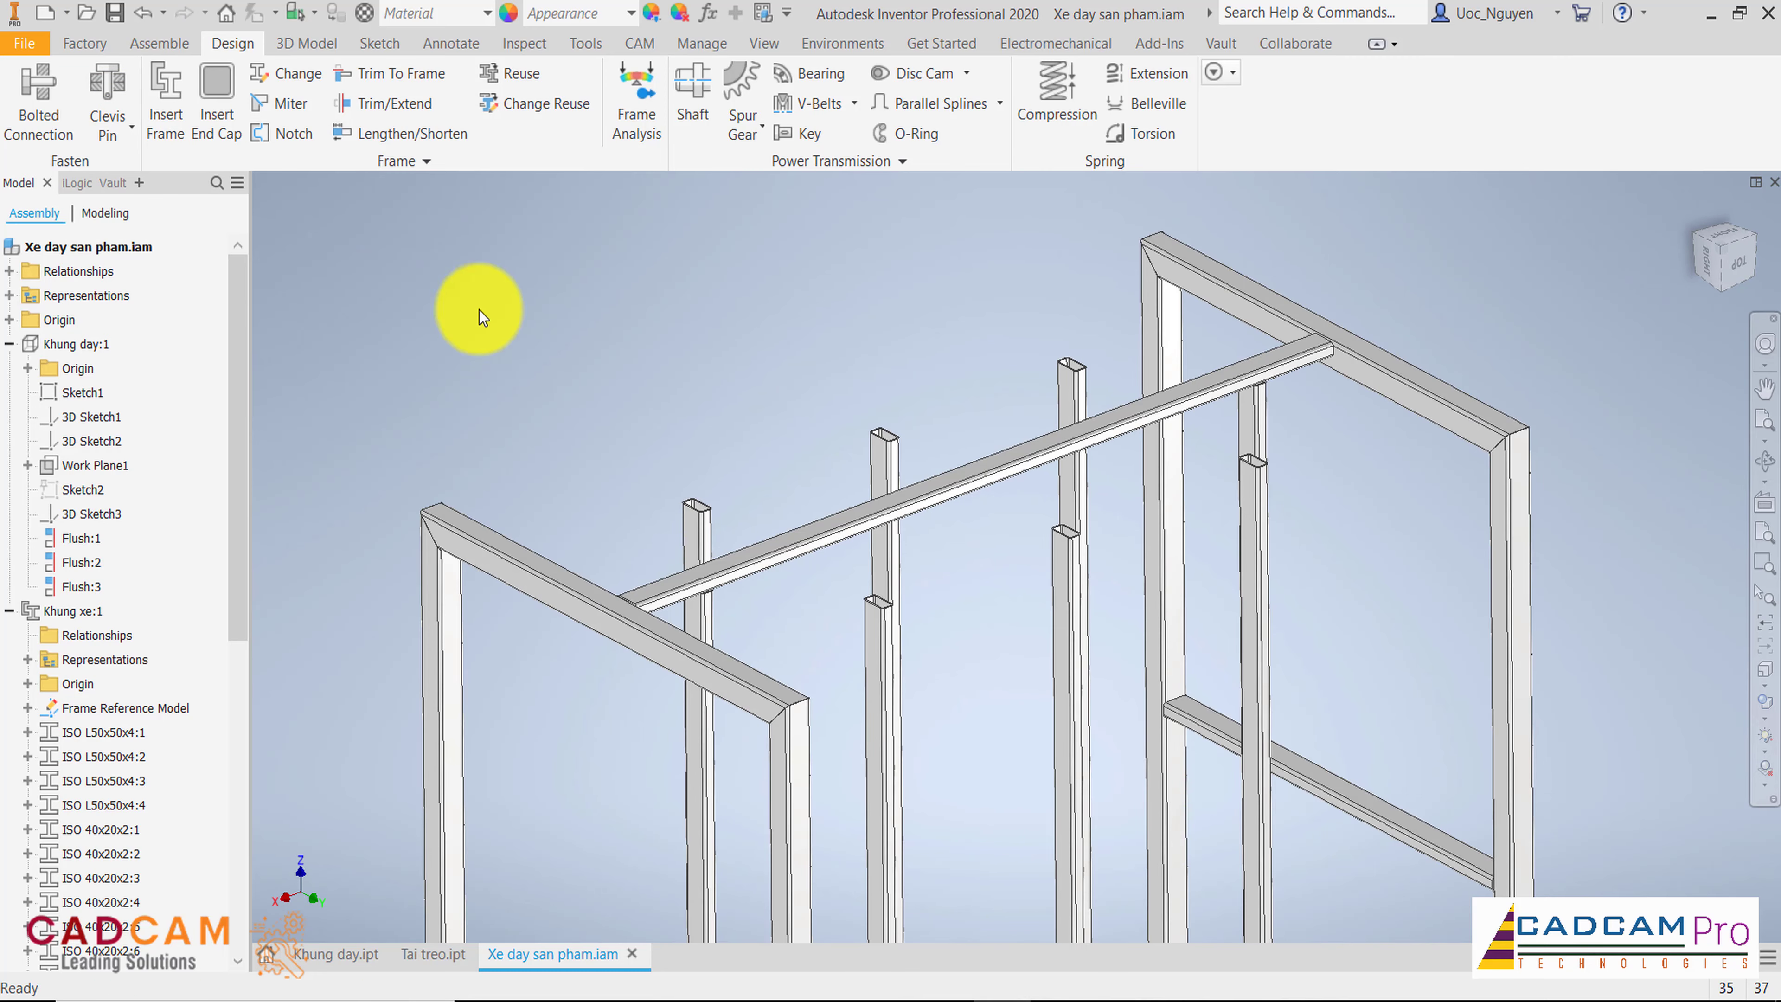
right_click(82, 346)
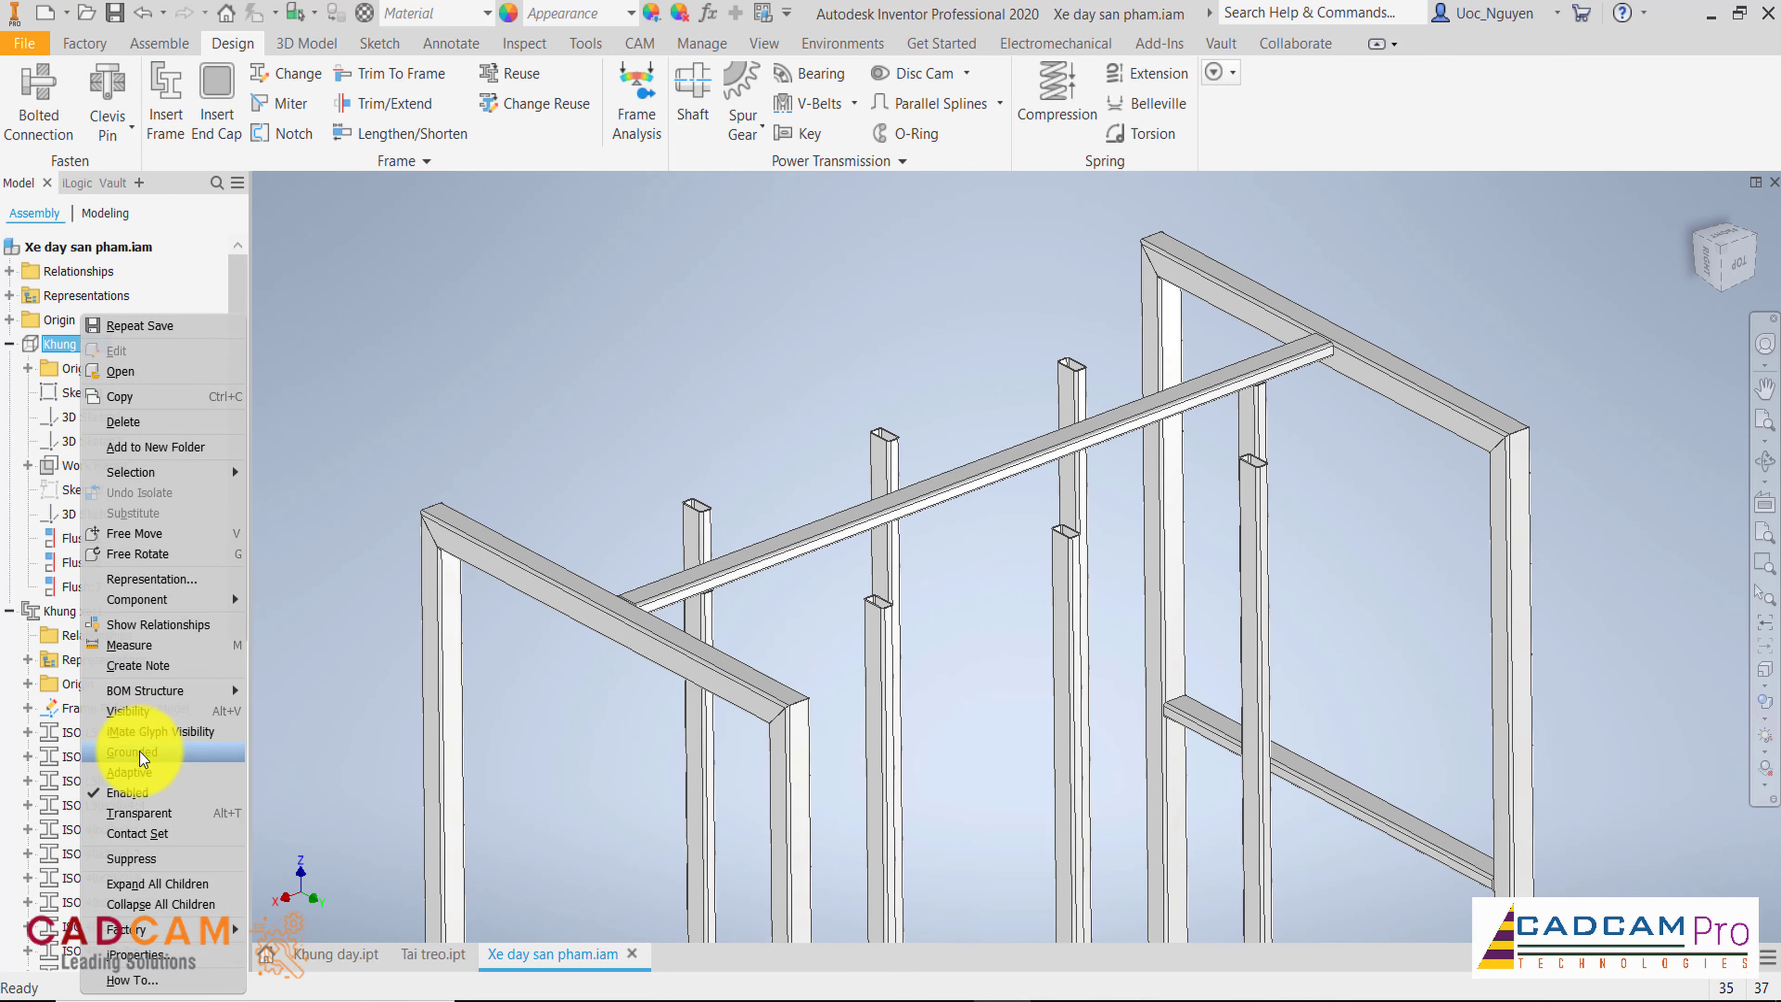
click(140, 711)
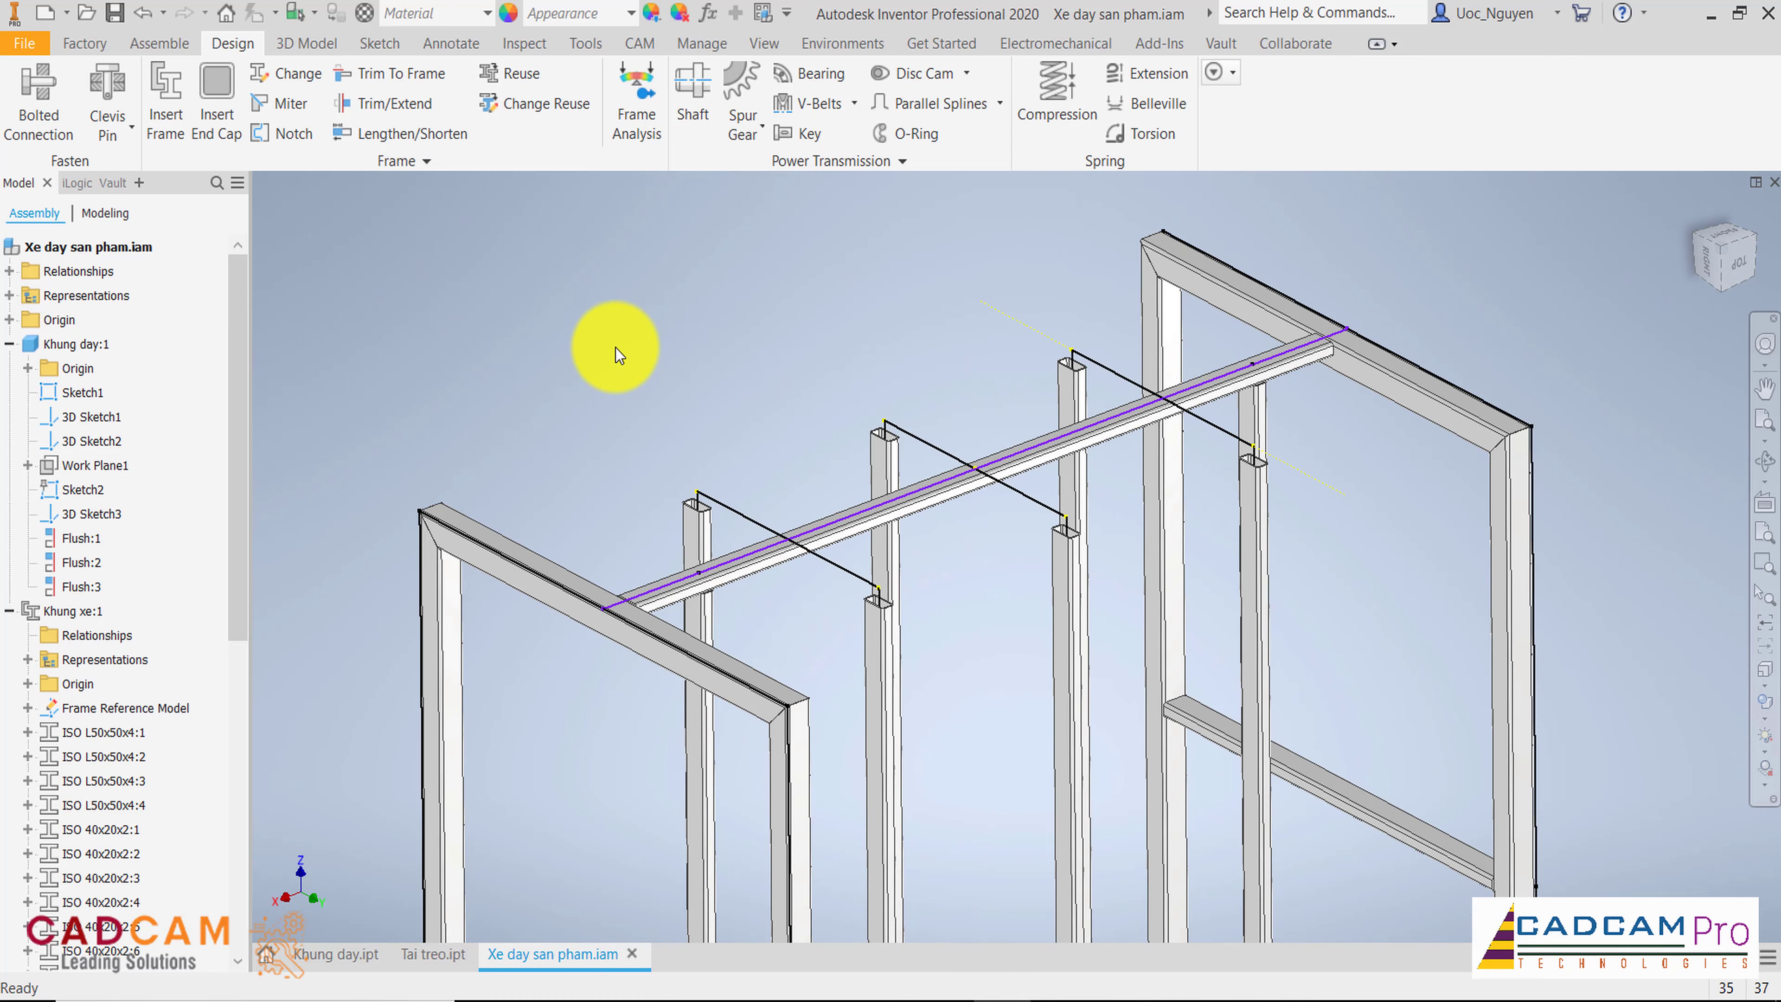
Step: Open the Khung xe:1 frame for in-place editing
scroll(616, 349, down, 2)
scroll(622, 344, down, 2)
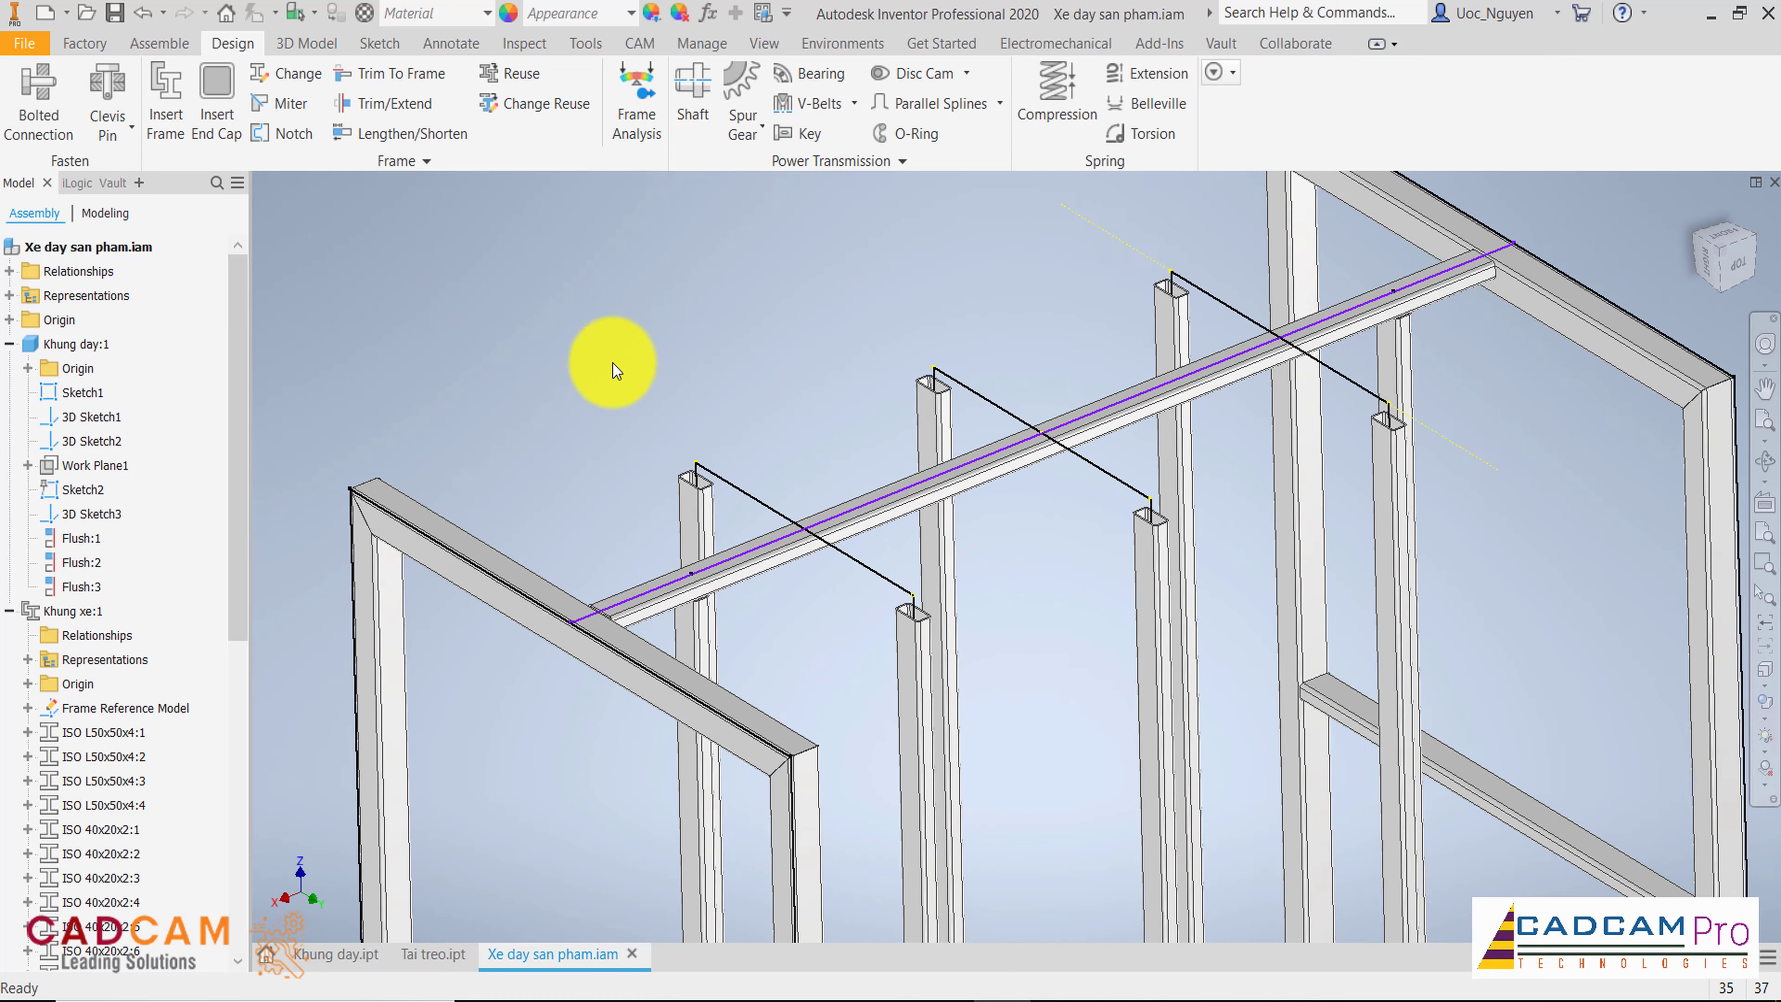
right_click(75, 612)
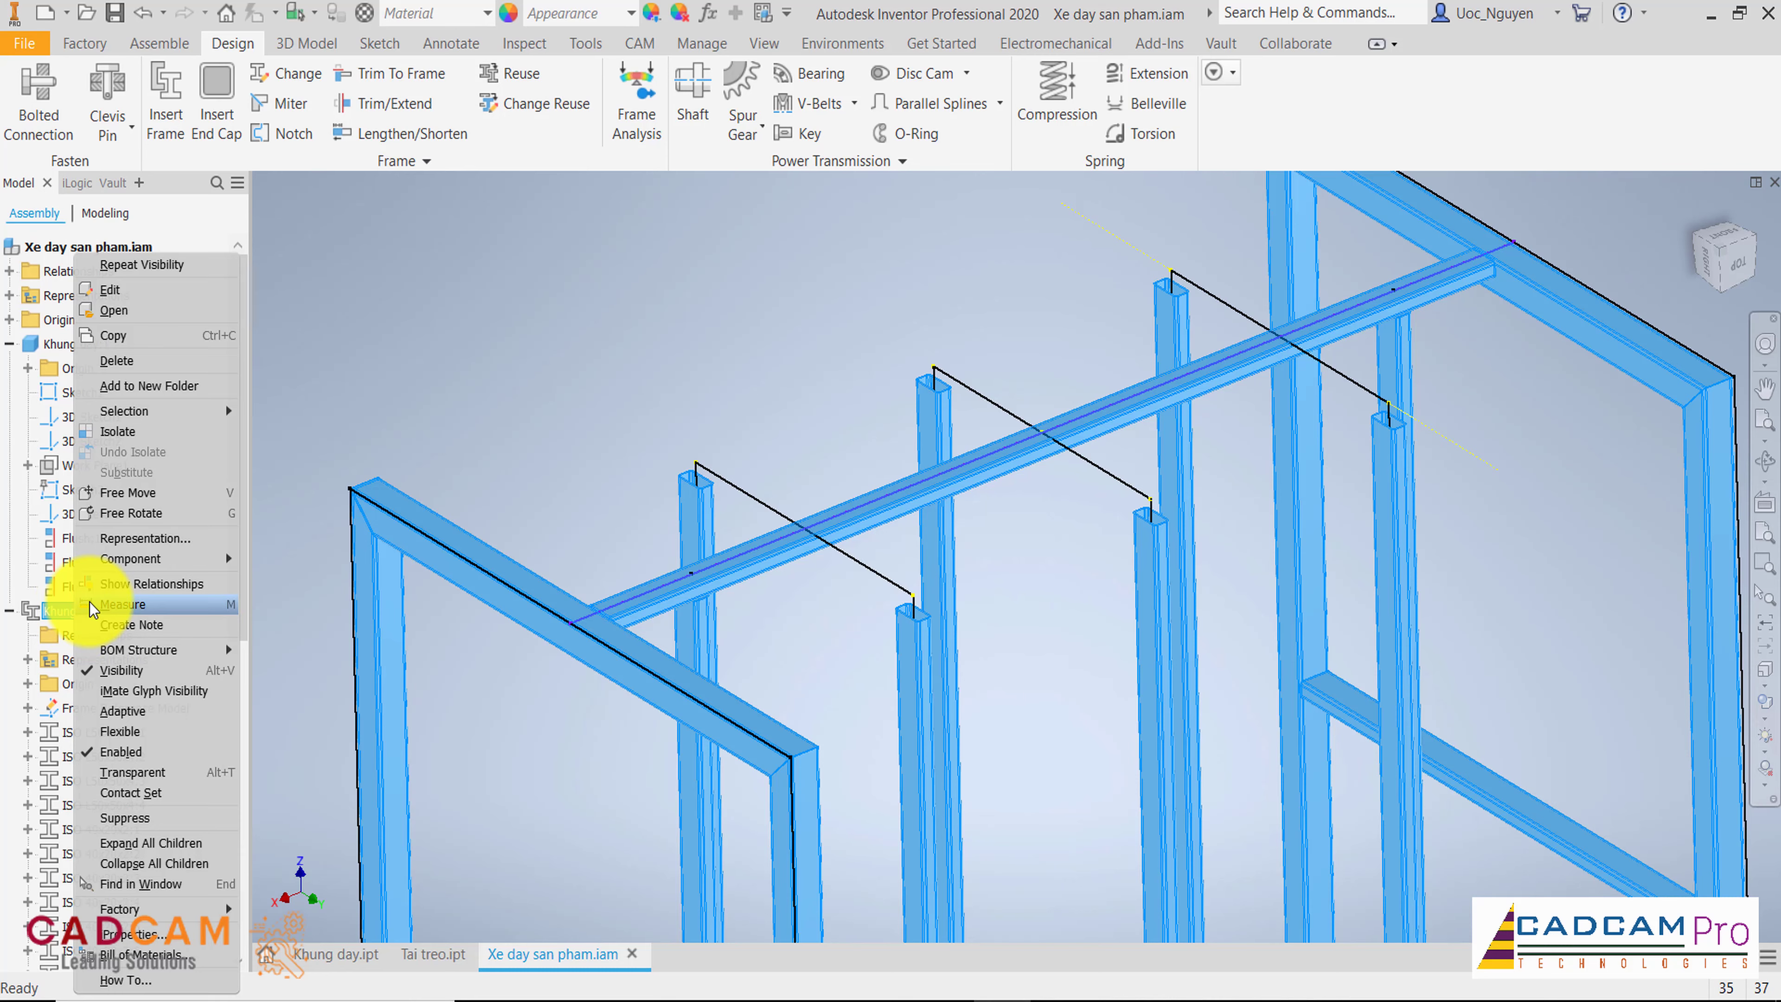
click(132, 293)
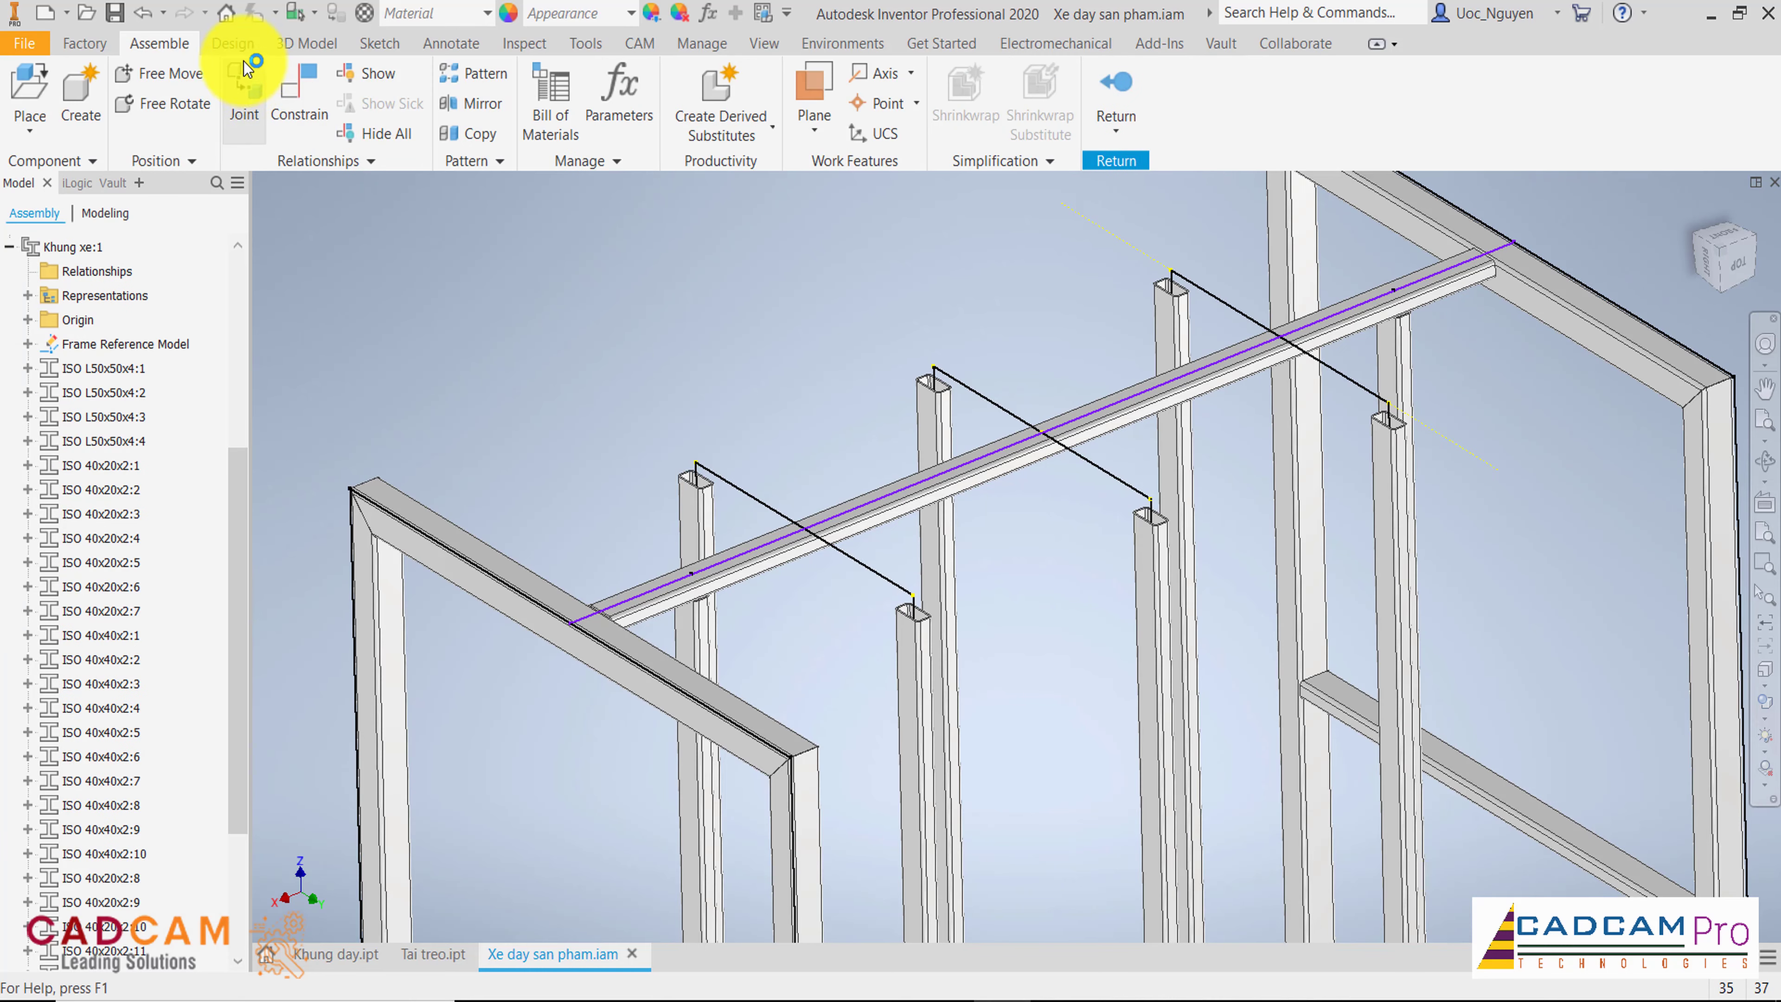
Step: Start Insert End Cap and pick the top face of the first hanger post
click(233, 44)
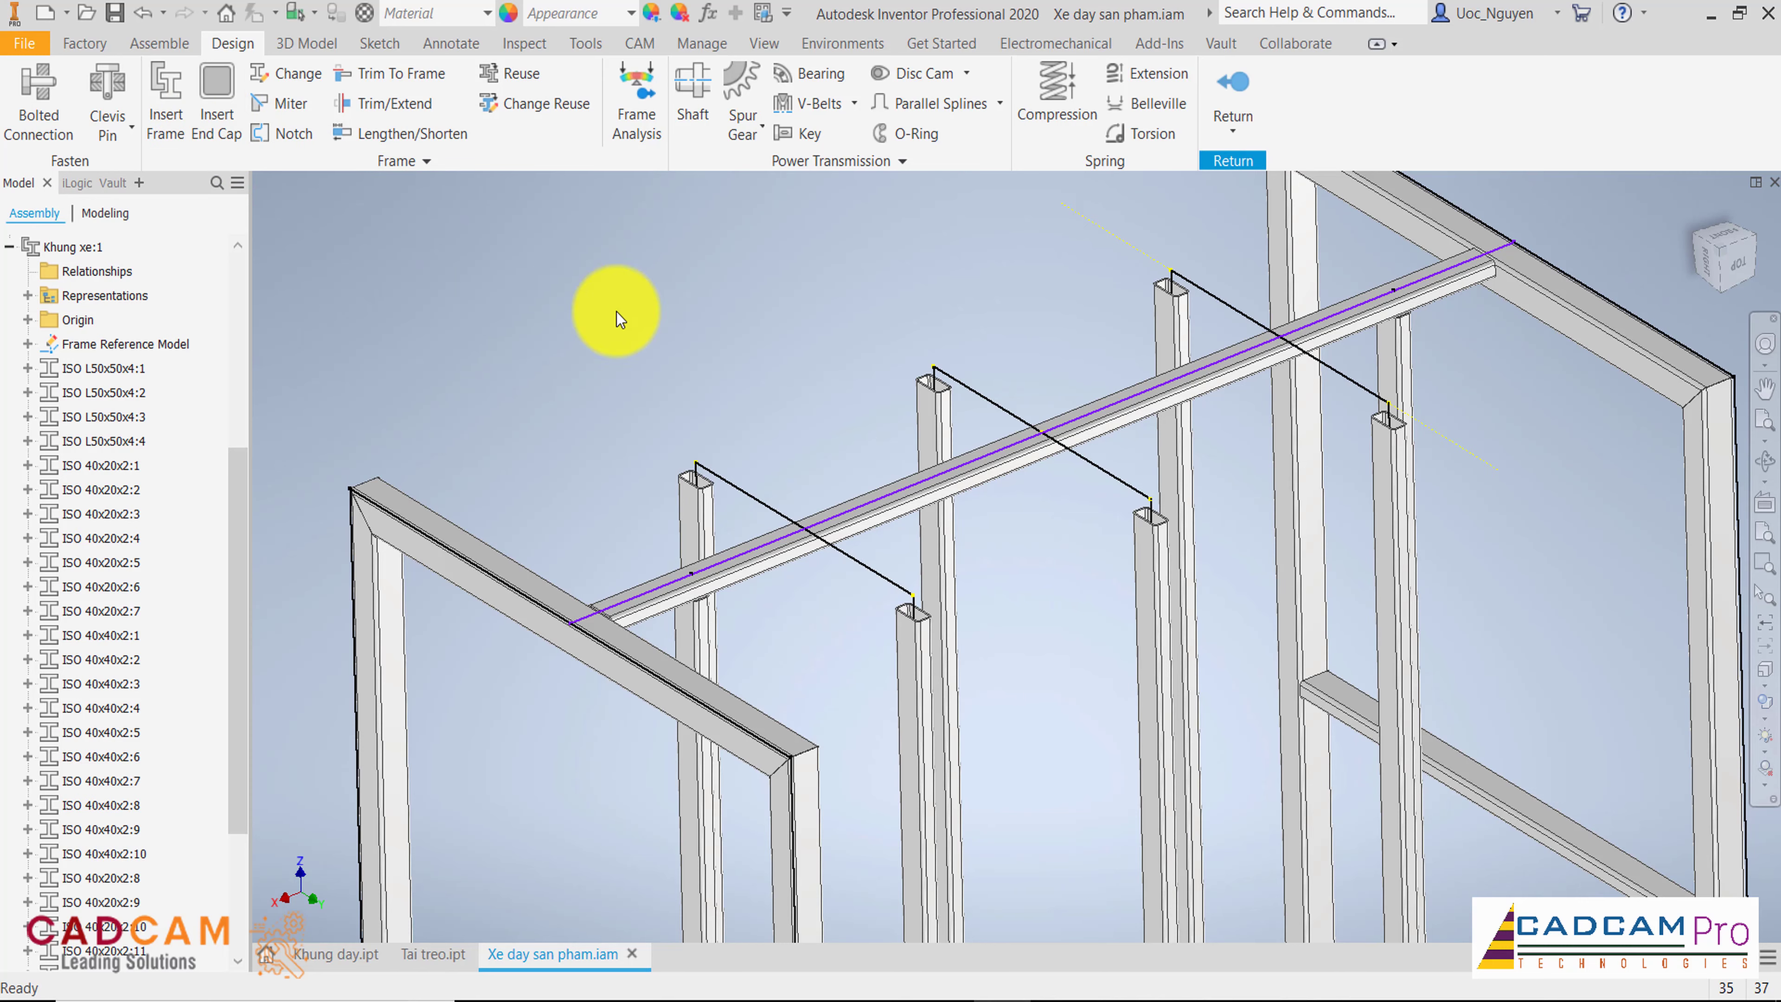
scroll(690, 491, down, 5)
scroll(573, 471, up, 3)
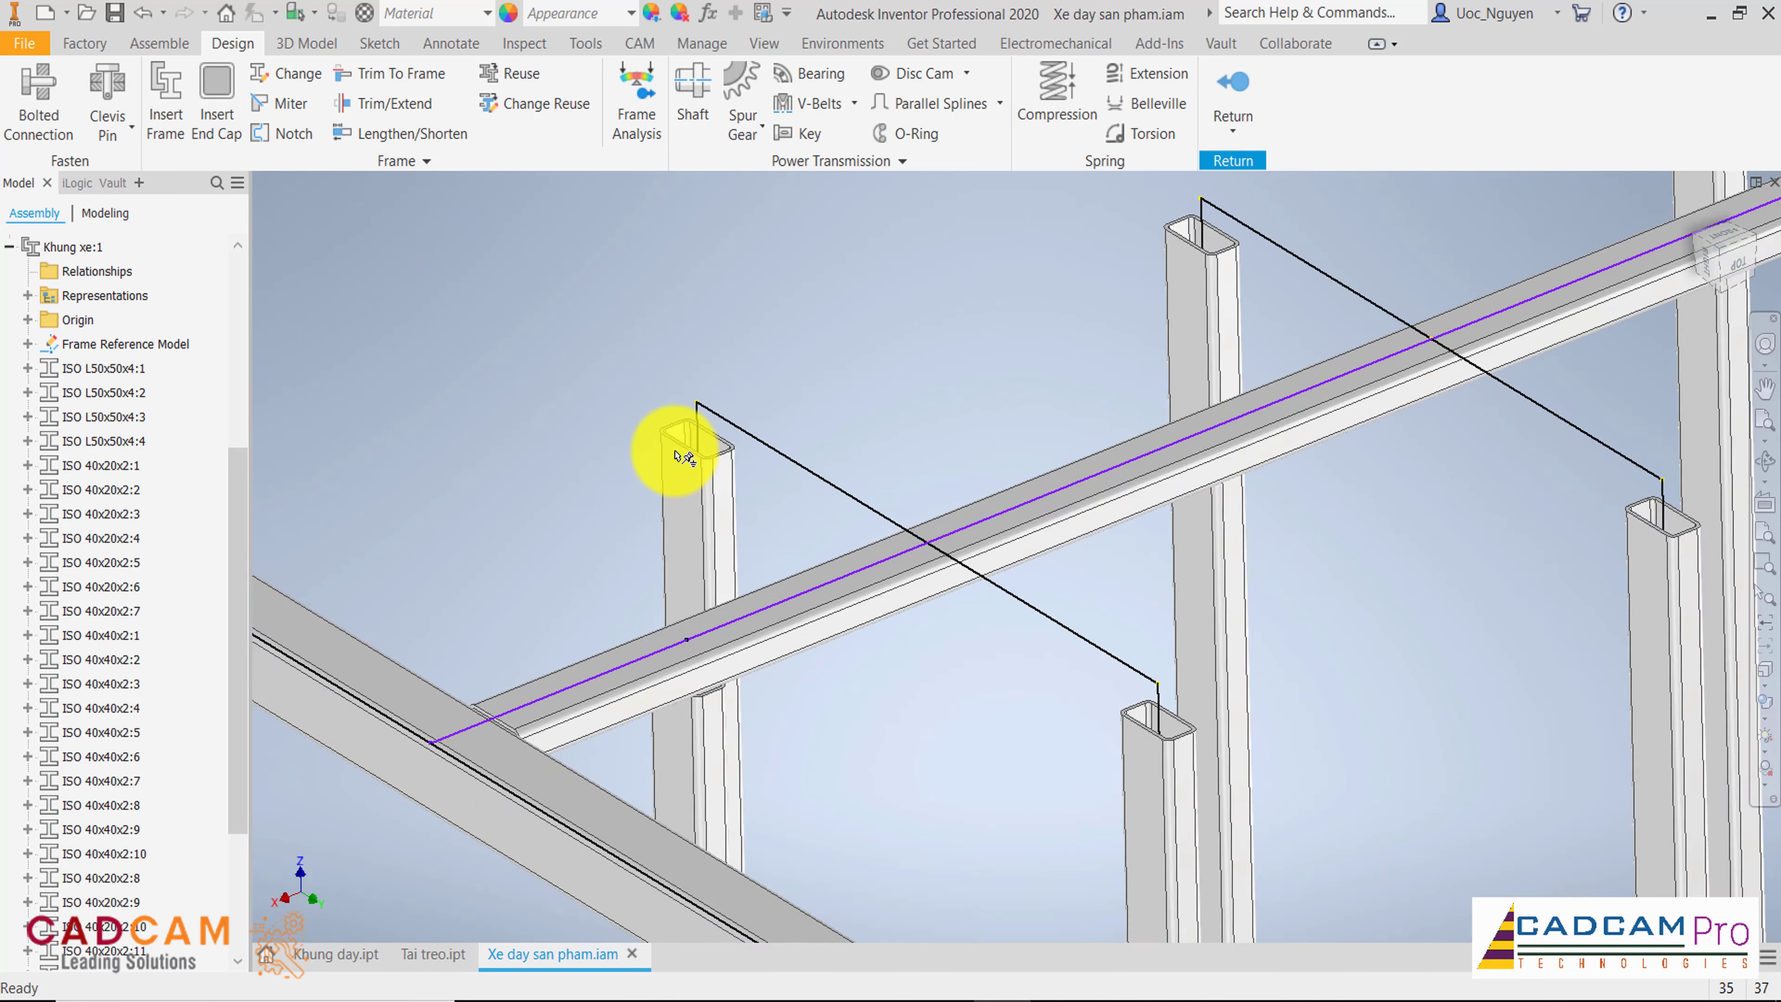
scroll(676, 446, up, 3)
scroll(607, 426, up, 1)
click(207, 92)
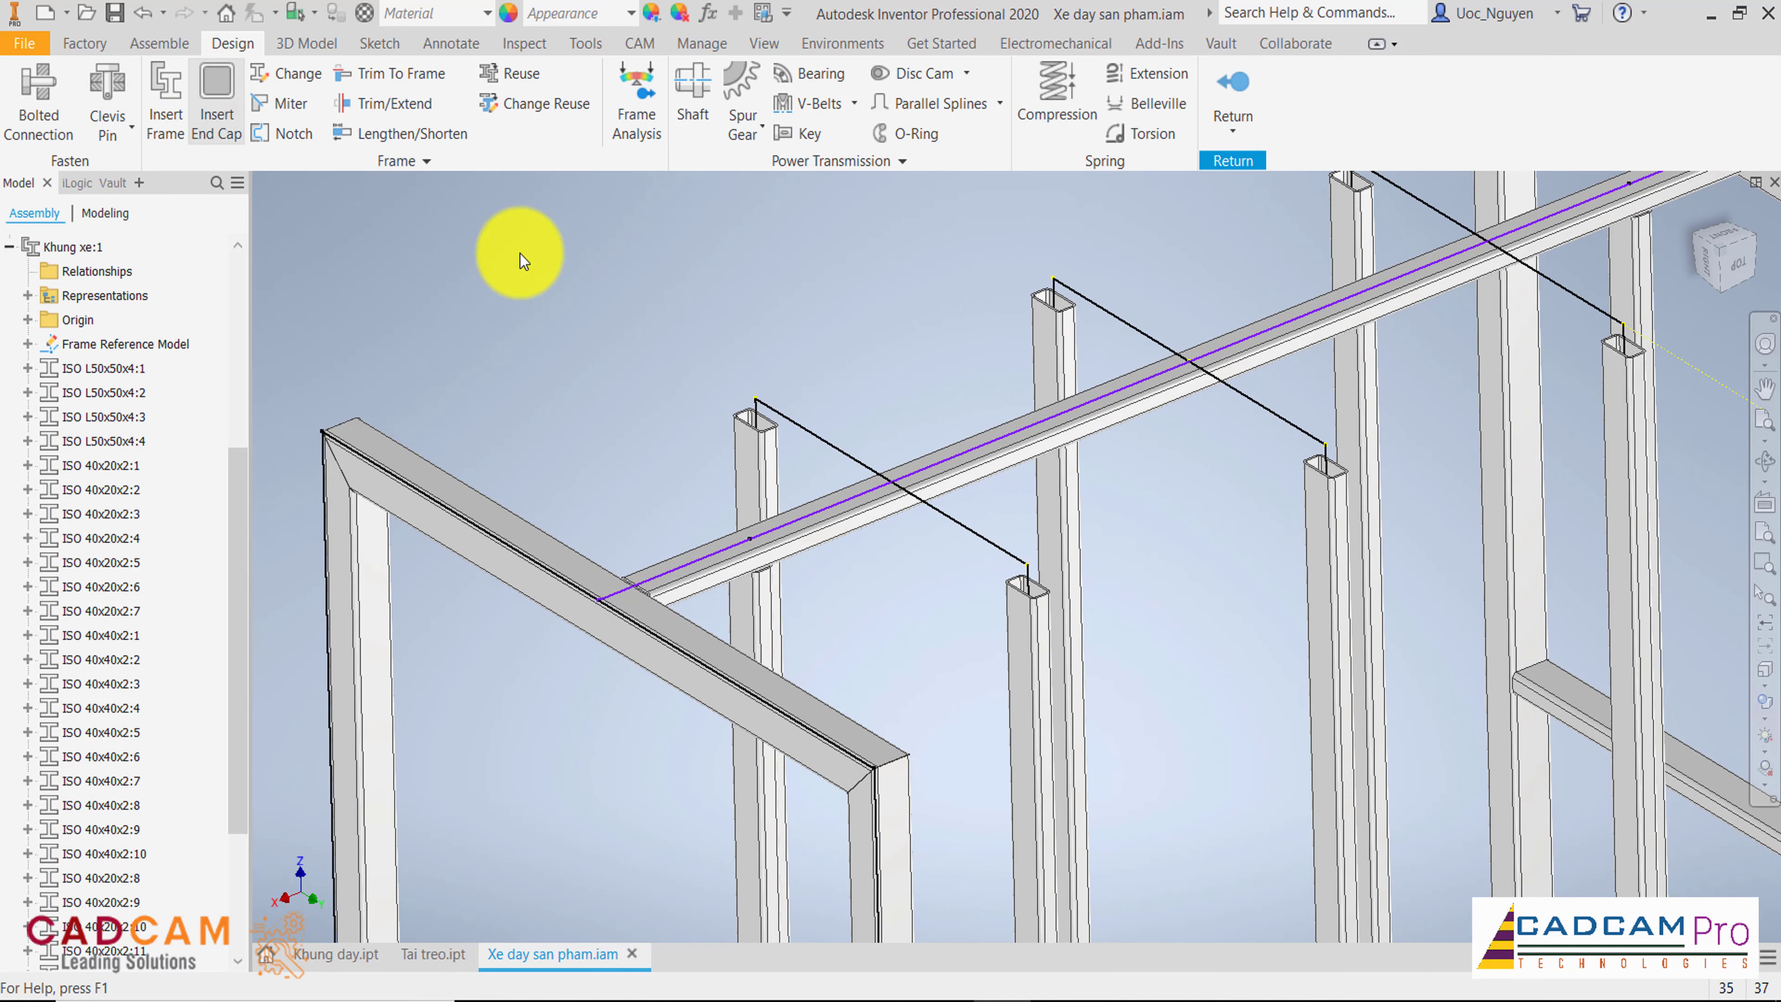
scroll(764, 428, down, 3)
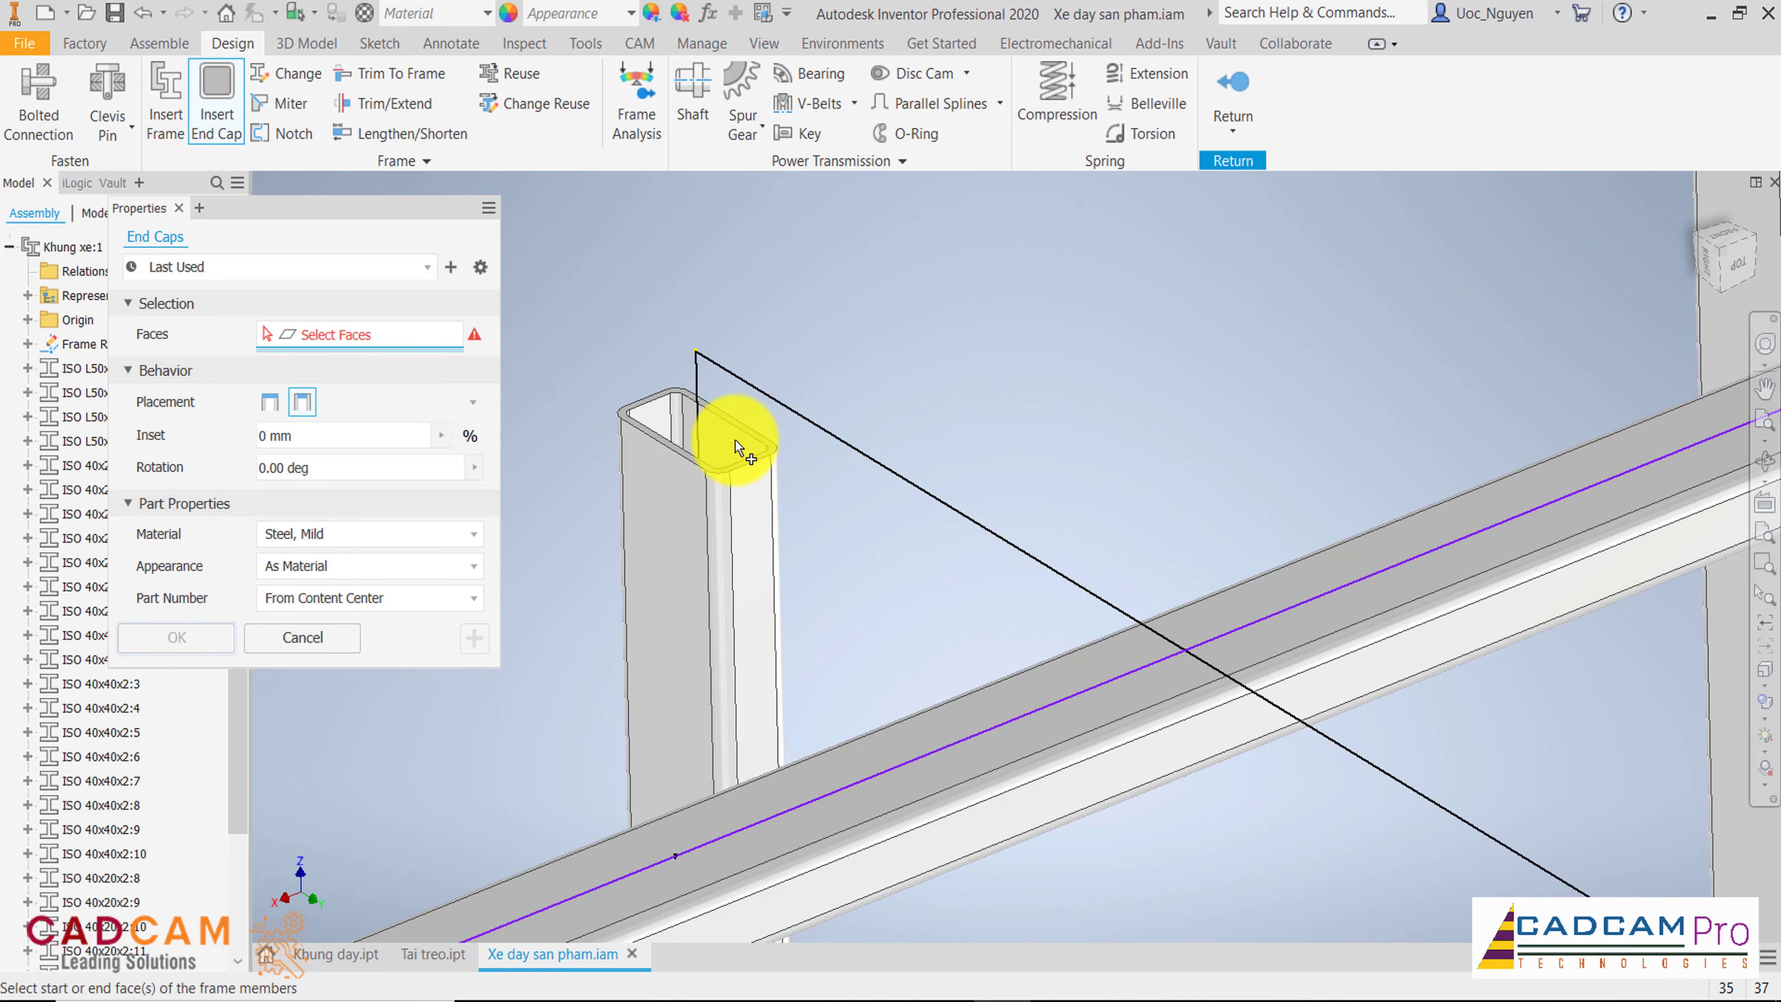
scroll(733, 439, down, 3)
click(748, 398)
scroll(690, 316, up, 3)
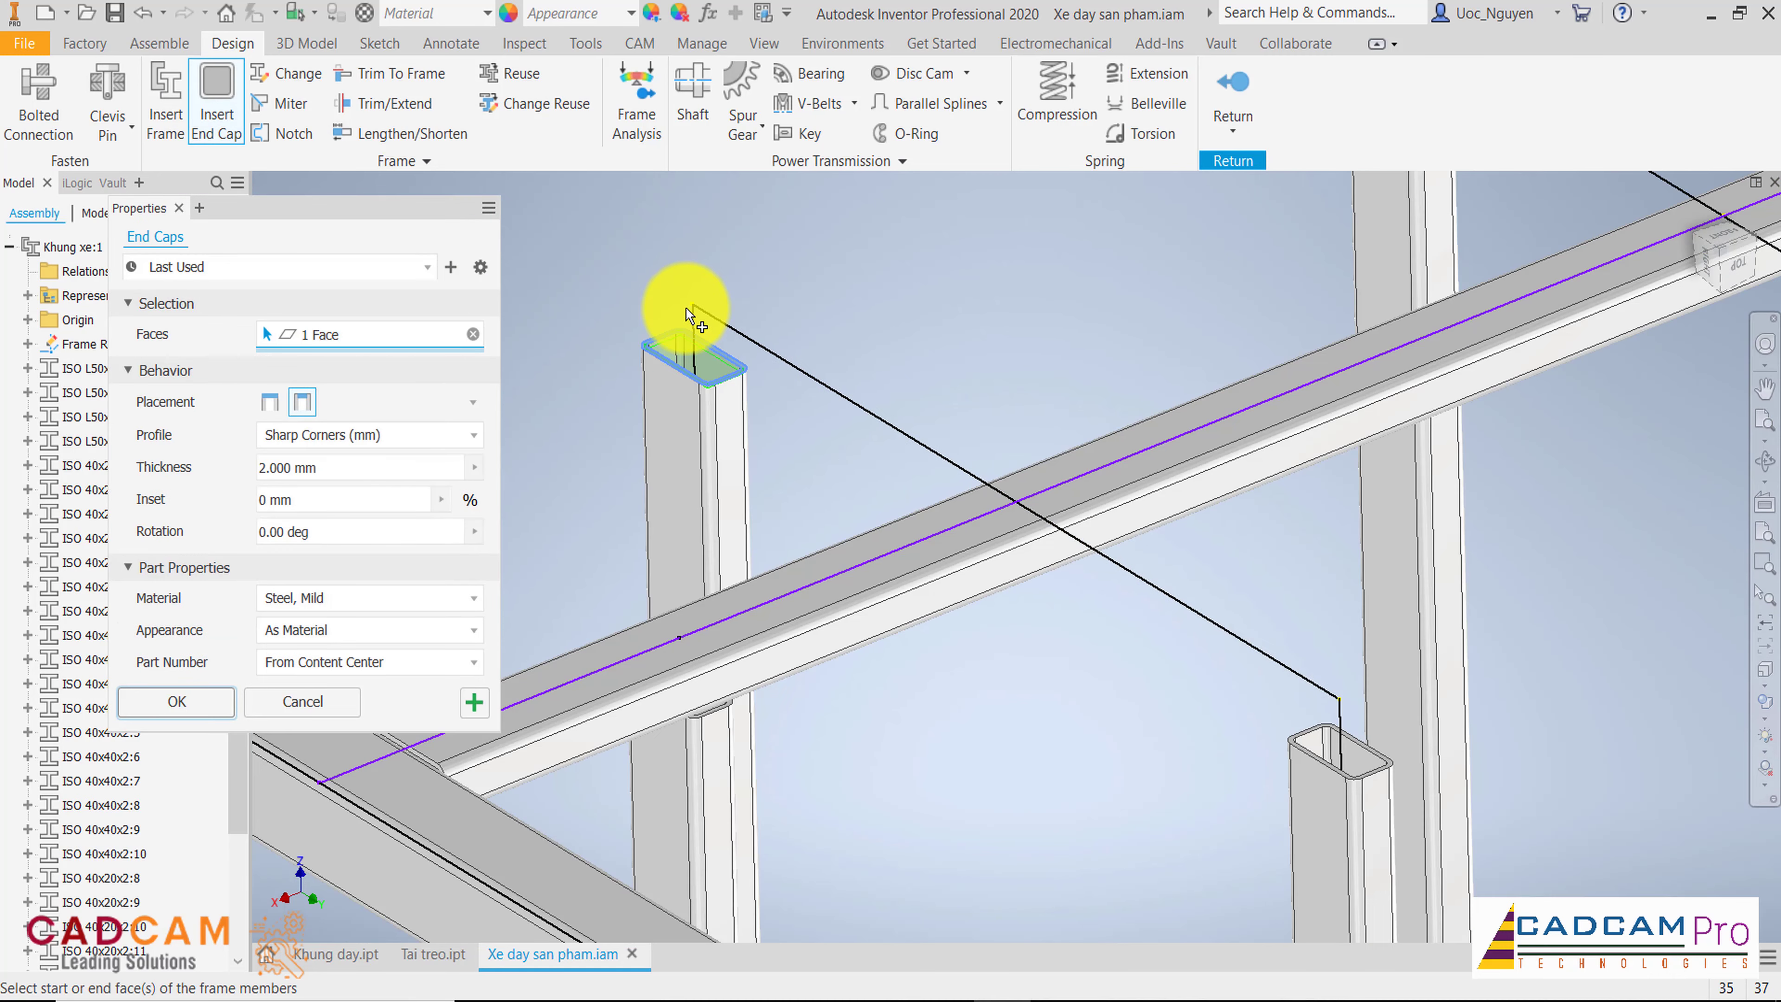
scroll(1381, 761, down, 3)
Step: Add the remaining post top faces and create the 2 mm Sharp Corners end caps
click(1370, 761)
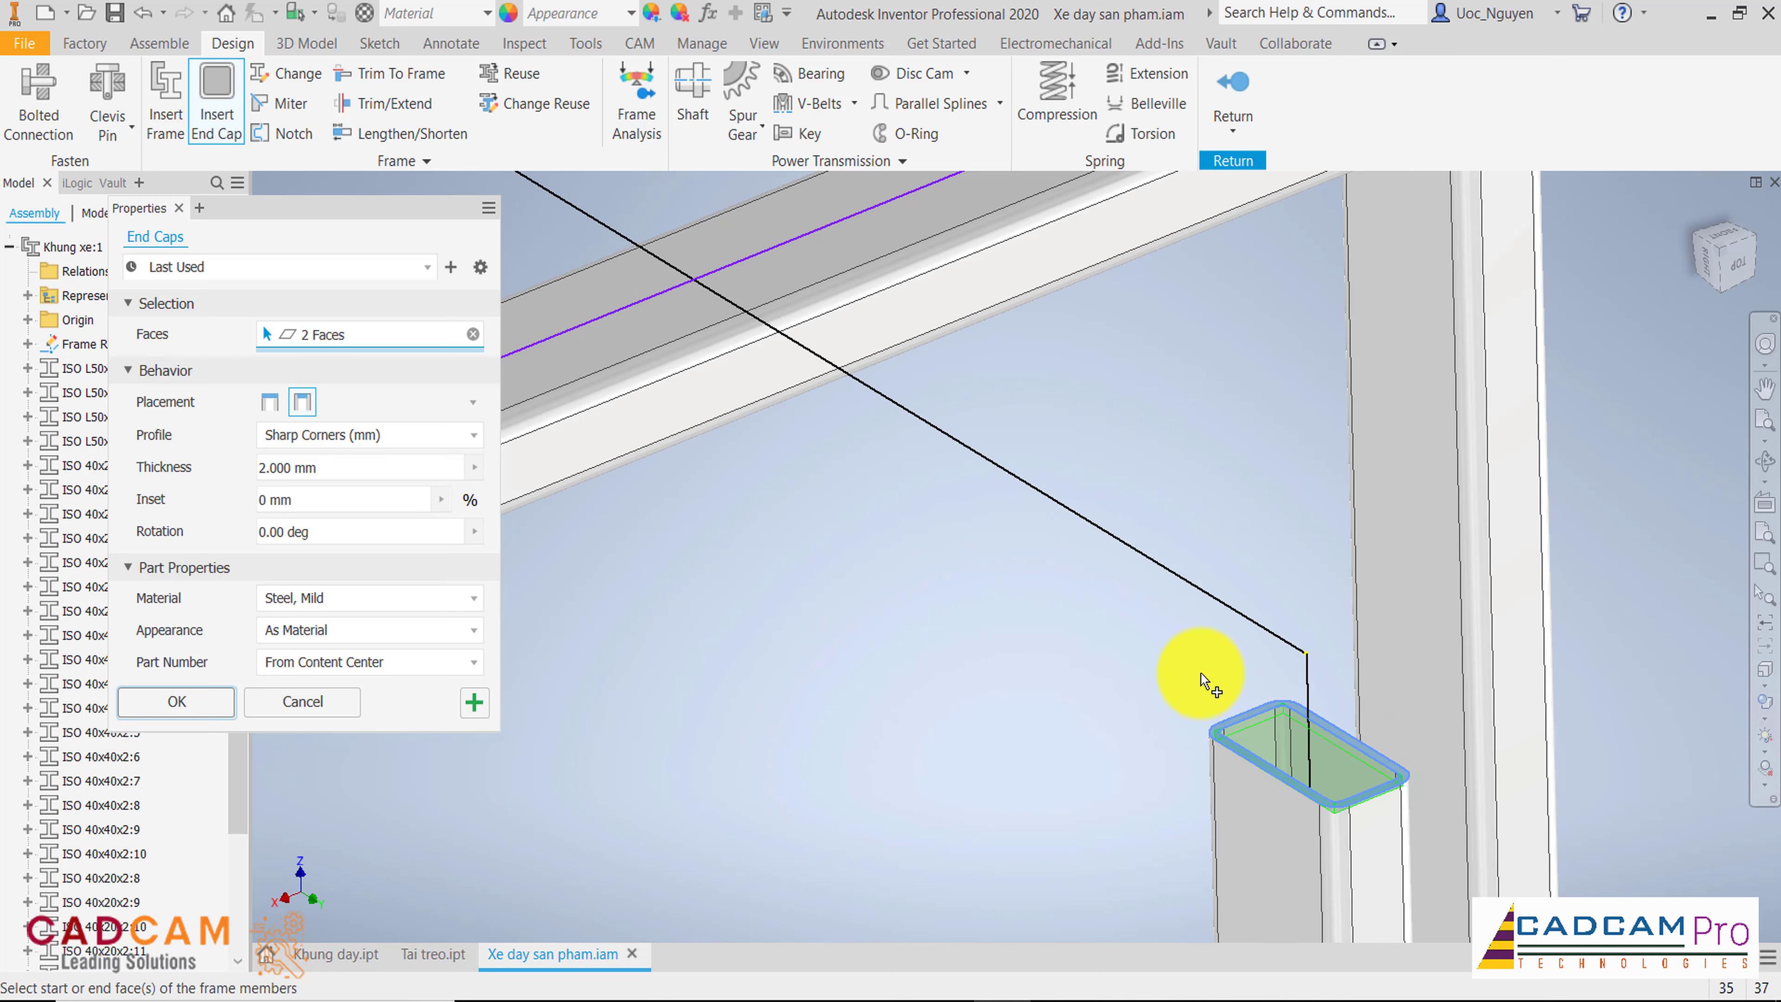
scroll(1122, 666, up, 3)
scroll(940, 684, down, 3)
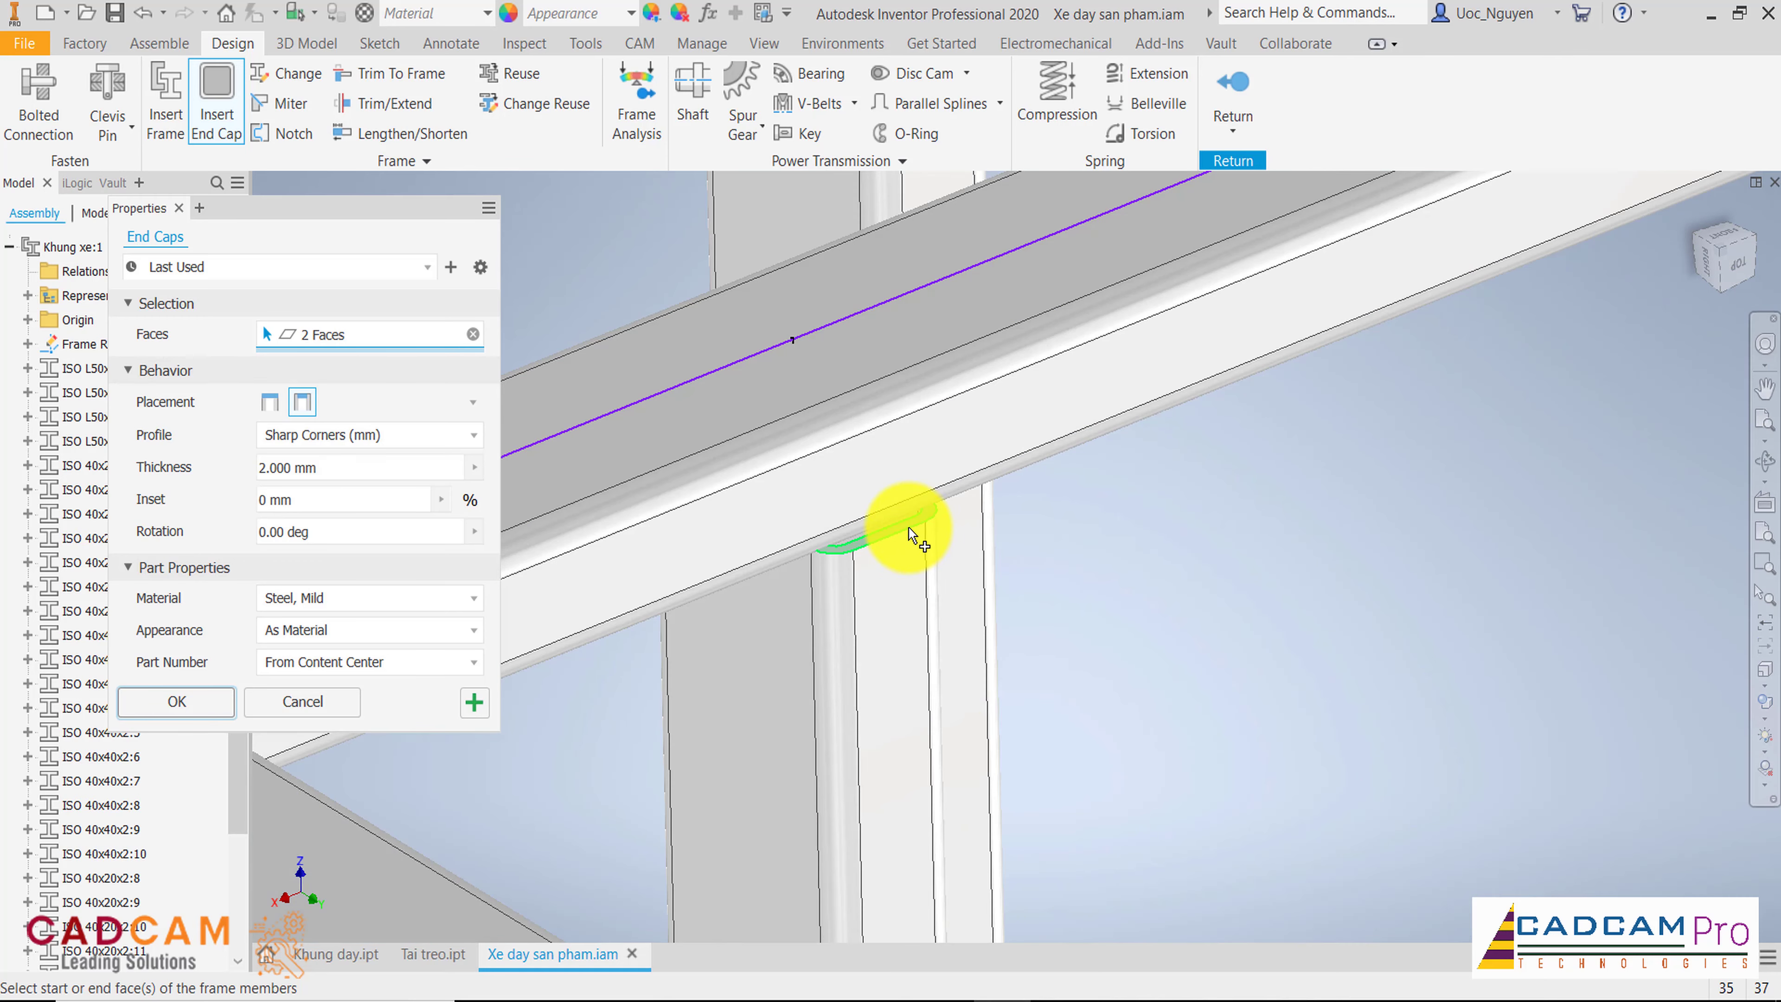
scroll(915, 593, up, 3)
scroll(967, 410, down, 2)
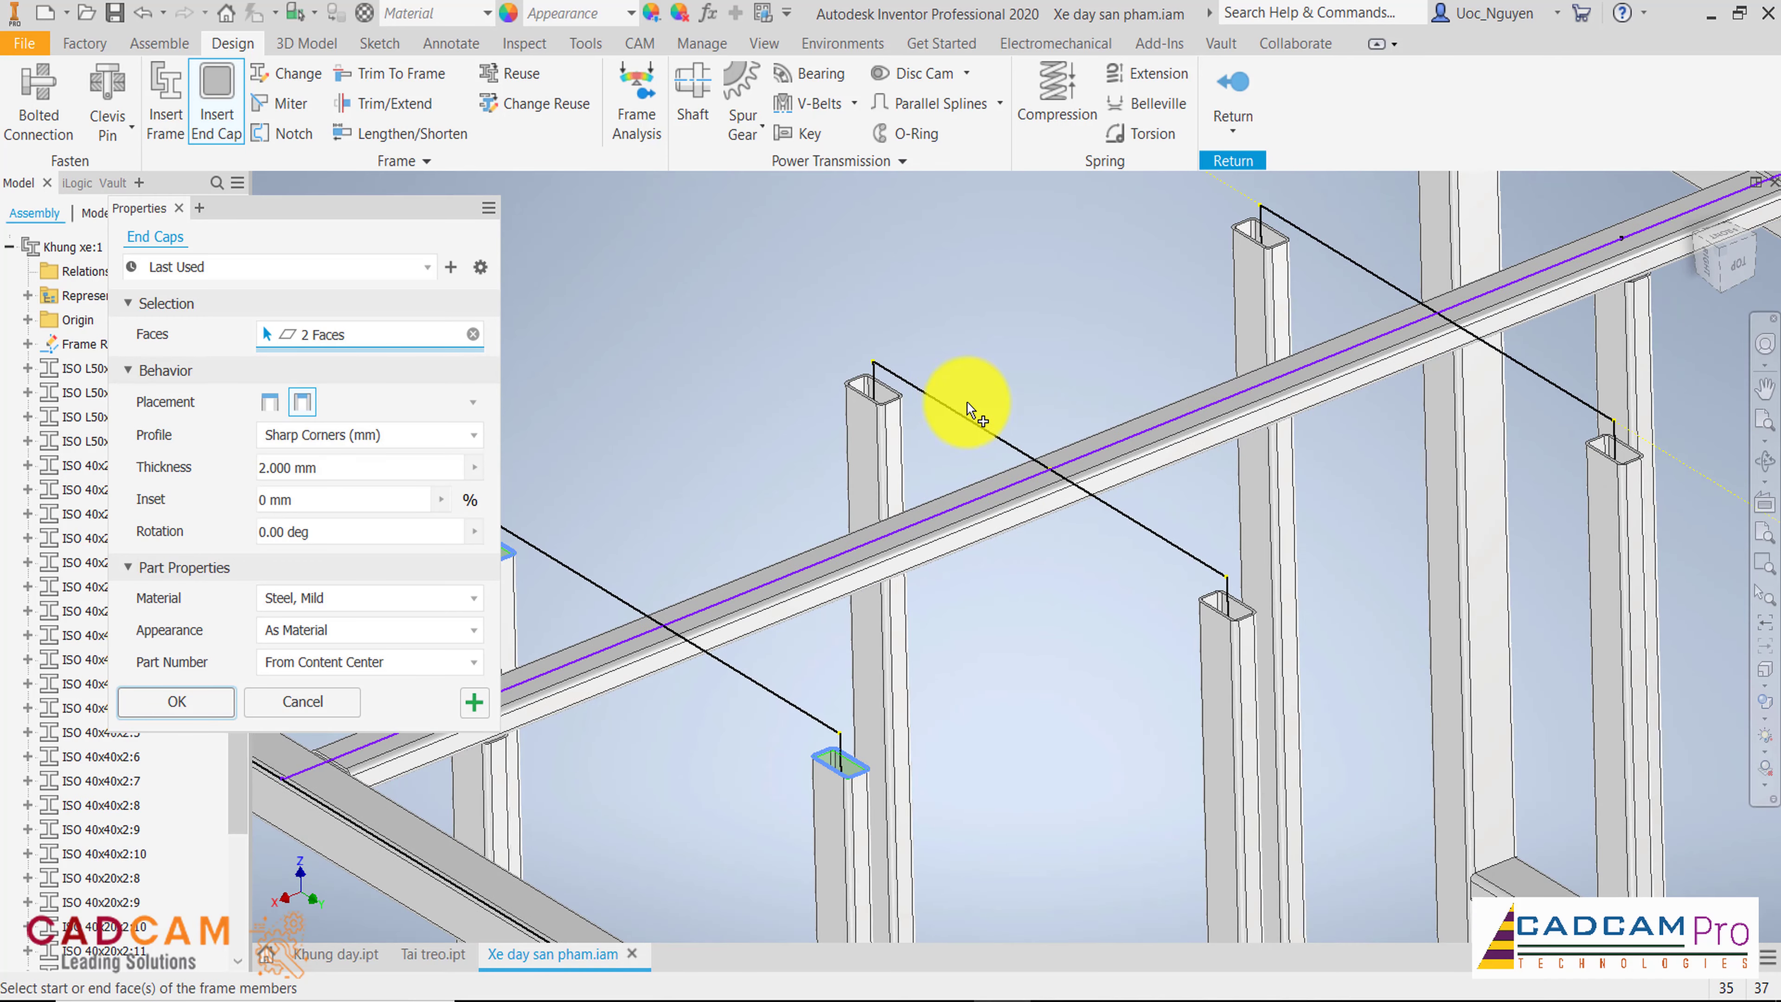
click(903, 399)
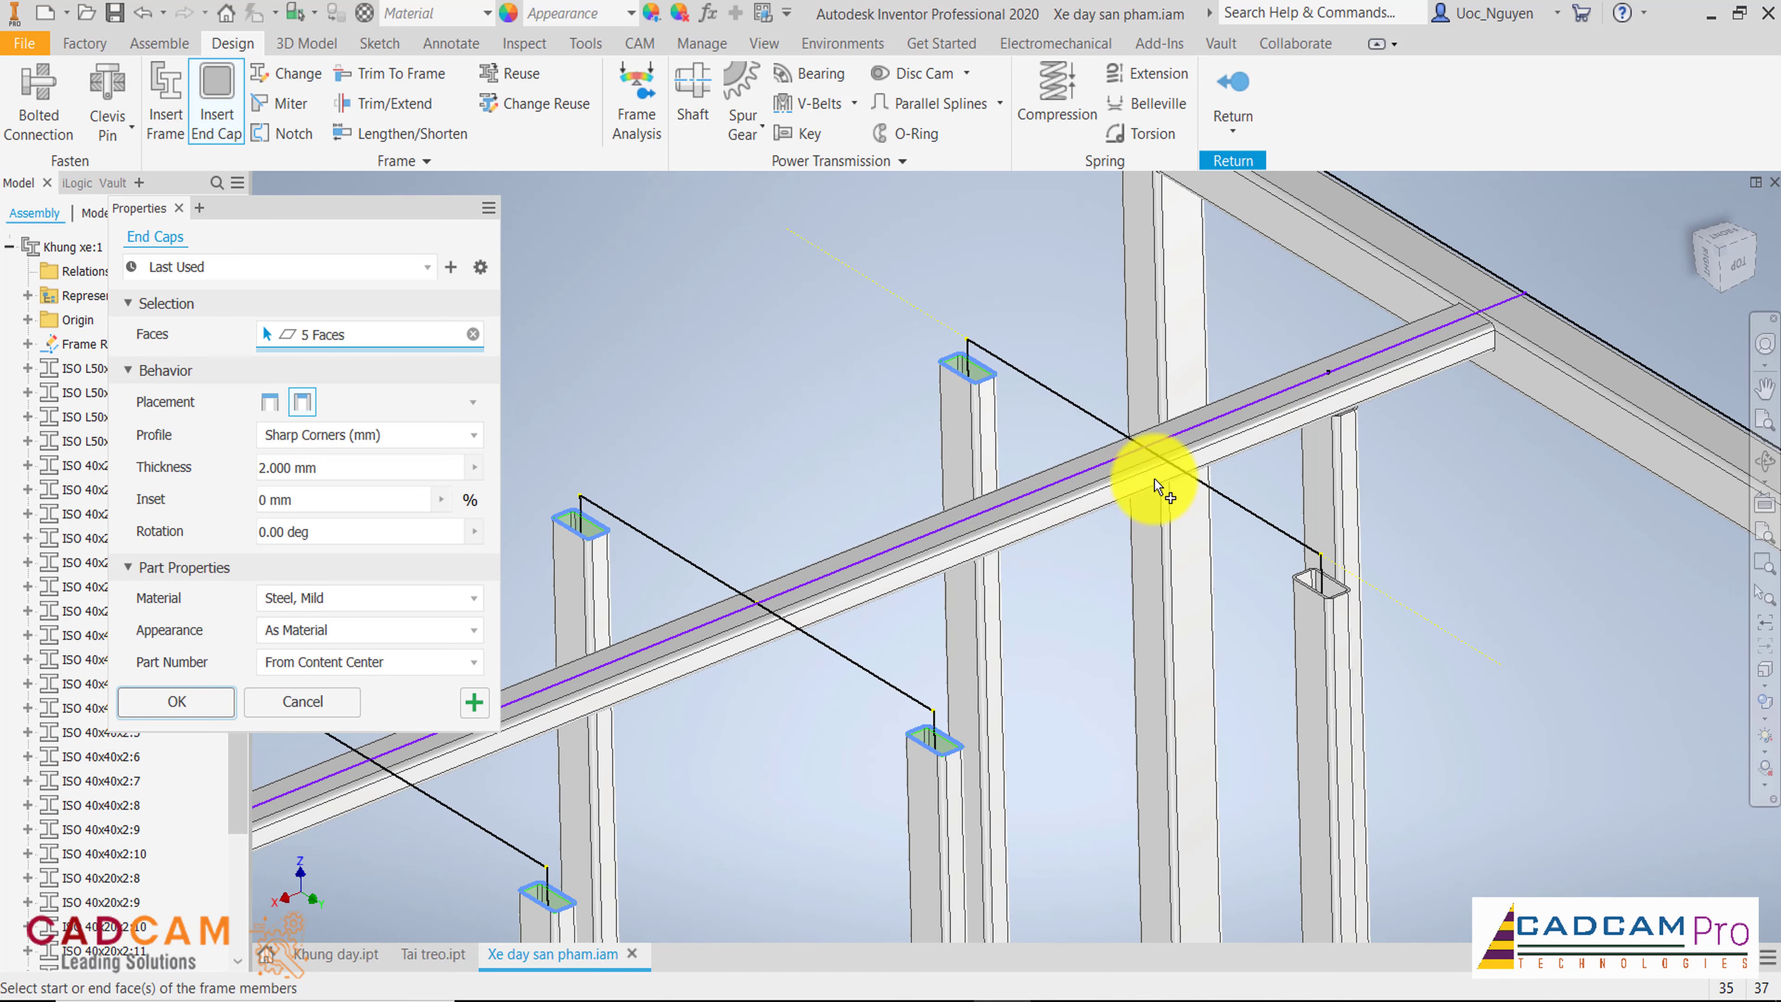
scroll(1252, 597, down, 5)
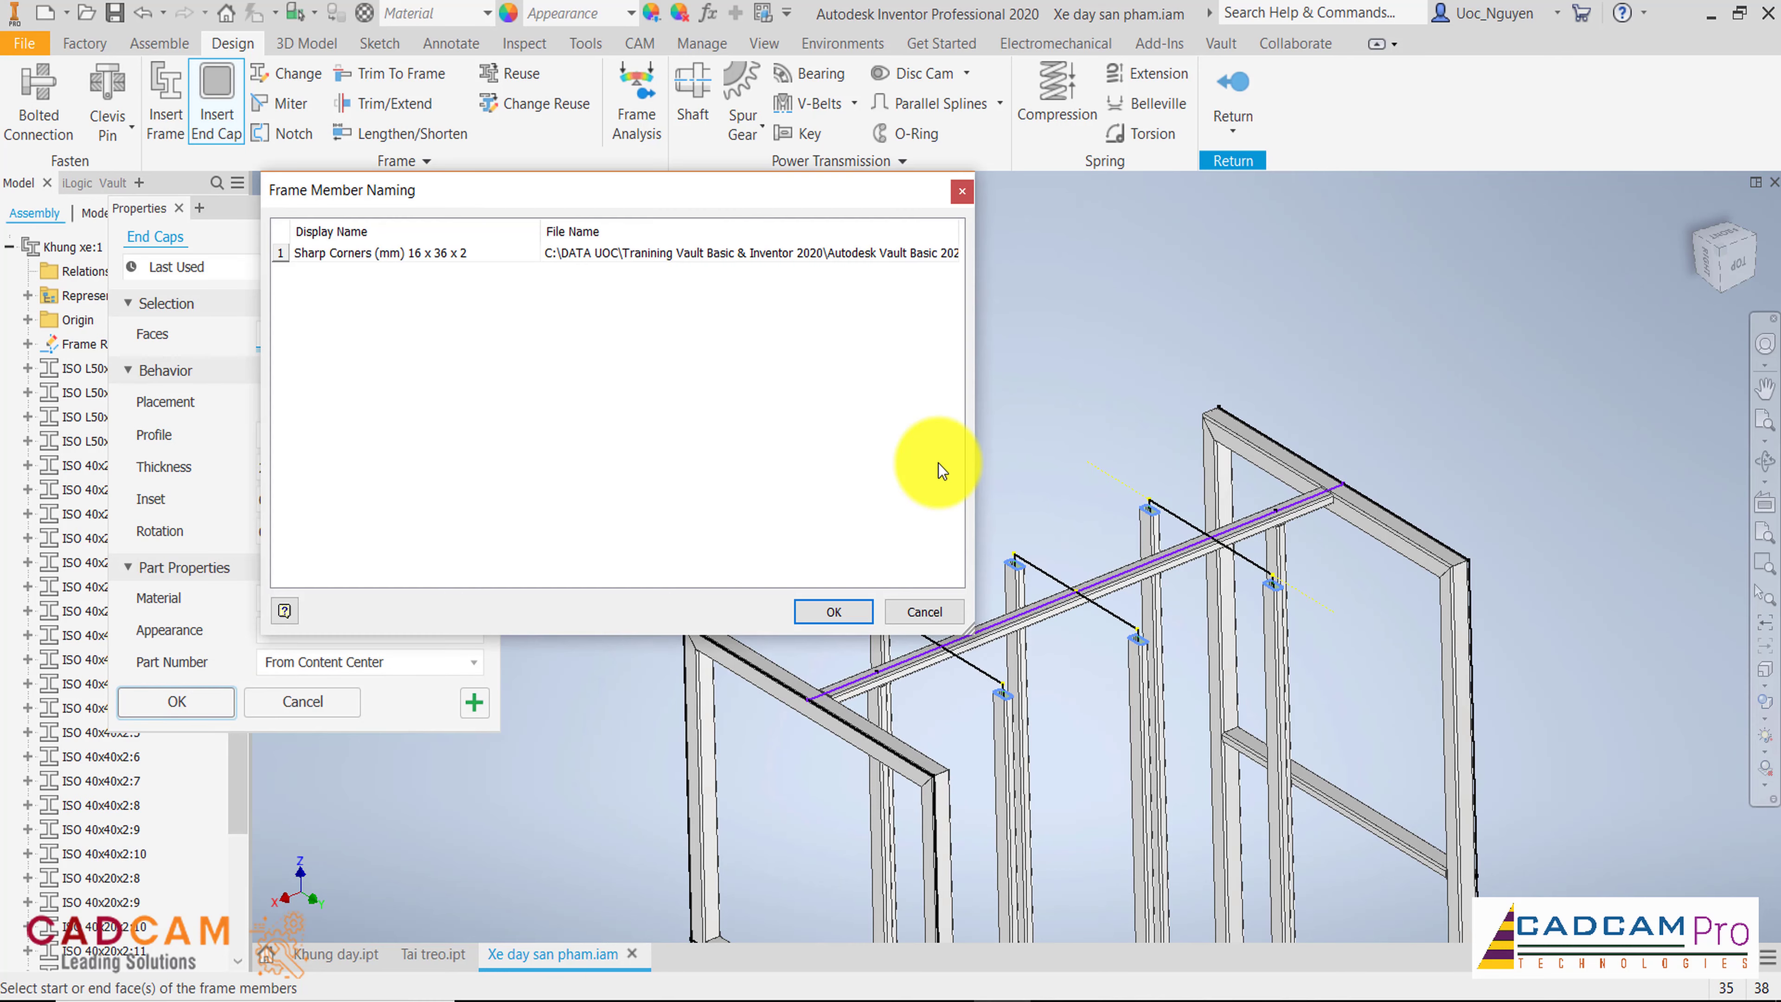
click(865, 614)
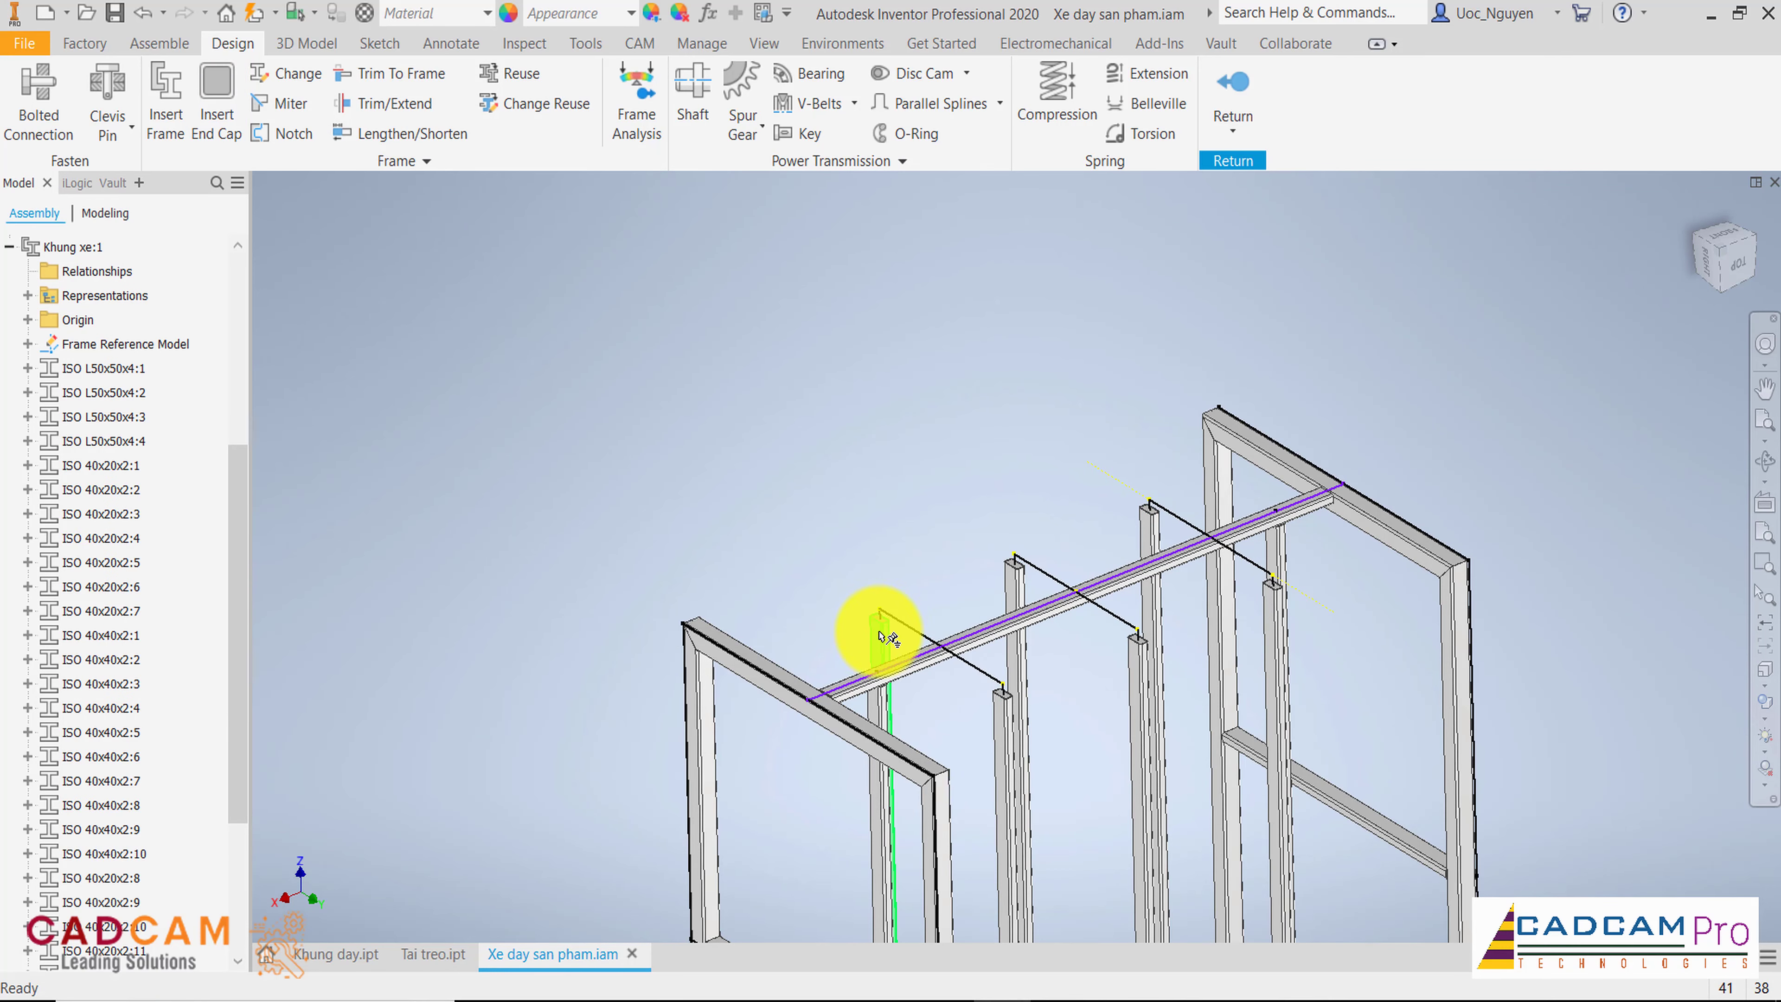
Step: Open one of the new end caps for editing
scroll(858, 609, up, 5)
scroll(911, 596, up, 3)
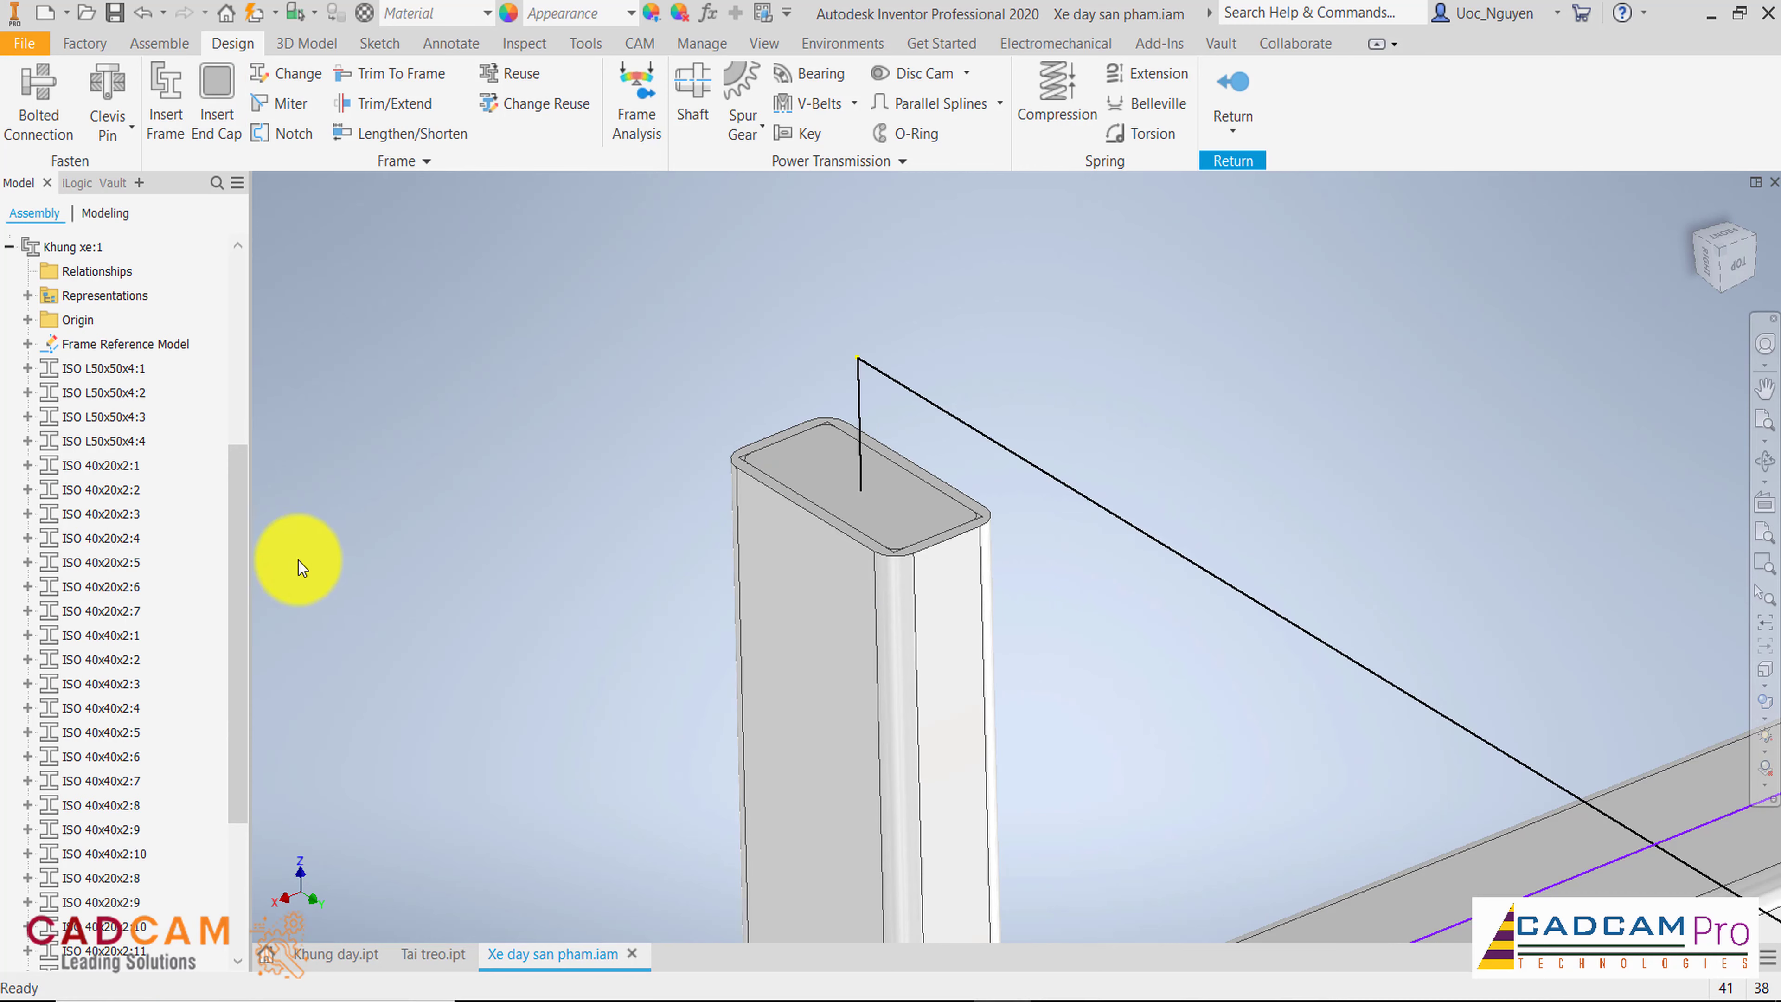
drag(235, 558, 255, 773)
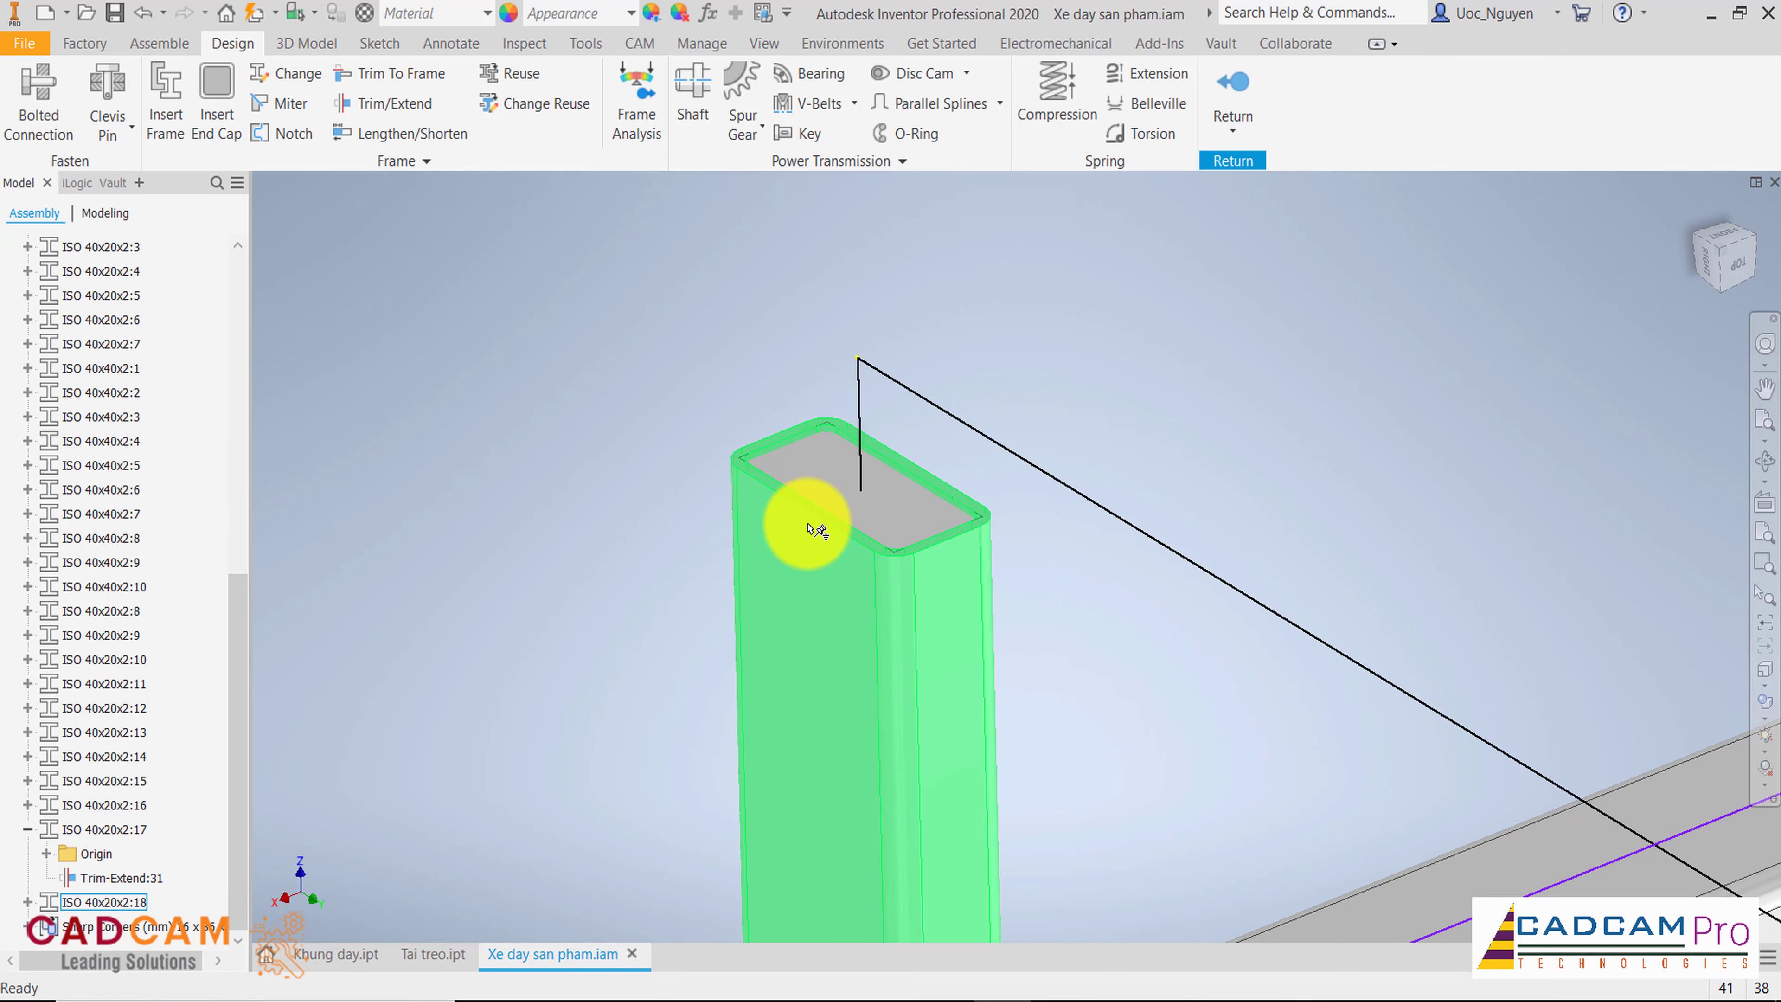
click(844, 502)
right_click(845, 502)
click(788, 519)
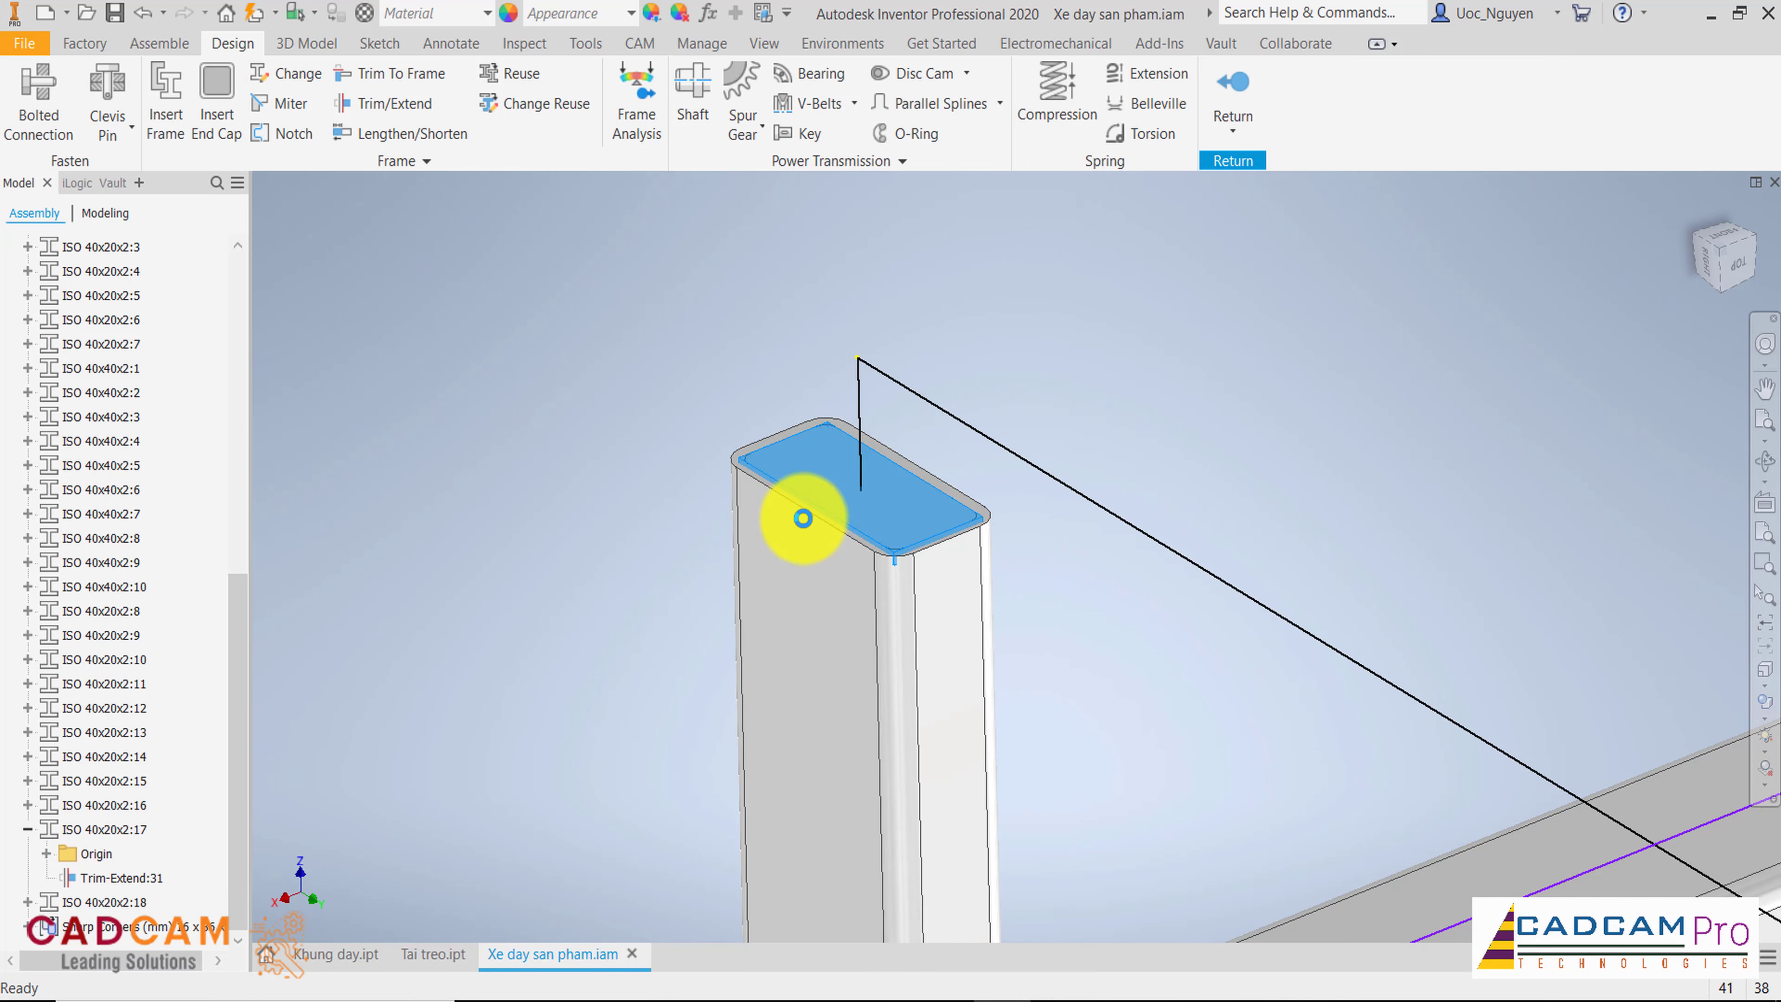
Step: Chamfer three corner edges of the end cap plate at 2 mm
scroll(912, 523, up, 5)
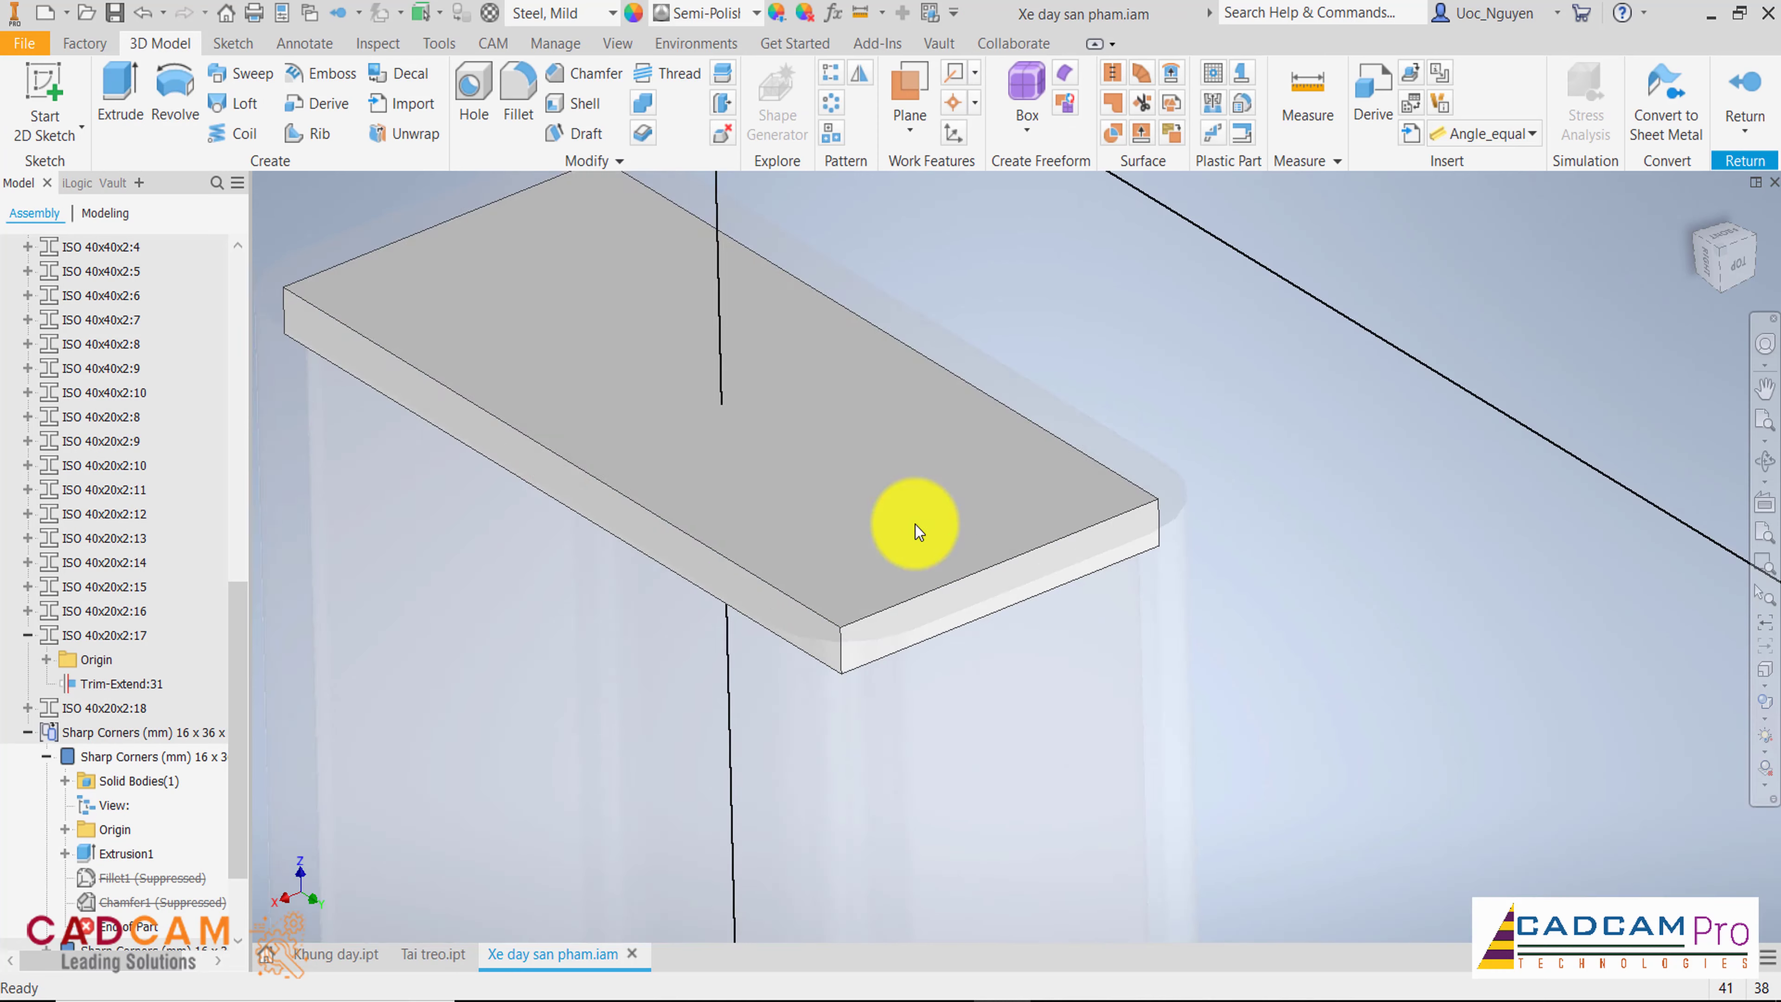
click(581, 85)
click(843, 639)
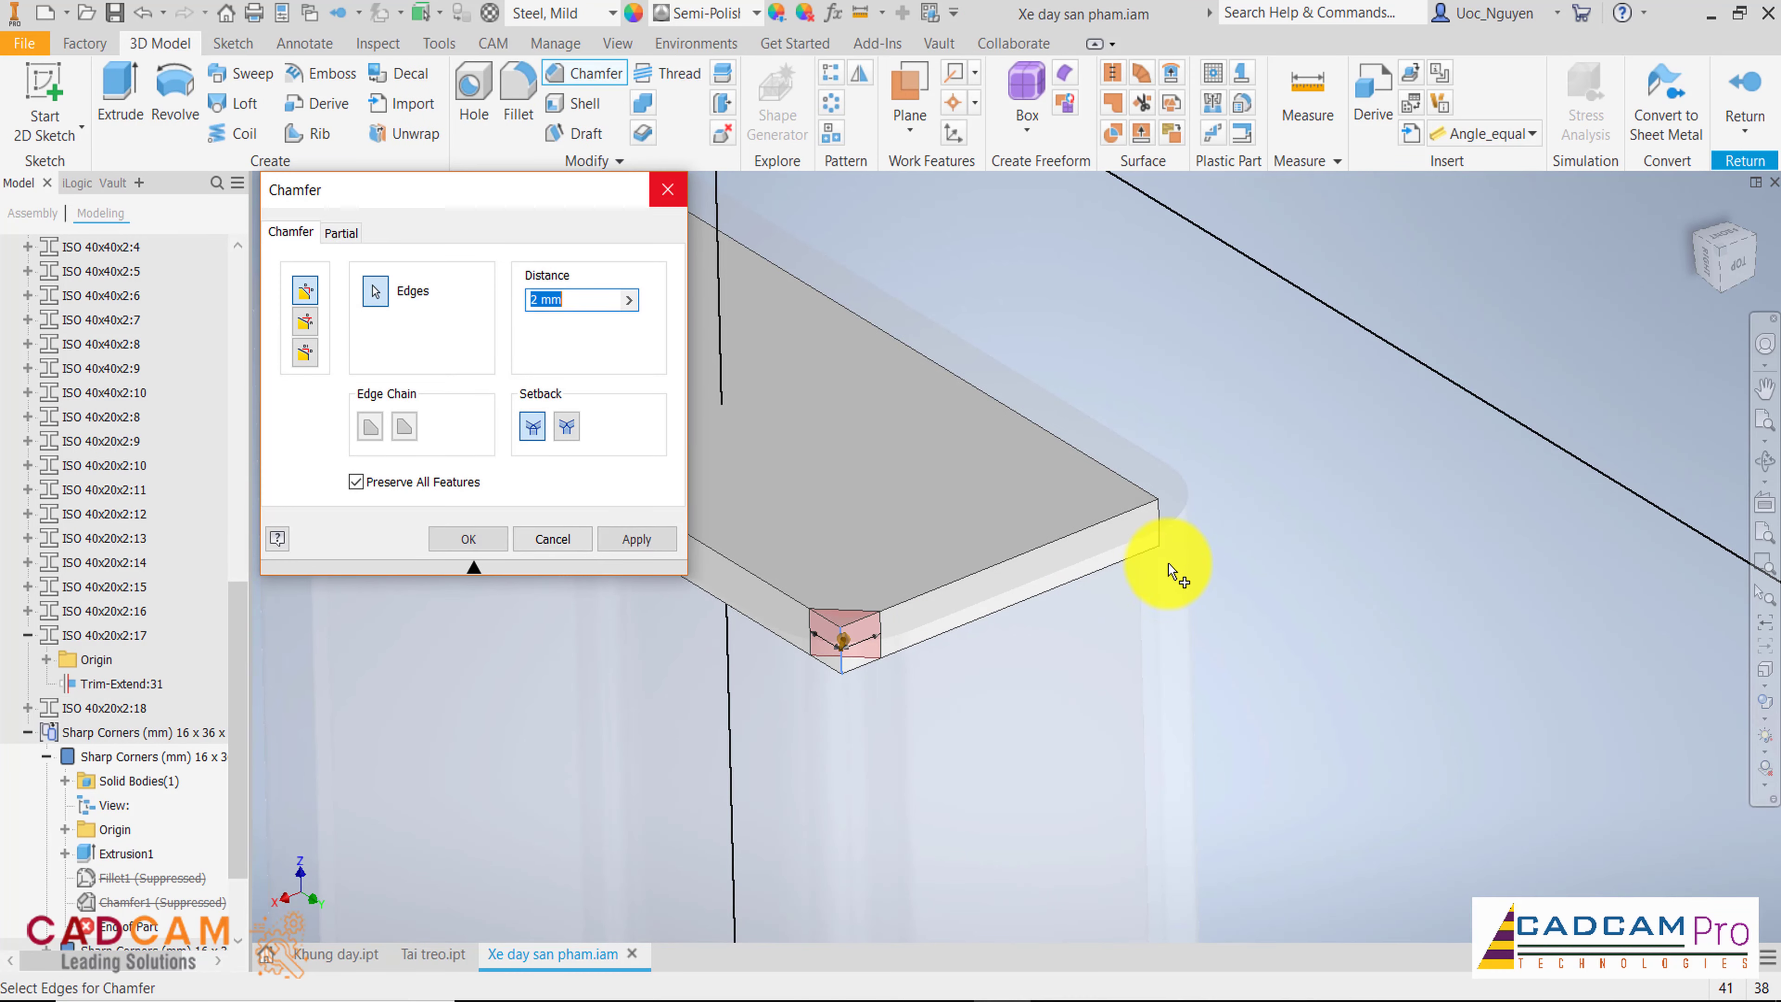
click(1164, 536)
scroll(1256, 589, down, 3)
click(888, 353)
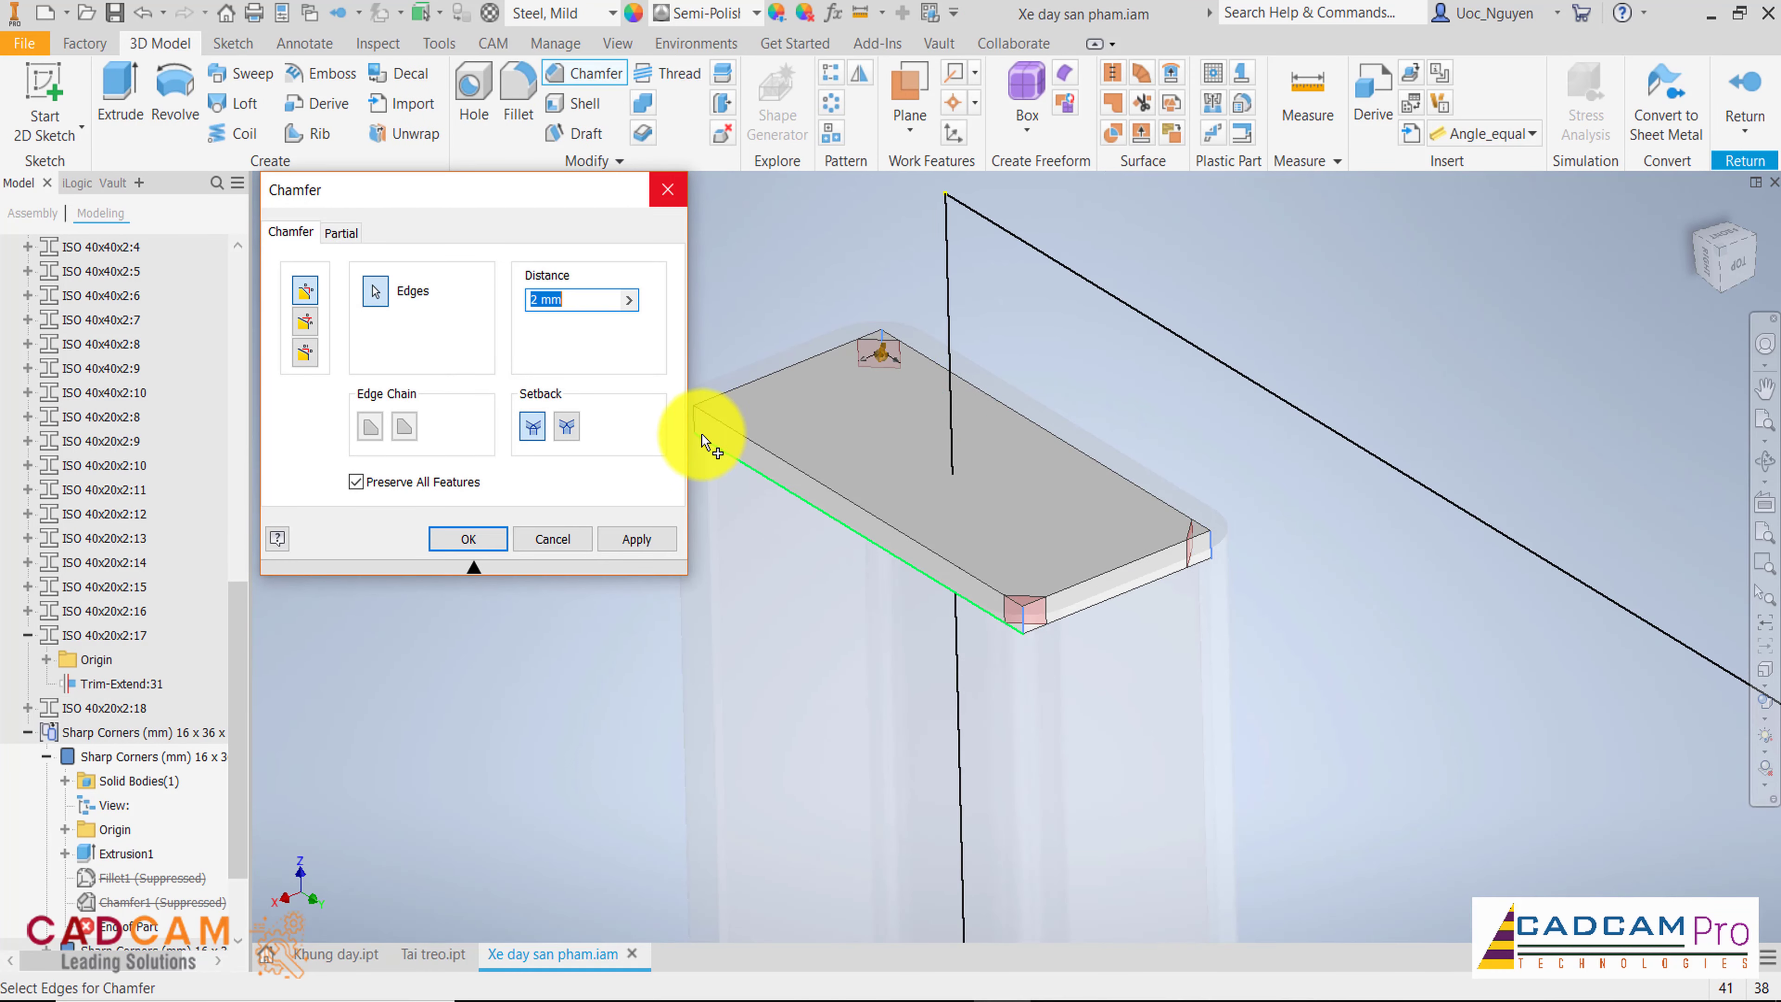
click(468, 539)
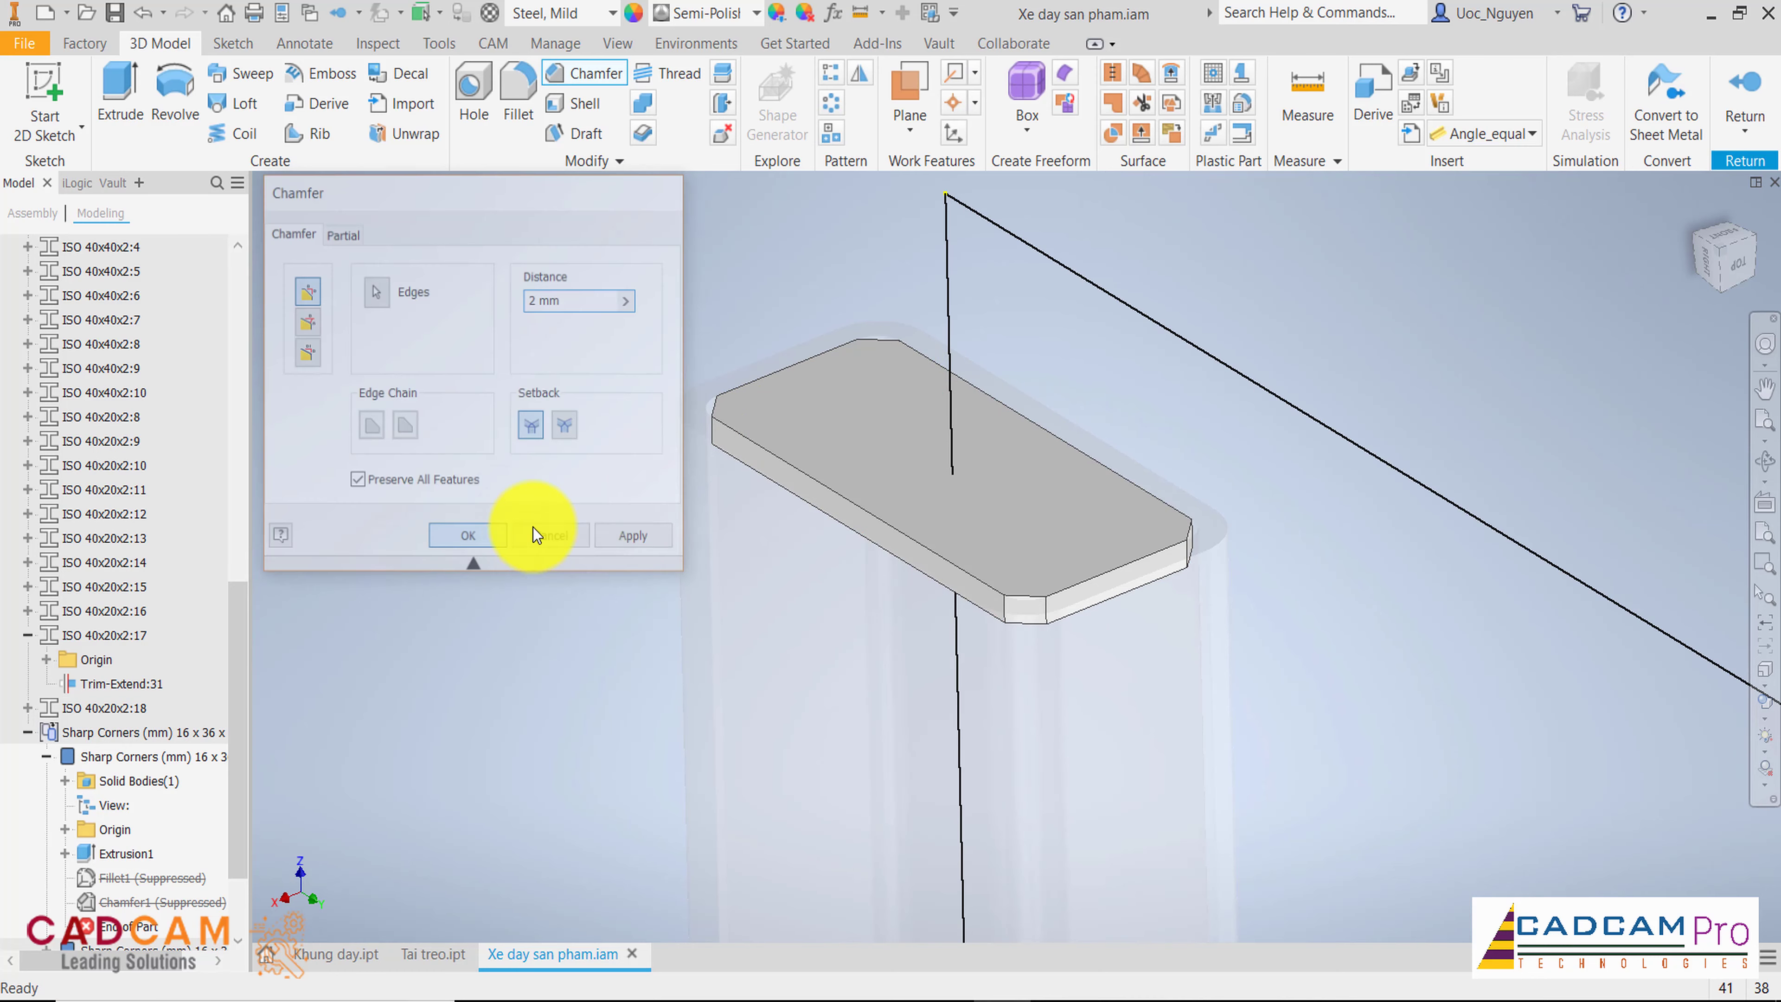
Step: Return to the full cart frame assembly
click(1752, 105)
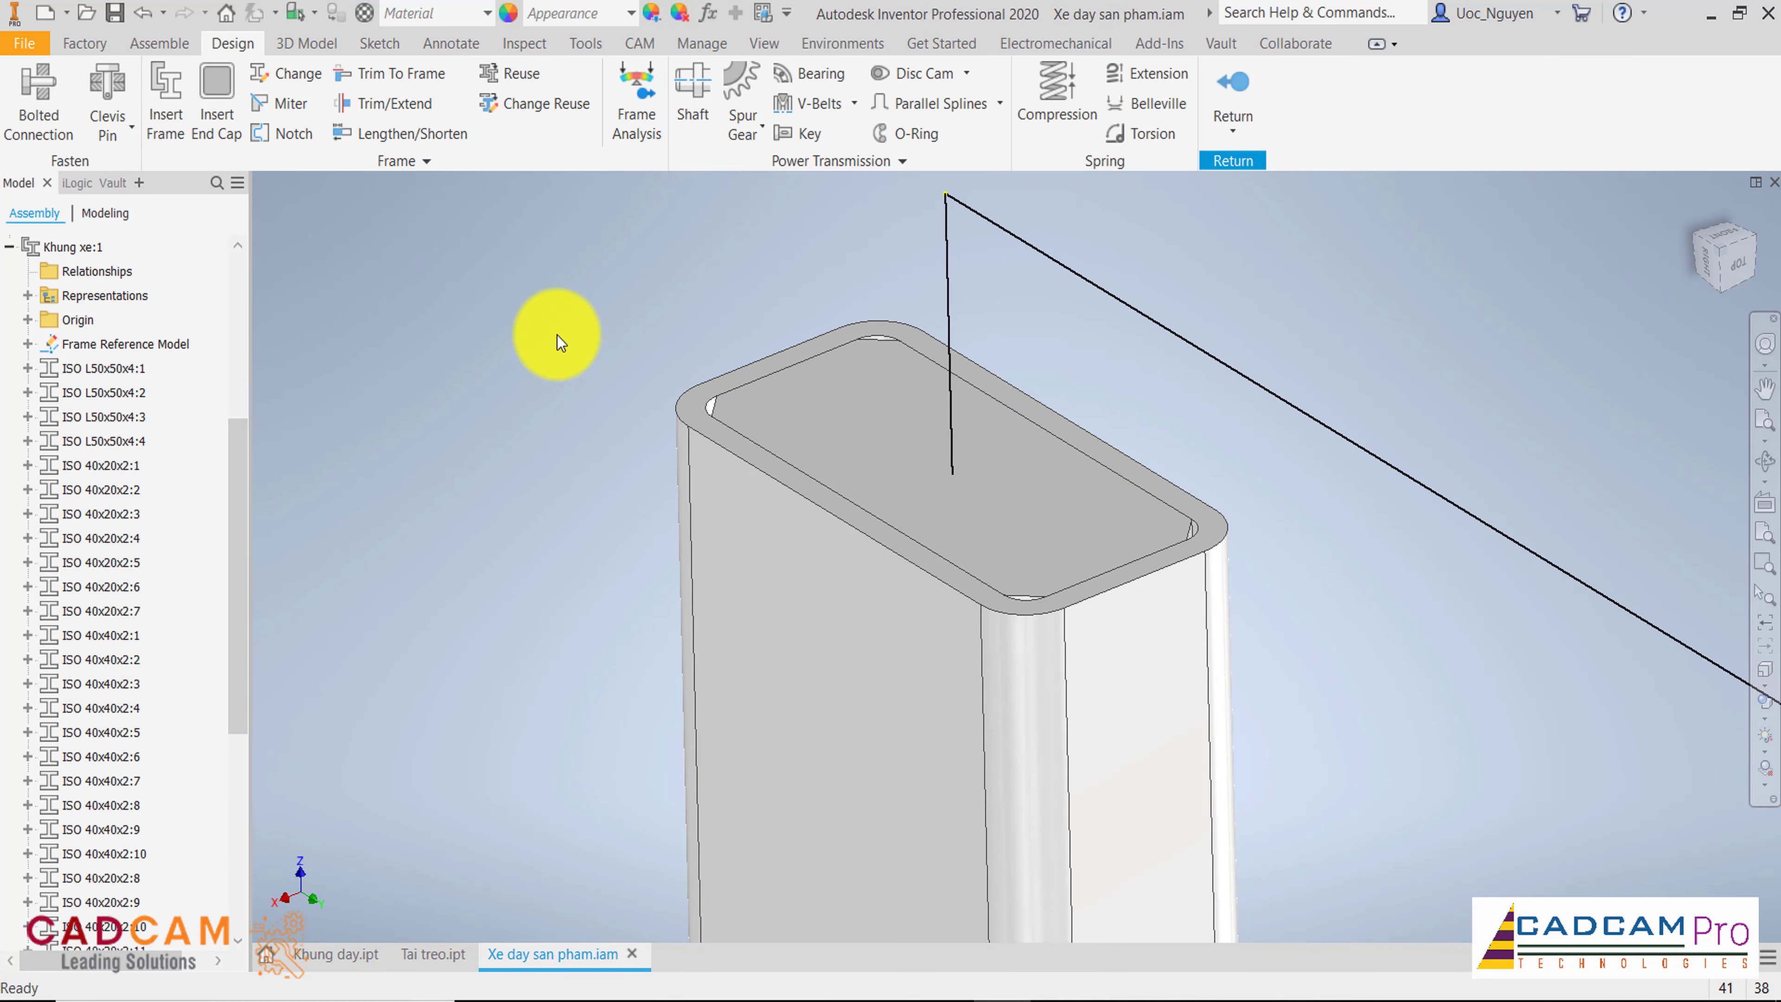
scroll(644, 394, down, 5)
scroll(644, 394, down, 2)
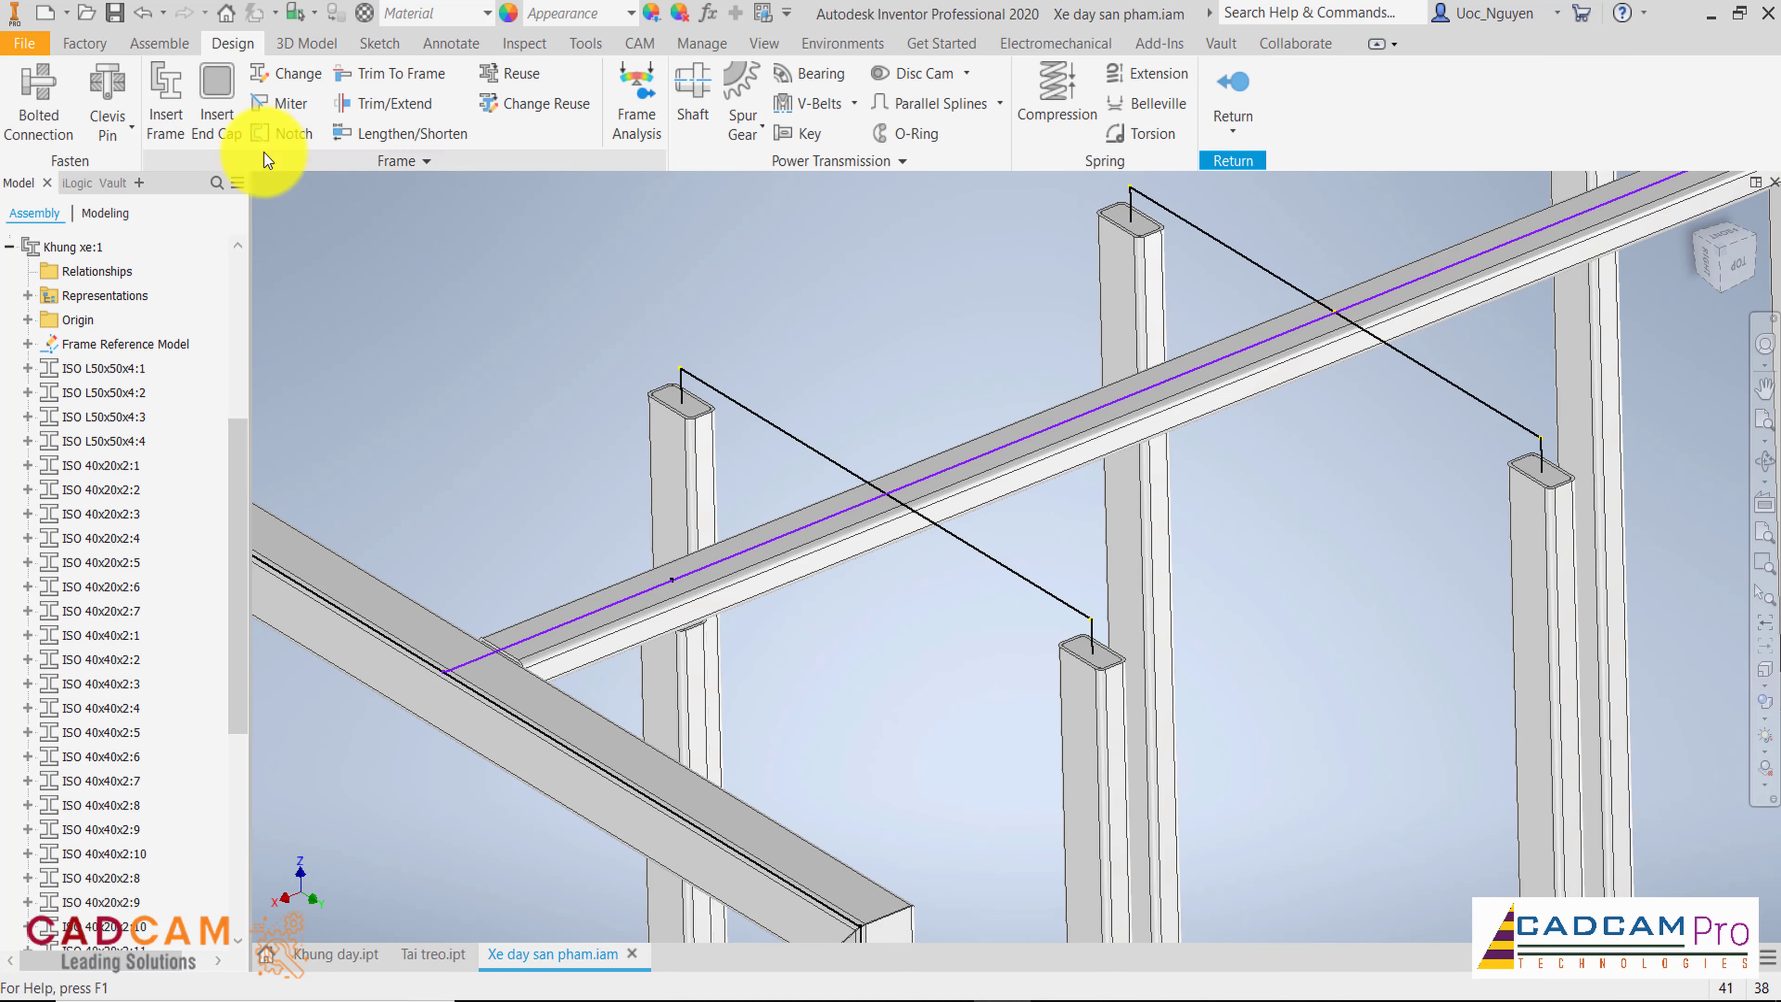
scroll(782, 373, down, 2)
scroll(786, 373, down, 2)
scroll(787, 374, down, 2)
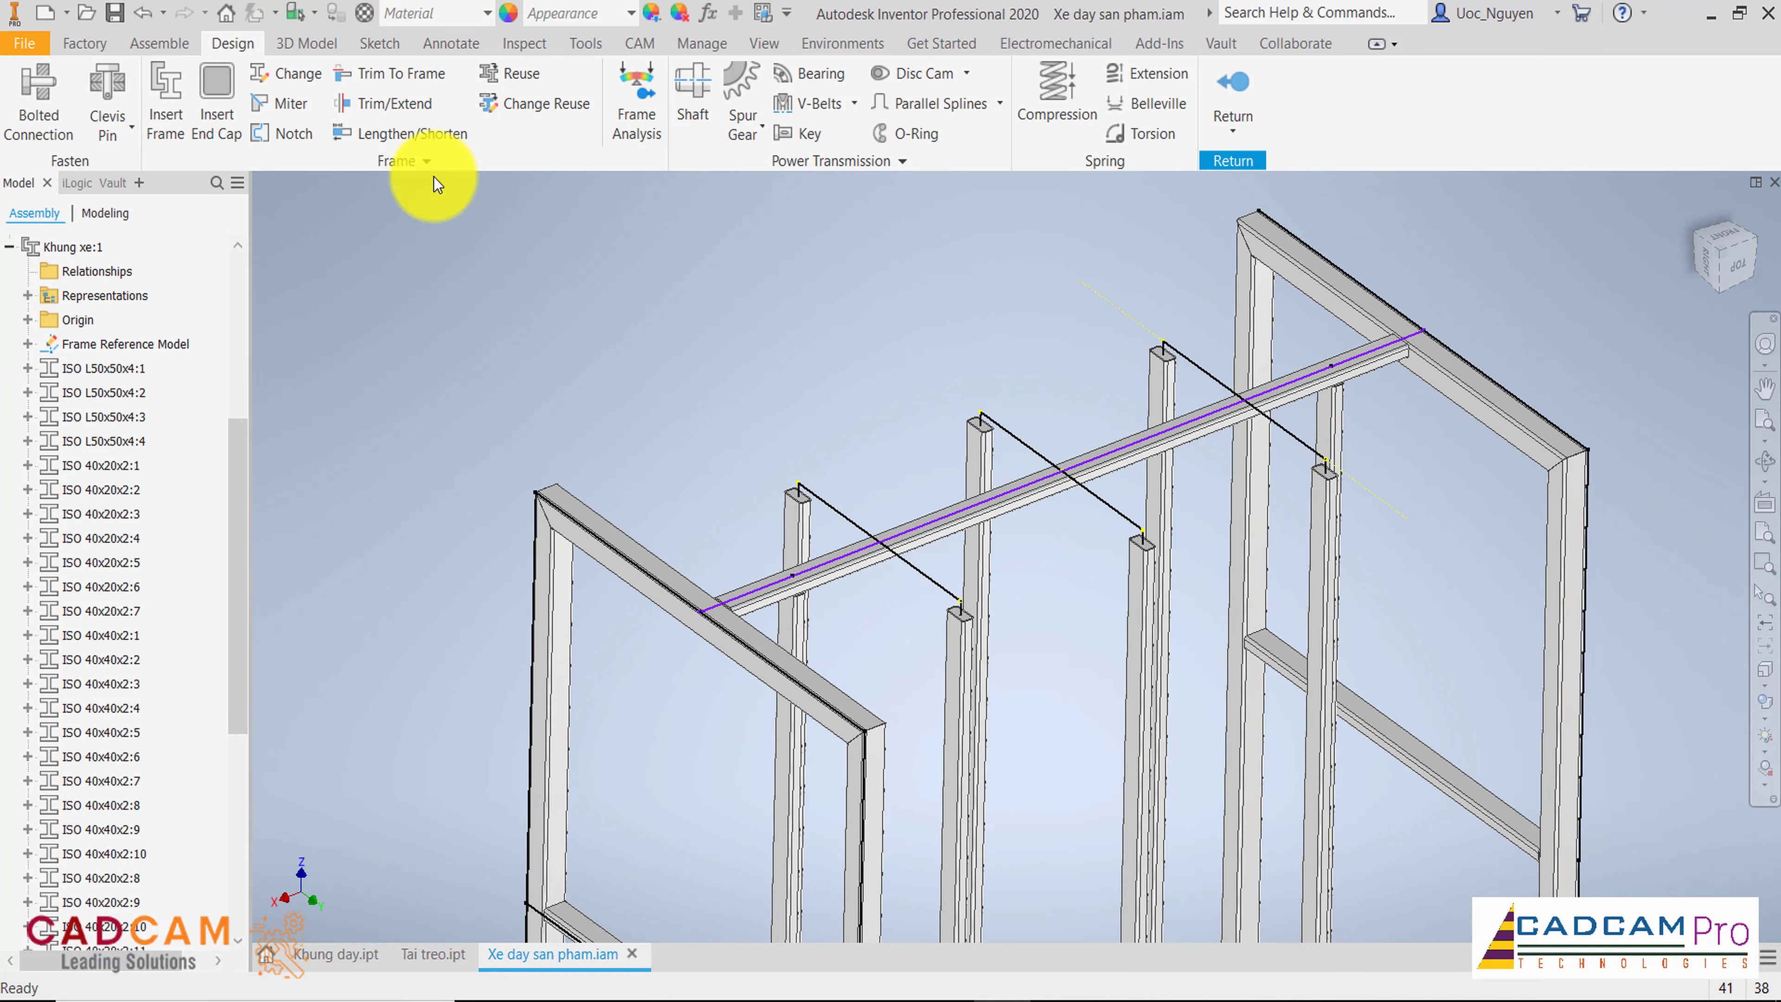
Step: Start Insert Frame and try the ISO 657 channel and T-section profile families
click(168, 109)
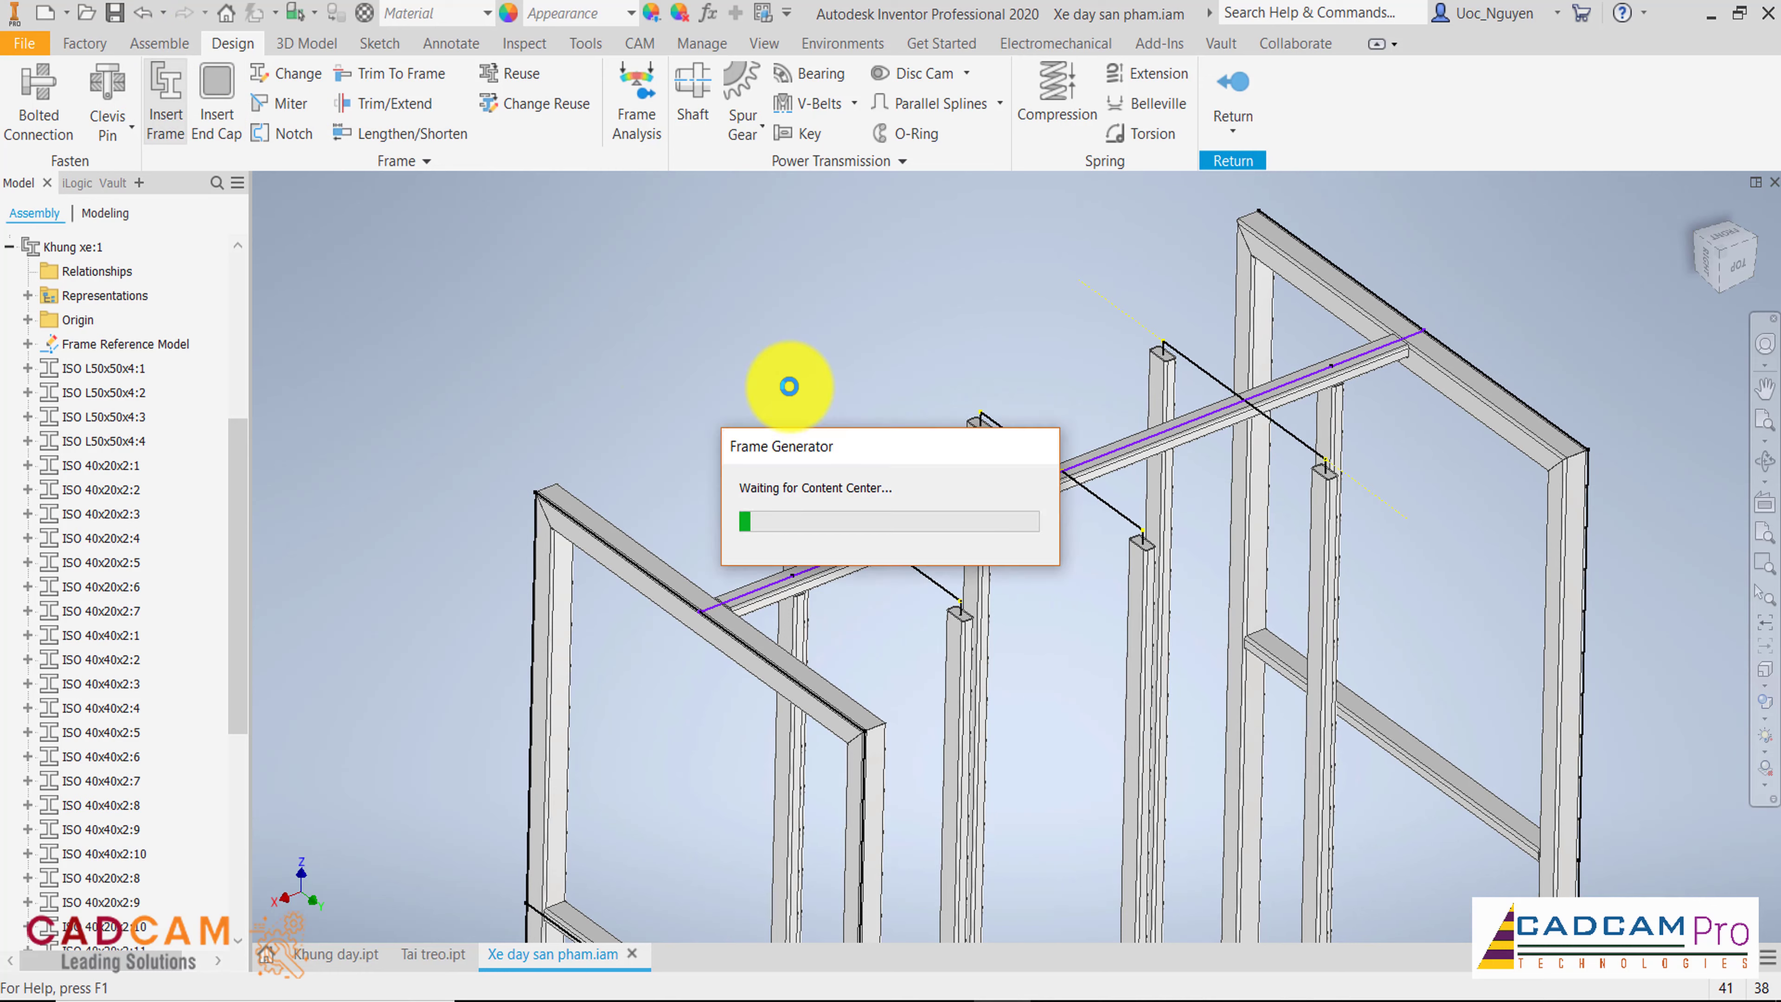
click(164, 332)
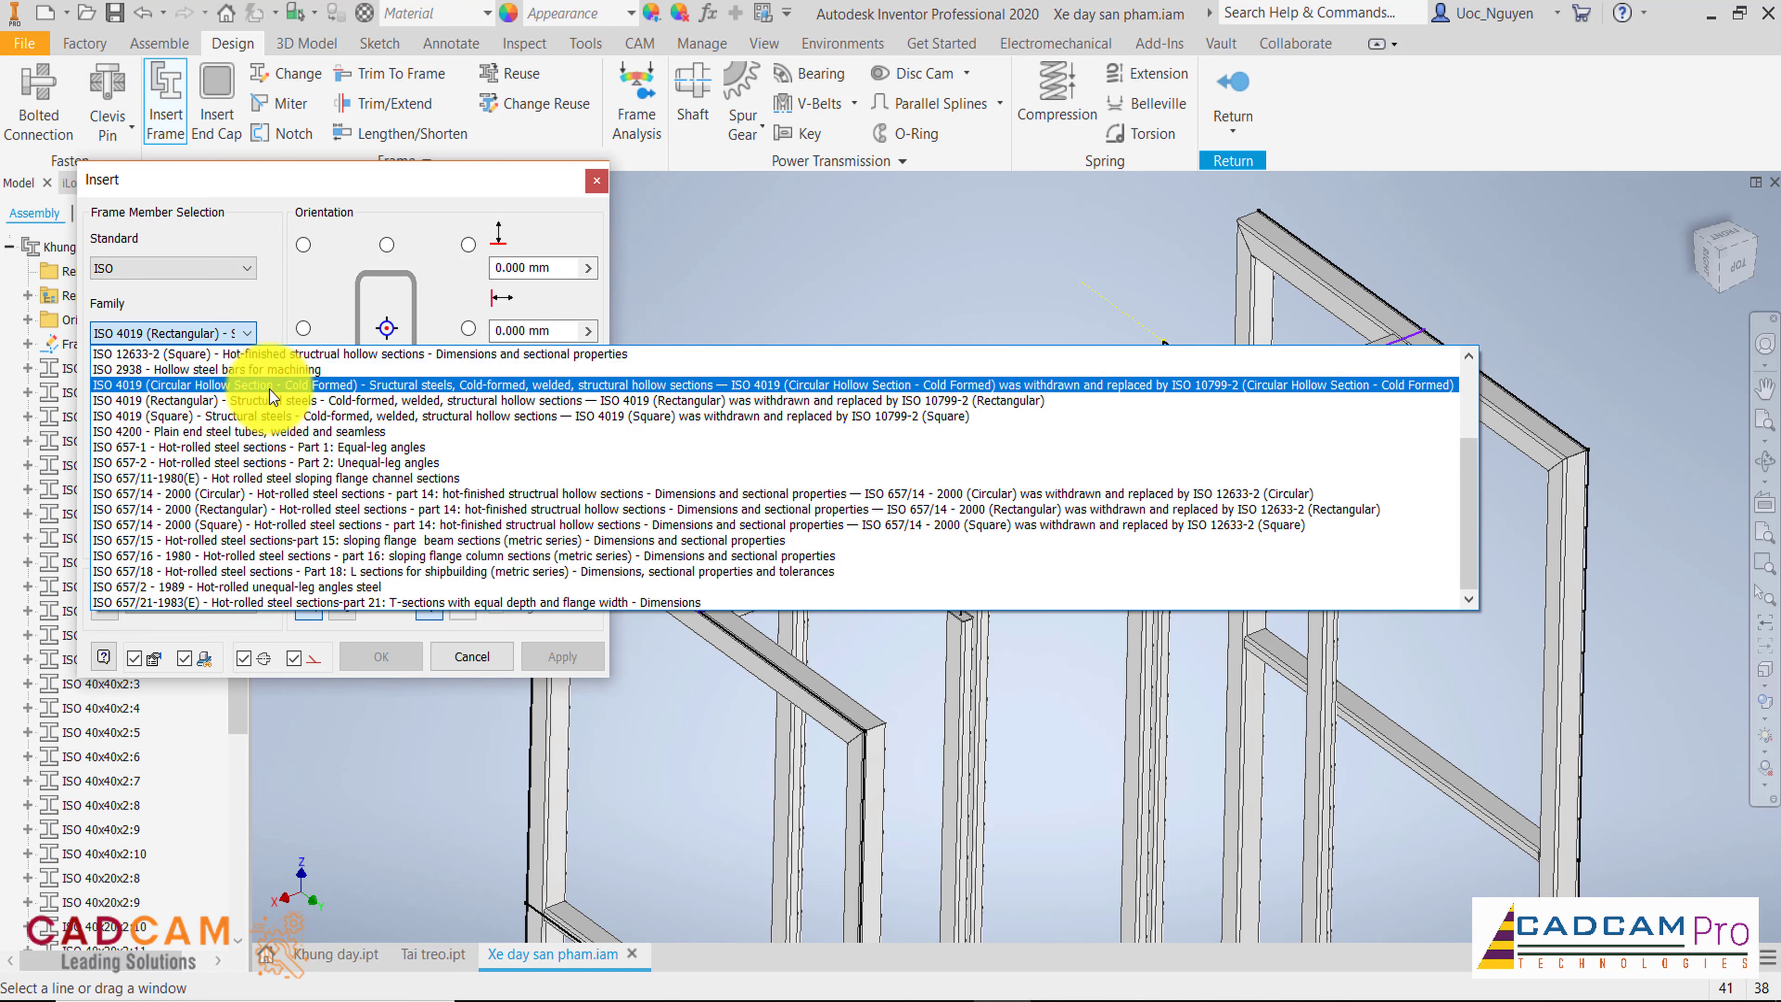
click(280, 478)
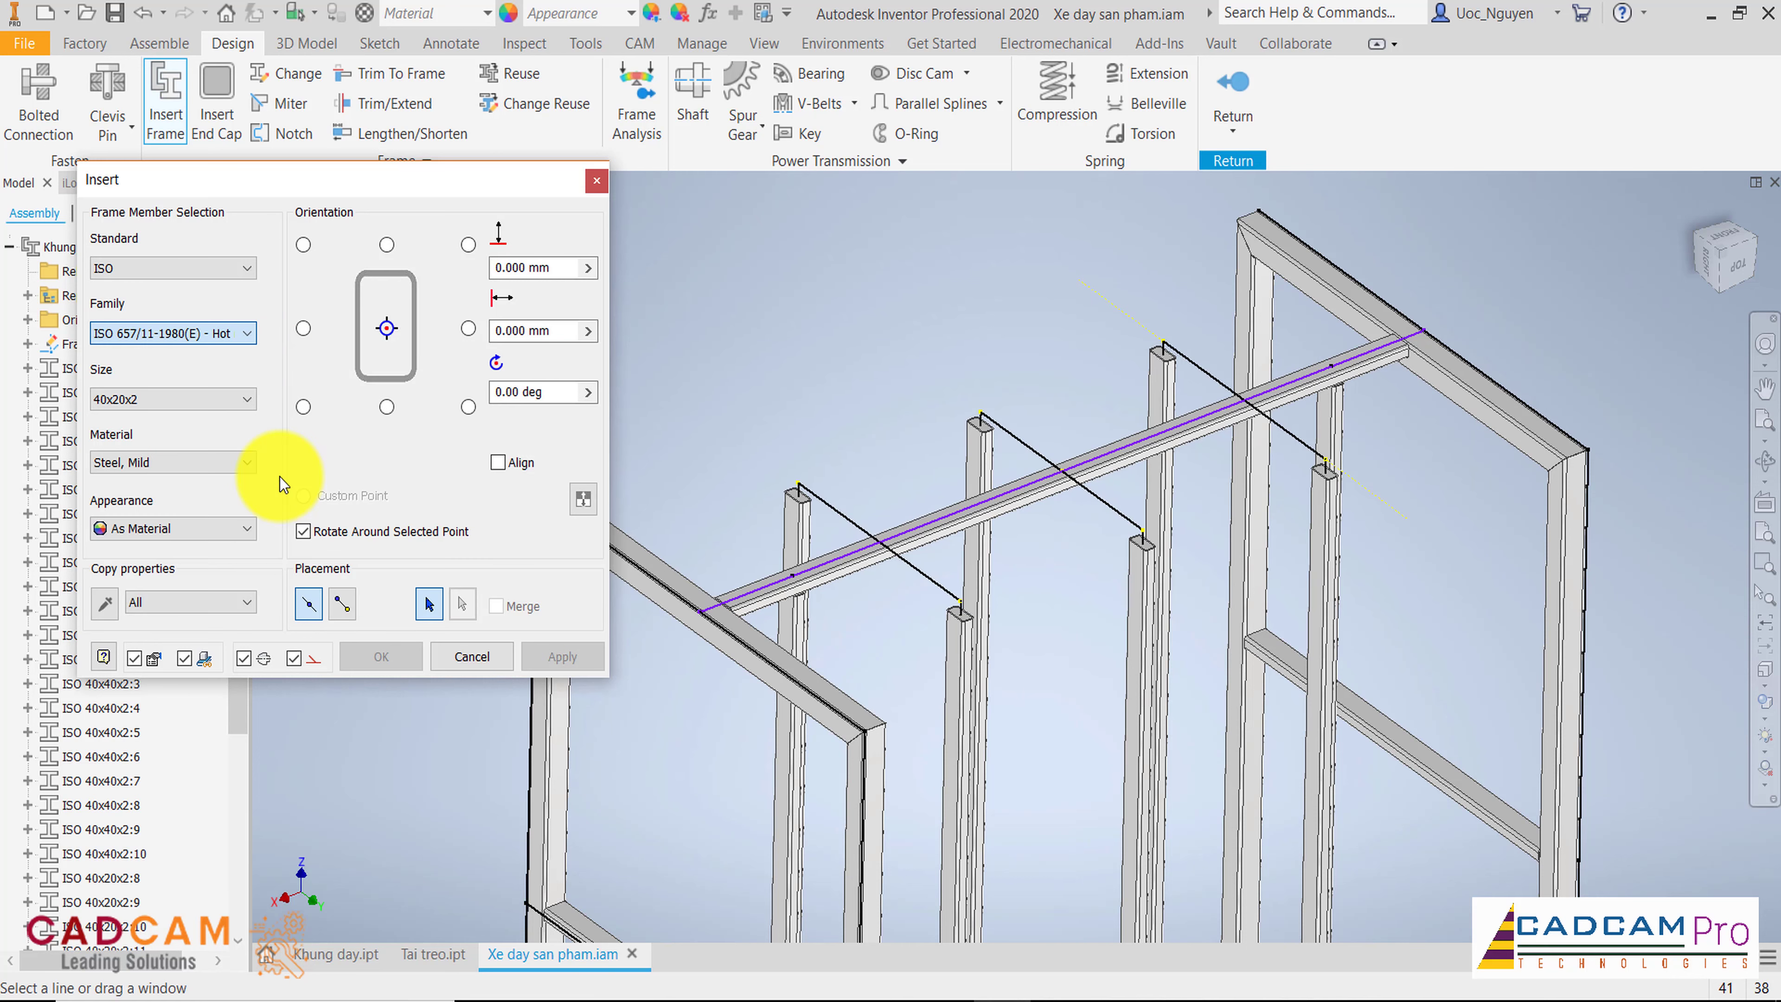
click(241, 338)
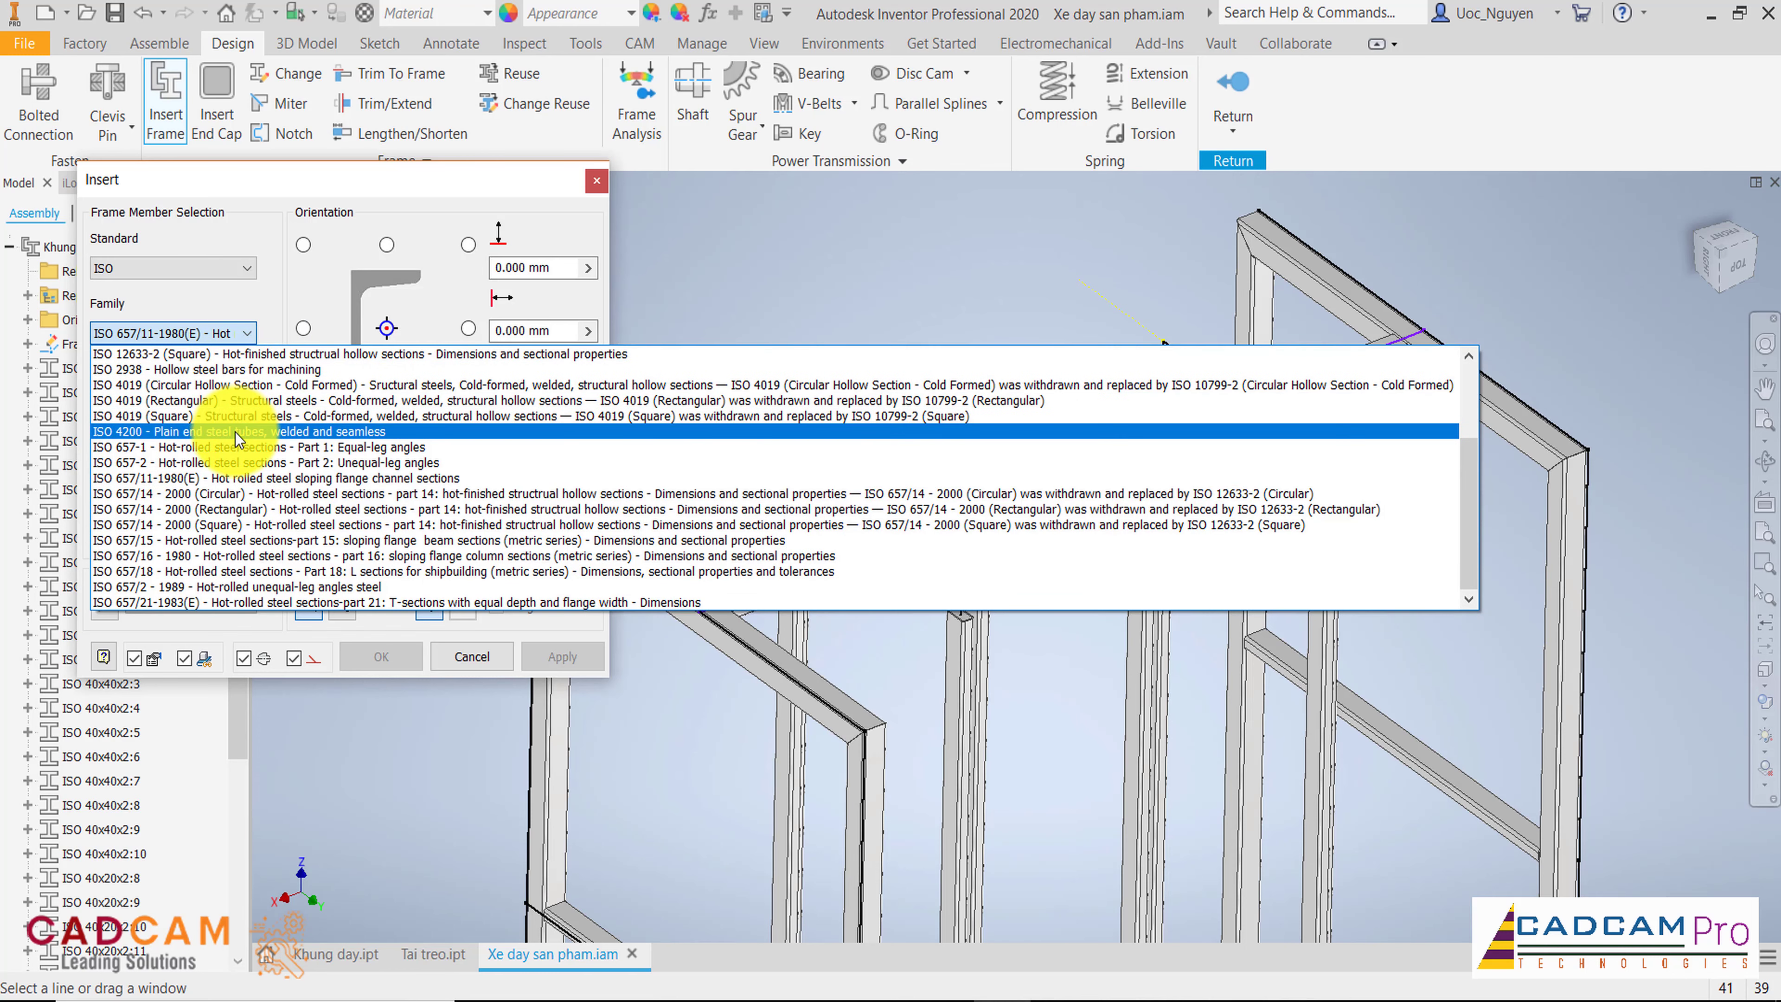
click(244, 605)
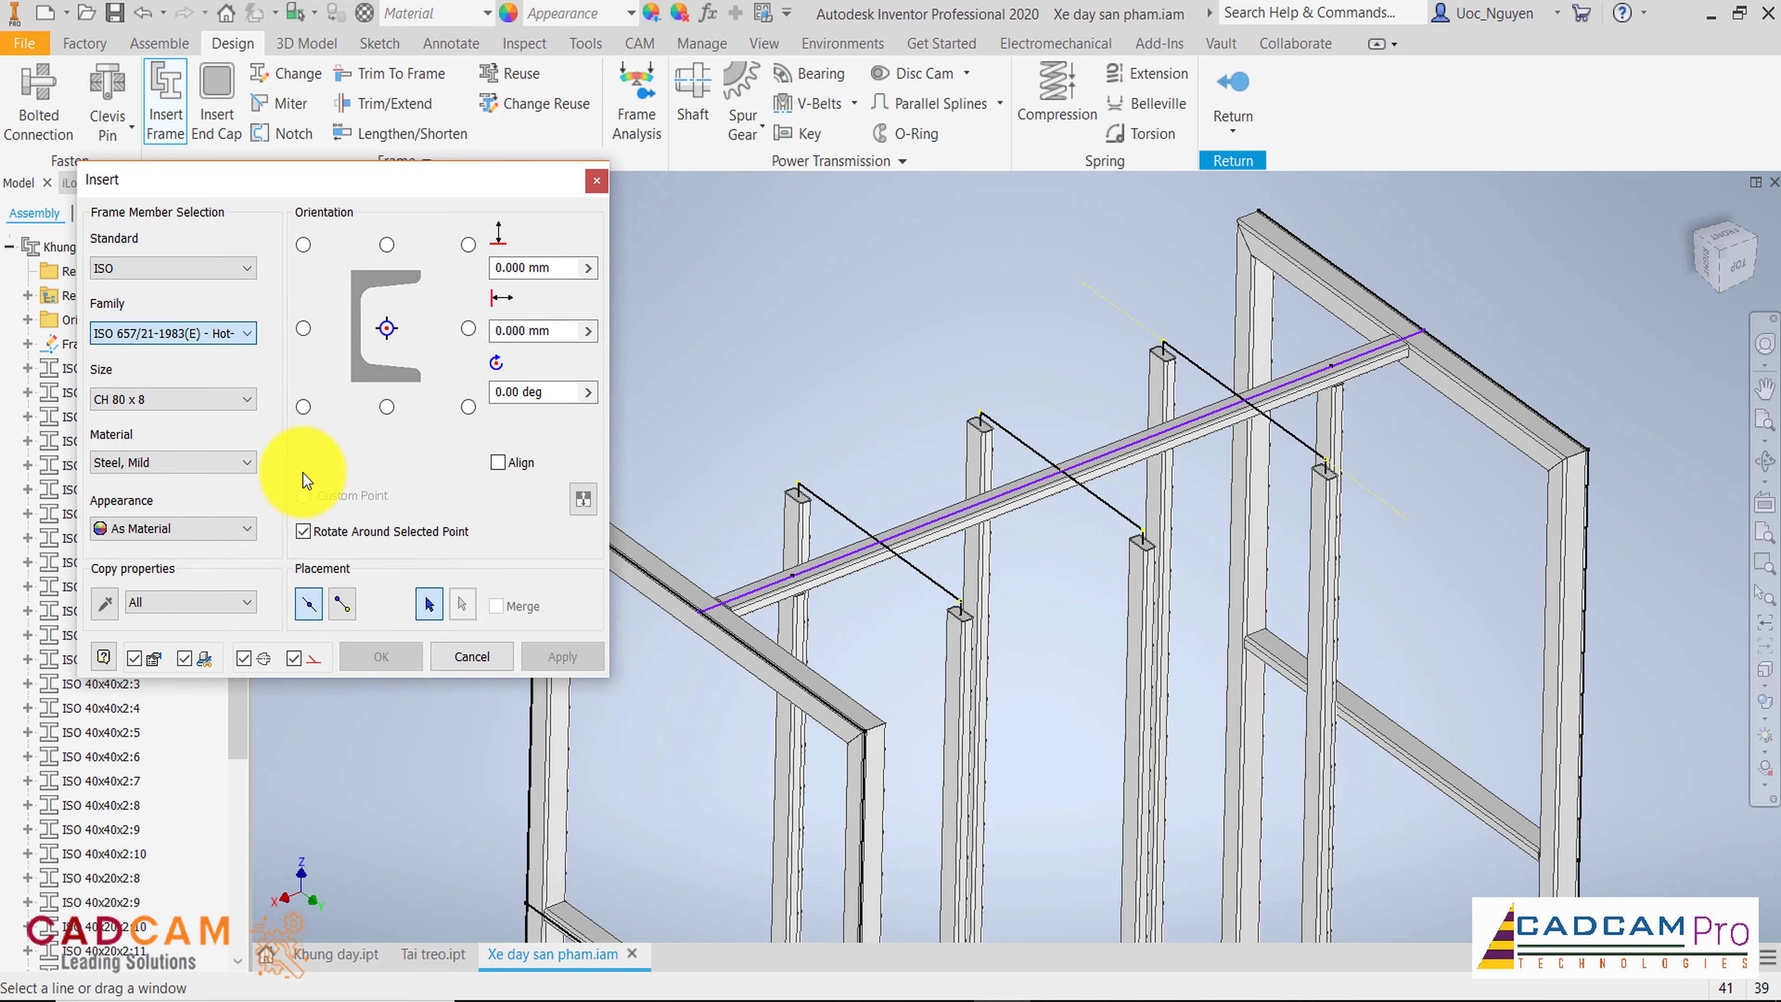
Step: Choose the ISO 1035/1 round bar family at size 20
click(185, 333)
scroll(186, 411, up, 3)
scroll(185, 404, up, 1)
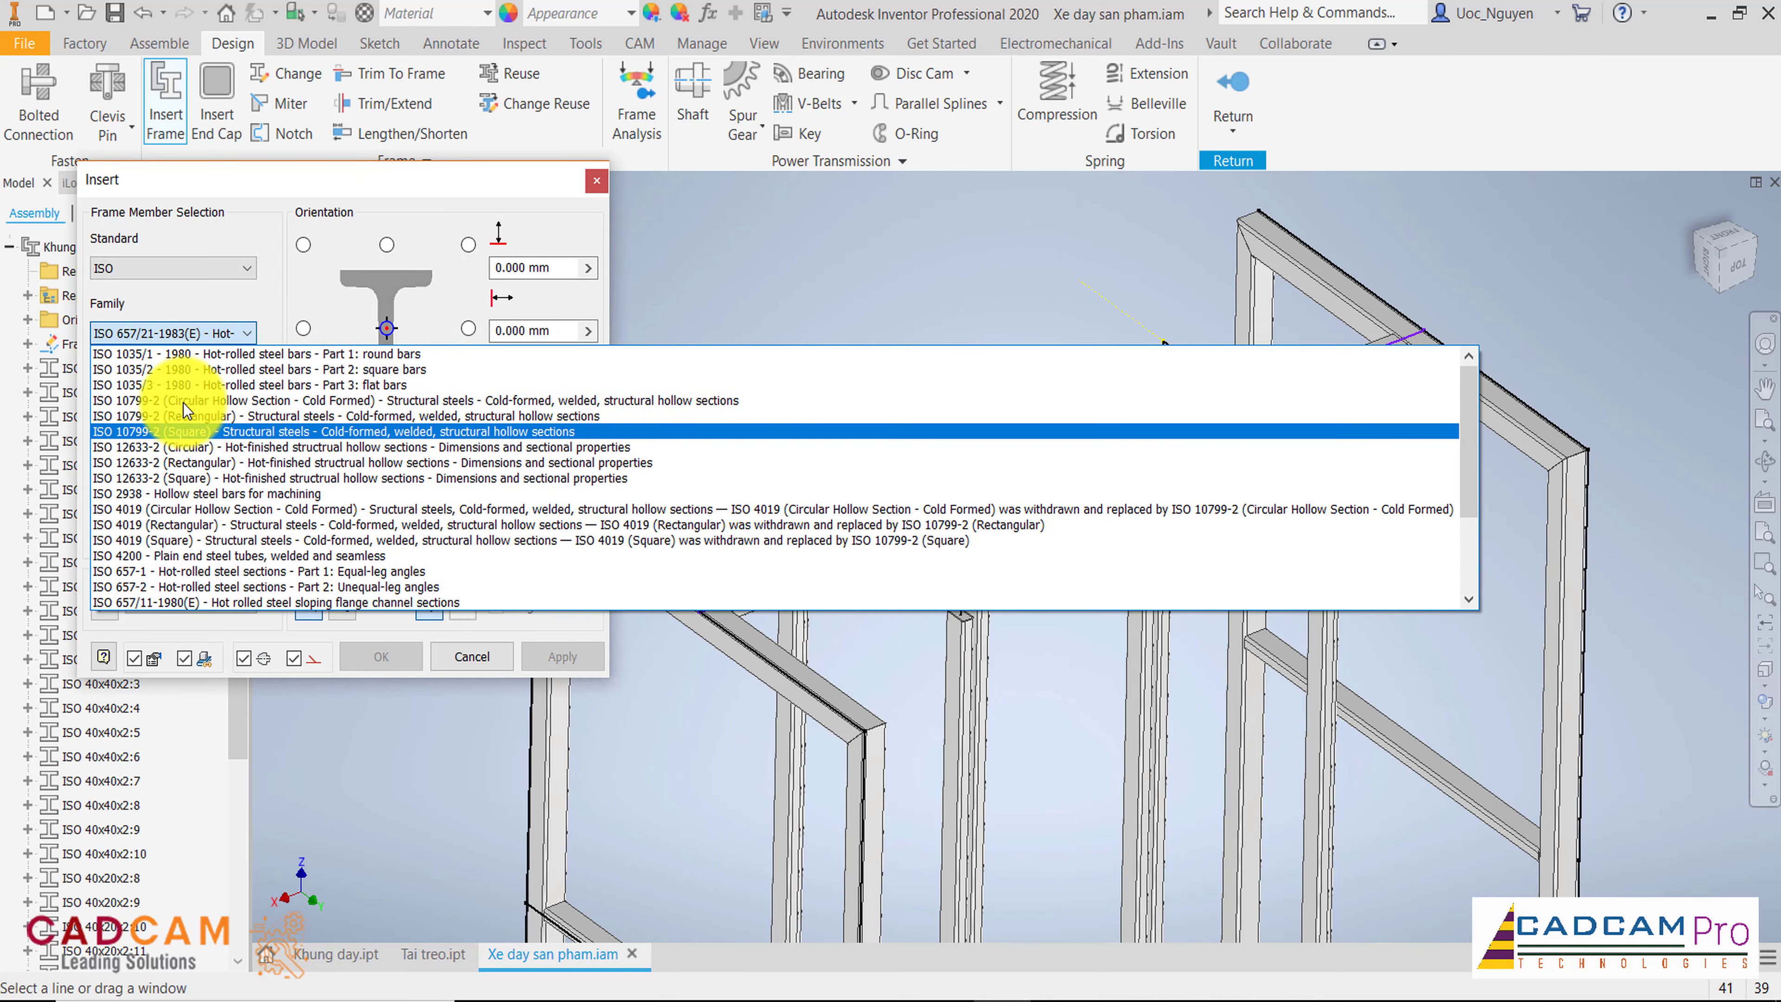
click(218, 359)
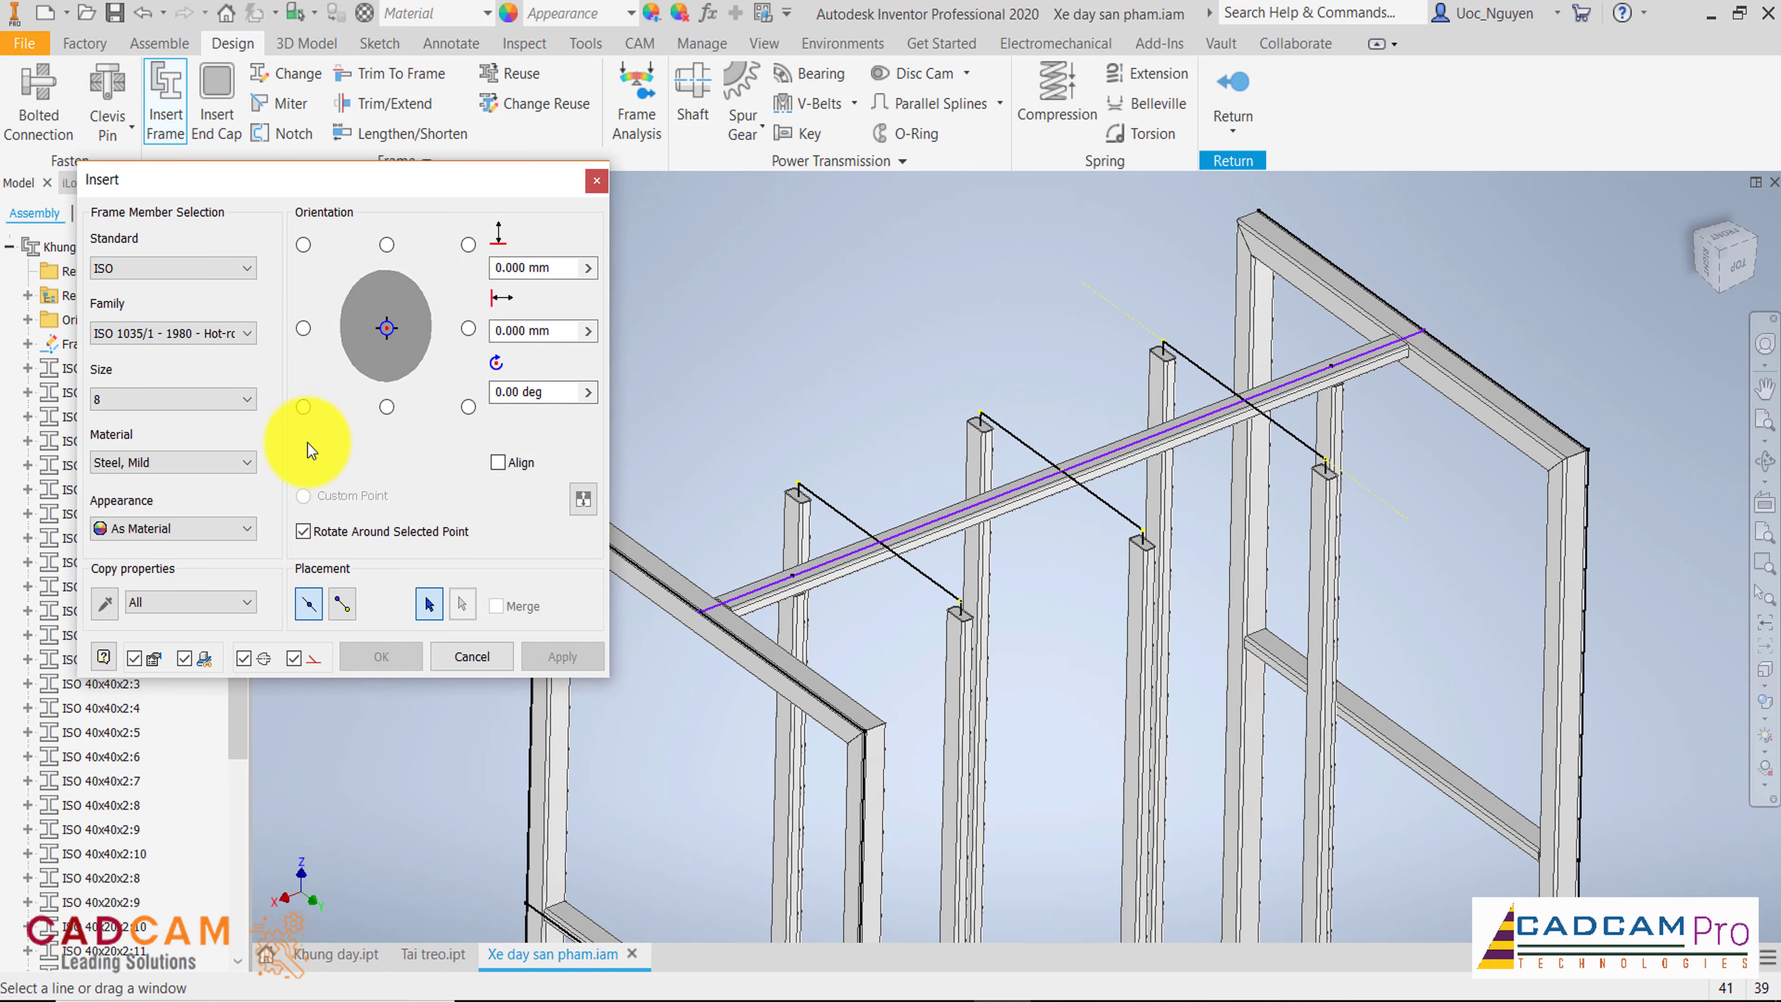
click(231, 402)
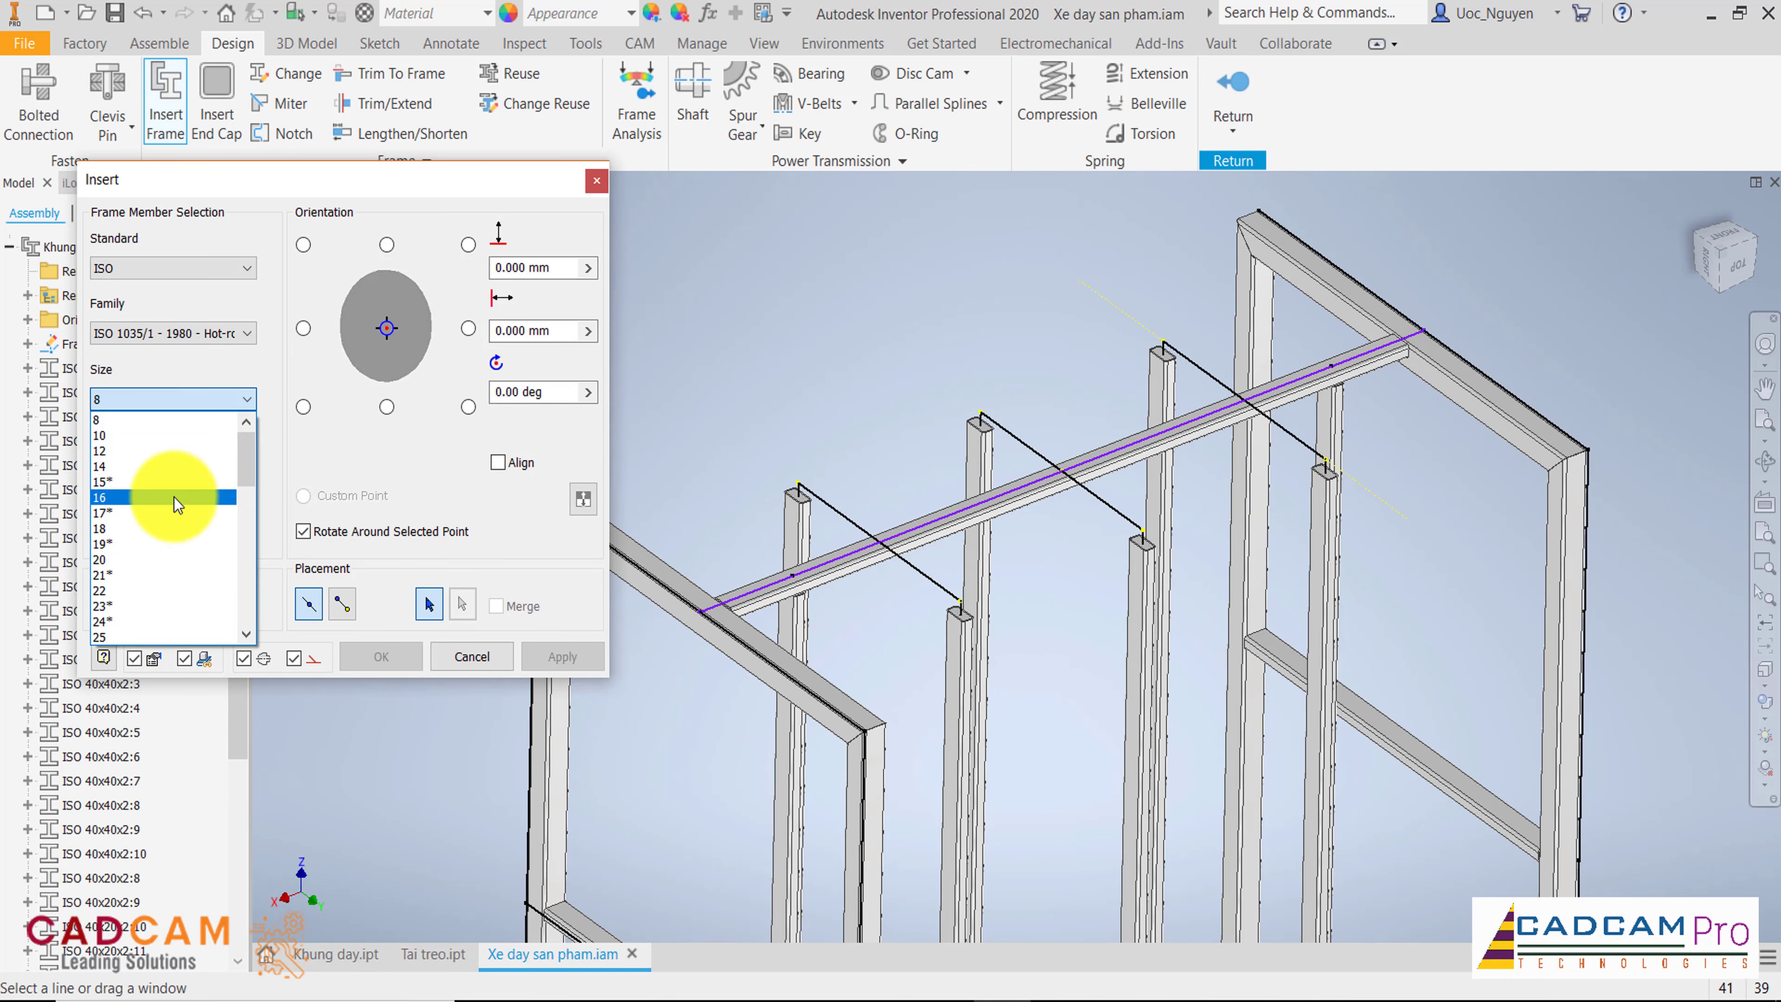
click(164, 561)
scroll(838, 346, up, 2)
scroll(922, 405, up, 3)
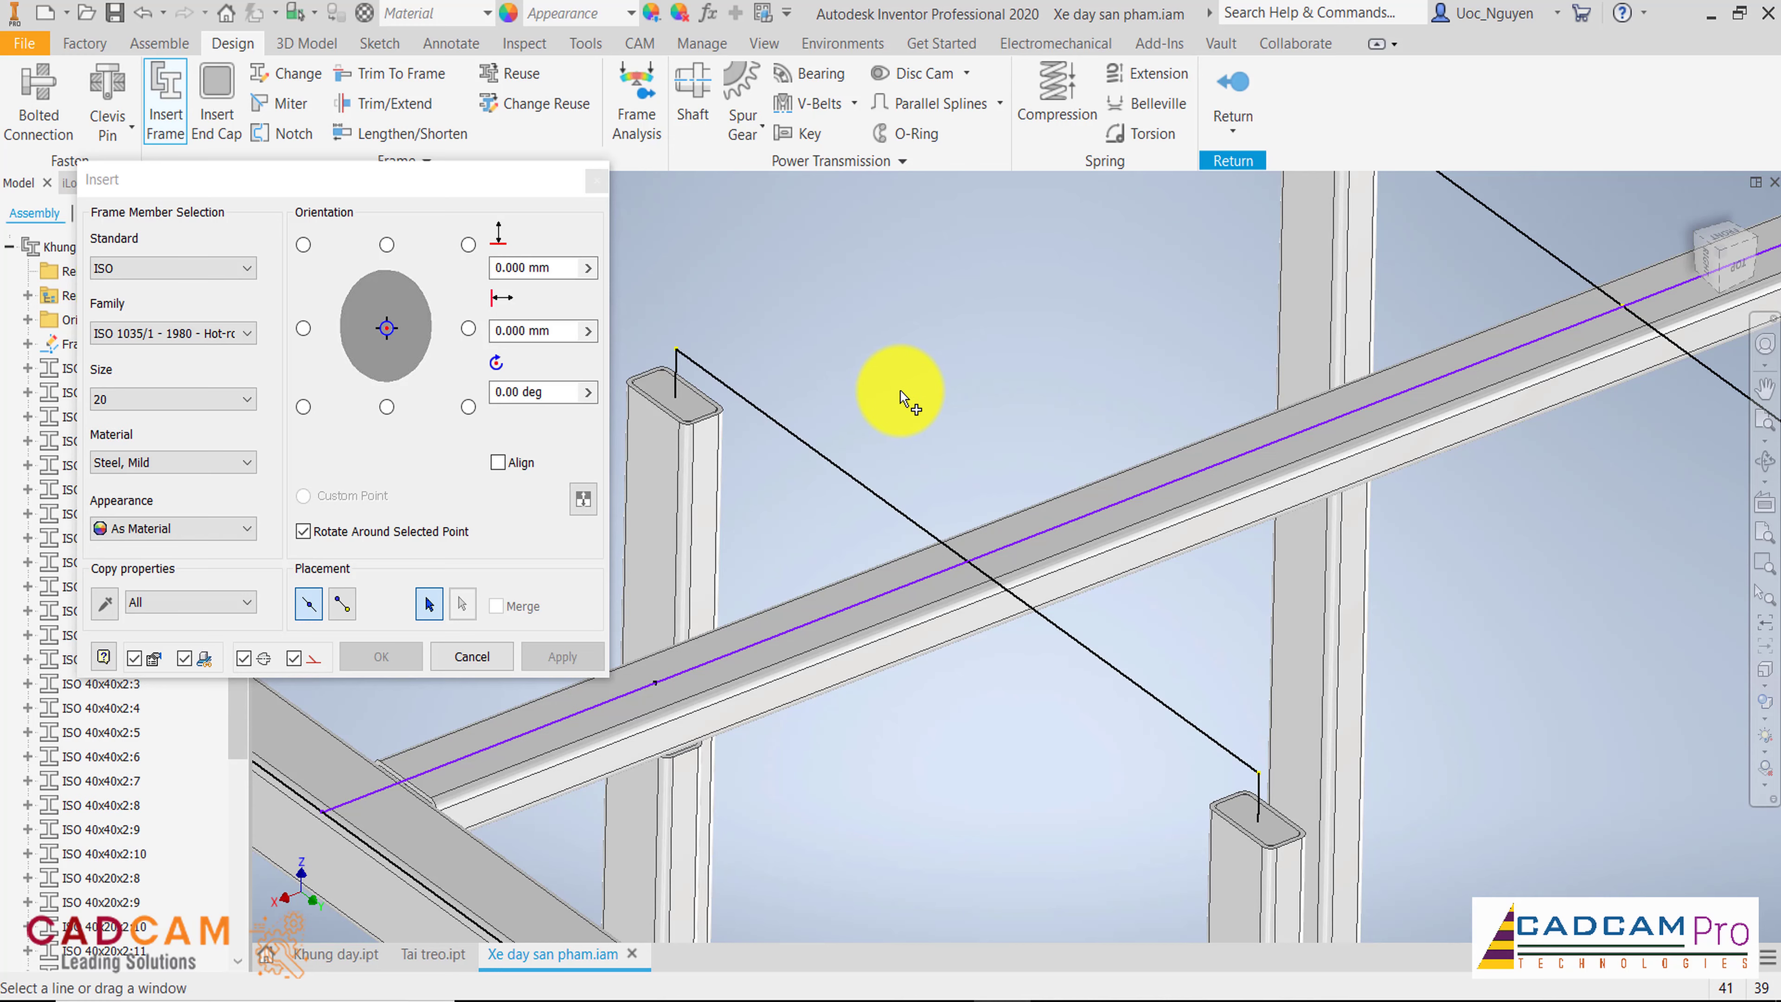
Step: Place the first ISO 20 round bar on a sketch line, anchored at top-centre
click(847, 471)
mouse_move(1074, 378)
shift+middle_down()
mouse_move(1033, 386)
mouse_move(974, 529)
mouse_move(1160, 616)
mouse_move(1066, 545)
mouse_move(1089, 535)
mouse_move(1081, 517)
mouse_move(1010, 503)
shift+middle_up()
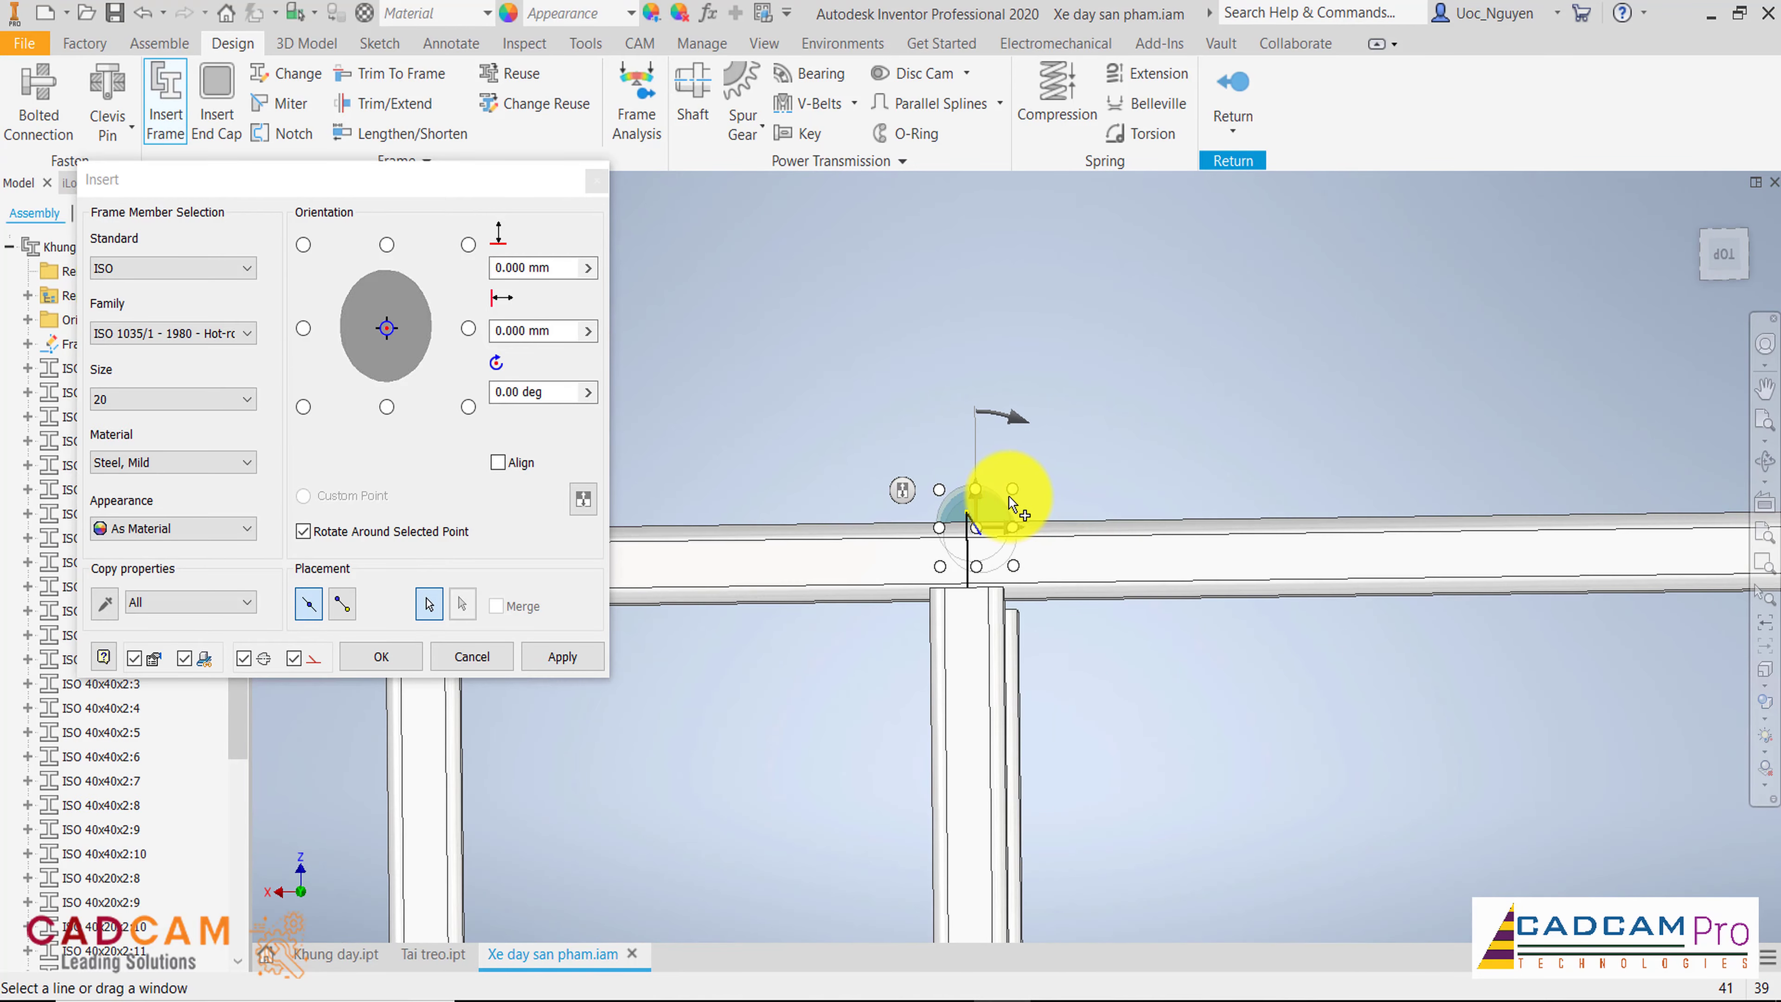
click(1724, 256)
scroll(874, 624, up, 2)
scroll(895, 649, up, 3)
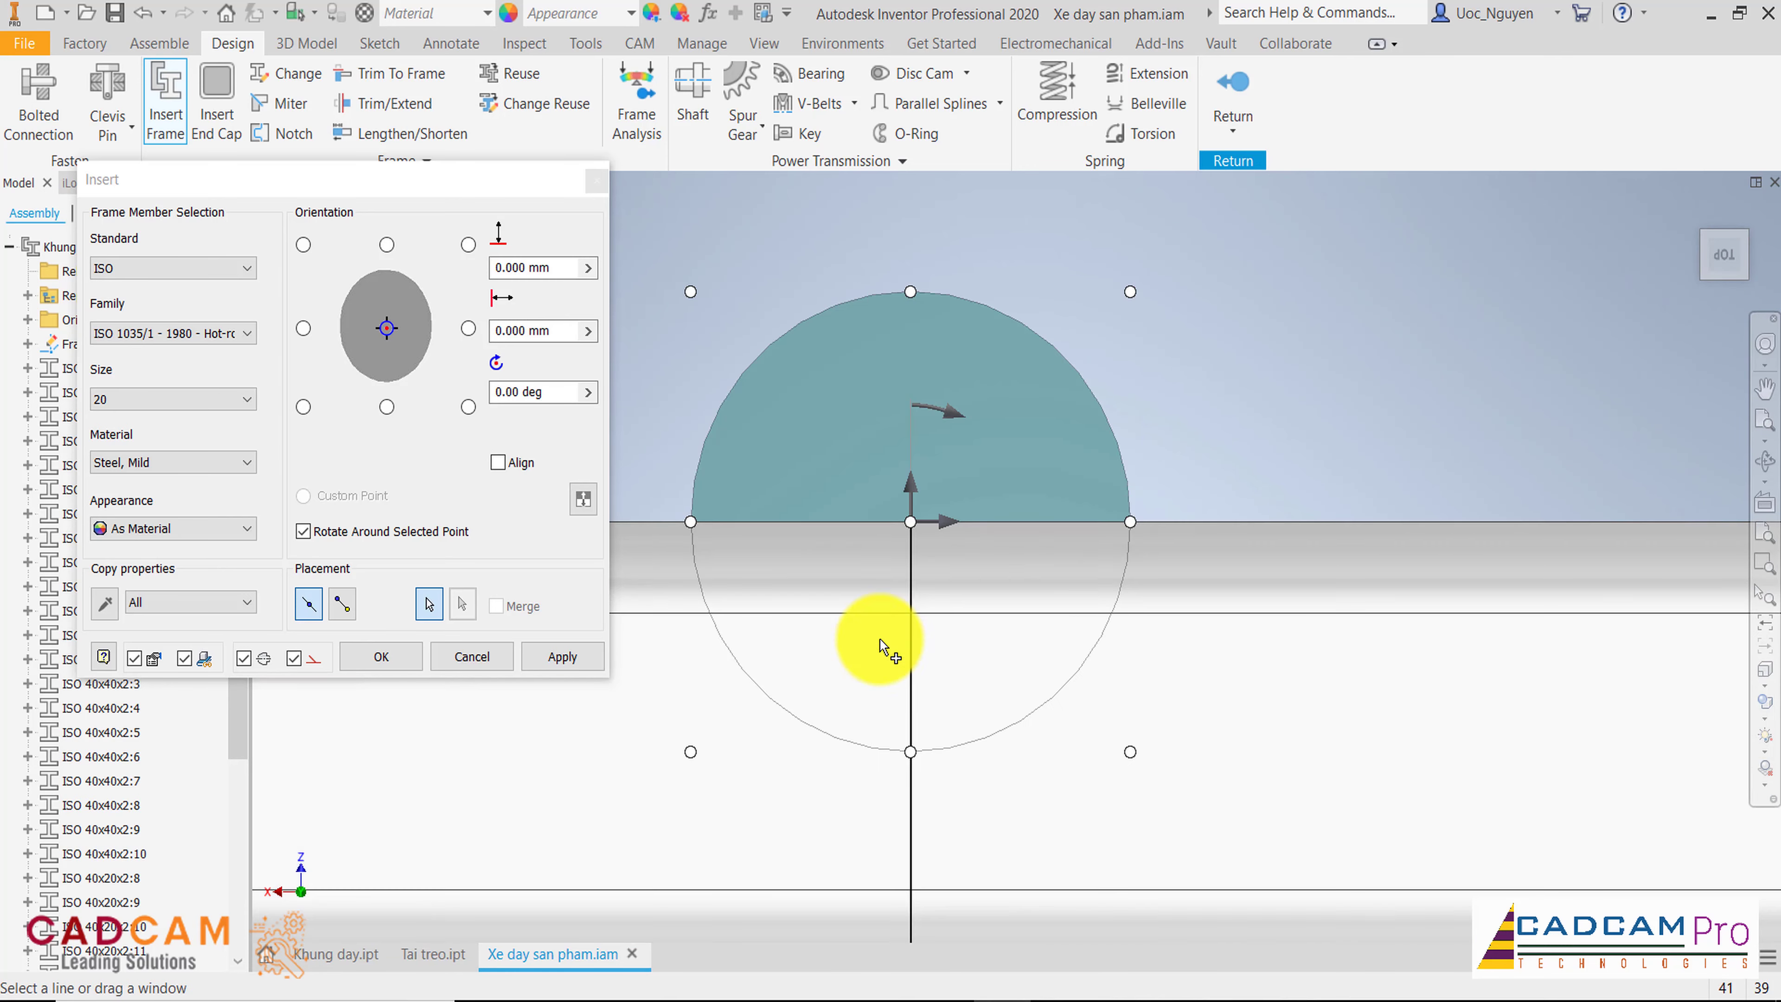
click(915, 298)
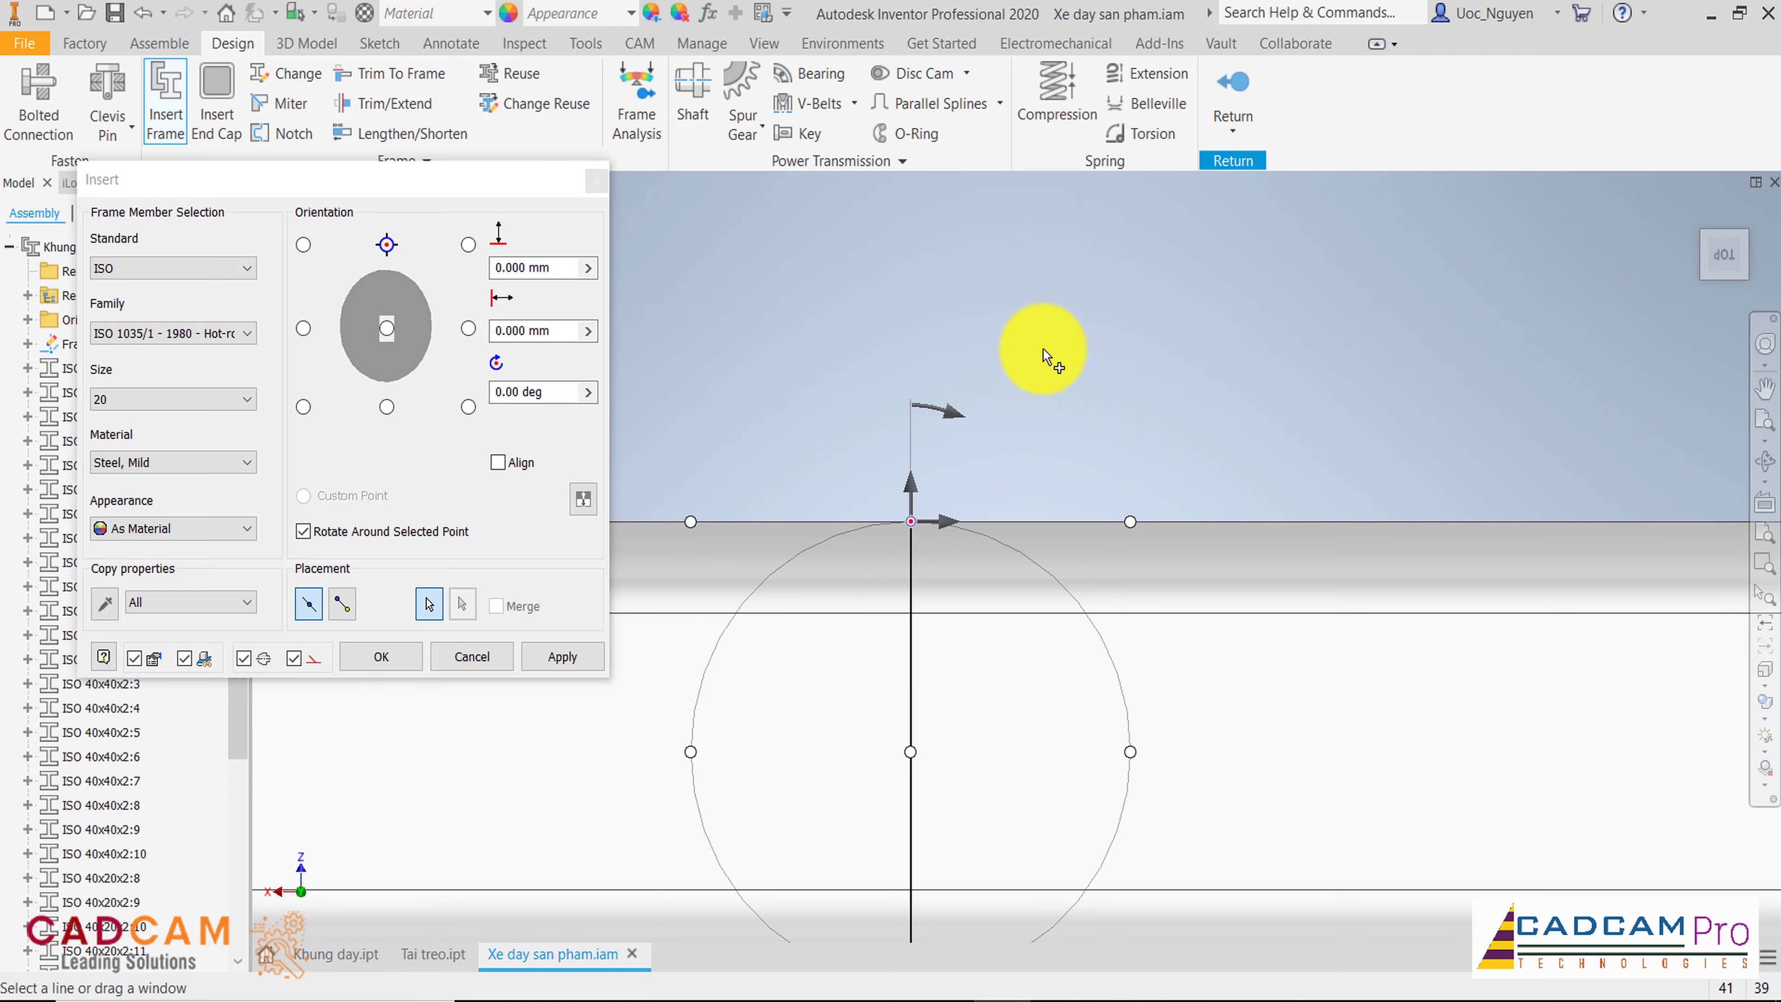
scroll(1041, 350, down, 2)
scroll(1065, 365, down, 2)
key(F6)
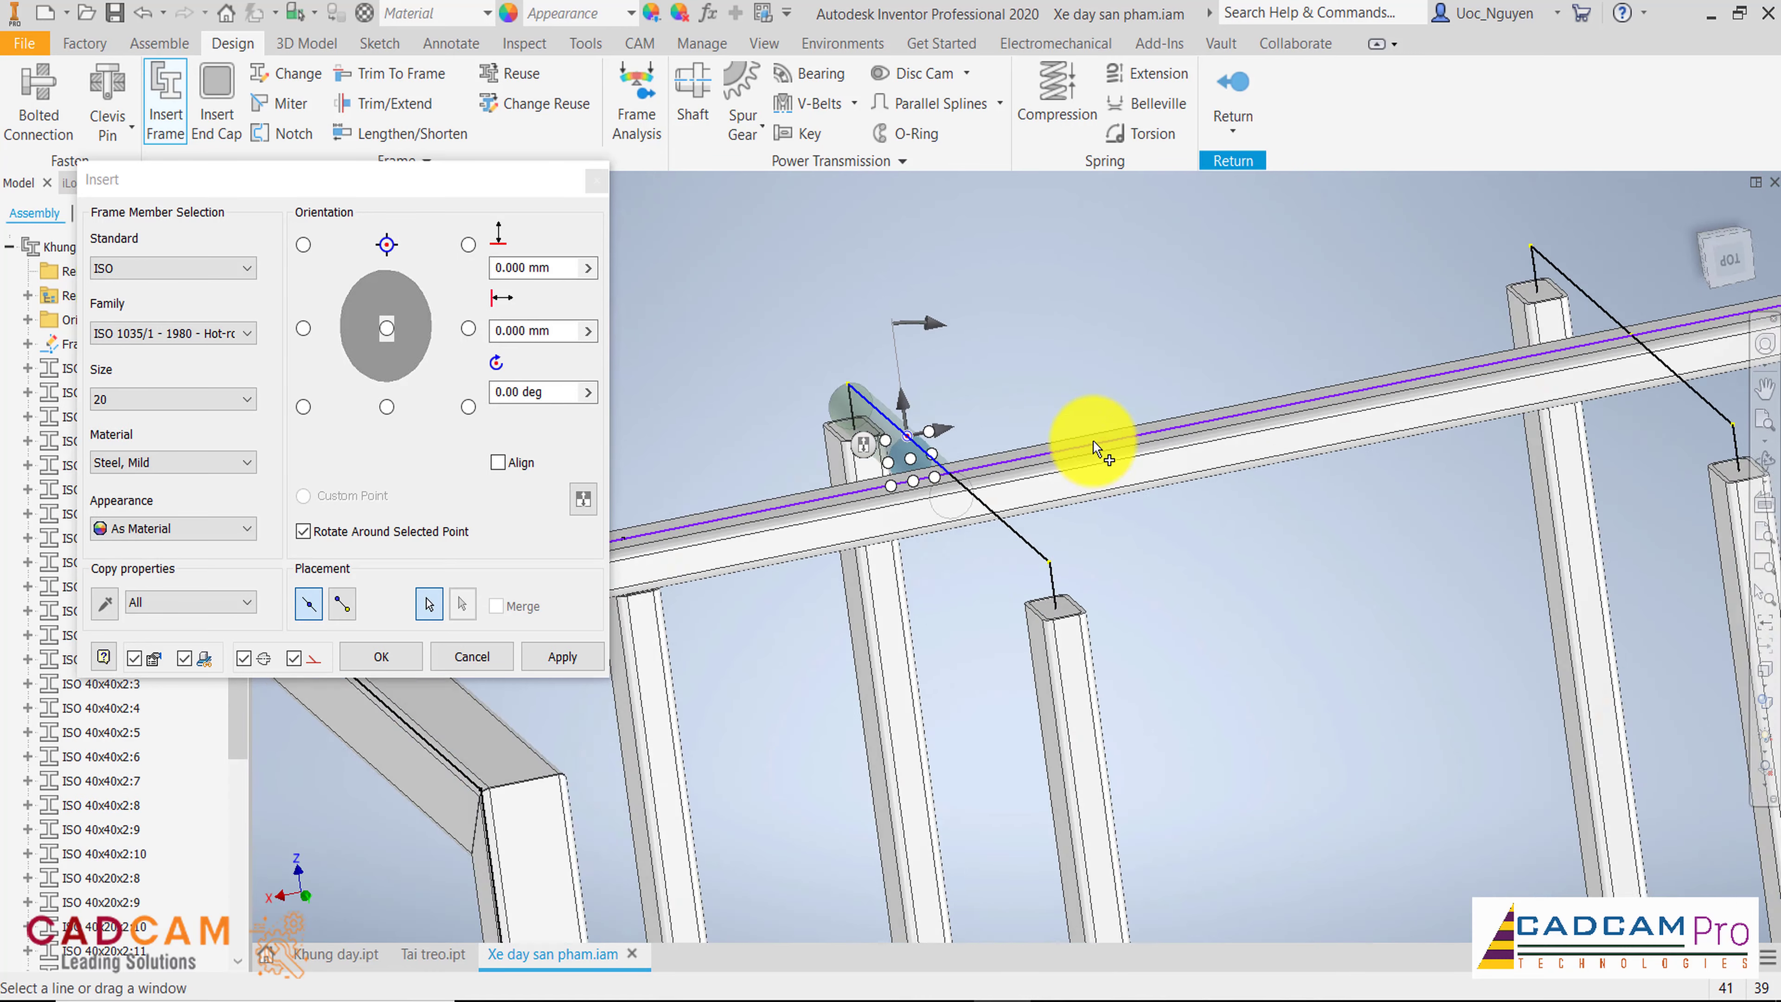
scroll(1101, 421, up, 3)
shift+middle_drag(1097, 445, 933, 509)
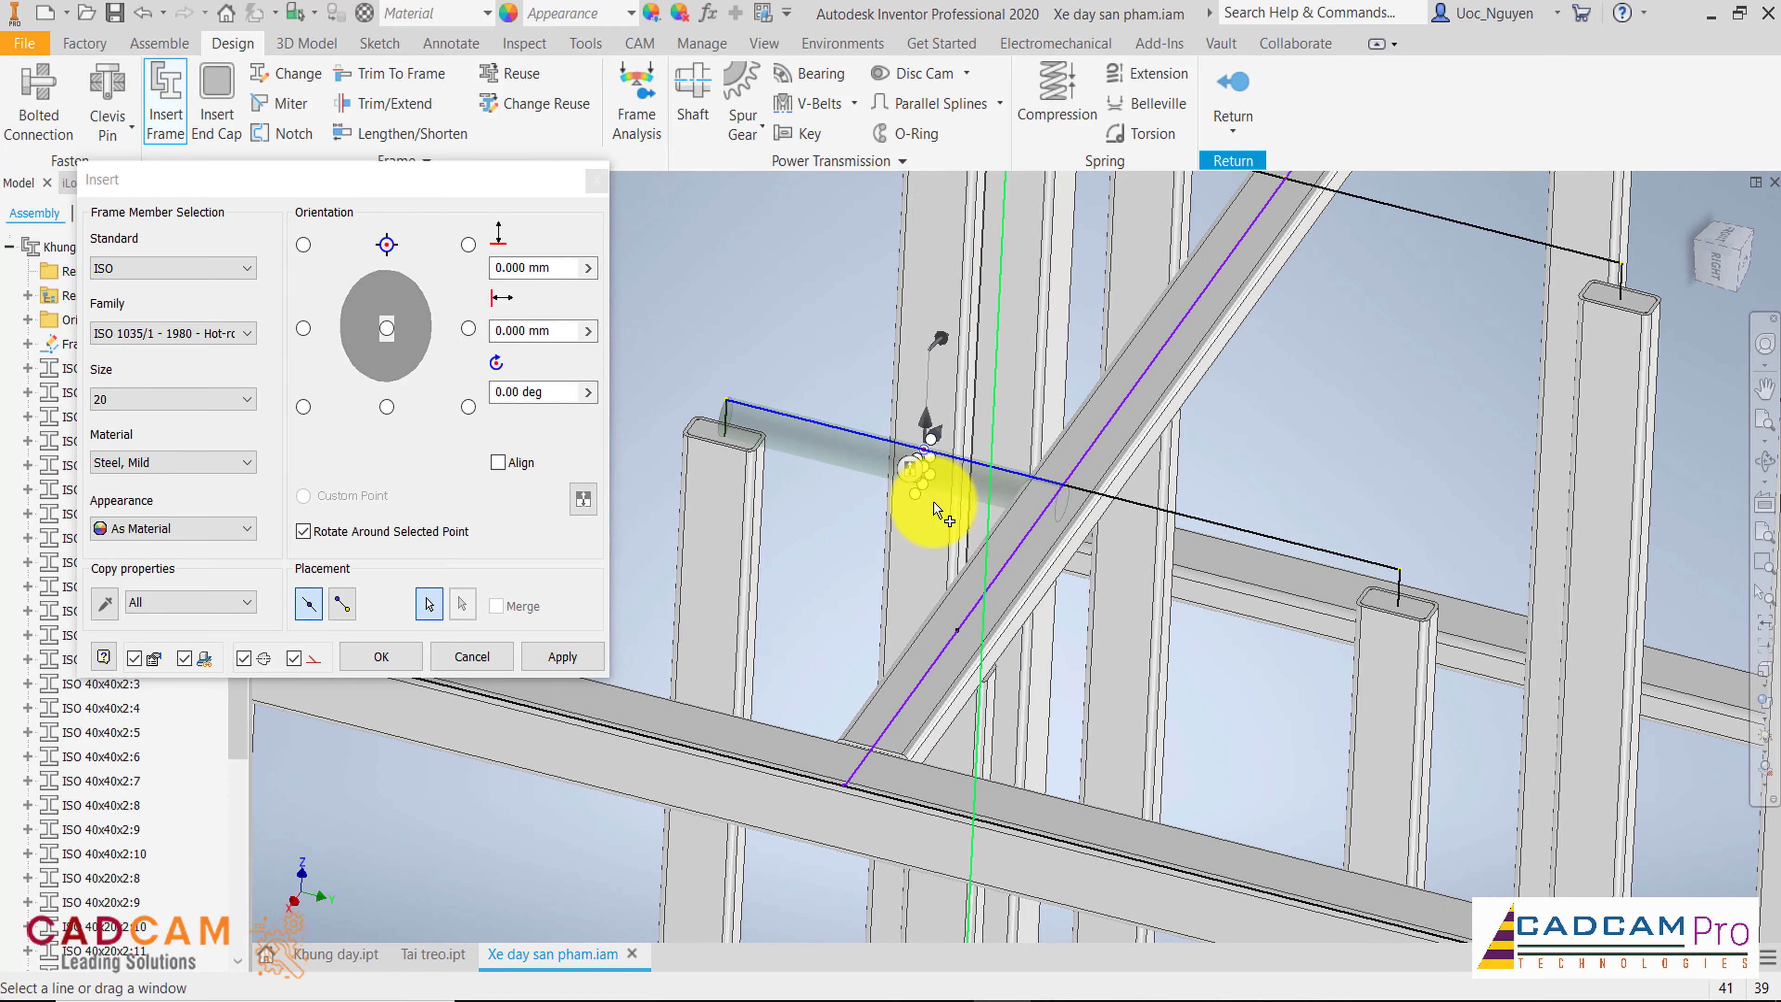
click(576, 655)
click(859, 613)
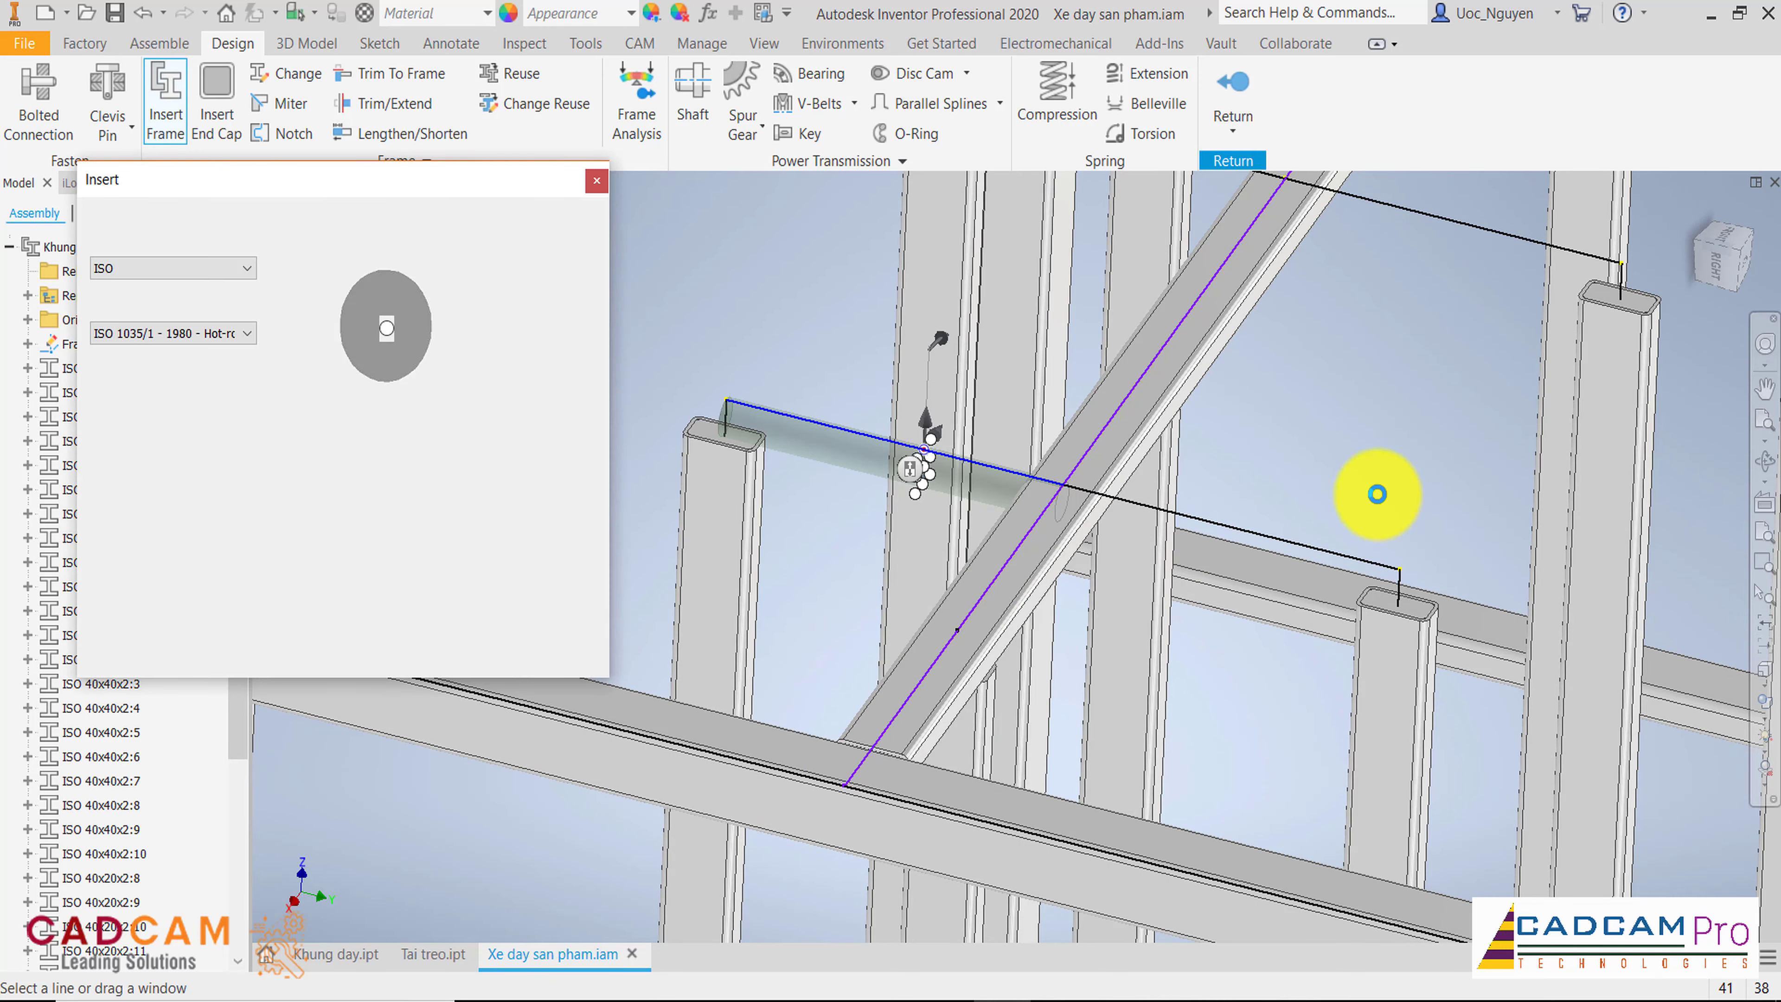
Step: Add ISO 20 round bars along the next two sketch lines between the posts
click(1302, 555)
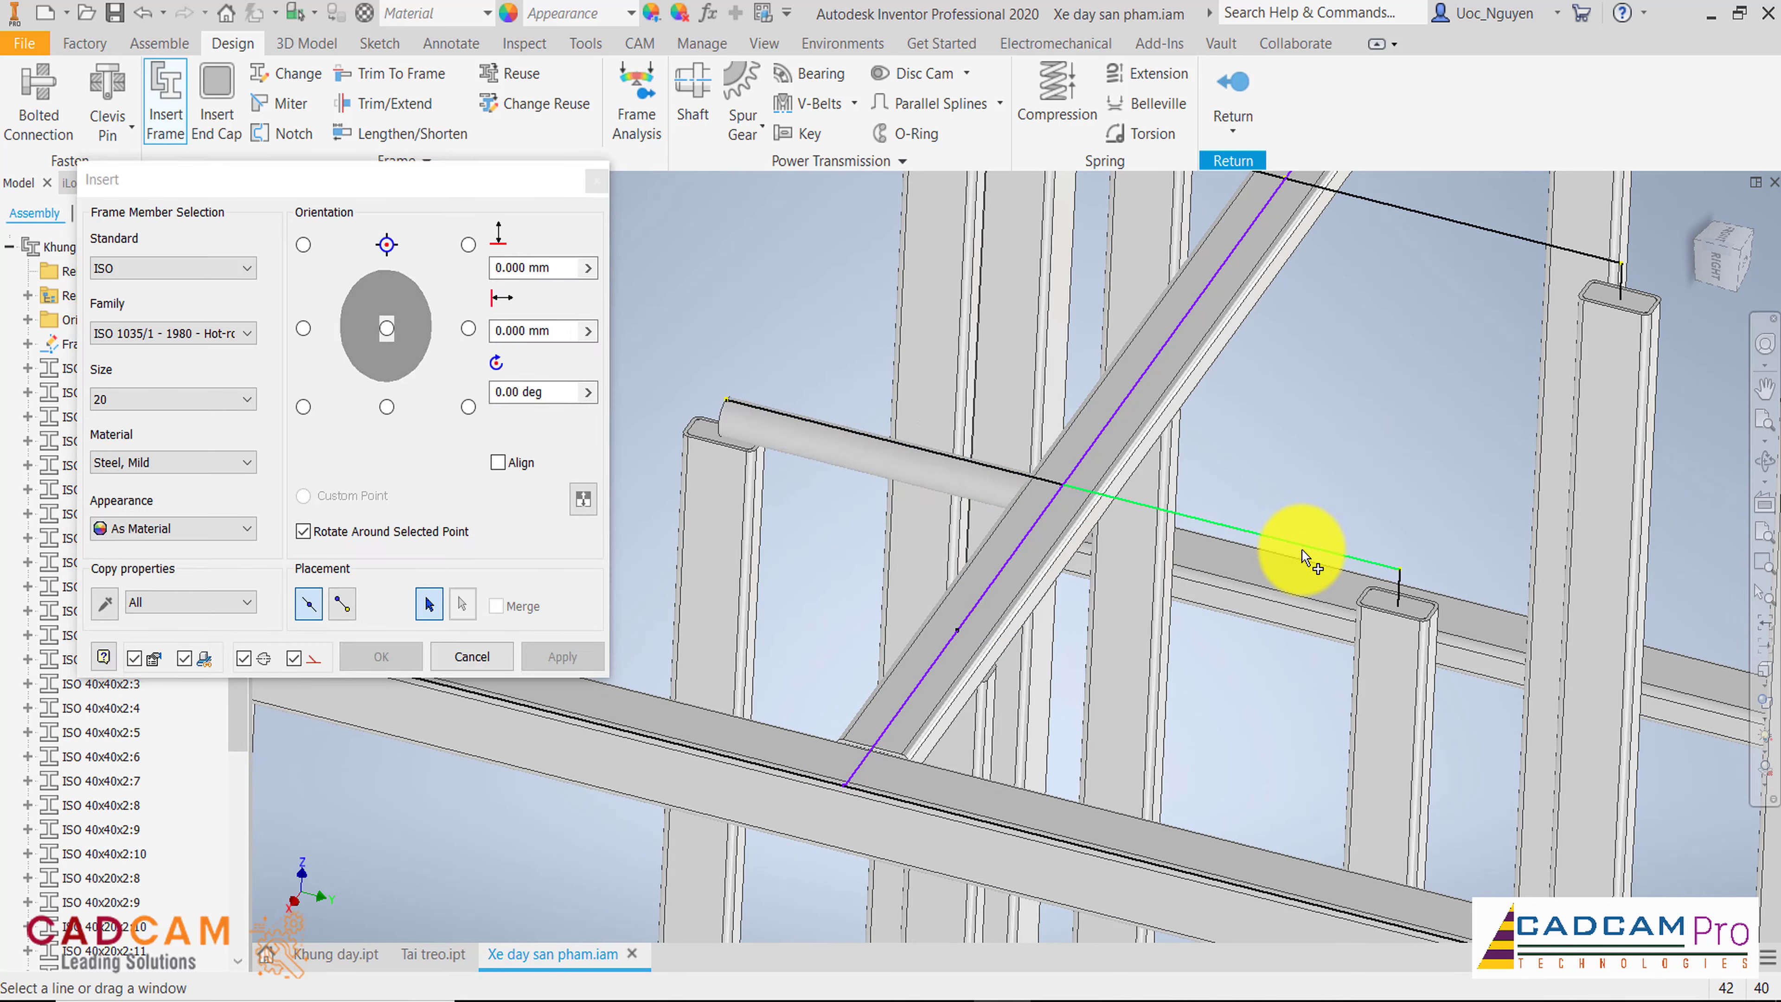
click(561, 659)
click(830, 607)
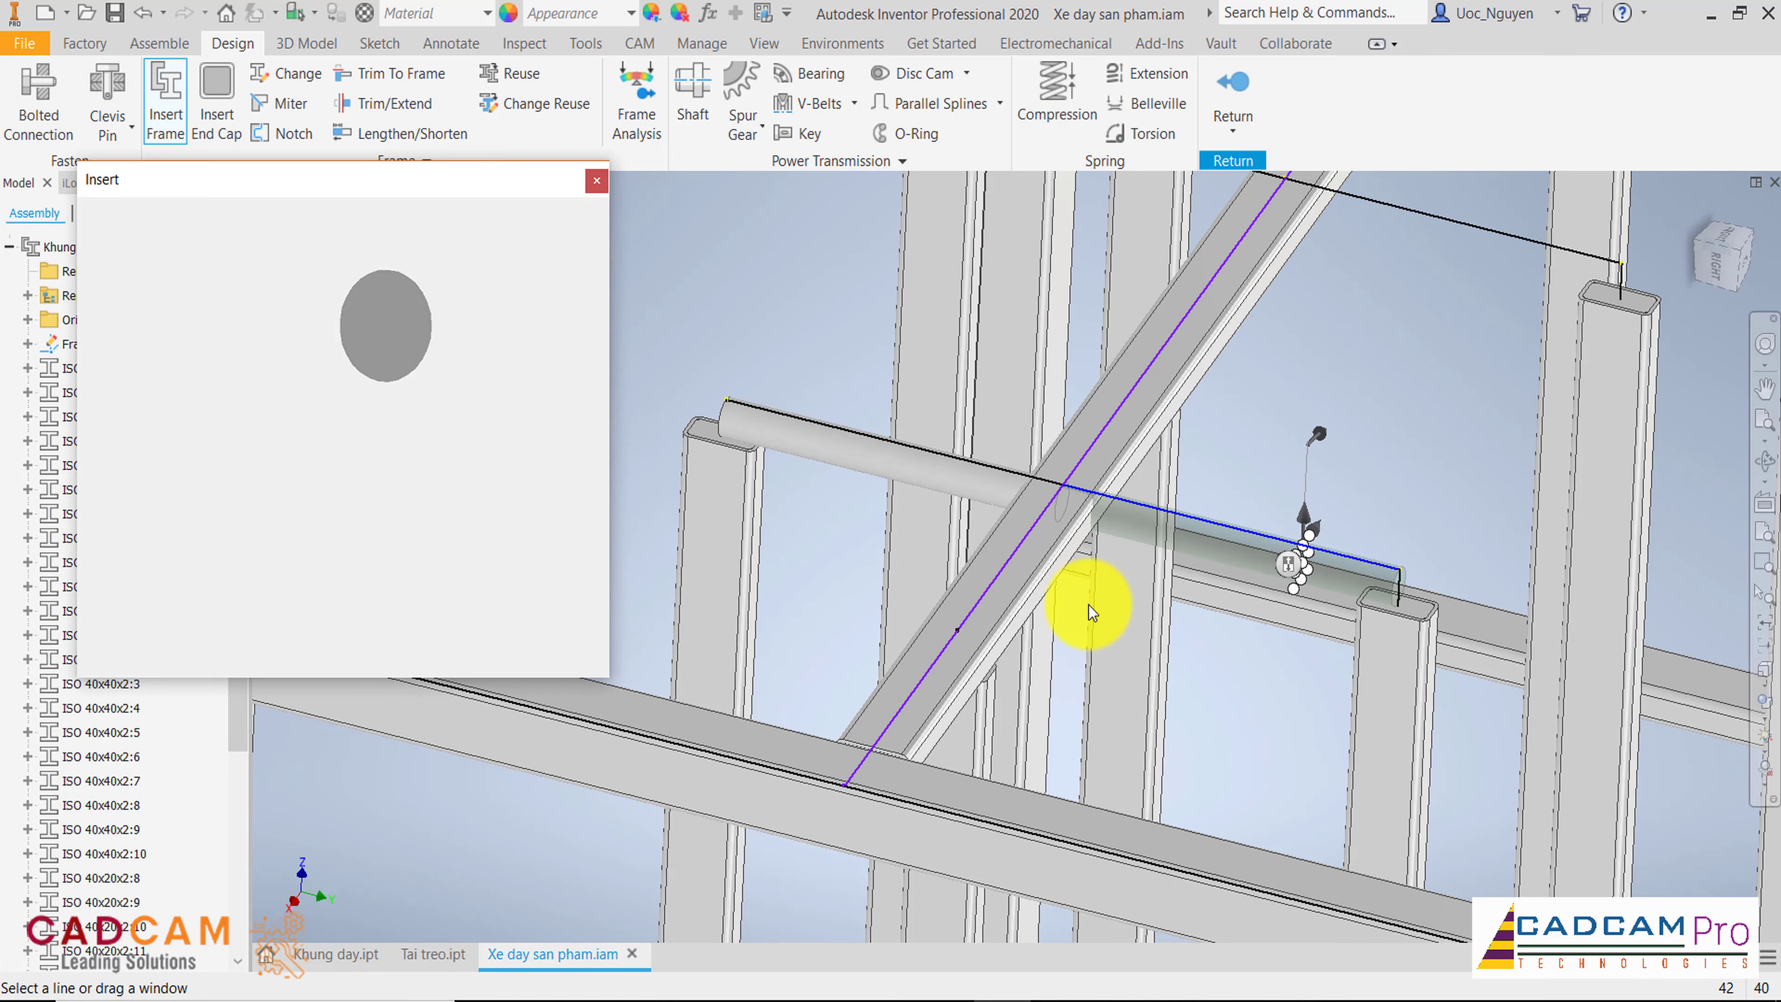
shift+middle_drag(1411, 410, 1155, 503)
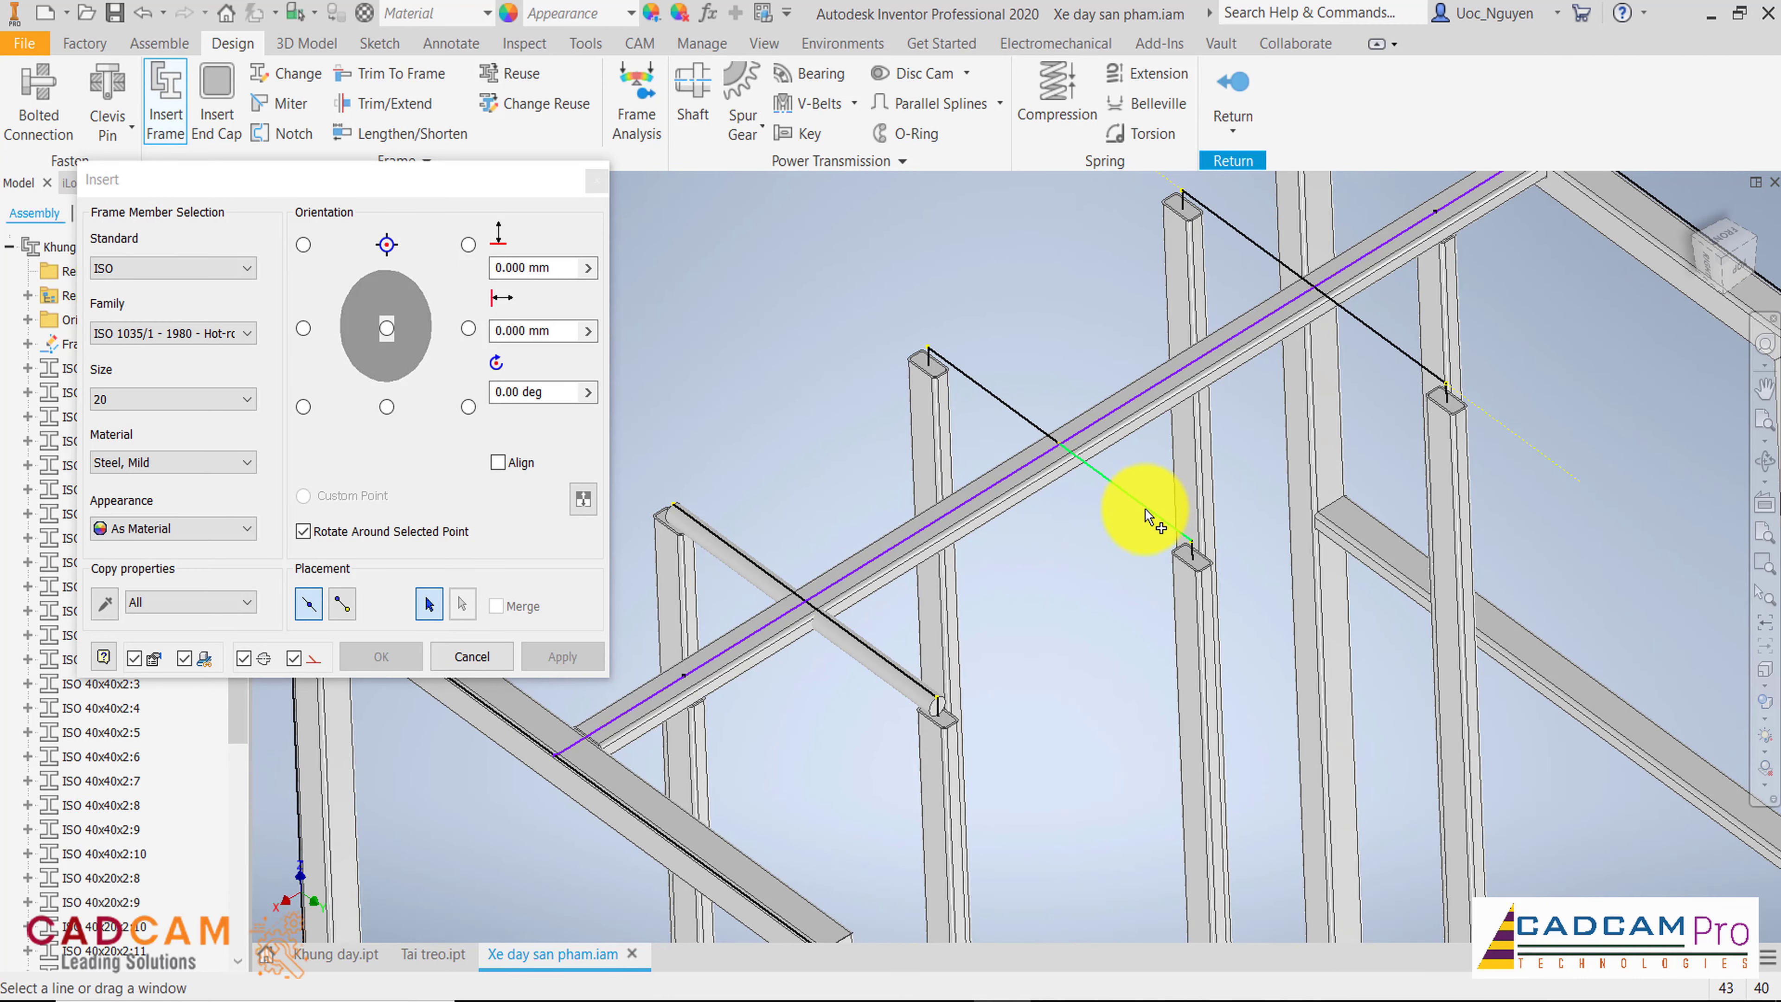
click(771, 598)
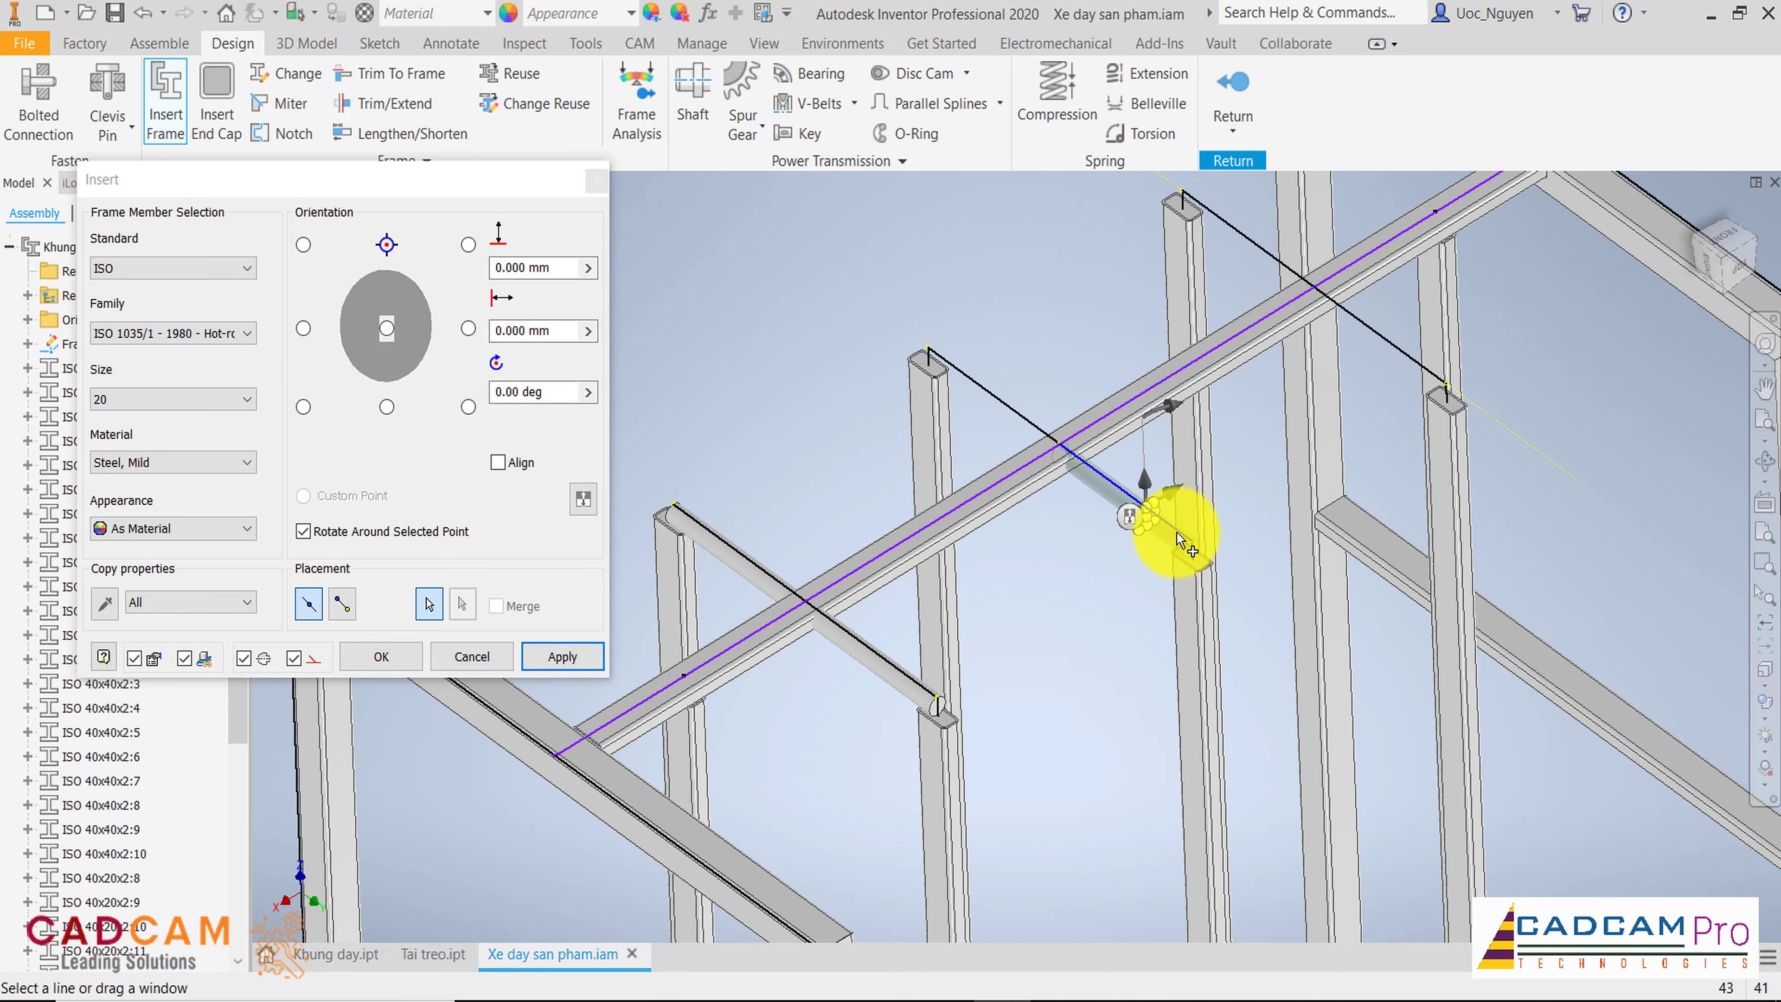
scroll(1183, 547, up, 5)
click(602, 666)
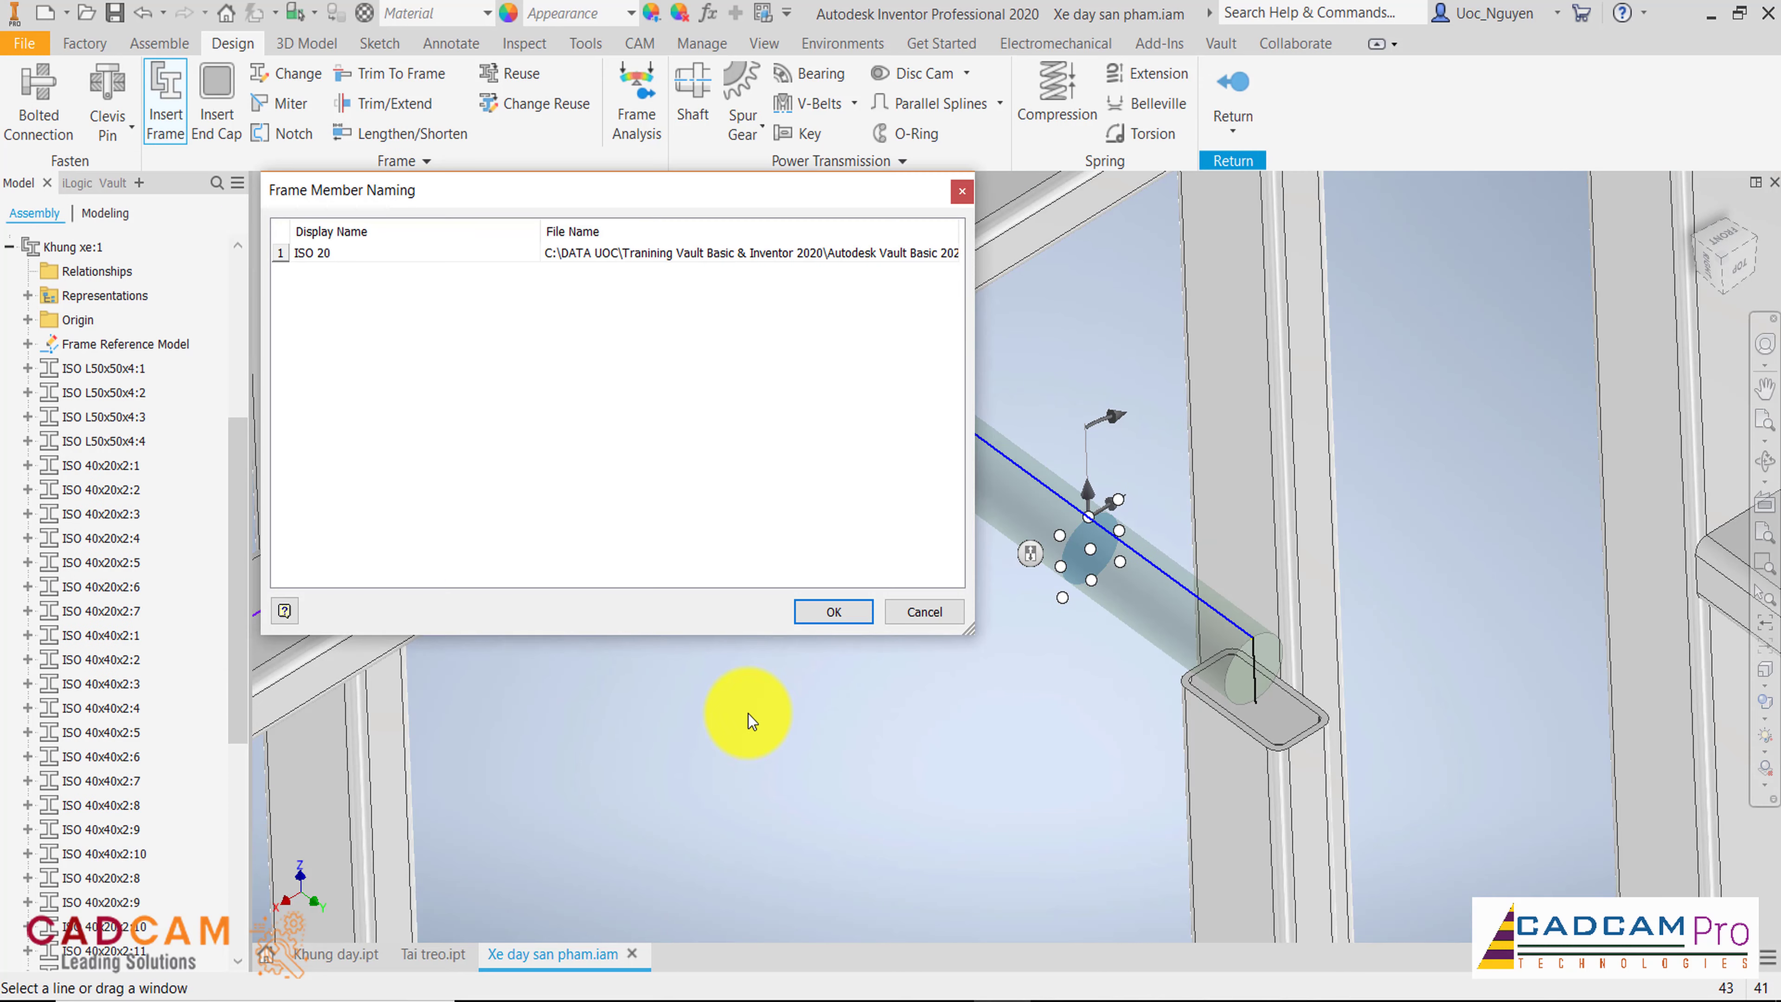
click(855, 614)
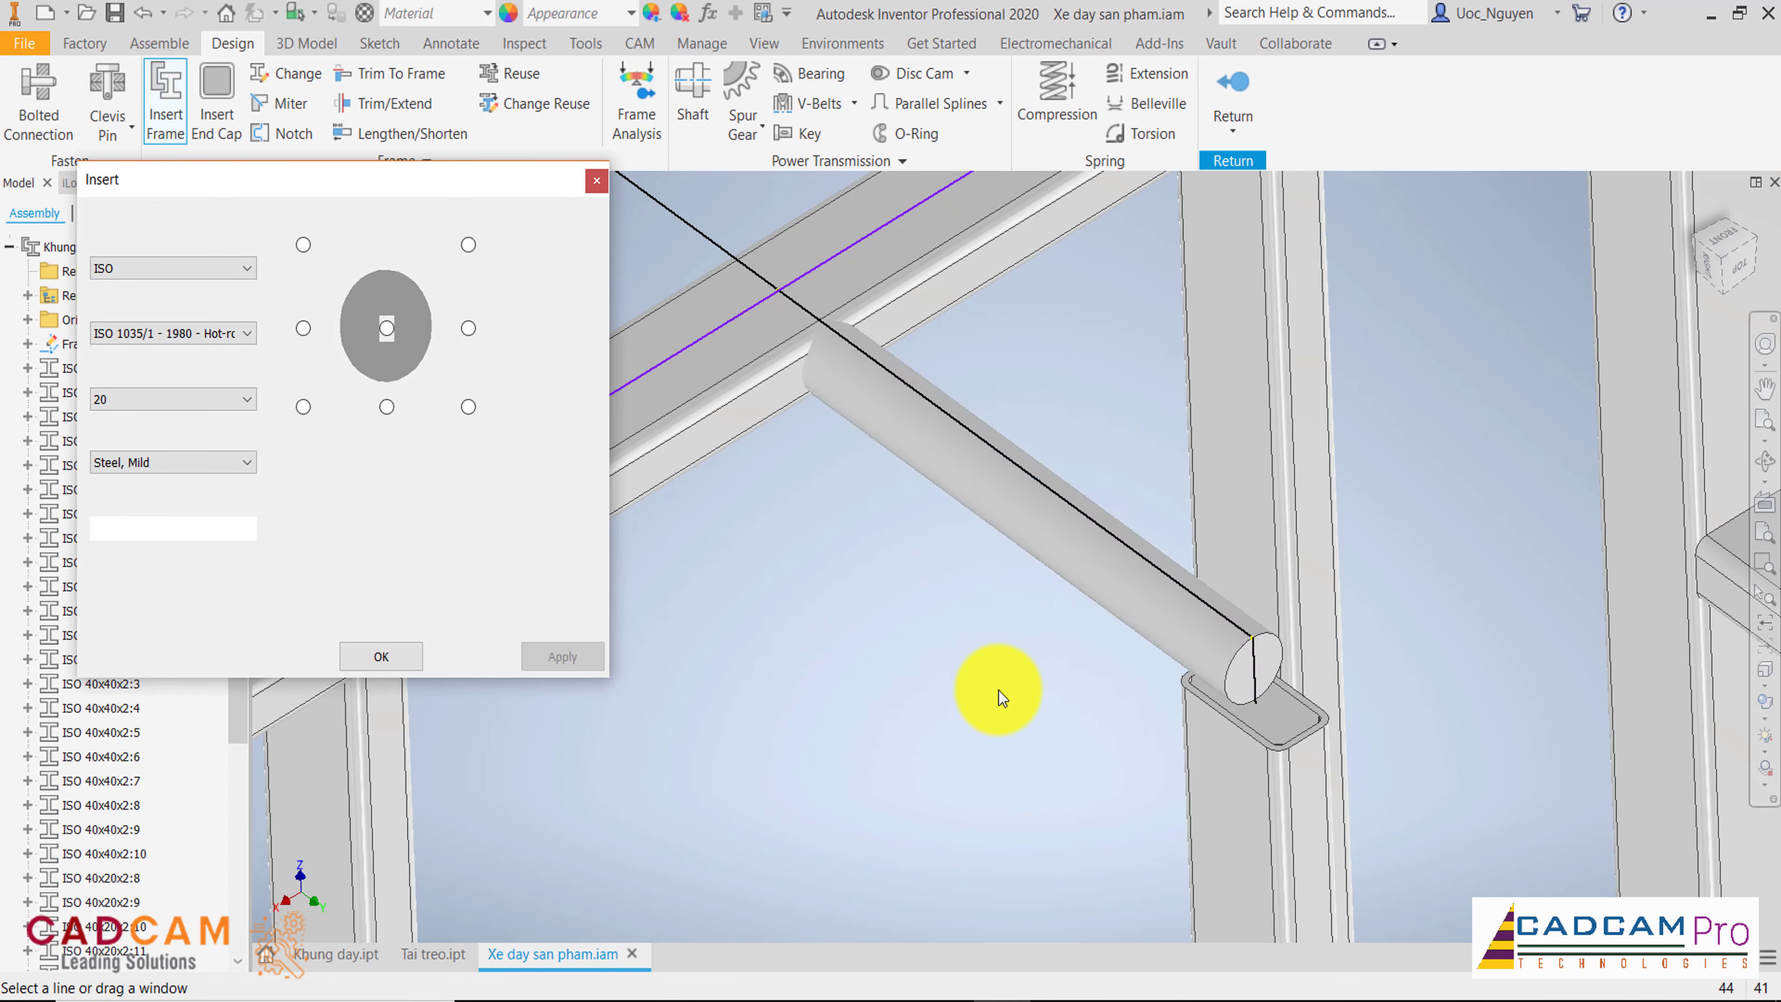
Step: Add one more ISO 20 bar, then cancel without placing the rear-post bar
scroll(1000, 695, down, 3)
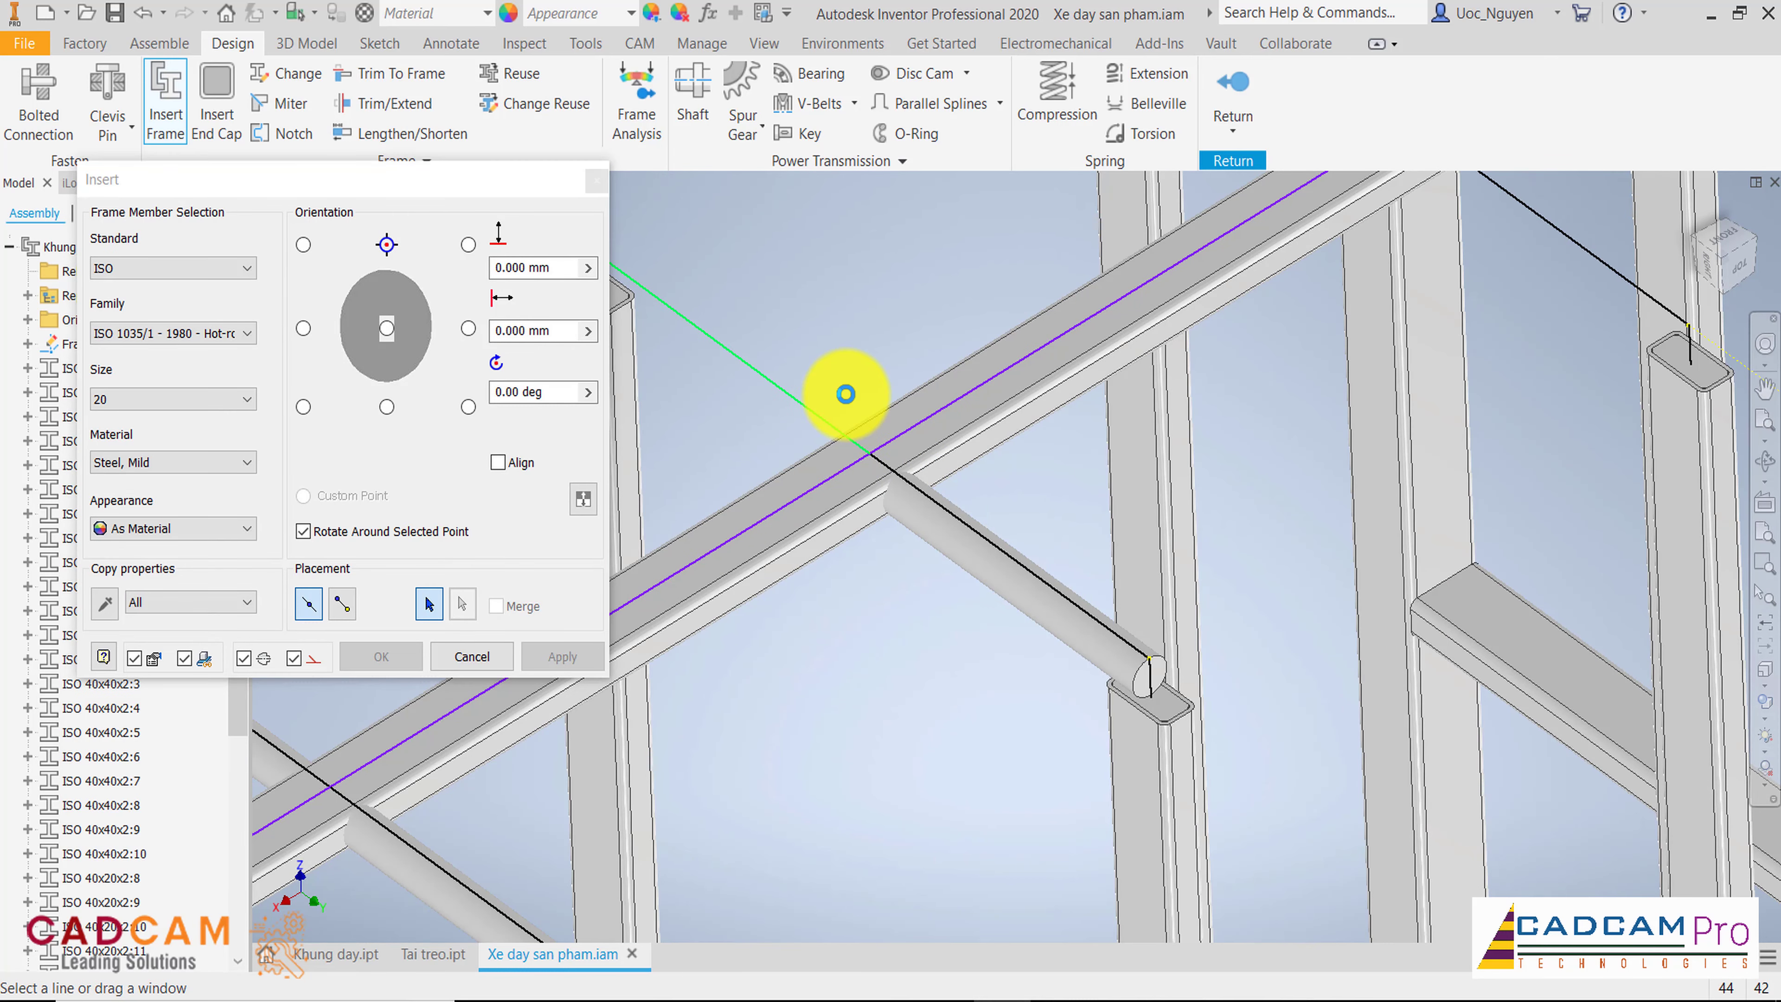
click(559, 660)
click(873, 621)
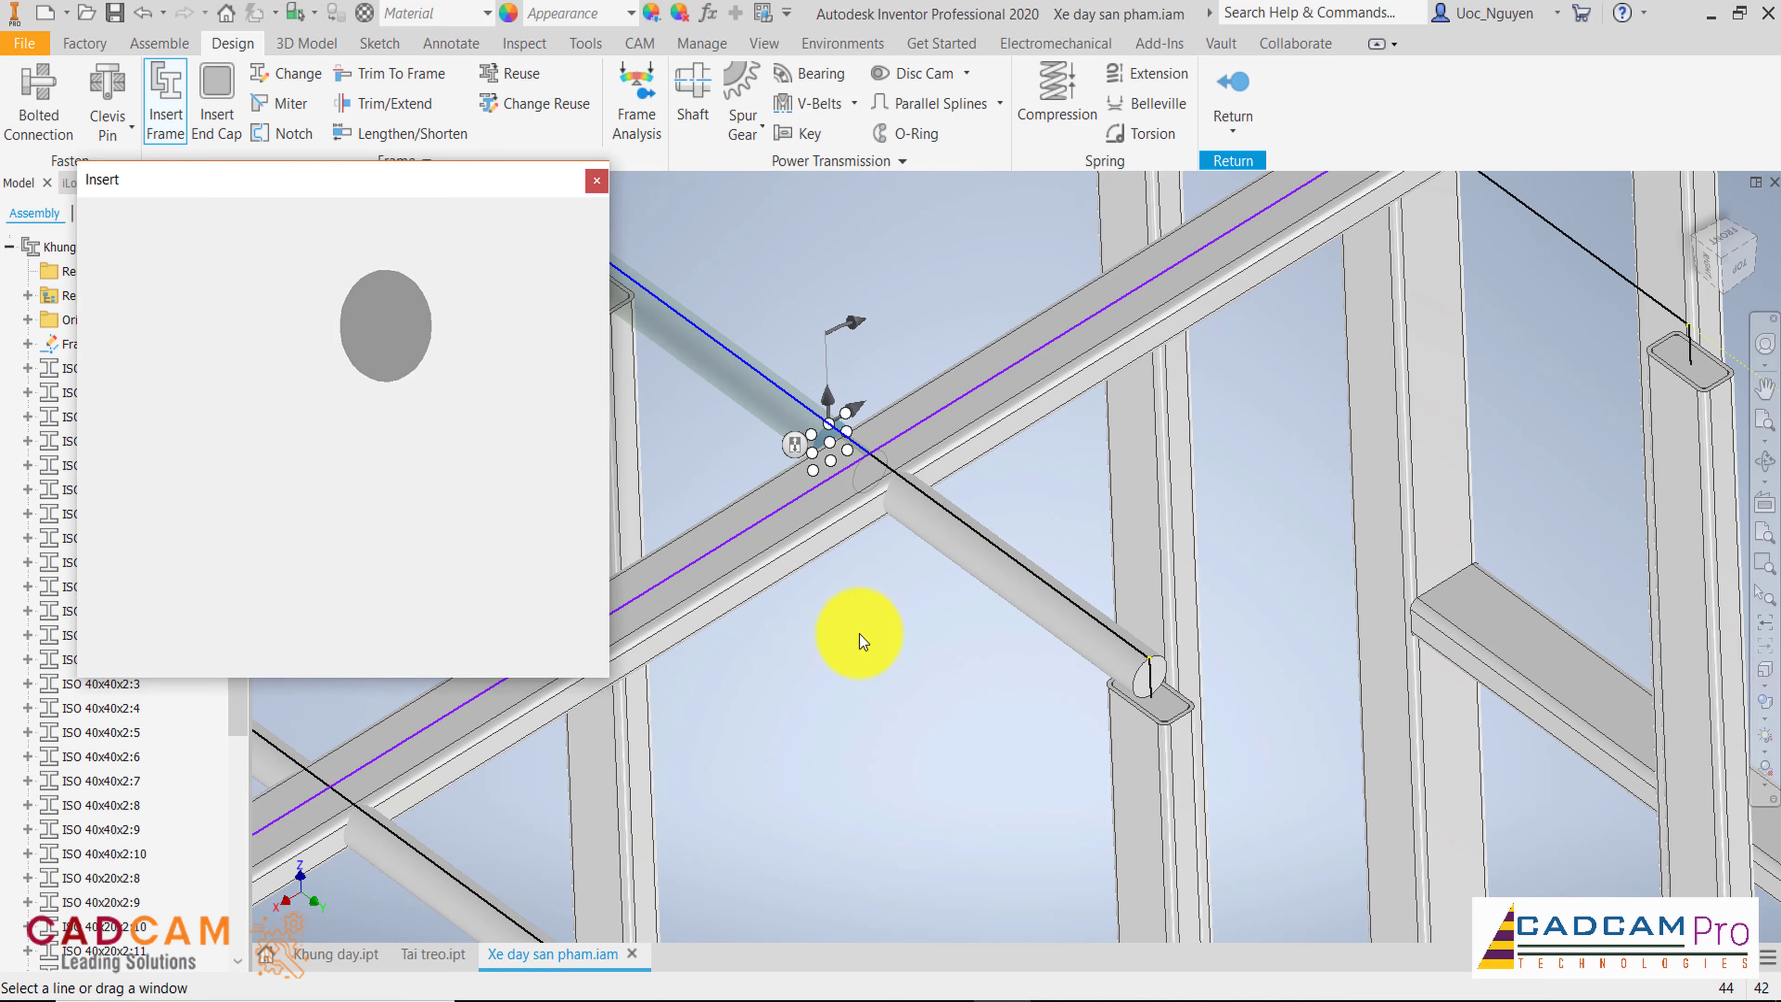
scroll(1051, 603, down, 1)
scroll(1051, 603, down, 3)
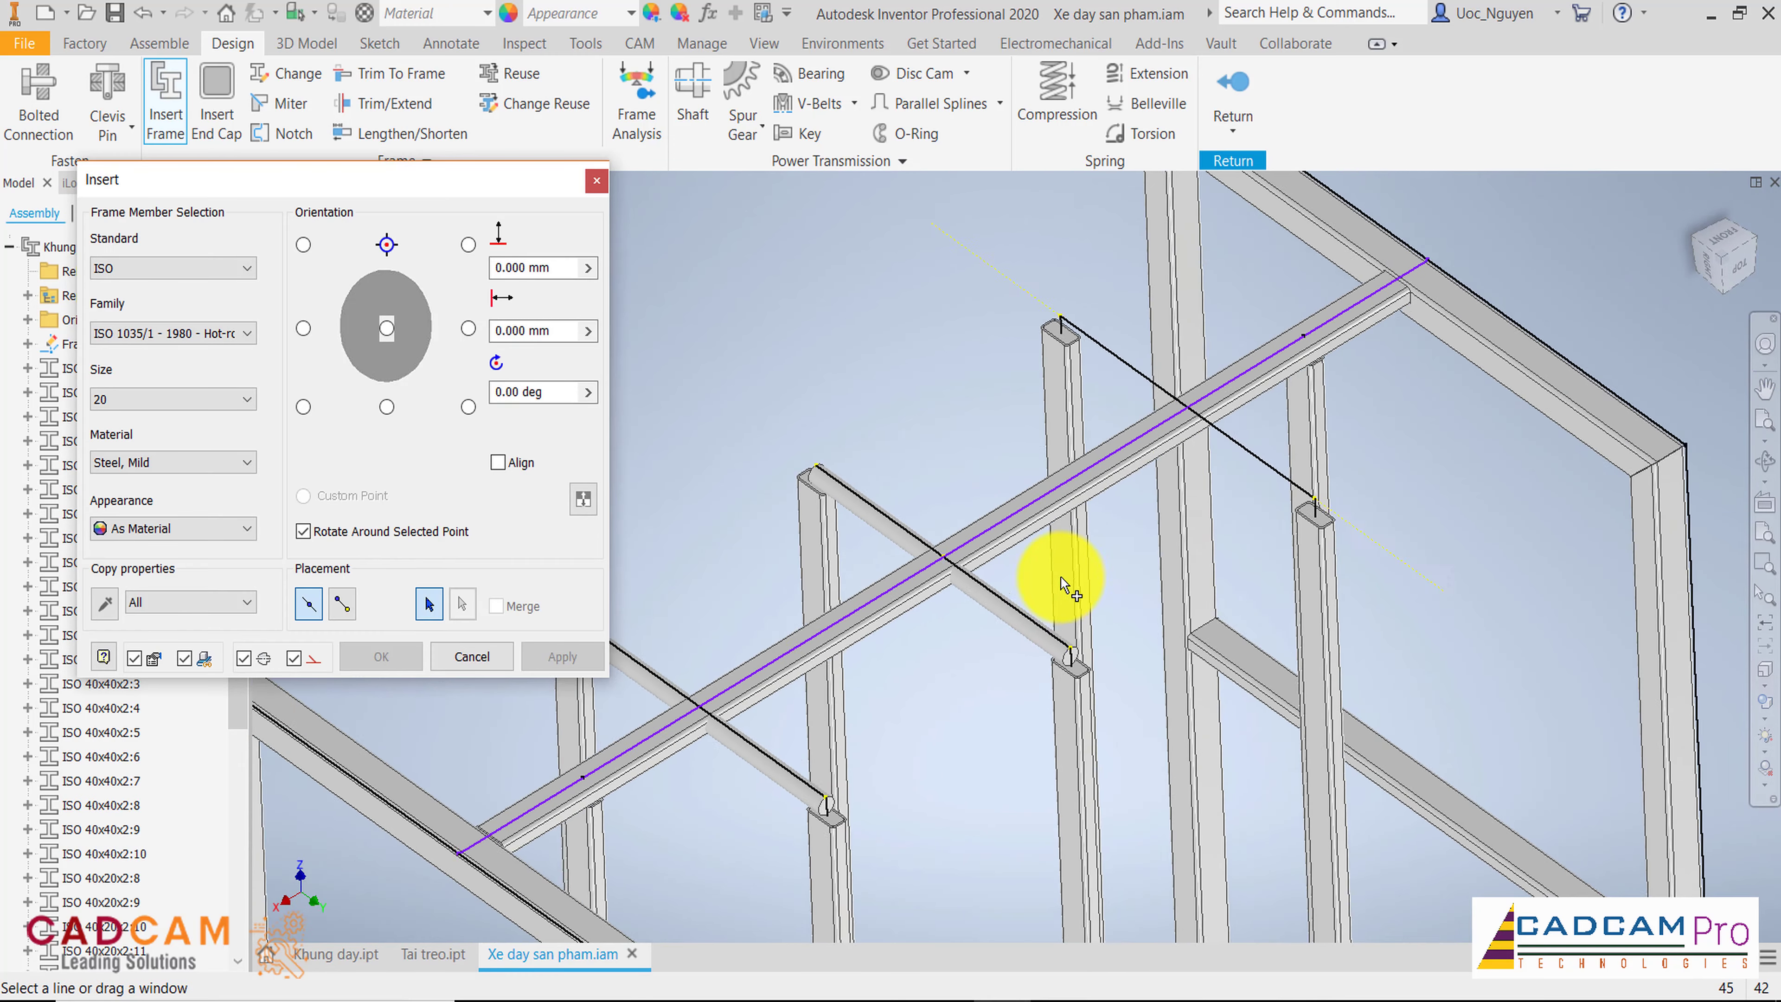
scroll(1100, 418, up, 2)
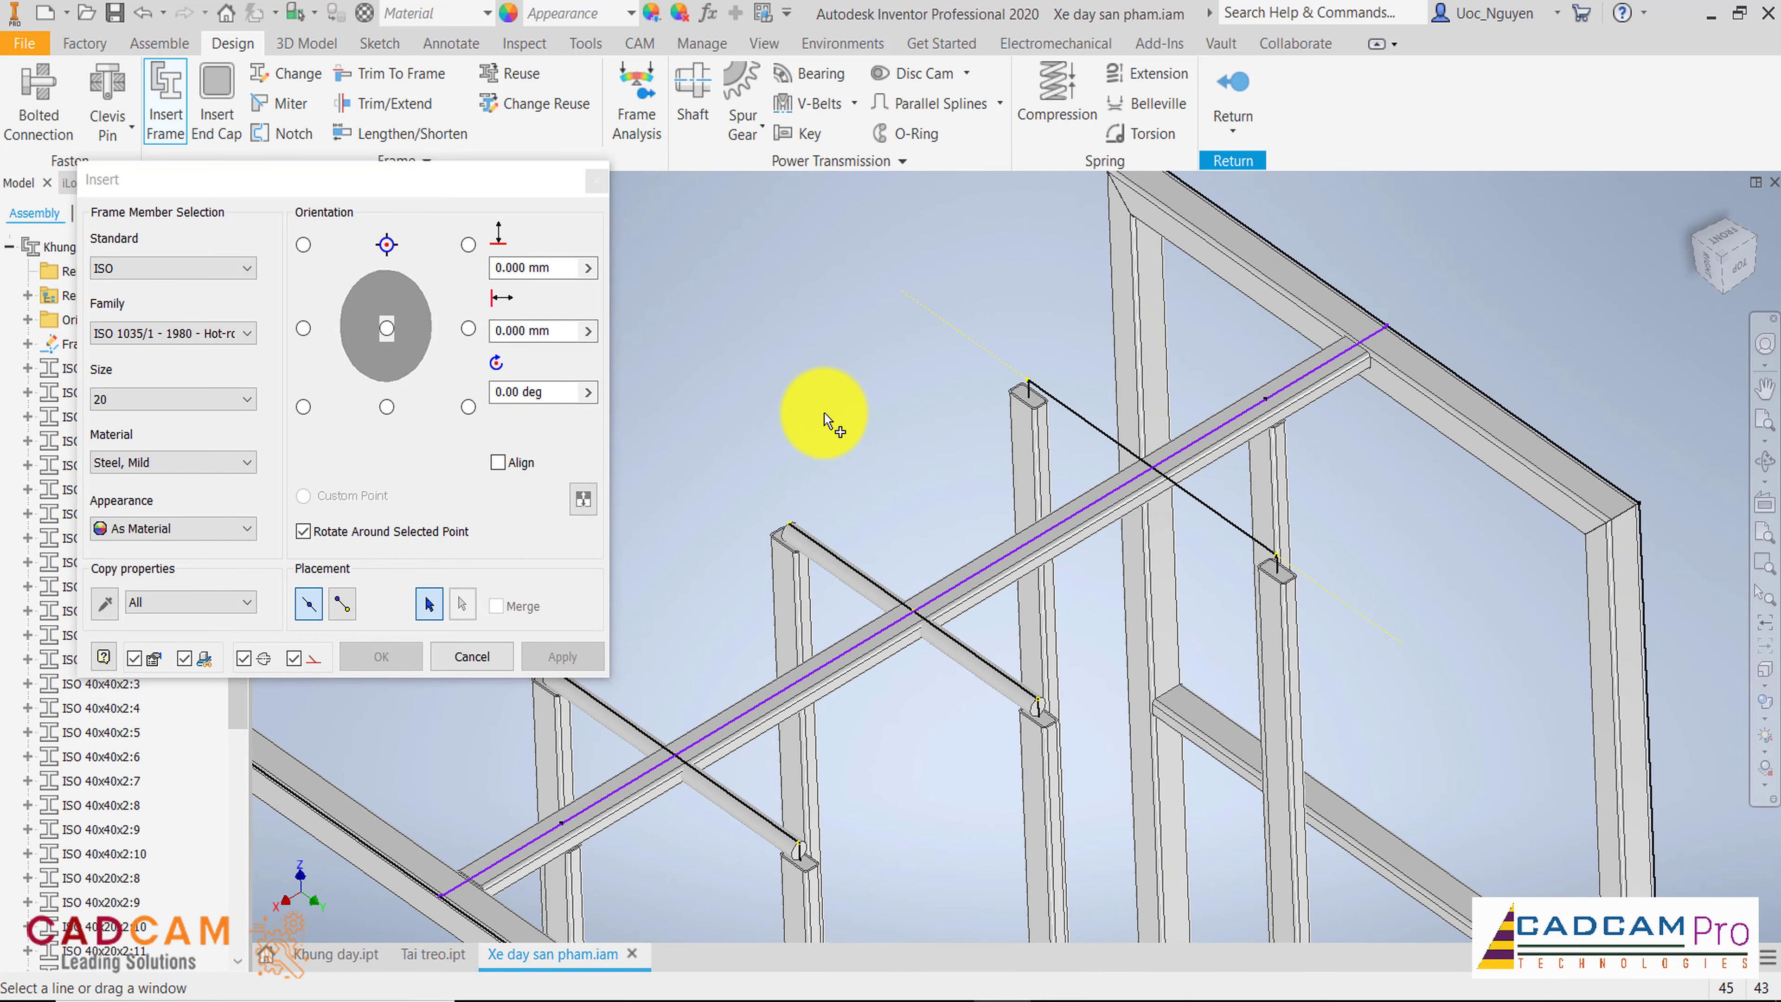
click(1210, 519)
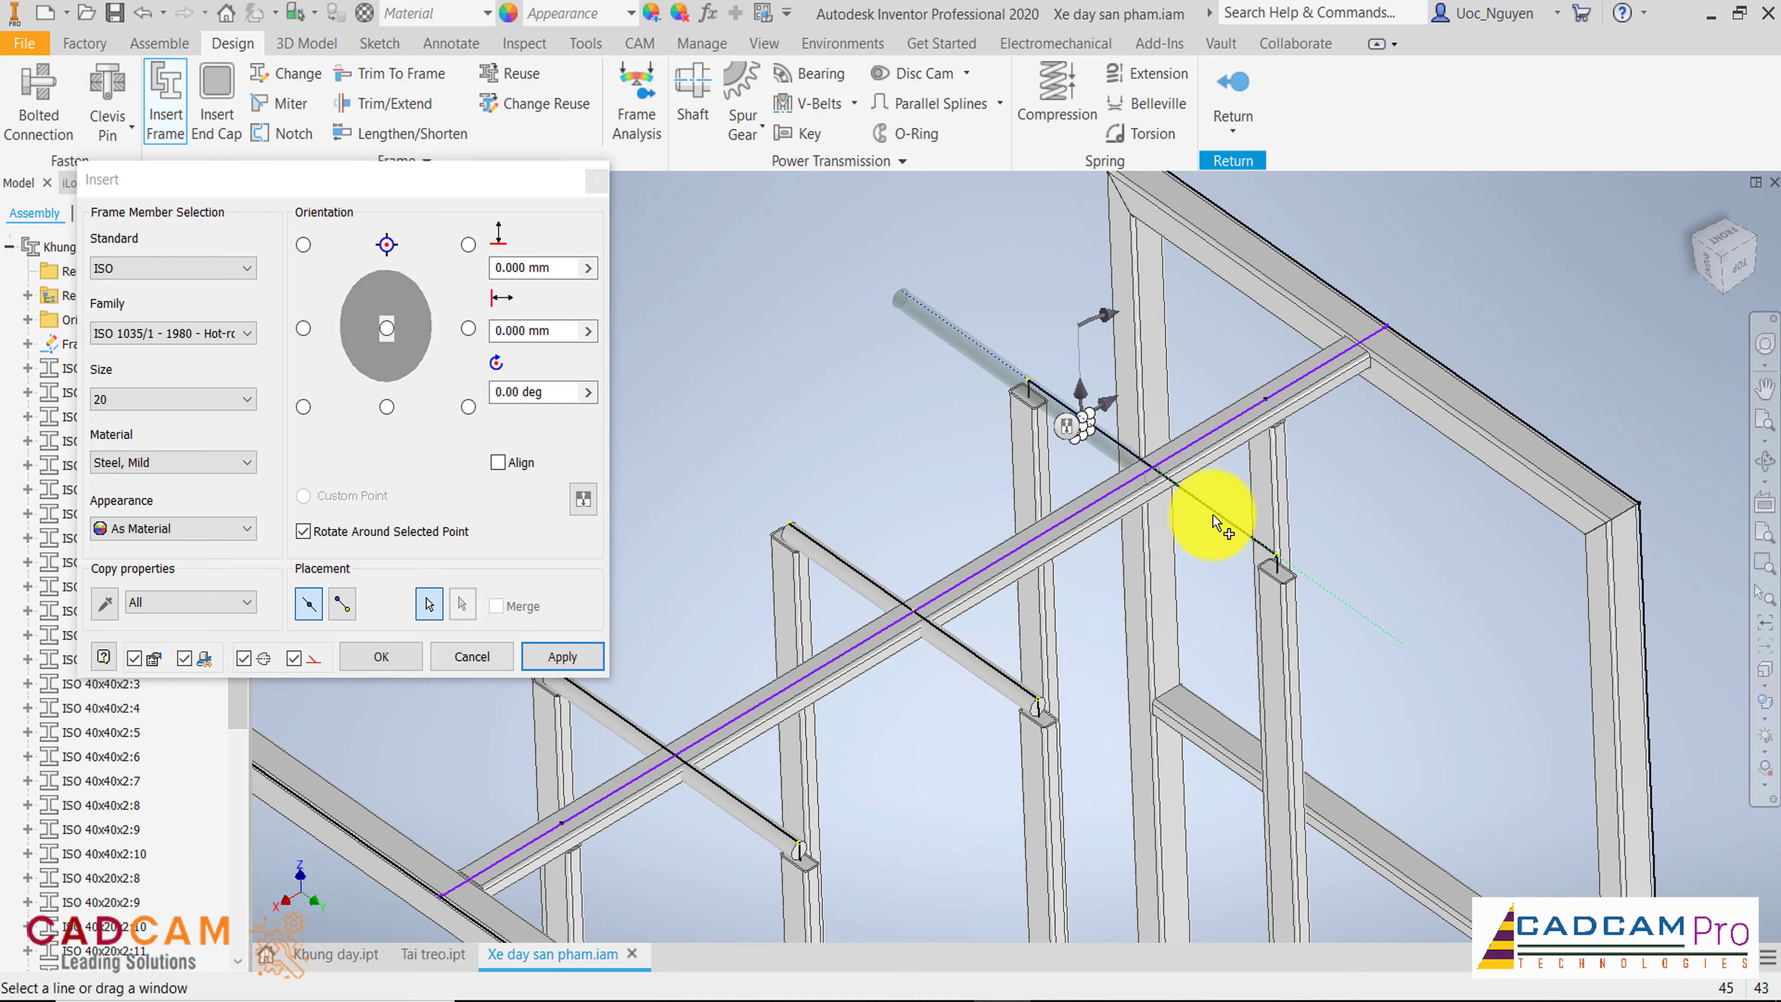
click(495, 661)
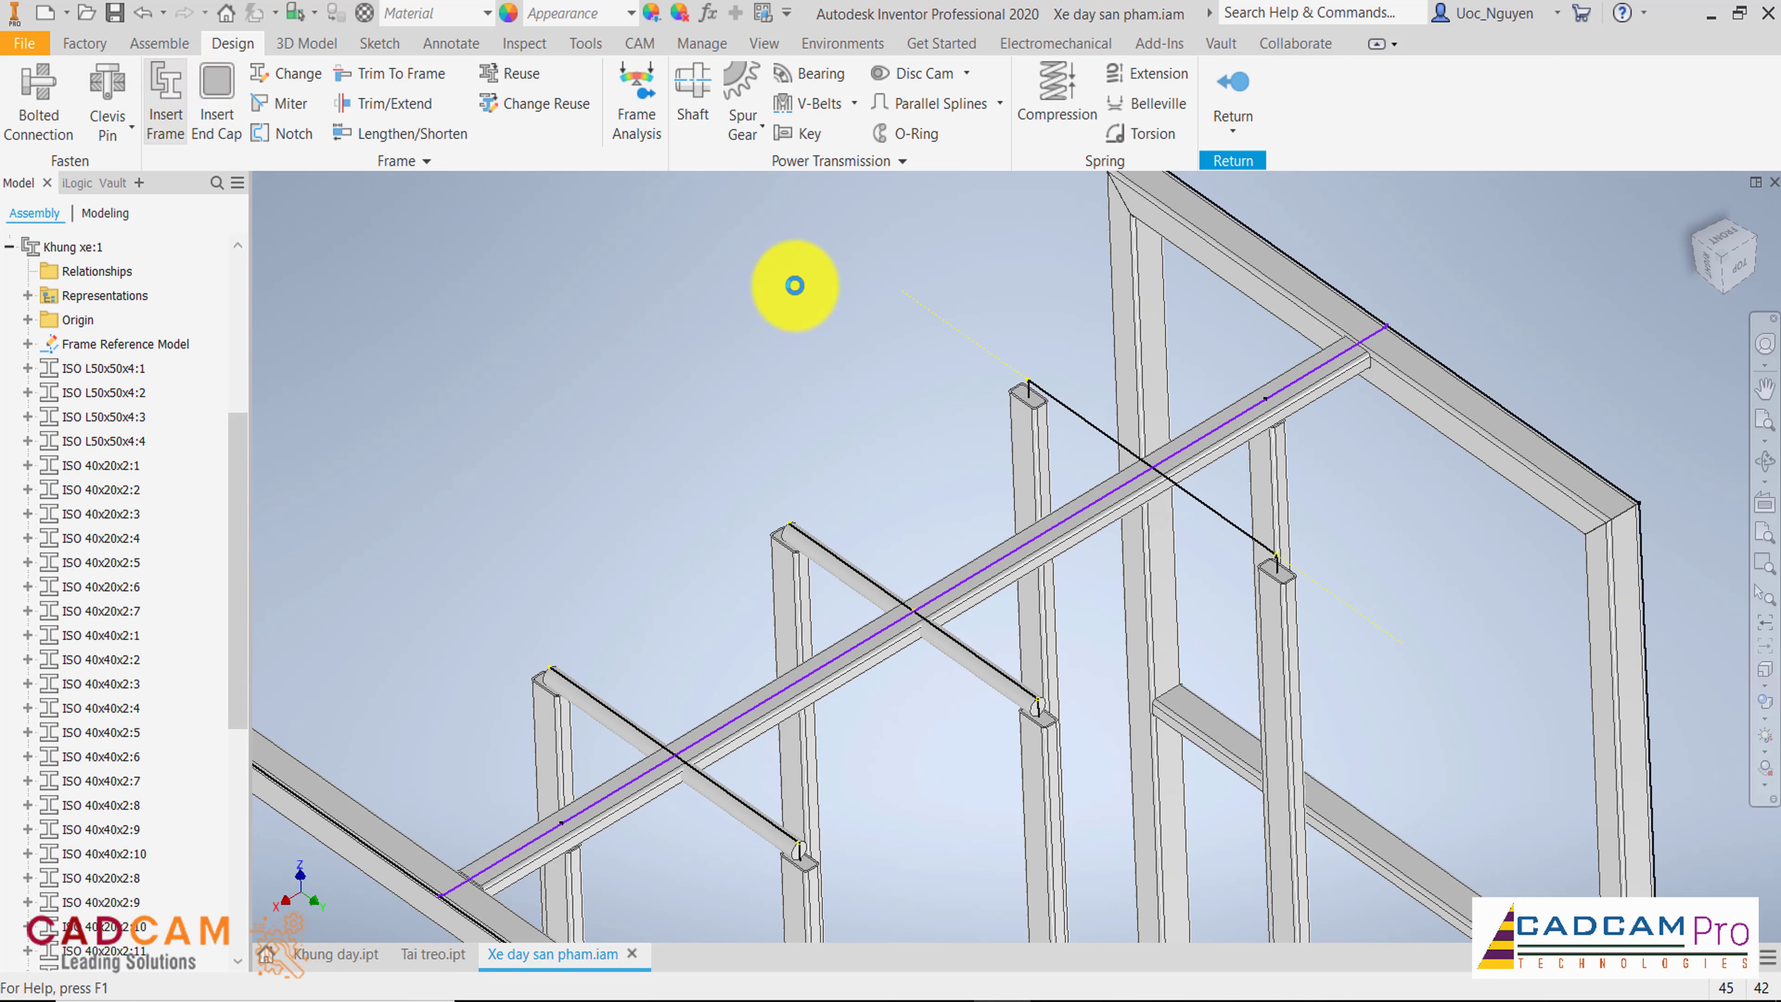
Step: Place an ISO 20 round bar along the skeleton line, anchored at its bottom-centre point
key(Return)
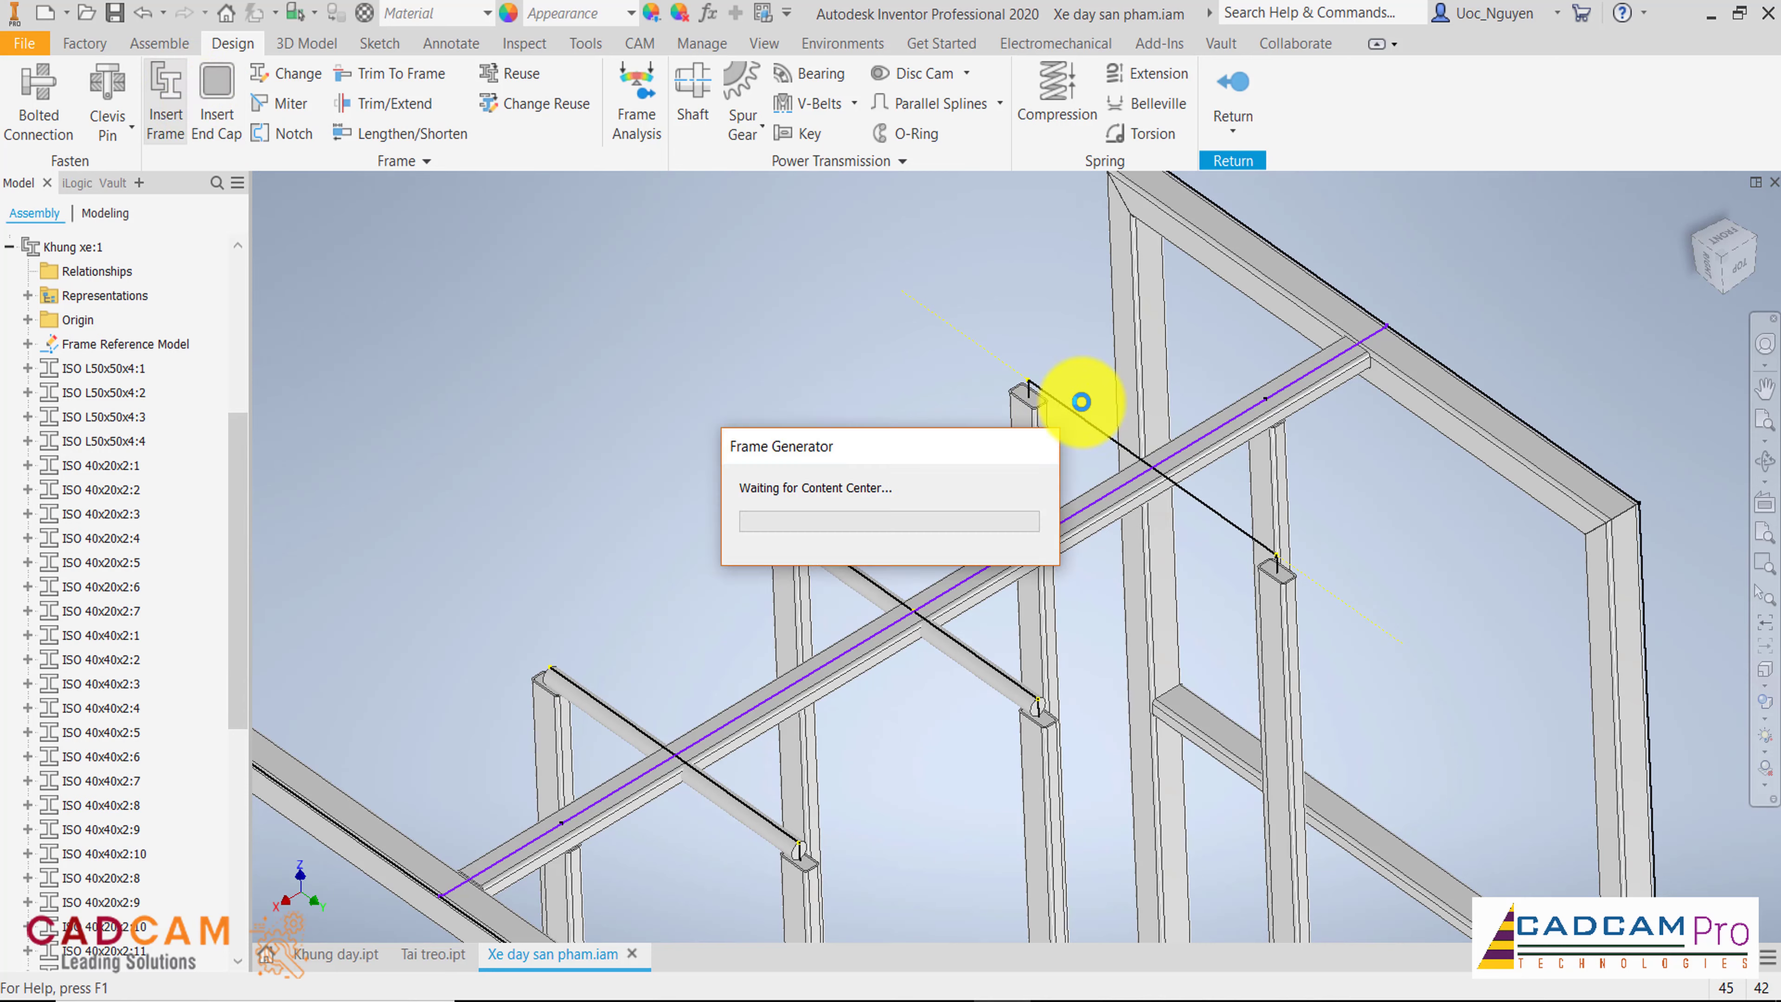
scroll(1297, 537, up, 2)
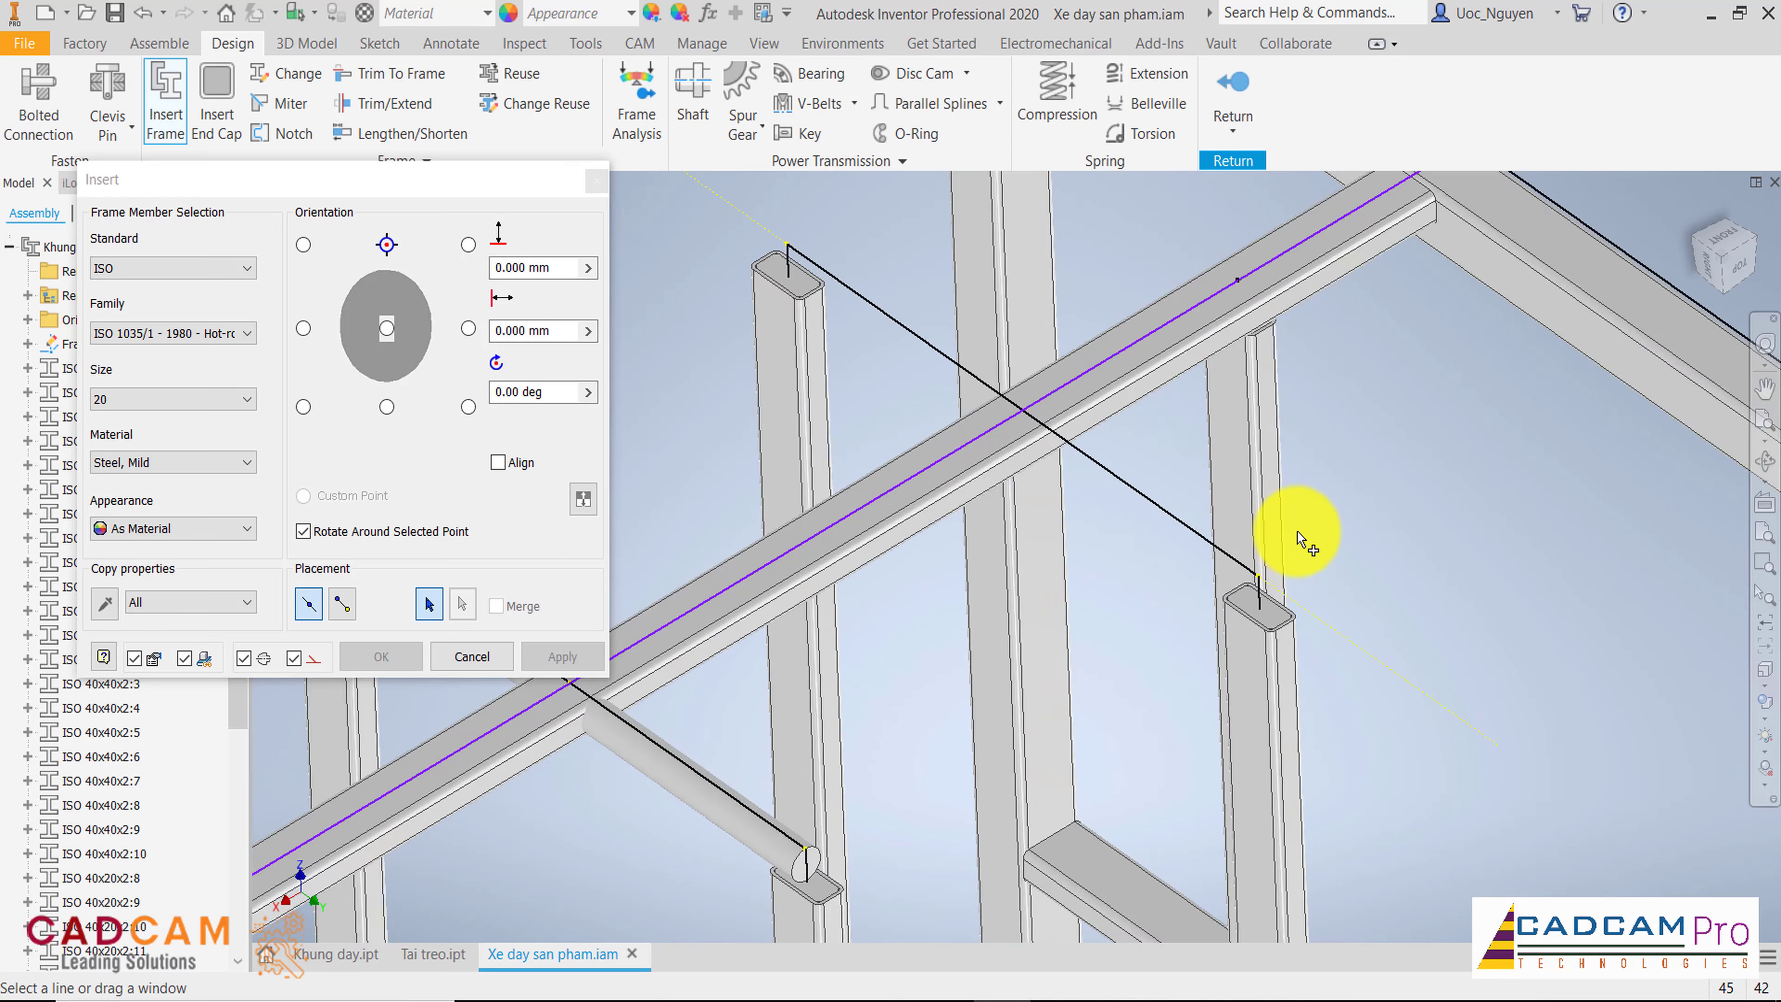
scroll(1280, 517, up, 3)
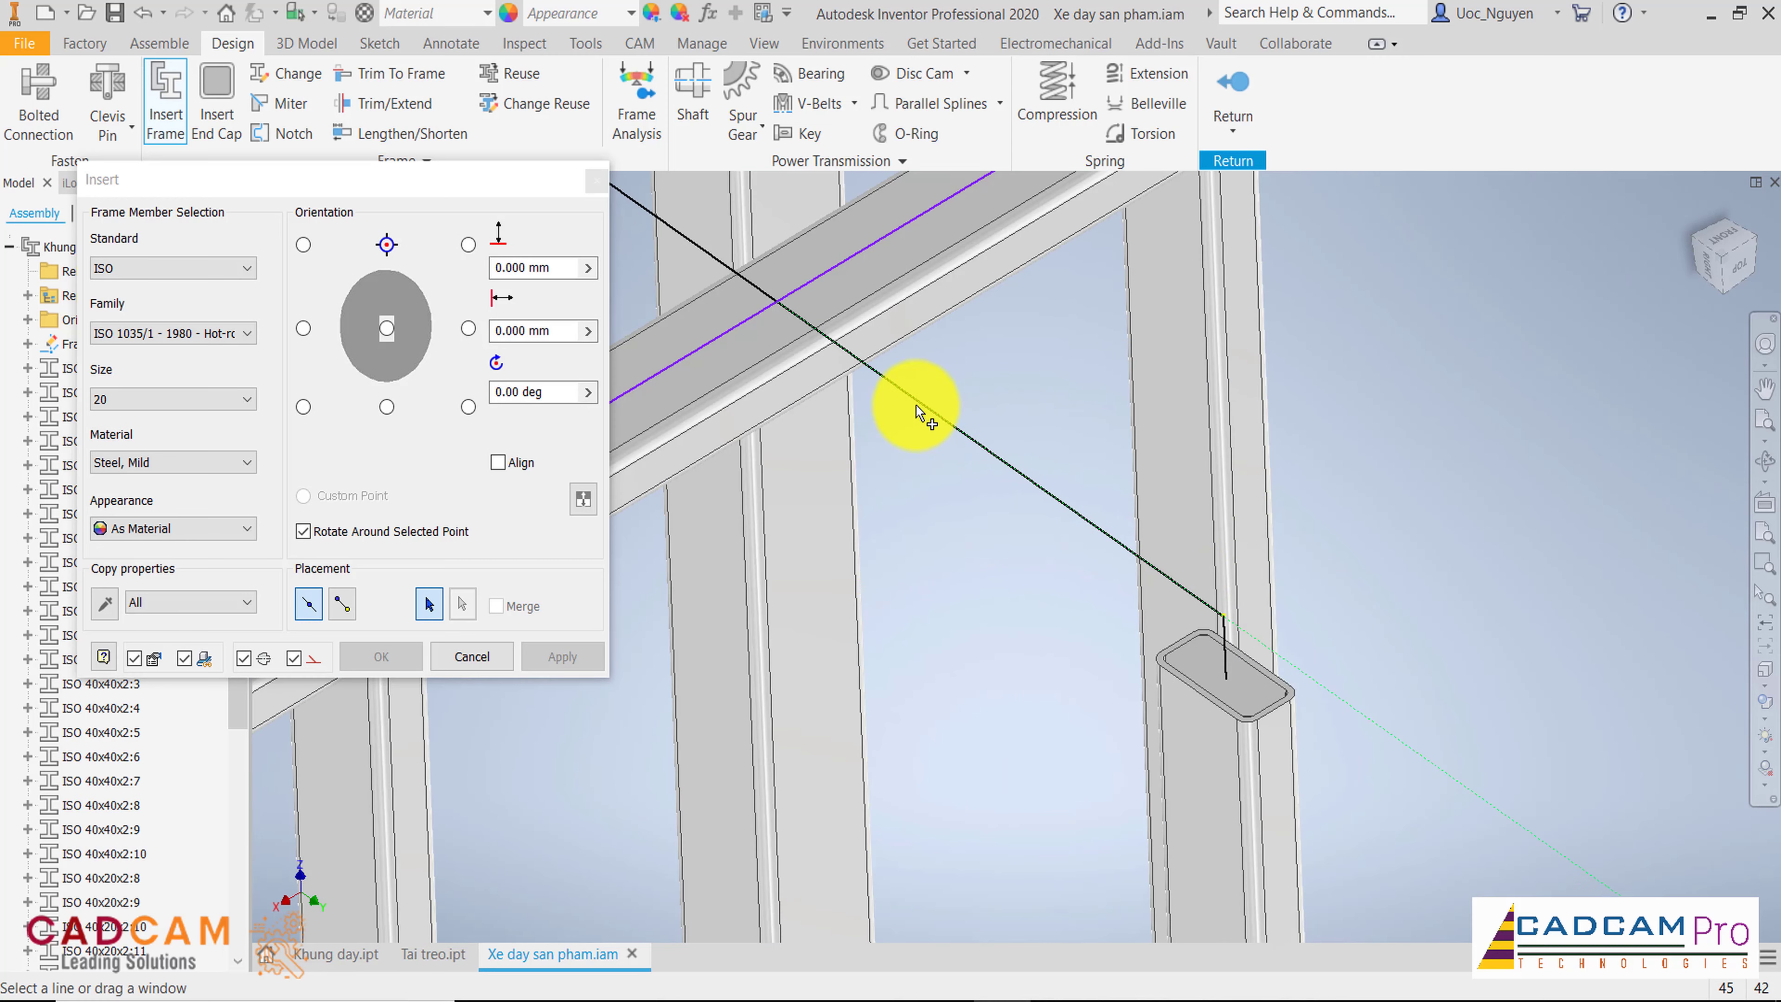
scroll(1021, 497, down, 3)
mouse_move(1021, 497)
shift+middle_down()
mouse_move(971, 466)
mouse_move(966, 509)
shift+middle_up()
scroll(898, 529, up, 2)
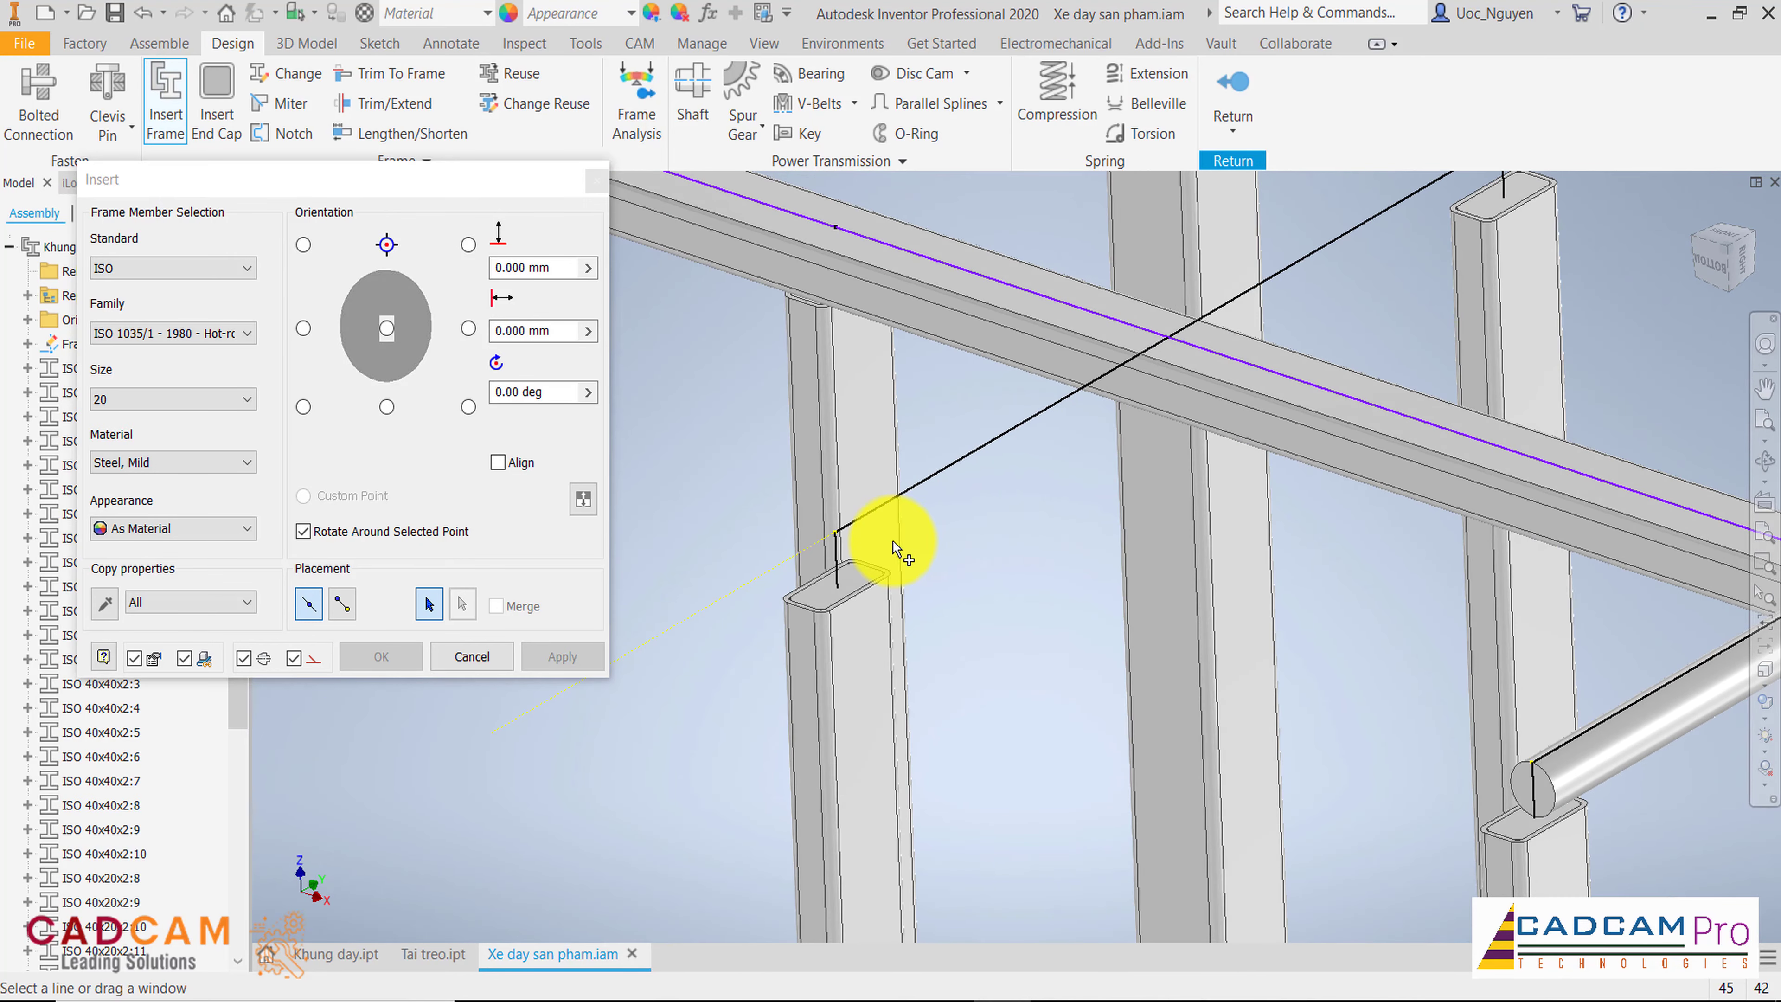
scroll(820, 533, up, 2)
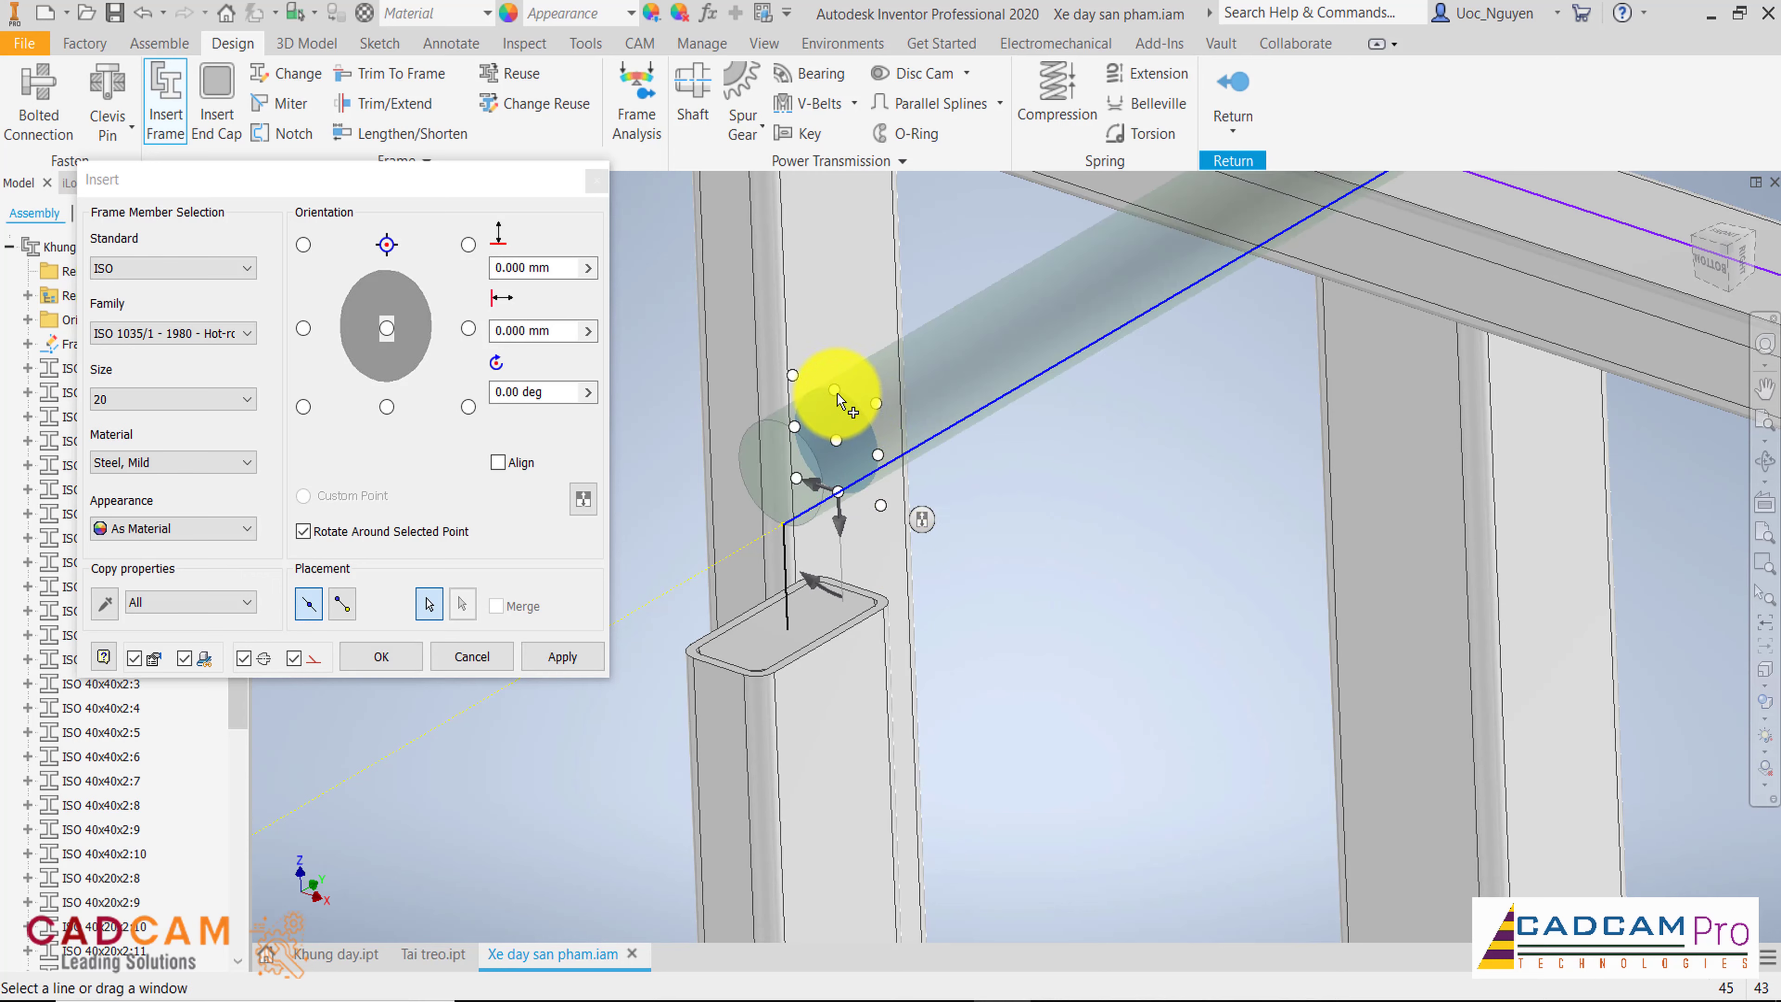
click(835, 391)
click(566, 655)
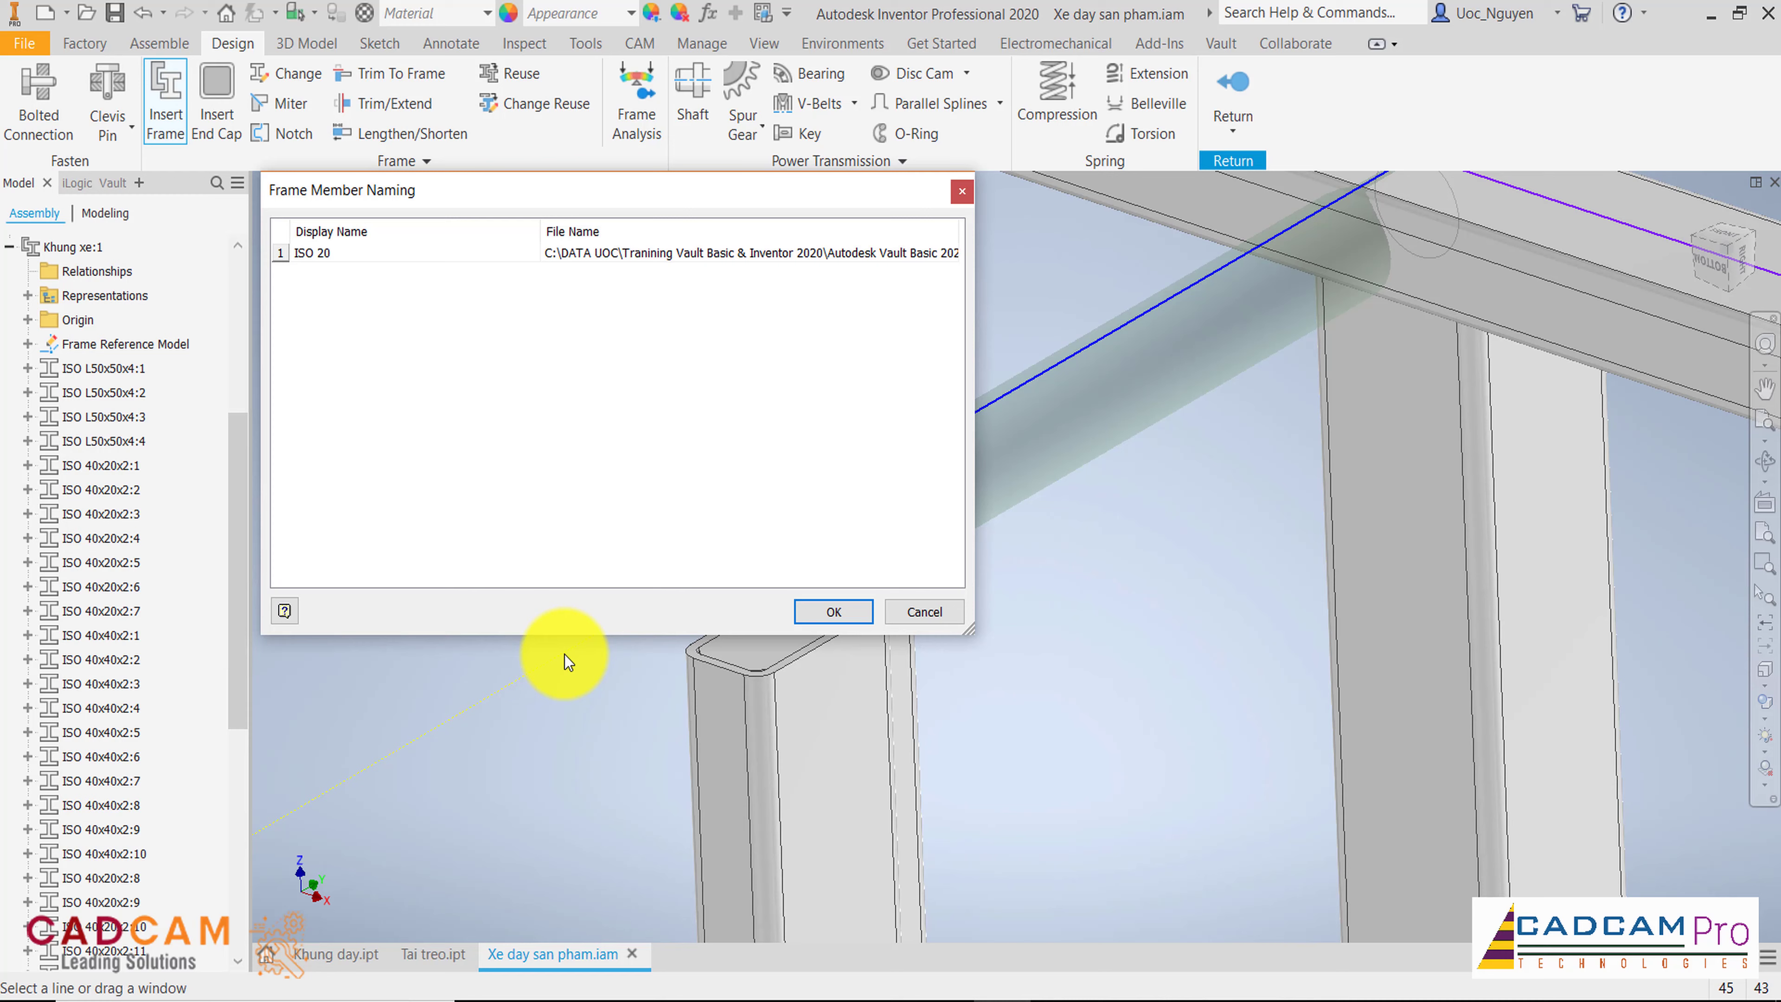
click(815, 609)
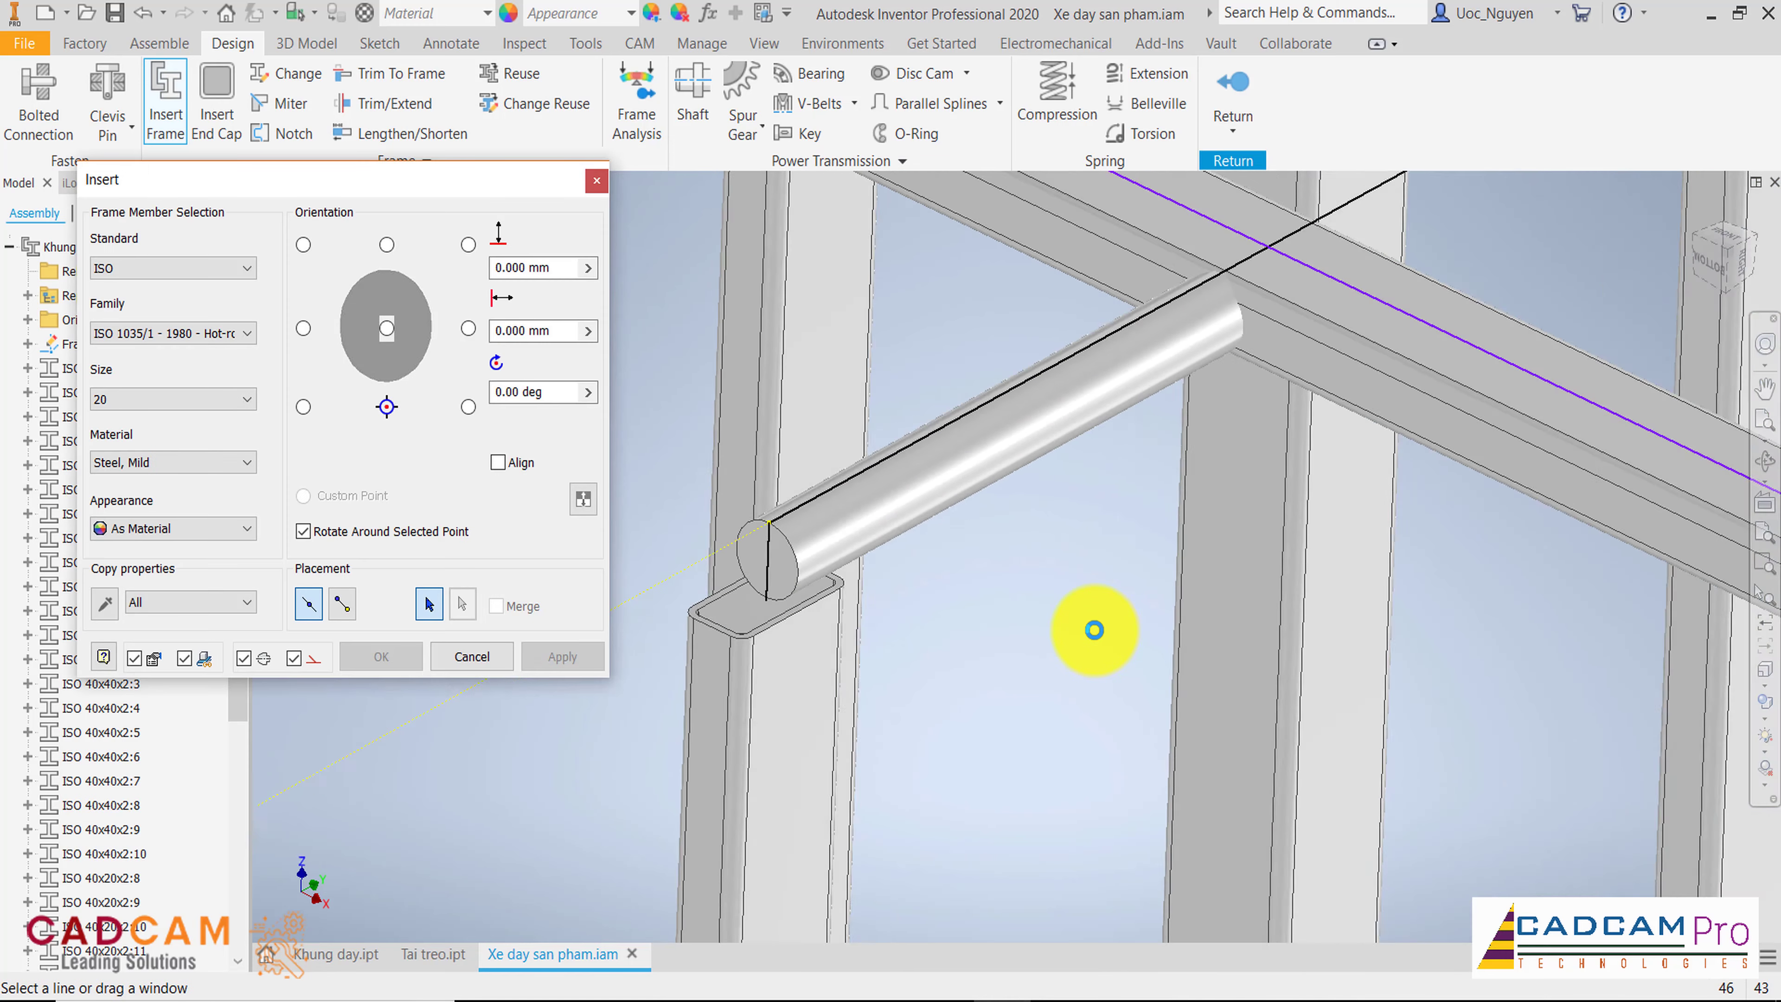
Step: Add another ISO 20 round bar along the line to the far post top, anchored top-centre
mouse_move(1093, 624)
shift+middle_down()
mouse_move(1177, 517)
mouse_move(1317, 491)
shift+middle_up()
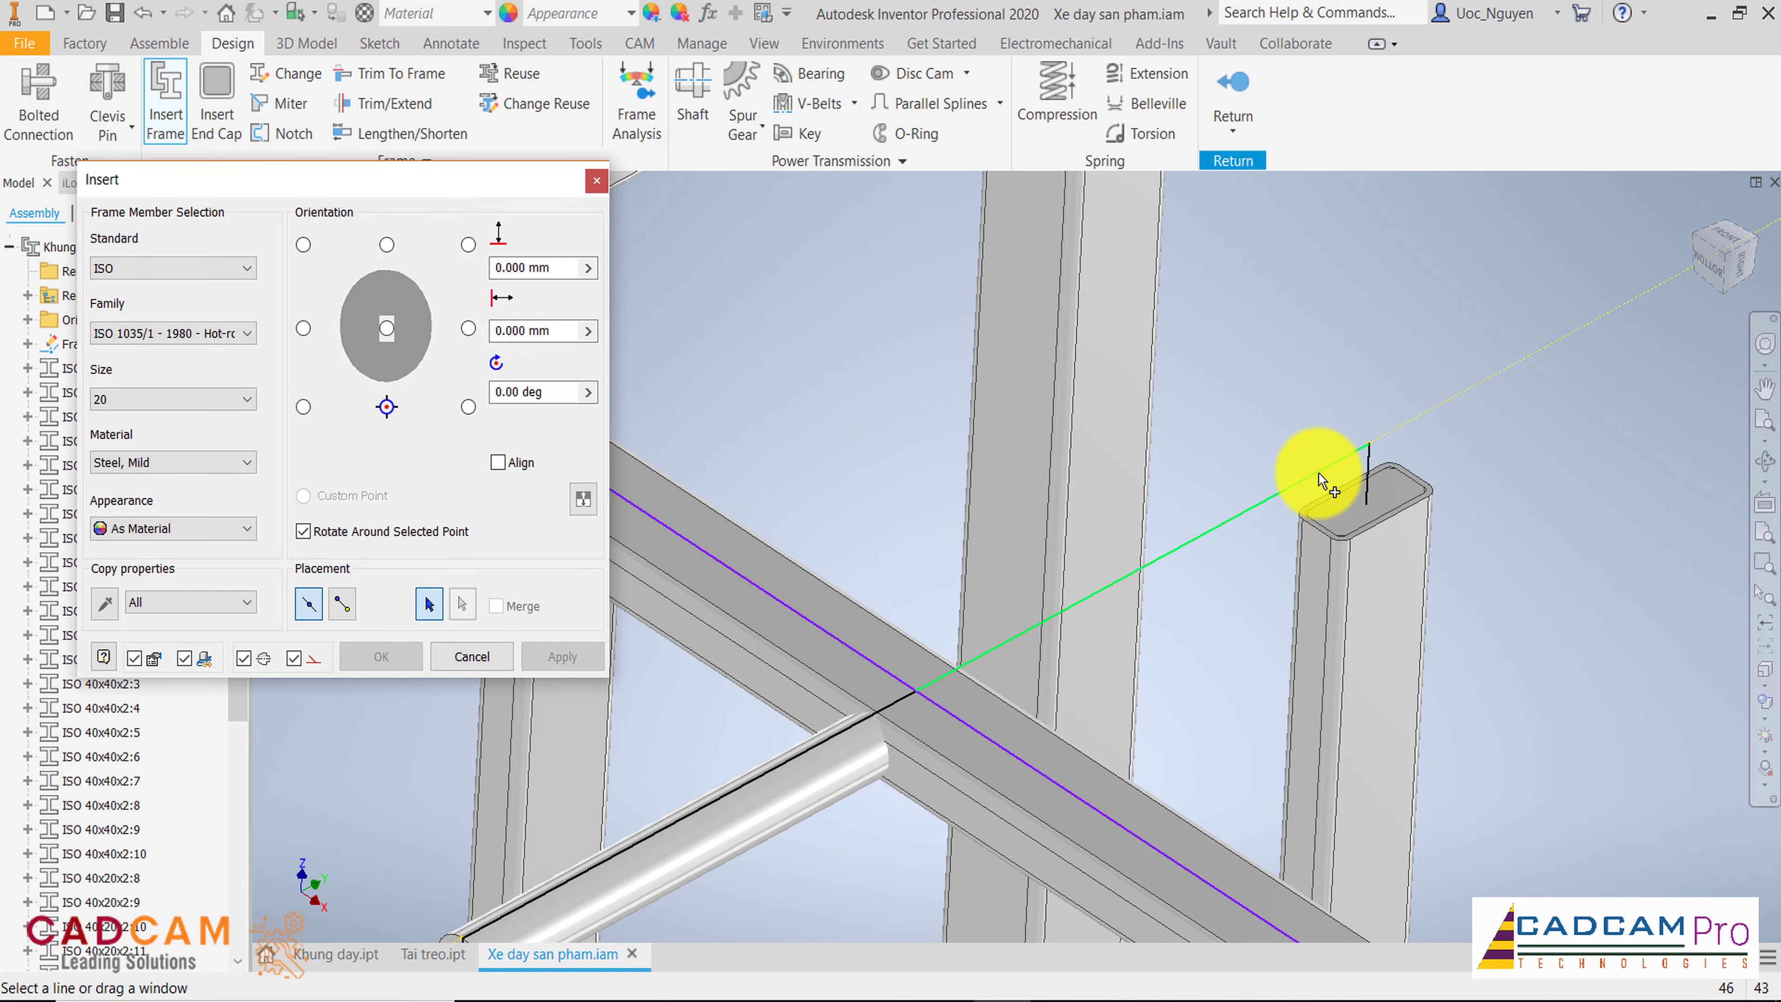
click(1318, 481)
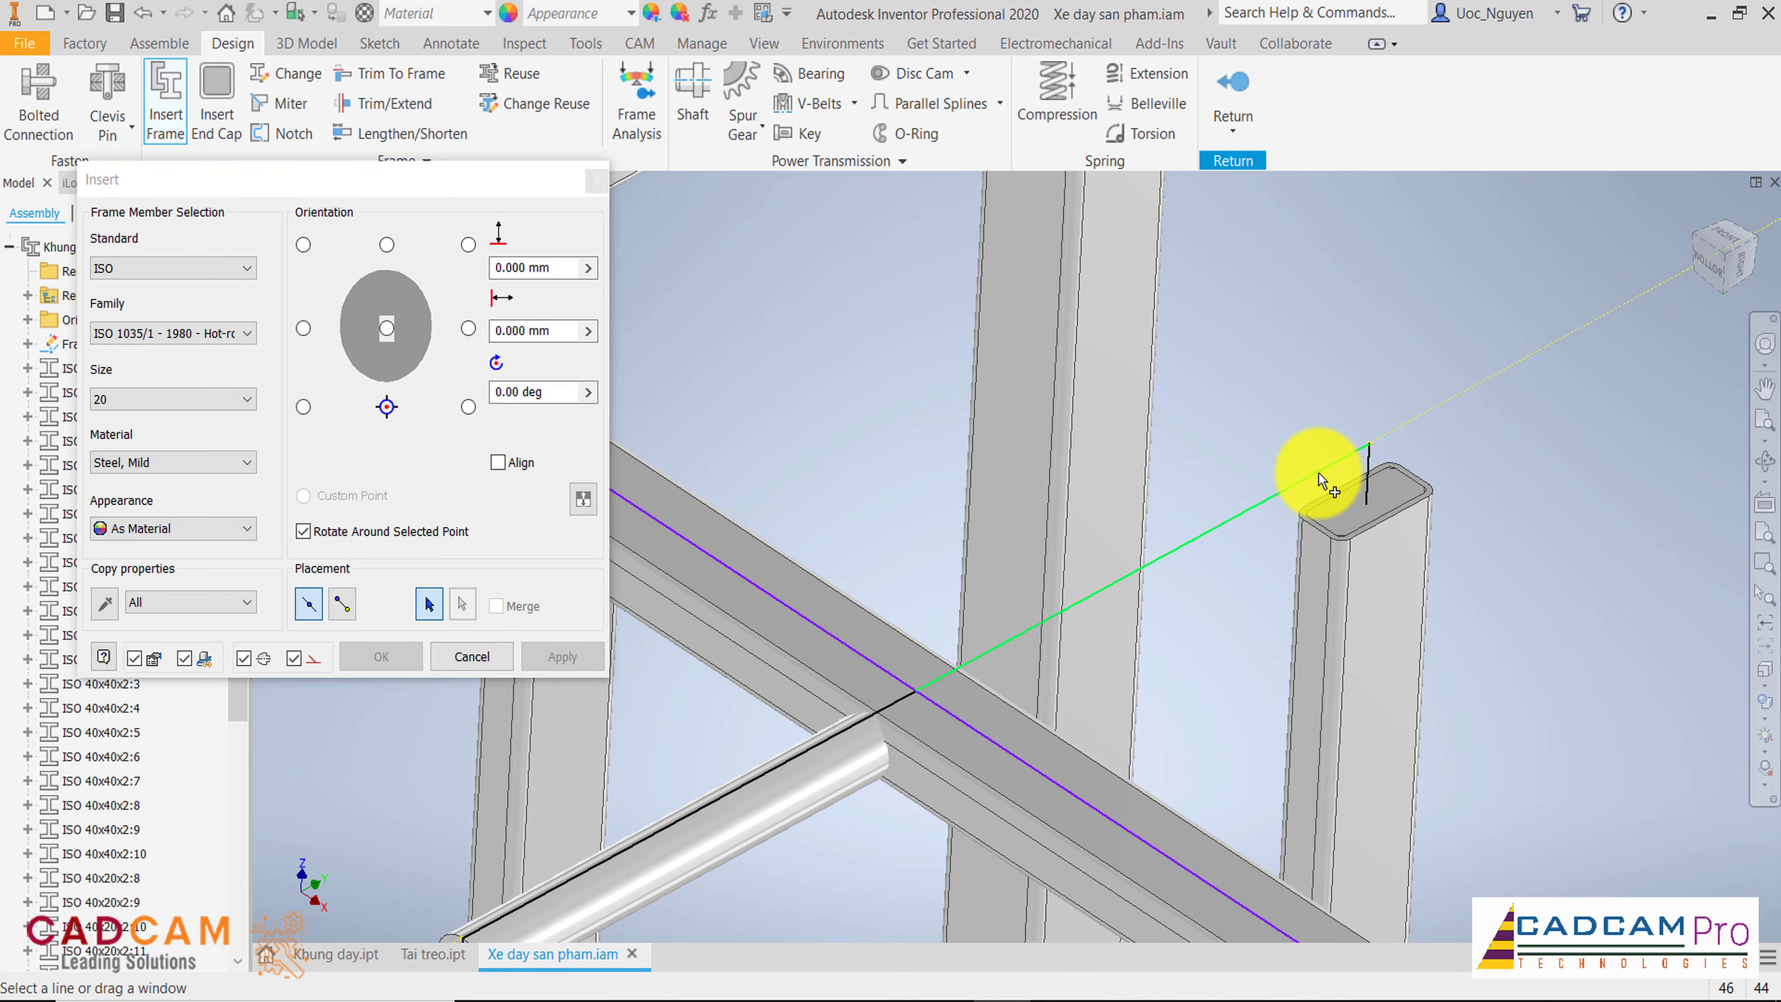
click(1099, 559)
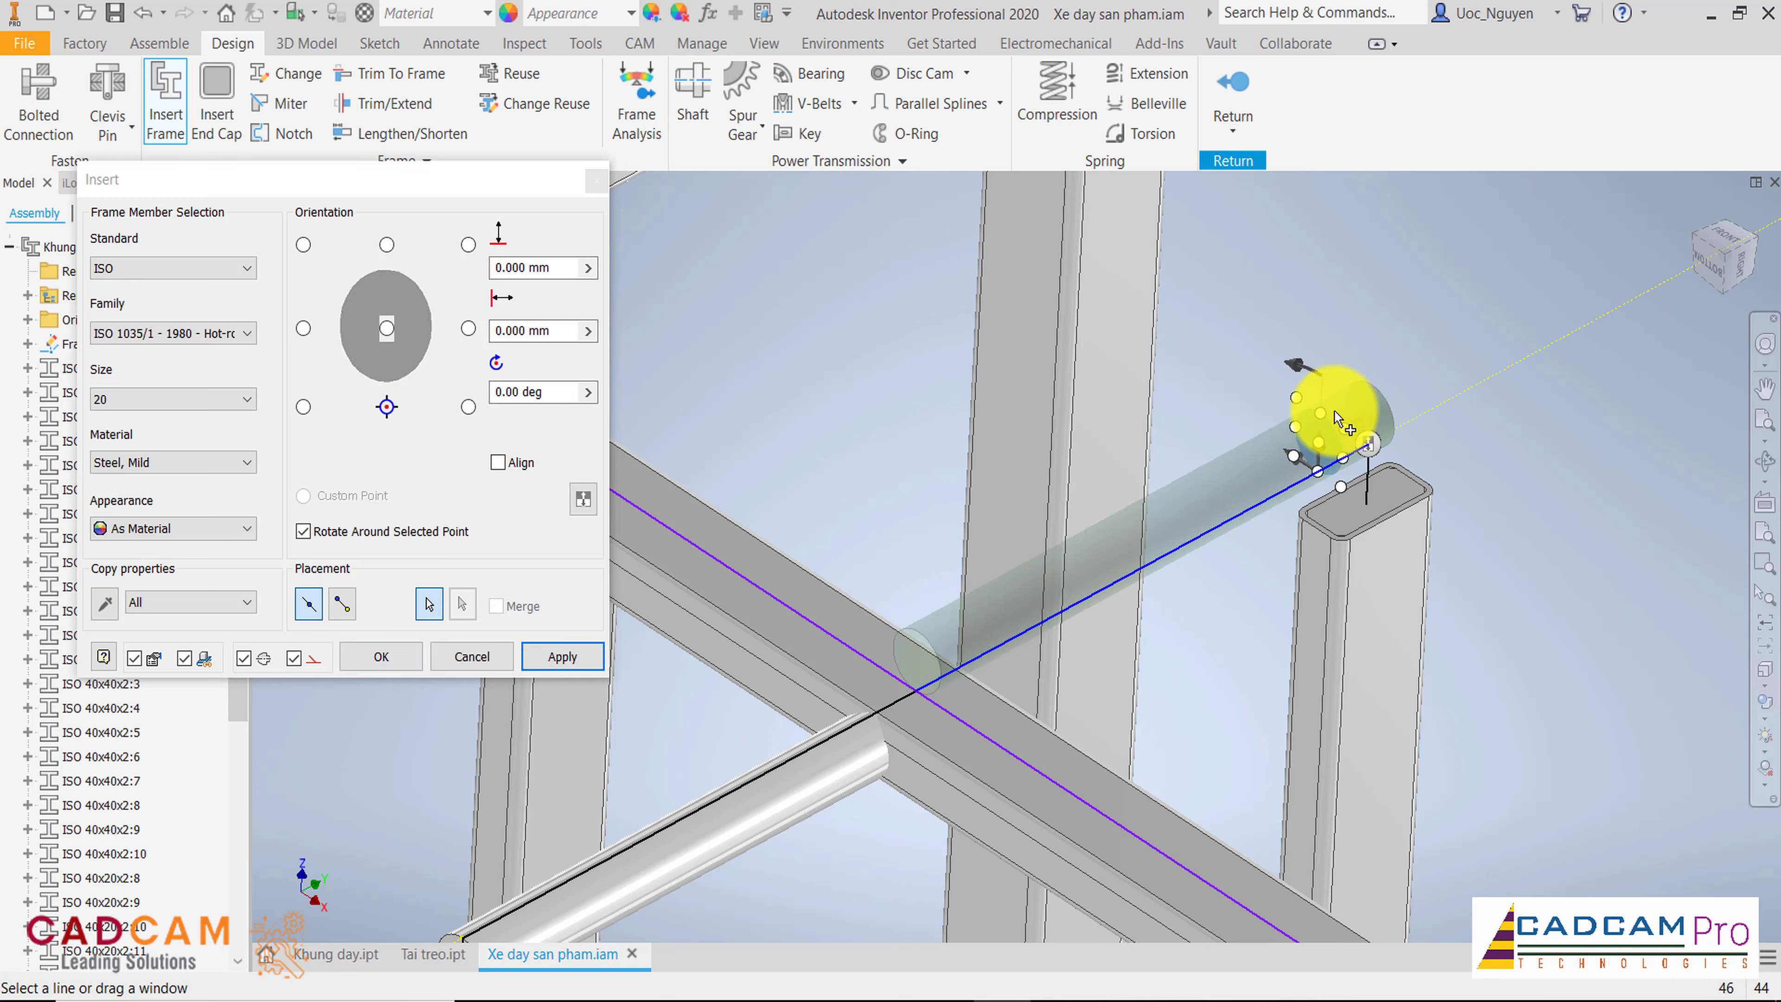
scroll(1328, 425, down, 2)
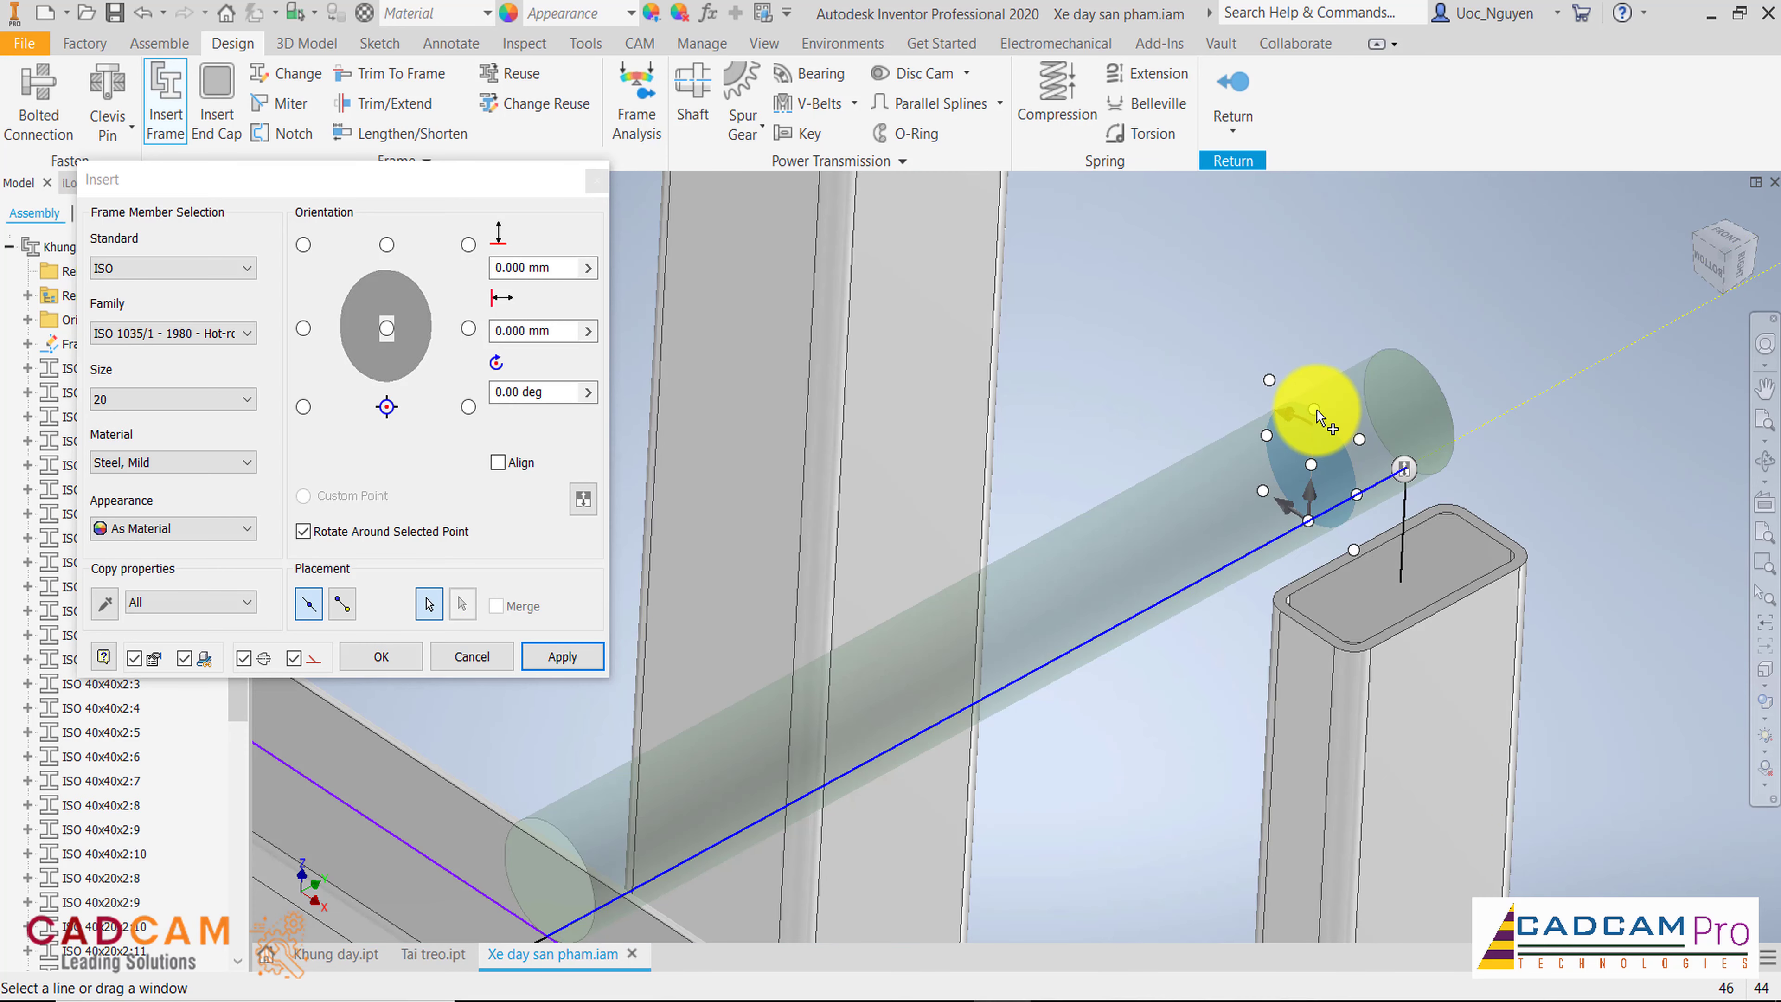
click(1313, 411)
click(401, 659)
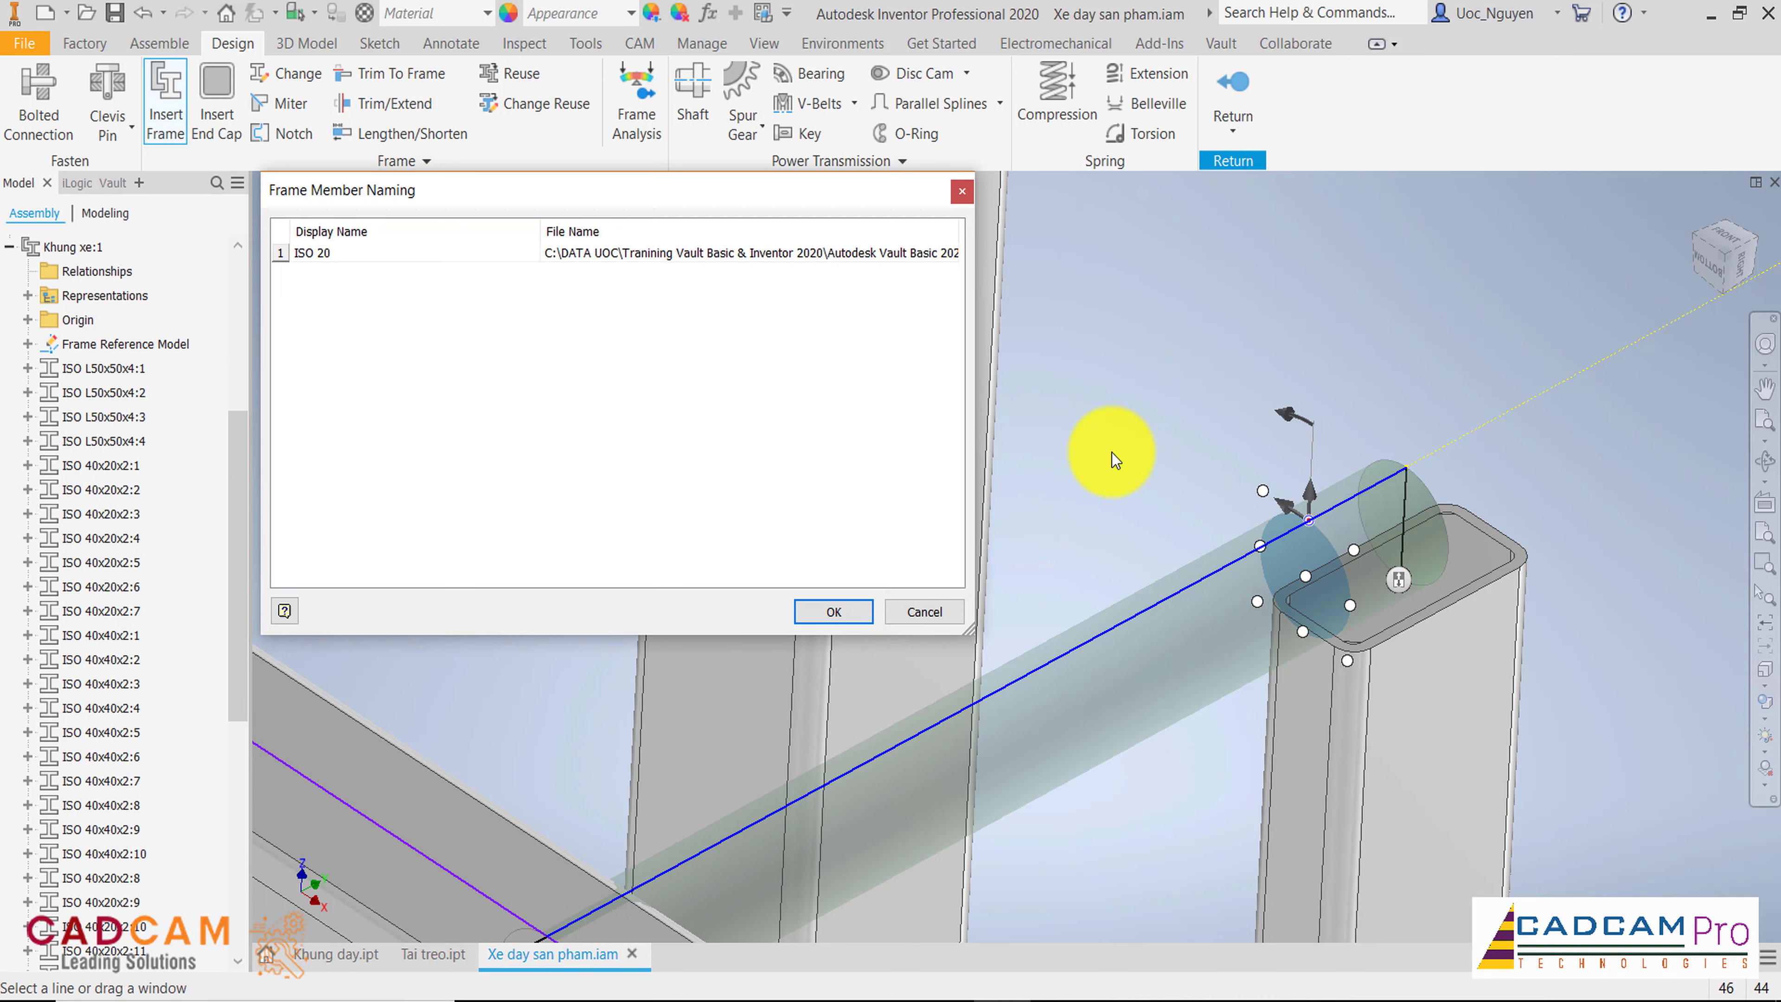
click(833, 611)
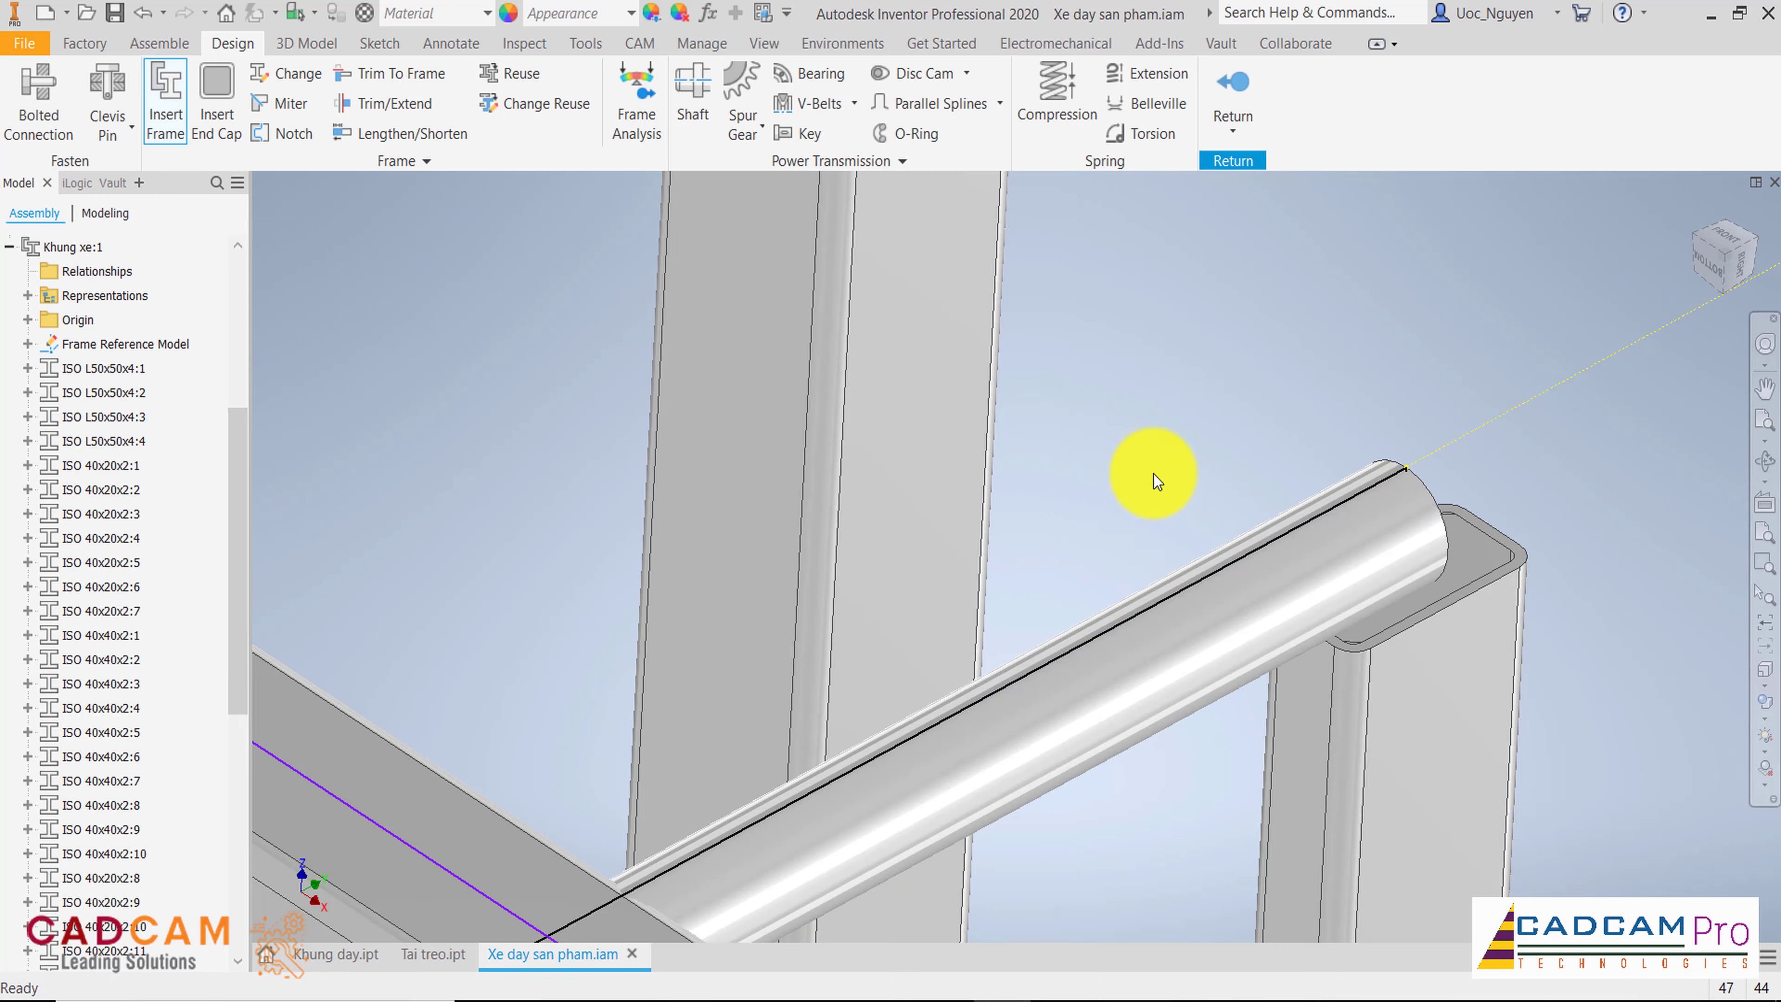
Step: Return to the assembly and hide the Khung day:1 skeleton
scroll(1201, 378, down, 5)
scroll(1351, 509, down, 2)
scroll(1240, 449, up, 2)
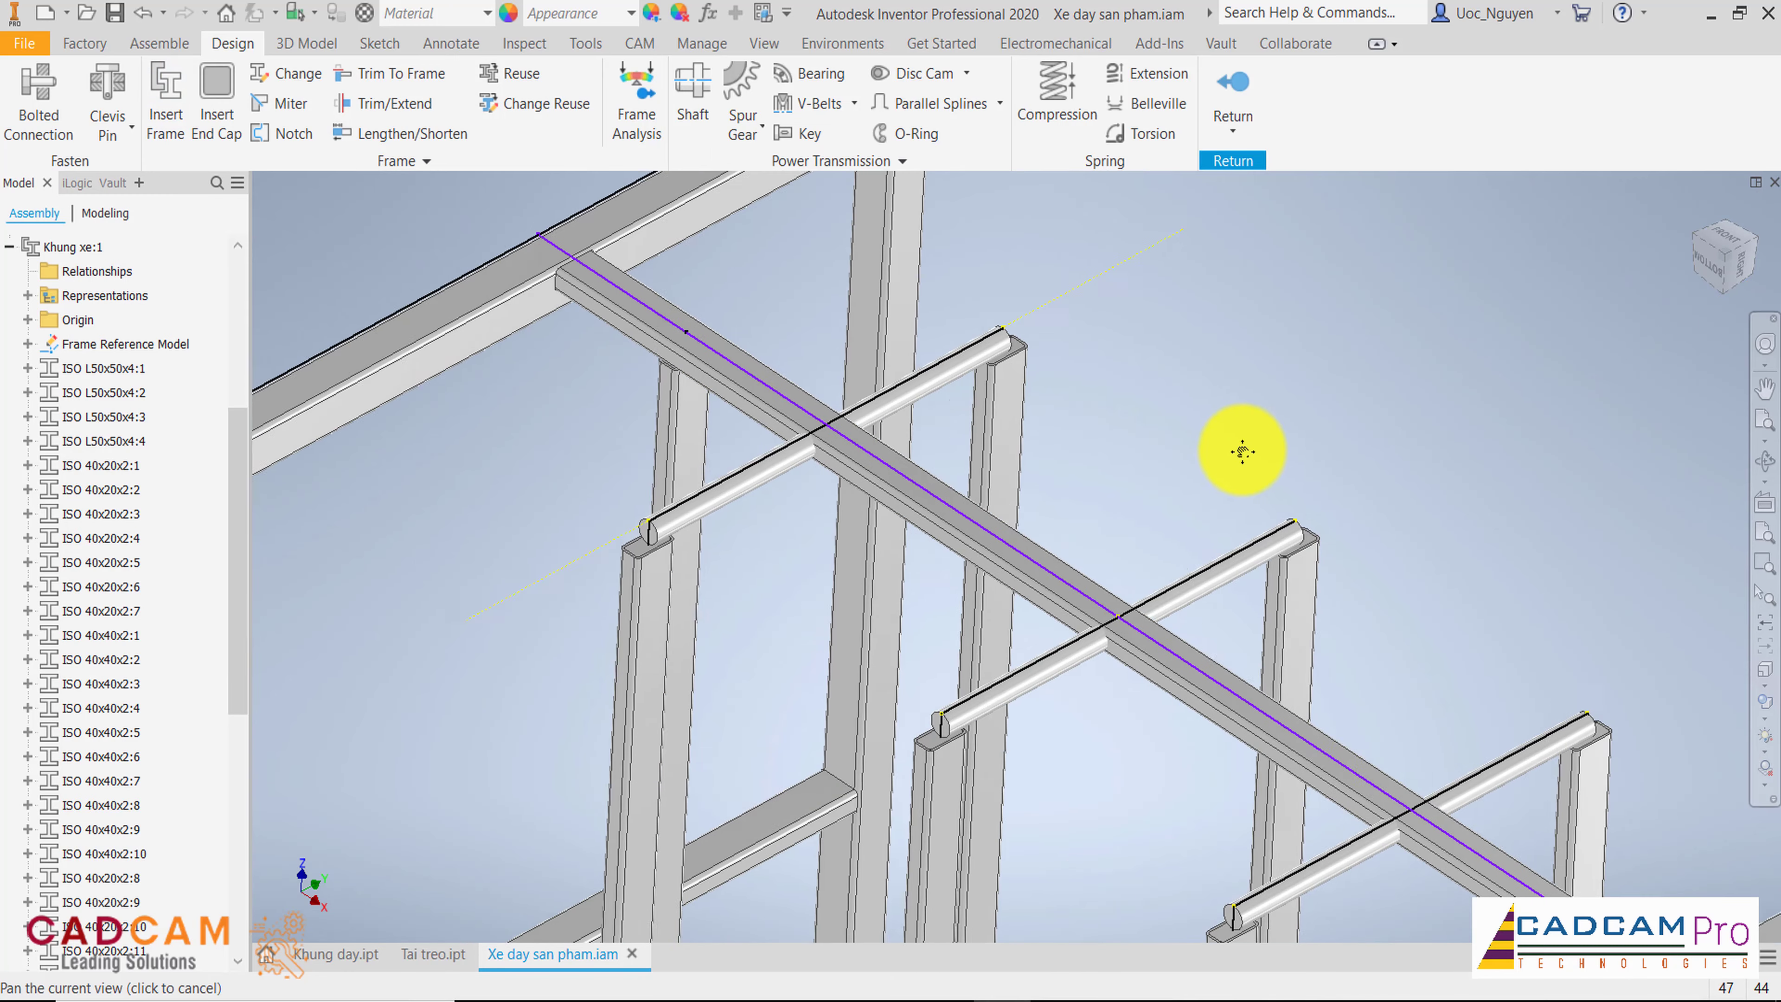
scroll(1301, 264, down, 2)
scroll(1067, 326, up, 2)
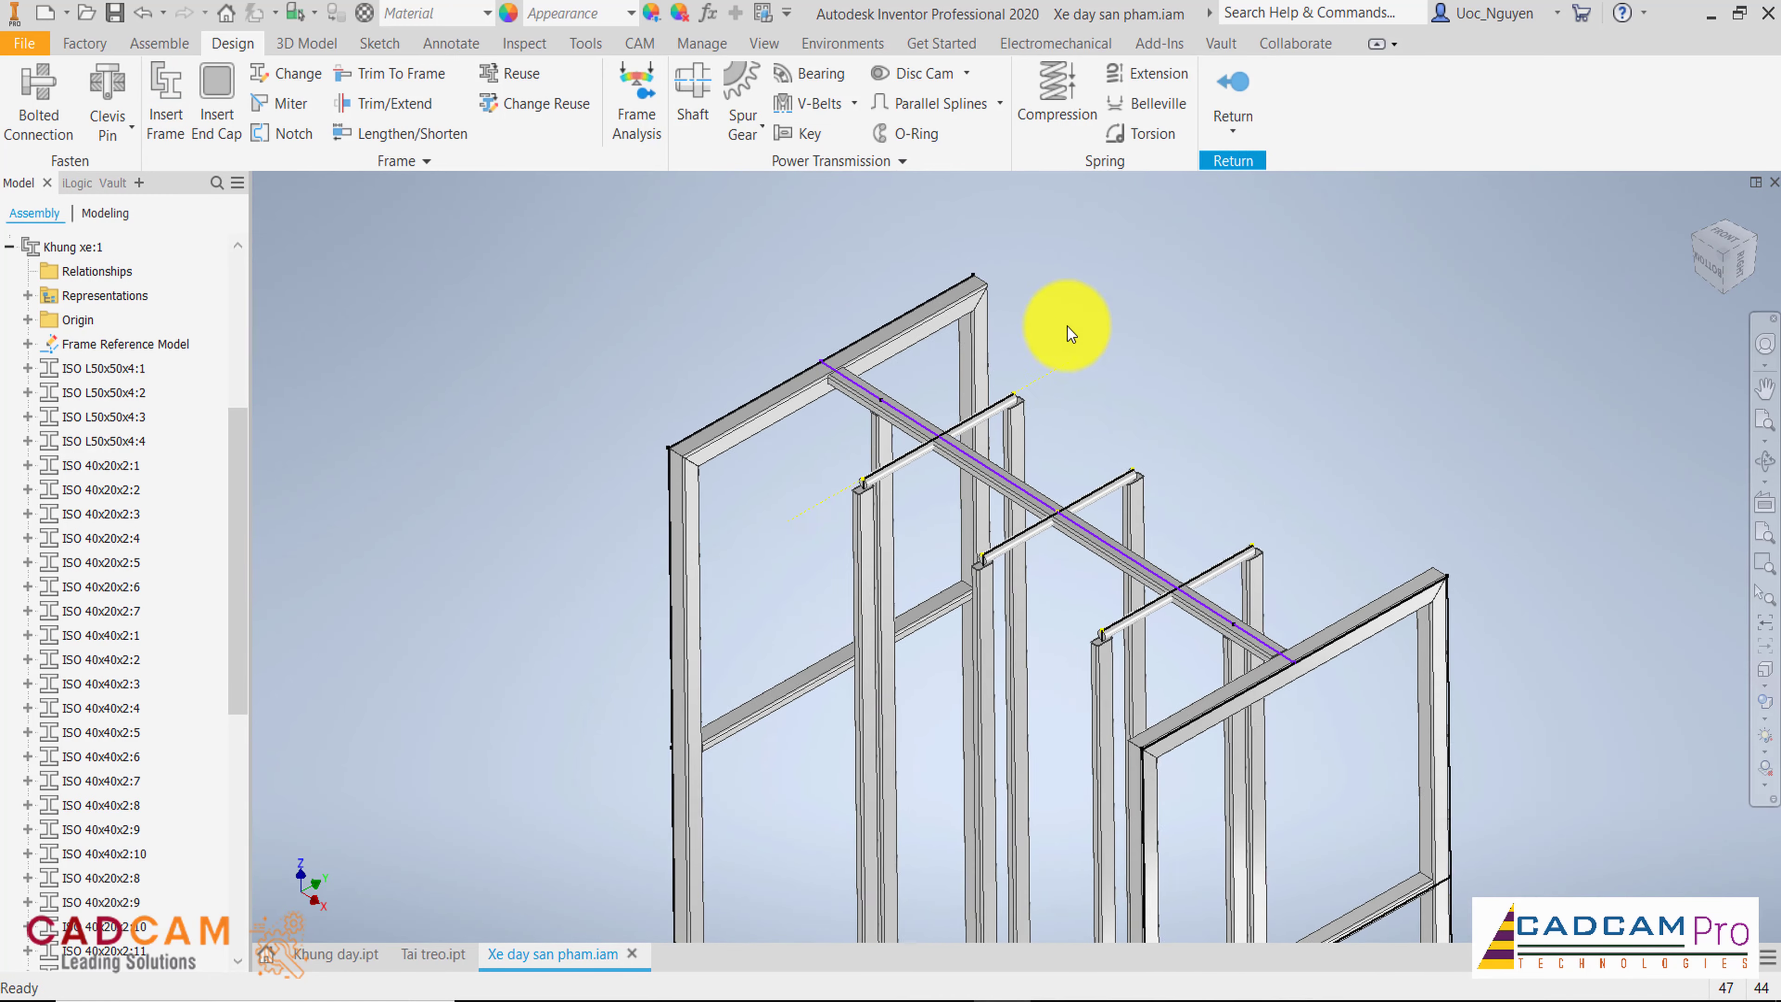
scroll(1067, 325, up, 1)
click(1232, 84)
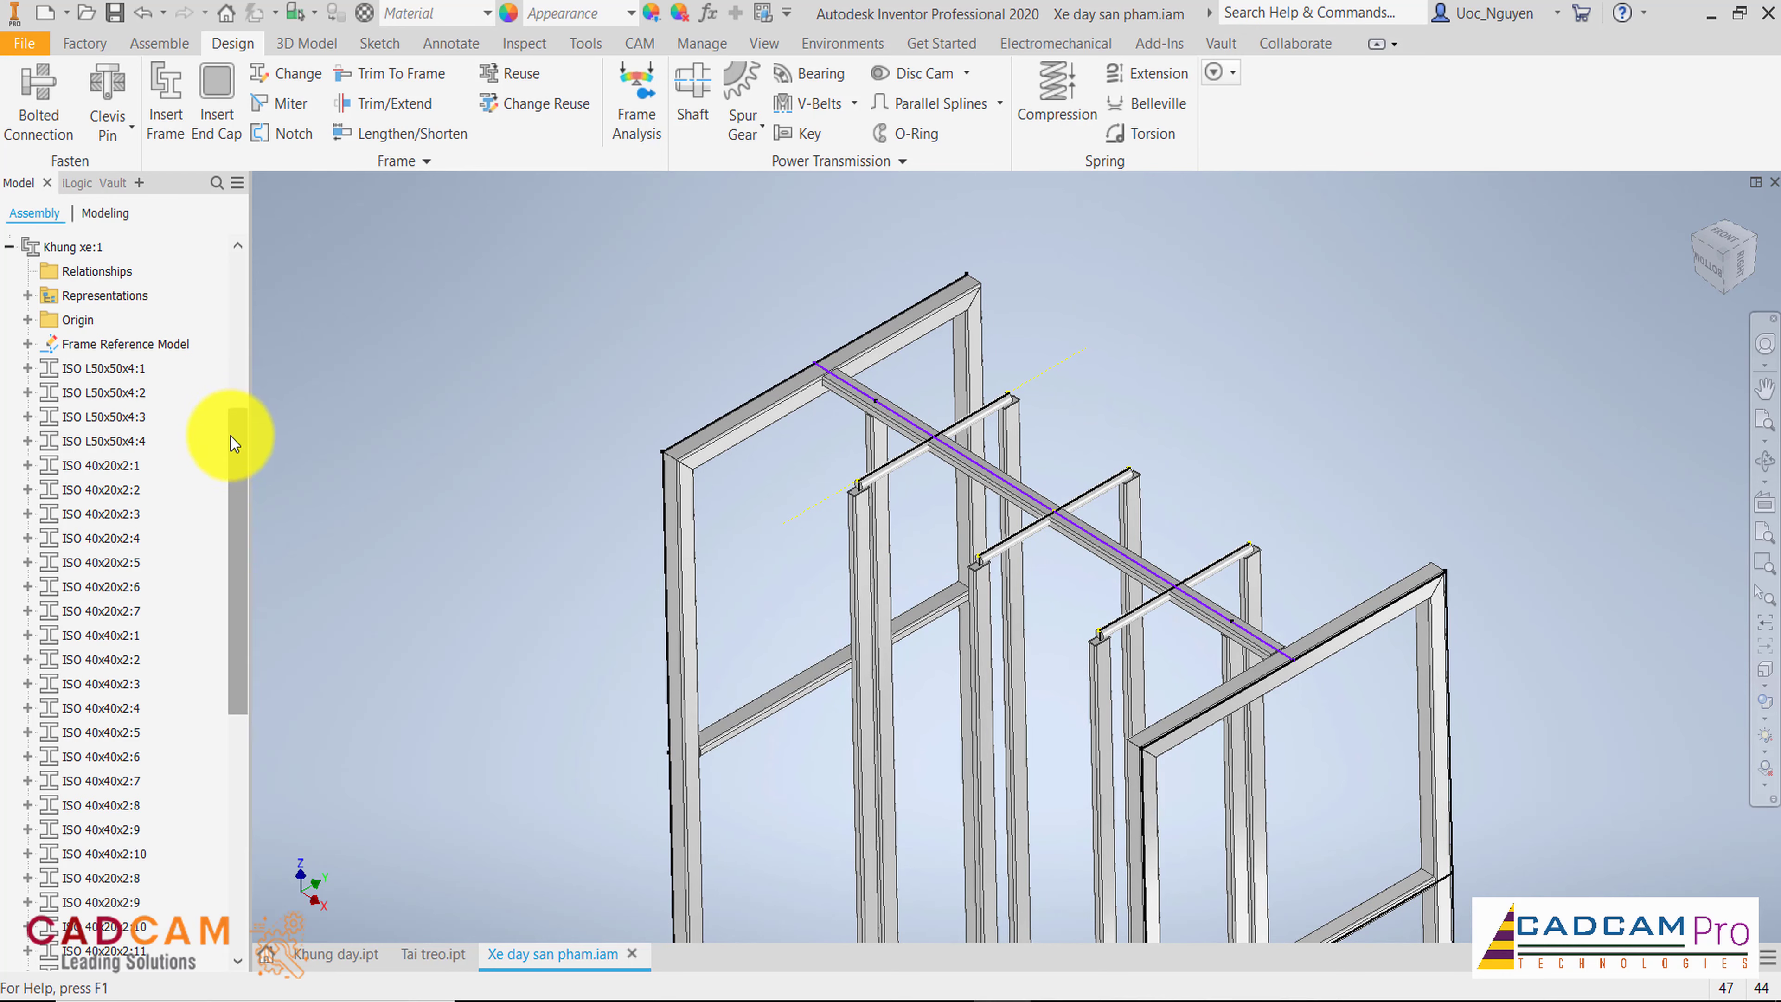
drag(233, 443, 268, 262)
right_click(76, 345)
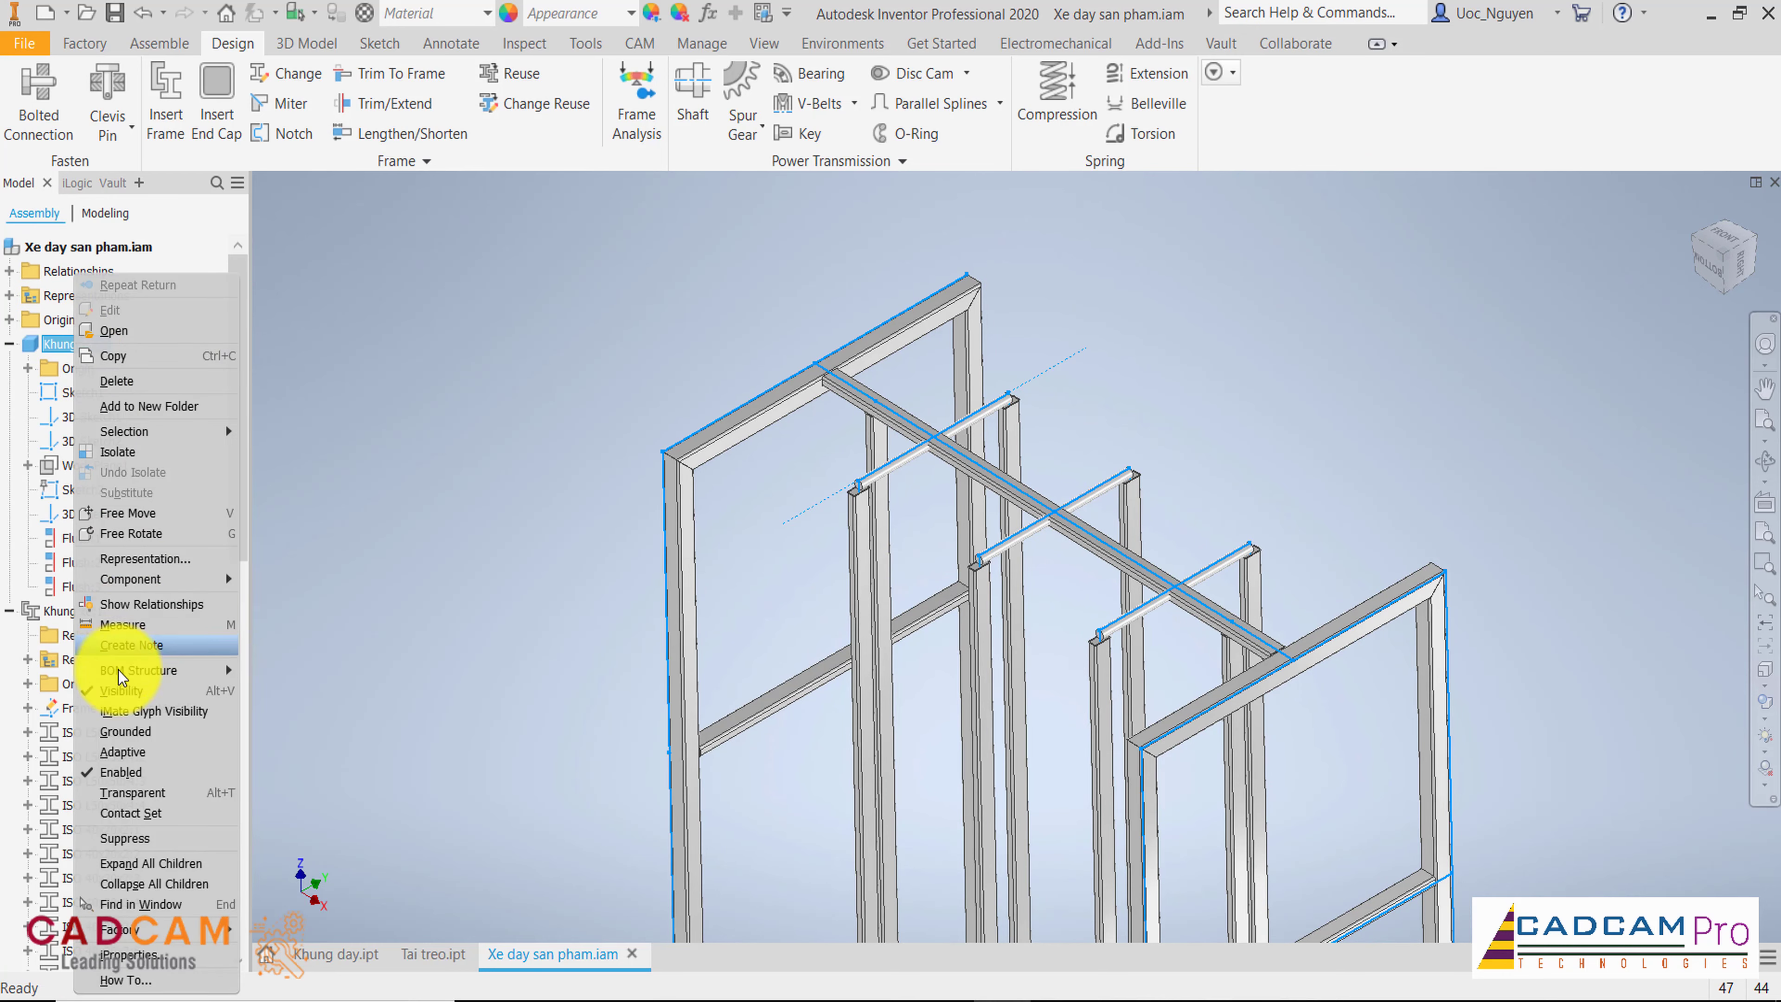
click(119, 691)
Step: Save the cart assembly and all its changed files with Yes to All
scroll(776, 281, down, 2)
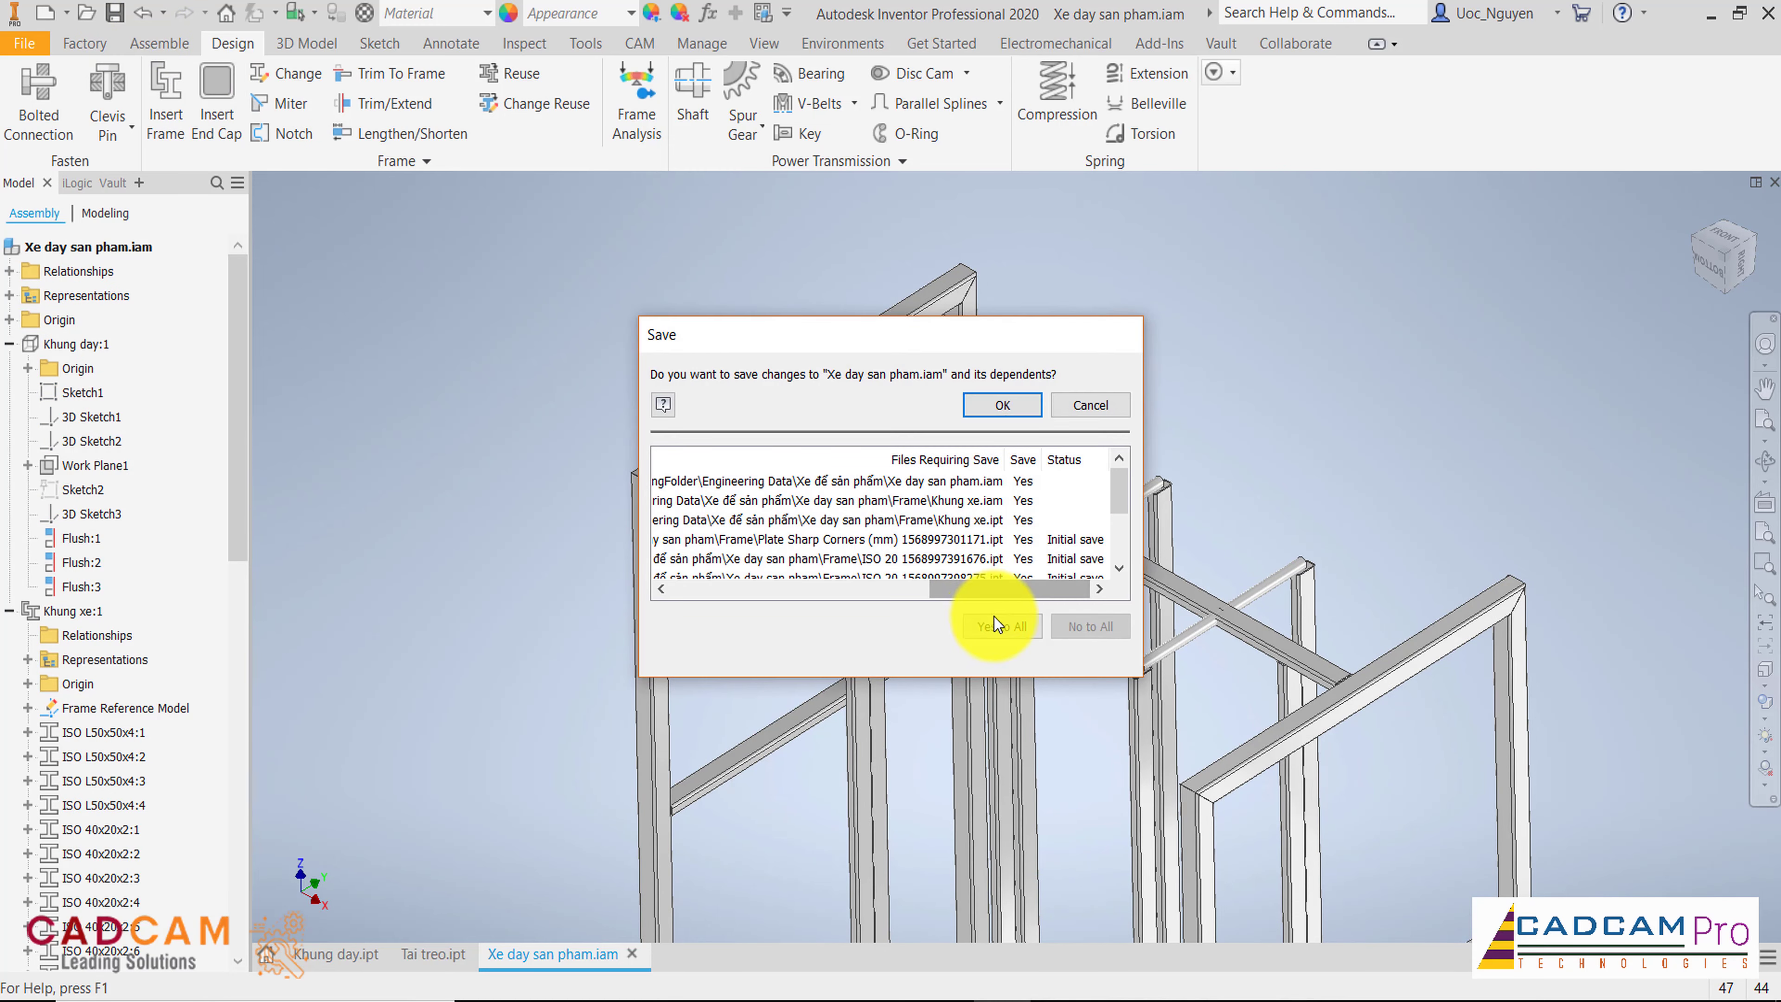
click(995, 621)
click(1007, 402)
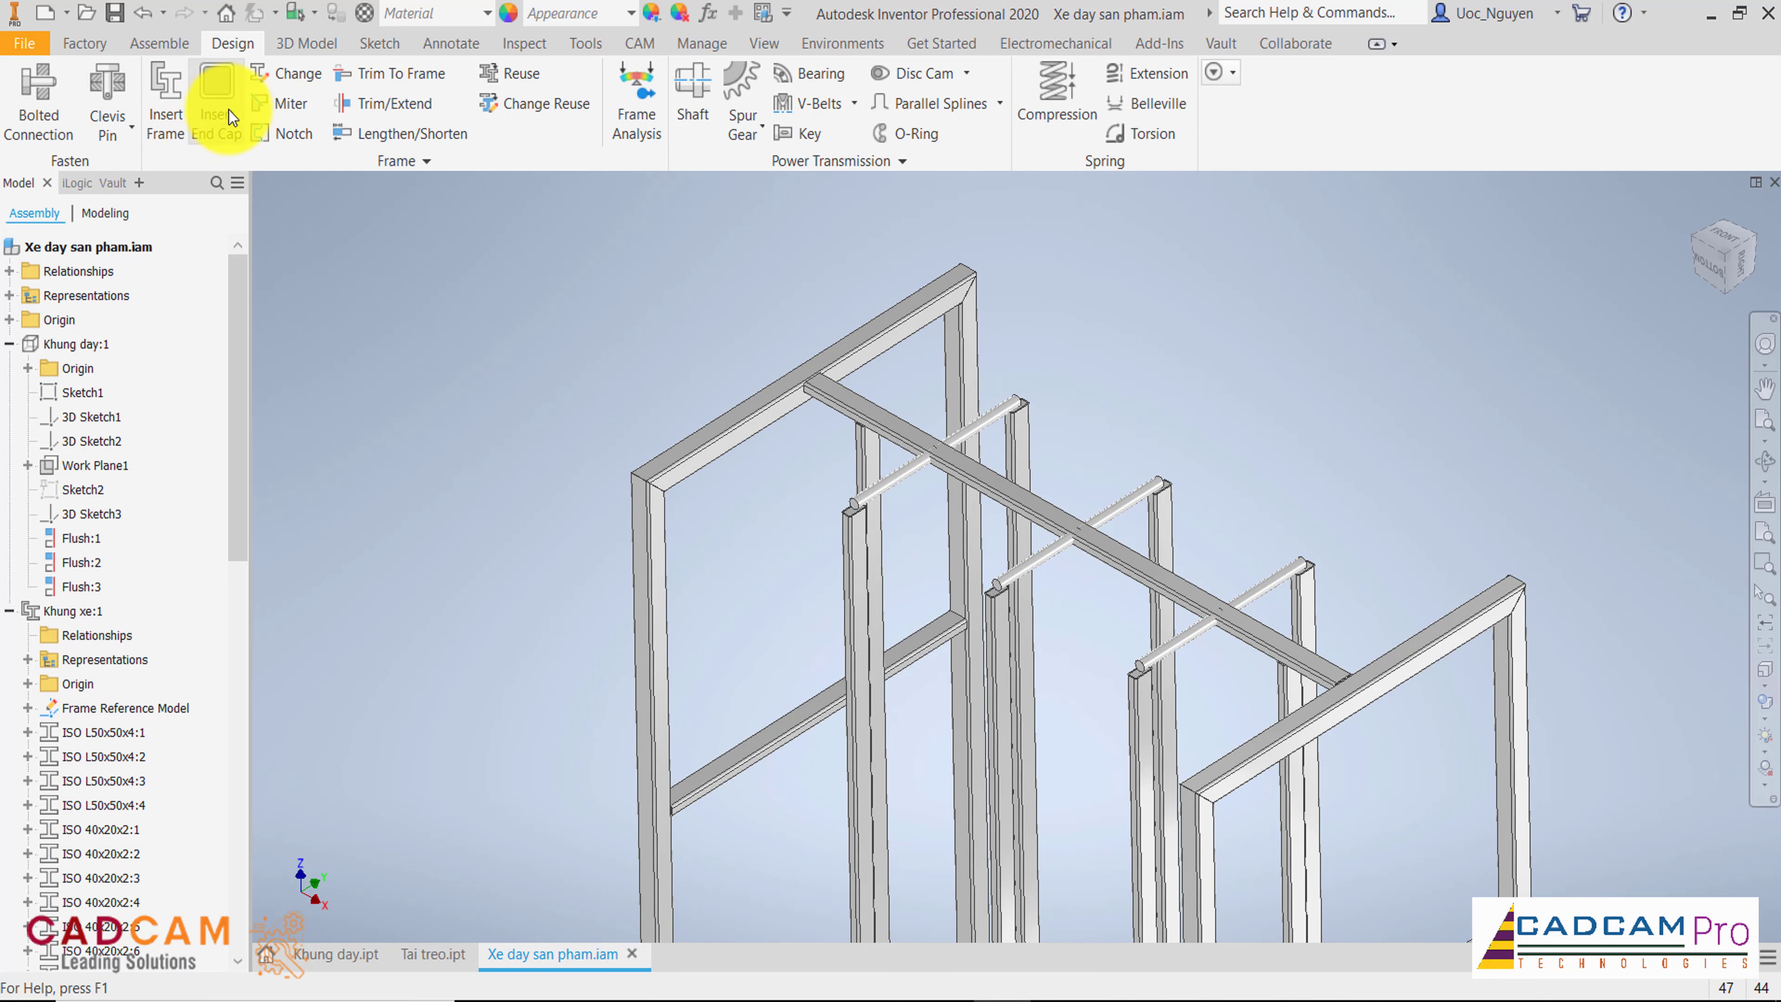
Step: Trim three round crossbars on the first side to the central beam face, 0.000 mm offset
click(379, 112)
scroll(966, 398, down, 3)
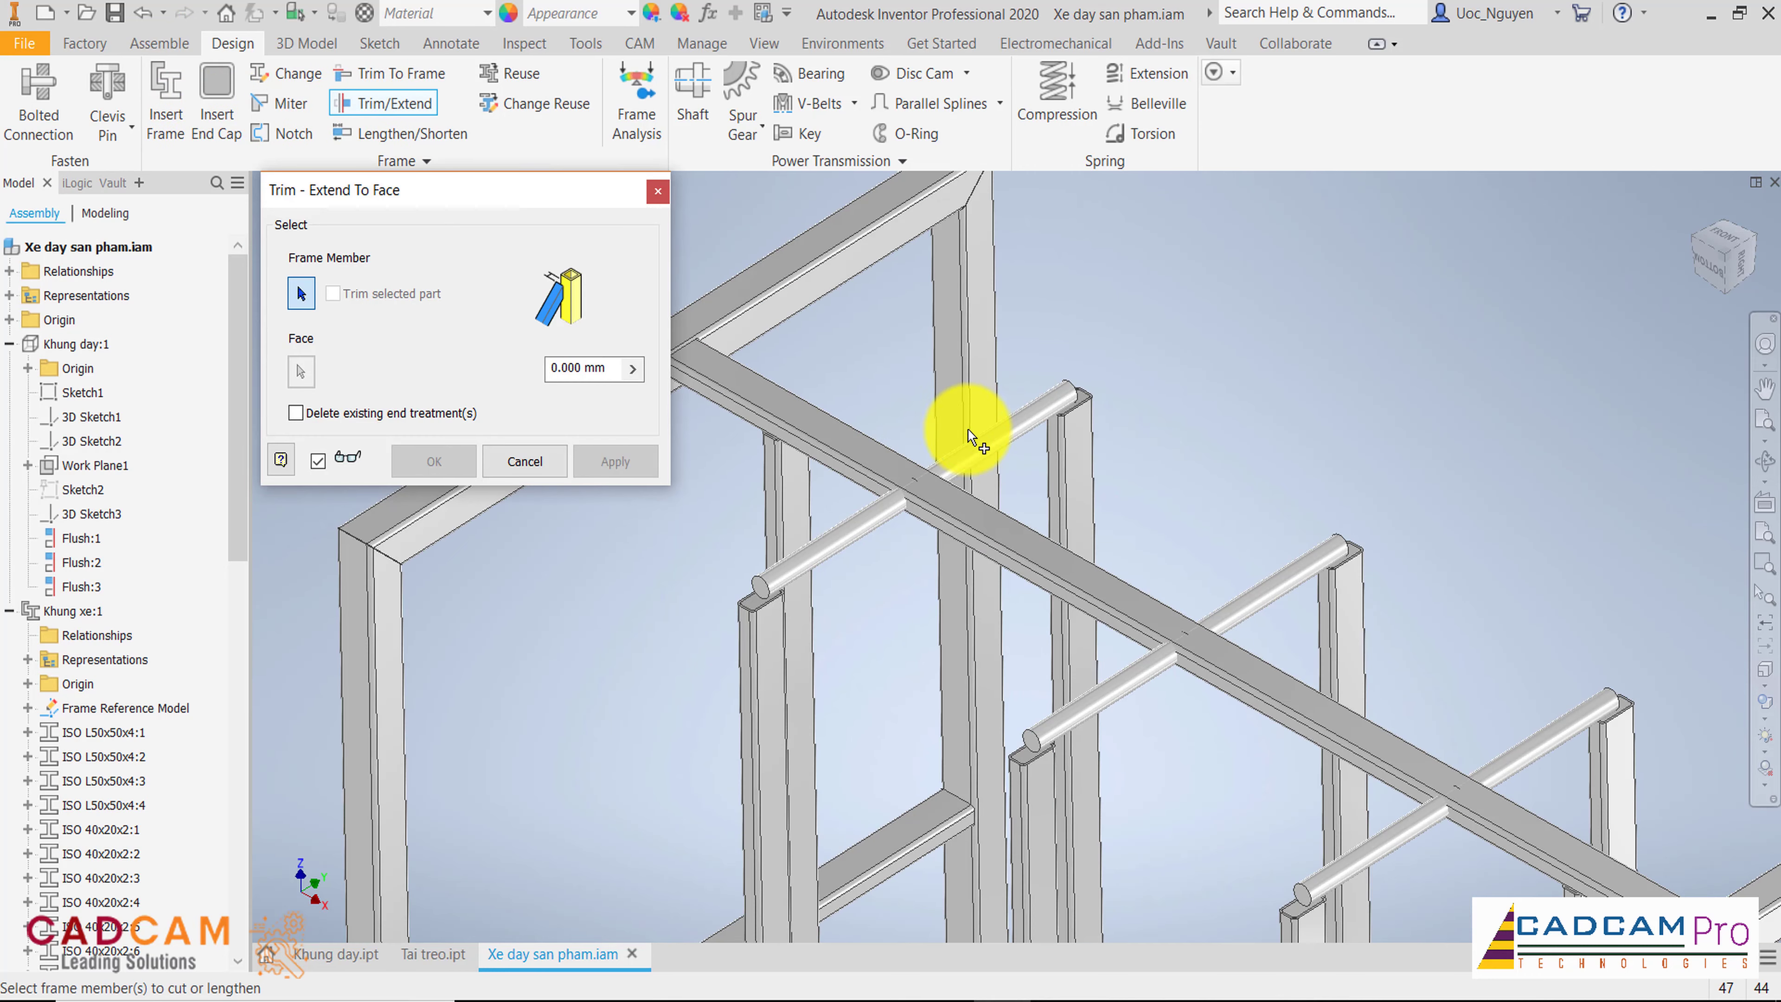
click(971, 441)
click(1275, 592)
click(1530, 748)
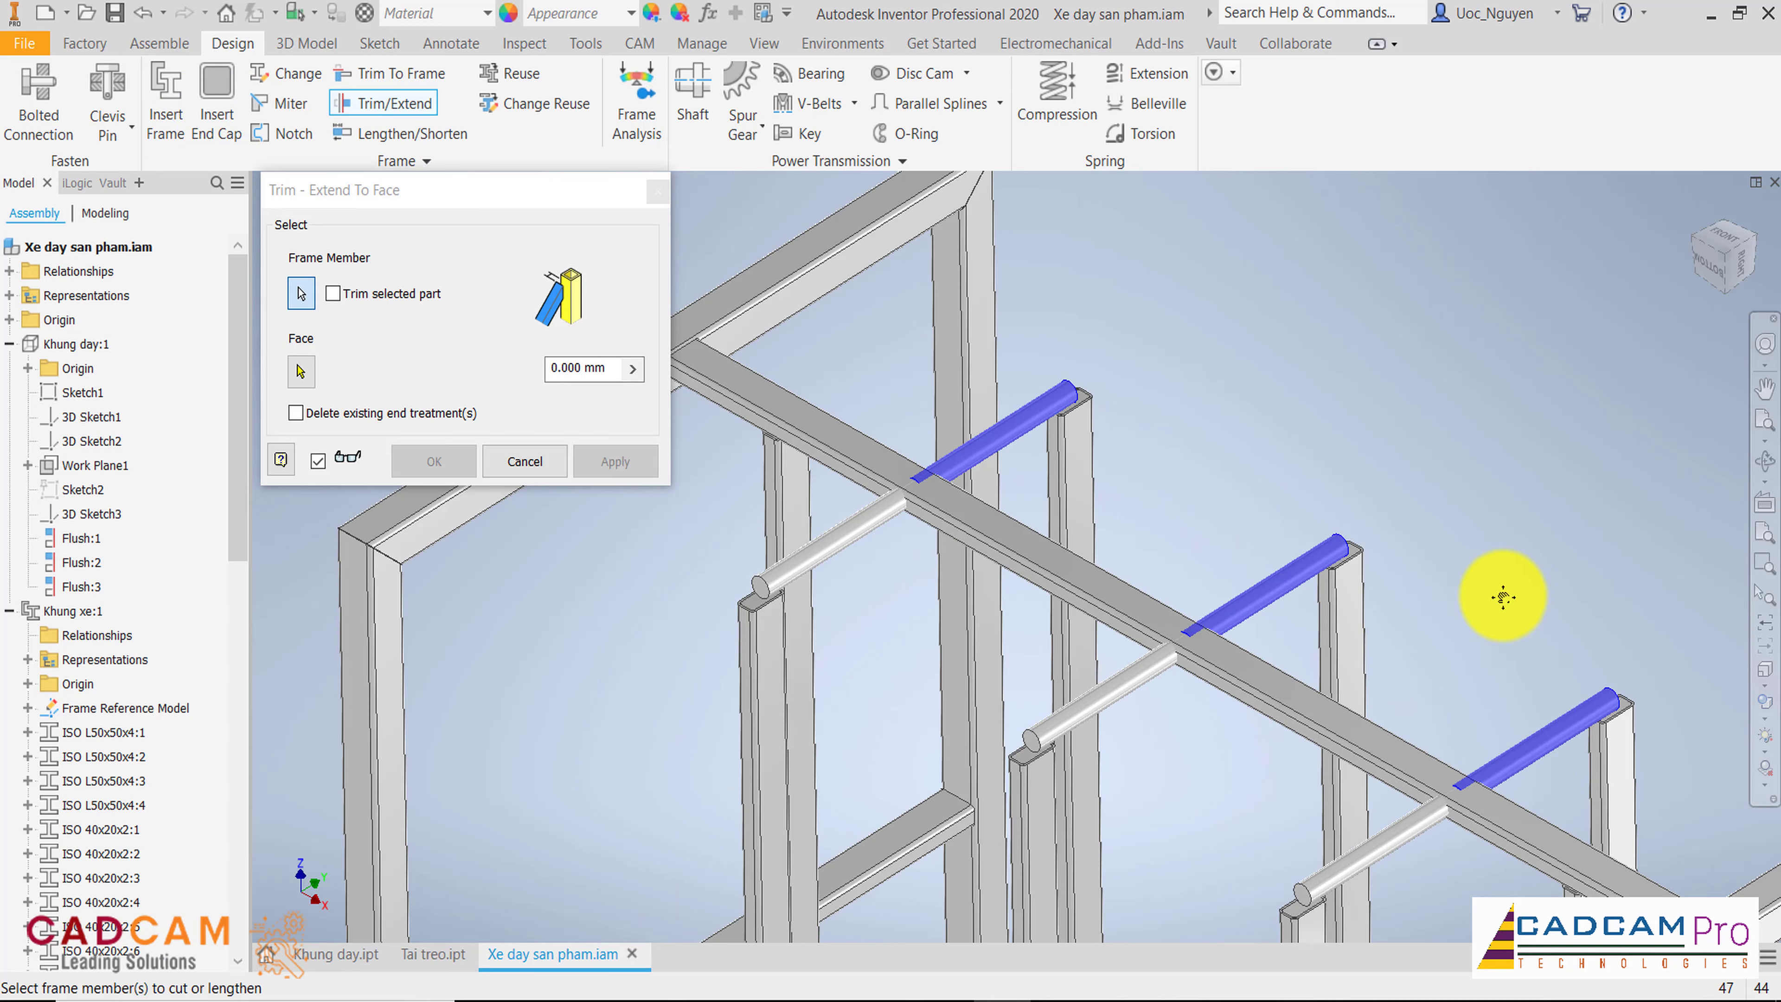
scroll(1491, 596, up, 2)
scroll(1232, 450, up, 2)
shift+middle_drag(1045, 410, 815, 465)
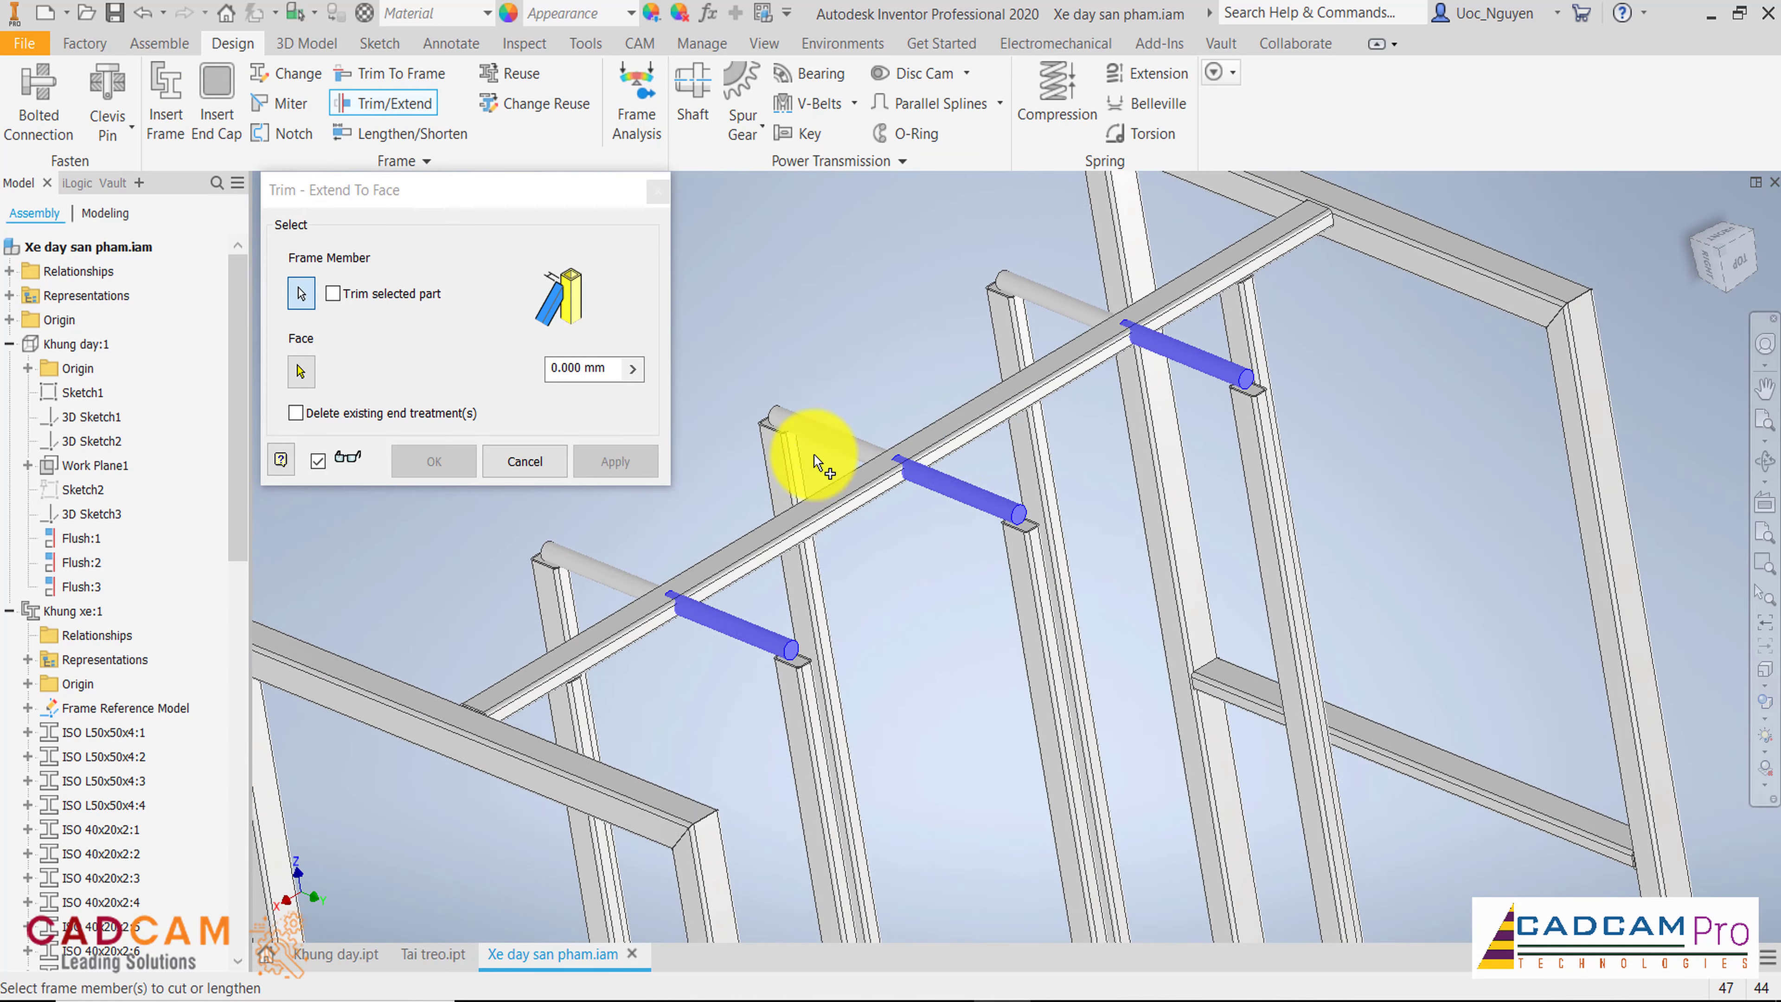
click(311, 371)
scroll(673, 614, down, 2)
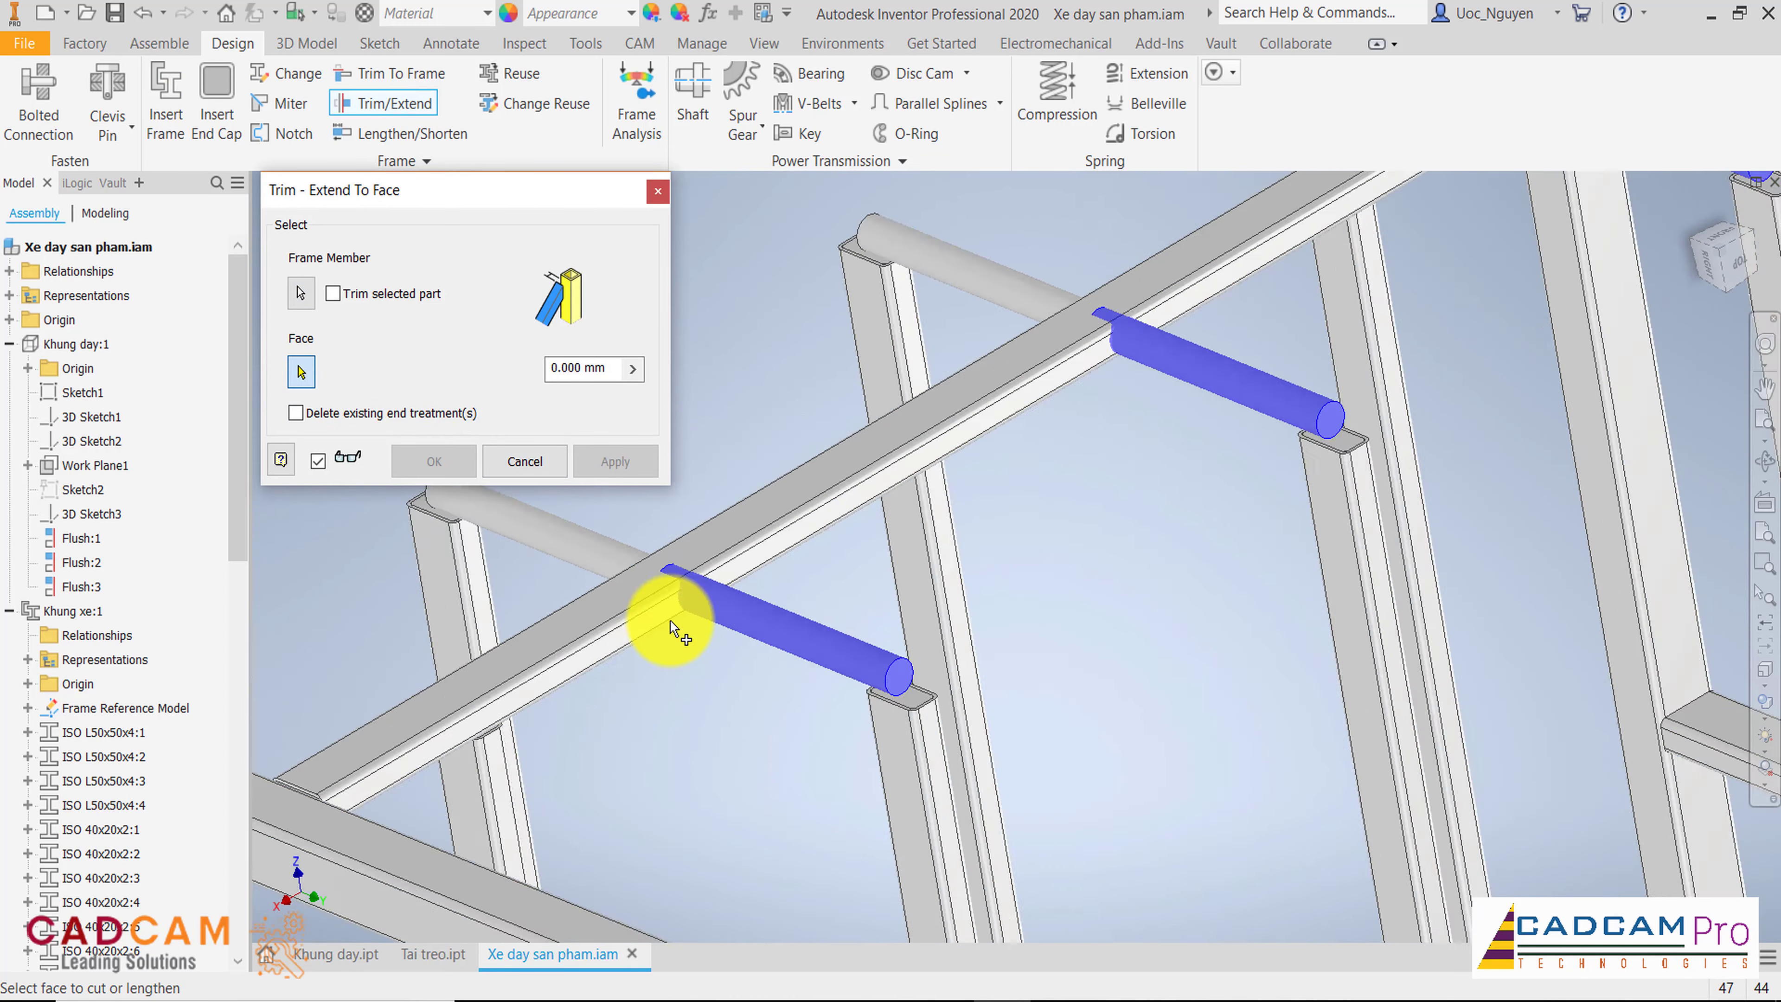
scroll(673, 614, down, 2)
click(707, 693)
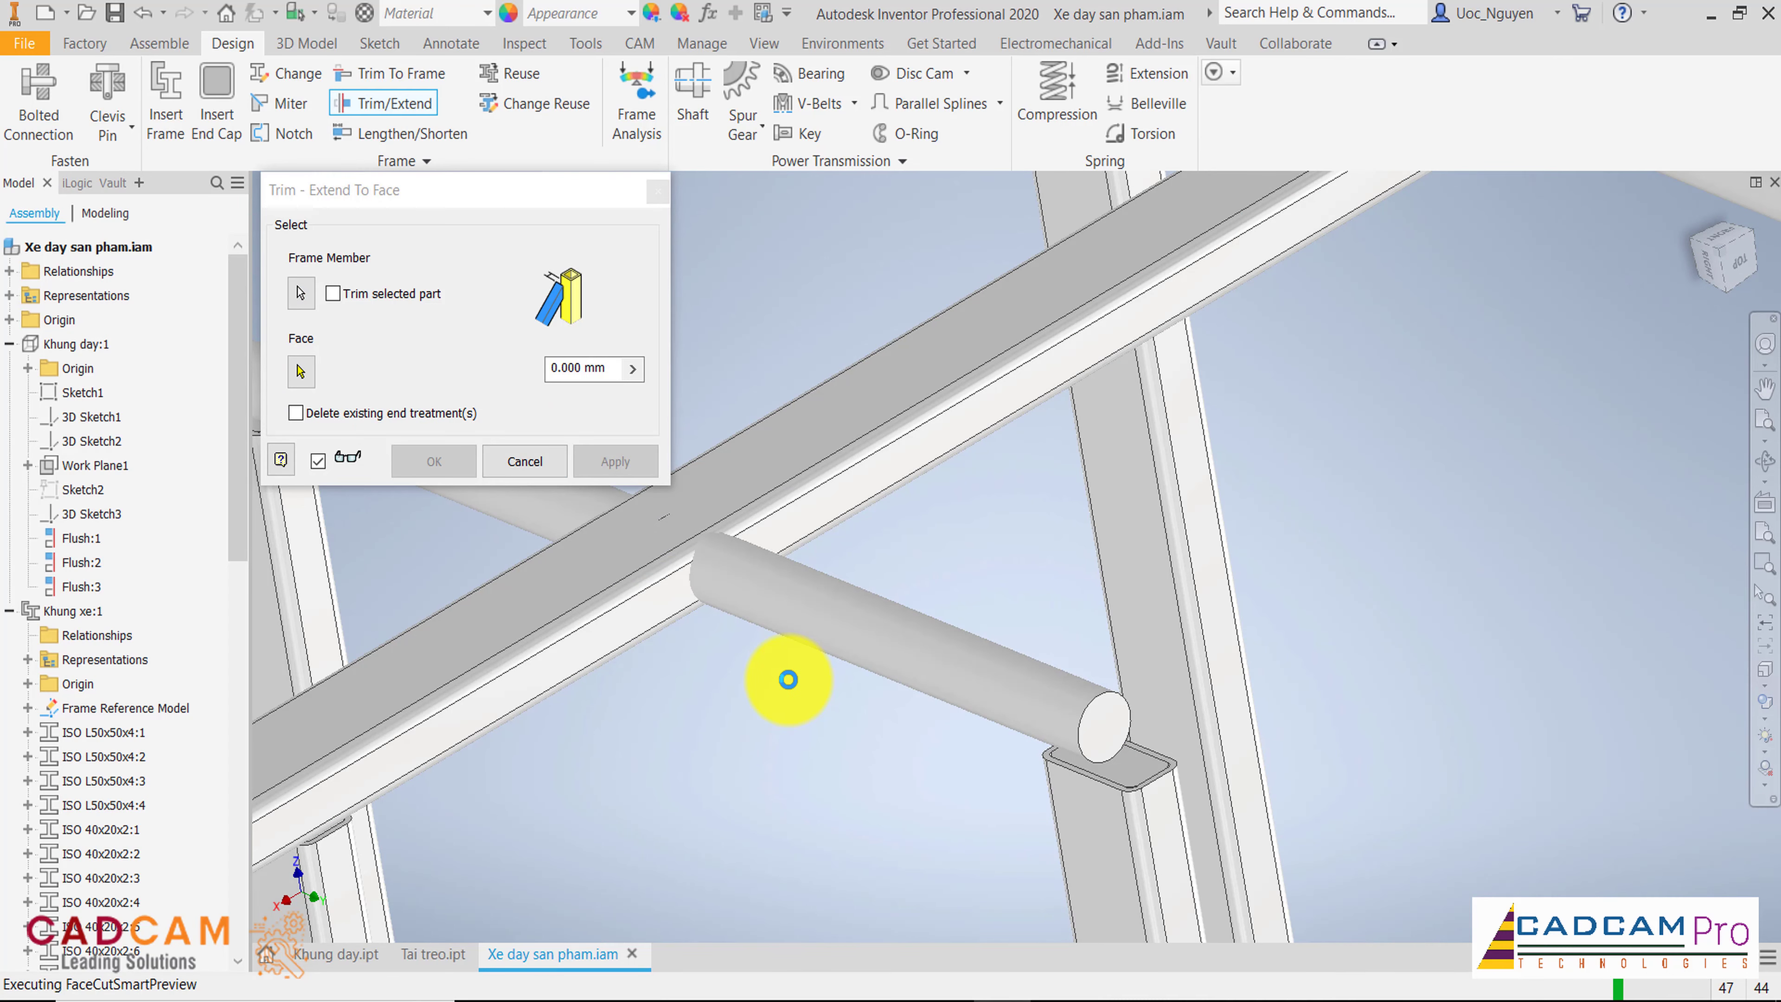
click(633, 468)
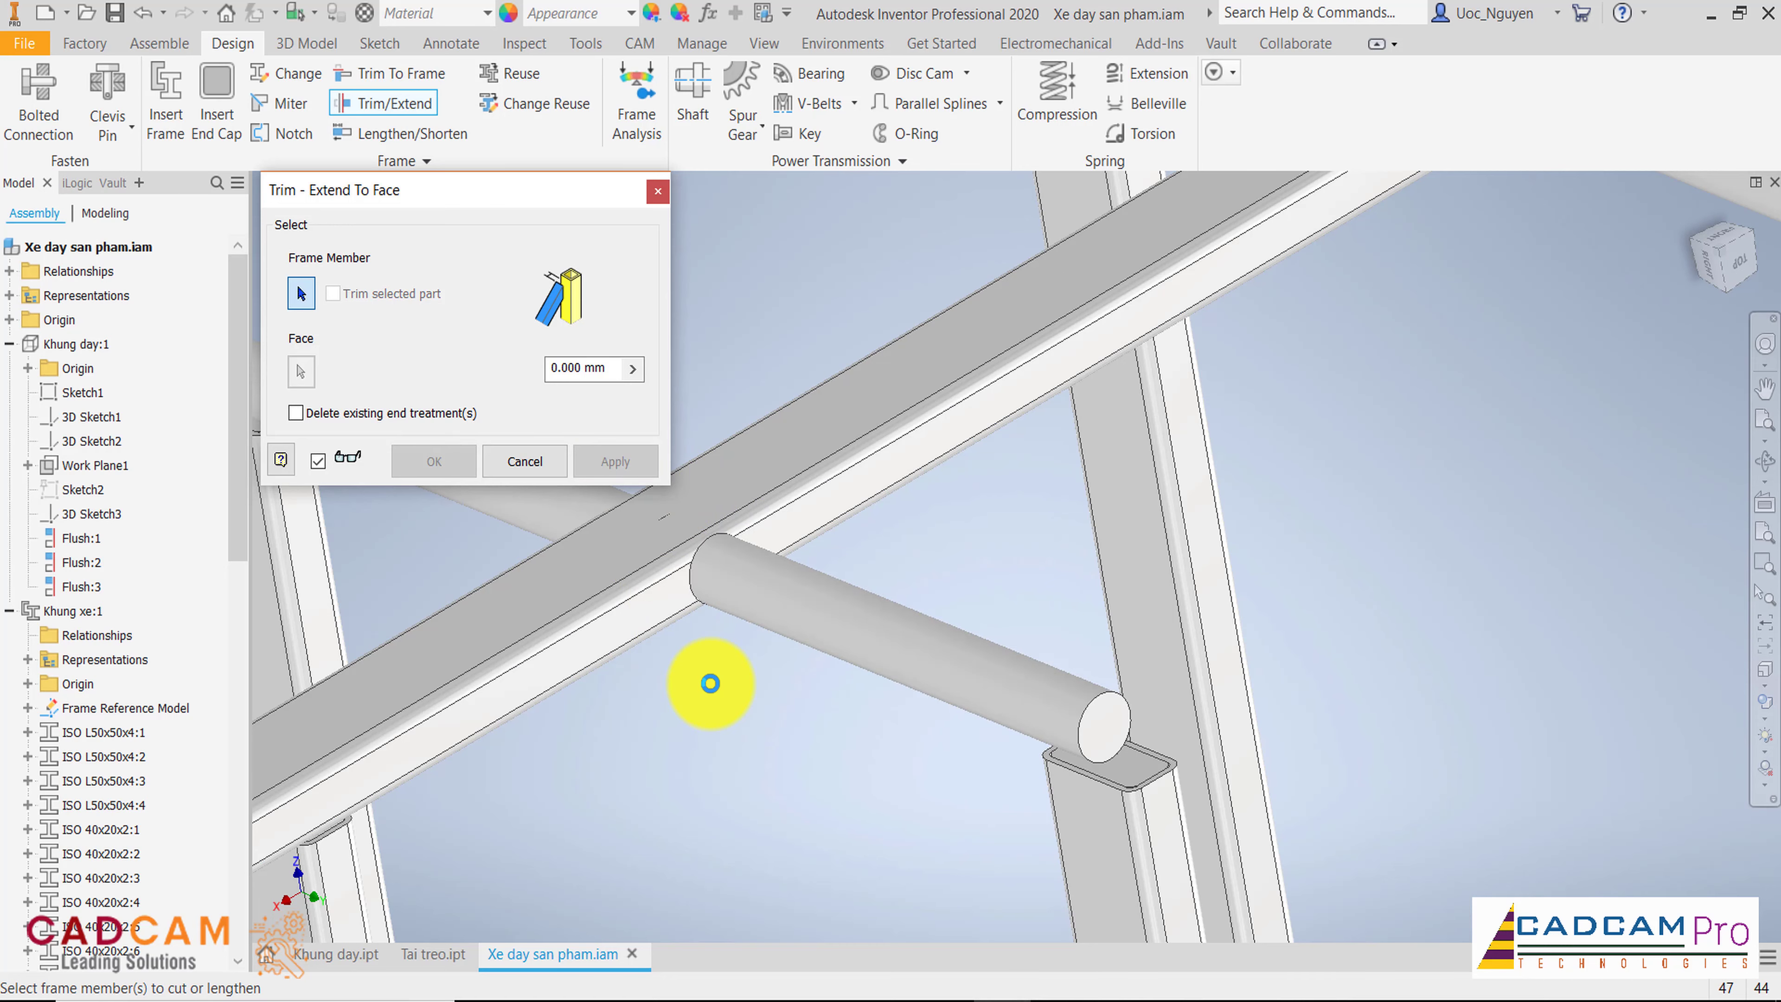
Step: Trim the three round bars on the other side to the beam face as well
scroll(713, 688, up, 2)
scroll(694, 684, up, 3)
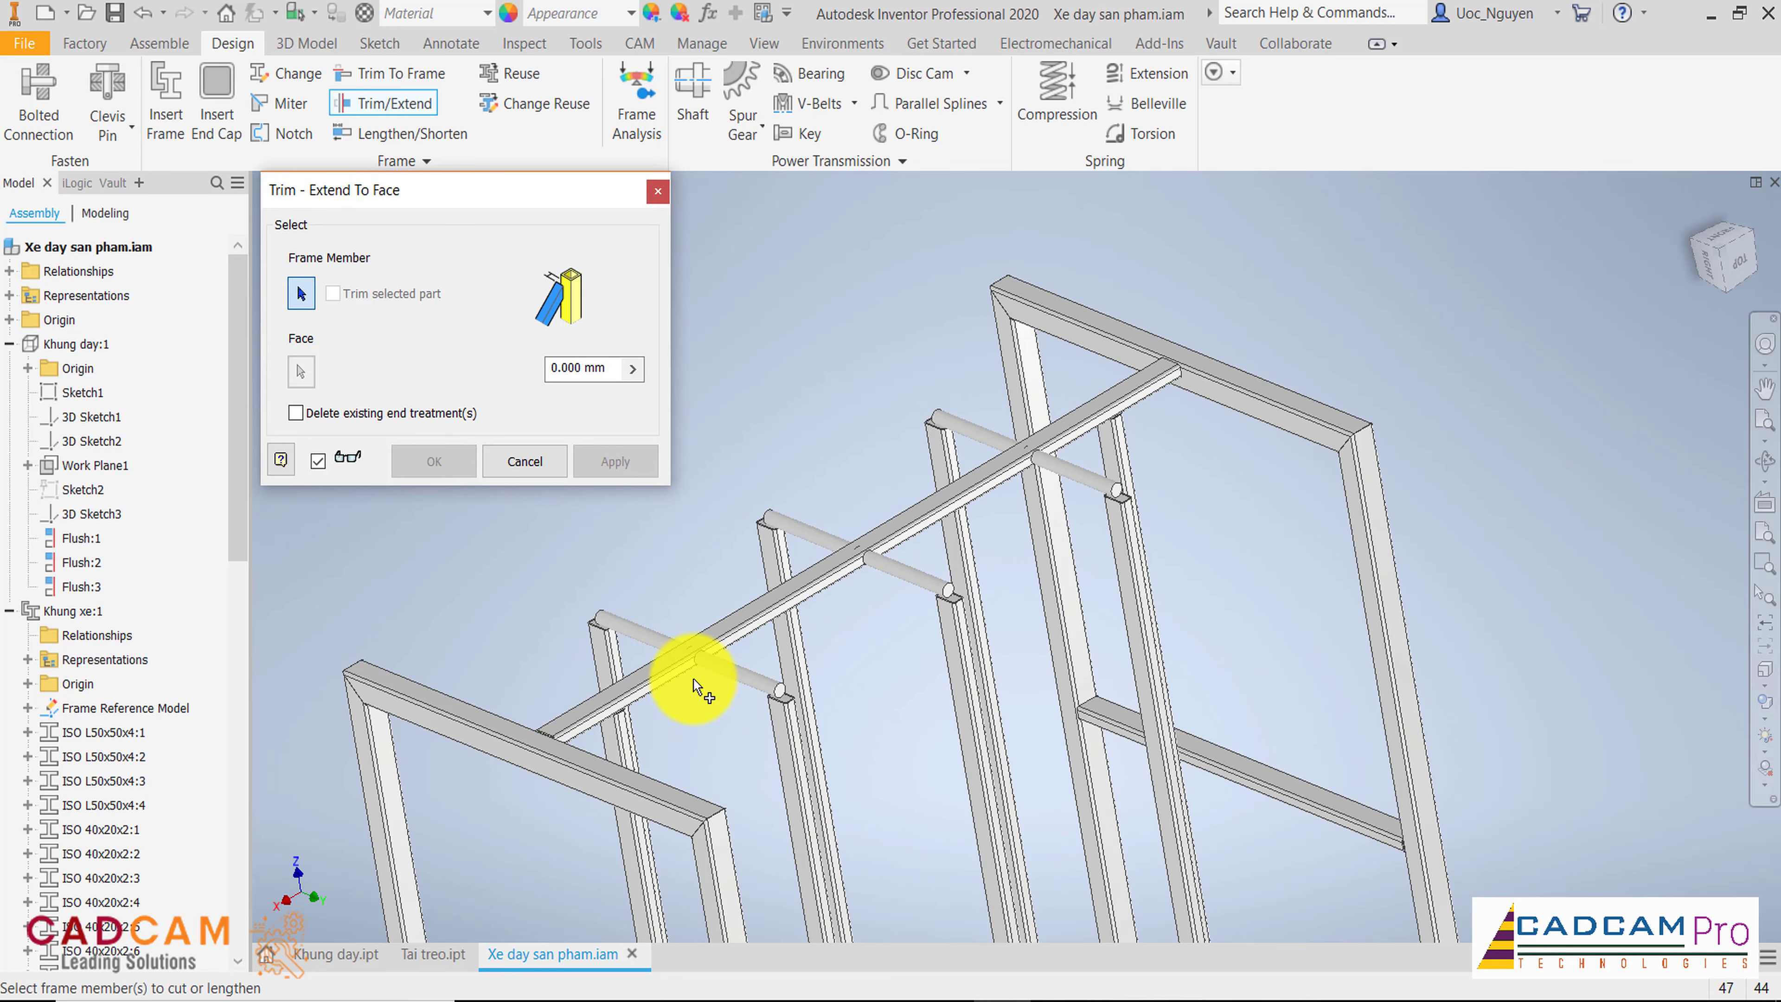
click(656, 636)
click(810, 535)
click(978, 449)
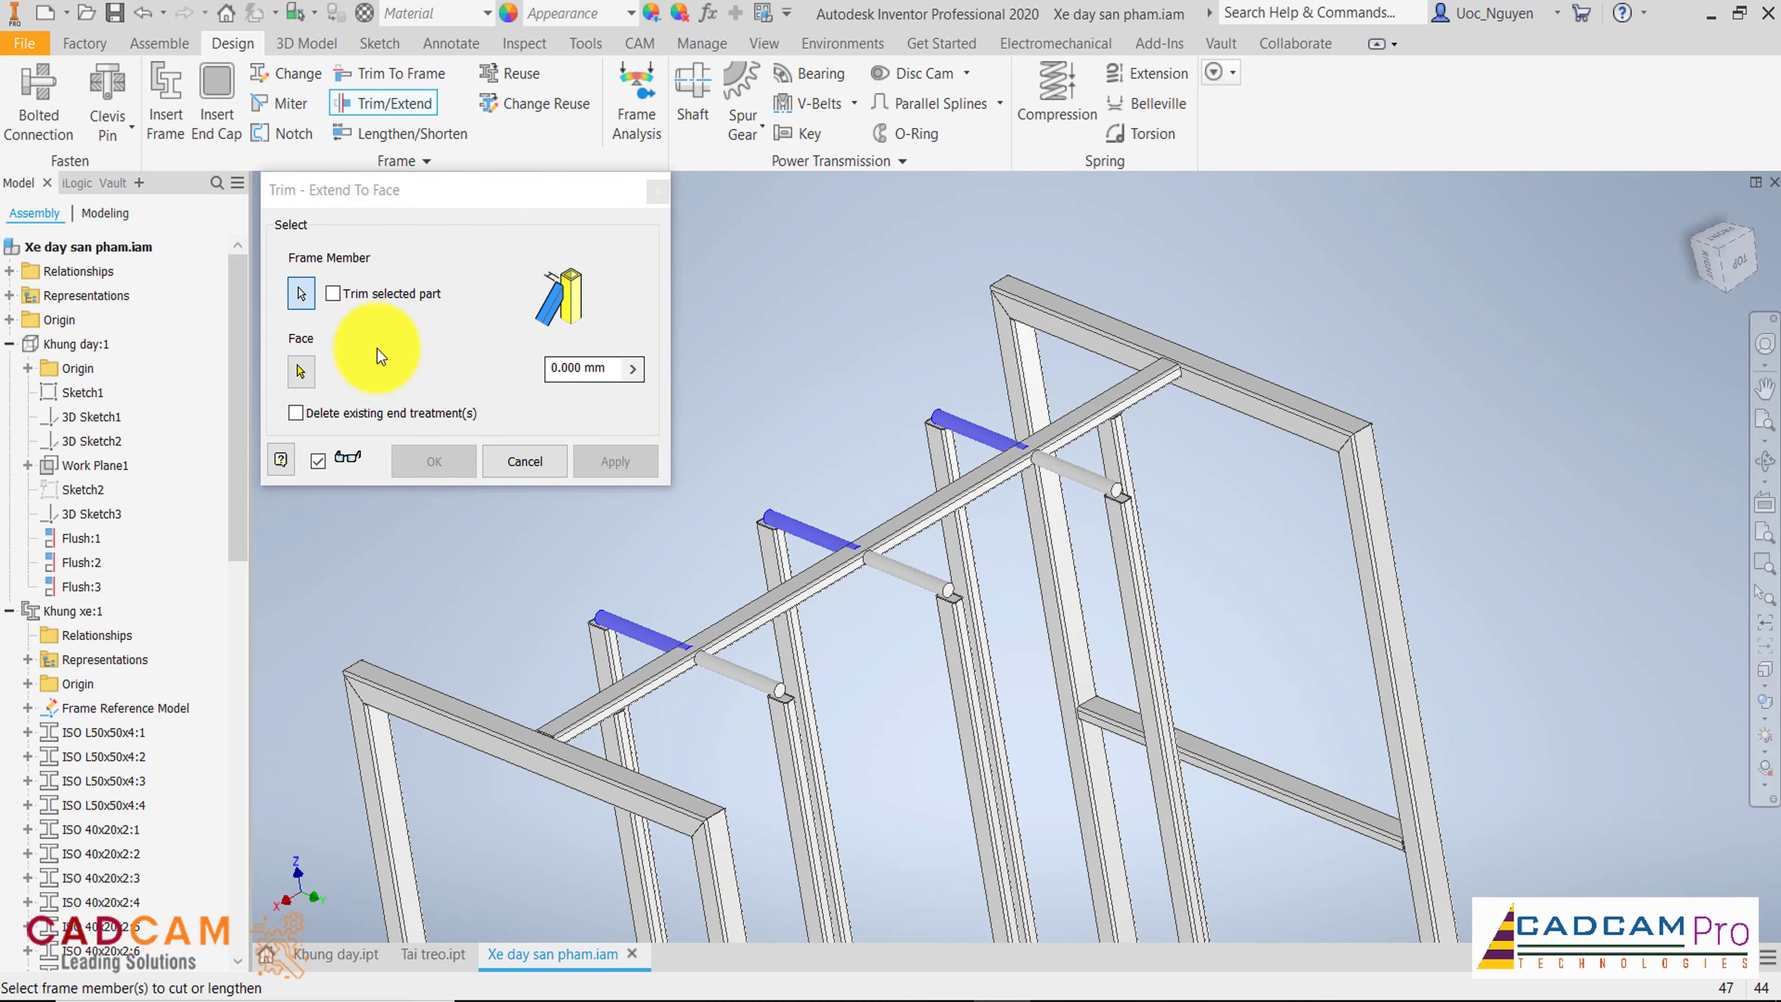
click(298, 370)
scroll(993, 518, down, 3)
mouse_move(994, 517)
shift+middle_down()
mouse_move(1185, 424)
mouse_move(955, 421)
shift+middle_up()
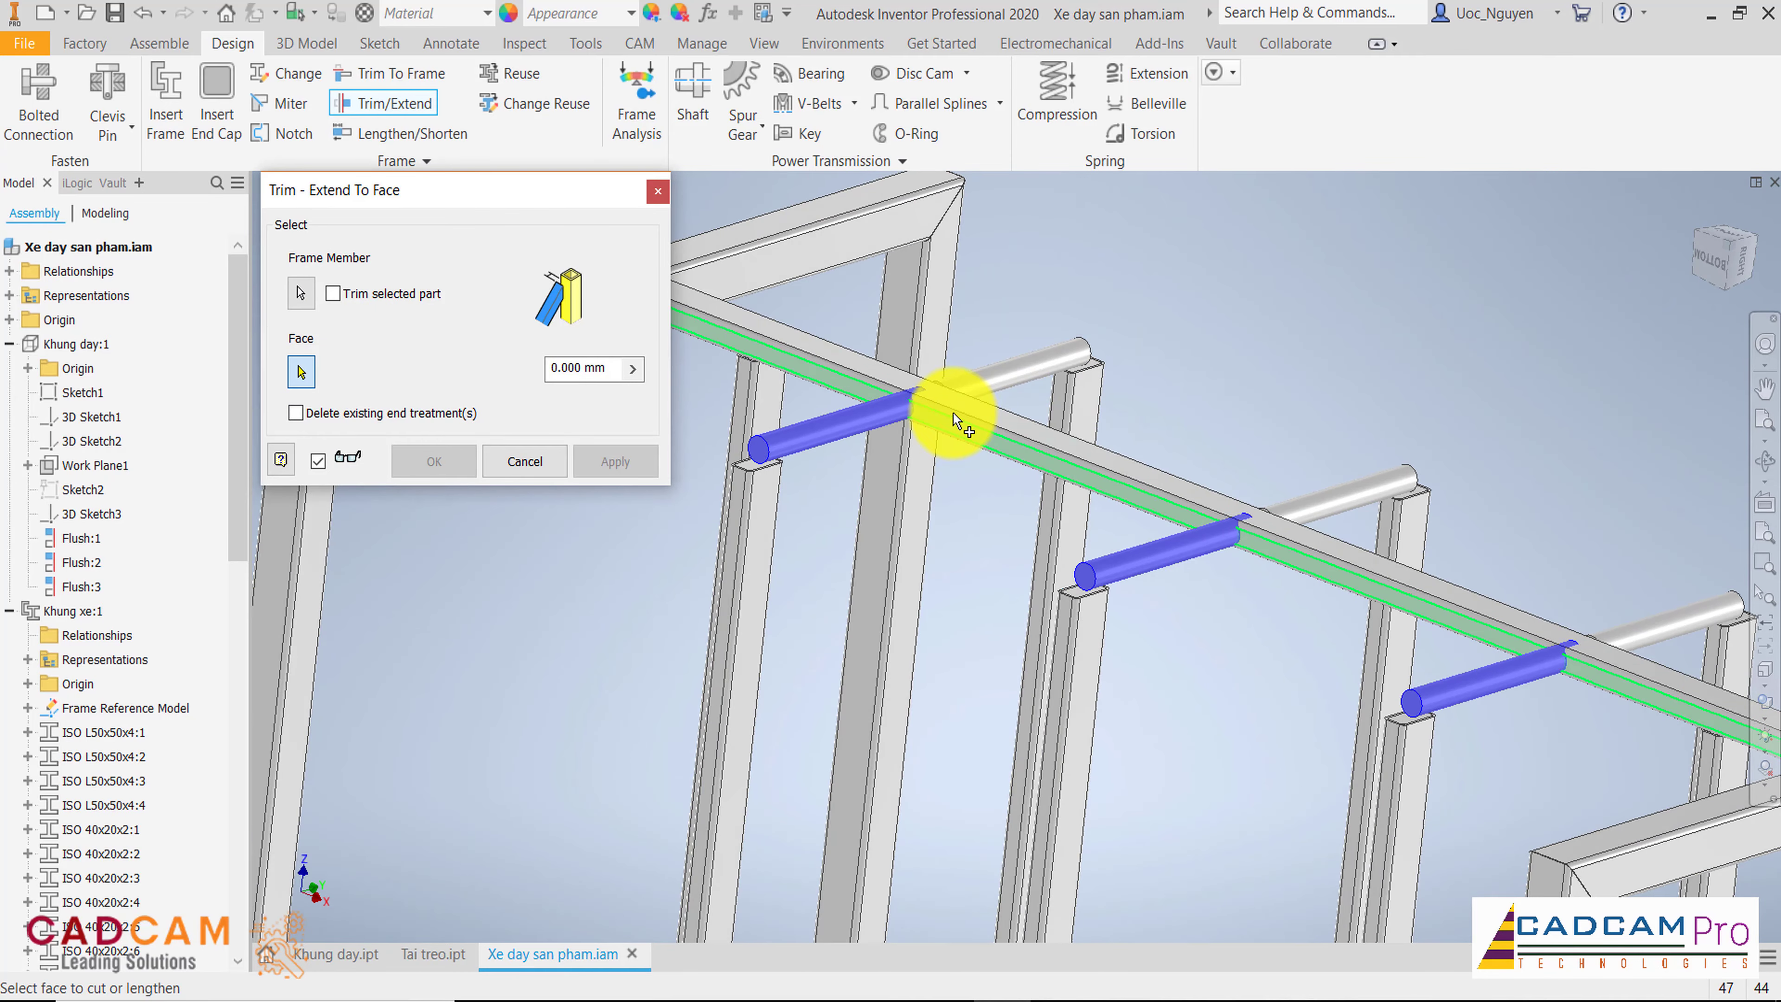
click(941, 430)
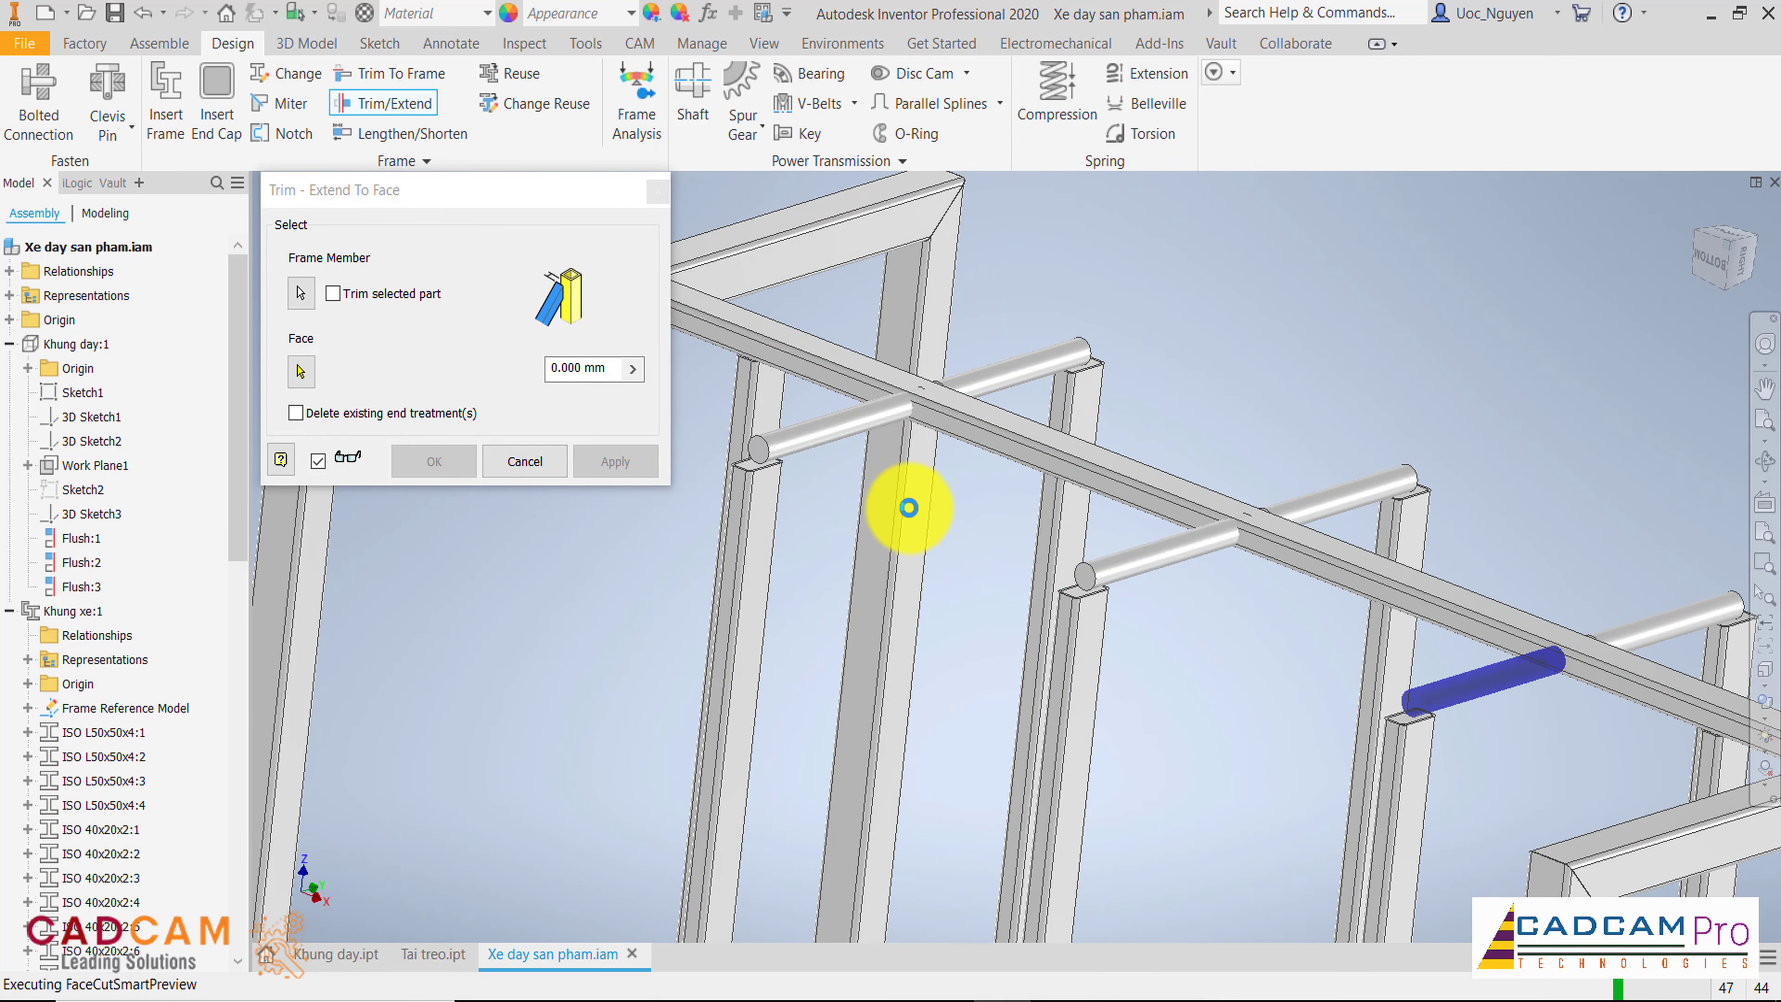
click(628, 476)
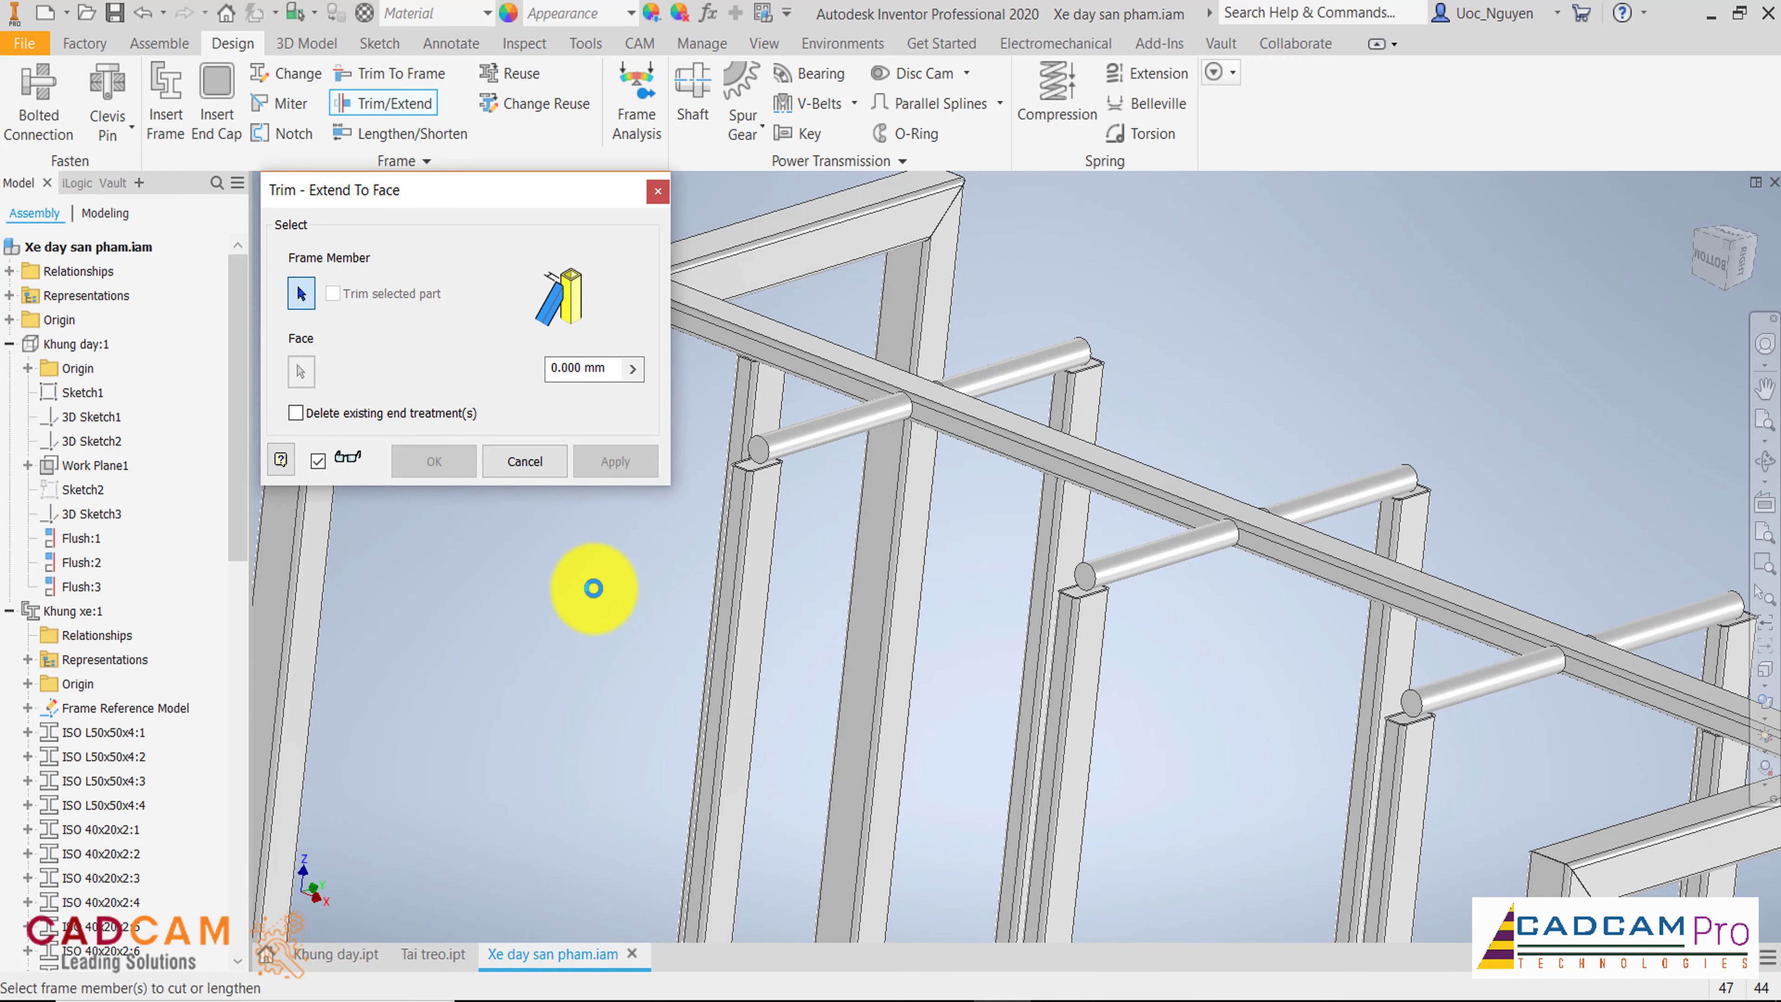
click(530, 468)
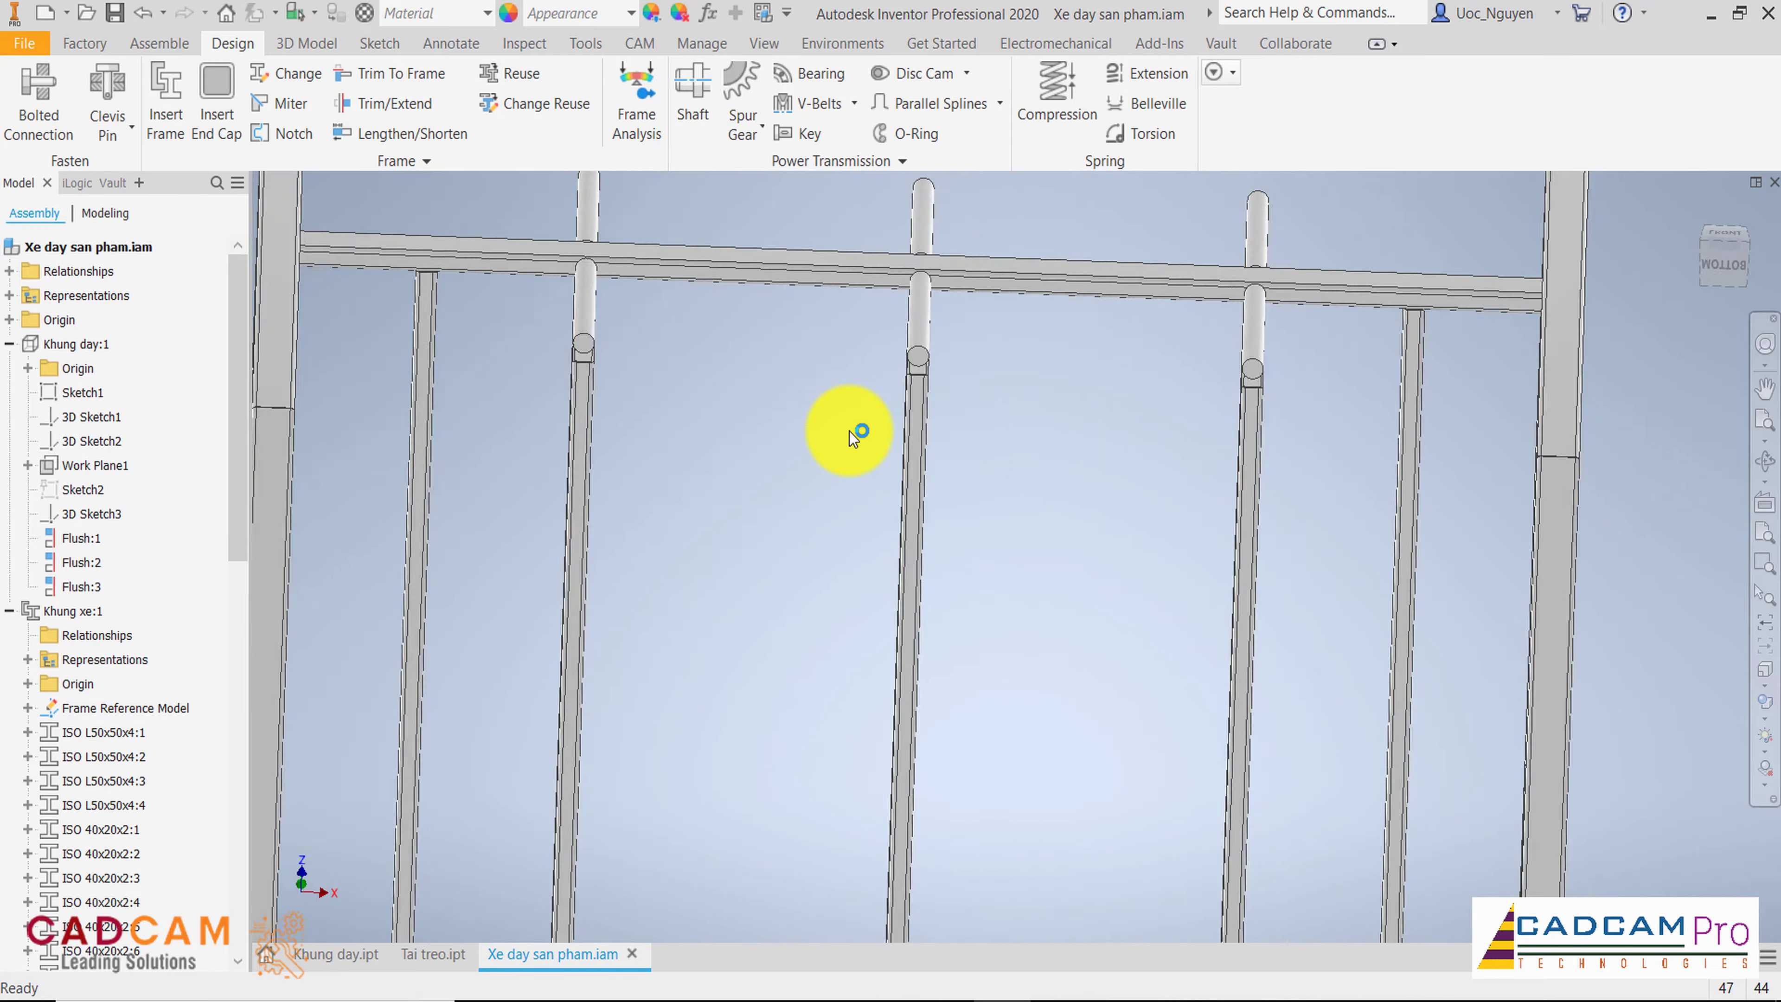
click(757, 435)
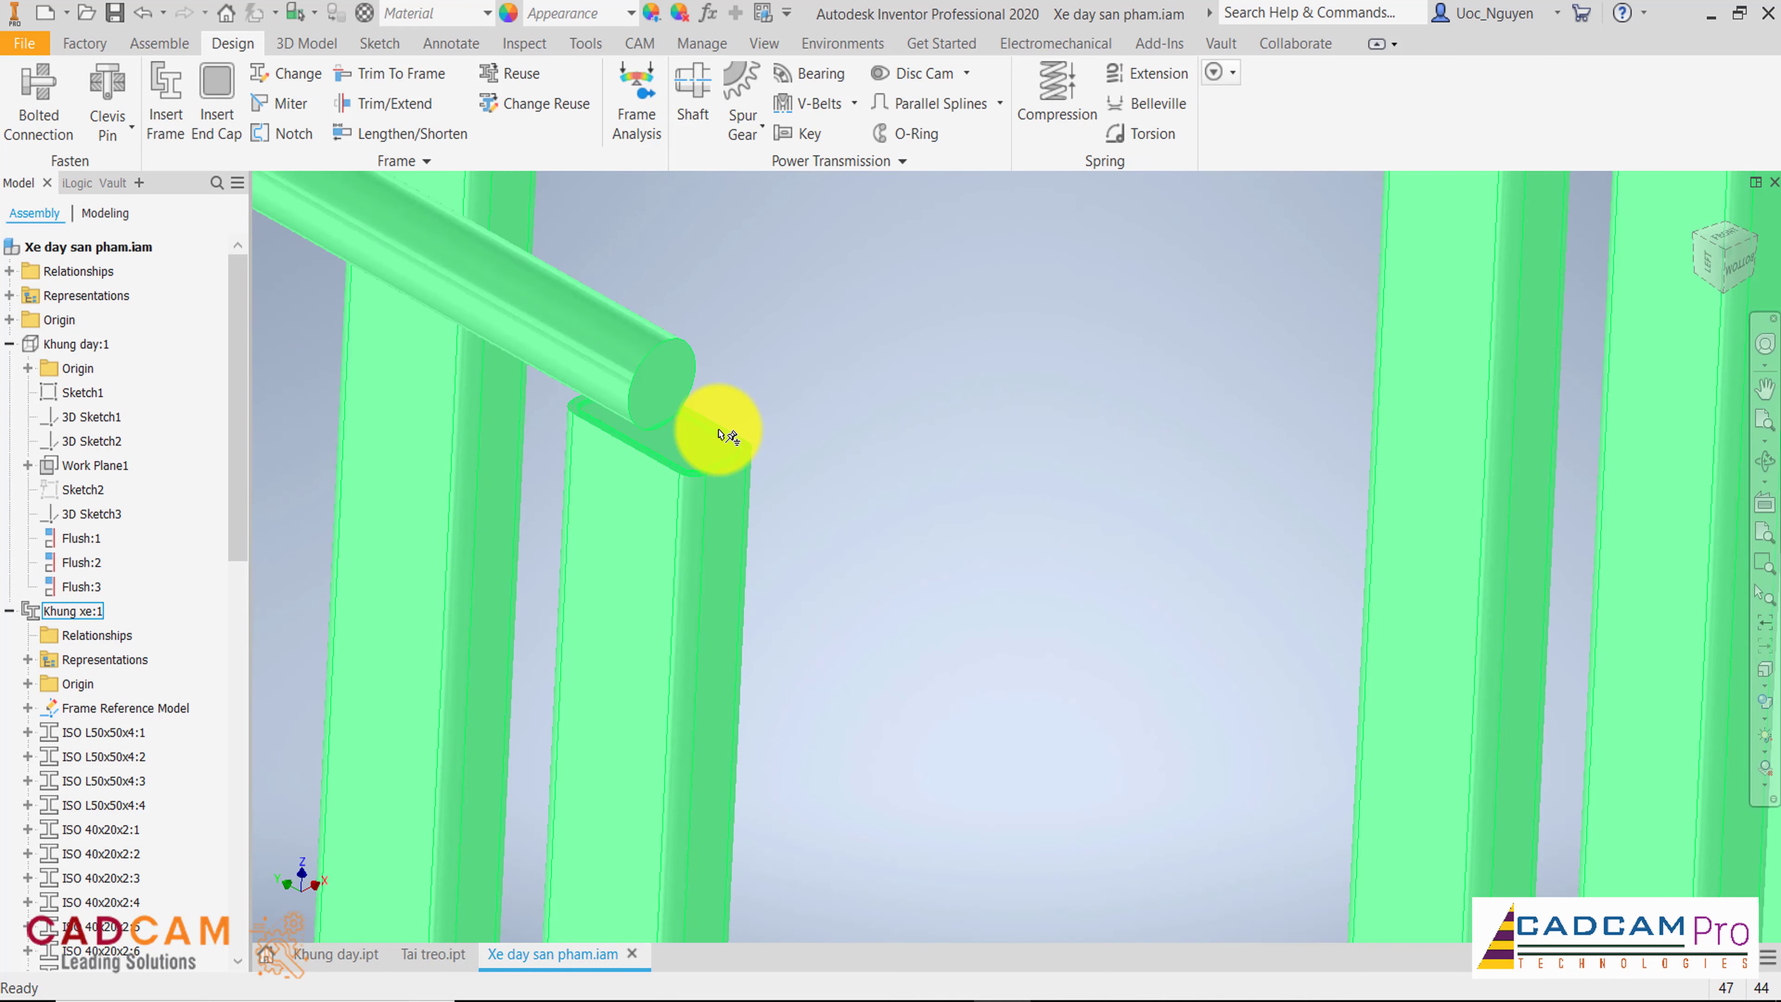
key(Escape)
scroll(715, 449, down, 3)
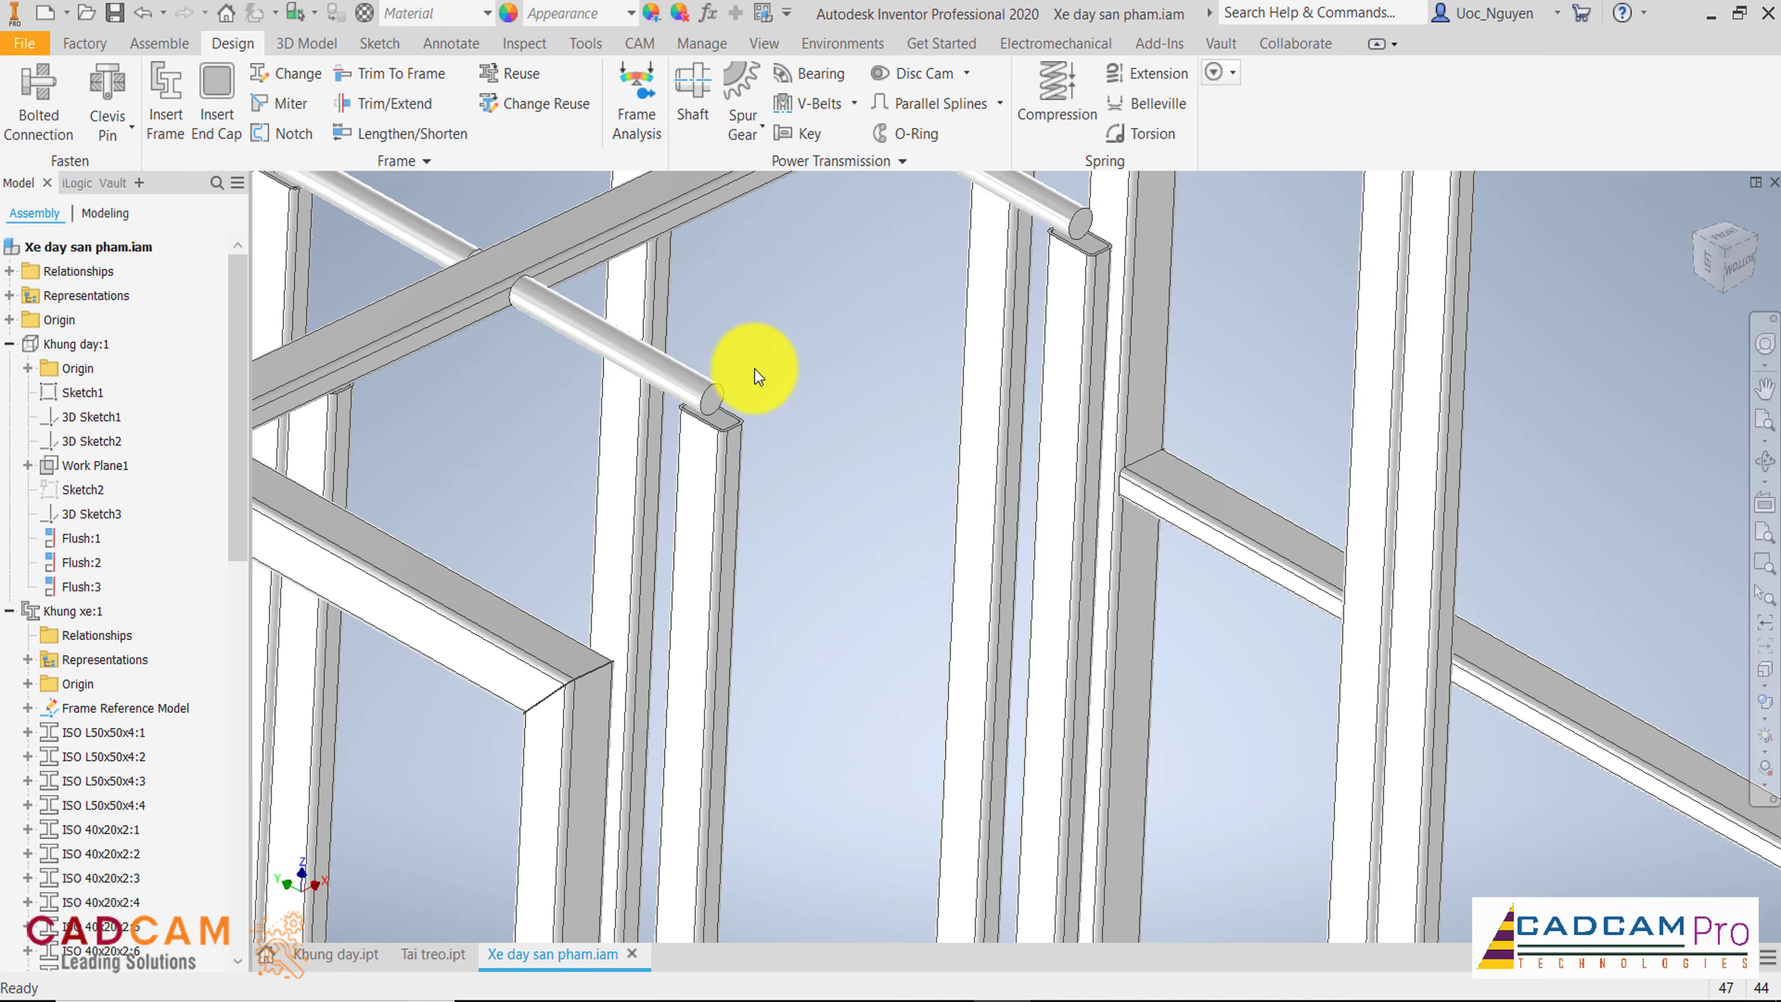
scroll(747, 369, down, 3)
scroll(827, 434, down, 5)
scroll(1334, 797, up, 4)
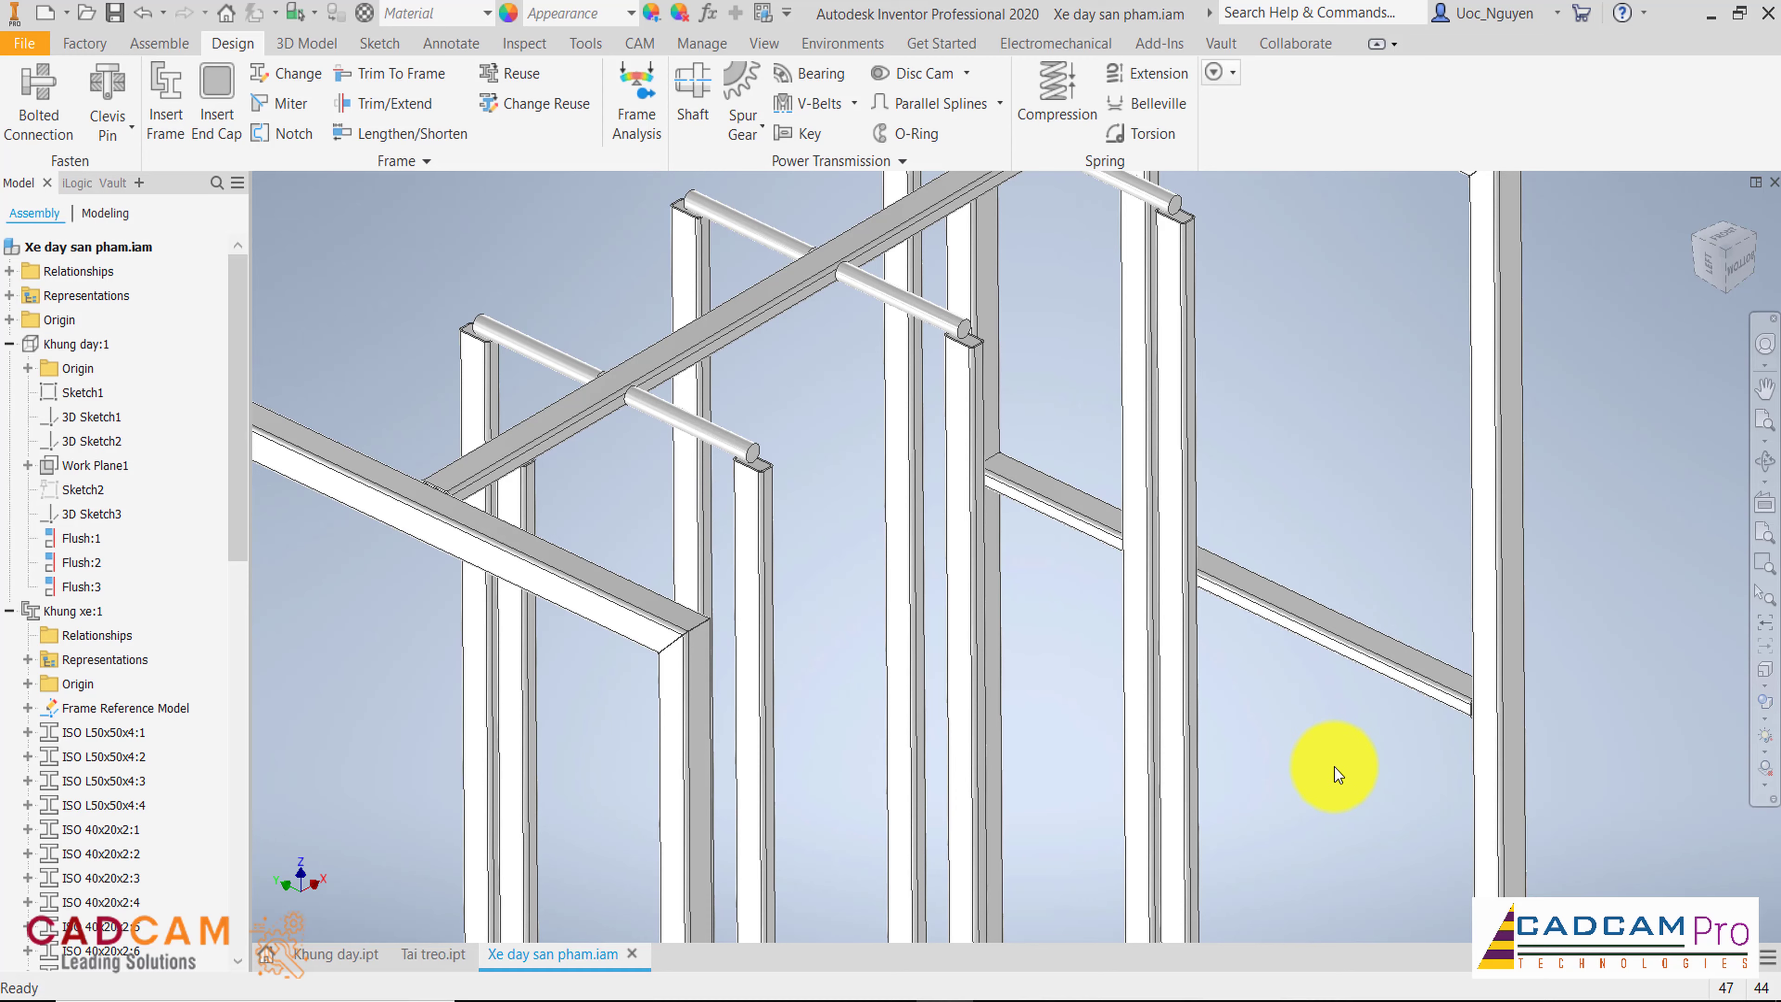
scroll(1244, 637, down, 3)
scroll(1230, 624, down, 3)
scroll(1178, 554, down, 2)
scroll(1135, 371, up, 2)
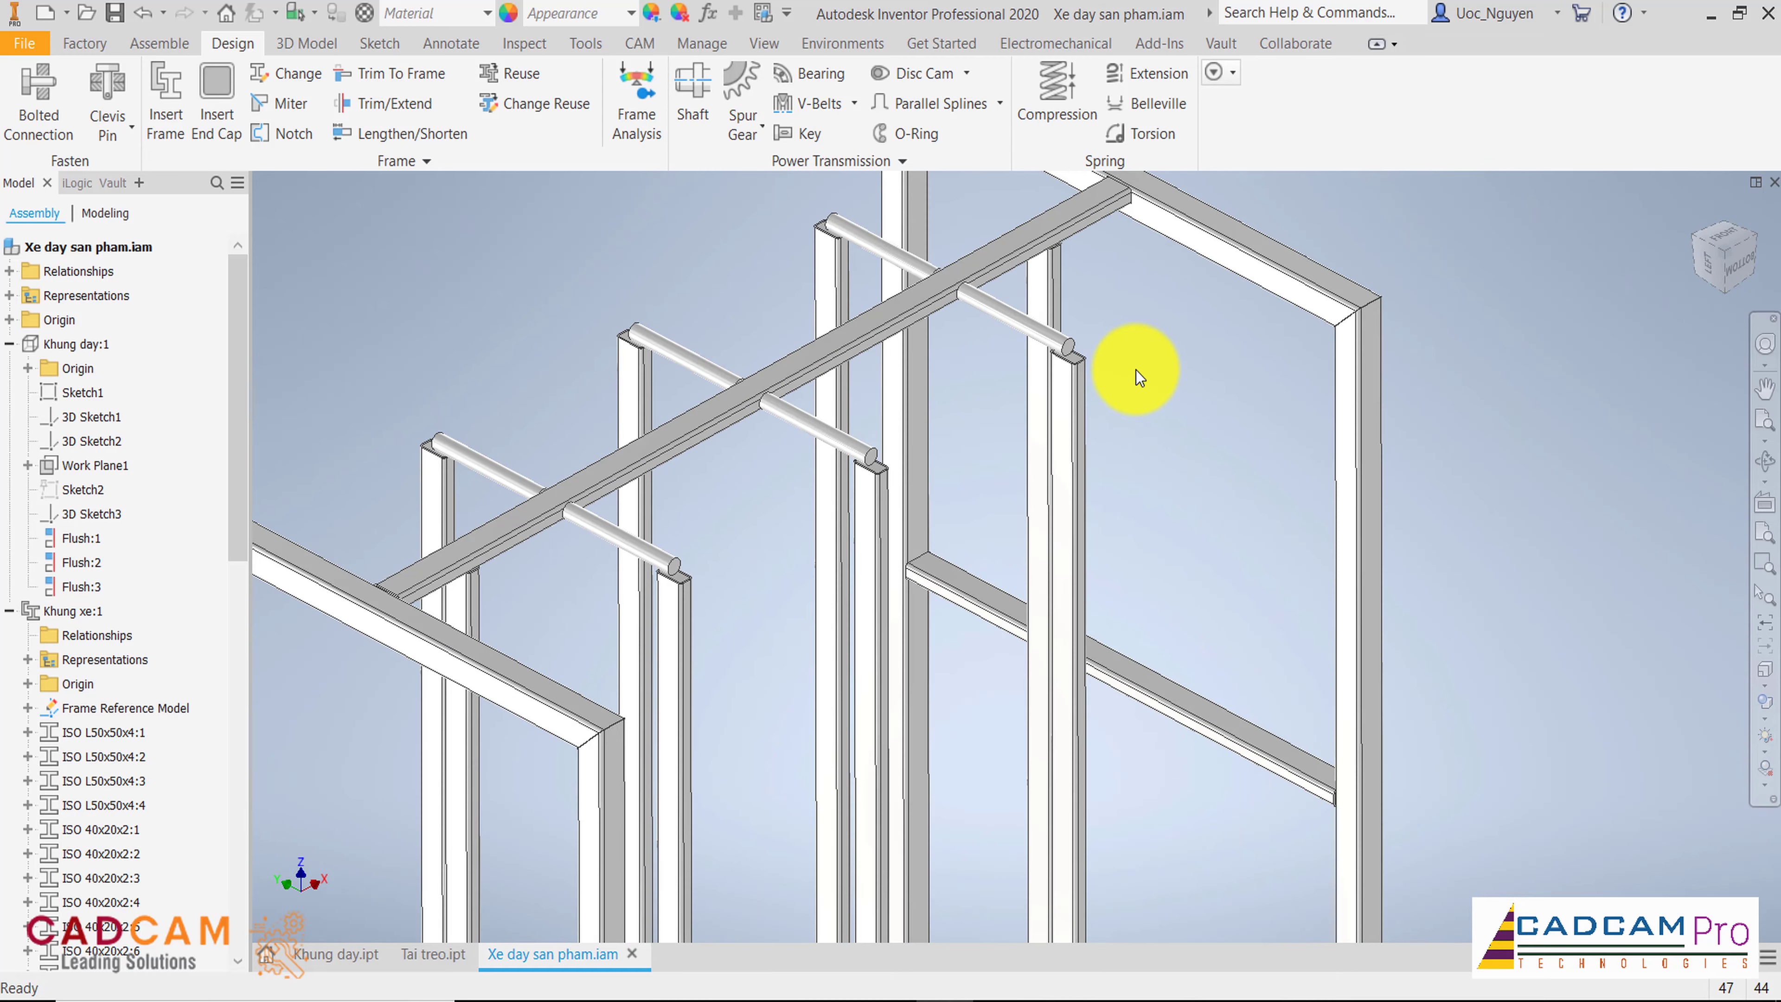
scroll(1156, 424, down, 4)
scroll(1048, 416, up, 1)
shift+middle_drag(1047, 416, 1047, 422)
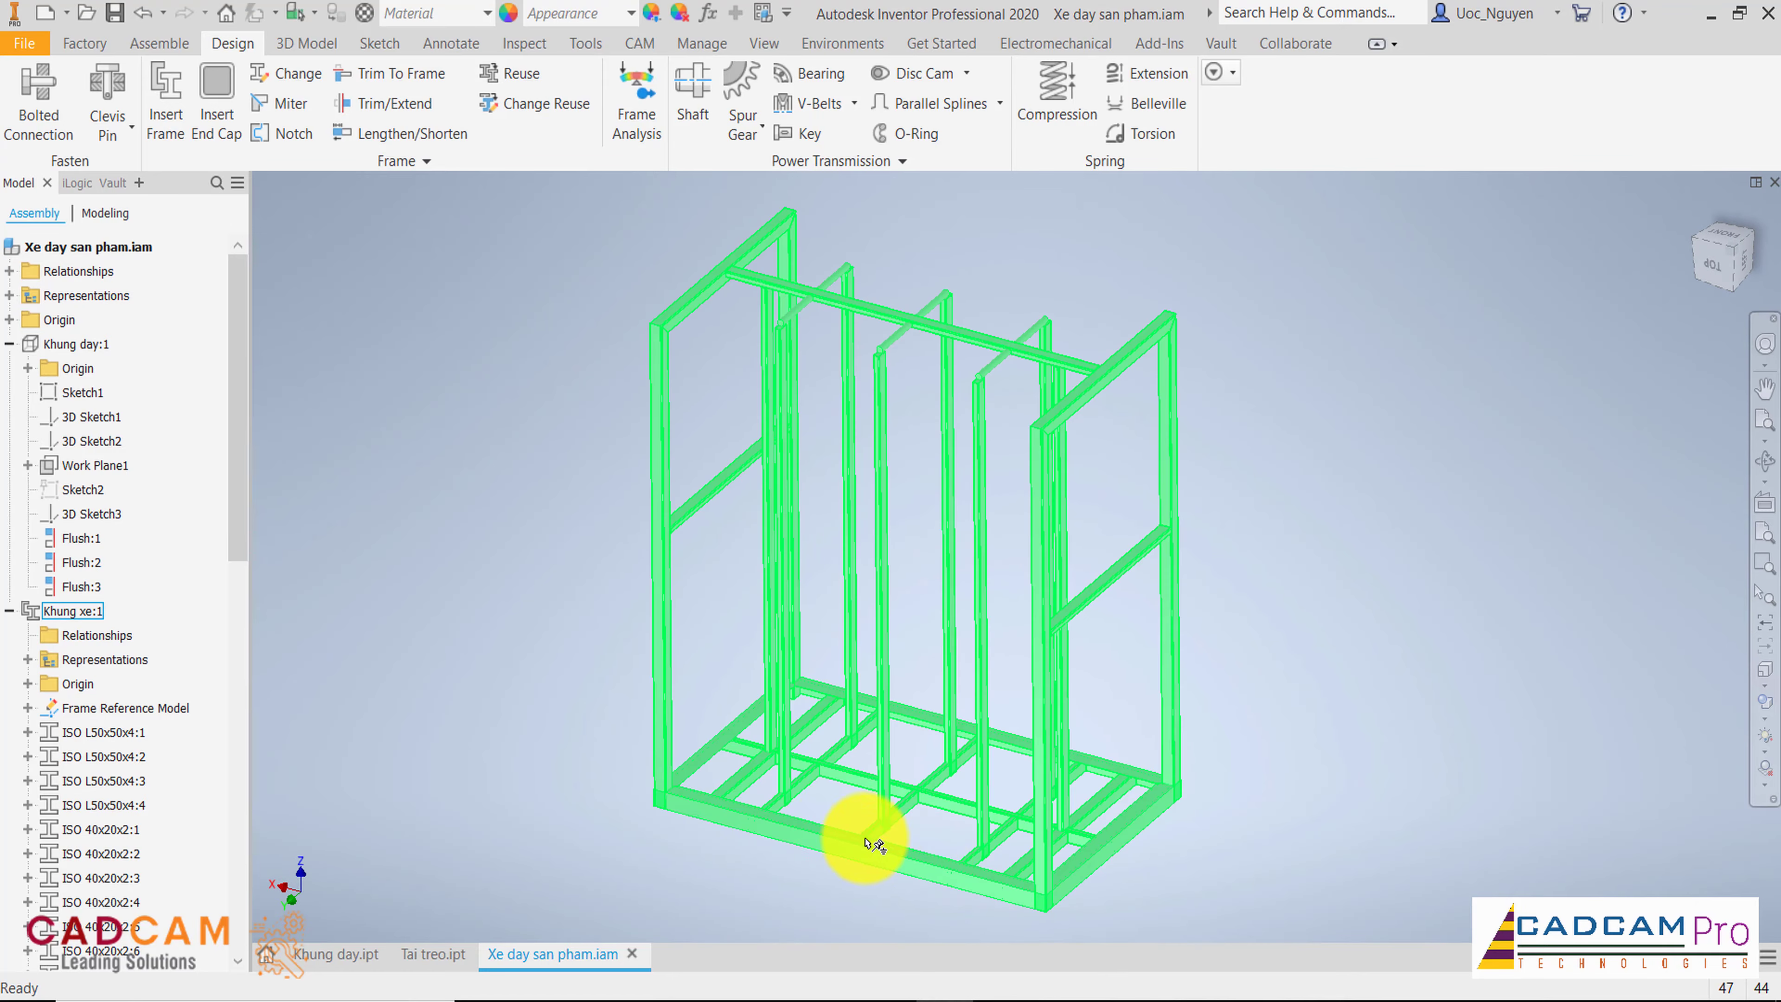
scroll(835, 814, up, 3)
scroll(841, 758, up, 2)
scroll(862, 724, up, 1)
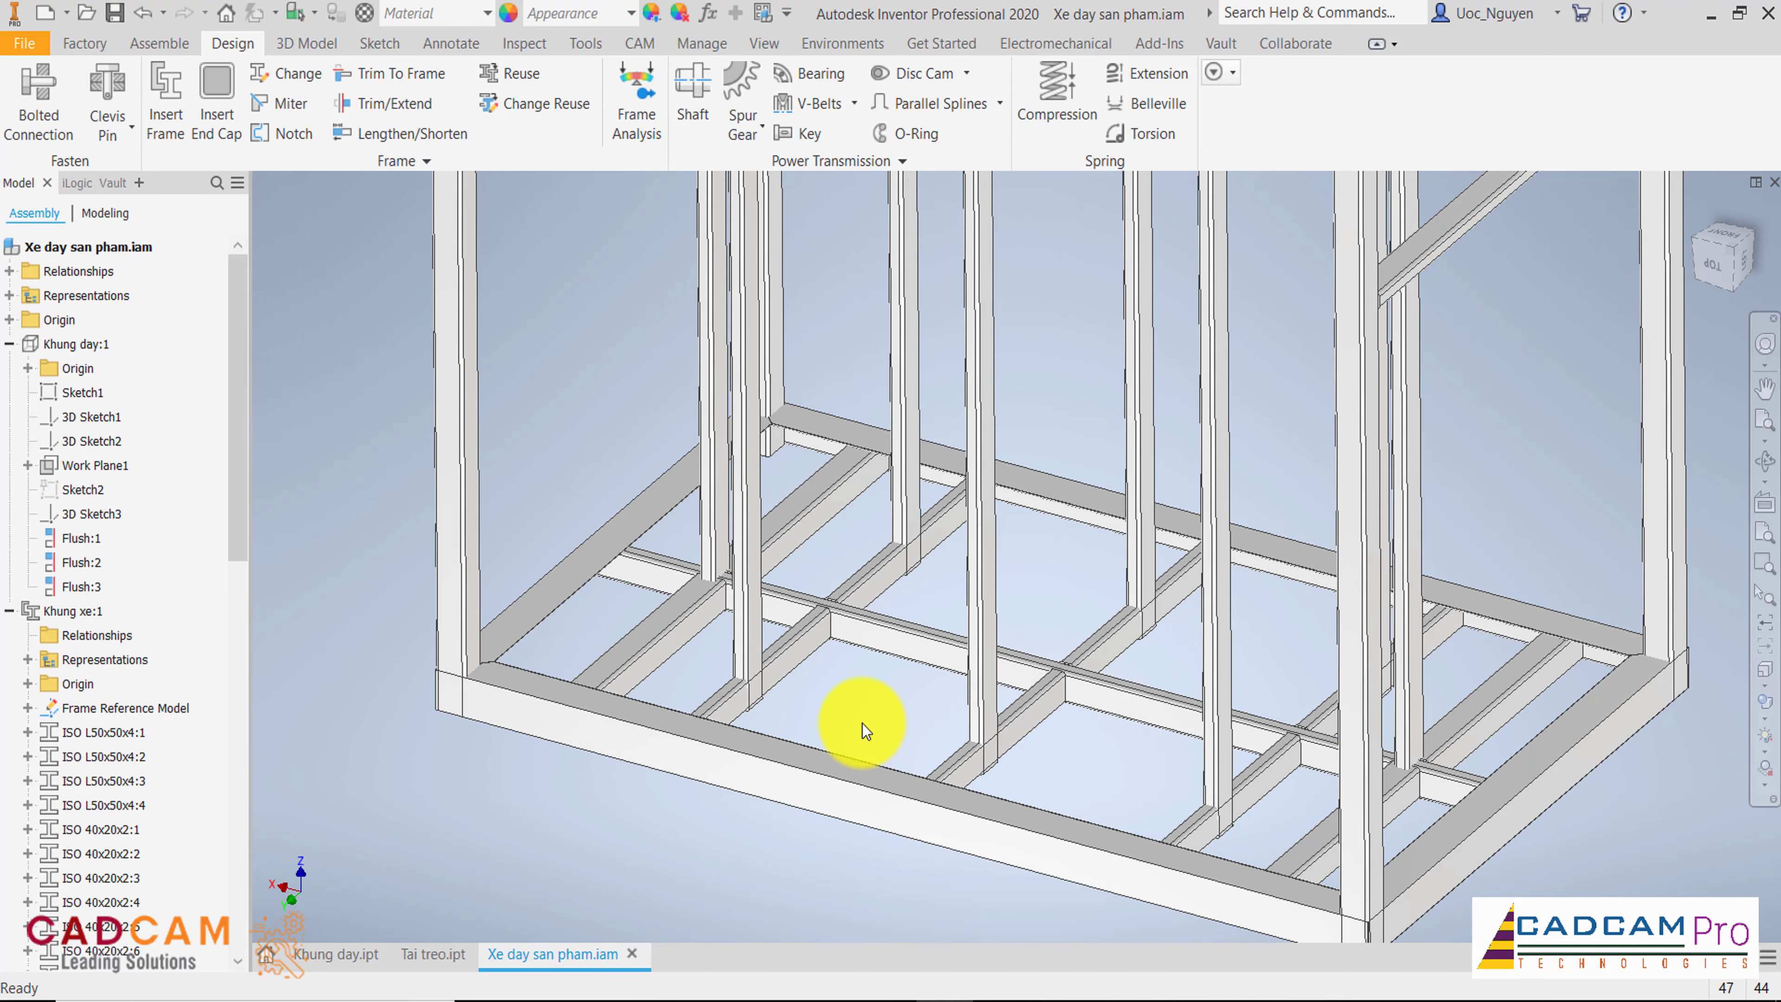
middle_drag(847, 700, 890, 685)
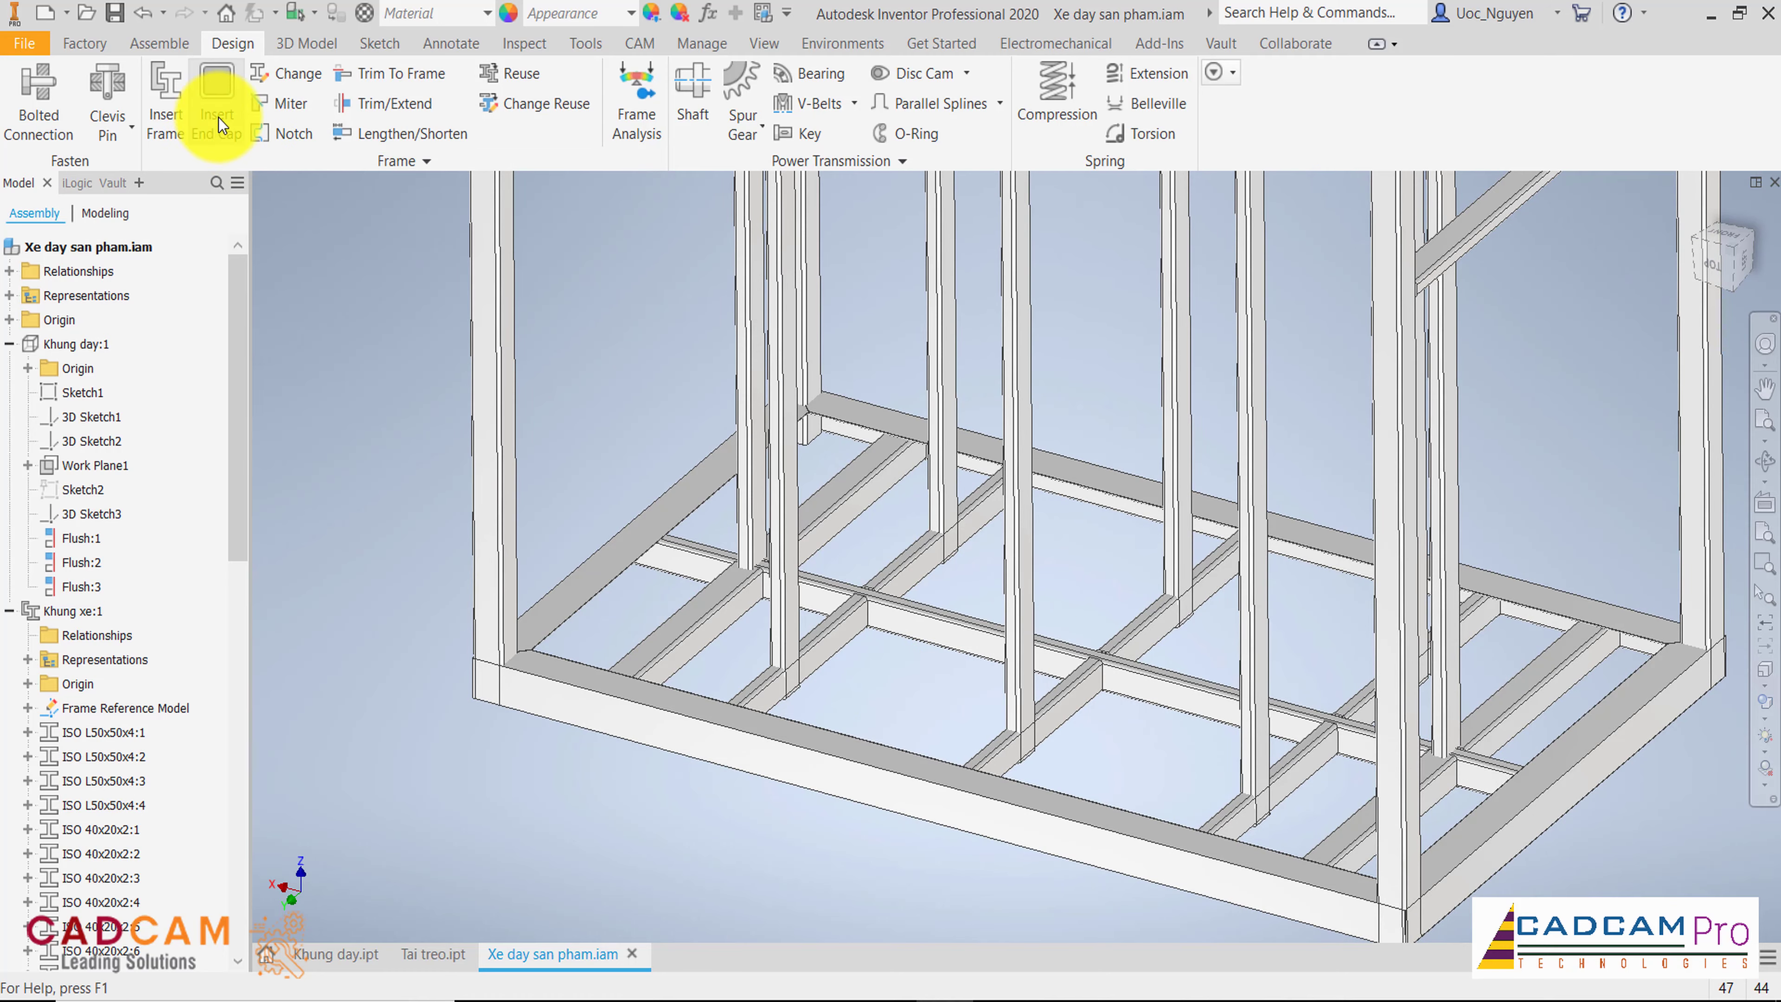
Step: Trim six vertical tubes so they end flush at the base frame face
click(384, 112)
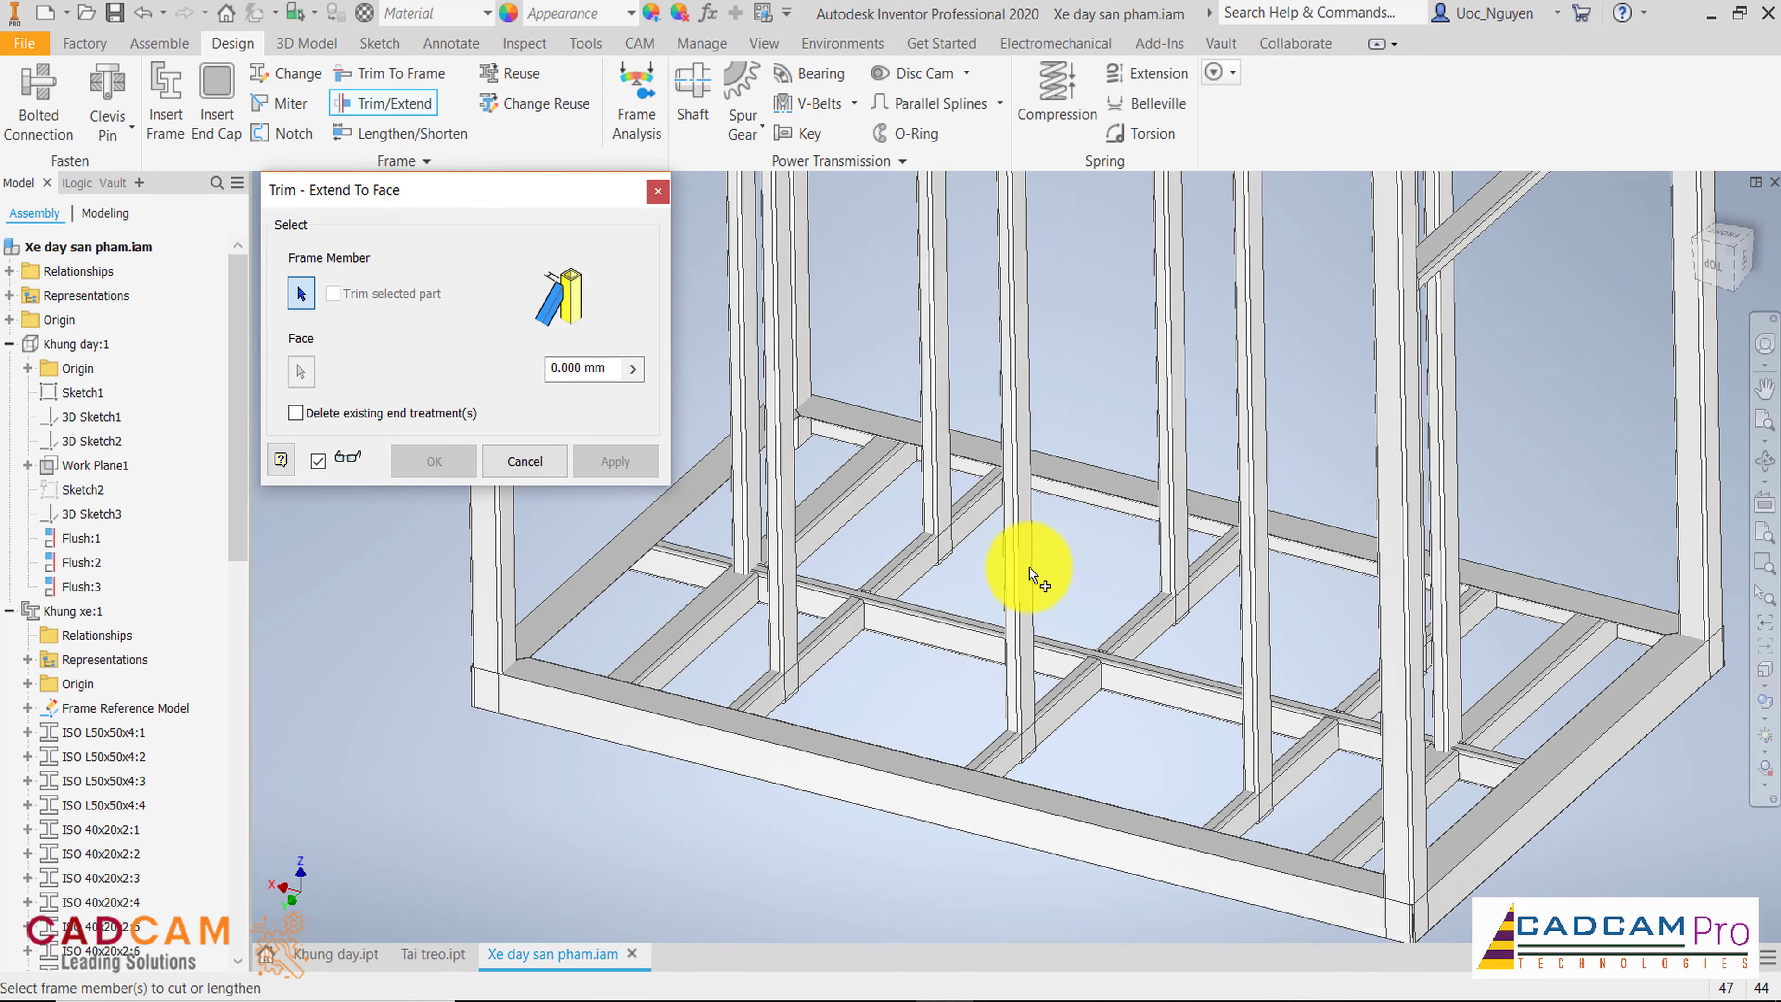
mouse_move(1033, 577)
shift+middle_down()
mouse_move(1054, 556)
mouse_move(834, 596)
shift+middle_up()
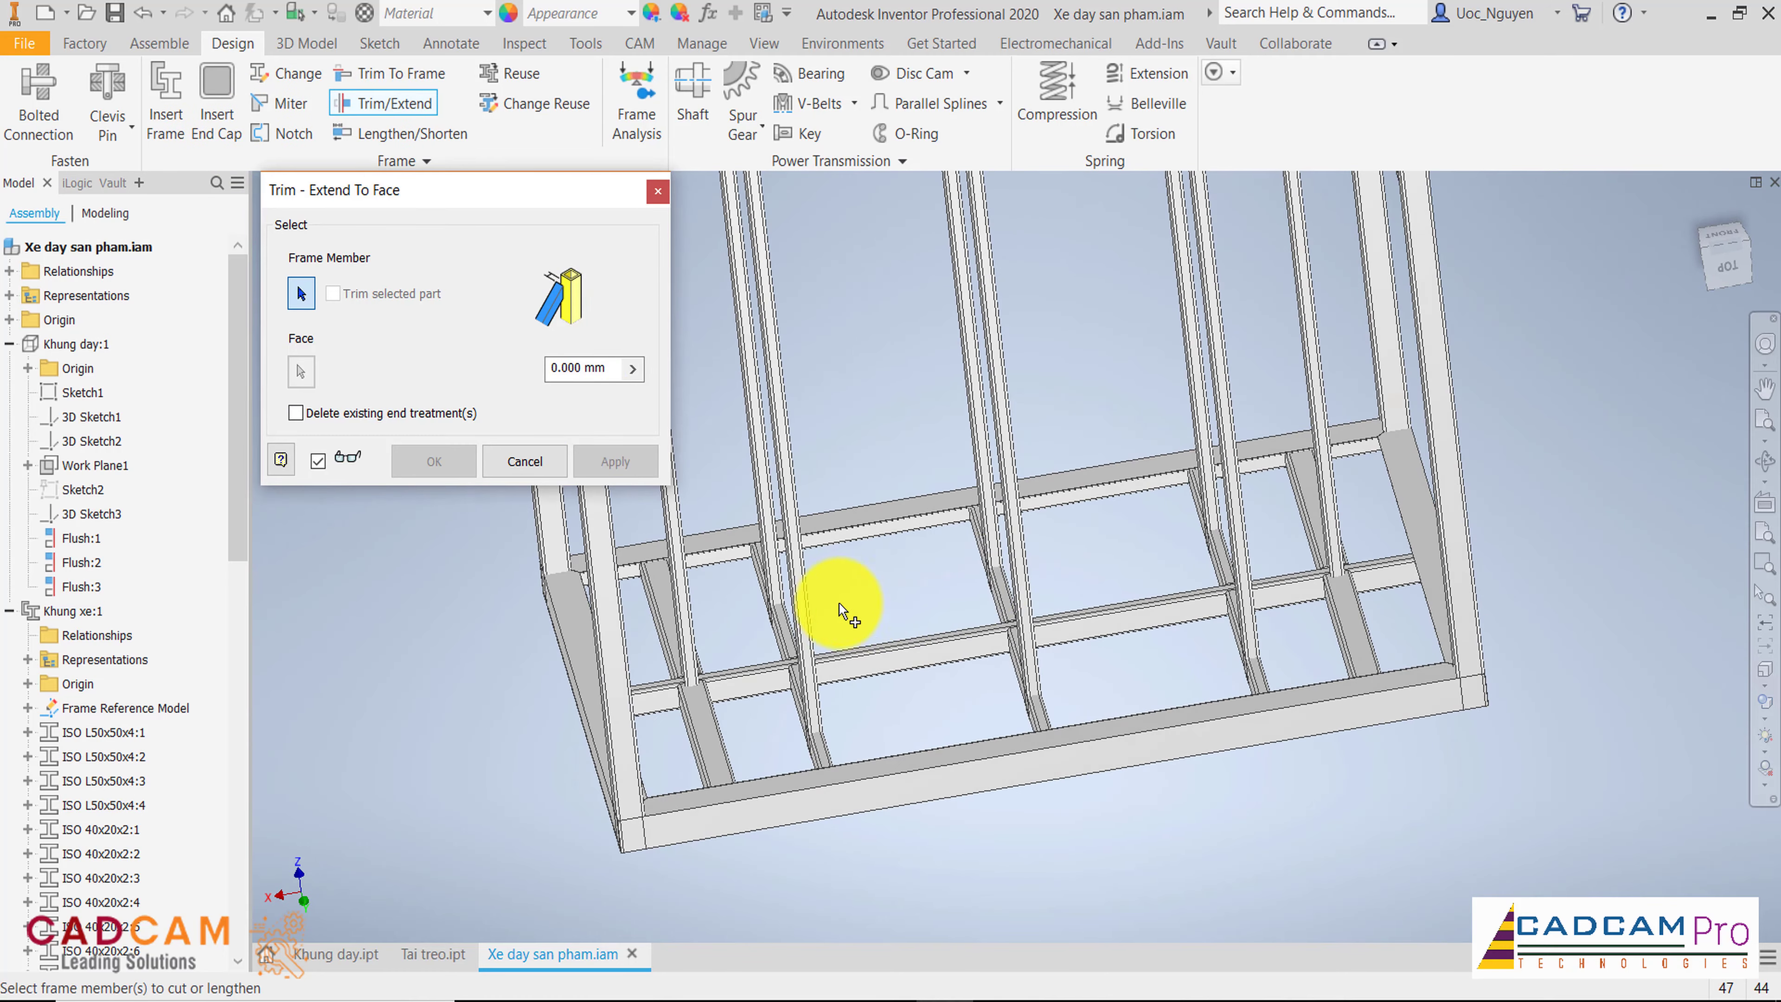
click(684, 614)
click(763, 577)
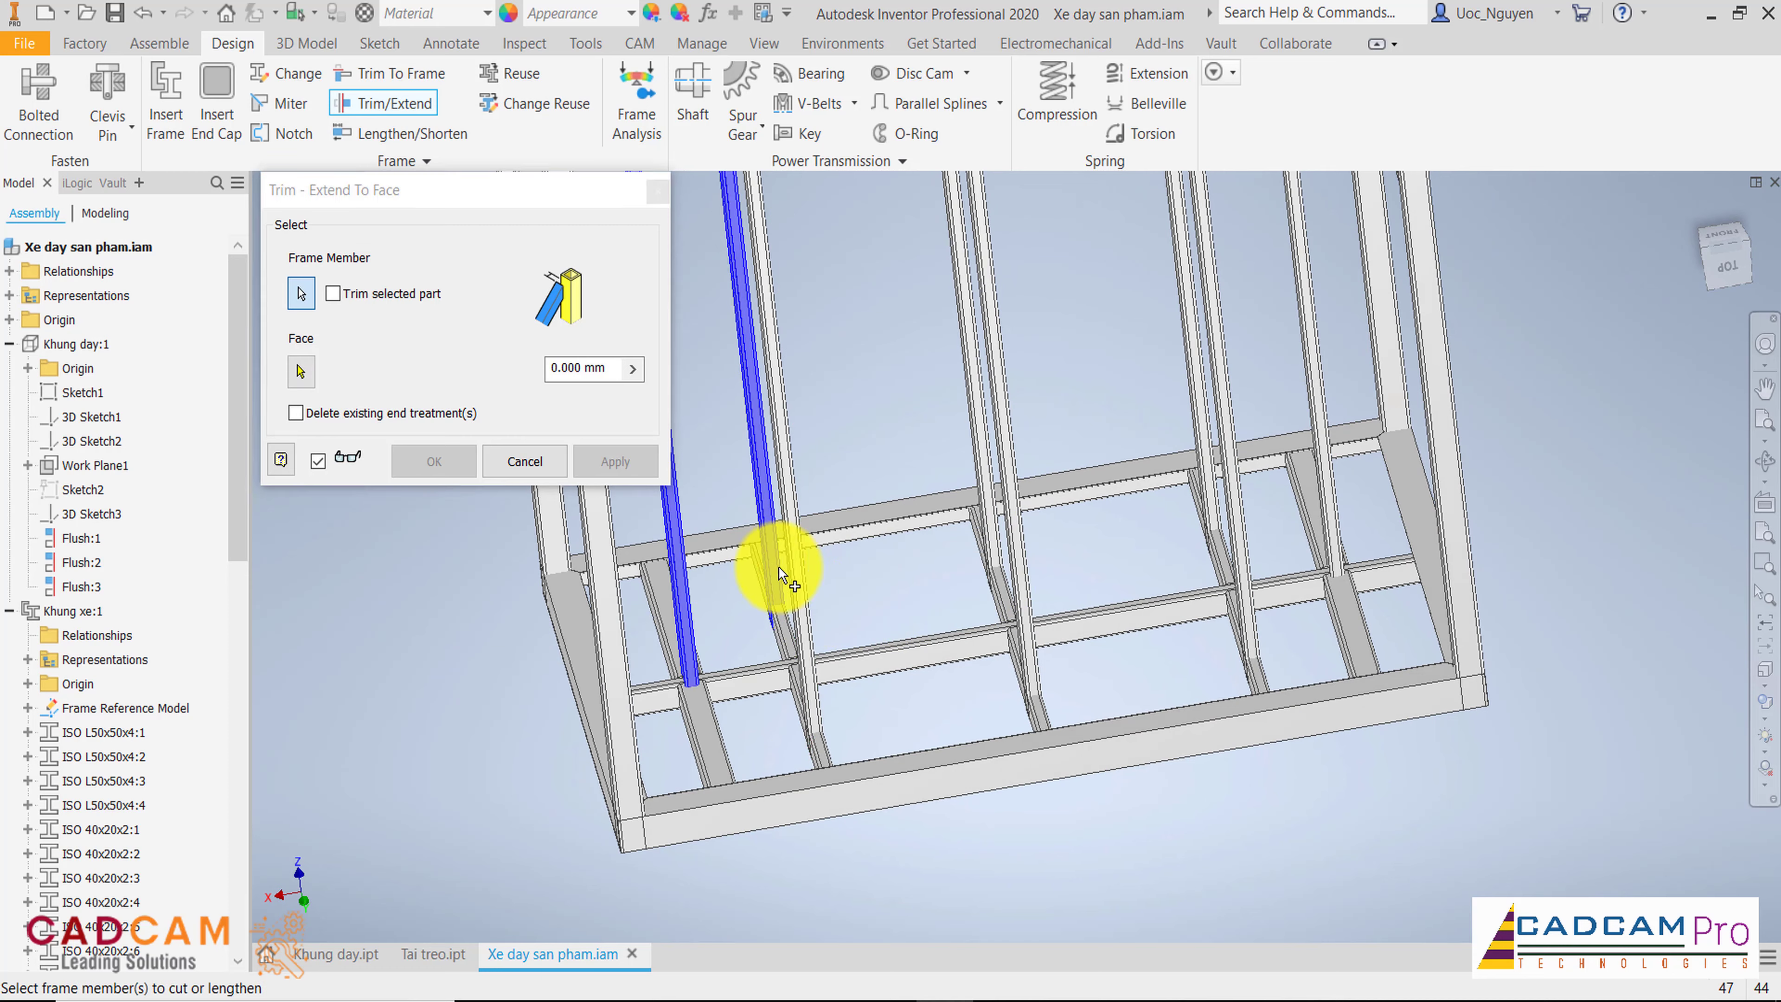
click(794, 583)
click(995, 541)
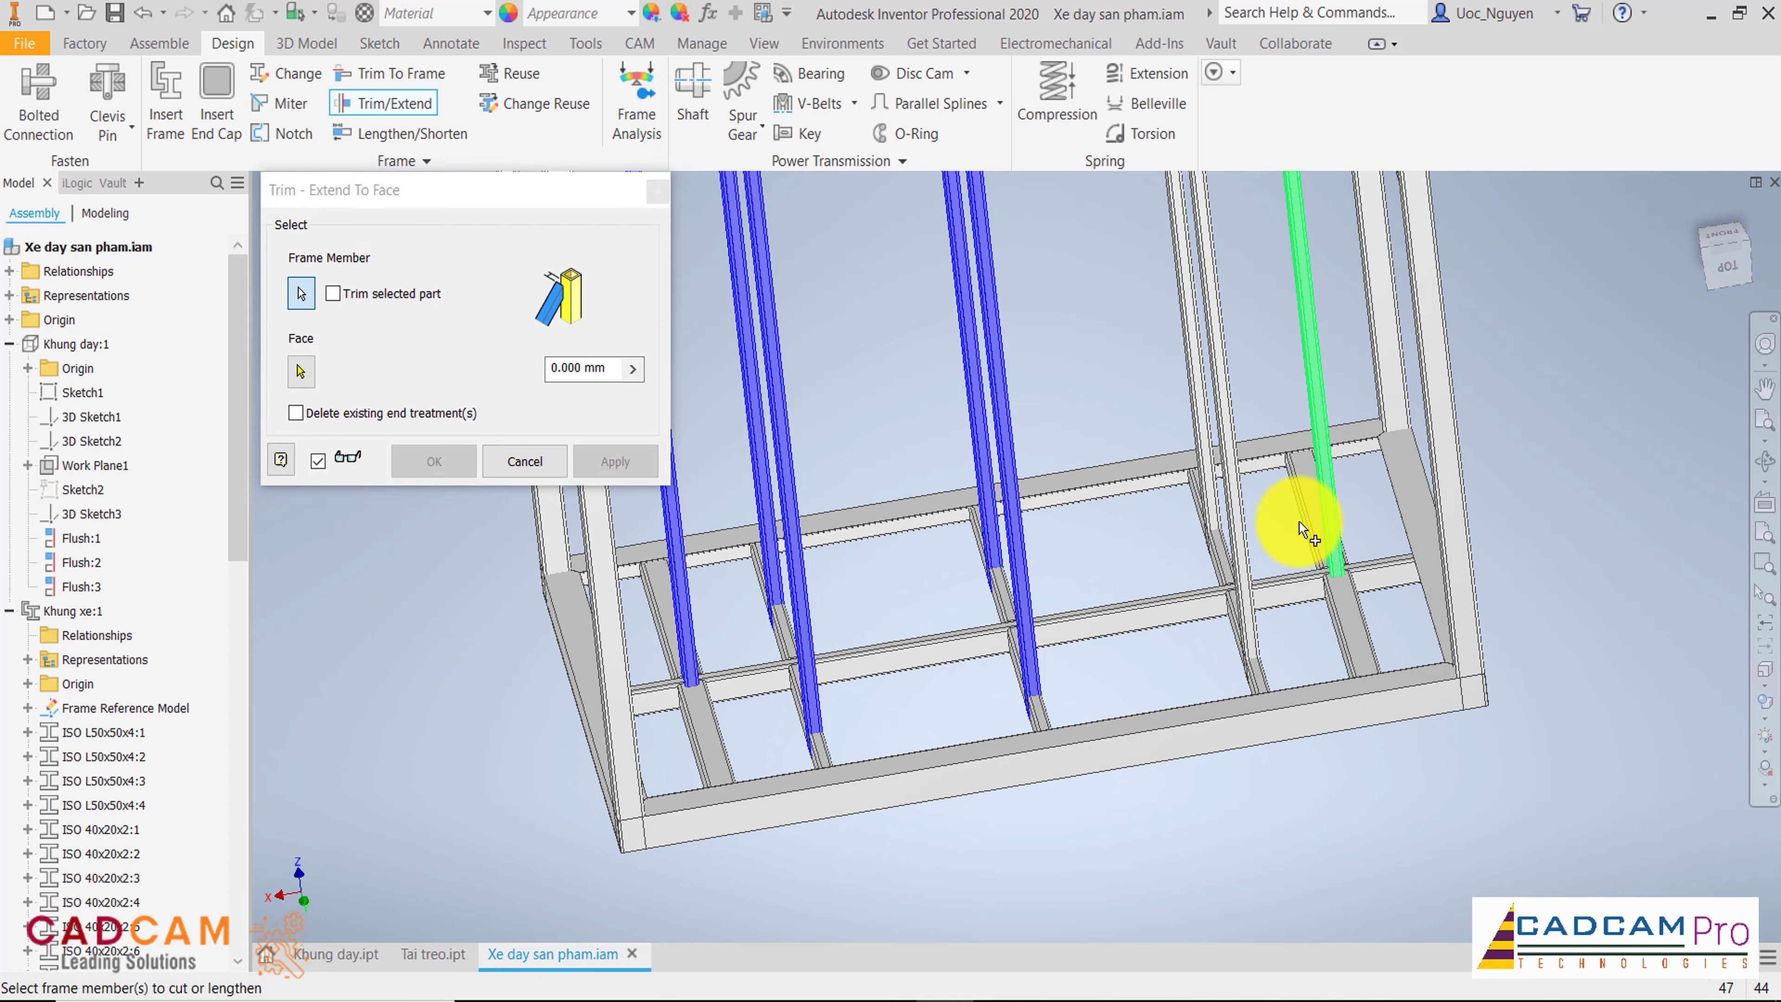
click(1234, 506)
click(1316, 504)
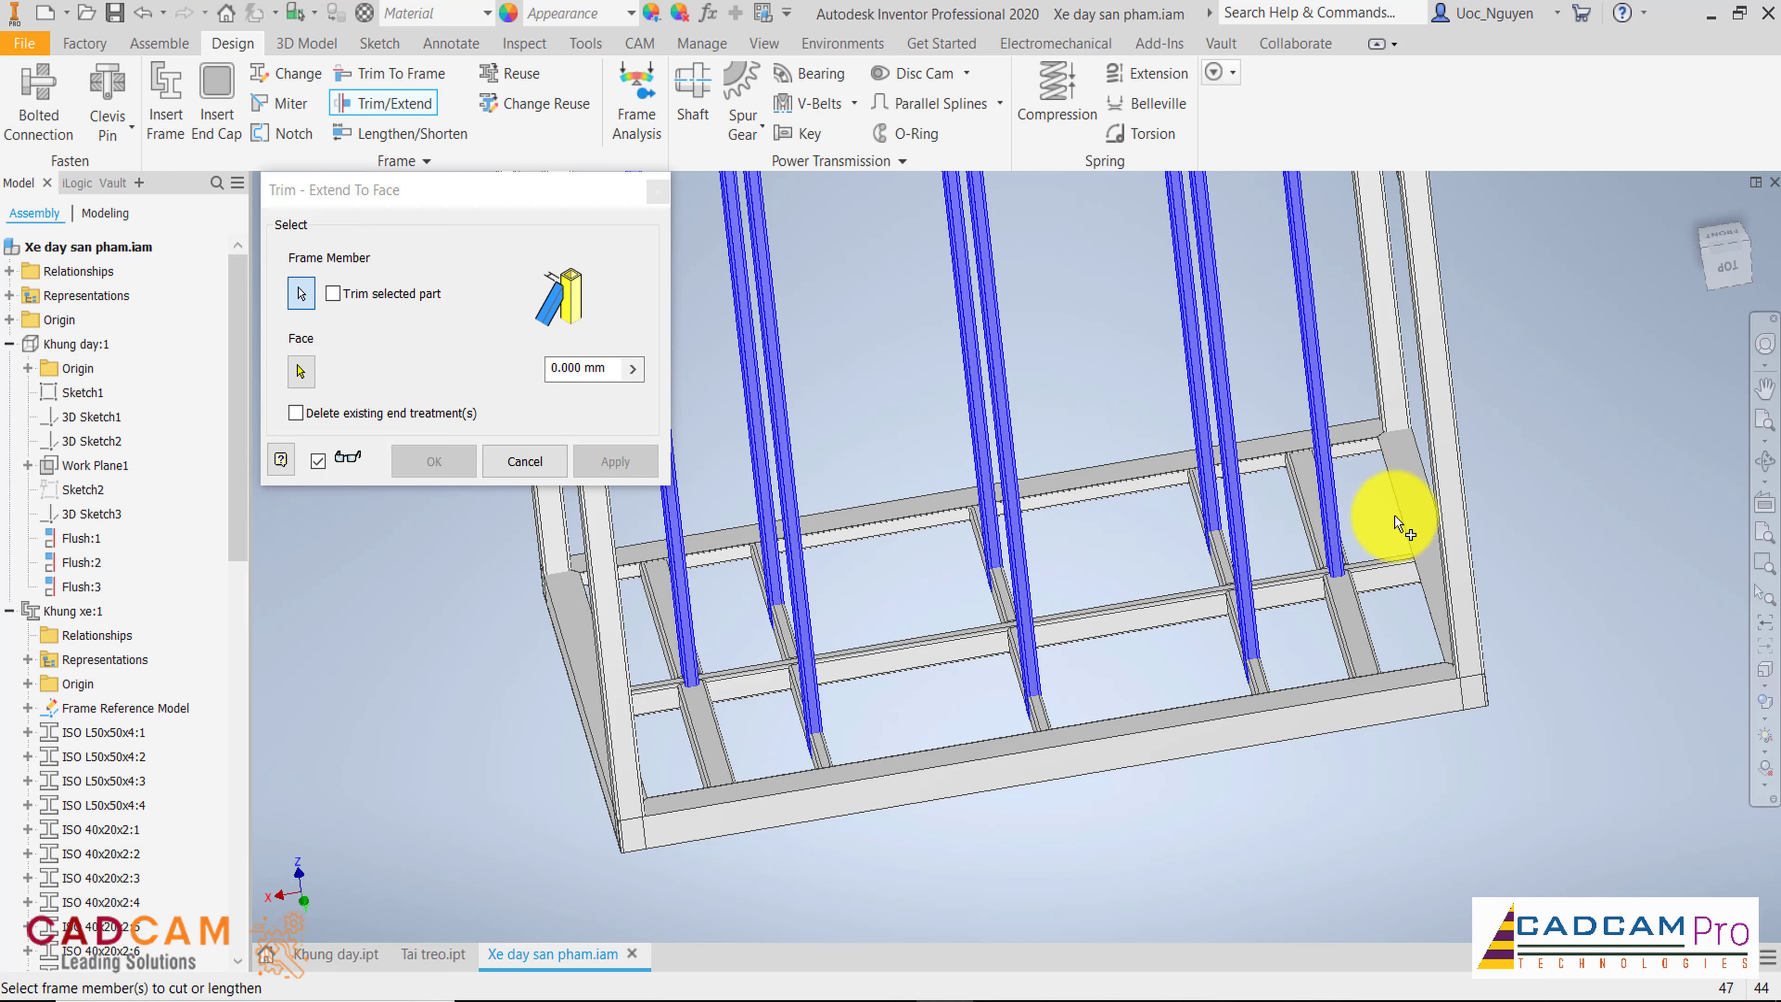
shift+middle_drag(1395, 517, 516, 477)
click(313, 369)
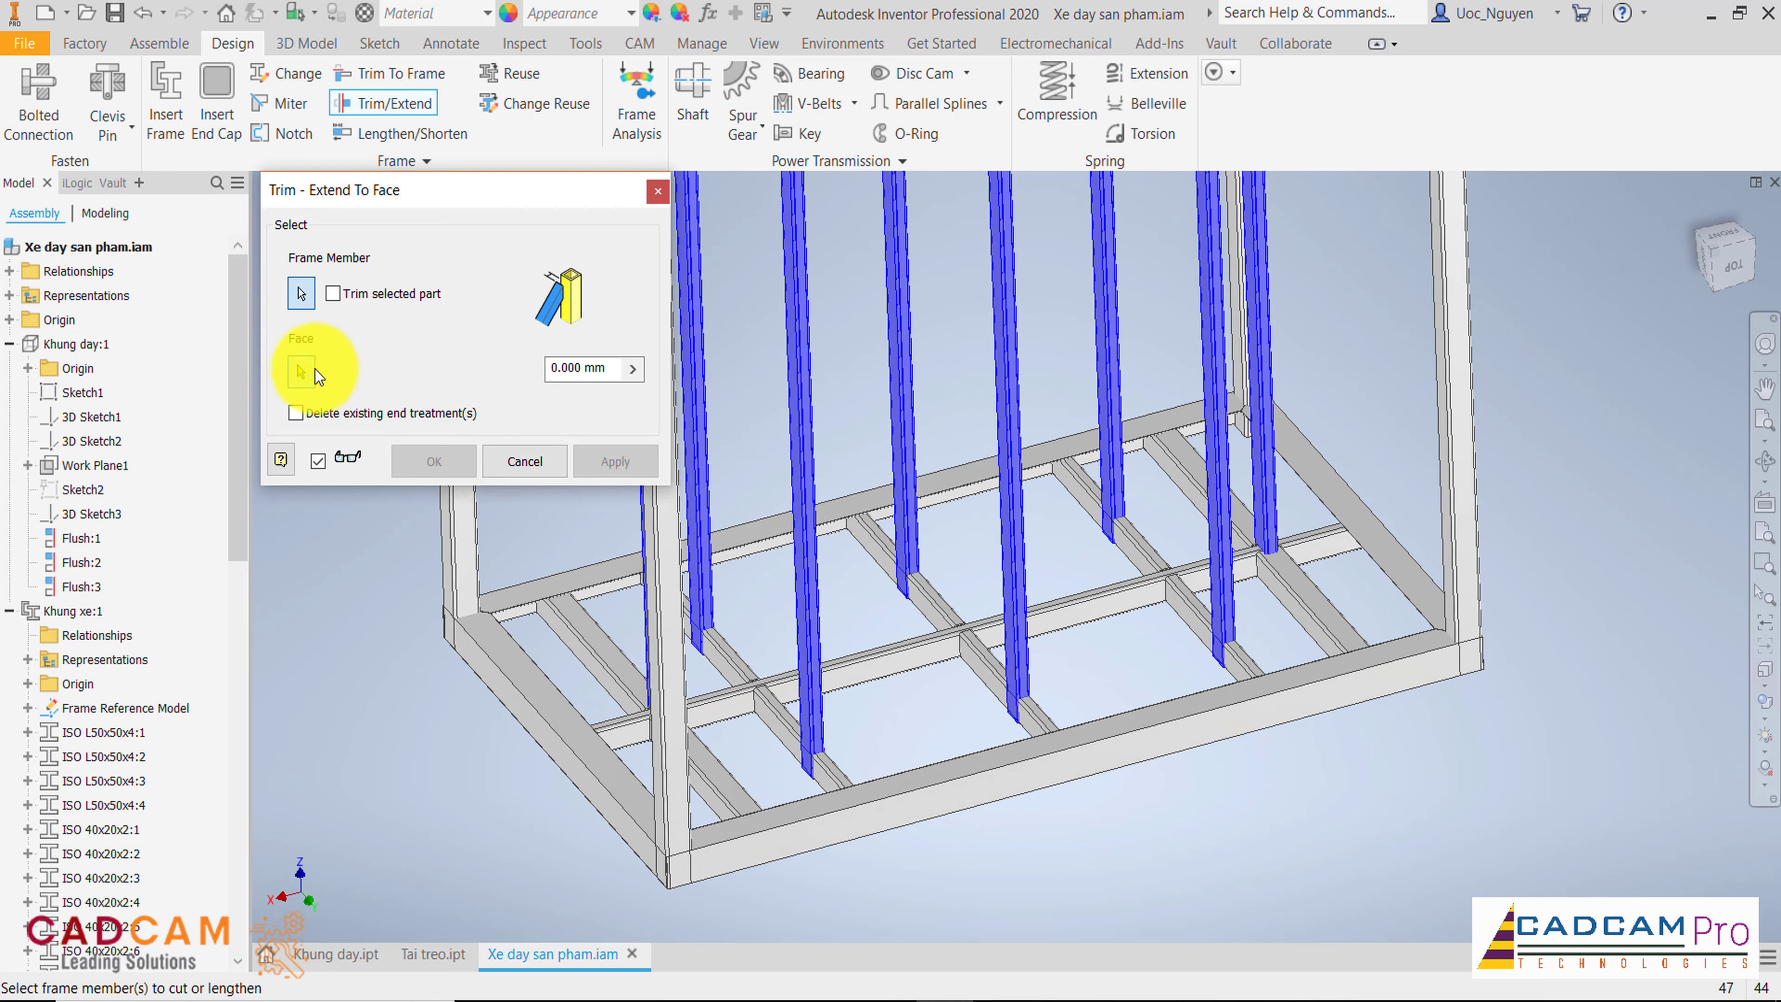
scroll(768, 691, down, 5)
click(773, 700)
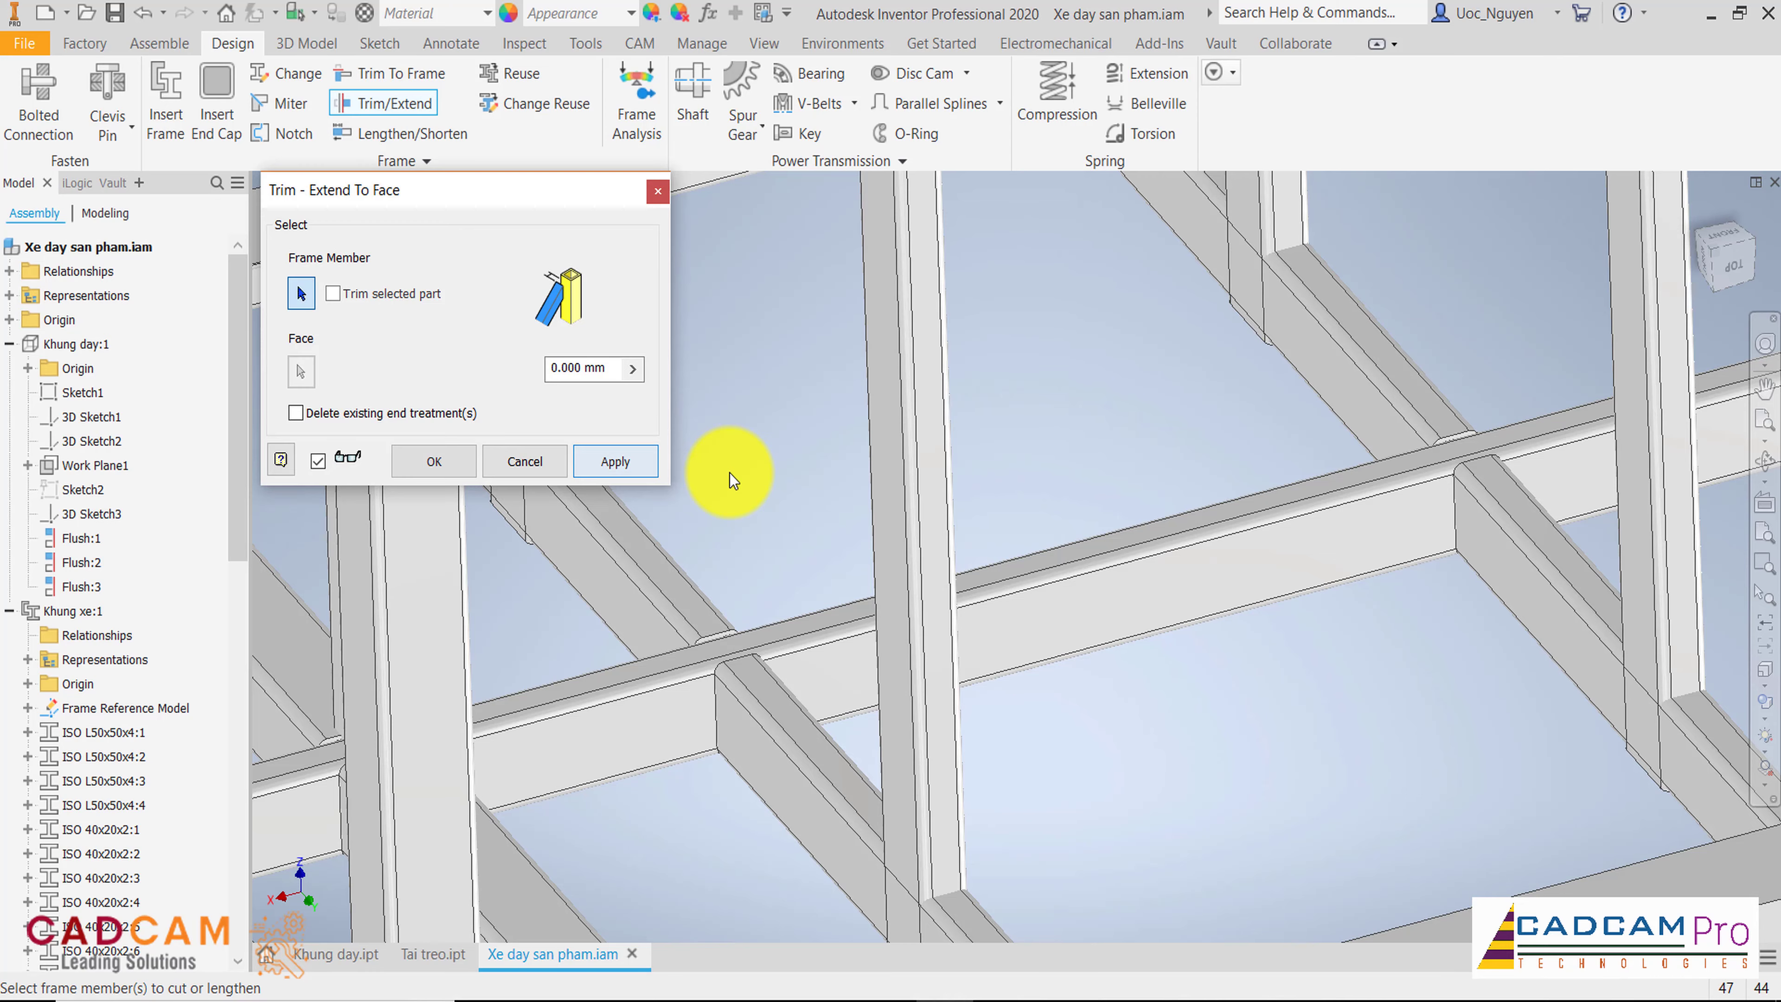
click(545, 467)
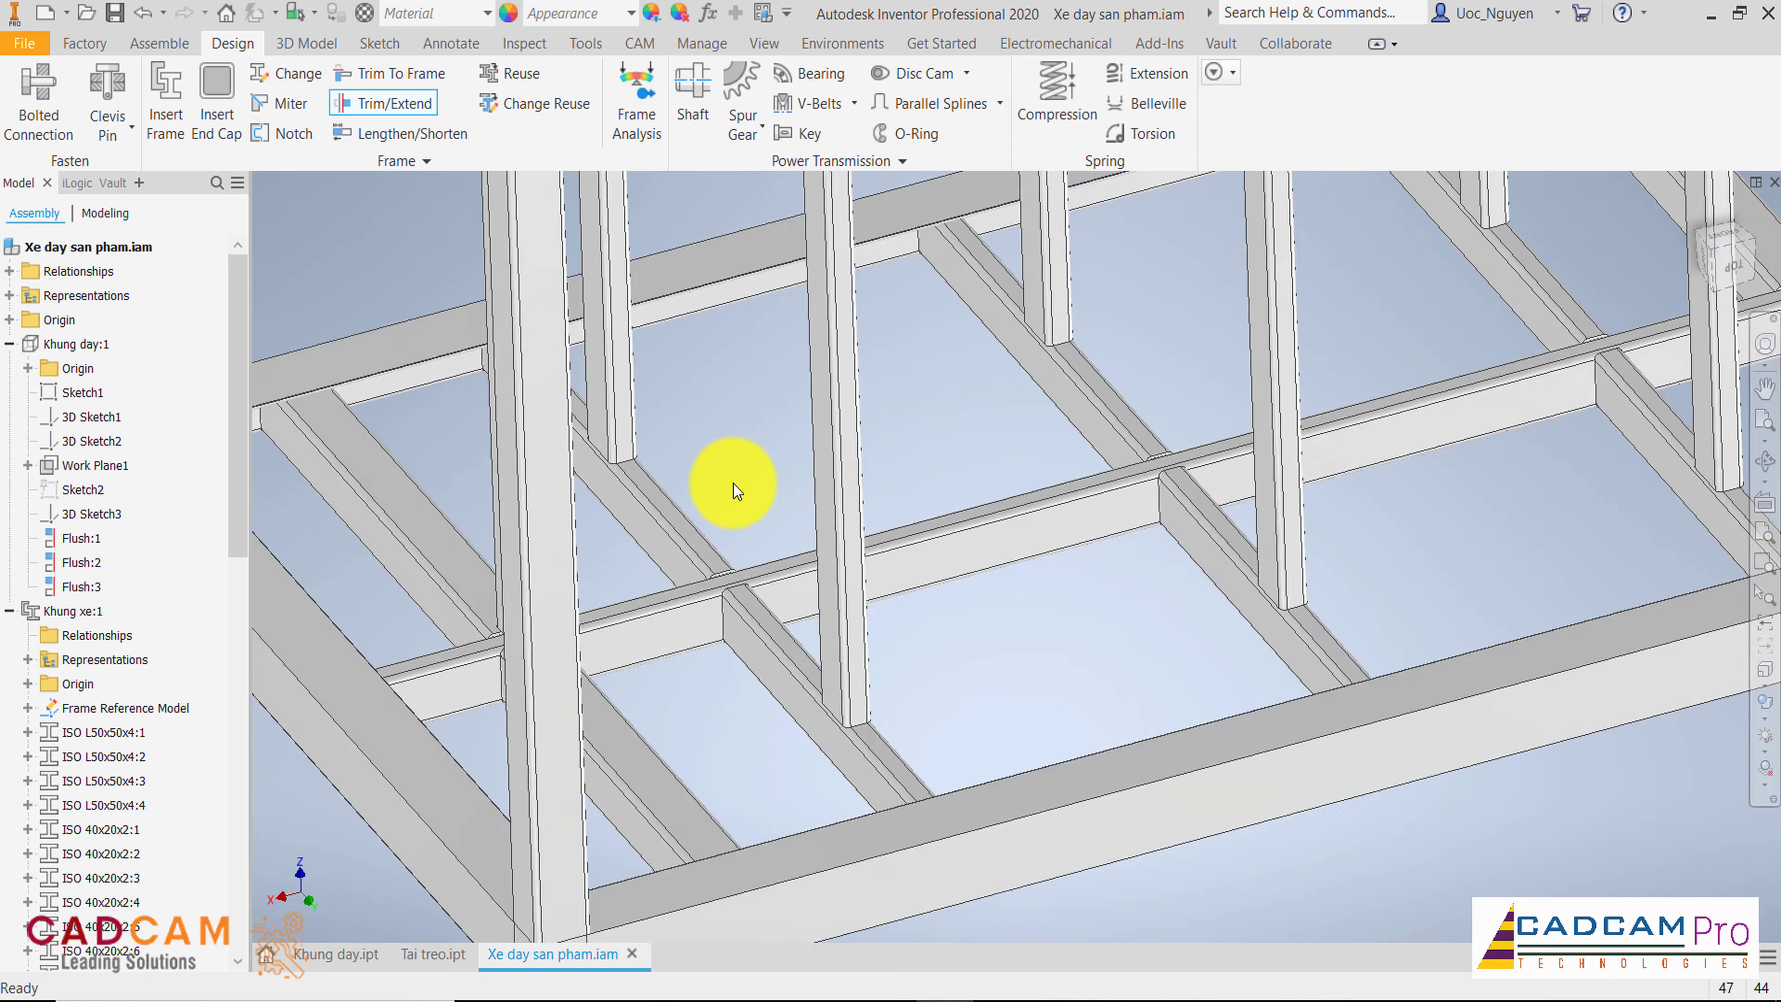
Step: Orbit around the trimmed frame to inspect it, then return to the home isometric view
scroll(842, 533, down, 5)
scroll(896, 637, up, 1)
scroll(902, 699, up, 1)
mouse_move(902, 699)
shift+middle_down()
mouse_move(1029, 399)
mouse_move(974, 501)
mouse_move(999, 506)
shift+middle_up()
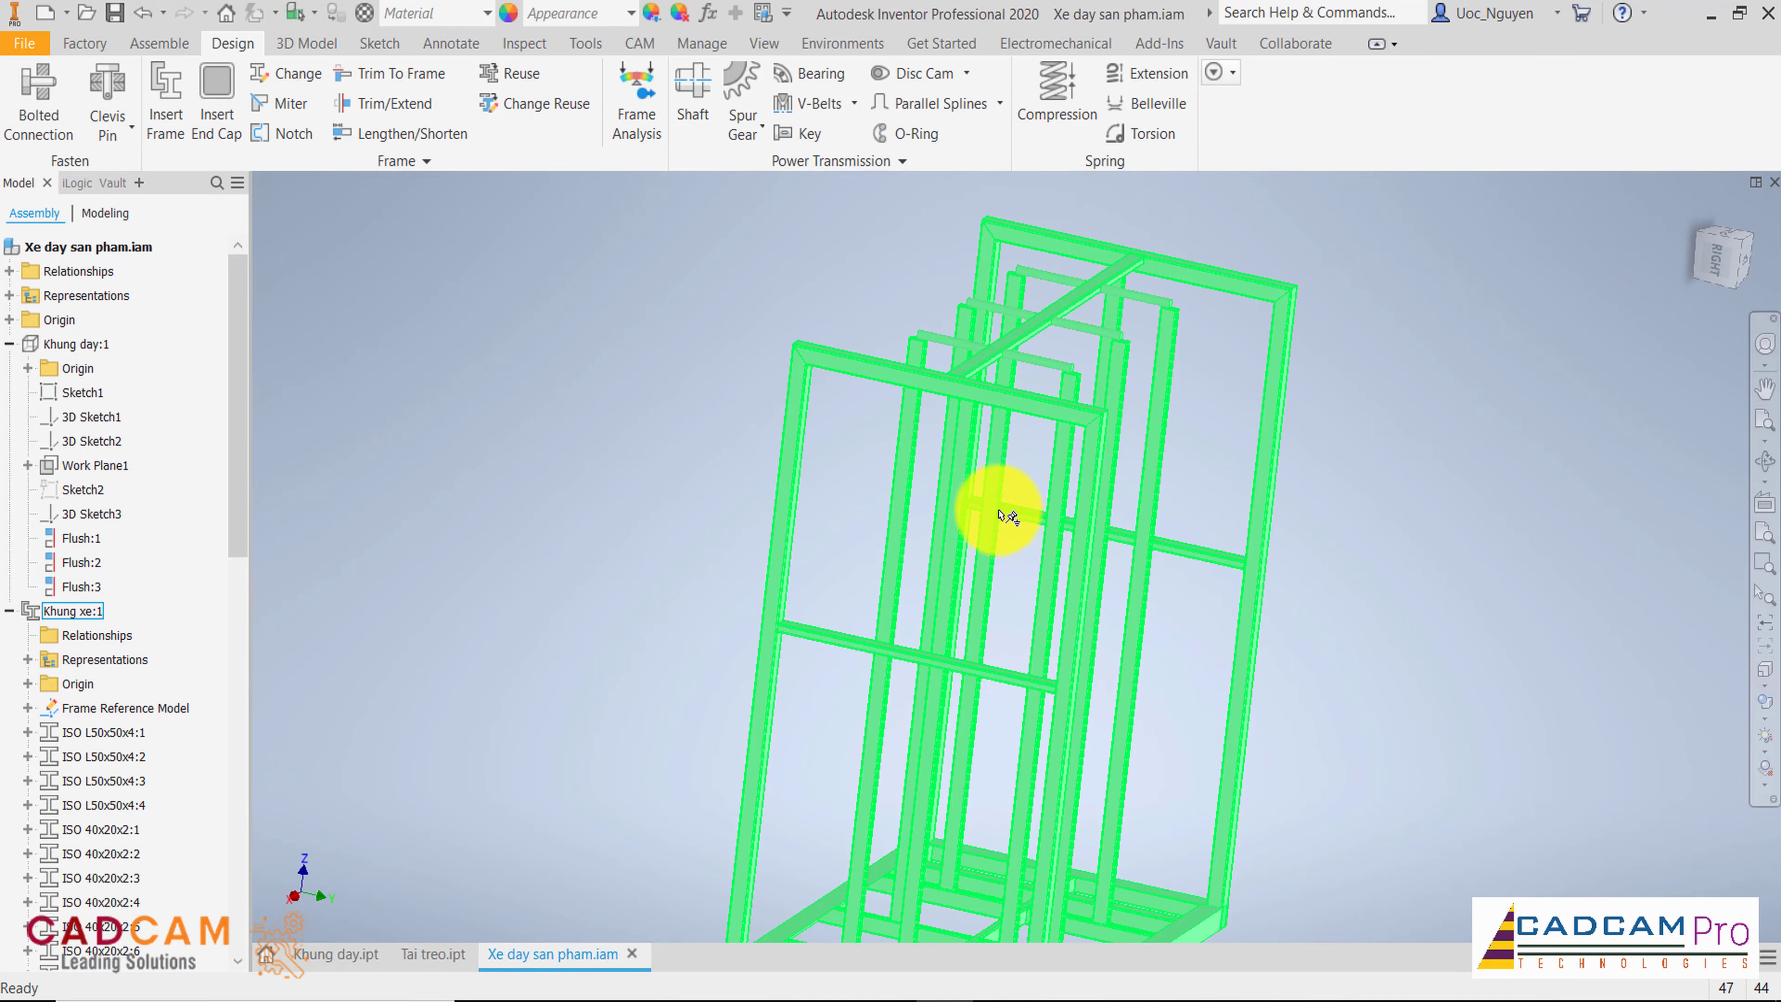
scroll(1052, 365, up, 3)
scroll(1069, 399, up, 2)
scroll(1067, 414, down, 2)
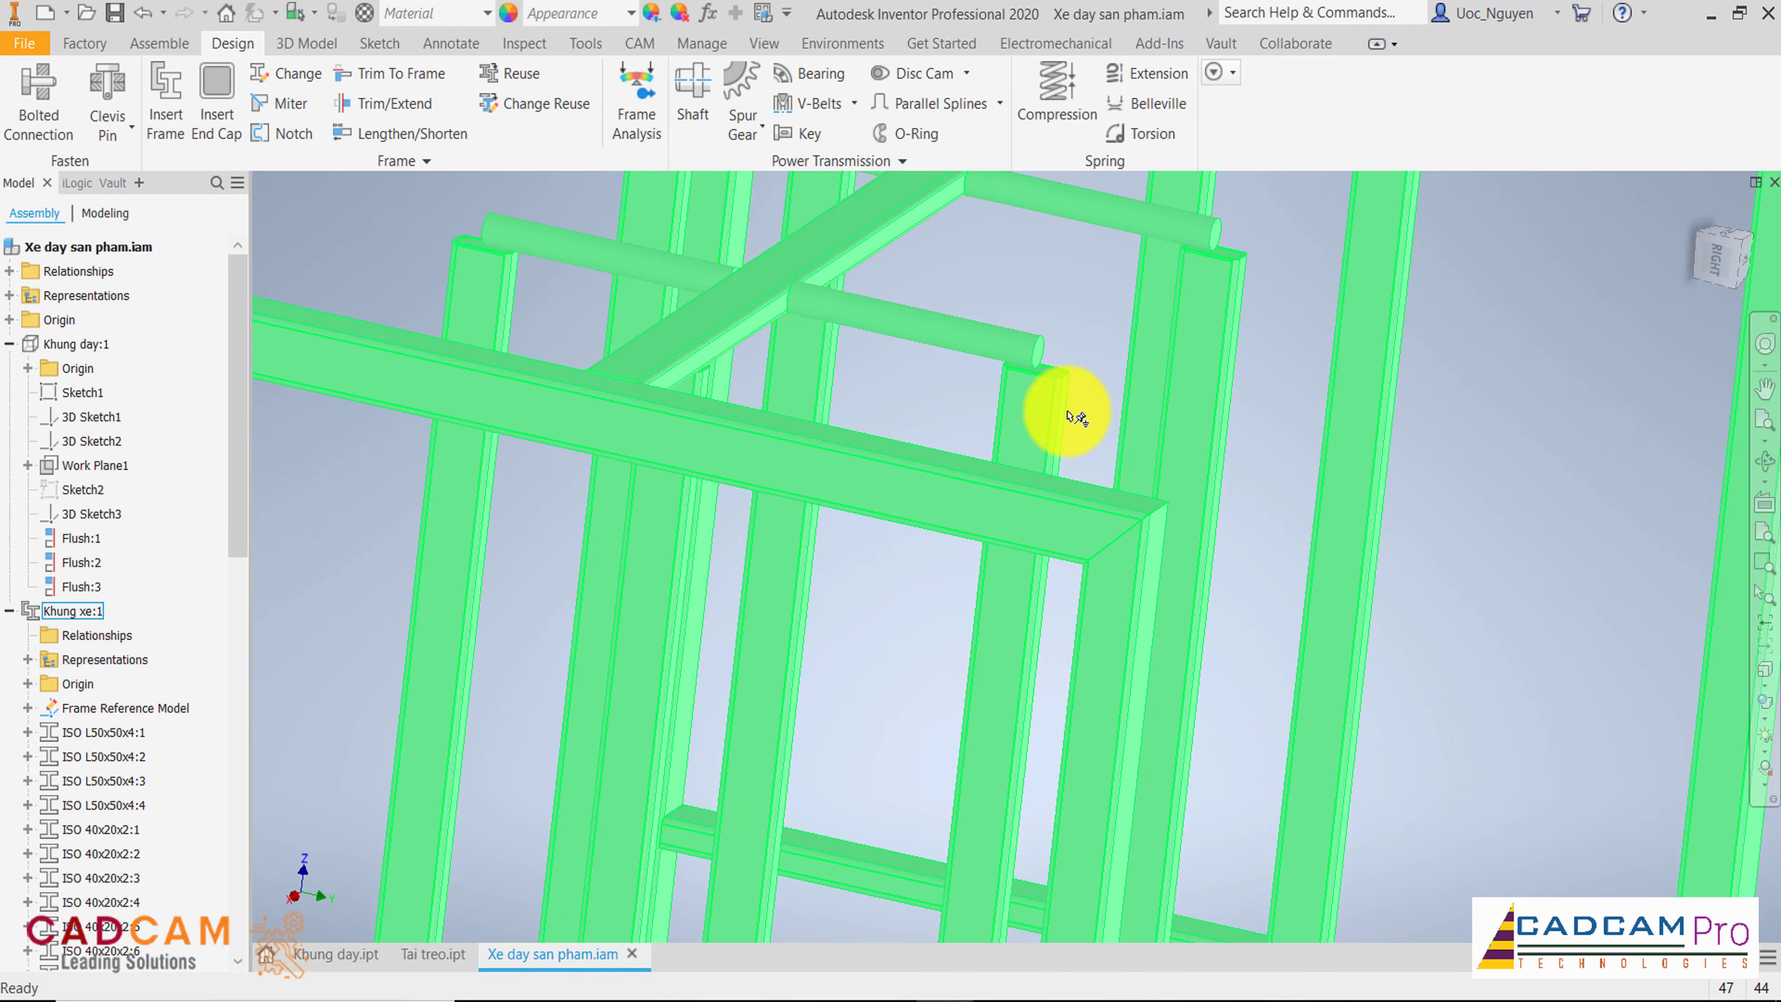
shift+middle_drag(1067, 414, 1073, 417)
scroll(1071, 413, down, 3)
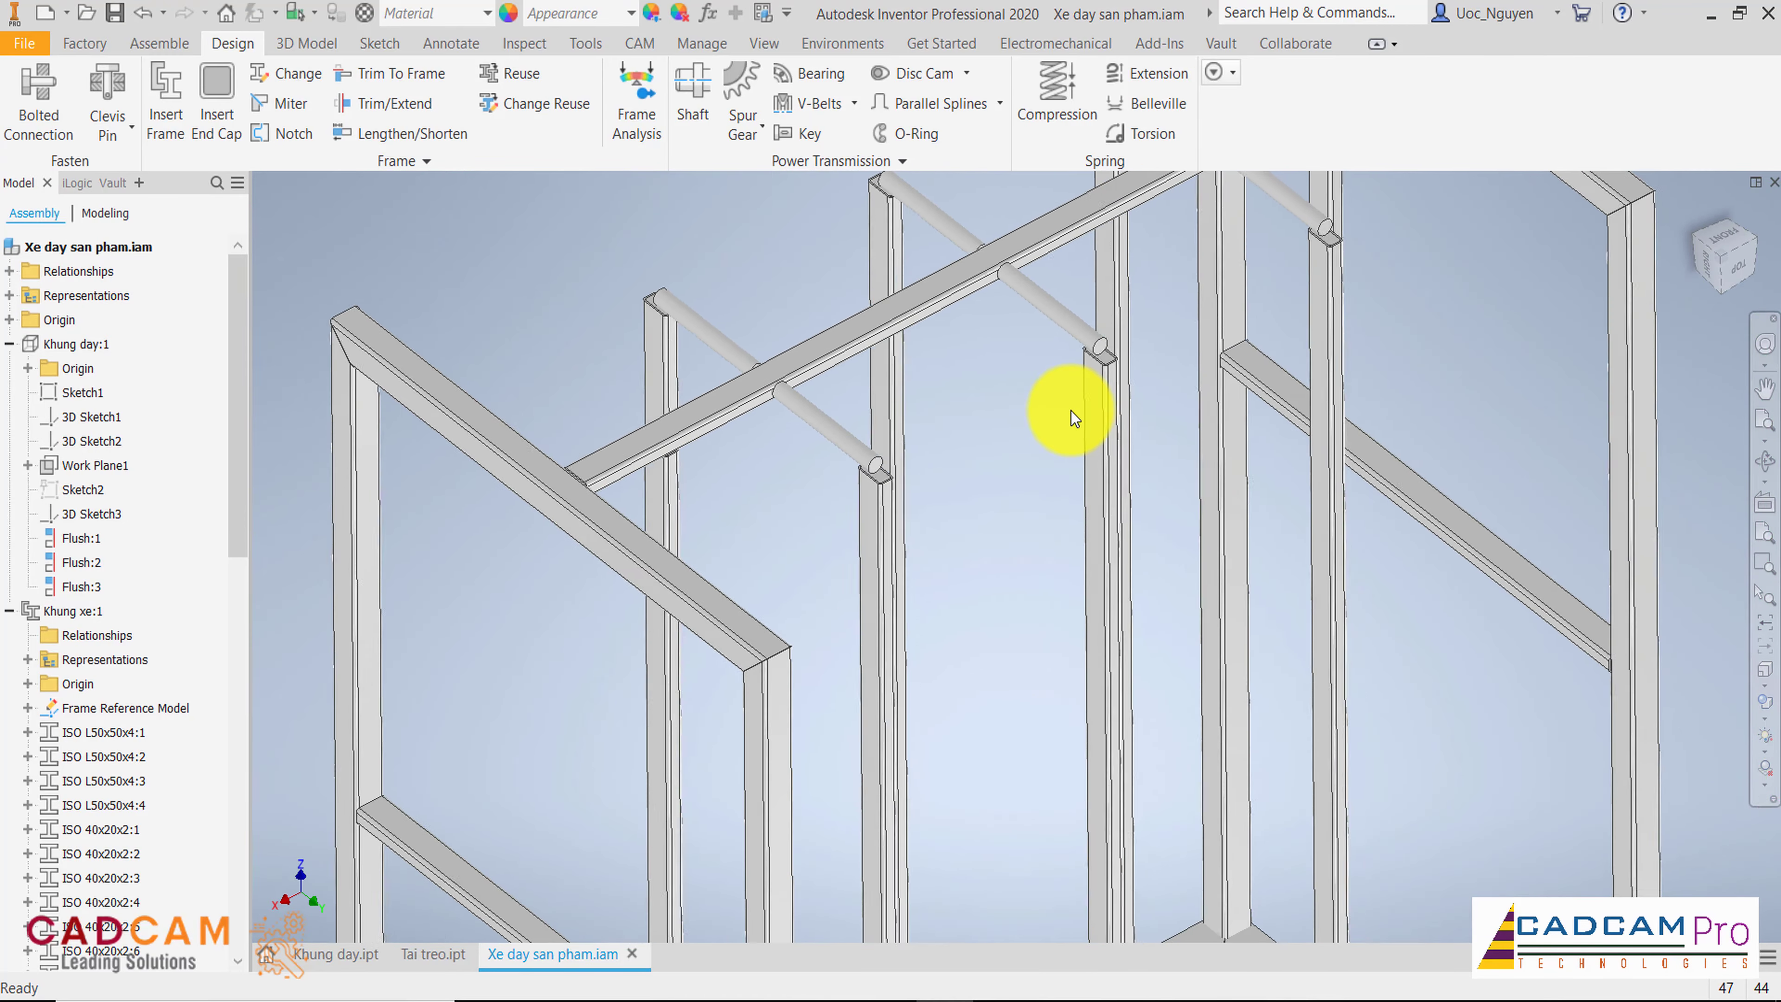
scroll(1071, 410, down, 3)
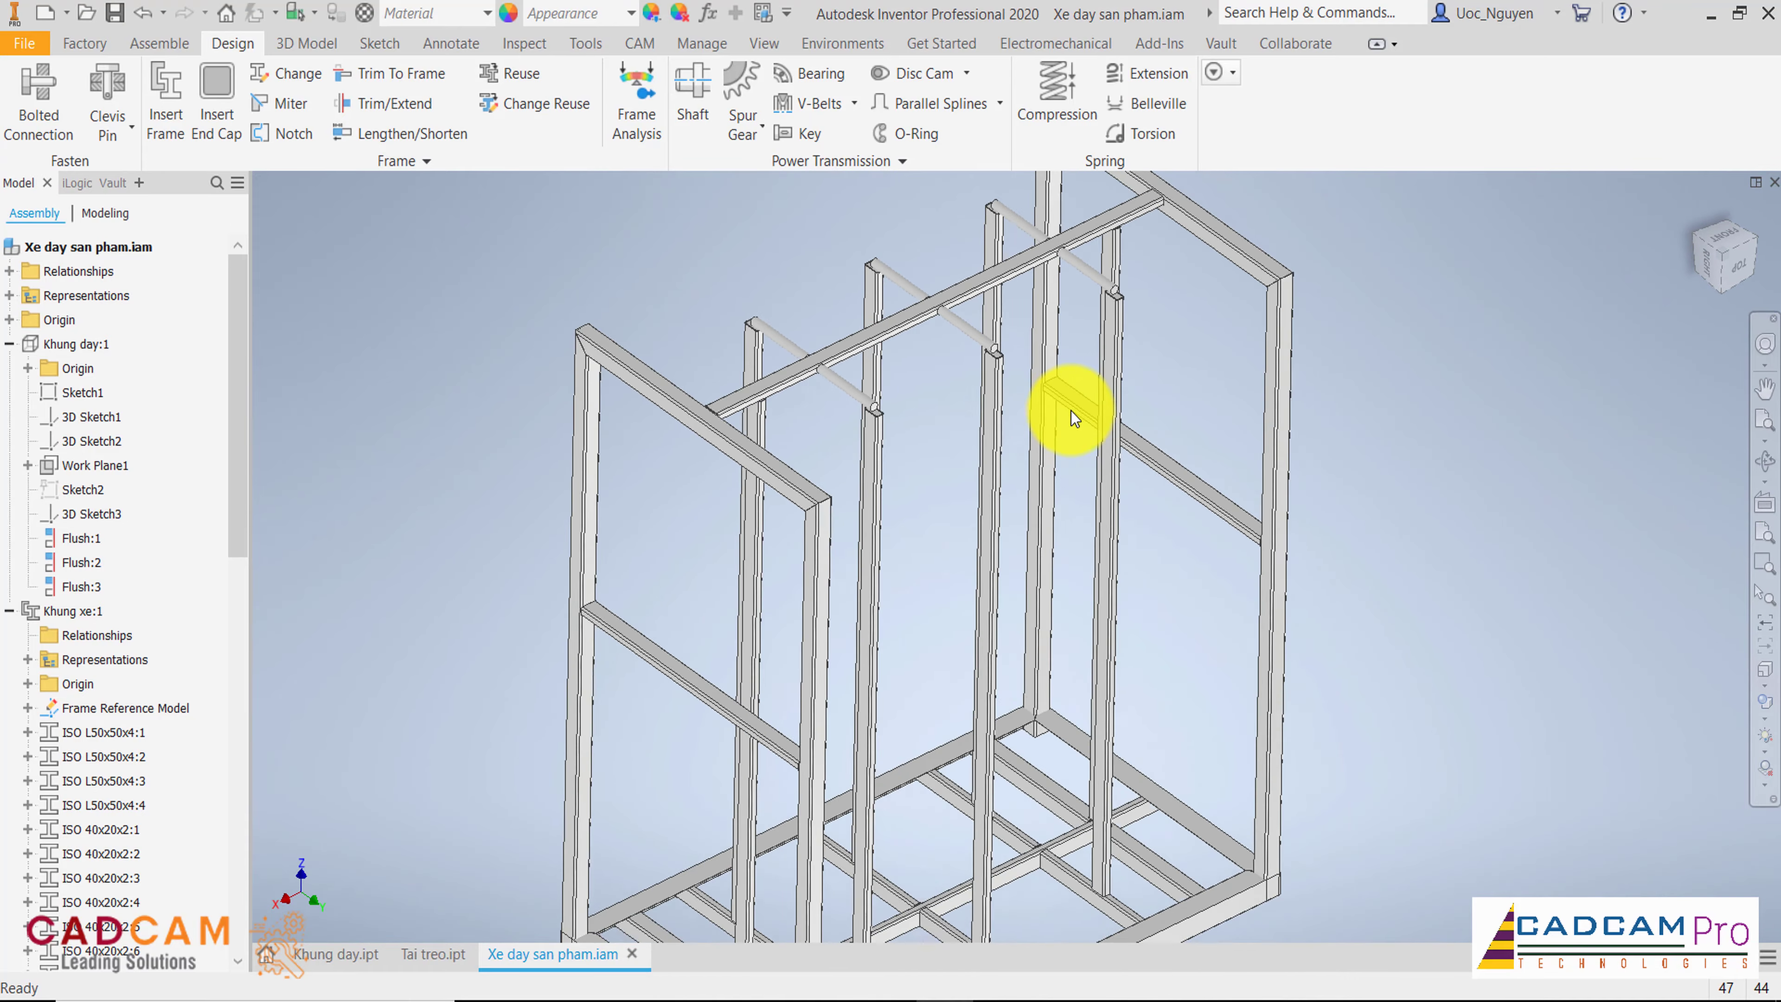
scroll(1065, 596, up, 2)
scroll(1070, 616, up, 2)
scroll(1003, 678, up, 2)
mouse_move(1003, 677)
shift+middle_down()
mouse_move(1004, 593)
mouse_move(1286, 439)
shift+middle_up()
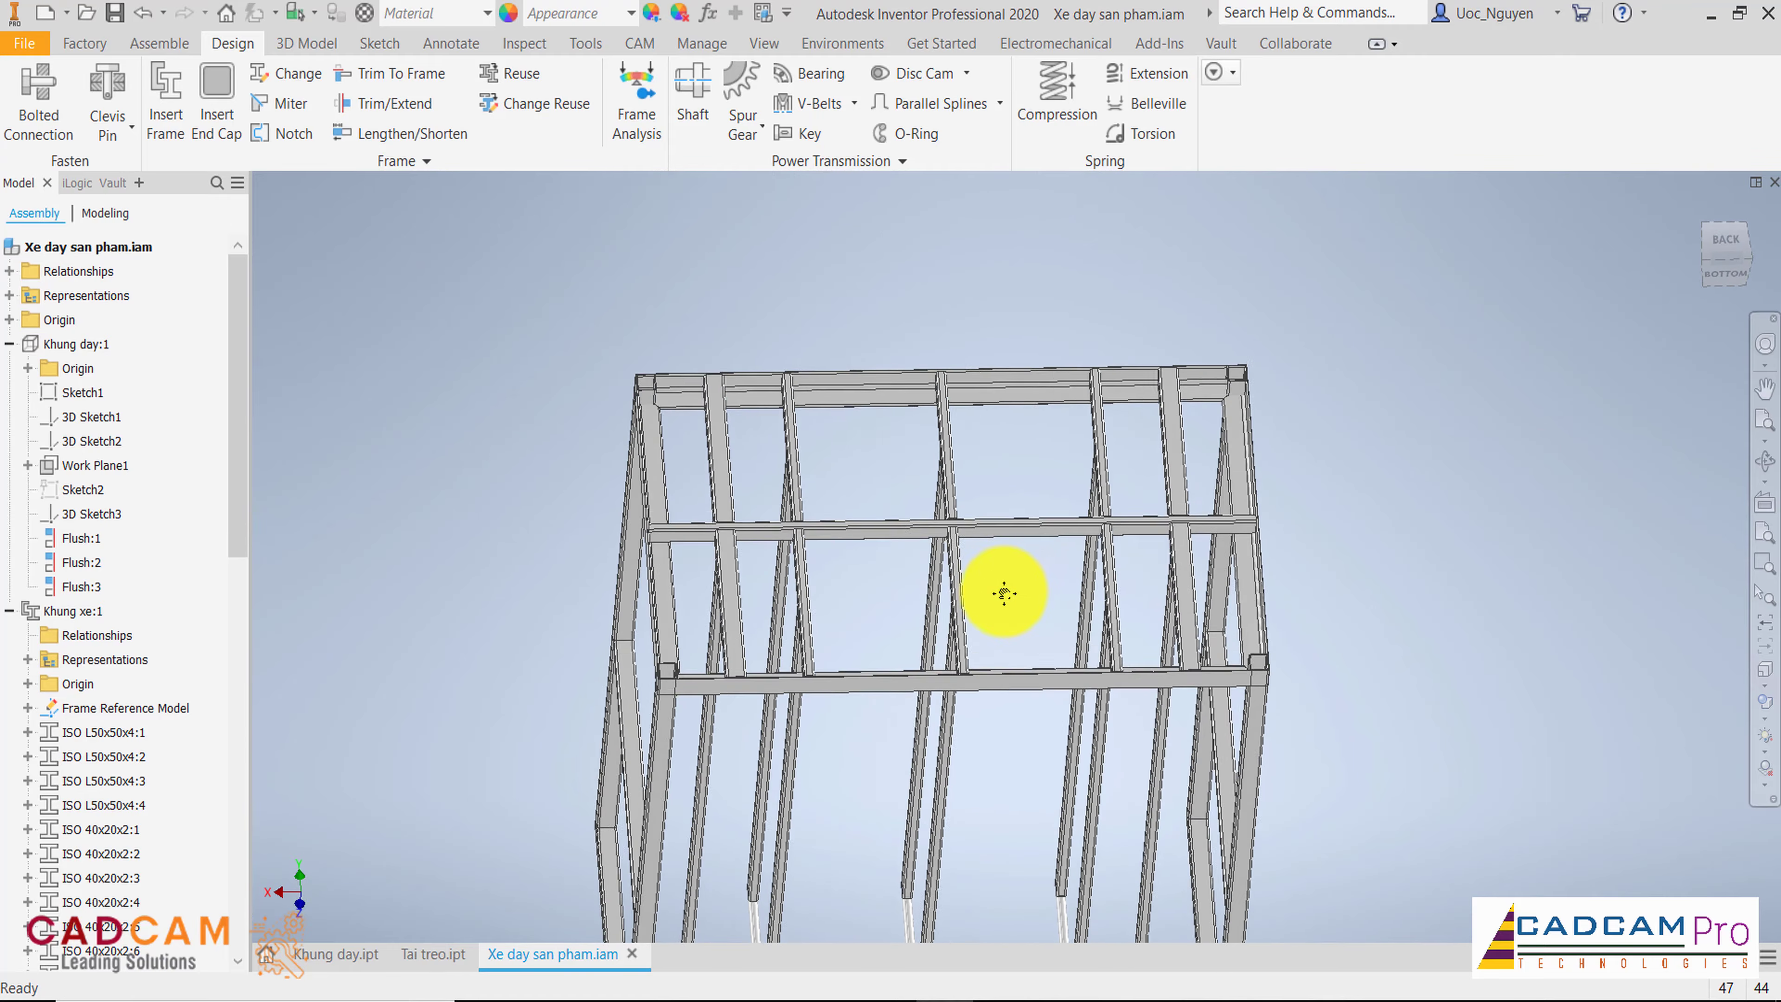
key(F6)
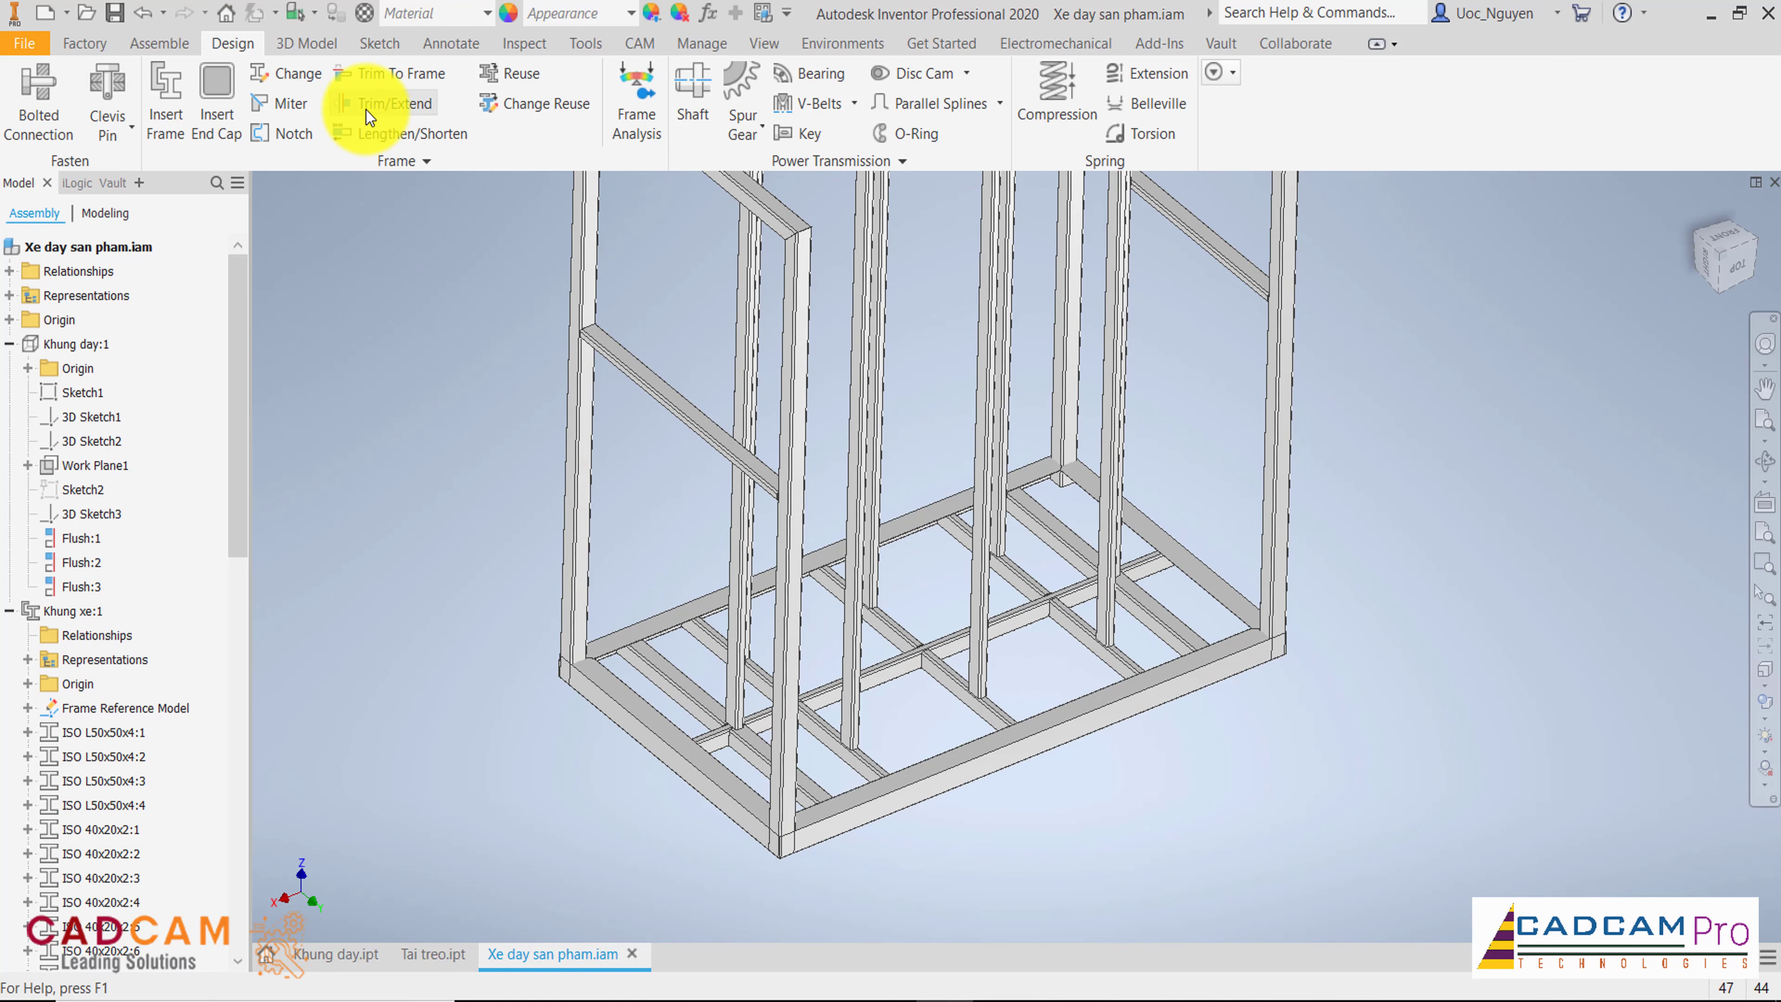
Step: Trim the three outer corner uprights to the bottom rail face
click(366, 110)
click(1273, 576)
click(1067, 428)
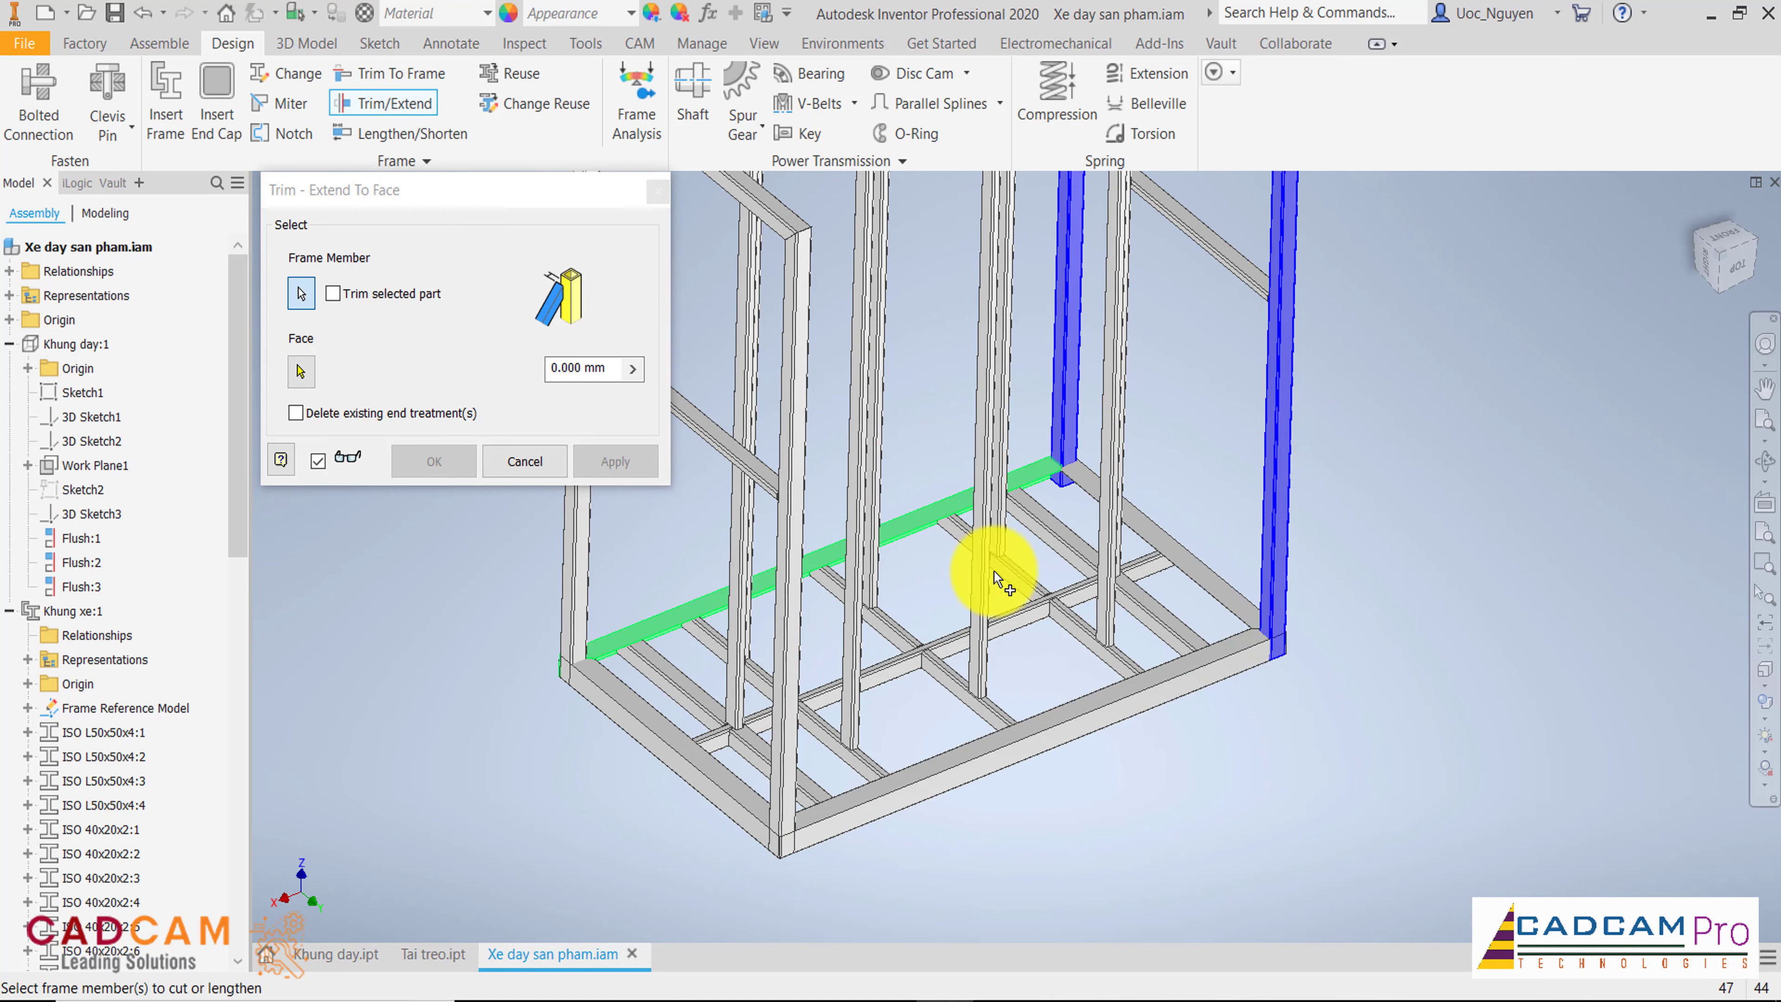
click(585, 625)
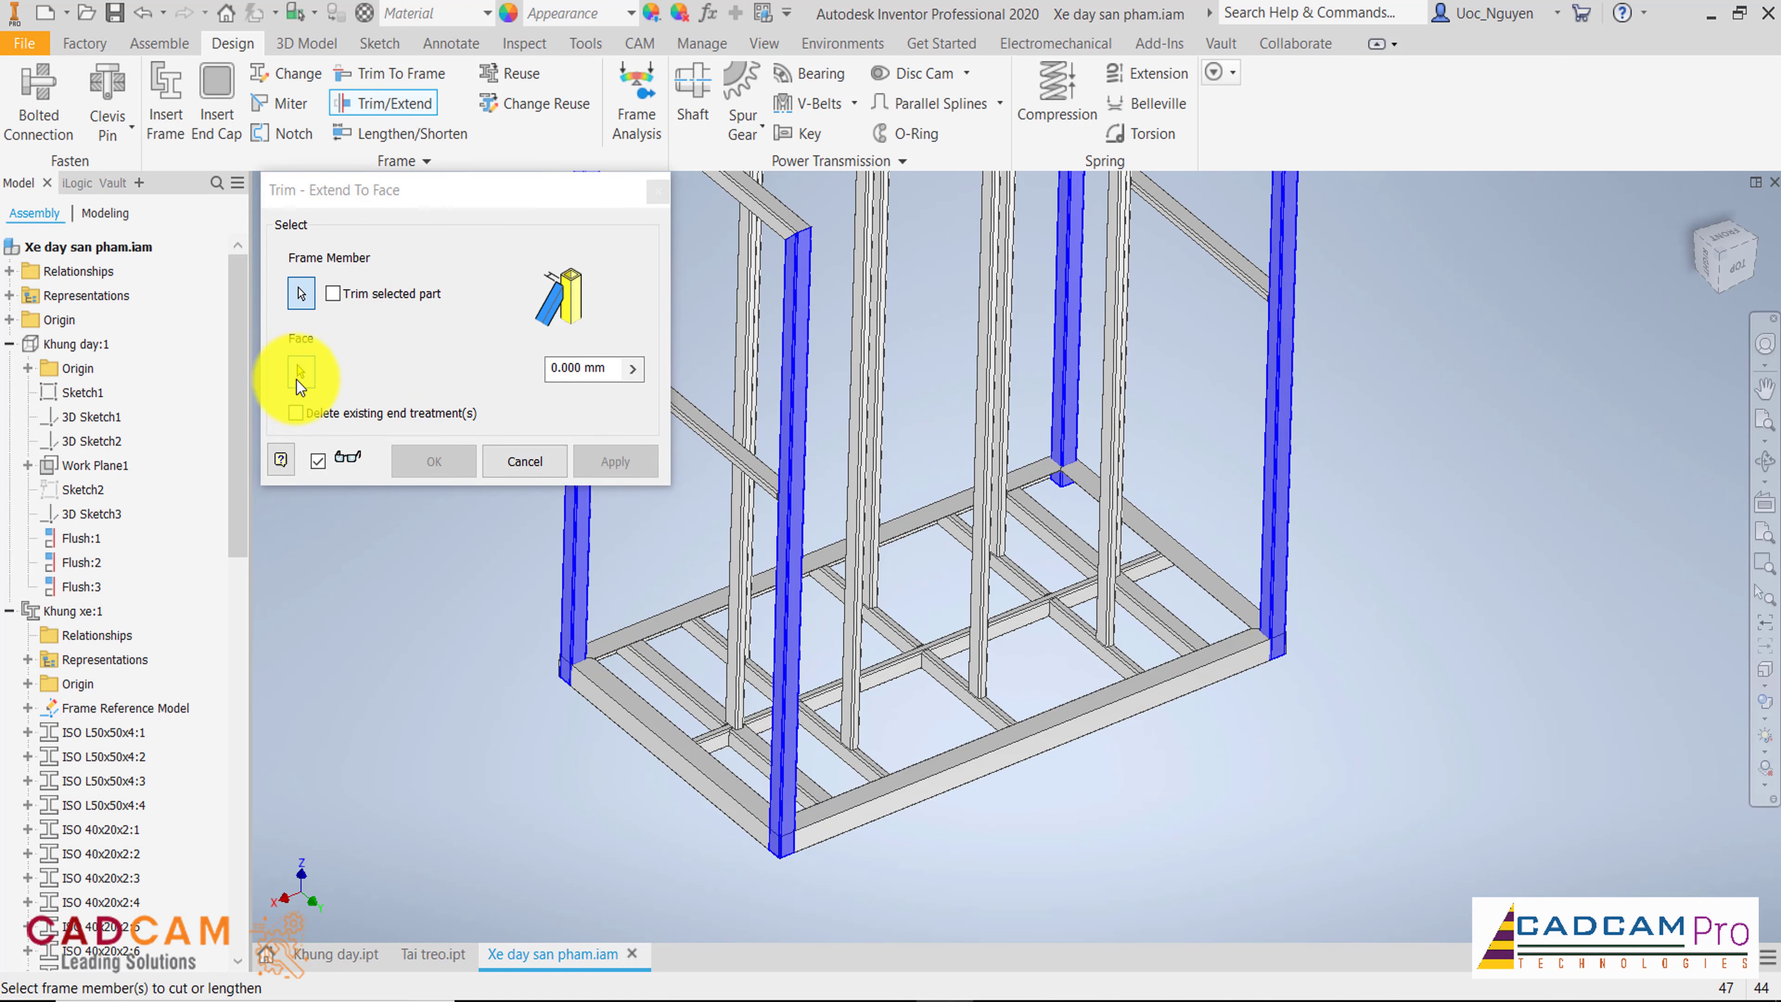
click(301, 372)
scroll(764, 806, down, 5)
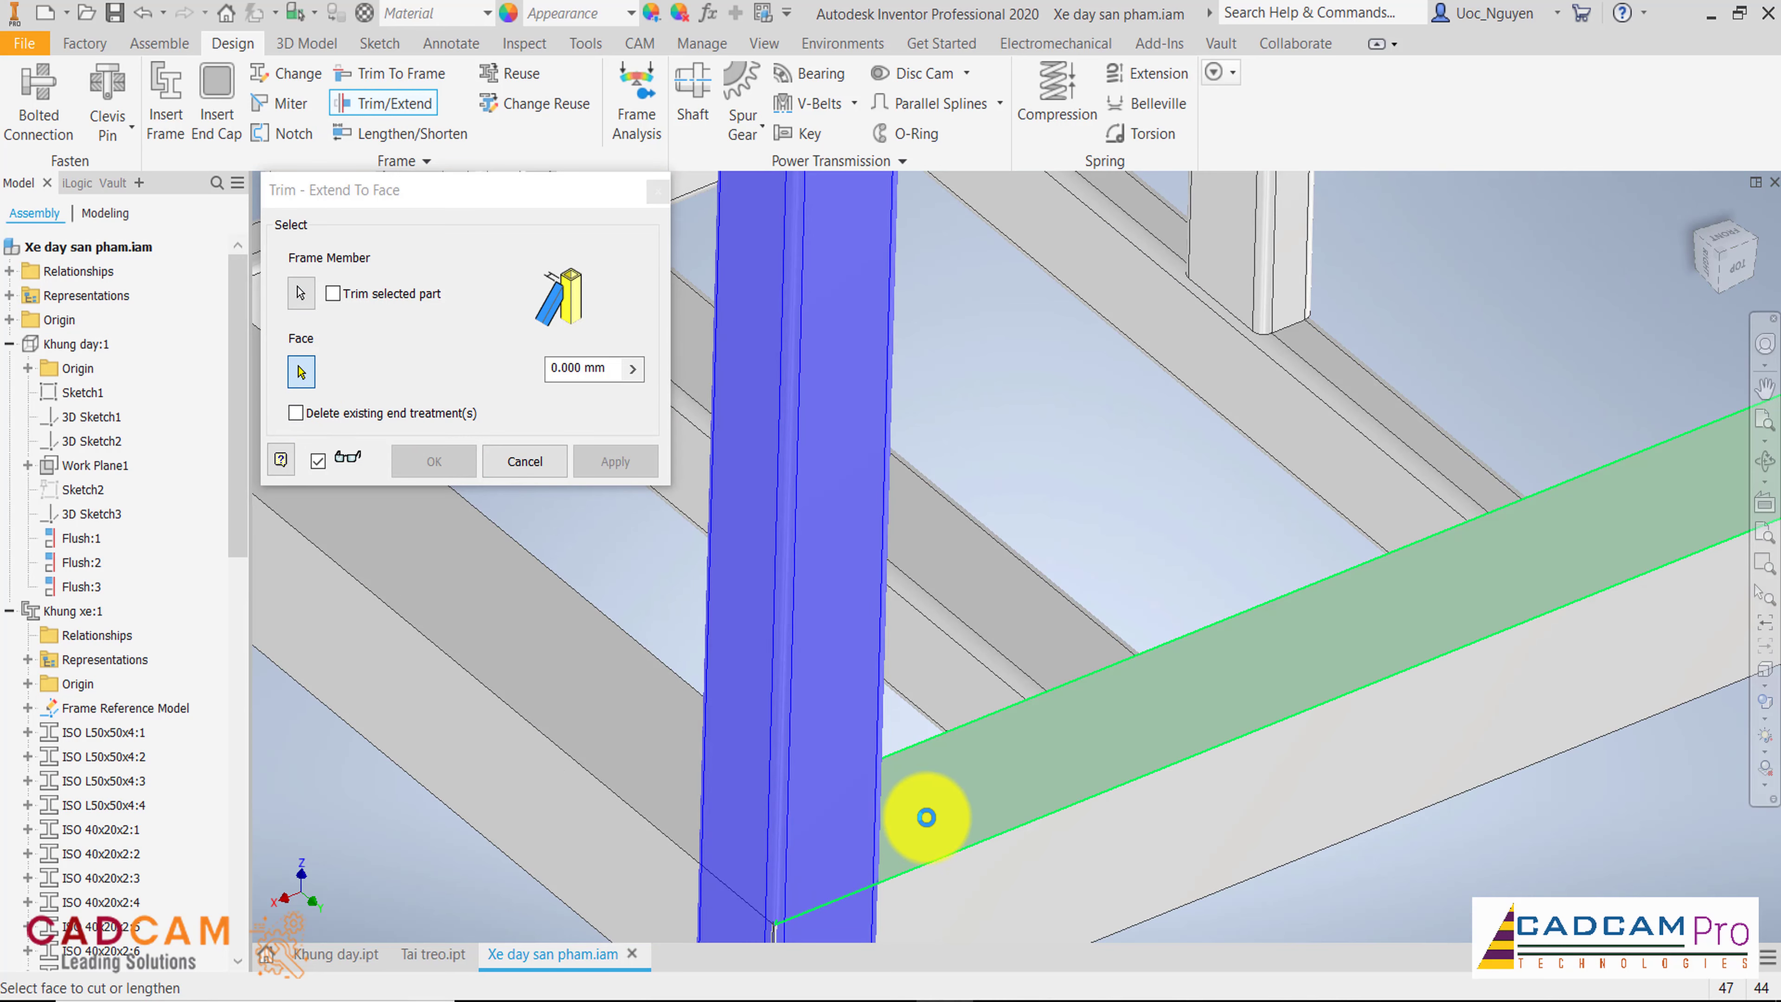
click(1042, 603)
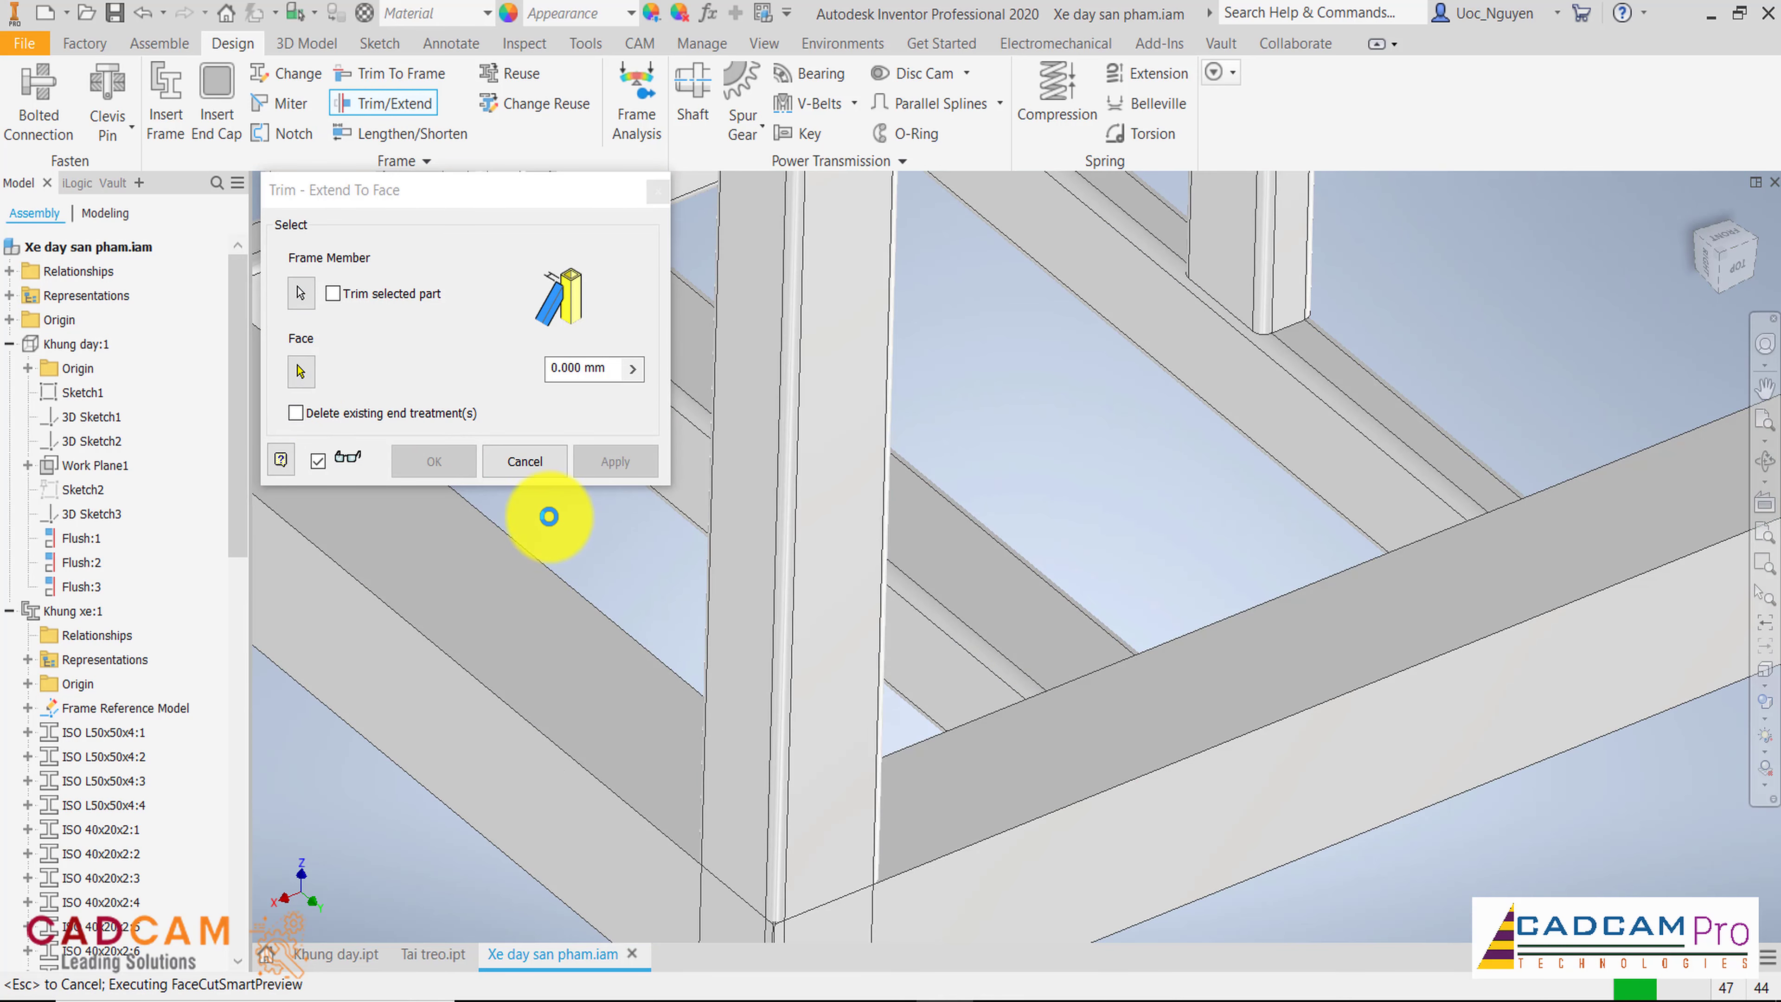
click(599, 468)
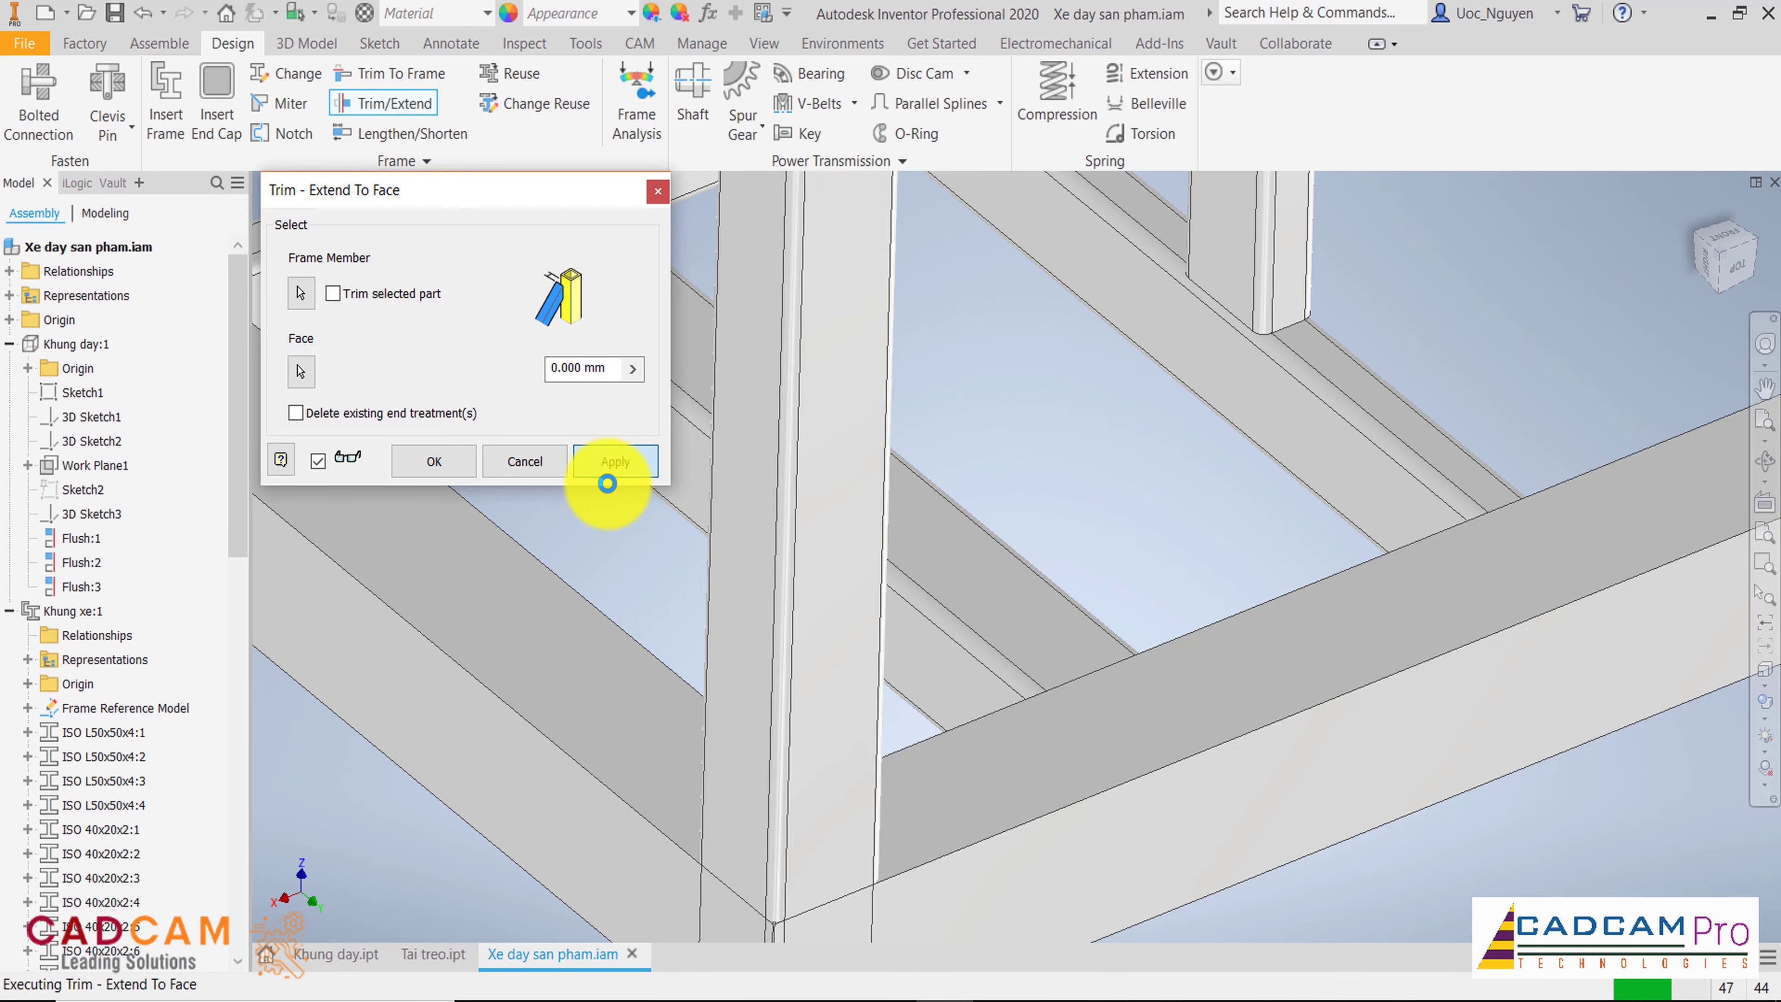
click(542, 468)
Step: Save the Xe day san pham.iam assembly and all its changed part files
scroll(673, 637, up, 5)
scroll(1036, 792, up, 3)
scroll(1034, 785, up, 3)
middle_drag(1023, 783, 1021, 780)
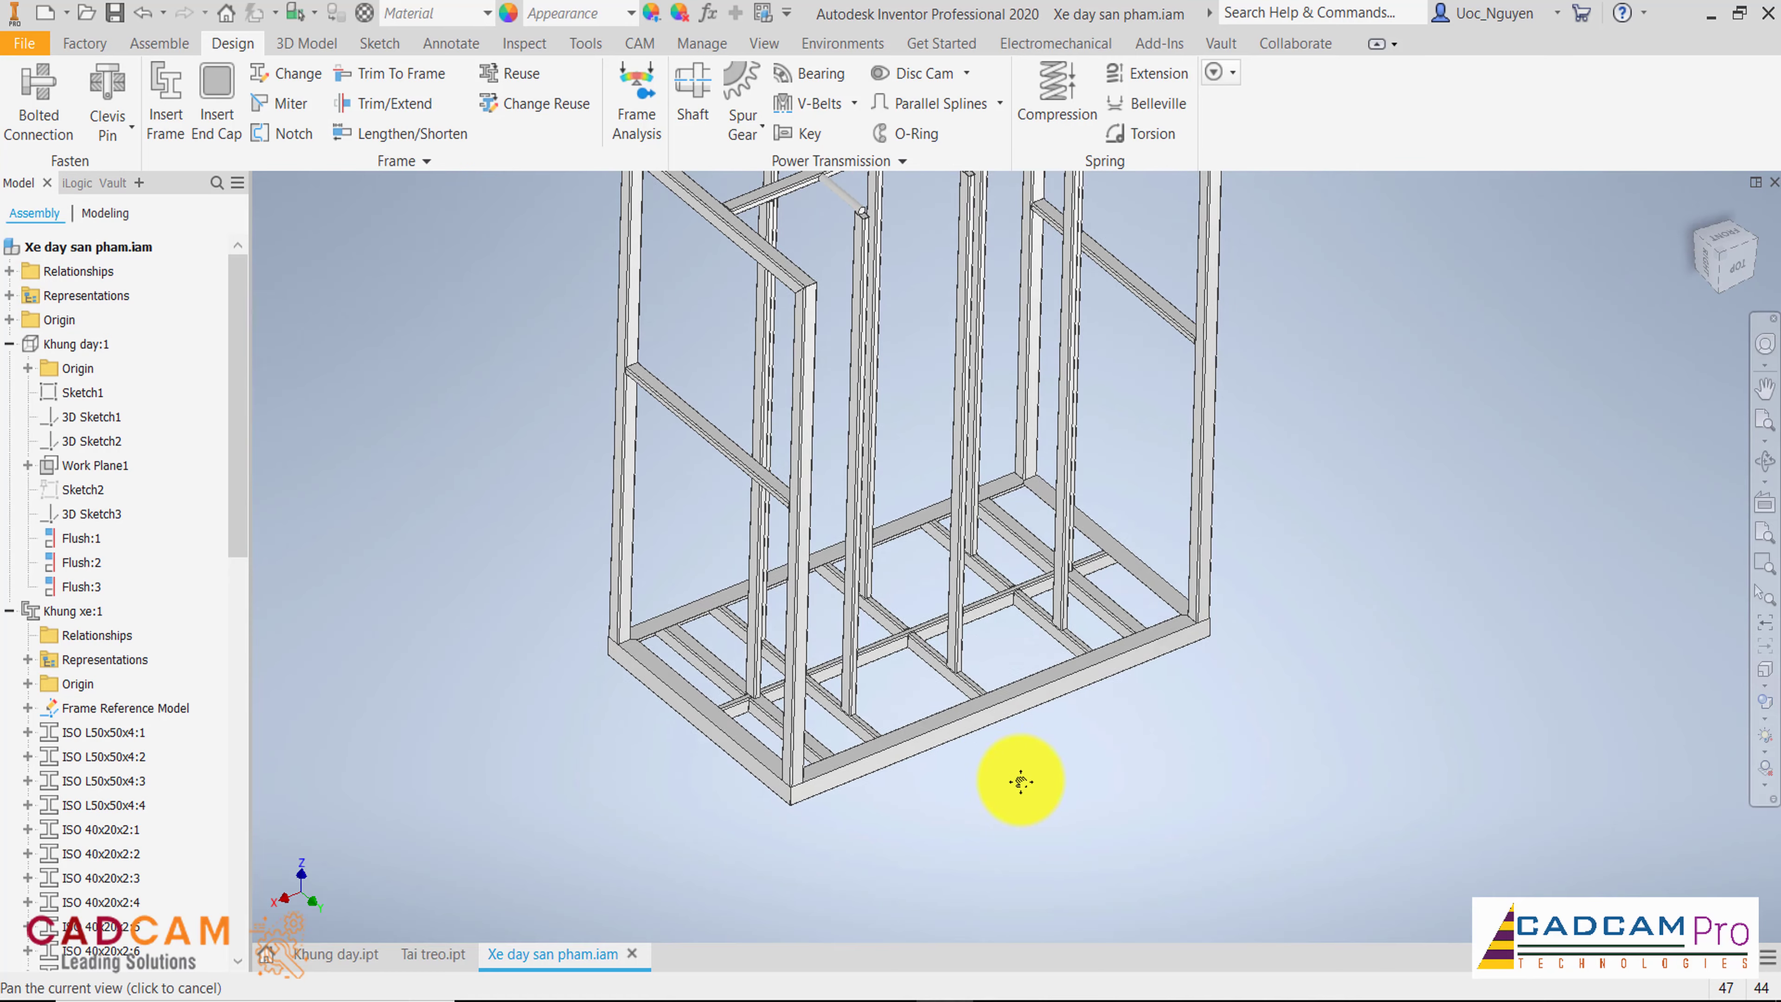
key(F6)
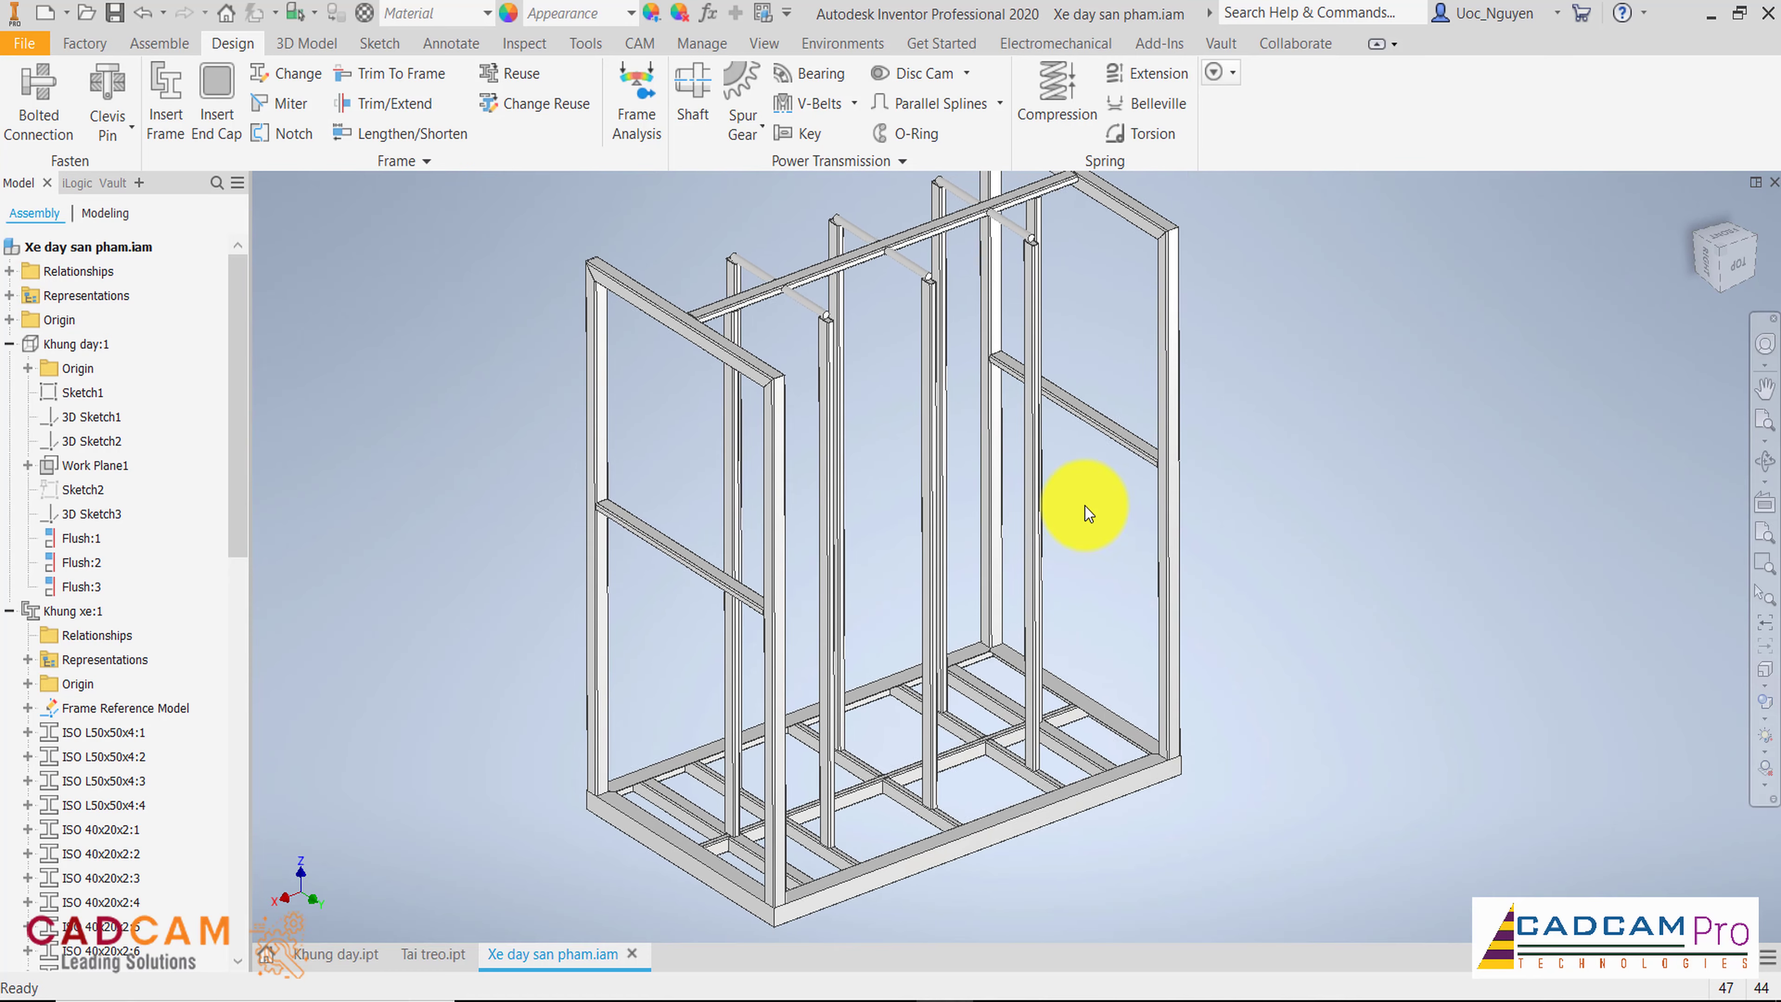
click(114, 12)
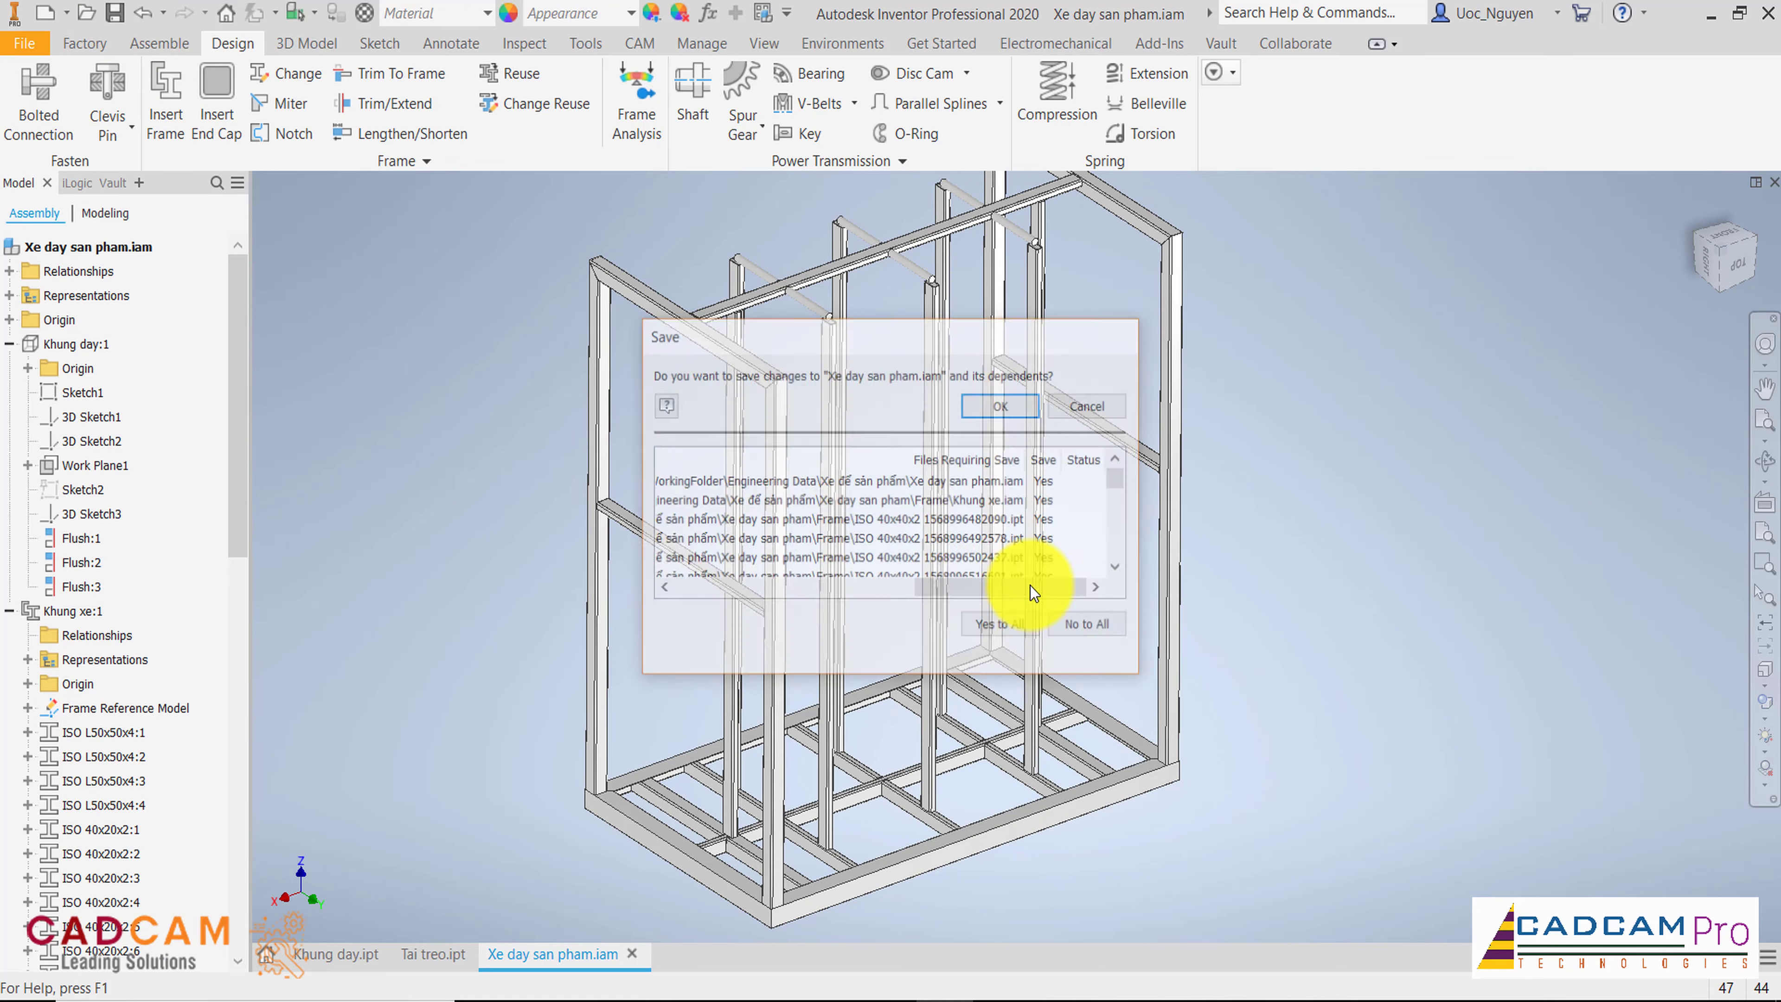
click(1014, 626)
click(1006, 403)
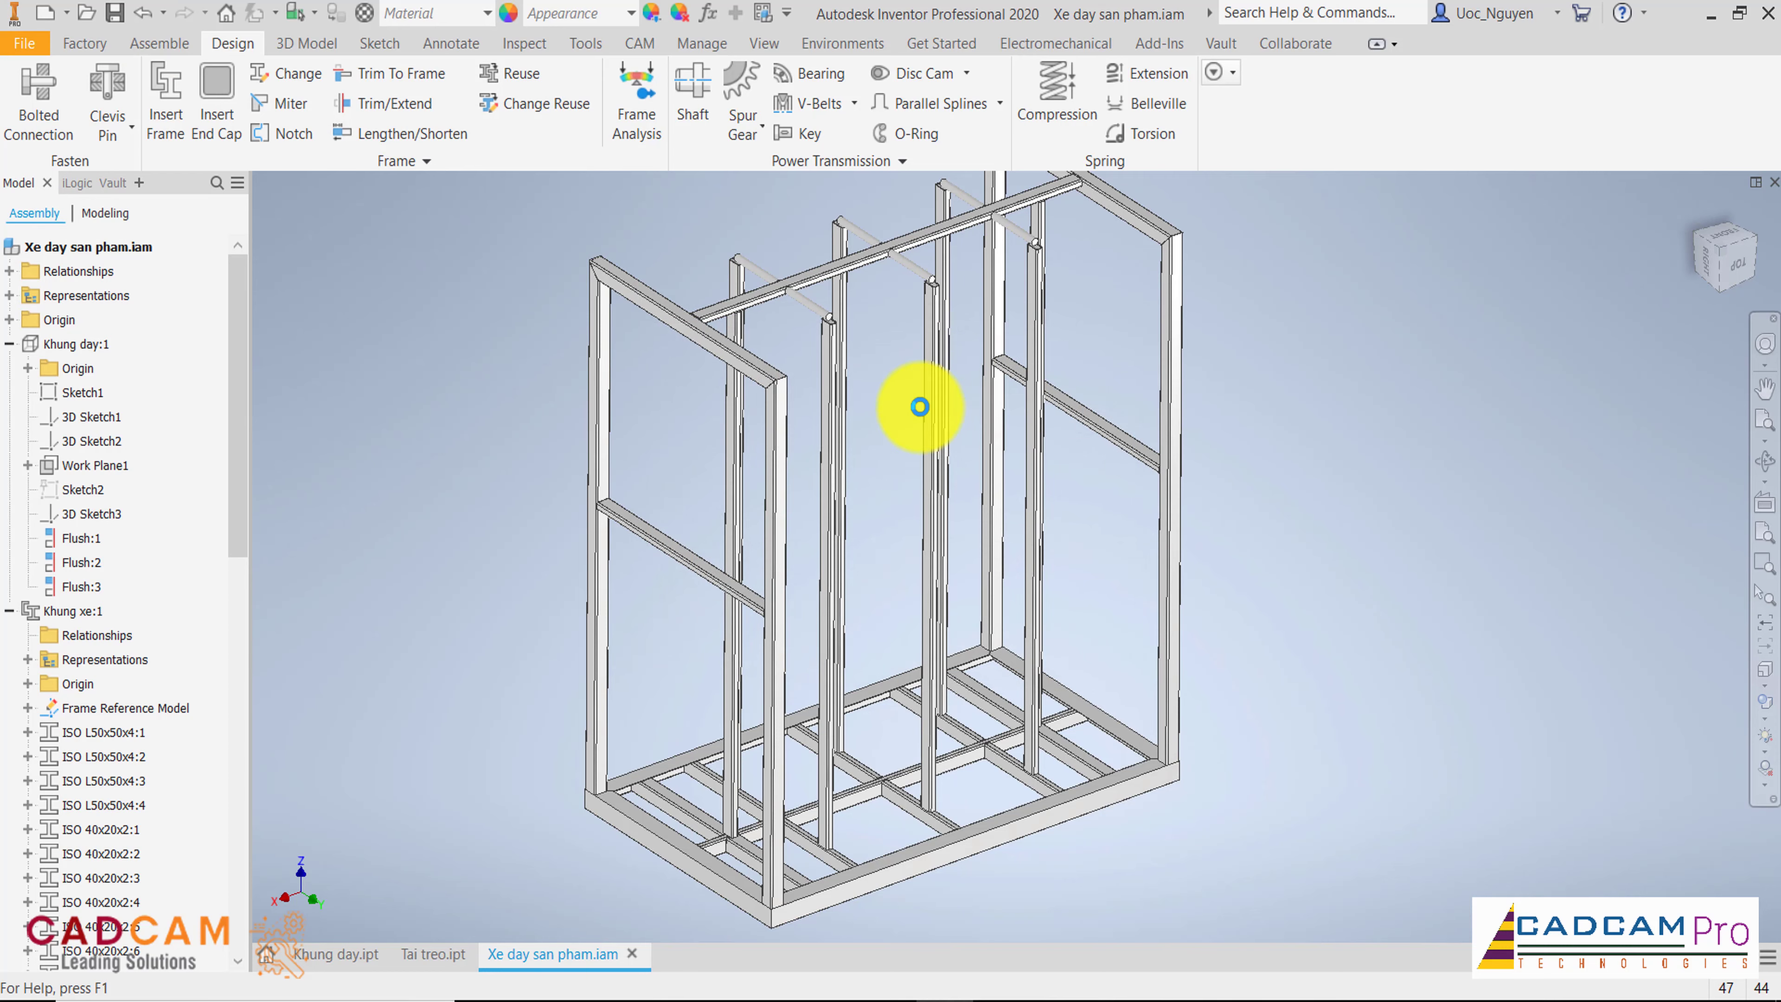
scroll(905, 554, up, 3)
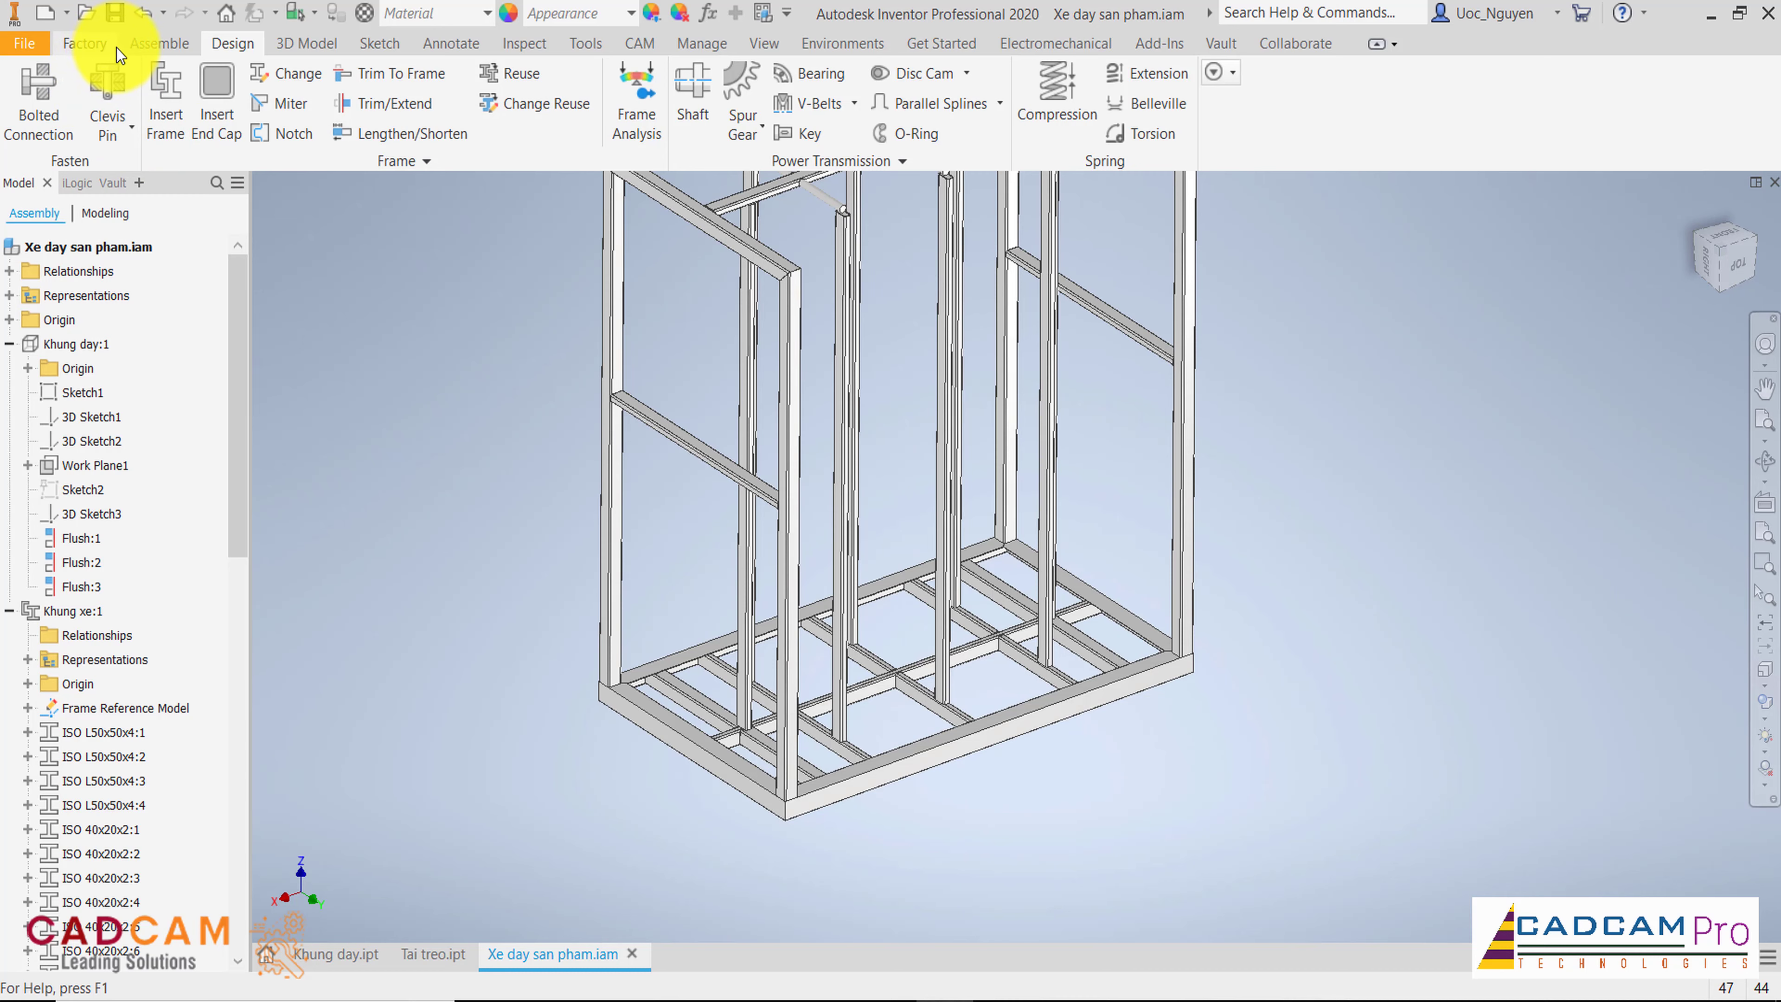
Step: Place the Ban ma 150x150x8 plate from the Xe để sản phẩm folder below the frame
click(129, 45)
click(31, 88)
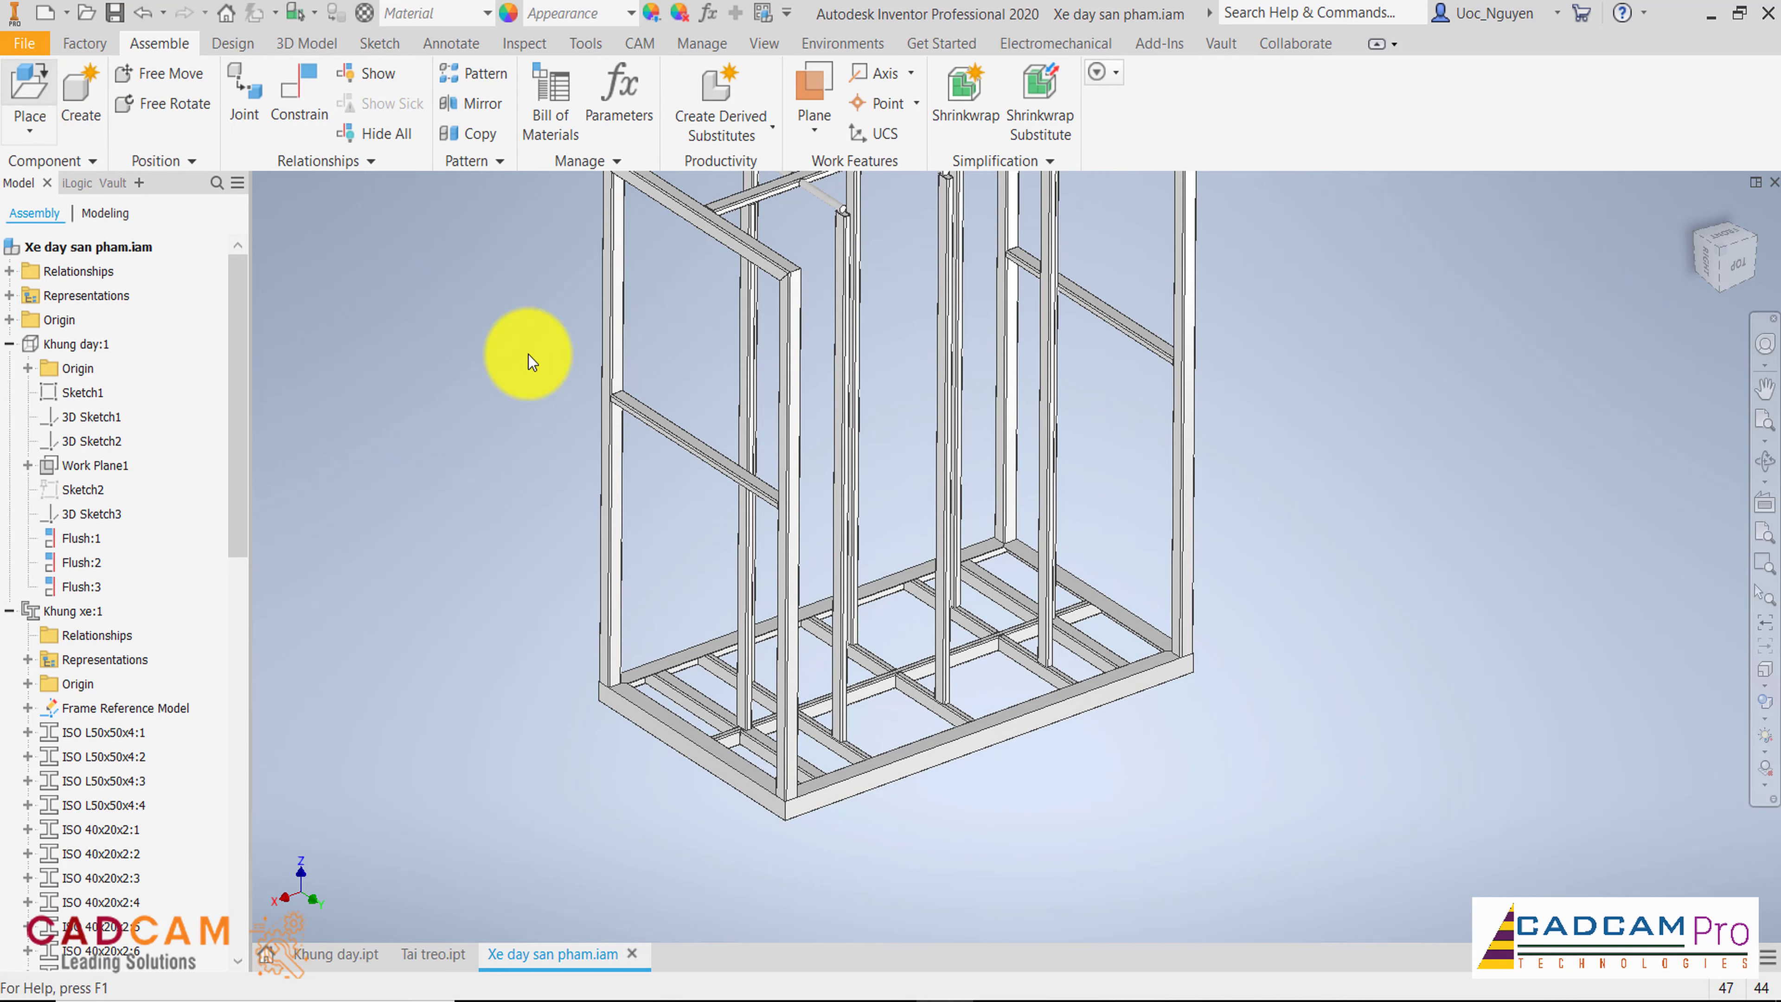
double_click(546, 384)
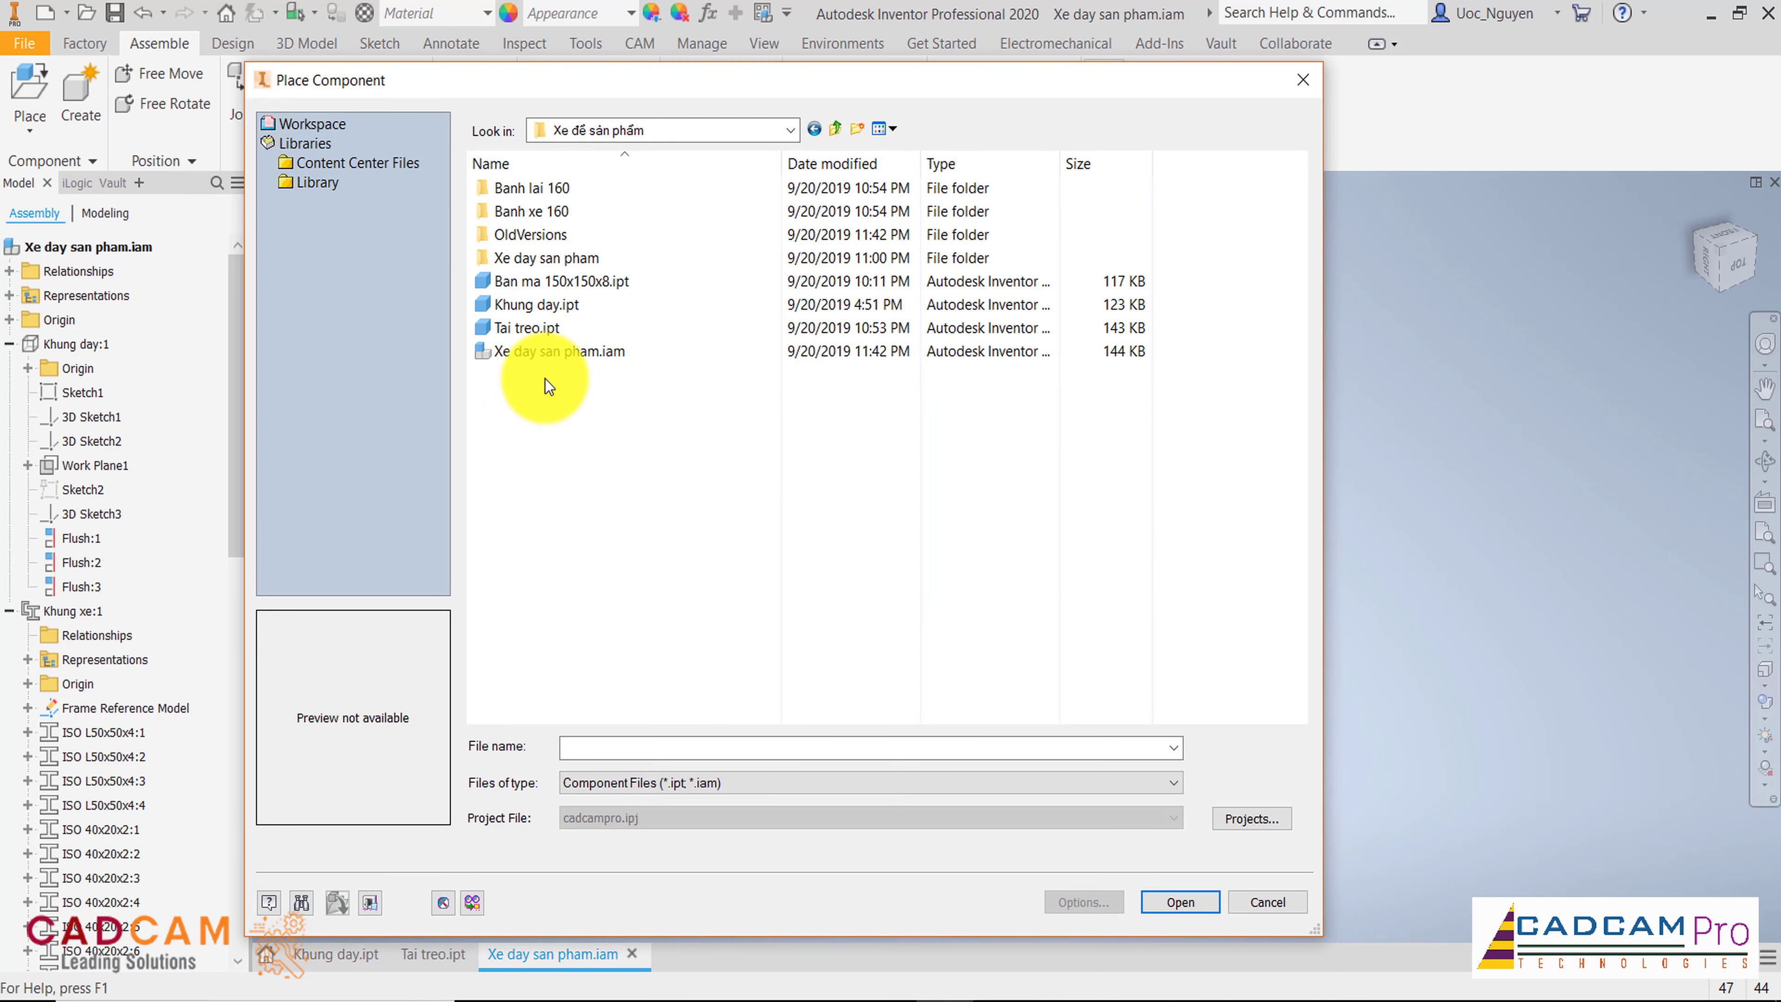
click(548, 287)
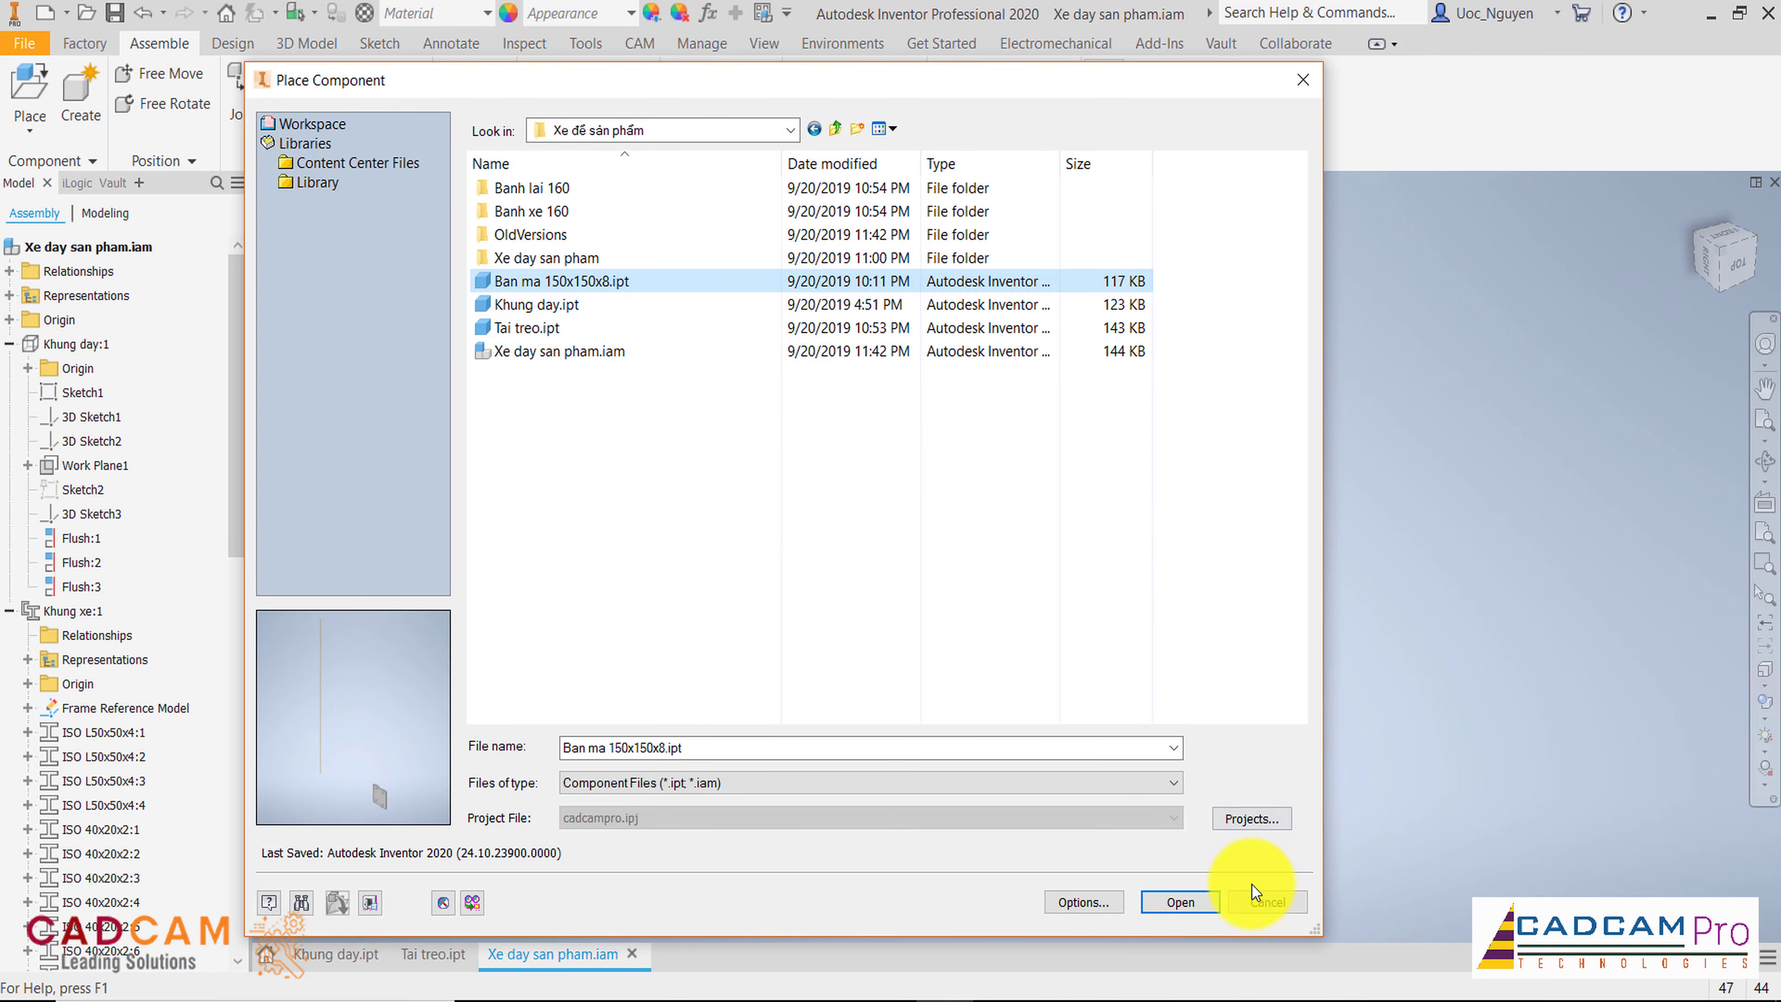
click(1205, 900)
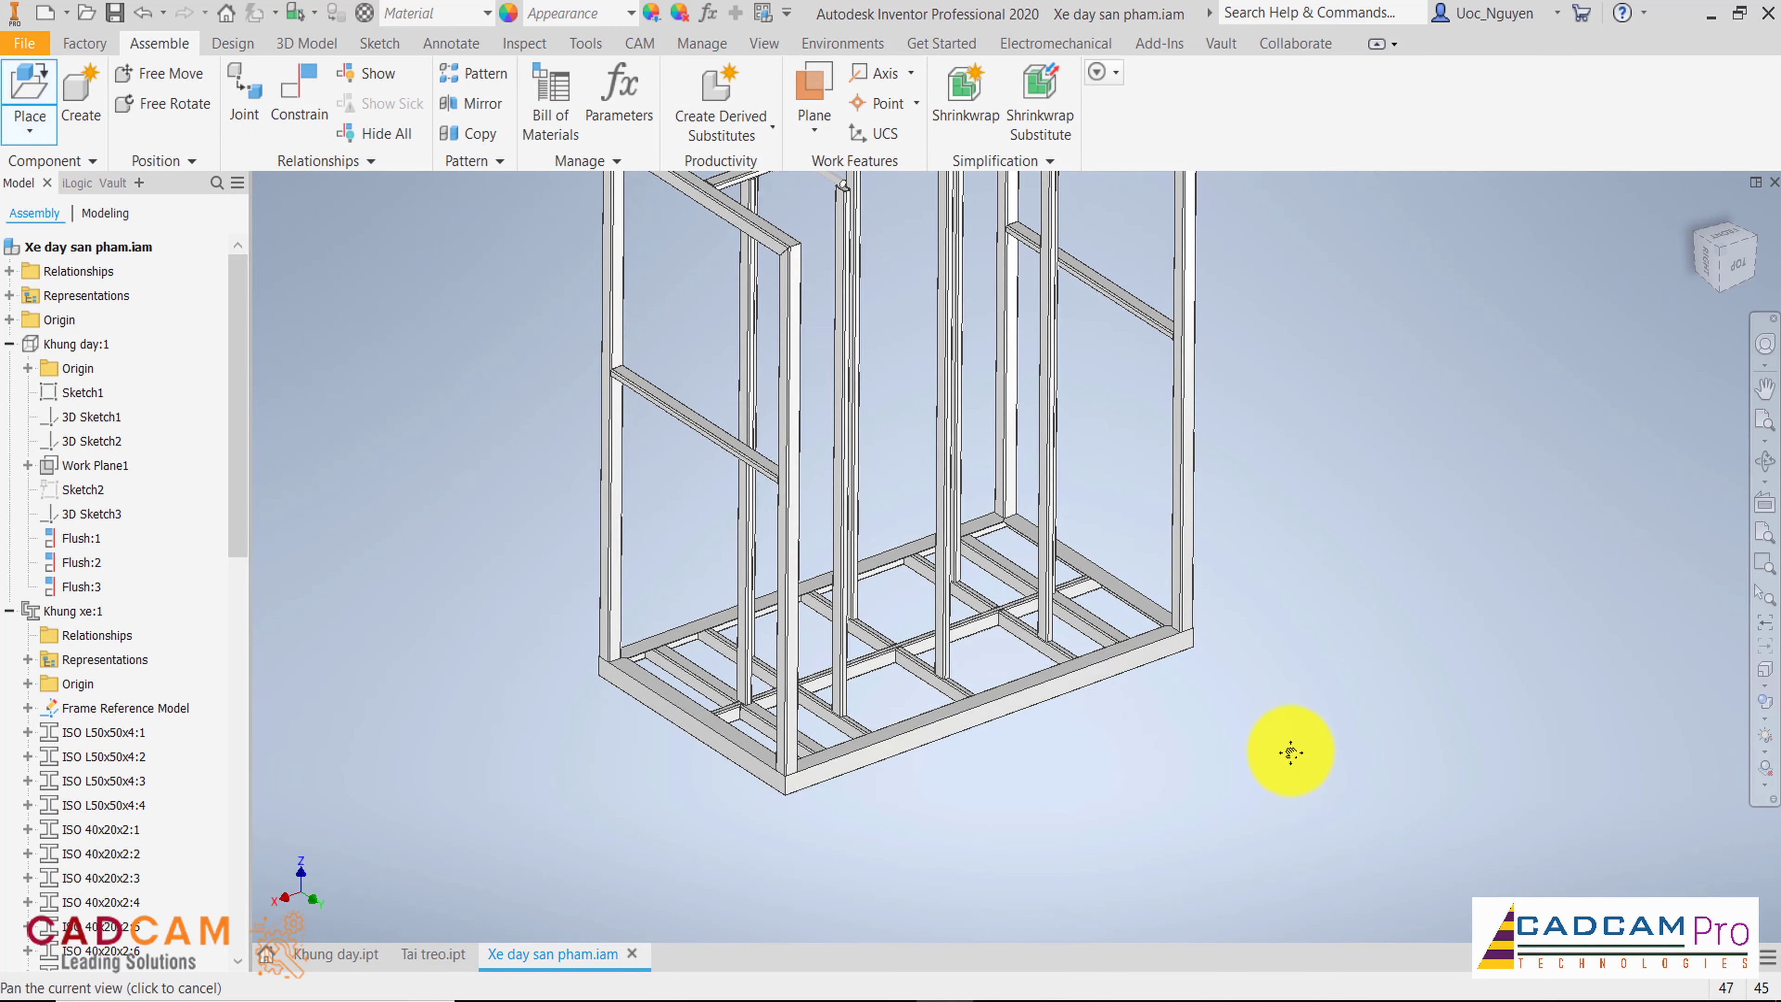
middle_drag(1290, 752, 1272, 720)
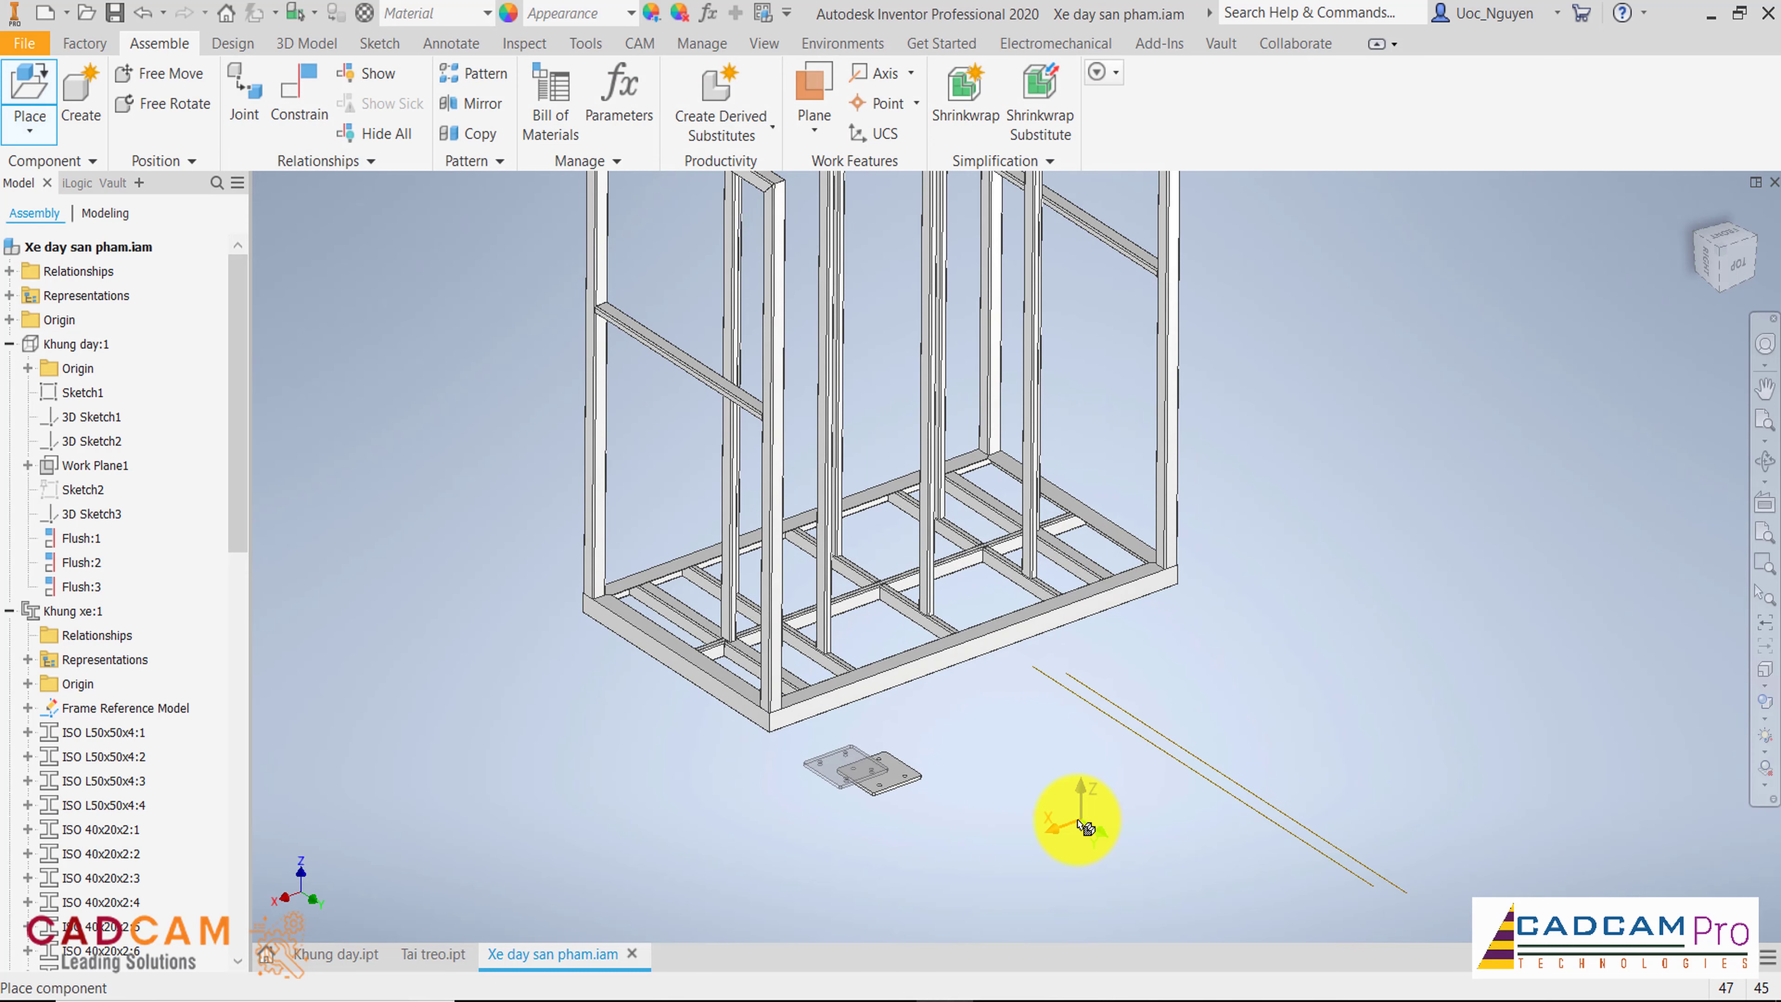
click(892, 800)
right_click(897, 786)
click(906, 834)
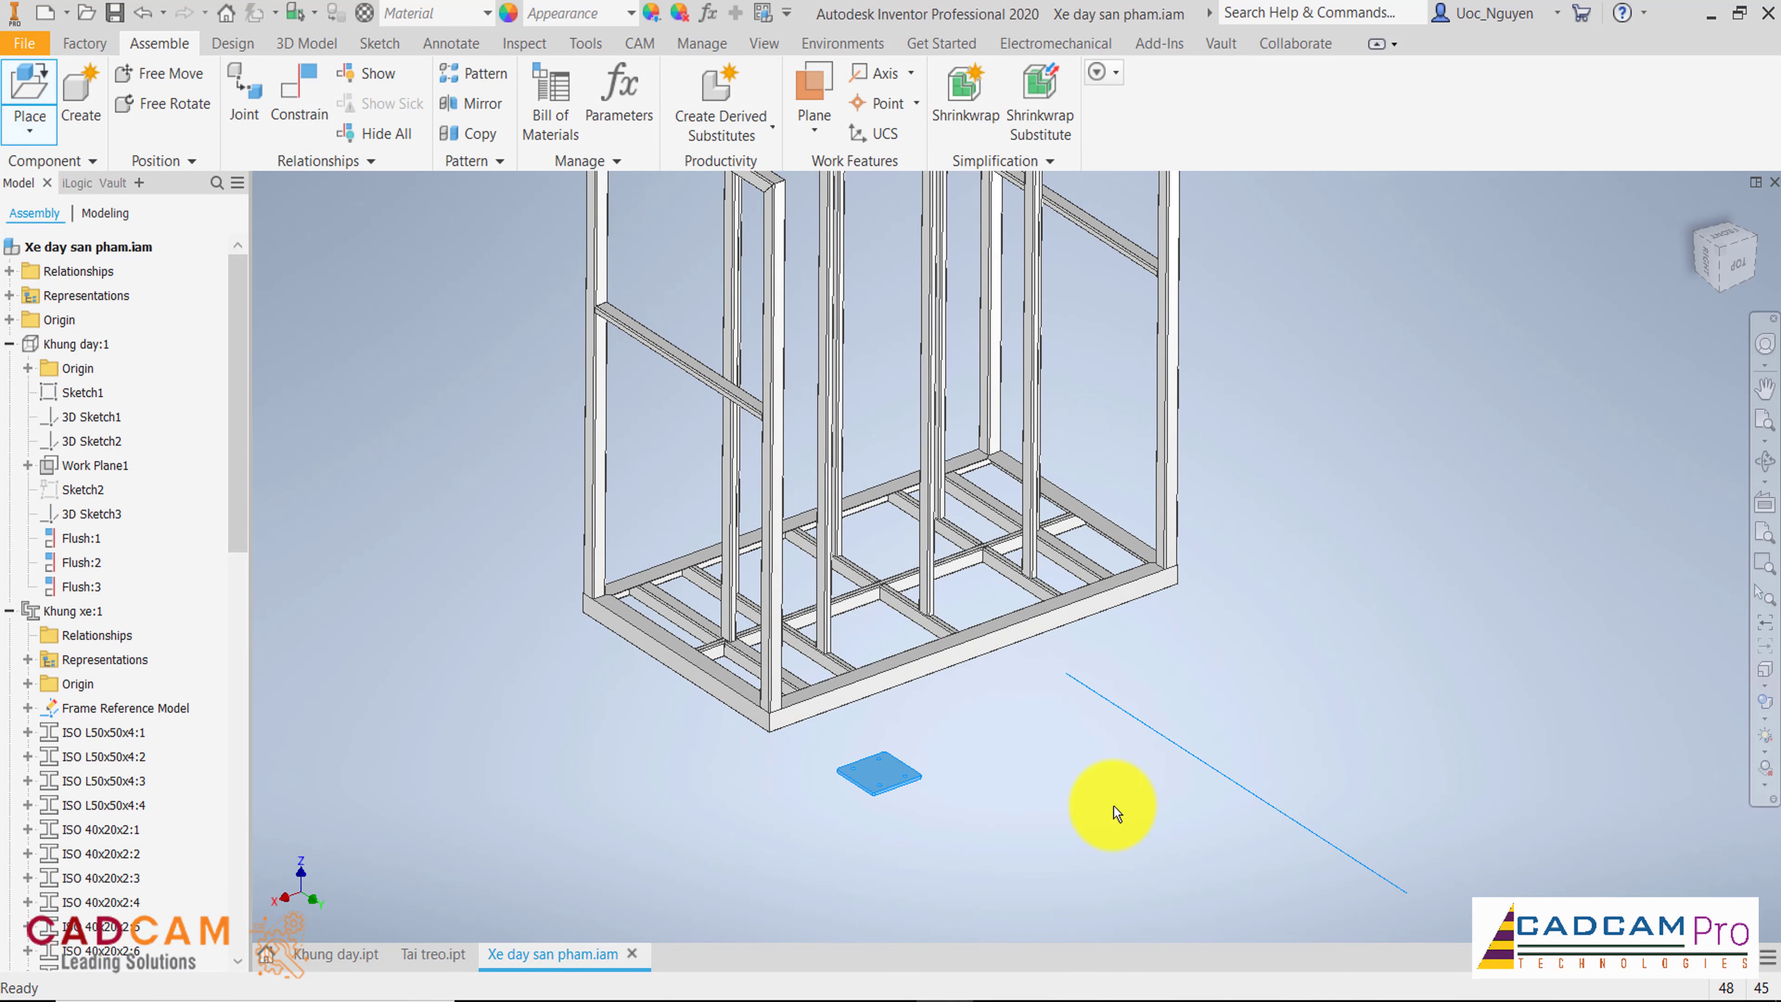
right_click(1159, 741)
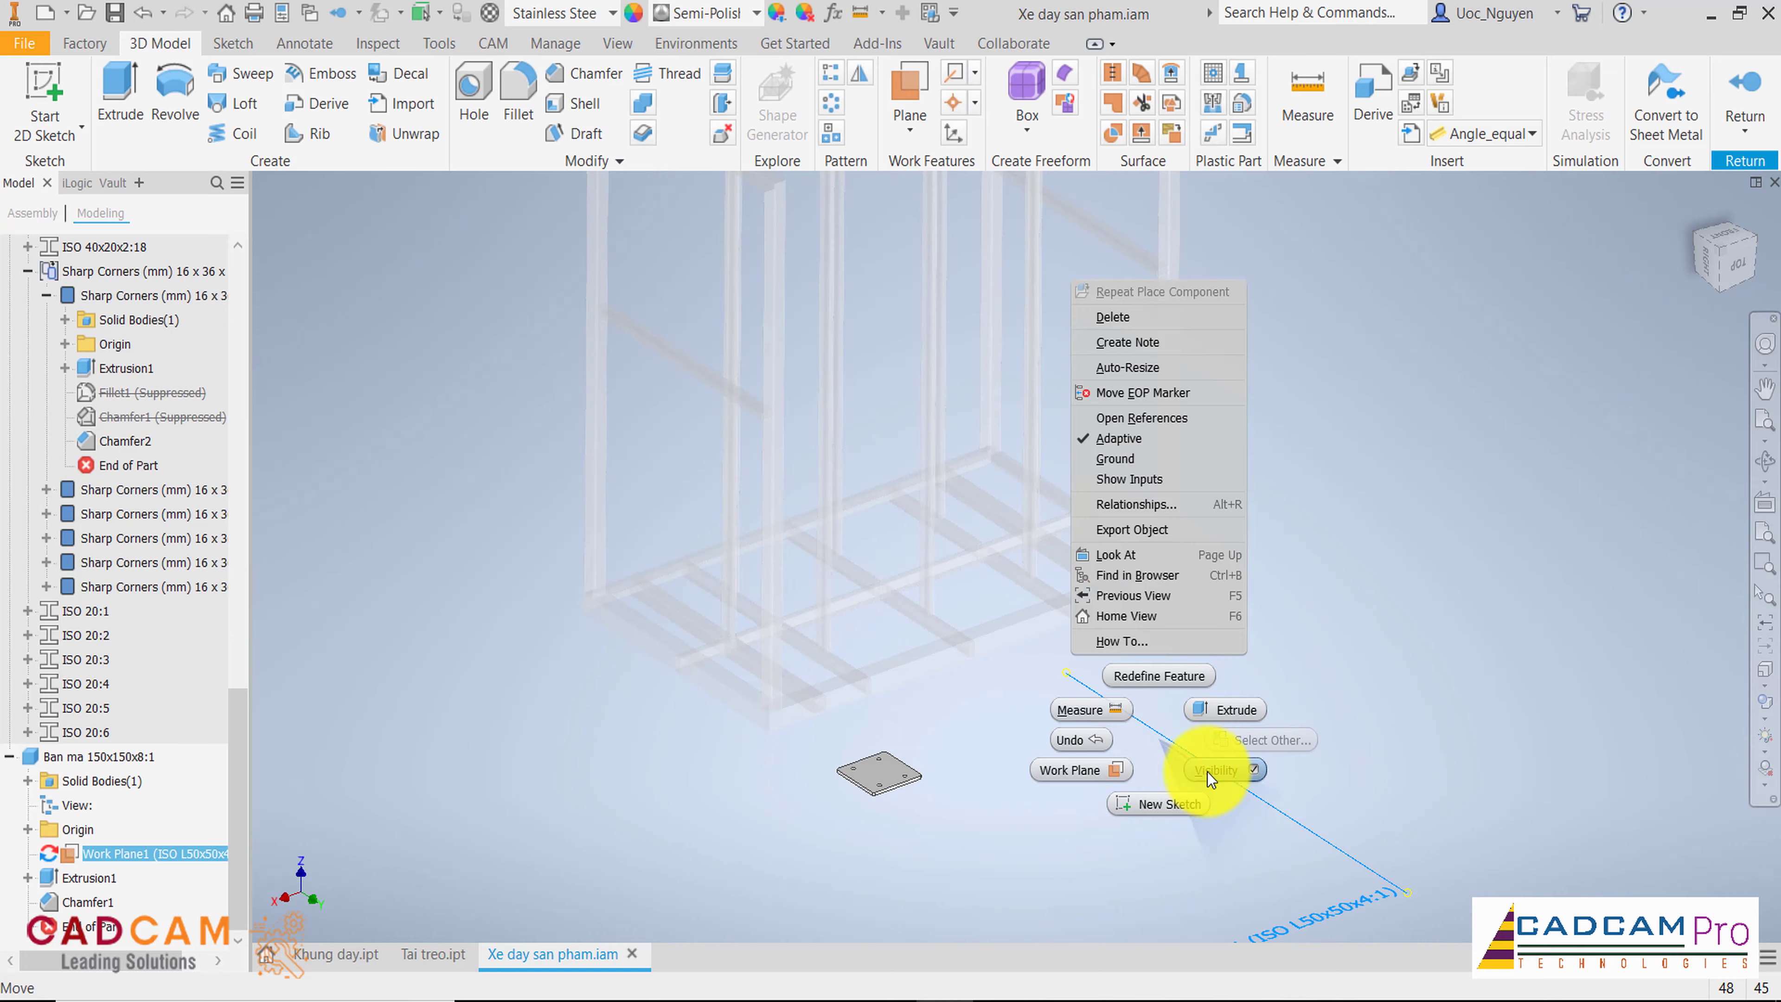
click(1207, 772)
click(1744, 88)
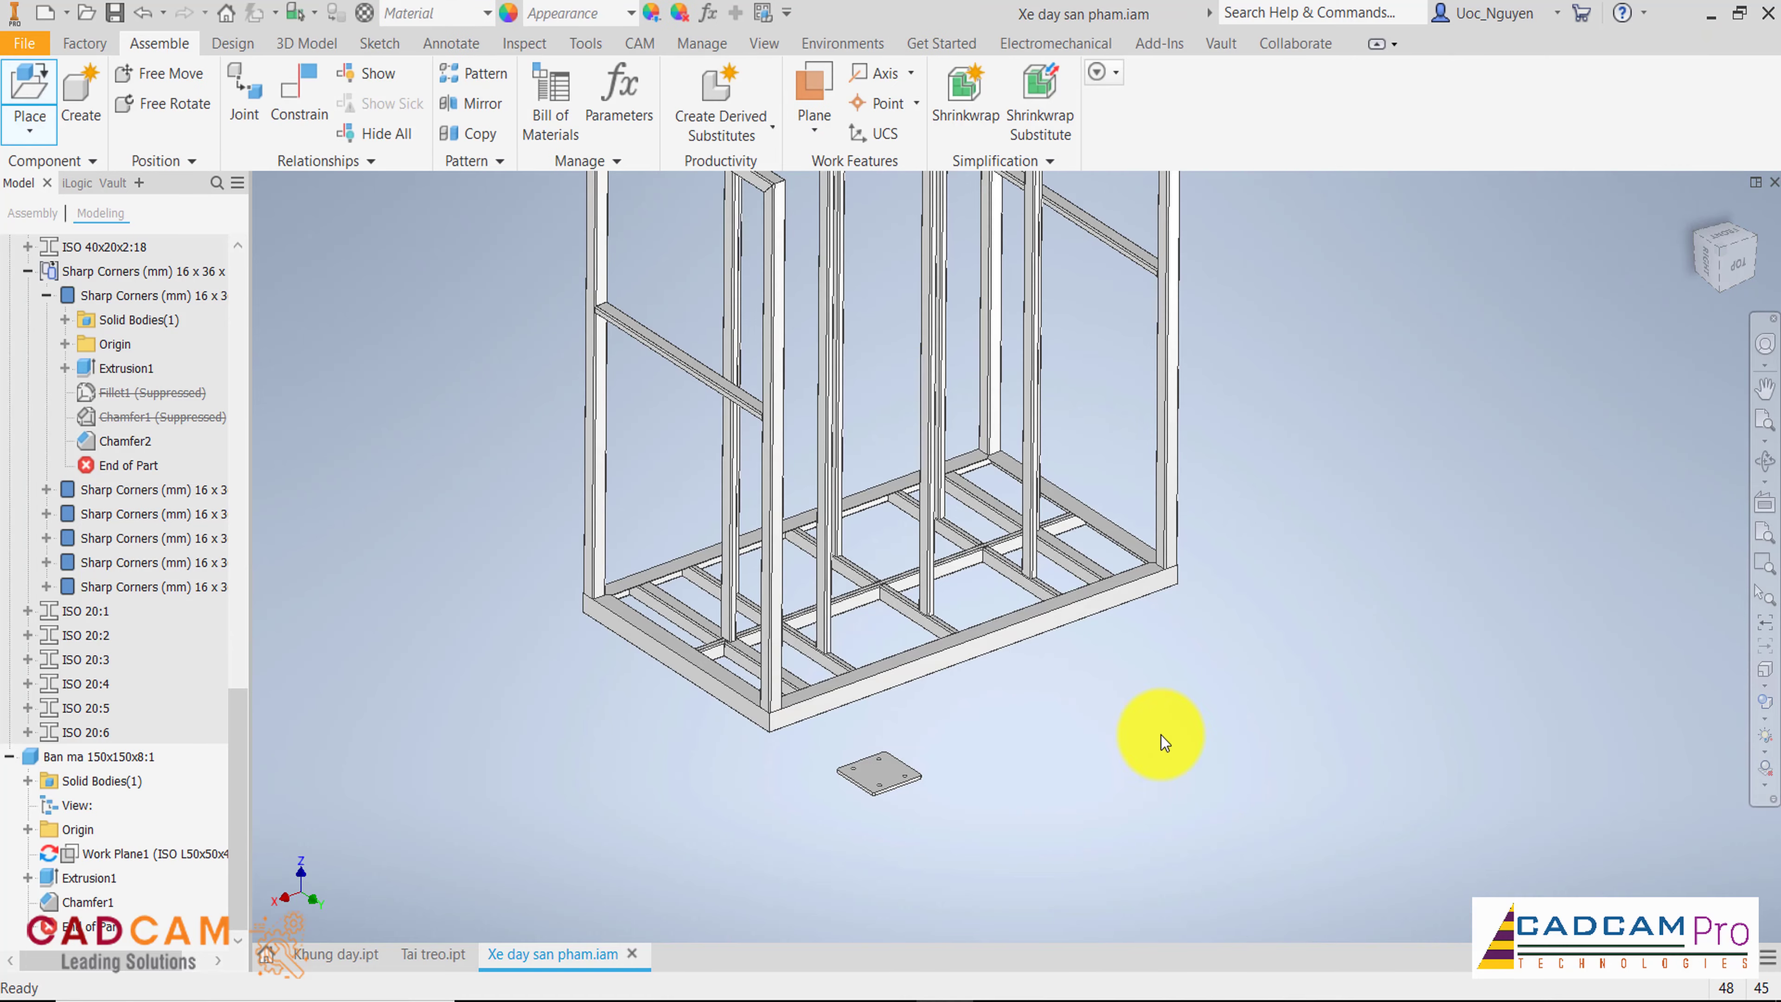
Step: Free Rotate the plate so it lies roughly flat and parallel to the frame
shift+middle_drag(1142, 730, 926, 429)
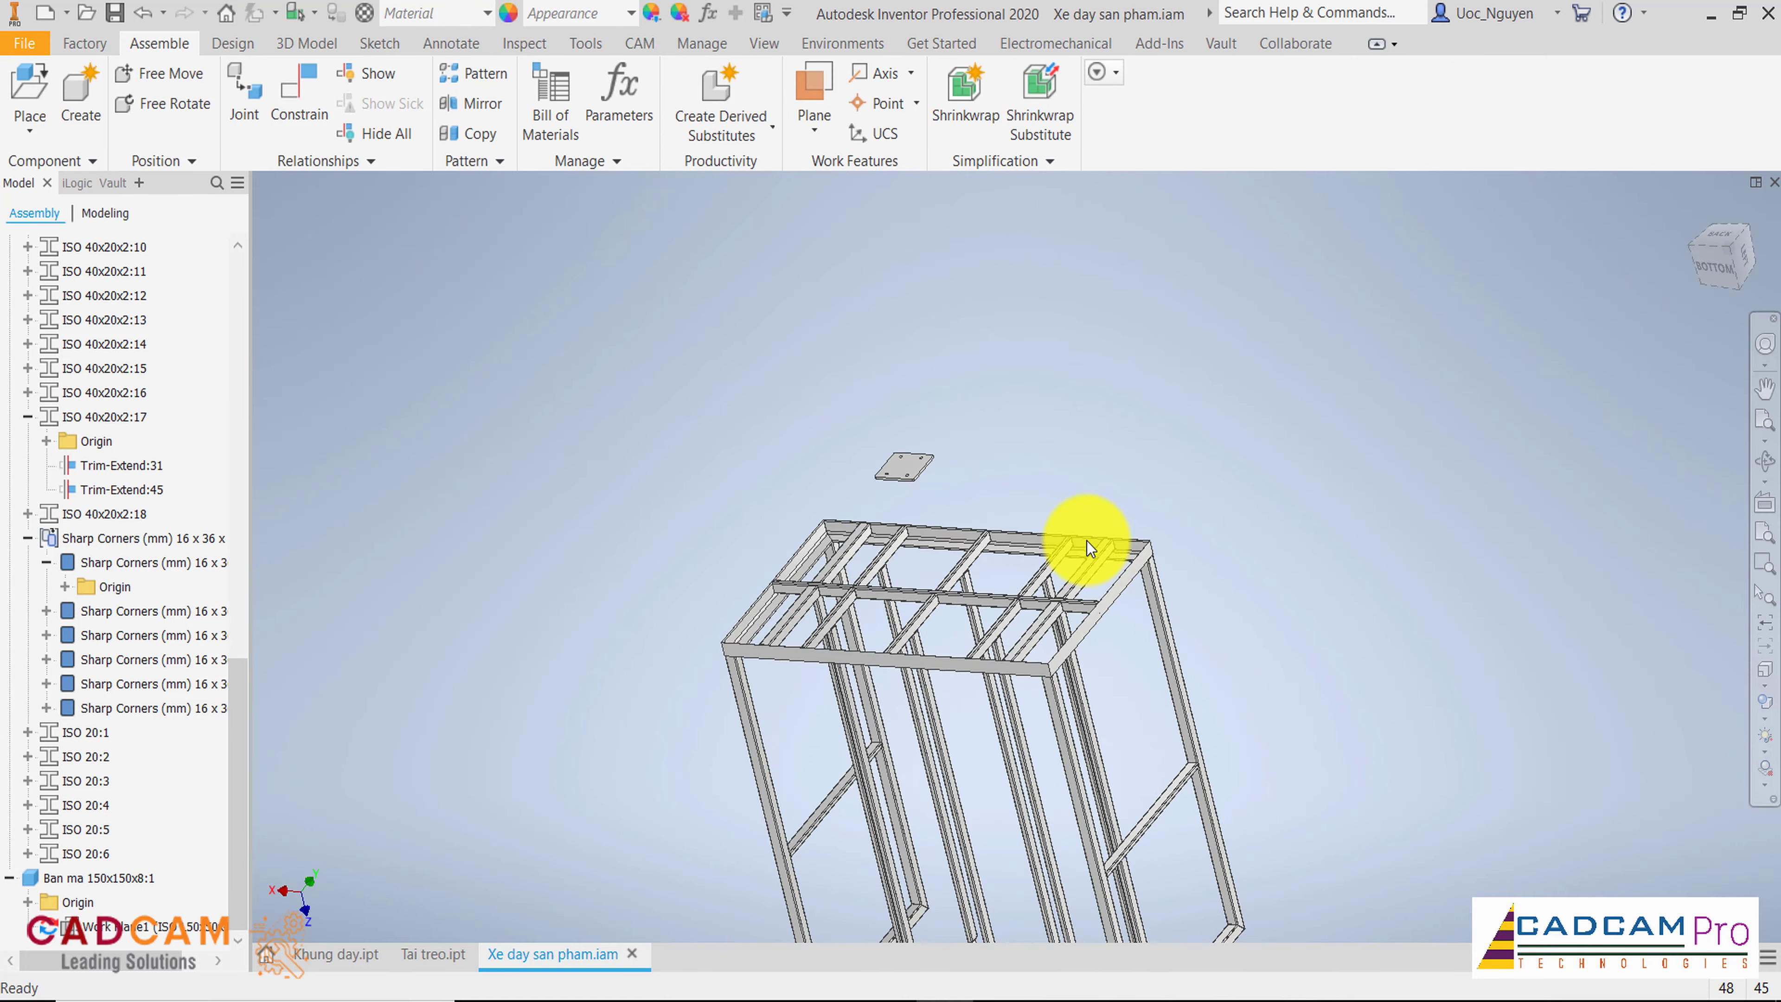
scroll(1034, 391, up, 5)
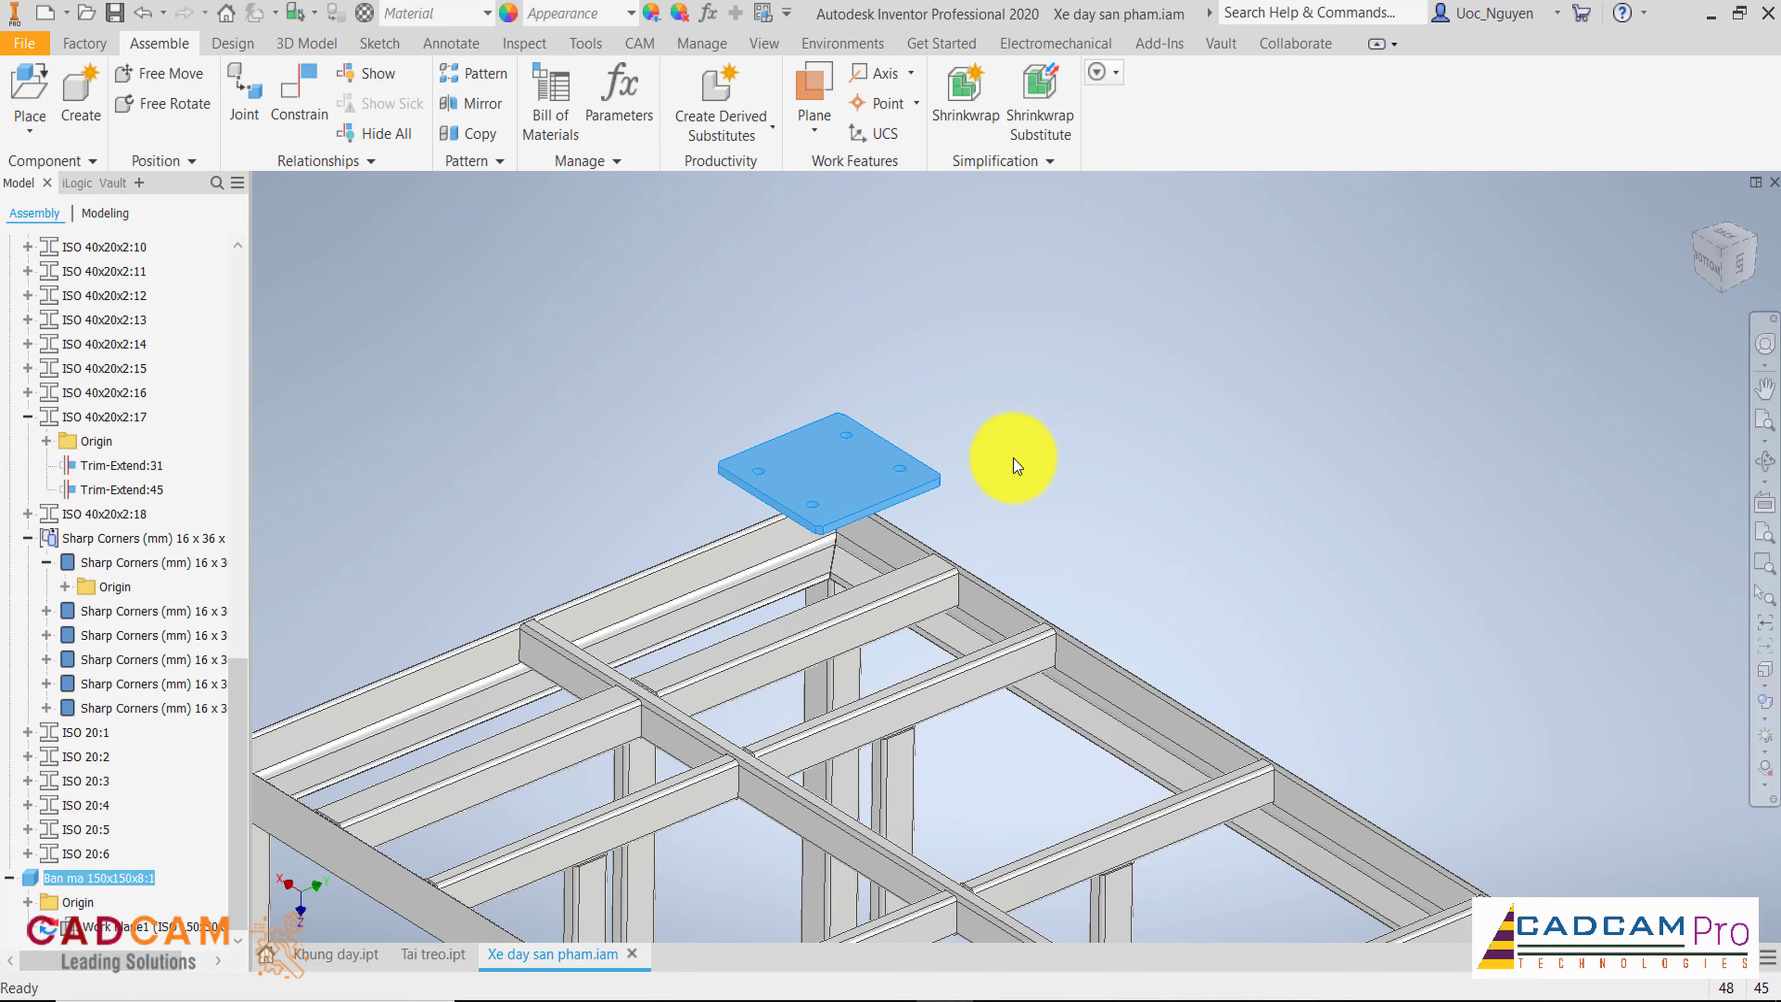
shift+middle_drag(1013, 458, 1093, 388)
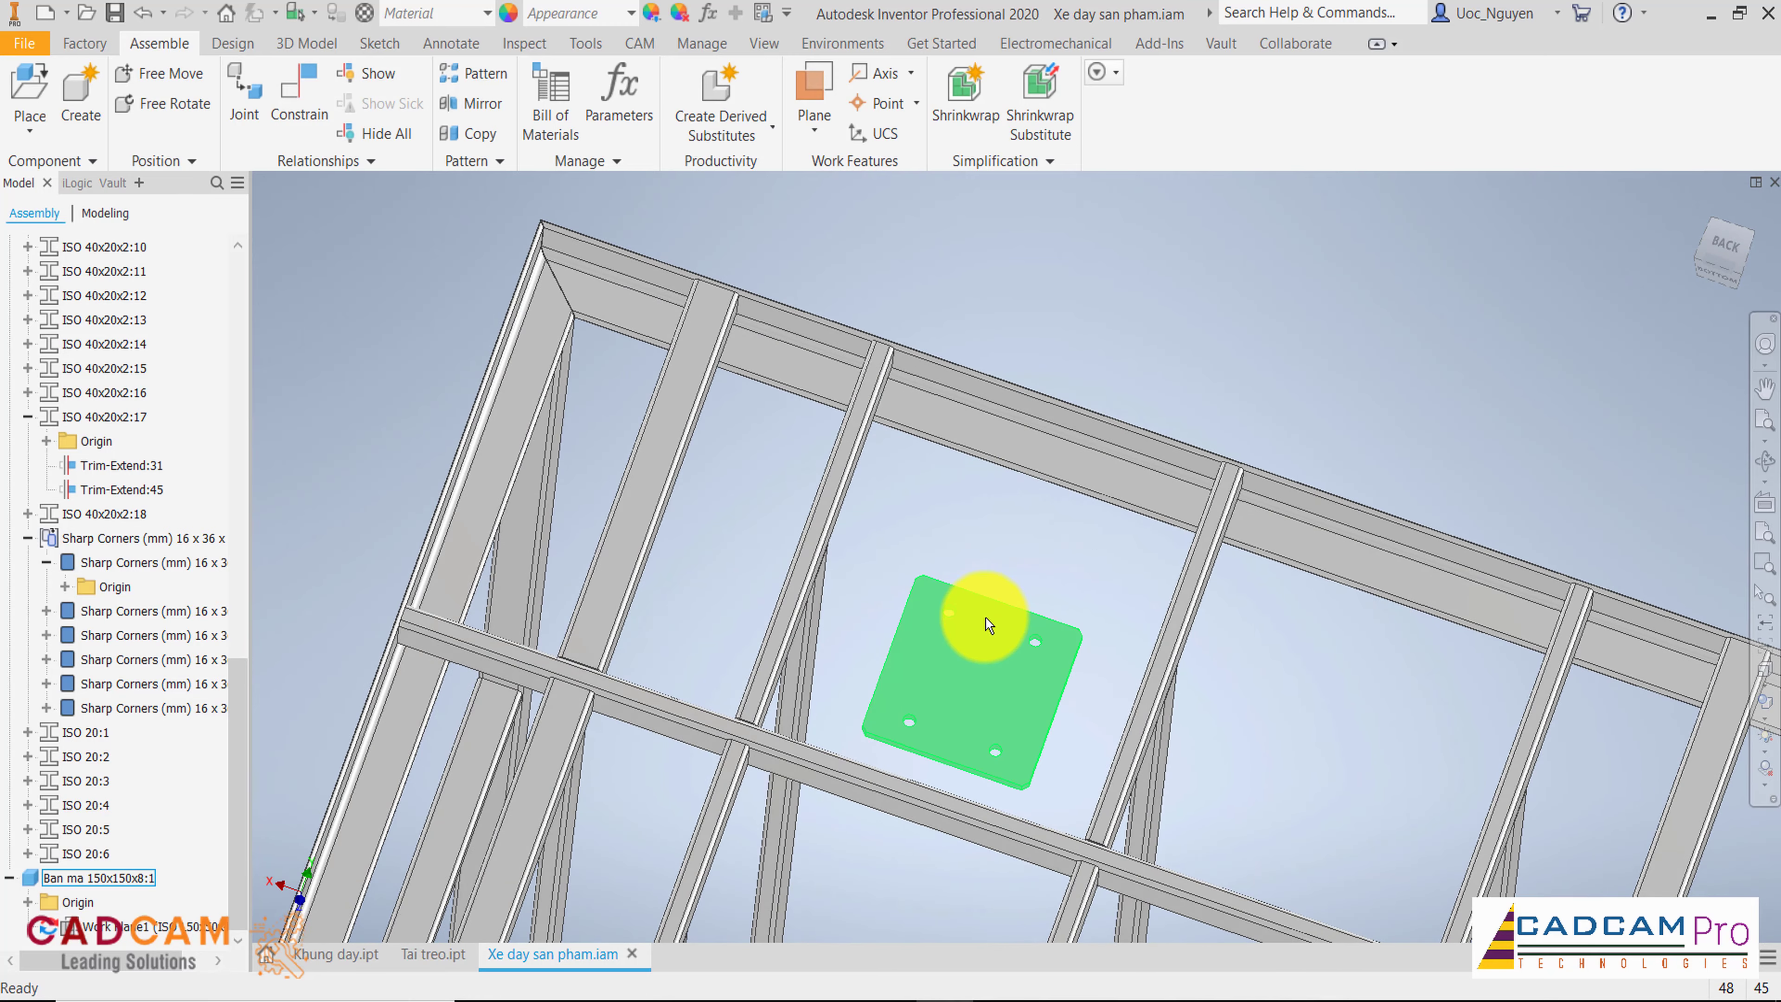
right_click(982, 624)
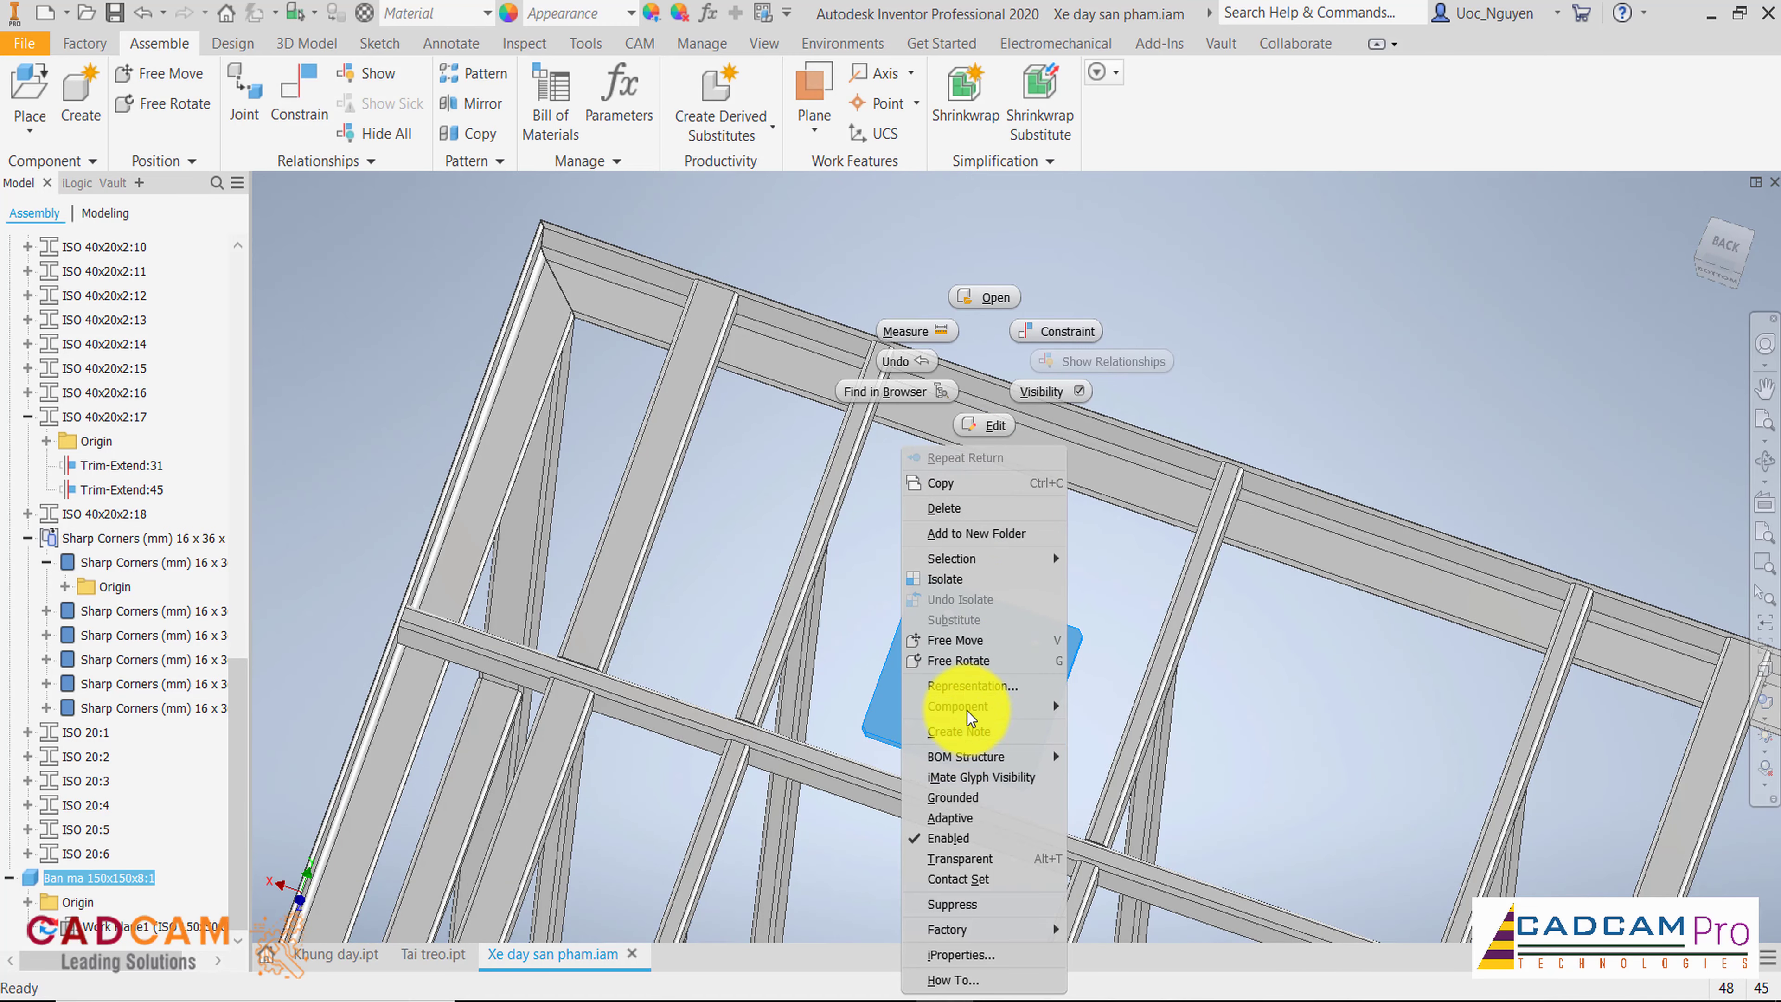
click(959, 660)
mouse_move(950, 682)
mouse_down()
mouse_move(948, 771)
mouse_move(966, 736)
mouse_move(974, 755)
mouse_move(966, 719)
mouse_move(972, 750)
mouse_move(1026, 723)
mouse_up()
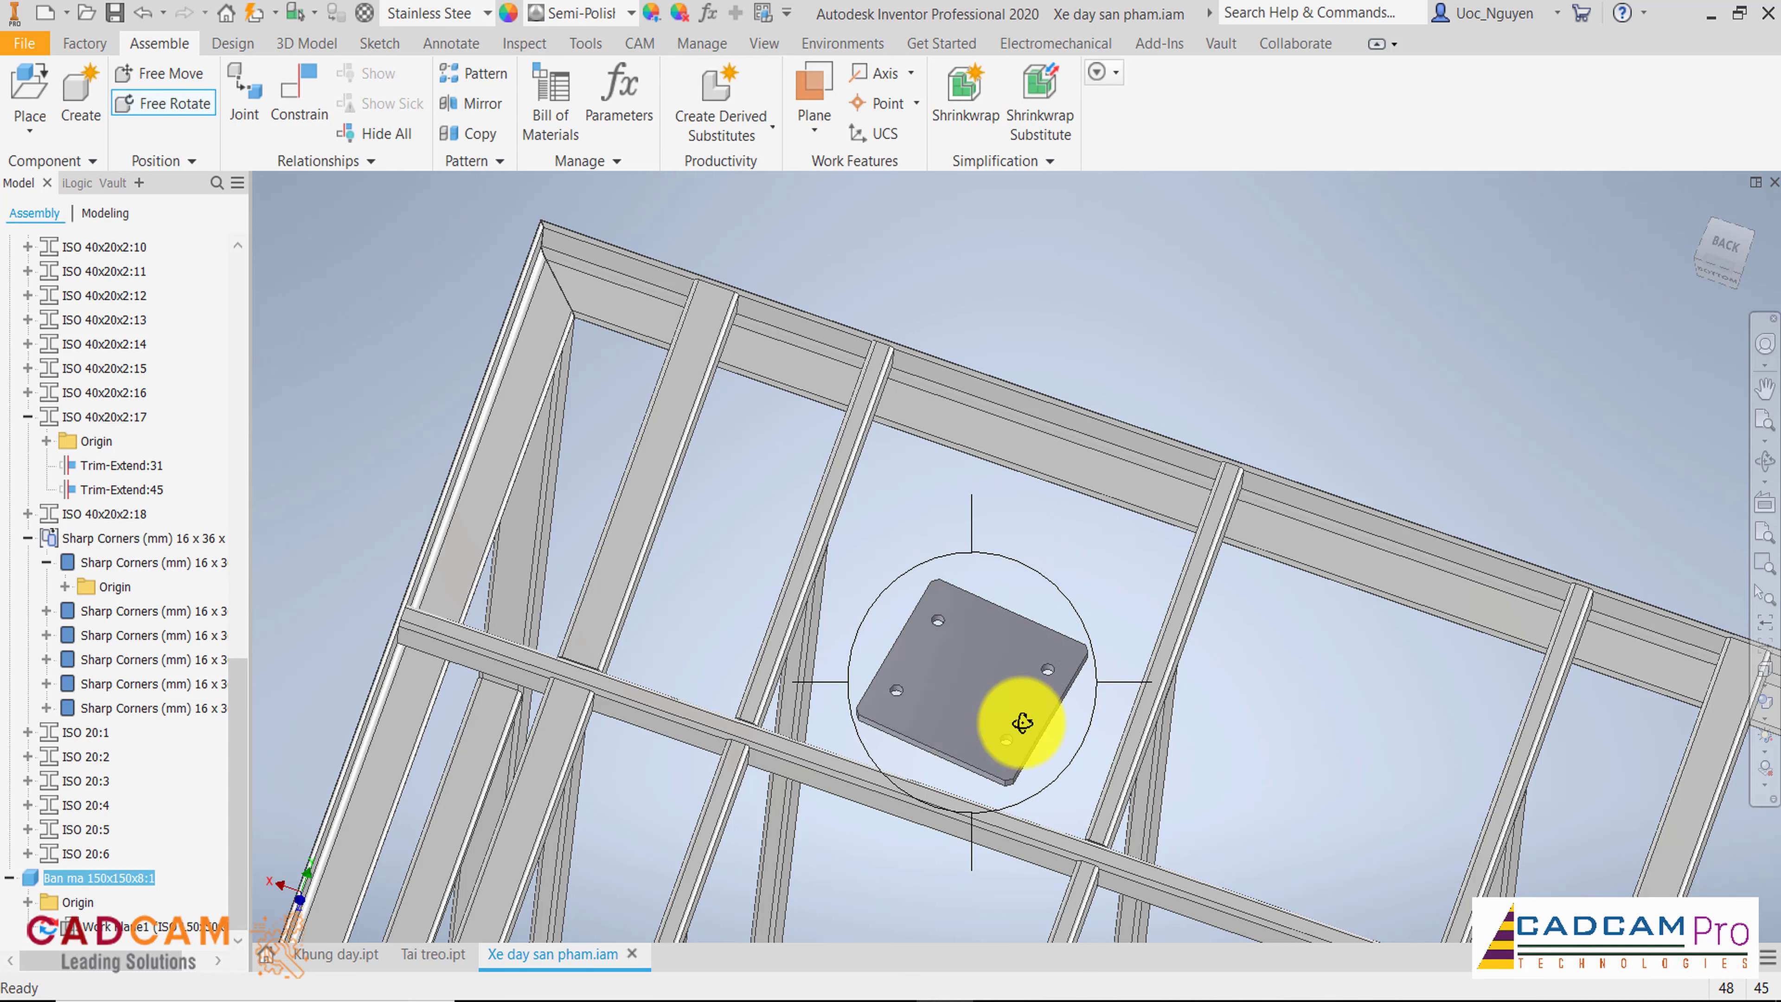
Step: Mate the underside of the Ban ma 150x150x8 plate to the top face of the frame corner
right_click(1223, 382)
click(1292, 358)
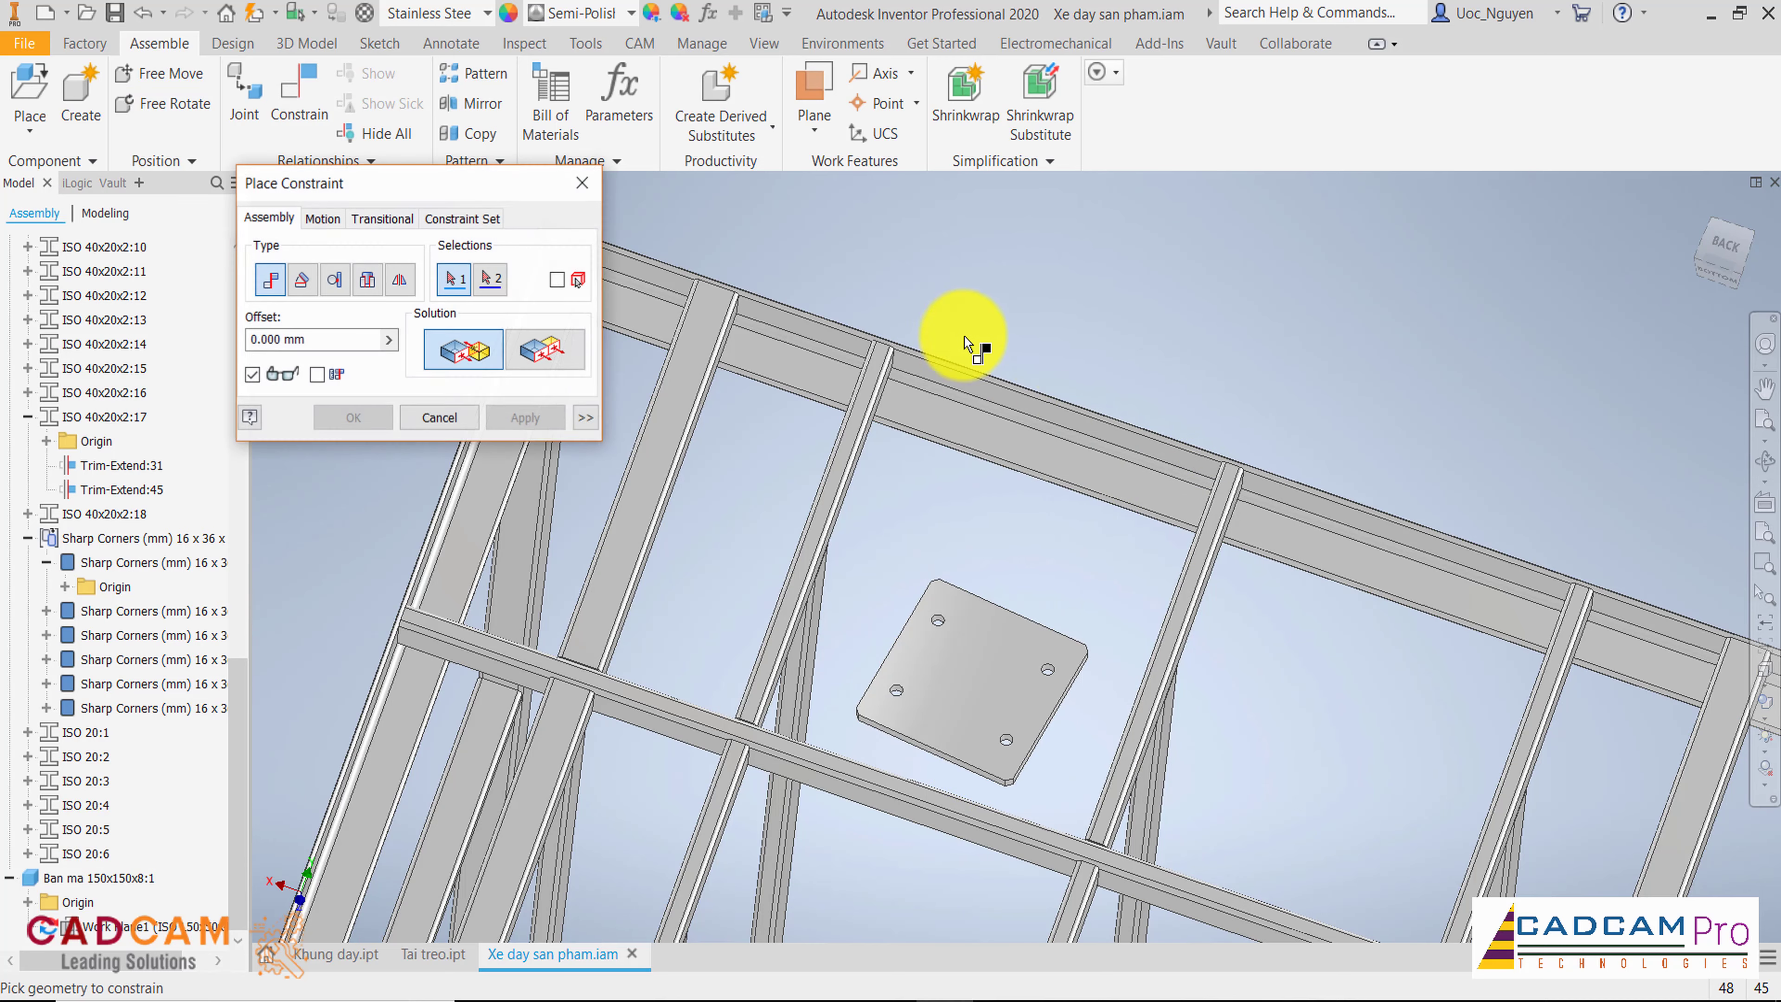
mouse_move(1081, 369)
shift+middle_down()
mouse_move(1081, 446)
mouse_move(1175, 401)
shift+middle_up()
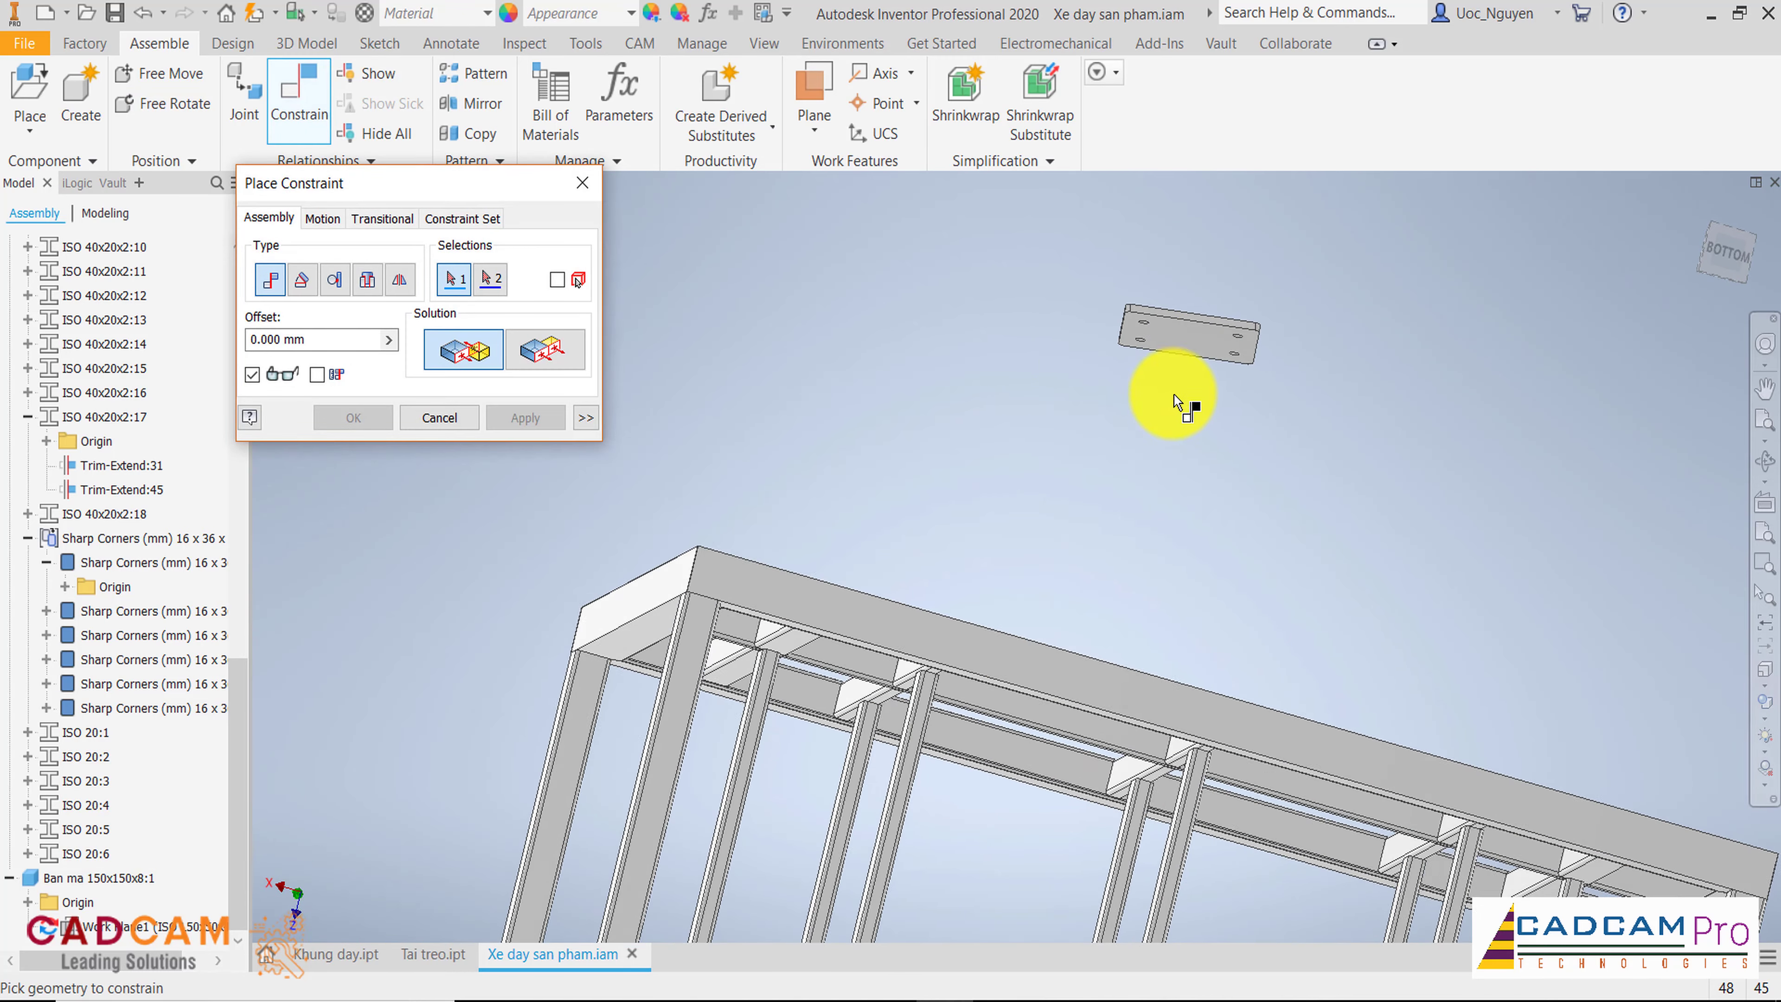
click(1185, 350)
scroll(723, 517, down, 3)
scroll(705, 527, down, 5)
scroll(596, 596, down, 3)
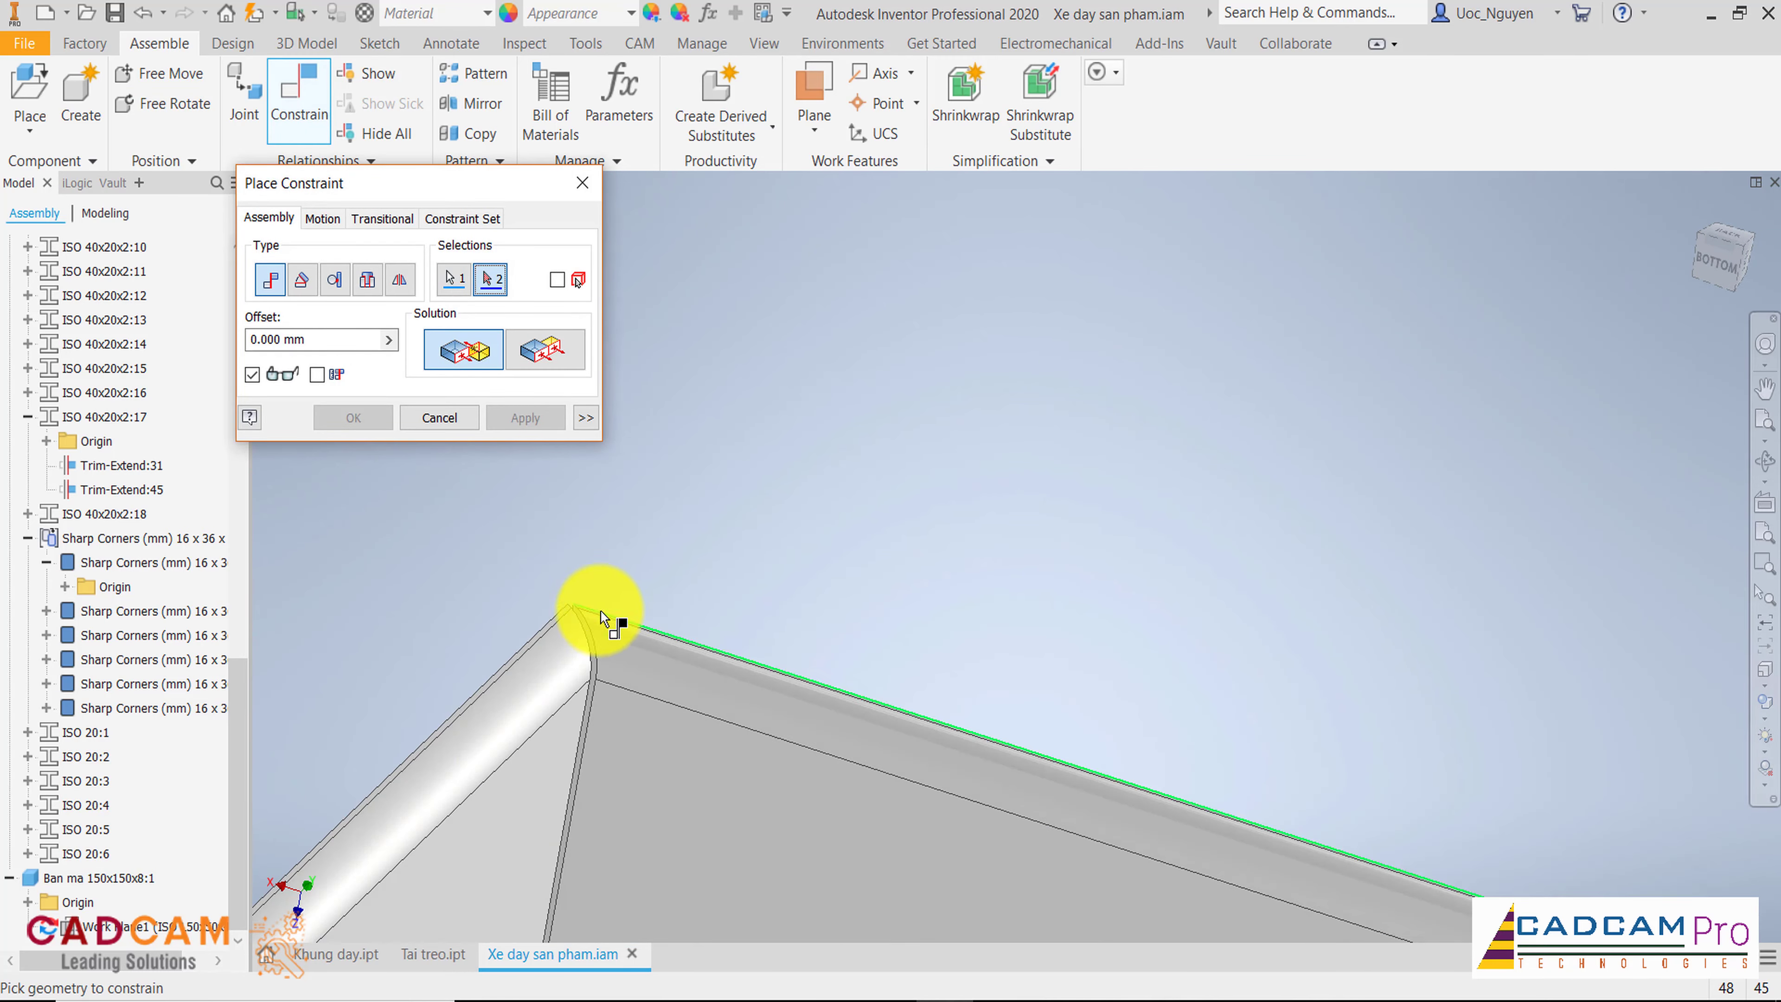
scroll(576, 624, down, 2)
scroll(919, 468, up, 3)
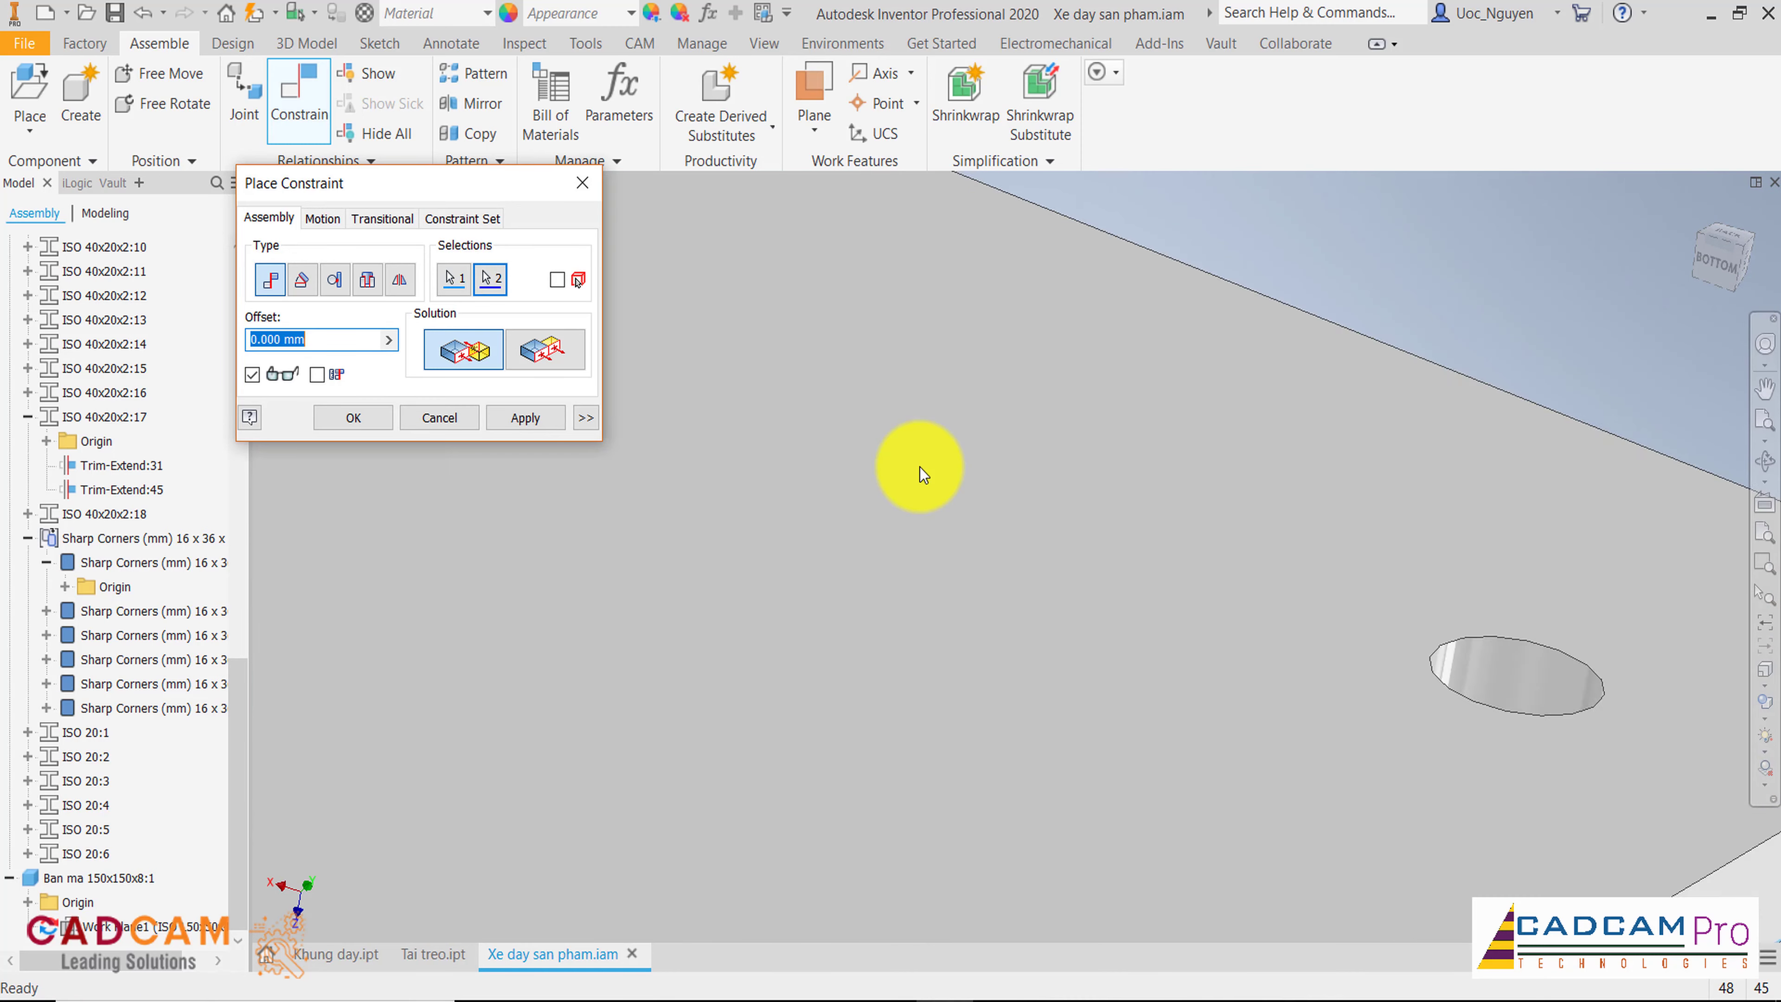
scroll(921, 473, up, 4)
click(907, 456)
click(559, 424)
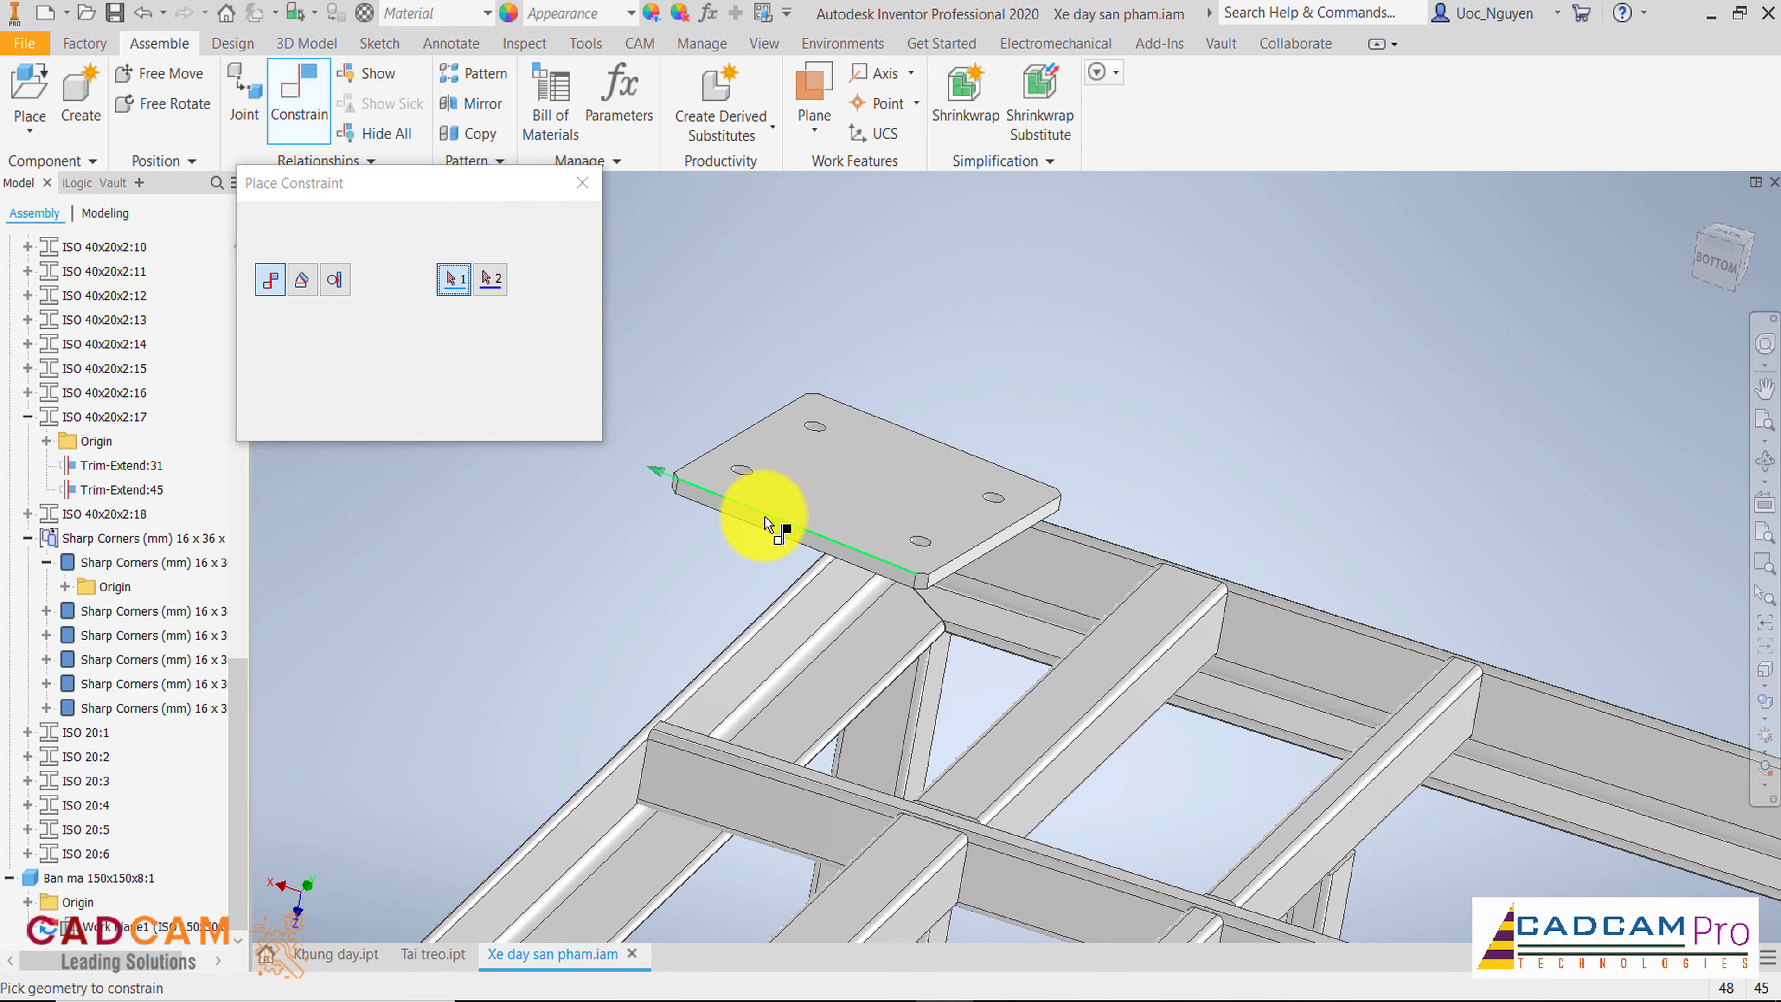
Step: Make one side of the plate flush with the corner beam's outer face
shift+middle_drag(755, 505, 974, 529)
scroll(764, 543, down, 4)
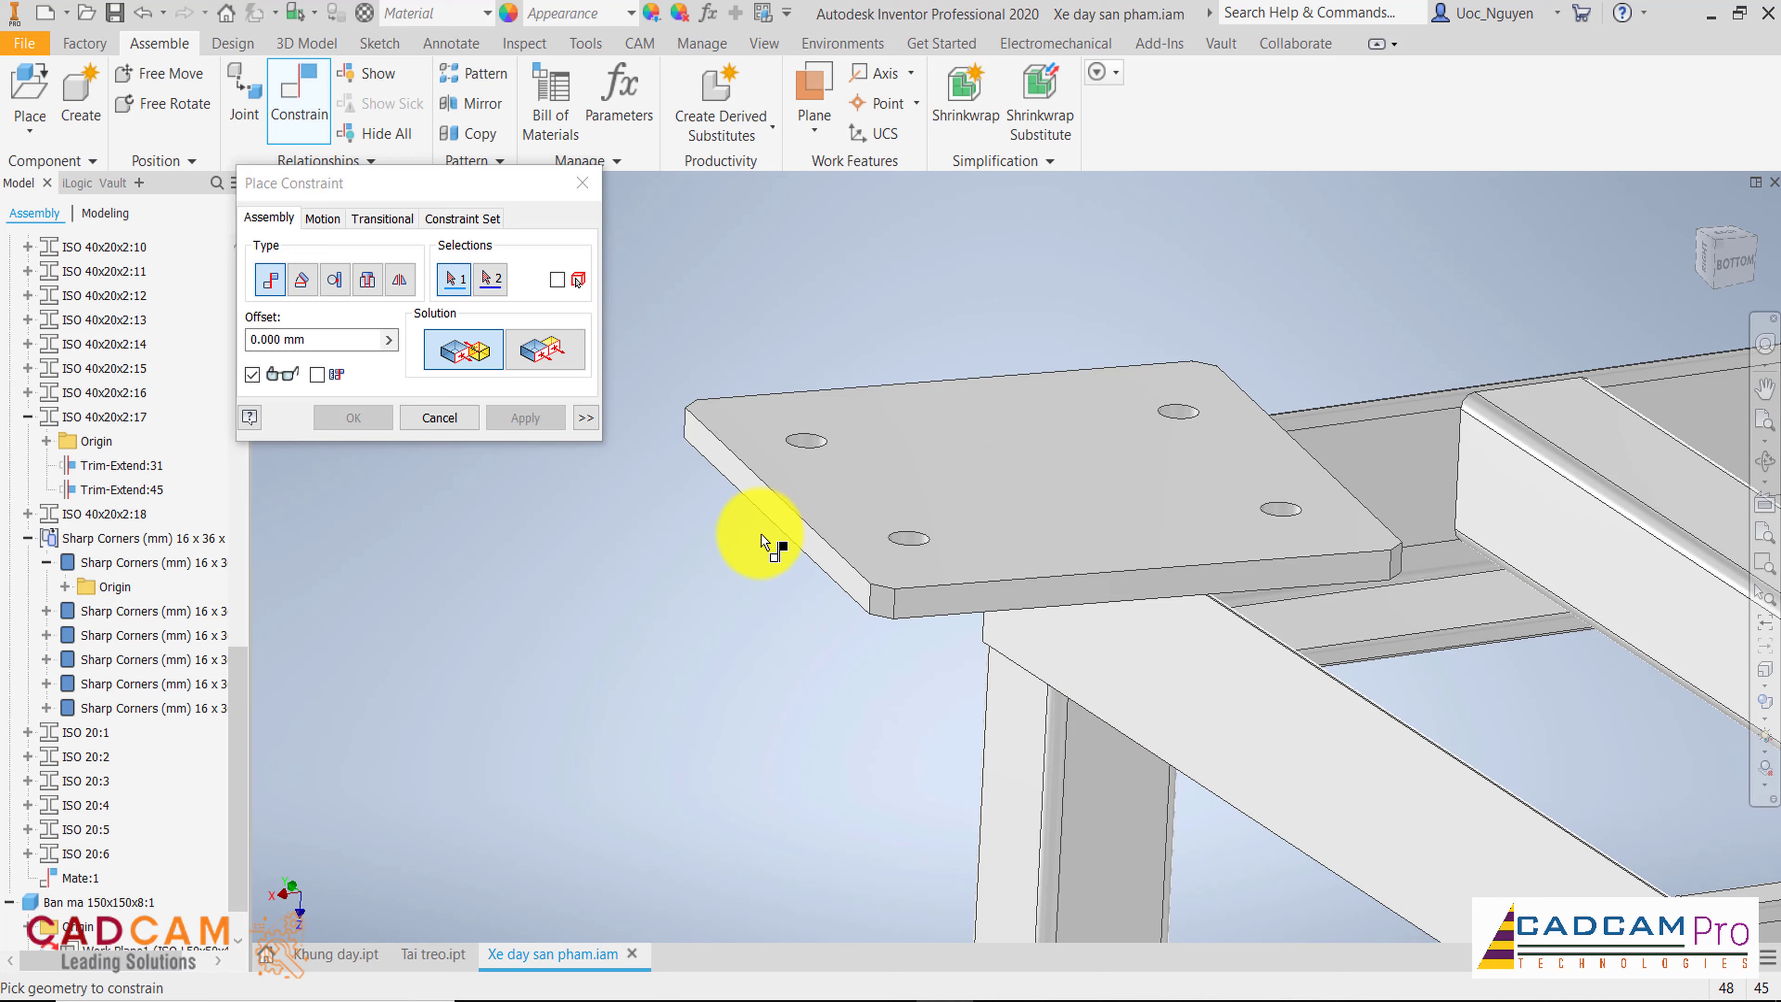
click(800, 543)
click(1157, 650)
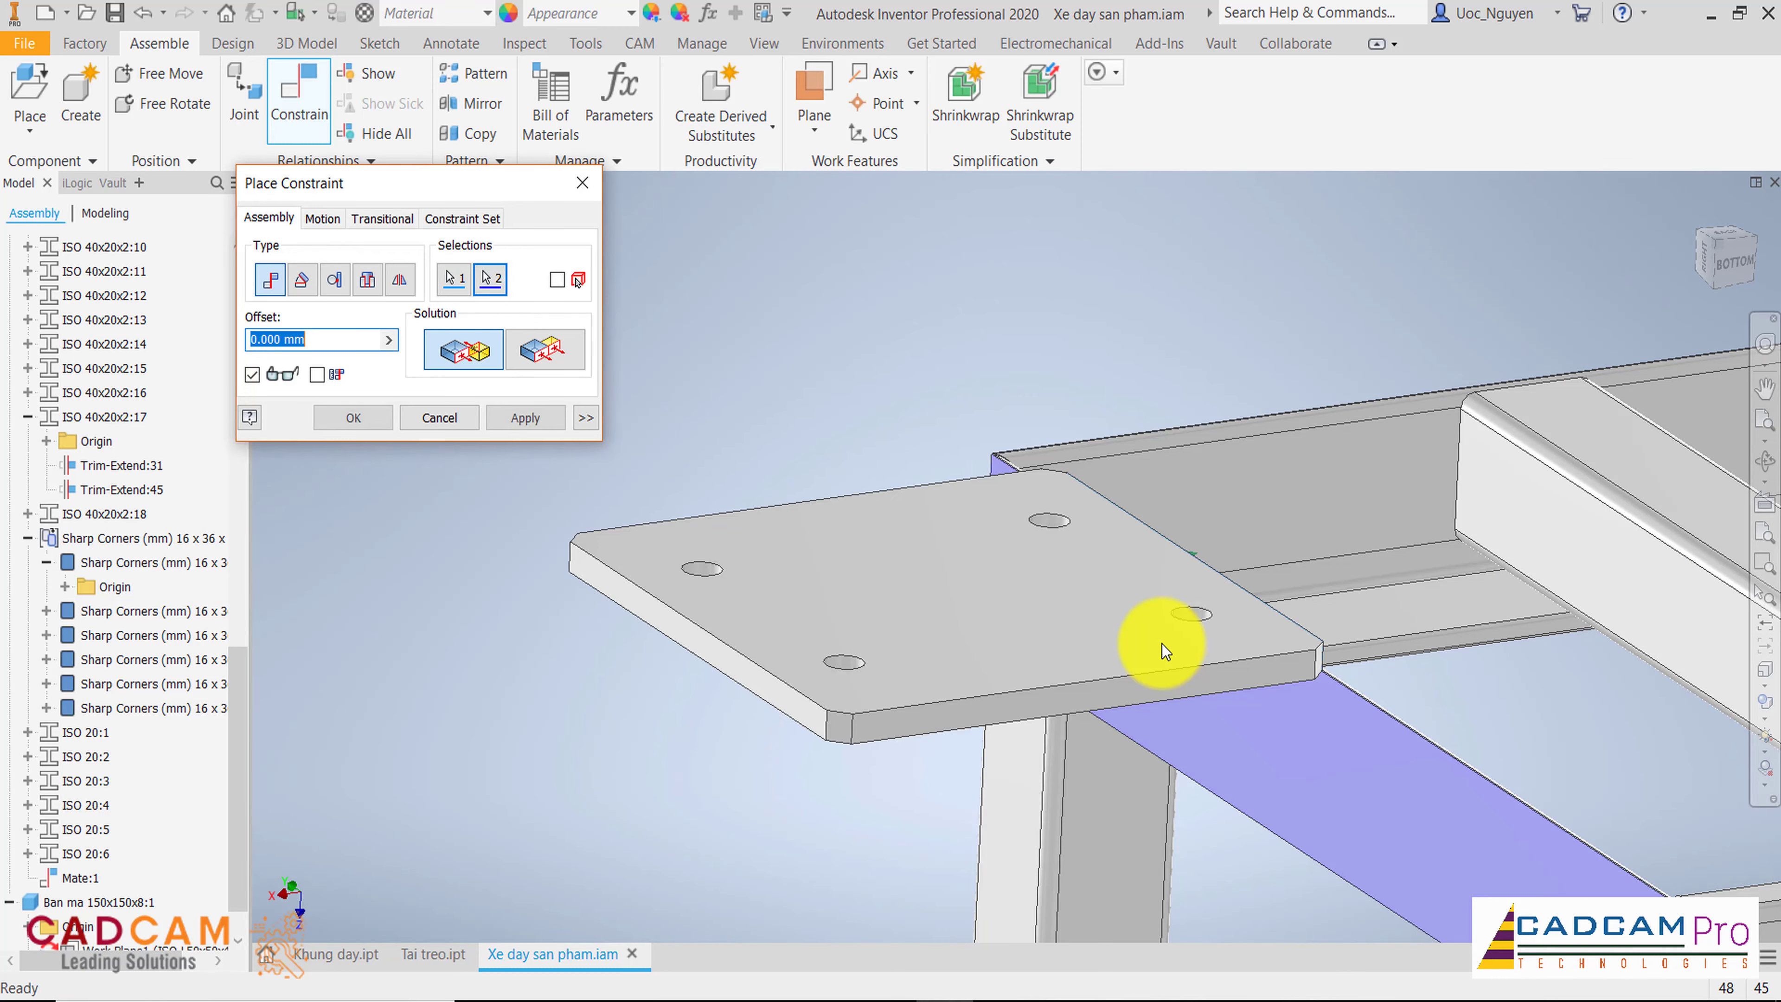
click(559, 359)
click(559, 422)
Step: Flush the plate's other side with the adjoining beam's outer face and finish constraining
shift+middle_drag(701, 449, 1026, 465)
scroll(1101, 450, down, 3)
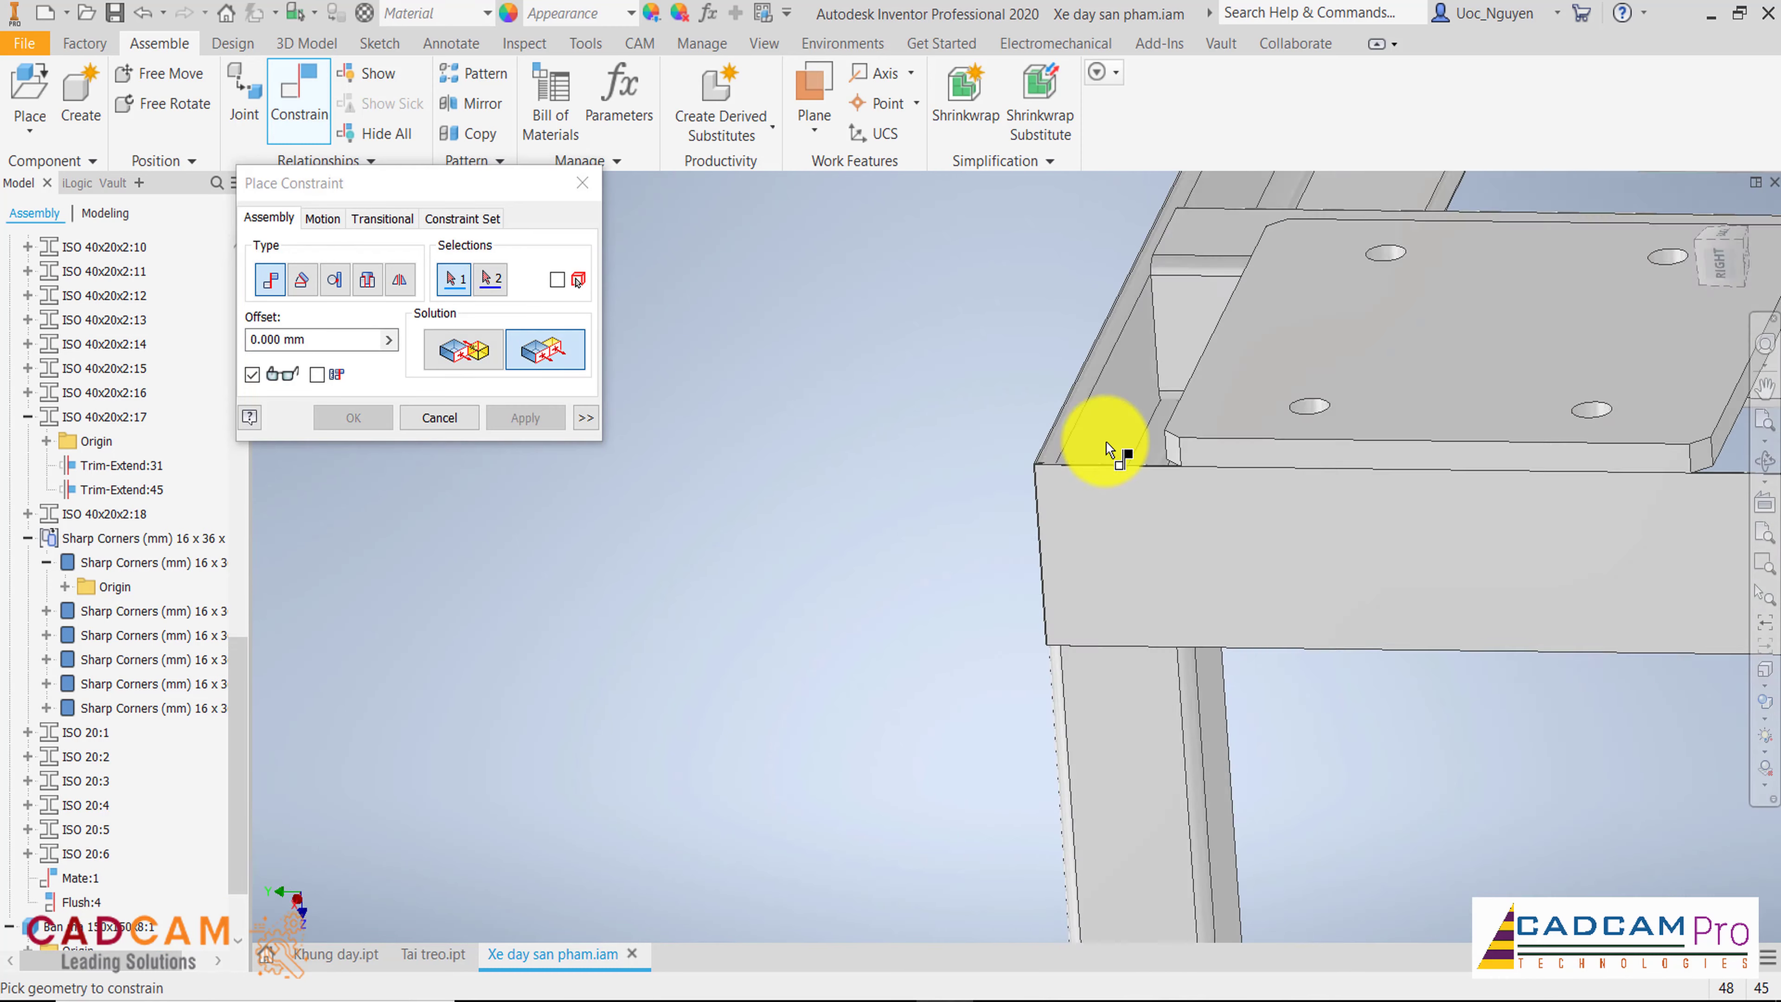
scroll(1202, 435, down, 3)
click(1184, 443)
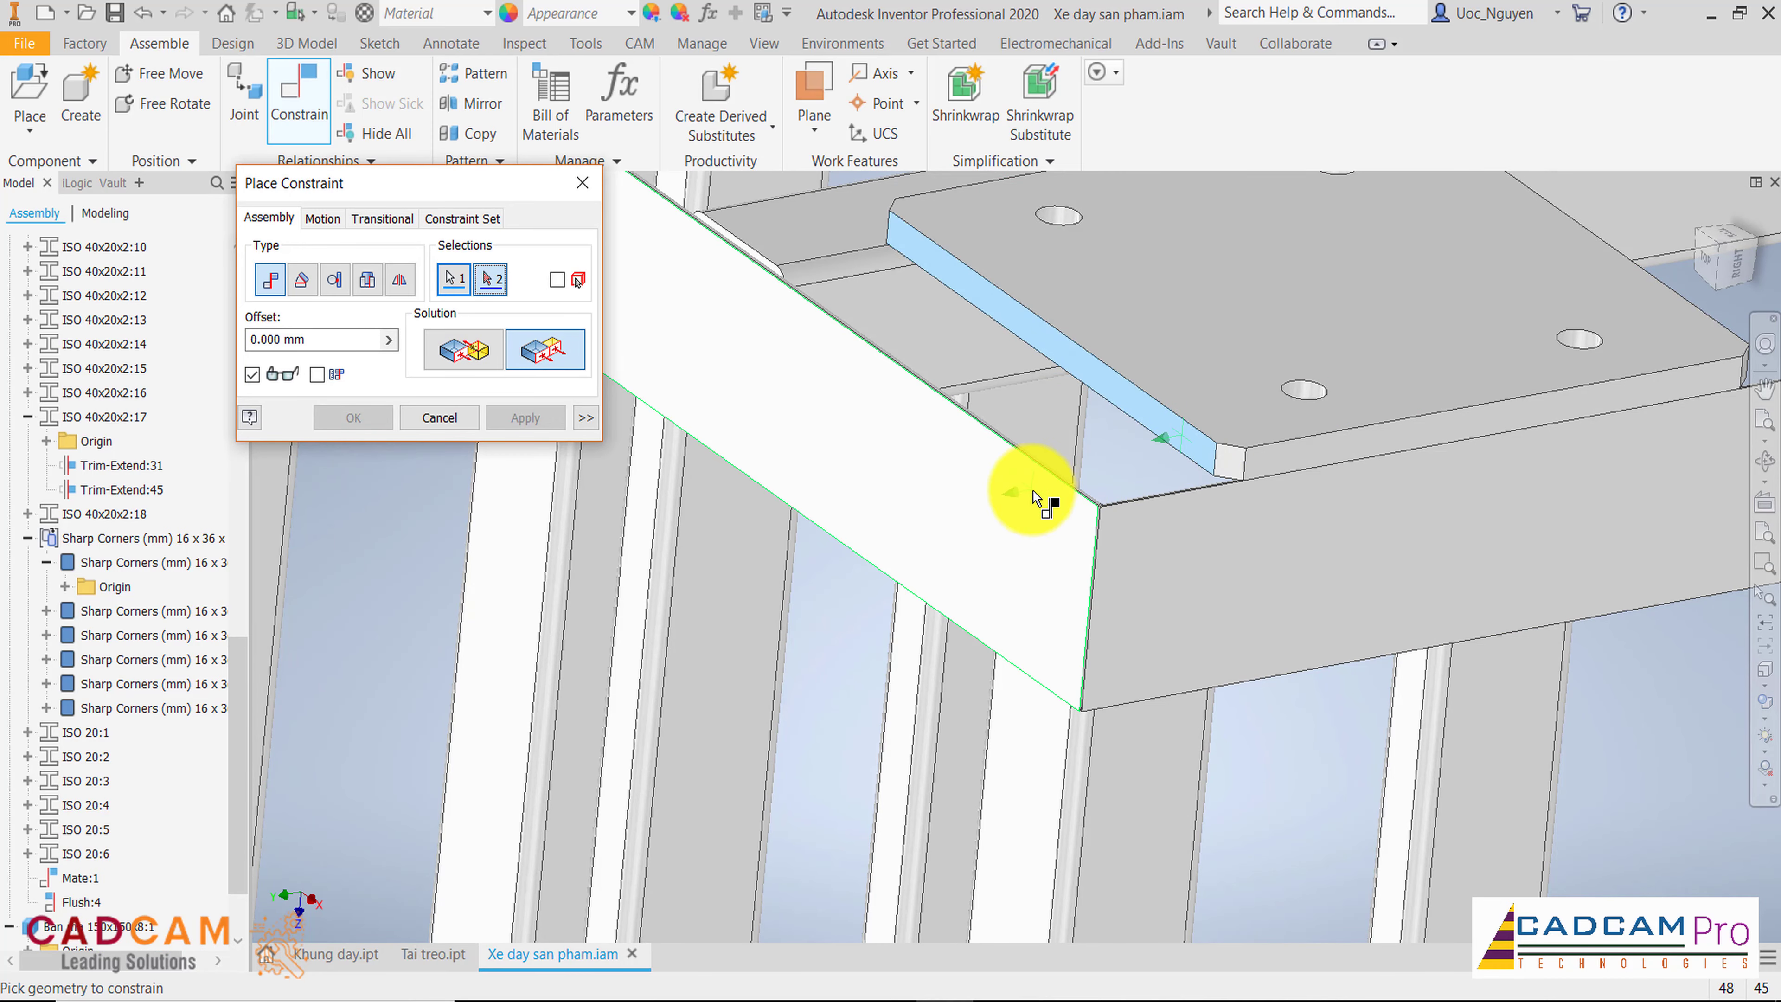
click(834, 488)
click(524, 418)
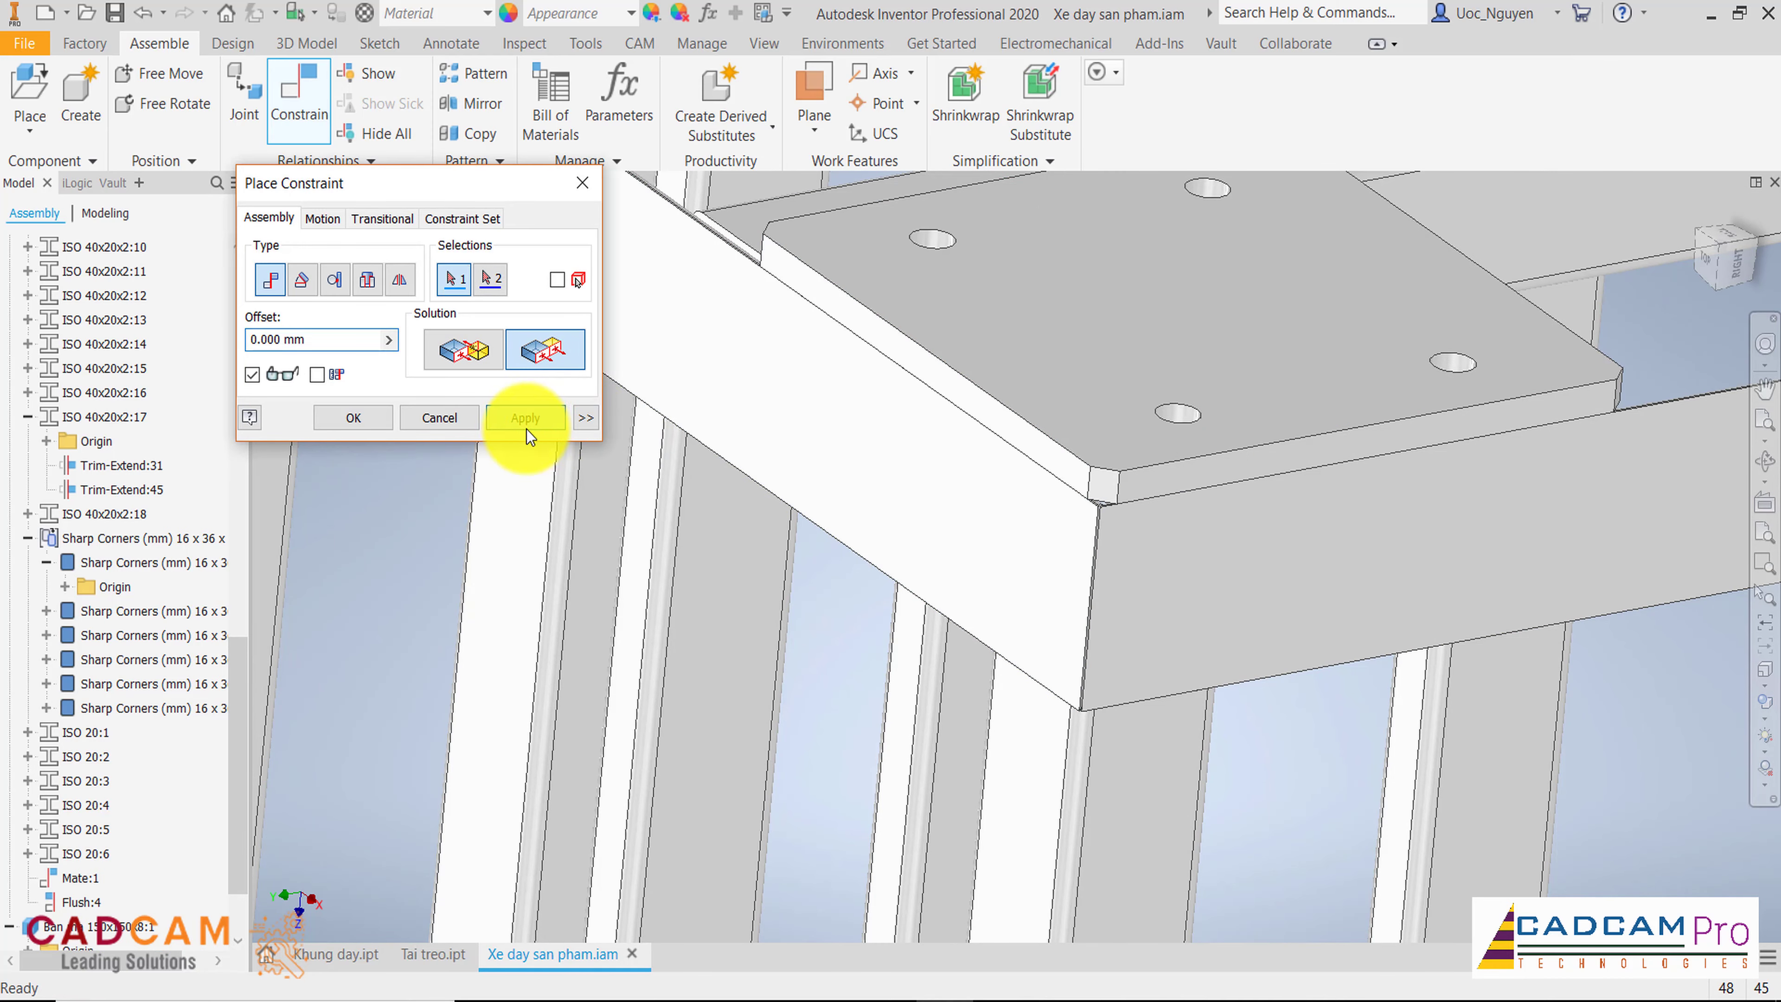
click(457, 424)
scroll(1053, 605, up, 3)
scroll(1064, 608, up, 2)
scroll(1065, 608, up, 3)
shift+middle_drag(907, 519, 560, 235)
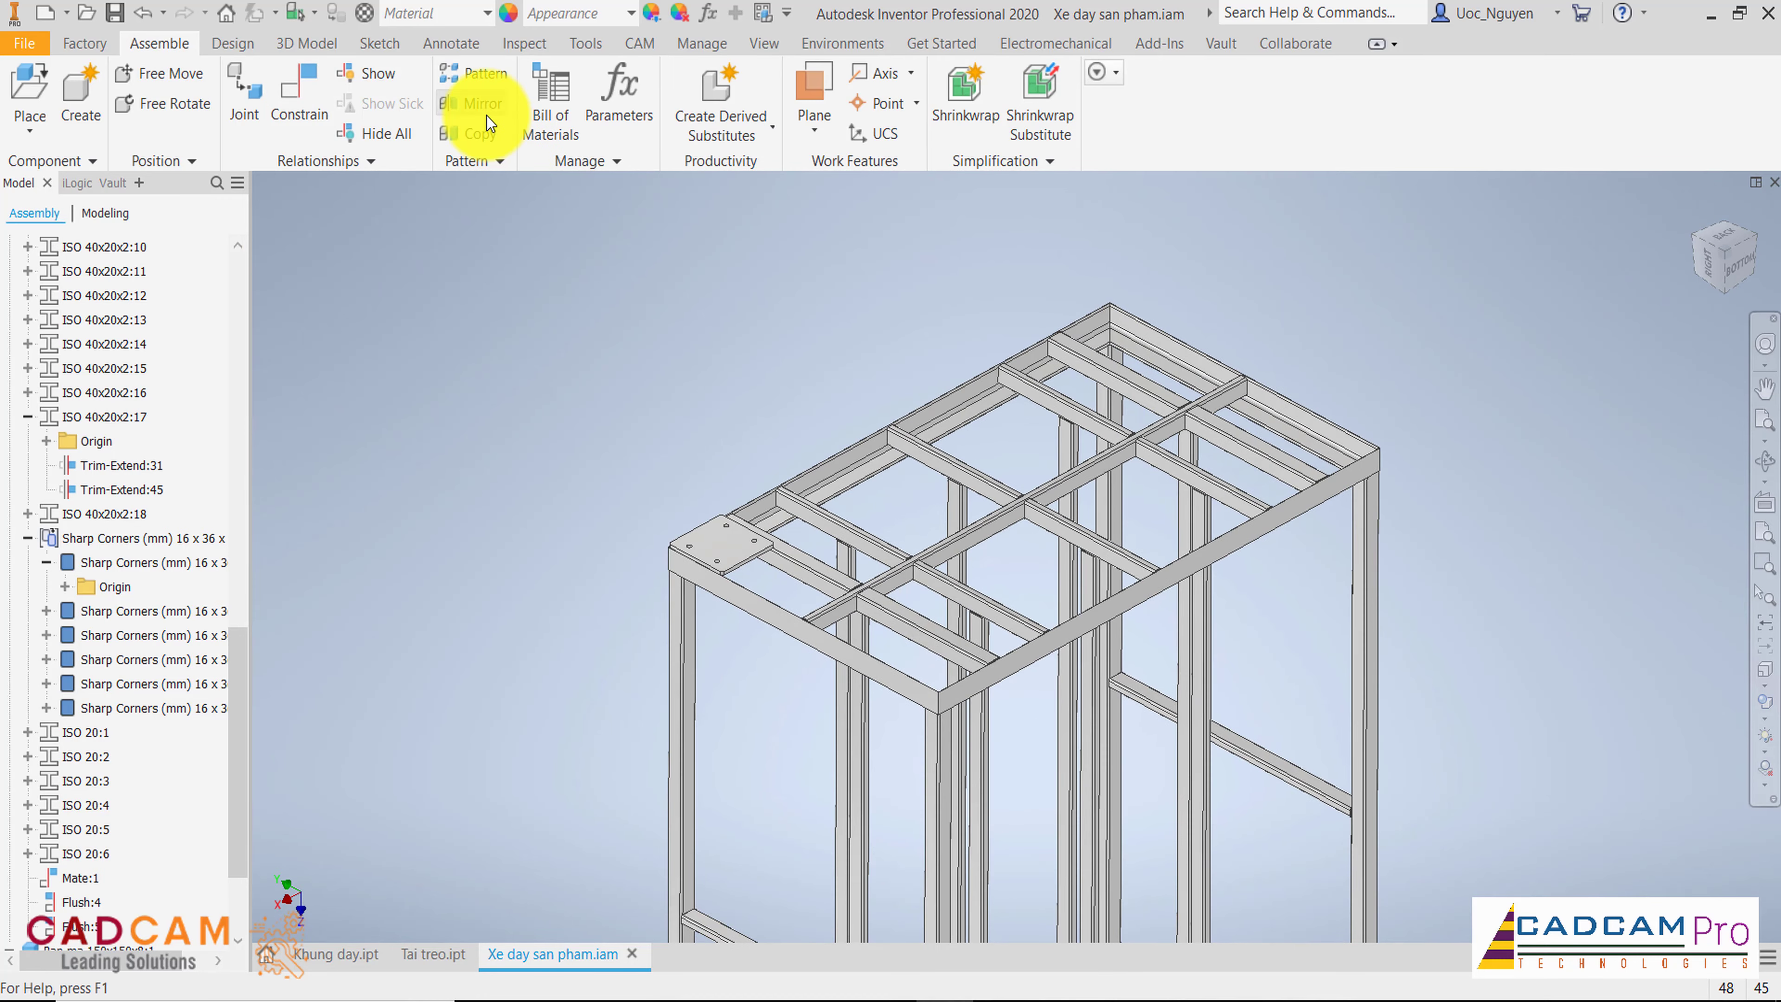
Step: Mirror the corner plate about the XZ Plane to create a second plate
click(488, 112)
middle_drag(857, 420, 1050, 378)
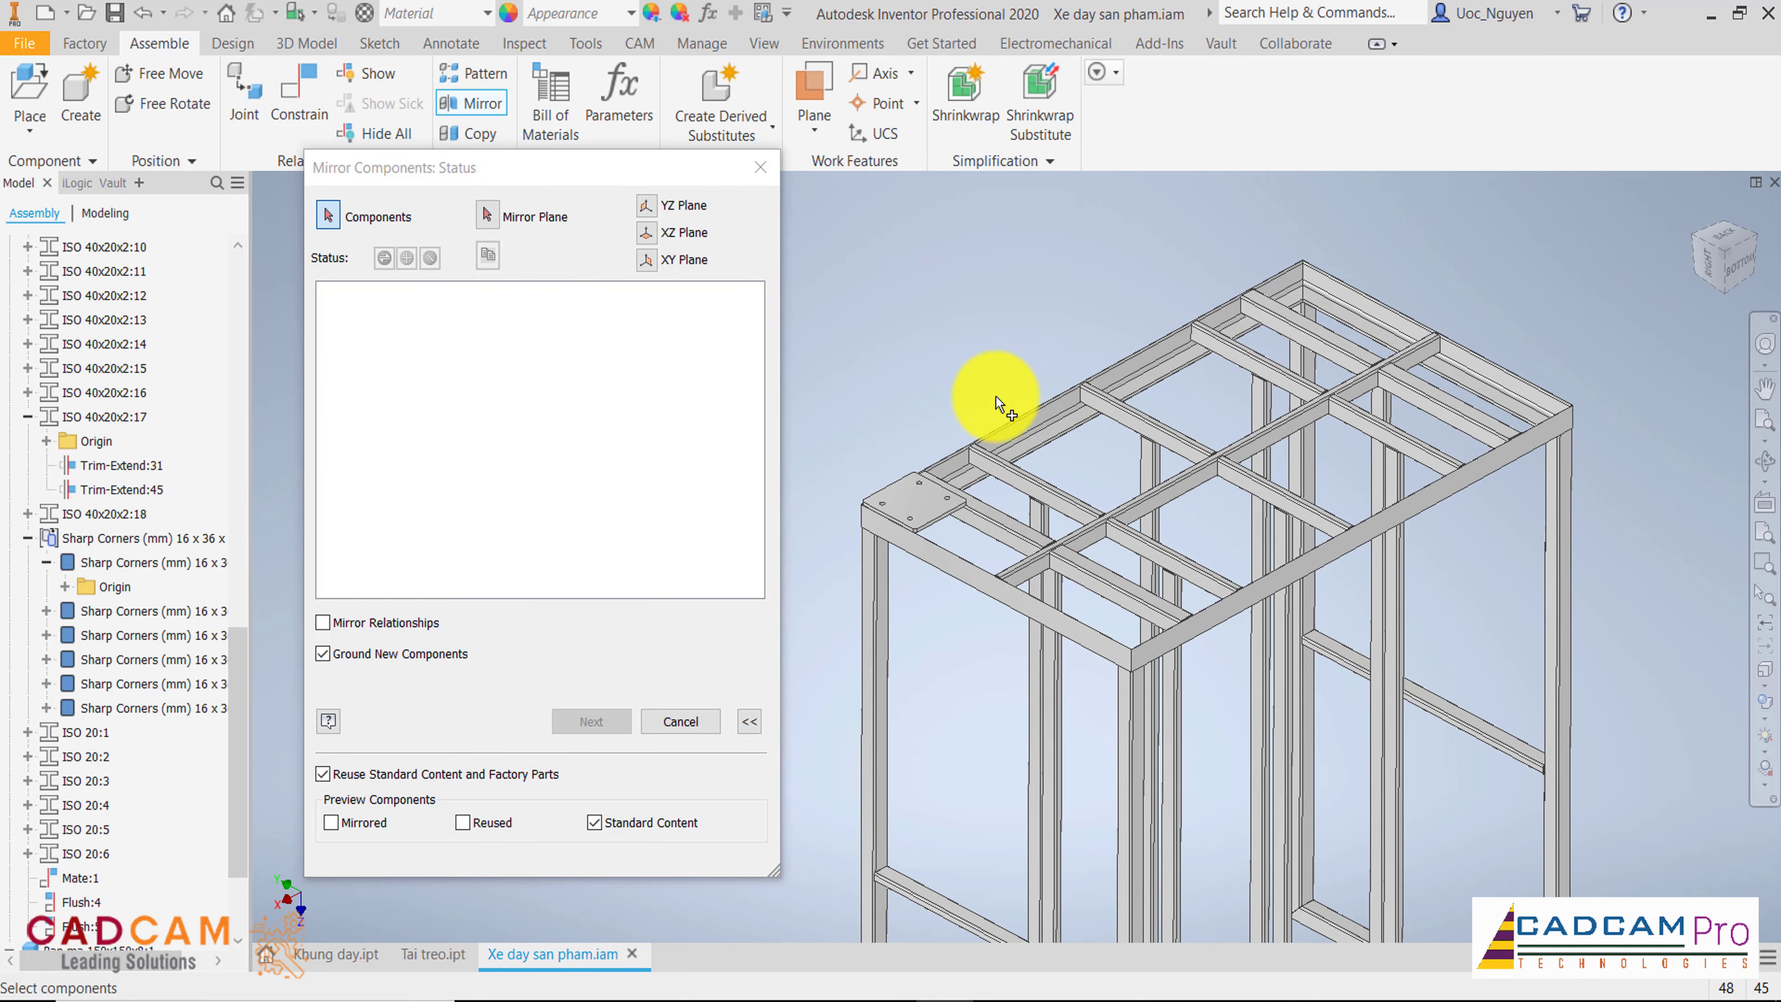
click(914, 499)
scroll(105, 421, up, 10)
click(10, 319)
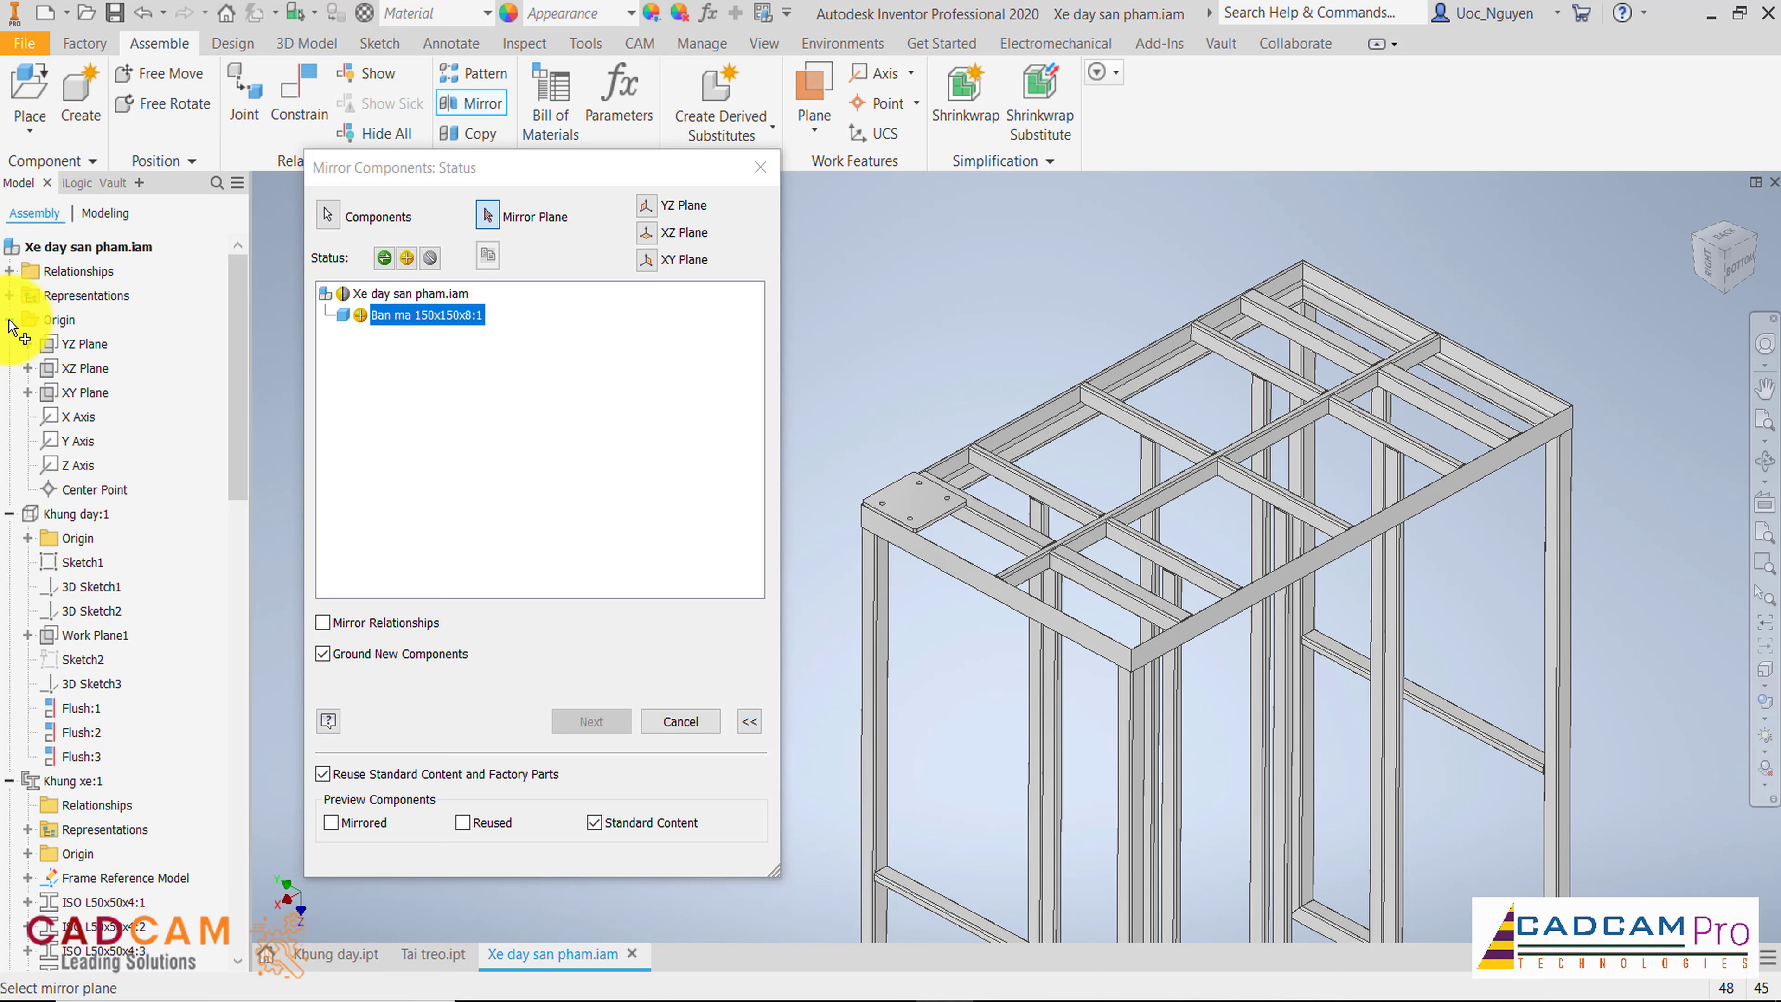
click(85, 371)
click(592, 721)
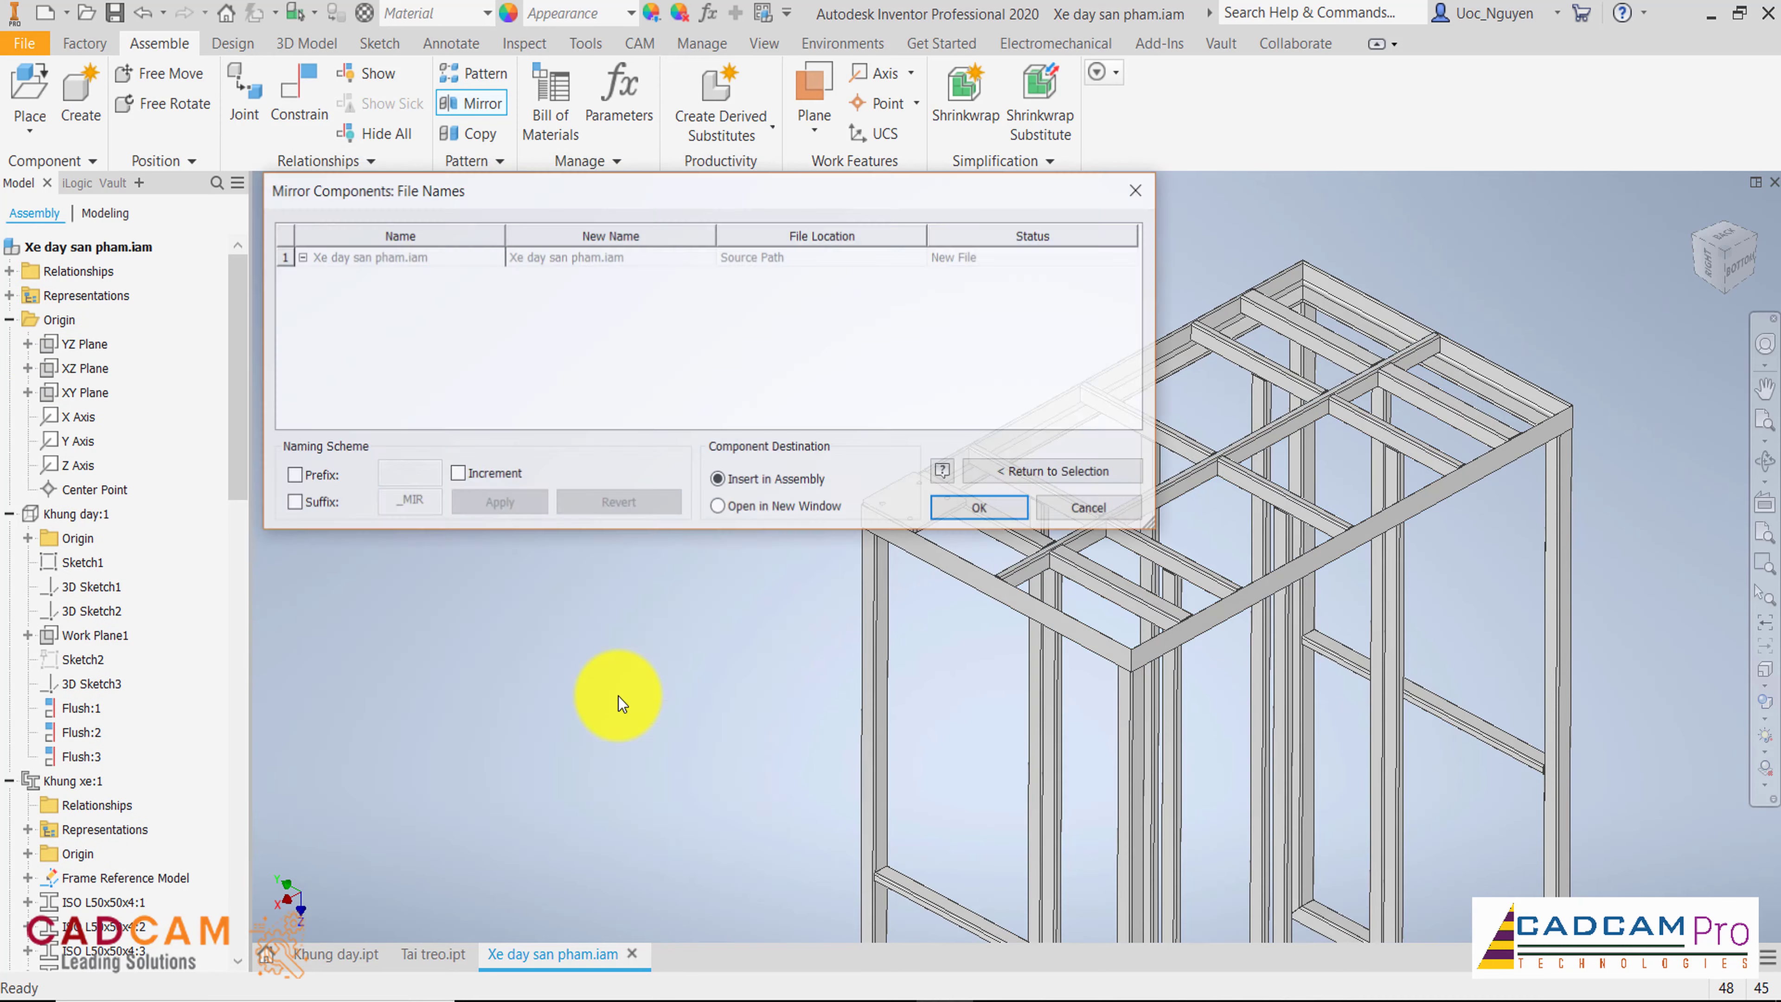
click(974, 511)
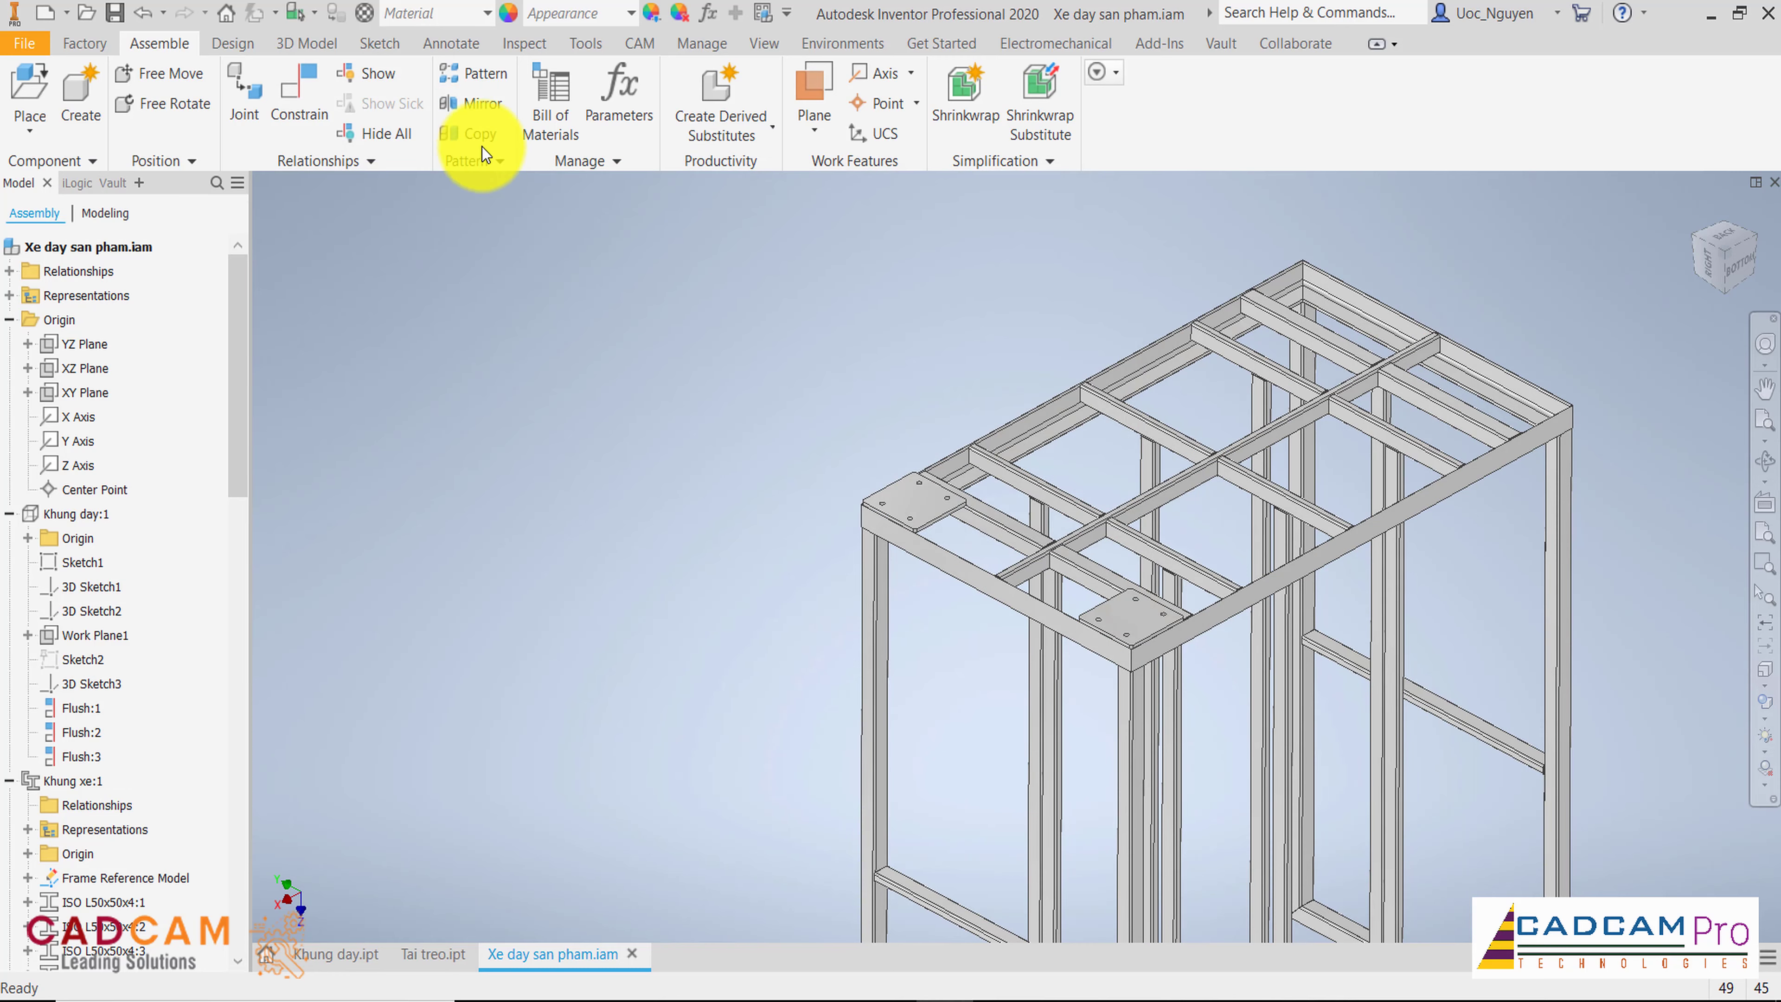
Step: Mirror both corner plates about the YZ Plane to fill the remaining two corners
click(487, 107)
click(939, 510)
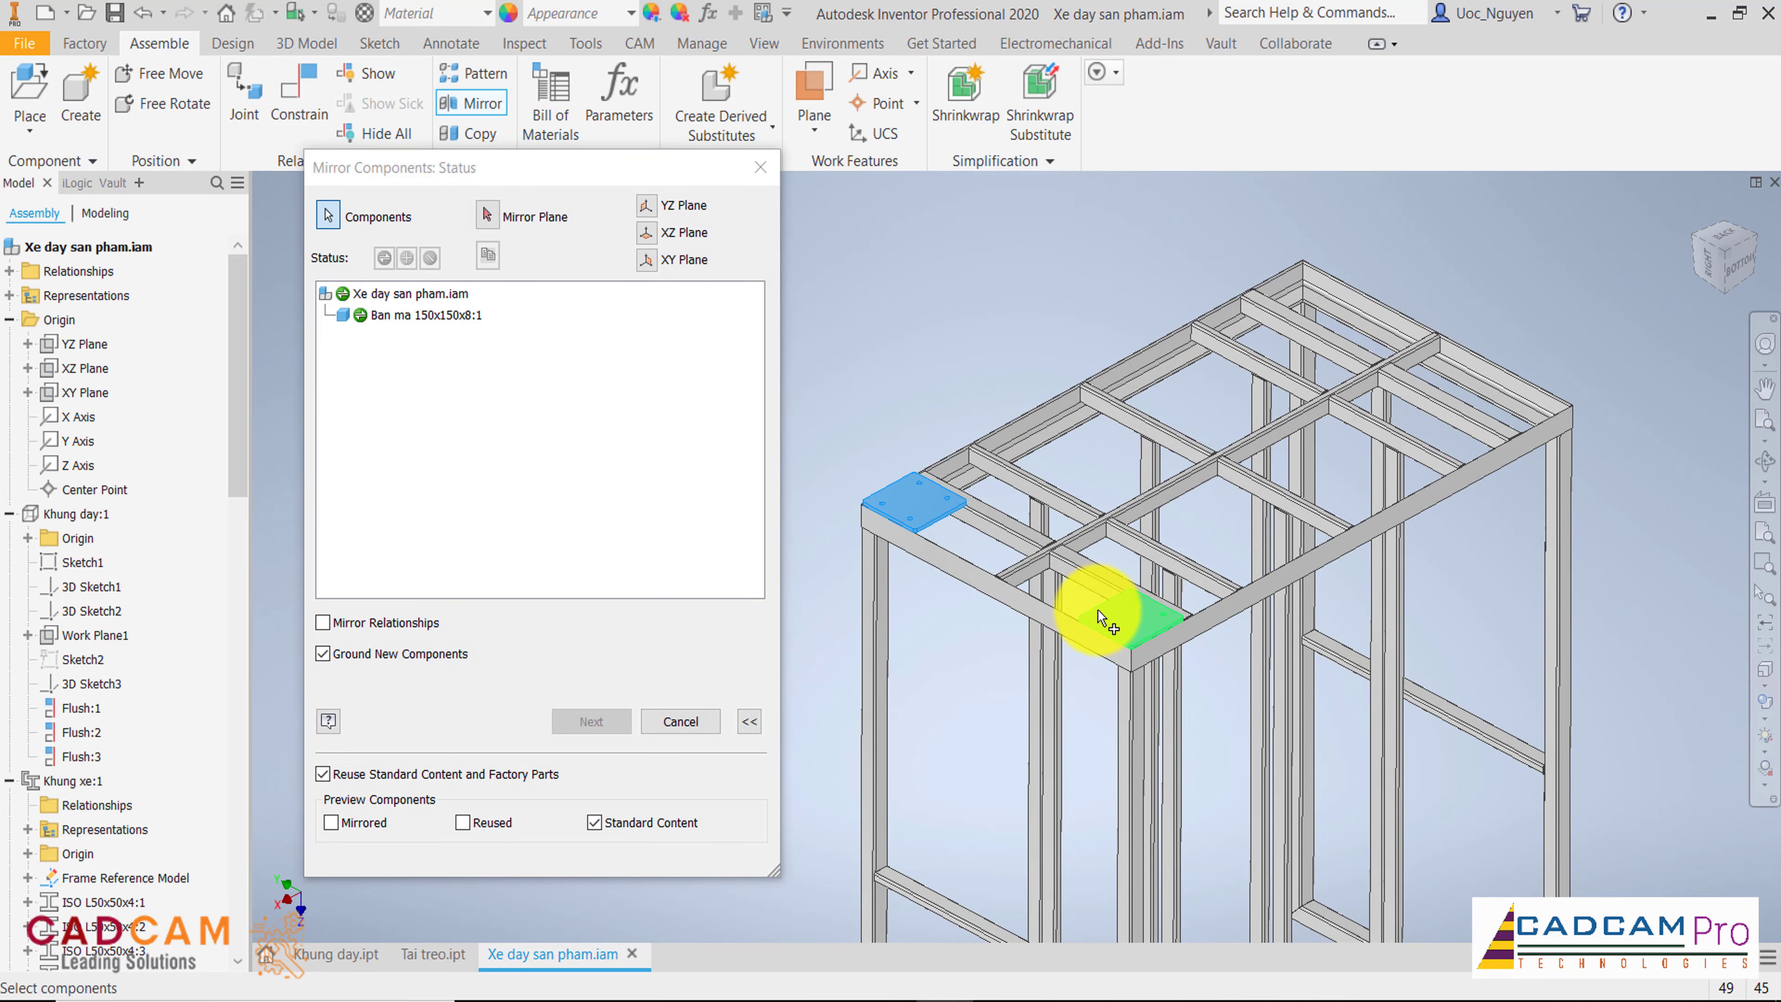
click(1101, 607)
click(363, 316)
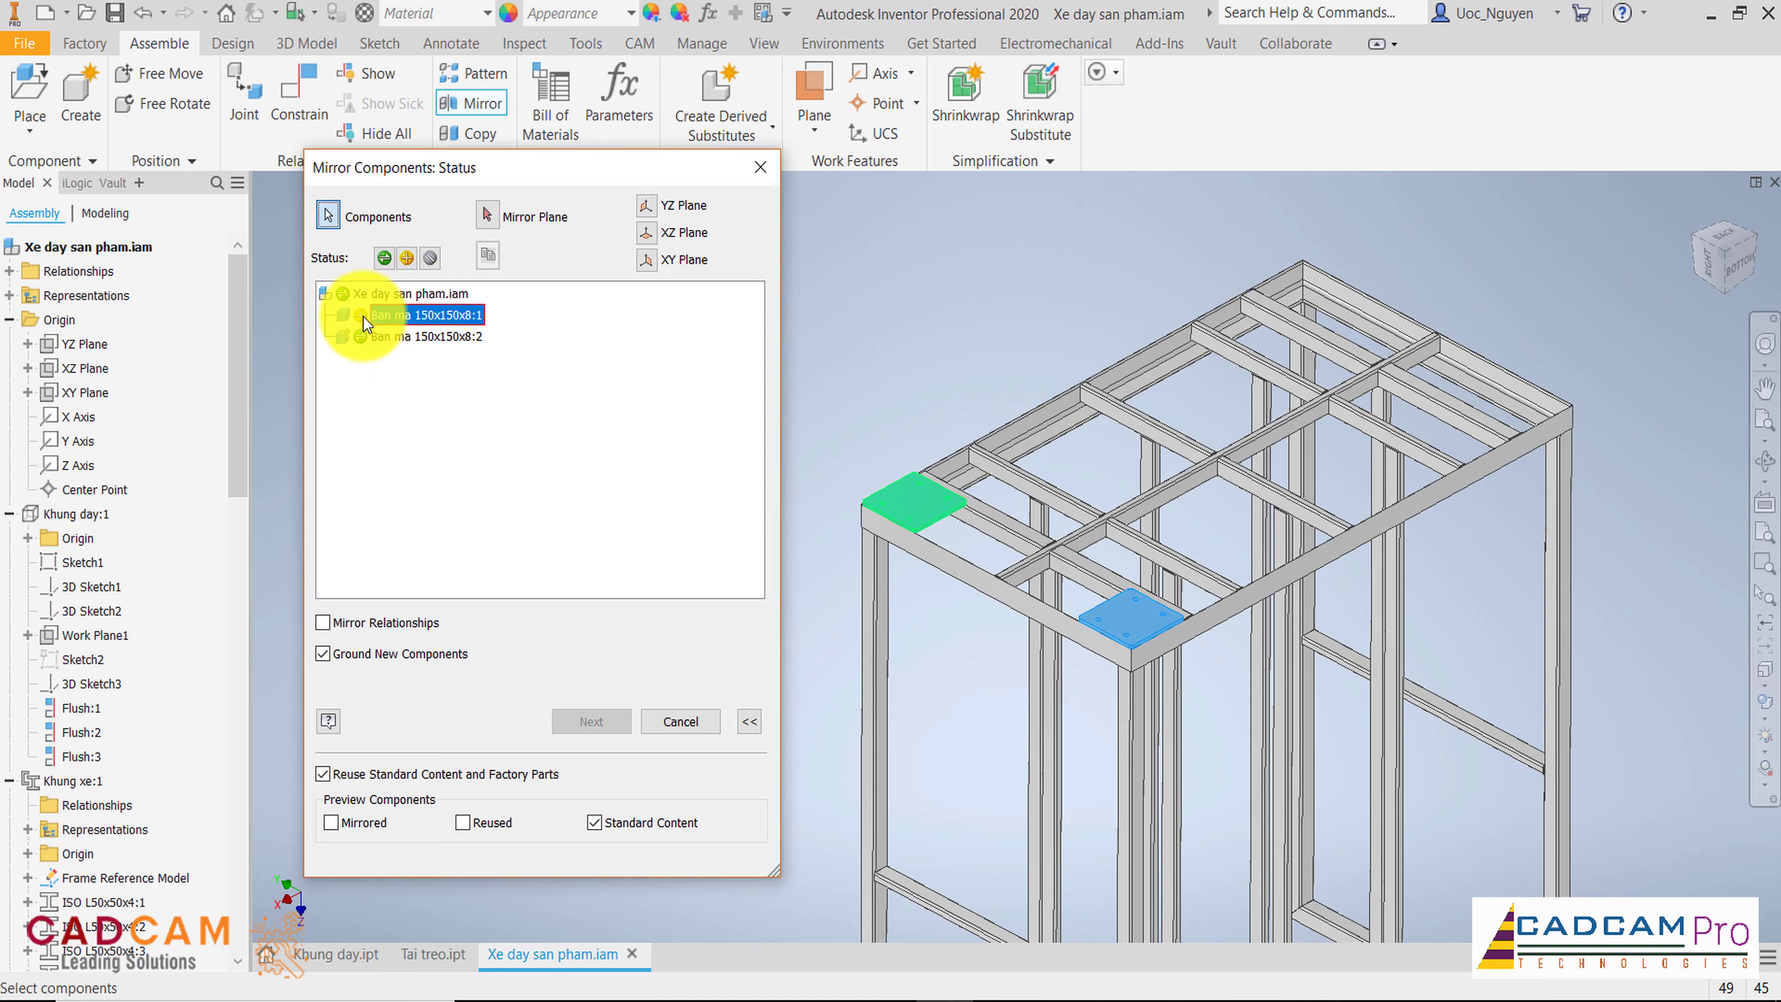
click(495, 224)
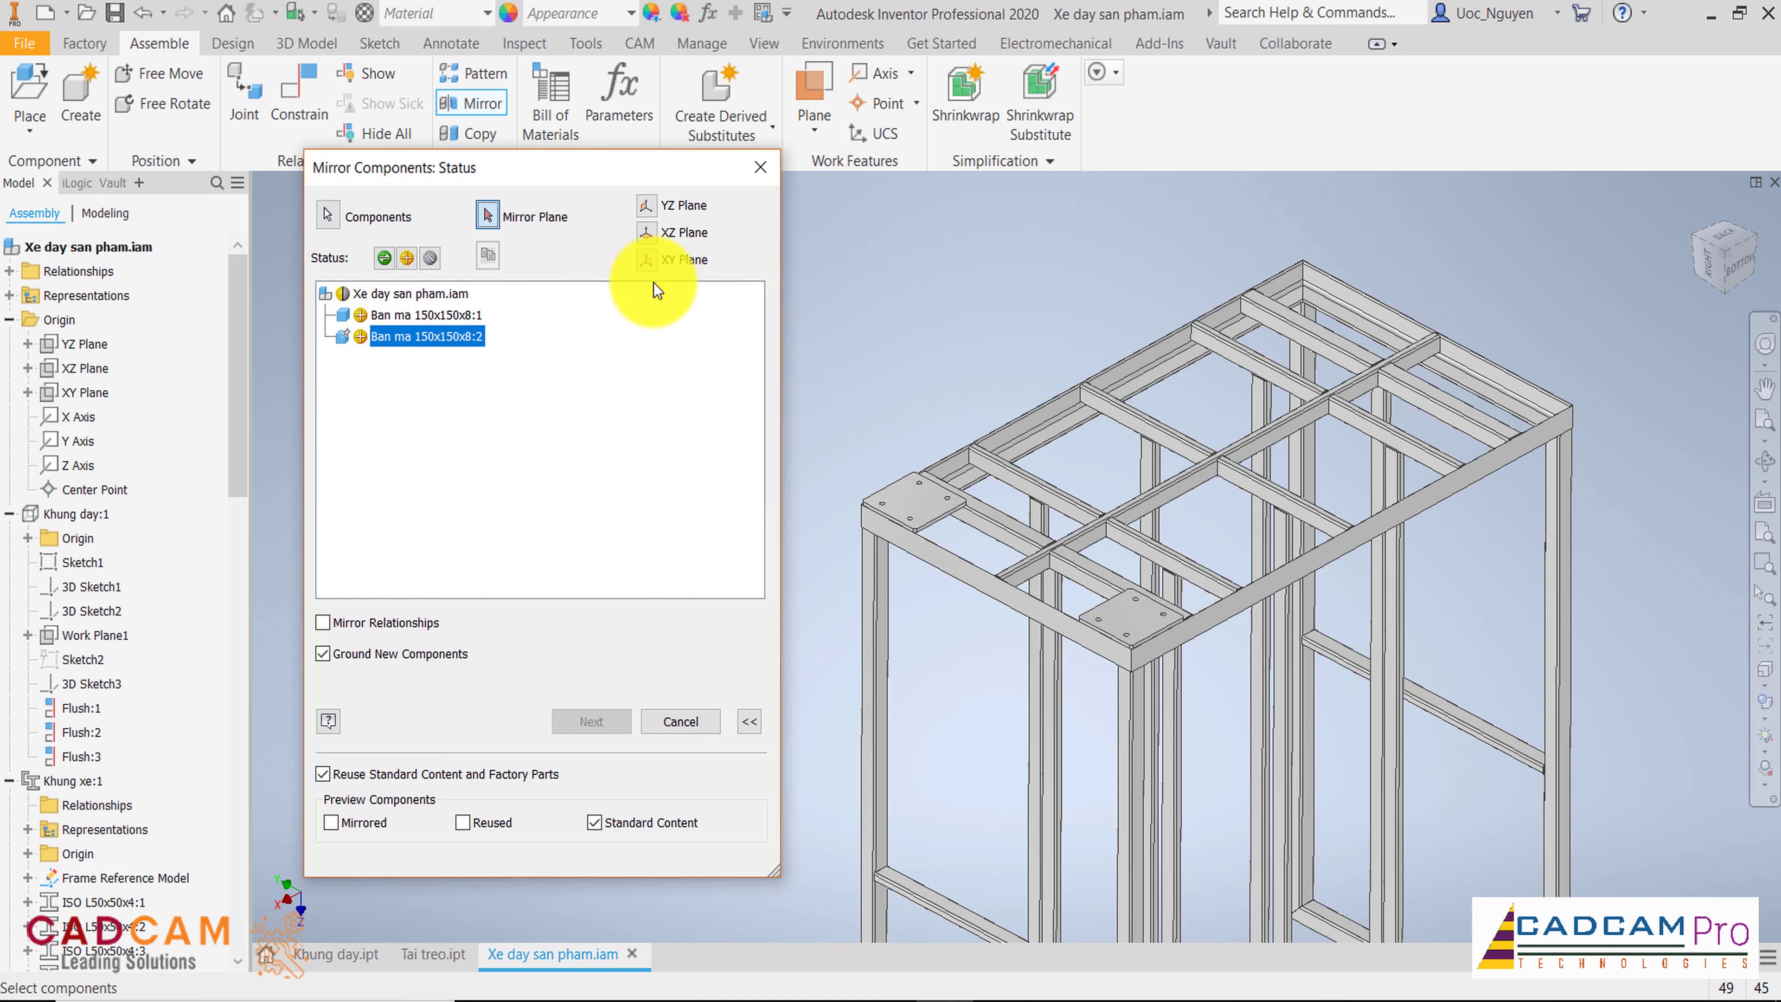
click(74, 345)
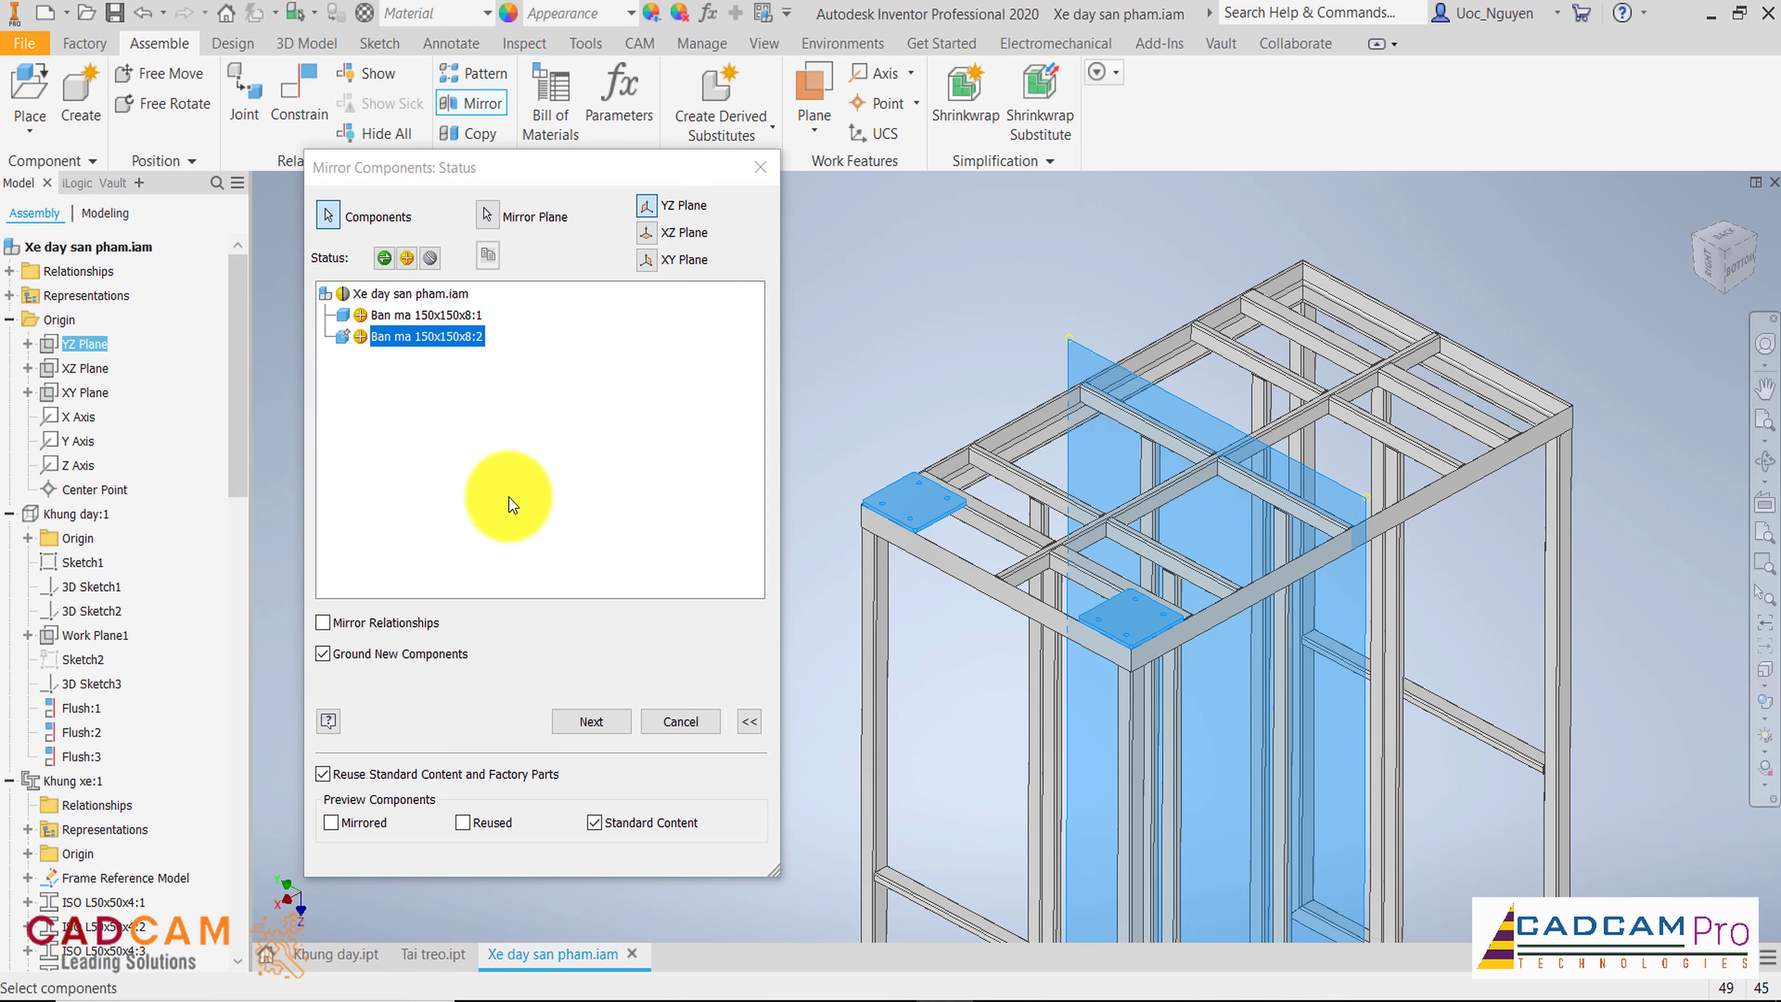
click(600, 722)
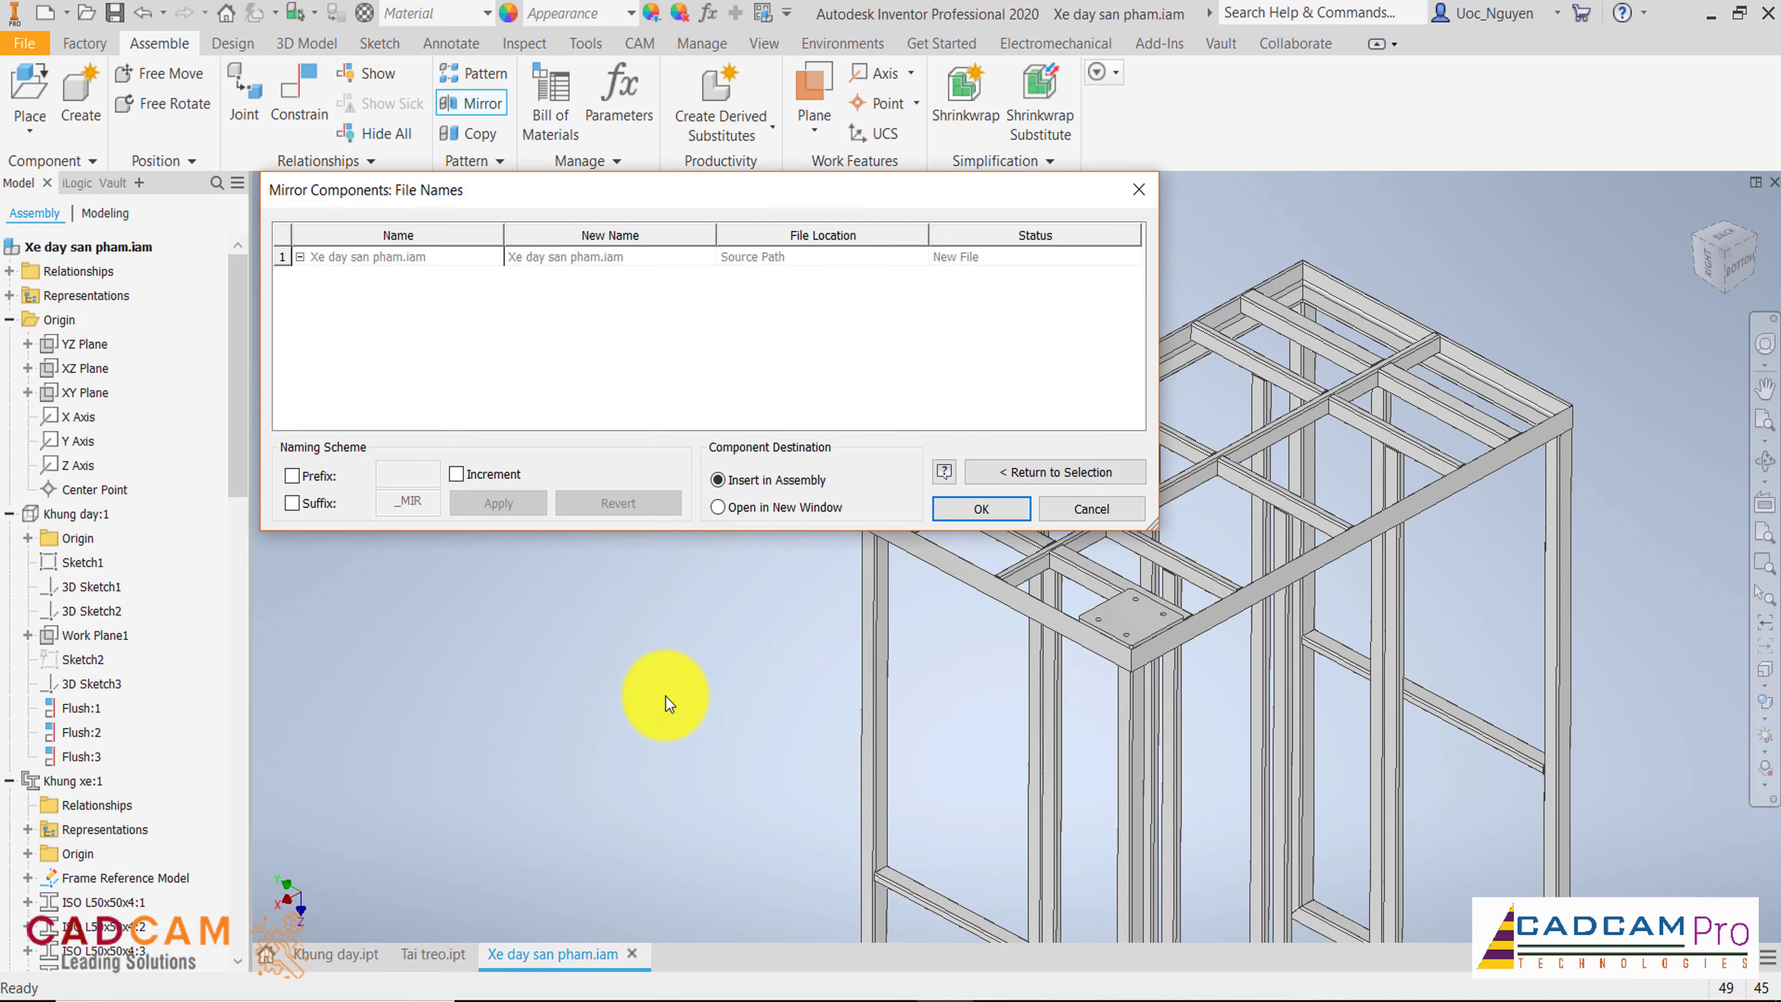
click(958, 515)
mouse_move(664, 570)
middle_down()
mouse_move(626, 509)
mouse_move(627, 554)
middle_up()
scroll(626, 506, up, 3)
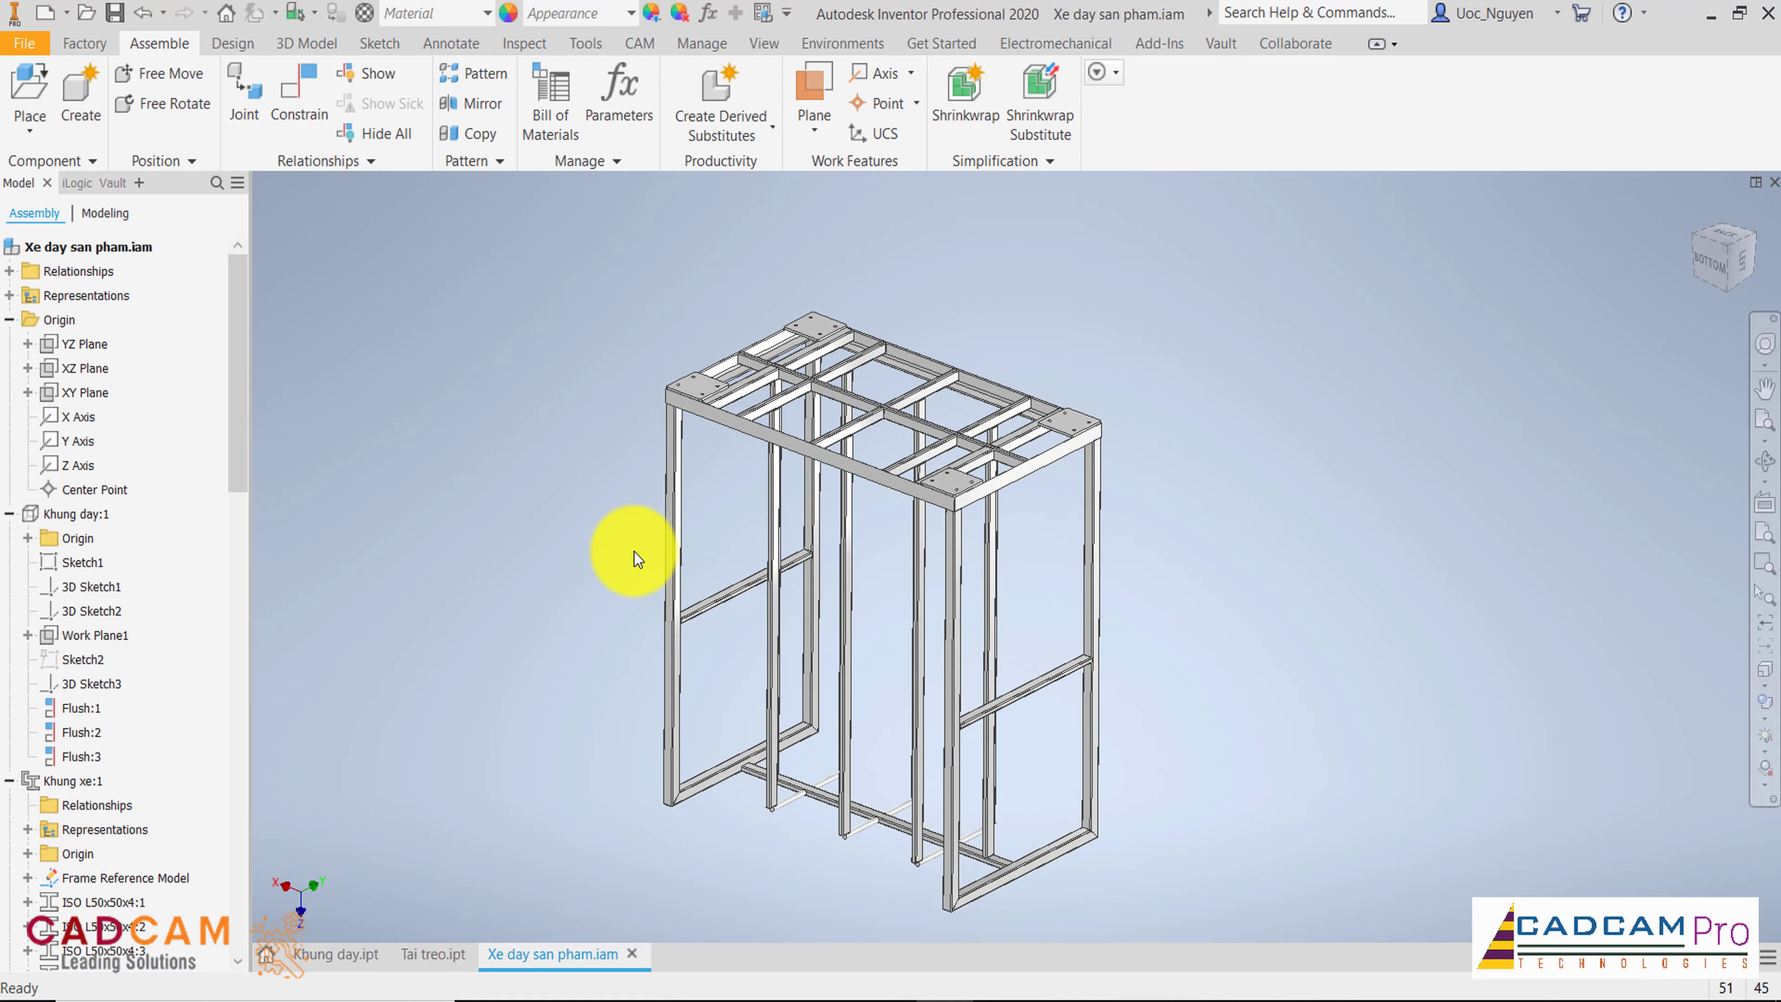
Step: Place the Banh lai 160.iam caster assembly, signing in to the vault server when prompted
scroll(634, 551, down, 5)
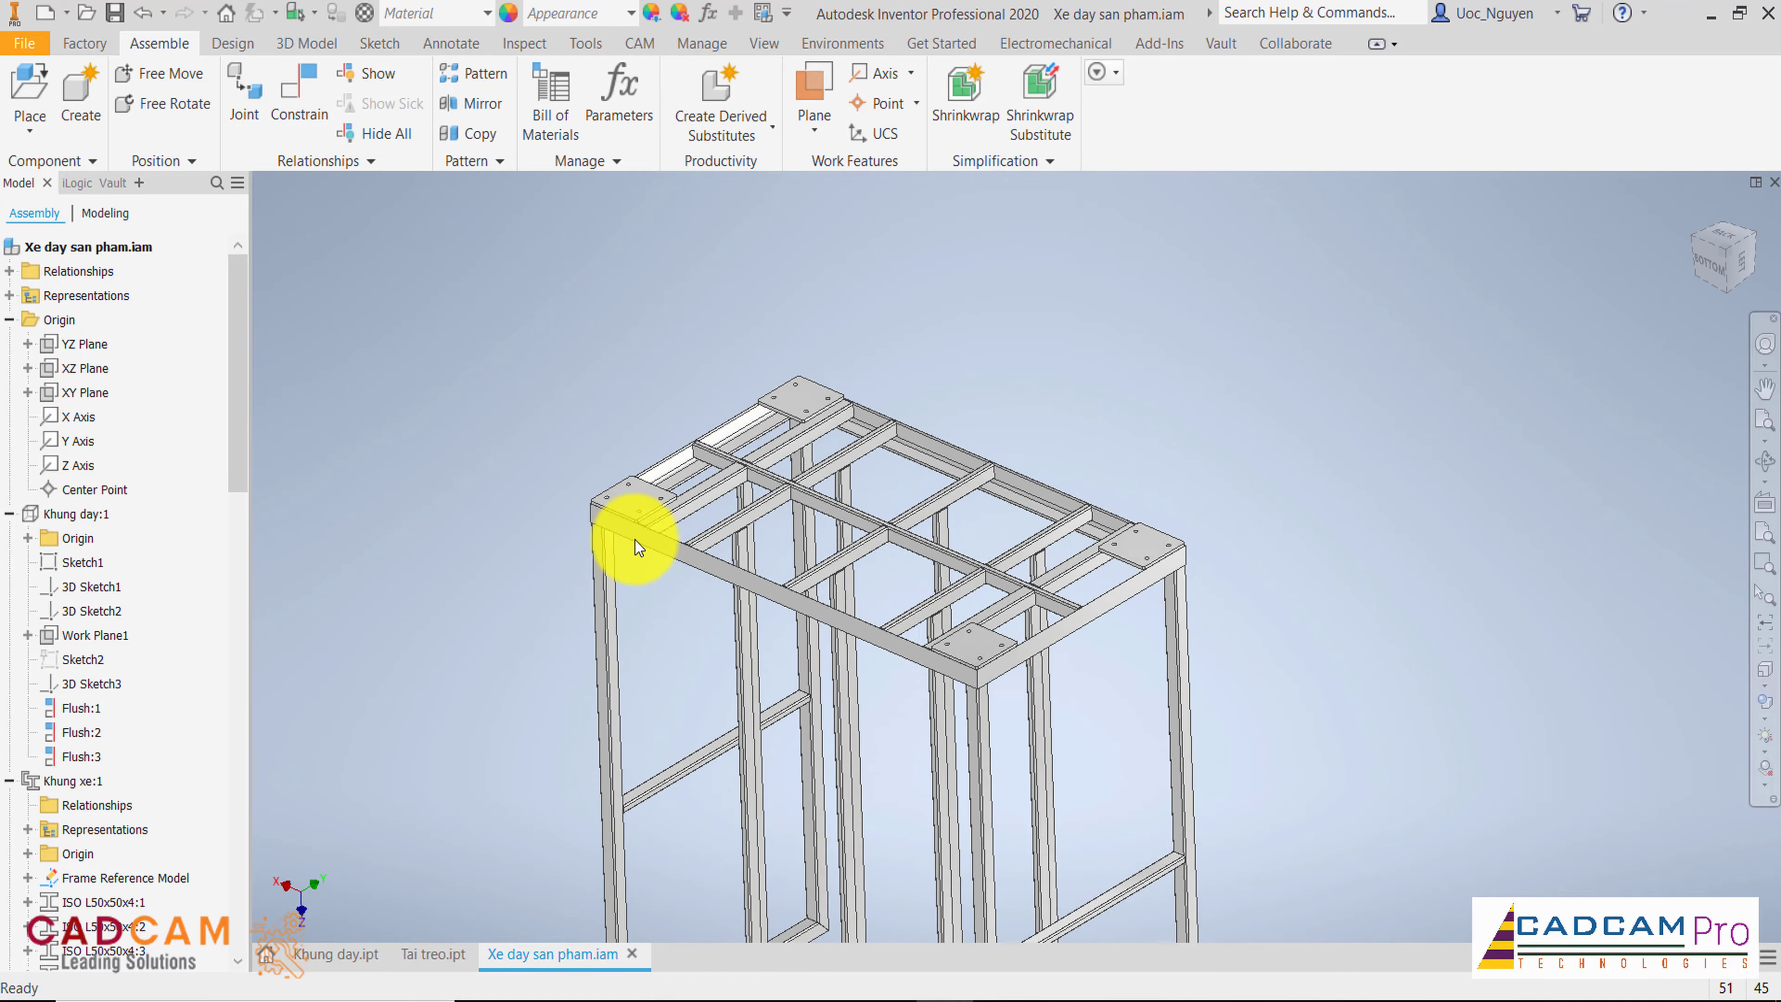
key(p)
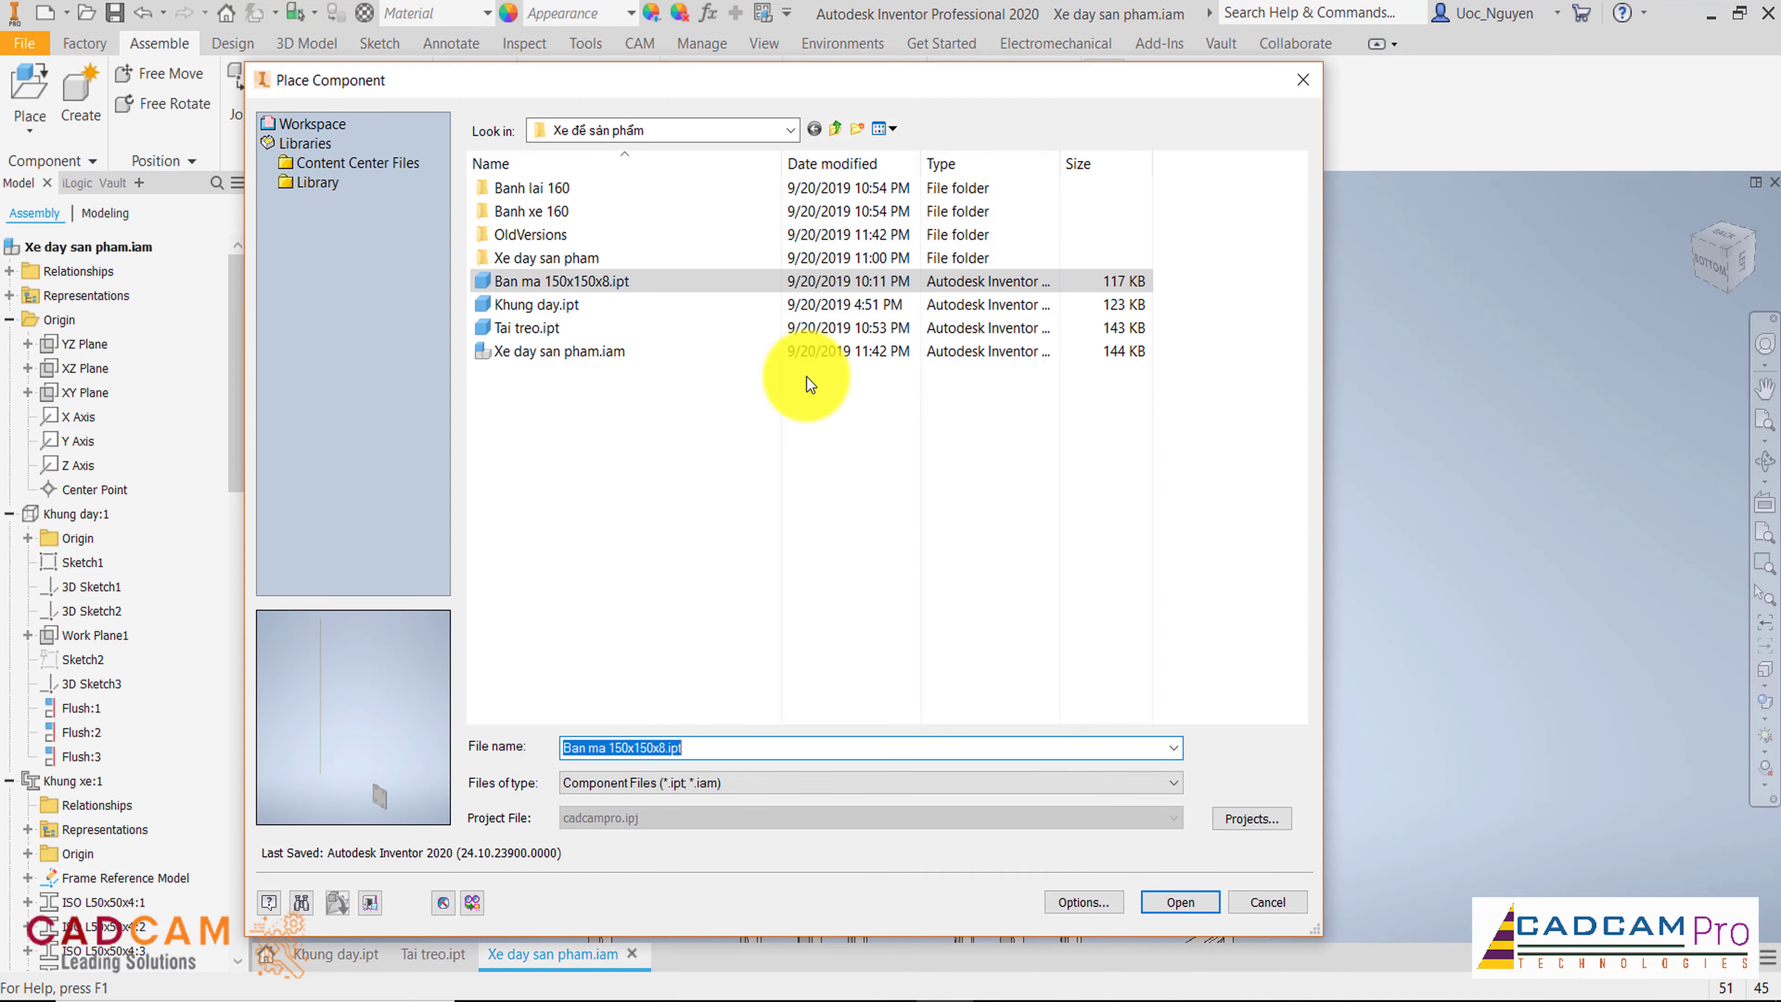
double_click(539, 196)
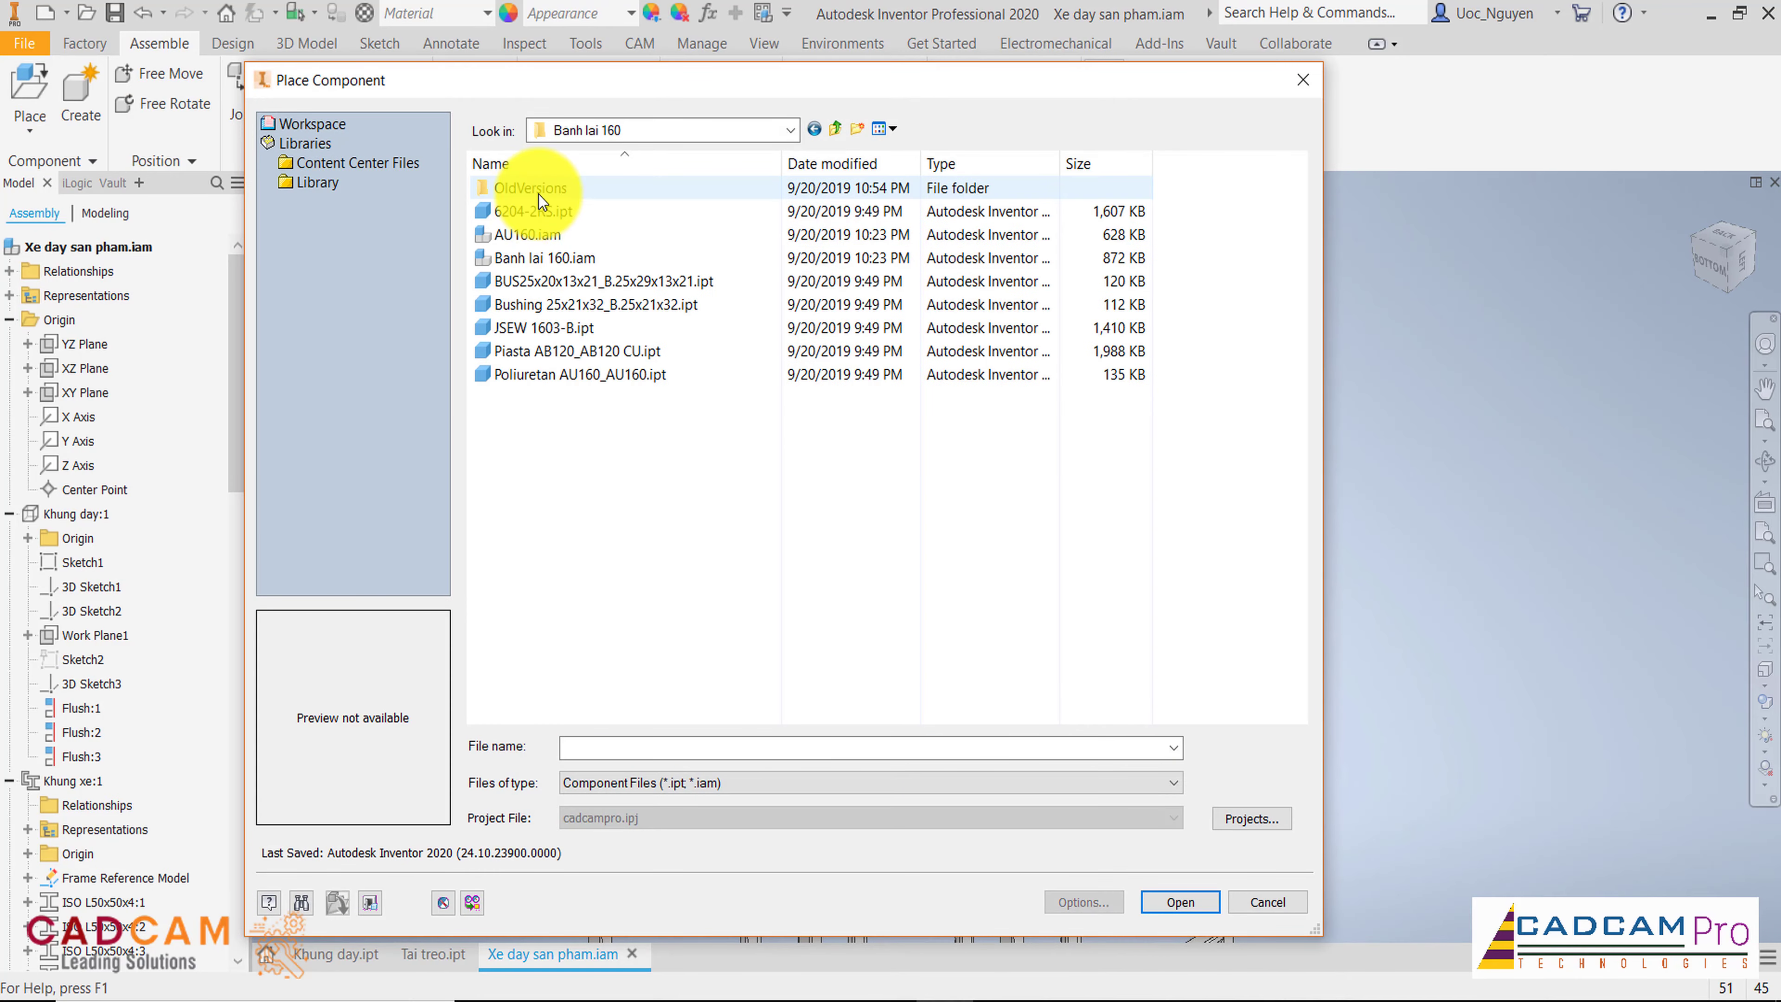
click(540, 258)
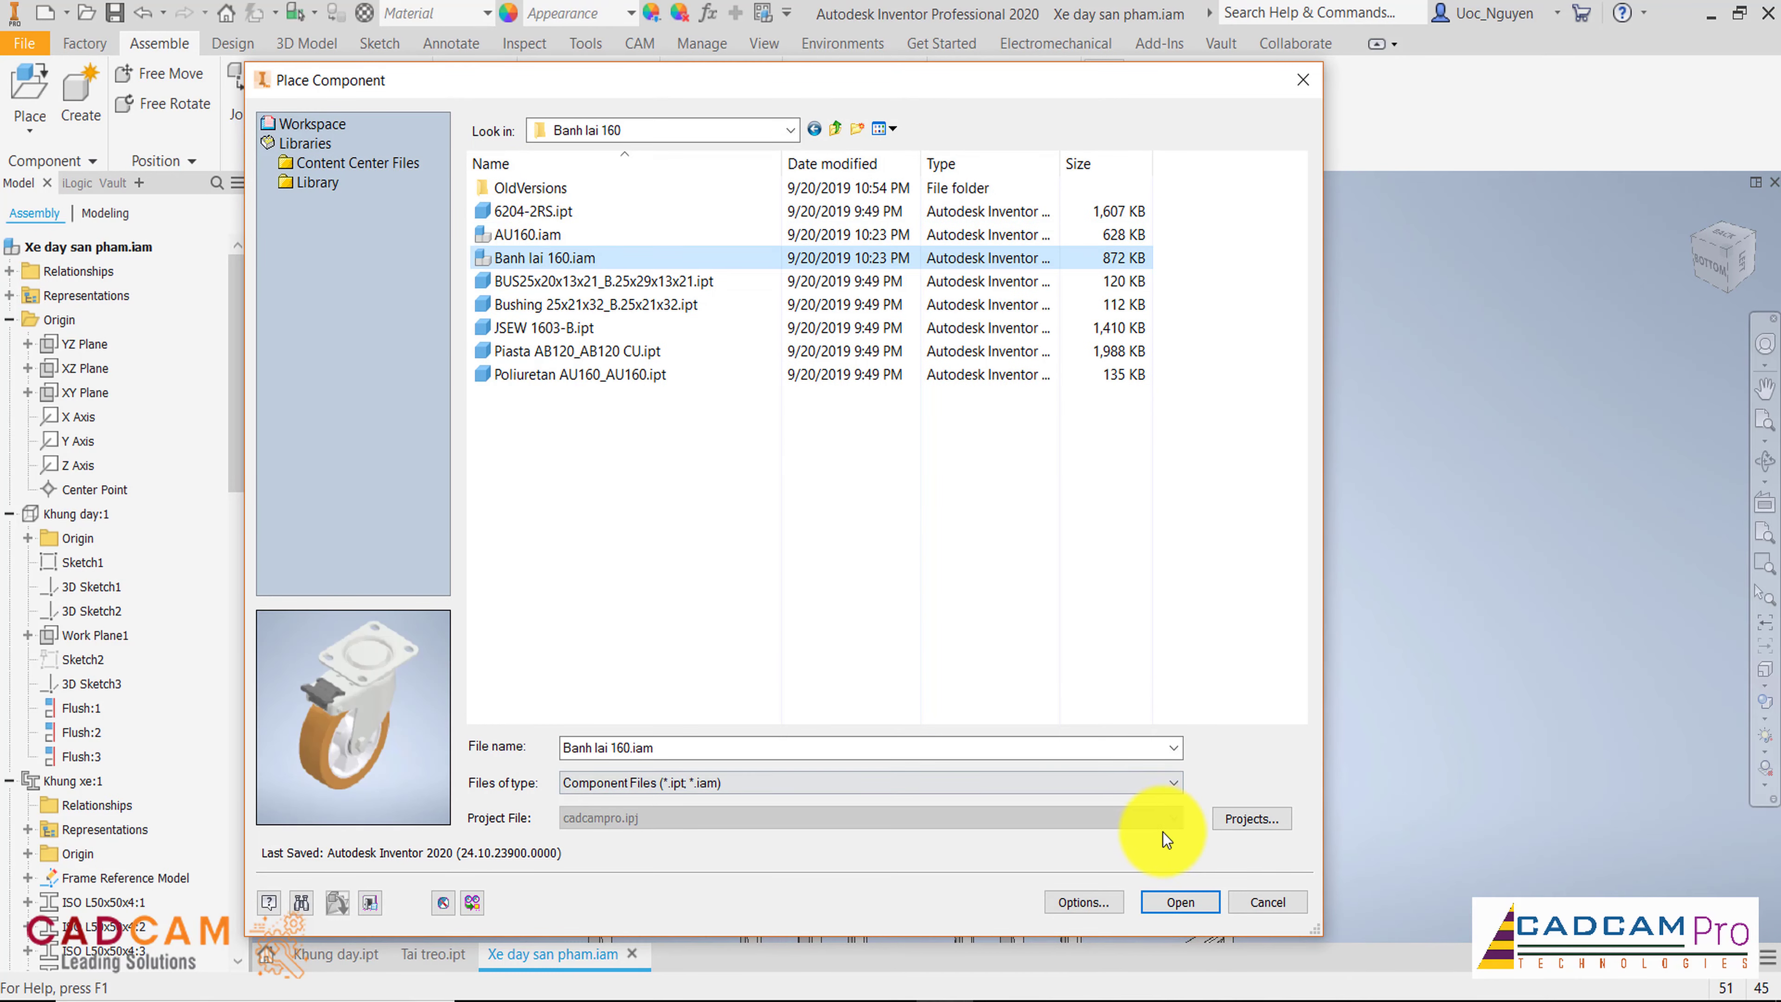
click(1182, 901)
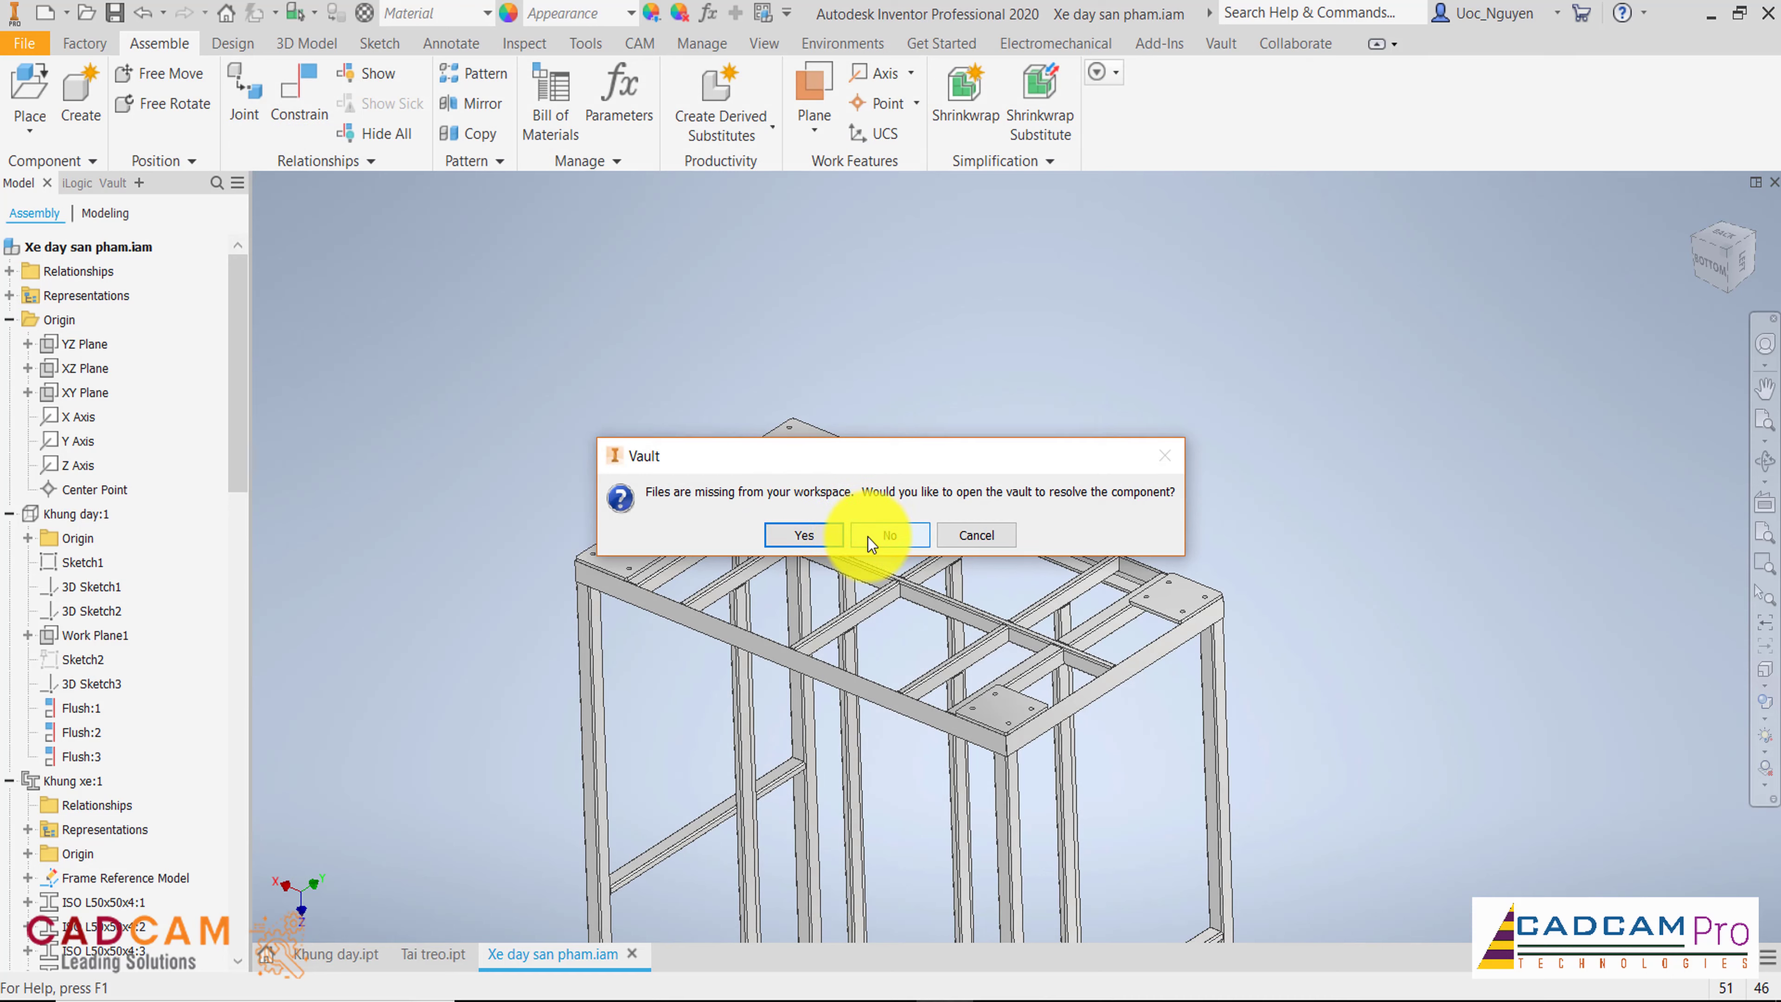
click(835, 541)
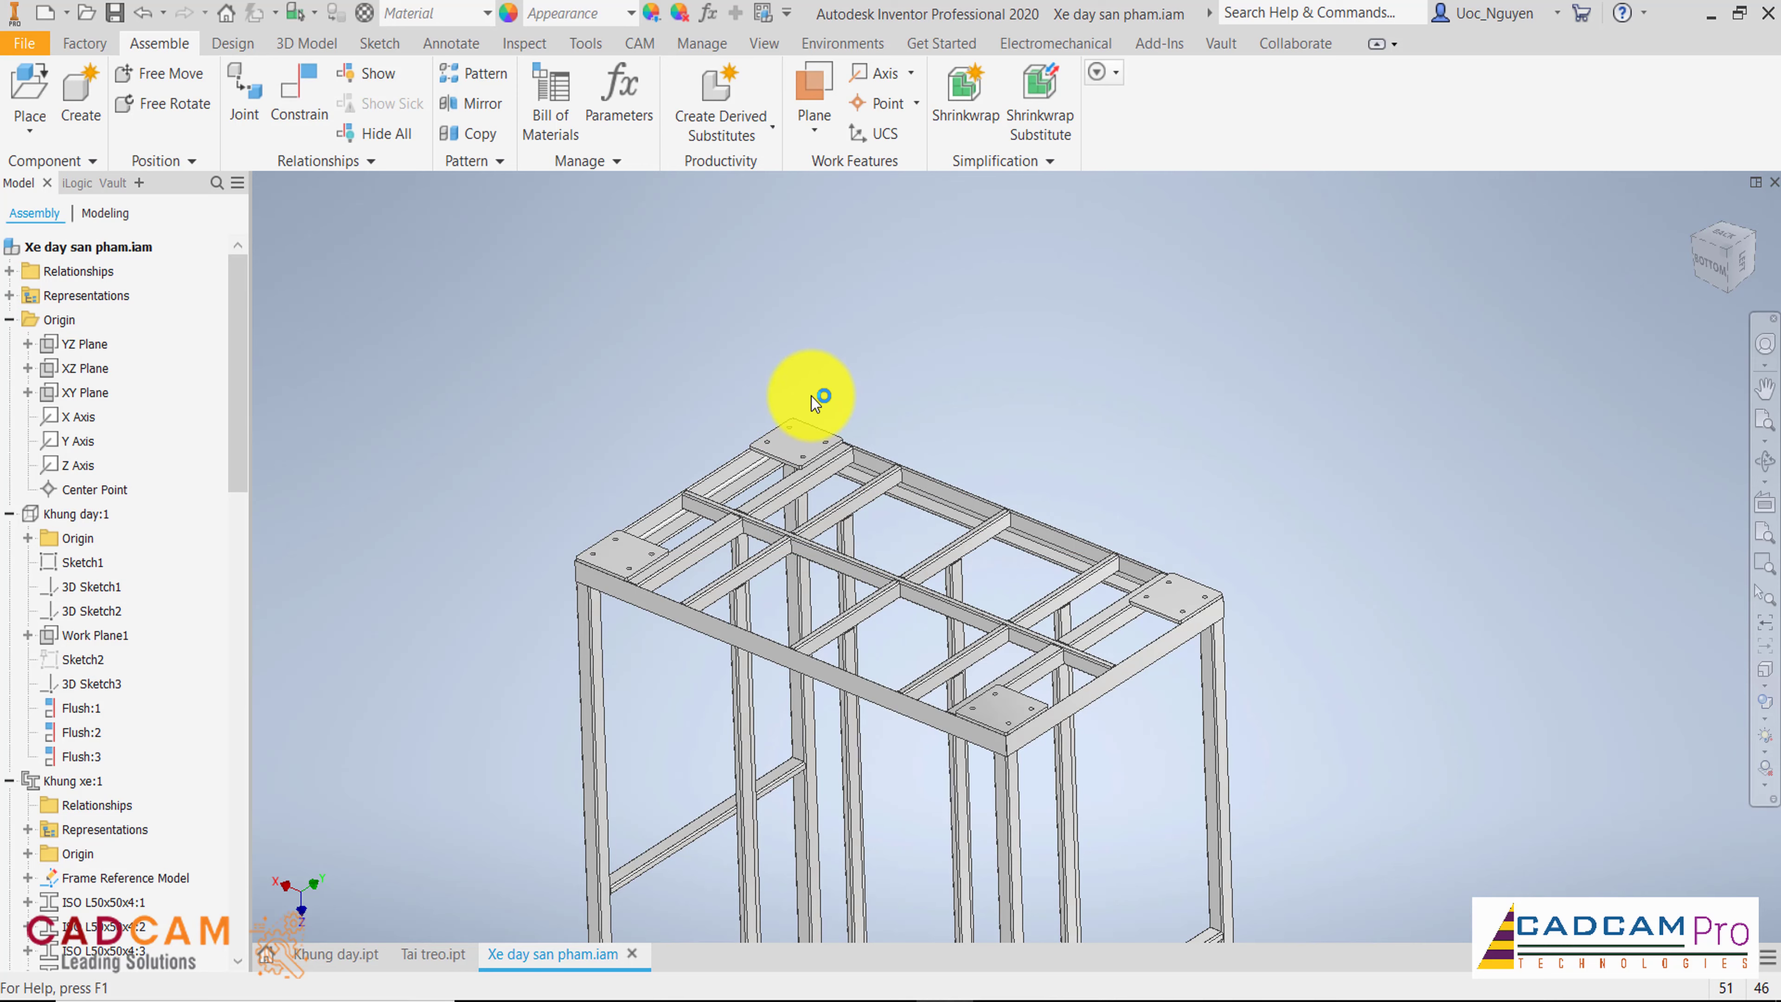
drag(798, 348, 615, 303)
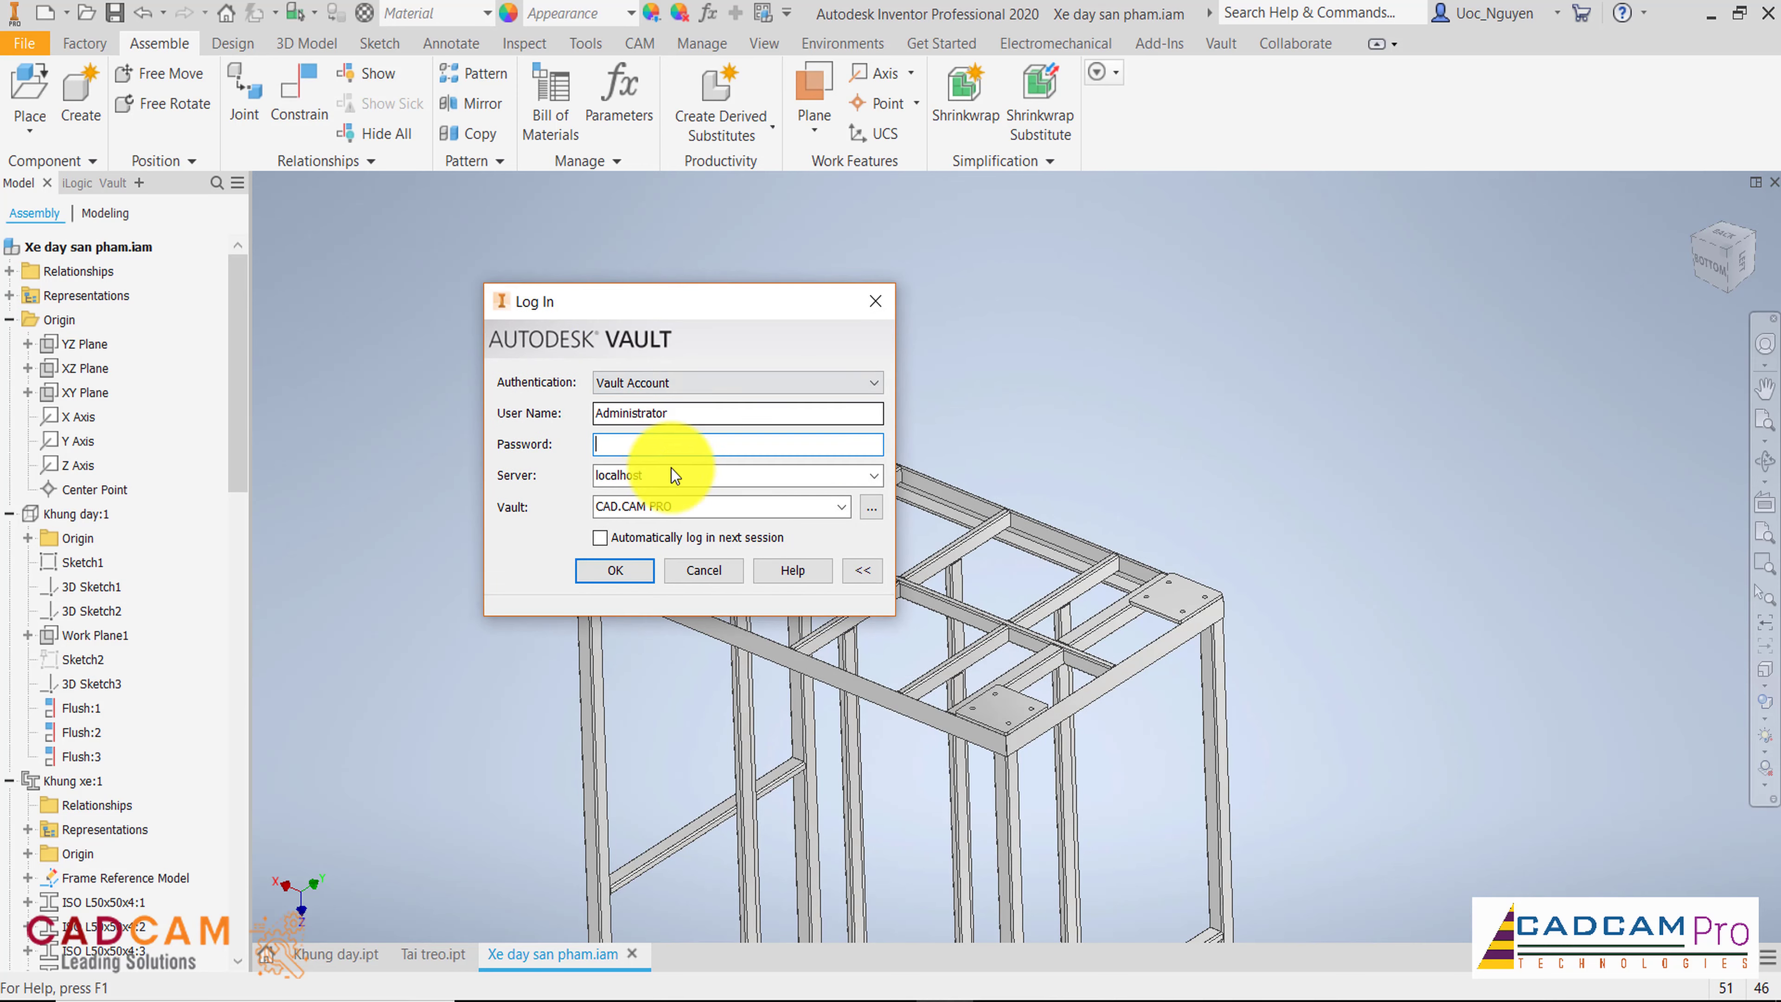
click(648, 572)
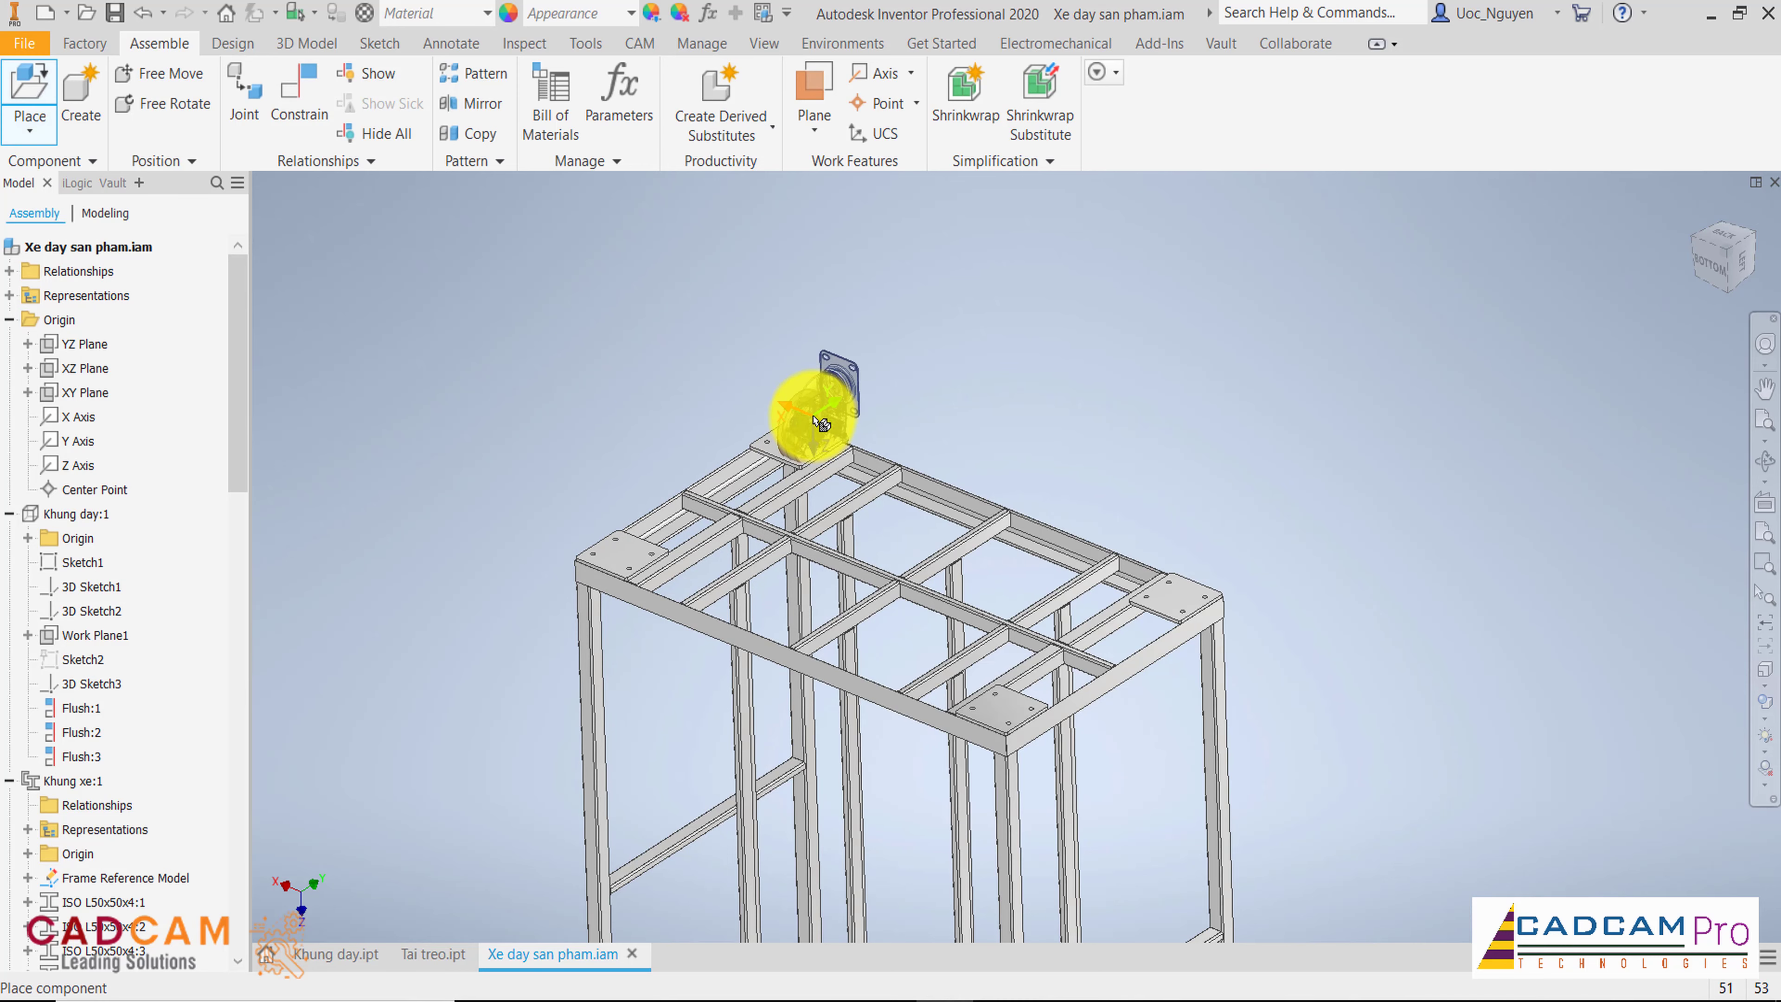
scroll(761, 387, down, 2)
scroll(735, 386, down, 2)
scroll(735, 385, down, 2)
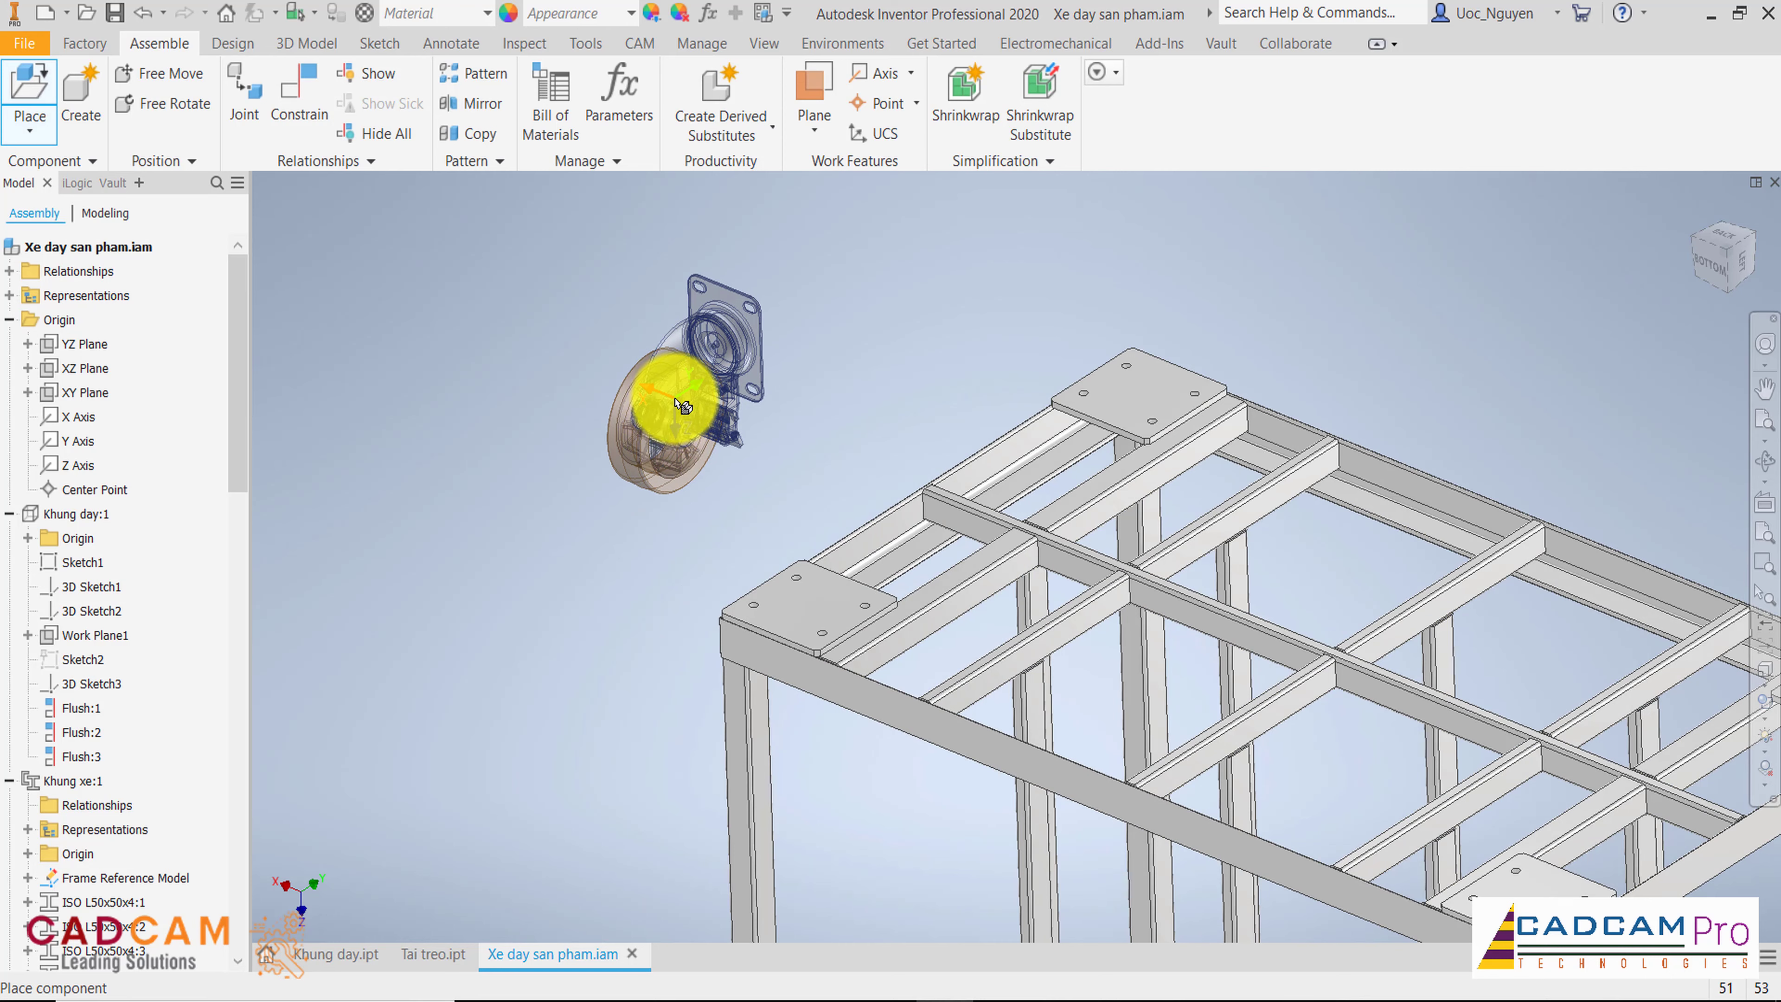
Step: Rotate the caster 90° about X and 90° about Y, then drop two instances
right_click(682, 406)
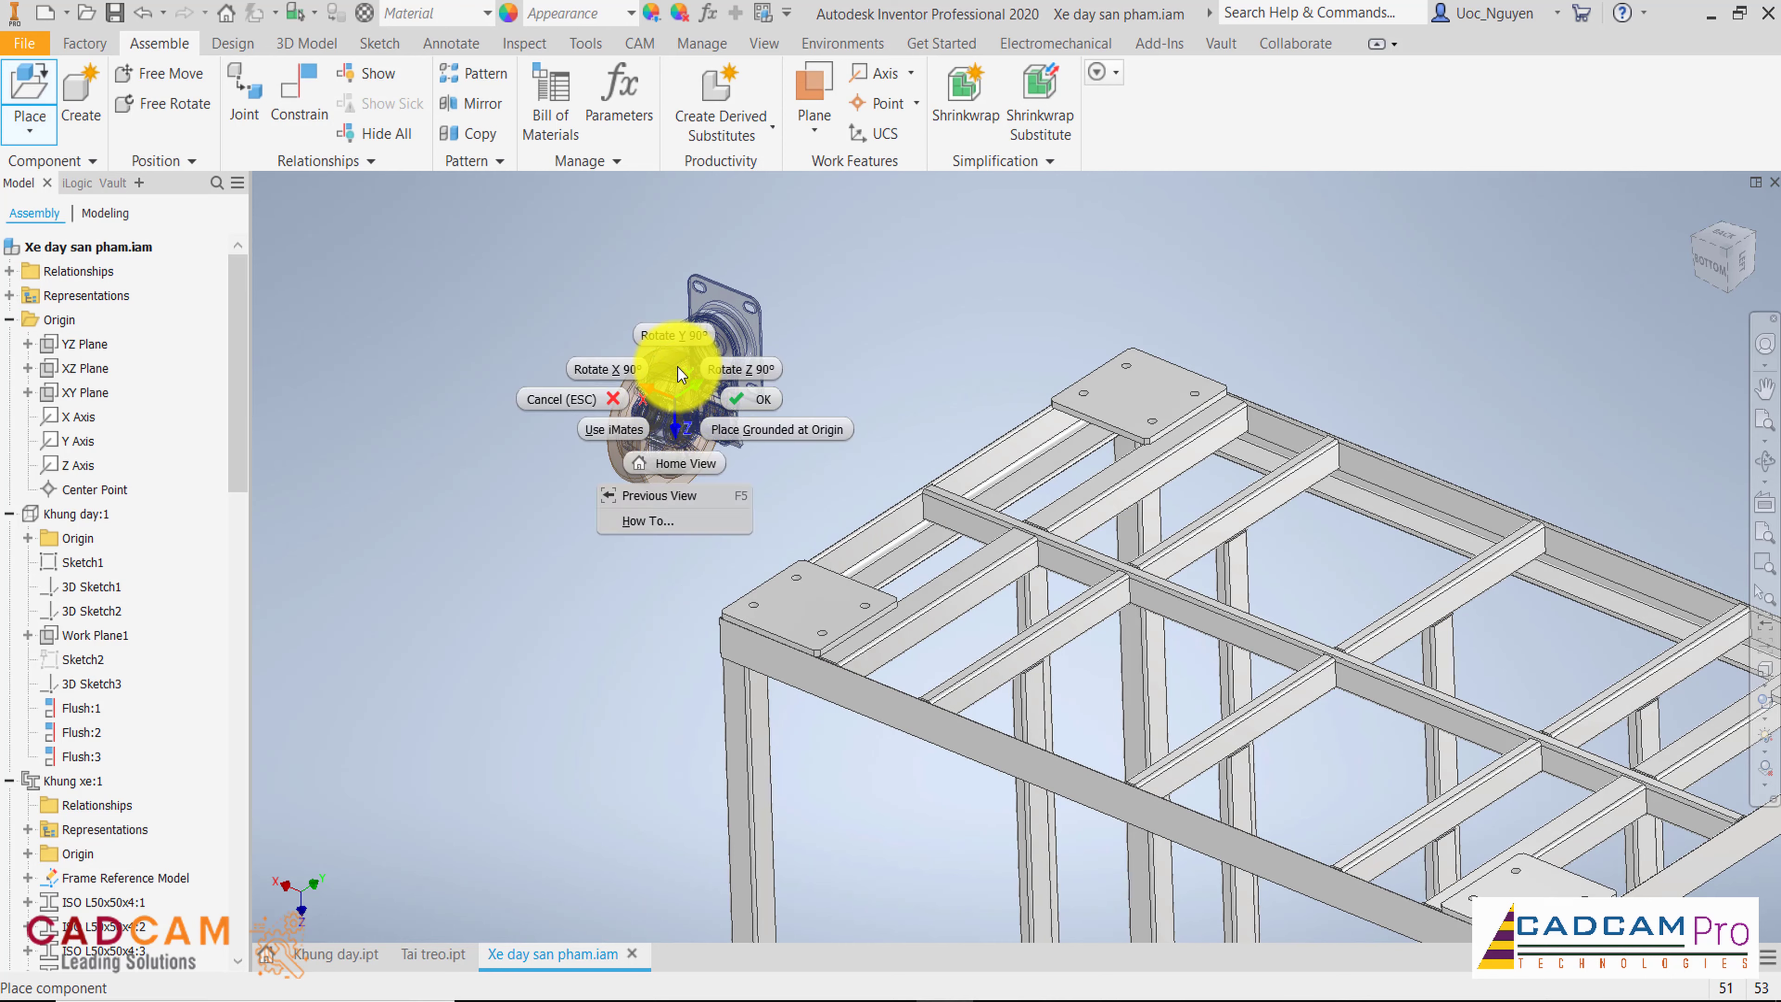
click(644, 381)
shift+middle_drag(678, 399, 797, 382)
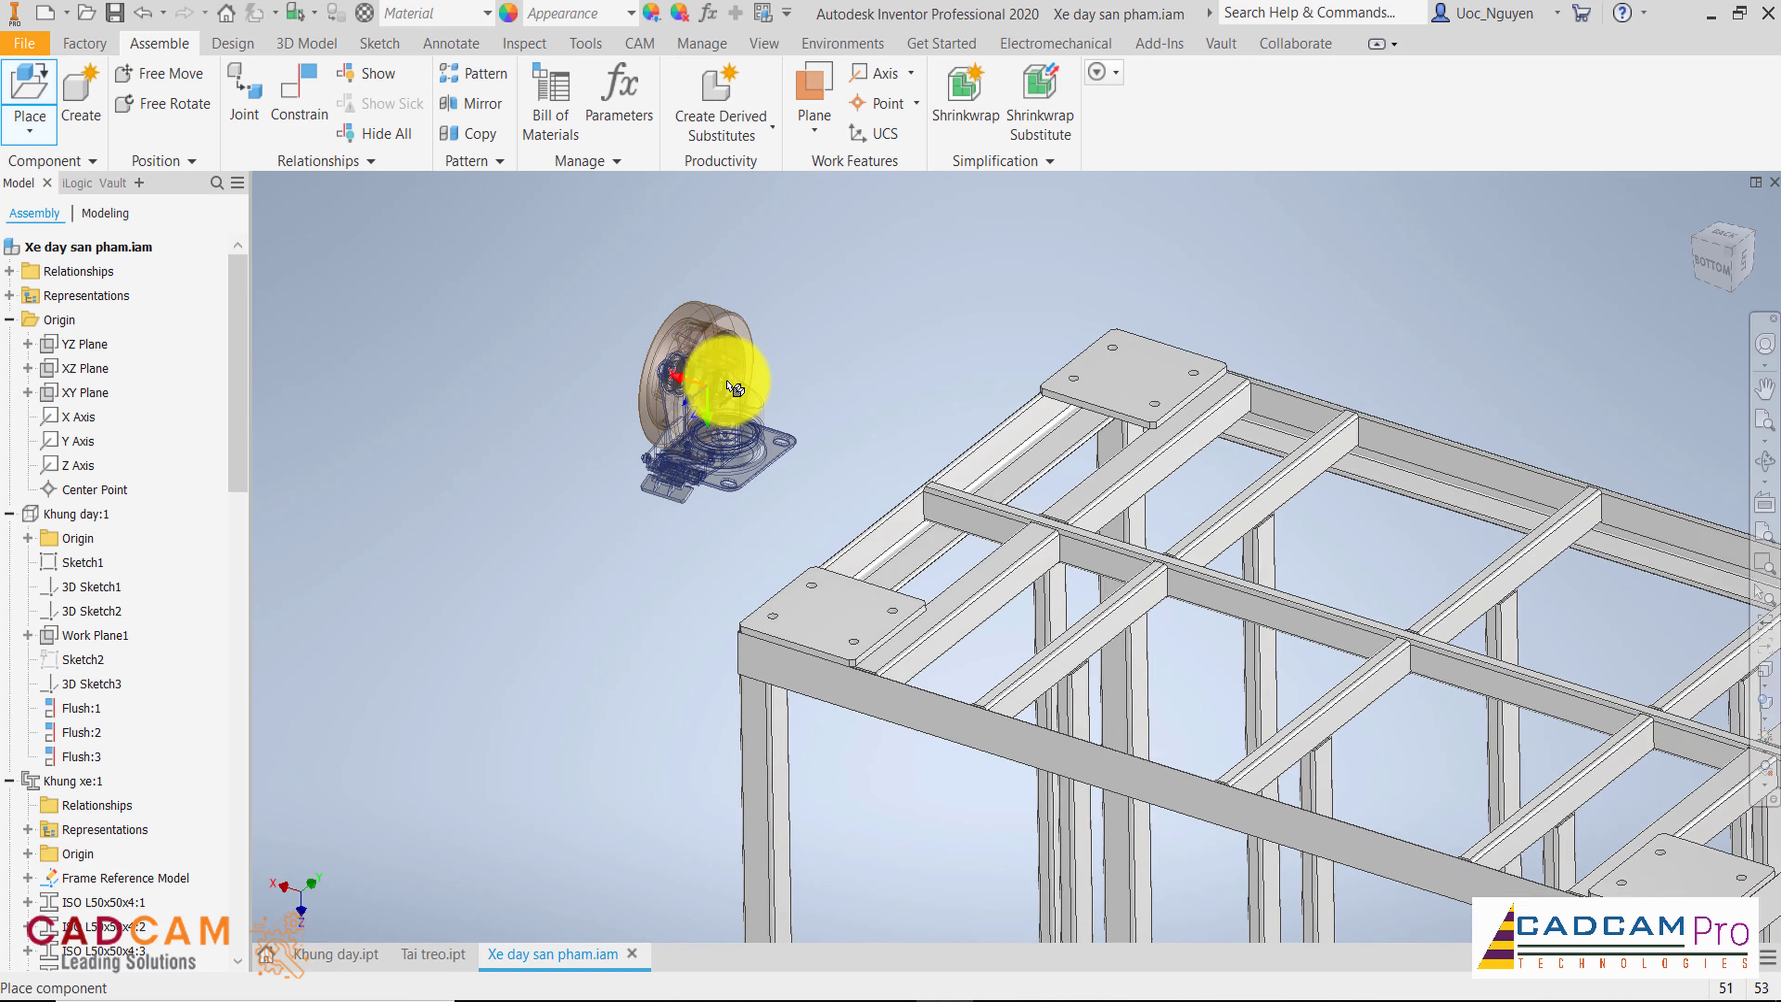
right_click(795, 383)
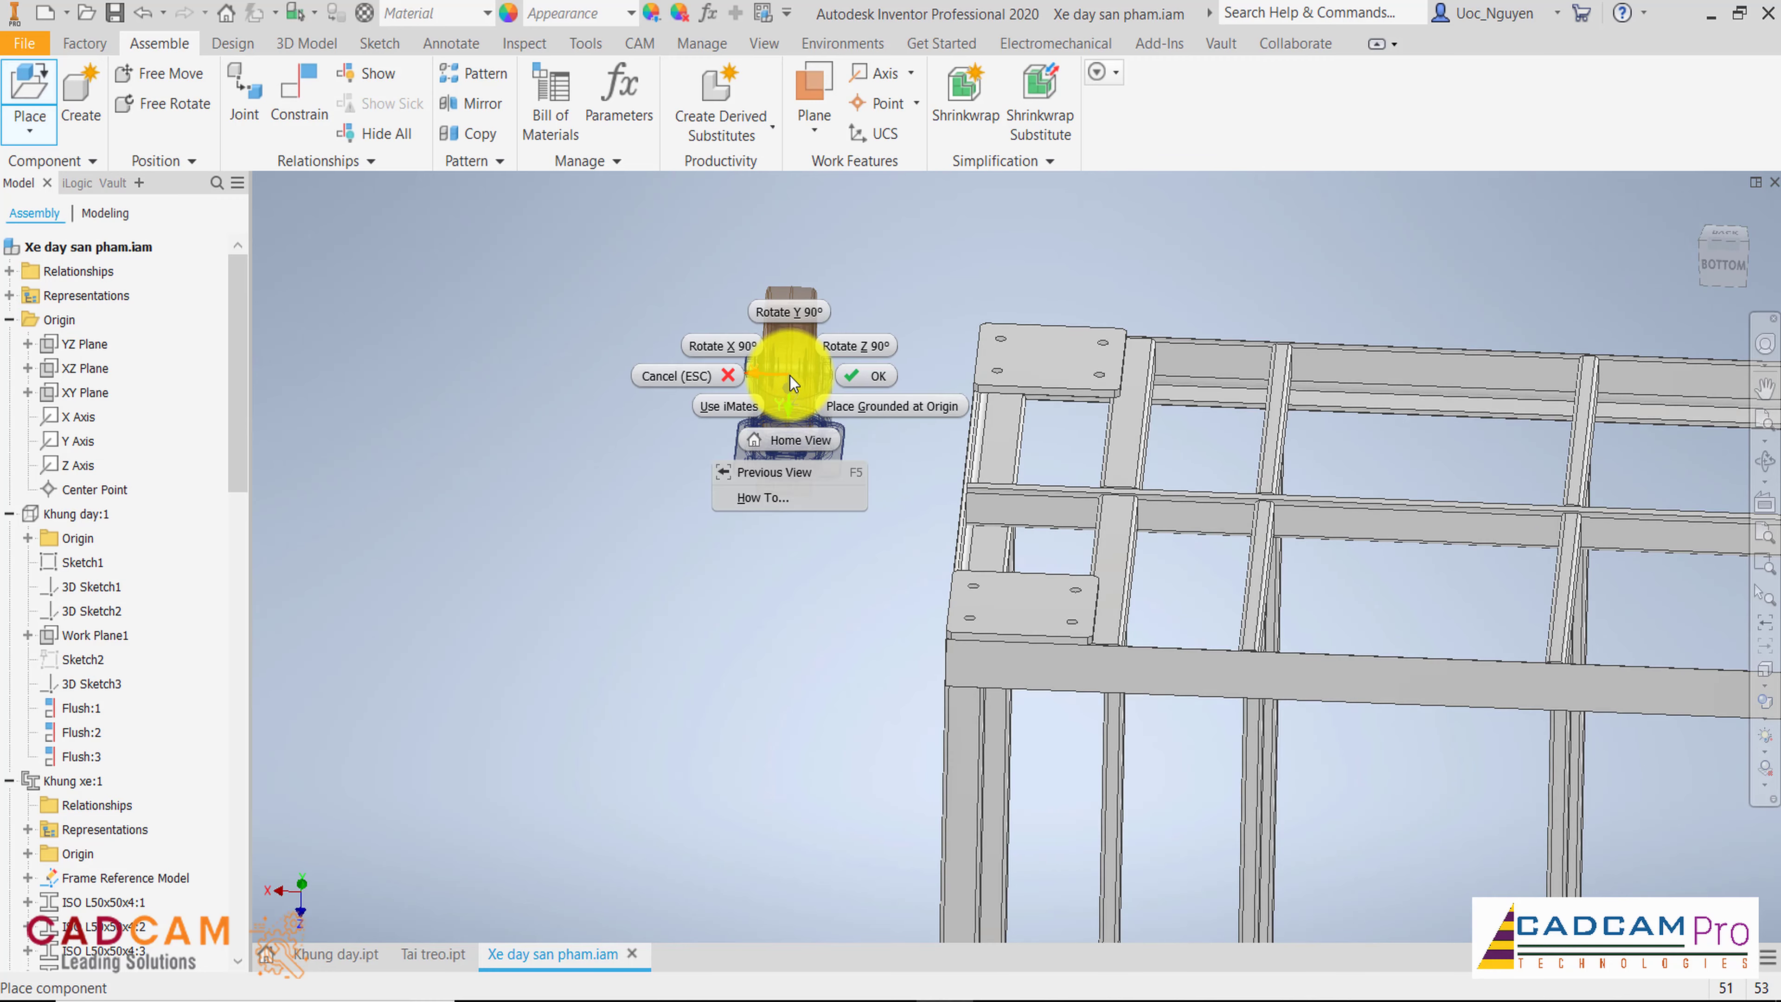
click(806, 318)
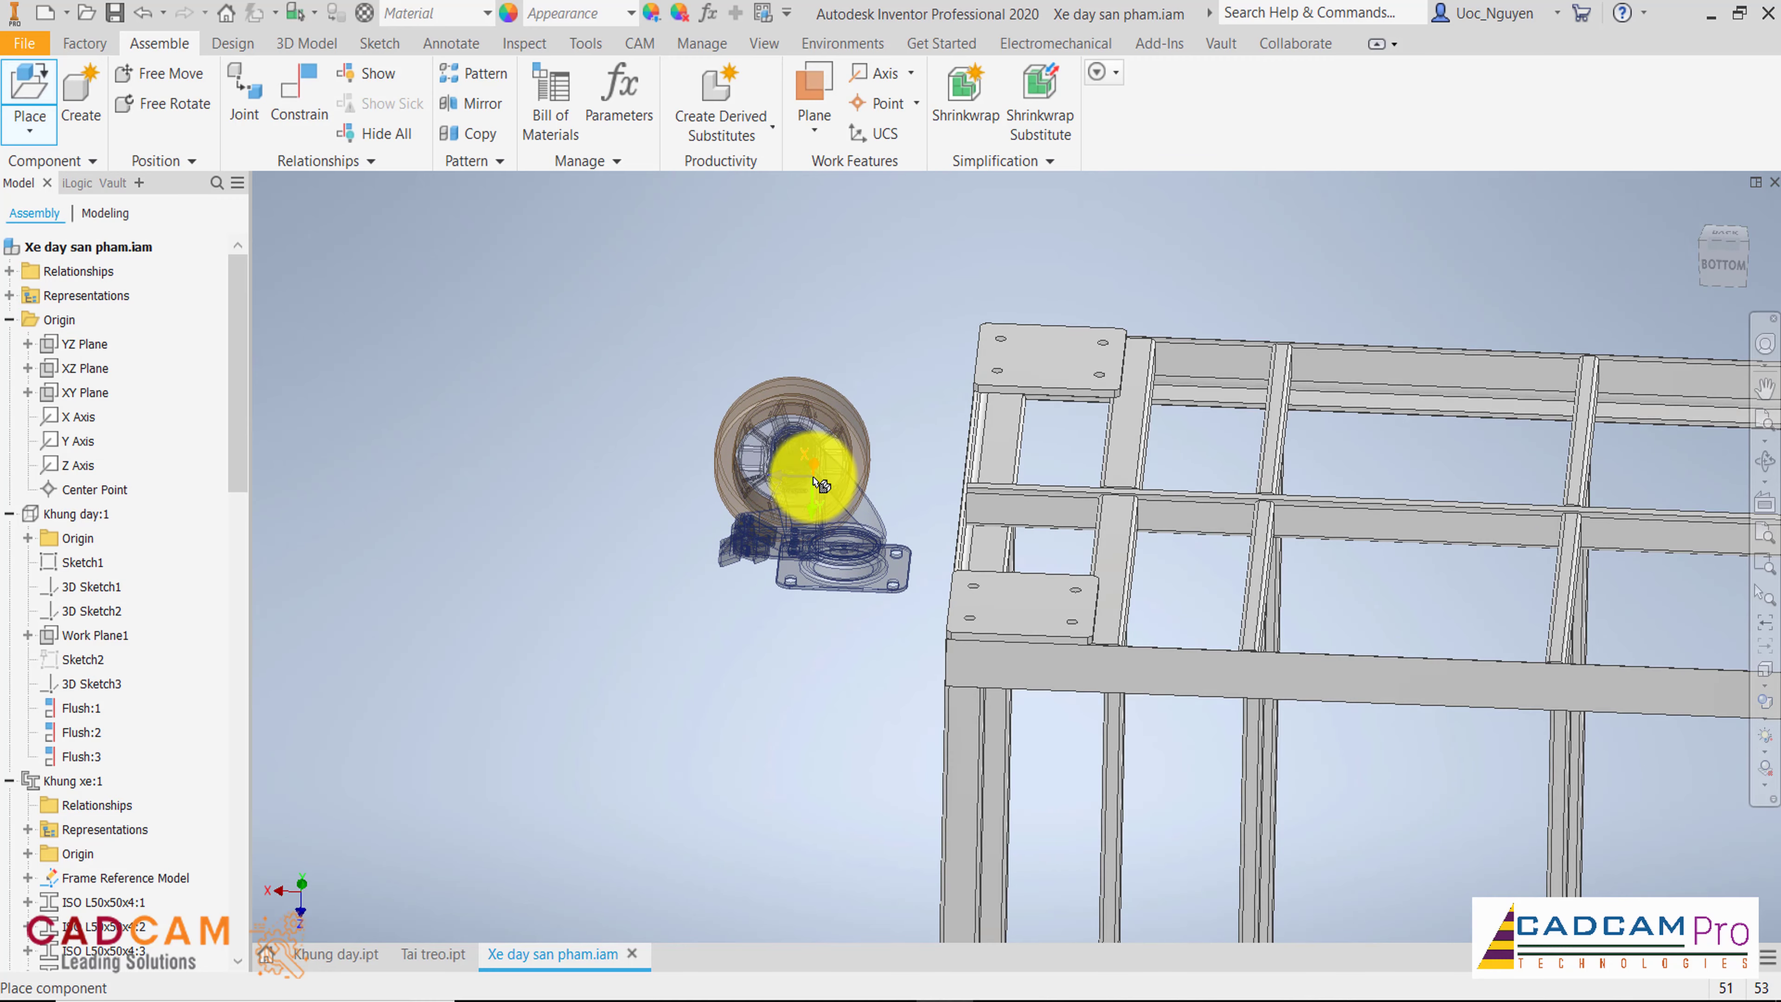
click(914, 271)
click(845, 245)
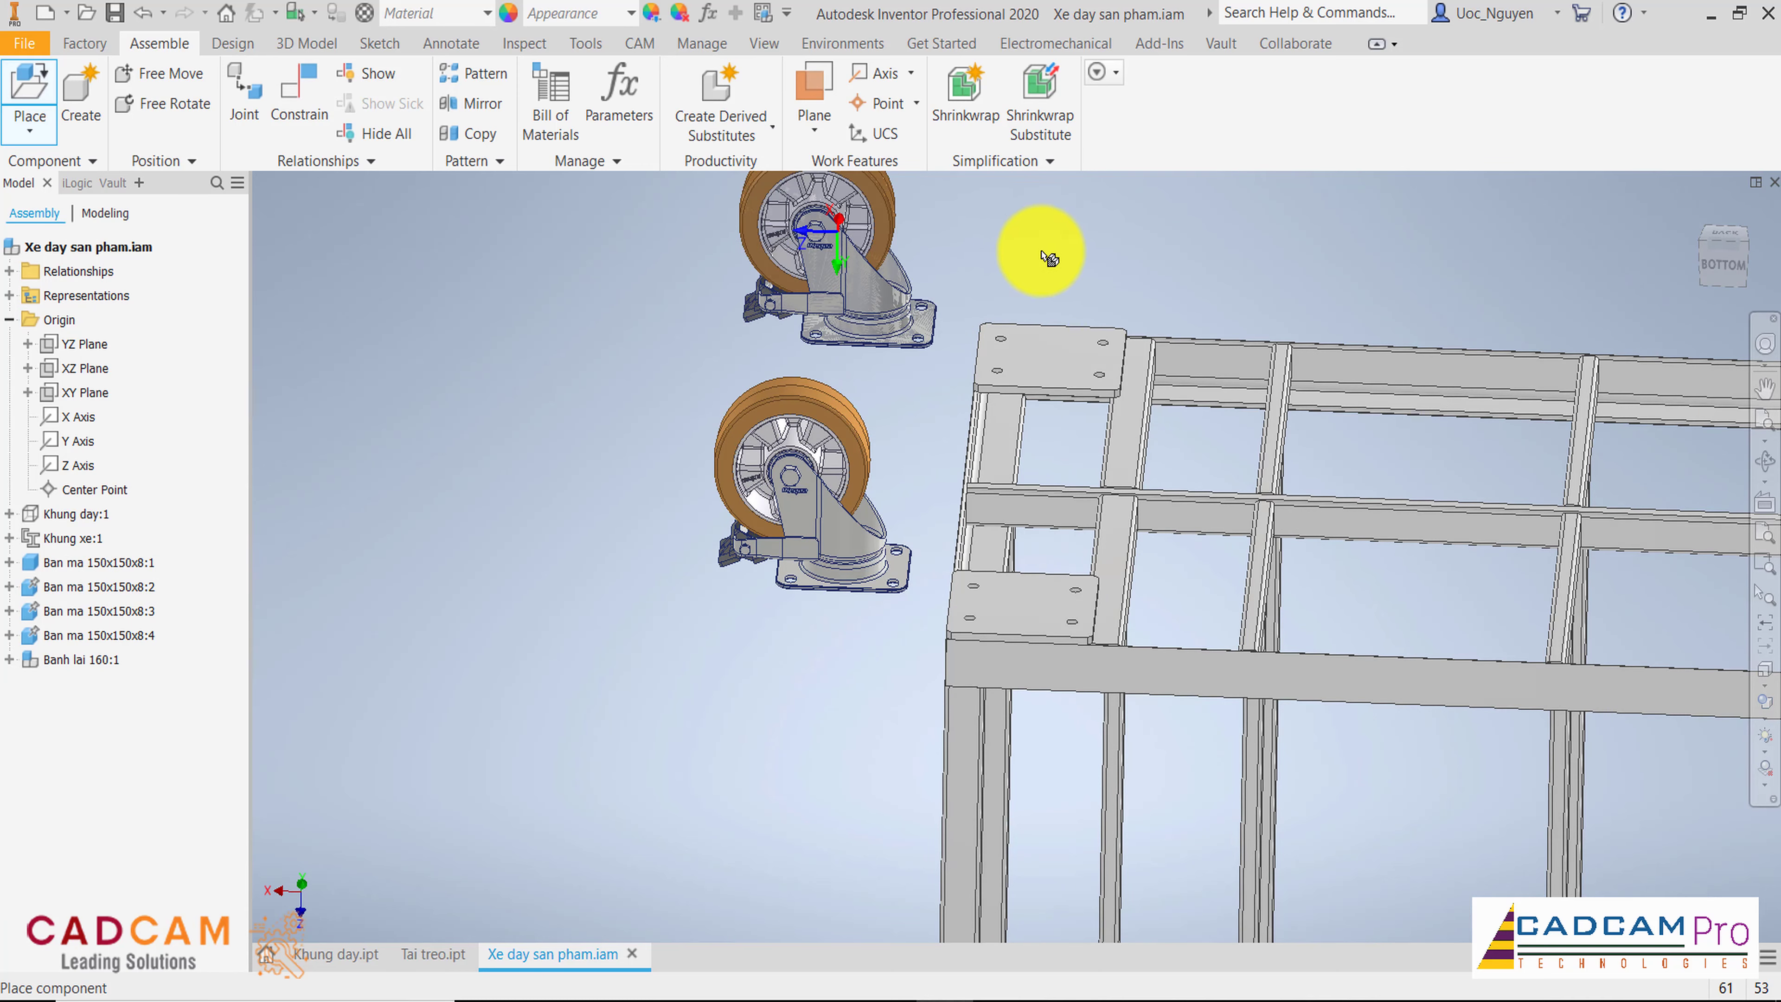
key(Escape)
scroll(1051, 280, up, 2)
Step: Mate the first caster's mounting plate face onto a frame corner plate's top face
right_click(1090, 279)
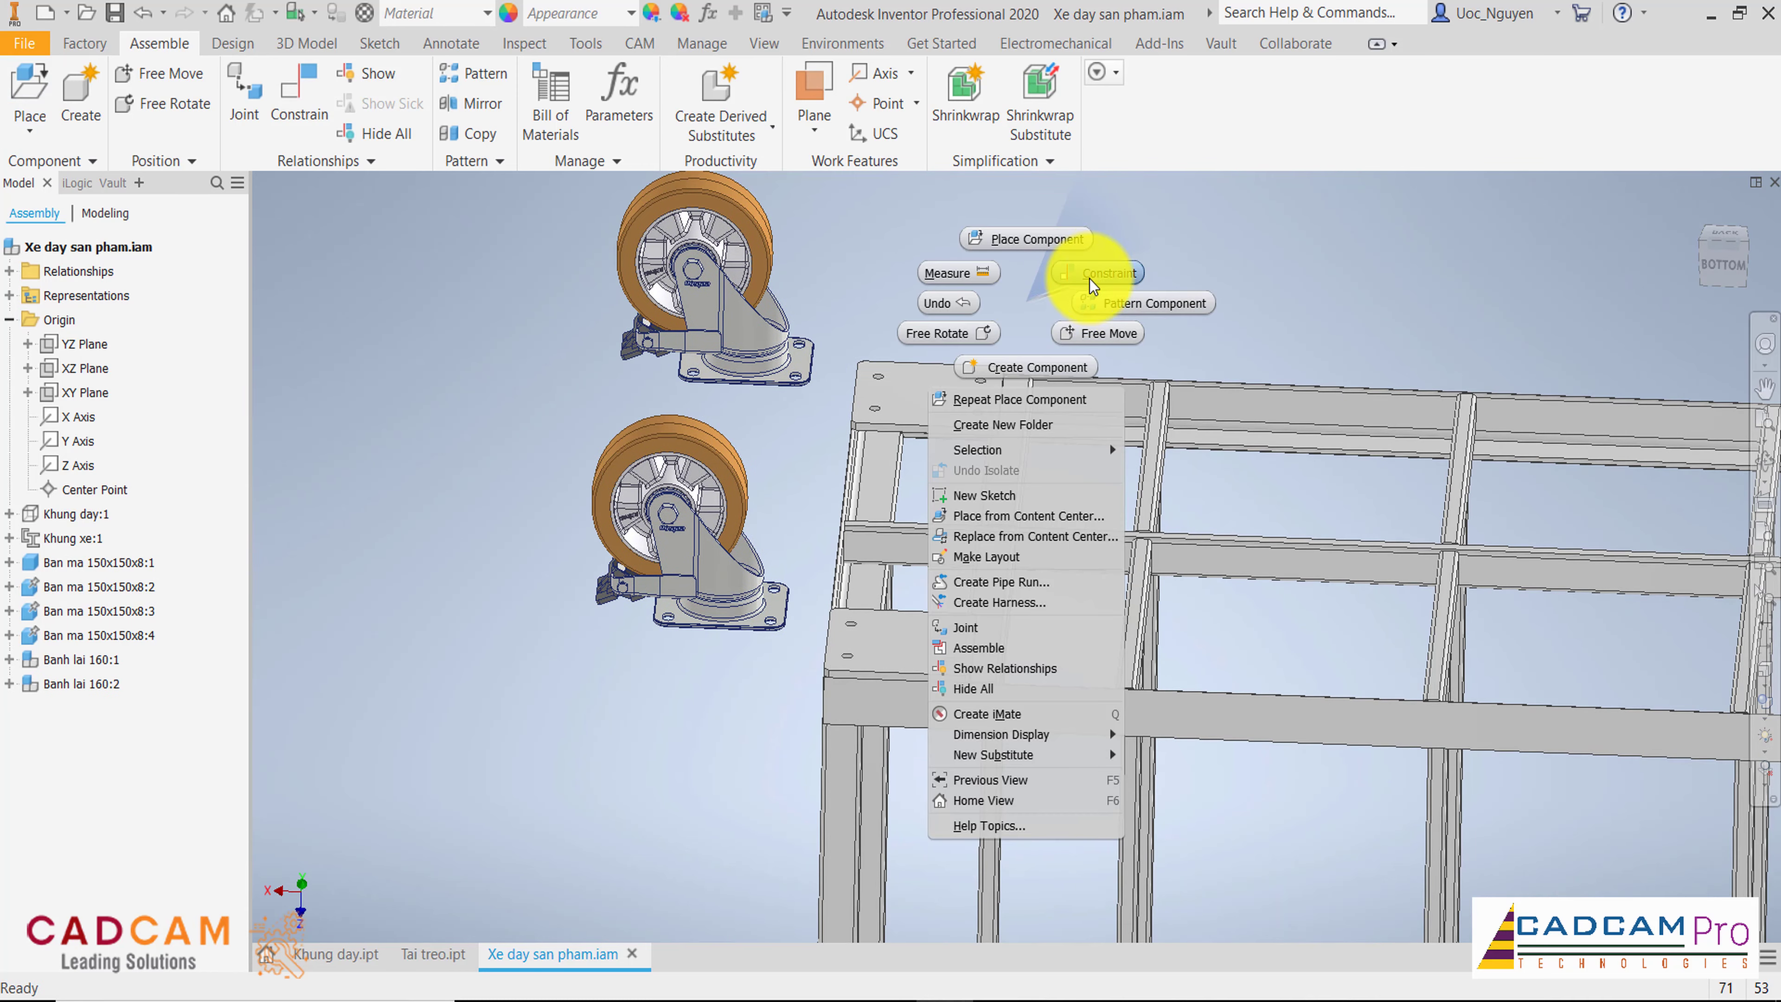
key(c)
click(880, 624)
scroll(883, 666, up, 3)
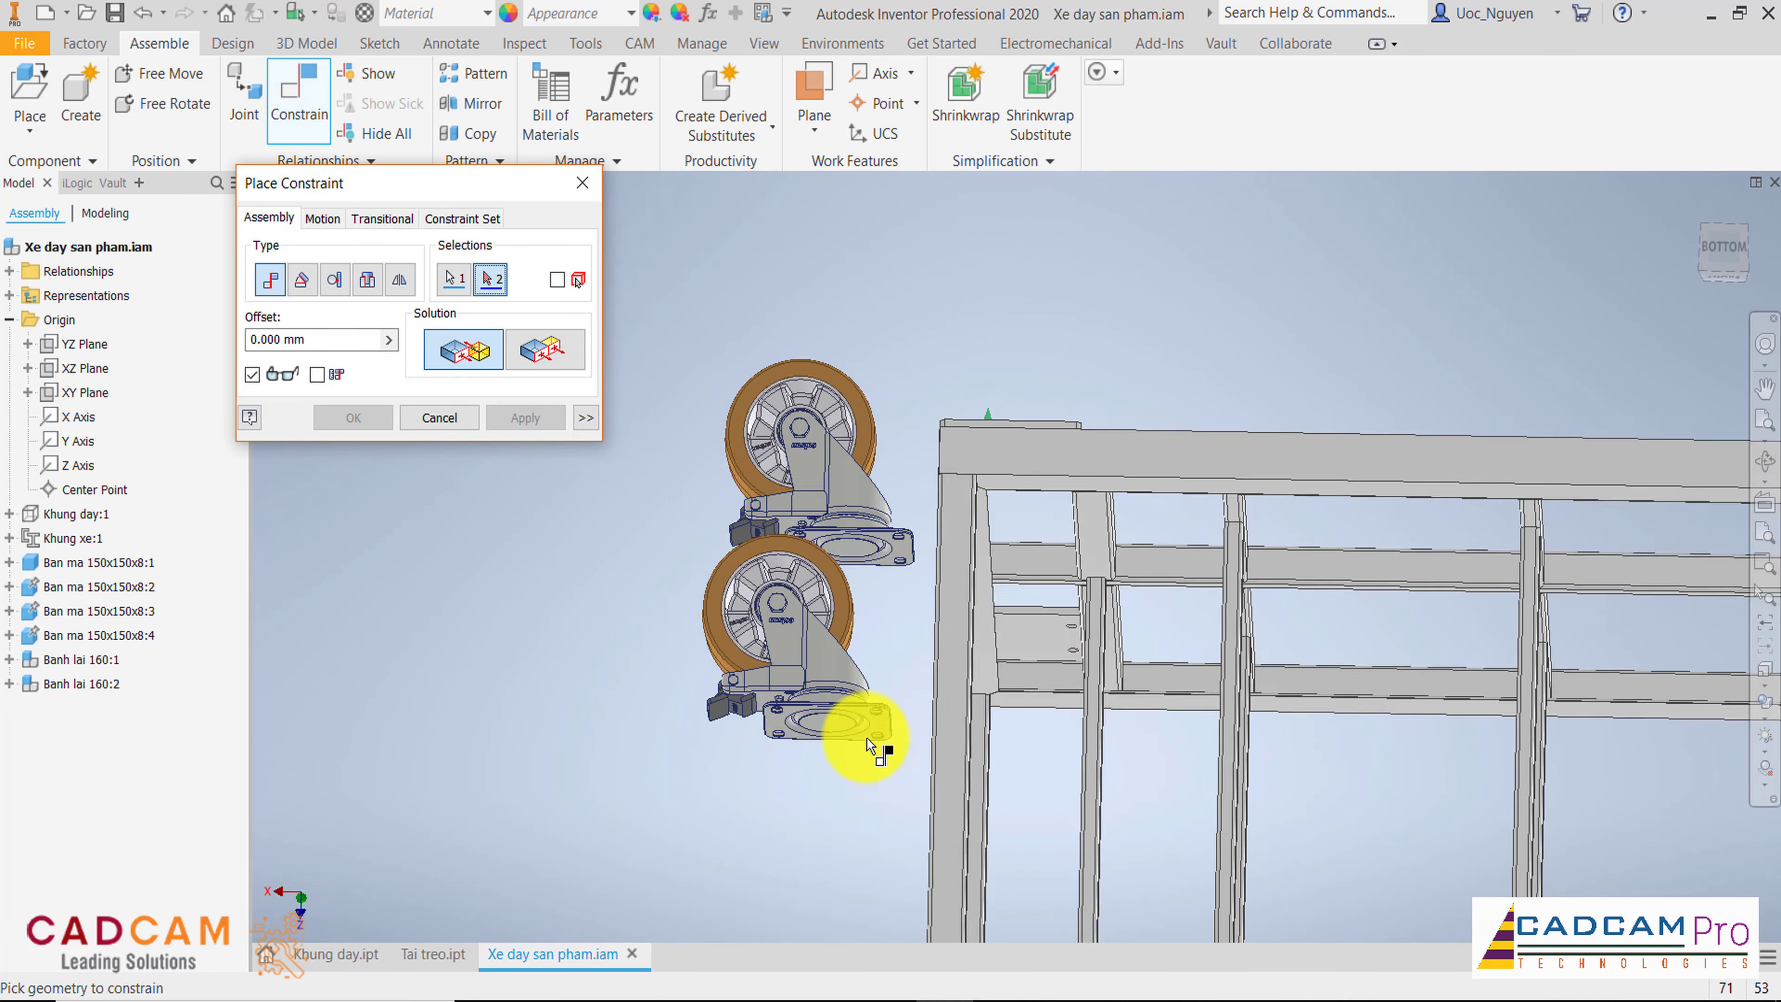
scroll(926, 709, up, 3)
click(966, 454)
scroll(908, 522, down, 3)
scroll(925, 505, down, 2)
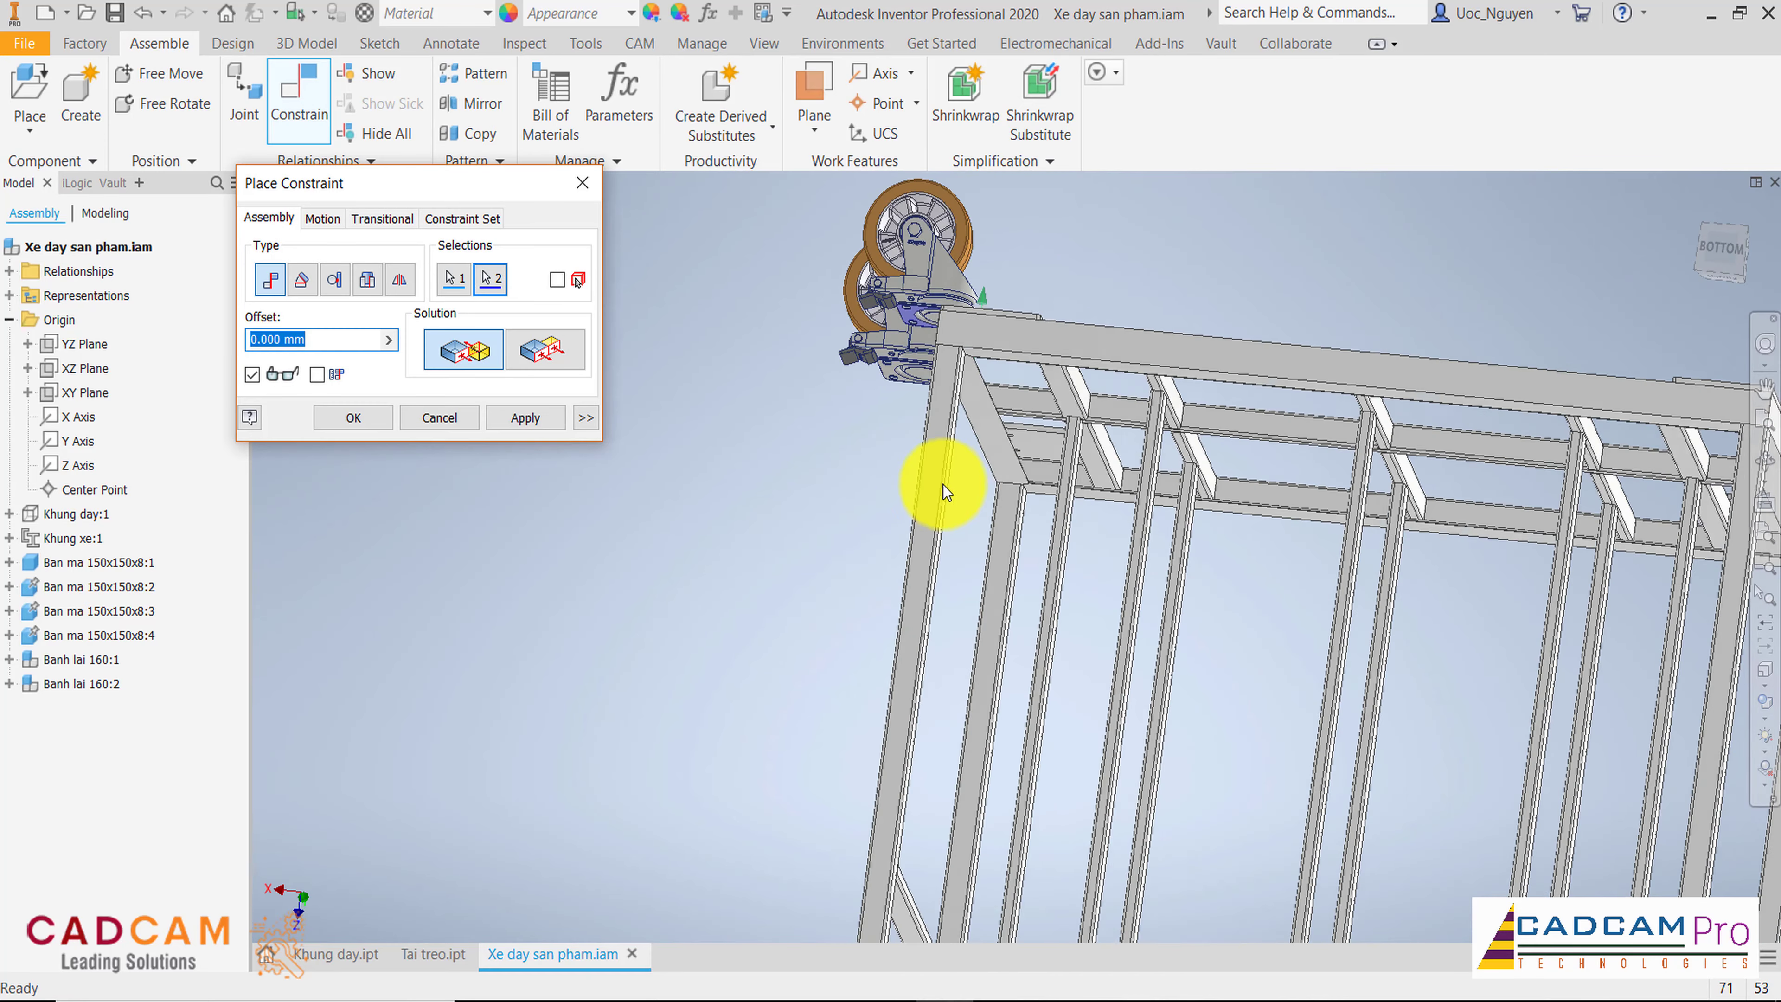
shift+middle_drag(922, 505, 674, 462)
click(553, 420)
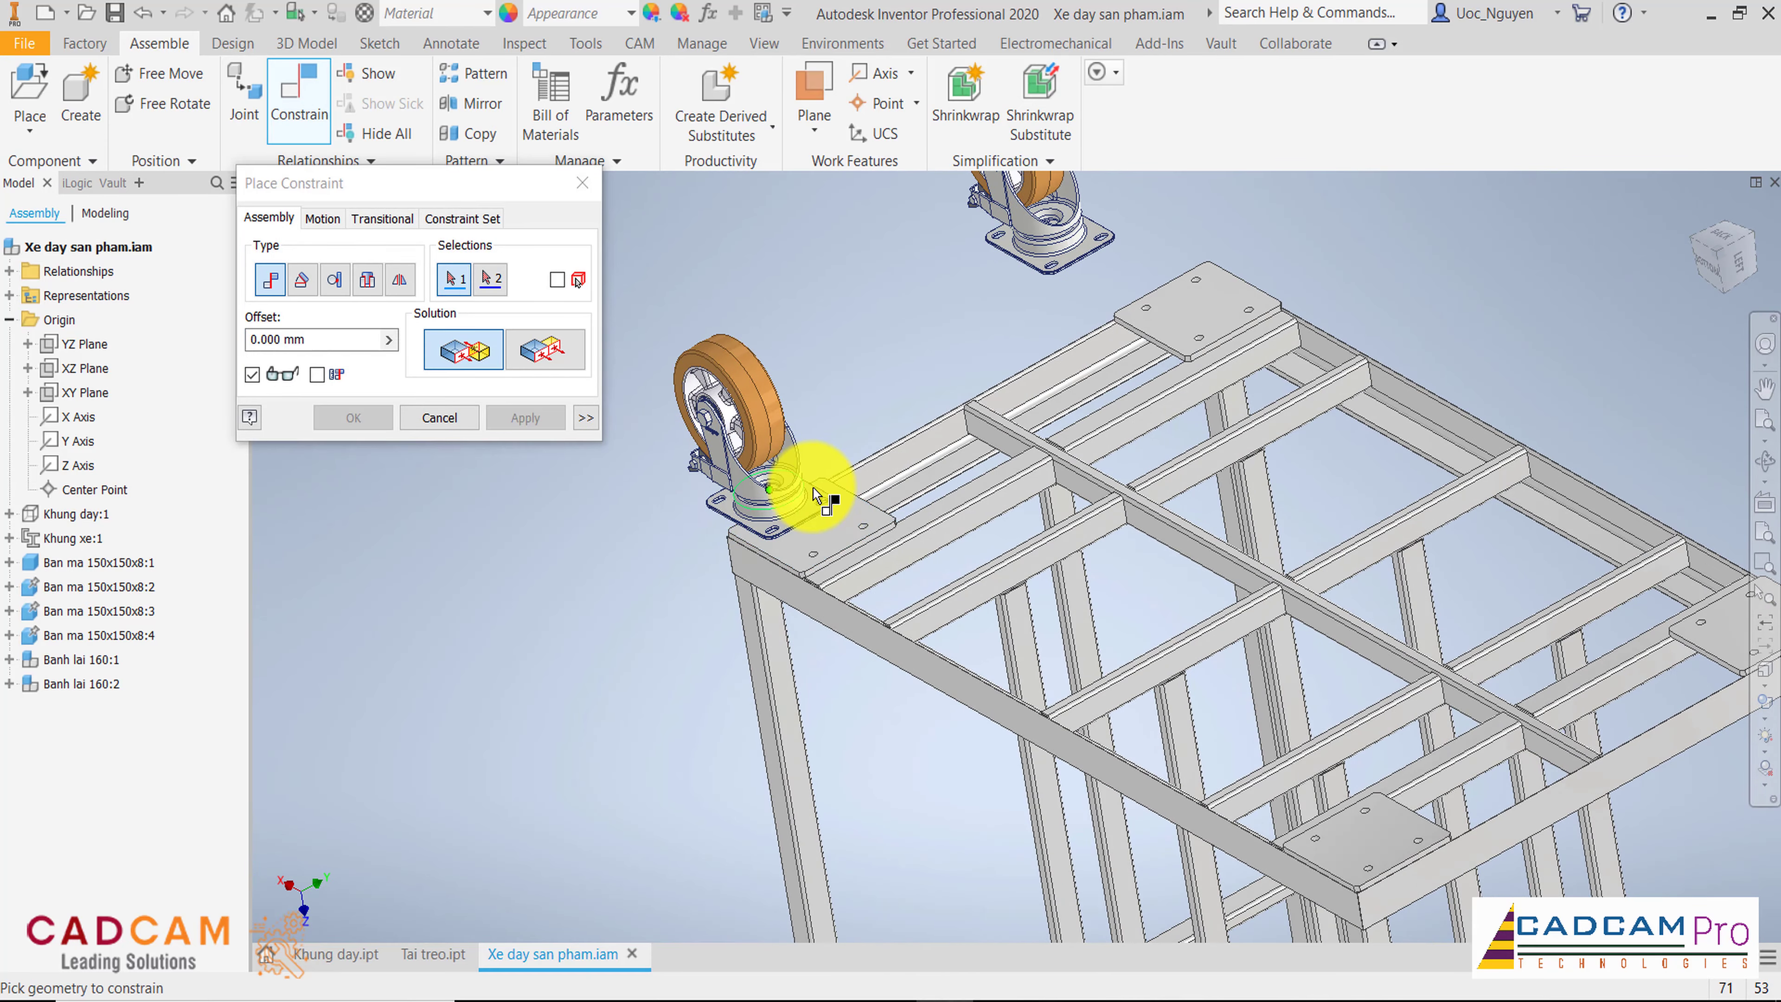
Step: Align two of the first caster's slots with the corner plate holes
scroll(816, 491, up, 5)
mouse_move(926, 509)
middle_down()
mouse_move(996, 541)
mouse_move(922, 723)
middle_up()
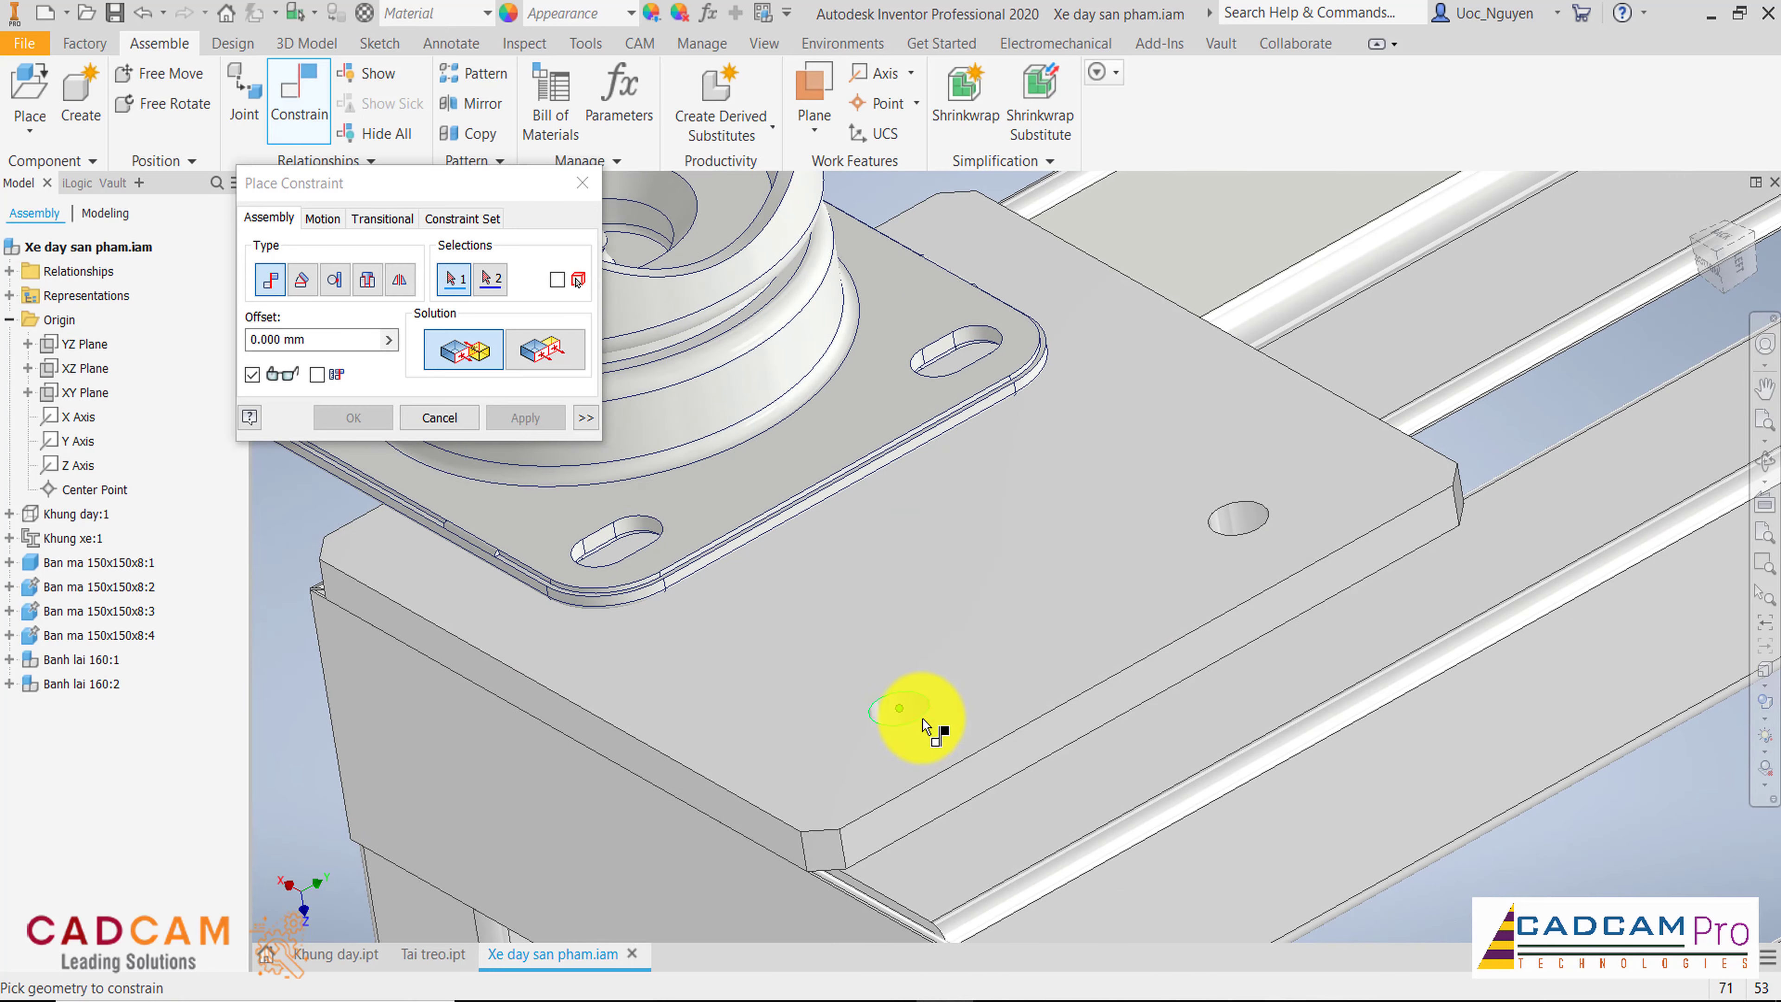
click(907, 719)
shift+middle_drag(655, 569, 814, 418)
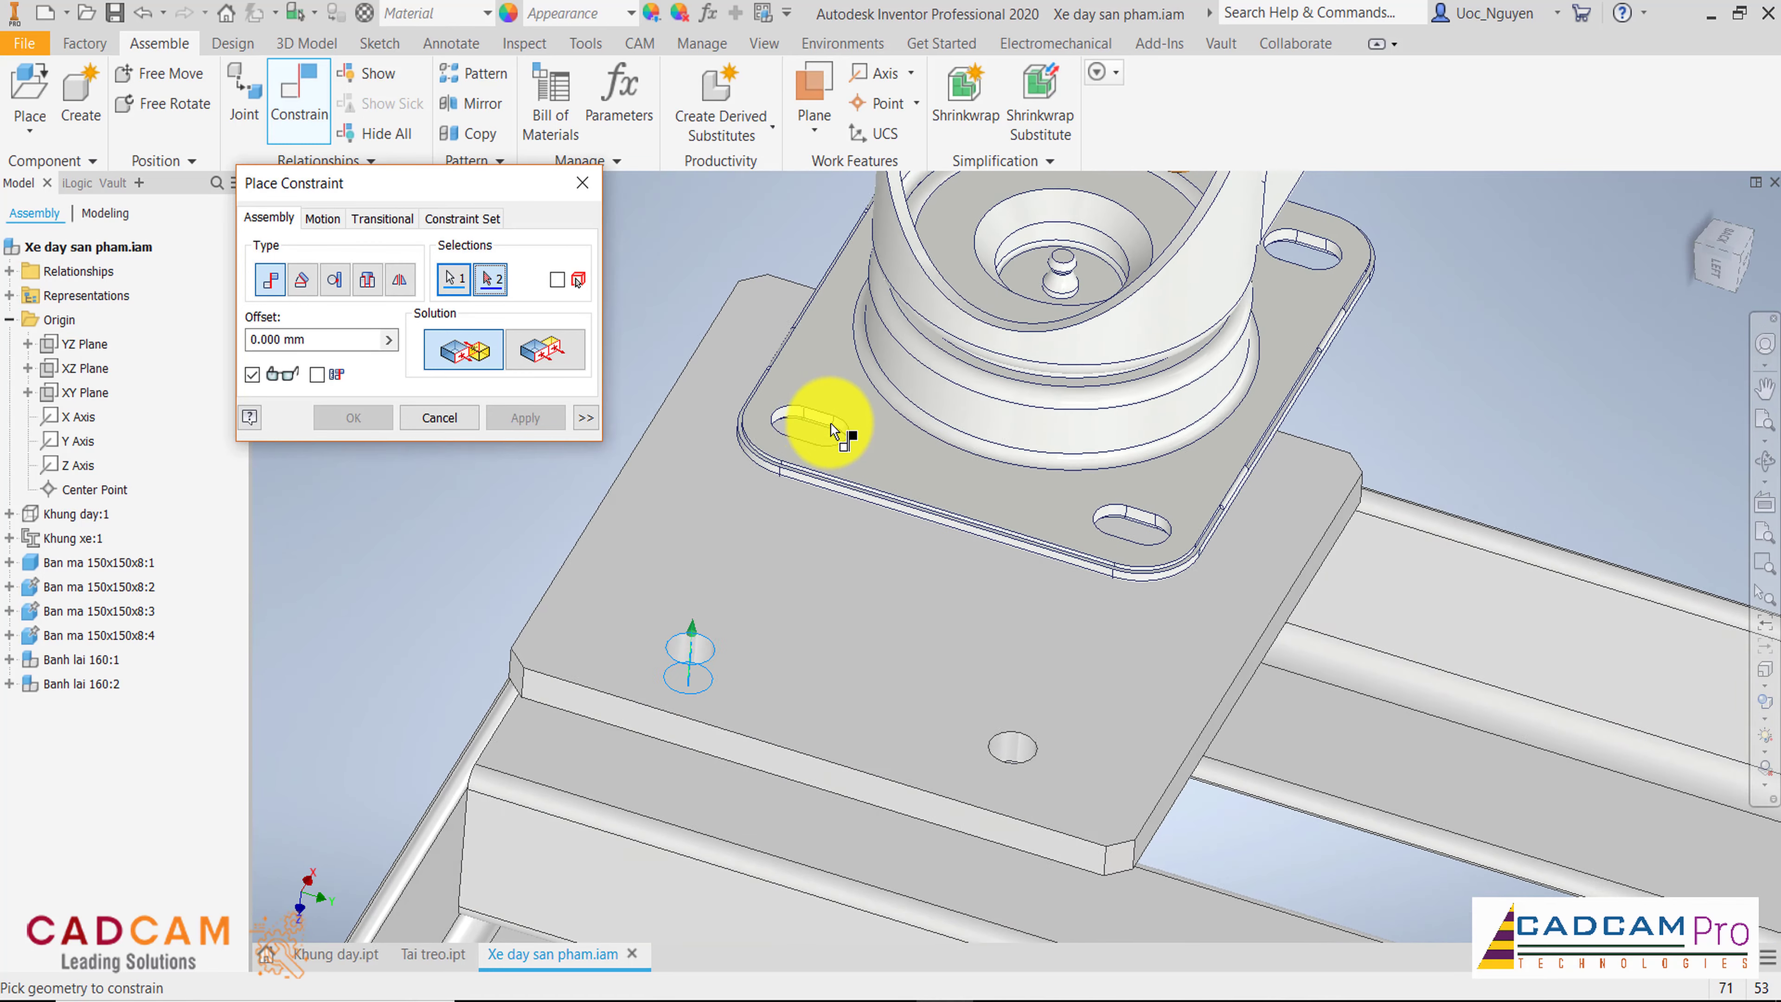
scroll(794, 423, up, 3)
click(784, 418)
scroll(782, 410, down, 3)
scroll(737, 499, down, 2)
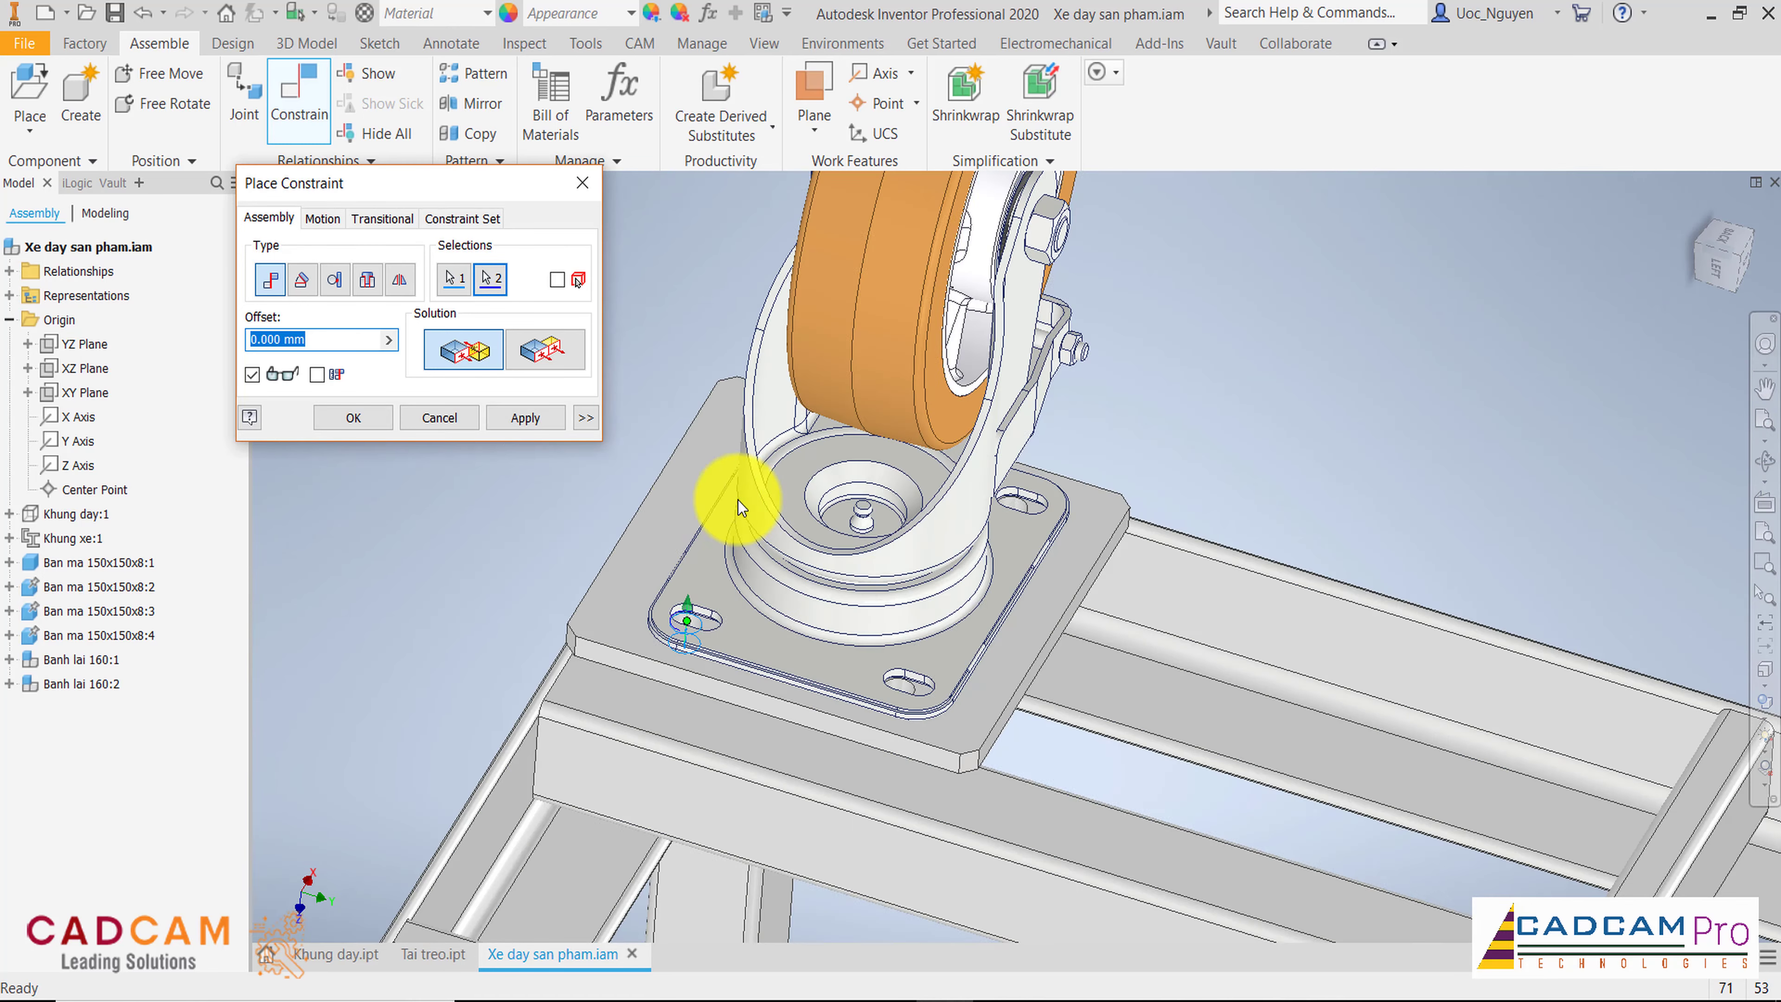
click(539, 419)
scroll(925, 700, up, 5)
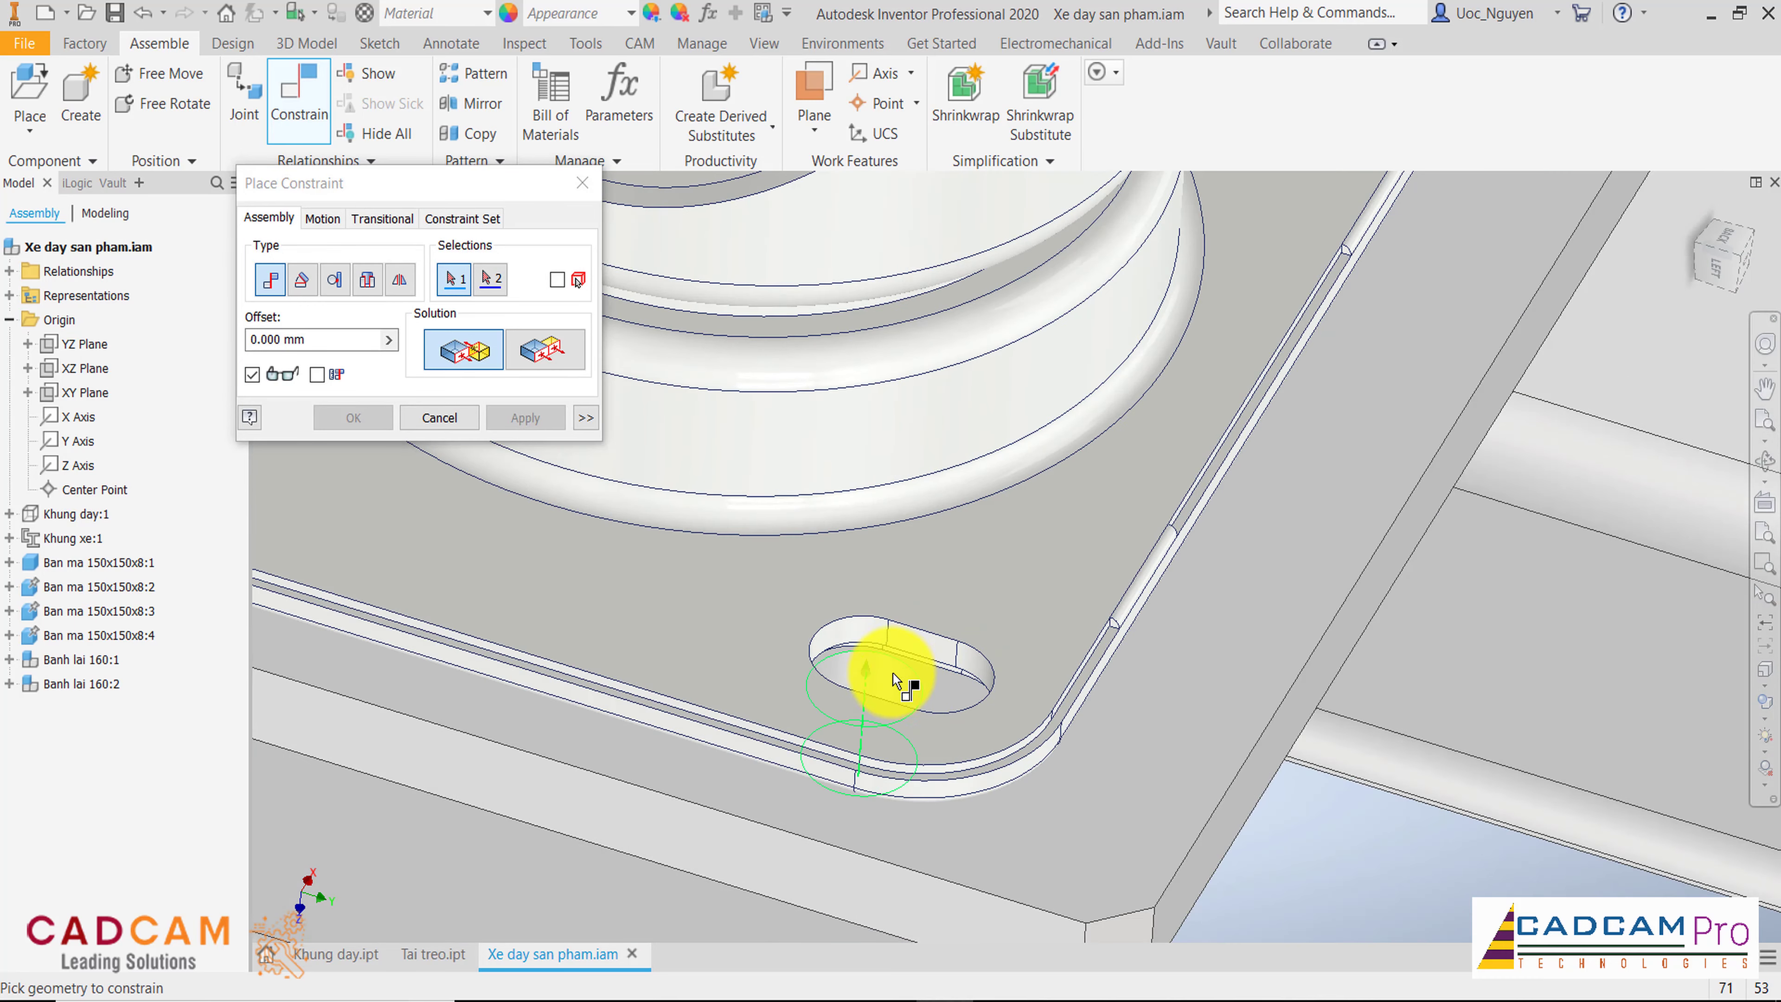
scroll(895, 679, down, 5)
scroll(859, 660, up, 6)
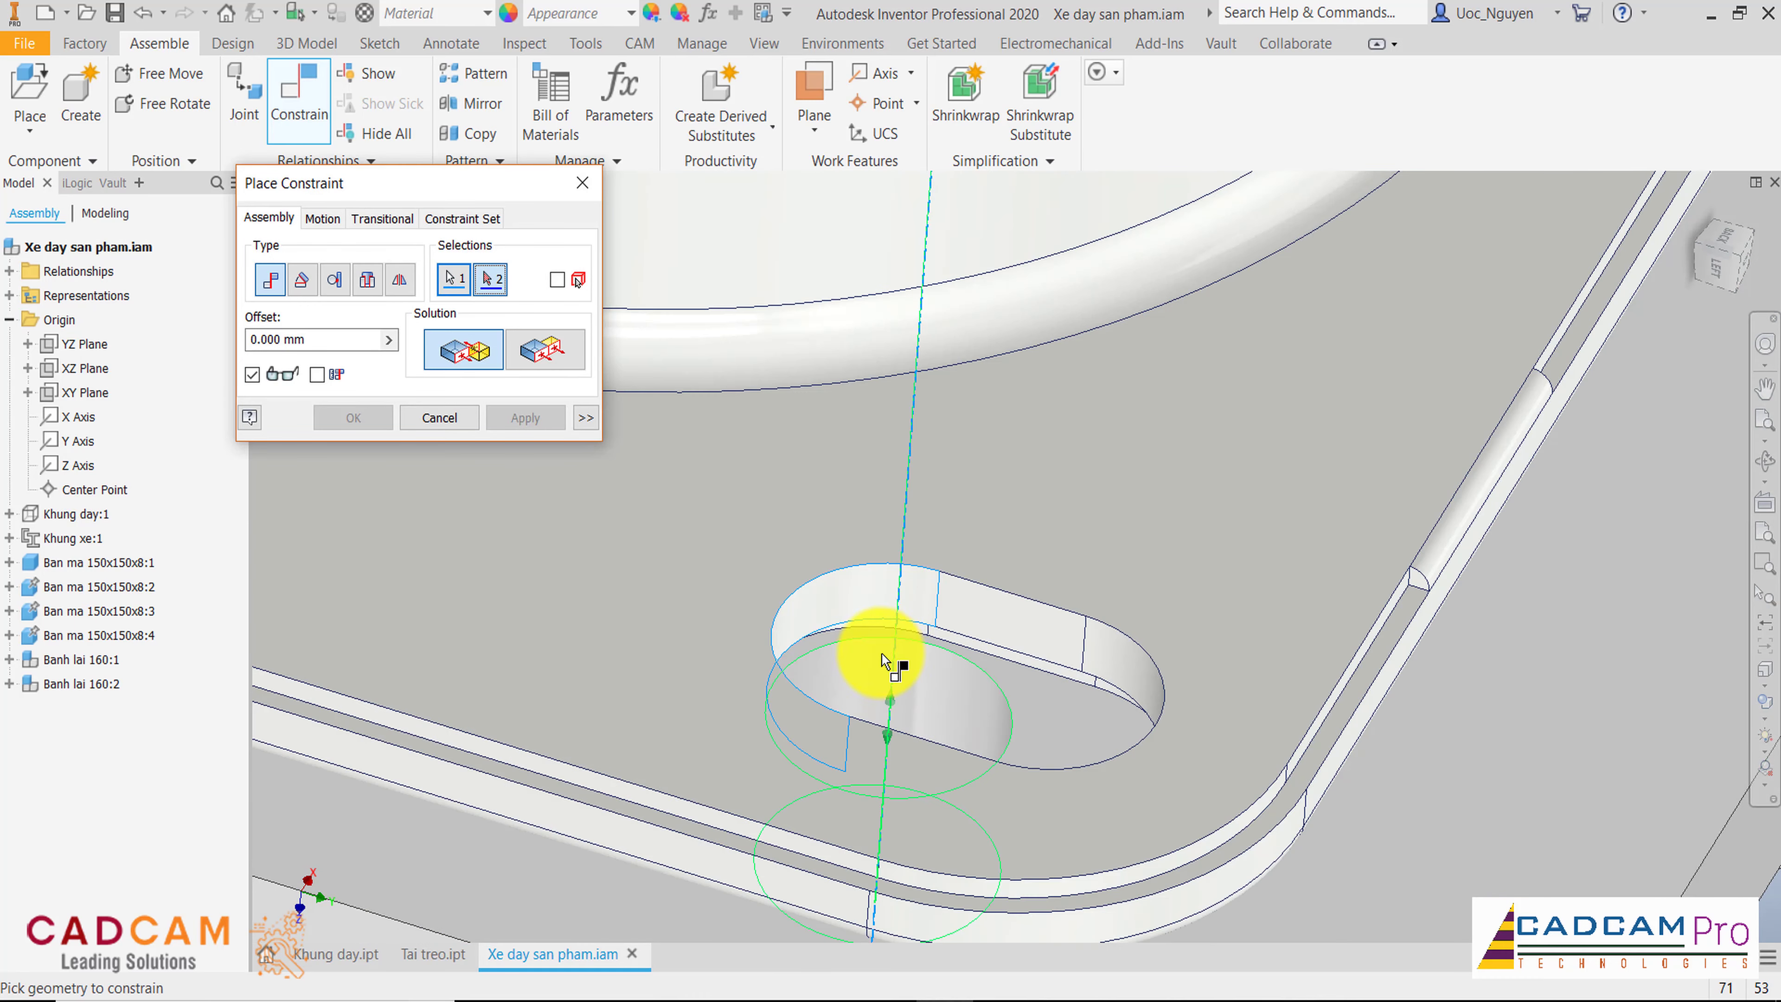
click(883, 654)
click(546, 423)
scroll(701, 525, down, 5)
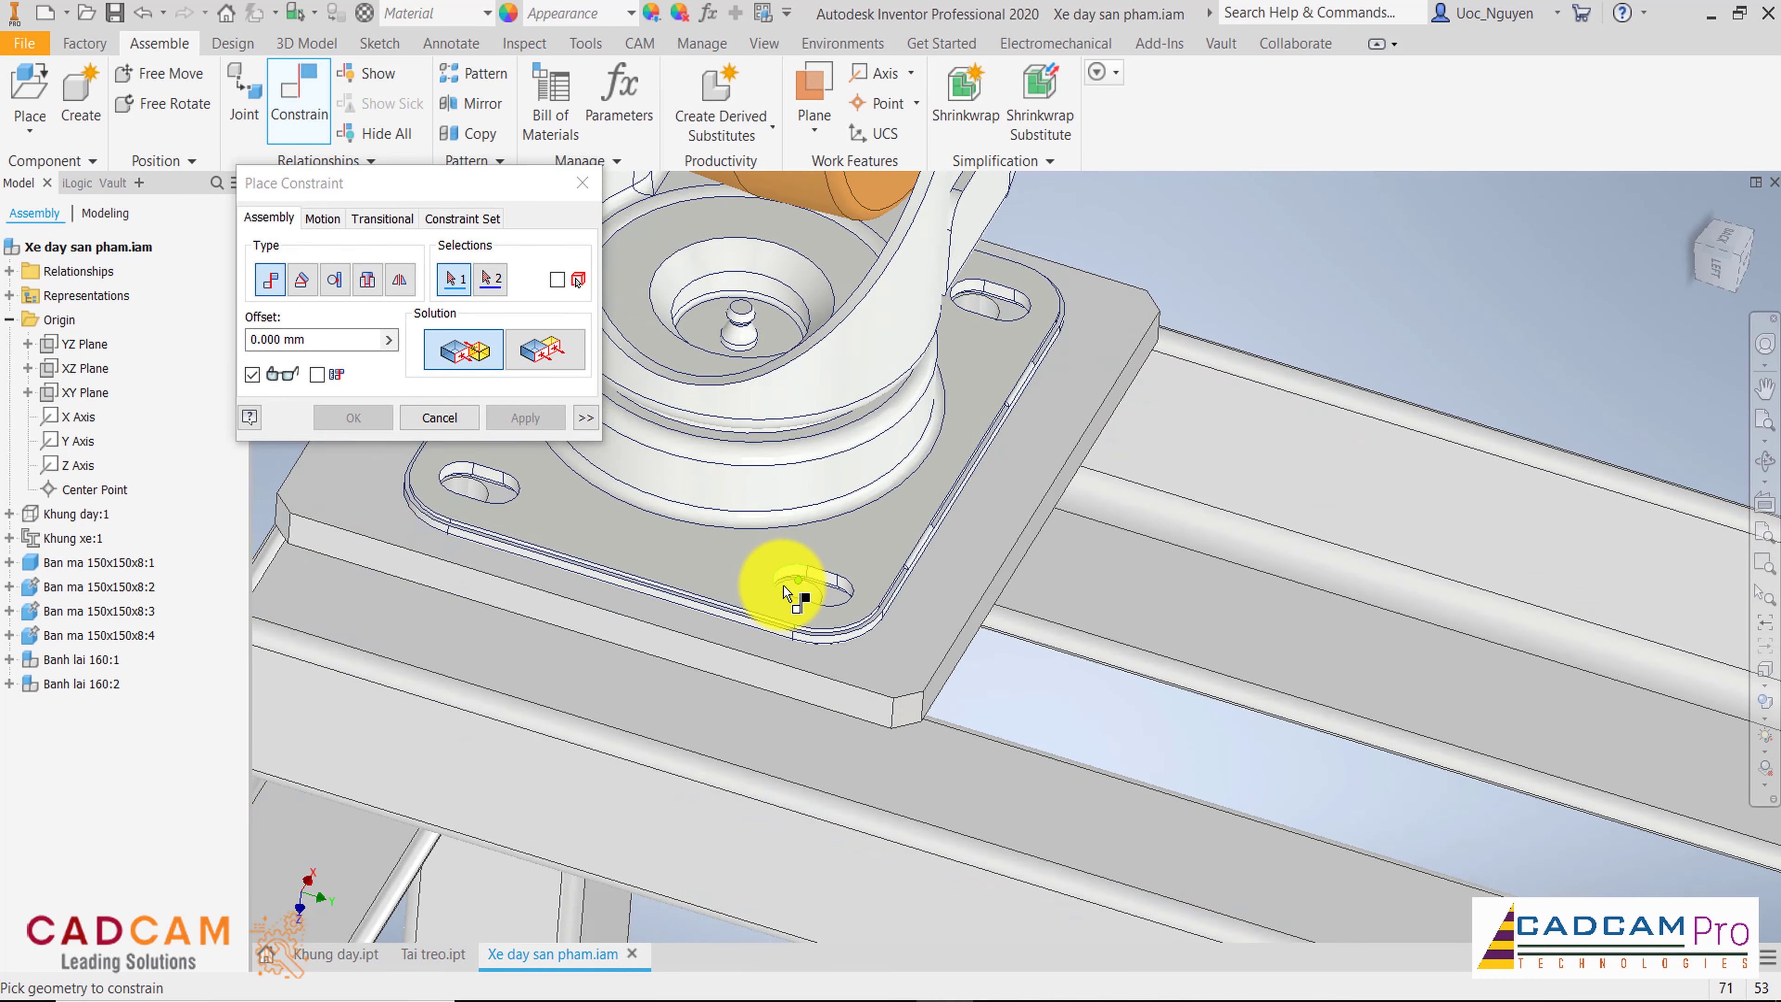
scroll(897, 586, down, 3)
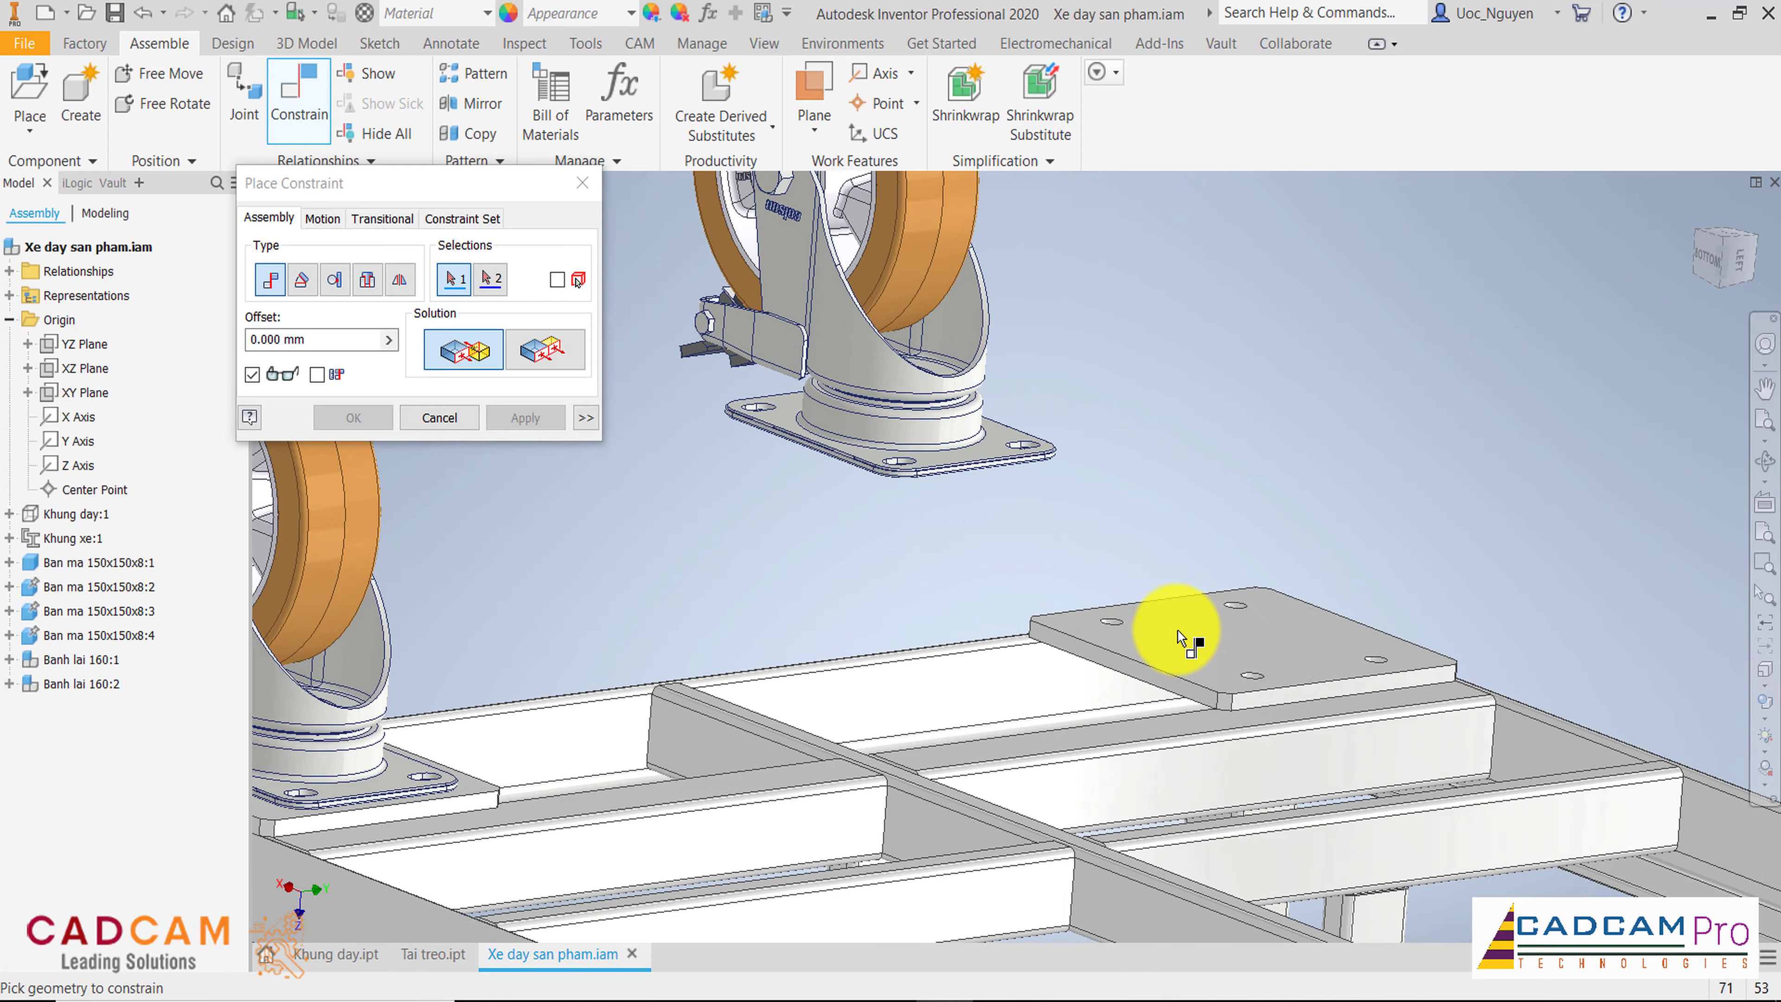
Step: Mate the second caster's base face onto another corner plate's top face
click(1183, 635)
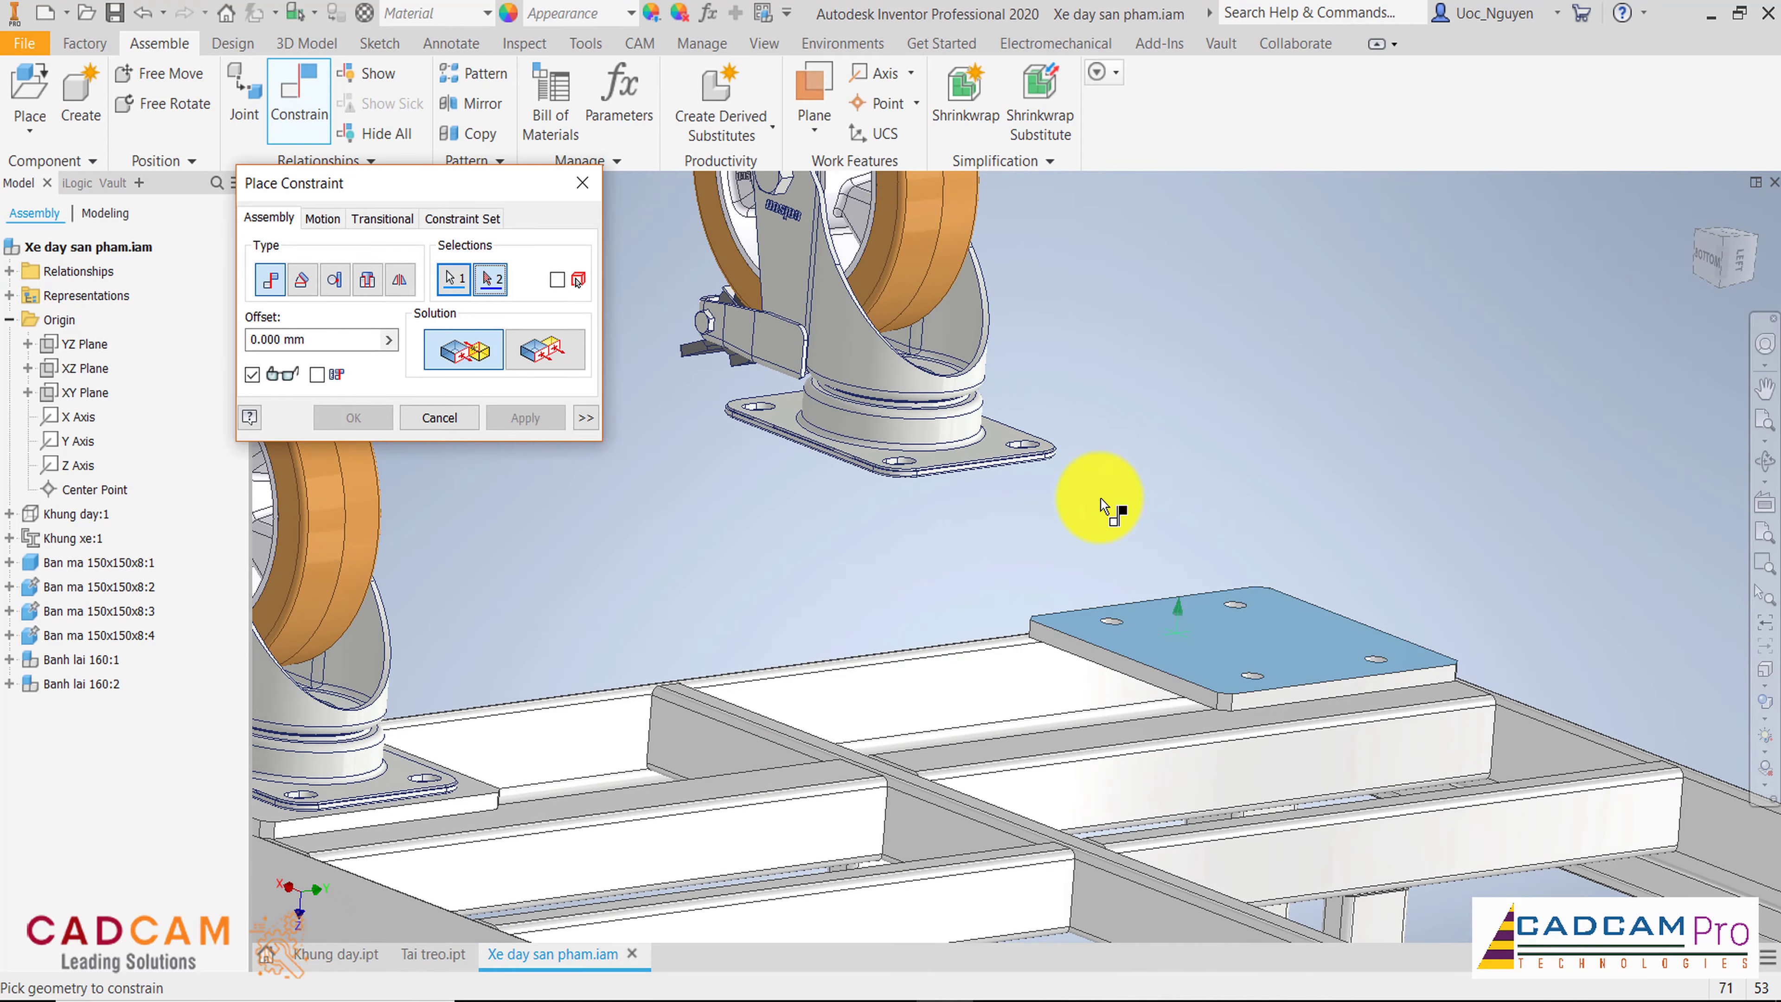
mouse_move(1101, 492)
shift+middle_down()
mouse_move(1049, 498)
mouse_move(1041, 457)
mouse_move(922, 409)
mouse_move(1088, 484)
shift+middle_up()
click(842, 410)
scroll(1088, 485, up, 3)
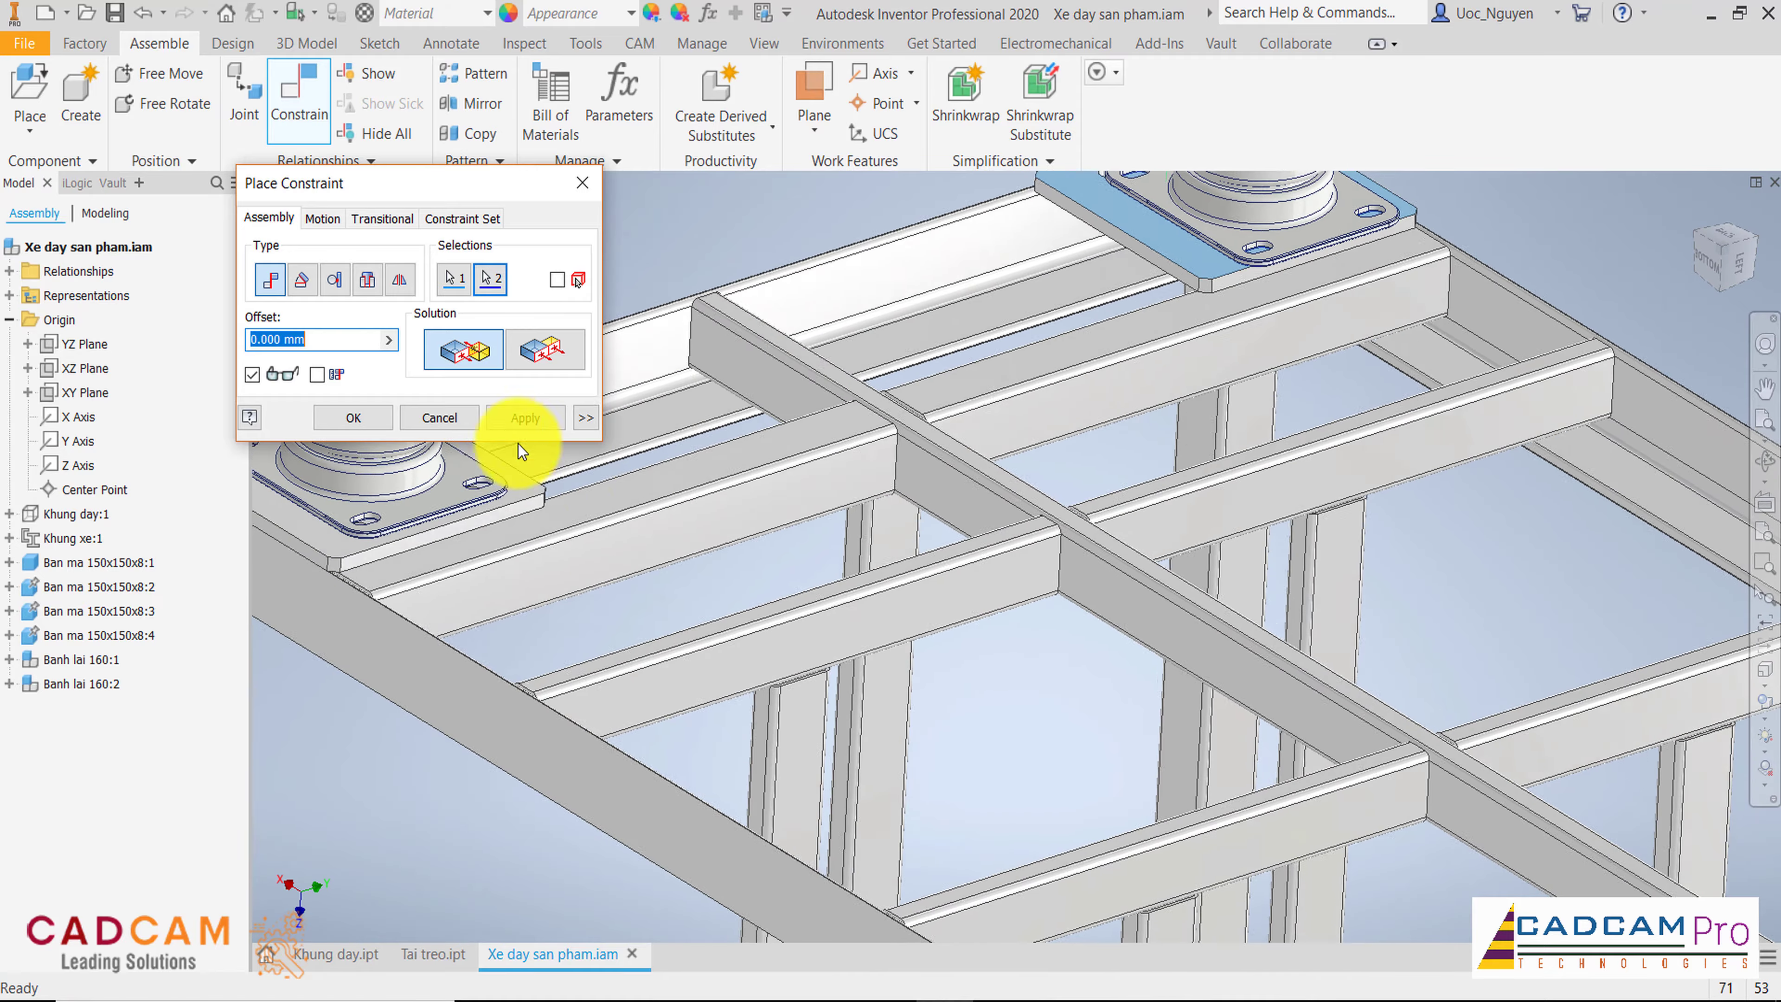
click(524, 418)
Step: Align a hole on the second caster's plate with the matching slot
mouse_move(1362, 324)
shift+middle_down()
mouse_move(1073, 597)
mouse_move(1064, 517)
mouse_move(1053, 549)
mouse_move(934, 593)
mouse_move(889, 648)
shift+middle_up()
scroll(974, 545, up, 3)
scroll(1014, 564, up, 3)
scroll(998, 565, up, 3)
scroll(1000, 567, down, 3)
scroll(1083, 544, up, 2)
scroll(1079, 540, down, 2)
scroll(889, 648, up, 2)
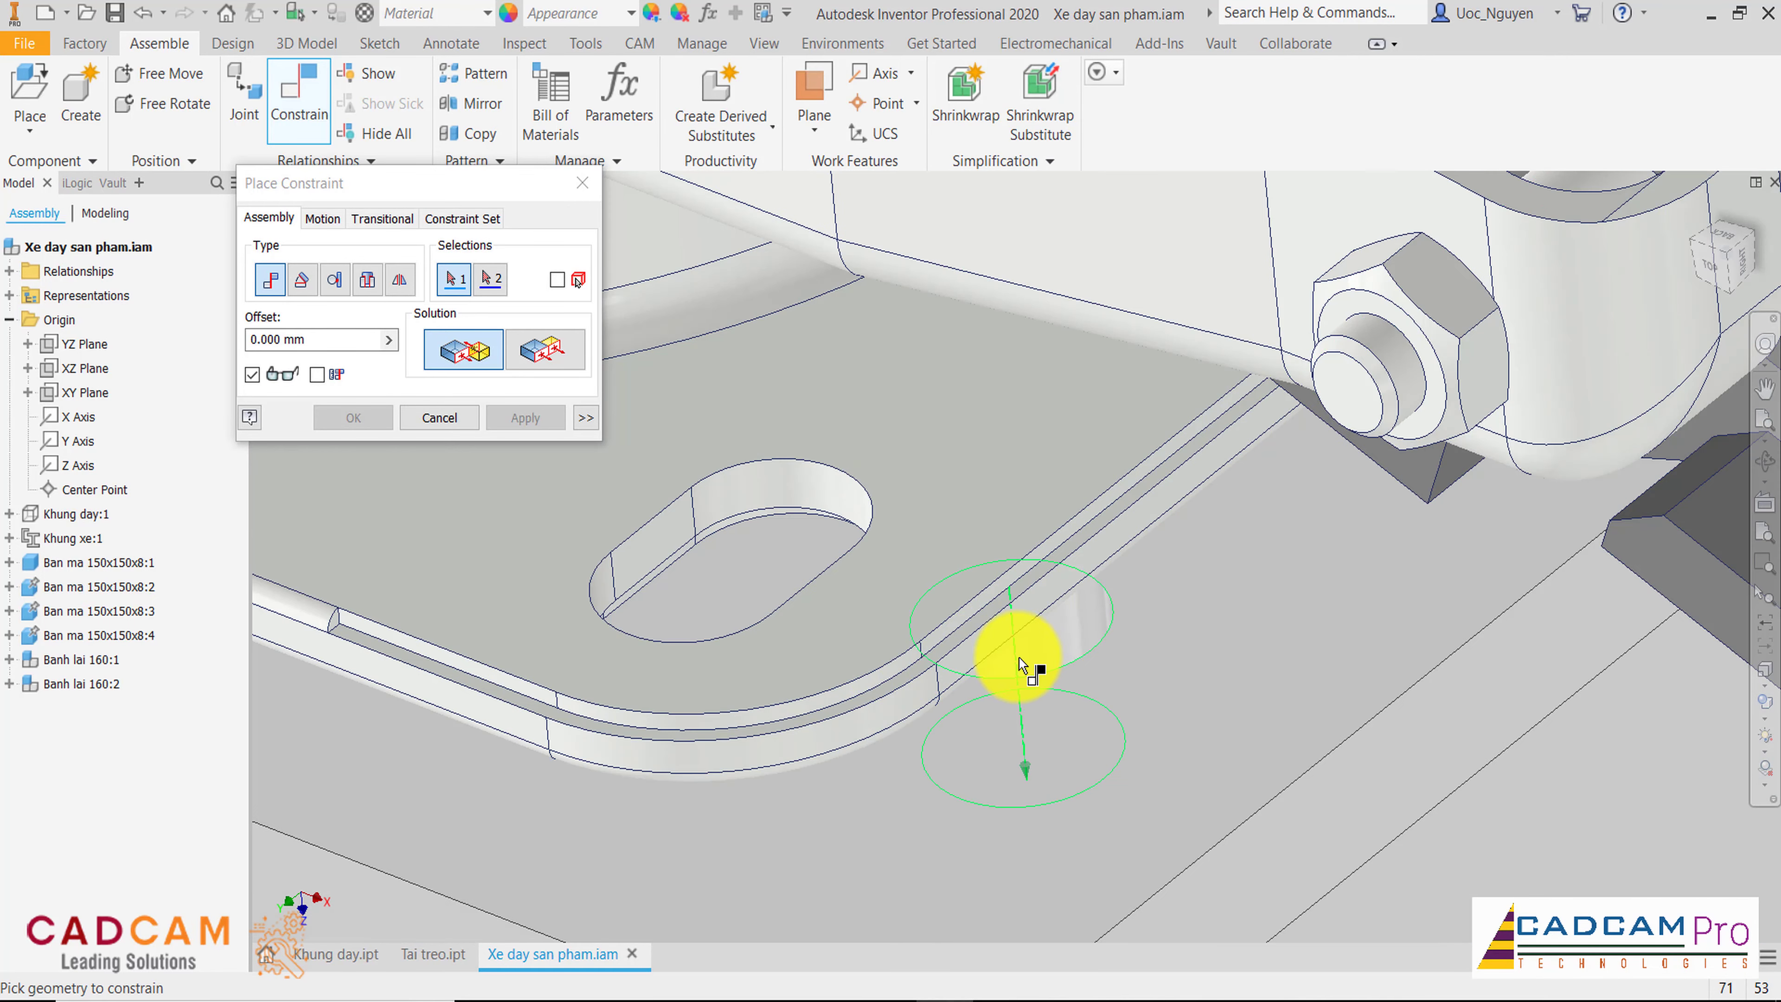
click(1032, 663)
scroll(914, 596, down, 3)
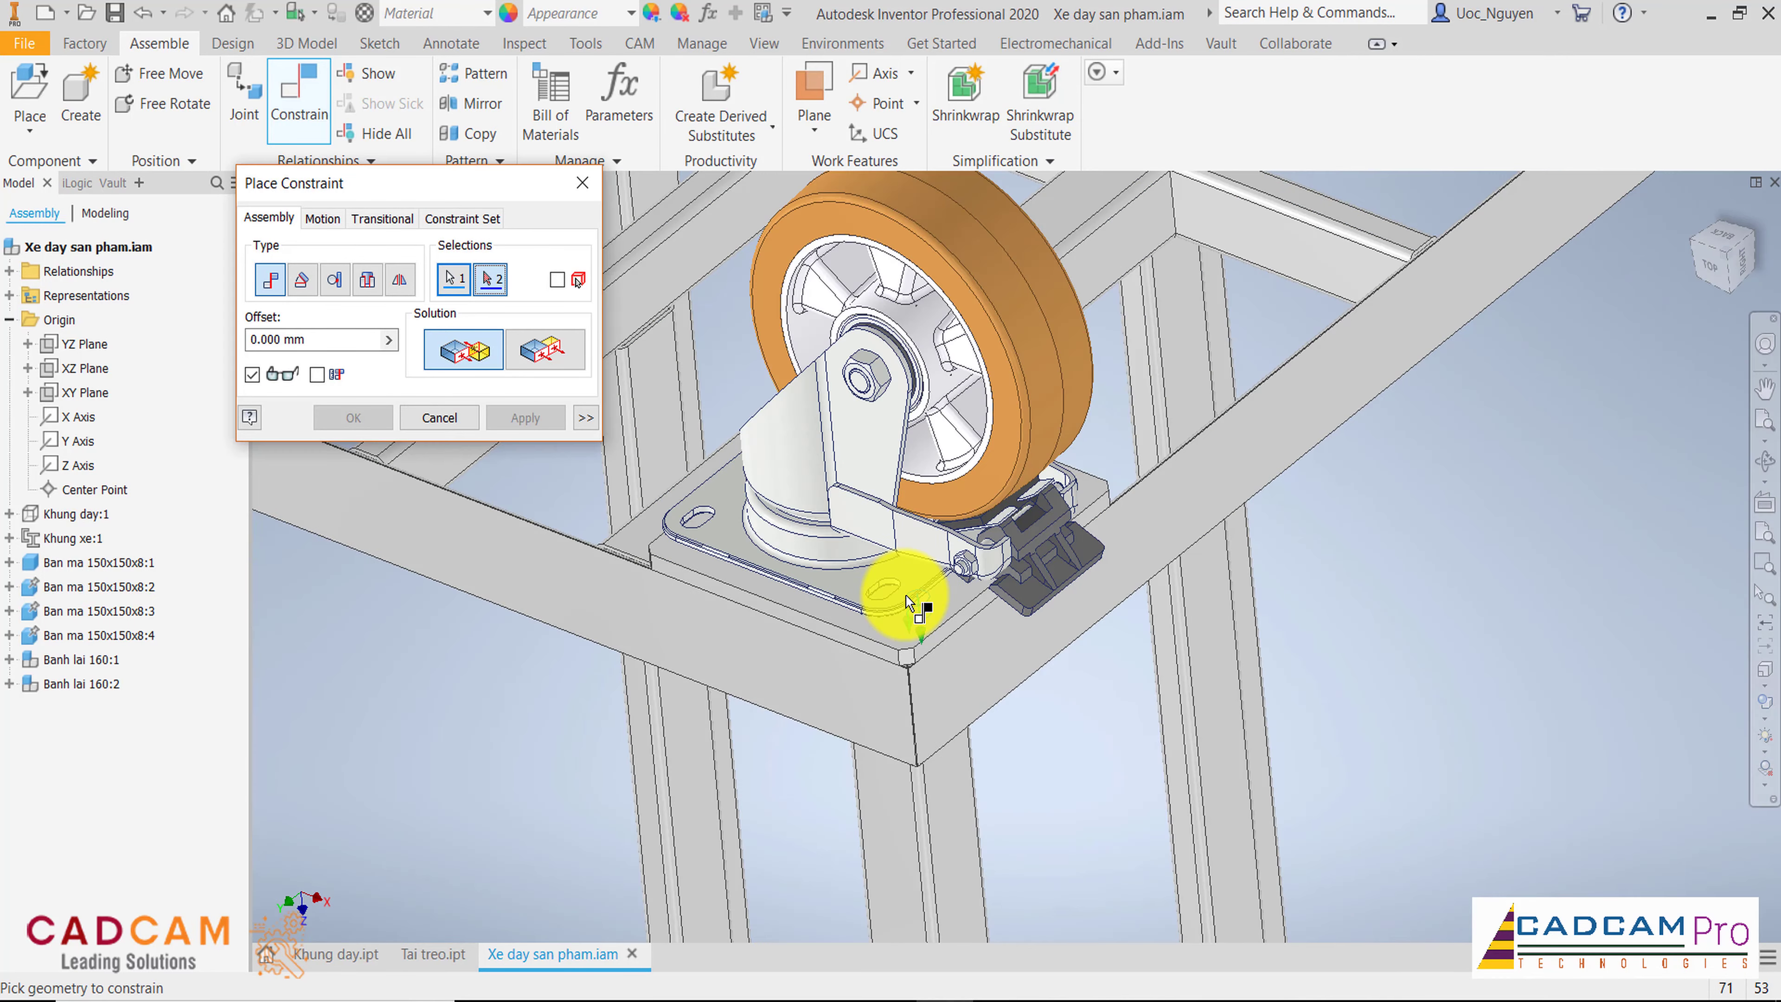
scroll(900, 602, up, 4)
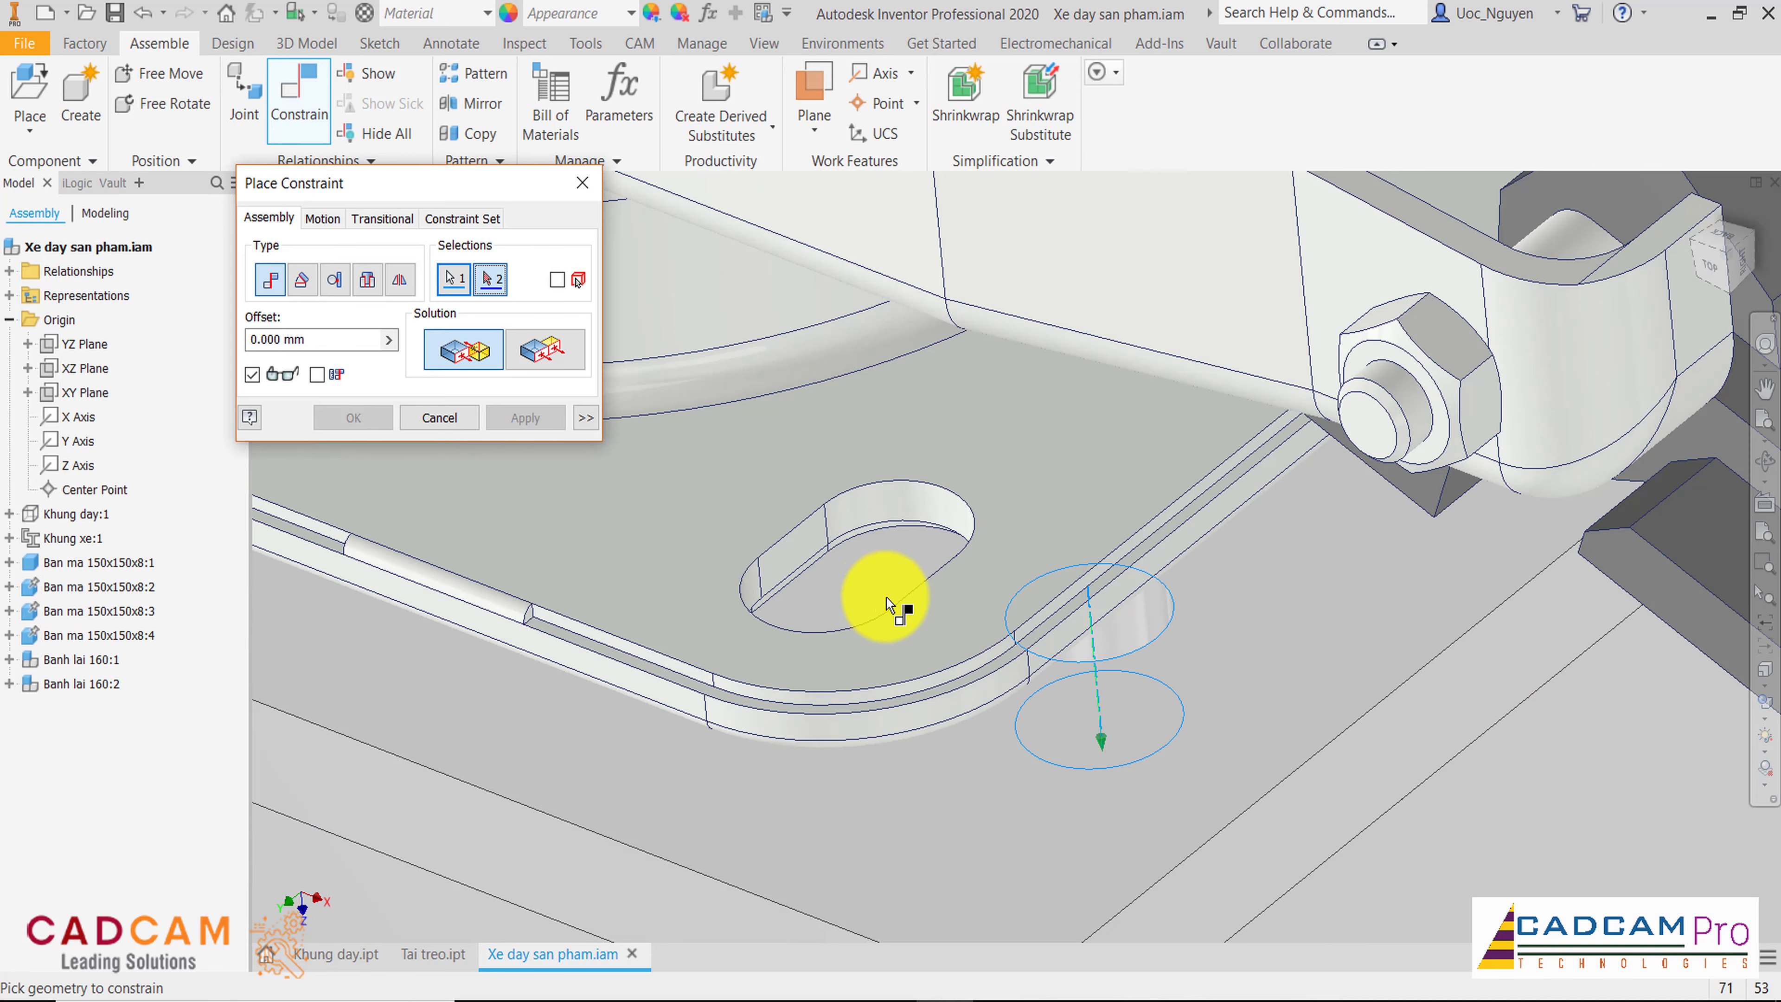
click(756, 591)
click(558, 425)
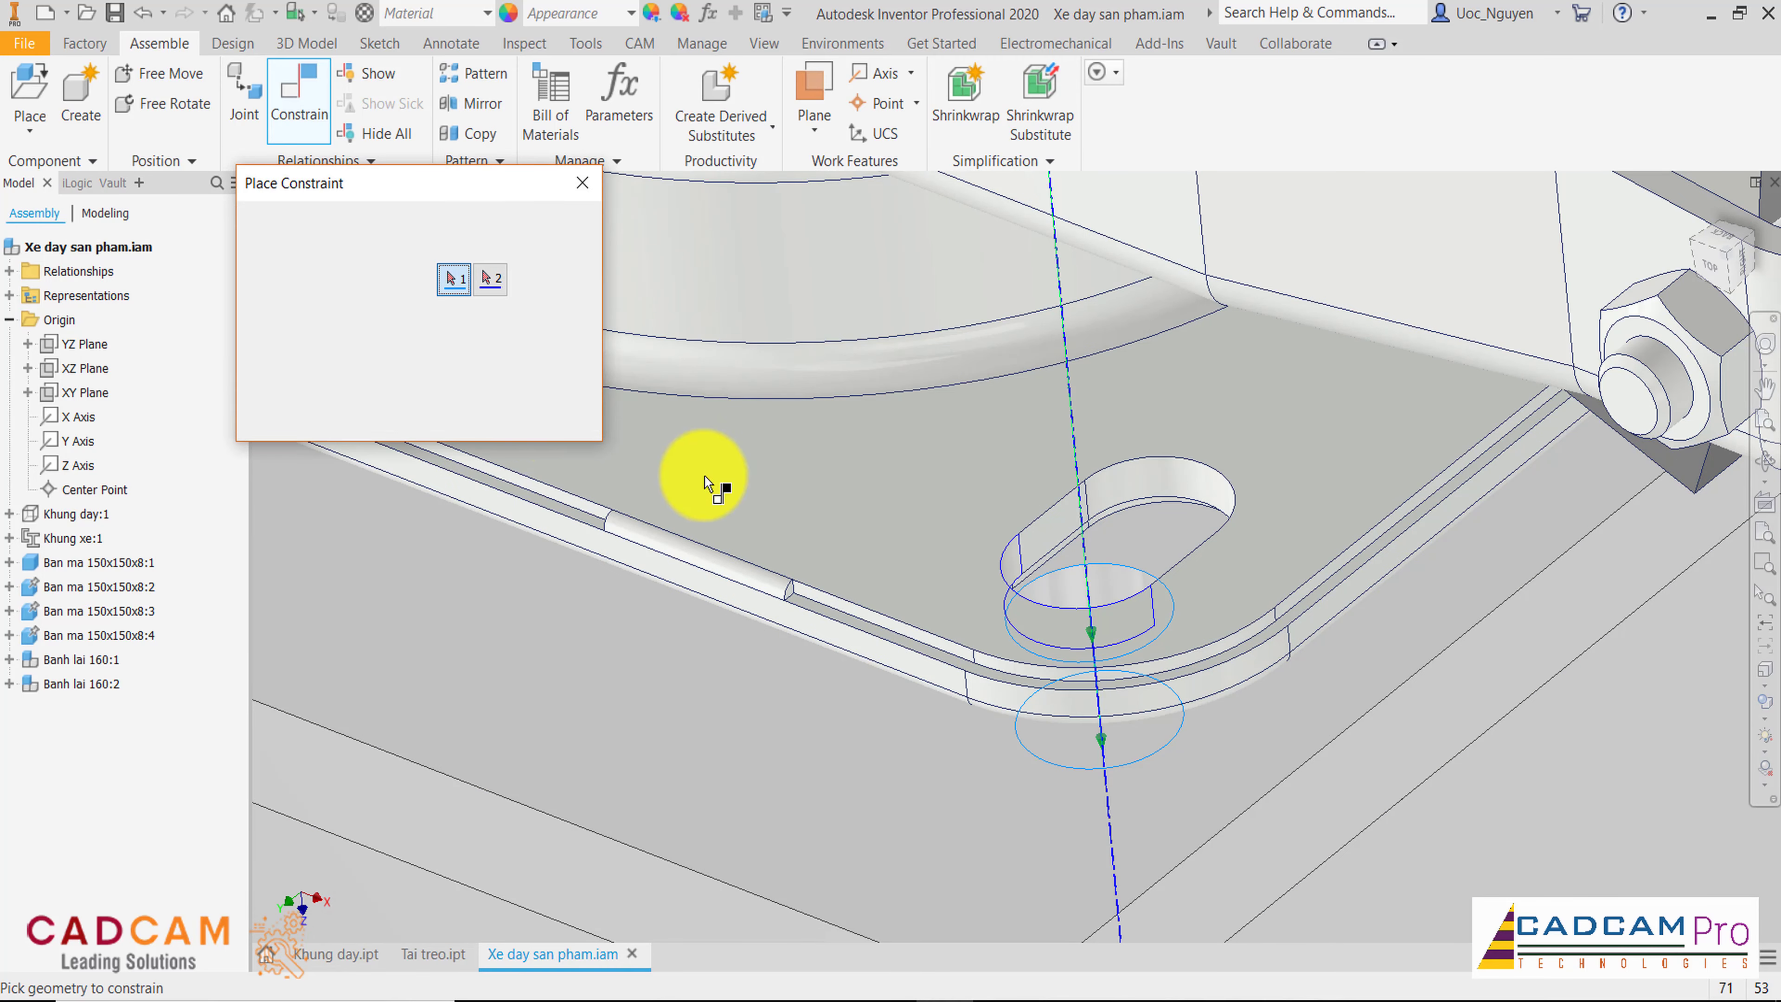
scroll(986, 589, down, 3)
scroll(634, 455, up, 3)
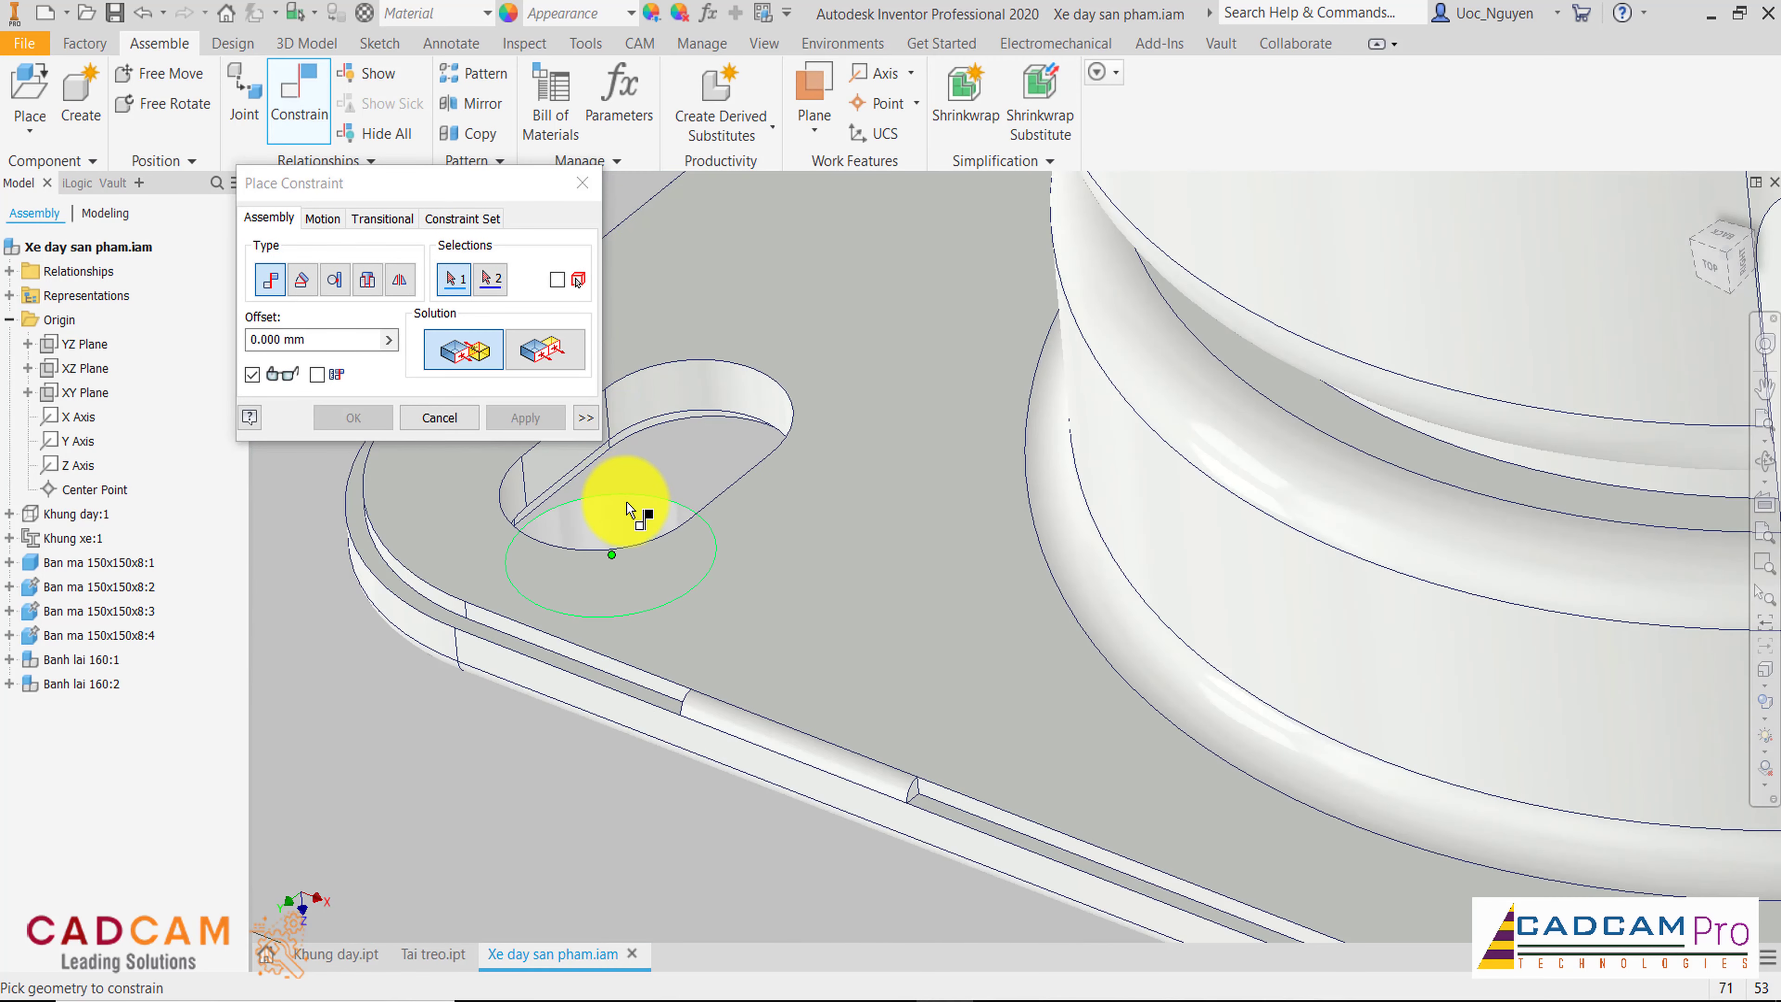
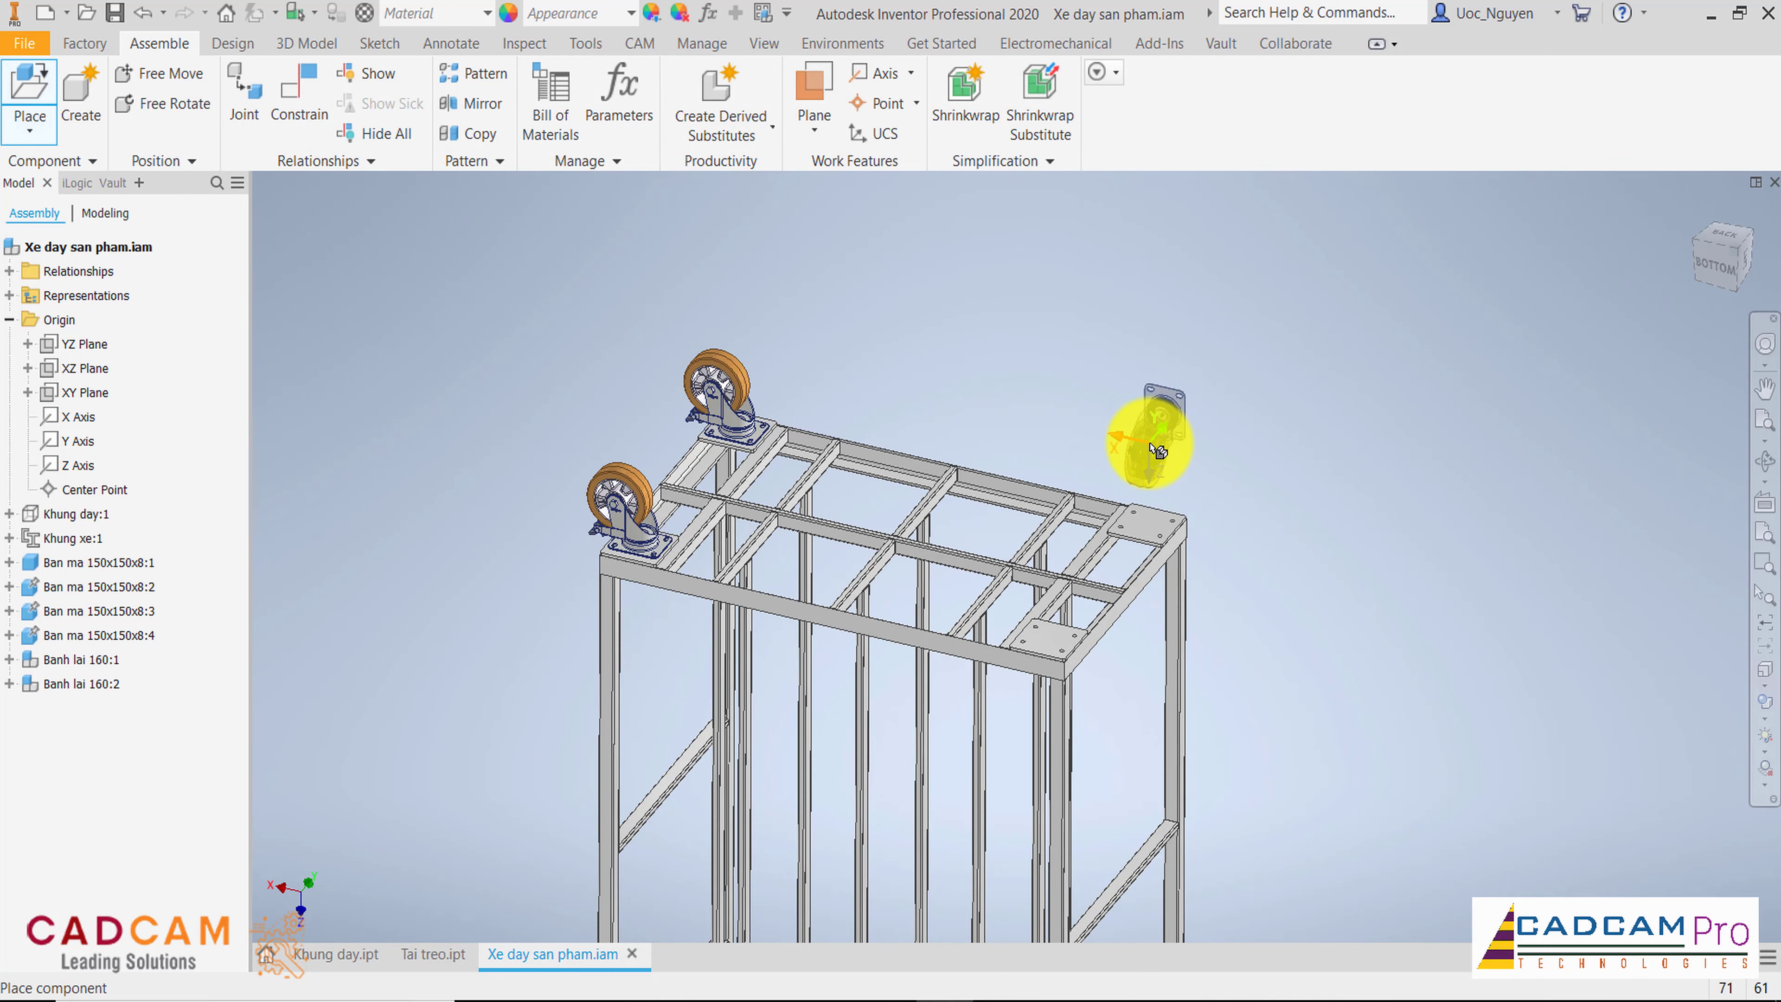
Step: Turn the Banh xe 160 caster preview upright with Rotate X and Rotate Y 90° marking-menu options
scroll(1148, 431, up, 3)
mouse_move(1147, 429)
shift+middle_down()
mouse_move(1280, 387)
mouse_move(1200, 389)
shift+middle_up()
right_click(1200, 388)
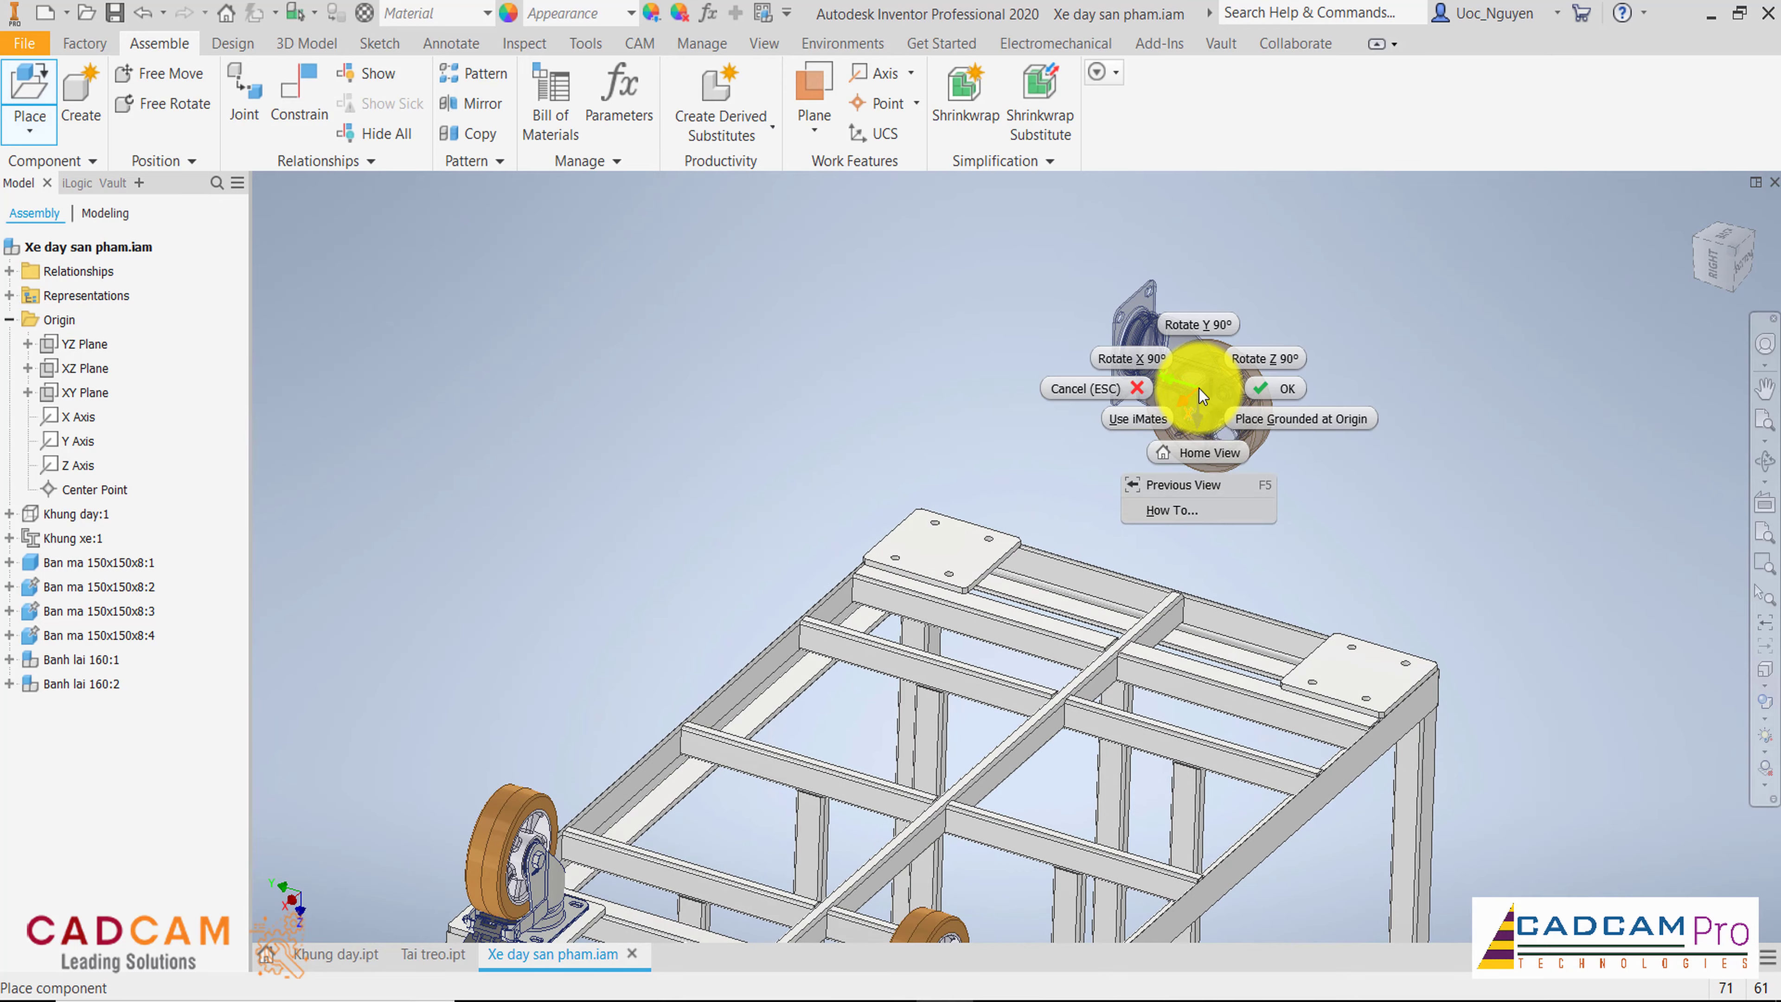
click(1169, 365)
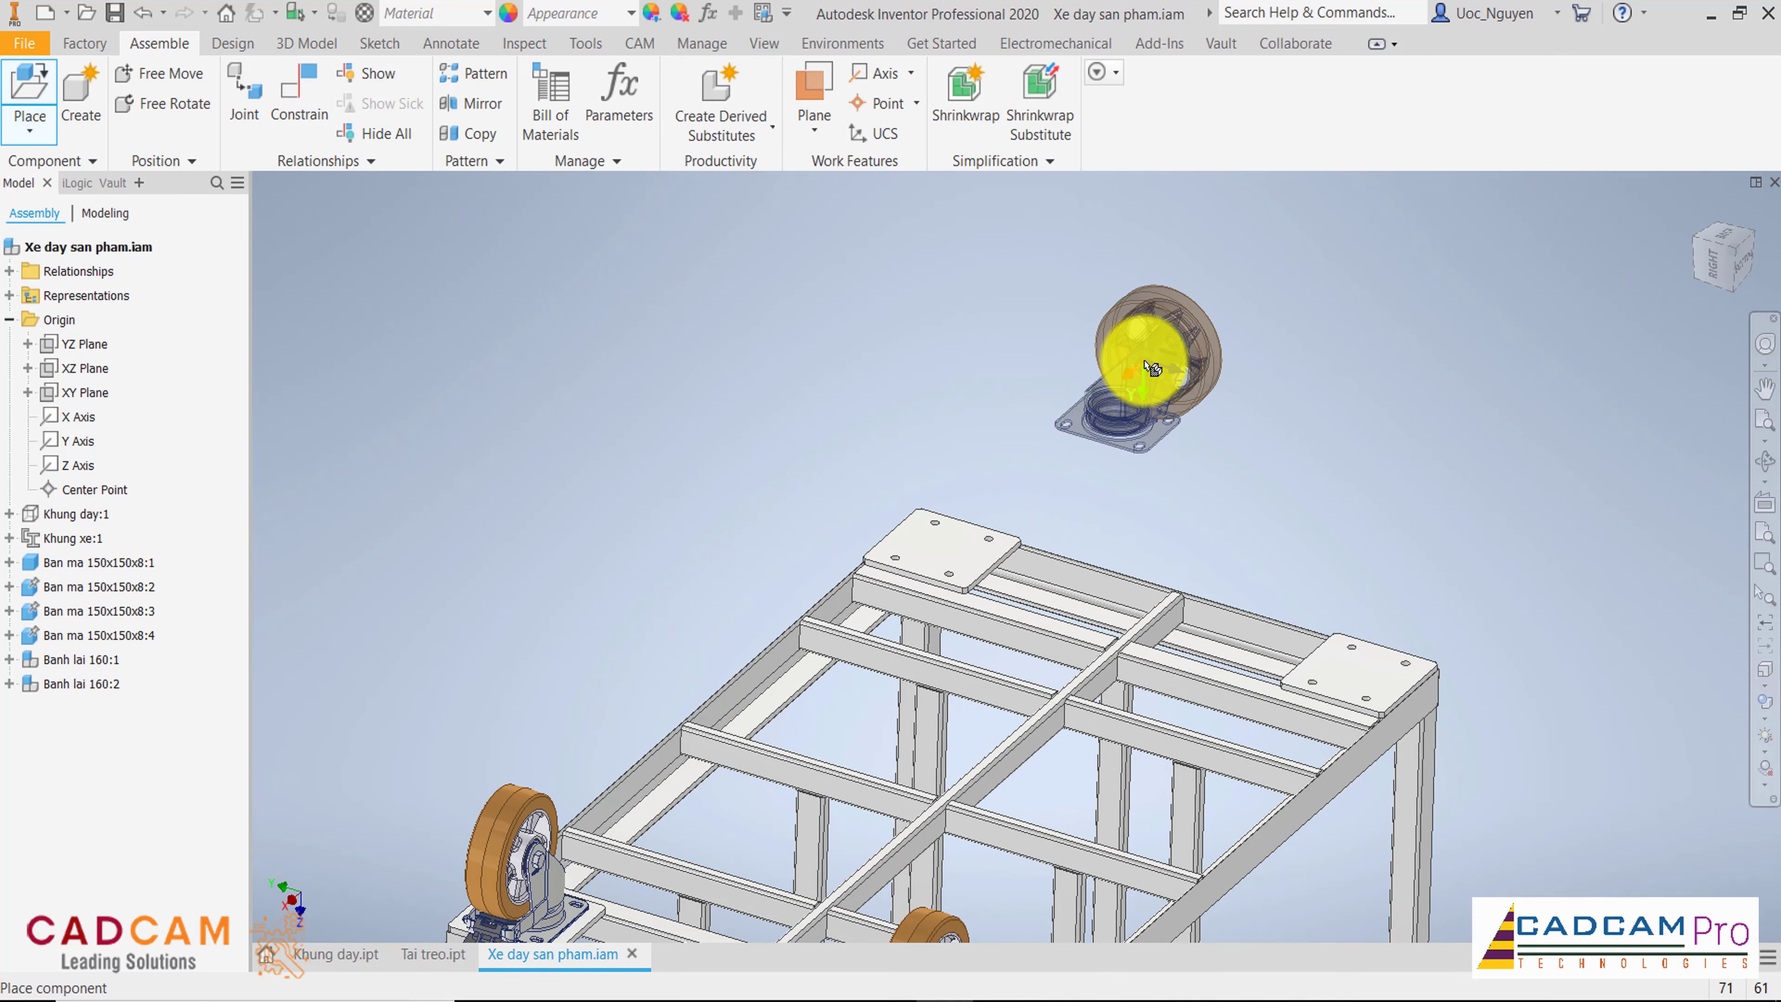
shift+middle_drag(1149, 365, 976, 338)
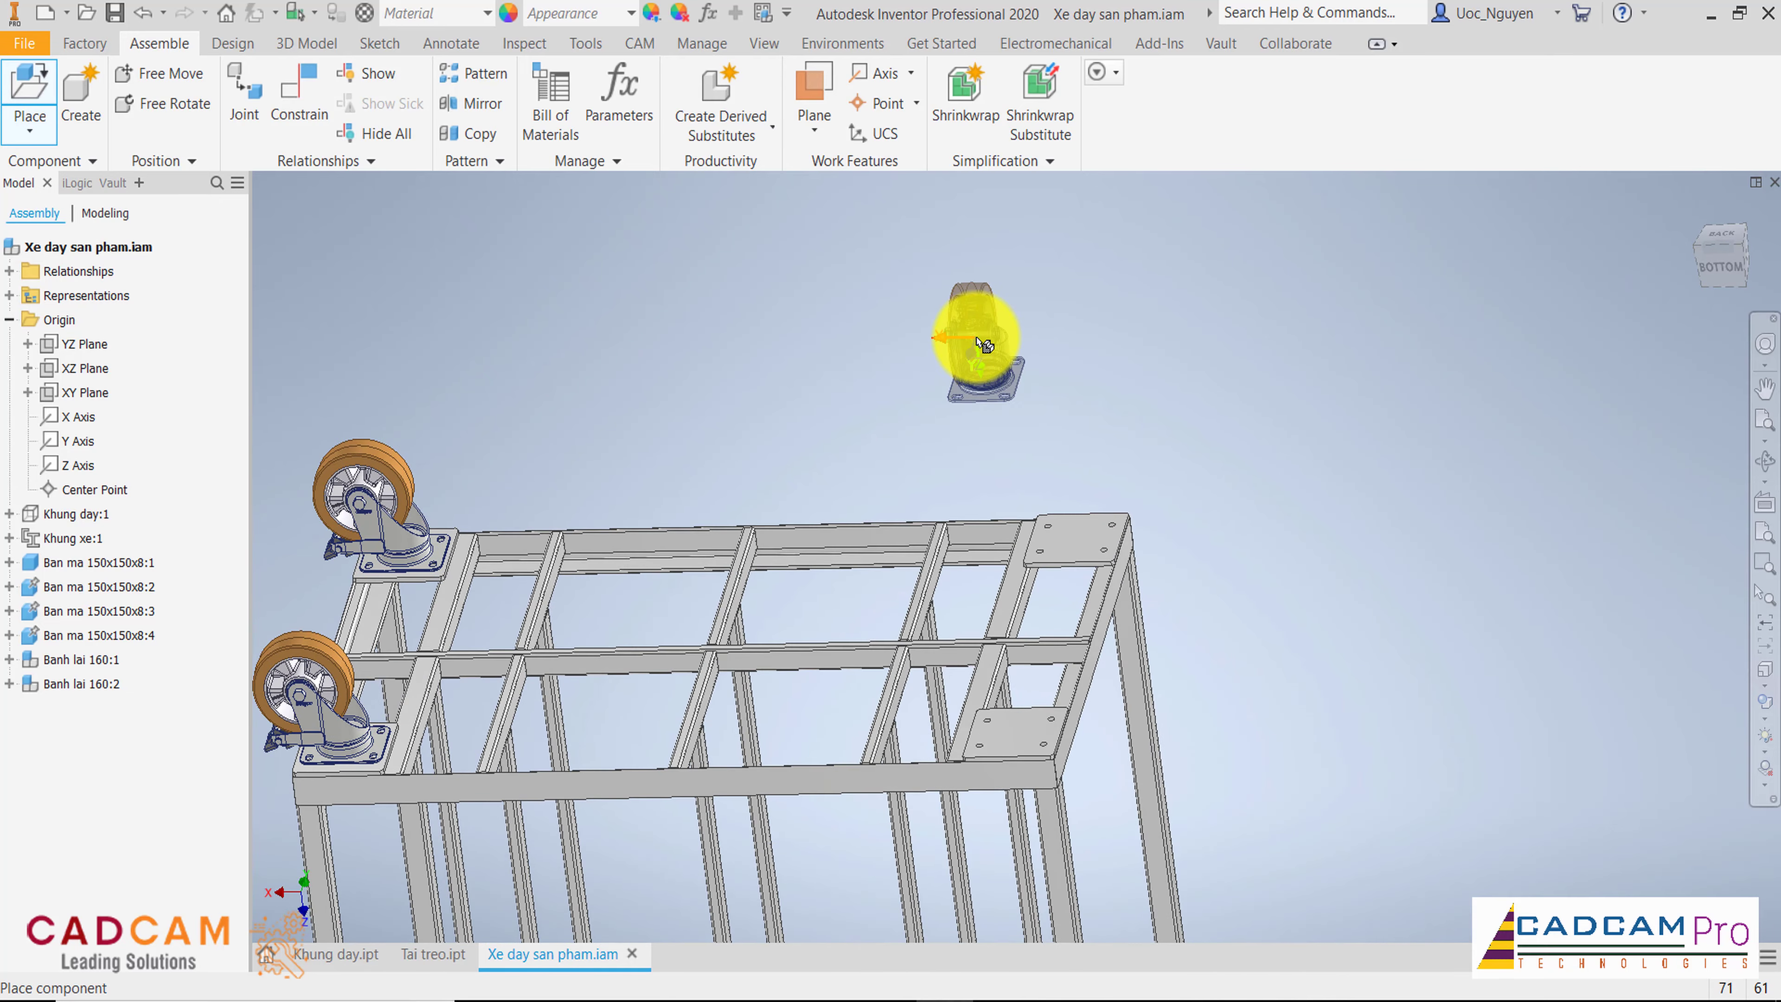
right_click(977, 338)
click(995, 274)
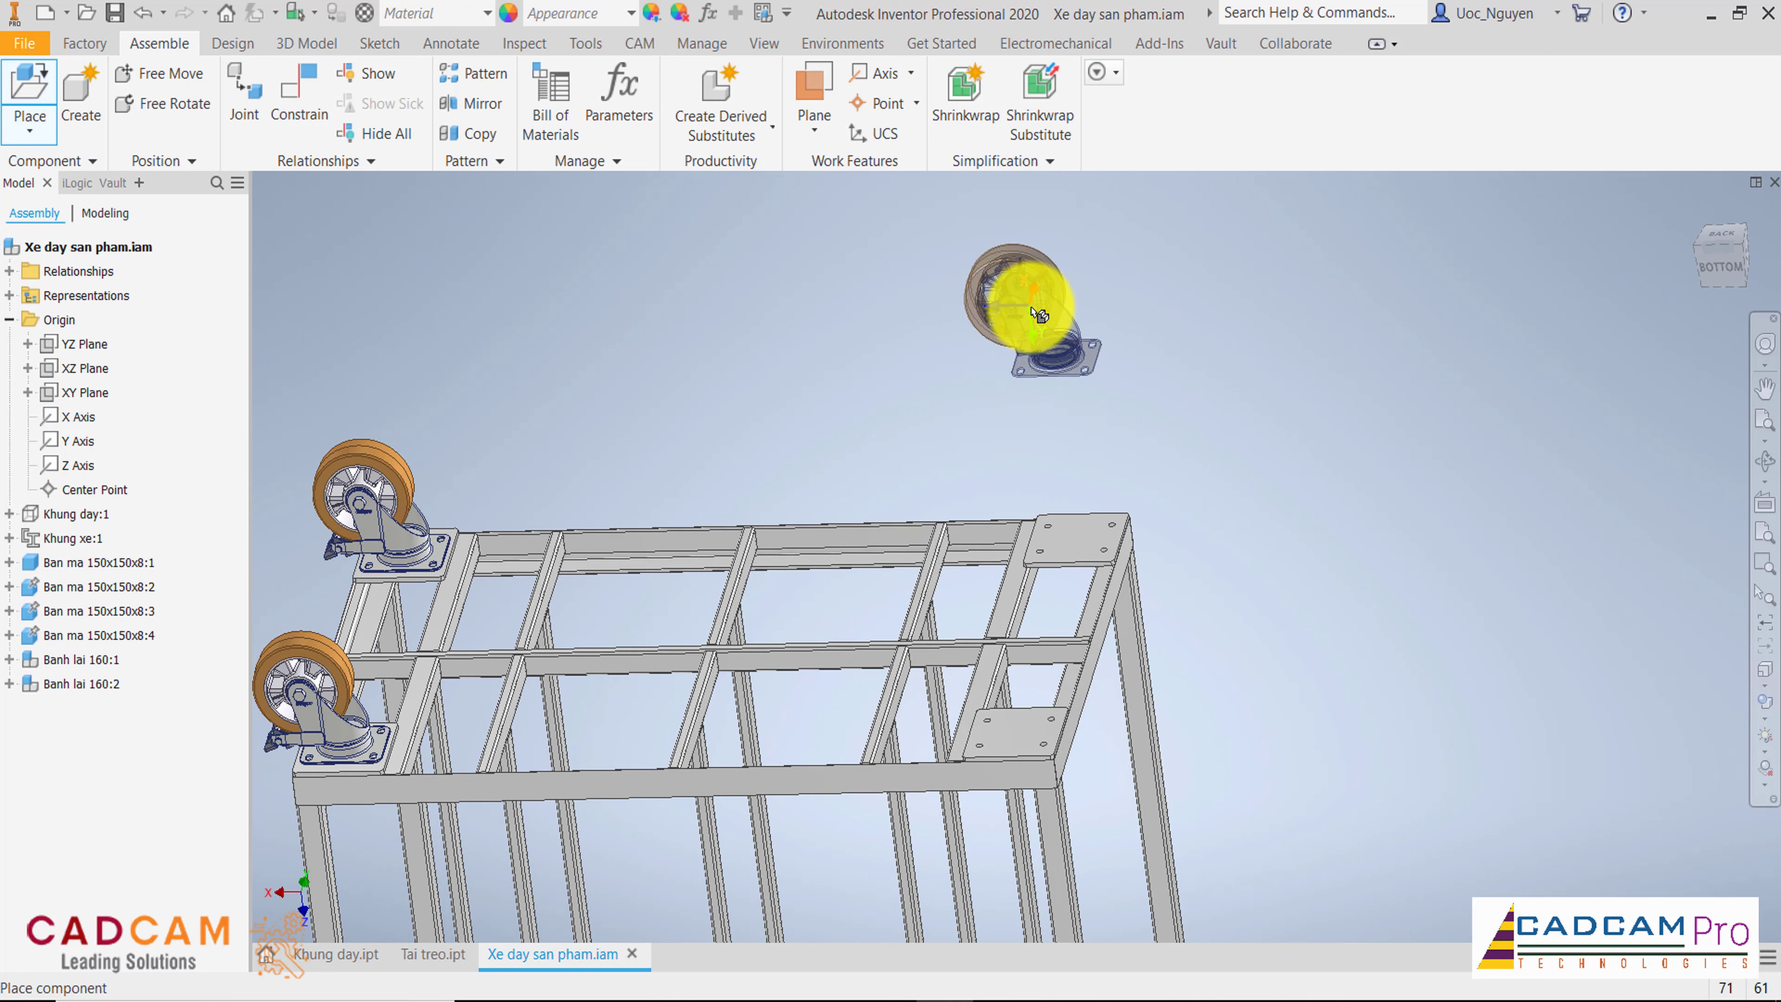
right_click(1031, 308)
click(1040, 249)
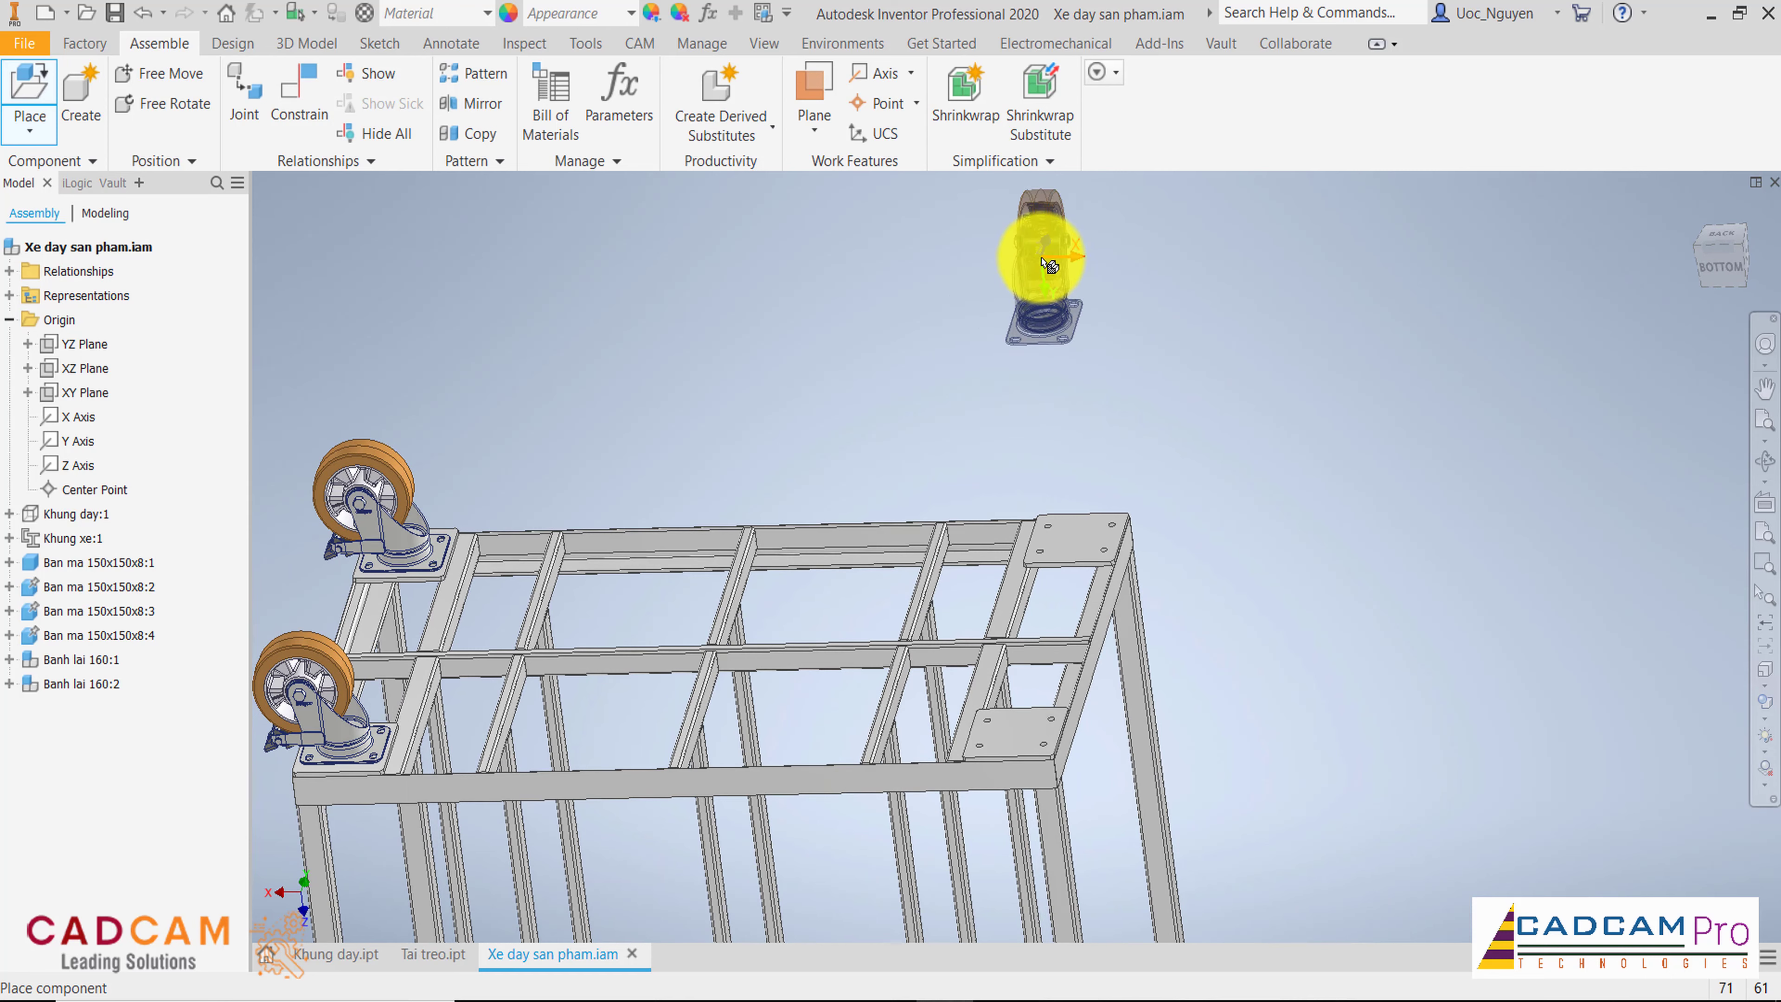
right_click(1043, 258)
click(1067, 204)
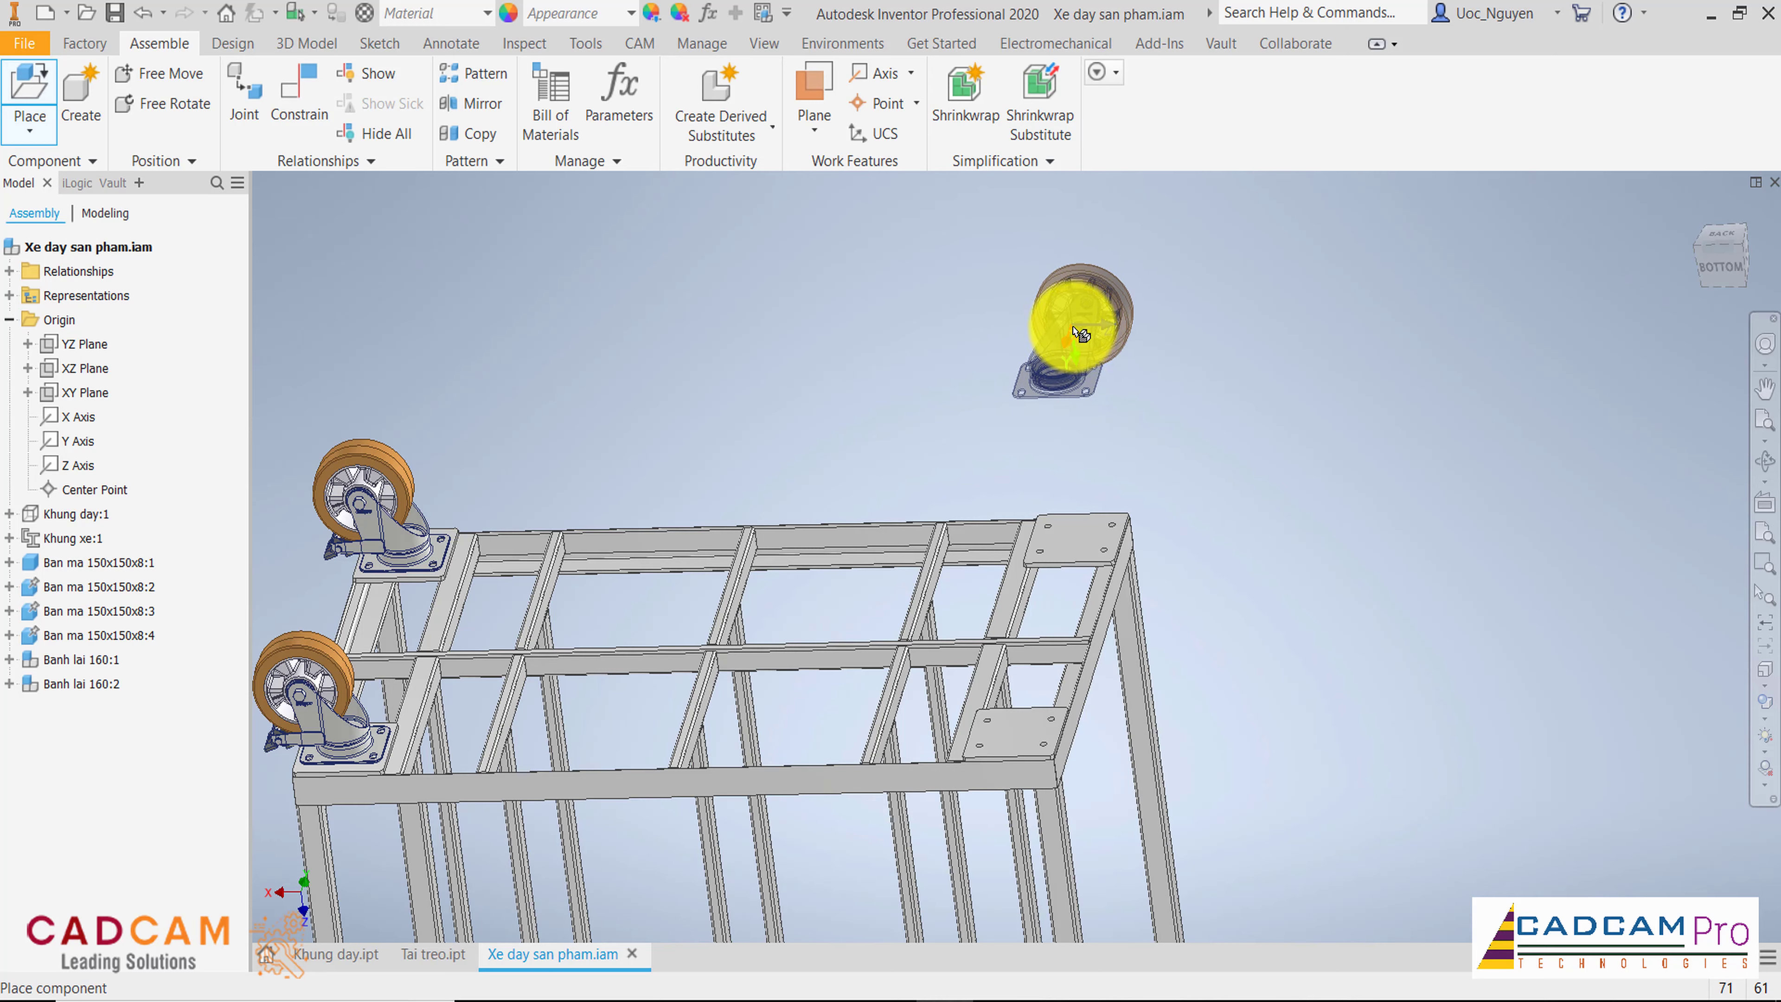
Step: Place two caster copies, Banh xe 160:1 and 160:2, in the cart assembly
click(1069, 350)
mouse_move(1338, 441)
shift+middle_down()
mouse_move(1312, 584)
mouse_move(1403, 556)
shift+middle_up()
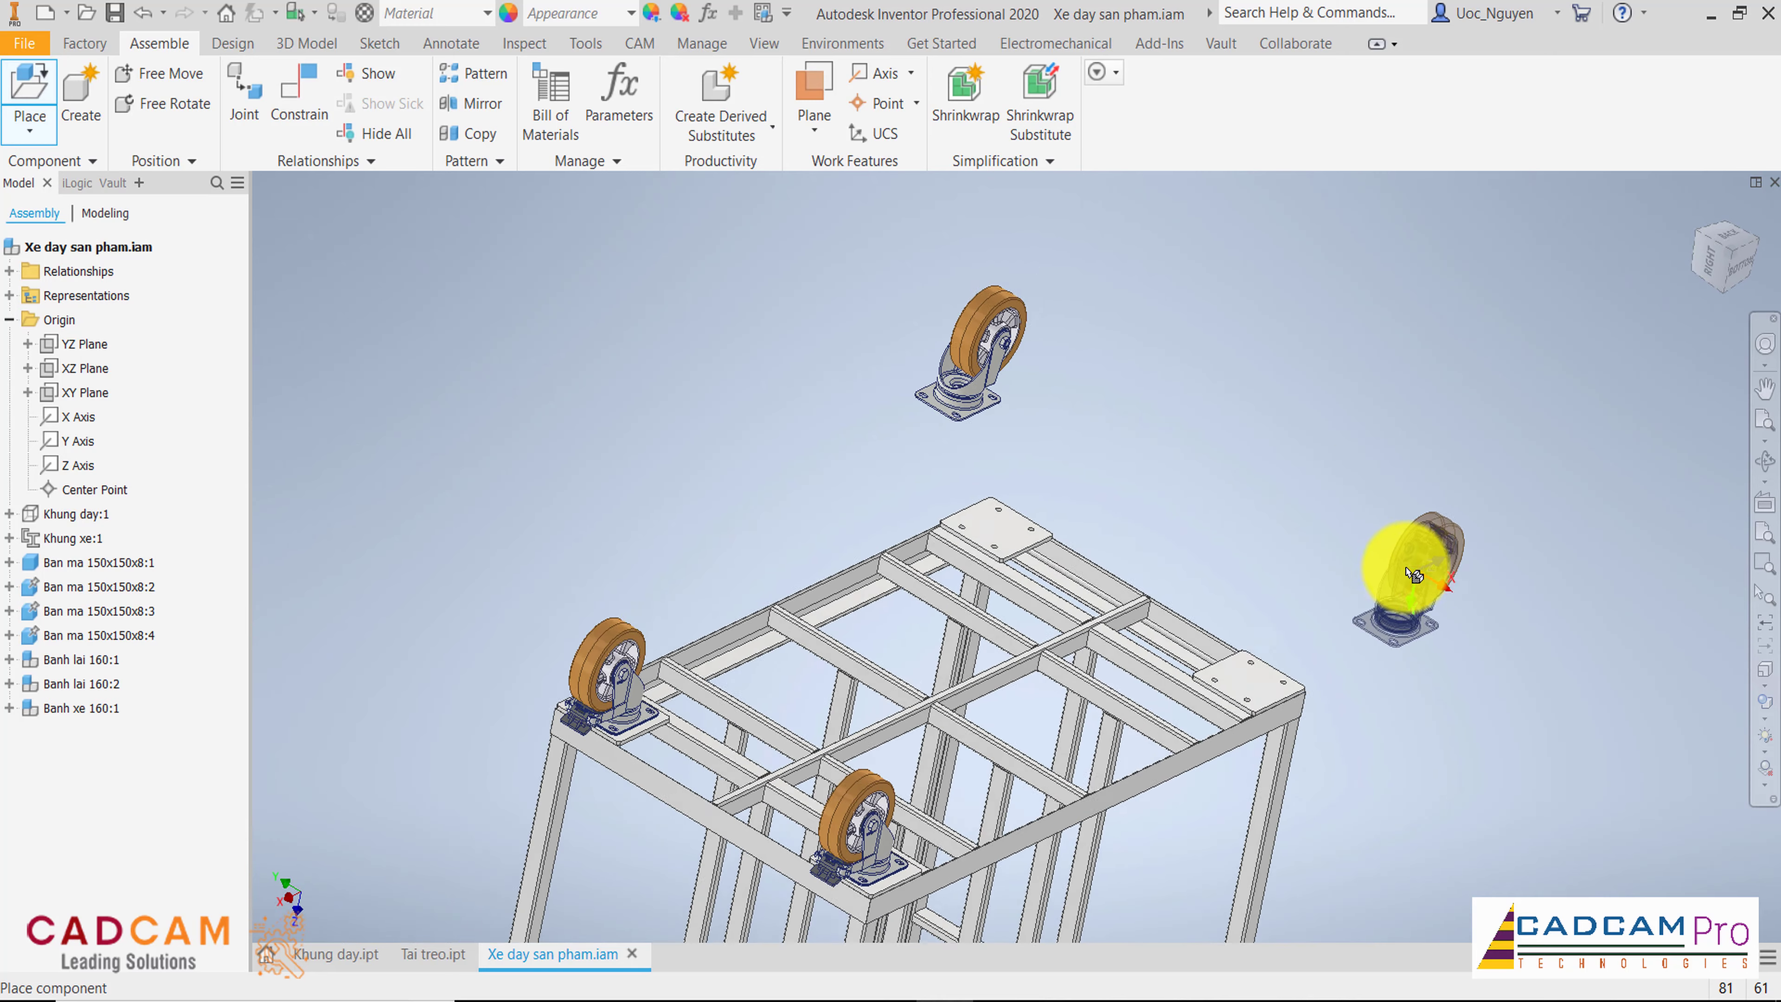
click(1398, 556)
right_click(1348, 396)
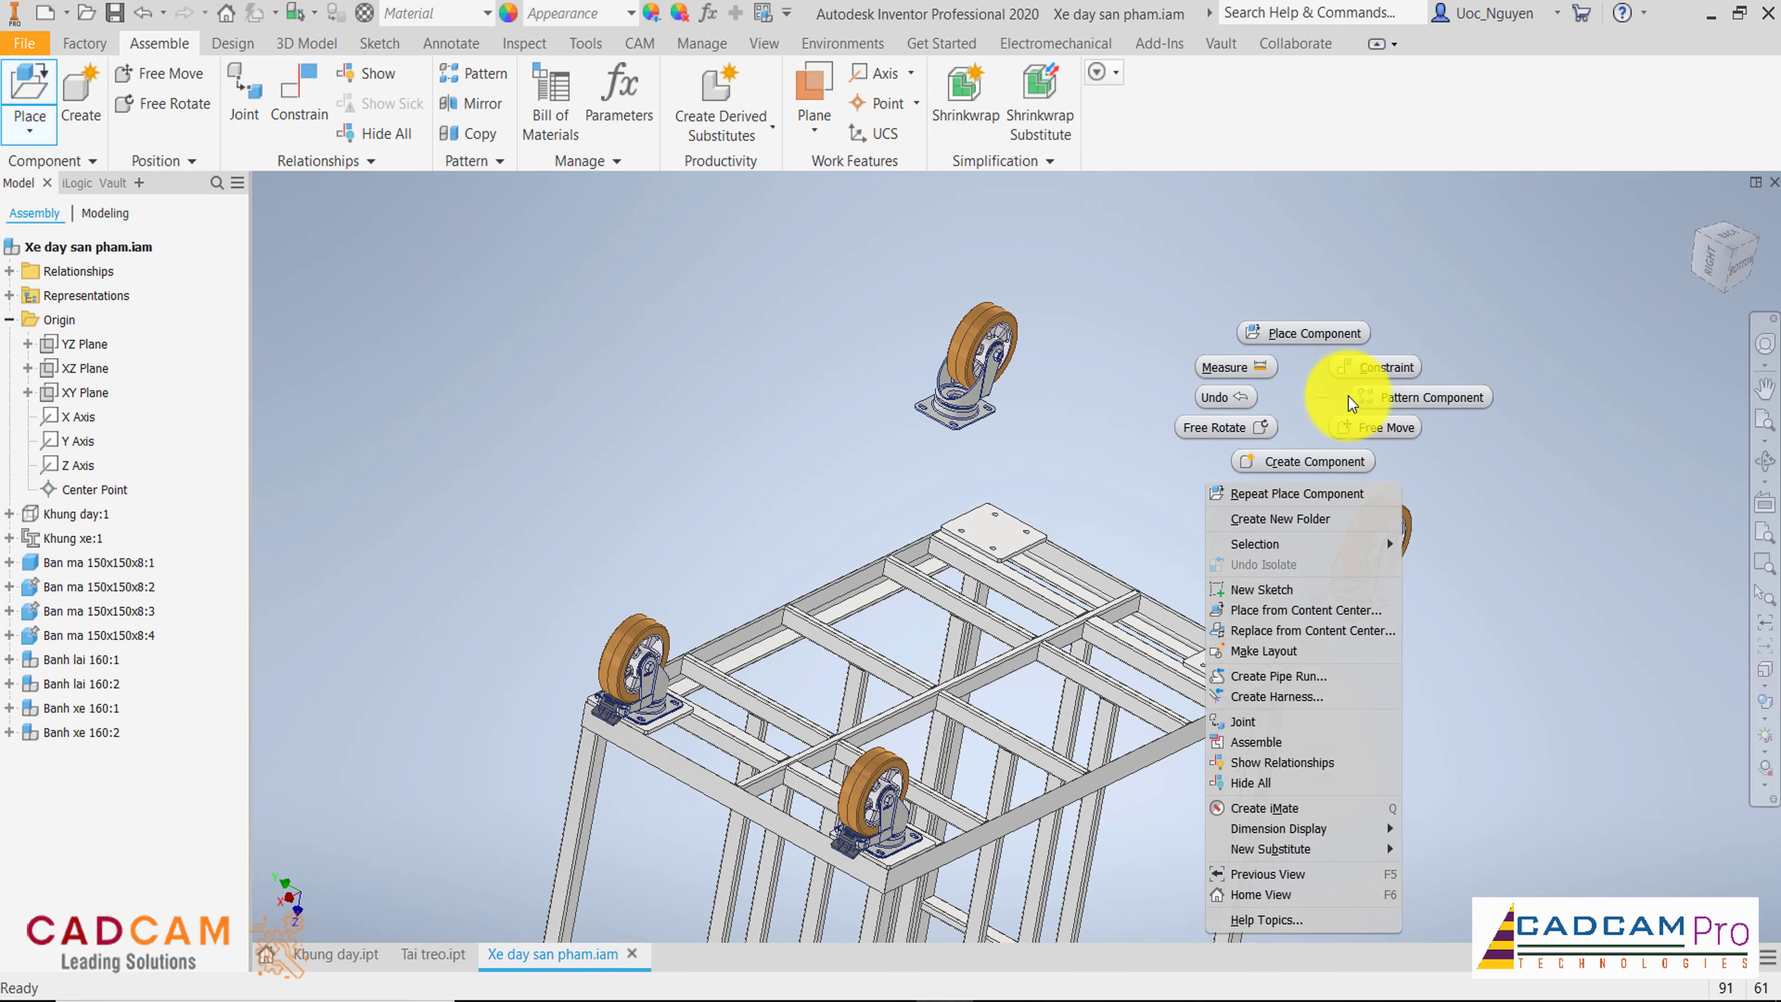
Step: Mate the first caster's base flat against the frame corner plate face
click(1363, 377)
click(1003, 537)
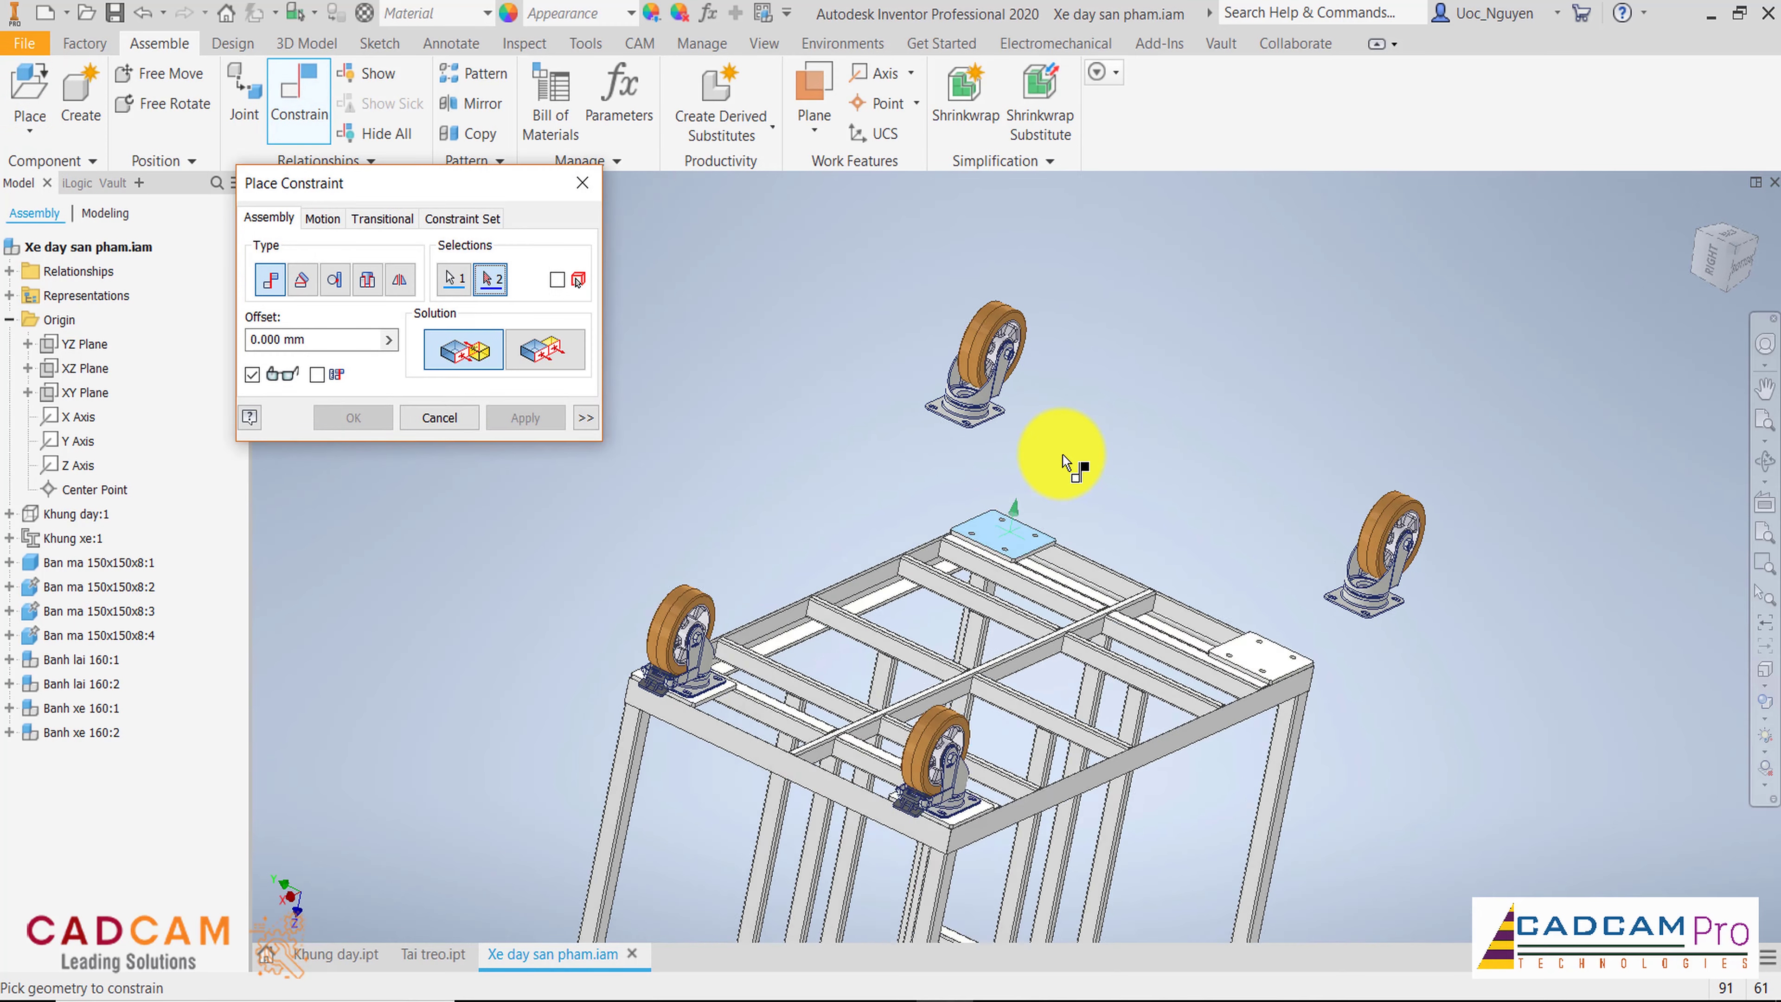
shift+middle_drag(1053, 457, 1133, 398)
scroll(1026, 469, down, 5)
scroll(1046, 400, down, 2)
click(1046, 398)
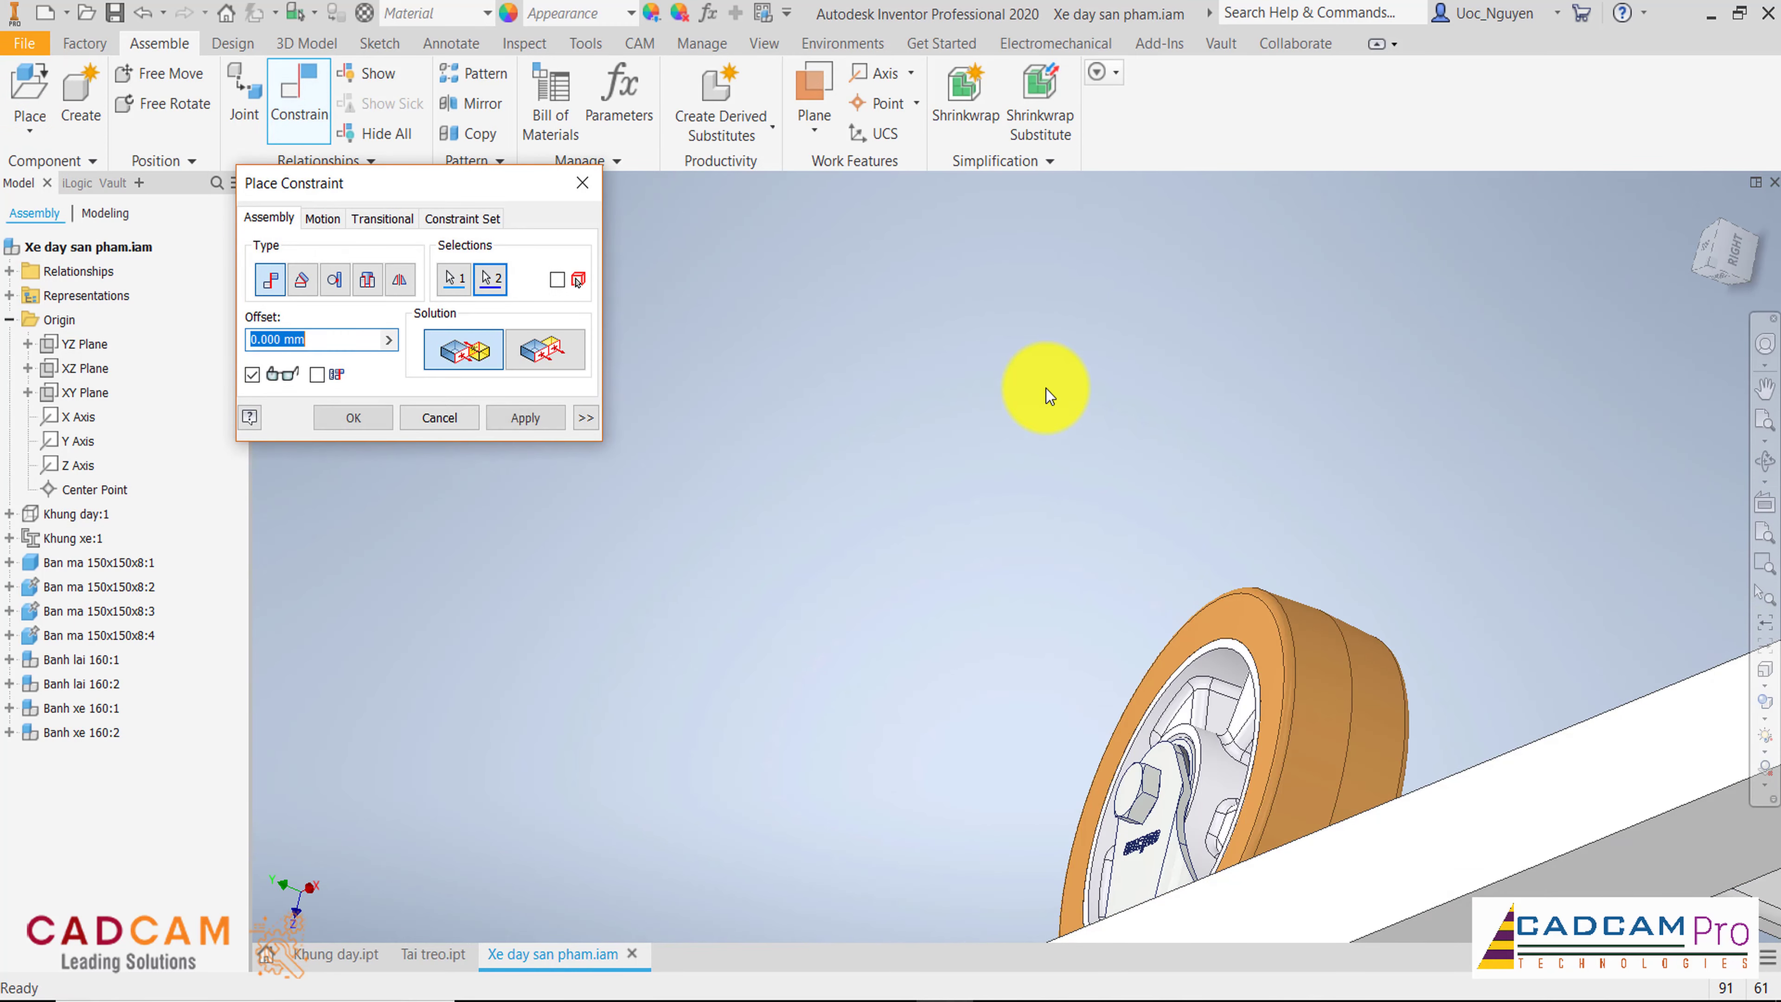
scroll(1048, 414, up, 3)
scroll(1053, 460, up, 3)
shift+middle_drag(1058, 483, 1040, 521)
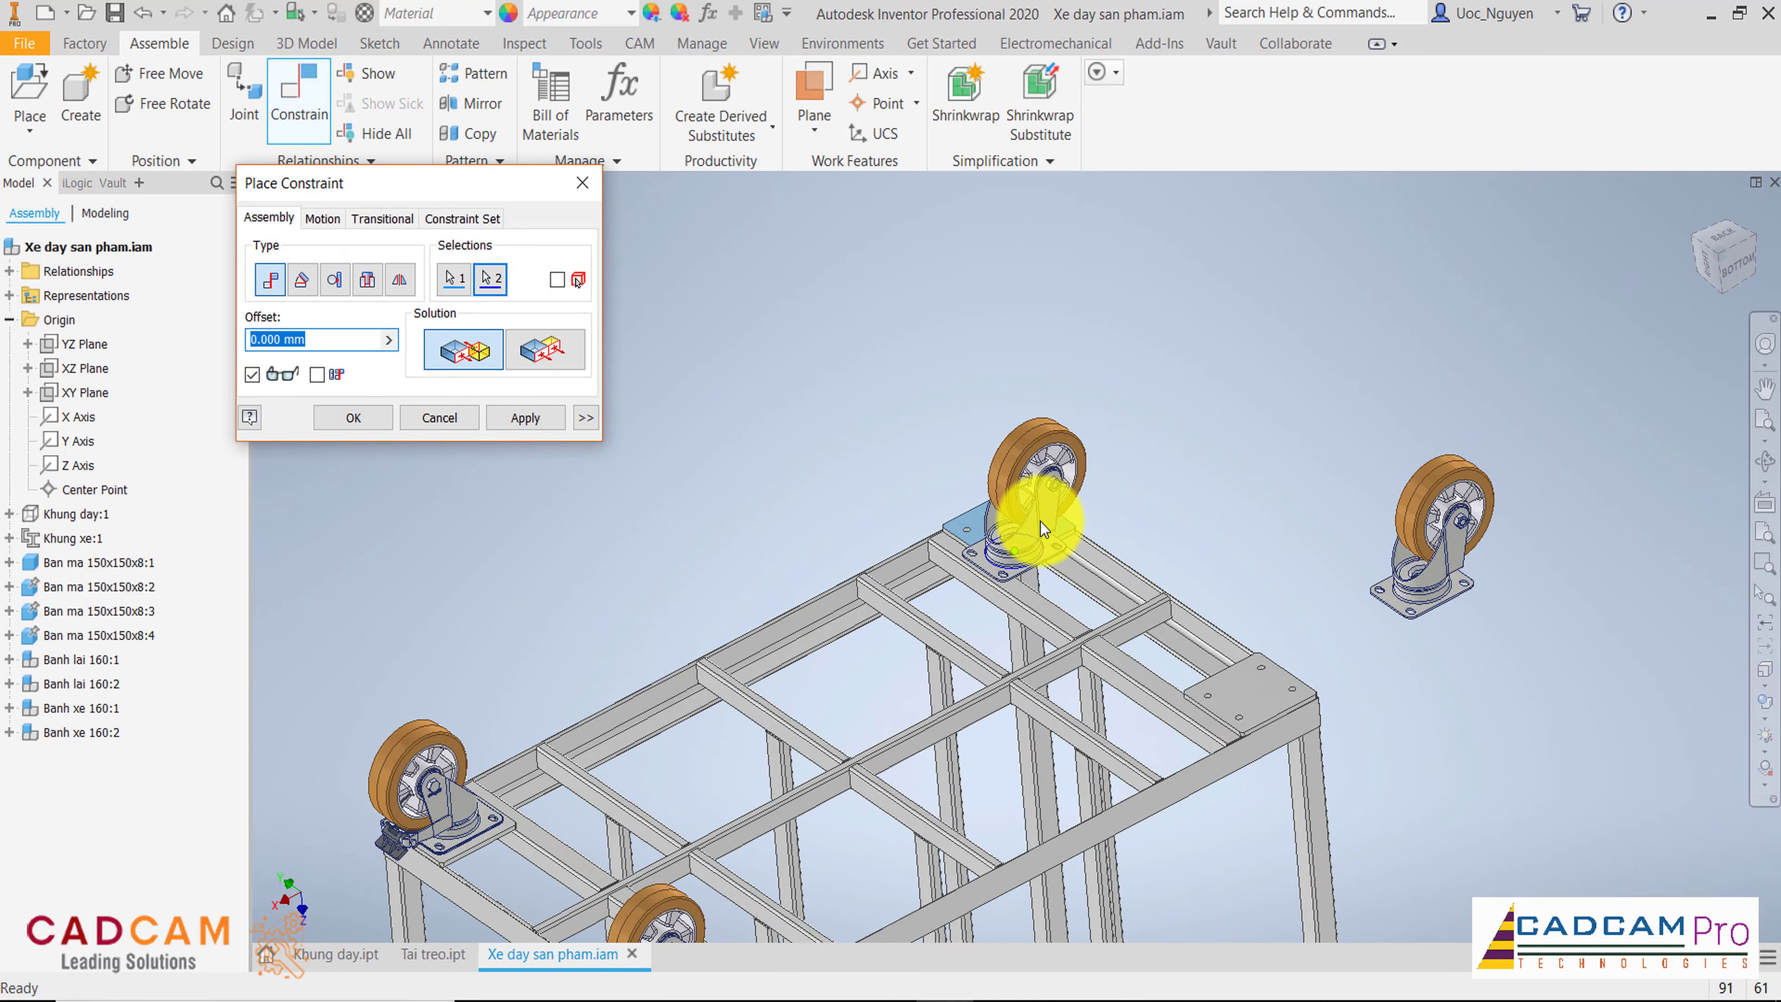
click(525, 417)
Step: Insert-align two of the first caster's mounting slots with the corner plate holes
scroll(980, 554, down, 5)
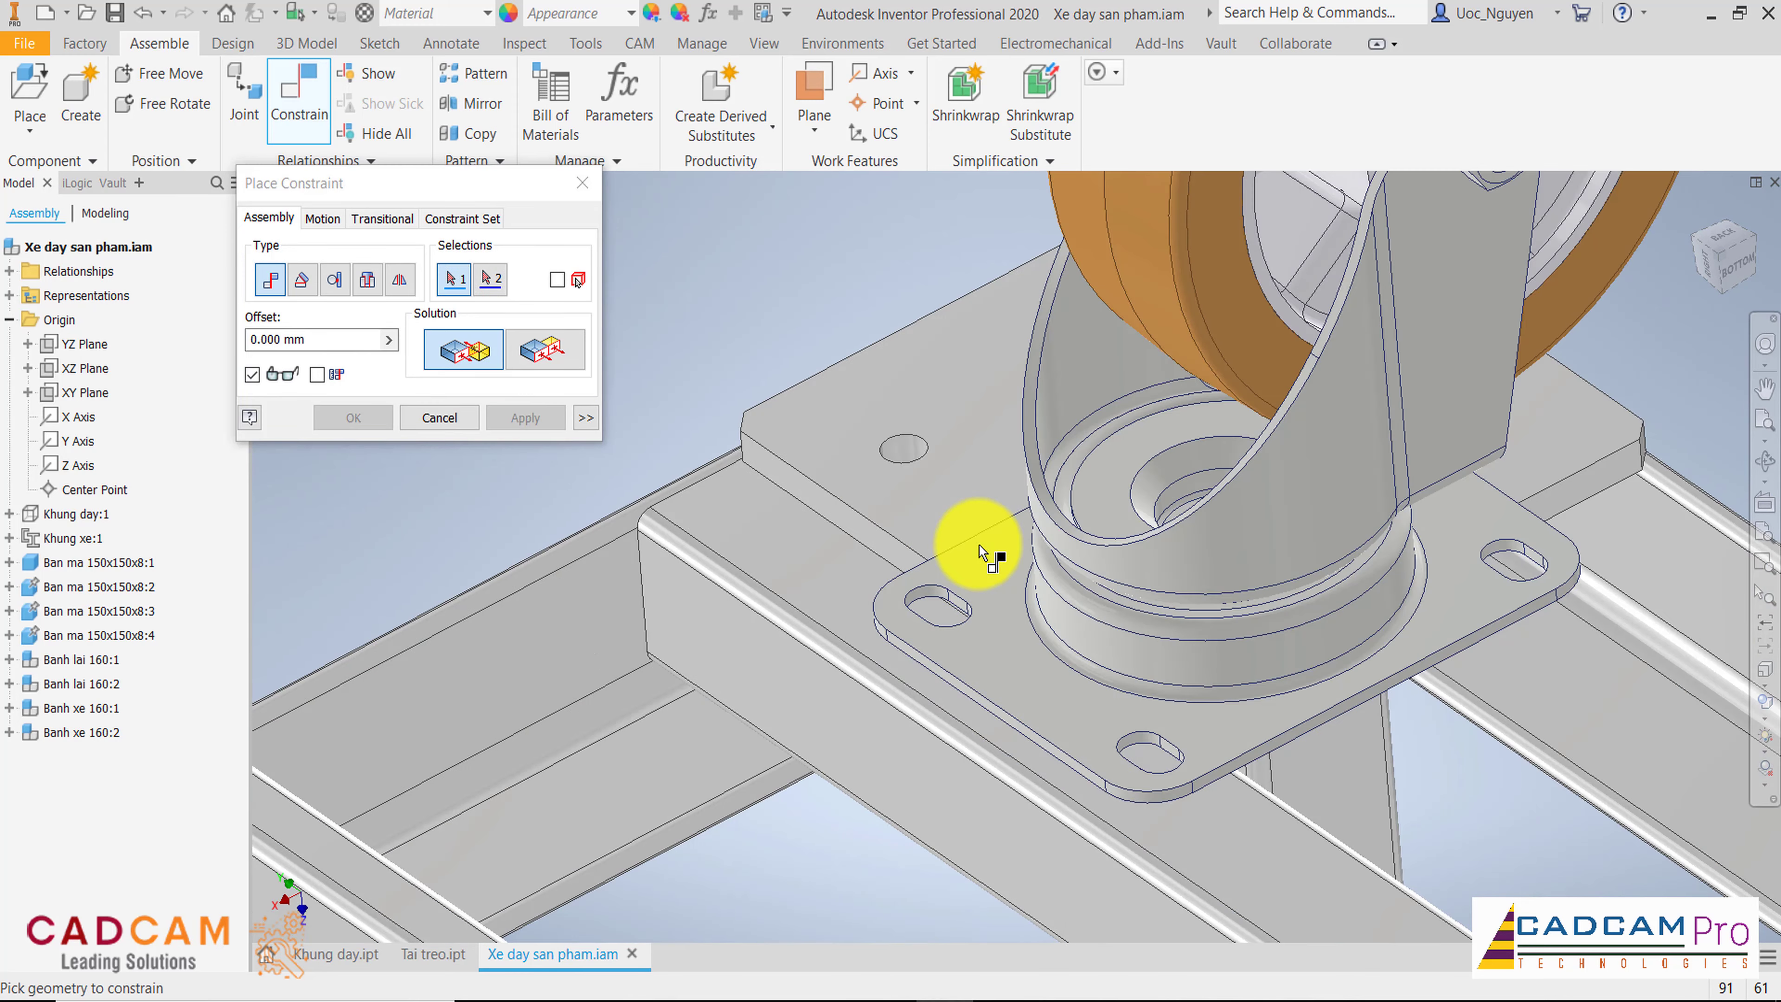
scroll(934, 485, up, 2)
scroll(989, 498, down, 1)
scroll(1141, 508, down, 3)
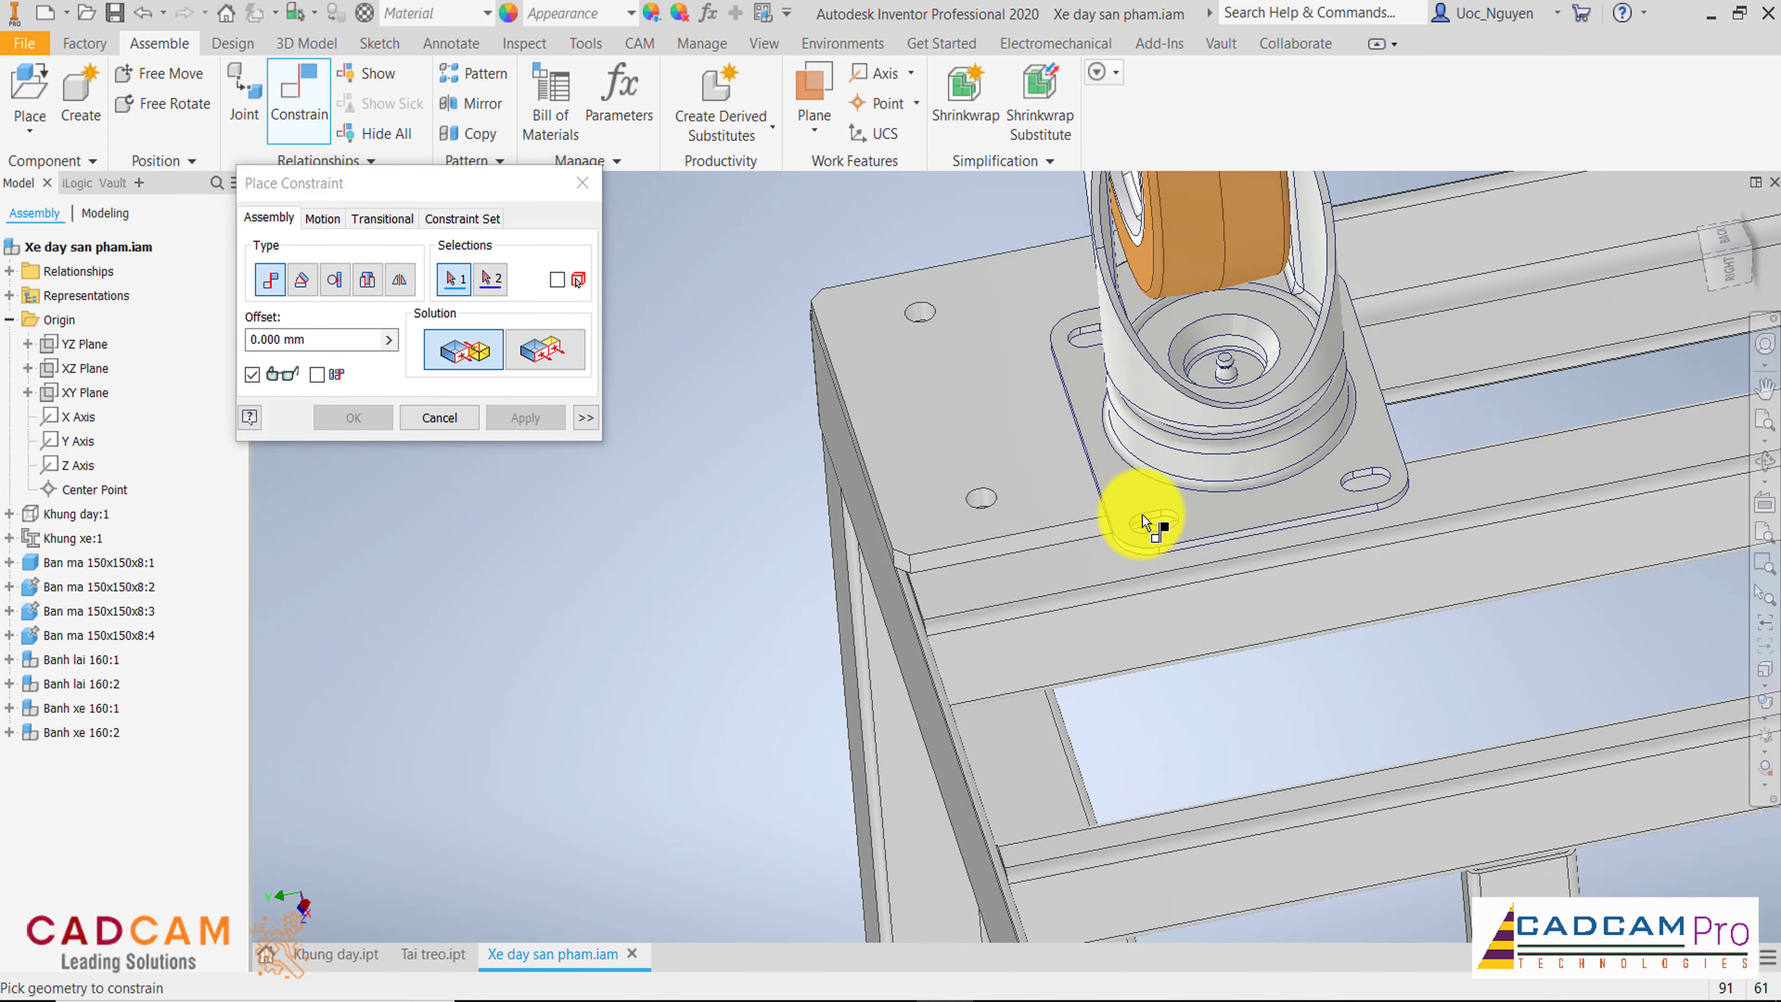
scroll(1141, 508, down, 2)
scroll(1140, 505, down, 1)
click(1141, 497)
scroll(1141, 500, up, 4)
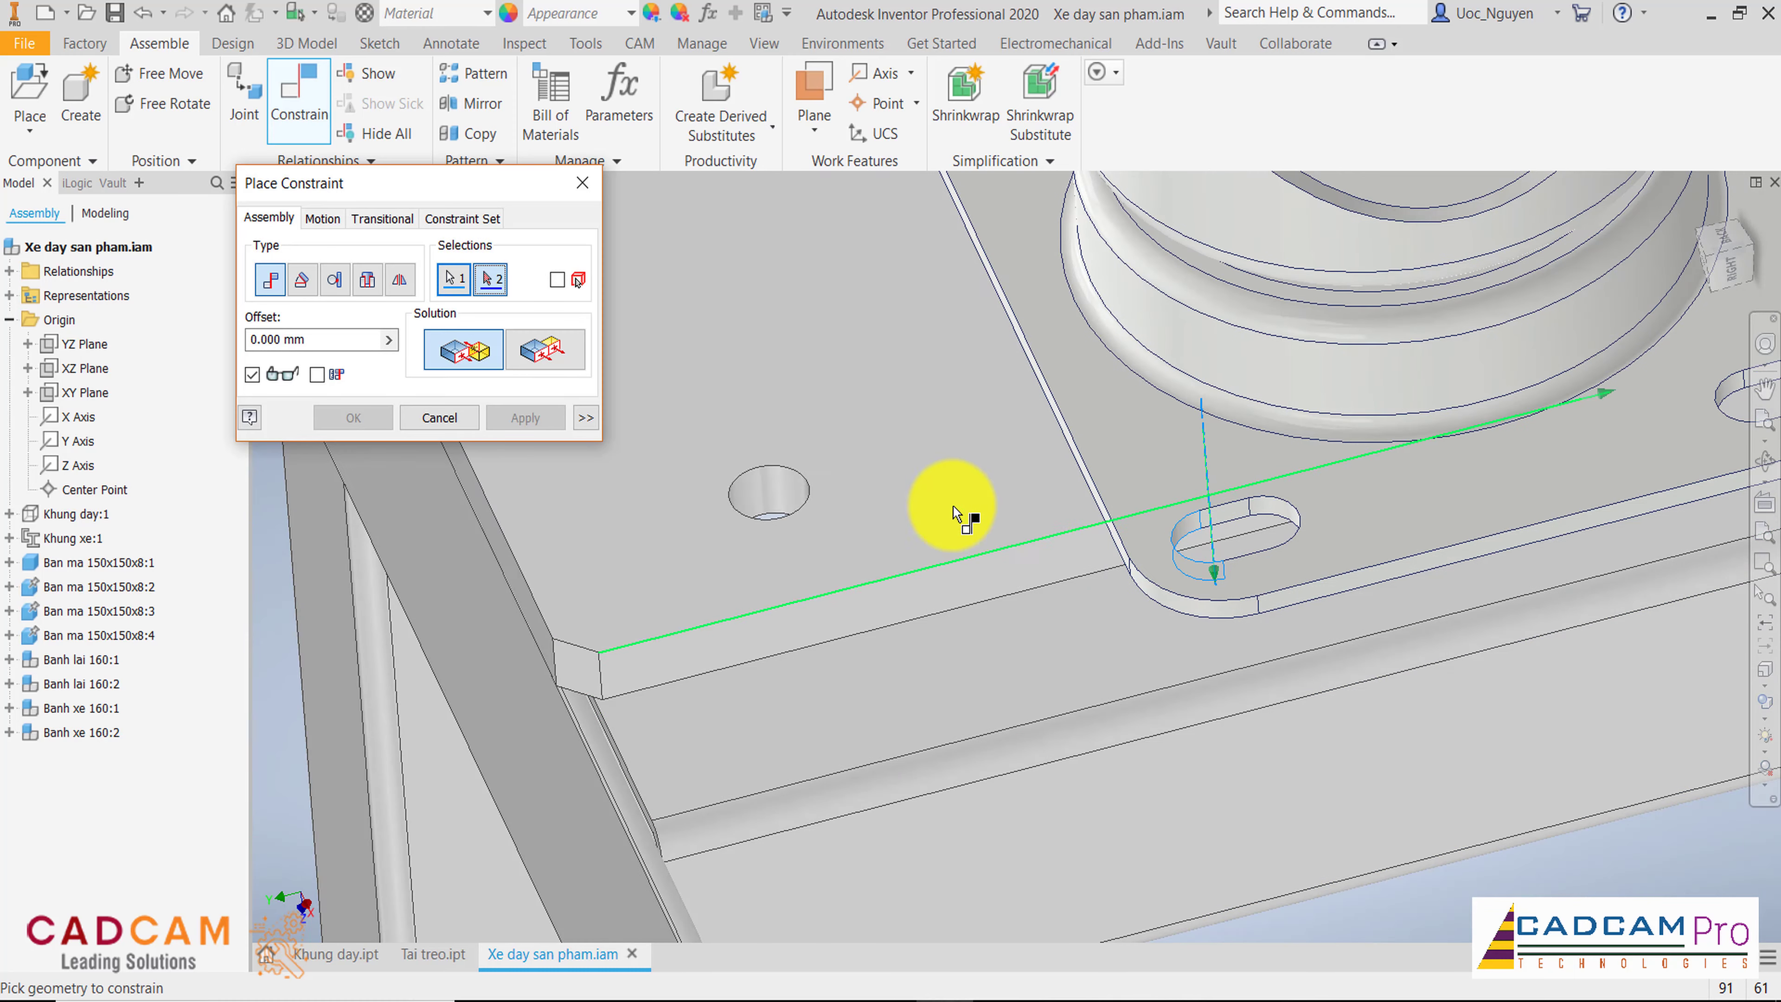
scroll(775, 486, down, 2)
click(724, 461)
click(546, 417)
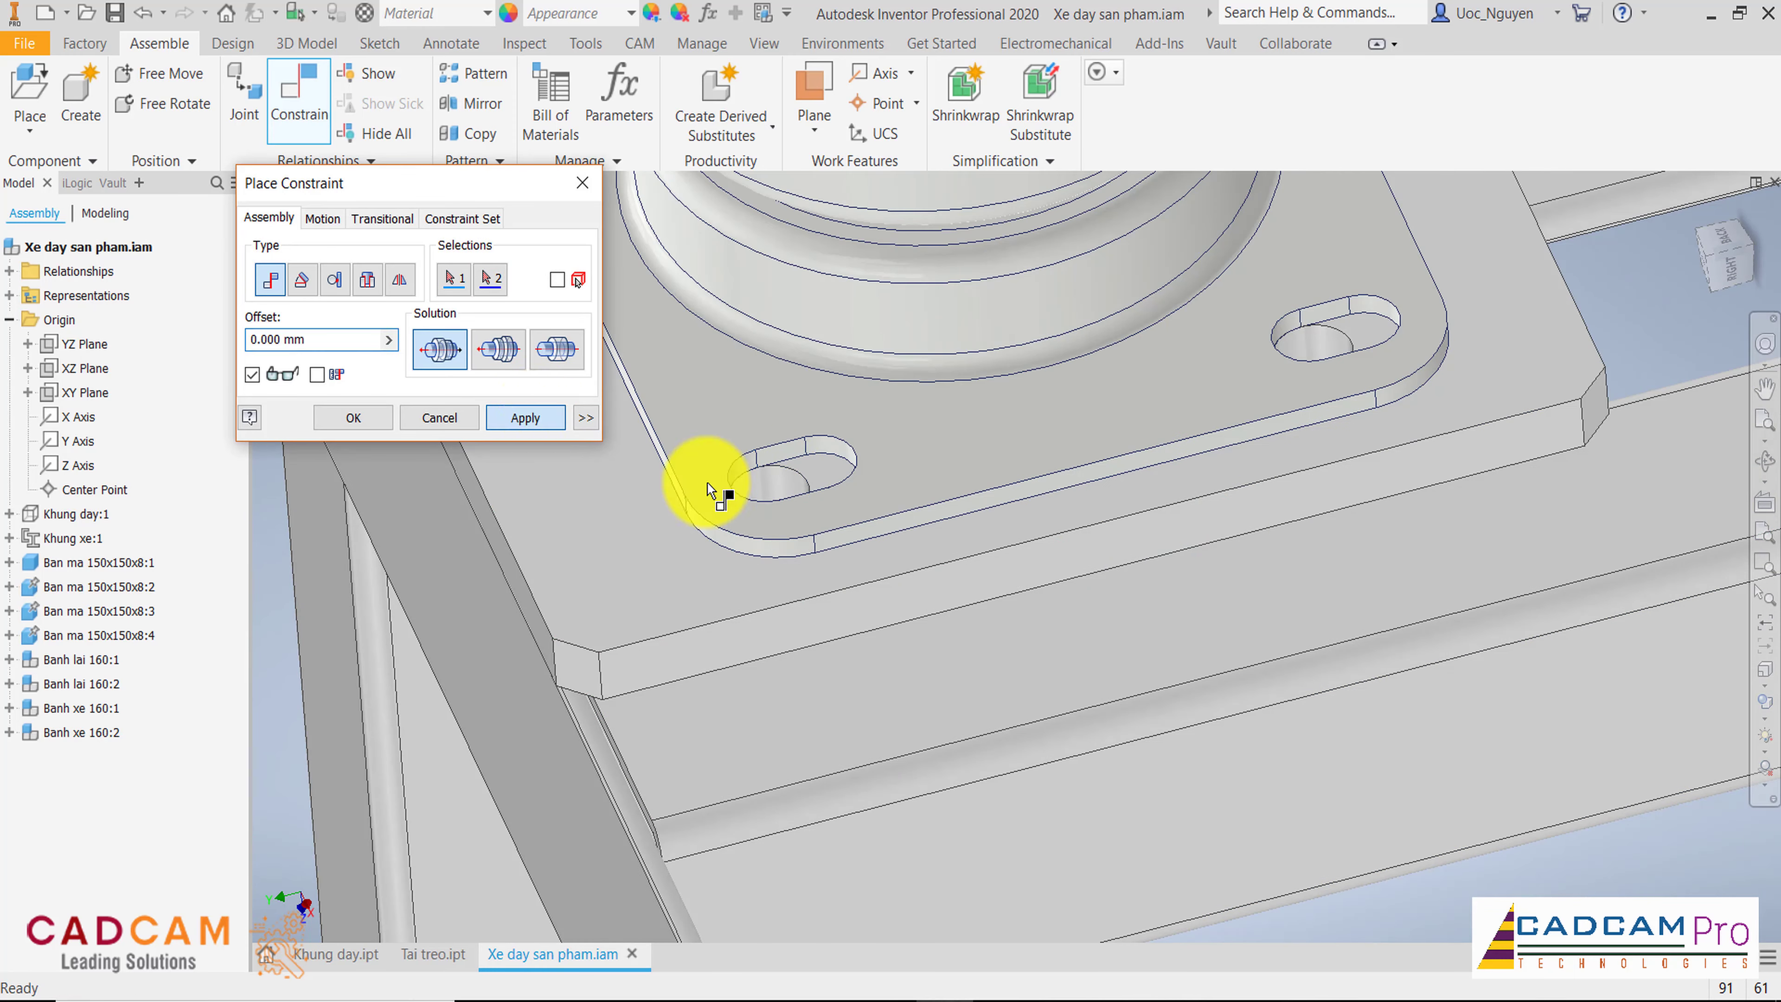
scroll(1081, 517, up, 4)
scroll(943, 398, down, 3)
scroll(945, 406, down, 2)
click(945, 407)
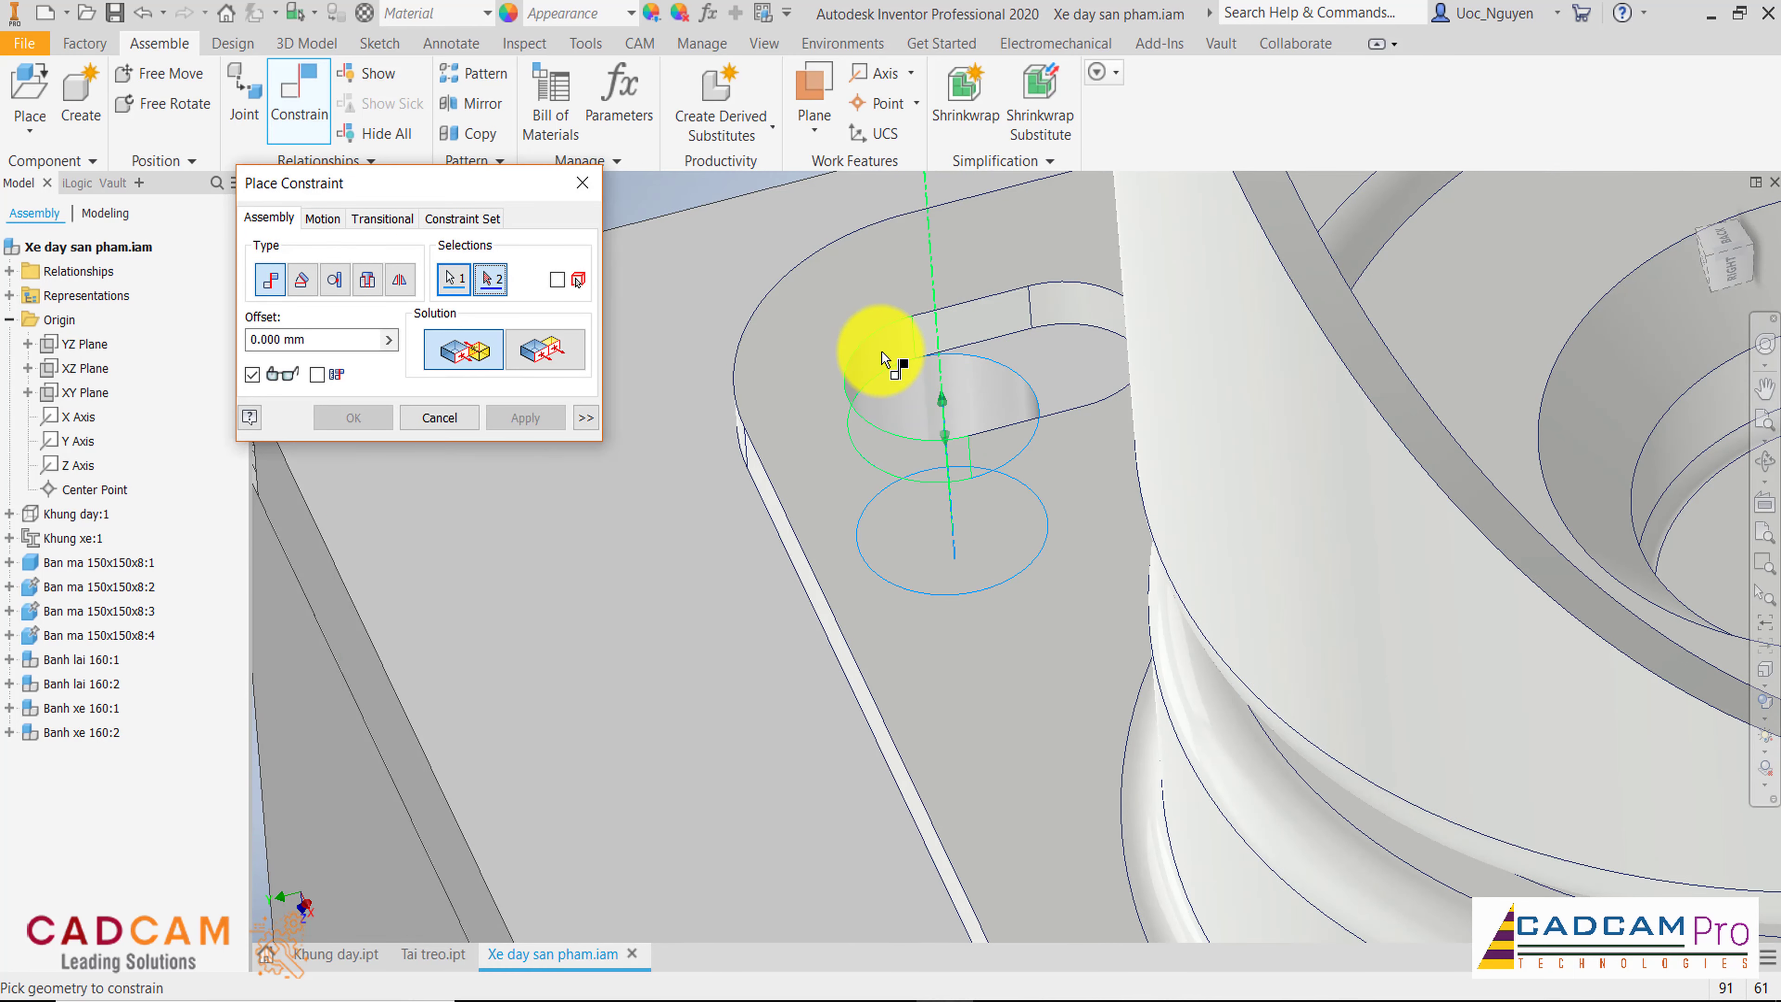
click(869, 354)
click(539, 420)
Step: Mate the second caster's mounting plate flat against its frame corner plate
scroll(617, 557, up, 3)
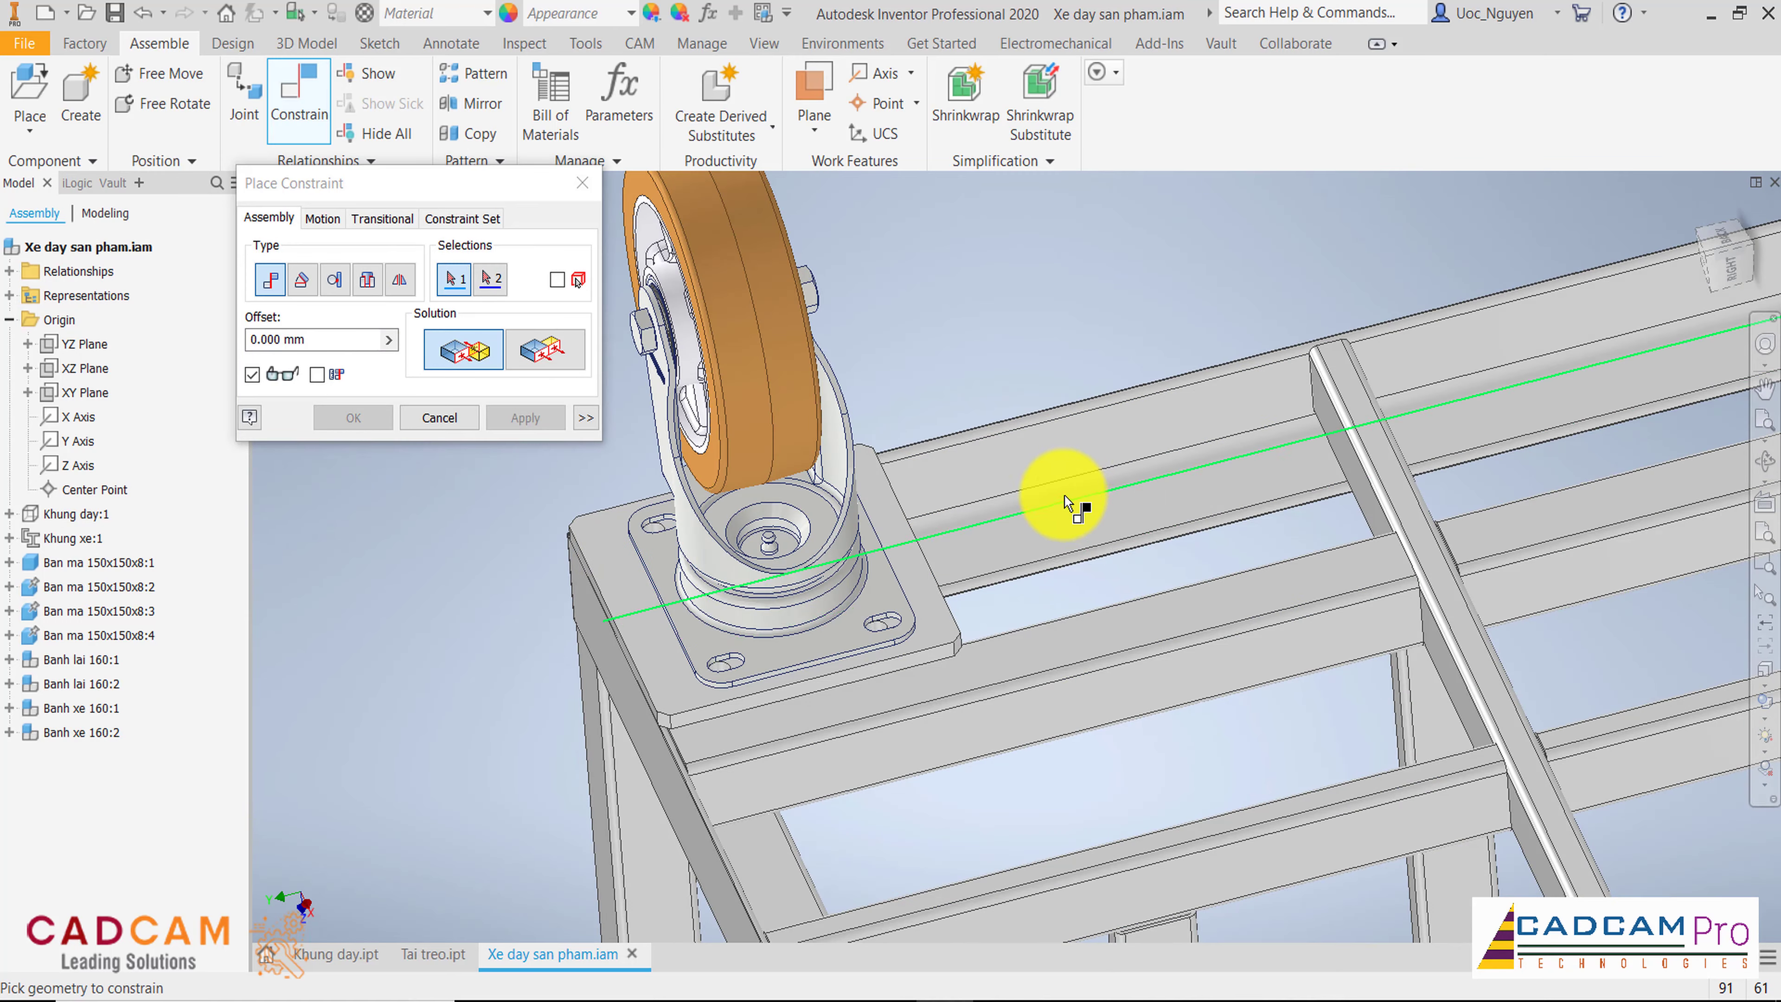
scroll(815, 617, up, 2)
scroll(1216, 479, down, 2)
click(1216, 479)
shift+middle_drag(1281, 450, 1041, 414)
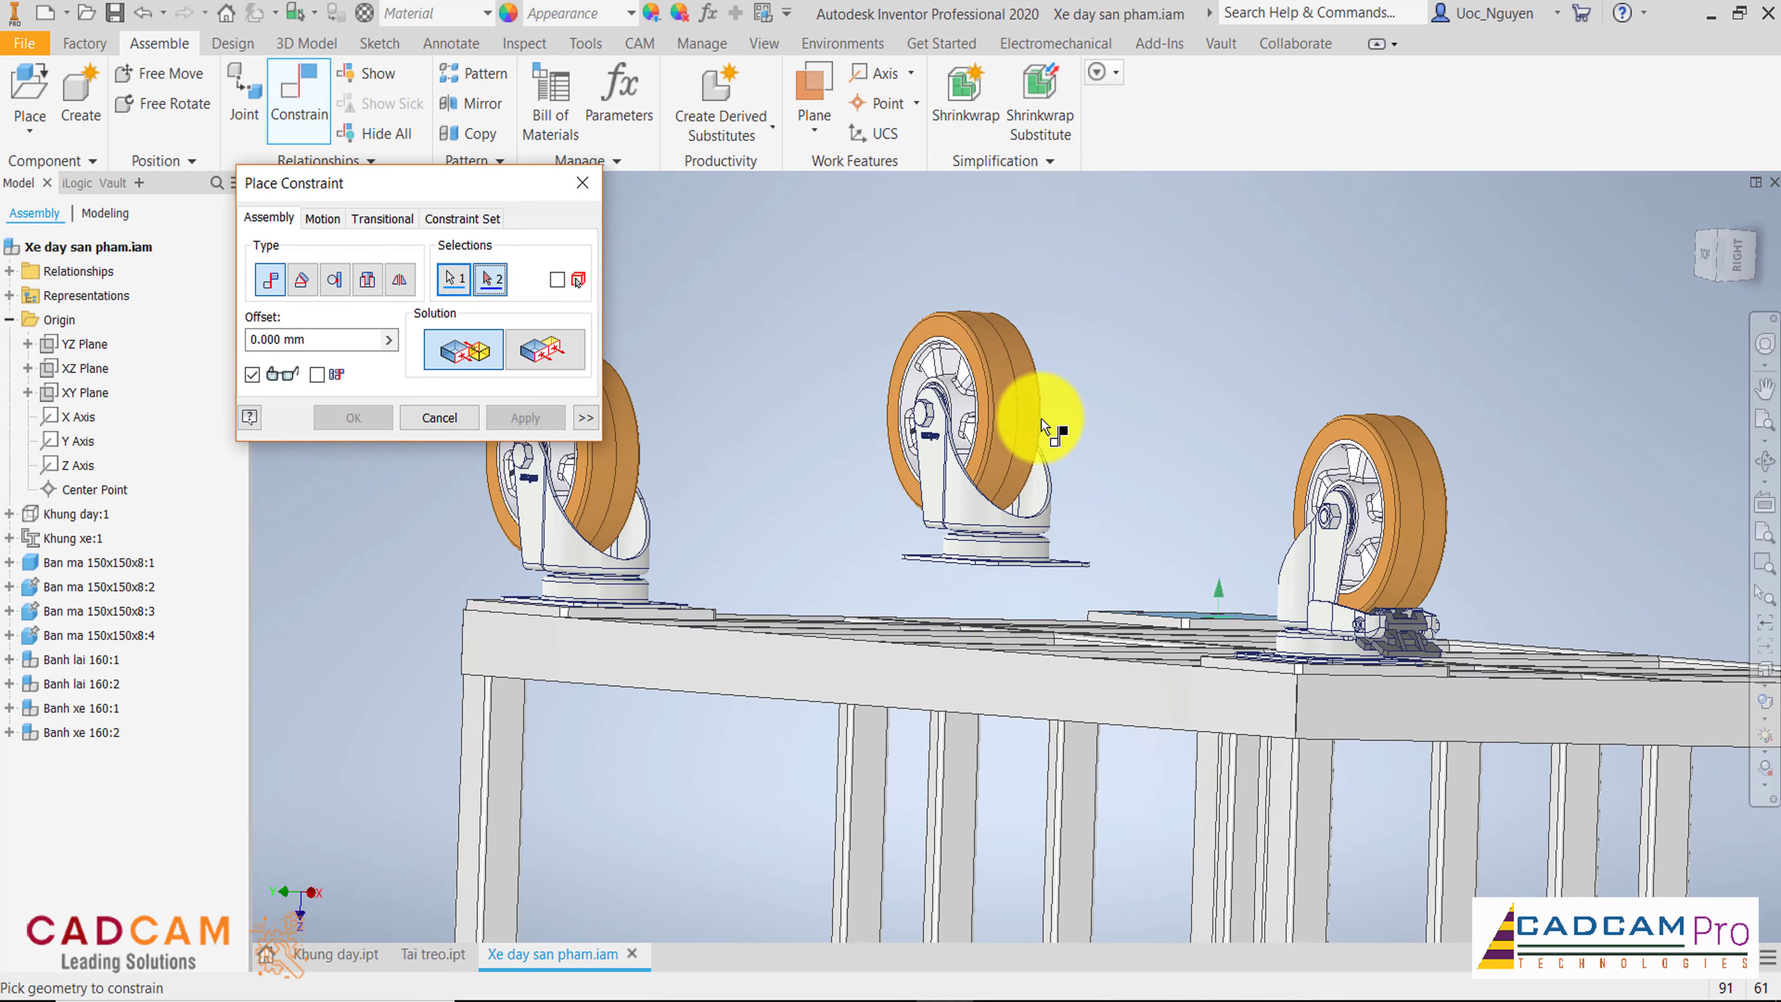
scroll(1017, 550, down, 2)
mouse_move(1016, 550)
shift+middle_down()
mouse_move(1094, 469)
mouse_move(936, 573)
mouse_move(1436, 530)
shift+middle_up()
click(950, 558)
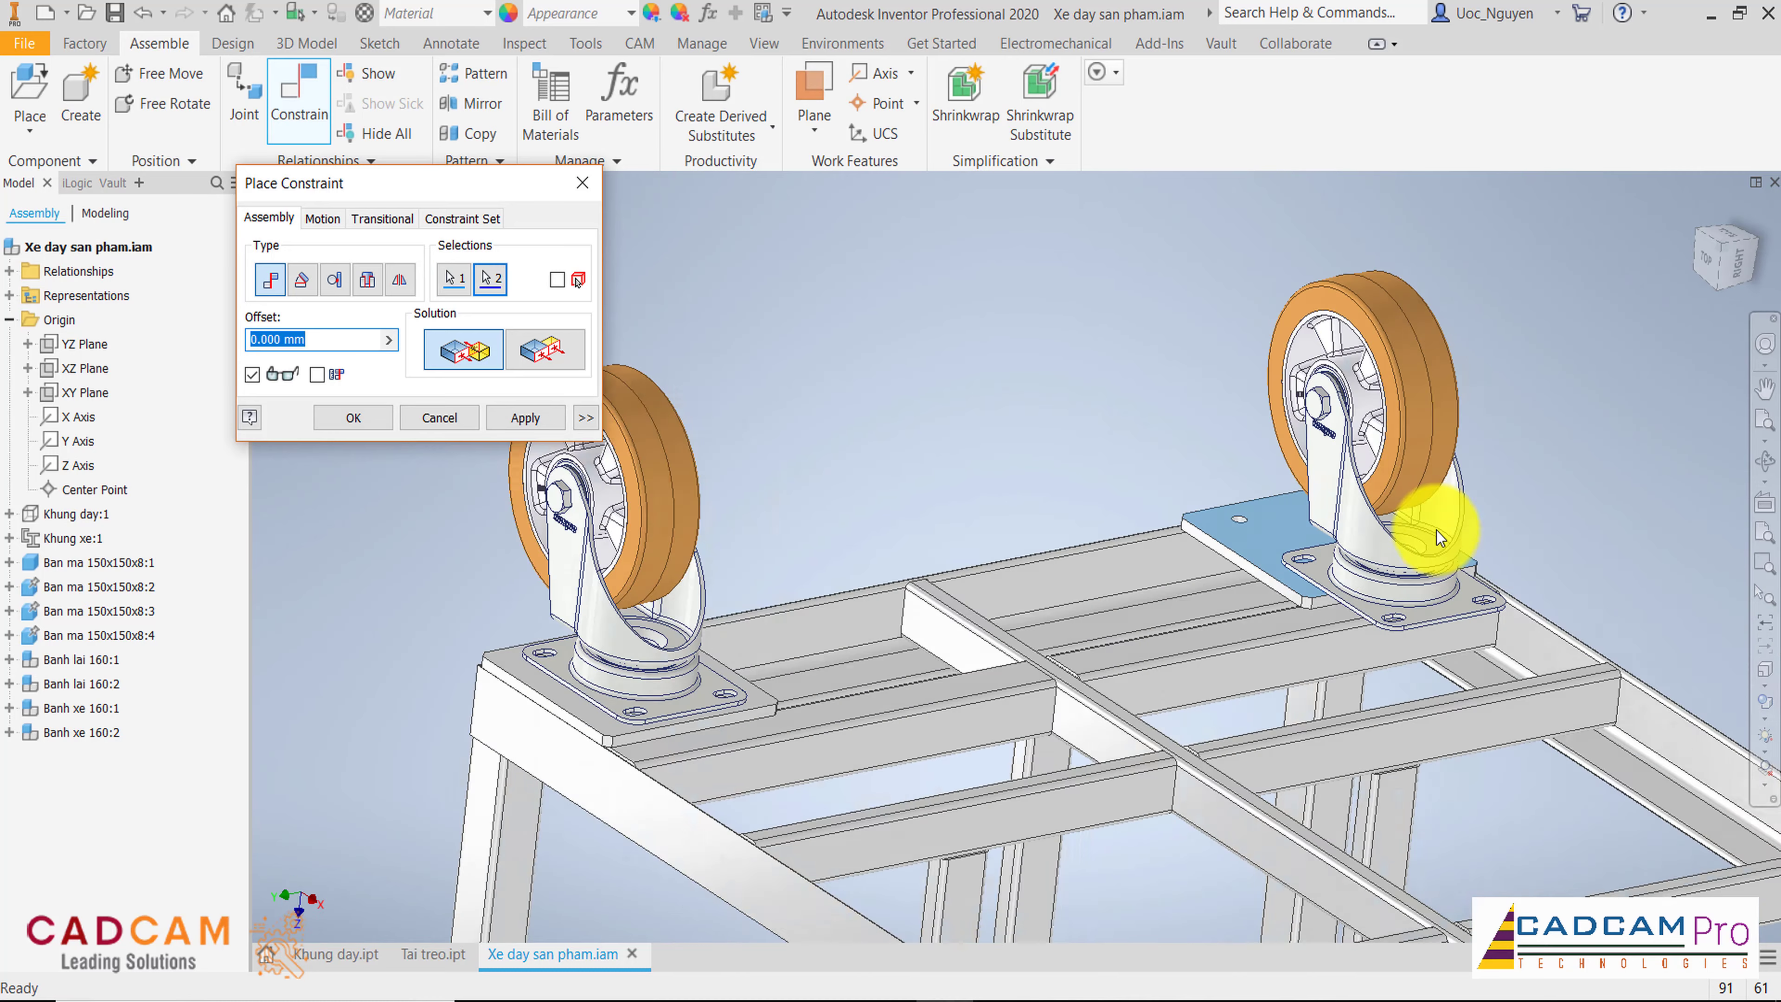
scroll(1274, 591, down, 3)
click(525, 417)
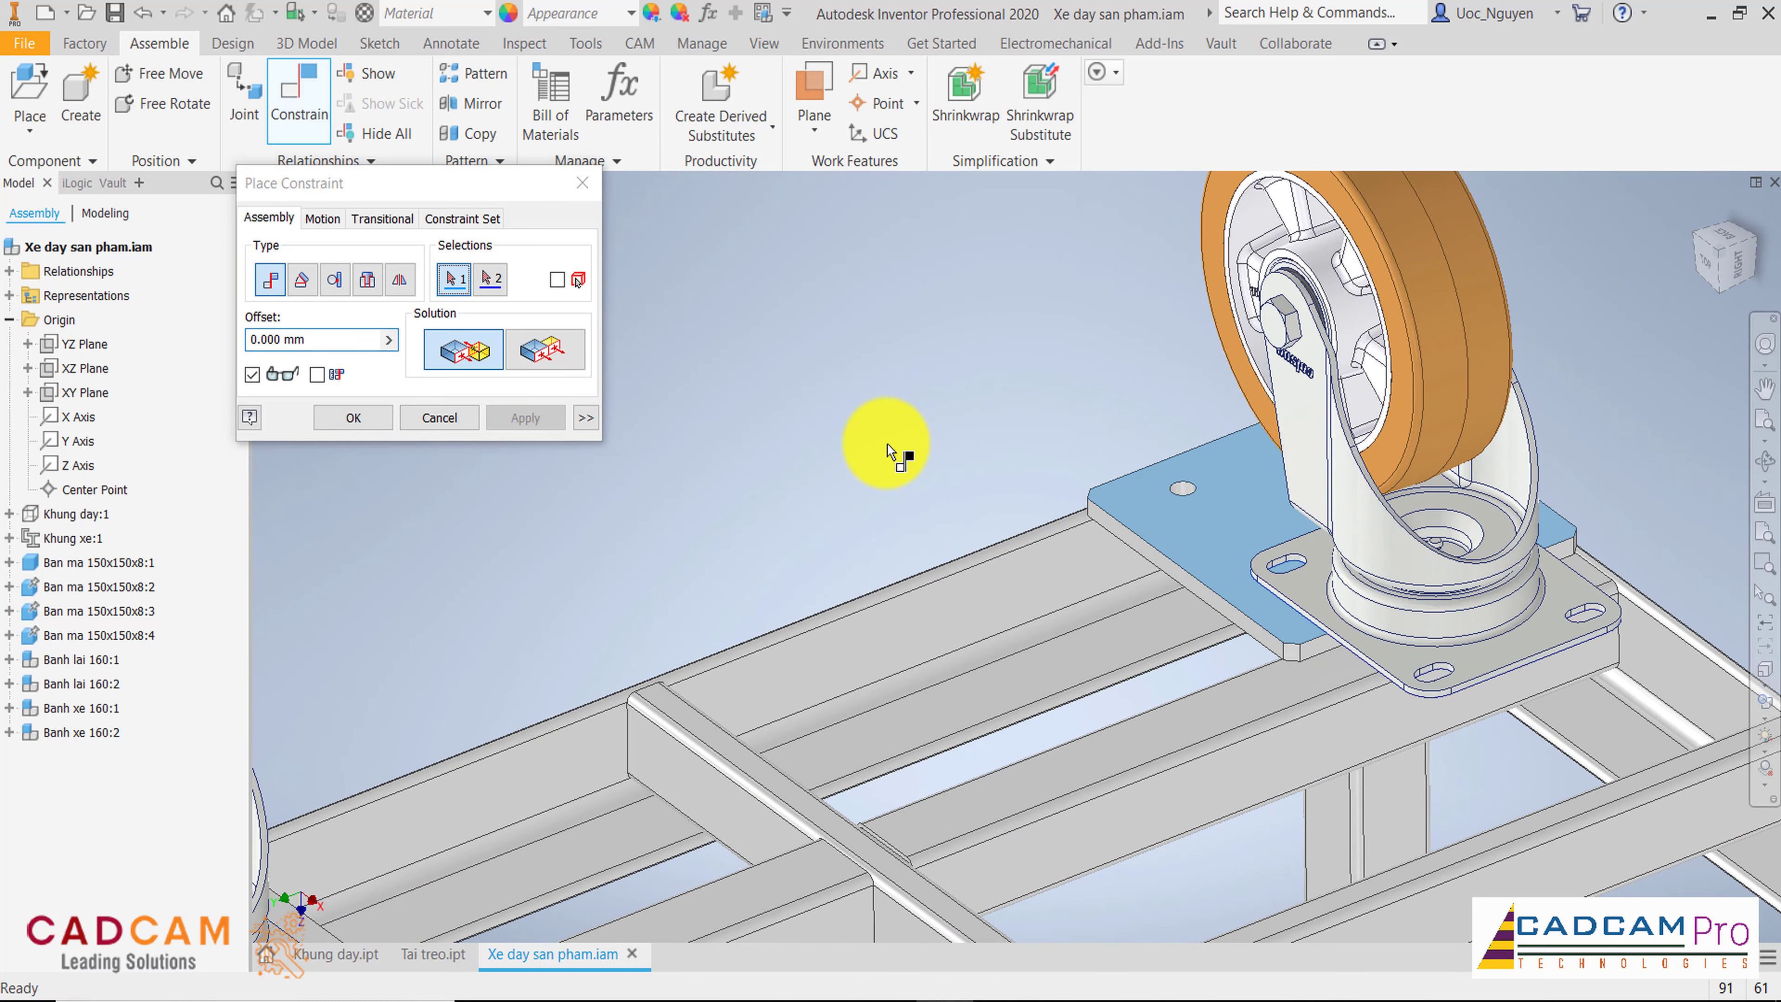
Step: Insert-align the second caster's slot with the plate hole, so the cart stands on four wheels
shift+middle_drag(1140, 449, 1150, 453)
scroll(1176, 460, down, 3)
scroll(883, 398, down, 1)
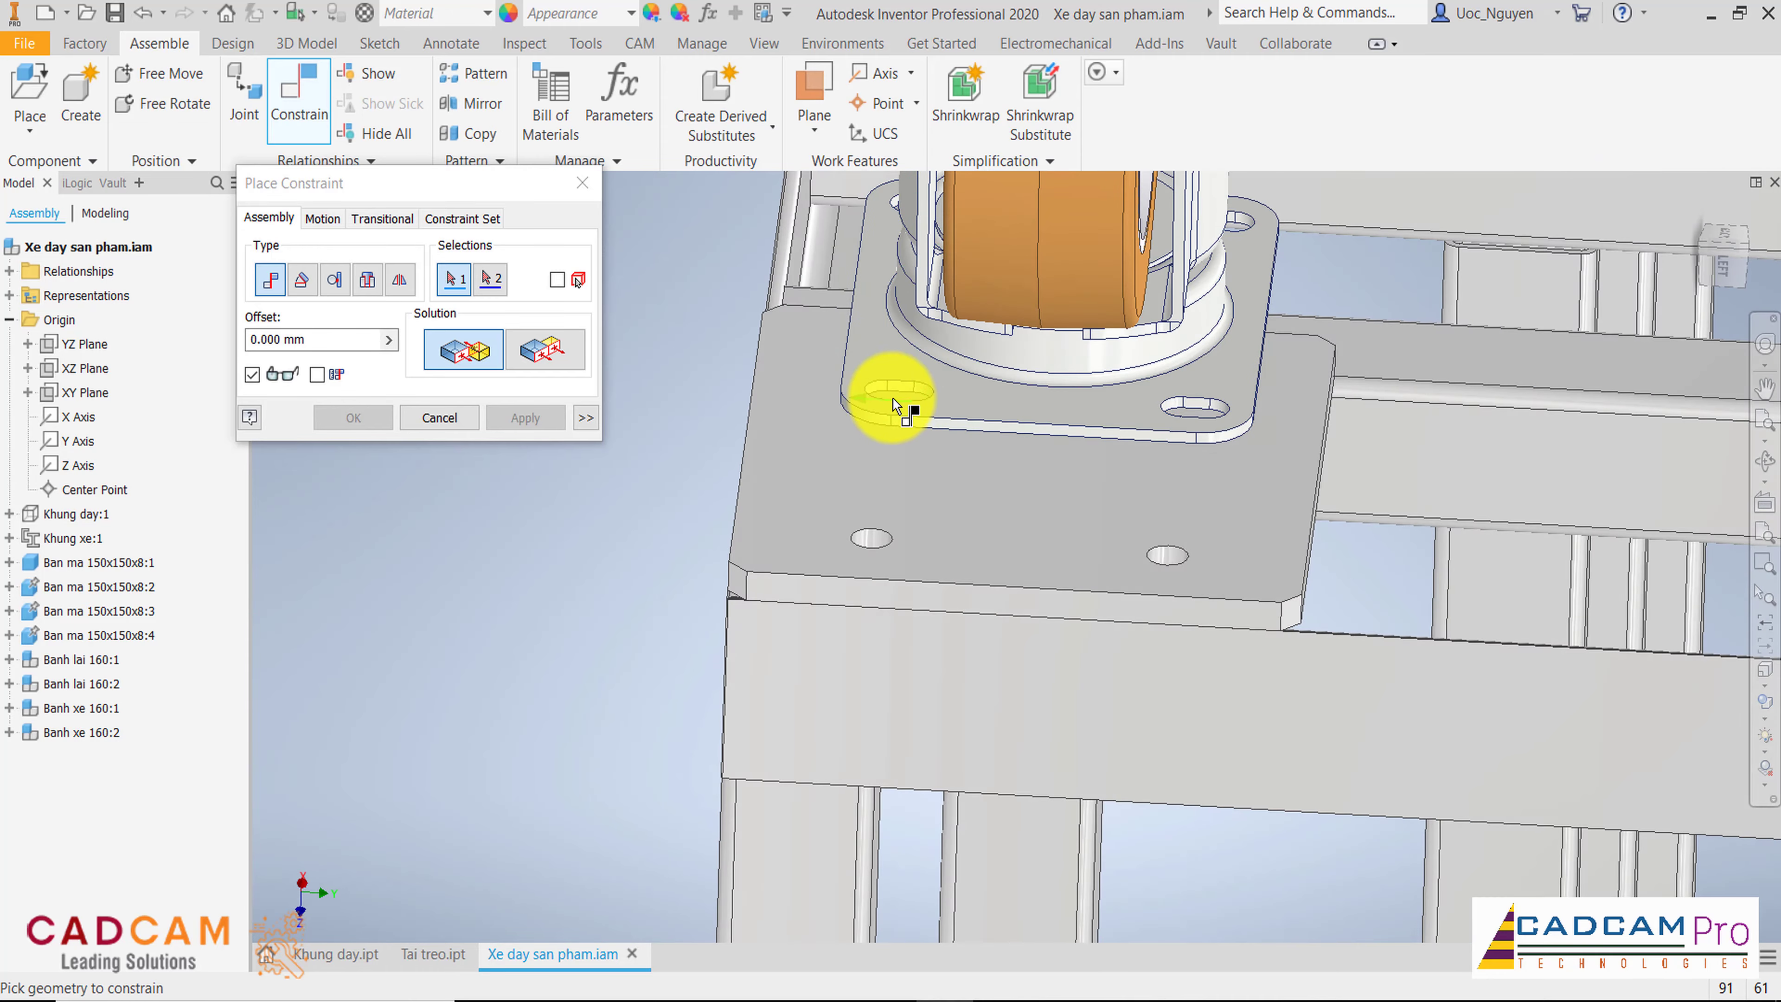
scroll(880, 395, down, 3)
click(882, 386)
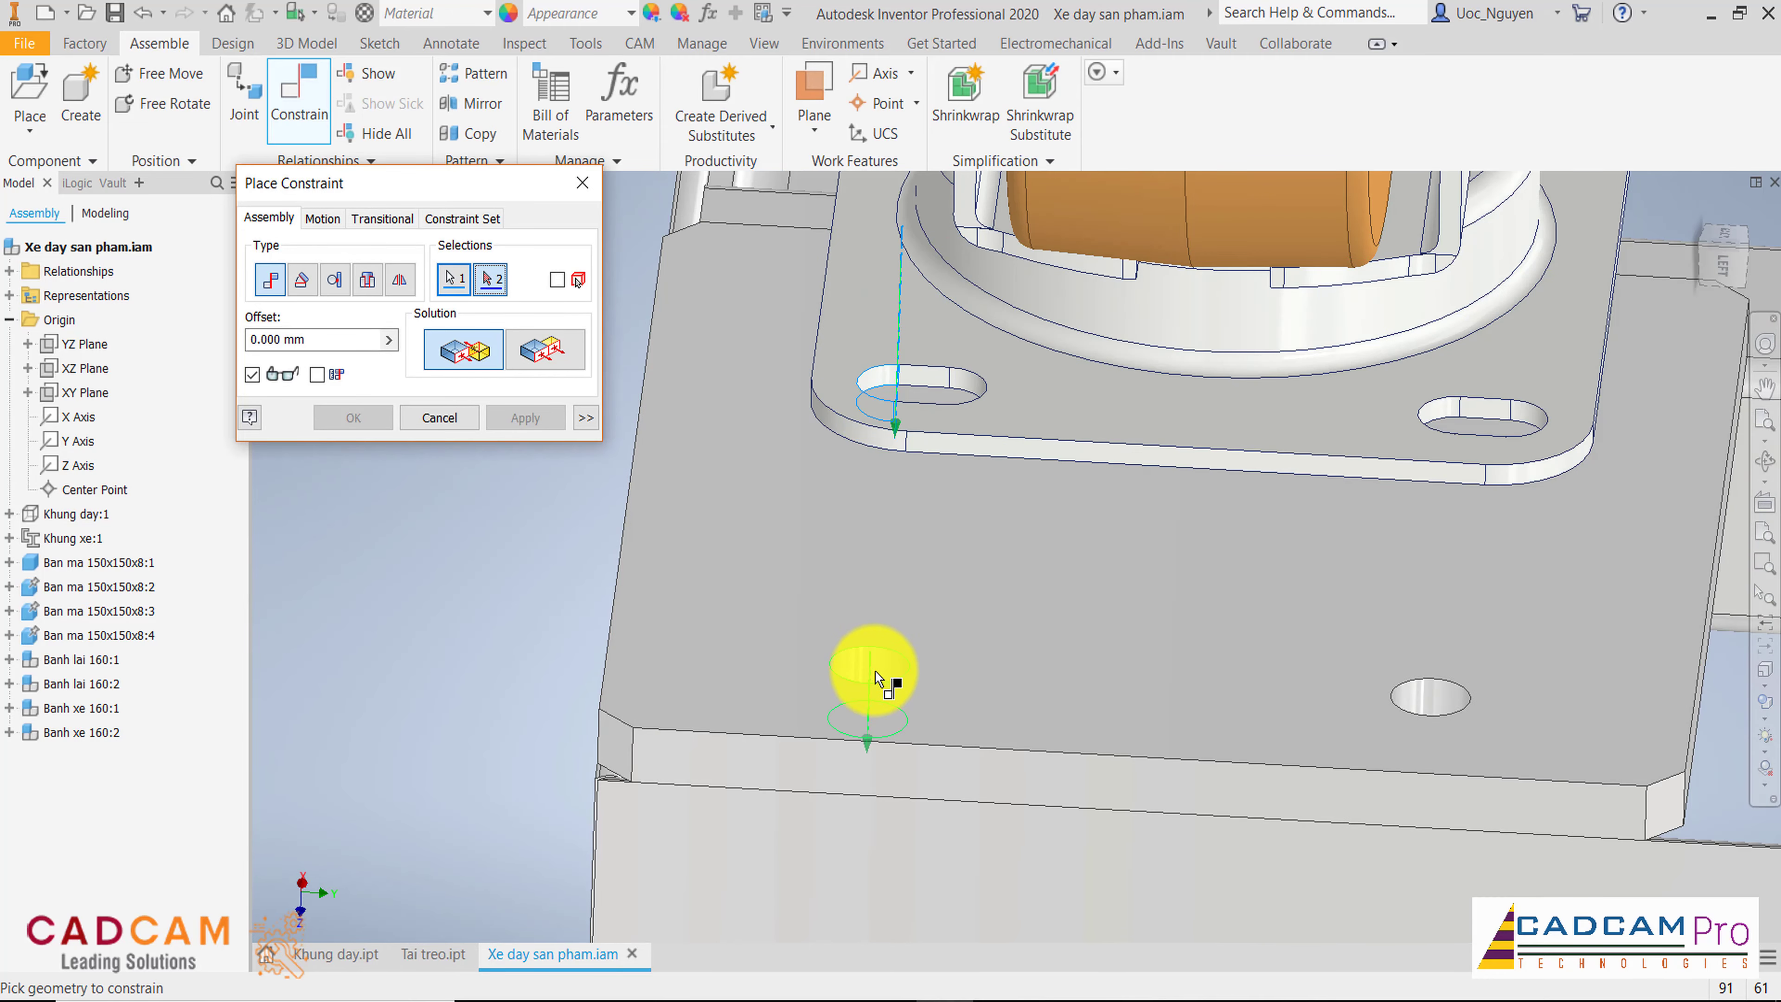
click(871, 663)
click(551, 425)
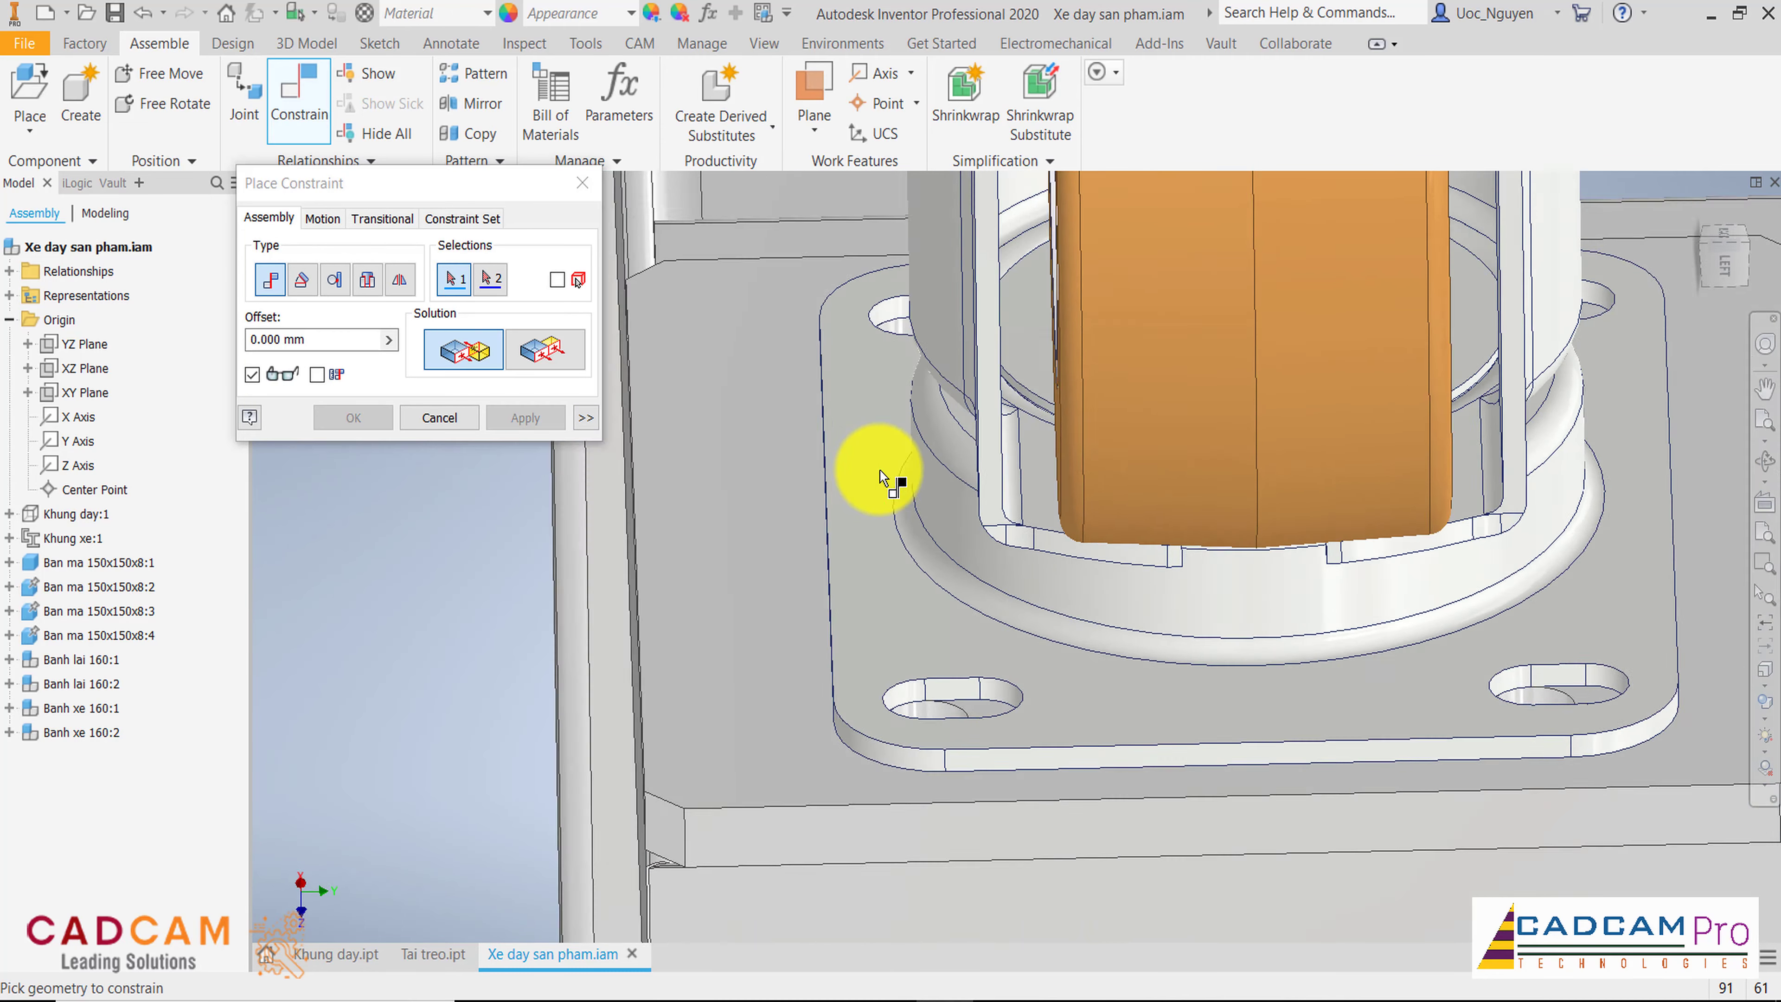
scroll(911, 372, down, 3)
click(910, 372)
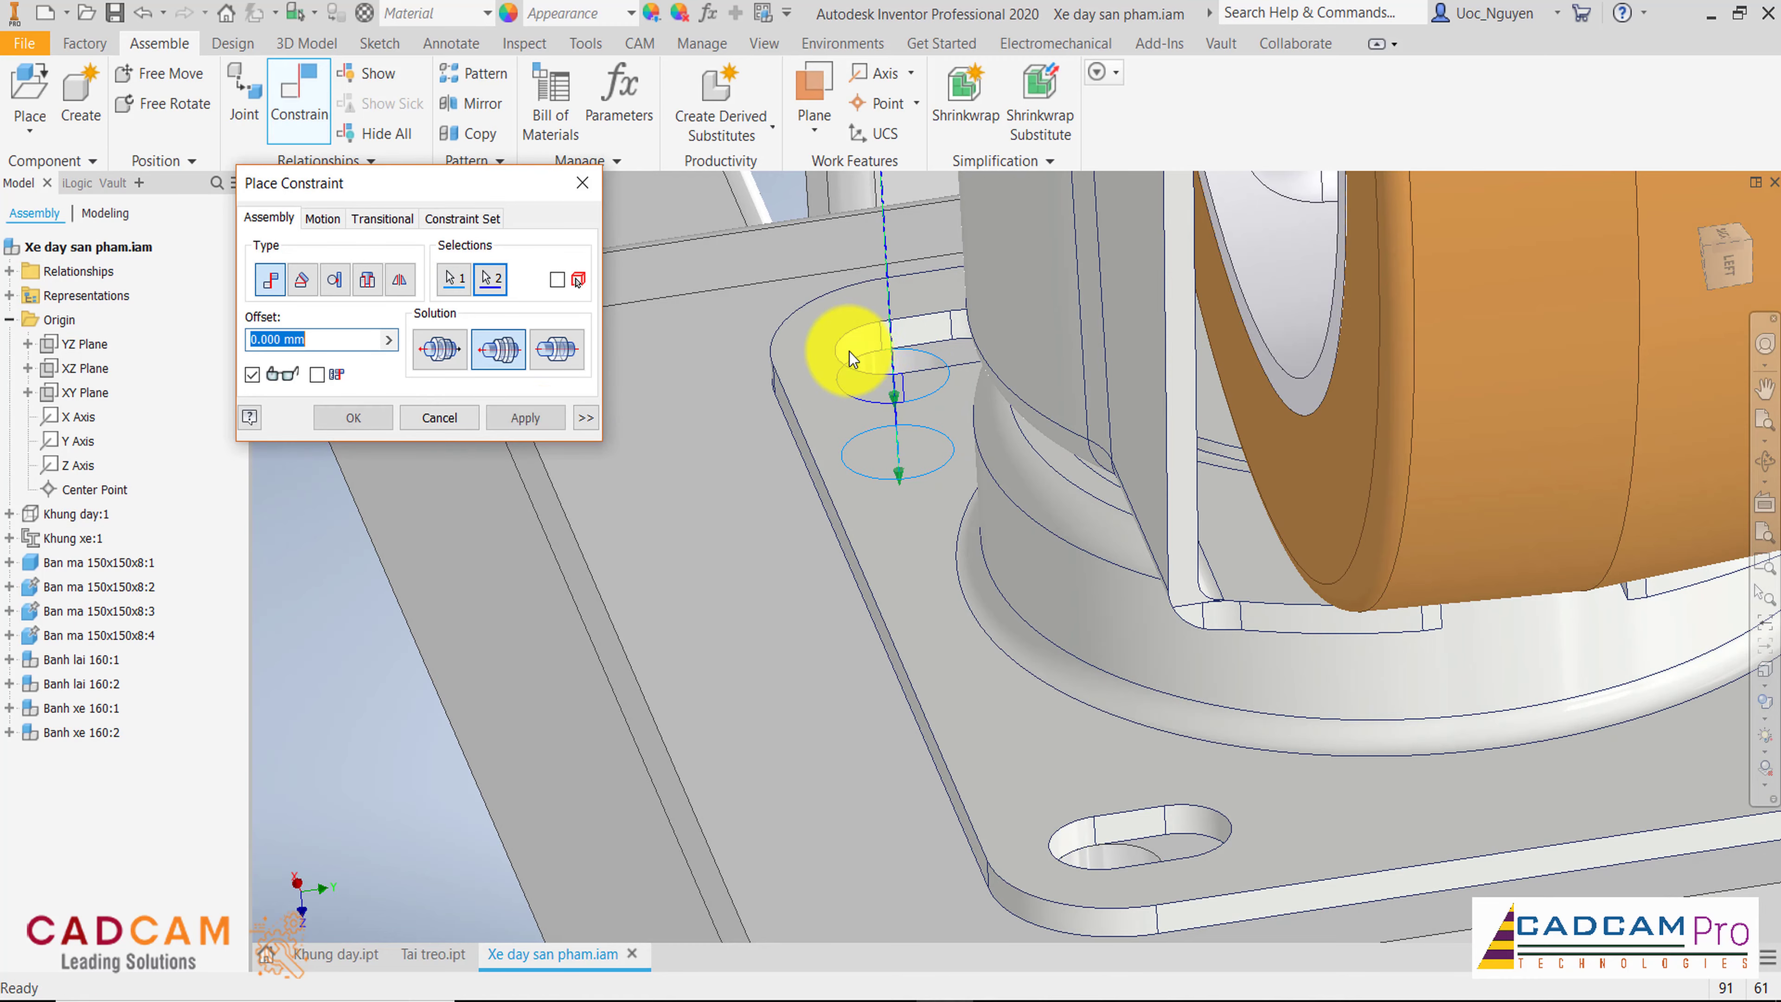
click(388, 422)
scroll(775, 517, up, 3)
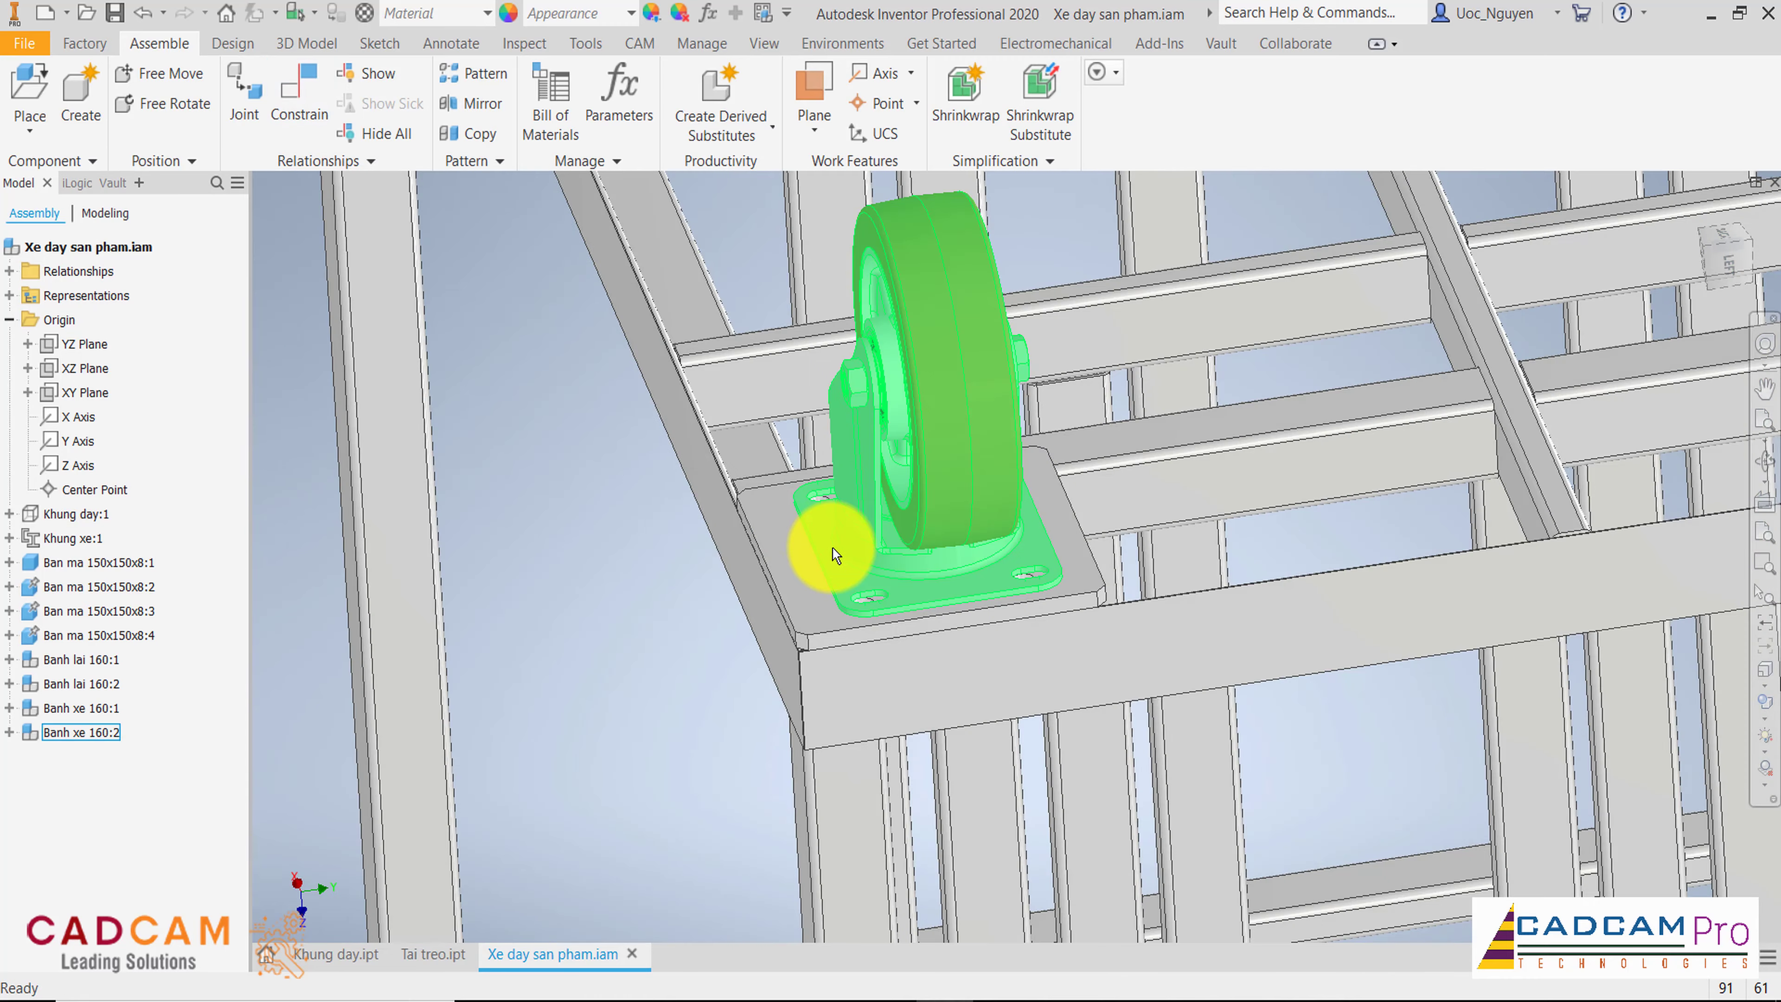
scroll(823, 545, up, 3)
key(F6)
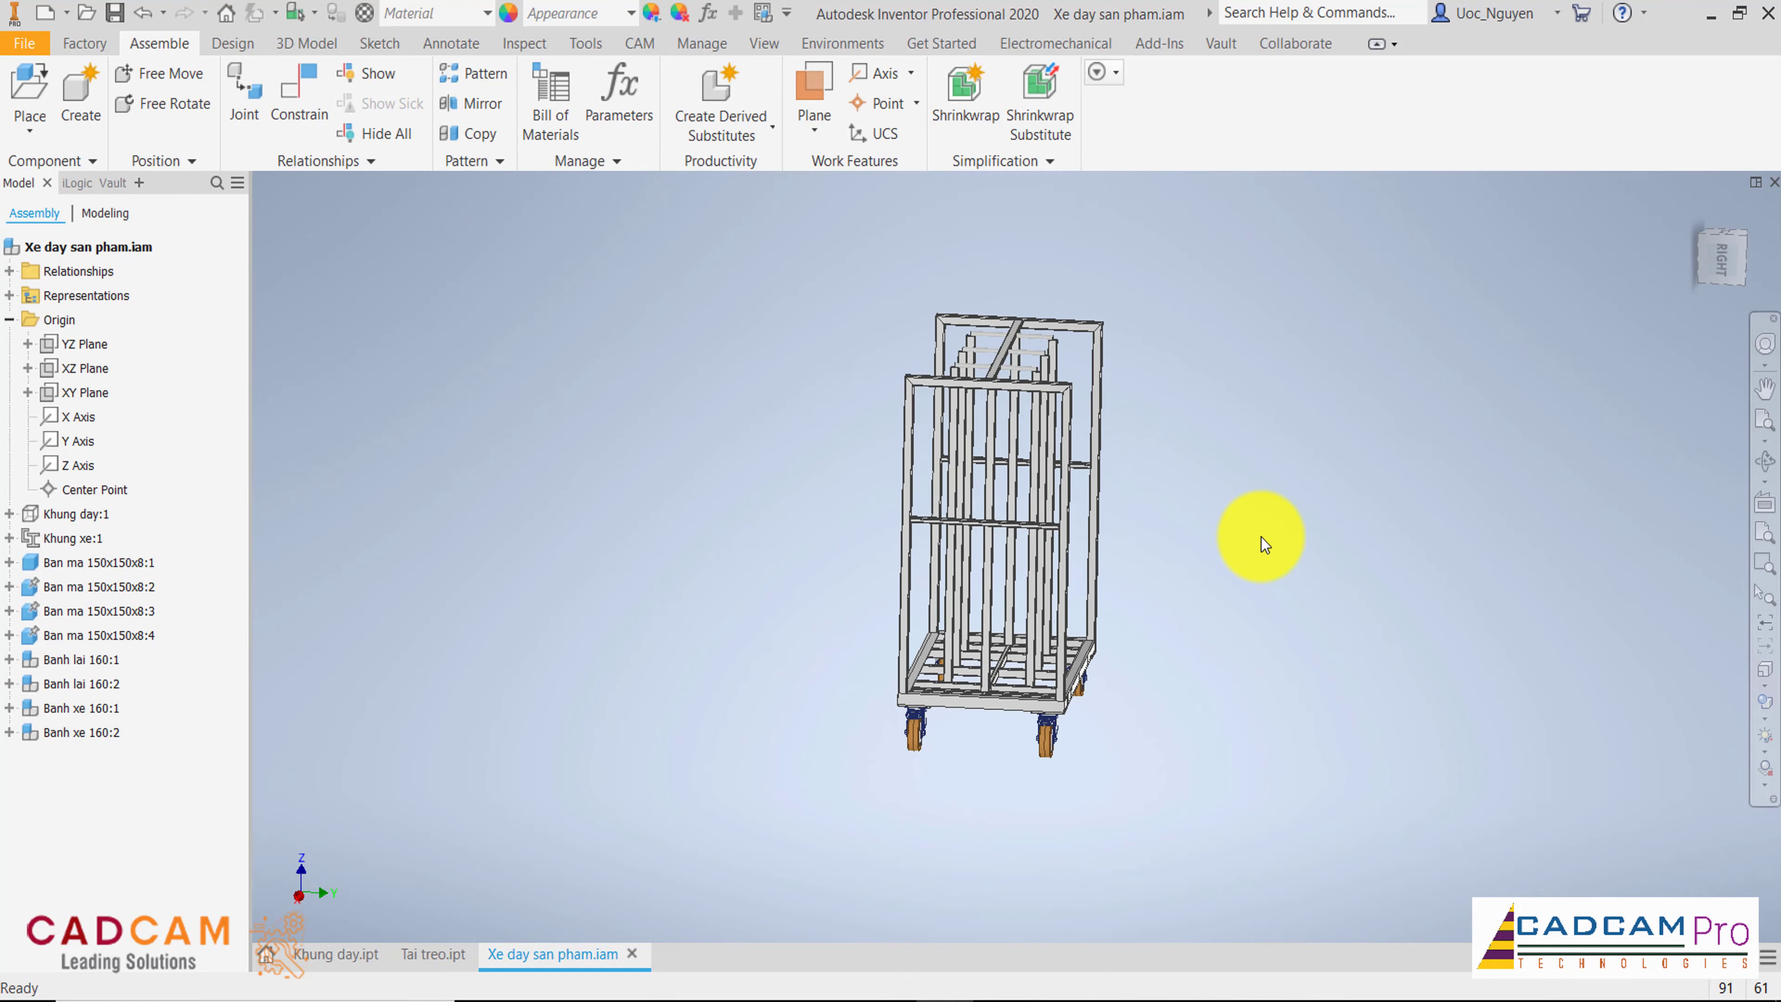
Step: Save Xe day san pham.iam with all its changed caster parts using Yes to All
scroll(1244, 458, down, 2)
scroll(1080, 377, down, 3)
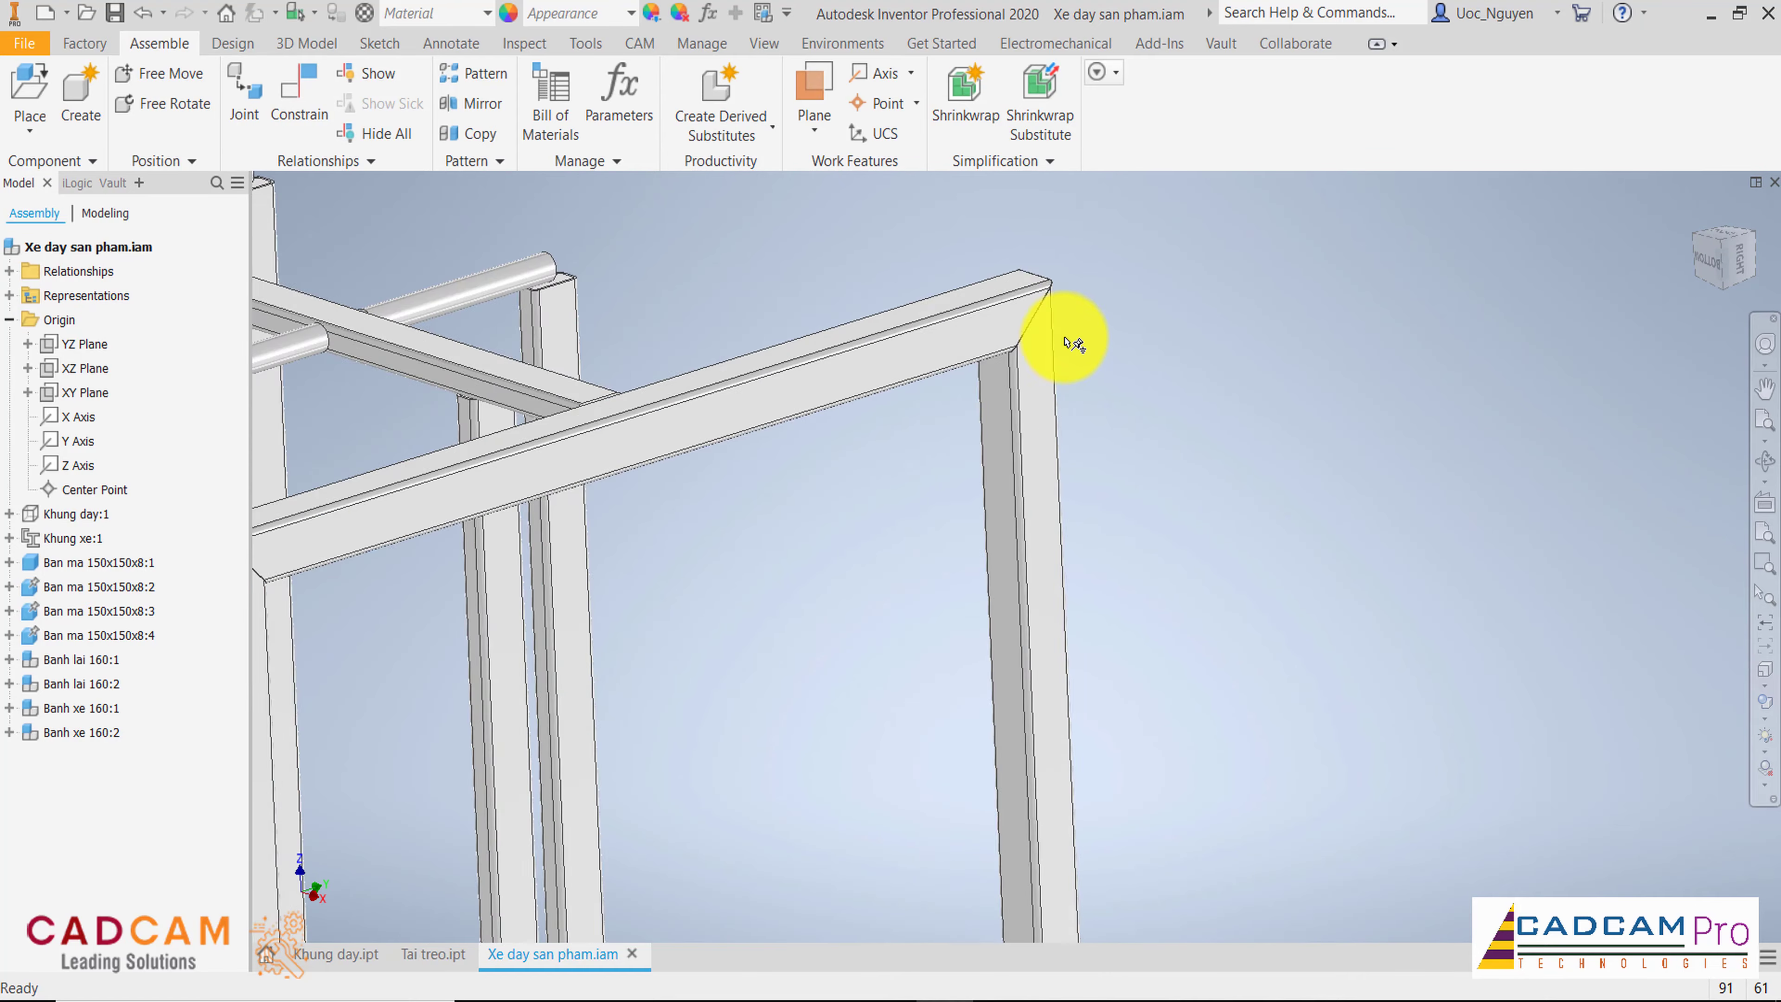
scroll(1066, 346, down, 2)
key(F6)
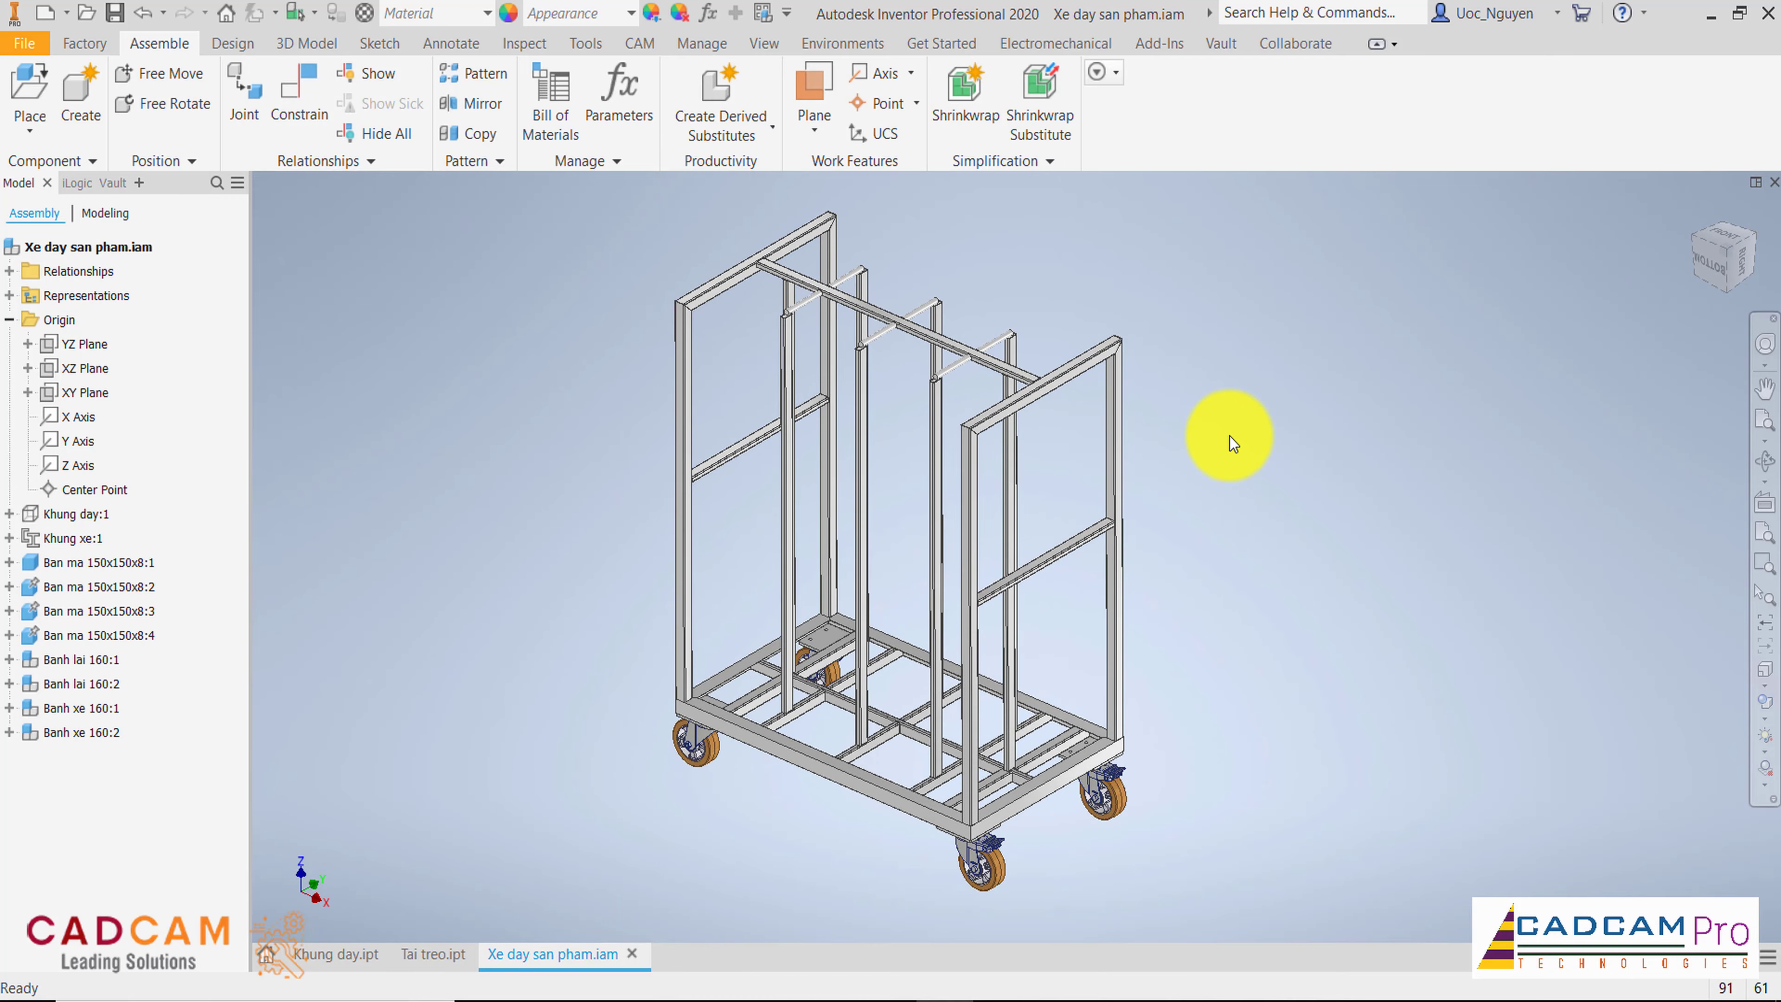
key(ctrl+s)
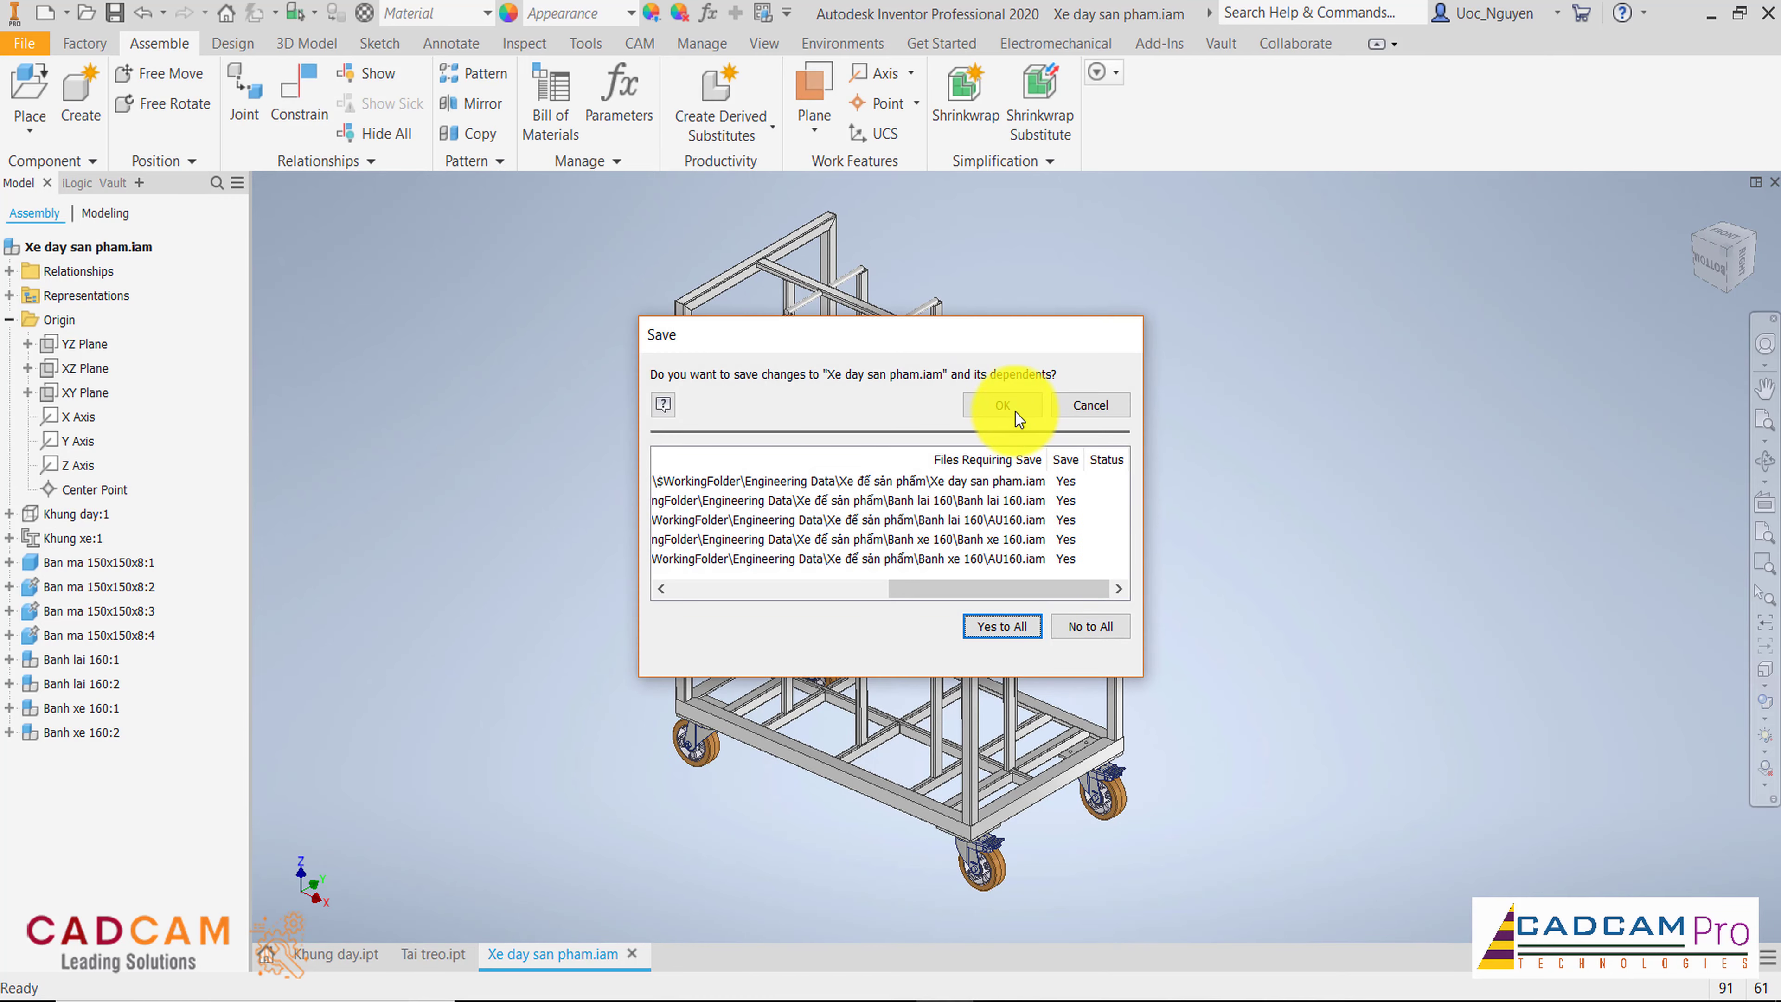
click(1016, 412)
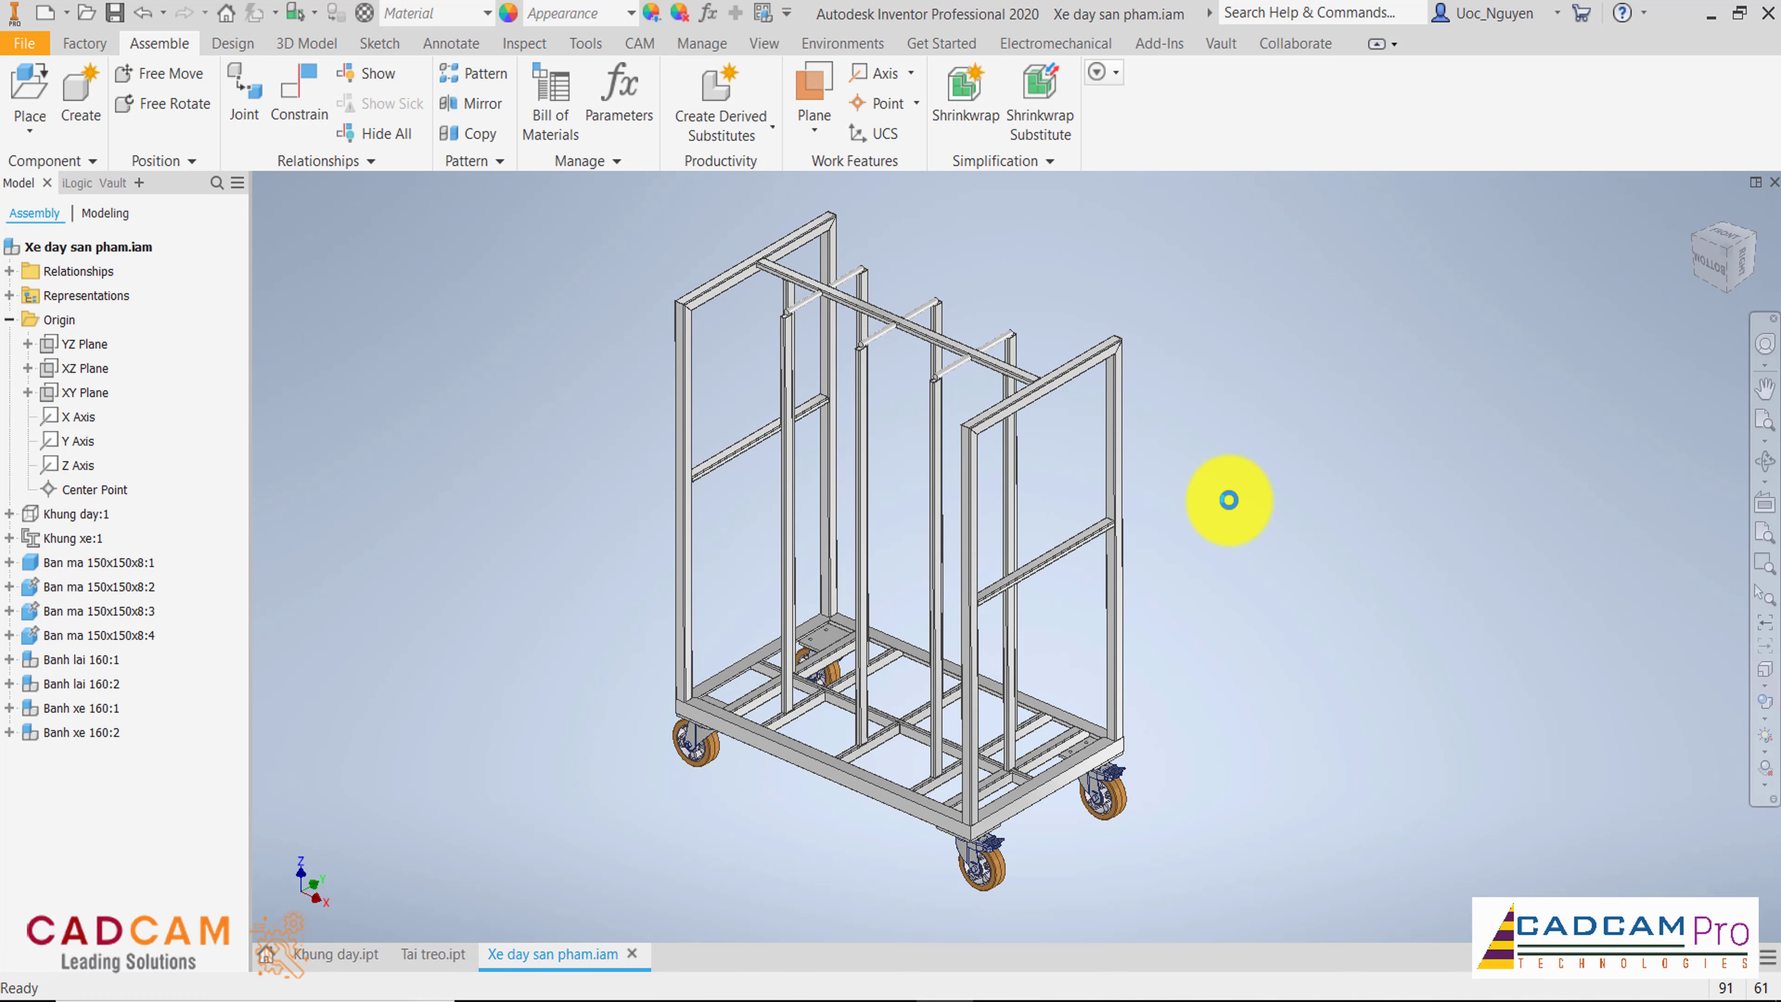
middle_drag(1210, 485, 1115, 506)
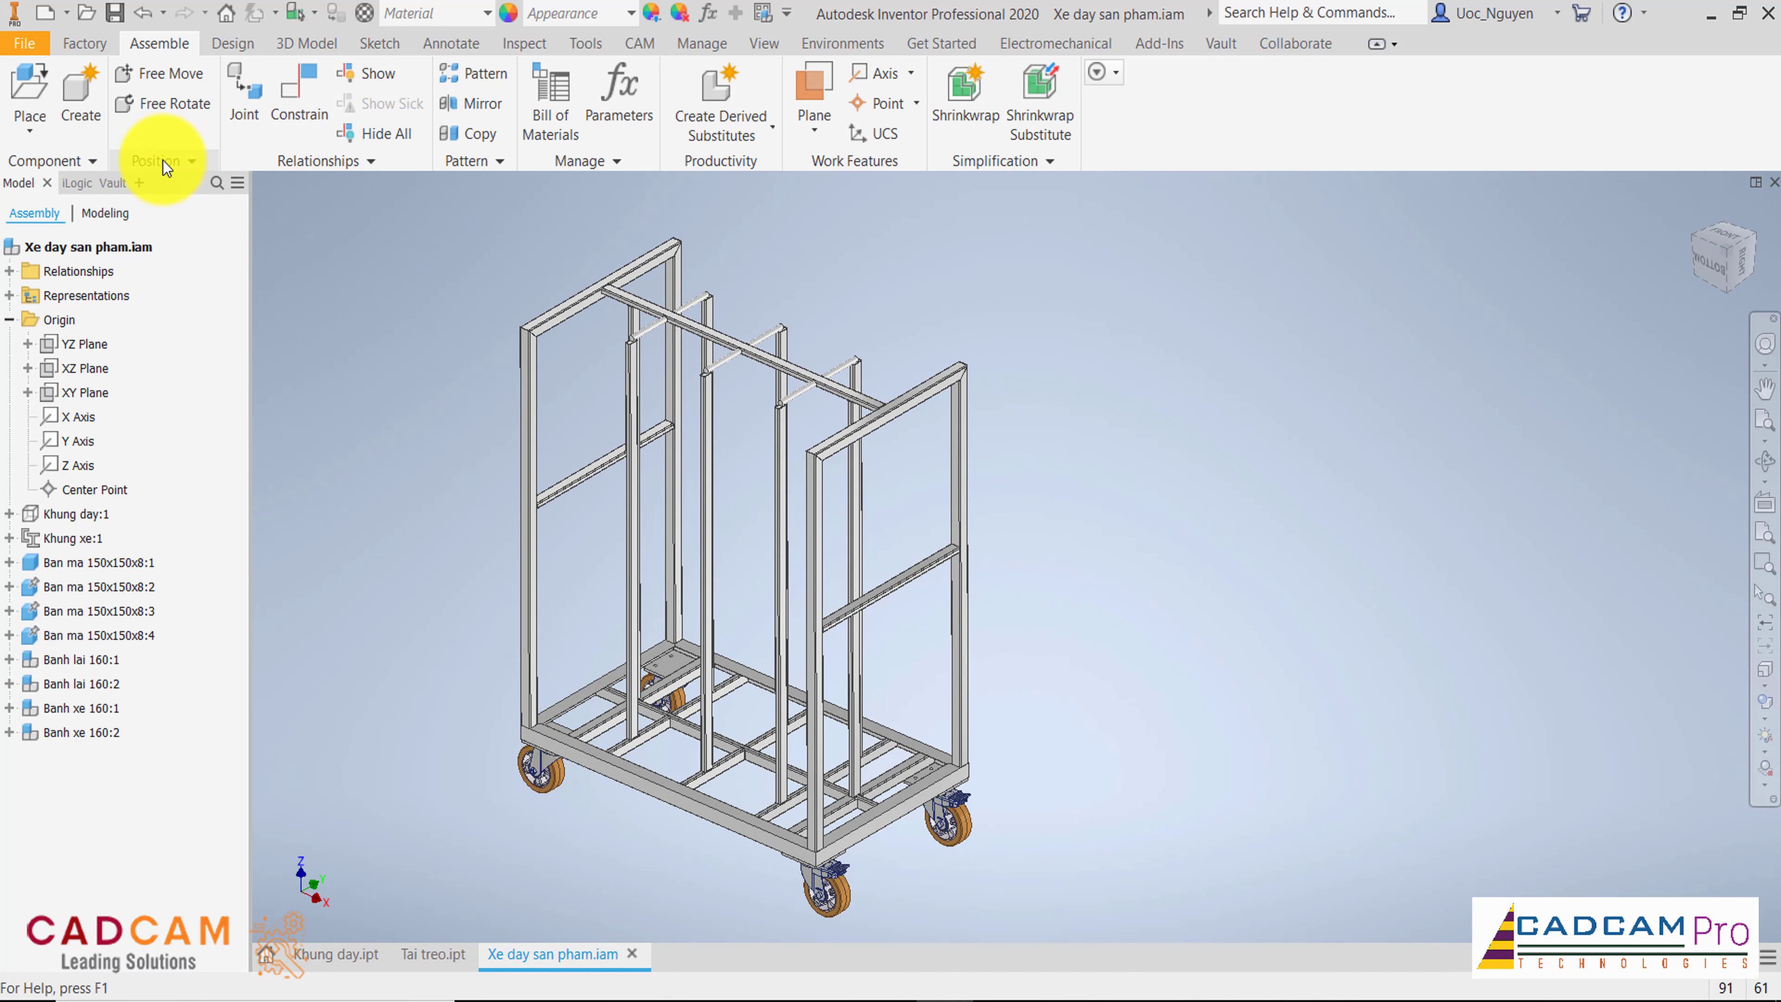
Step: Start an in-place part from the Metric Standard (mm).ipt template
click(79, 118)
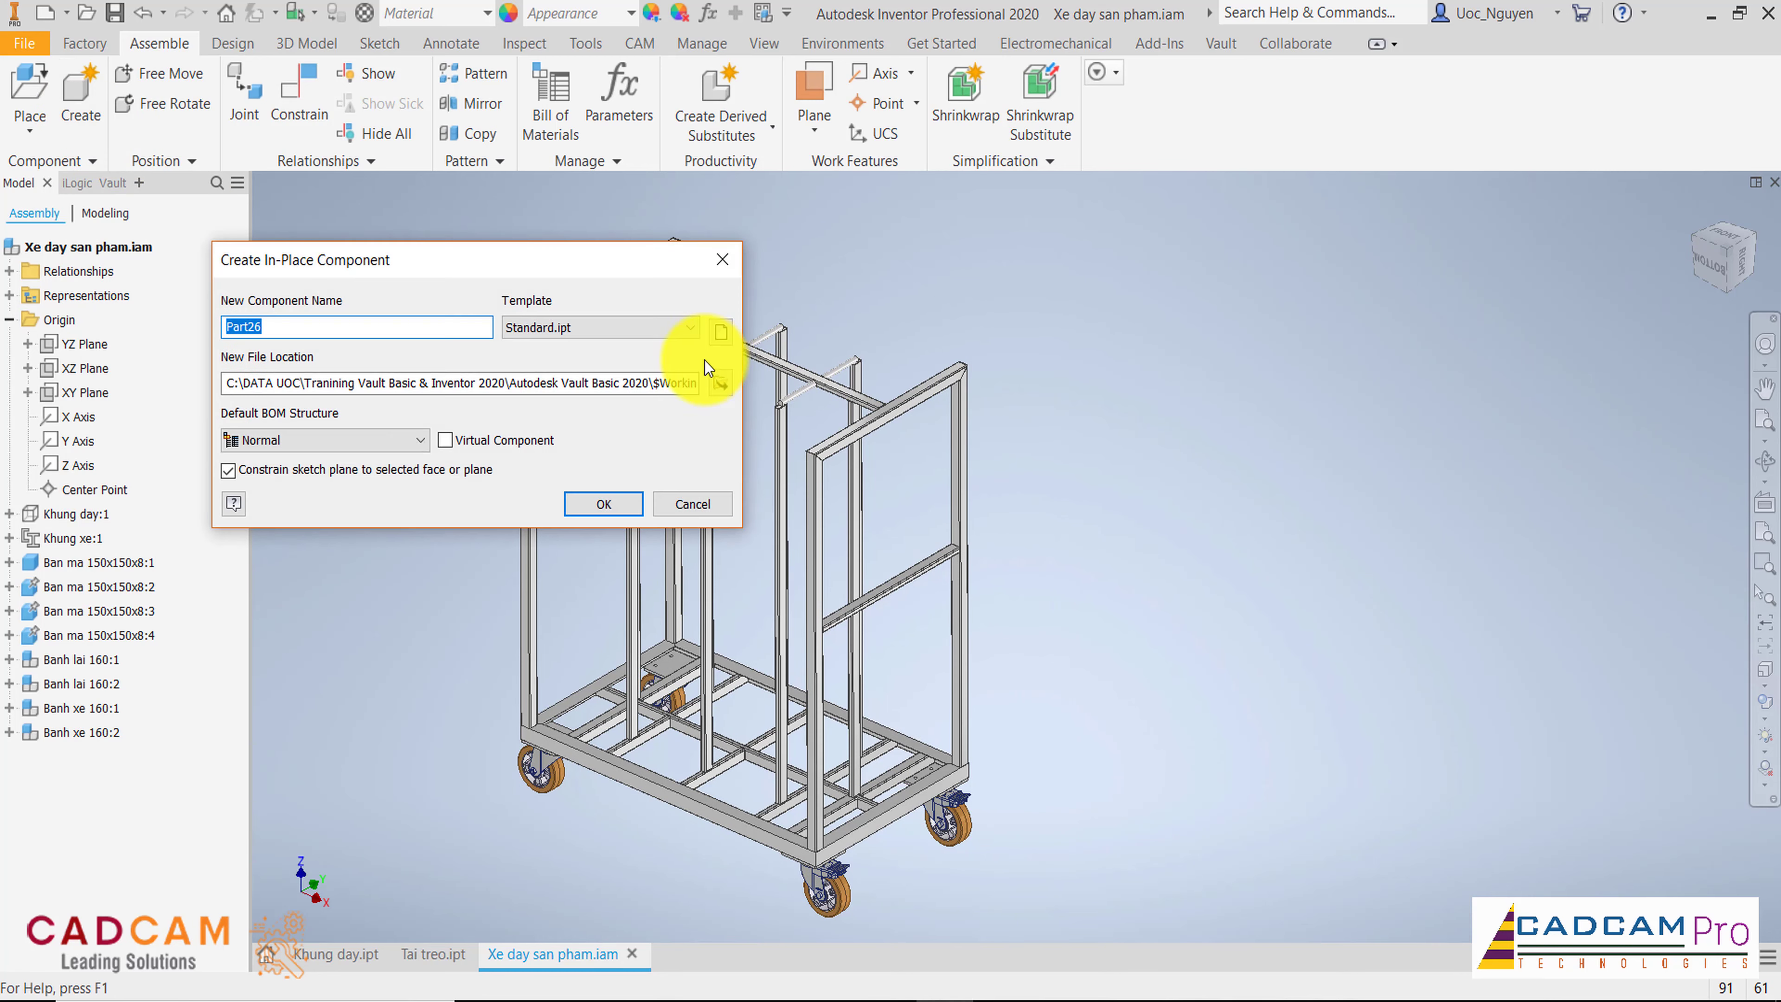
click(719, 331)
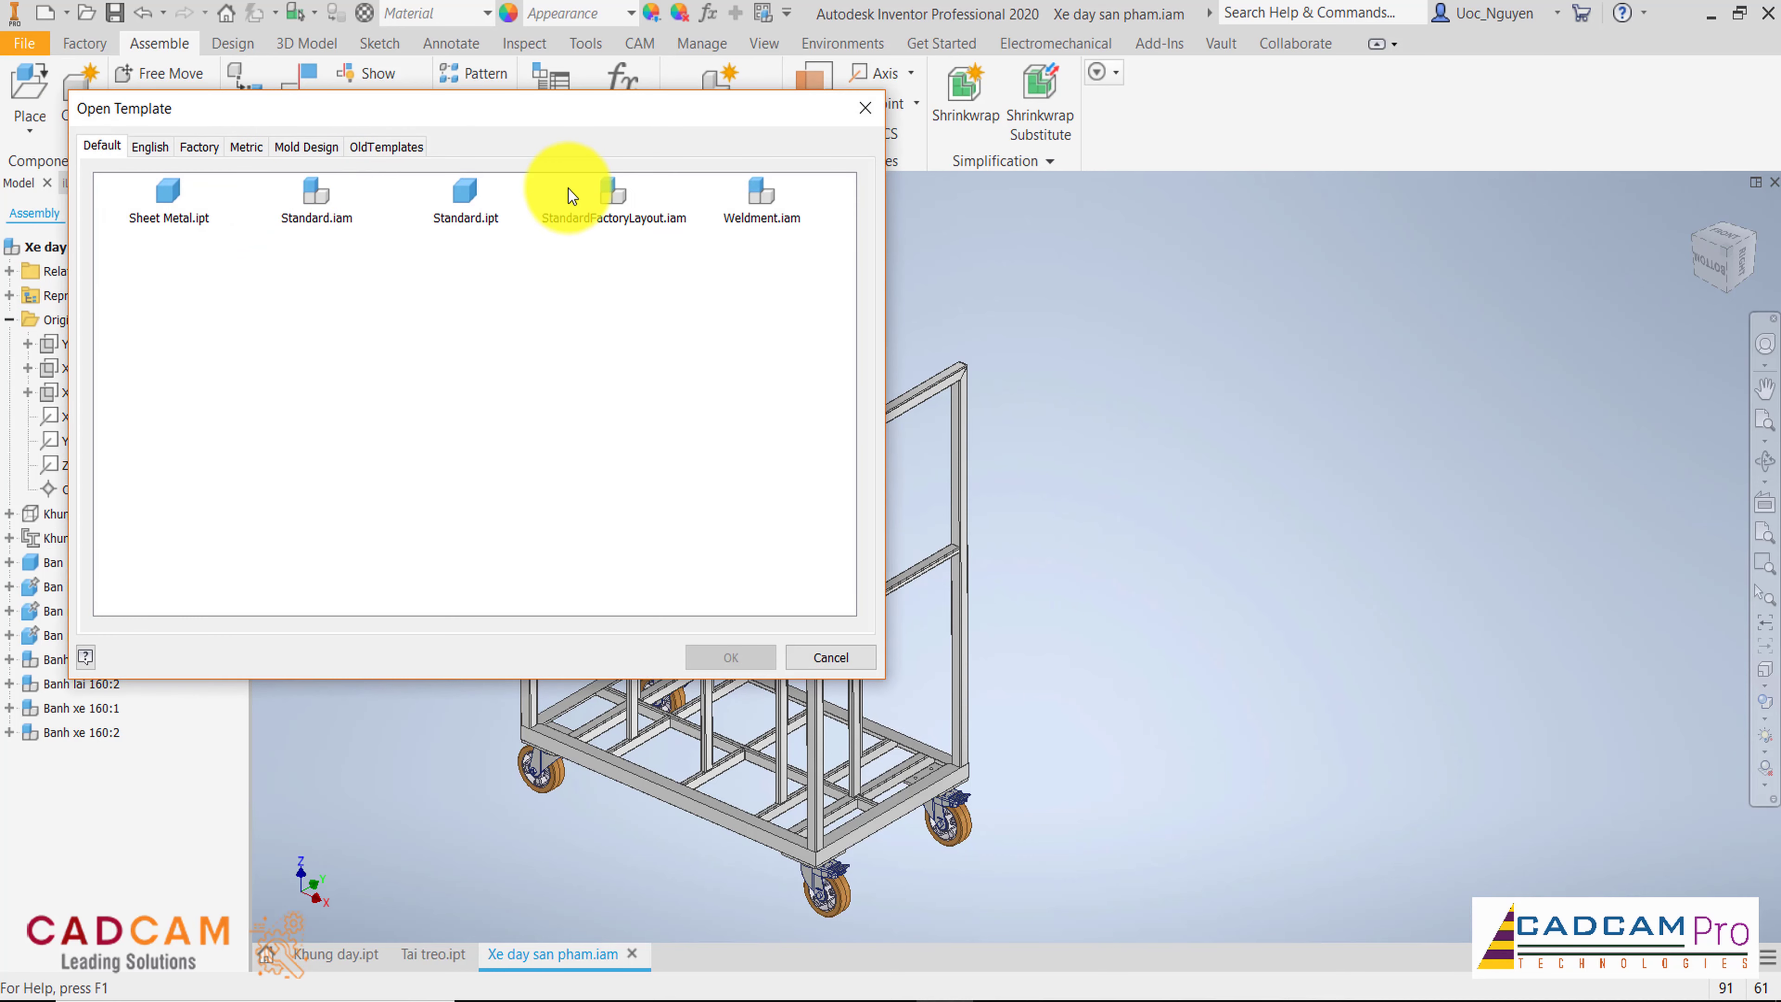
click(247, 146)
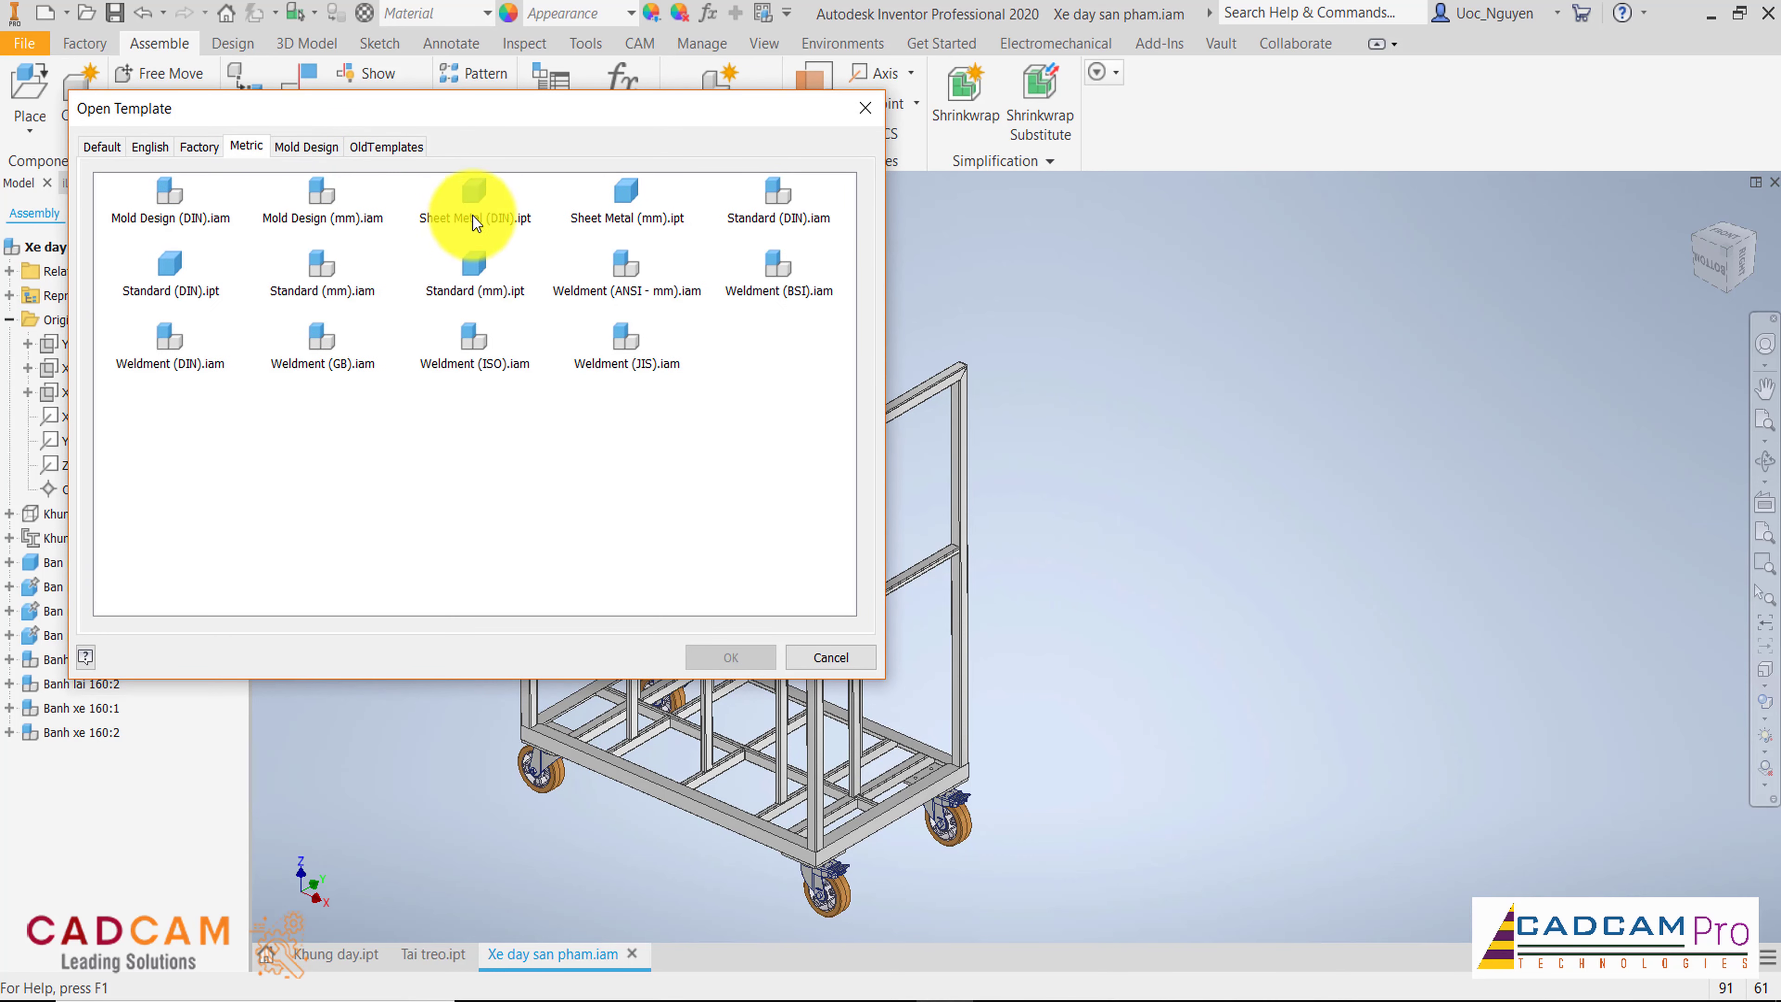
click(463, 275)
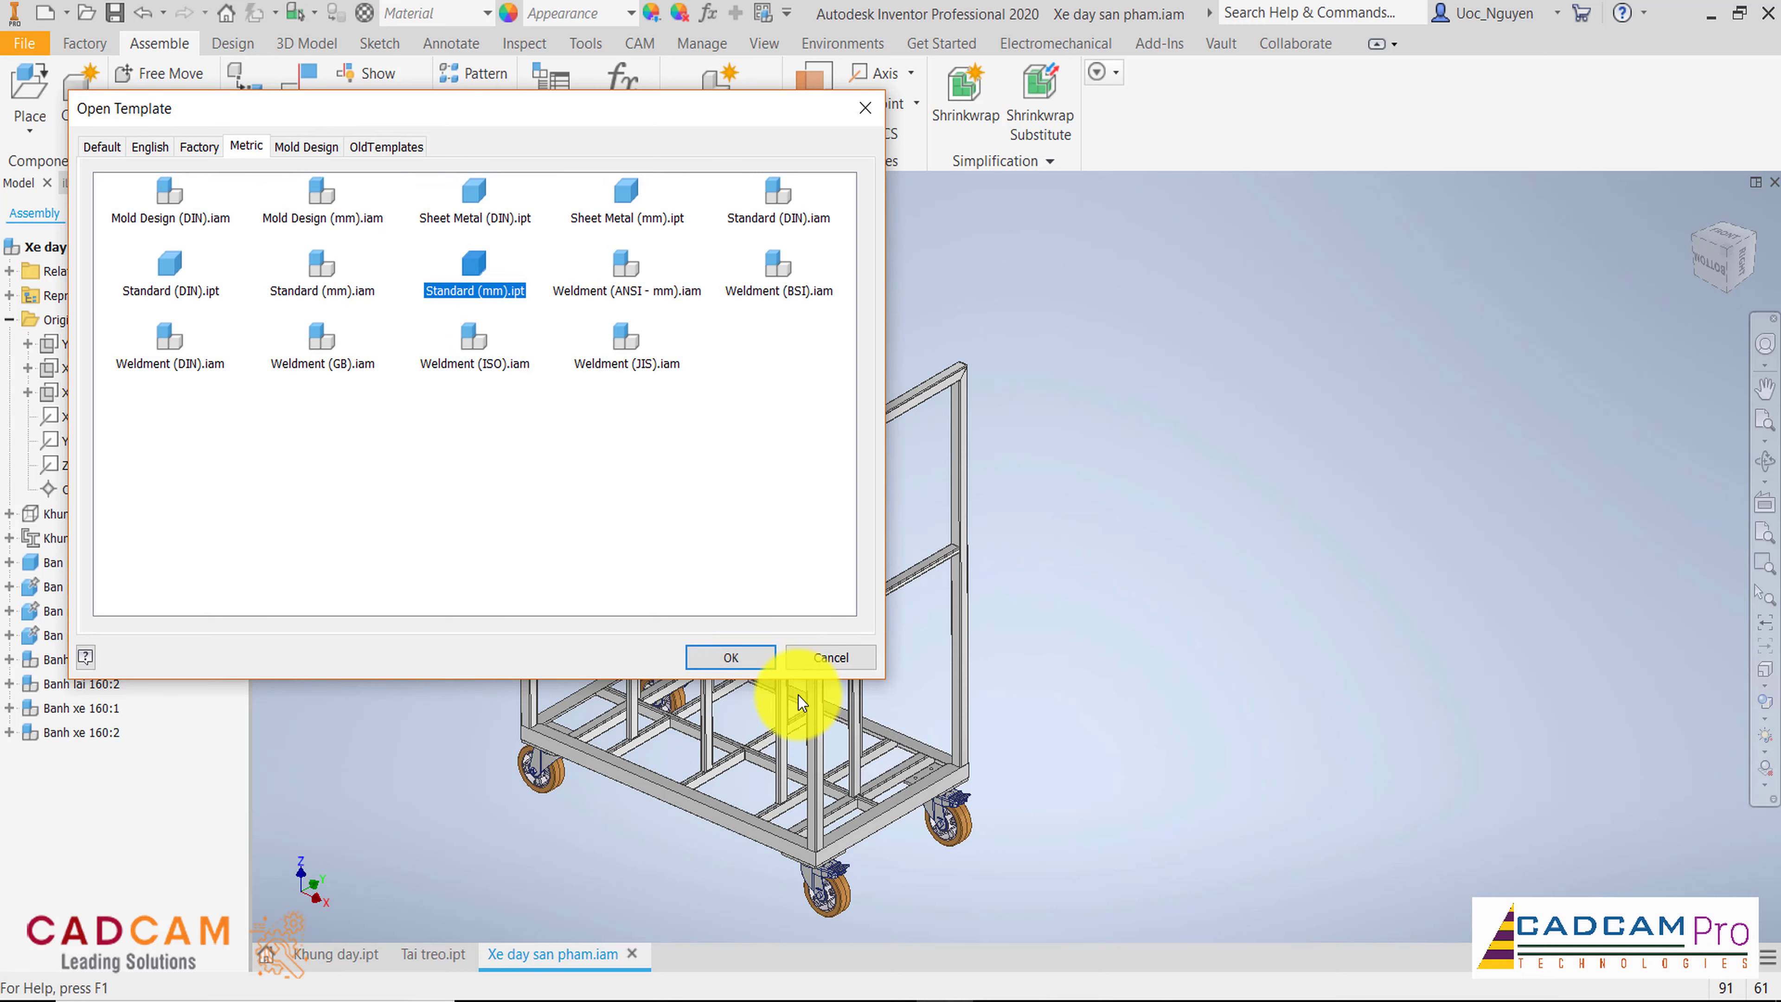
click(753, 661)
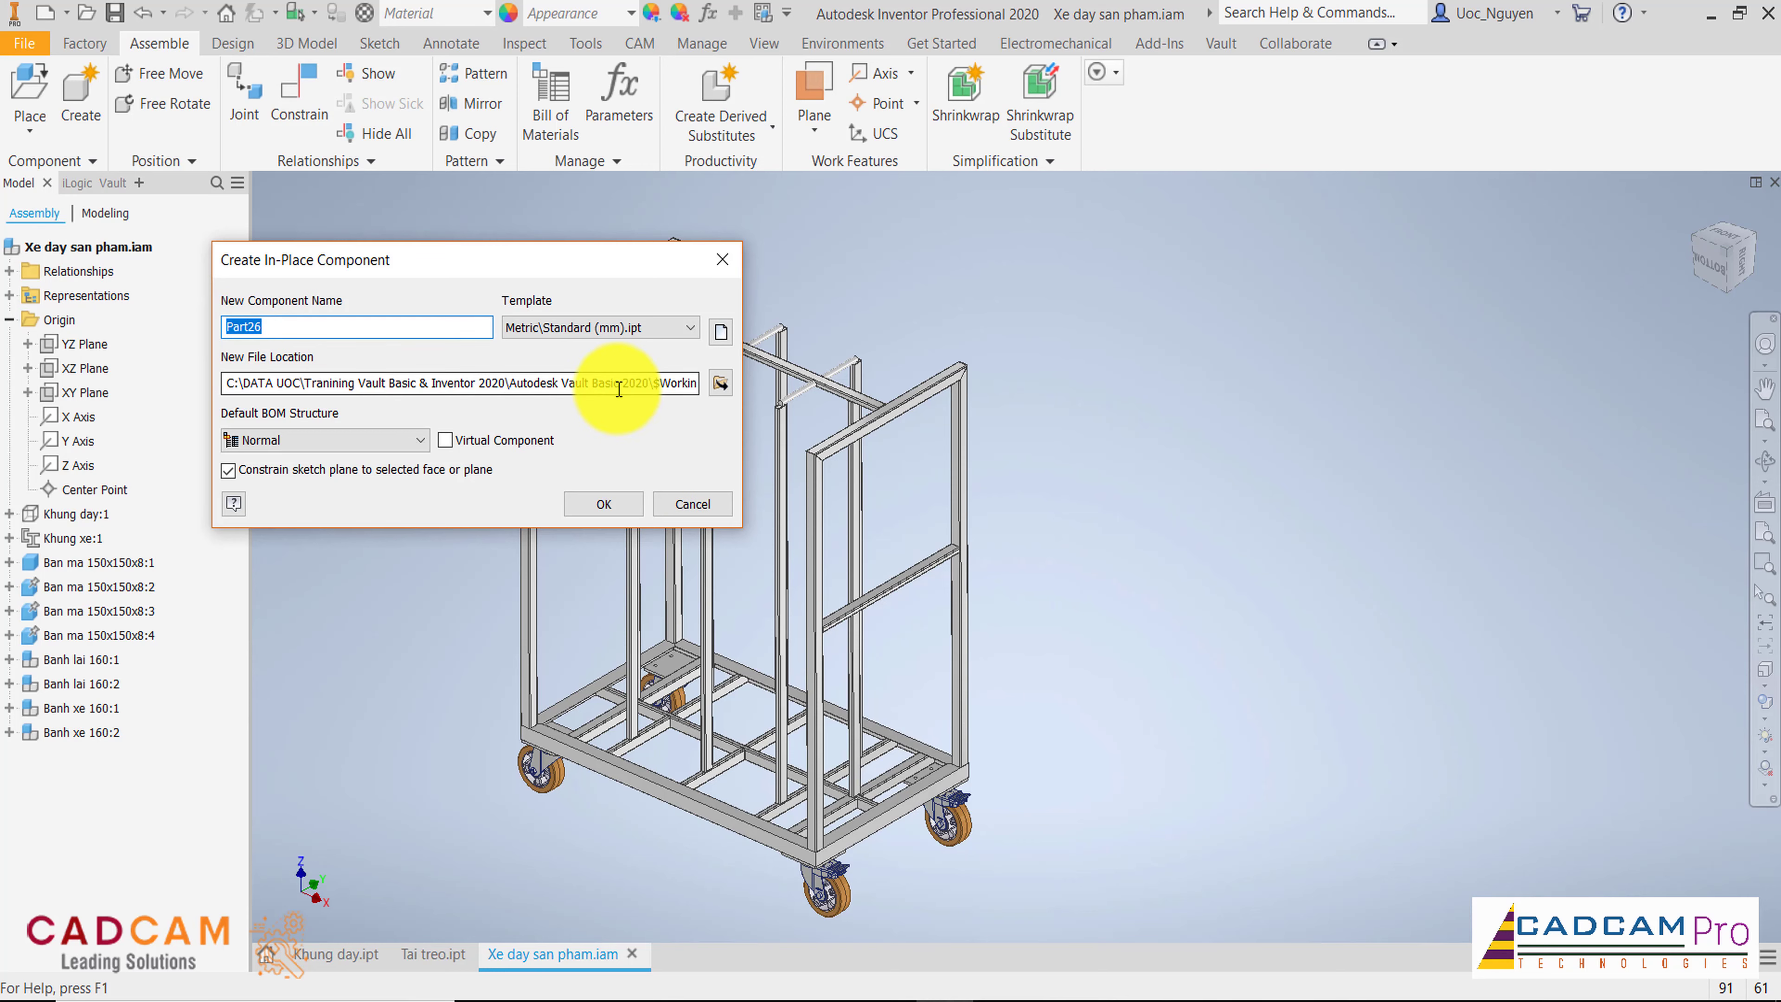
Step: Name the part Ban ma 200x150x8 in the Xe để sản phẩm folder and place it on the frame corner face
drag(618, 389, 977, 371)
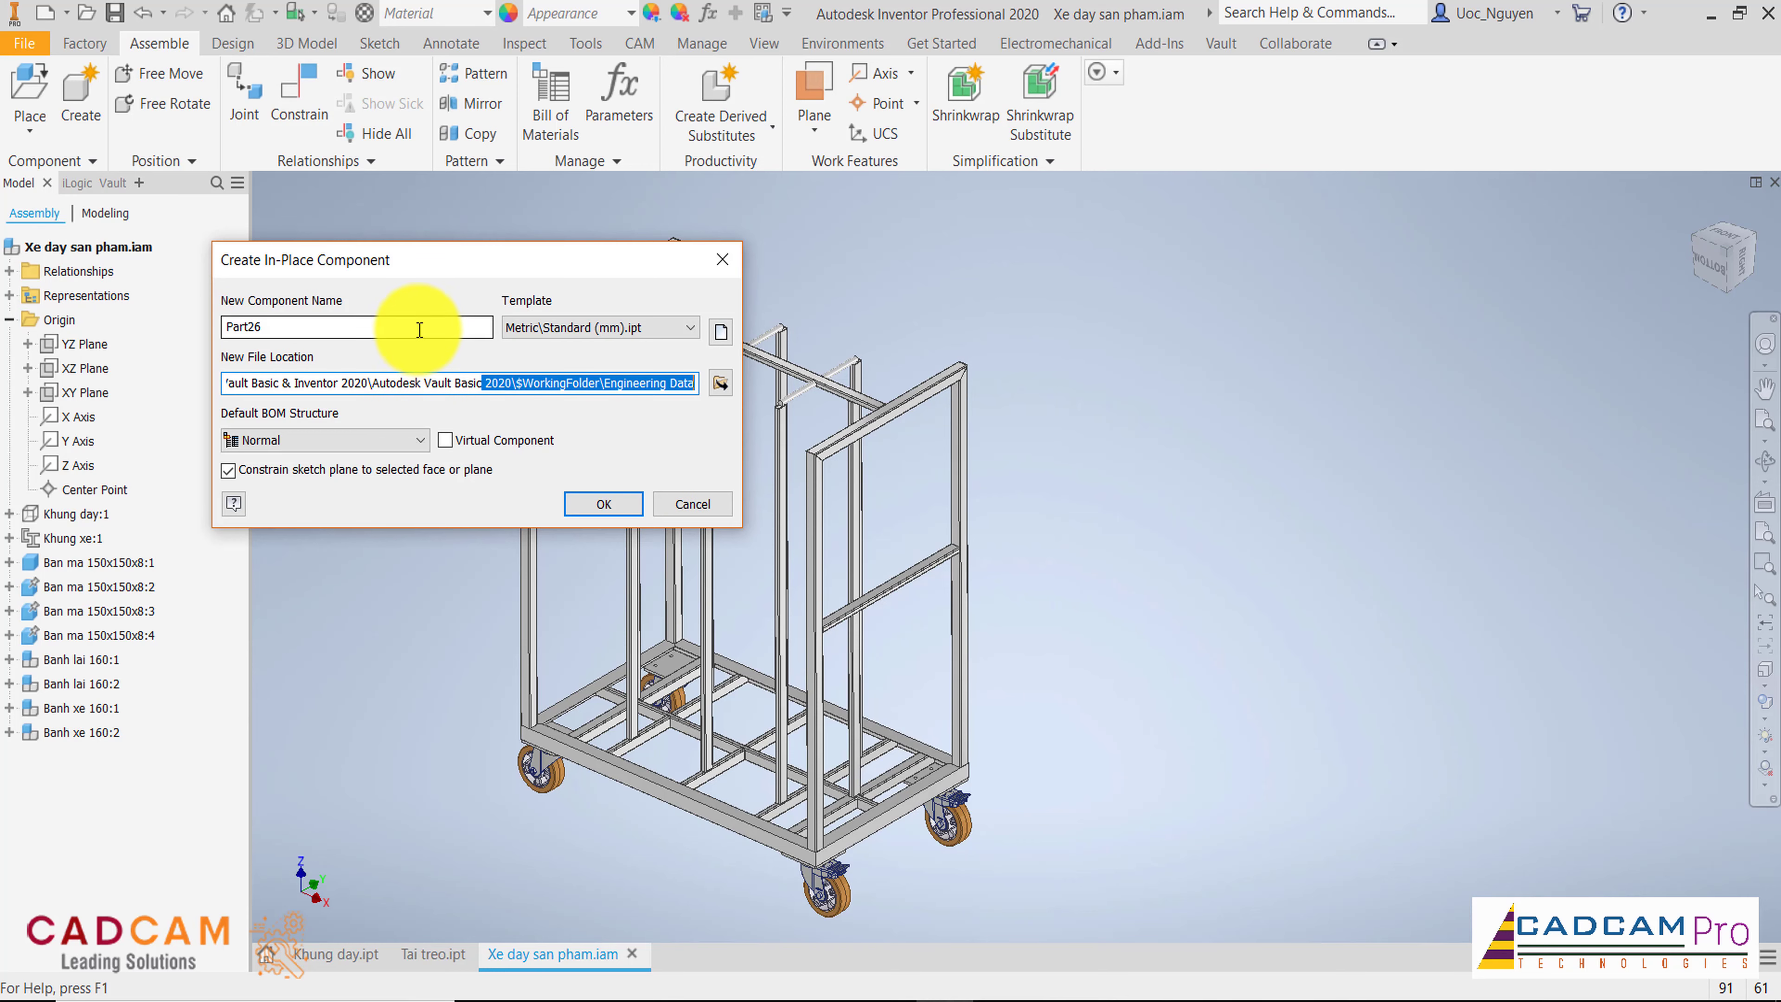
click(721, 383)
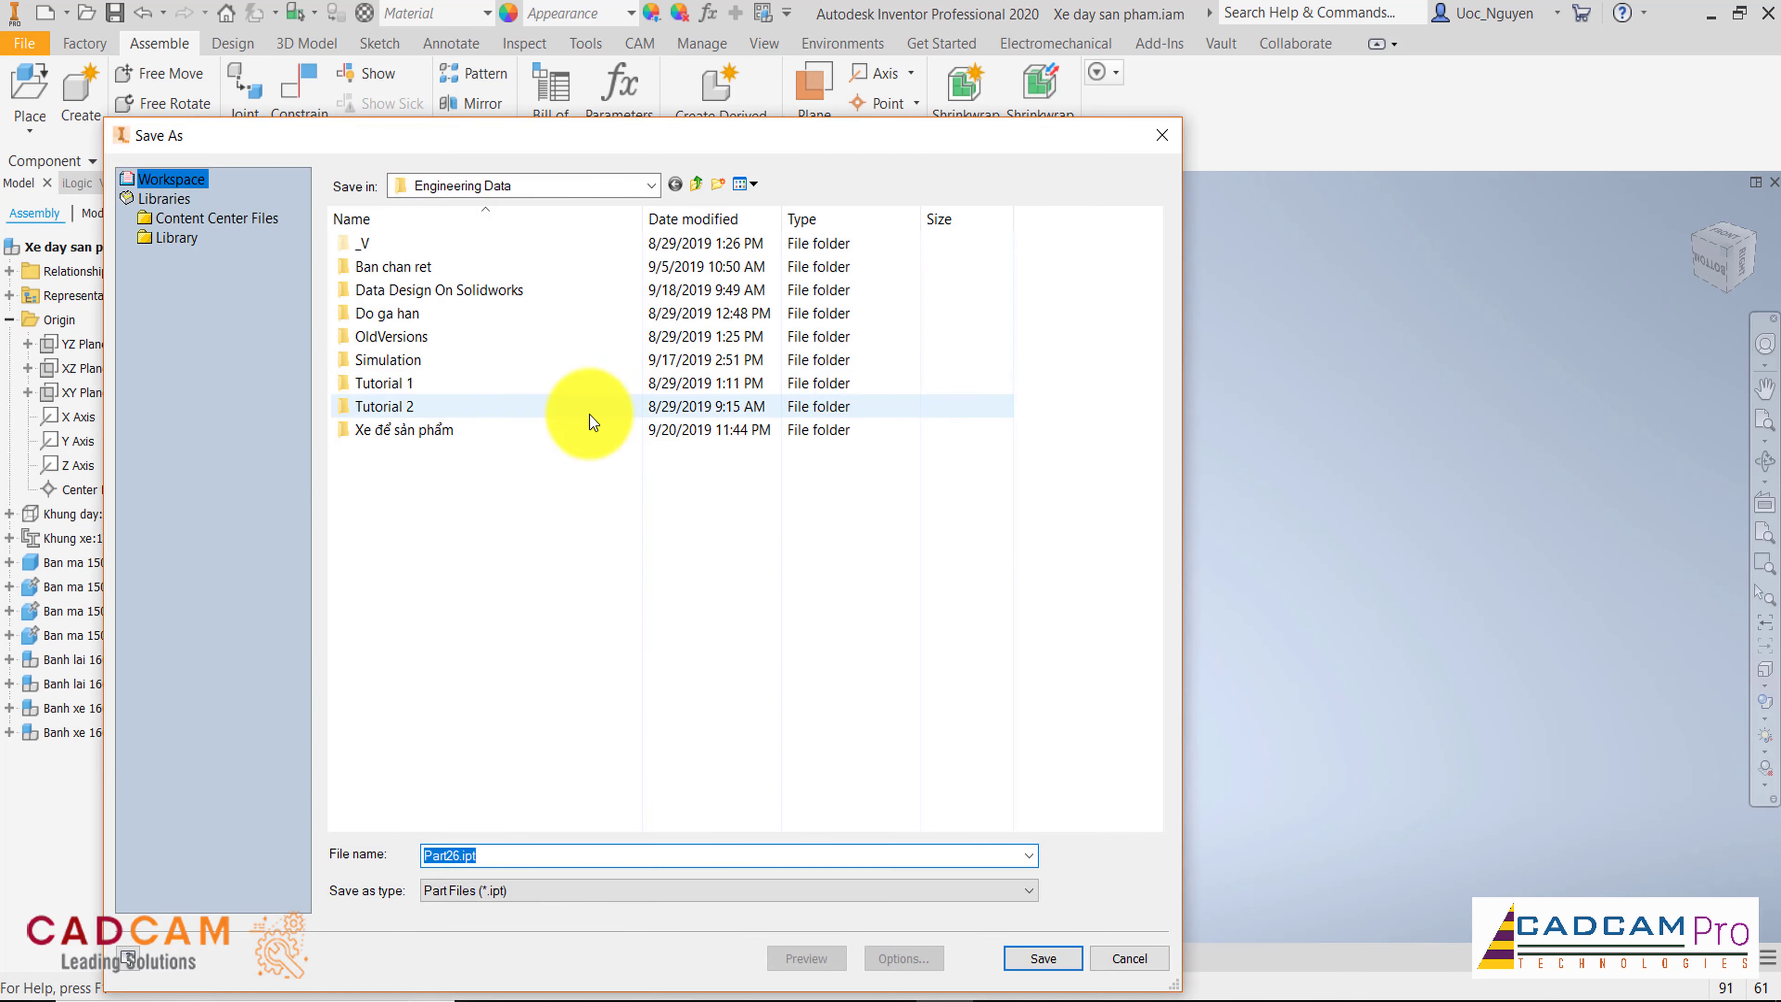
double_click(418, 431)
click(1067, 961)
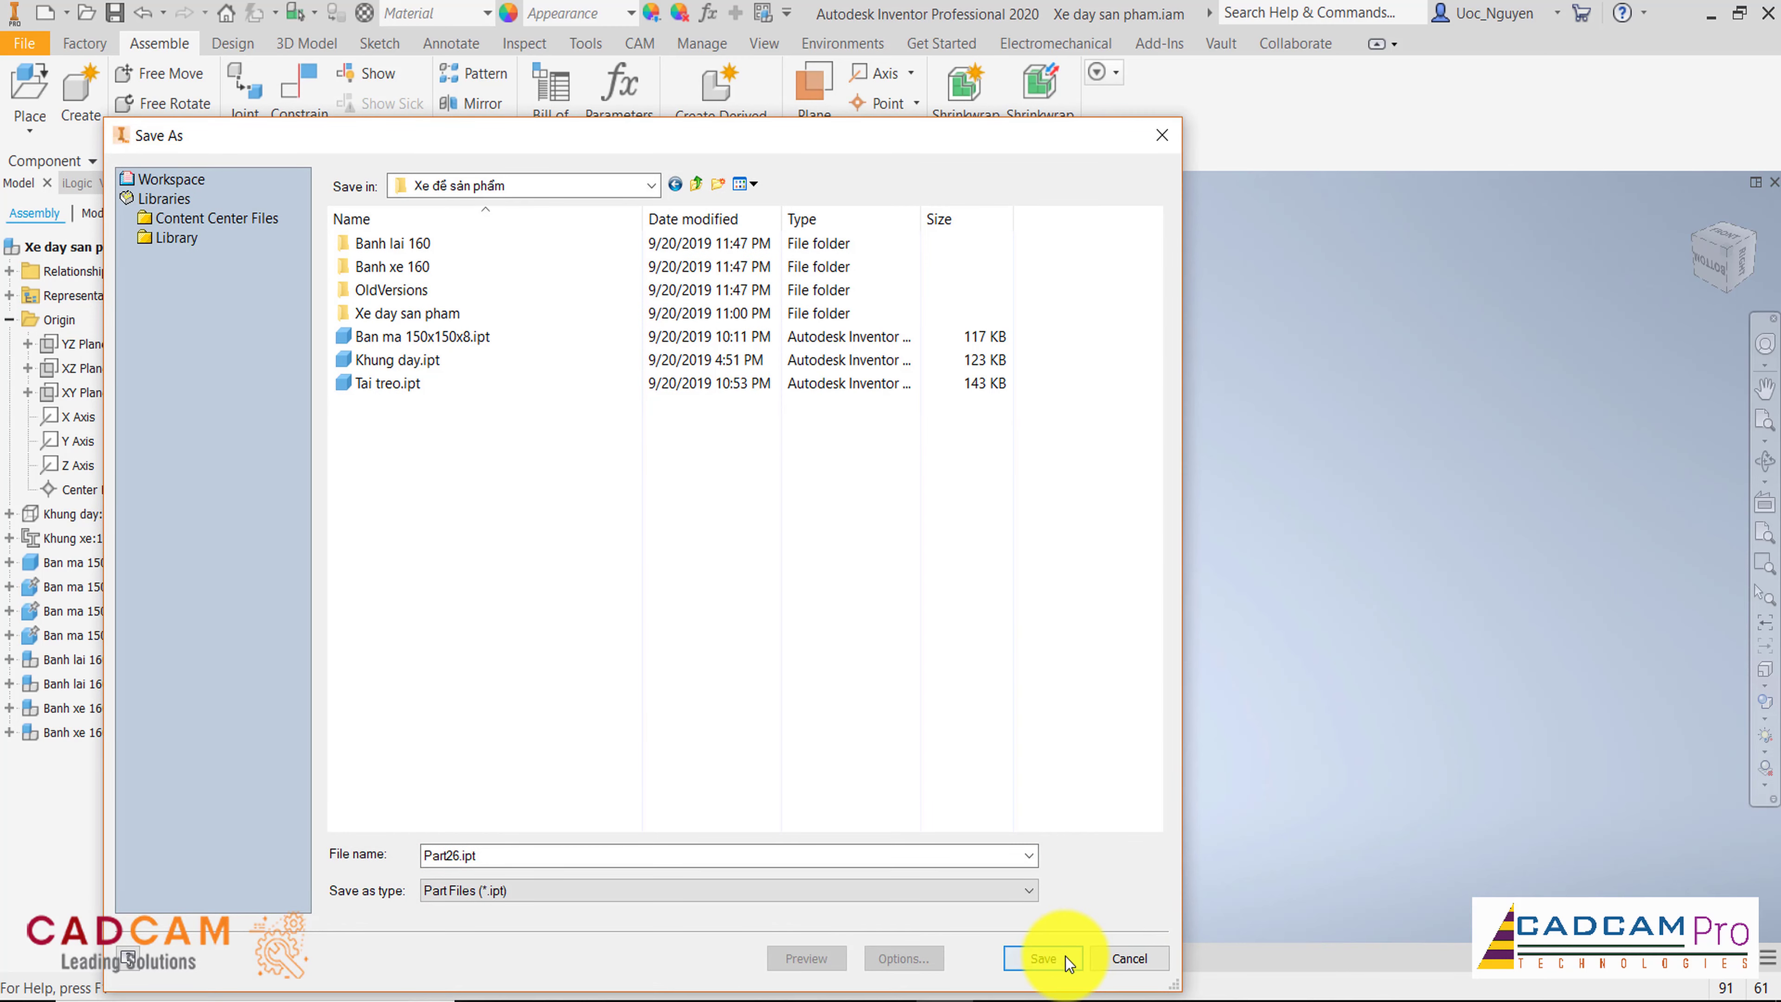
double_click(375, 328)
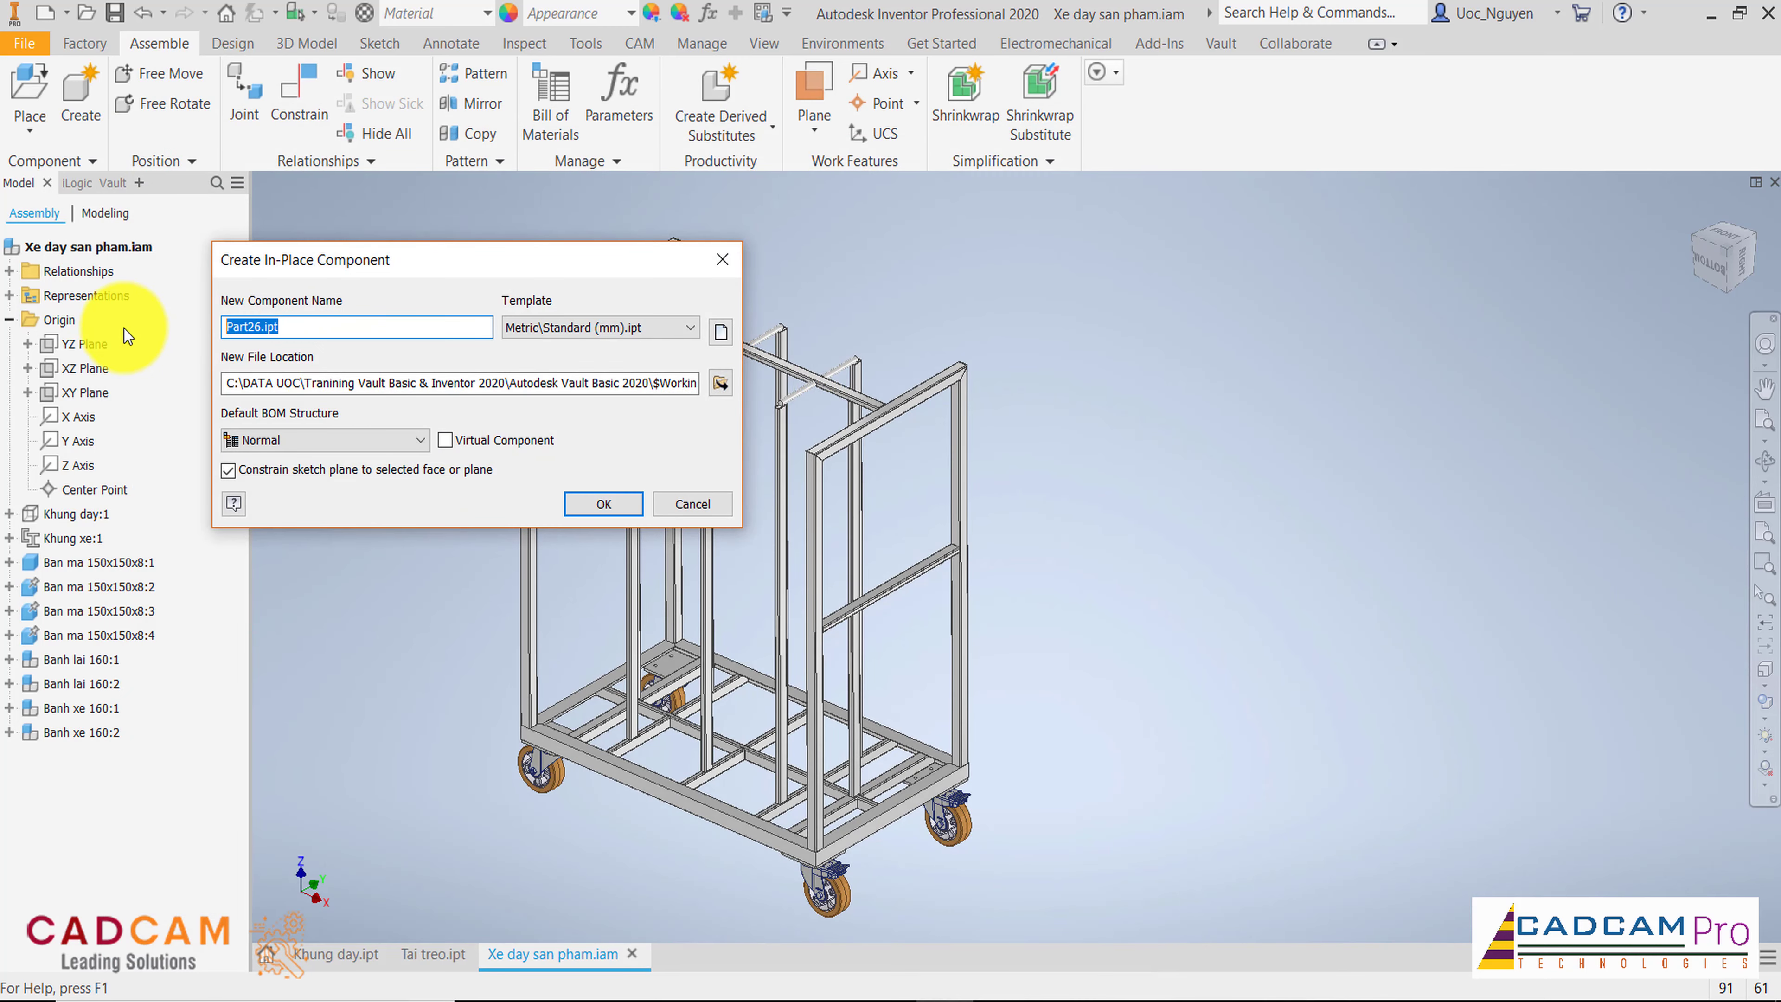
text(Ban ma )
text(200x150x)
text(8)
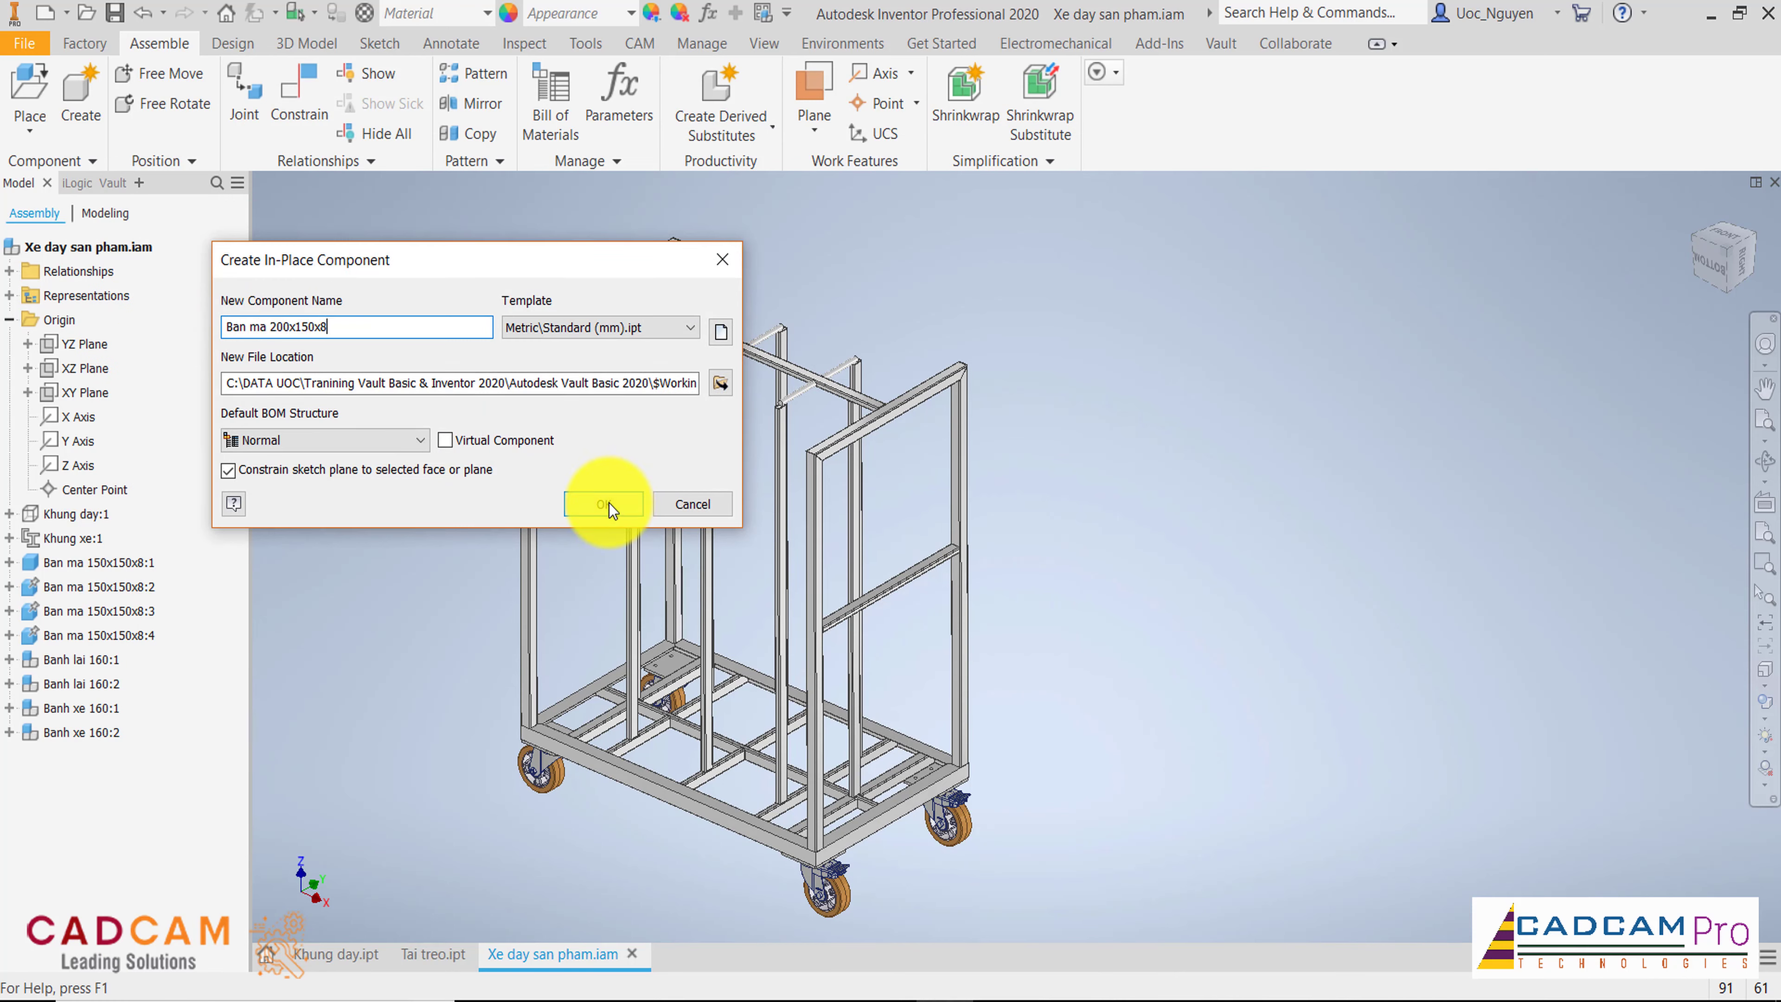
click(607, 503)
scroll(995, 386, down, 5)
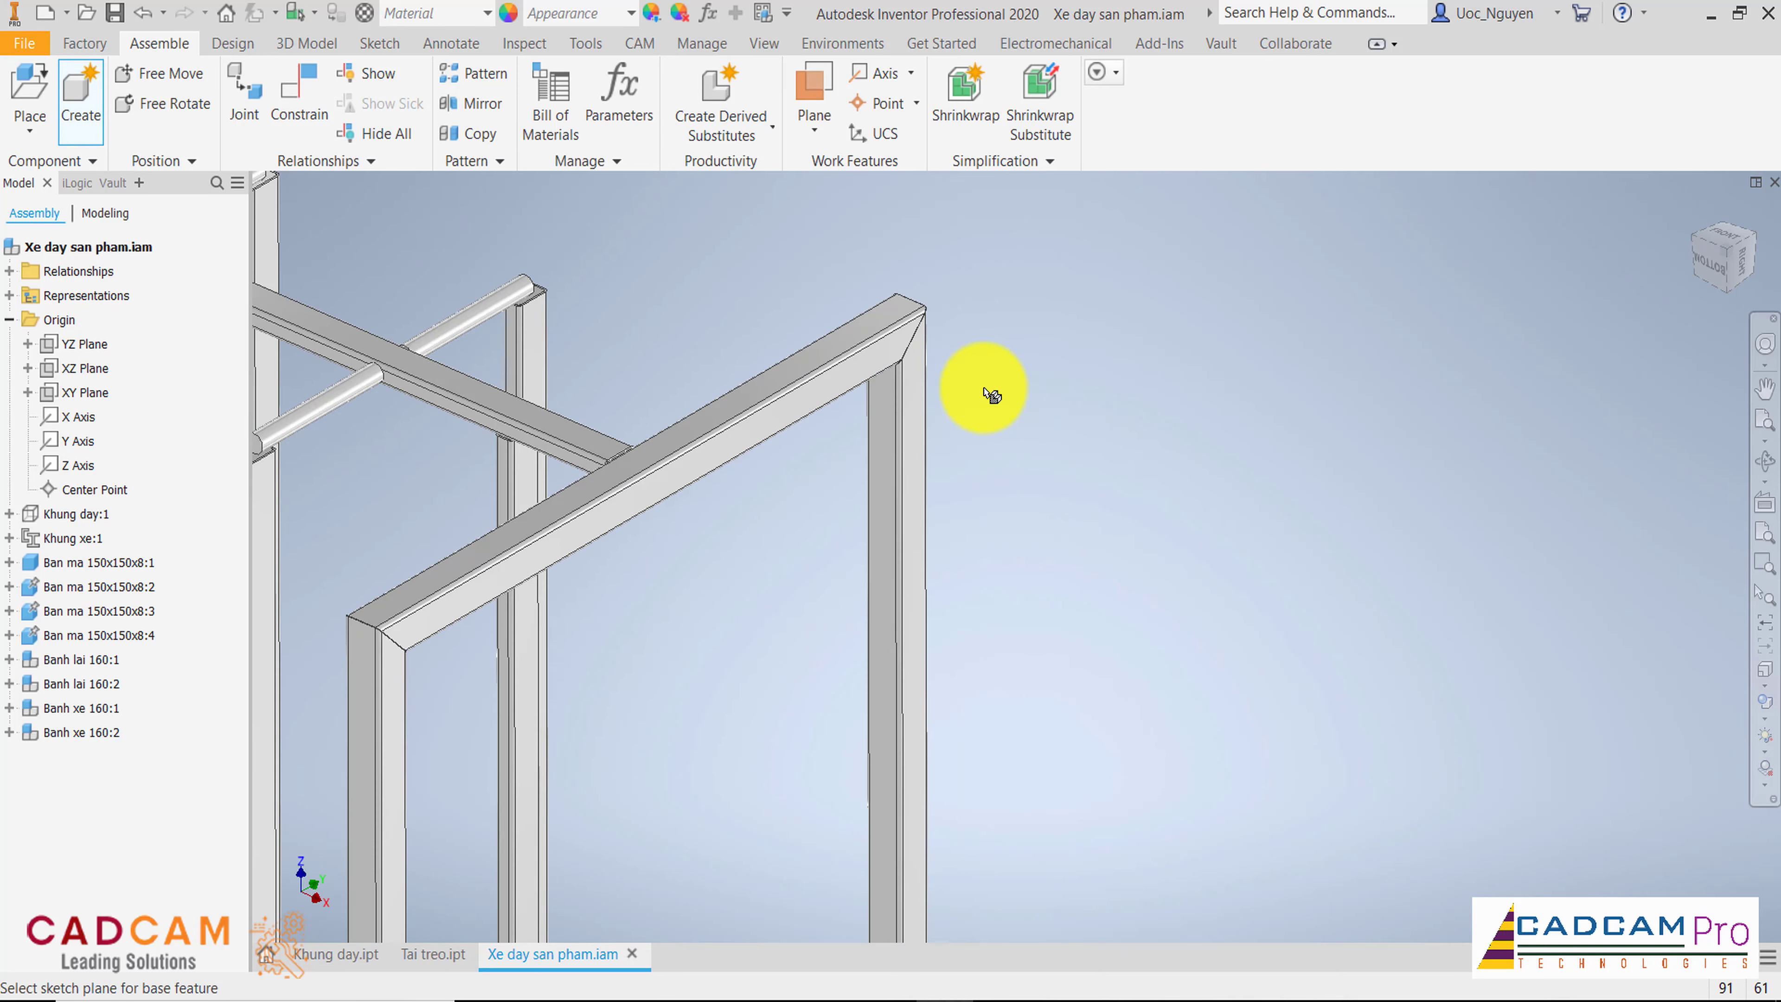
click(915, 379)
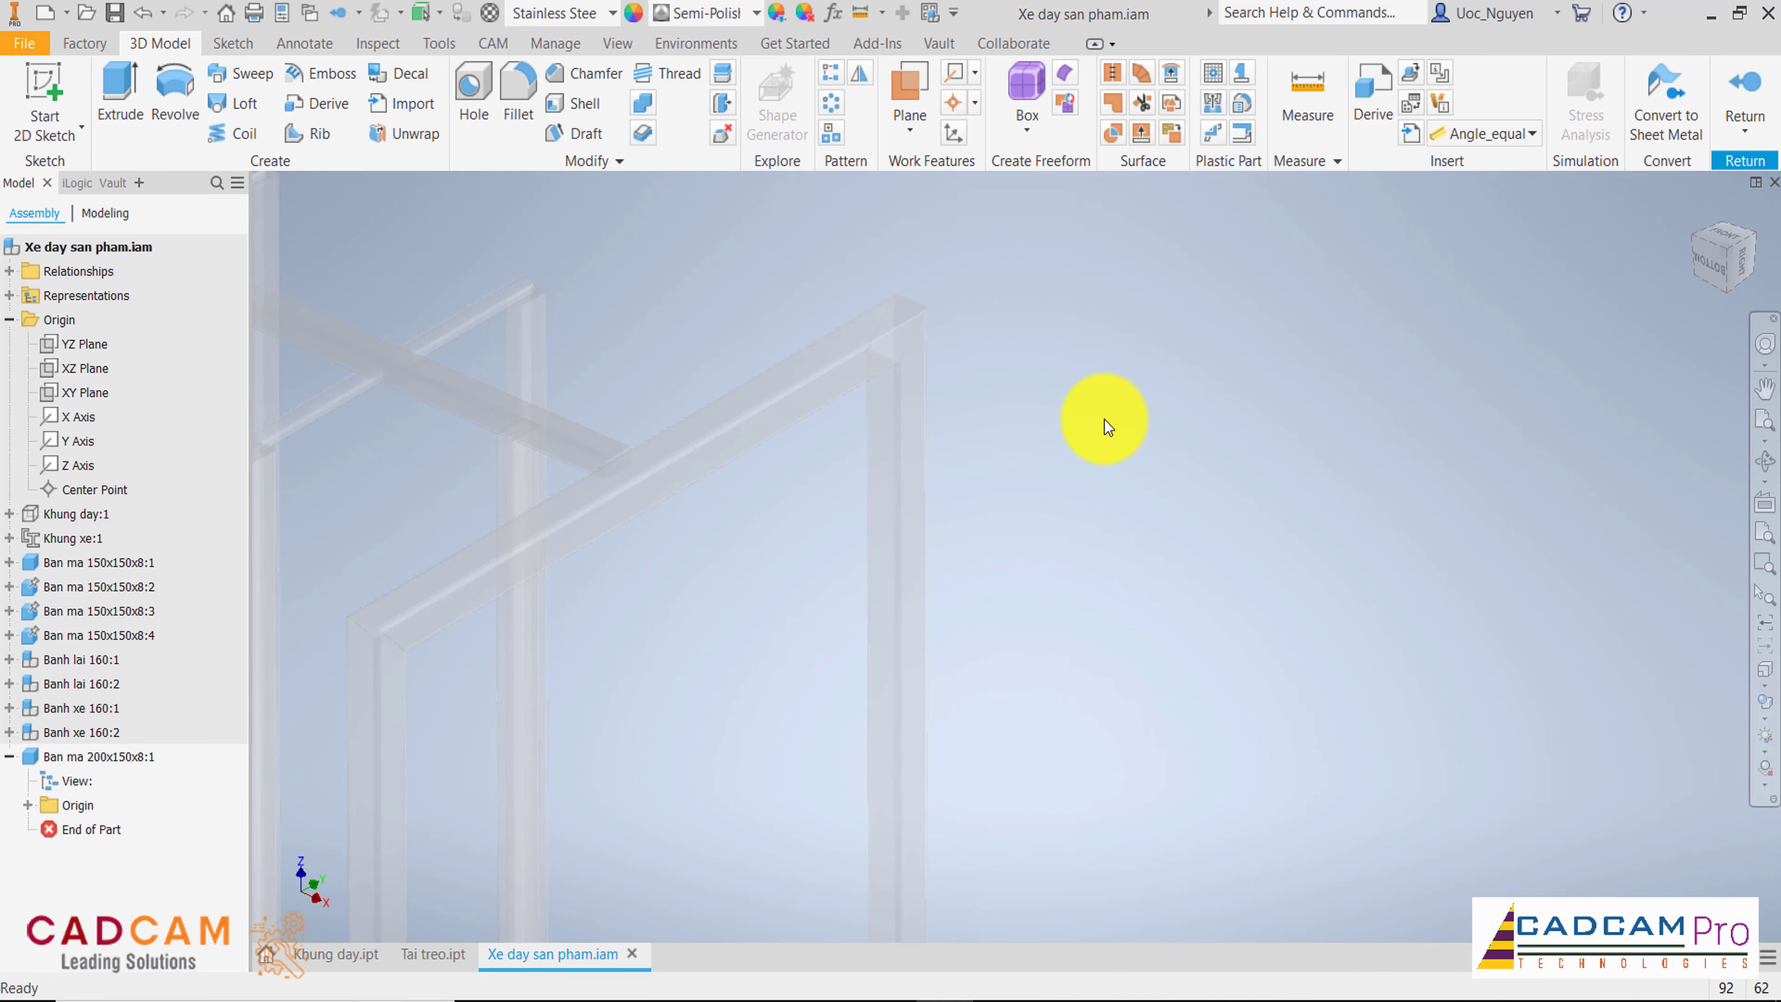
Step: Sketch on the frame post face, hide the blocking member and project the frame edges
click(50, 89)
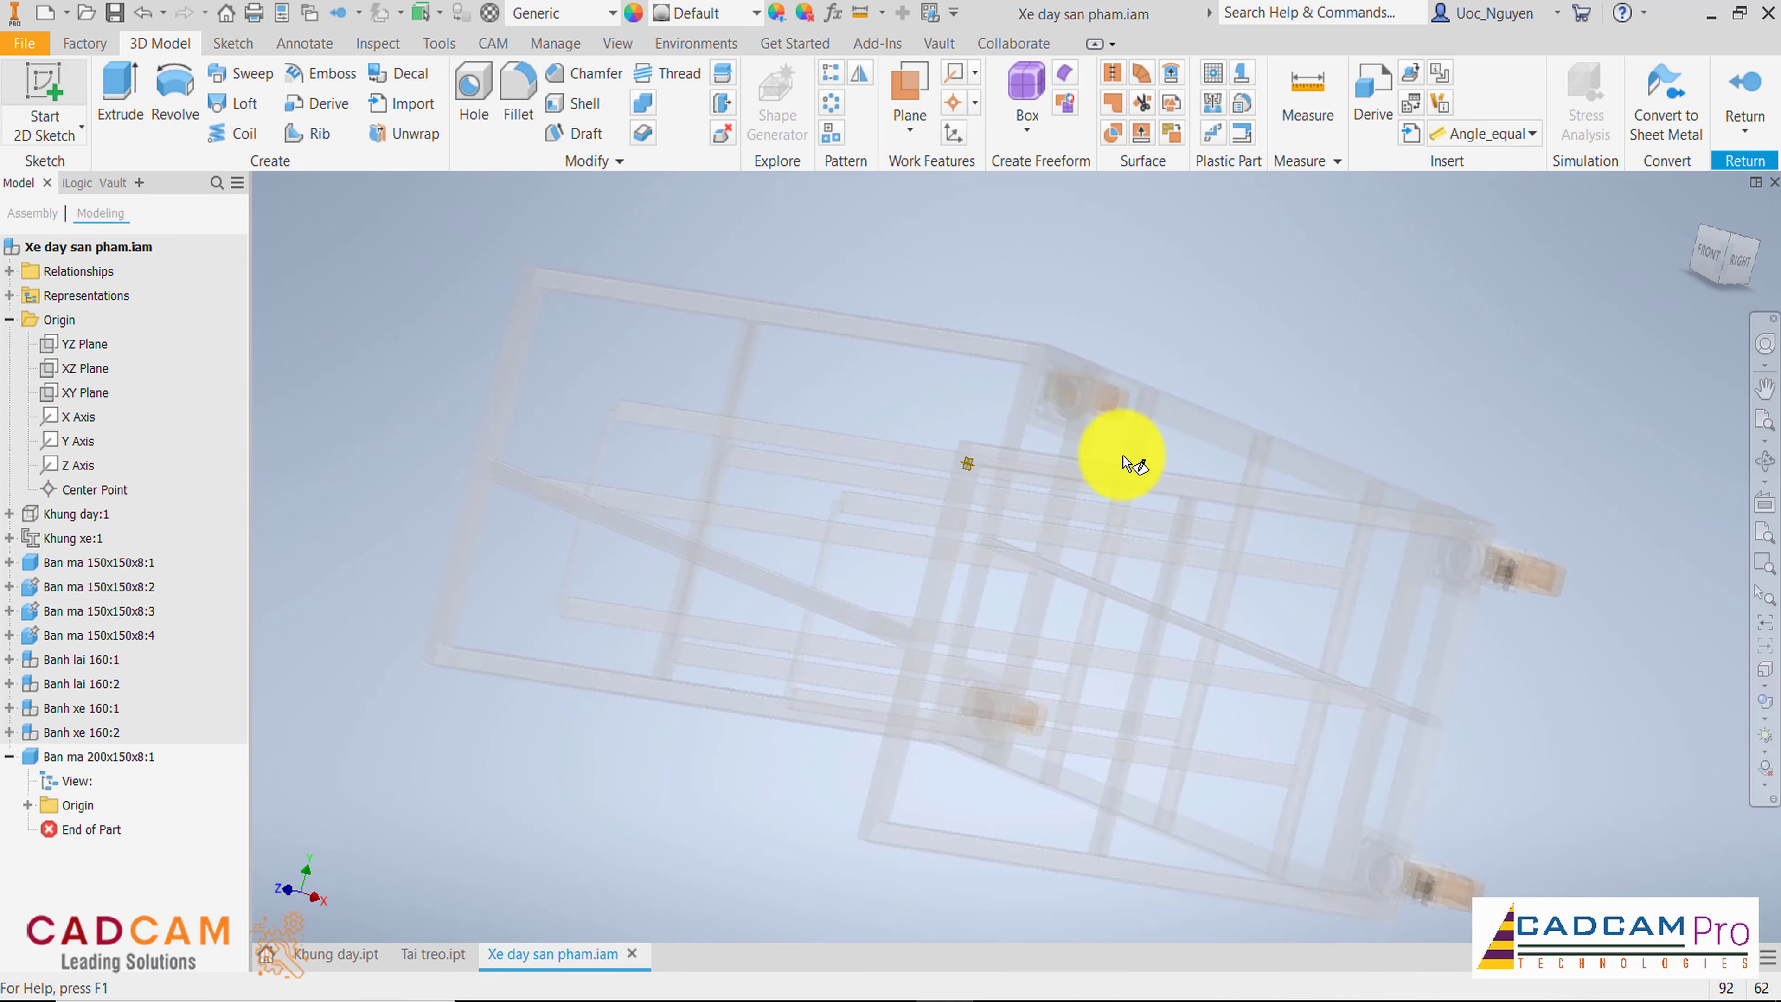
shift+middle_drag(1125, 460, 1189, 438)
scroll(1260, 386, down, 3)
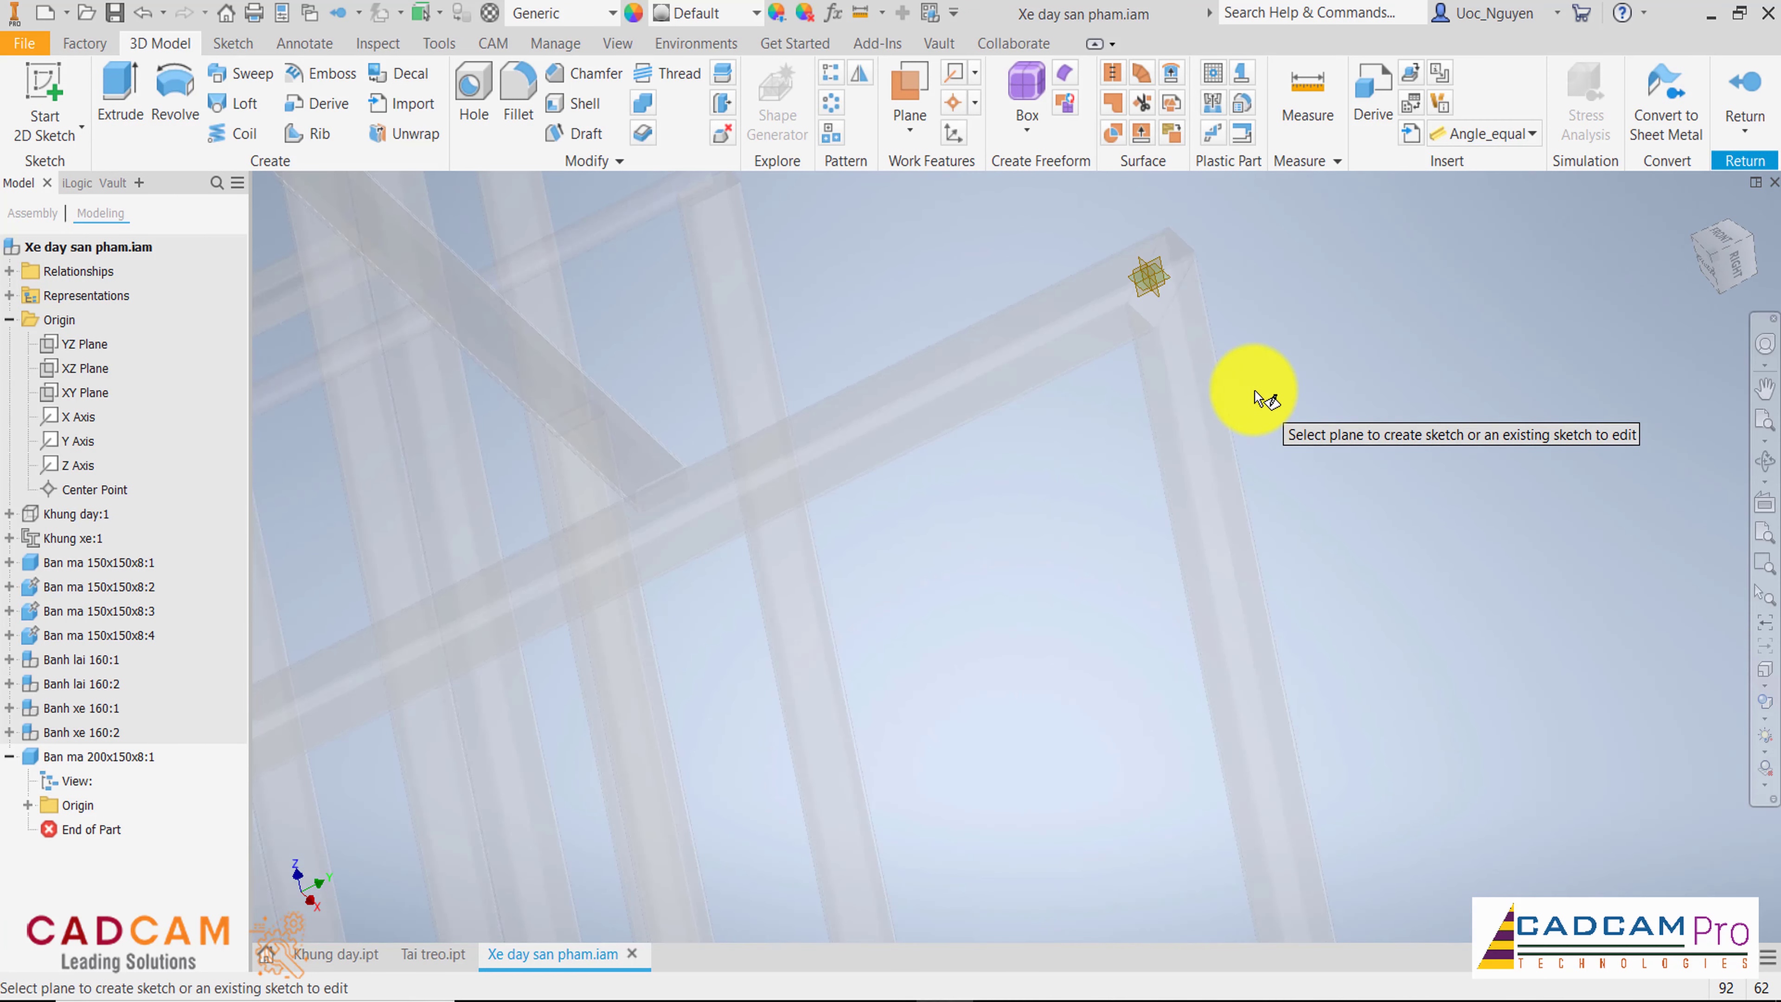
scroll(1111, 317, down, 2)
click(1111, 317)
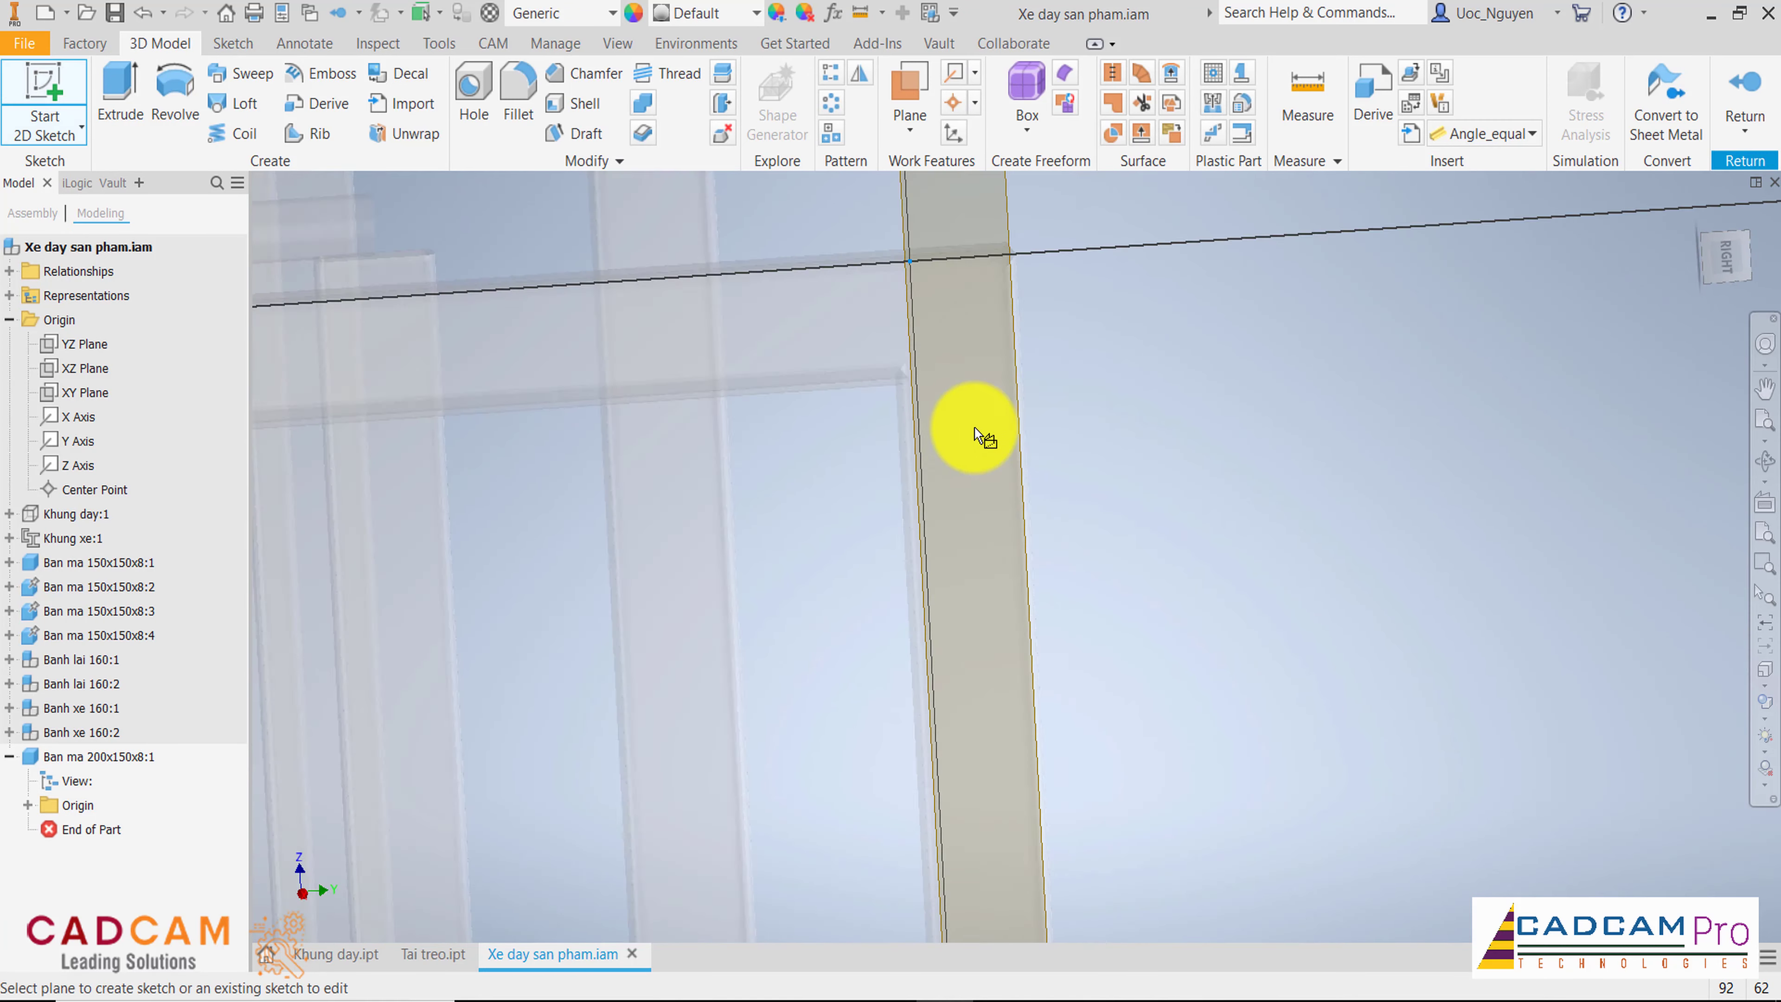
right_click(1108, 355)
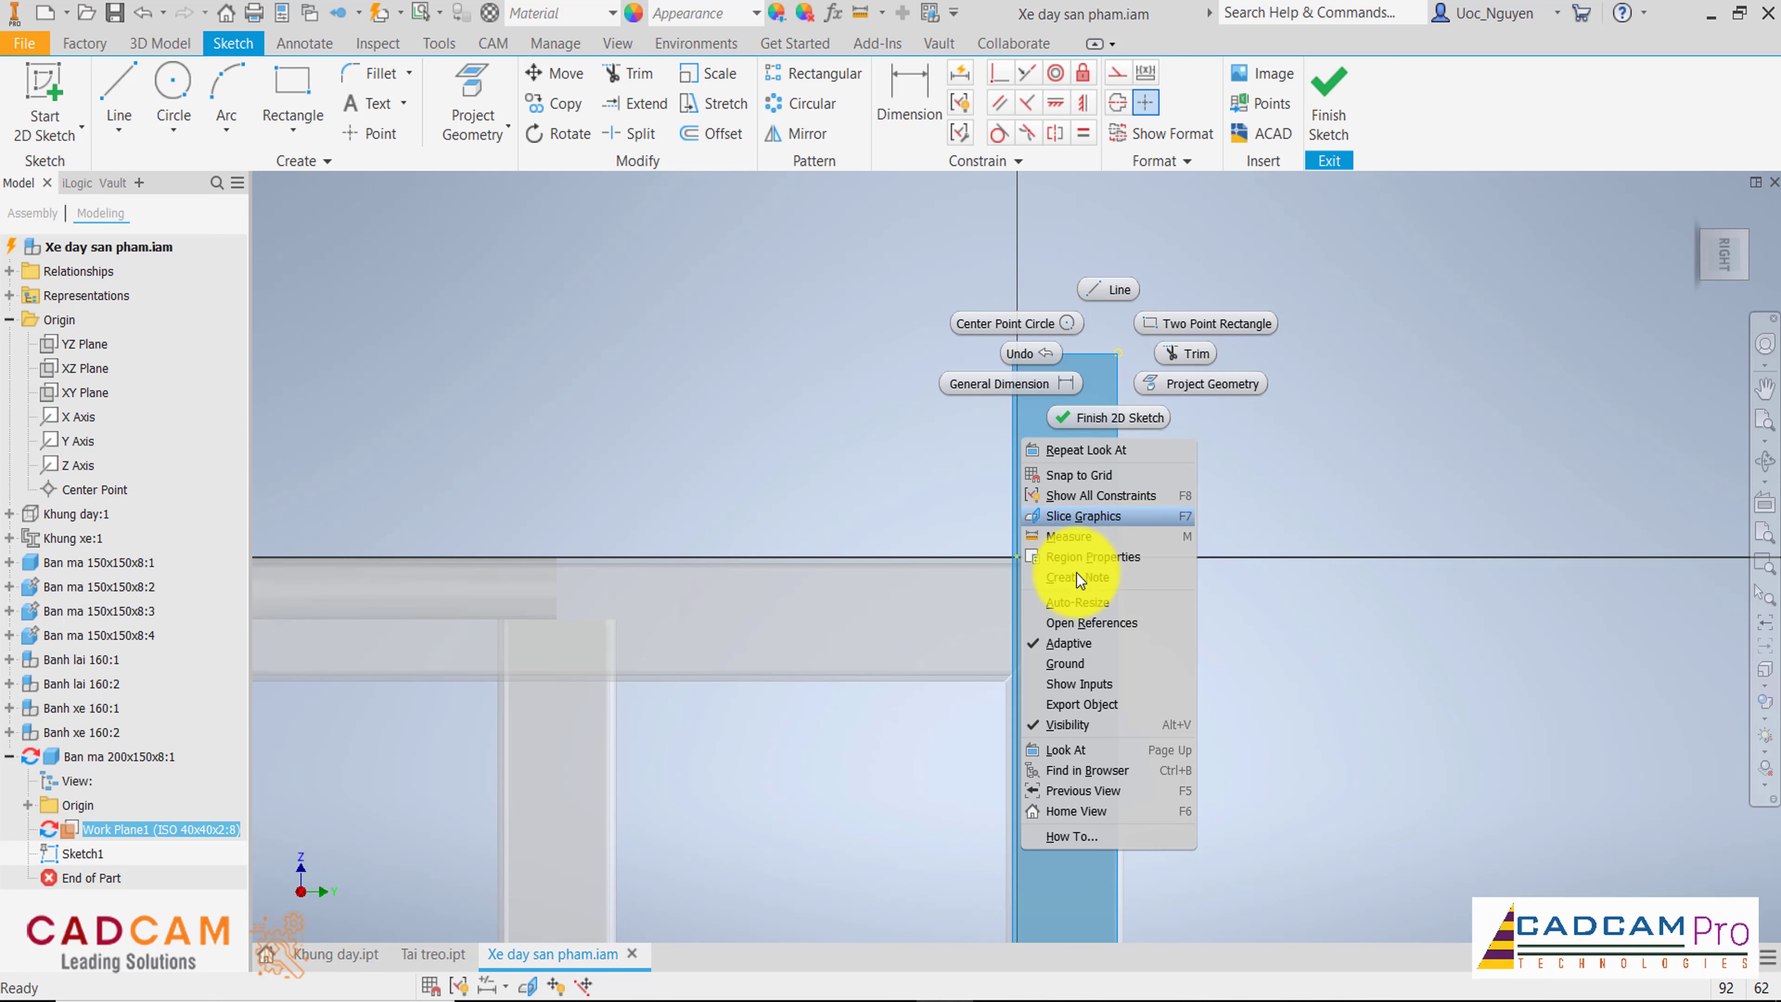
click(1074, 724)
middle_drag(1152, 512, 1163, 337)
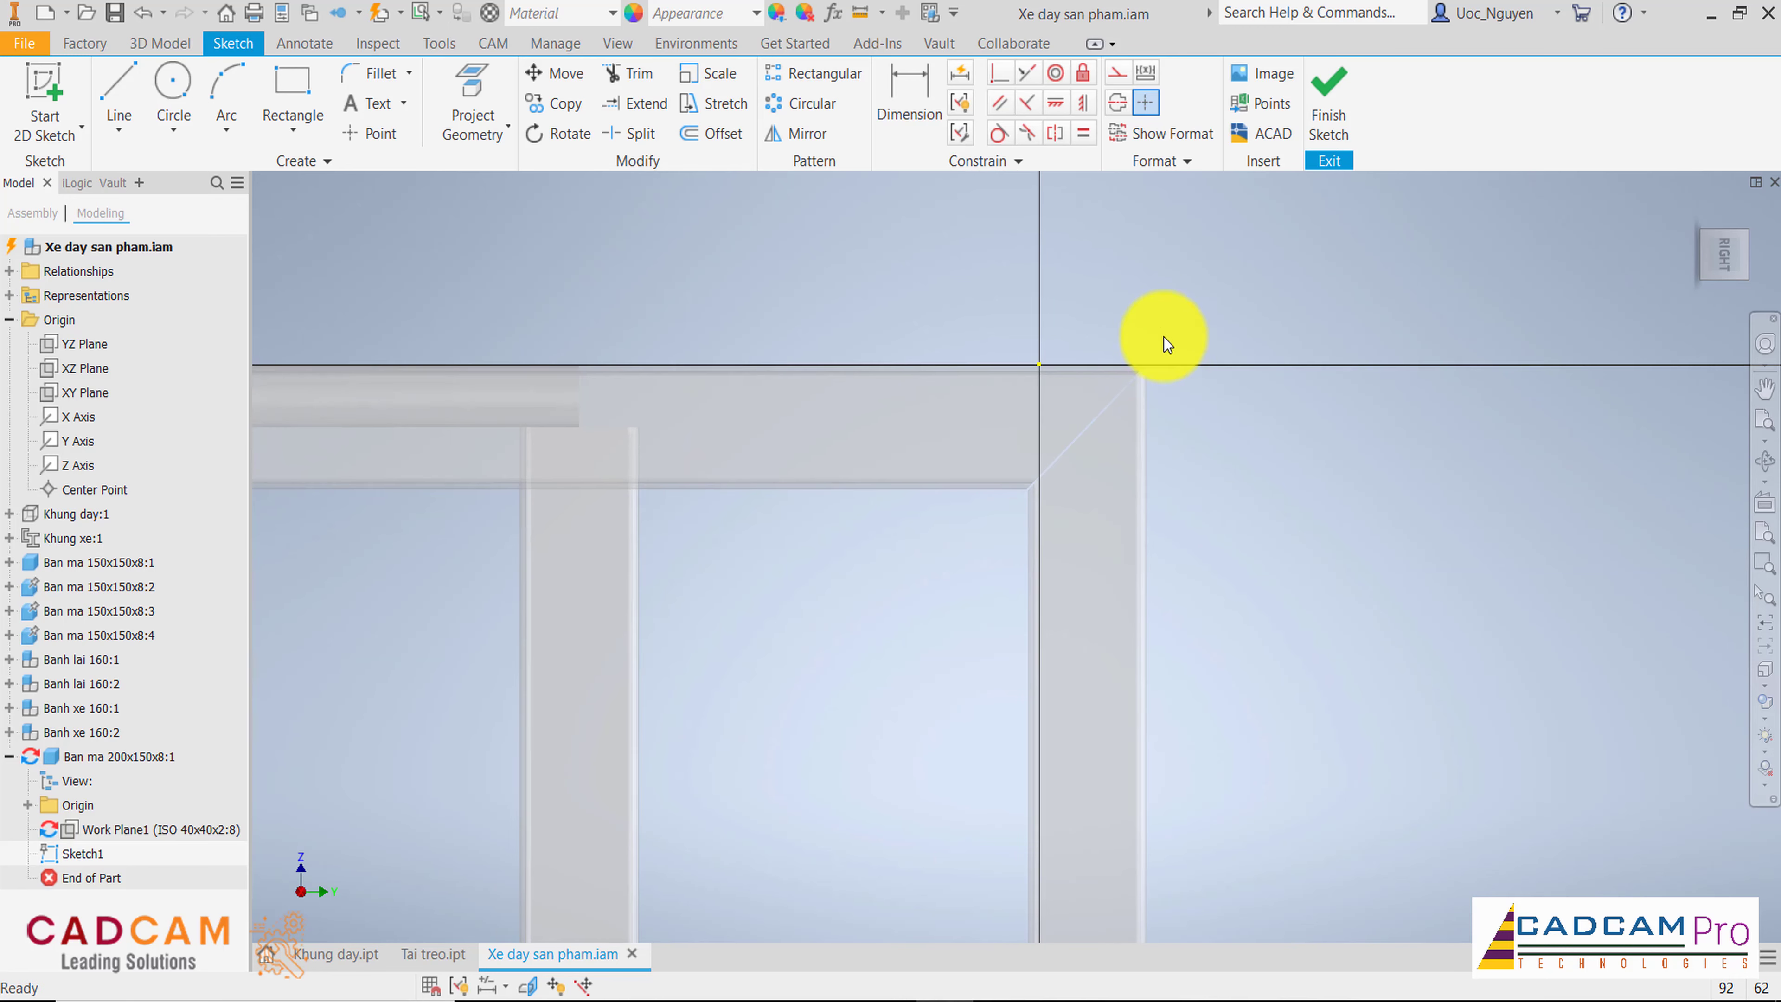
click(471, 98)
scroll(1010, 491, up, 3)
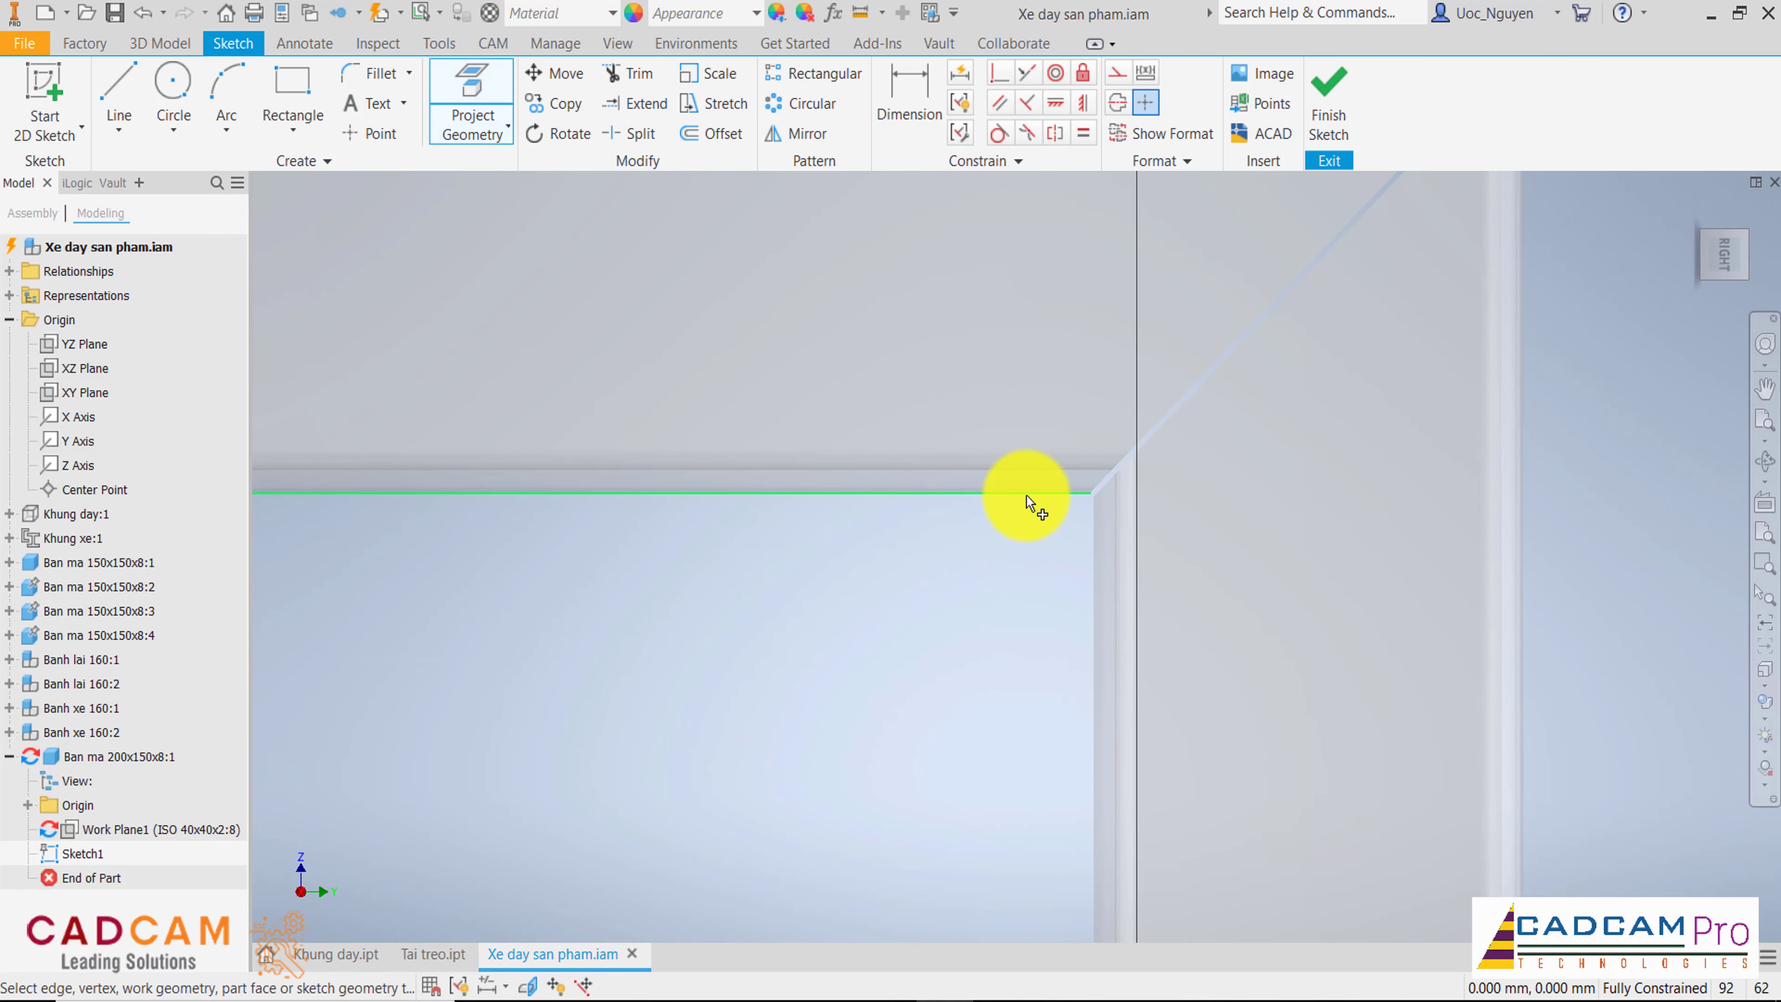
click(1026, 494)
drag(1294, 416, 876, 636)
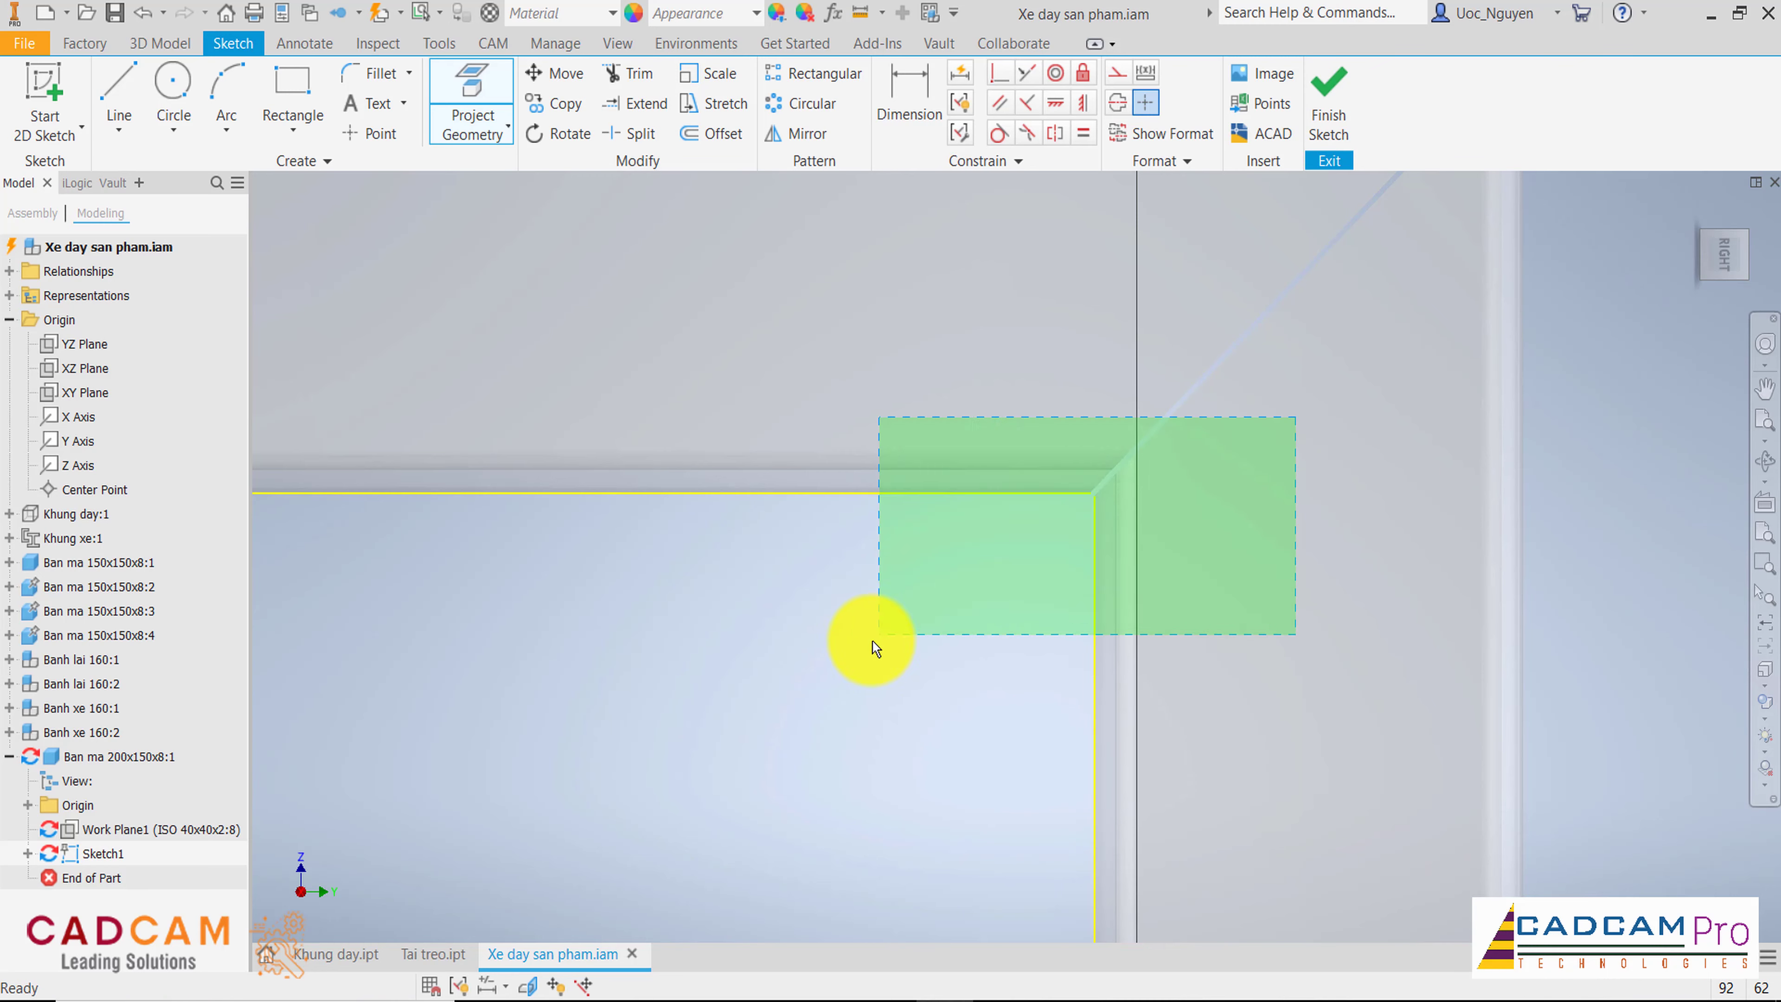
right_click(876, 636)
click(976, 657)
Step: Draw a 200 × 150 mm rectangle at the frame corner
click(293, 98)
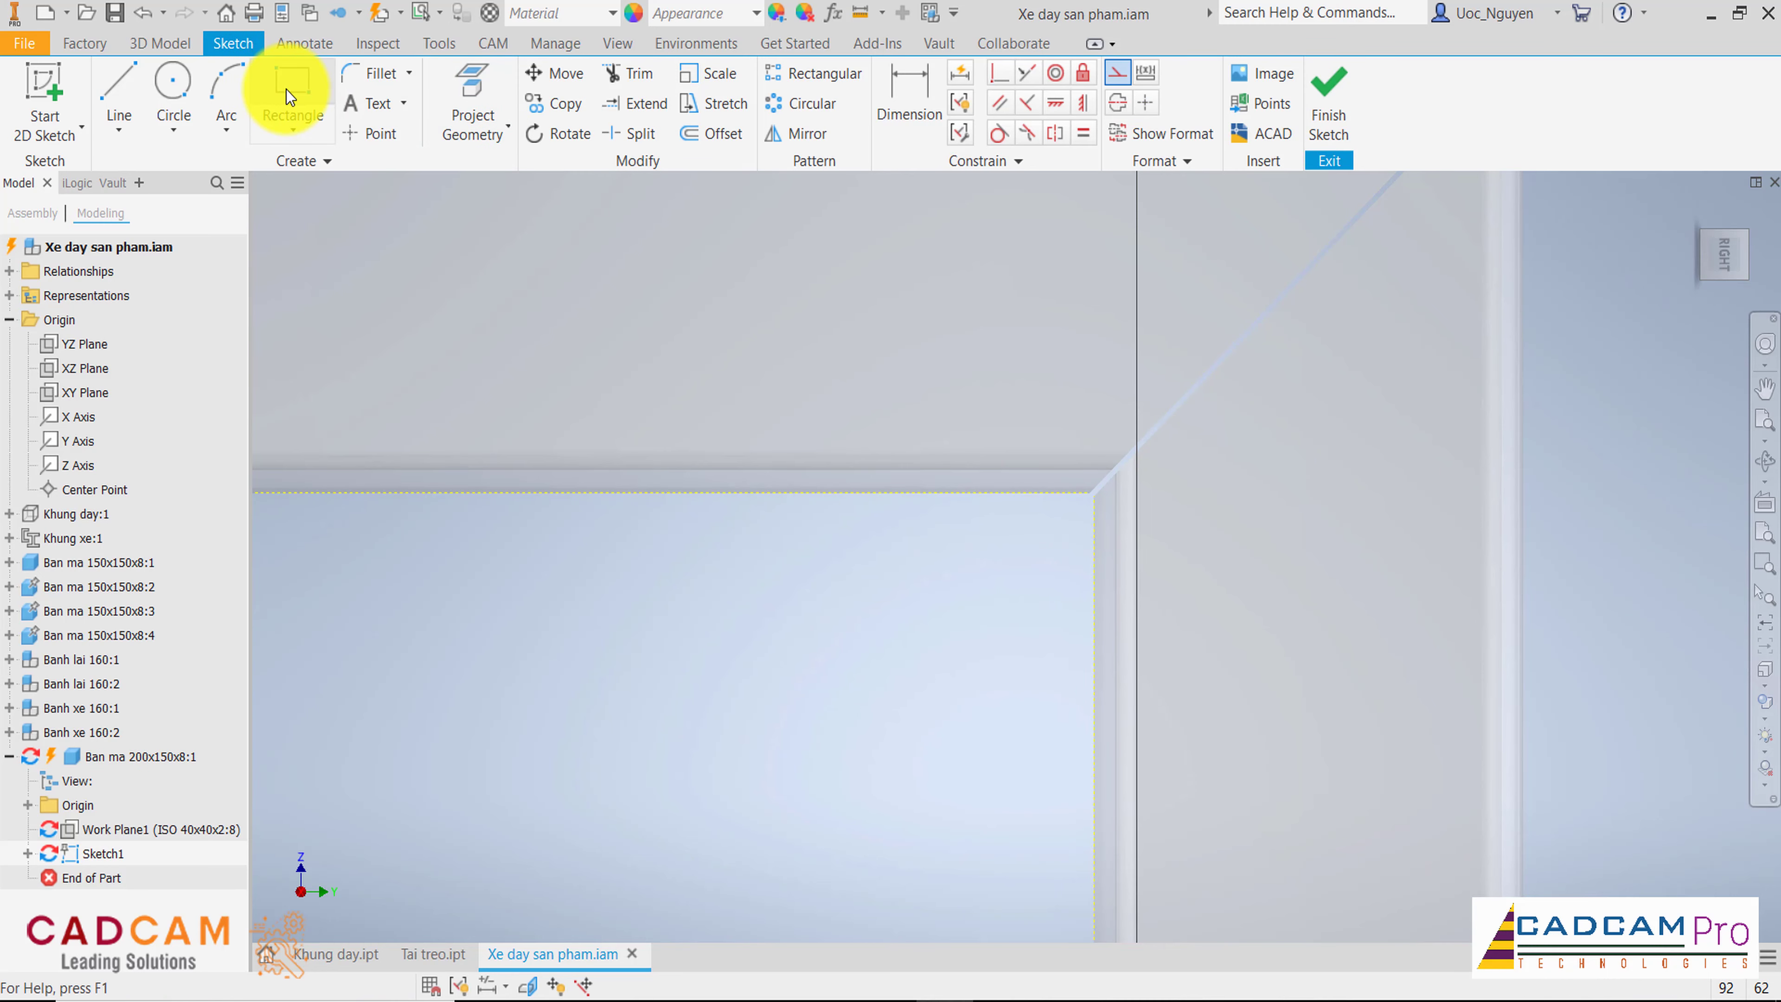
scroll(1125, 556, down, 2)
click(878, 420)
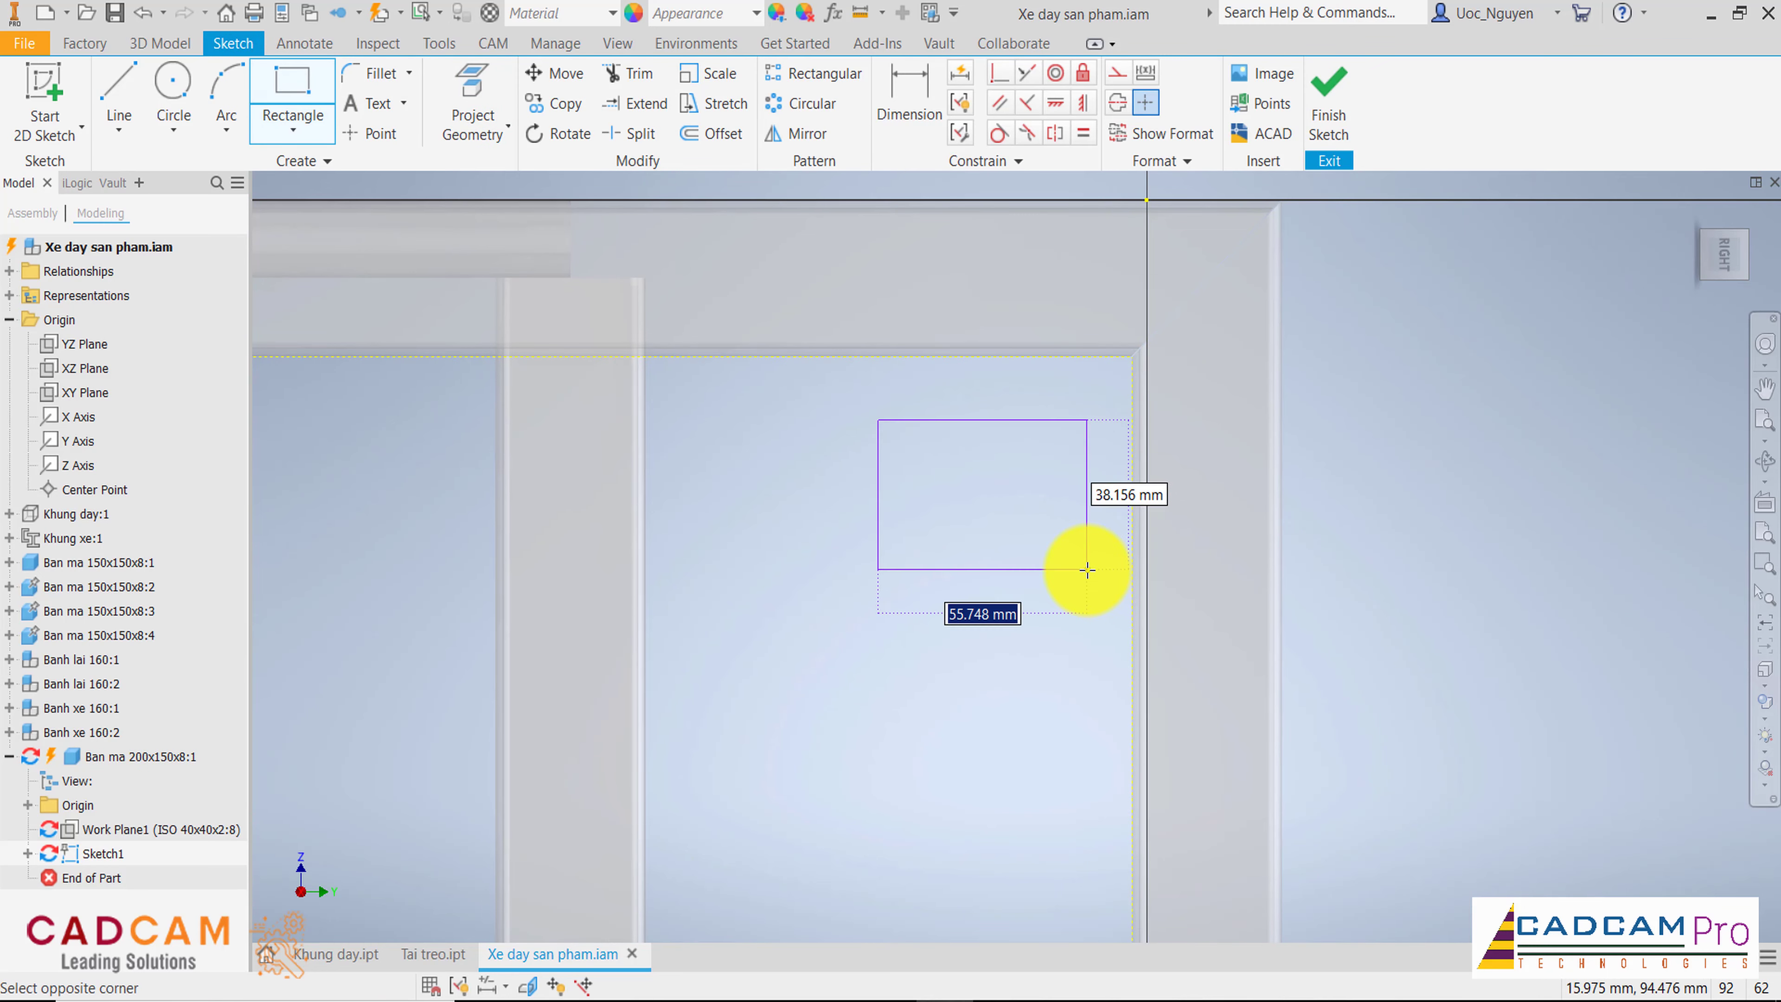
key(Tab)
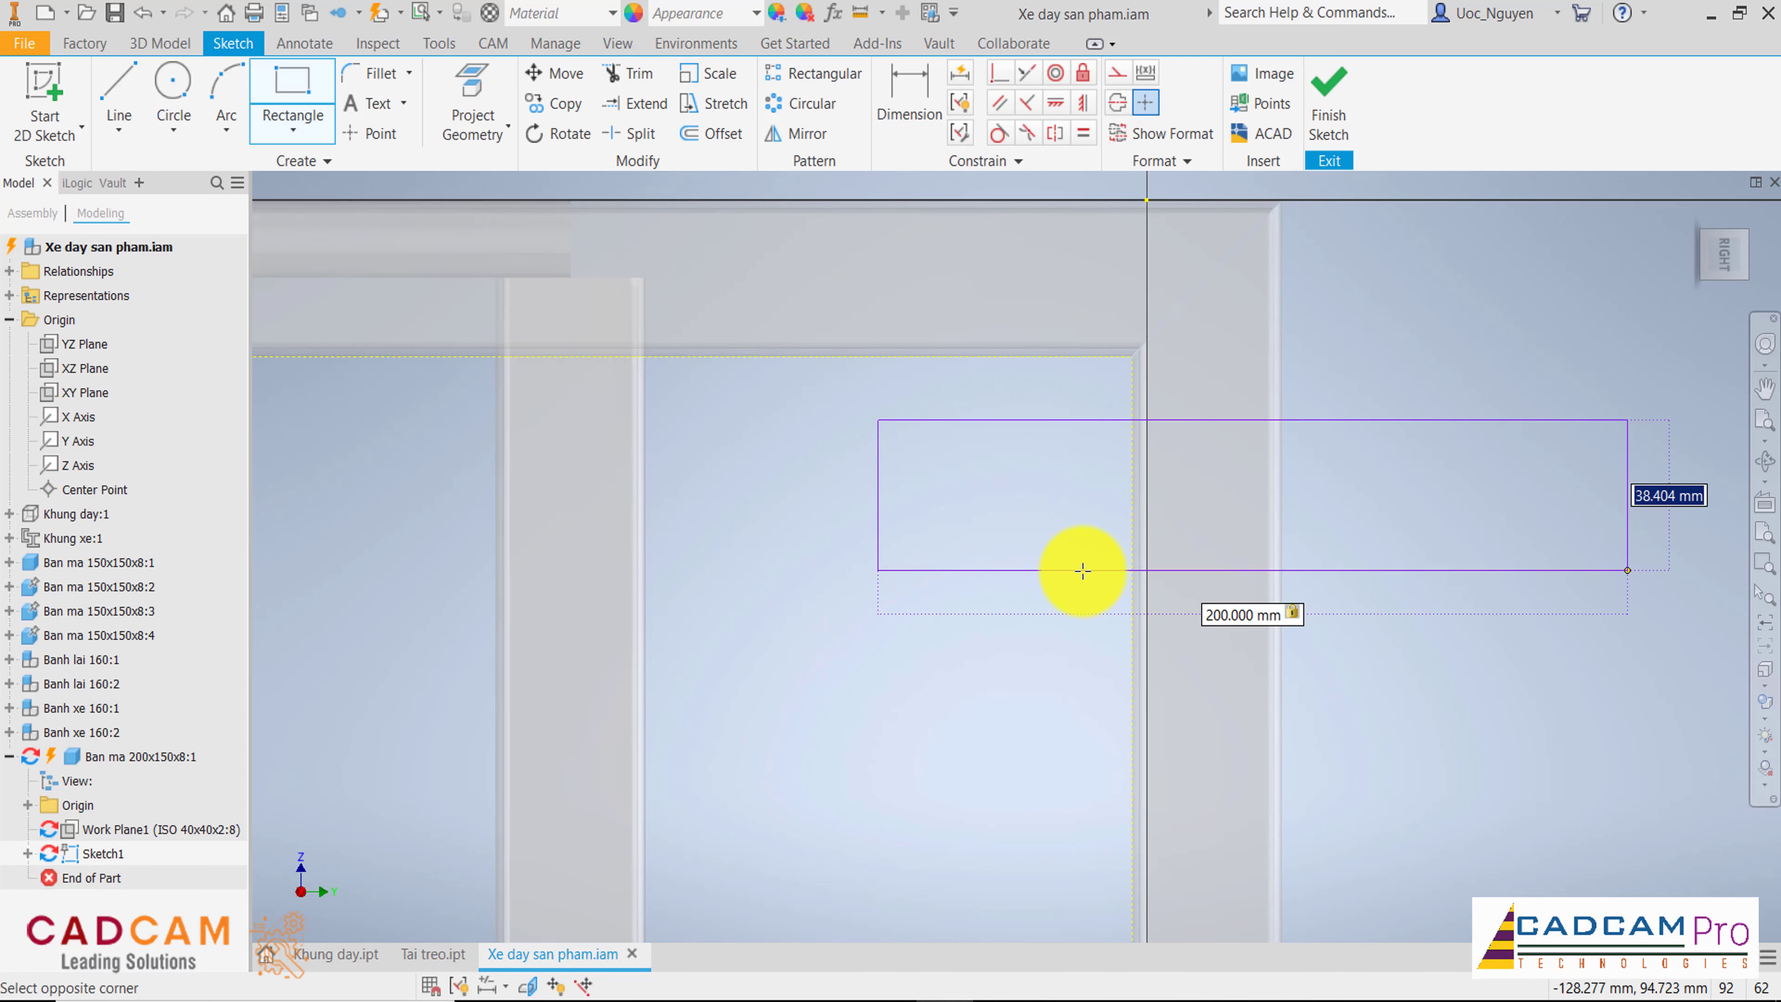
text(0)
key(Return)
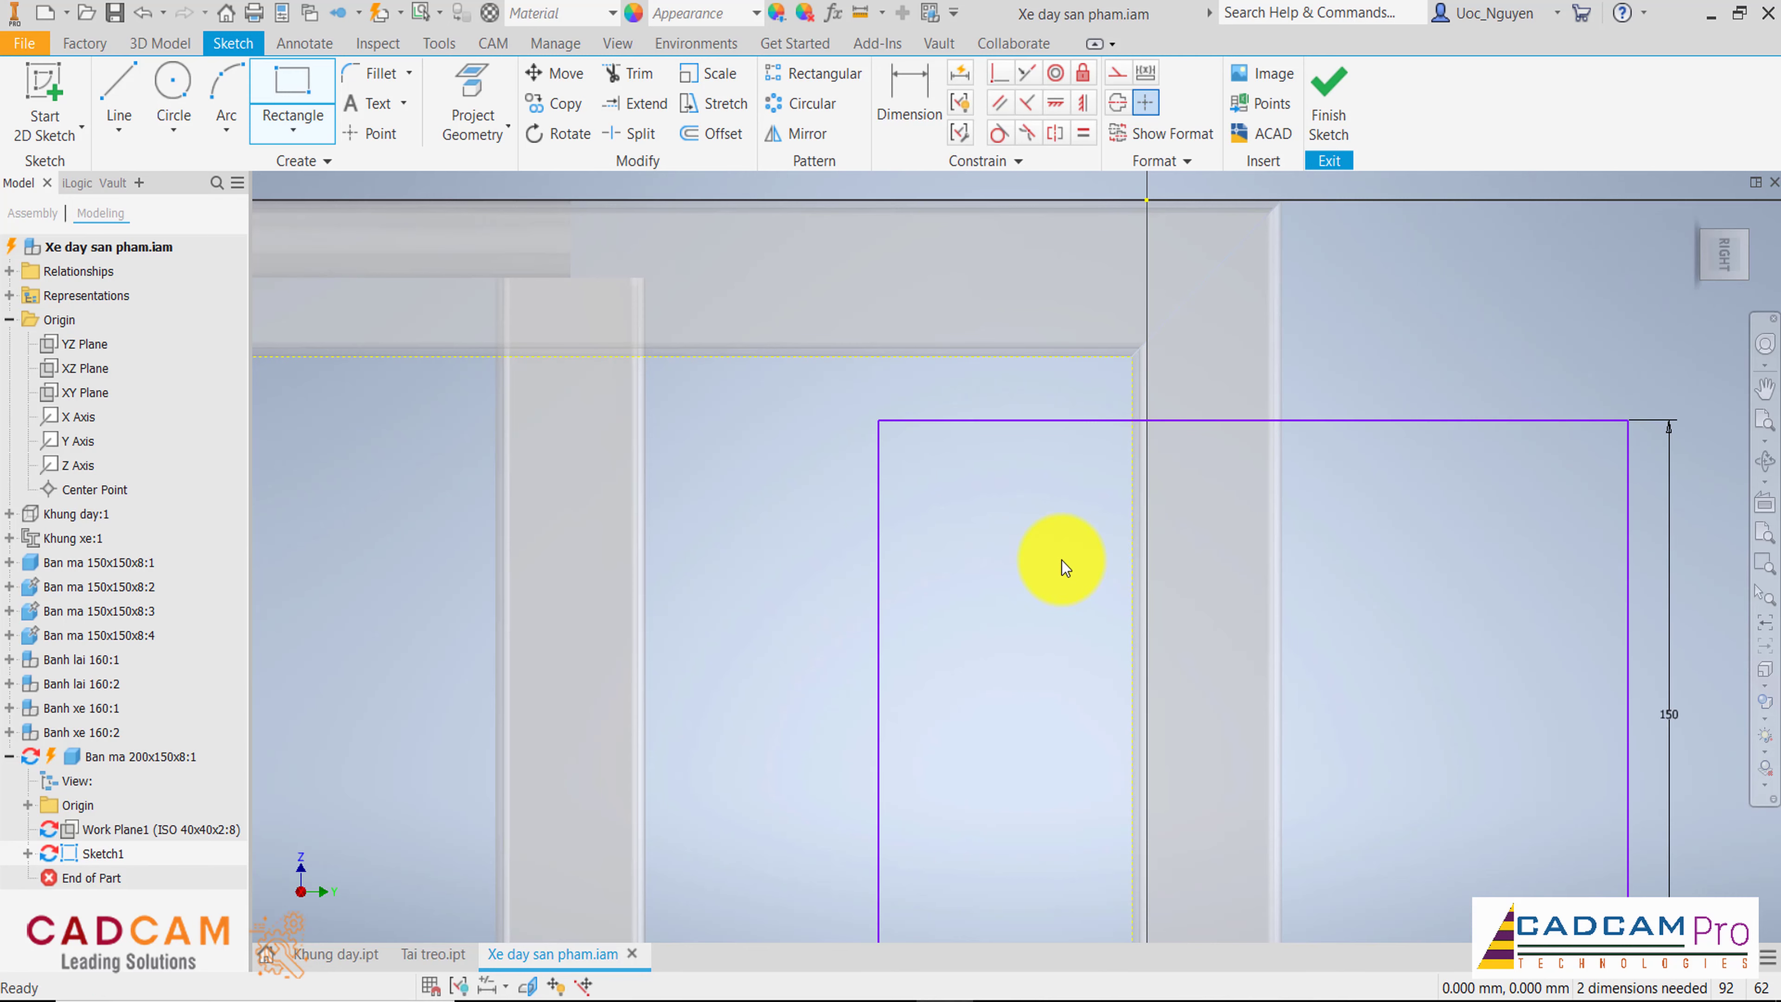
scroll(1061, 561, down, 3)
key(Escape)
mouse_move(1260, 520)
mouse_down()
mouse_move(1062, 541)
mouse_move(1065, 510)
mouse_up()
scroll(1064, 510, up, 2)
scroll(1105, 447, up, 2)
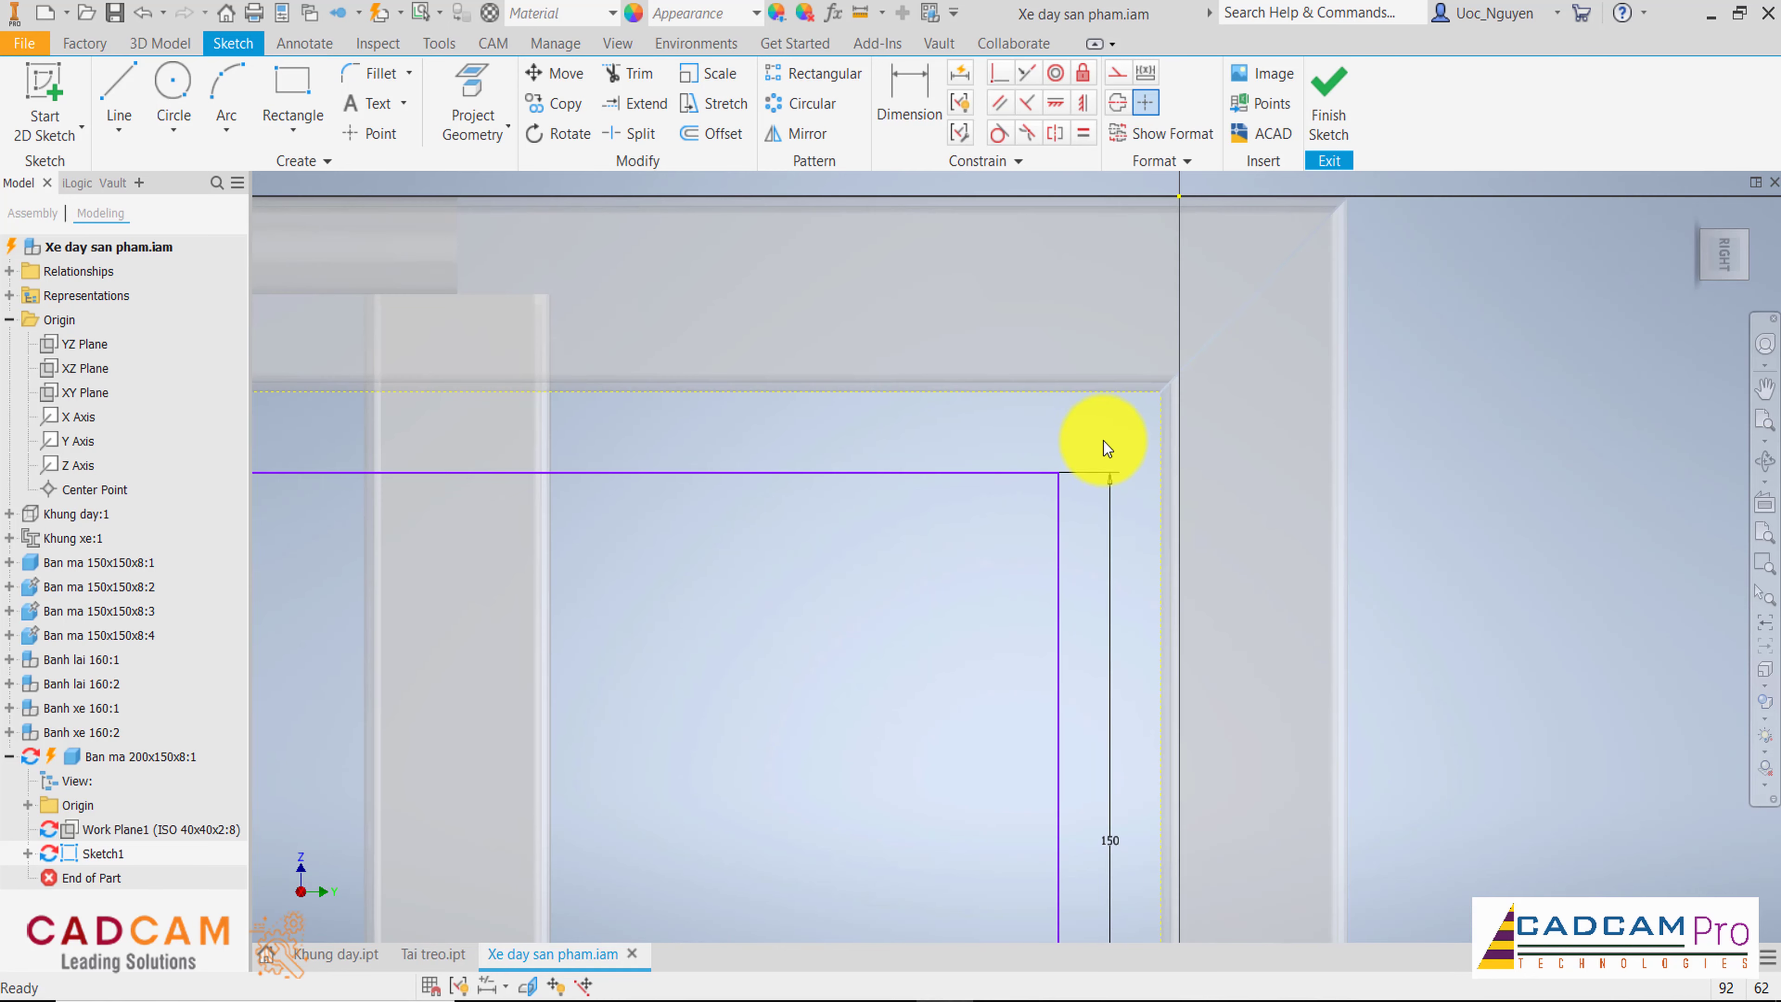
Step: Constrain the rectangle corner horizontally and vertically to the projected frame corner
click(1064, 110)
click(1062, 477)
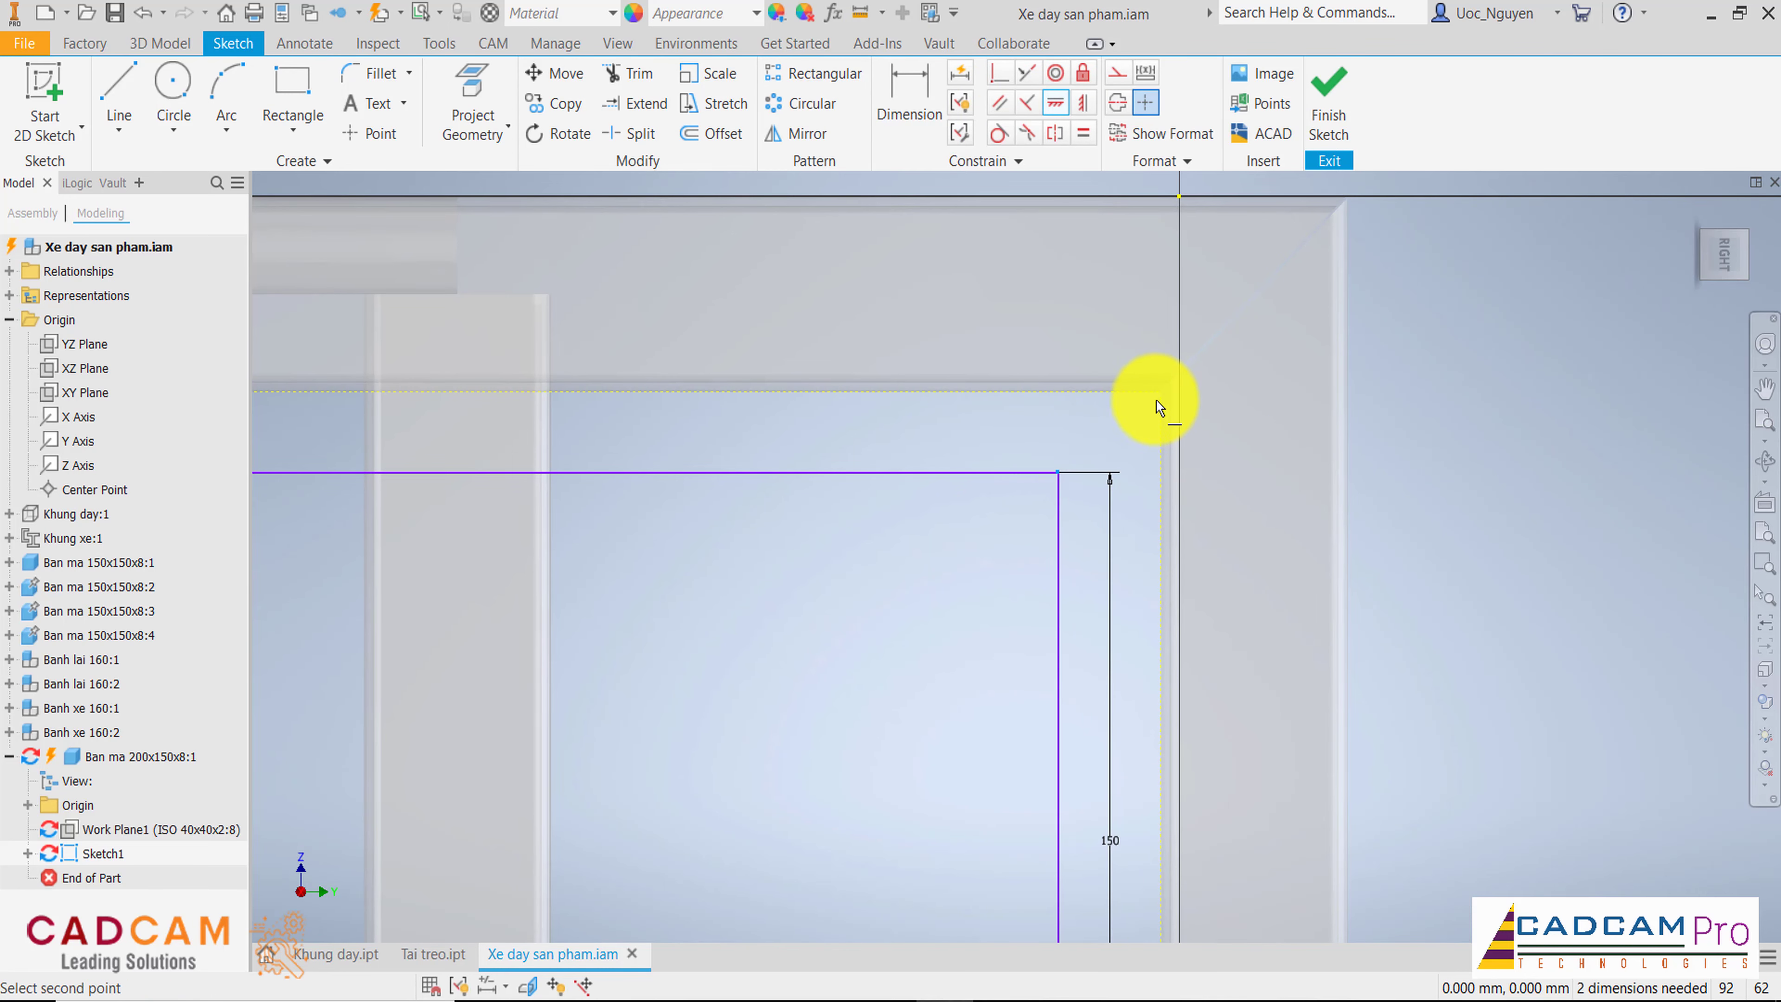
scroll(1164, 389, up, 3)
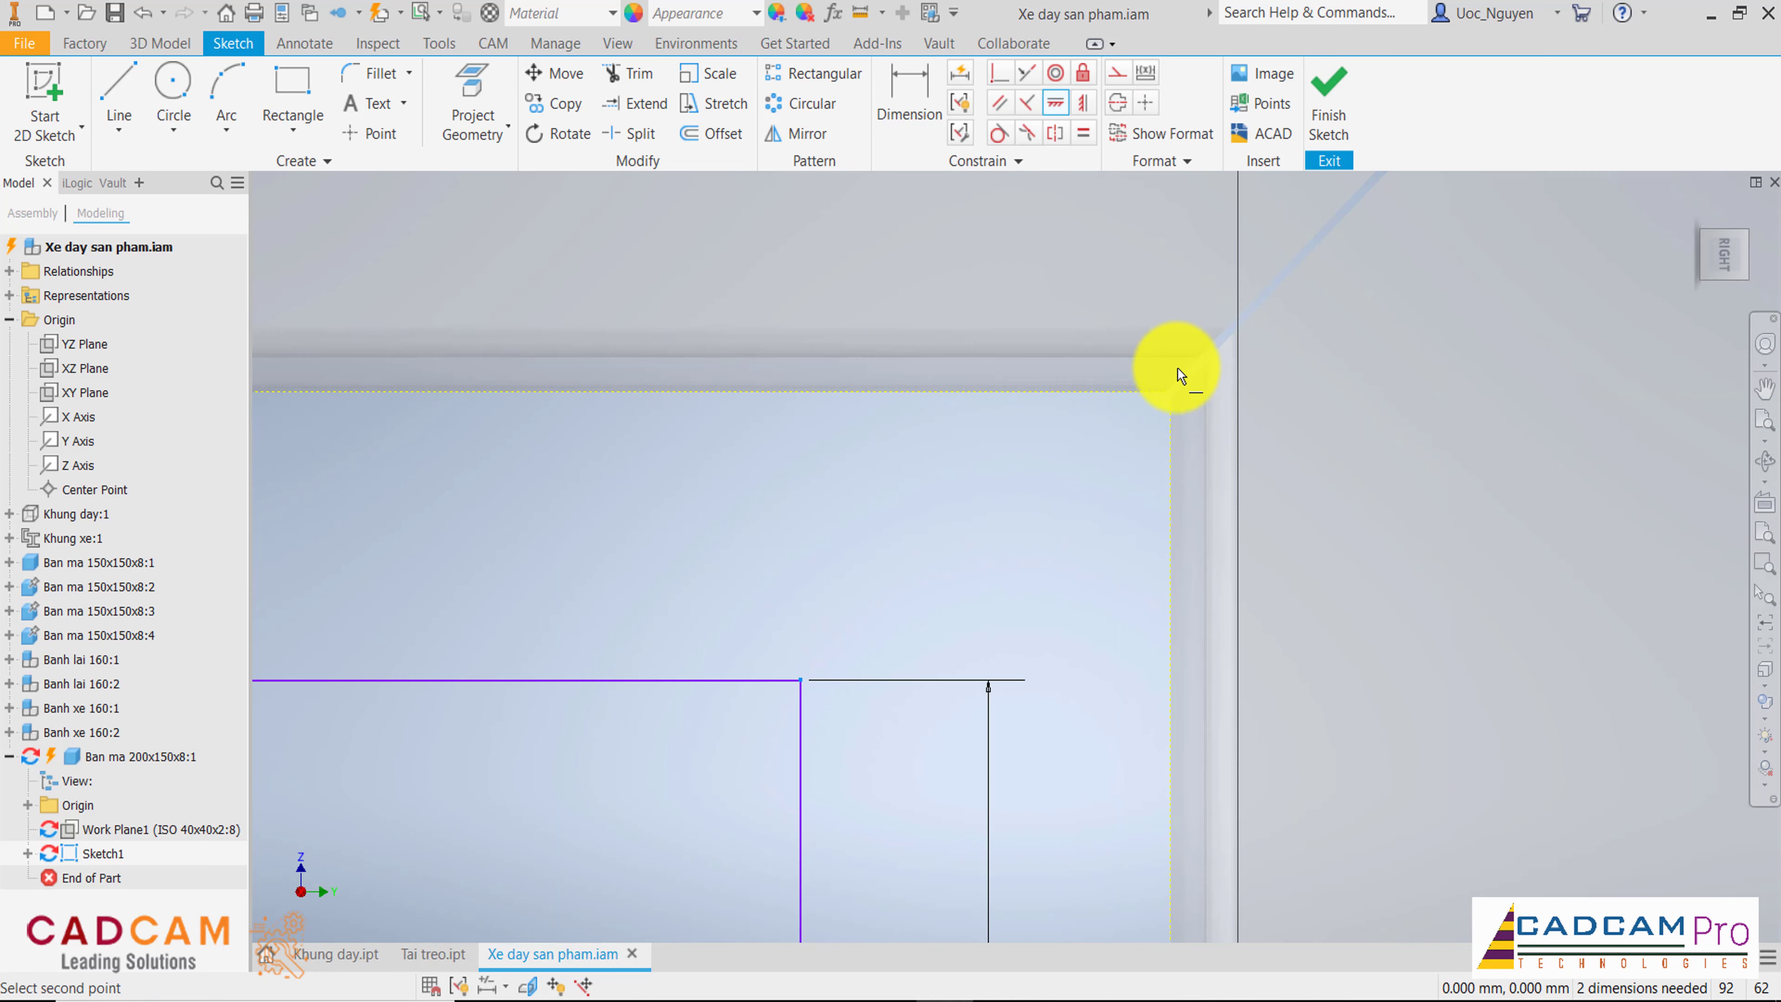
click(1167, 393)
click(1081, 102)
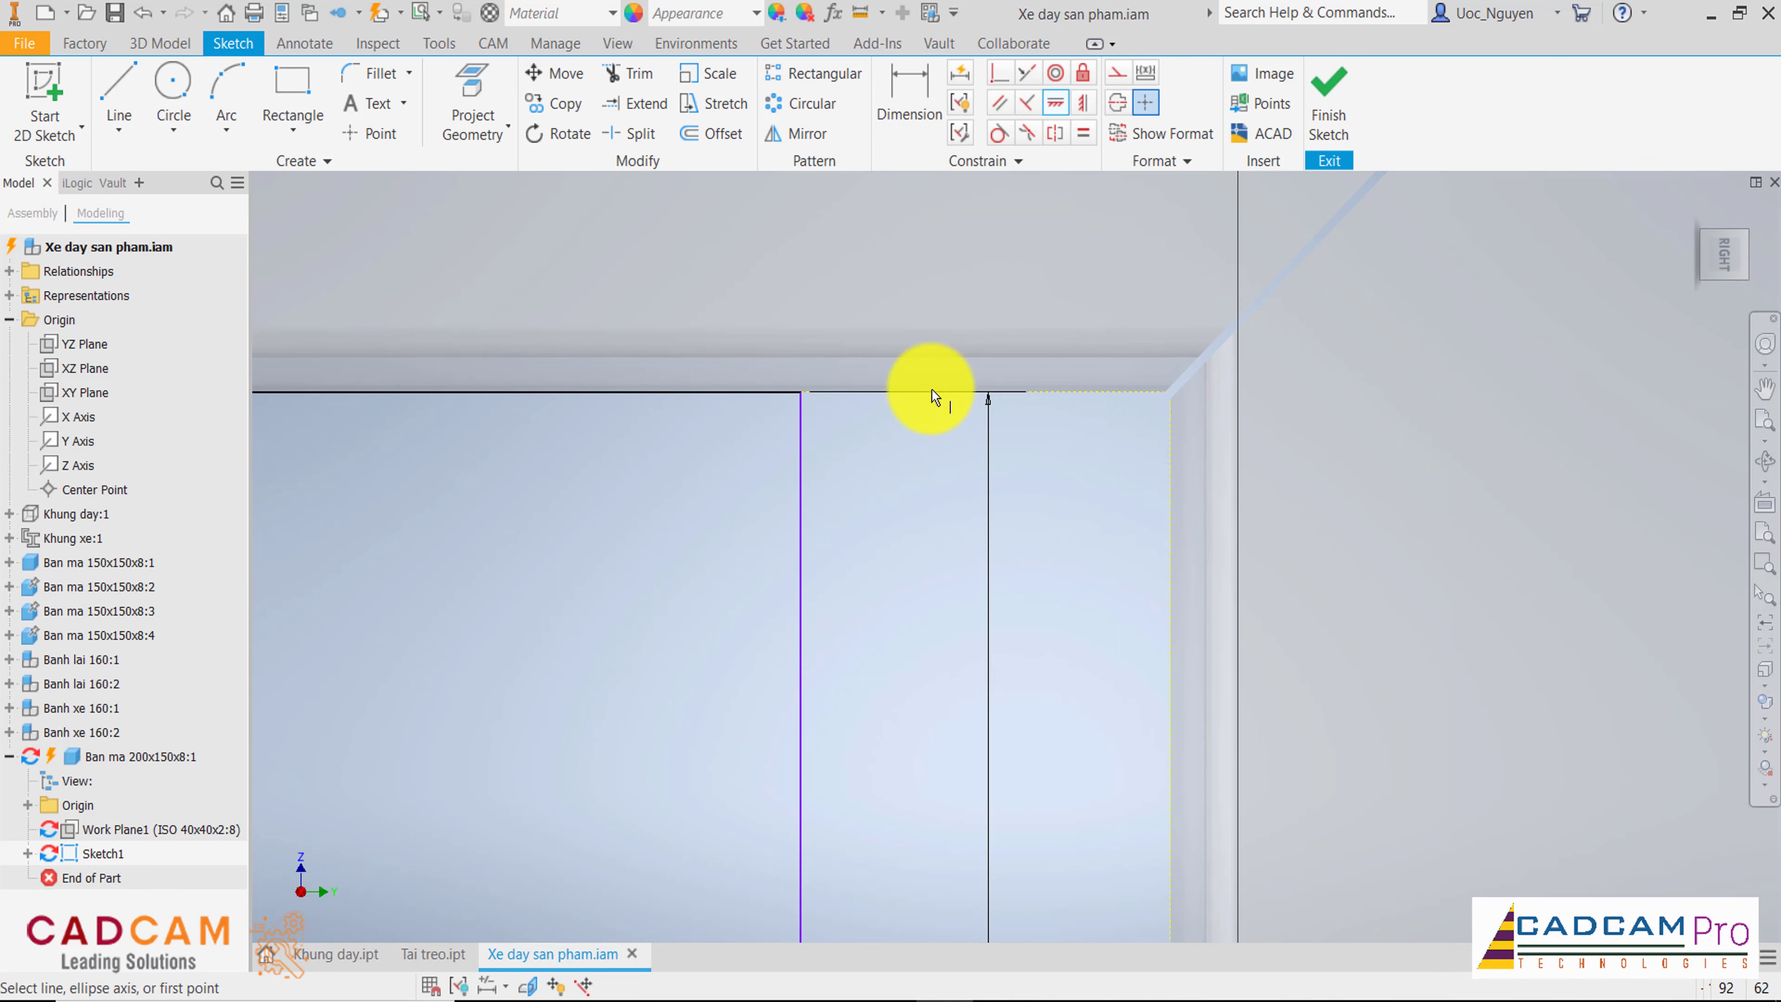
click(804, 397)
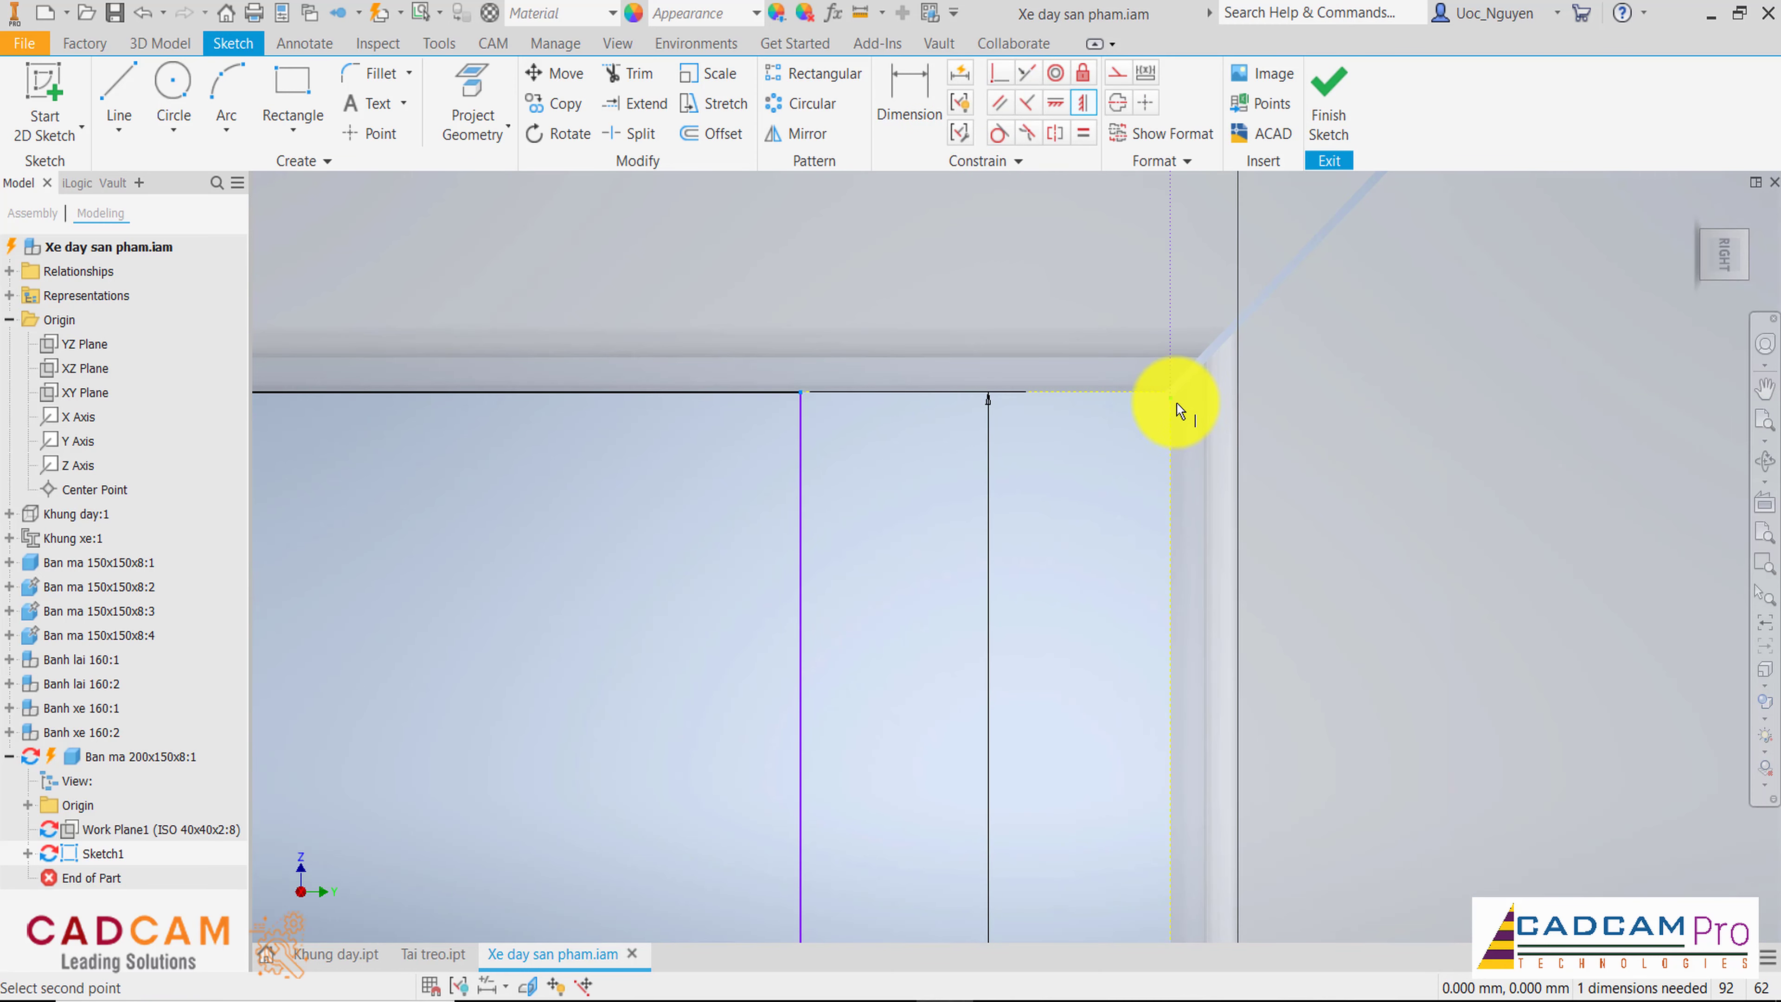
click(1177, 409)
scroll(1037, 456, up, 3)
scroll(1035, 453, up, 2)
key(Escape)
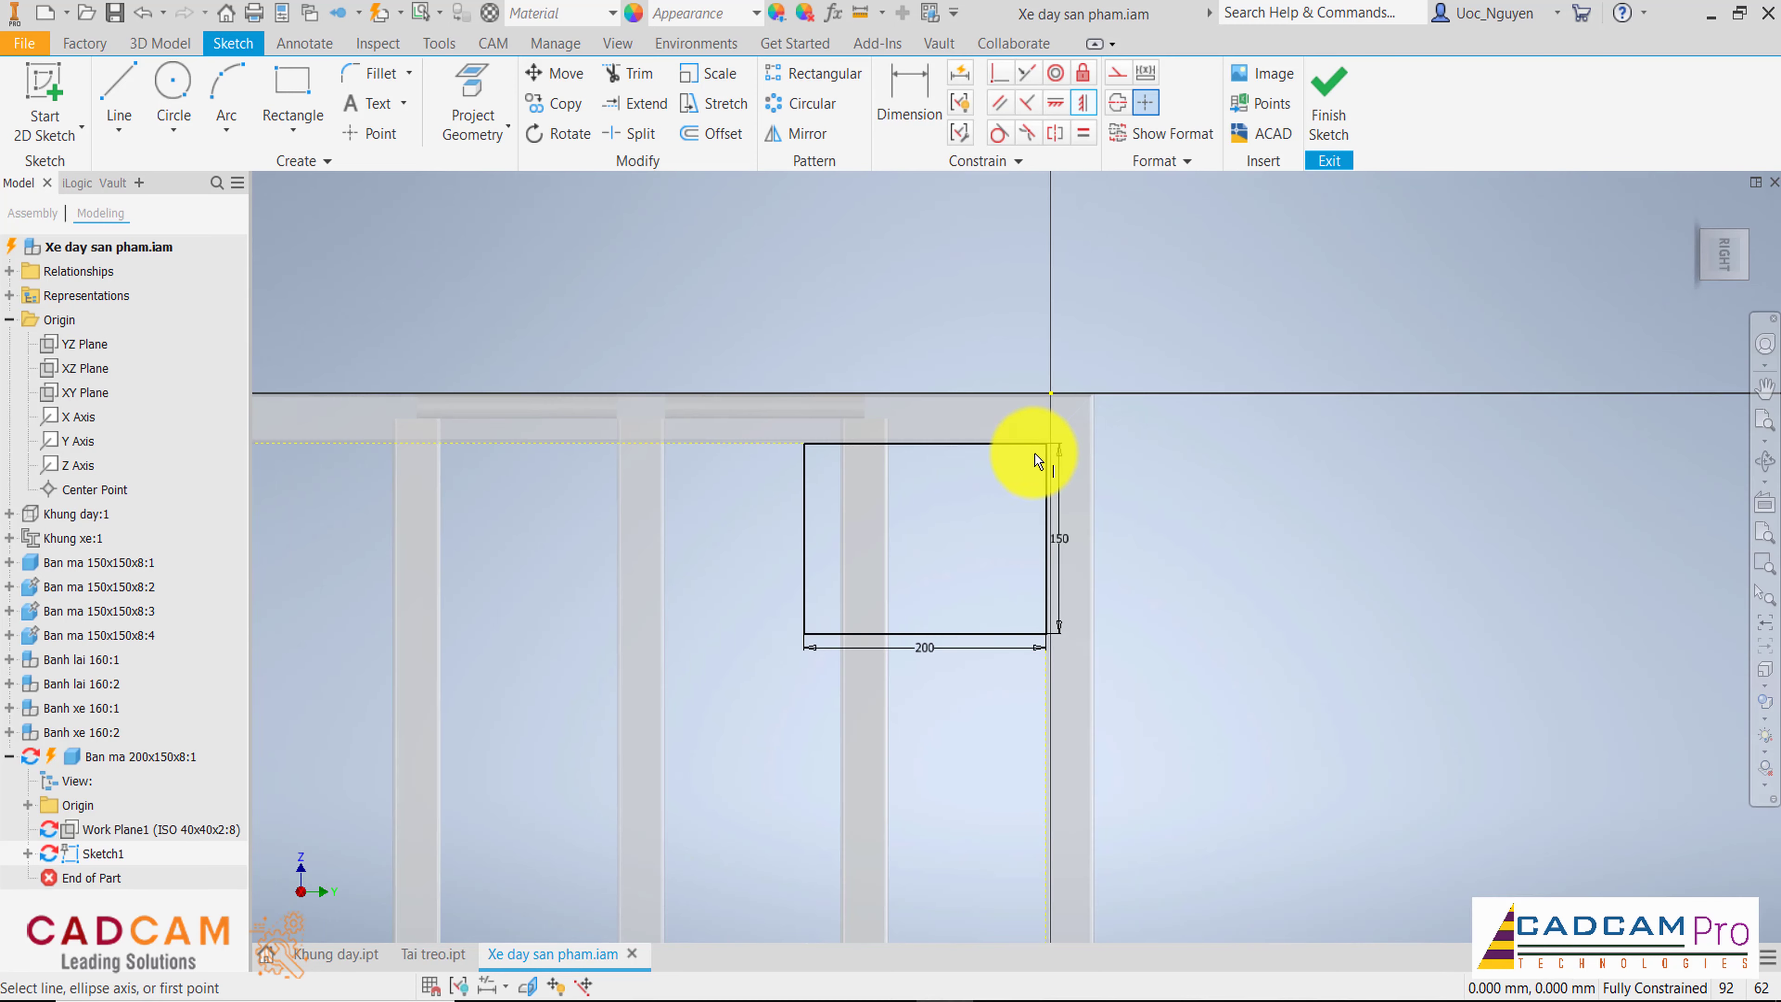
click(1327, 116)
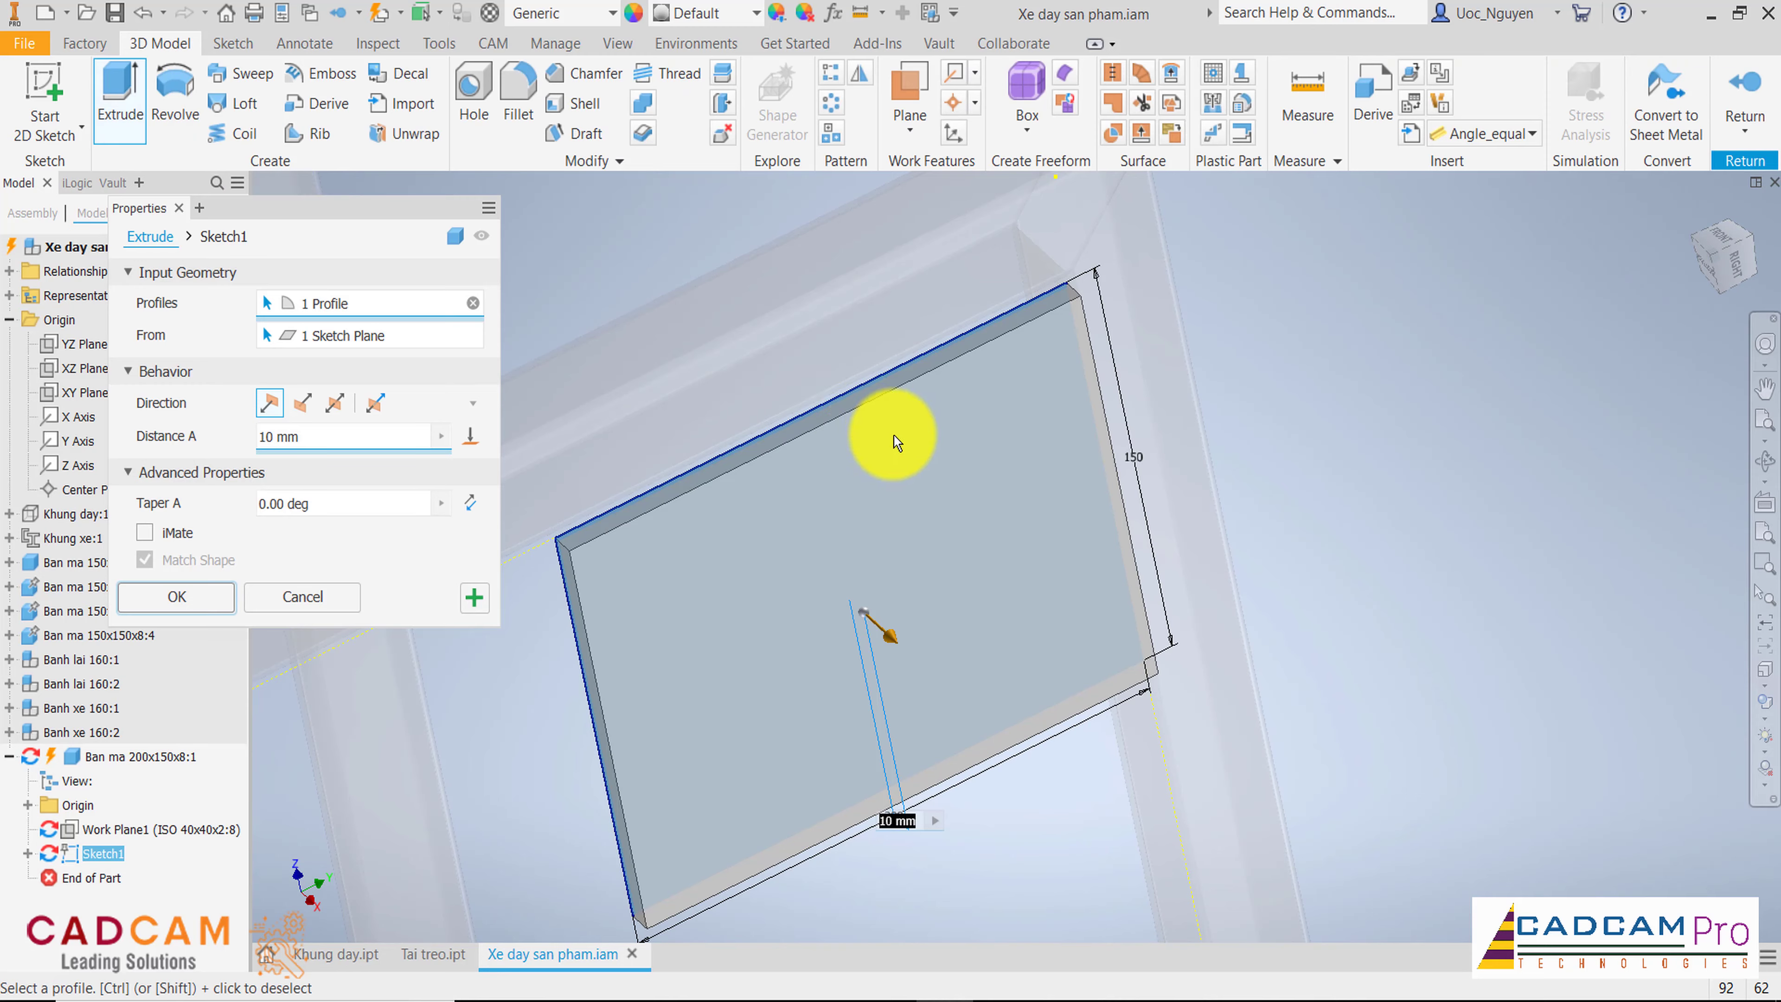
Step: Extrude the rectangle 10 mm in the flipped direction and round one corner edge with a 25 mm fillet
click(302, 404)
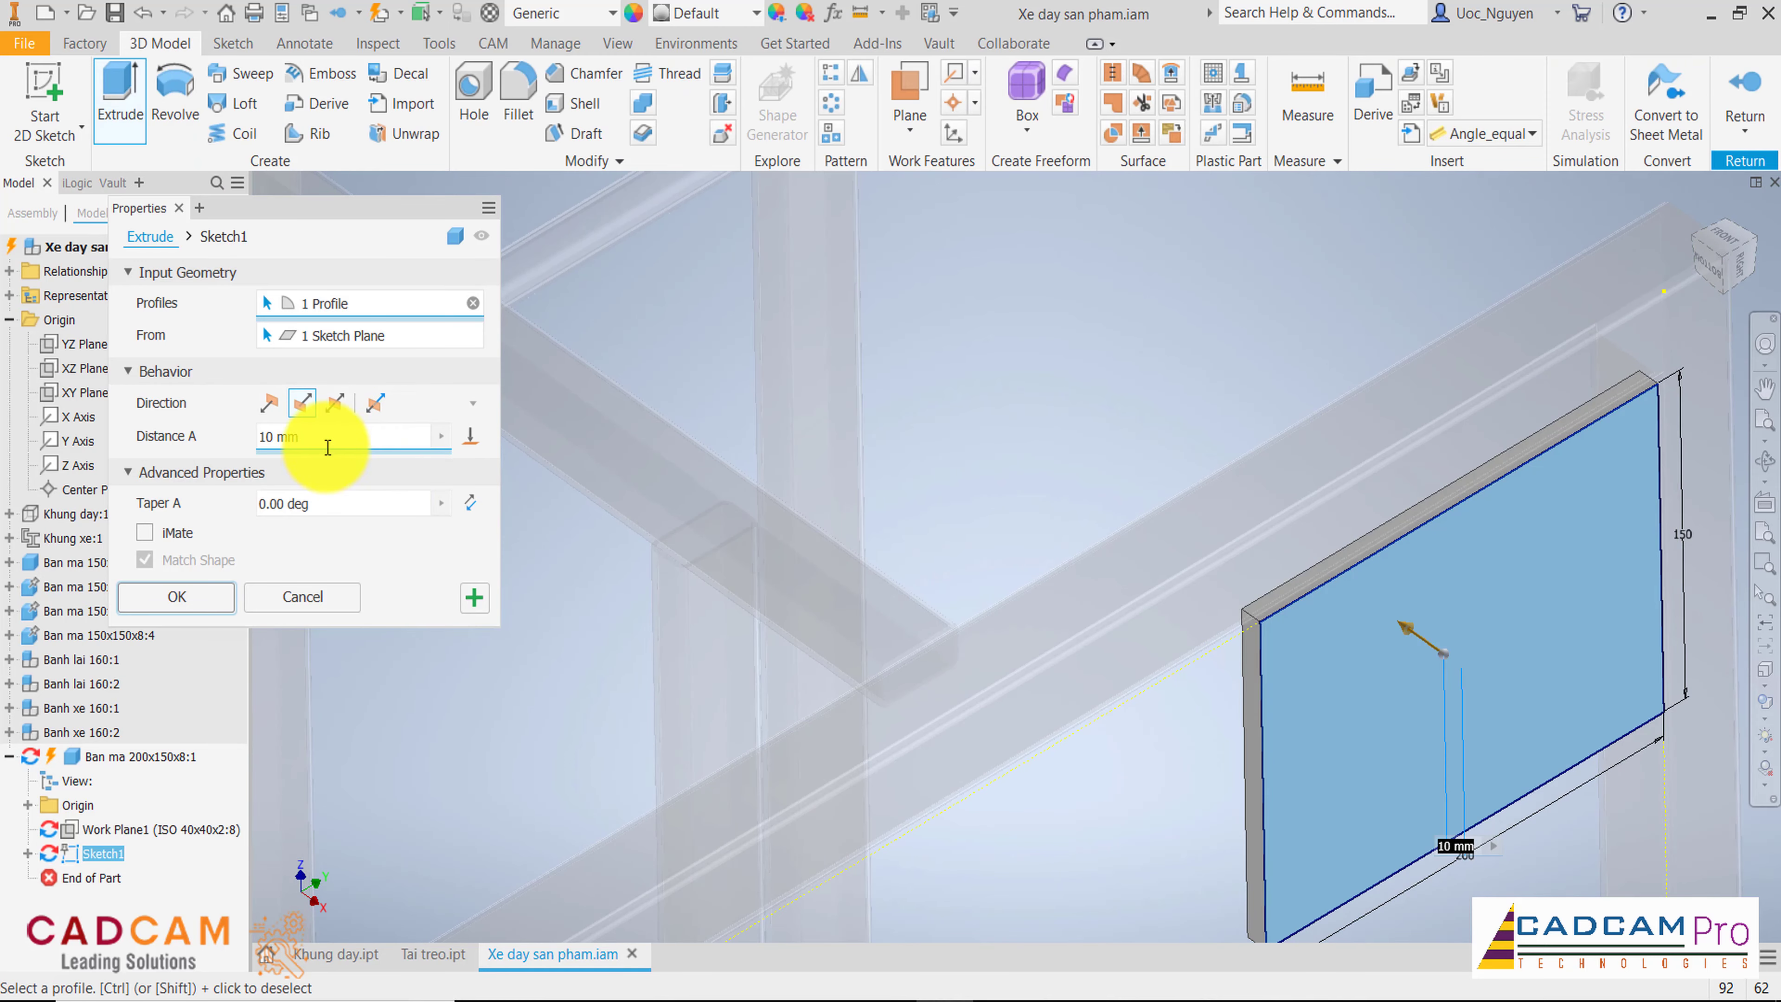
click(223, 603)
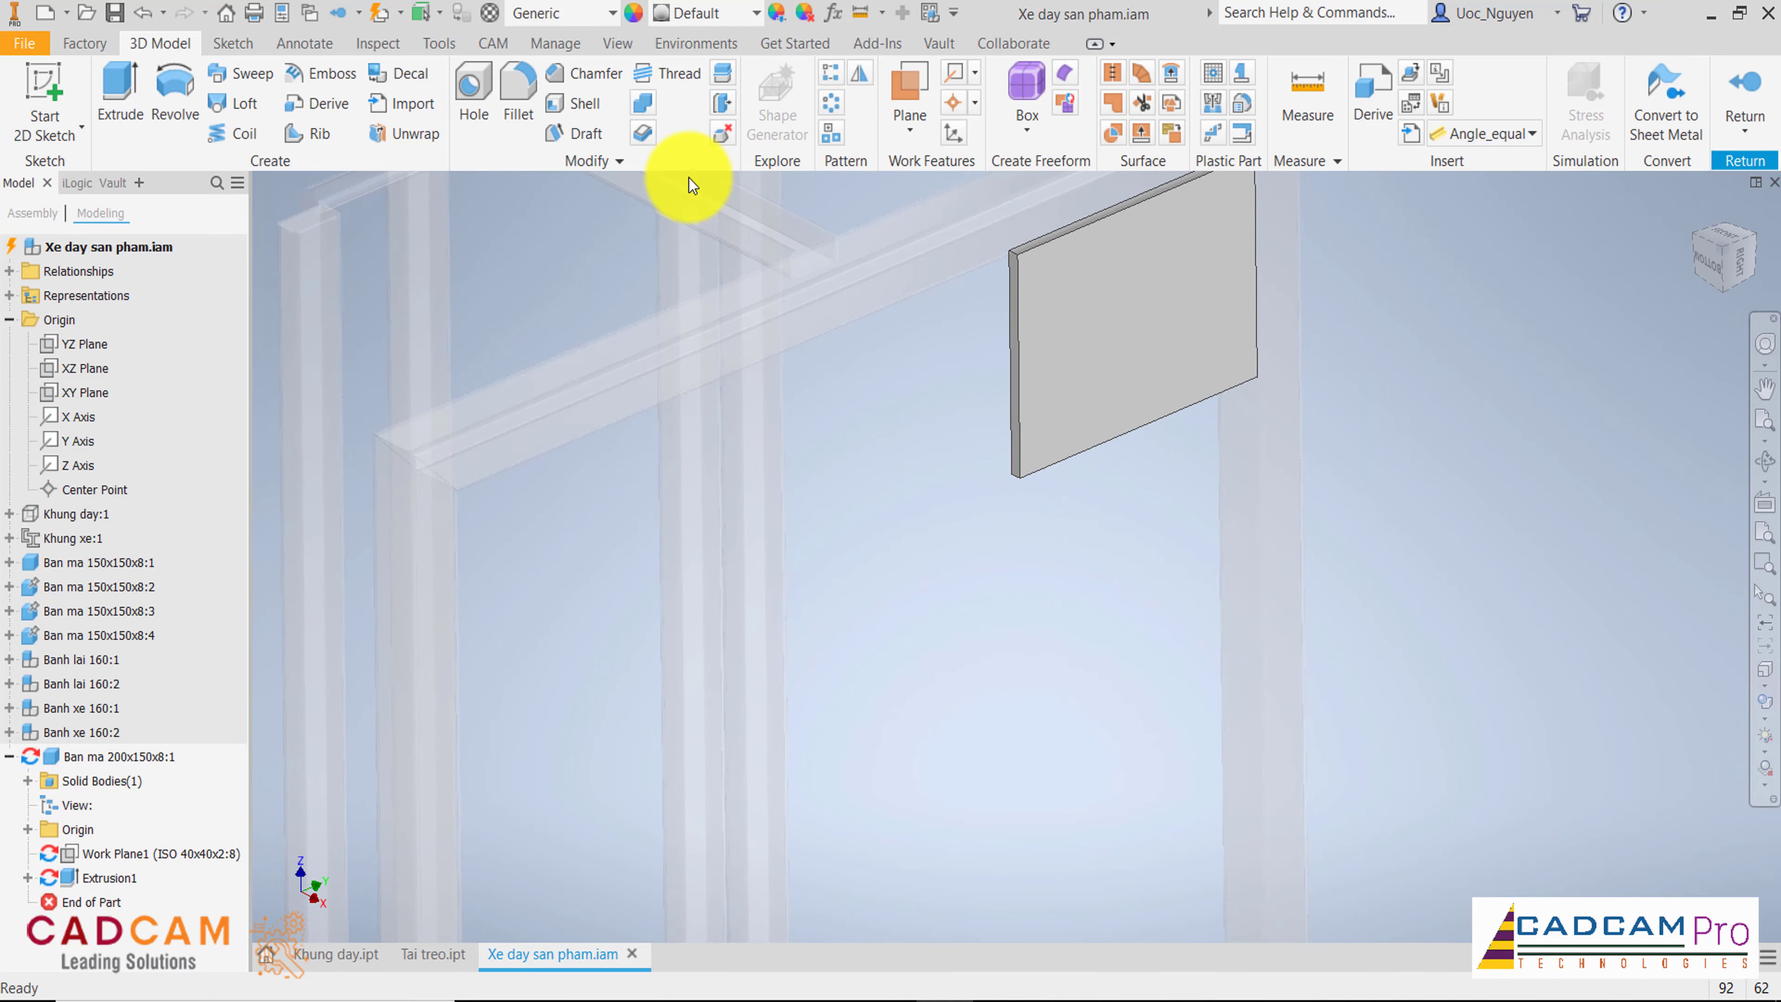
click(522, 91)
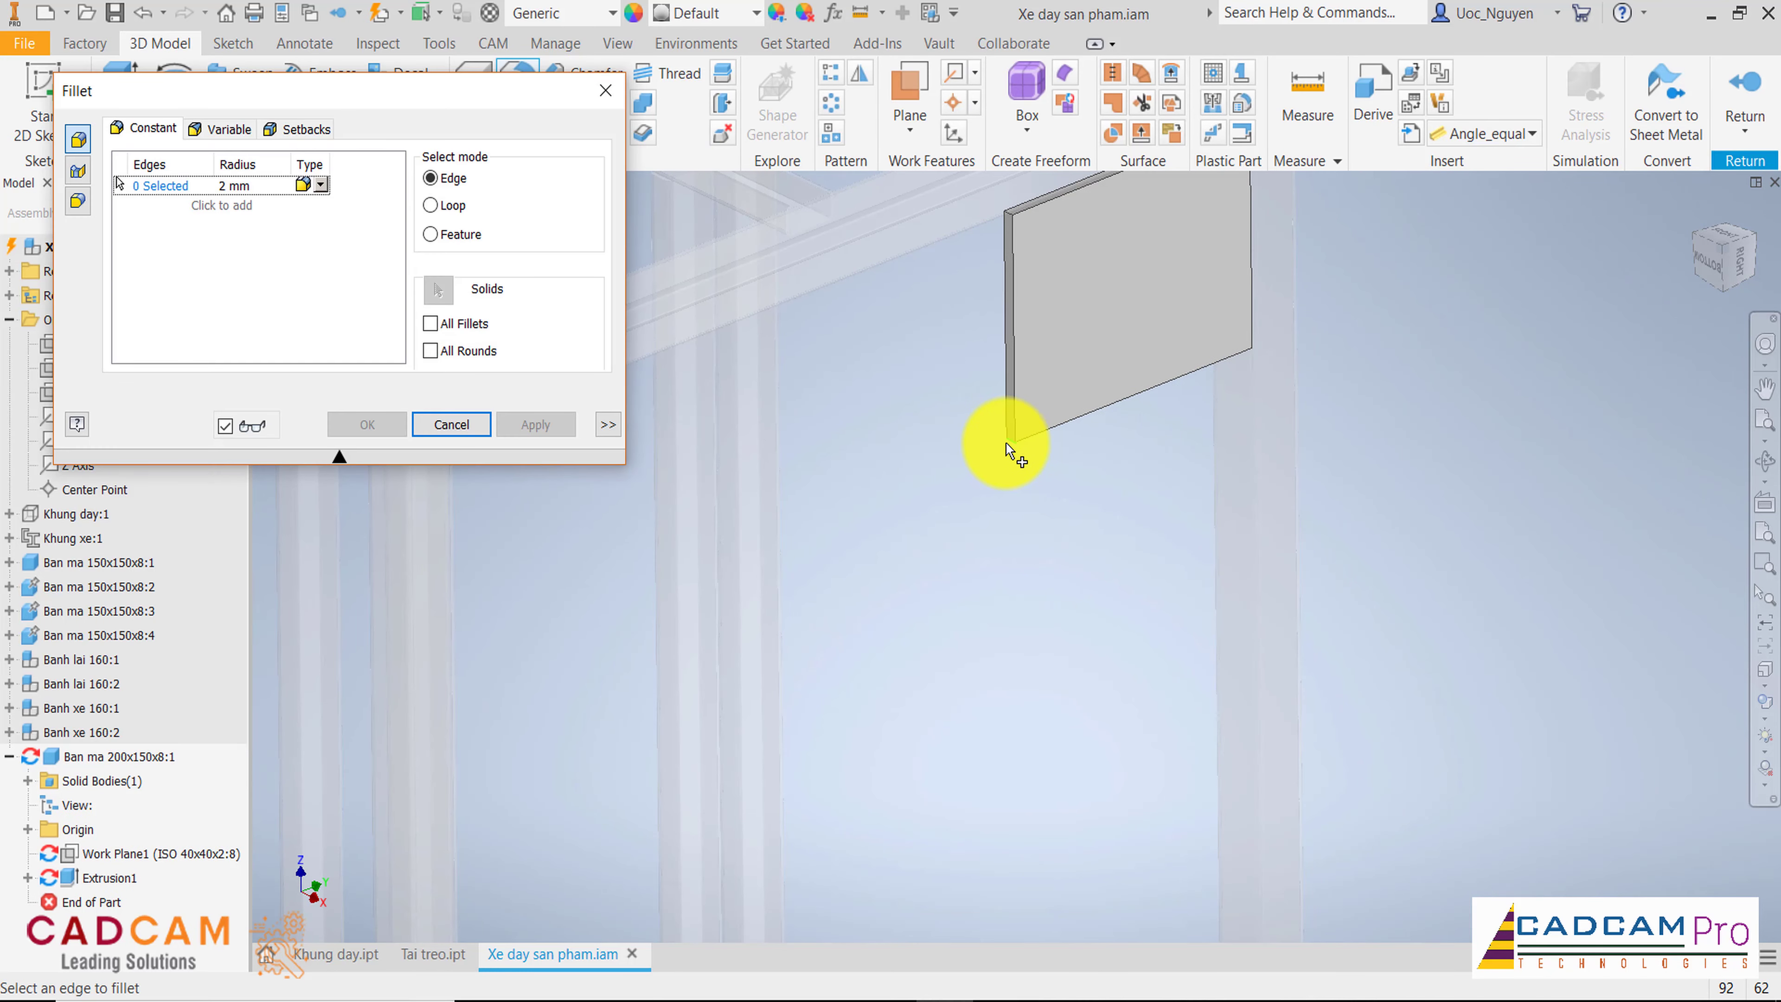
click(1013, 457)
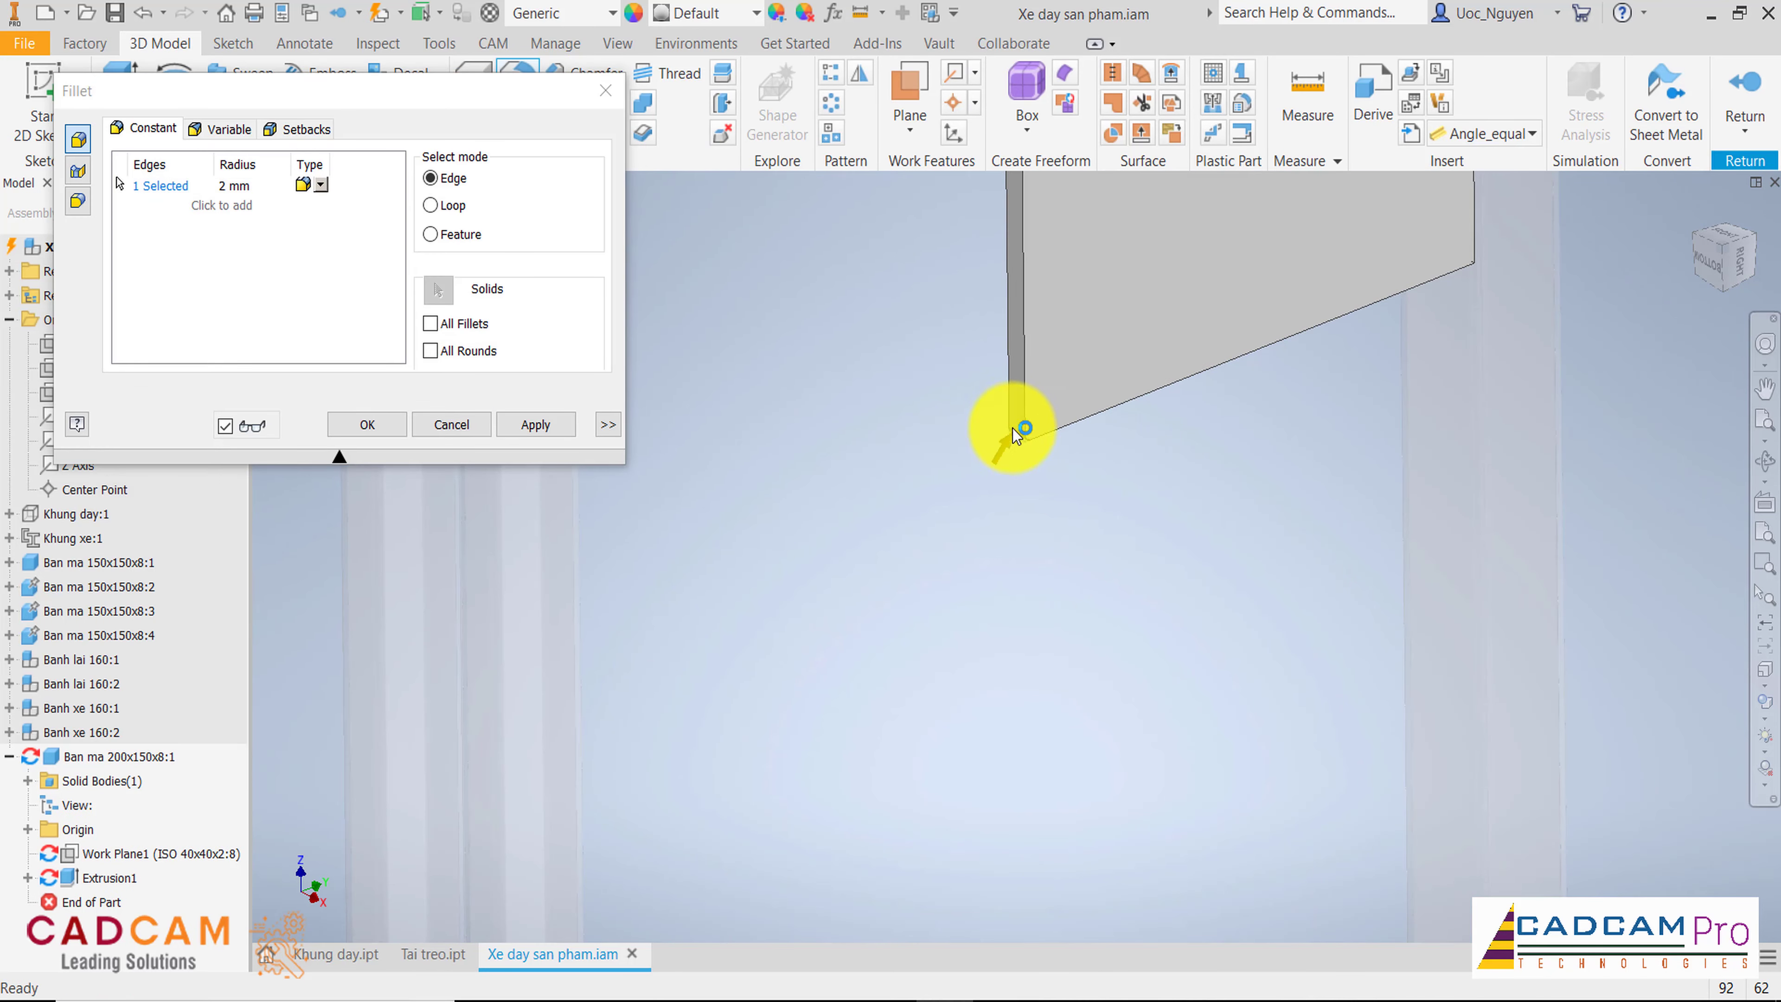
scroll(1041, 484, up, 5)
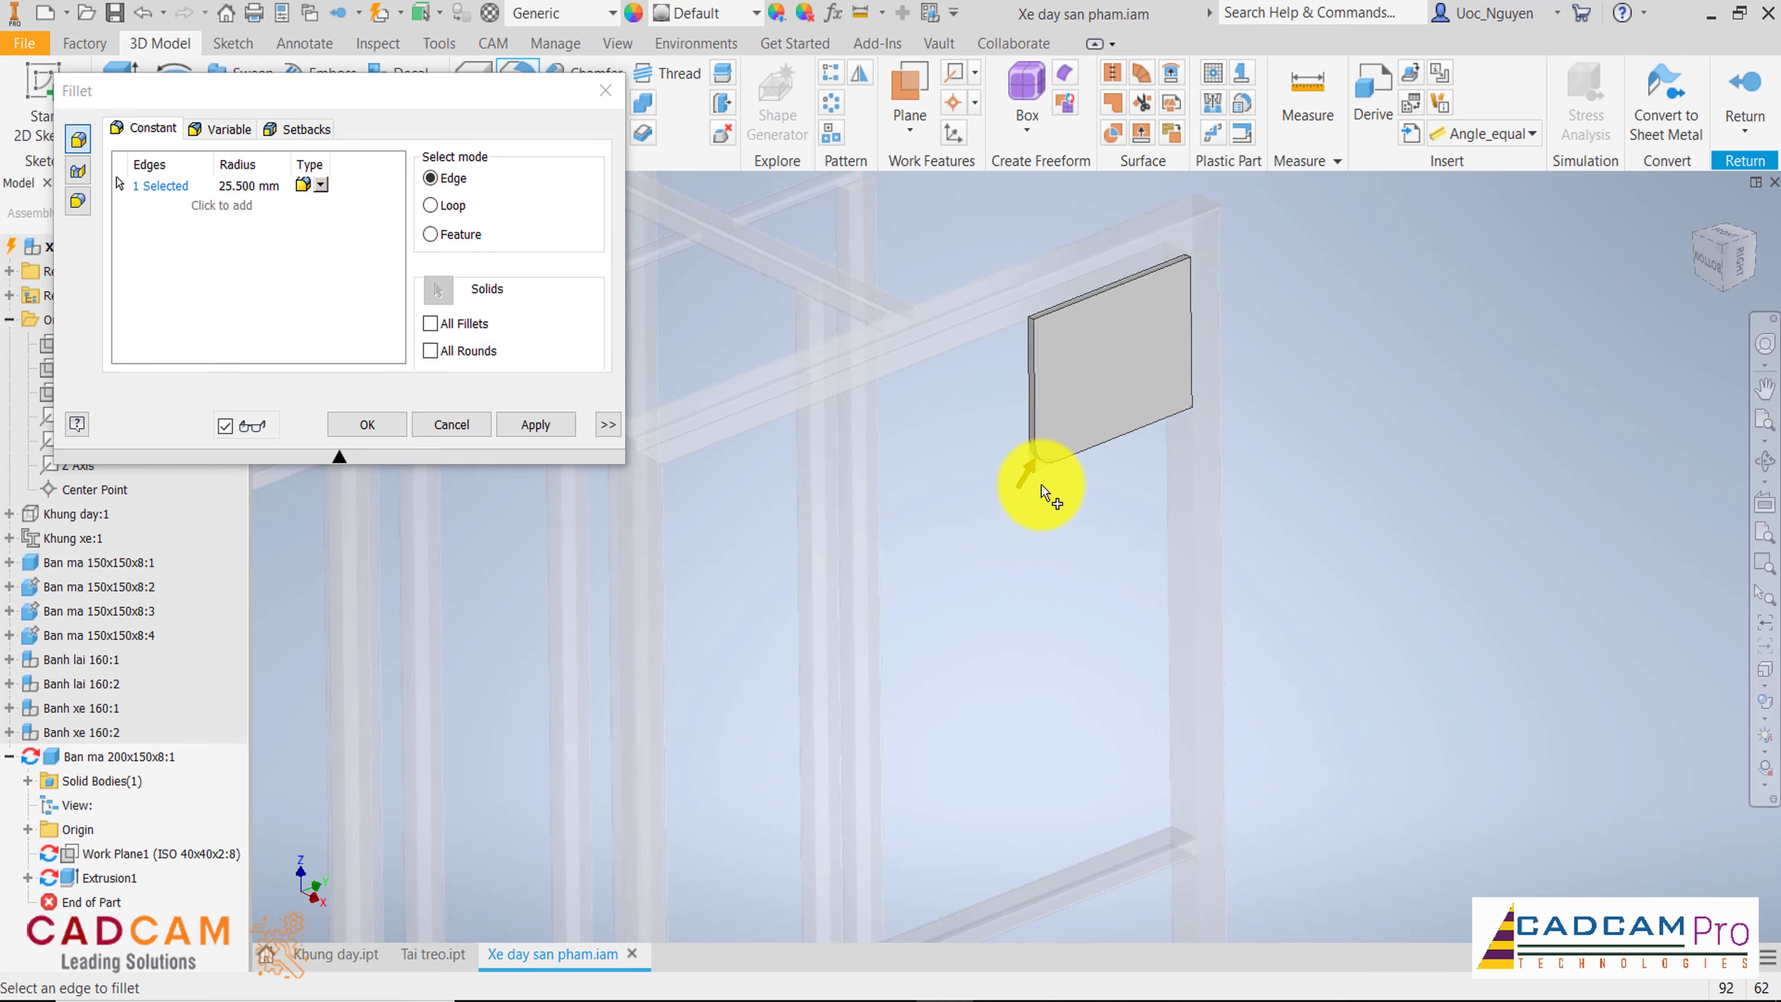
scroll(1045, 495, down, 3)
click(253, 186)
text(25)
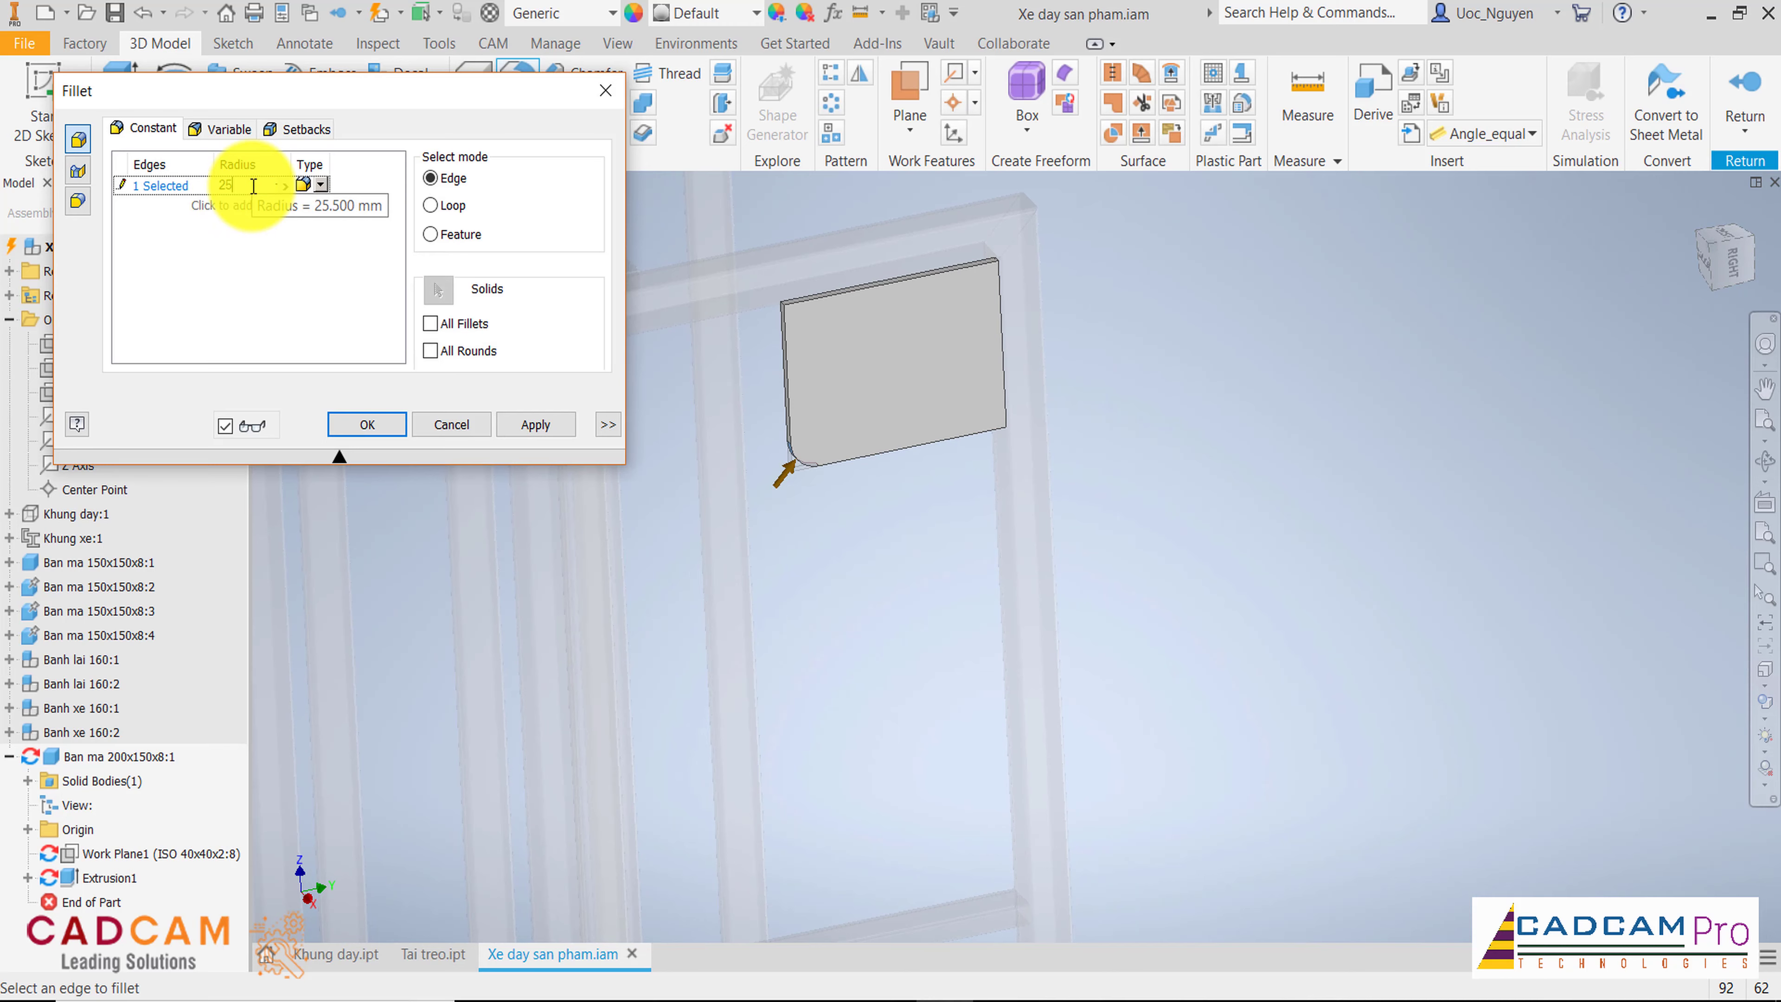
click(385, 423)
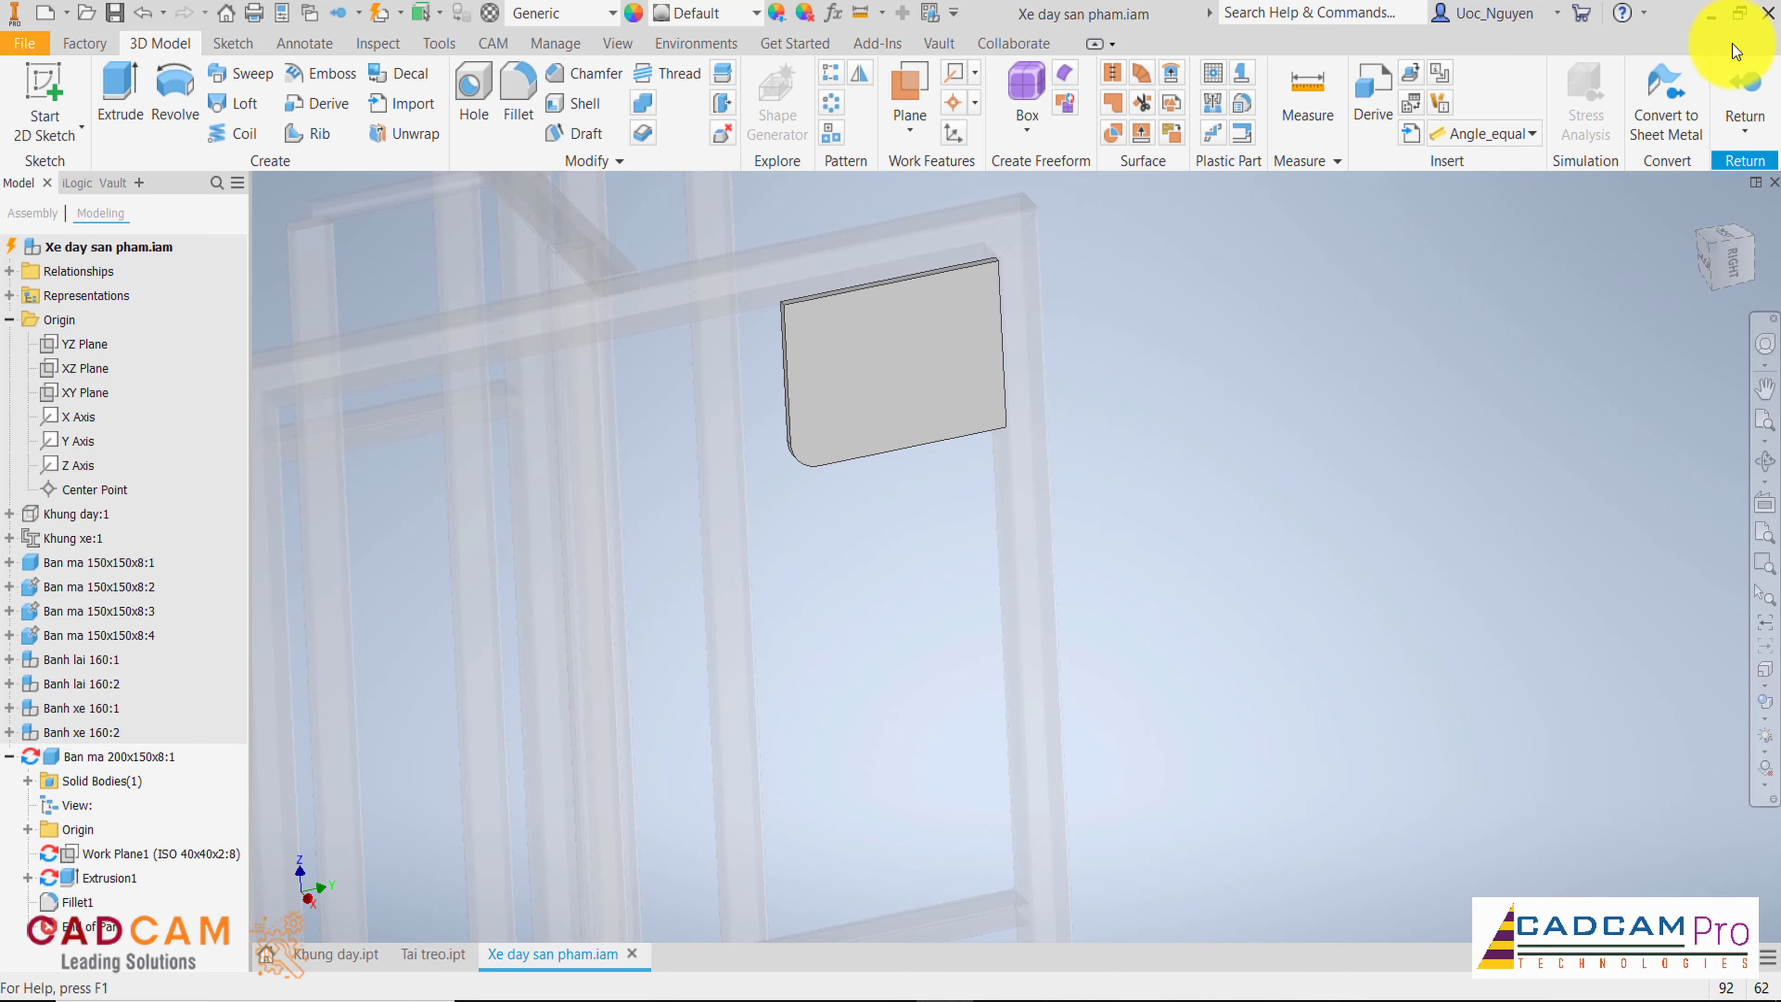
Step: Return to the cart assembly and save it with the new Ban ma 200x150x8.ipt part
click(1740, 82)
scroll(1244, 475, up, 5)
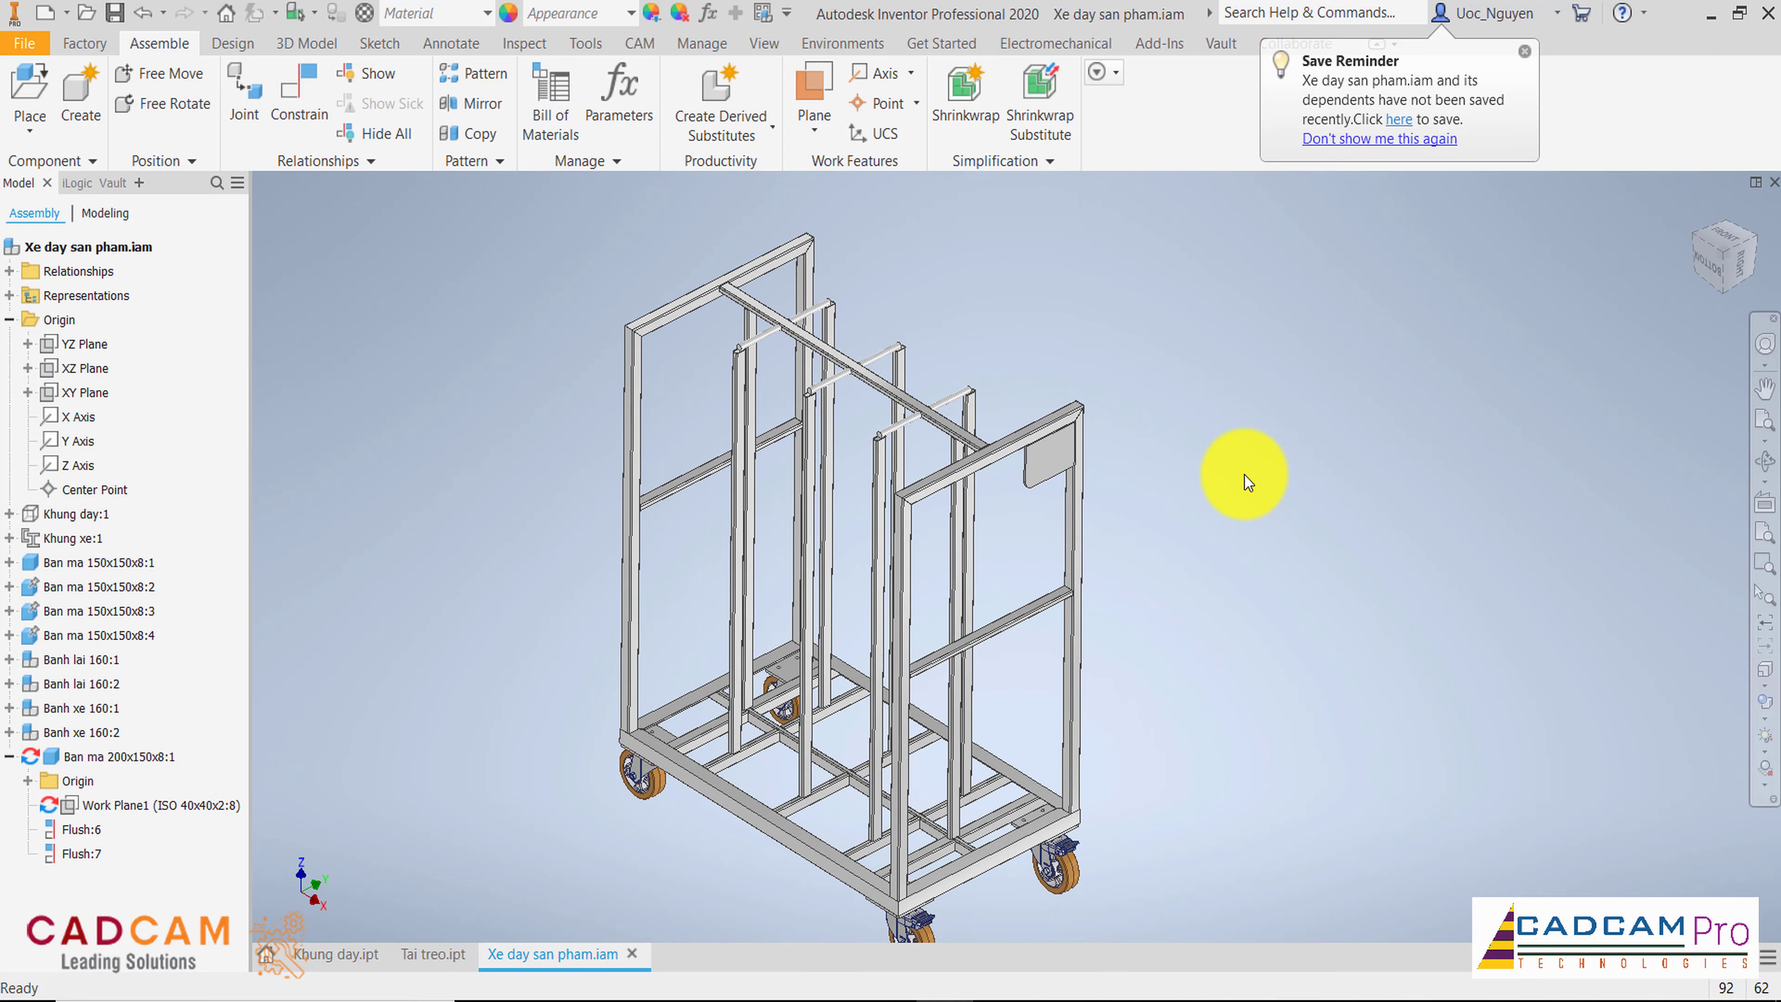
key(ctrl+s)
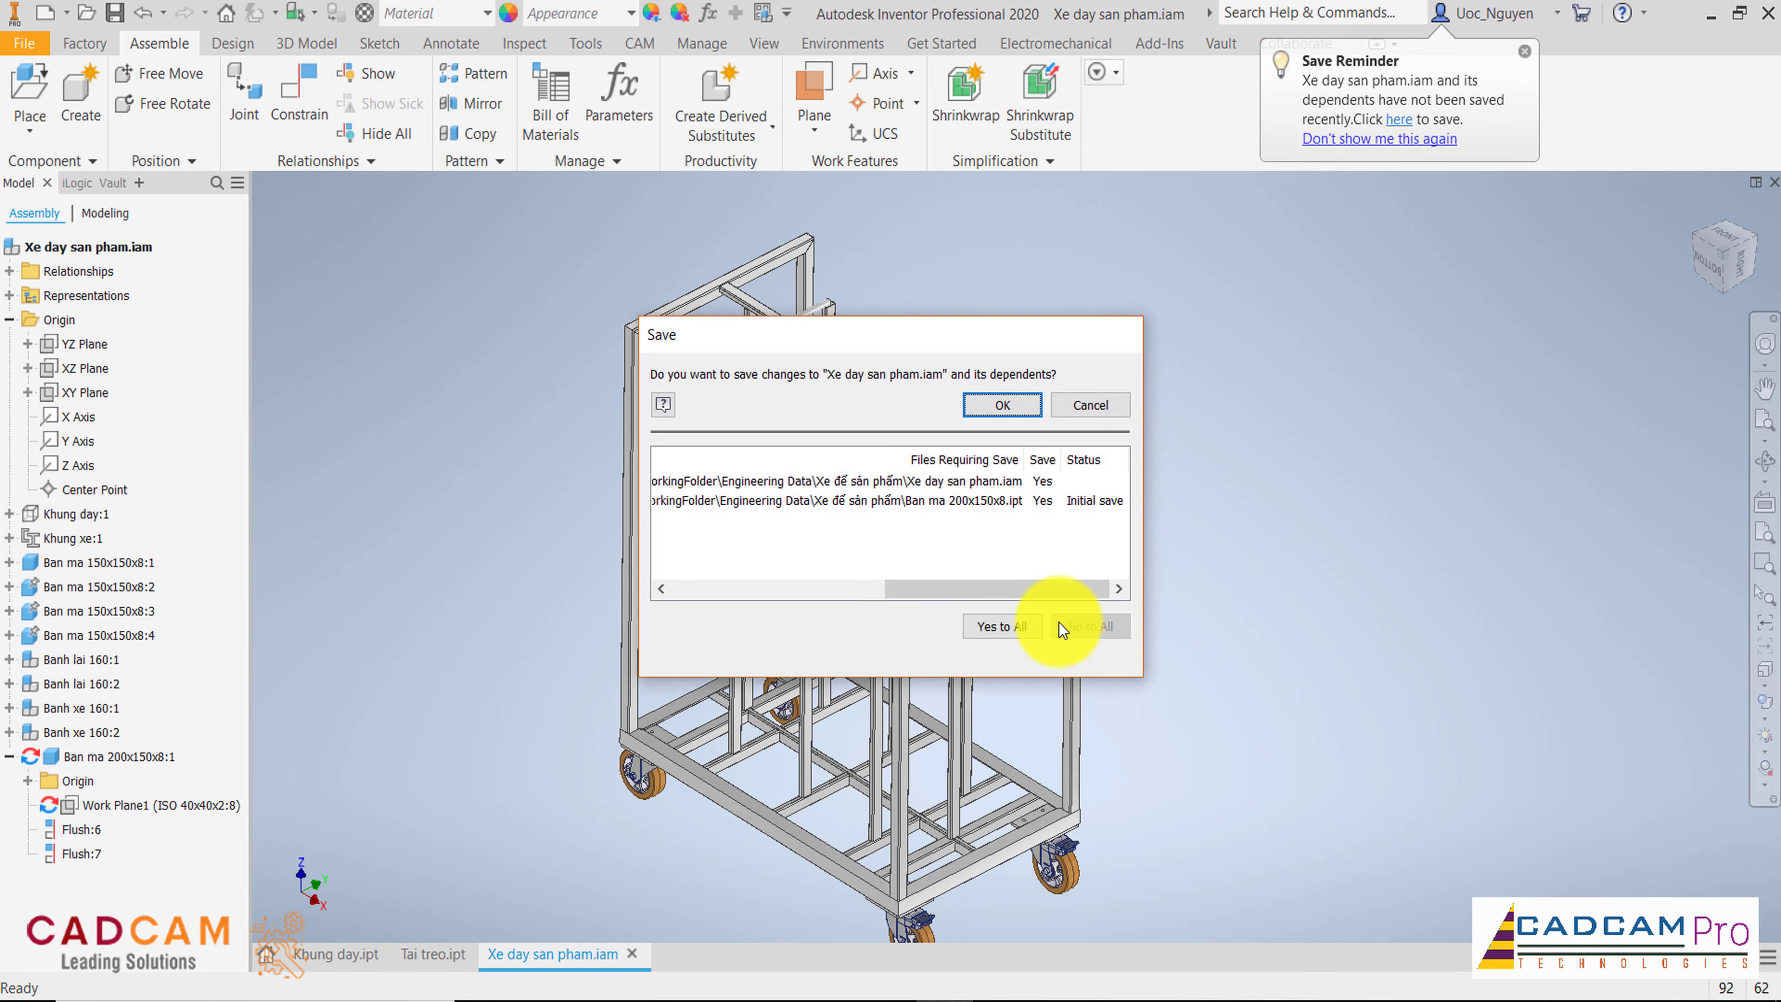
key(Return)
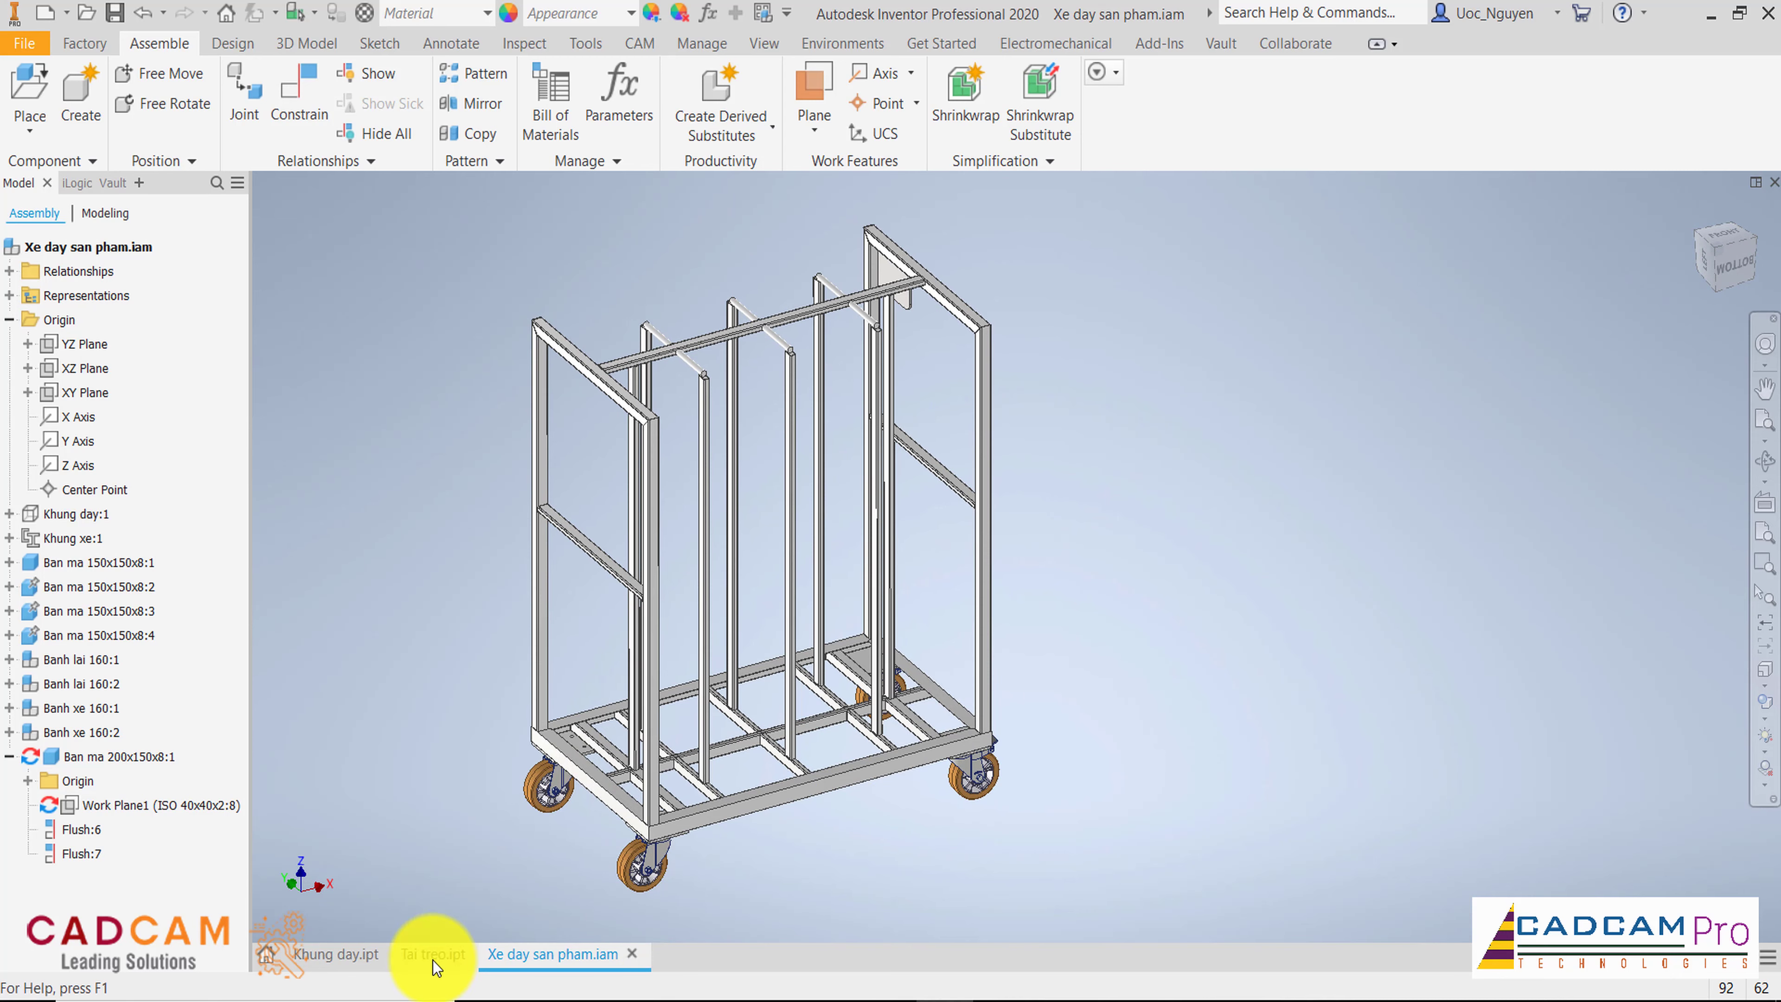
Step: Look over the Tai treo hanger part in its own document tab
click(433, 960)
middle_drag(726, 478, 829, 584)
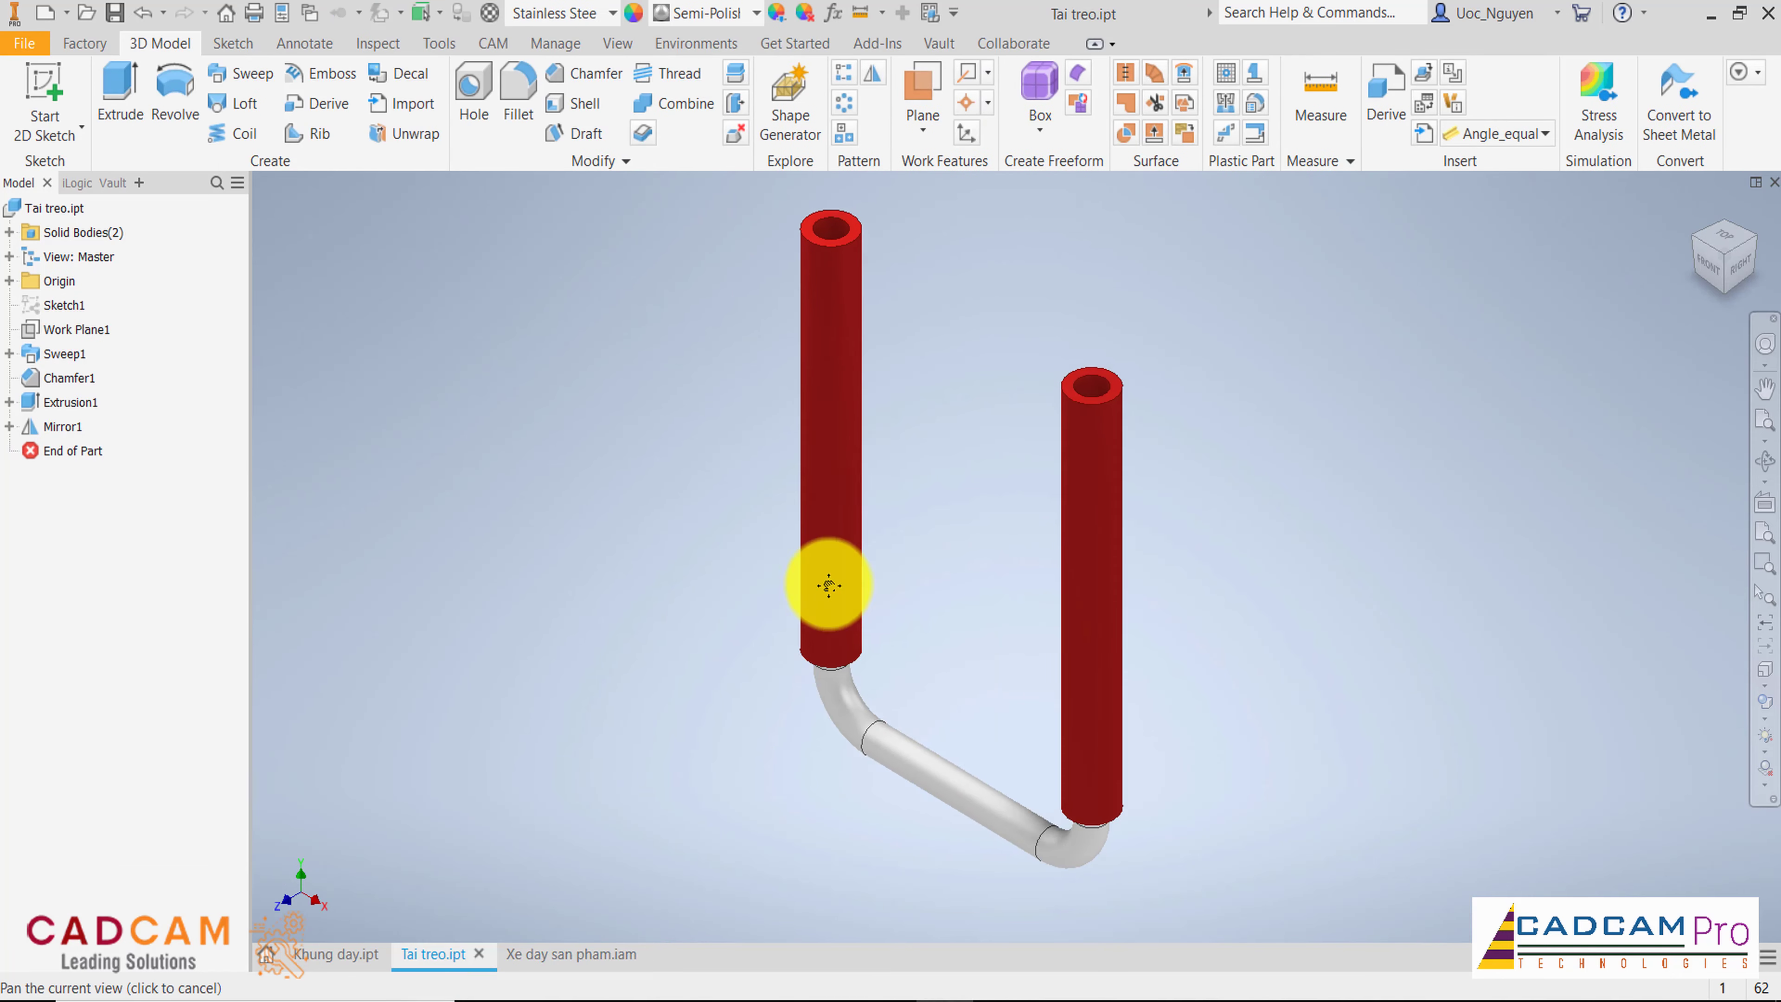
scroll(867, 582, down, 3)
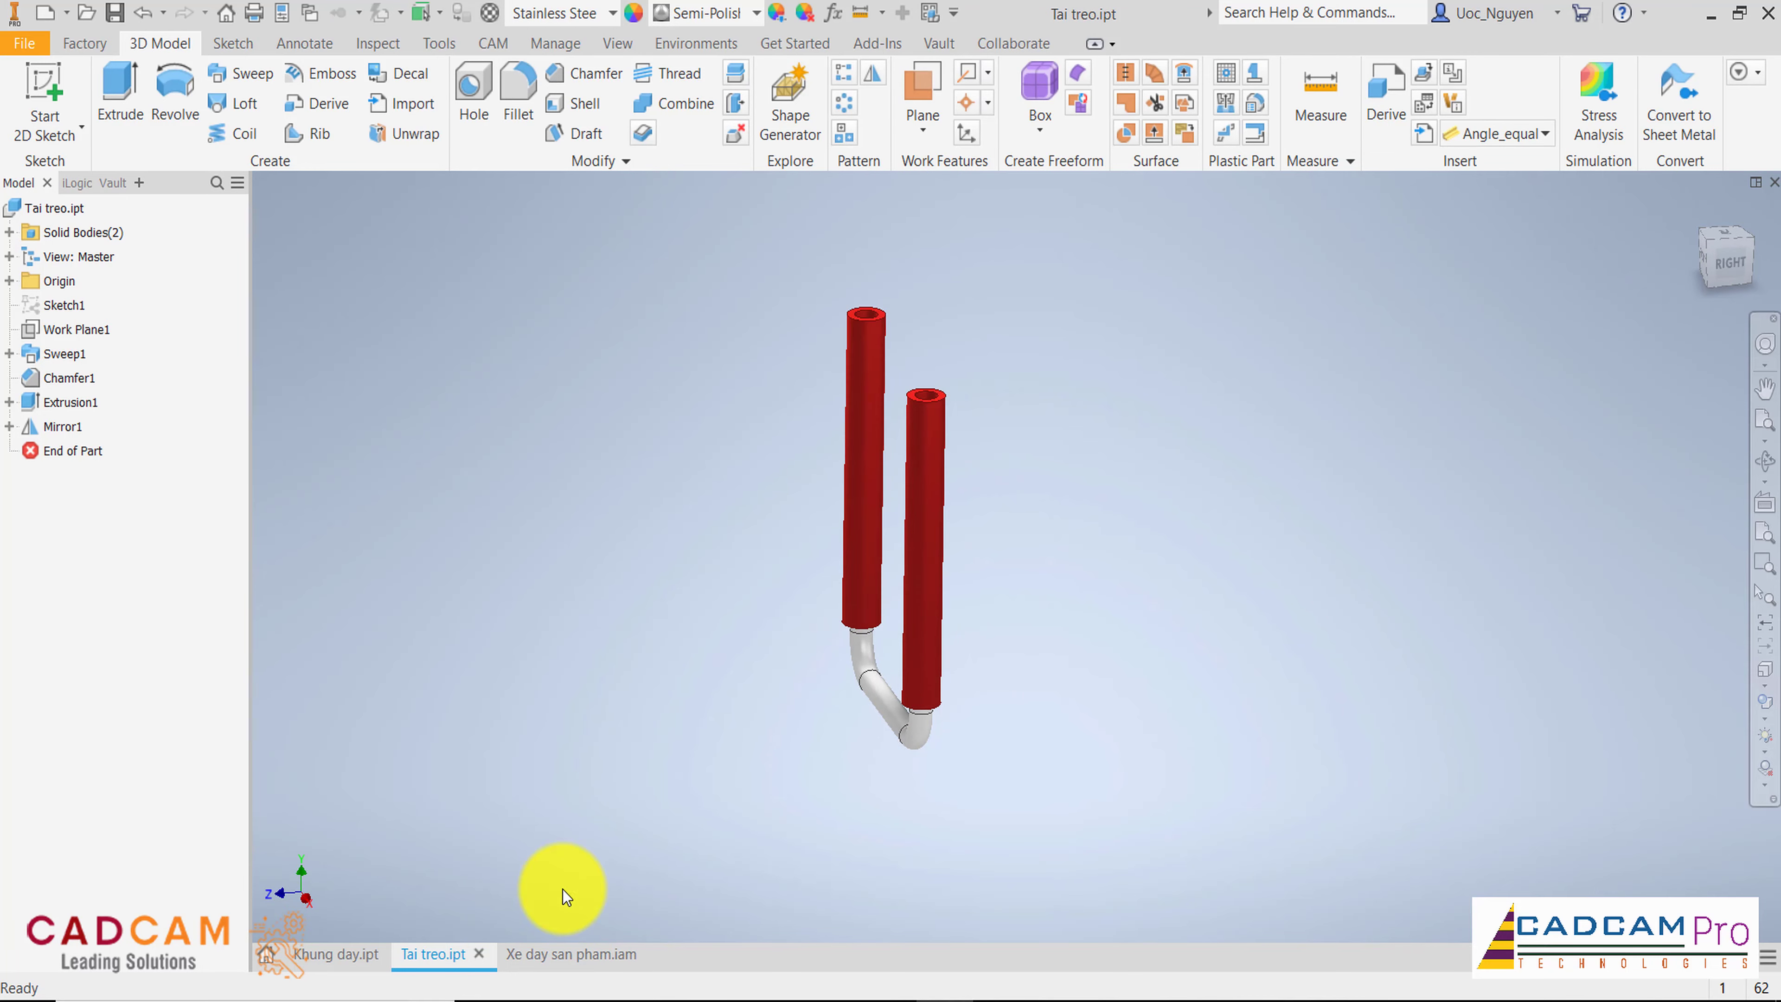
Step: Return to the Xe day san pham cart assembly, zoomed in on its base frame, with Sketch tools shown
click(559, 952)
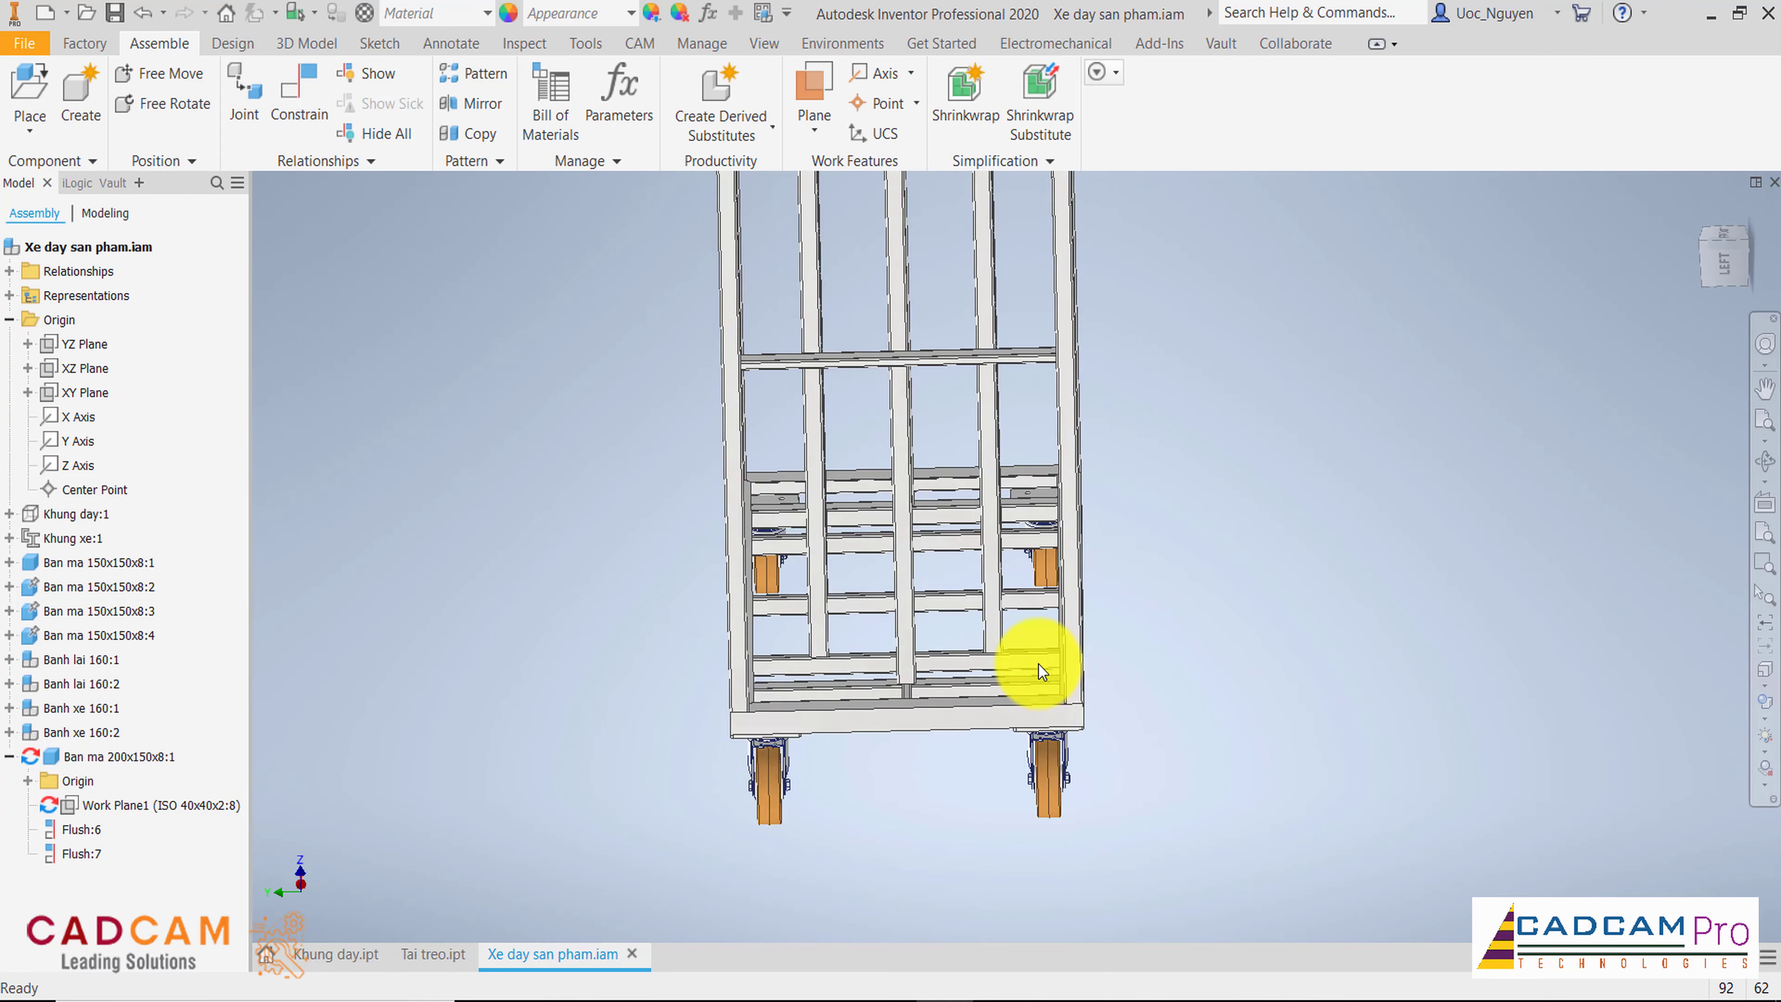
mouse_move(924, 677)
shift+middle_down()
mouse_move(1105, 692)
mouse_move(1185, 545)
mouse_move(637, 795)
shift+middle_up()
middle_drag(790, 782, 636, 758)
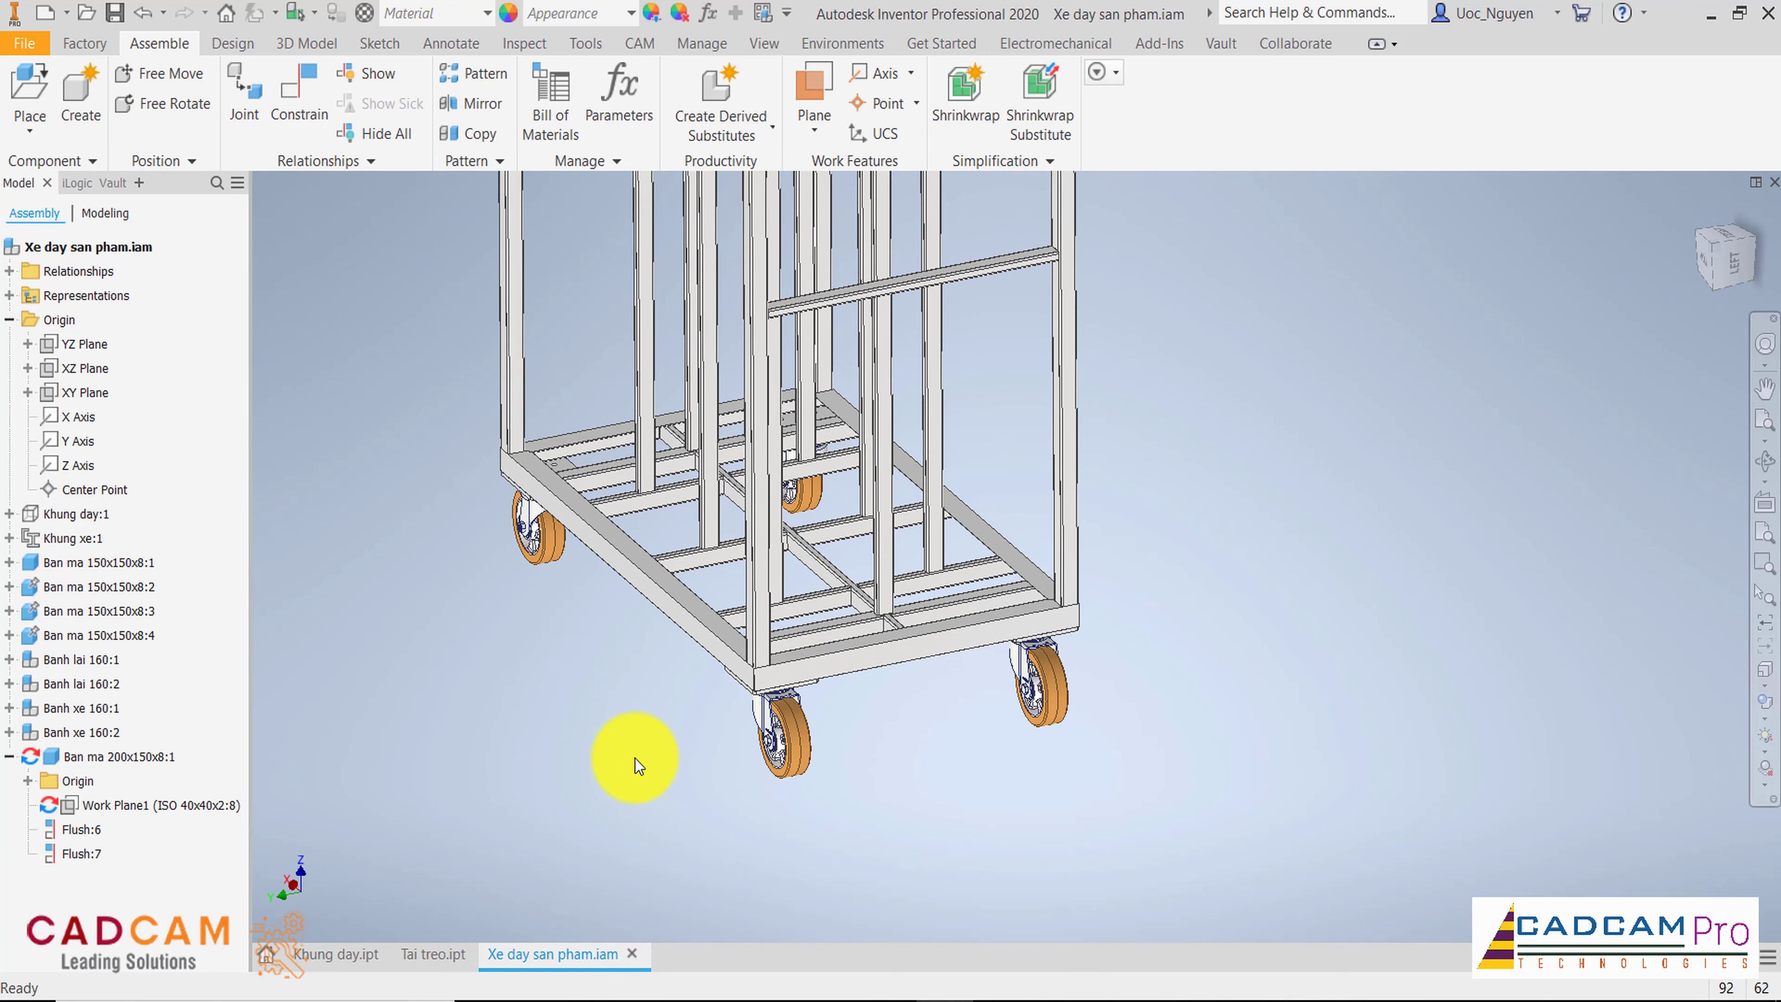
scroll(922, 605, up, 2)
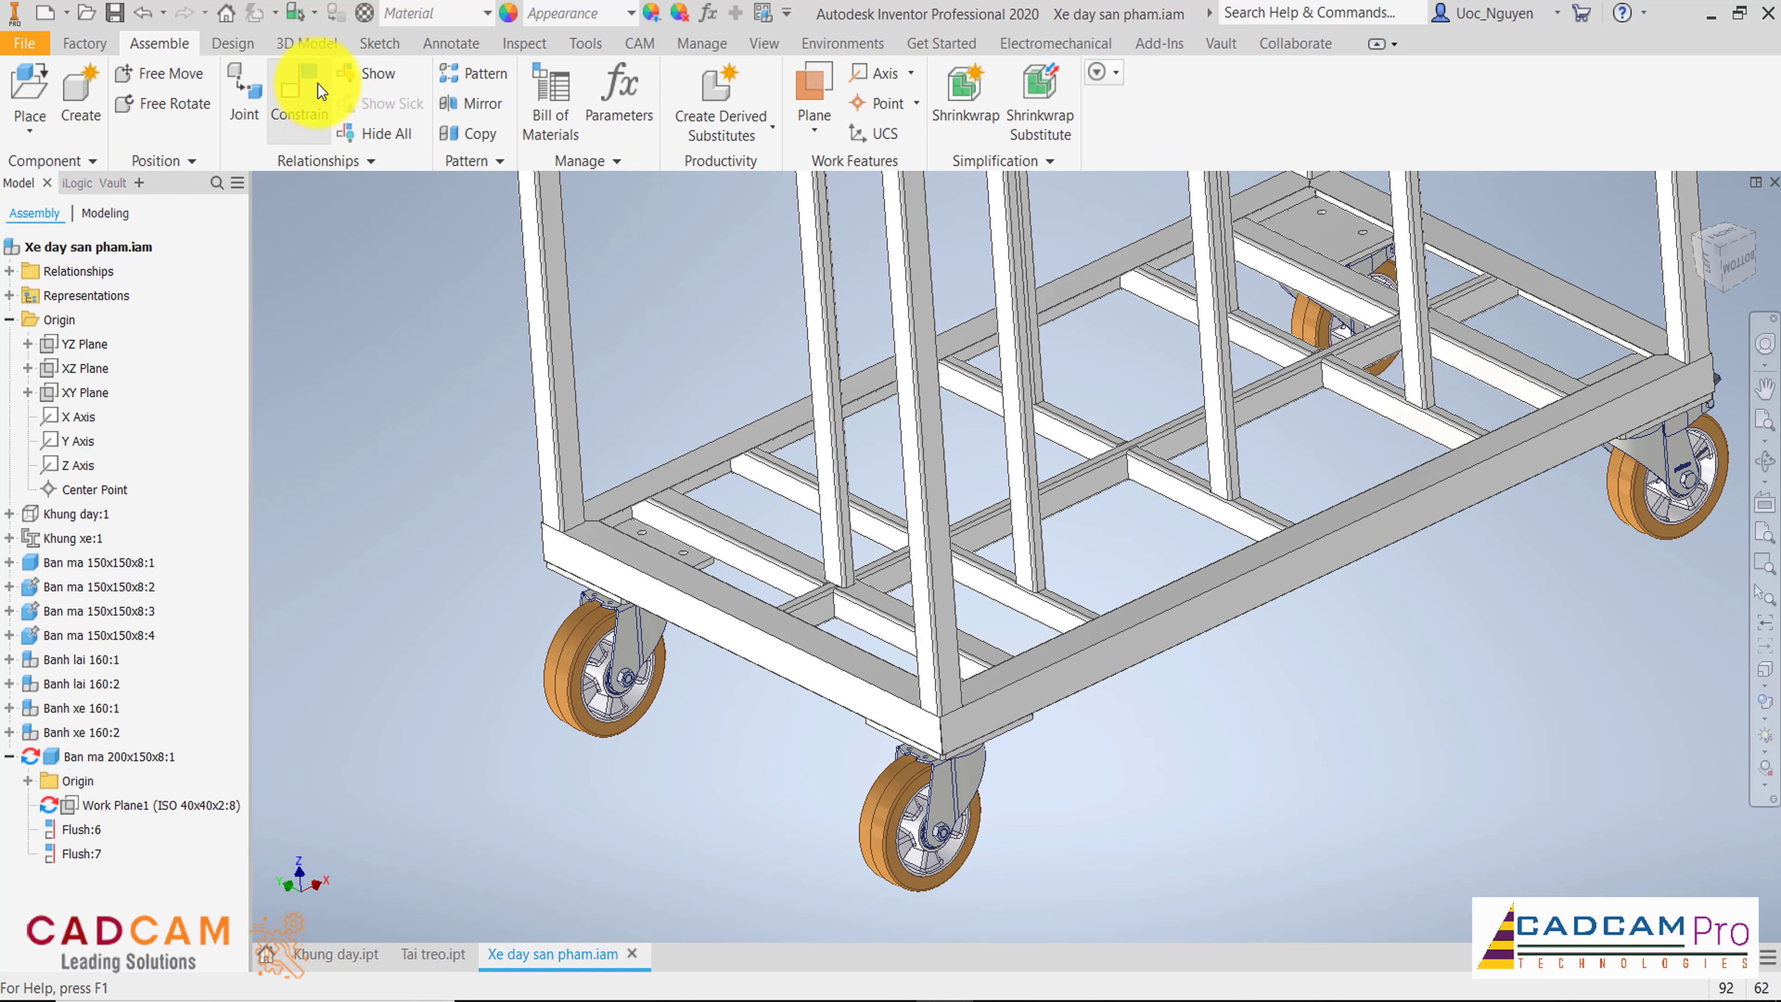
click(381, 44)
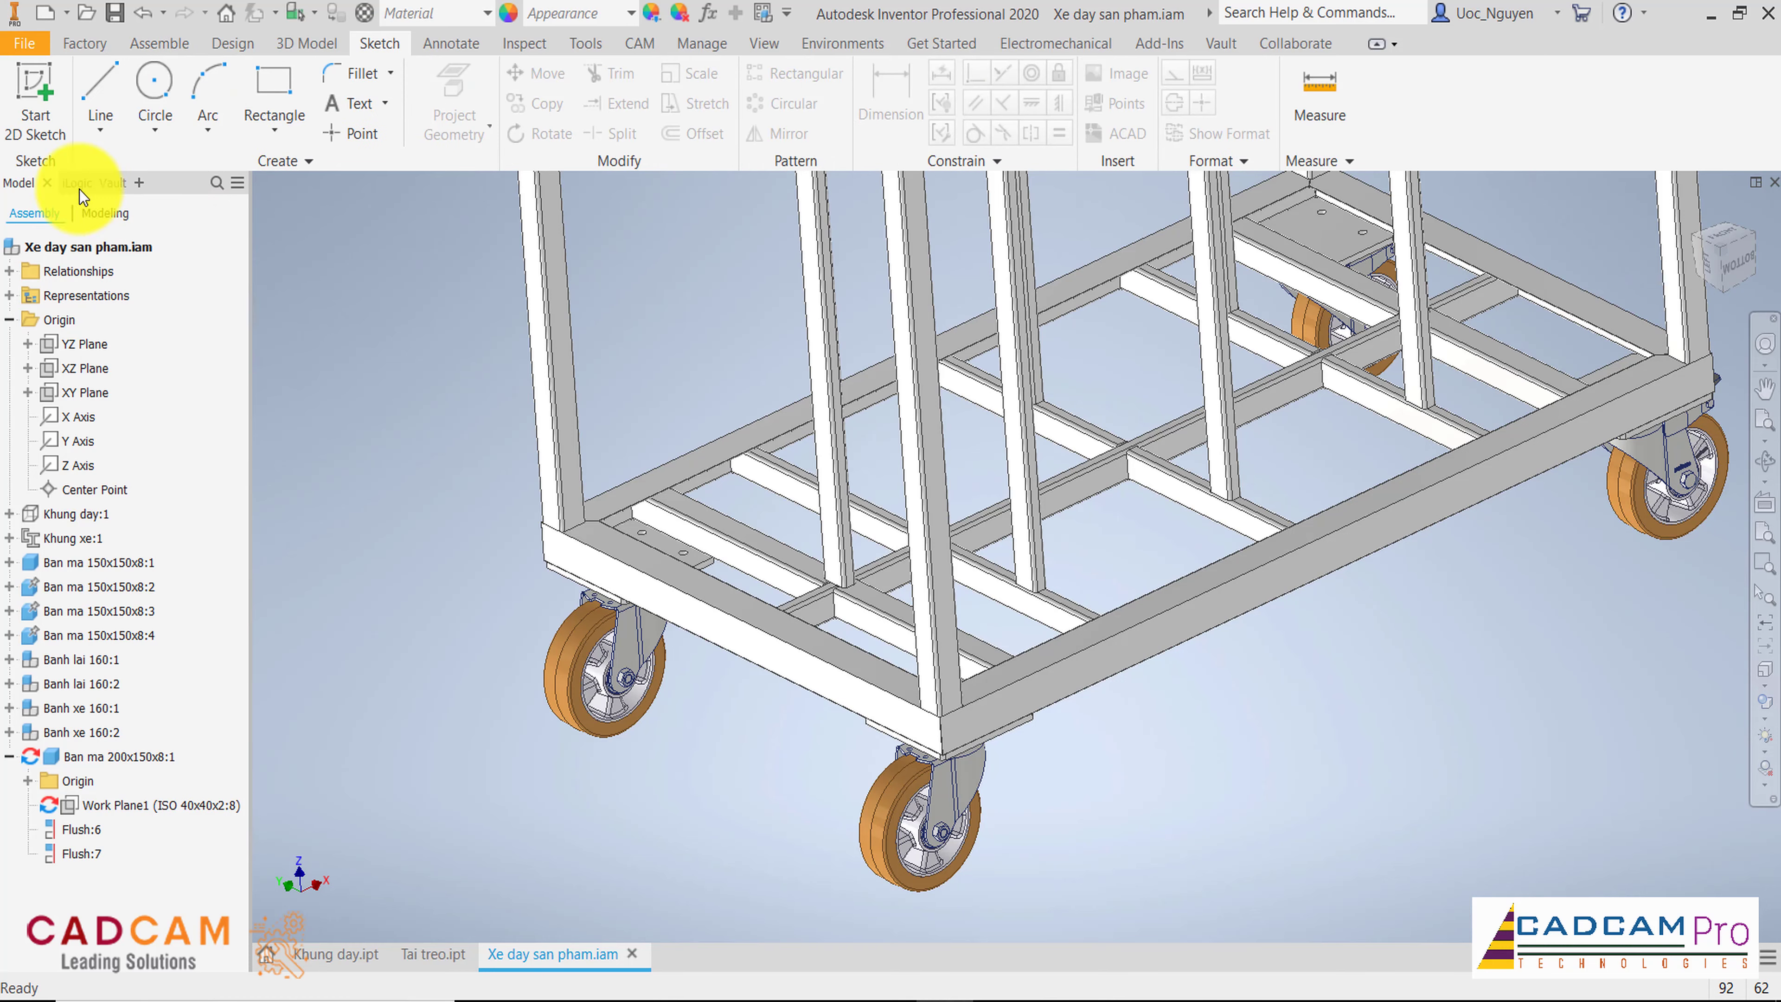
Step: Start a new 2D sketch on the vertical frame post's face and display the model as wireframe
click(28, 103)
scroll(834, 607, up, 2)
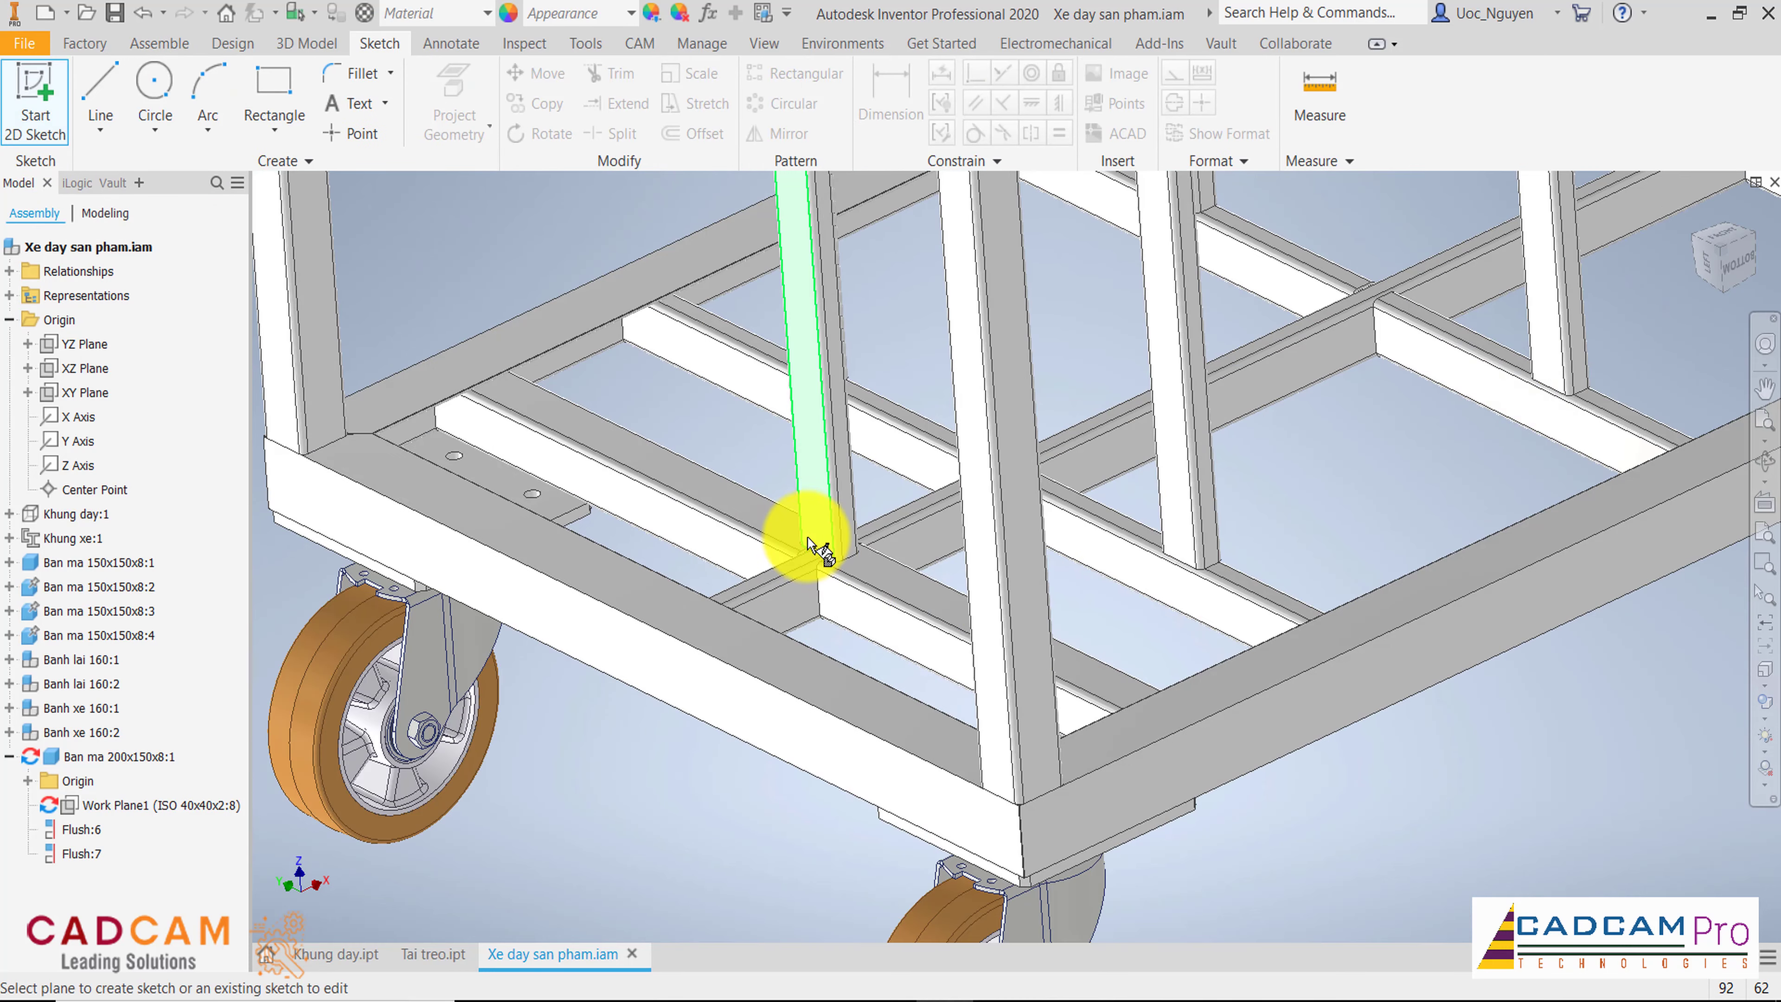
click(814, 541)
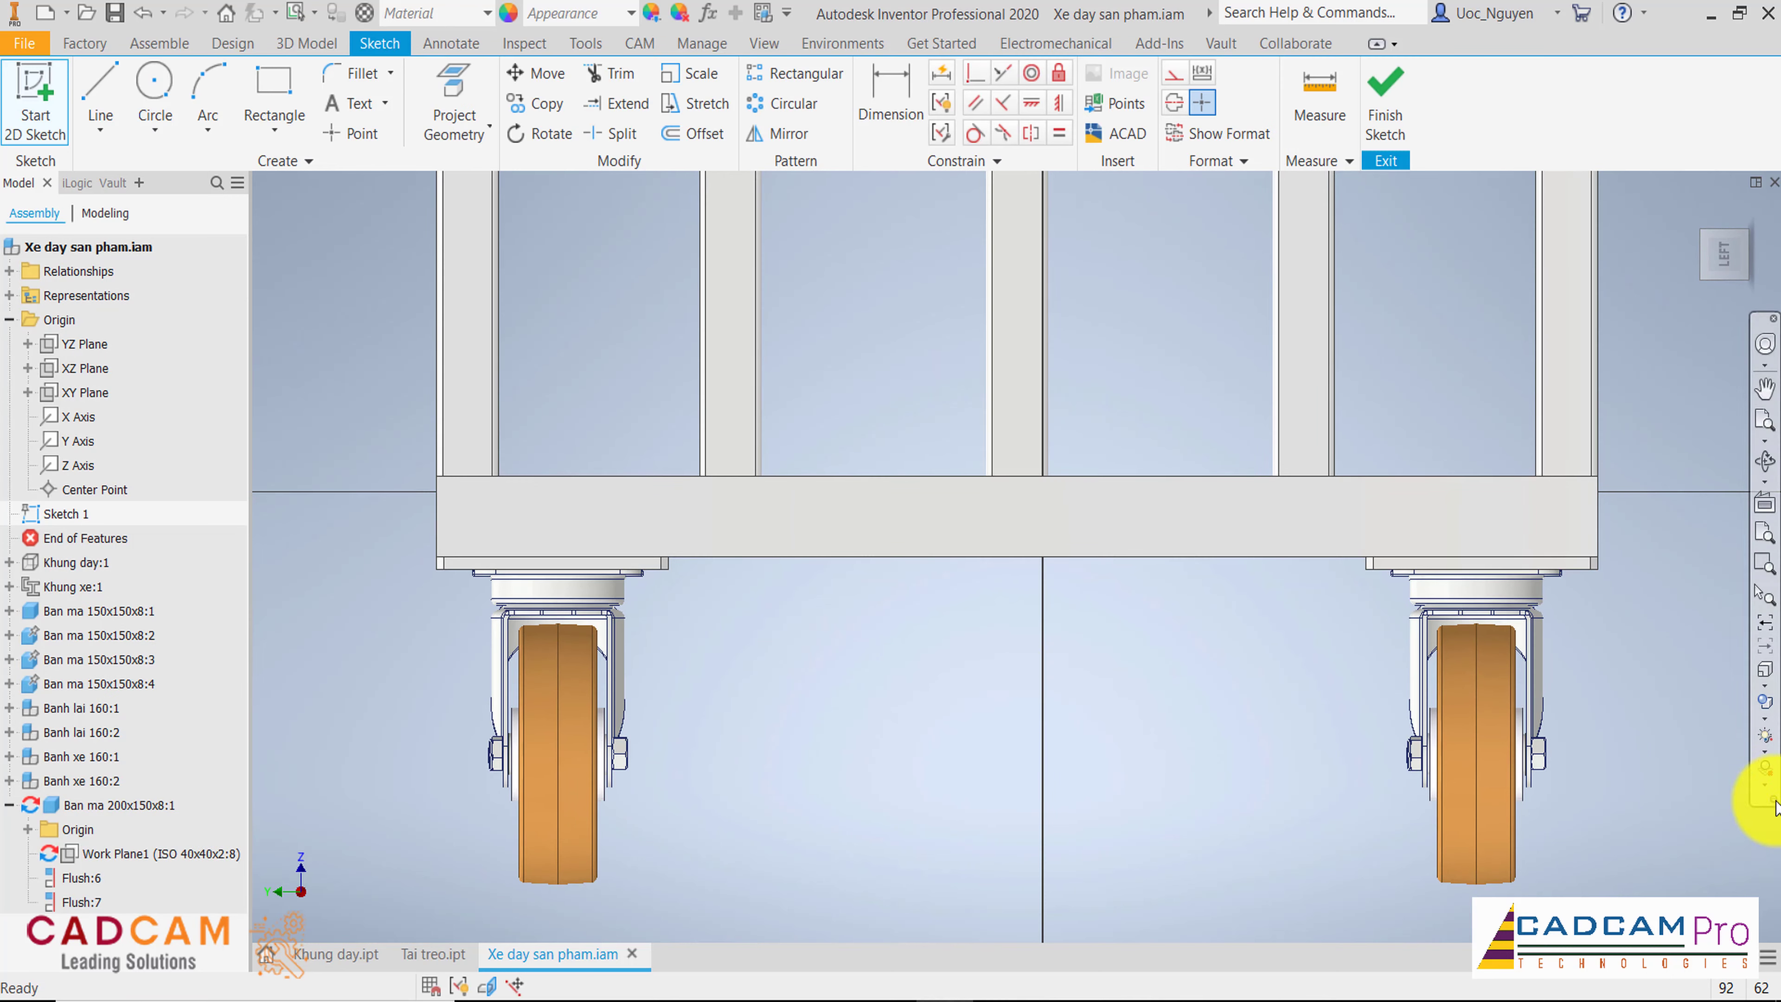
click(1766, 730)
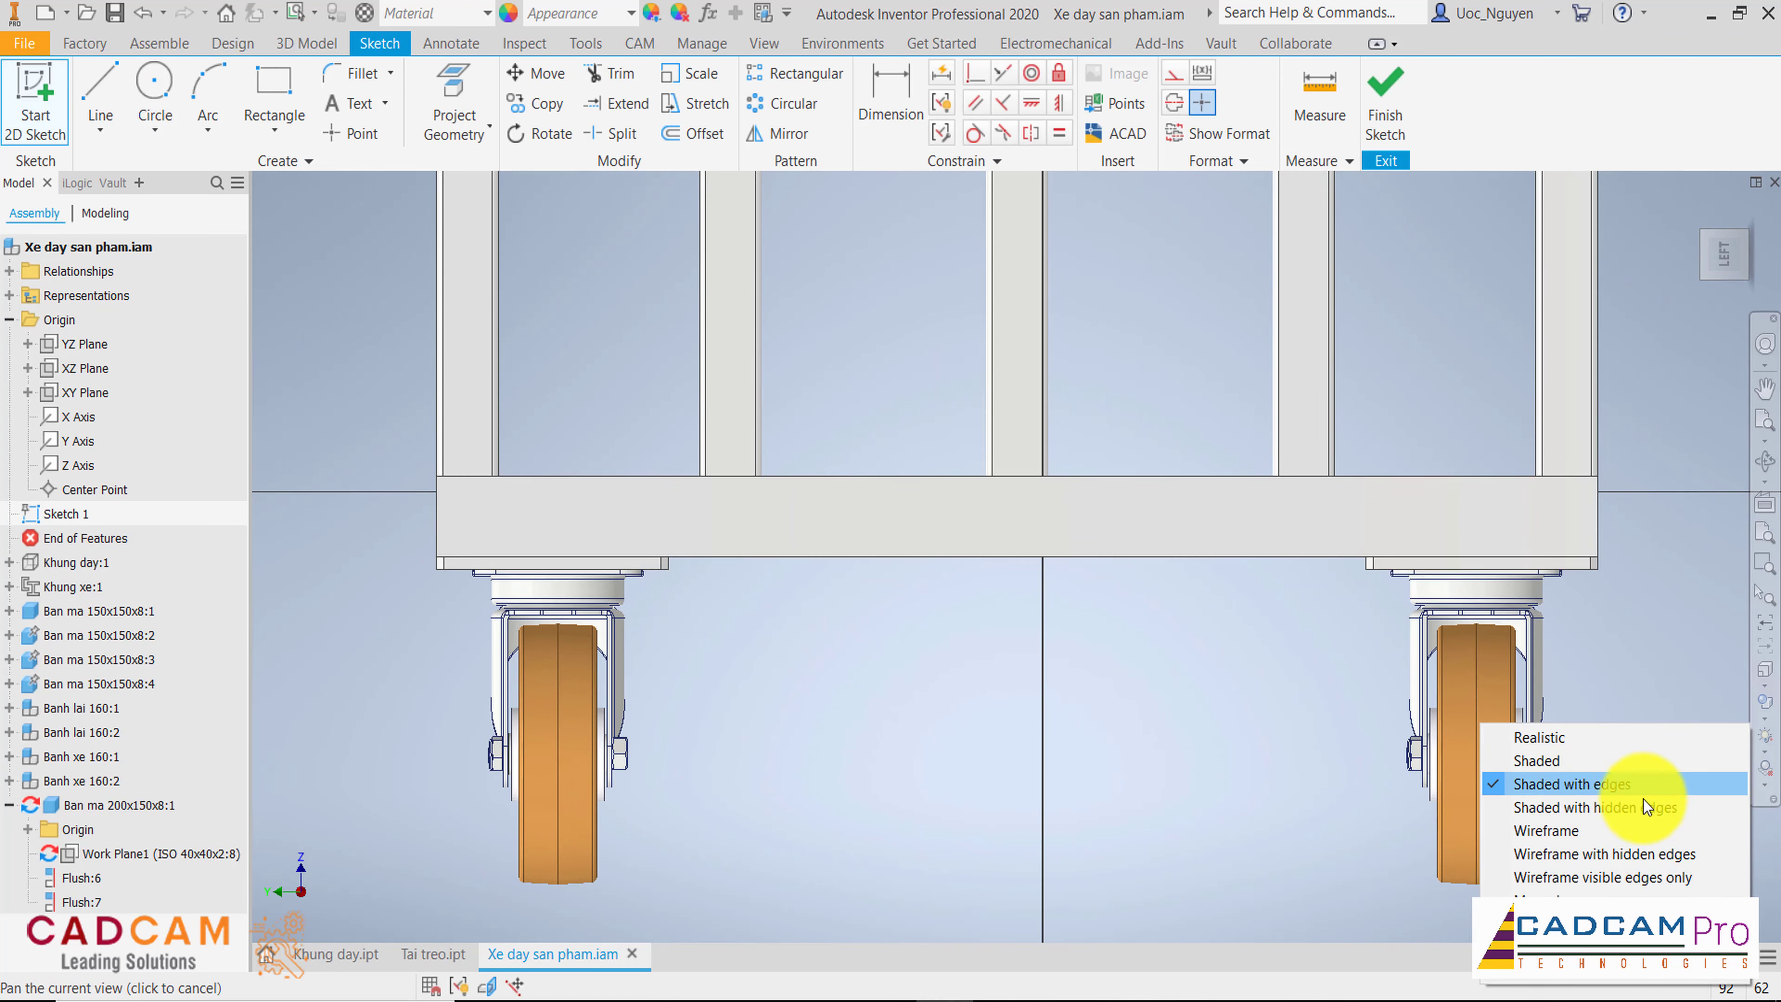
click(1602, 828)
scroll(1083, 483, up, 5)
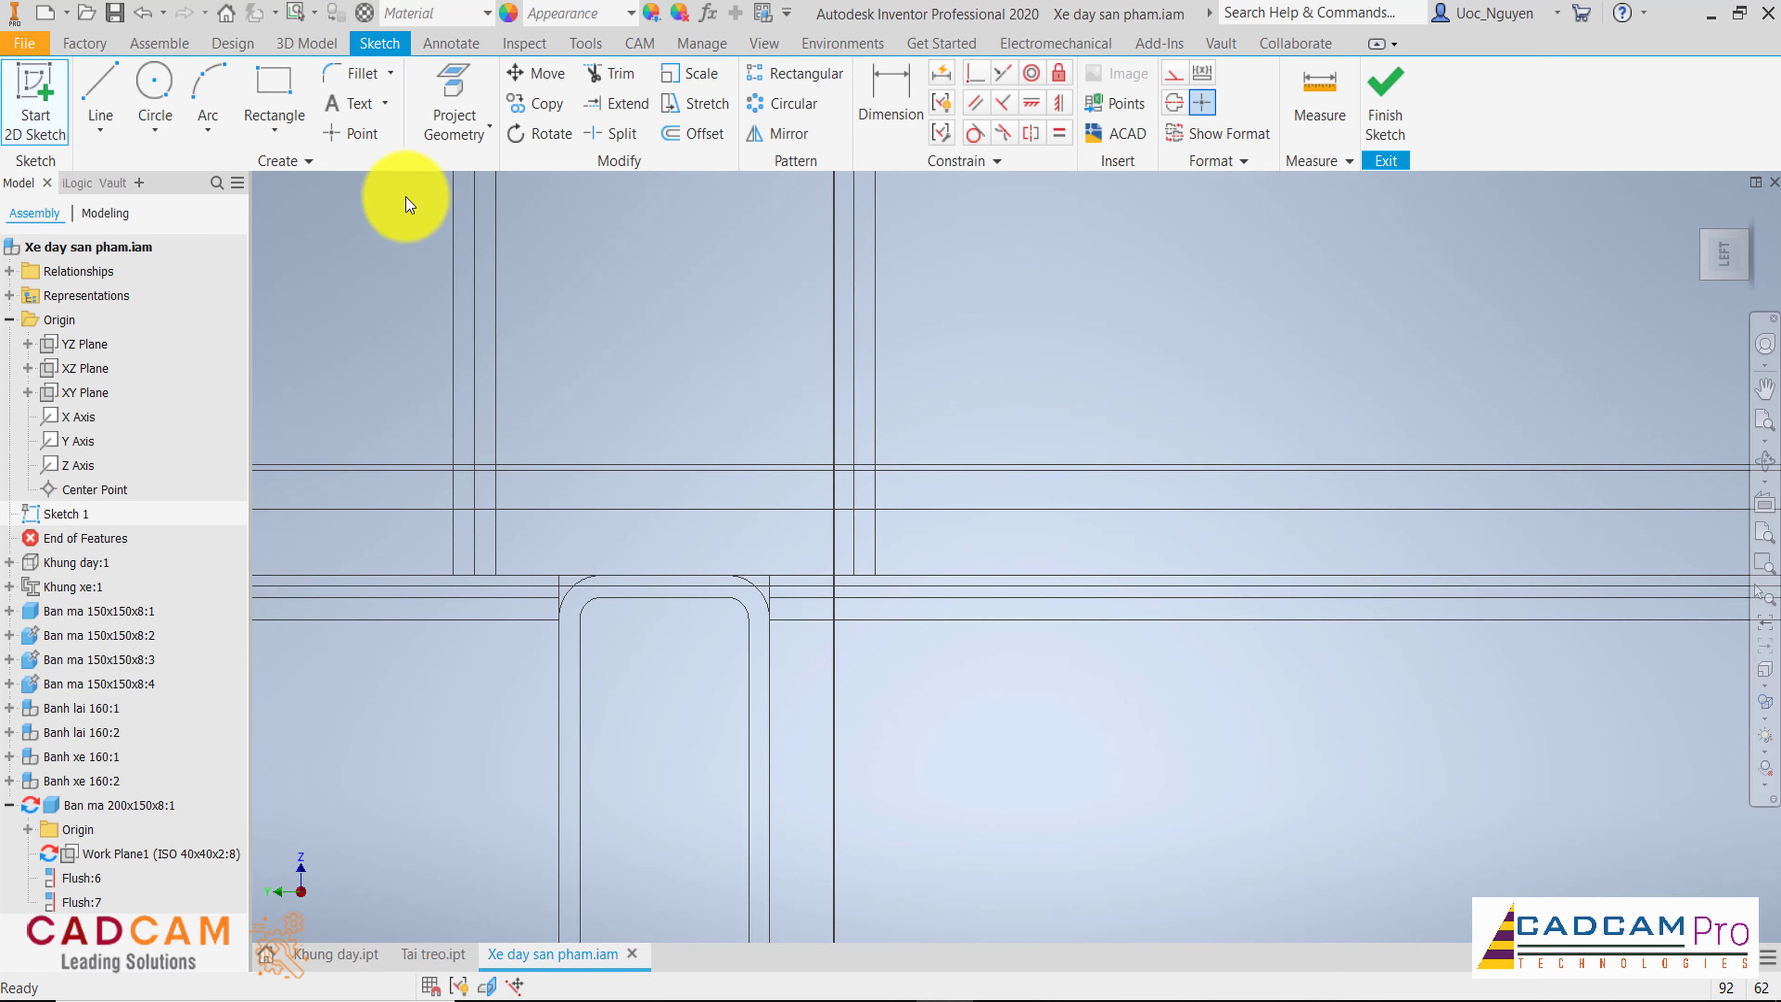
Step: Project the vertical post edge and horizontal crossbar edge into the sketch as reference geometry
click(432, 106)
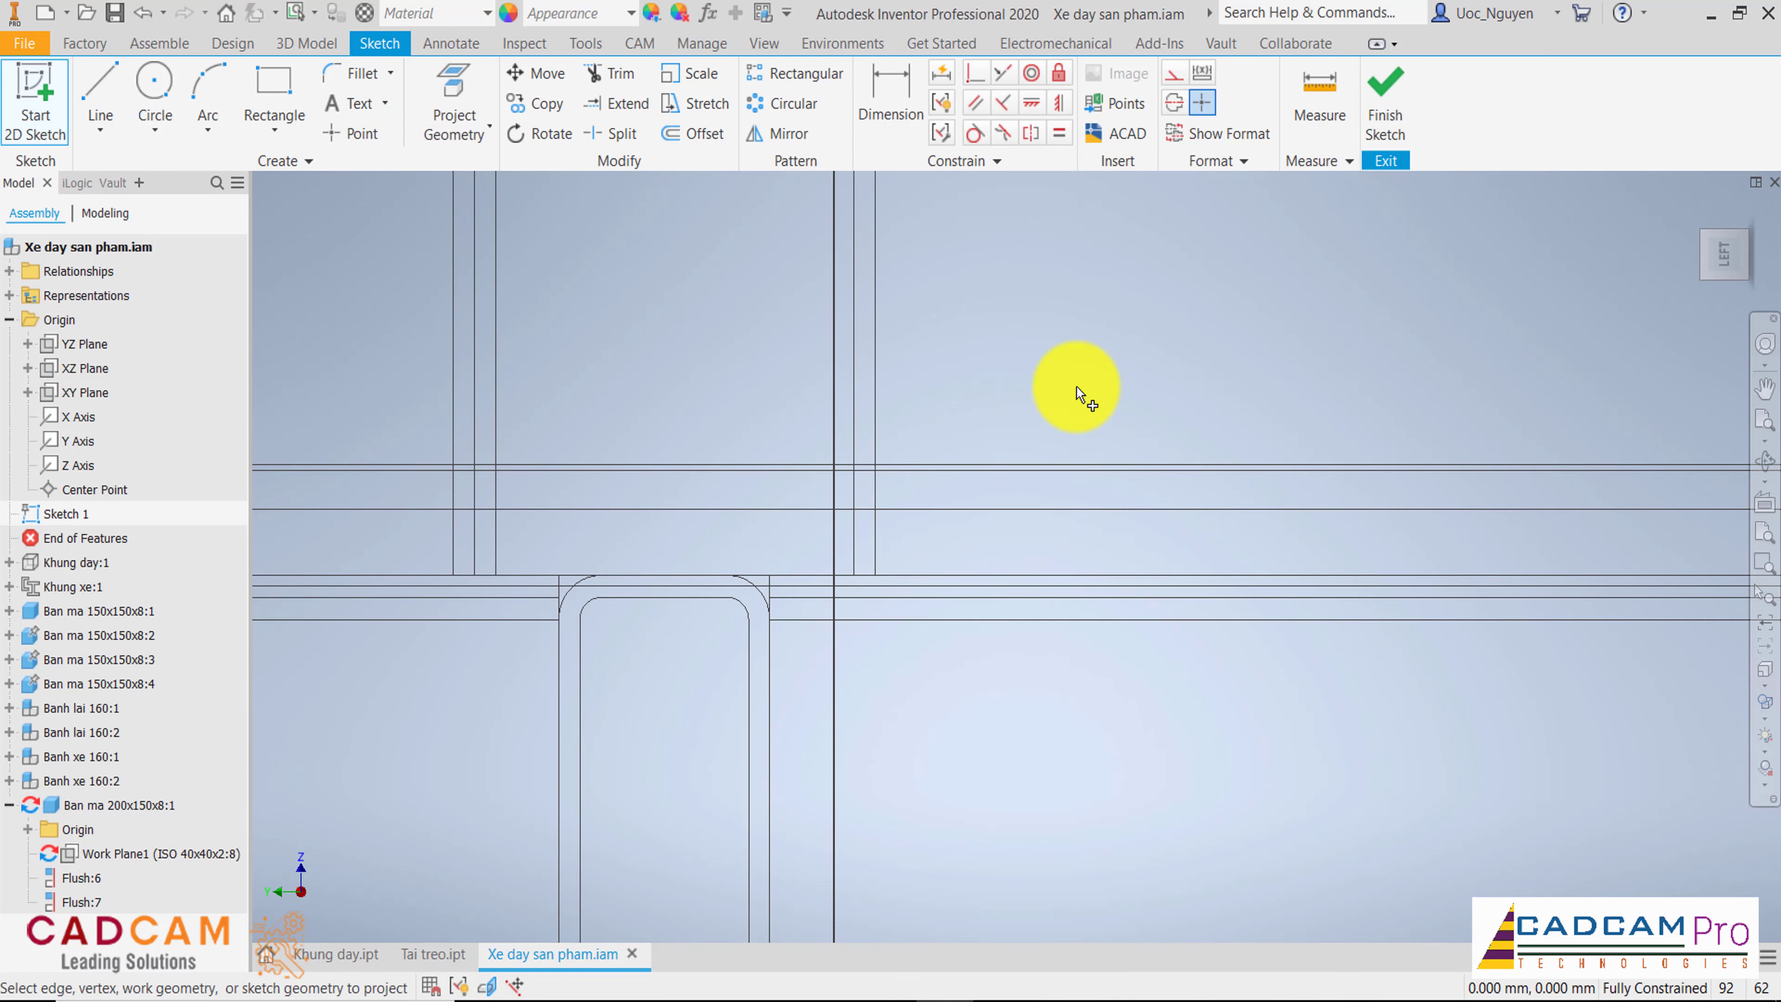
click(877, 408)
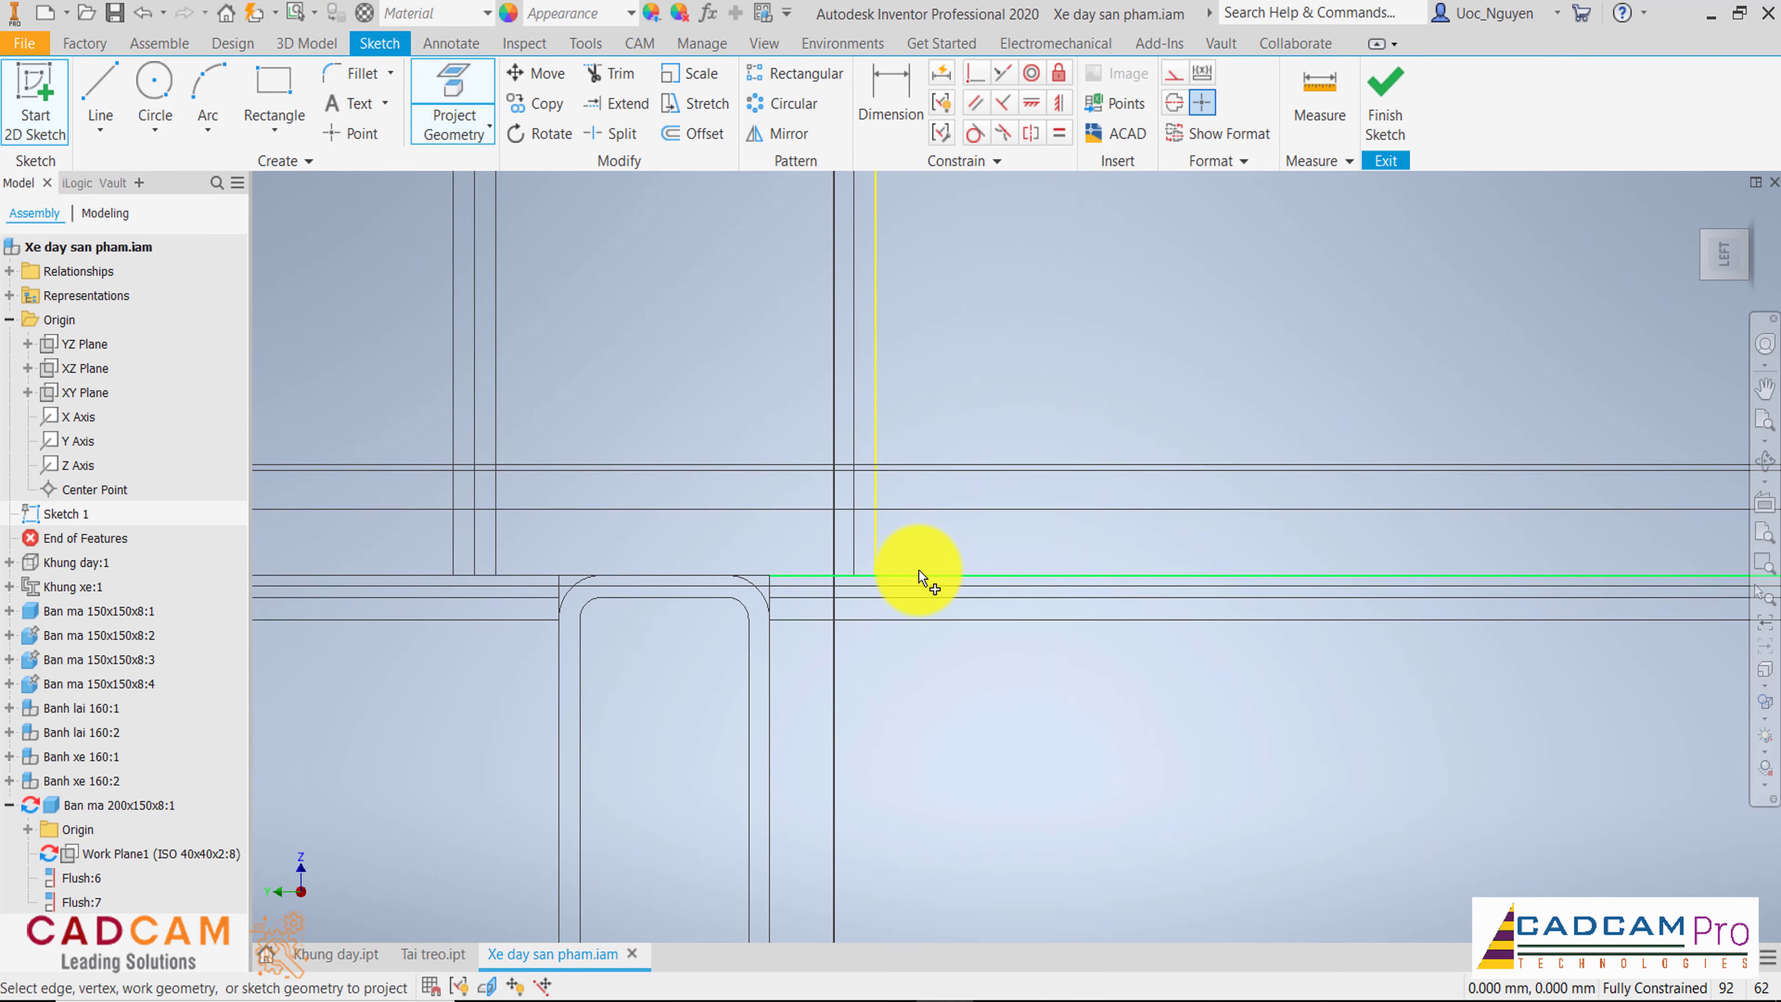
click(919, 574)
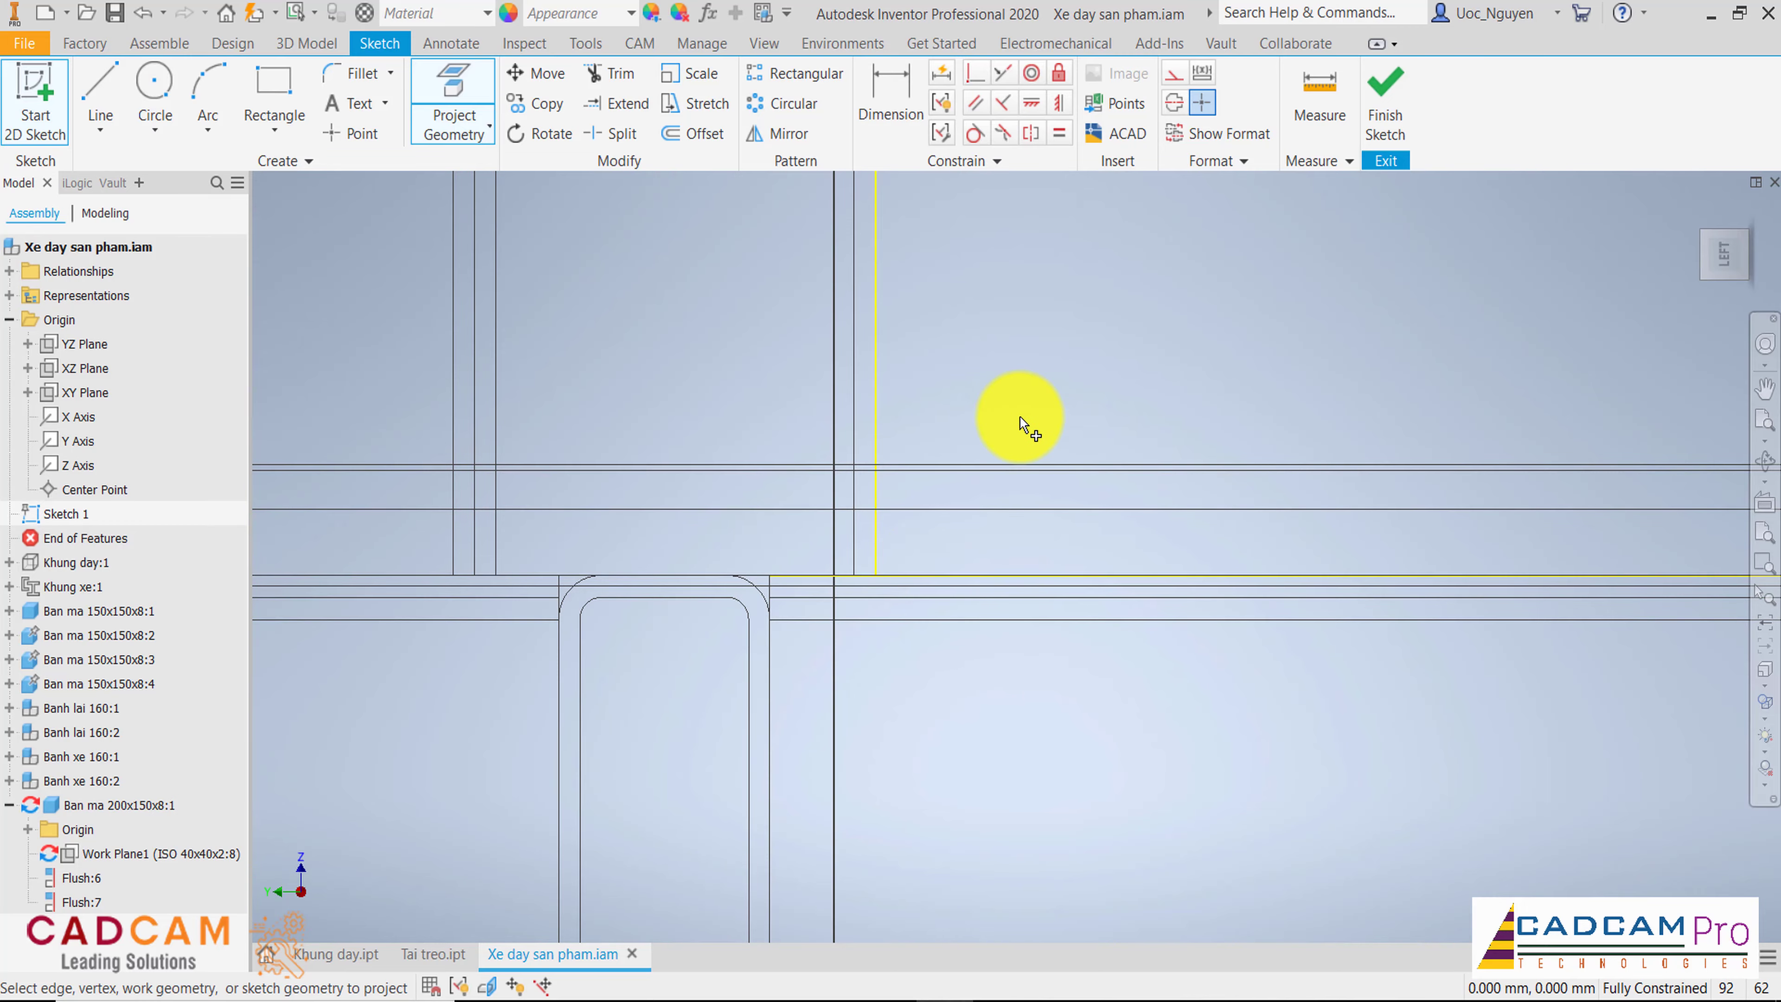
shift+middle_drag(1021, 418, 1197, 455)
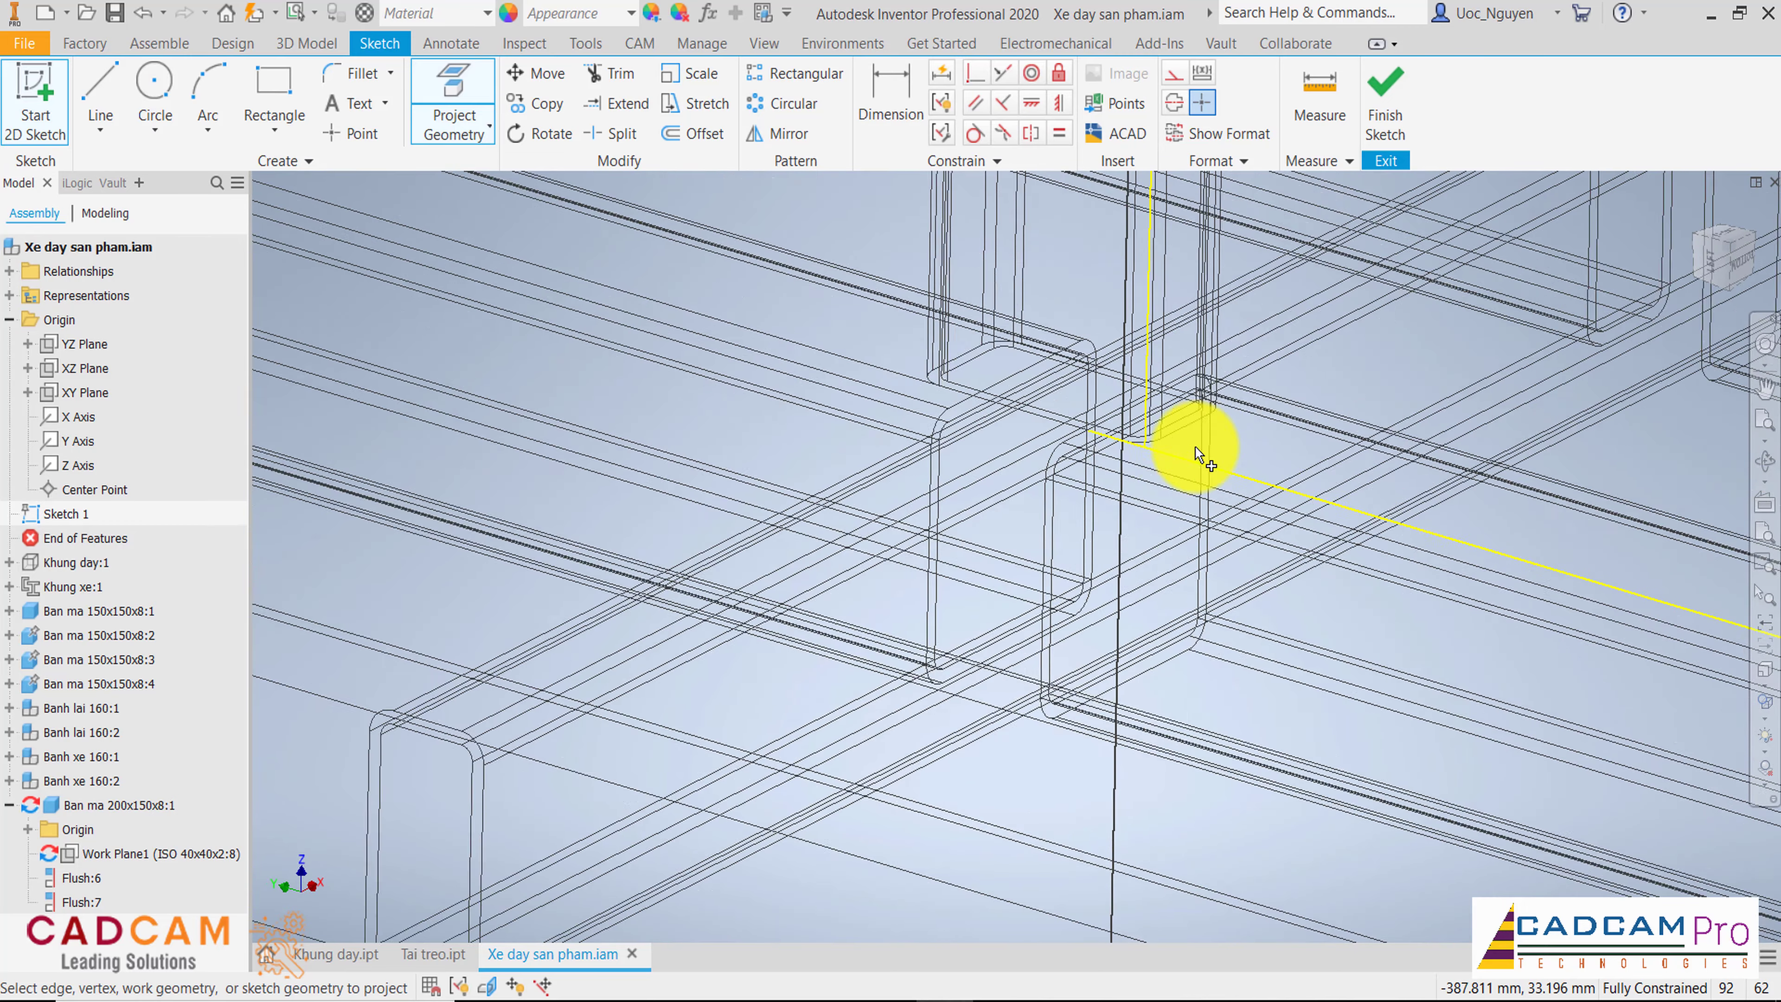
scroll(1197, 455, up, 3)
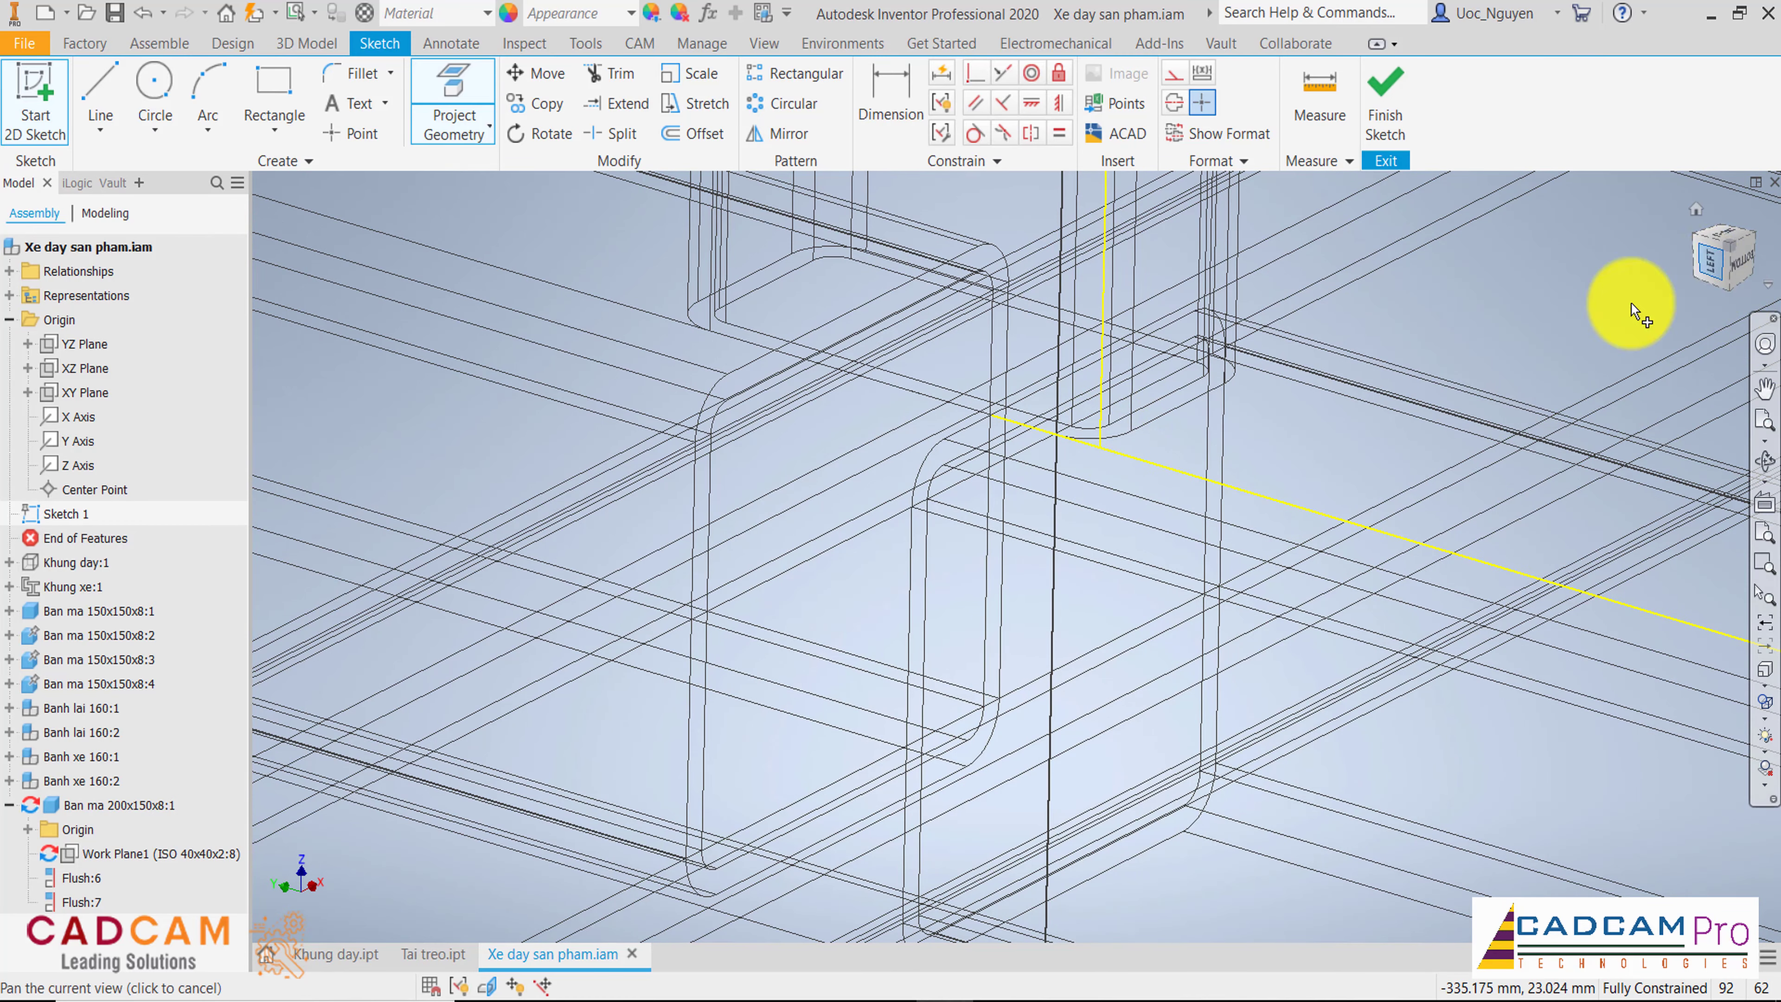
click(1710, 259)
scroll(1023, 758, up, 3)
scroll(1064, 779, up, 3)
scroll(1105, 782, up, 2)
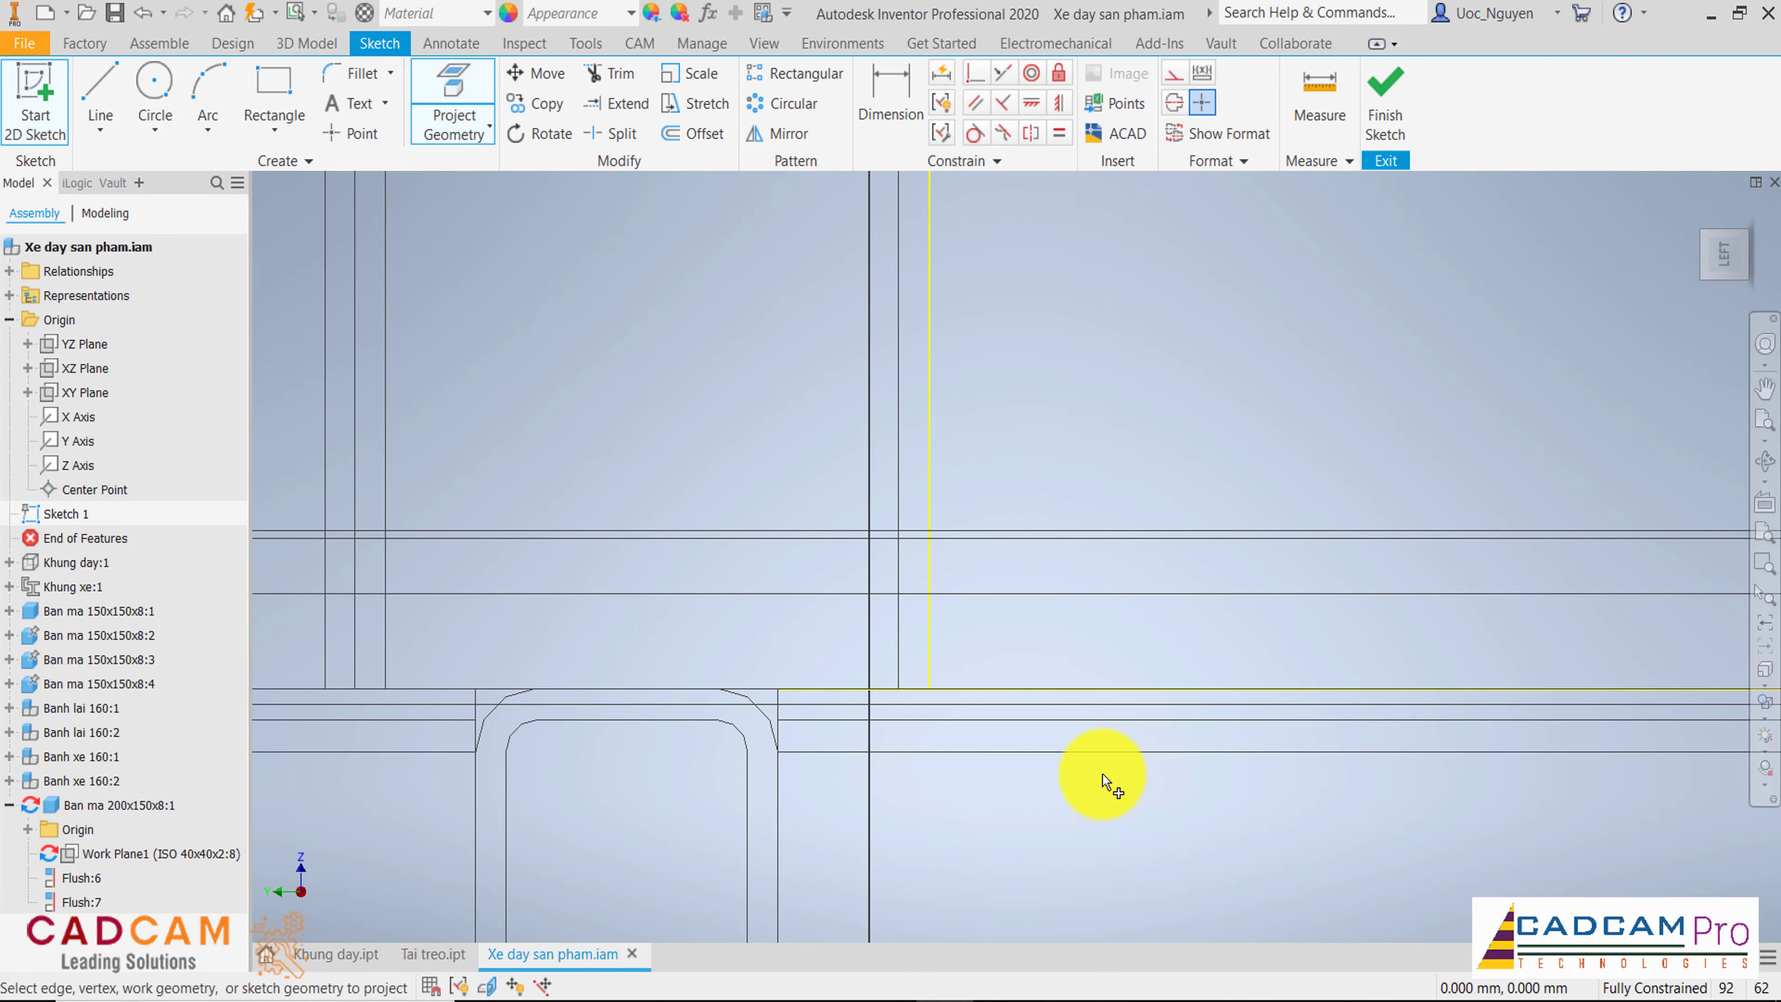
right_click(1252, 444)
click(1258, 443)
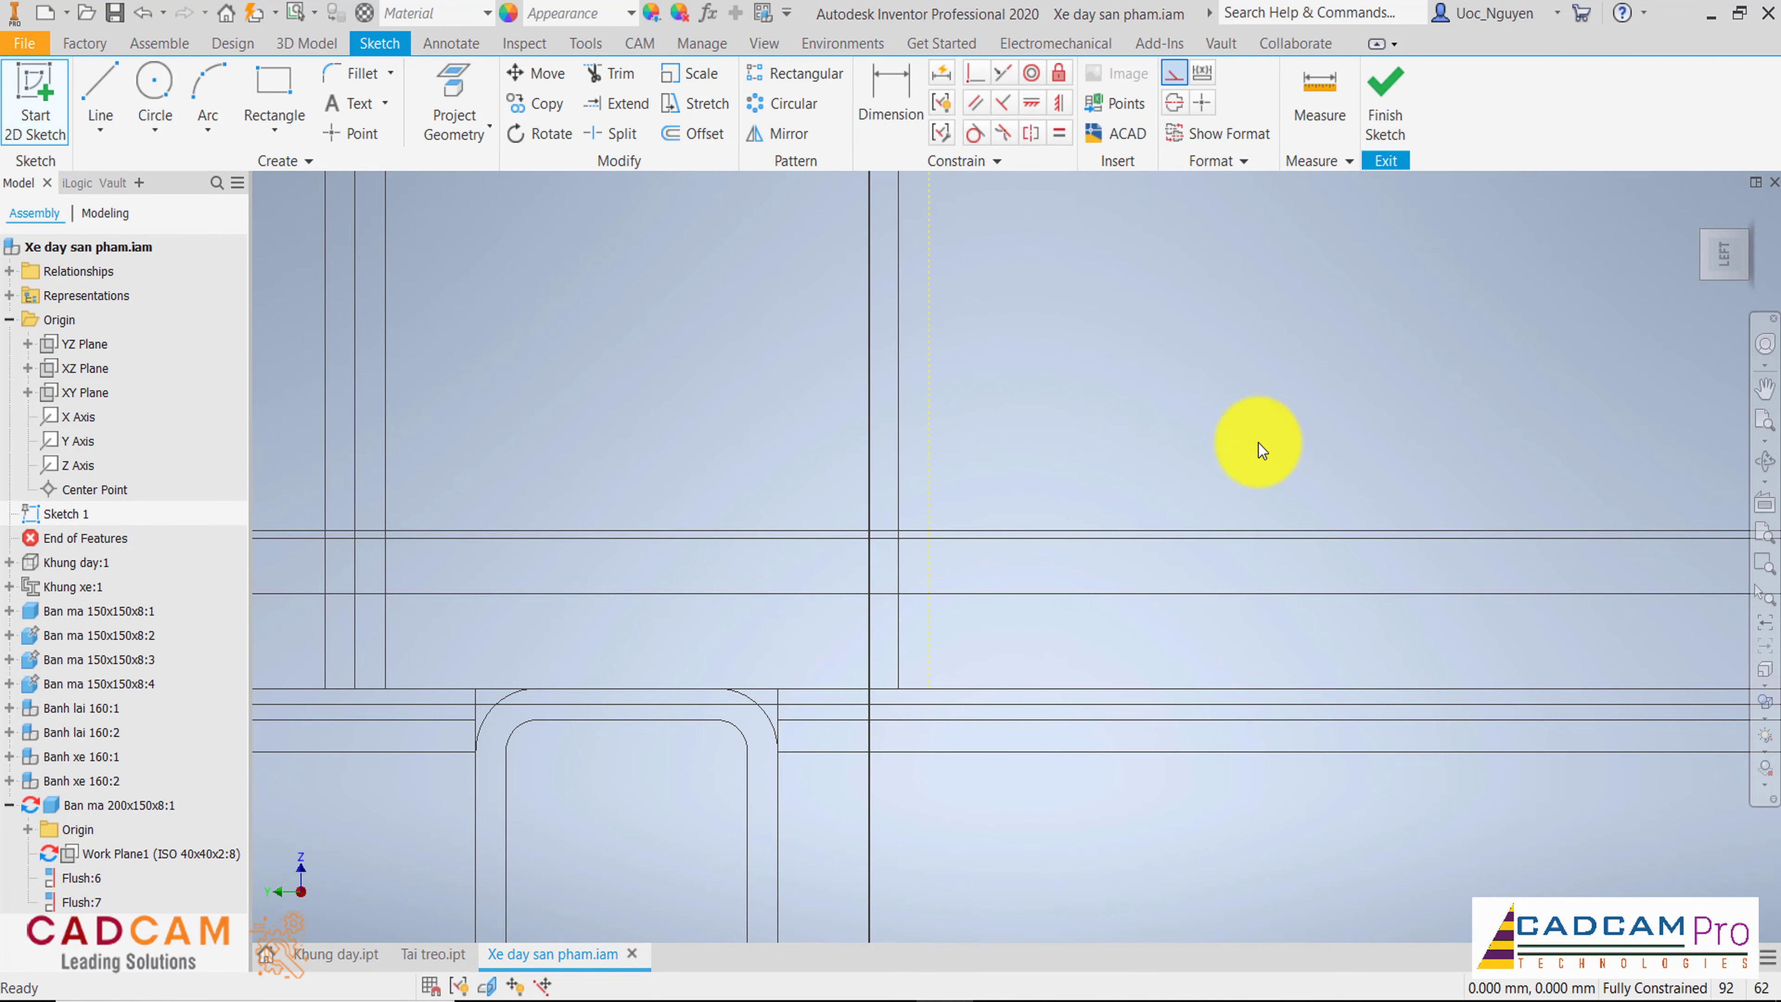
scroll(880, 558, down, 2)
scroll(631, 421, down, 1)
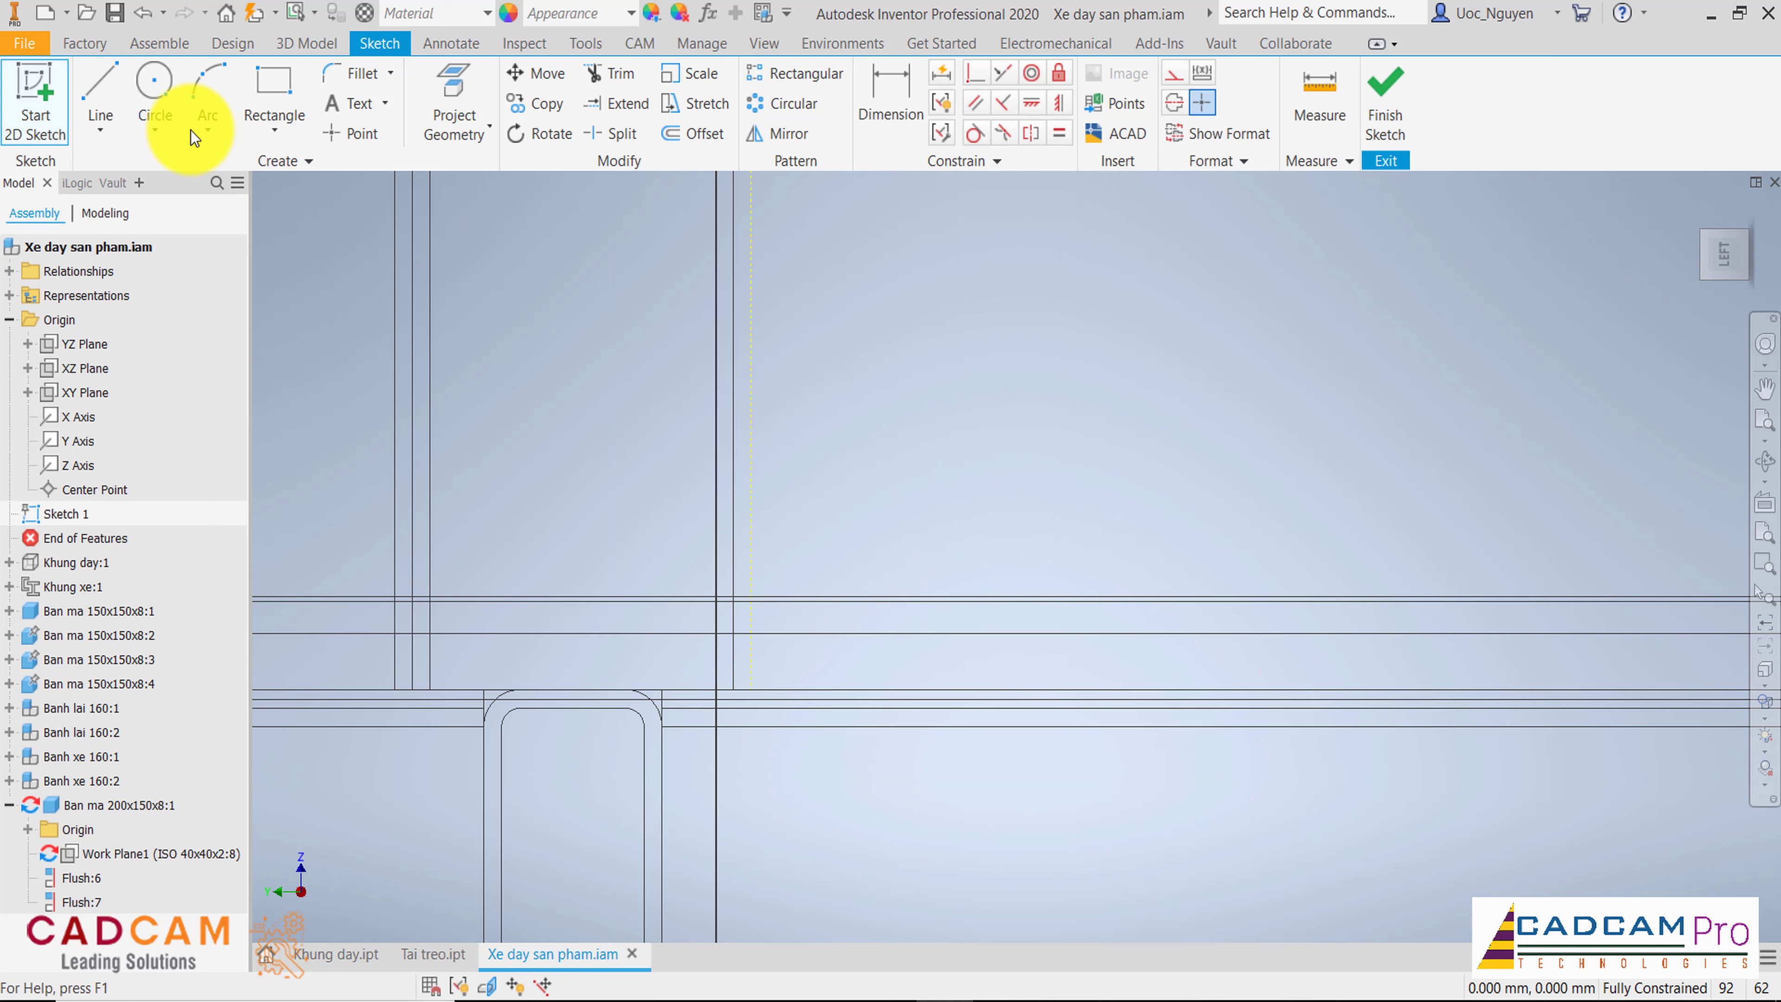
Step: Draw a line from the crossbar's top edge, dimensioned at 20° to the projected post line
click(105, 100)
click(751, 686)
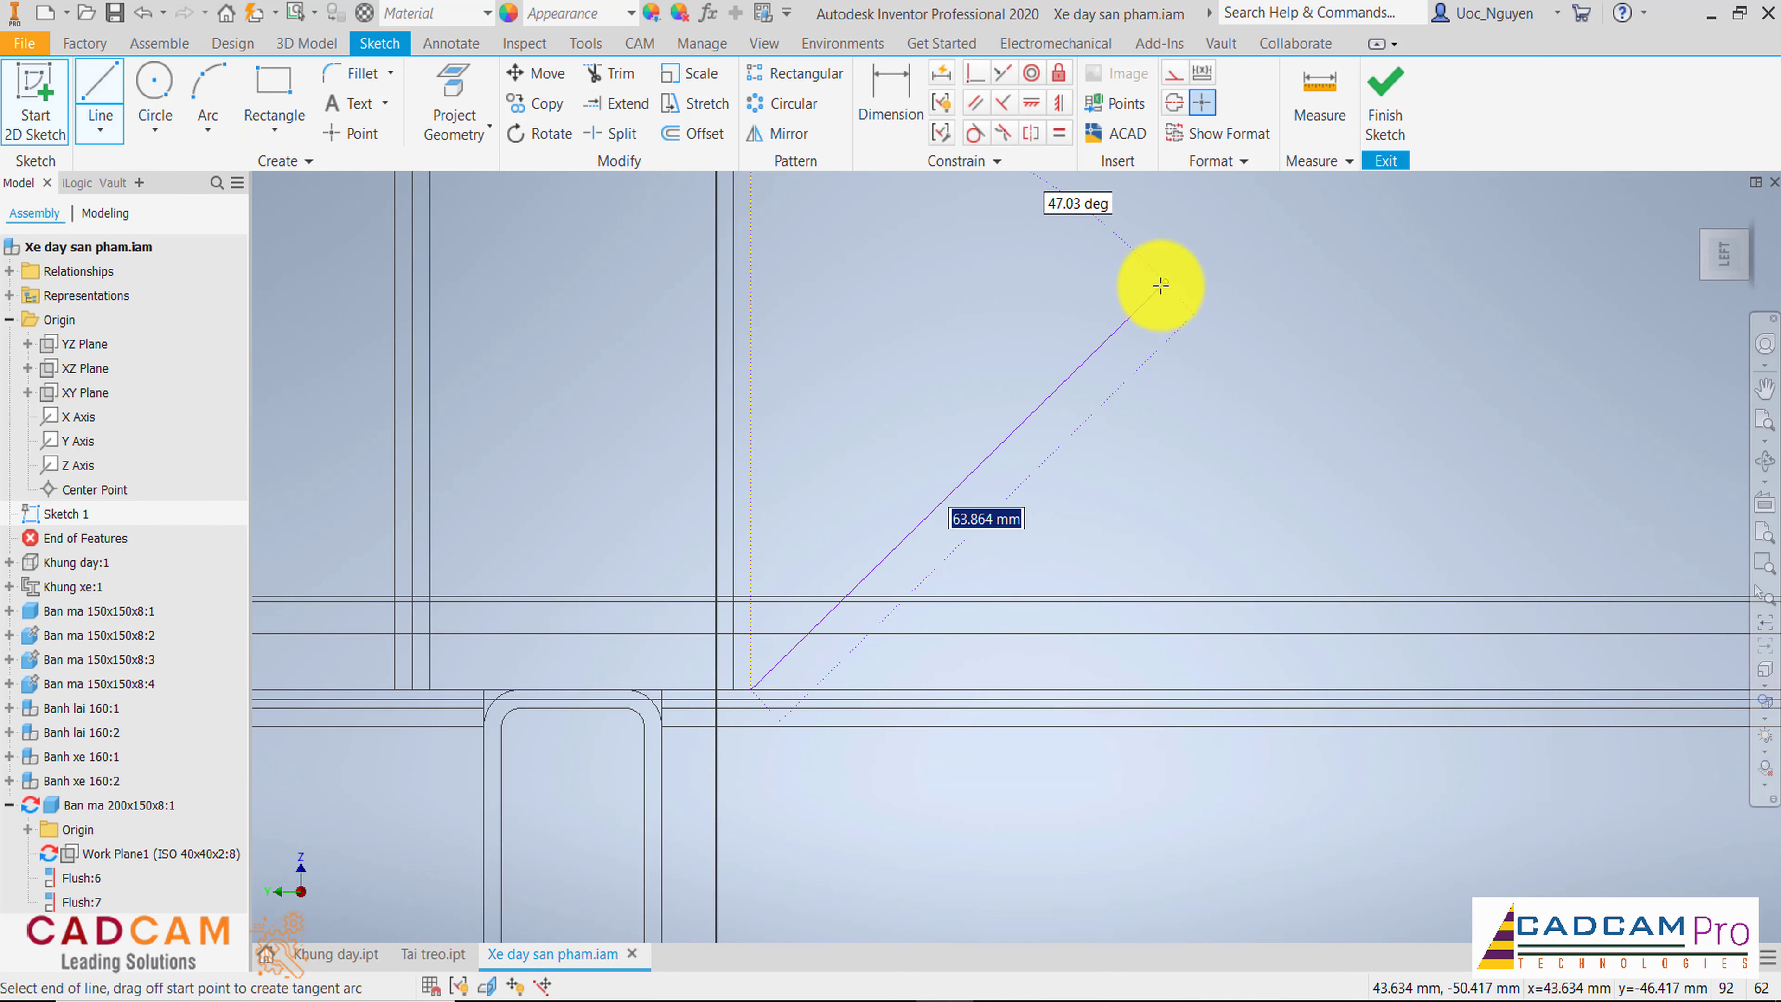
scroll(1025, 510, down, 1)
scroll(1041, 477, down, 2)
scroll(1069, 437, up, 2)
scroll(1069, 437, up, 3)
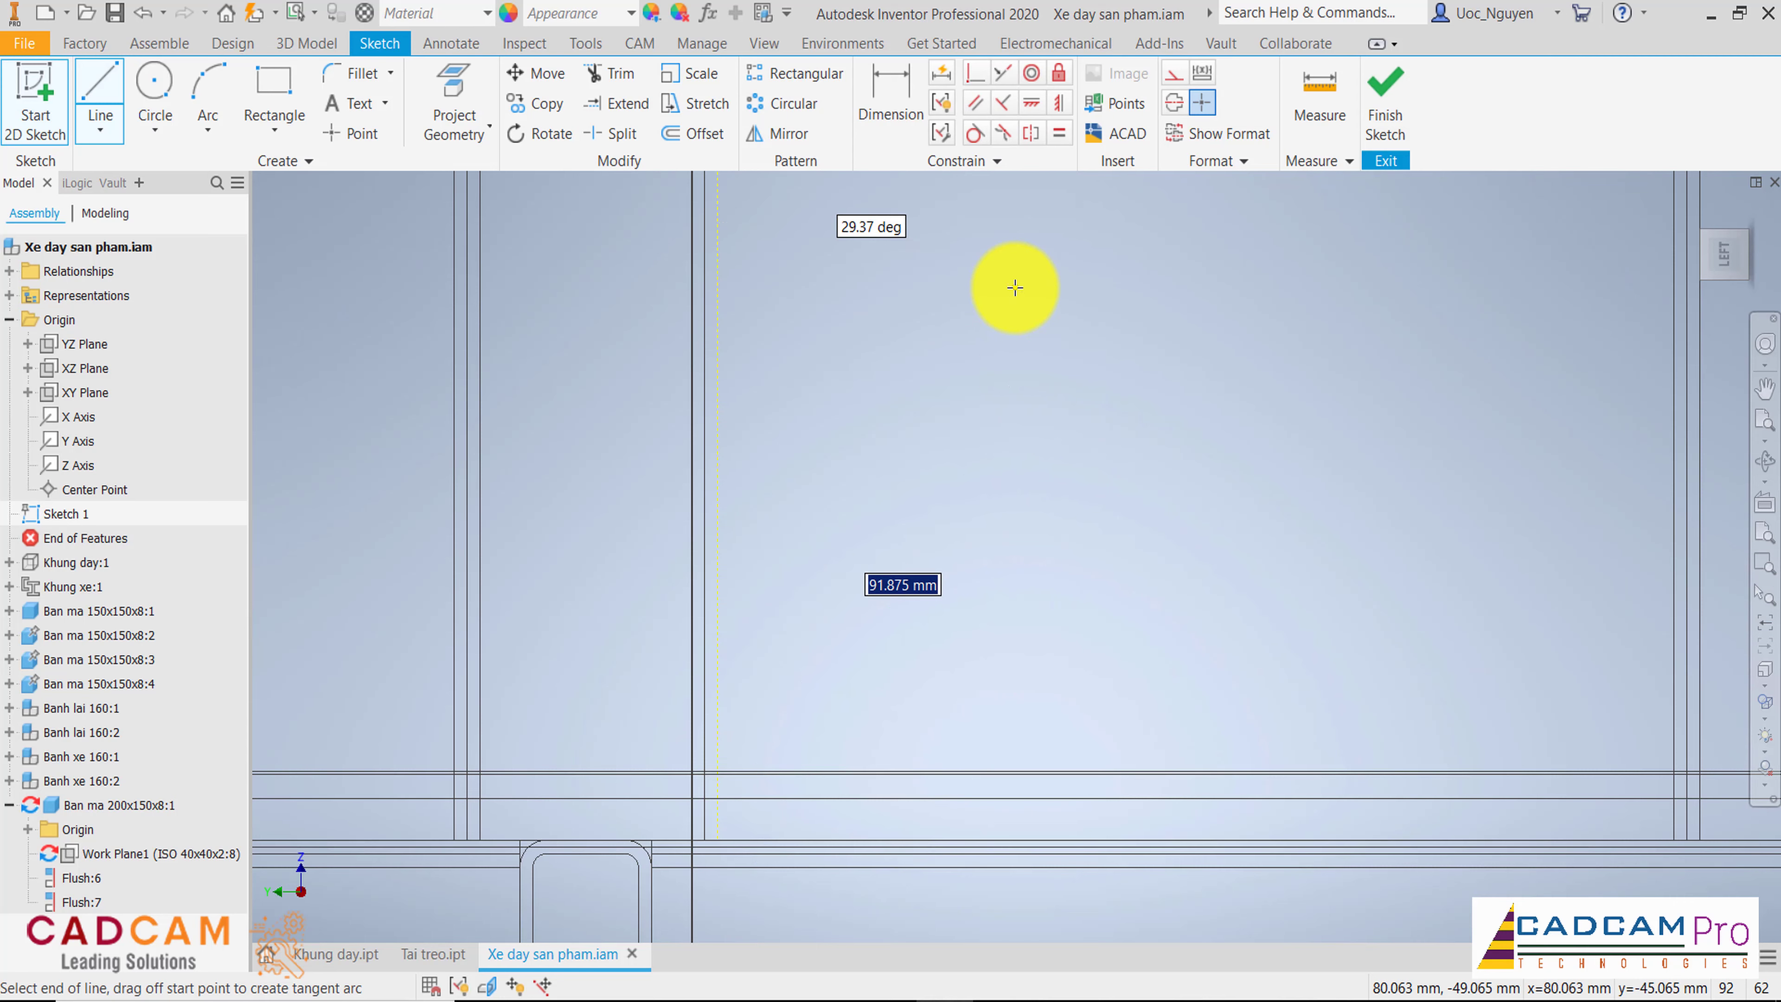
click(1015, 287)
click(903, 95)
click(905, 482)
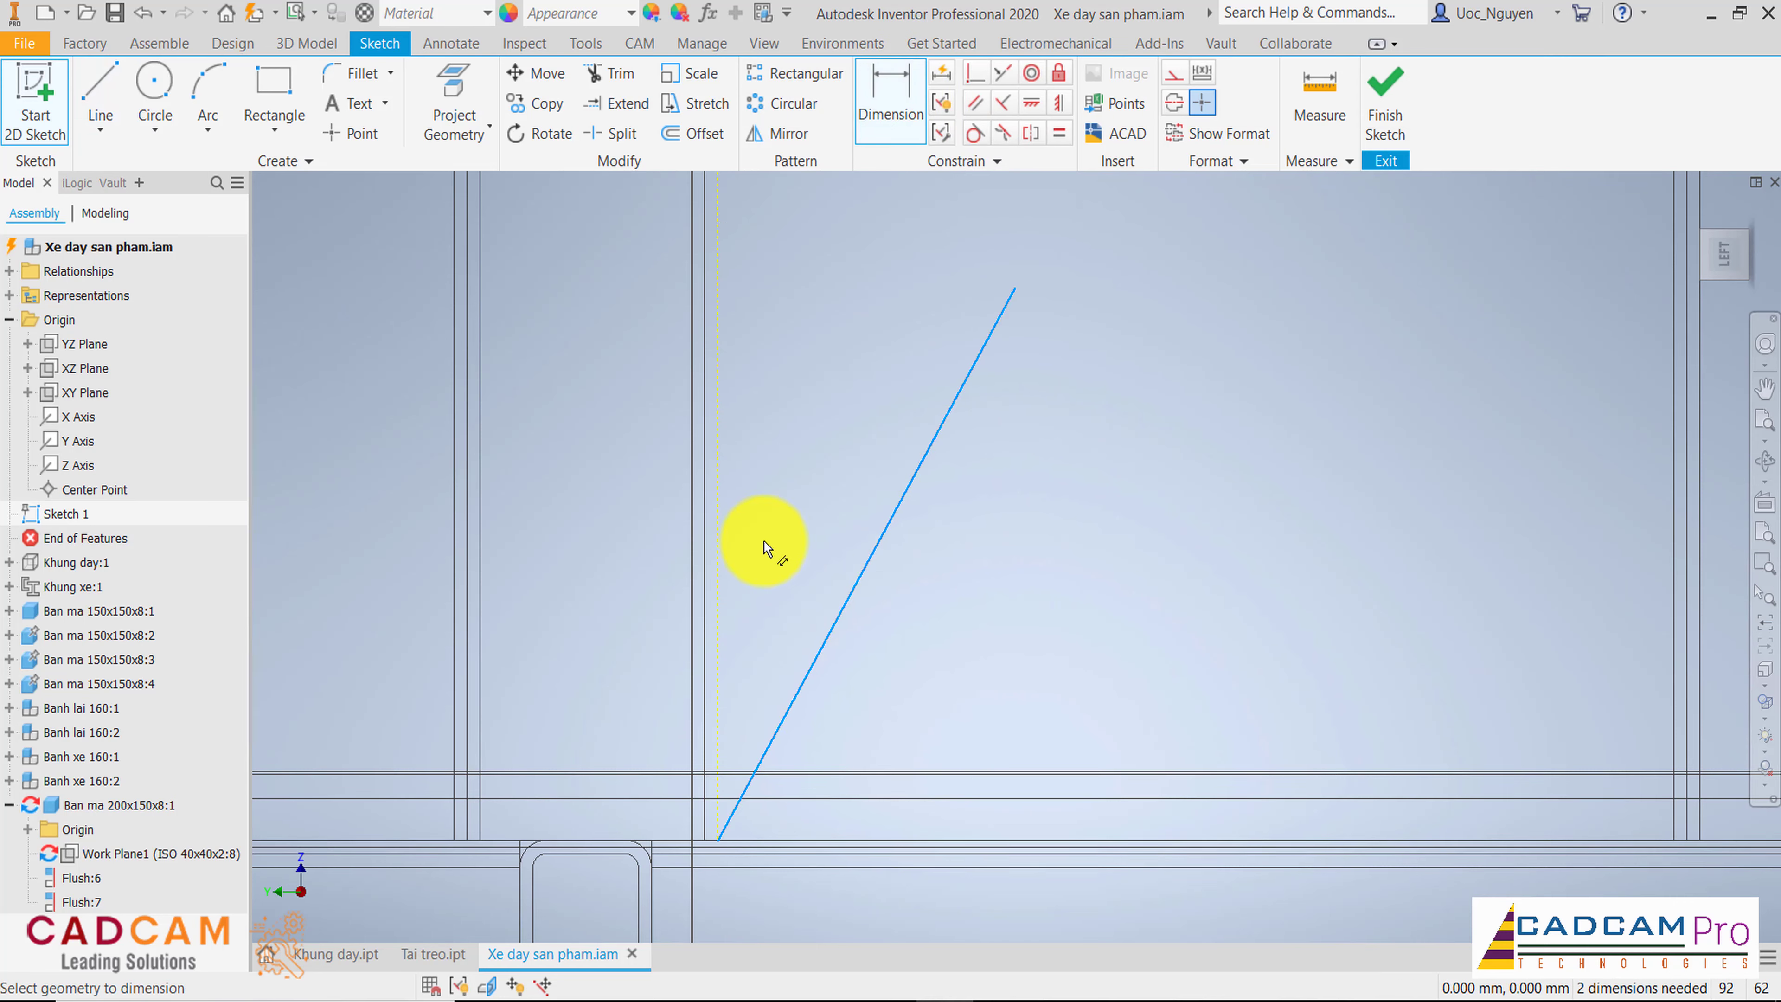
click(724, 537)
click(793, 501)
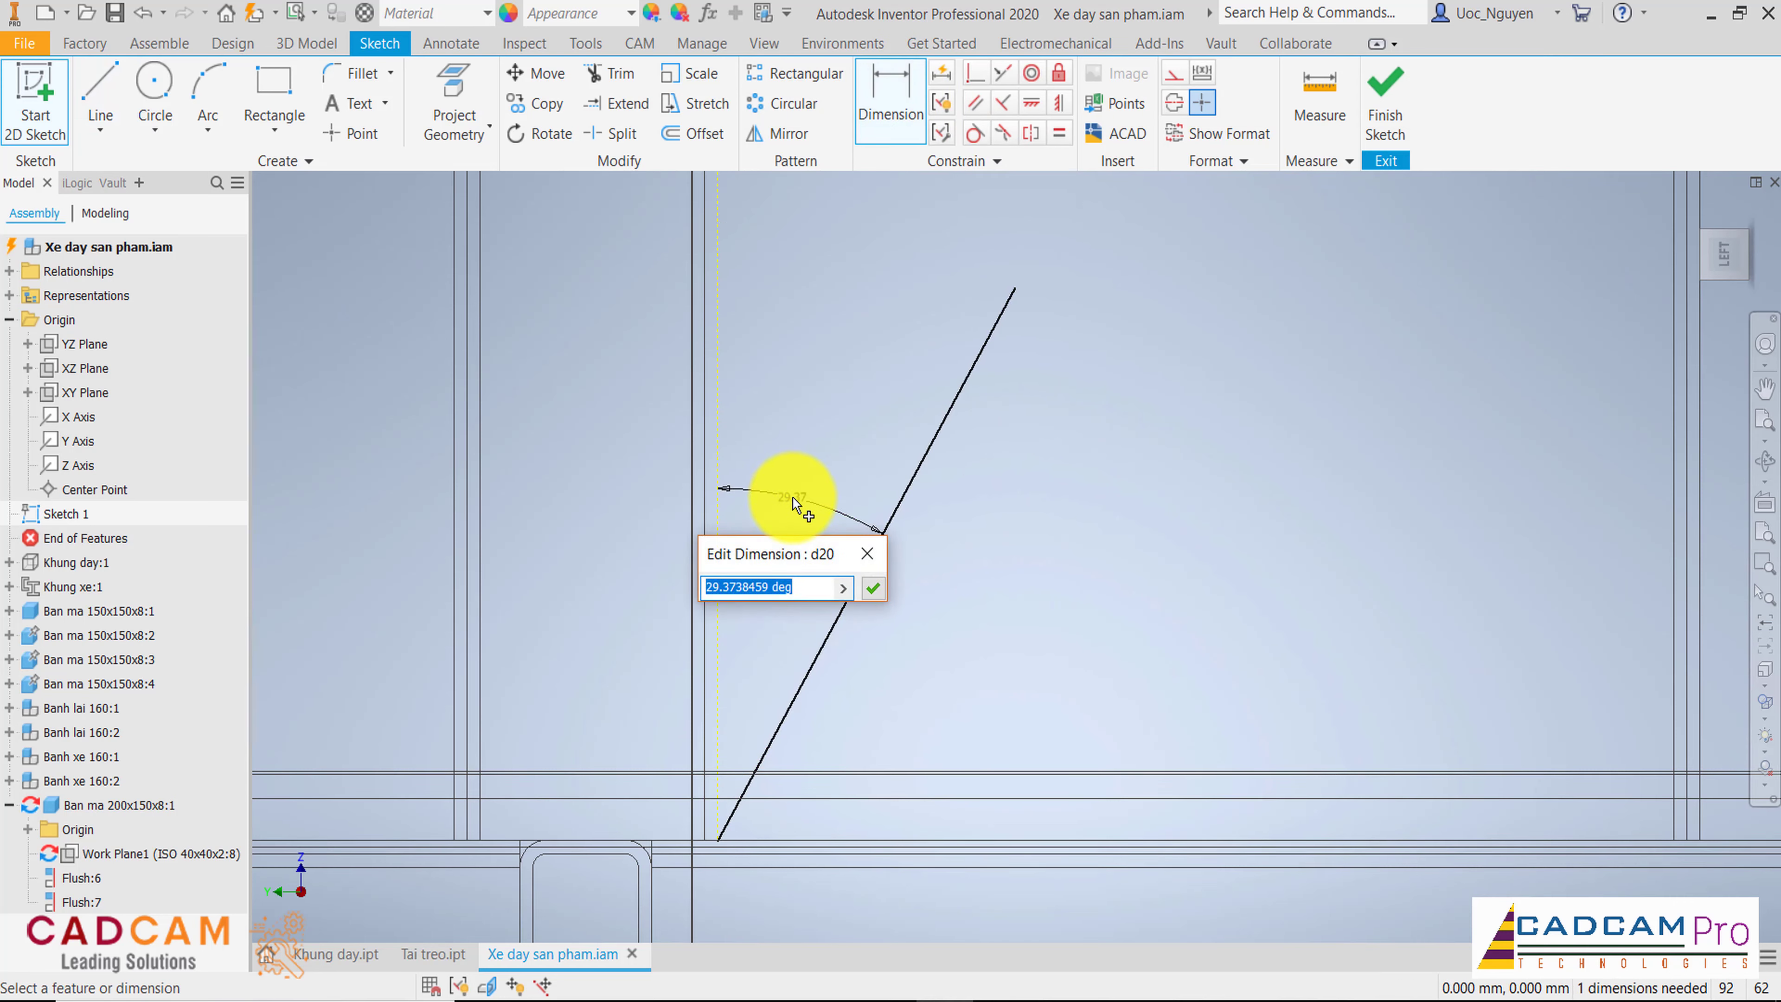
key(Return)
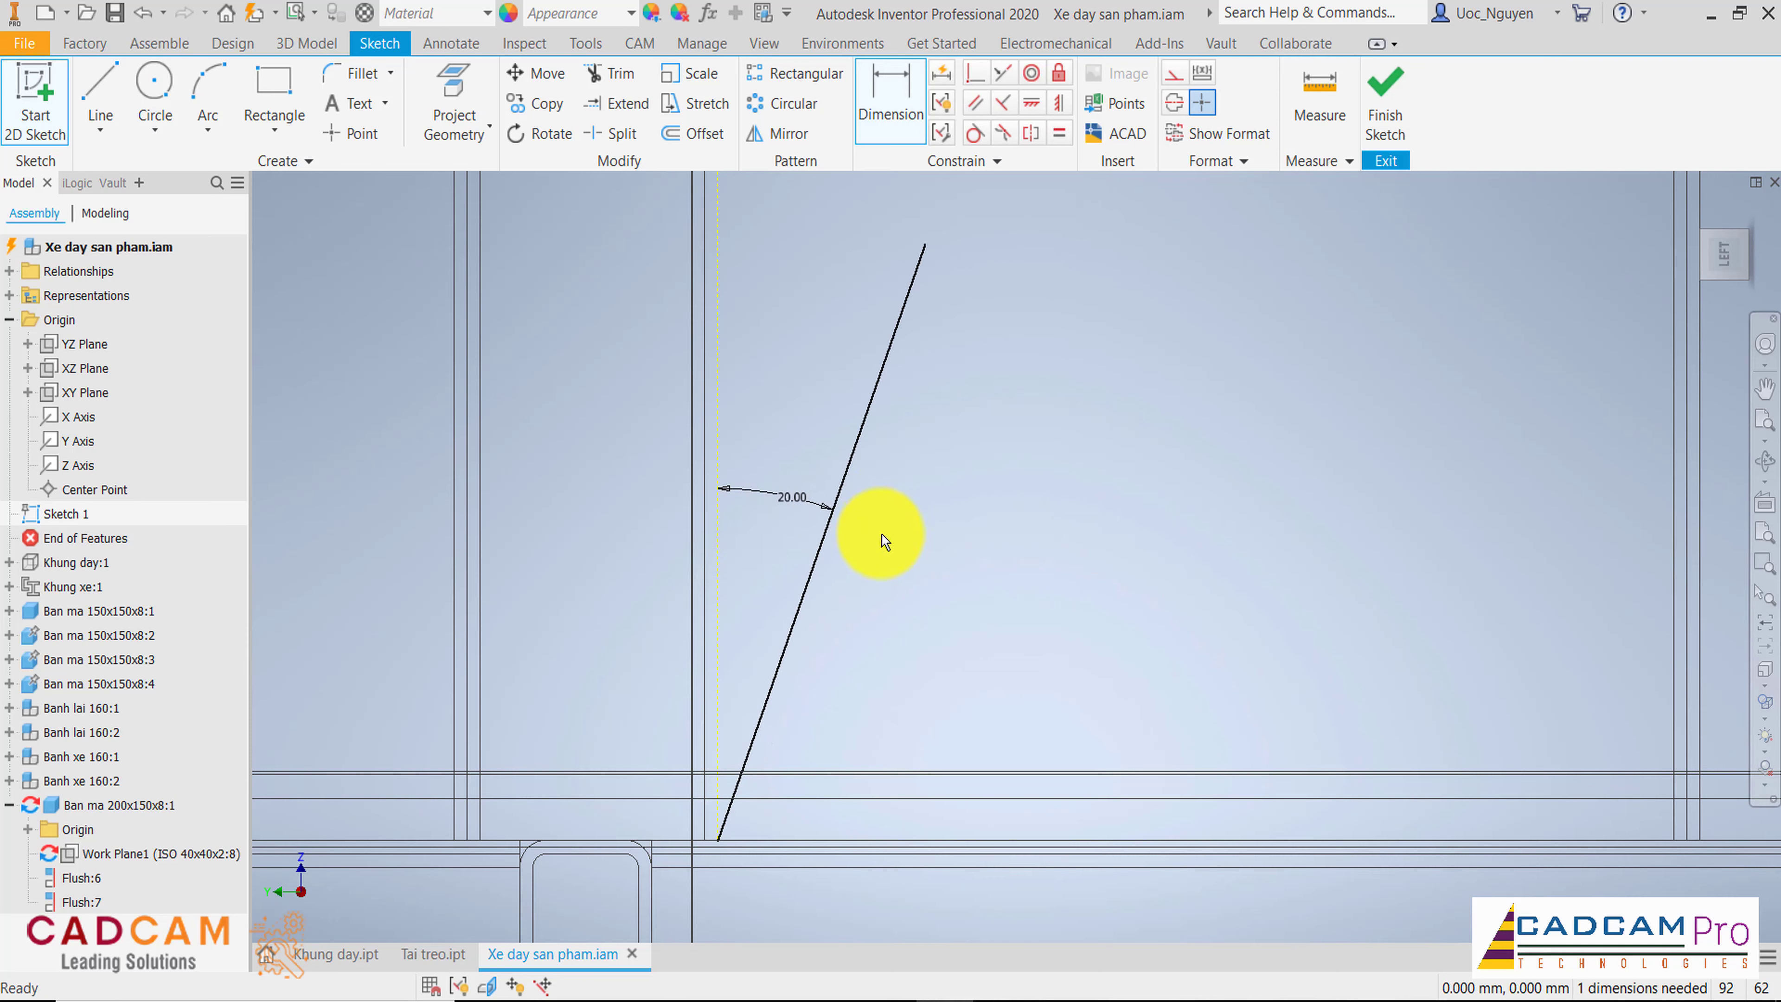
key(Escape)
middle_drag(885, 541, 910, 485)
Step: Add a radius-6 circle made tangent to the projected post line and the crossbar edge
click(164, 92)
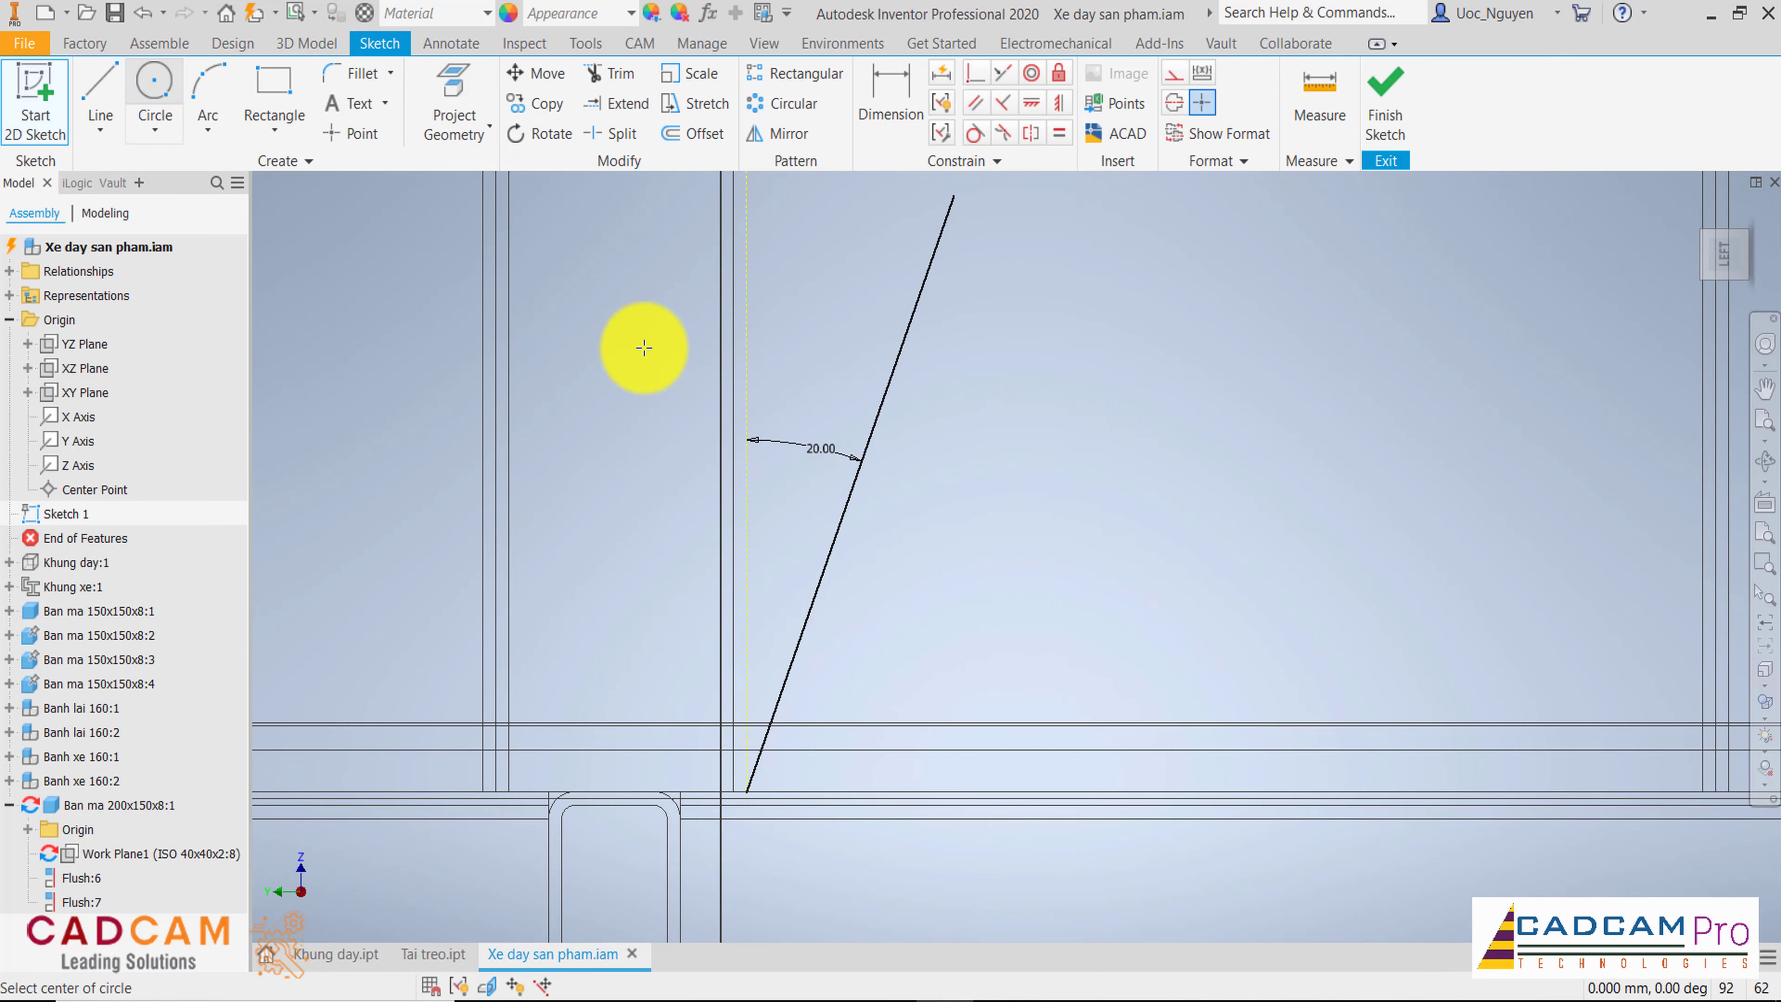
click(895, 608)
text(6)
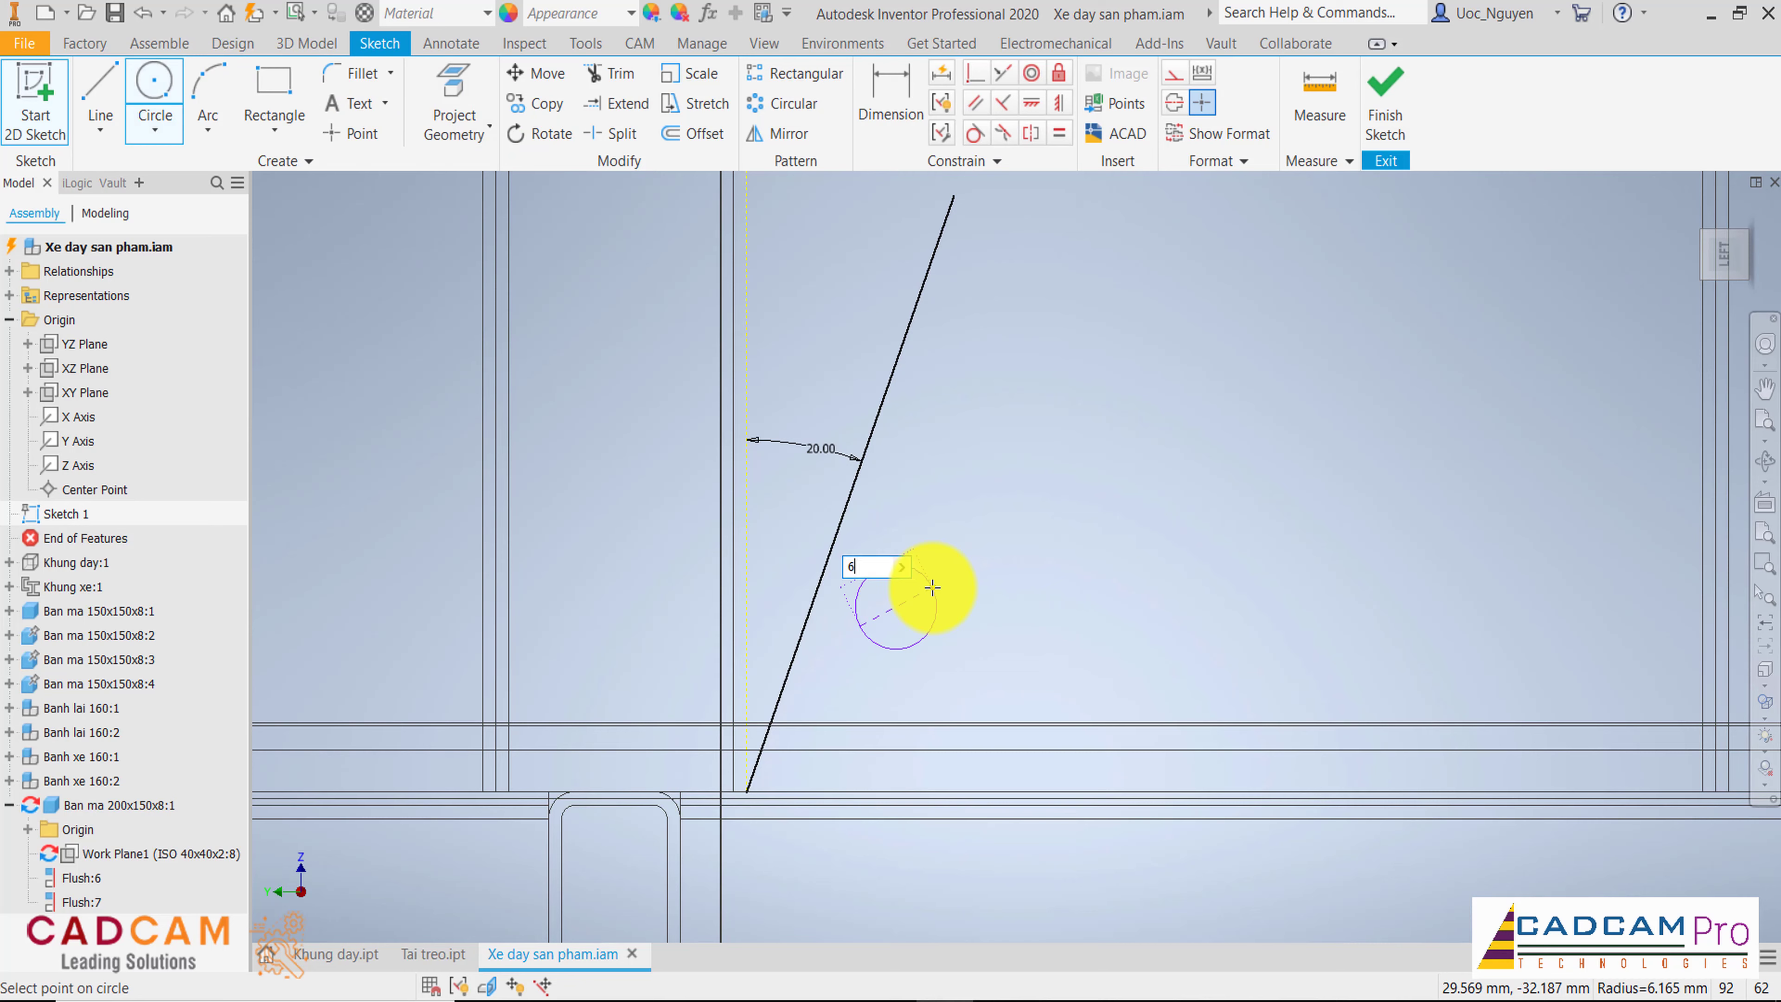
key(Return)
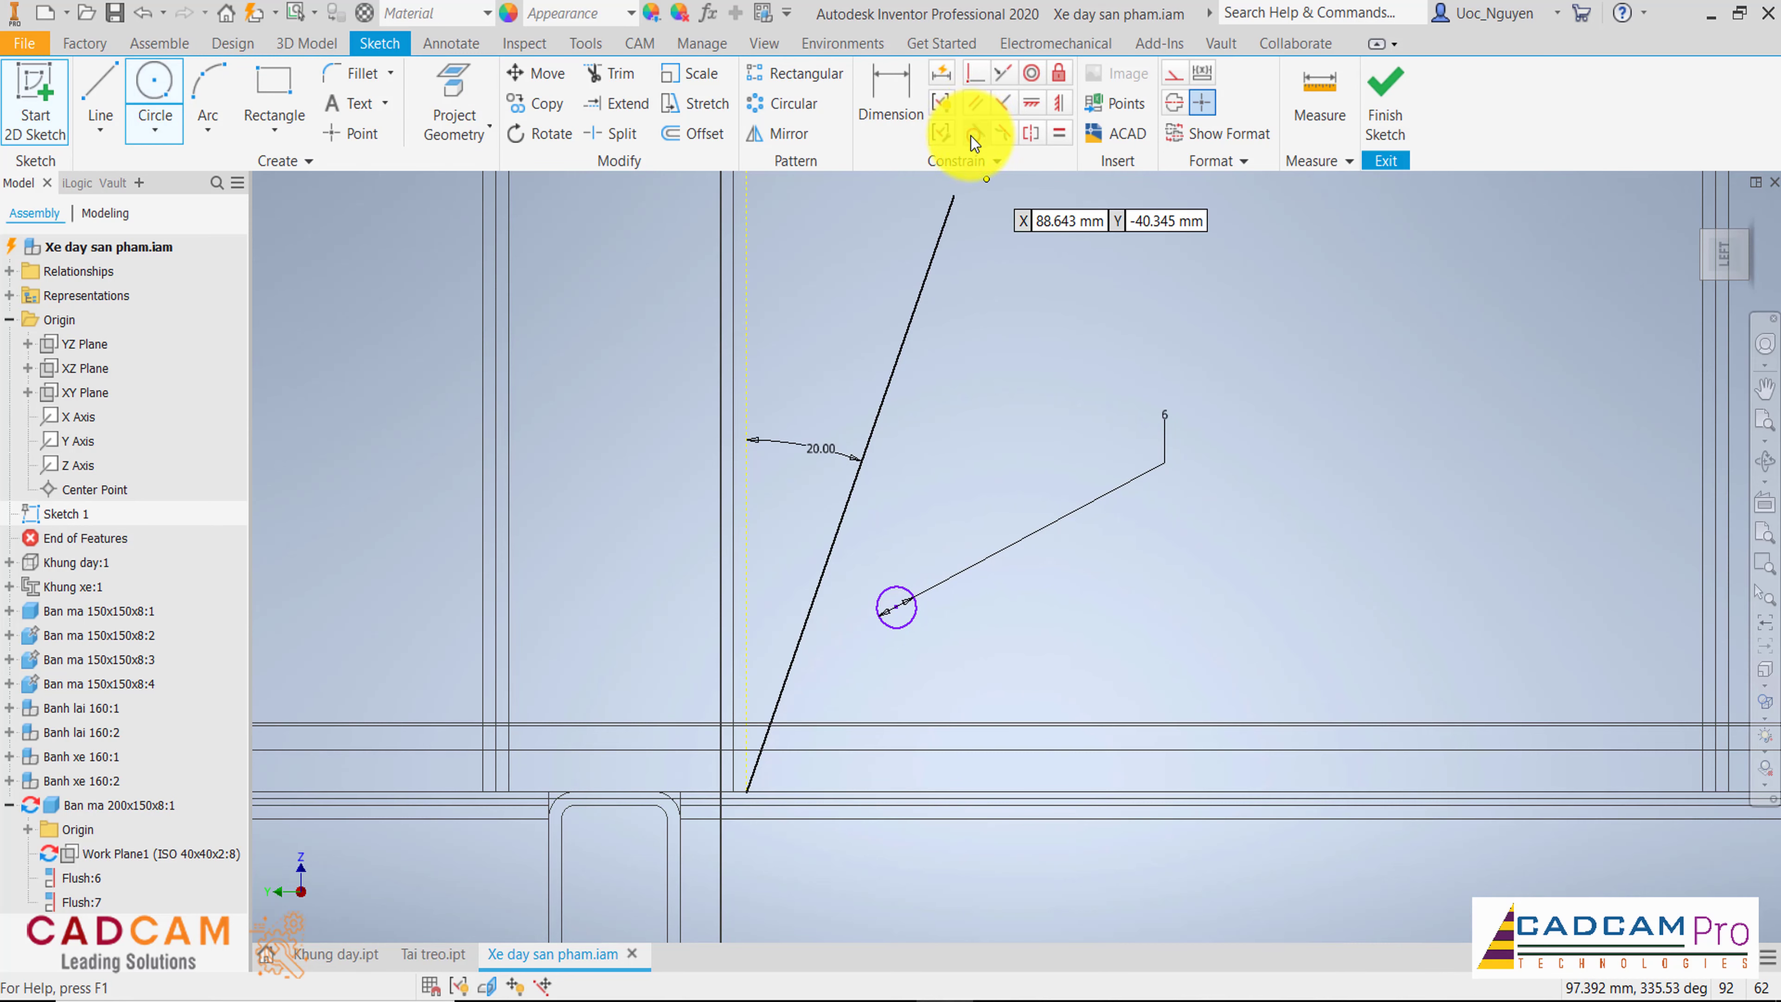
click(973, 137)
scroll(814, 728, down, 2)
scroll(846, 644, down, 2)
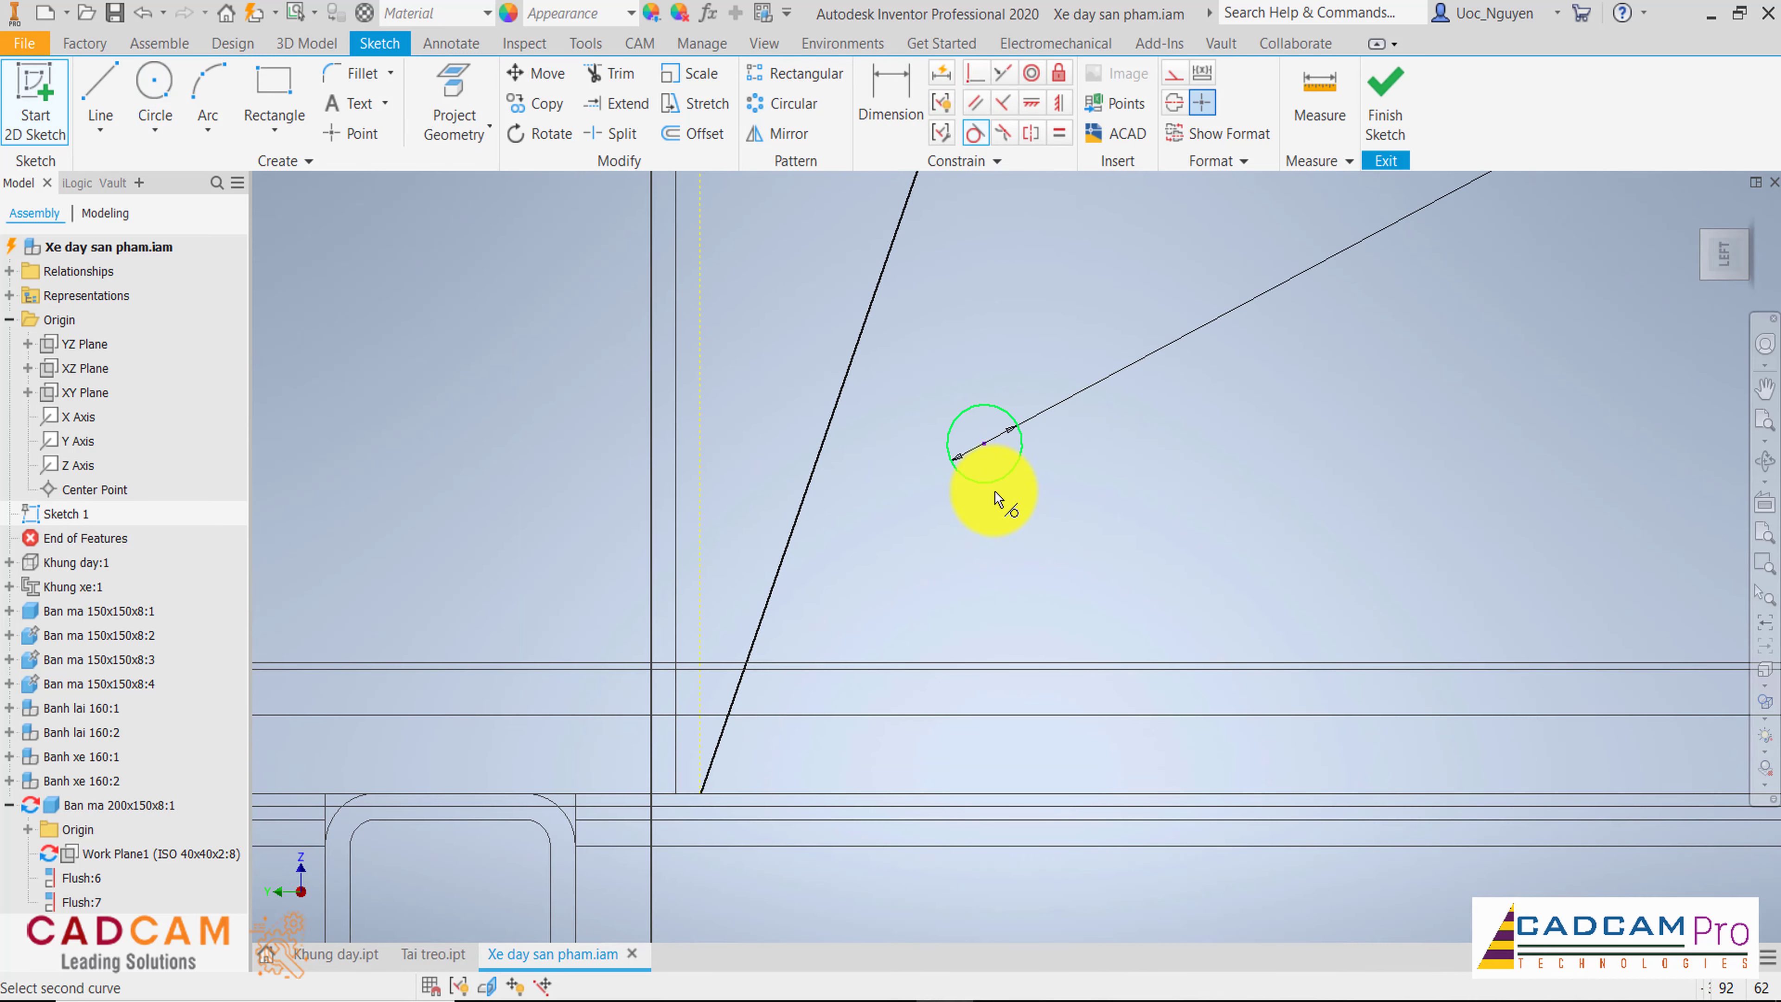
click(701, 595)
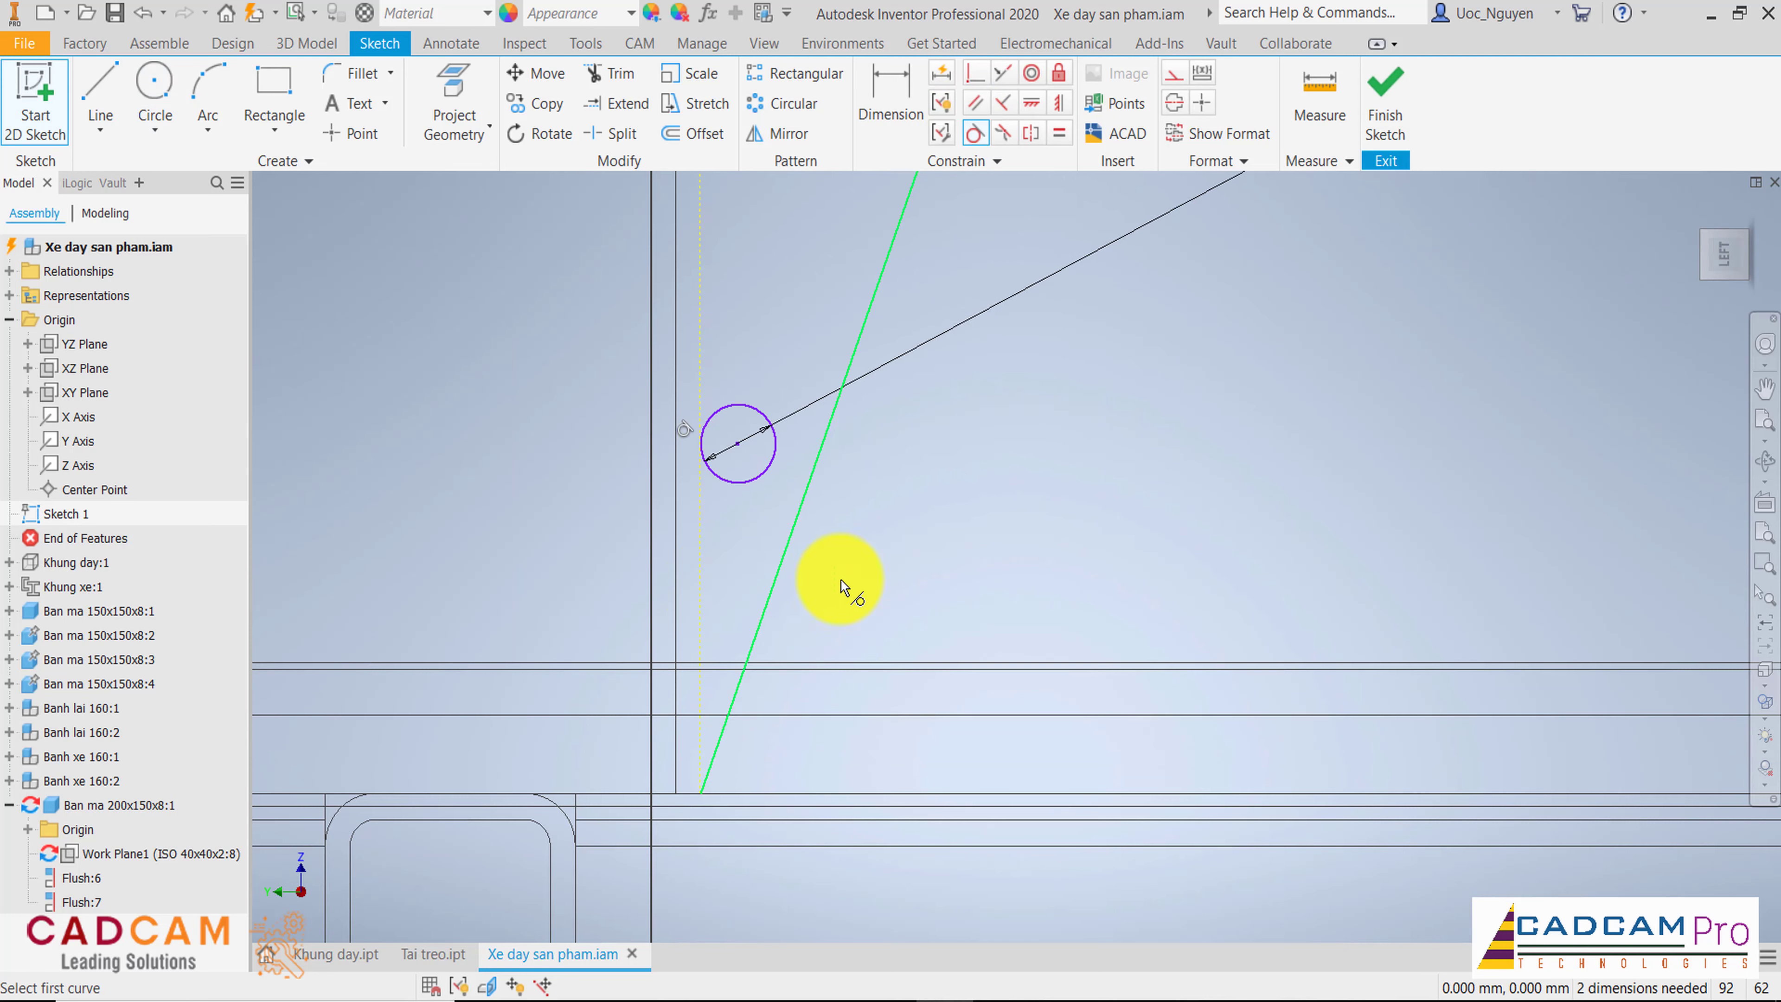
click(755, 489)
click(764, 795)
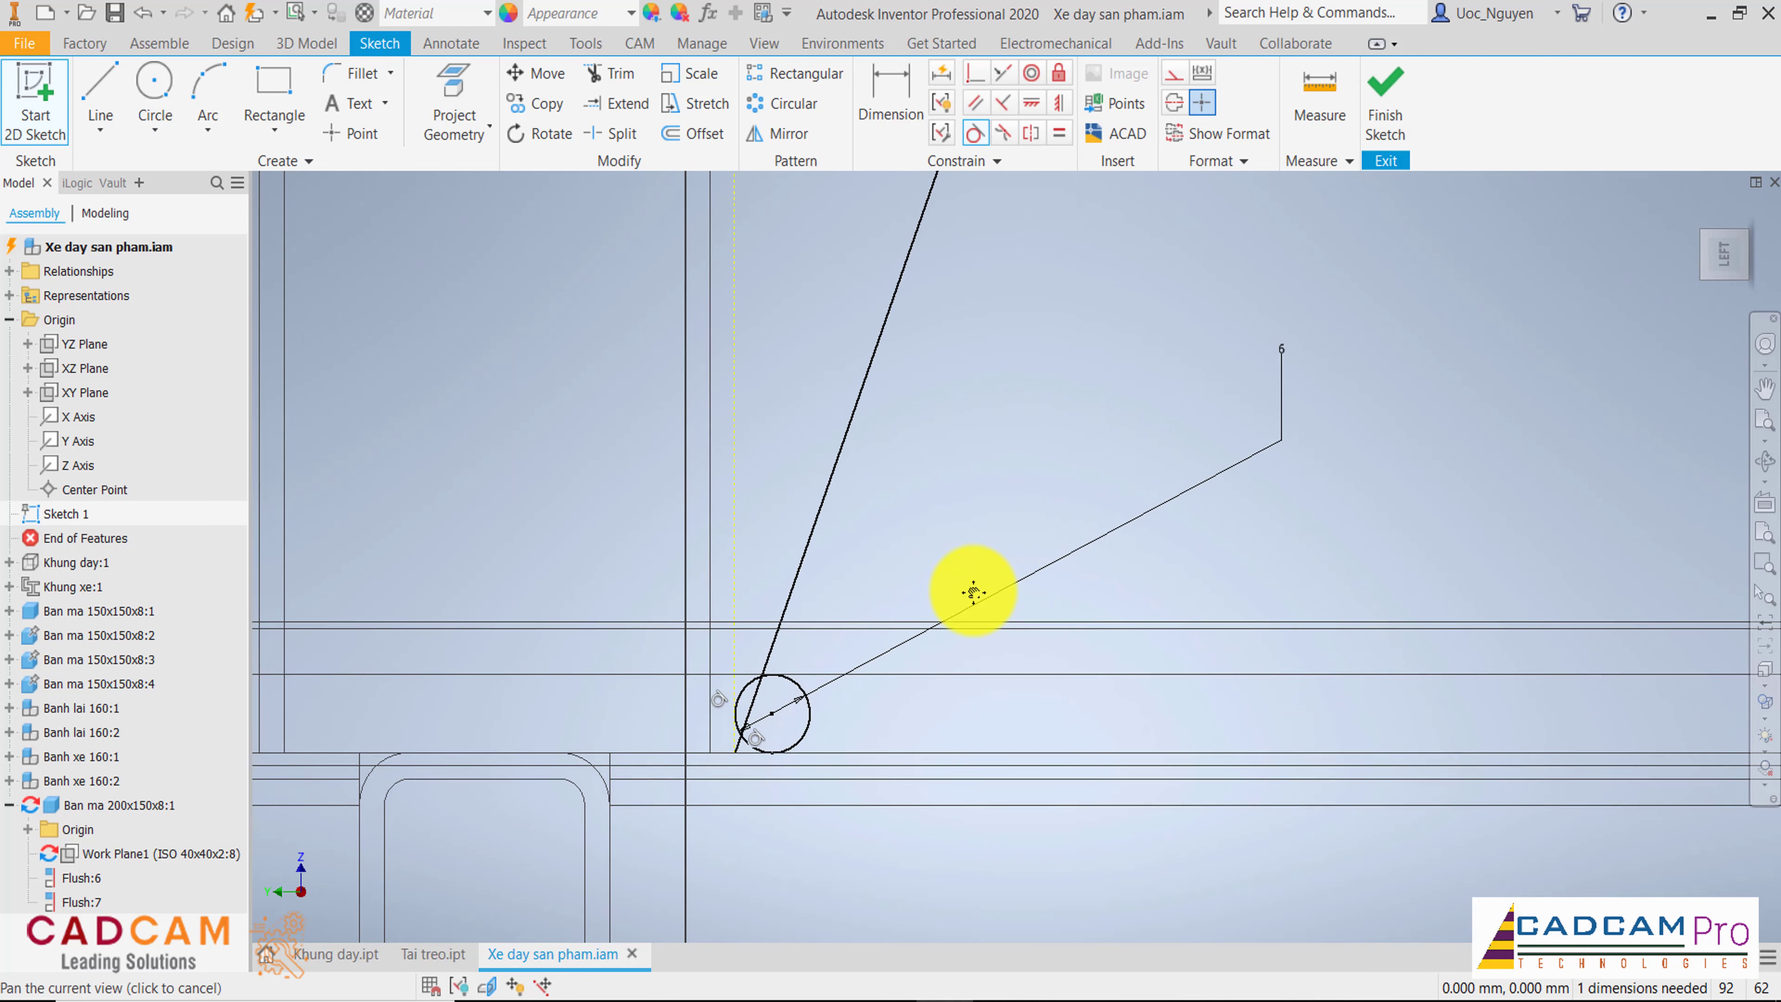
Step: Draw a short line from the circle's centre, constrained parallel to the 20° angled line
click(99, 87)
click(789, 688)
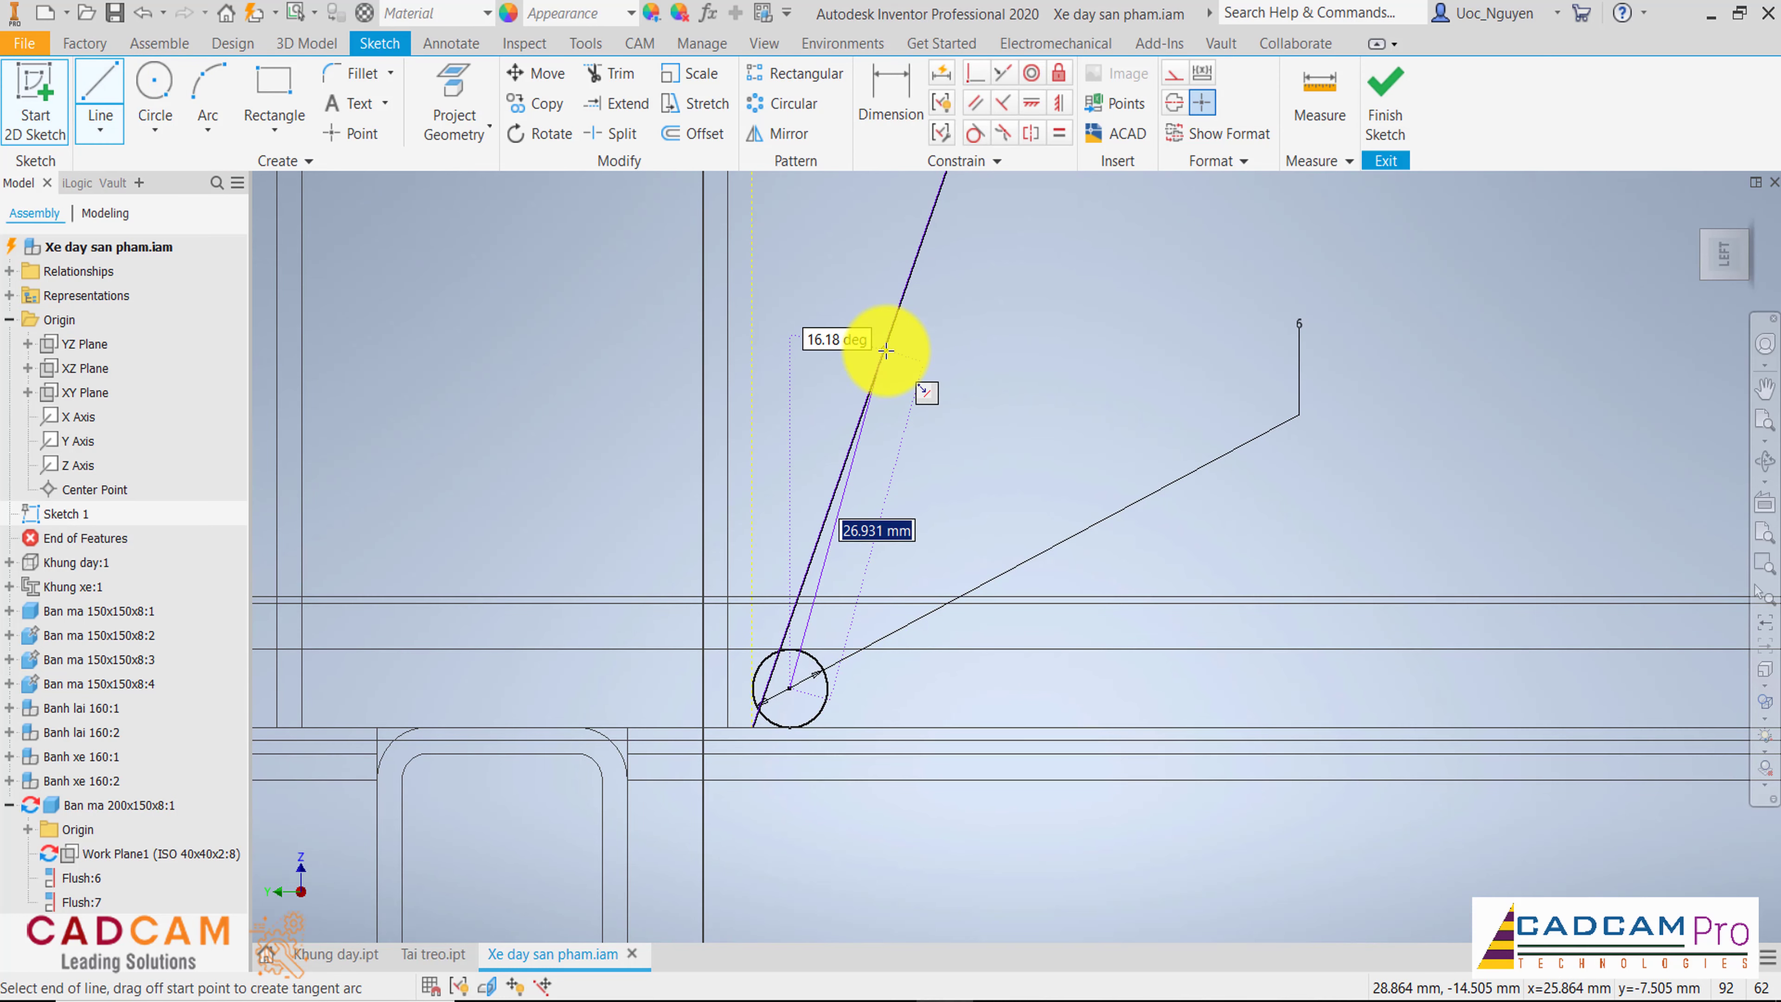
click(930, 392)
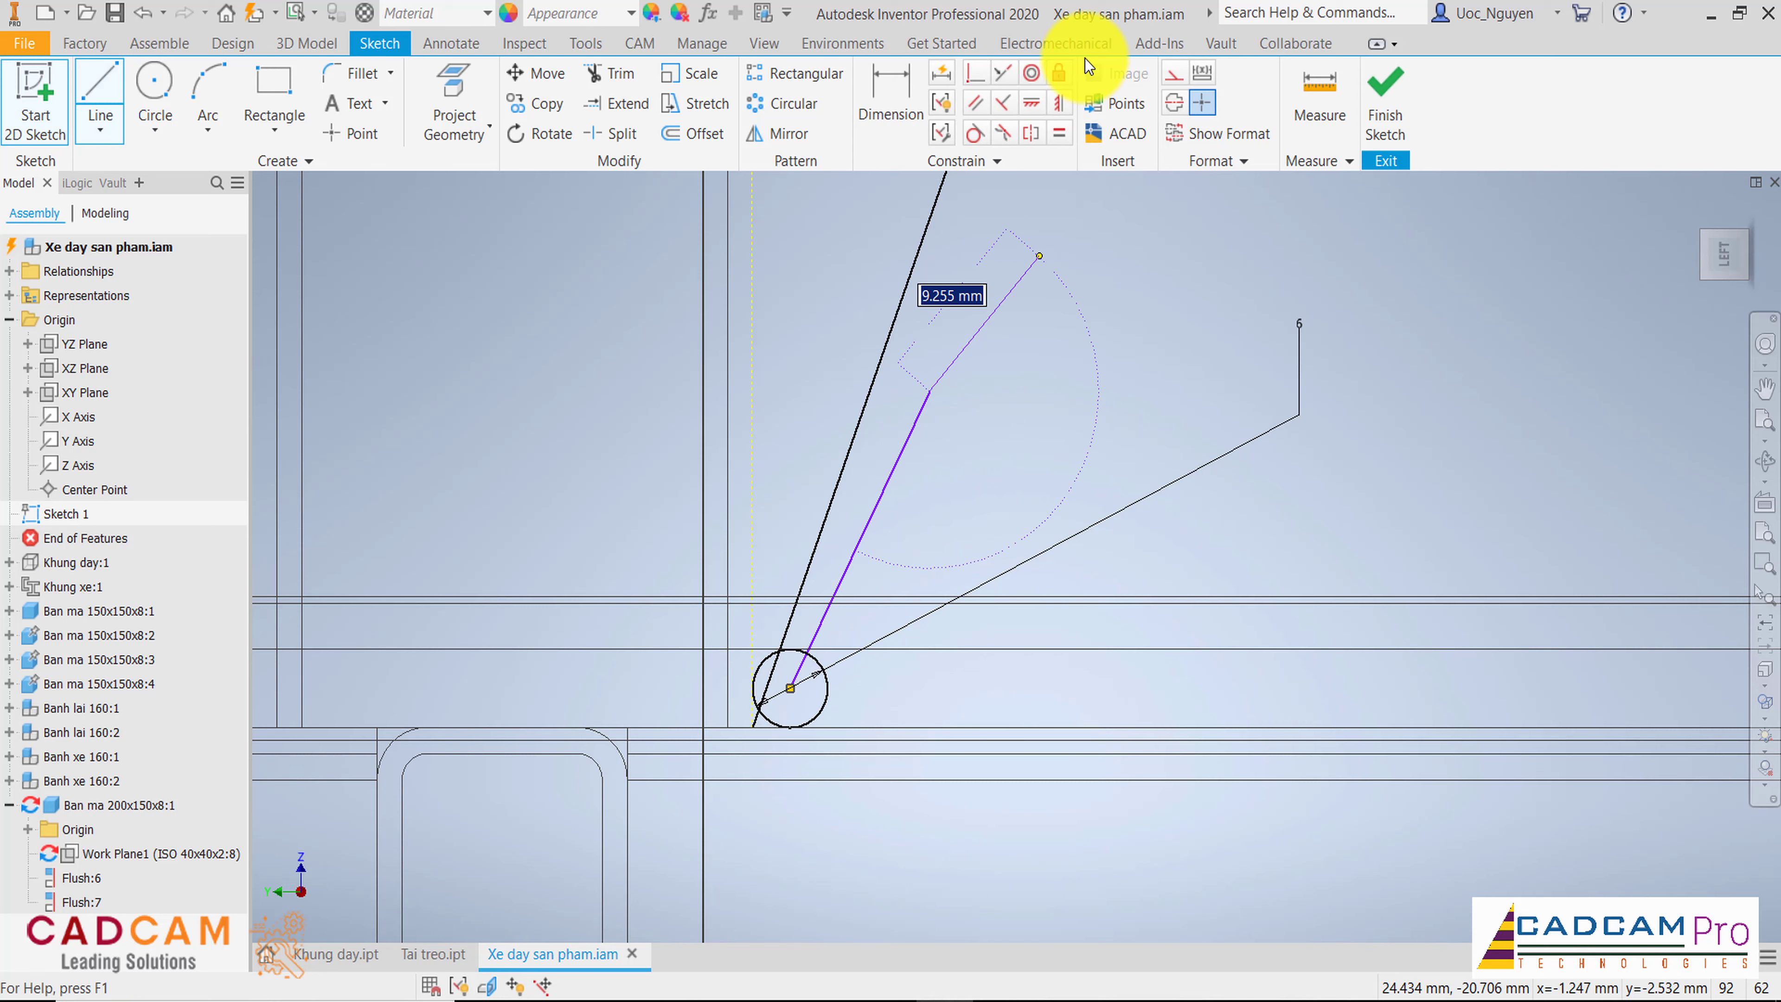
click(974, 103)
click(915, 442)
click(861, 411)
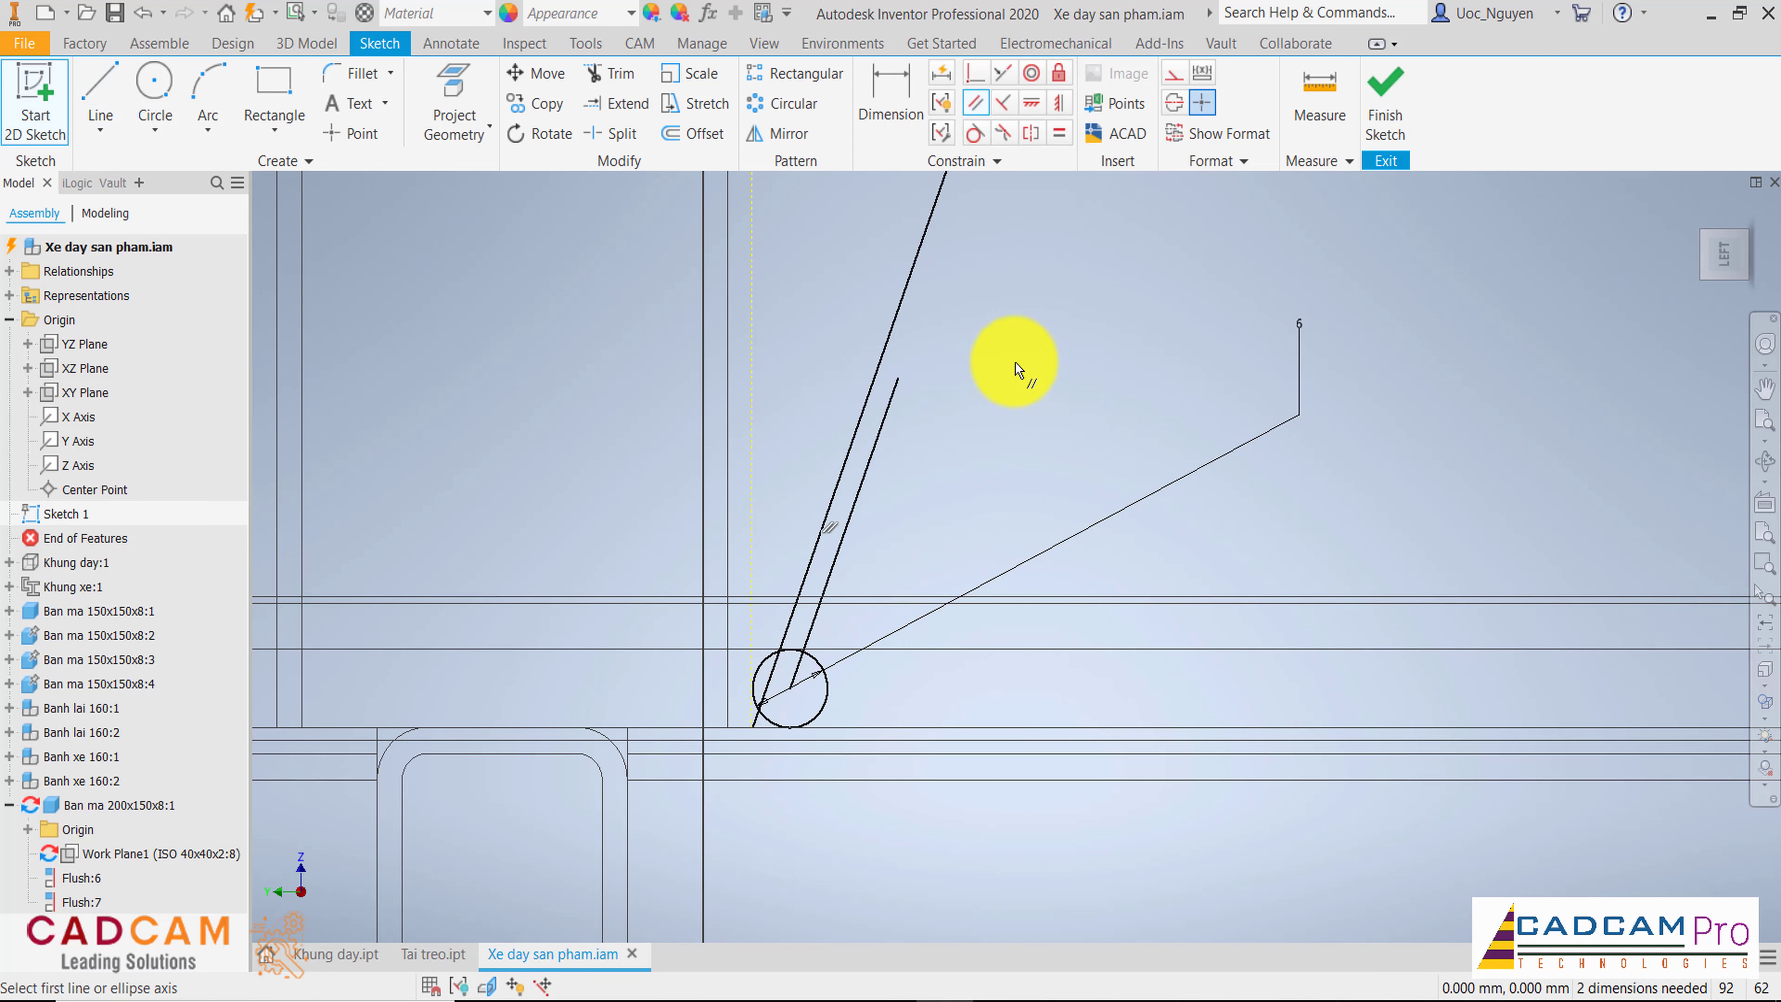
Step: Add a 1.793 driven dimension for the spacing between the two parallel lines
click(890, 95)
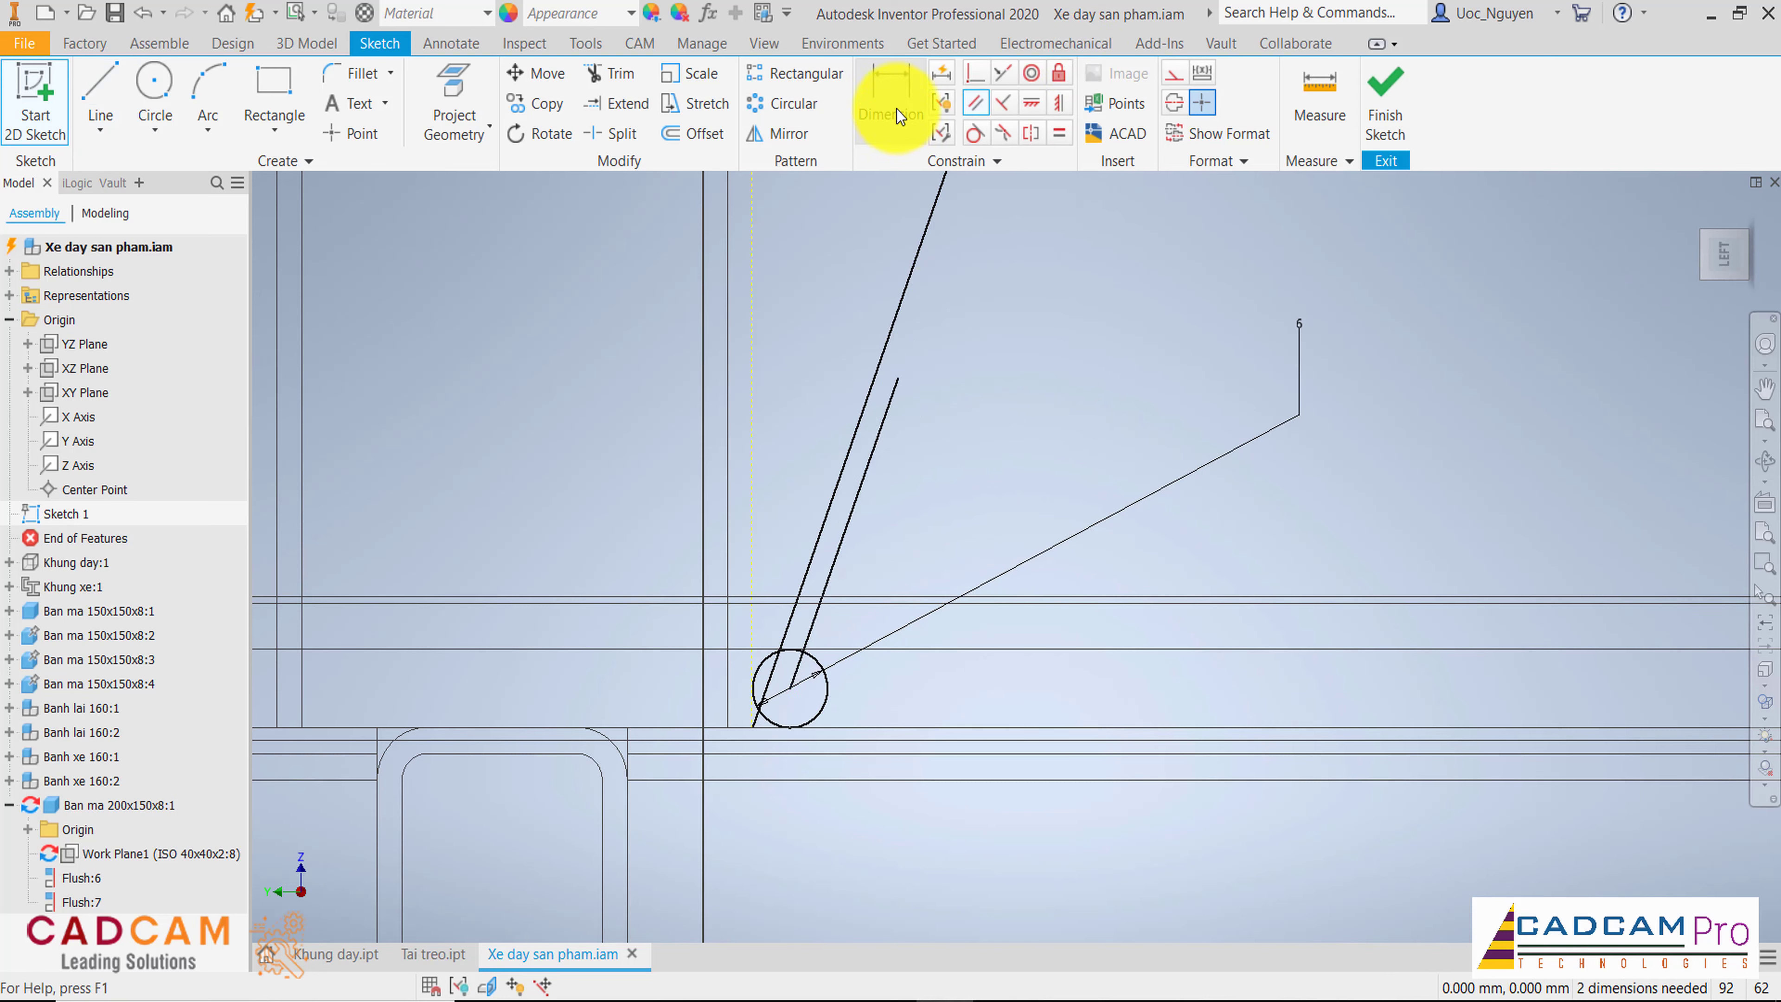
click(861, 440)
click(890, 331)
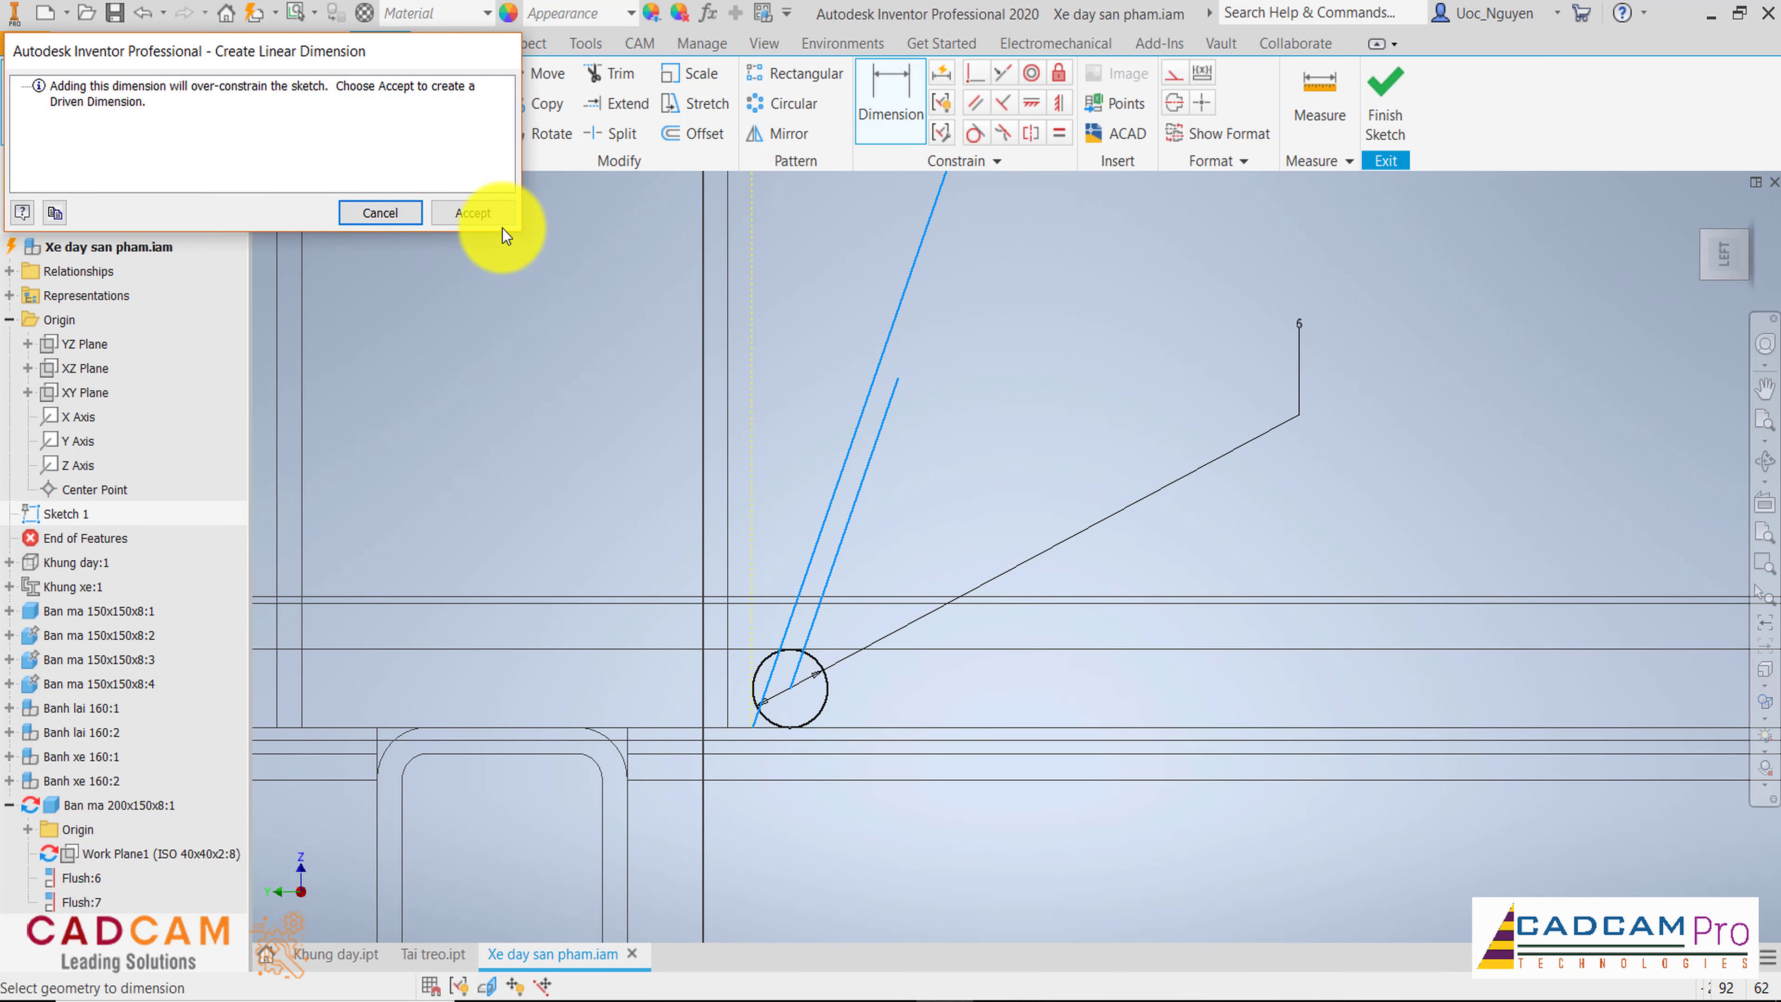
click(496, 216)
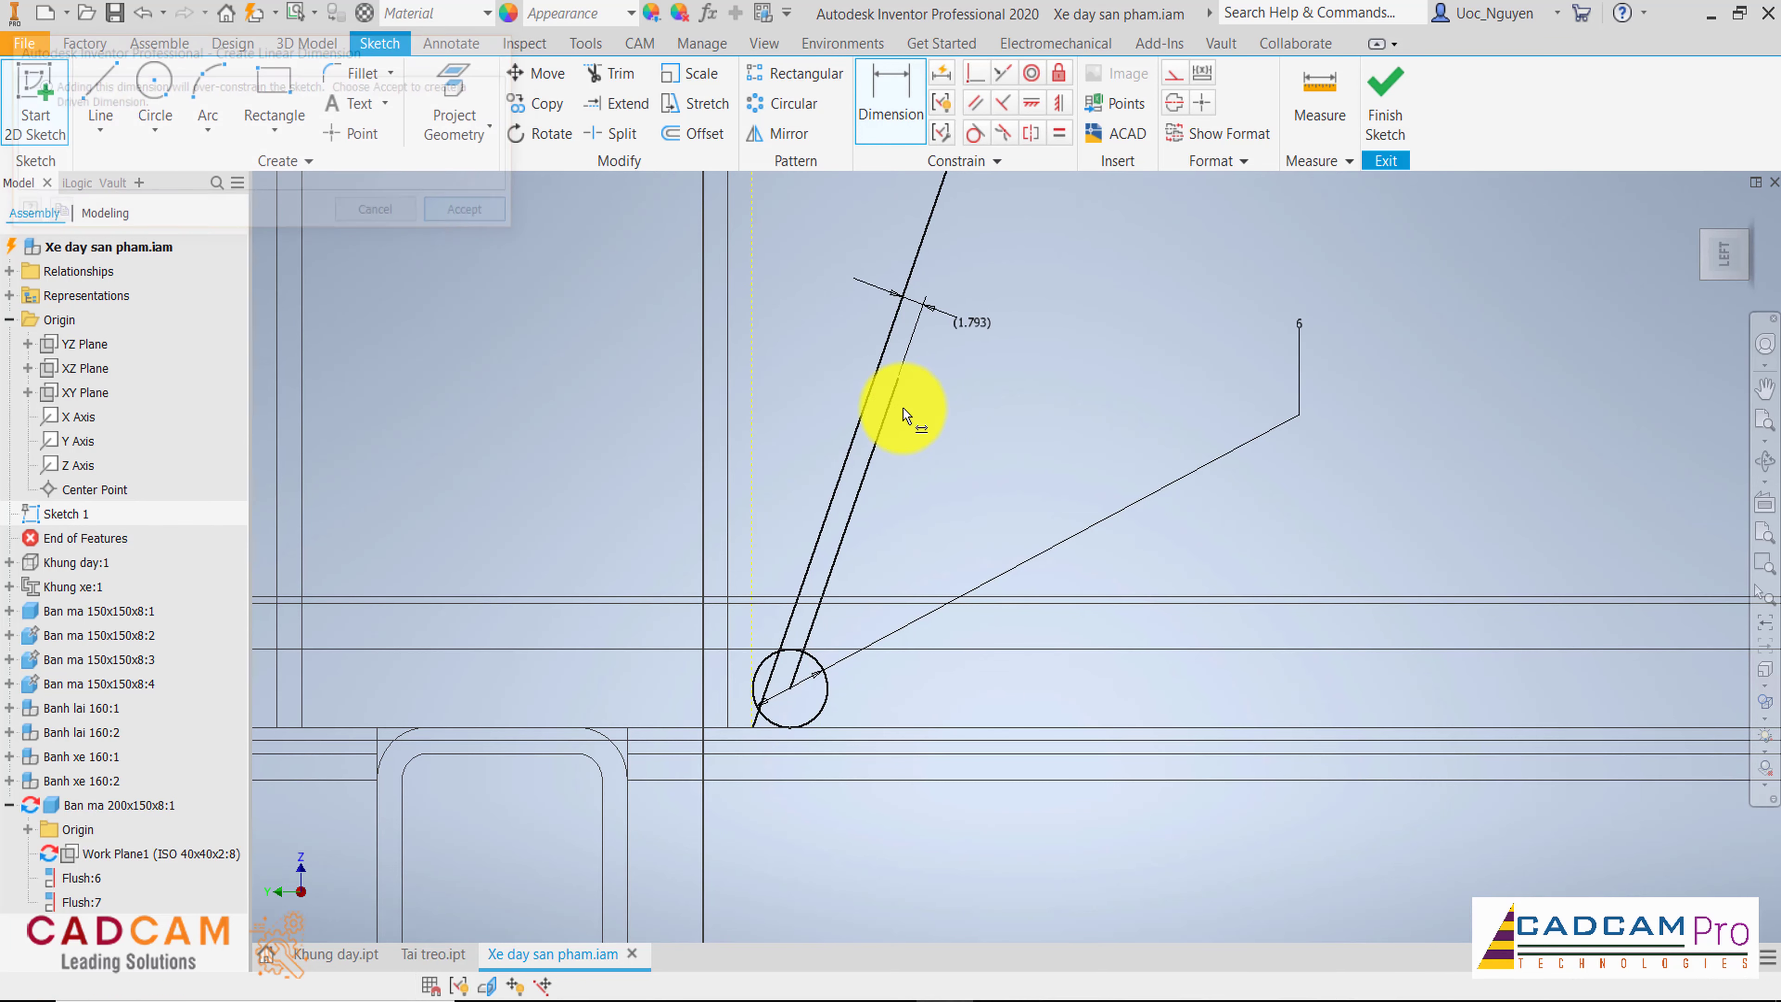
click(978, 335)
scroll(949, 523, down, 2)
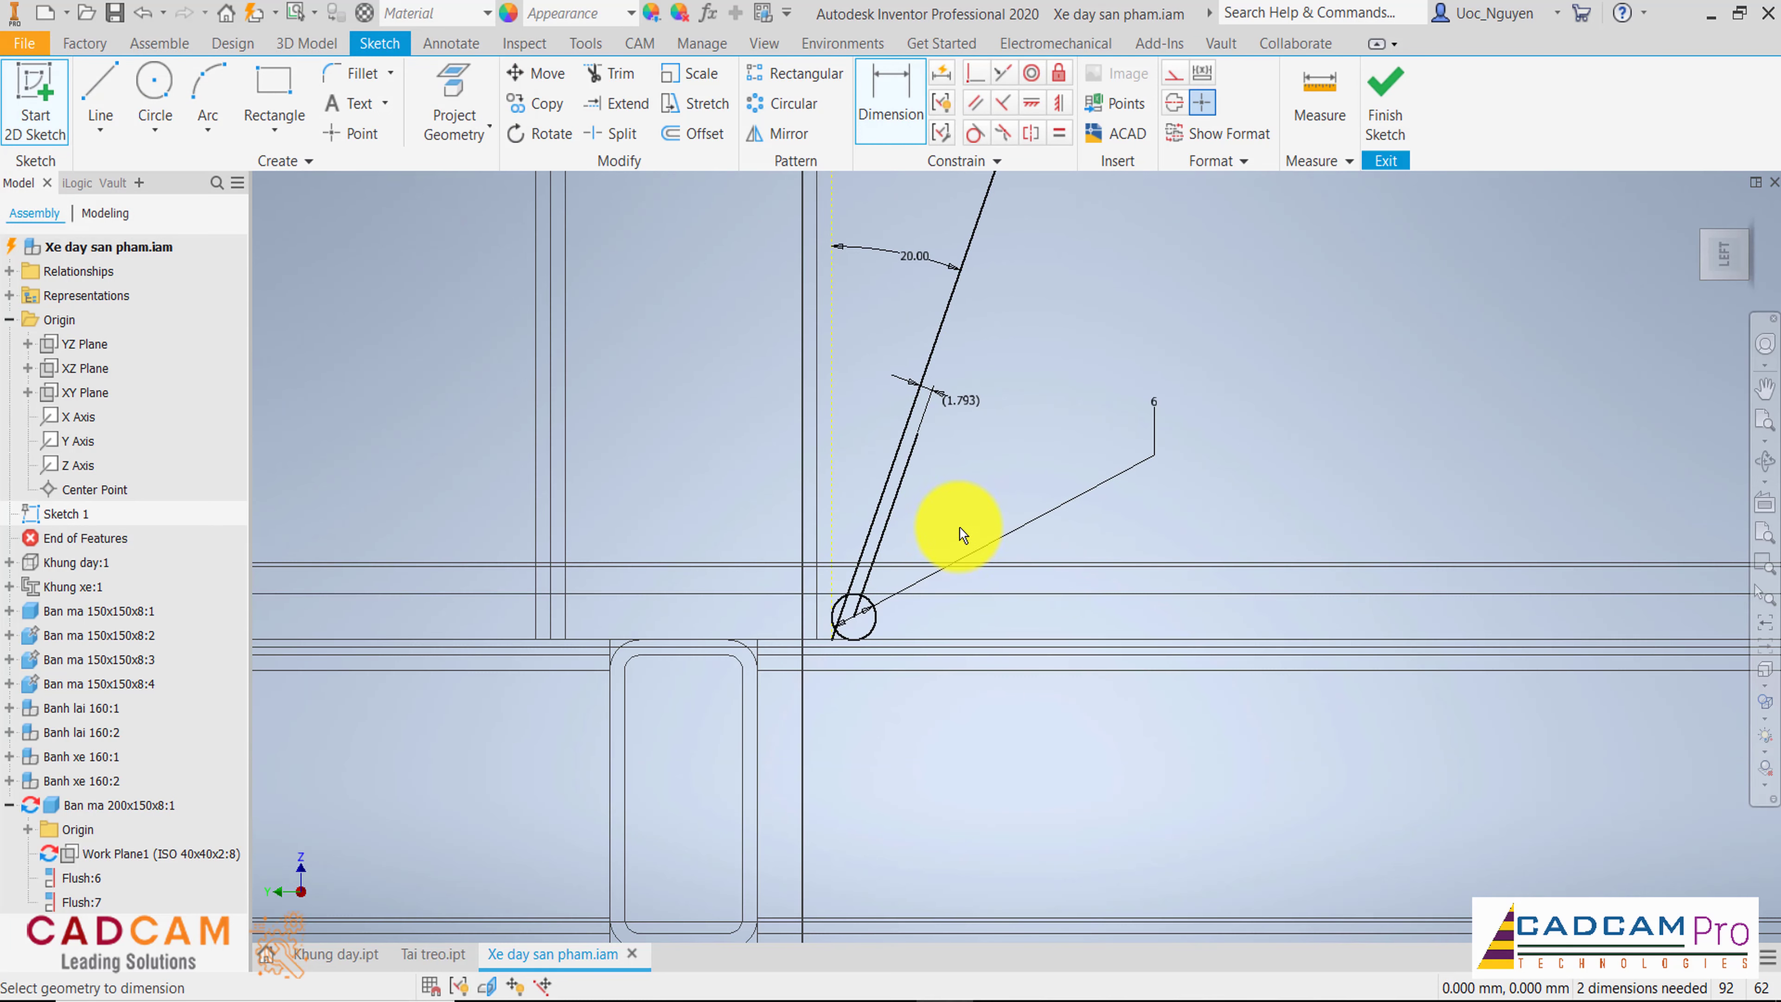
scroll(987, 504, down, 2)
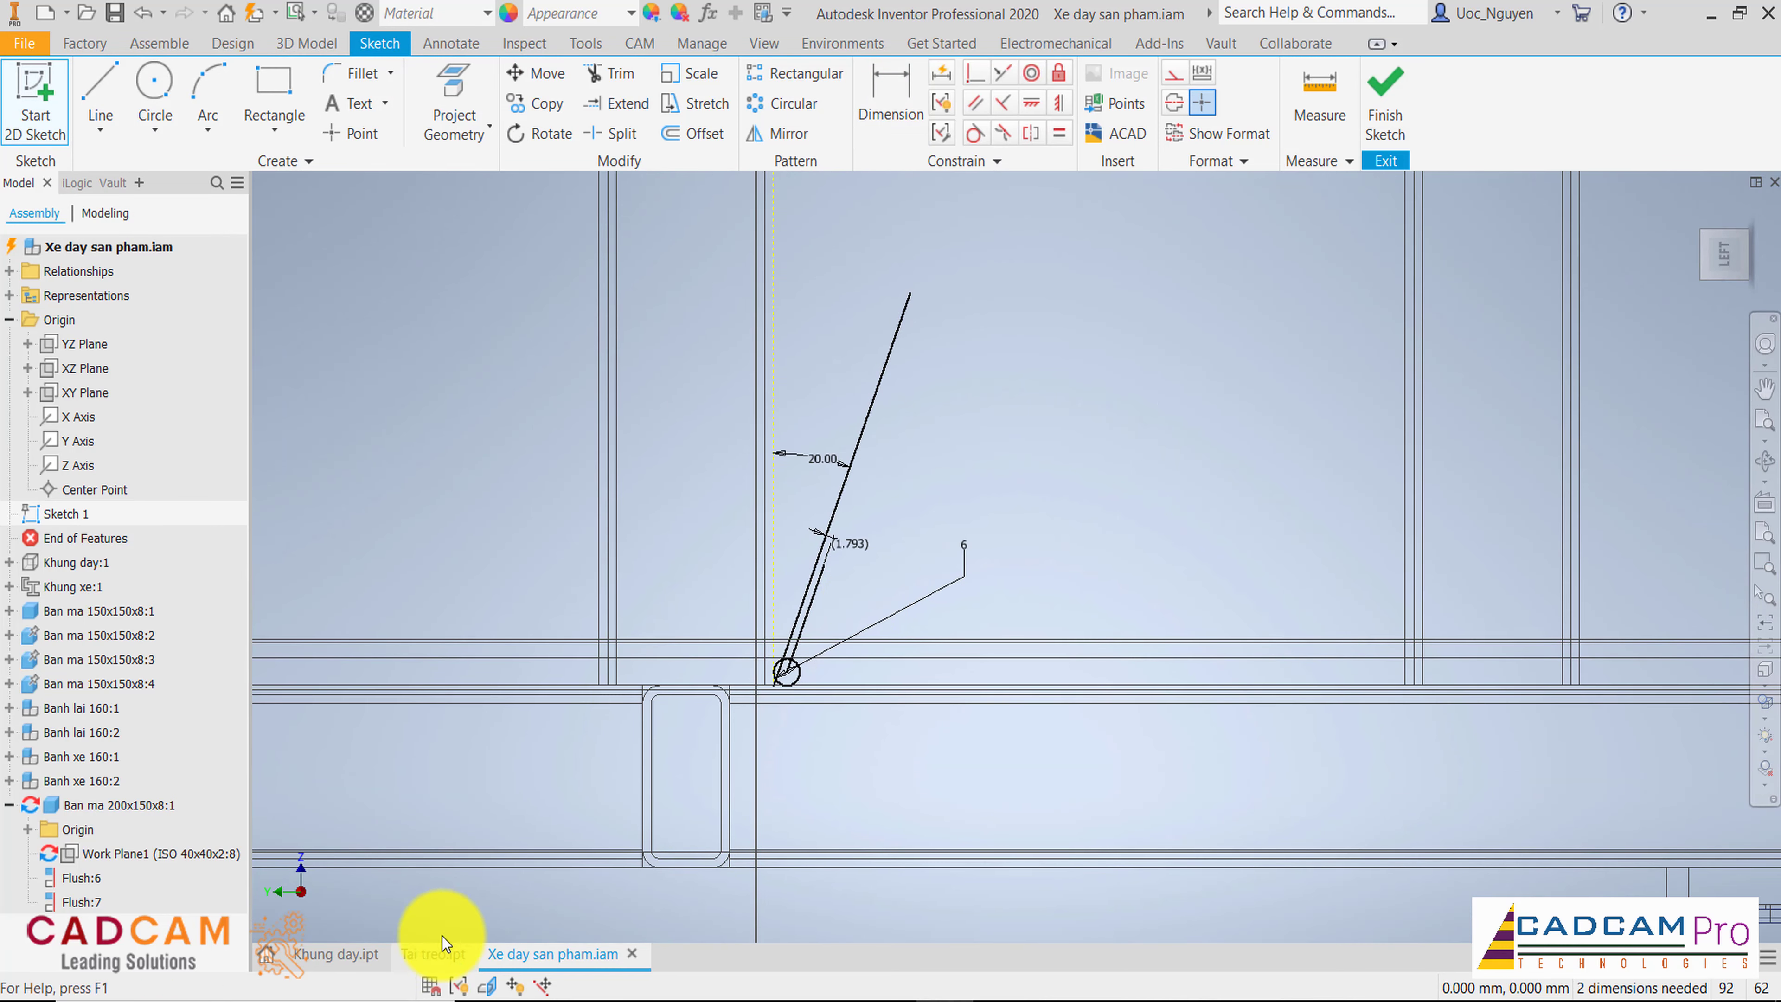
Step: Finish Sketch 1, view the cart from the left, and switch to the Tai treo.ipt part
click(1402, 116)
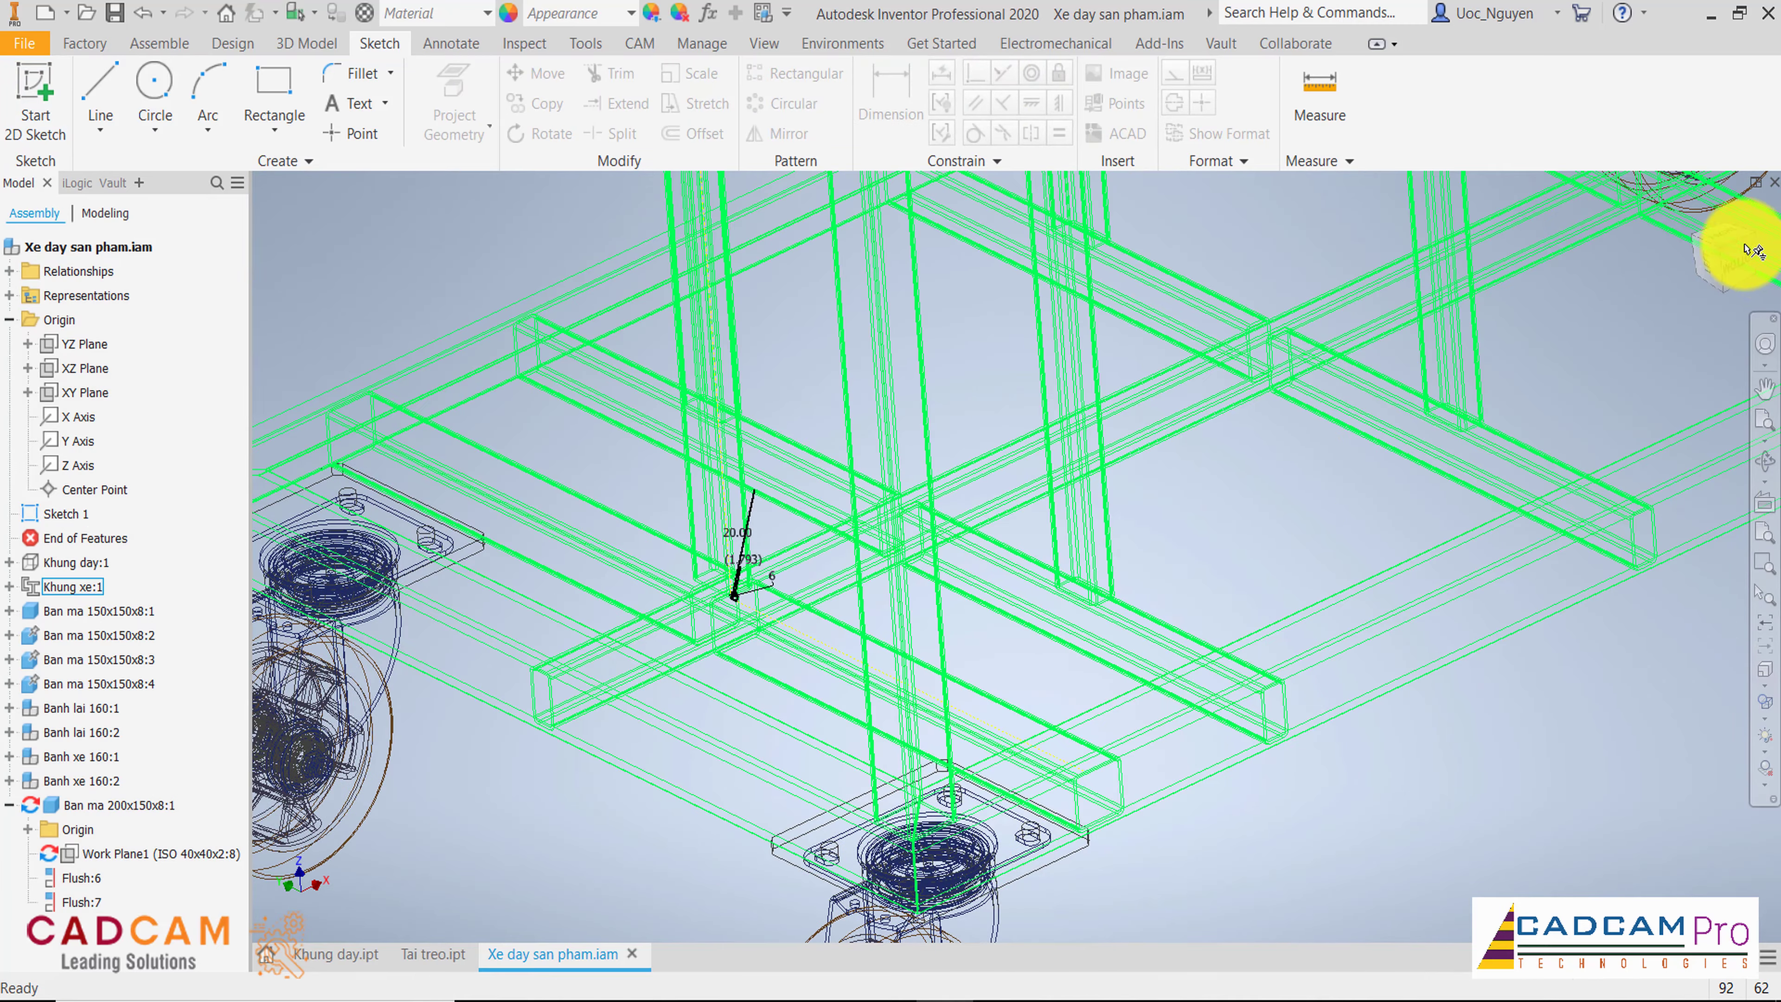
click(1710, 267)
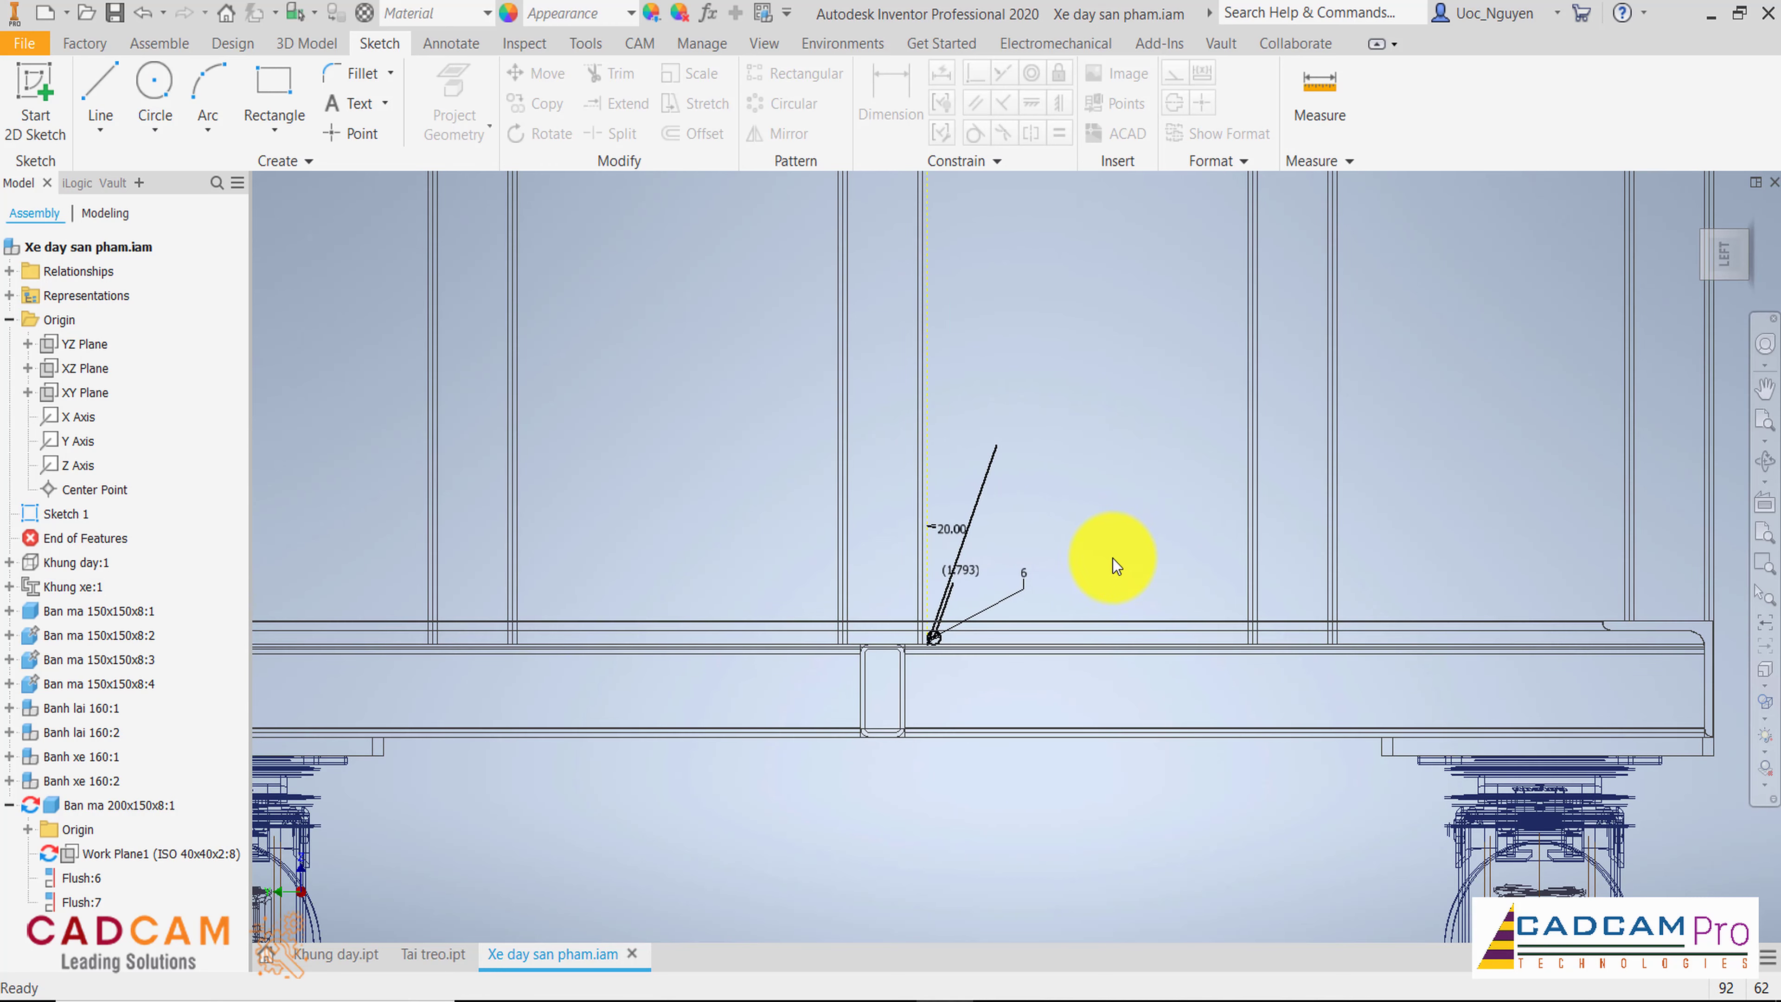
scroll(1114, 558, up, 3)
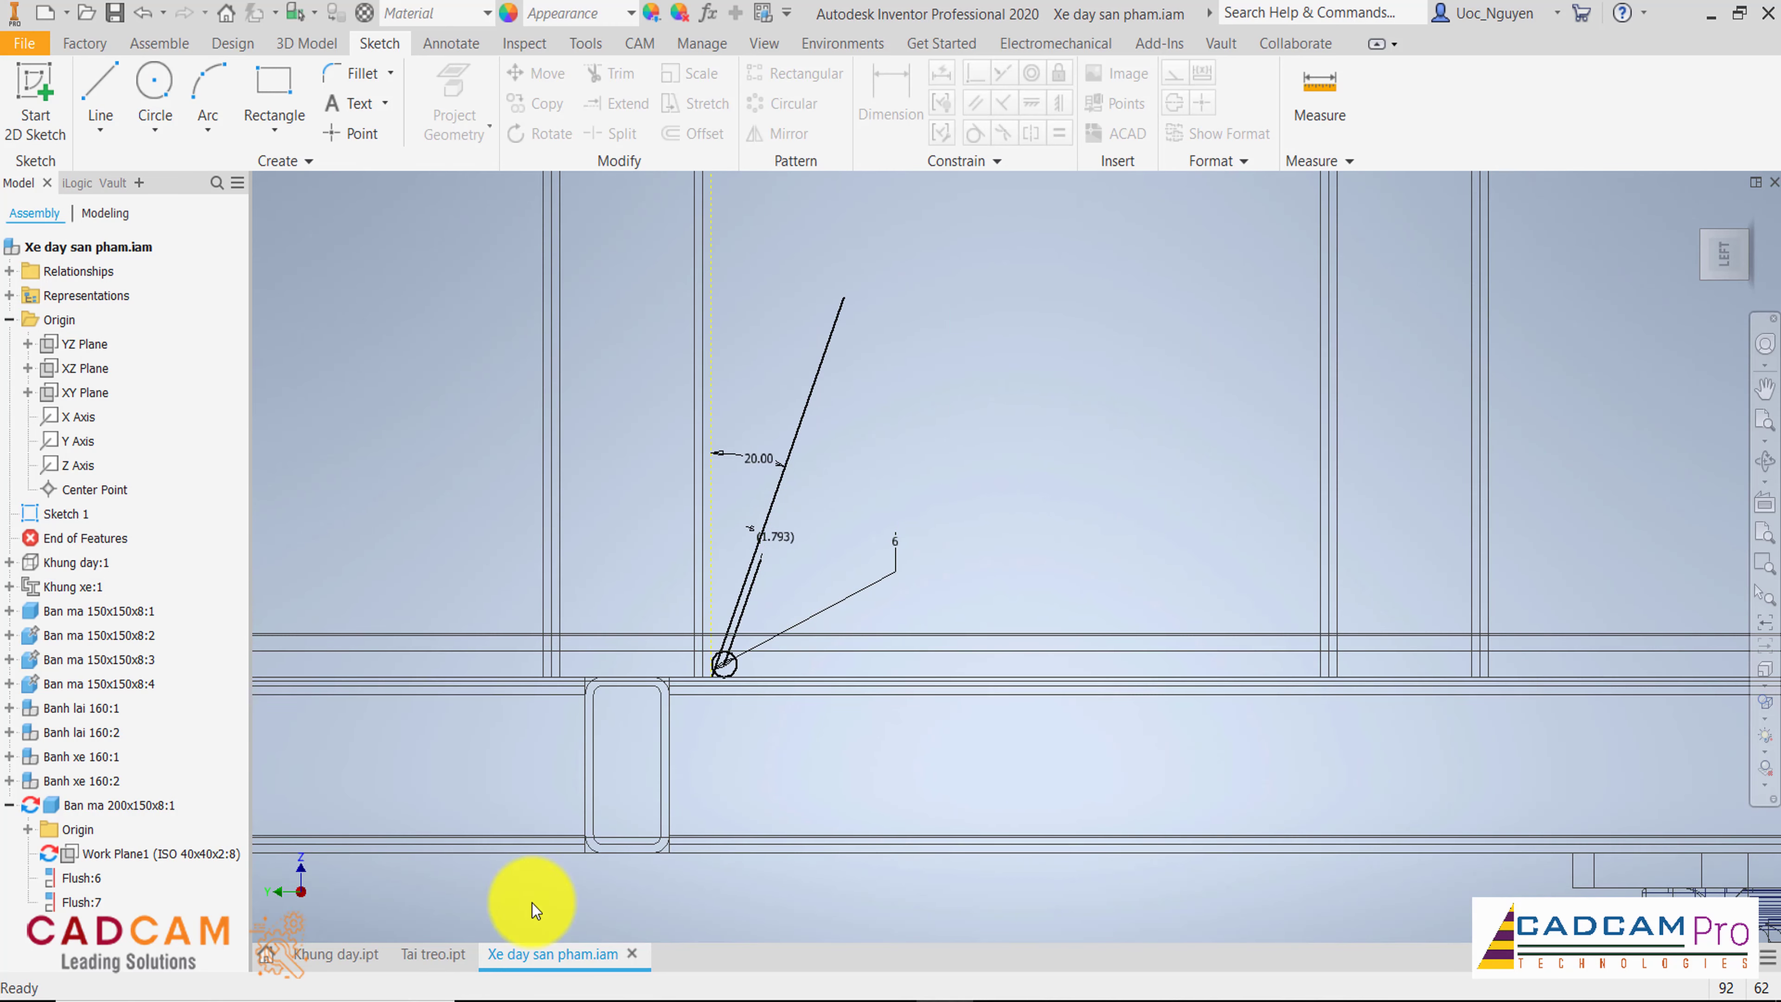
click(433, 953)
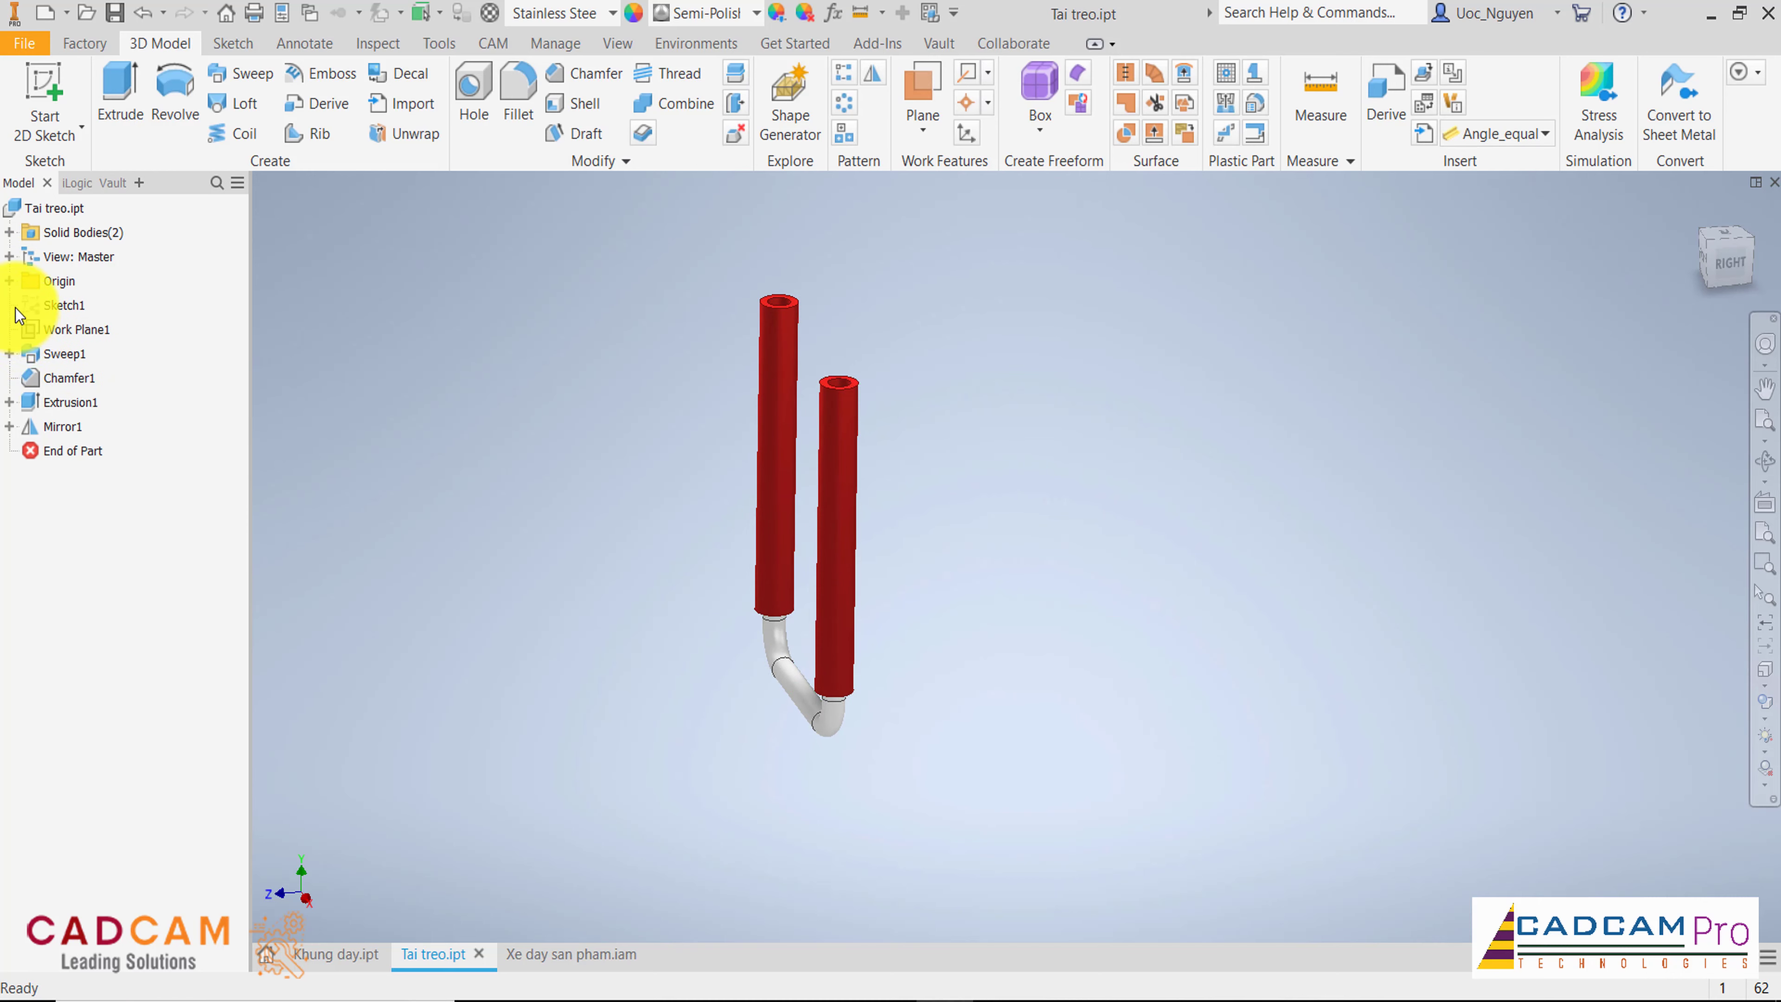
Step: Create Work Plane5 offset 1.793 from the Tai treo part's XY Plane, then show the home view
click(11, 282)
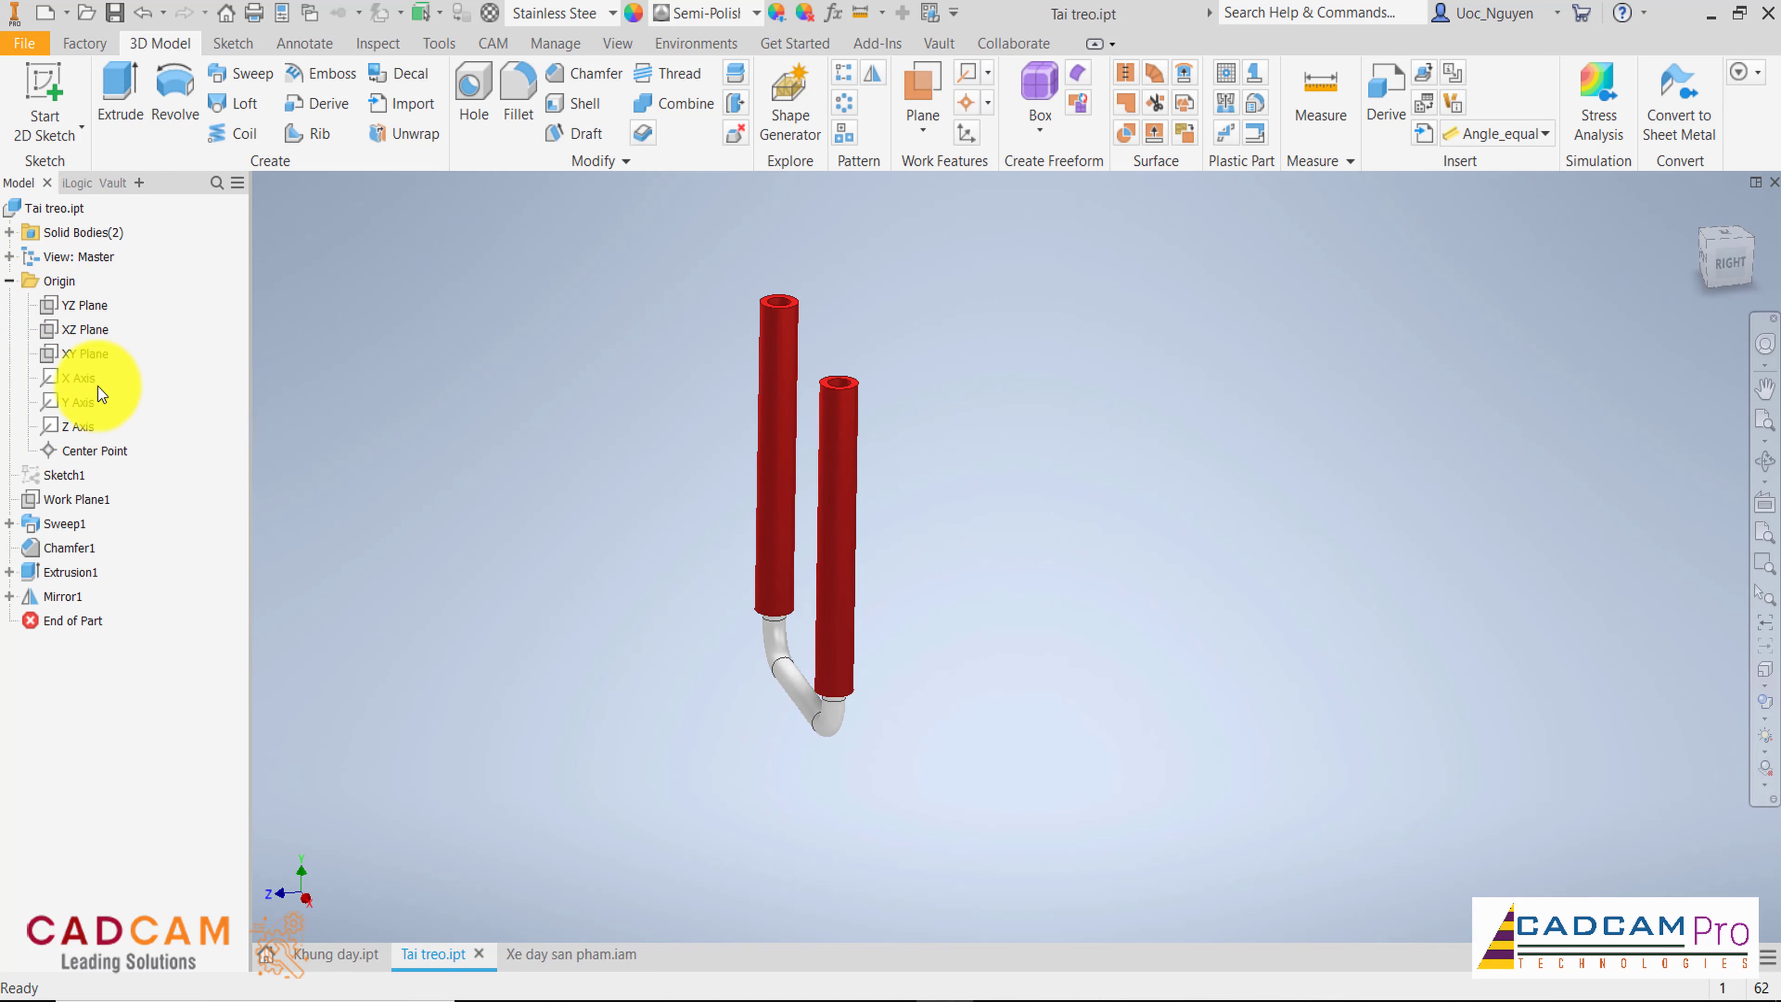
click(89, 356)
click(1737, 261)
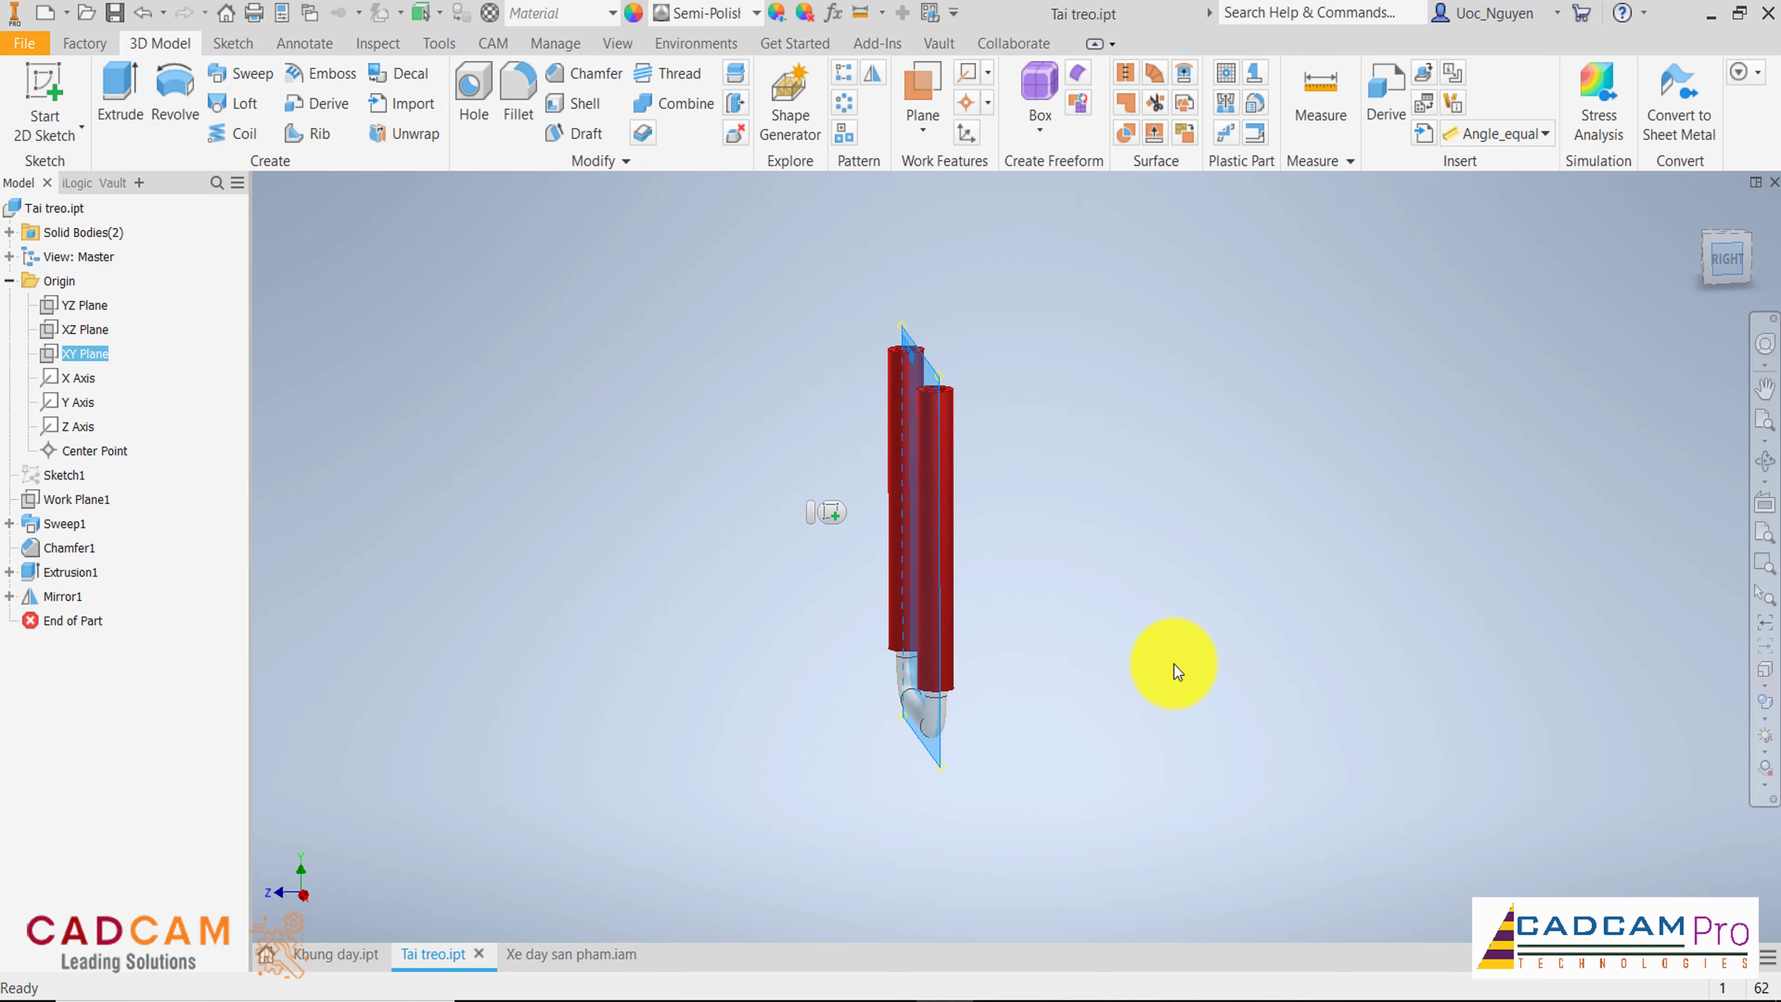
click(920, 136)
click(948, 223)
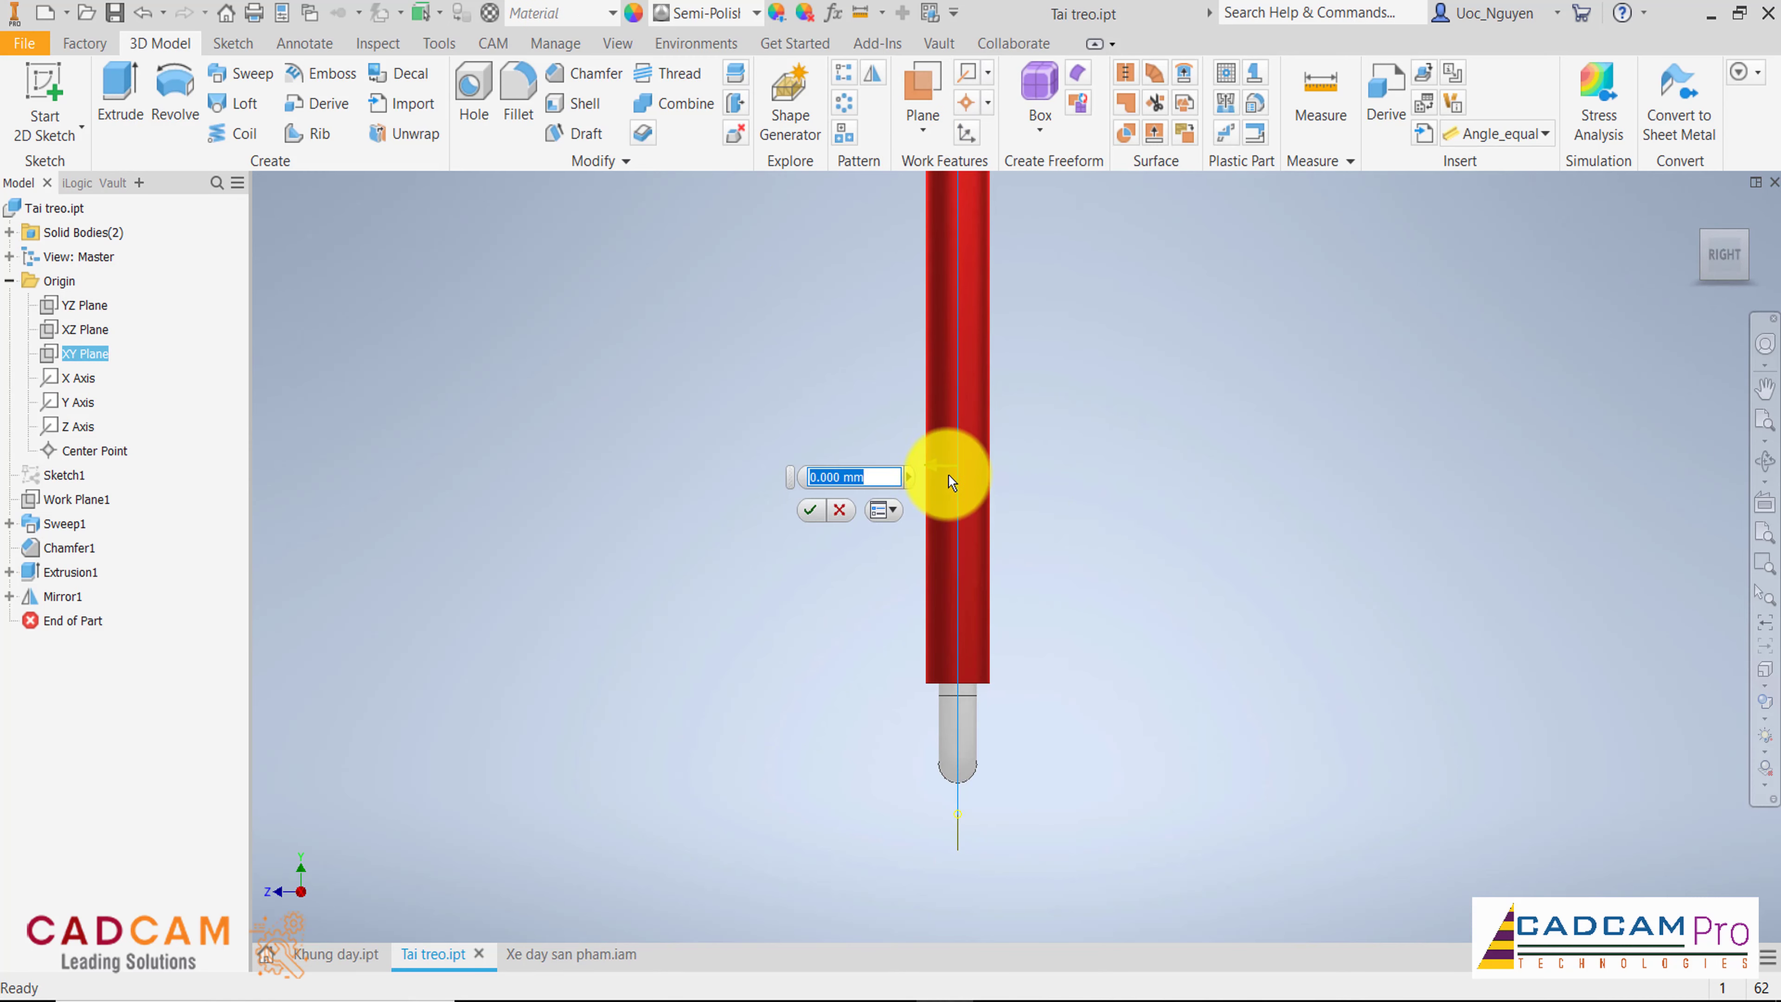
drag(940, 475, 916, 475)
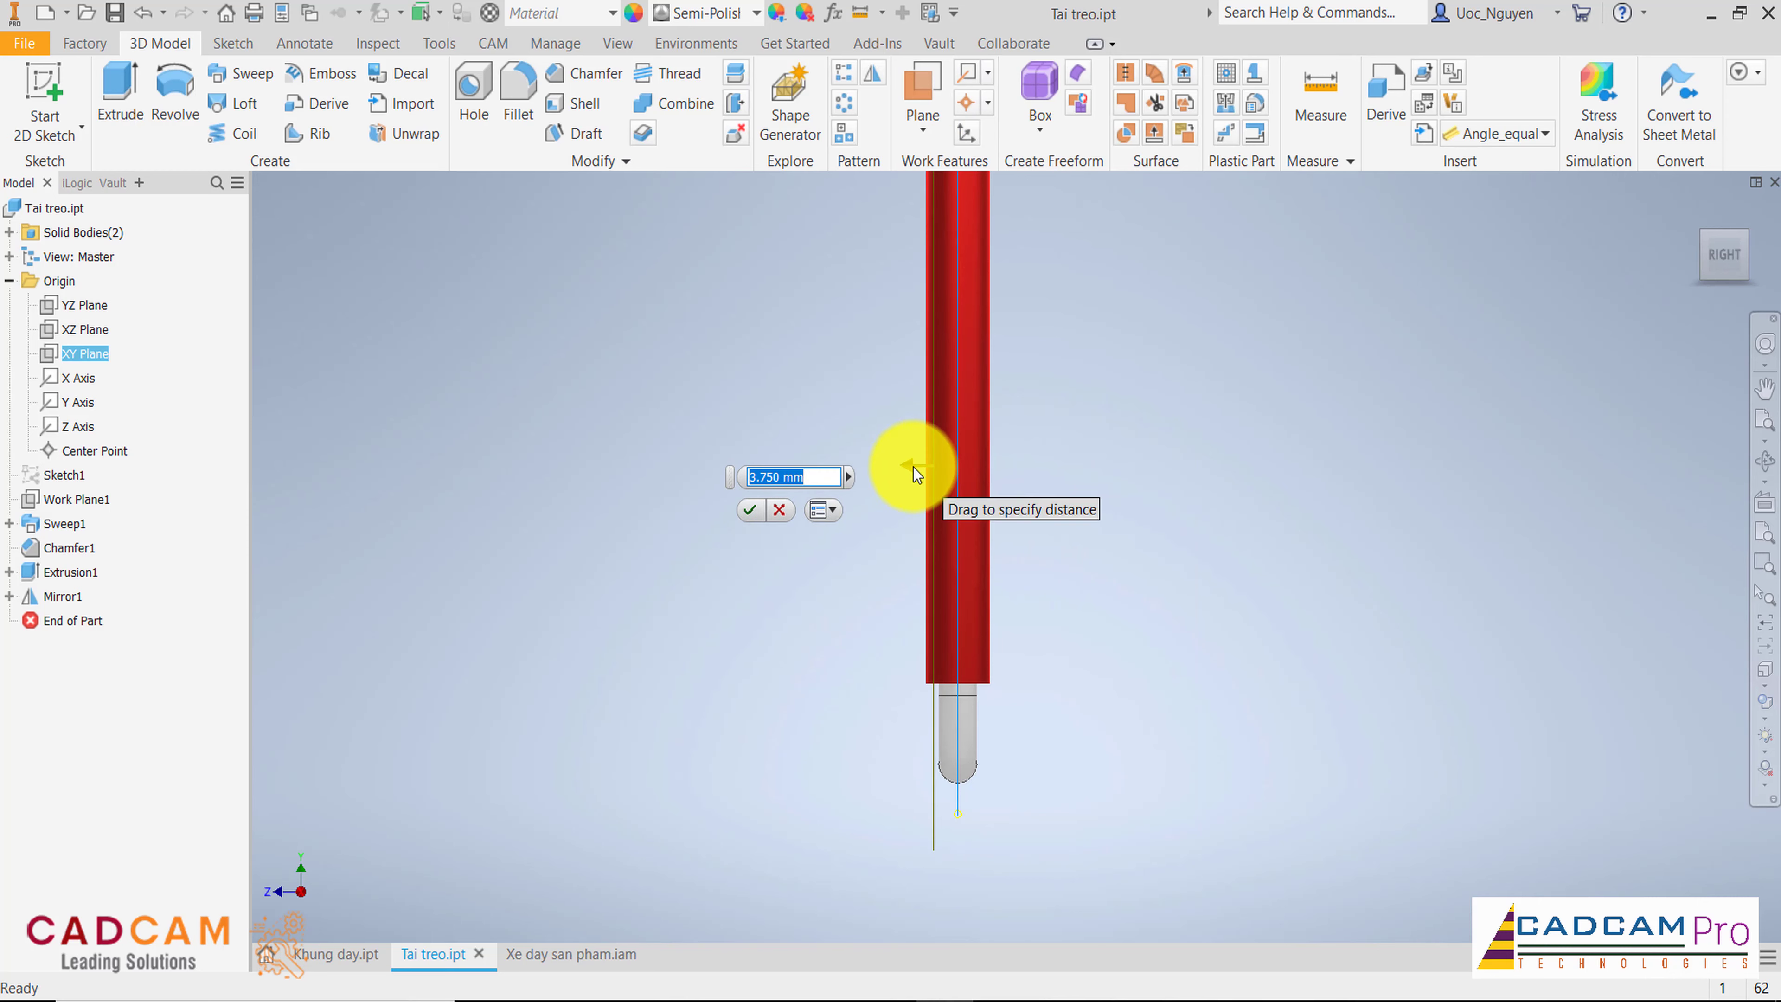
text(1.793)
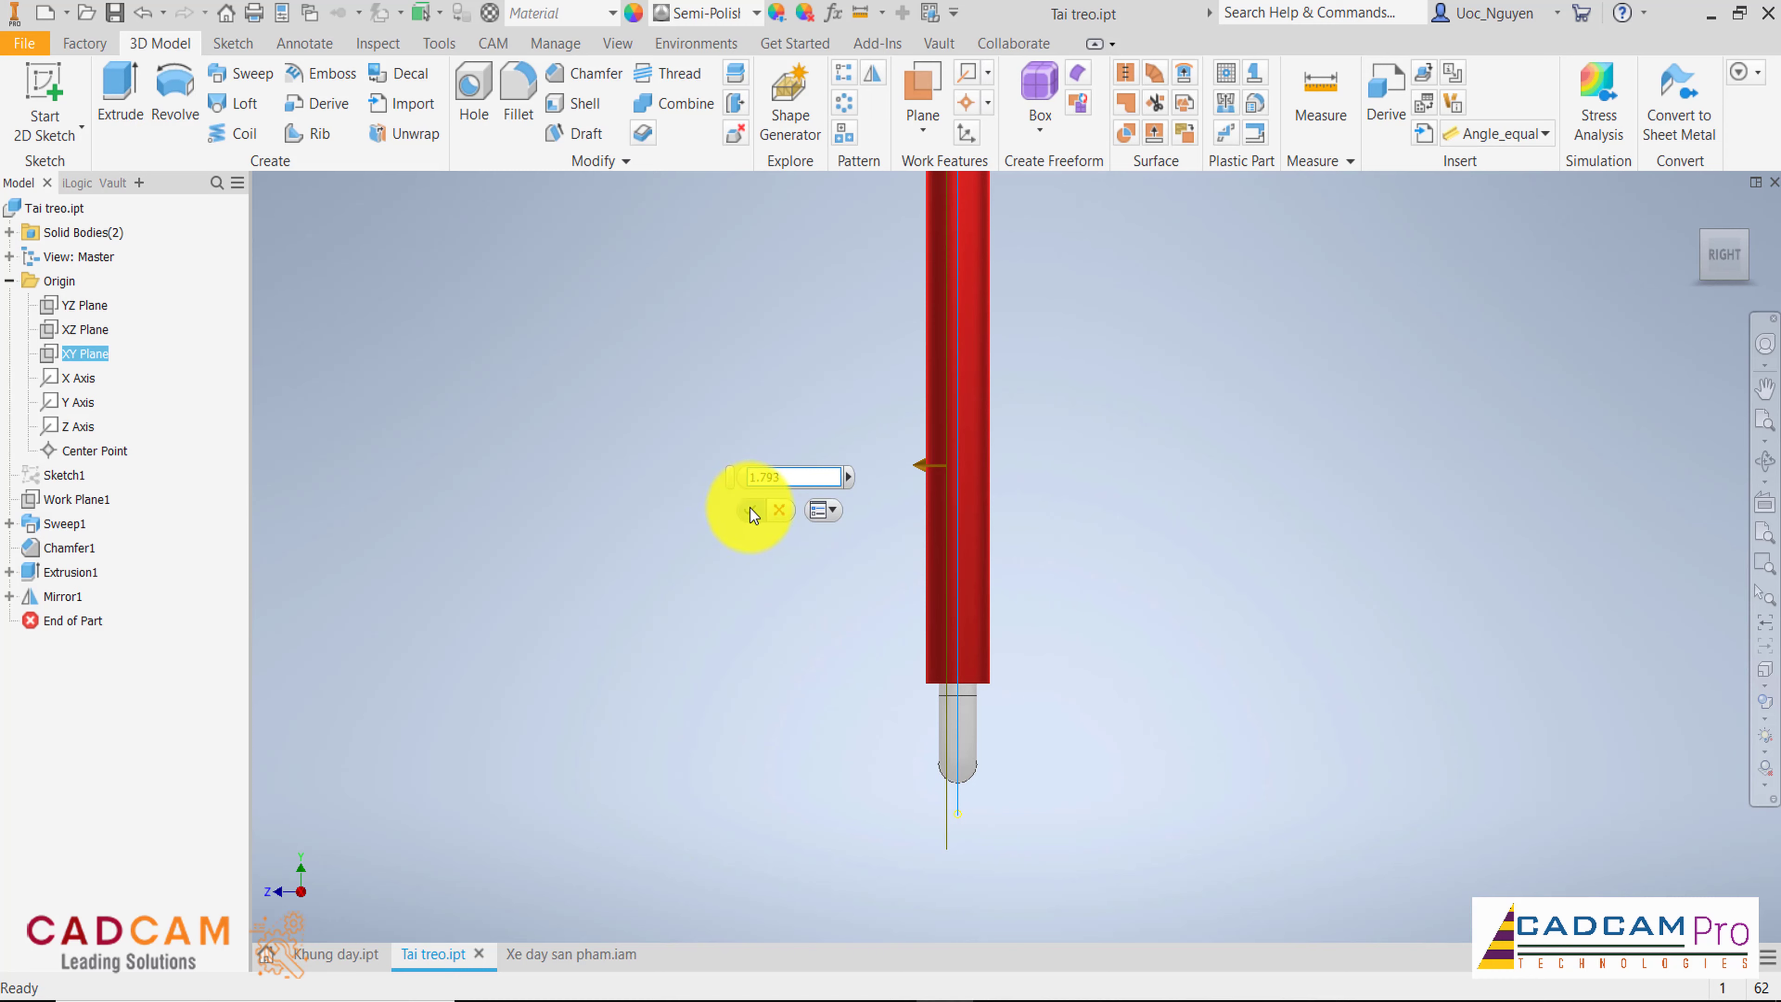
key(F6)
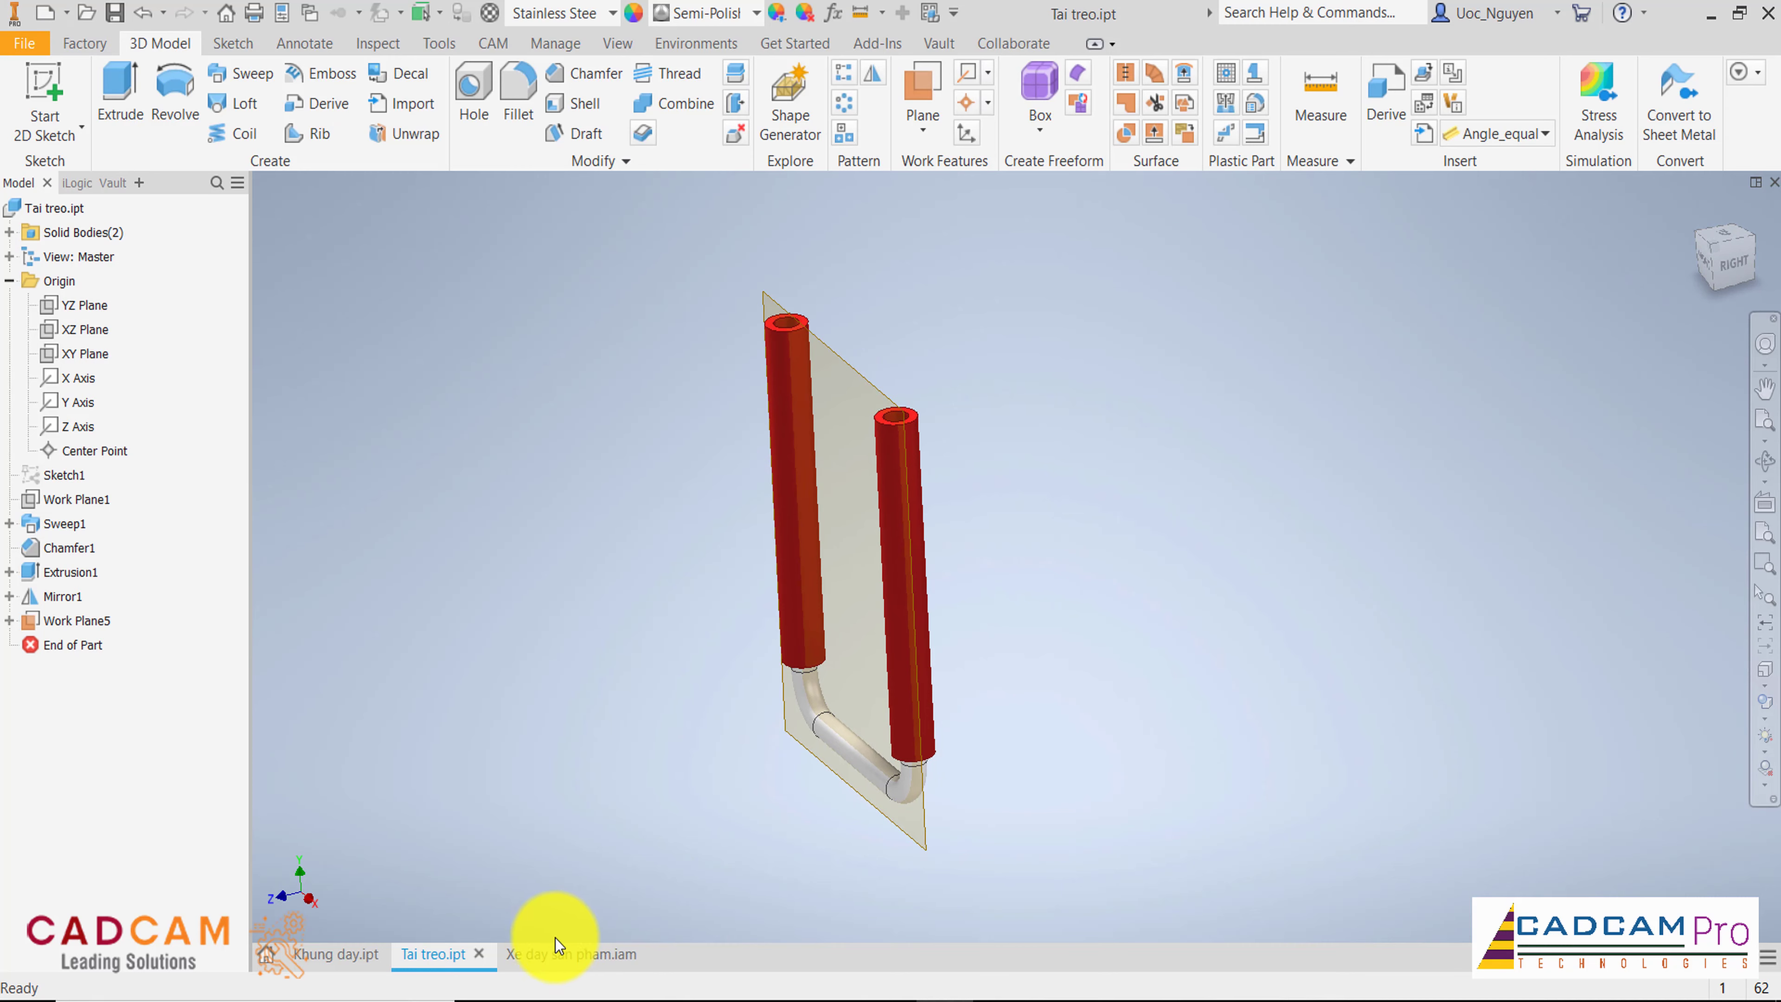
Step: Return to the cart assembly in its home 3D view, displayed as Shaded with Edges
click(550, 960)
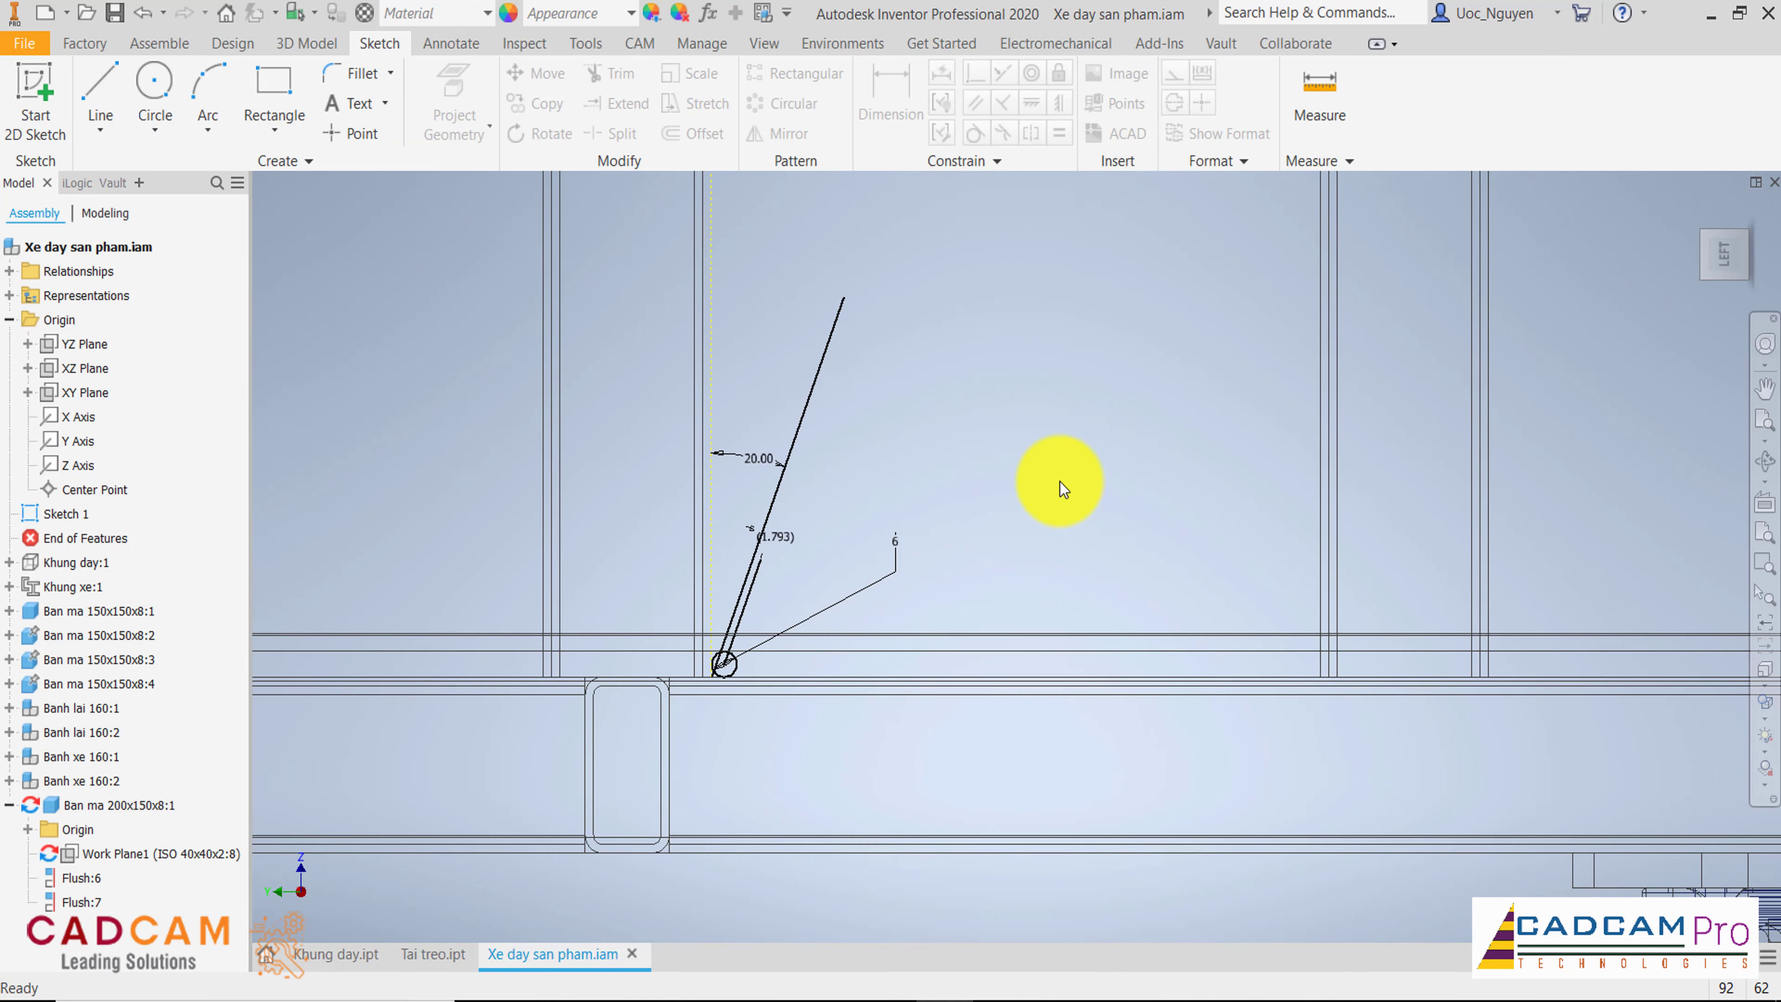
scroll(1122, 498, down, 2)
scroll(1142, 502, down, 3)
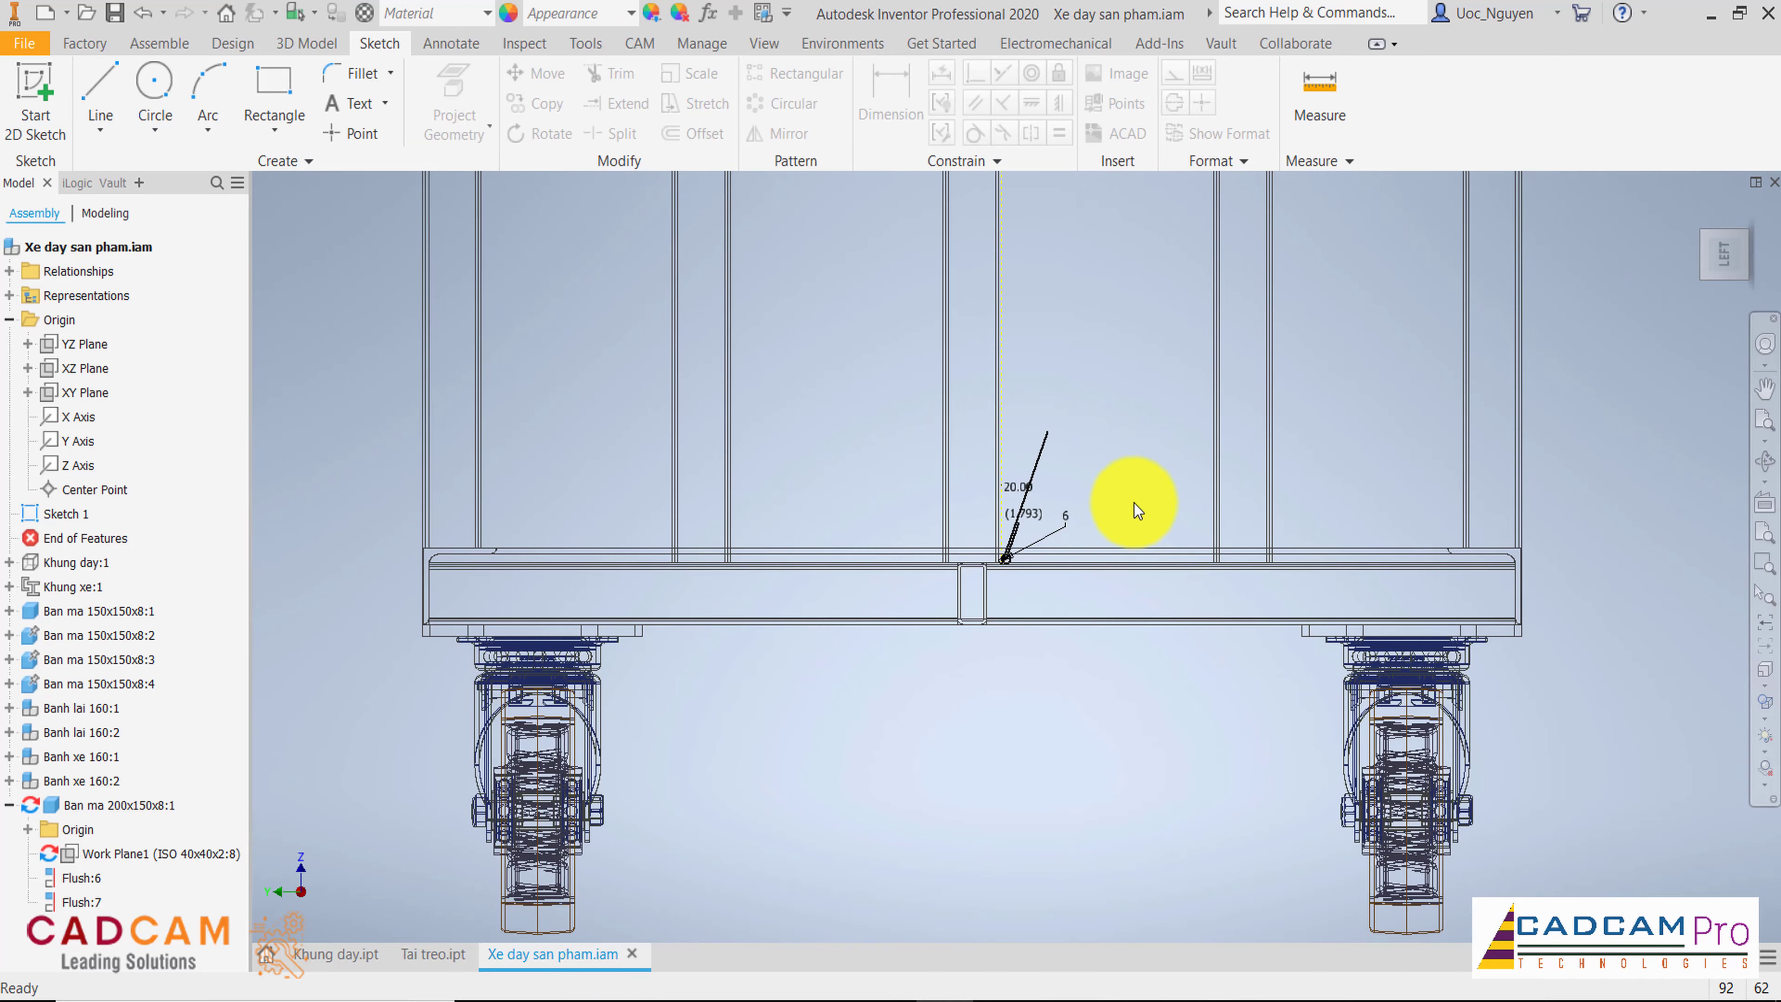
middle_drag(1134, 502, 1090, 511)
key(F6)
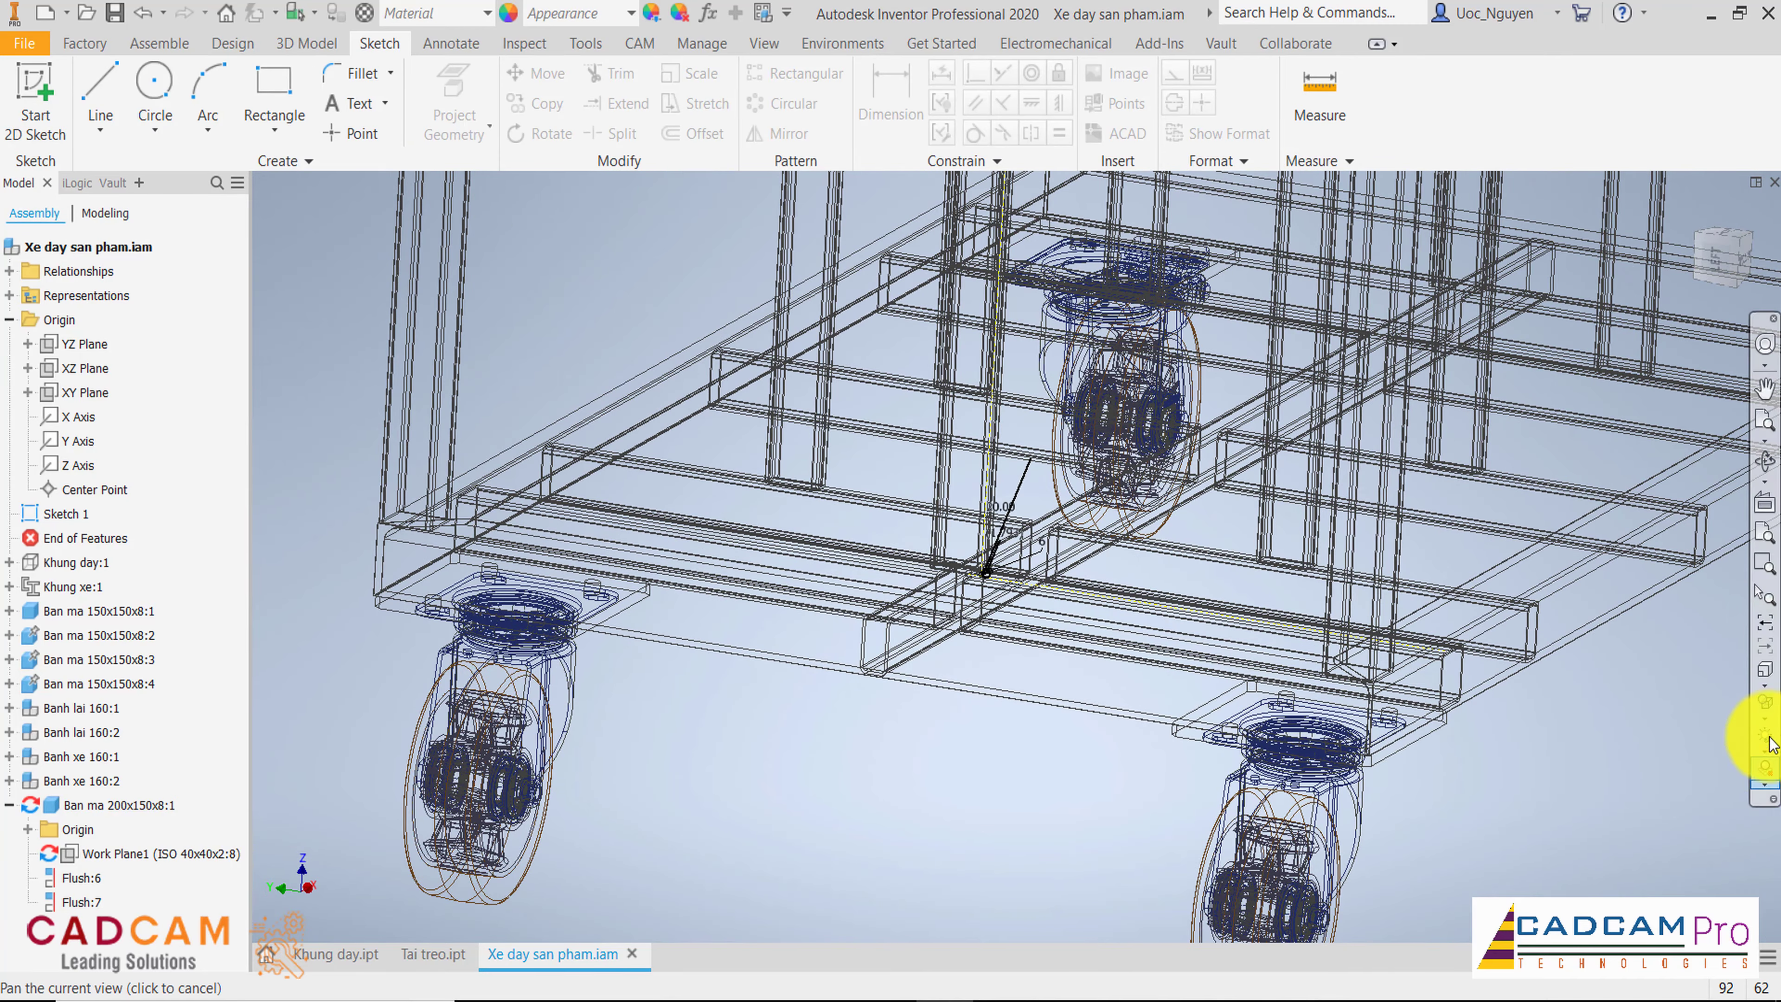
click(1771, 730)
click(1628, 784)
scroll(911, 631, up, 3)
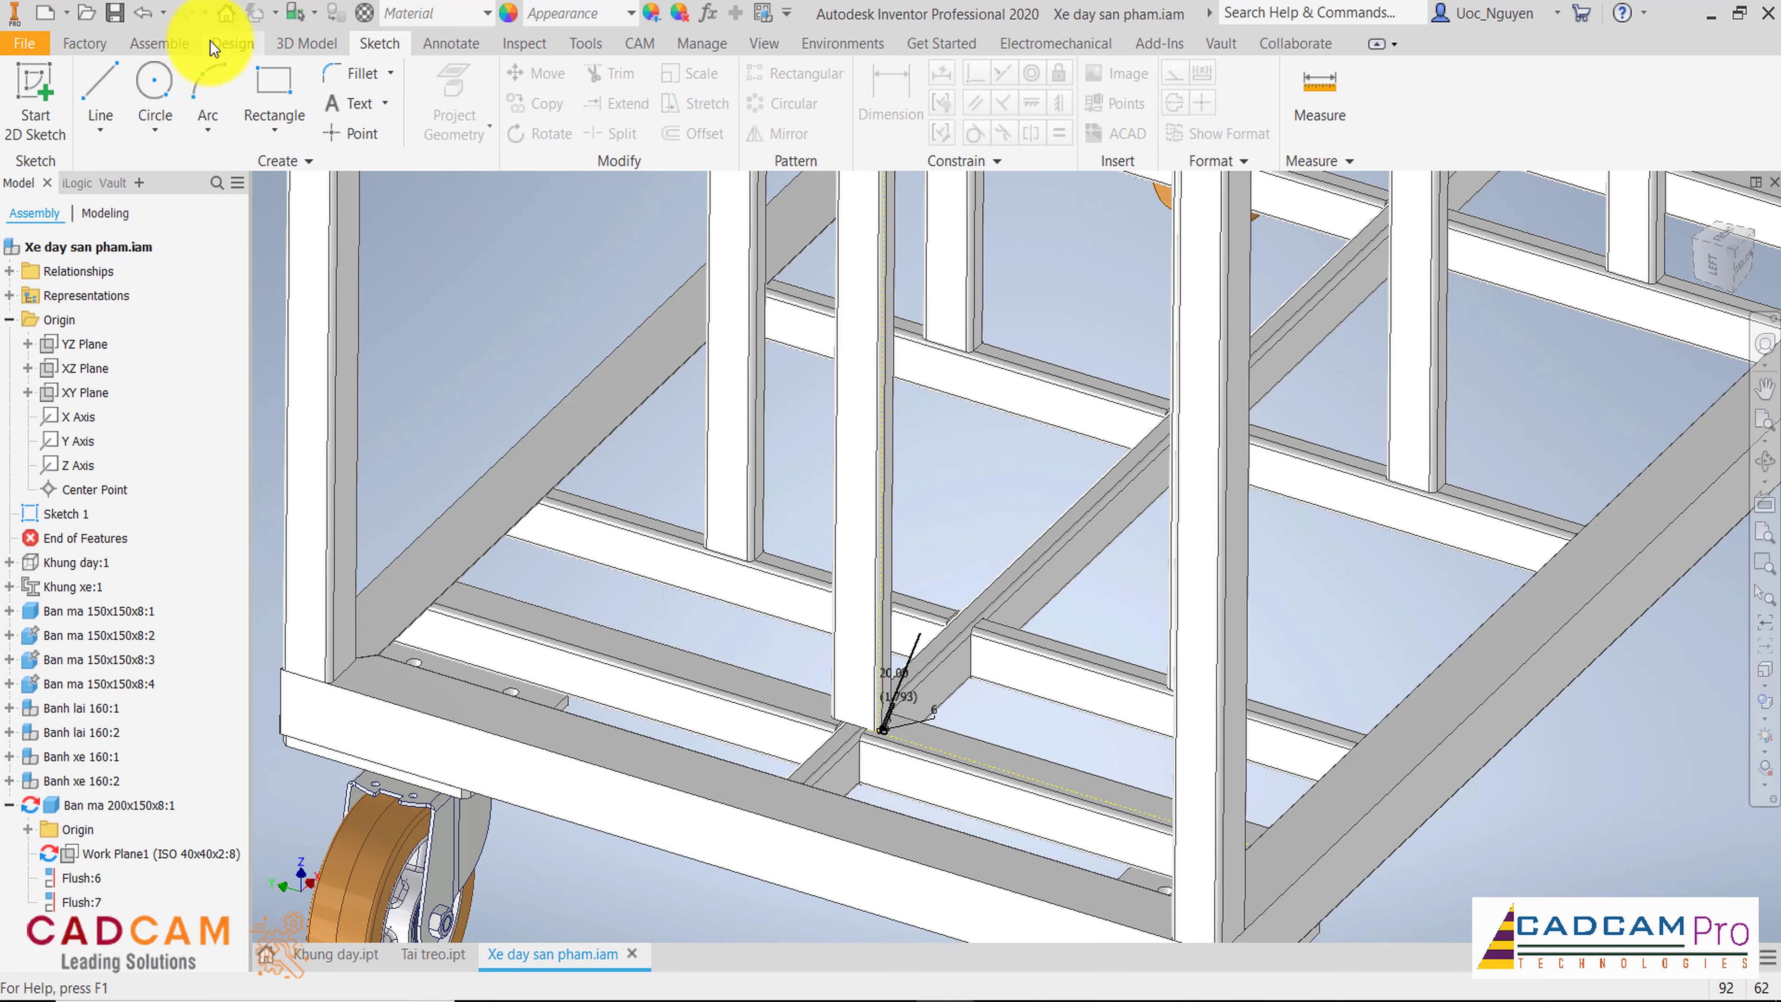
Step: Add an Angle to Plane around Edge work plane at 20° to the post face, pivoting on the sketched line
click(159, 43)
click(811, 133)
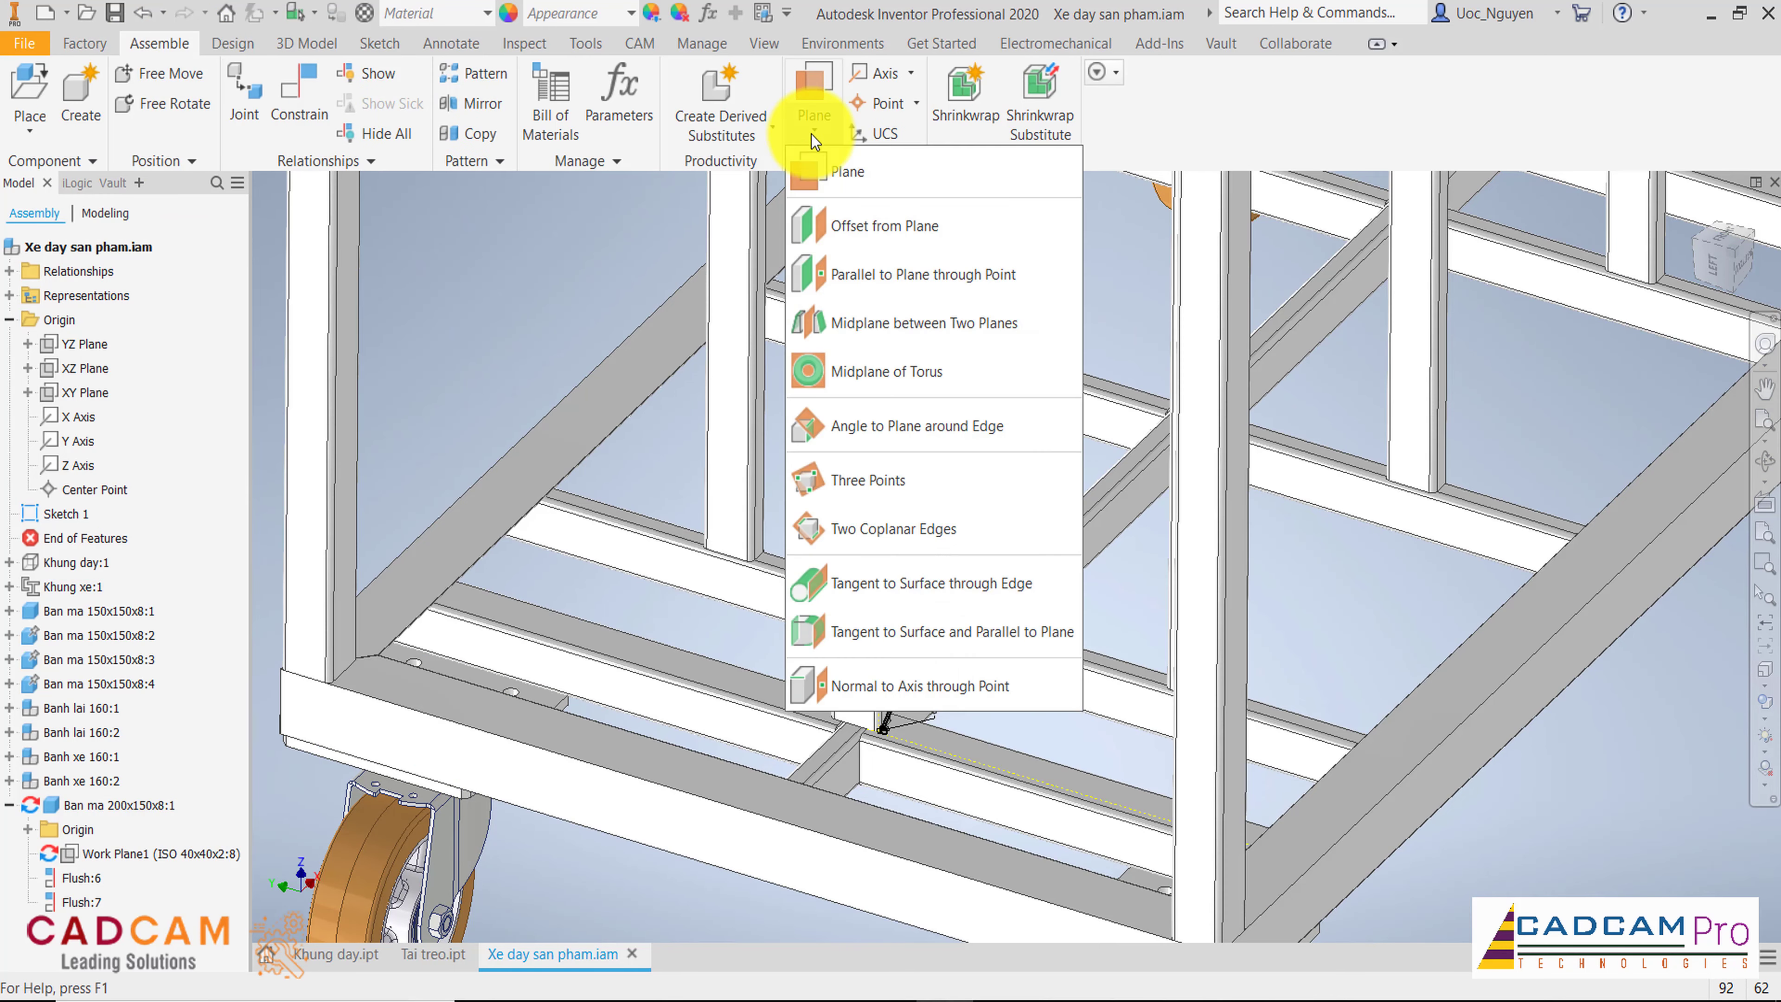
click(849, 426)
scroll(922, 698, up, 4)
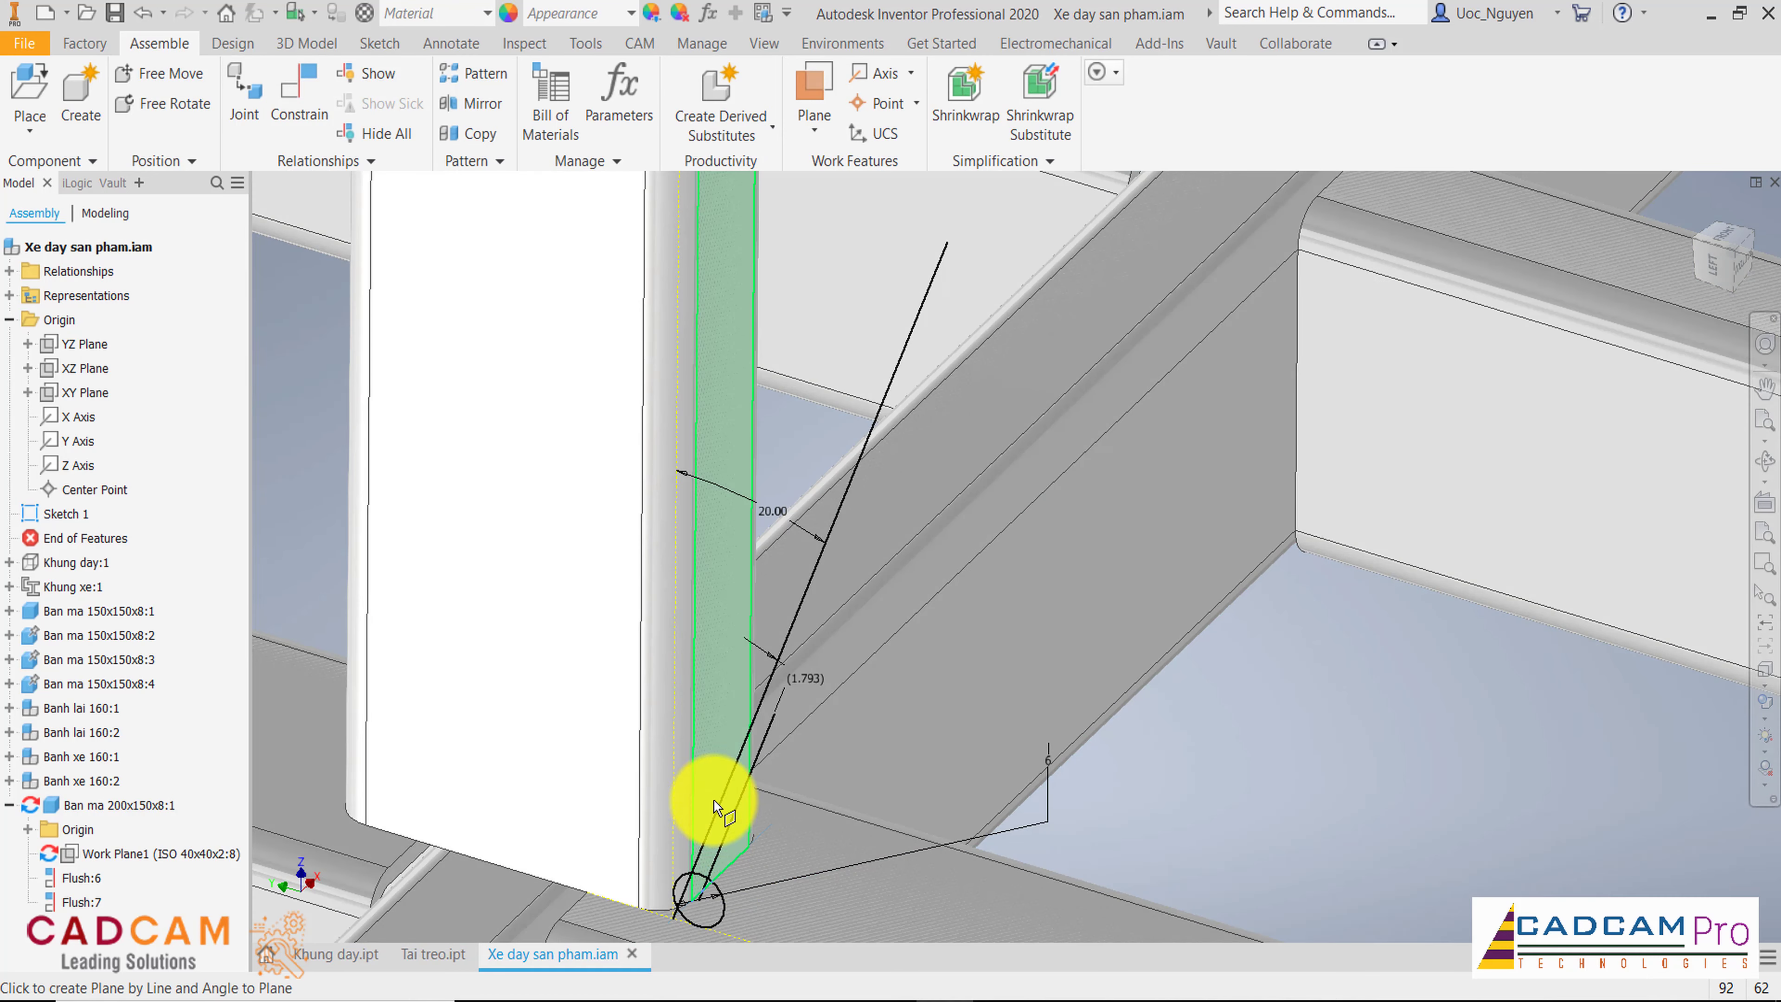
click(729, 799)
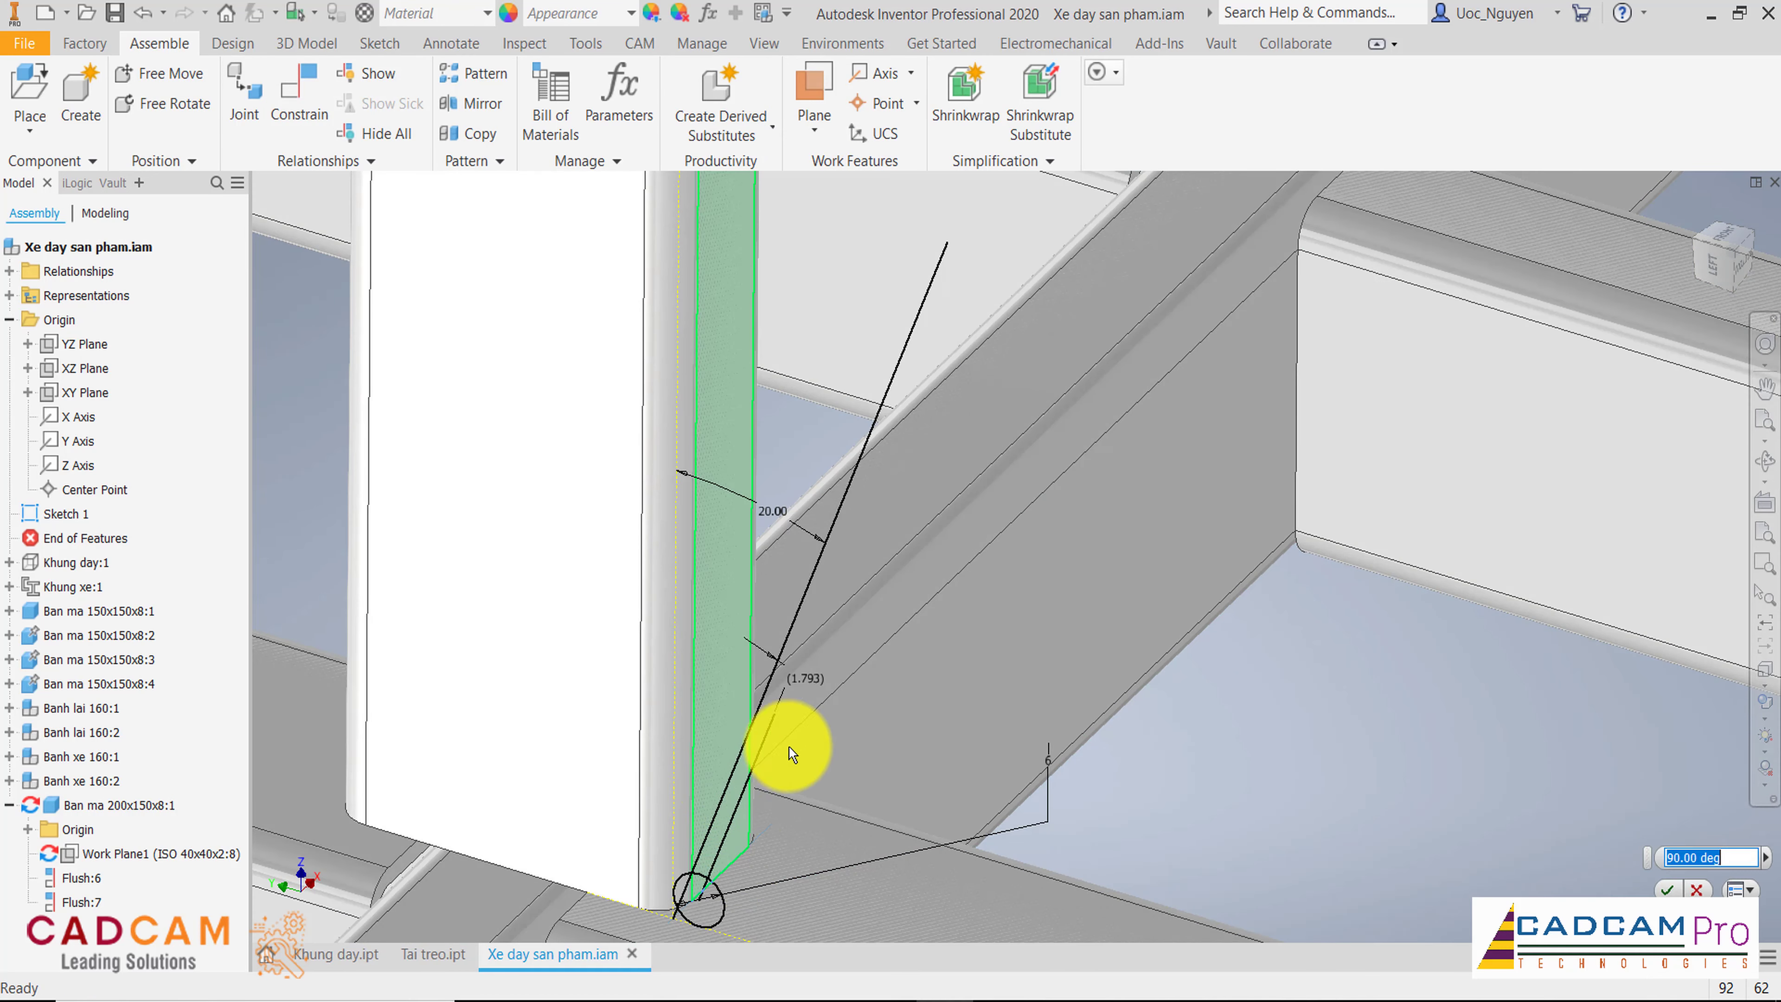
click(1726, 273)
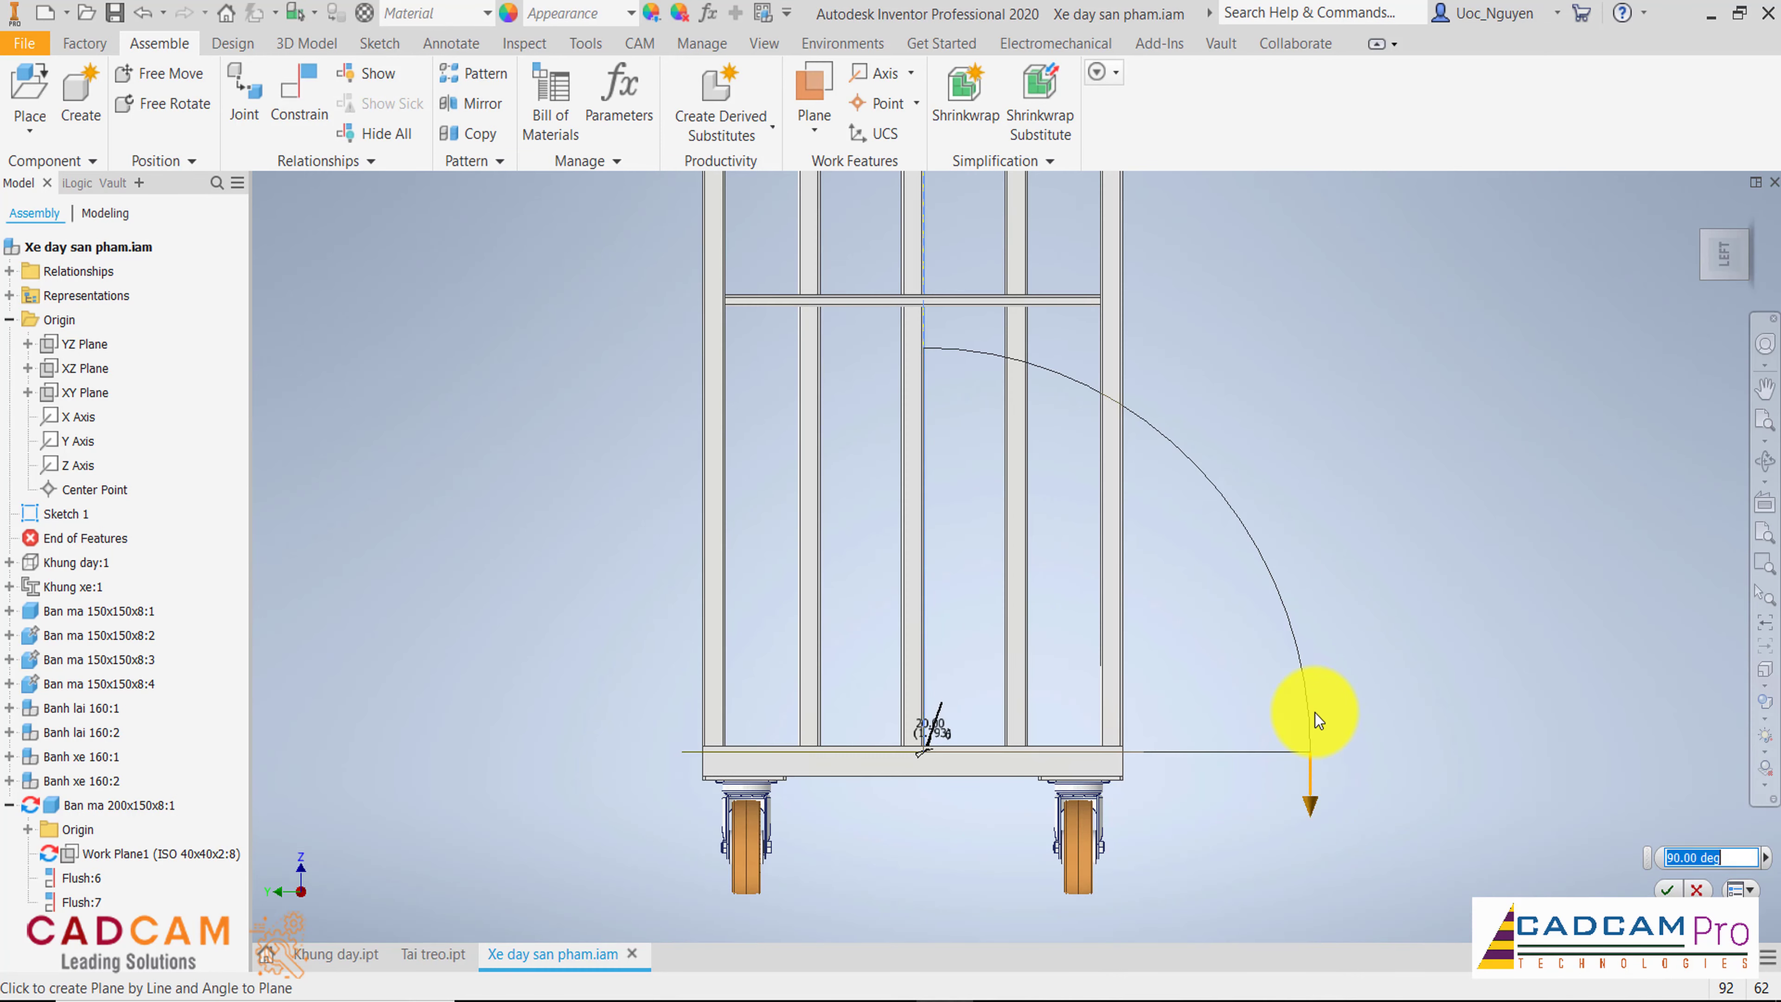
drag(1317, 718, 1105, 435)
text(20)
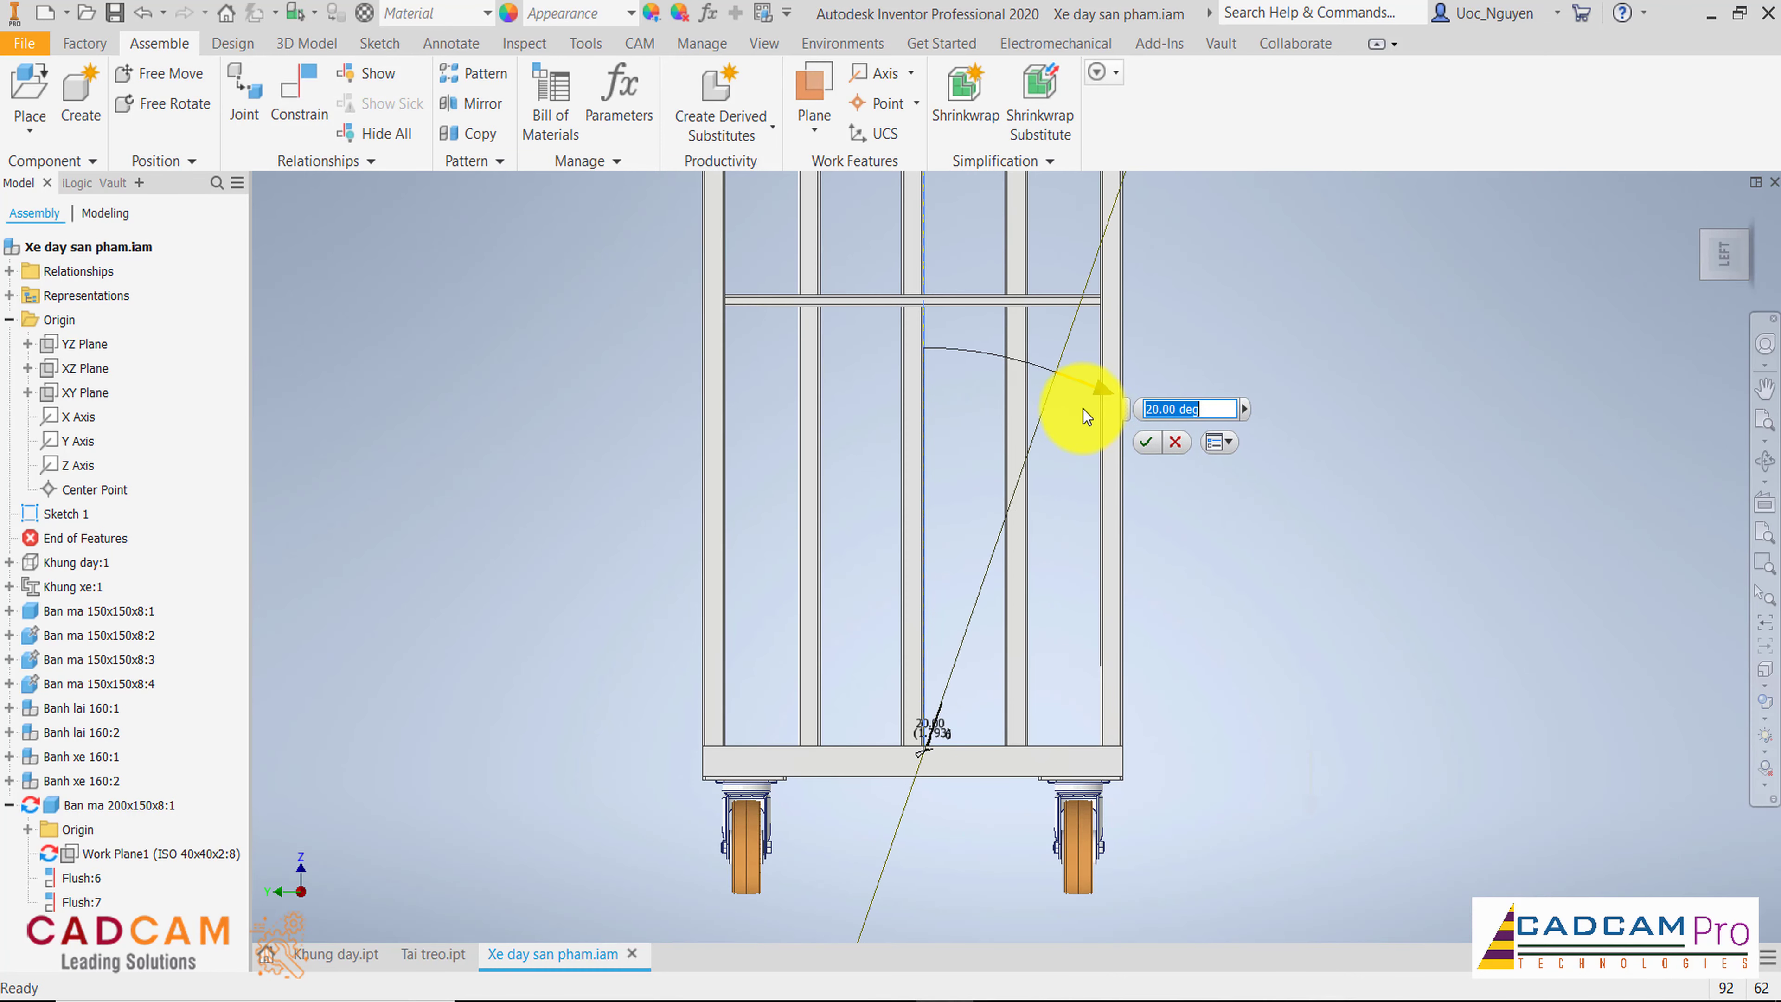
key(Return)
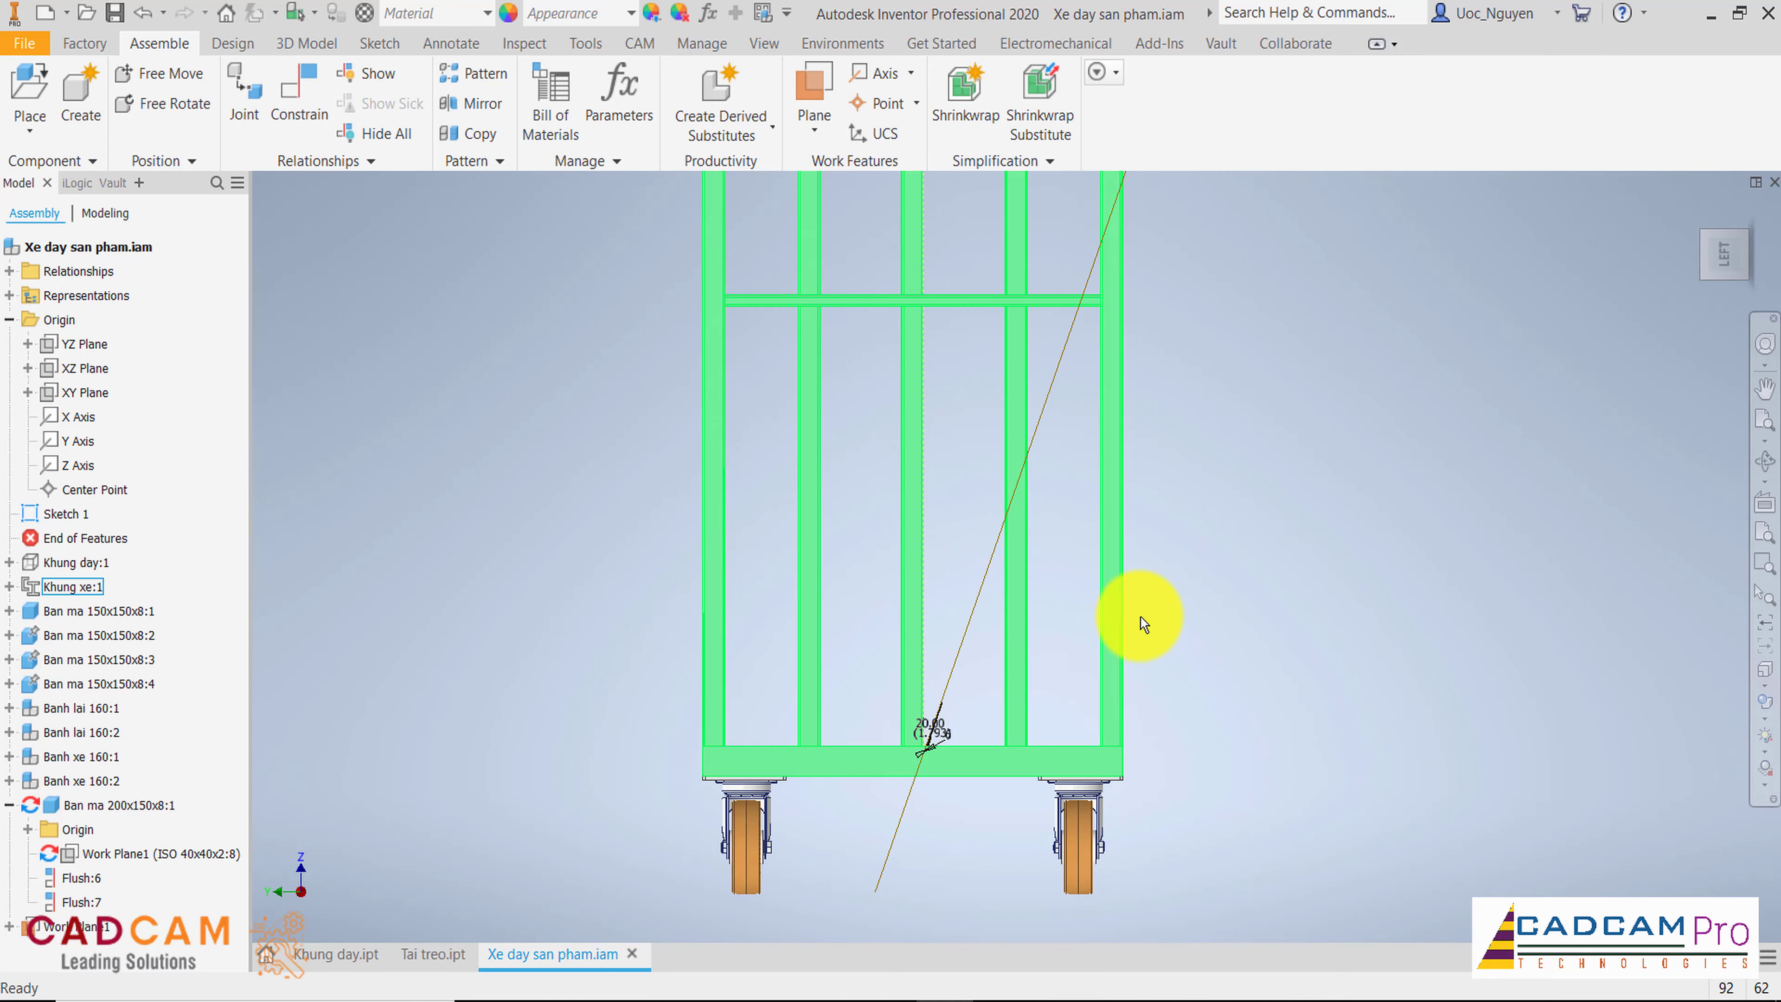
mouse_move(1161, 537)
shift+middle_down()
mouse_move(1157, 624)
mouse_move(1217, 654)
shift+middle_up()
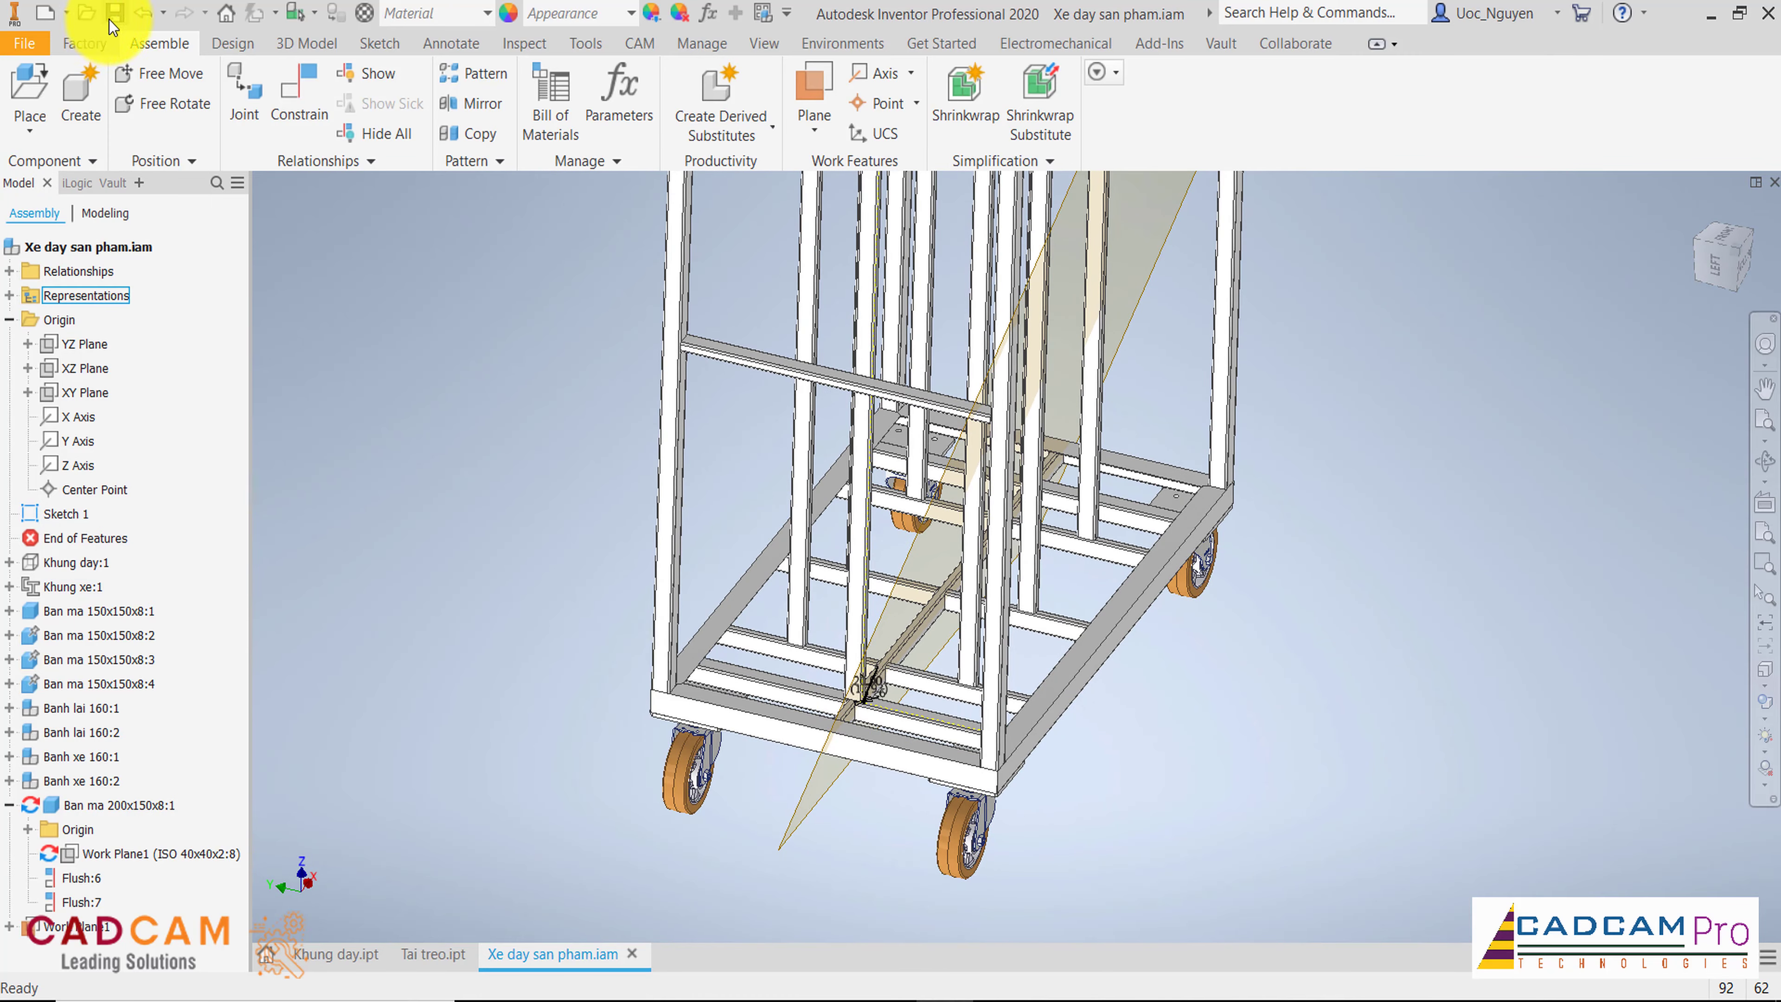
Step: Load Tai treo.ipt from the cart project folder for placement in the assembly
click(39, 87)
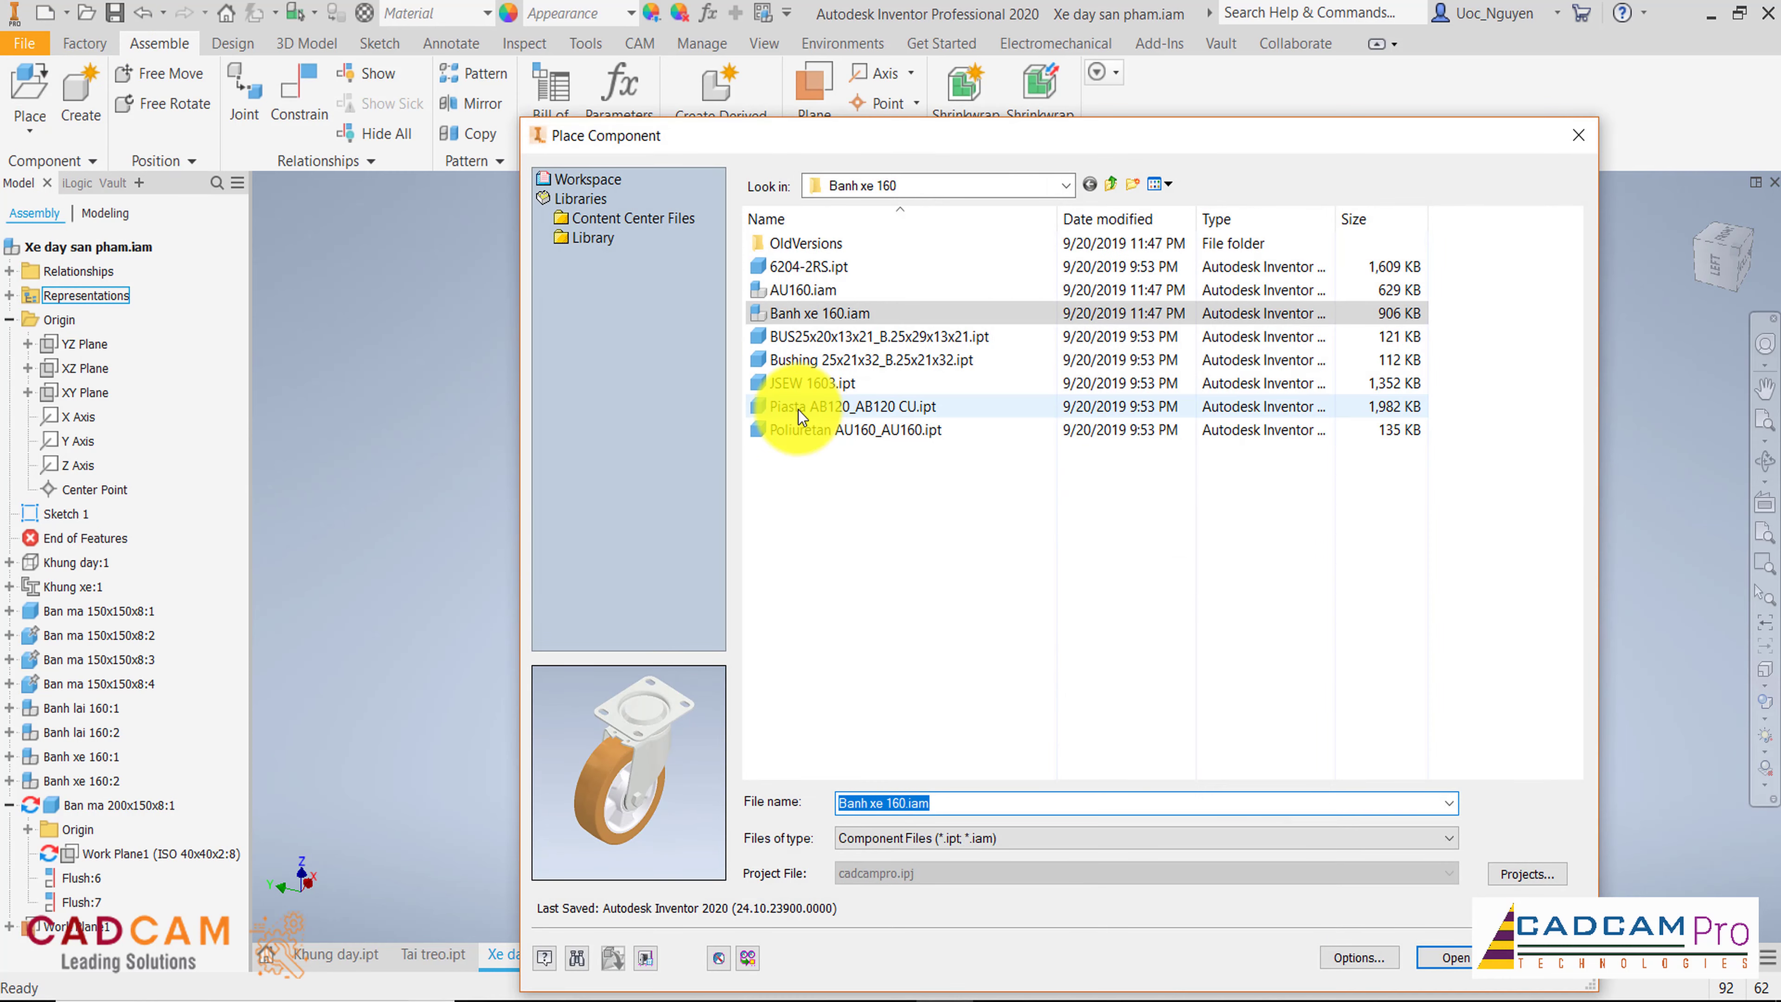
click(1111, 185)
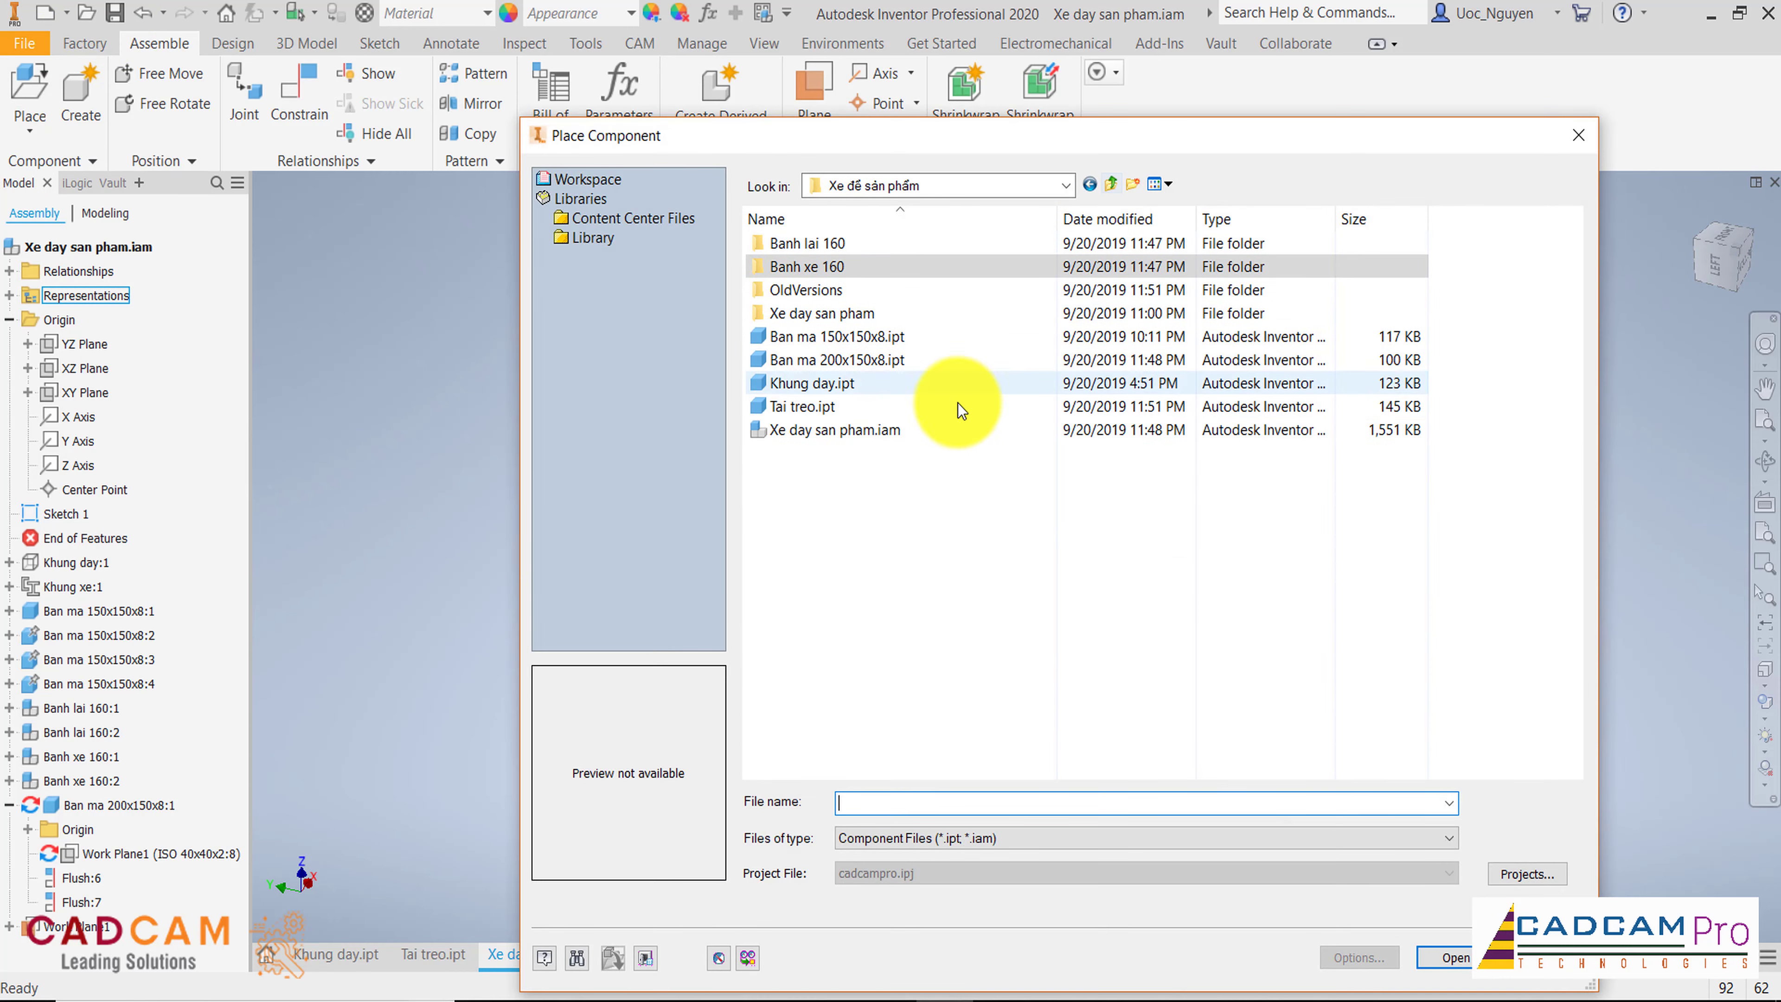
click(800, 407)
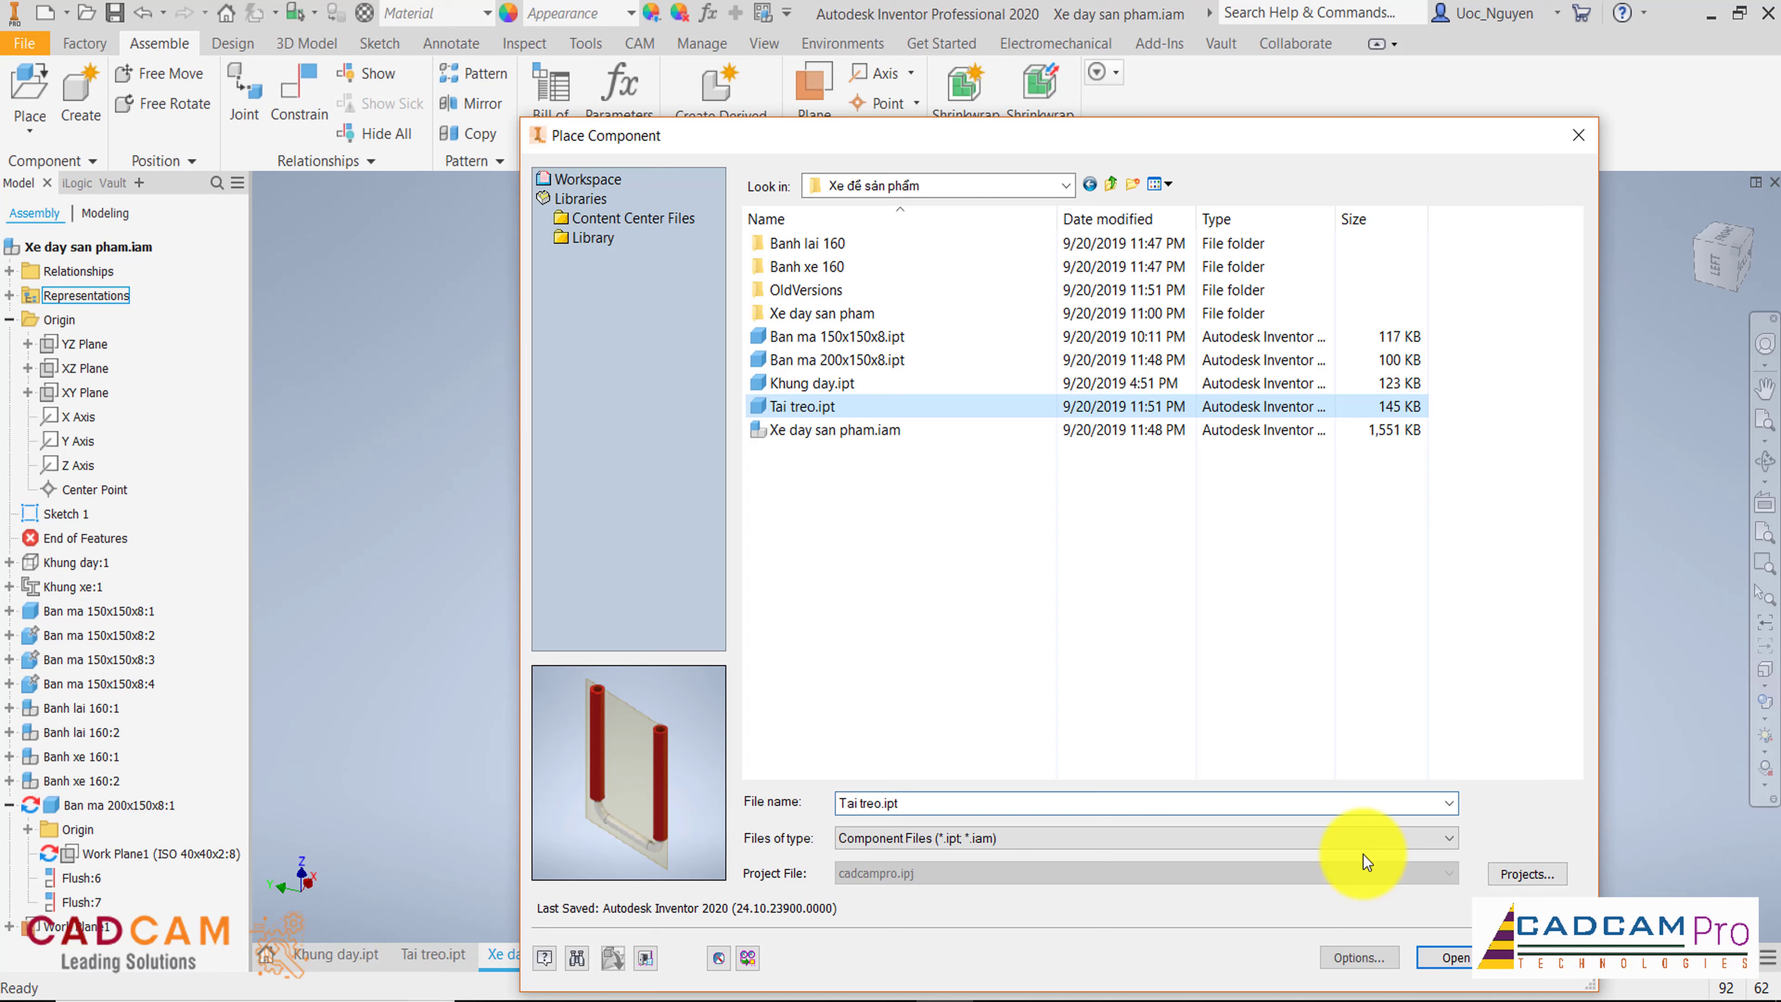
click(1438, 960)
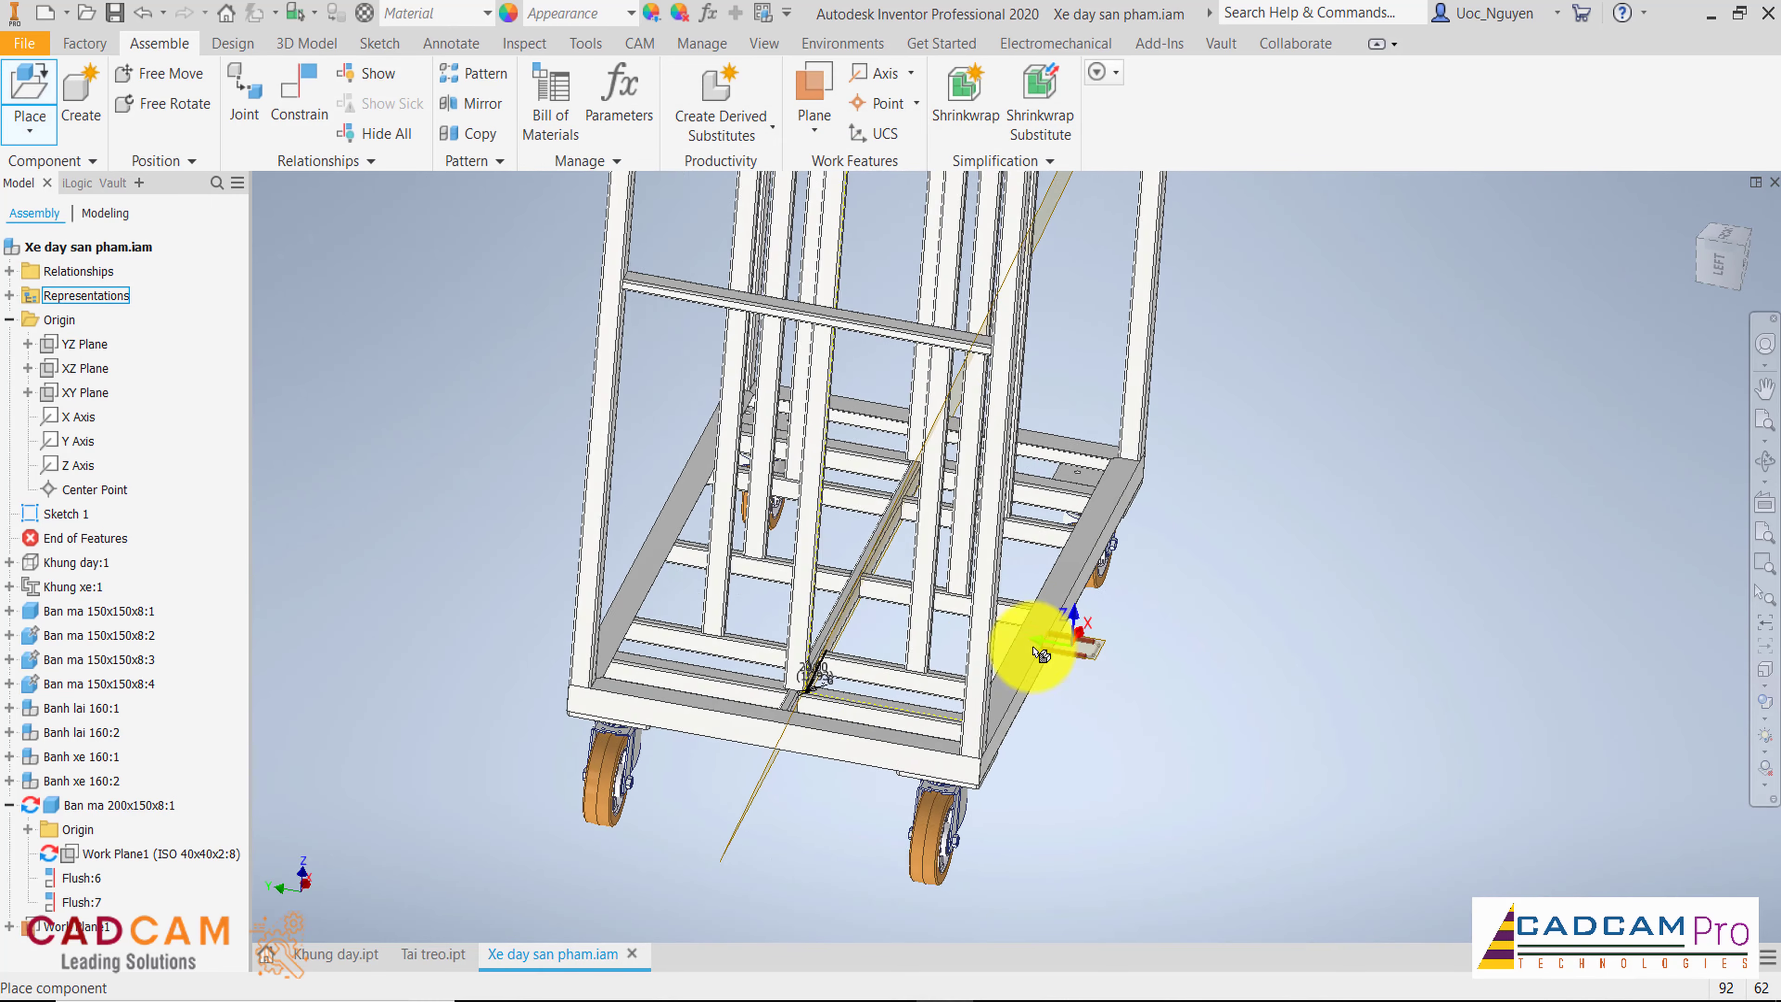
scroll(967, 638, down, 1)
scroll(869, 604, down, 3)
scroll(827, 586, down, 2)
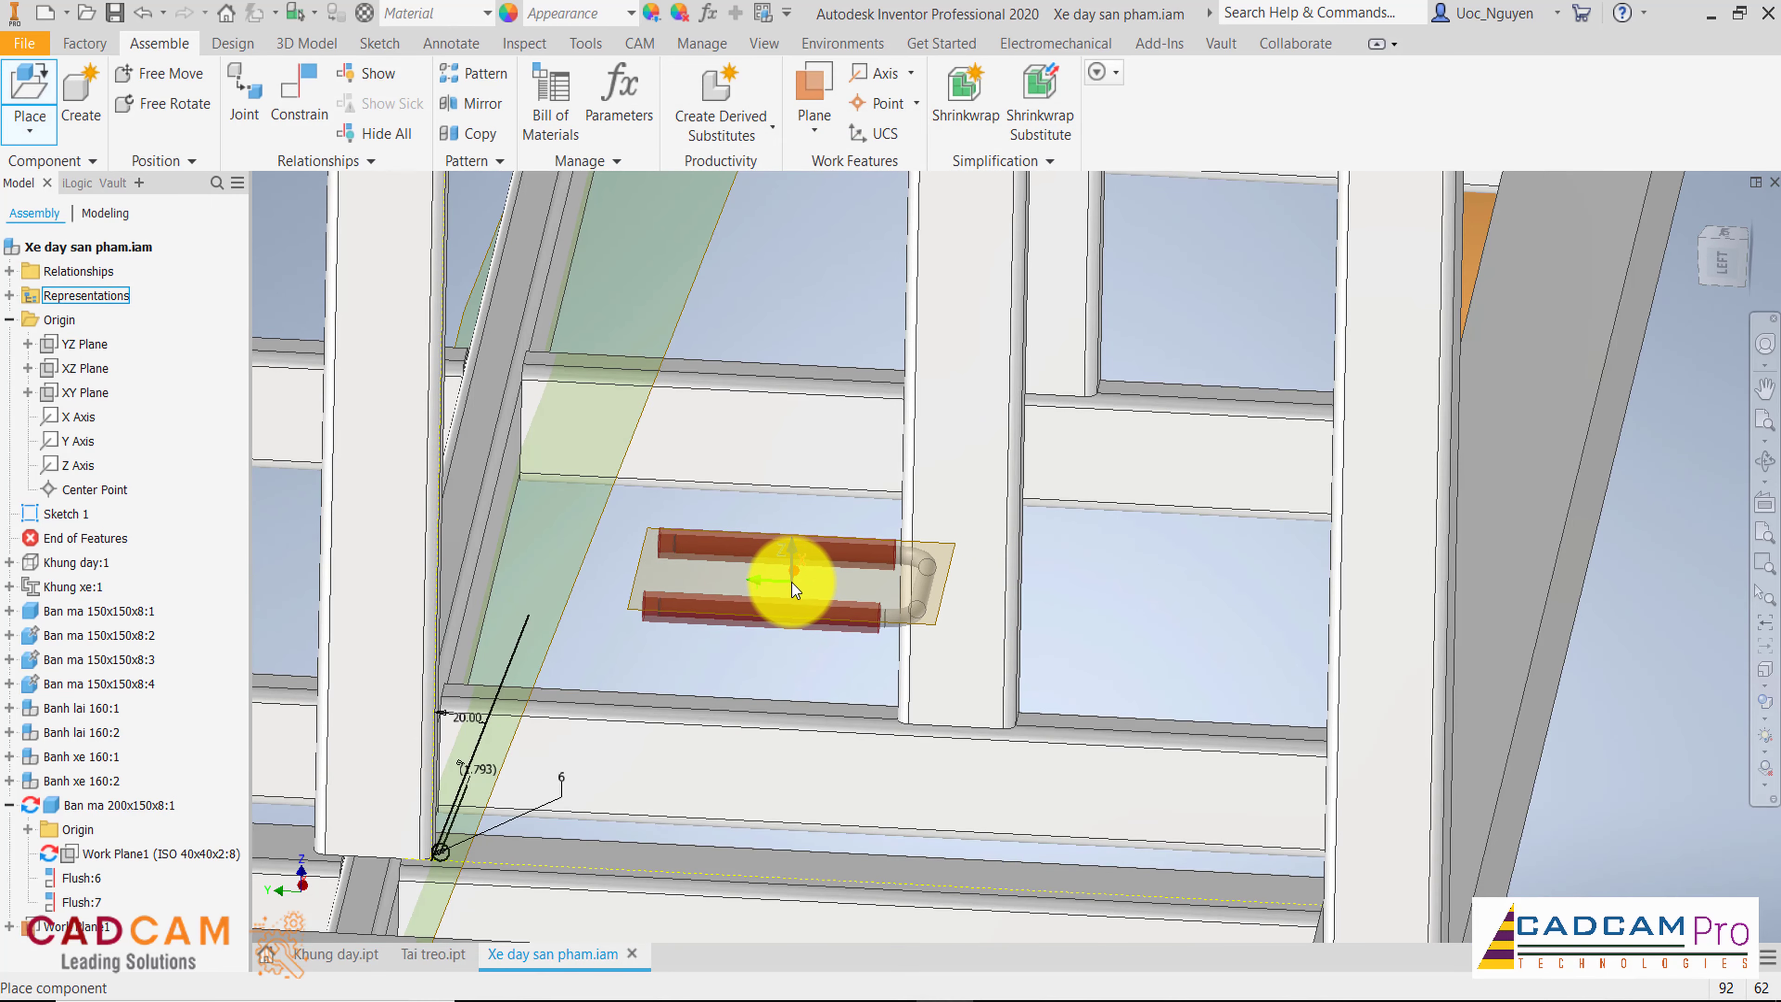
Step: Rotate the hanger 90° about Y to stand upright and place a single copy
right_click(791, 583)
click(752, 554)
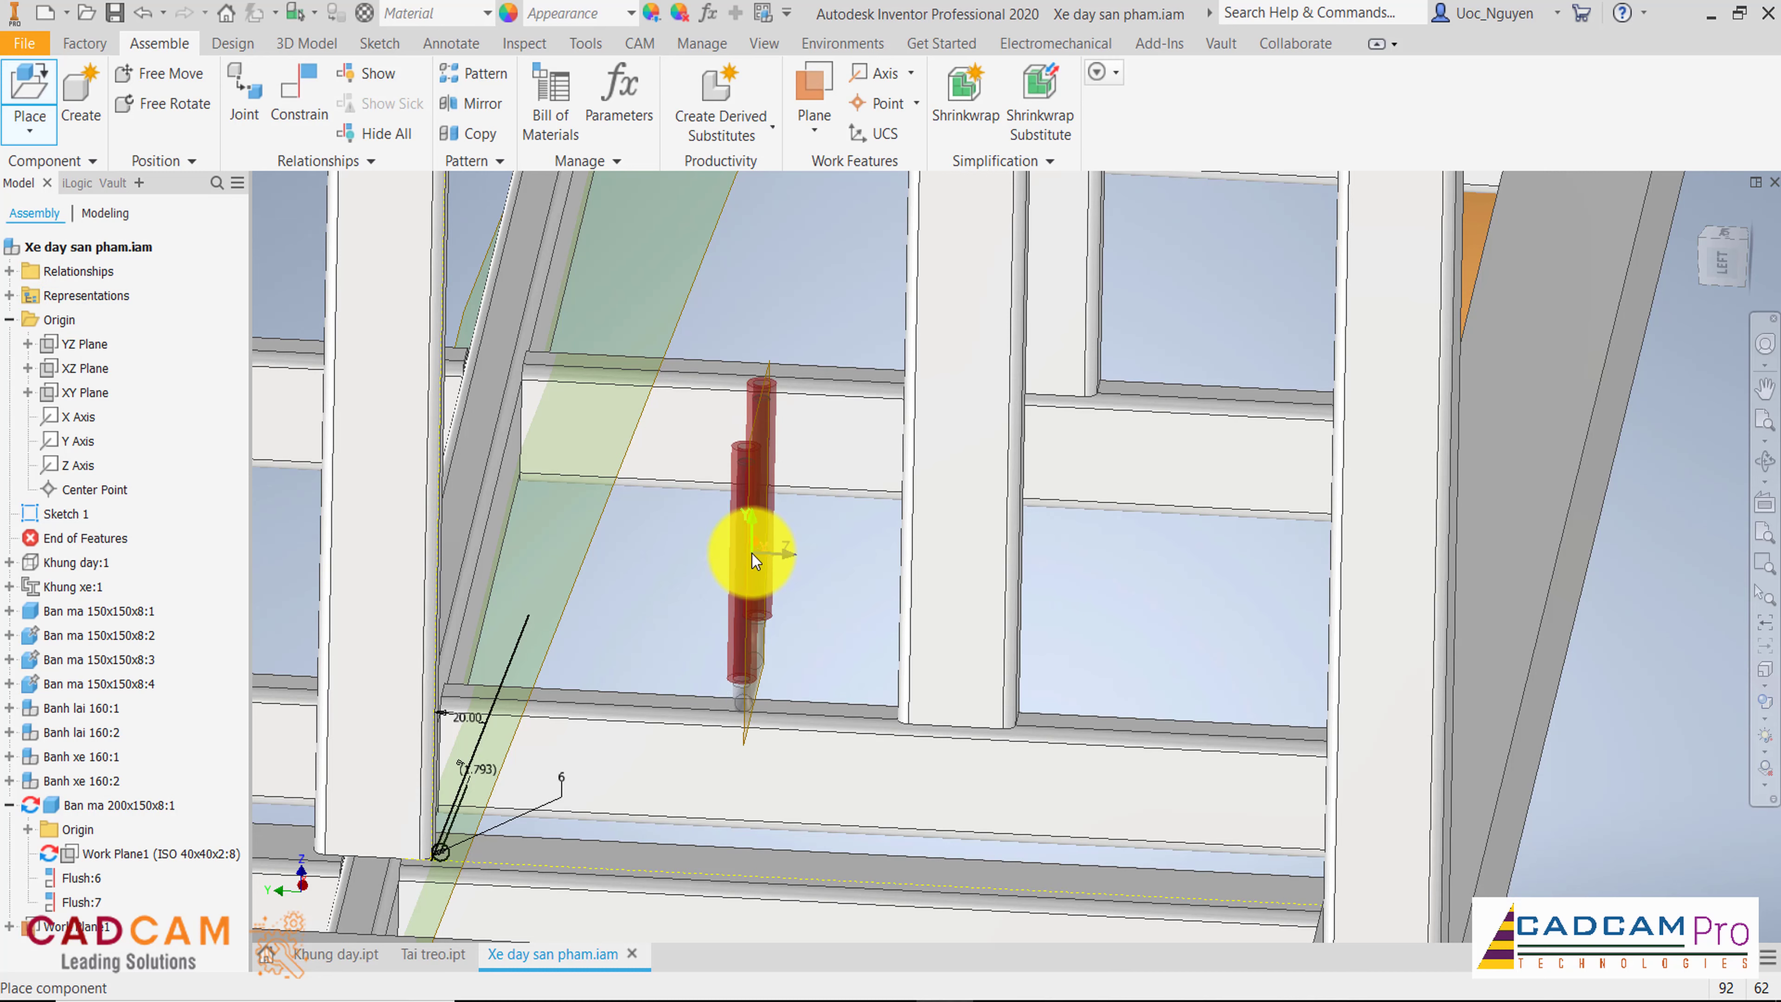
shift+middle_drag(795, 519, 817, 579)
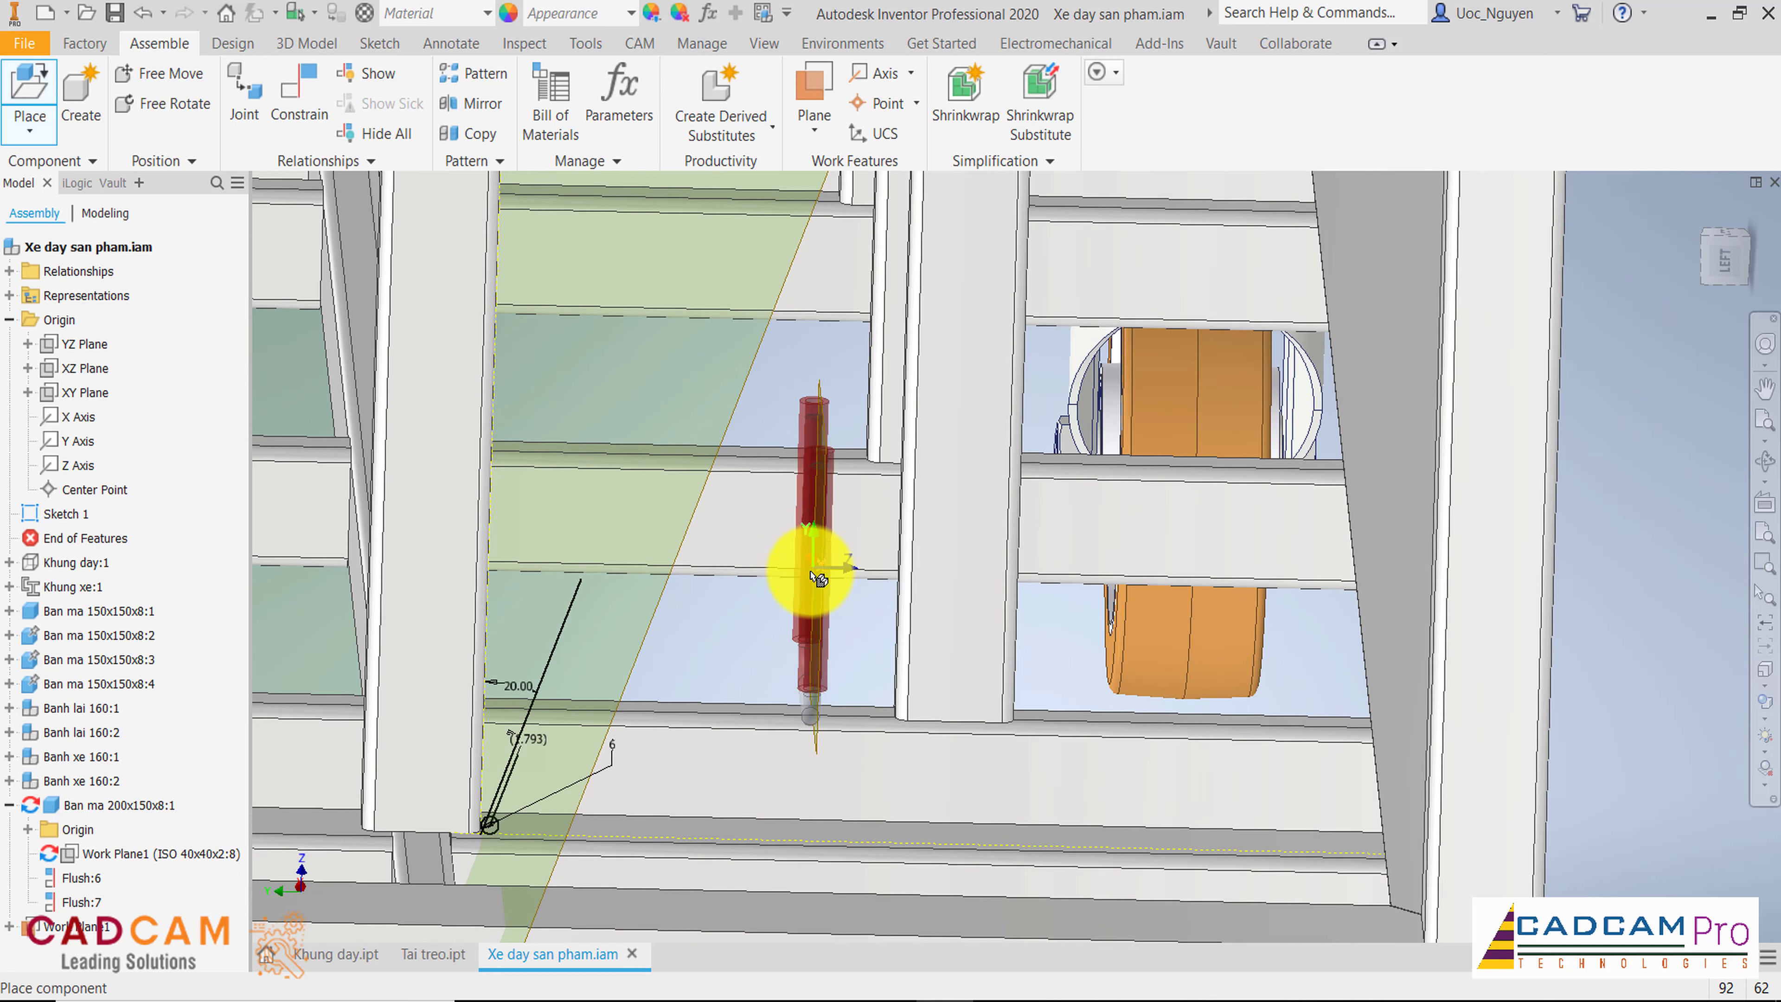
scroll(817, 579, down, 2)
right_click(815, 582)
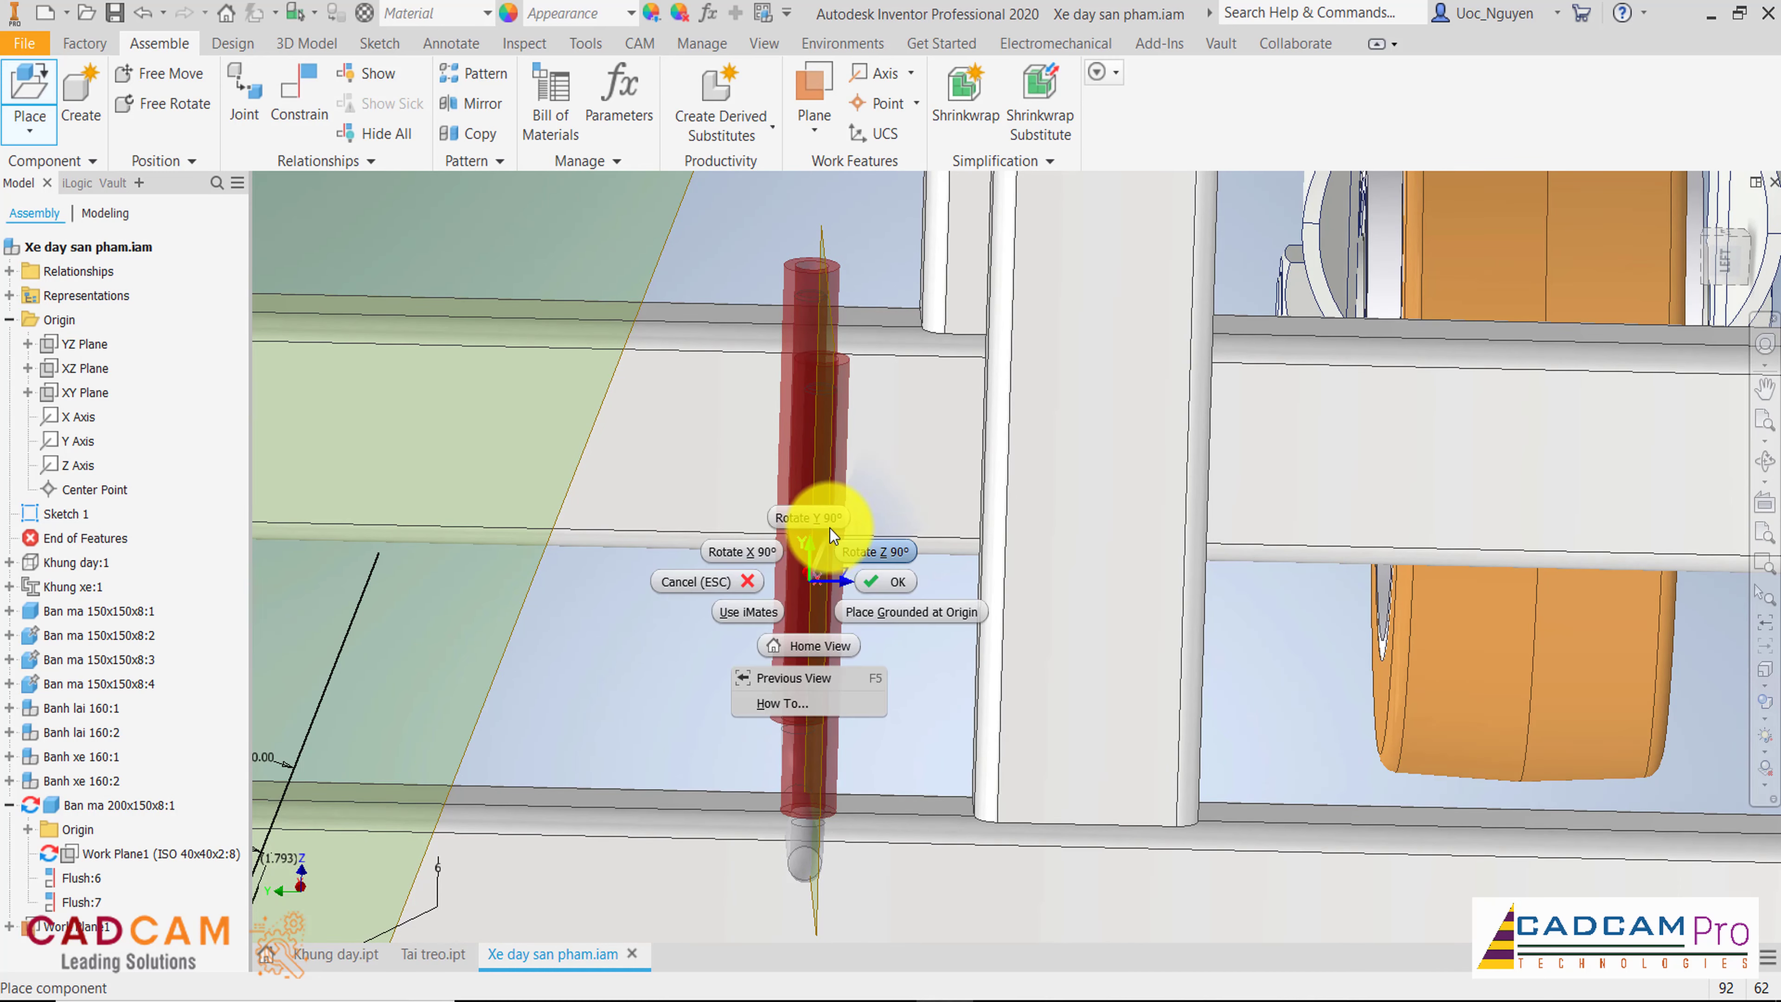
click(829, 527)
right_click(841, 561)
click(851, 502)
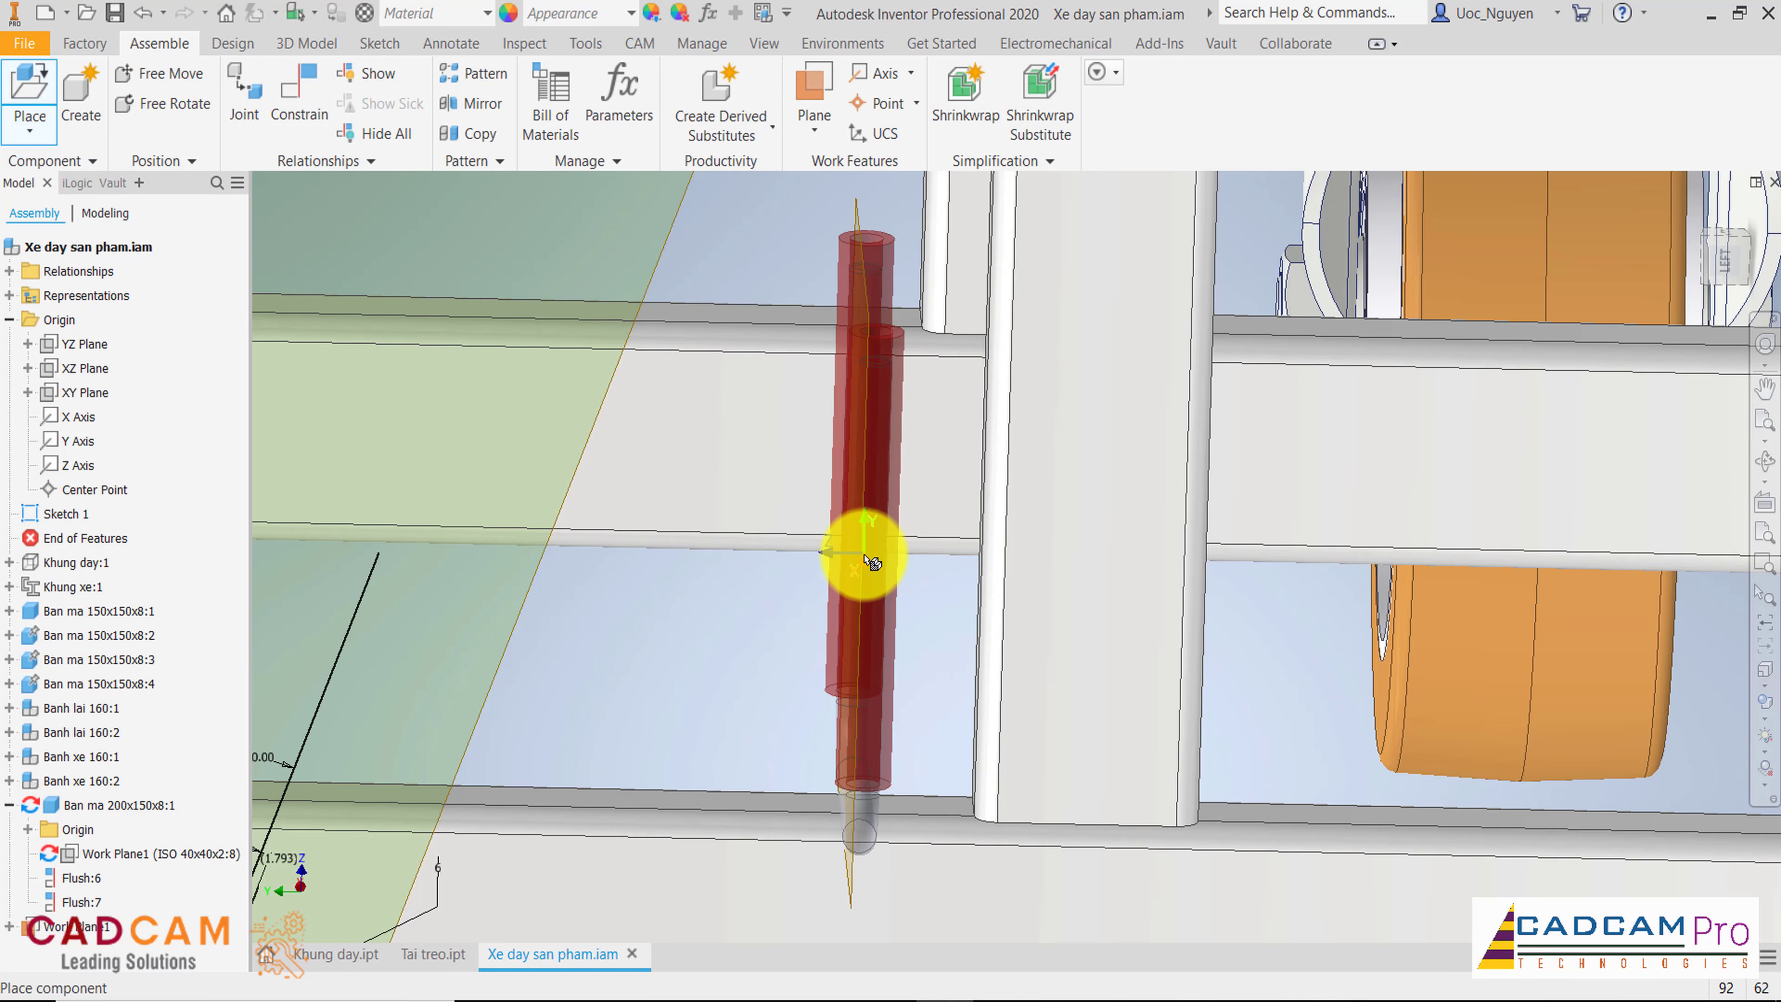
click(827, 550)
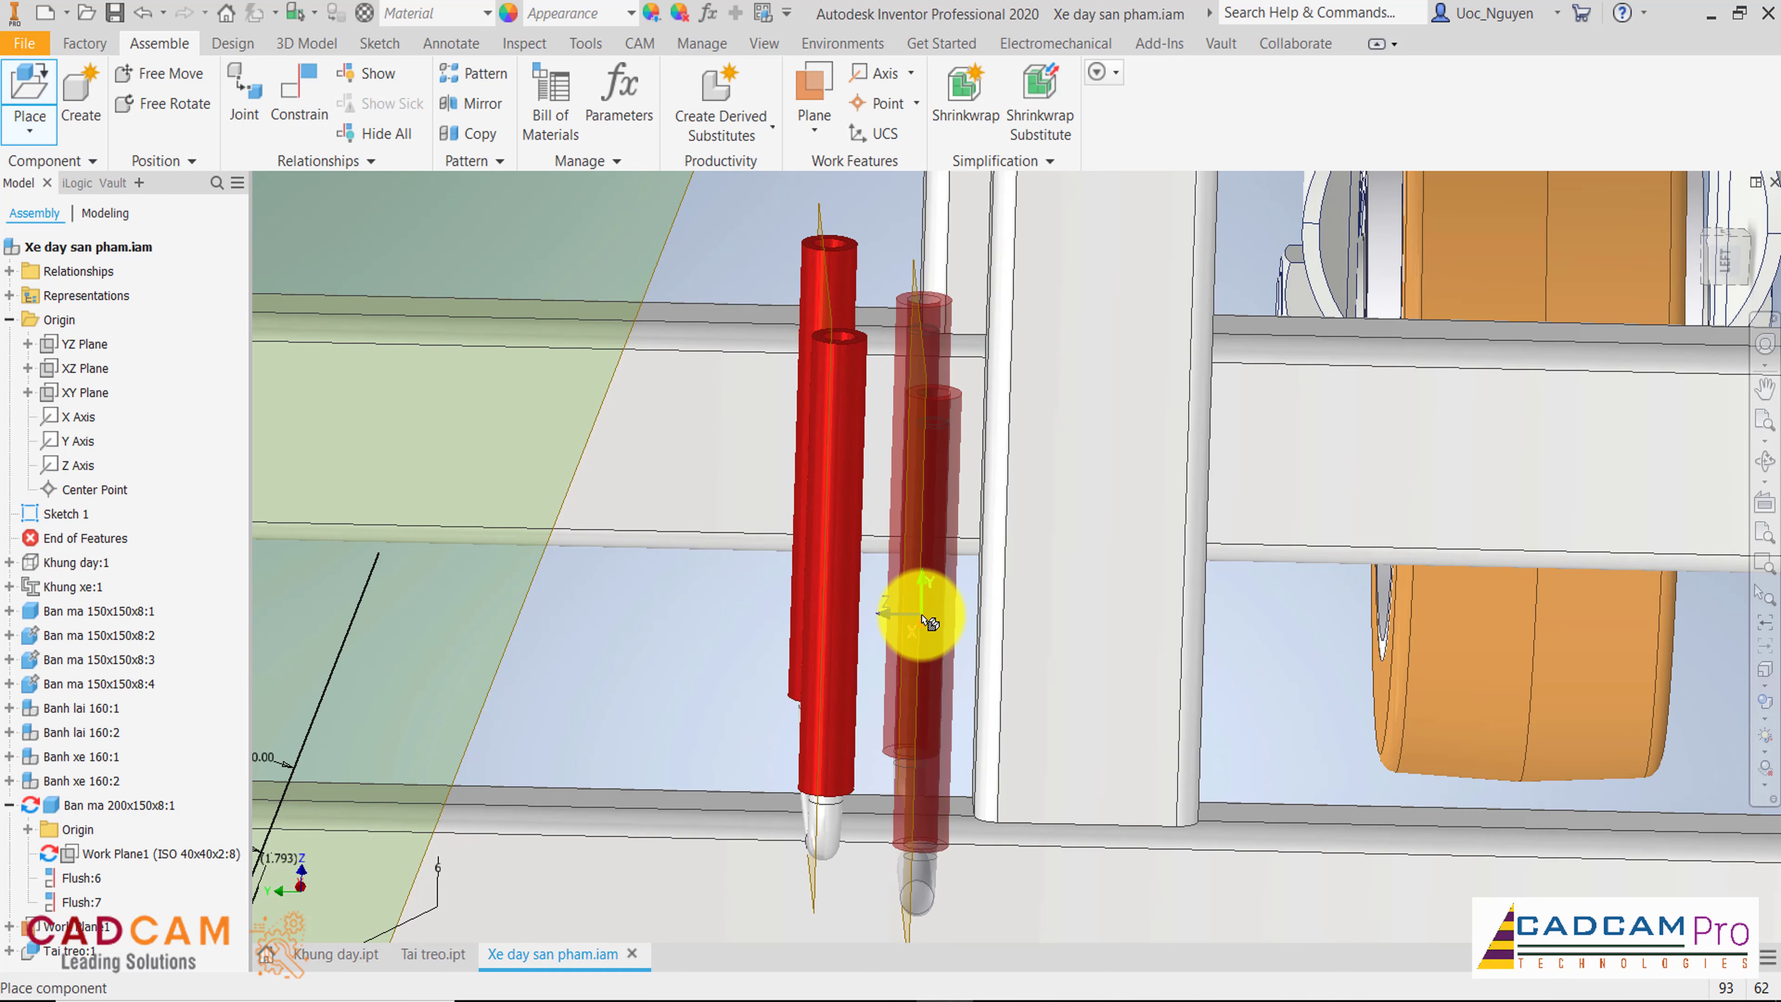
key(Escape)
Step: Begin a constraint between the hanger and the frame, picking a face of the hanger tube
scroll(963, 526, up, 3)
shift+middle_drag(963, 535, 930, 557)
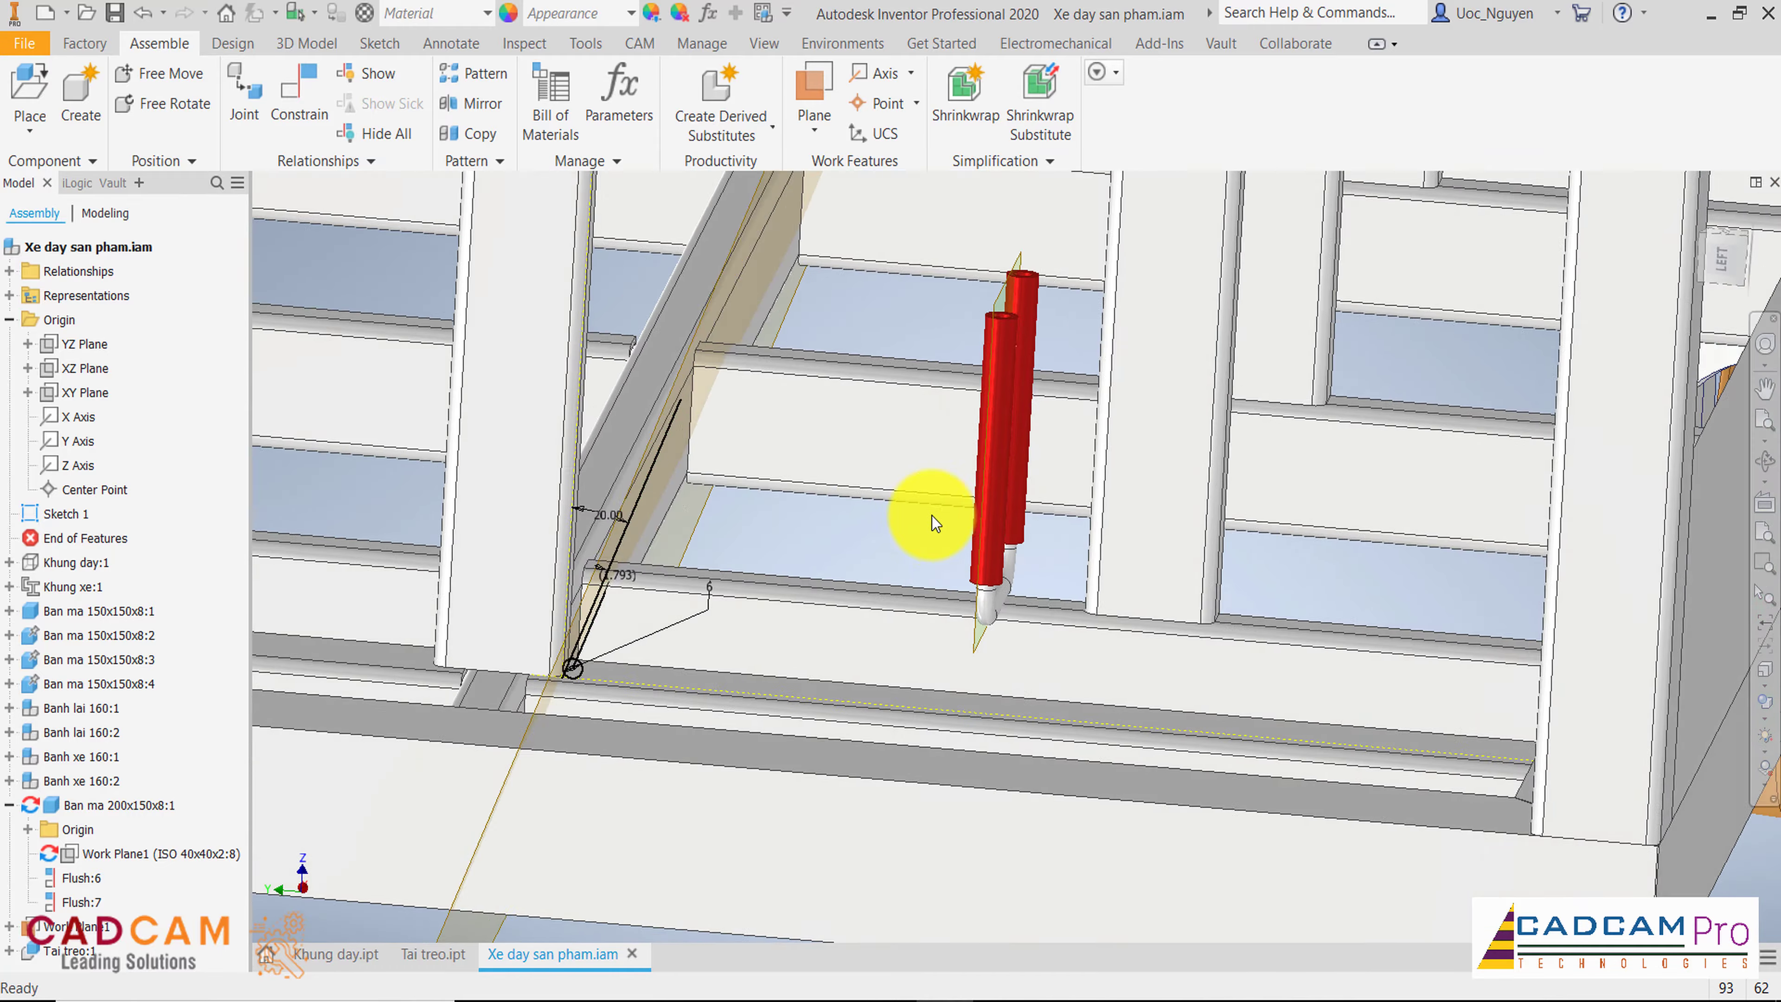
right_click(957, 558)
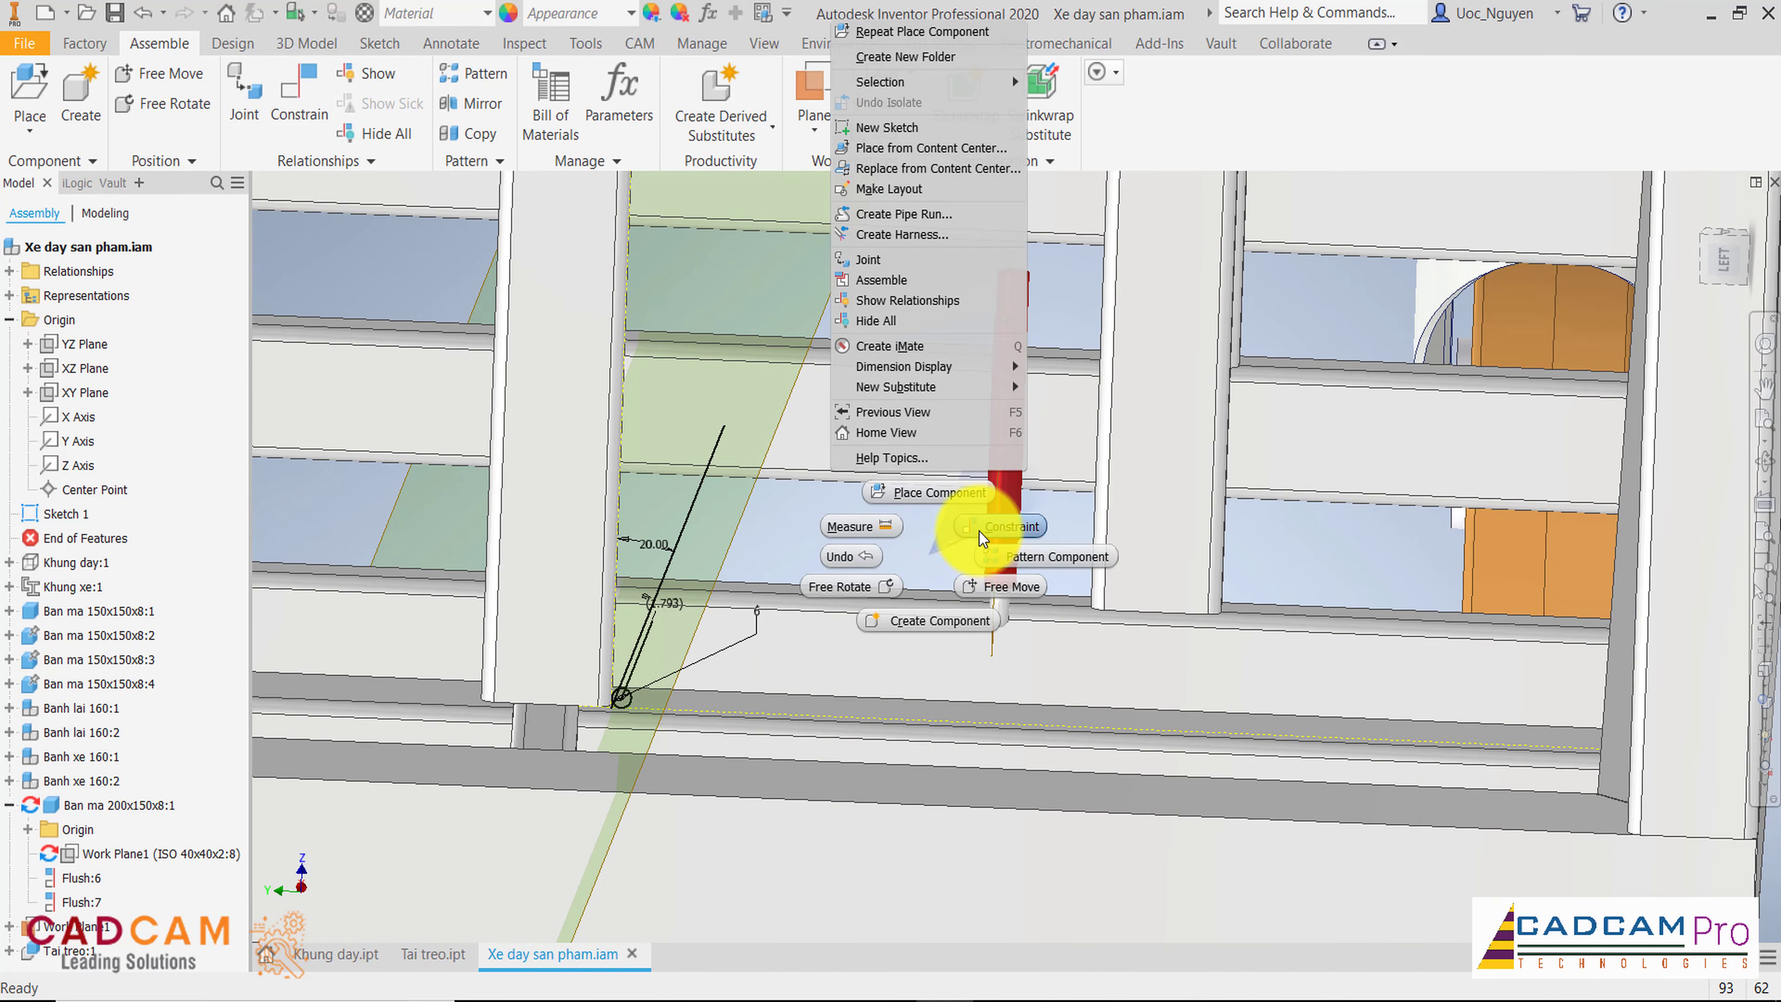
click(996, 526)
mouse_move(955, 557)
shift+middle_down()
mouse_move(999, 649)
mouse_move(871, 572)
shift+middle_up()
click(999, 648)
Step: Set the constraint type to Insert and pick the hanger tube's rounded end edge
click(1720, 258)
click(942, 526)
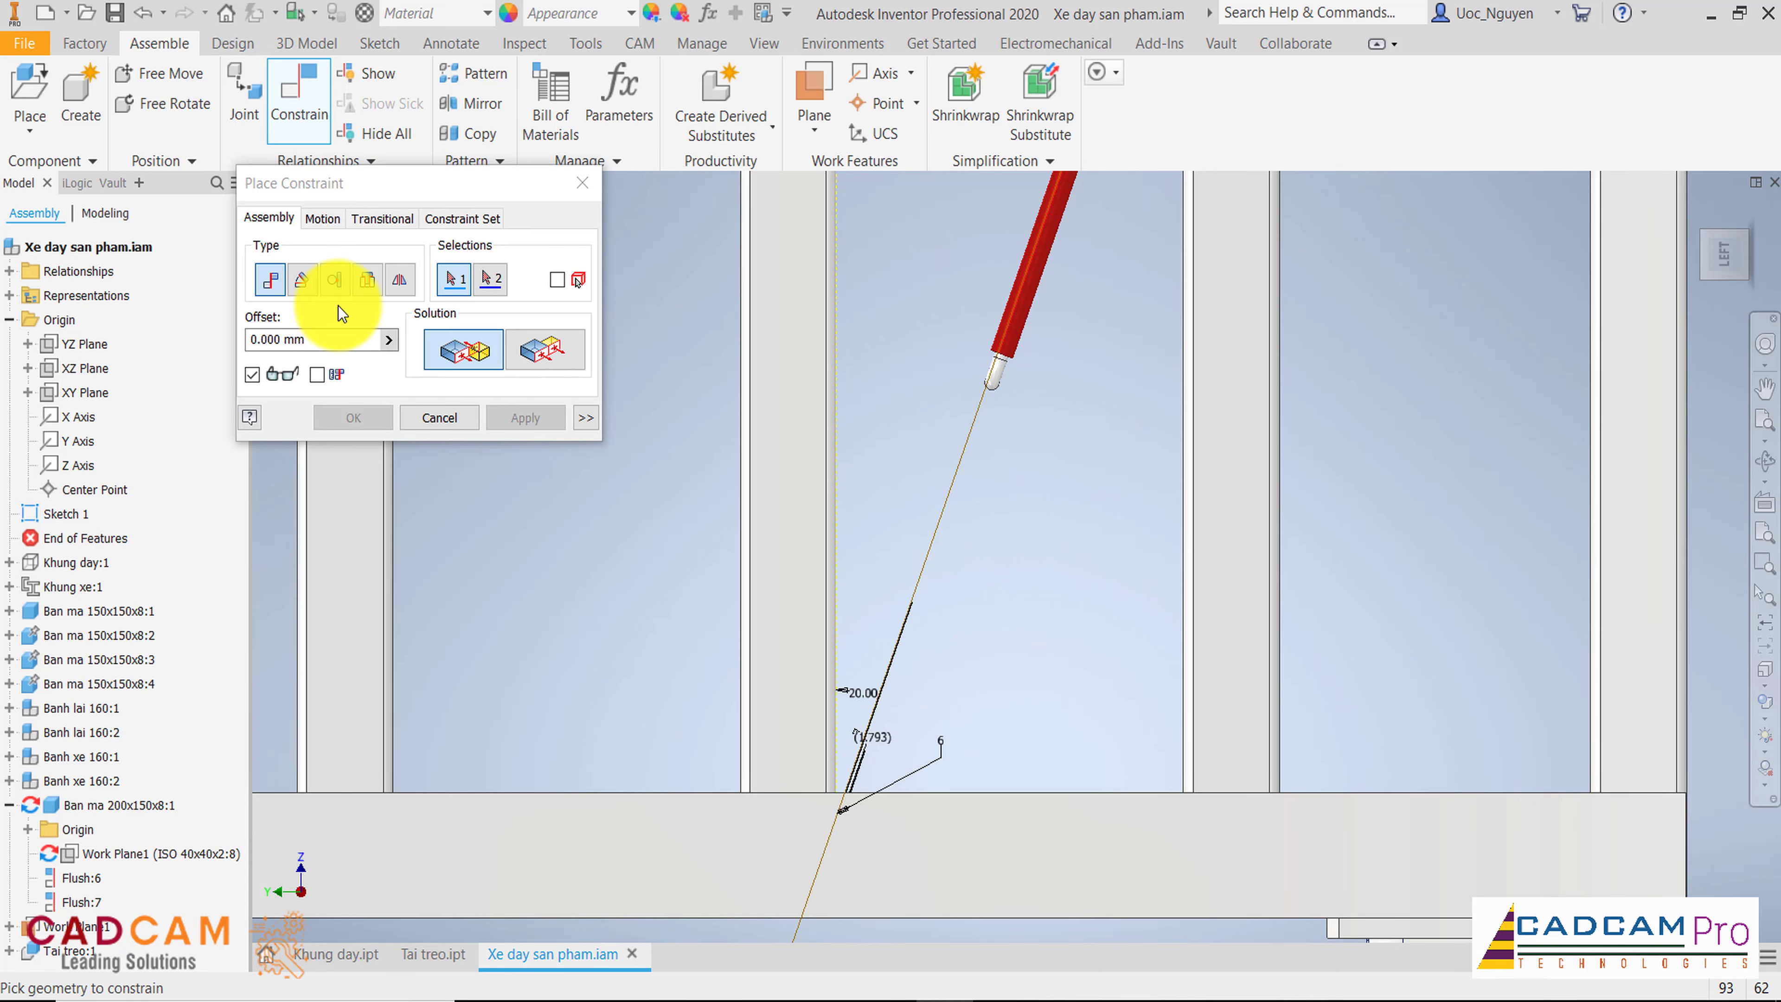
click(334, 280)
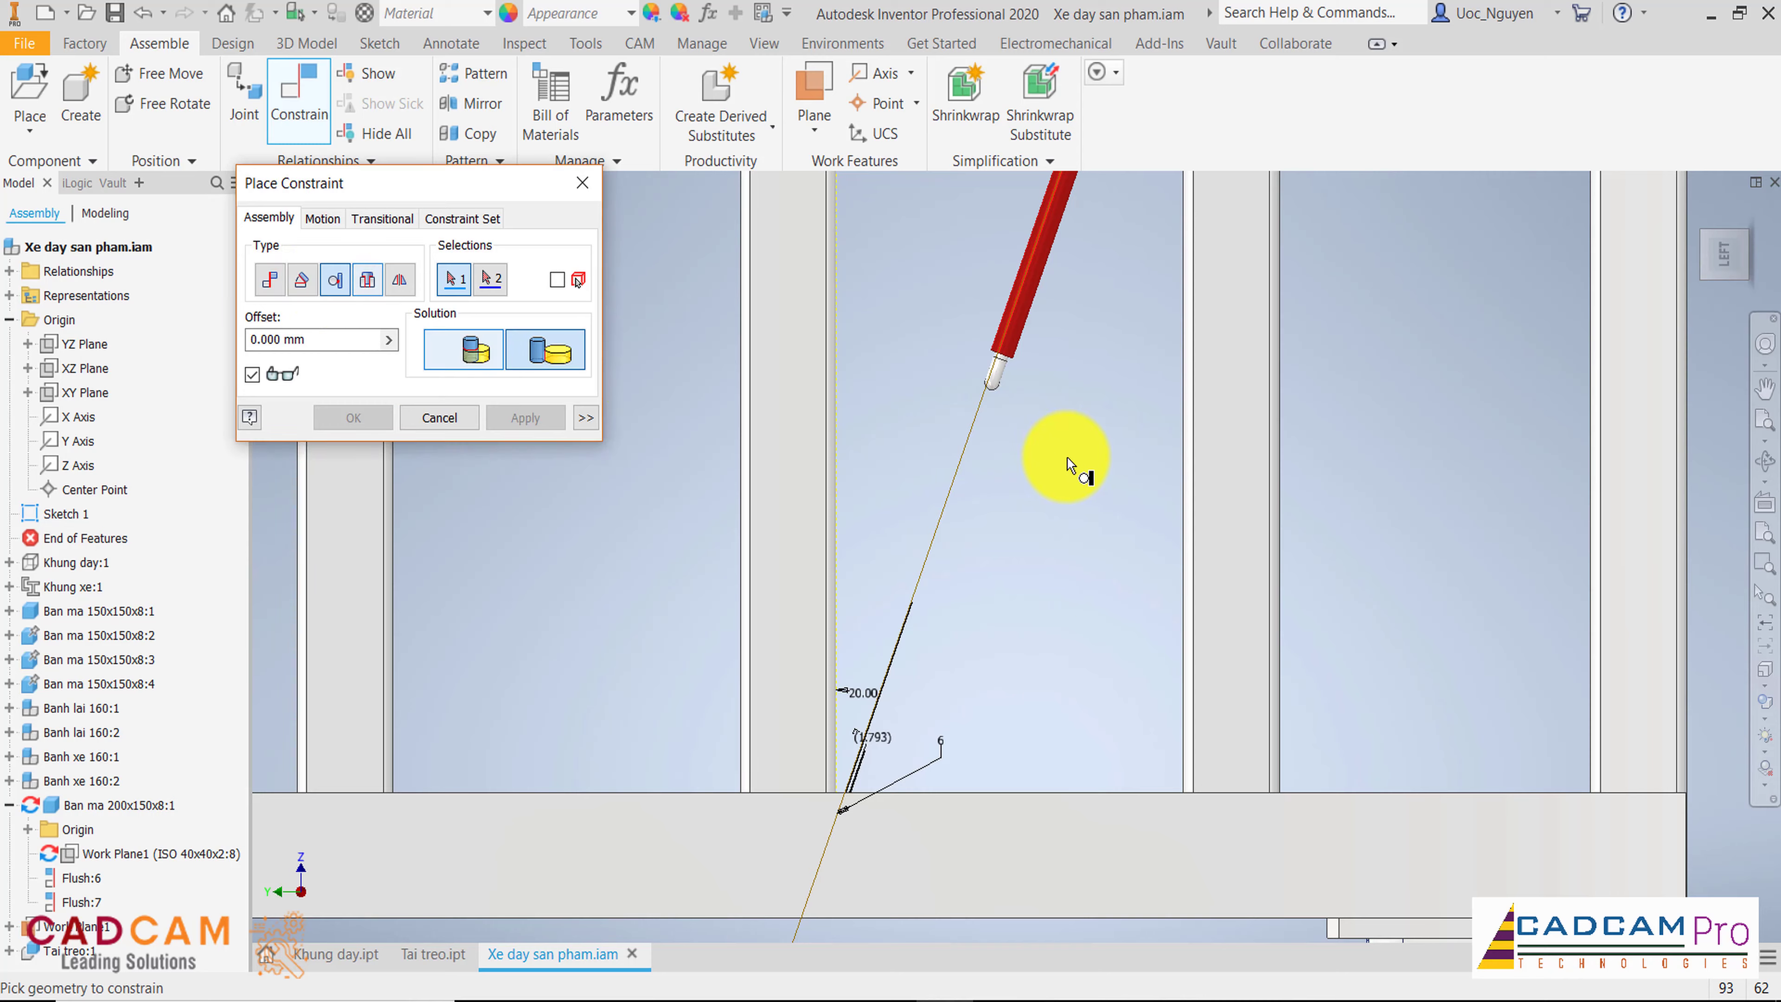
scroll(1073, 456, up, 3)
scroll(1122, 491, up, 3)
scroll(1128, 499, up, 2)
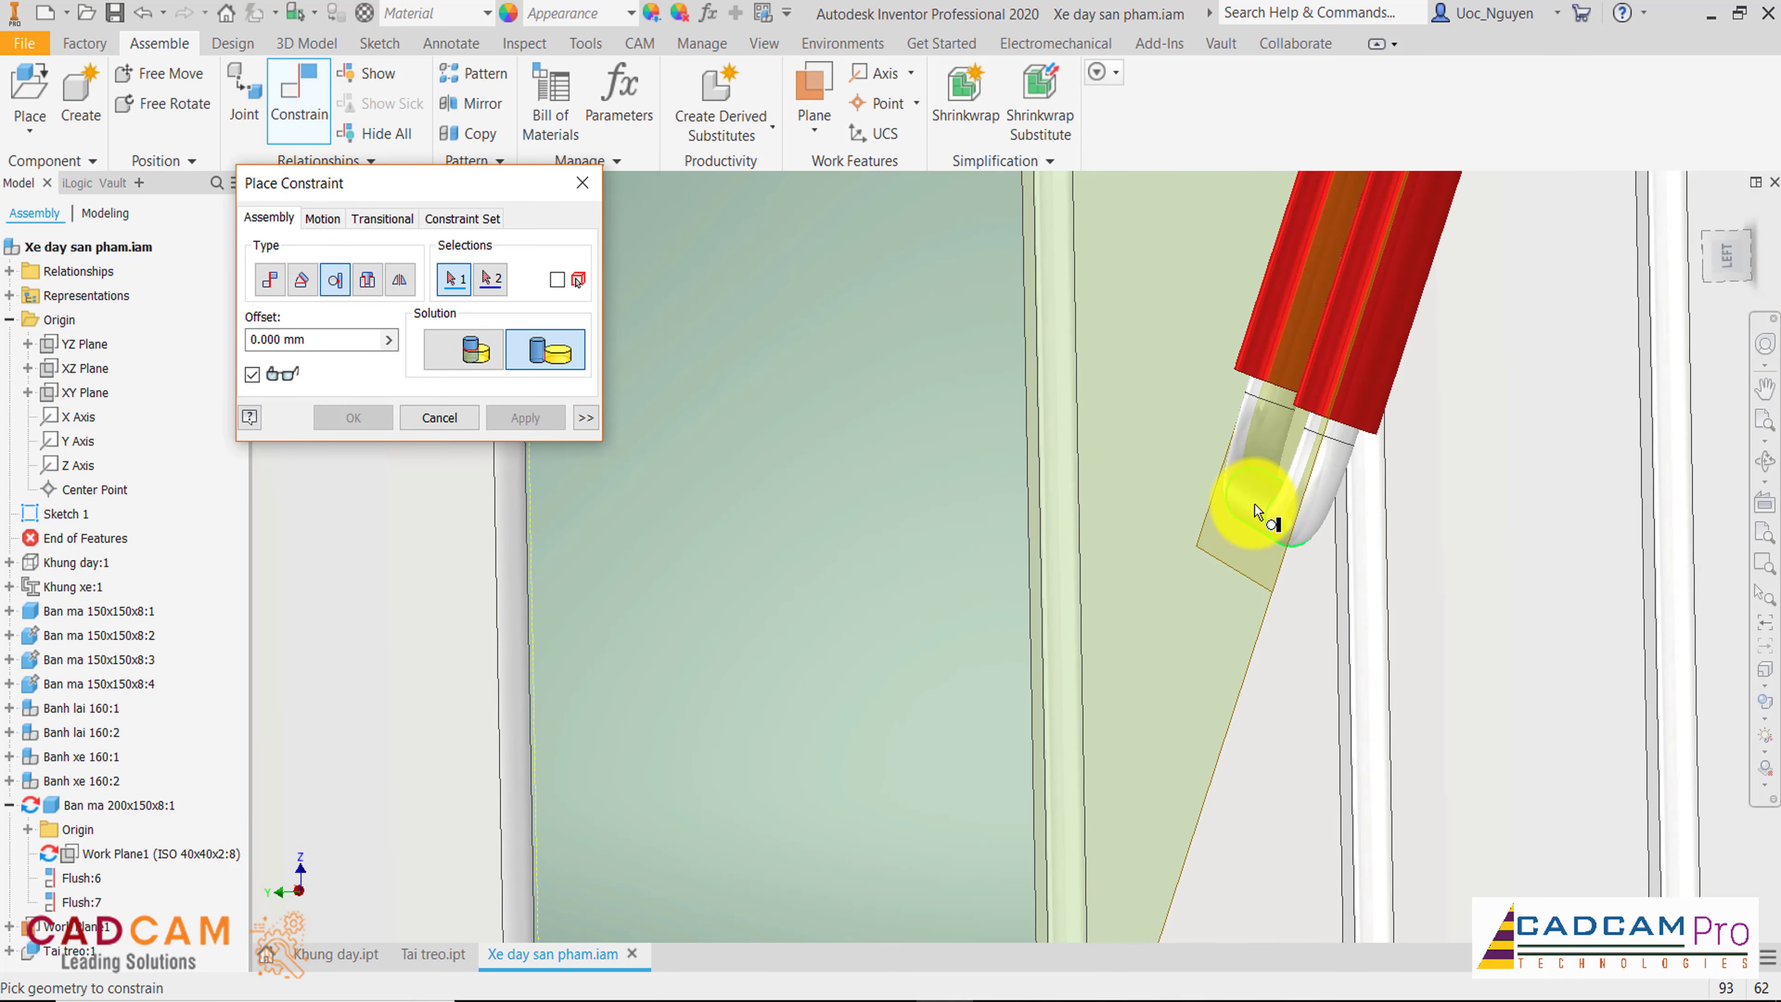
click(1255, 502)
scroll(1145, 478, down, 5)
scroll(1051, 757, up, 3)
scroll(1030, 771, up, 3)
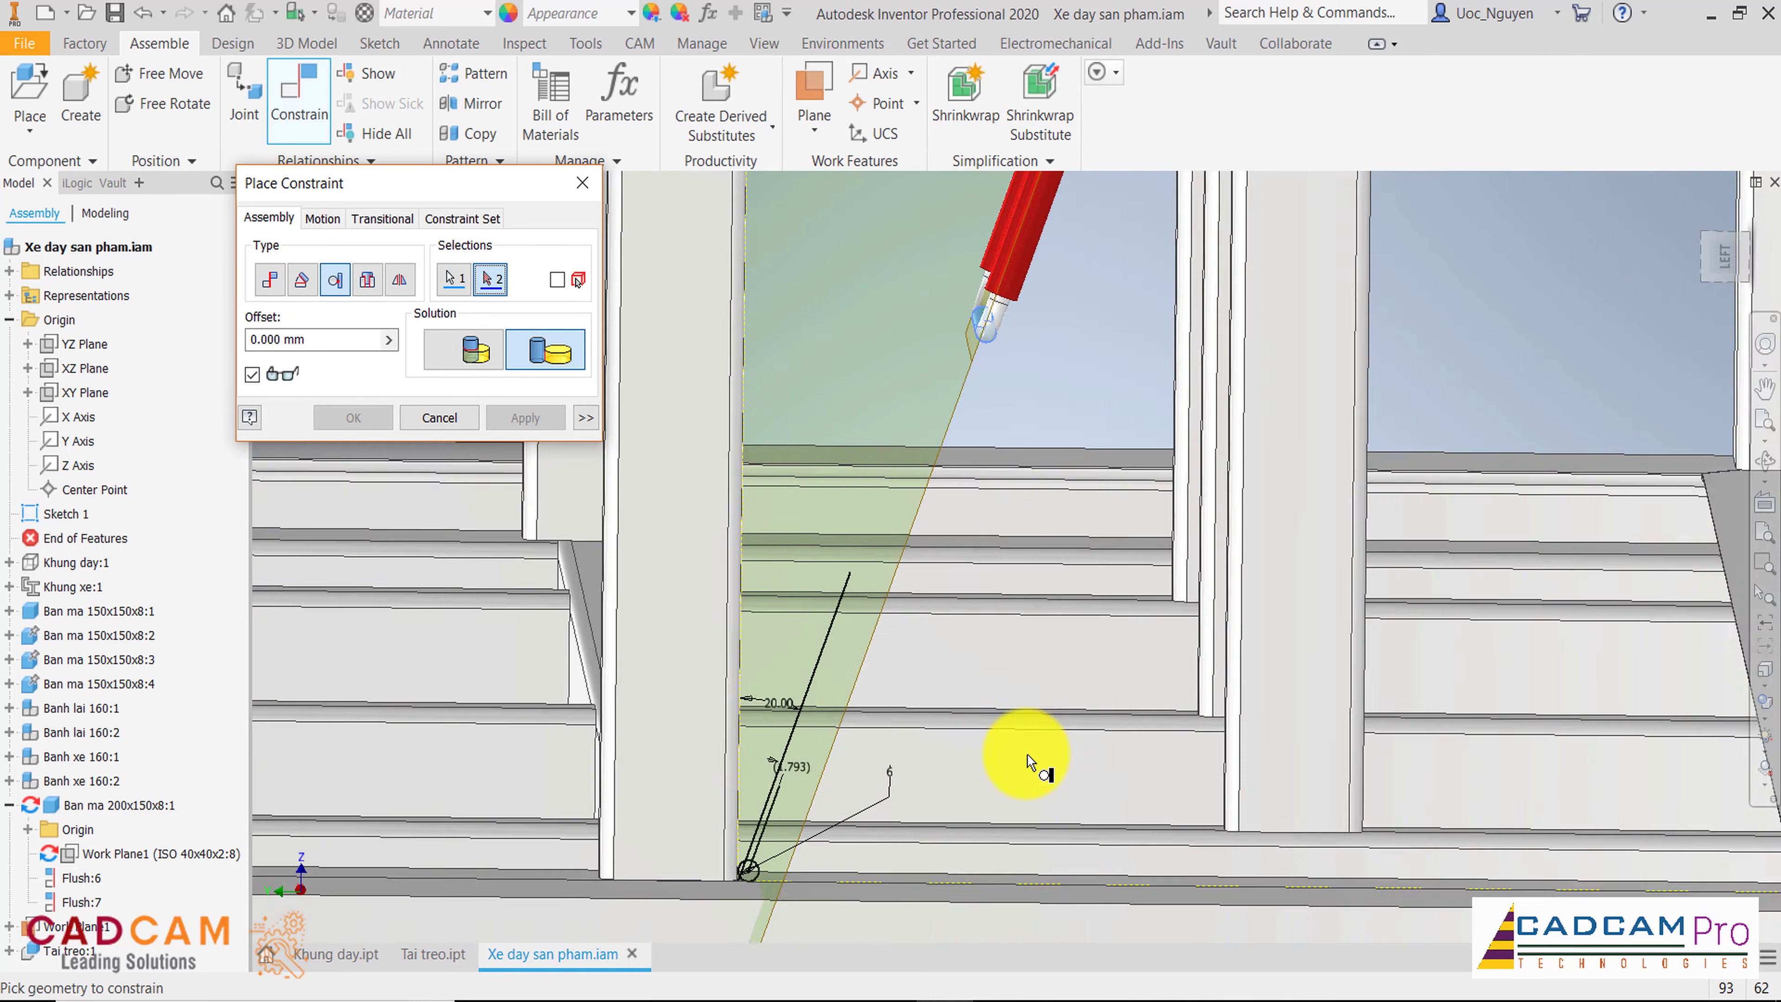
mouse_move(1025, 756)
shift+middle_down()
mouse_move(906, 716)
mouse_move(600, 738)
shift+middle_up()
scroll(599, 738, up, 5)
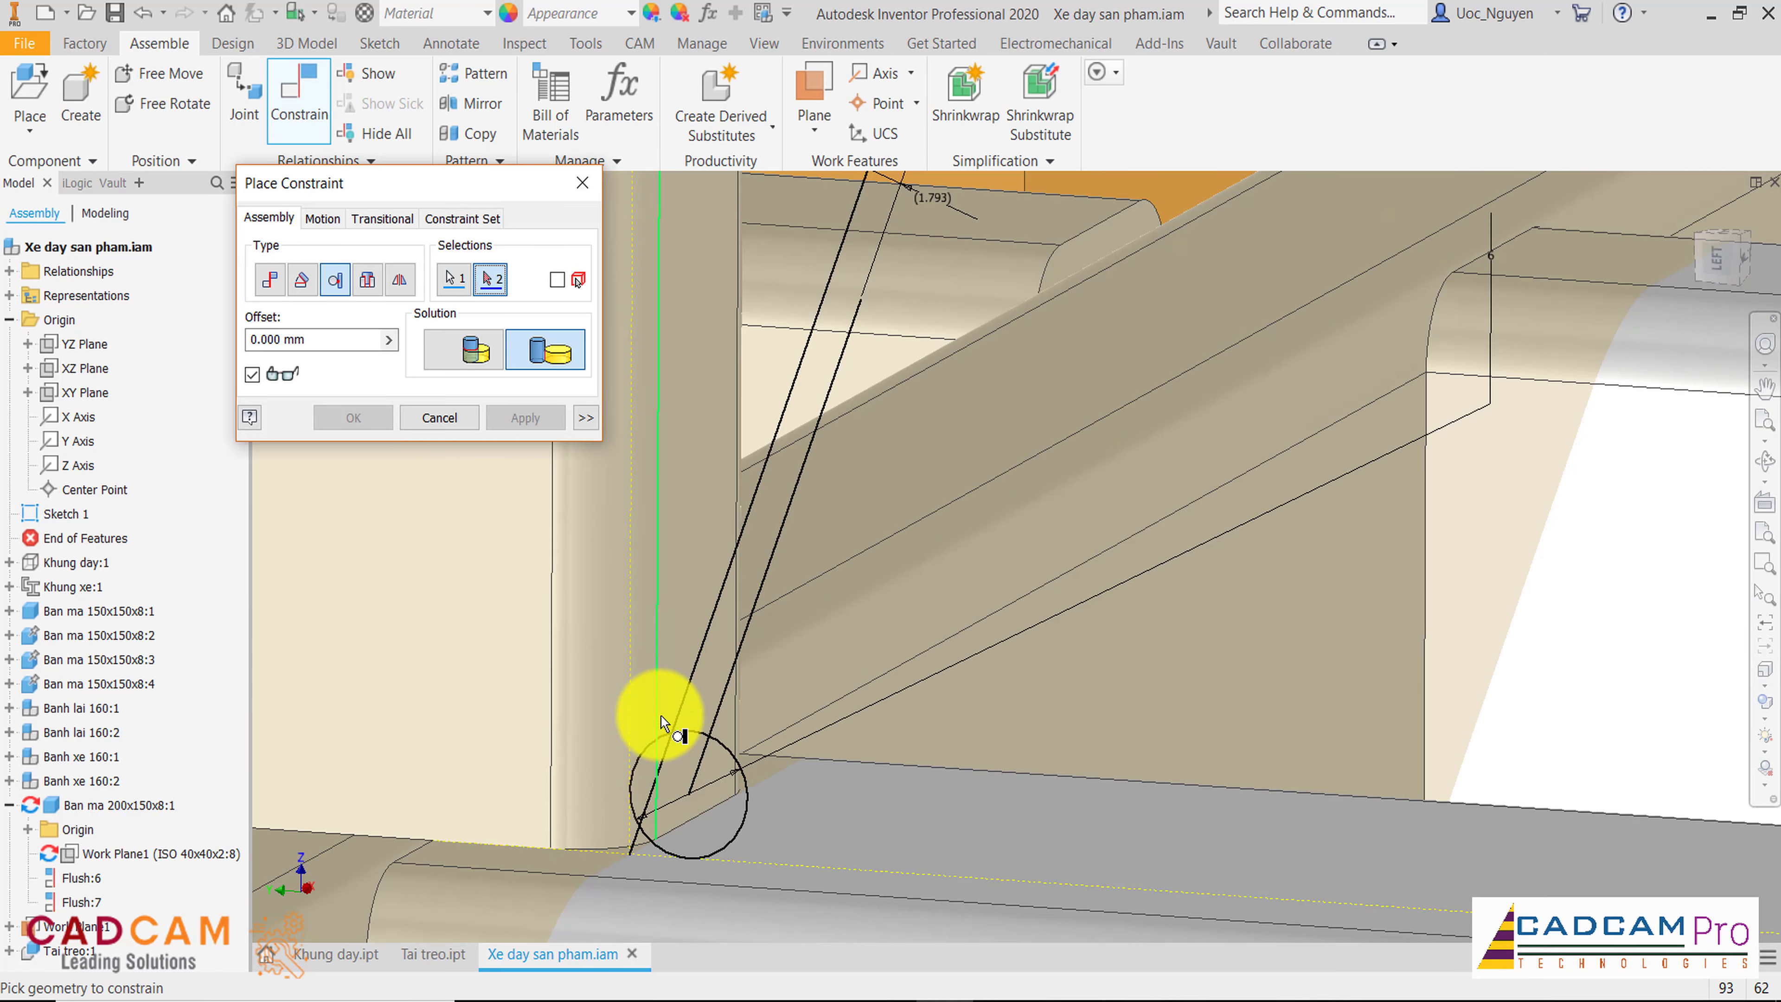
Step: Insert the tube end onto the frame sketch's small circle and apply the constraint
click(678, 675)
click(1716, 263)
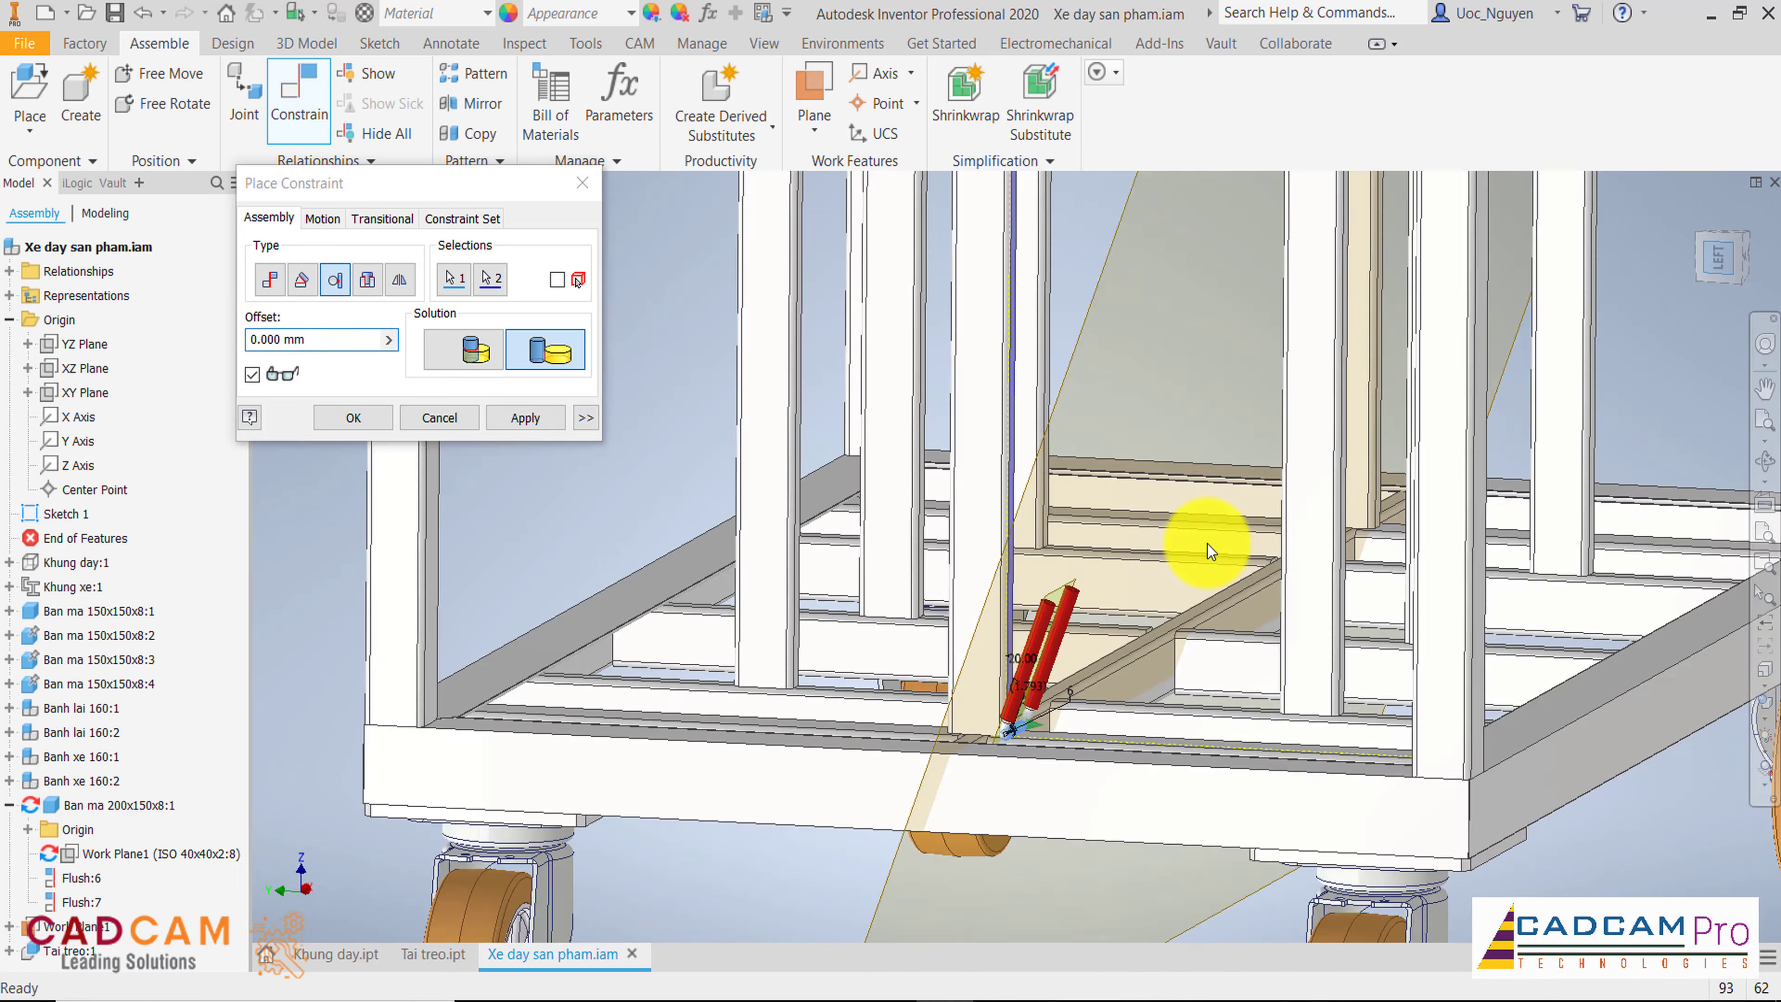
scroll(989, 758, down, 3)
scroll(944, 746, down, 3)
scroll(844, 687, down, 3)
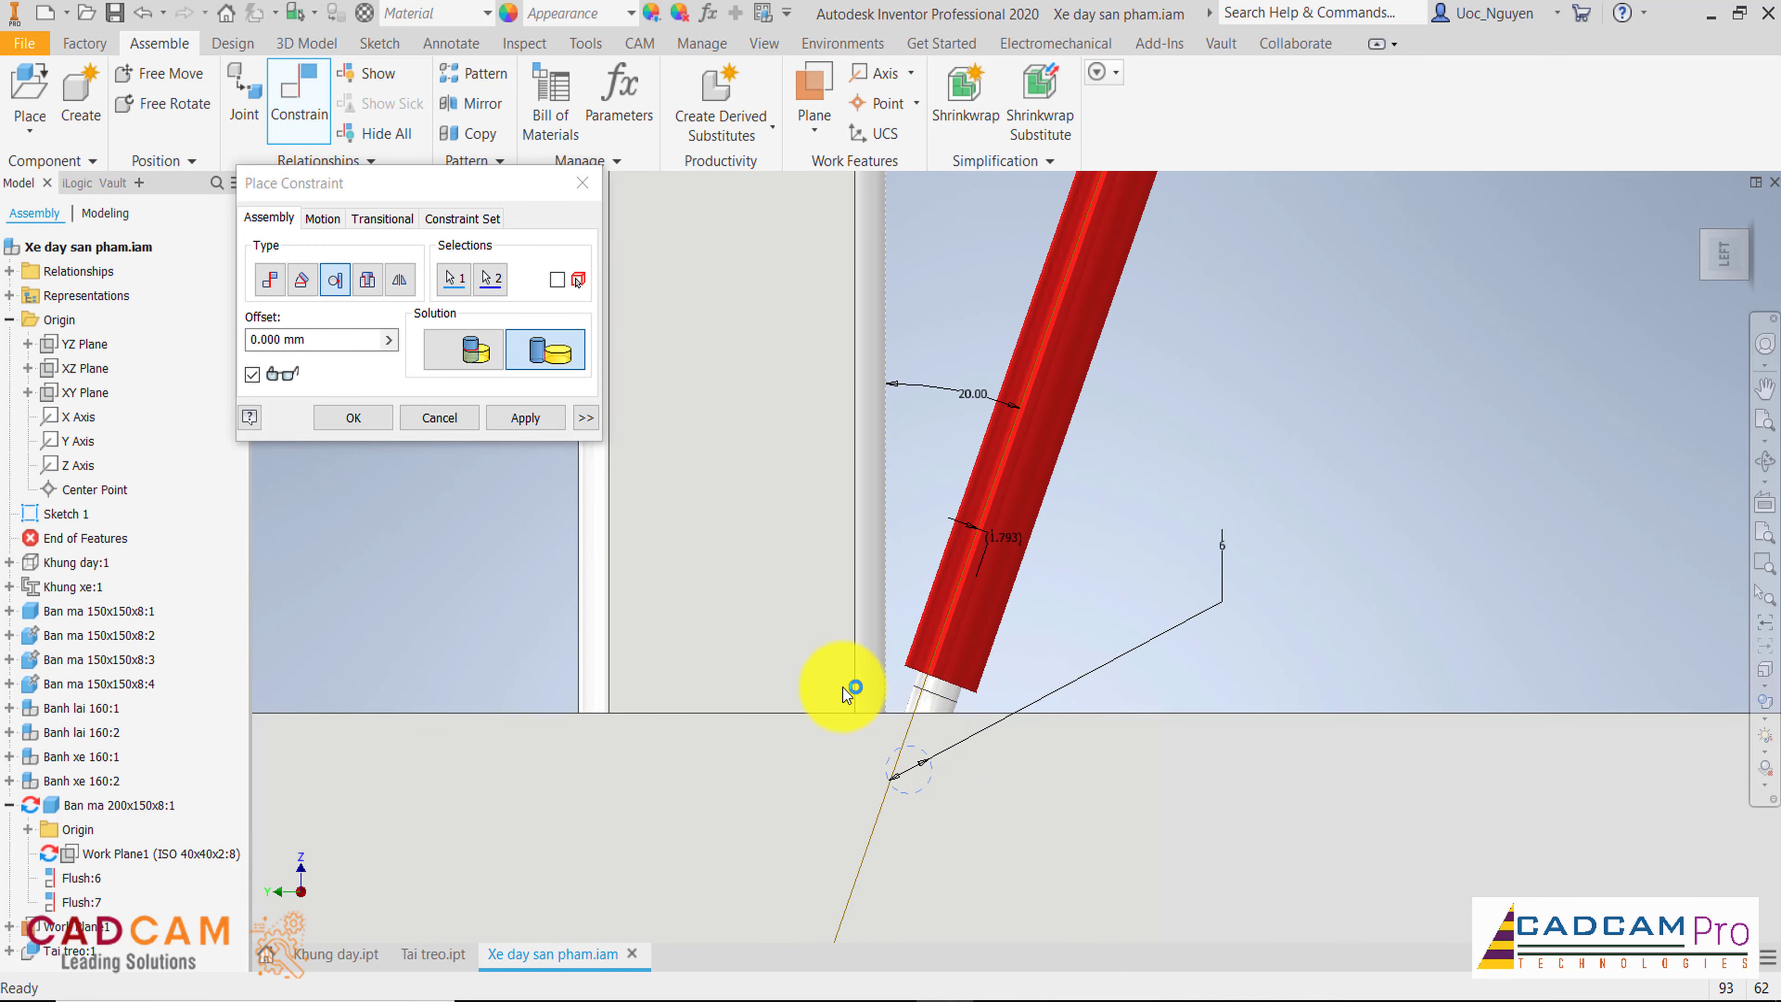
click(384, 420)
click(1060, 507)
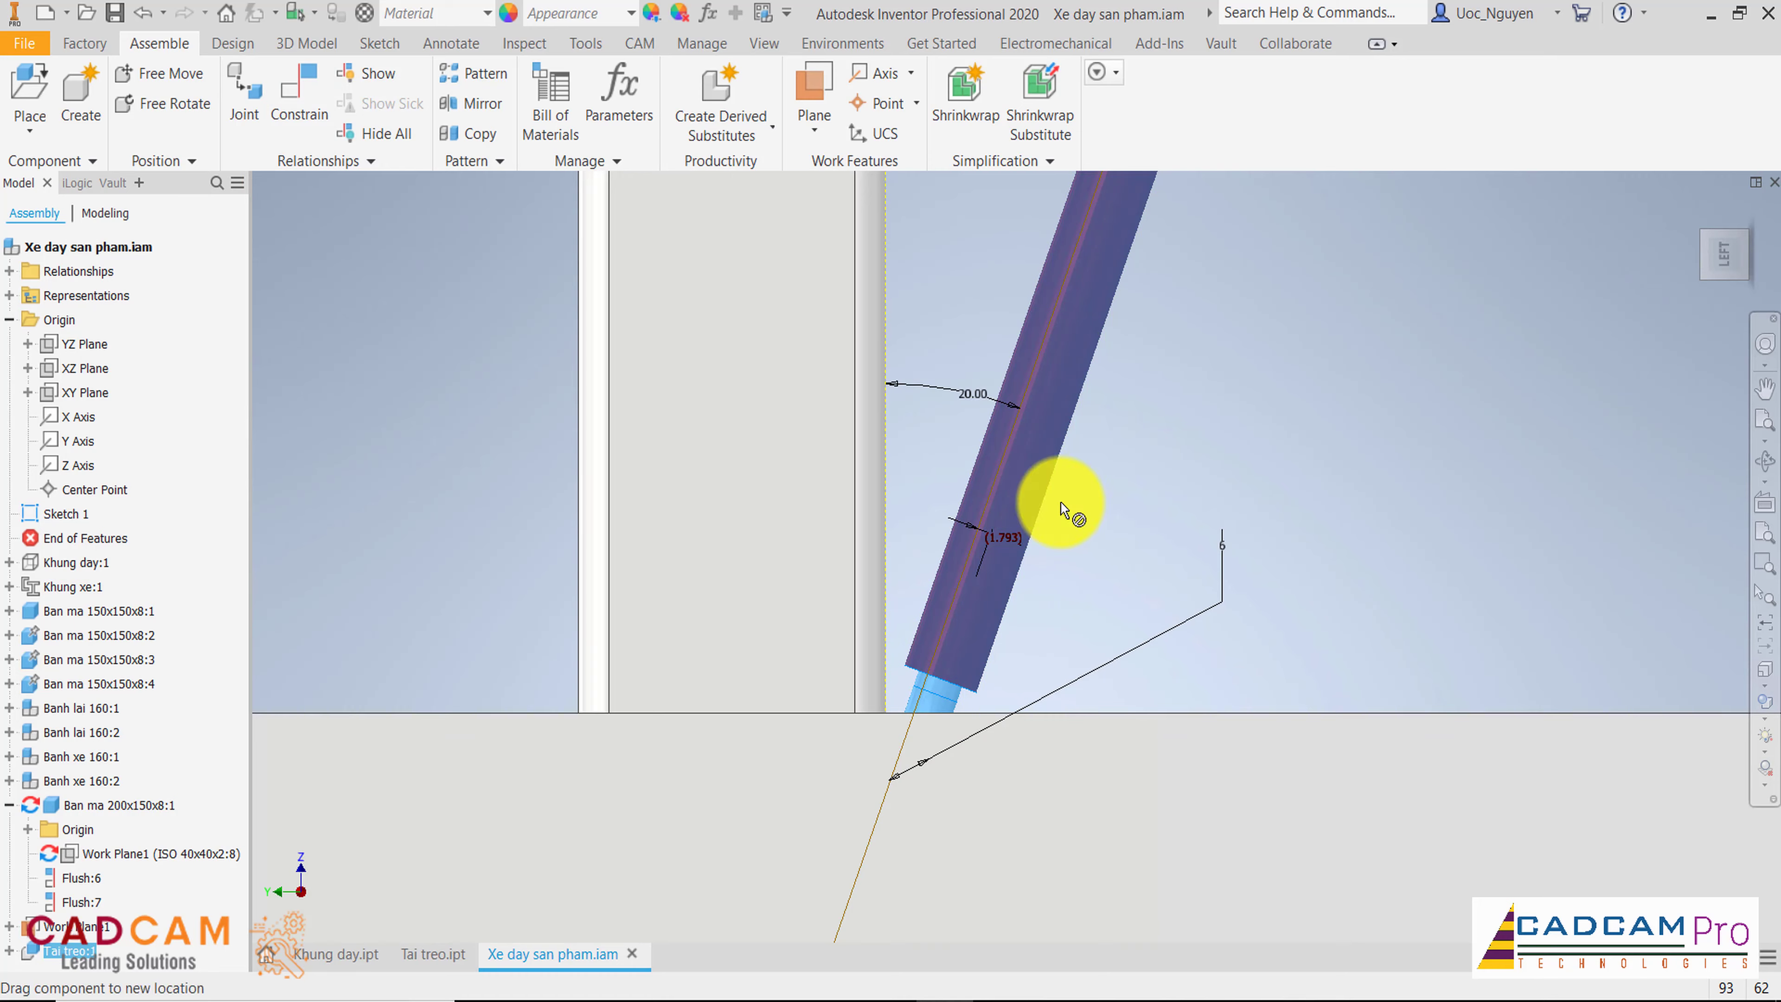
shift+middle_drag(1063, 511, 1116, 514)
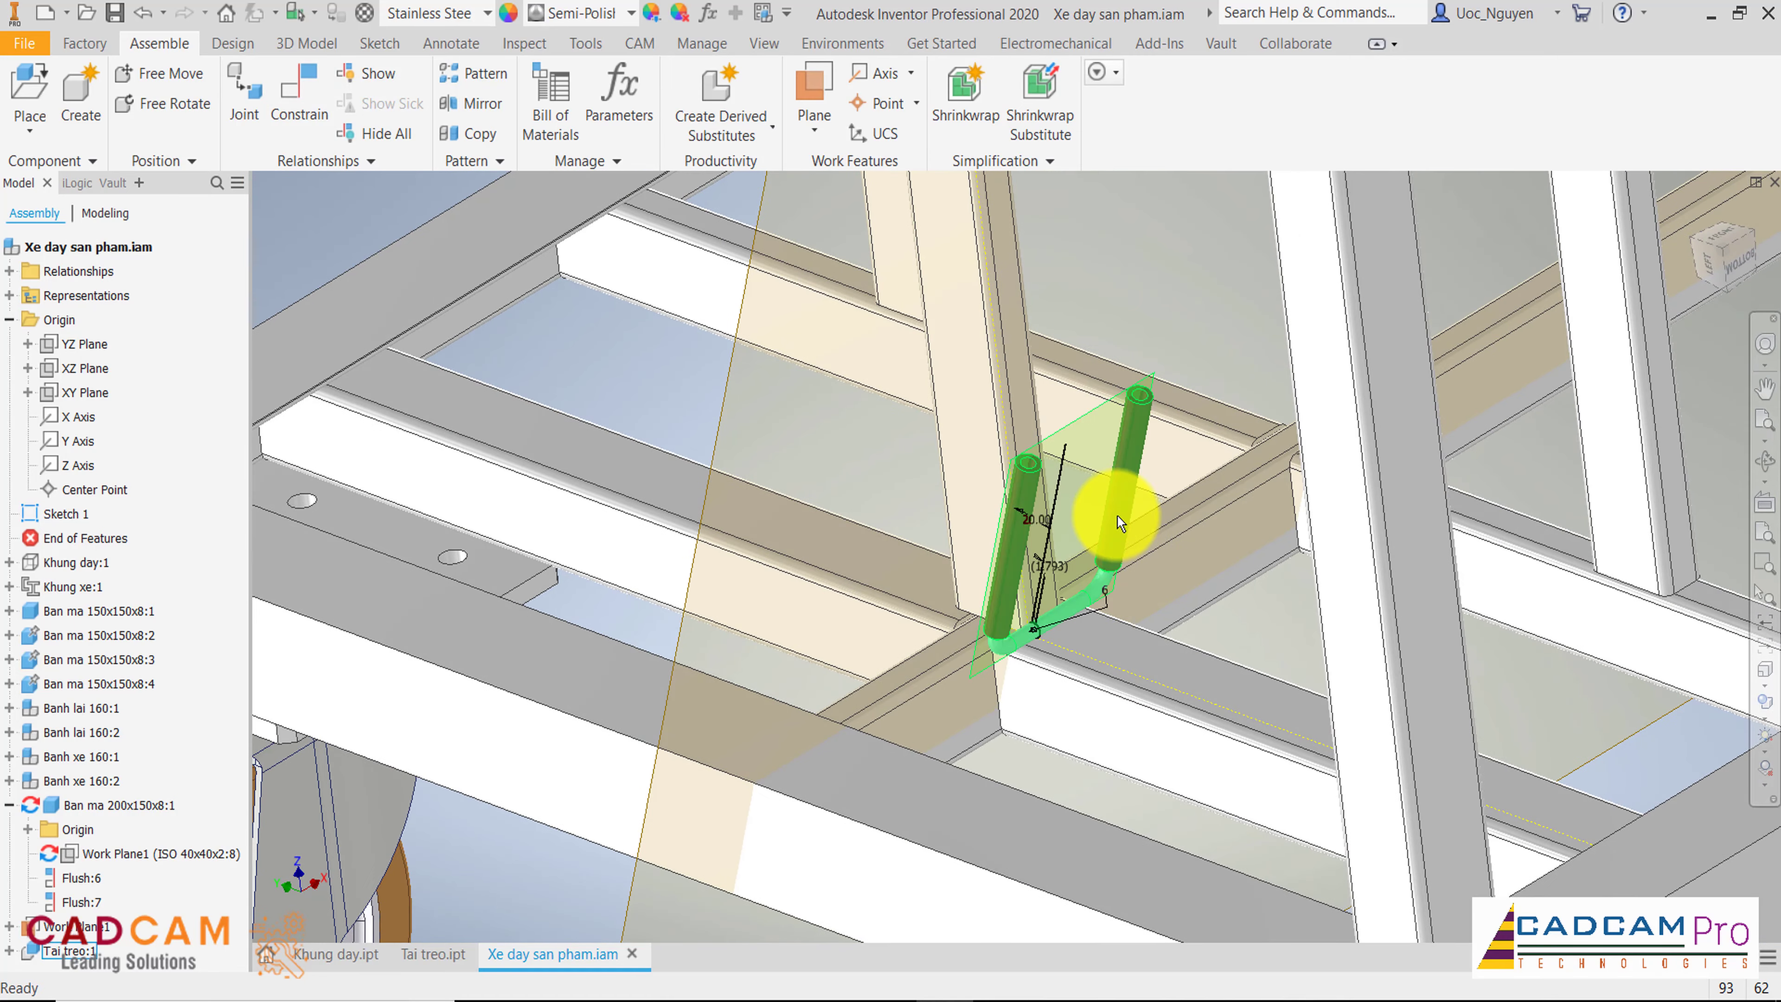
Step: Drag the hanger to test its constraint, then view the cart from the left side
drag(1117, 515, 1085, 517)
click(634, 396)
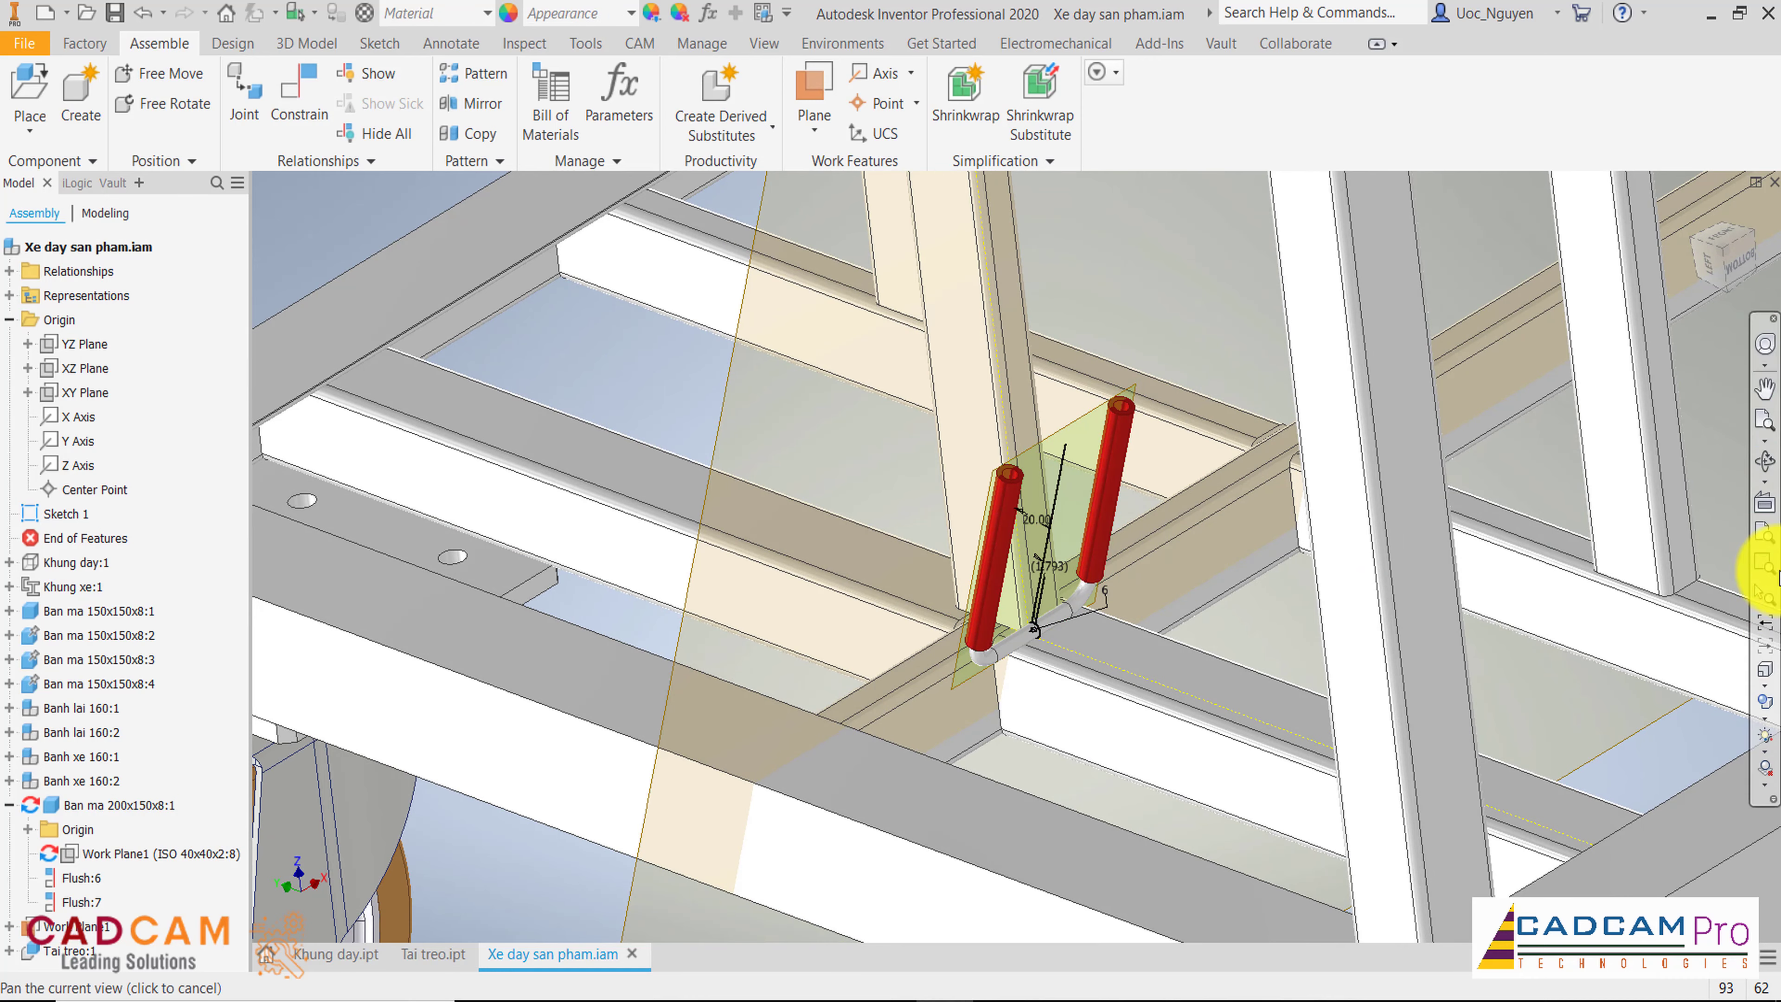
click(1706, 266)
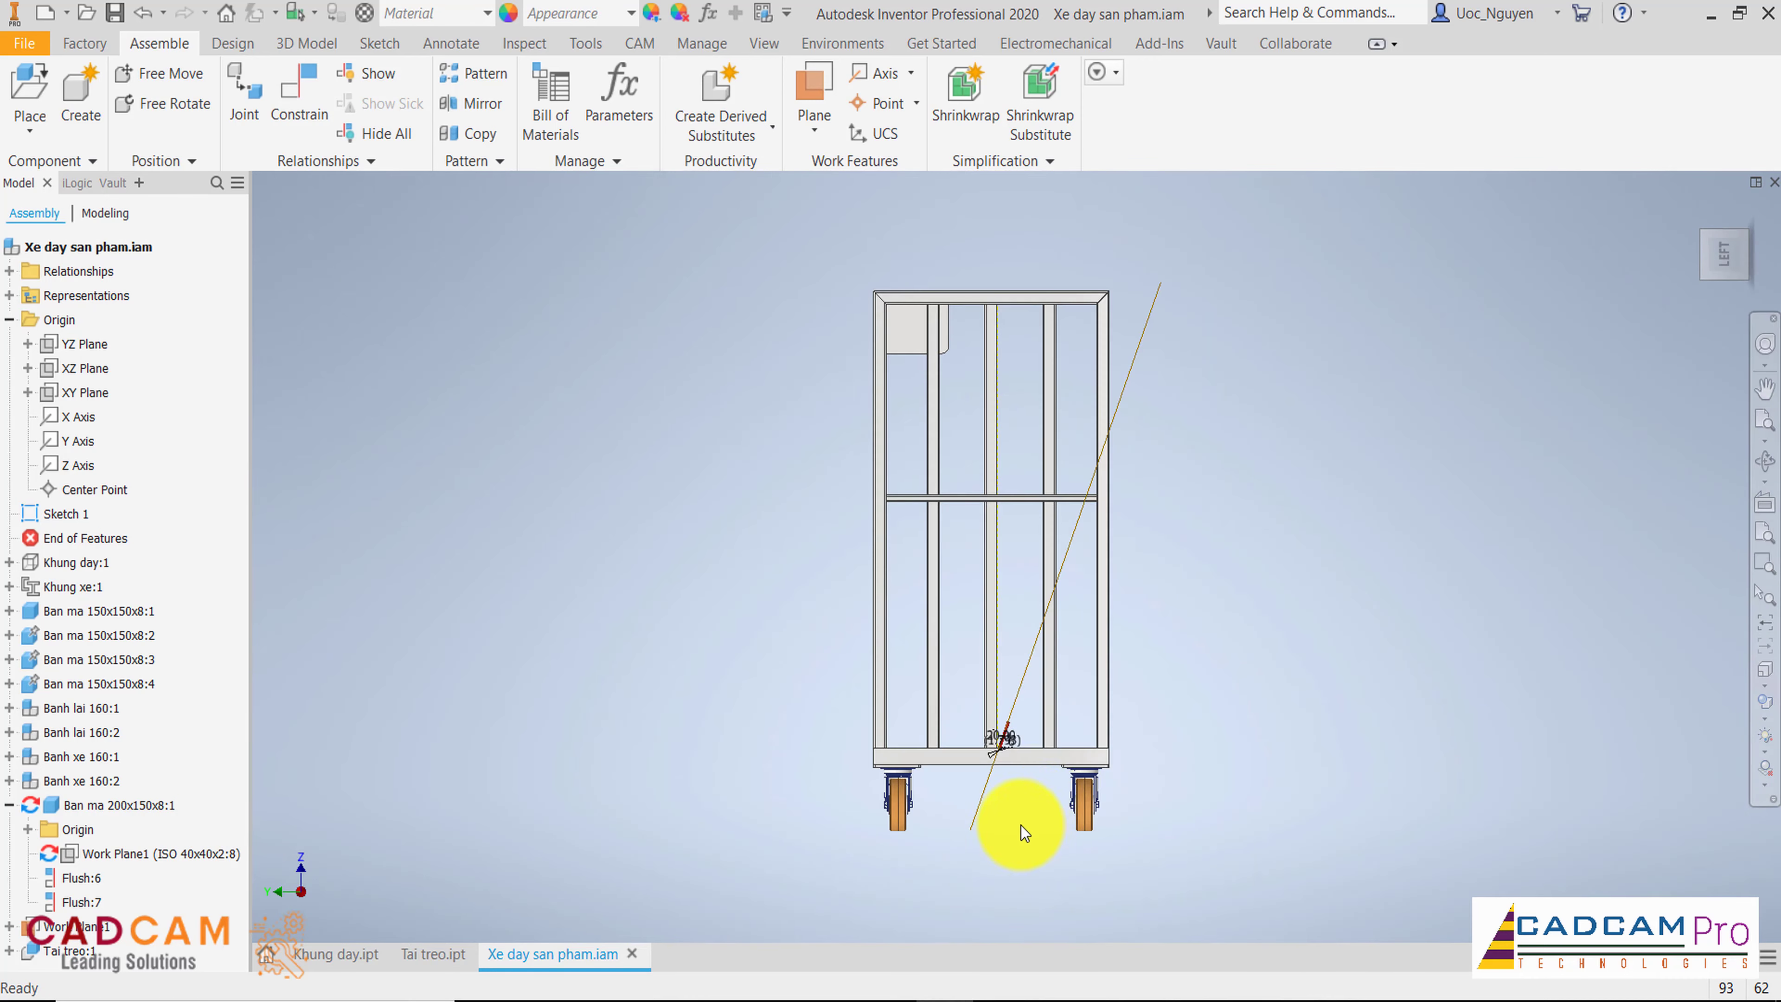
scroll(1016, 827, up, 4)
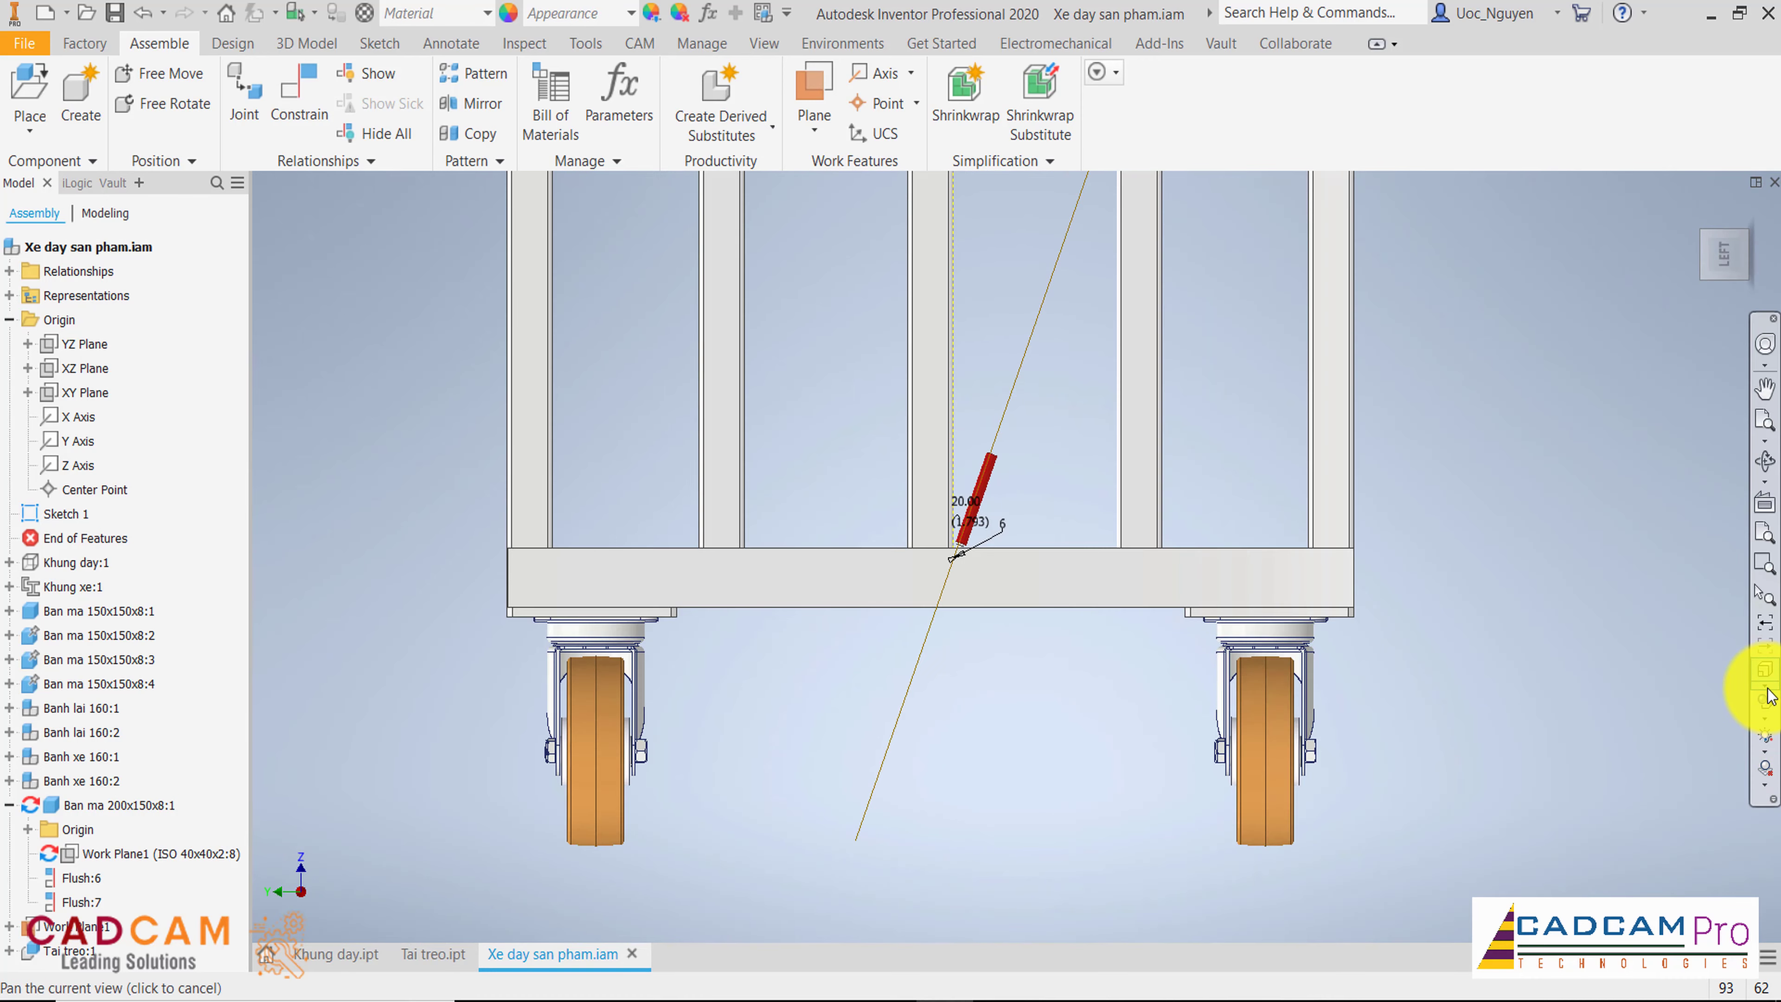
Step: Switch to Shaded with Hidden Edges and zoom in where the hanger tube meets the sketch circle
click(1766, 689)
click(1764, 715)
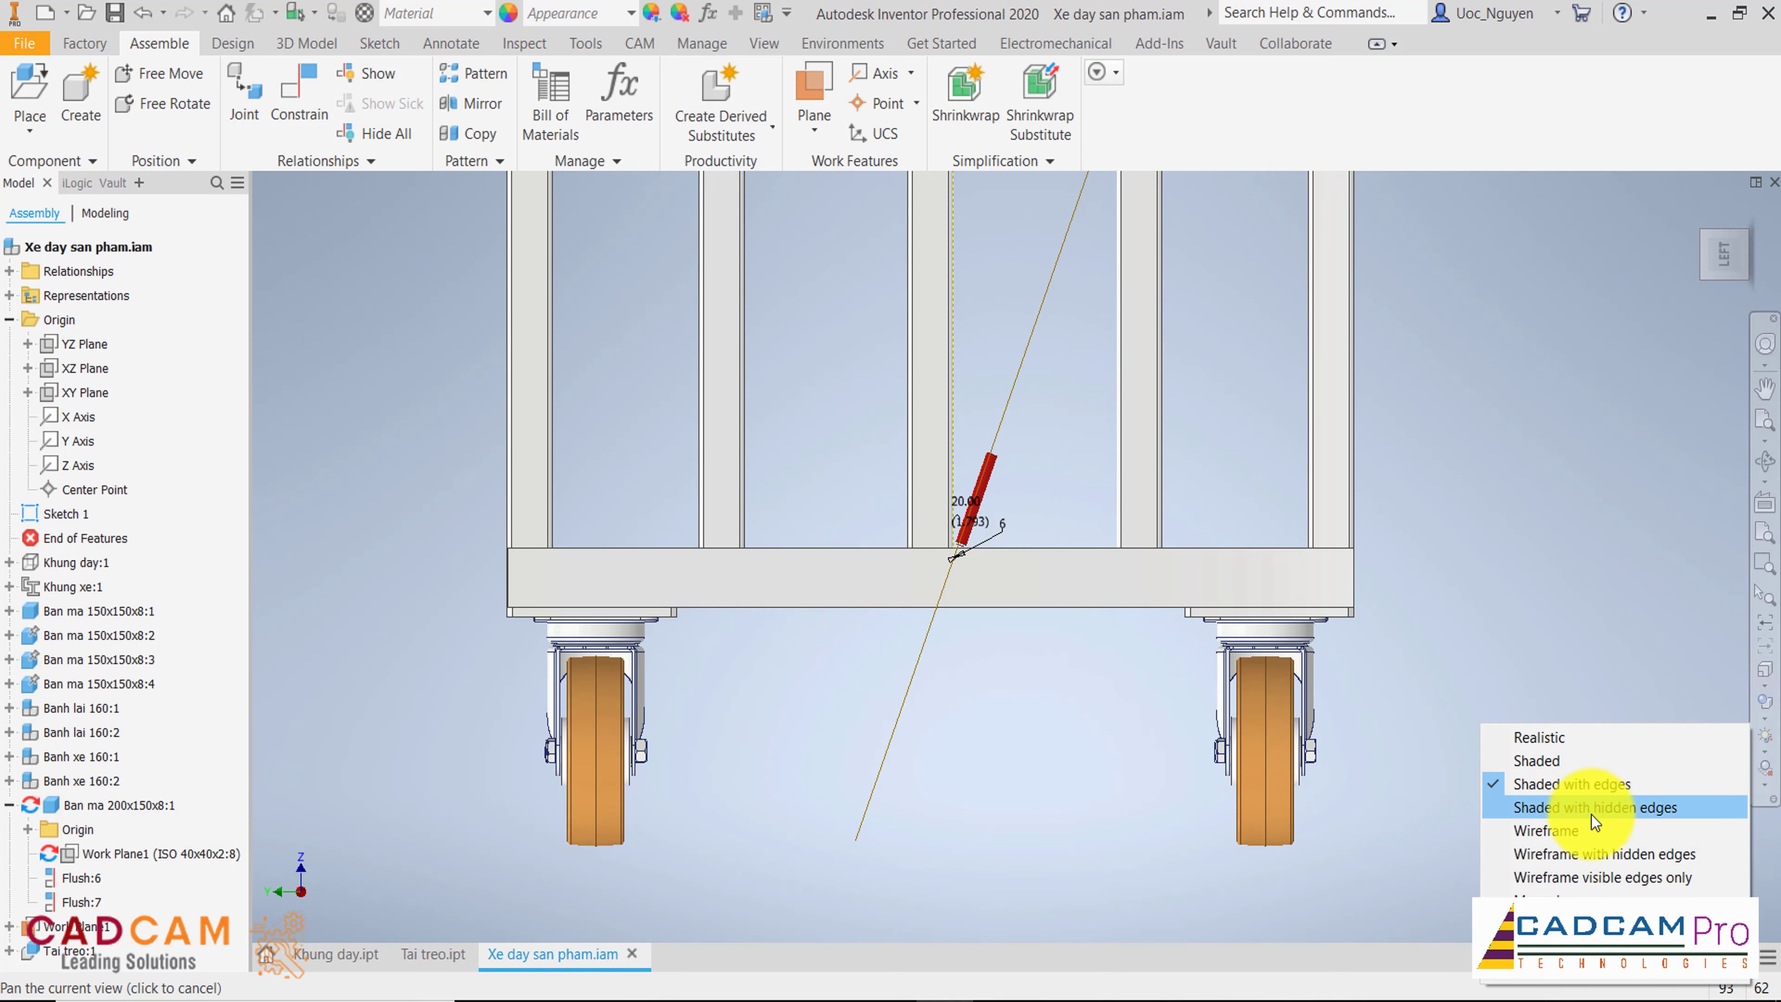
click(1587, 830)
scroll(1001, 582, up, 4)
scroll(1002, 582, up, 2)
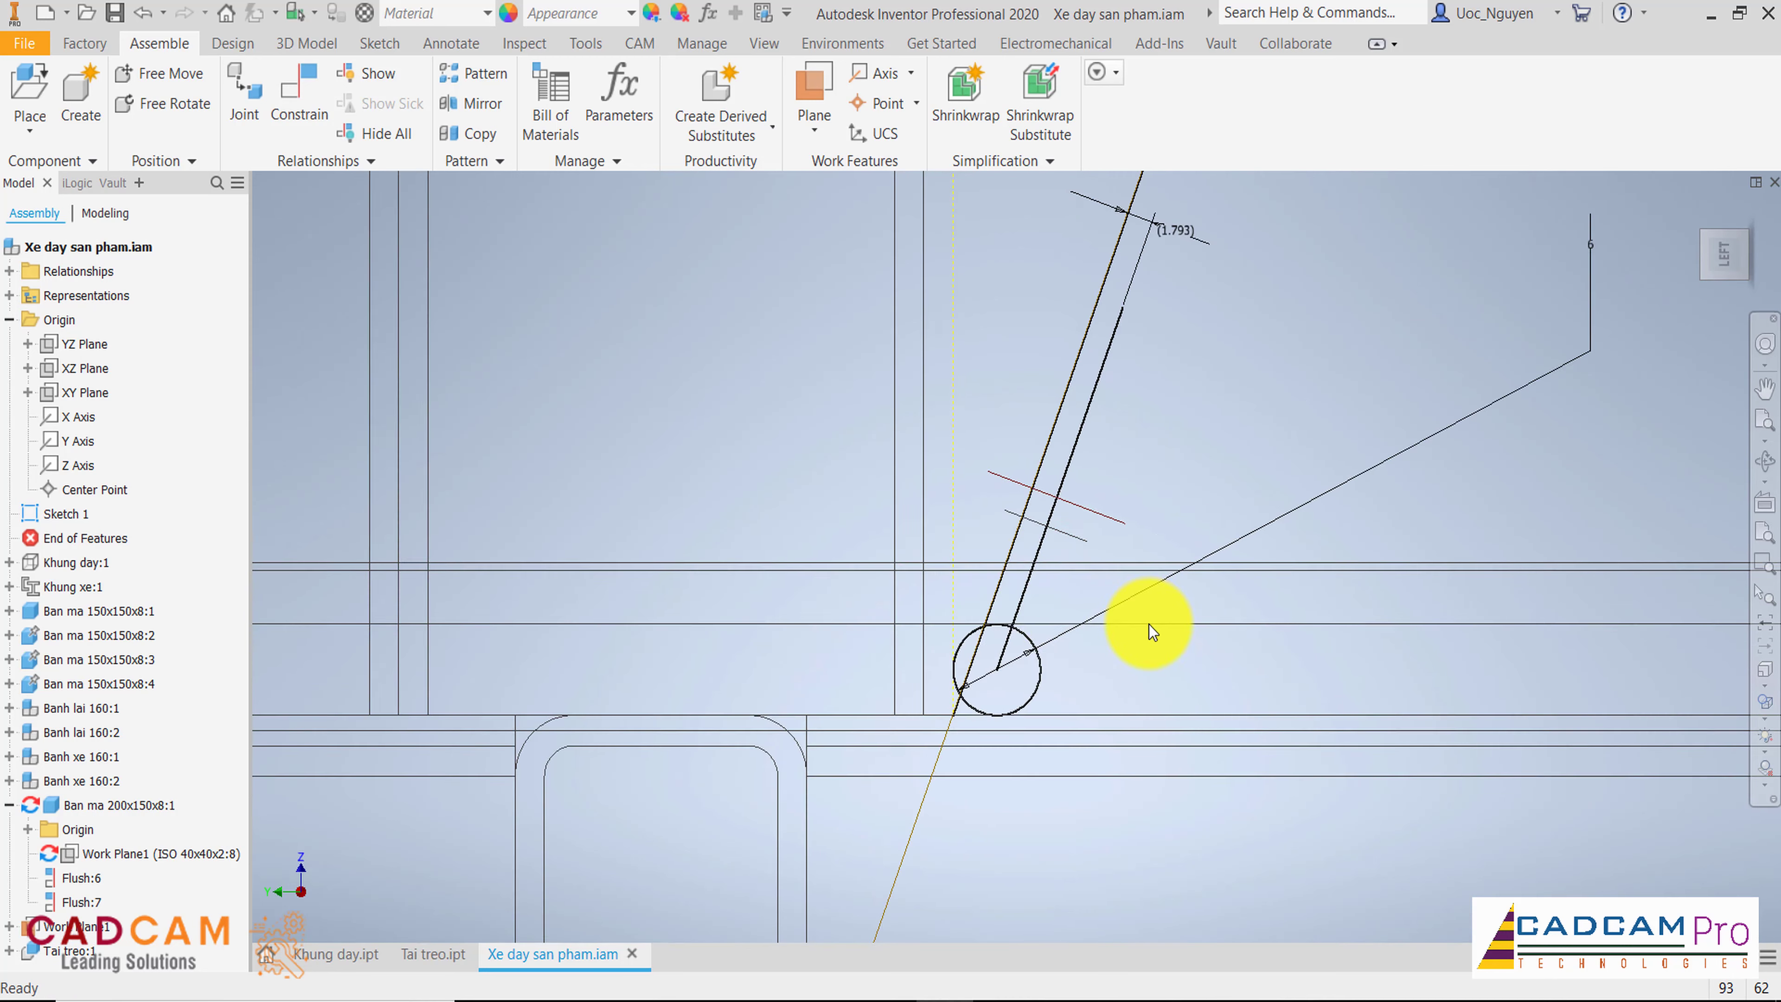
scroll(1149, 625, up, 3)
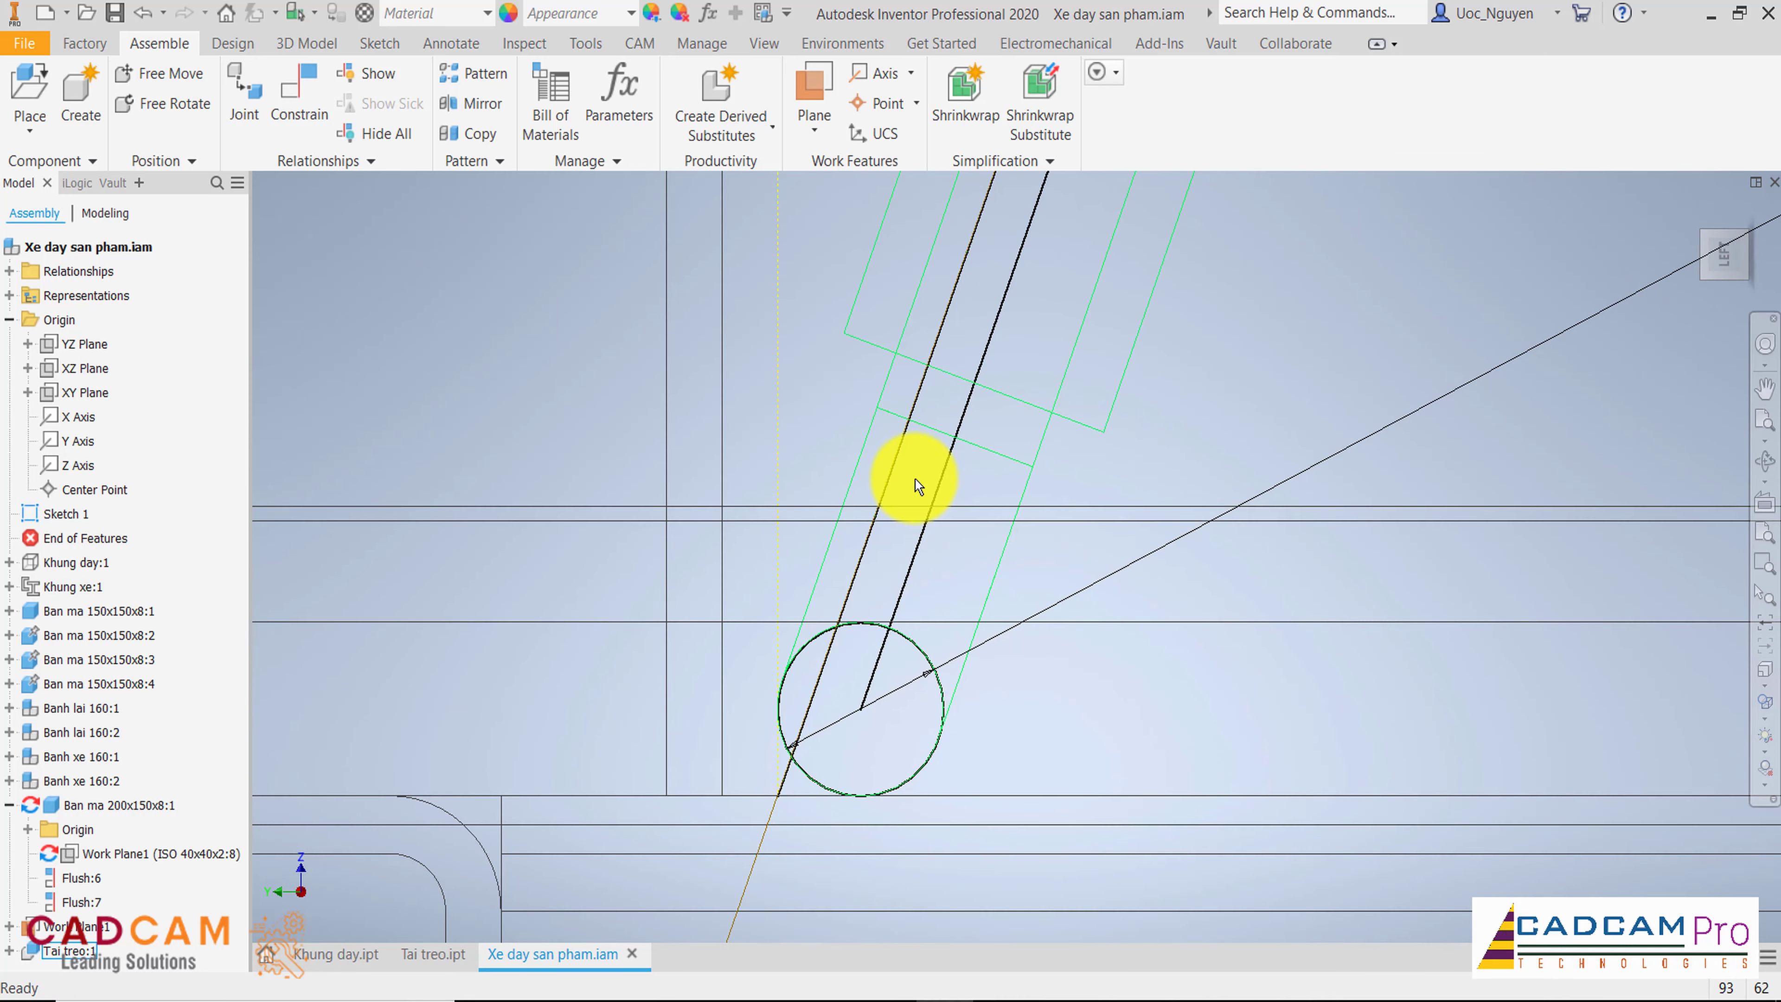
scroll(926, 505, down, 5)
scroll(970, 620, up, 1)
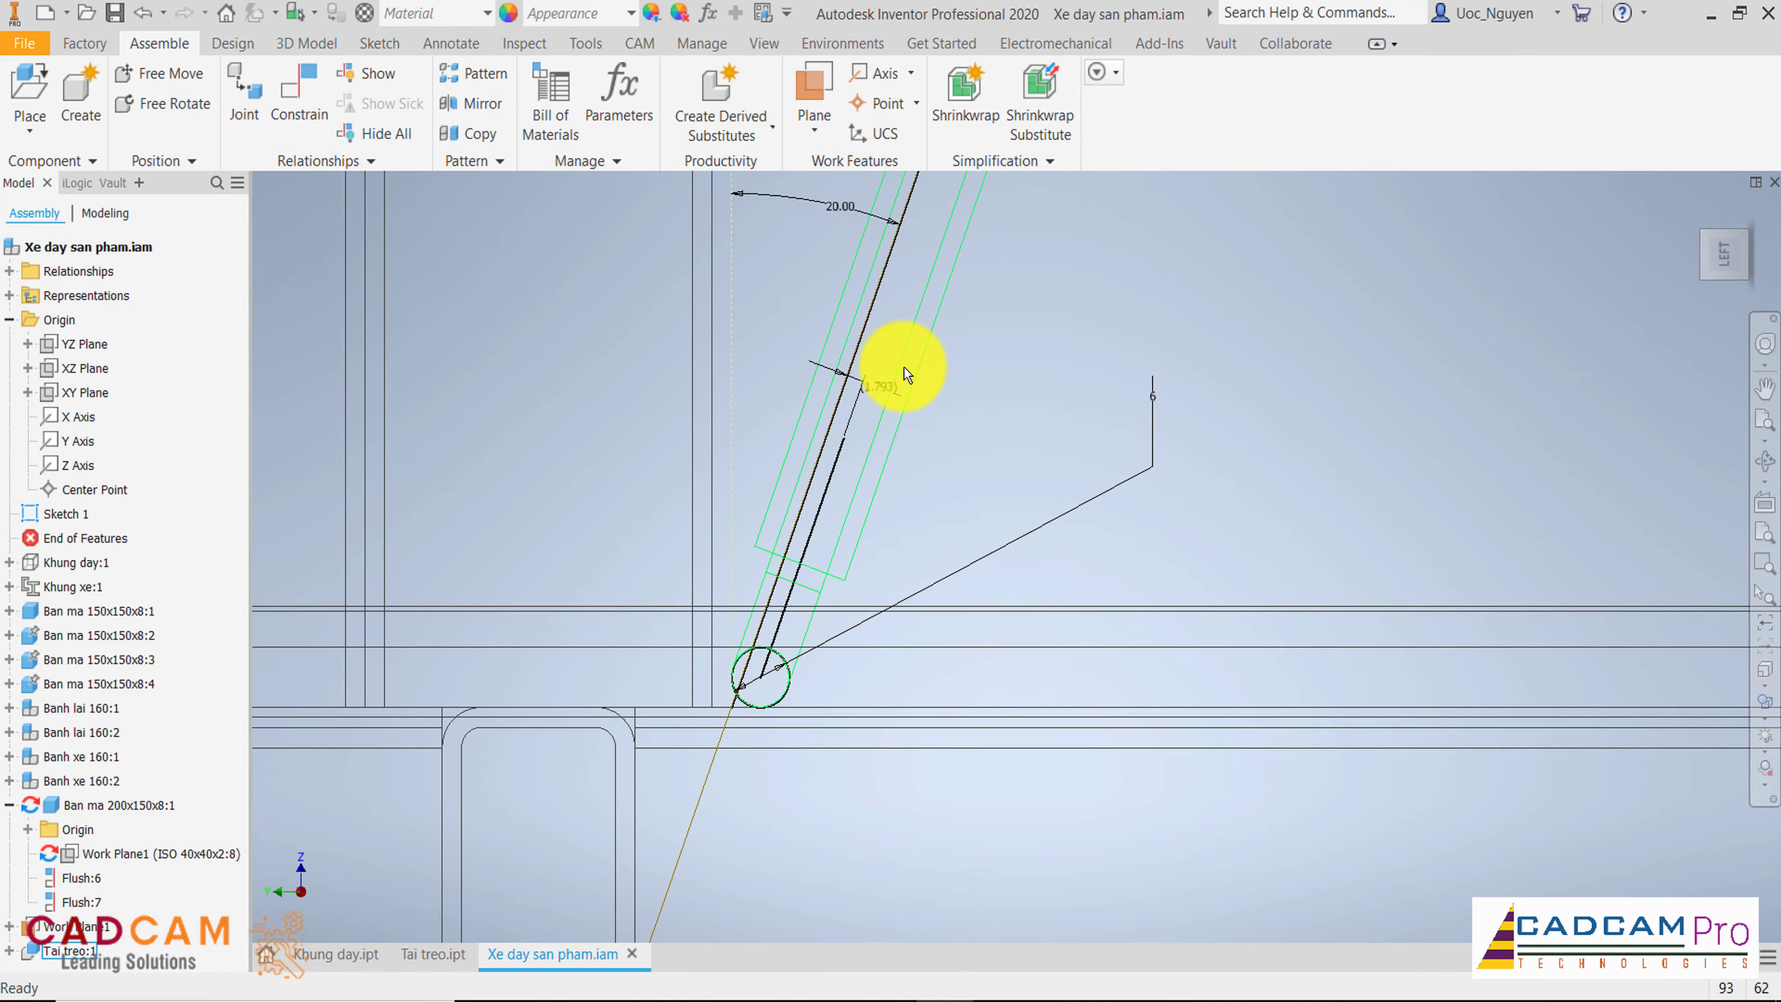
scroll(904, 393, down, 3)
scroll(890, 517, down, 2)
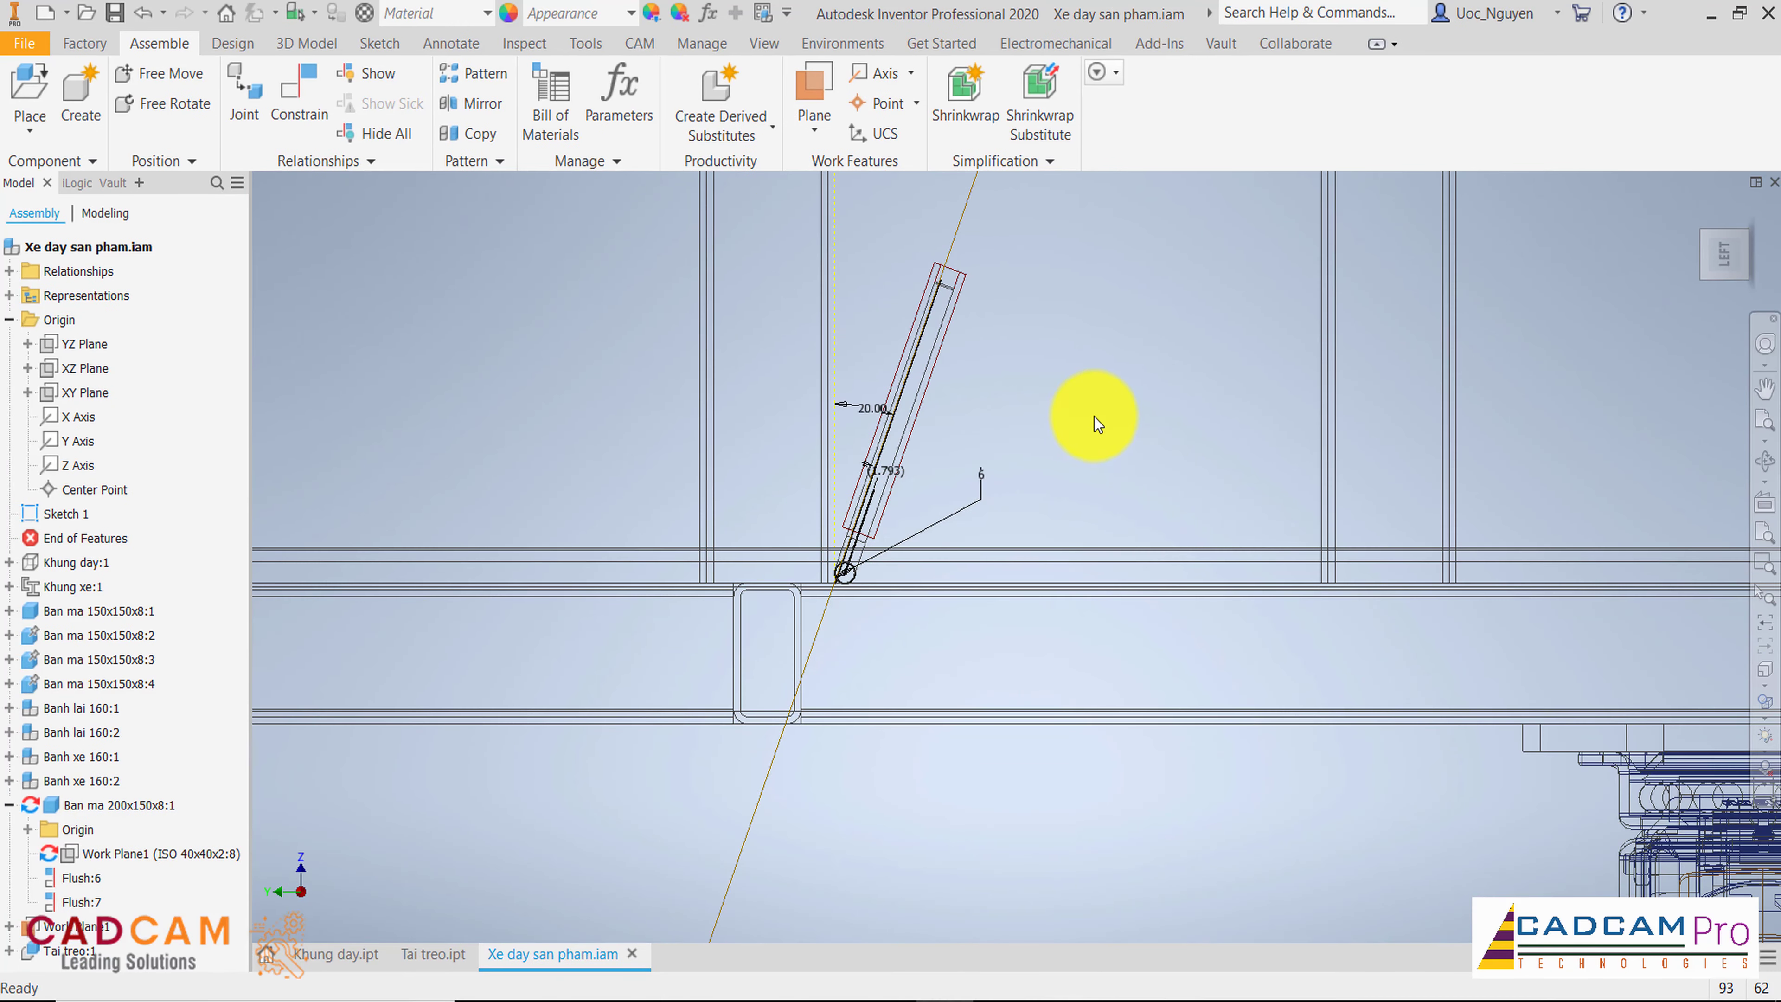
Step: Return the cart to Shaded visual style and the Home view
click(1767, 726)
click(1582, 784)
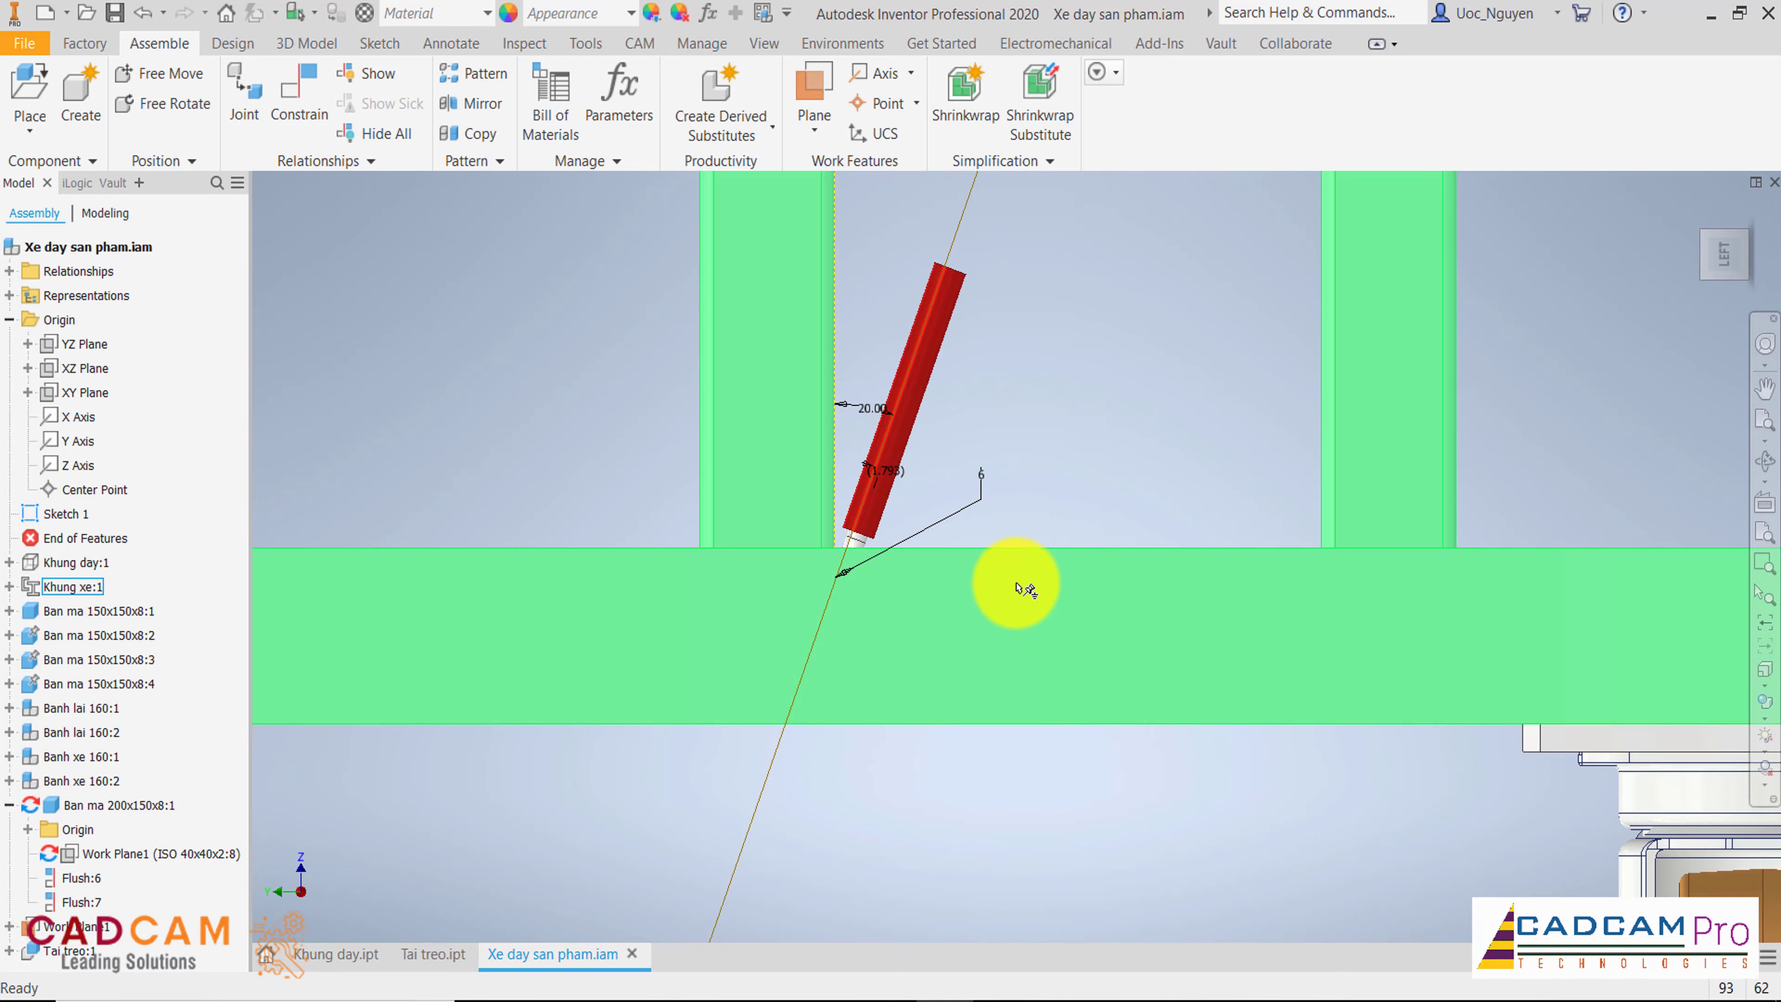
key(F6)
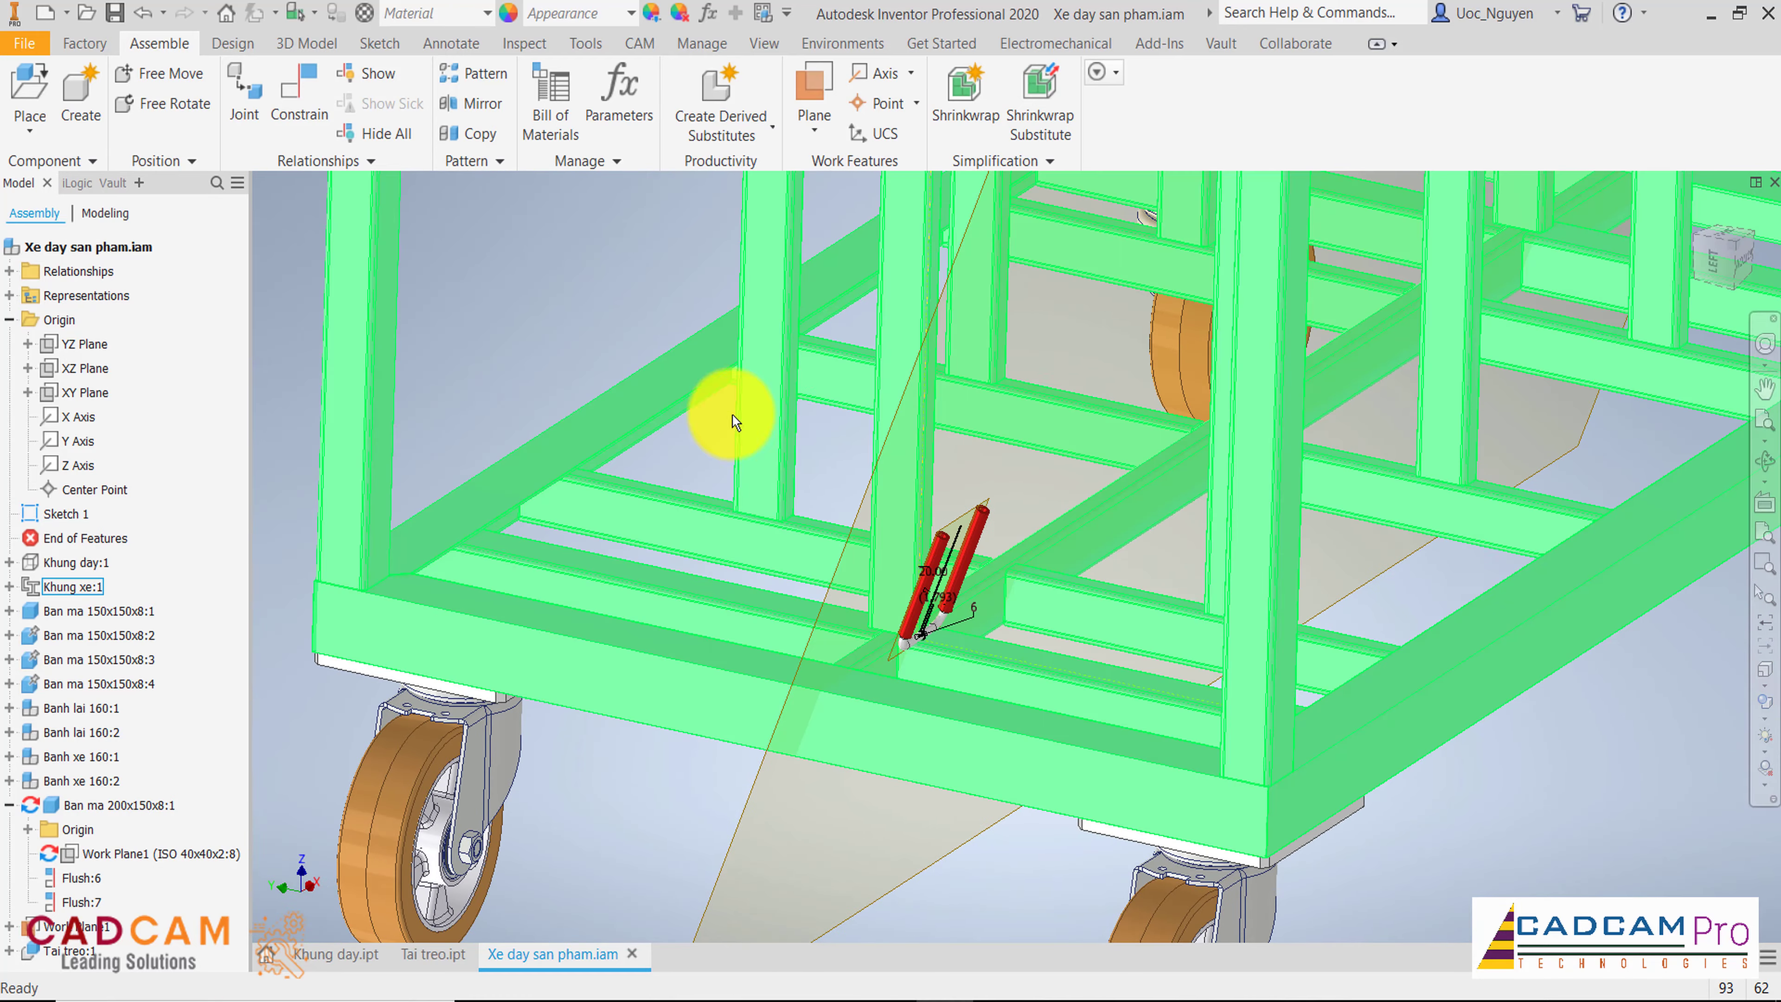
middle_drag(834, 835, 843, 736)
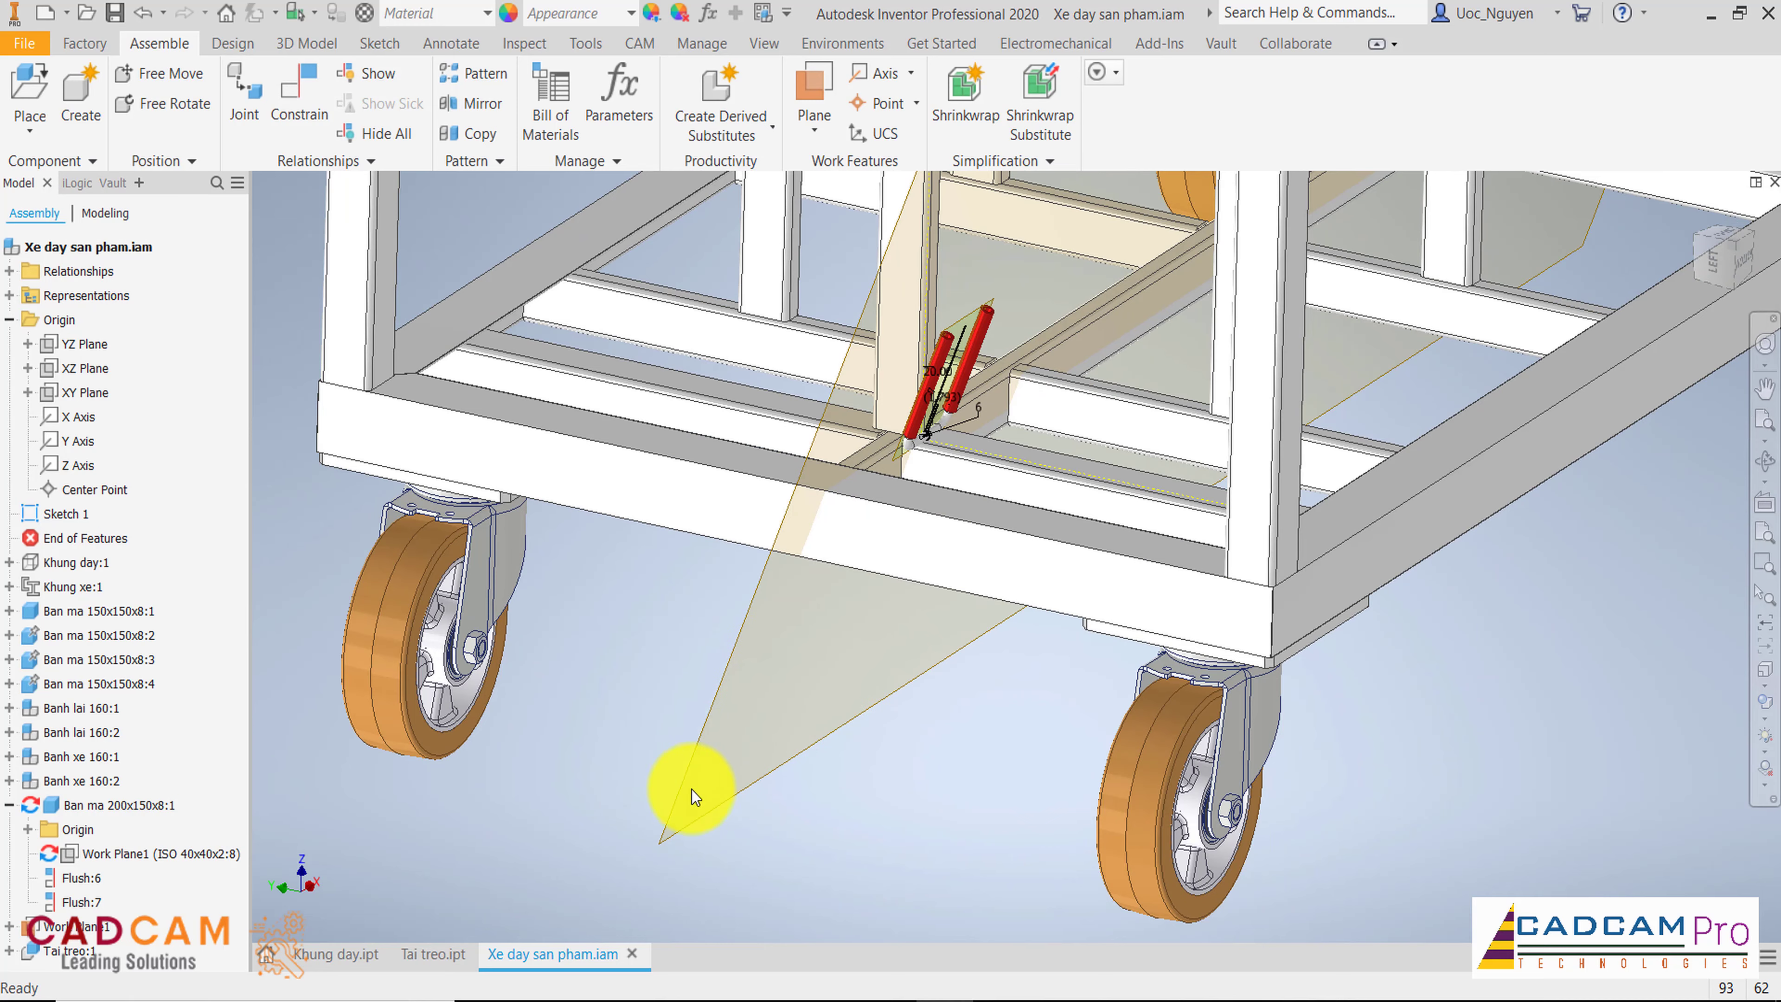
scroll(693, 796, up, 5)
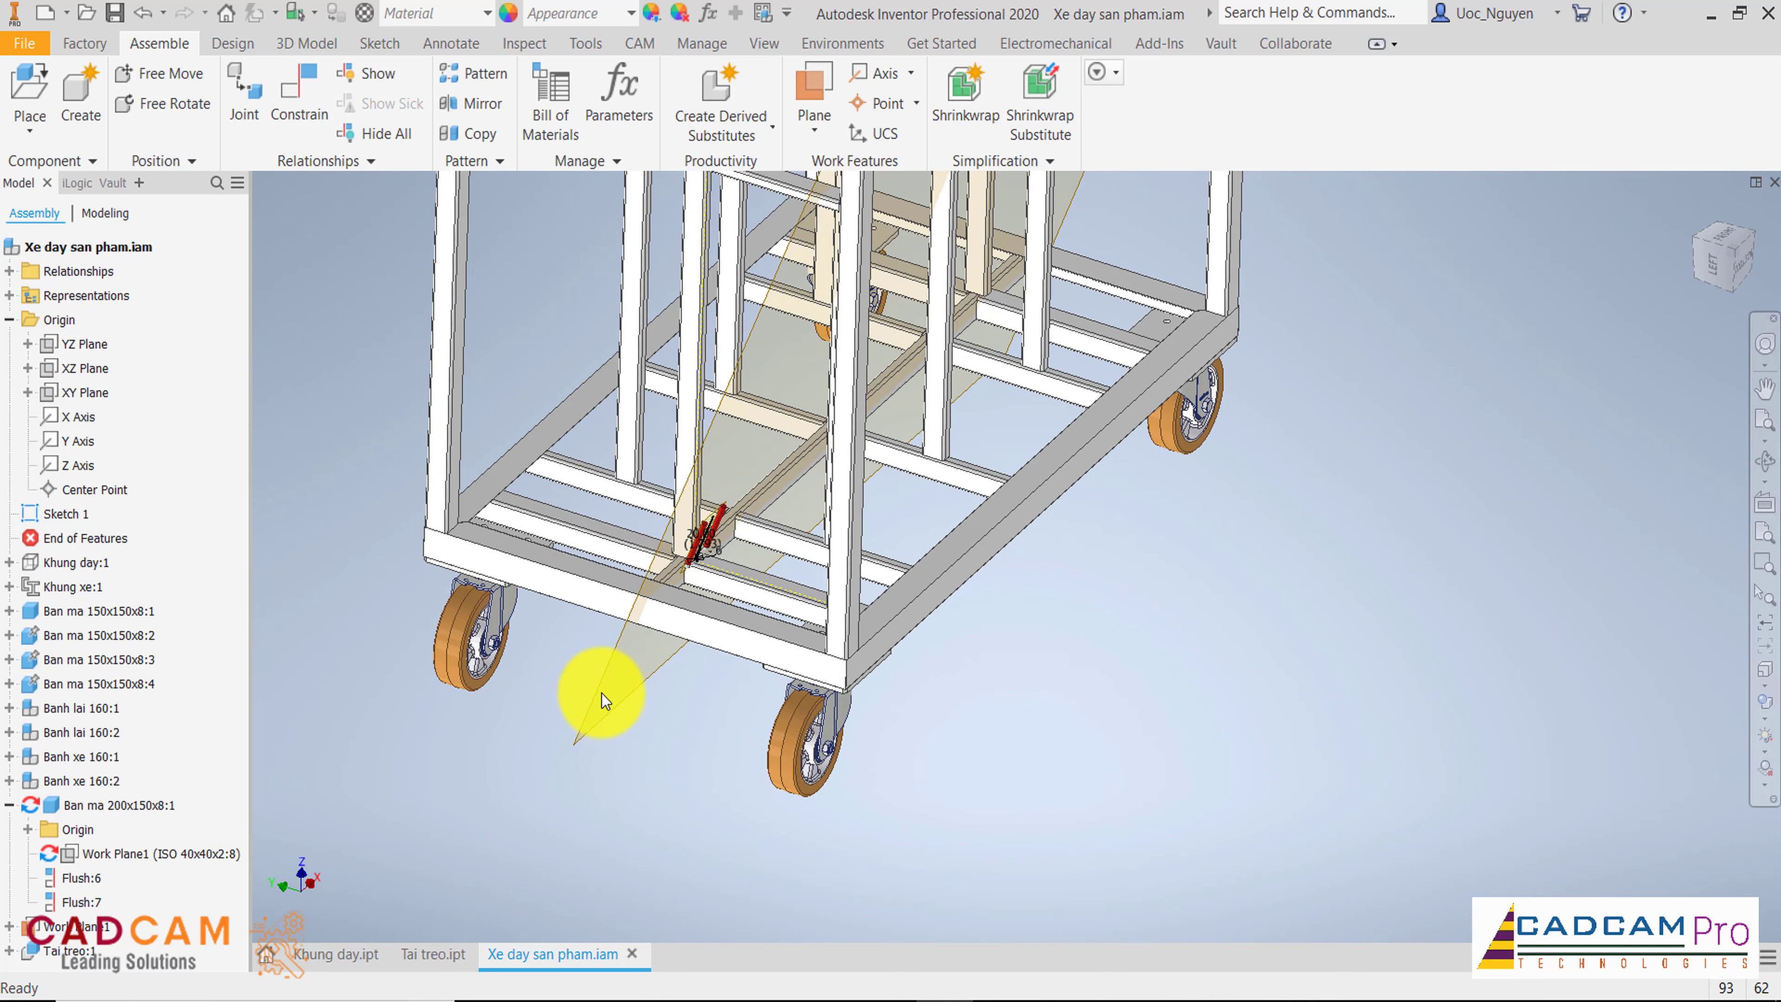
Step: Hide Work Plane1, then orbit and zoom to inspect the tilted hanger
right_click(70, 926)
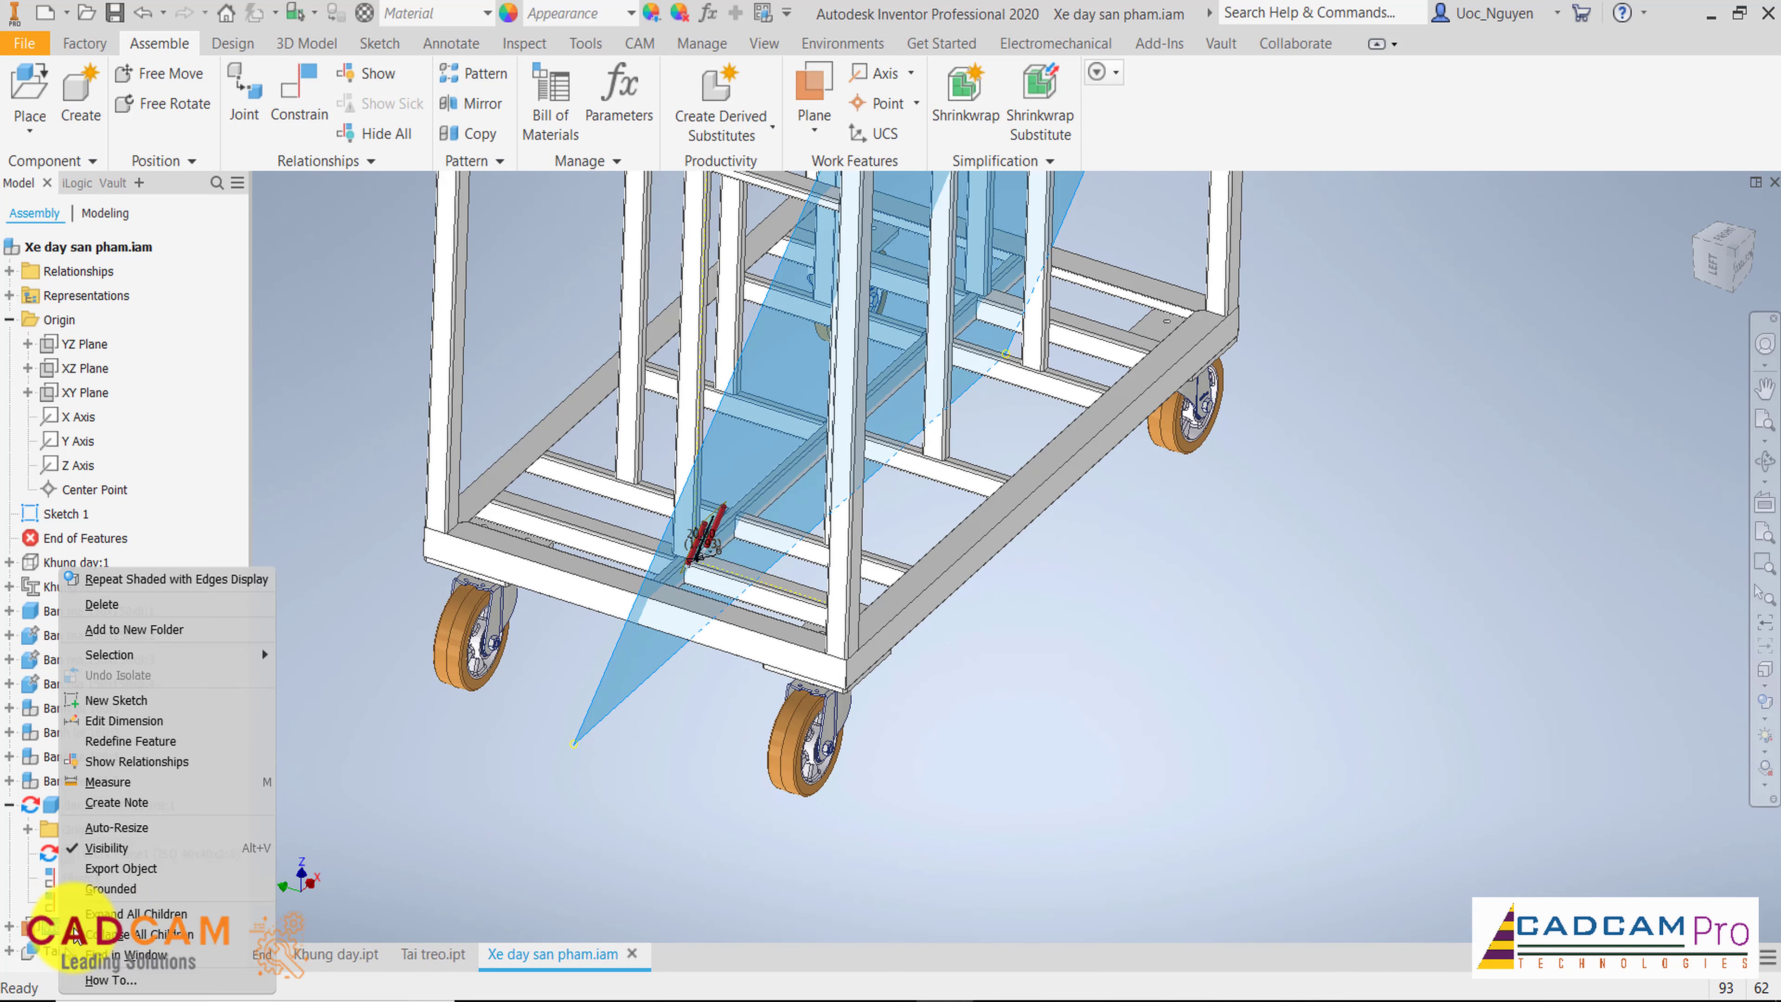
click(142, 850)
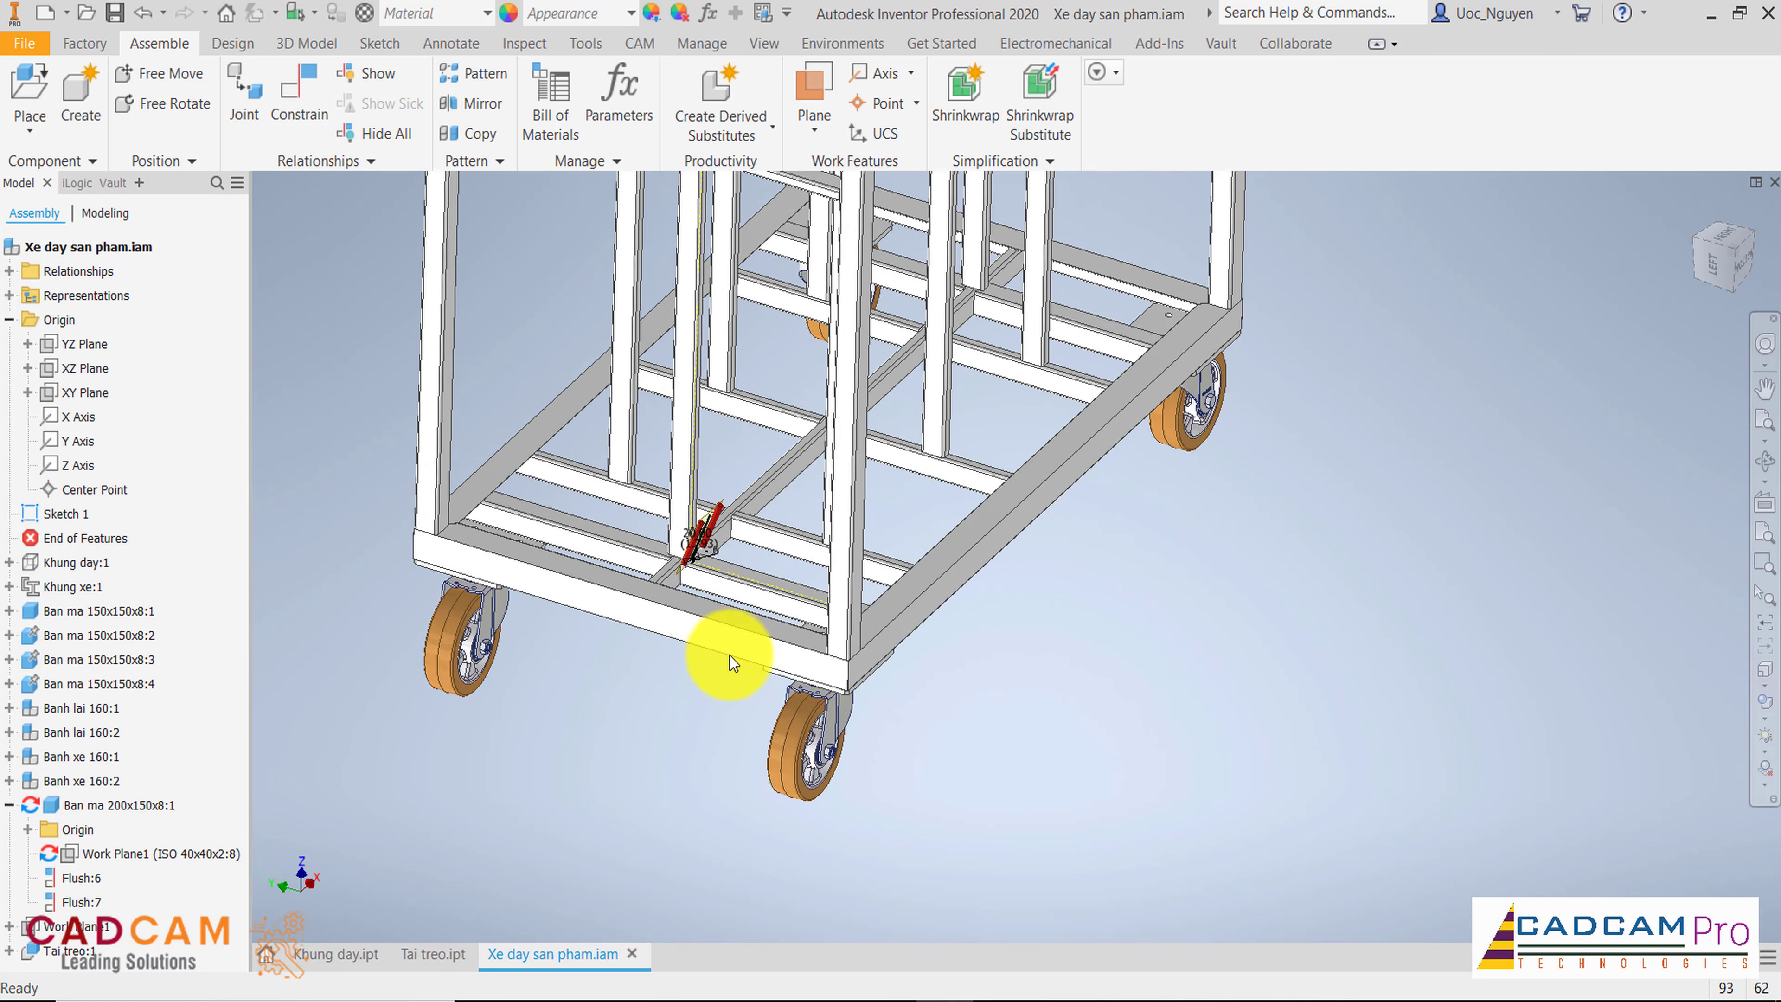
shift+middle_drag(729, 655, 701, 558)
scroll(699, 558, down, 5)
scroll(698, 558, up, 2)
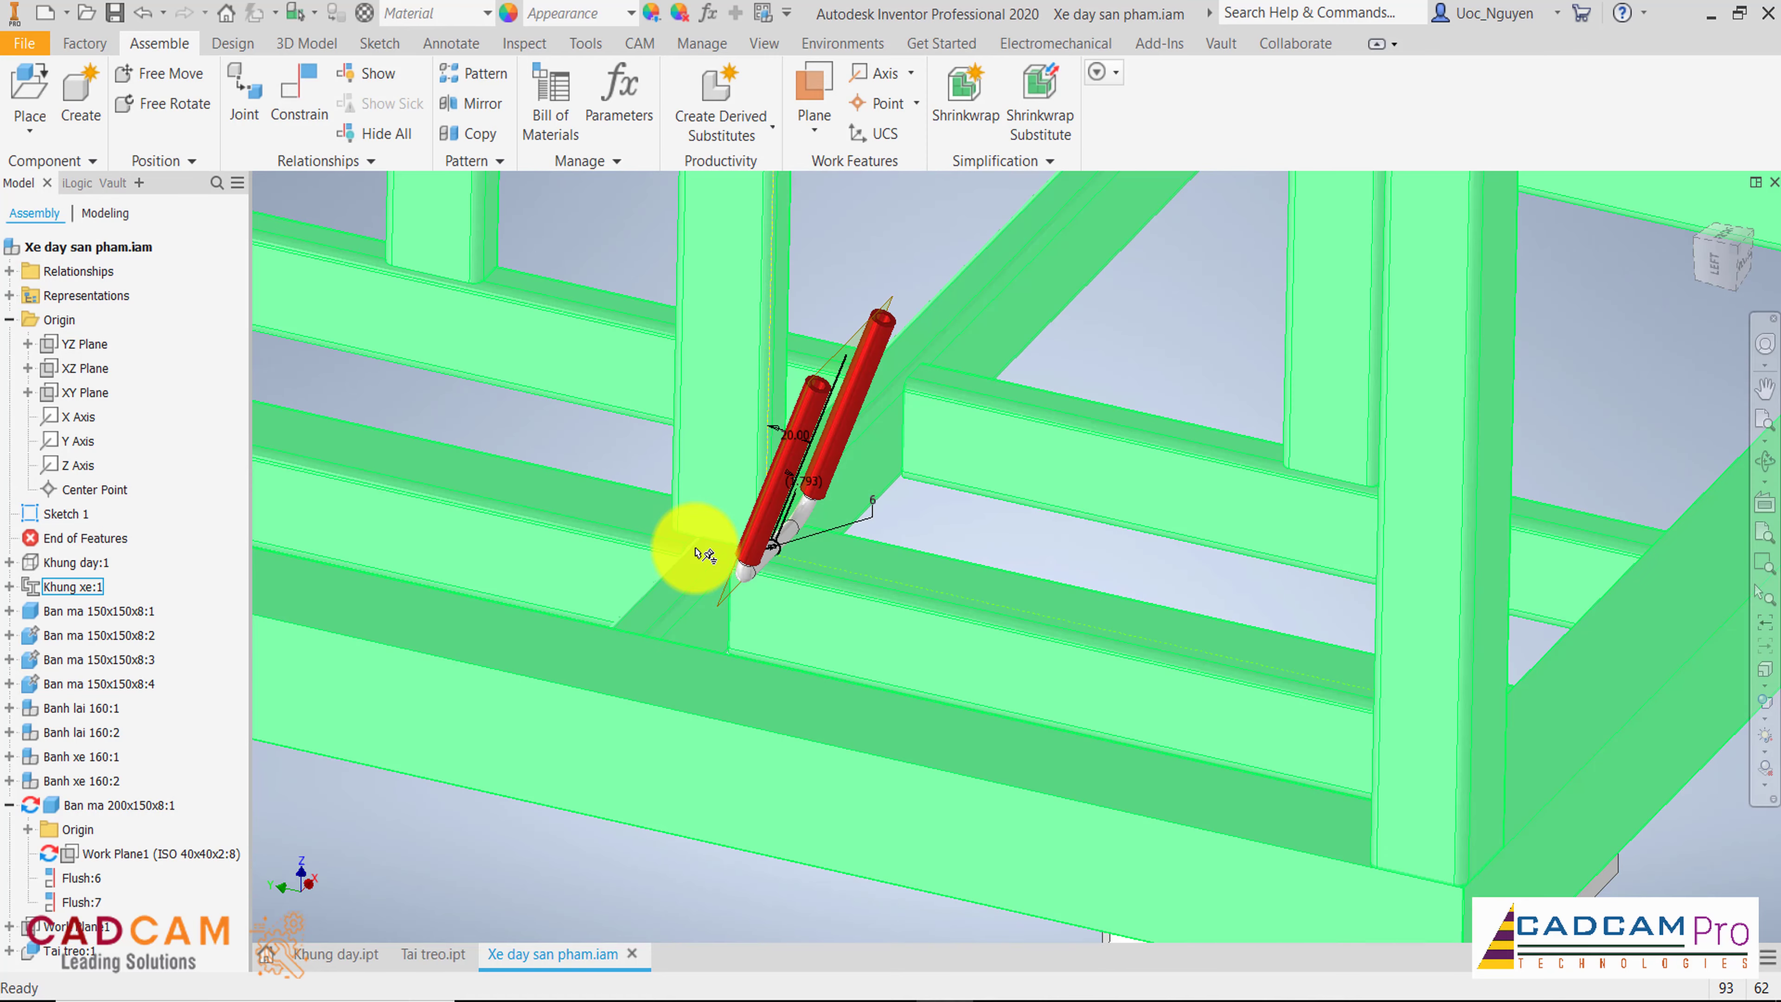
scroll(700, 555, up, 2)
scroll(702, 555, up, 2)
scroll(703, 552, up, 1)
scroll(698, 550, down, 2)
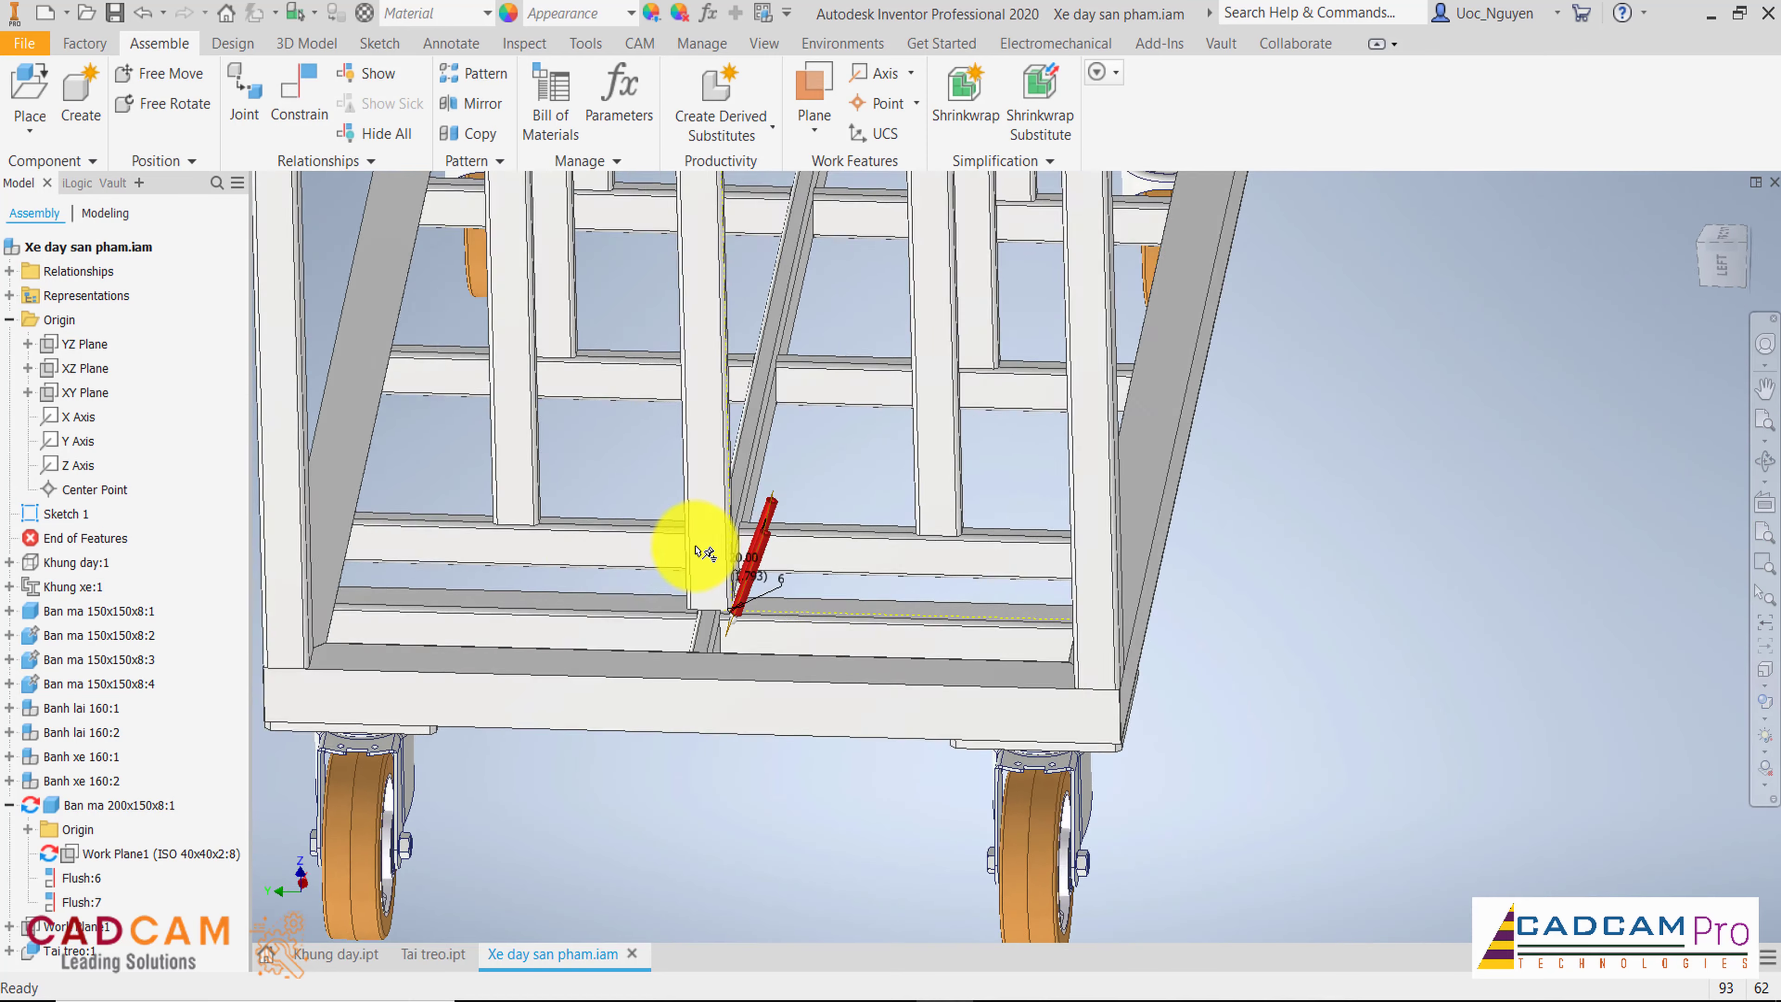
scroll(699, 551, down, 2)
scroll(701, 551, down, 2)
scroll(701, 552, down, 1)
scroll(699, 551, up, 2)
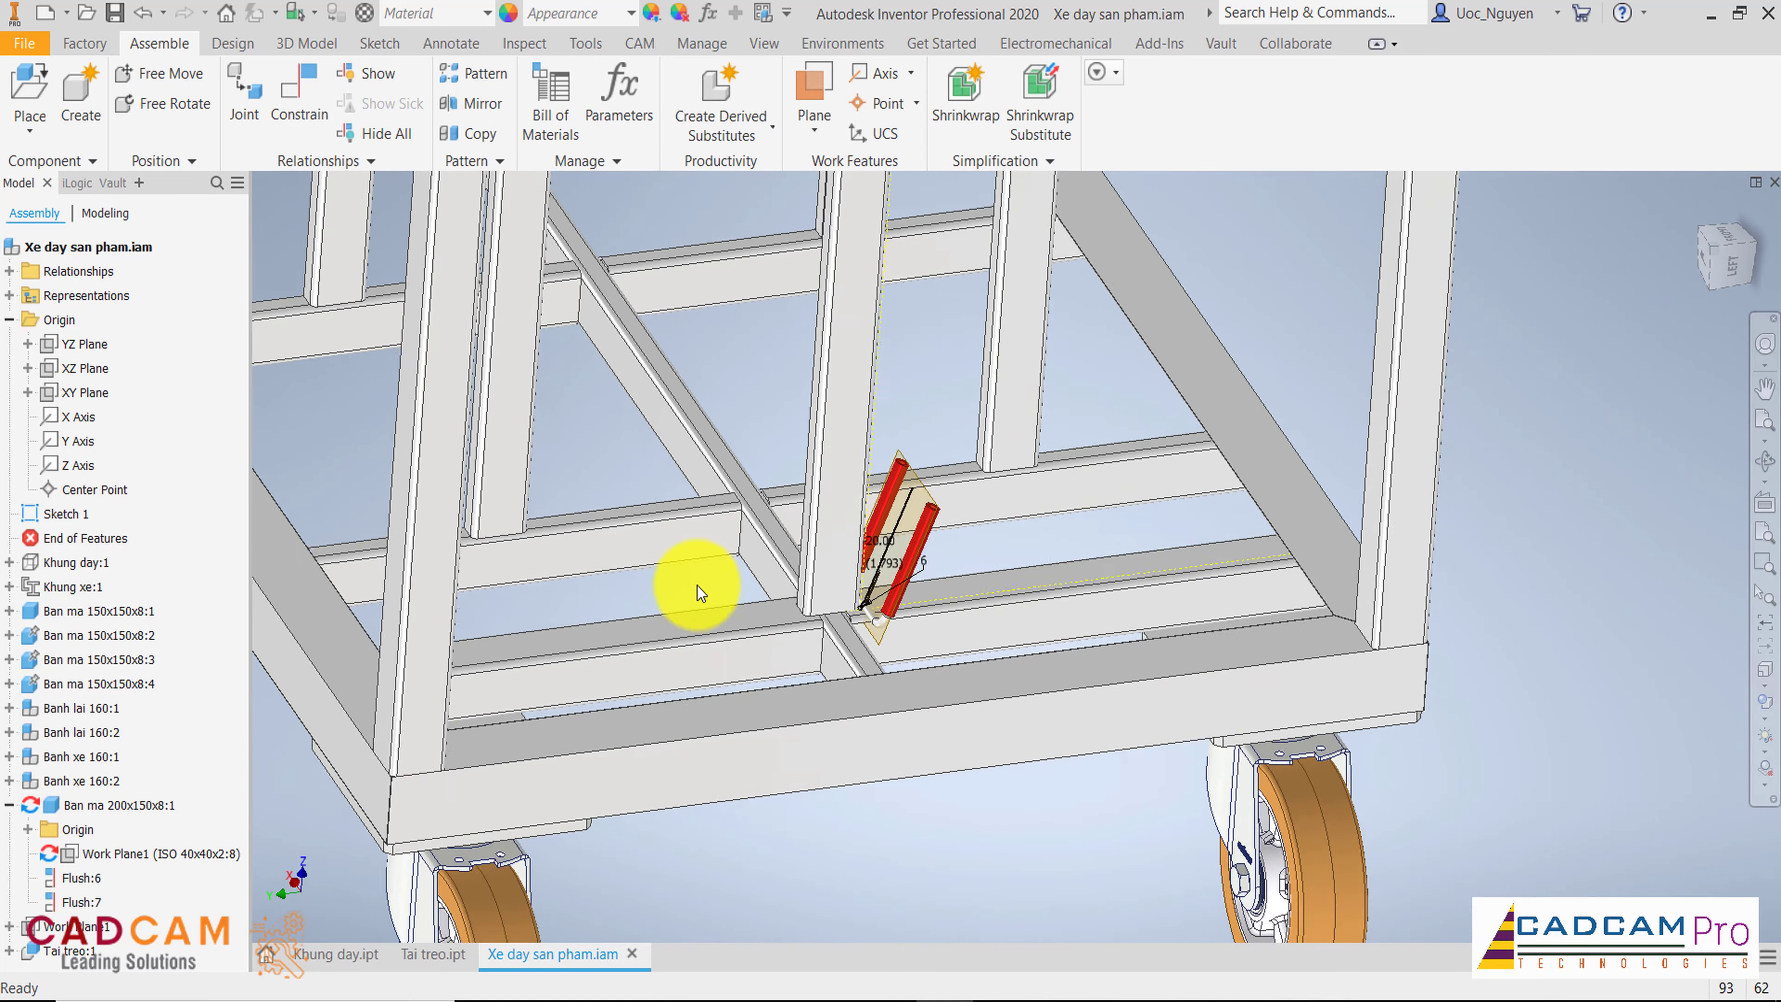
Step: Hide Work Plane5 in the Tai treo.ipt part
click(430, 952)
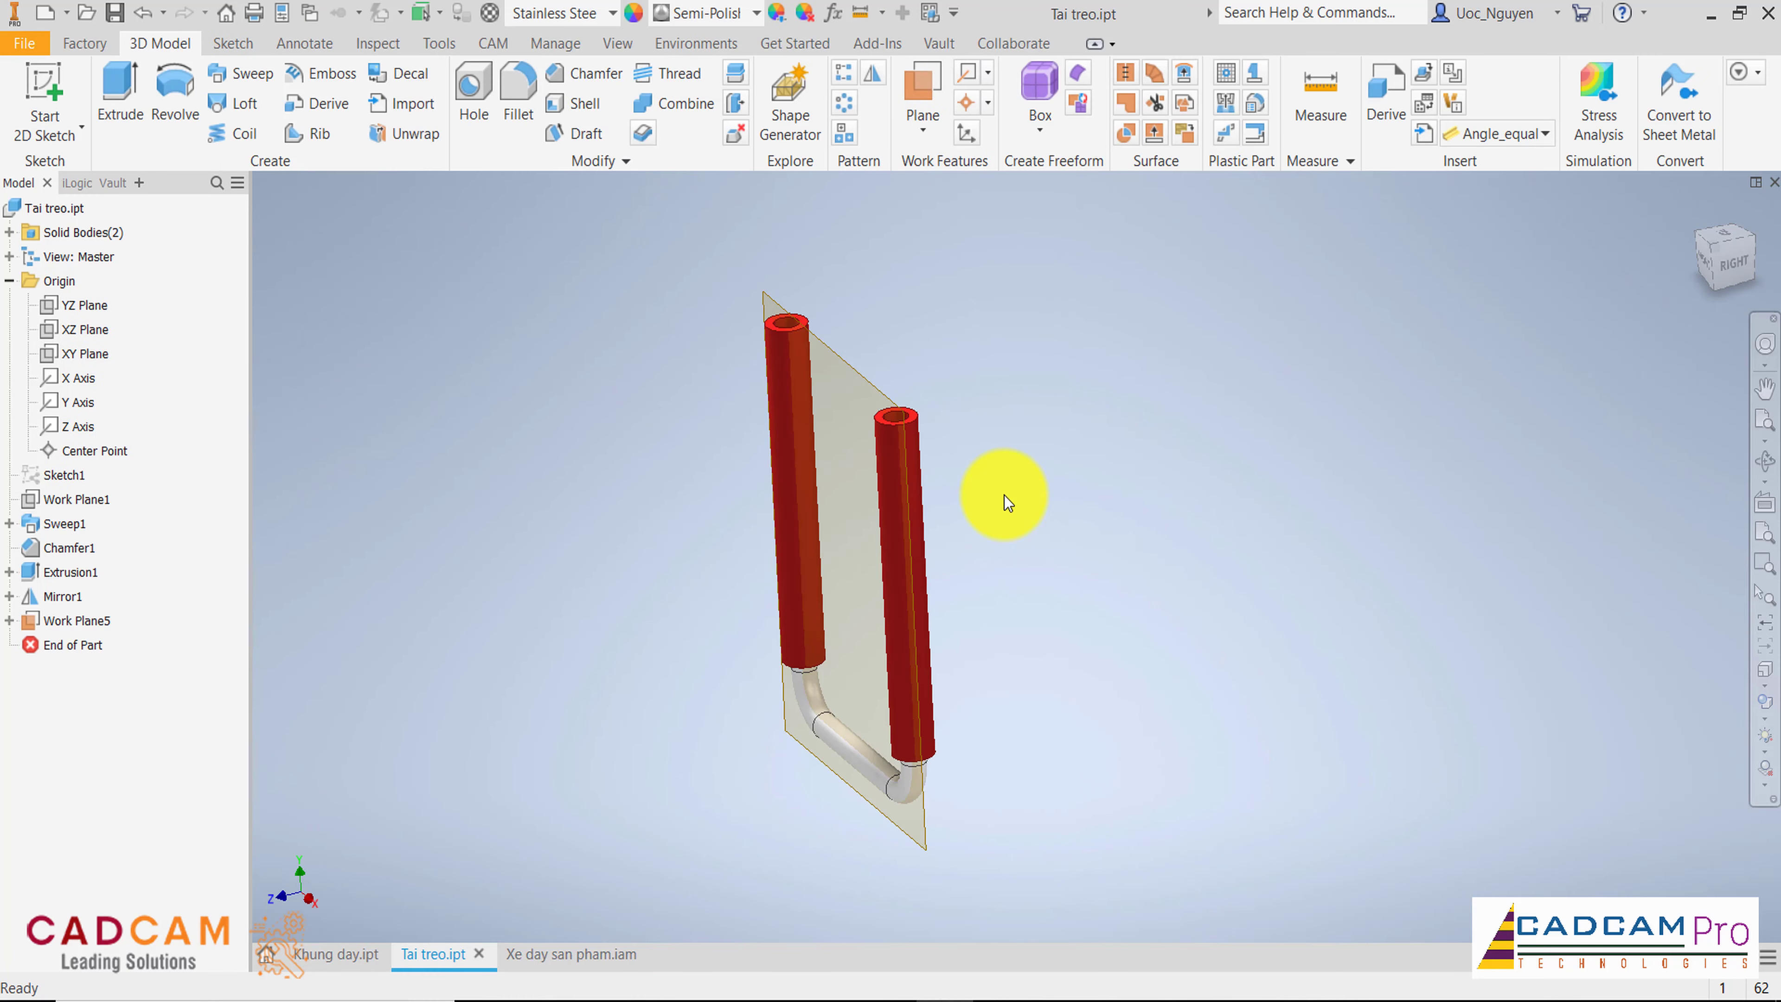
right_click(862, 375)
click(918, 398)
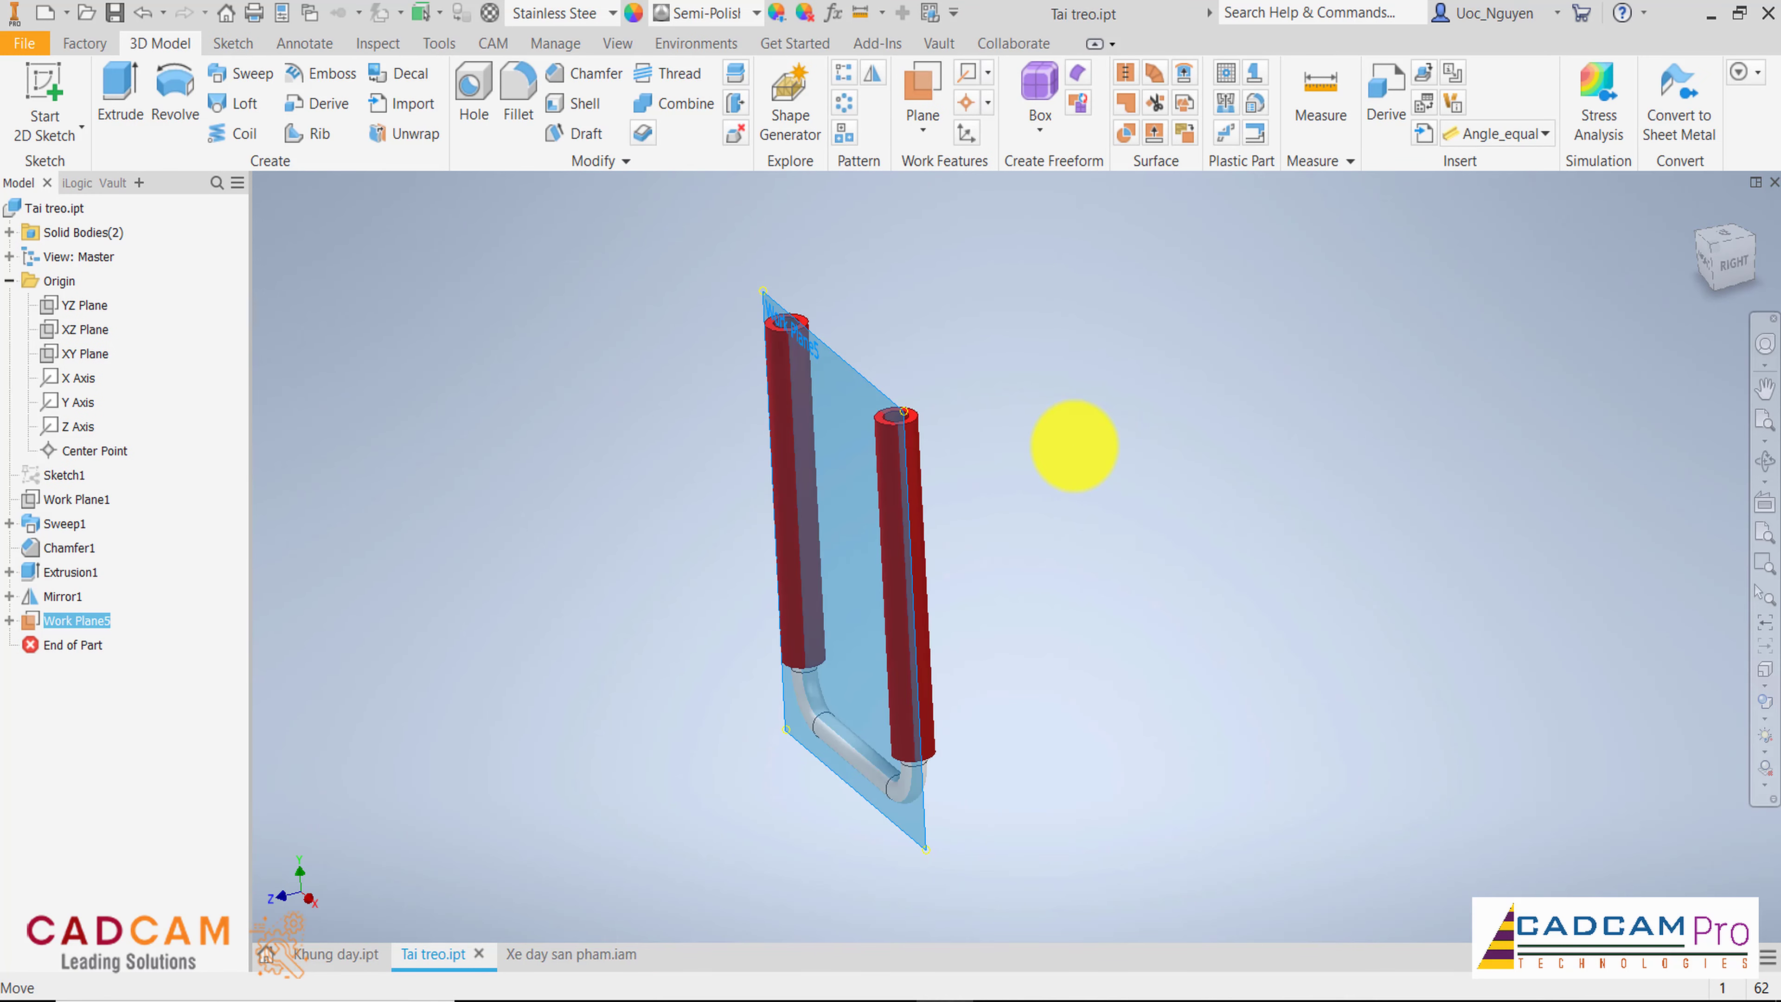
Step: Back in the assembly's Home view, hide Sketch 1
click(533, 957)
key(F6)
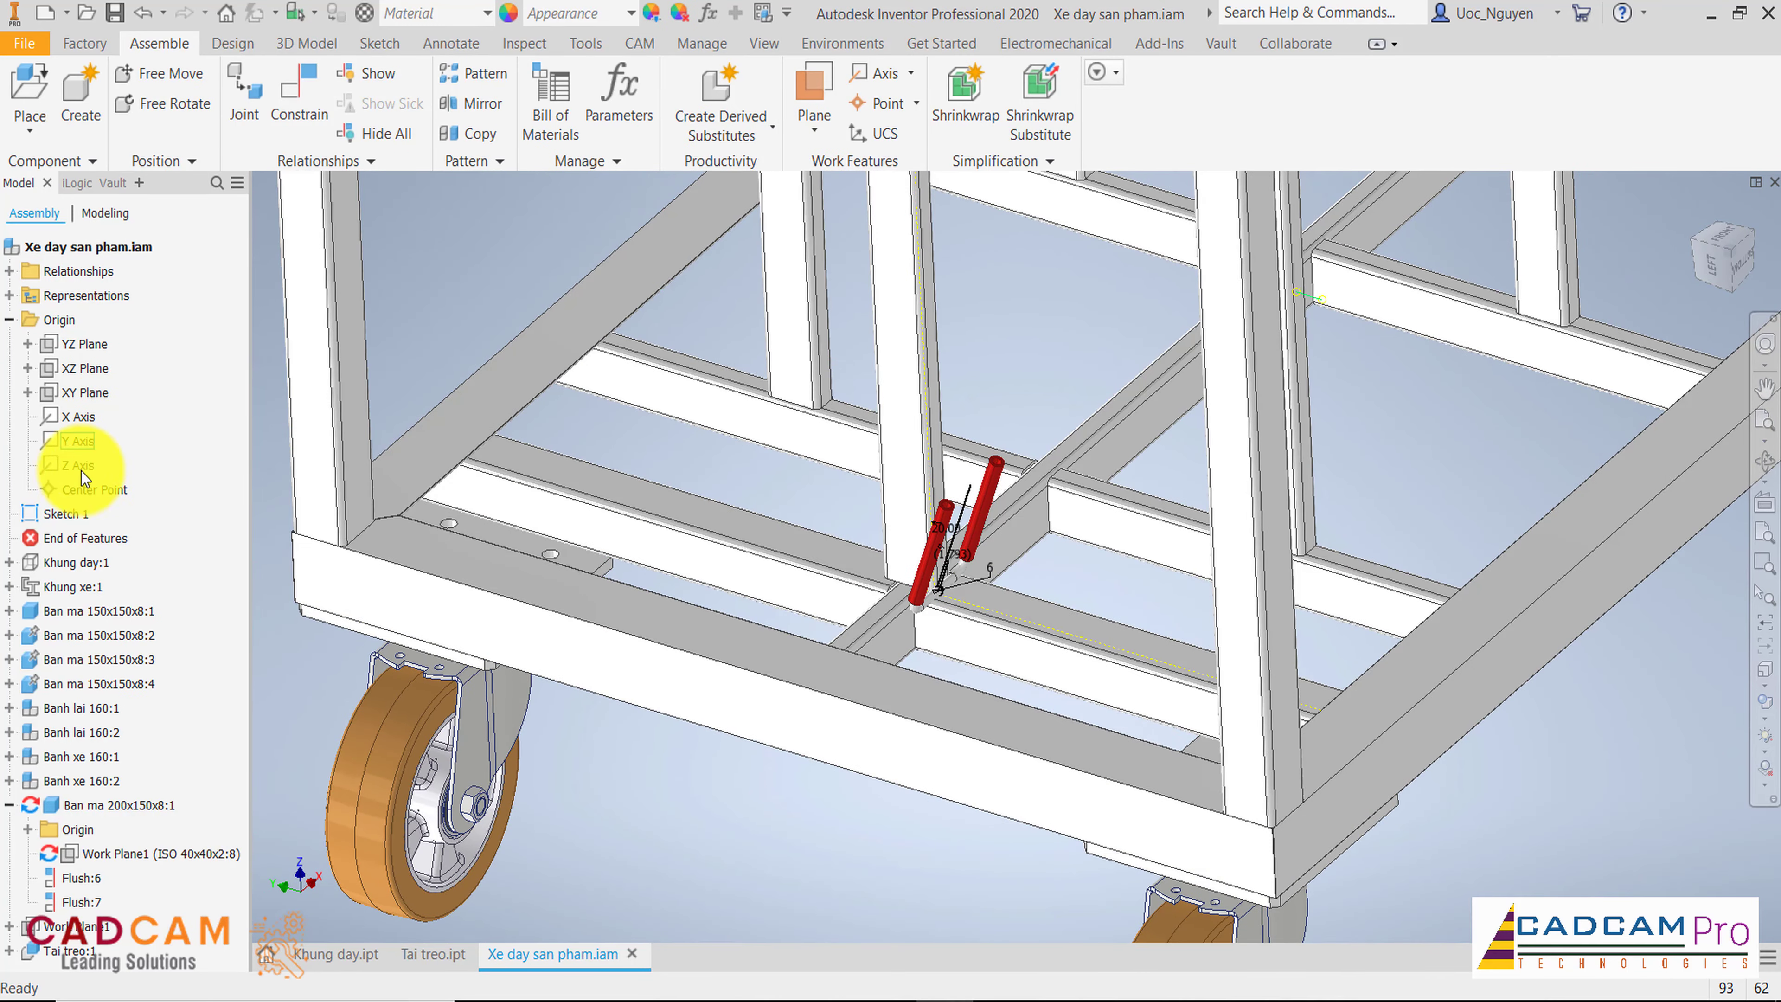
right_click(82, 513)
click(119, 814)
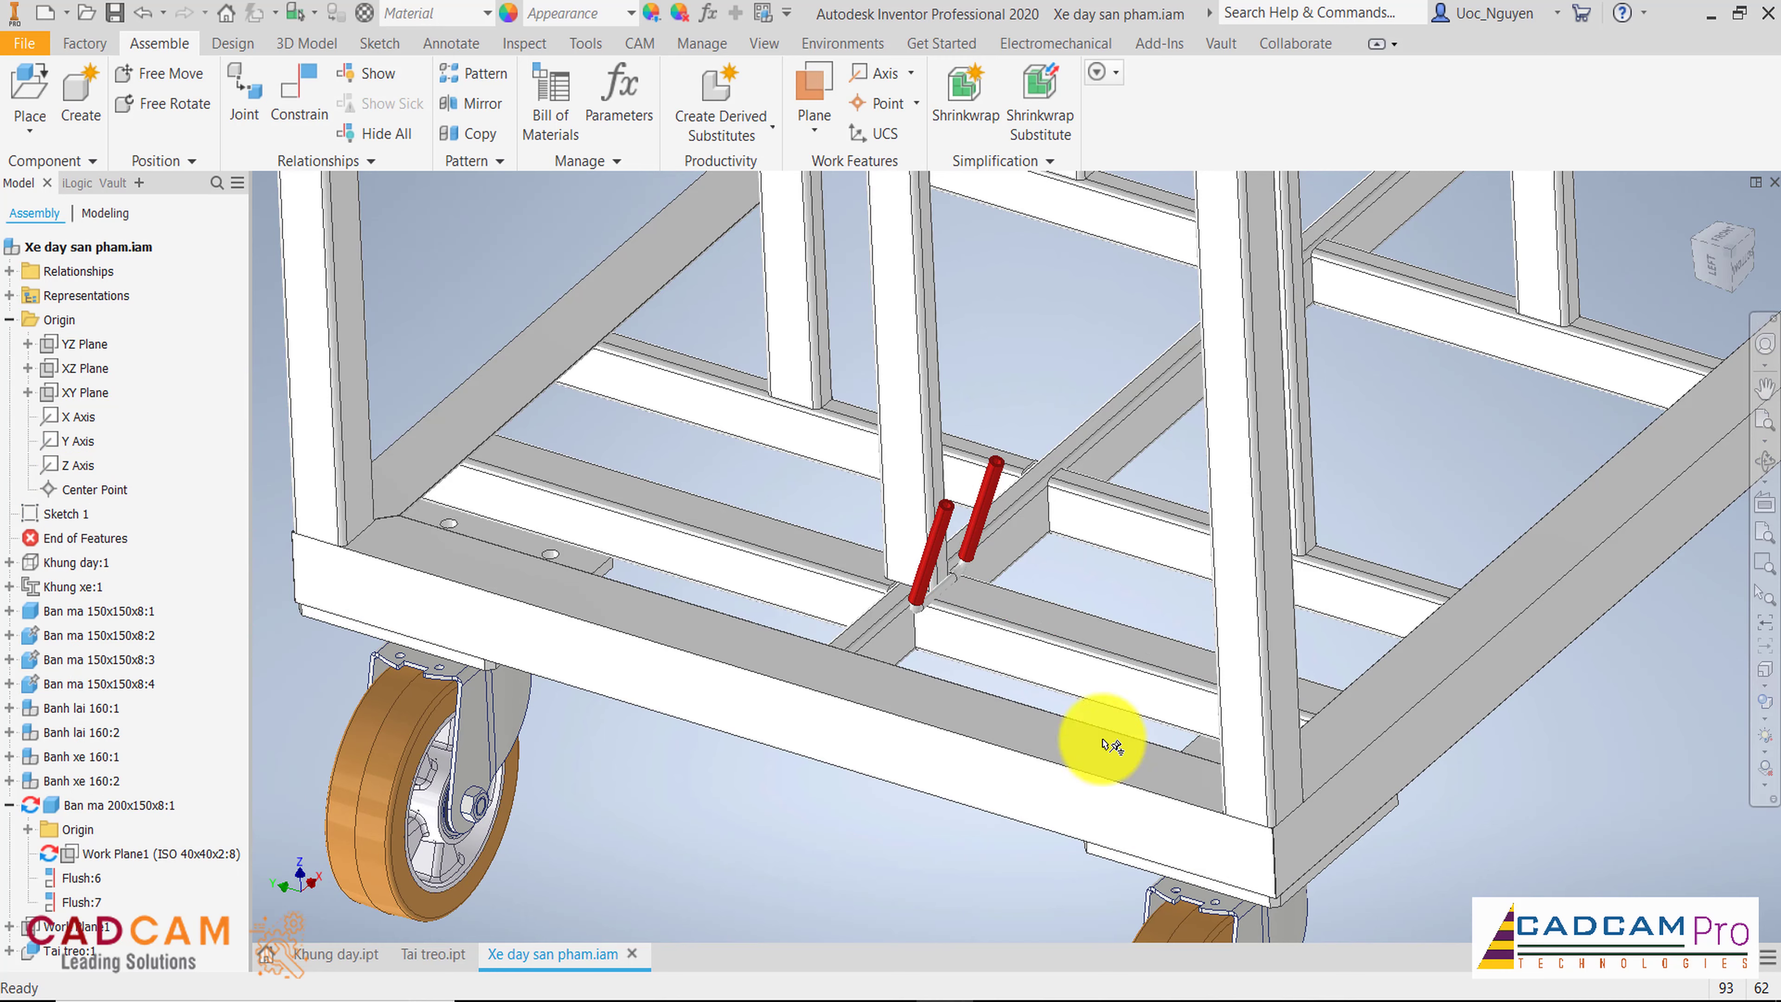
Step: Constrain Tai treo's YZ Plane flush to the vertical post face with a -10 mm offset
scroll(1058, 586, up, 3)
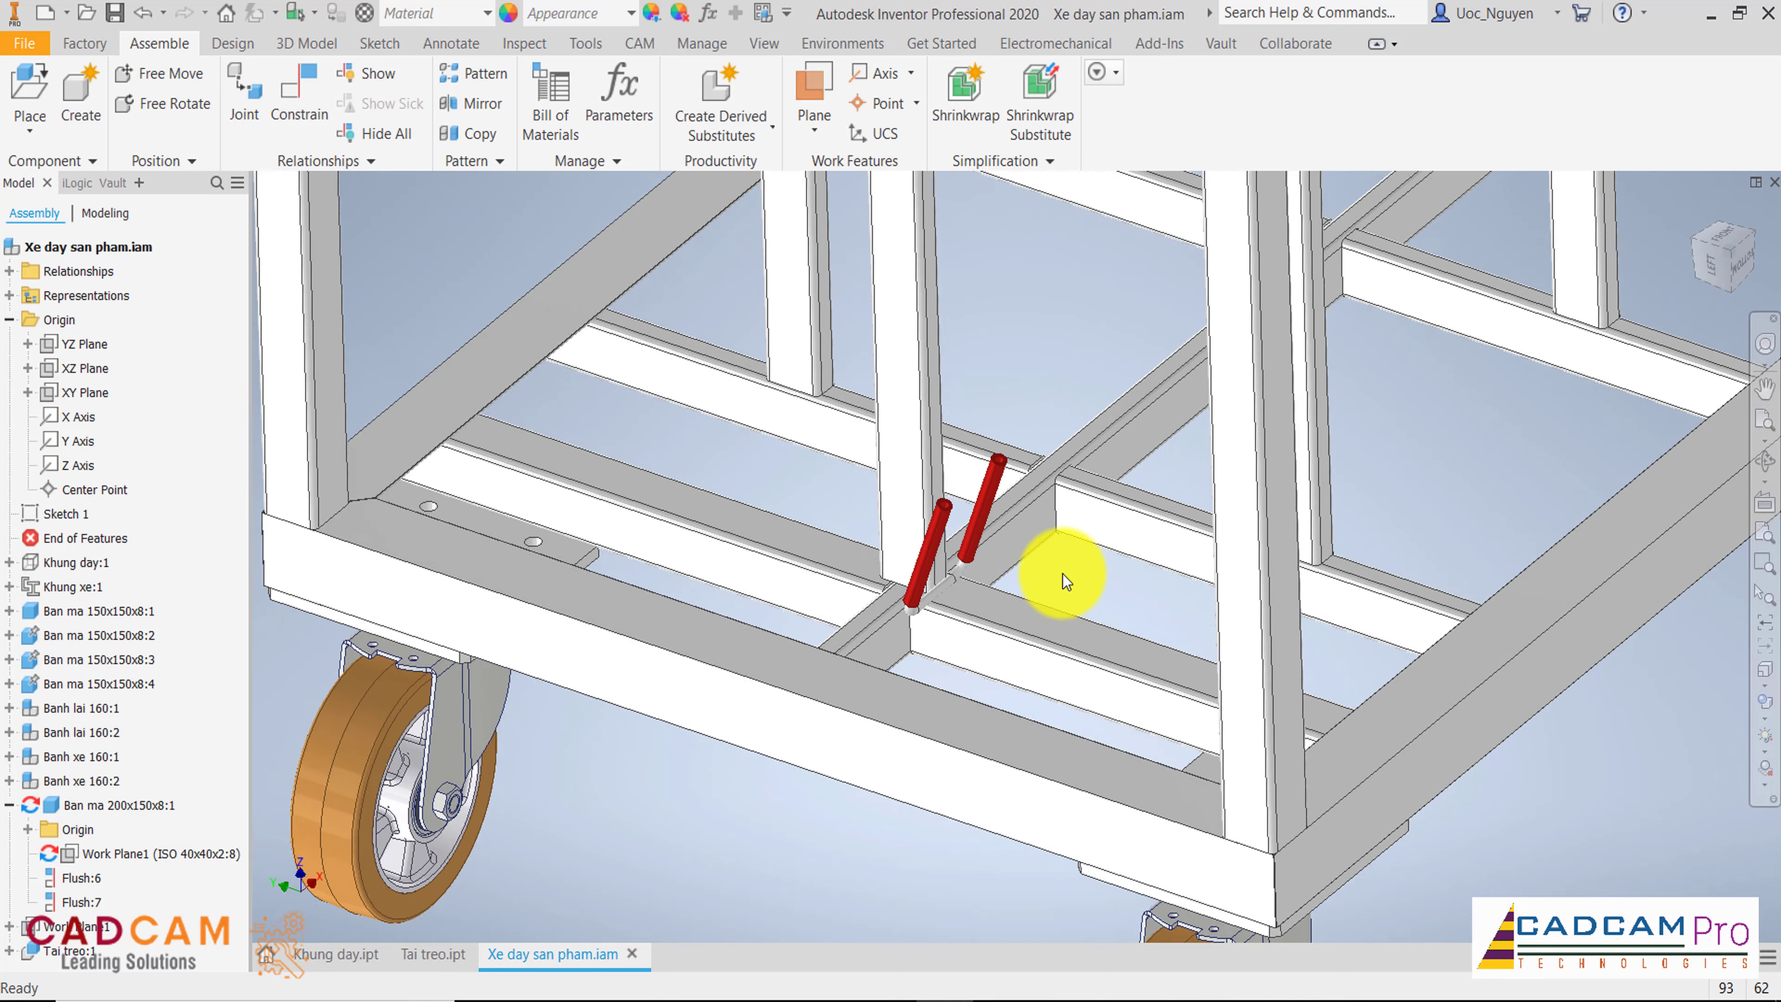
scroll(807, 501, up, 2)
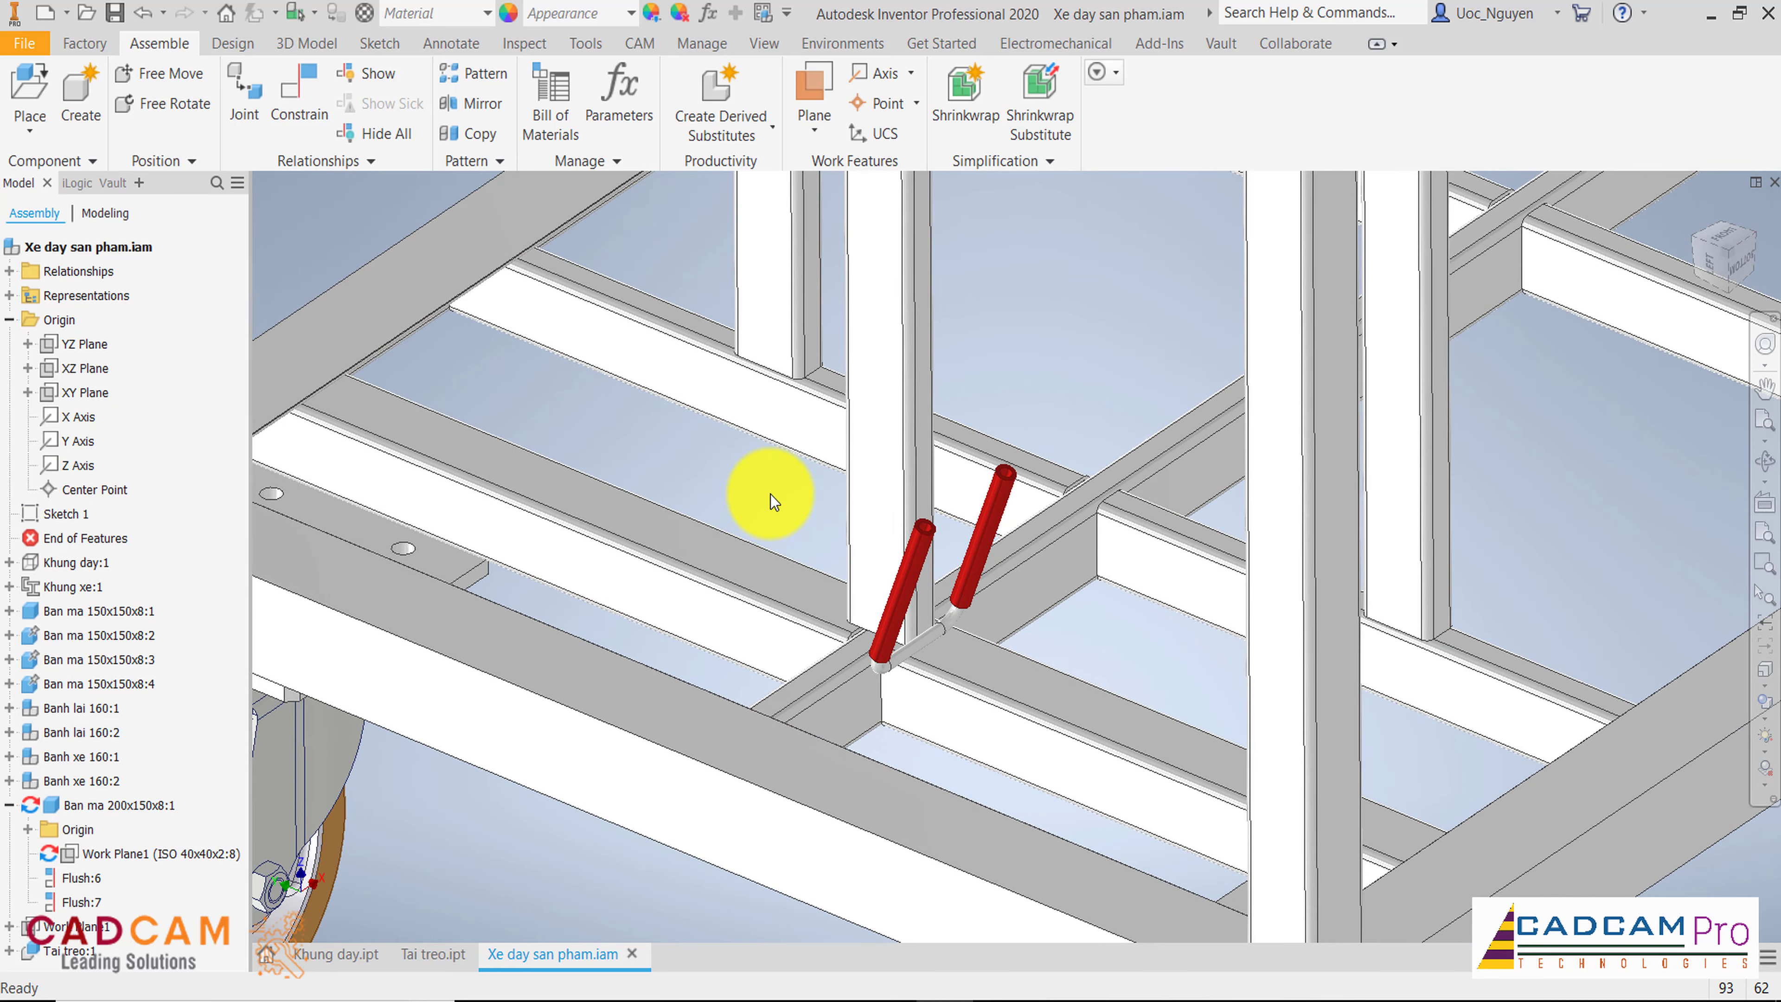
right_click(770, 494)
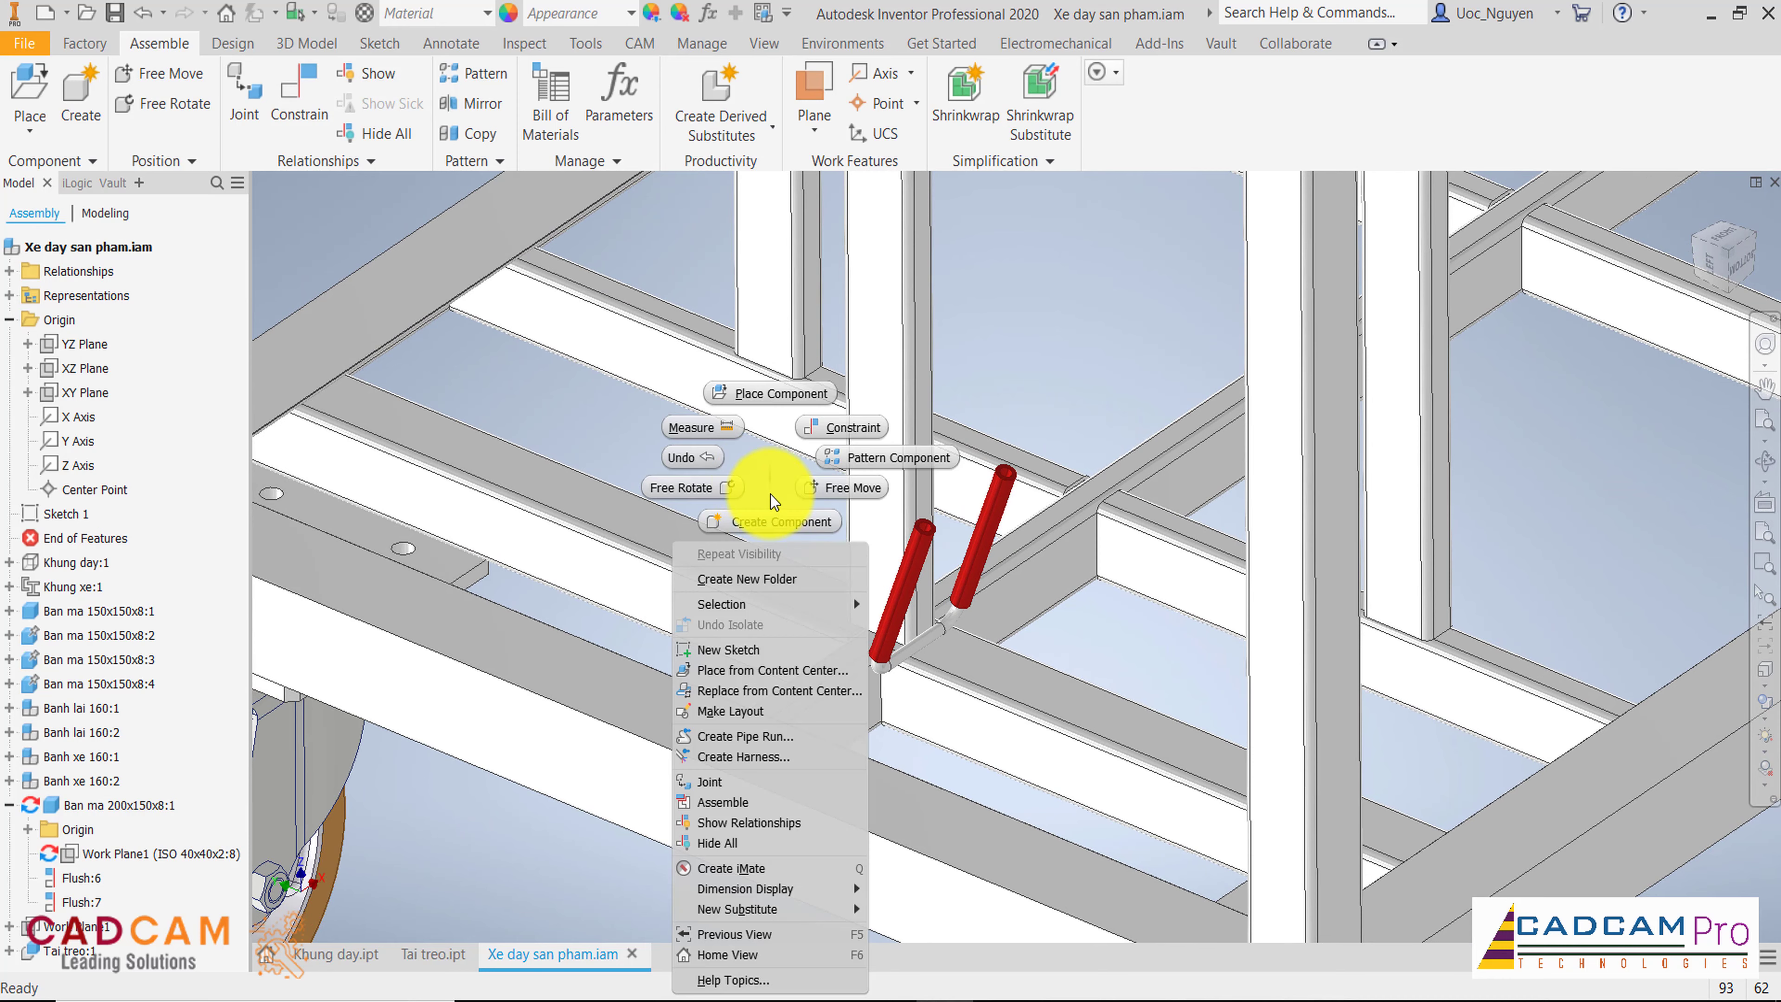
click(834, 421)
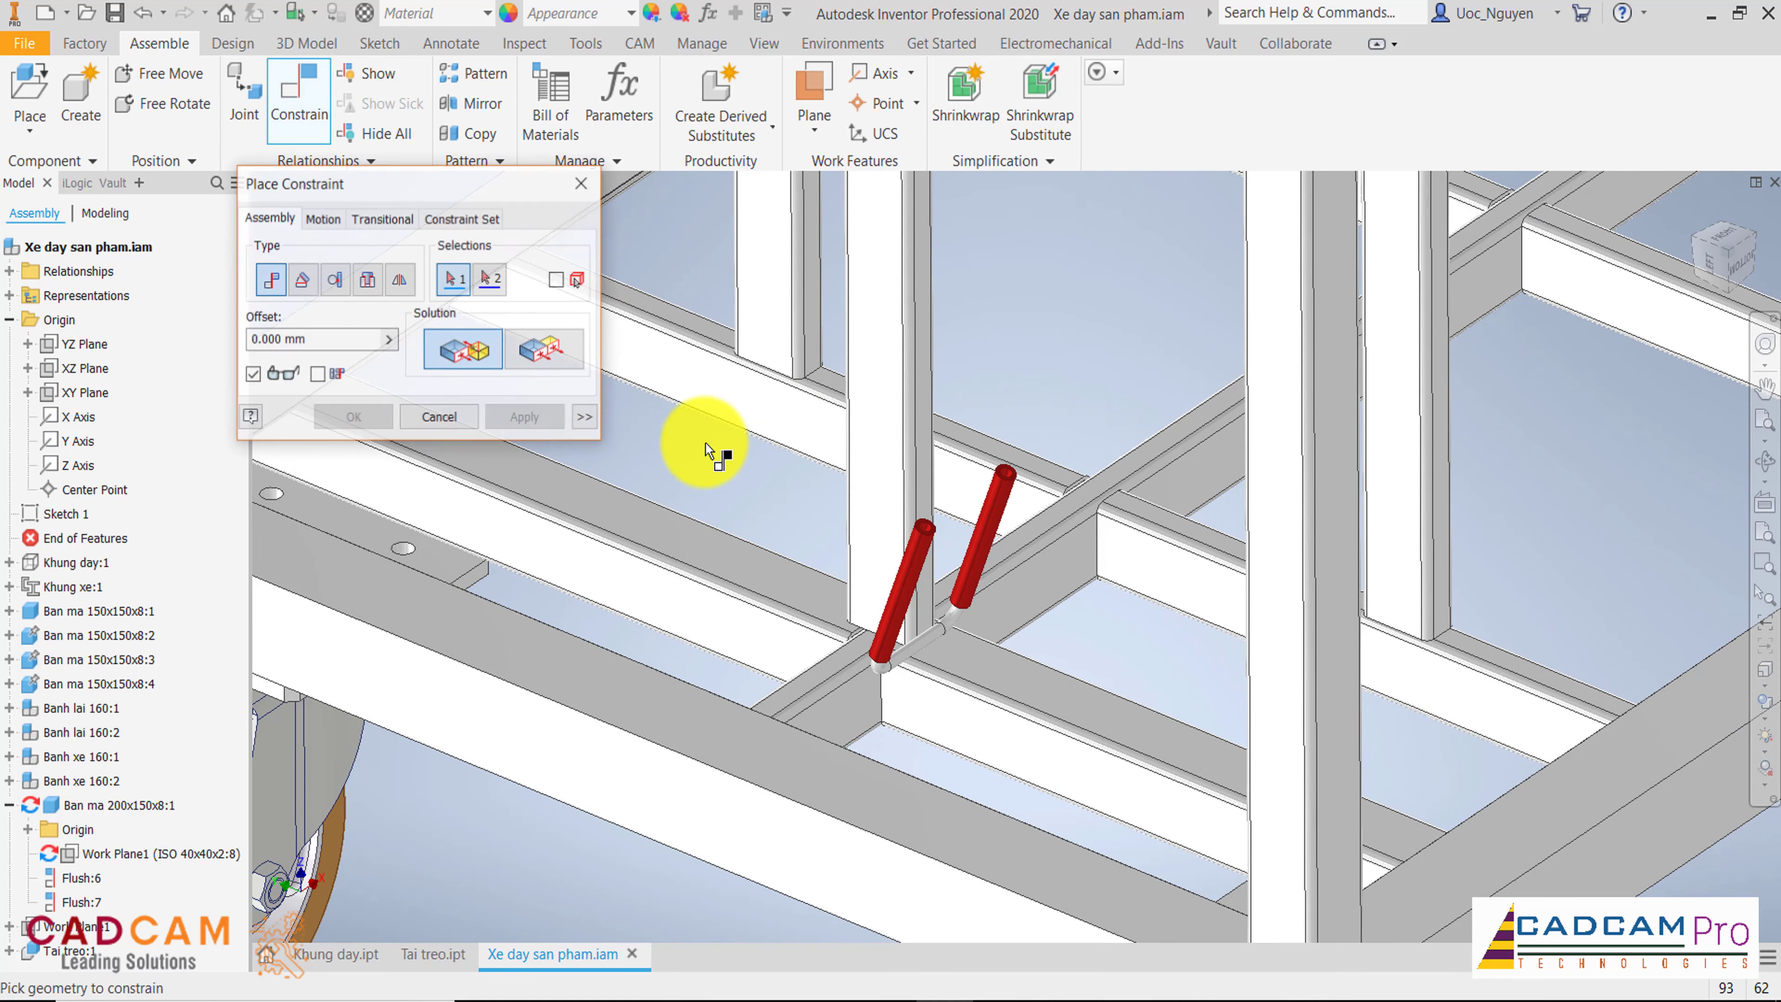
click(9, 950)
click(27, 835)
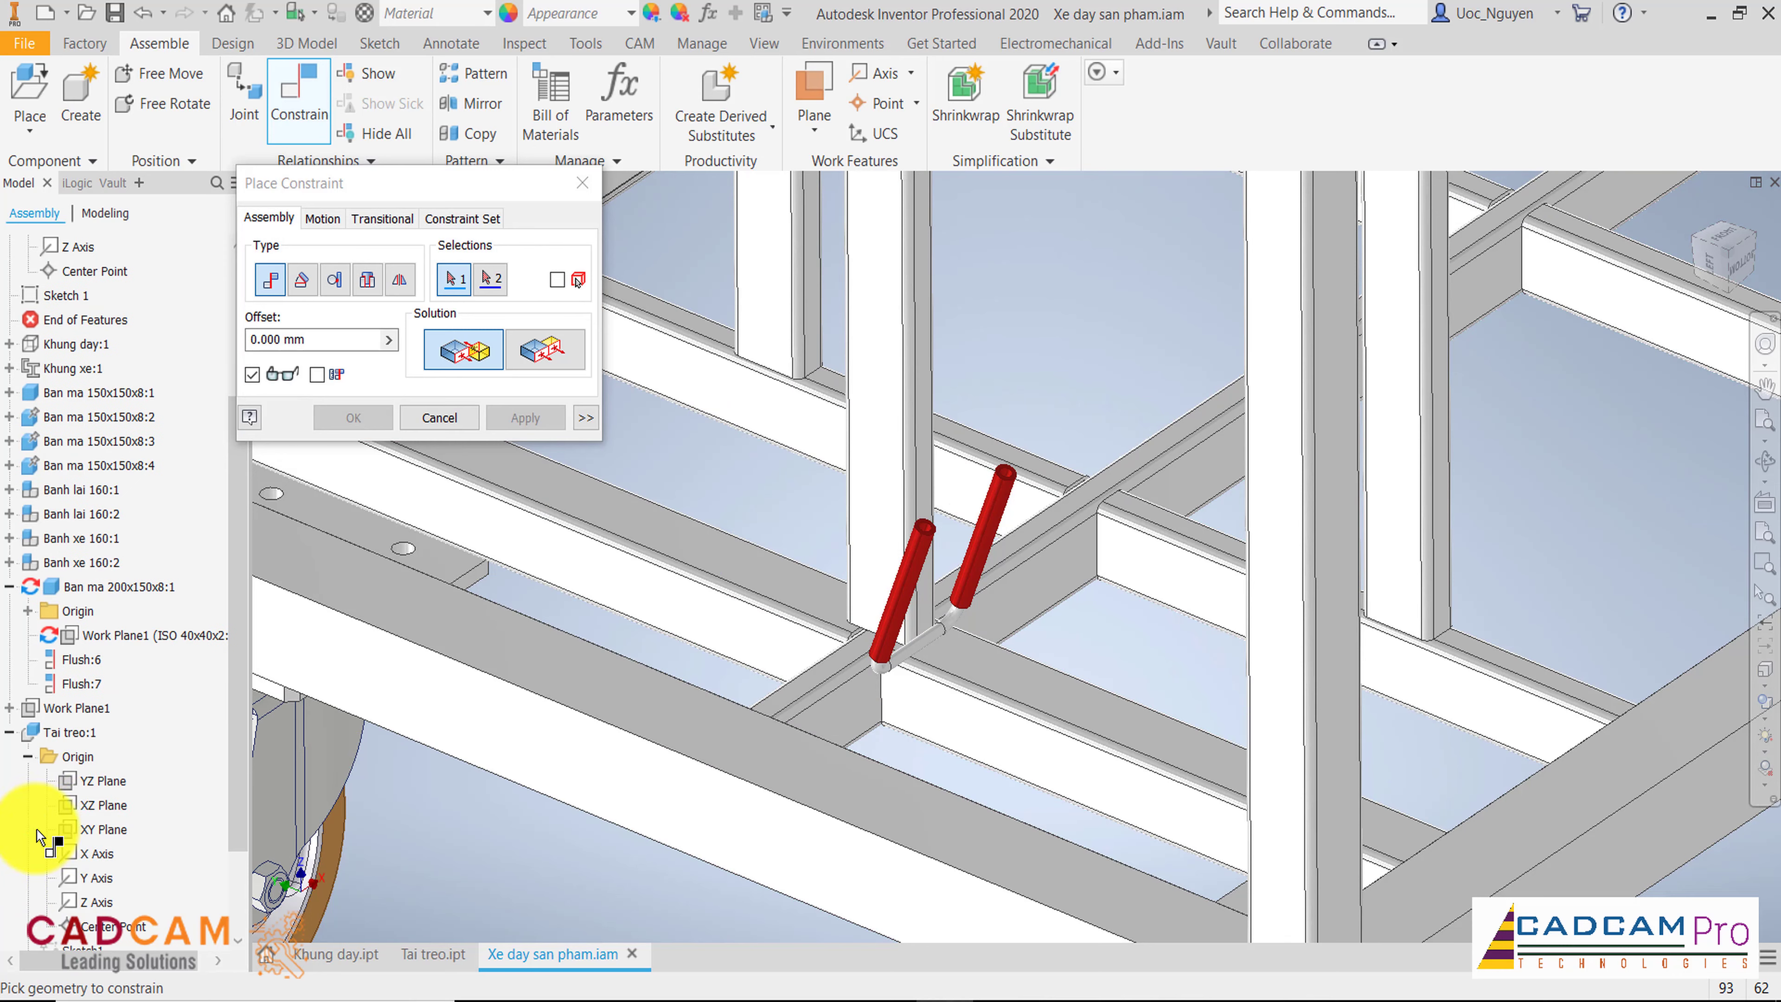
click(104, 780)
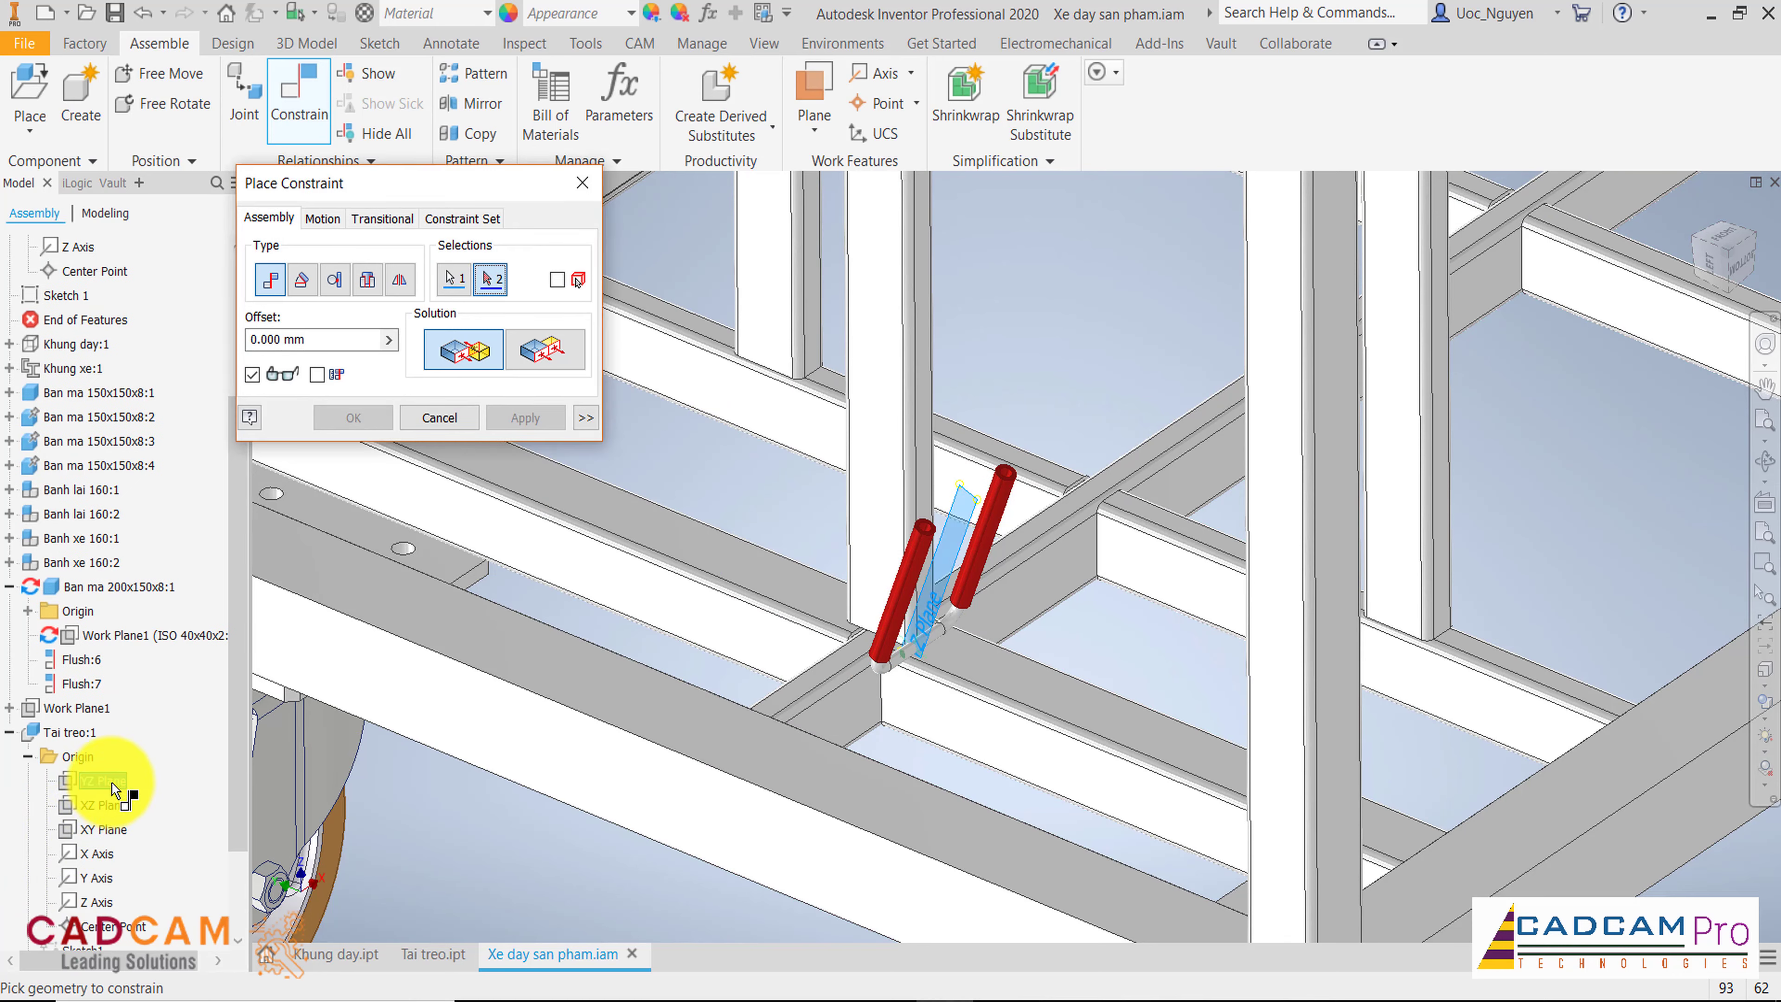
click(877, 531)
click(561, 355)
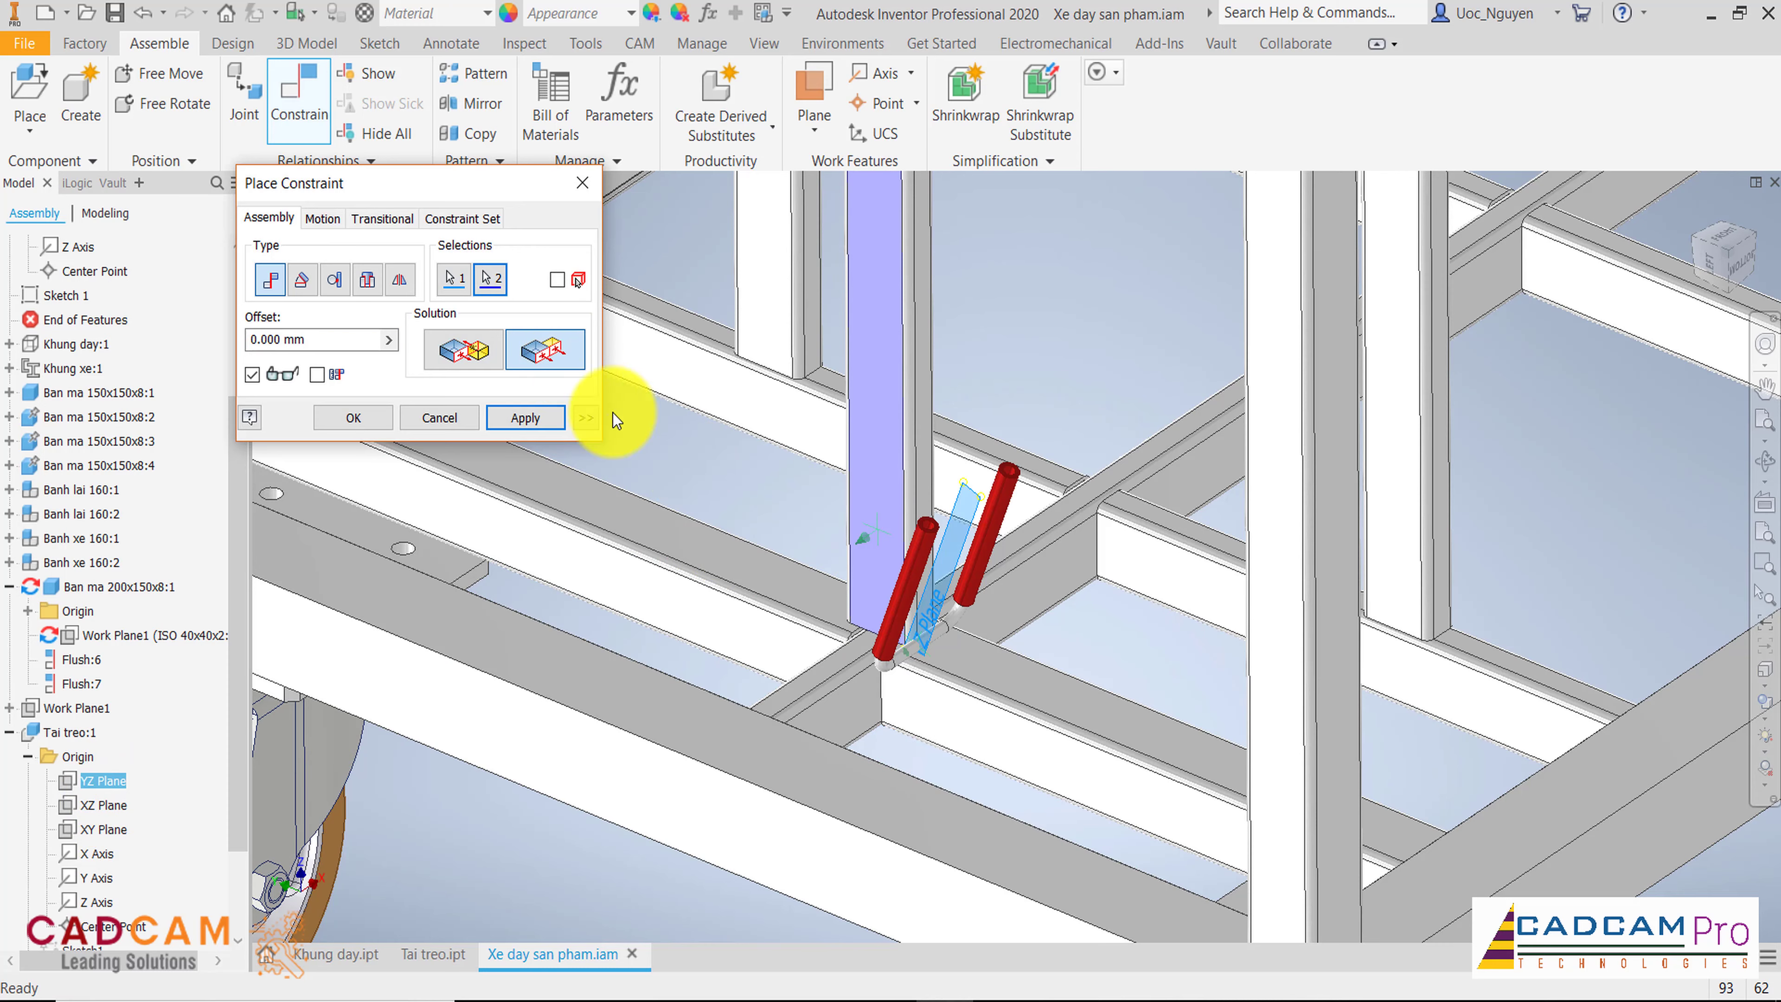
key(F5)
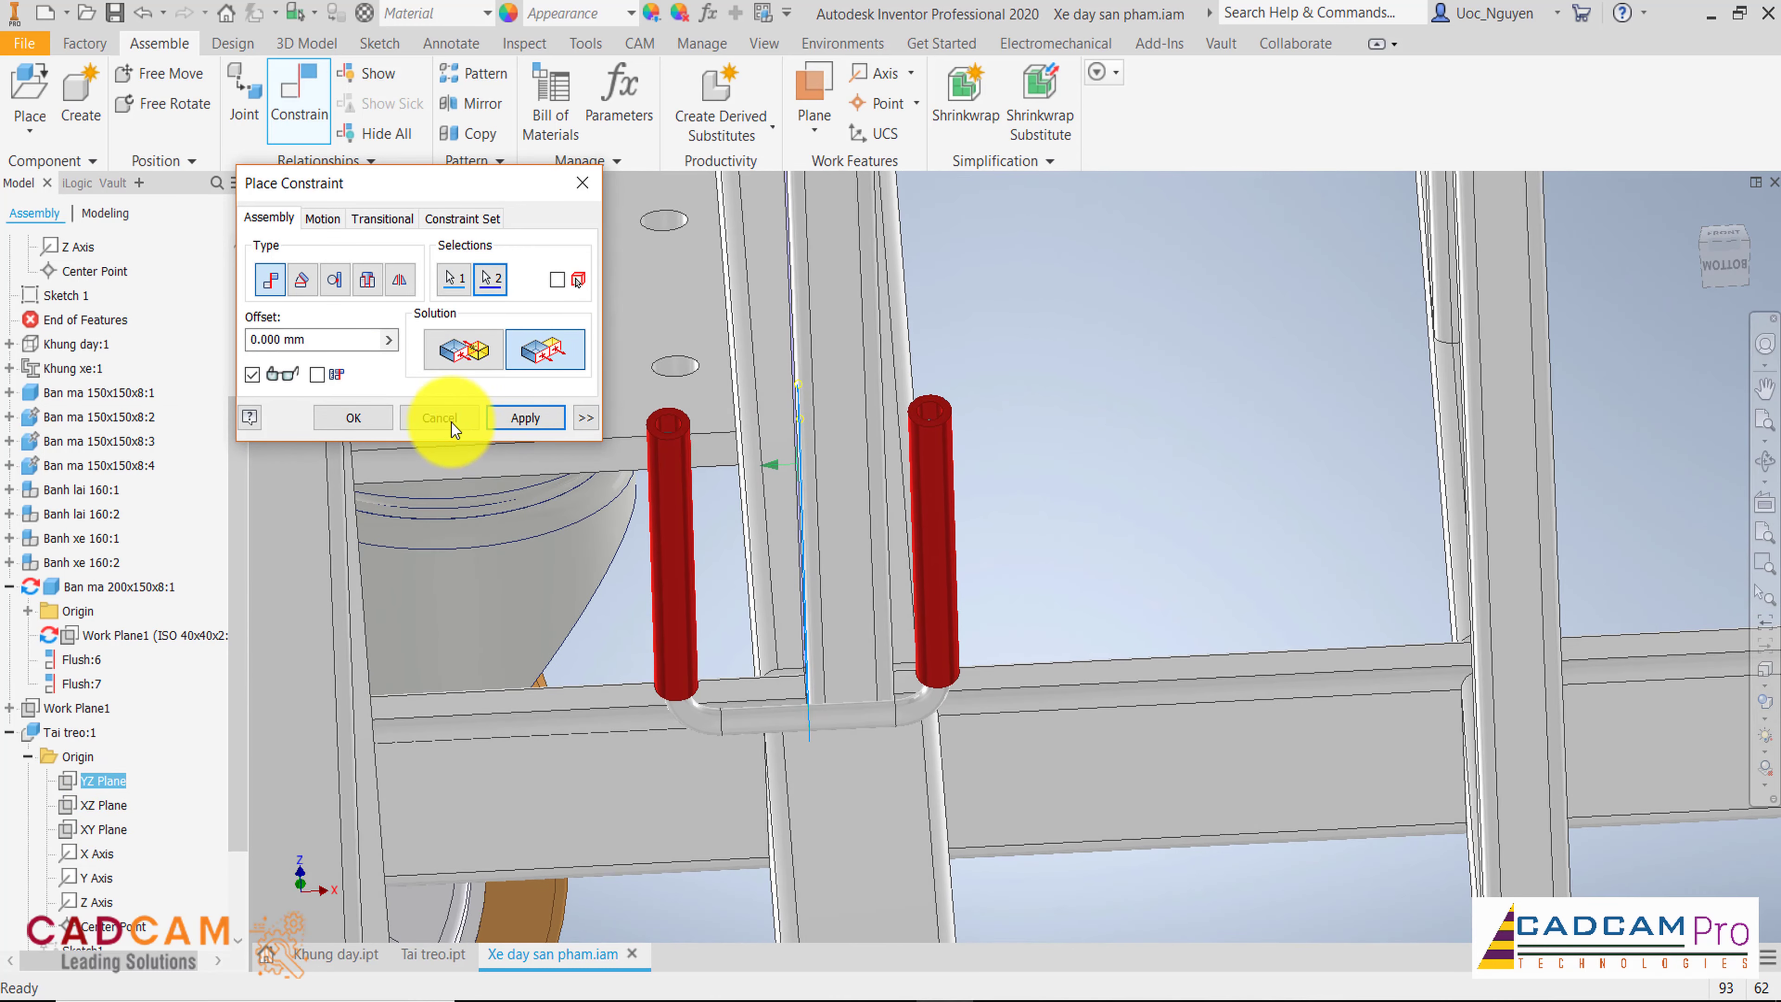
click(298, 339)
text(-)
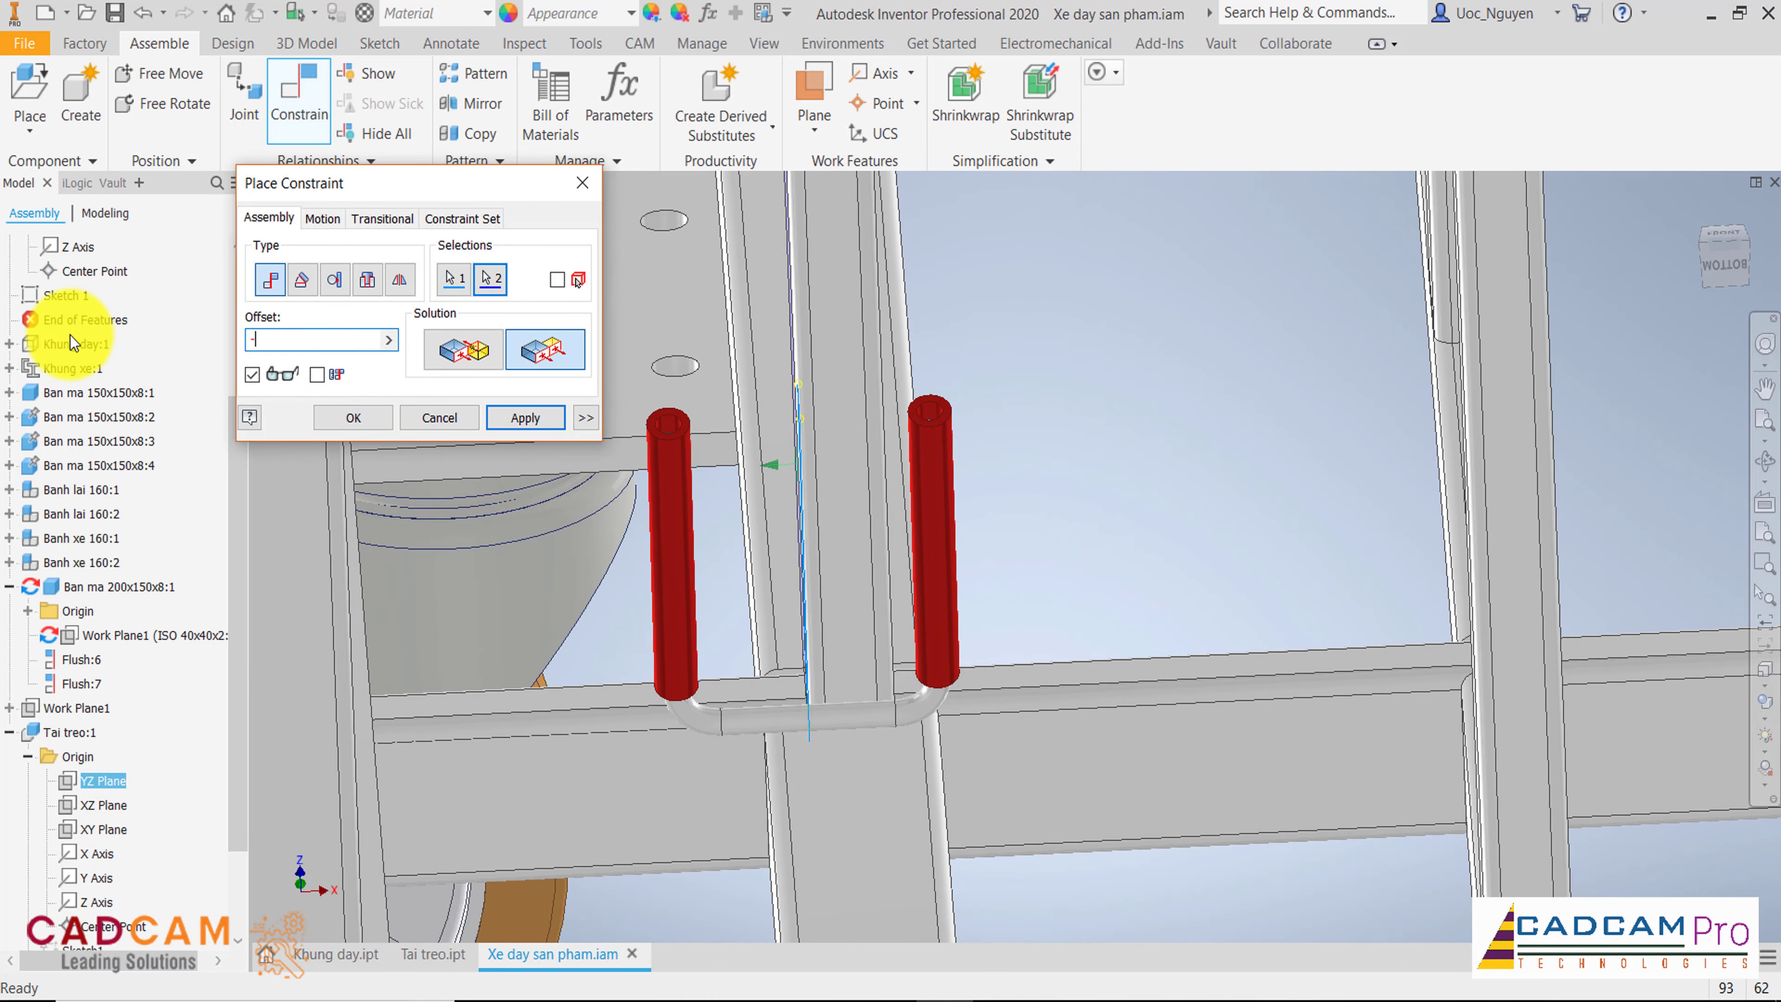
text(10)
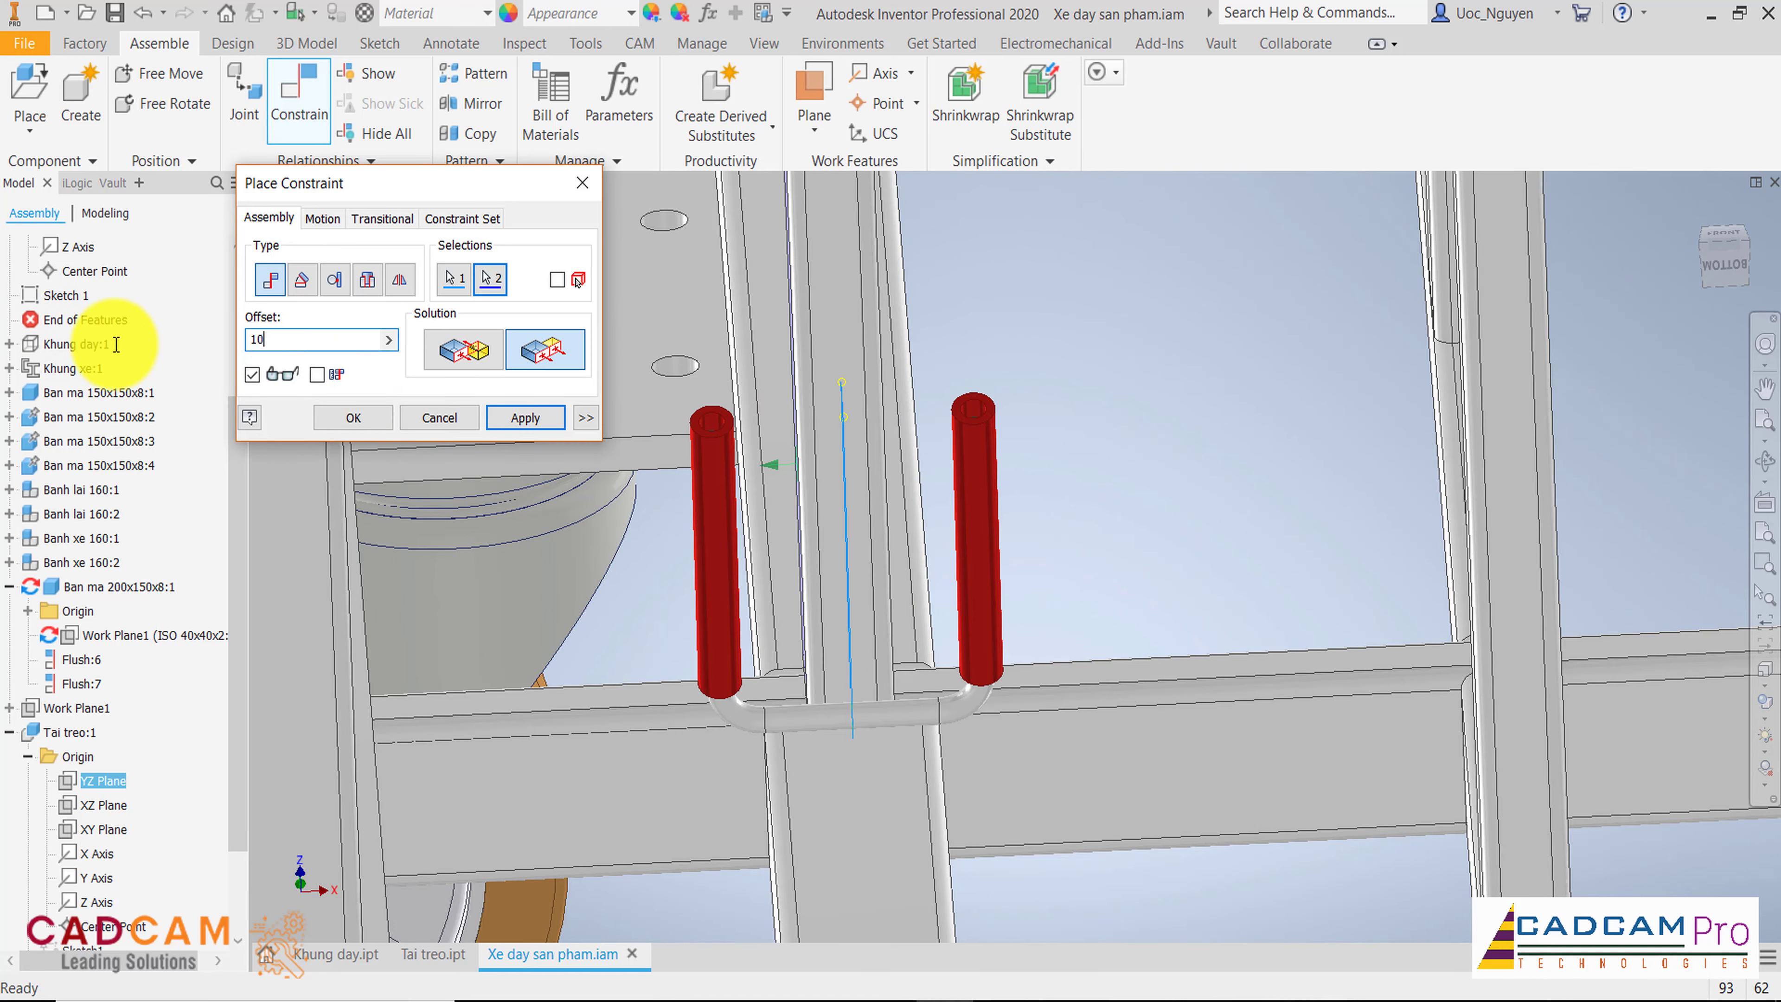
click(348, 416)
Step: Orbit from the Home view to inspect the constrained red hanger
scroll(1204, 475, down, 3)
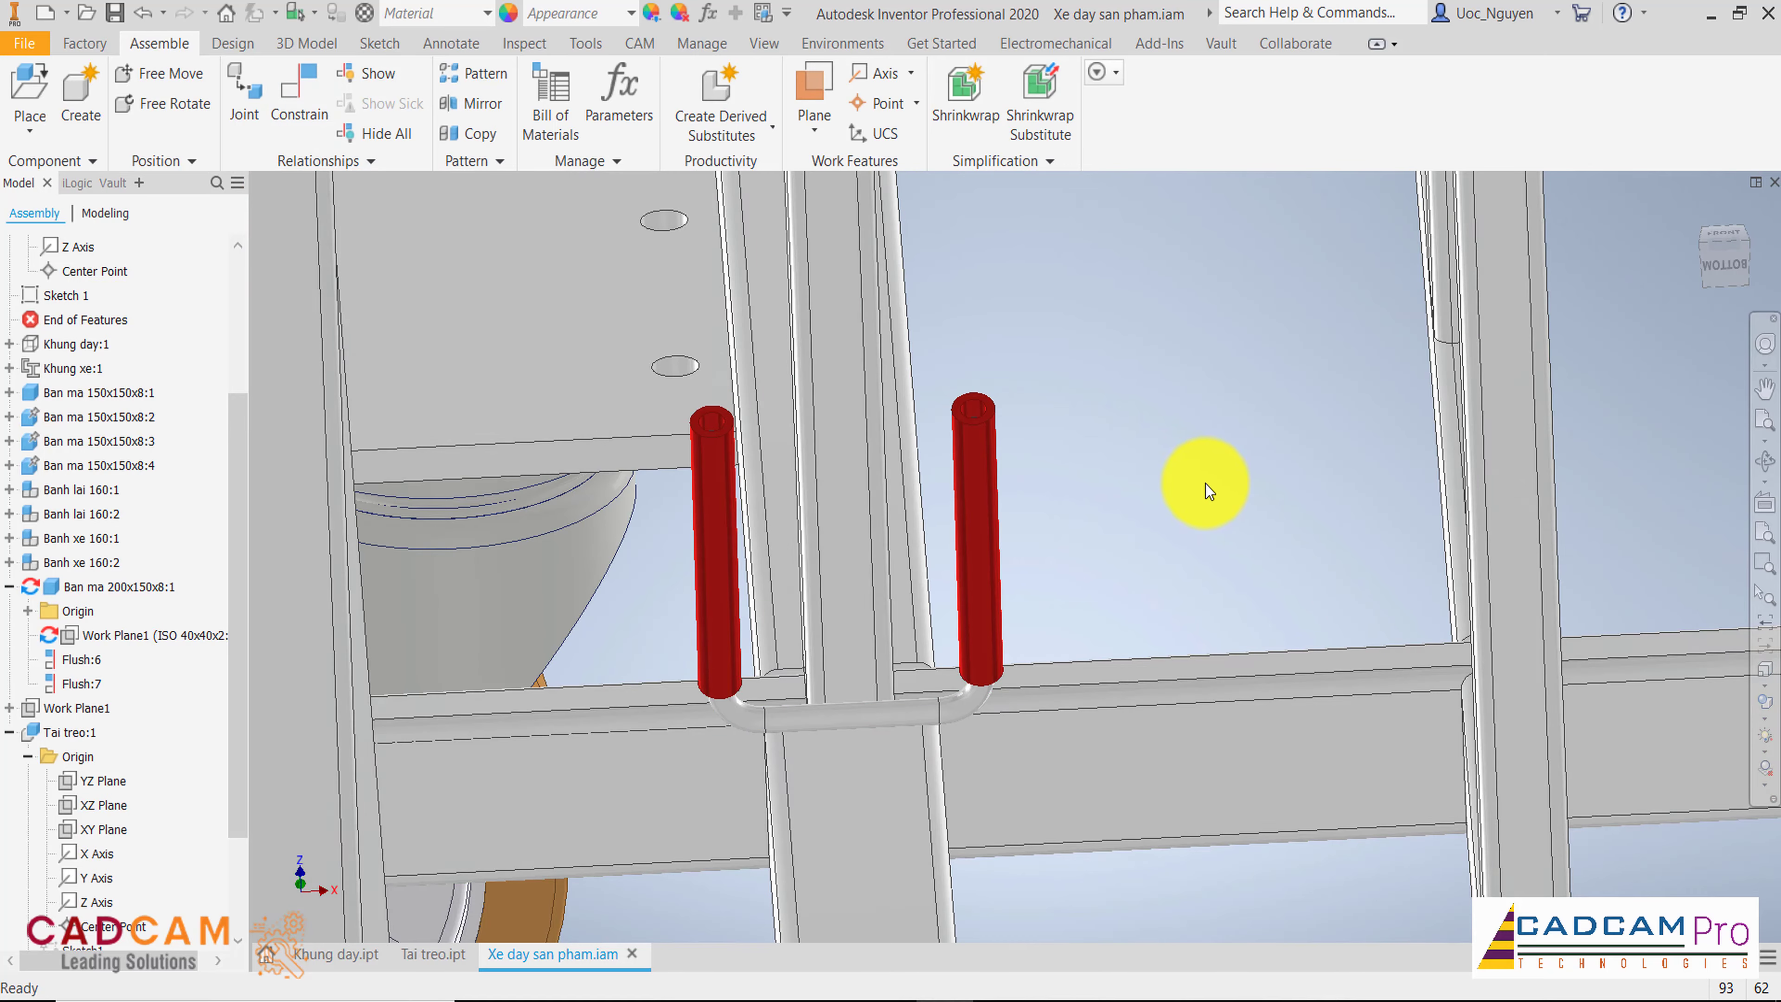
key(F6)
shift+middle_drag(1115, 499, 1097, 463)
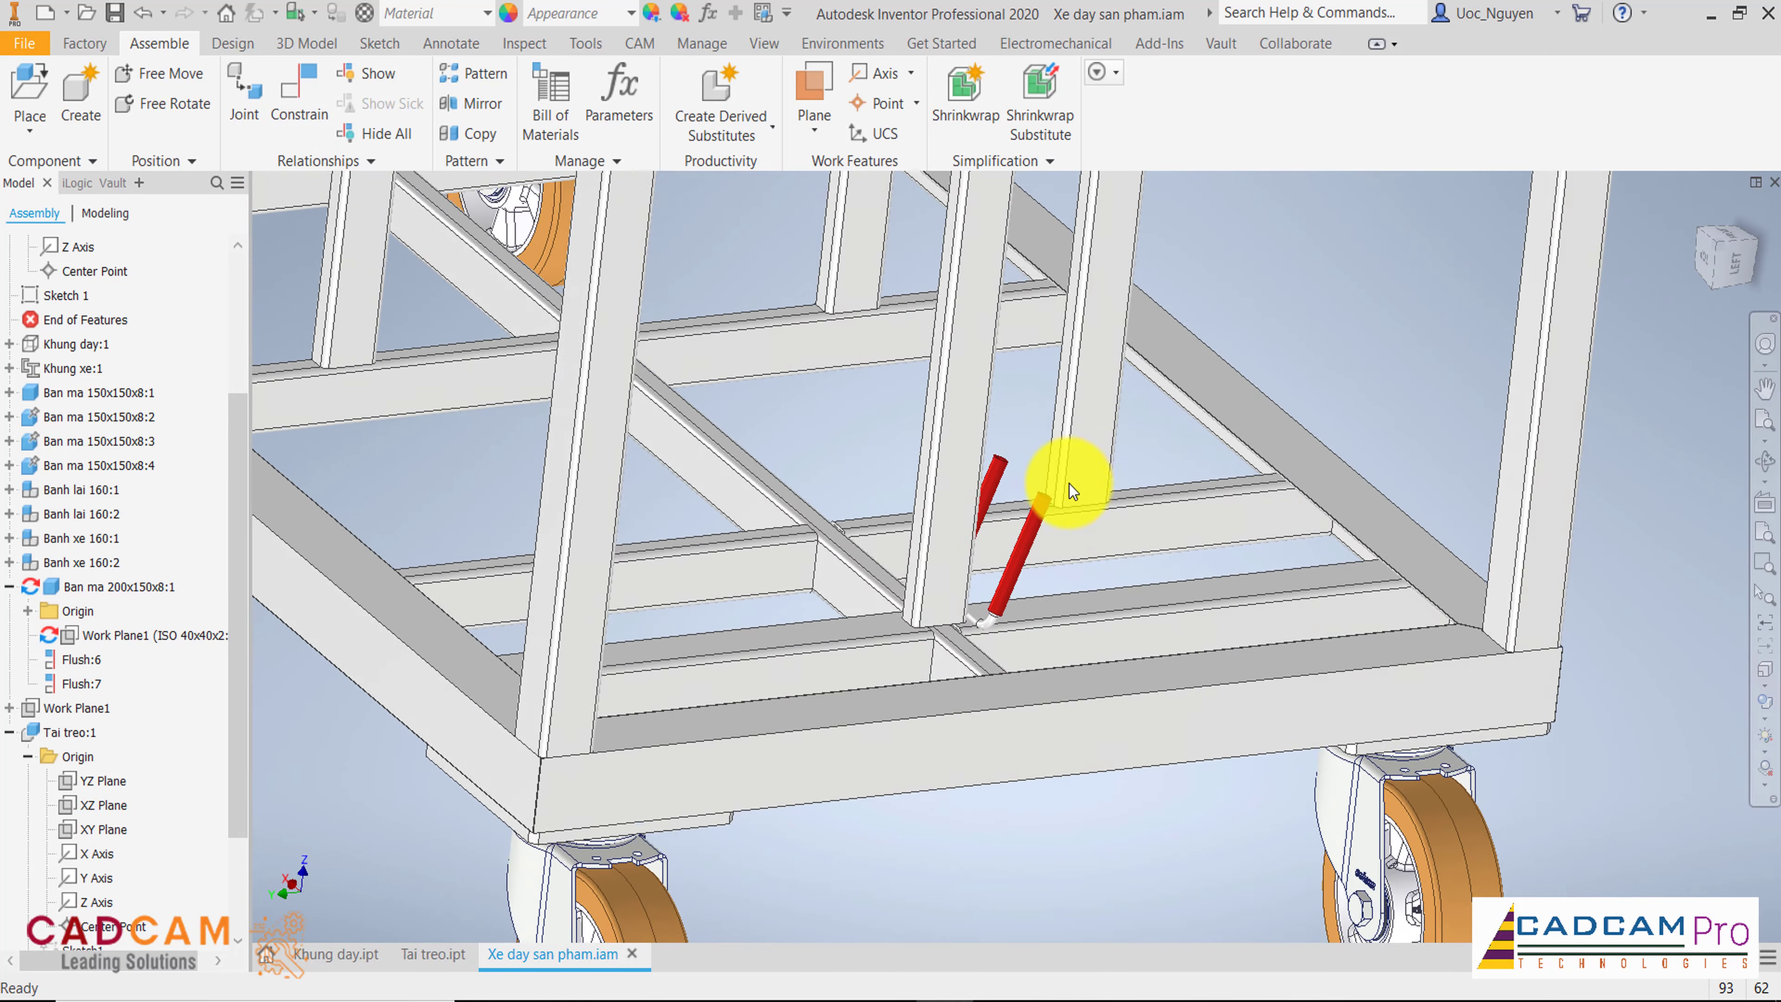
scroll(1093, 435, up, 5)
click(982, 439)
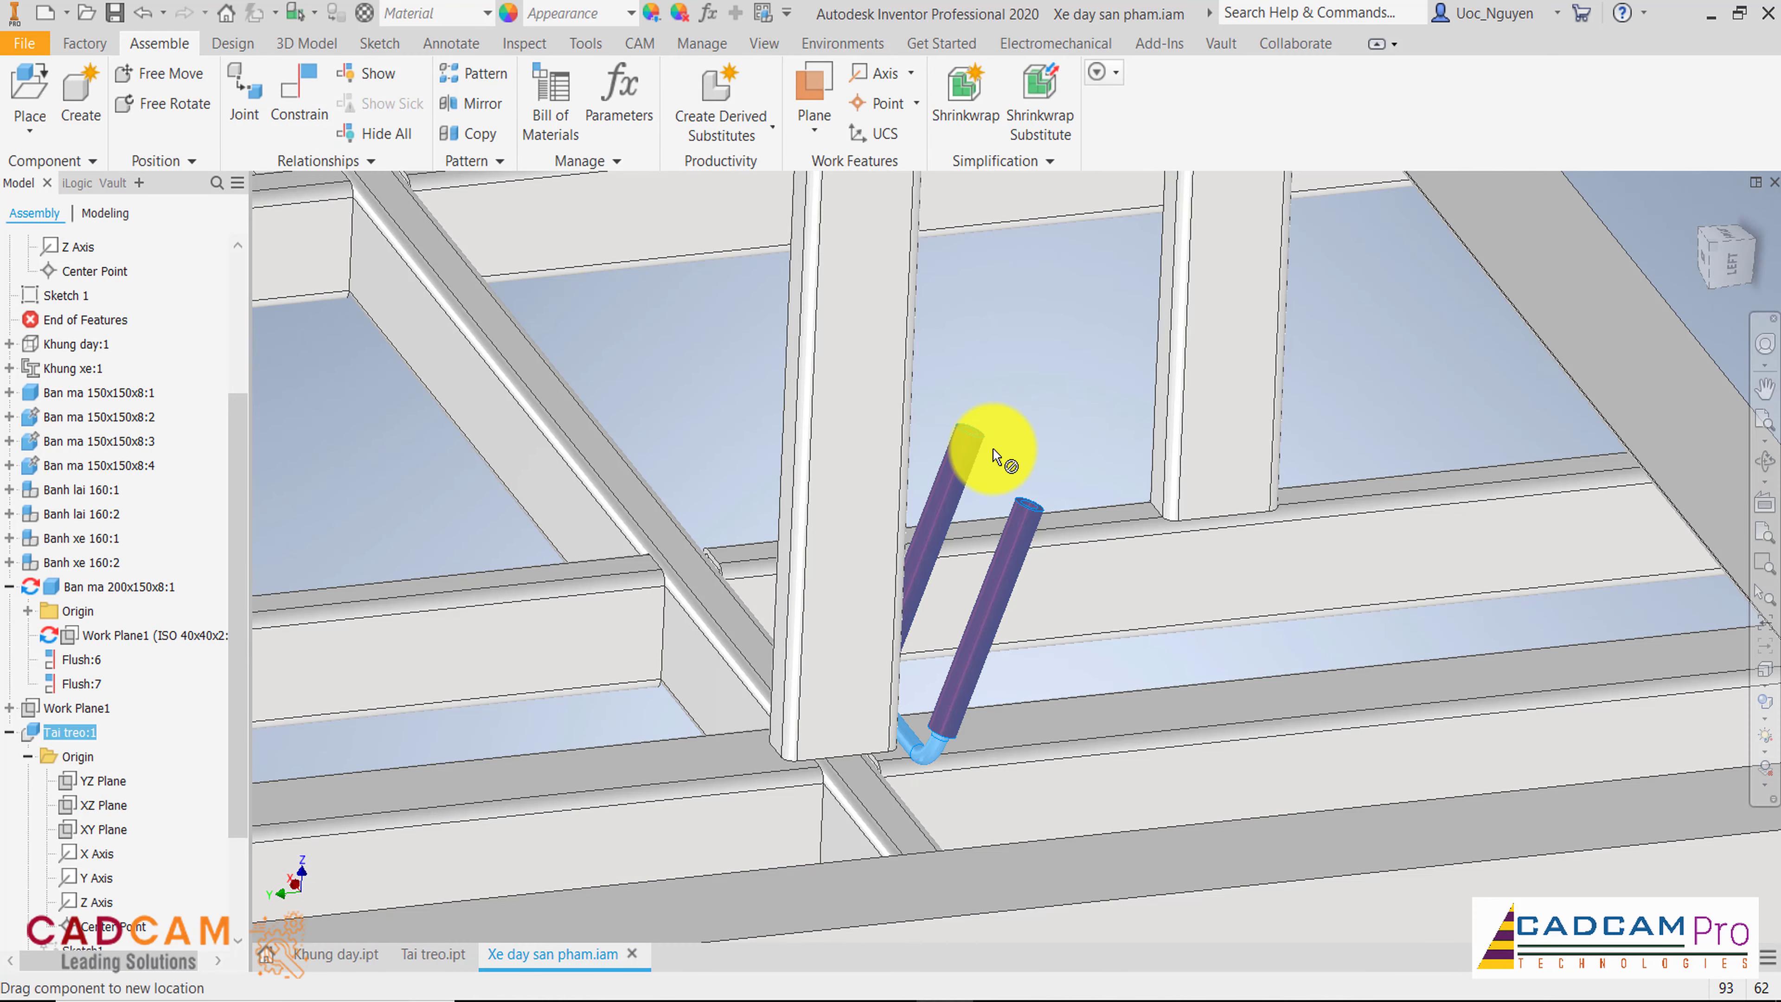
scroll(1045, 434, down, 3)
mouse_move(1045, 432)
shift+middle_down()
mouse_move(1026, 418)
mouse_move(1106, 430)
mouse_move(1063, 423)
shift+middle_up()
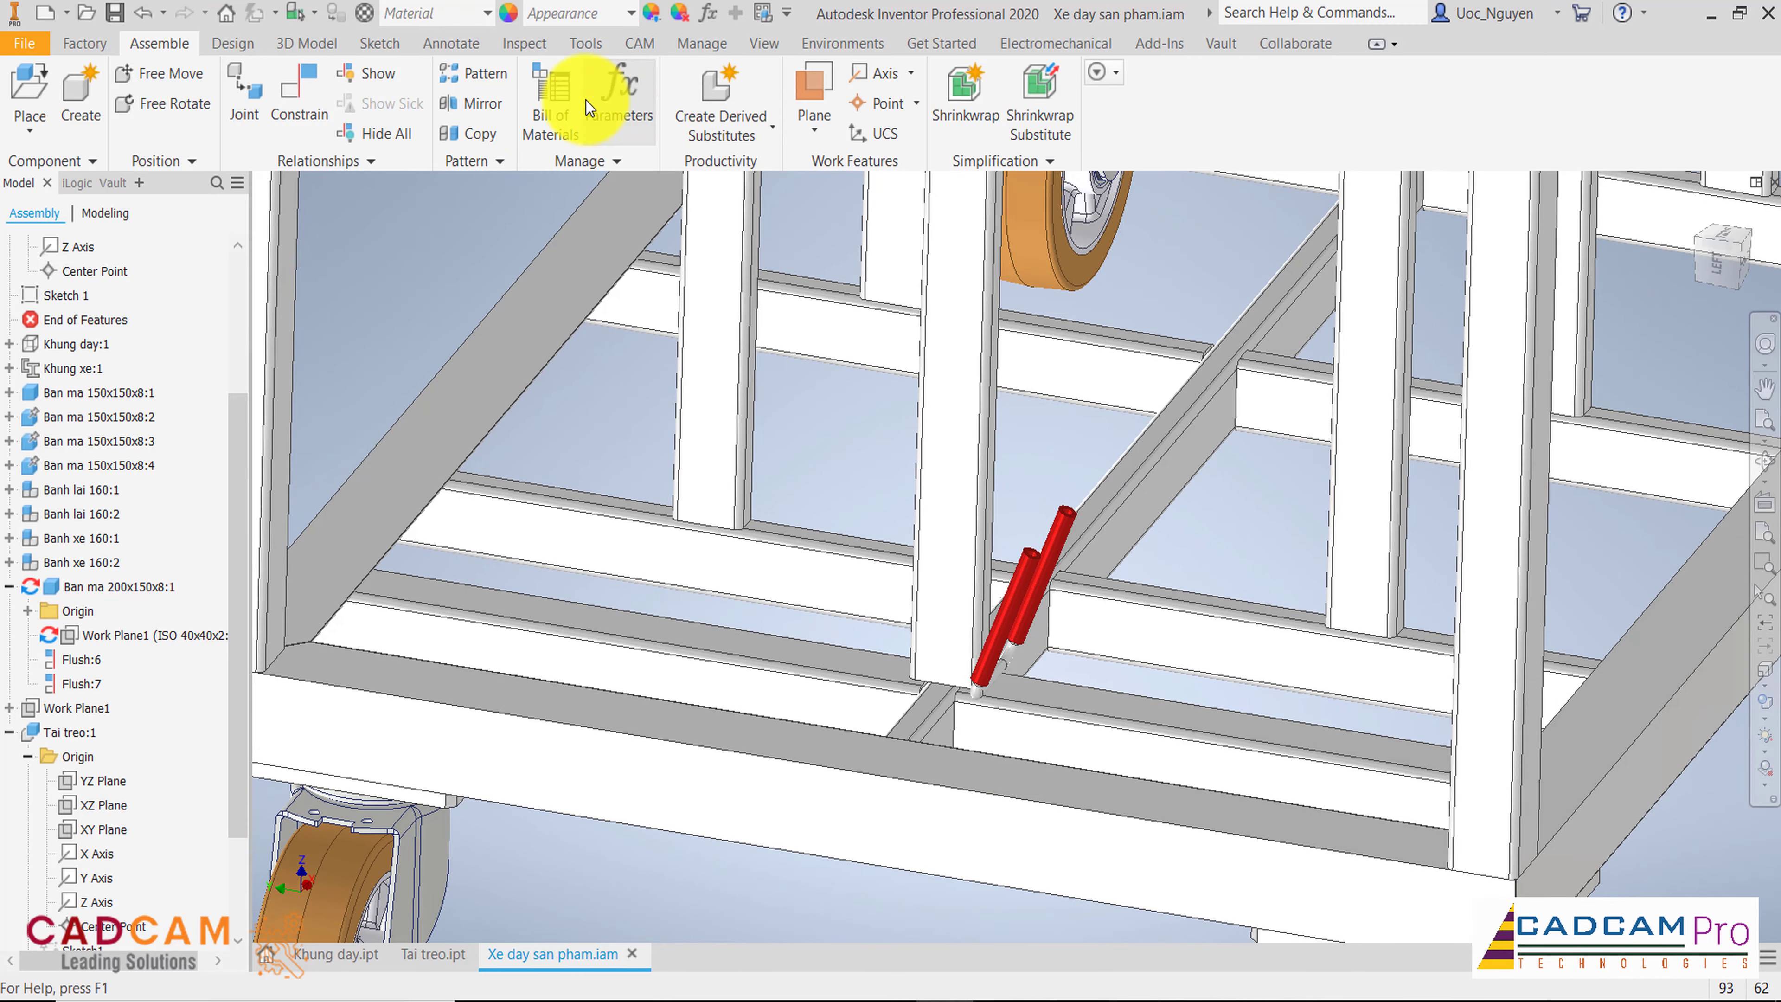
Step: Mirror Tai treo:1 across the assembly's XZ Plane, reusing the same part file
click(475, 104)
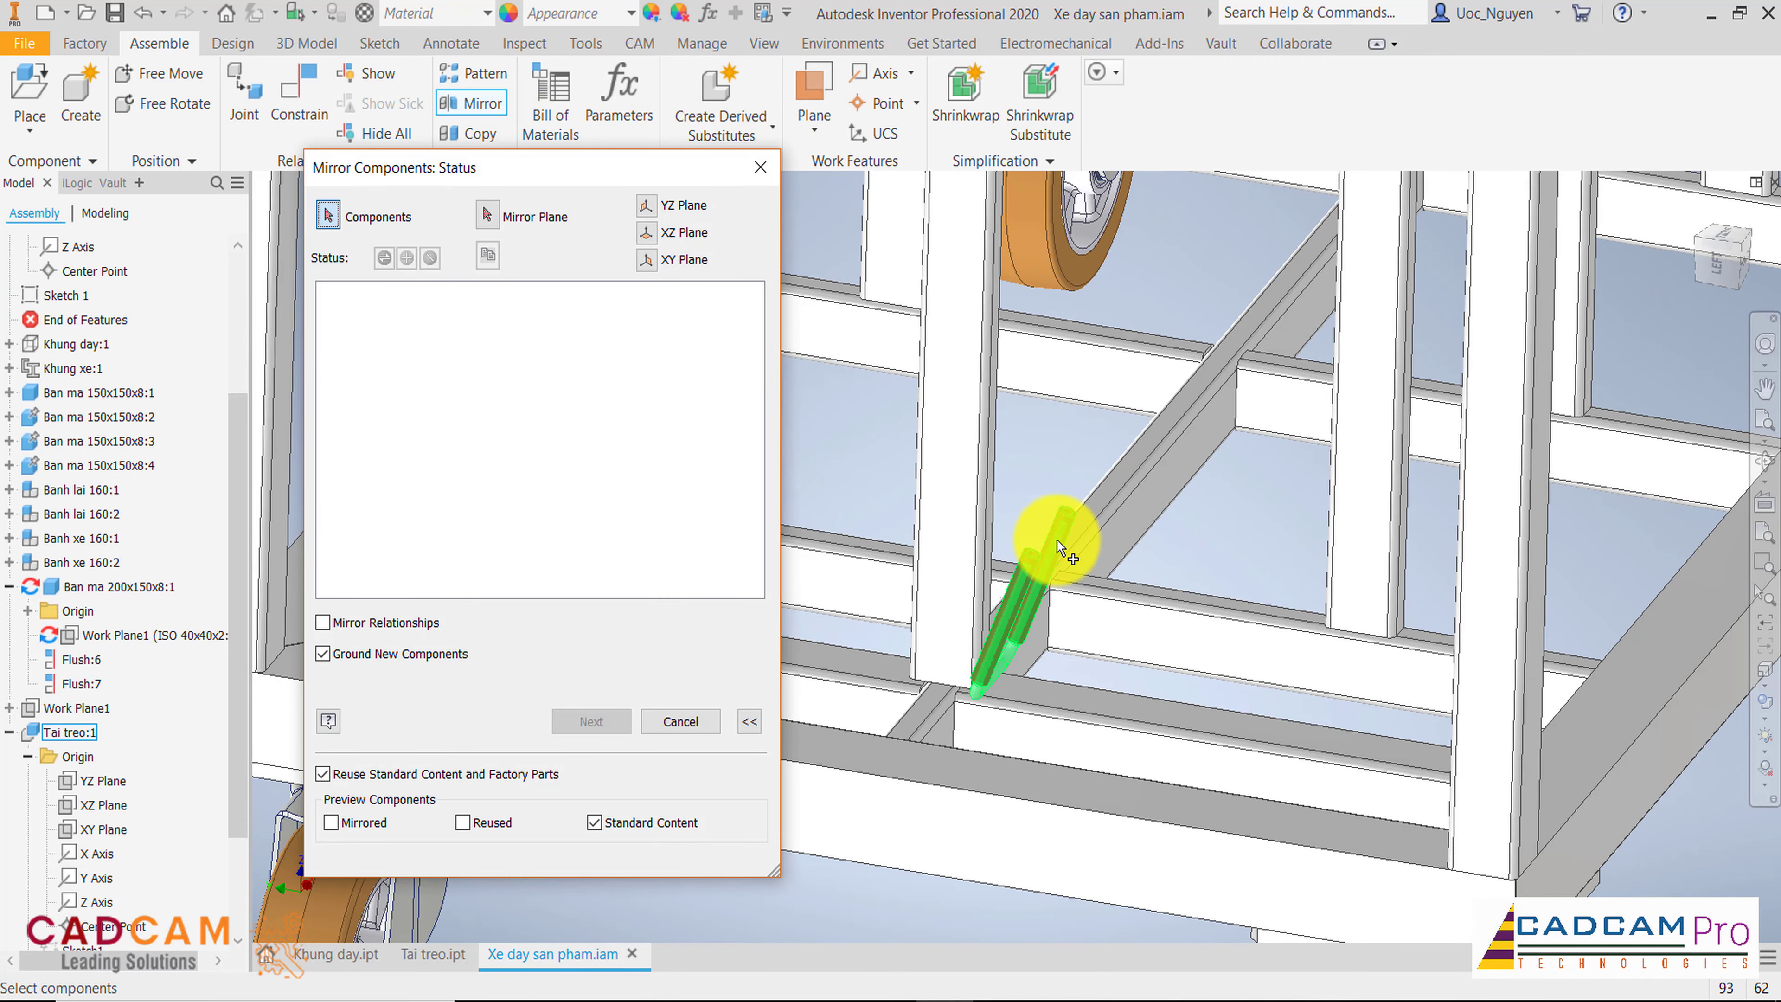
click(1060, 547)
scroll(1069, 435, down, 5)
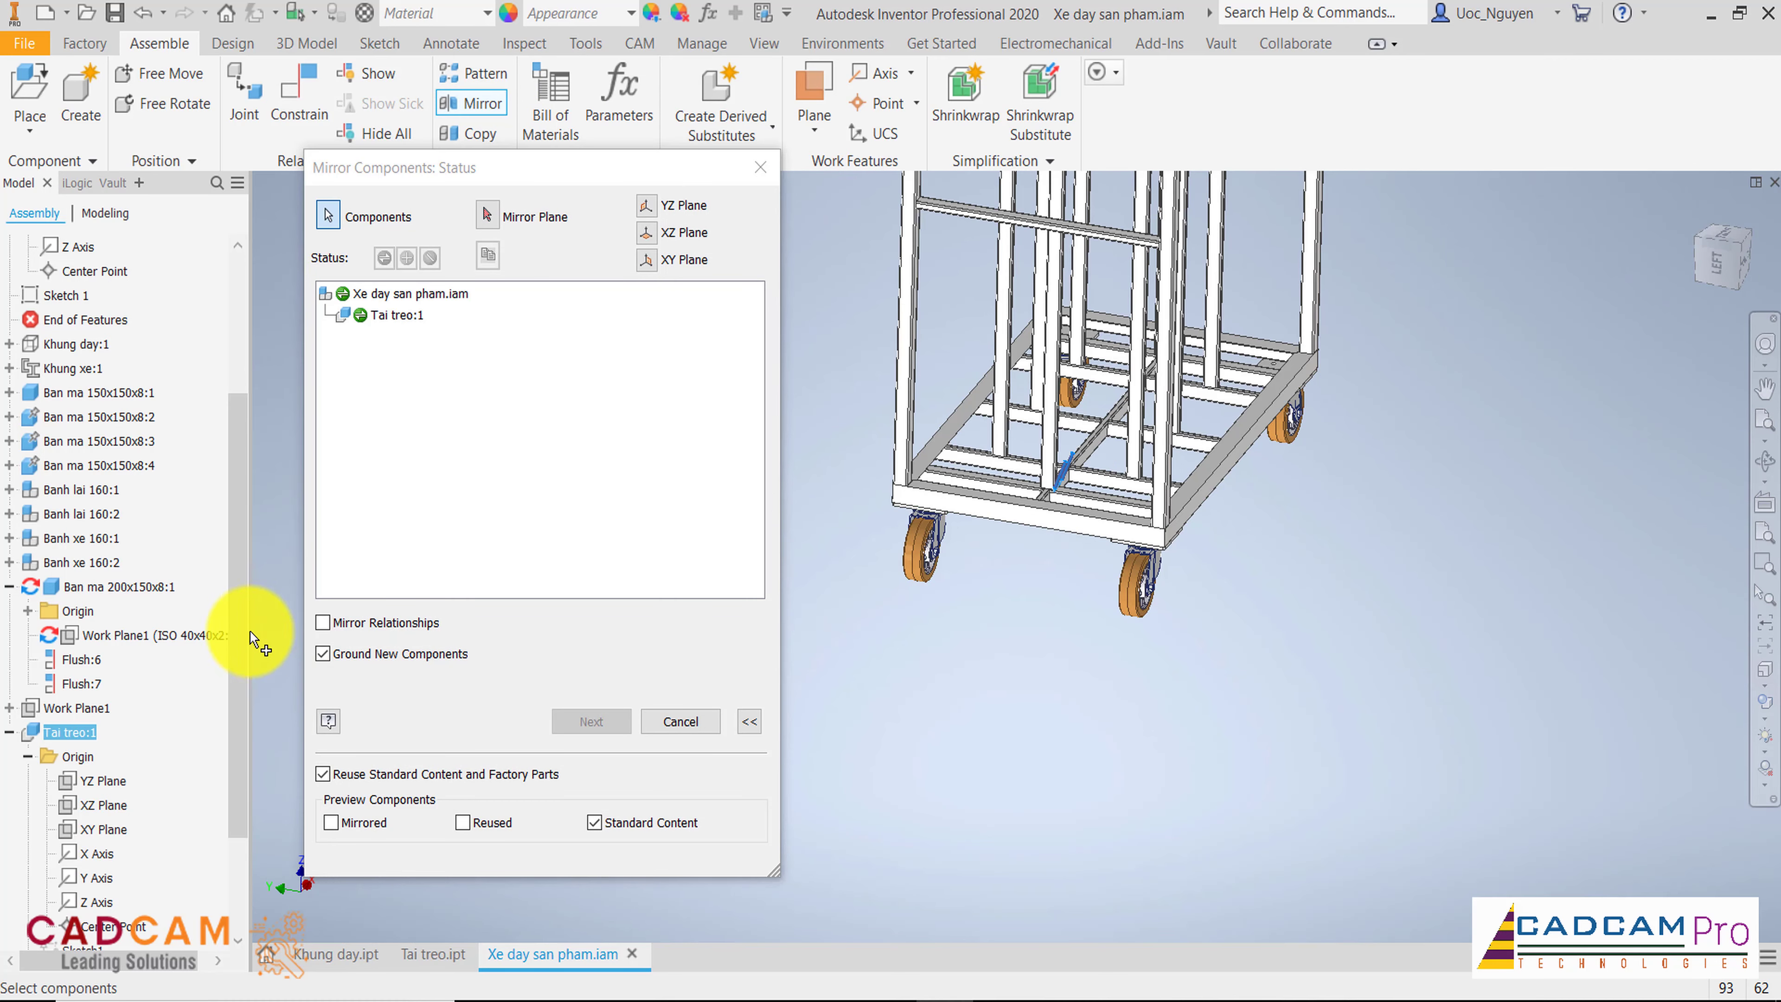
click(361, 315)
click(487, 216)
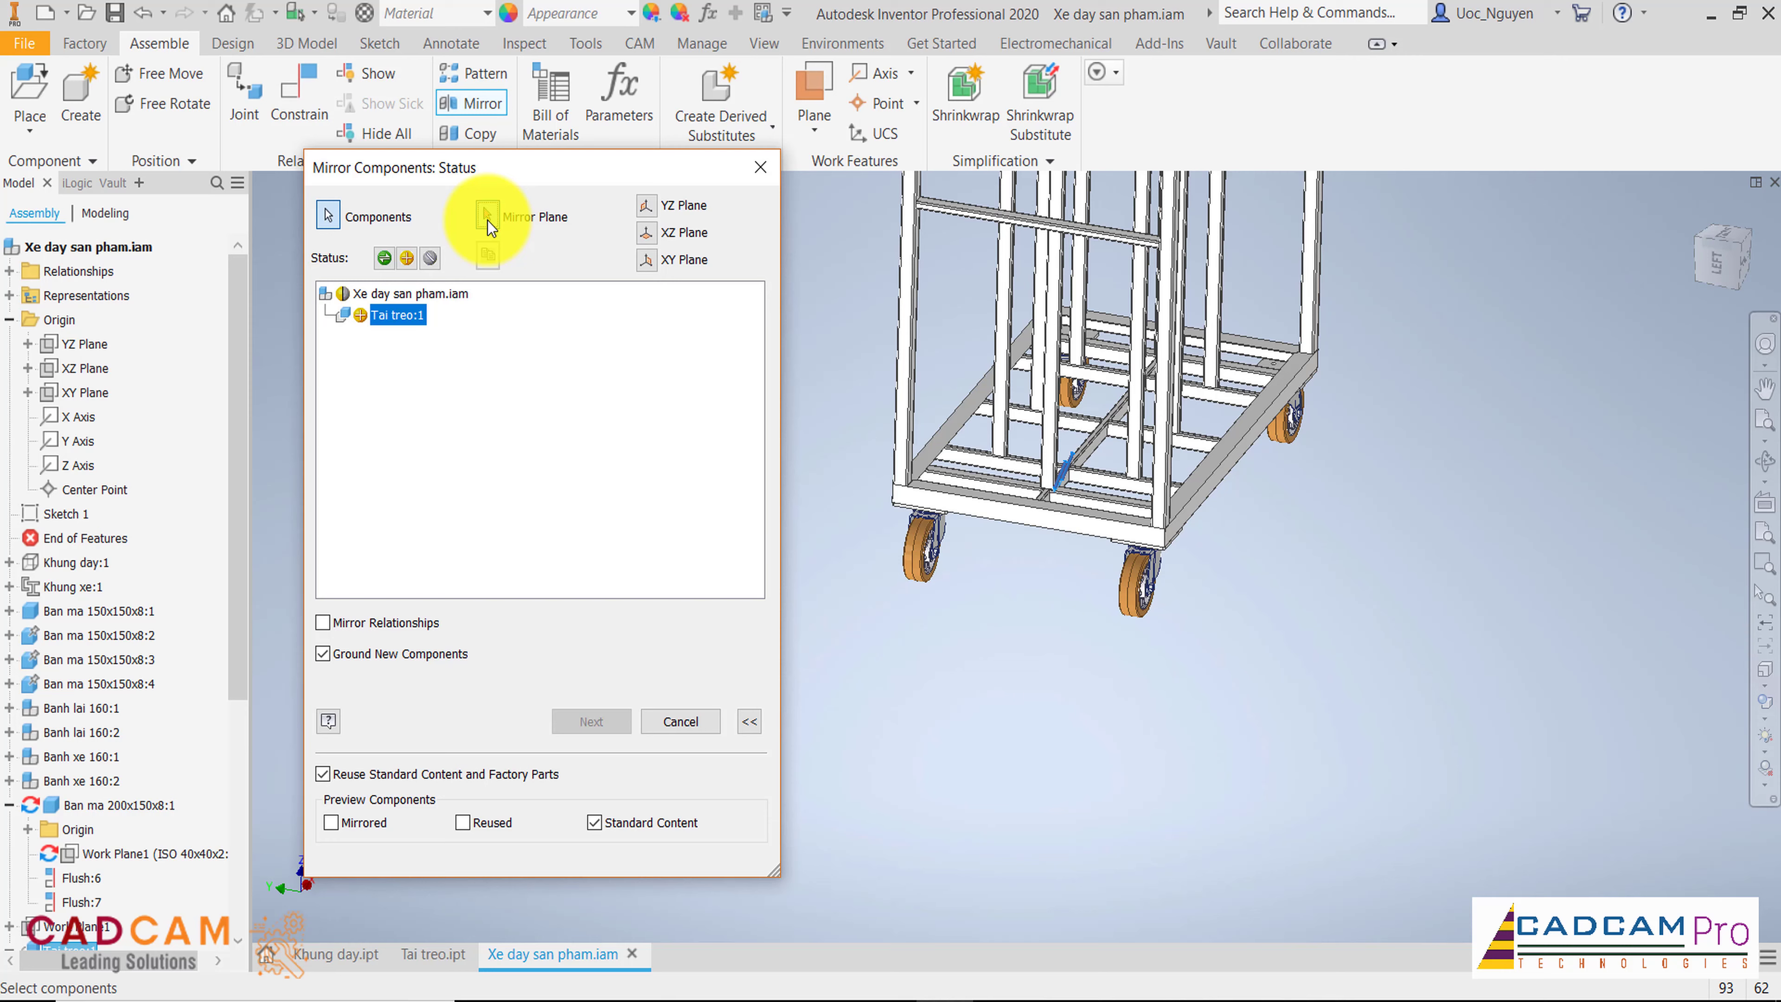
click(90, 371)
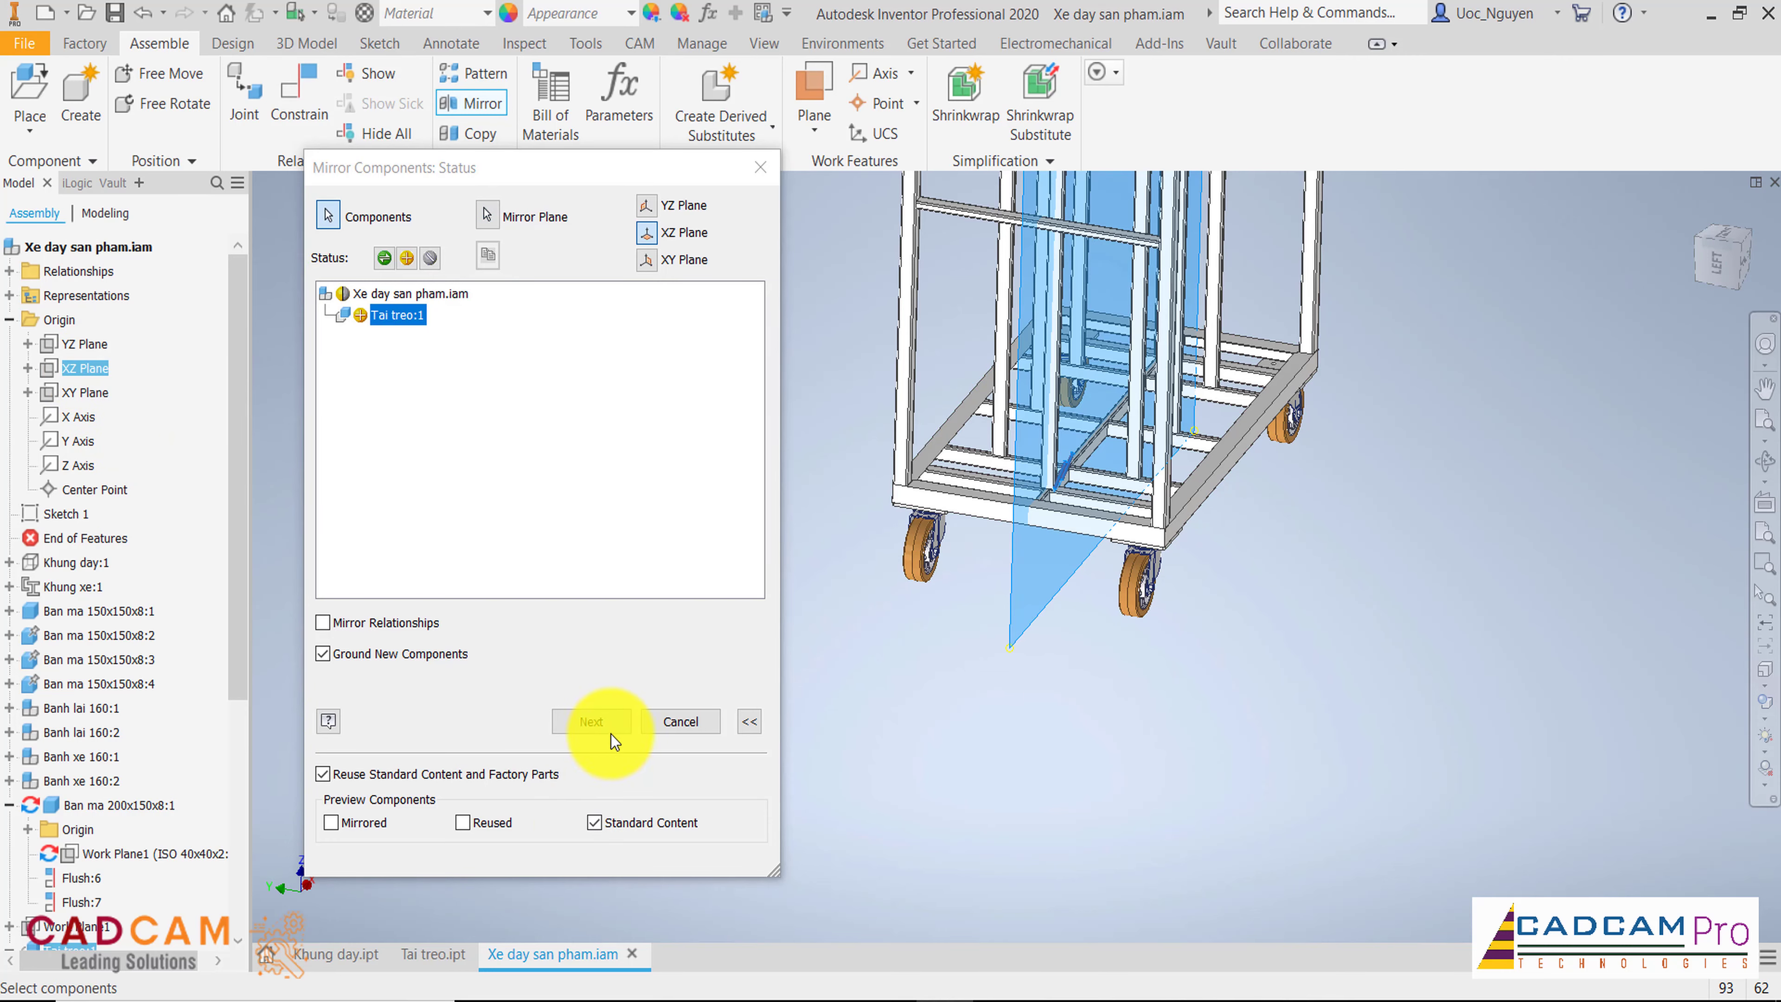
click(610, 732)
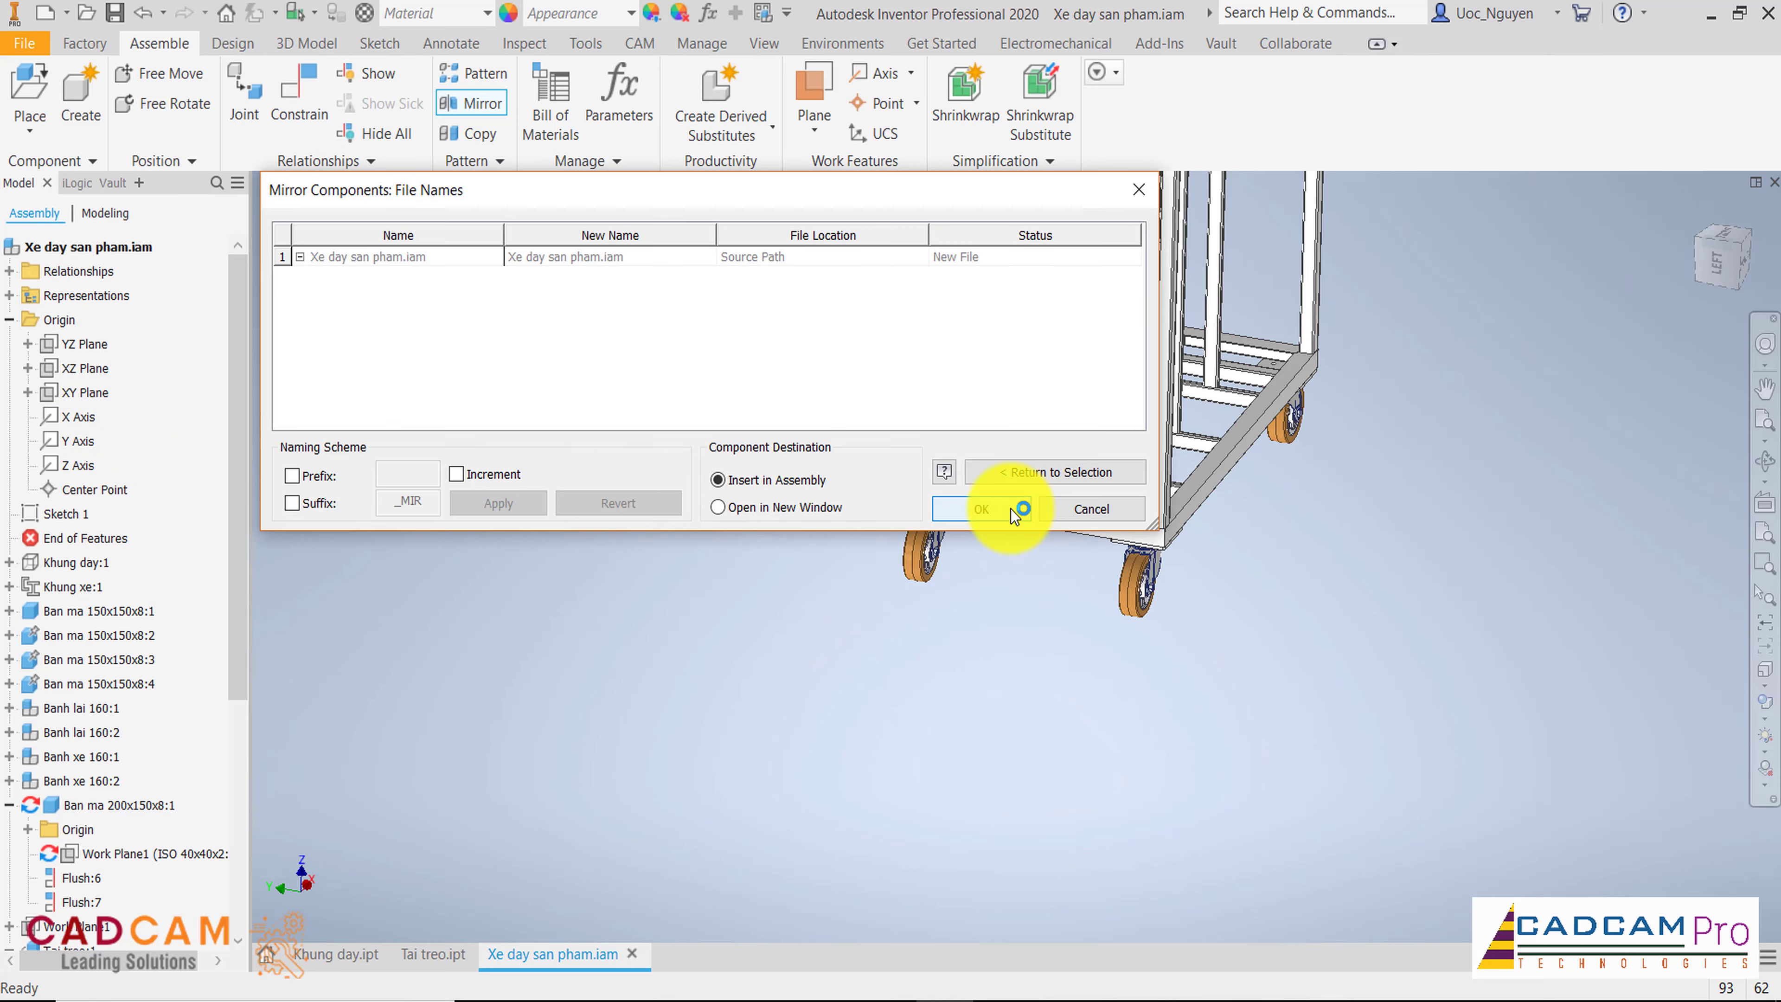
click(1010, 509)
scroll(1125, 605, up, 5)
scroll(1136, 591, up, 3)
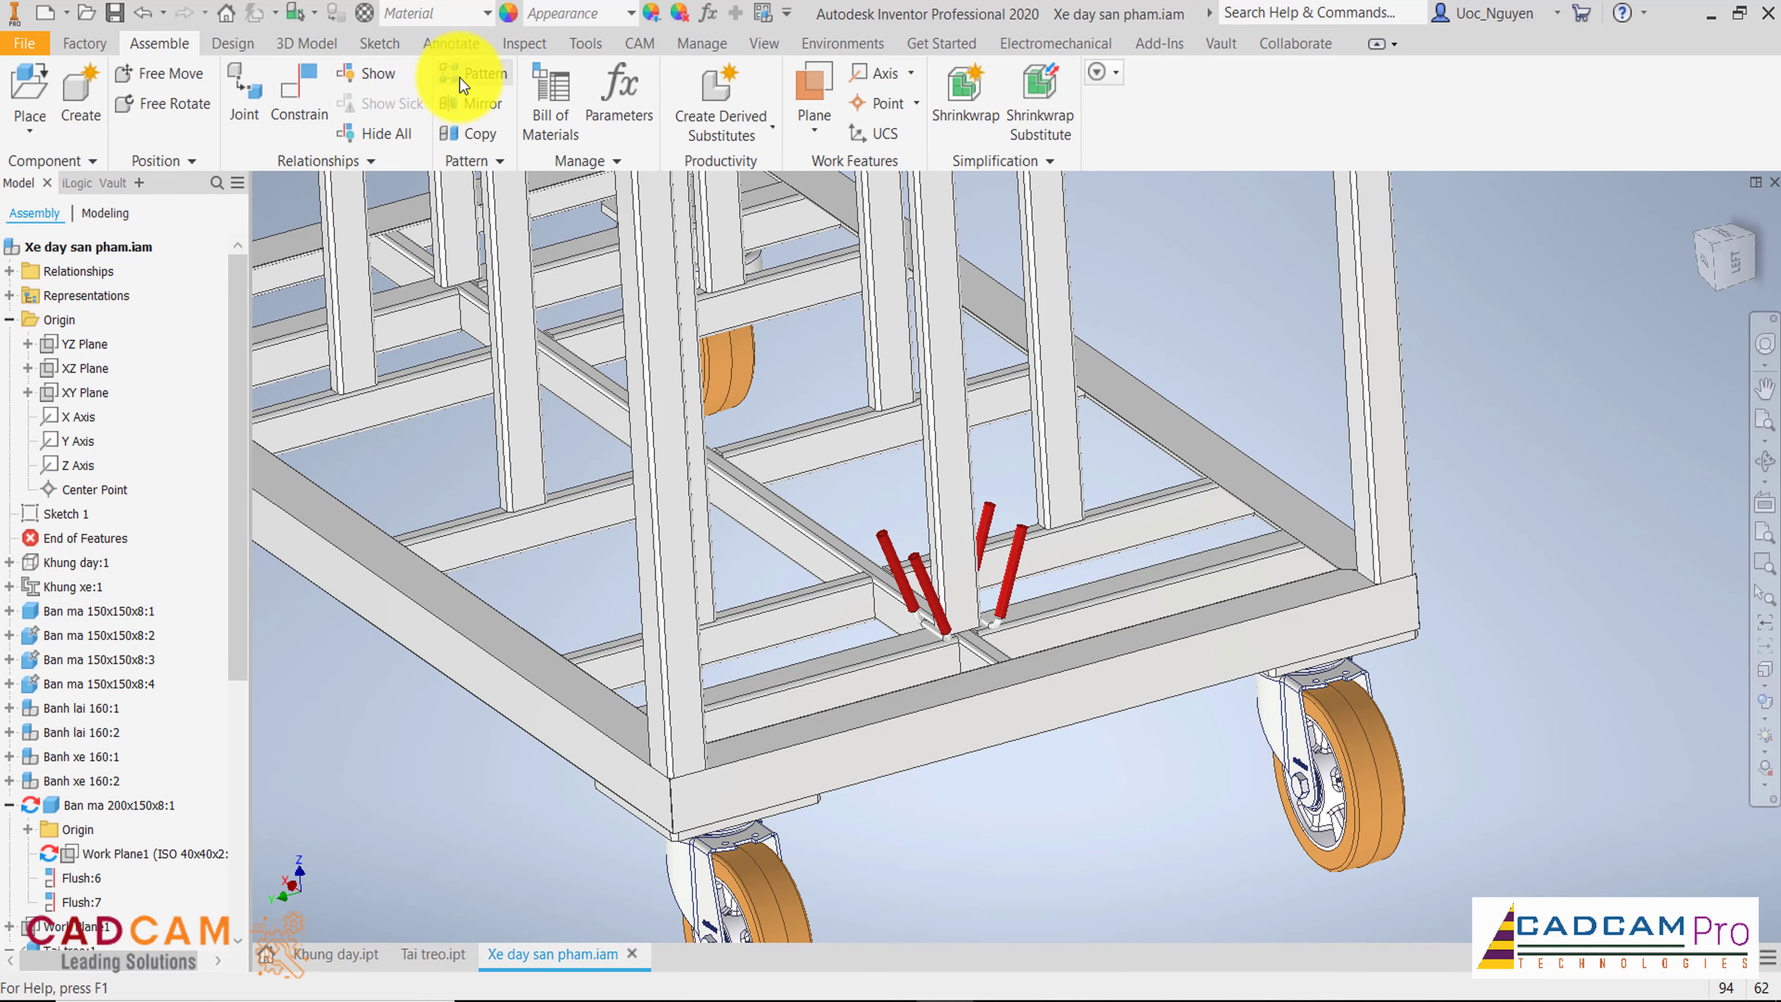
Step: Set up a rectangular pattern of both hangers along the vertical post edge, flipped upward
click(472, 75)
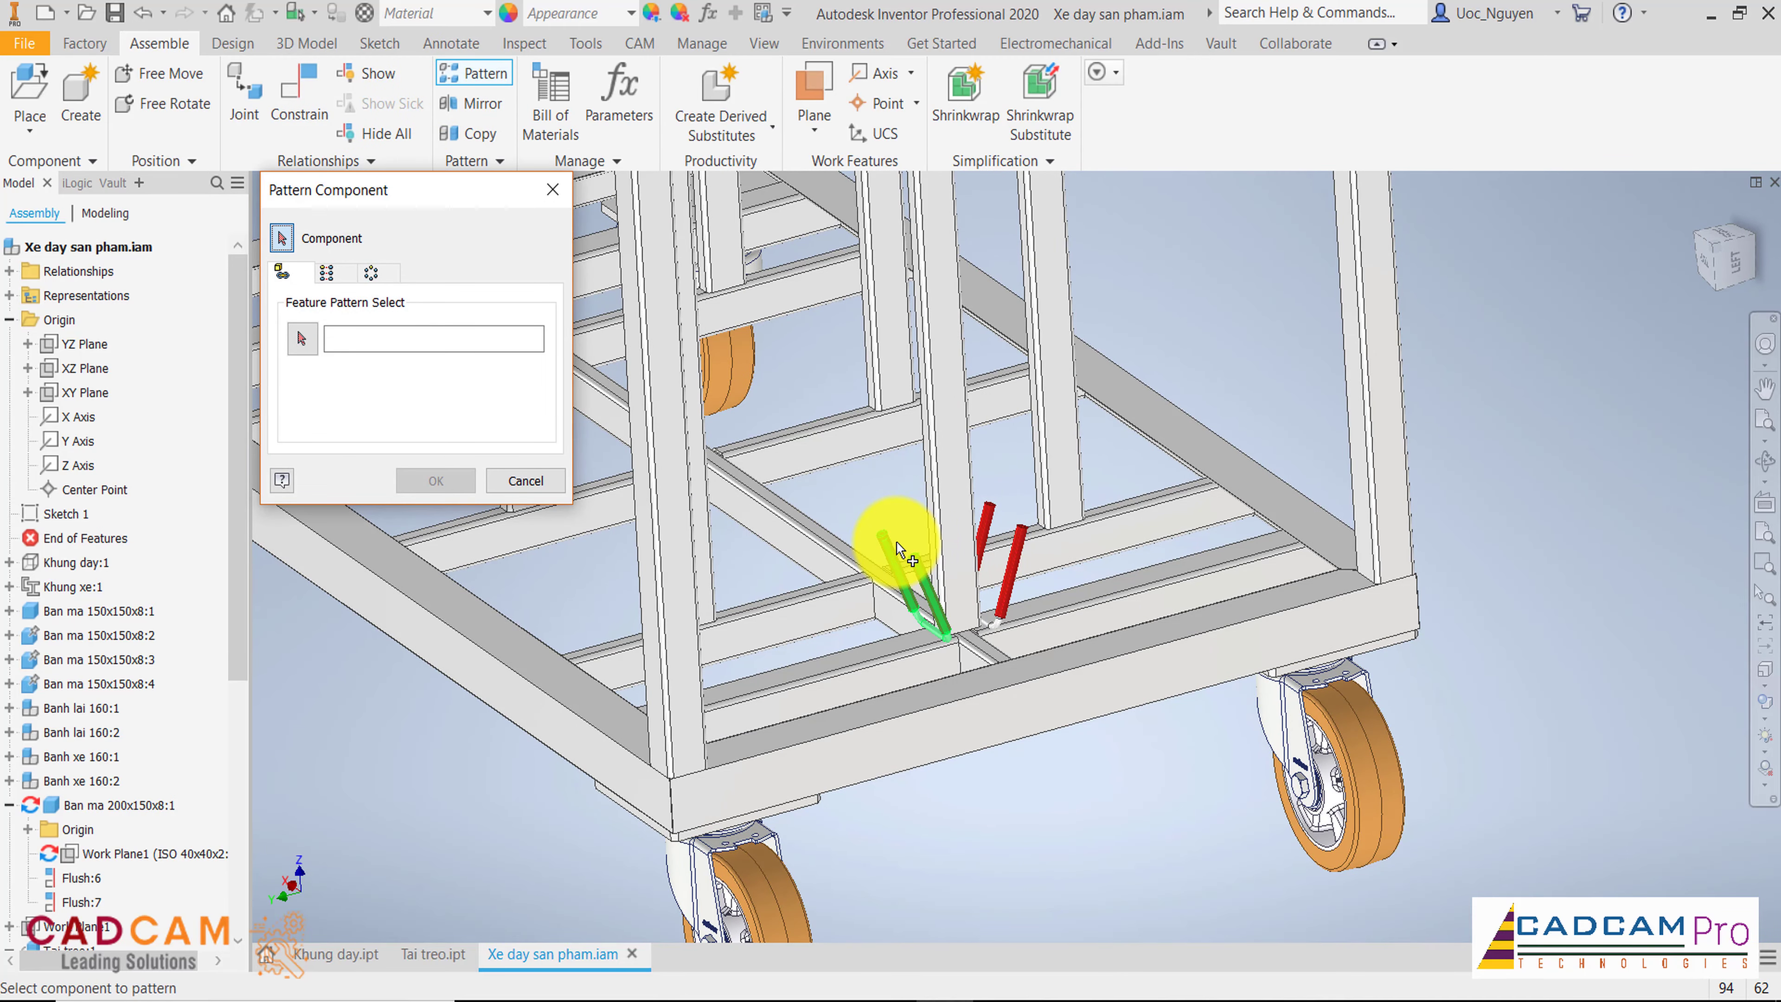
click(994, 517)
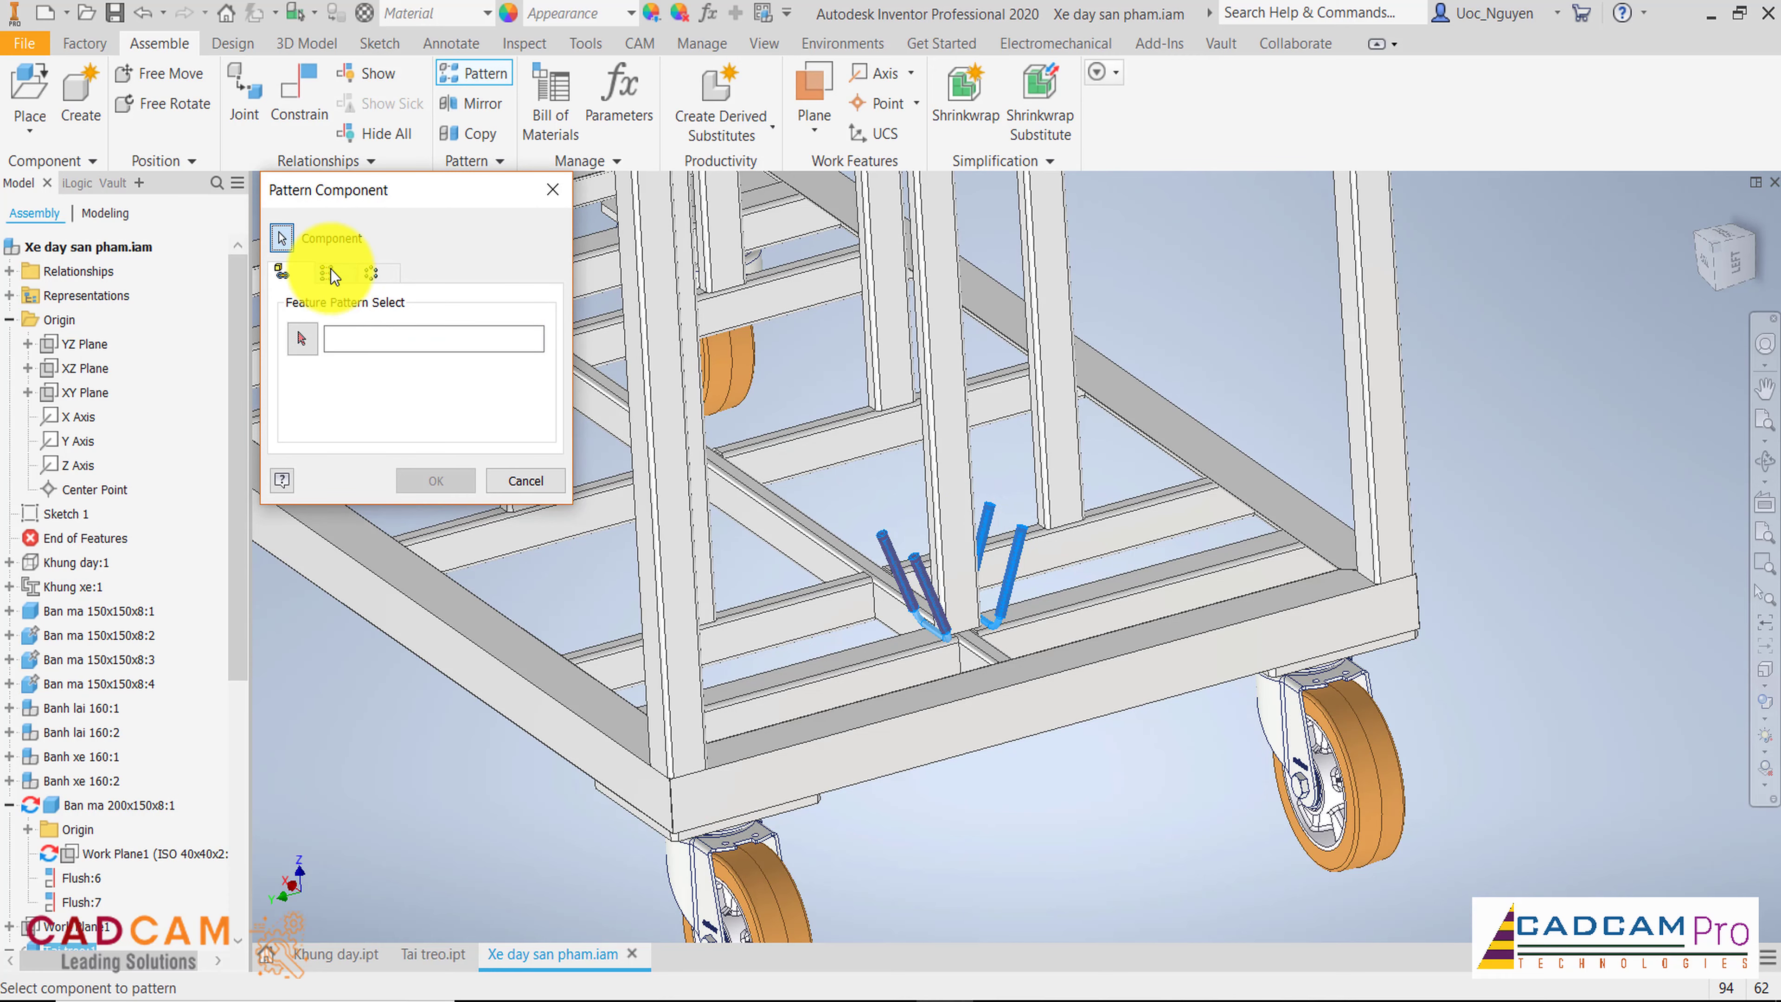
click(326, 272)
click(314, 345)
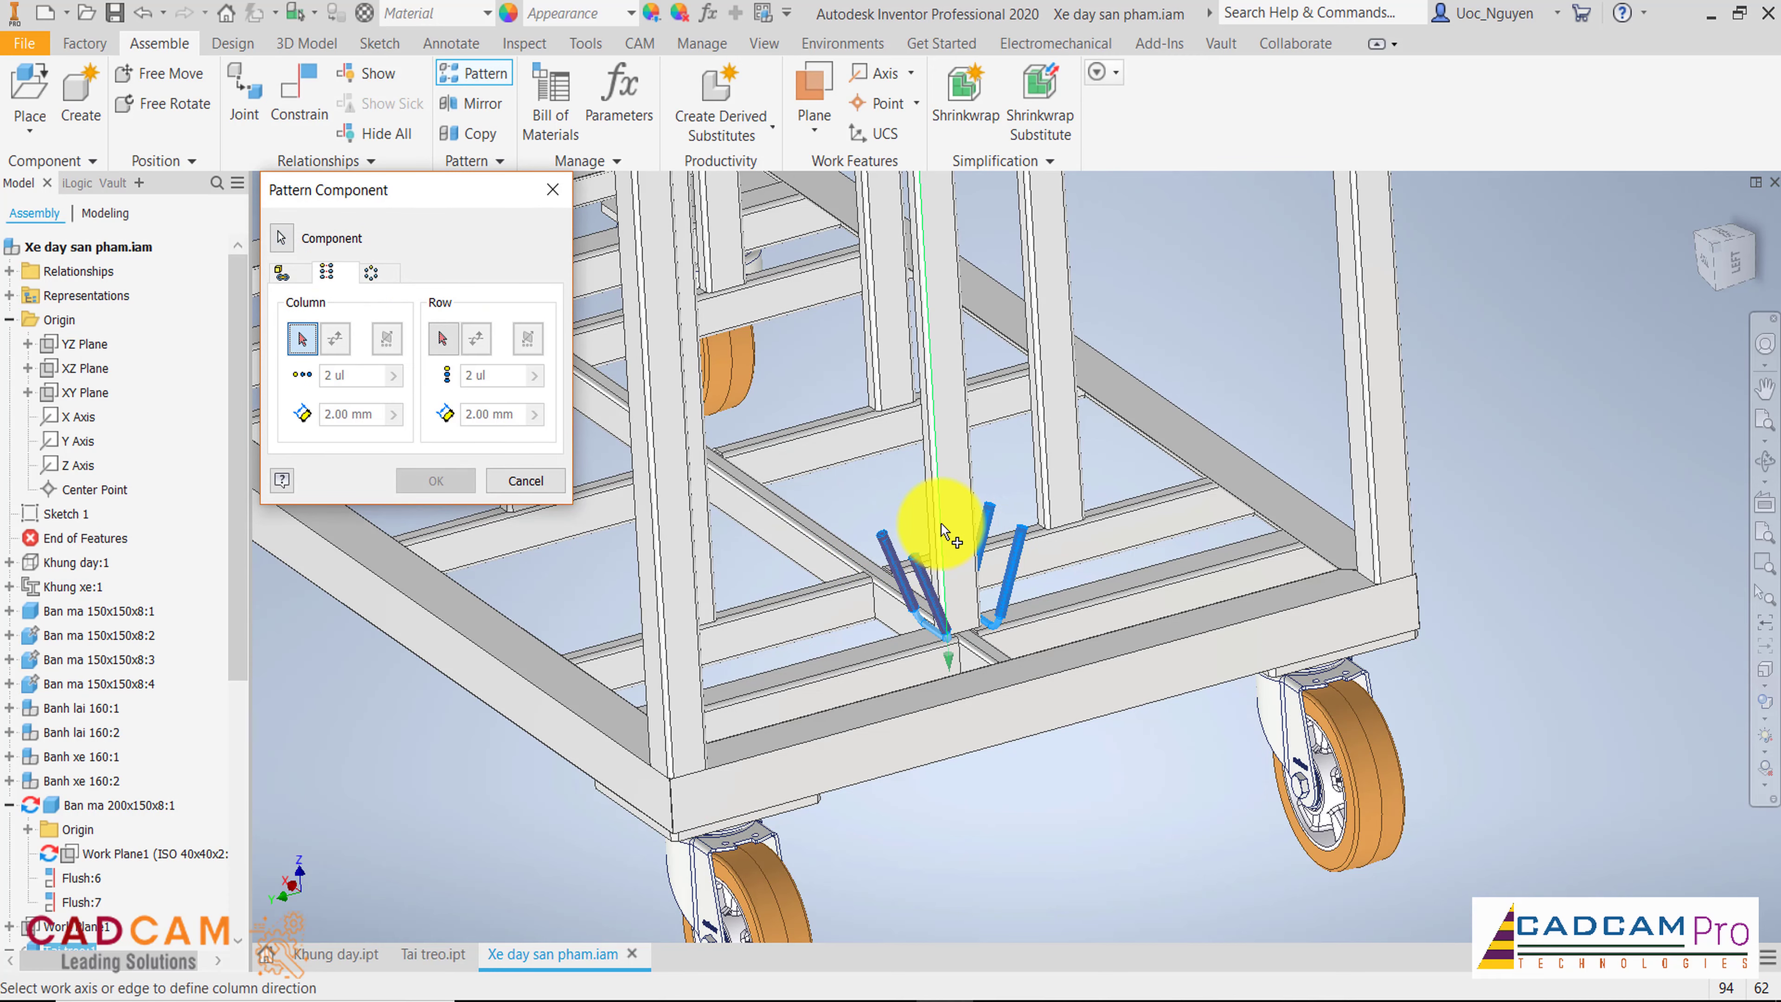
click(944, 533)
click(339, 342)
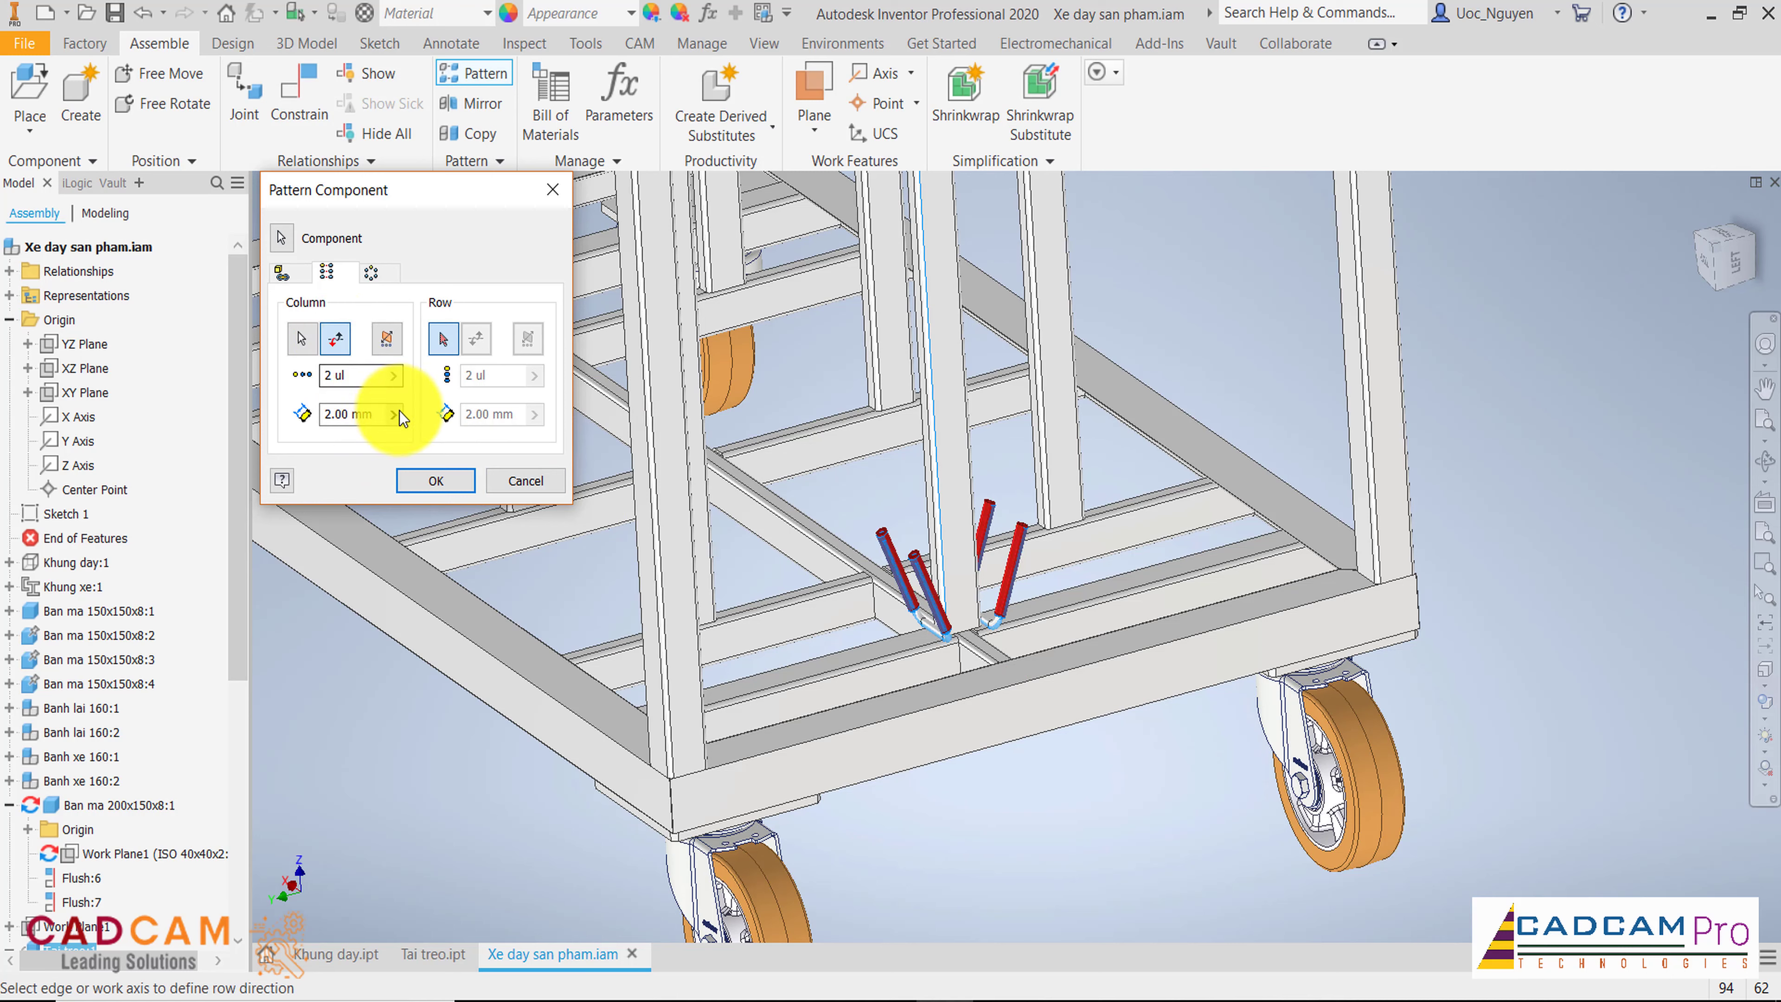
Step: Give the pattern 15 copies spaced 95 mm apart and create it
drag(373, 413, 266, 413)
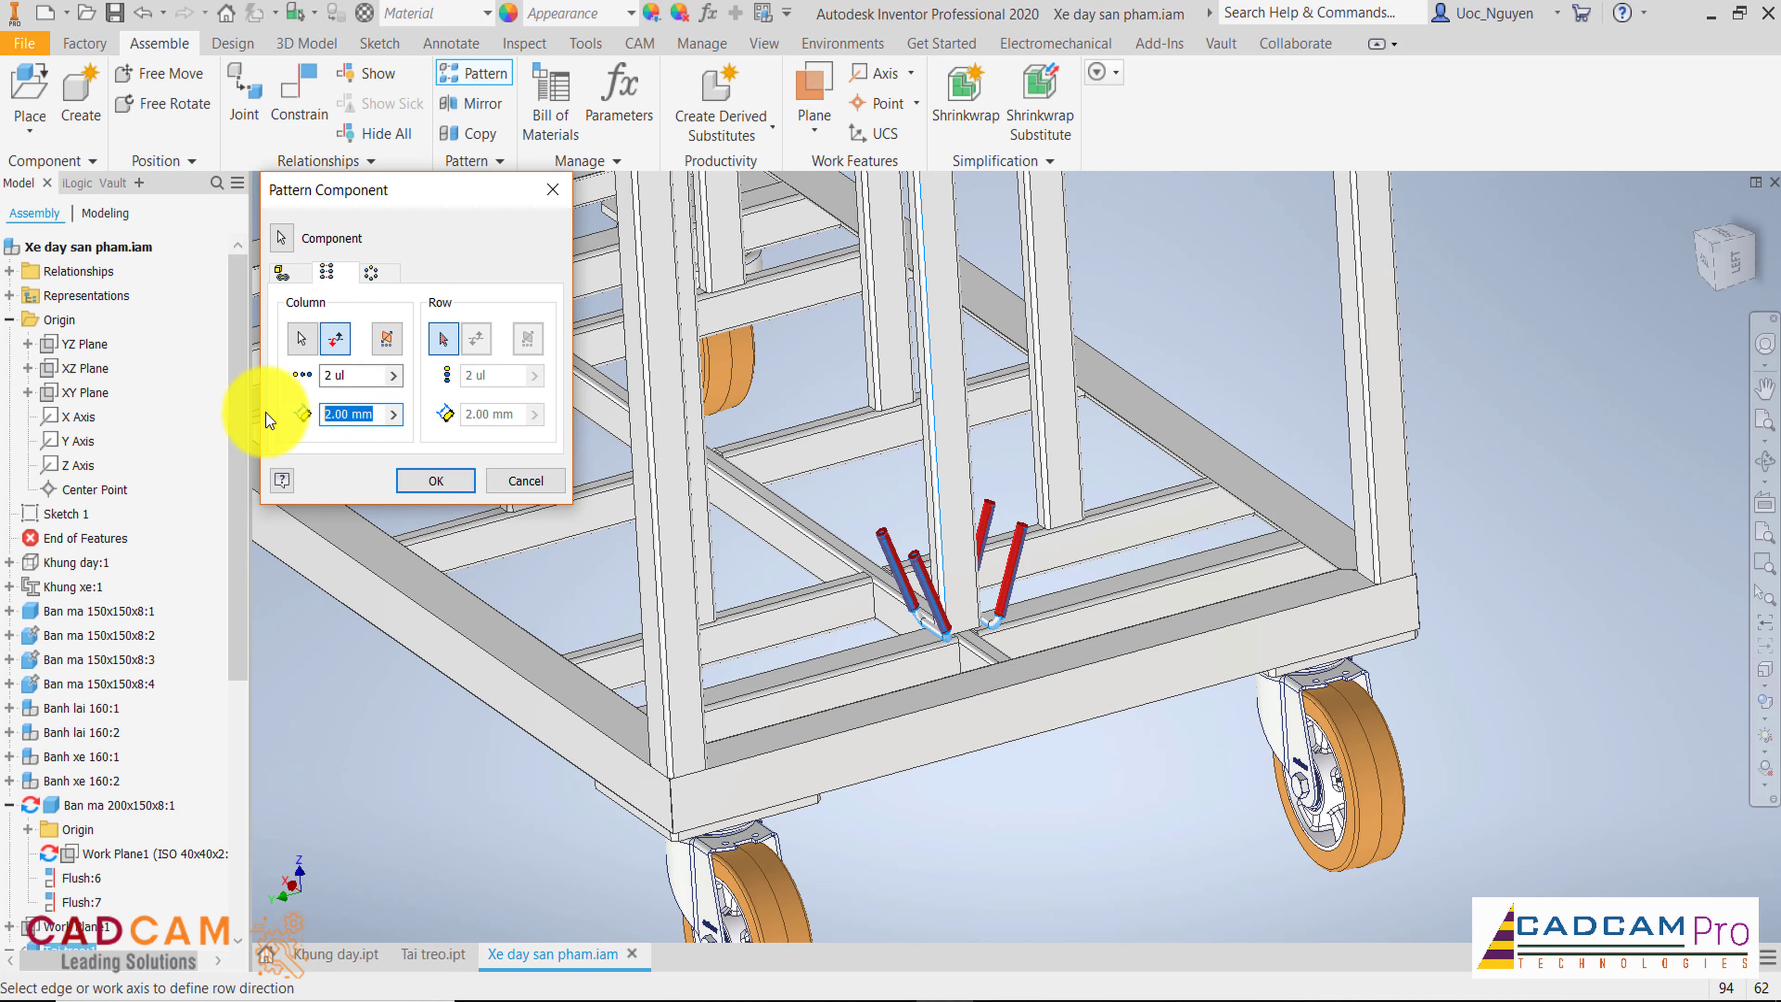
text(95)
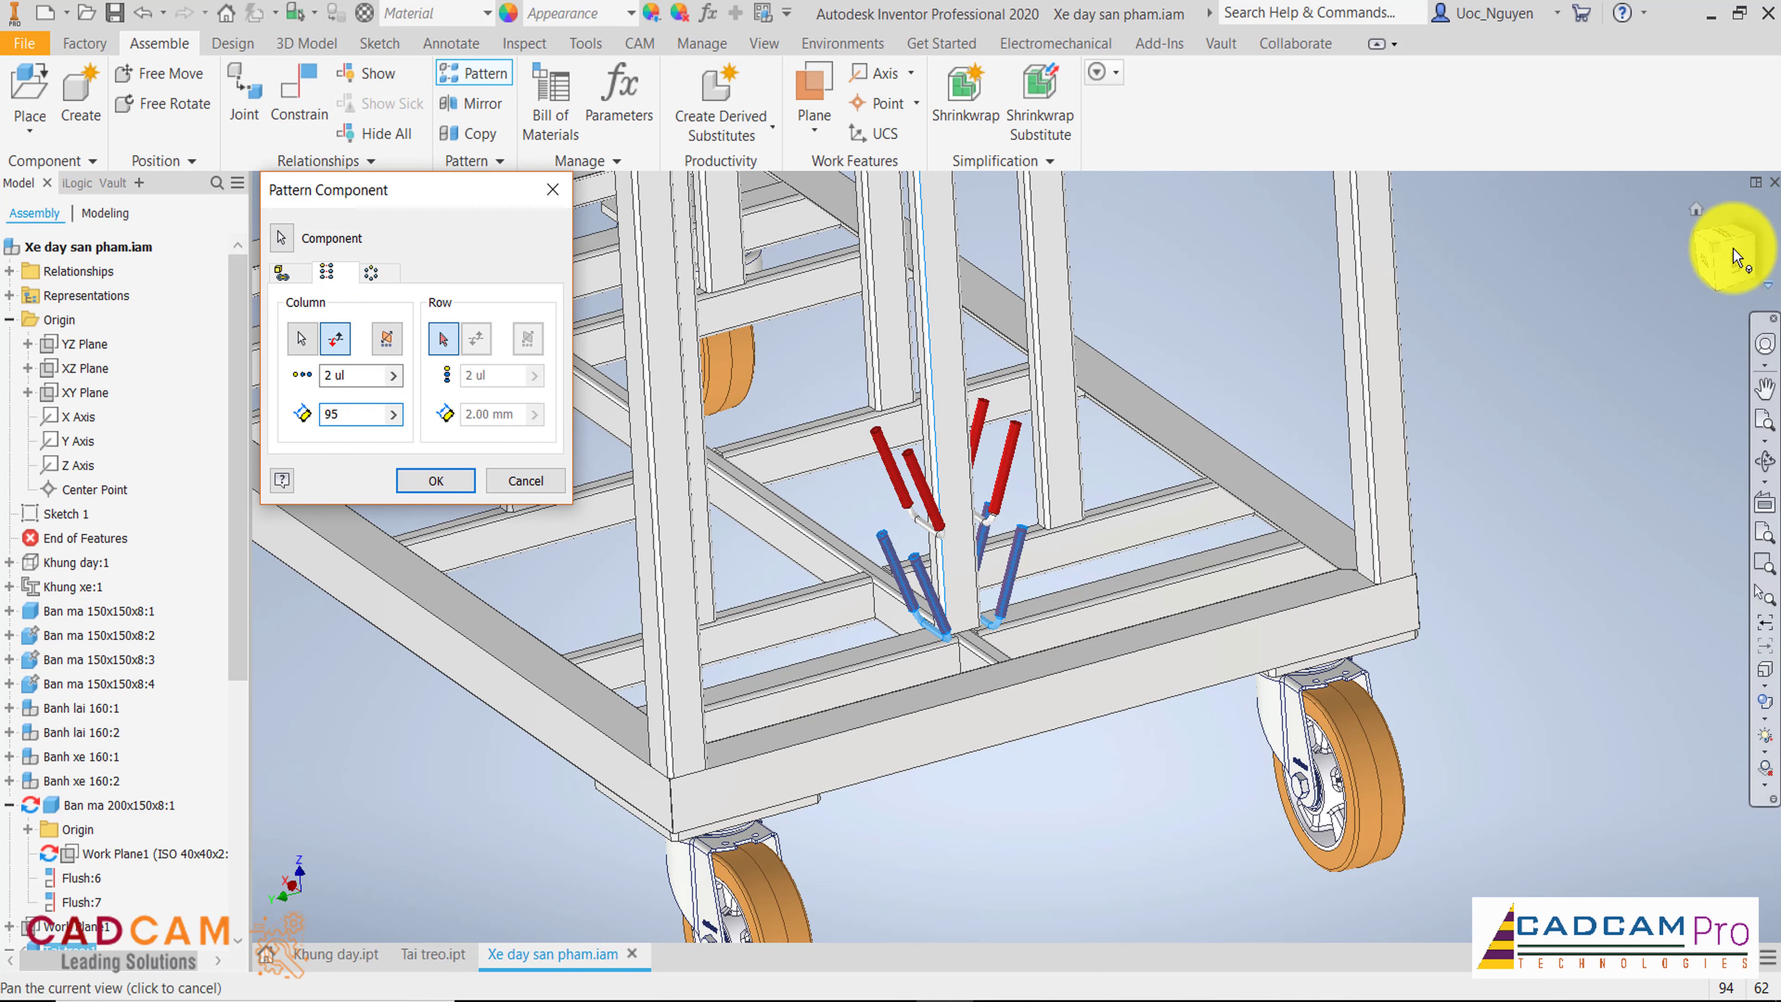
click(1735, 270)
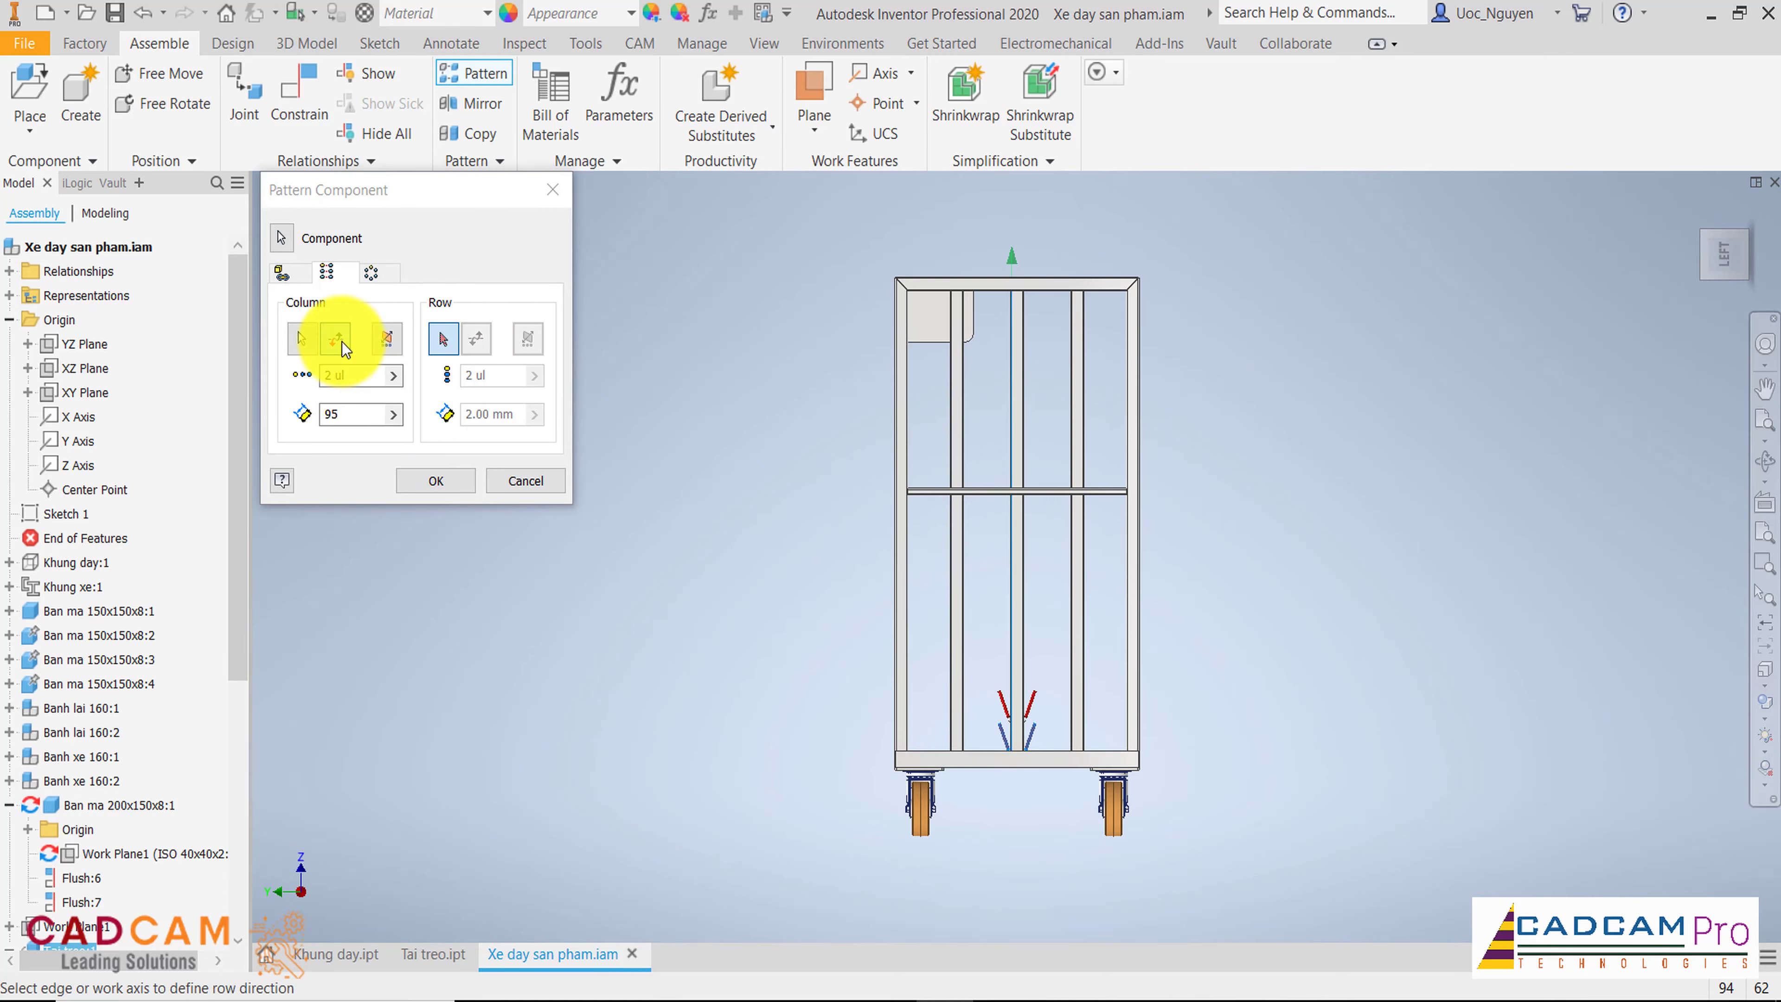
click(355, 382)
text(15)
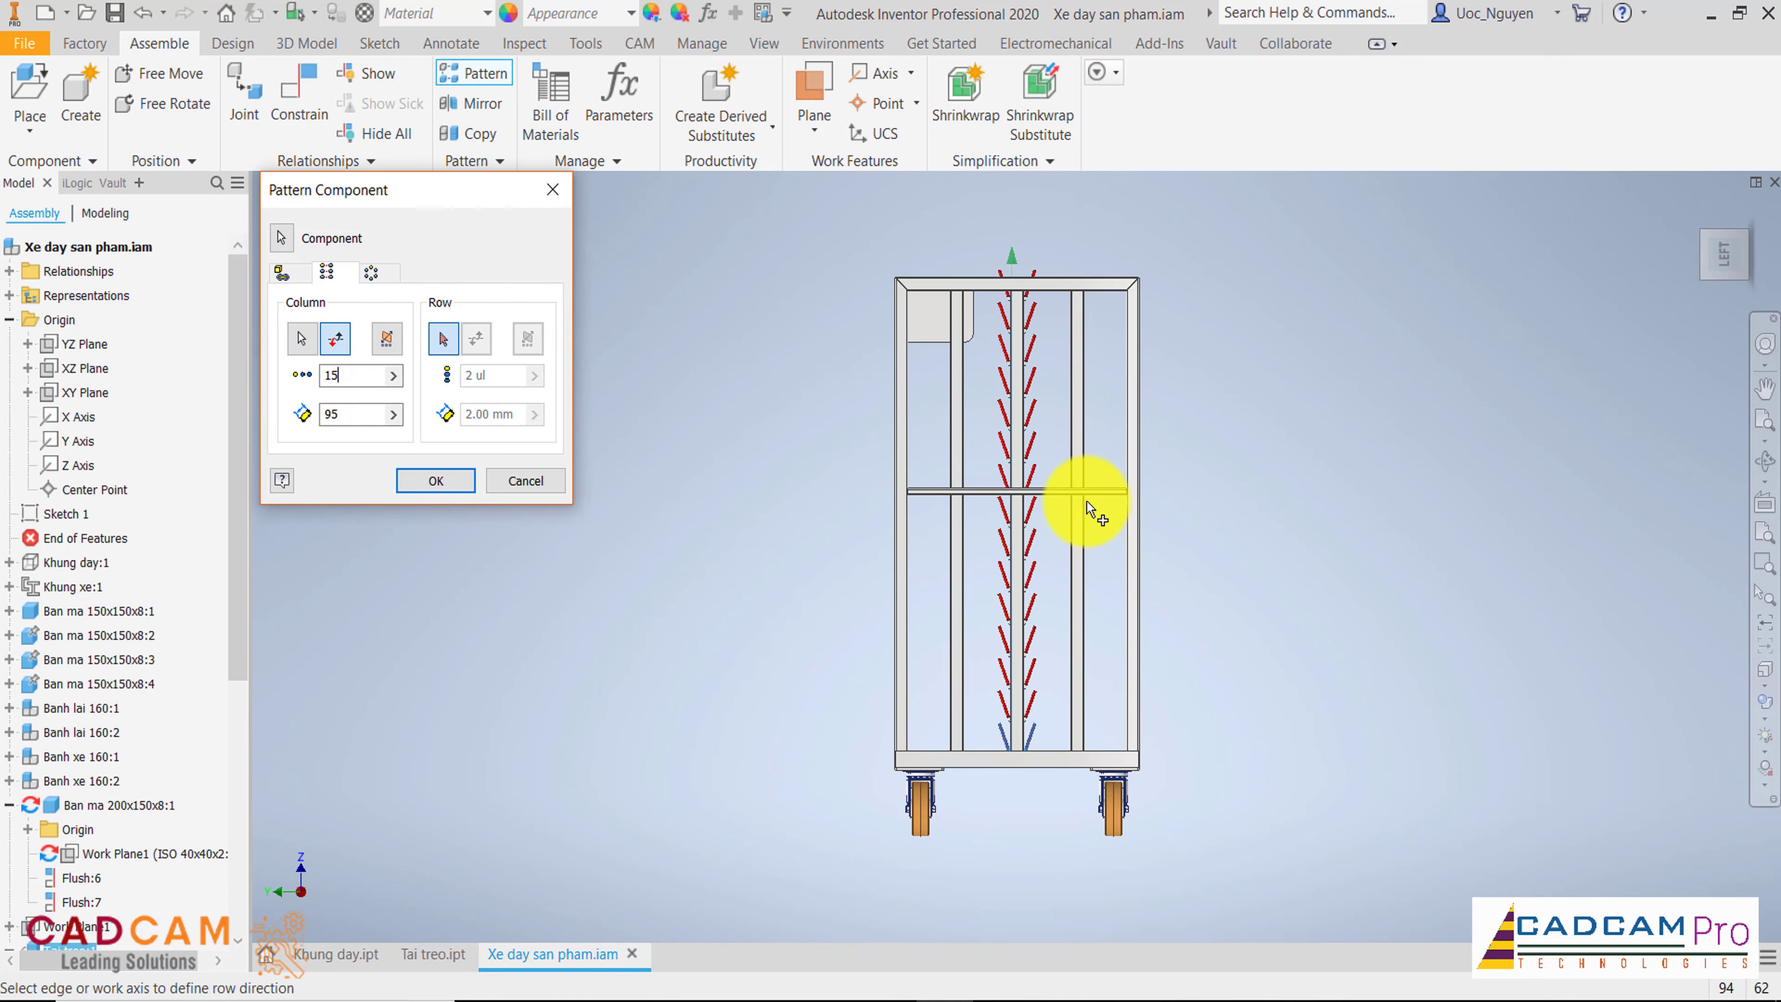
click(441, 482)
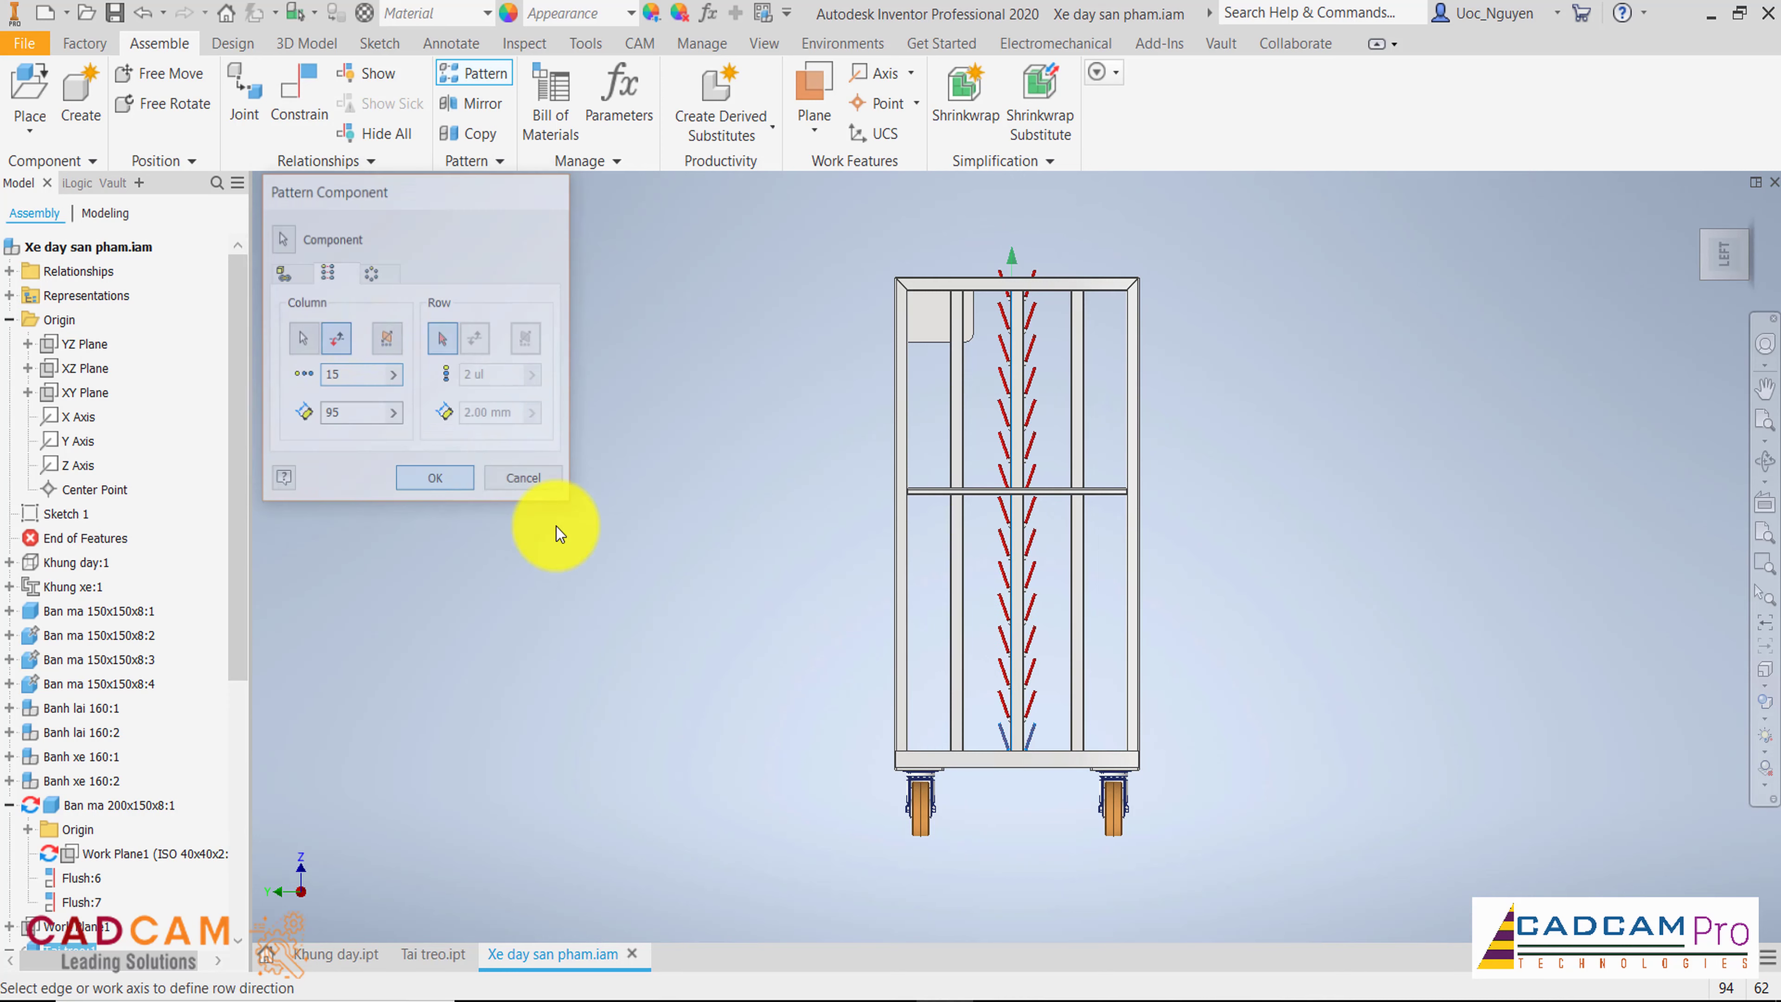
scroll(1041, 696, down, 3)
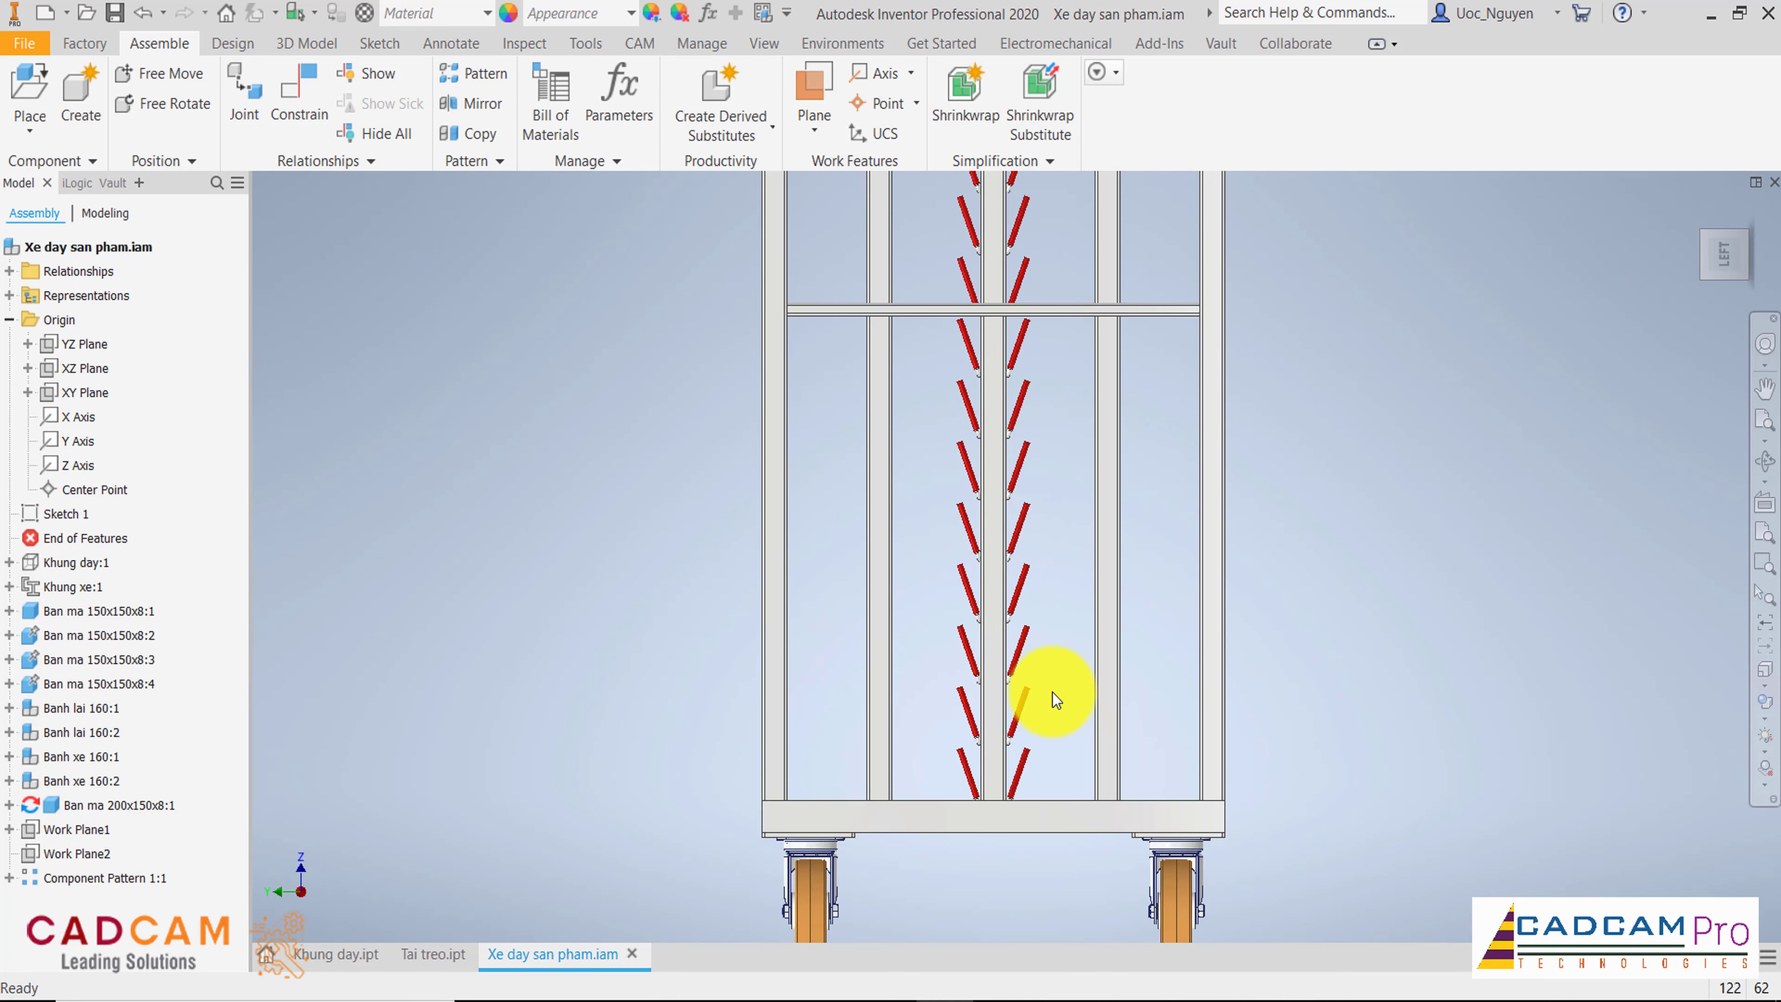
Step: Save the assembly and its changed hanger part, then return to the Home view
click(115, 13)
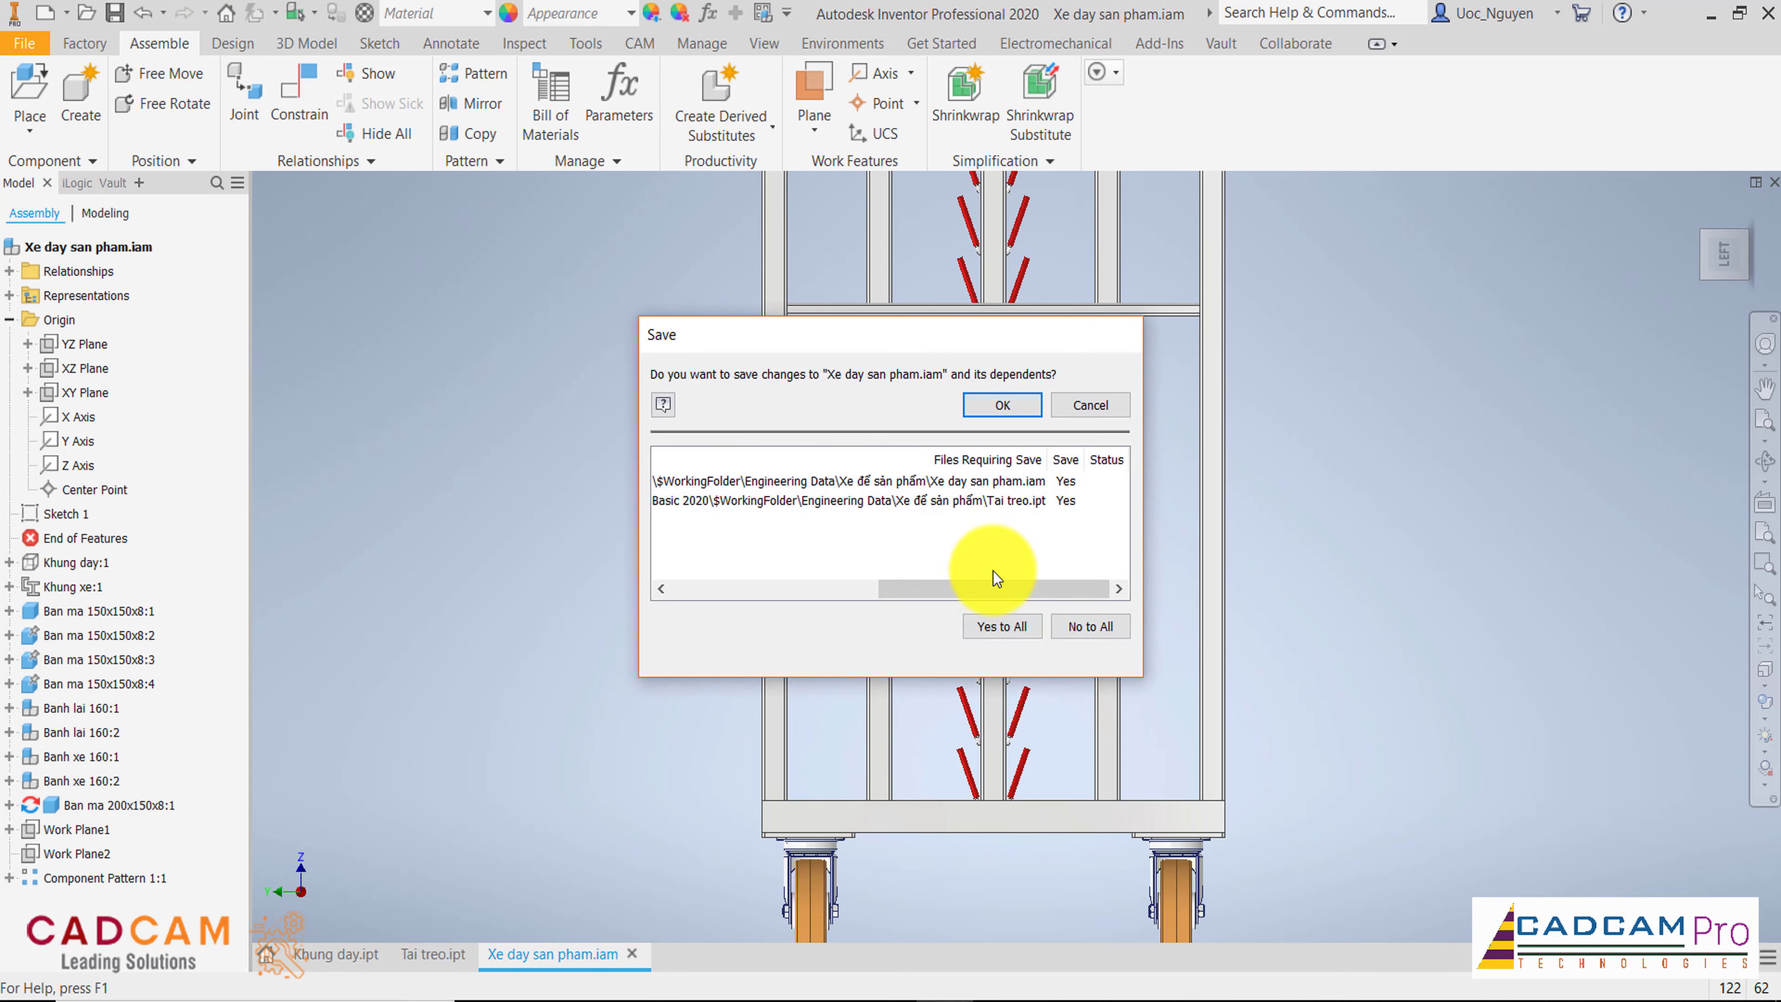
click(1002, 409)
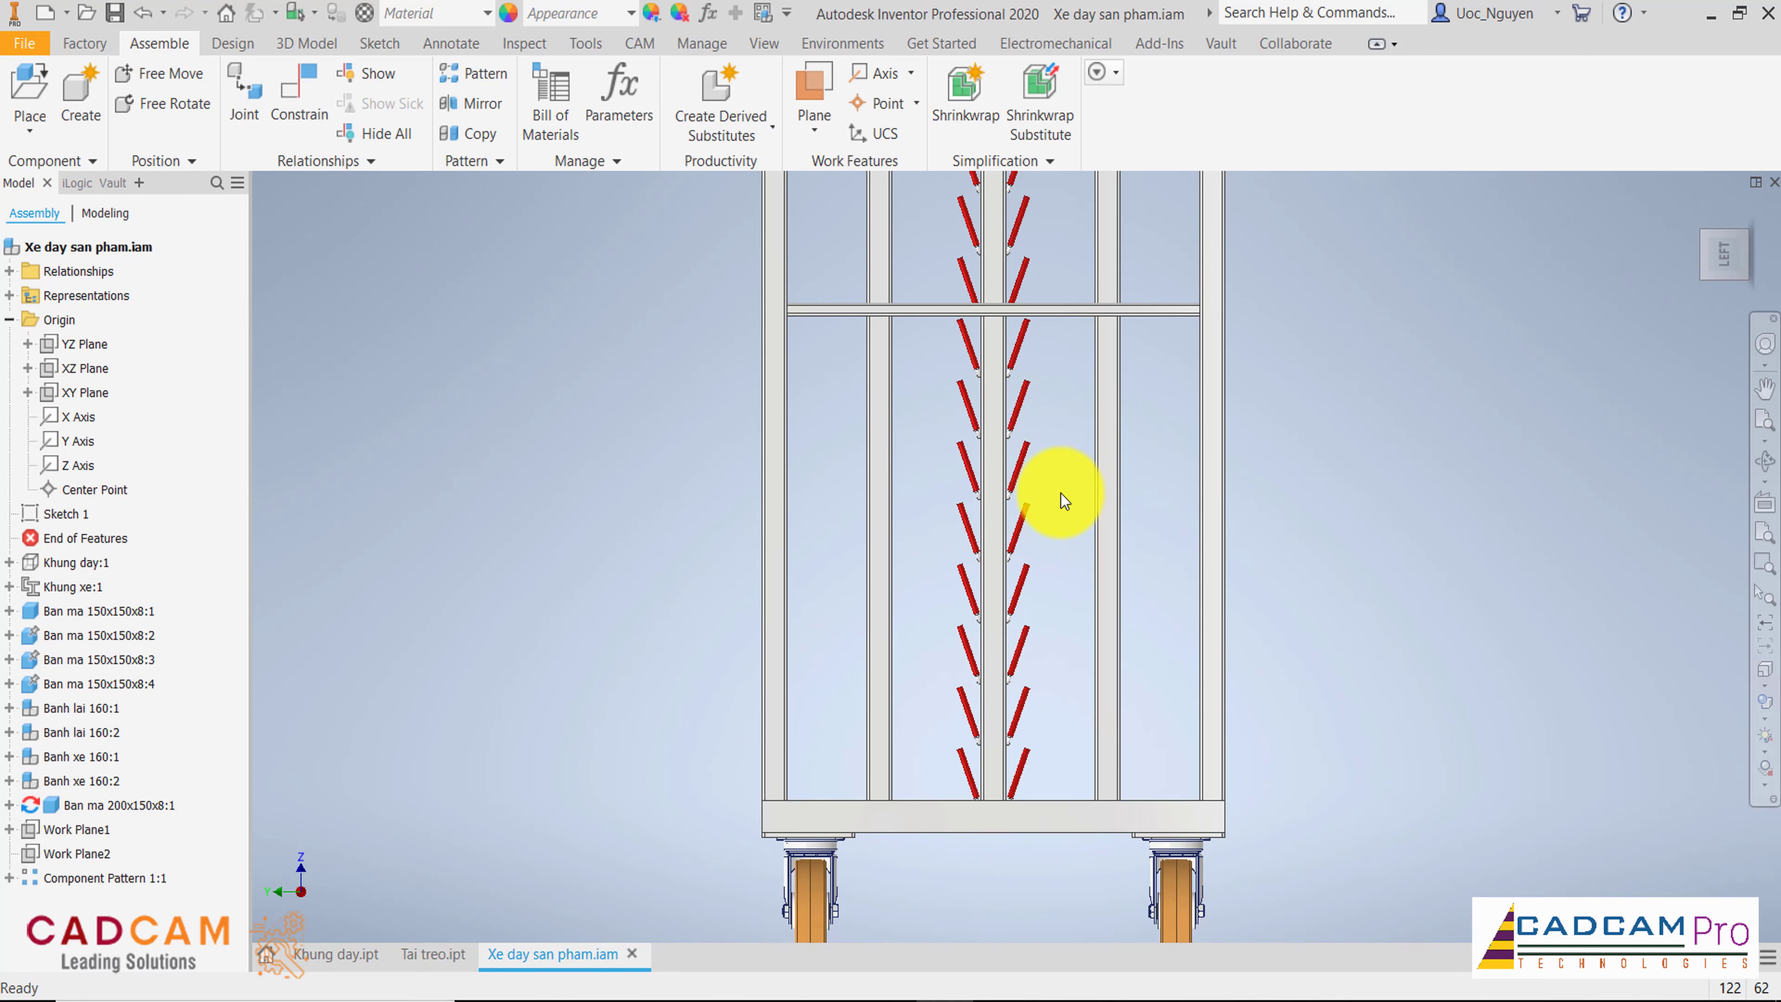
scroll(1060, 492, up, 2)
middle_drag(1077, 503, 1225, 528)
scroll(1206, 526, up, 3)
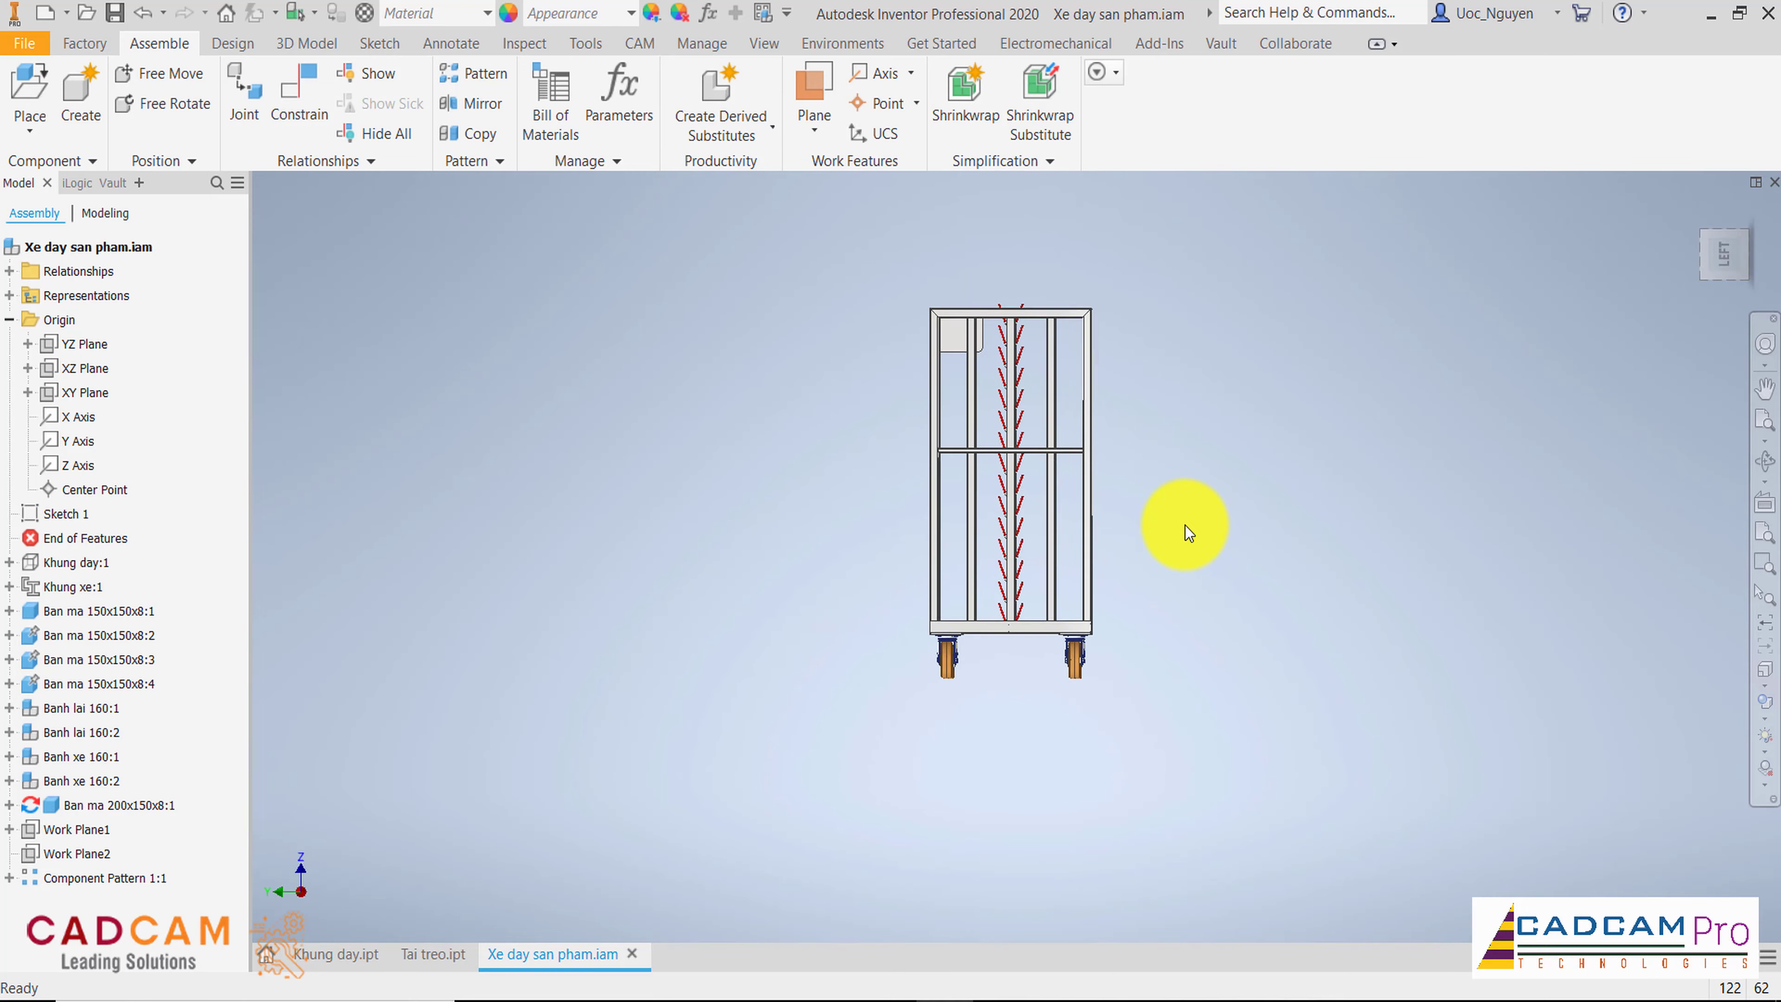
key(F6)
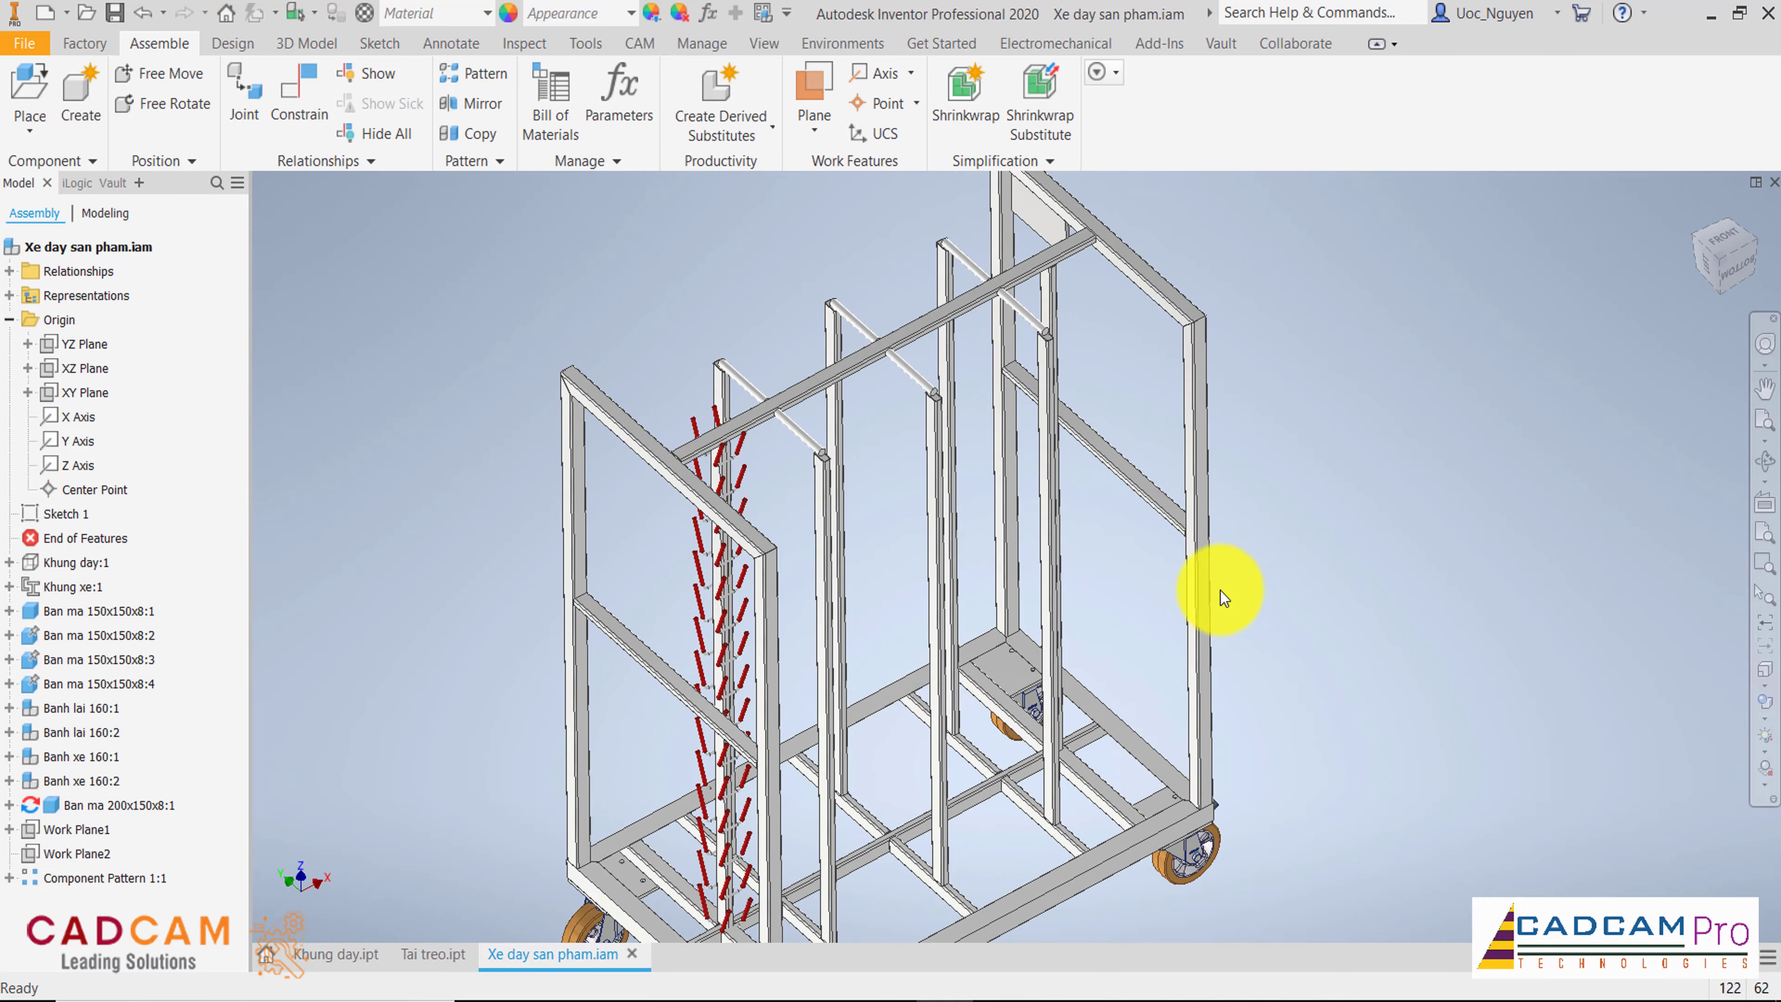
Step: Open and cancel the Pattern command, then start Measure
click(467, 80)
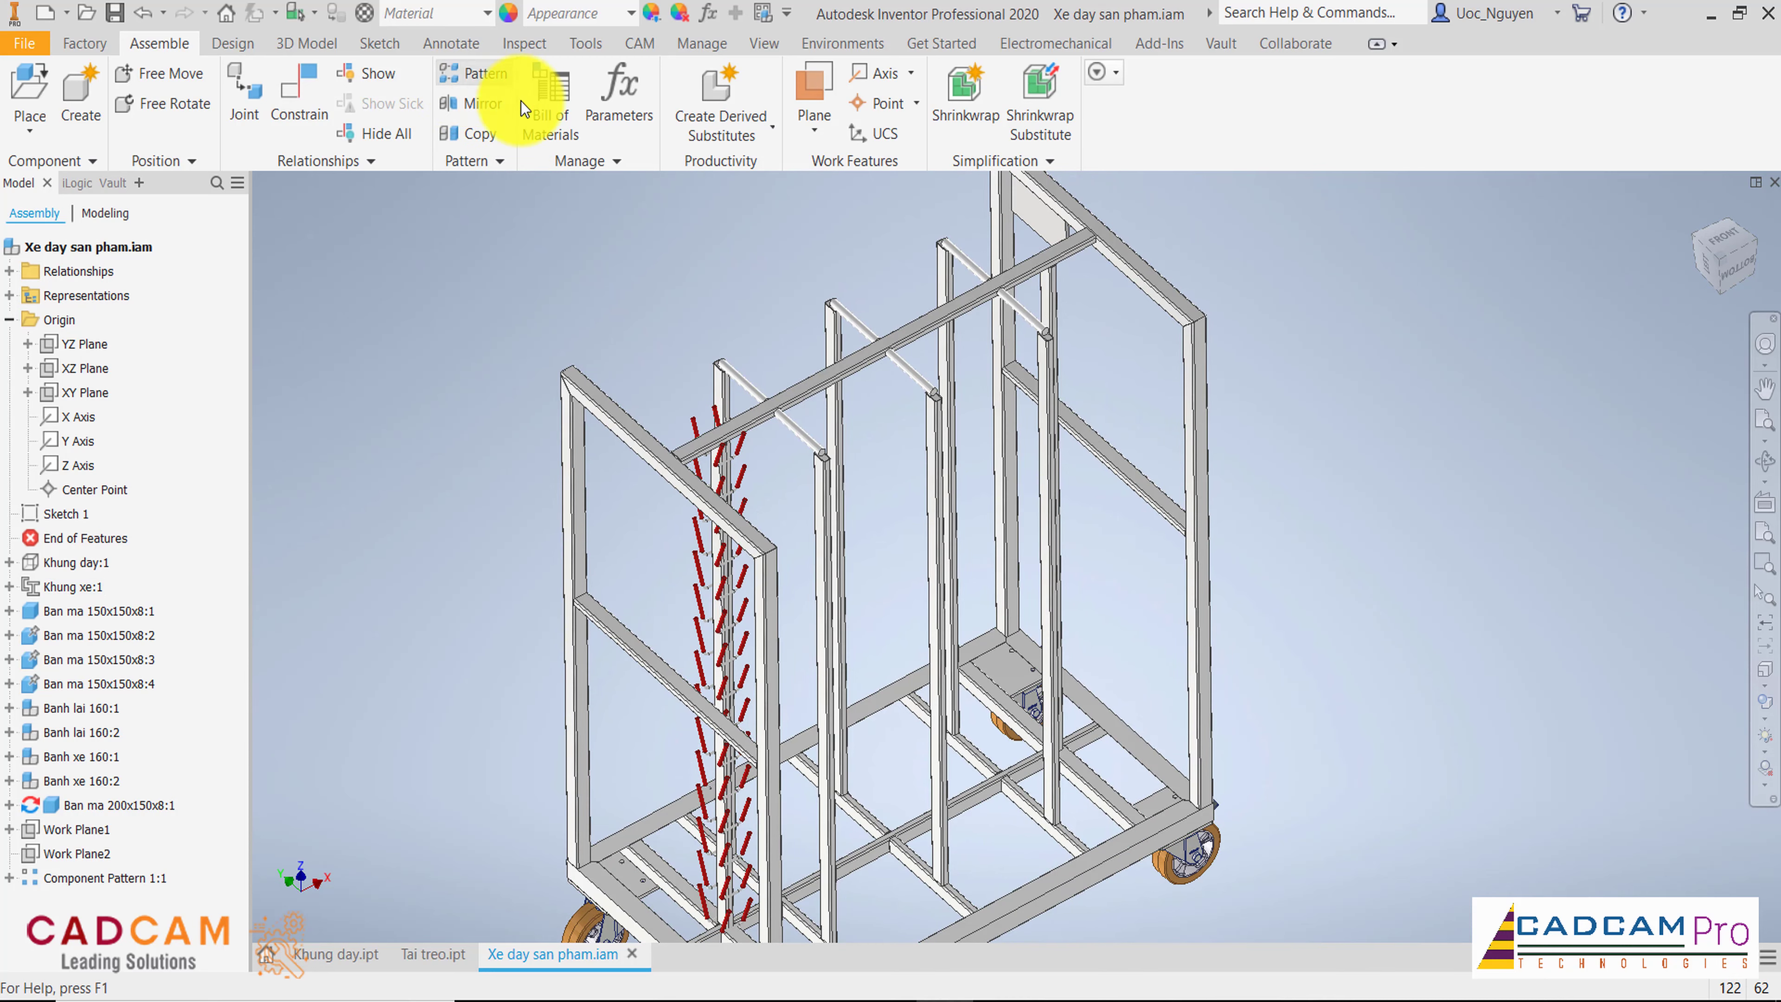
scroll(789, 666, down, 3)
scroll(778, 645, down, 2)
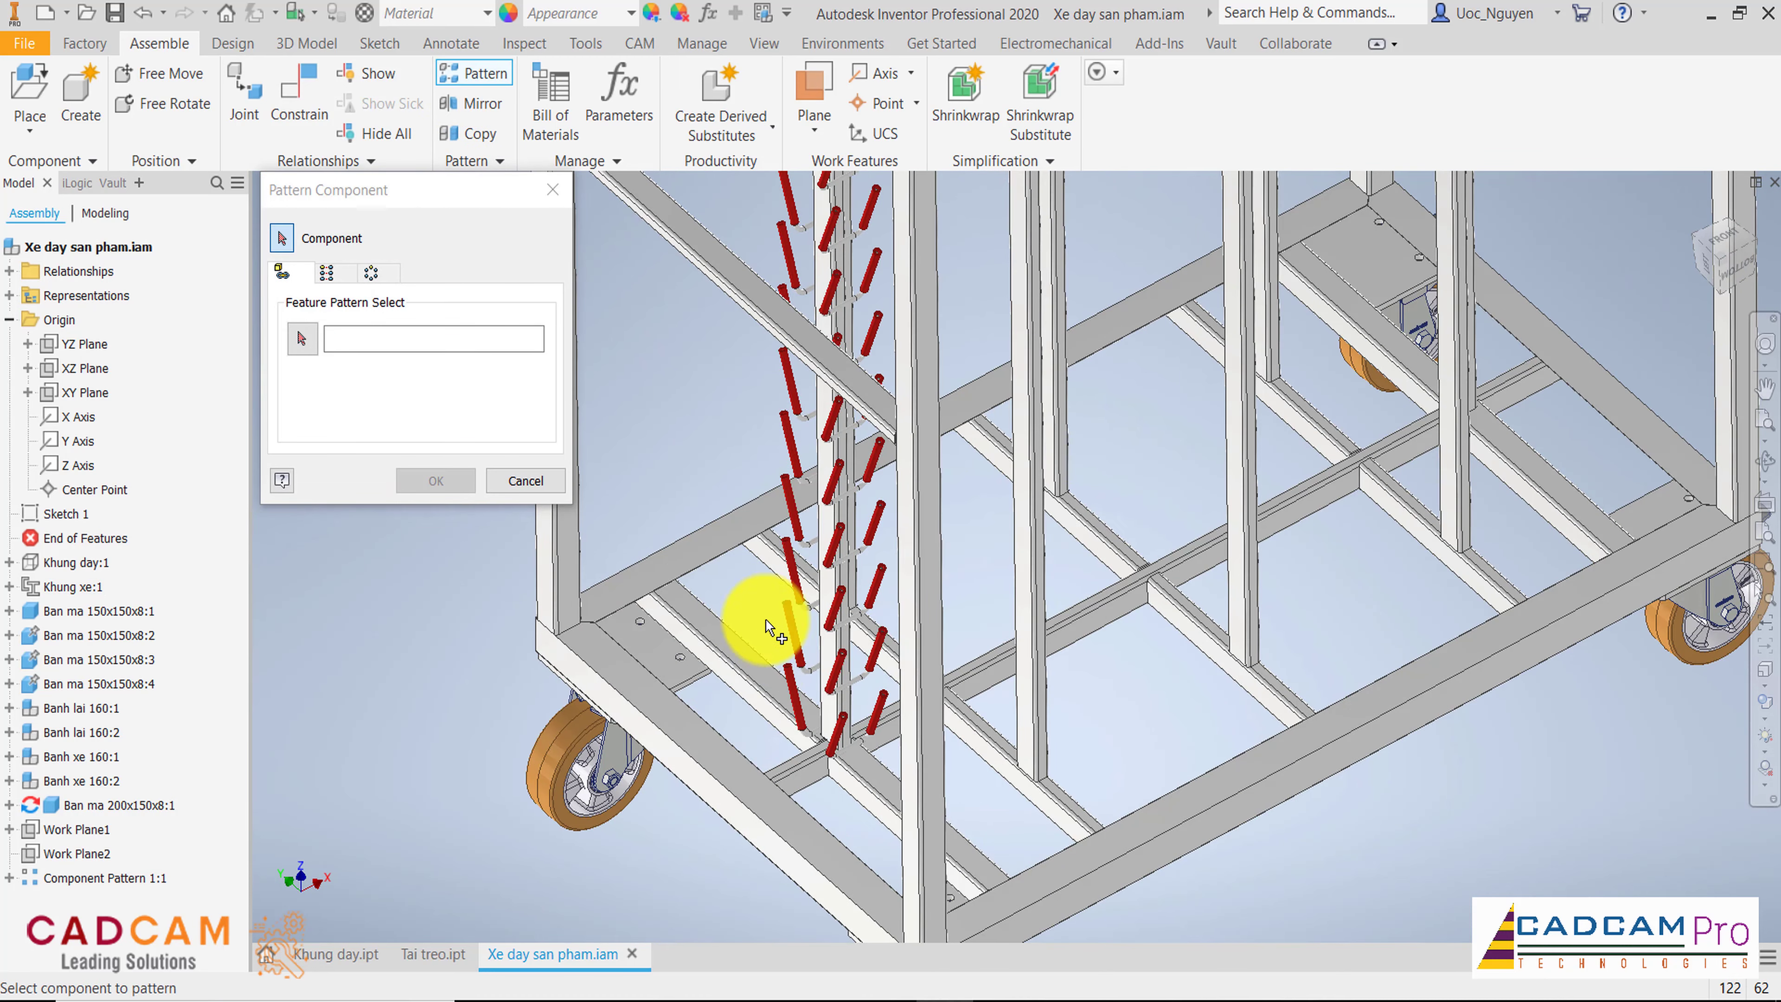
click(524, 481)
right_click(659, 447)
click(572, 418)
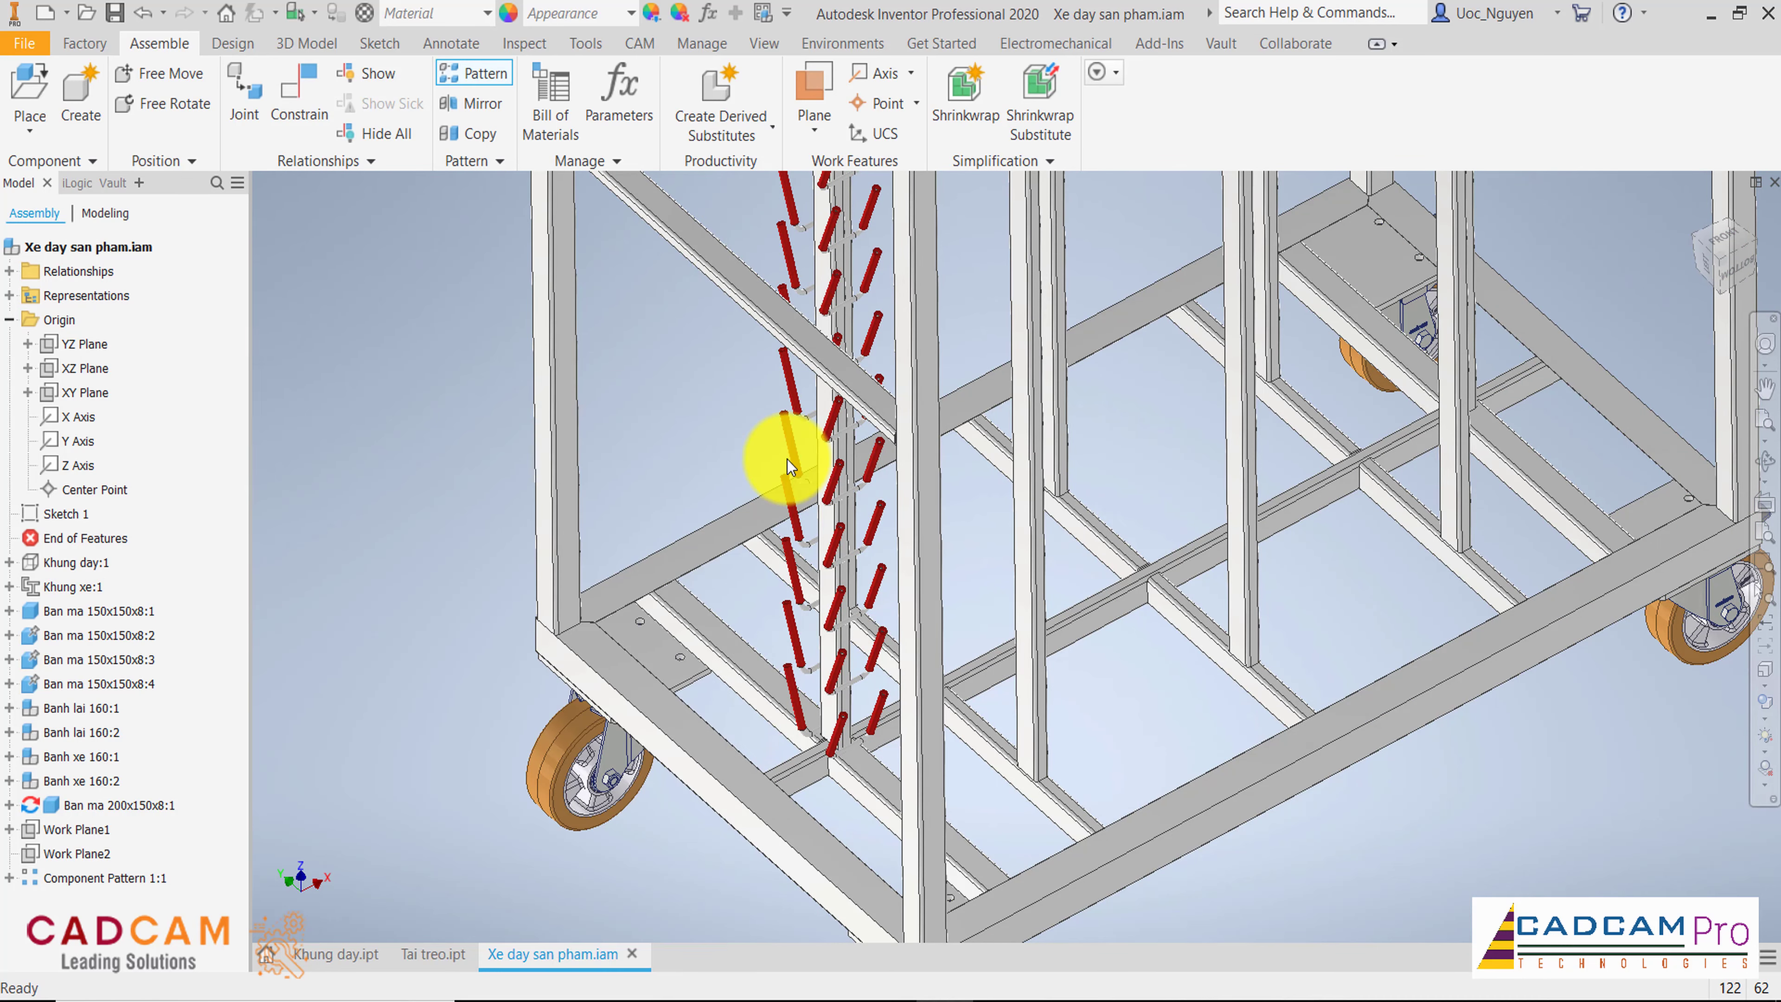
Step: Measure the 930 mm gap between matching faces of the two frame posts
click(827, 471)
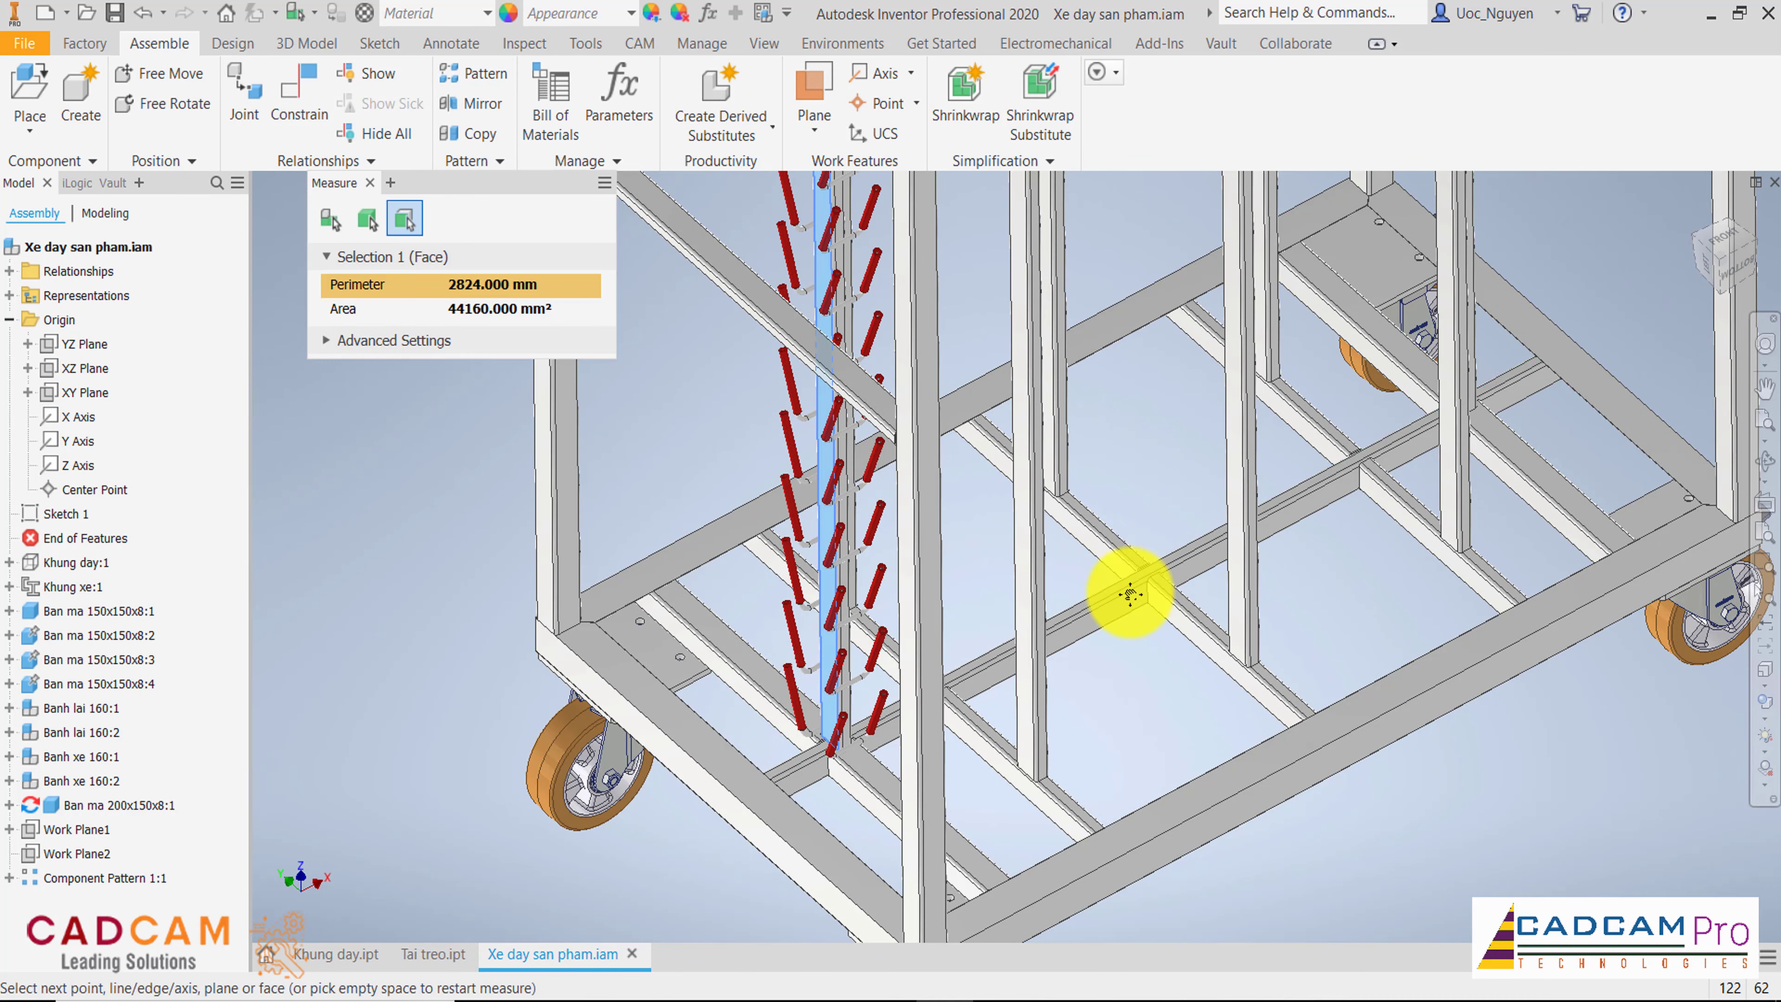
middle_drag(1129, 589, 1053, 648)
scroll(1121, 649, down, 5)
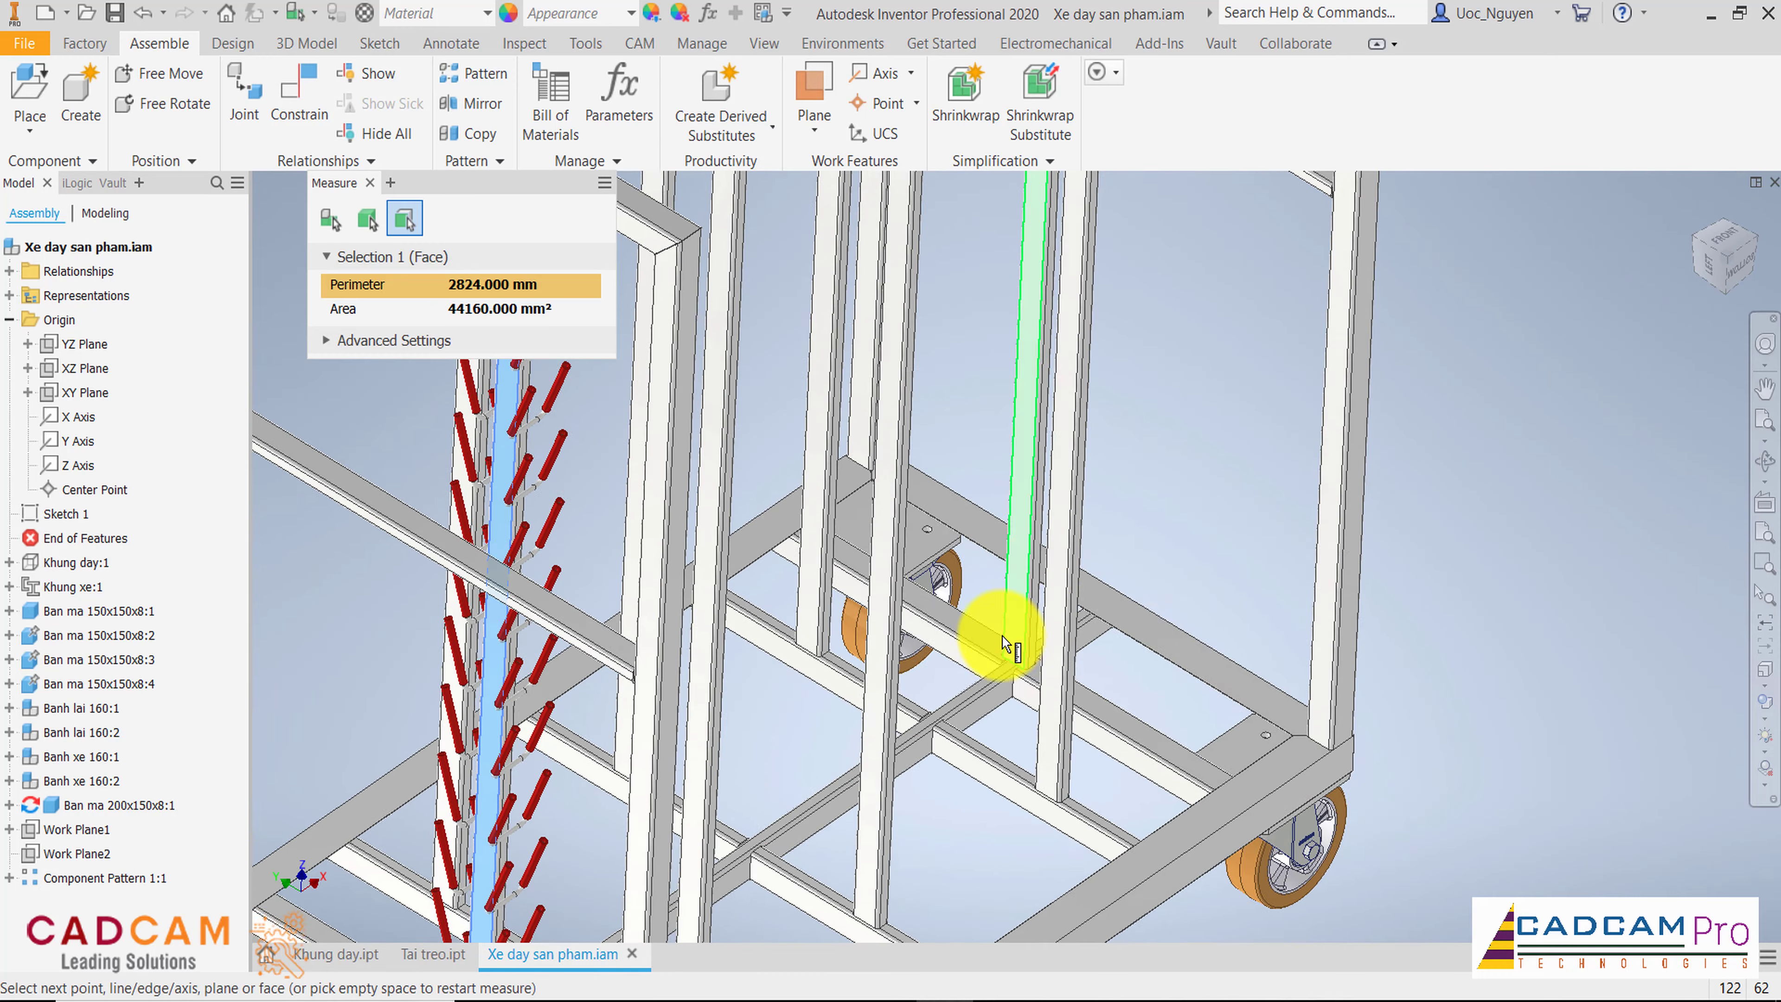
click(1052, 627)
scroll(980, 477, up, 2)
scroll(954, 465, up, 2)
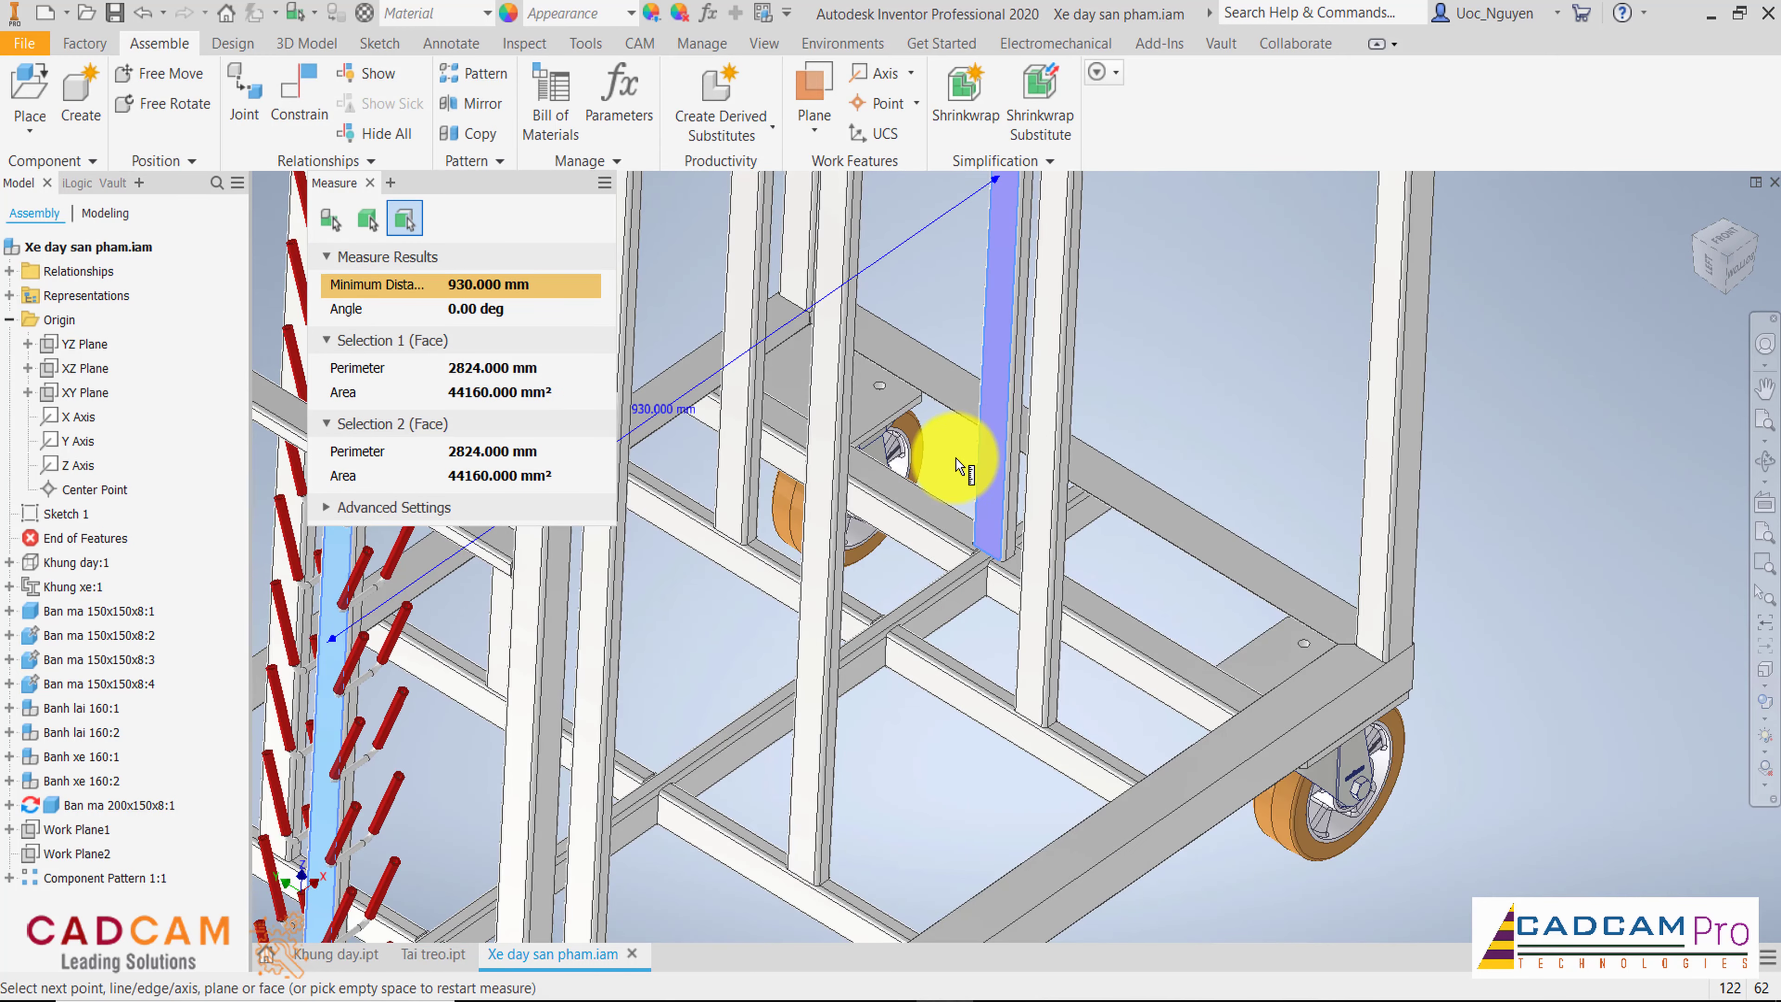
scroll(982, 484, up, 2)
key(Escape)
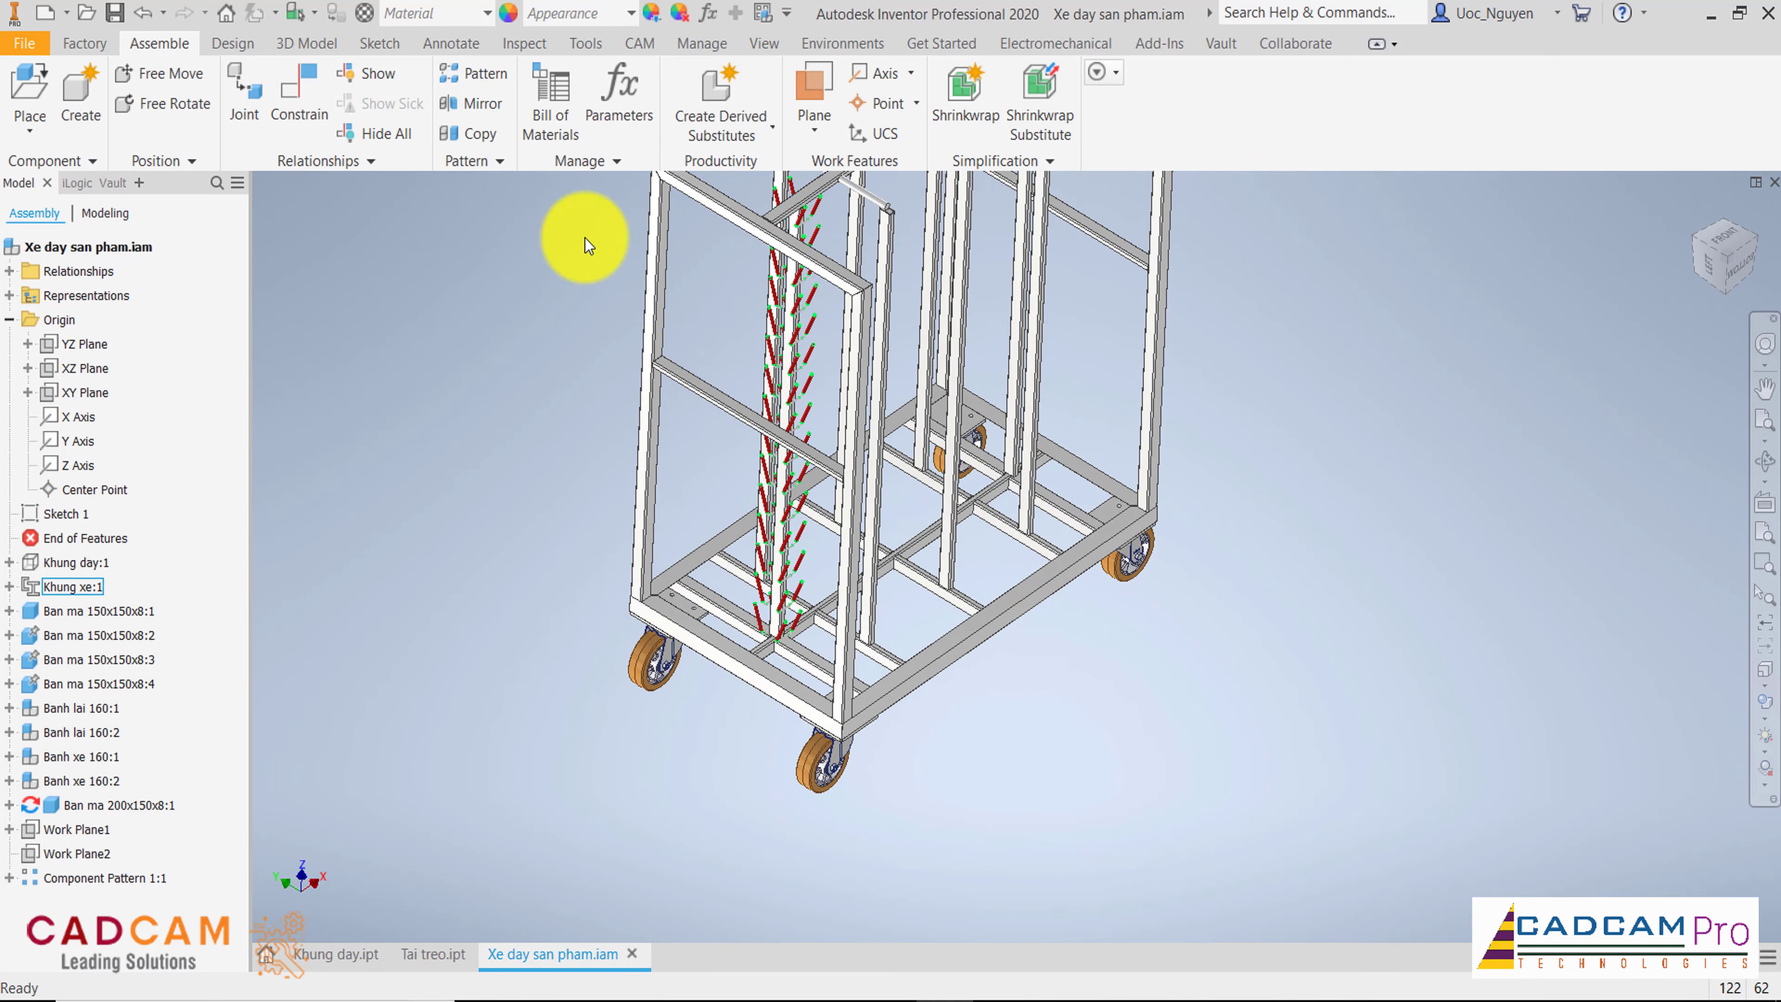
scroll(774, 556, down, 5)
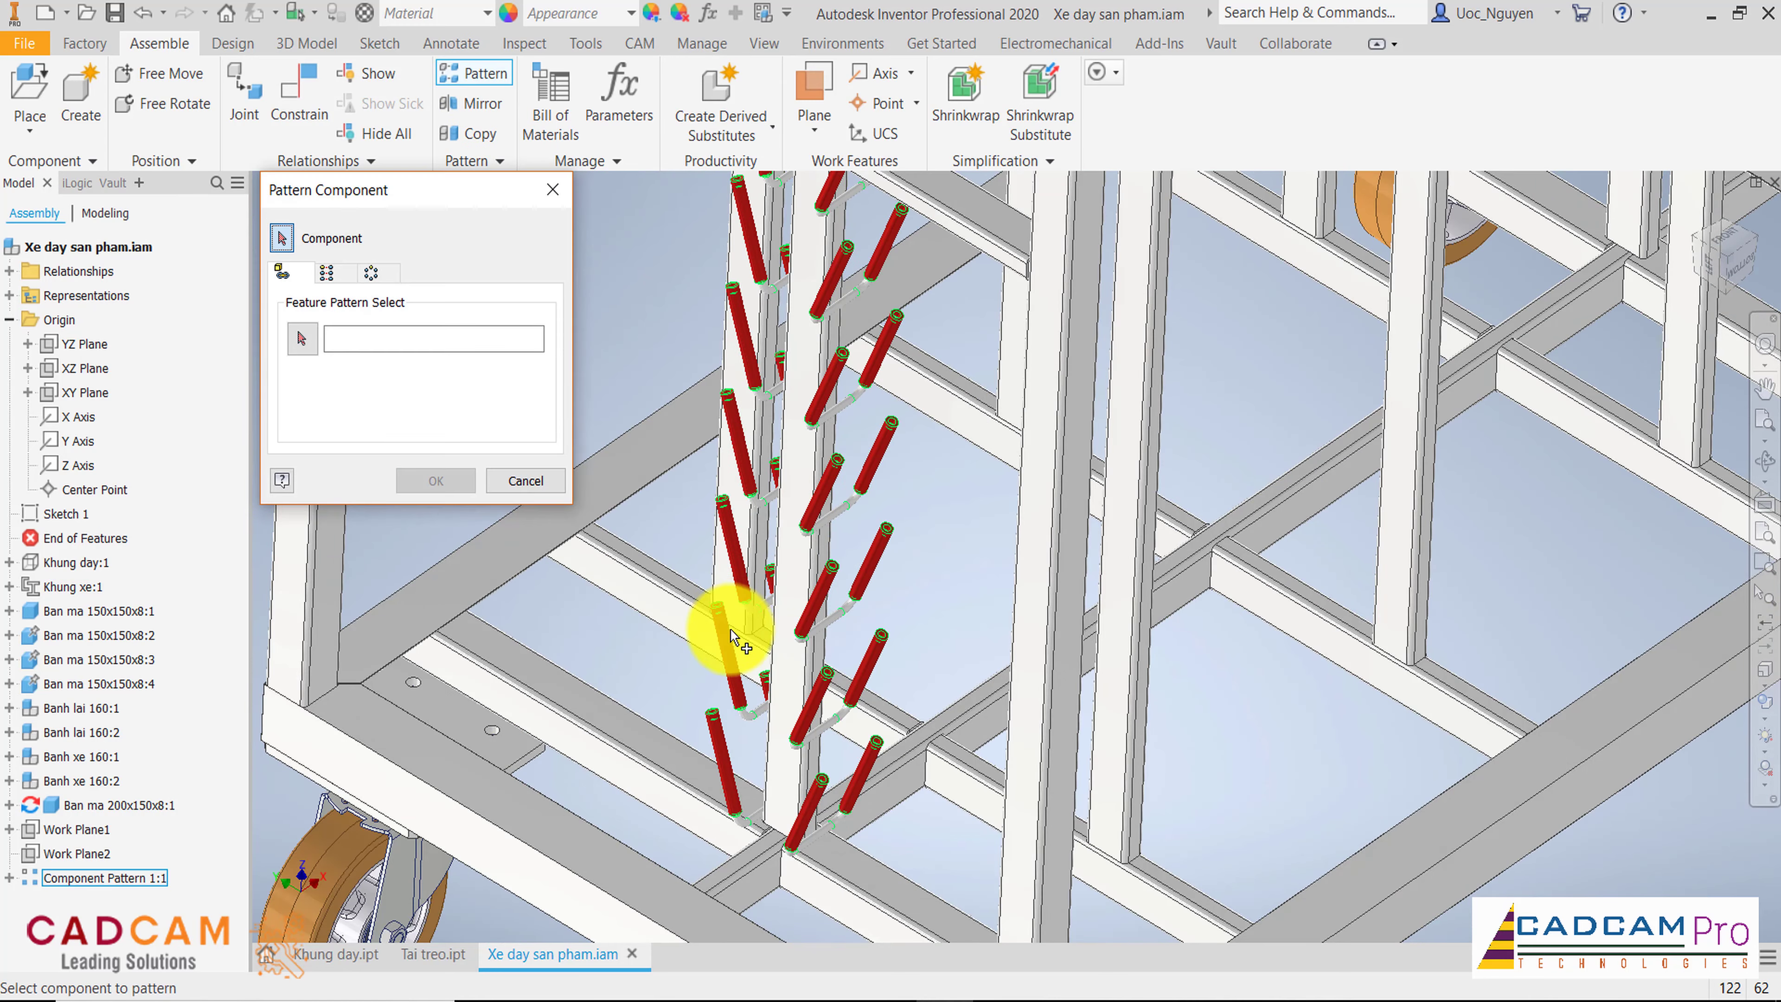
Step: Pattern the hanger column rectangularly along the frame beam: 2 columns at 930 mm spacing
click(327, 273)
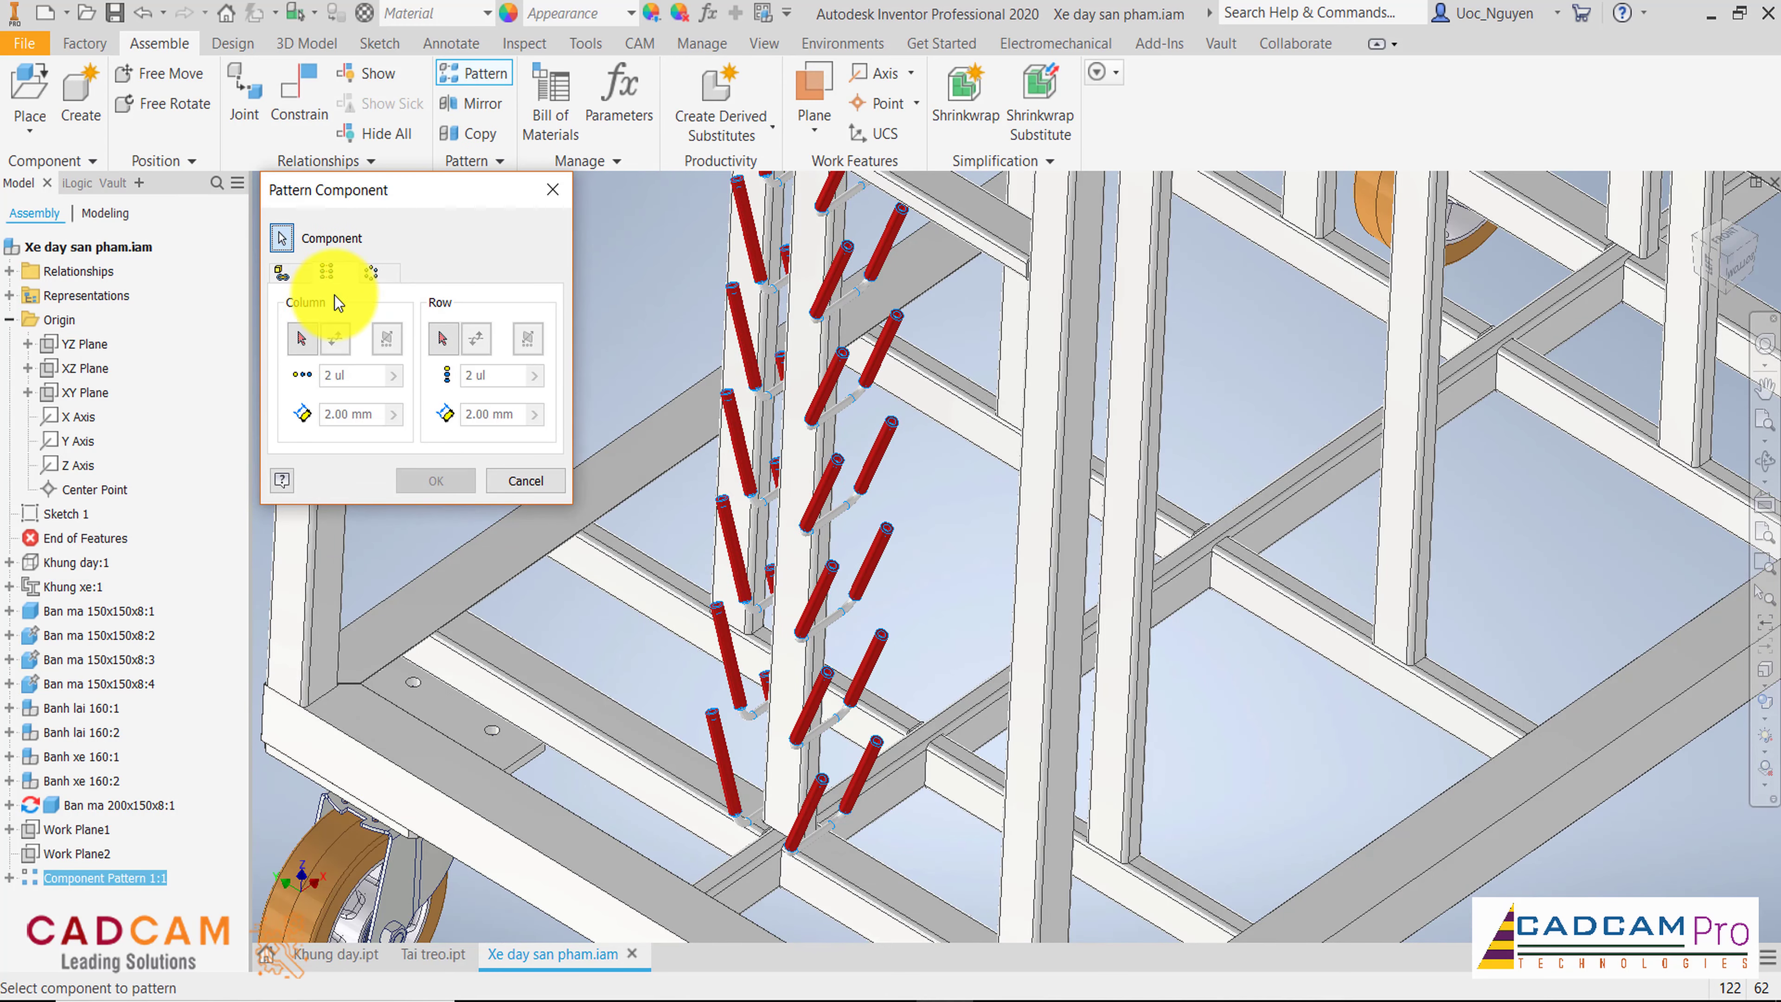
click(308, 345)
click(973, 710)
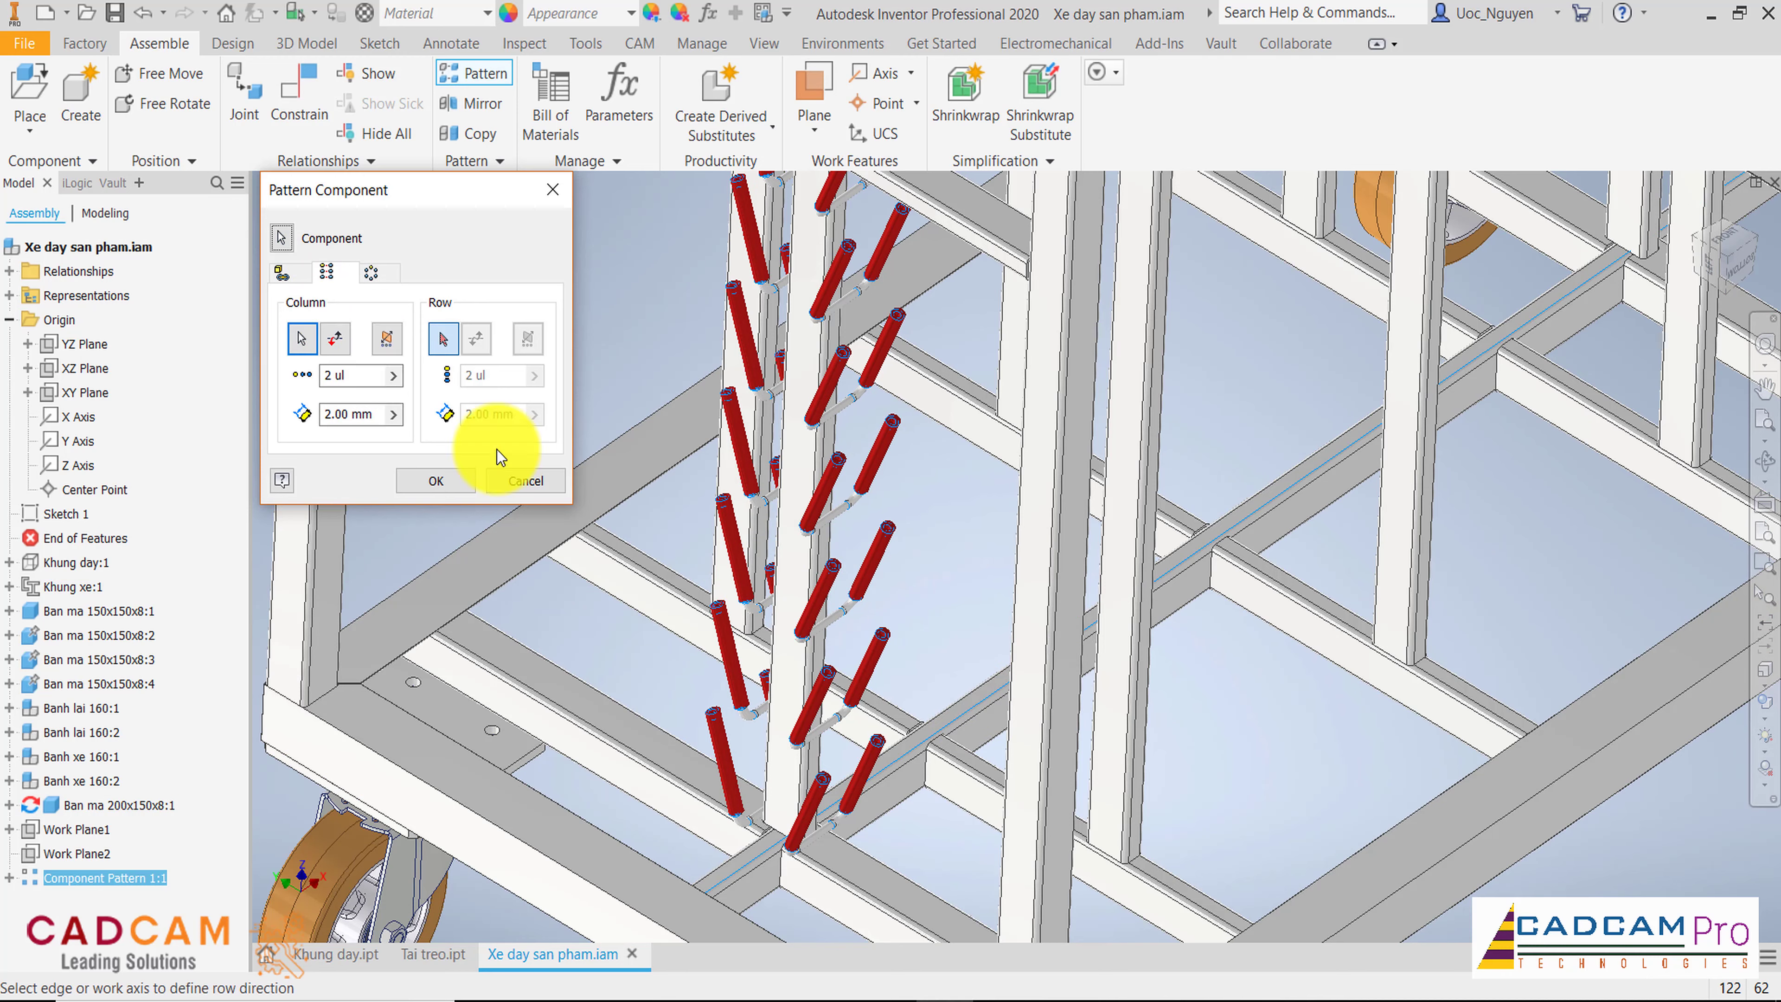
click(365, 414)
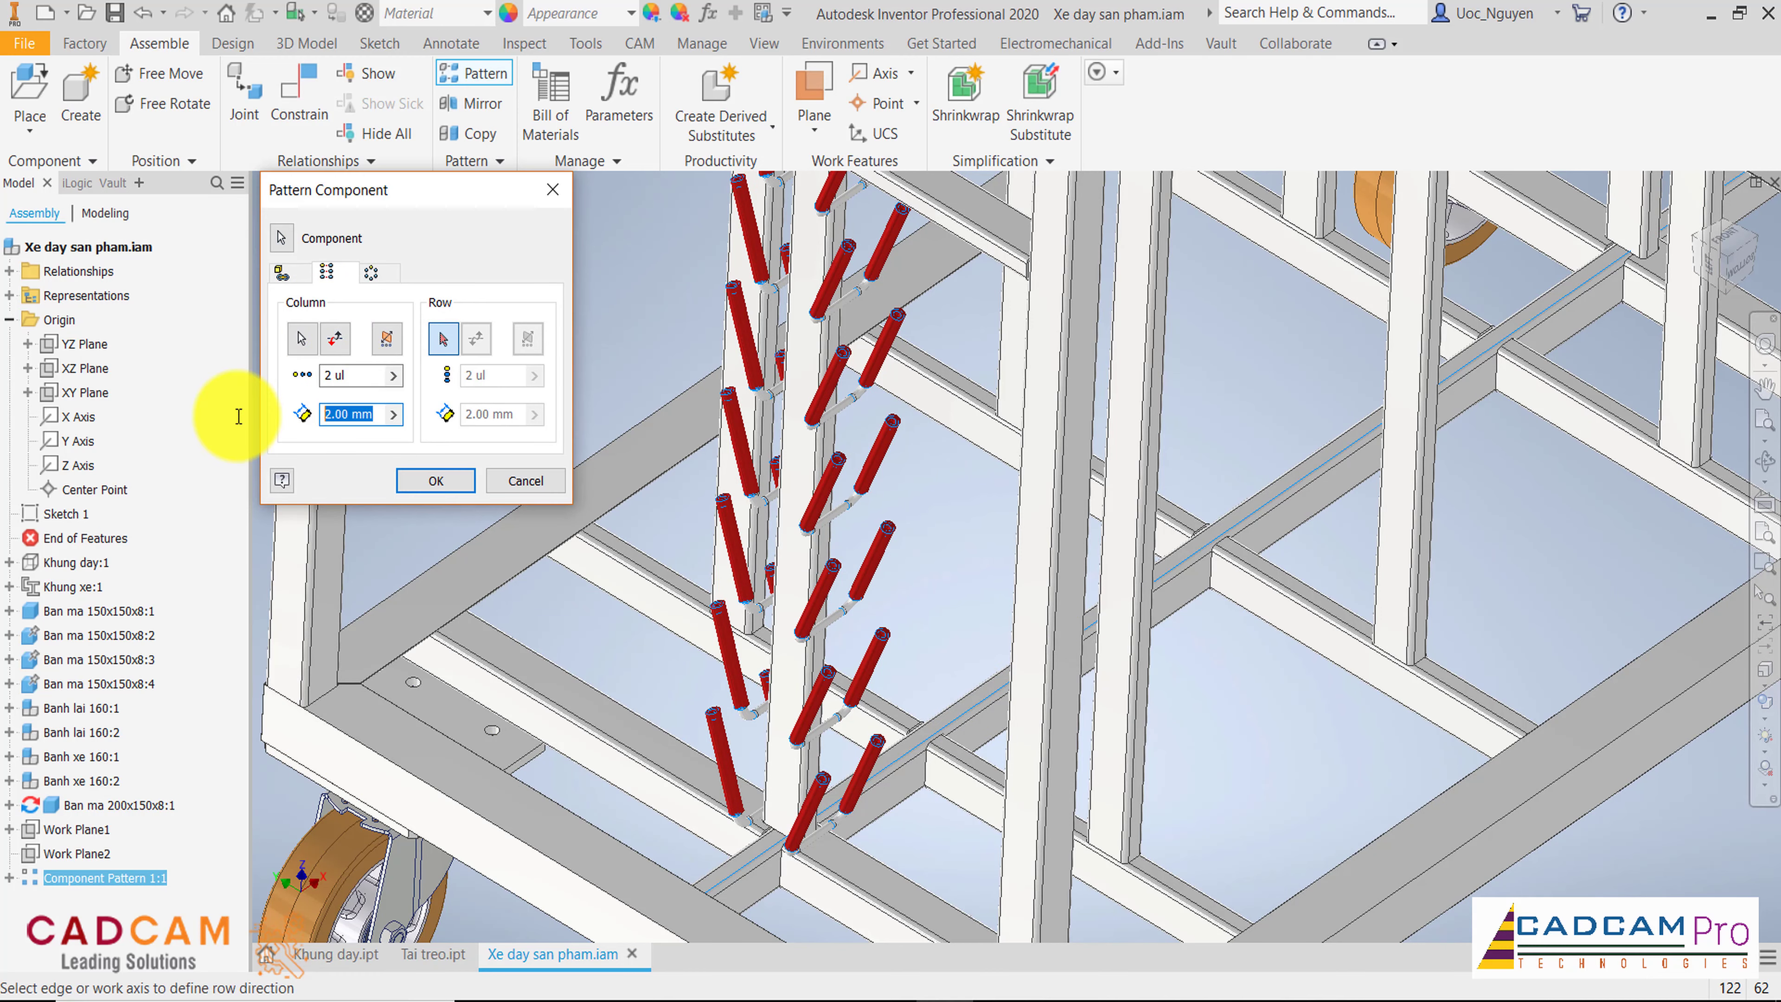
text(530)
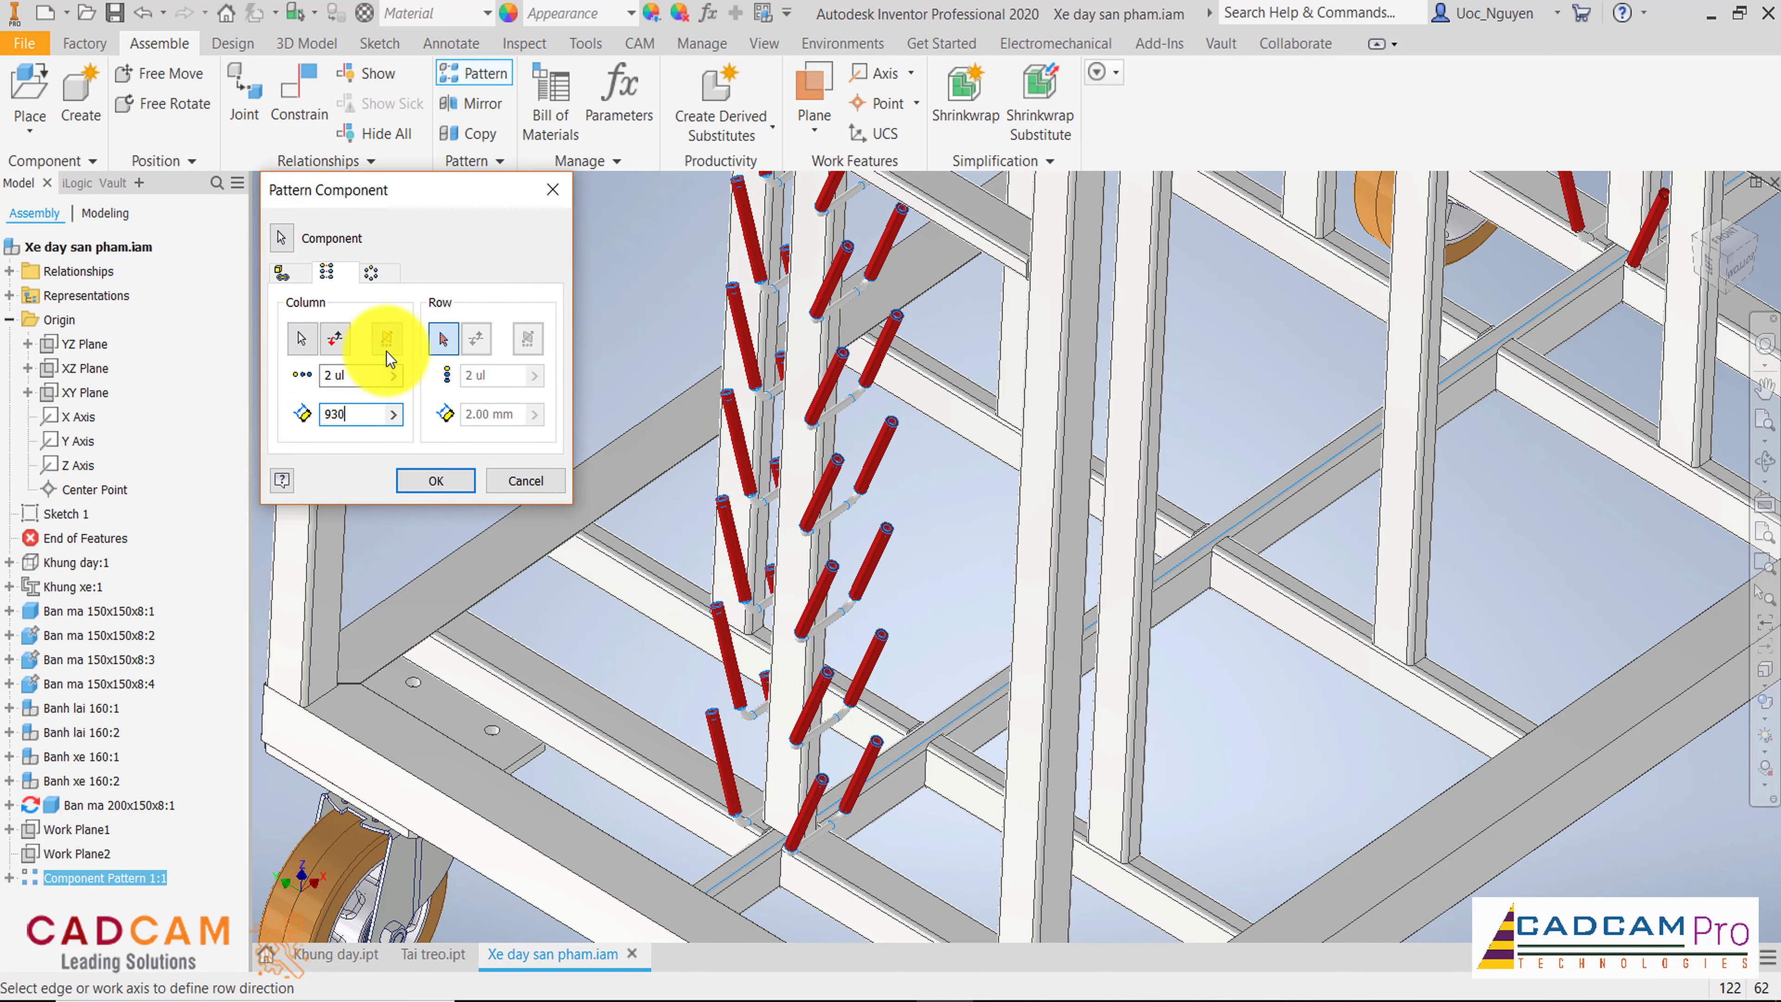
scroll(1172, 735, up, 5)
scroll(1463, 617, down, 2)
scroll(1430, 603, down, 2)
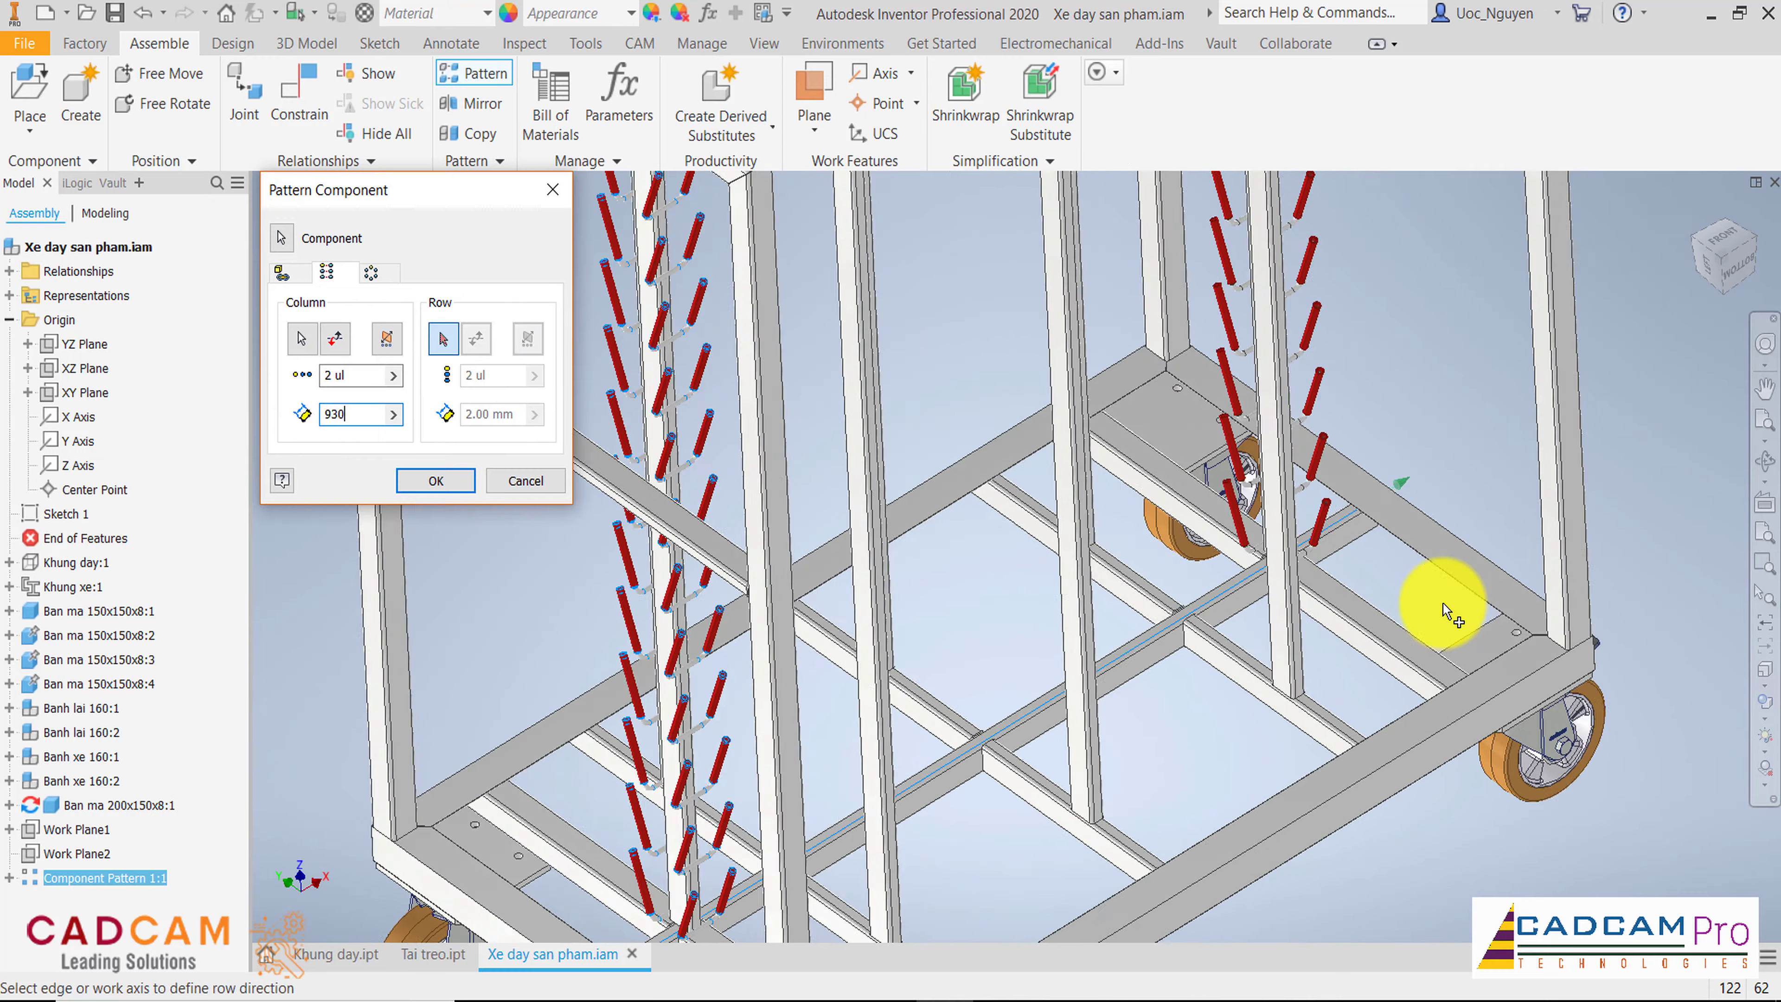
scroll(1430, 603, down, 2)
scroll(1491, 577, down, 2)
scroll(1491, 576, down, 2)
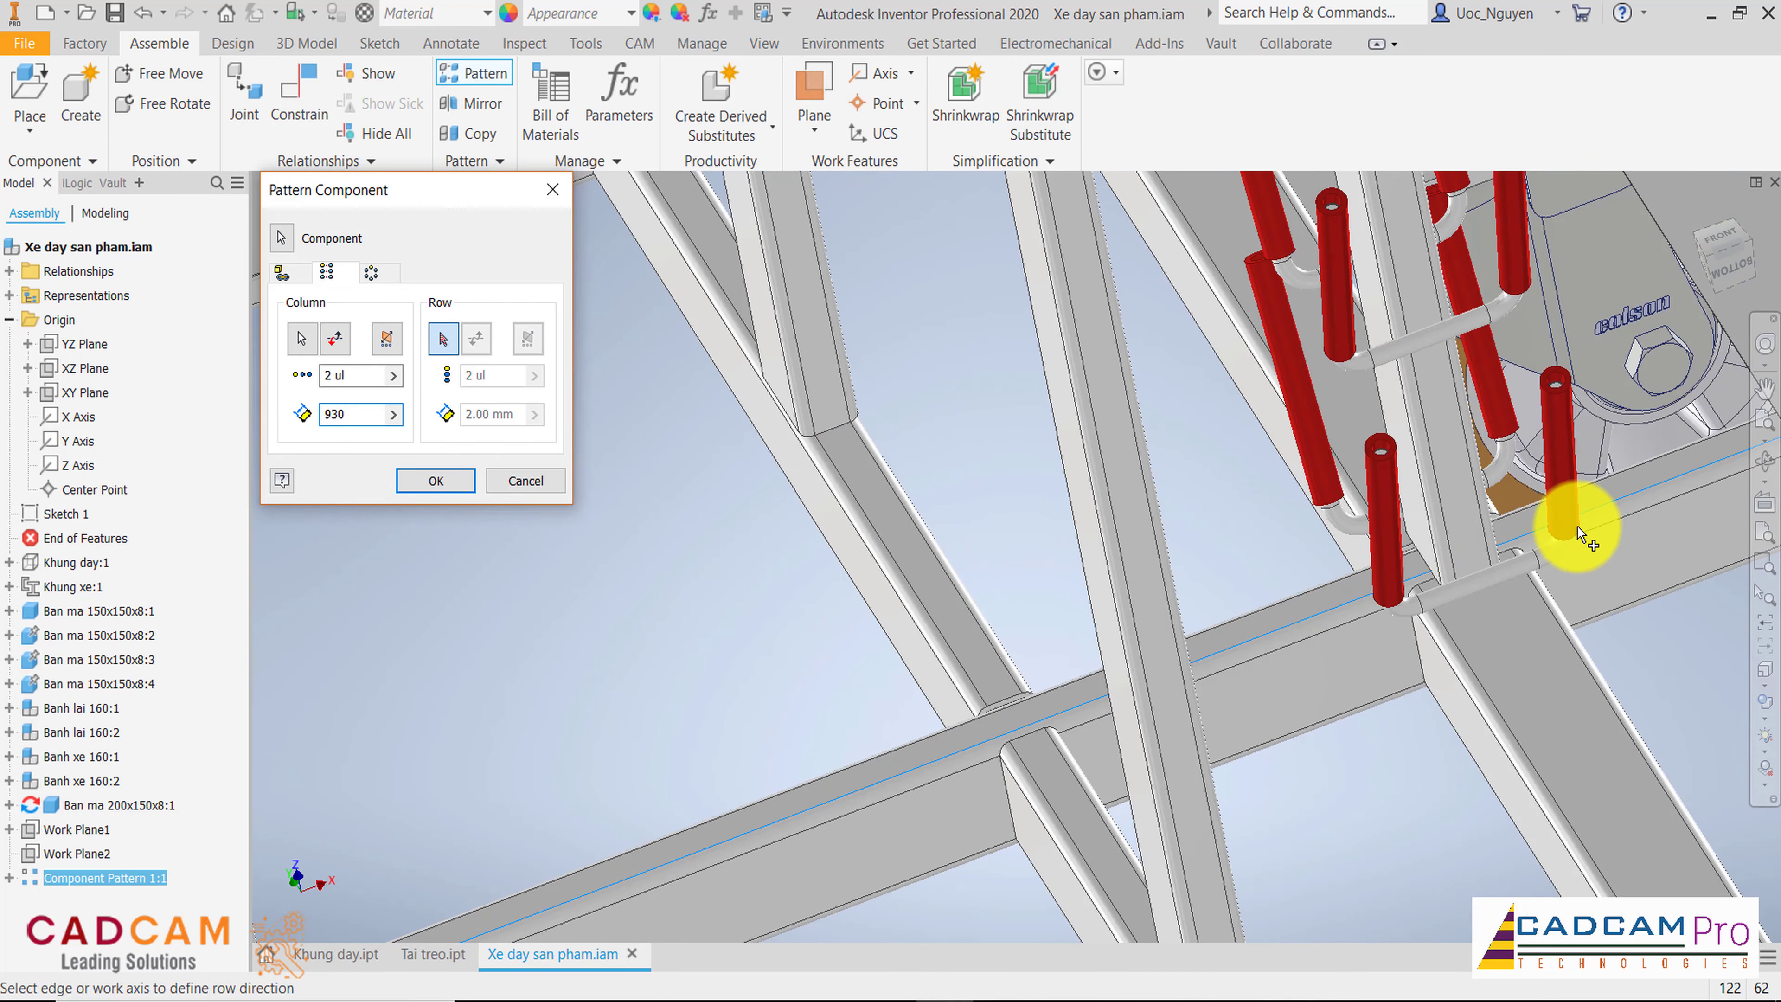
click(456, 490)
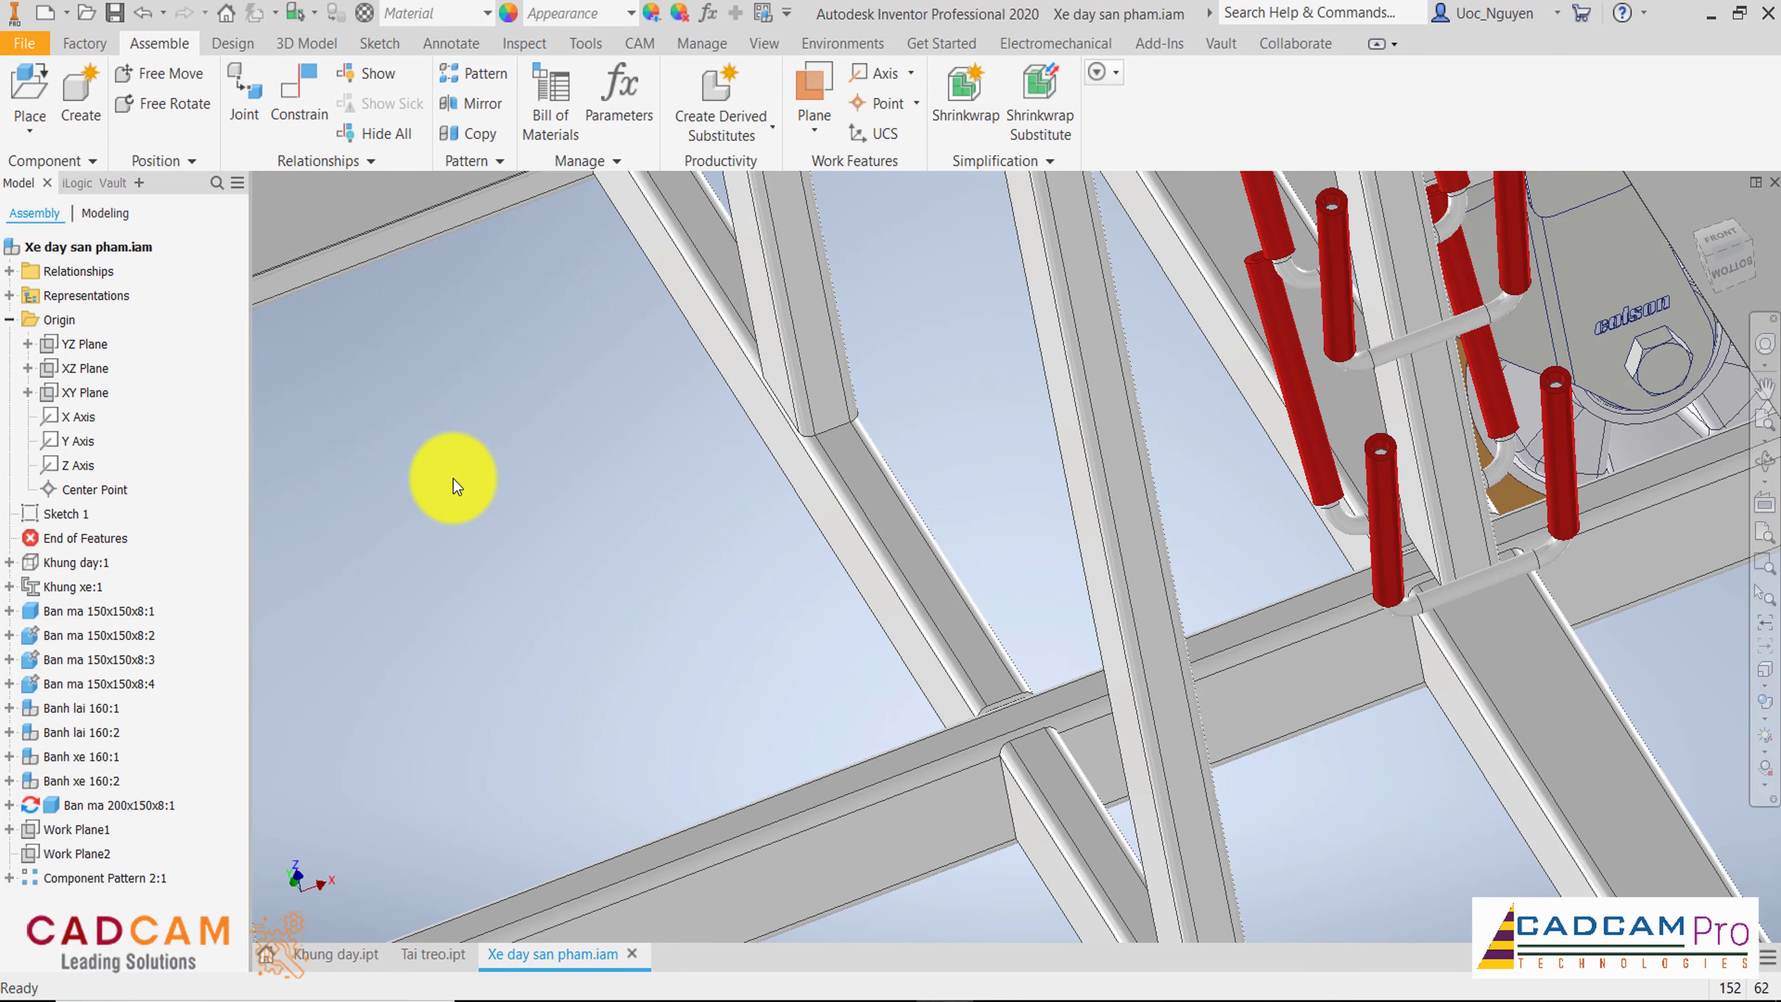
scroll(722, 528, up, 5)
key(F6)
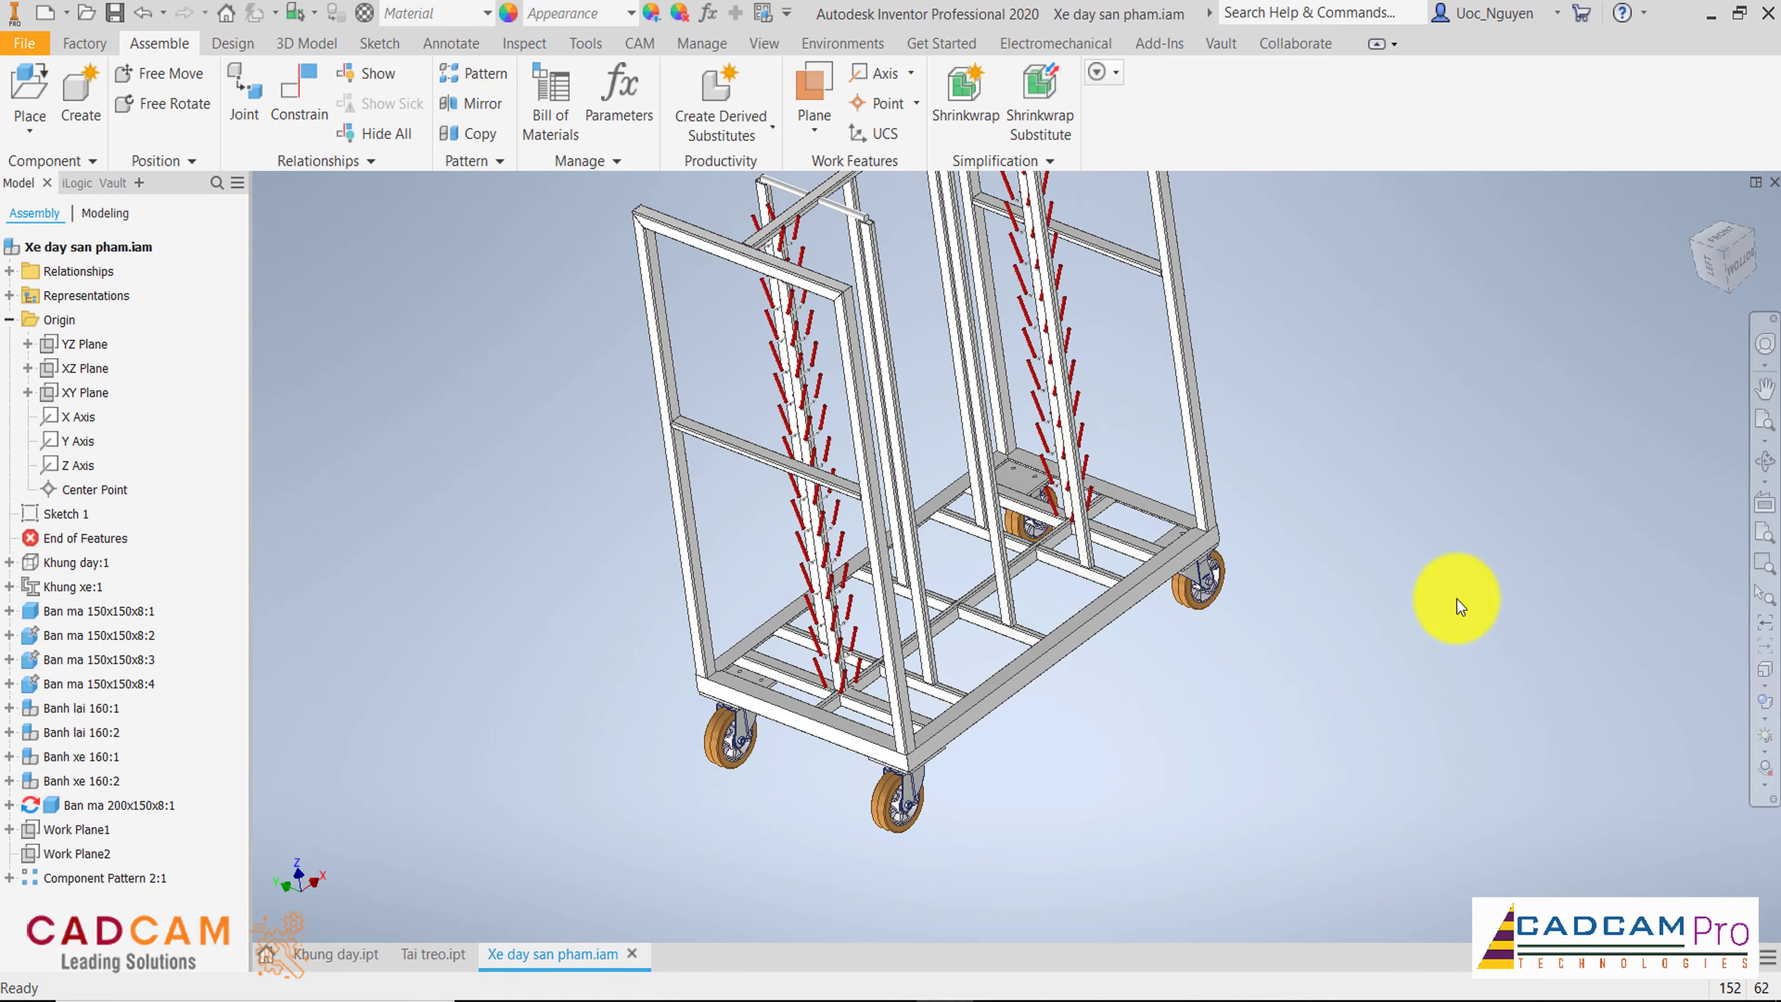
key(F6)
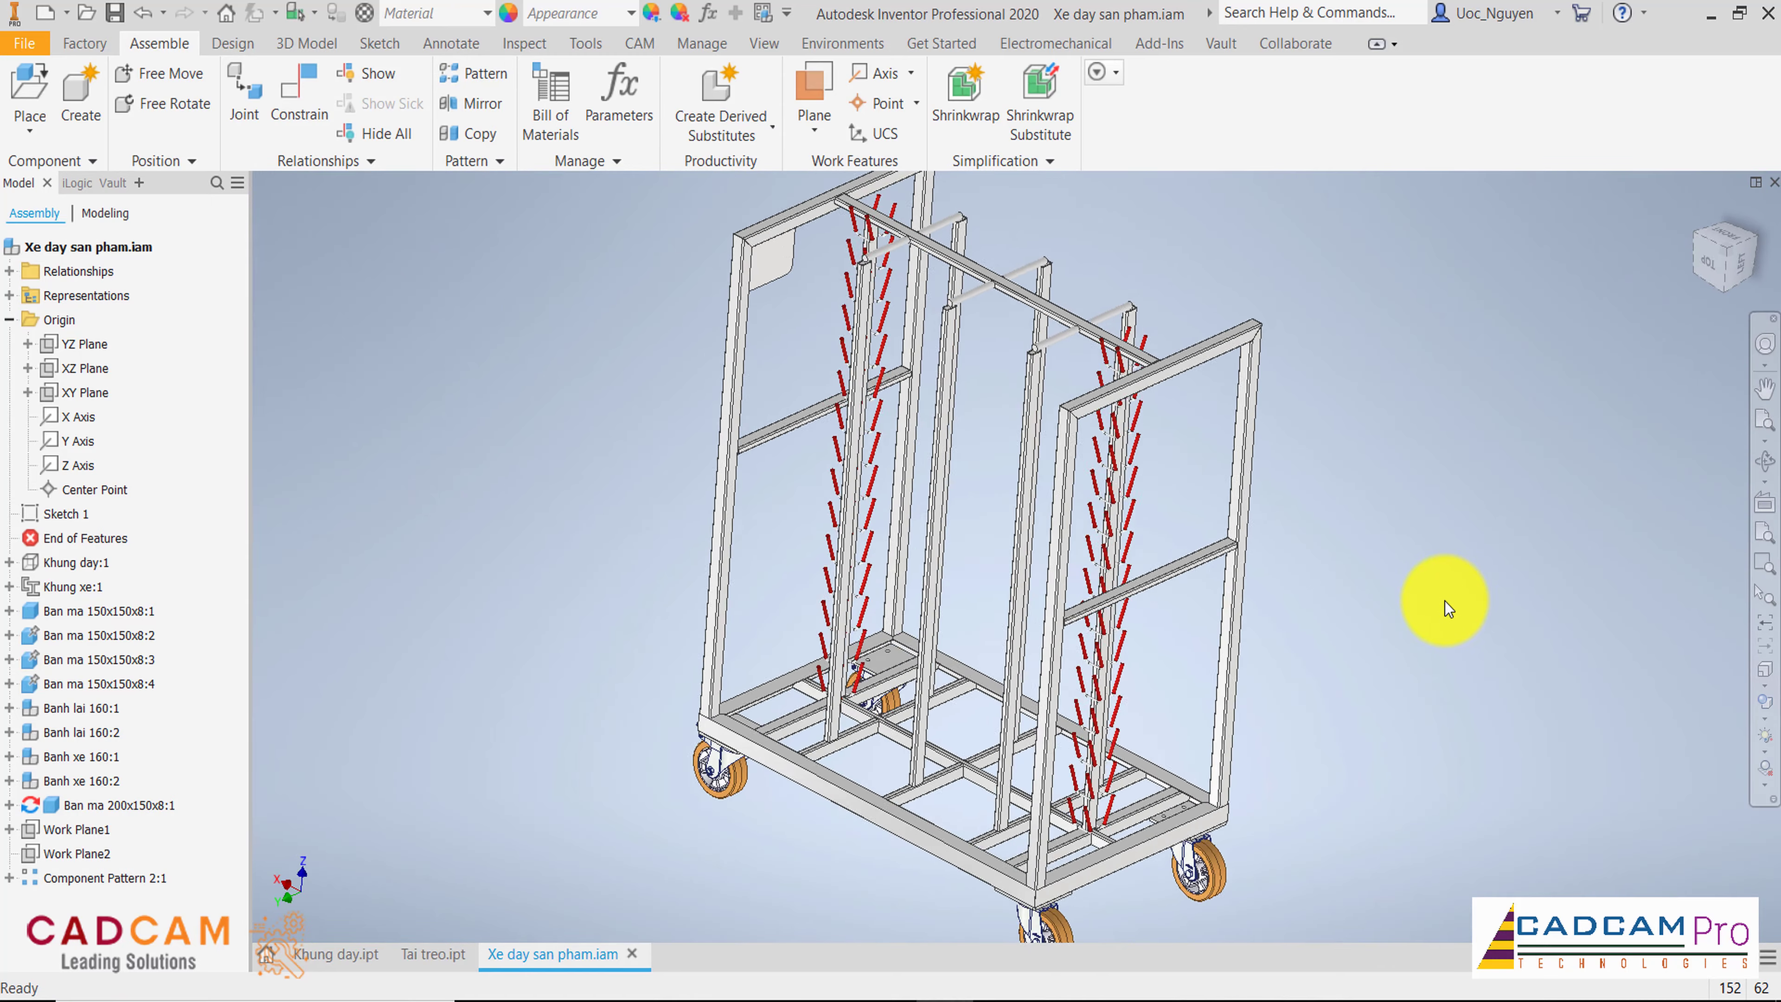
key(F6)
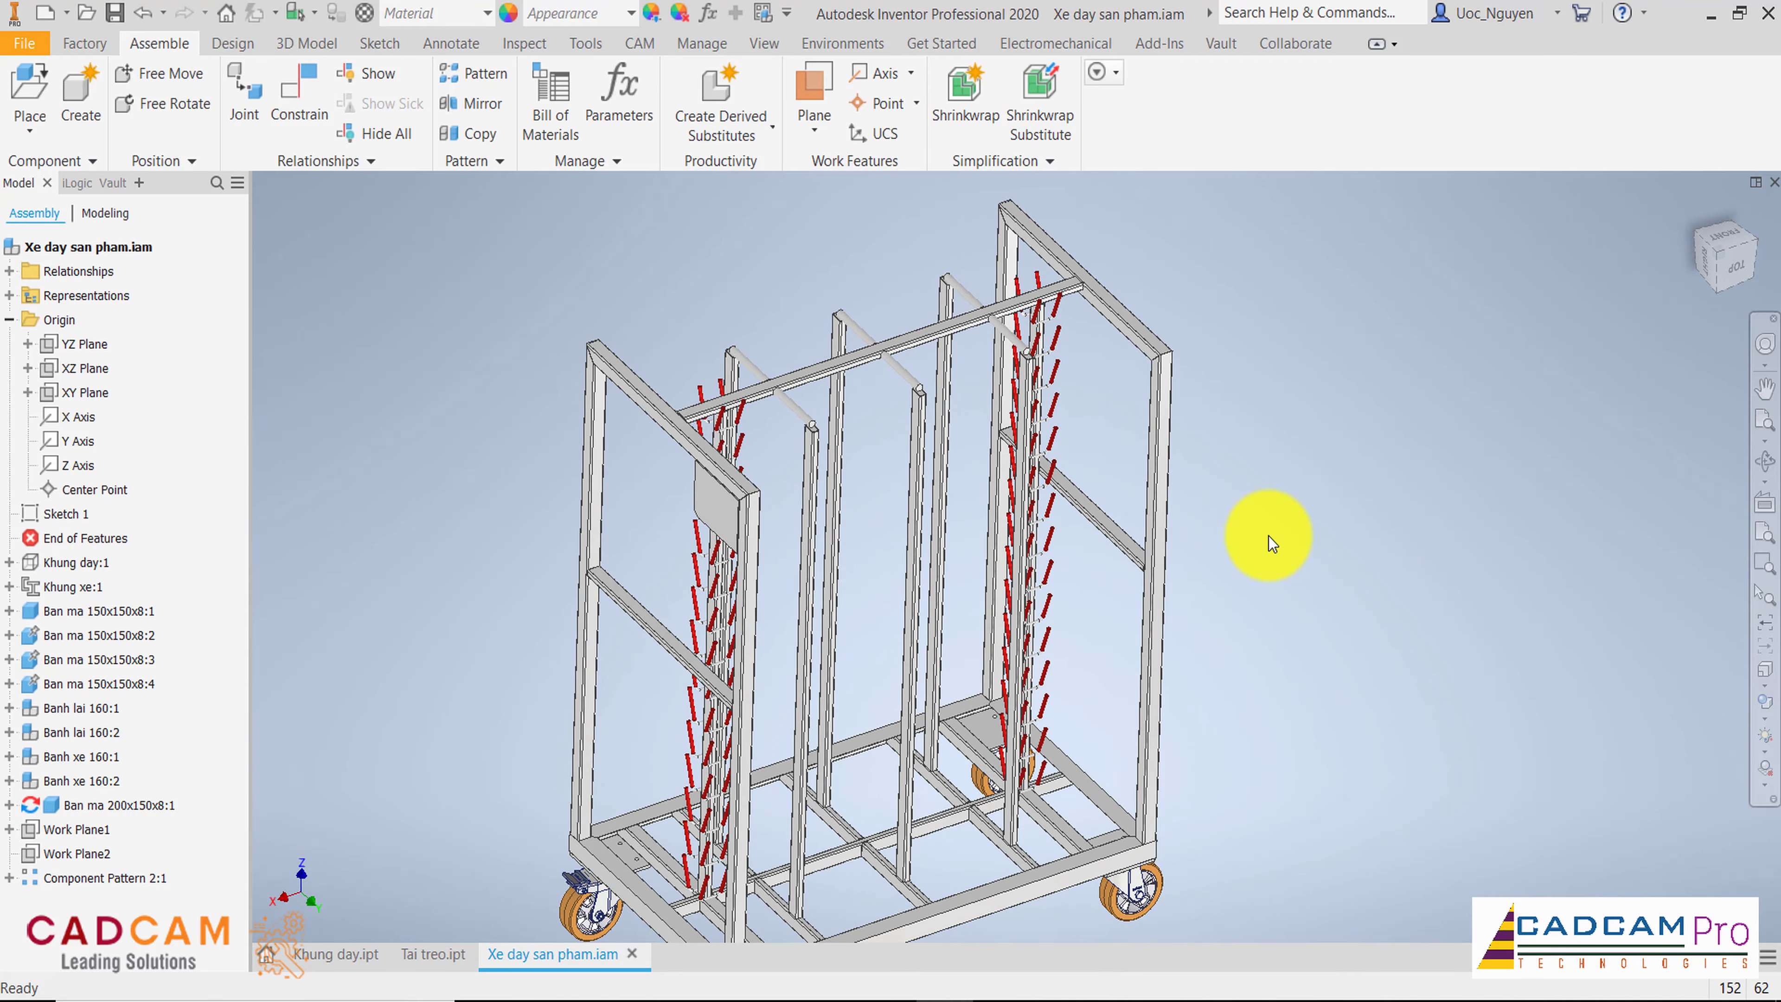
scroll(1252, 593, down, 3)
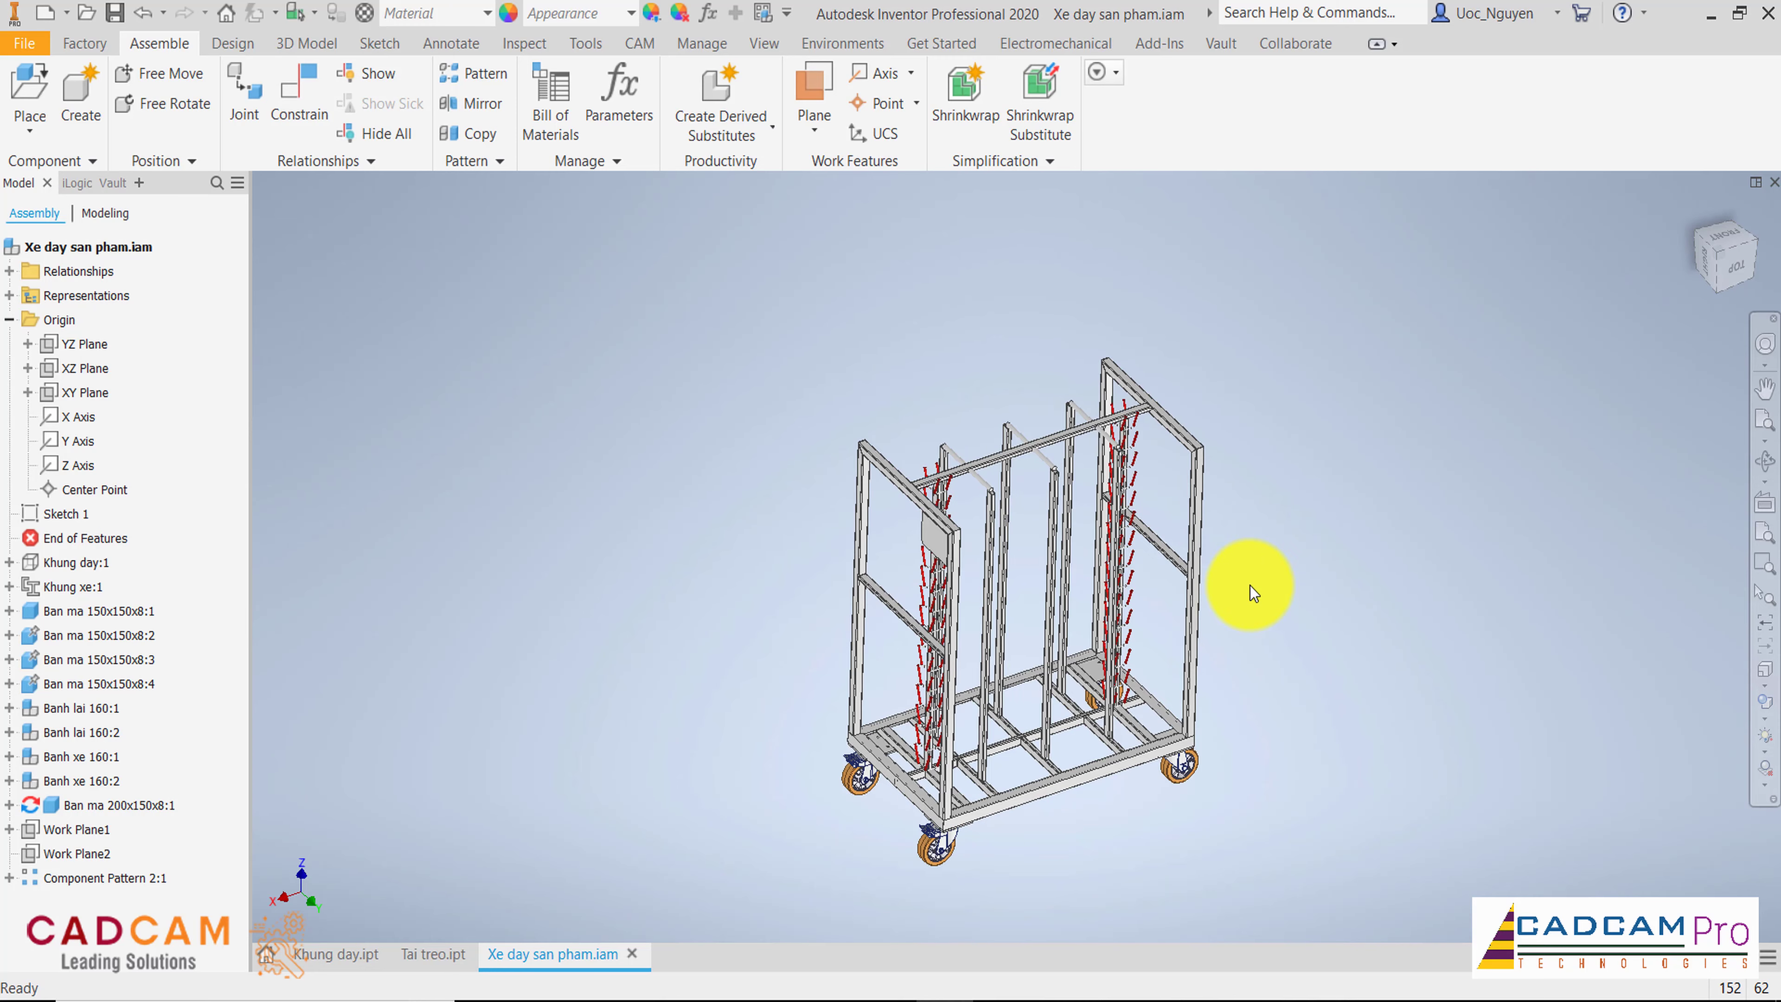
scroll(1256, 607, up, 3)
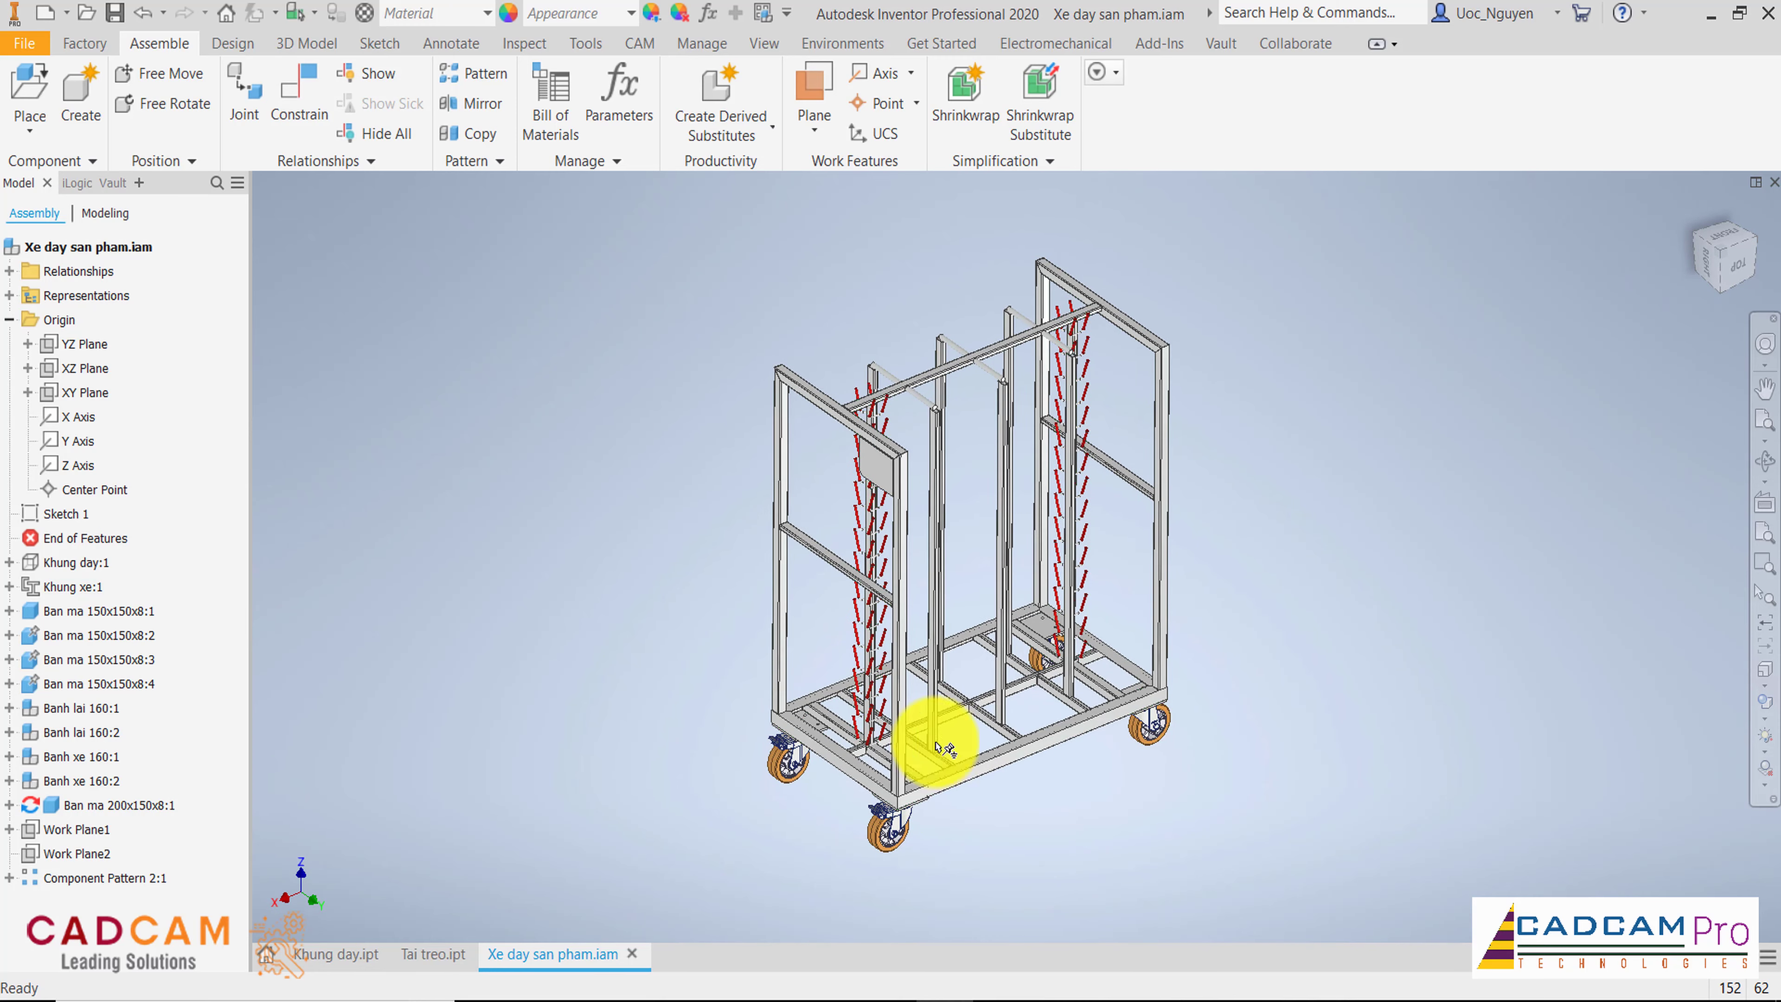
scroll(940, 748, up, 2)
scroll(942, 750, up, 4)
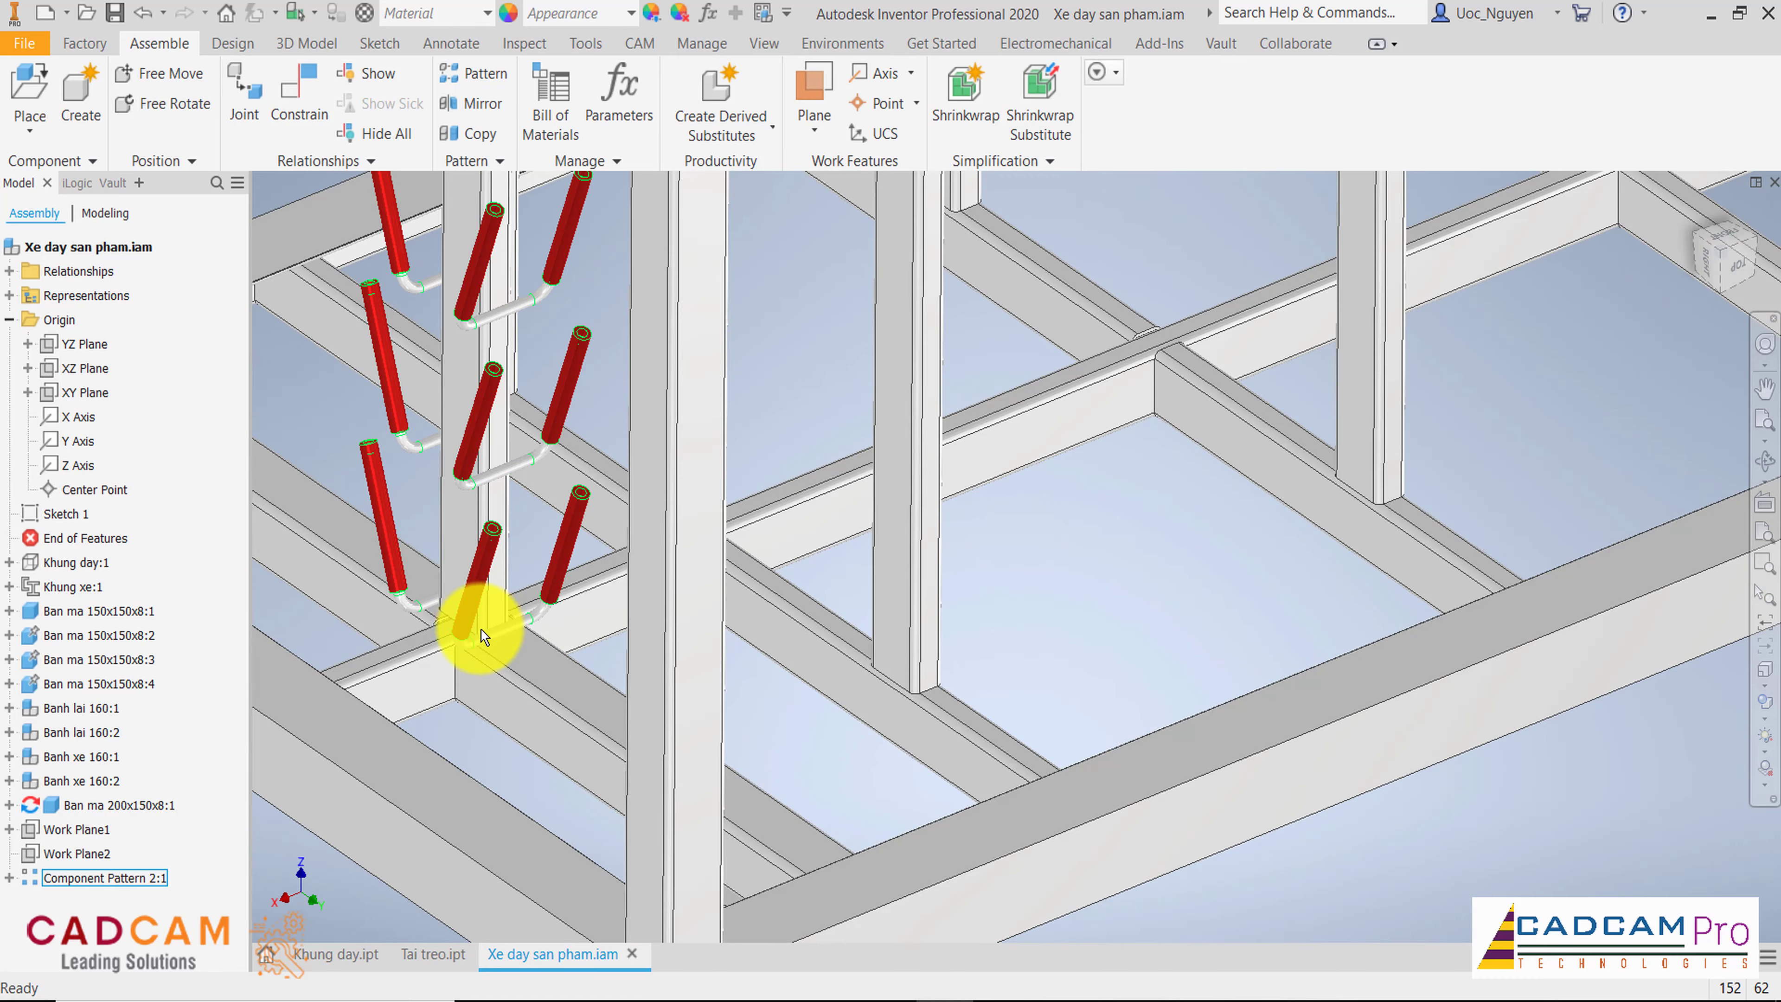
scroll(1037, 610, down, 4)
scroll(1094, 598, down, 2)
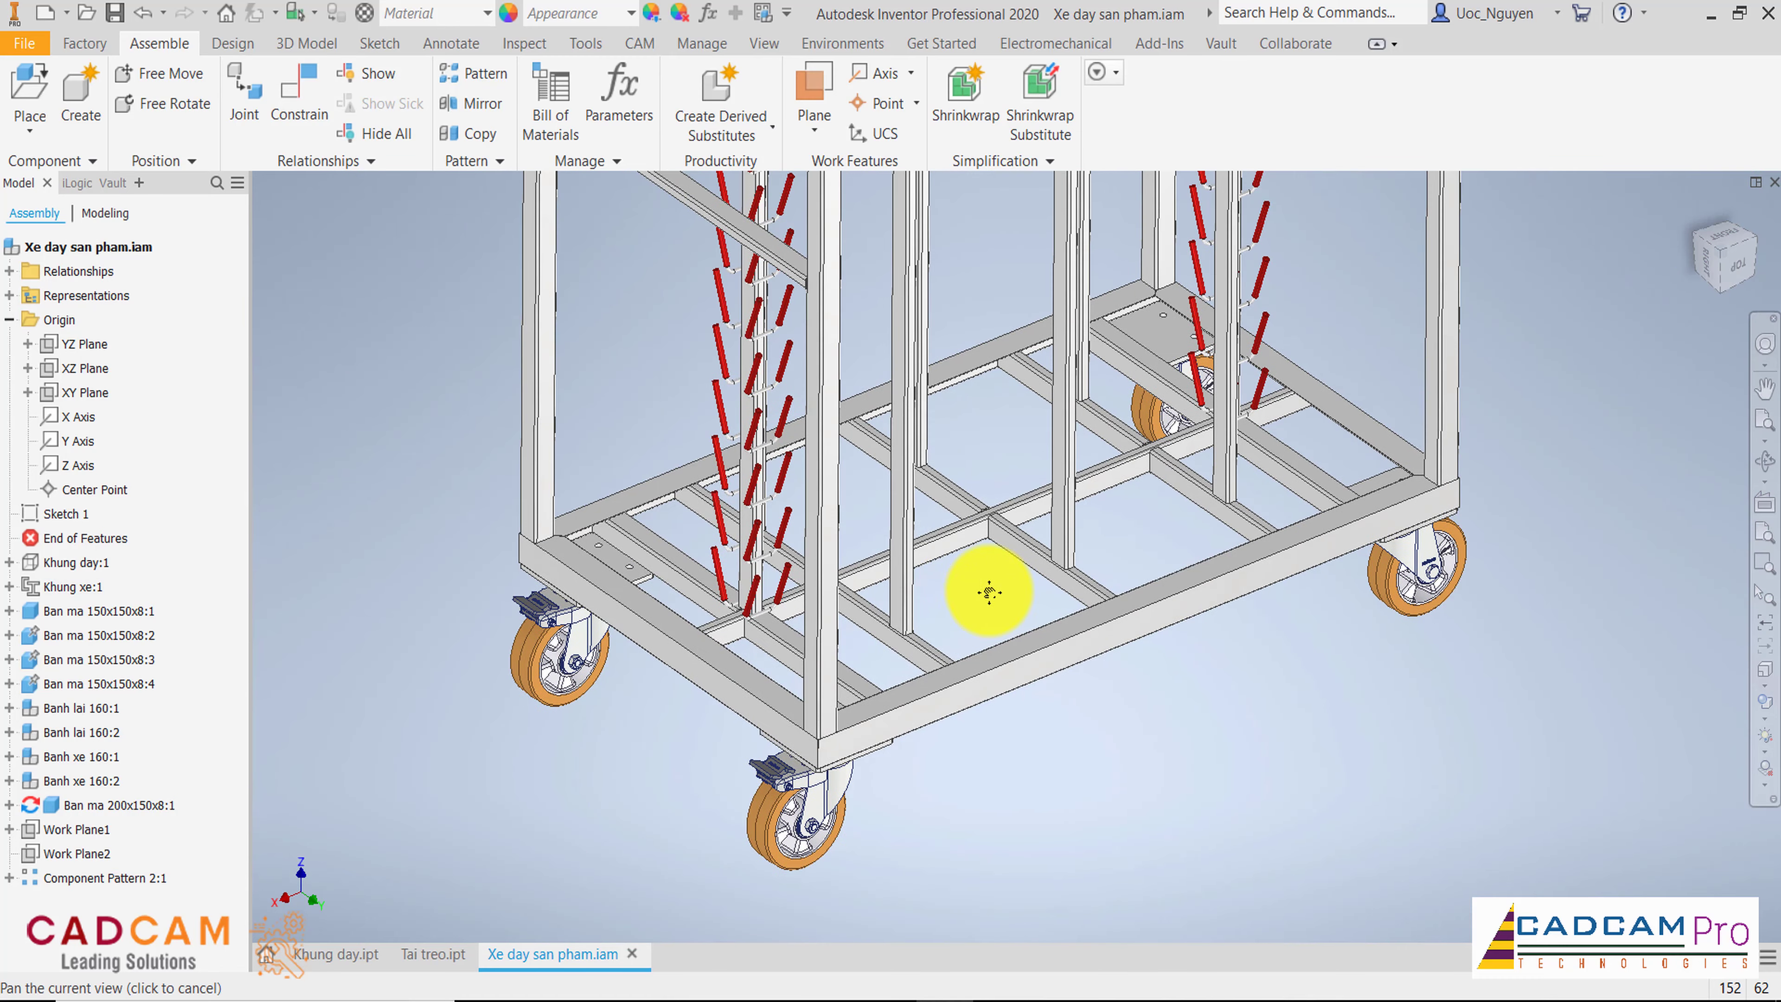
scroll(933, 621, up, 3)
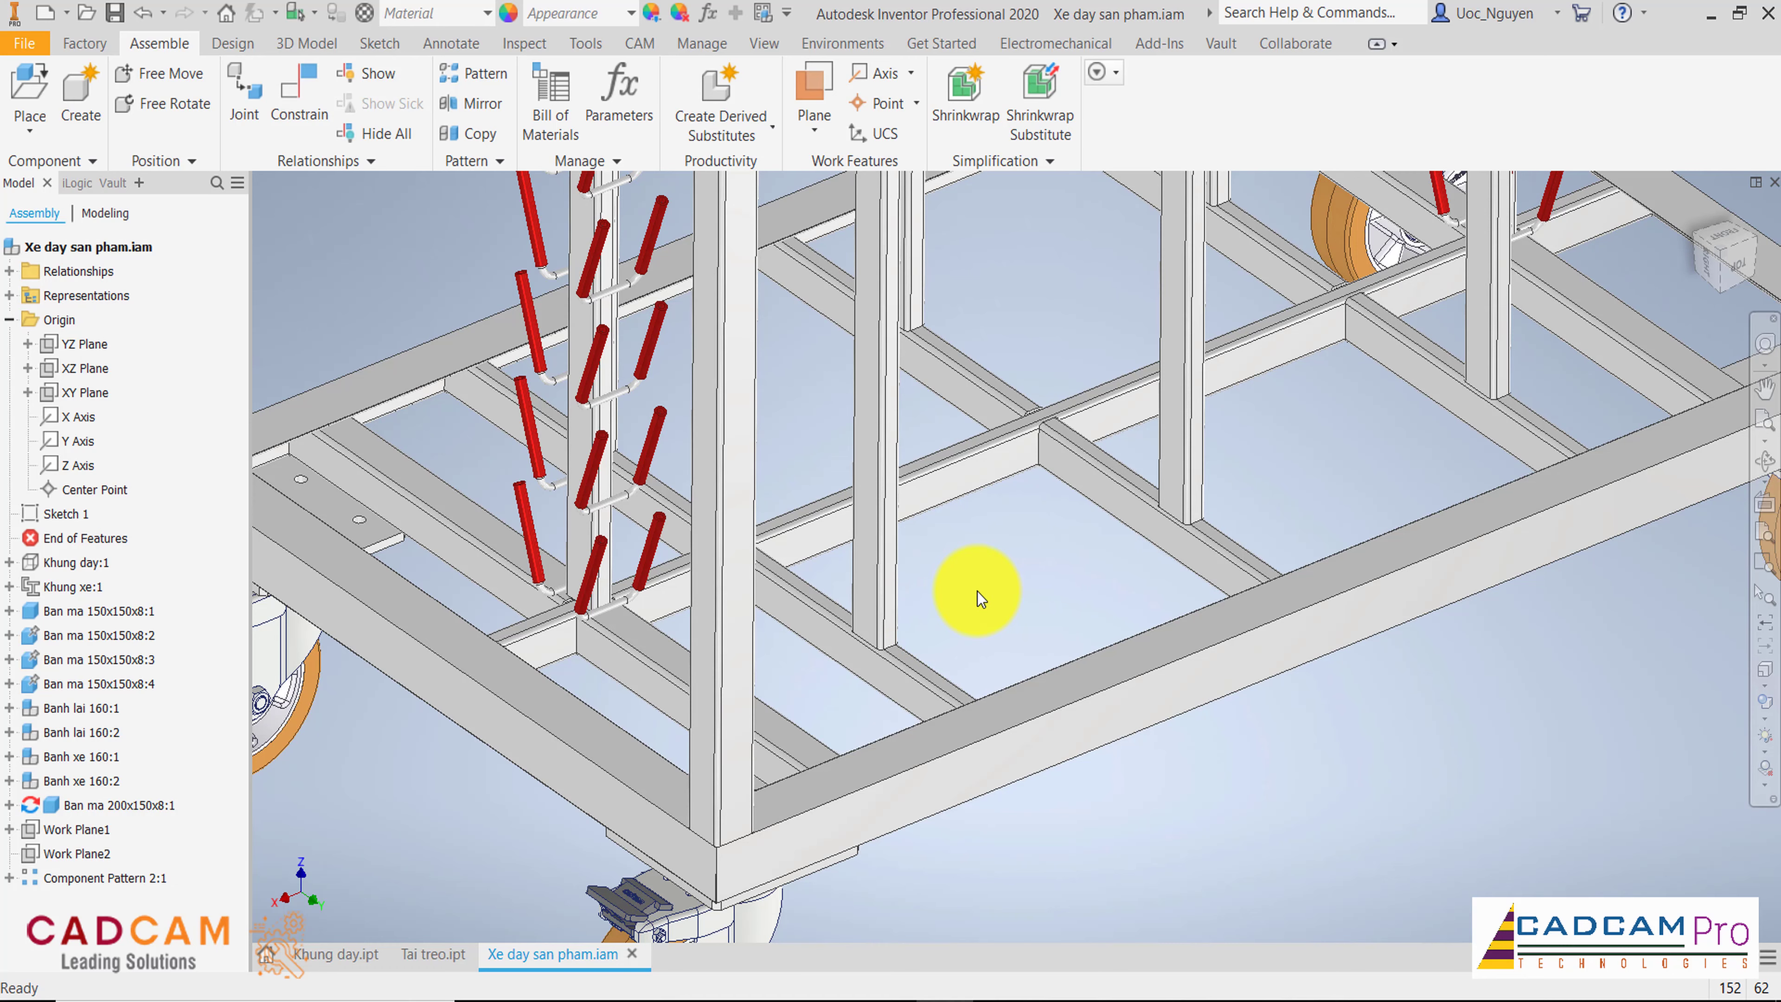
middle_drag(978, 595, 1009, 561)
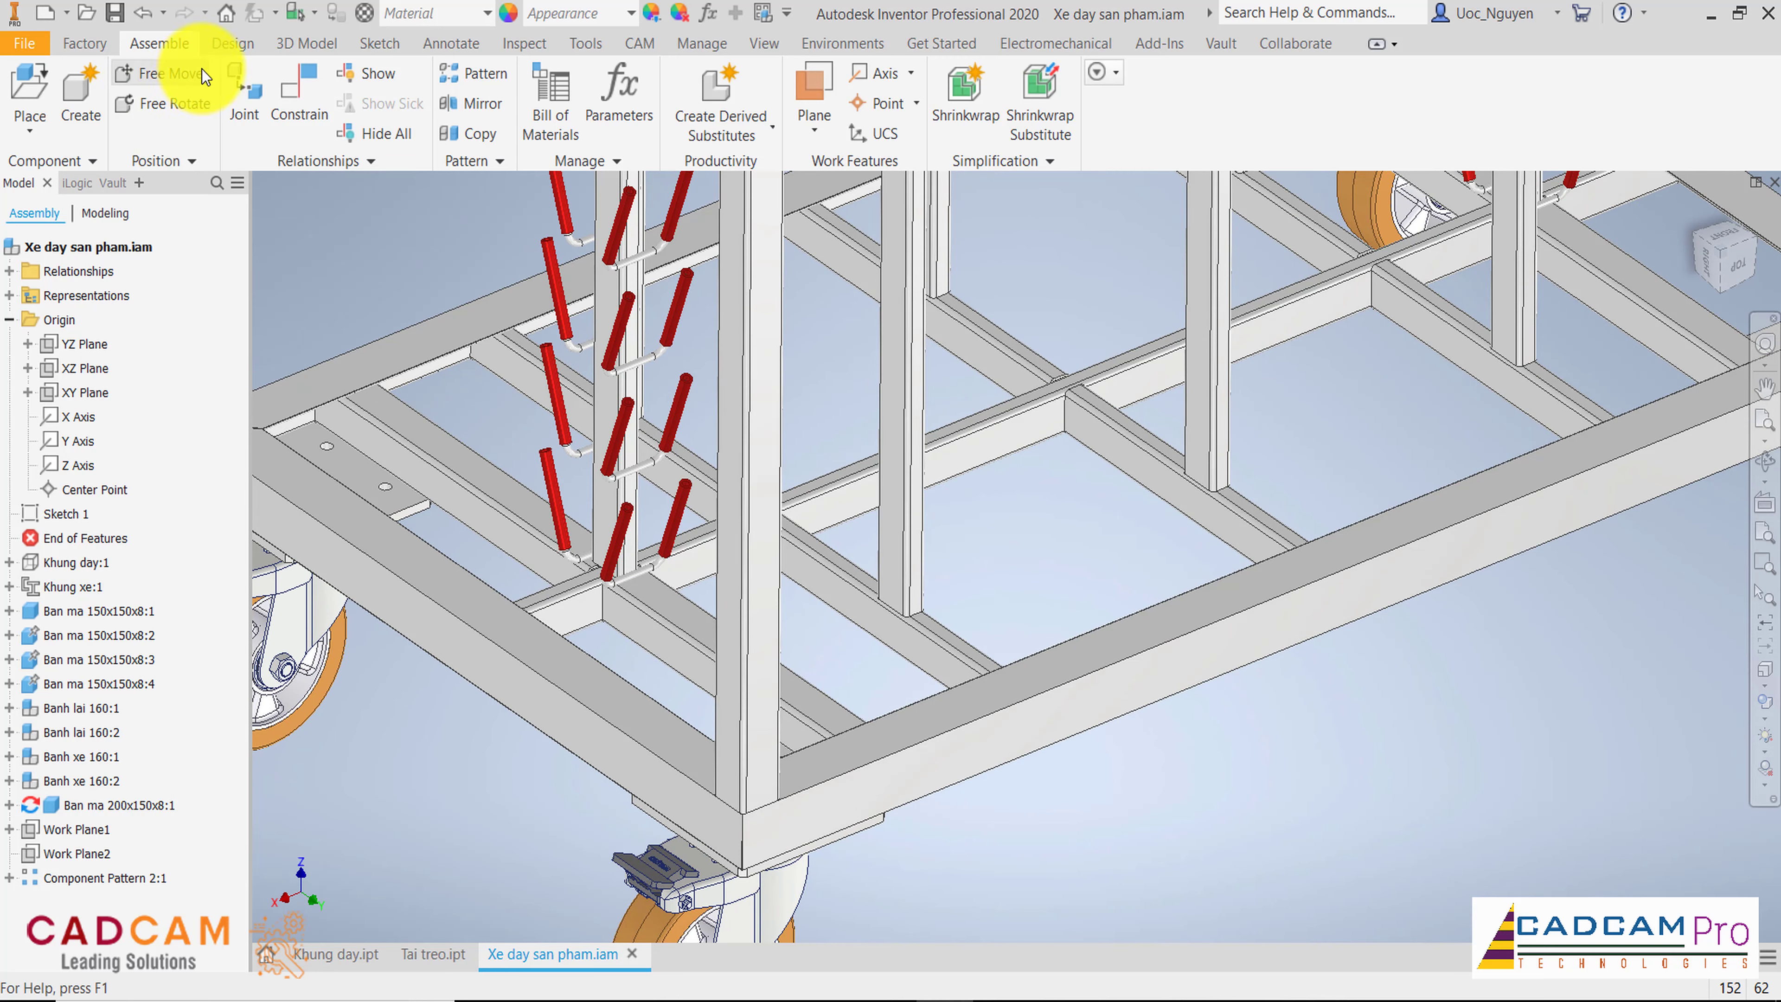
Step: Start a new 2D sketch on the frame face in the assembly
click(378, 44)
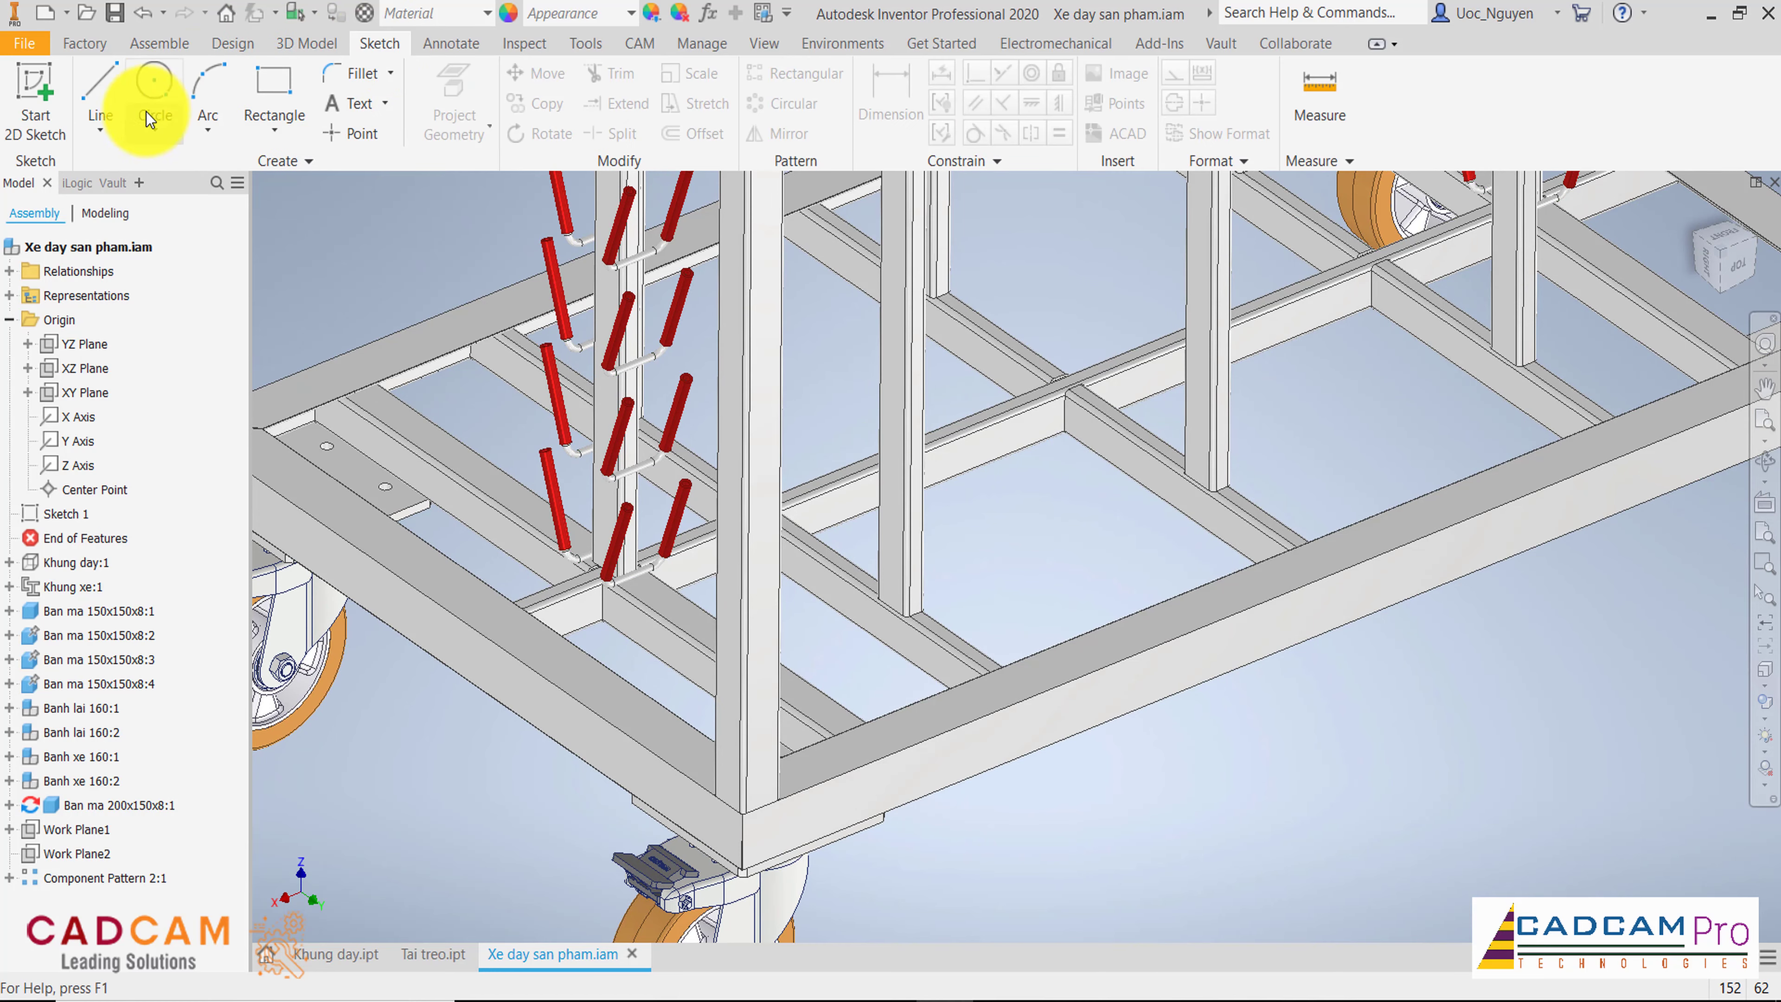
click(44, 96)
click(887, 546)
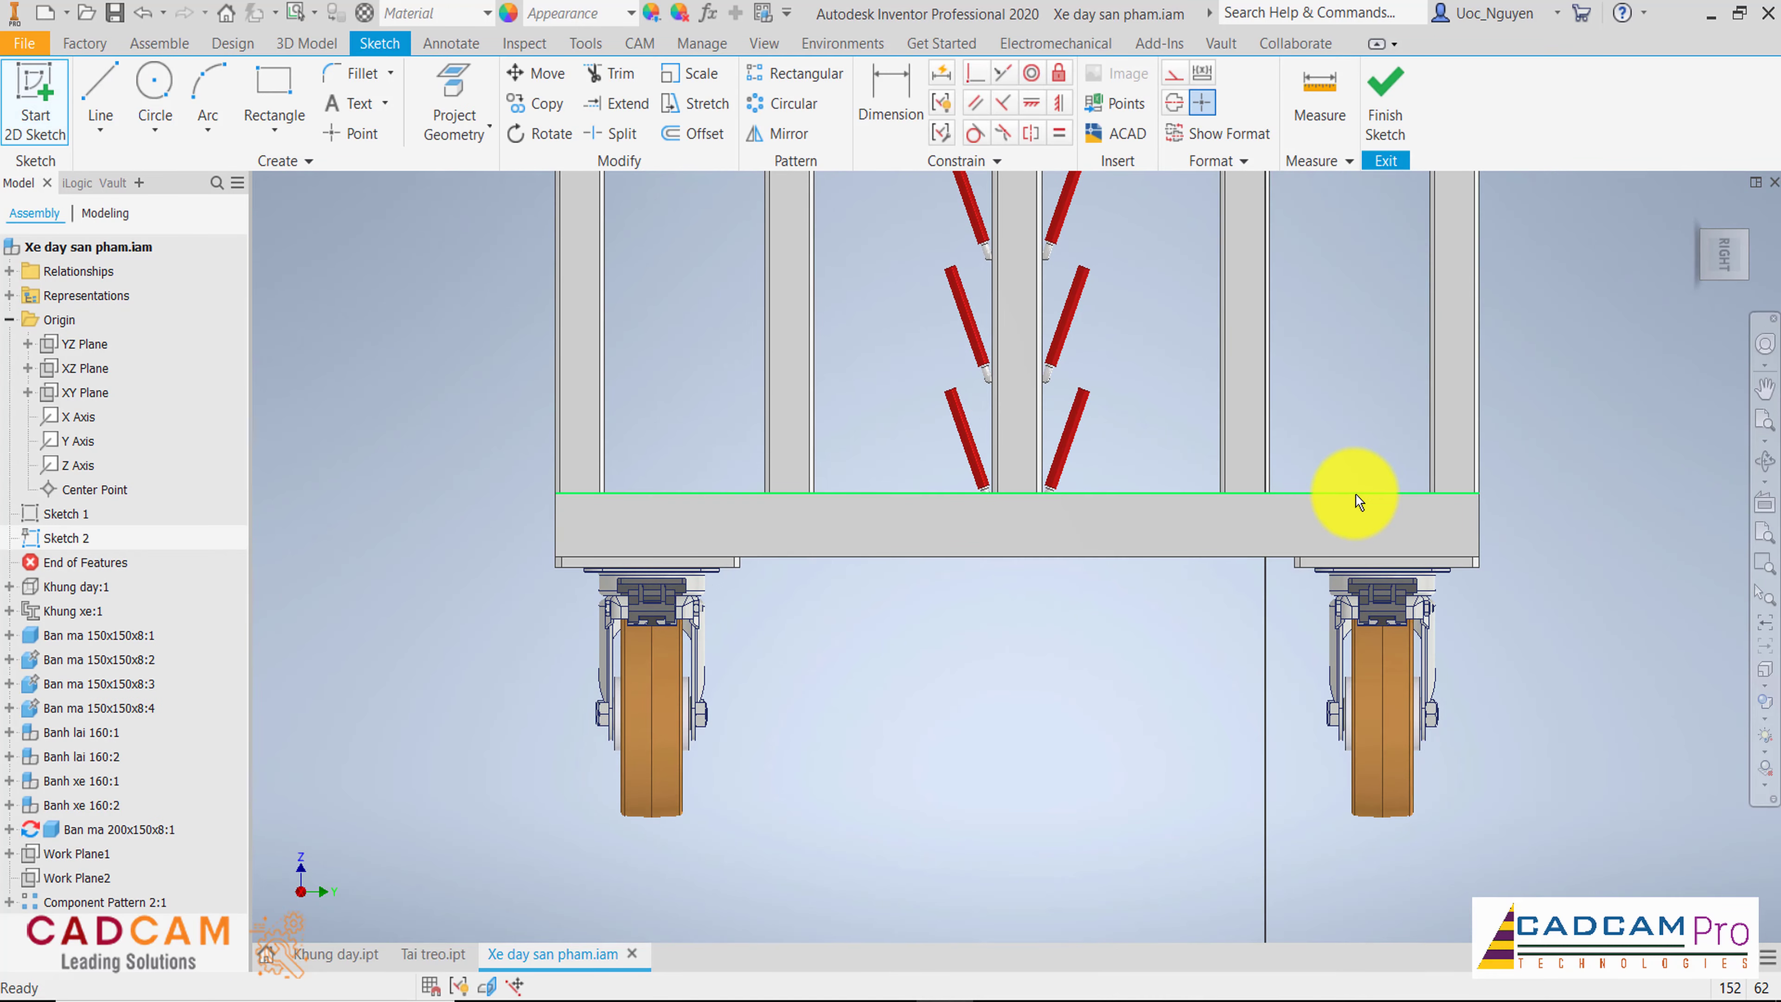
mouse_move(1351, 497)
middle_down()
mouse_move(1170, 521)
mouse_move(1029, 576)
middle_up()
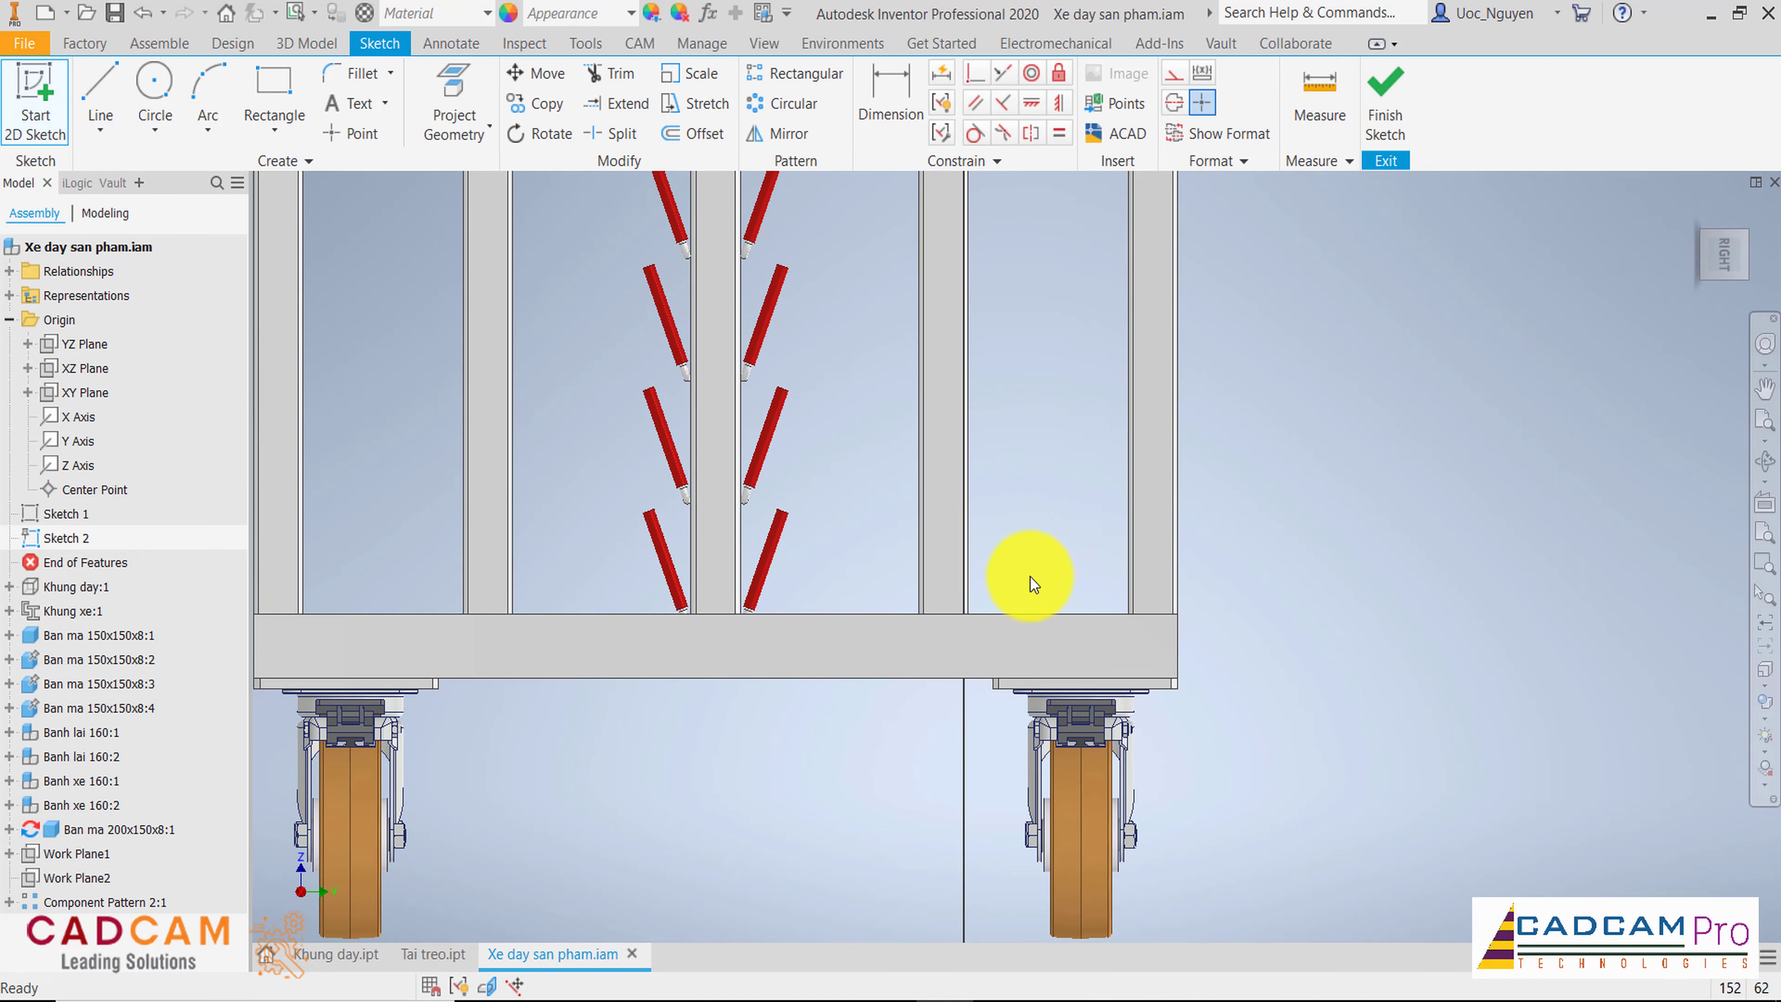
Step: Project the frame post's edge into the sketch as construction geometry
click(463, 104)
scroll(993, 603, down, 3)
click(989, 653)
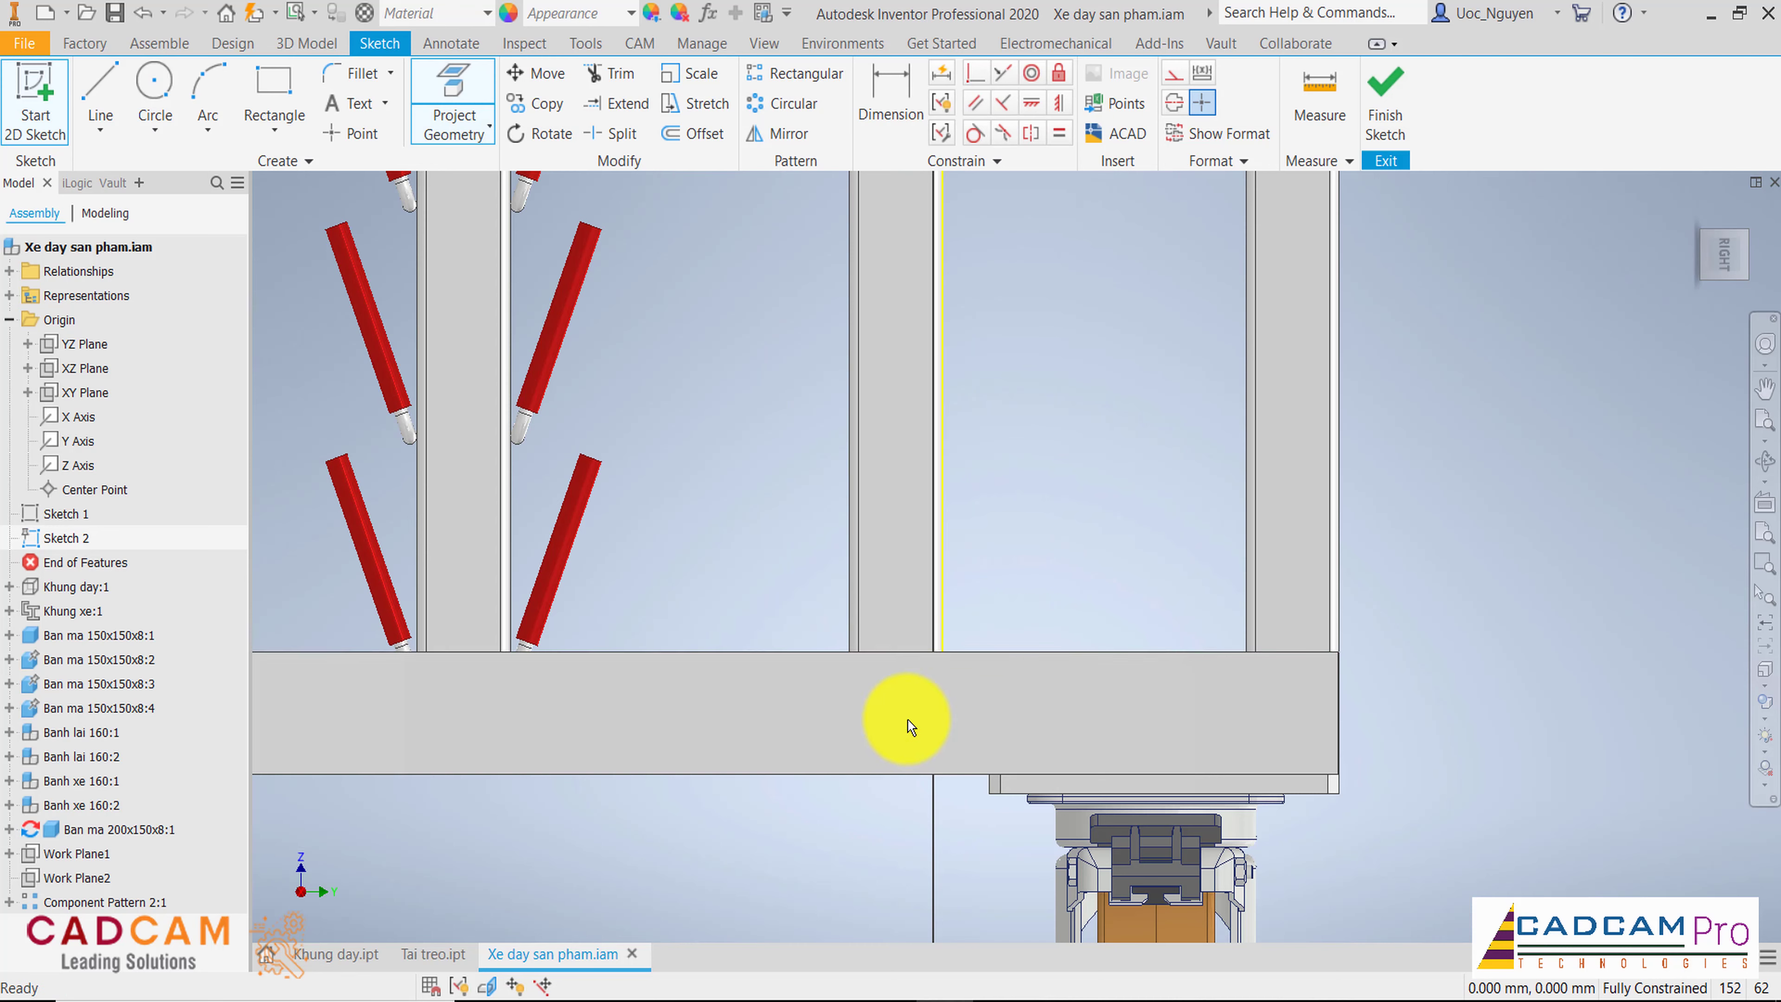
right_click(1080, 587)
click(1144, 581)
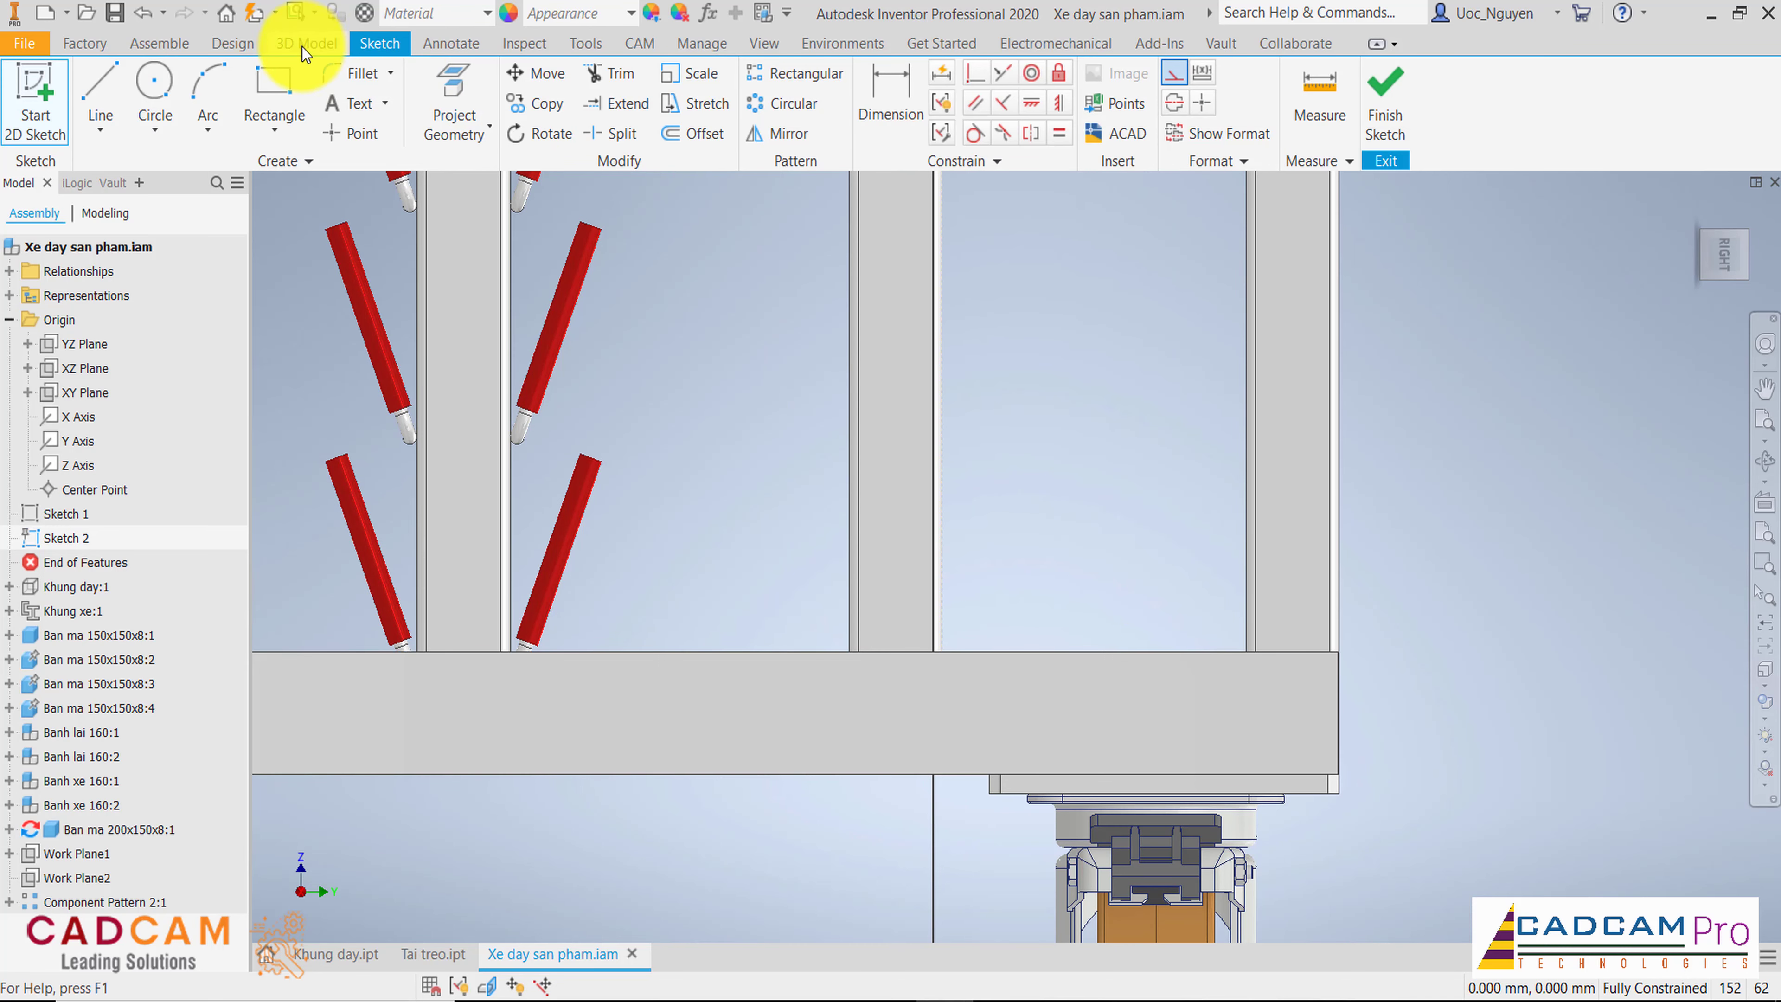
Step: Draw a horizontal line and dimension it 115 above the crossbar
click(105, 94)
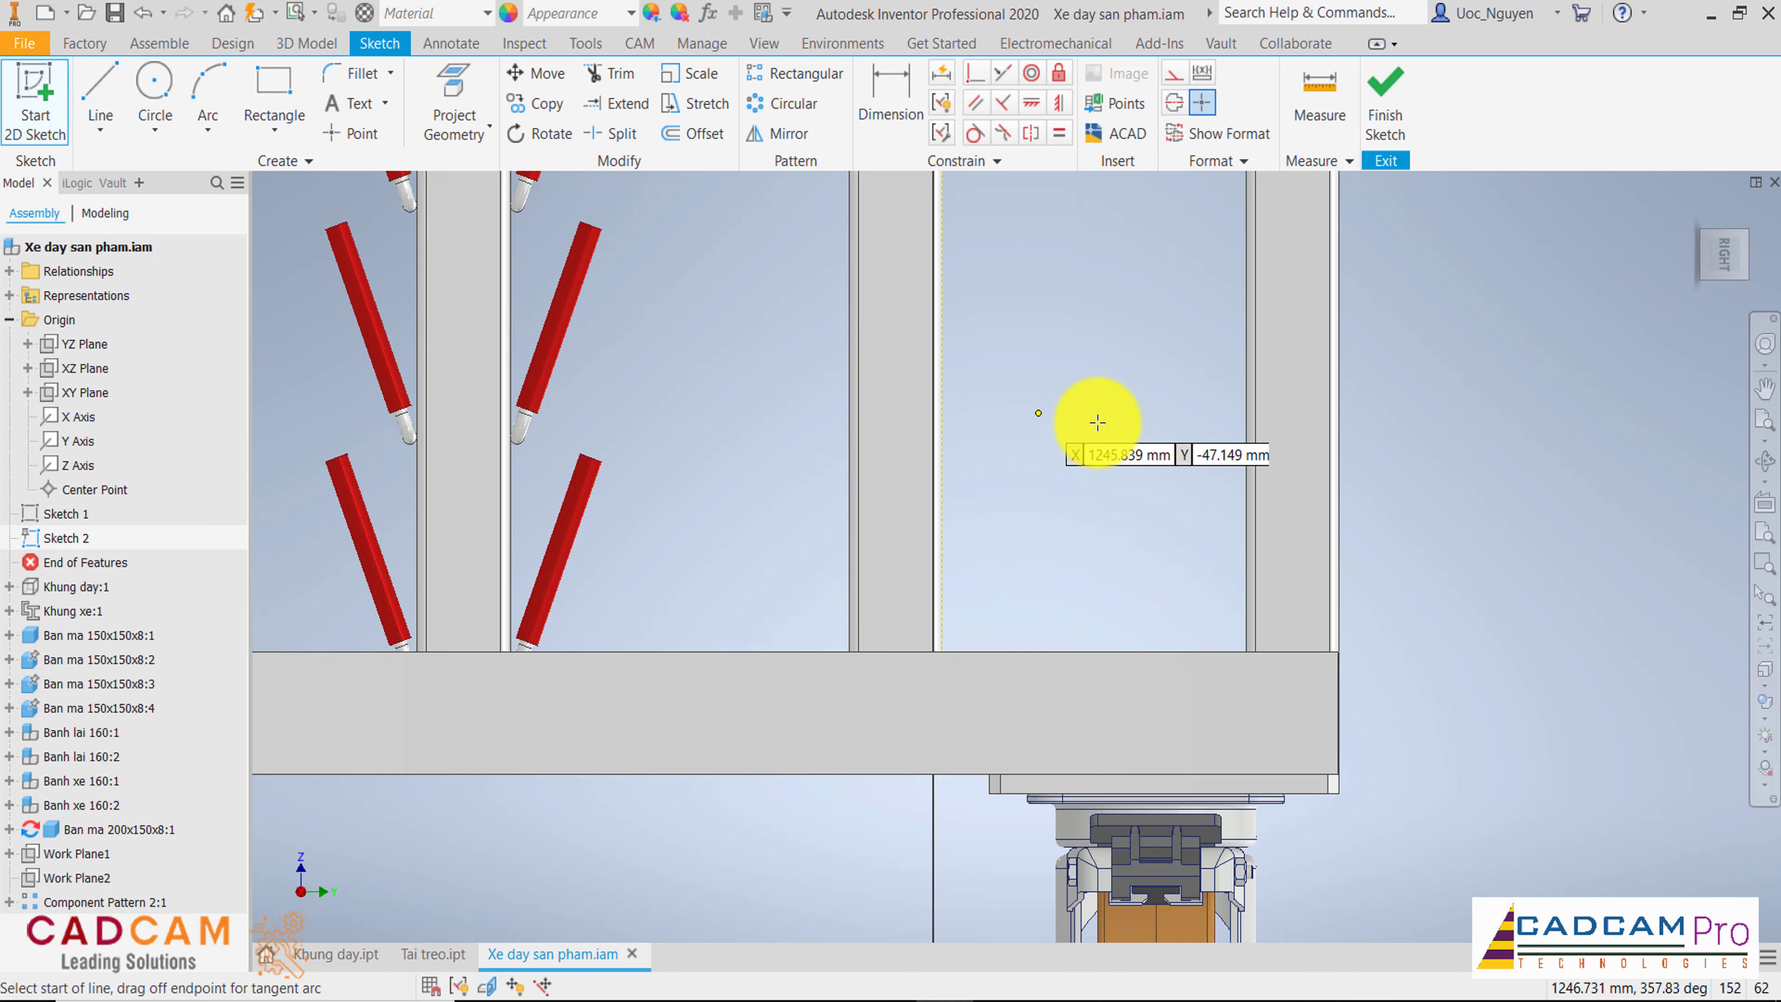
click(944, 411)
click(1107, 410)
key(d)
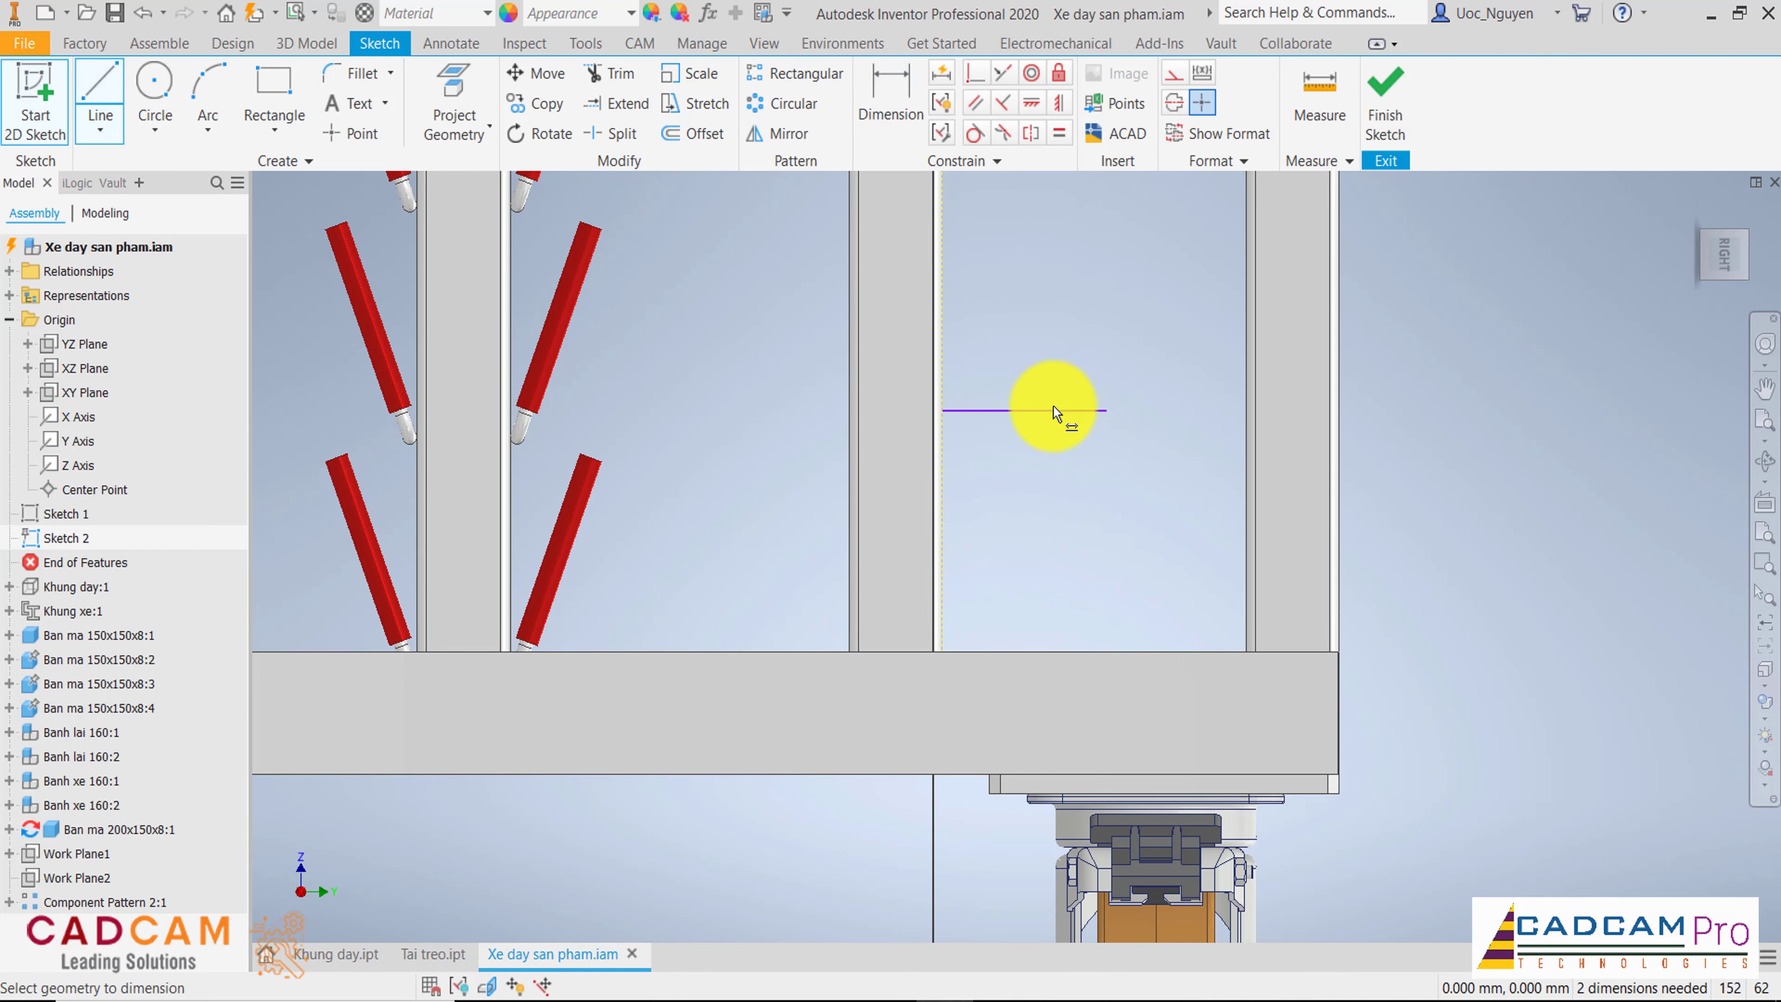
click(1054, 411)
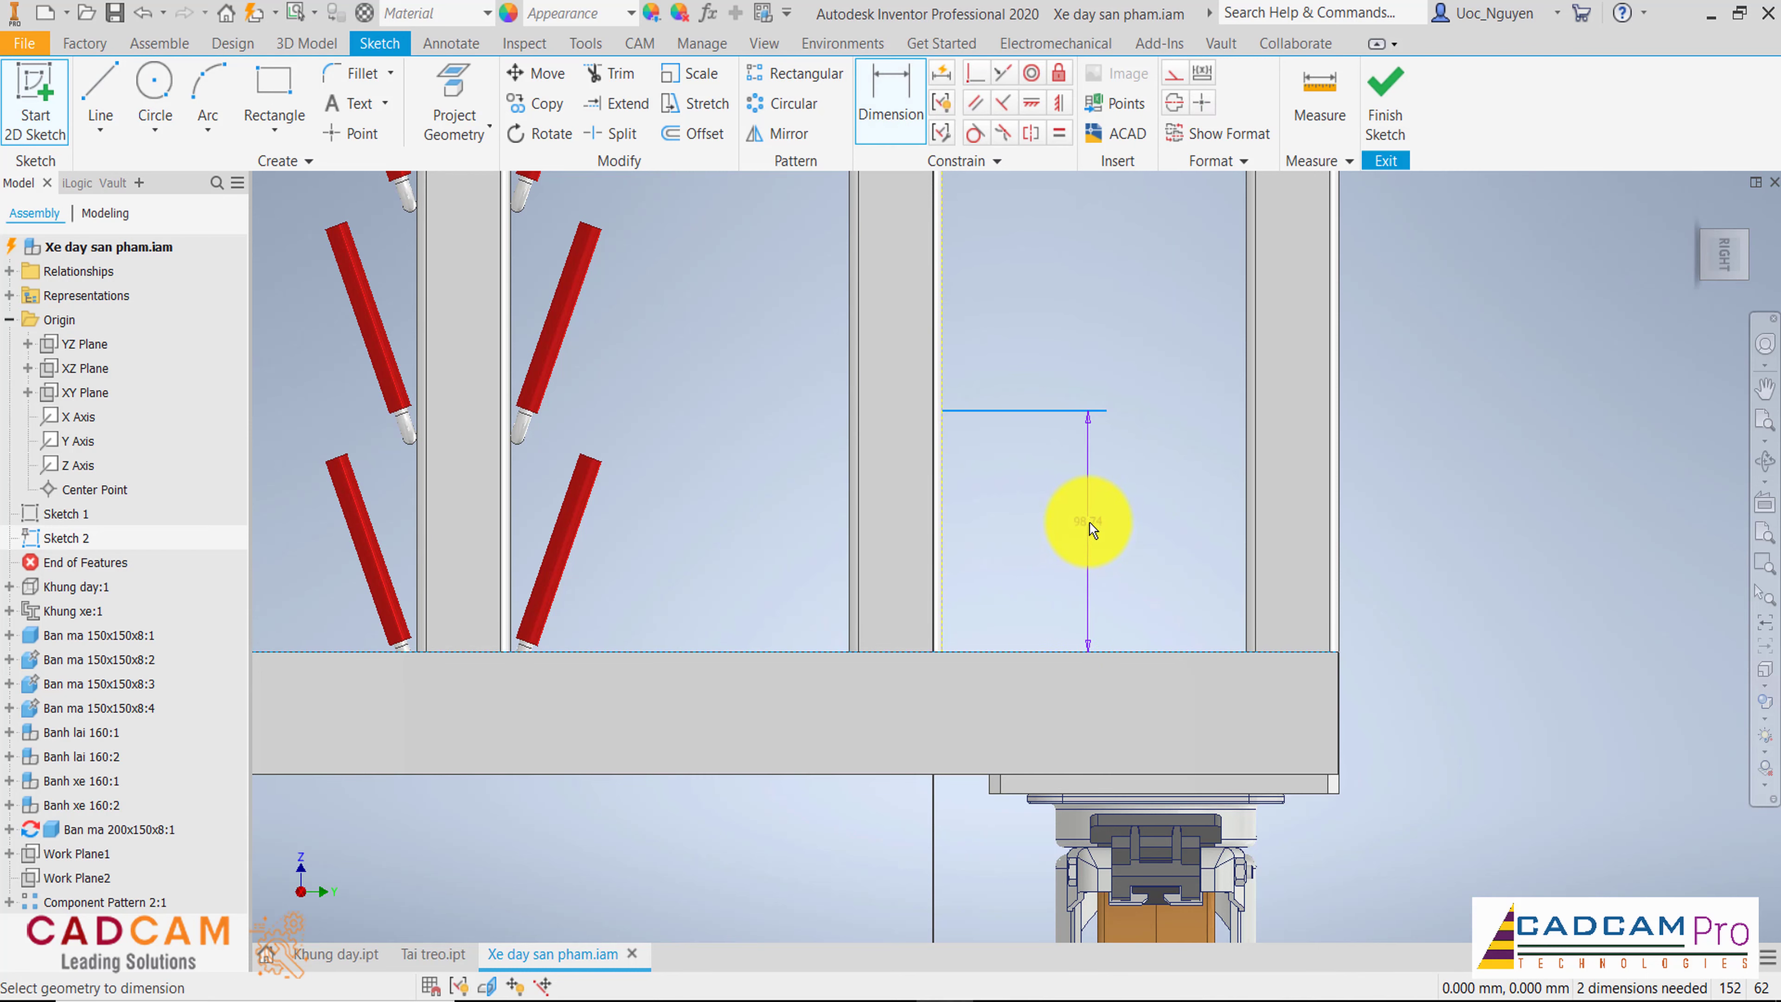
click(1091, 529)
key(Return)
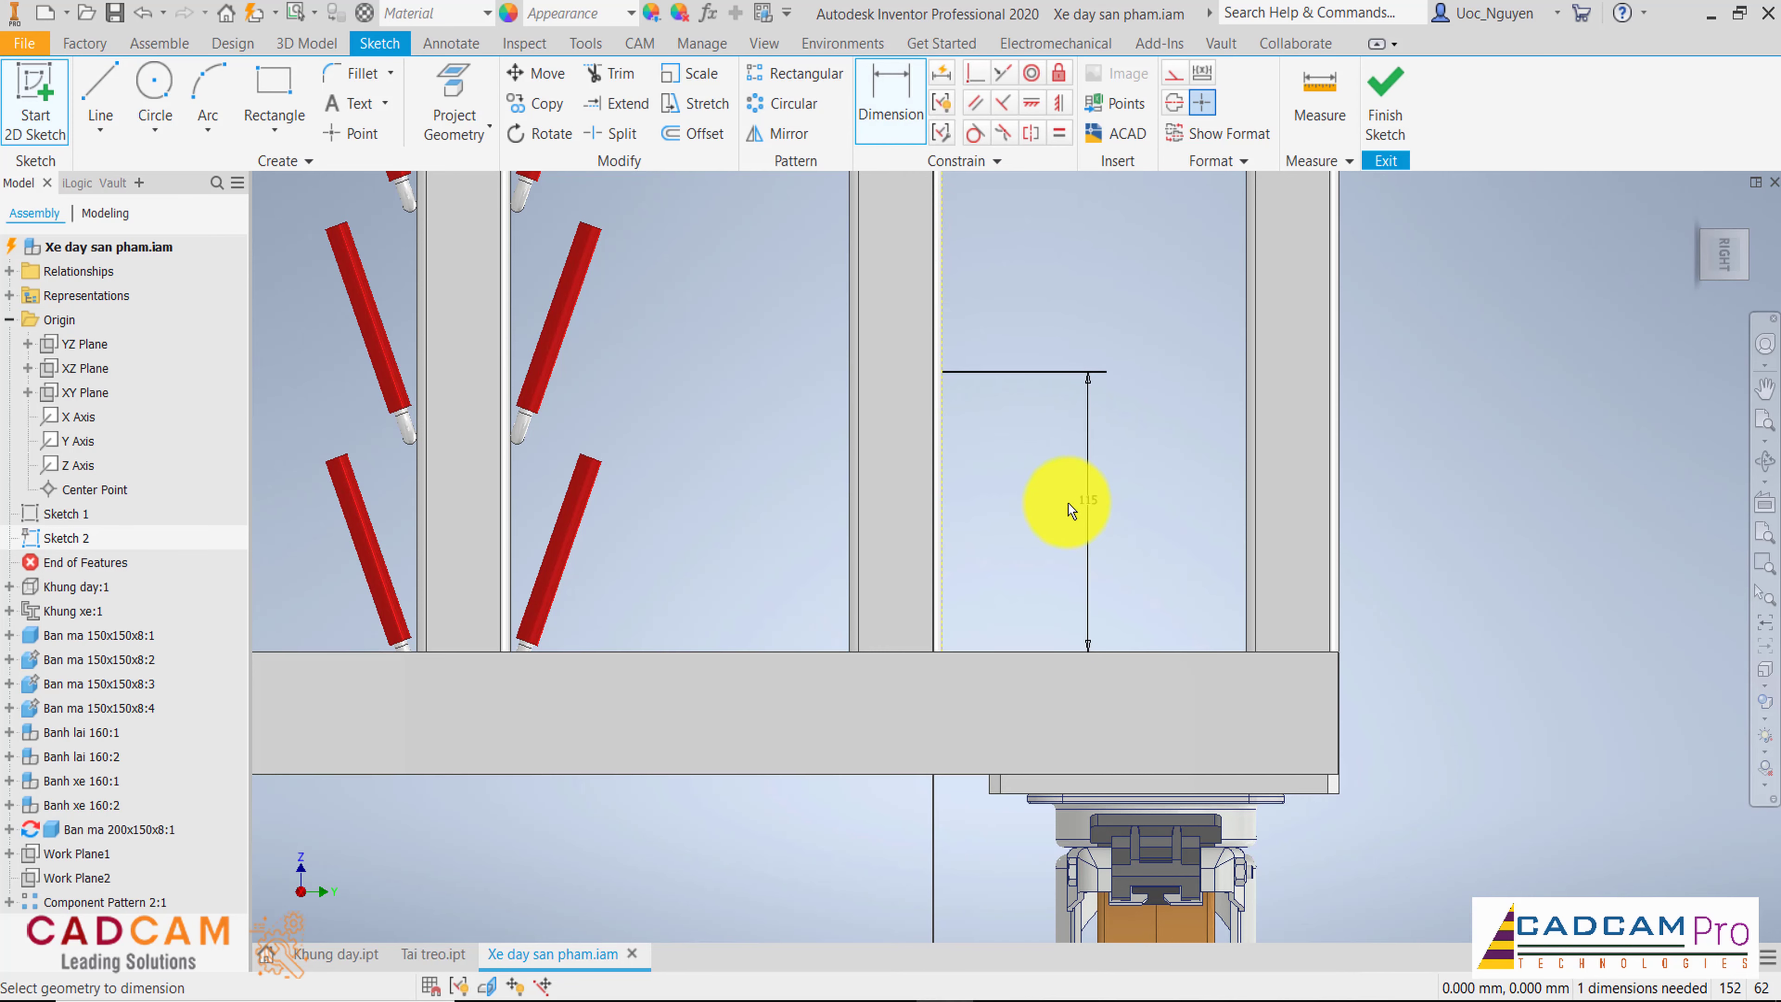
scroll(934, 517, down, 2)
scroll(894, 524, down, 3)
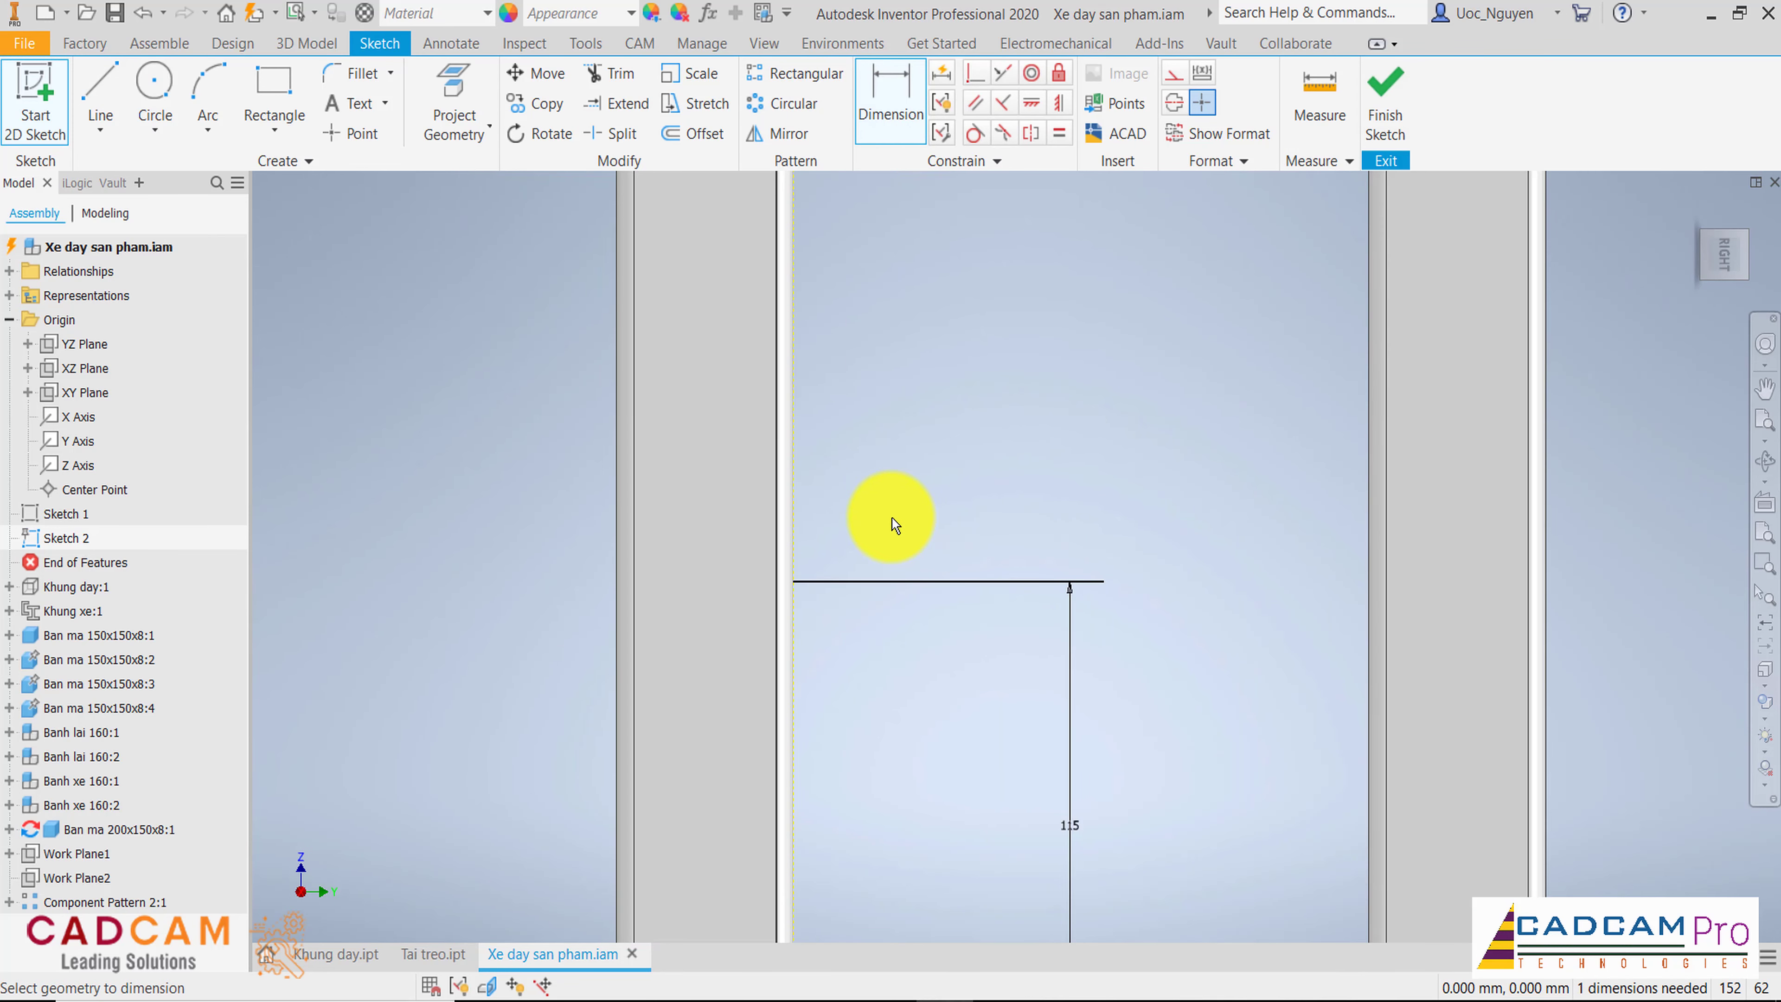
Step: Draw a slanted line from the bottom line's left end, dimensioned 20° from the post
key(l)
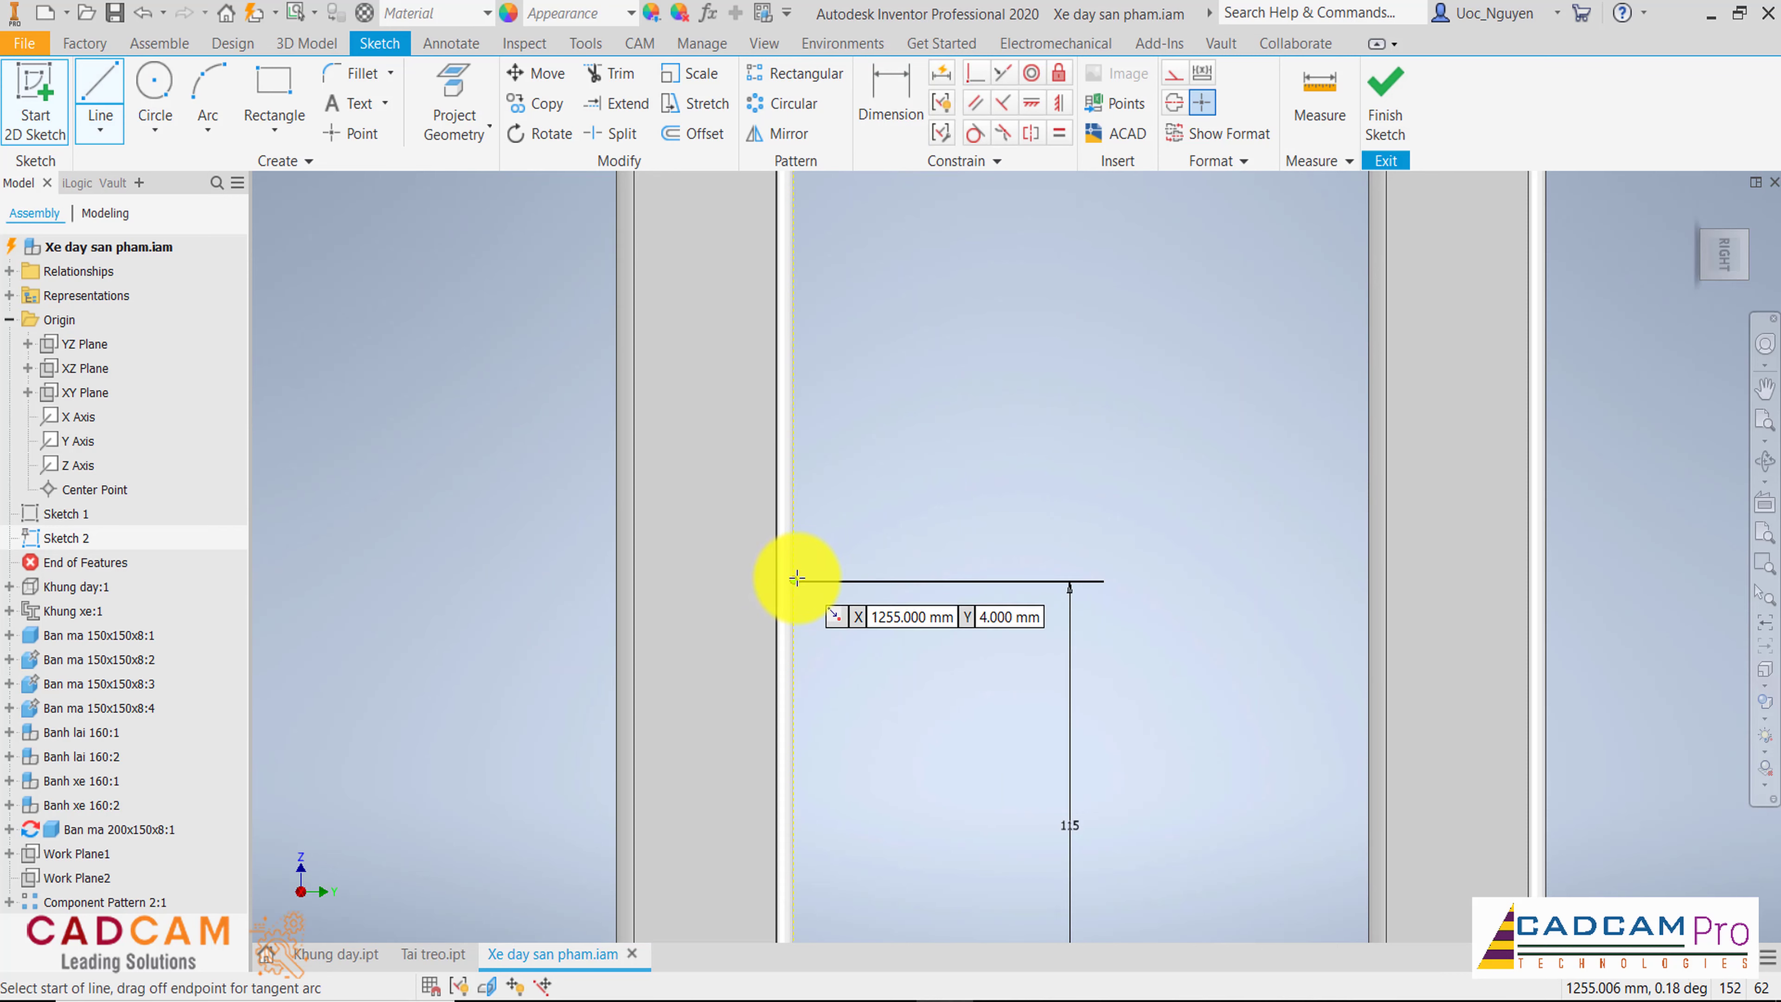
click(793, 581)
click(985, 272)
click(919, 103)
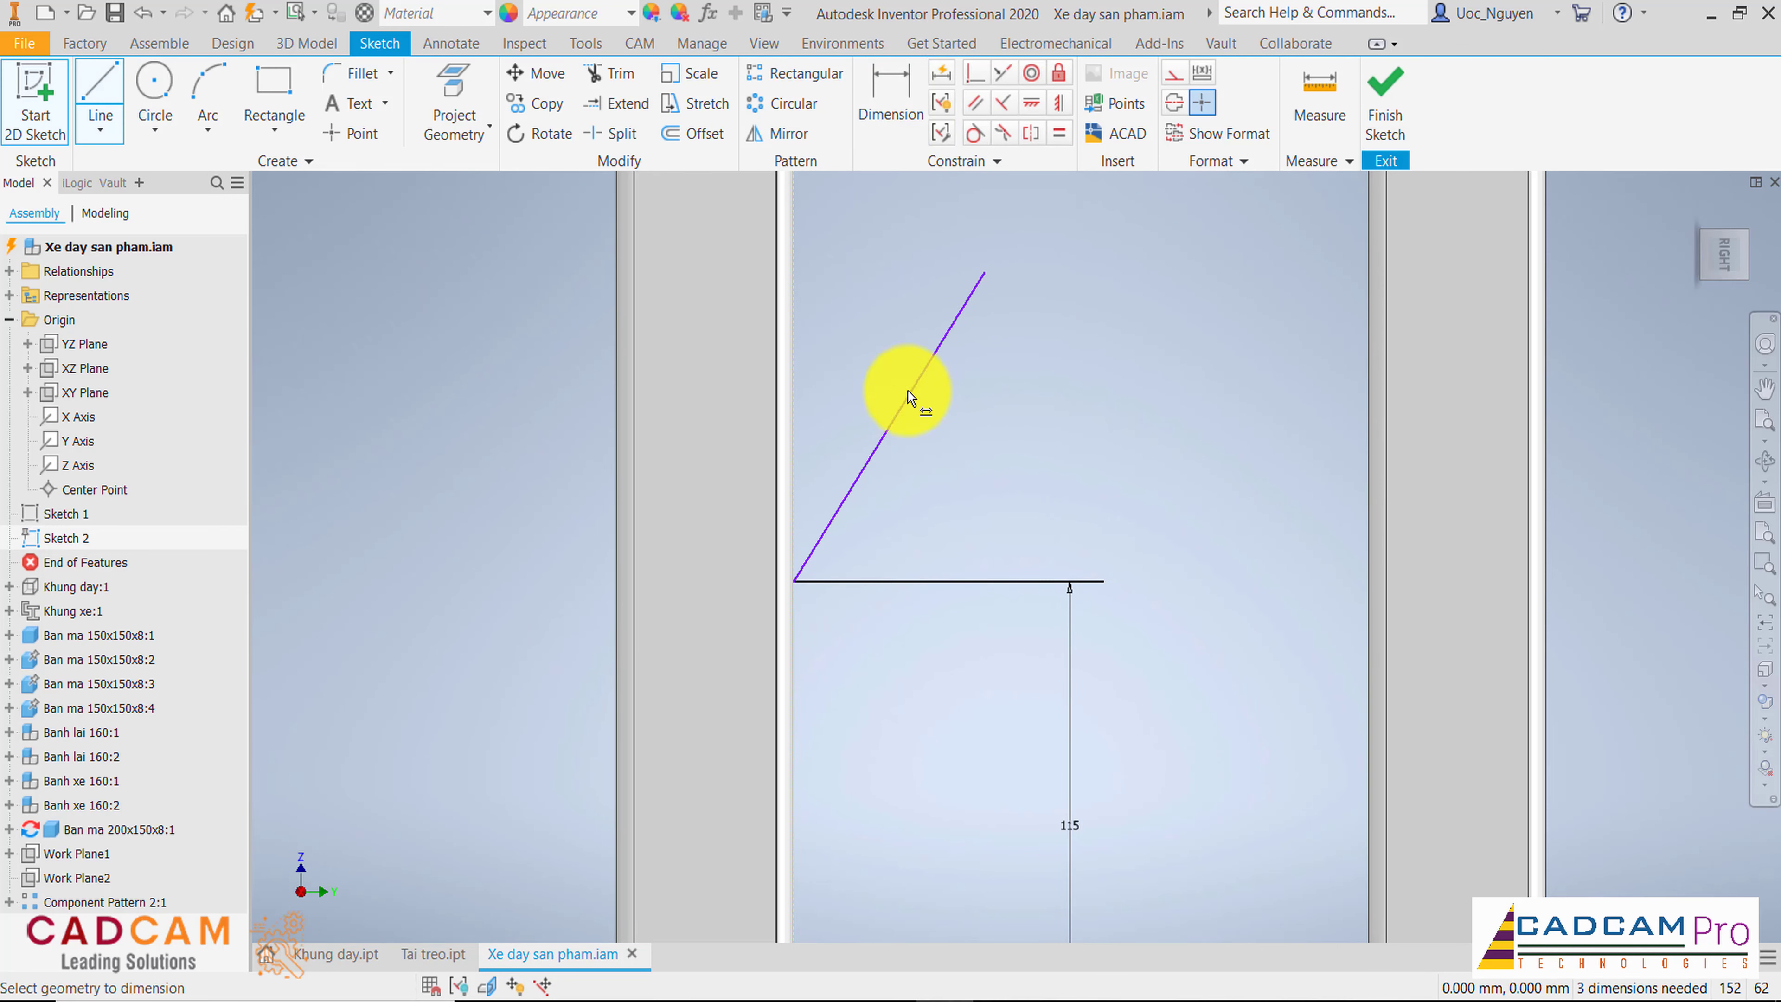
click(853, 436)
click(794, 435)
click(862, 338)
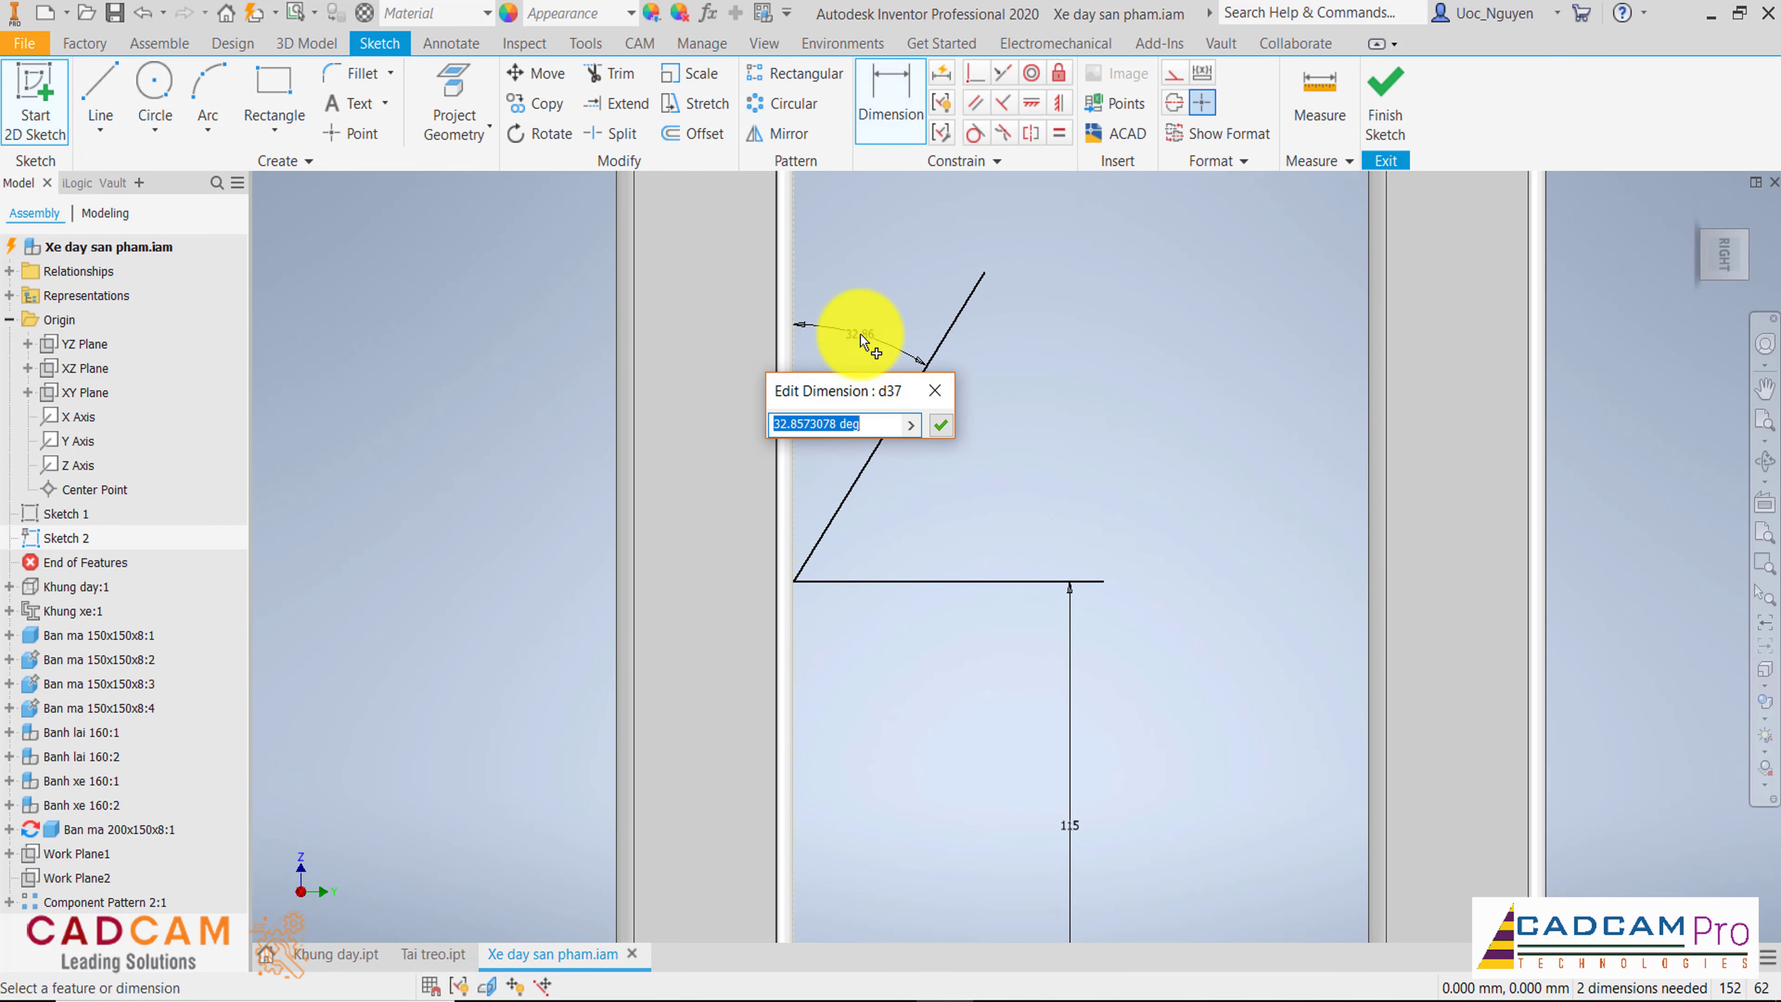
key(Return)
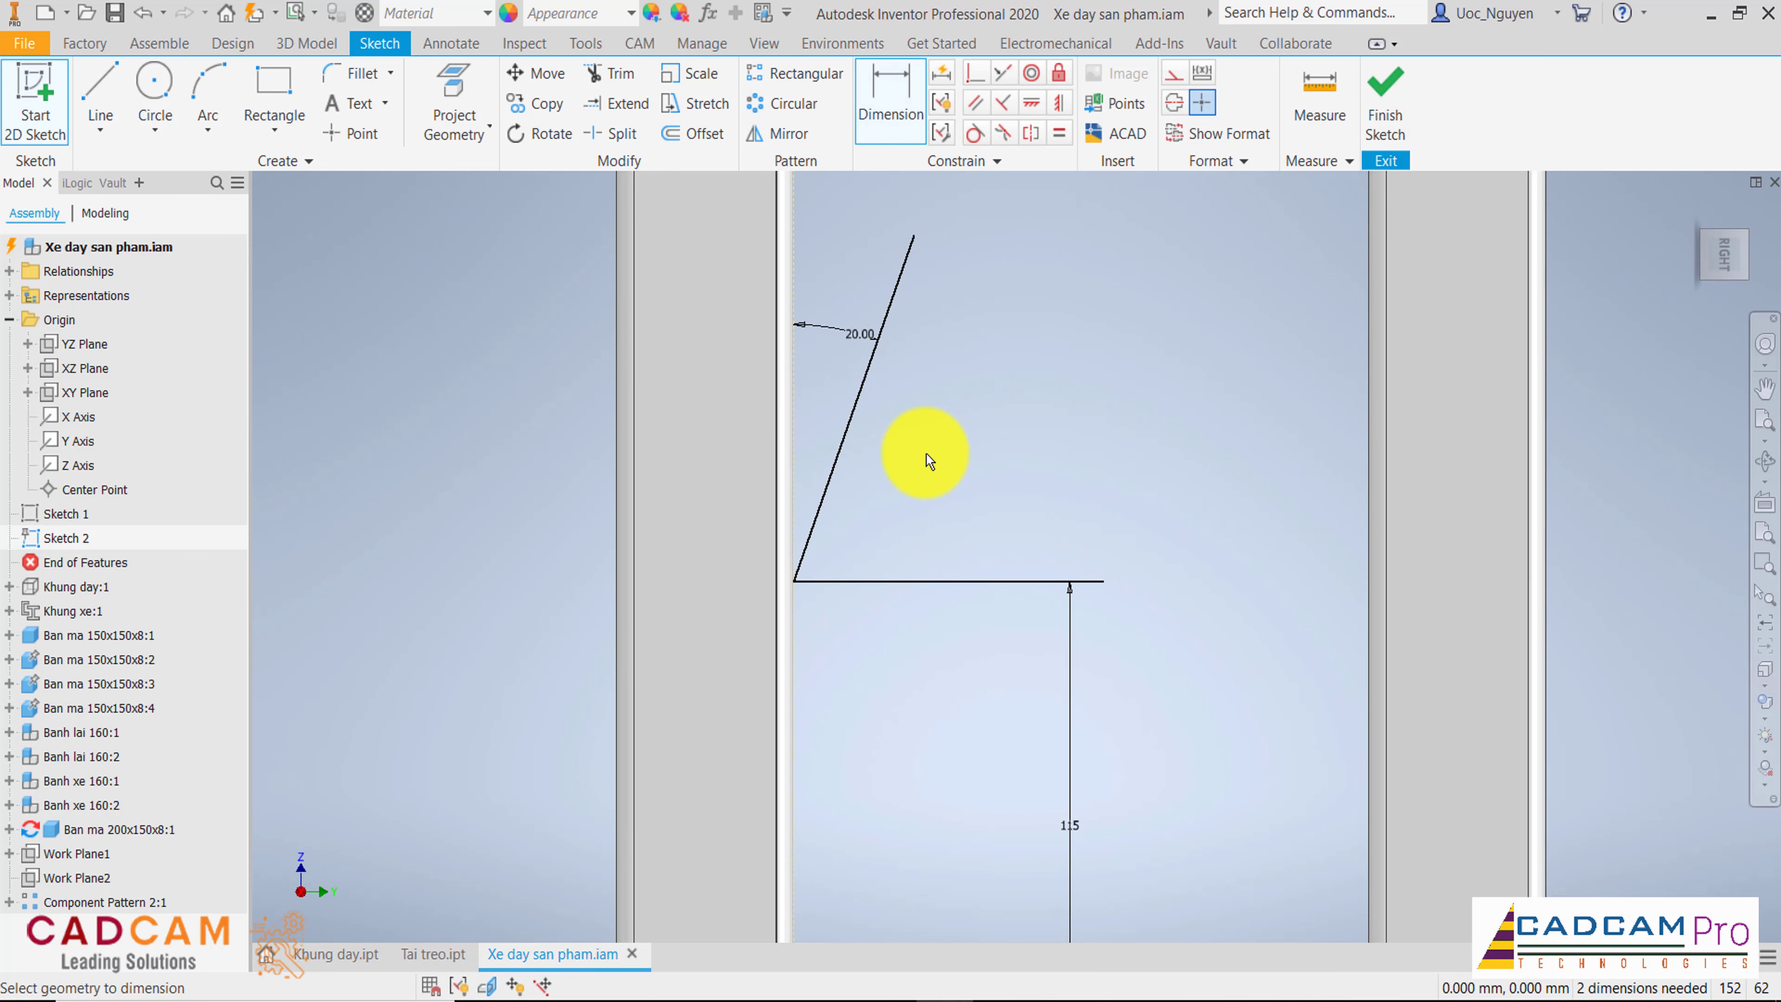
scroll(928, 459, down, 2)
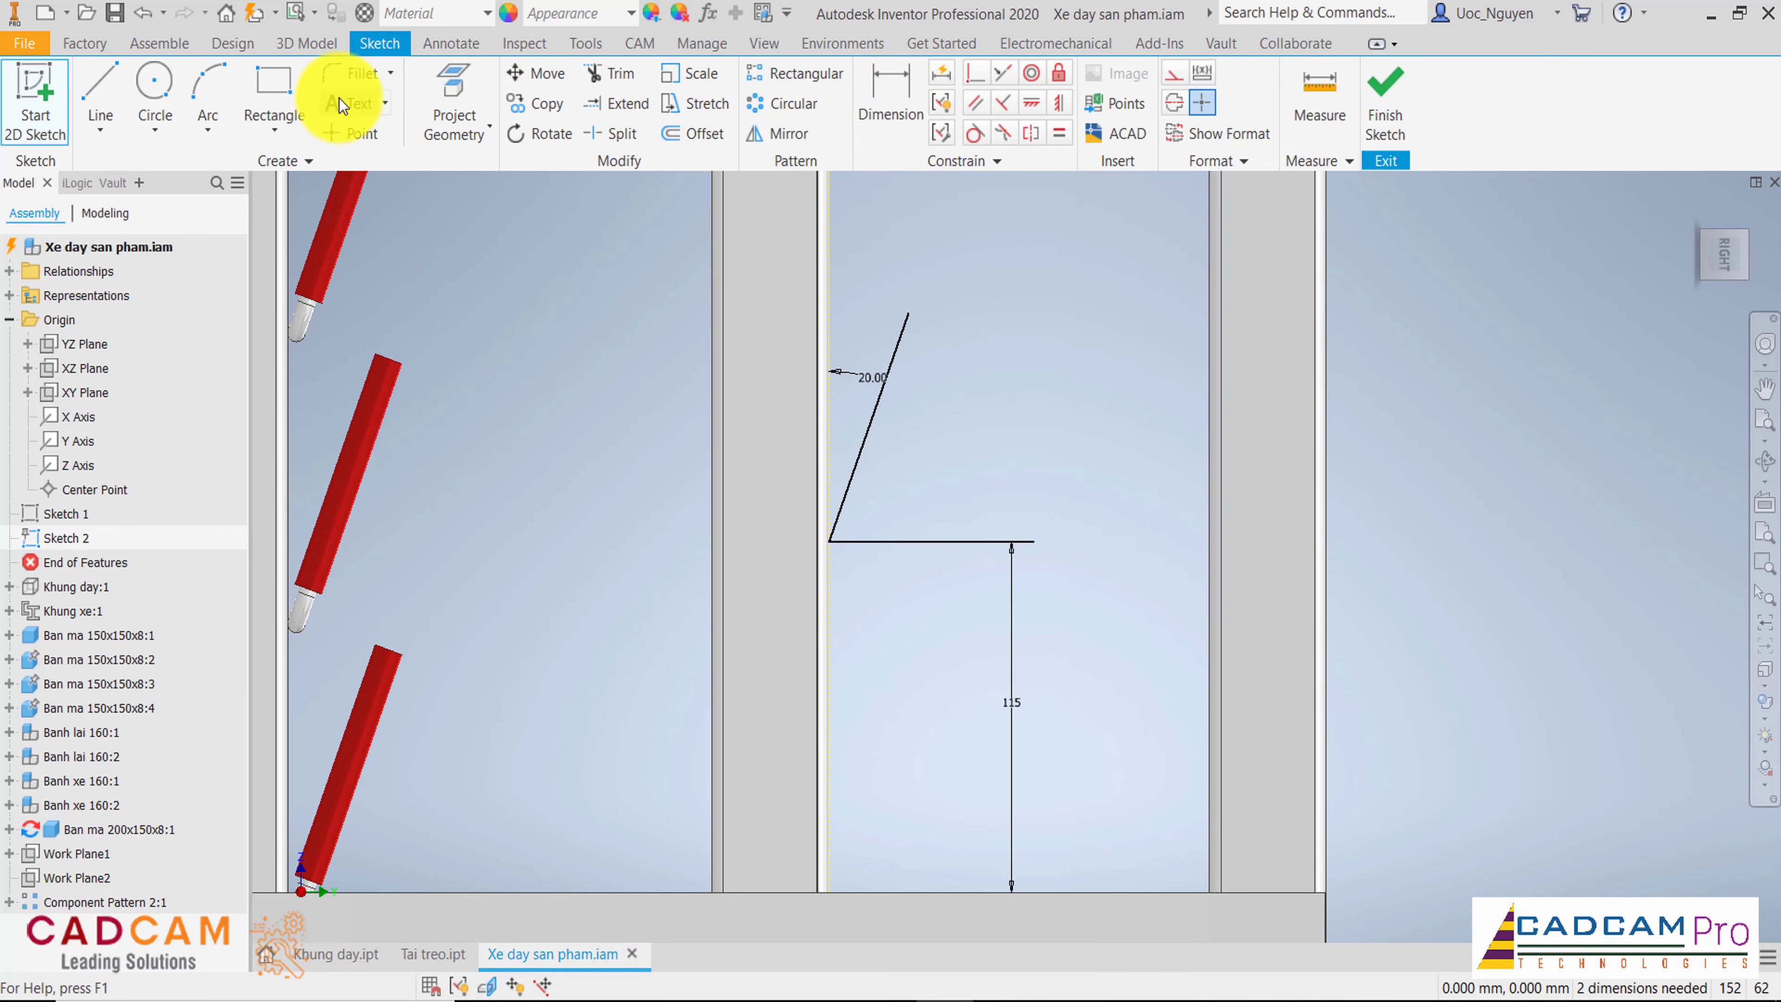
Step: Add a diameter-6 circle tangent to both the slanted line and the bottom line
click(163, 86)
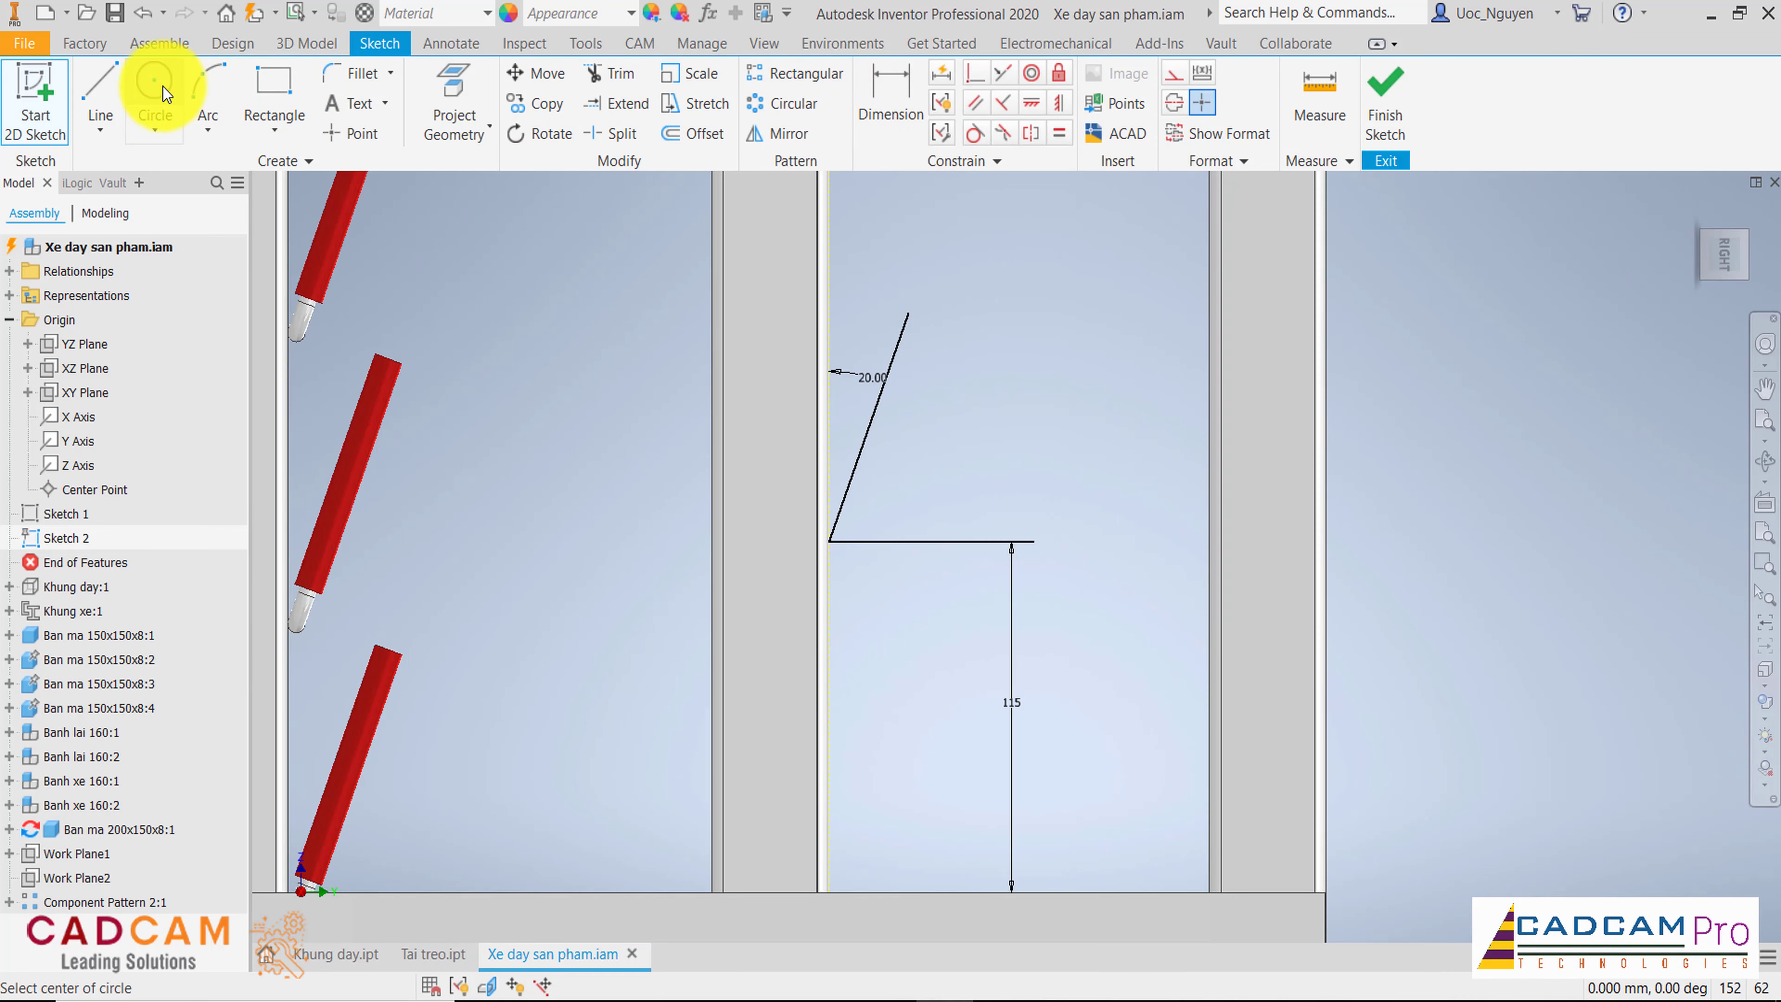
click(919, 446)
text(6)
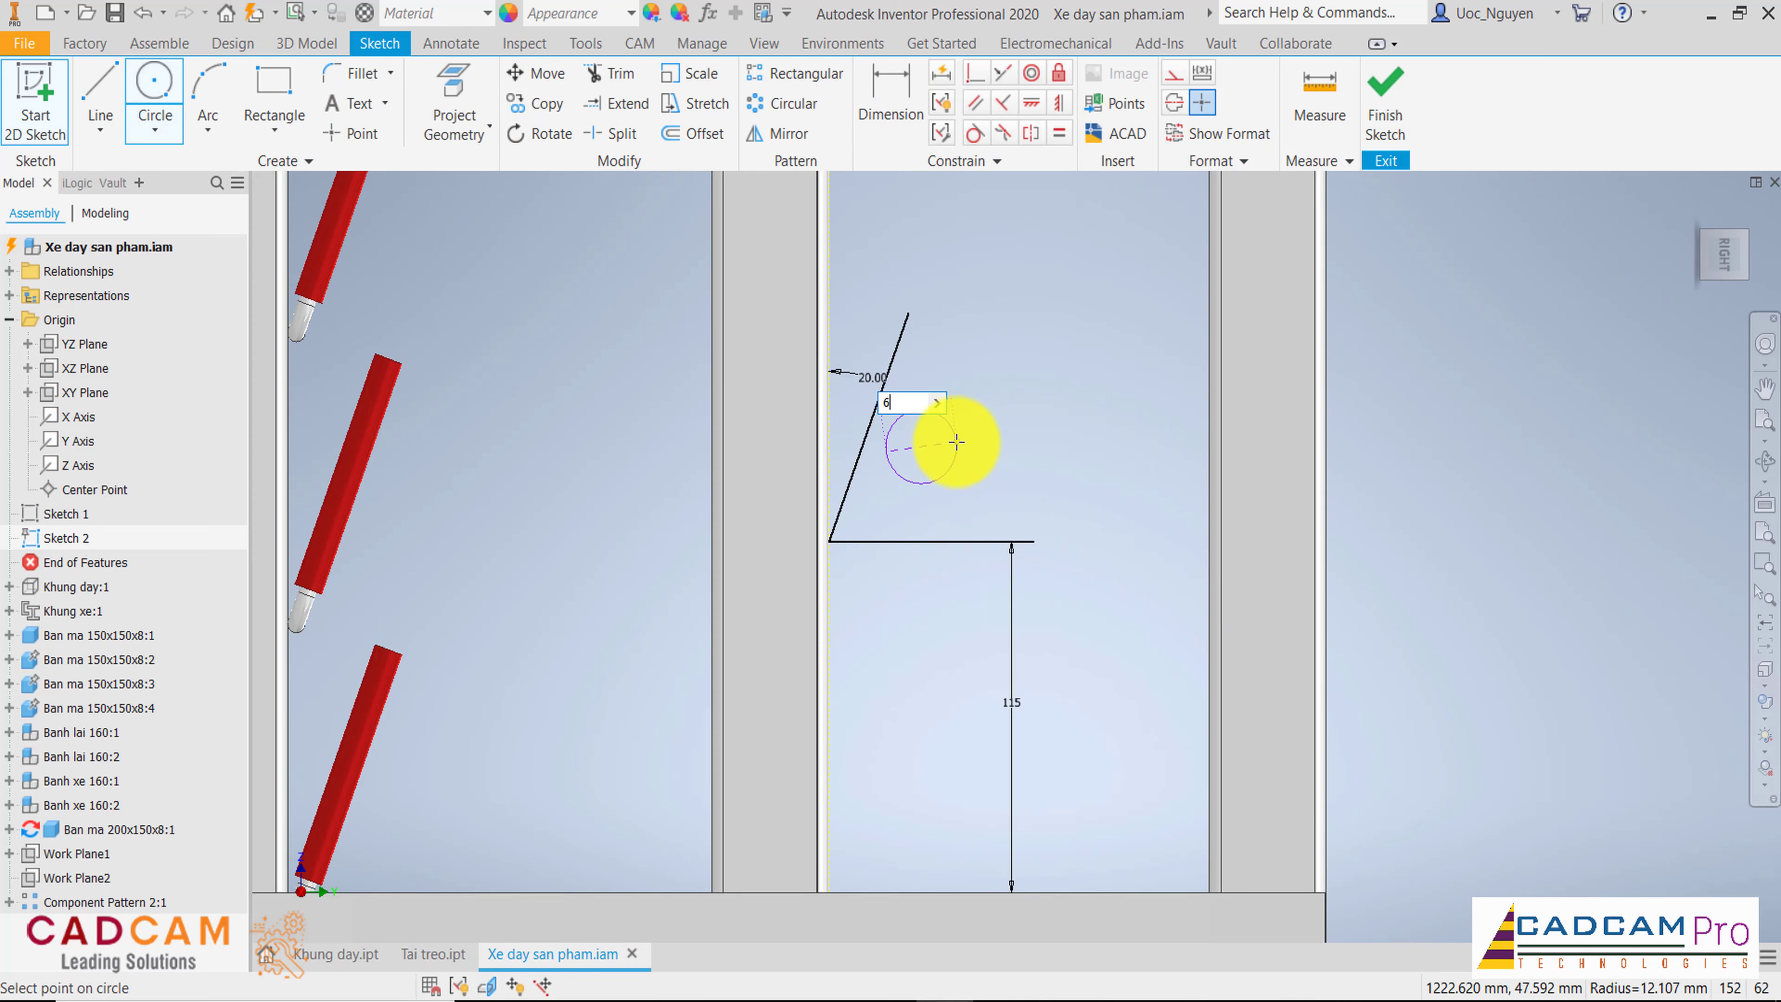
key(Return)
key(Escape)
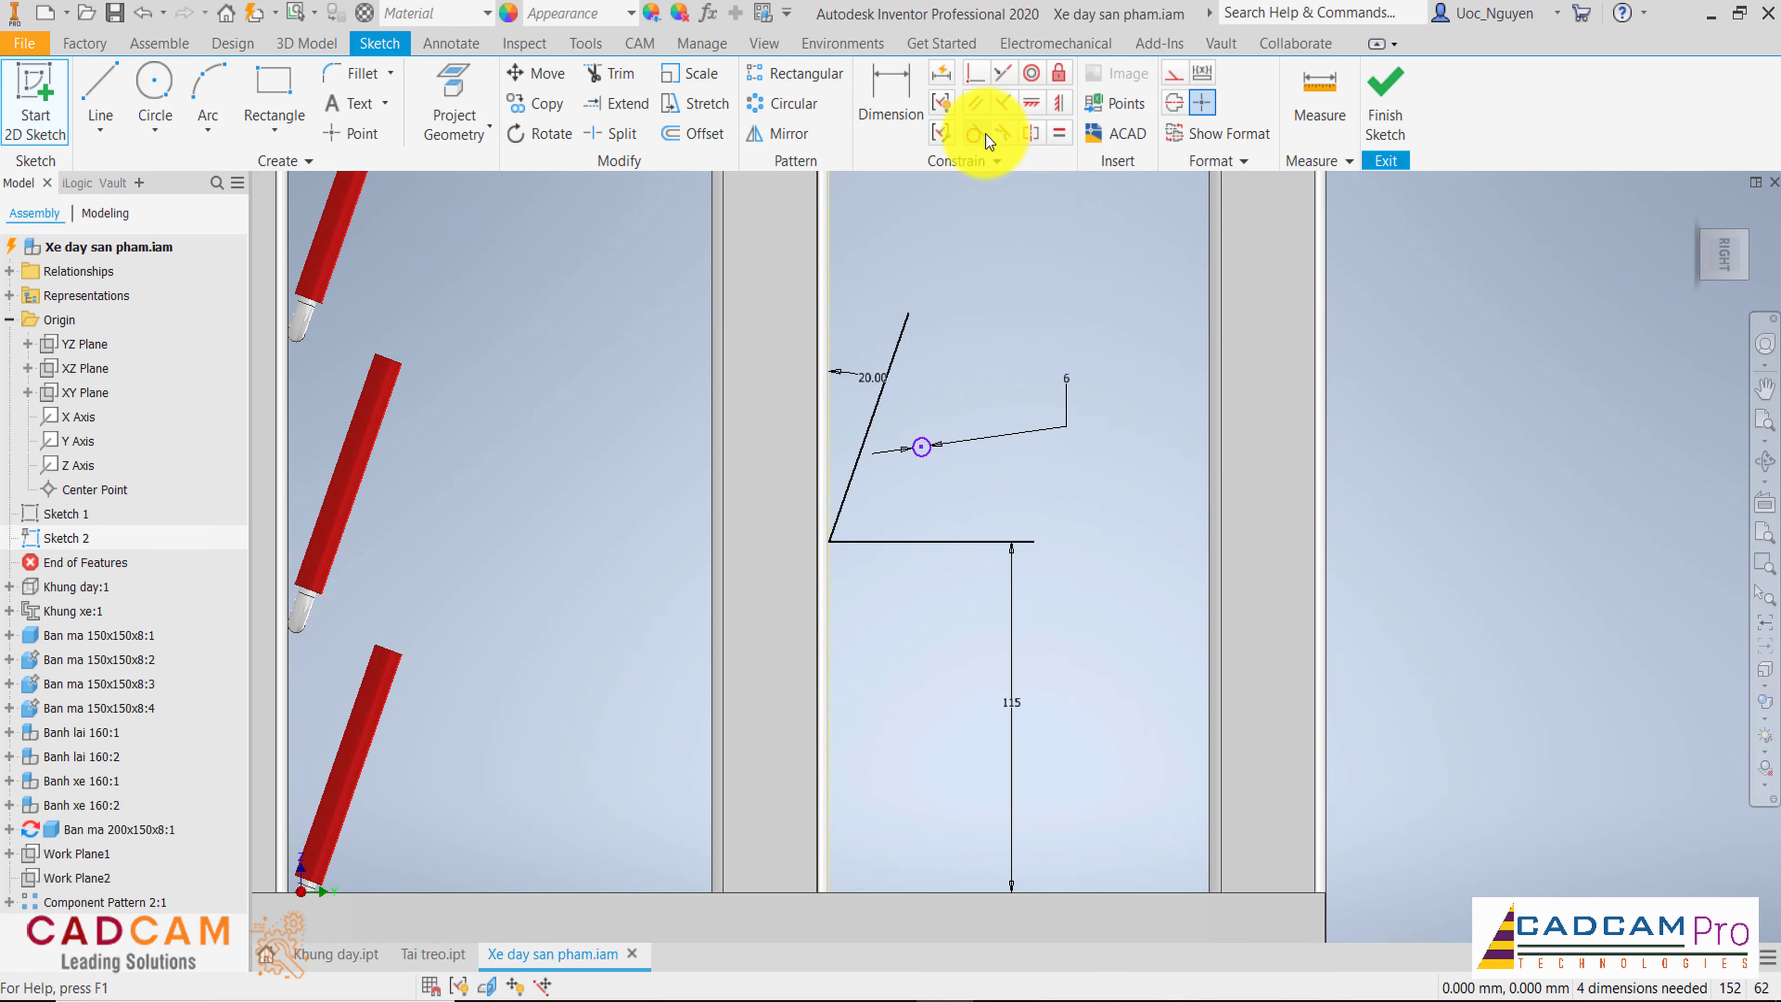
click(985, 133)
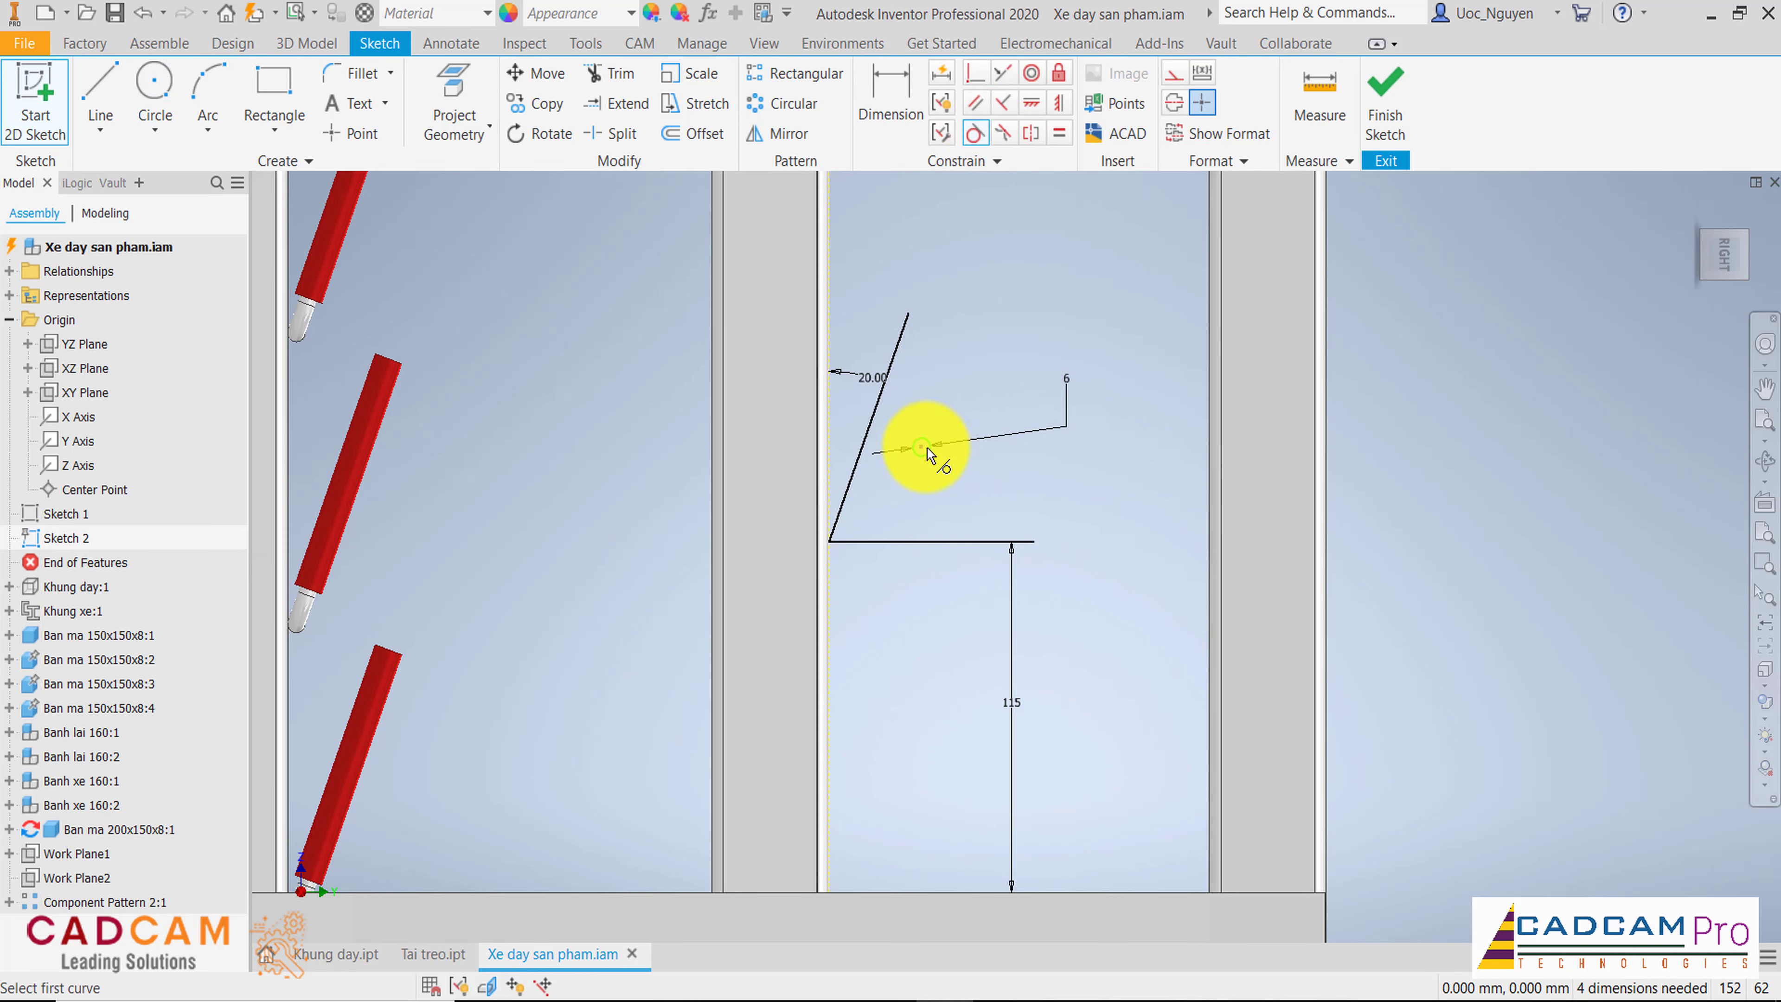
click(830, 498)
scroll(835, 484, down, 2)
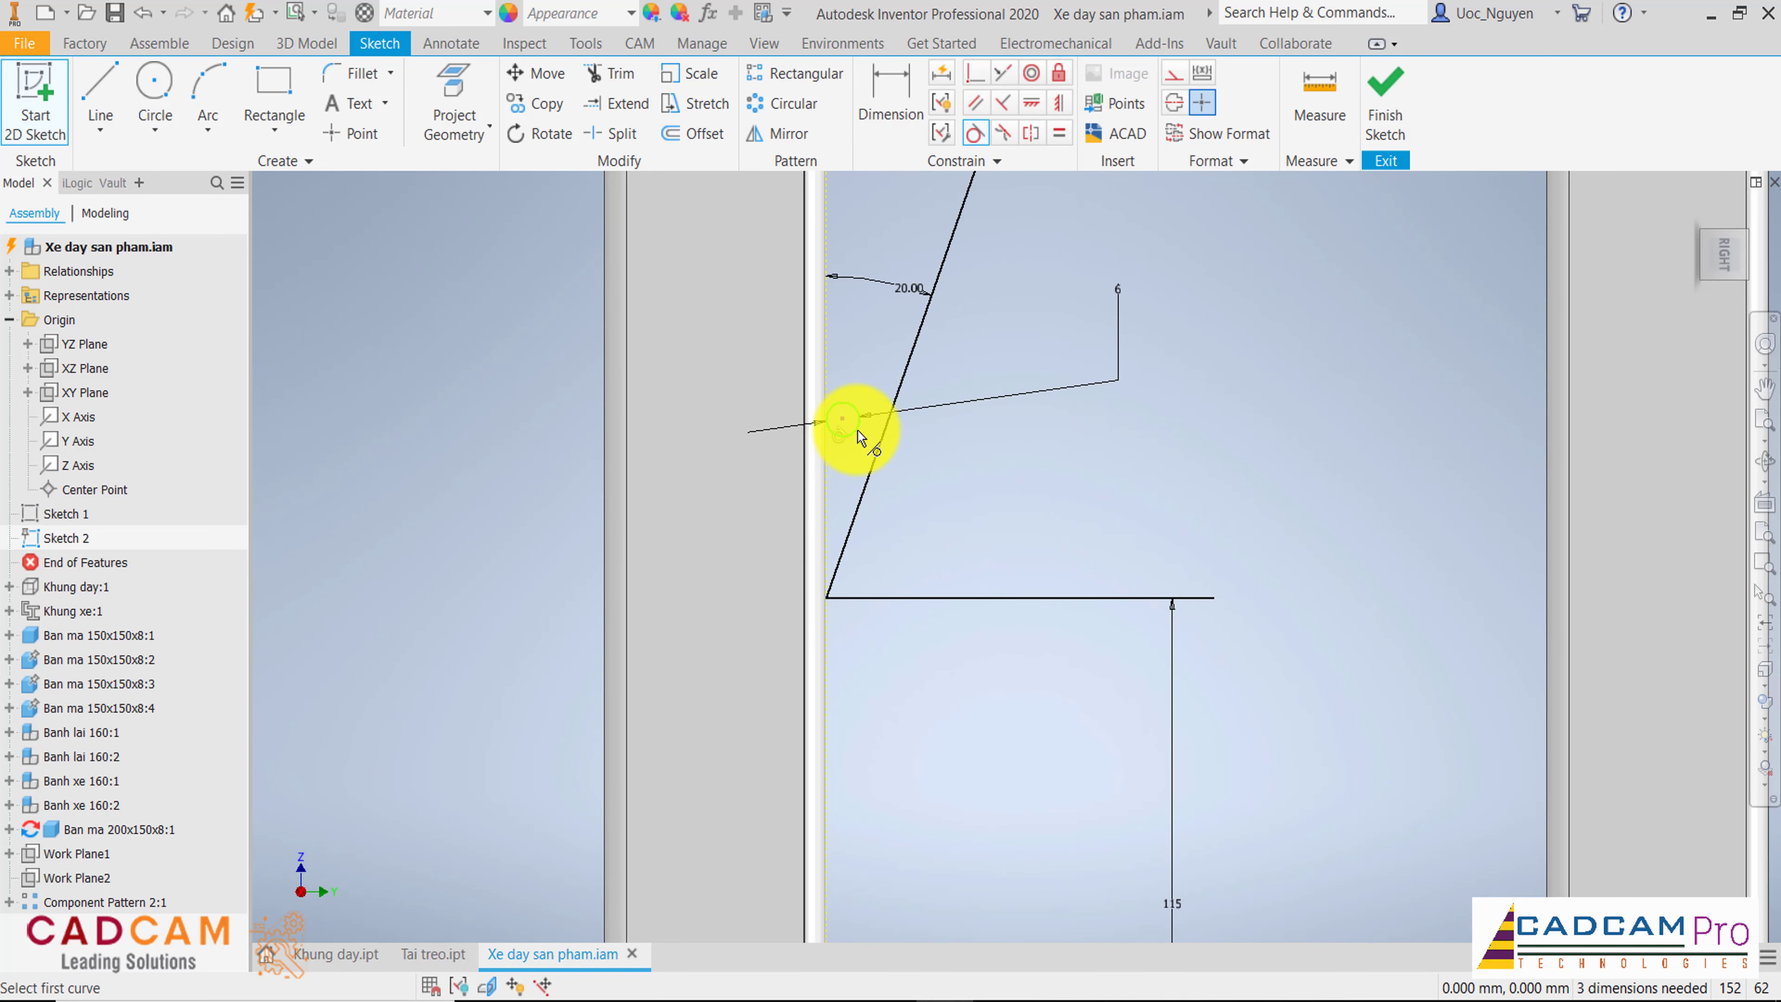
click(859, 437)
click(891, 598)
scroll(847, 596, down, 3)
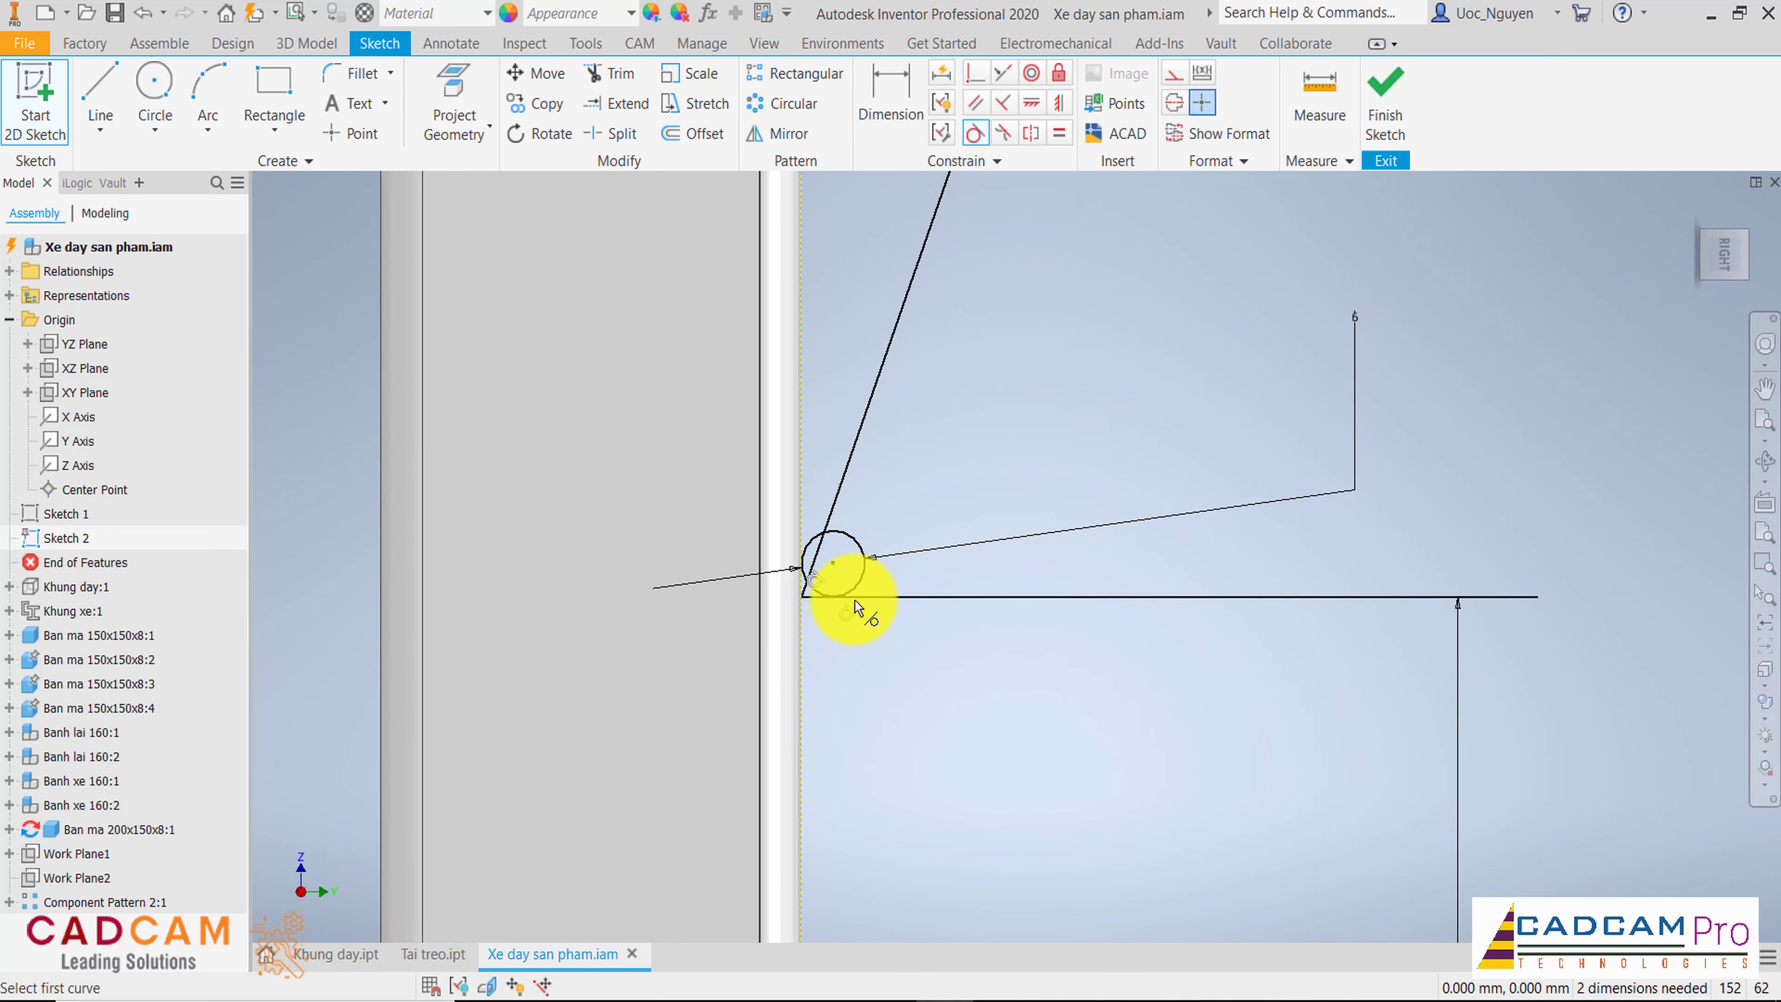
Step: Draw a line from the circle centre, constrained parallel to the slanted line
key(l)
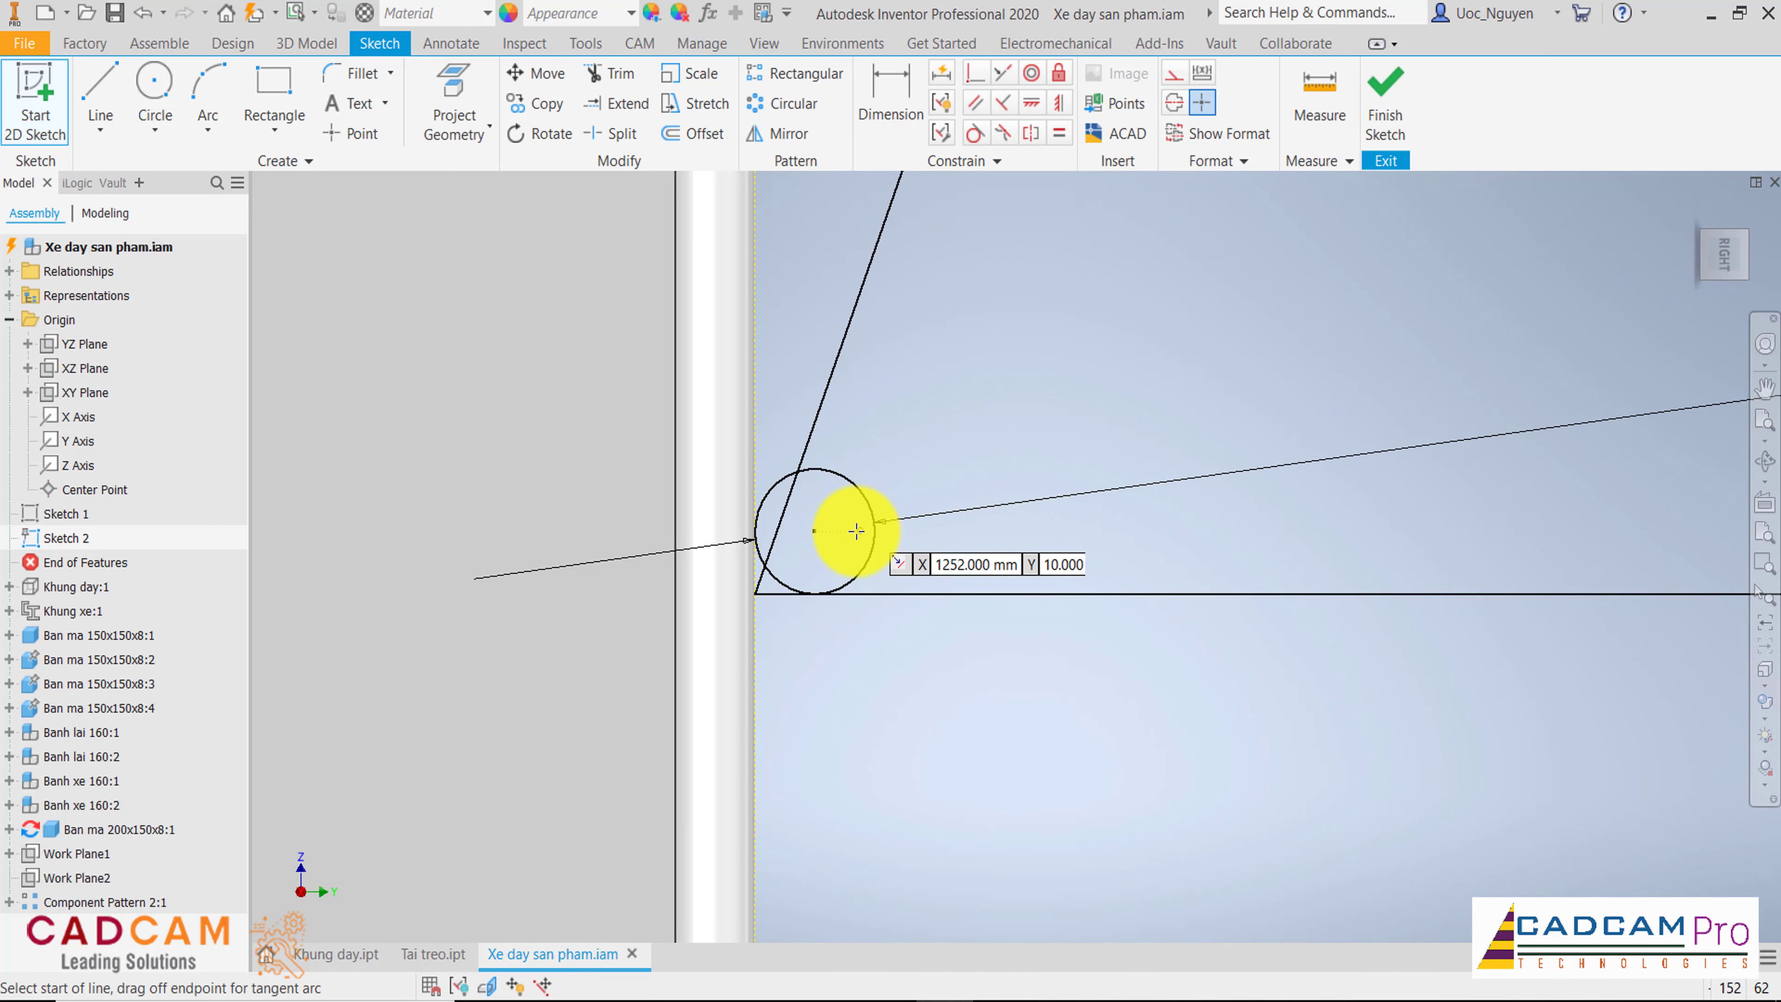
click(868, 492)
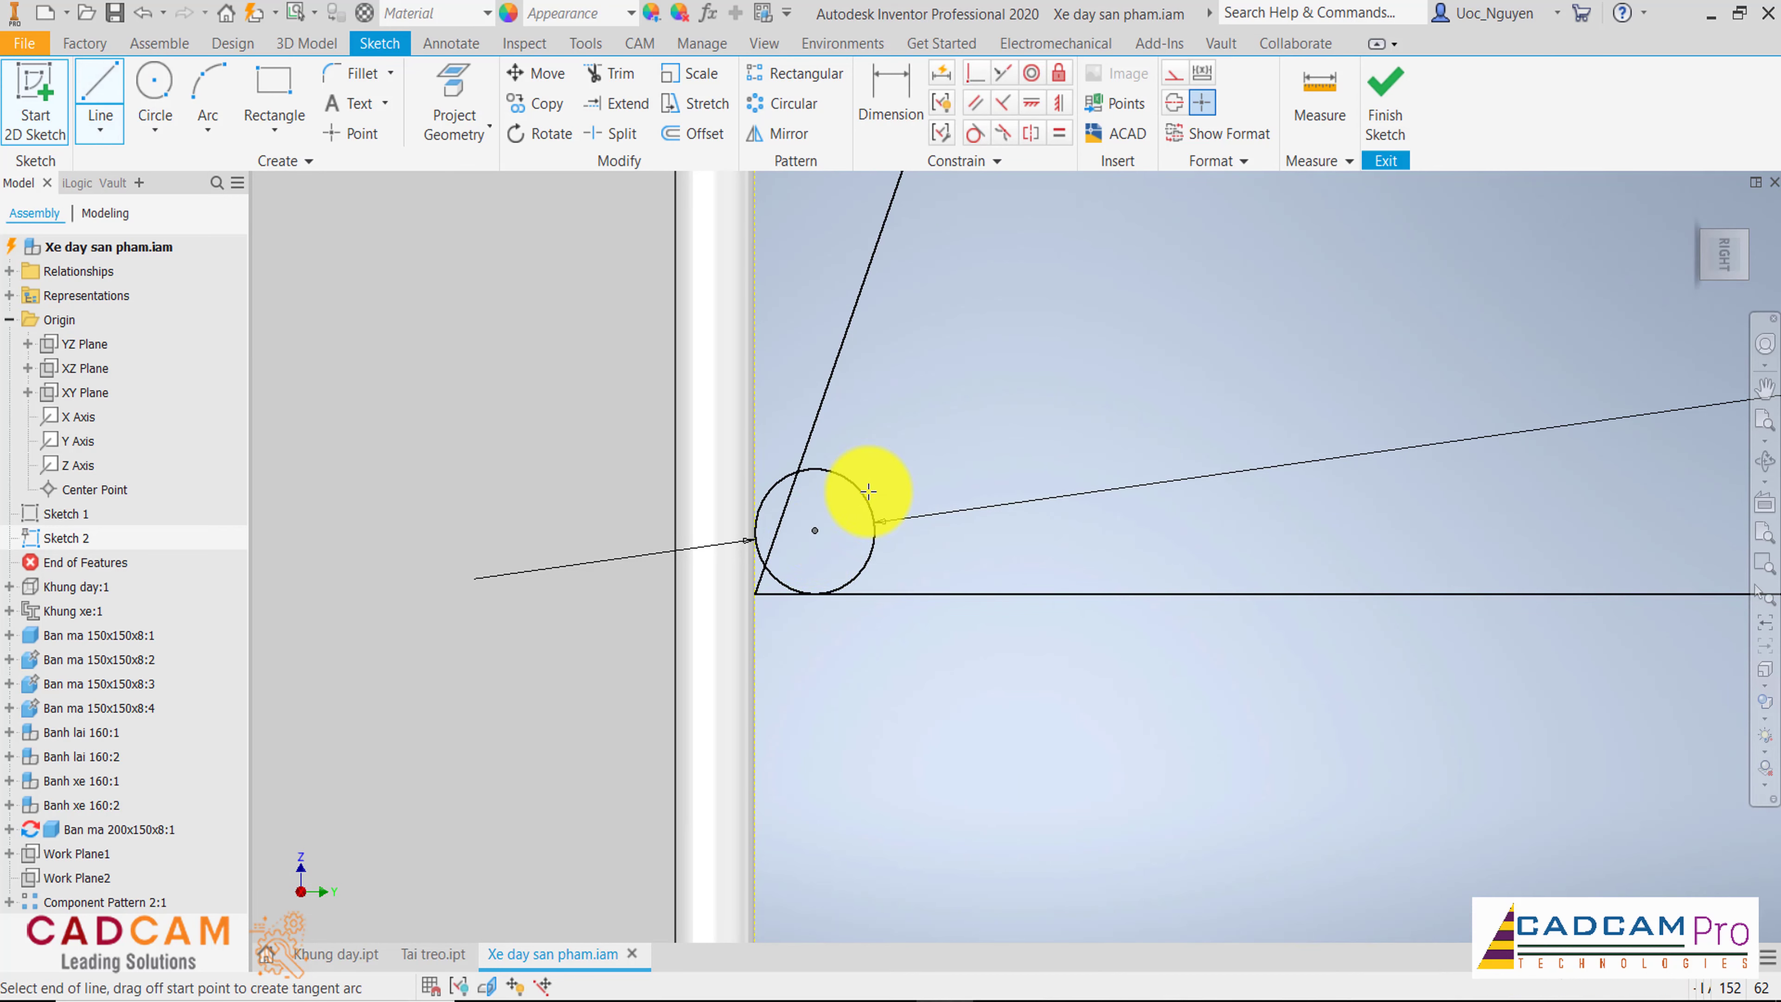
click(926, 281)
click(975, 103)
click(918, 298)
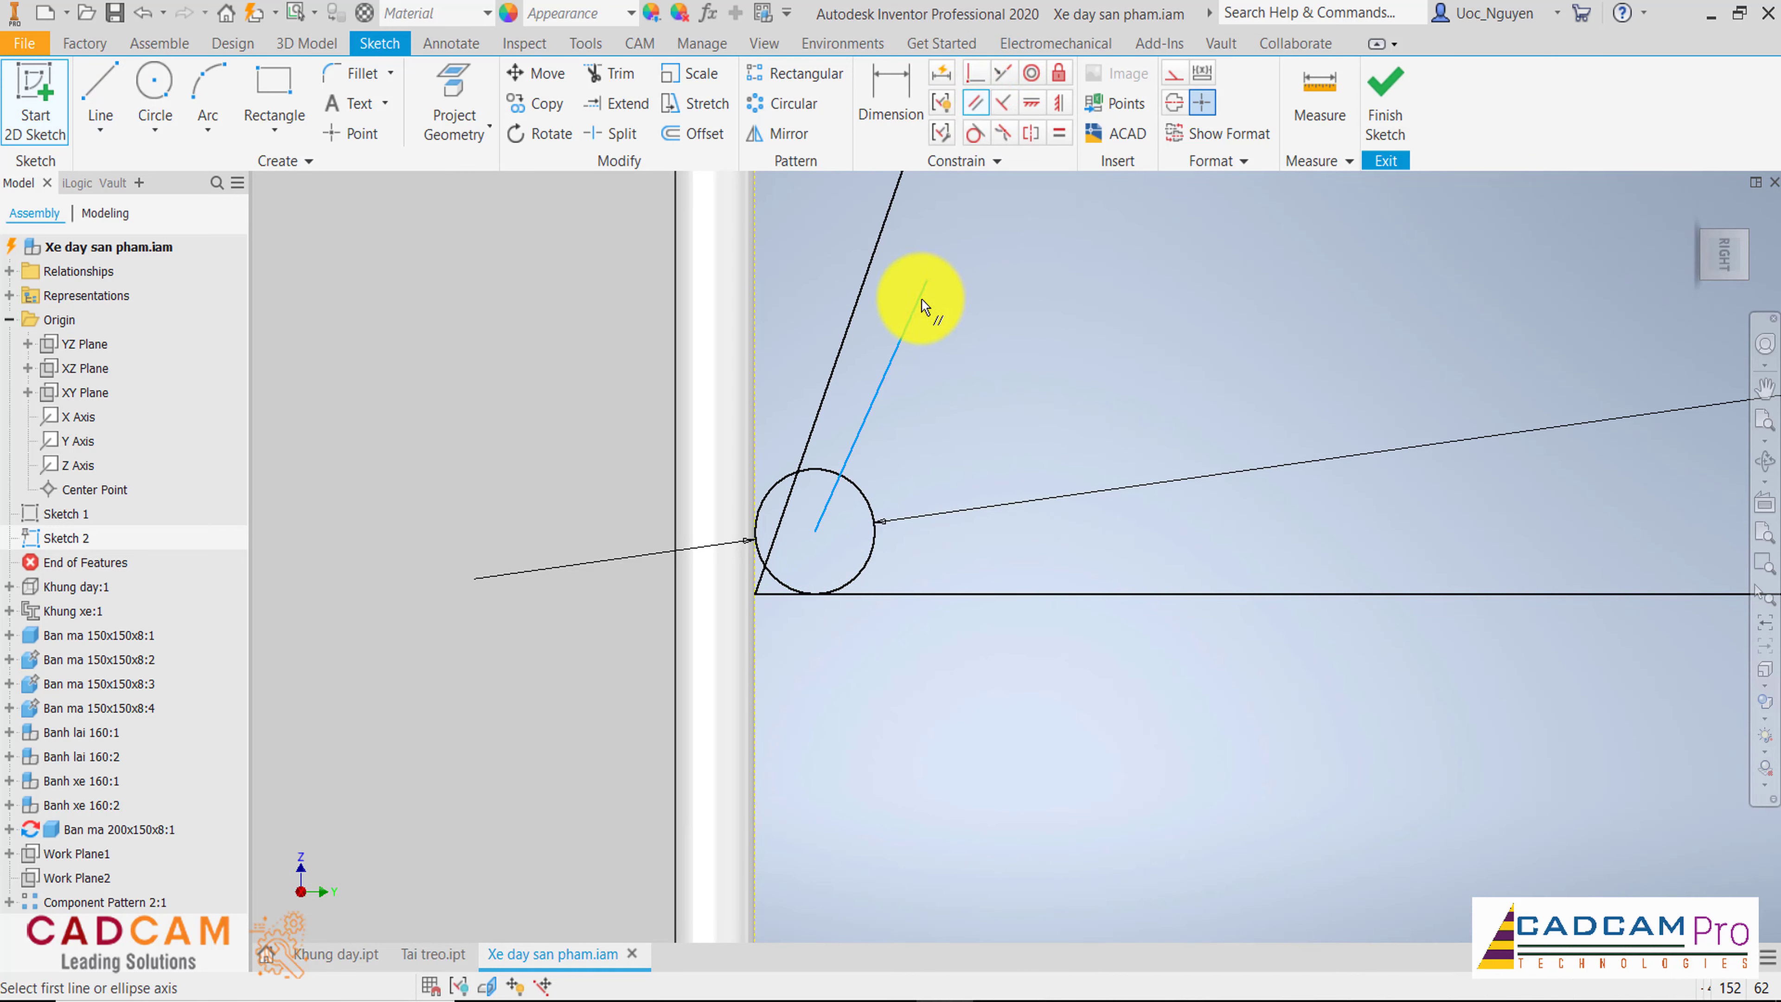
click(856, 298)
Step: Add a driven dimension of 1.793 between the two slanted lines
key(Escape)
key(d)
click(885, 323)
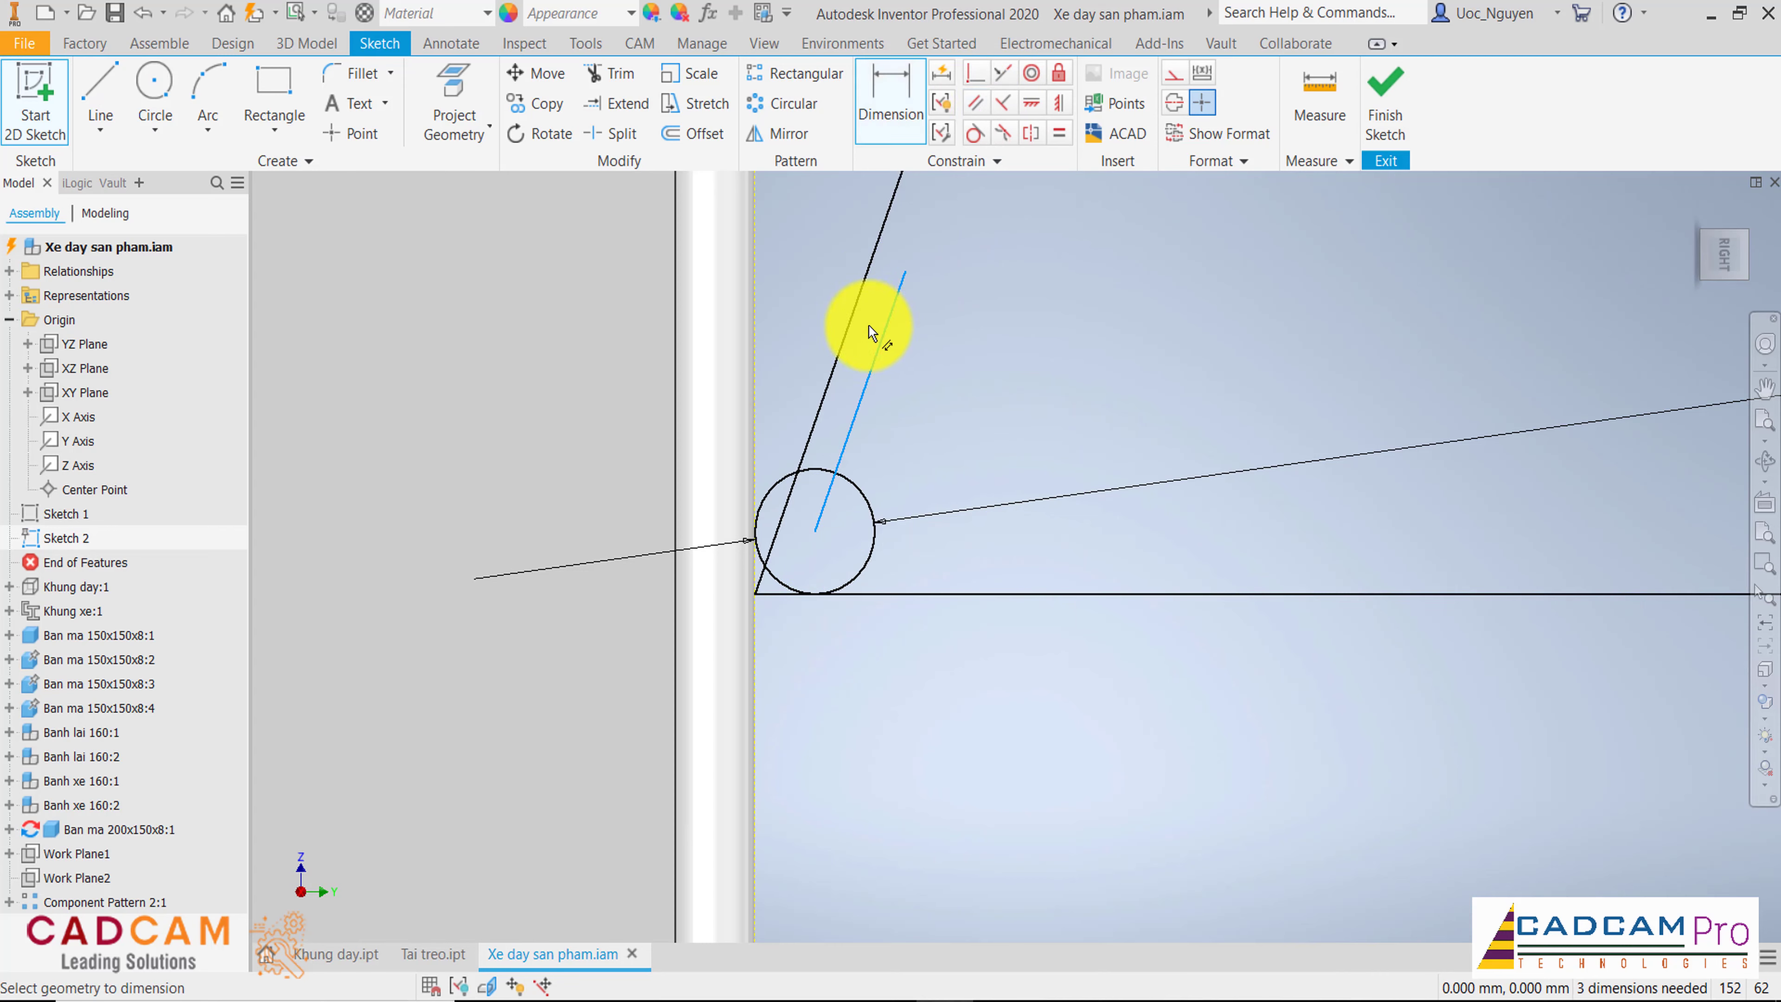
click(1006, 227)
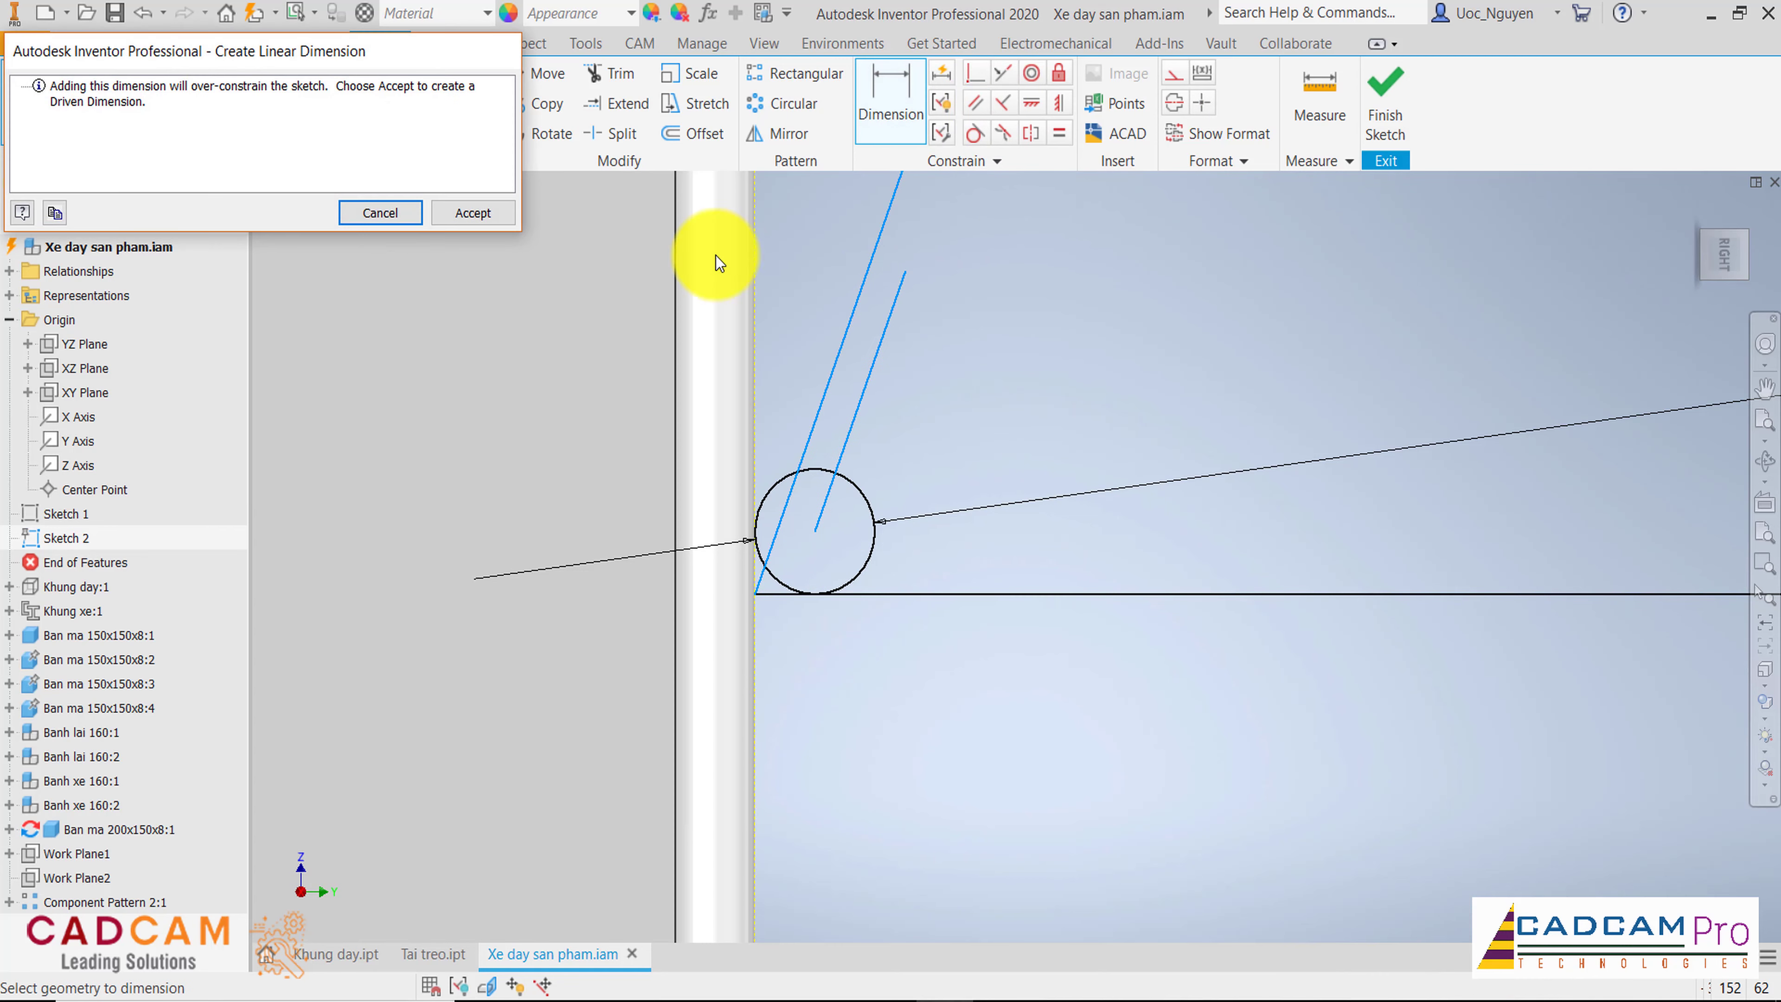
click(510, 217)
Step: Pan back over the sketch and orbit to an oblique top view
scroll(1007, 416, down, 3)
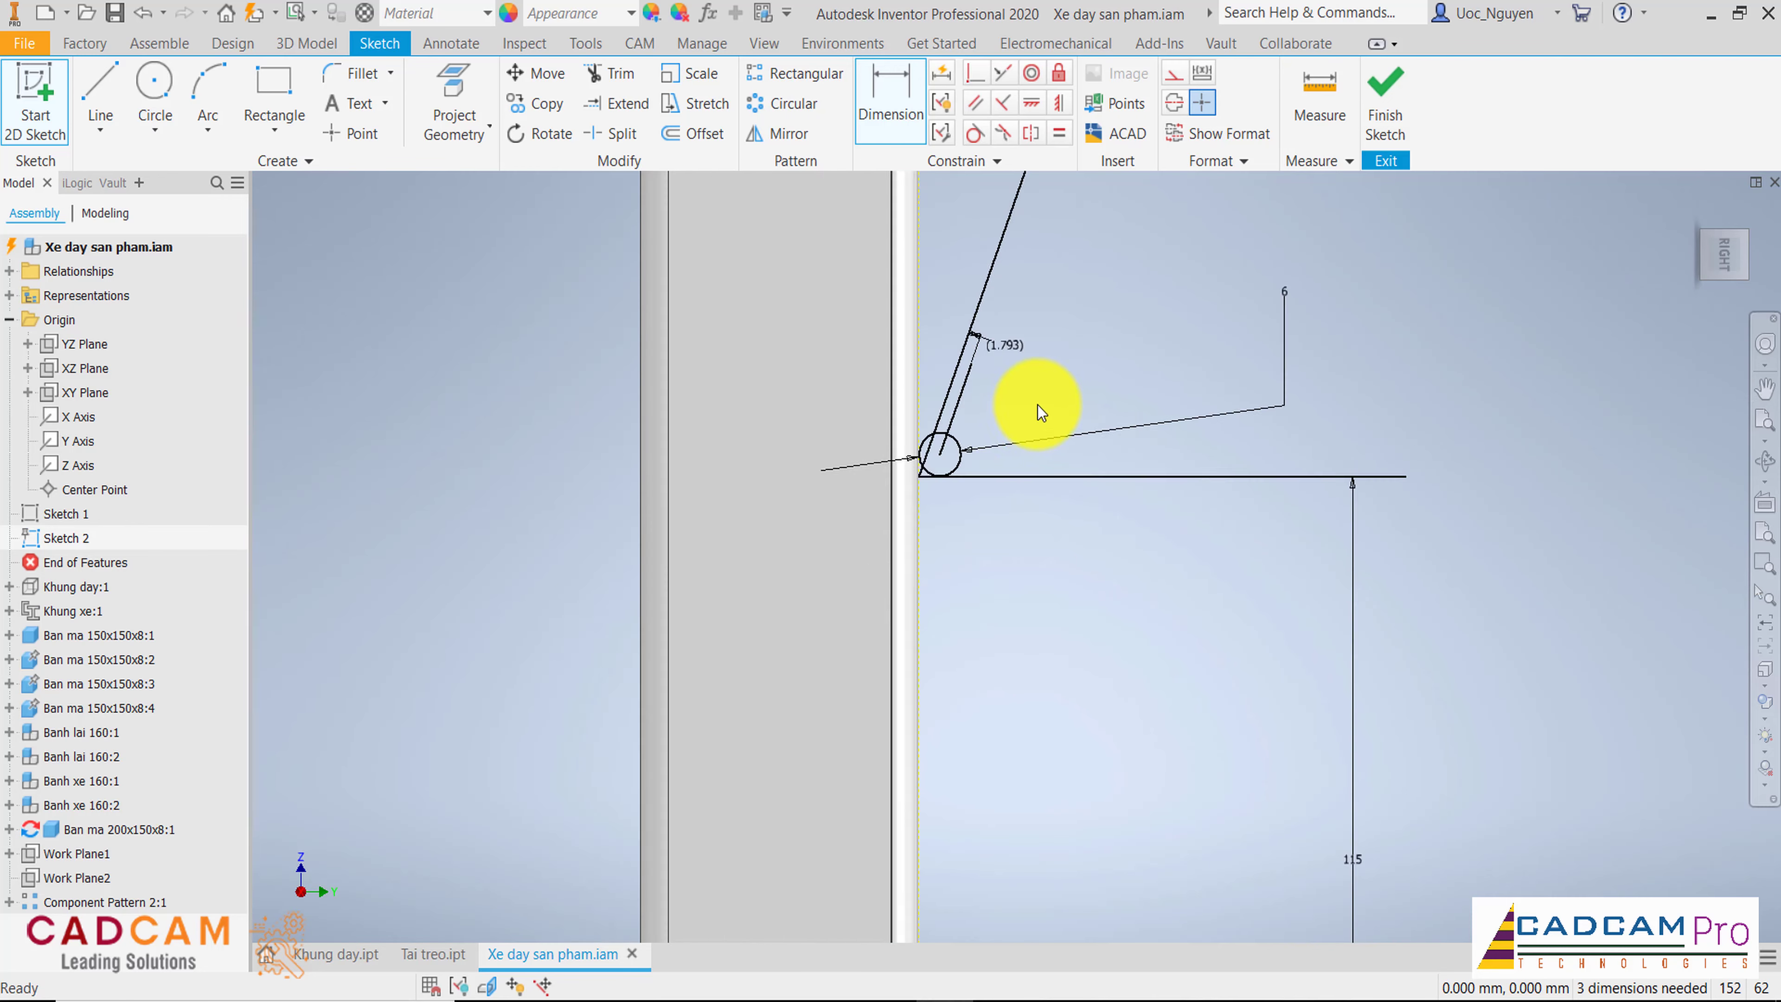
middle_drag(1037, 405, 912, 595)
scroll(940, 563, up, 5)
scroll(885, 599, down, 3)
mouse_move(829, 651)
shift+middle_down()
mouse_move(753, 483)
mouse_move(787, 494)
mouse_move(799, 534)
mouse_move(851, 544)
shift+middle_up()
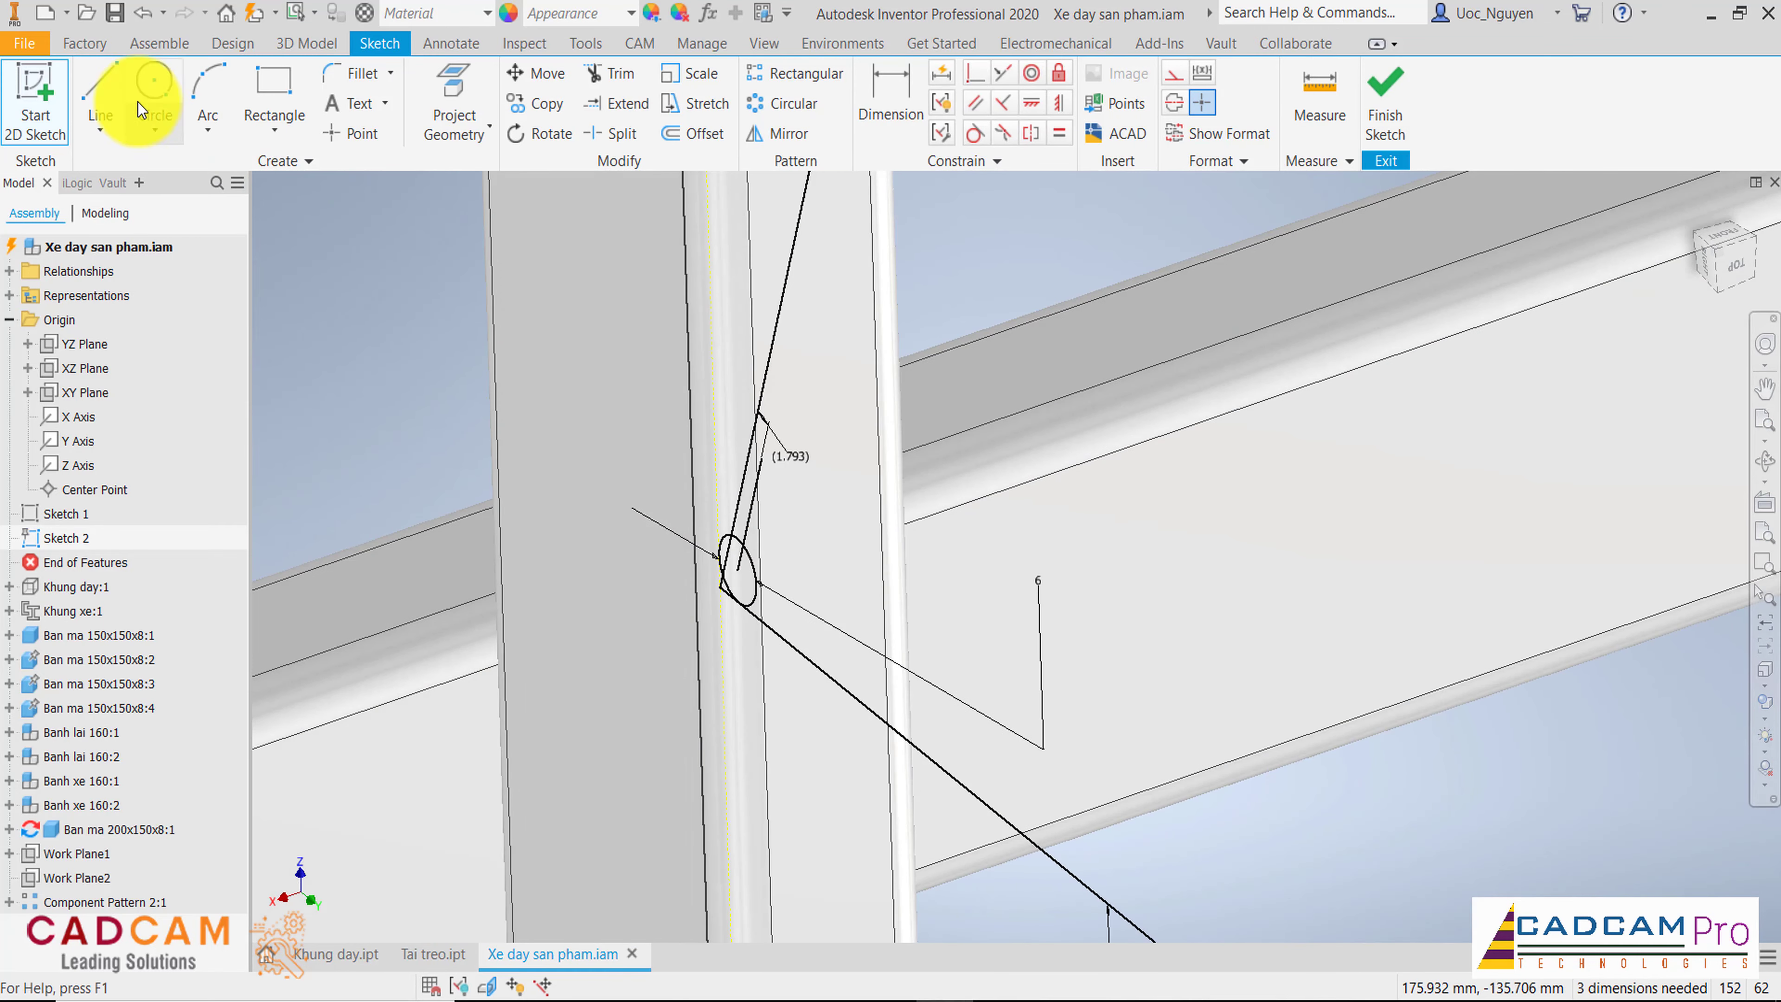
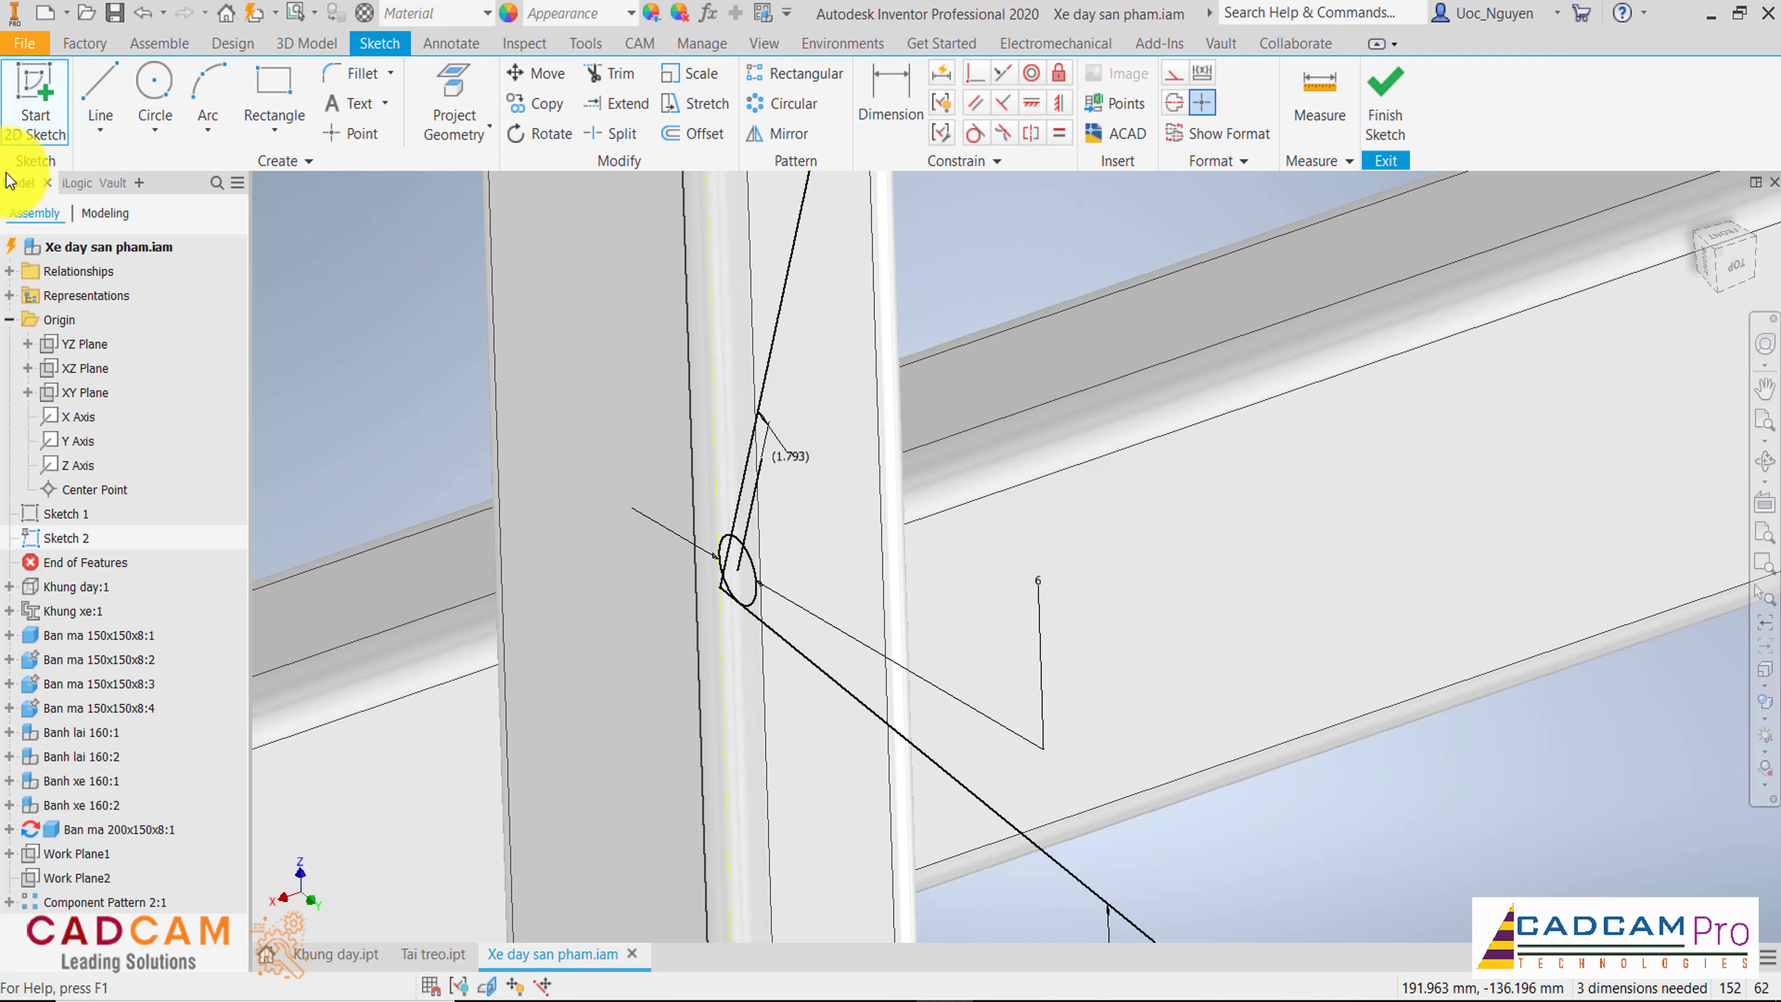
Step: Finish editing the hanger sketch
scroll(755, 498, up, 2)
middle_drag(755, 498, 1101, 447)
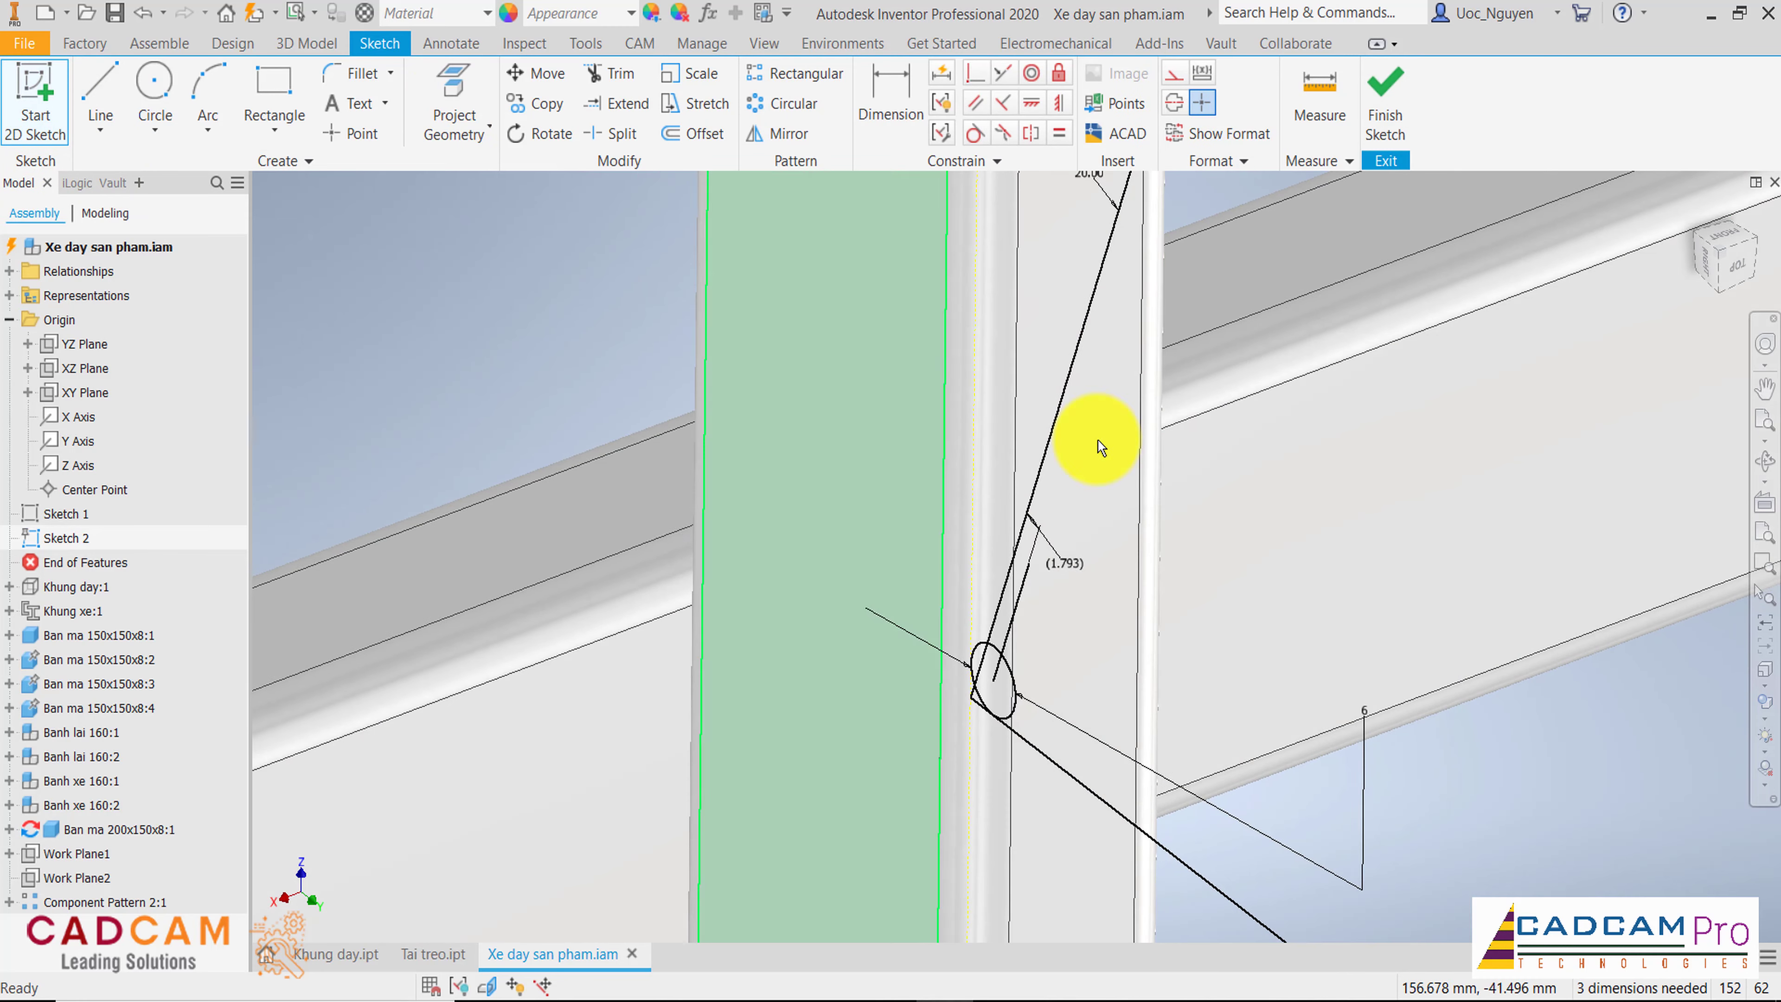
click(1398, 122)
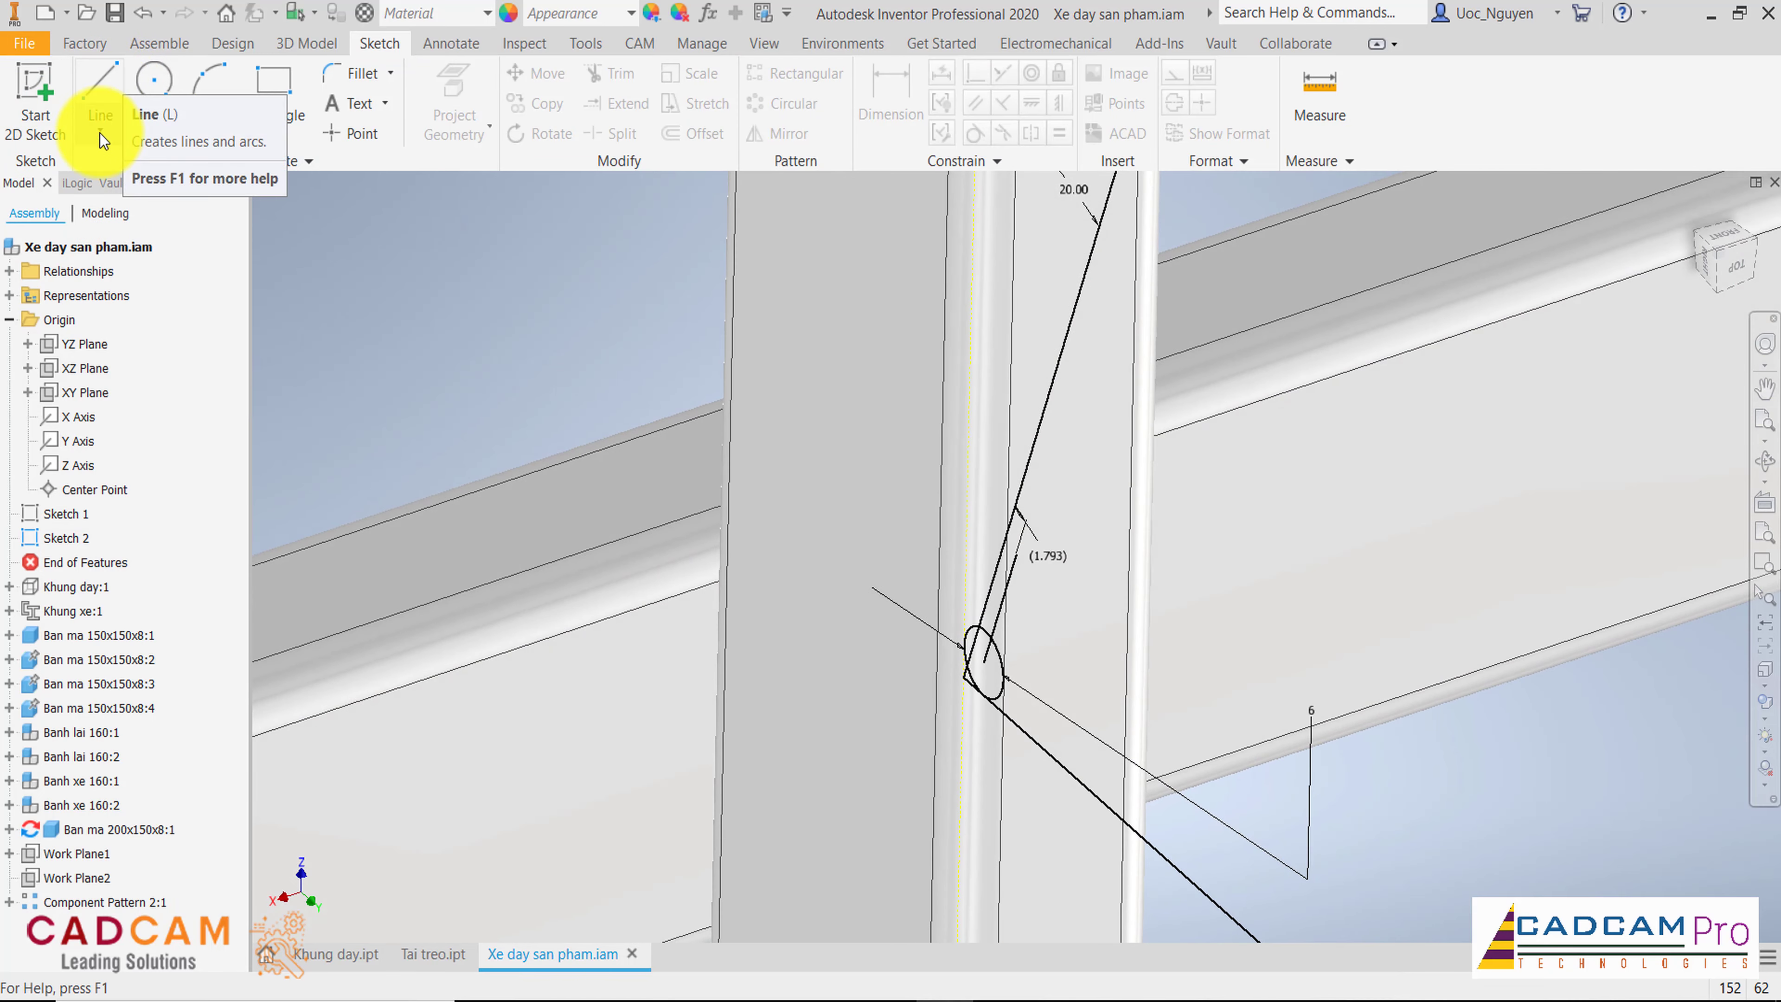
Step: Start a new 2D sketch on the vertical frame post's face
scroll(722, 500, up, 5)
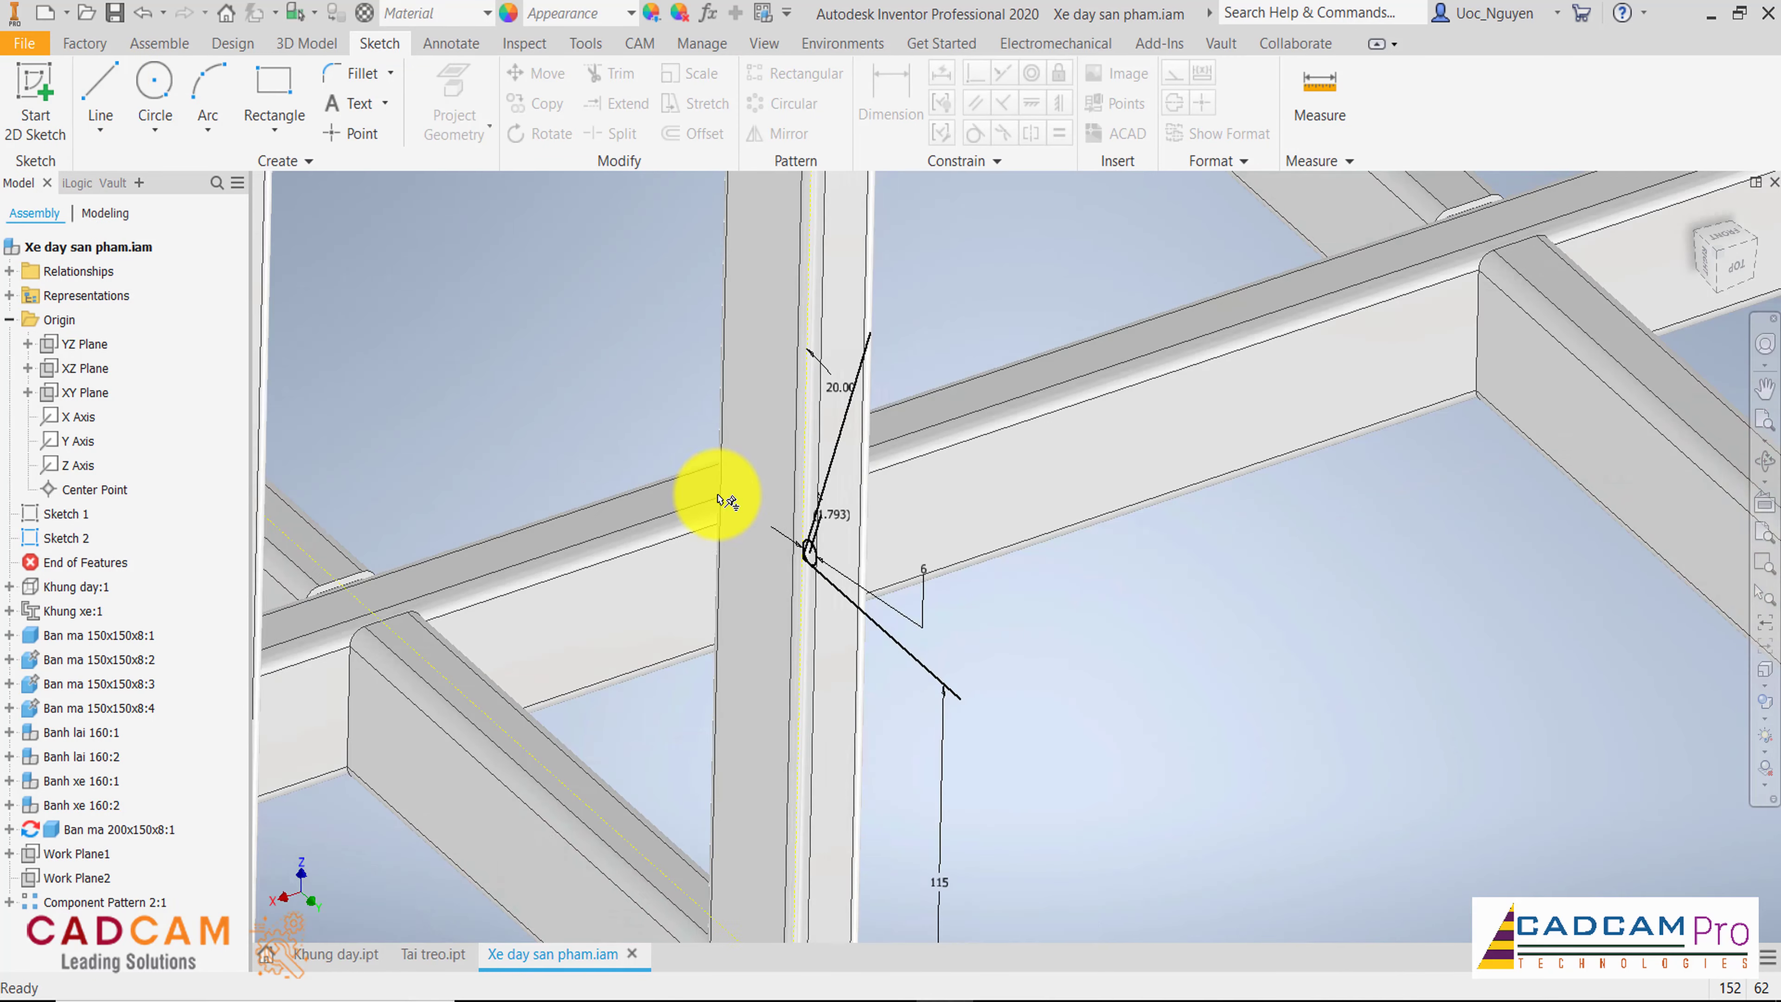
scroll(946, 546, down, 2)
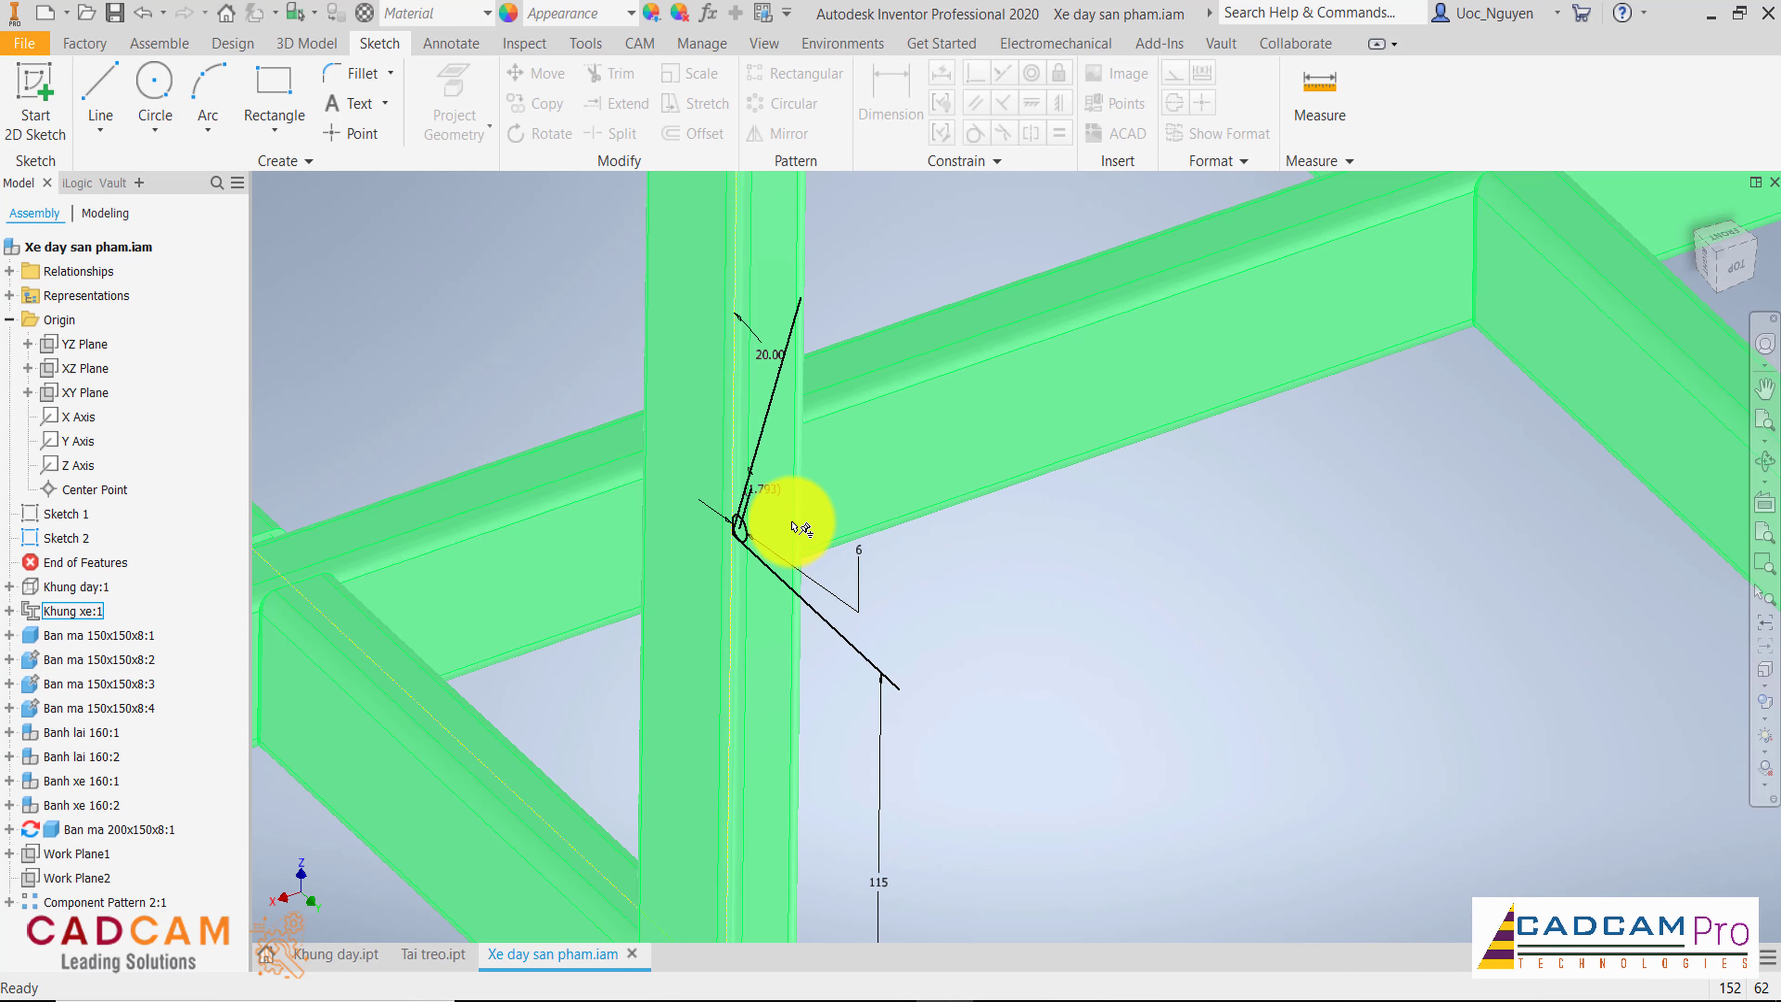
click(38, 106)
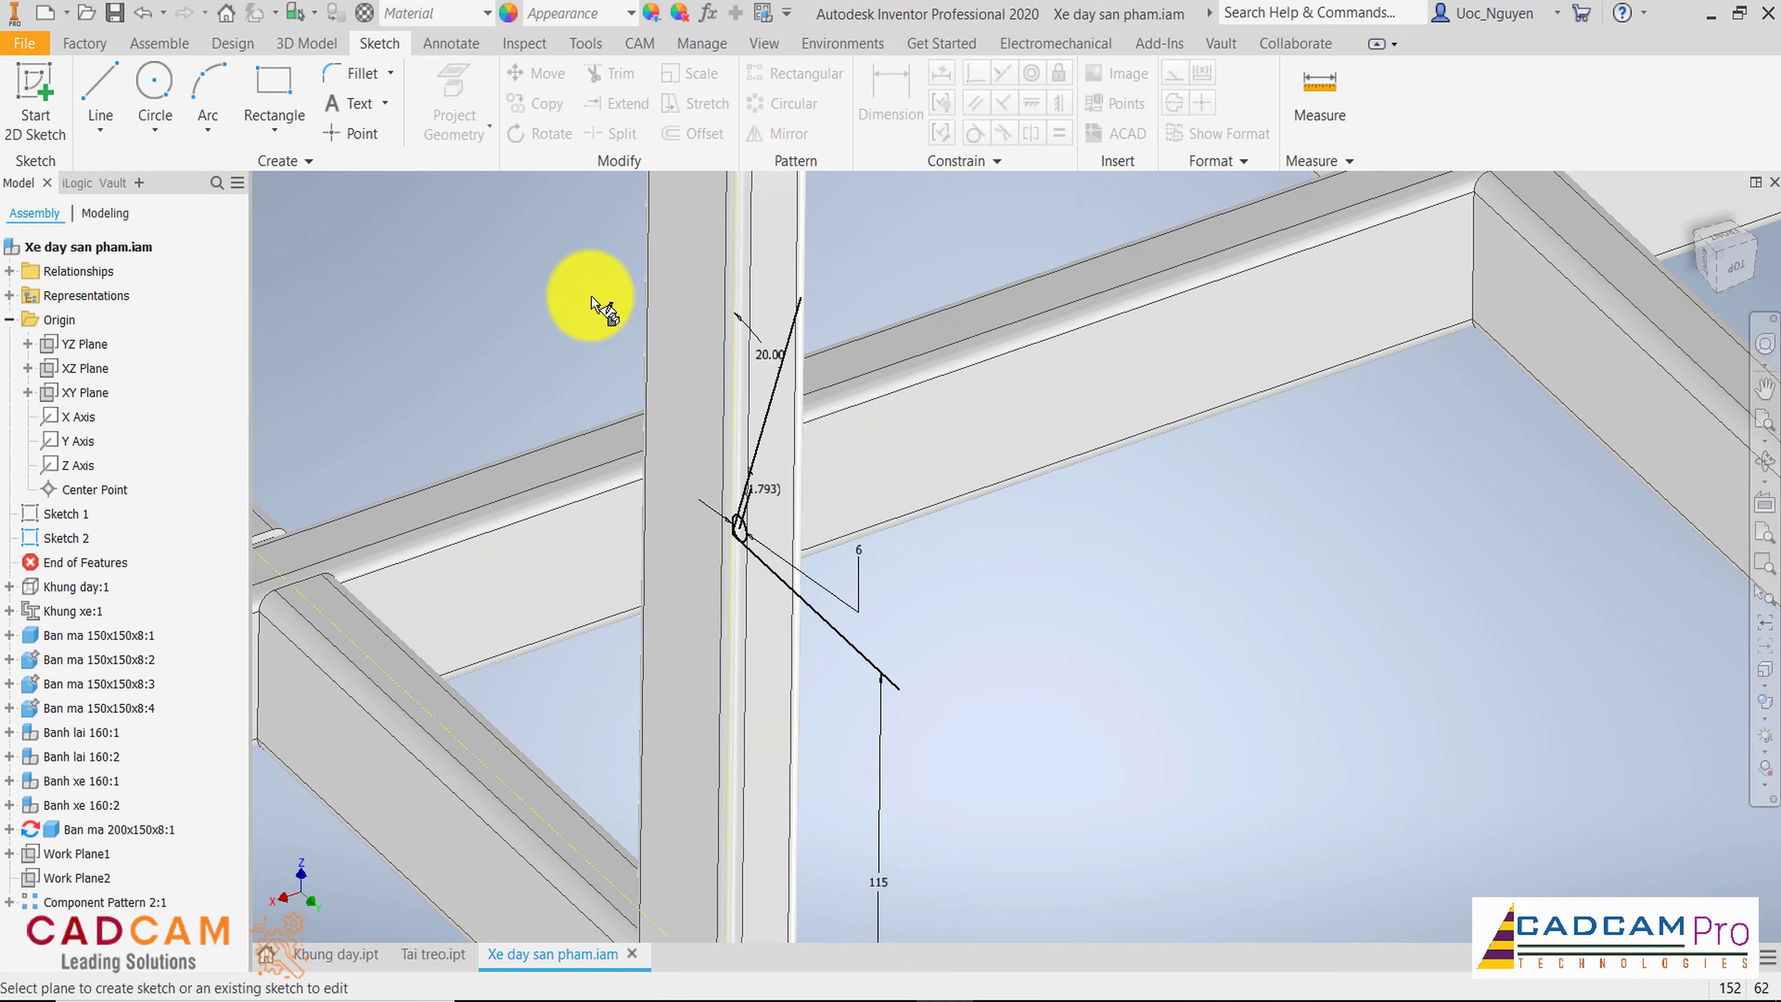
key(l)
scroll(787, 537, up, 1)
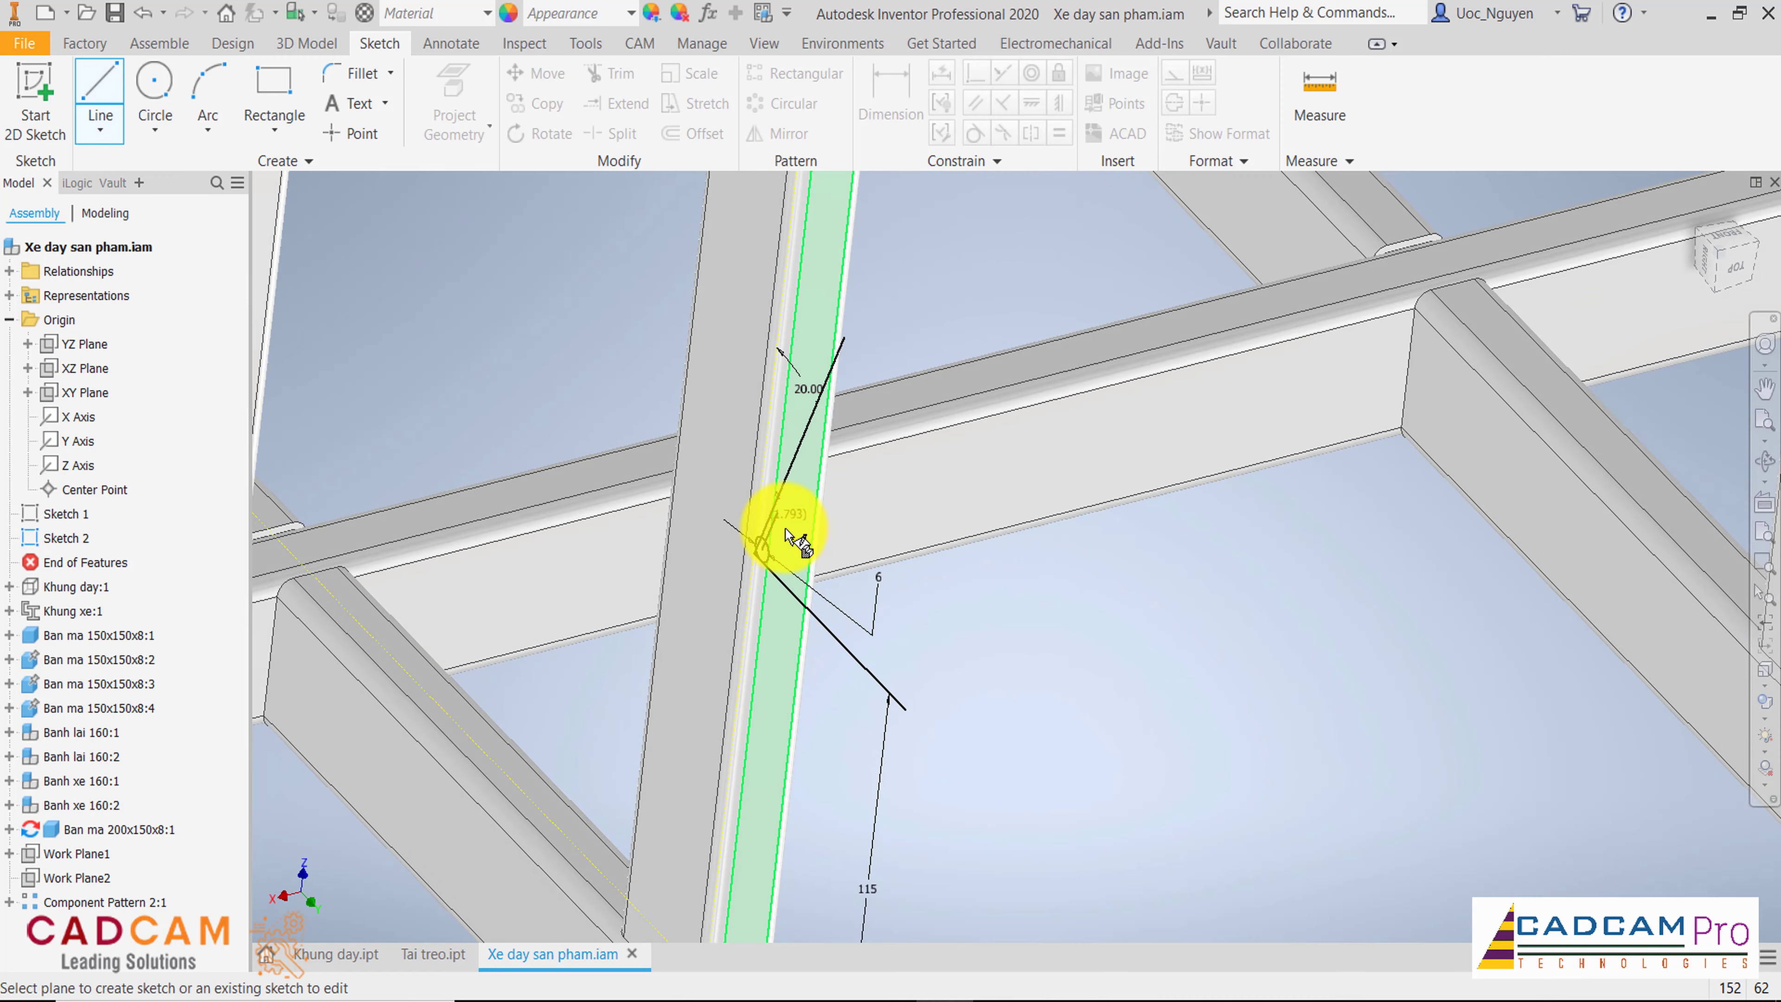
shift+middle_drag(847, 565, 869, 522)
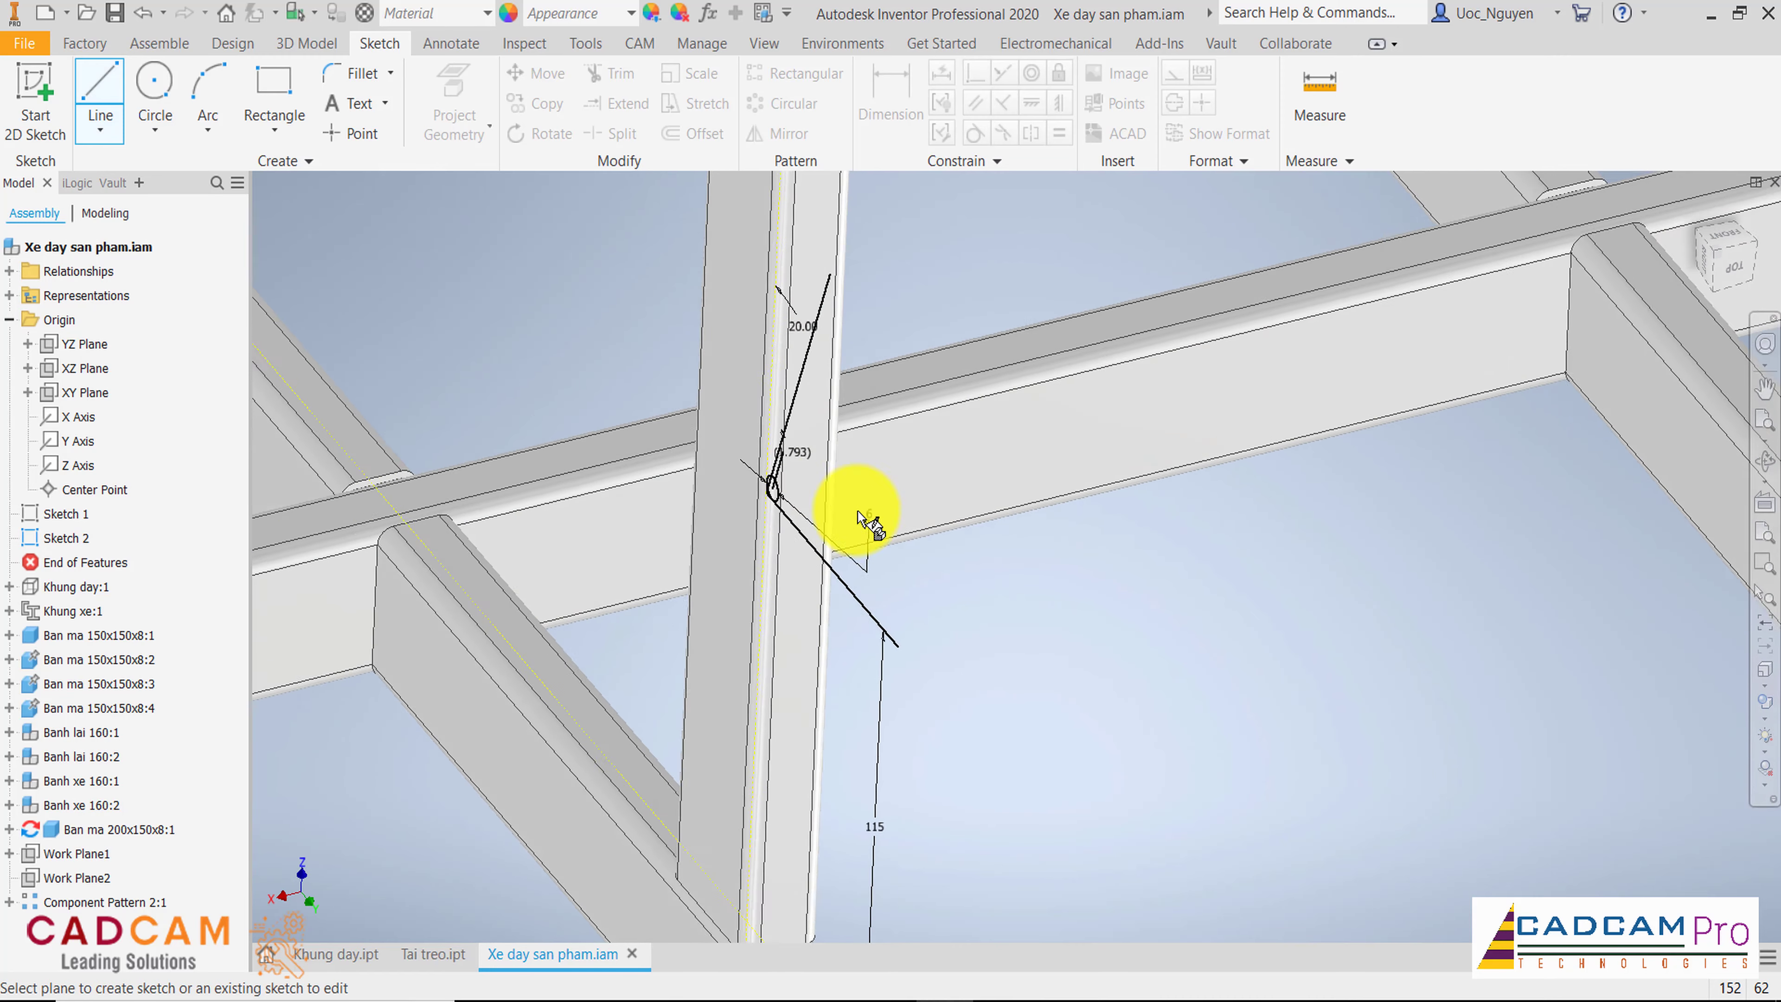
click(816, 501)
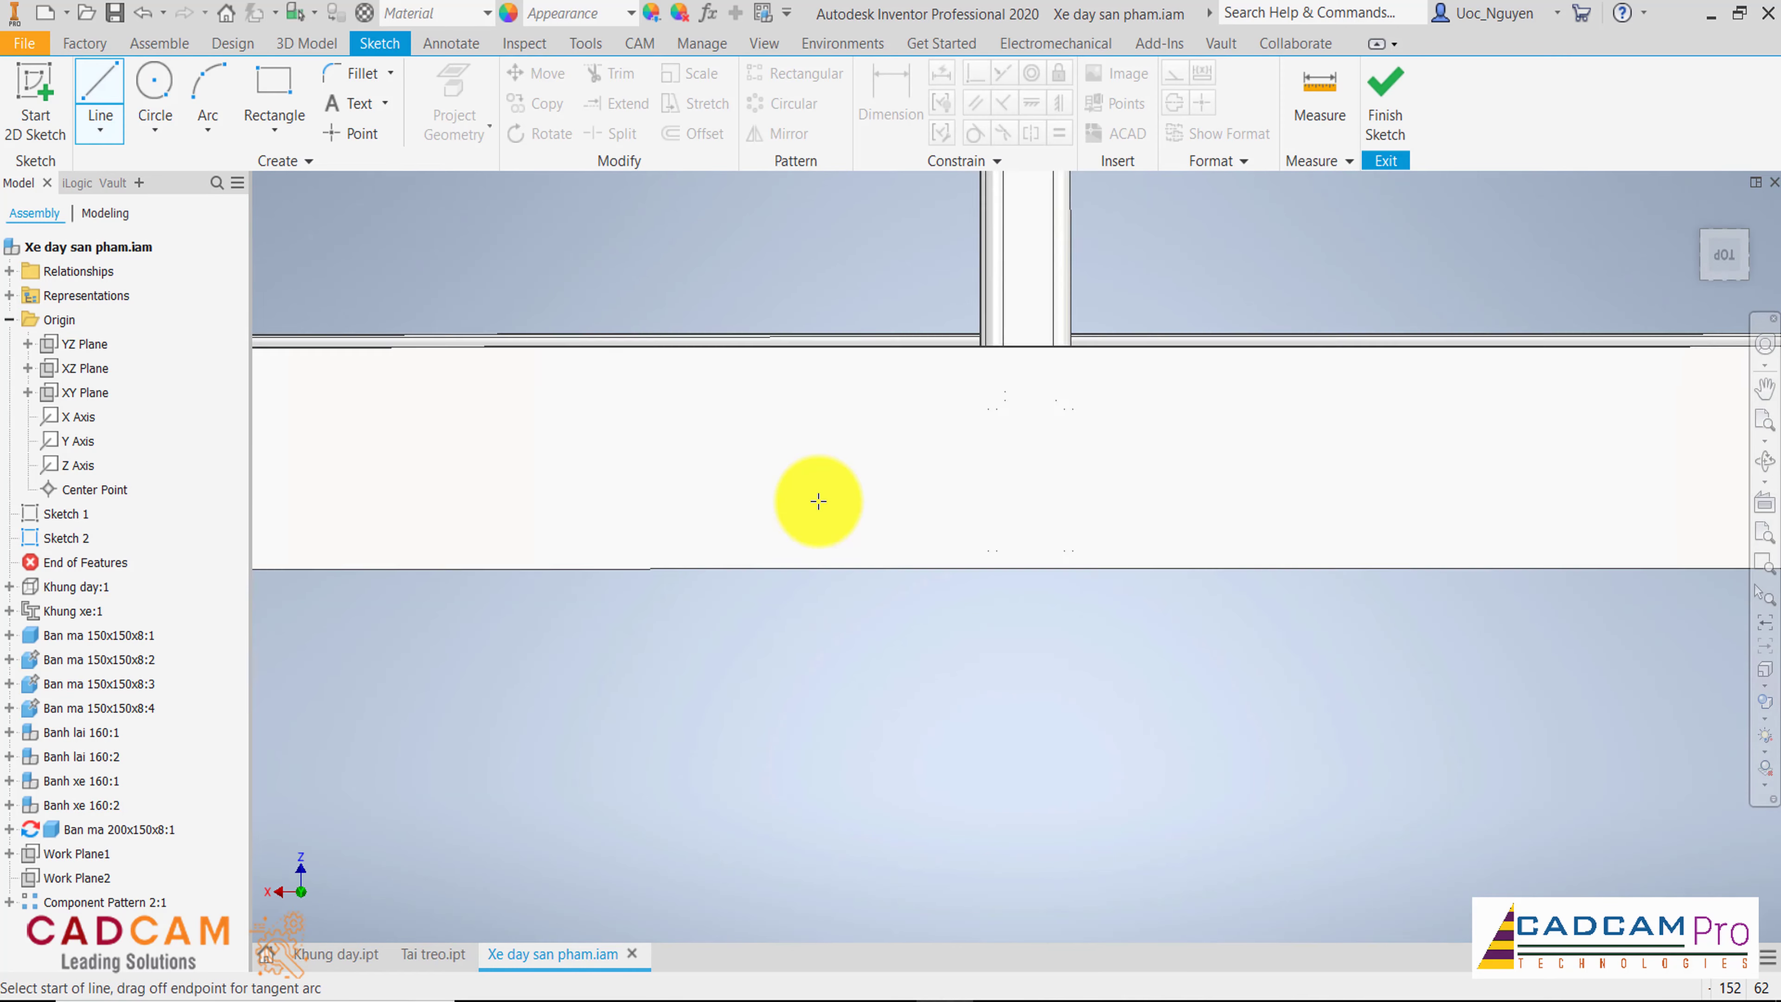
Step: Project the hanger circle's edges into the new sketch
scroll(818, 501, up, 3)
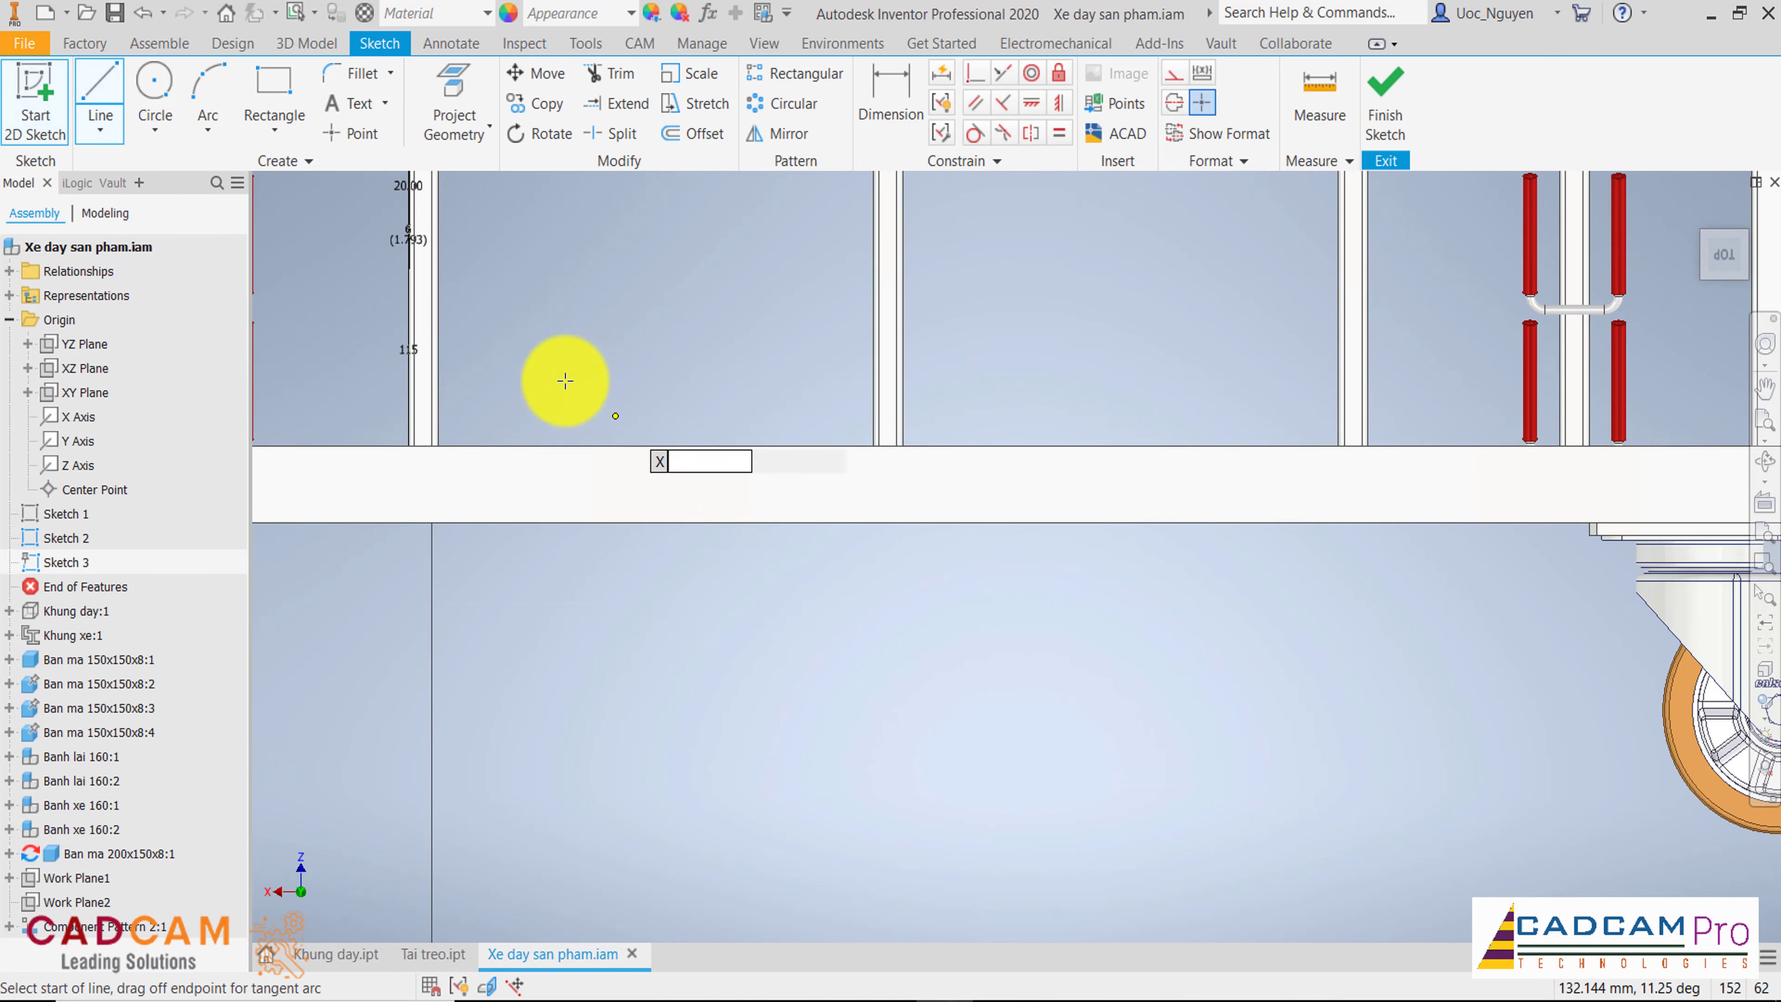
scroll(807, 584, down, 2)
scroll(743, 505, down, 2)
scroll(813, 523, down, 2)
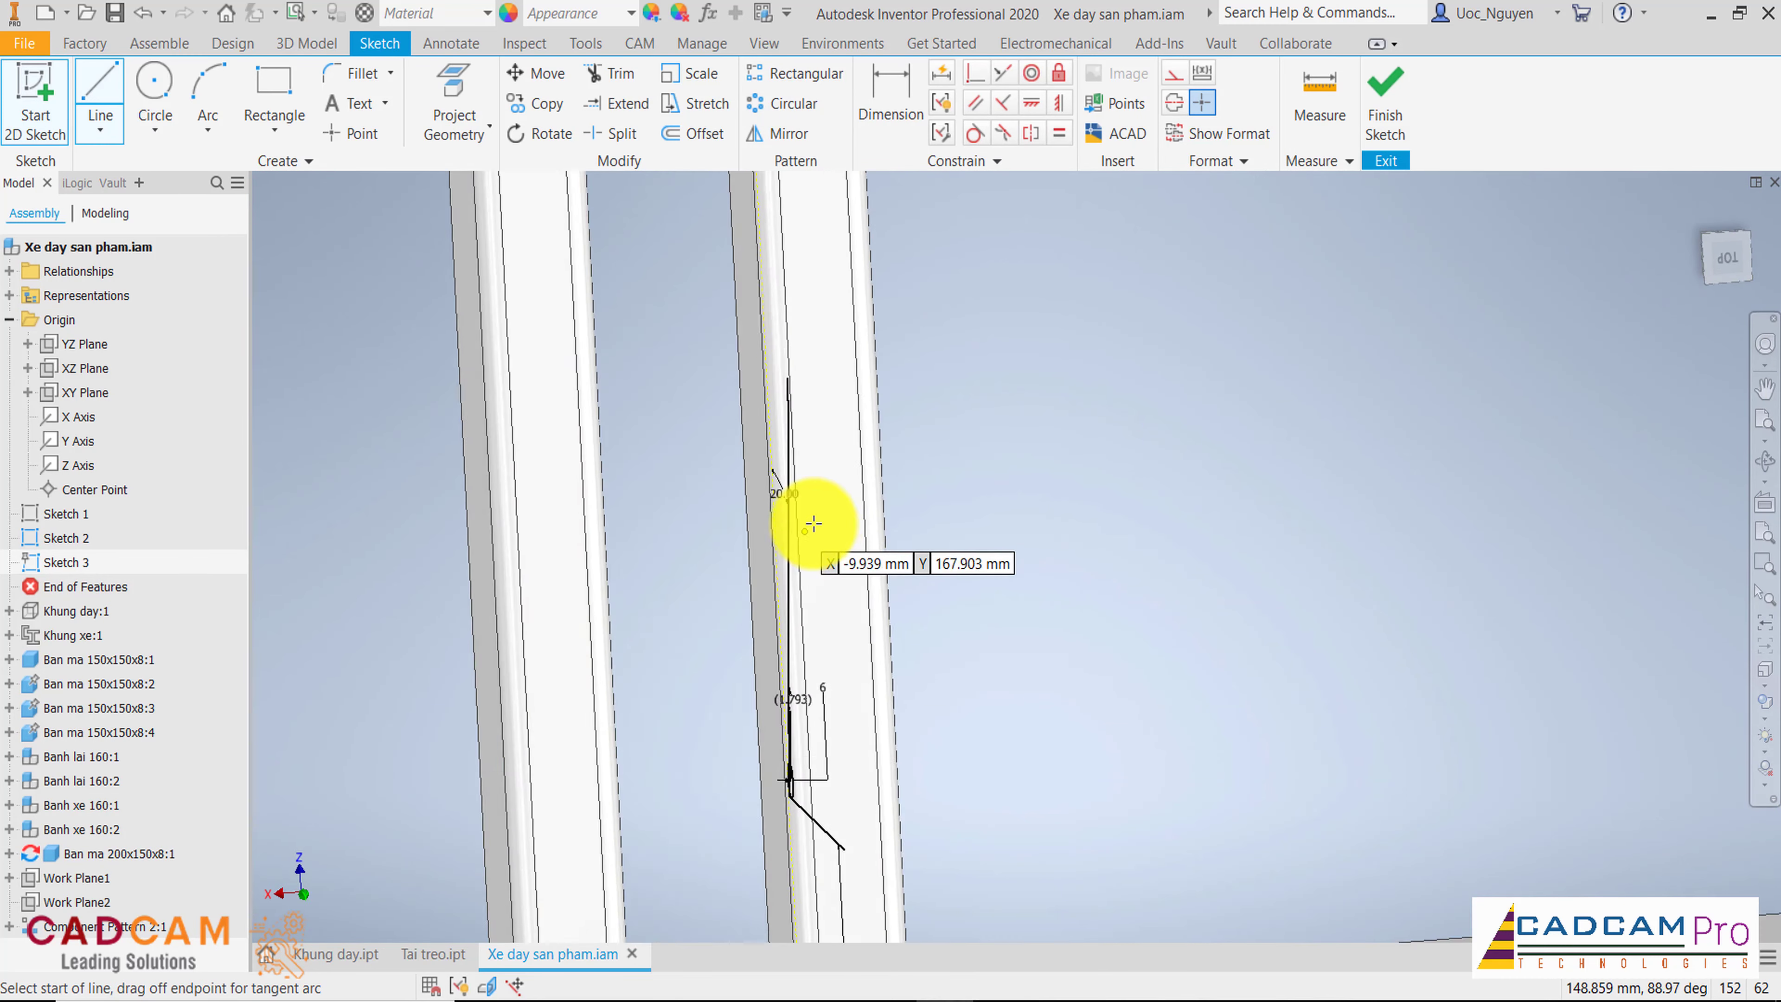
scroll(1041, 620, up, 3)
scroll(943, 517, down, 2)
scroll(891, 489, down, 2)
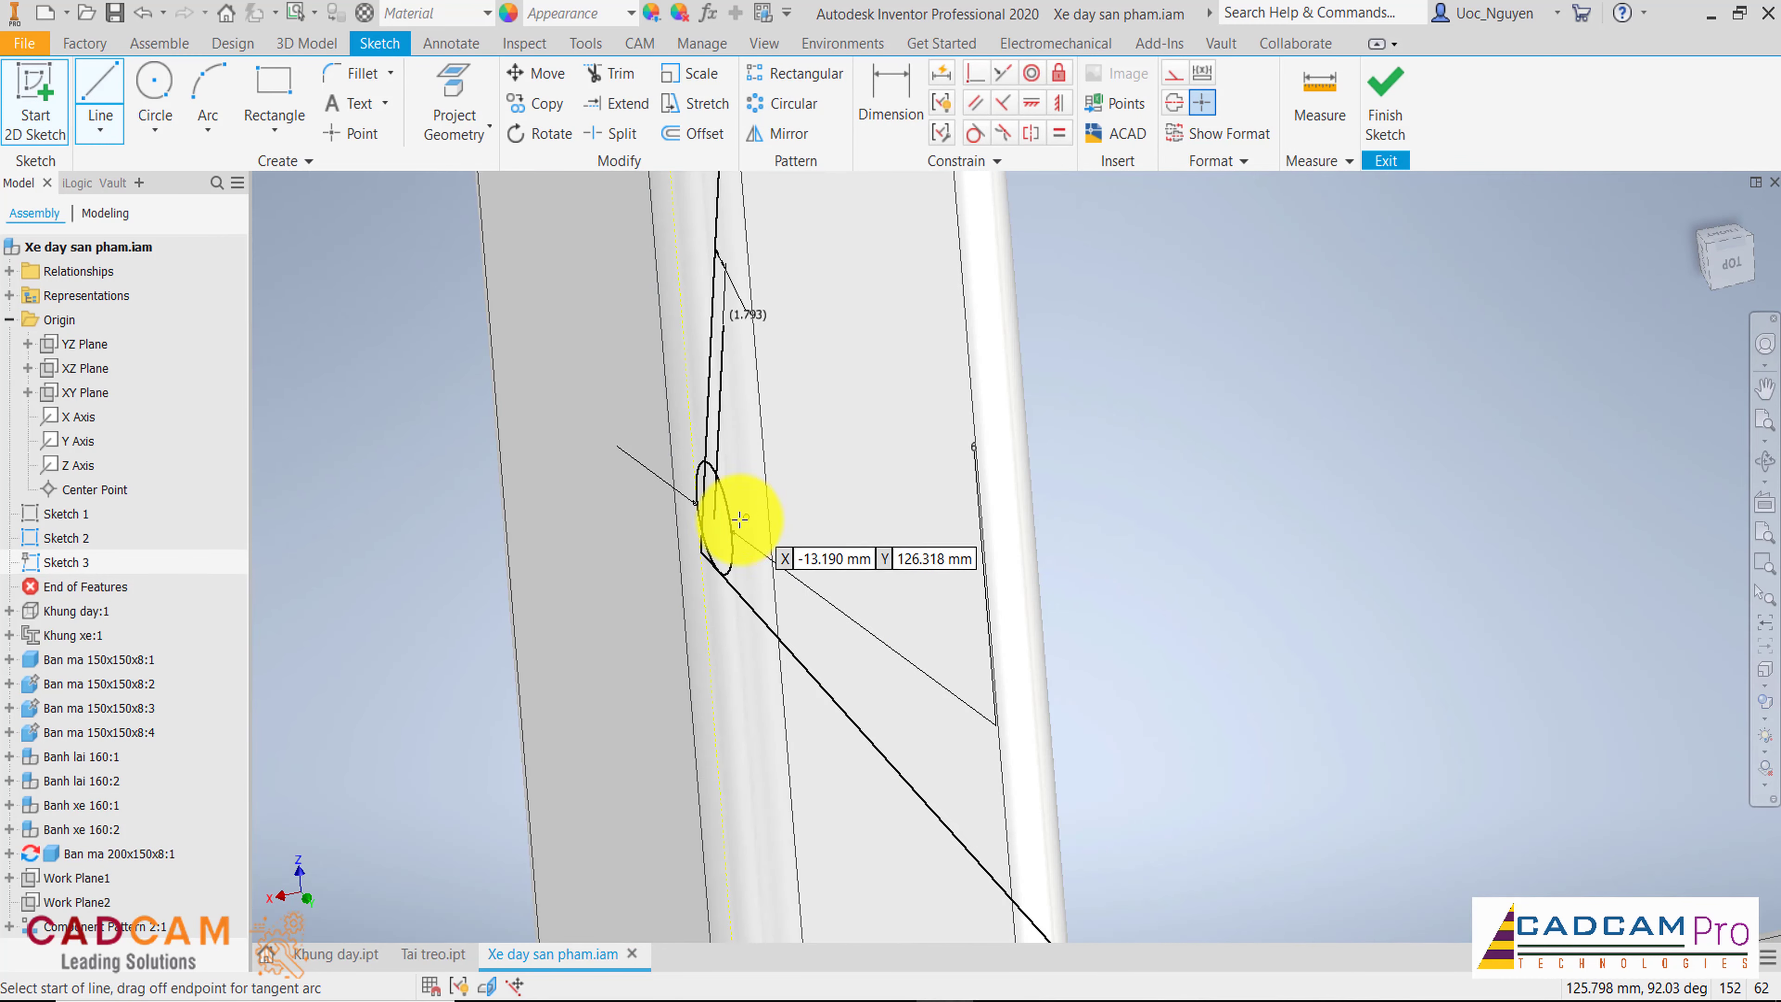
middle_drag(702, 521, 1121, 529)
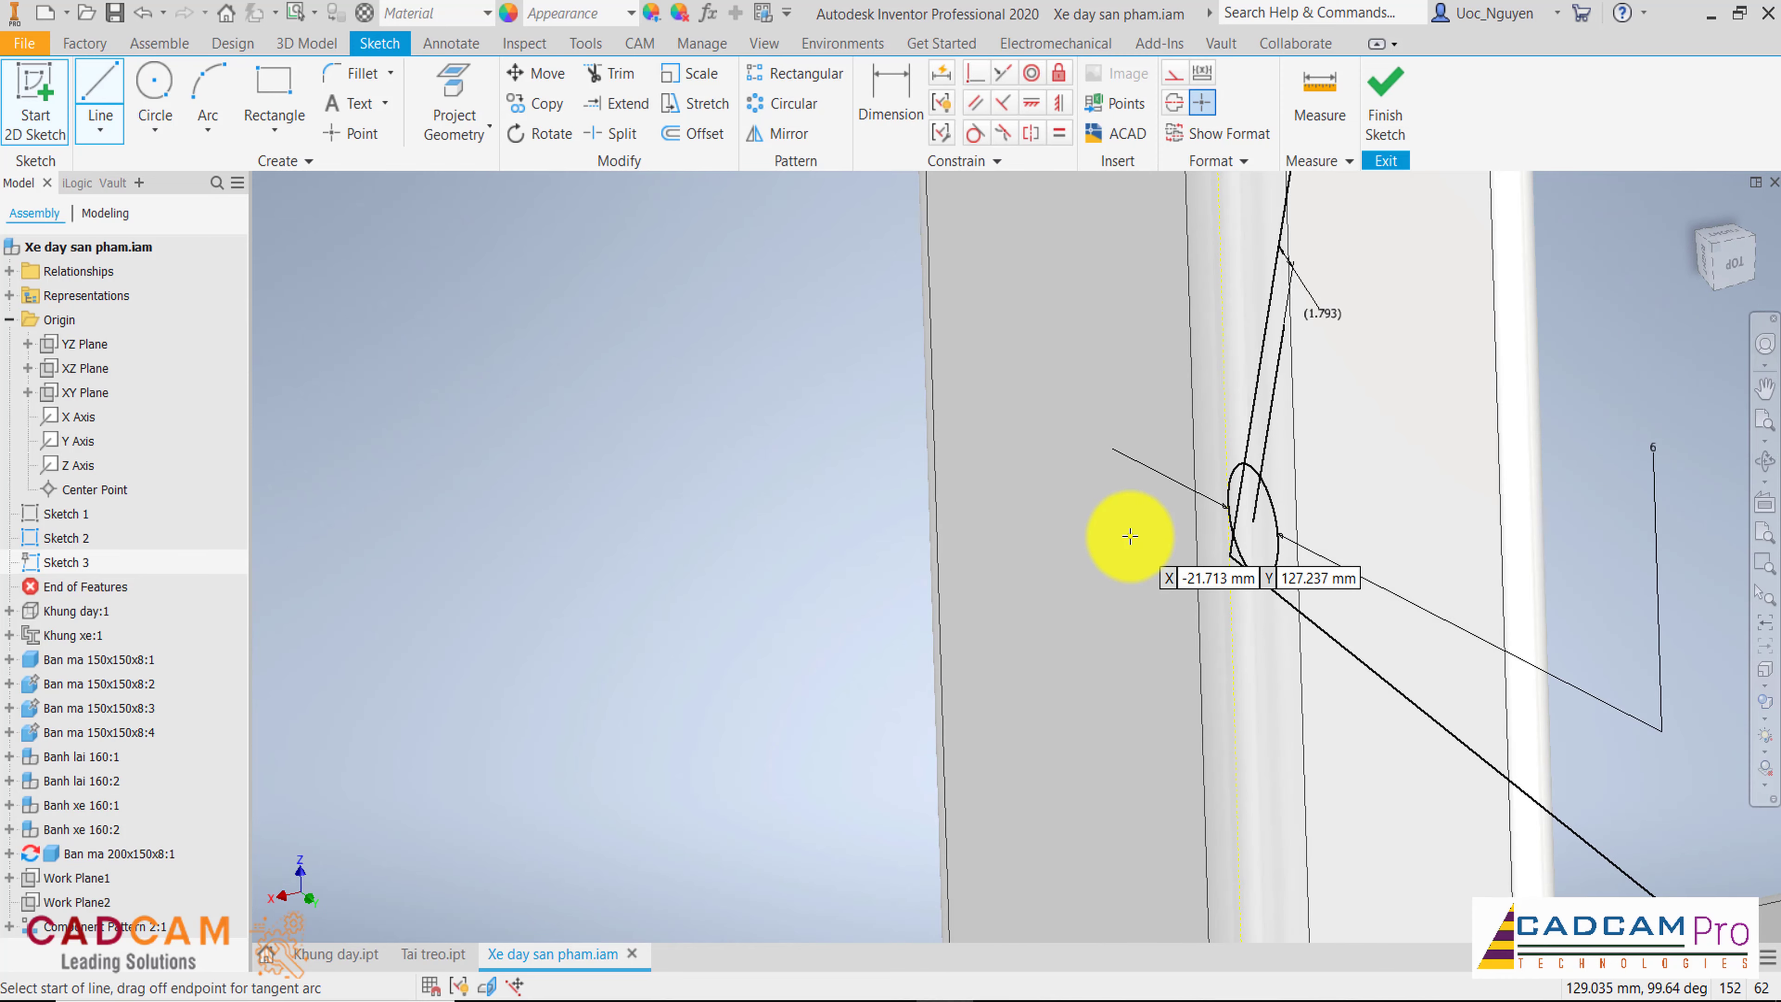
mouse_move(1737, 270)
mouse_down()
mouse_move(1236, 477)
mouse_move(1208, 453)
mouse_up()
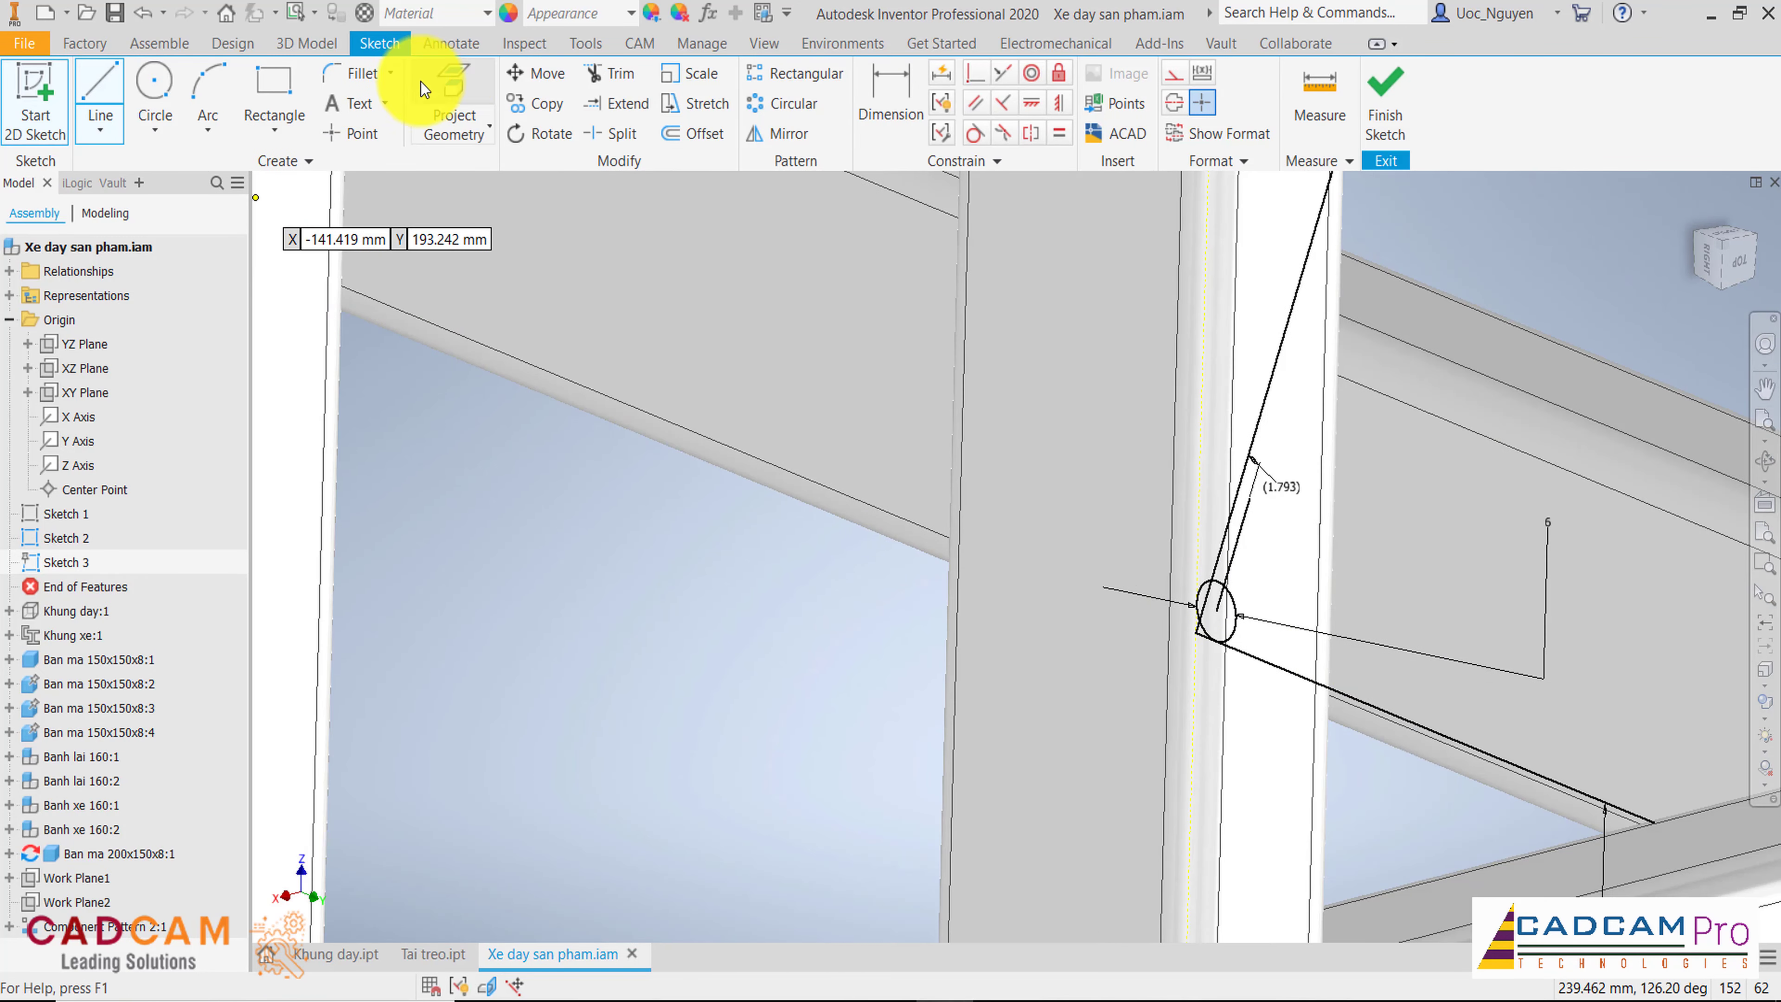
click(427, 94)
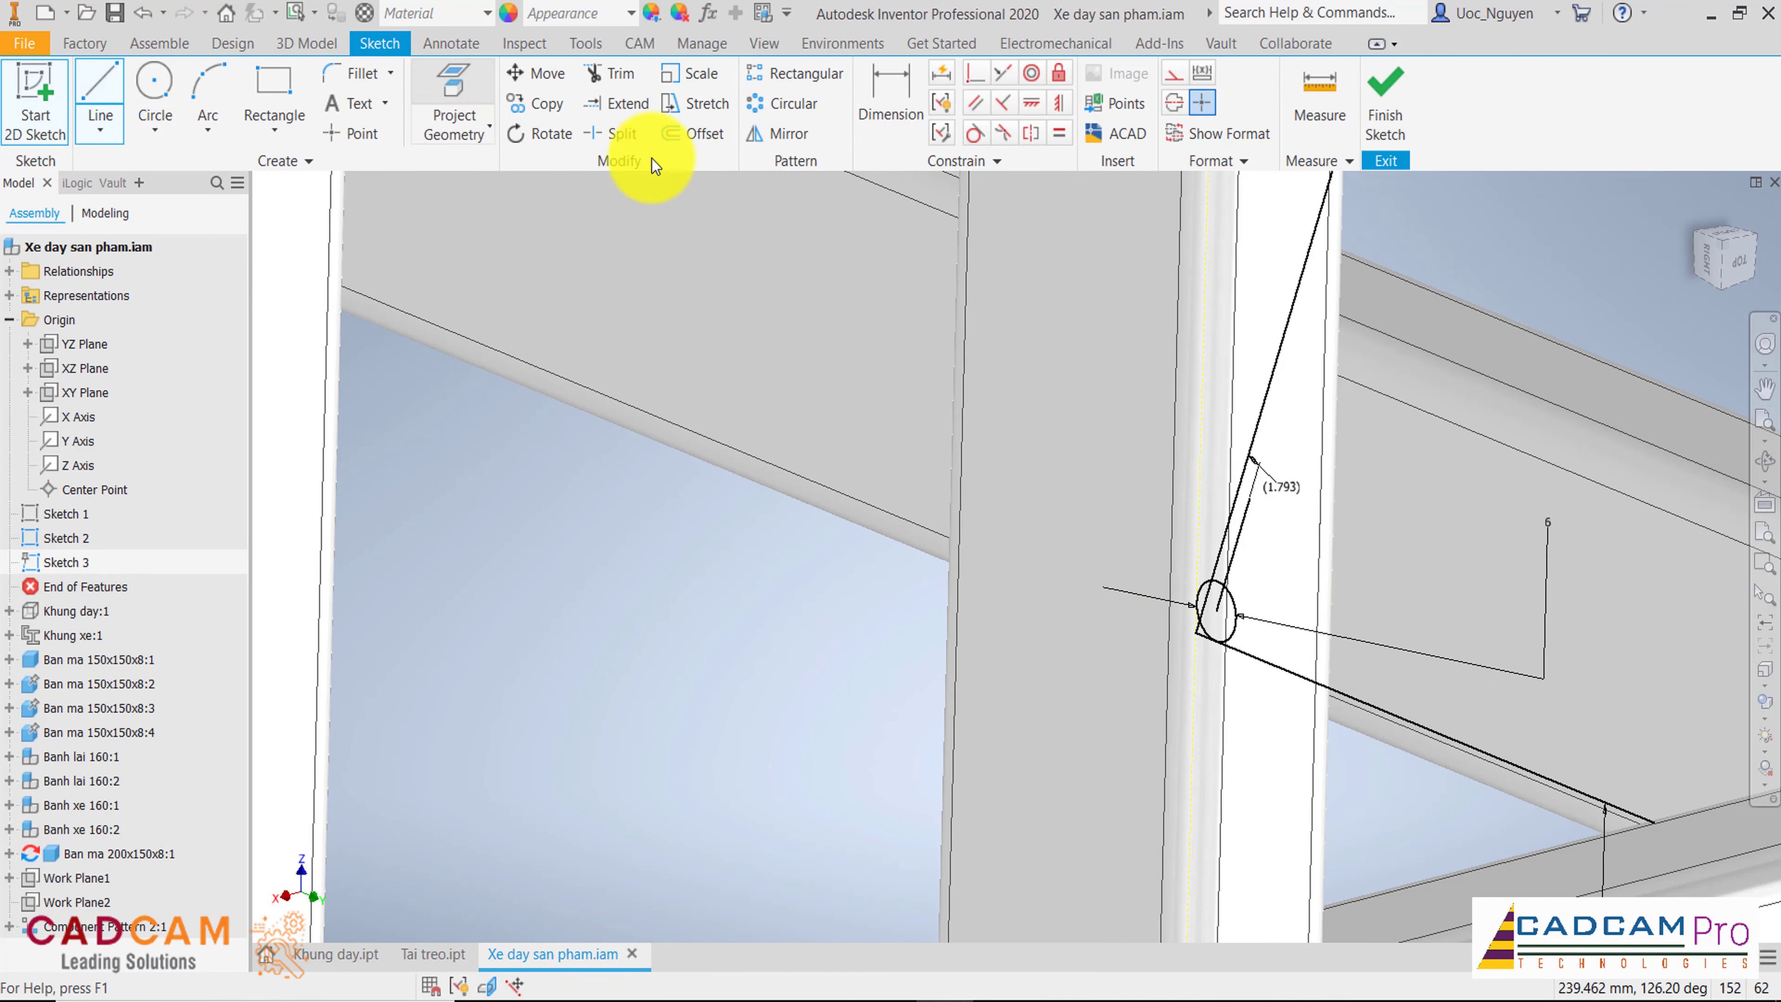
click(1200, 645)
click(105, 95)
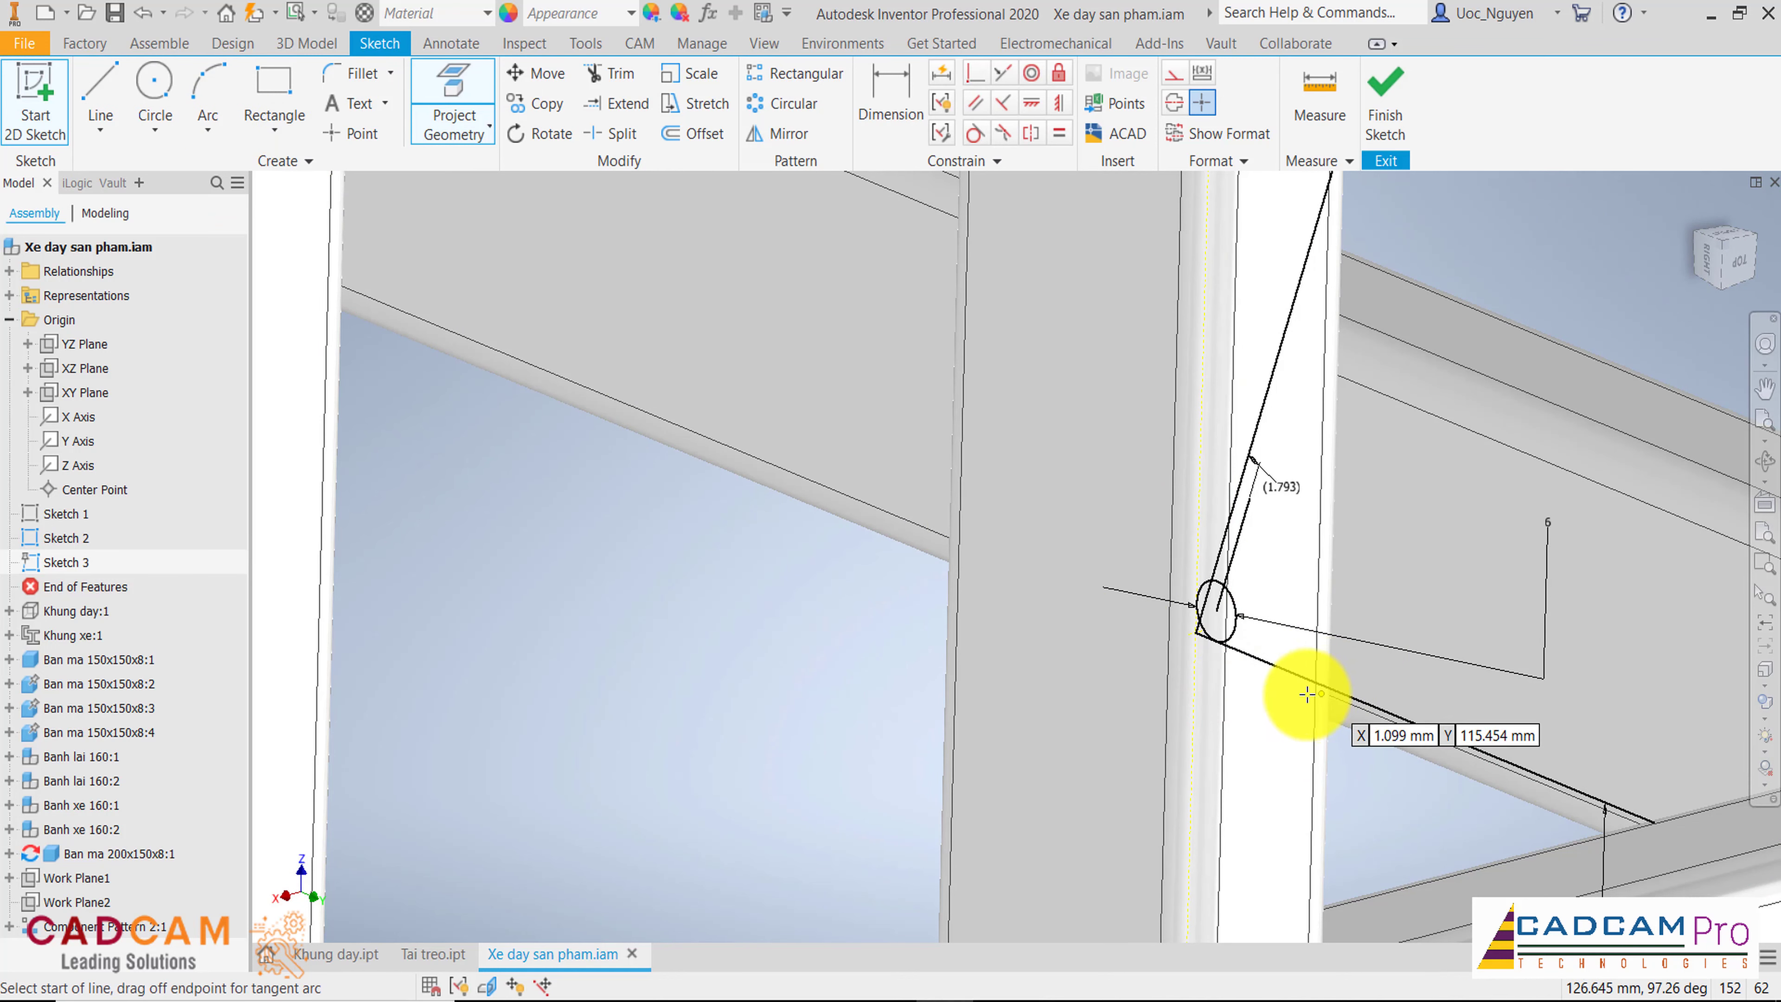
Step: Draw a short line from the circle's lower endpoint, about 42.096 mm at 104.64°
click(1196, 631)
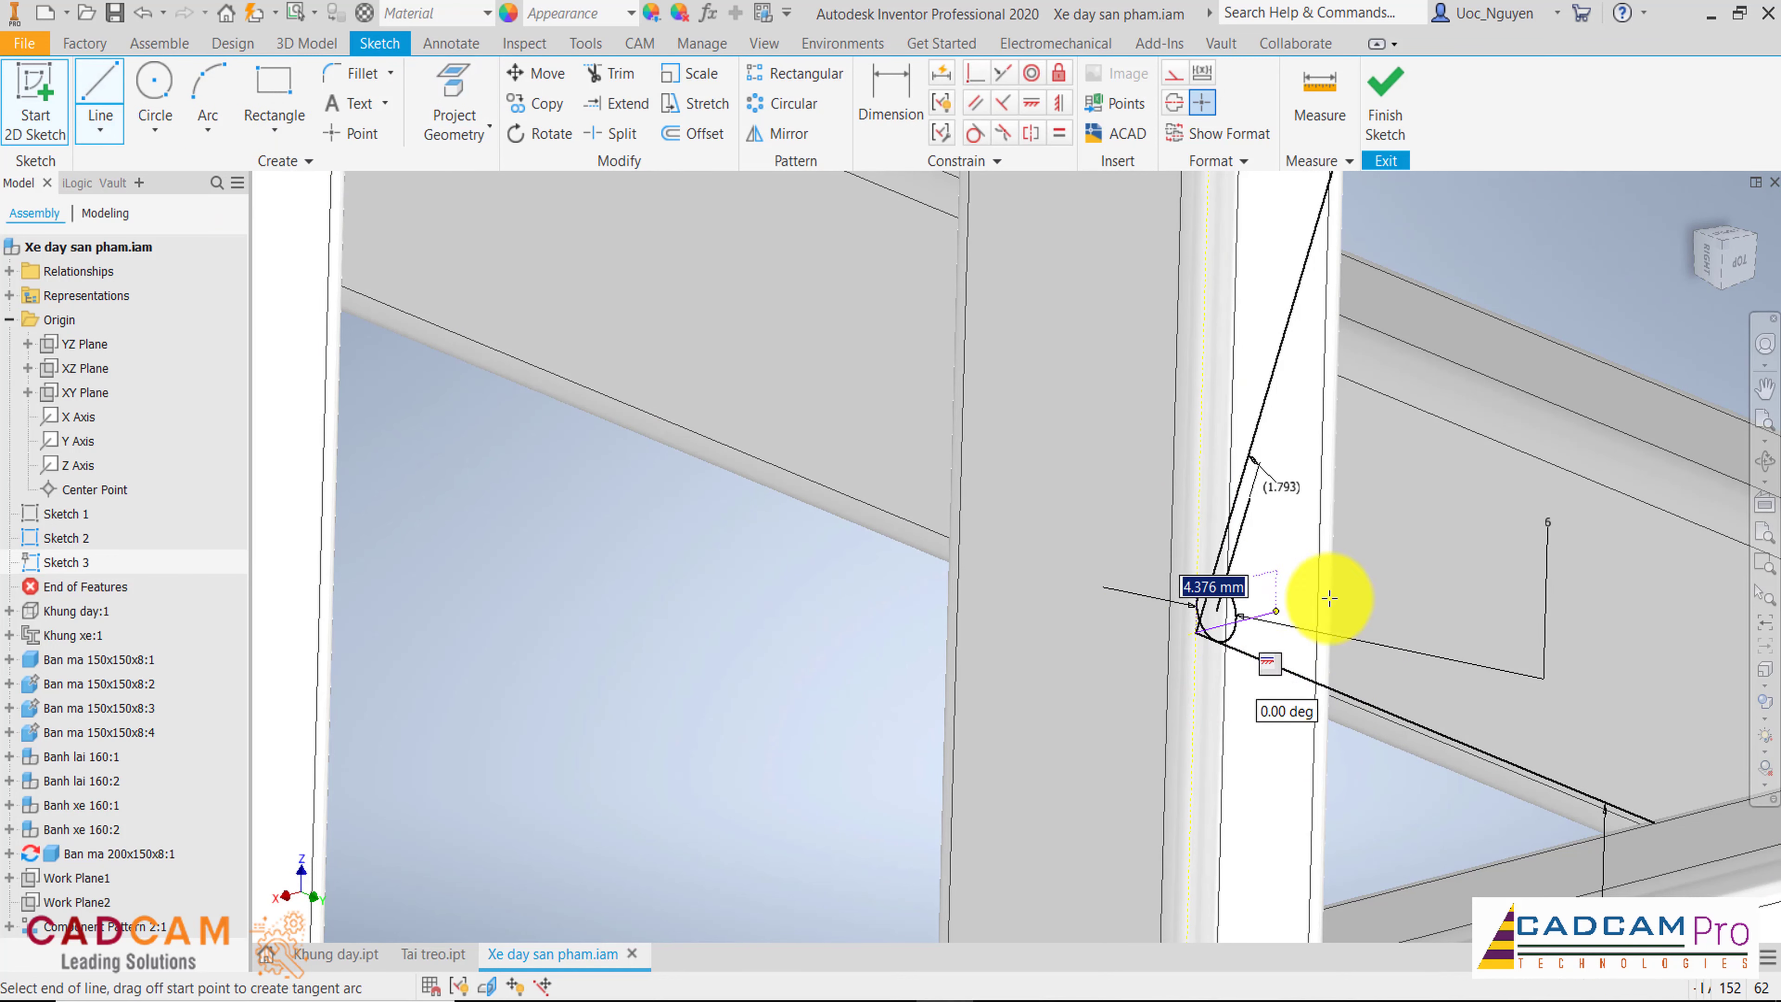
click(1371, 586)
shift+middle_drag(1442, 577, 1280, 604)
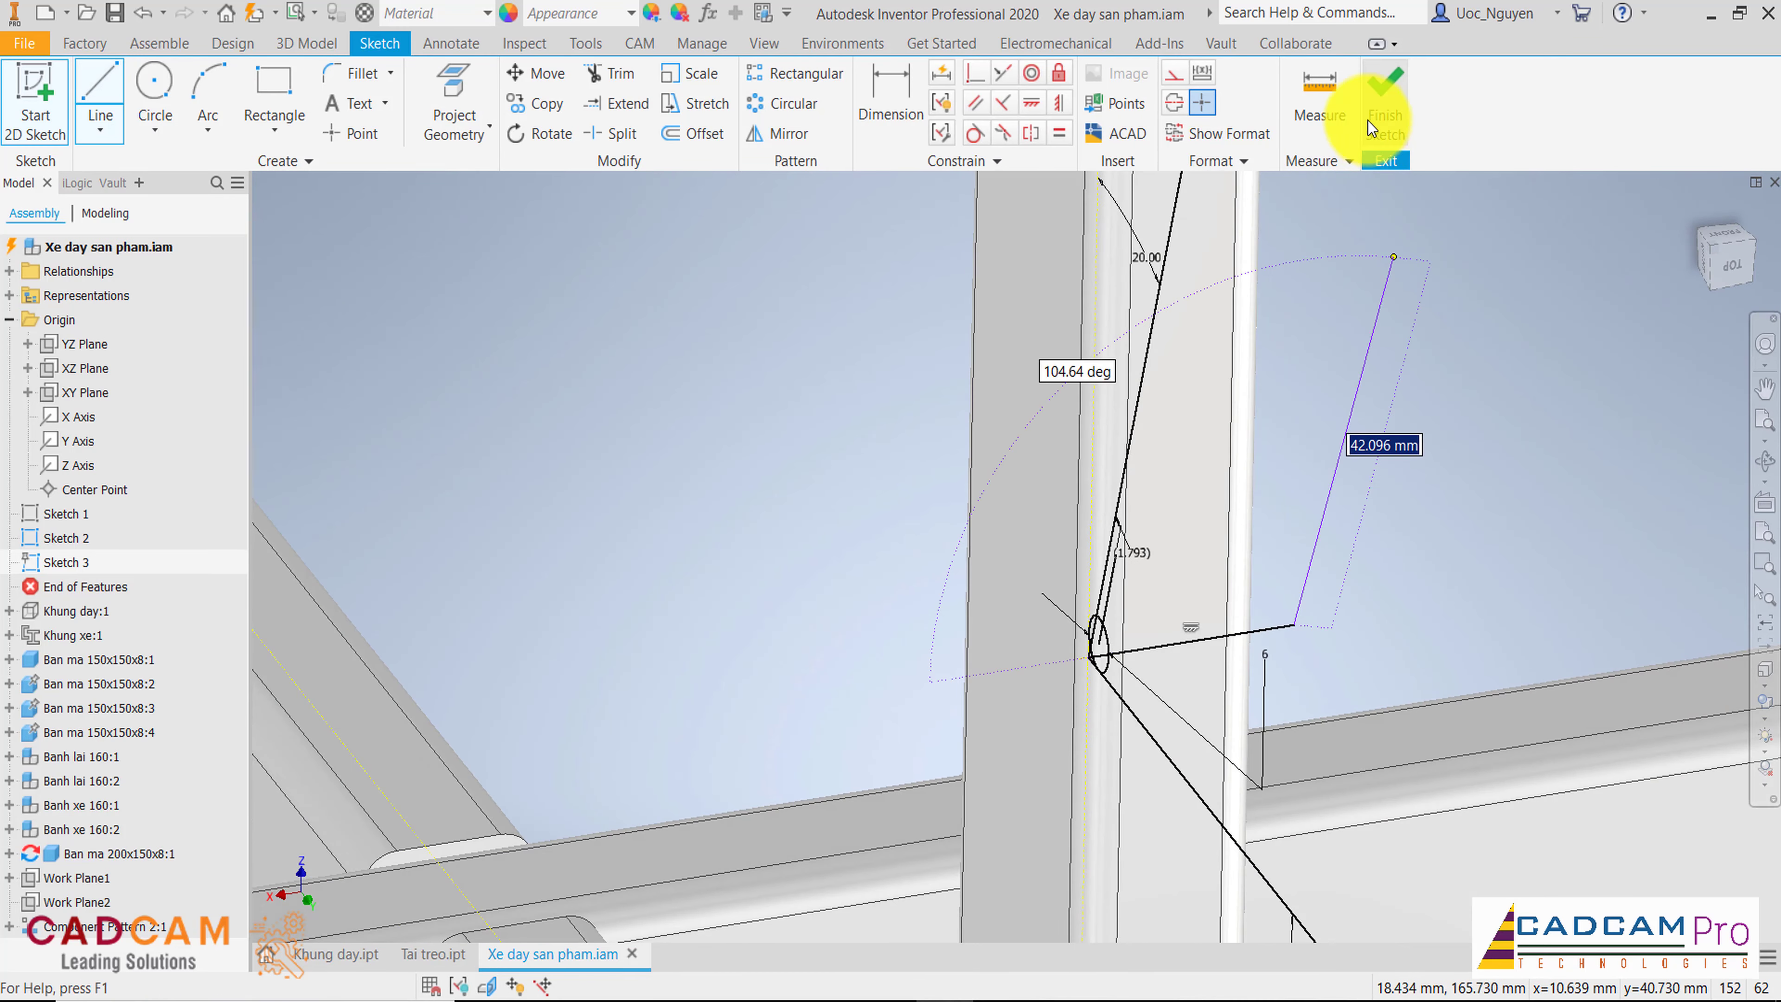
Step: Finish the sketch and begin an Angle to Plane around Edge work plane
click(1374, 116)
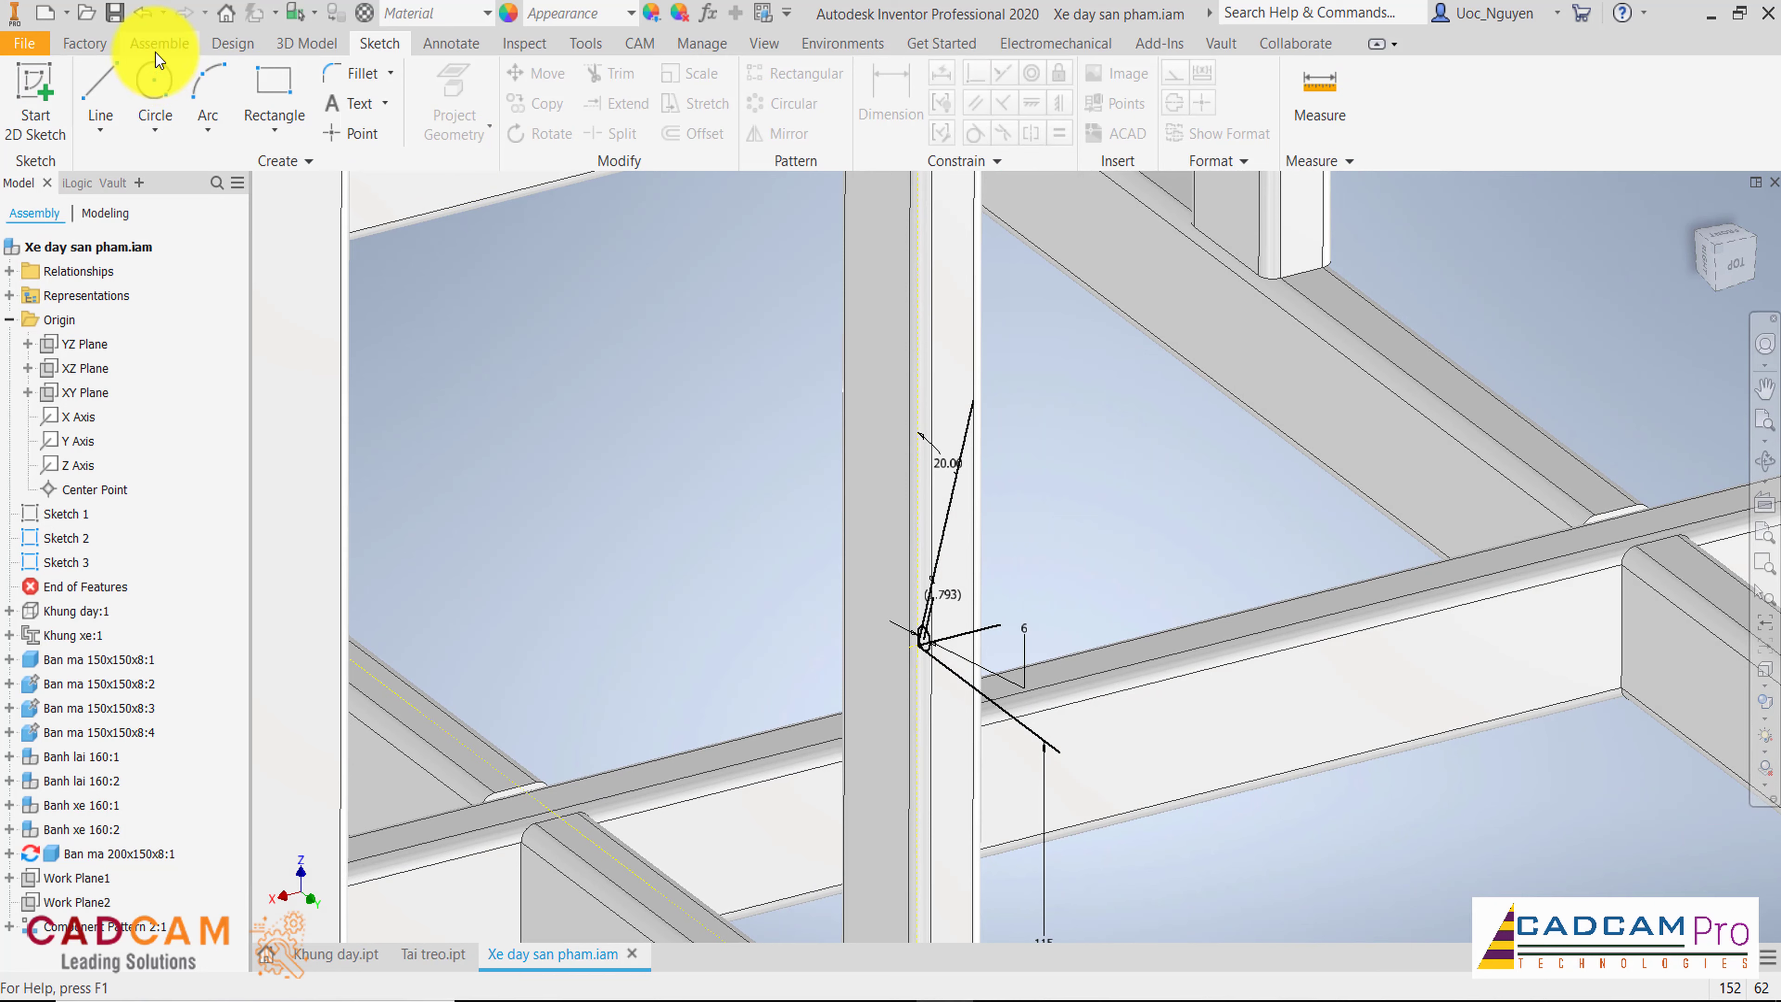
click(156, 53)
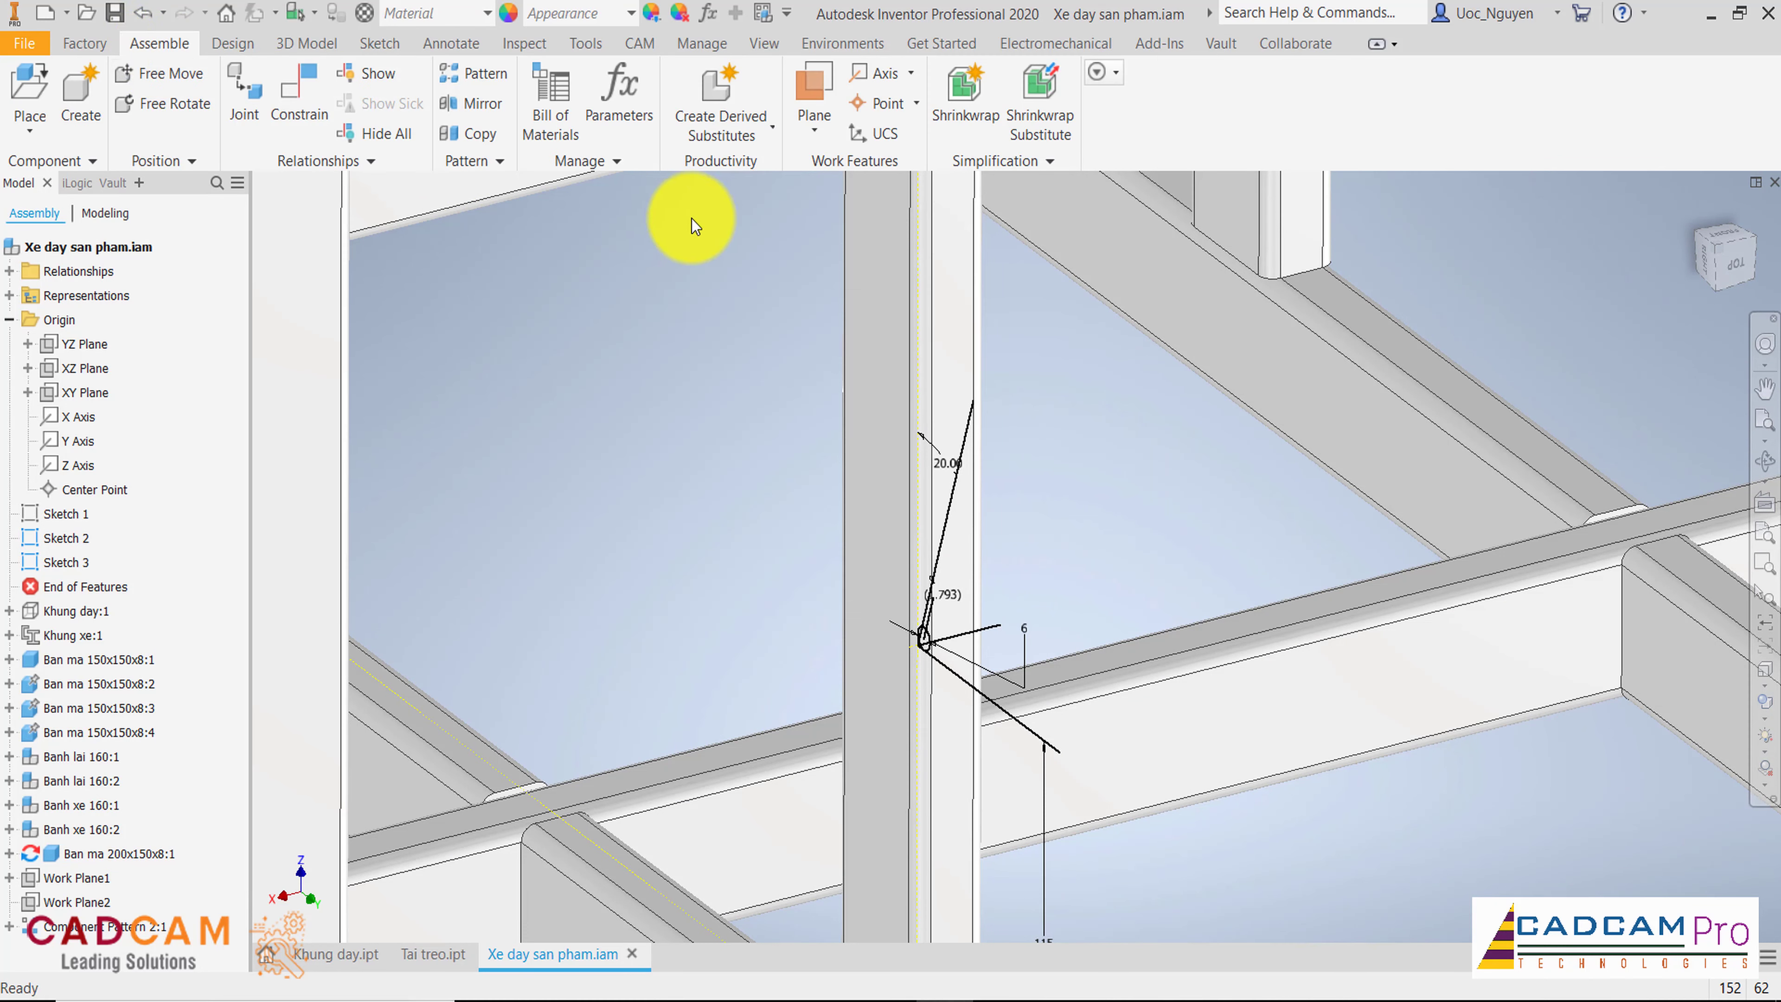
click(823, 137)
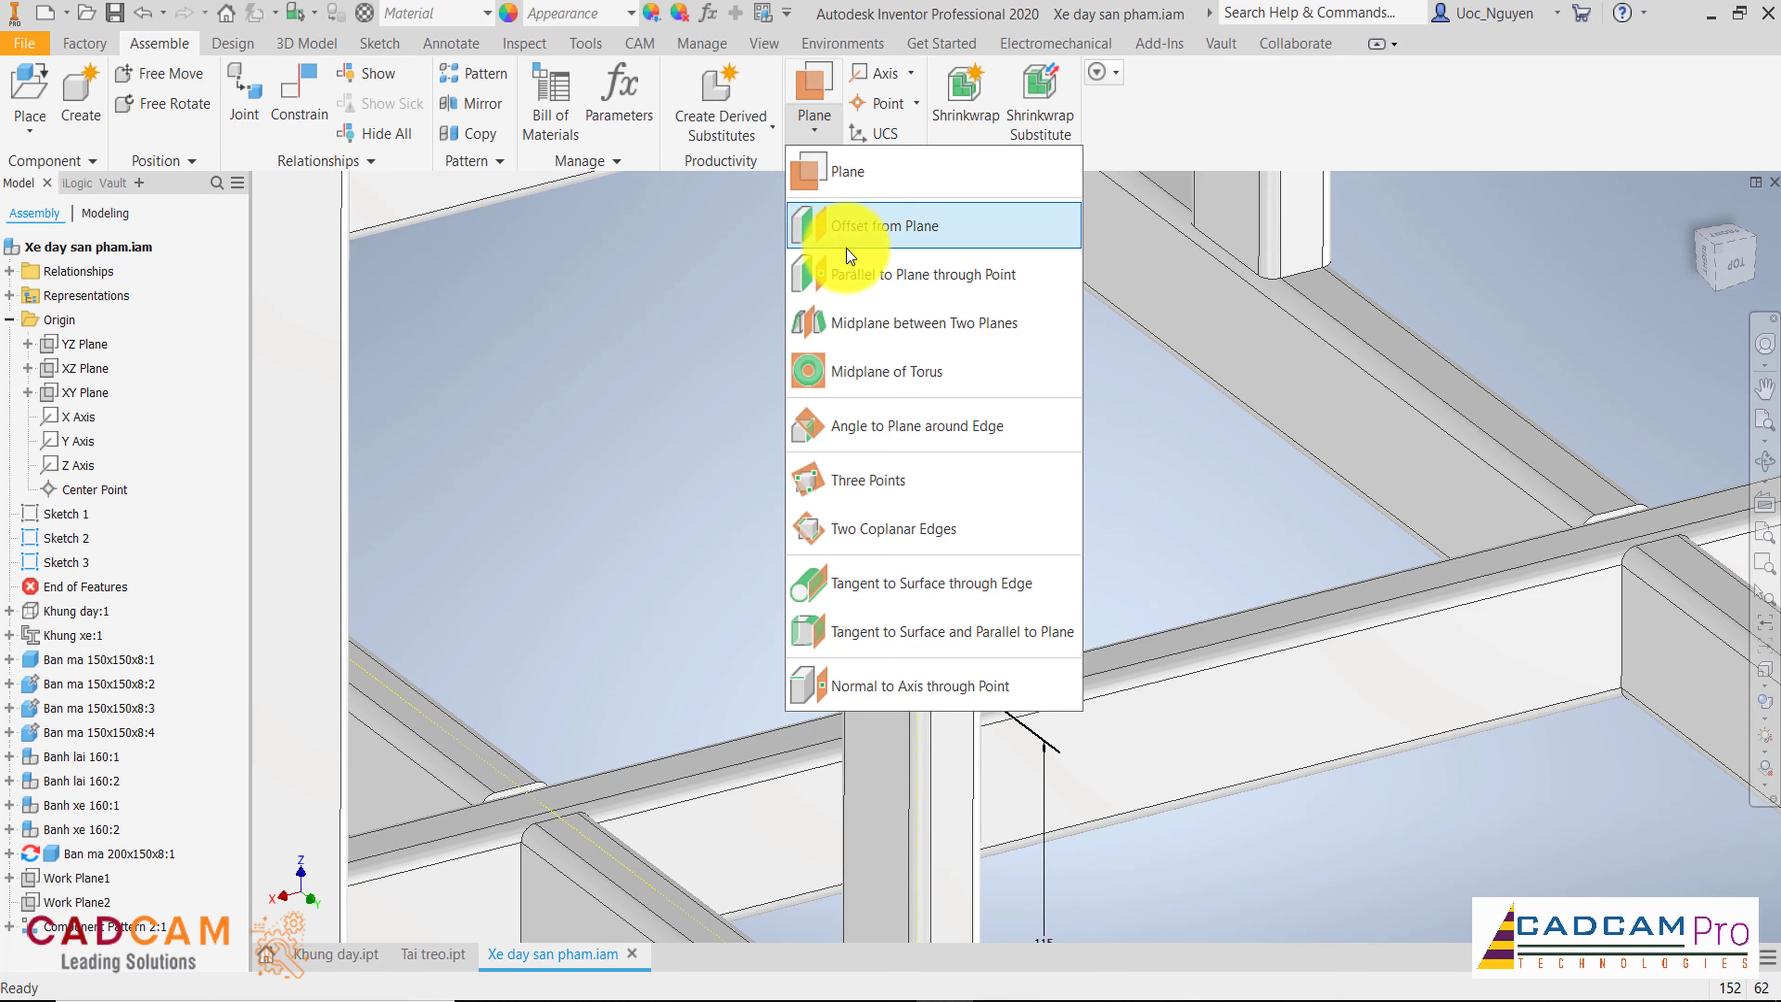
click(854, 428)
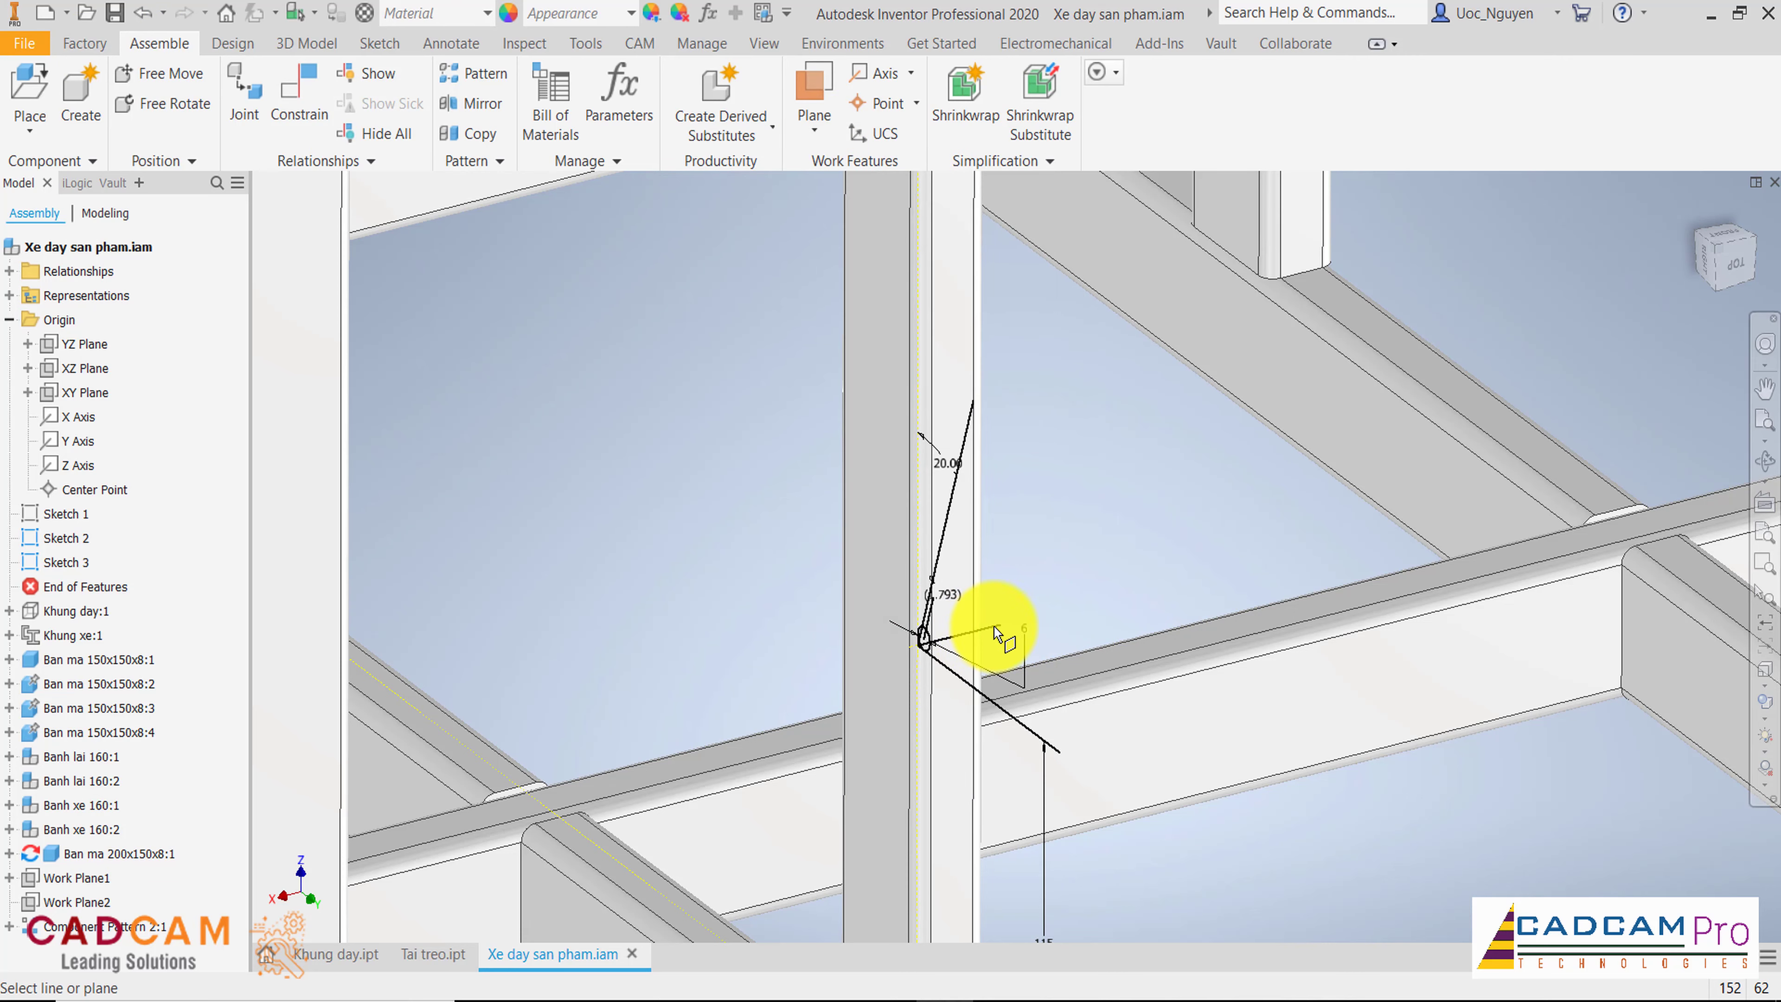
Step: Inspect the column side-on, then try a three-point work plane and cancel it
shift+middle_drag(907, 386, 1081, 605)
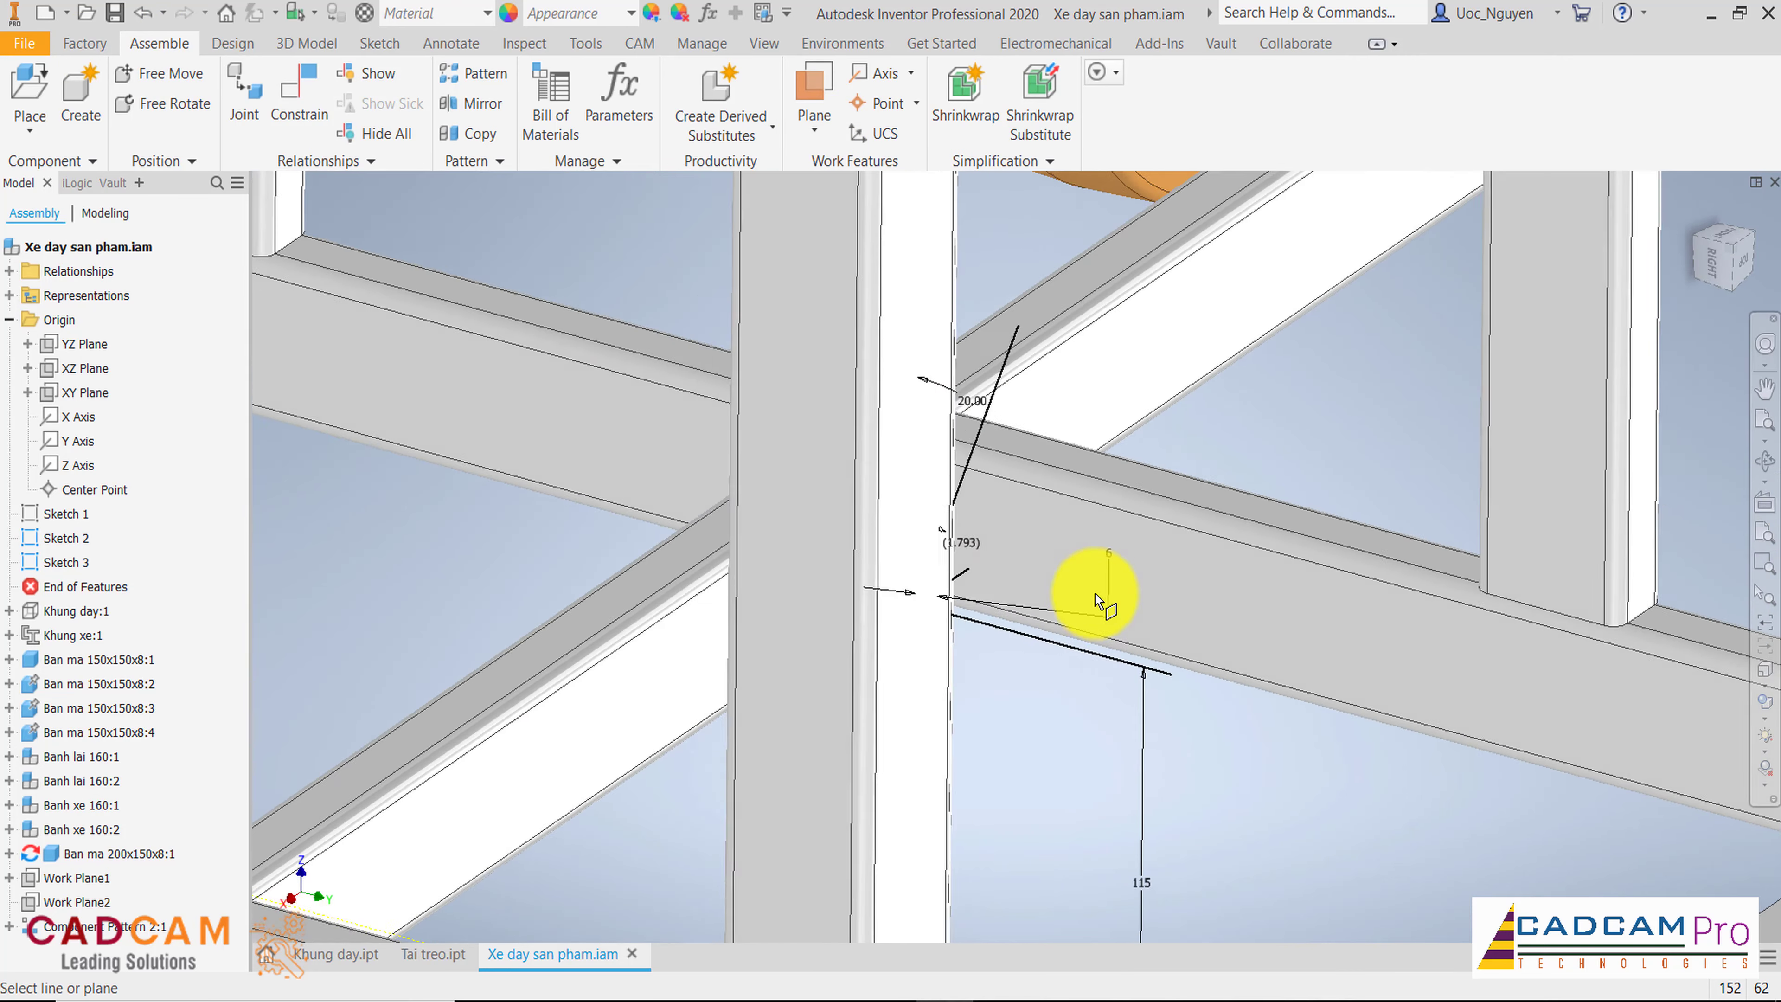
scroll(1097, 598, down, 5)
scroll(1099, 596, down, 2)
scroll(1101, 597, down, 2)
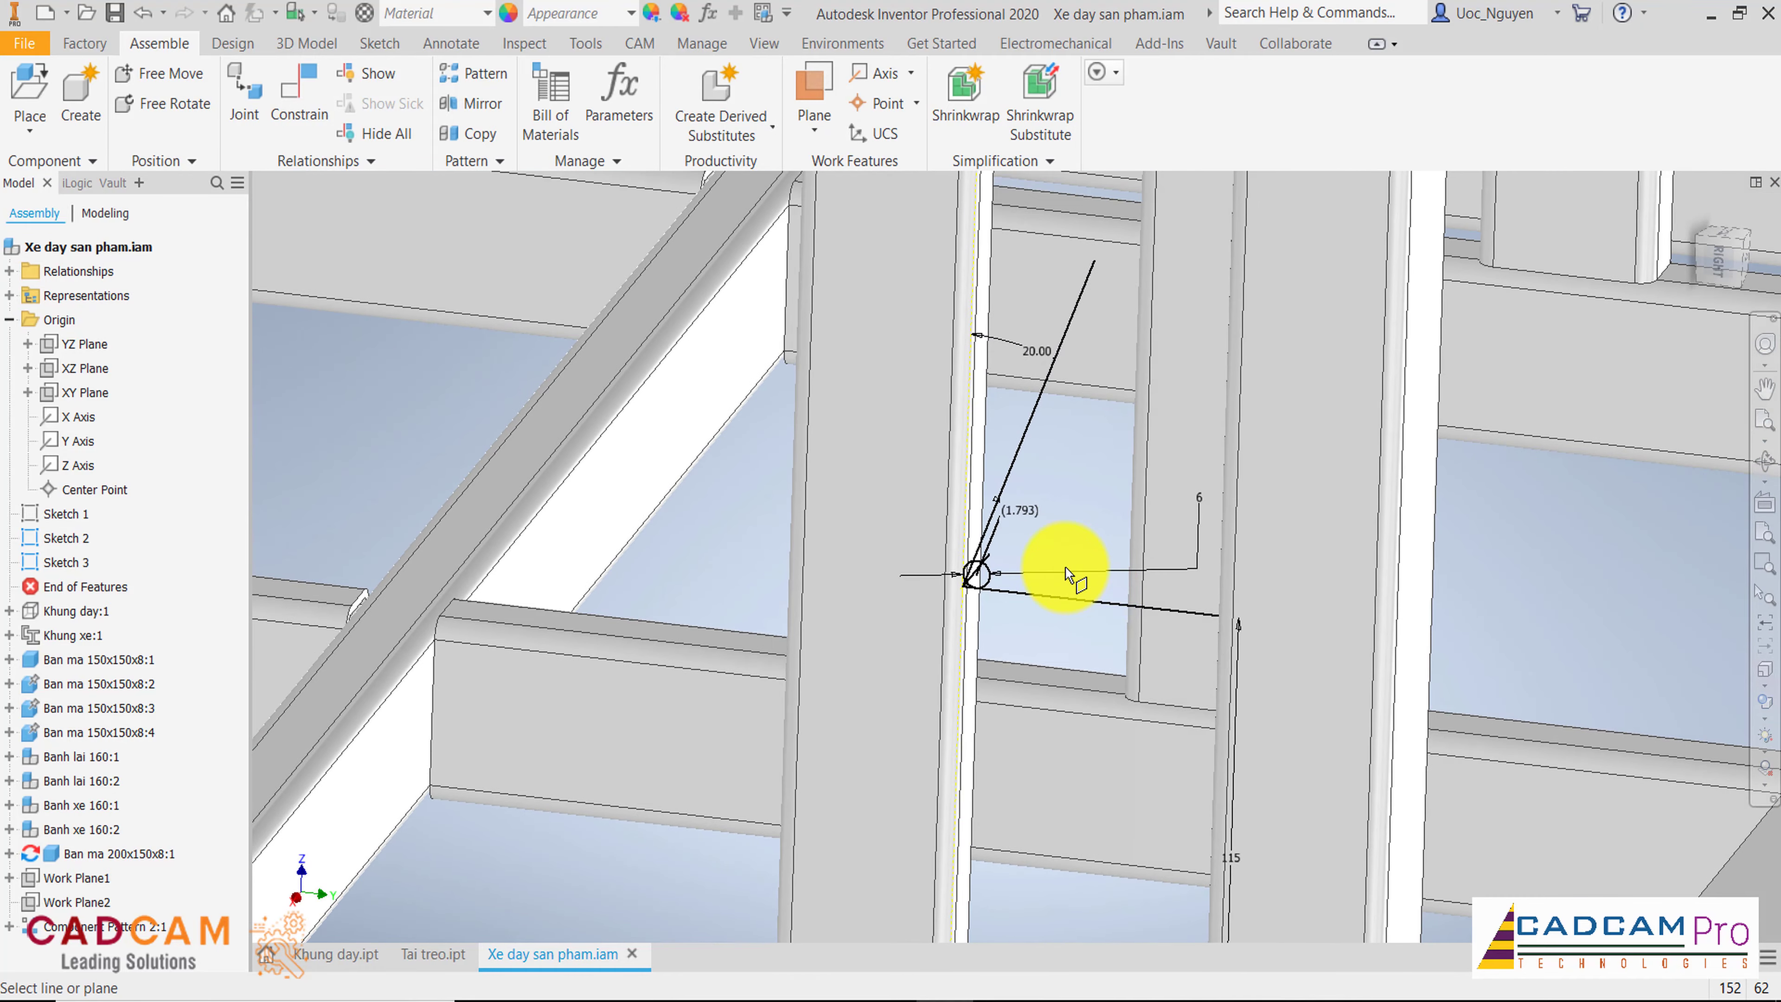
scroll(1037, 562, down, 3)
scroll(911, 603, up, 3)
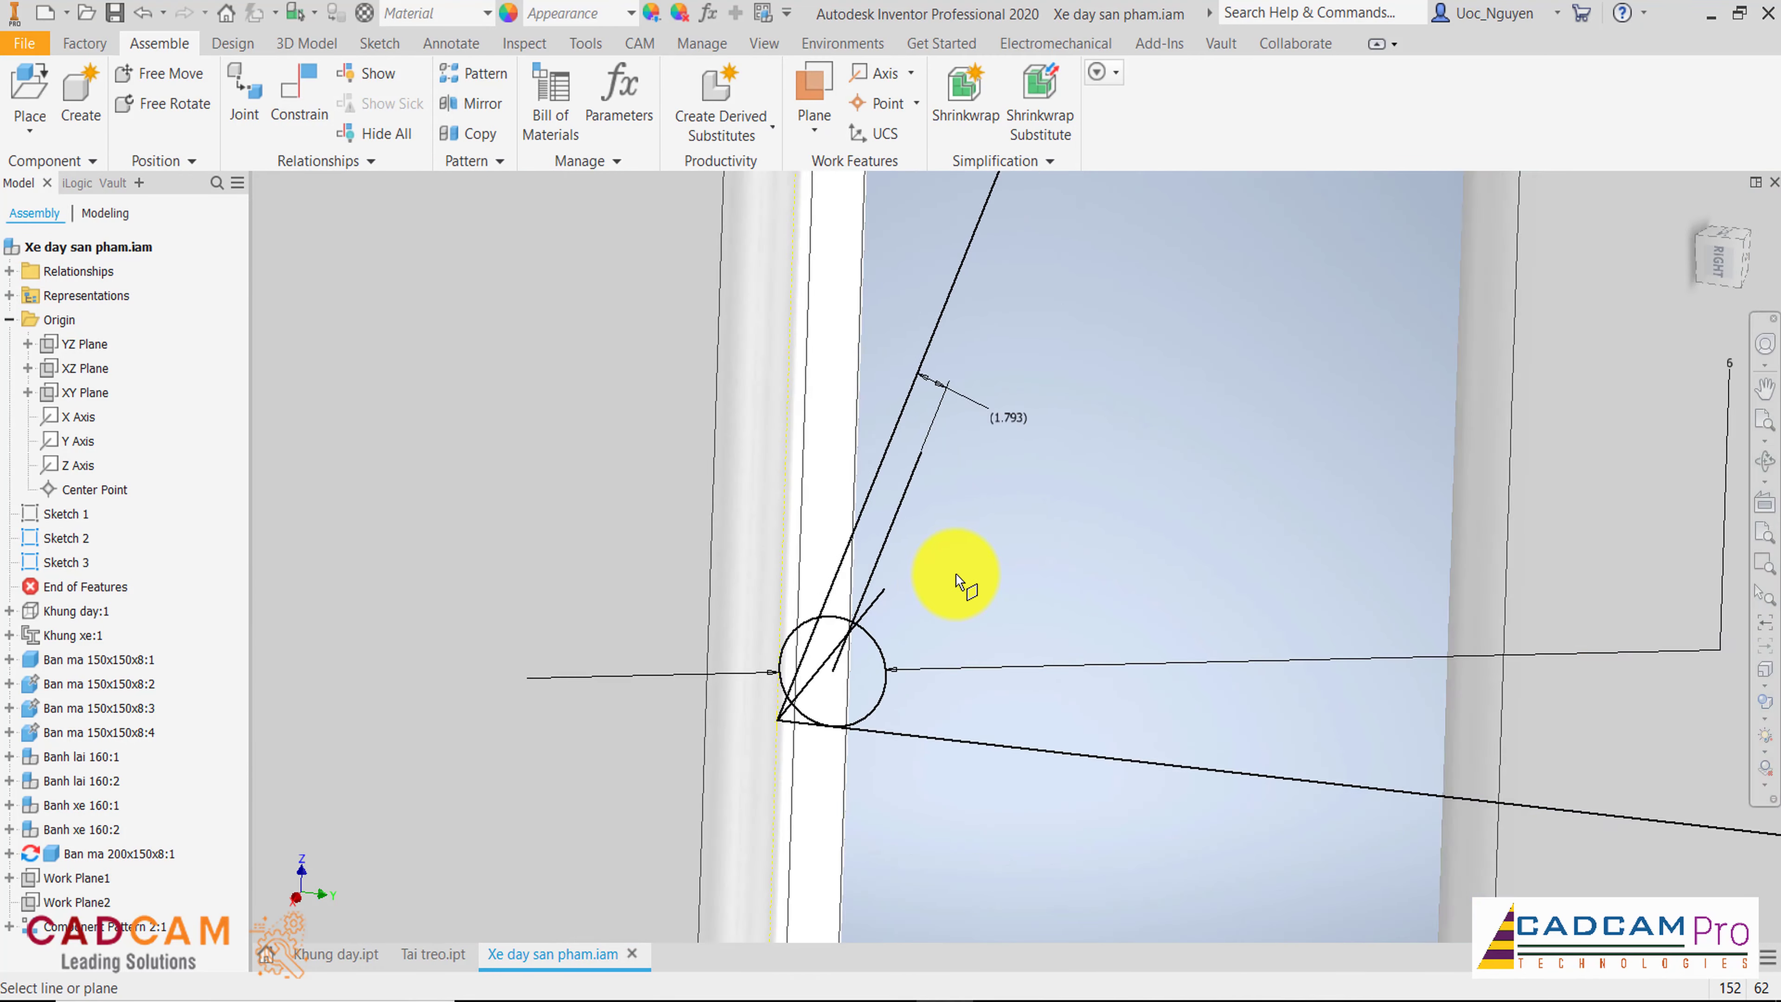
mouse_move(955, 577)
shift+middle_down()
mouse_move(974, 584)
mouse_move(1090, 454)
shift+middle_up()
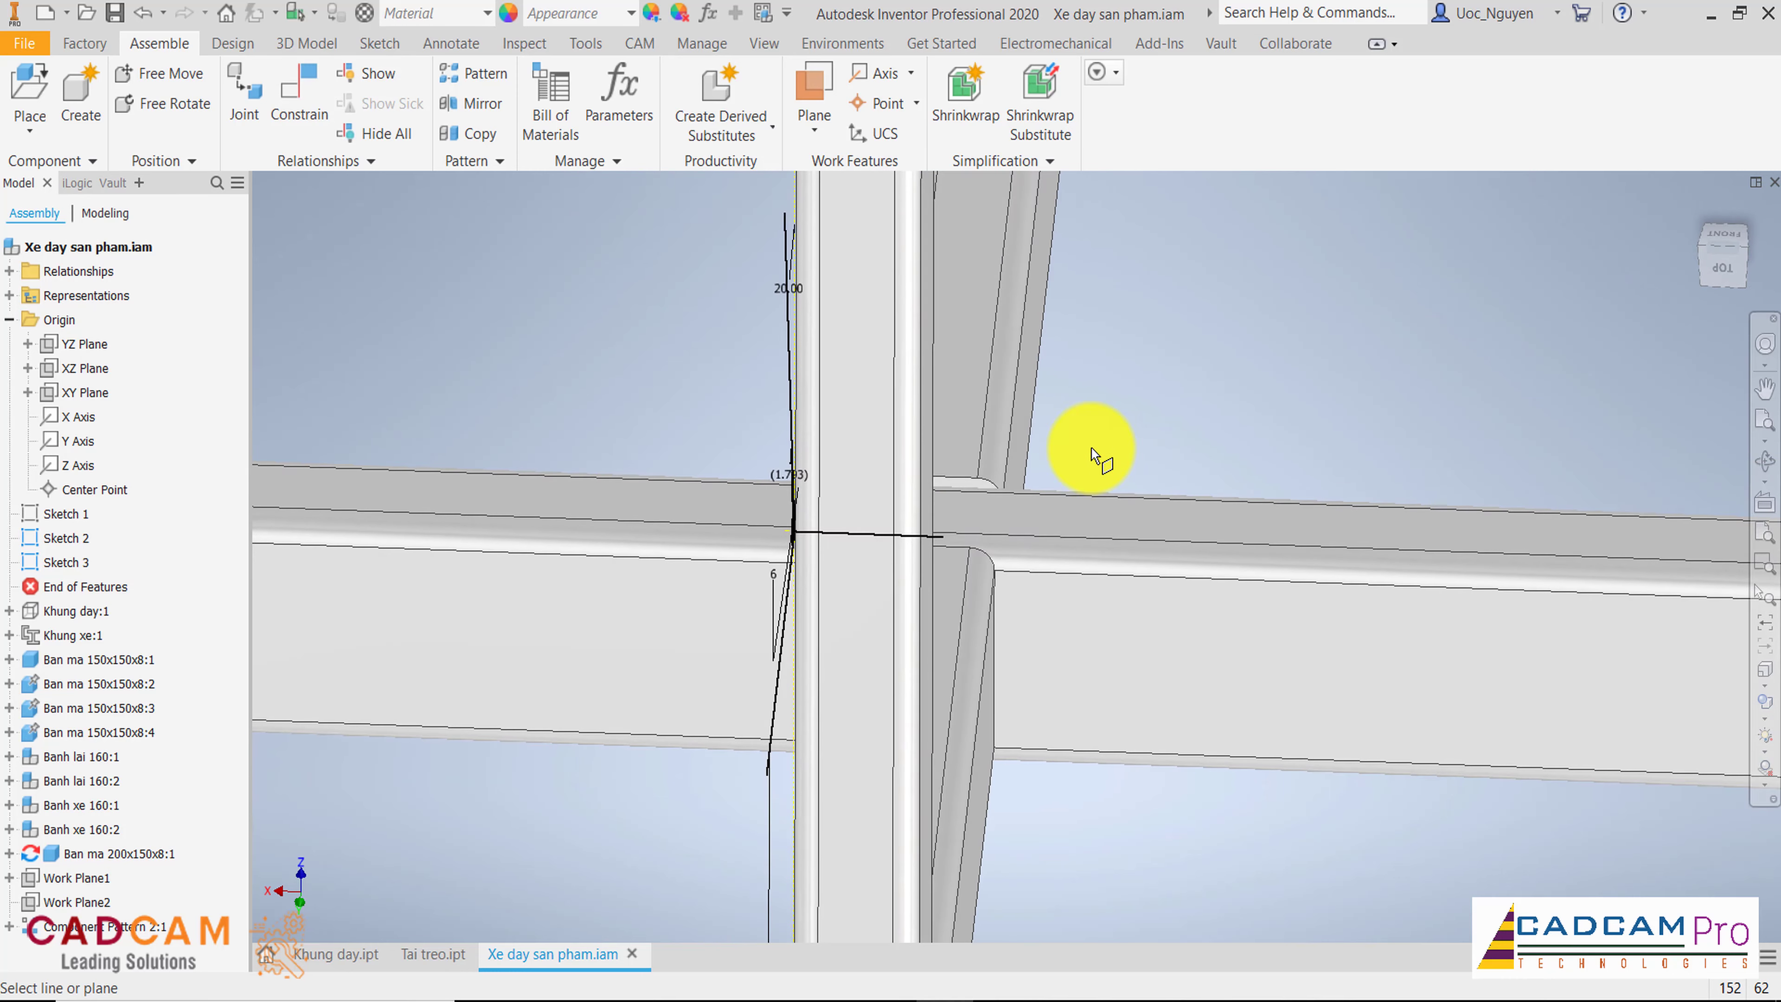
click(806, 138)
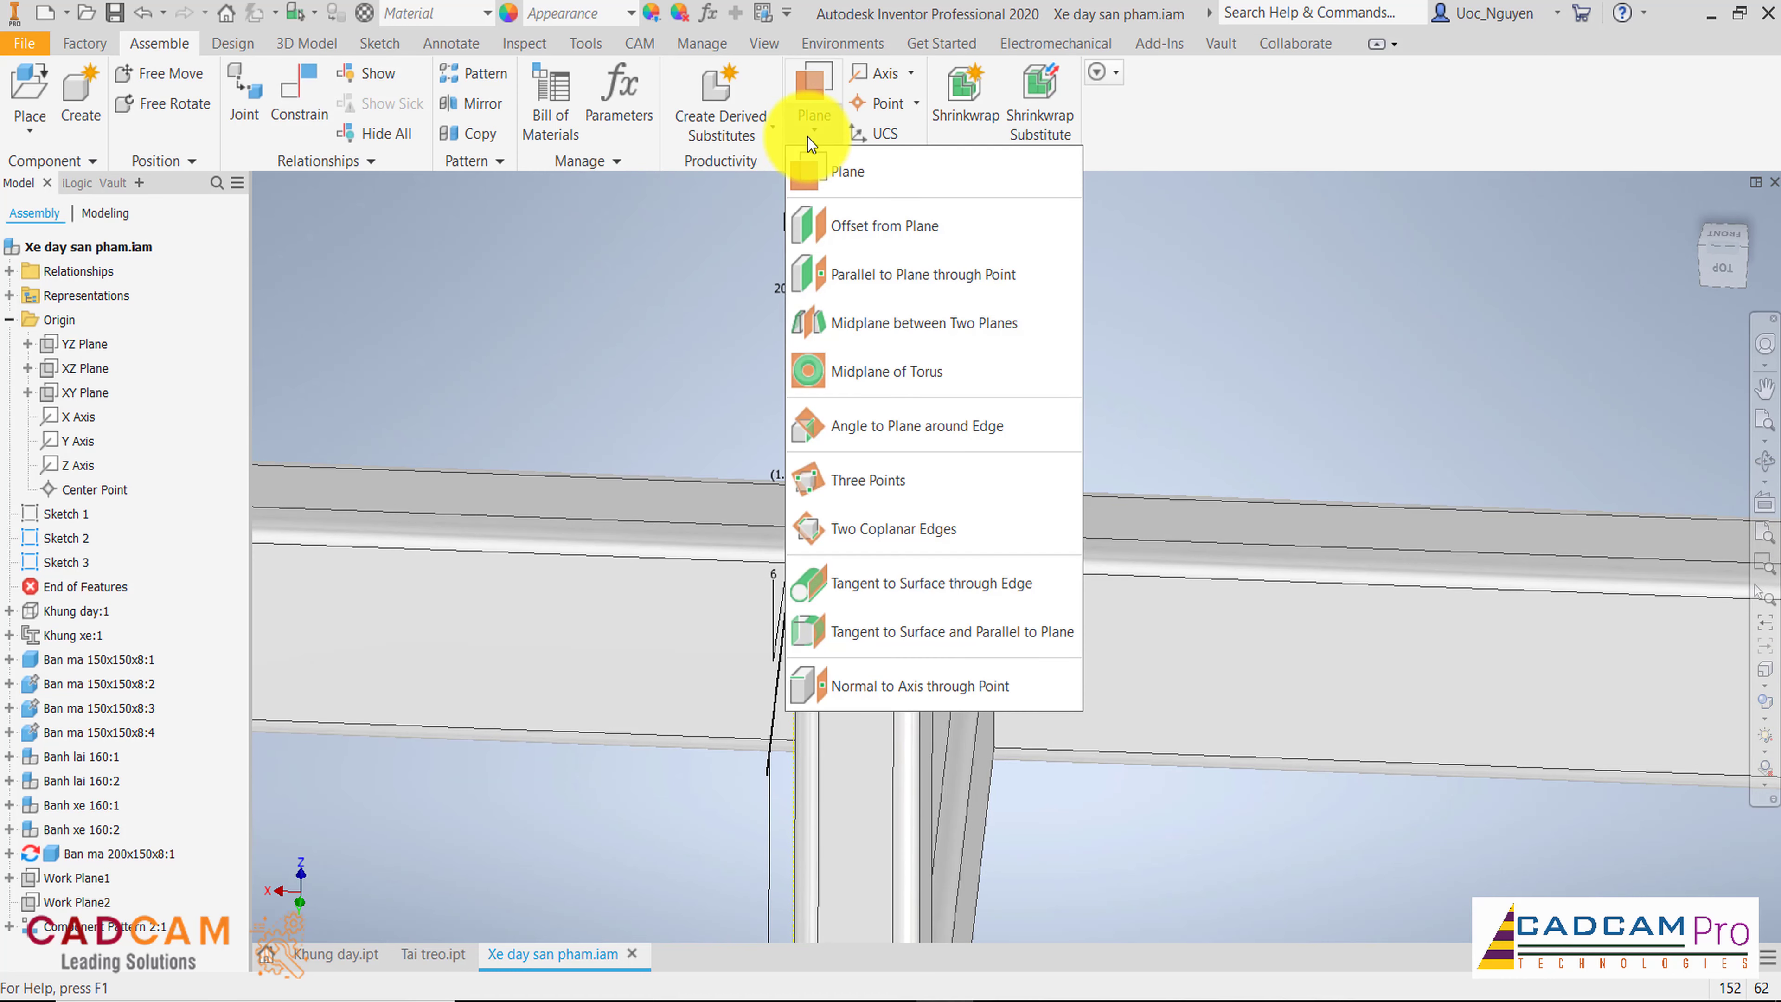
click(857, 484)
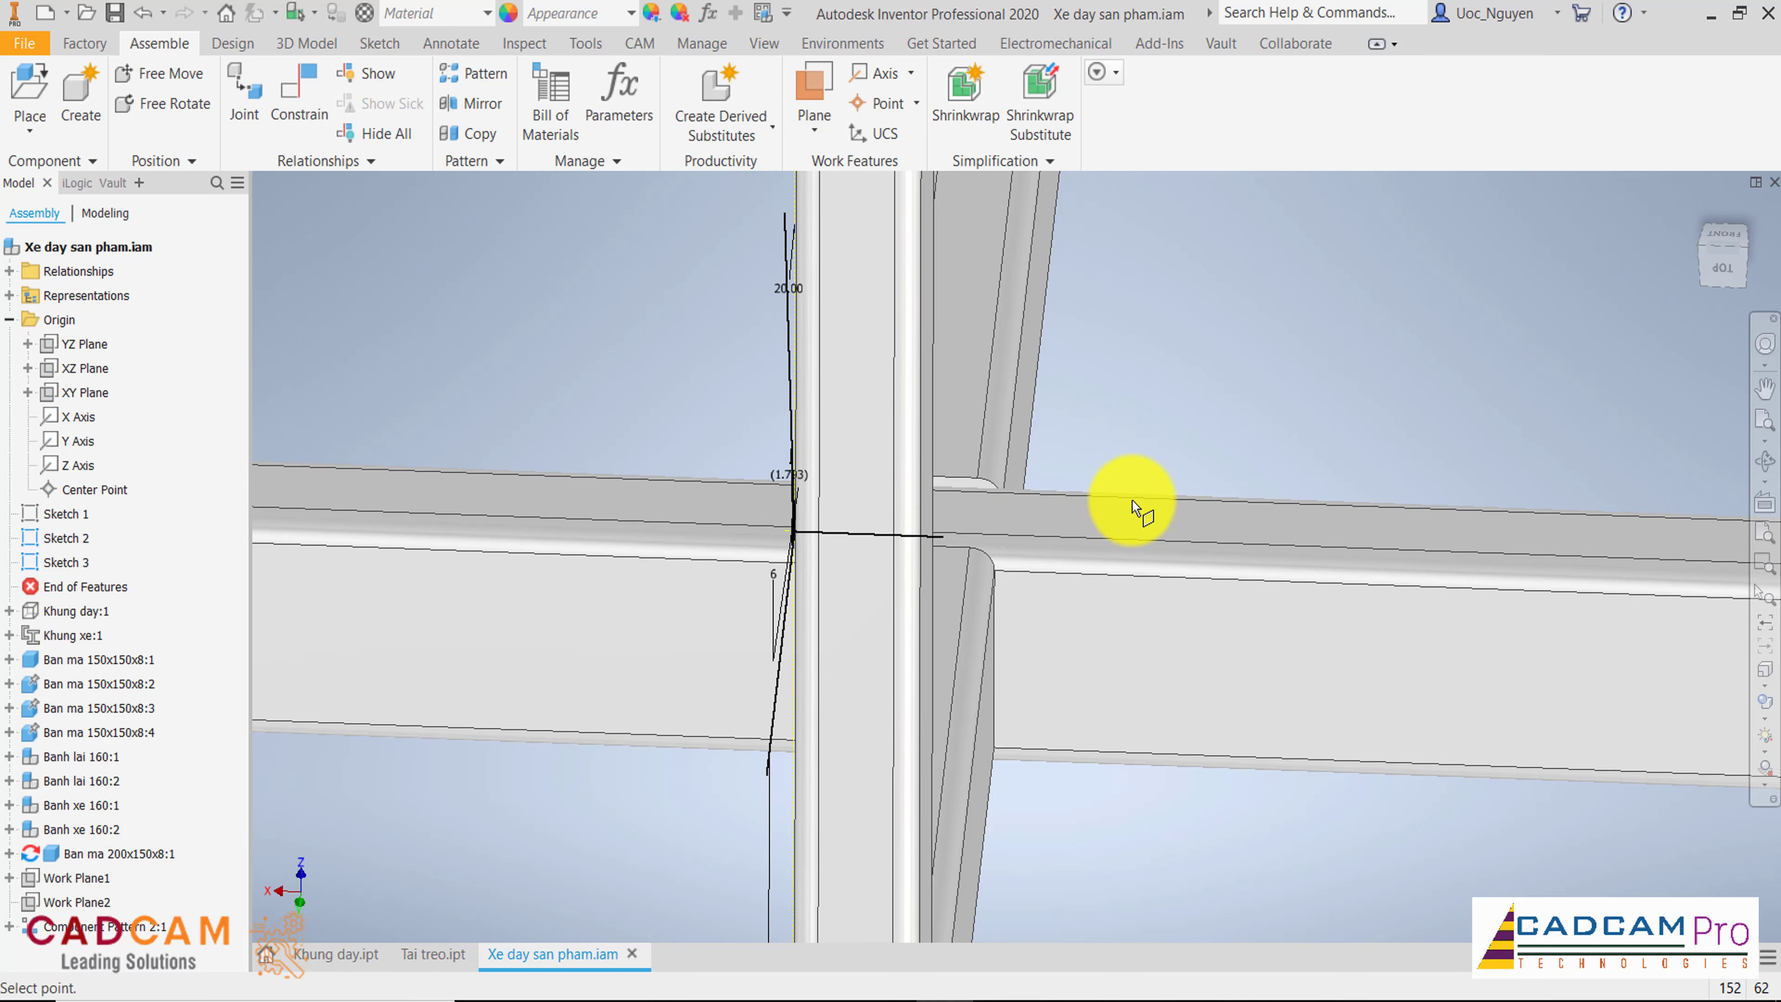
scroll(1149, 462, up, 5)
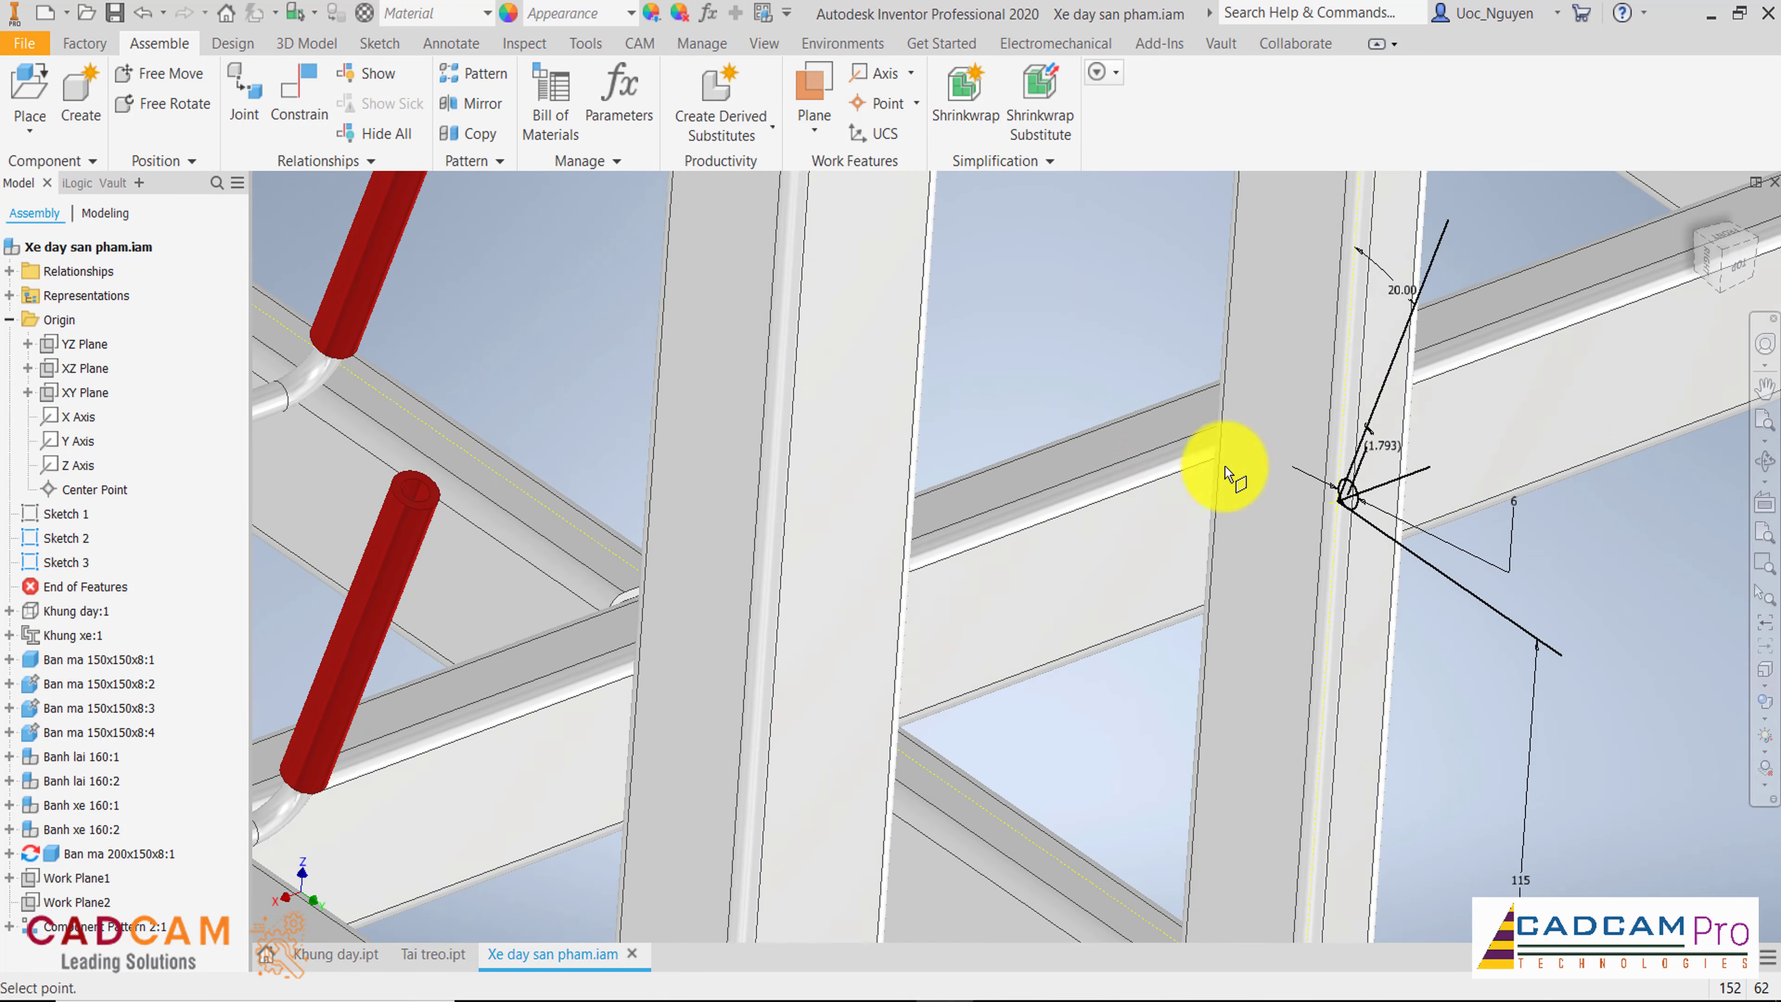
scroll(1331, 470, up, 3)
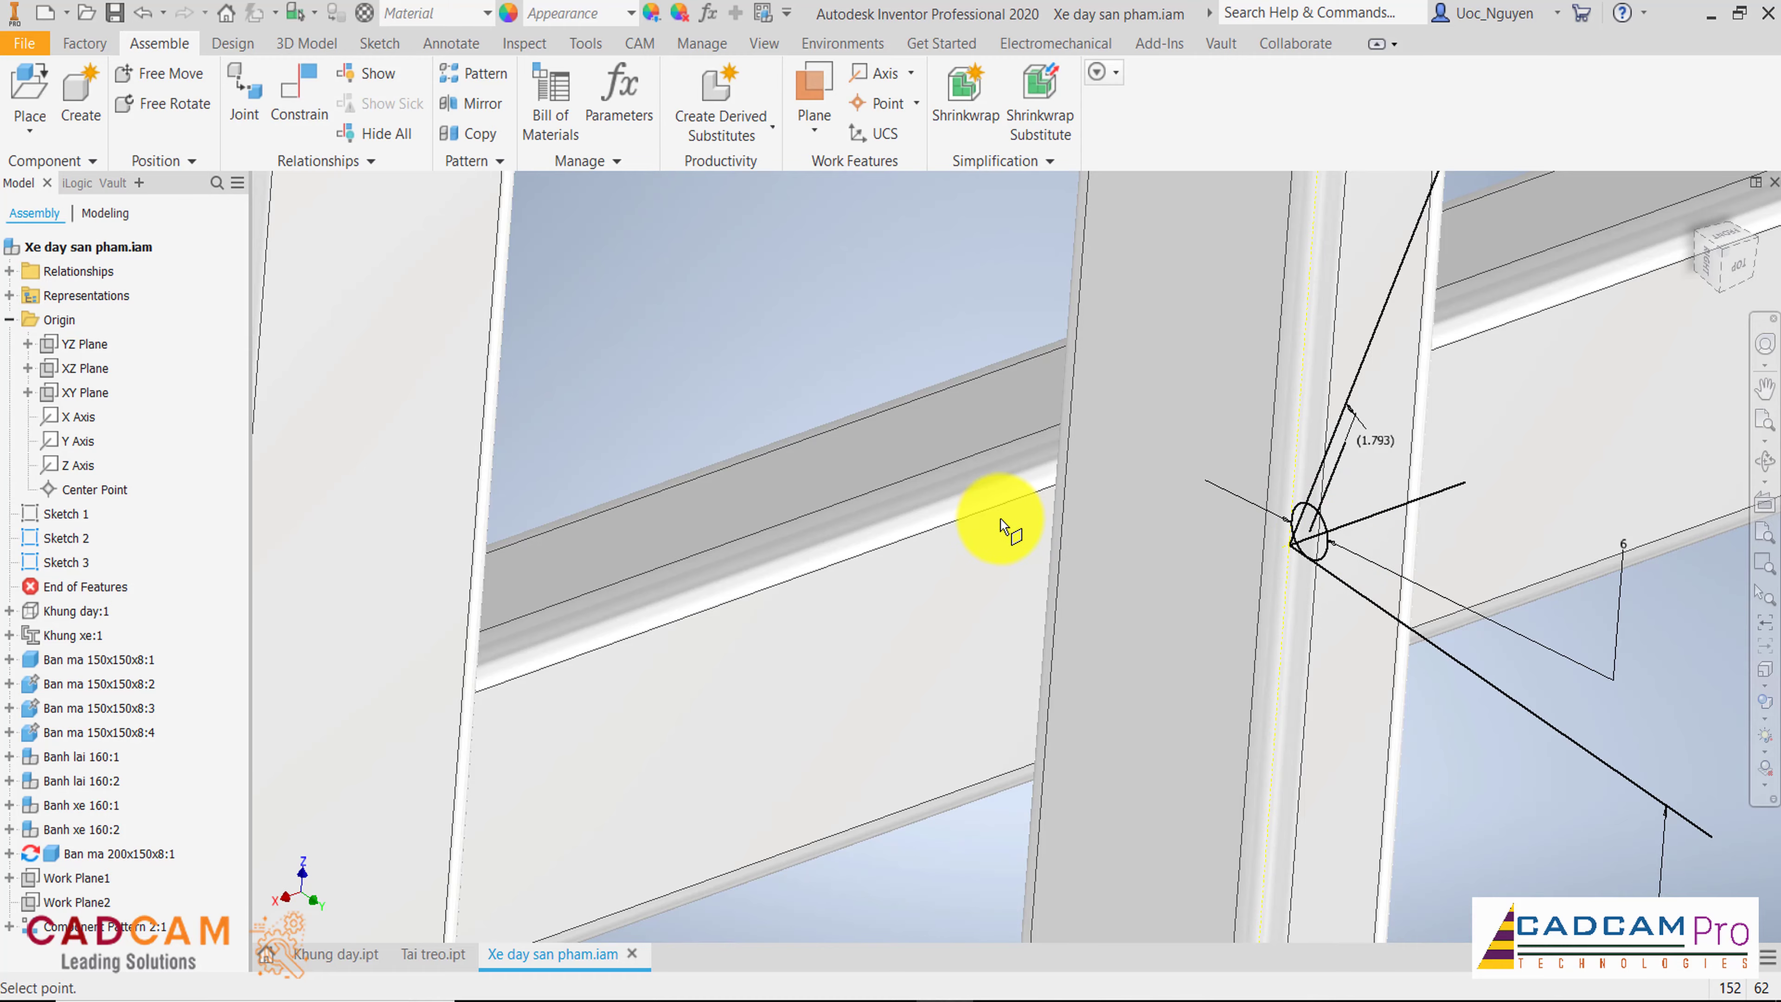
key(Escape)
Step: Orbit and zoom in on the post and its 20.00, 6 and 115 sketch lines
scroll(1356, 527, down, 2)
scroll(1356, 527, down, 3)
shift+middle_drag(1024, 484, 1103, 551)
scroll(1103, 551, up, 2)
scroll(1104, 551, up, 2)
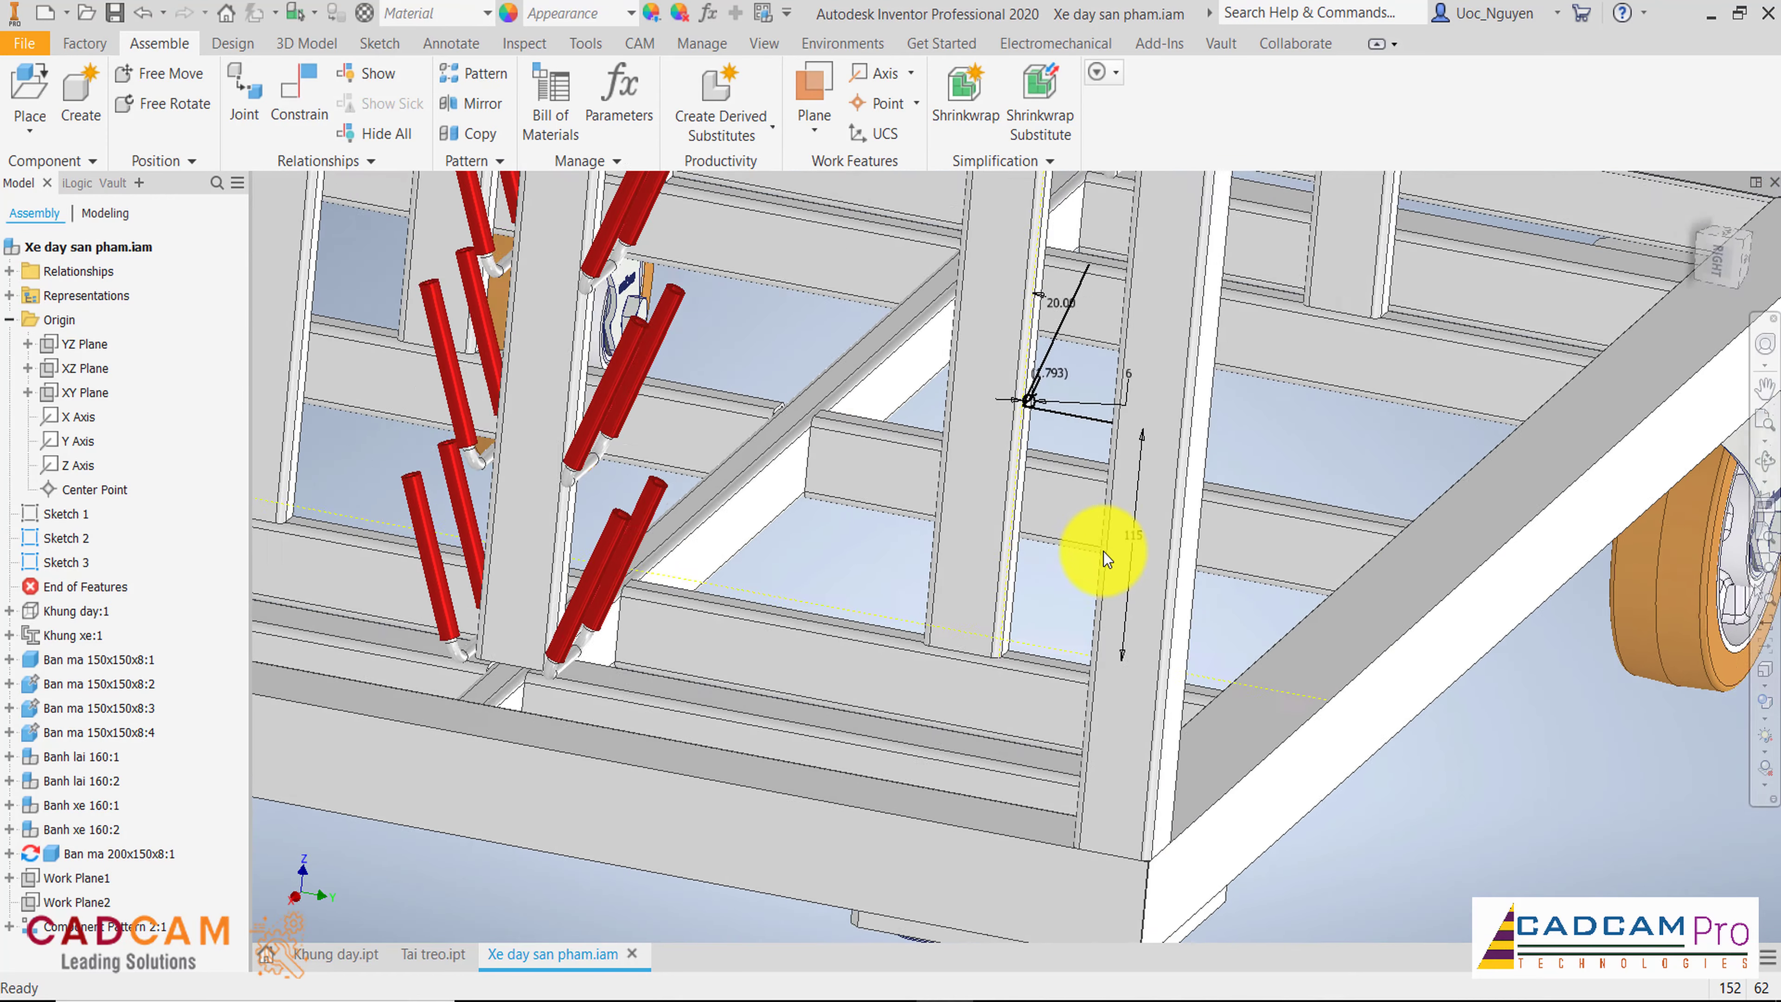
scroll(1103, 552, up, 2)
scroll(1104, 551, up, 2)
scroll(1103, 552, up, 1)
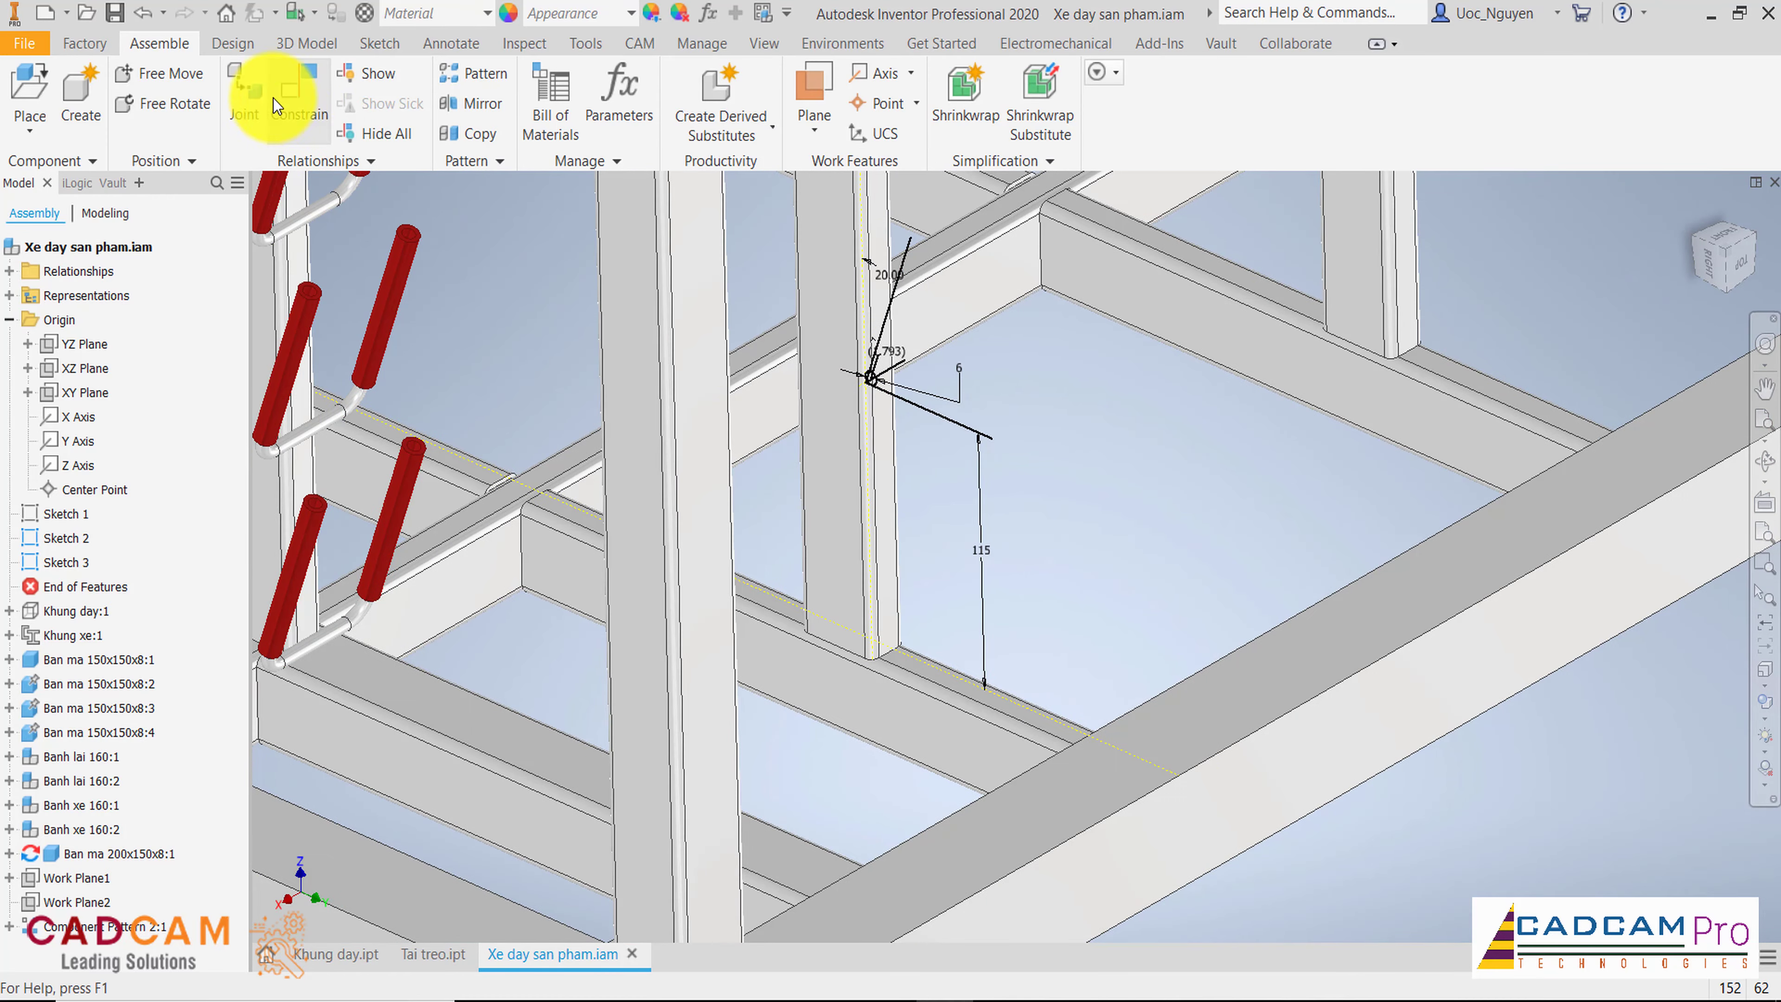
Step: Create Work Plane3 tilted 20 degrees around the vertical post edge
click(815, 137)
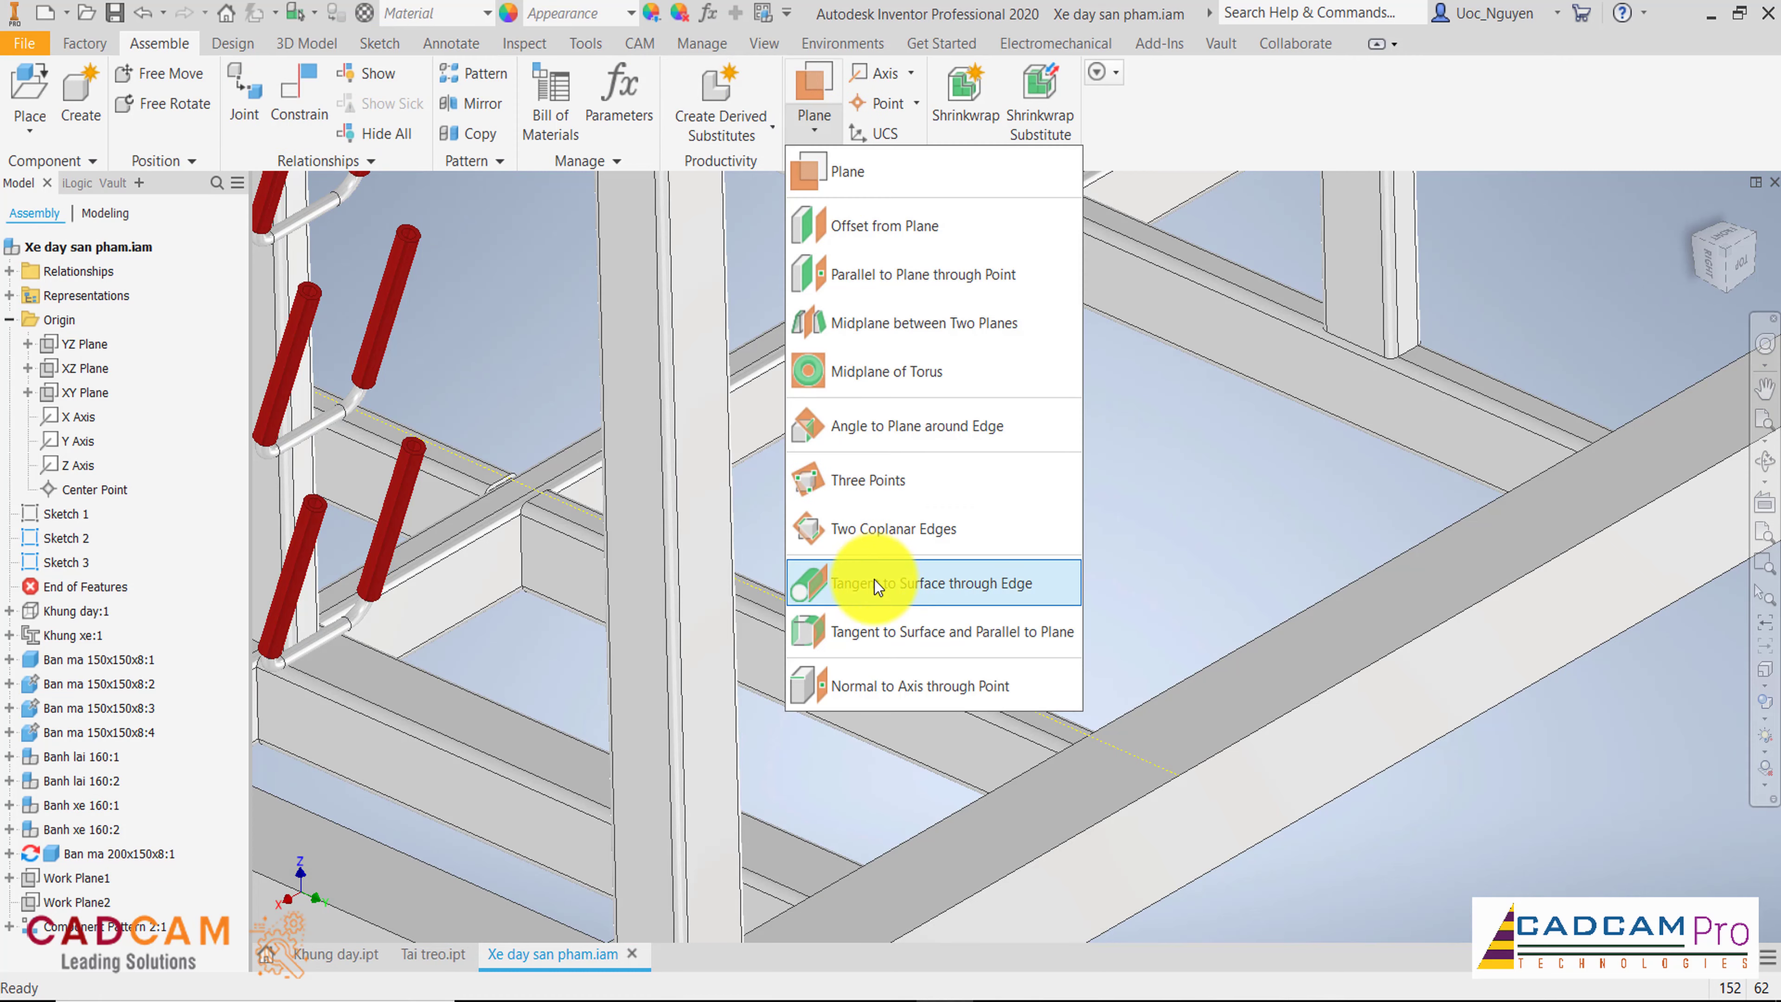
click(873, 435)
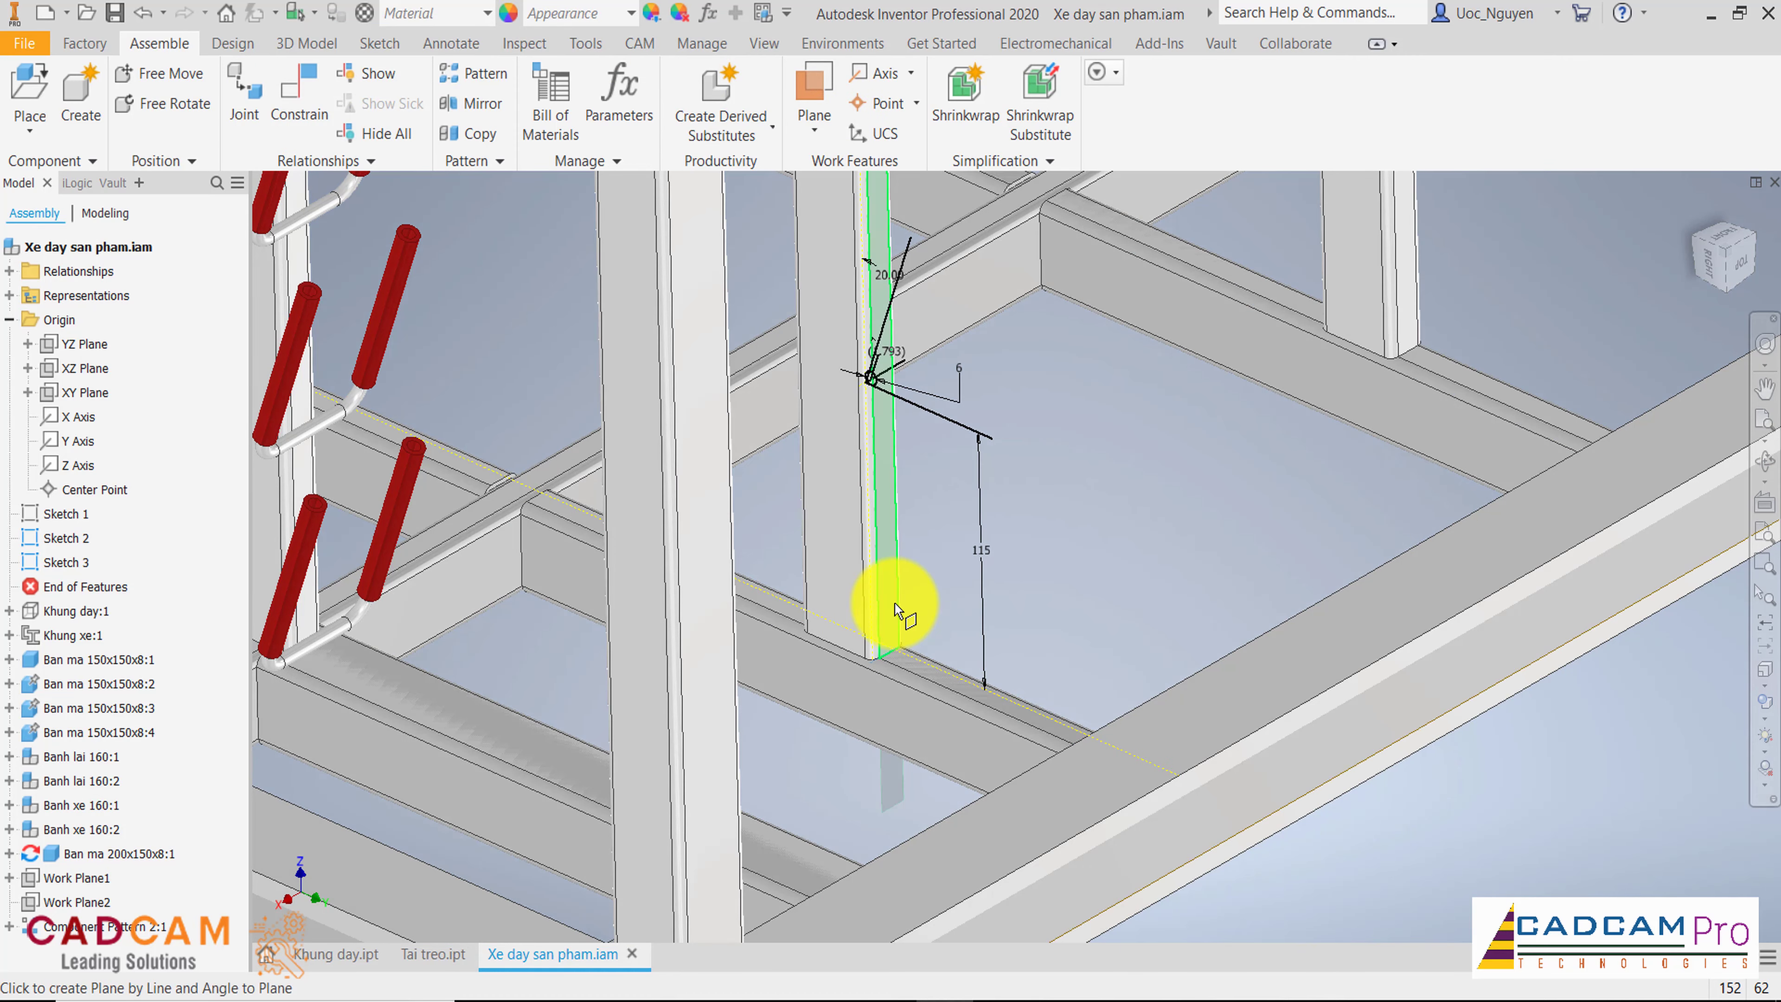
click(890, 607)
click(1708, 265)
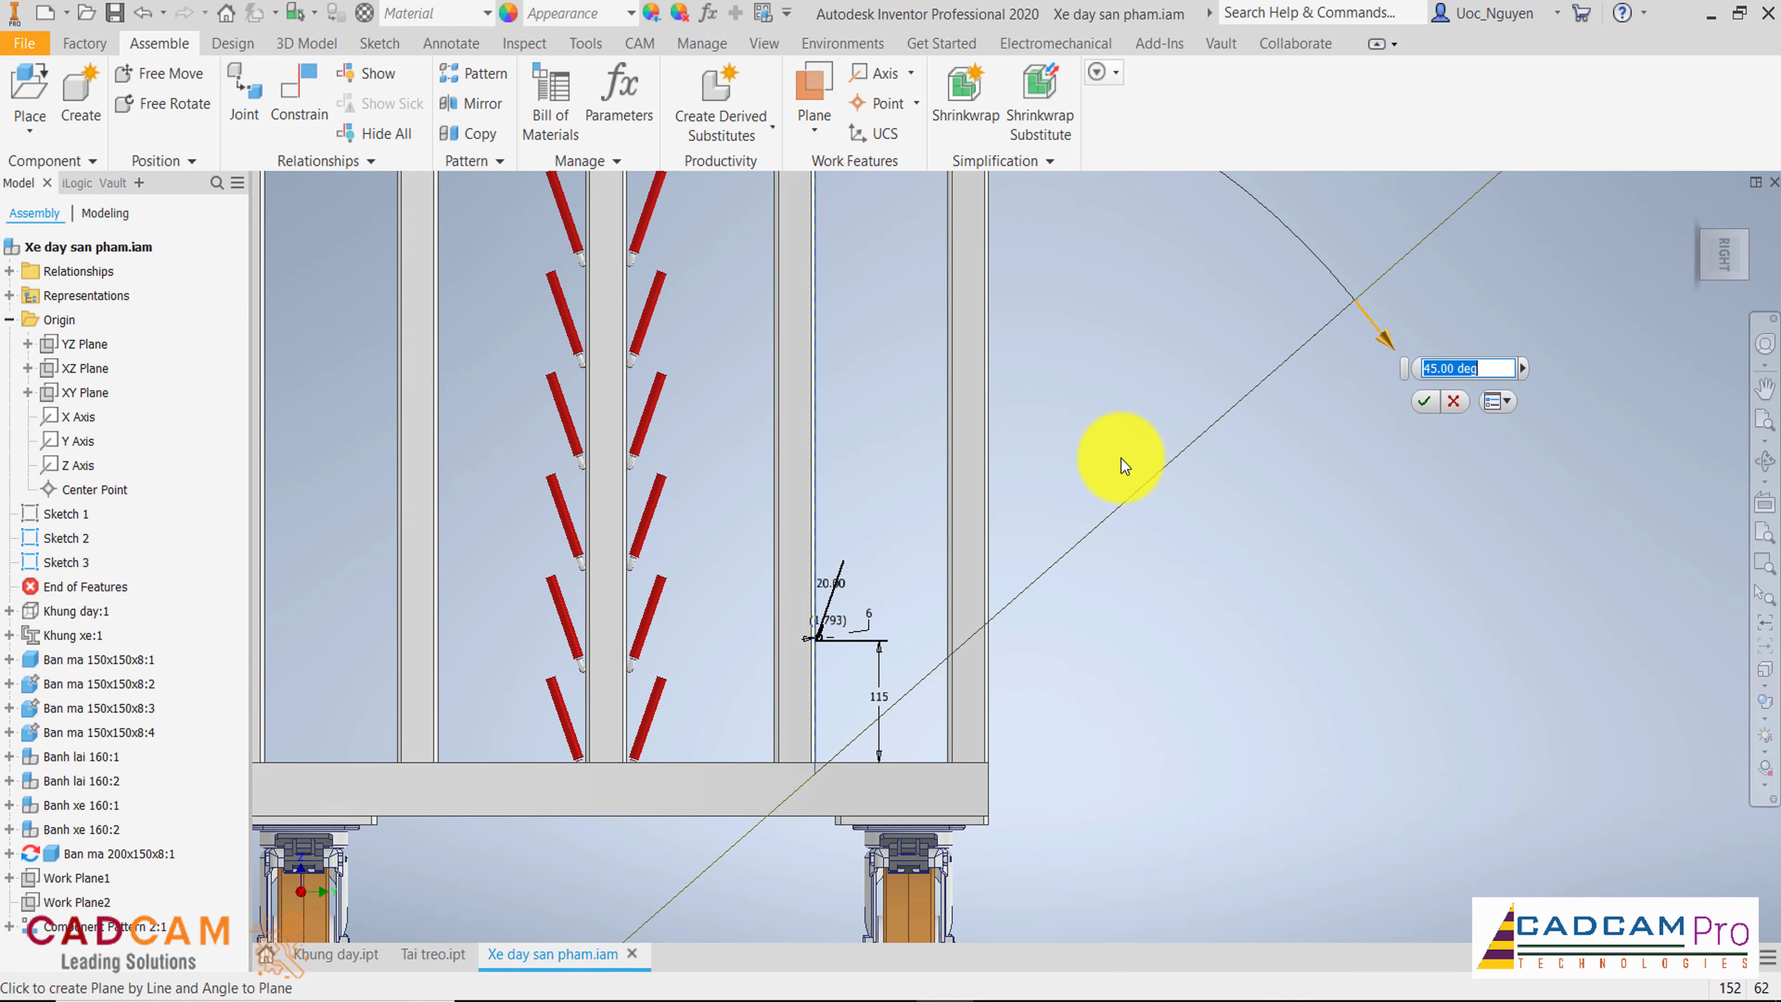
drag(1516, 824, 998, 329)
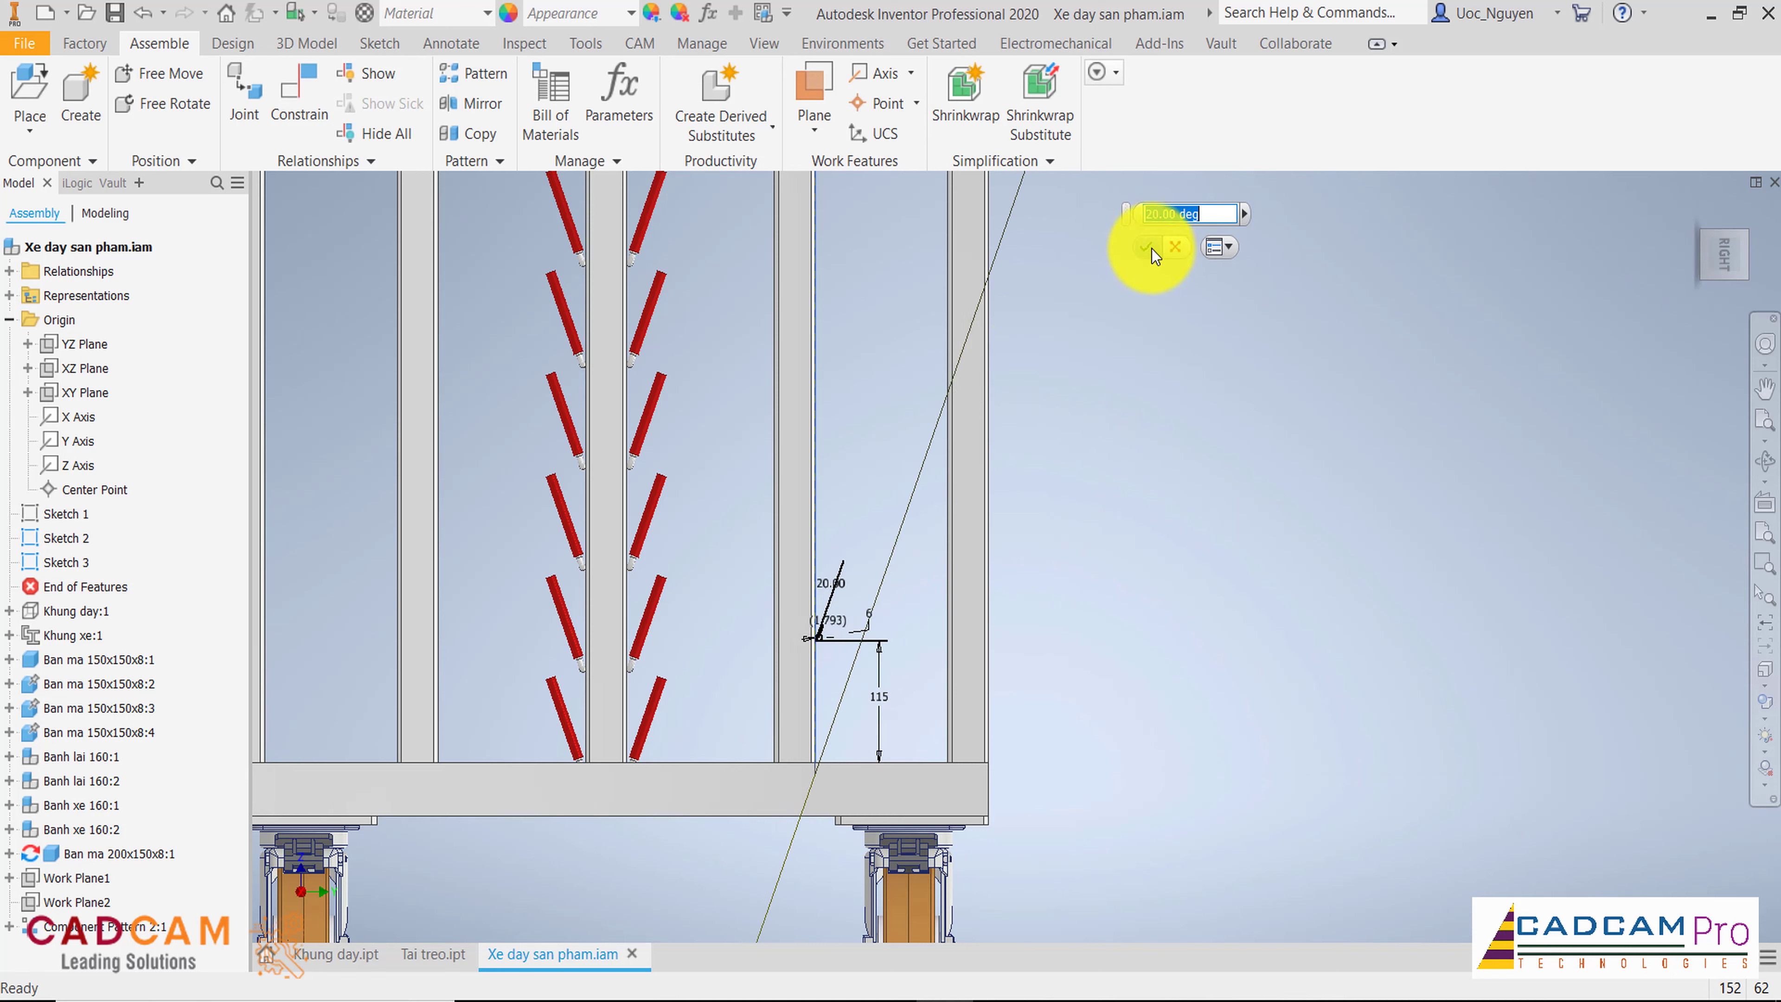
click(1149, 248)
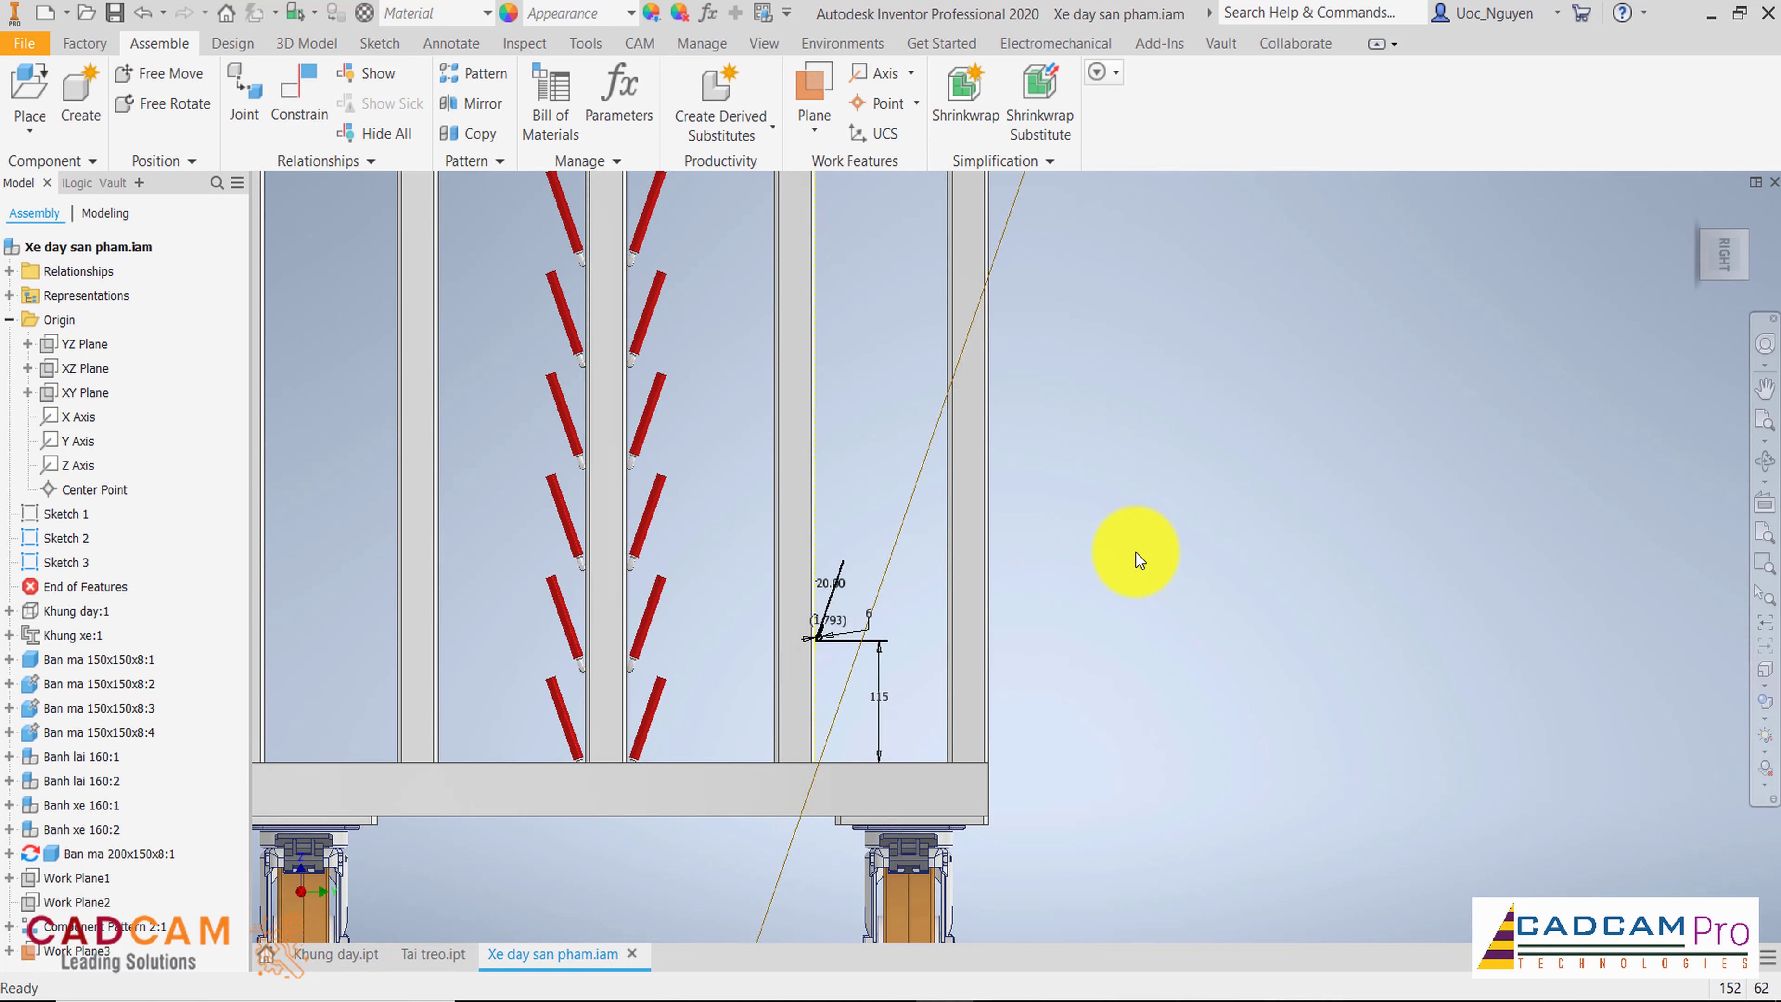
scroll(906, 629, up, 2)
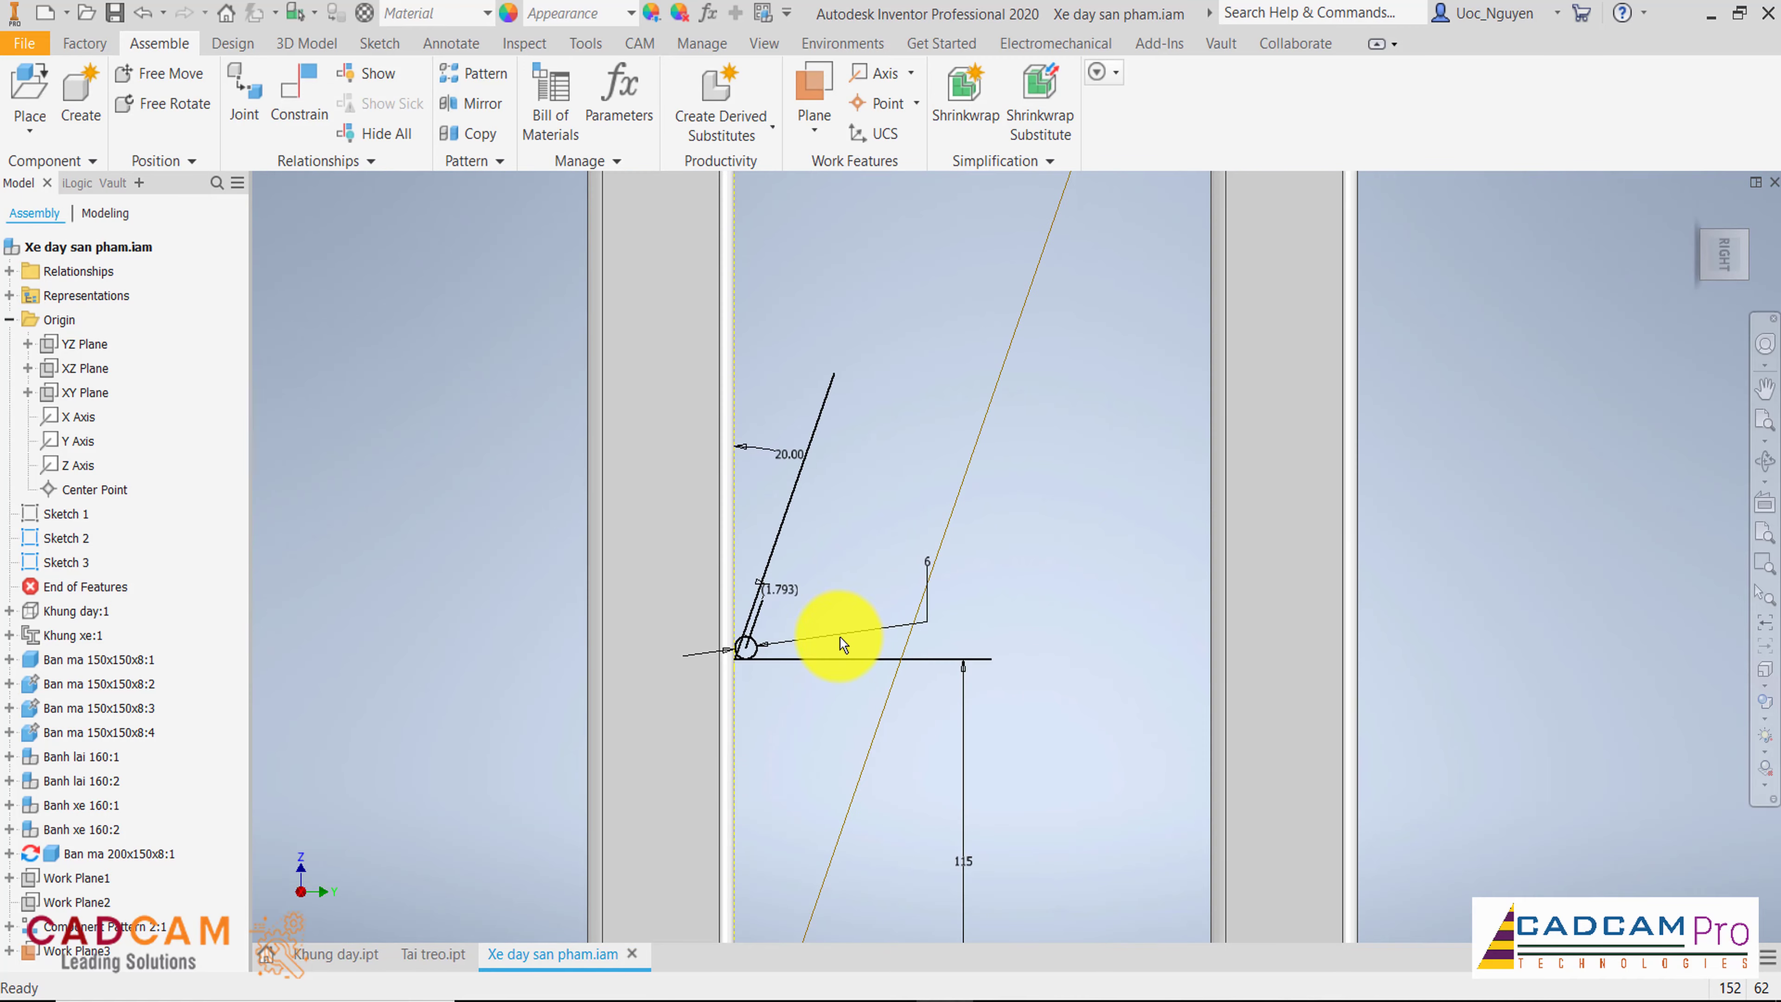
scroll(831, 644, up, 2)
scroll(747, 648, up, 2)
key(F6)
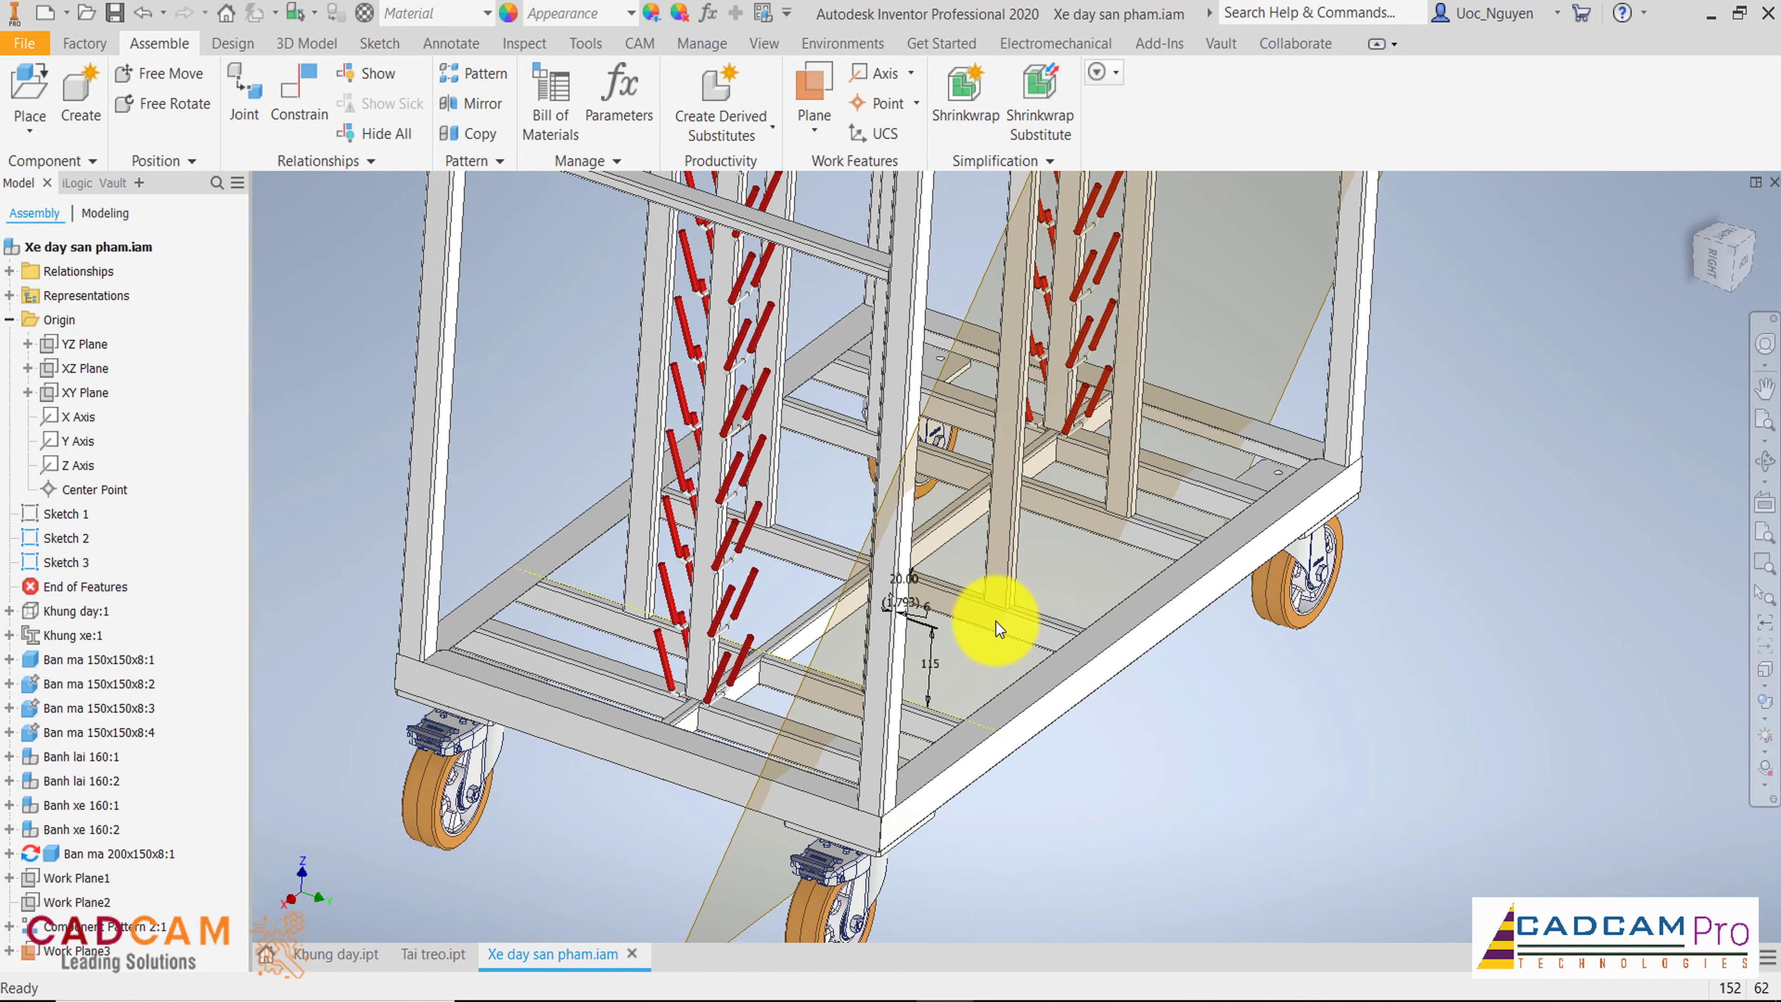
Step: Insert Tai treo.ipt and rotate its preview upright with the right-click Rotate options
click(36, 90)
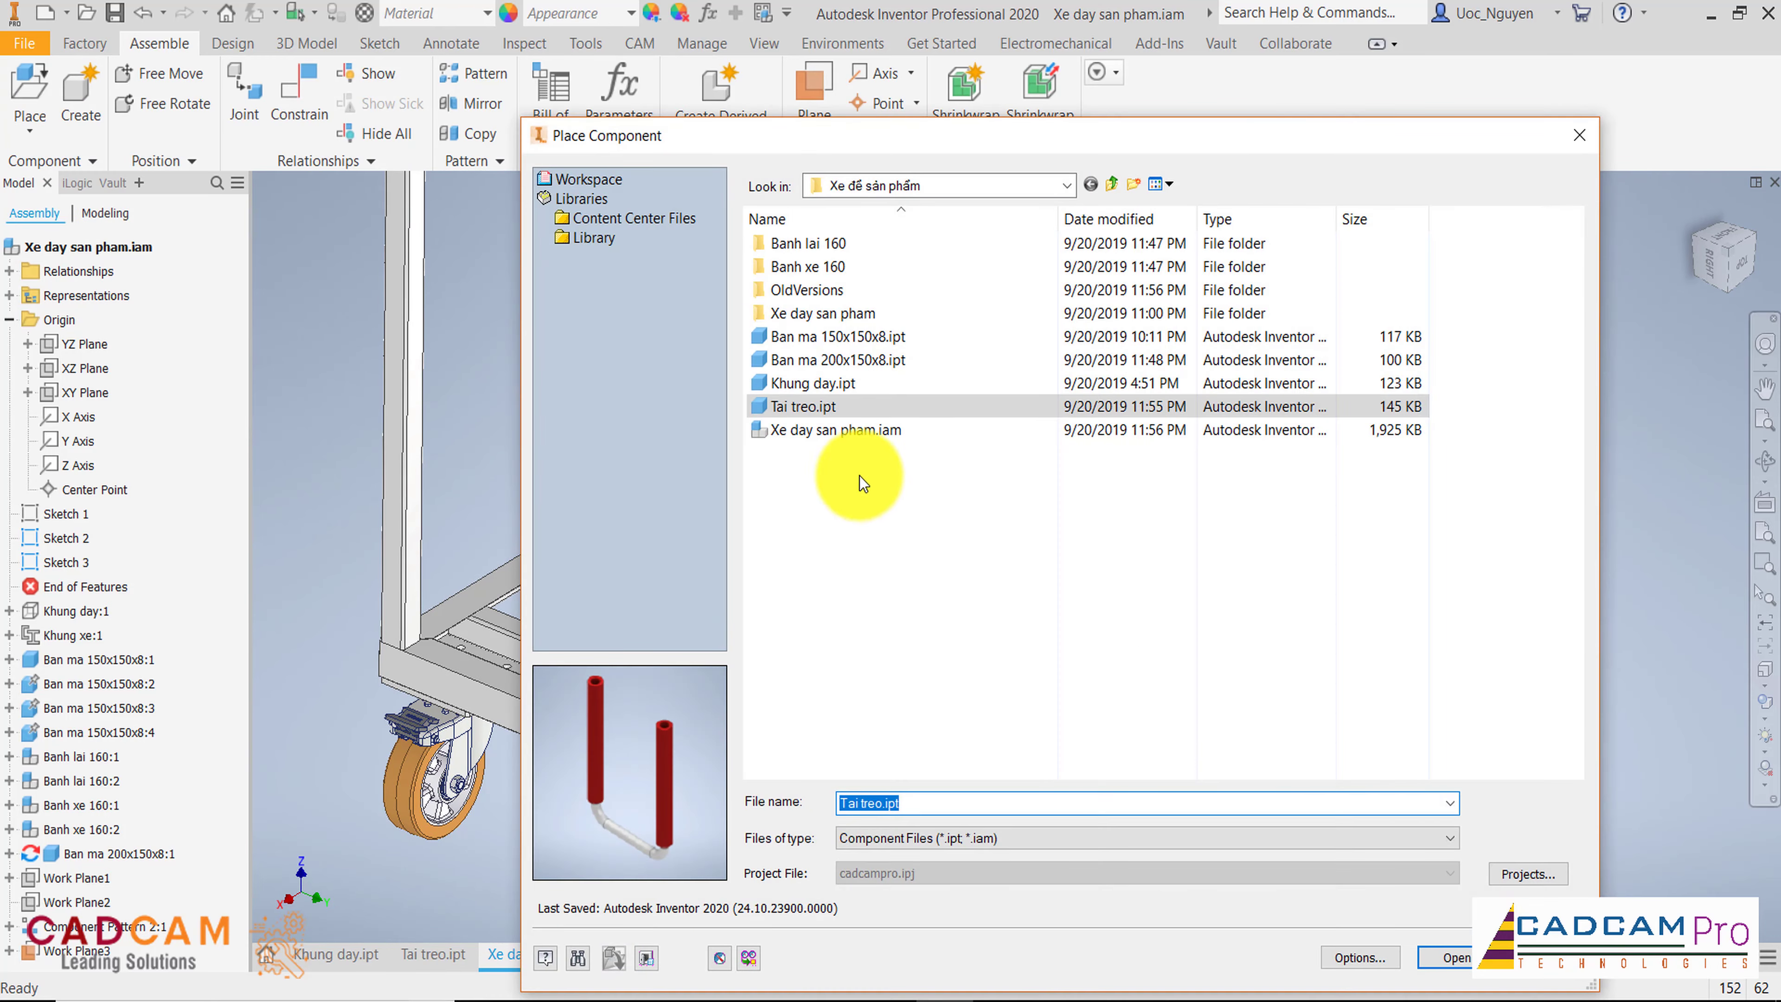
click(1480, 958)
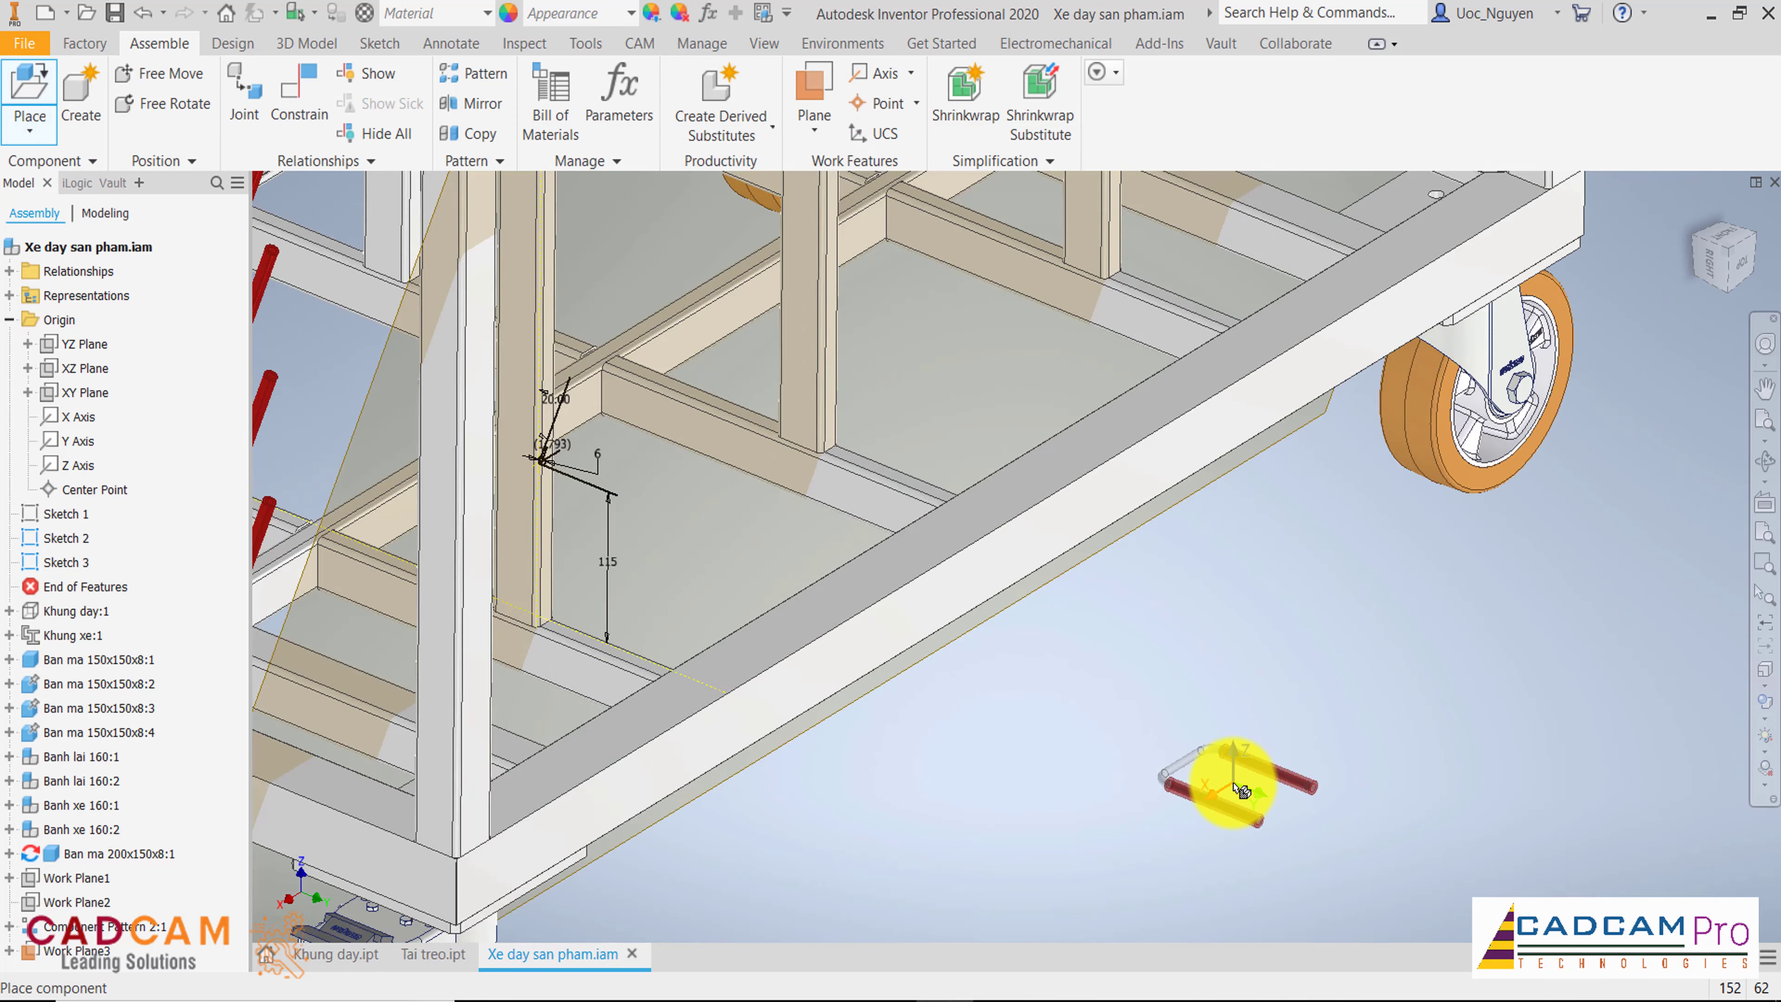
scroll(1241, 791, down, 5)
right_click(1164, 737)
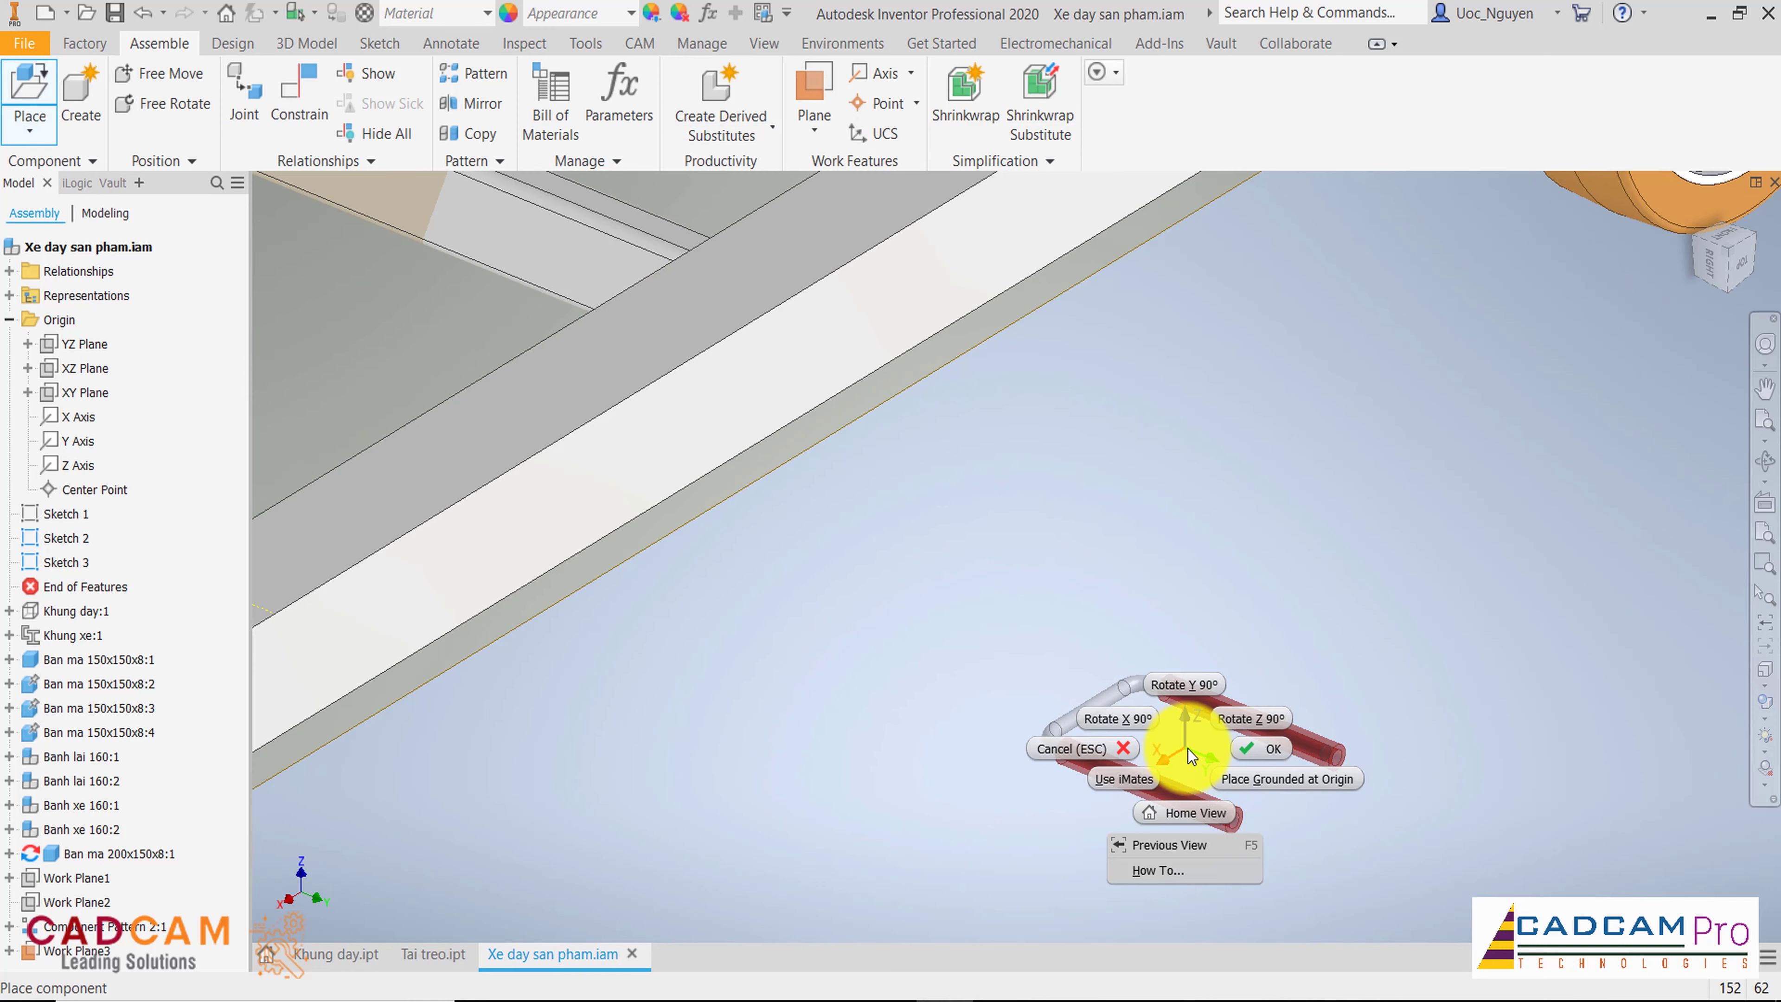
click(1145, 724)
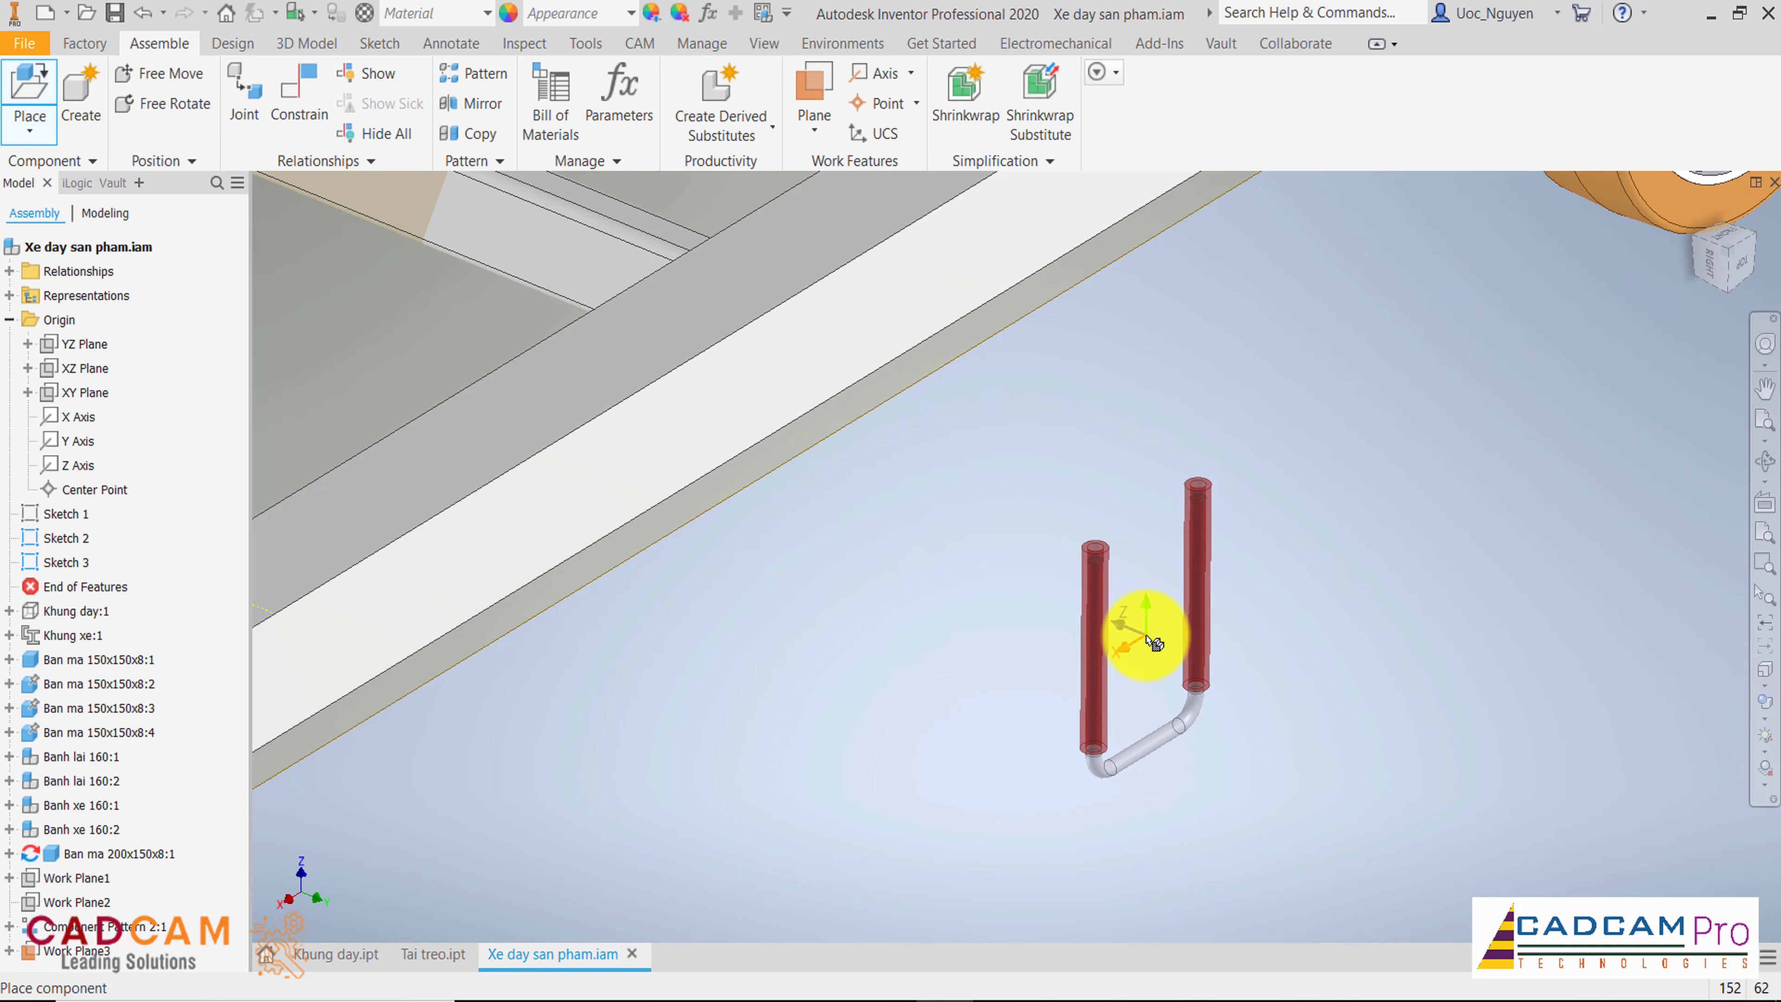
right_click(1149, 637)
click(1157, 578)
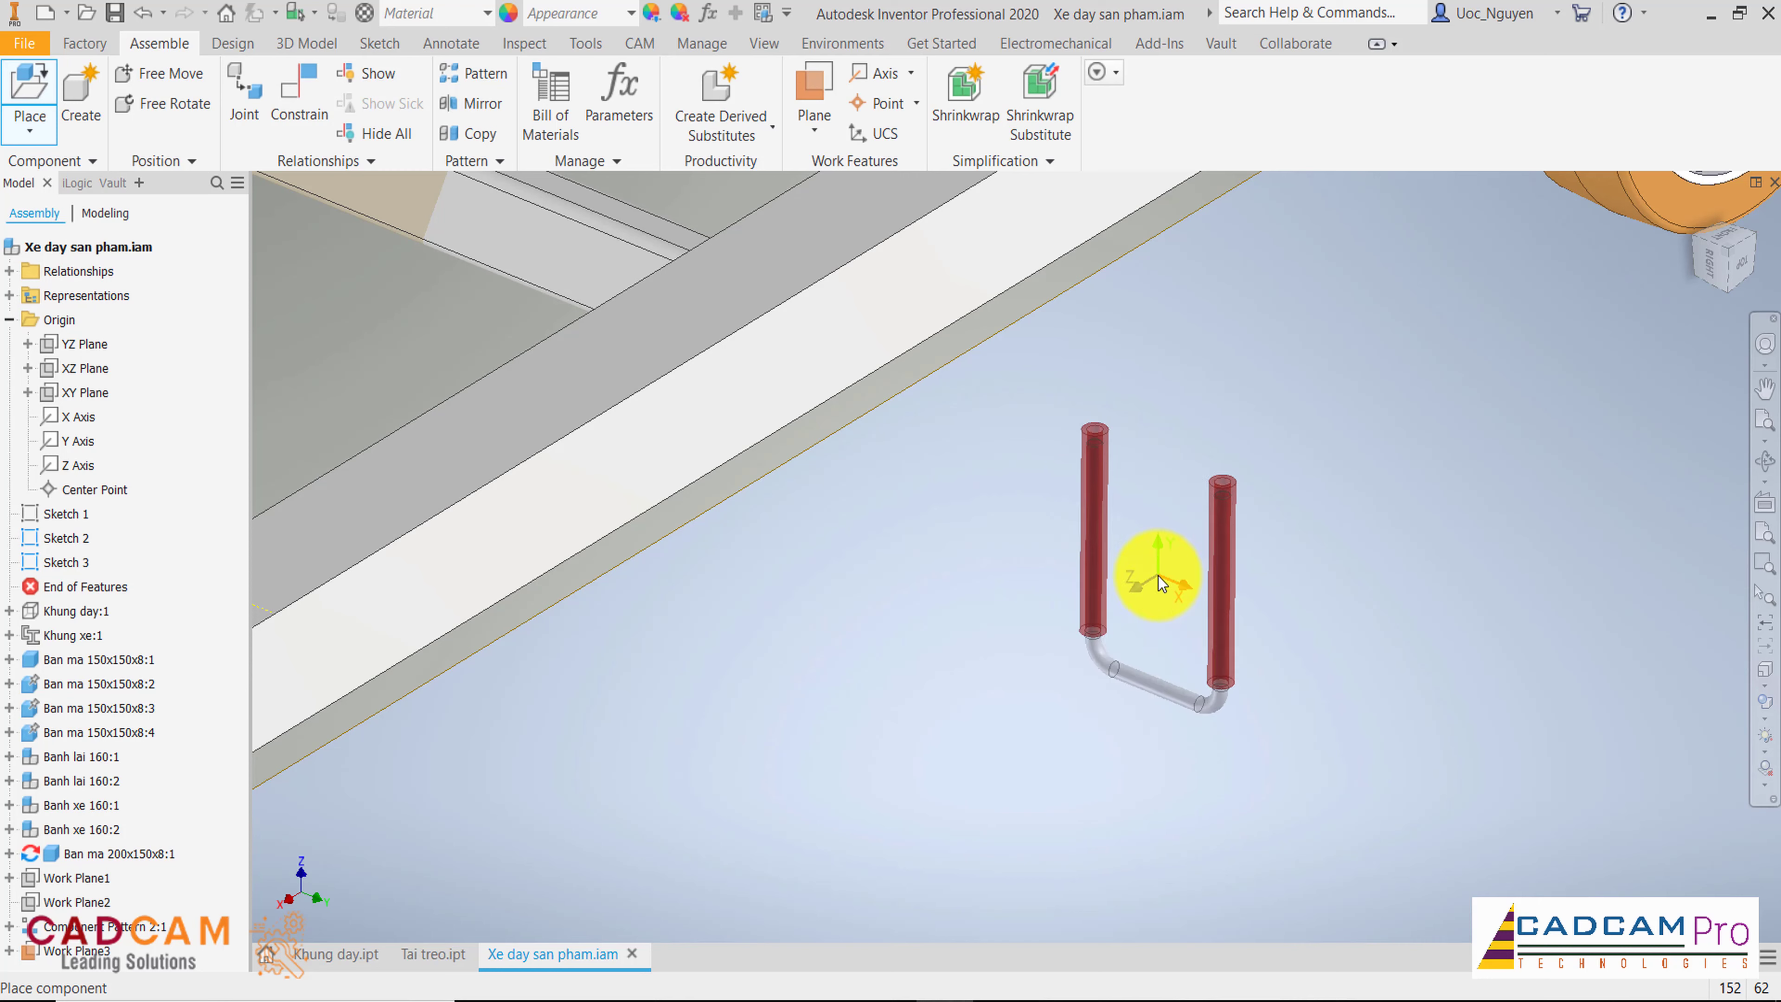
right_click(1157, 576)
click(1161, 514)
Step: Place one hanger, then make Work Plane5 visible in Tai treo.ipt
click(1049, 591)
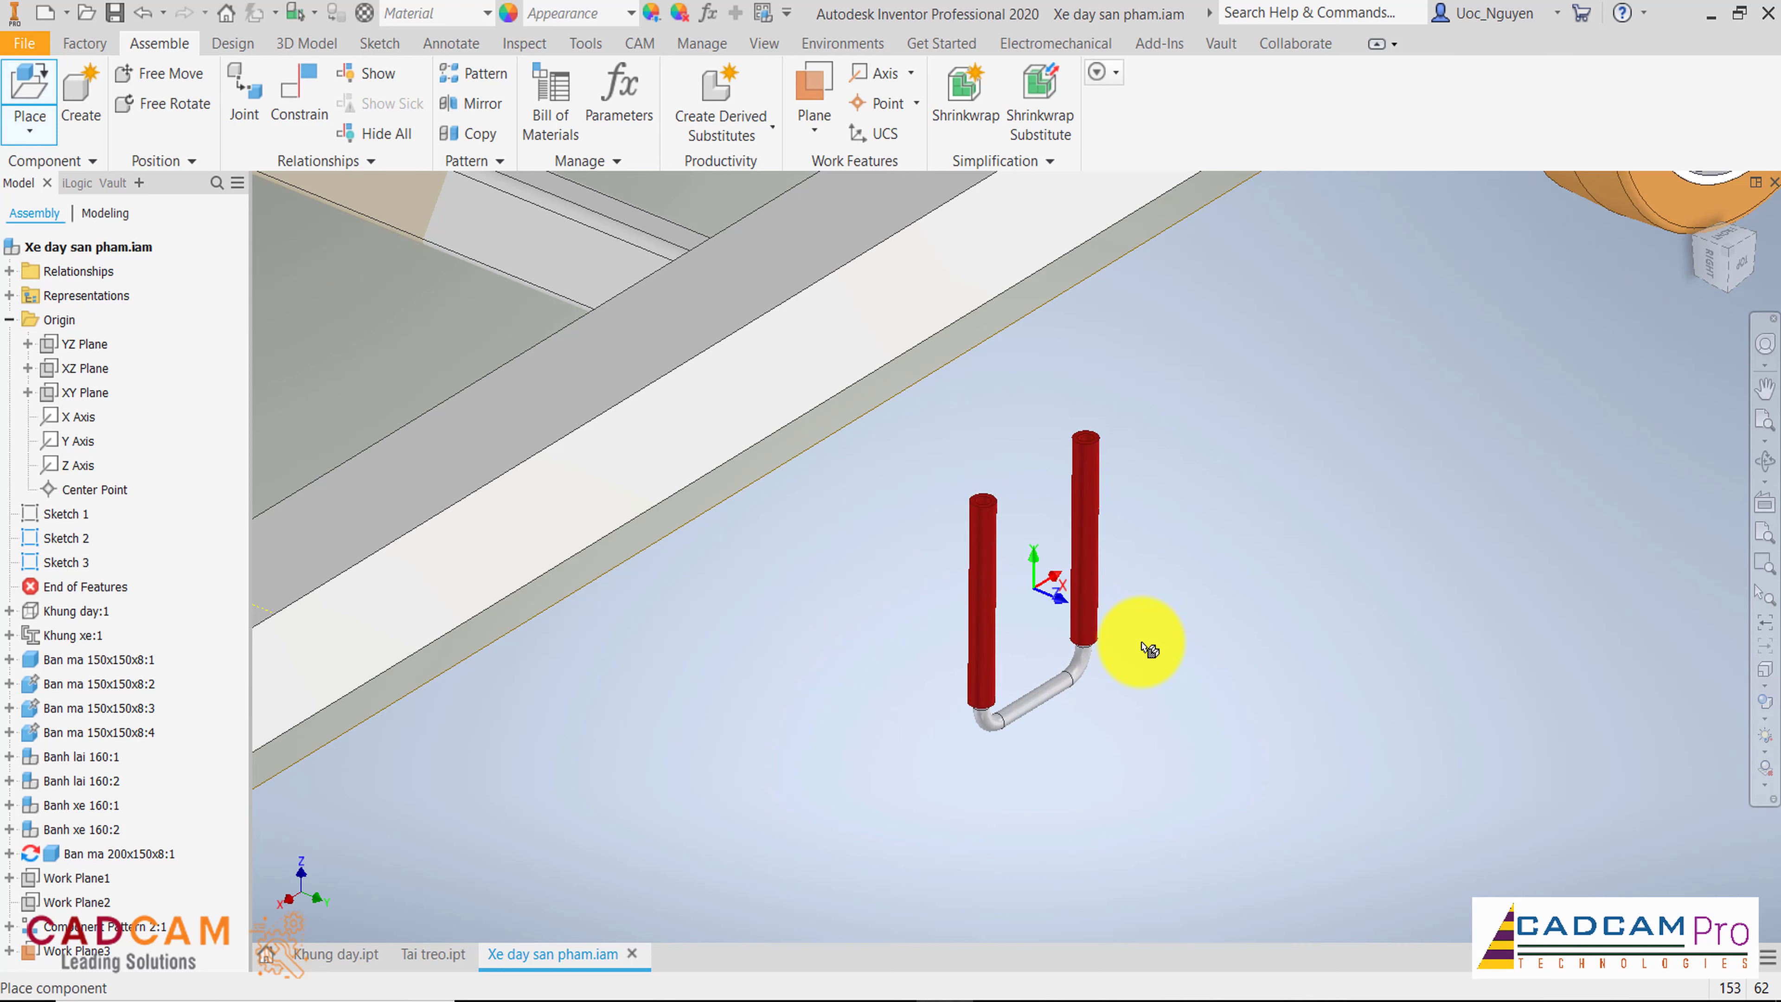
key(Escape)
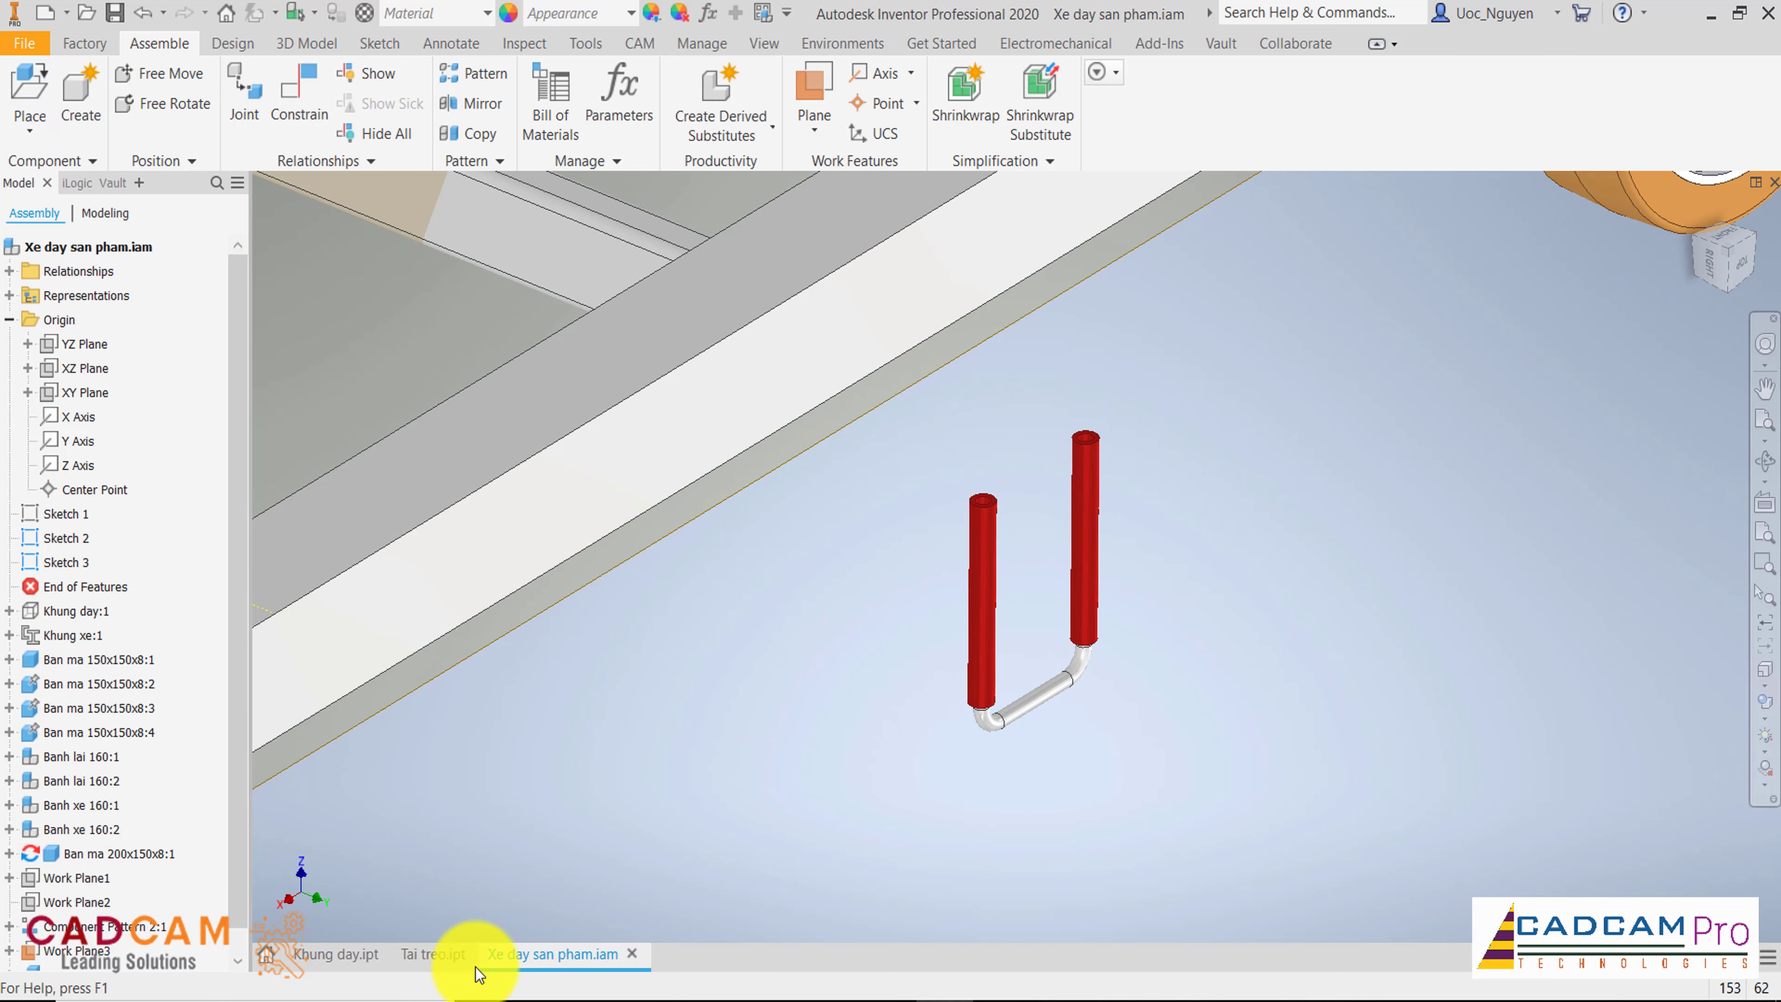
click(444, 955)
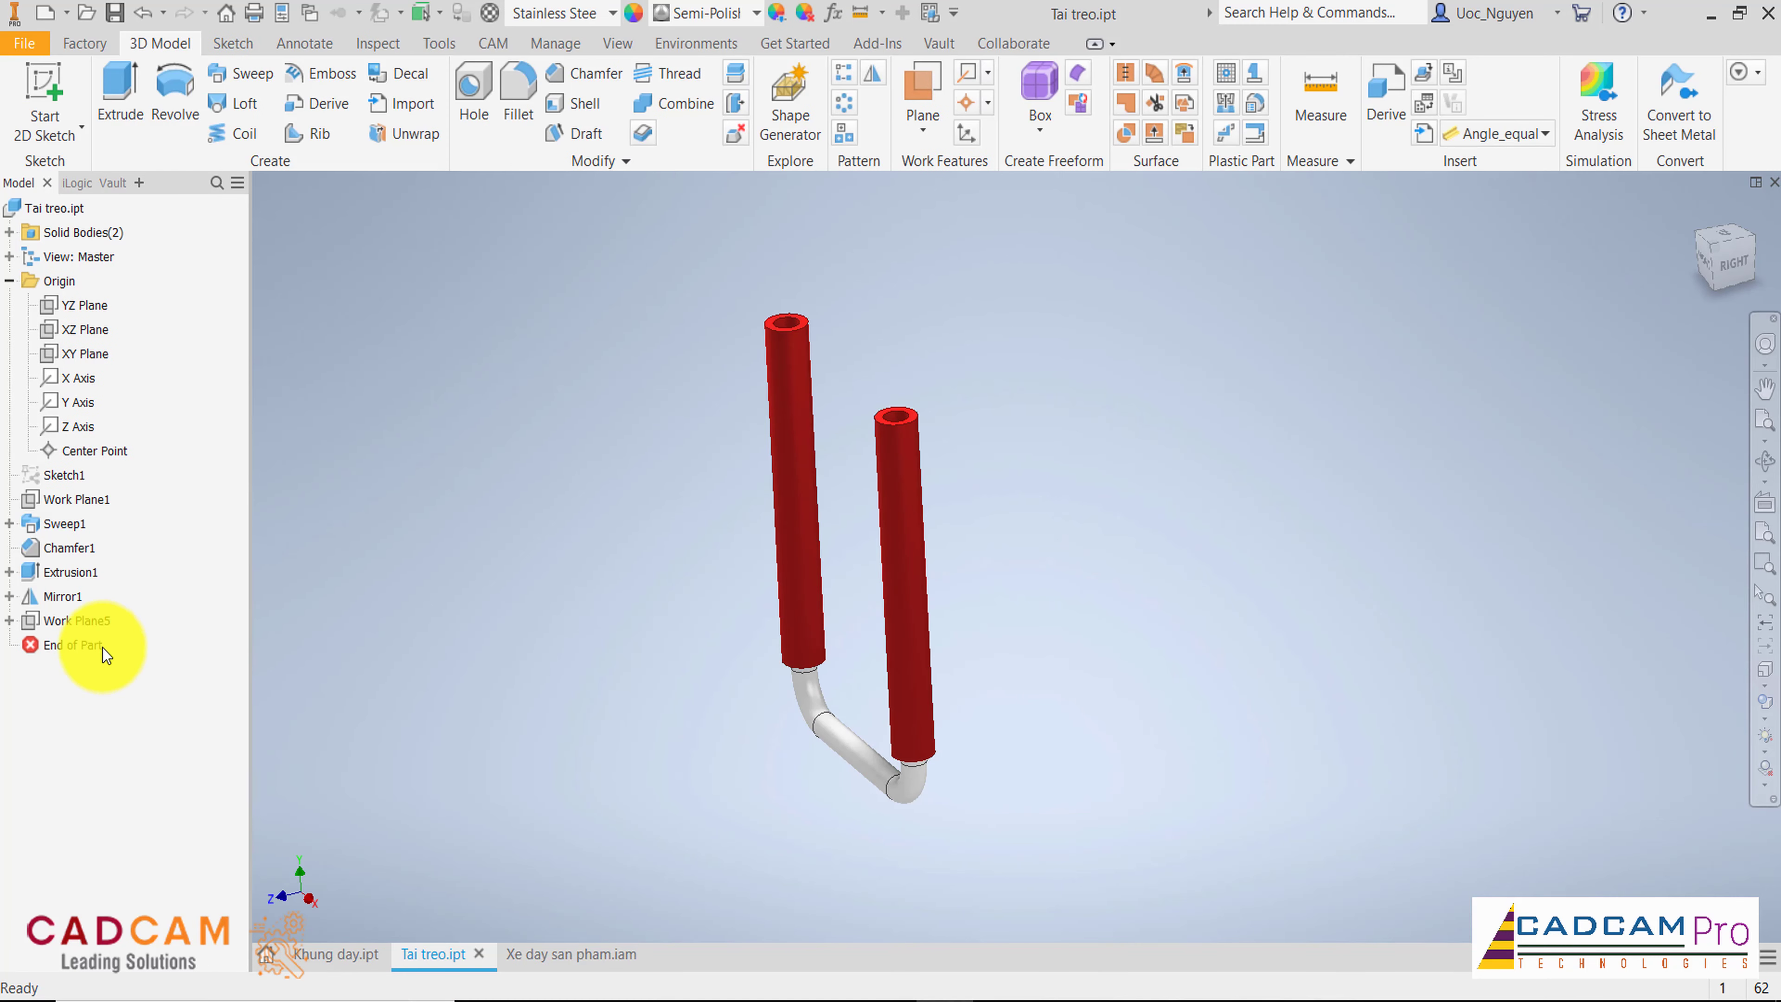
right_click(81, 625)
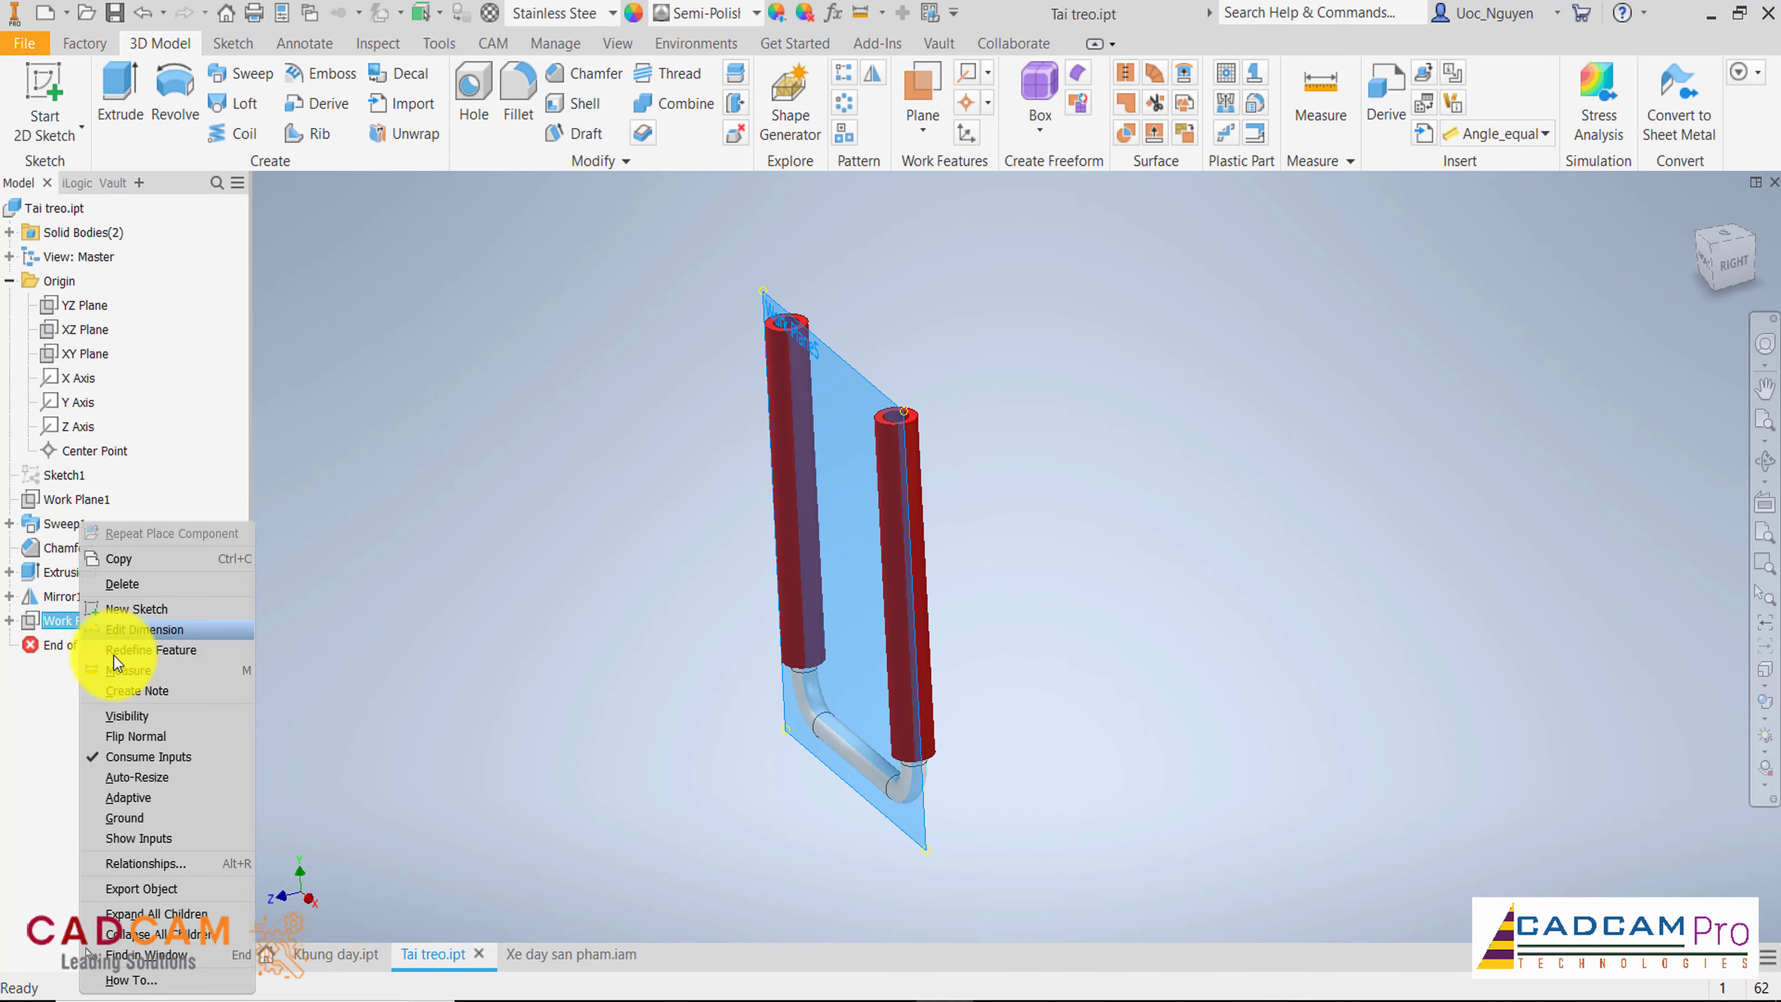
click(416, 681)
click(621, 885)
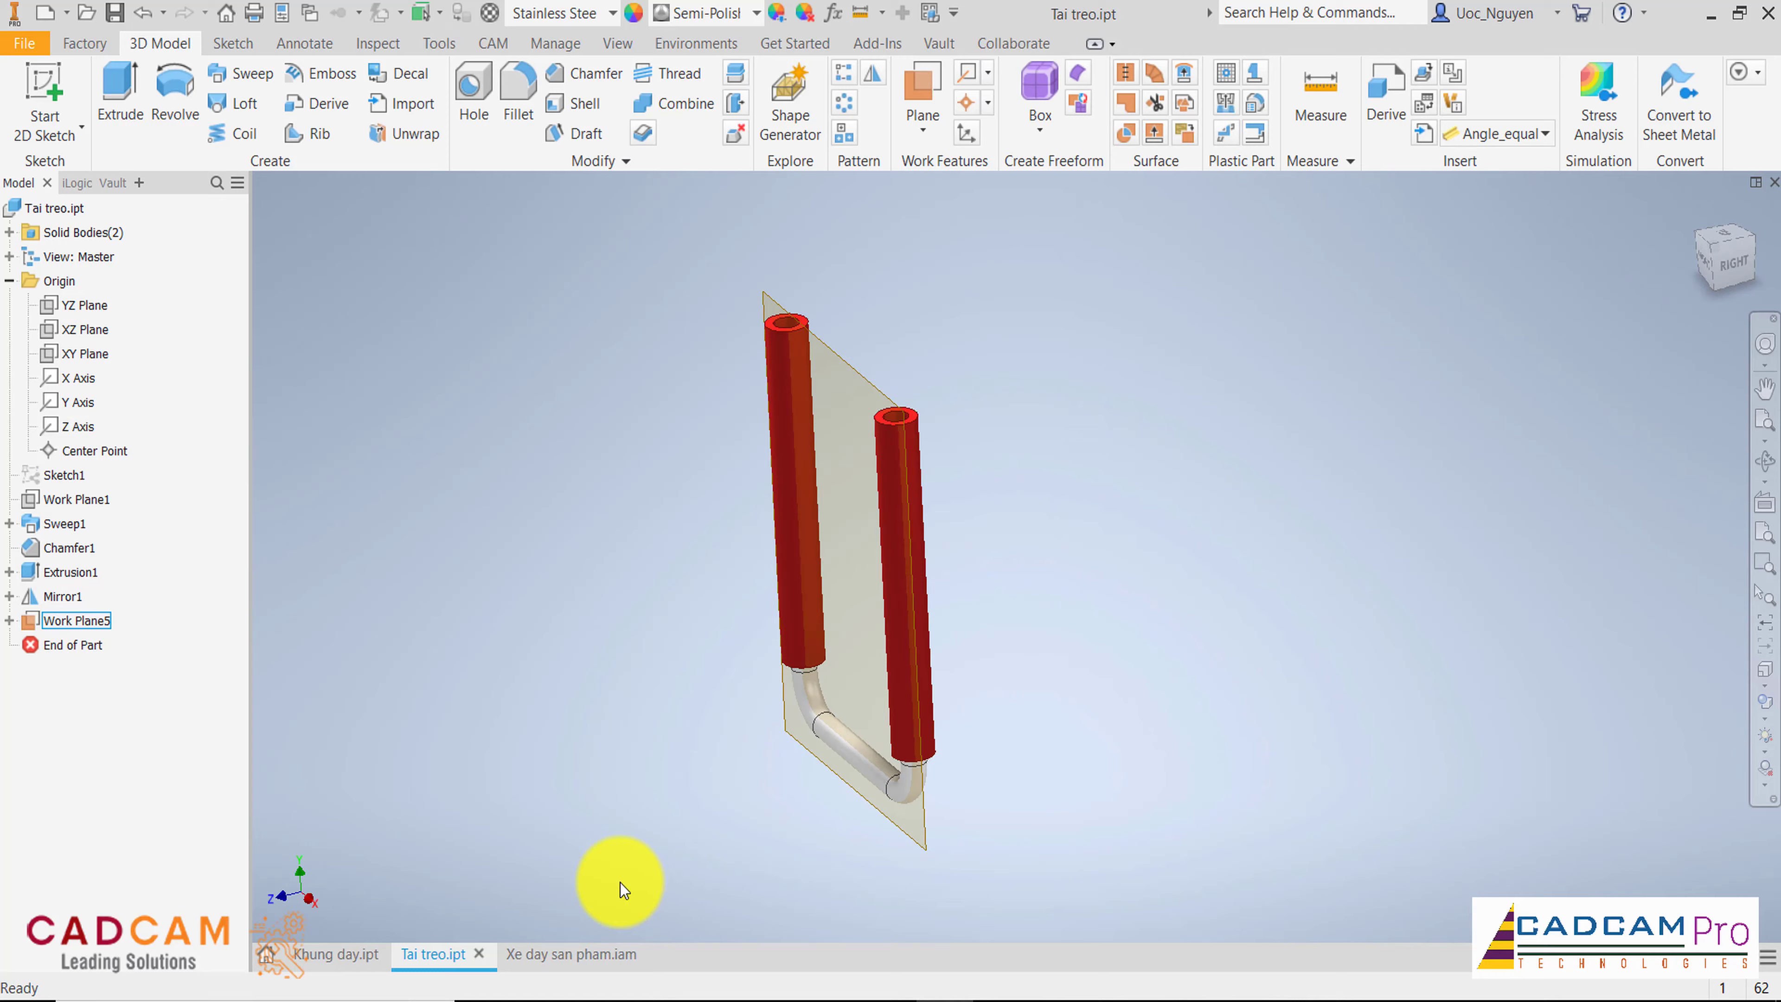
click(586, 952)
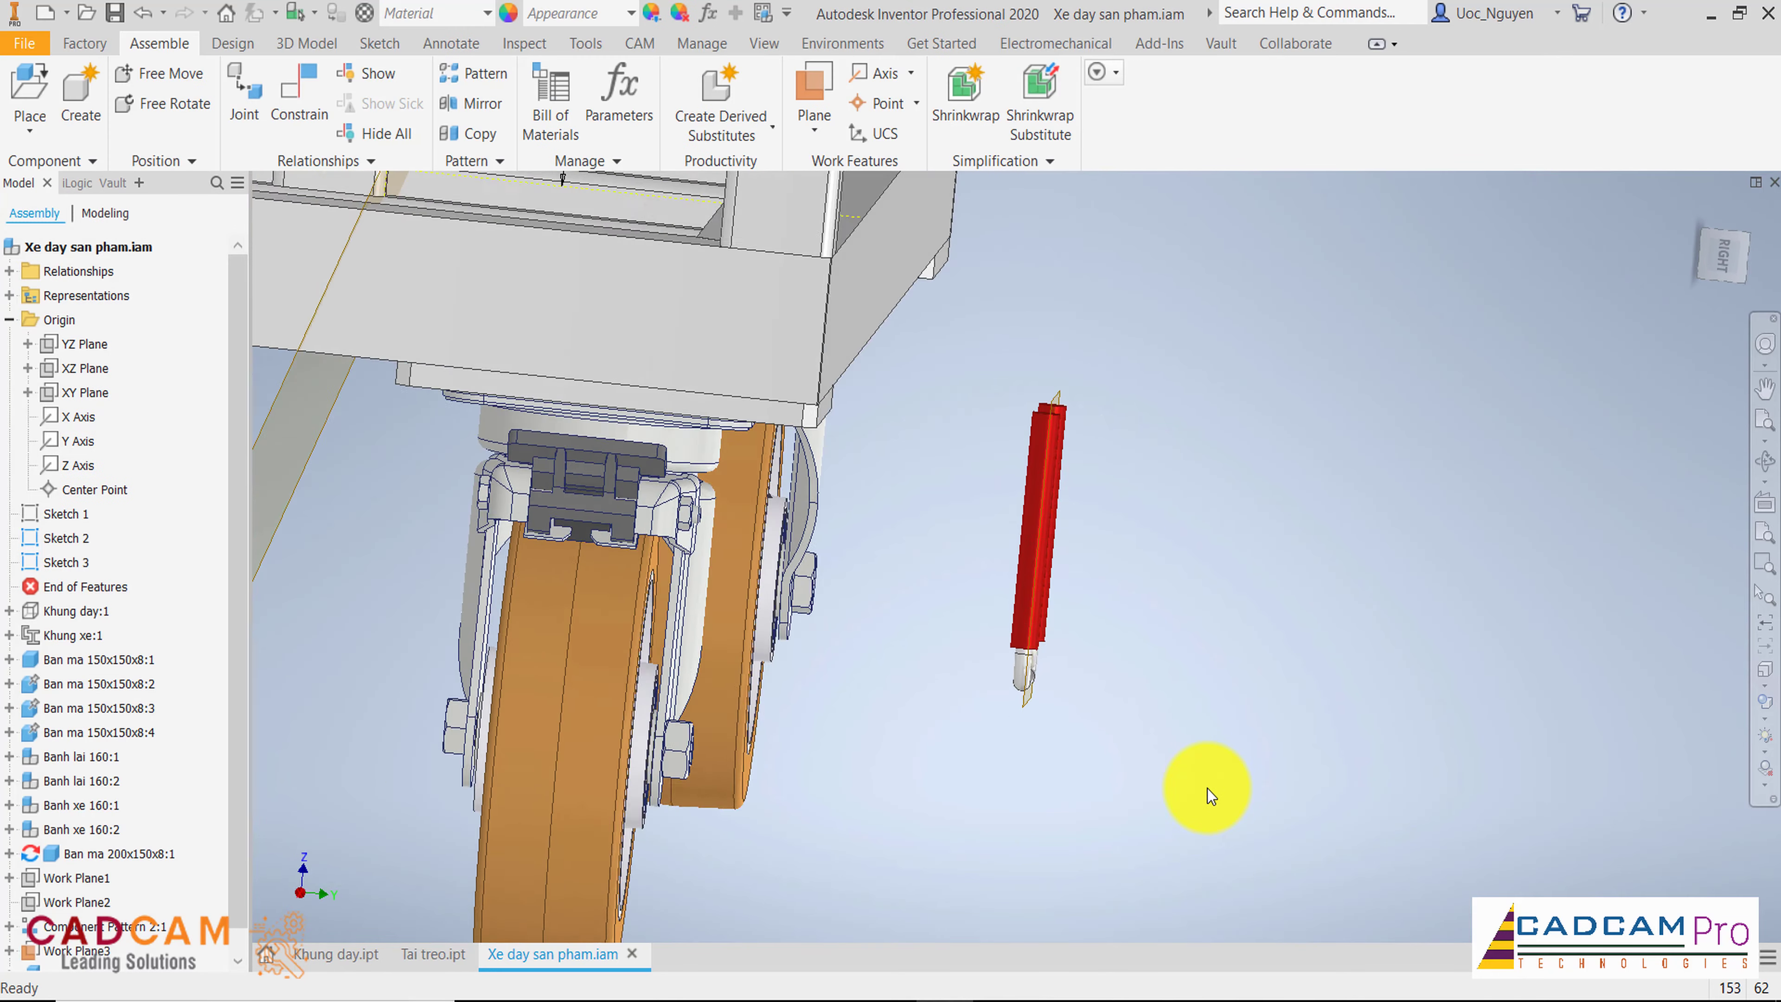
Step: Free Rotate the placed hanger to a new orientation
shift+middle_drag(1207, 788, 993, 656)
right_click(1003, 670)
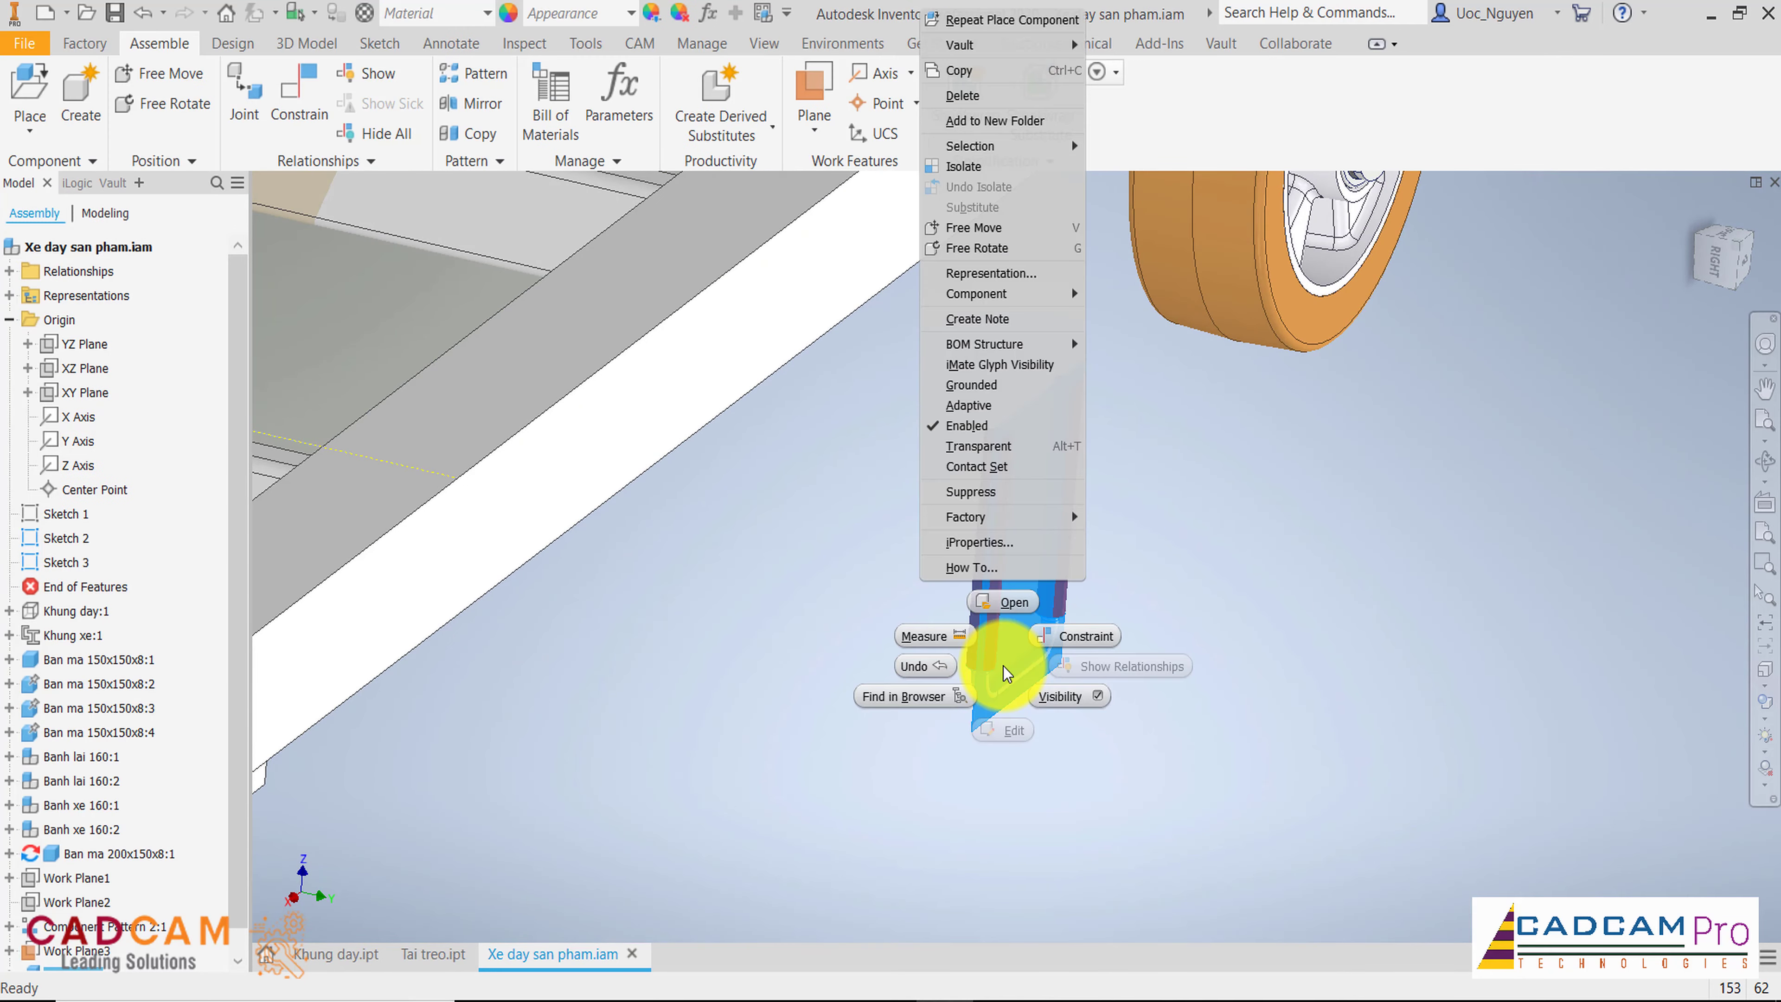
click(1009, 248)
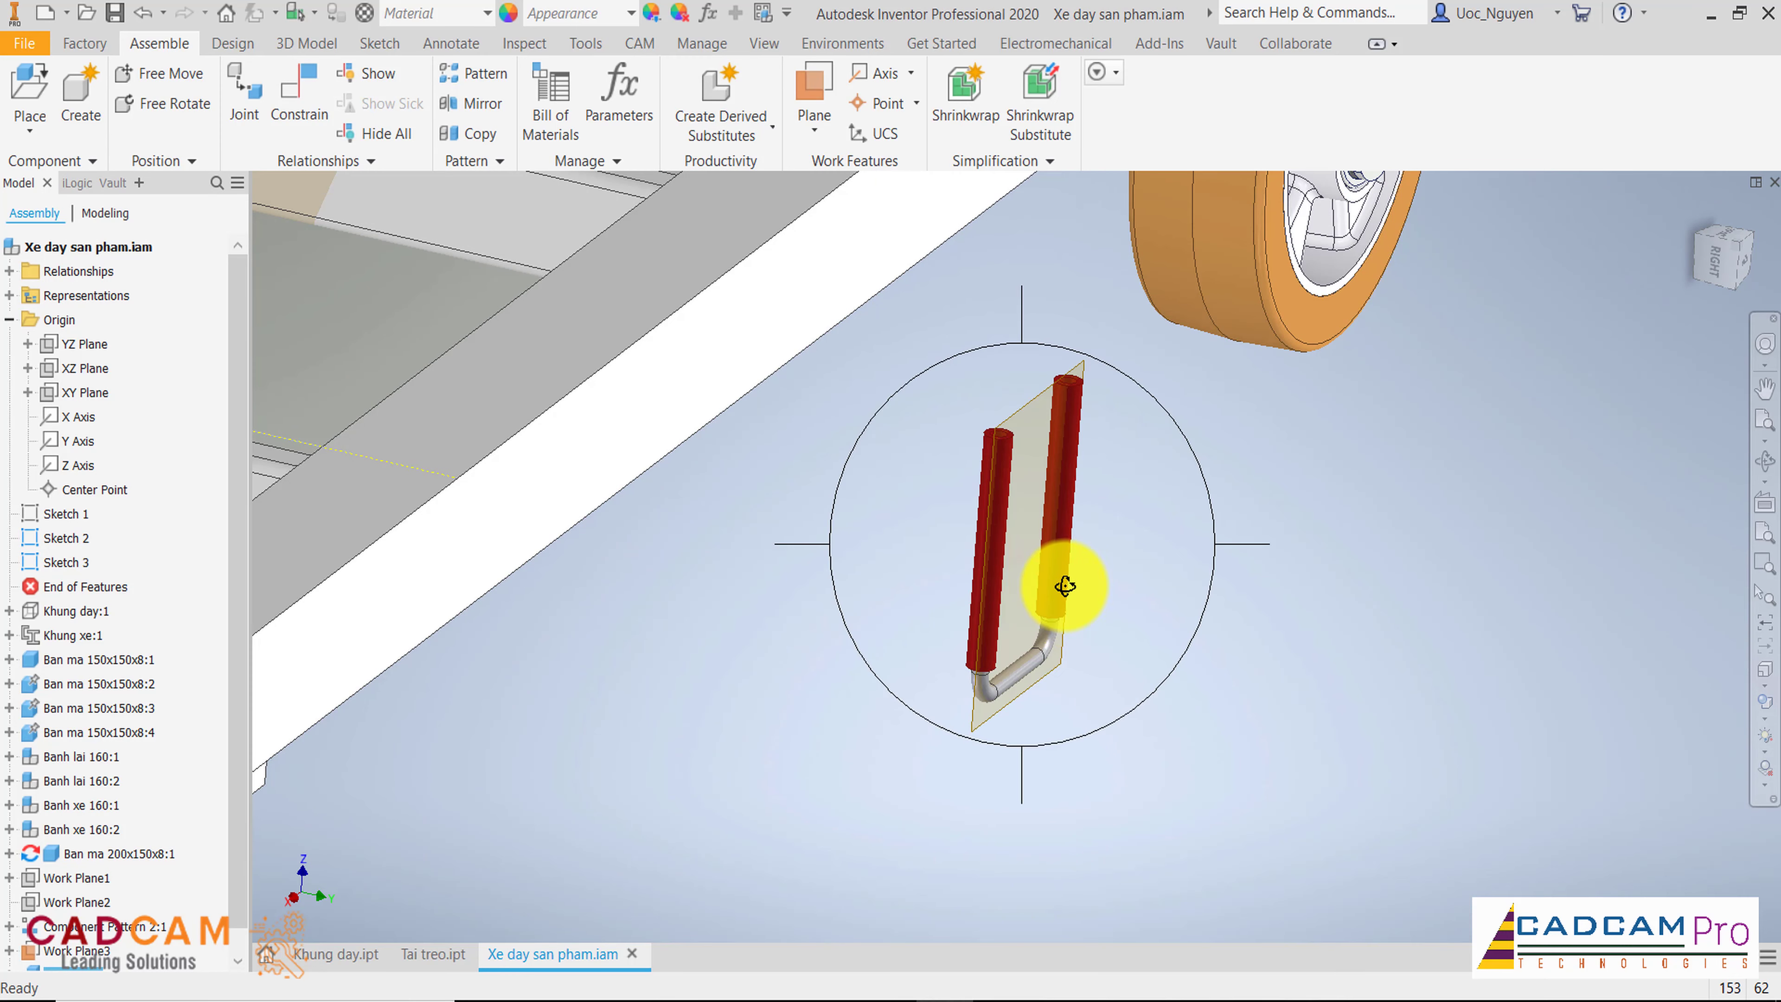
drag(1064, 586, 967, 466)
right_click(973, 483)
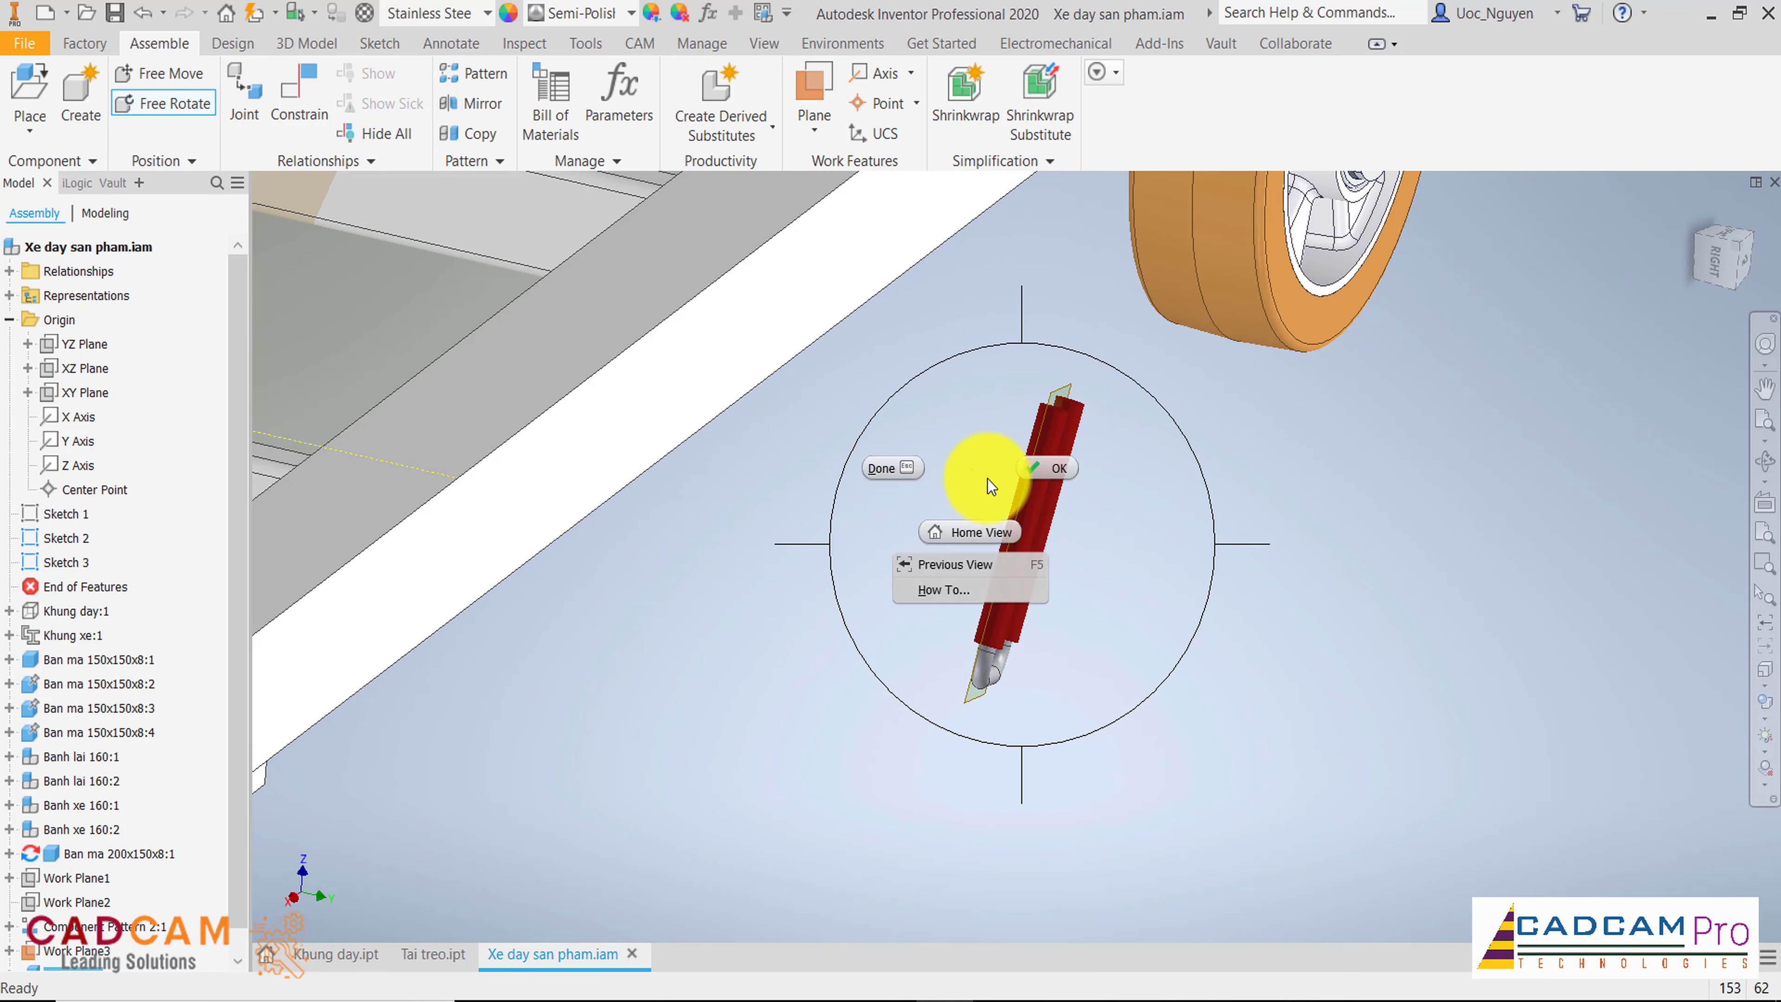
click(1041, 469)
Step: Open Place Constraint for the hanger from its marking menu
right_click(1152, 608)
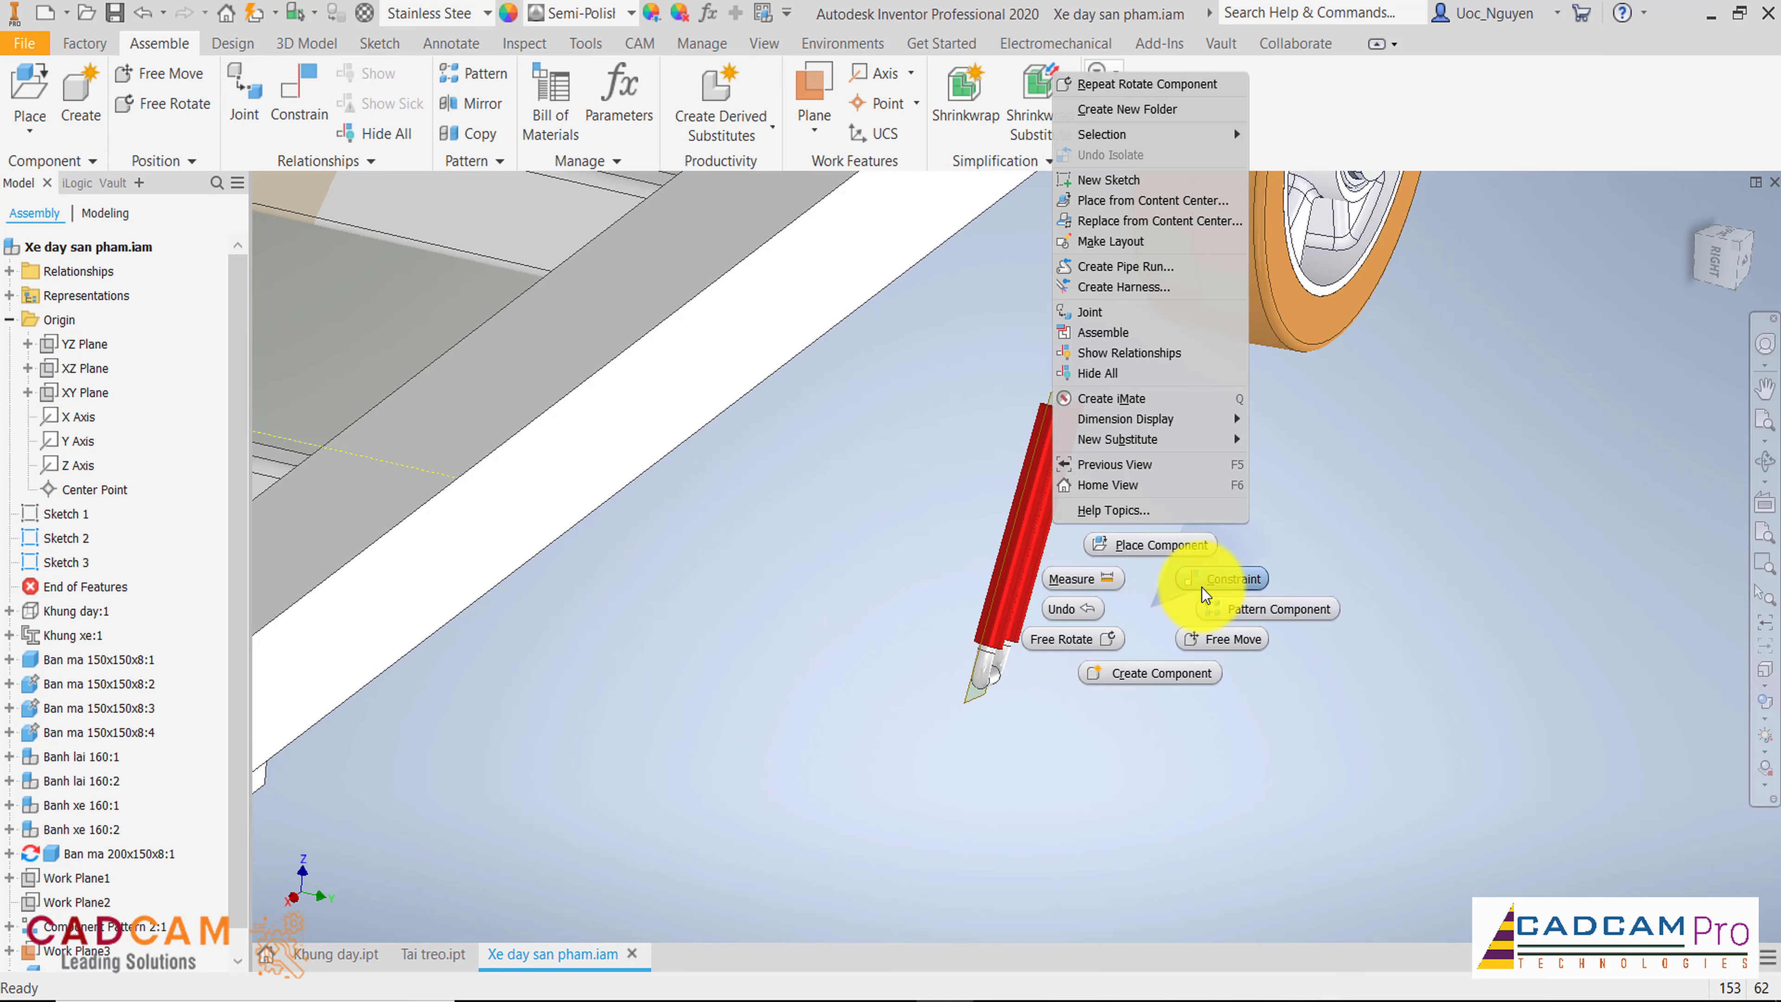
click(1205, 594)
scroll(1016, 709, down, 5)
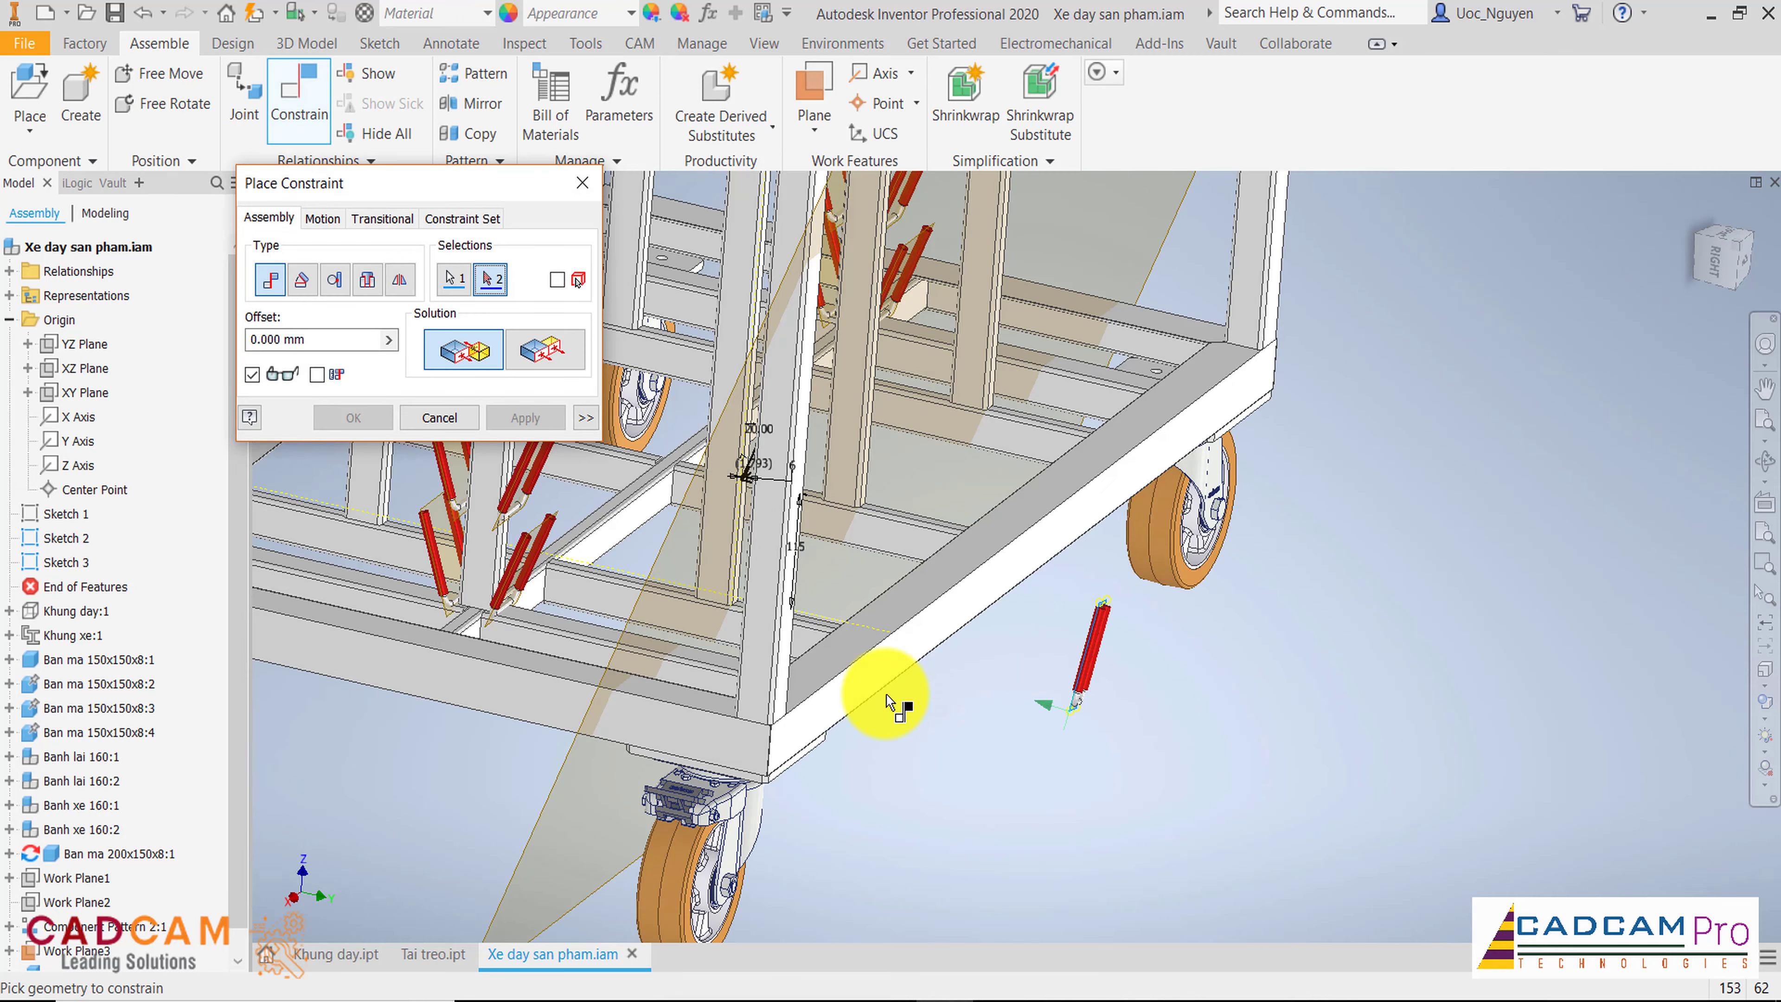
Step: Mate the hanger's pin axis to the angled sketch line and apply the constraint
click(672, 536)
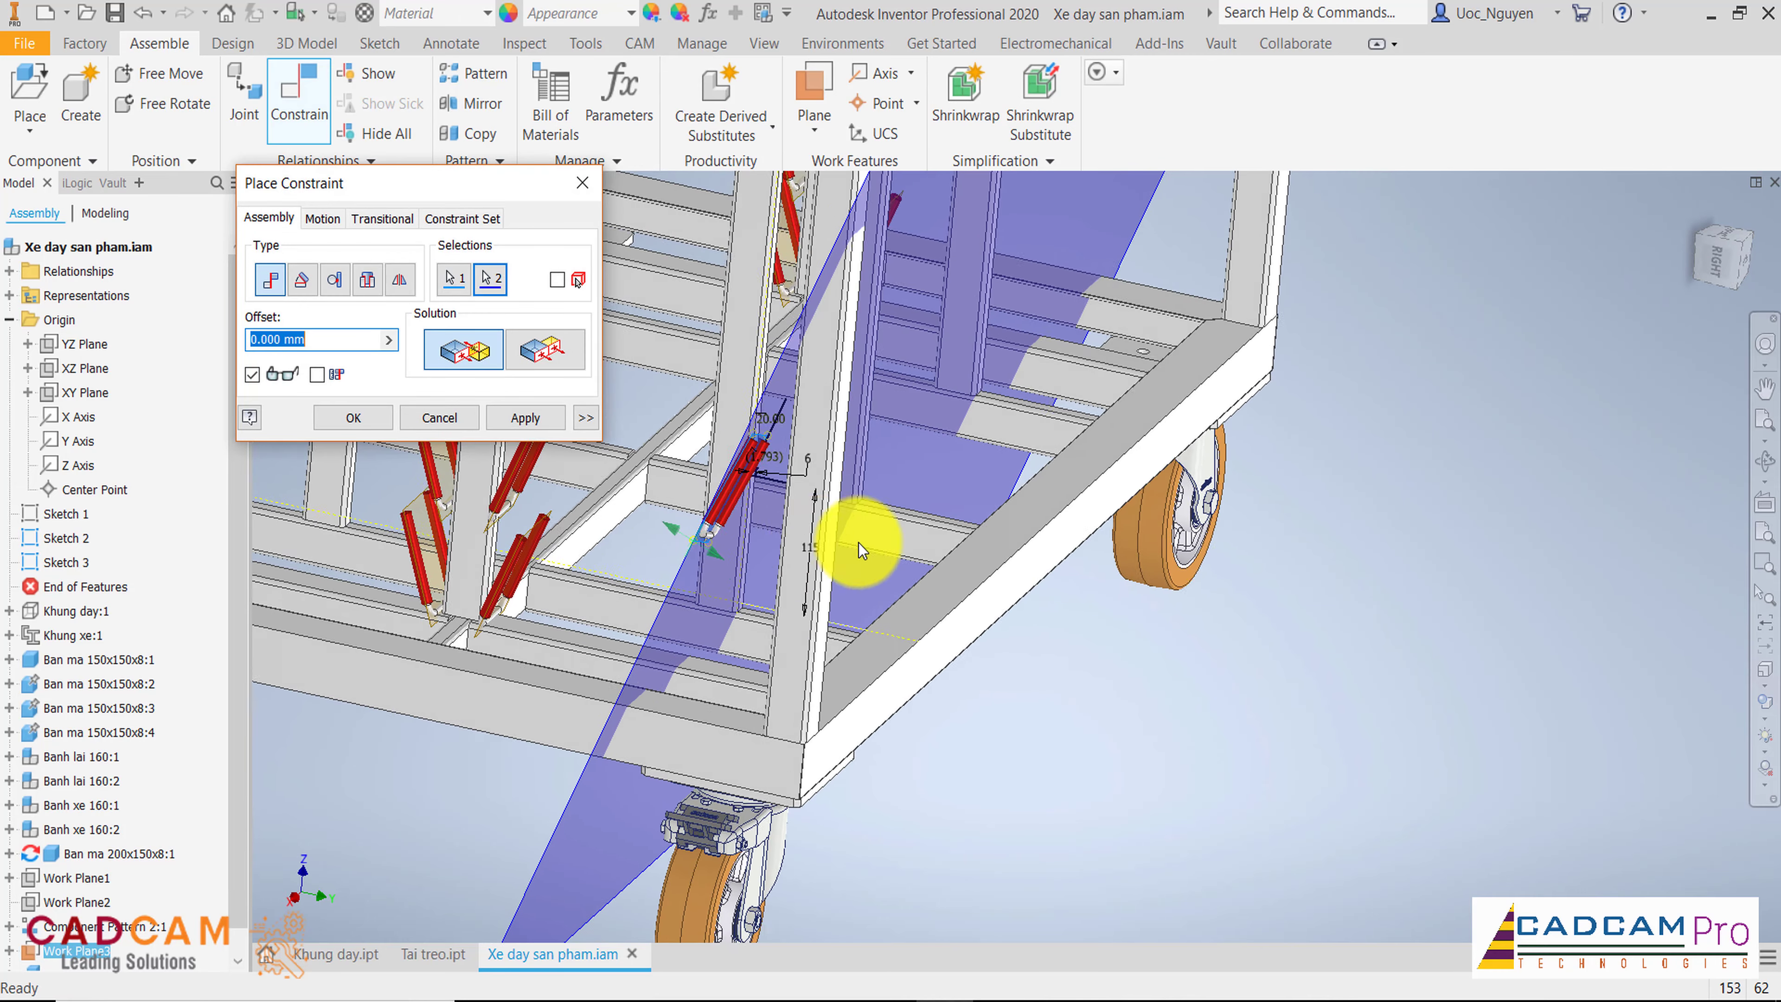
click(1707, 281)
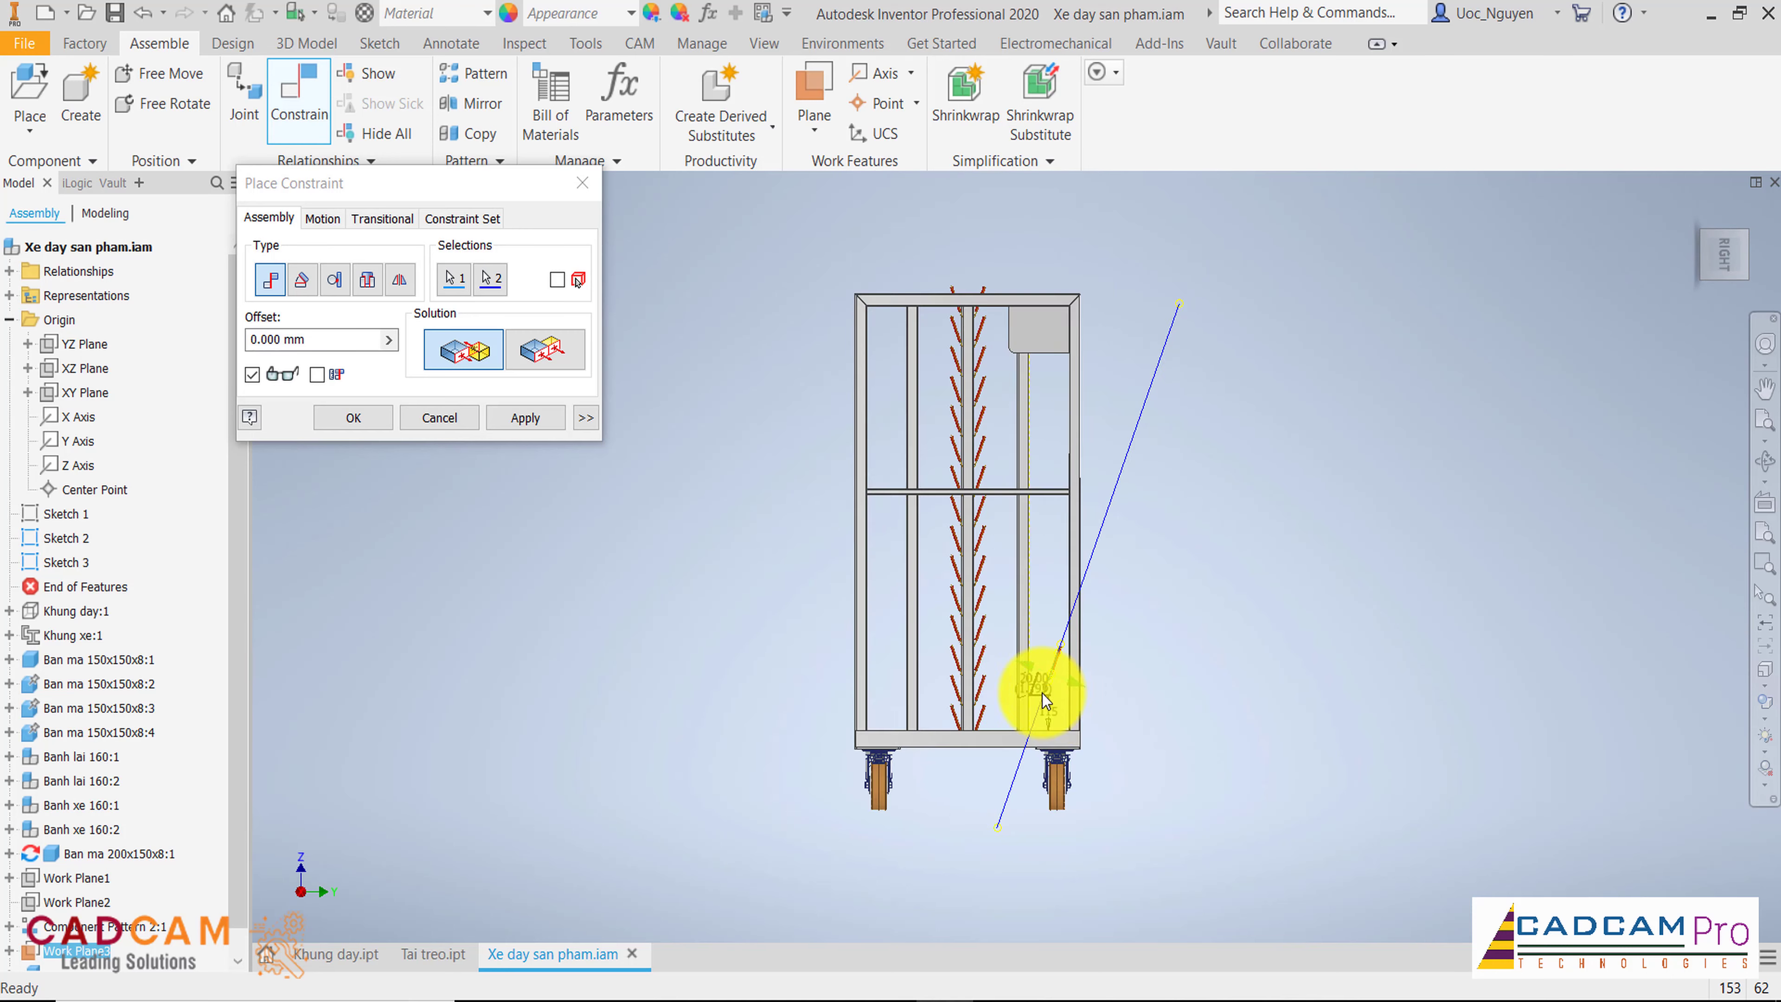
scroll(1044, 693, up, 5)
scroll(1088, 685, up, 2)
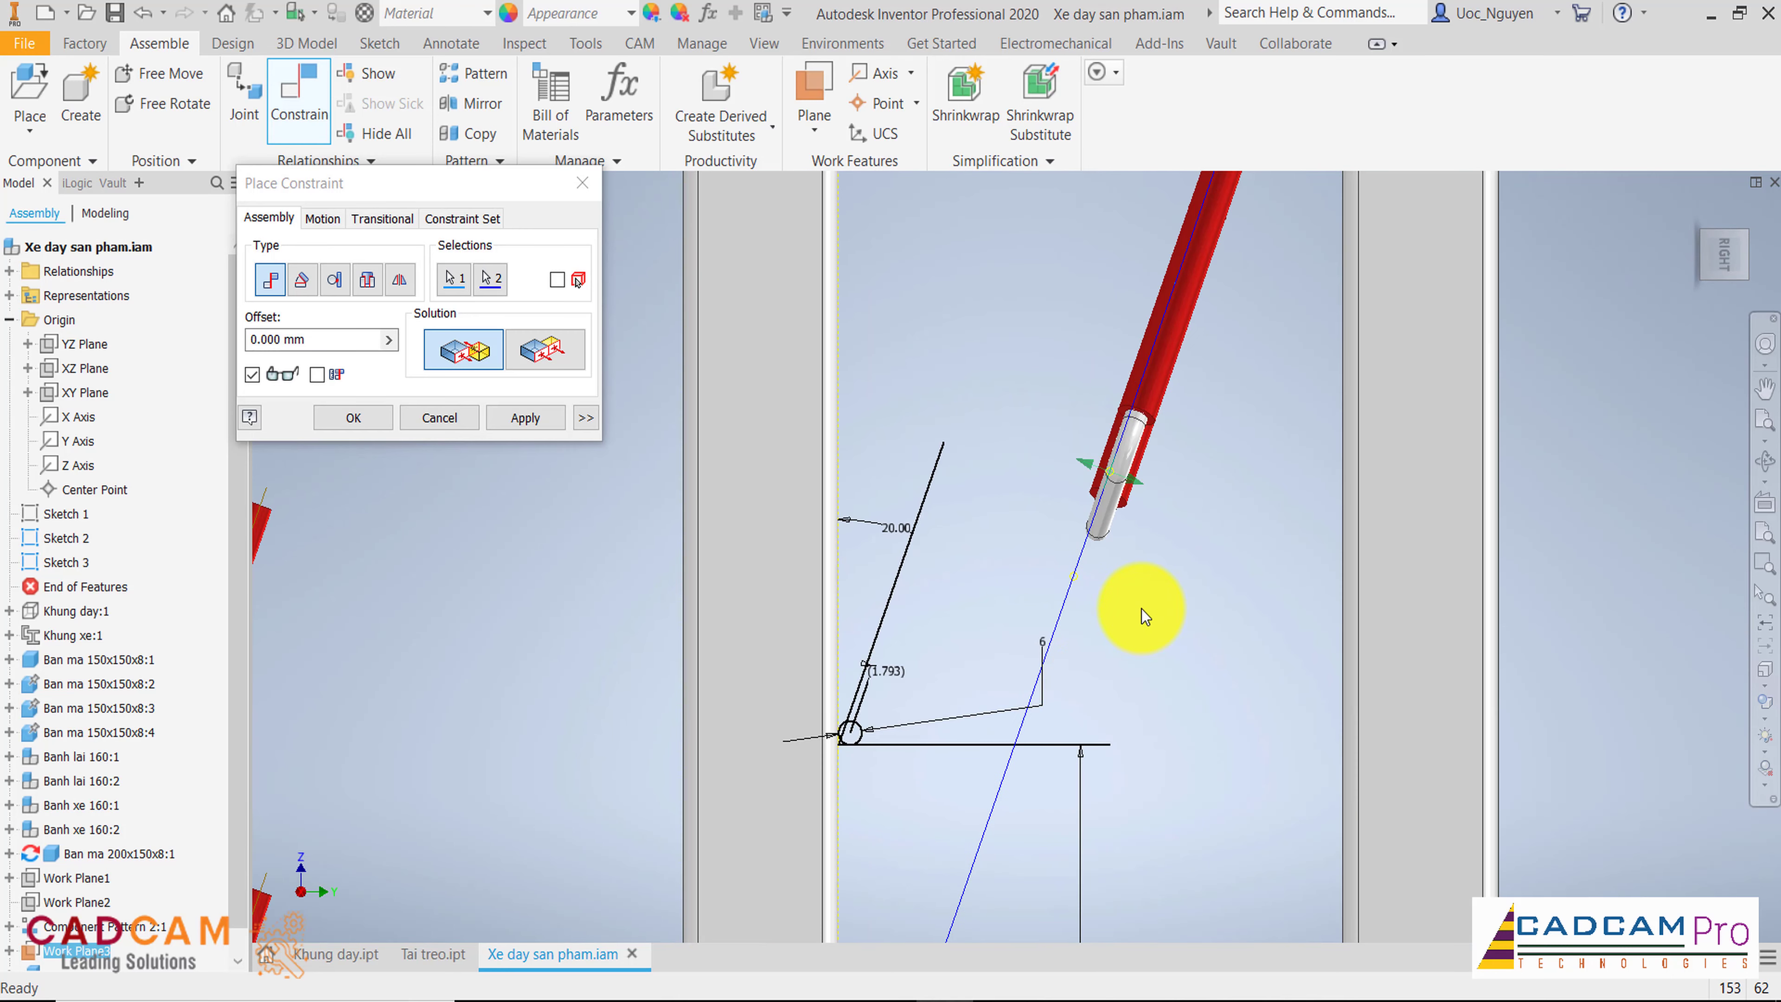
scroll(1141, 608, down, 2)
scroll(1148, 550, up, 5)
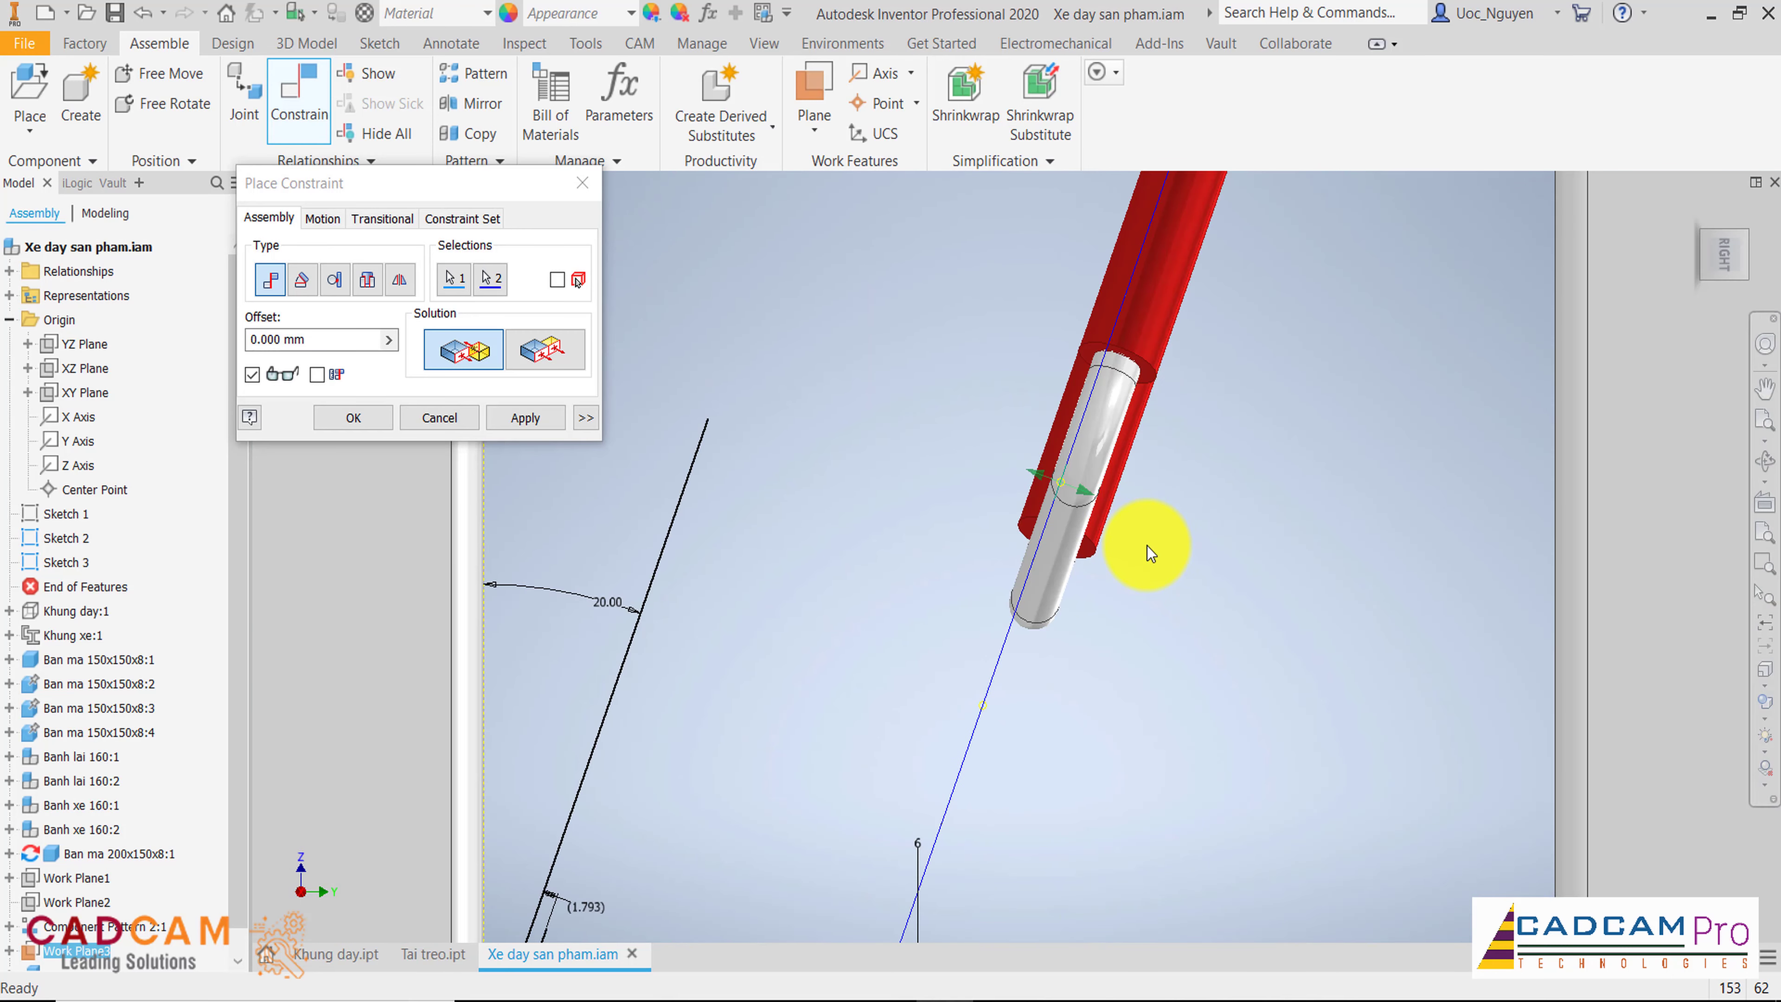
scroll(1146, 546, down, 3)
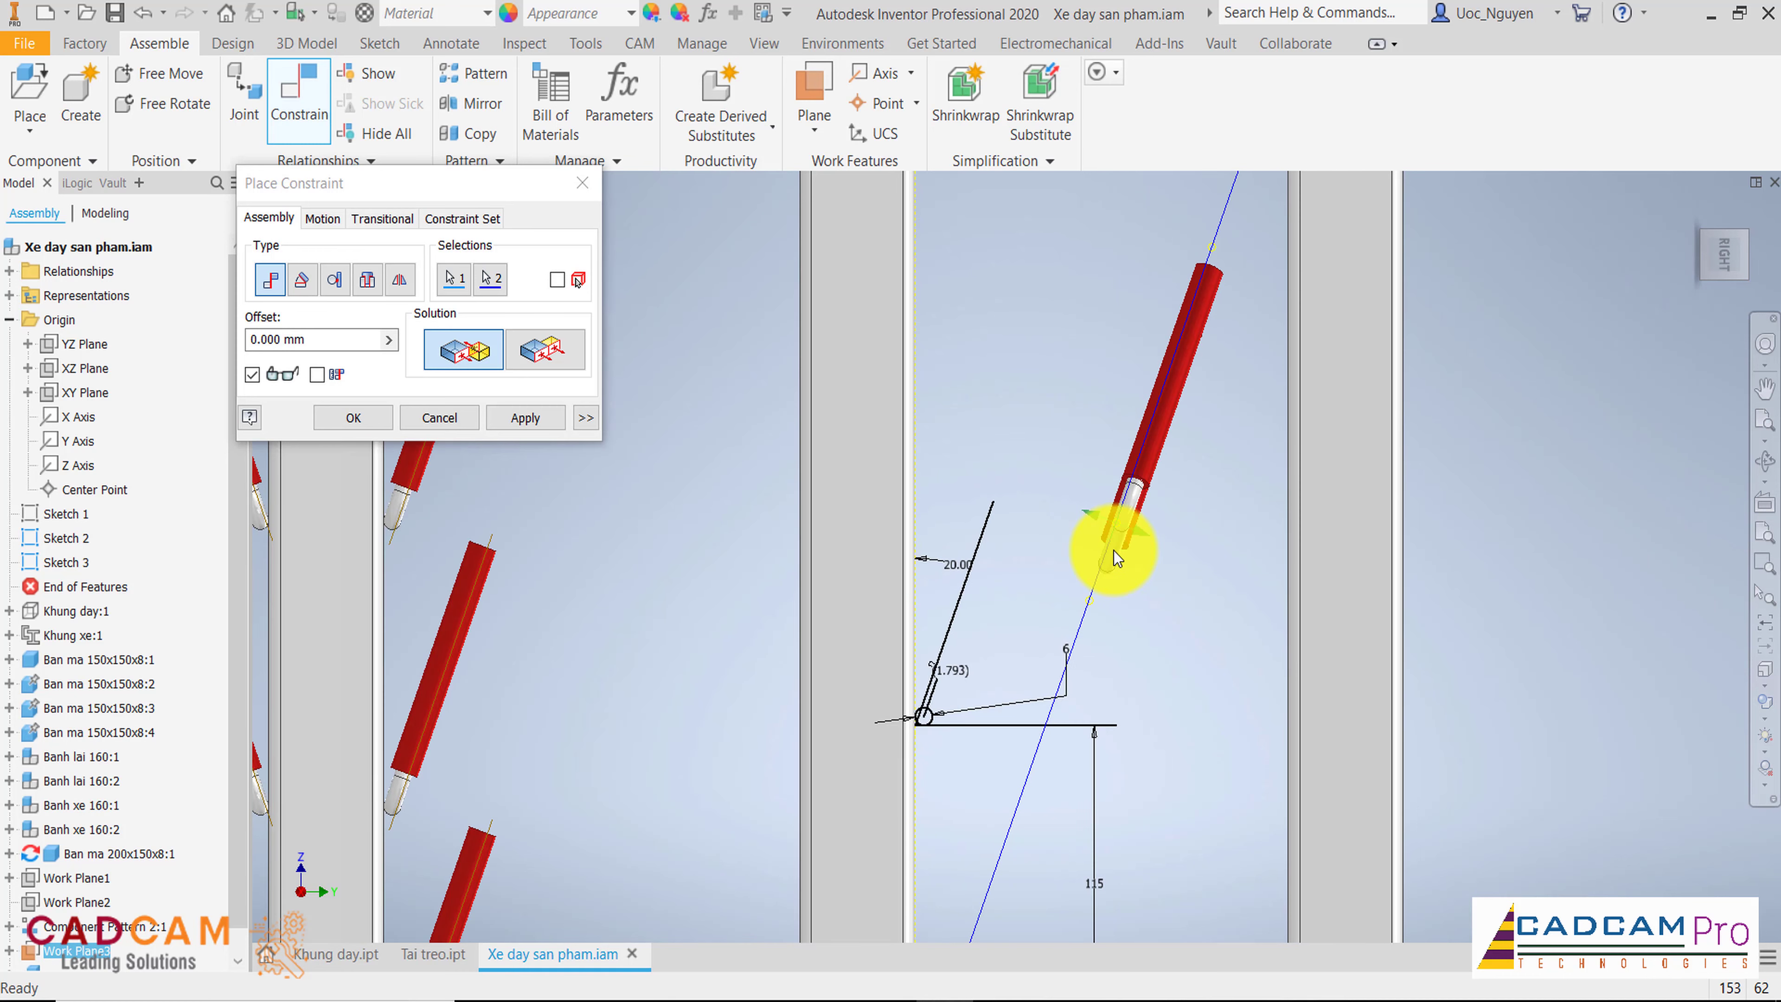
scroll(1122, 564, up, 3)
scroll(1122, 564, down, 2)
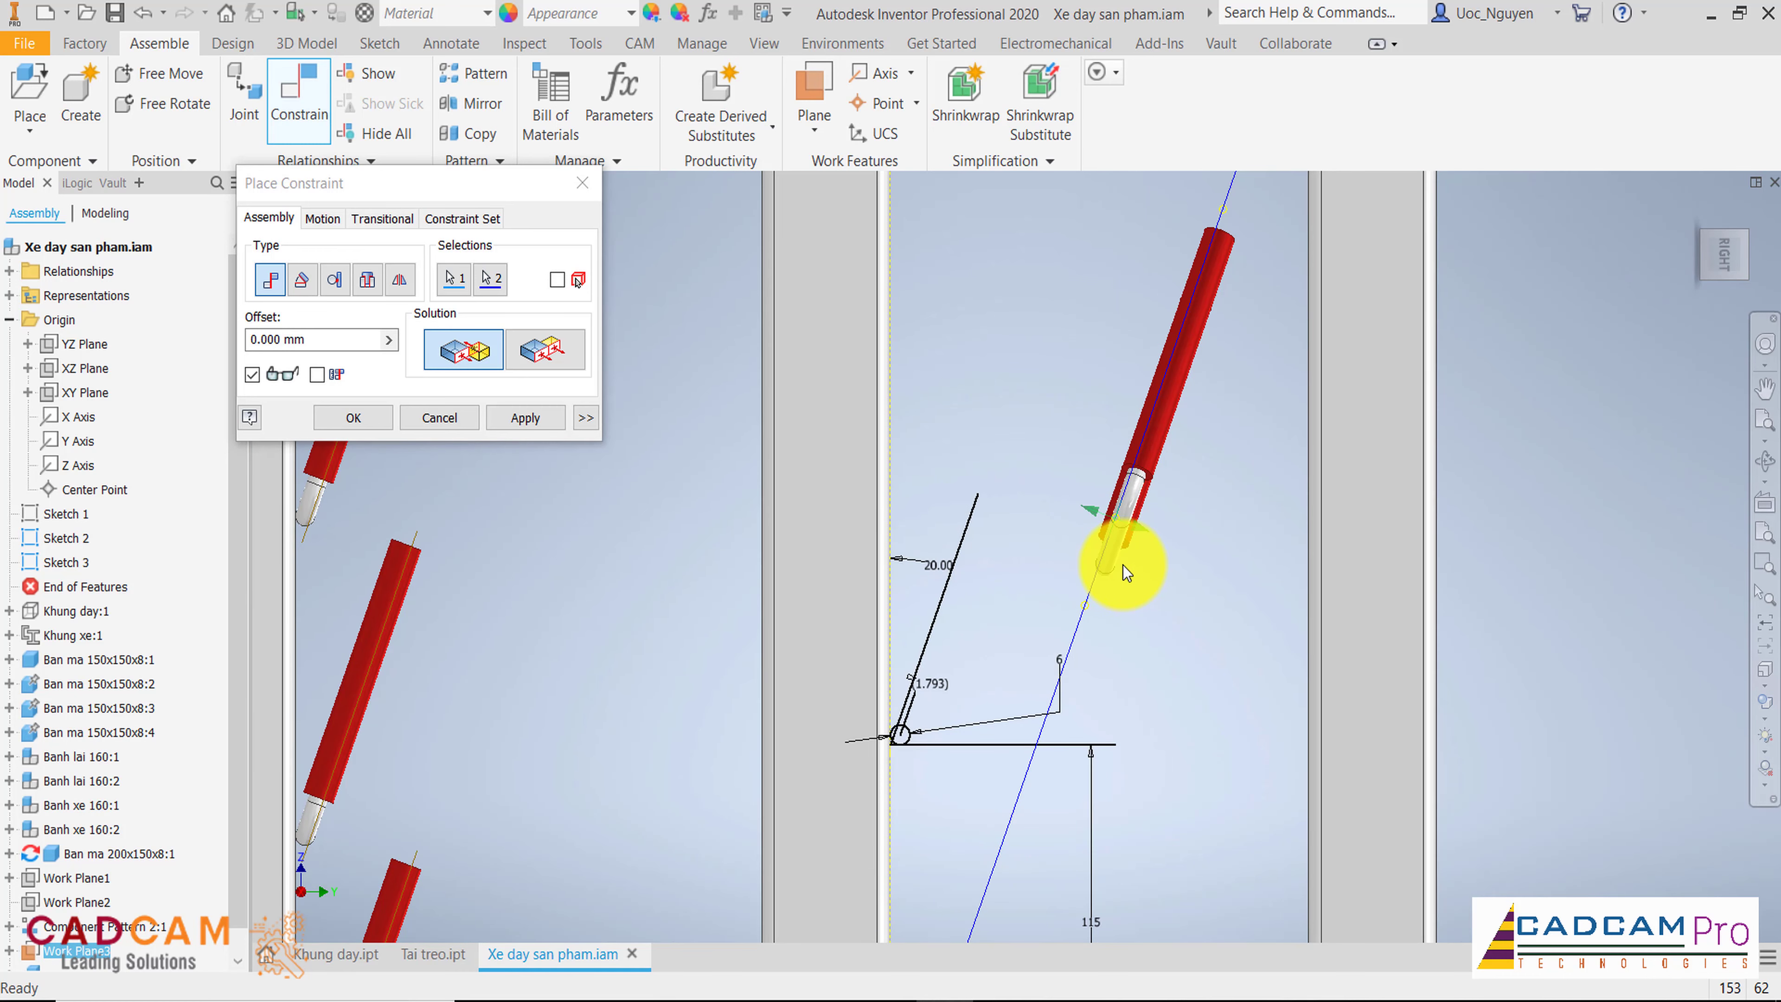
scroll(1126, 531, up, 3)
scroll(1126, 530, up, 1)
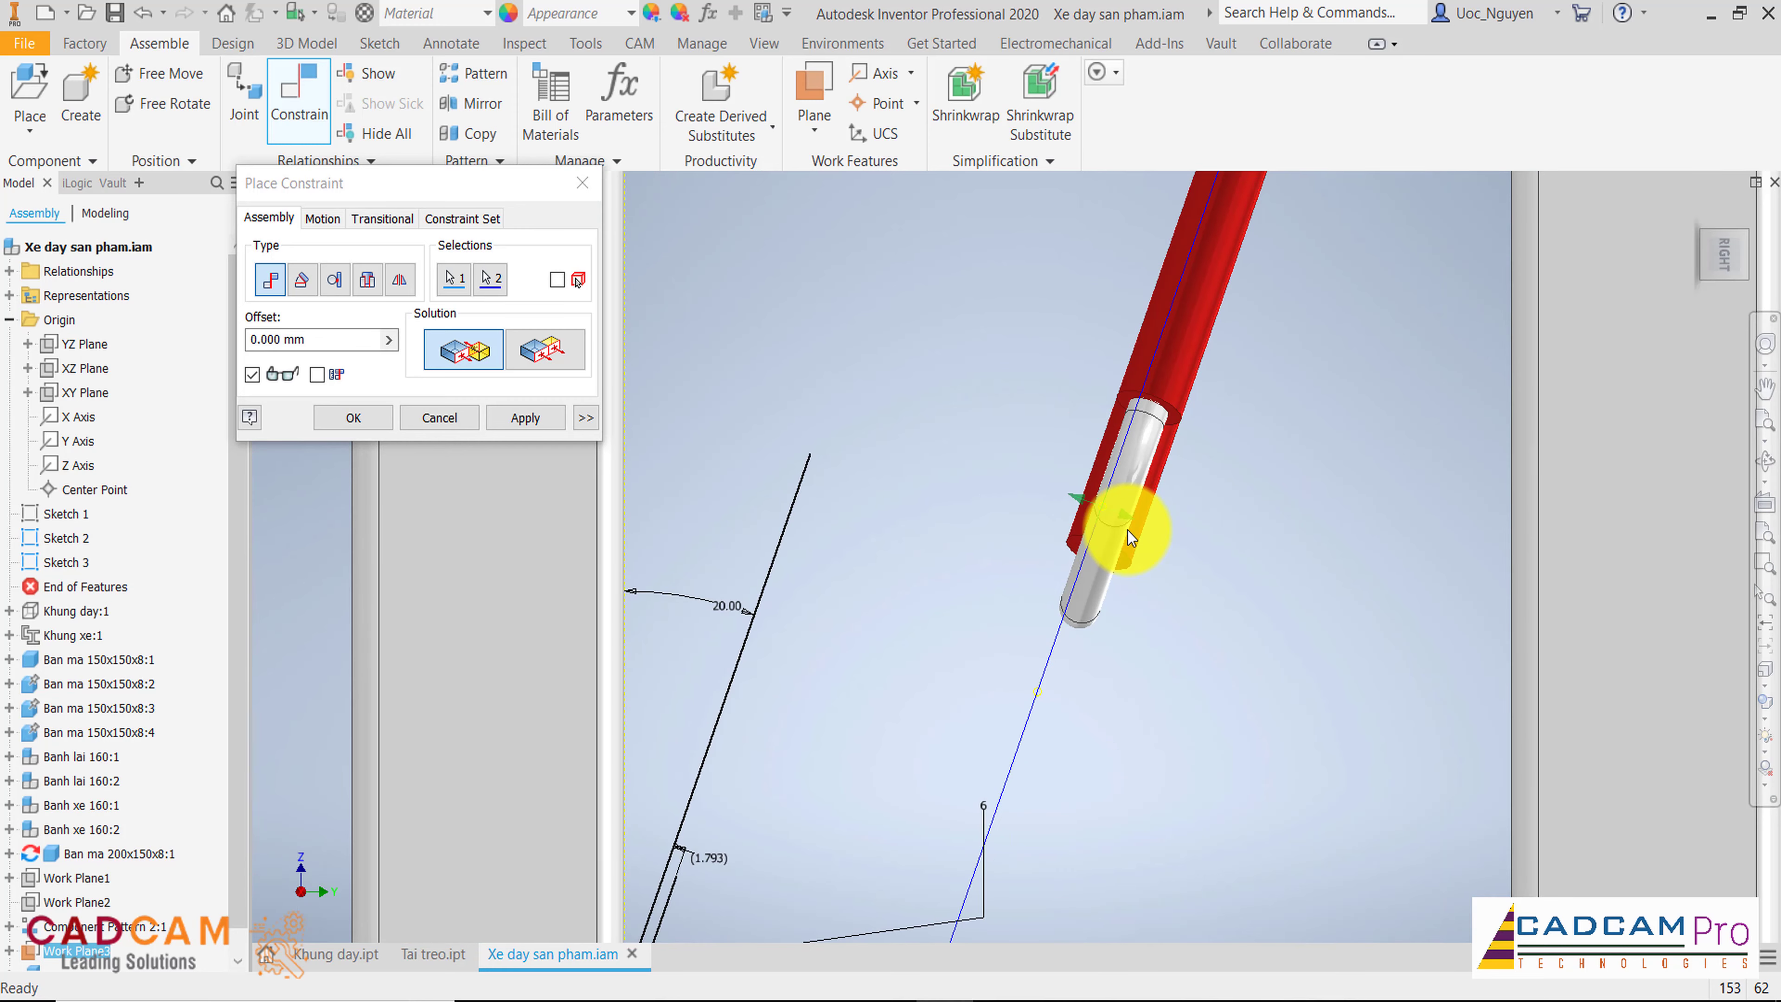
click(547, 422)
scroll(1122, 582, down, 4)
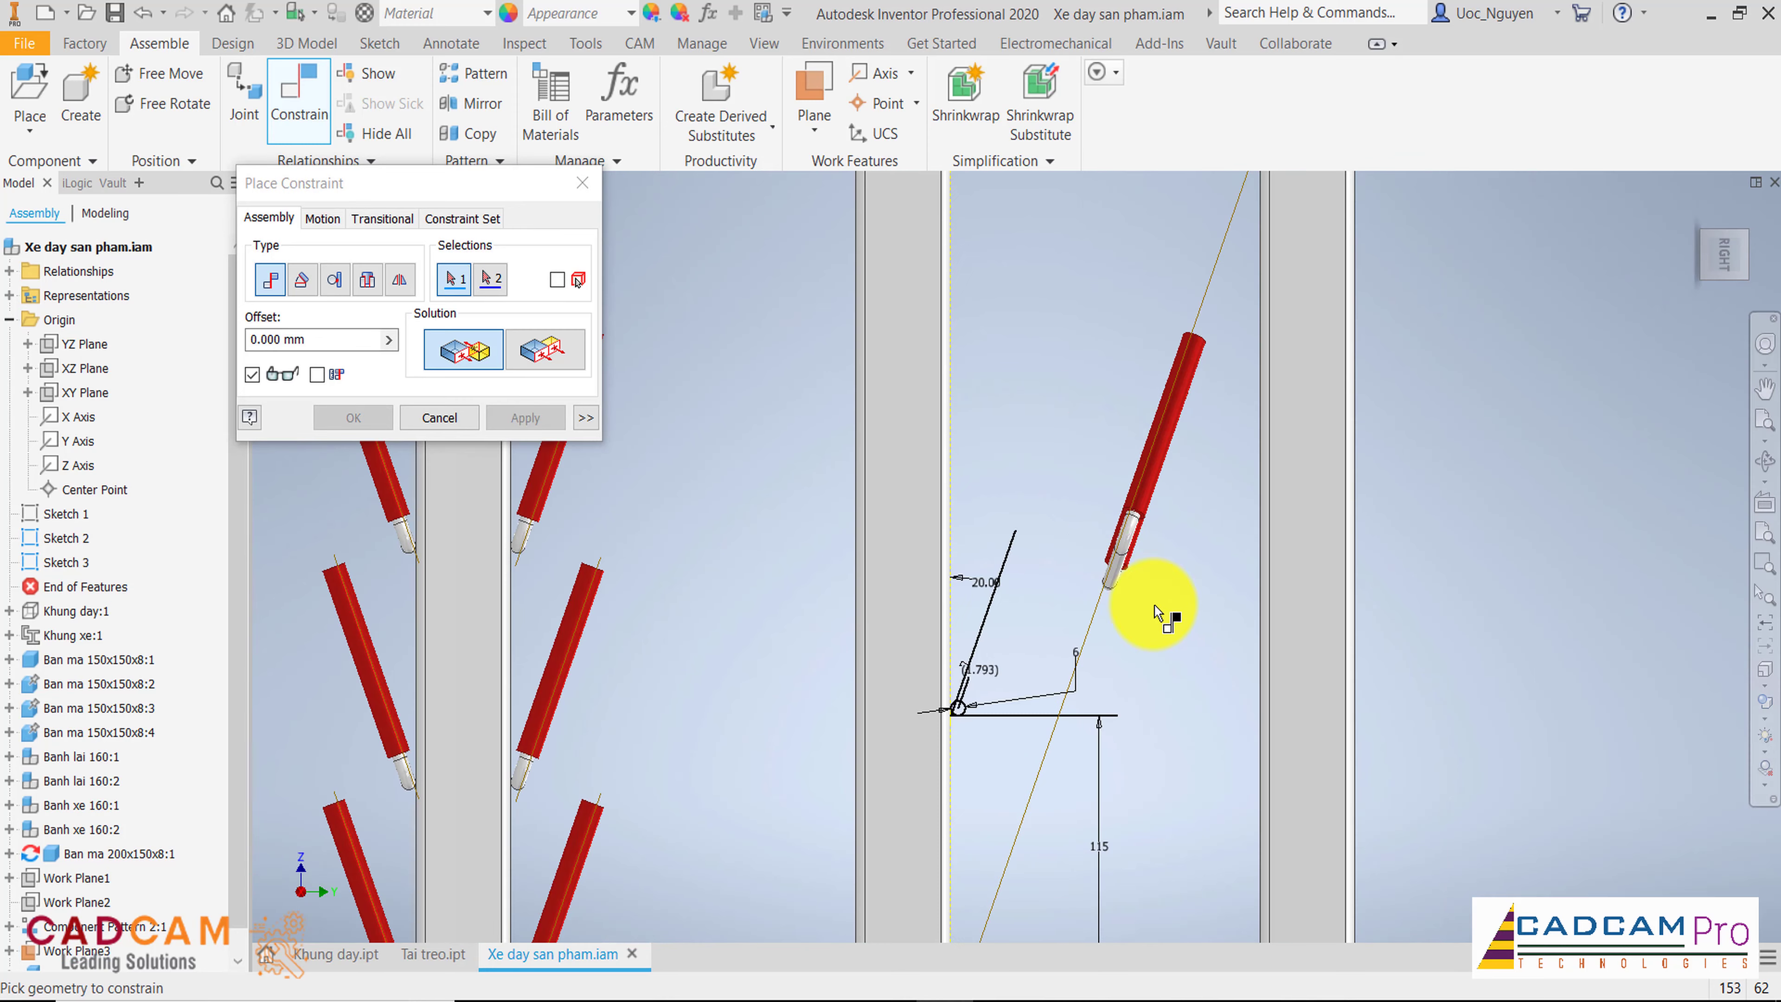
scroll(1073, 576, up, 1)
scroll(1077, 577, up, 1)
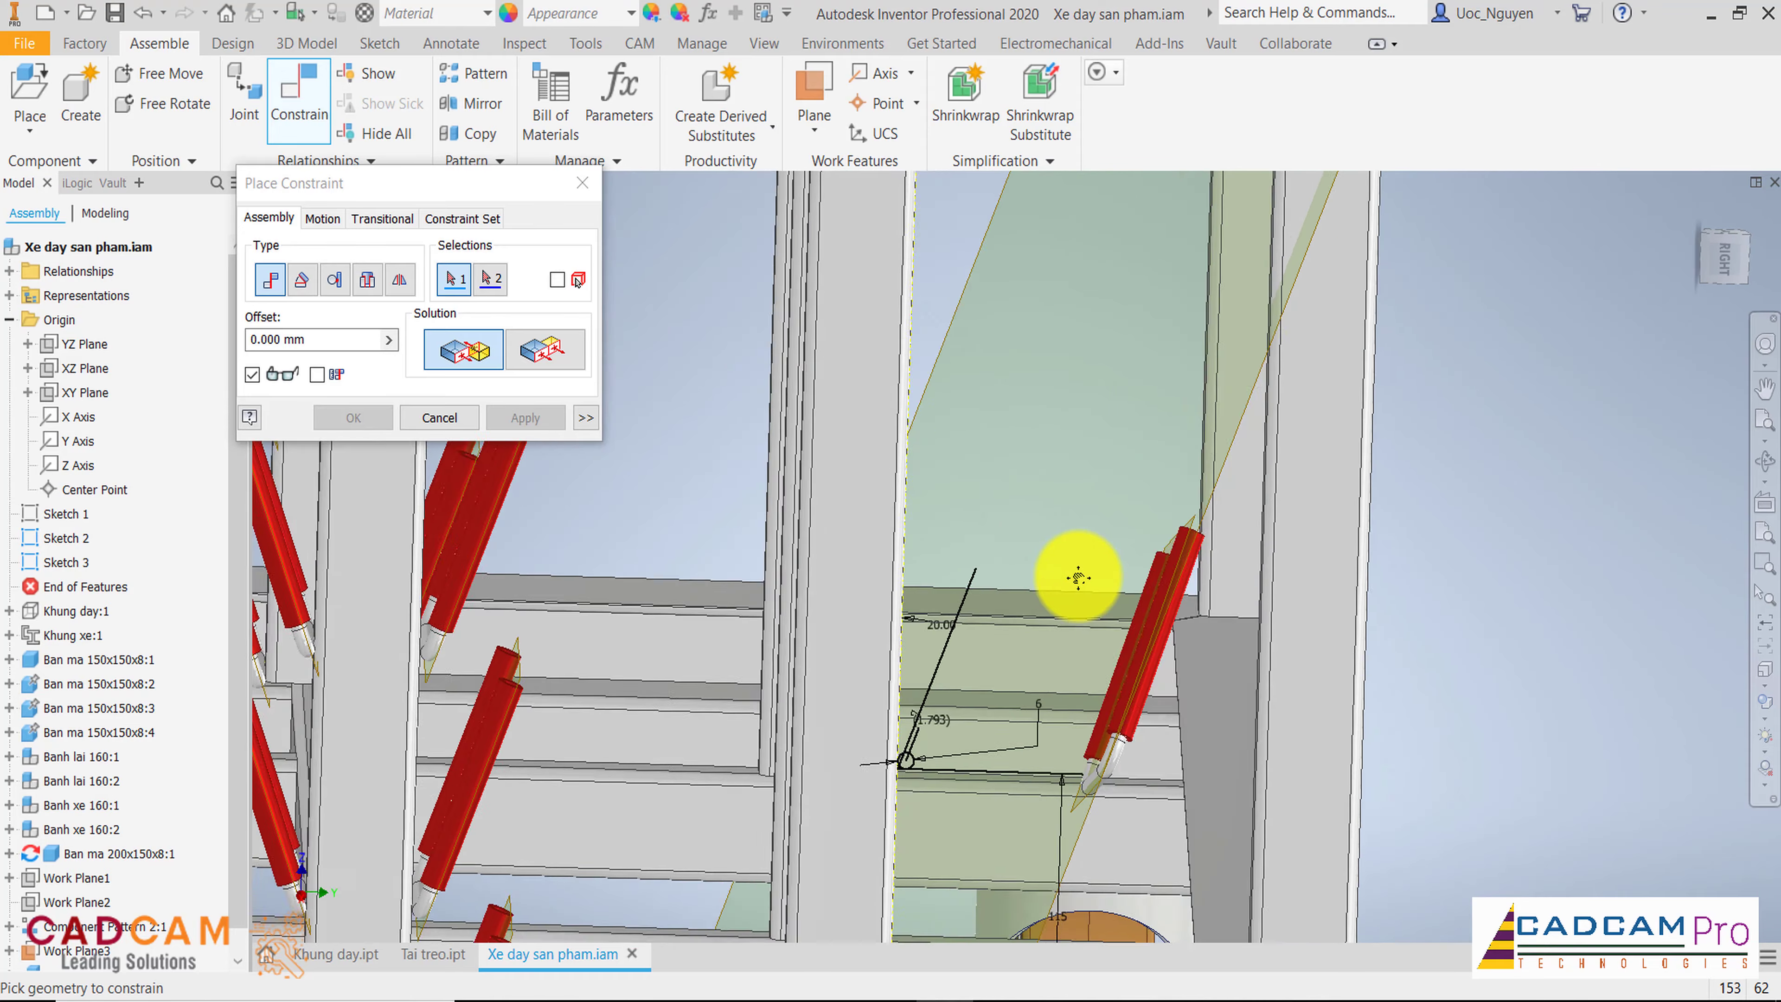
shift+middle_drag(1078, 578, 778, 614)
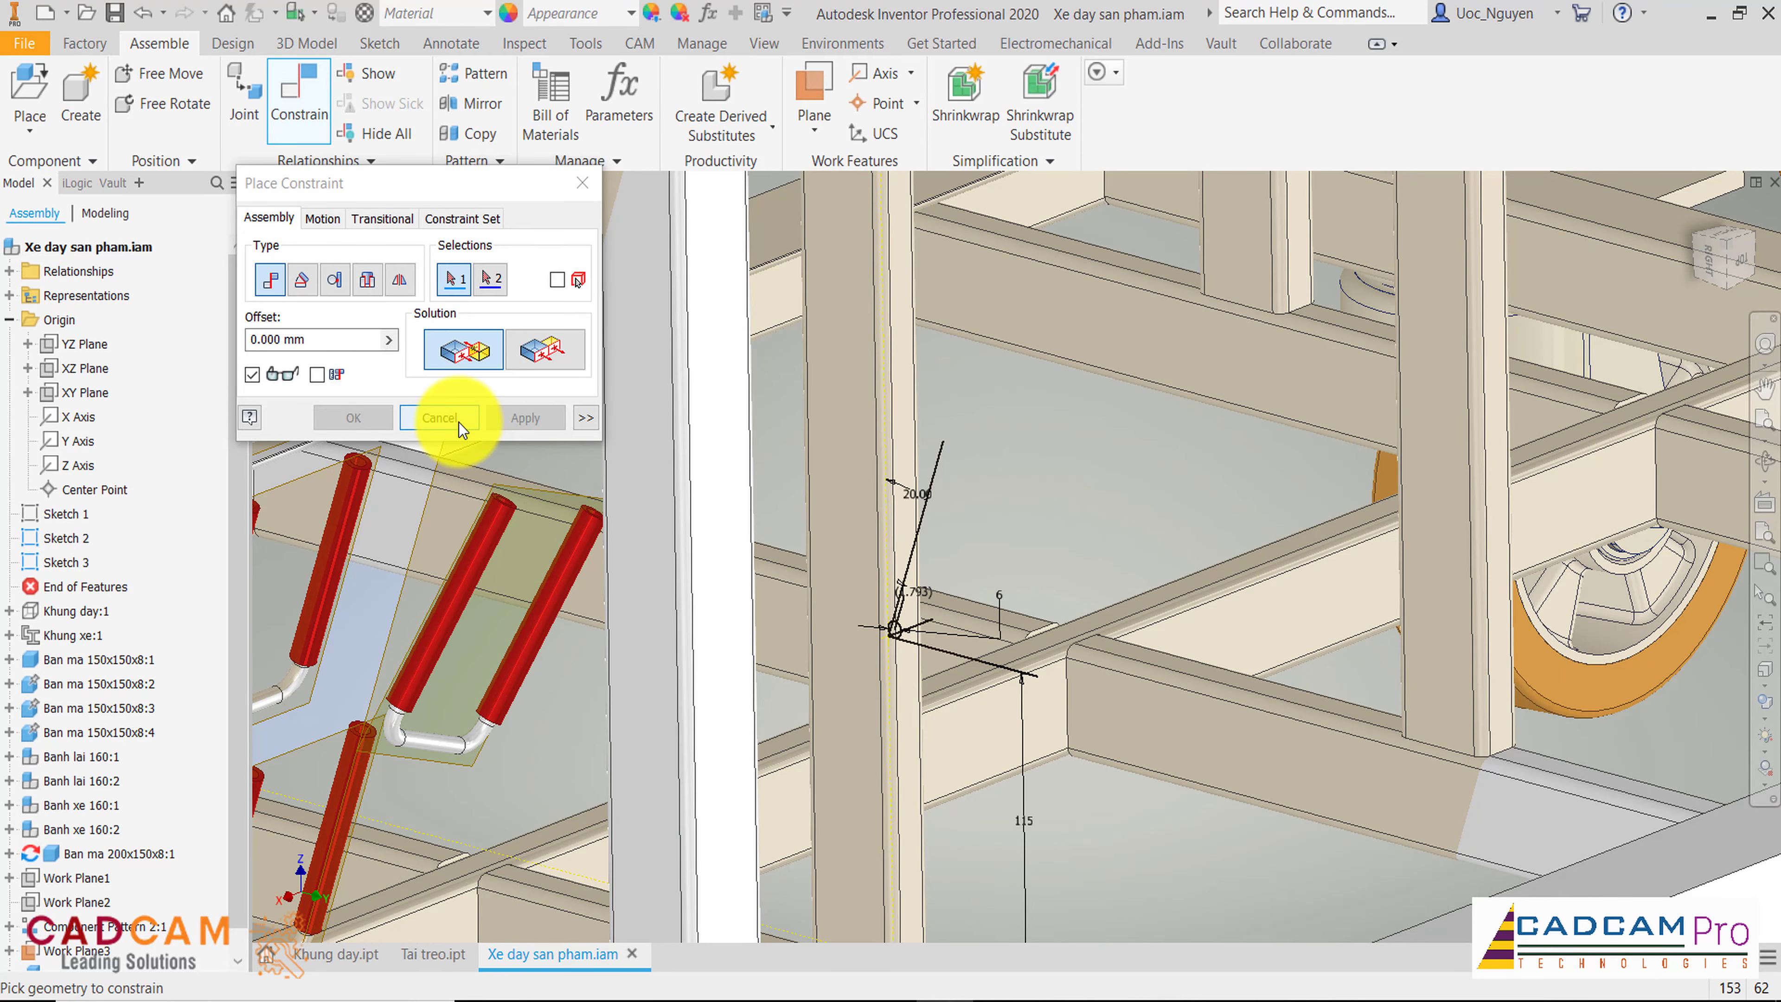
Step: Close the constraint dialog and try a work axis on the post edge
click(459, 419)
middle_drag(937, 524, 940, 508)
click(876, 72)
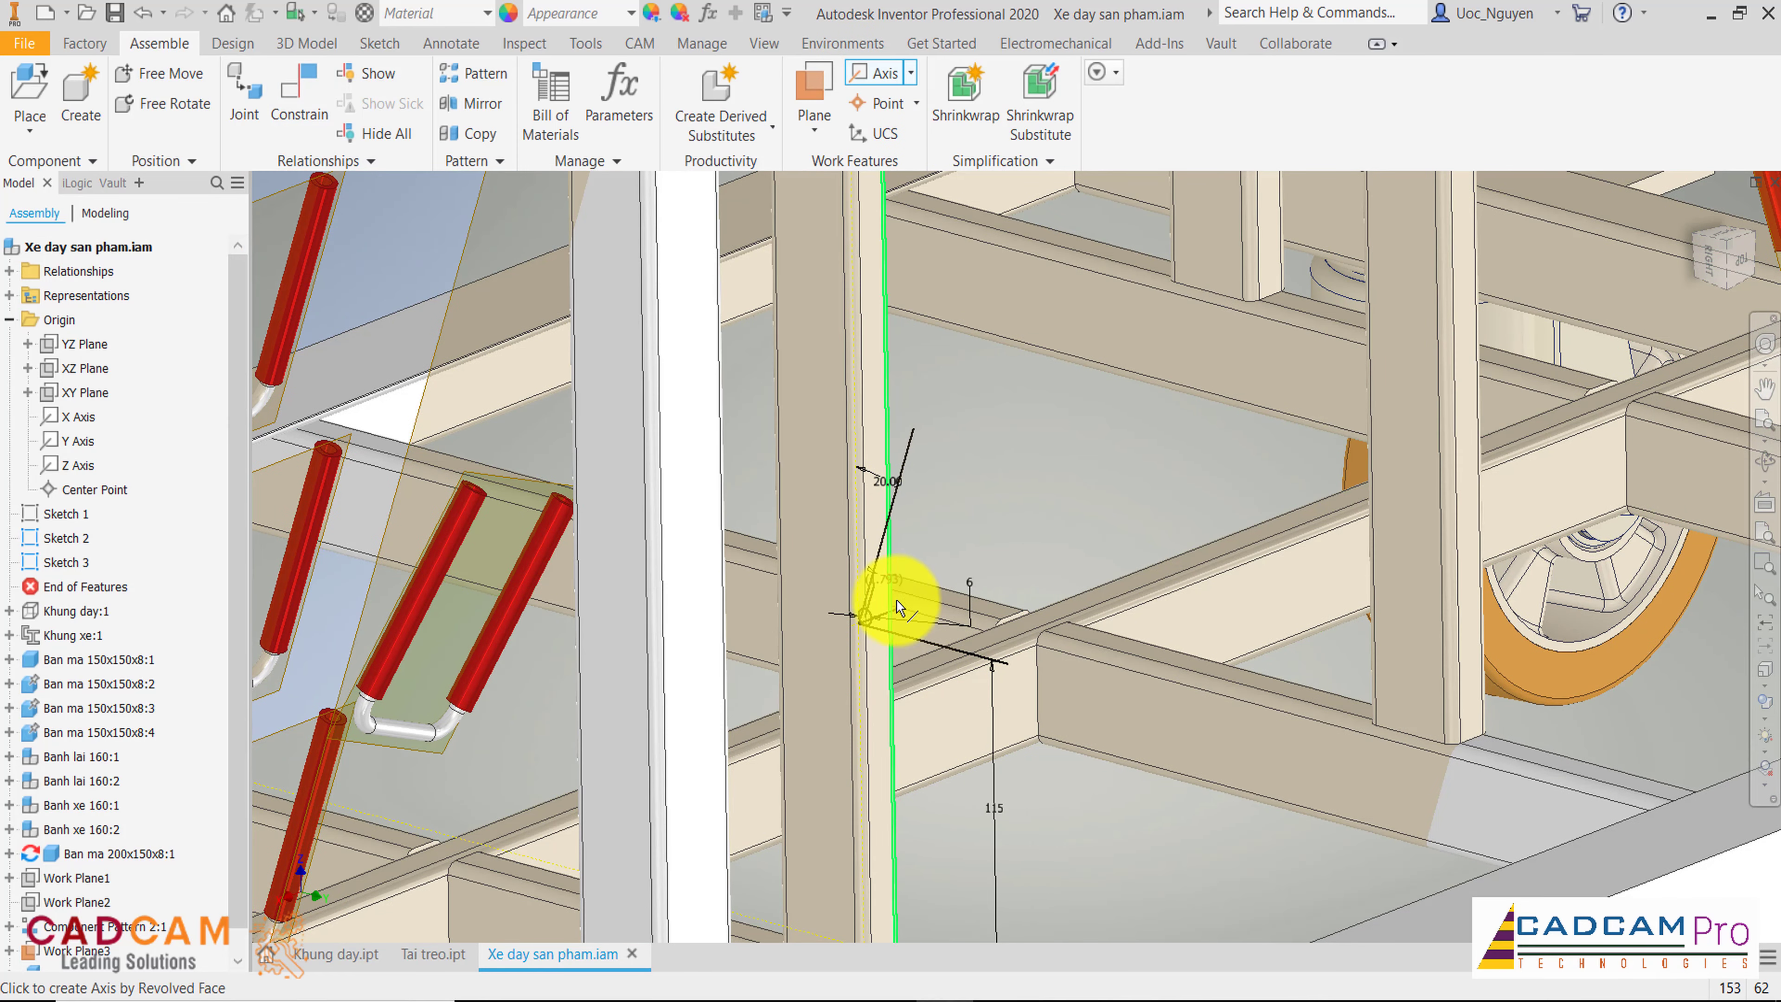
scroll(904, 610, down, 2)
scroll(841, 621, down, 2)
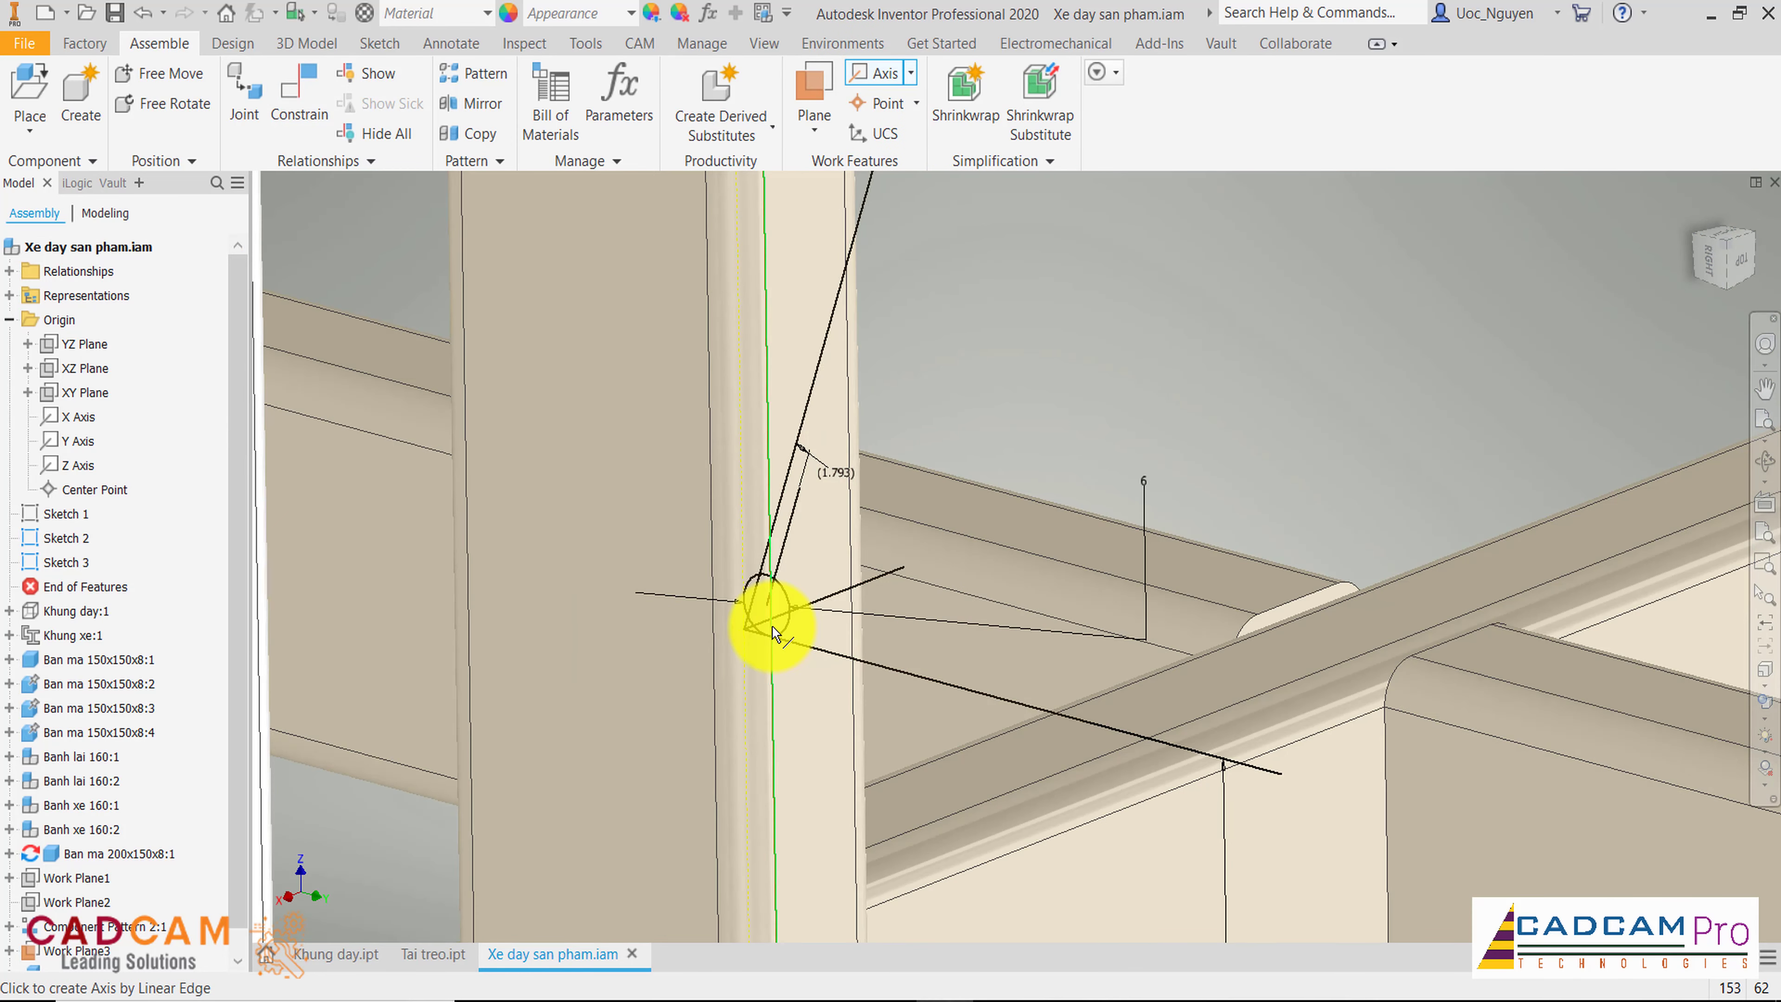
scroll(869, 582, up, 2)
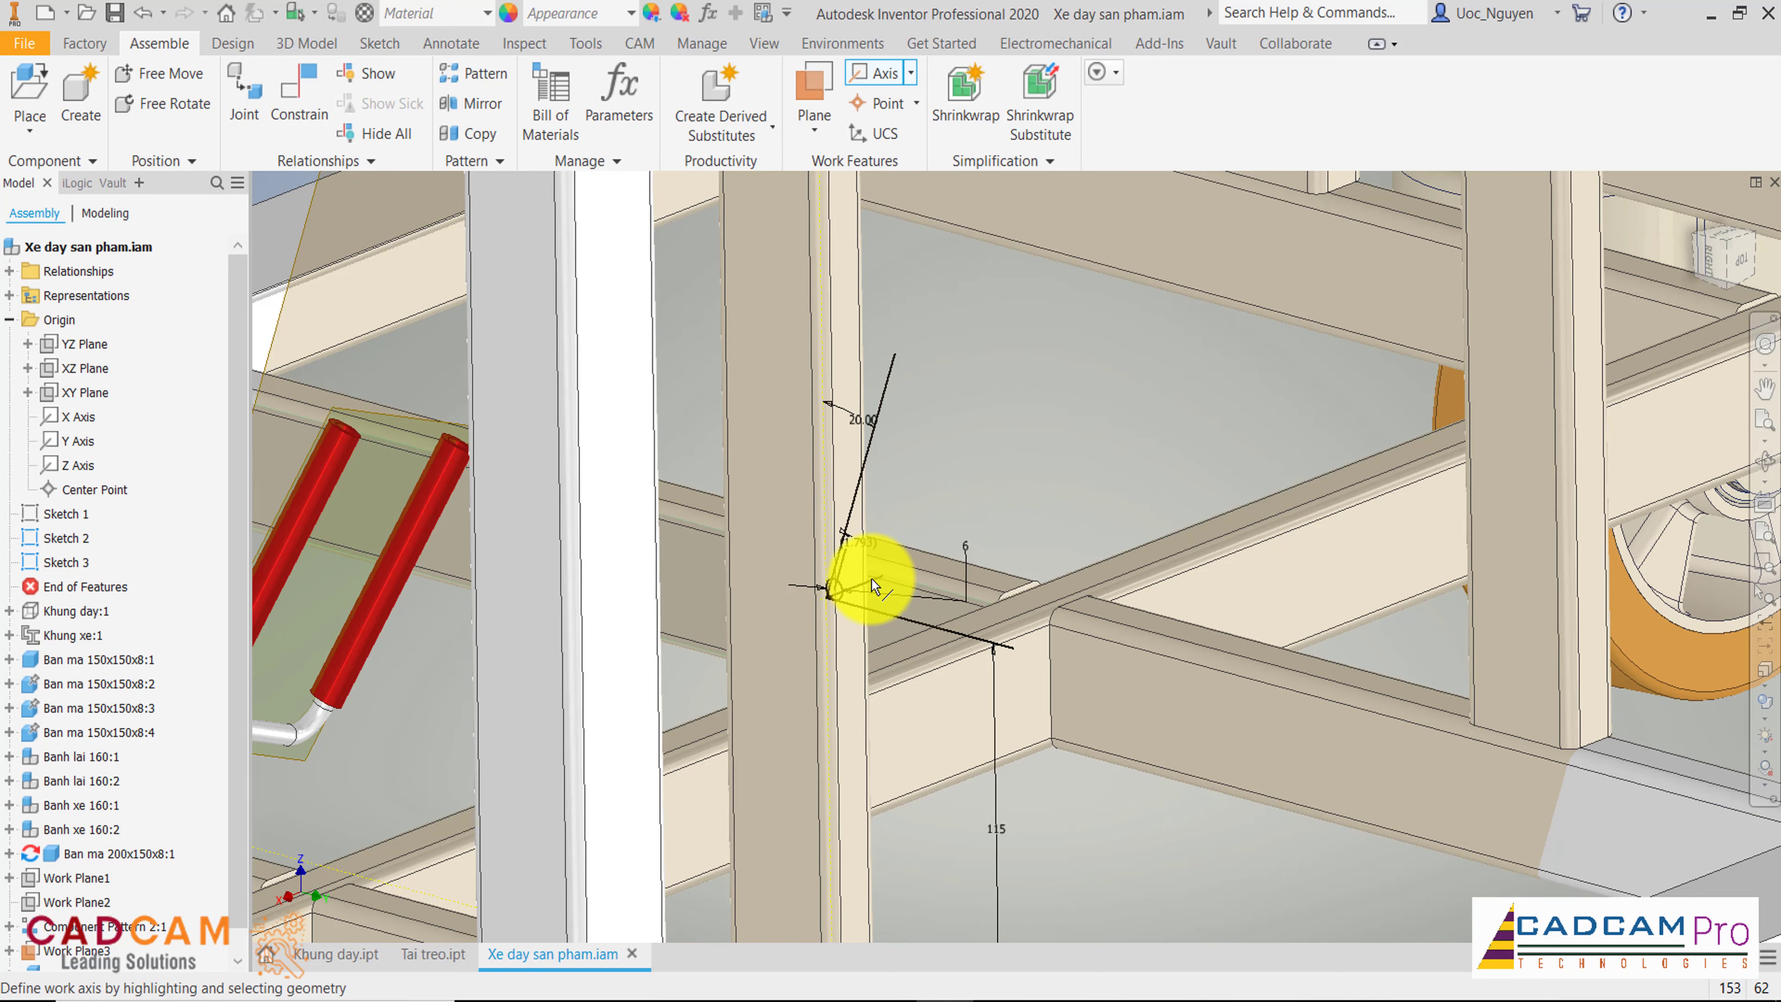
click(891, 545)
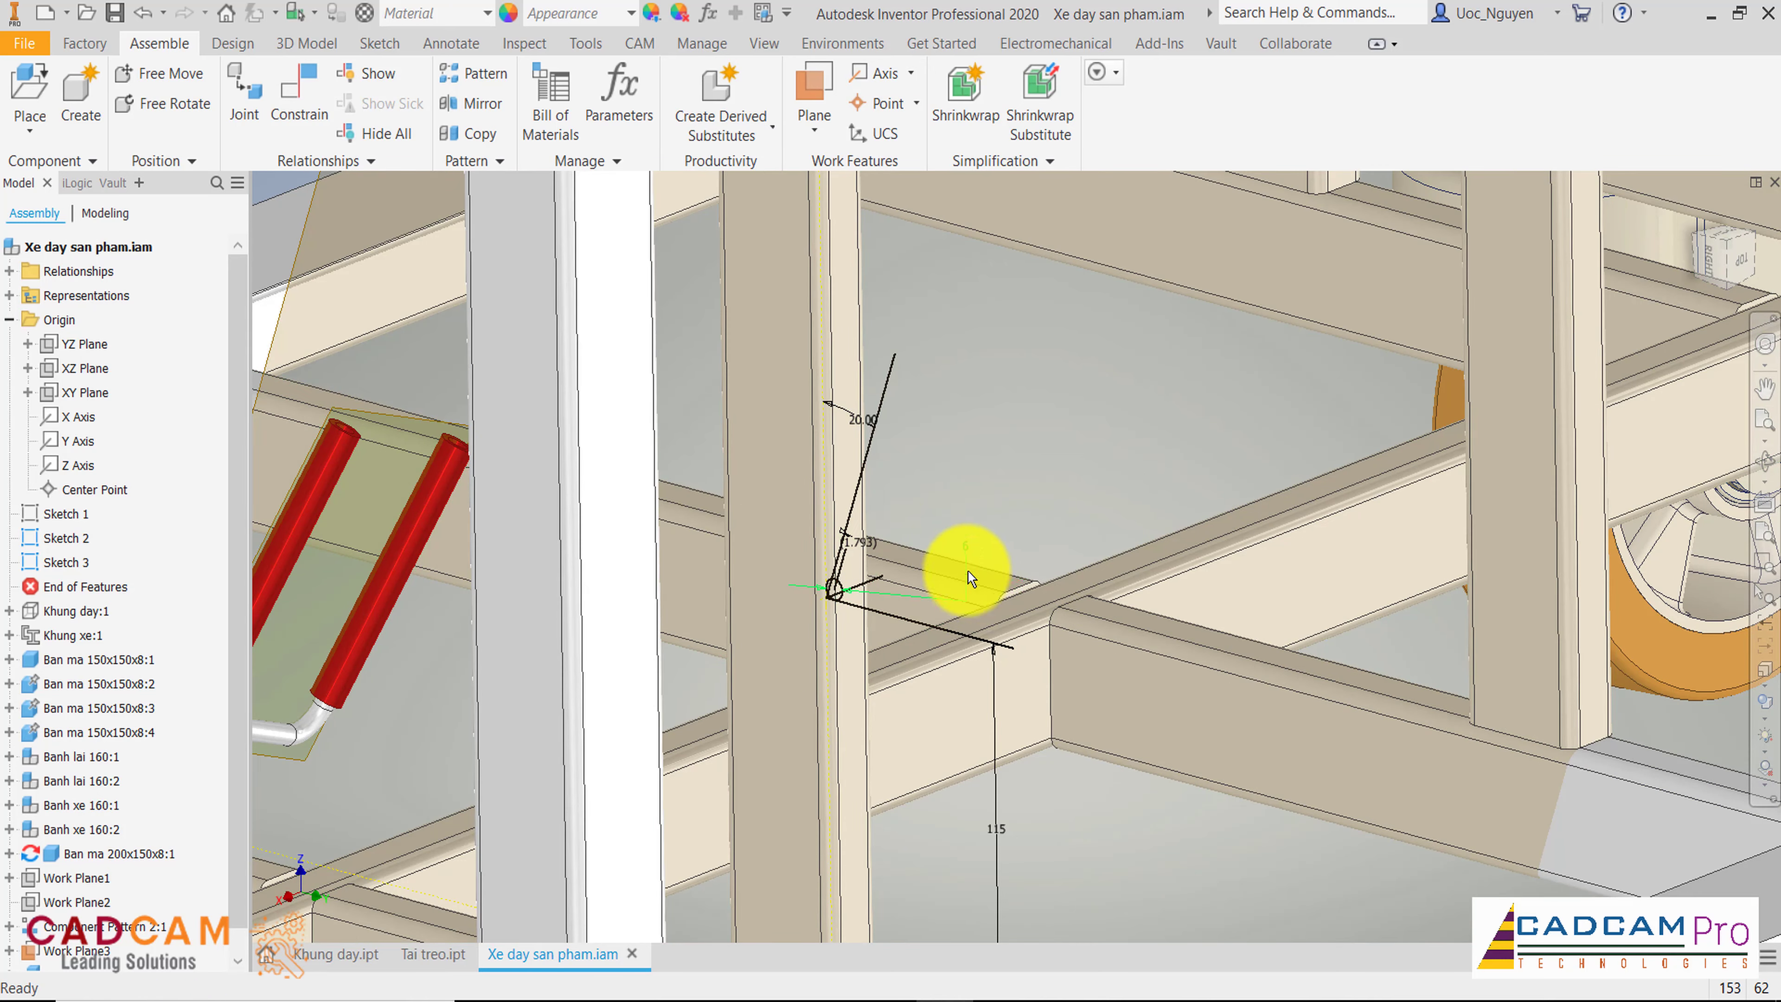
scroll(1009, 491, up, 2)
scroll(1023, 449, up, 2)
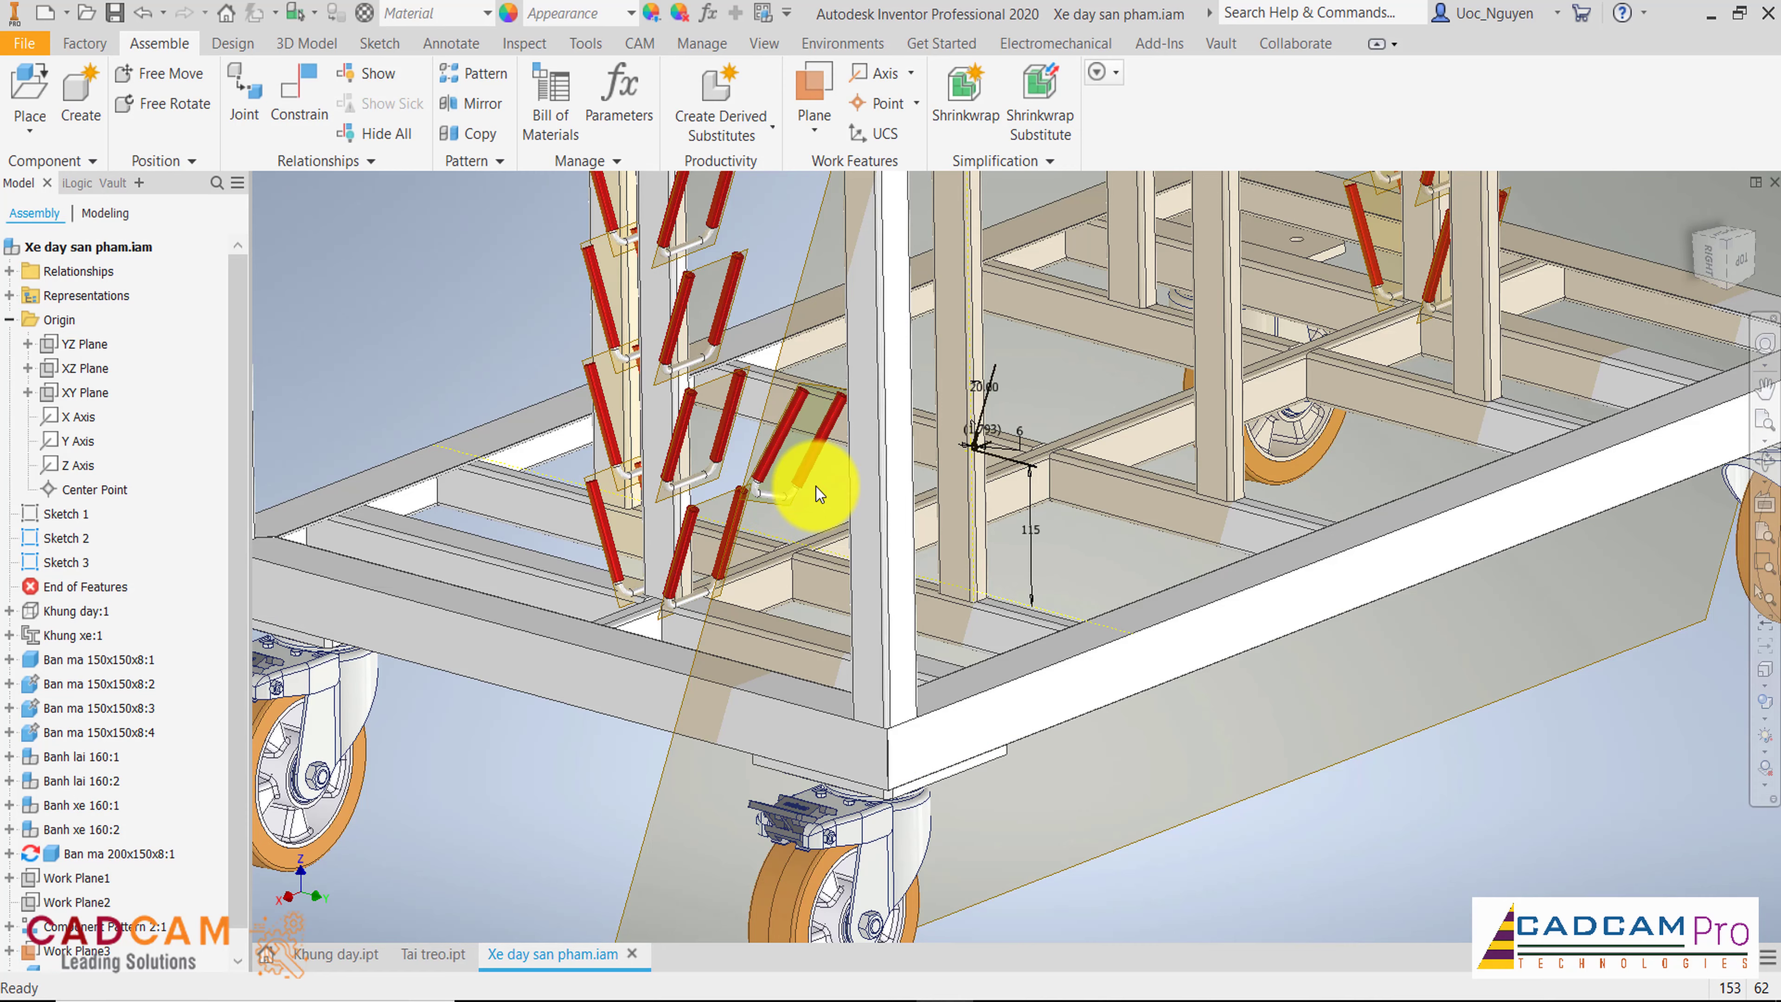
scroll(815, 488, down, 1)
scroll(1026, 477, down, 1)
scroll(1026, 477, down, 1)
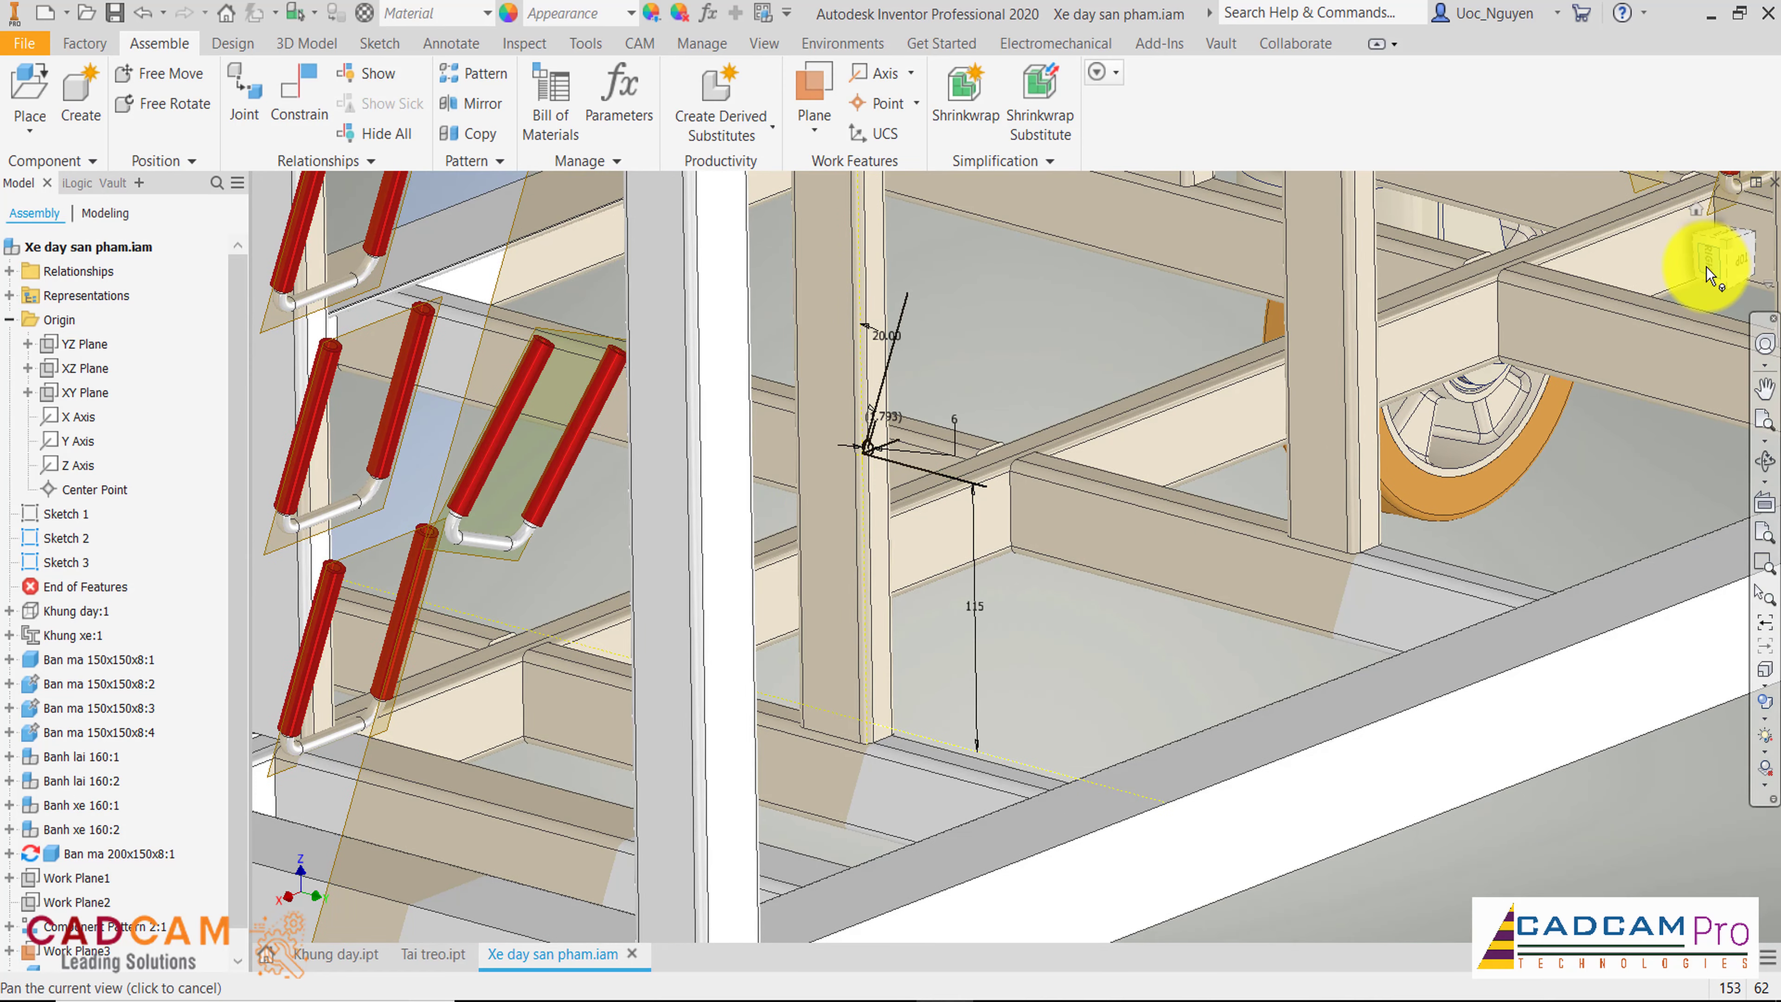
Step: From the RIGHT view, drag the hanger to check it slides only along its angled line
click(1716, 269)
scroll(1051, 666, down, 3)
scroll(1048, 705, down, 2)
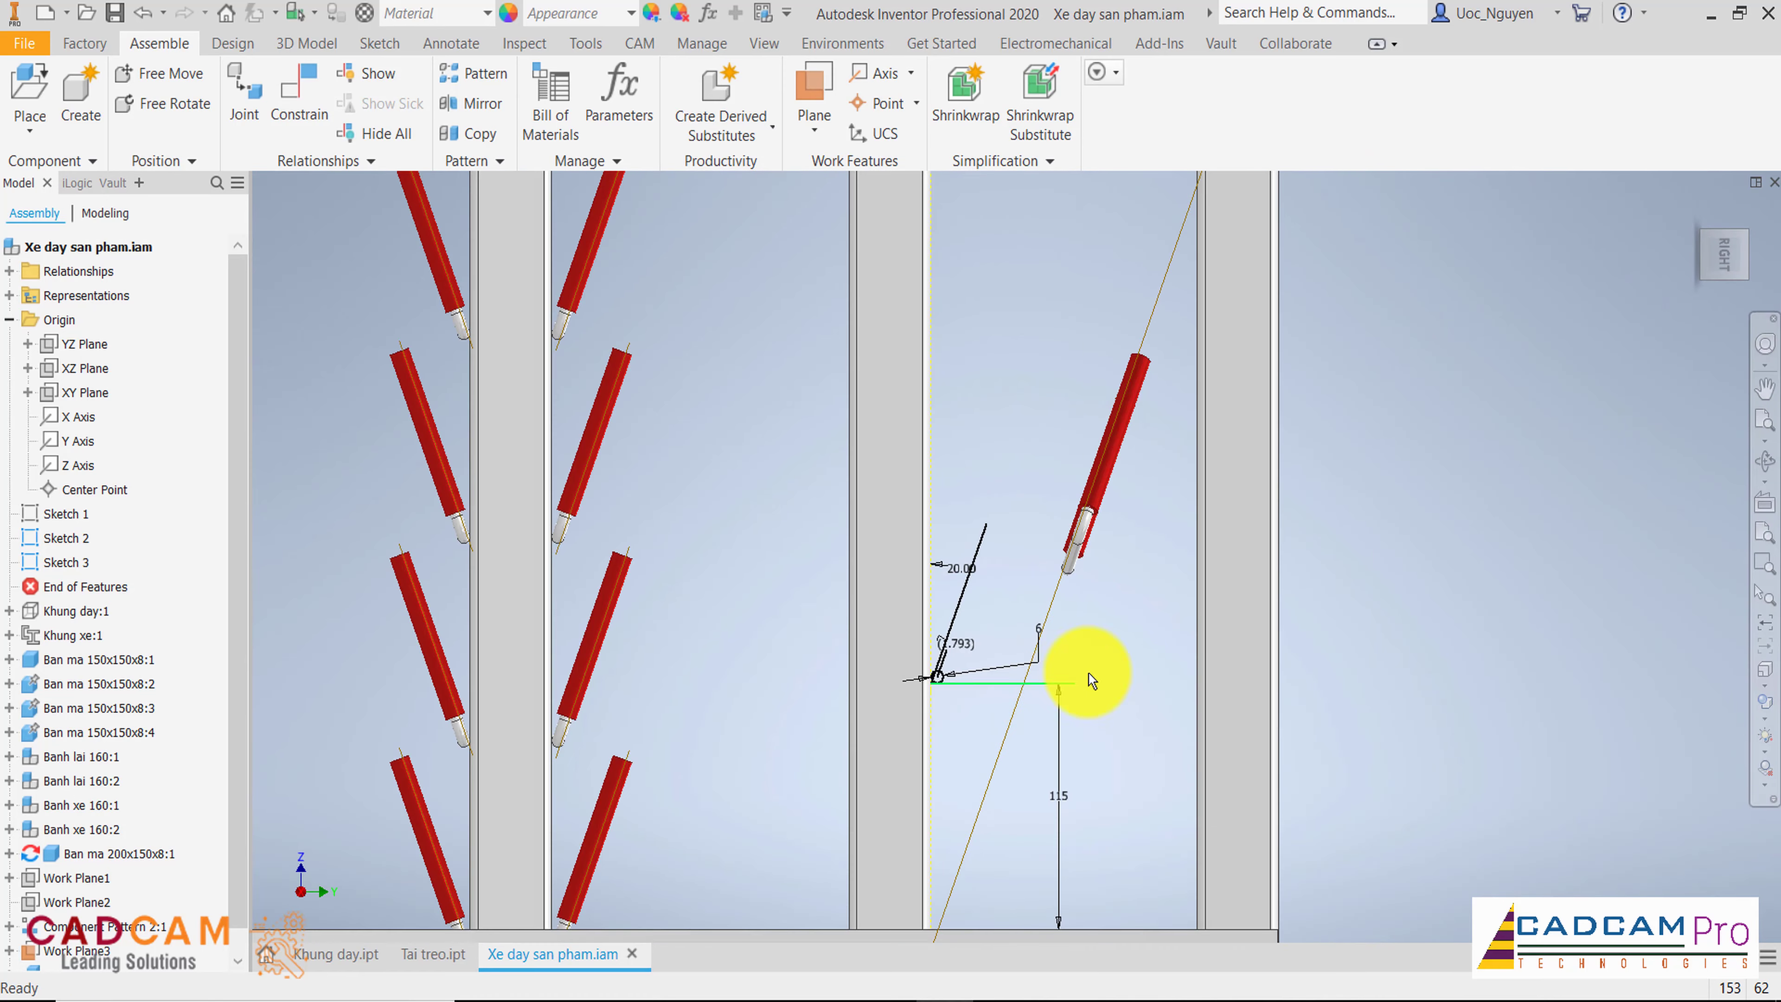
mouse_move(1089, 519)
mouse_down()
mouse_move(974, 644)
mouse_move(1034, 520)
mouse_up()
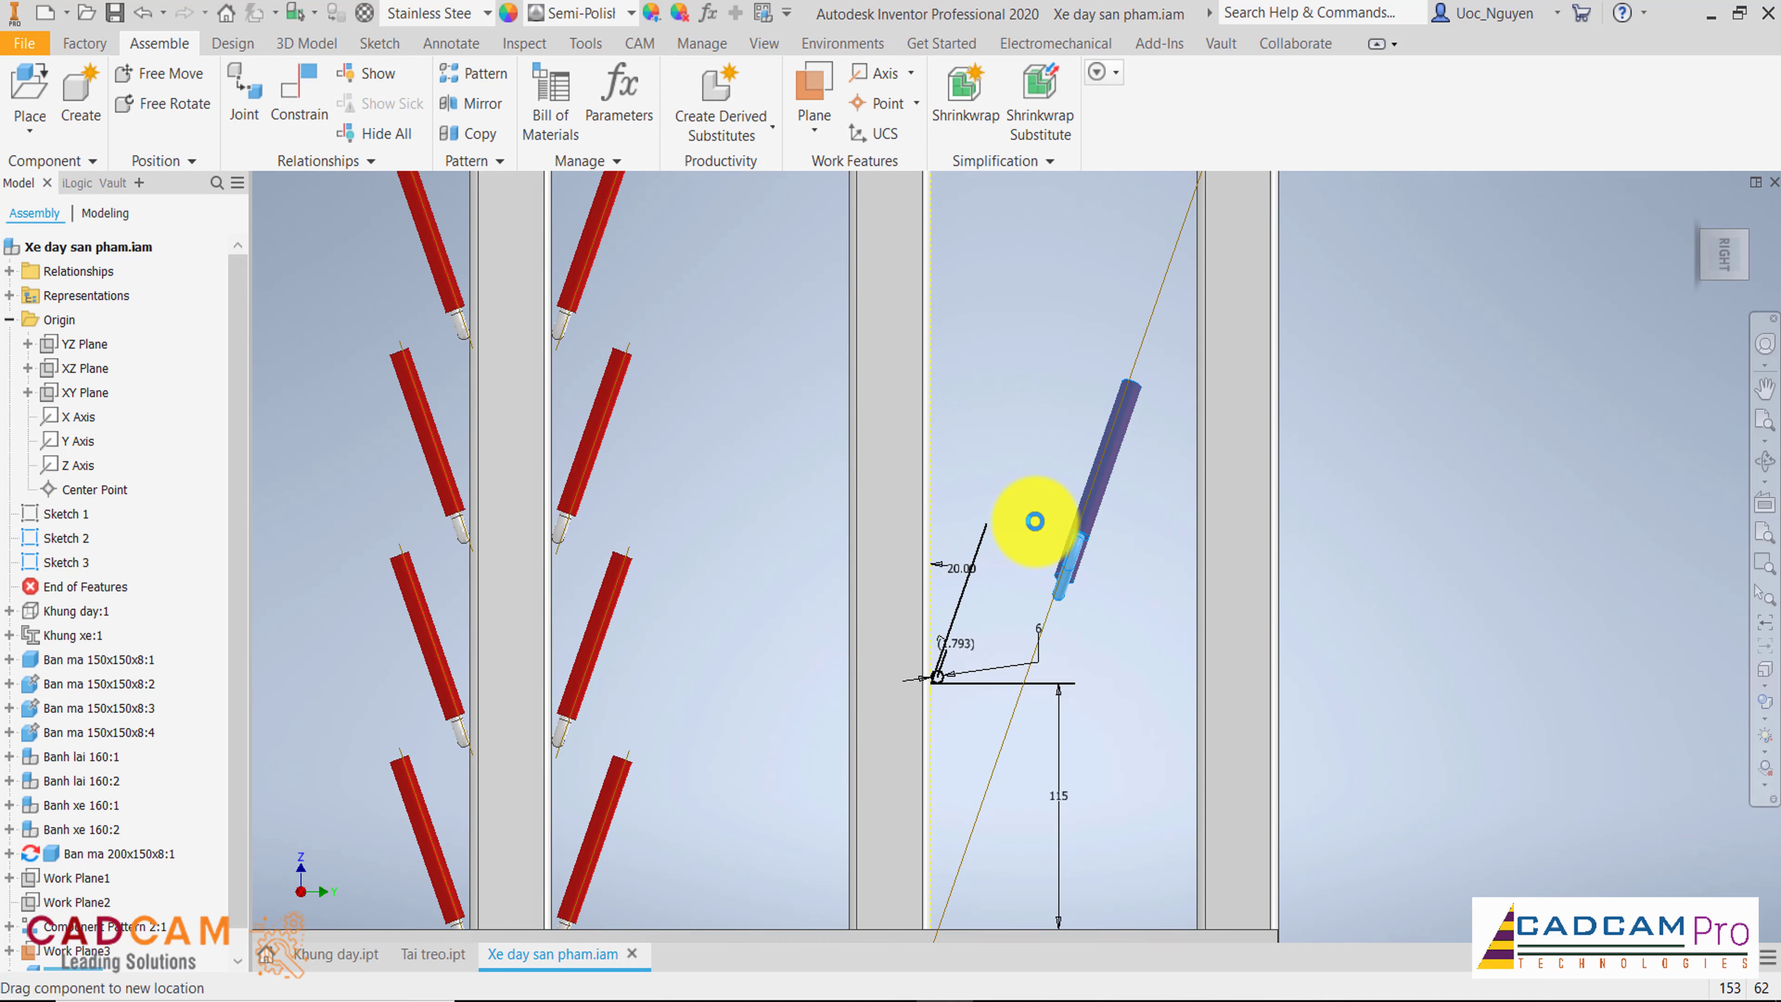
scroll(1084, 613, down, 3)
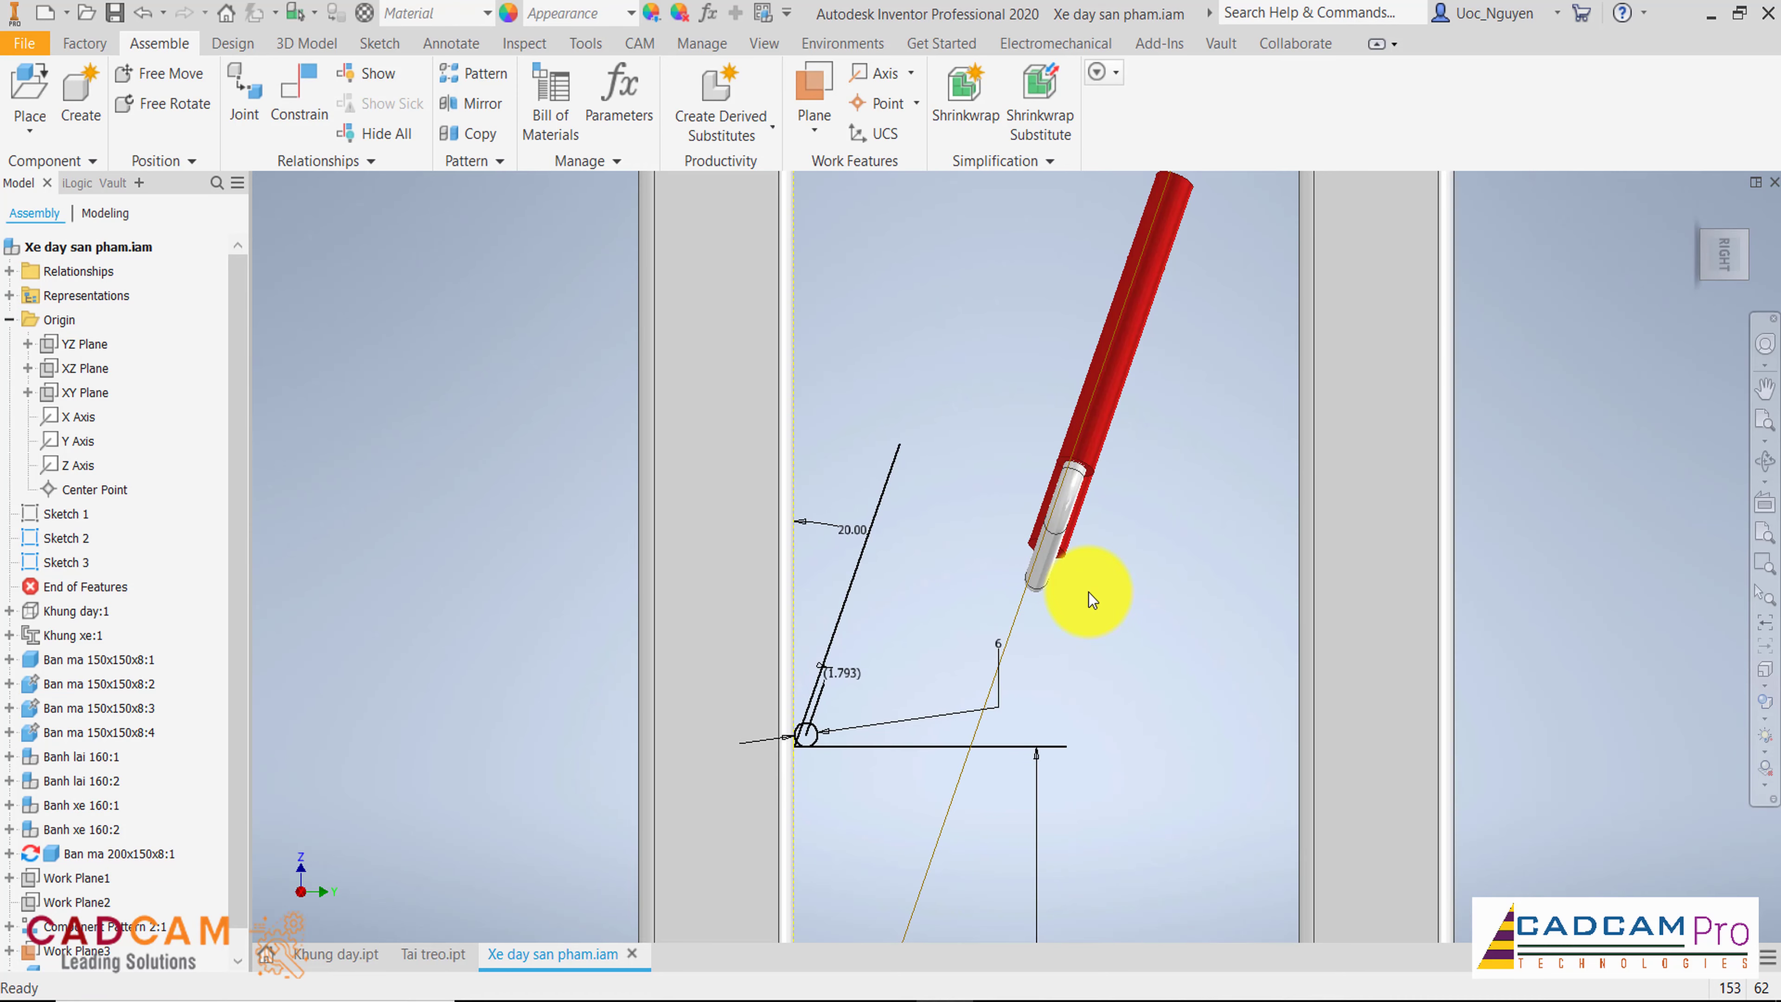
middle_drag(1088, 593, 1016, 465)
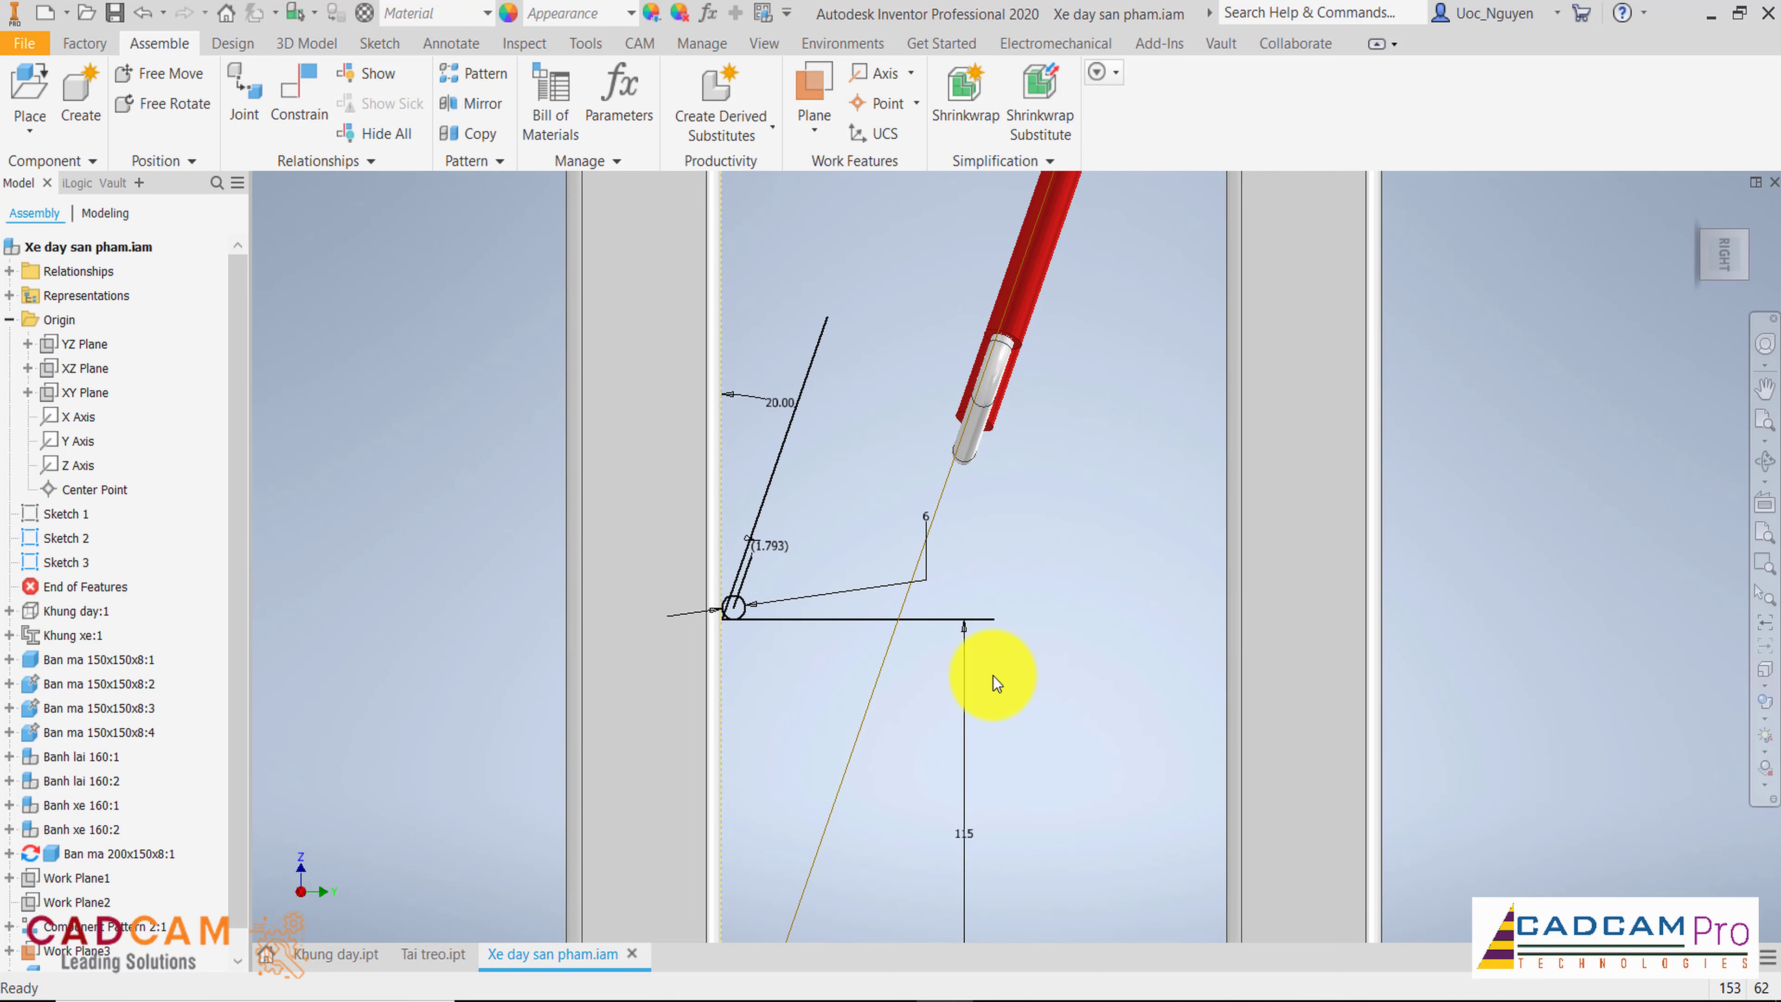
scroll(843, 579, down, 3)
right_click(848, 567)
Step: Measure 40.960 mm minimum distance from the work plane to the short sketch line
click(807, 544)
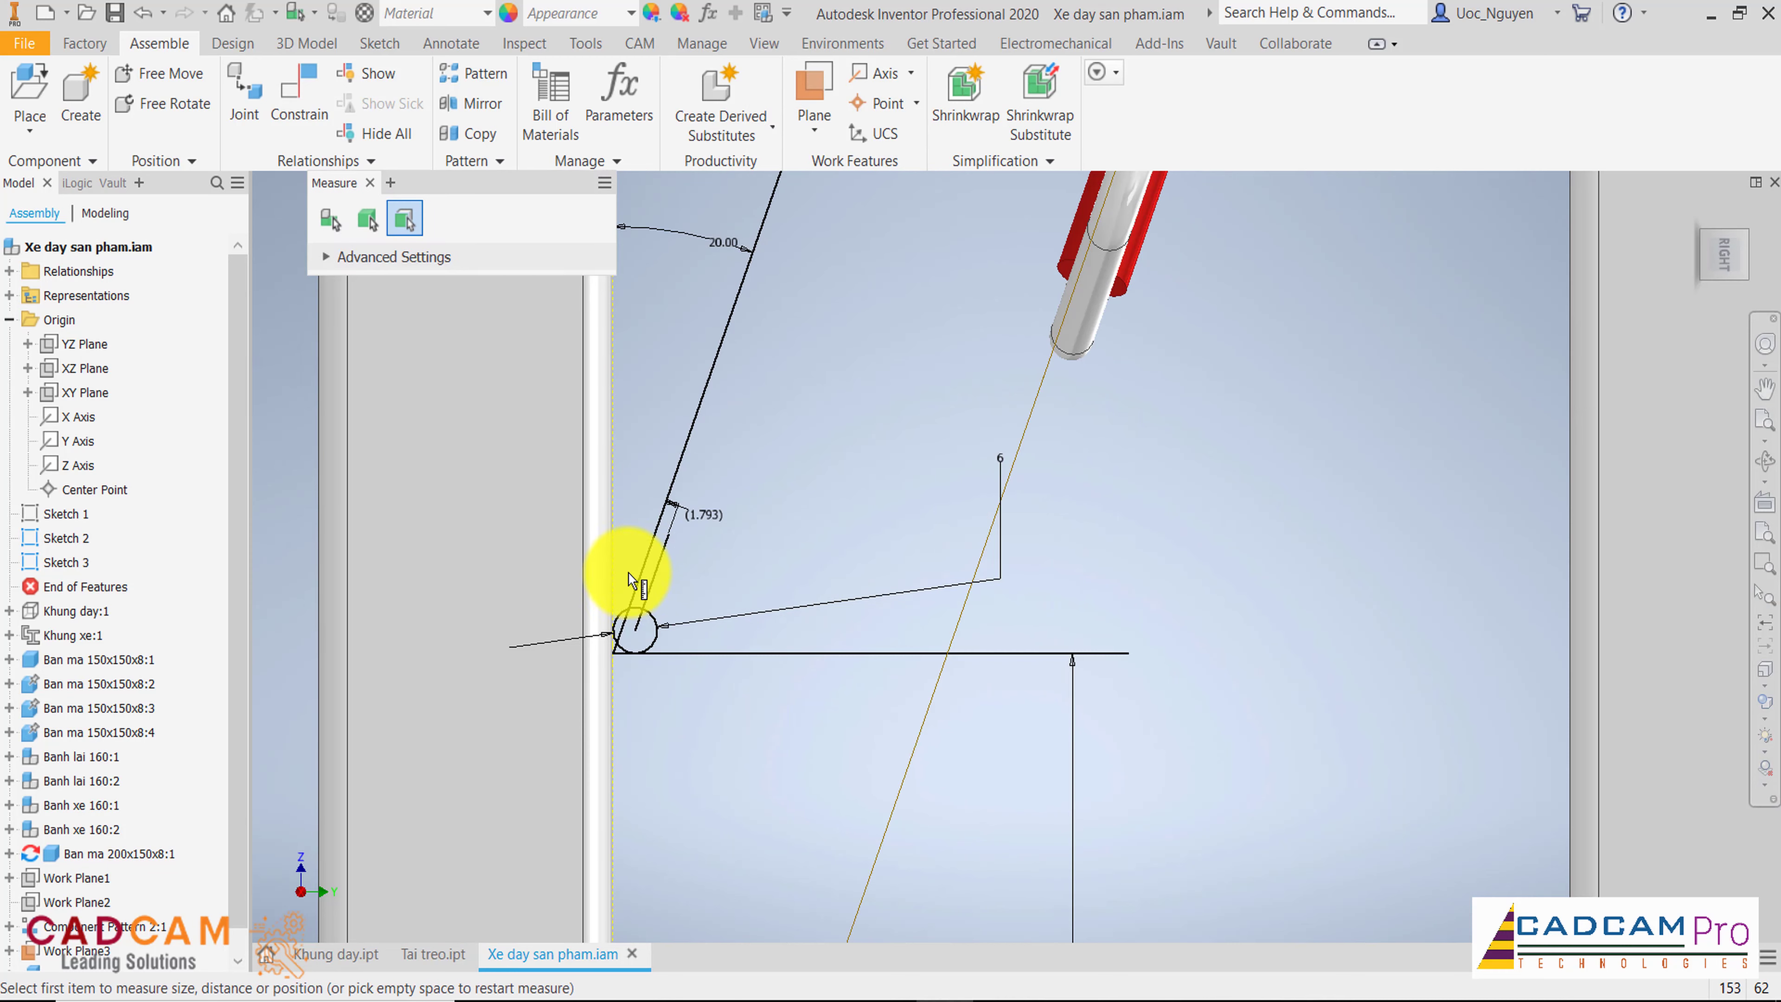
click(638, 572)
click(921, 739)
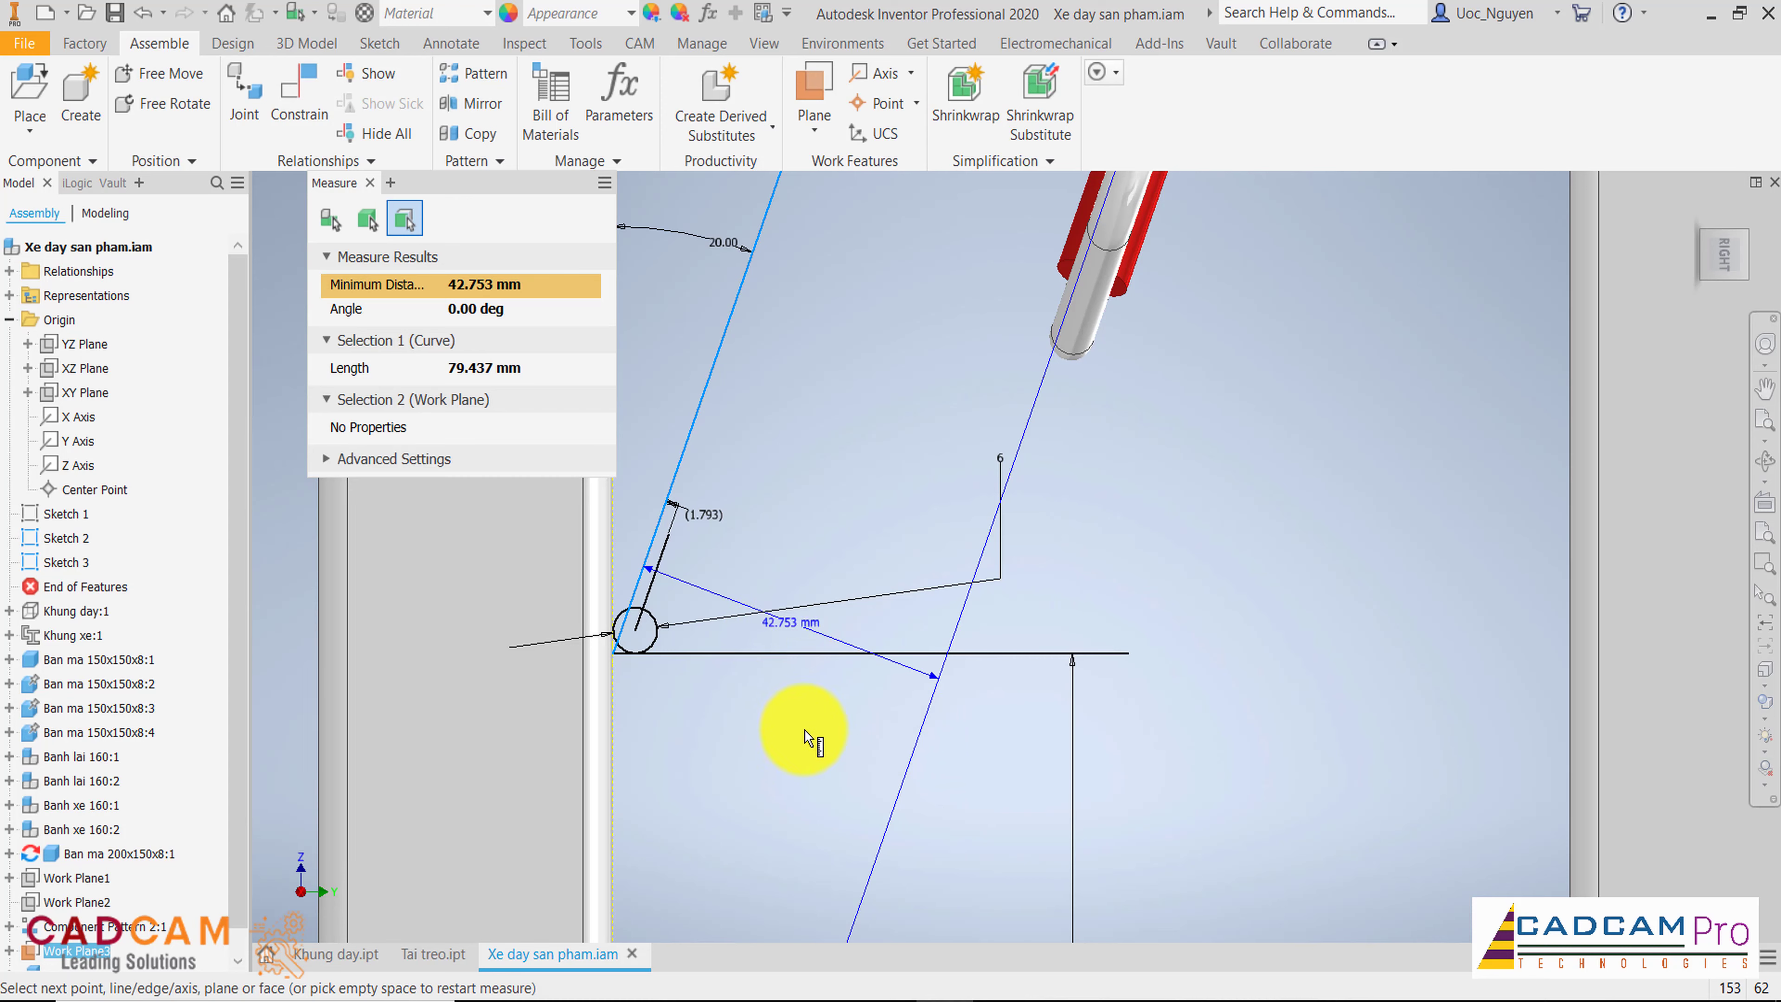
click(805, 733)
click(919, 733)
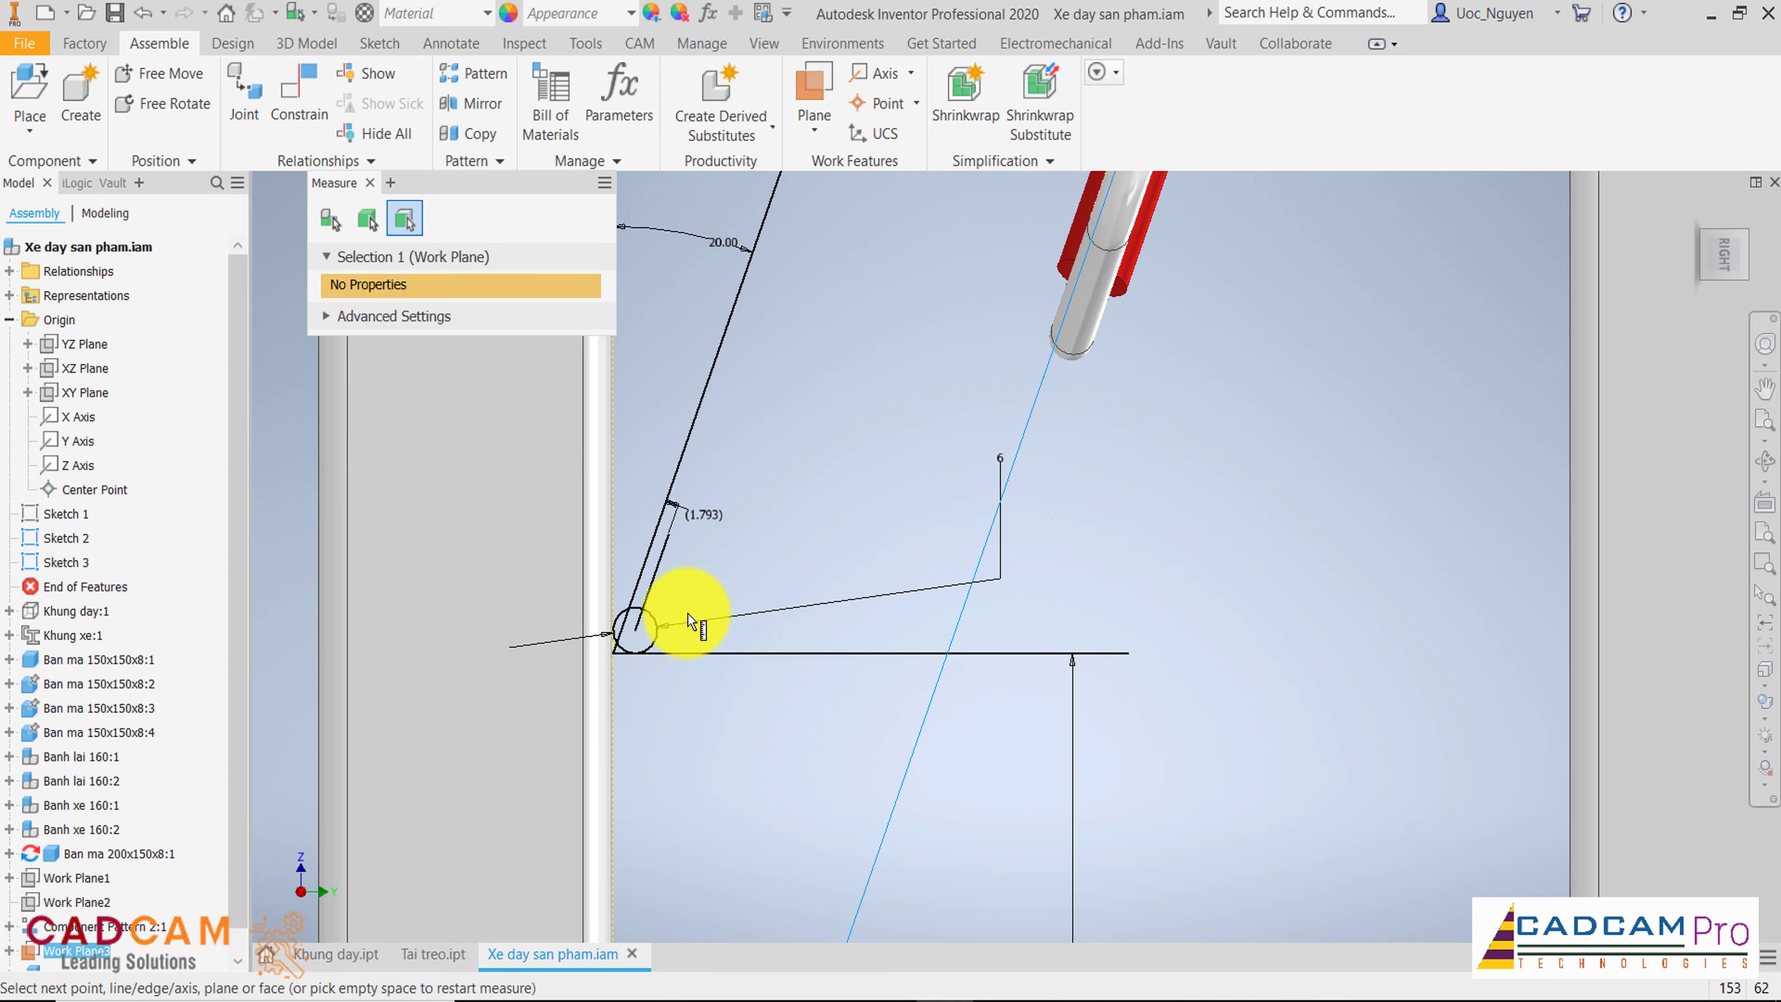
click(652, 596)
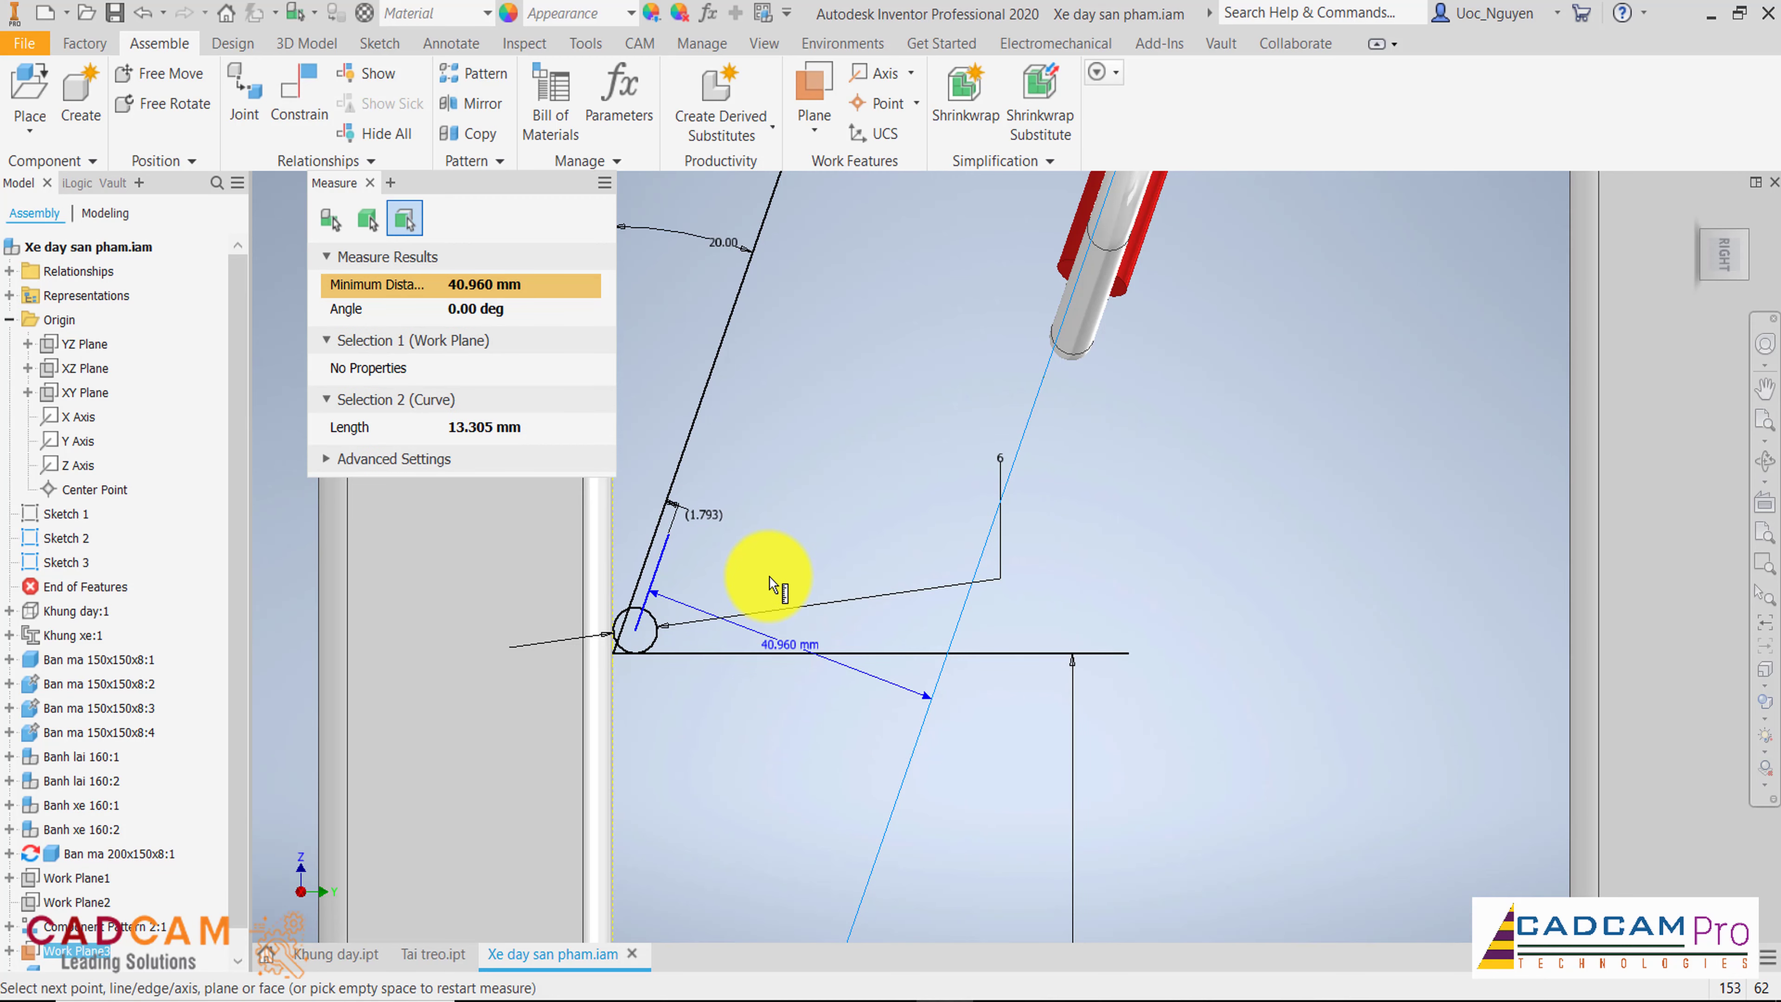
Step: Begin an Offset from Plane work plane based on the existing angled hanger plane
key(Escape)
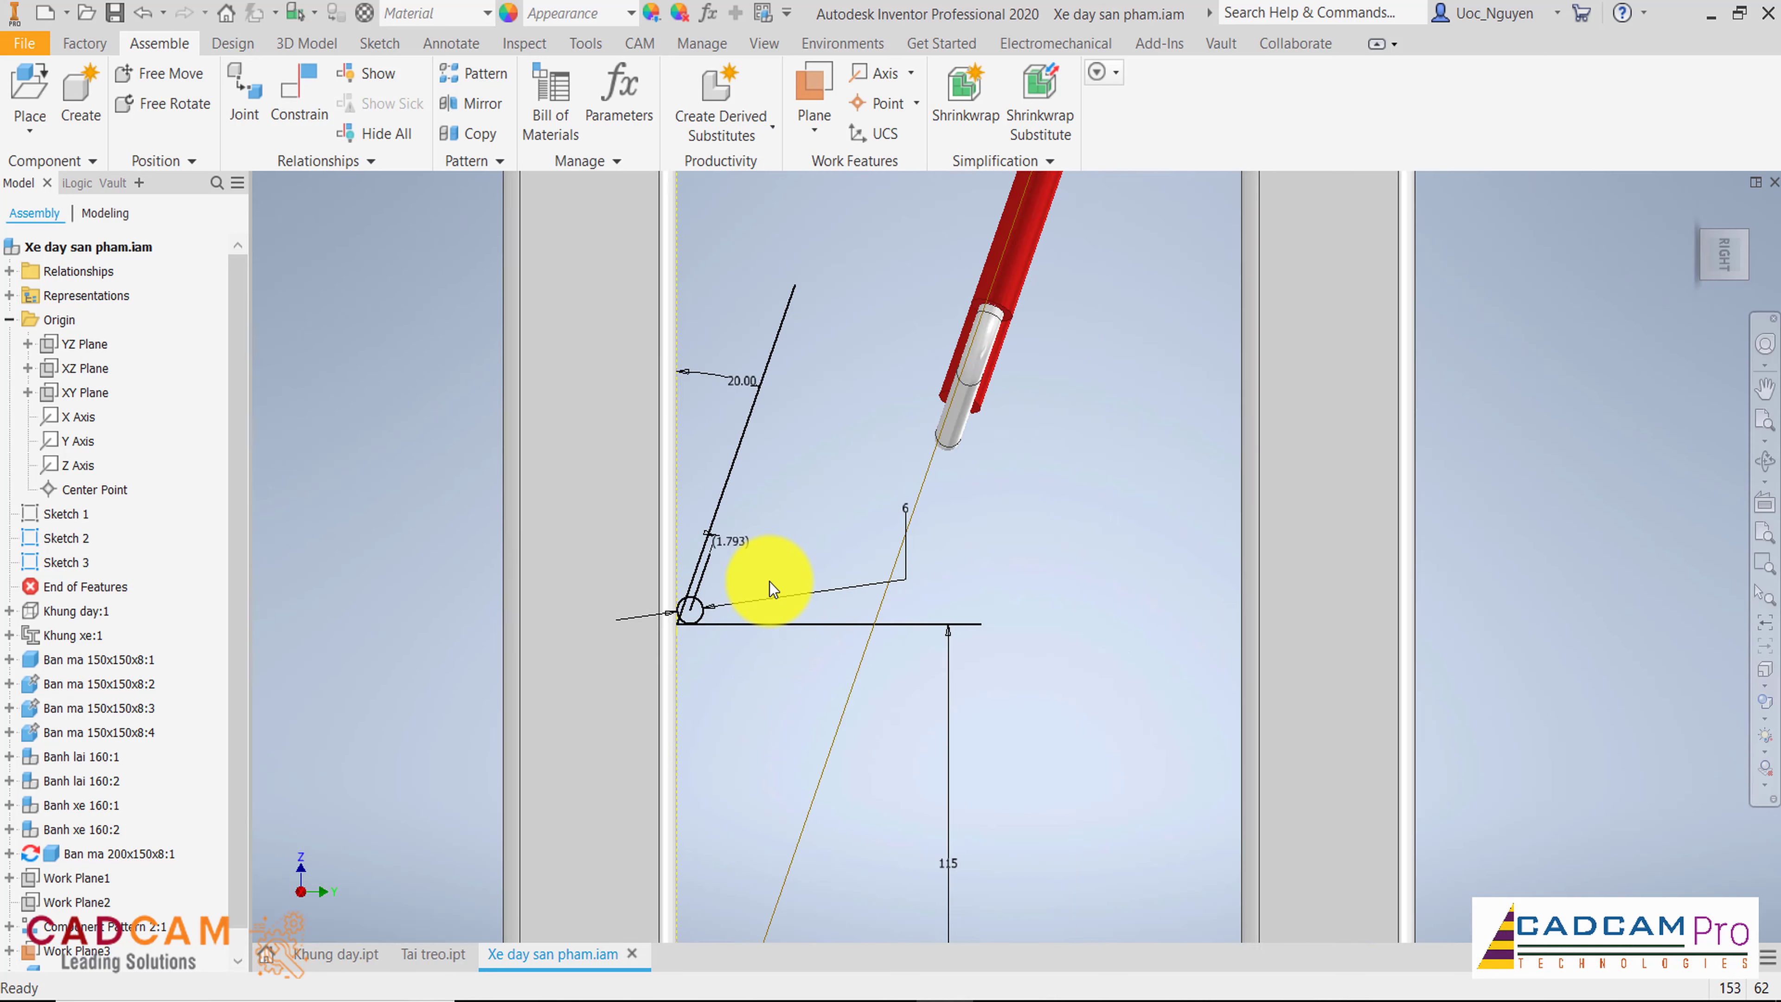
scroll(769, 581, down, 3)
scroll(807, 621, up, 2)
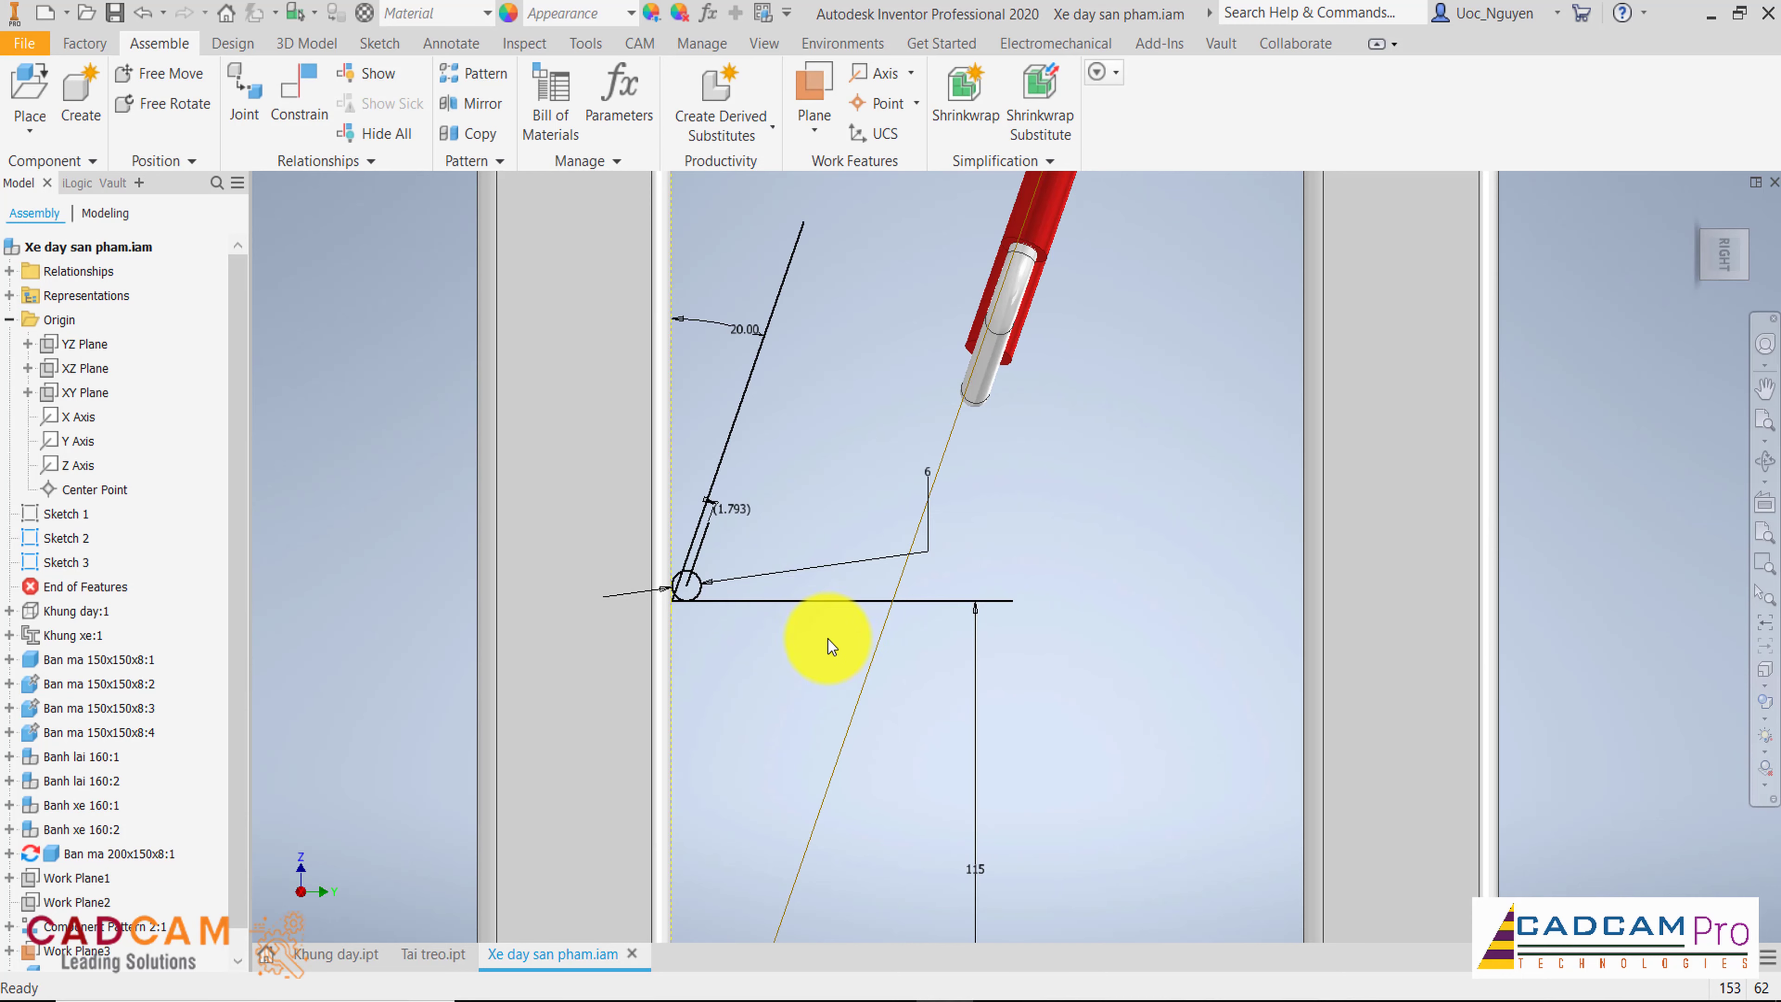
scroll(779, 715, down, 2)
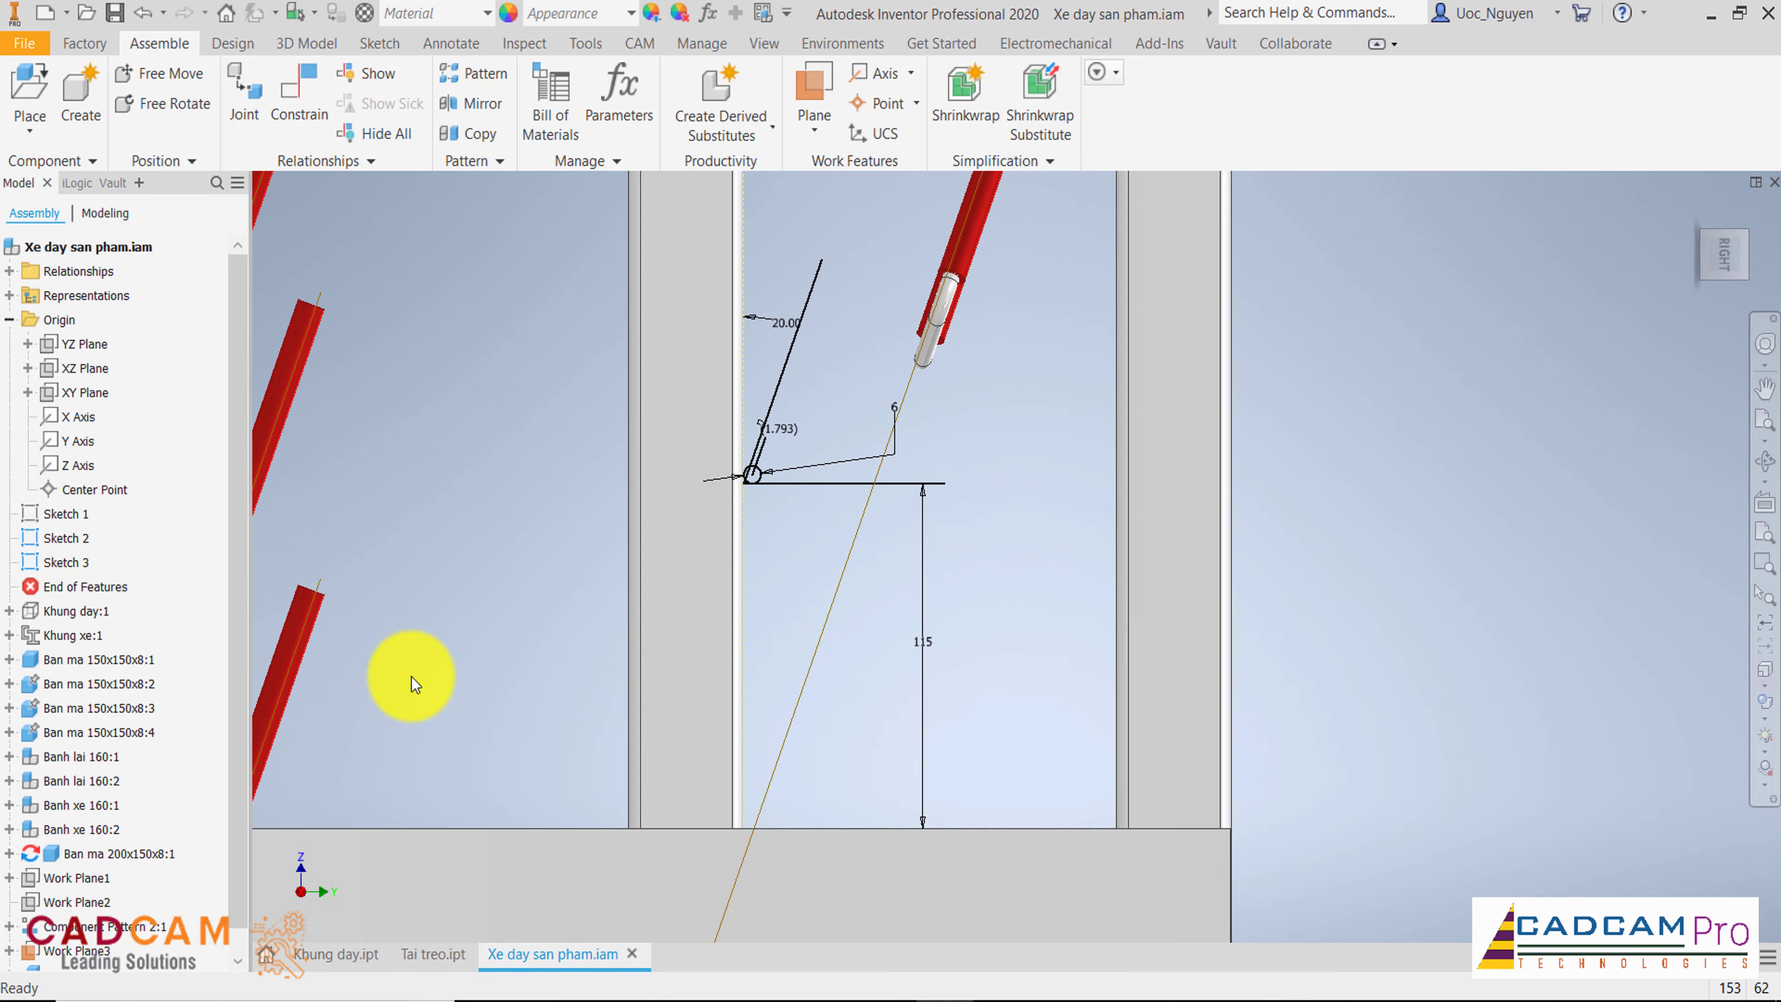
scroll(241, 720, down, 1)
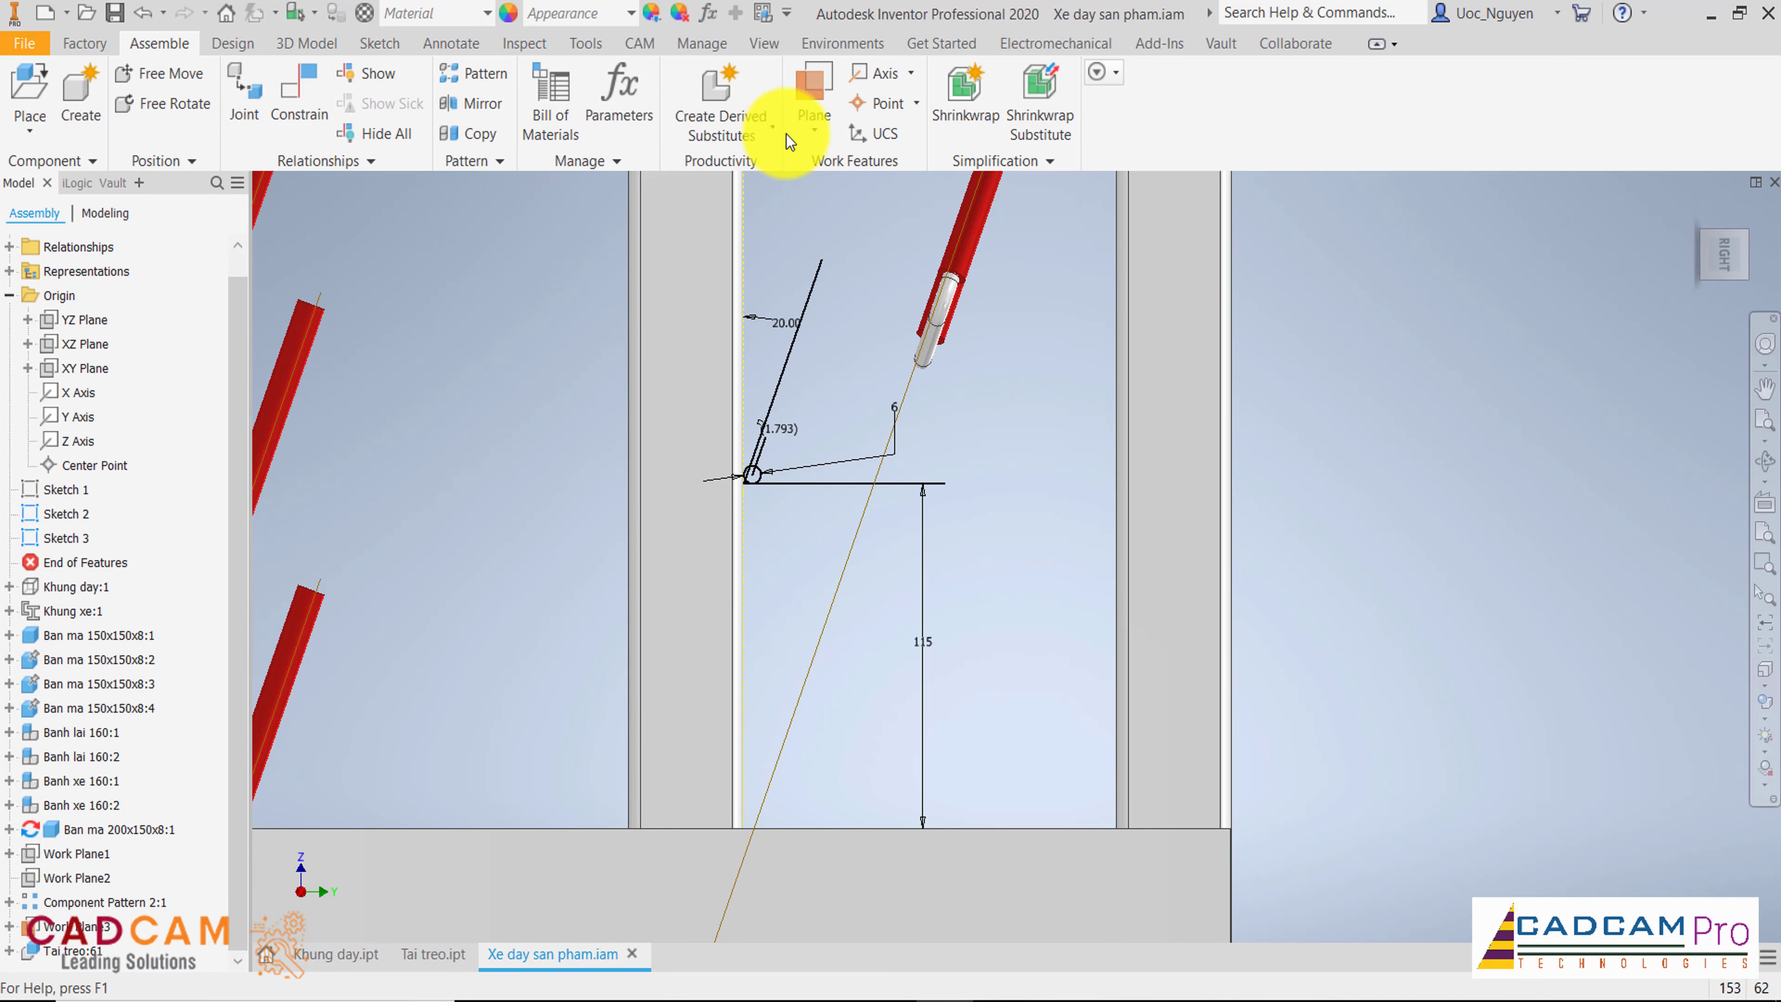
click(813, 116)
click(838, 229)
click(841, 567)
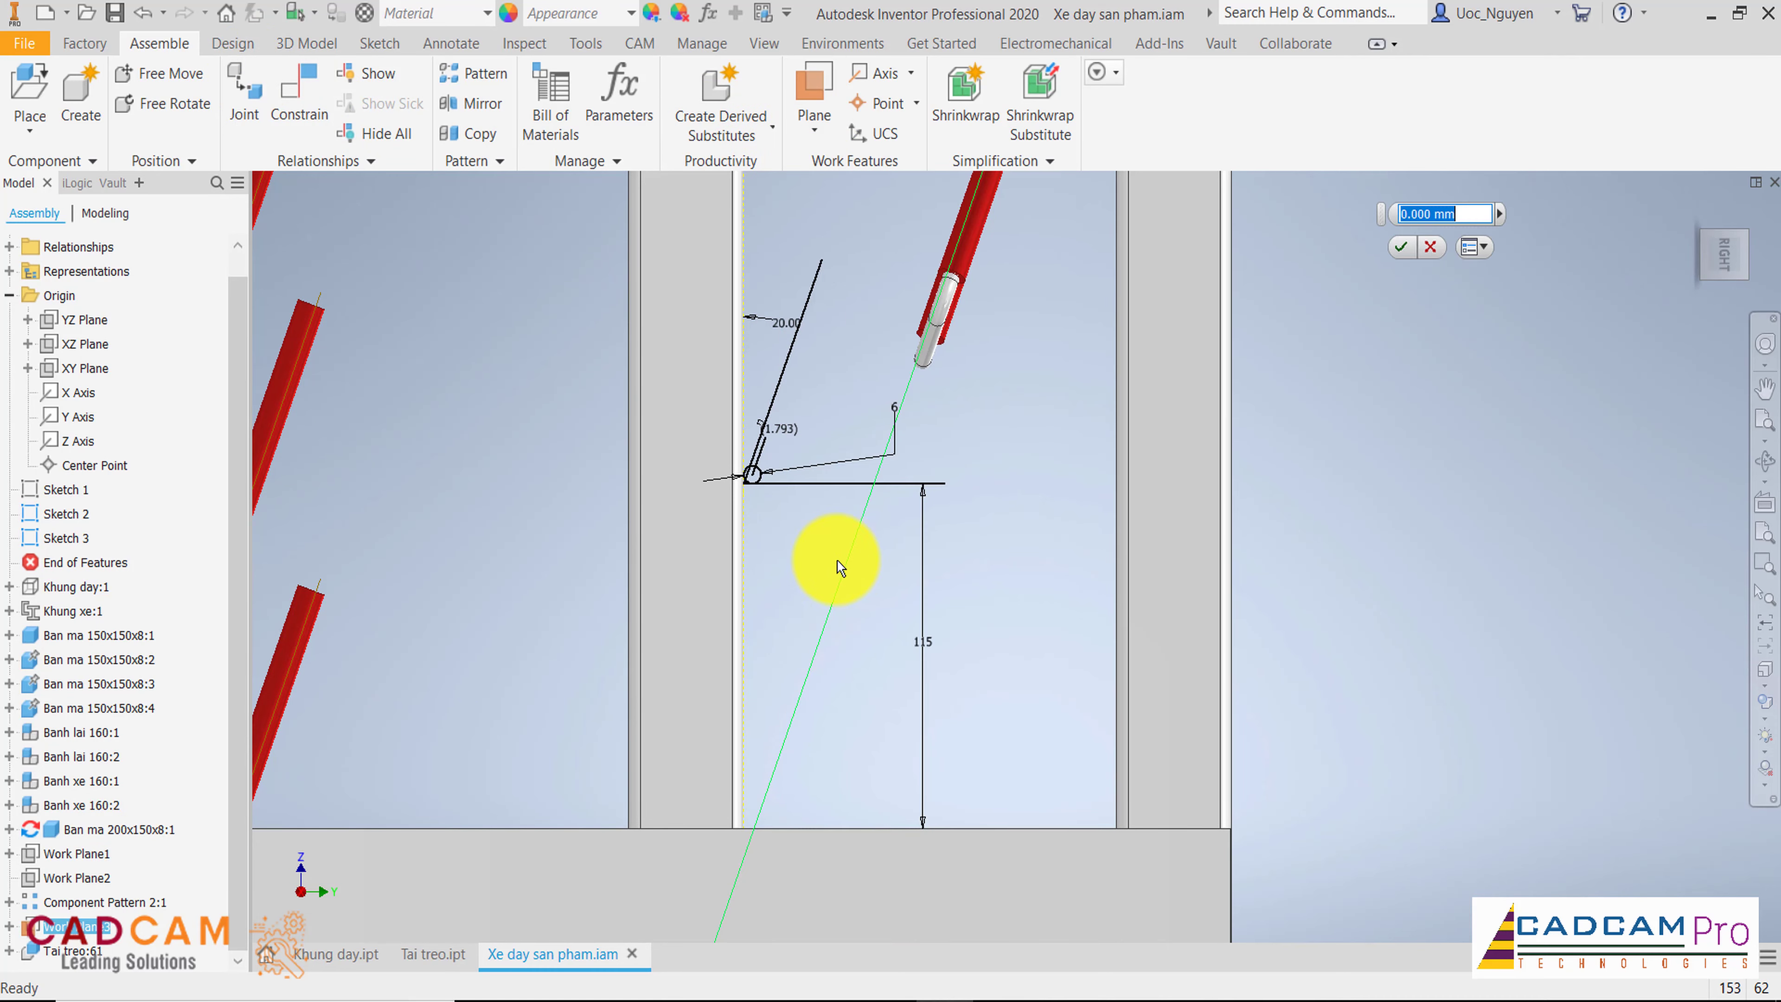
Step: Offset the new work plane -40.96 mm toward the pivot circle and accept it
scroll(1245, 438, down, 3)
scroll(946, 629, up, 2)
scroll(946, 628, up, 1)
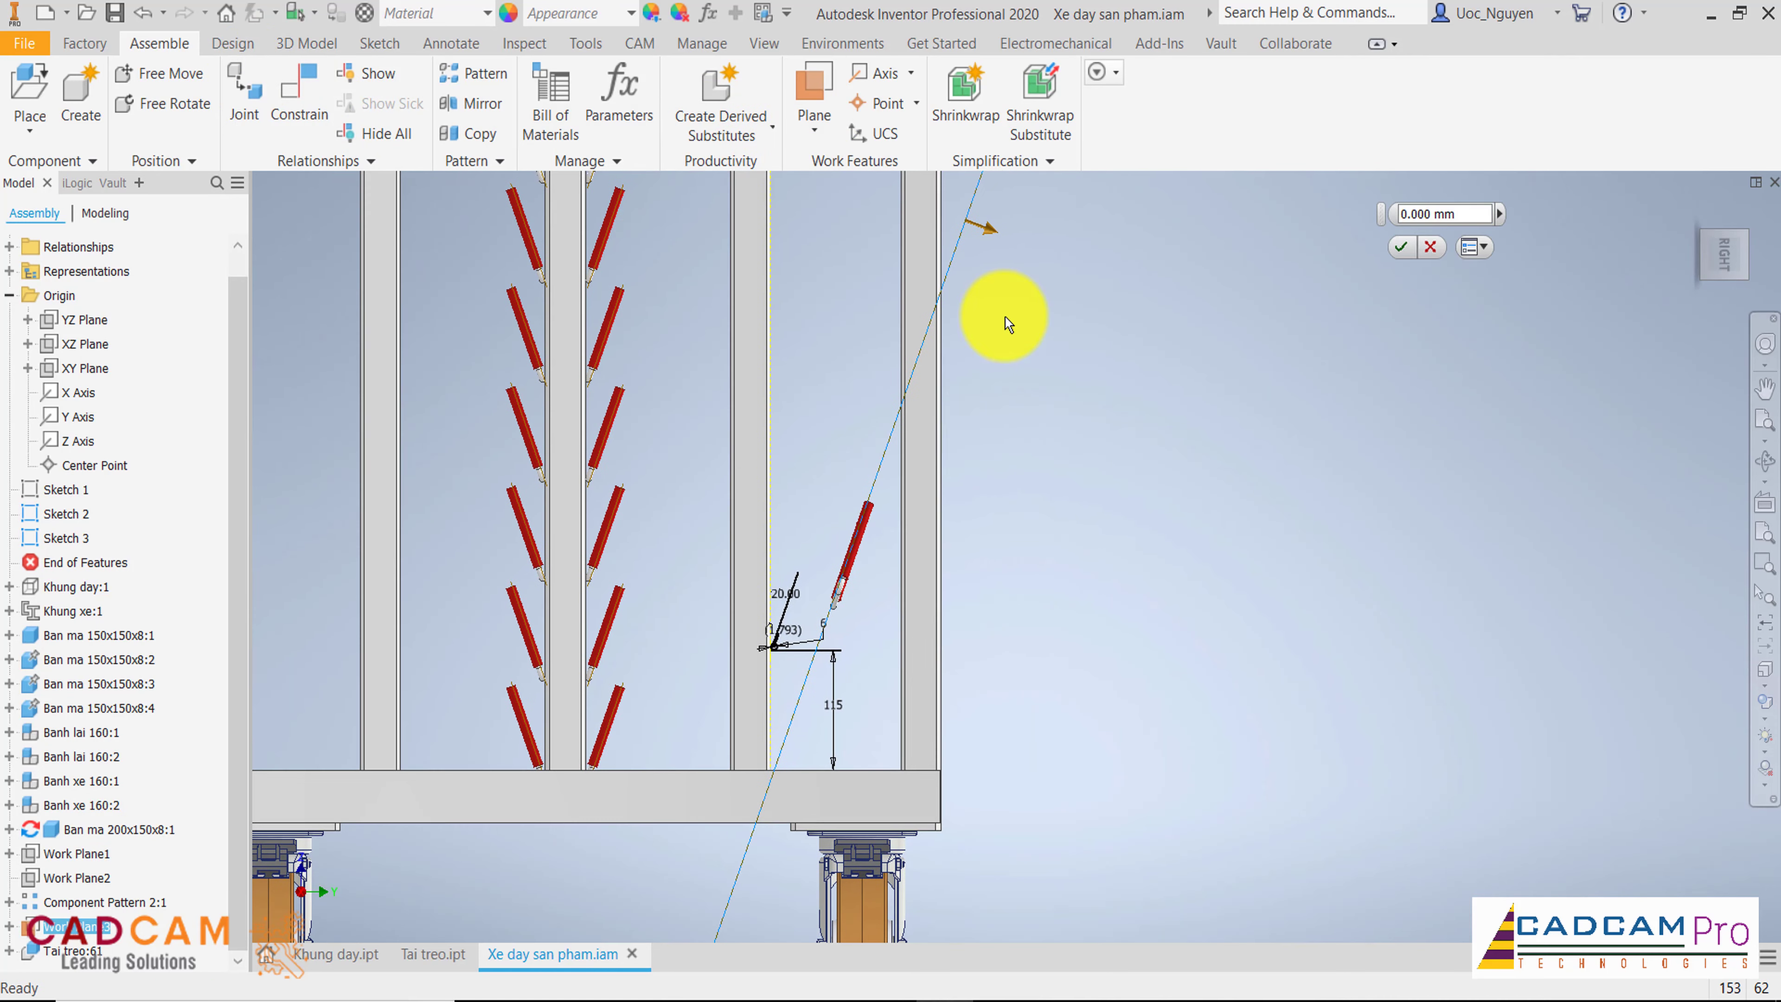
drag(985, 227, 935, 228)
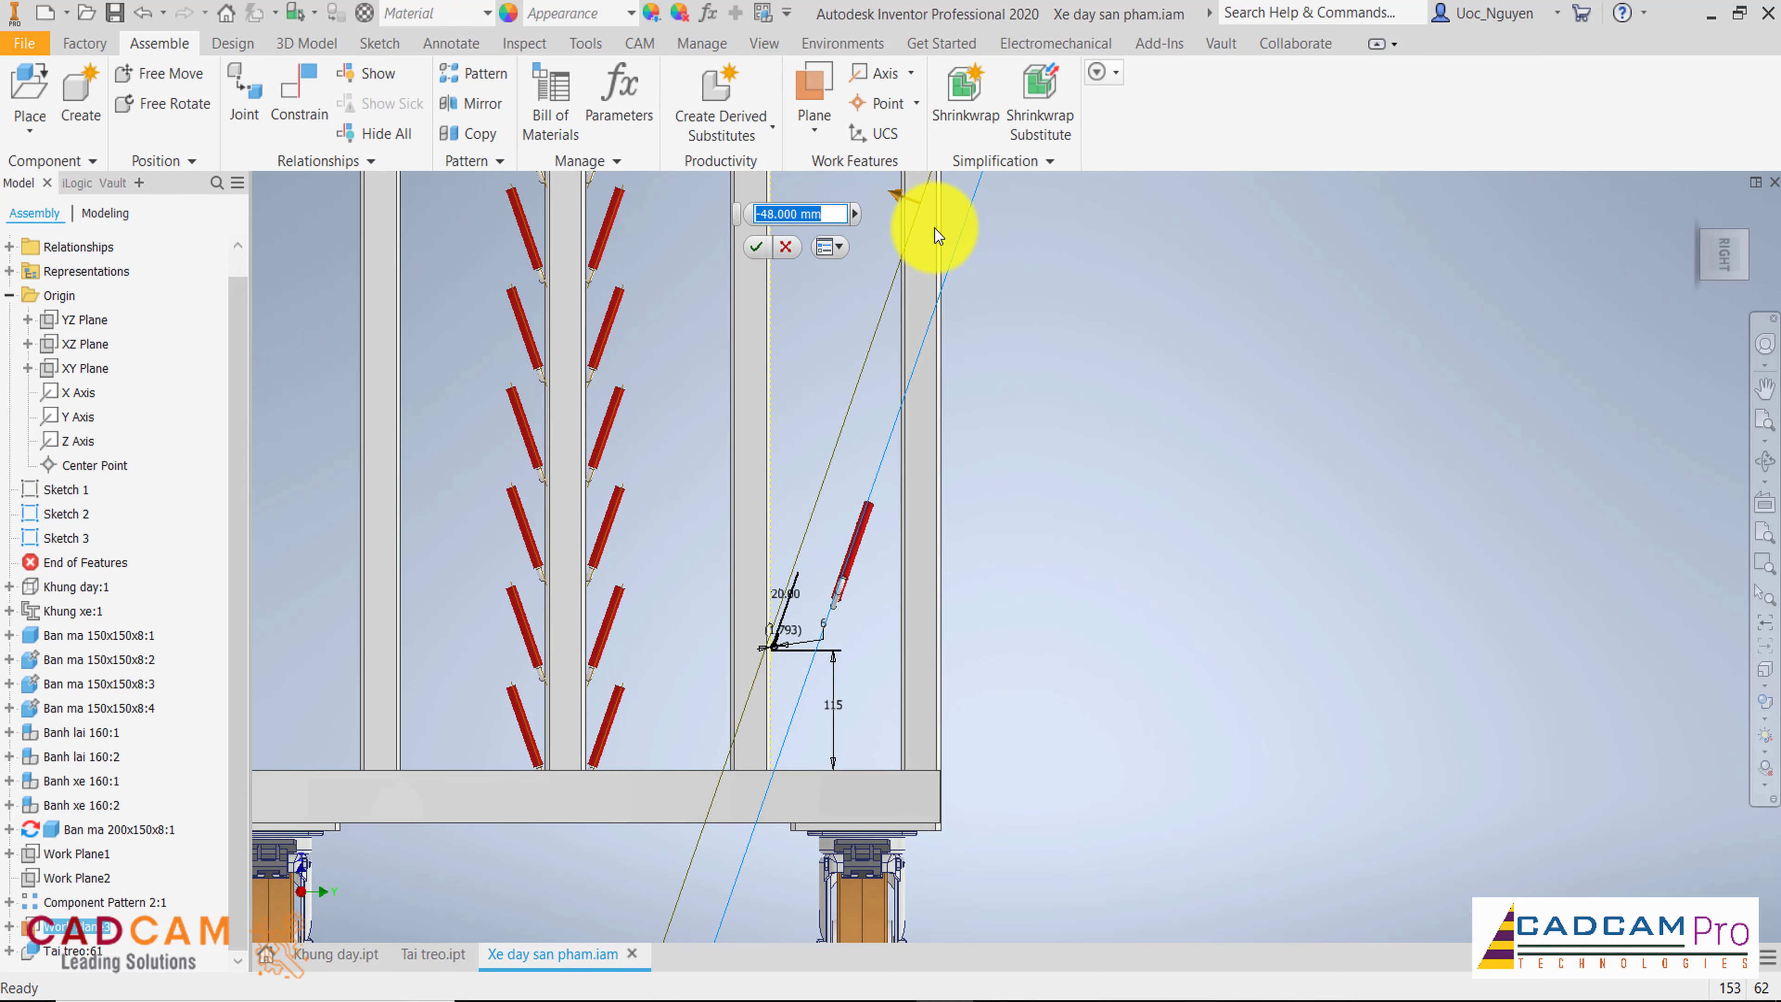
text(-40.)
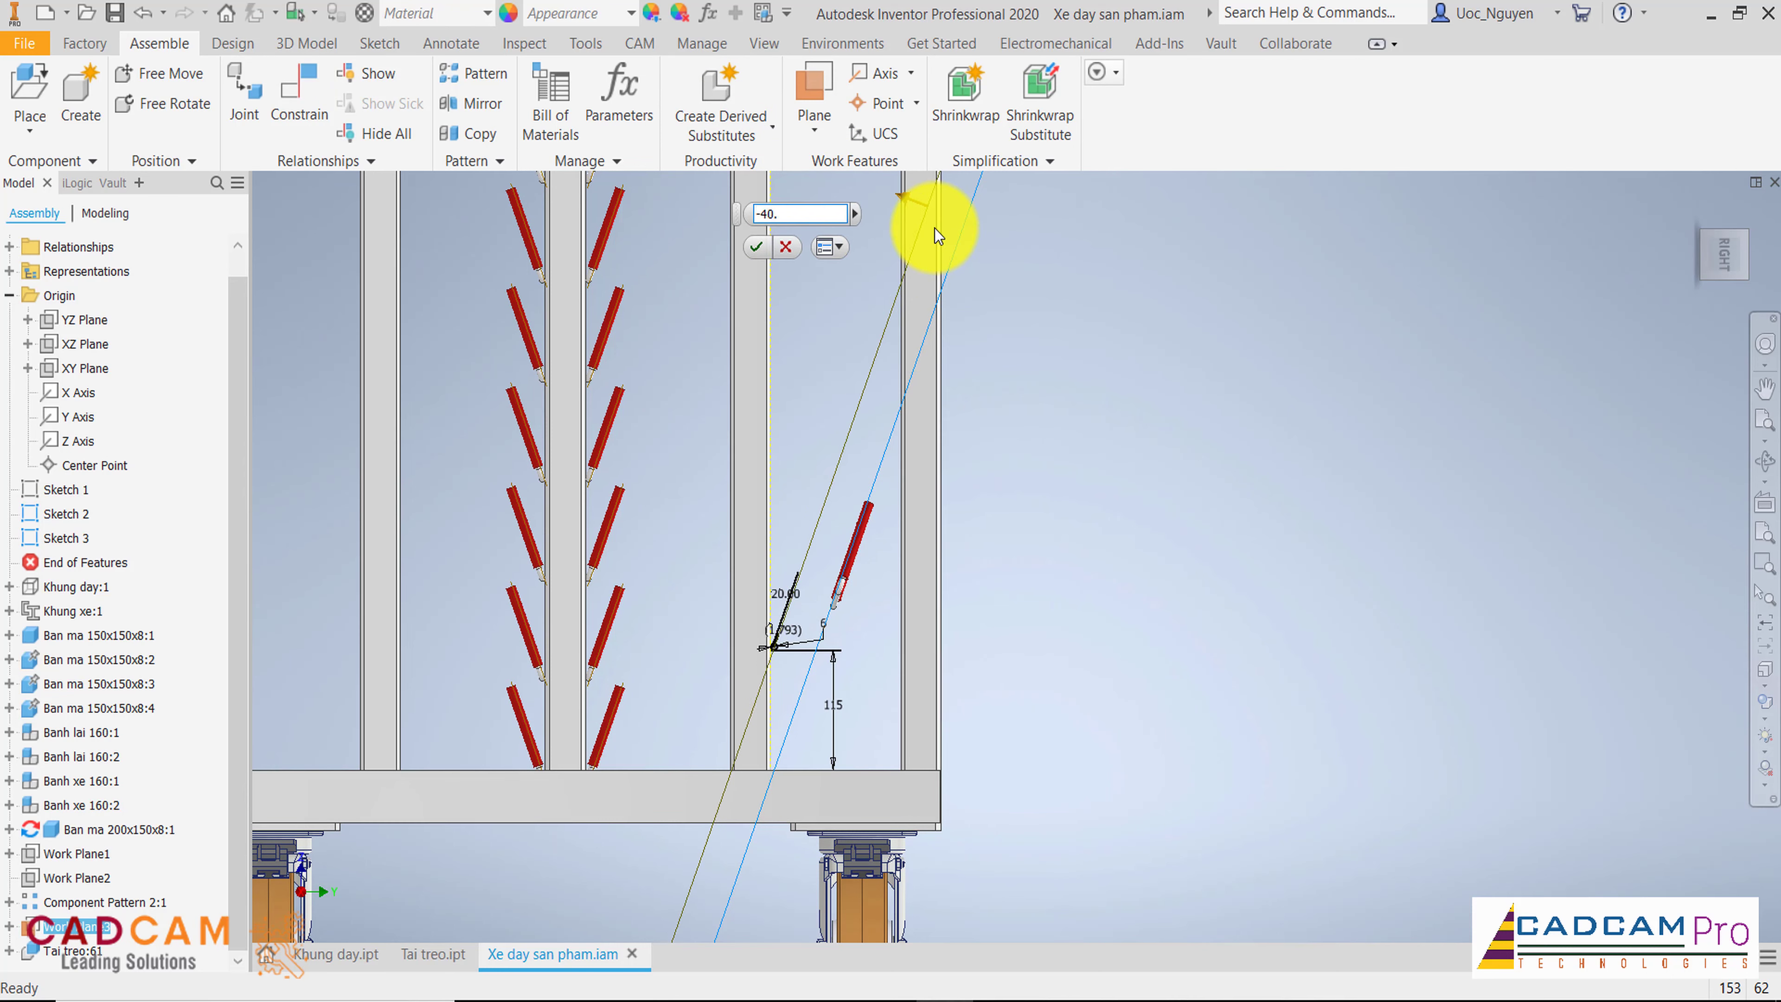
text(96)
key(Return)
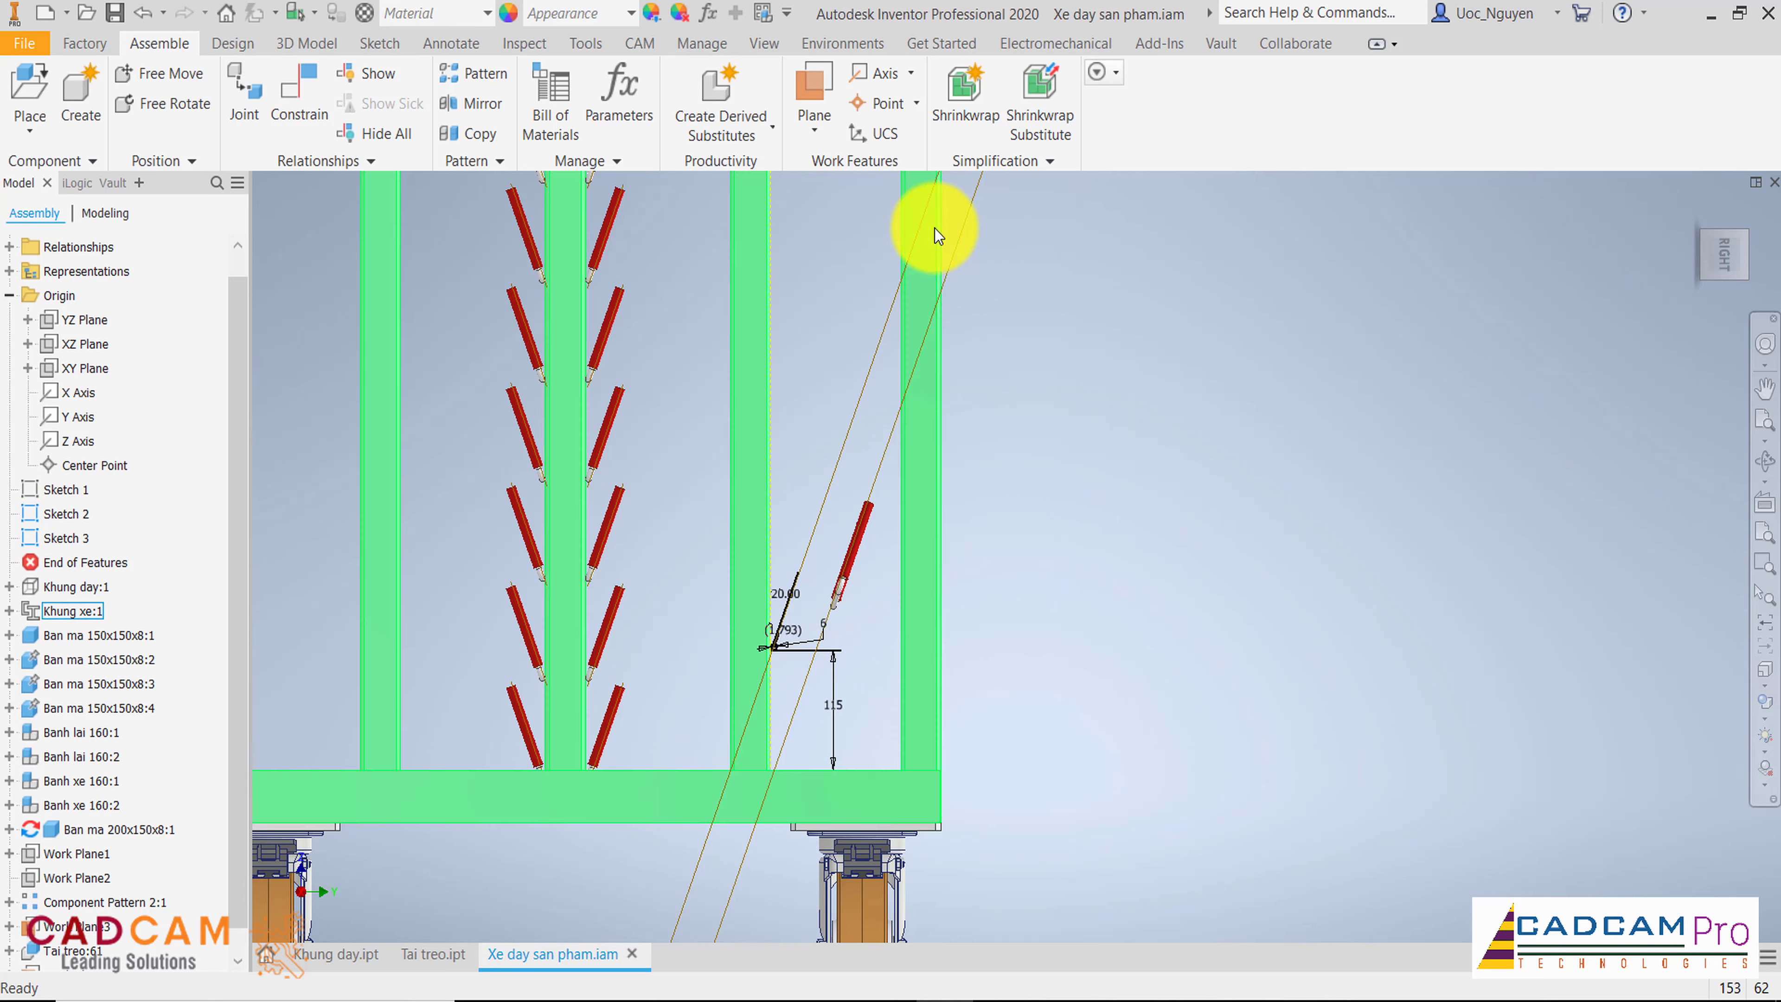
scroll(851, 654, down, 5)
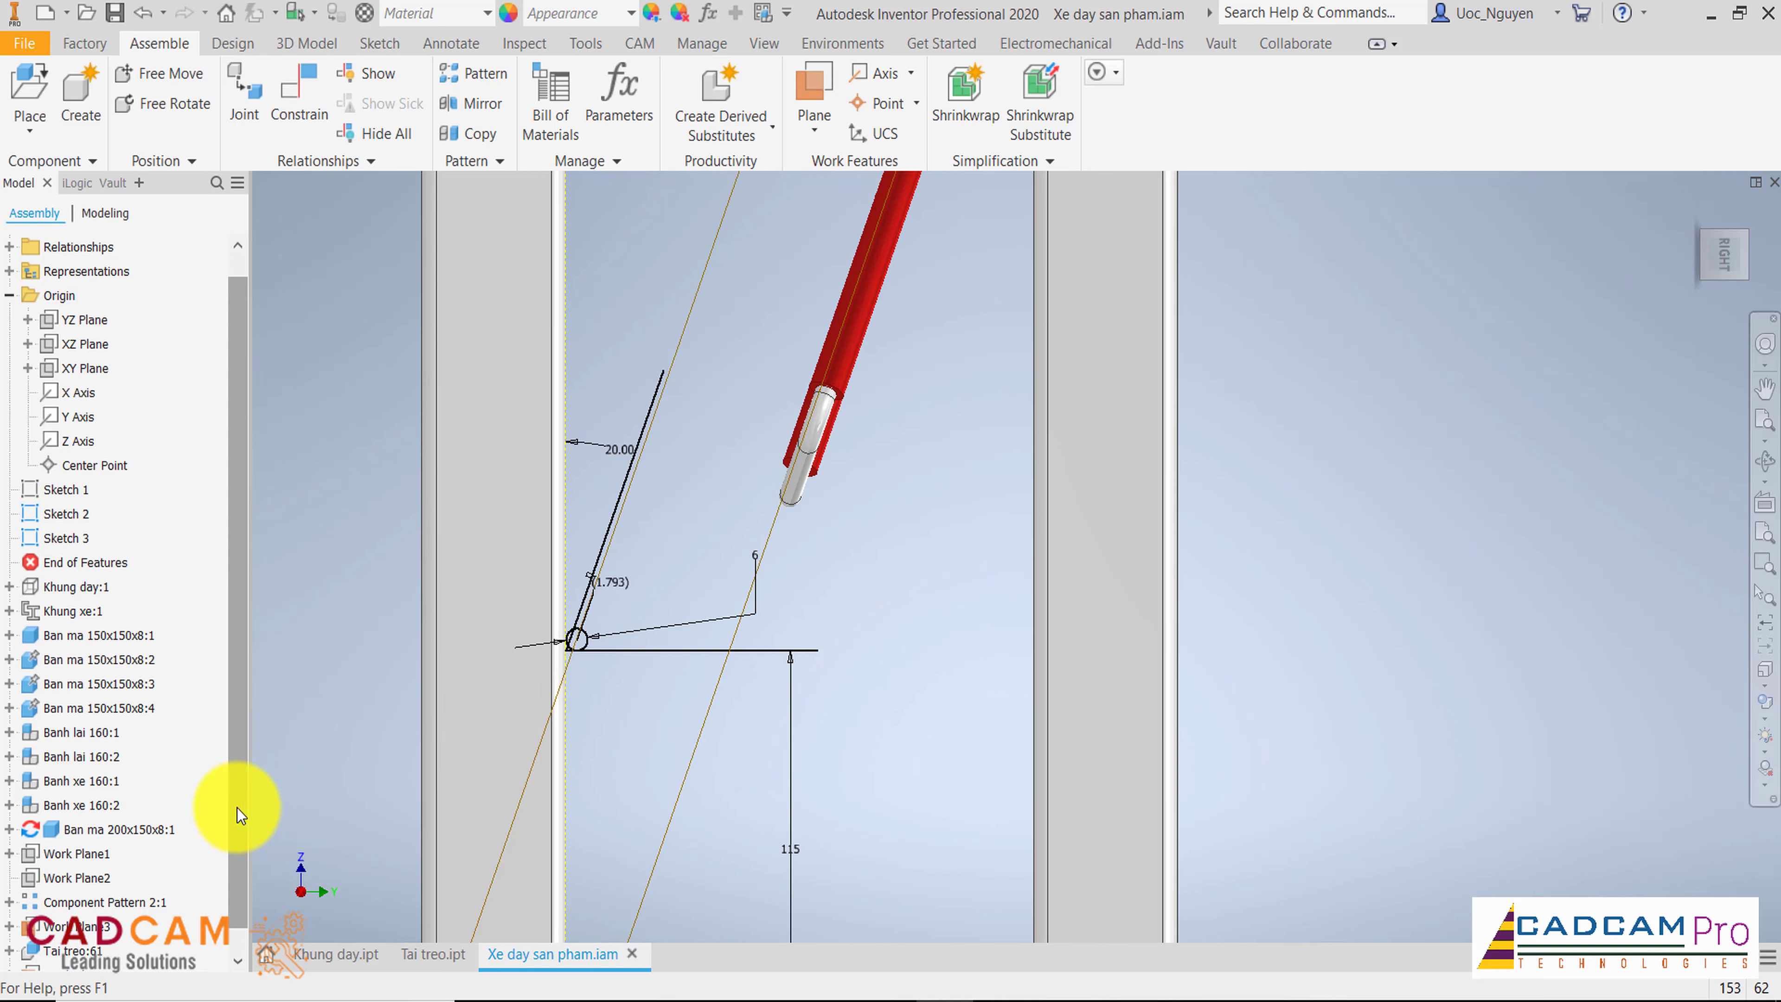
Step: Delete Tai treo:61's old Mate:17 and free-move the hanger off the sketch line
scroll(236, 848, down, 1)
click(58, 942)
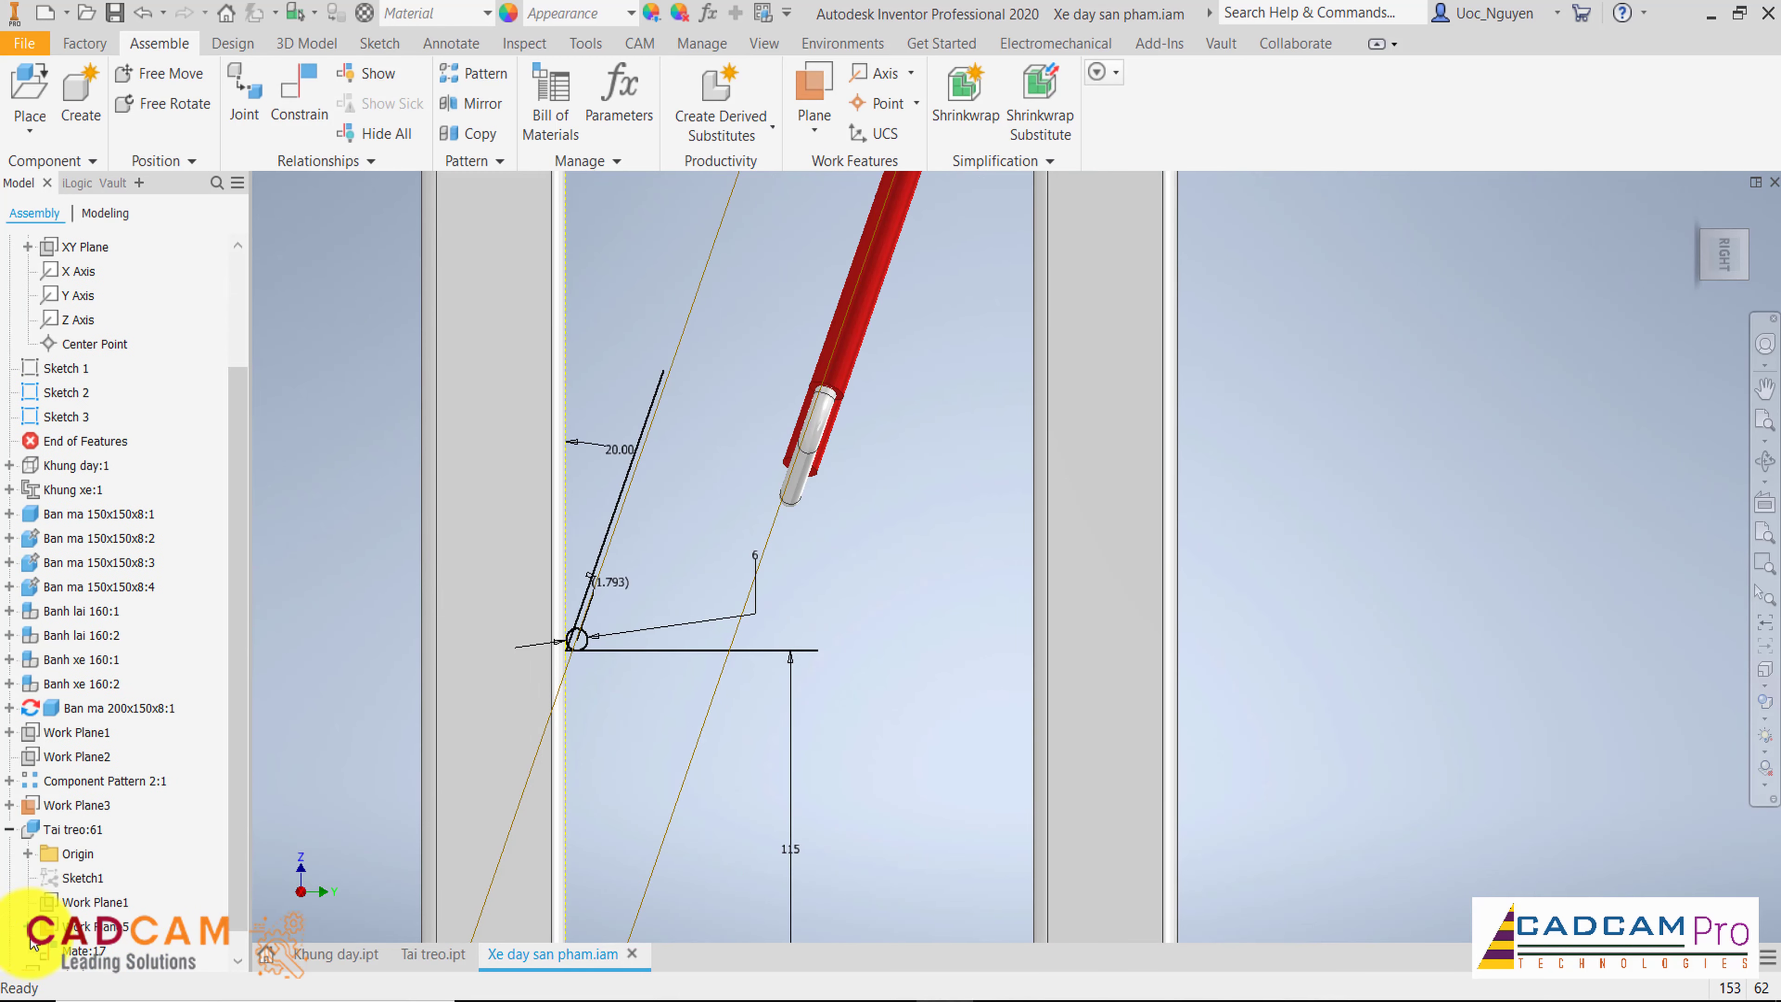
right_click(78, 958)
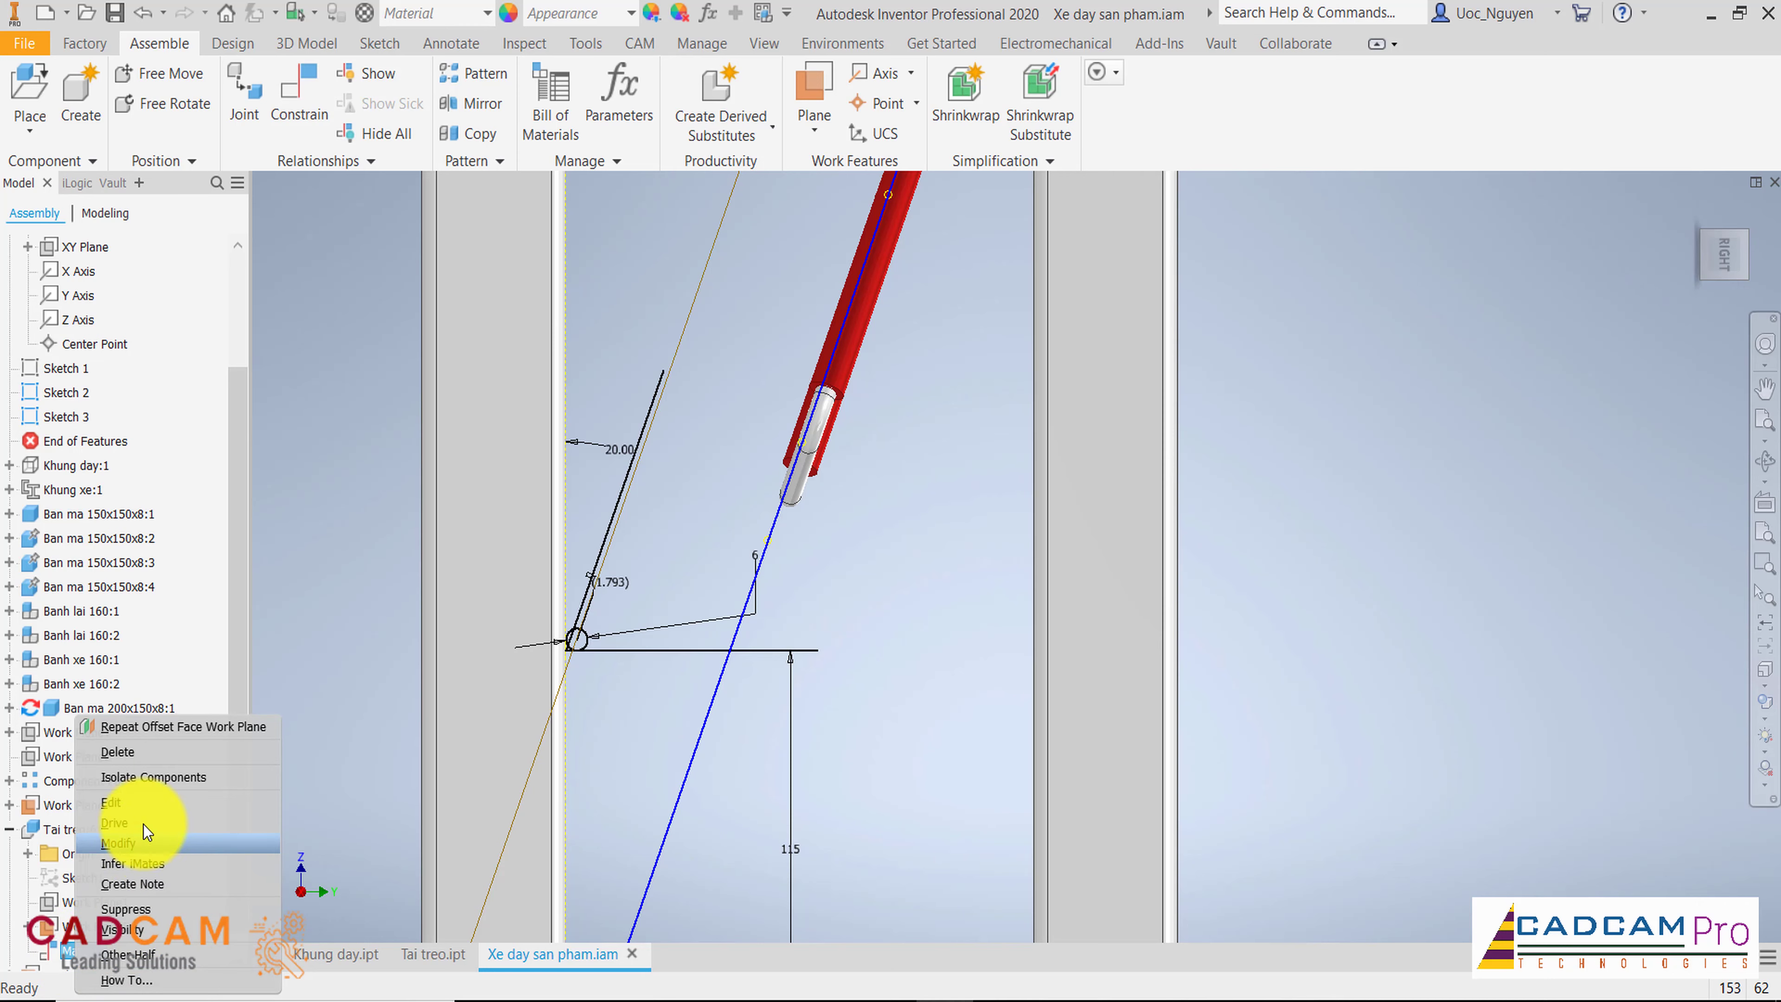
click(150, 752)
right_click(941, 457)
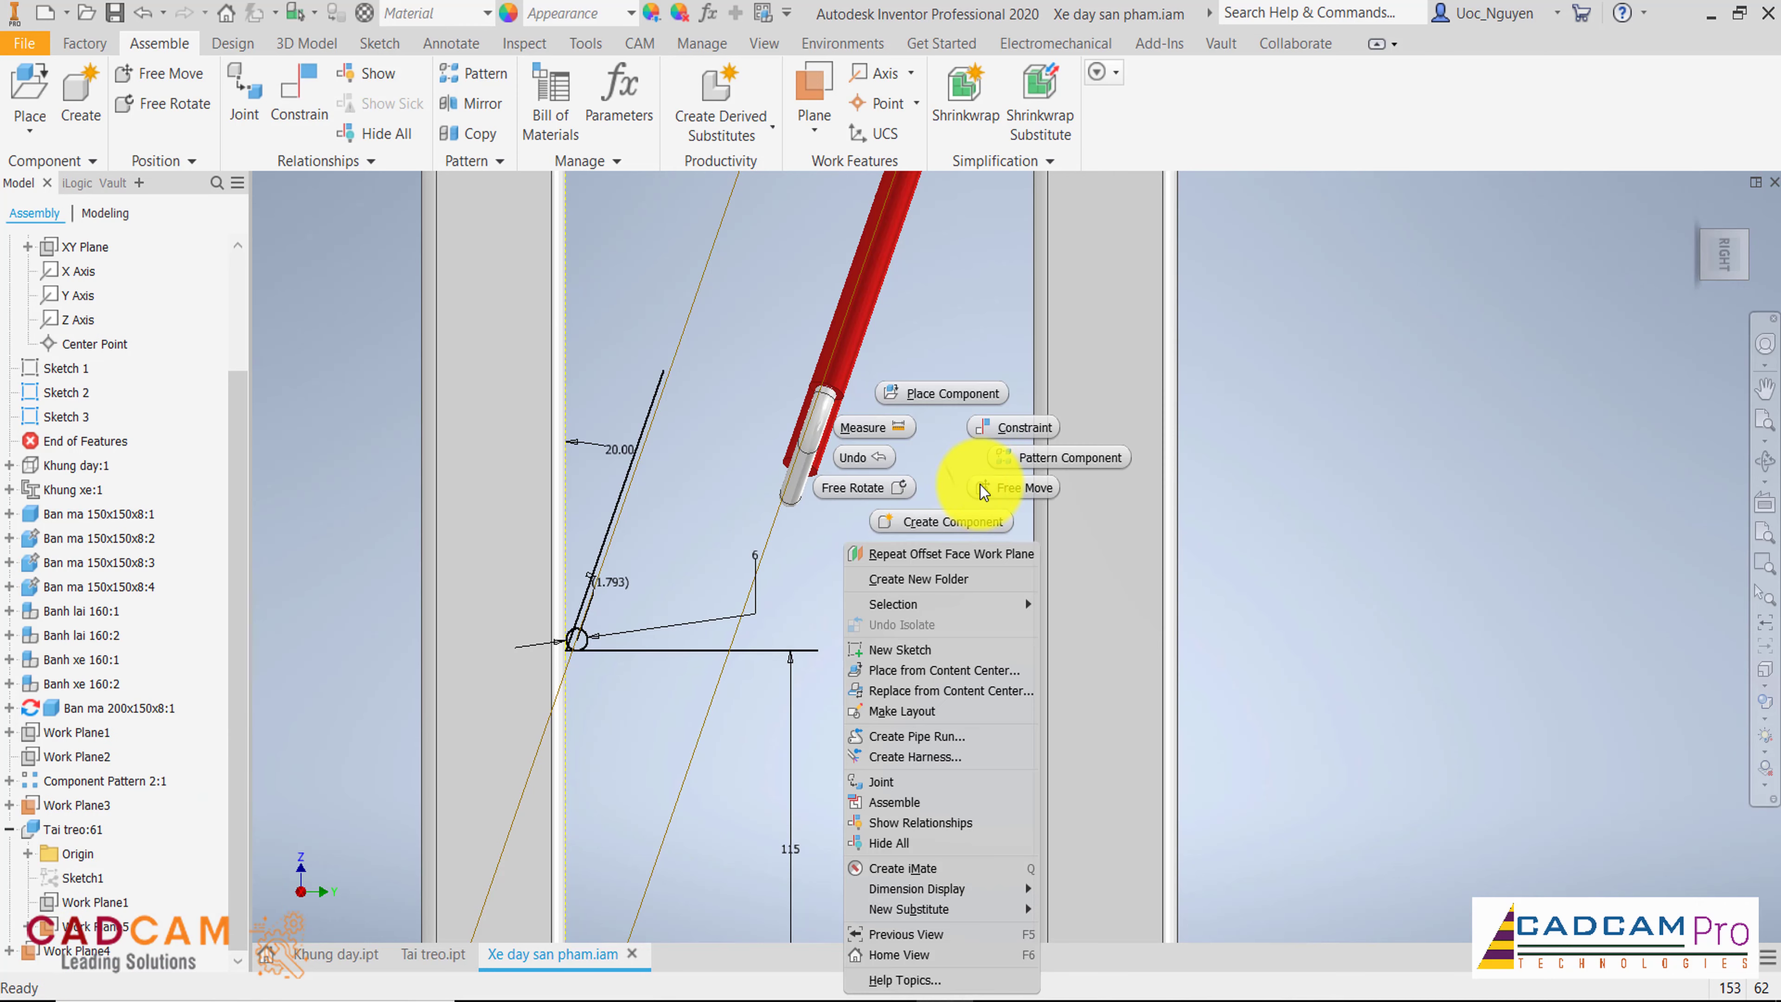
click(987, 485)
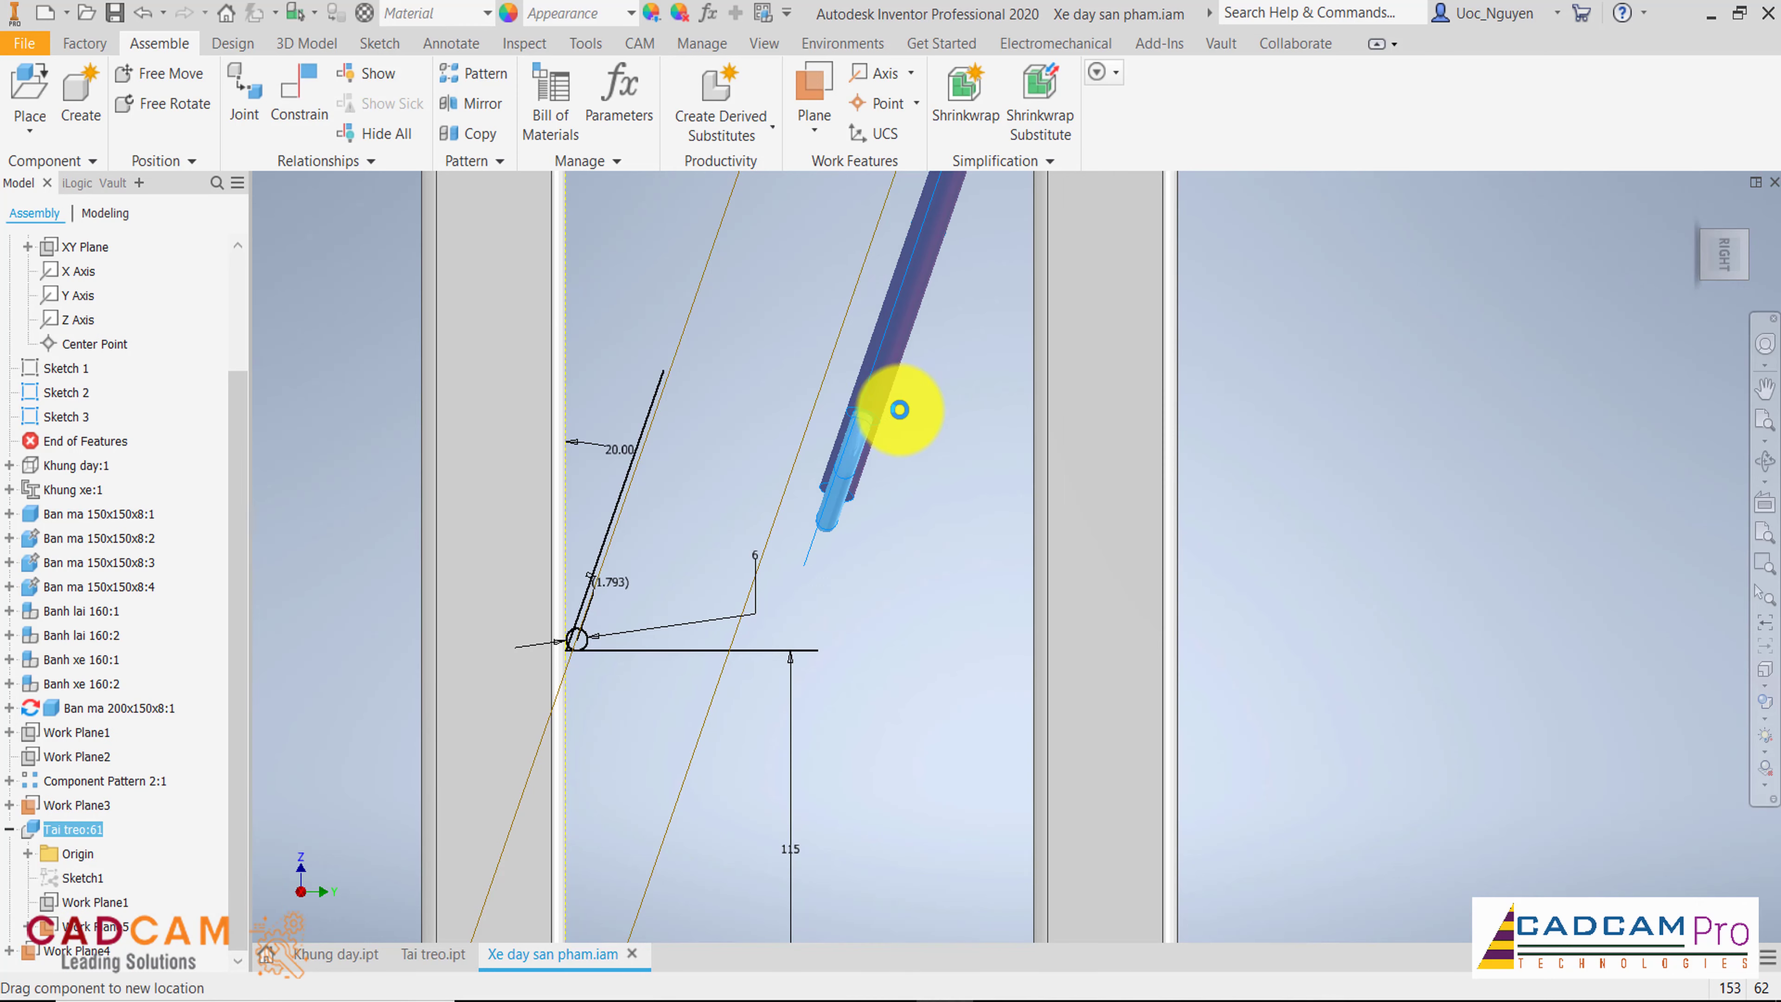
drag(834, 407, 905, 439)
Step: Mate the hanger's axis to the angled sketch line
right_click(1385, 606)
click(1434, 582)
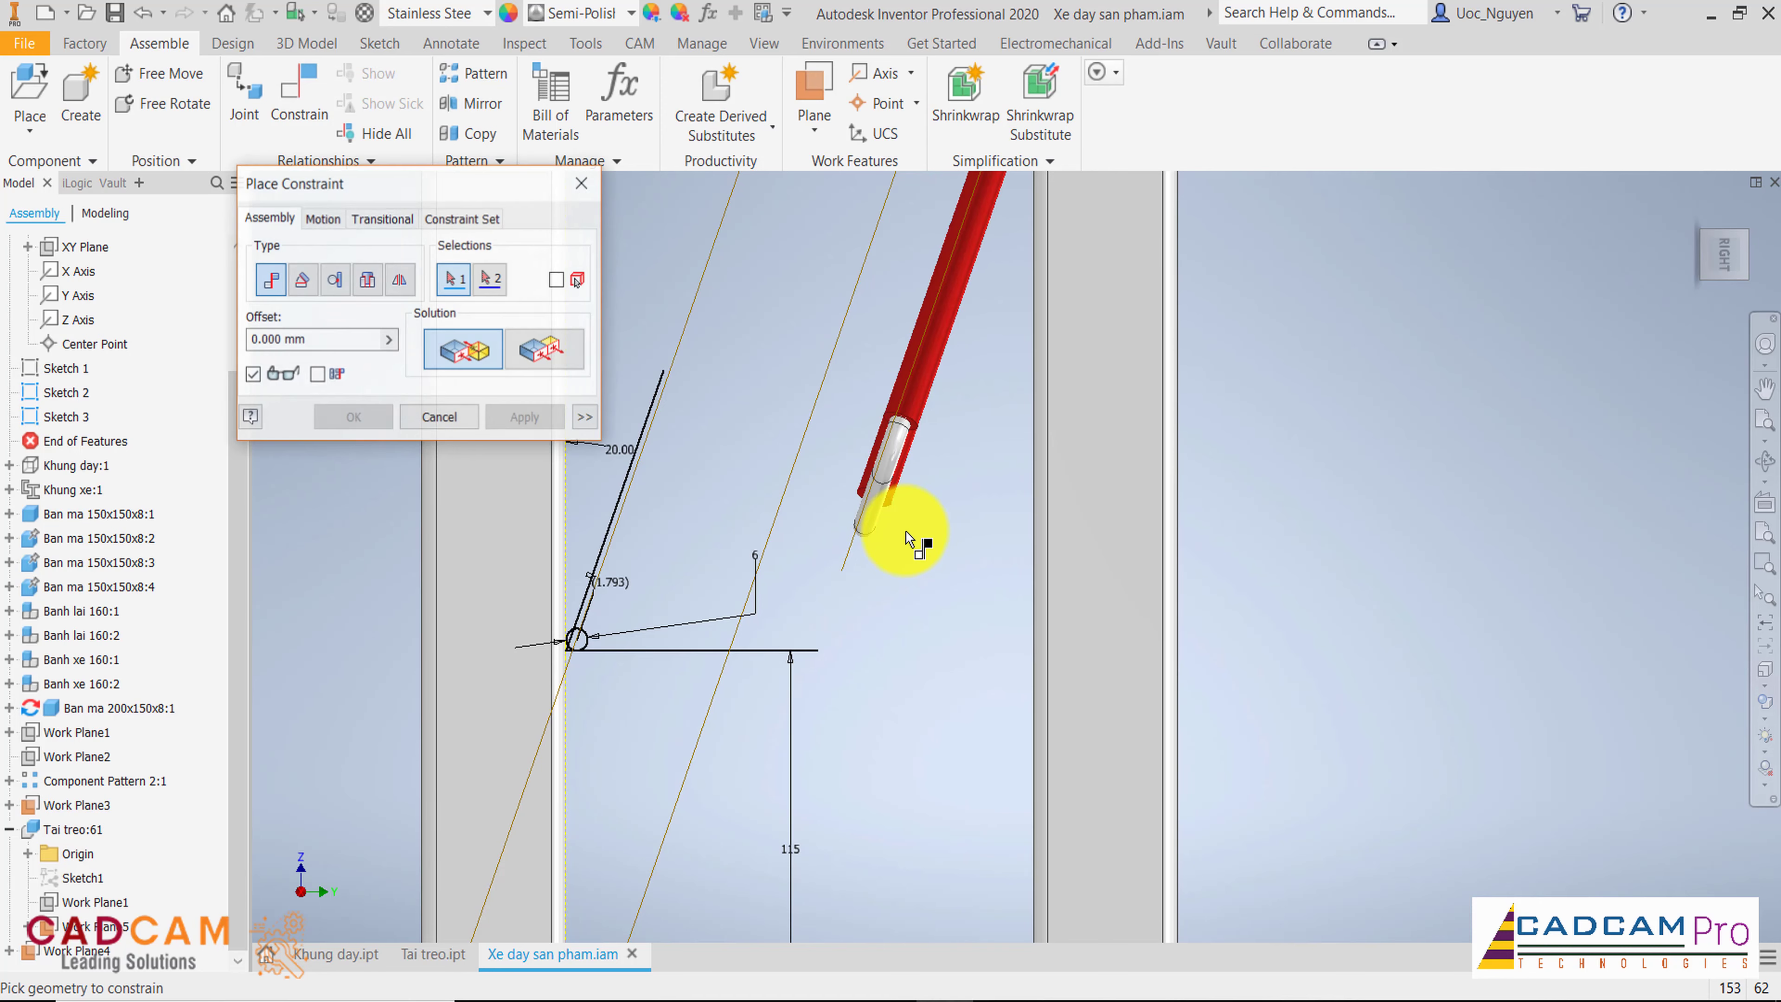
click(848, 562)
click(686, 359)
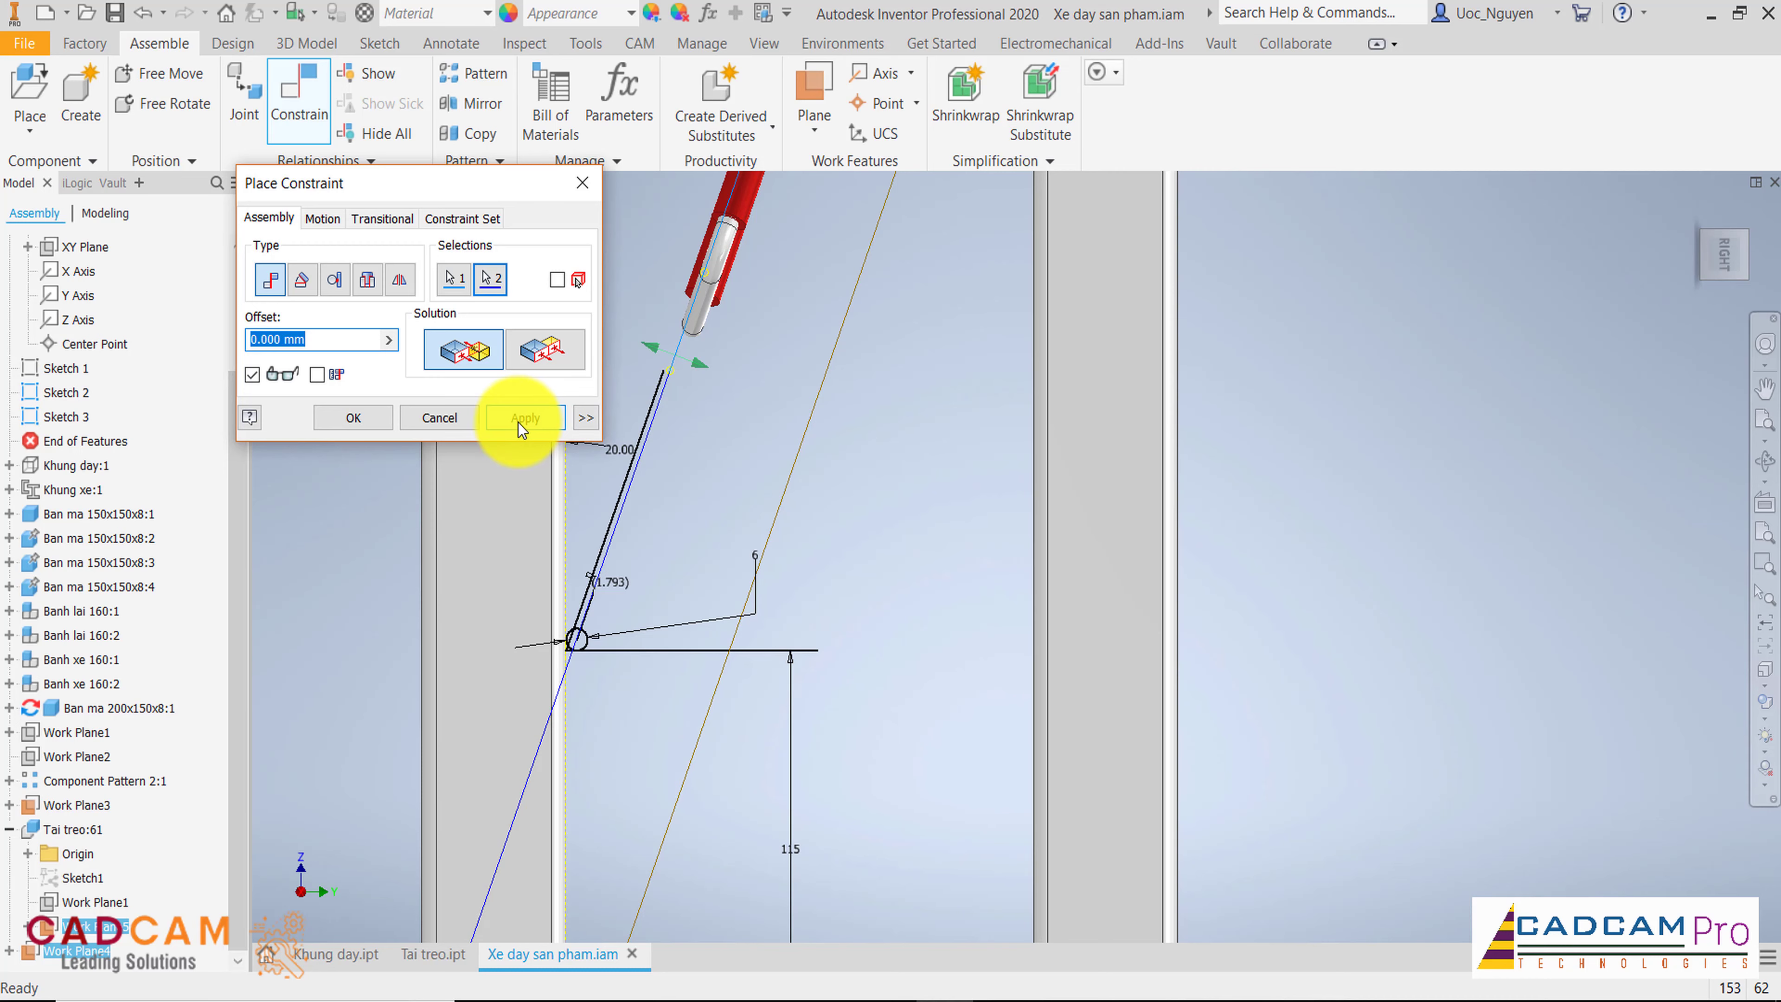
click(521, 424)
click(440, 418)
Step: Slide the hanger down the sketch line to the lower joint
click(686, 378)
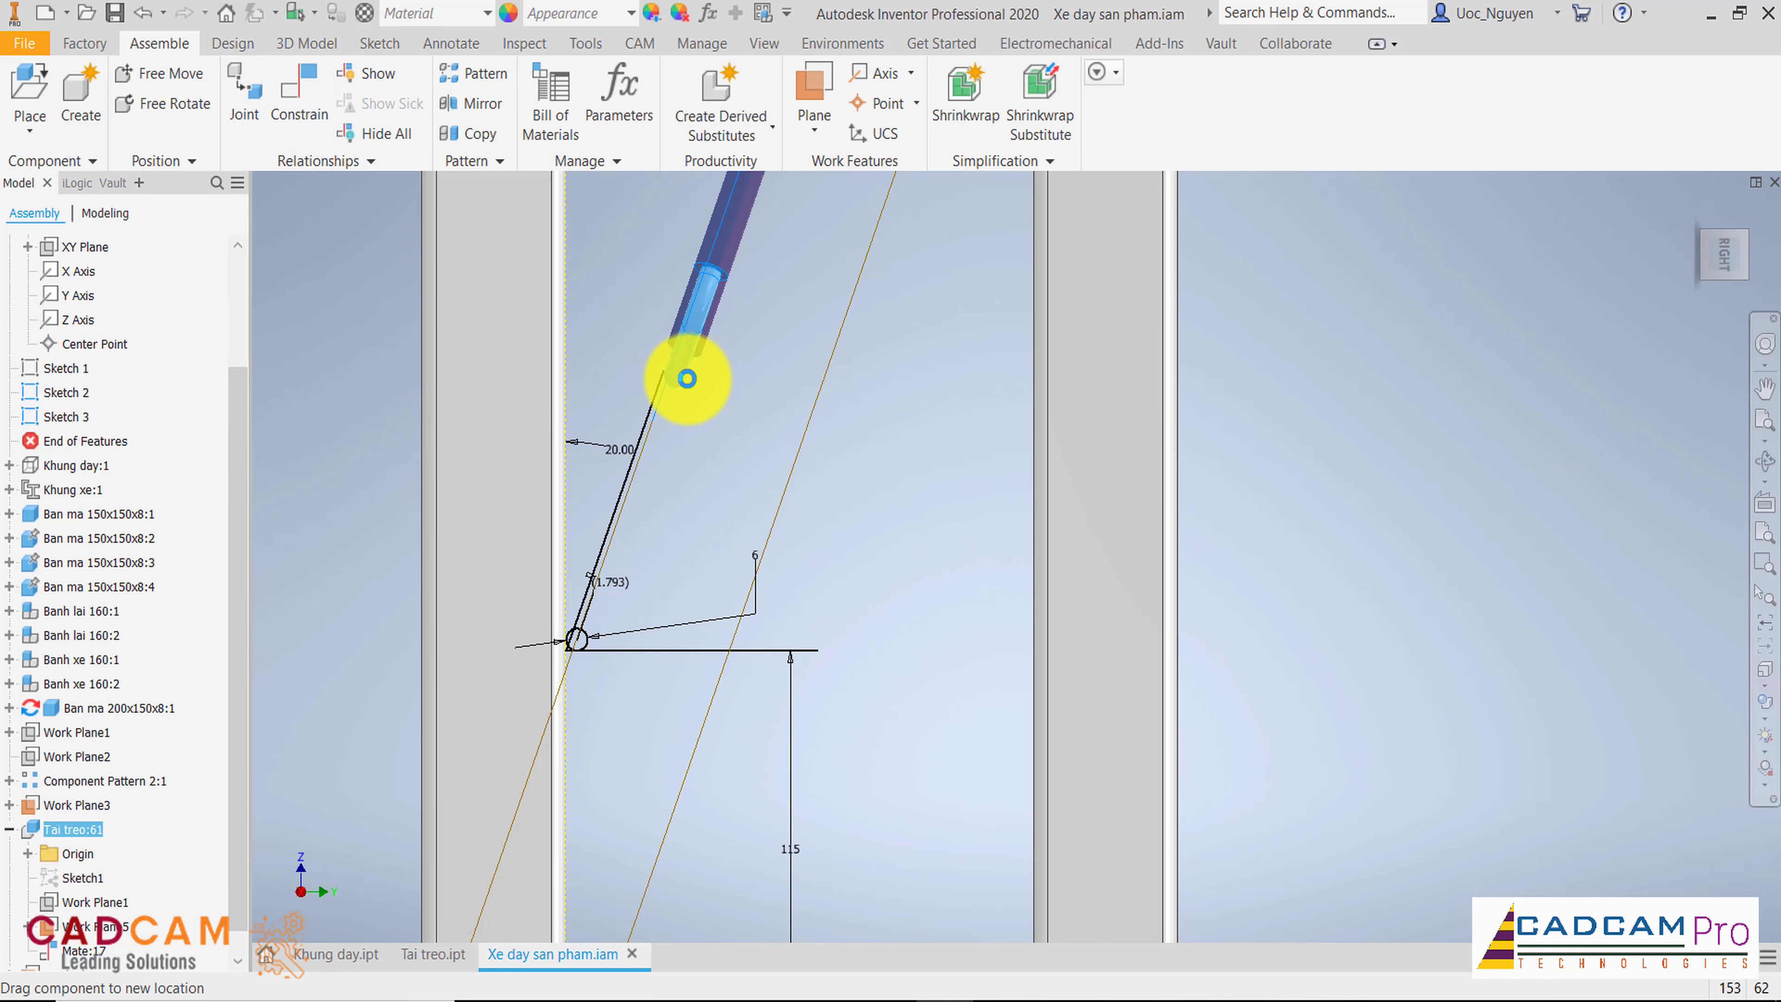
drag(686, 378, 604, 617)
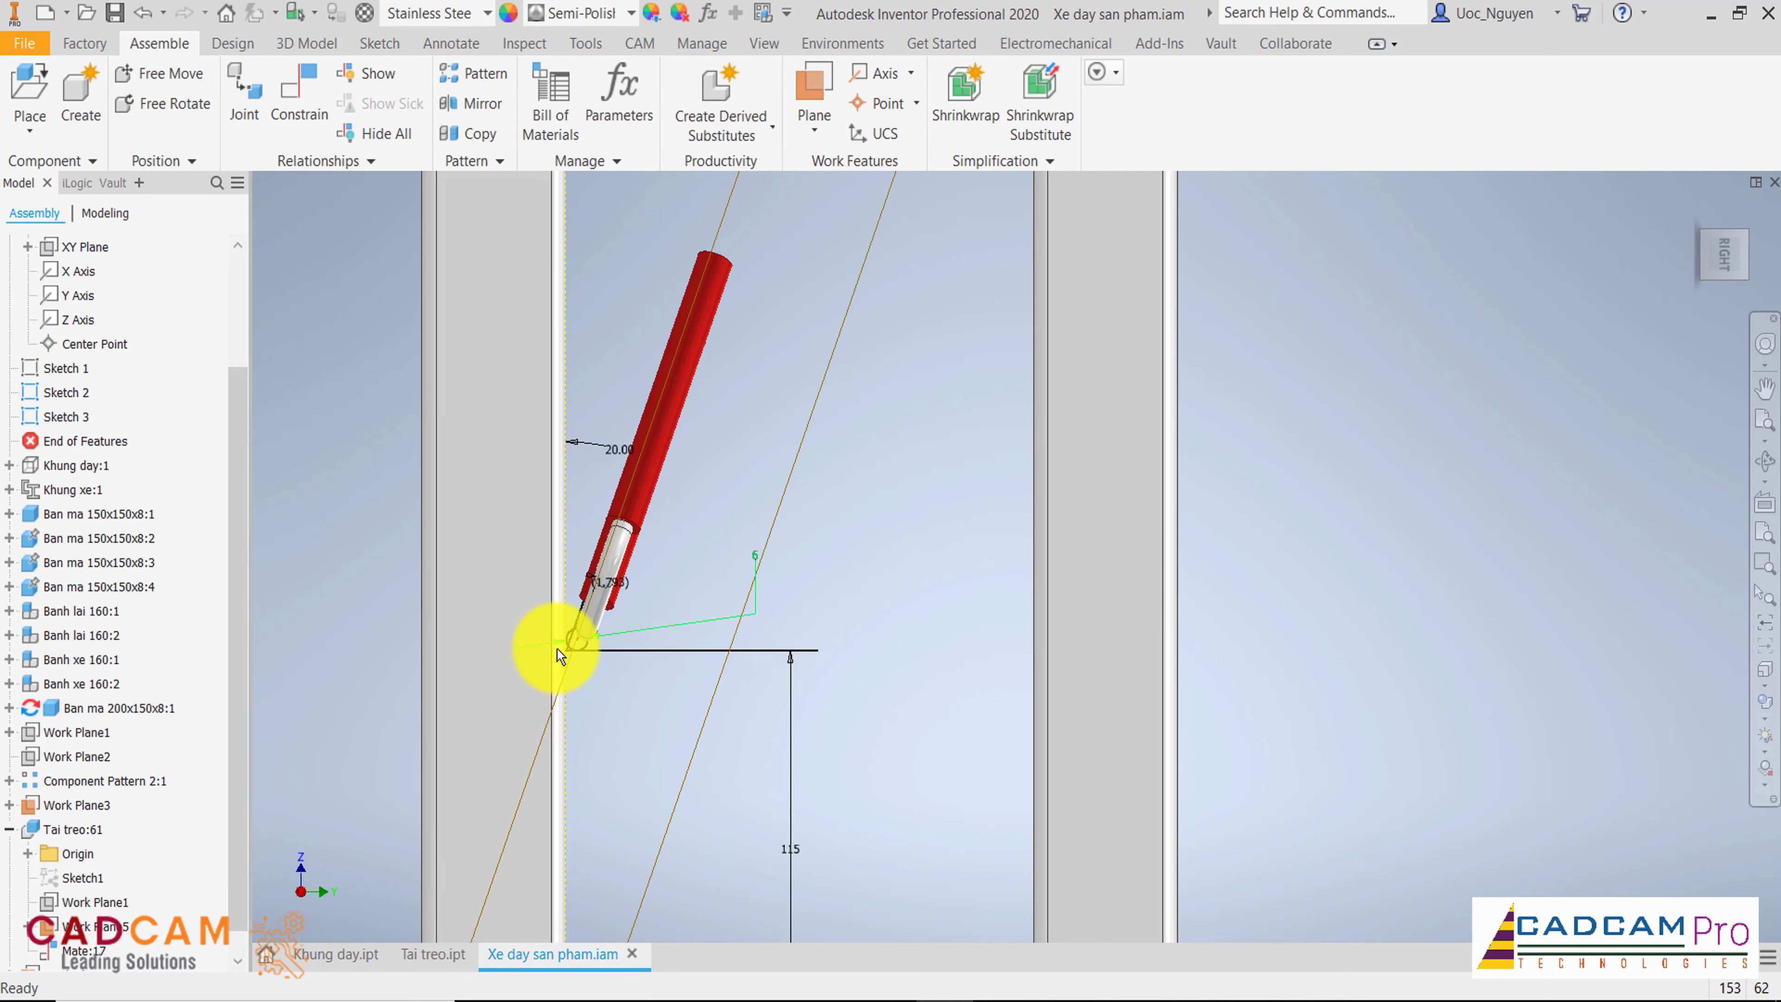
scroll(559, 655, up, 5)
drag(700, 438, 775, 670)
scroll(775, 679, down, 2)
scroll(781, 695, down, 2)
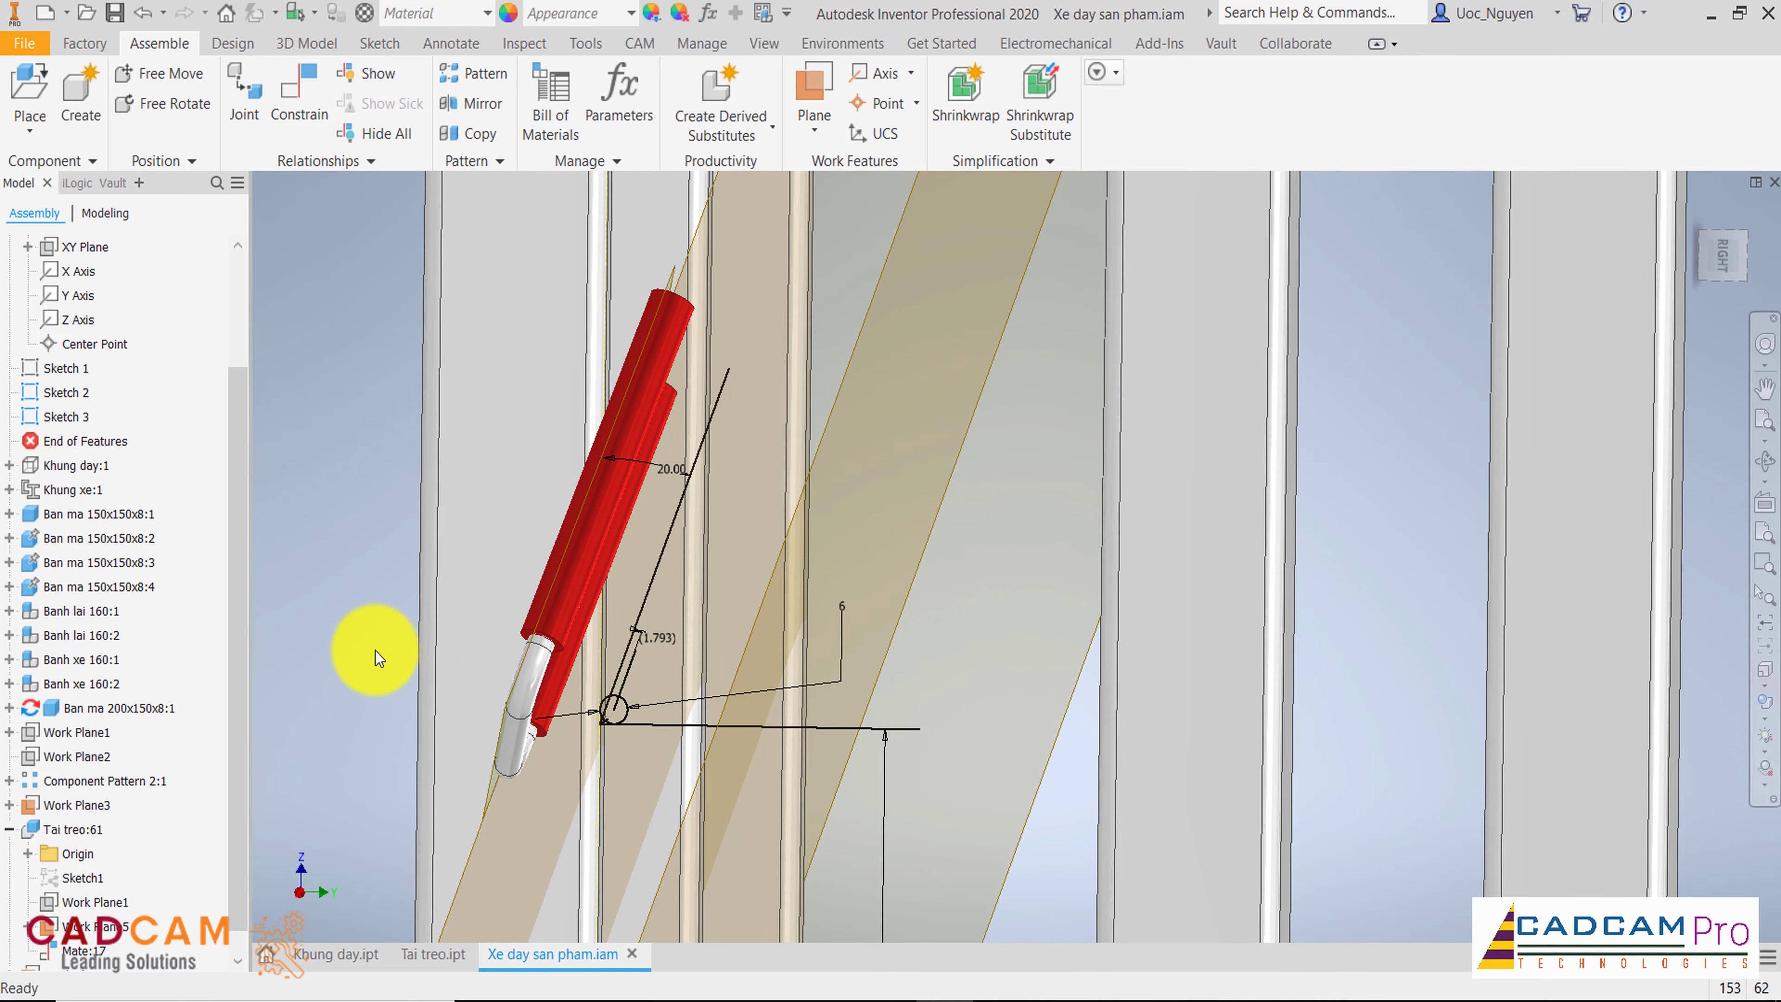
Step: Insert-constrain the hanger's rounded end into the frame joint circle
right_click(376, 650)
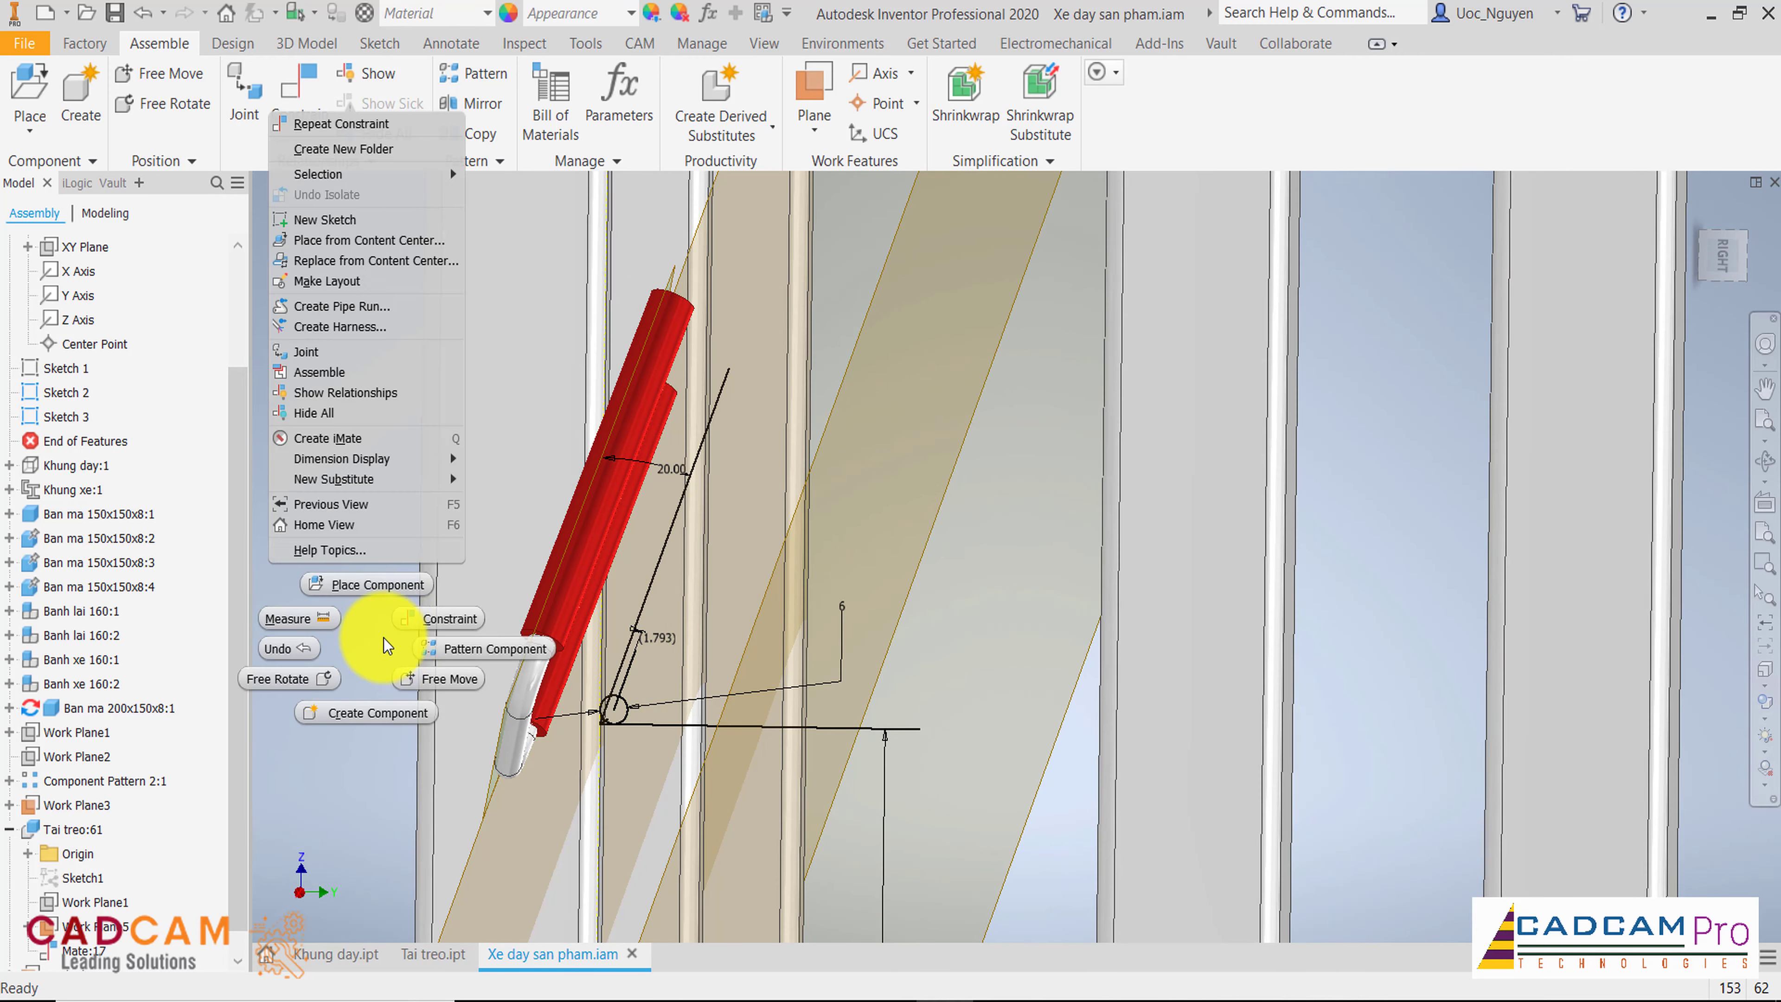
click(411, 624)
scroll(631, 730, down, 3)
mouse_move(755, 676)
shift+middle_down()
mouse_move(815, 708)
mouse_move(1105, 744)
shift+middle_up()
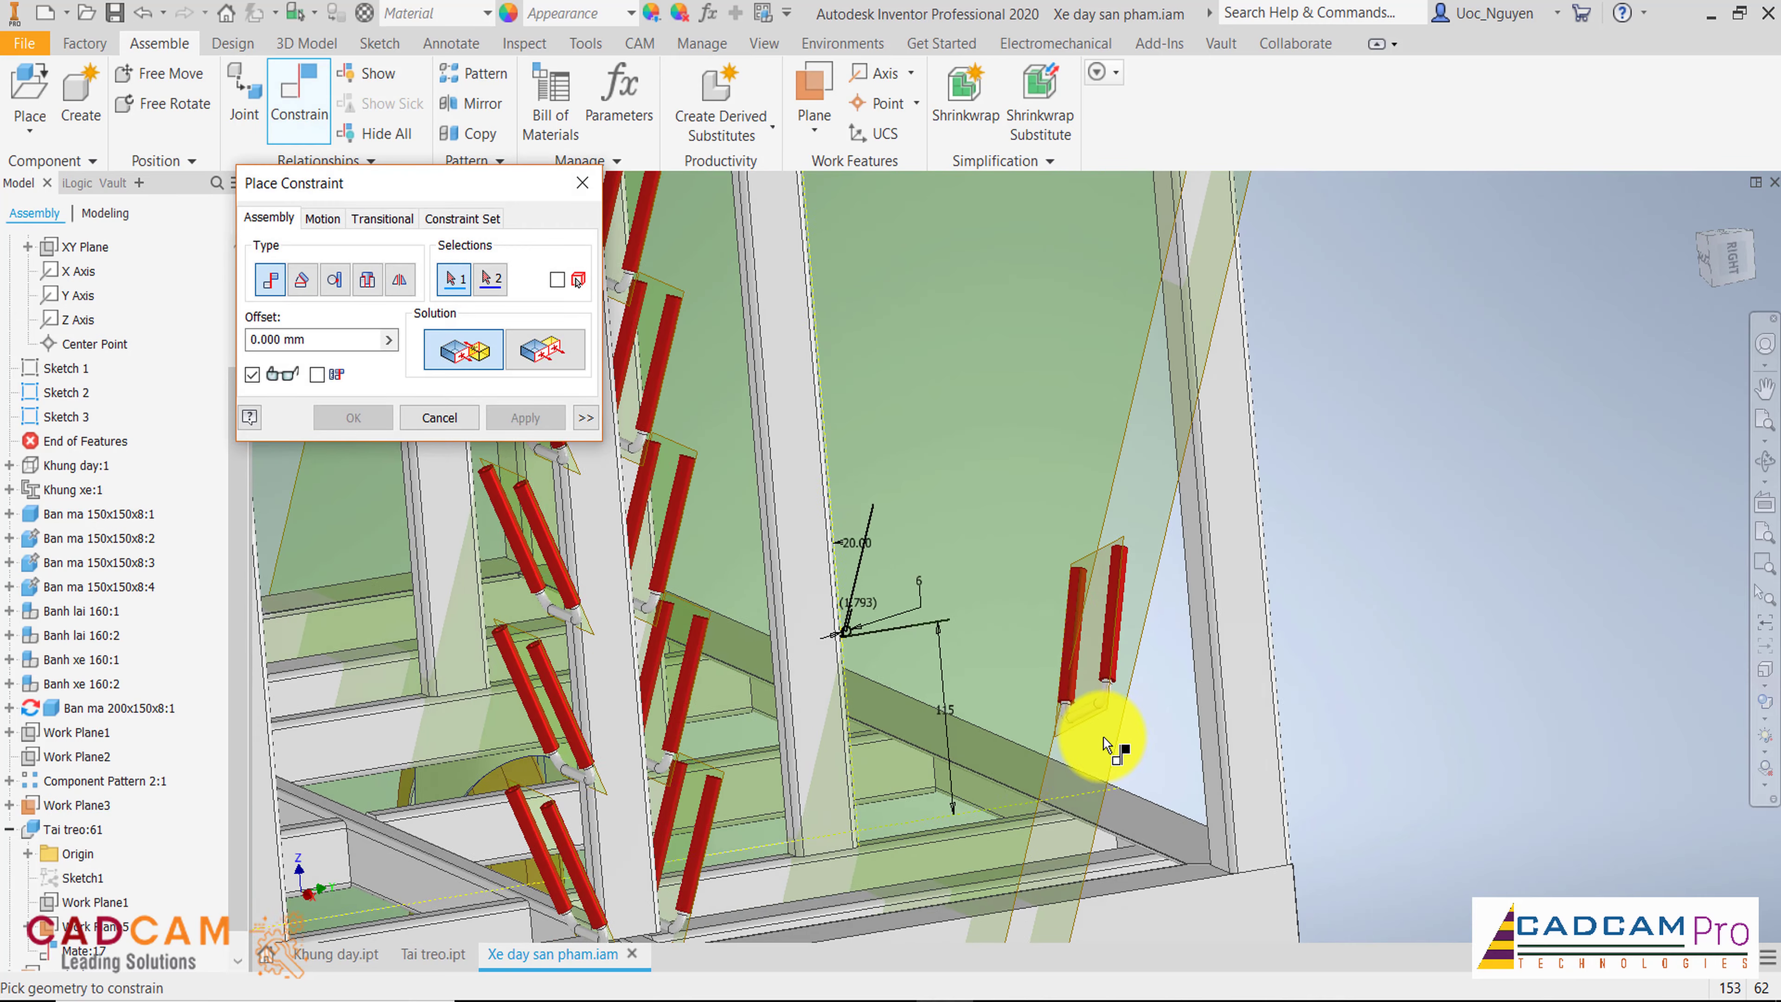
click(1060, 698)
scroll(855, 656, up, 3)
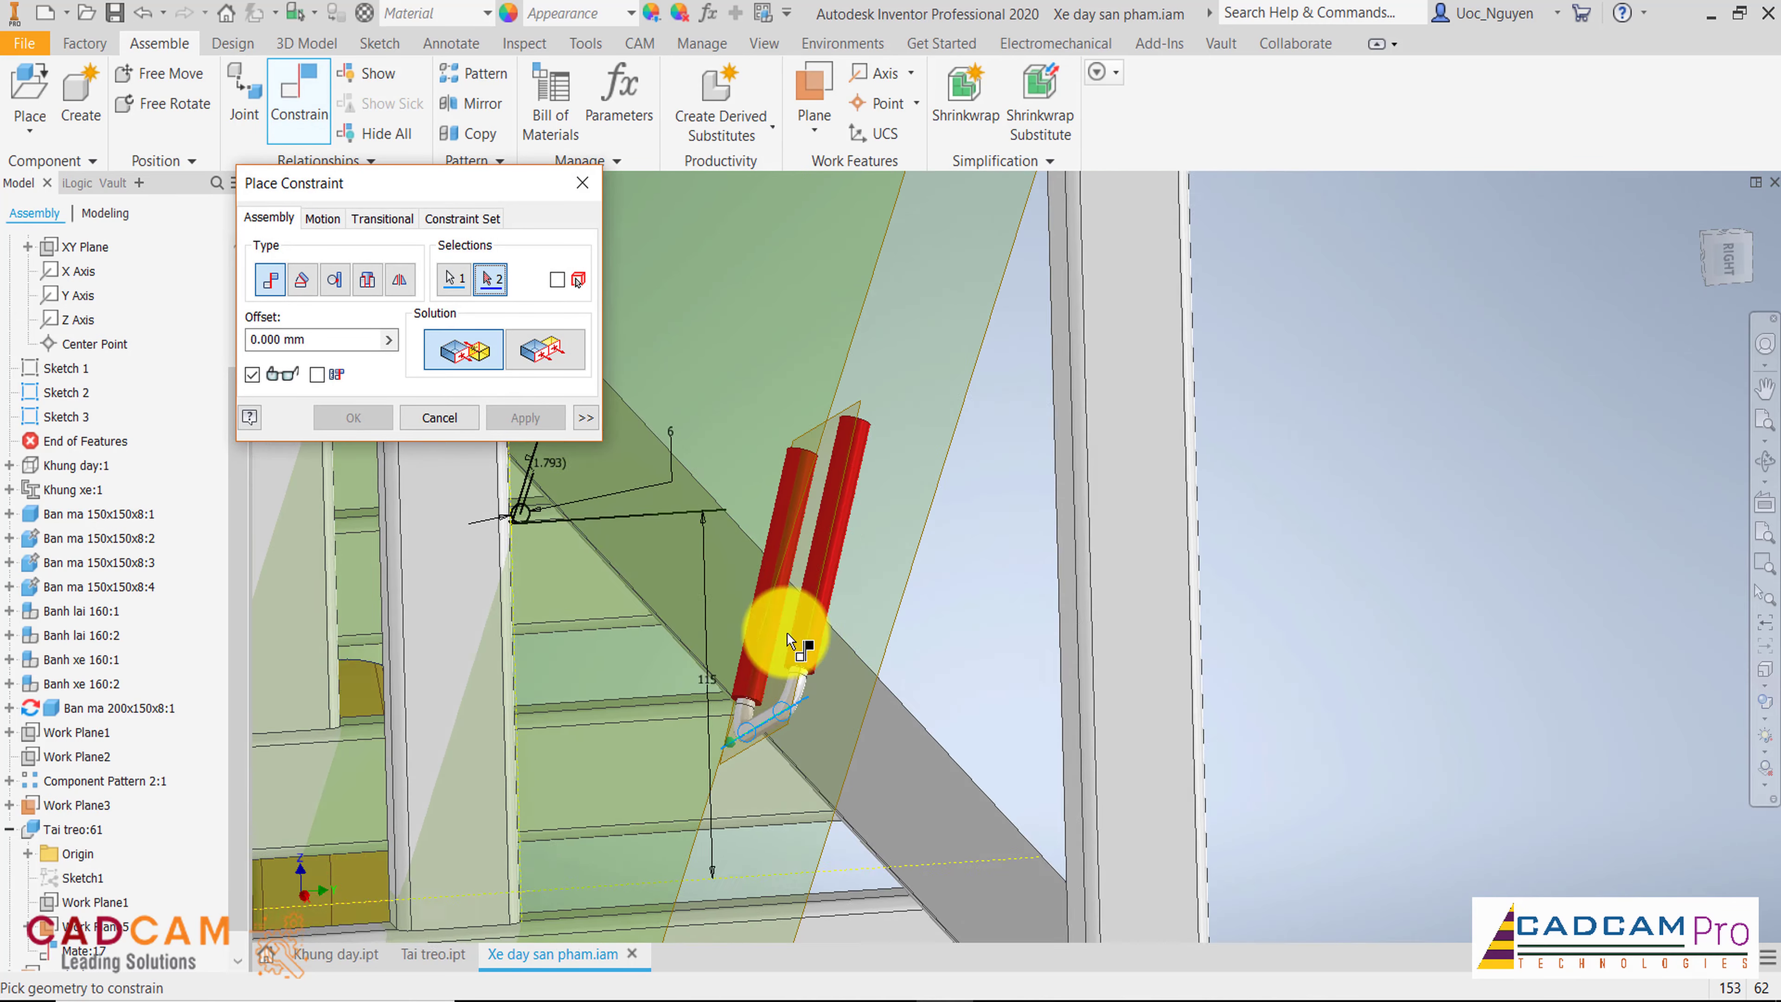
click(336, 279)
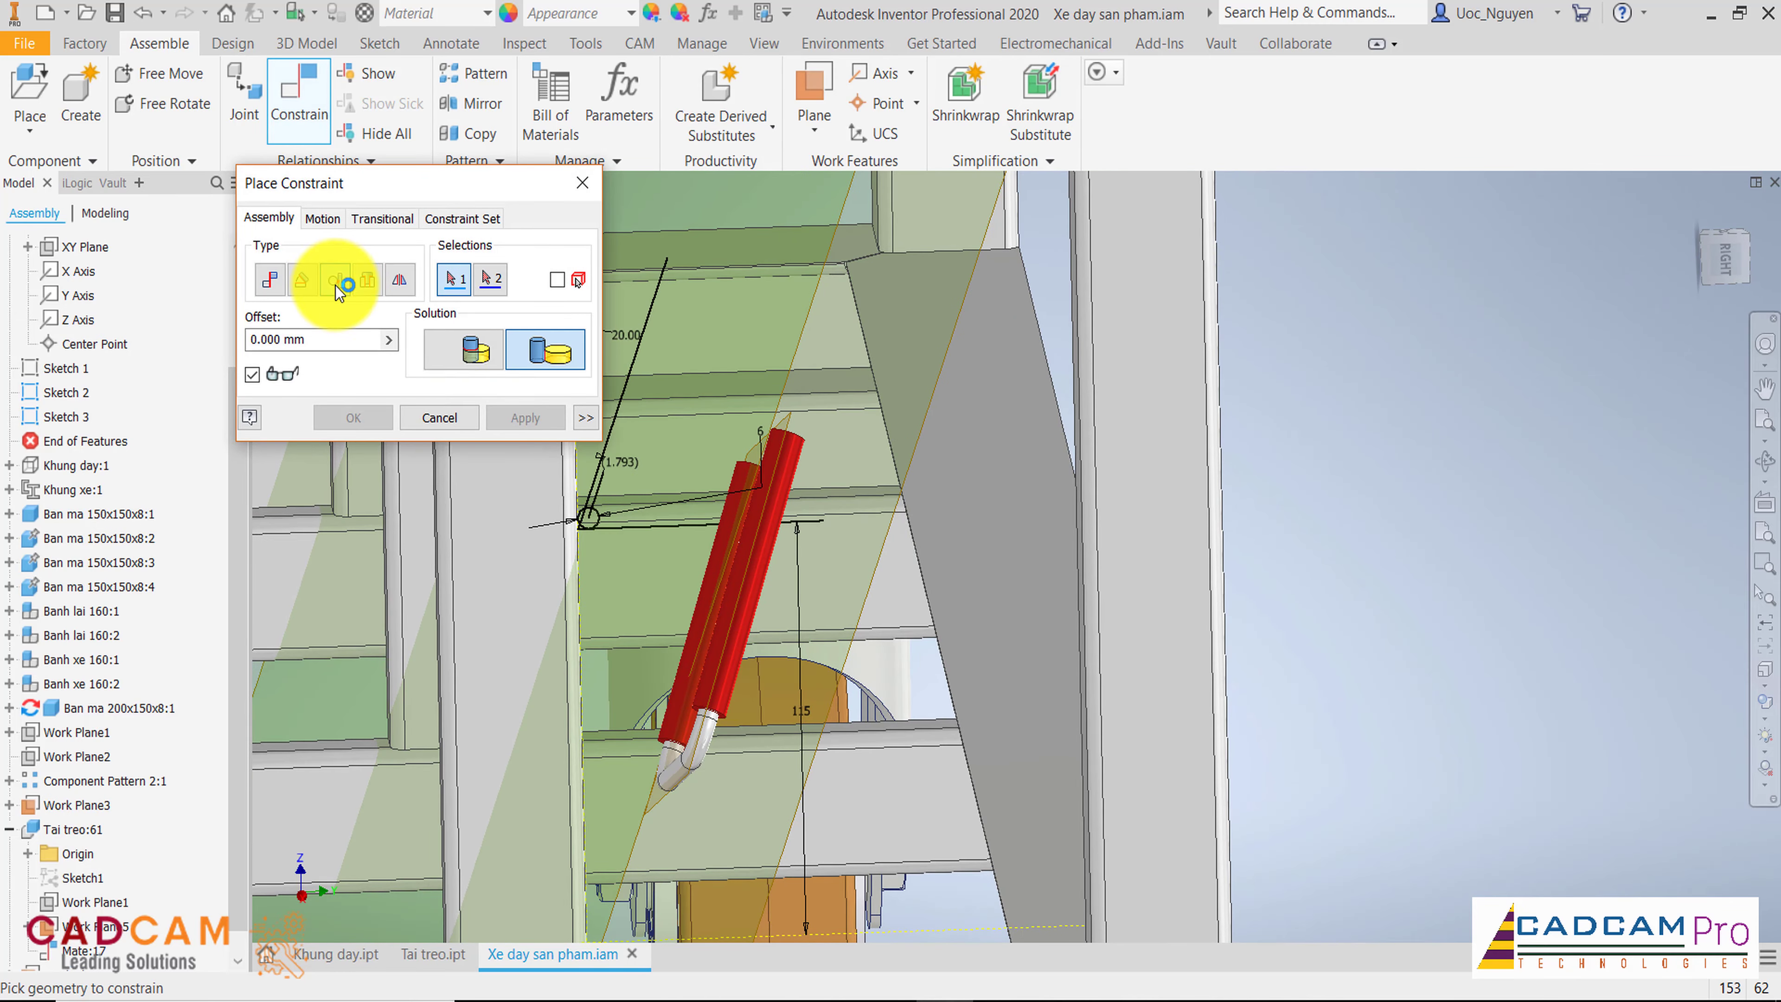
click(677, 784)
mouse_move(595, 597)
shift+middle_down()
mouse_move(596, 557)
mouse_move(522, 658)
mouse_move(556, 655)
shift+middle_up()
click(513, 667)
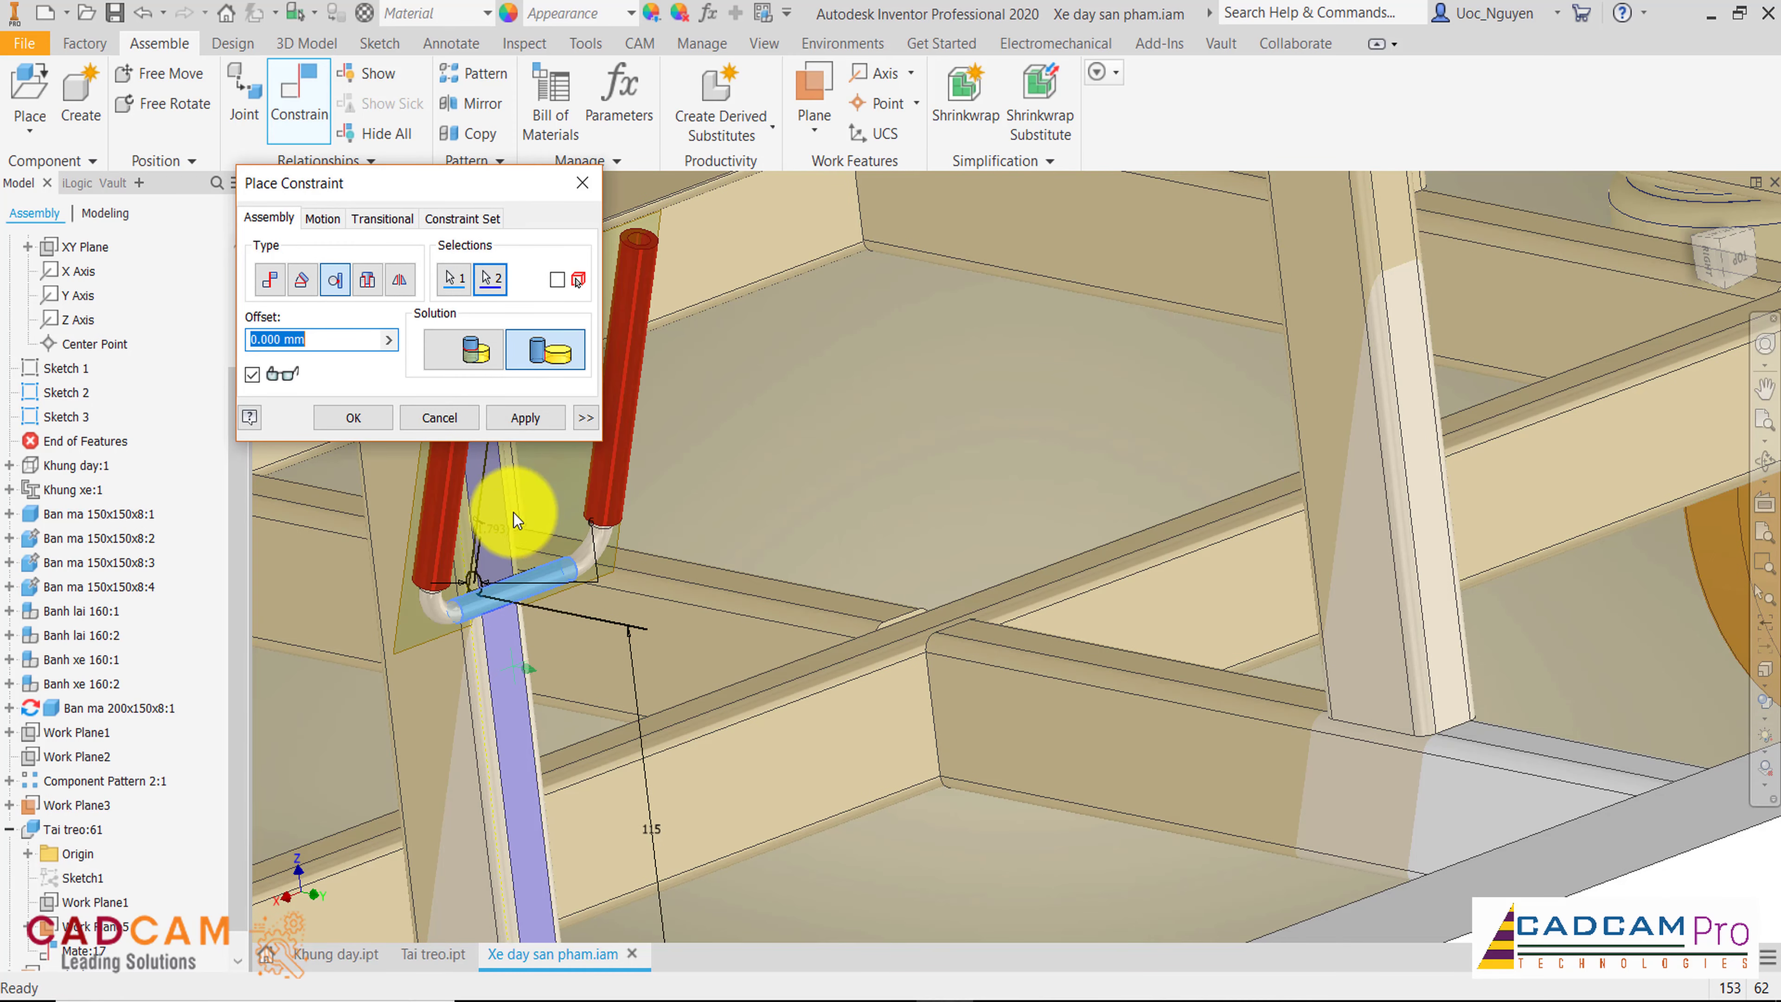
click(526, 418)
Step: Check the seated hanger from the right-side view and close the constraint tool
shift+middle_drag(576, 445, 1178, 602)
click(1721, 263)
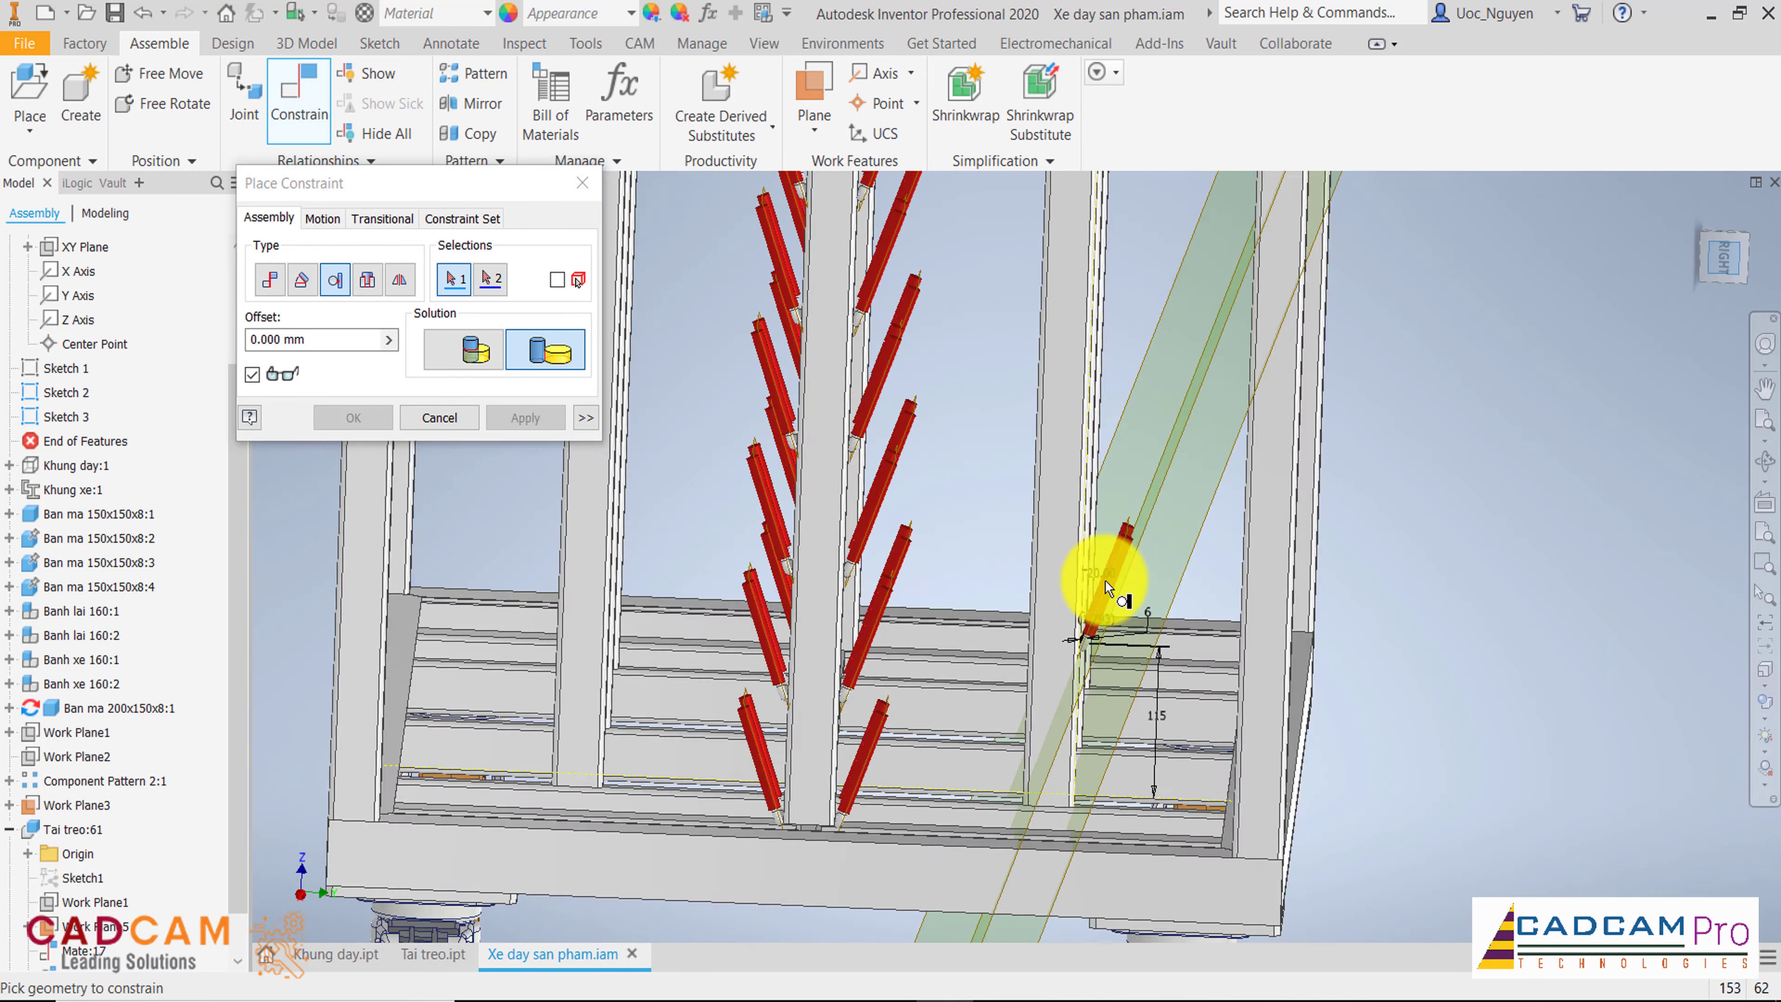
scroll(1022, 715, down, 5)
scroll(1045, 703, down, 2)
scroll(1065, 684, down, 2)
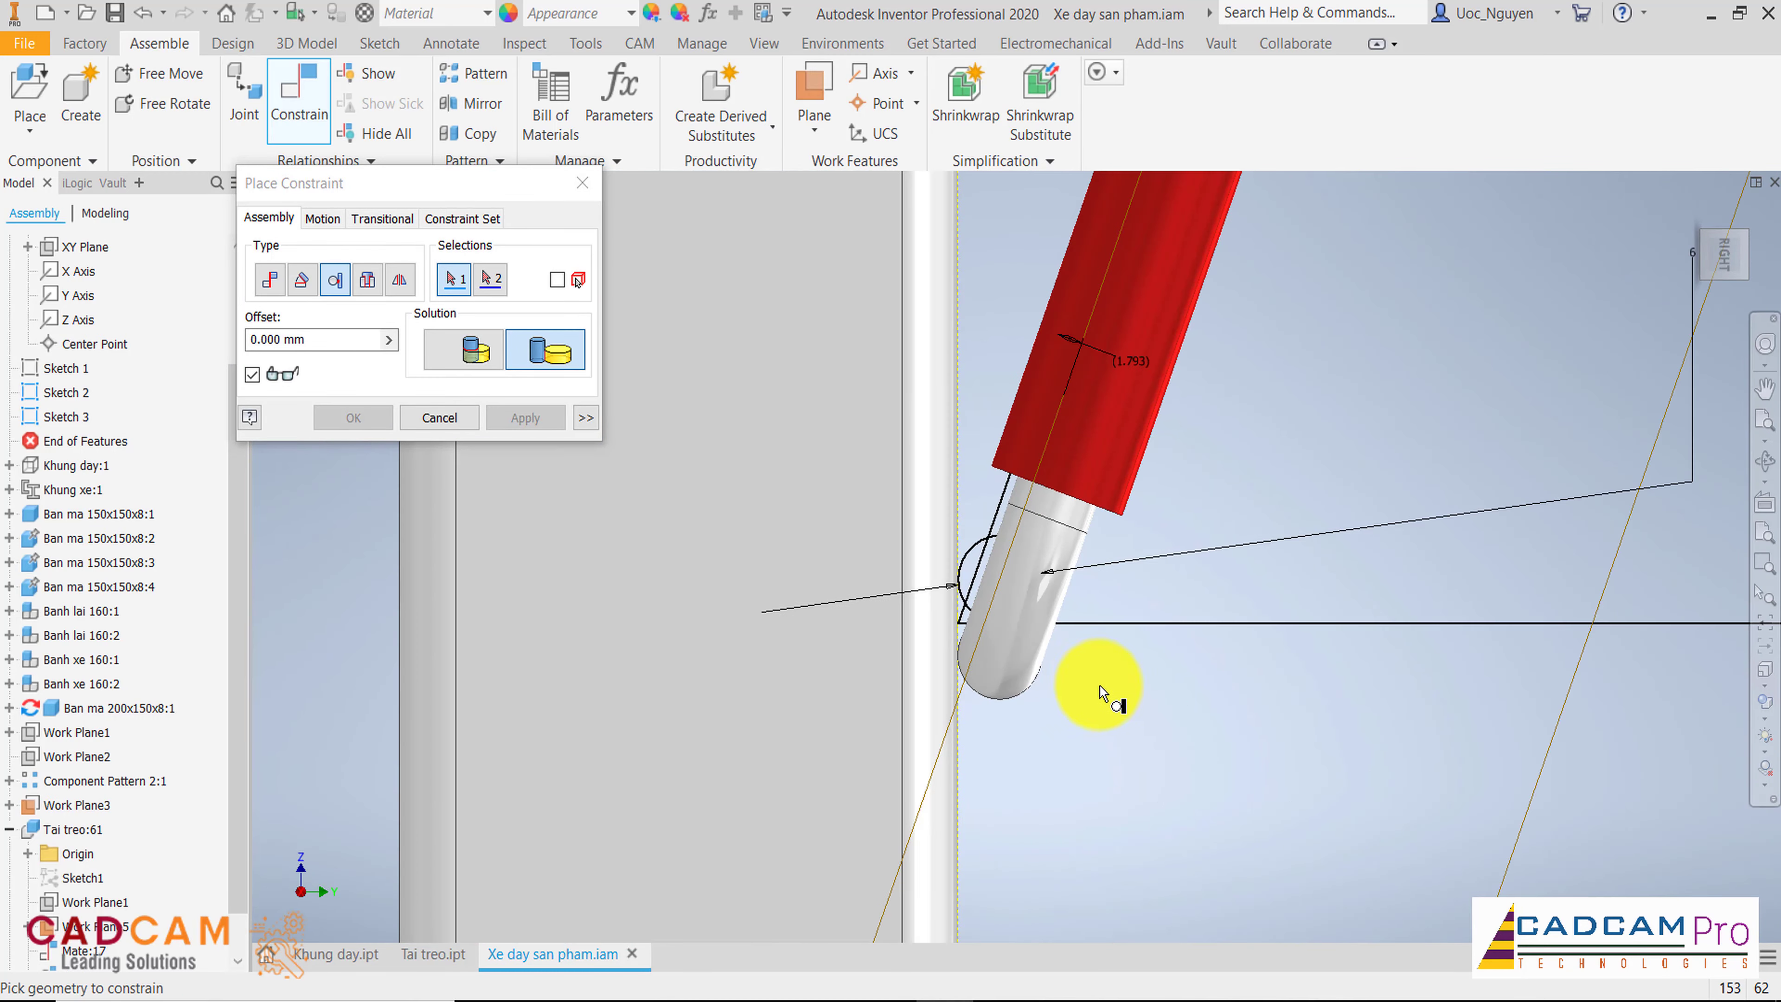
key(Escape)
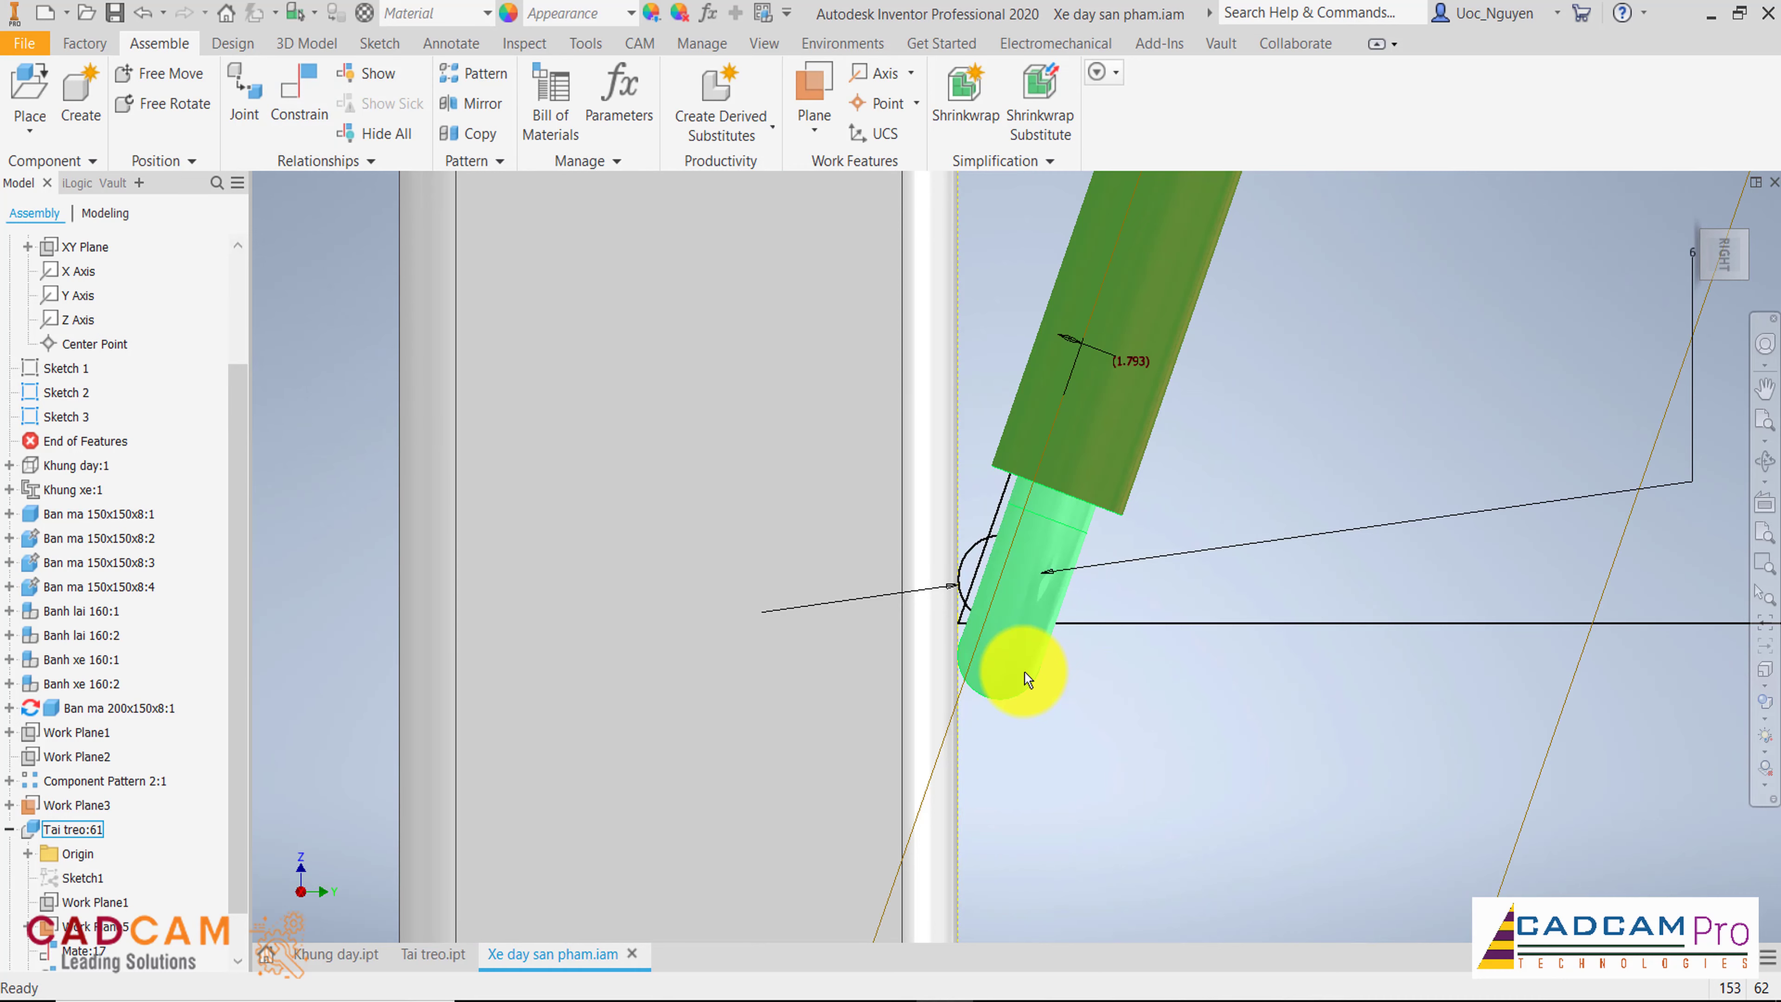
click(1026, 676)
click(1060, 710)
scroll(1113, 705, up, 2)
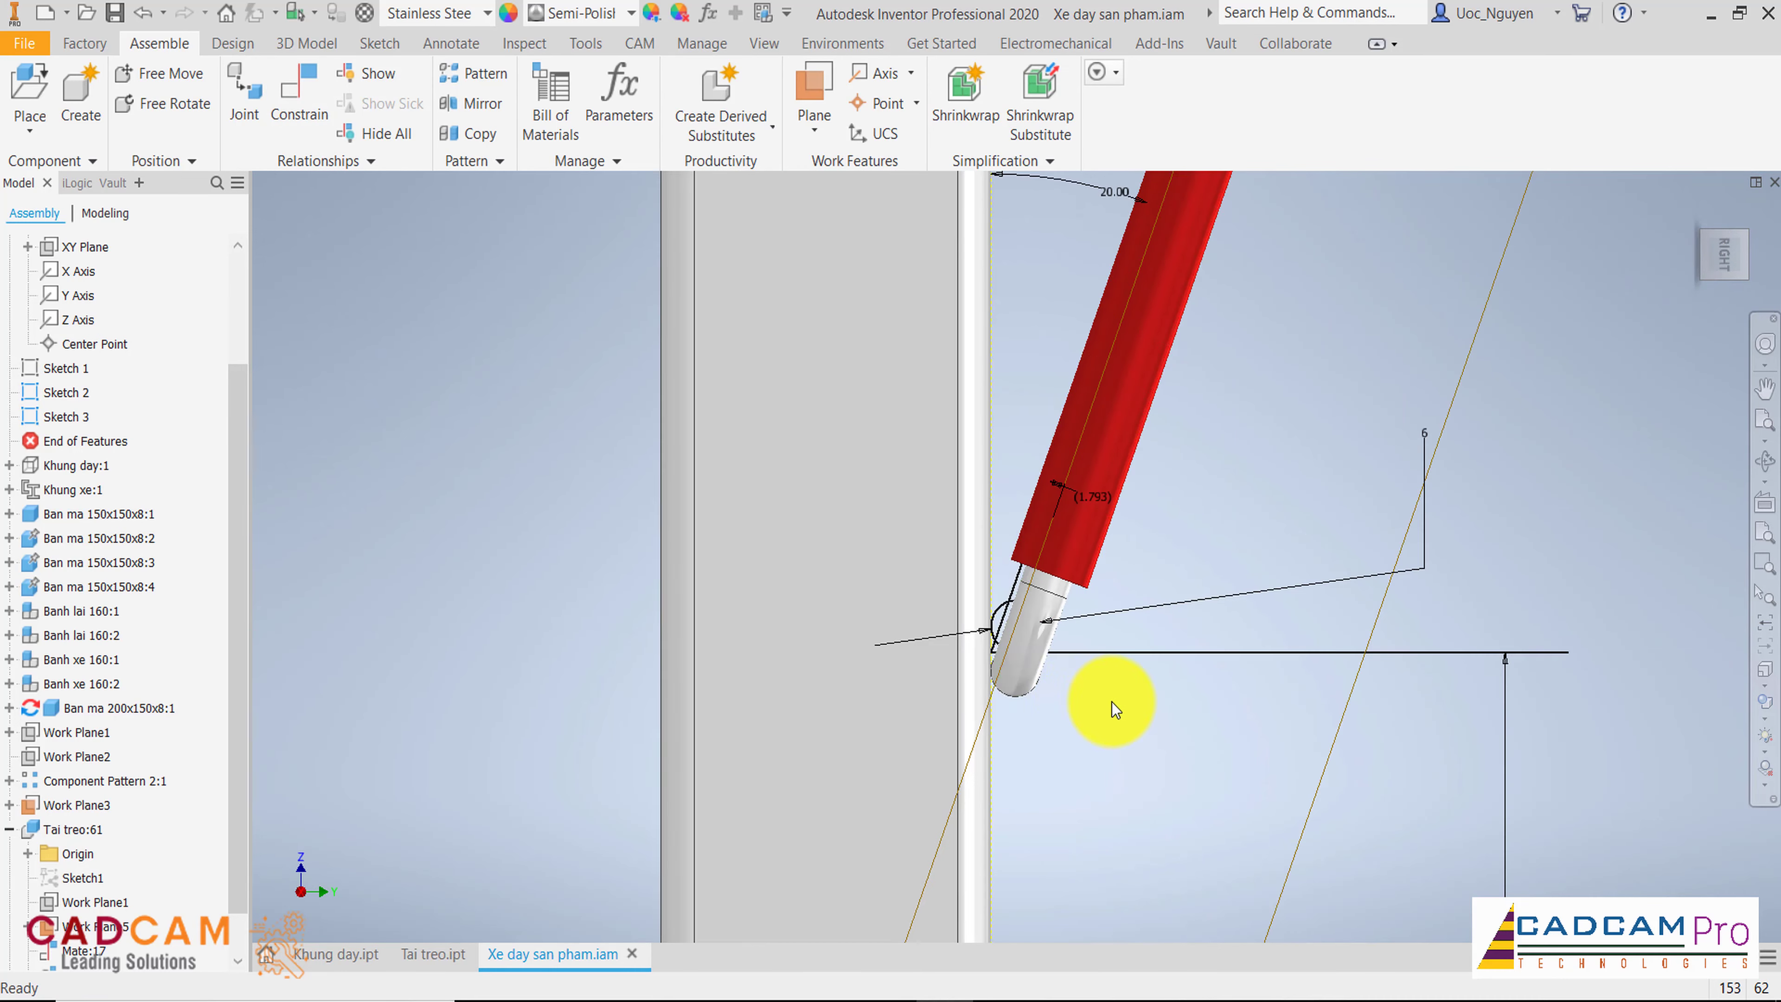
scroll(795, 648, up, 3)
scroll(694, 610, up, 2)
scroll(693, 605, up, 3)
scroll(696, 605, down, 4)
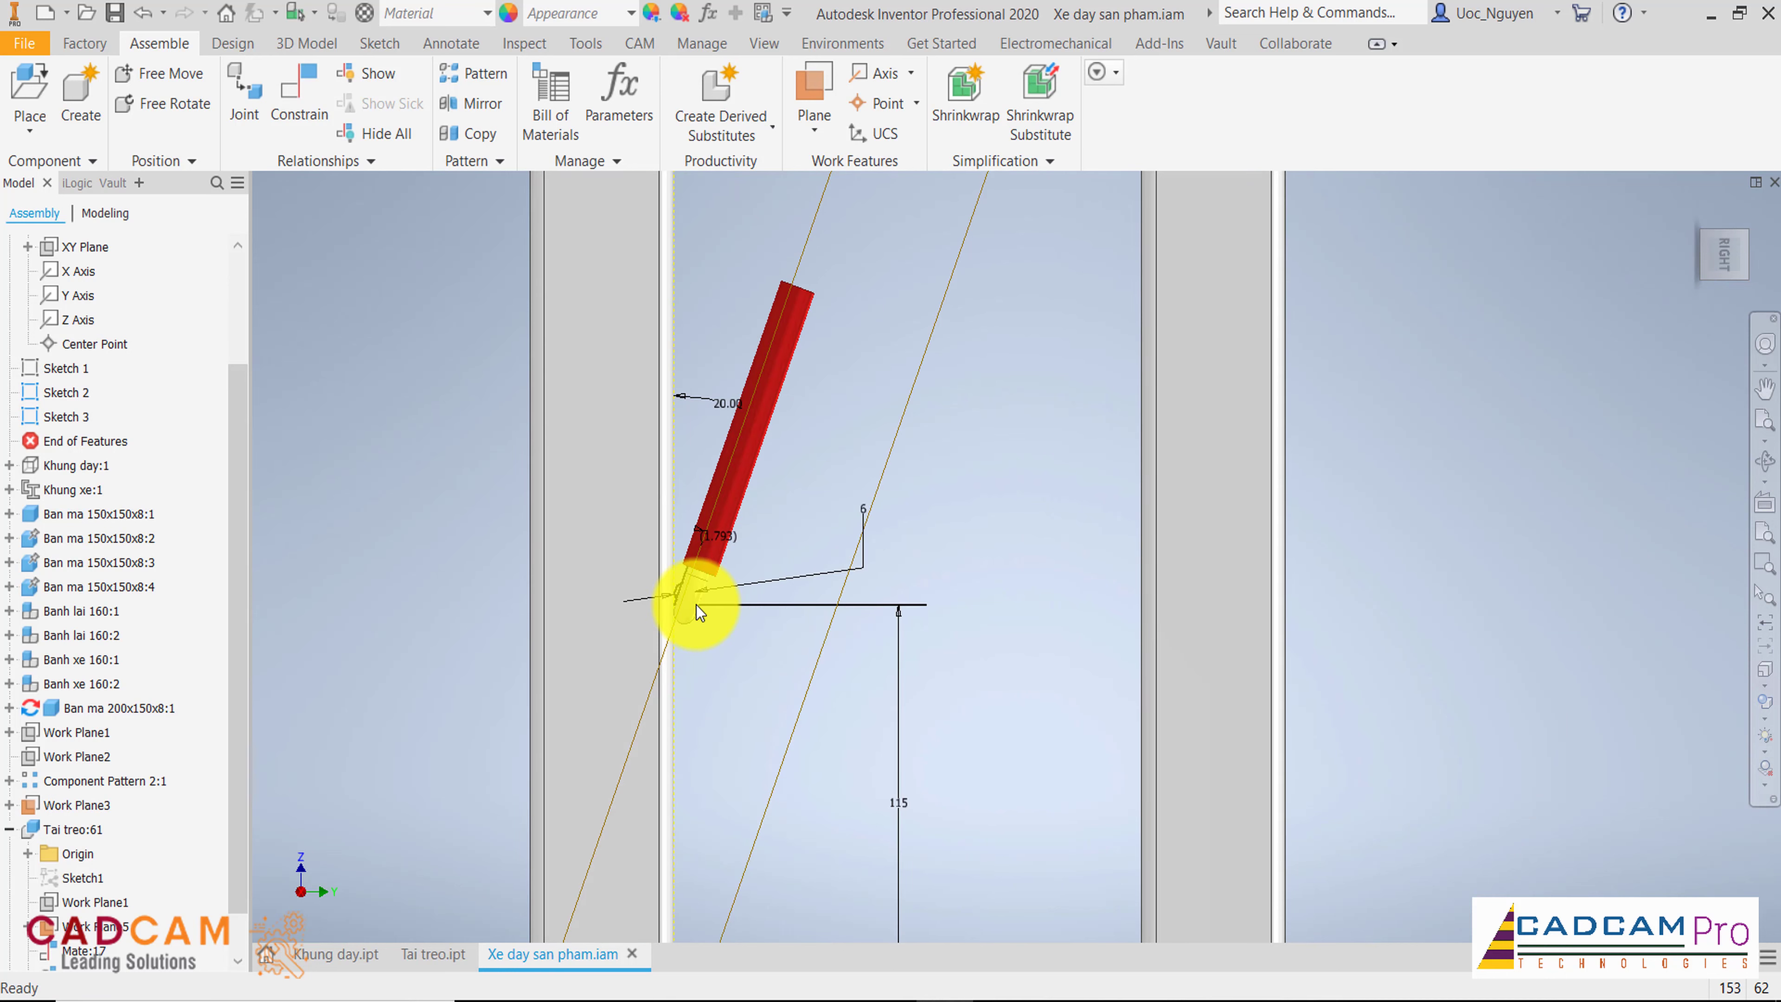
click(698, 608)
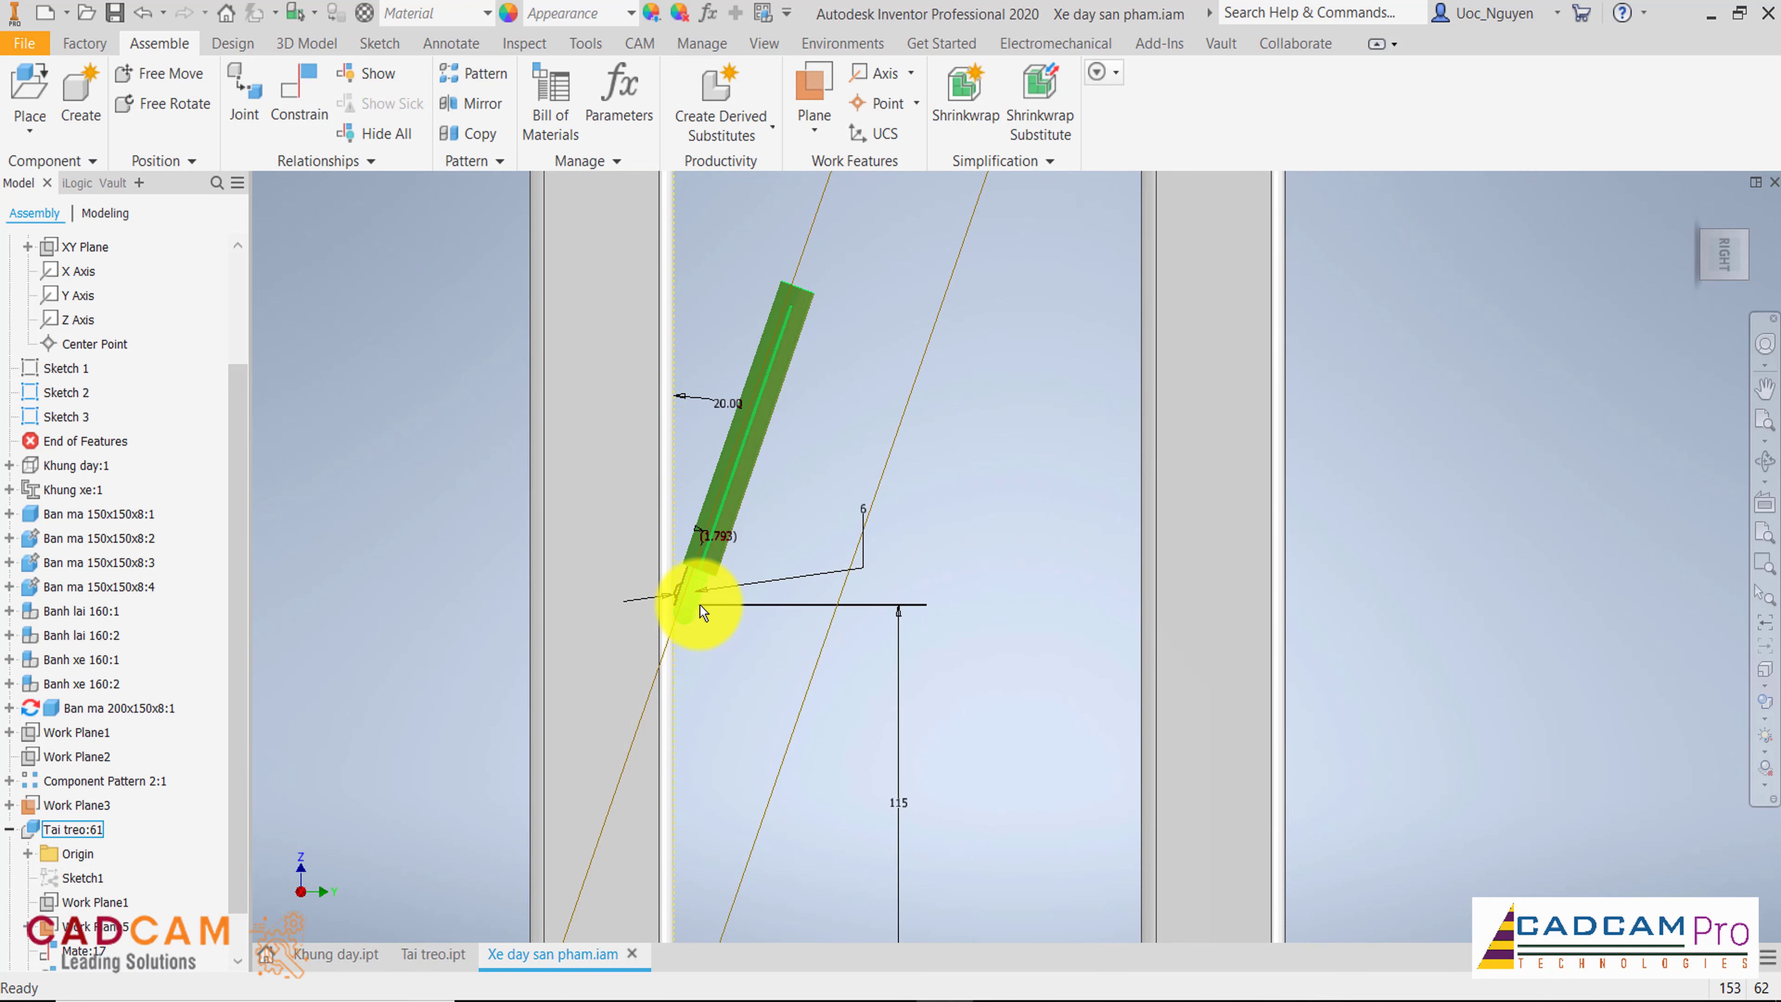
click(703, 613)
scroll(716, 615, down, 4)
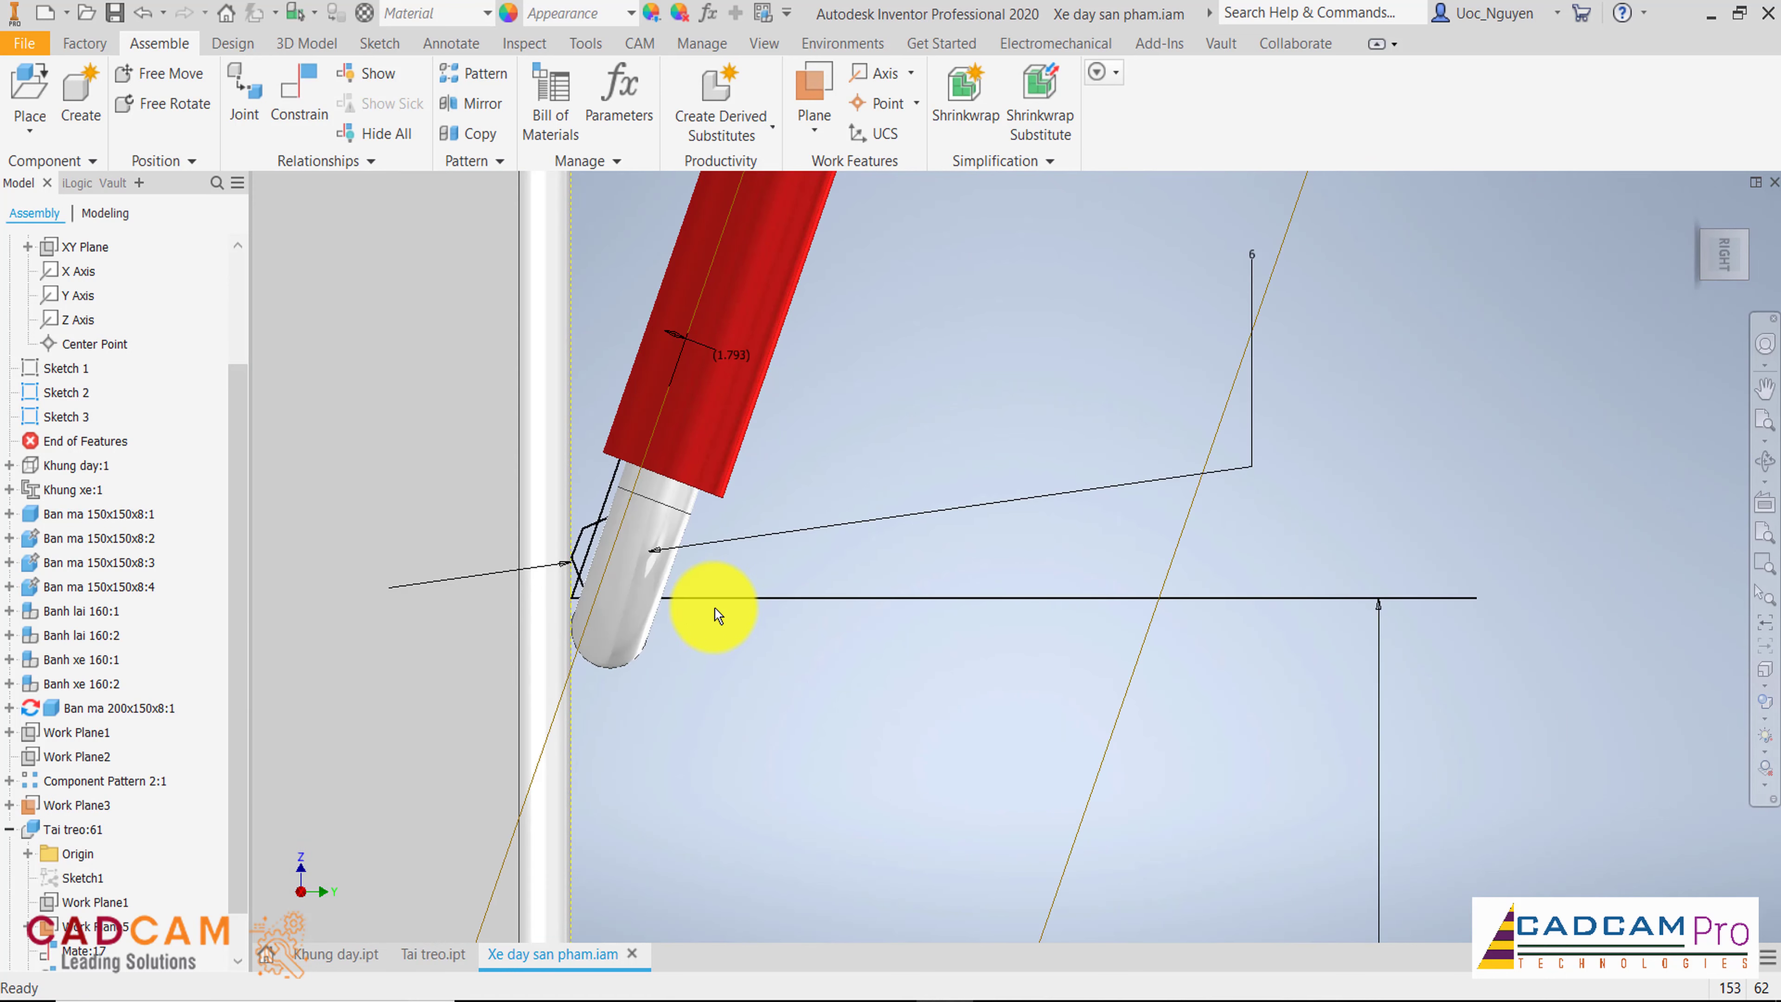
click(604, 549)
click(715, 556)
scroll(726, 558, up, 3)
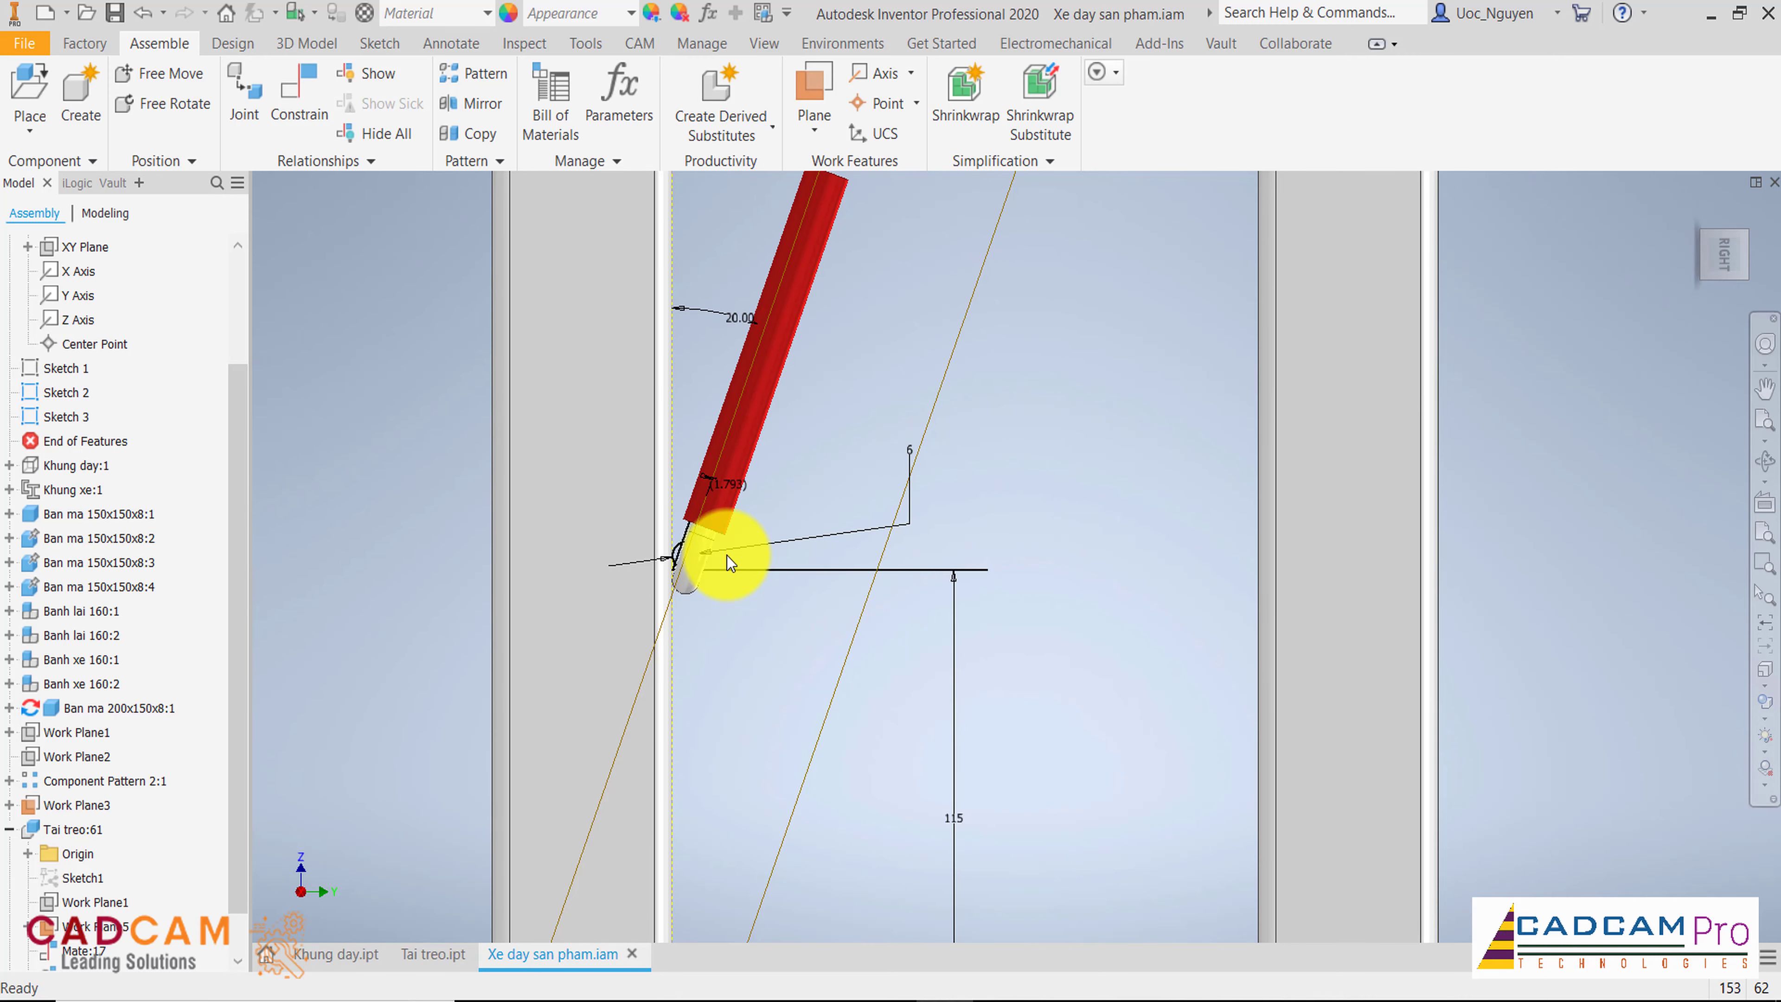
scroll(726, 557, up, 3)
click(709, 563)
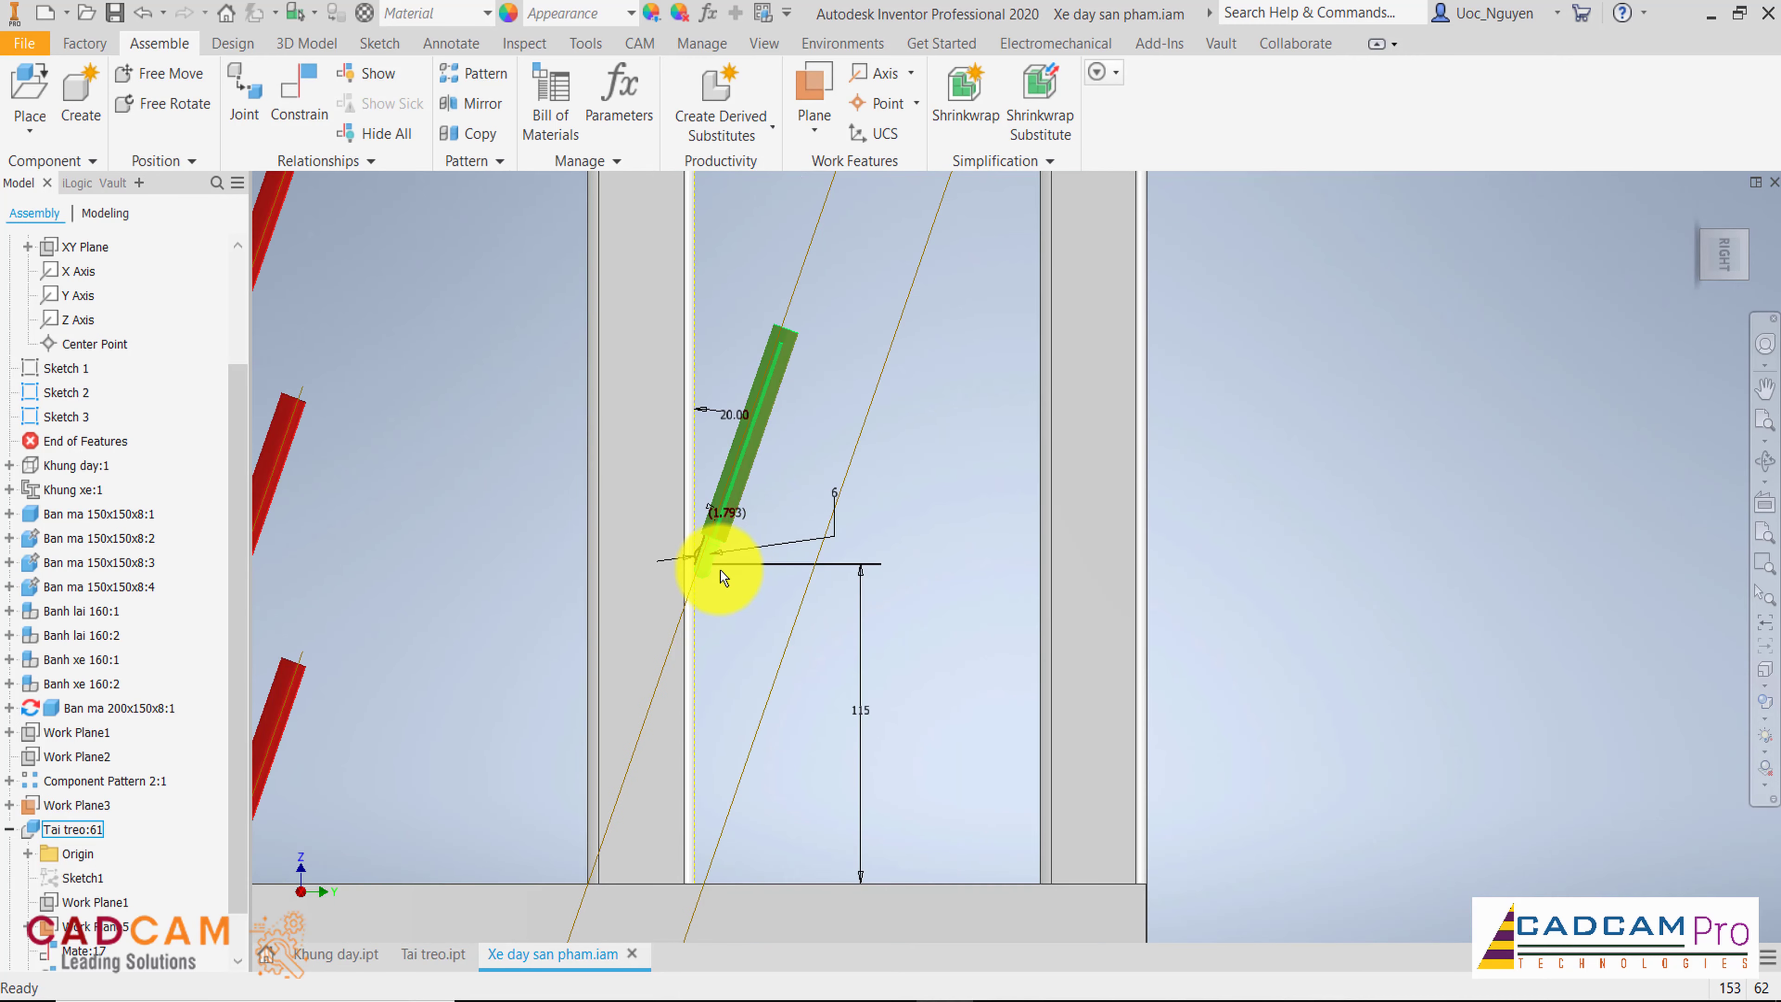
scroll(722, 571, down, 4)
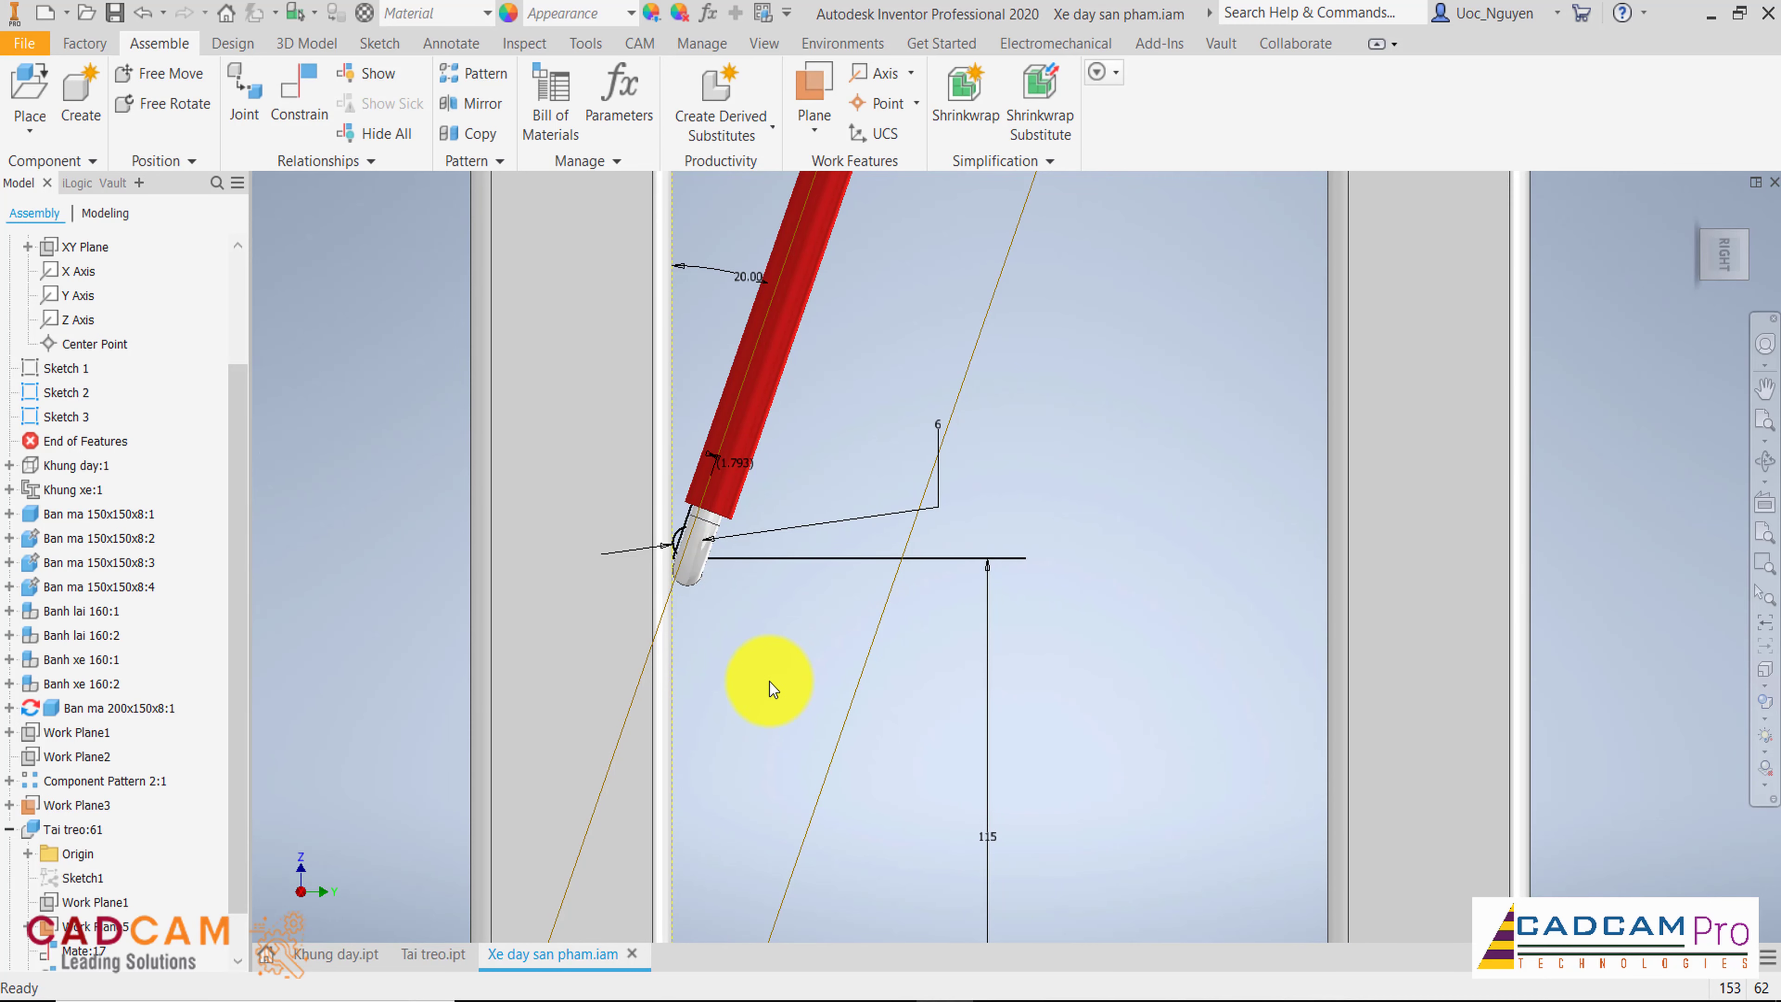
middle_drag(767, 684, 786, 546)
scroll(786, 544, up, 2)
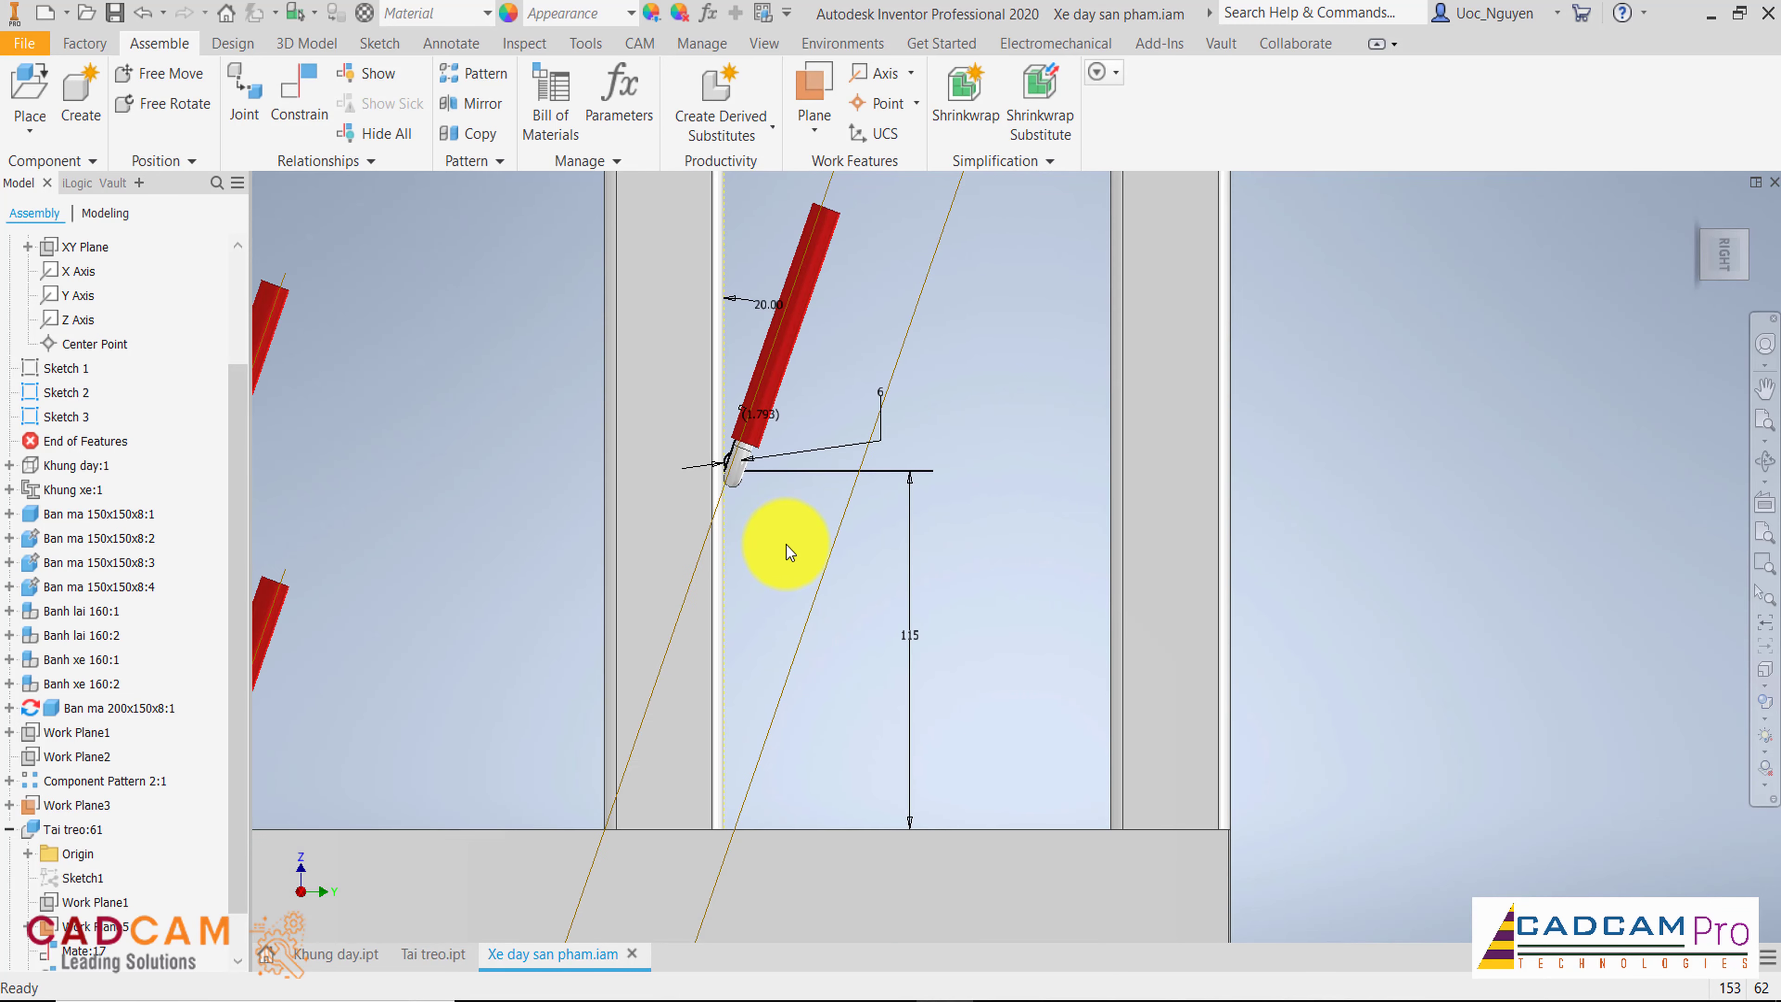
Step: Change the hanger's height dimension from 112 mm to 110 mm
double_click(909, 638)
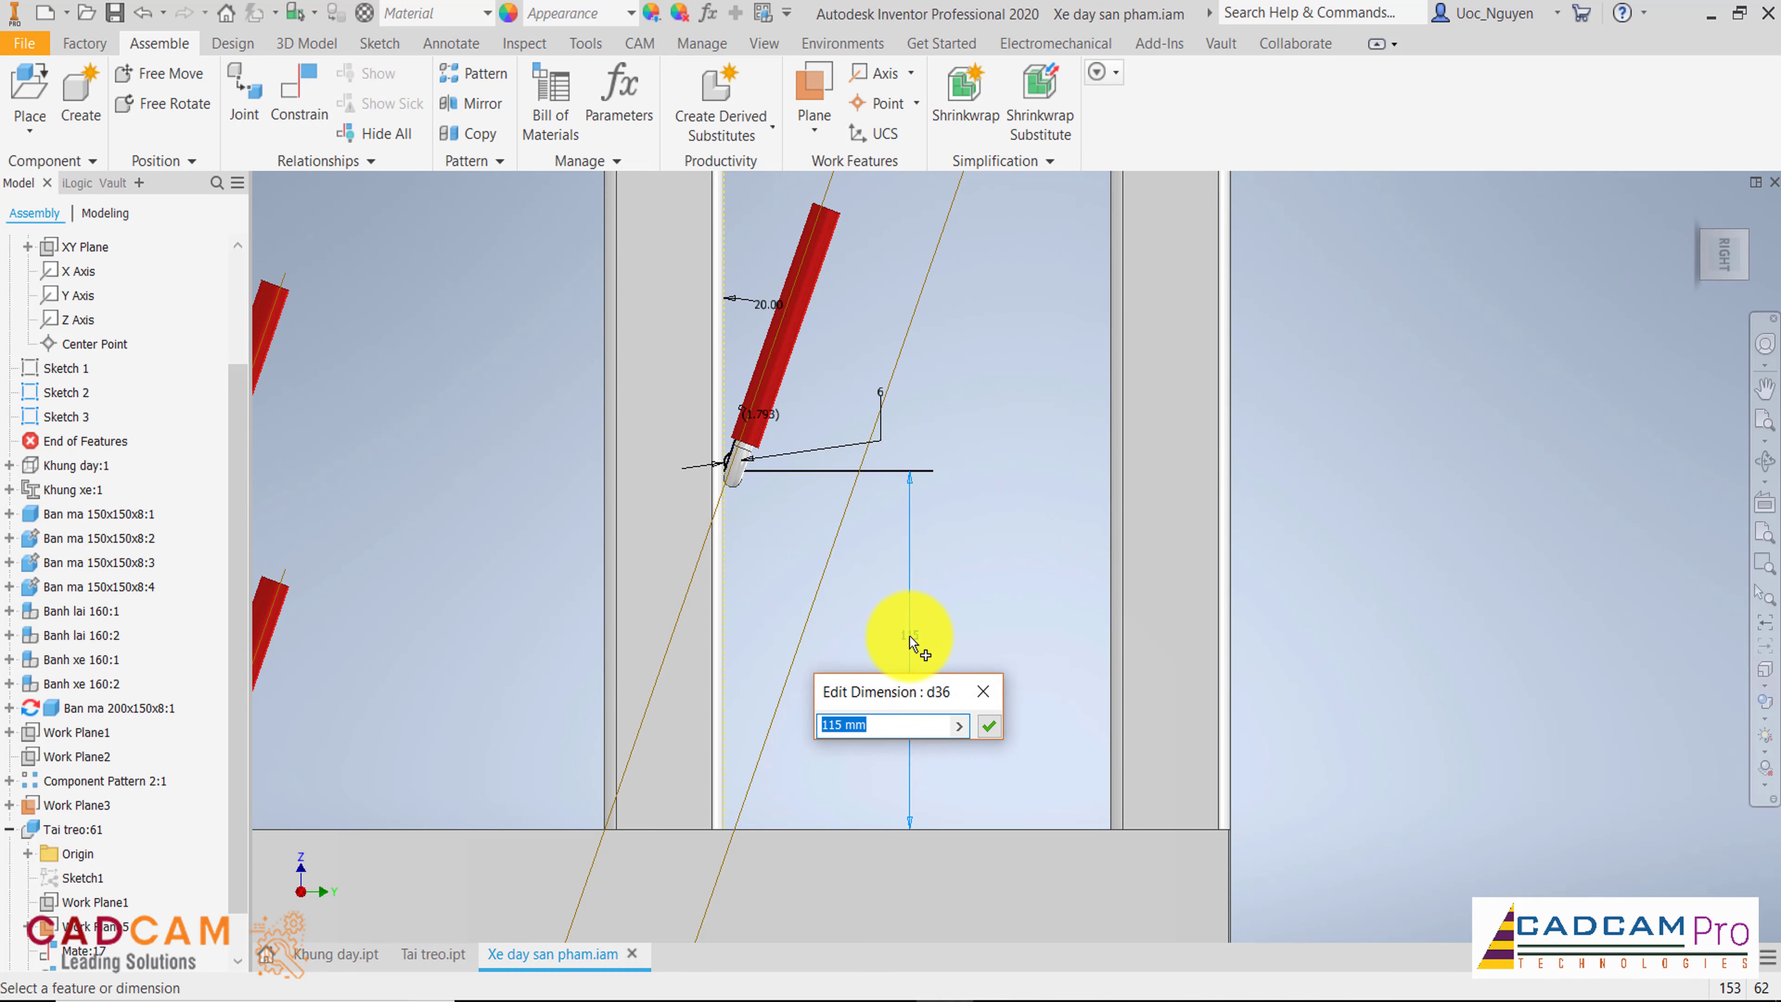
key(Return)
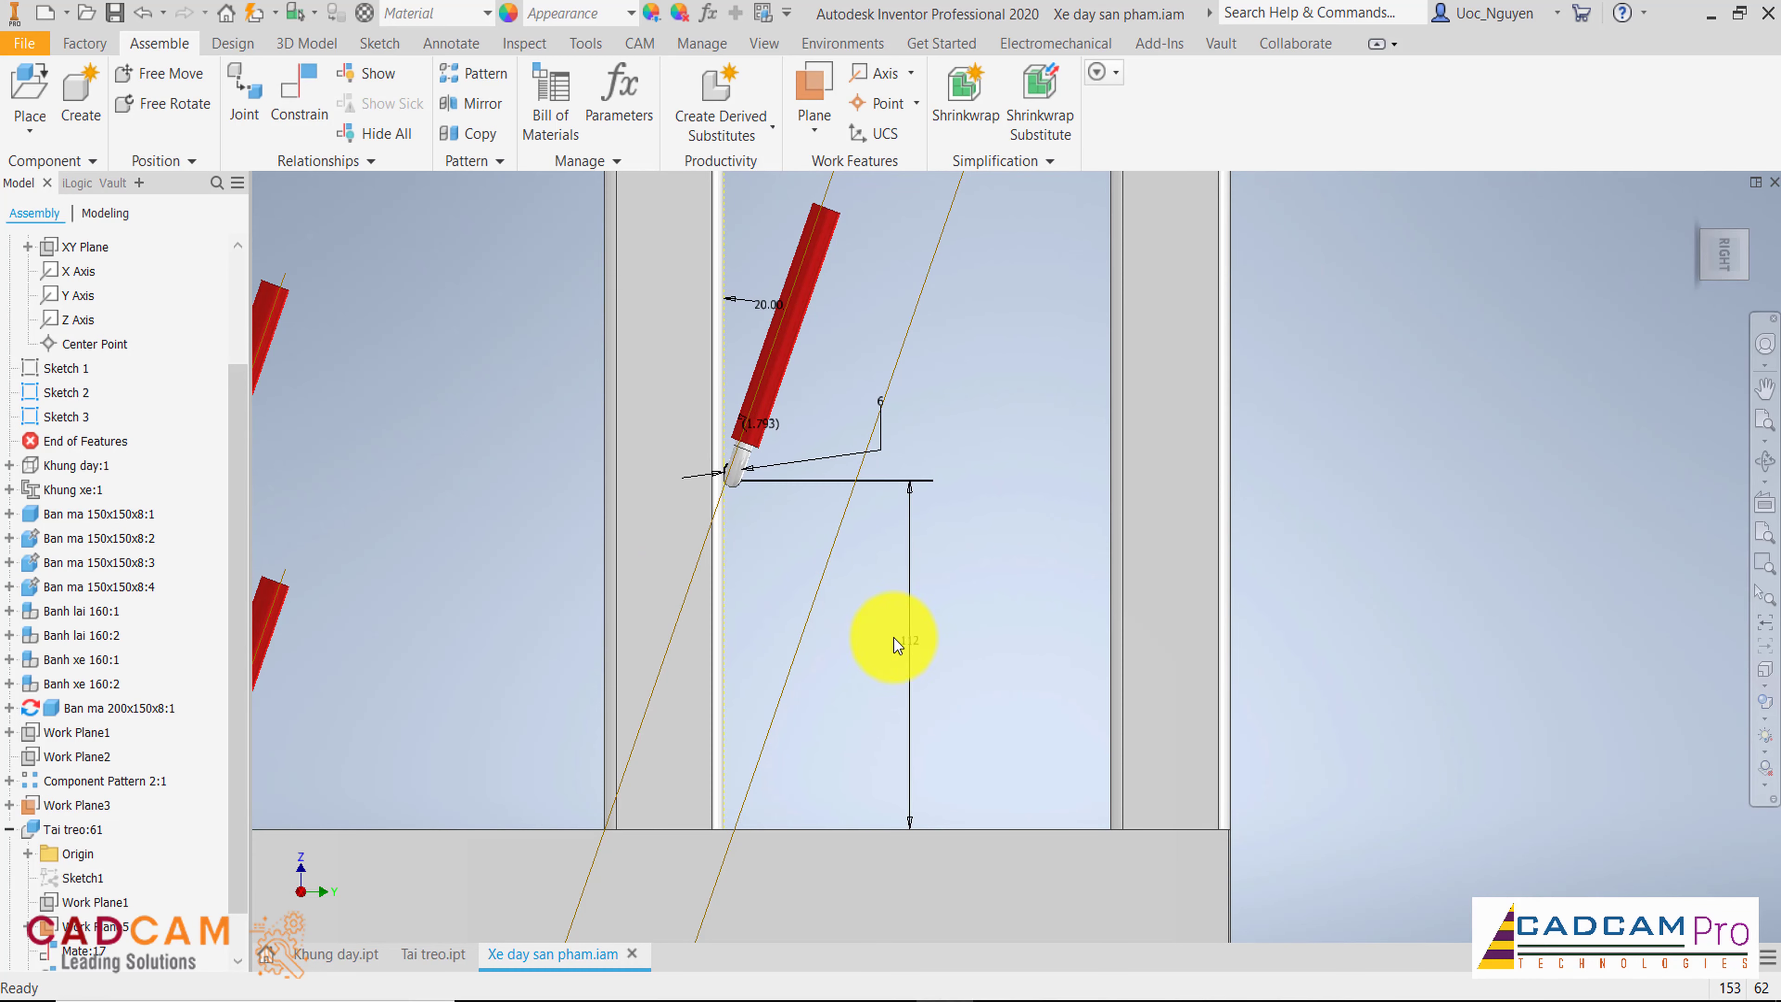
scroll(740, 474, down, 3)
scroll(740, 474, up, 2)
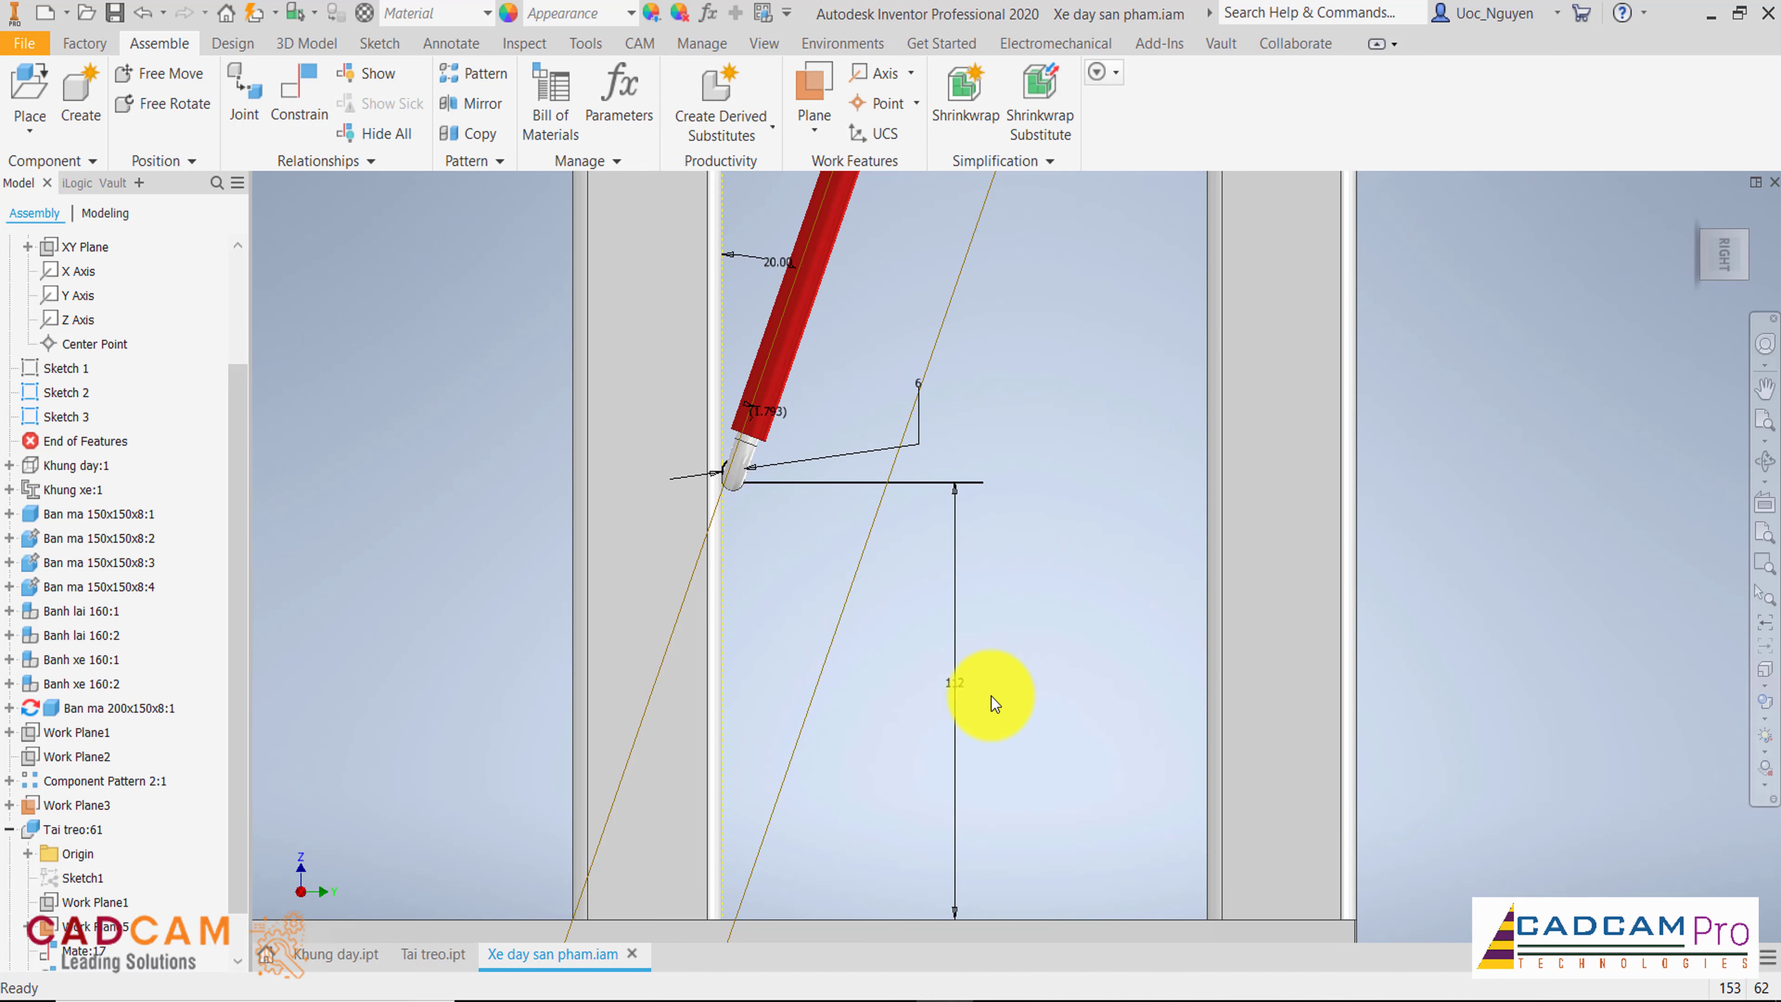
double_click(962, 692)
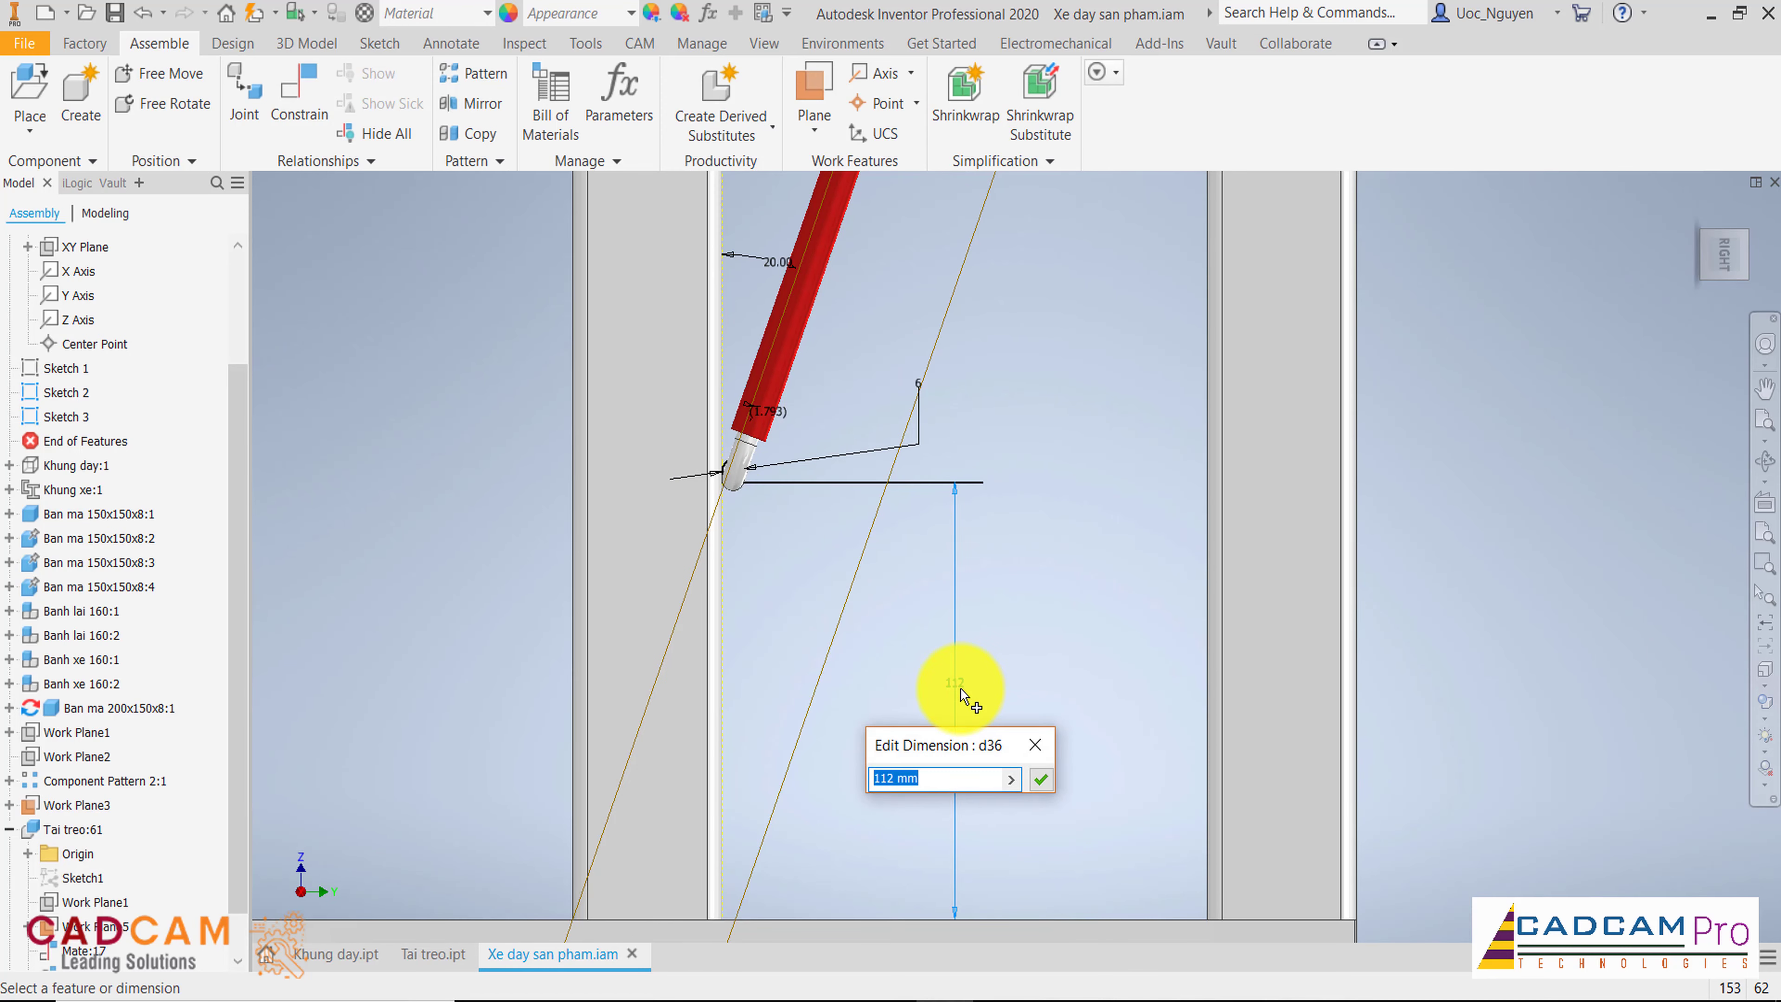
text(110)
key(Return)
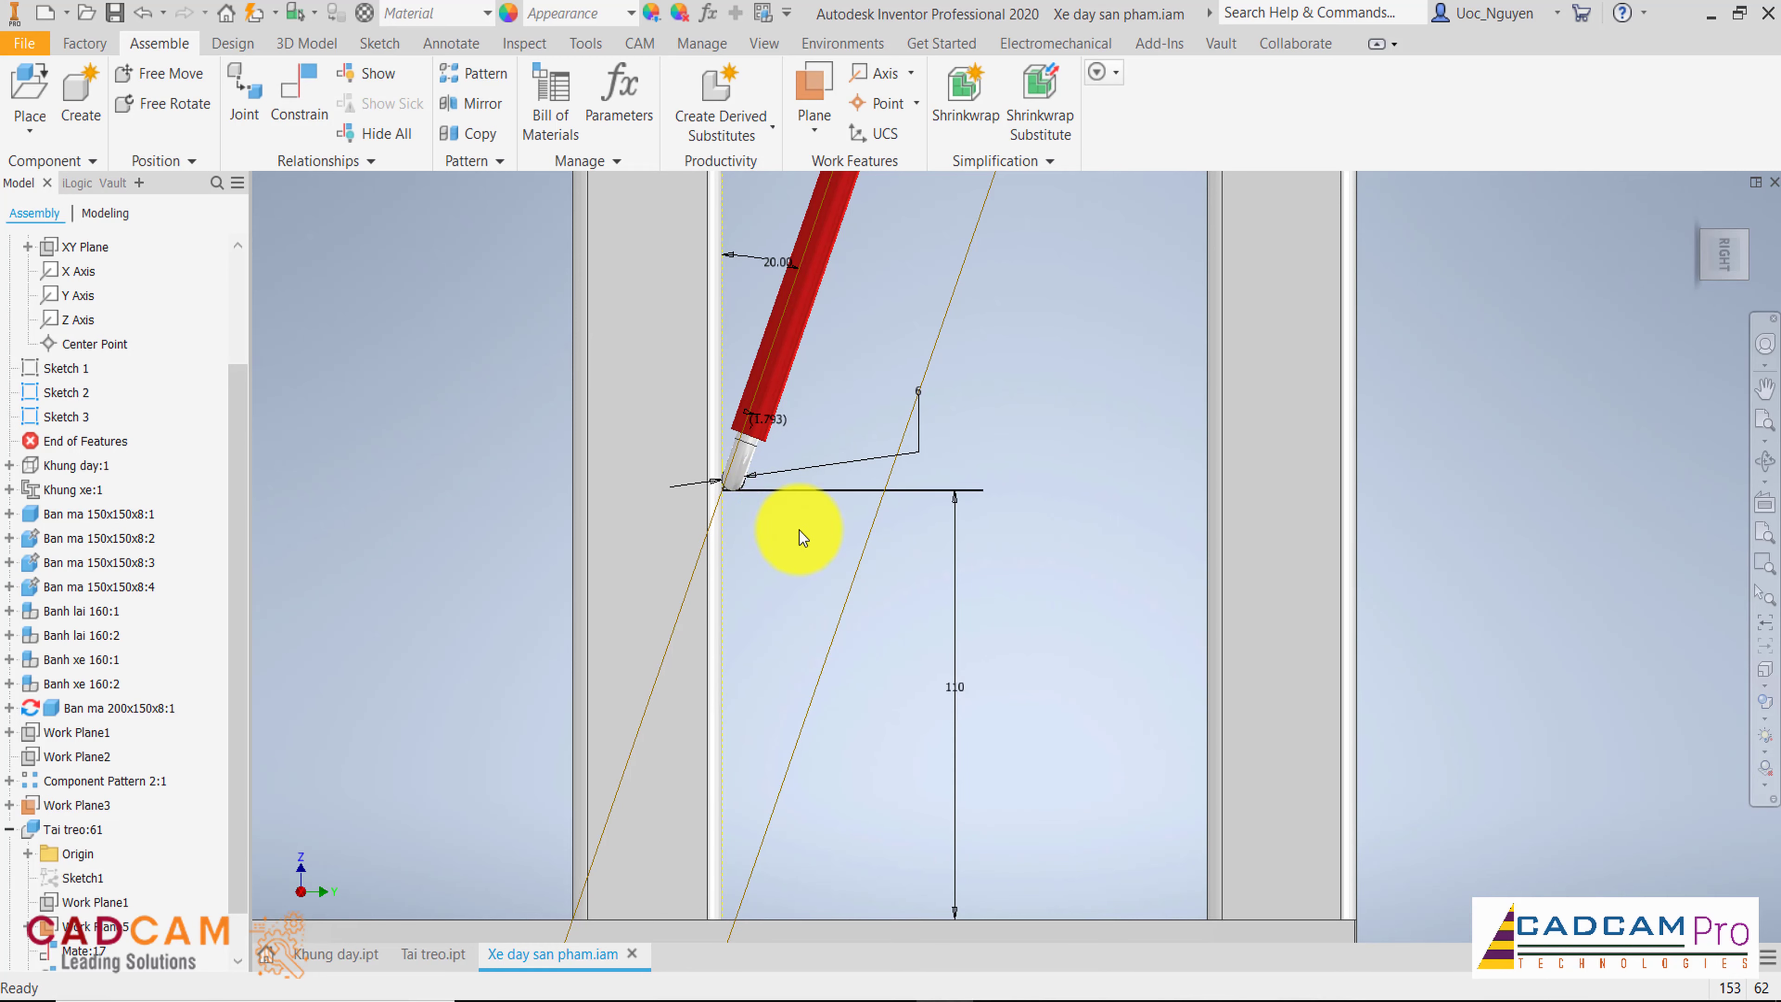
Step: Switch to the isometric view and drag the Tai treo hanger to test its constraints
scroll(798, 530, down, 2)
scroll(744, 495, down, 3)
scroll(839, 522, up, 3)
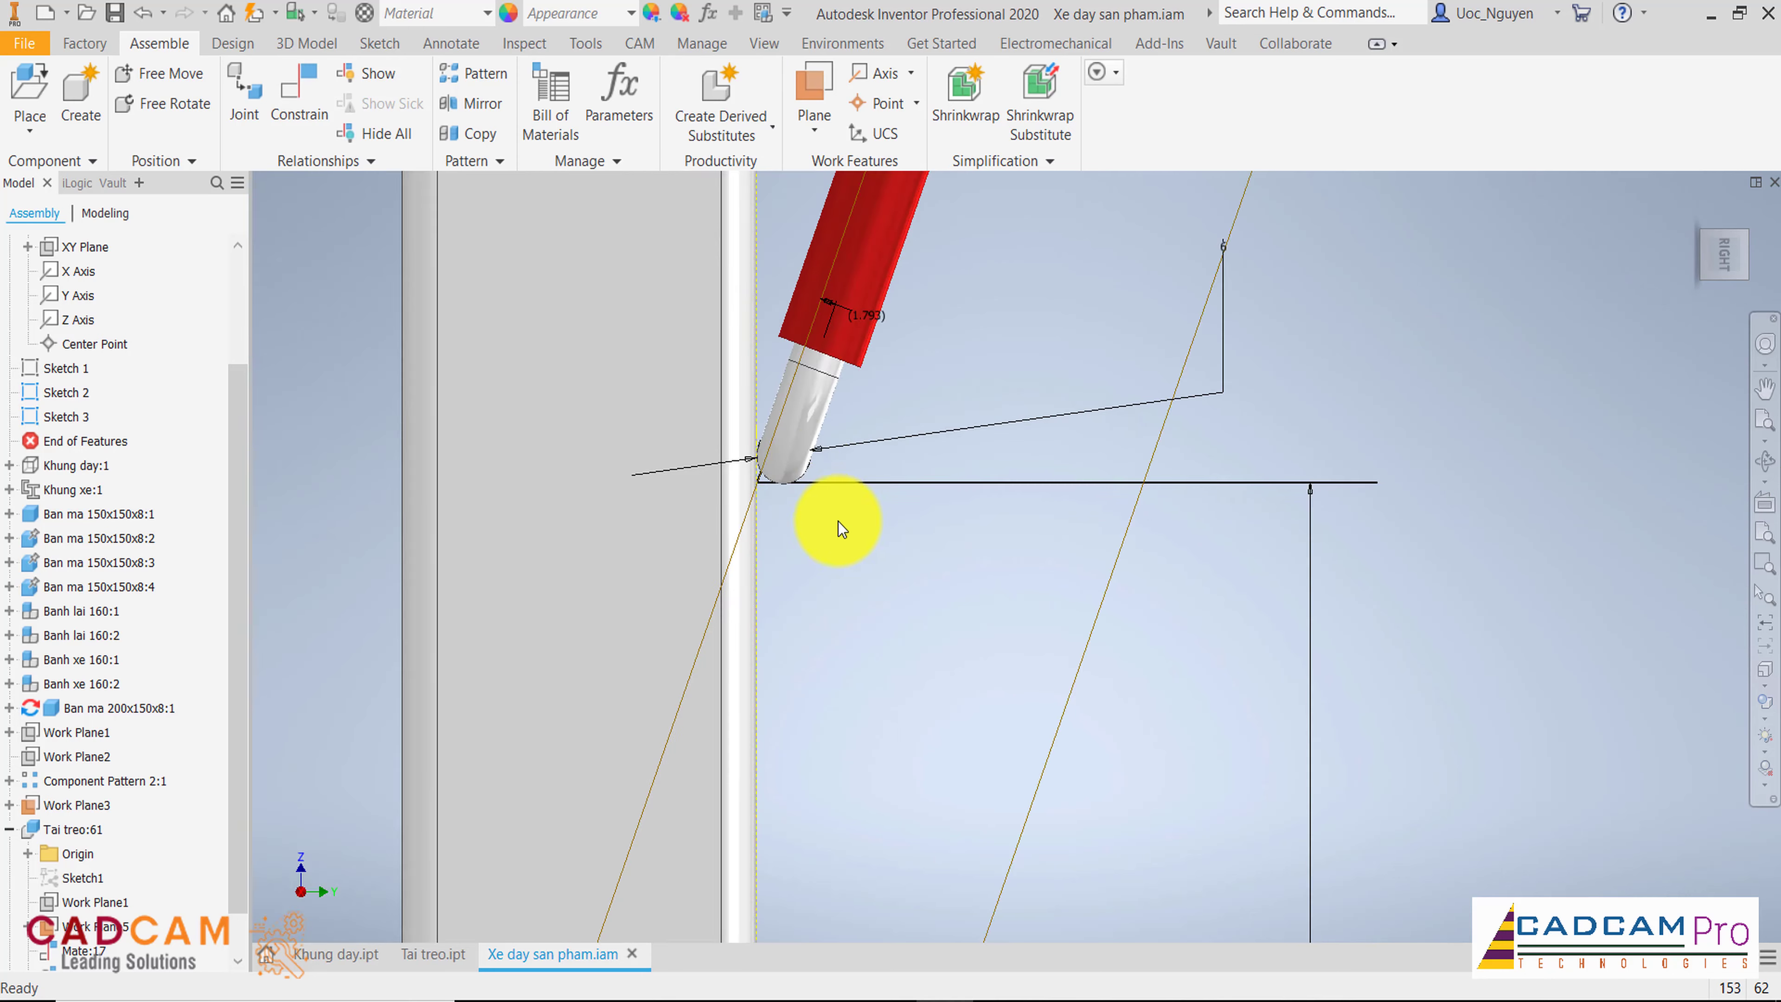
scroll(843, 523, up, 2)
scroll(843, 569, up, 2)
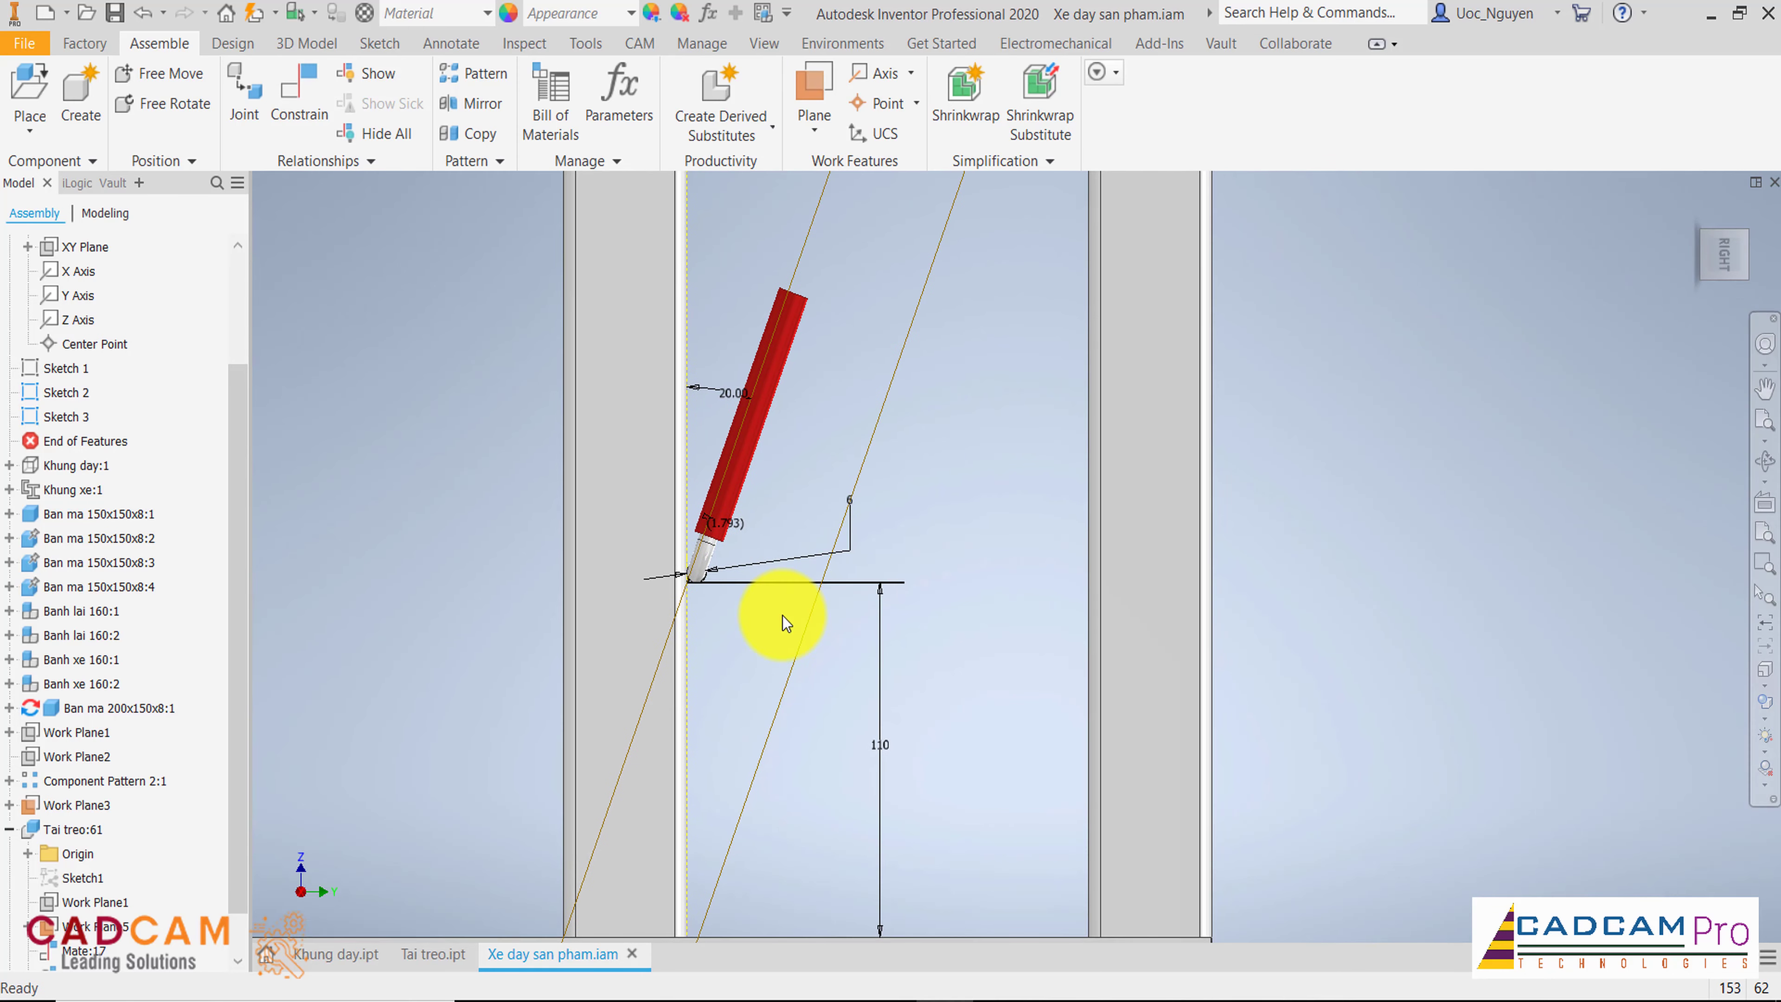
scroll(782, 616, up, 3)
scroll(782, 615, down, 2)
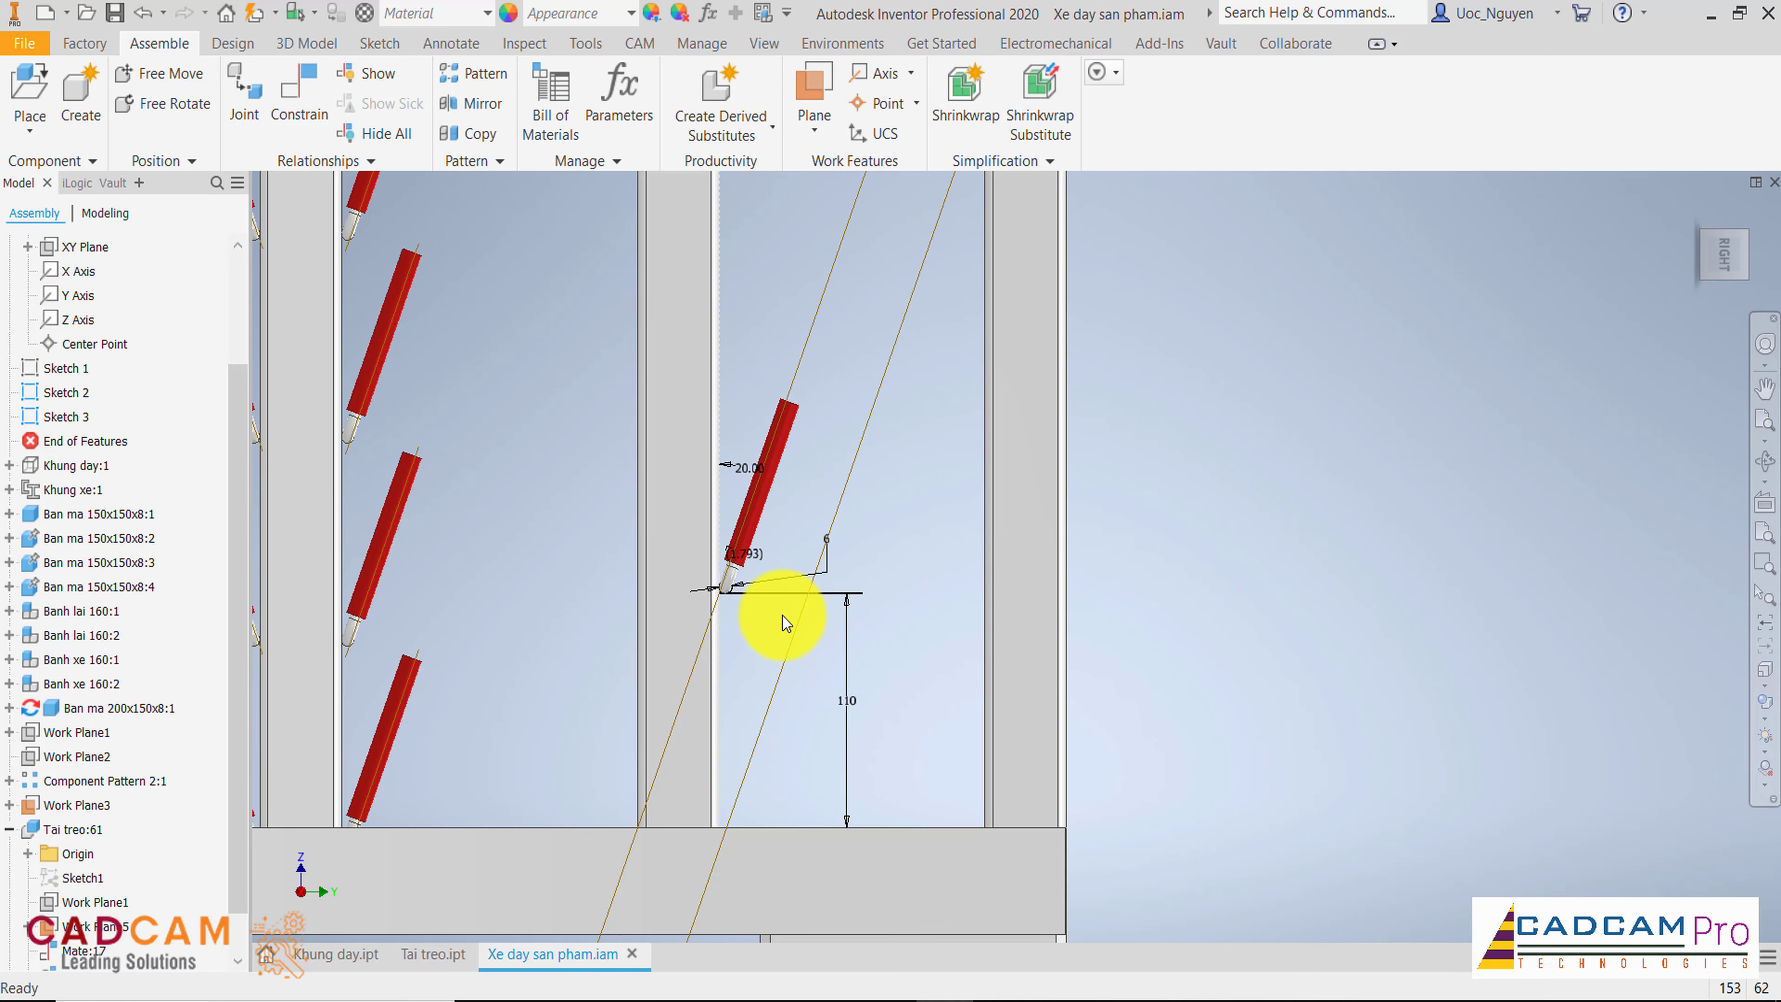
scroll(790, 606, up, 1)
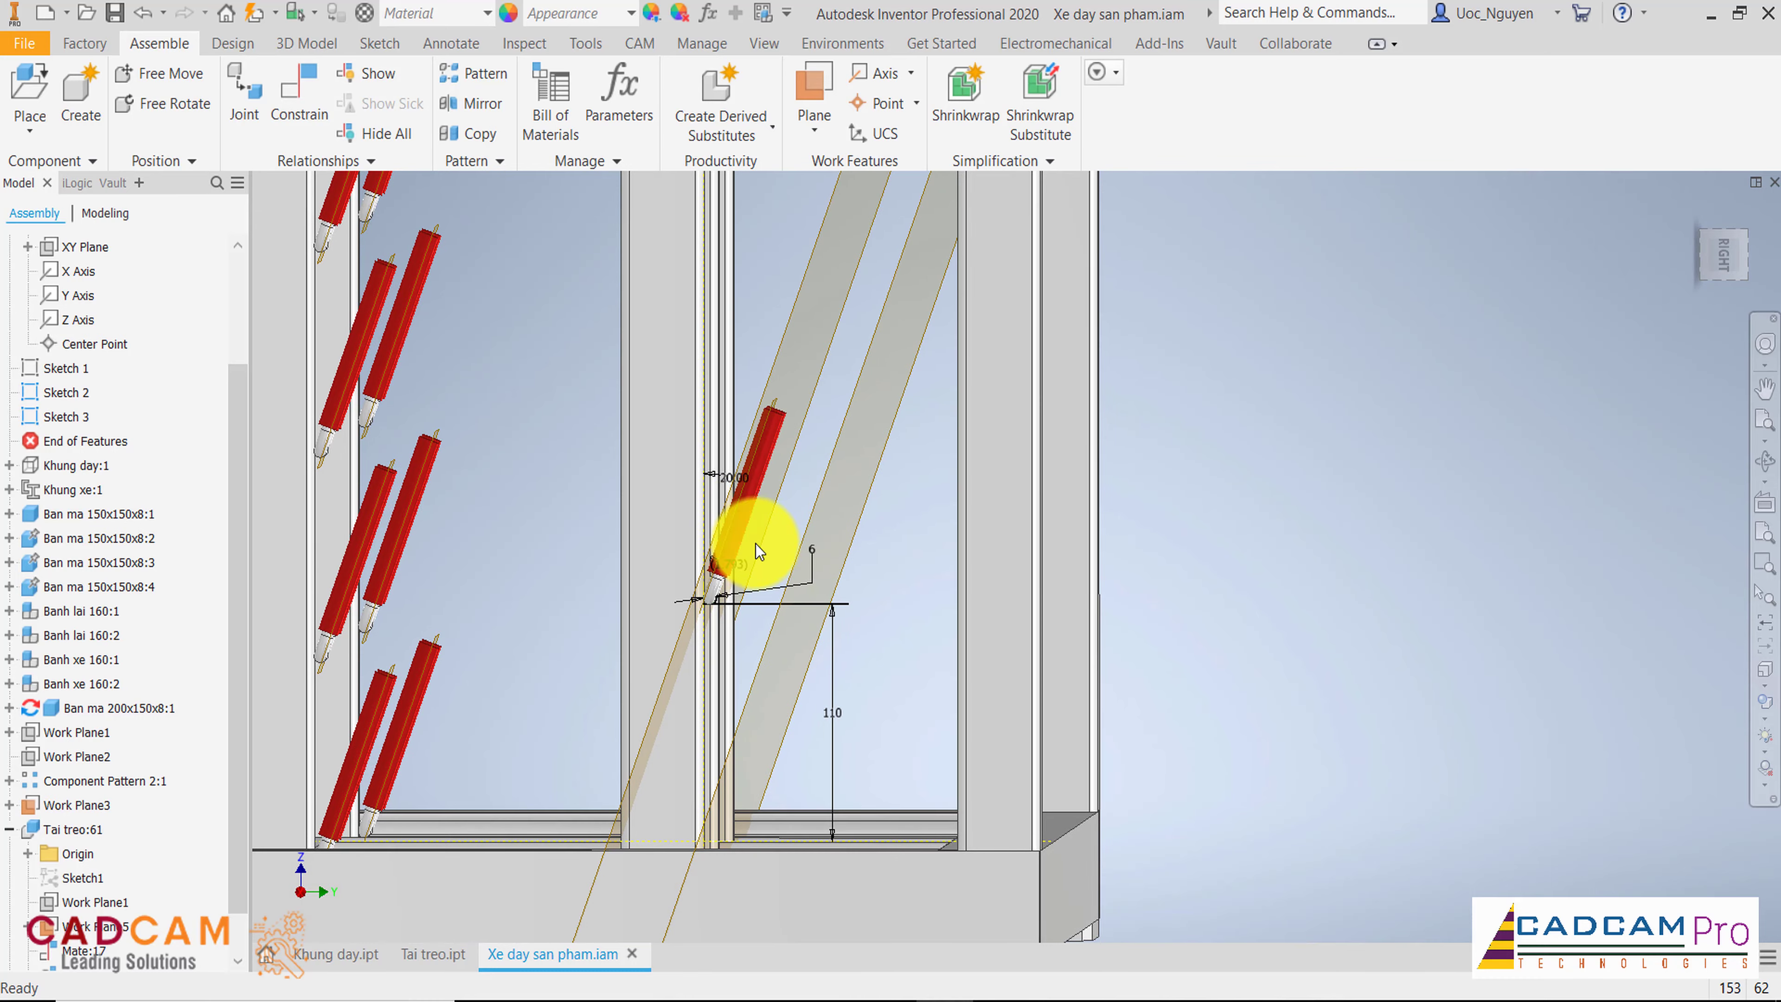
key(F6)
scroll(1041, 545, down, 3)
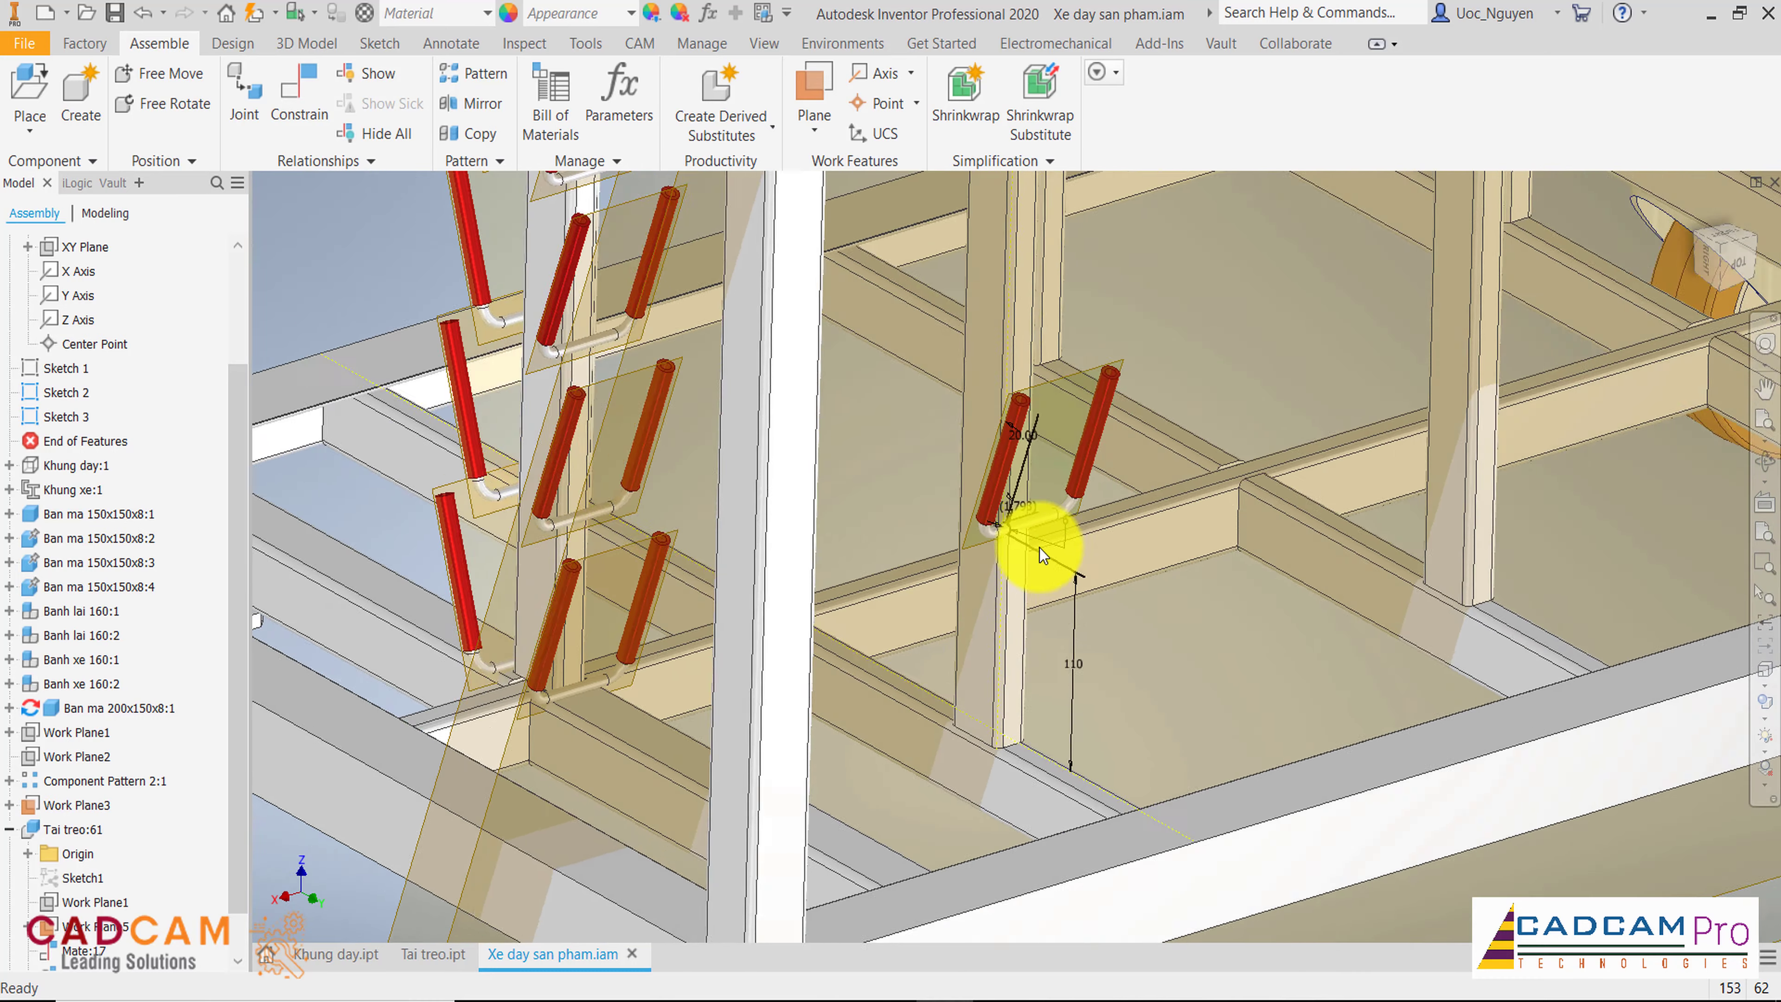
drag(1071, 471, 992, 491)
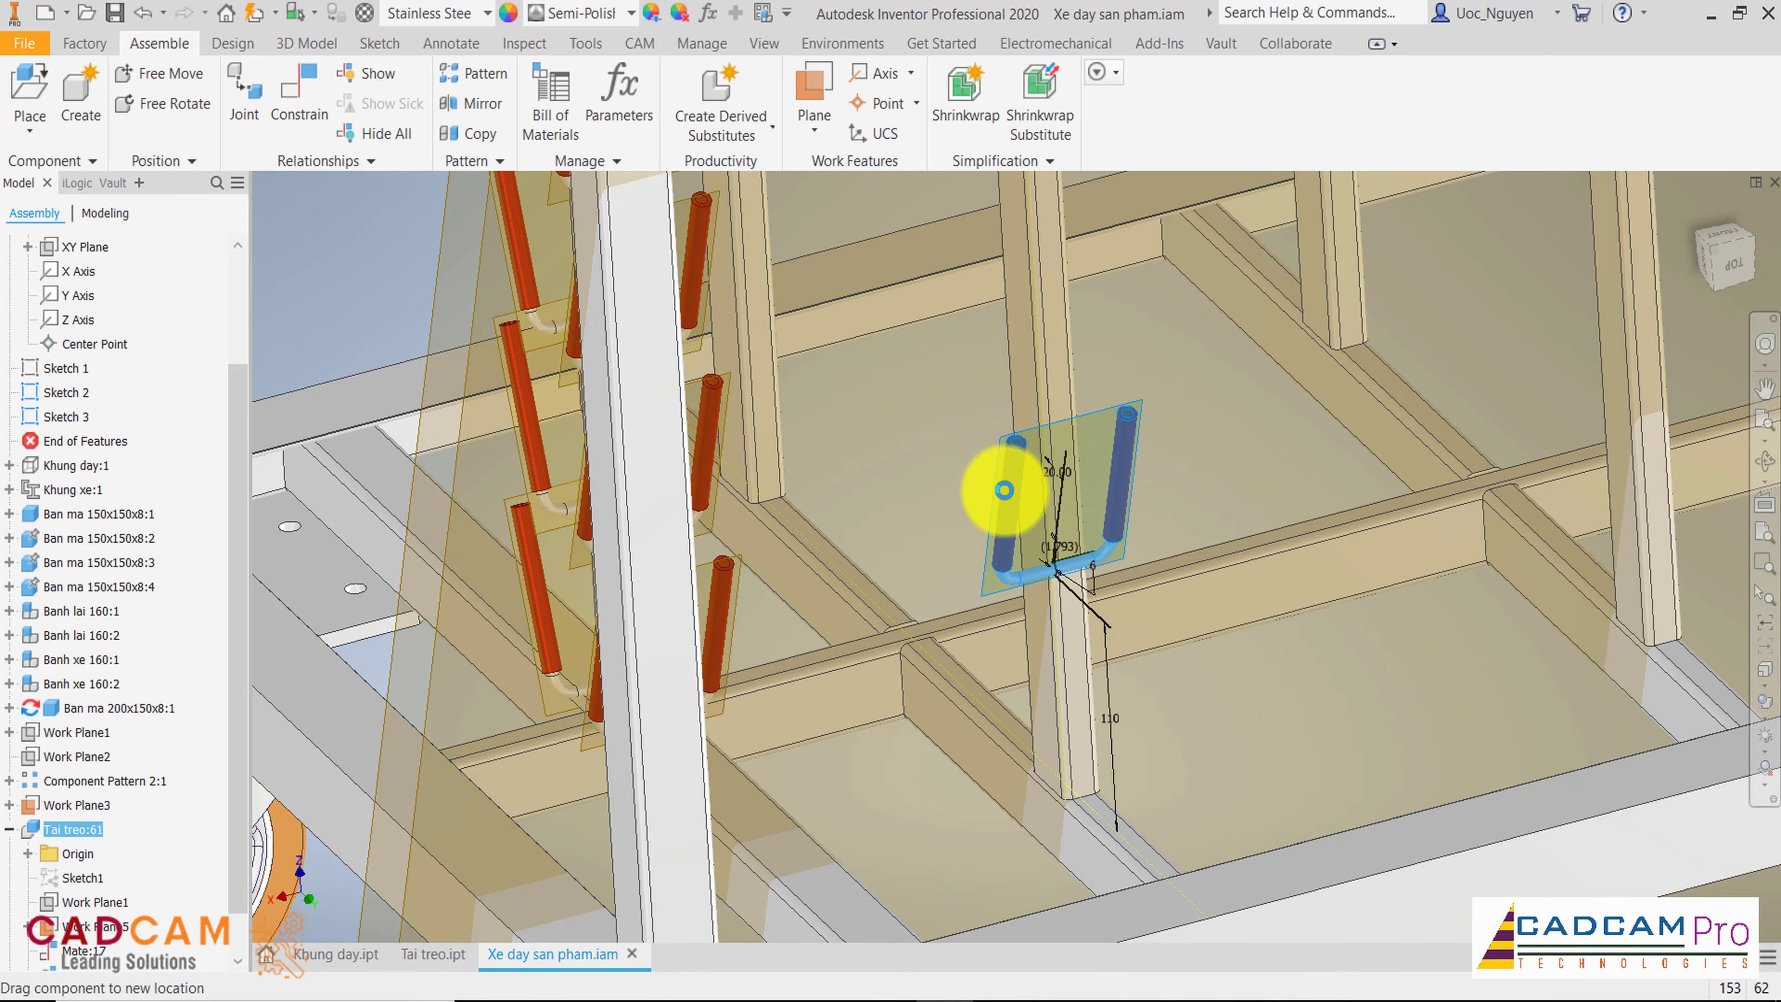
scroll(992, 491, up, 5)
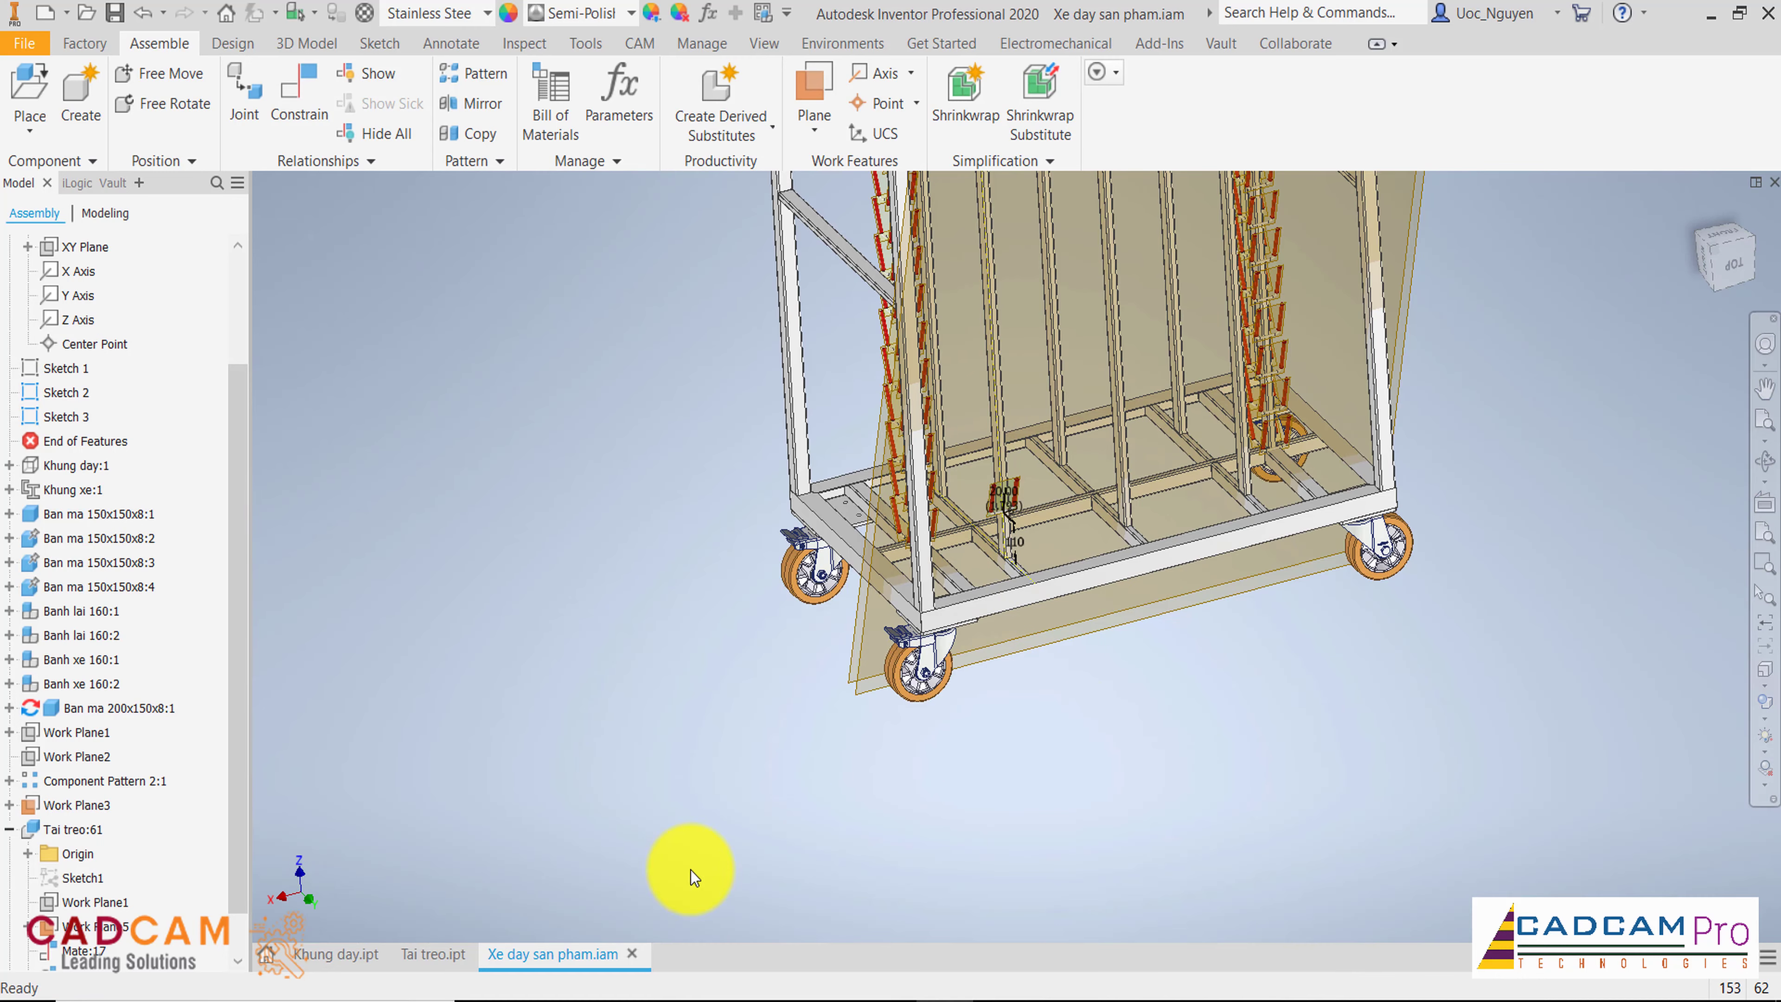
Step: Hide the work plane inside Tai treo.ipt and return to the cart assembly
click(455, 955)
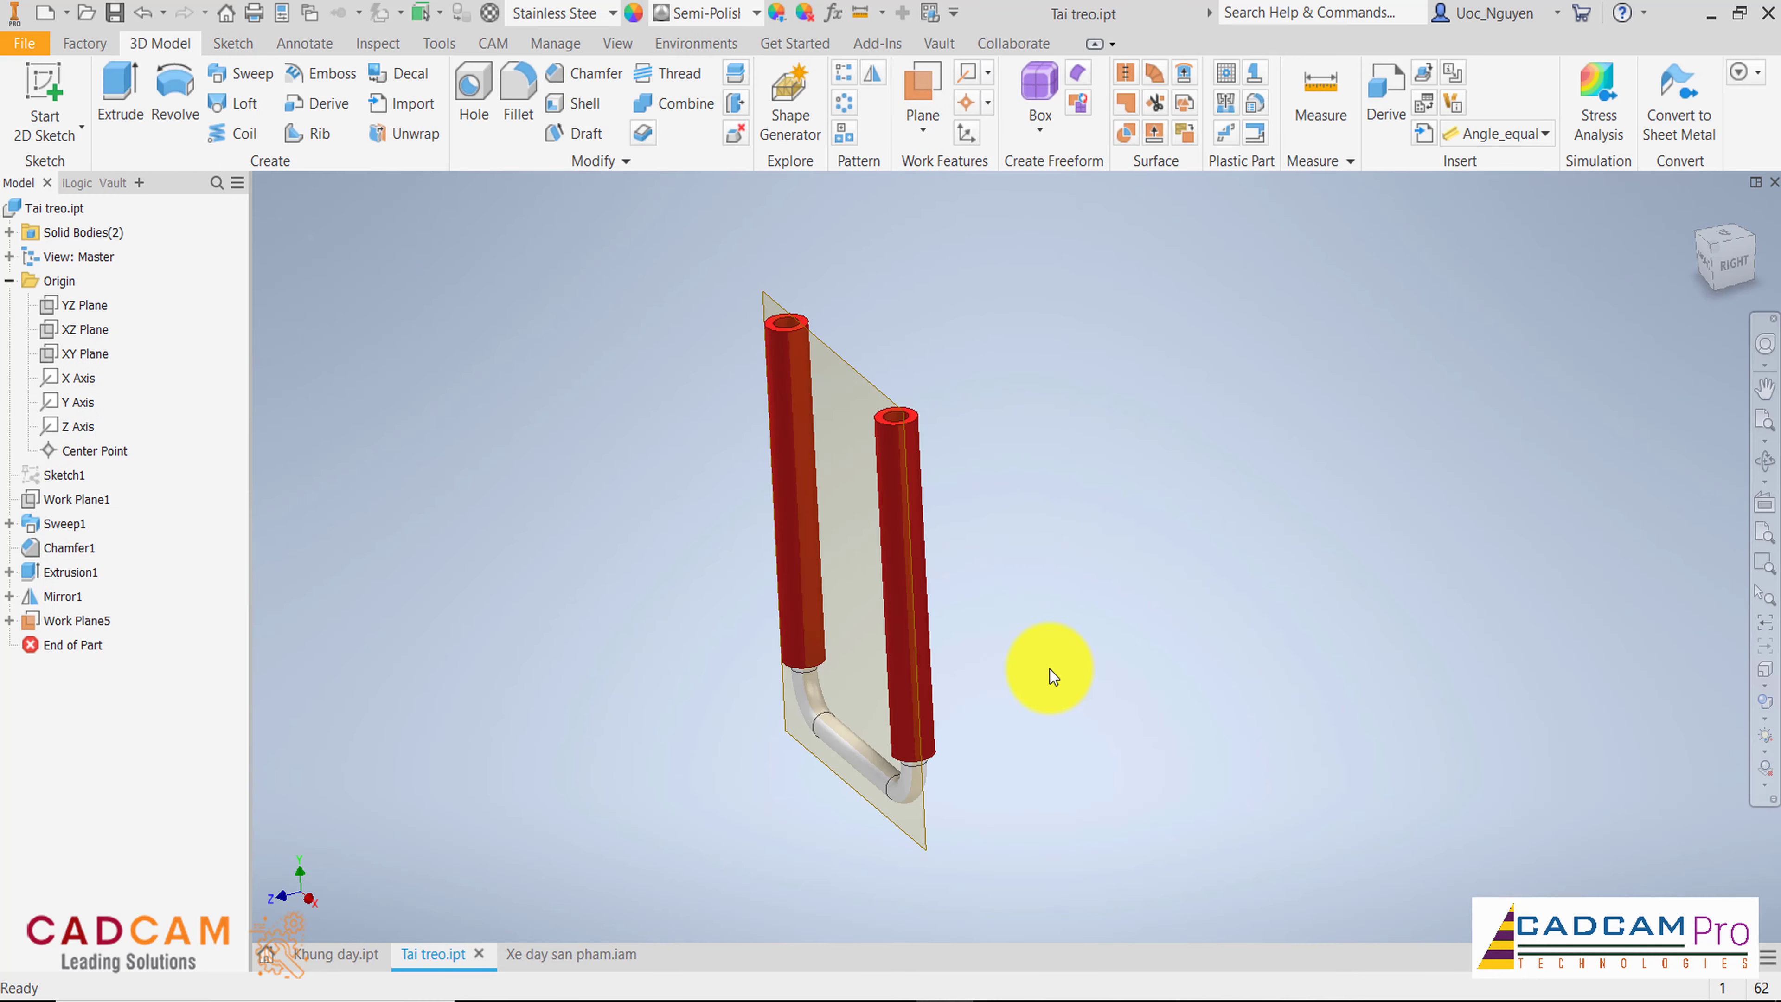
click(936, 806)
right_click(937, 814)
click(994, 839)
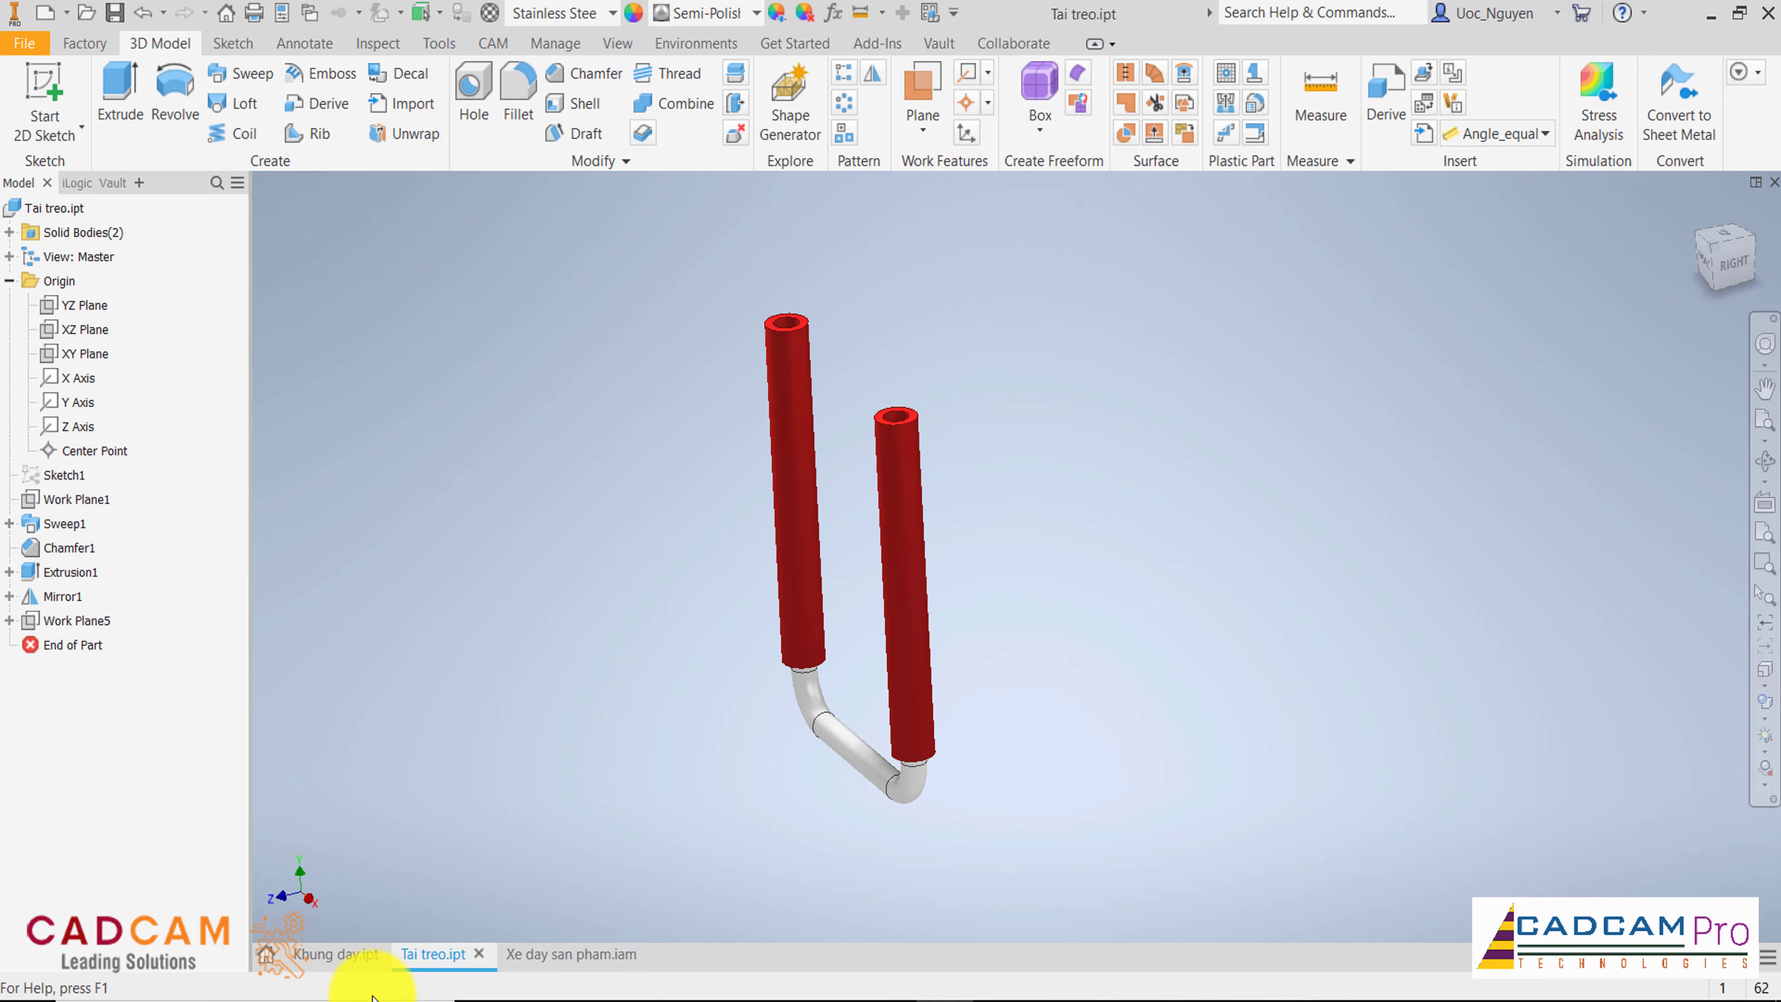
click(544, 956)
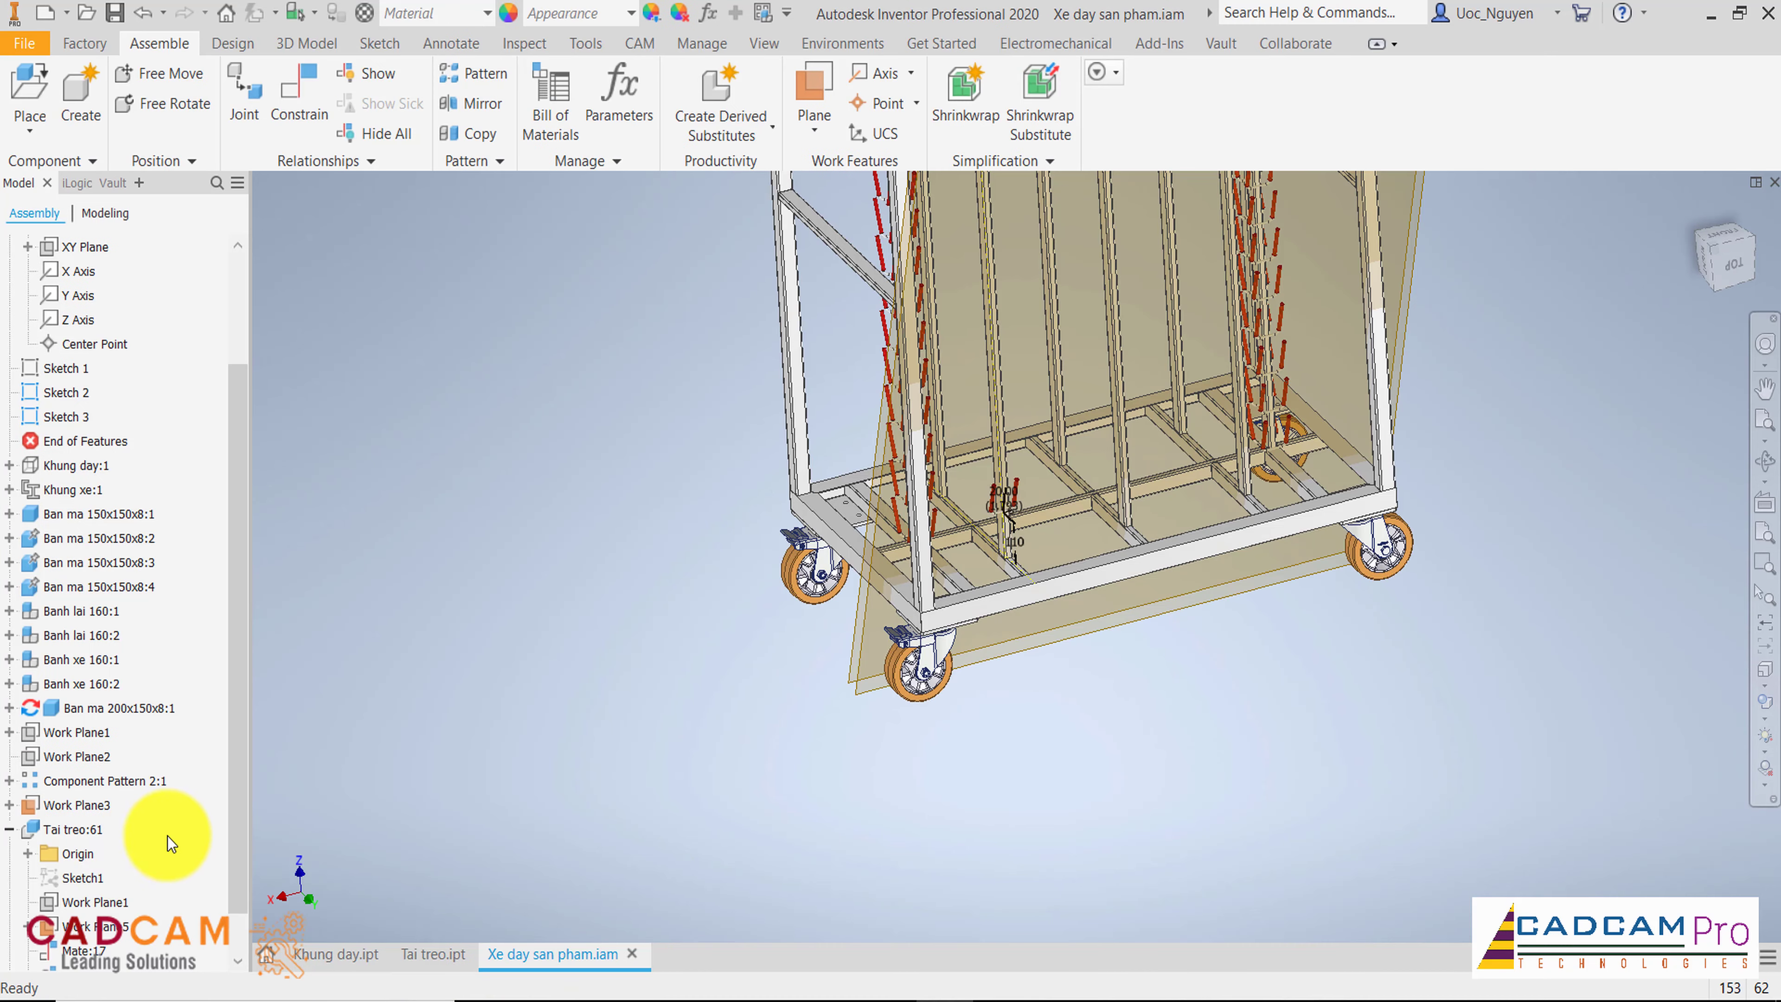
Step: Hide Work Plane3, Sketch 2 and Sketch 3 in the assembly browser
right_click(103, 931)
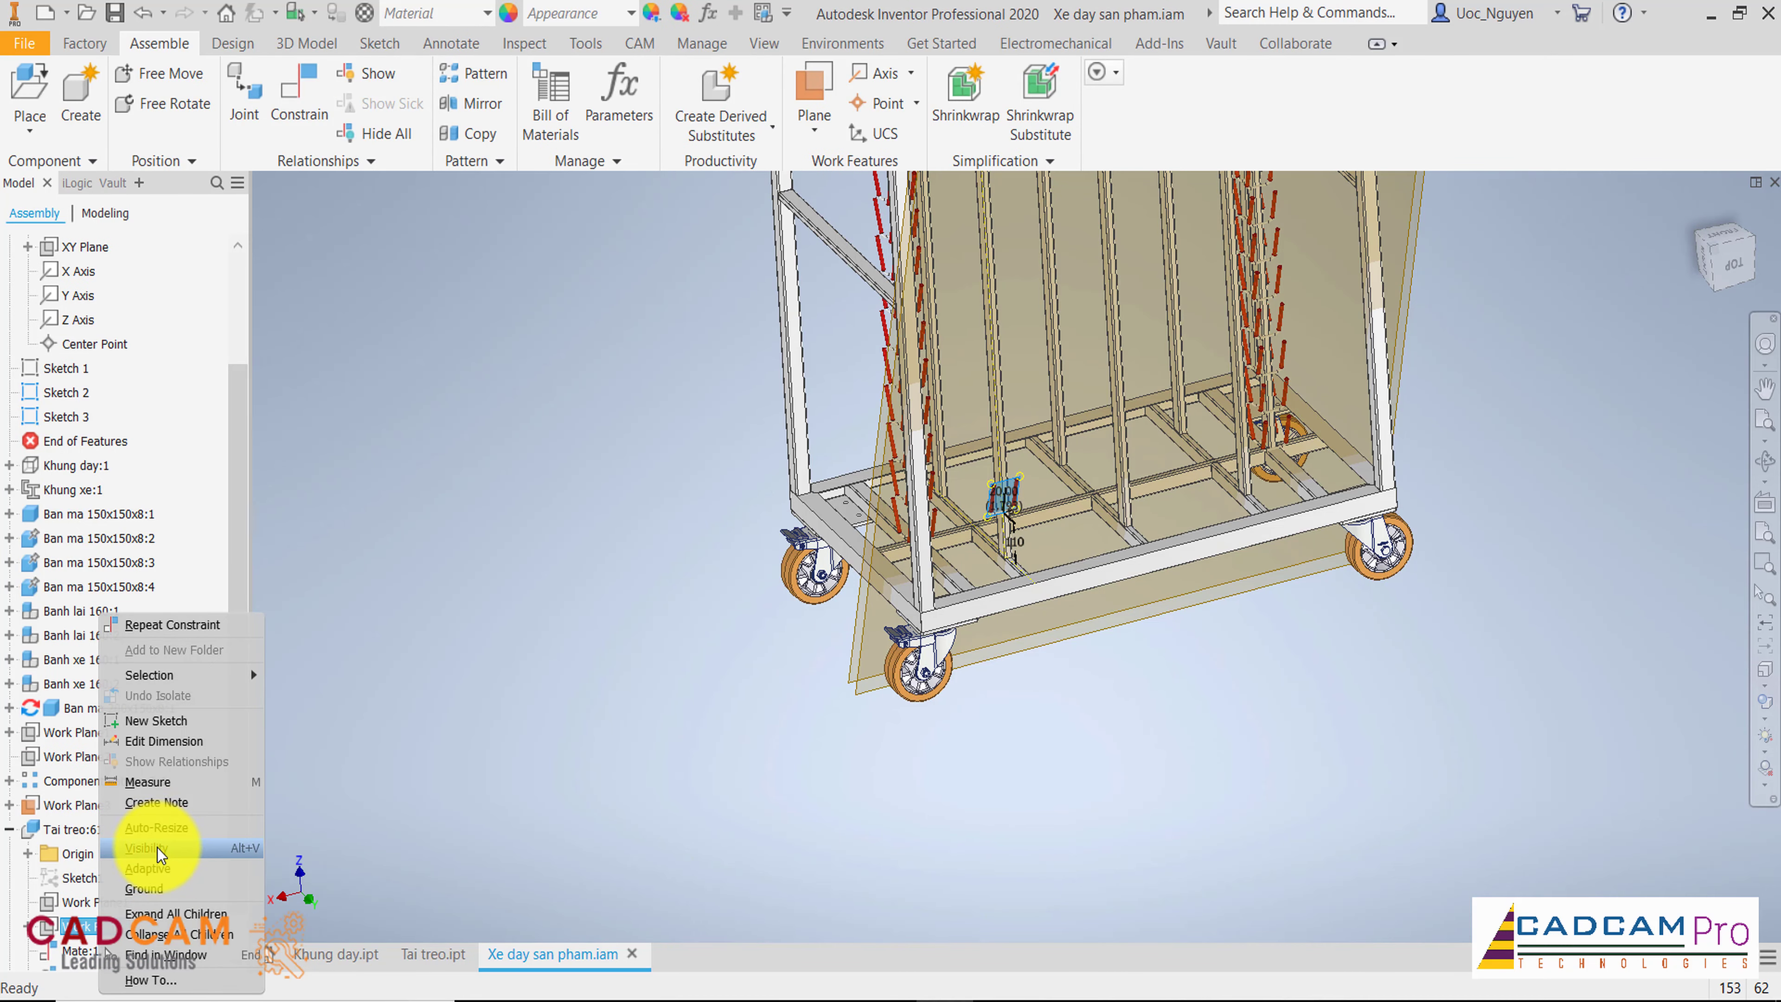
click(117, 884)
right_click(84, 807)
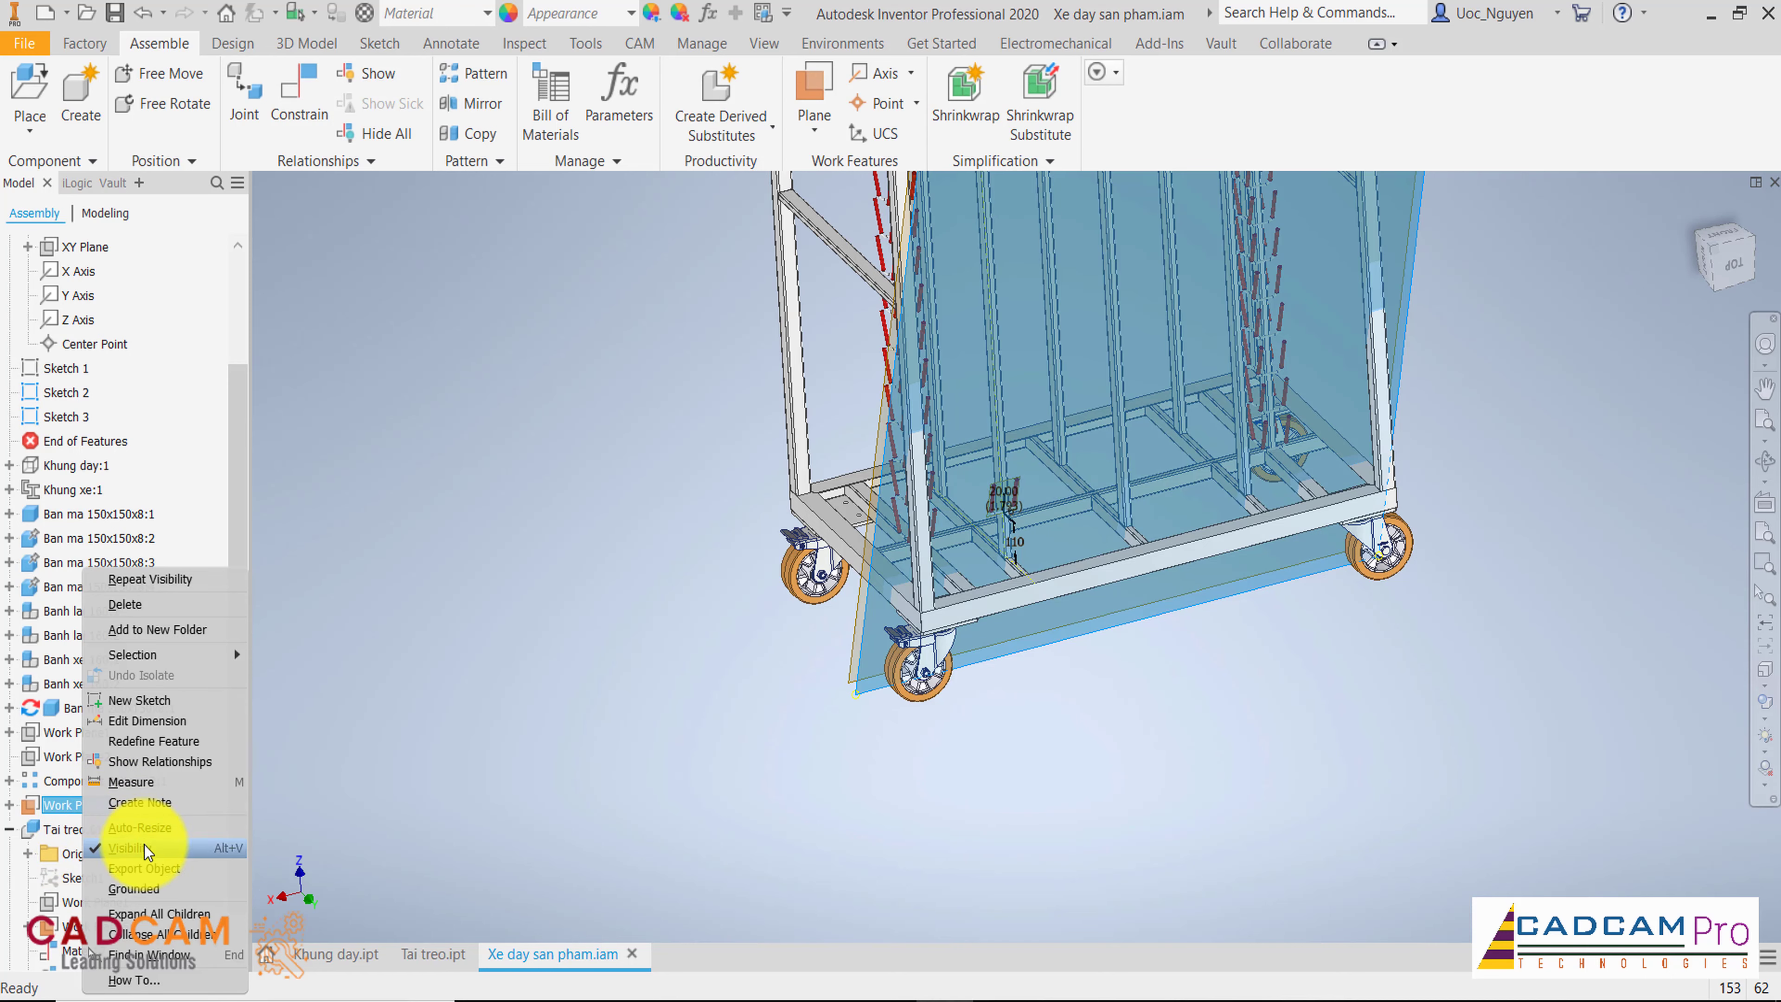
click(144, 849)
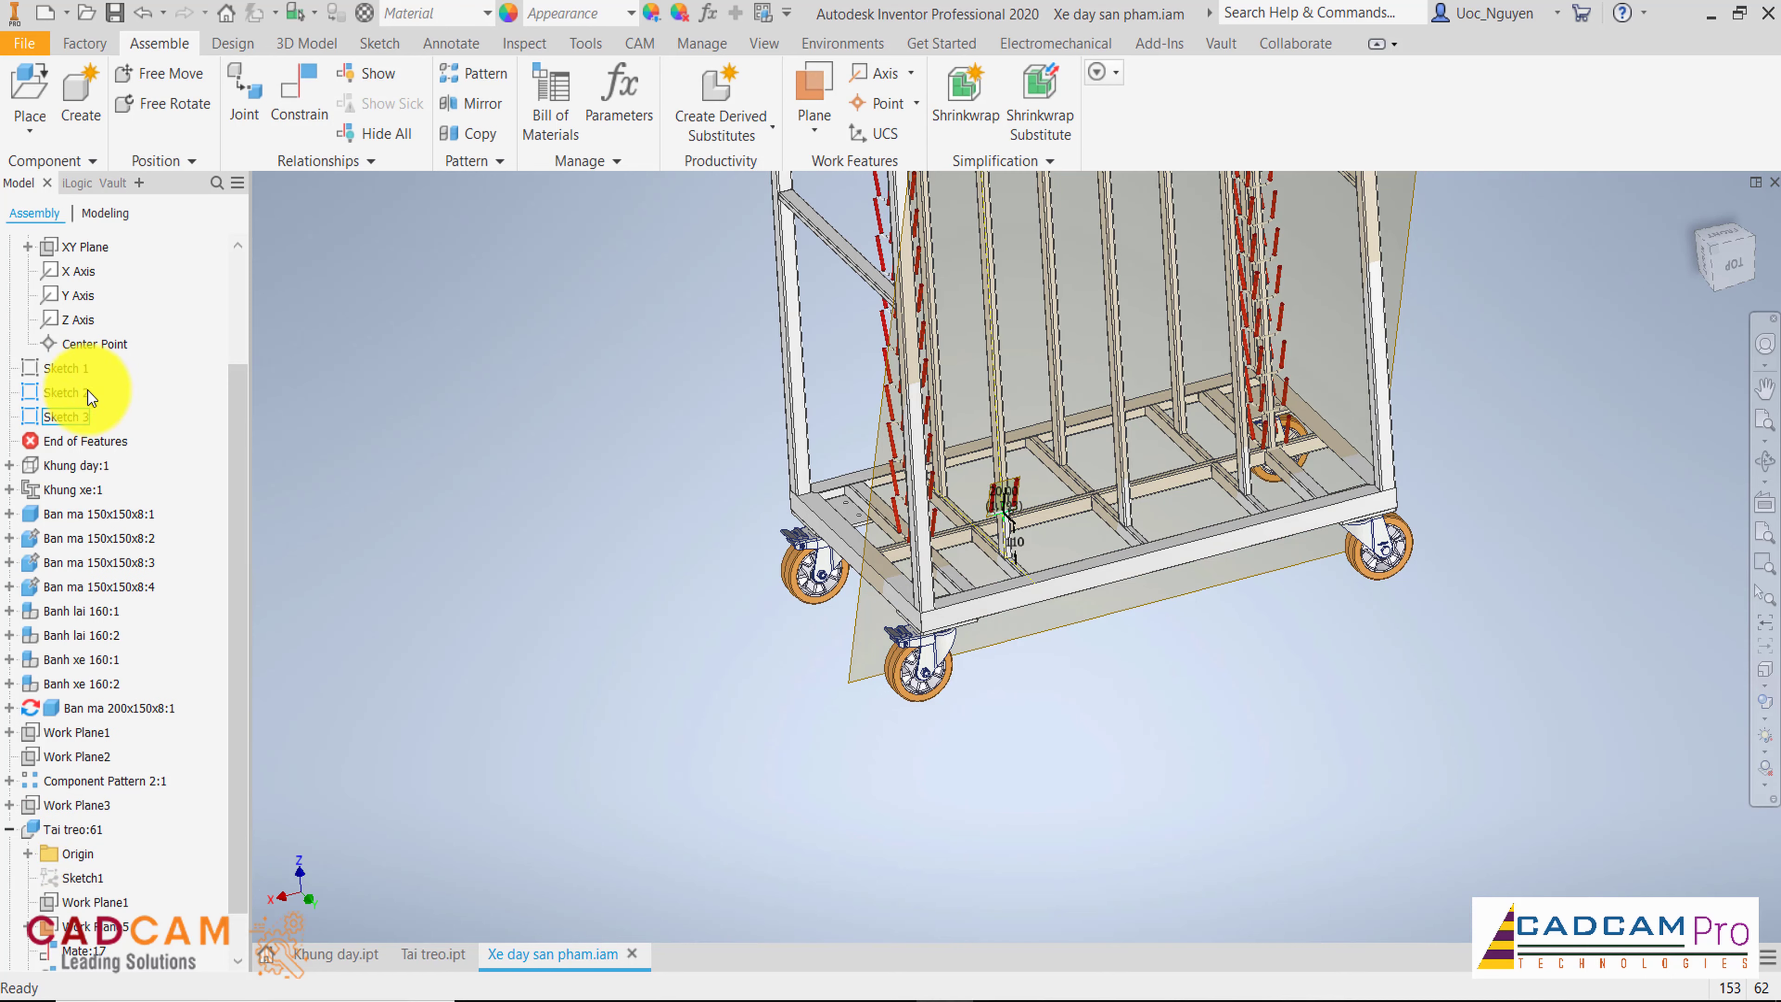
click(69, 392)
right_click(69, 413)
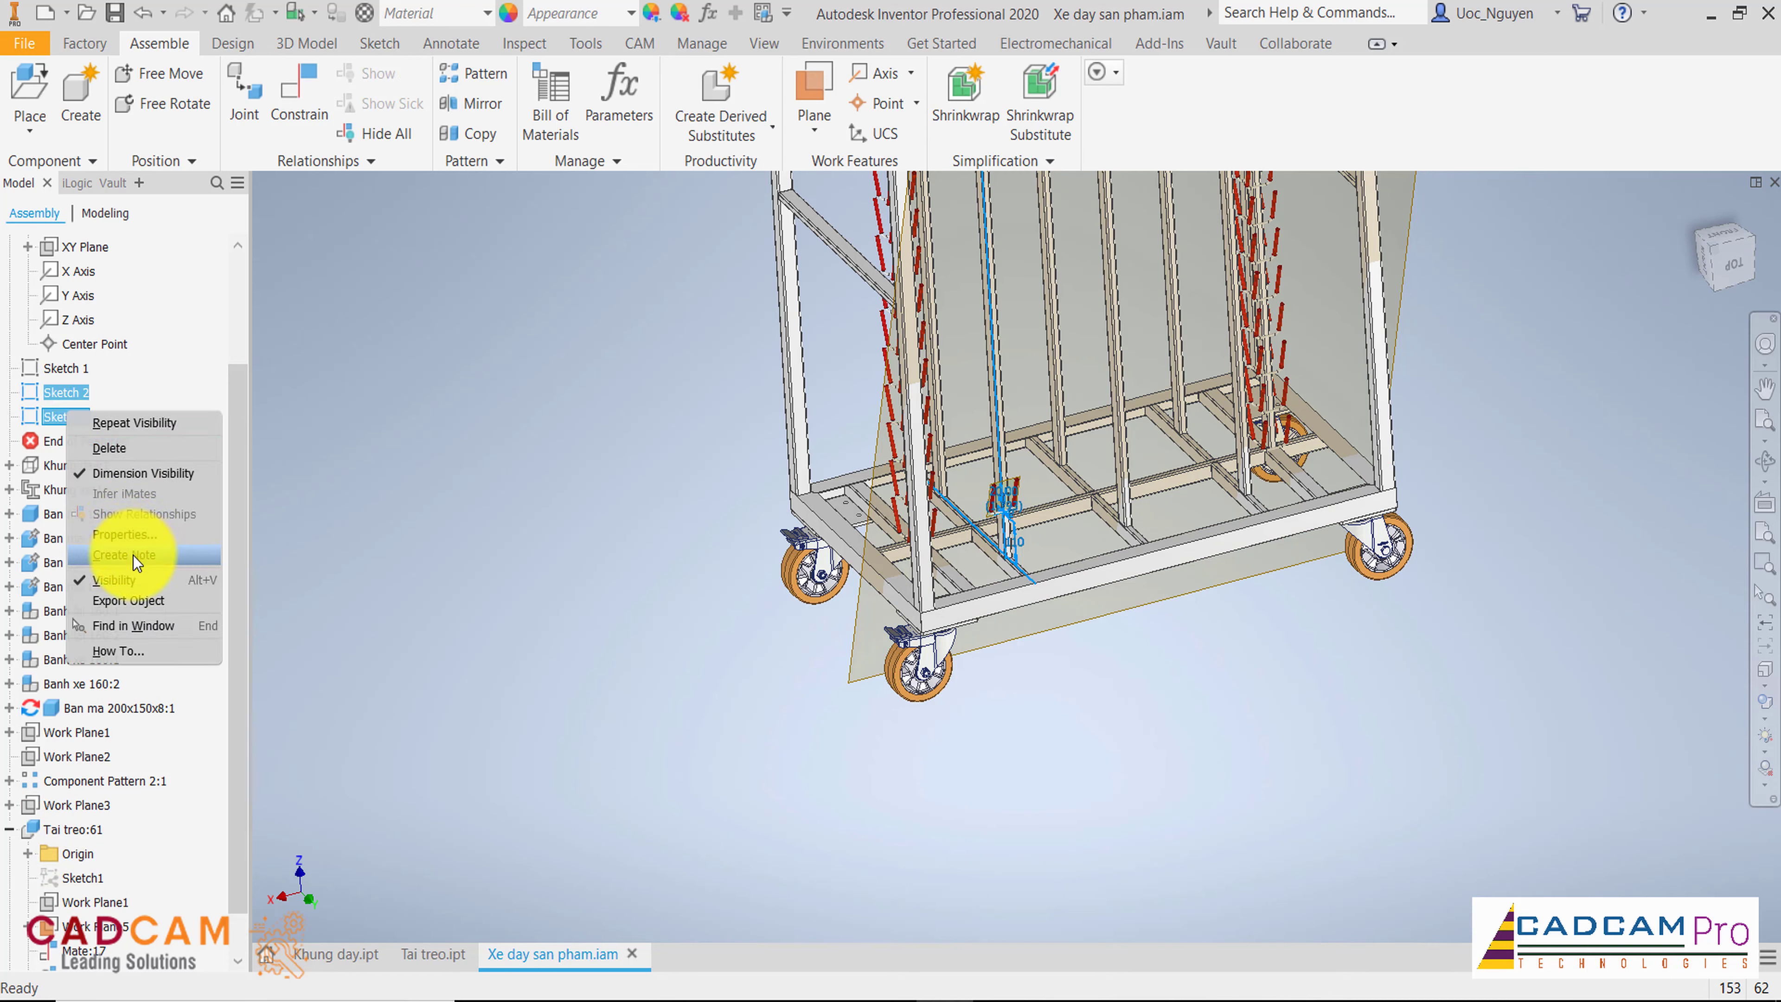
click(149, 583)
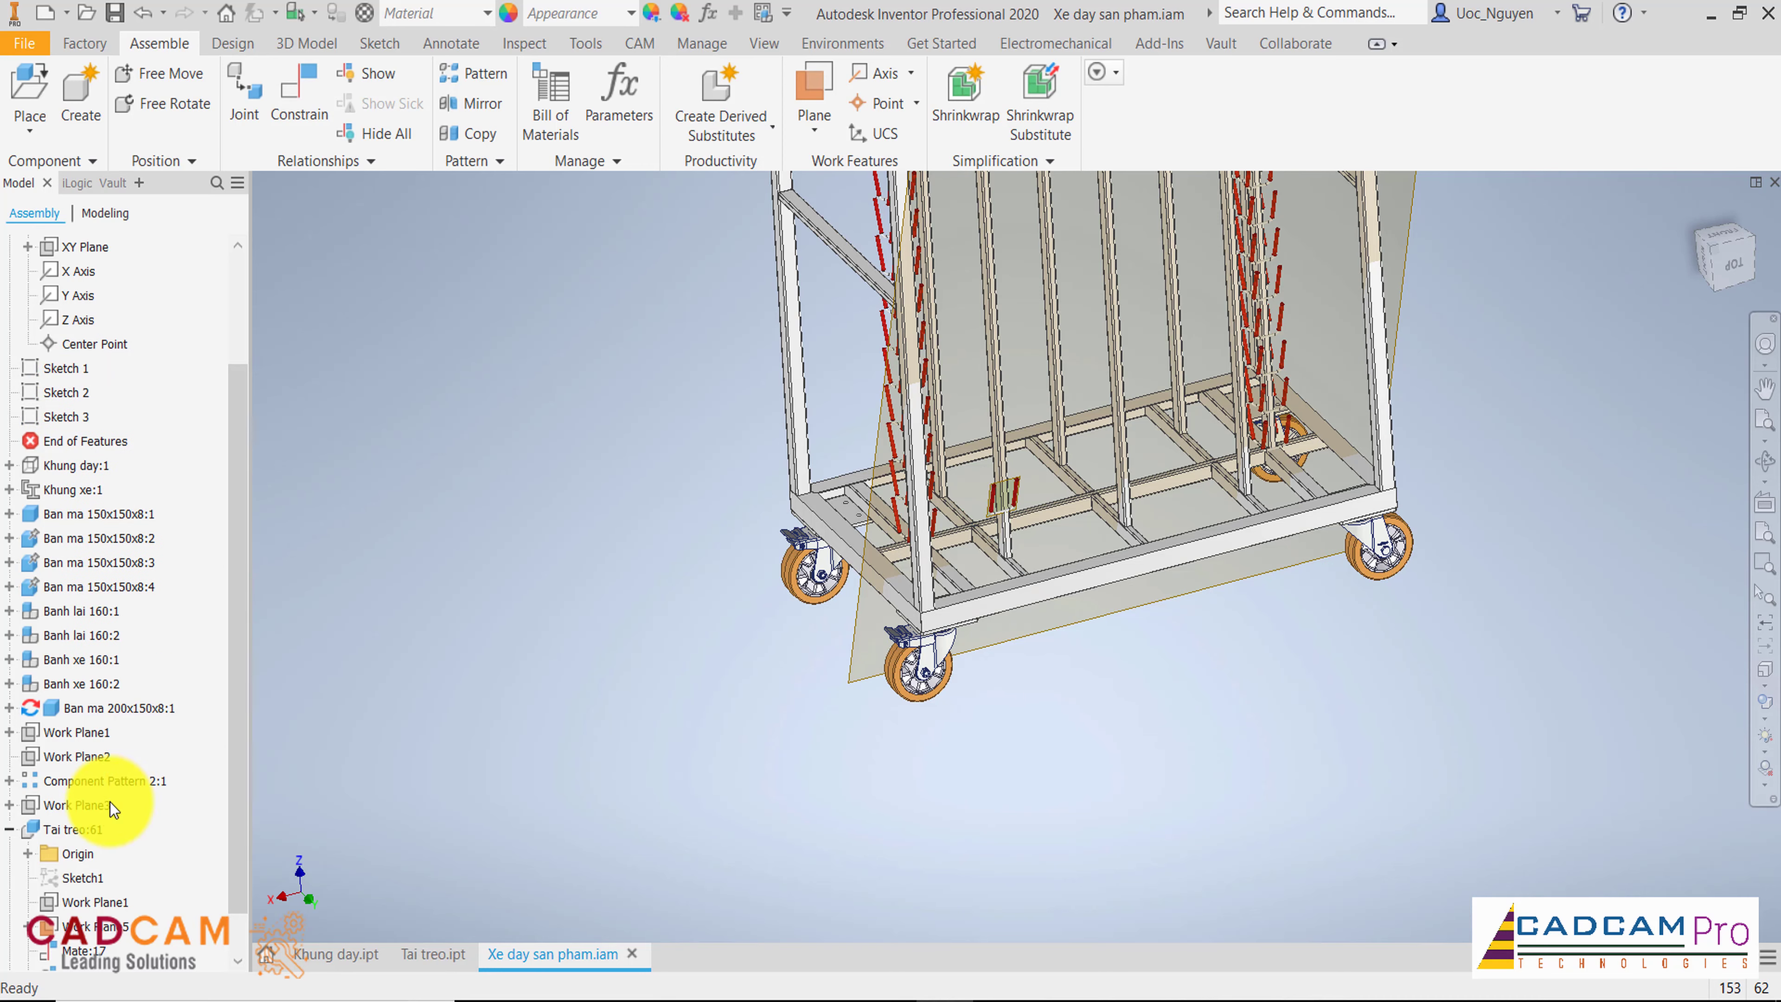
Step: Hide the lower work plane and Work Plane5 in the assembly
scroll(91, 841, down, 1)
right_click(73, 950)
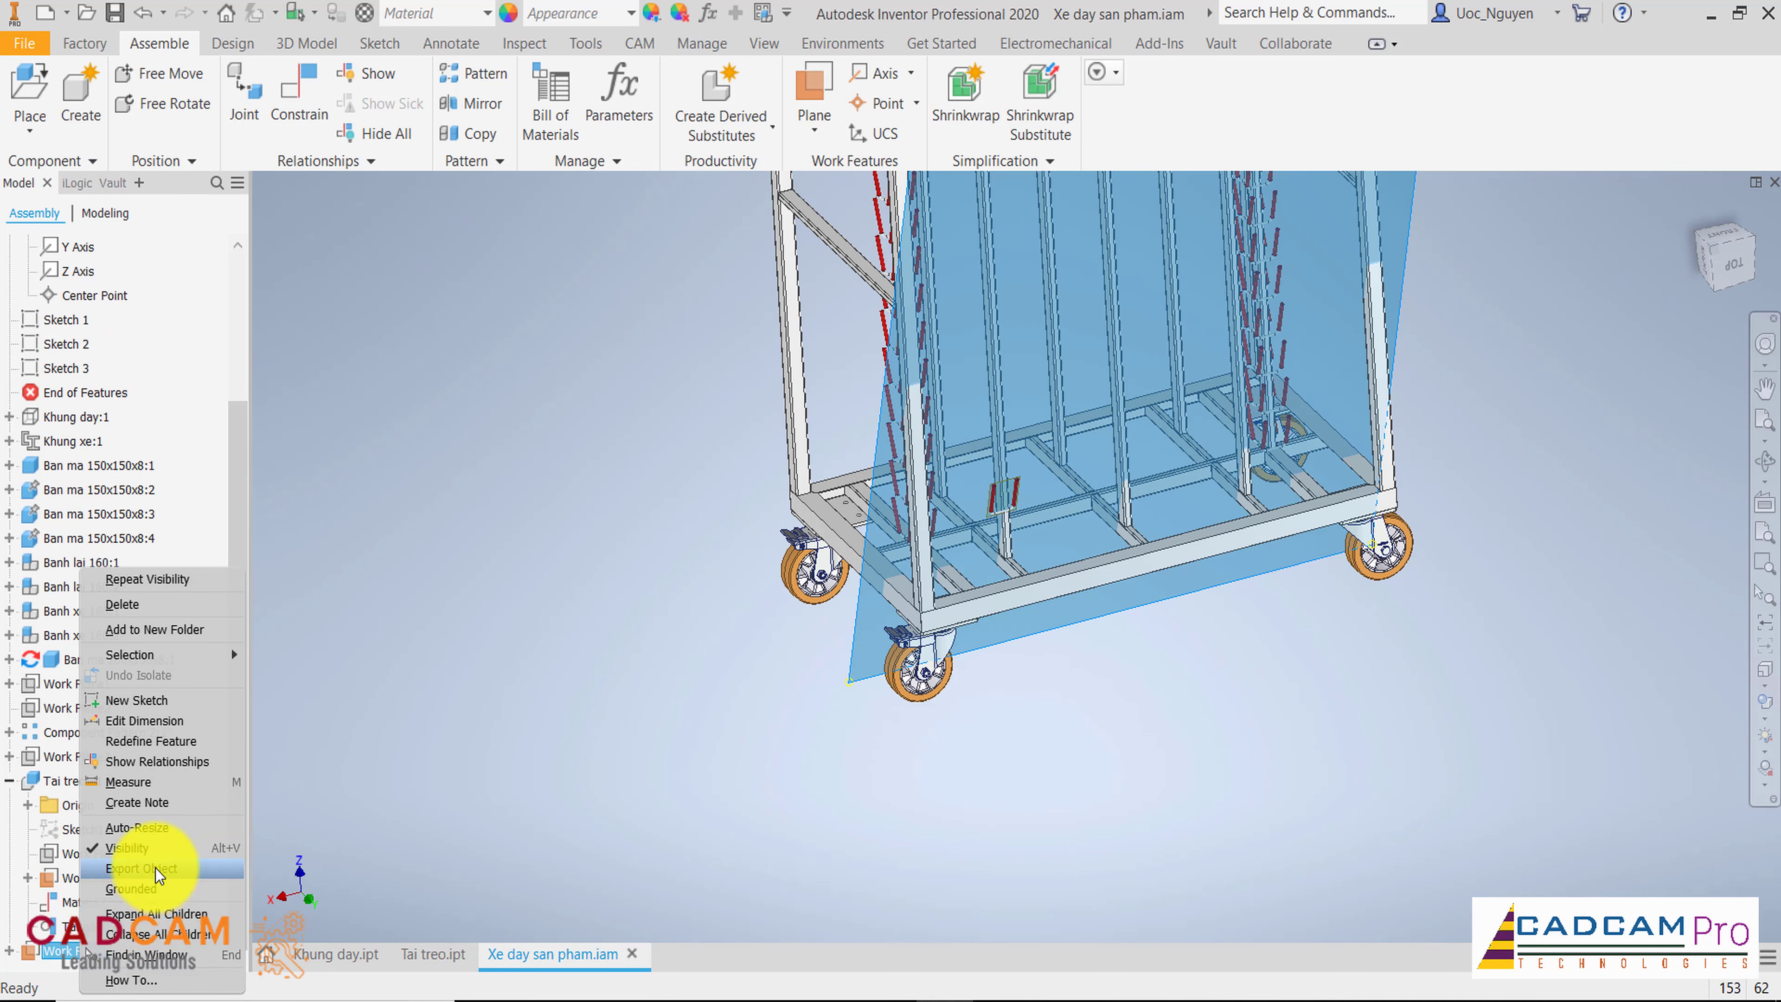
click(155, 848)
shift+middle_drag(491, 702, 675, 775)
scroll(1234, 443, up, 3)
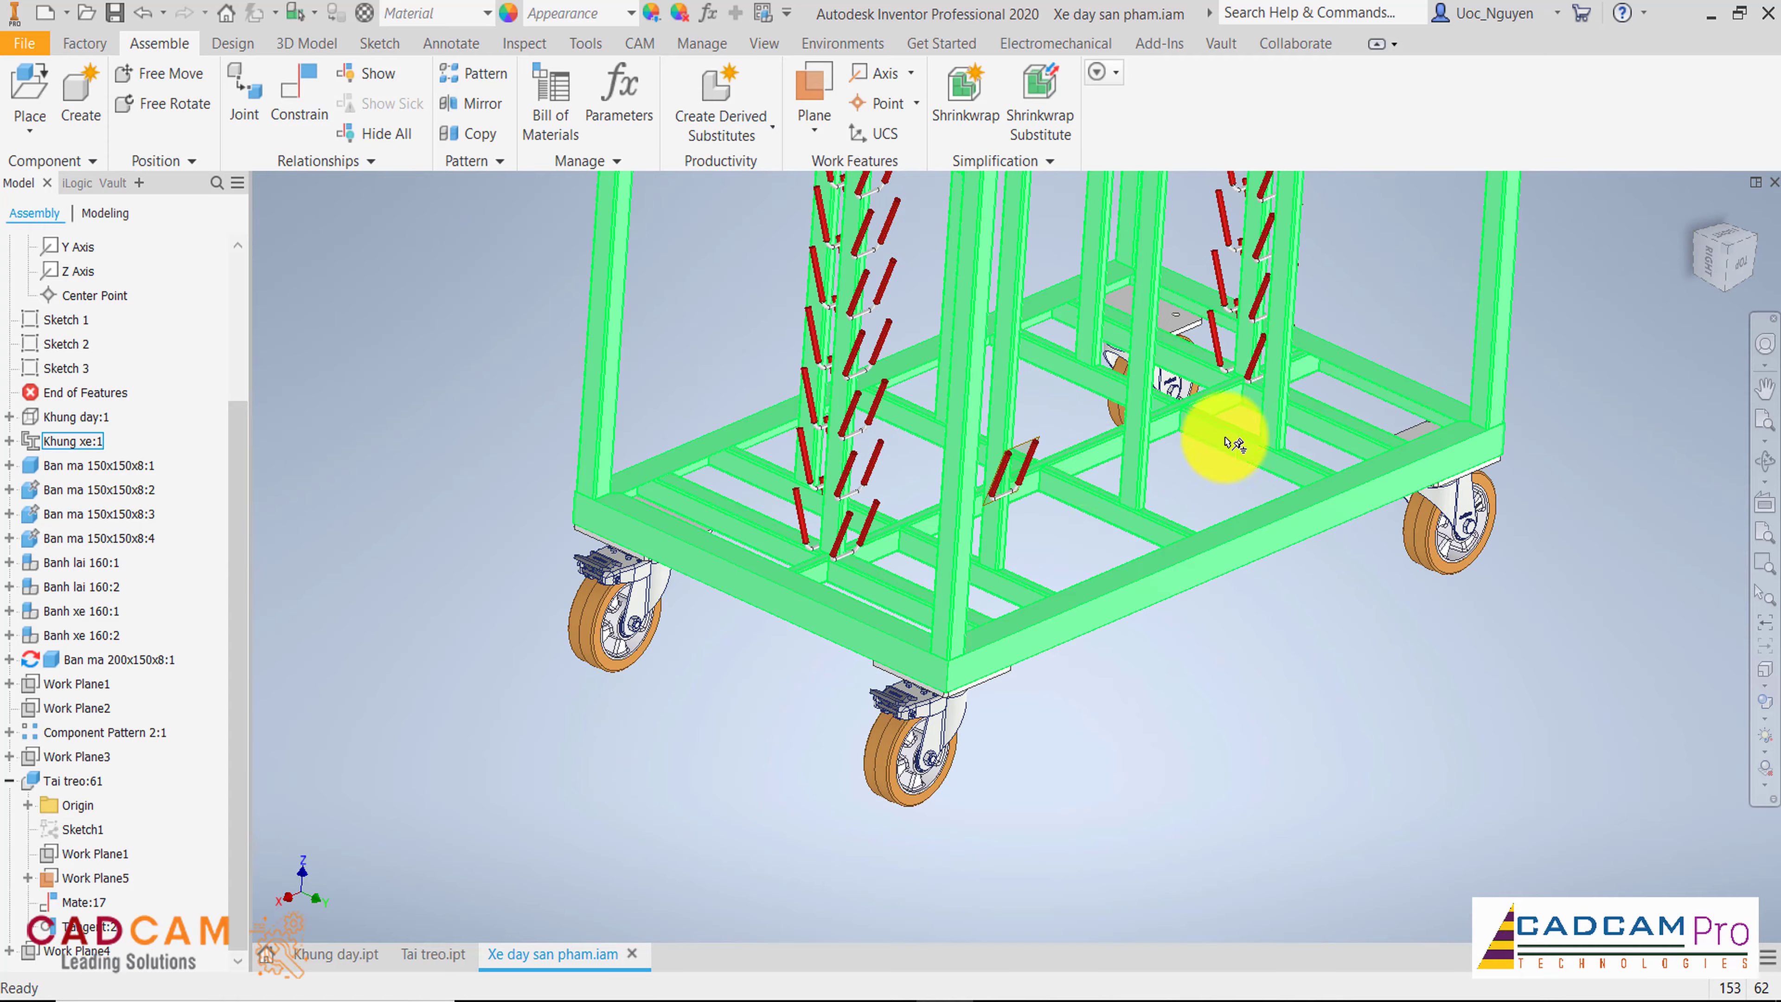
scroll(1233, 443, up, 2)
click(441, 952)
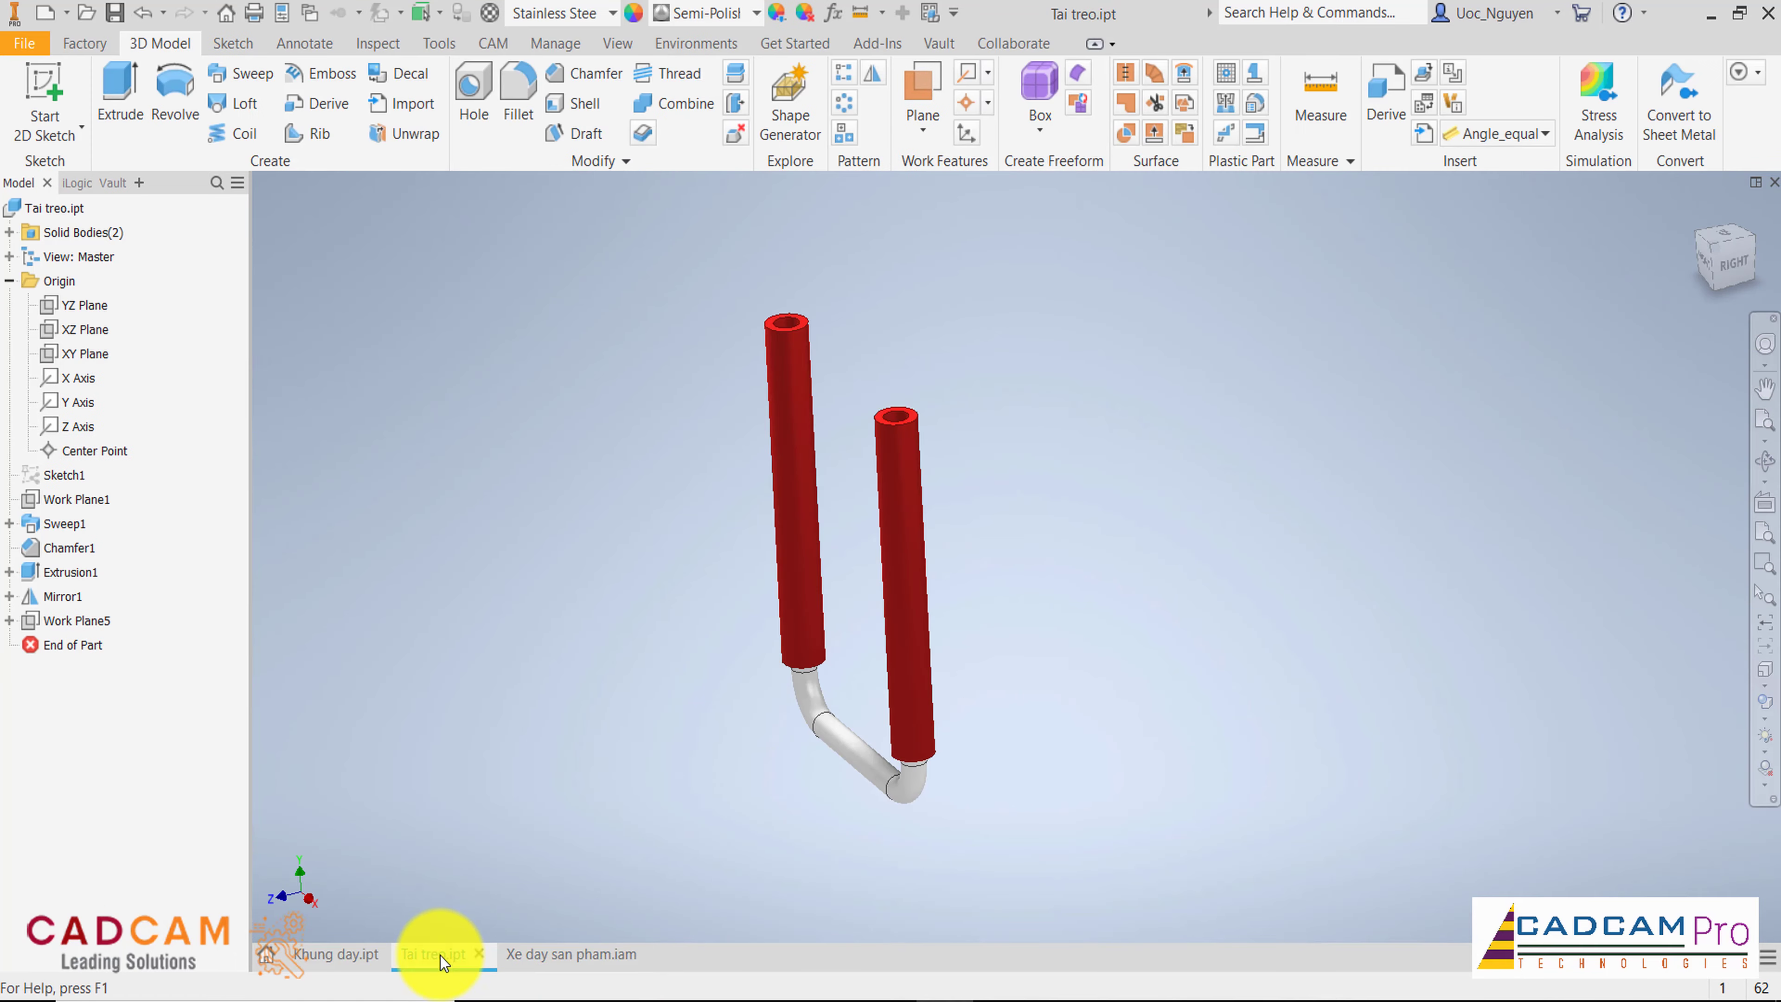
click(548, 953)
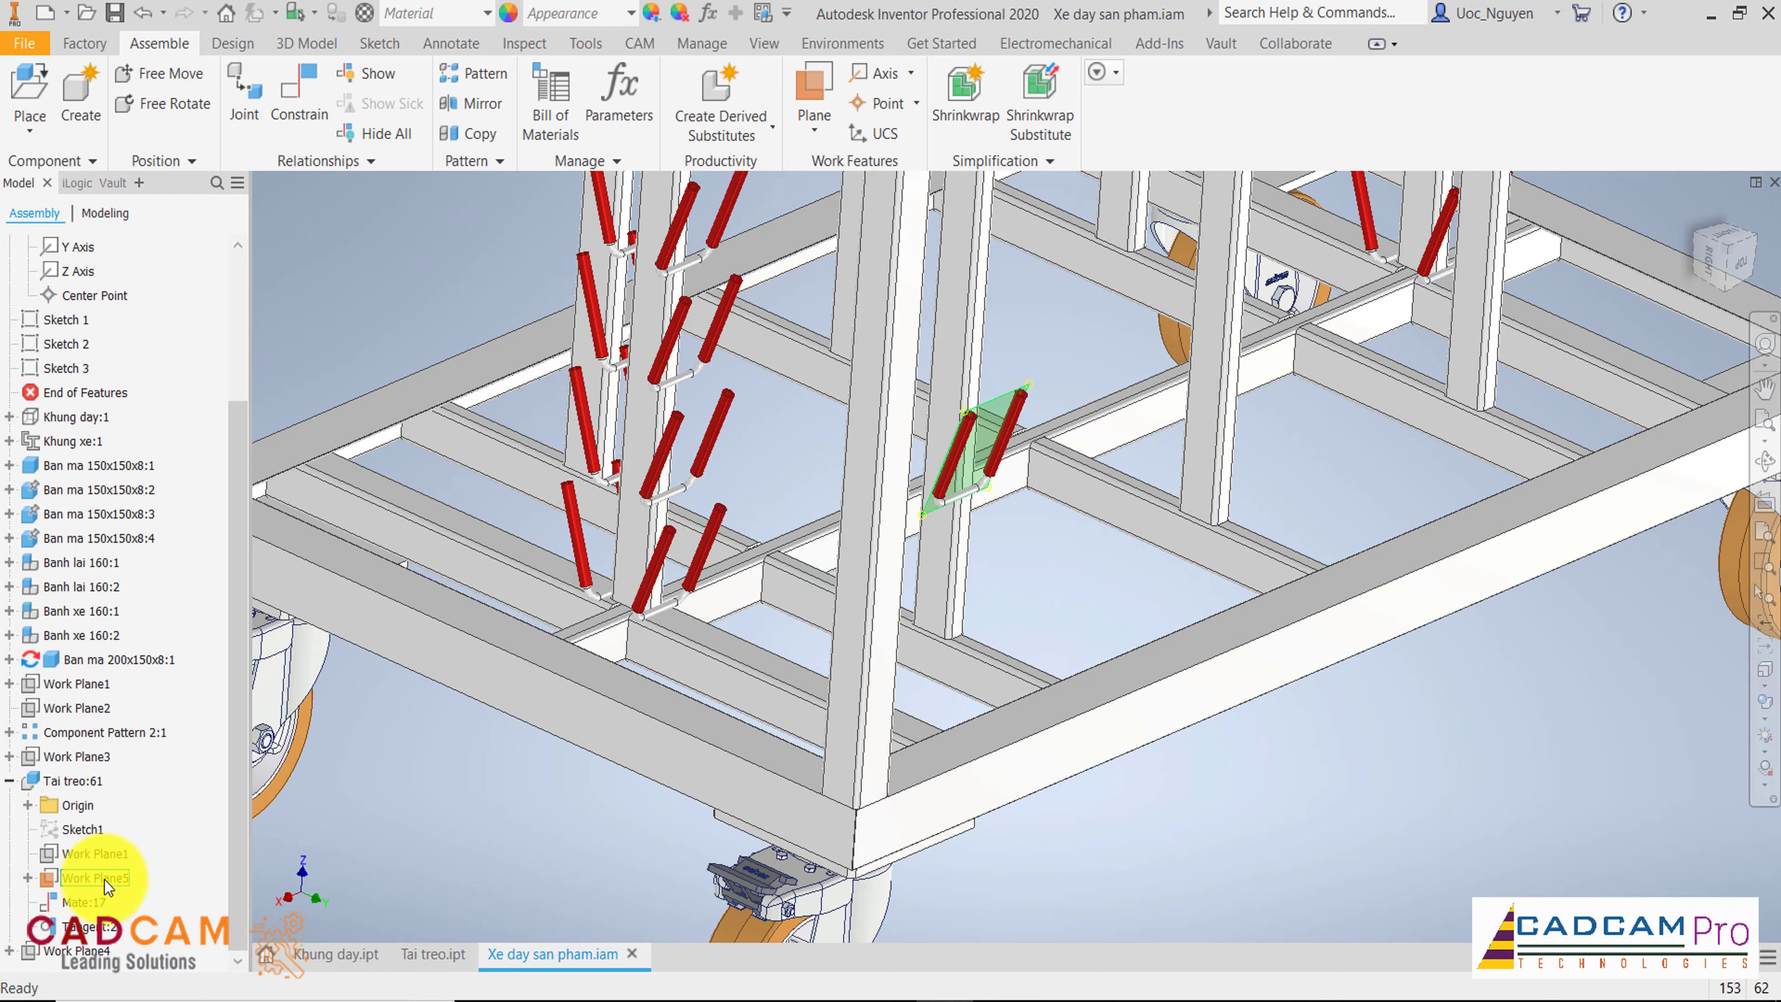
right_click(133, 877)
click(144, 859)
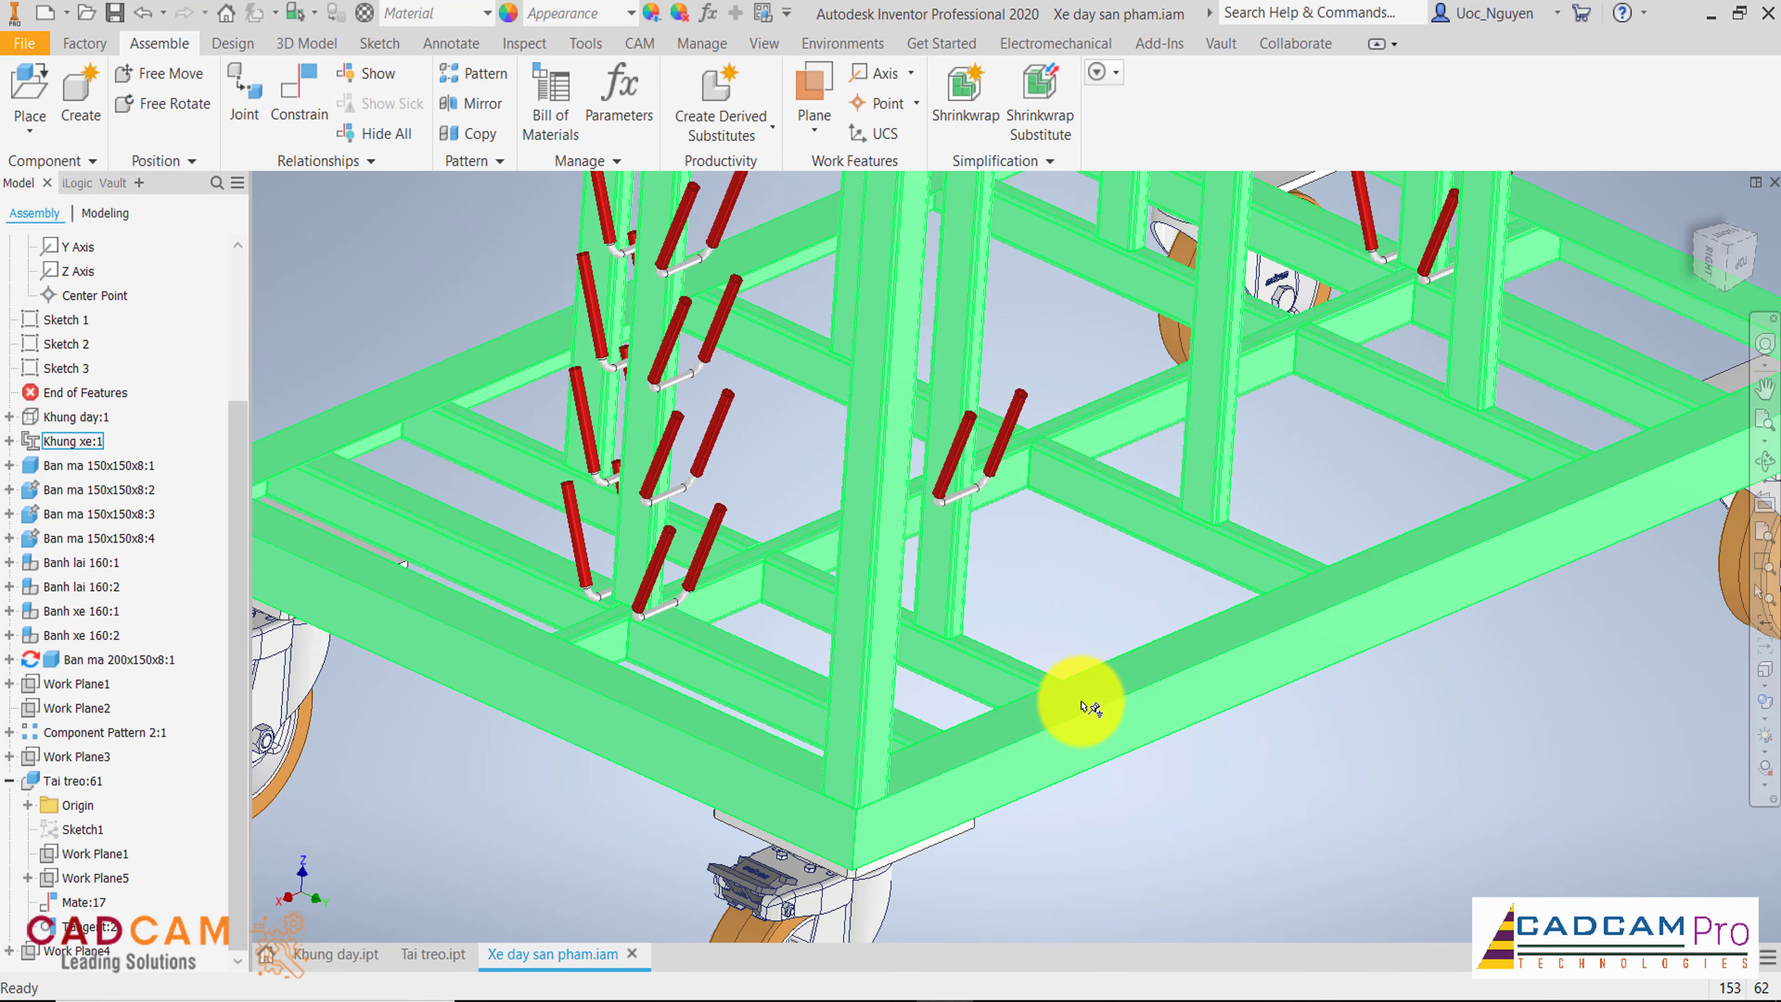
mouse_move(1083, 705)
shift+middle_down()
mouse_move(1125, 549)
mouse_move(1026, 696)
mouse_move(1063, 667)
shift+middle_up()
Step: Flush-constrain the hanger's YZ Plane to the frame post face with a 10 mm offset
right_click(1122, 638)
click(1115, 640)
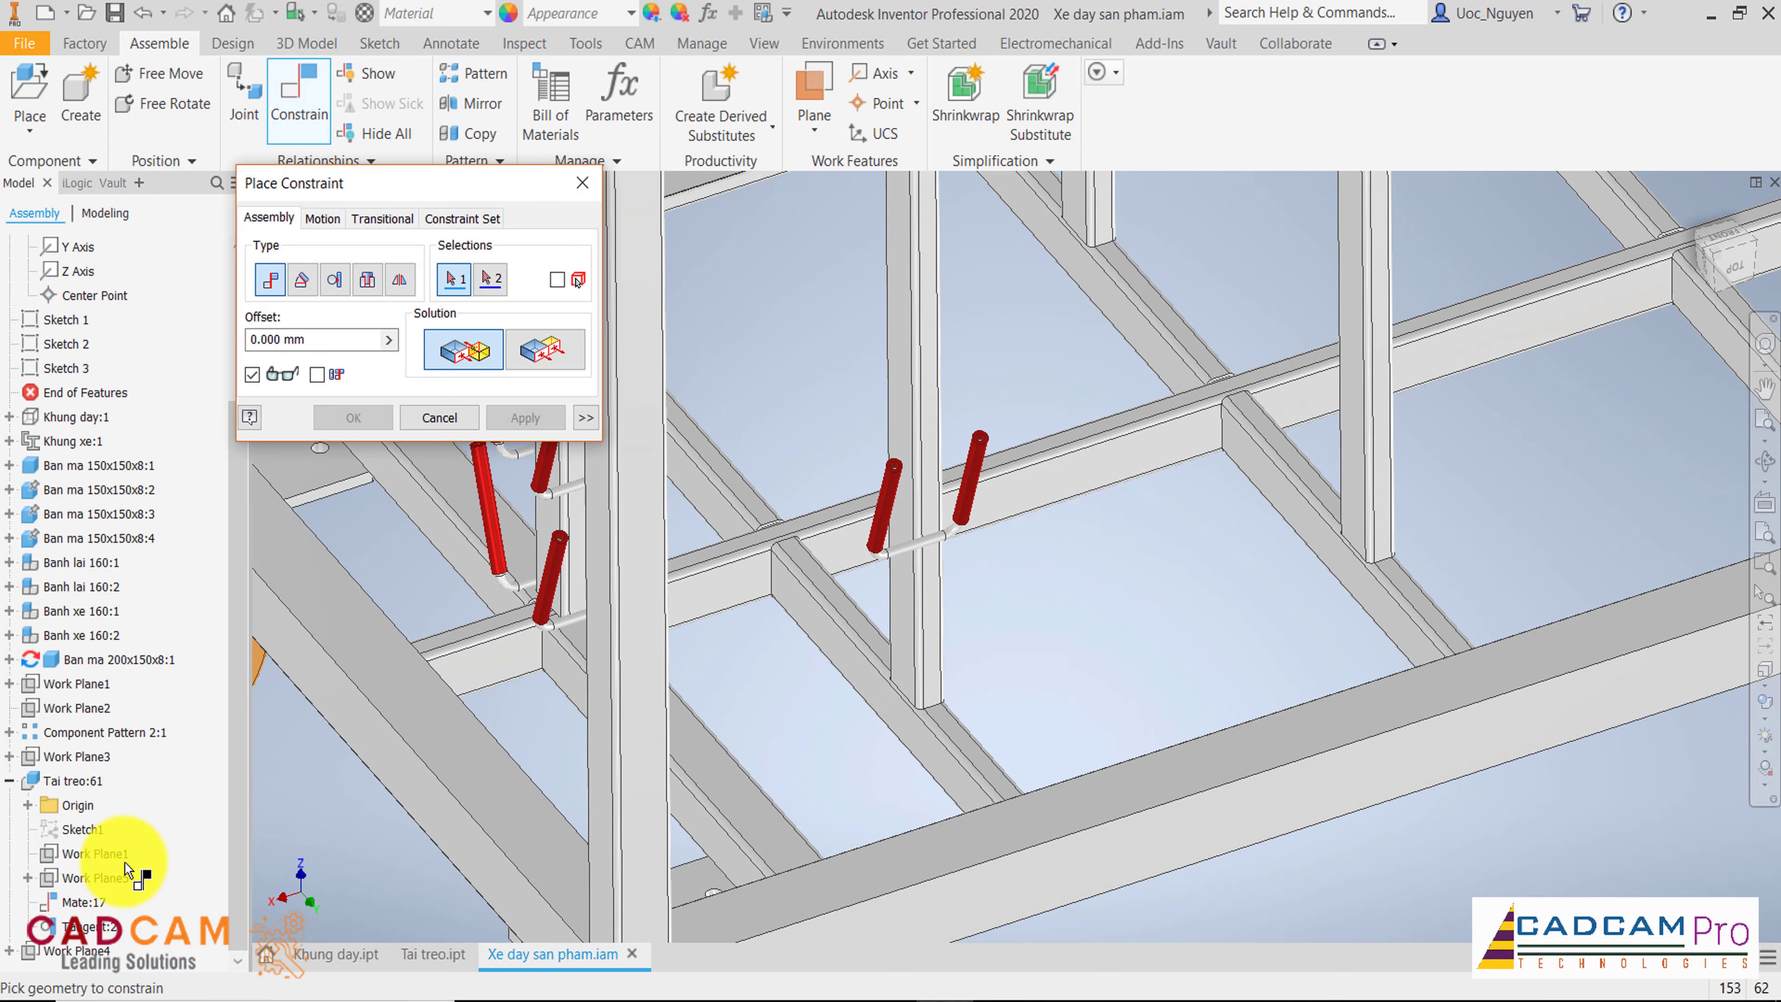
click(28, 805)
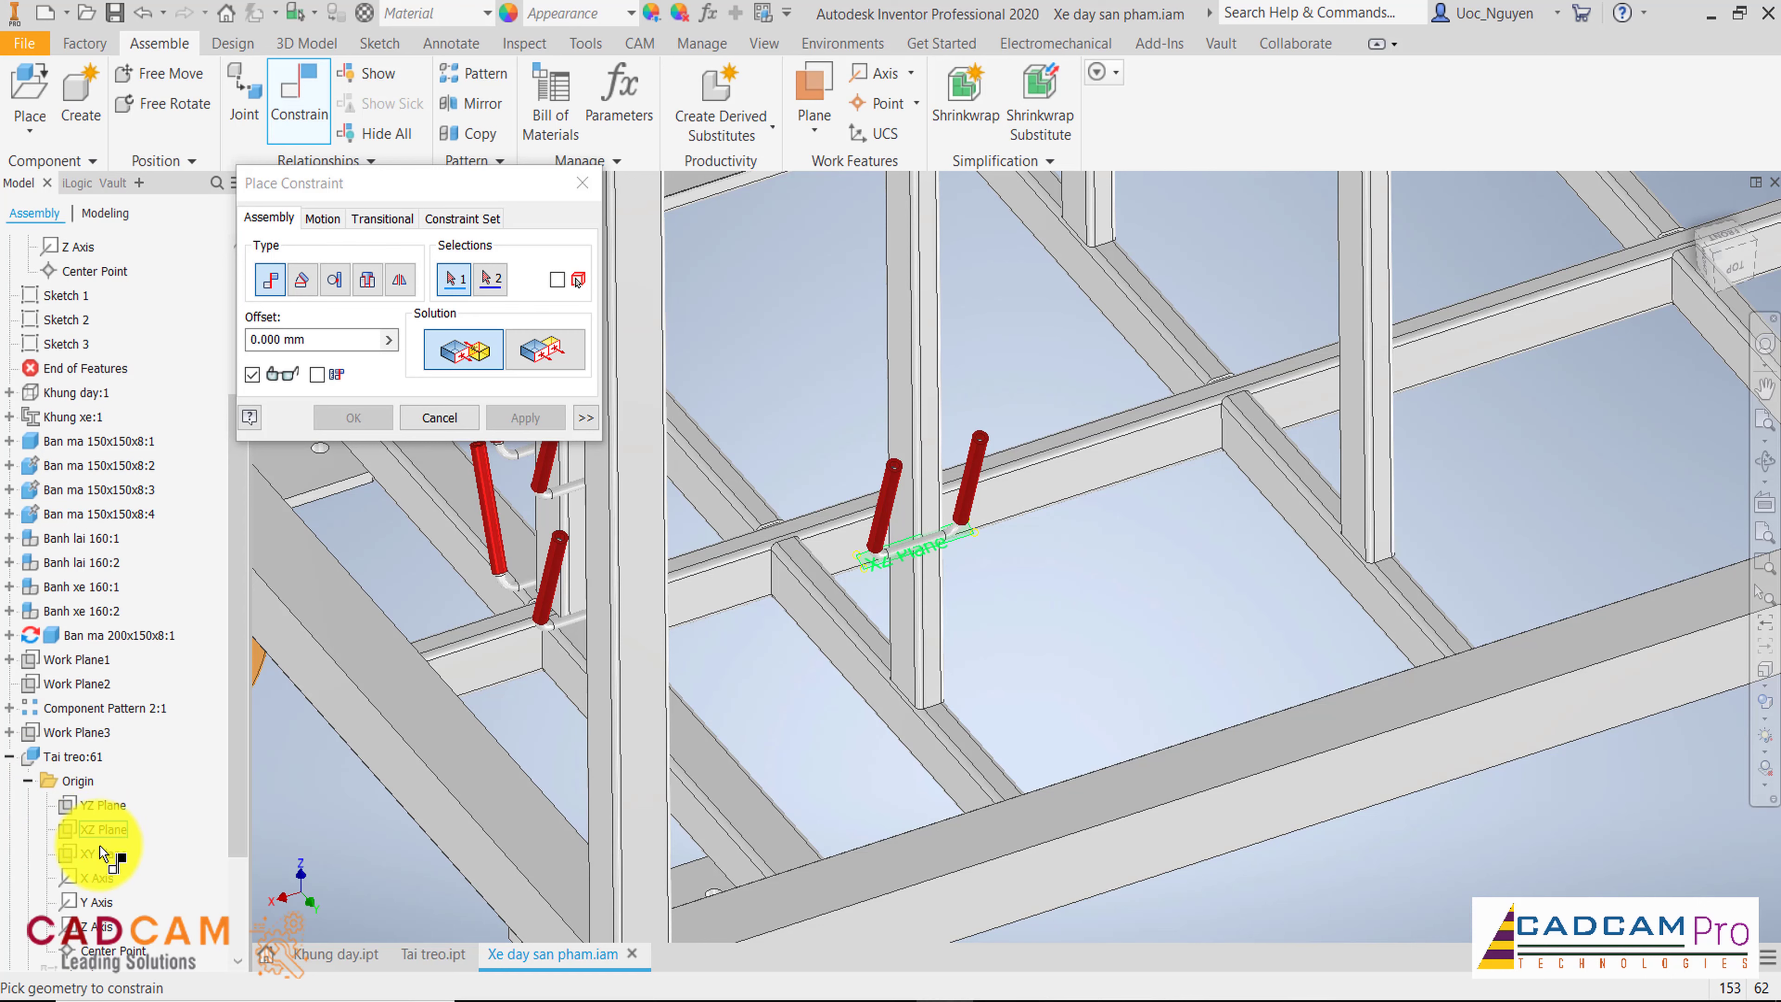
click(103, 804)
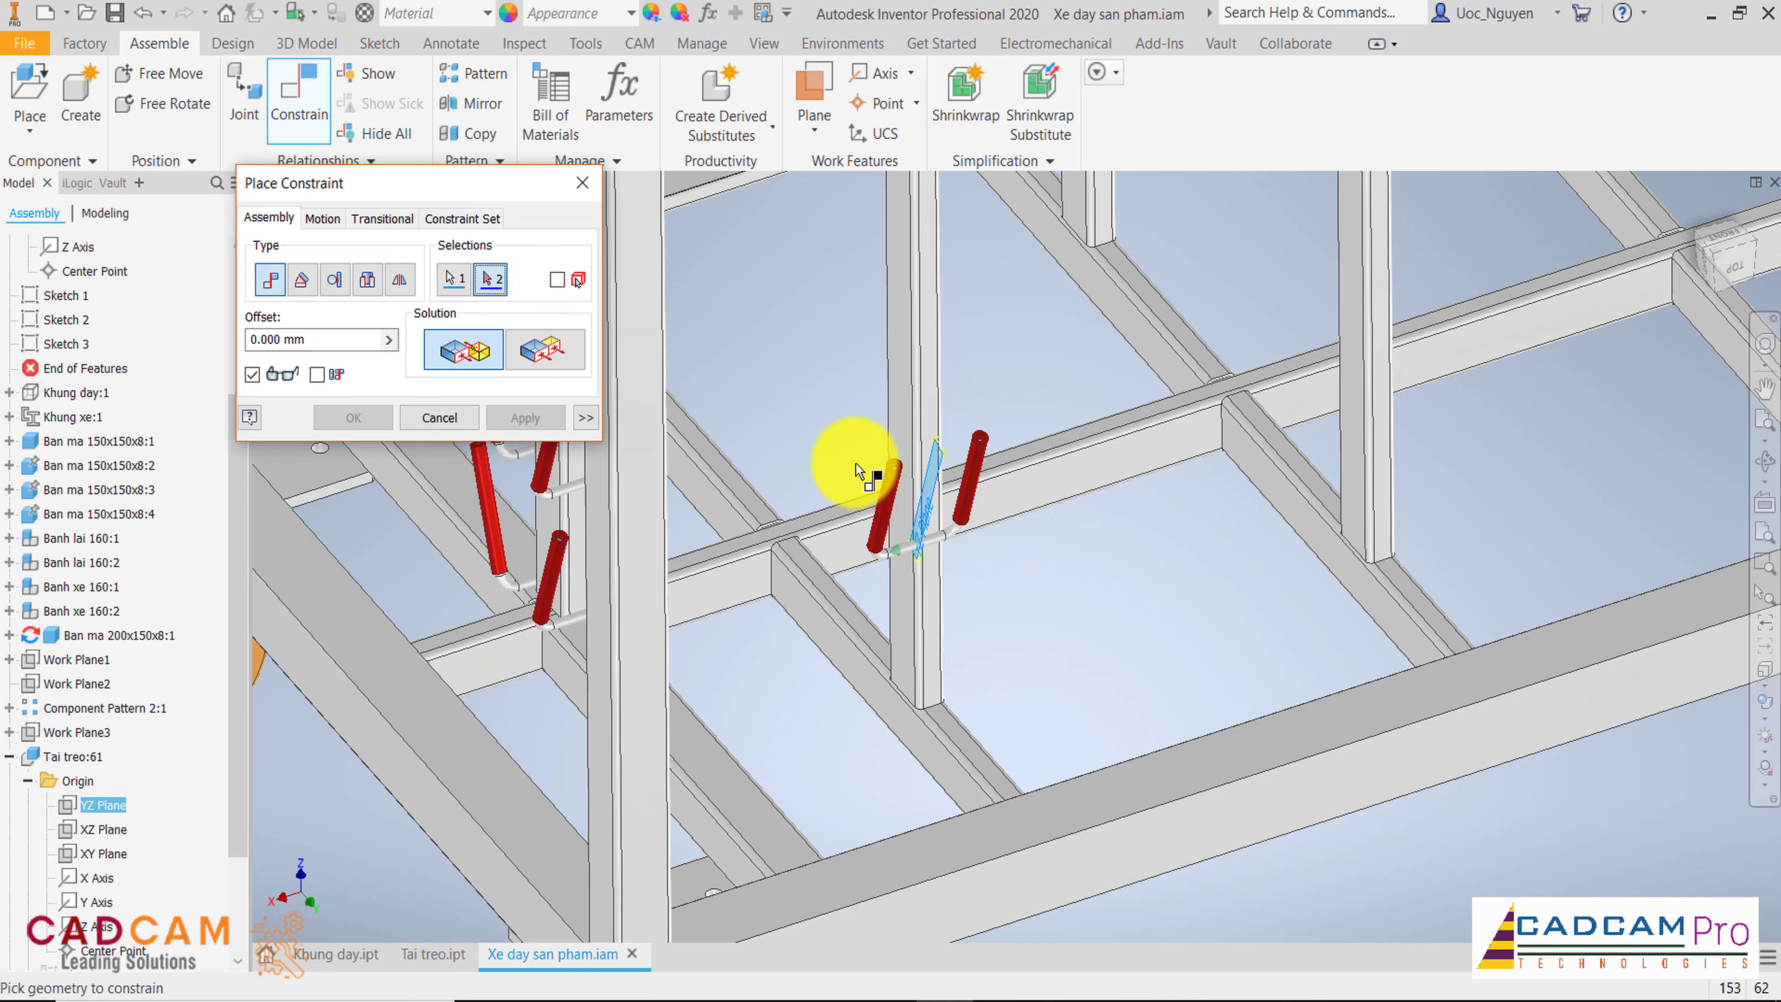
click(903, 448)
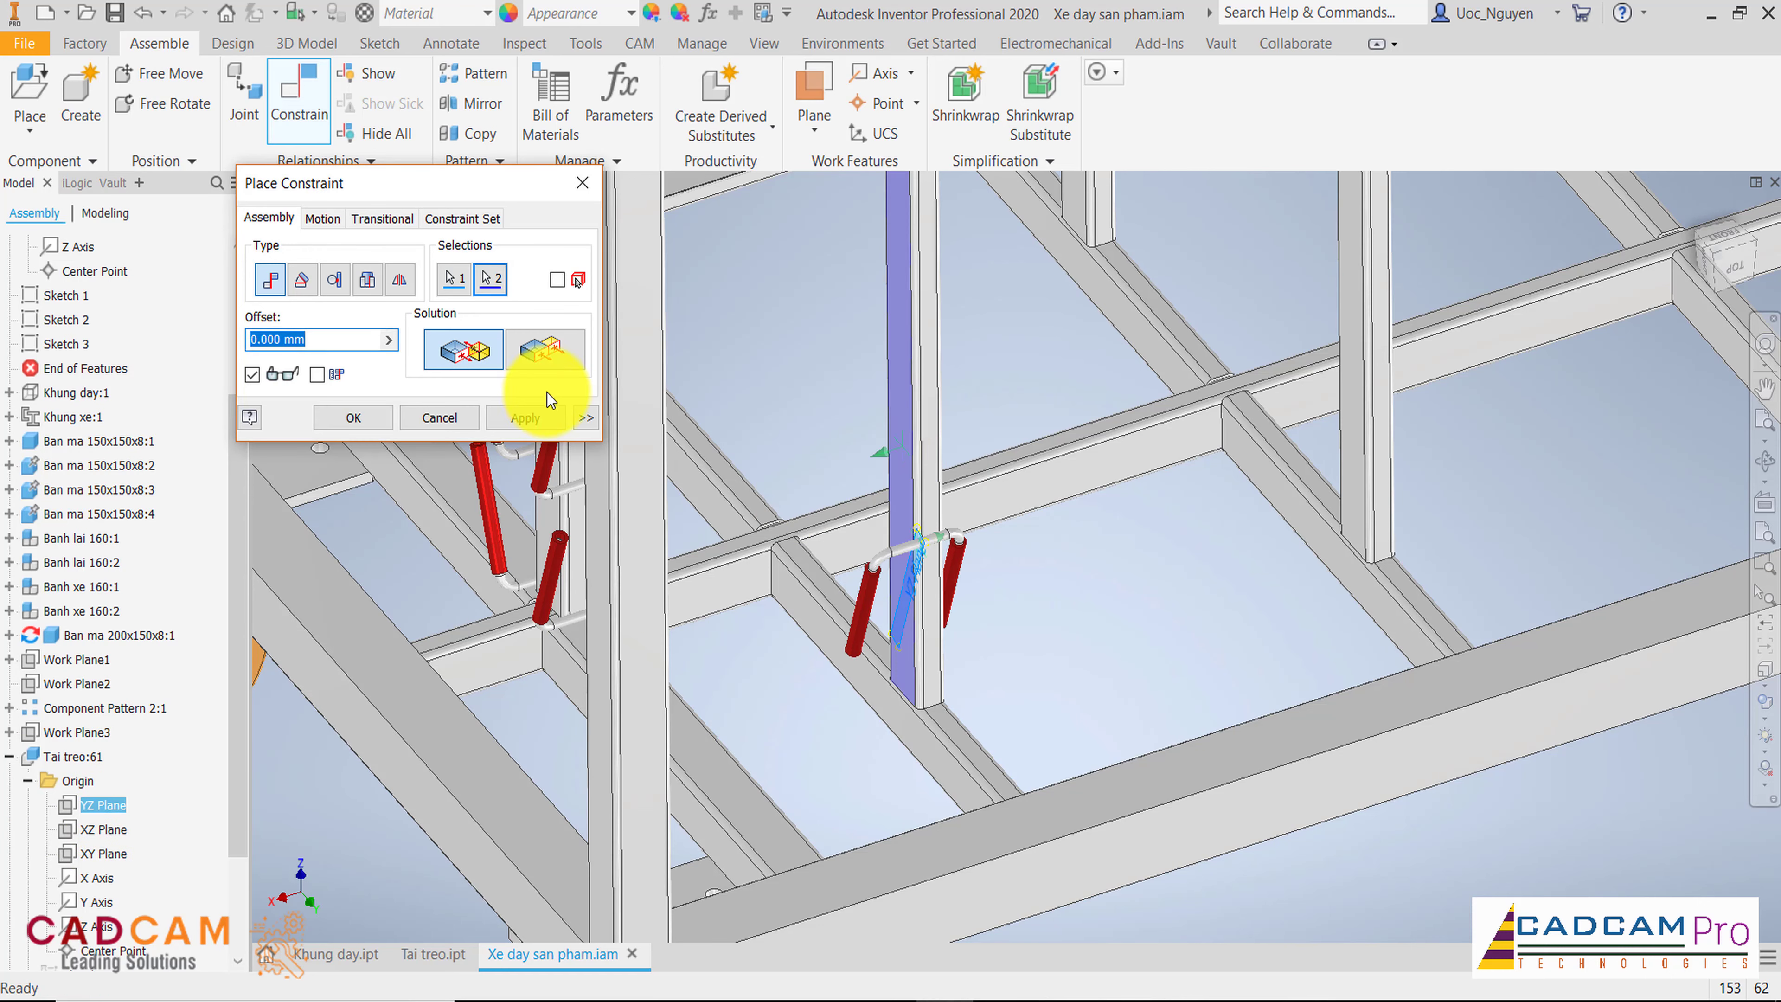
click(547, 350)
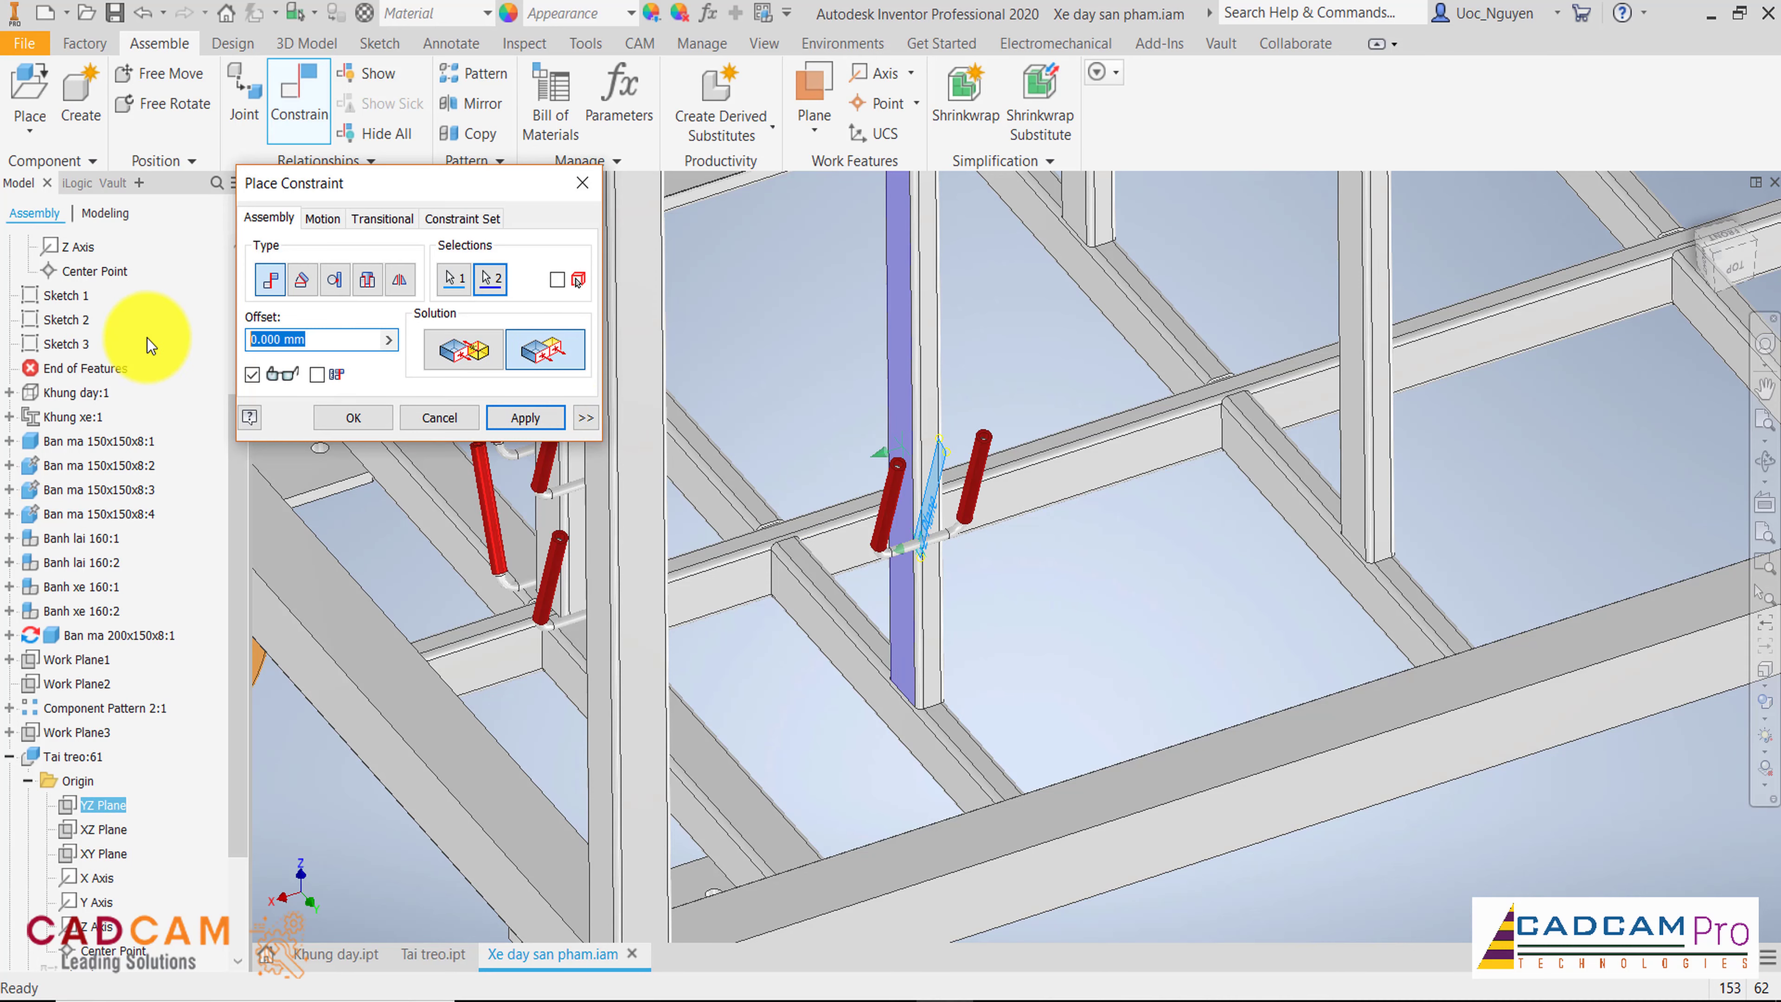
text(10)
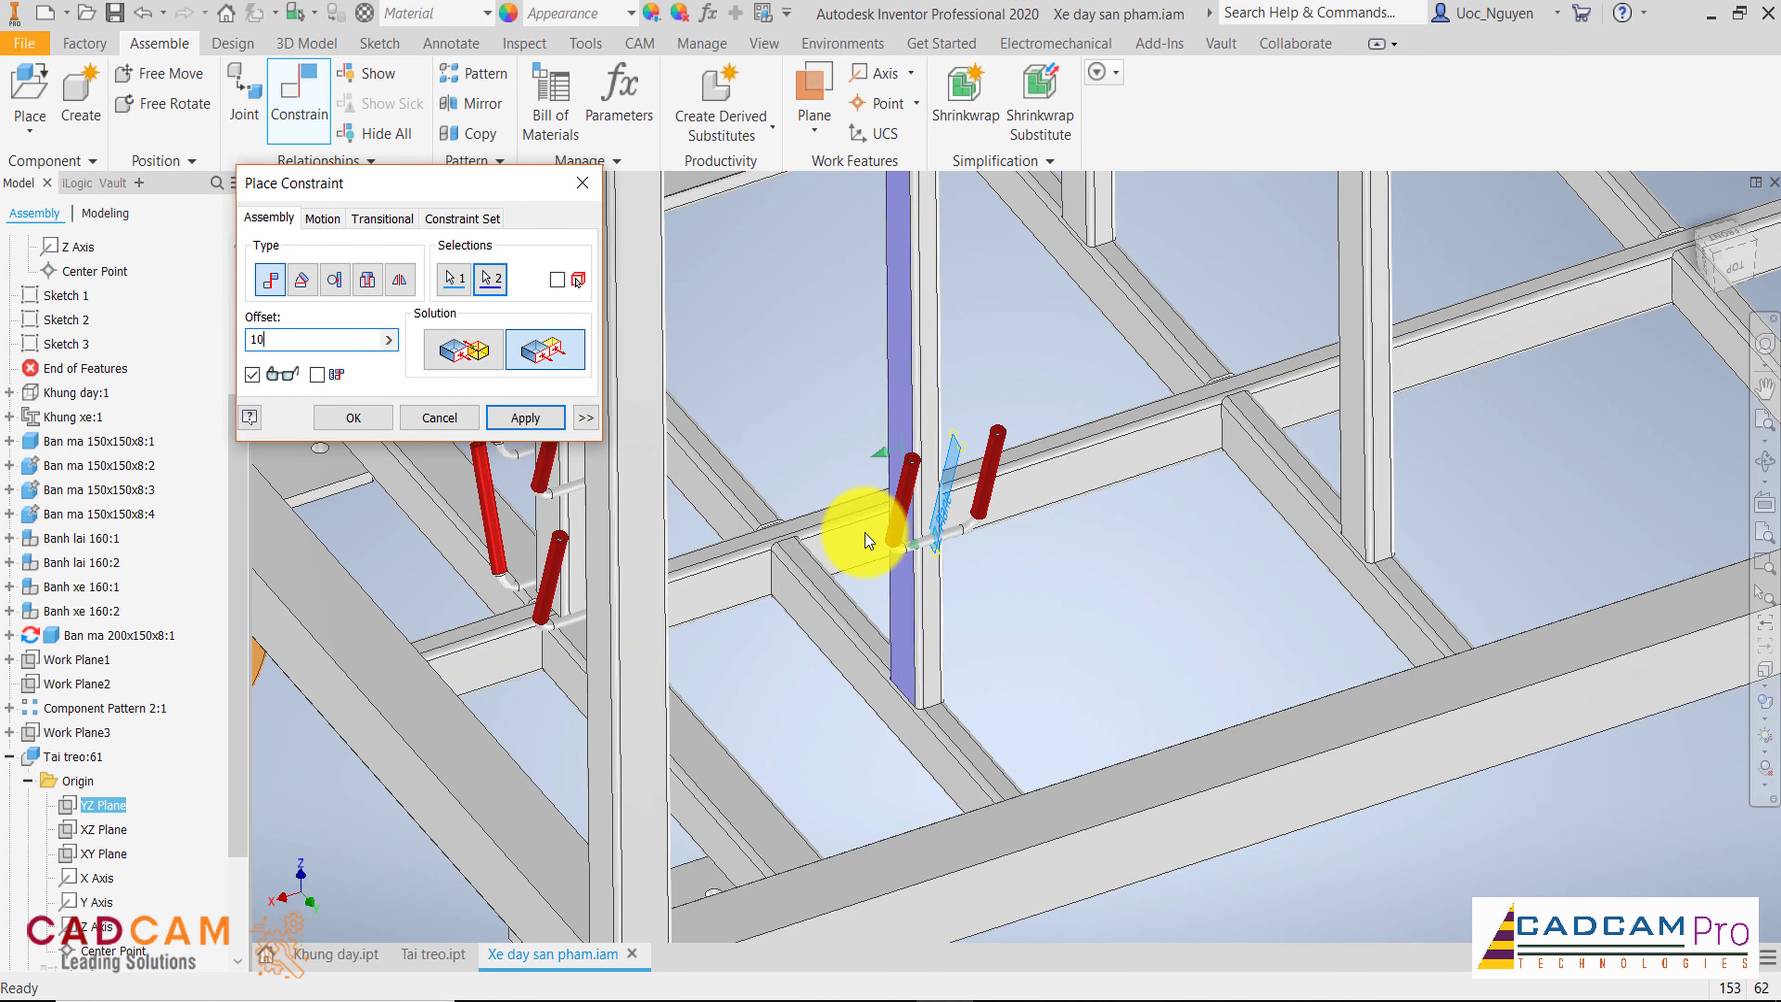
scroll(918, 537, up, 5)
scroll(918, 538, down, 2)
scroll(908, 564, down, 2)
scroll(905, 564, down, 1)
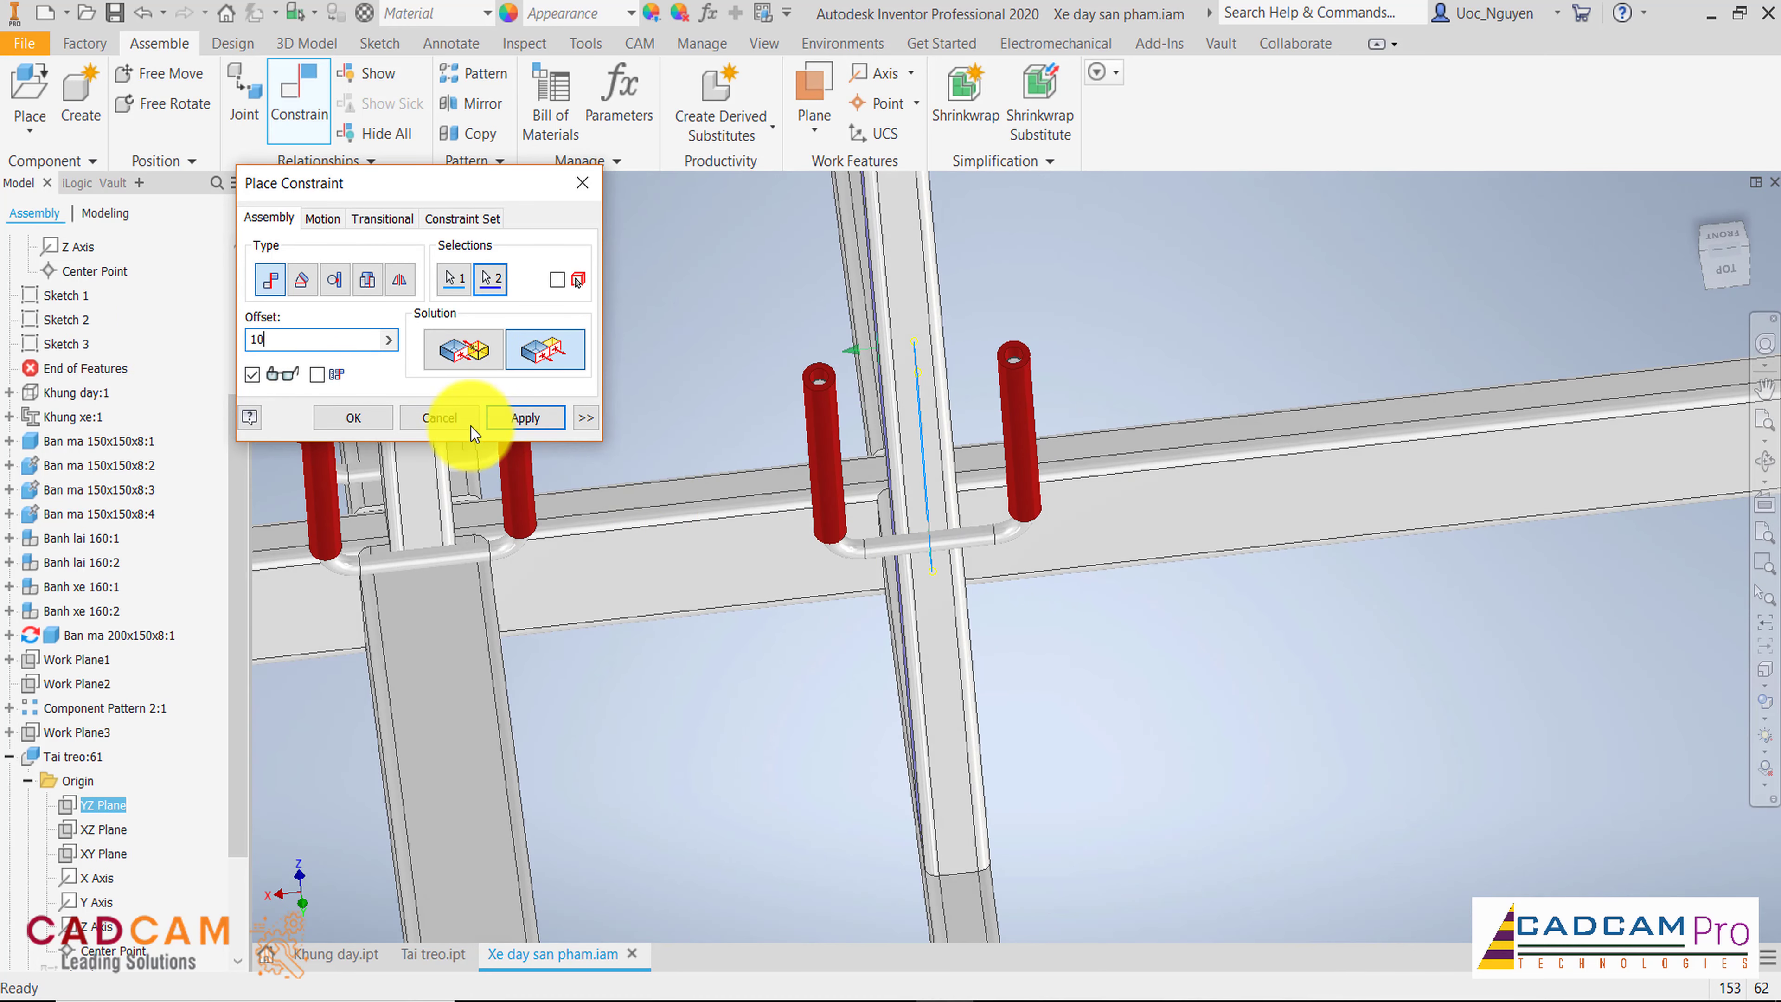
click(382, 416)
Step: Bring the whole cart into view and start a component pattern of the hanger
scroll(1121, 655, down, 5)
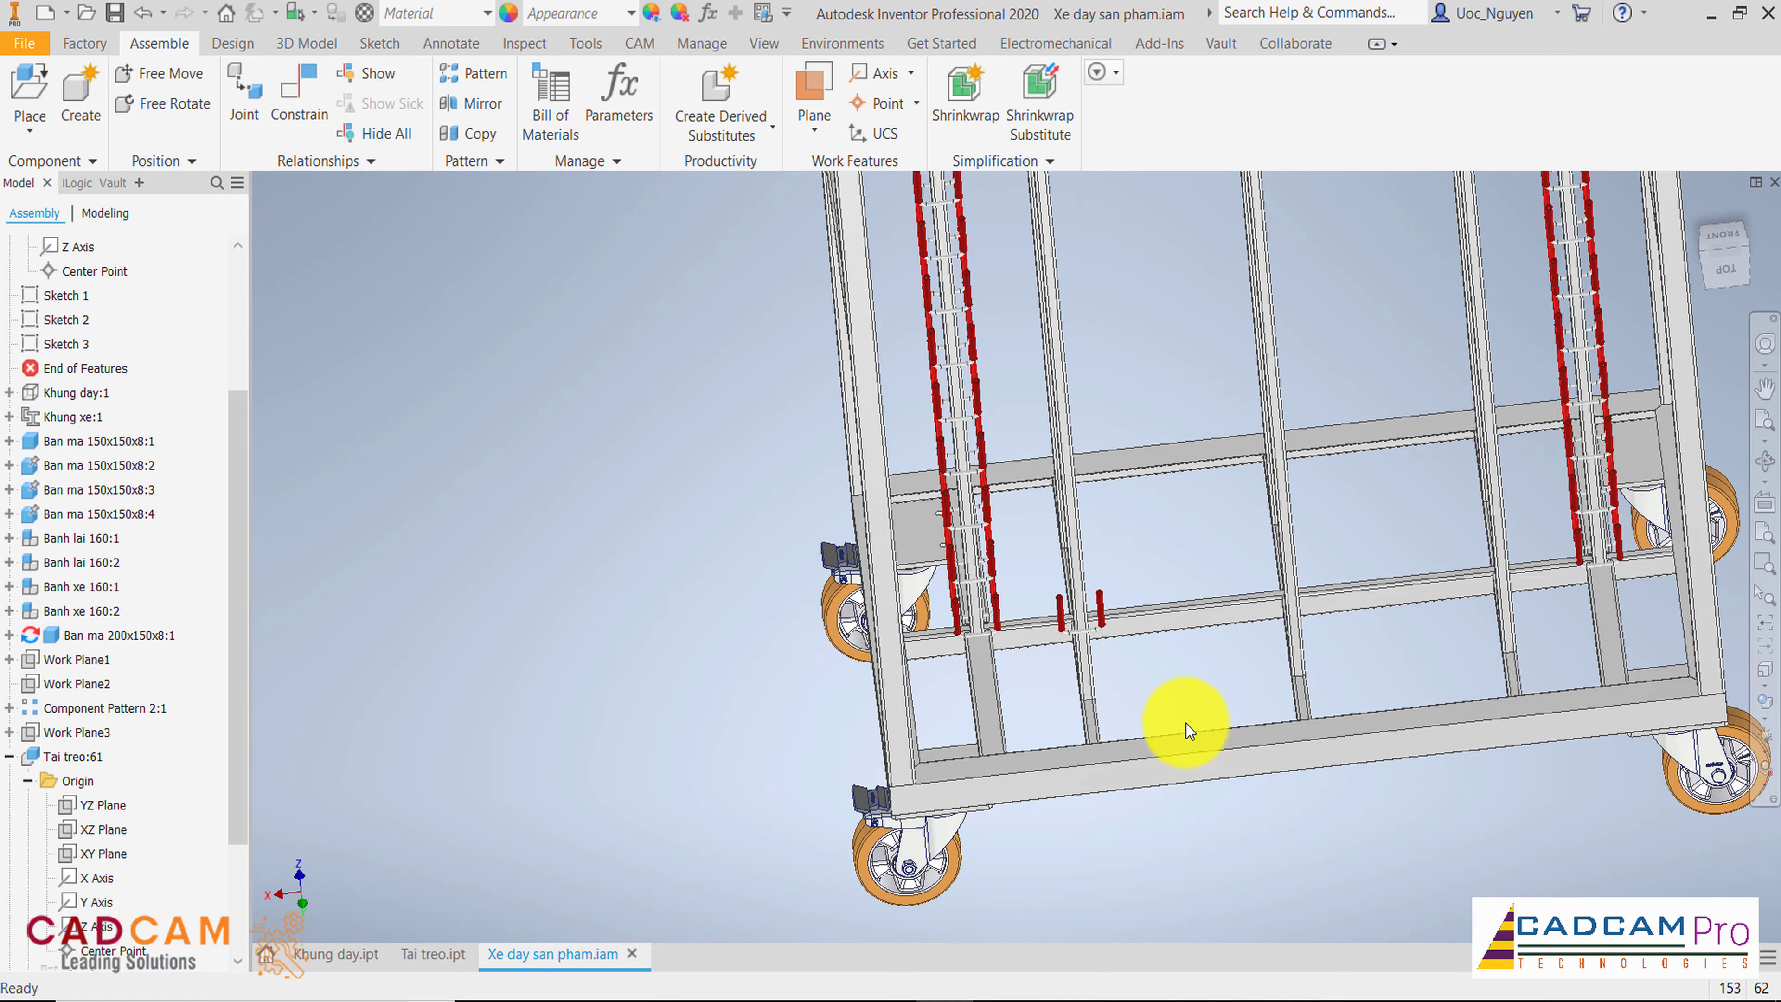
shift+middle_drag(1185, 724, 1252, 615)
scroll(1248, 614, up, 3)
scroll(1122, 660, up, 2)
key(F5)
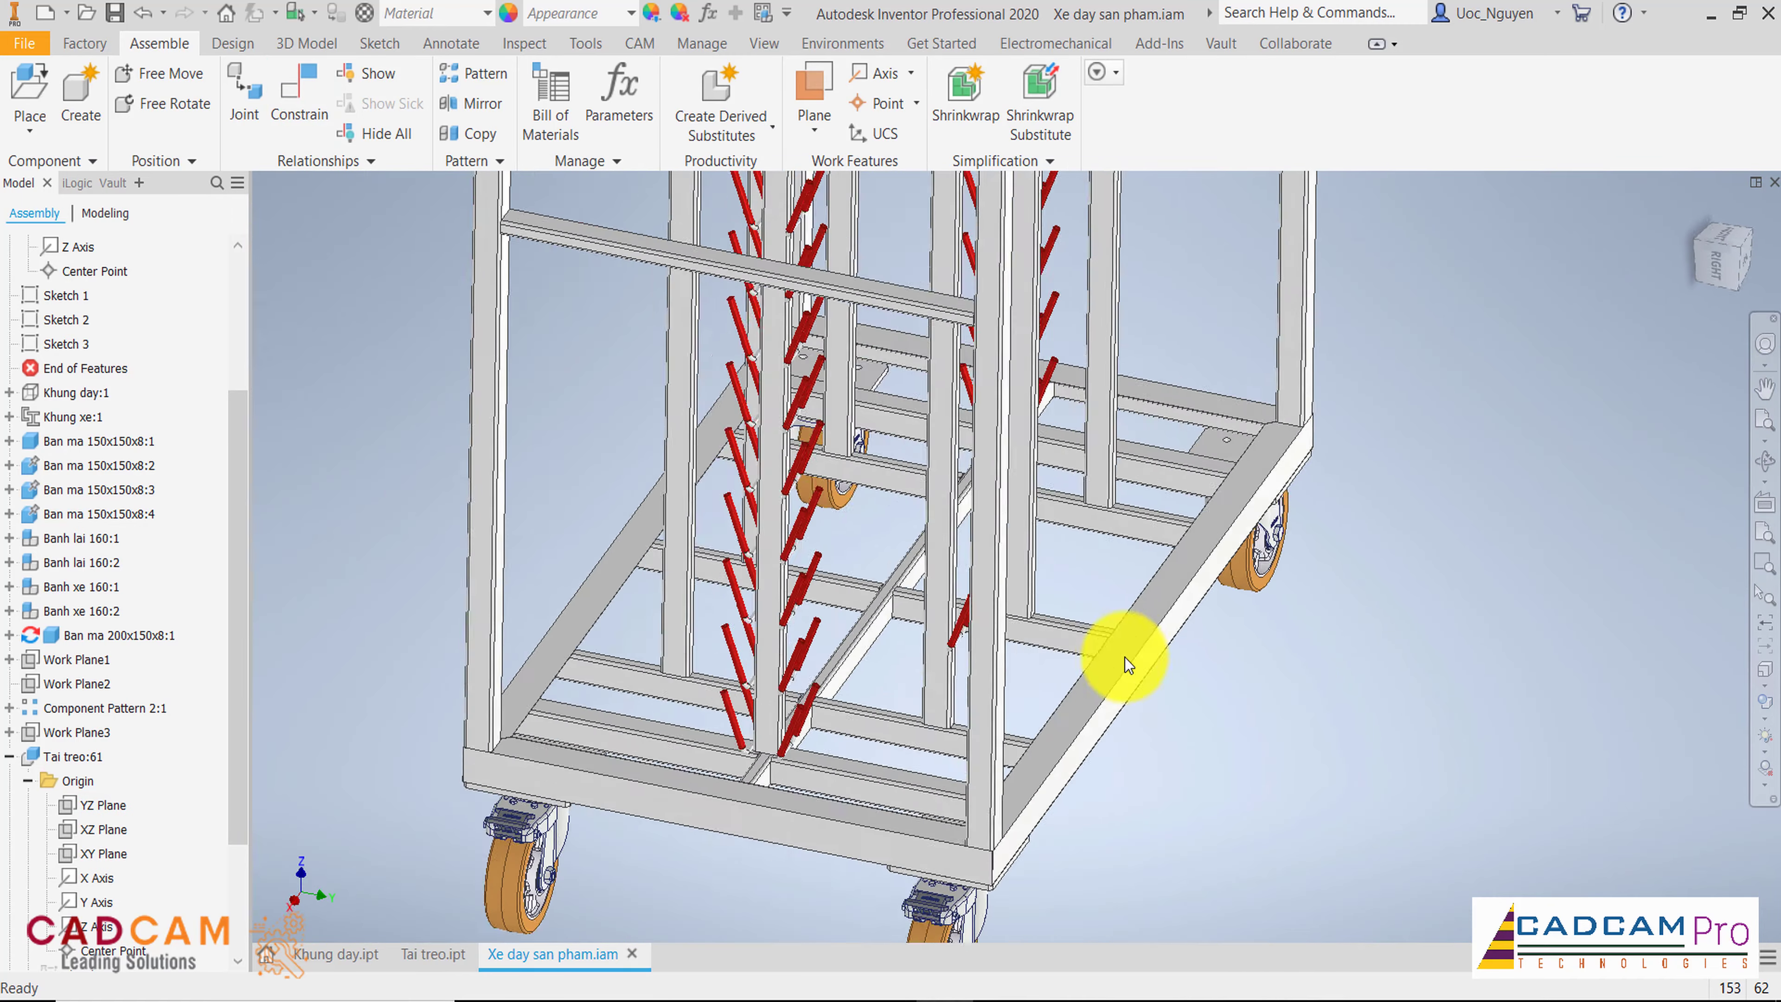
scroll(1126, 655, up, 2)
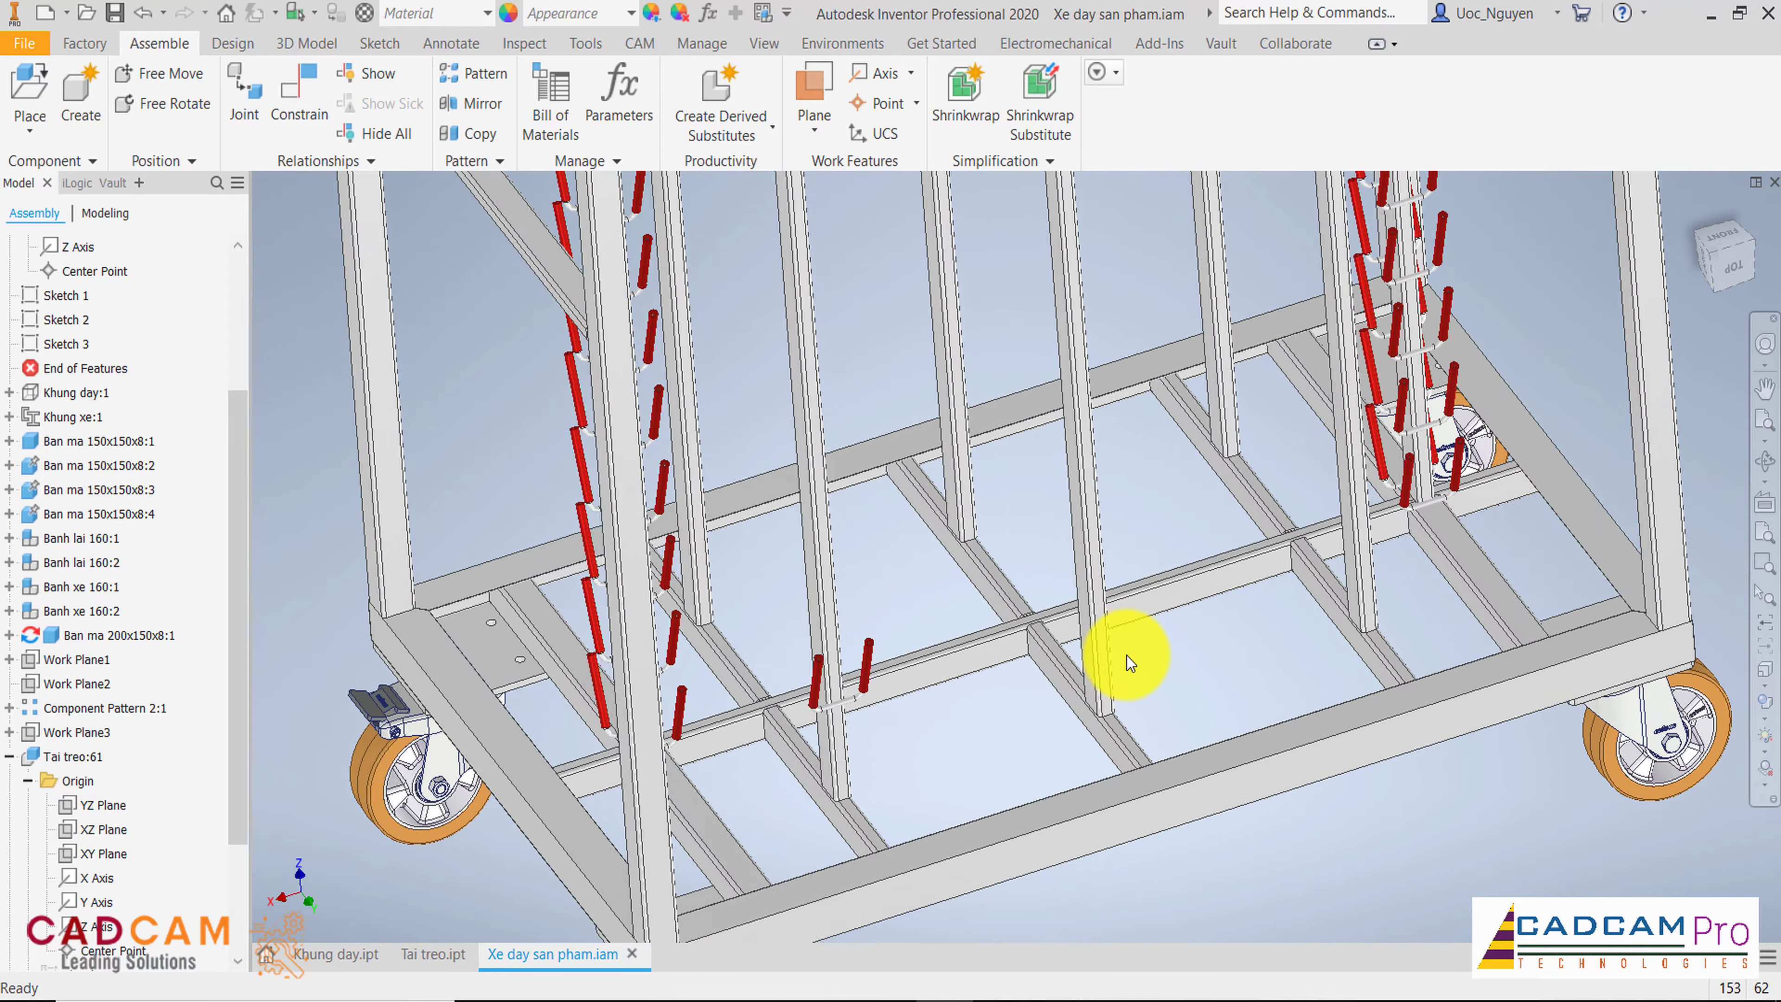
scroll(942, 715, up, 2)
scroll(815, 457, up, 2)
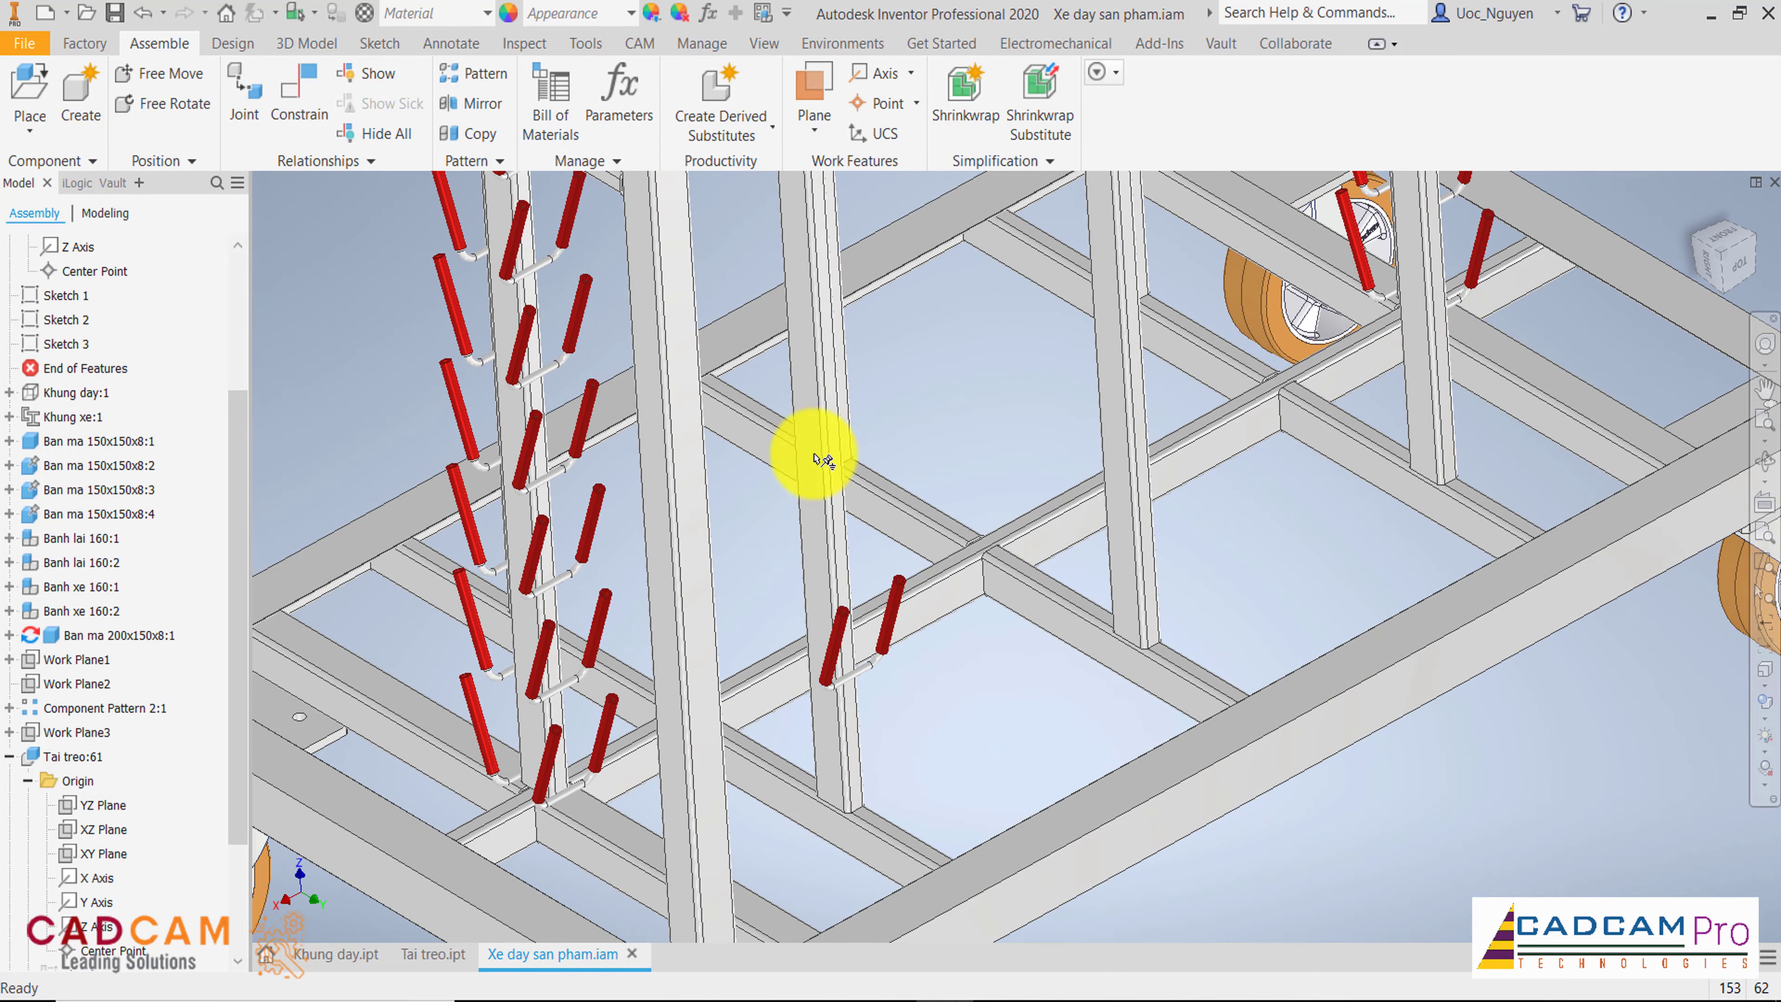
click(478, 104)
scroll(1020, 709, down, 5)
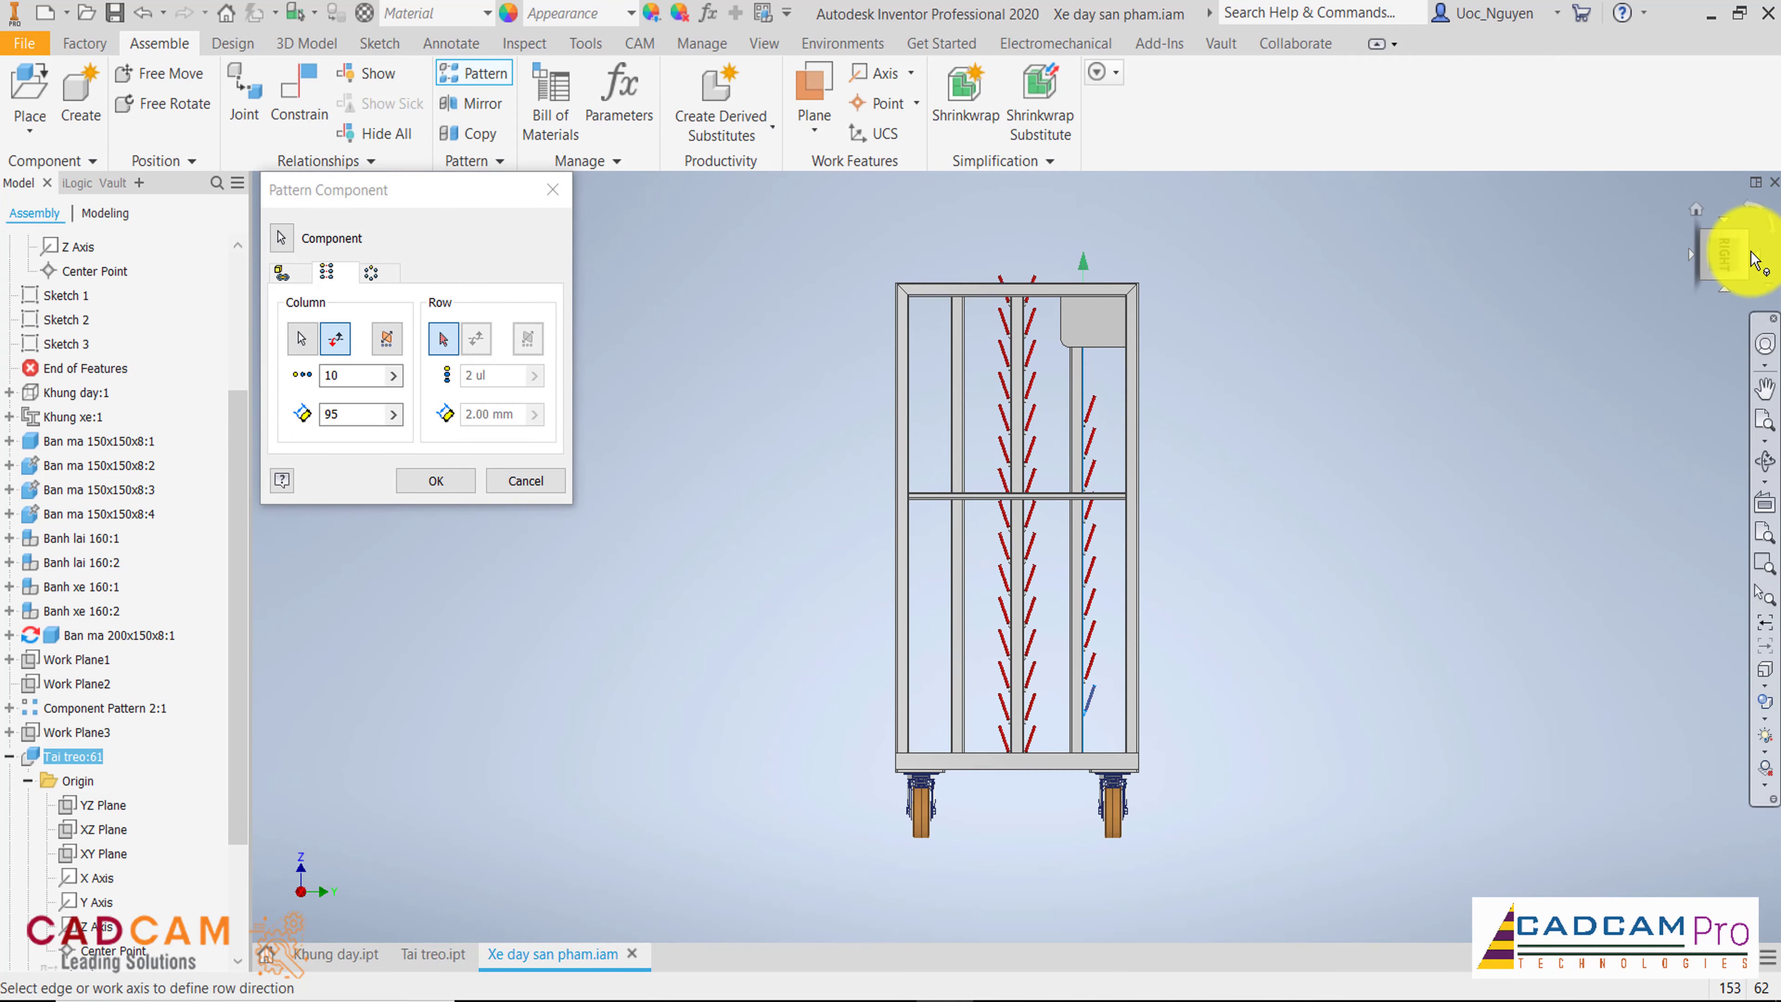
Step: Pattern the hanger into 14 copies at 95 mm spacing up the frame post
click(1700, 261)
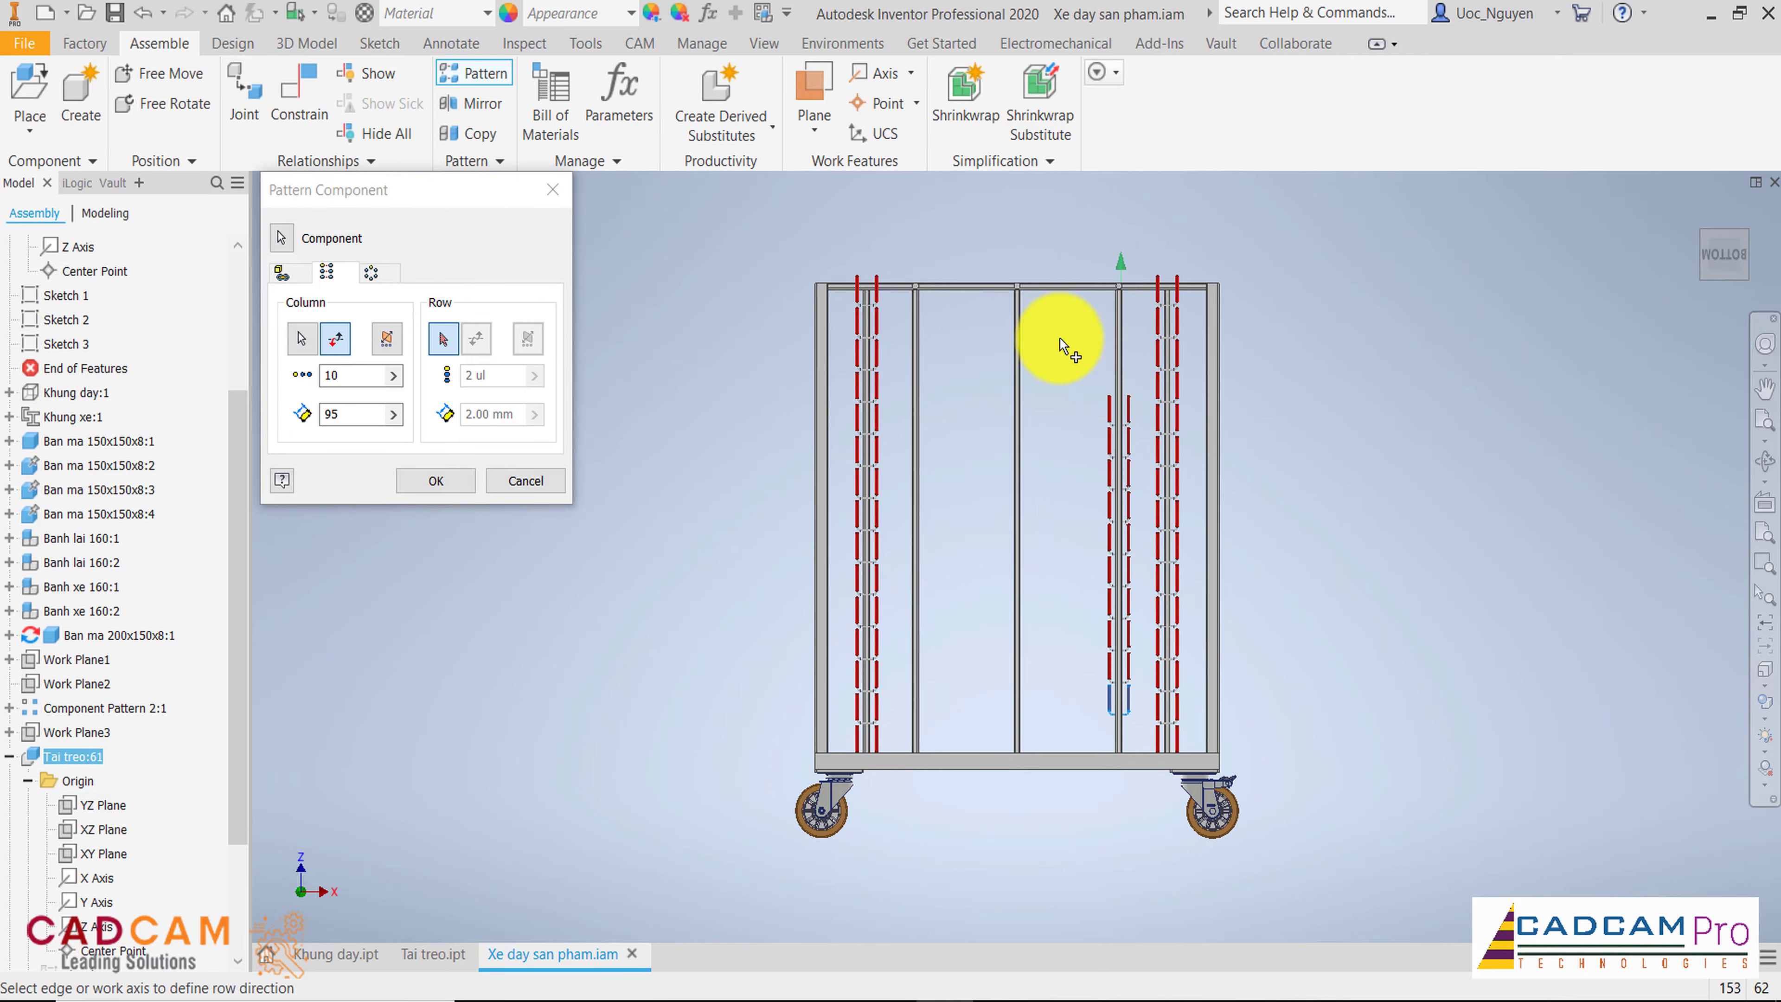
scroll(1122, 354, down, 3)
click(335, 376)
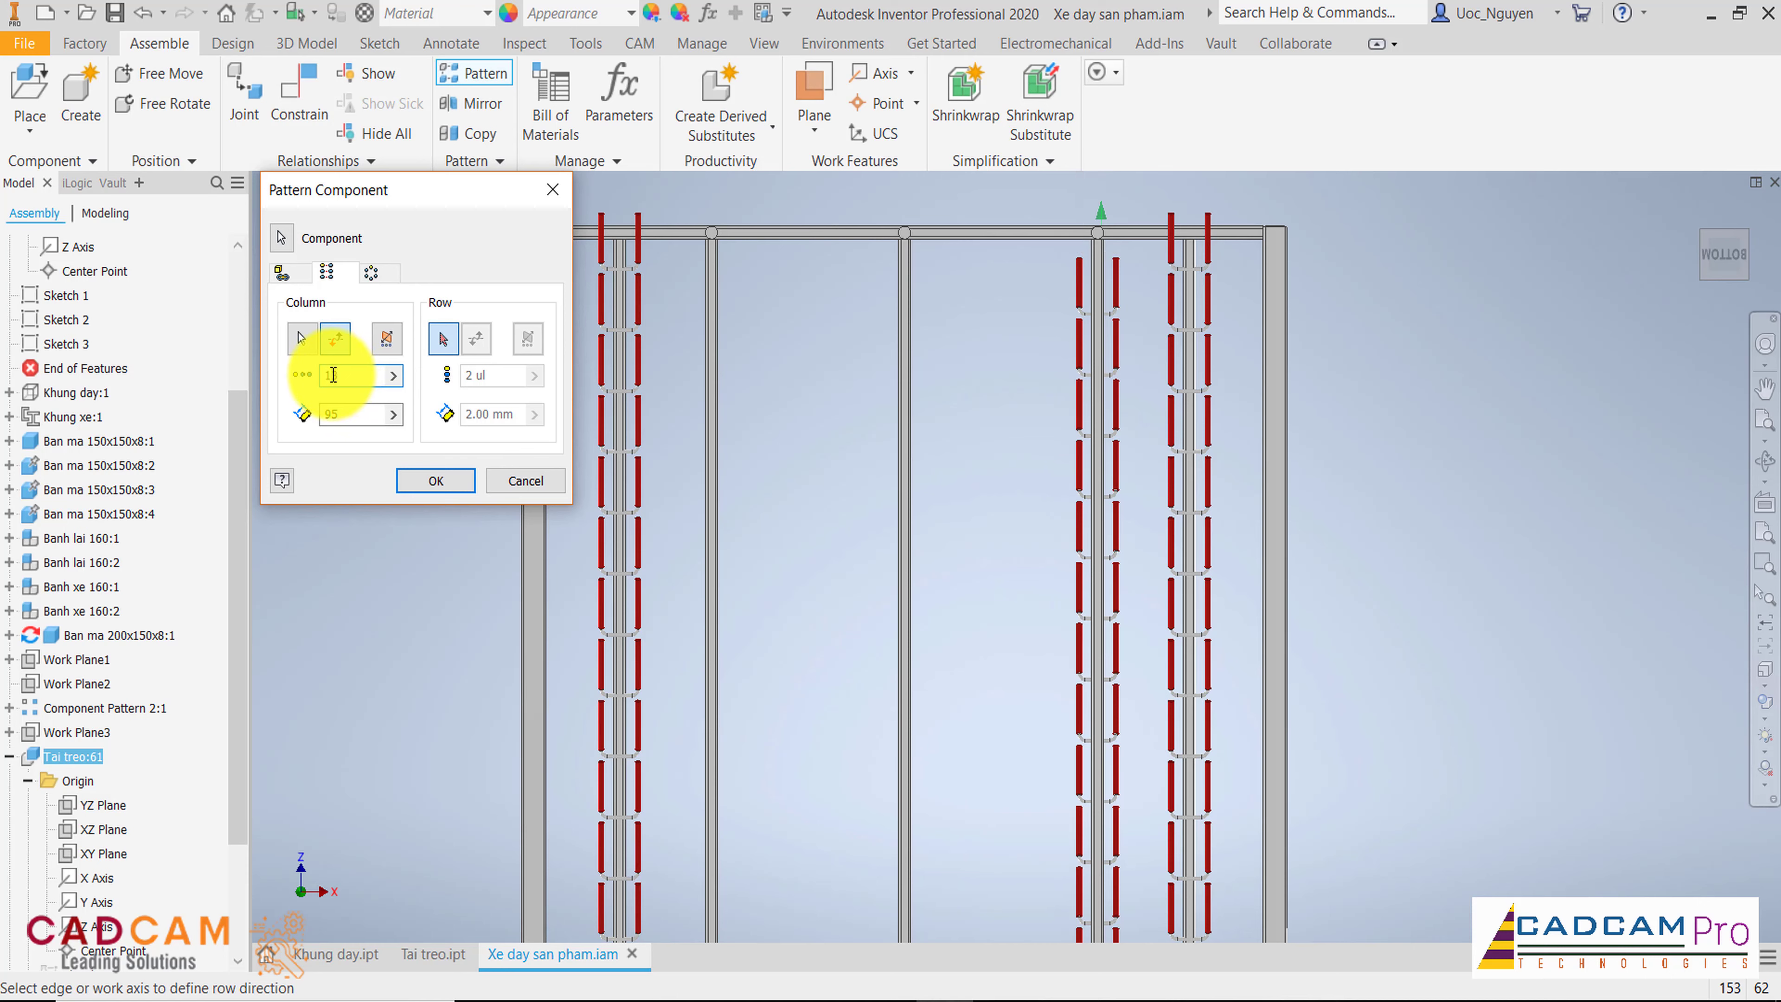
key(BackSpace)
text(4)
scroll(1030, 393, down, 4)
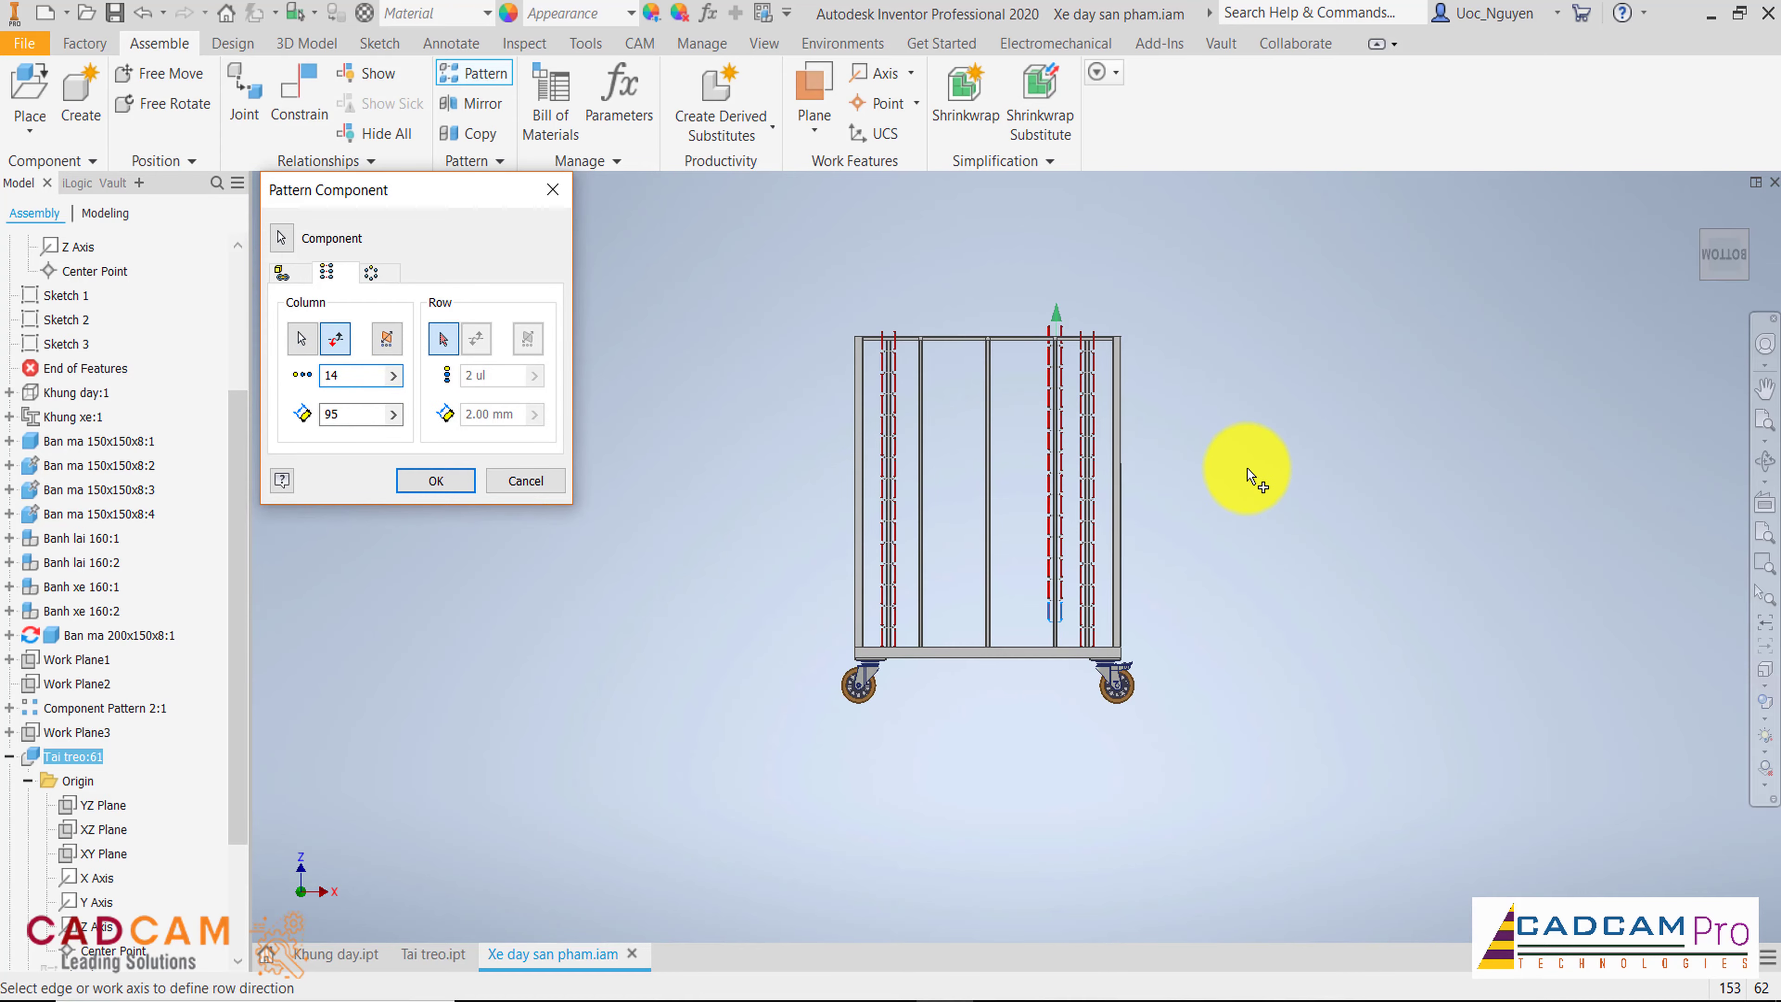
mouse_move(1245, 537)
shift+middle_down()
mouse_move(1419, 517)
mouse_move(1390, 517)
mouse_move(1410, 533)
mouse_move(1461, 495)
shift+middle_up()
click(435, 480)
click(471, 103)
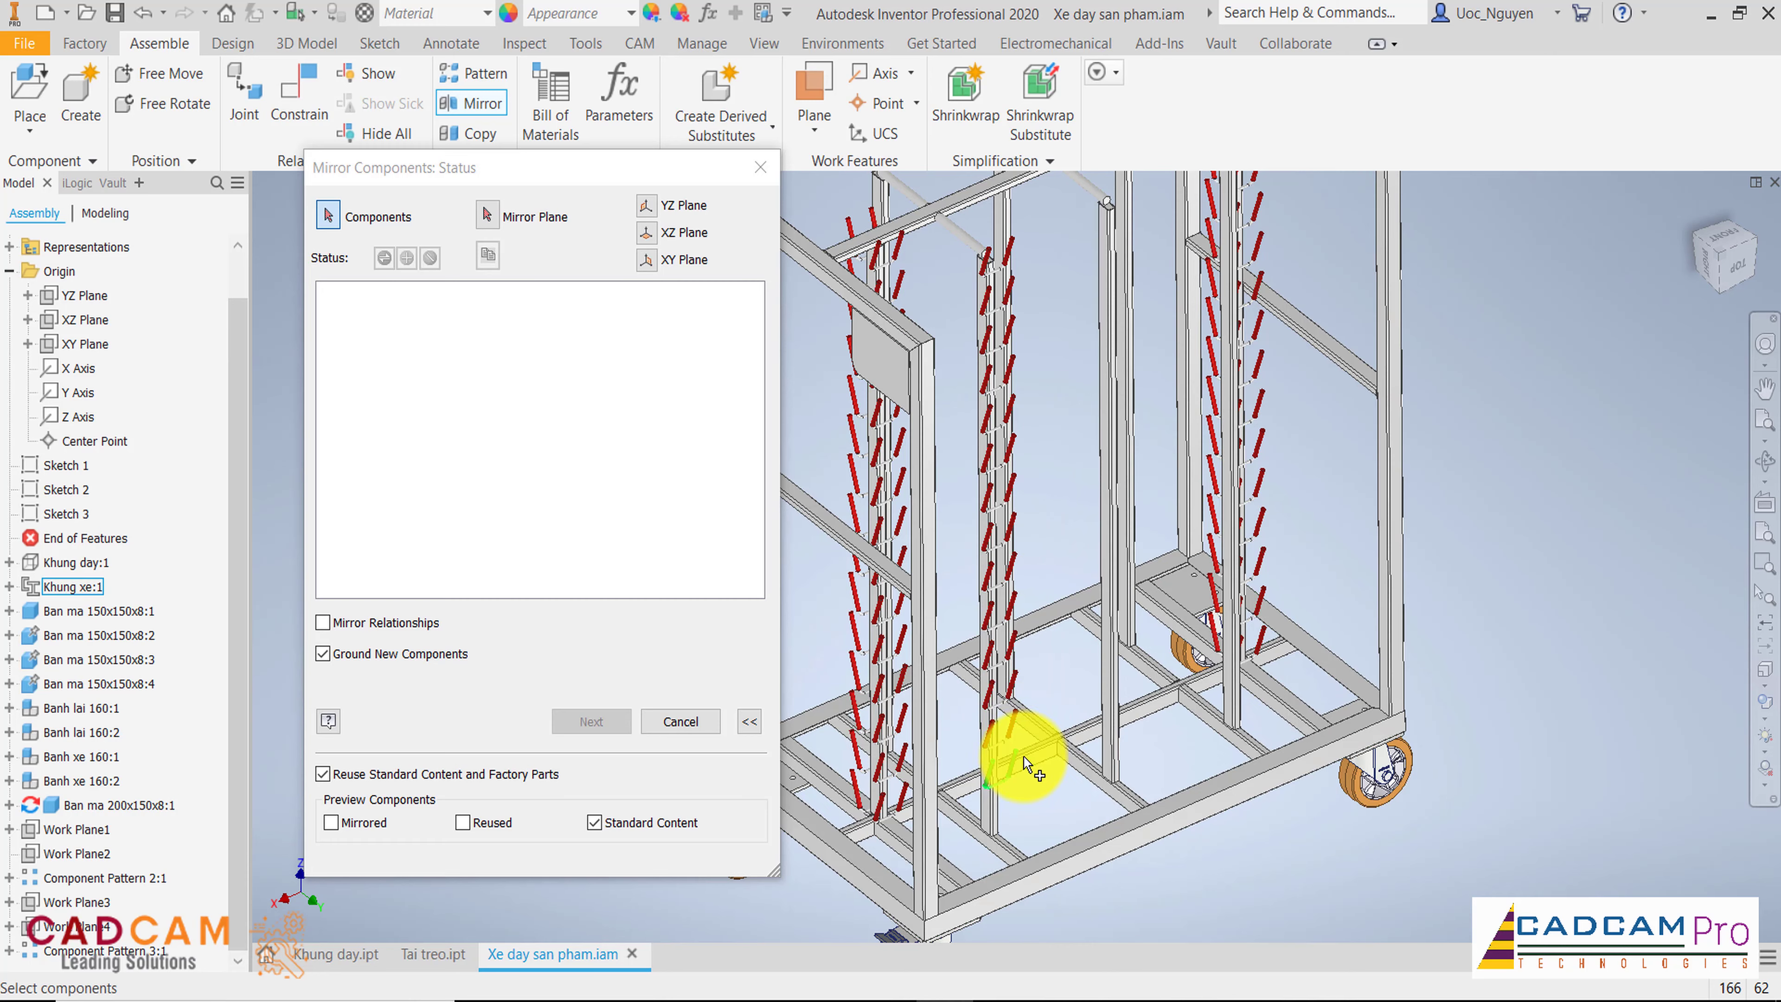
Step: Mirror Tai treo:61 across the XZ Plane as a reused part onto the opposite post
scroll(1052, 547, down, 2)
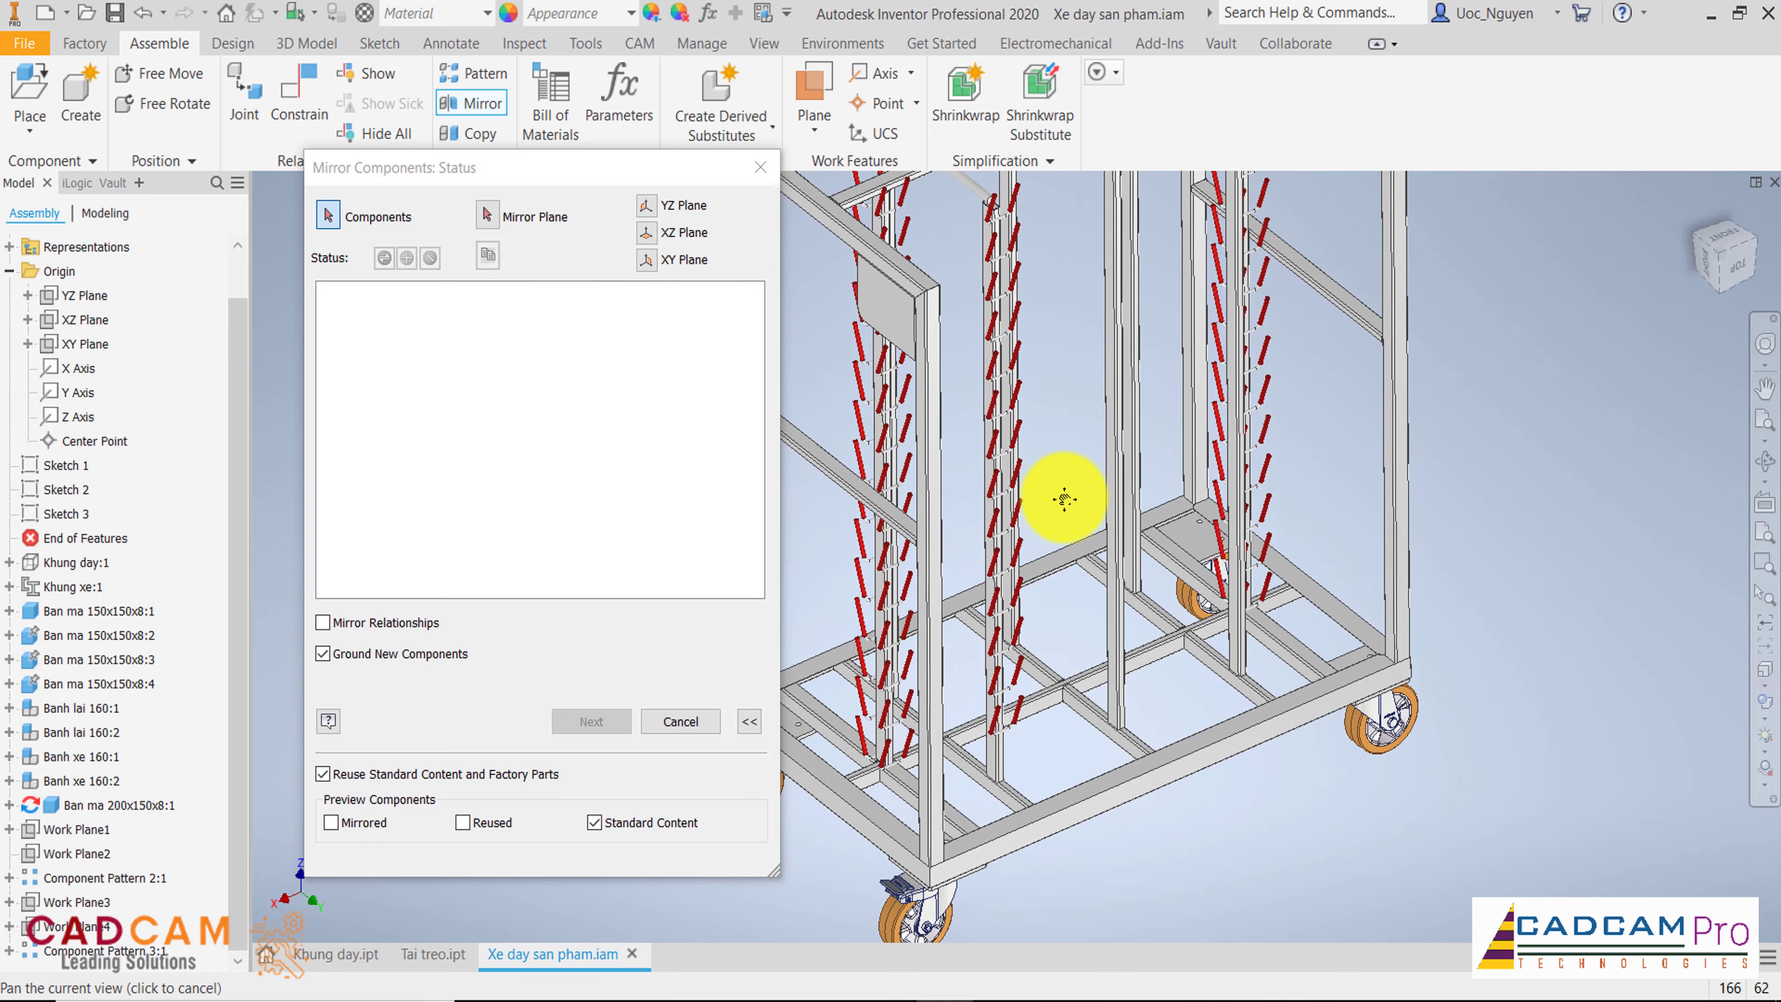
scroll(1023, 772, down, 5)
click(1010, 554)
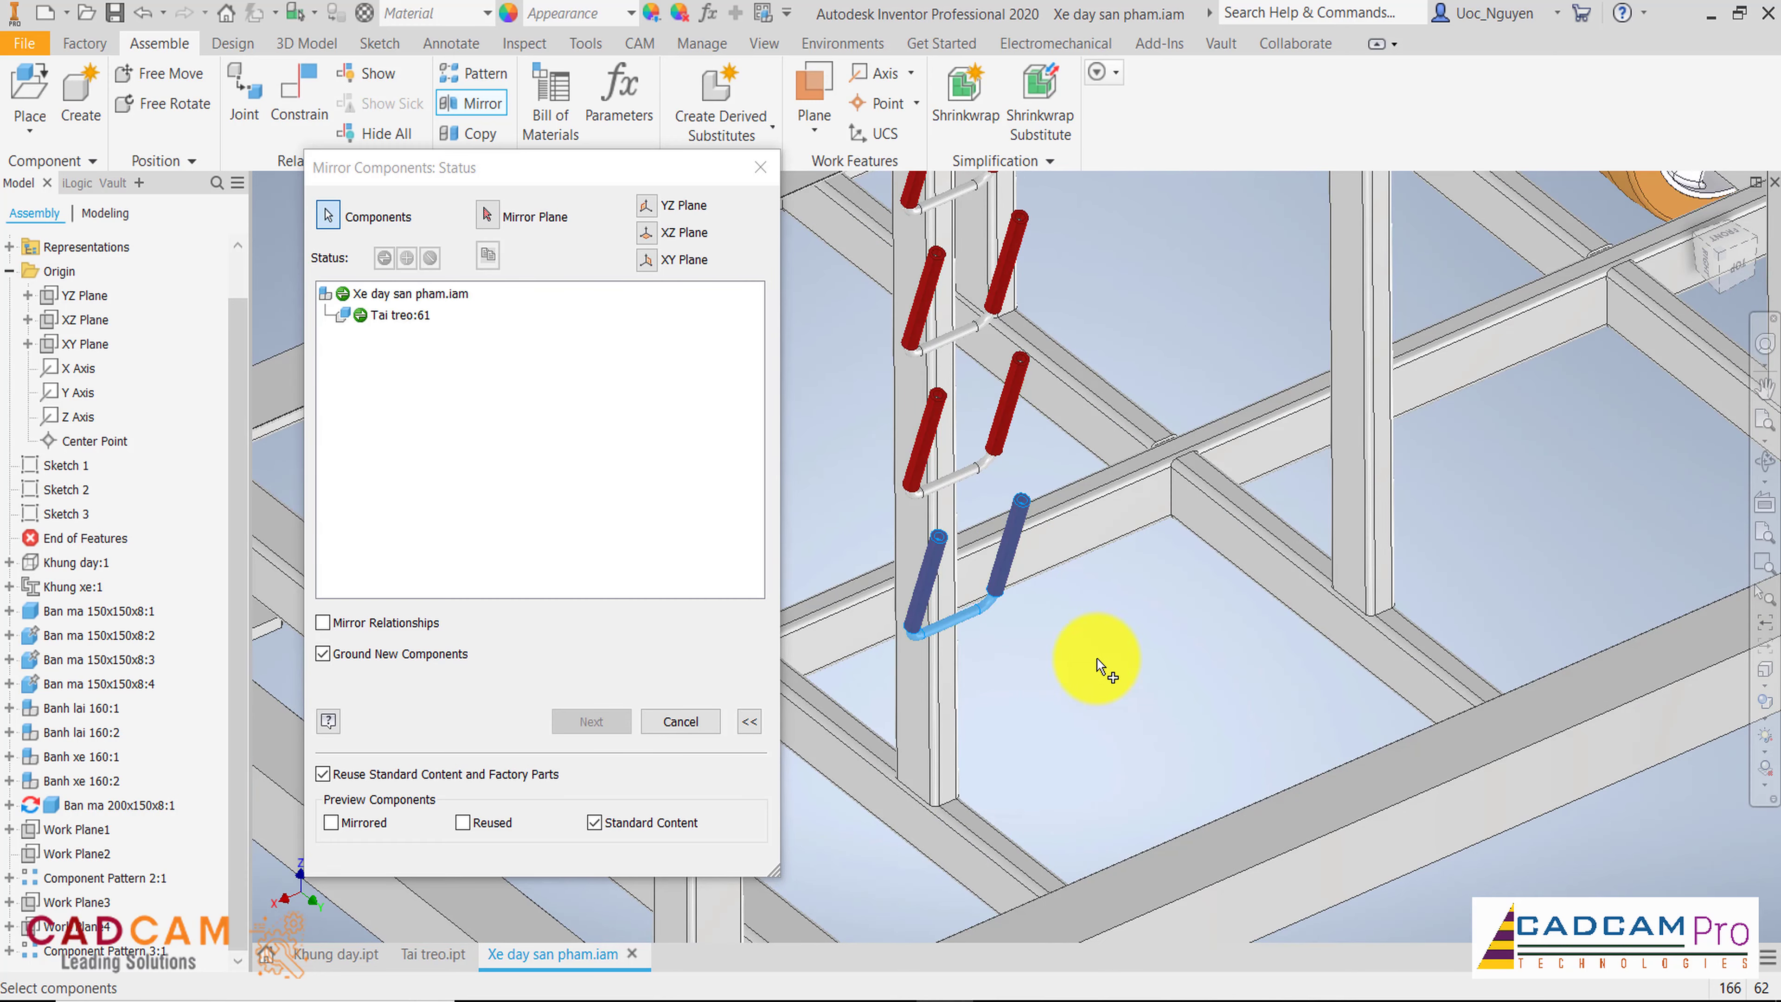
scroll(1125, 694, up, 5)
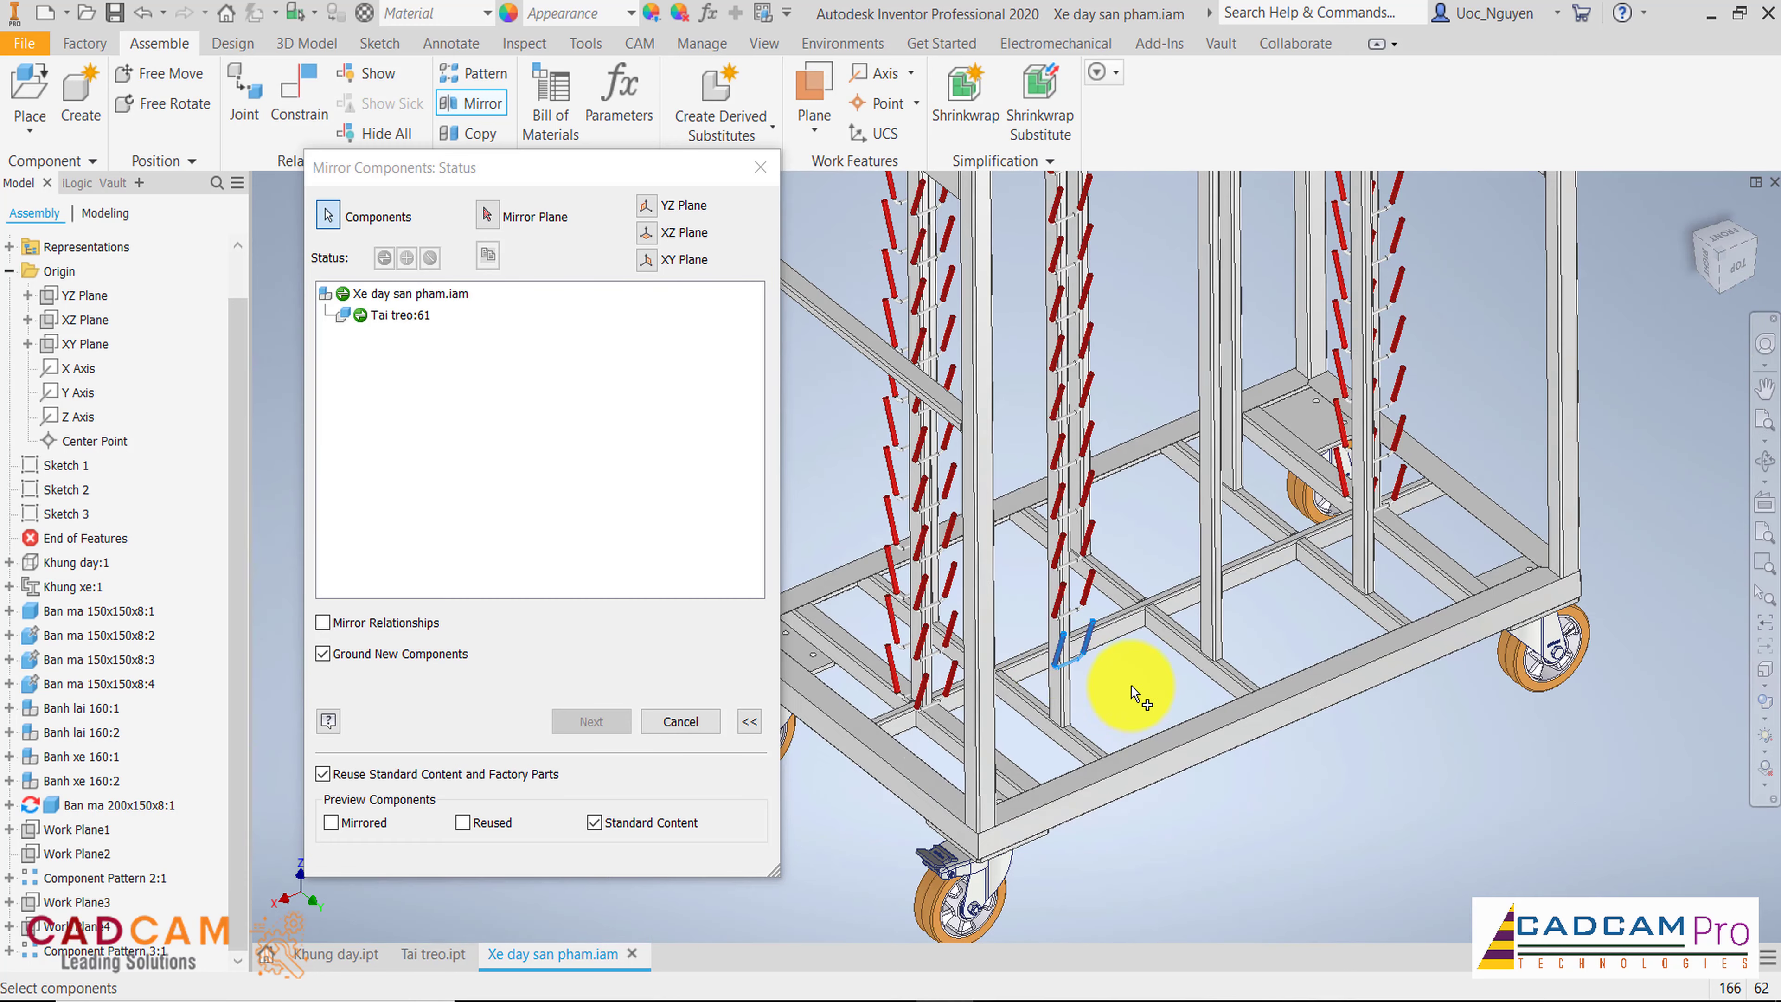
click(365, 320)
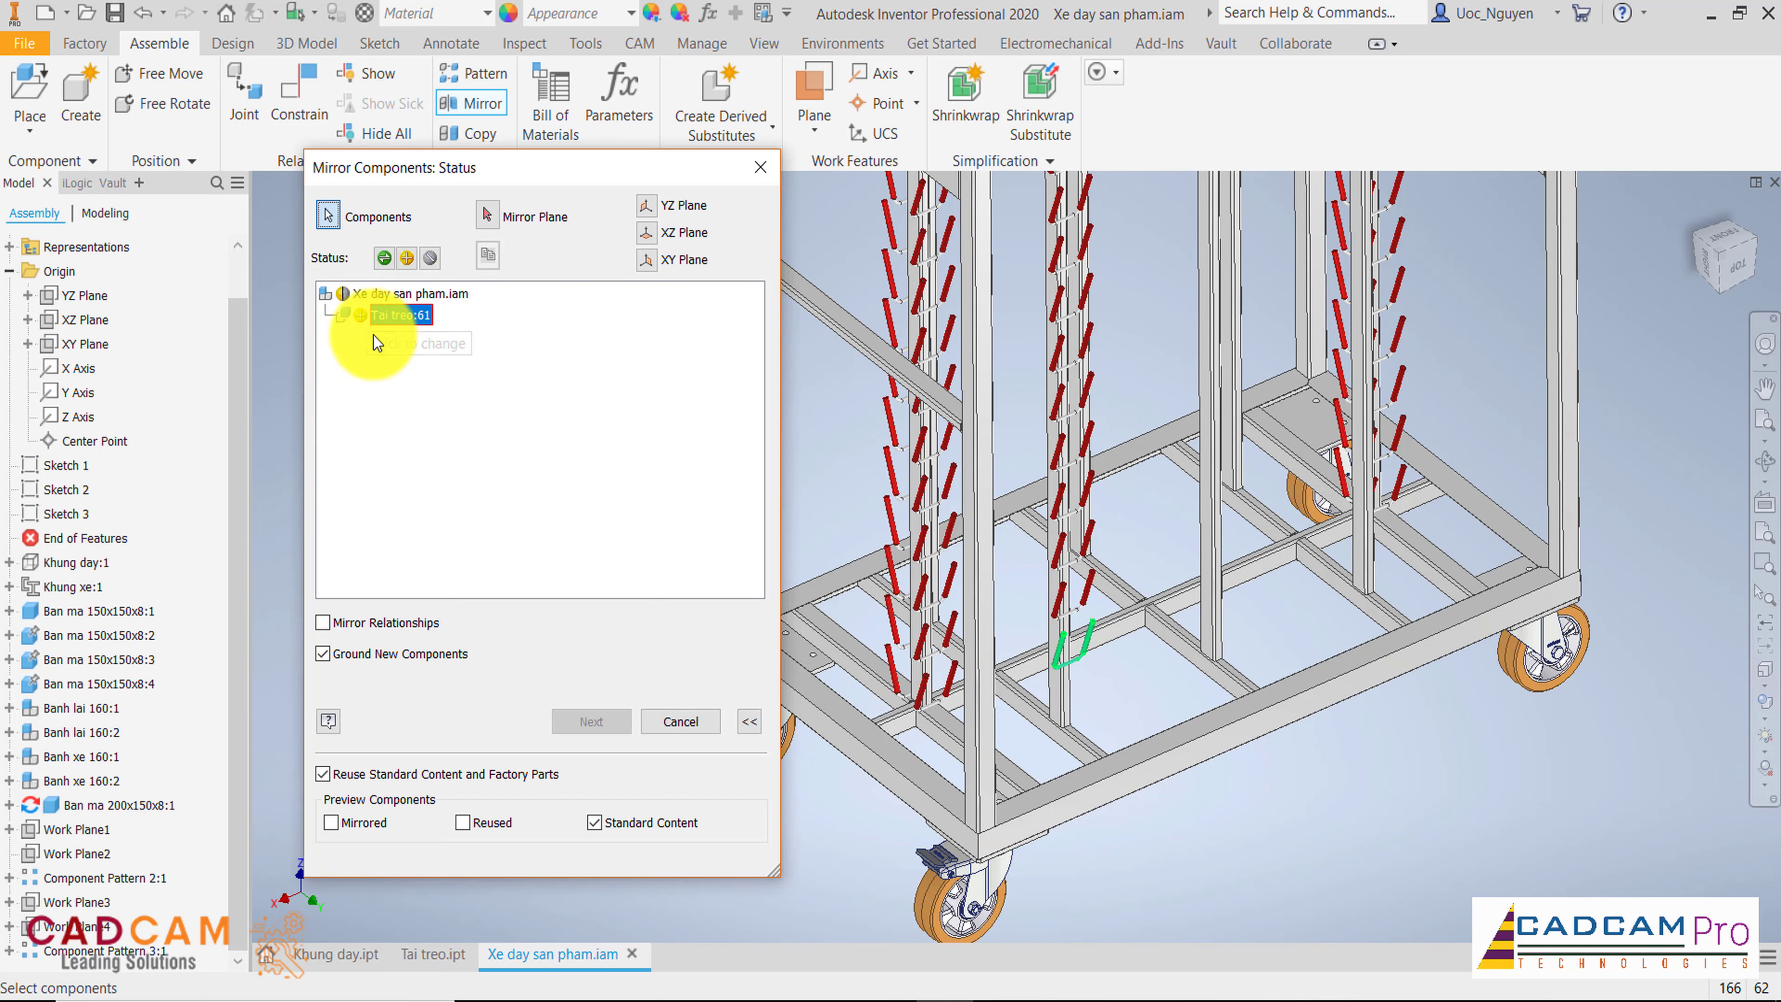
shift+middle_drag(1271, 656, 1451, 748)
click(486, 232)
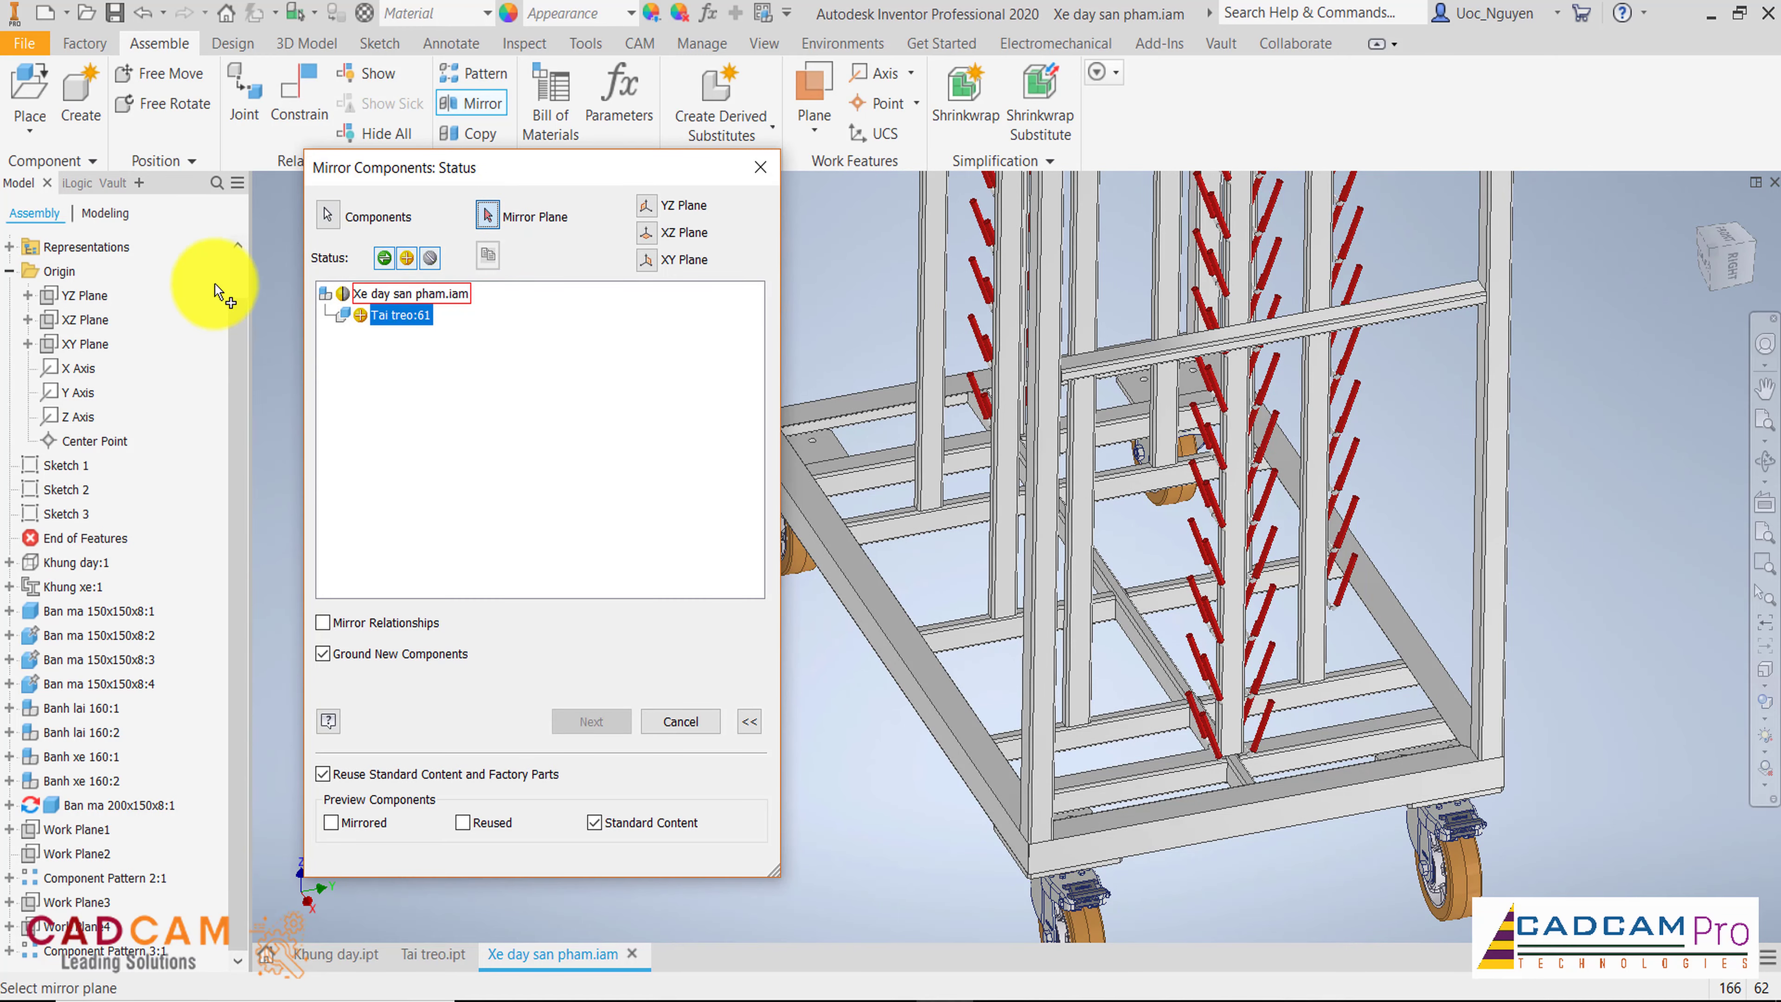
click(98, 320)
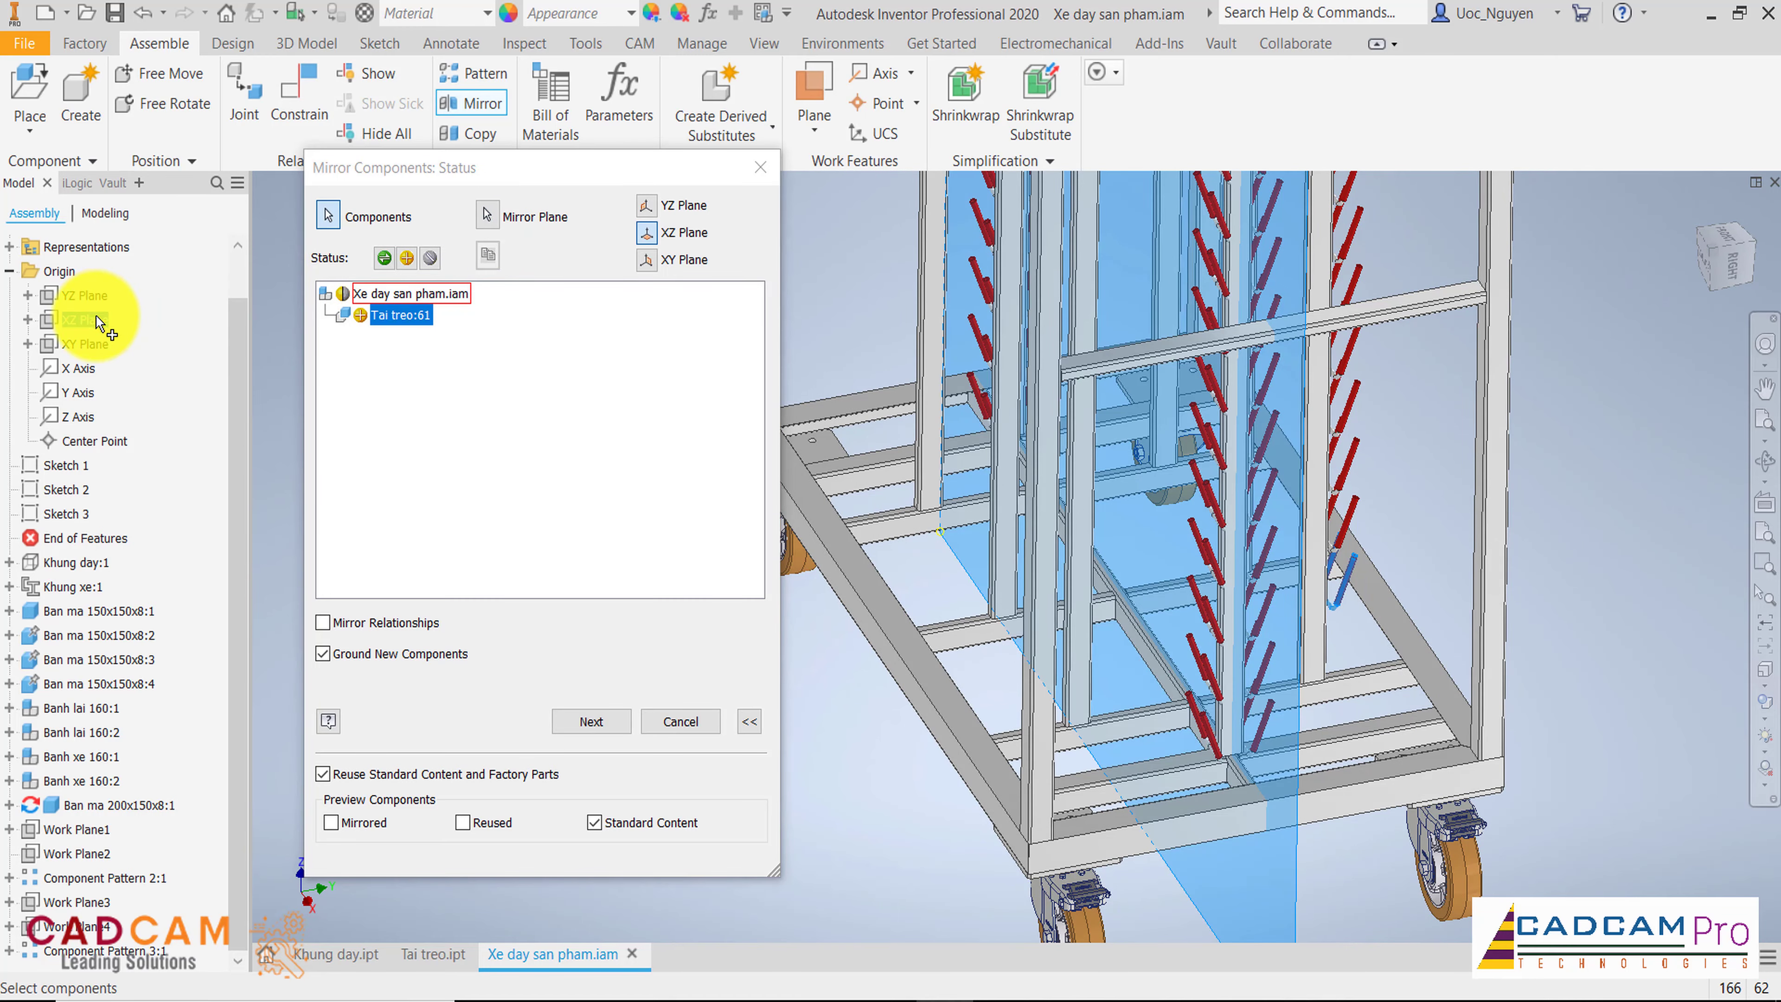
click(595, 721)
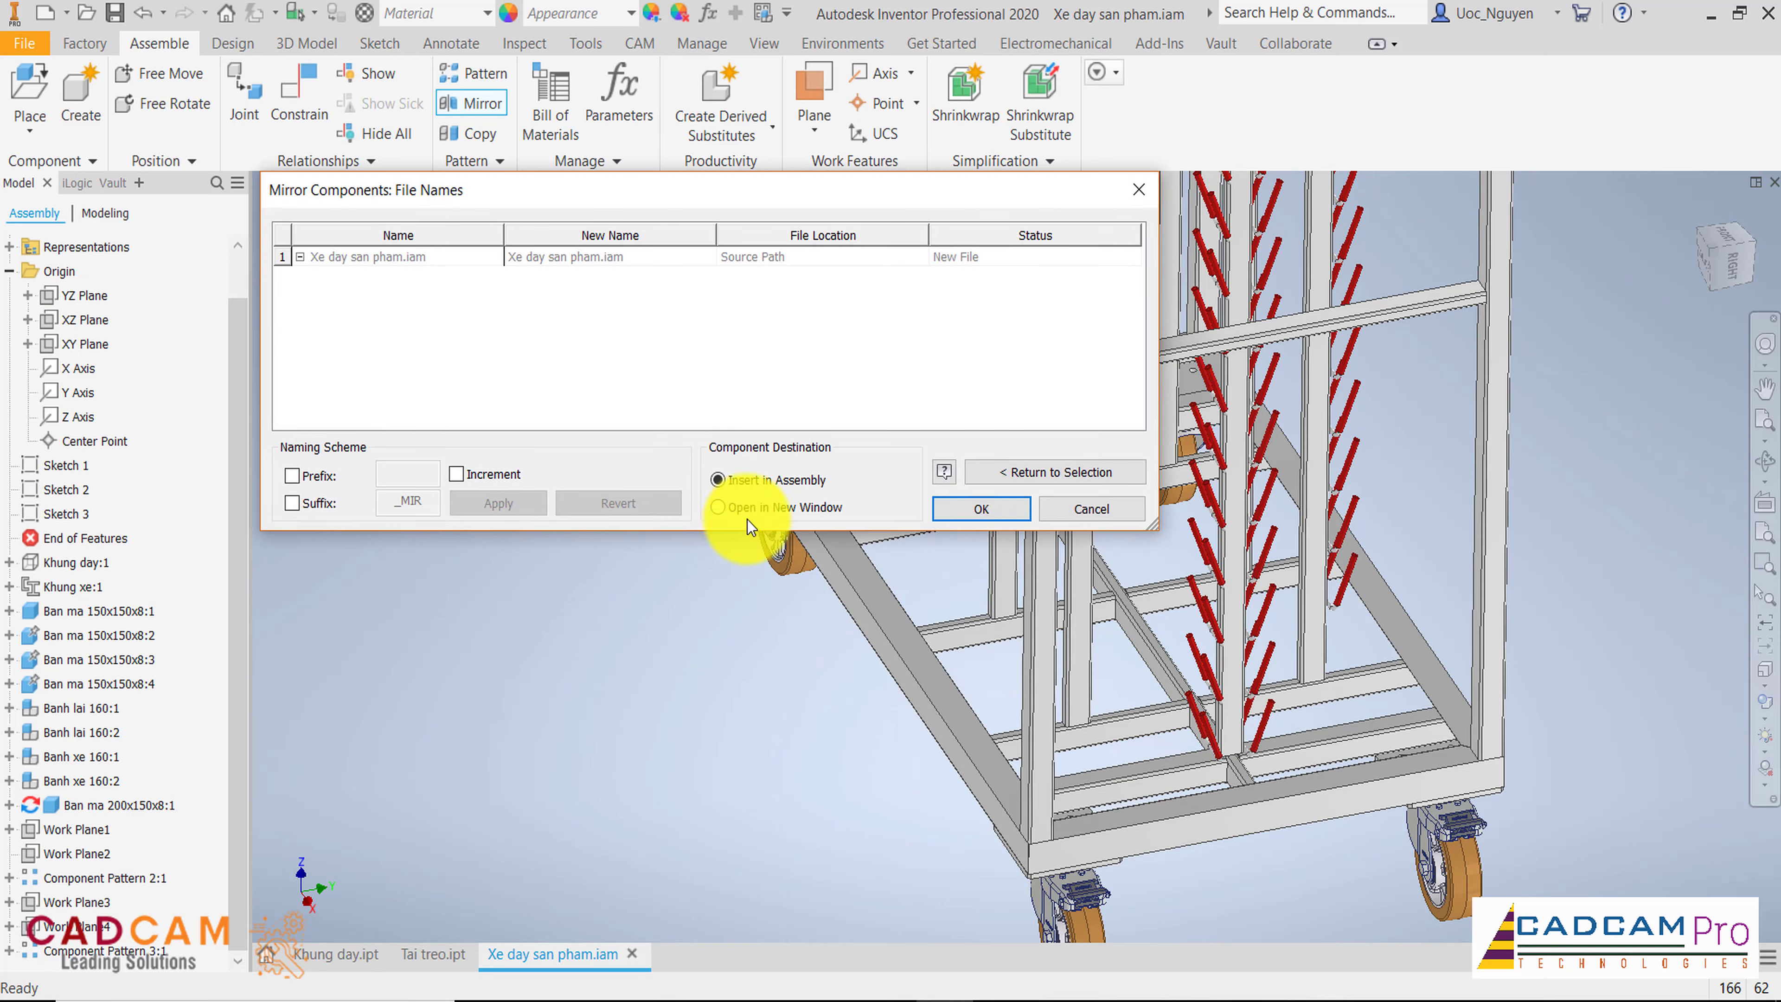
click(962, 506)
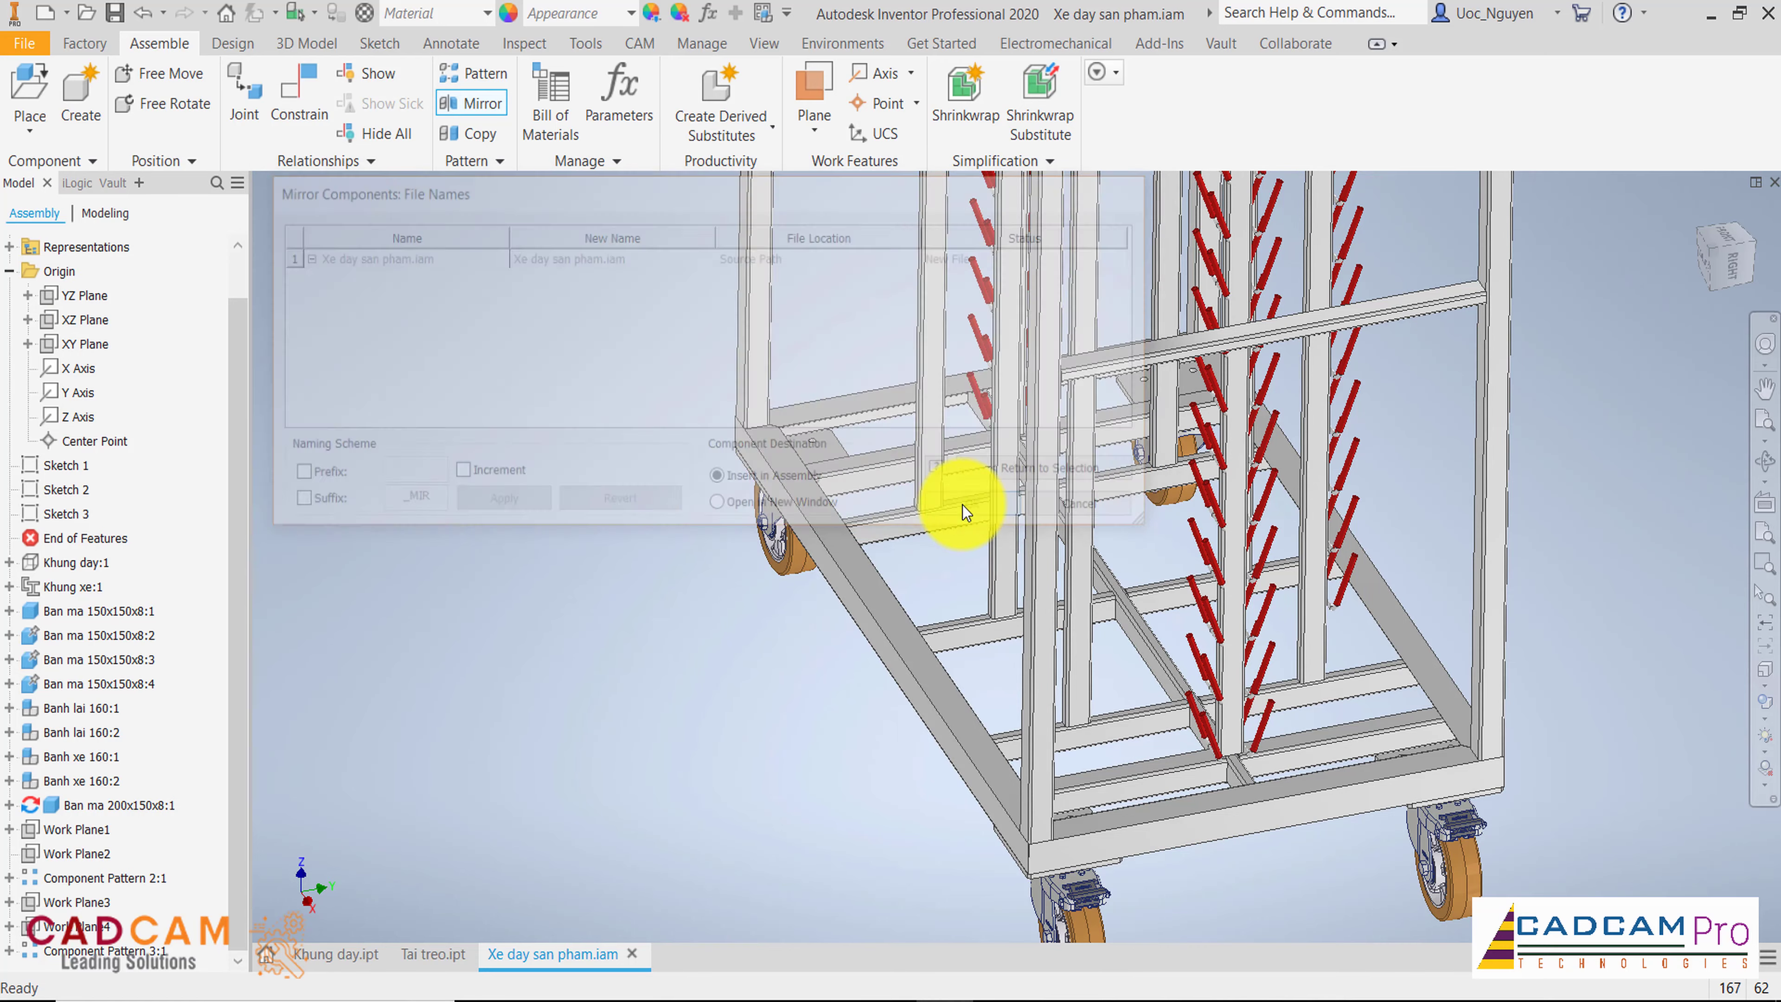
Step: Pattern the mirrored hanger rectangularly along its vertical post edge, with the direction reversed to run upward
scroll(1192, 682, up, 3)
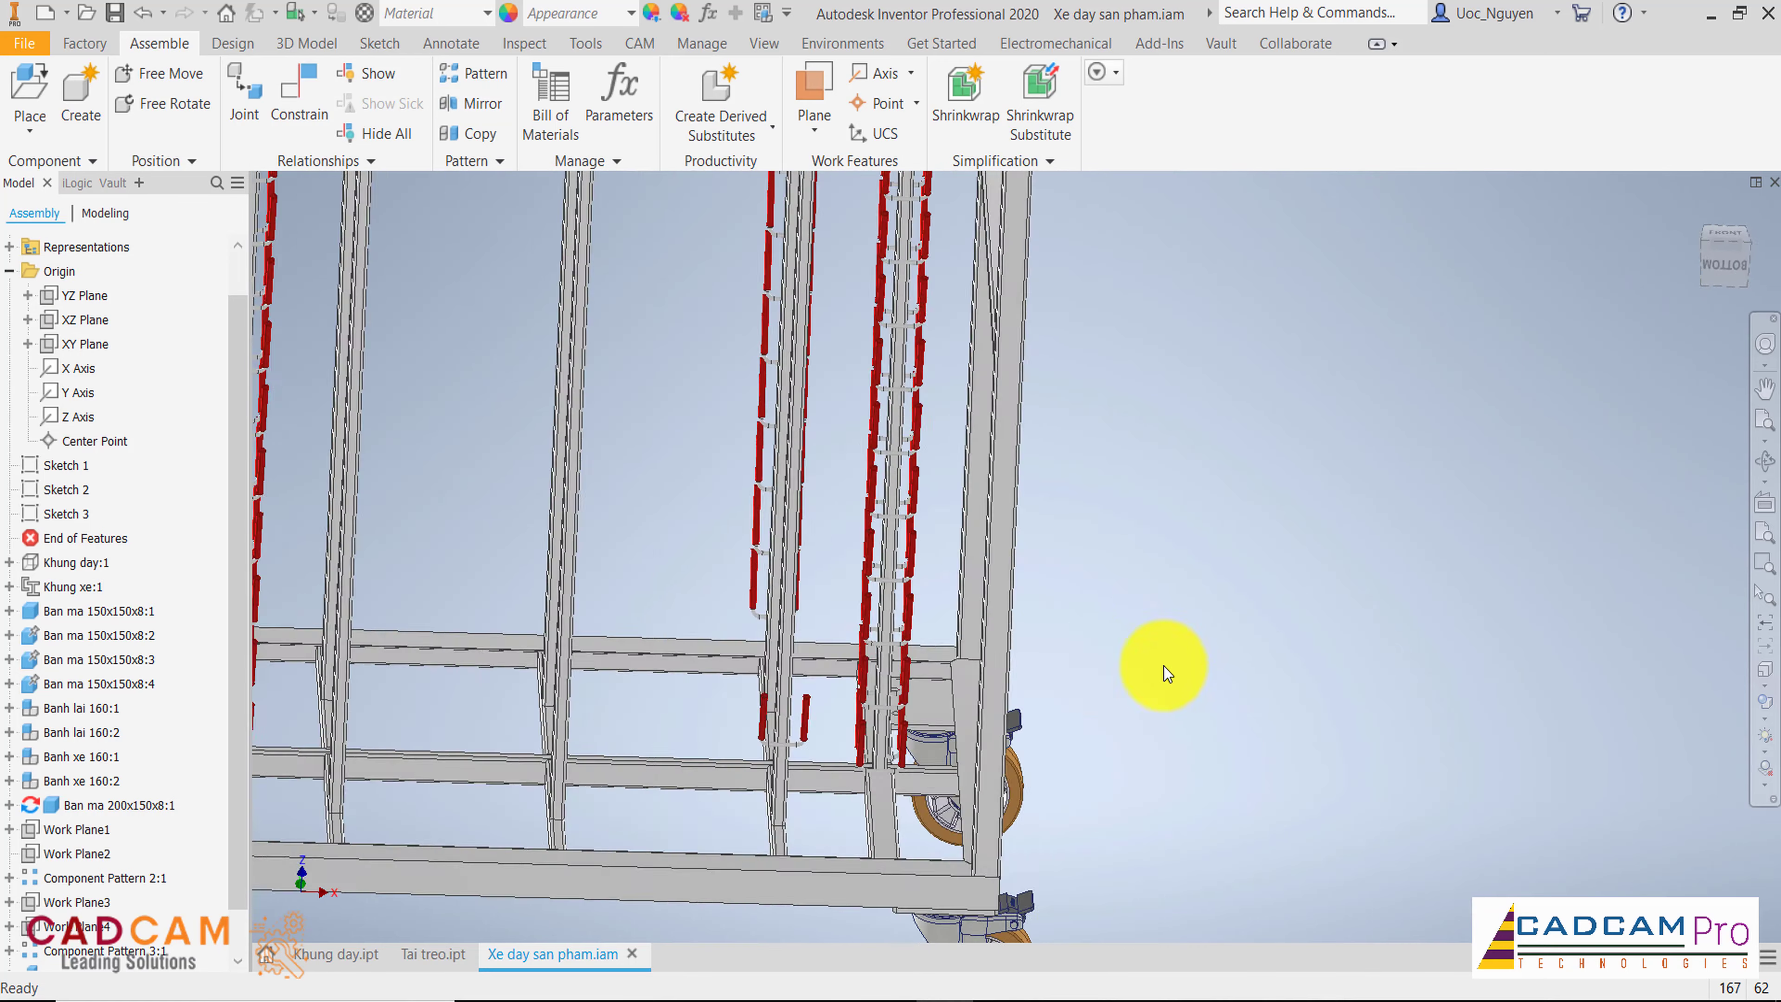
shift+middle_drag(1163, 667, 1101, 668)
click(482, 77)
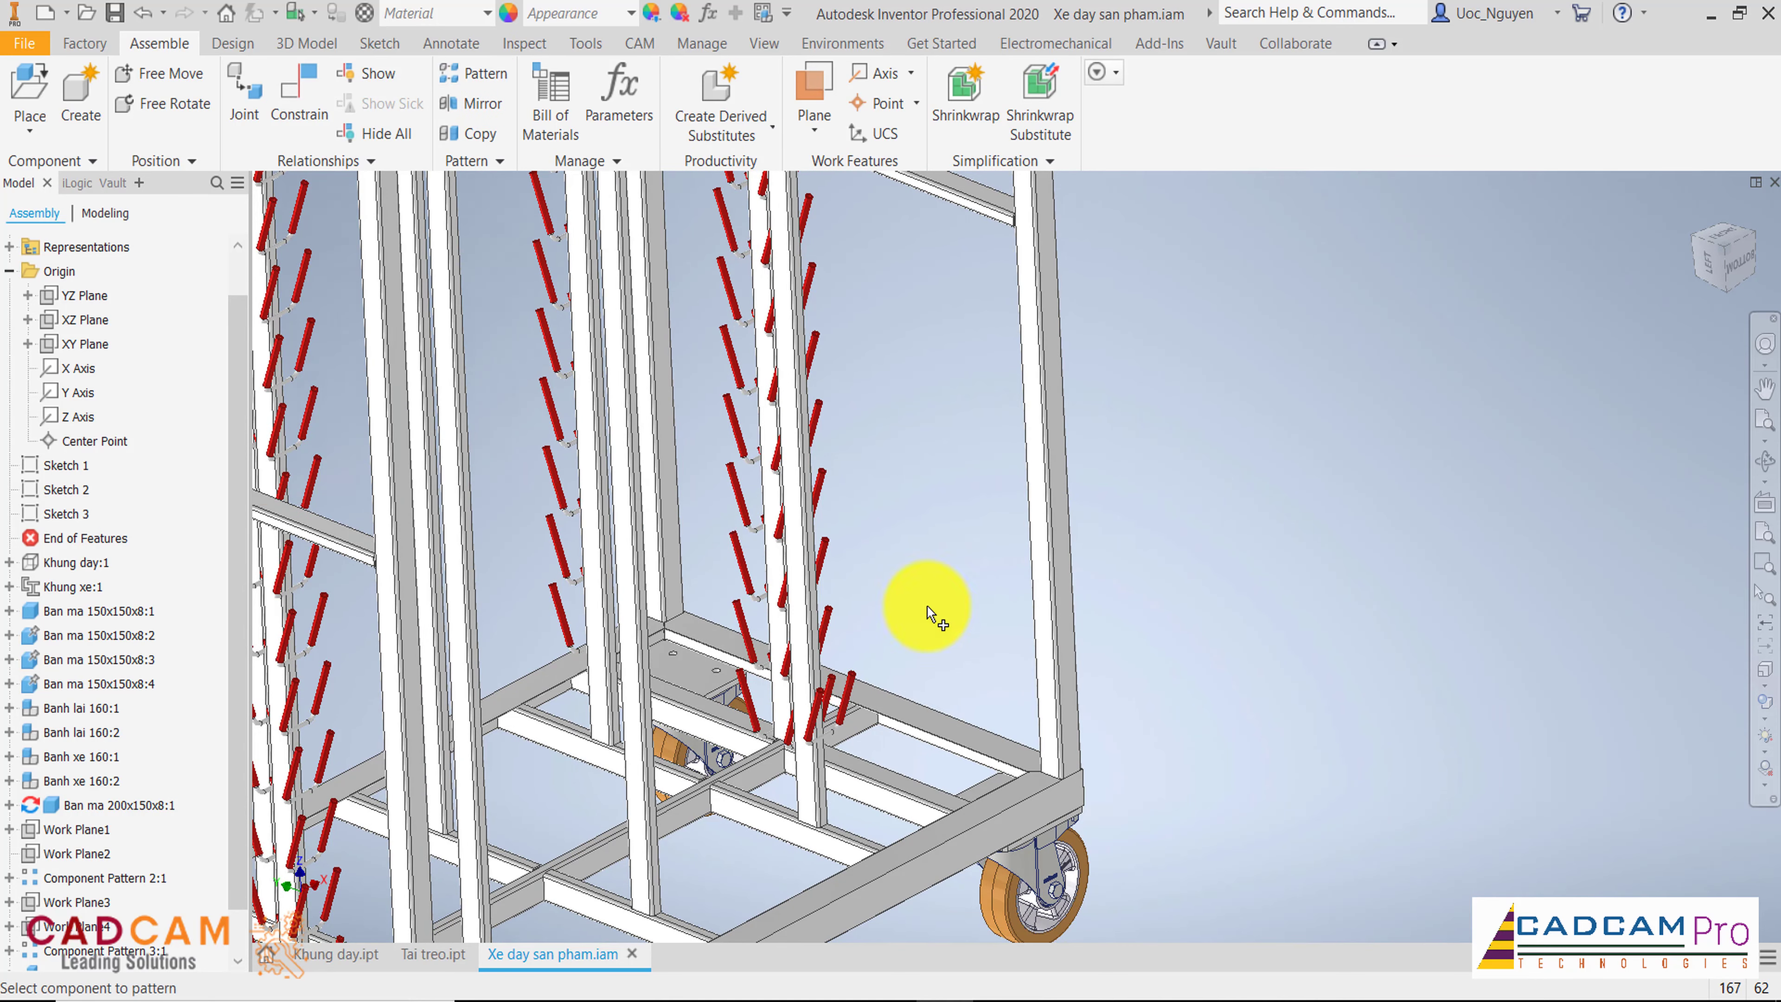
click(855, 696)
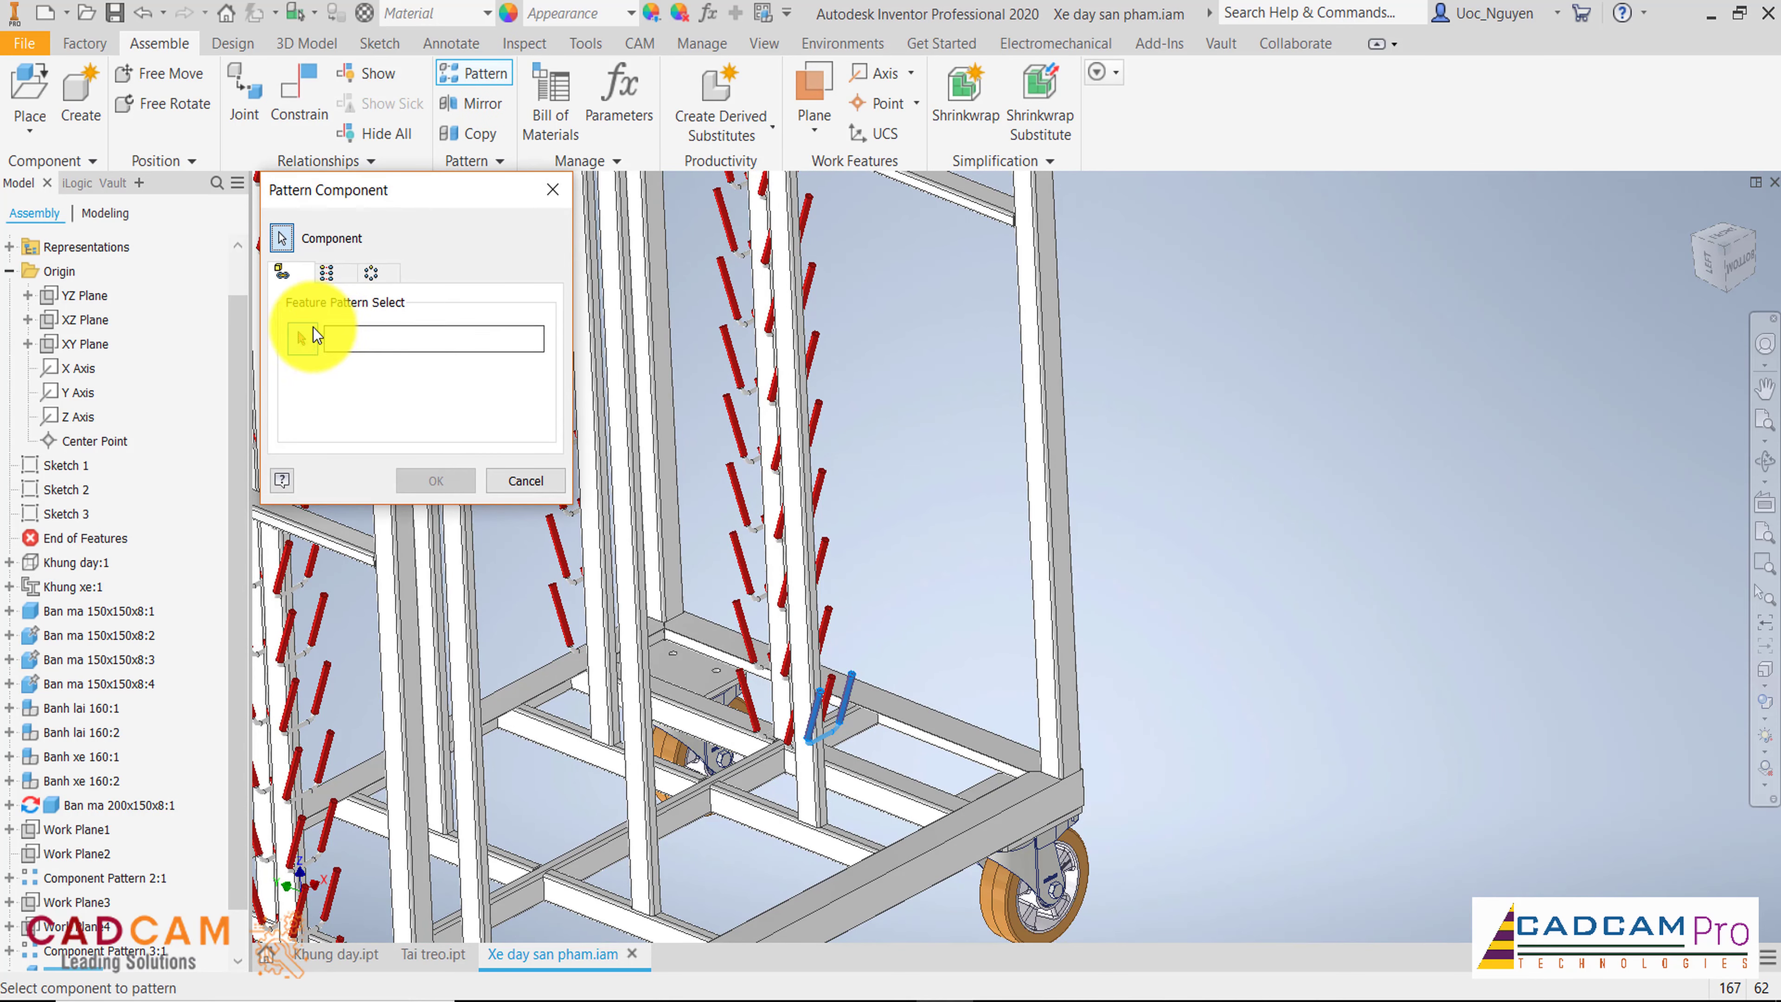
click(326, 272)
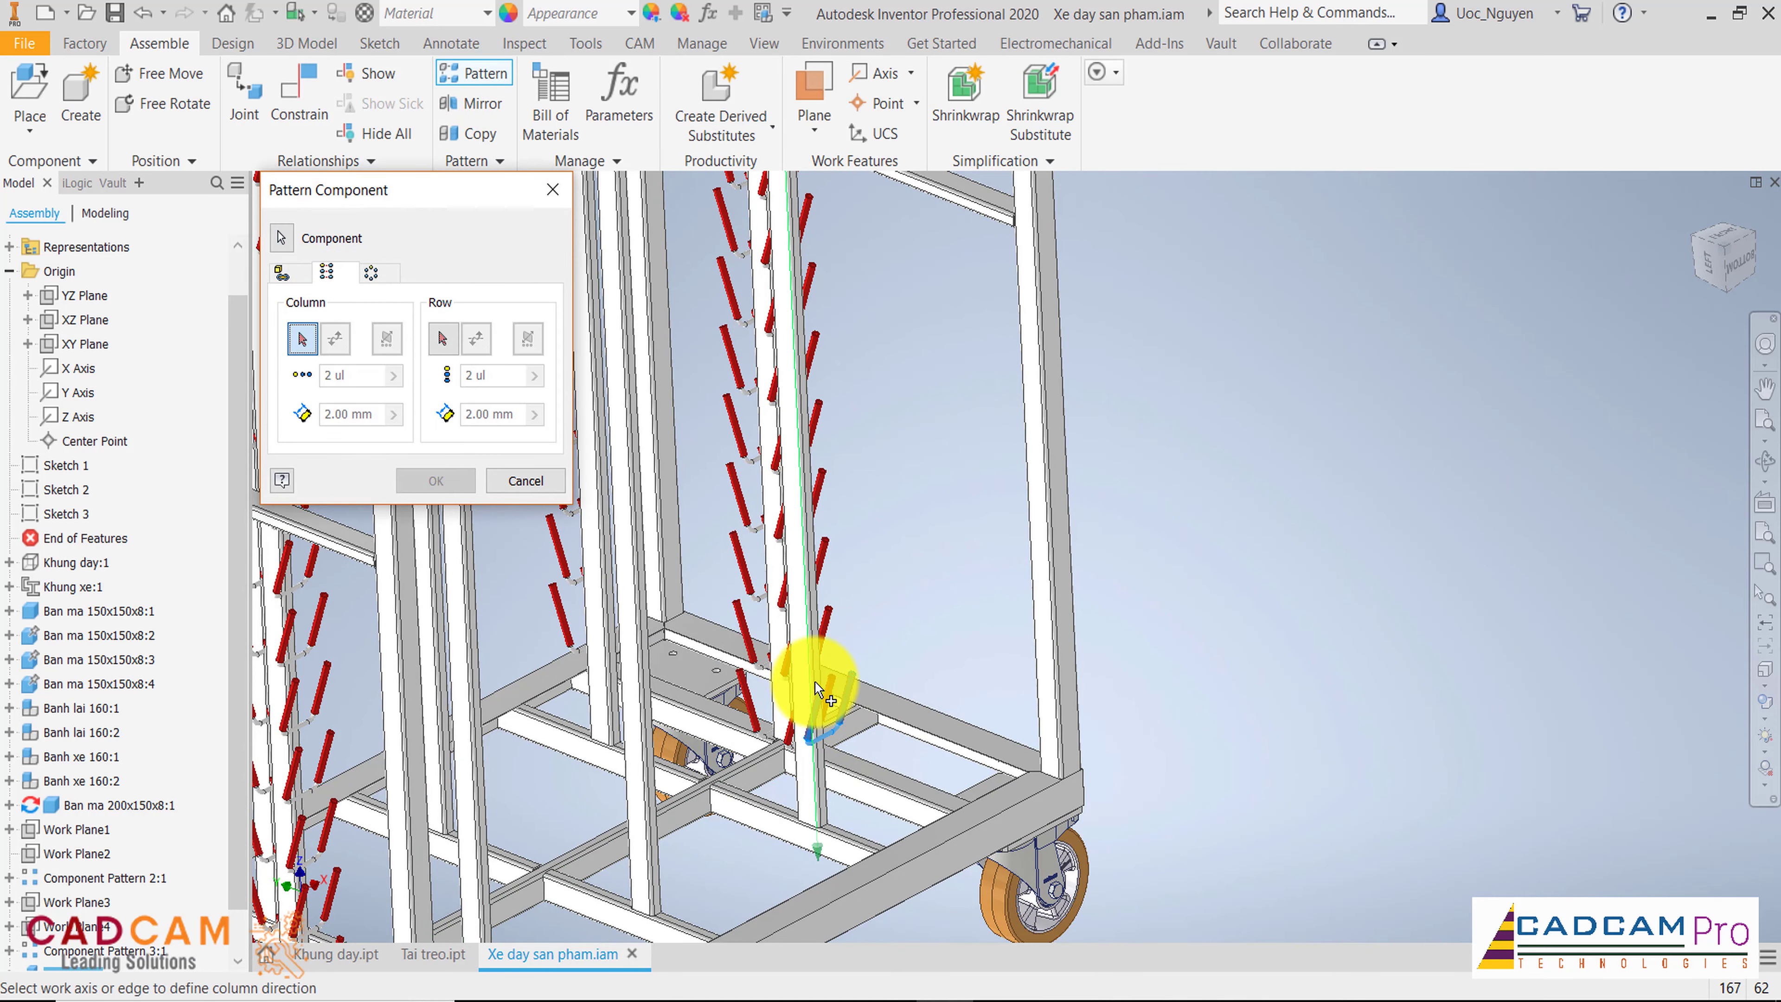
click(815, 684)
click(336, 339)
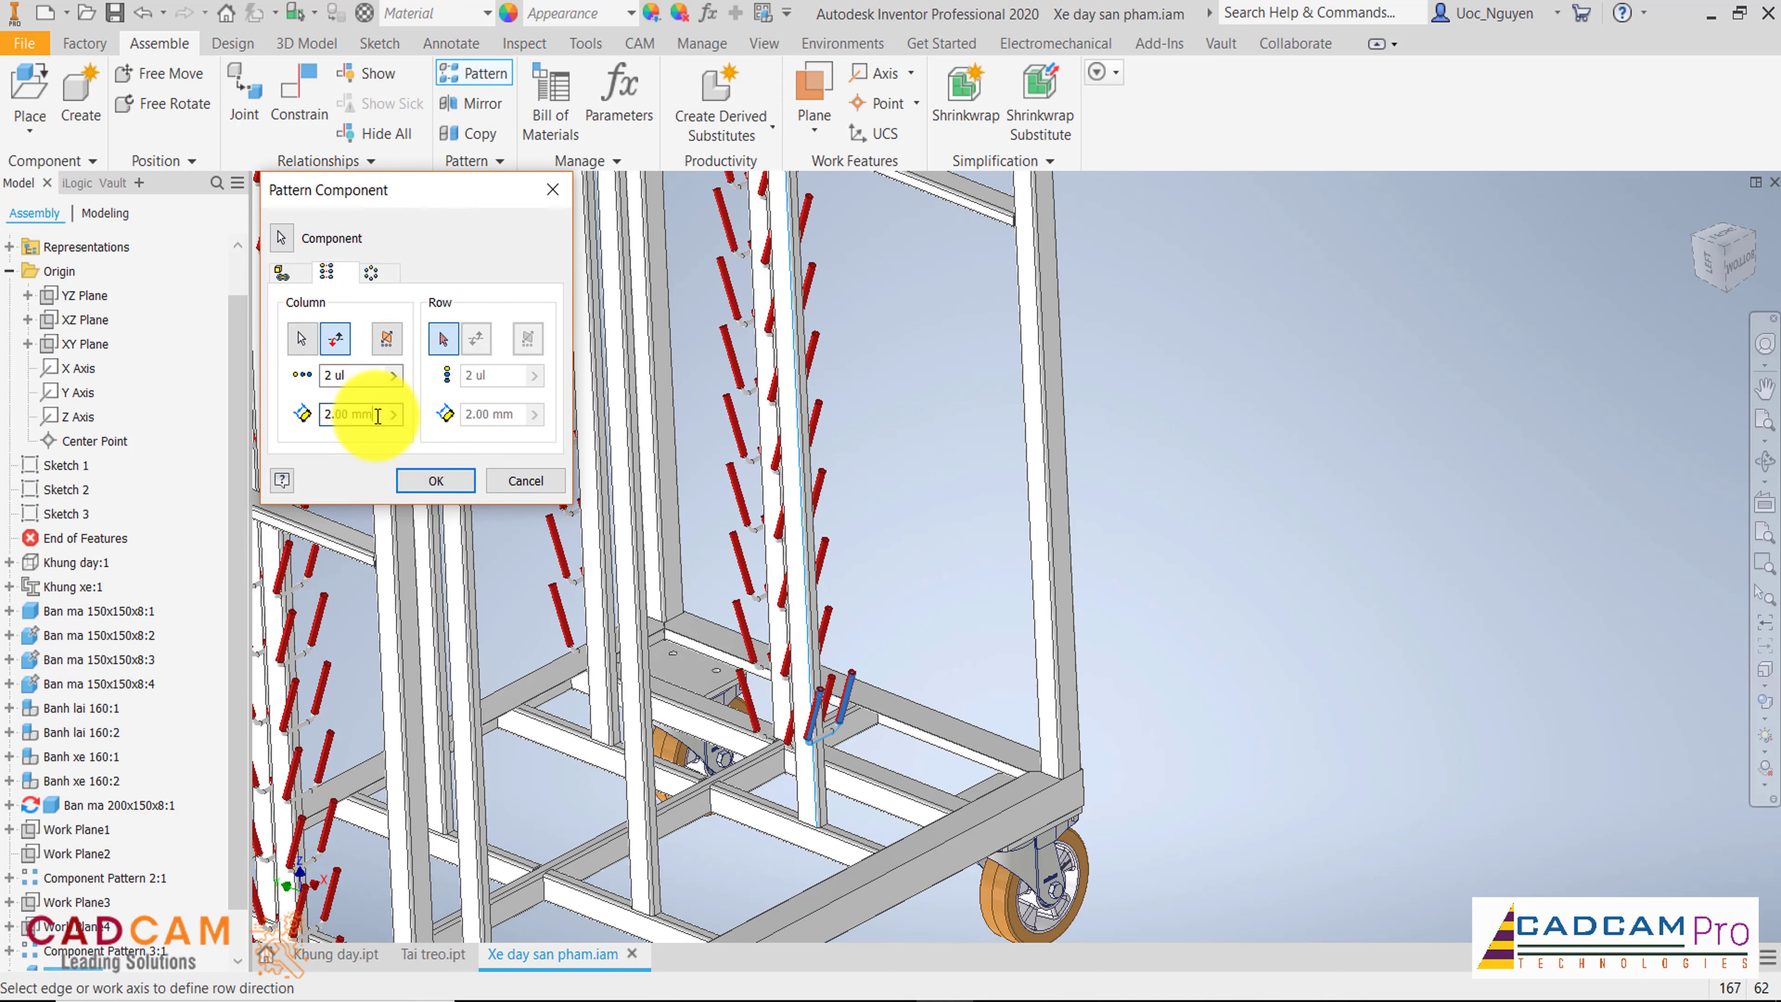
Step: Set the hanger column to 14 copies spaced 95 mm apart and create the pattern
double_click(350, 414)
text(95)
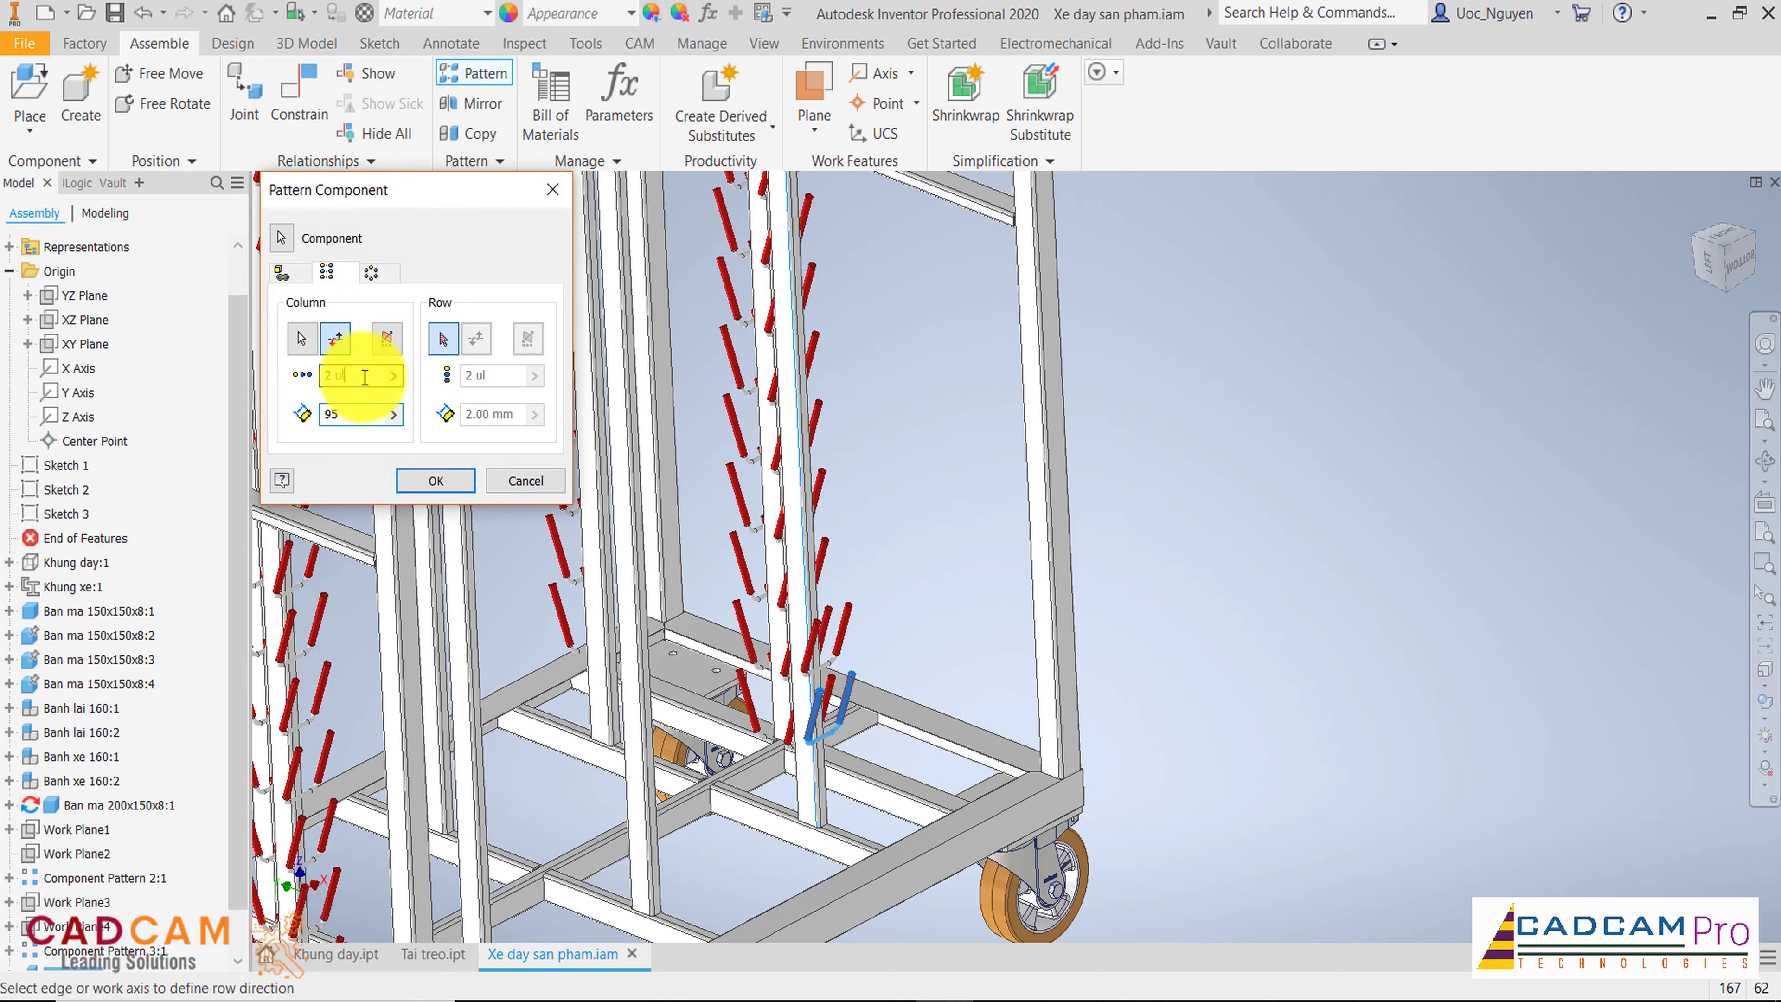
double_click(329, 375)
text(14)
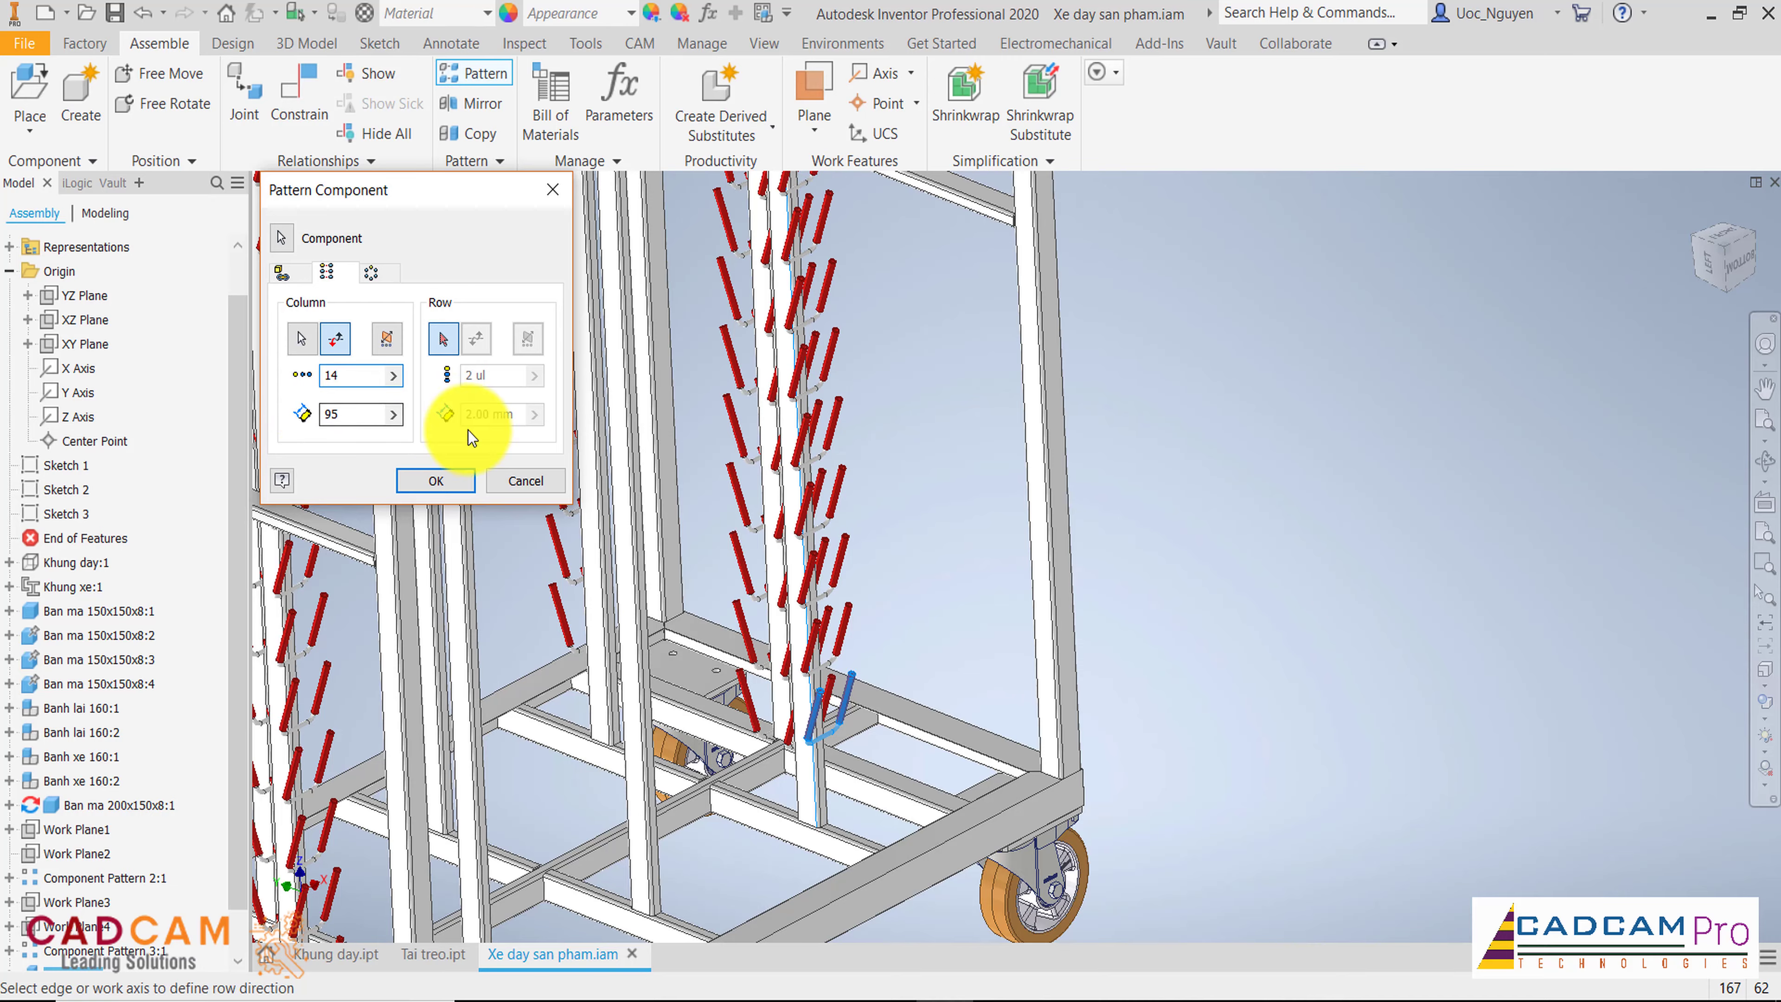
click(445, 480)
scroll(882, 534, down, 2)
scroll(922, 529, down, 6)
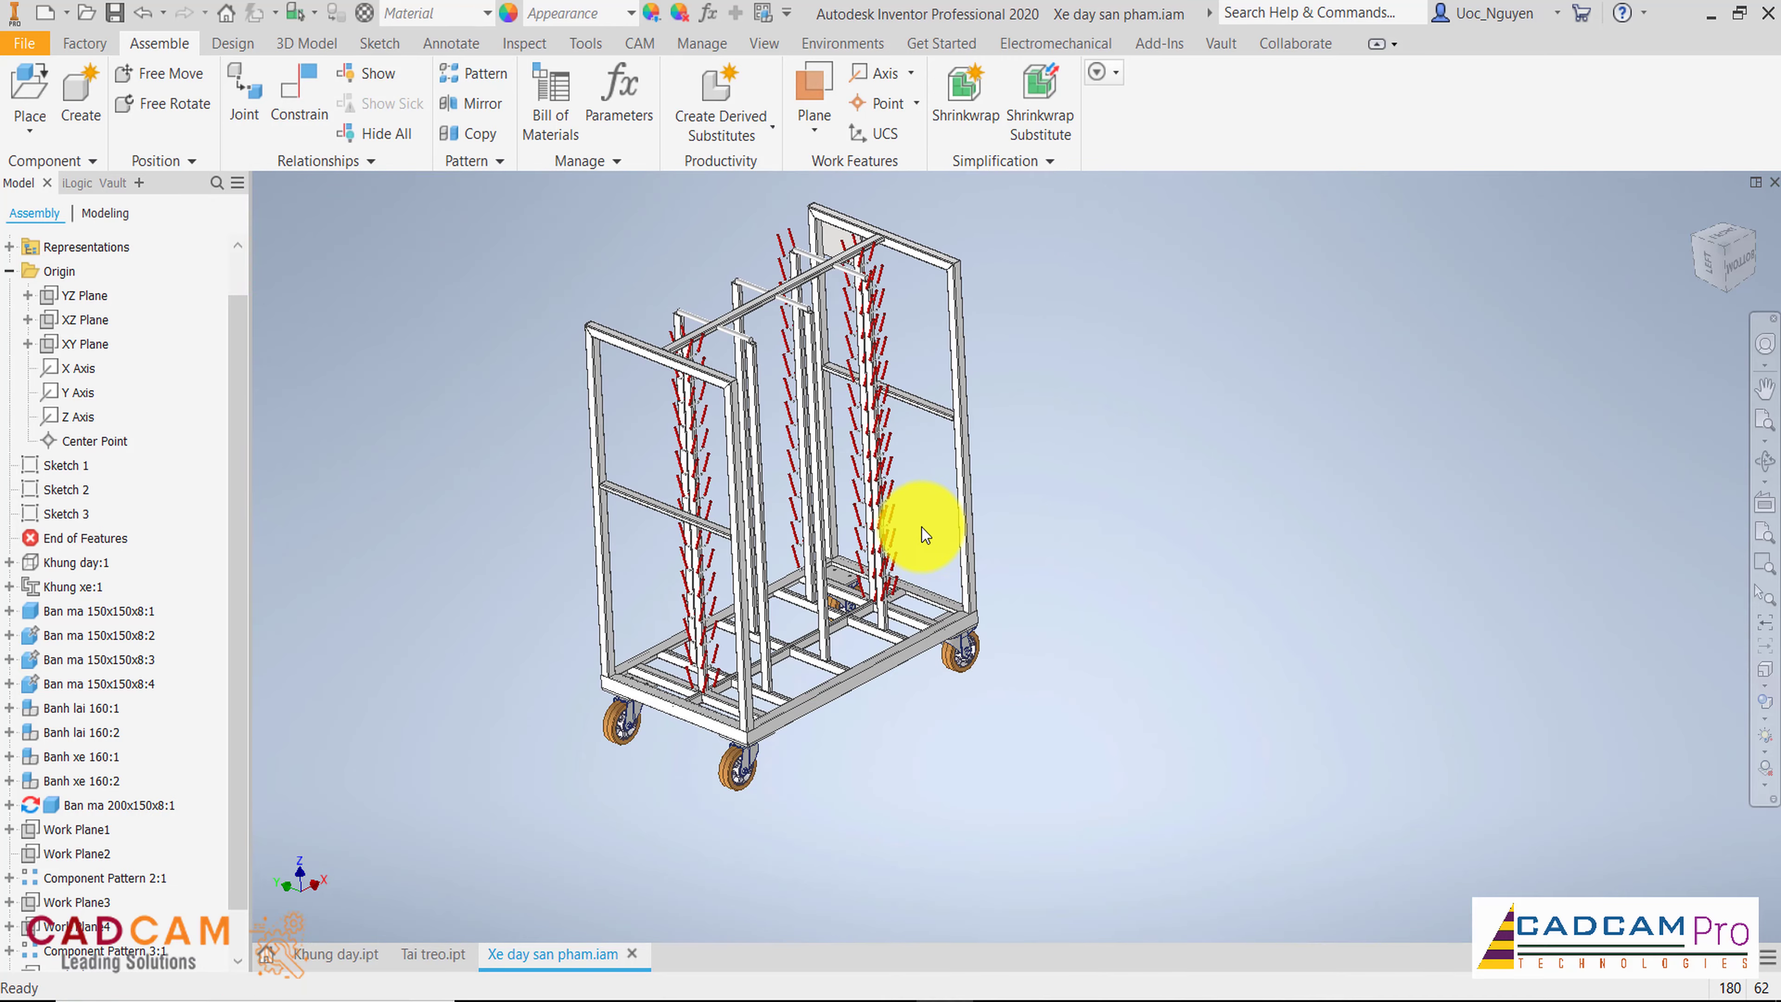
shift+middle_drag(1195, 349, 1188, 345)
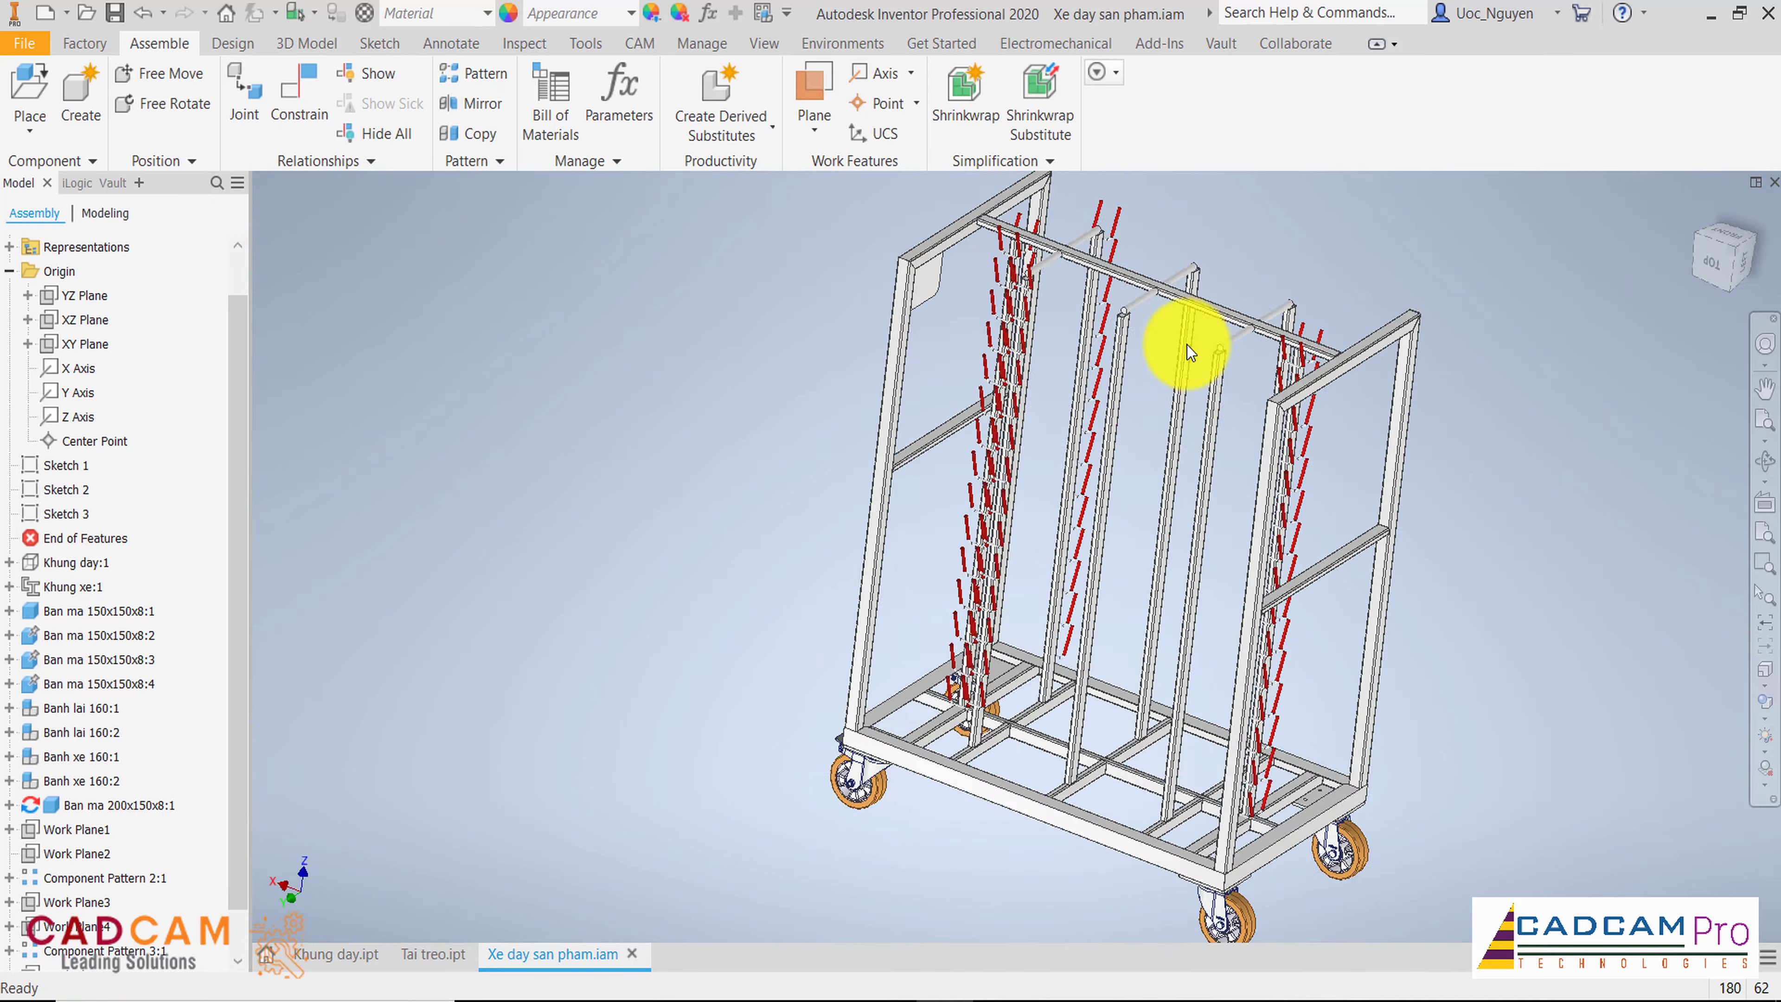
key(F6)
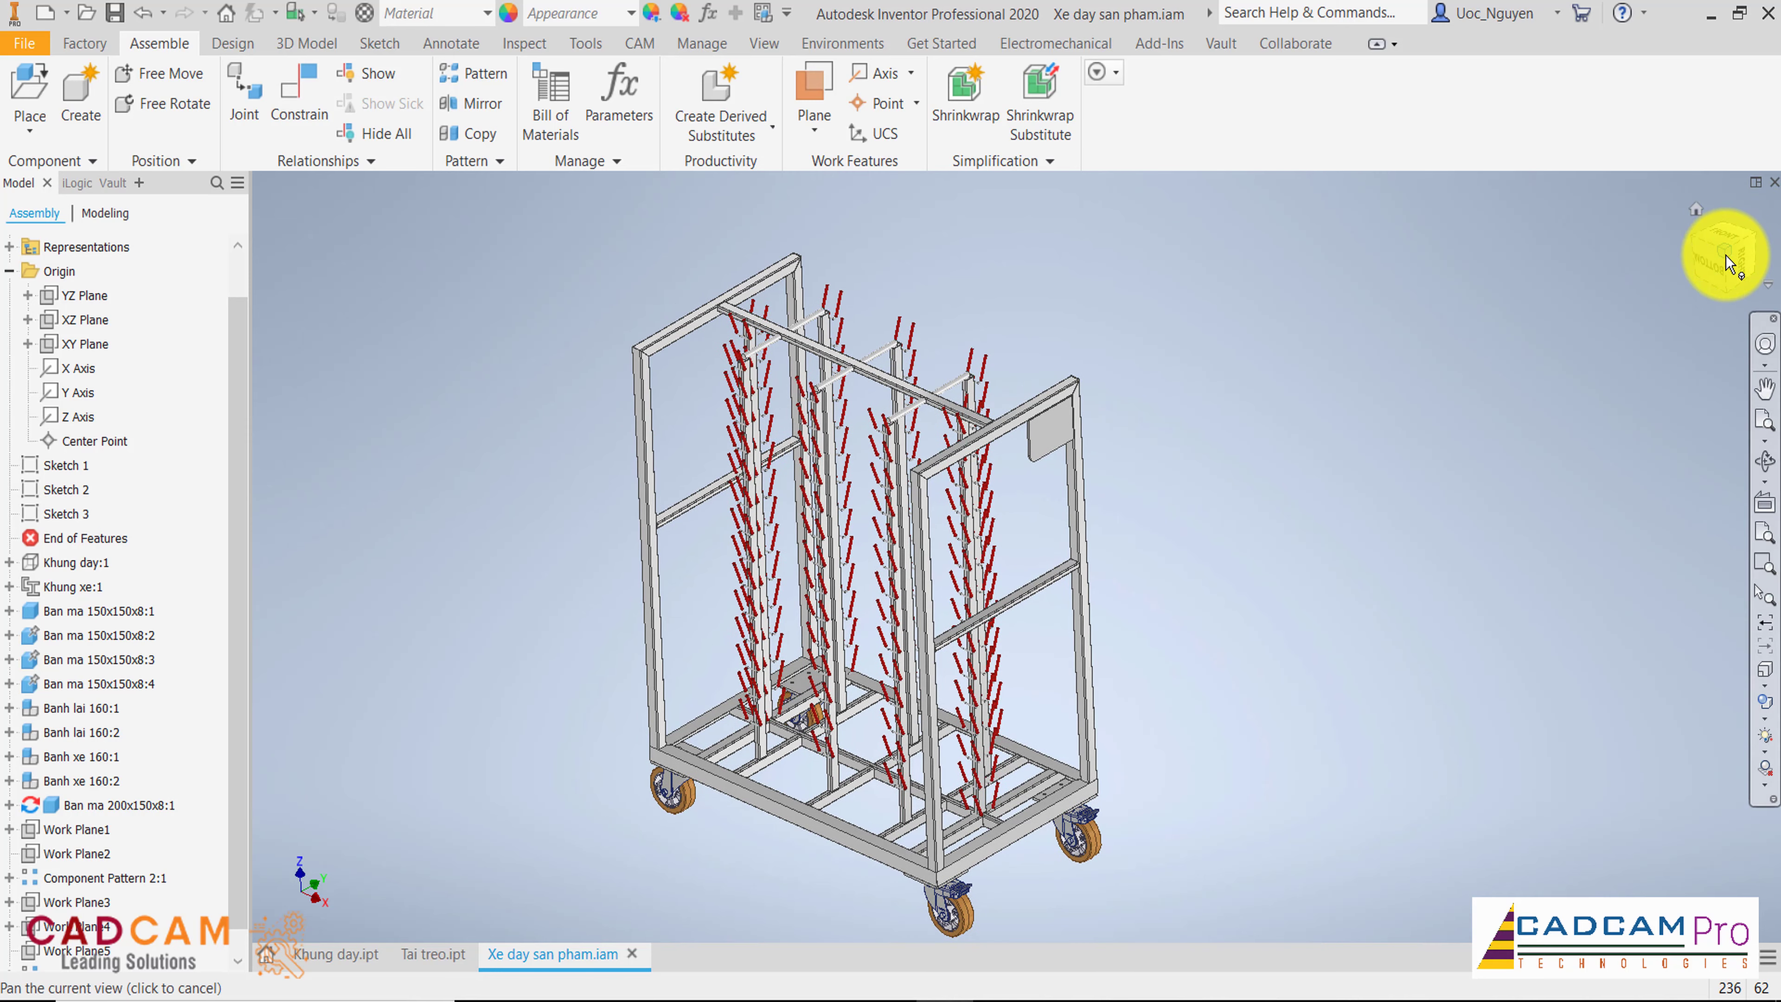
click(1726, 257)
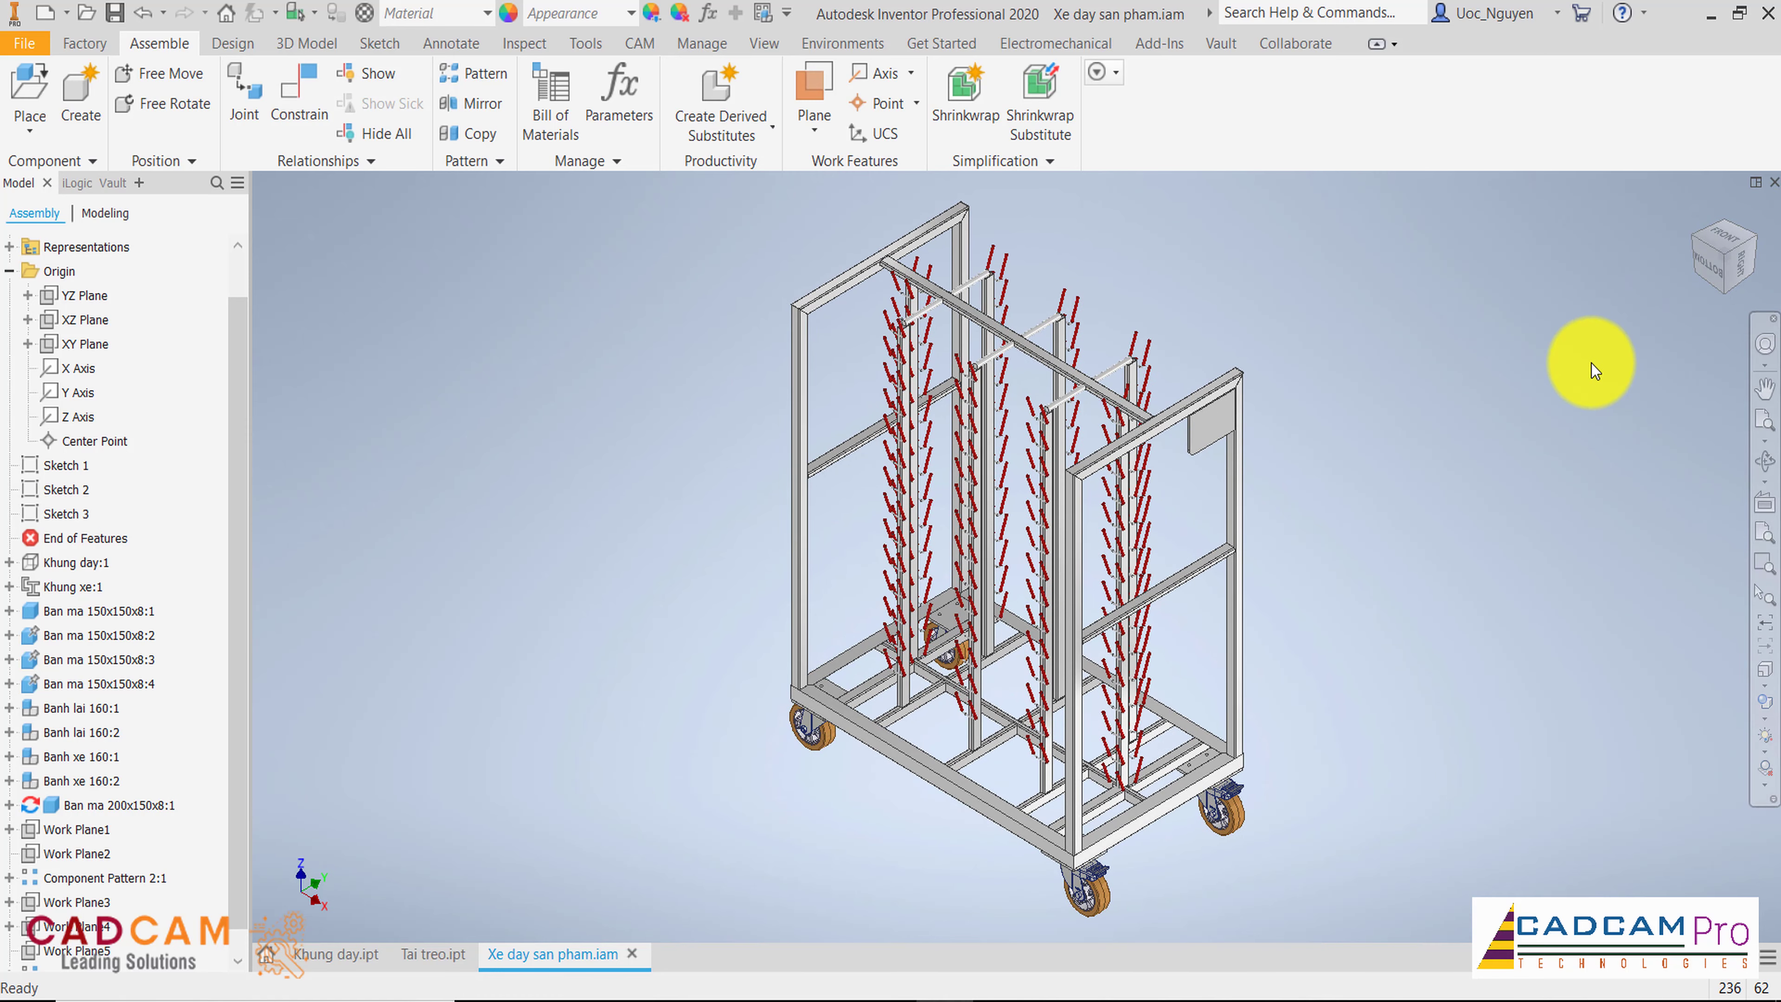